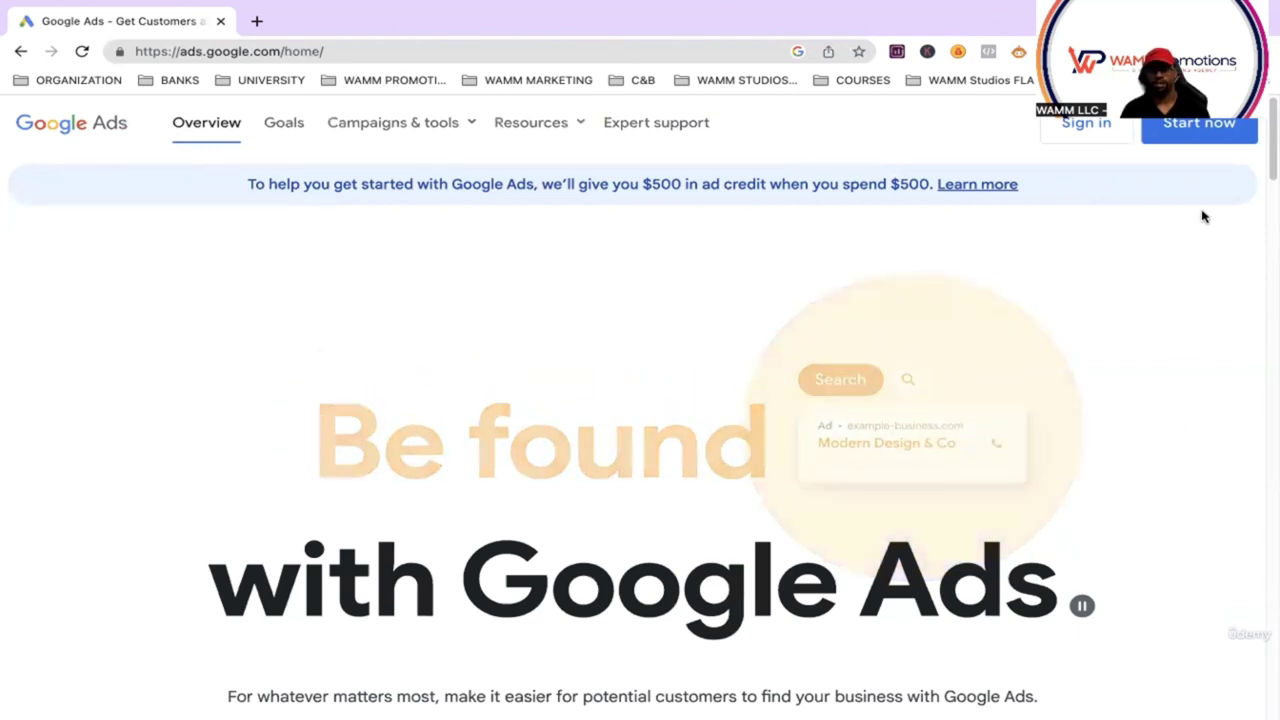
# - Open a blank ChatGPT chat in a new tab beside the Google Ads moving account
pyautogui.moveTo(949, 8)
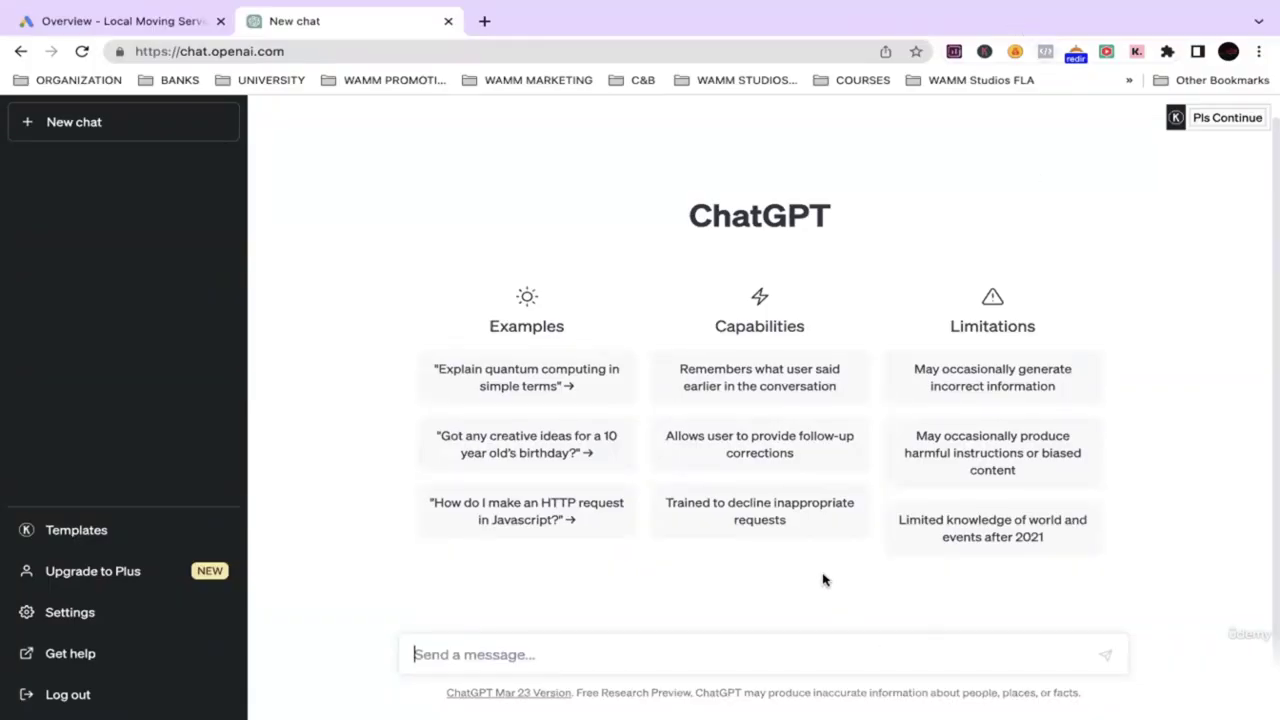
# - Go back to the Google Ads account and bring up its Campaigns page
pyautogui.click(170, 16)
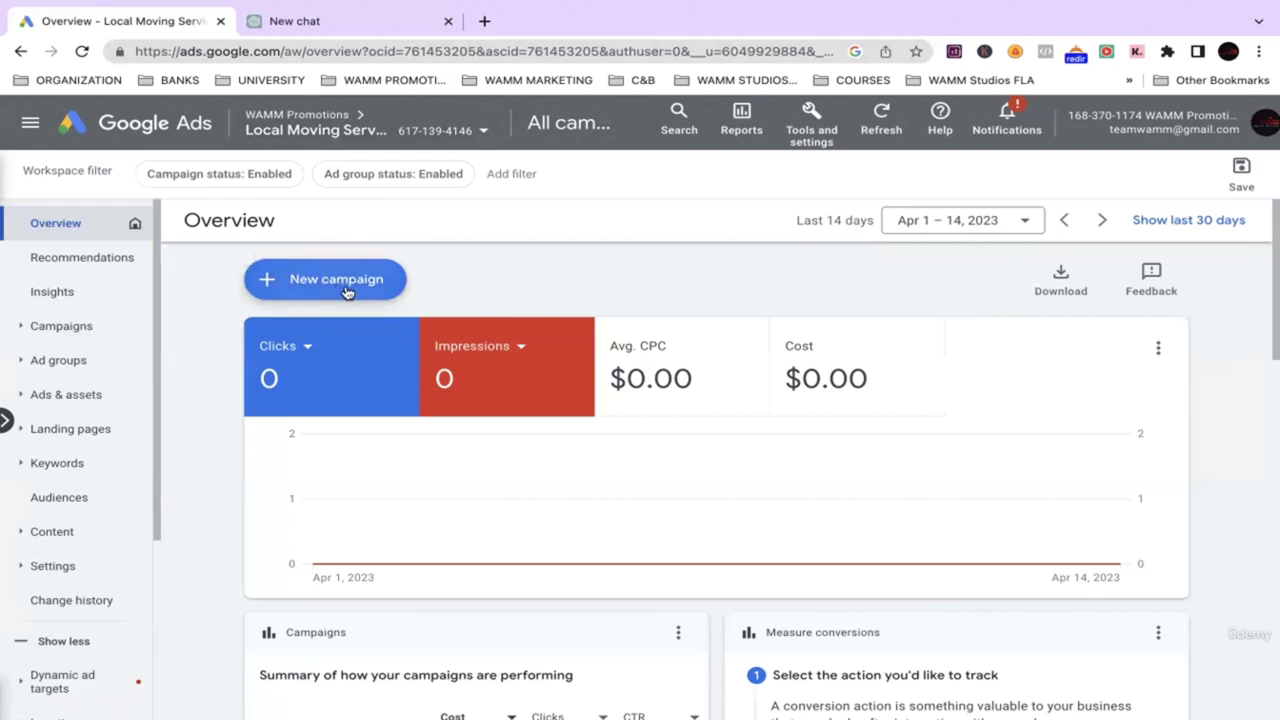
pyautogui.click(25, 328)
# - Pause the C & B Moving Company VEGAS campaign from its status menu
pyautogui.click(37, 357)
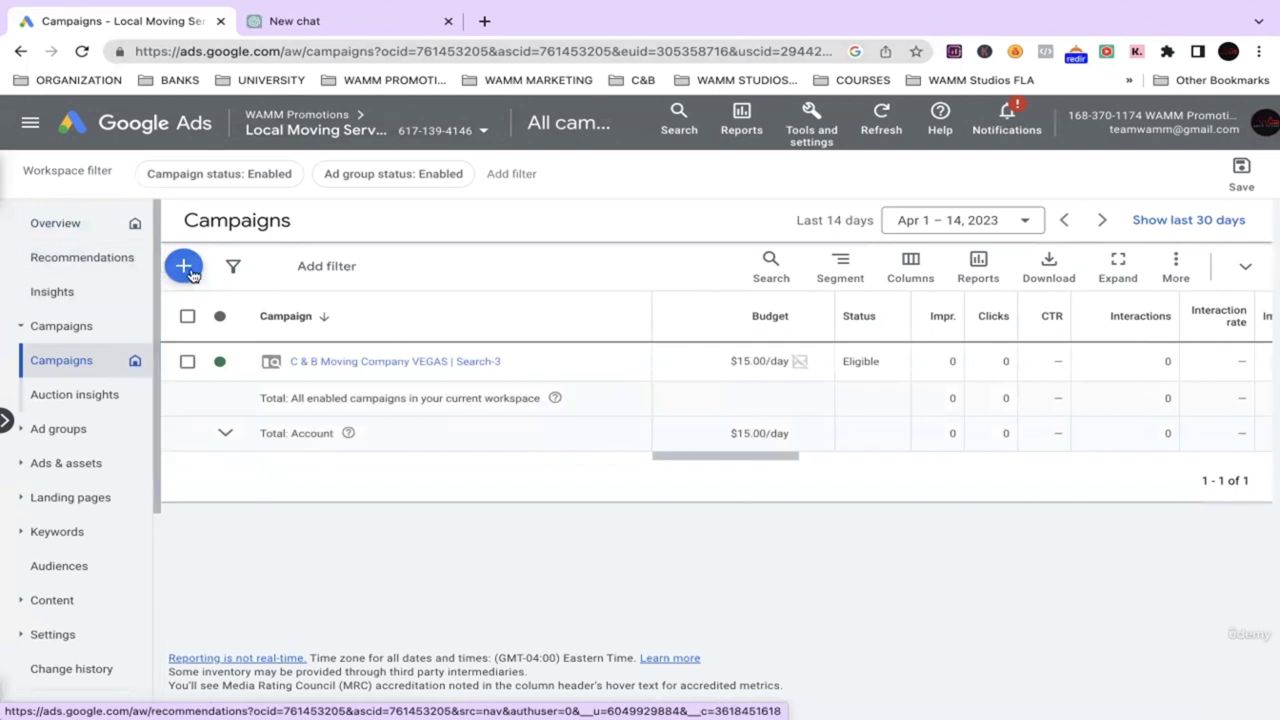
pyautogui.click(262, 177)
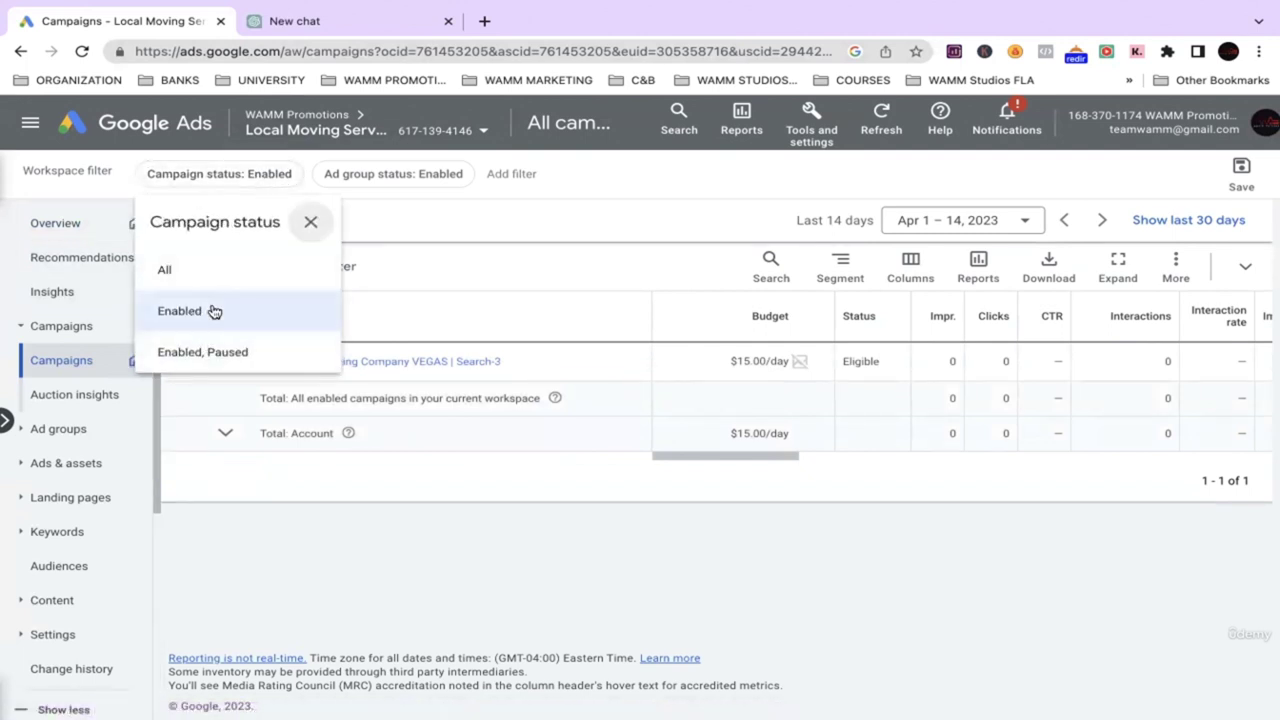
pyautogui.click(222, 351)
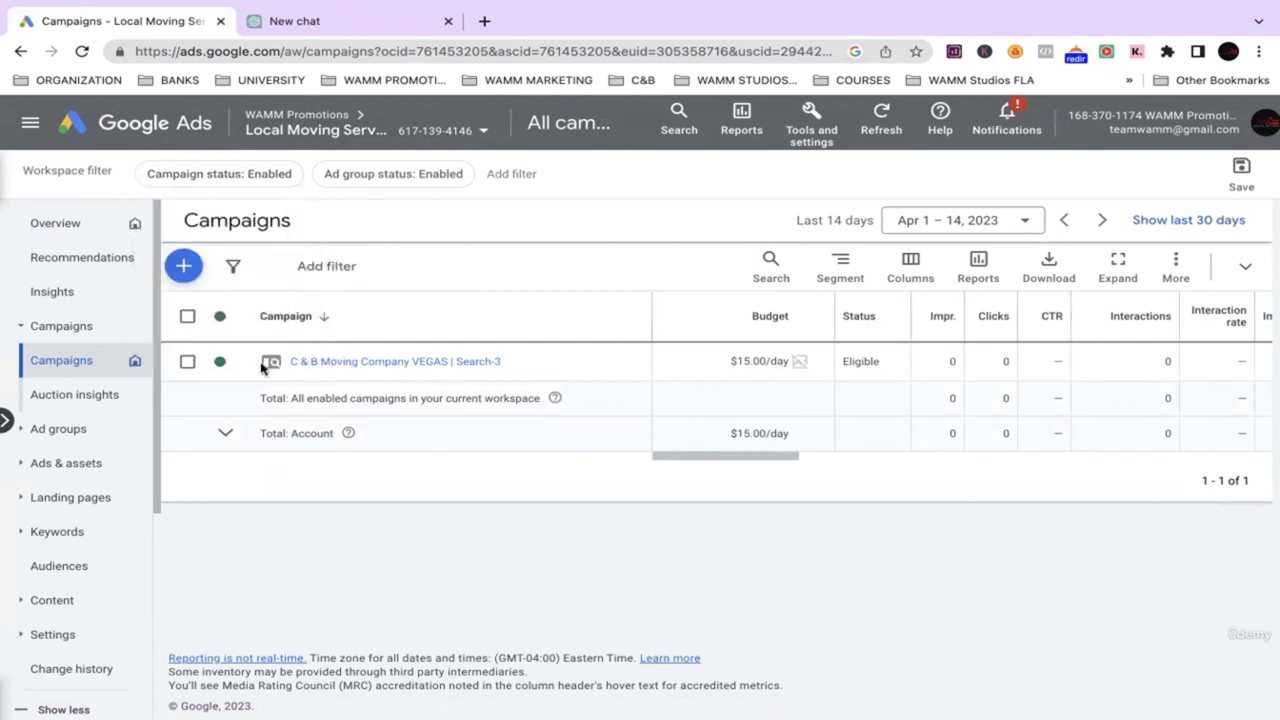
pyautogui.click(232, 362)
pyautogui.click(246, 421)
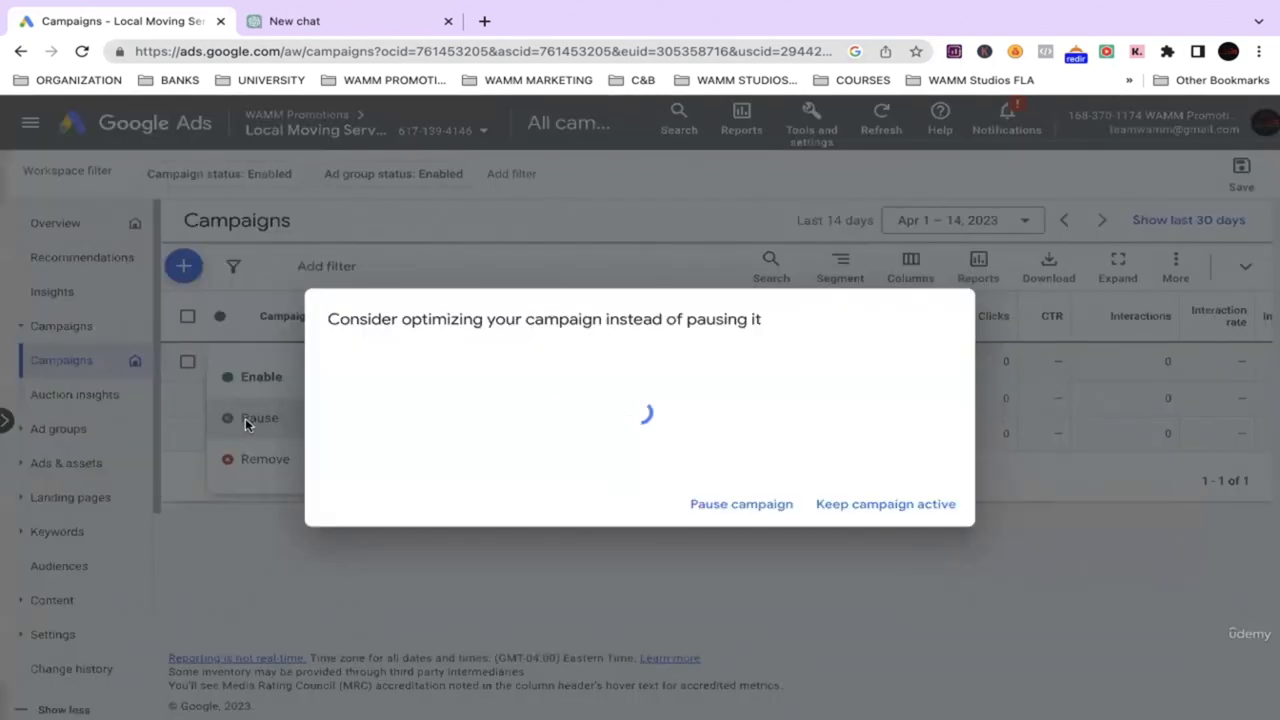
pyautogui.click(745, 578)
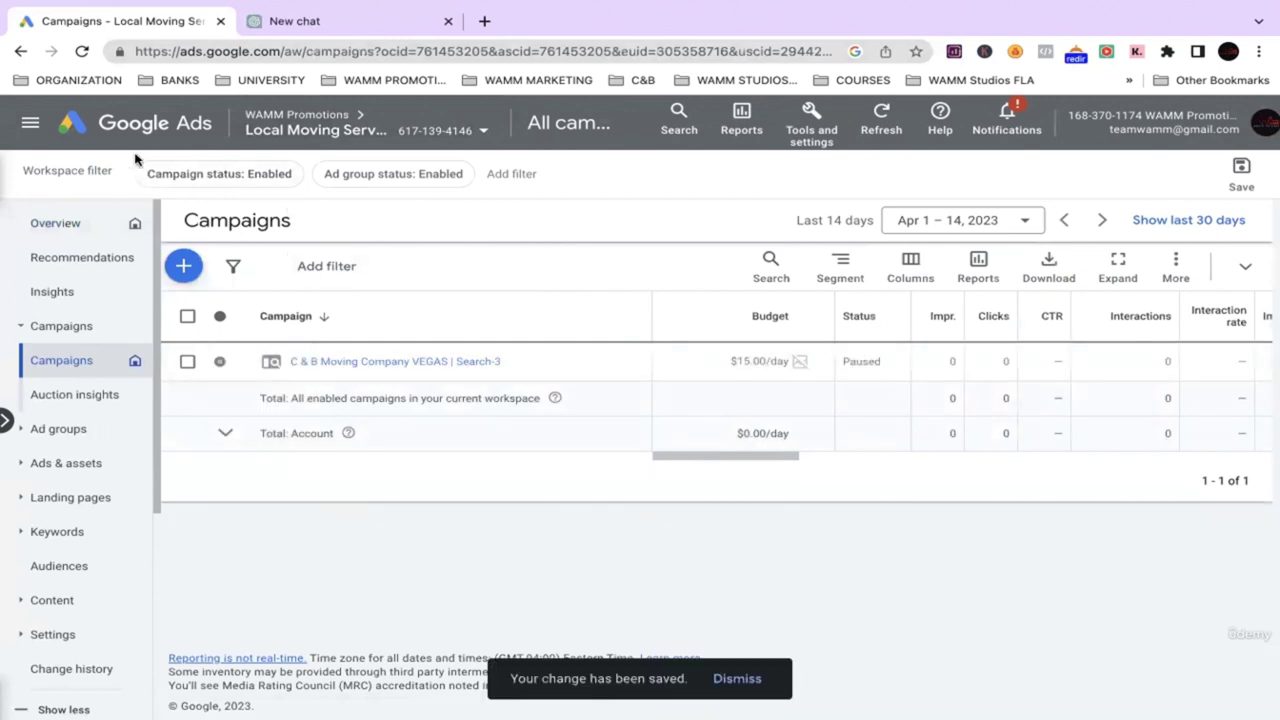
# - Reload the Campaigns page and hide the overdue balance and no-ads-running alerts
pyautogui.click(81, 52)
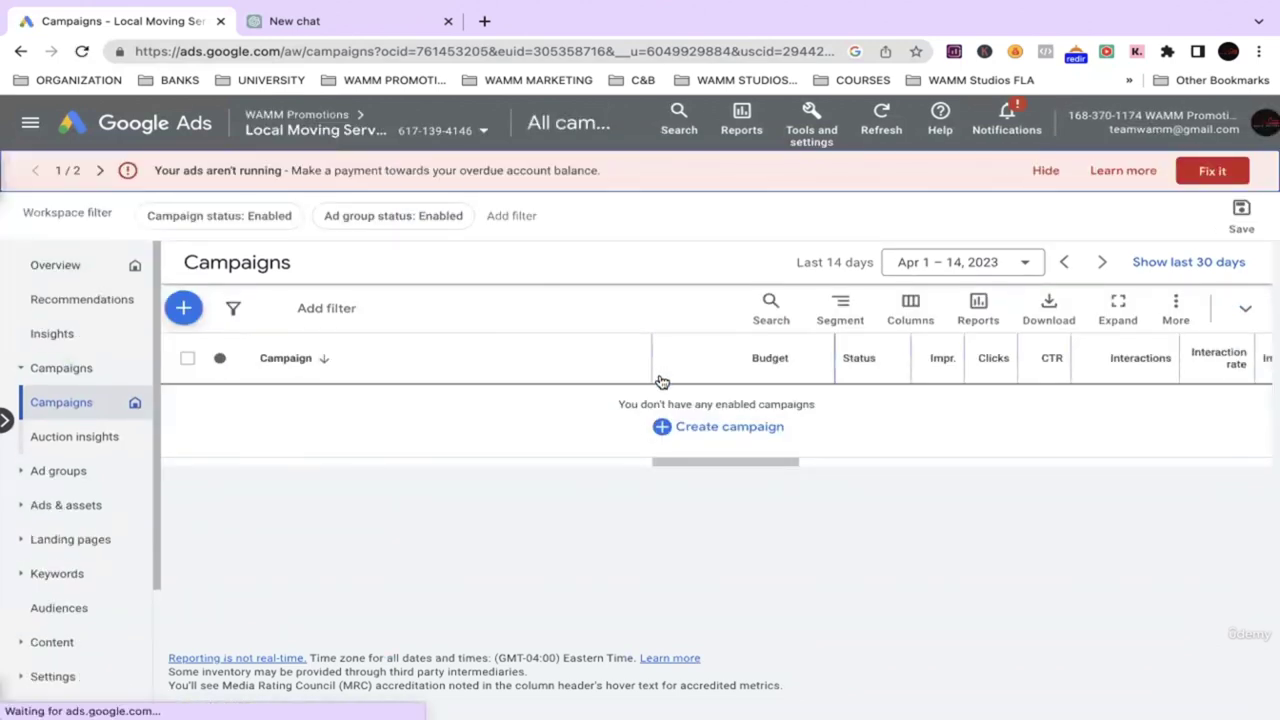
pyautogui.click(1048, 170)
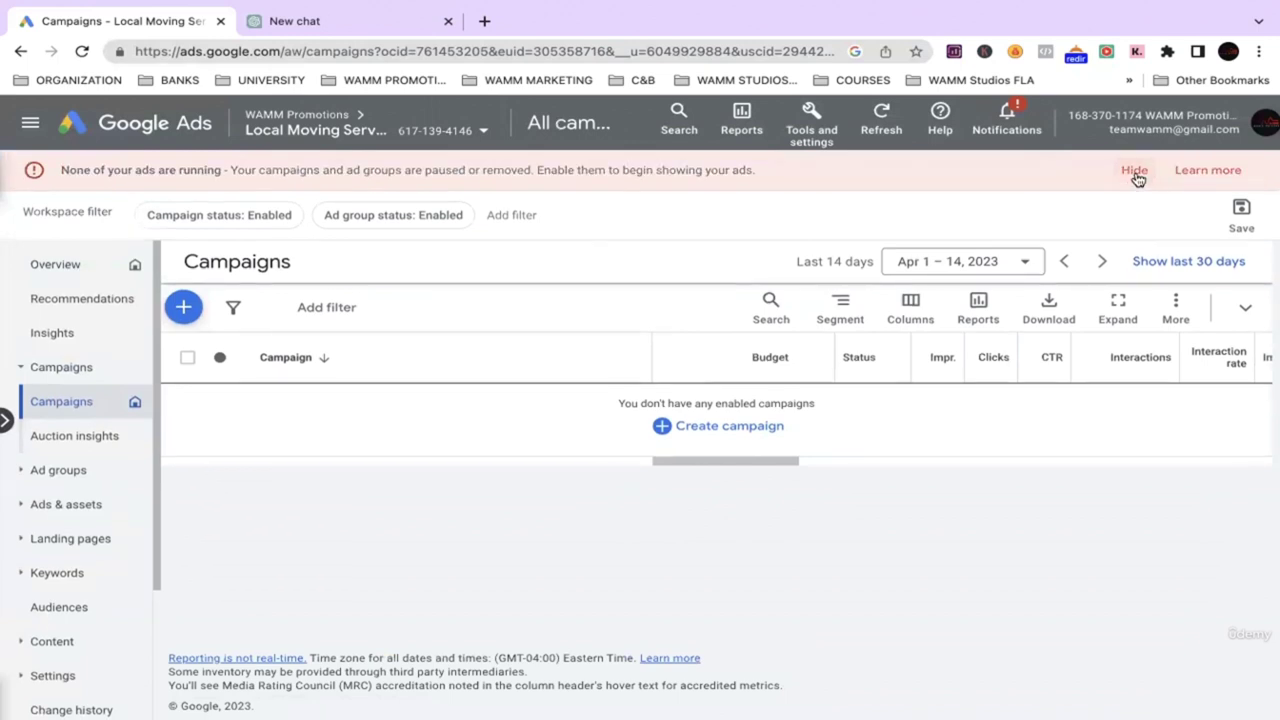
pyautogui.click(1134, 174)
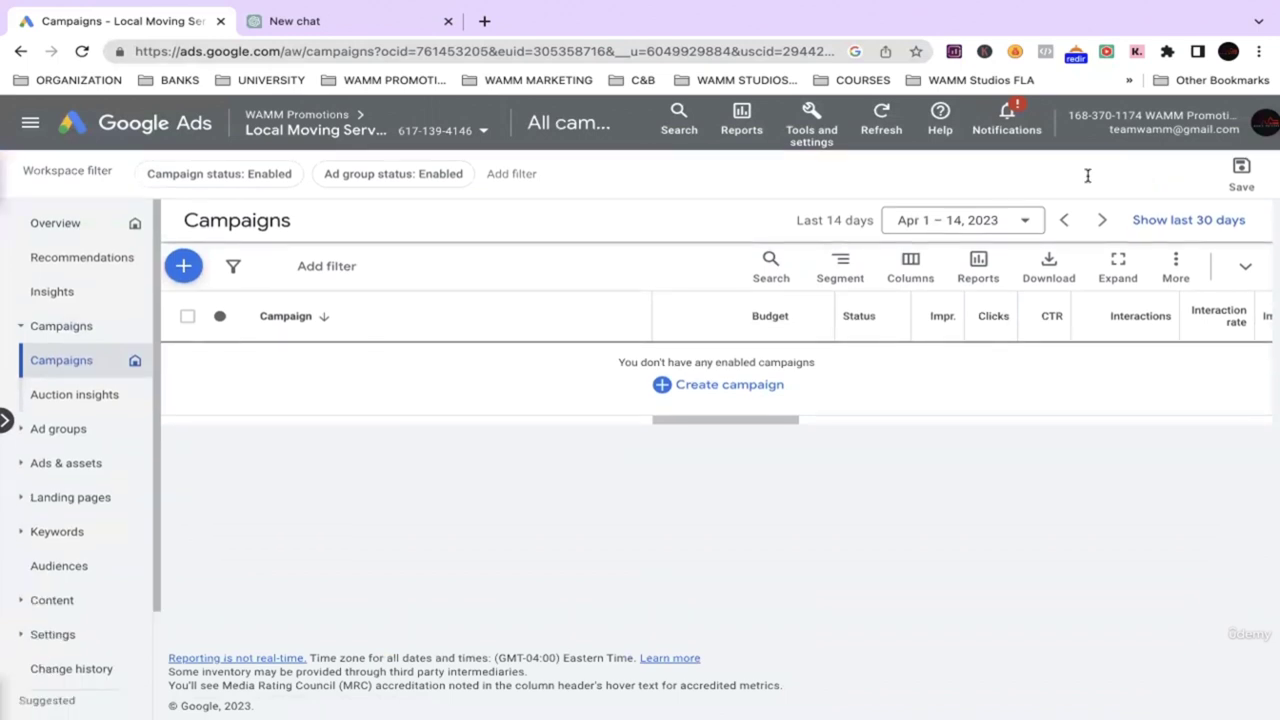
# - Create a brand-new campaign from the blue + button and view the objective choices
pyautogui.click(179, 265)
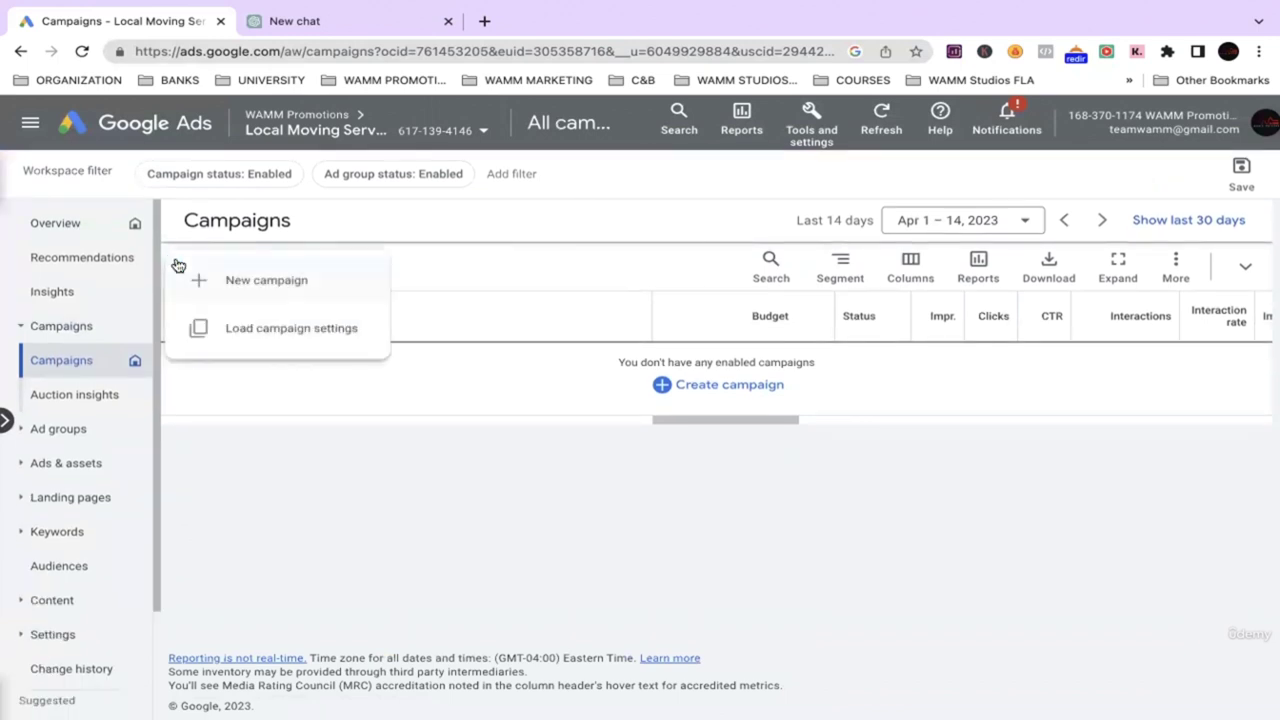
pyautogui.click(238, 279)
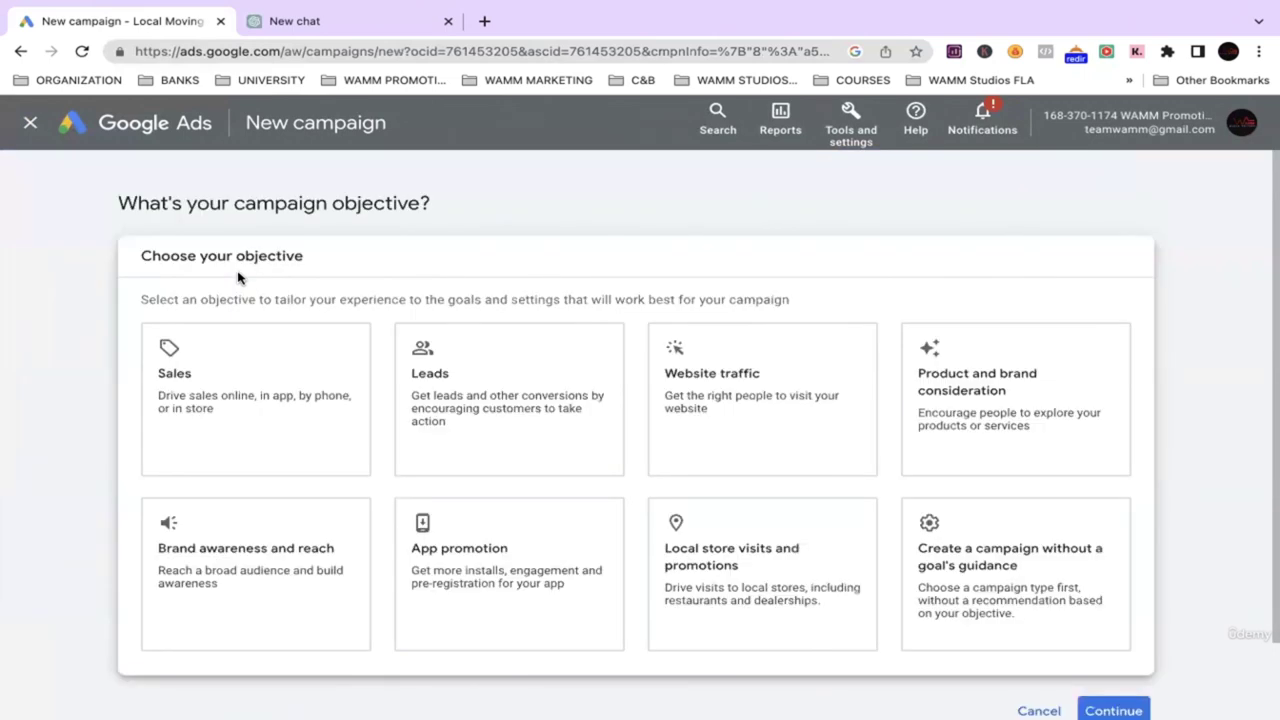
pyautogui.scroll(-1, 461, 214)
pyautogui.scroll(1, 461, 216)
# - Ask ChatGPT 'What is the best campaign objective to use for a google ads campaign for a moving company?'
pyautogui.click(334, 25)
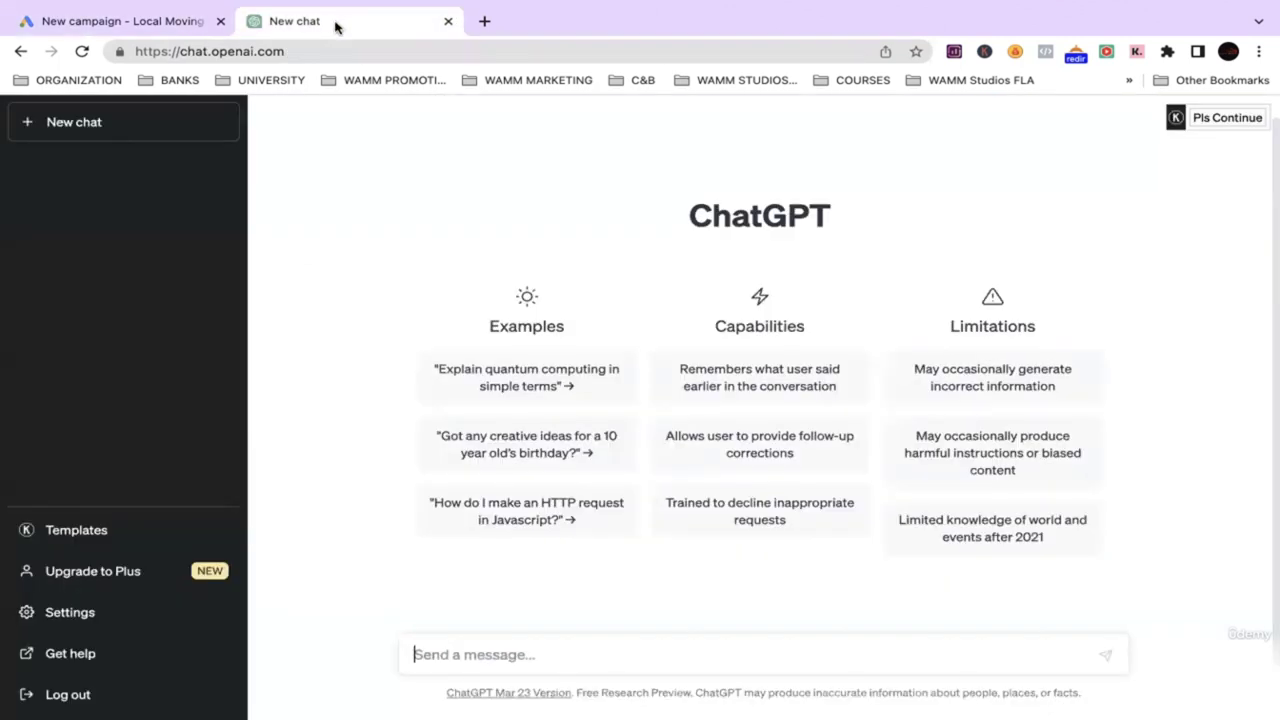
pyautogui.click(457, 654)
pyautogui.write('What')
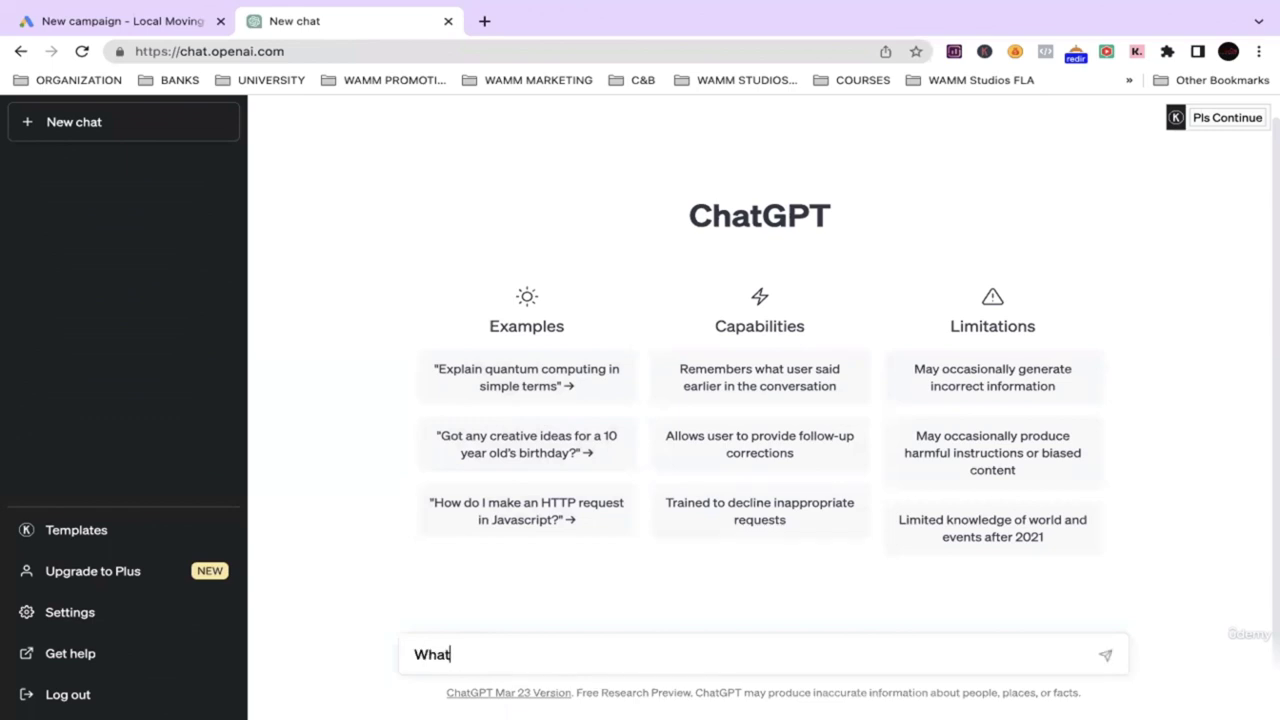
pyautogui.write(' is the')
pyautogui.click(138, 24)
pyautogui.click(368, 23)
pyautogui.click(537, 663)
pyautogui.write('best')
pyautogui.write('camp')
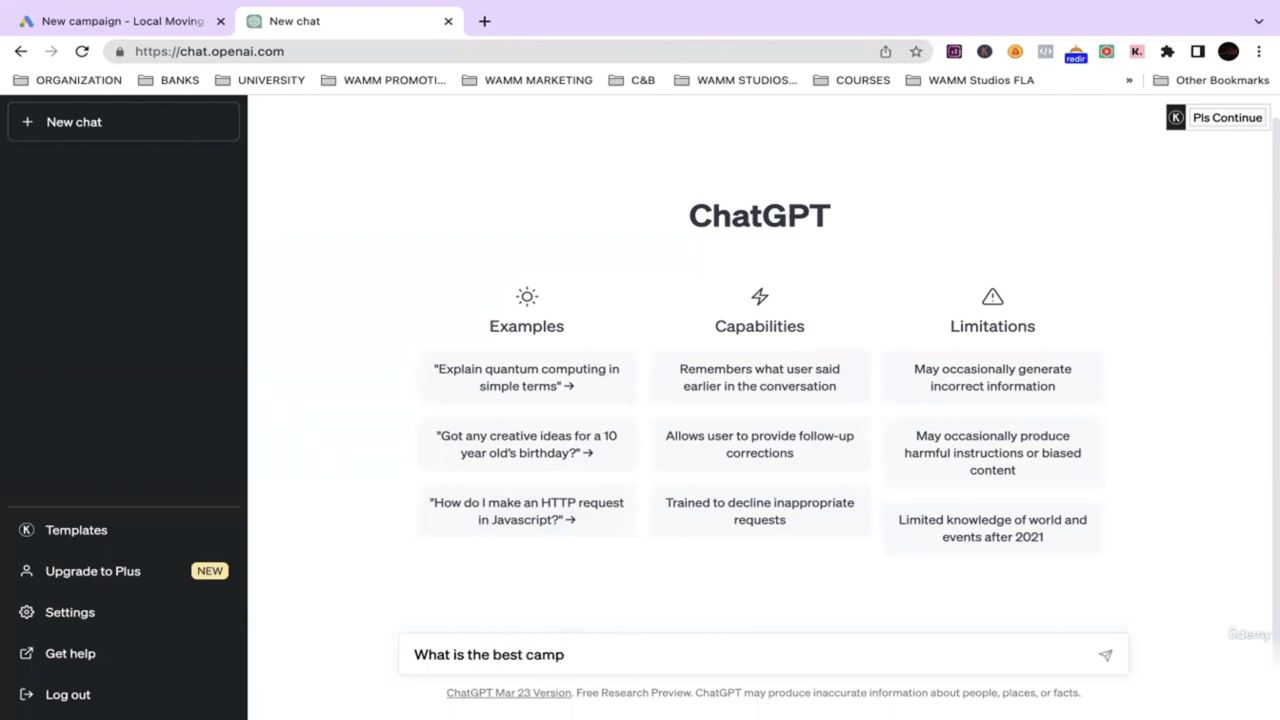
pyautogui.write('ag')
pyautogui.press('BackSpace')
pyautogui.write('ign objective toi')
pyautogui.press('BackSpace')
pyautogui.write('use for')
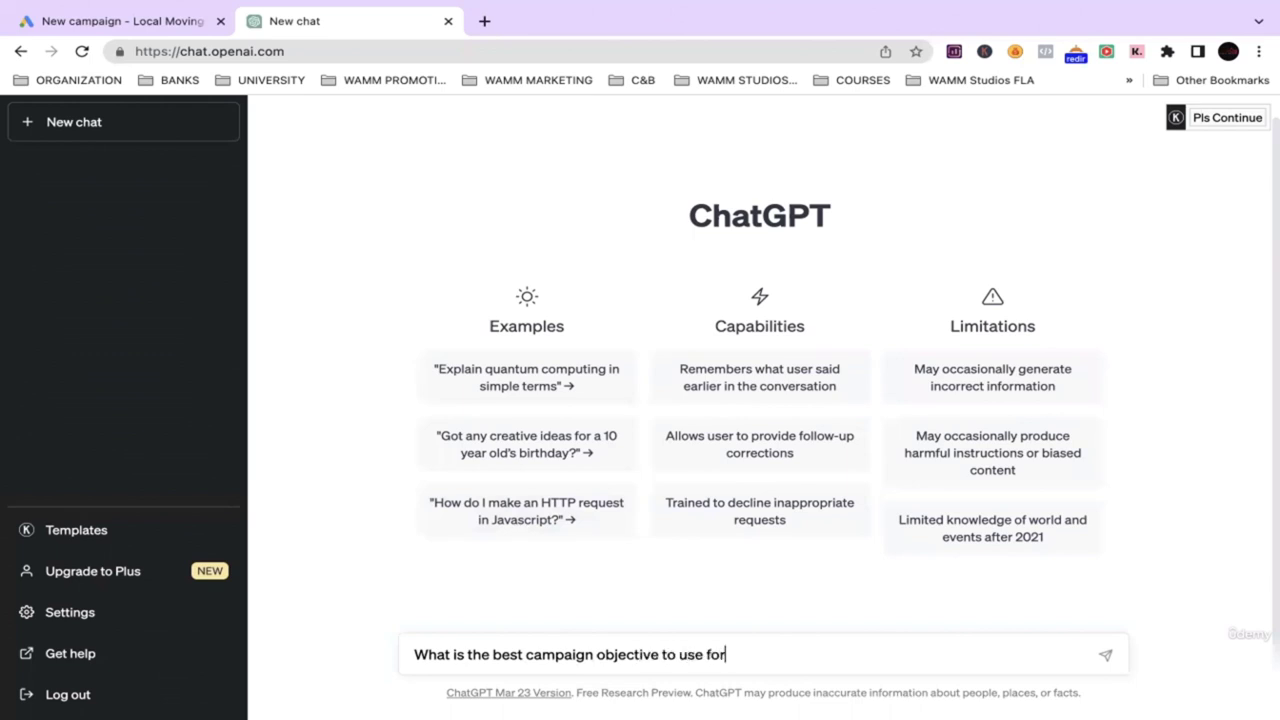
pyautogui.write(' a google ads')
pyautogui.write(' campai')
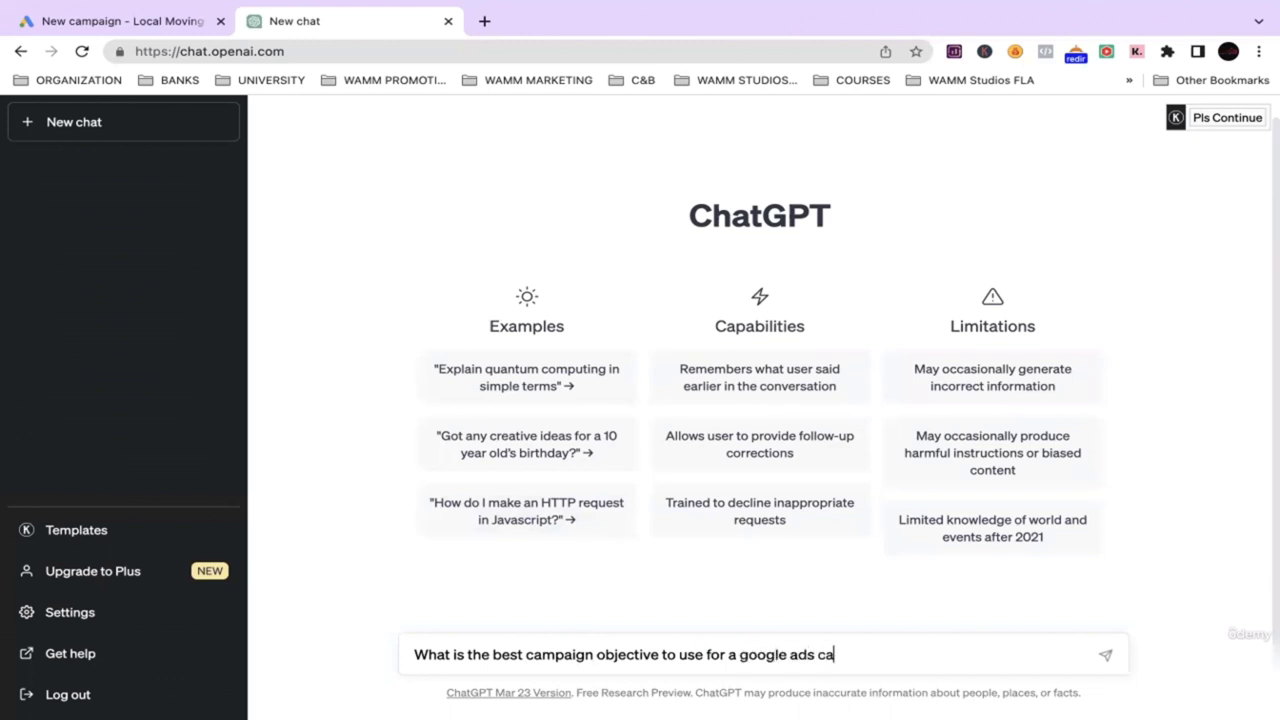
pyautogui.write('gns')
pyautogui.press('BackSpace')
pyautogui.write('for a moving ')
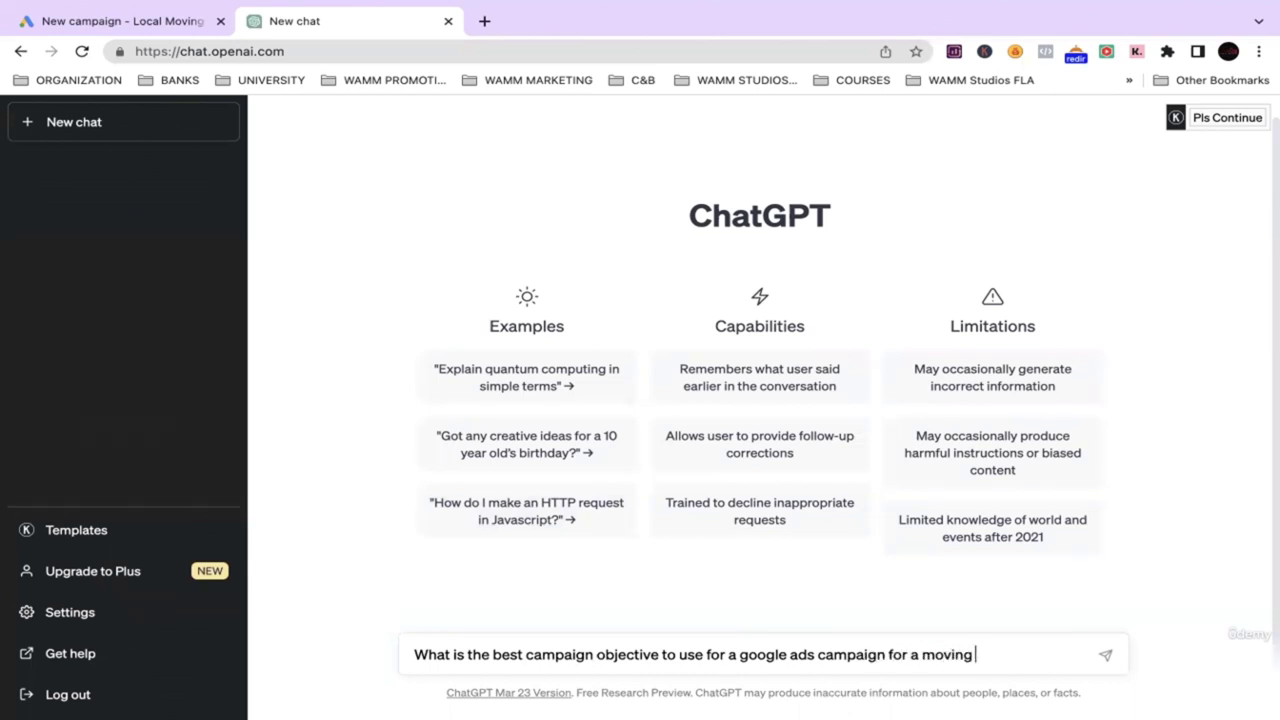
pyautogui.write('company?')
pyautogui.press('Return')
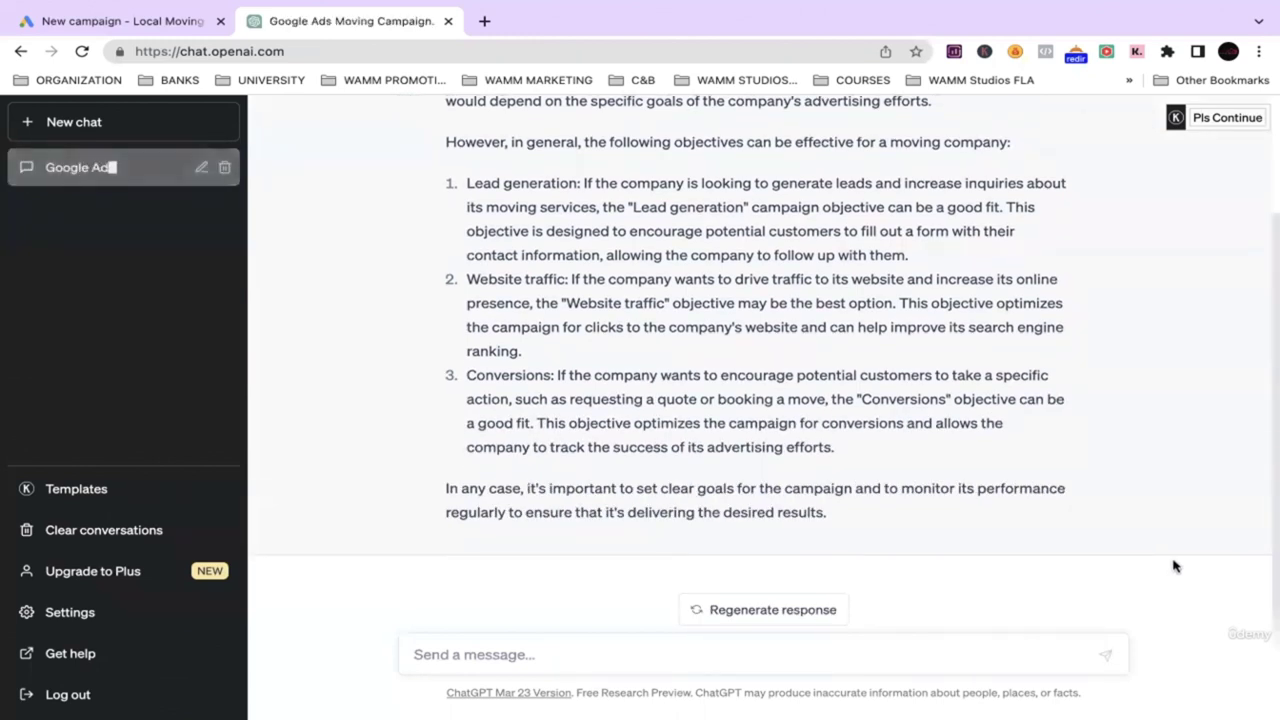
# - Read ChatGPT's reply recommending Lead generation, Website traffic or Conversions
pyautogui.scroll(2, 679, 421)
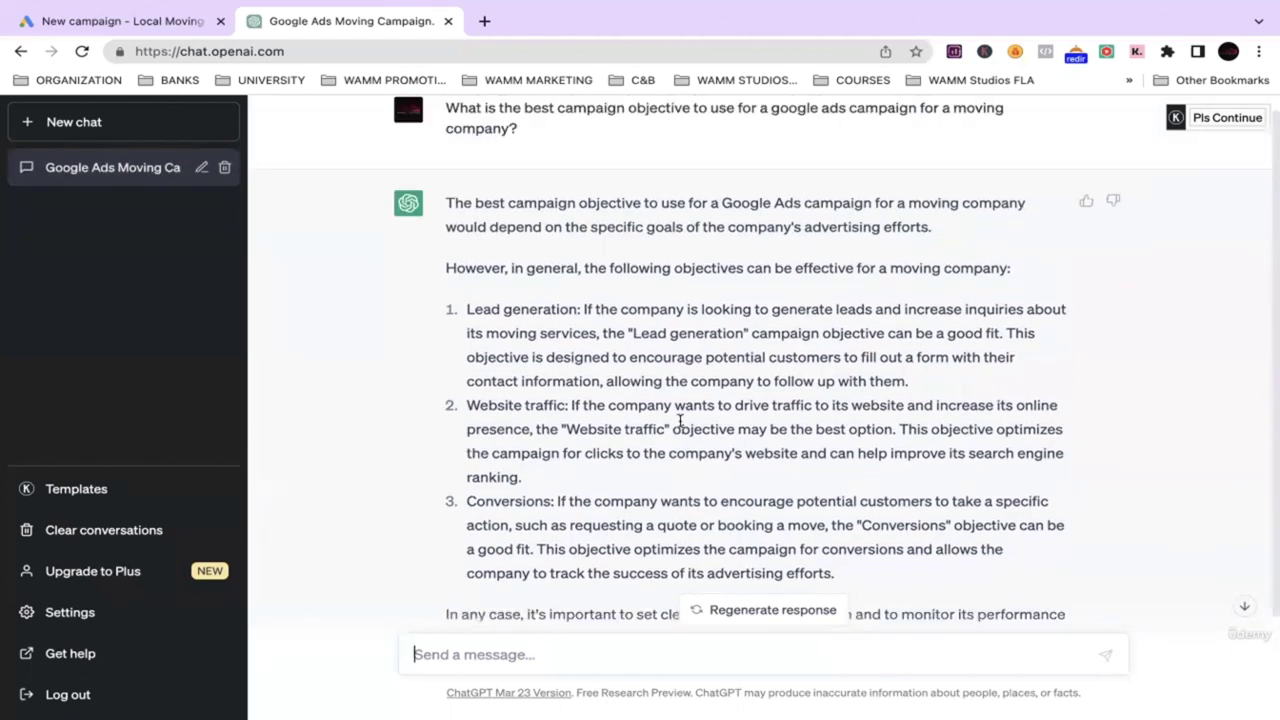
pyautogui.scroll(-1, 676, 420)
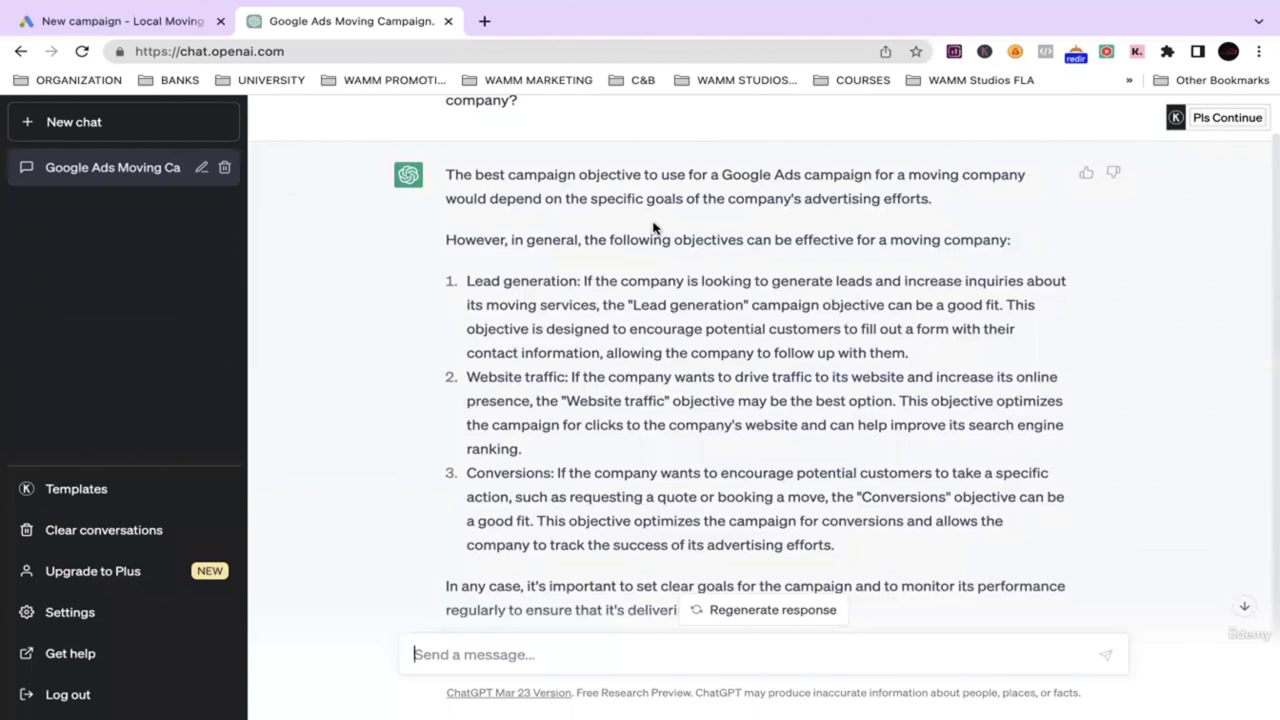
pyautogui.click(158, 24)
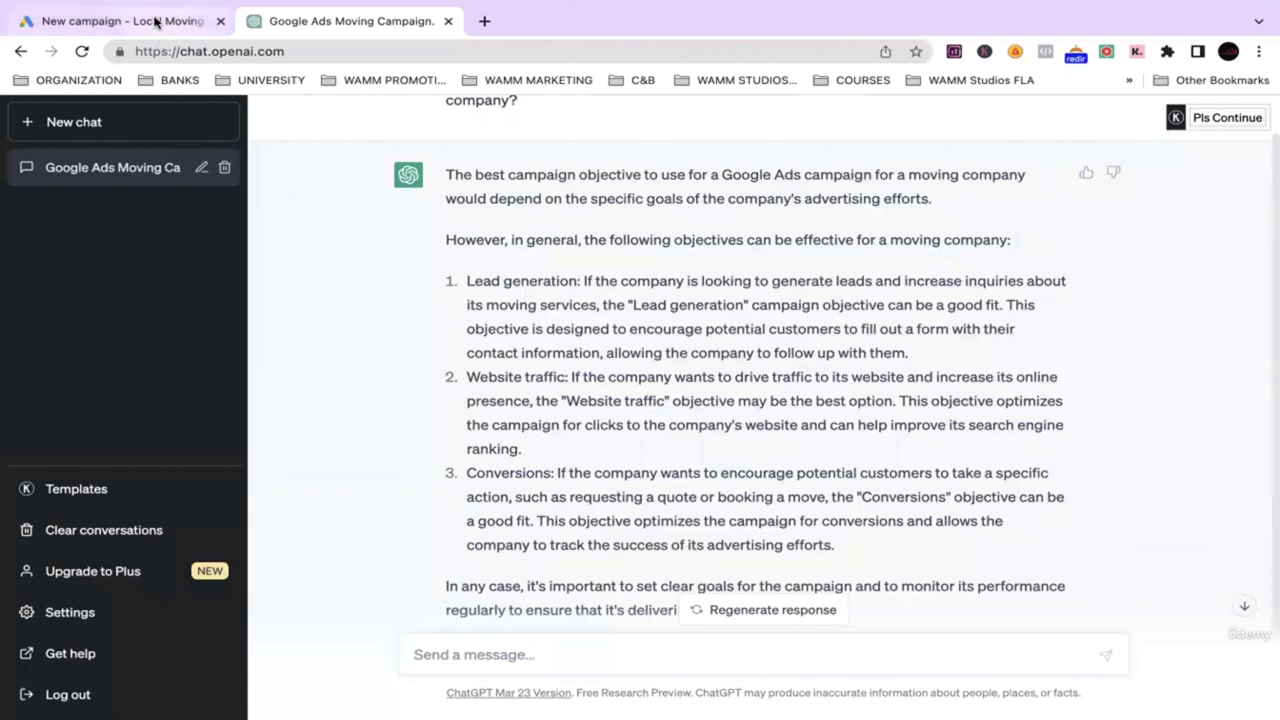
# - Choose Sales as the campaign objective and accept its conversion goals
pyautogui.click(471, 340)
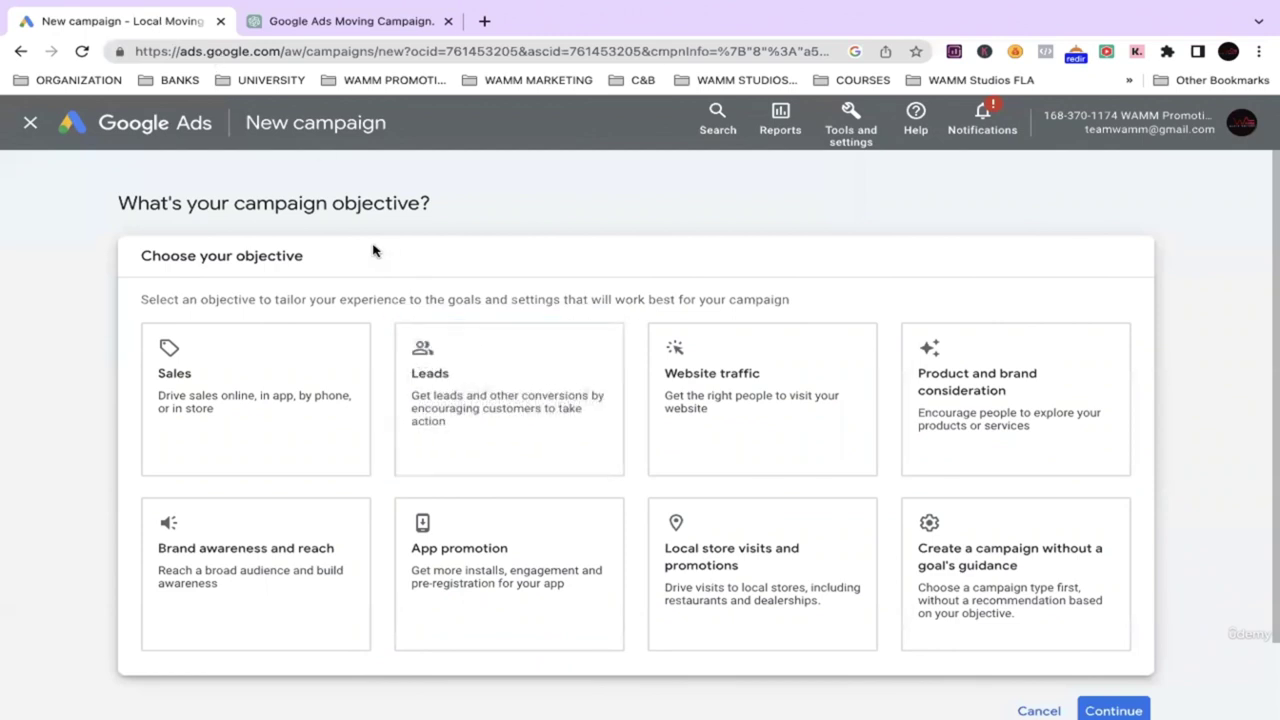
pyautogui.click(265, 405)
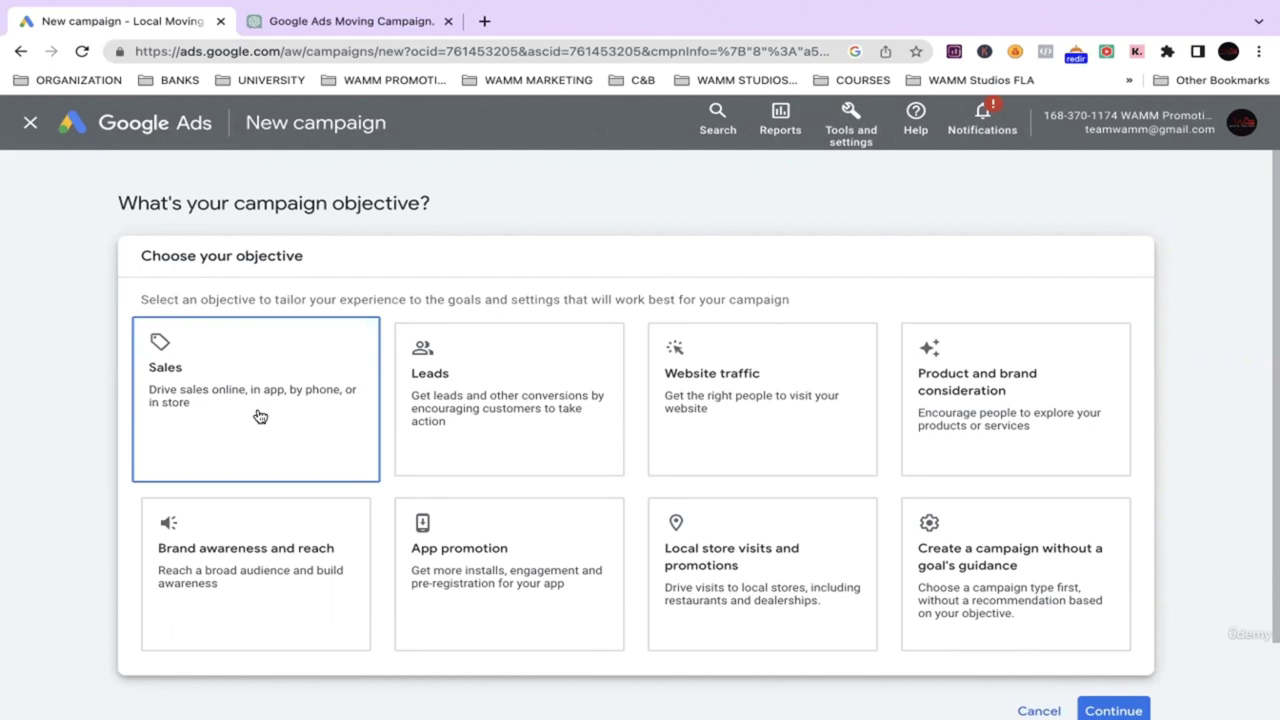
pyautogui.scroll(-2, 269, 440)
pyautogui.scroll(2, 257, 451)
pyautogui.scroll(-2, 277, 440)
pyautogui.scroll(-2, 277, 440)
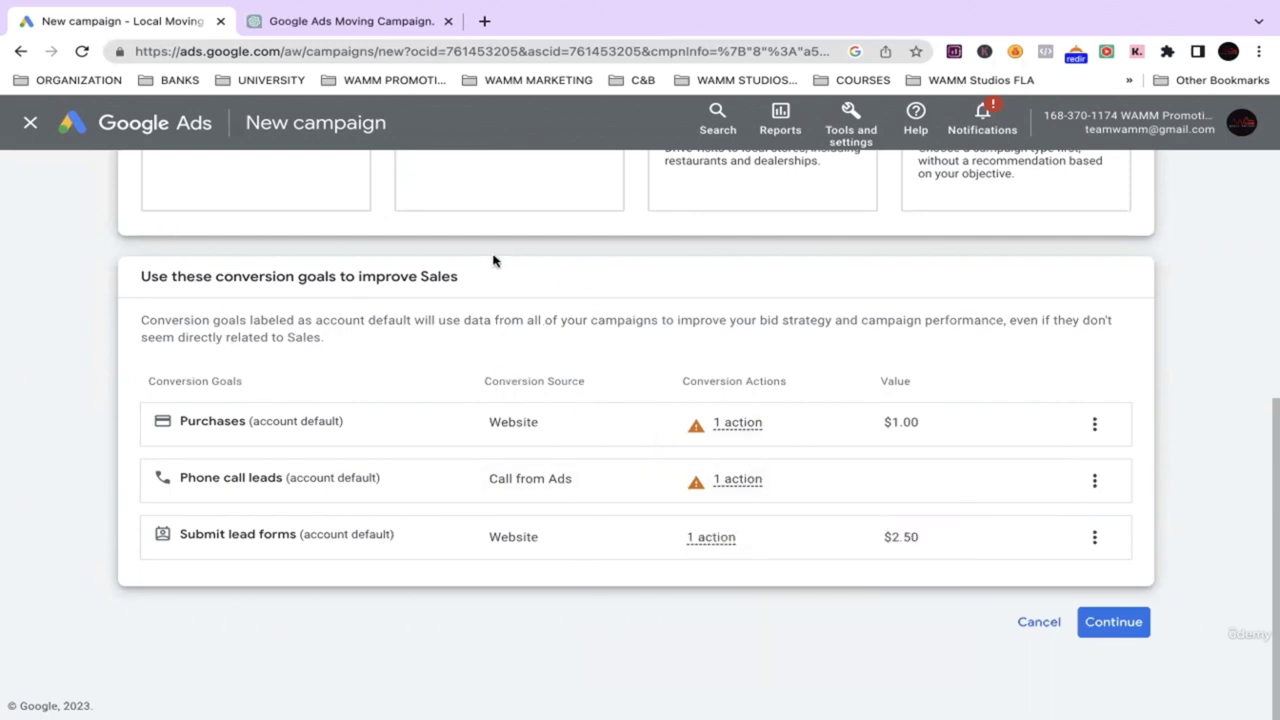
pyautogui.click(1110, 630)
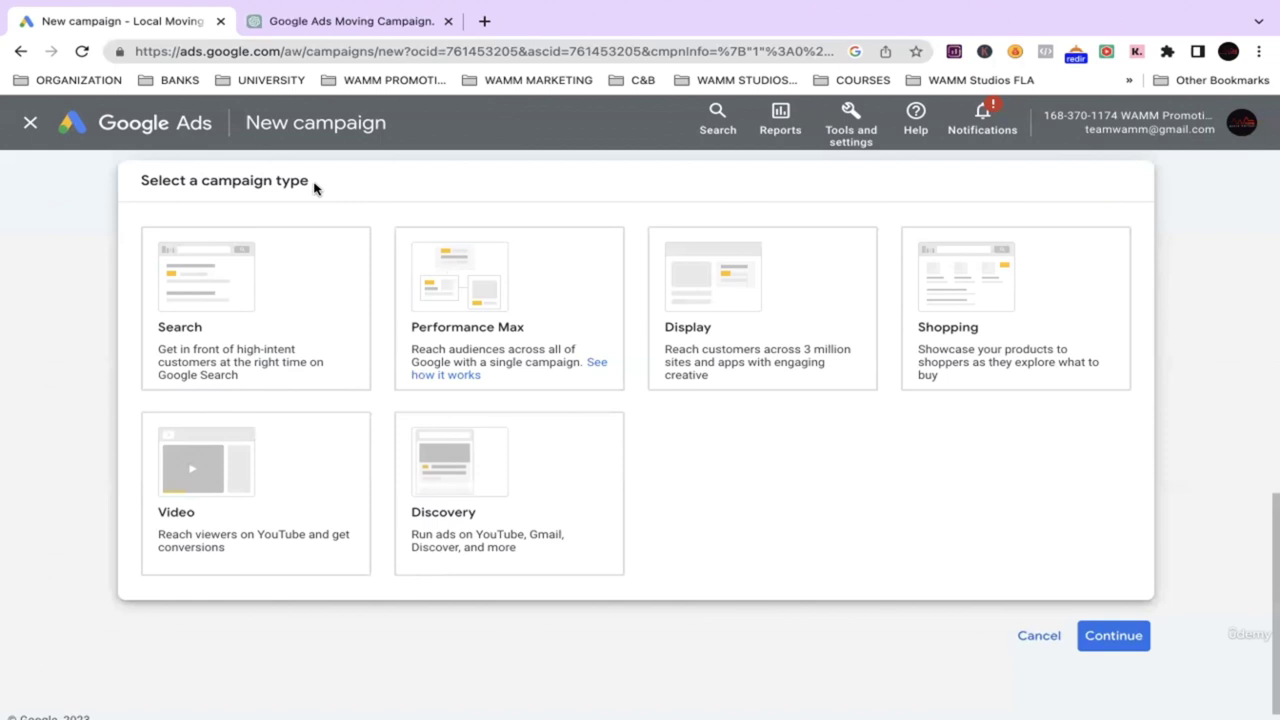
# - Choose Search as the campaign type with Website visits, Phone calls and Store visits goals
pyautogui.click(281, 281)
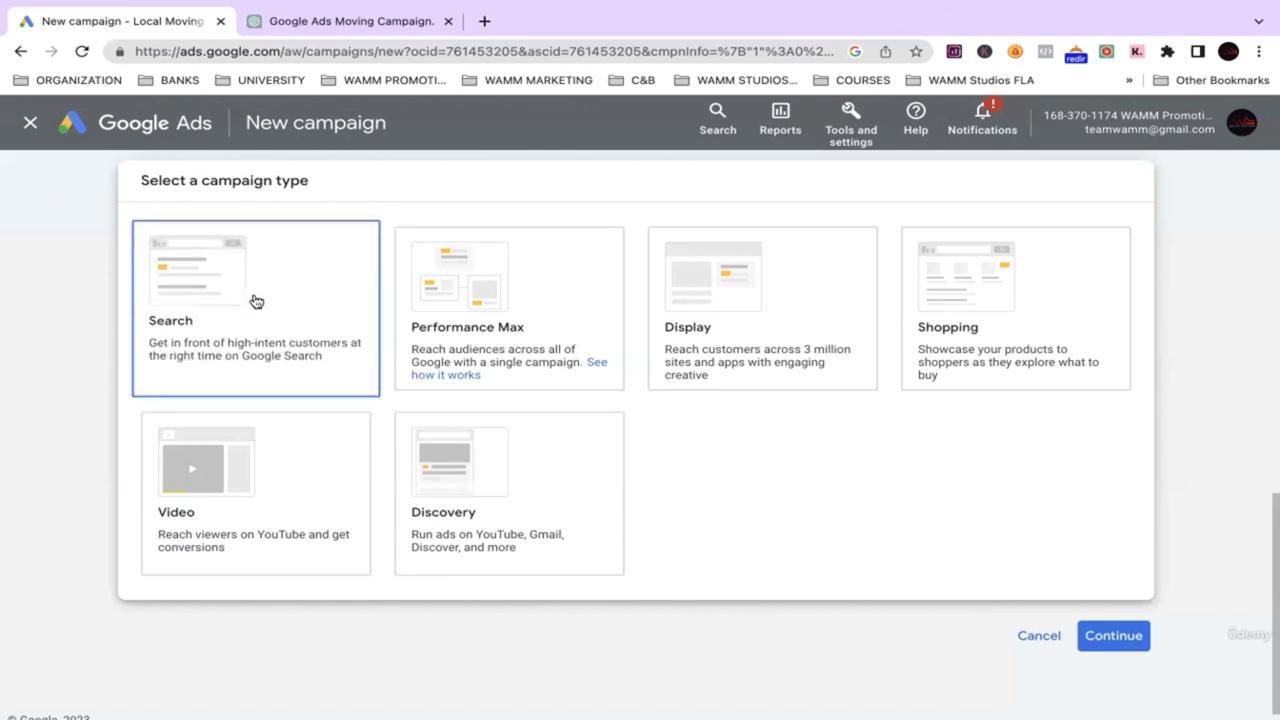
pyautogui.click(265, 303)
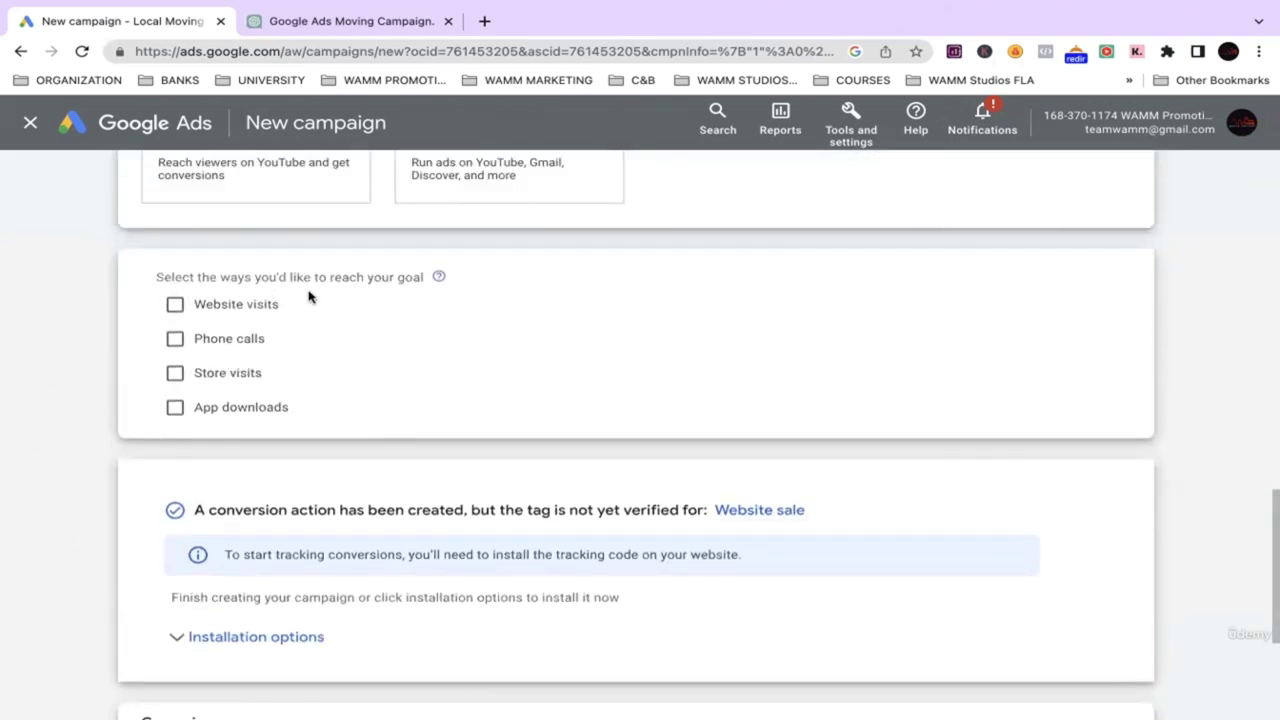
pyautogui.click(165, 306)
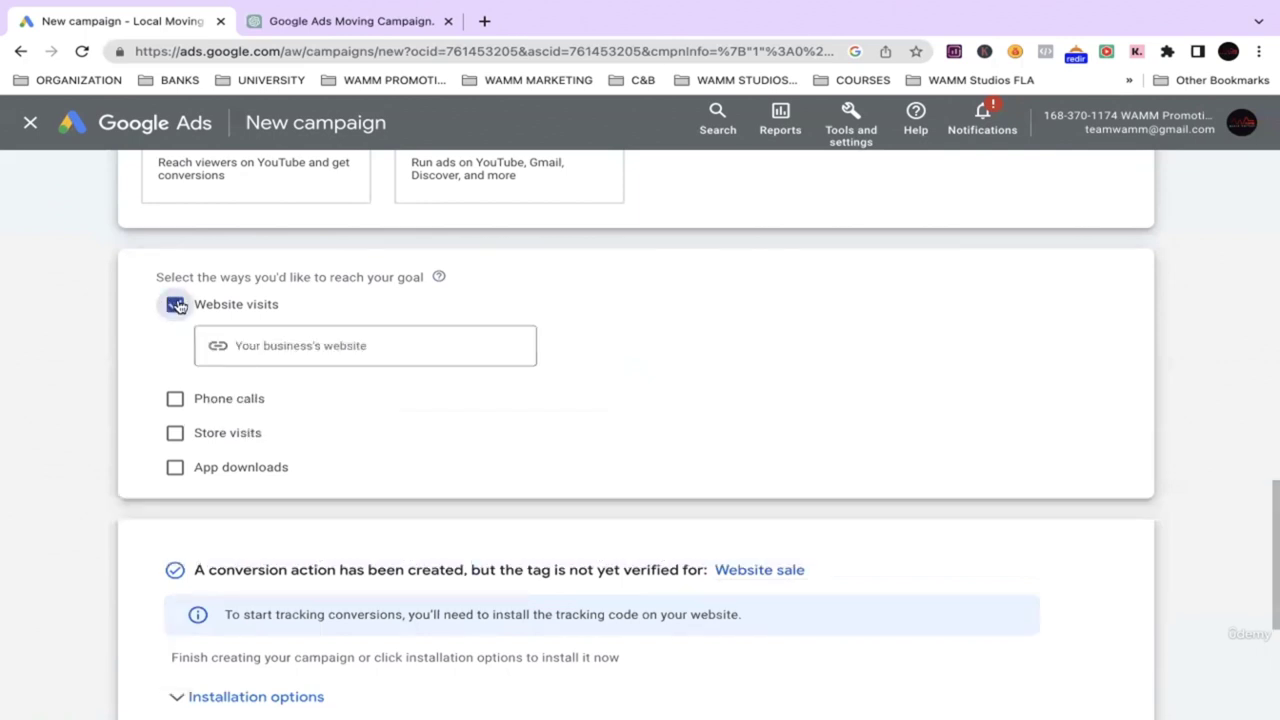
pyautogui.click(175, 399)
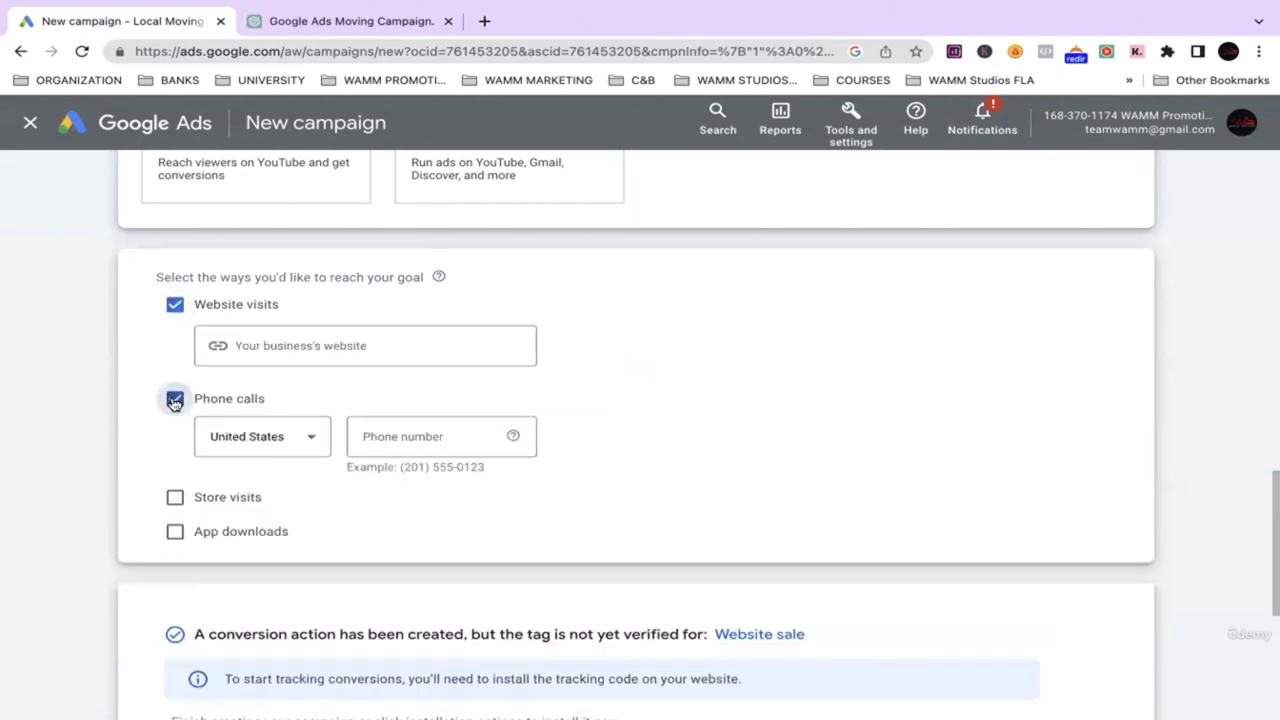
pyautogui.click(175, 500)
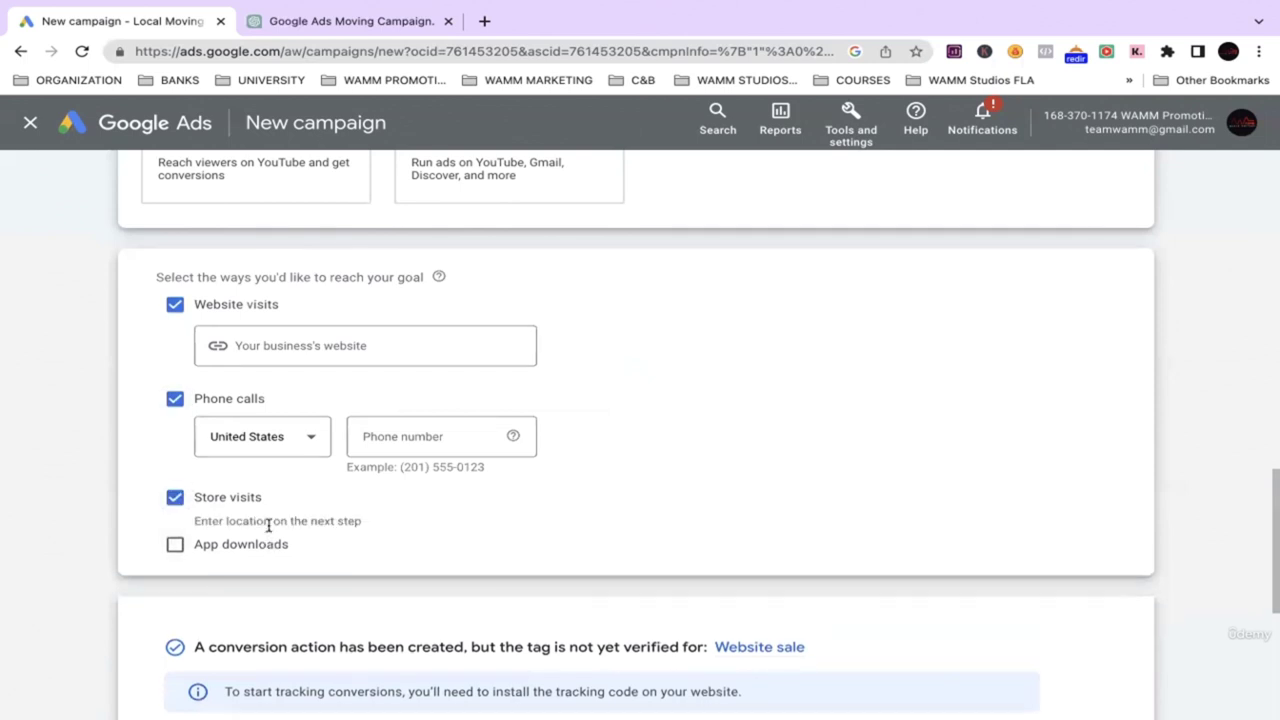
pyautogui.scroll(2, 291, 346)
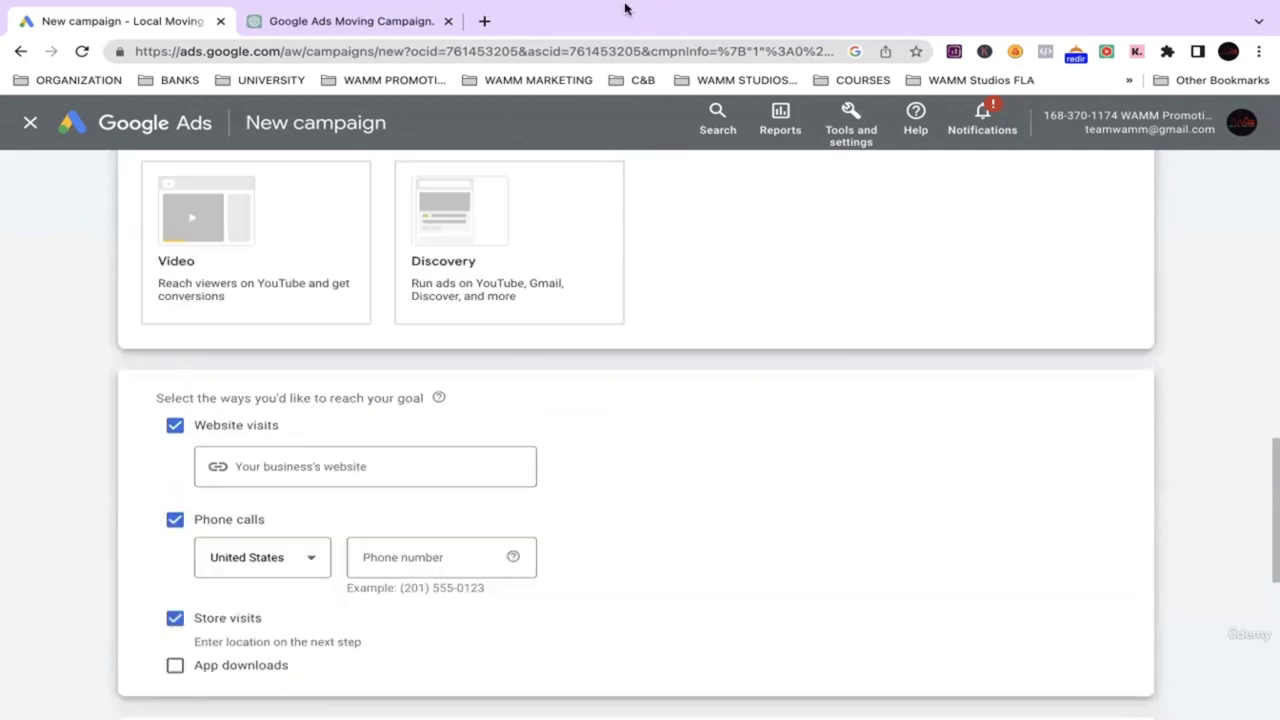
# - Load cbmovingcompany.com in a new tab and copy its web address
pyautogui.moveTo(537, 57)
pyautogui.click(484, 65)
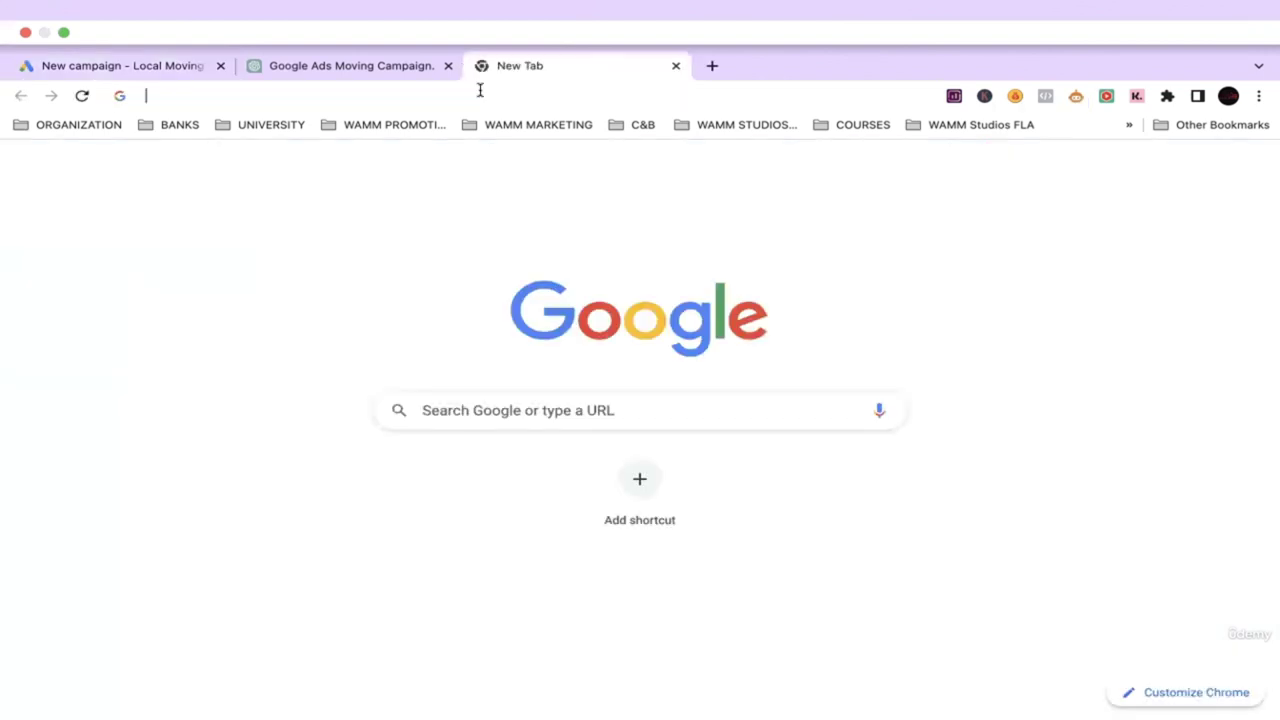
pyautogui.click(480, 92)
pyautogui.write('cbmovingcompany.com')
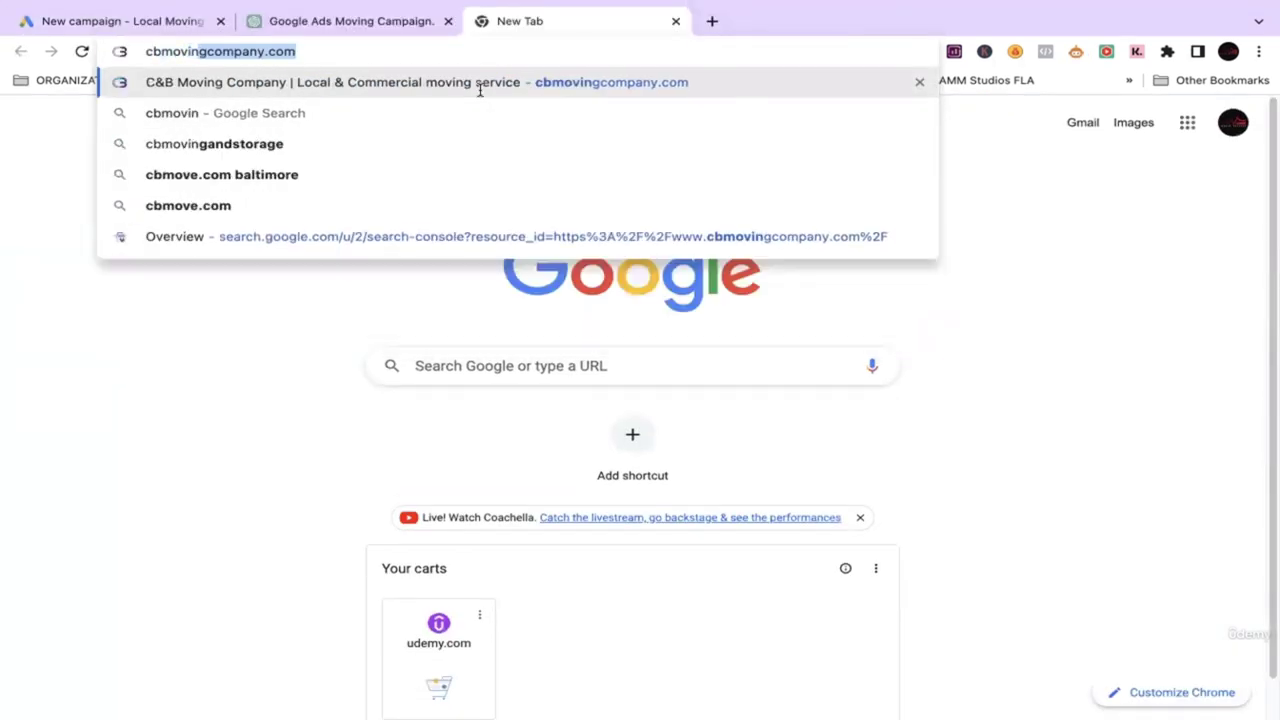
pyautogui.press('Return')
pyautogui.click(409, 51)
pyautogui.hotkey('ctrl', 'c')
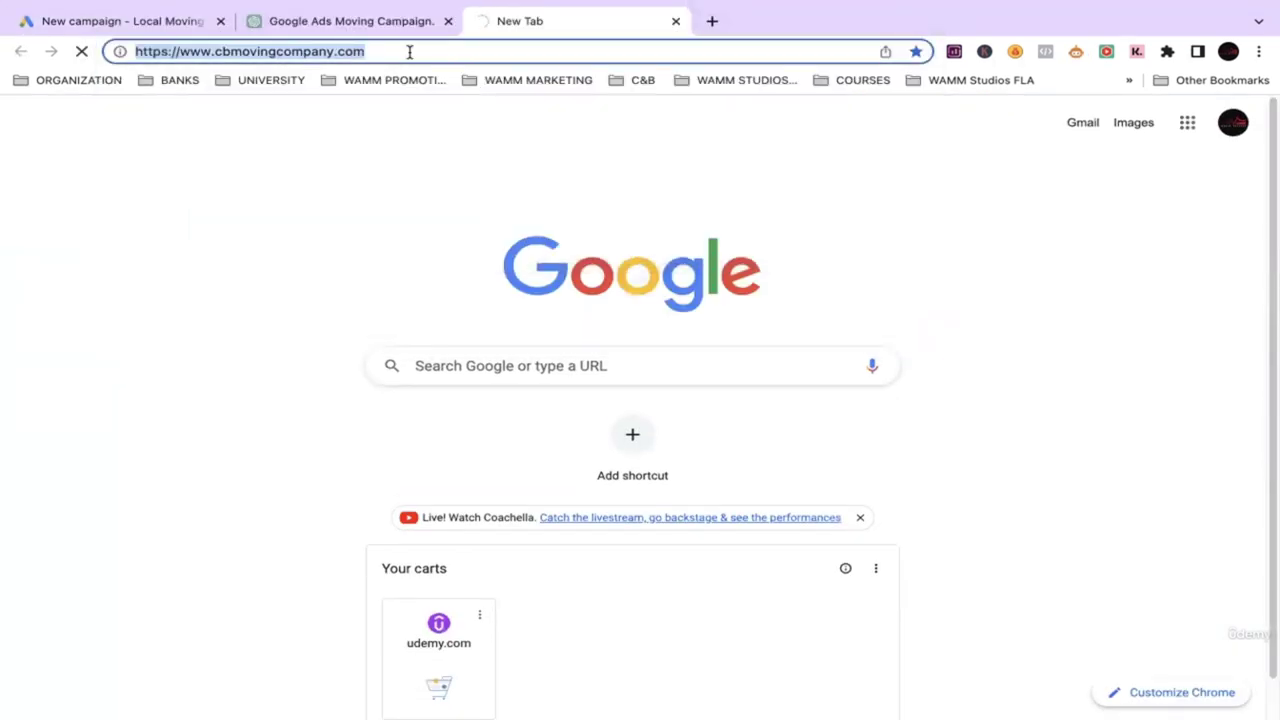
pyautogui.click(146, 20)
pyautogui.click(300, 466)
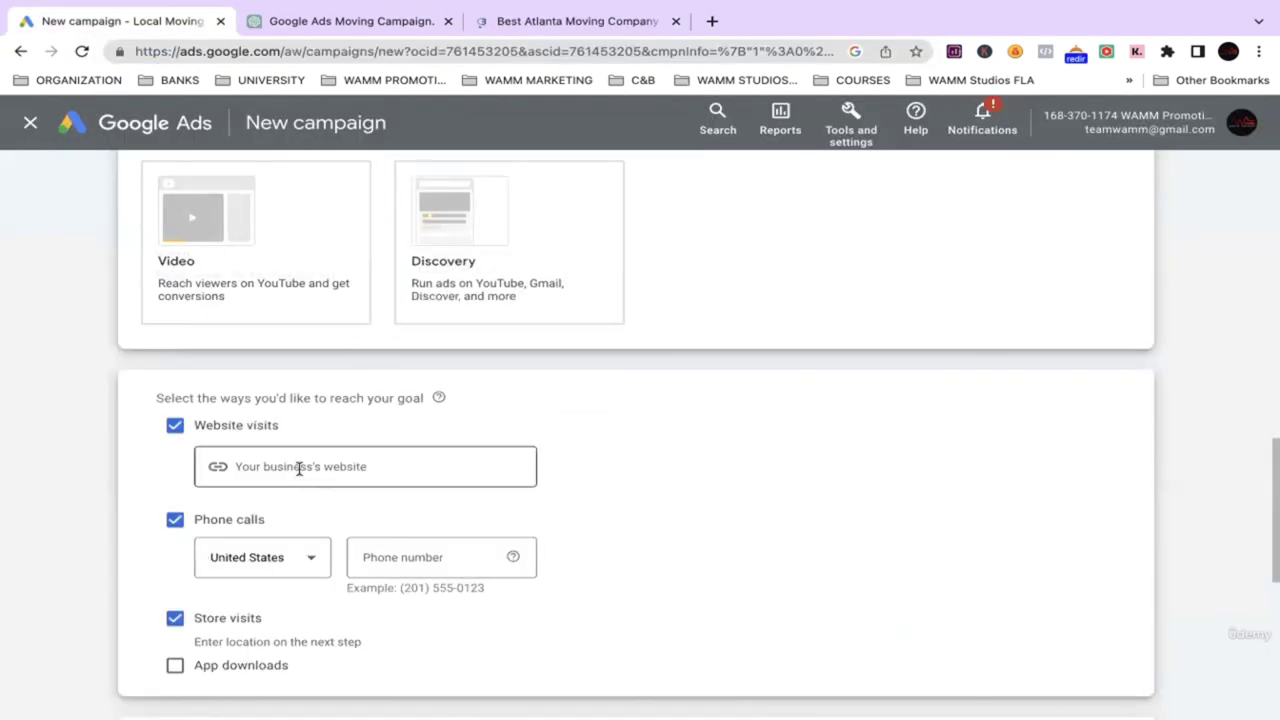
pyautogui.hotkey('ctrl', 'v')
pyautogui.click(402, 558)
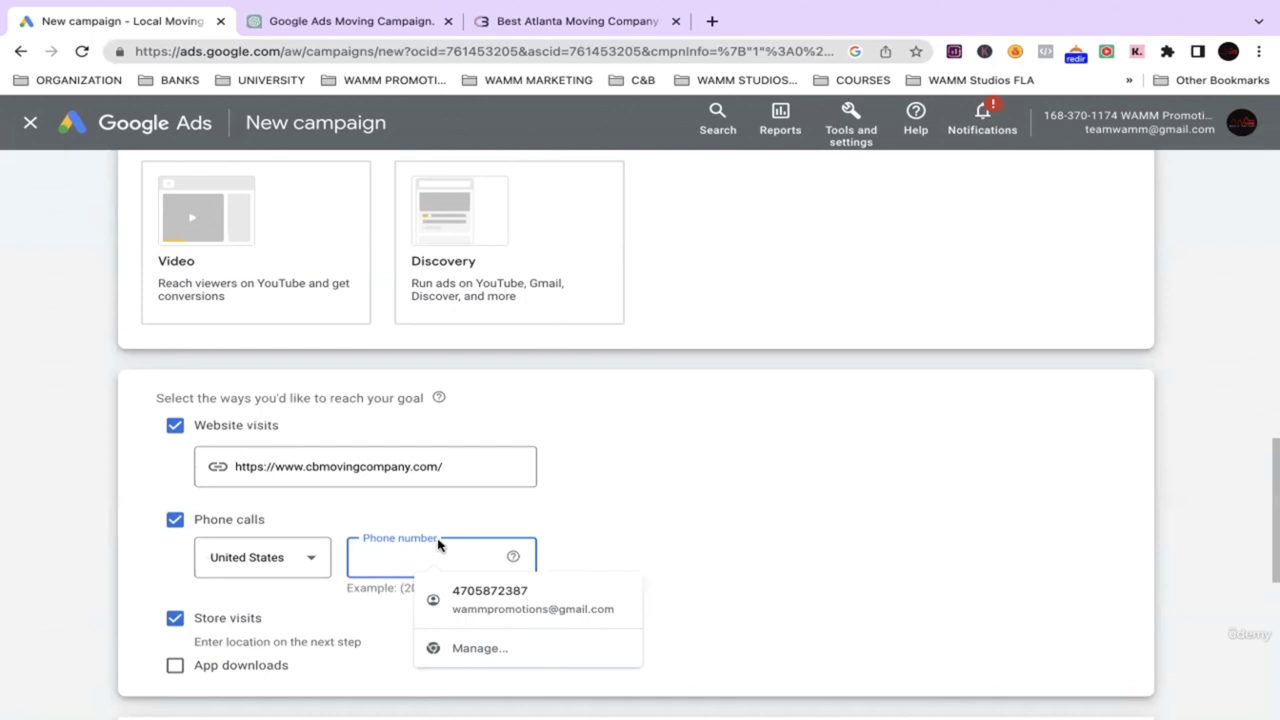
pyautogui.click(468, 512)
pyautogui.click(415, 563)
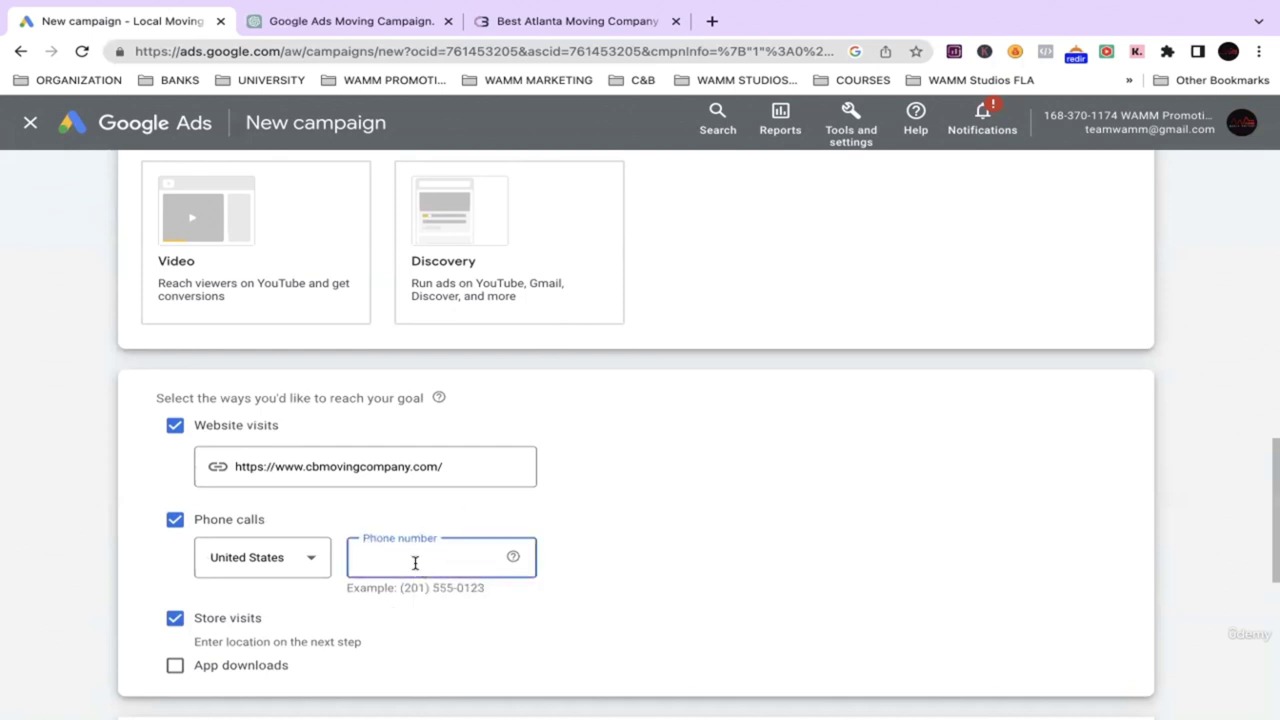
pyautogui.click(643, 543)
# - Rename the campaign from Sales-Search-5 to TEST and continue to Bidding
pyautogui.scroll(-1, 310, 622)
pyautogui.scroll(-5, 310, 622)
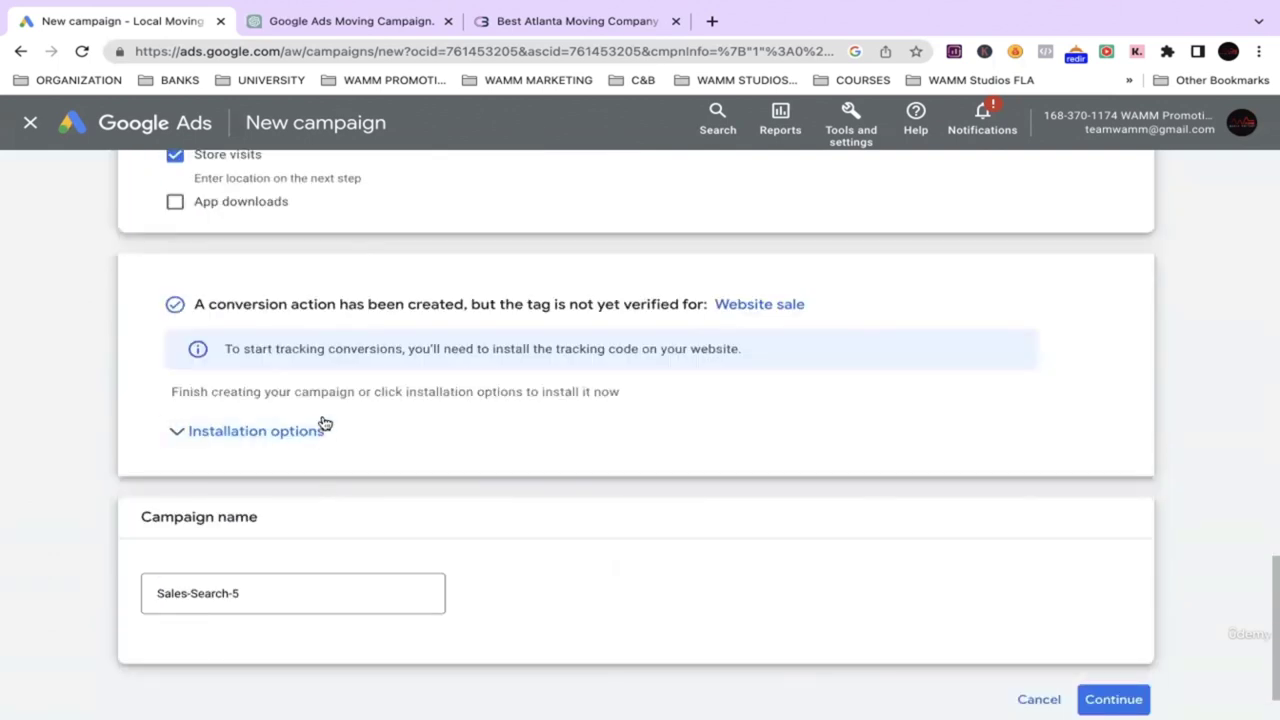
pyautogui.scroll(-2, 103, 320)
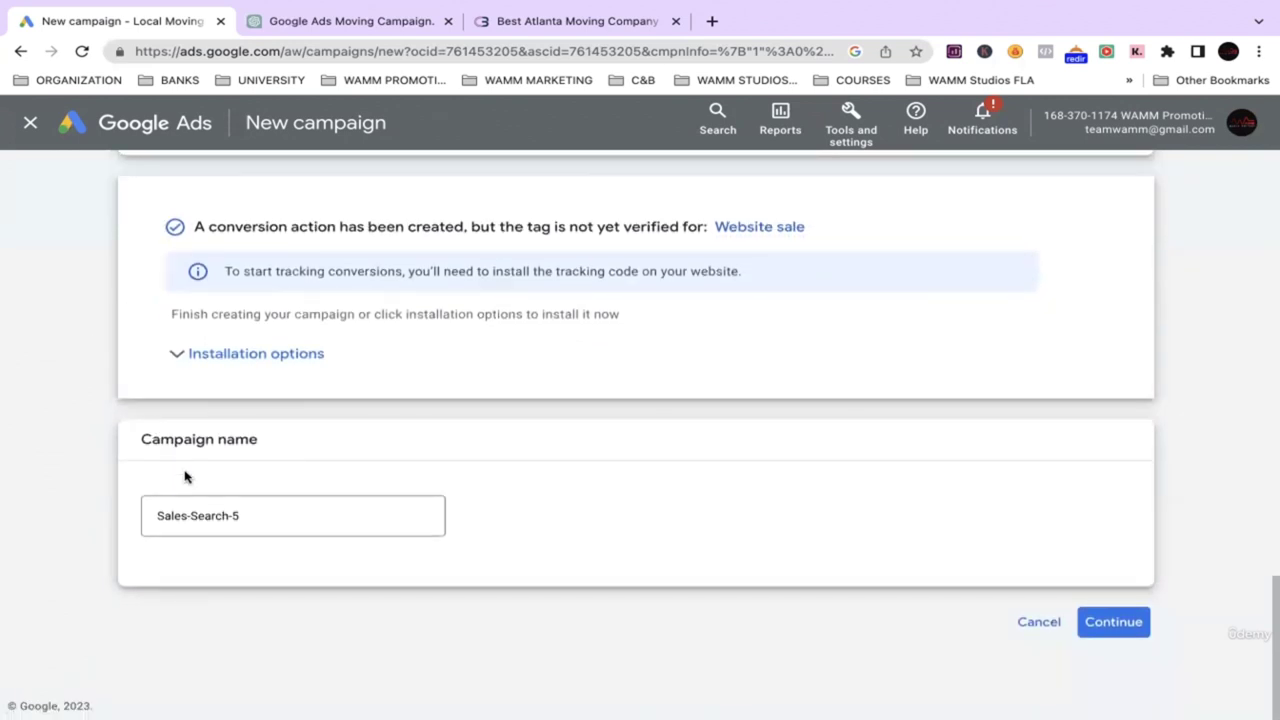
pyautogui.click(251, 527)
pyautogui.tripleClick(251, 527)
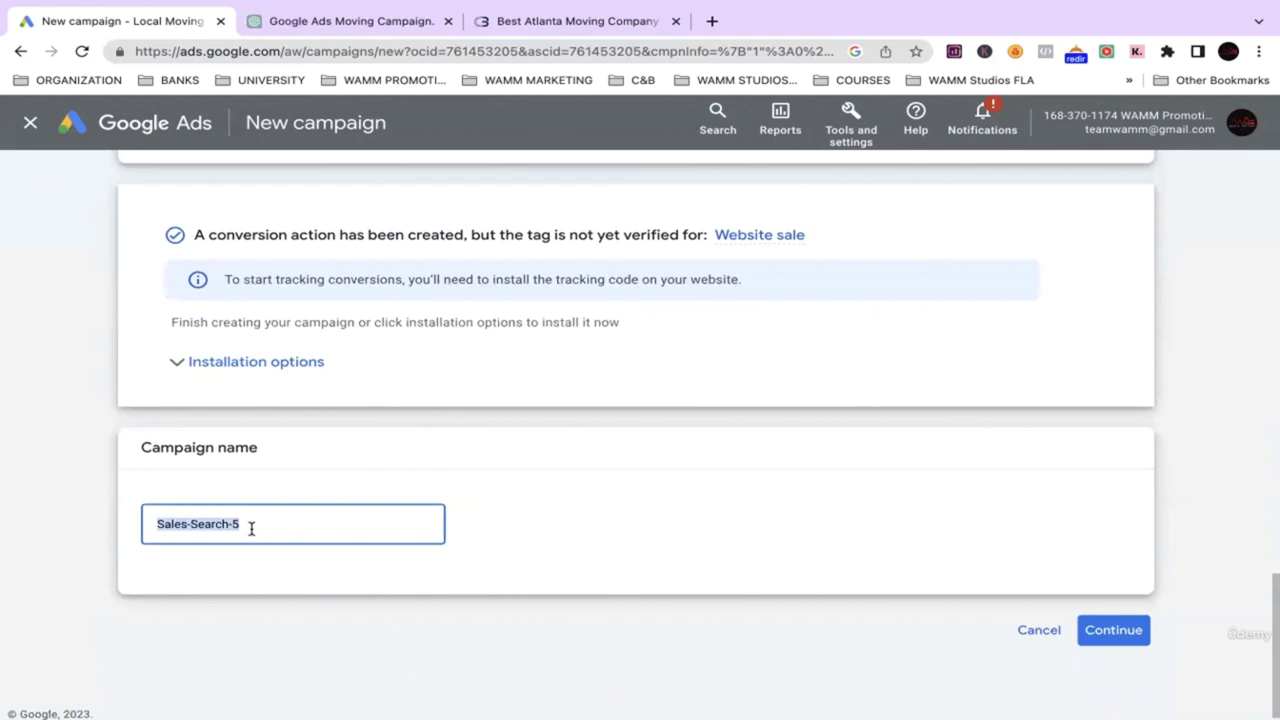
pyautogui.write('TRS')
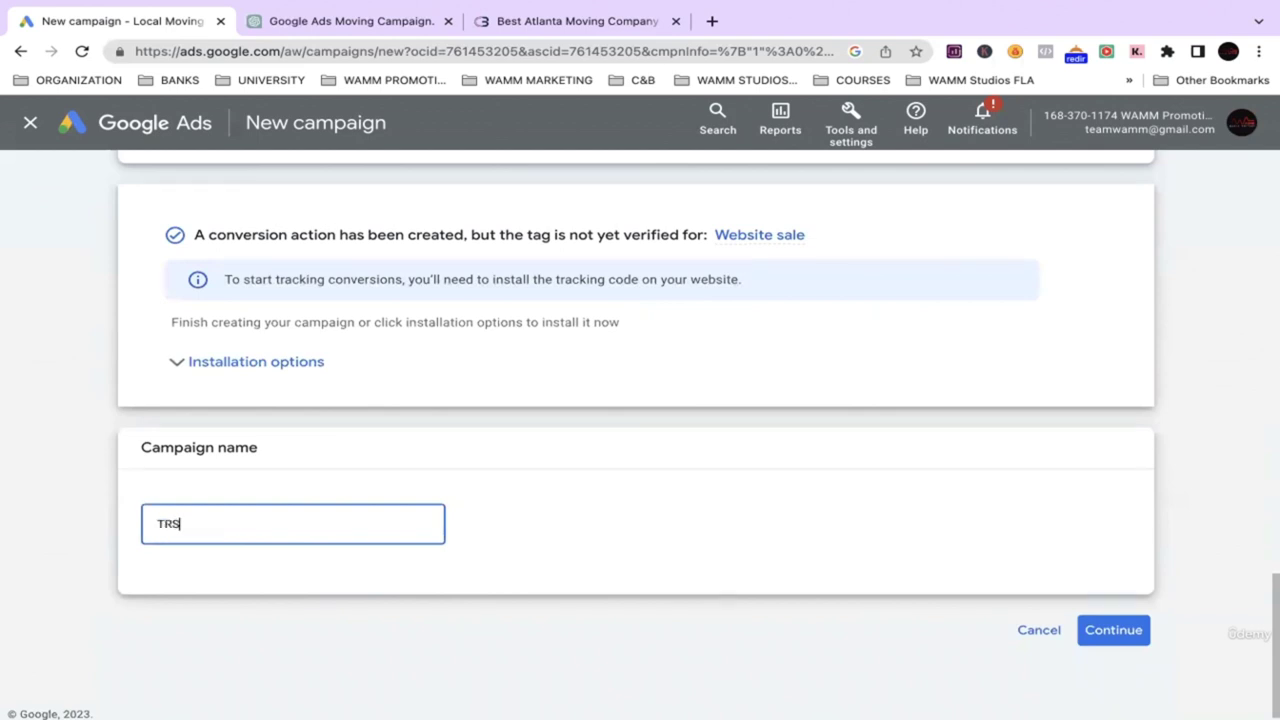
pyautogui.write('T')
pyautogui.doubleClick(261, 528)
pyautogui.write('TEST')
pyautogui.click(1107, 630)
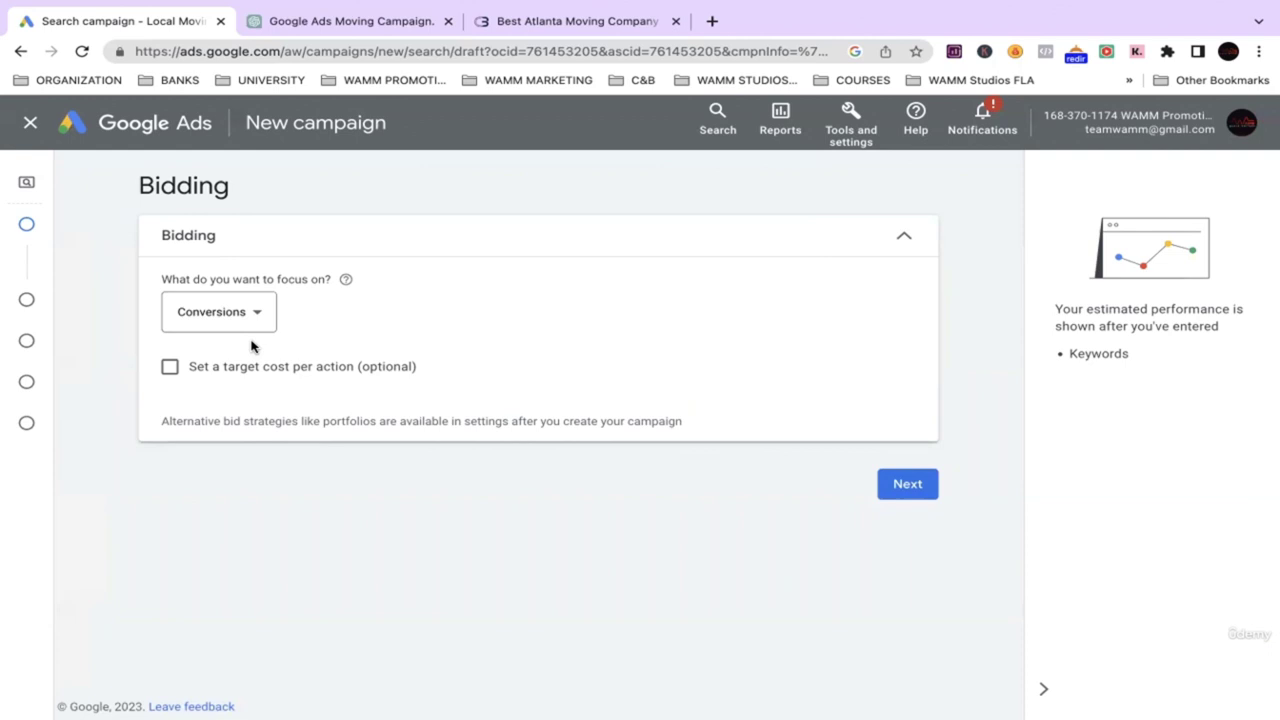
# - Review the bidding focus options, keep Conversions, and proceed to Campaign settings
pyautogui.click(246, 316)
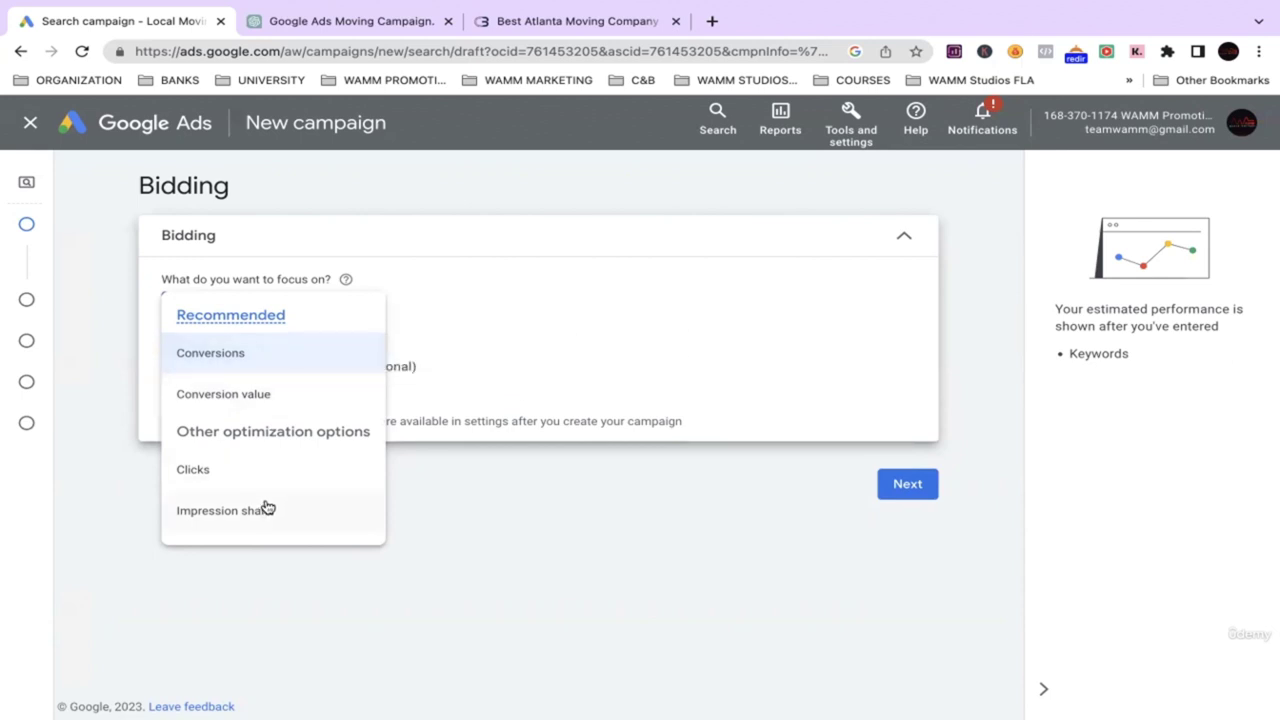
pyautogui.click(459, 517)
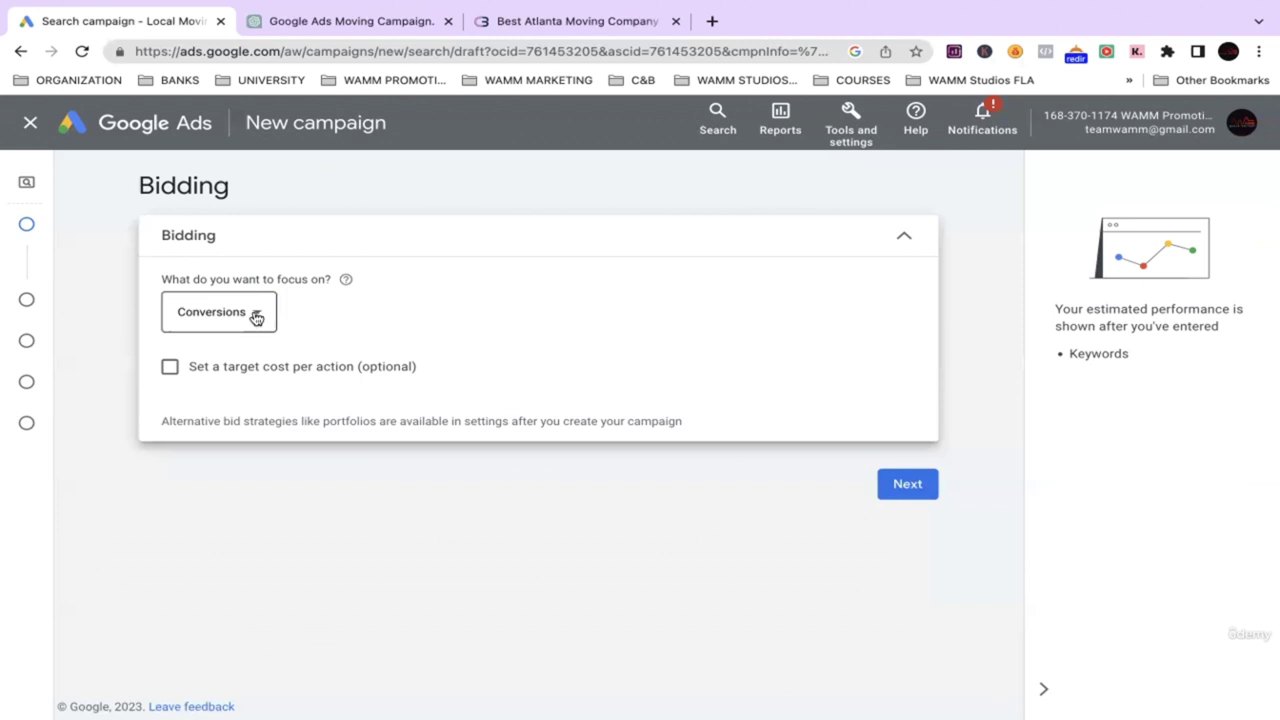
pyautogui.click(250, 312)
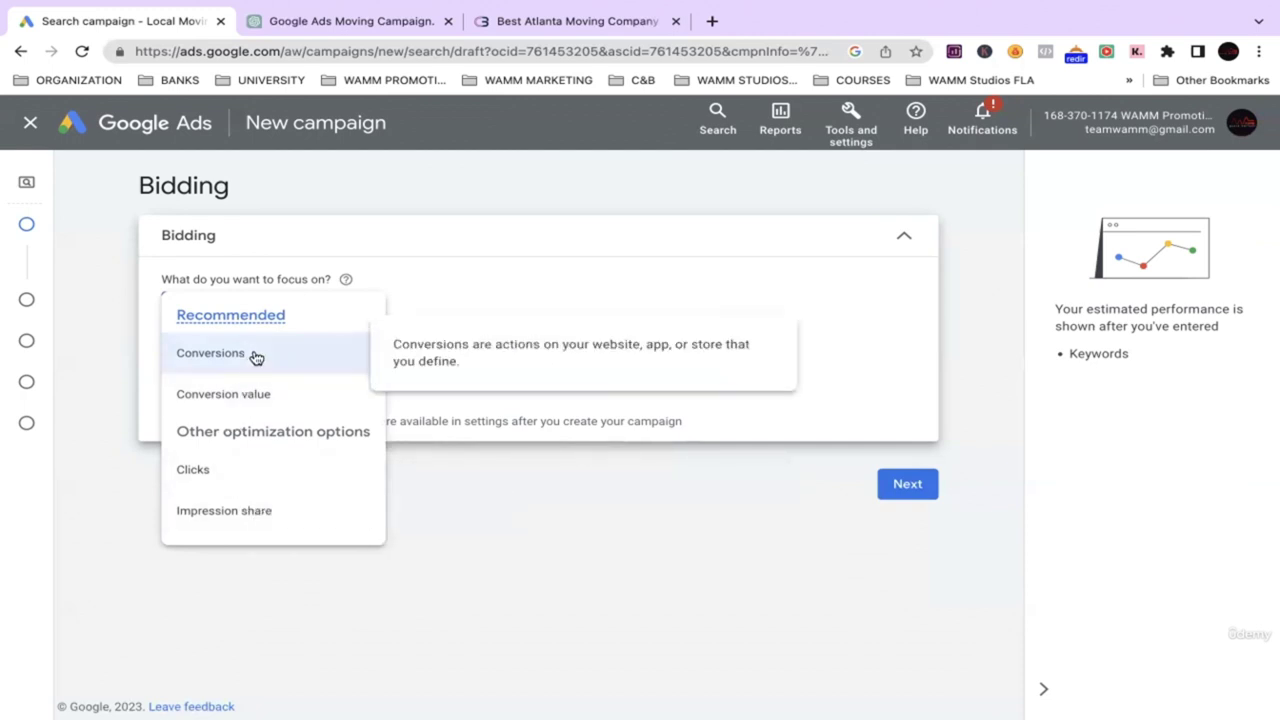
pyautogui.click(378, 266)
pyautogui.click(388, 252)
pyautogui.click(898, 238)
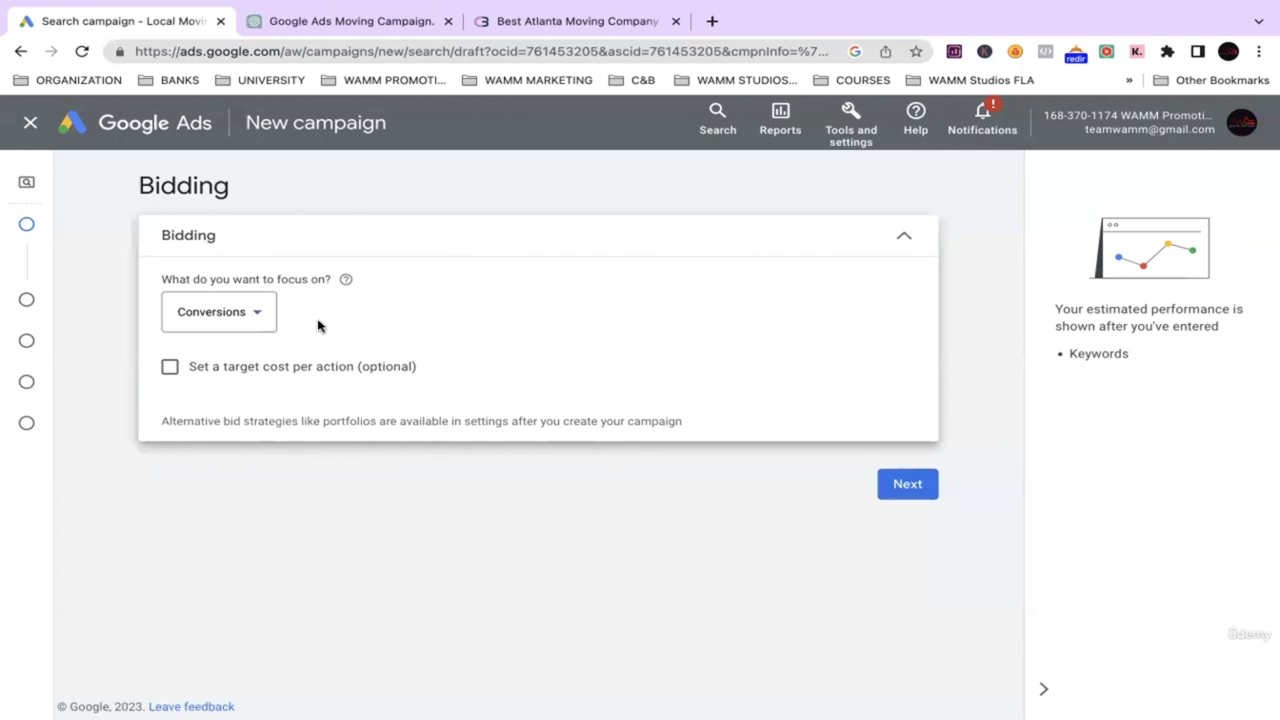
pyautogui.click(262, 314)
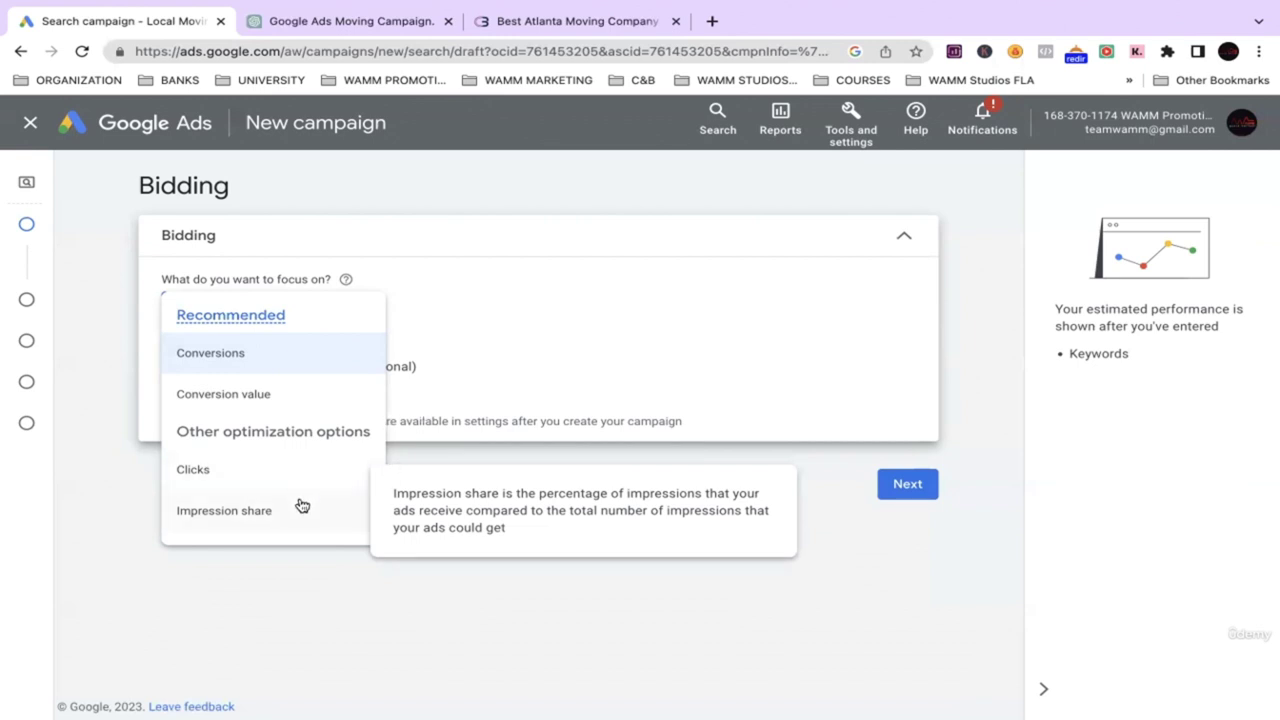
pyautogui.click(539, 282)
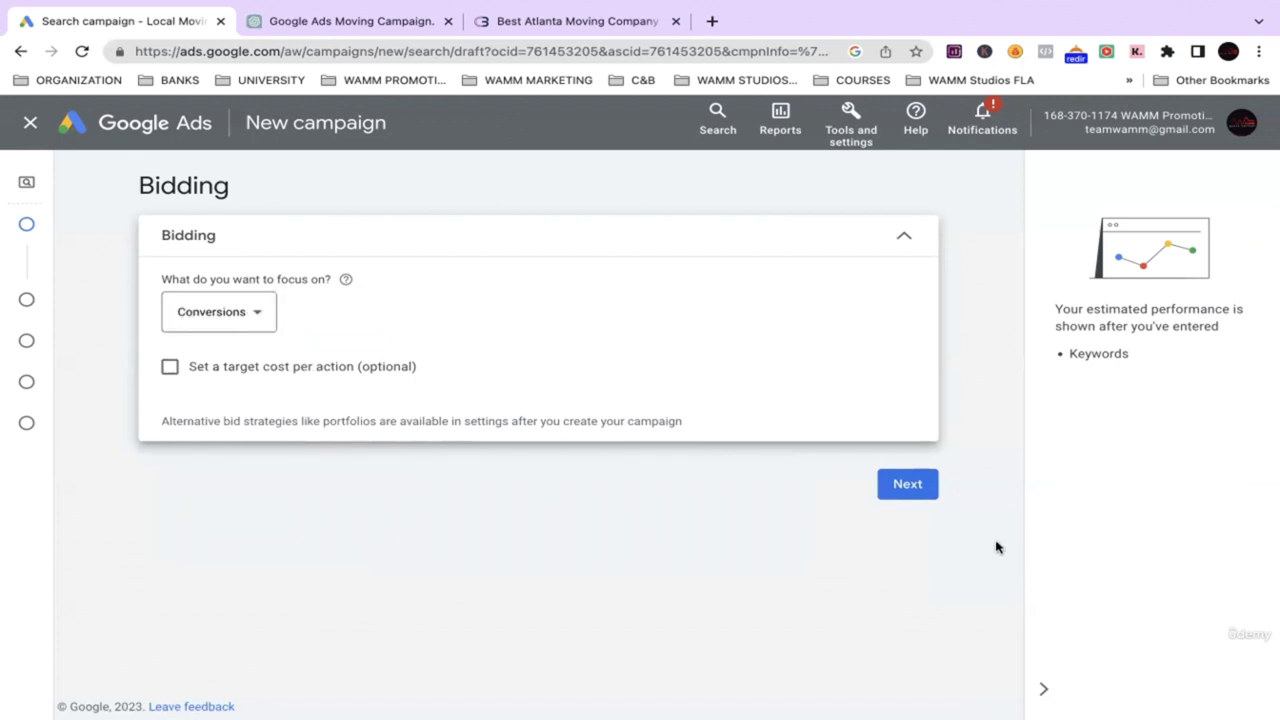
pyautogui.click(908, 486)
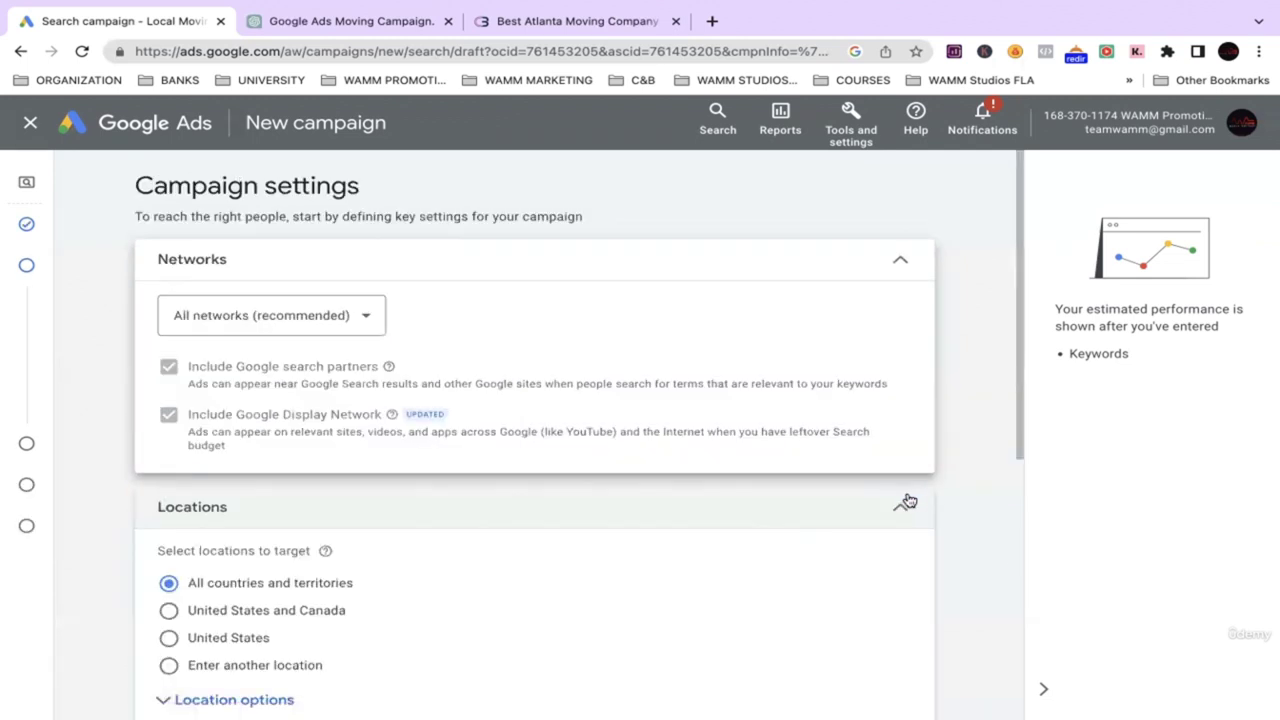
# - Dismiss the warning that the ads are not running
pyautogui.scroll(-3, 417, 437)
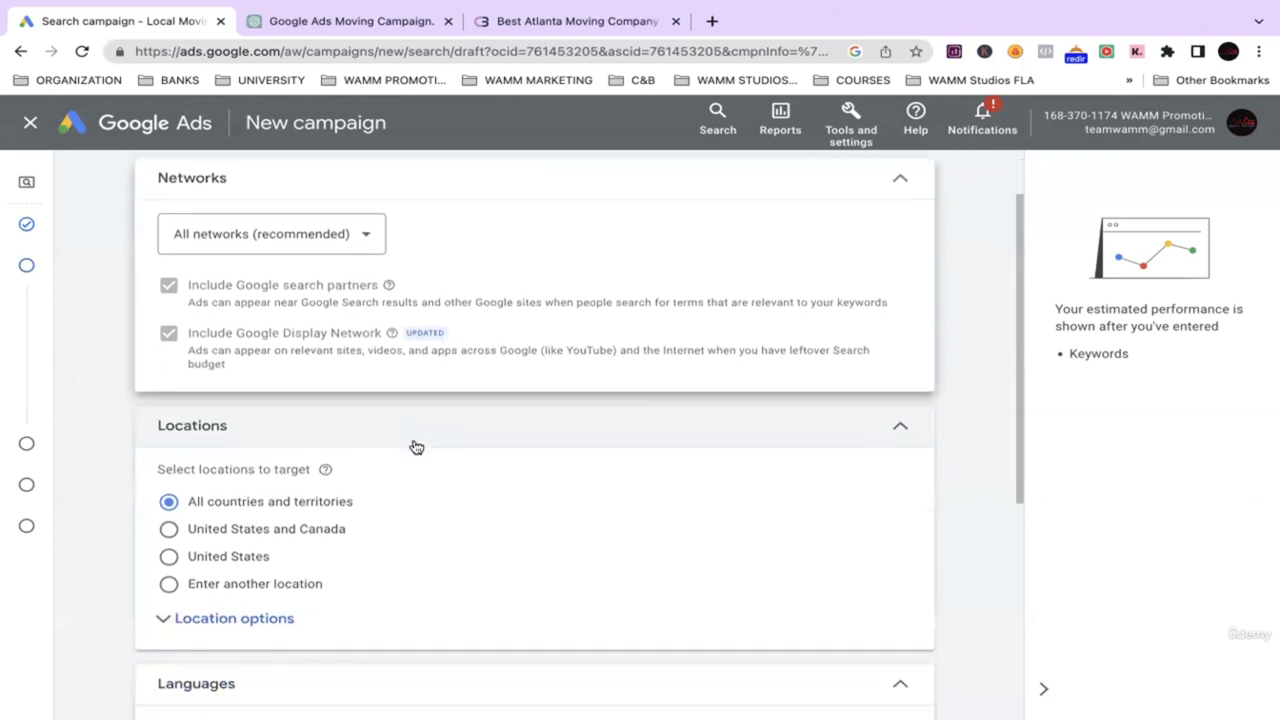
pyautogui.scroll(-1, 399, 467)
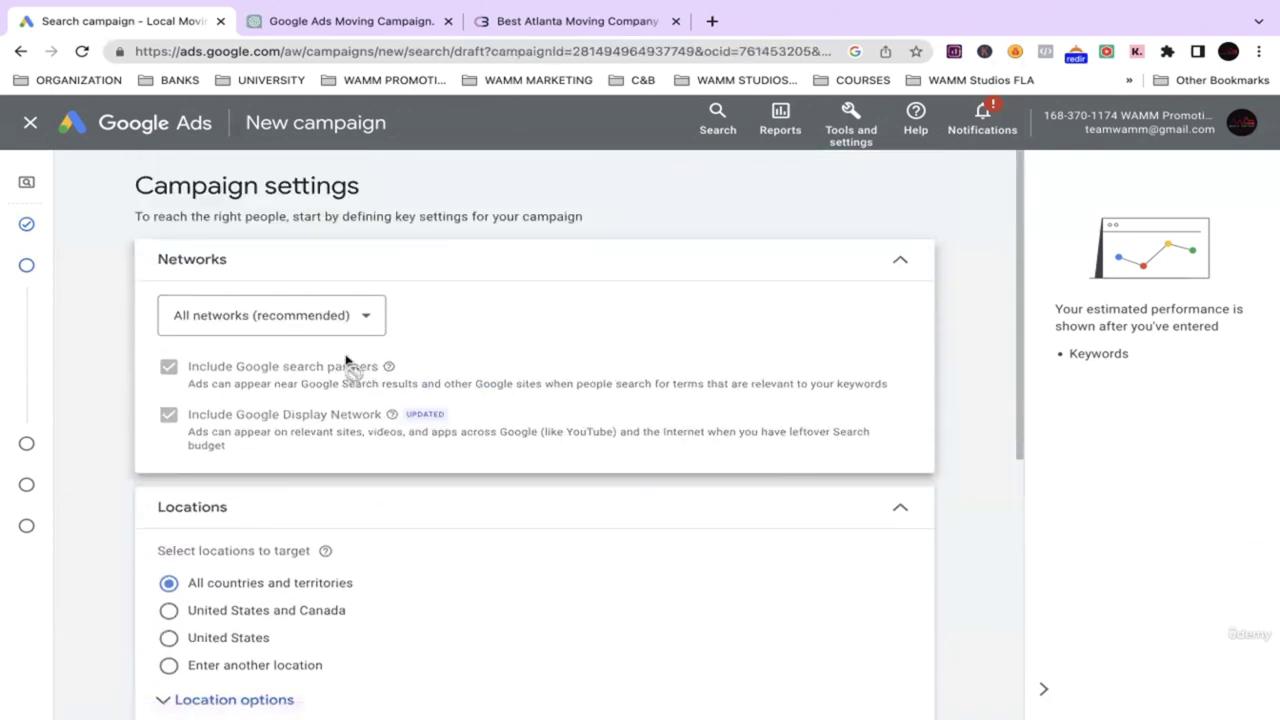
pyautogui.scroll(-5, 404, 470)
pyautogui.scroll(6, 404, 470)
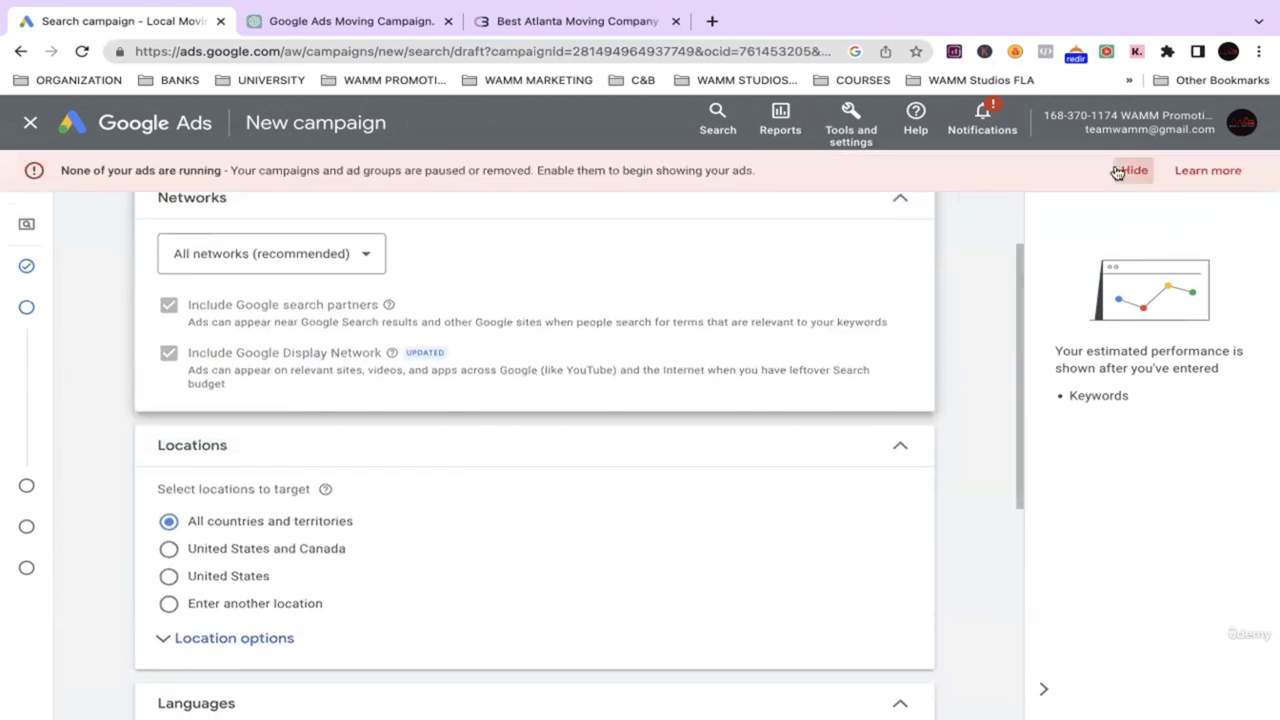
pyautogui.click(1132, 170)
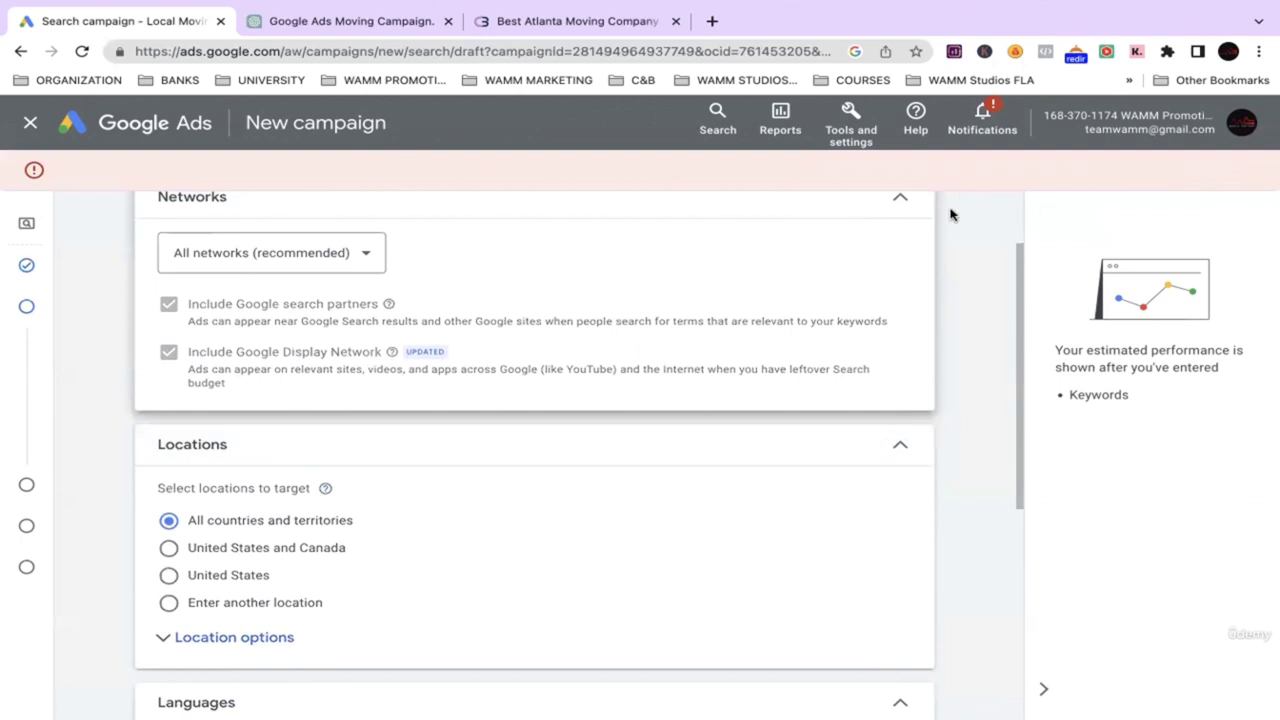
# - Under Locations, switch targeting from all countries to 'Enter another location'
pyautogui.scroll(2, 908, 257)
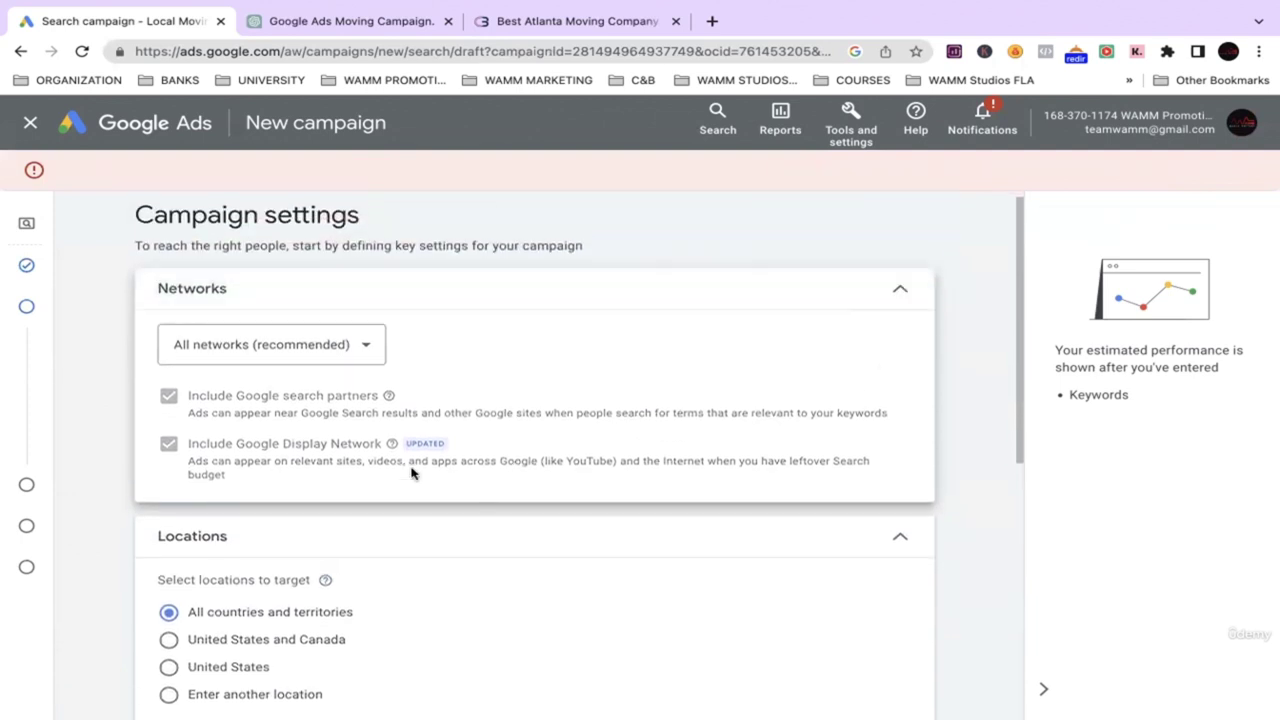
pyautogui.scroll(-1, 242, 582)
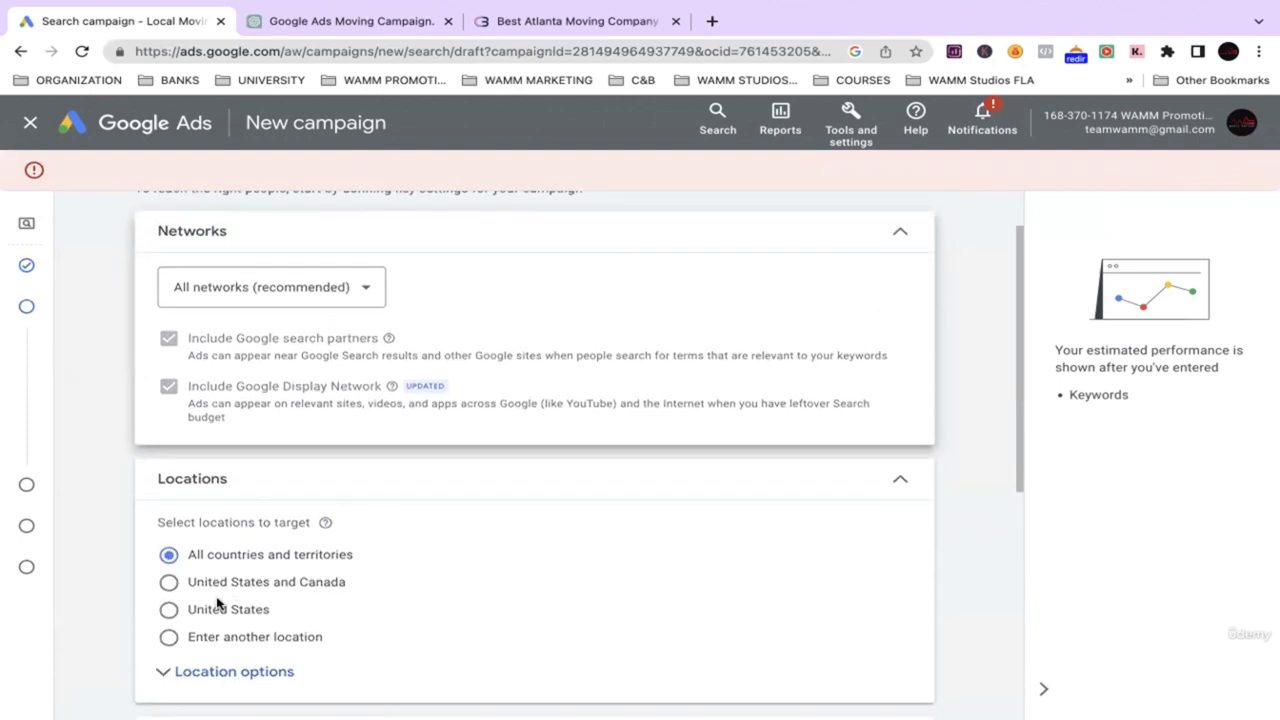
pyautogui.scroll(-1, 171, 632)
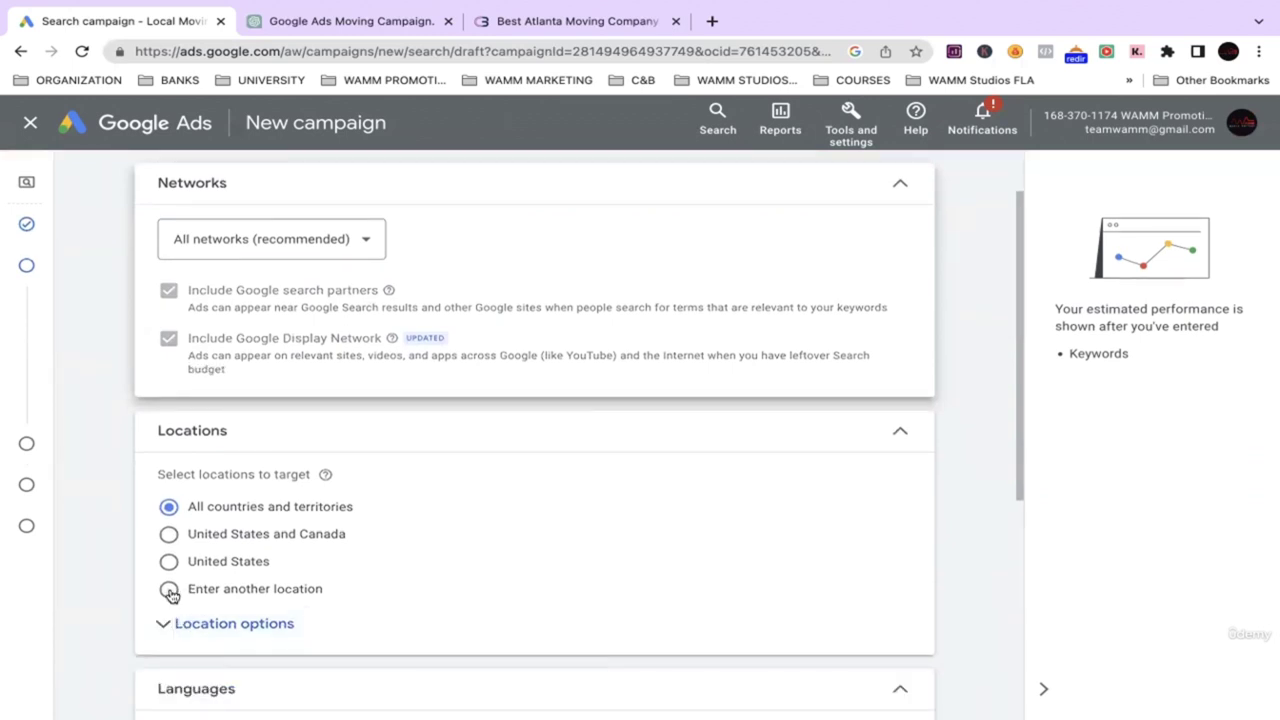
pyautogui.click(170, 590)
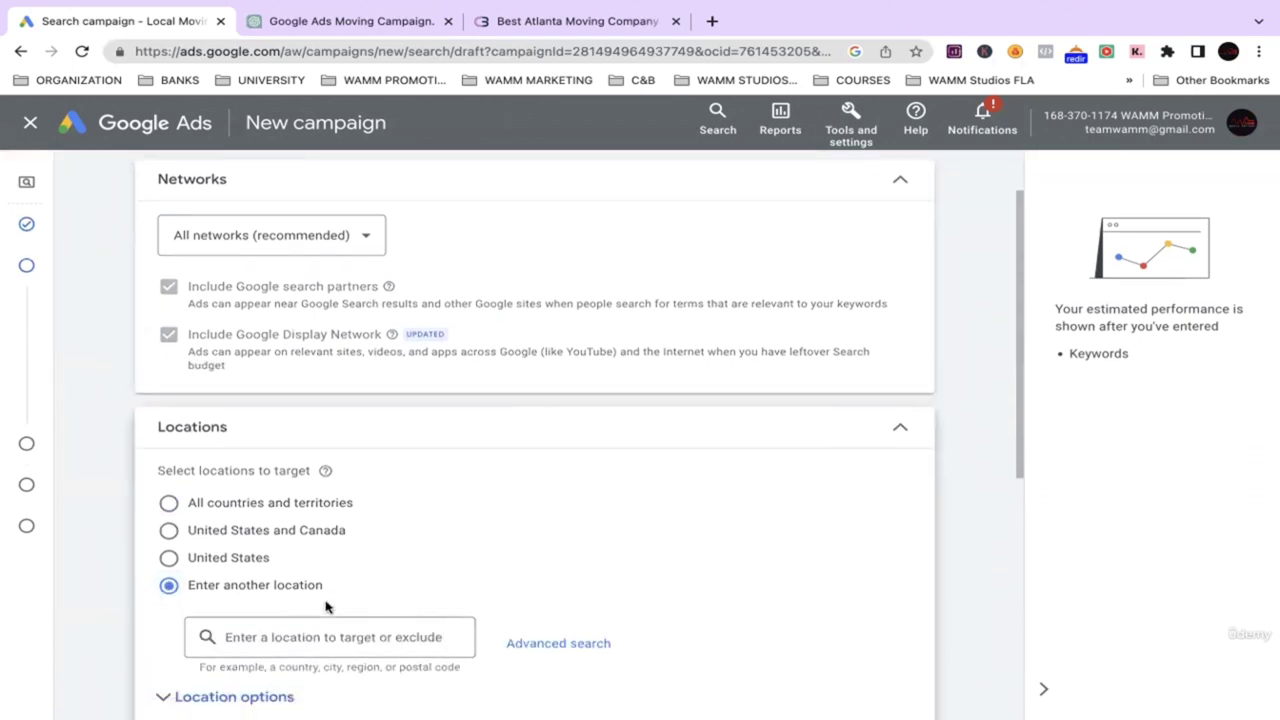
pyautogui.scroll(-1, 320, 605)
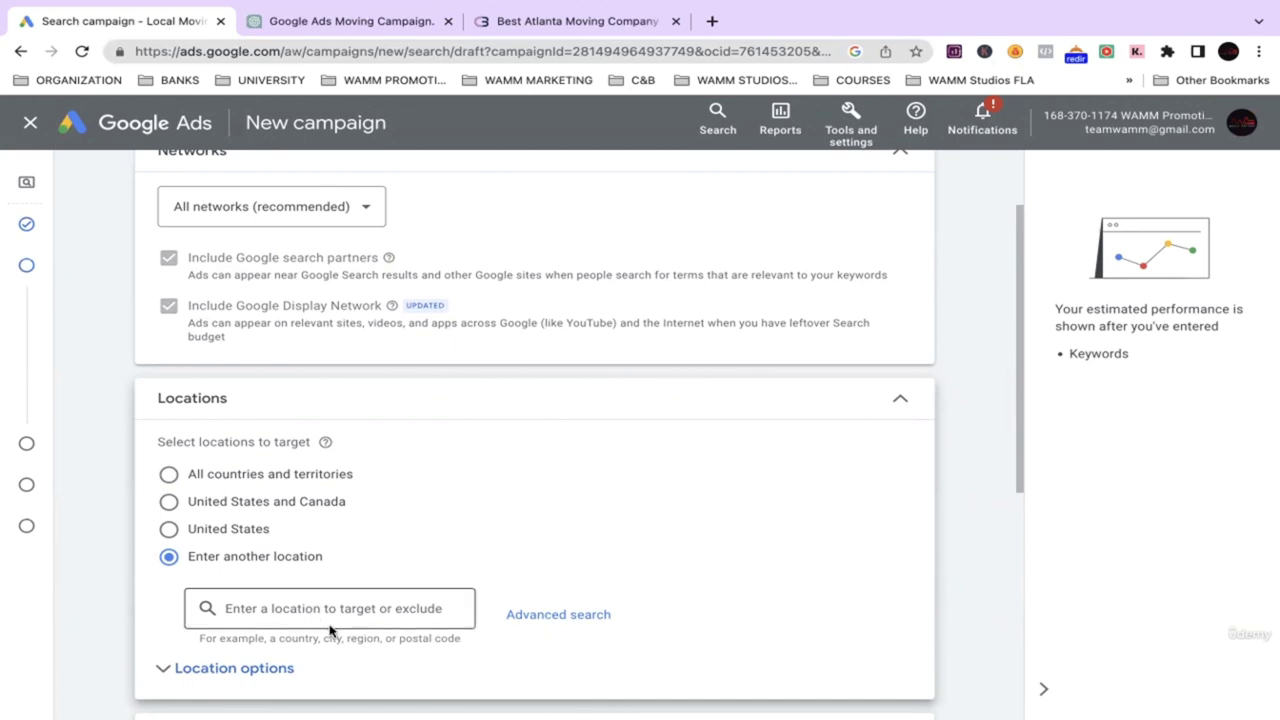
# - Search 'destin' and target Destin, Florida, United States (reach 97,000) as the only location
pyautogui.click(320, 612)
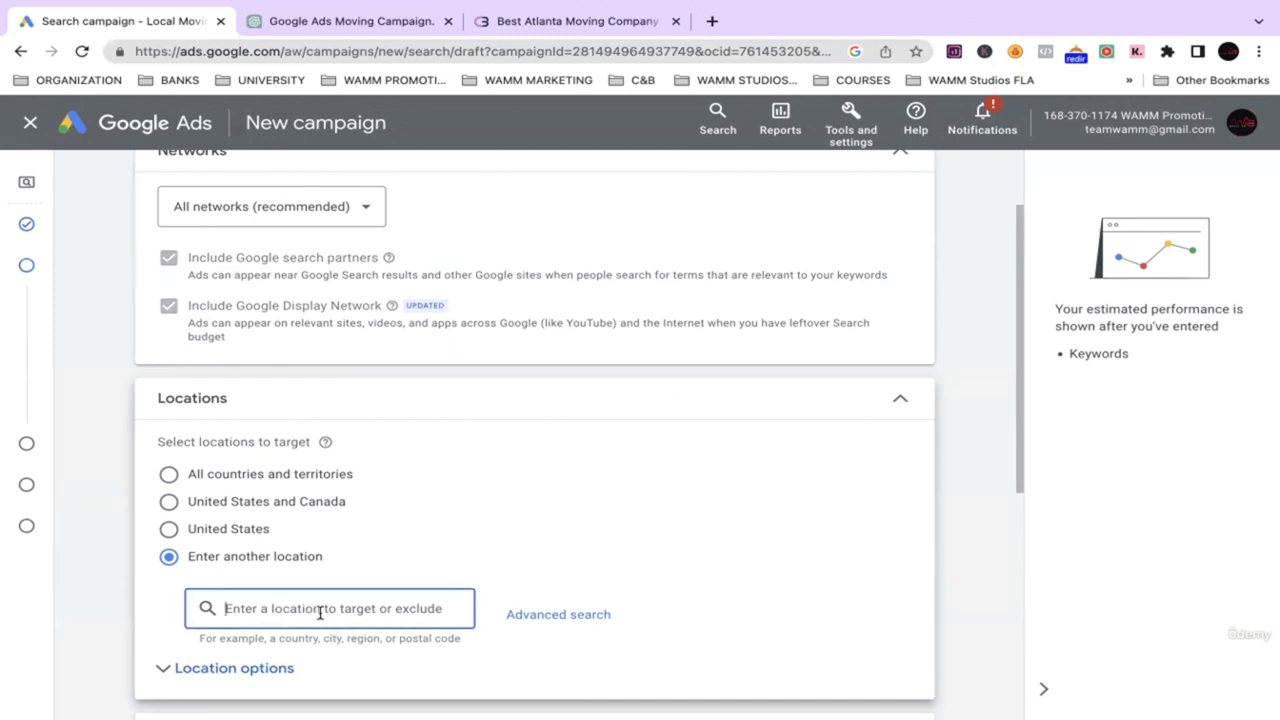
pyautogui.write('destin')
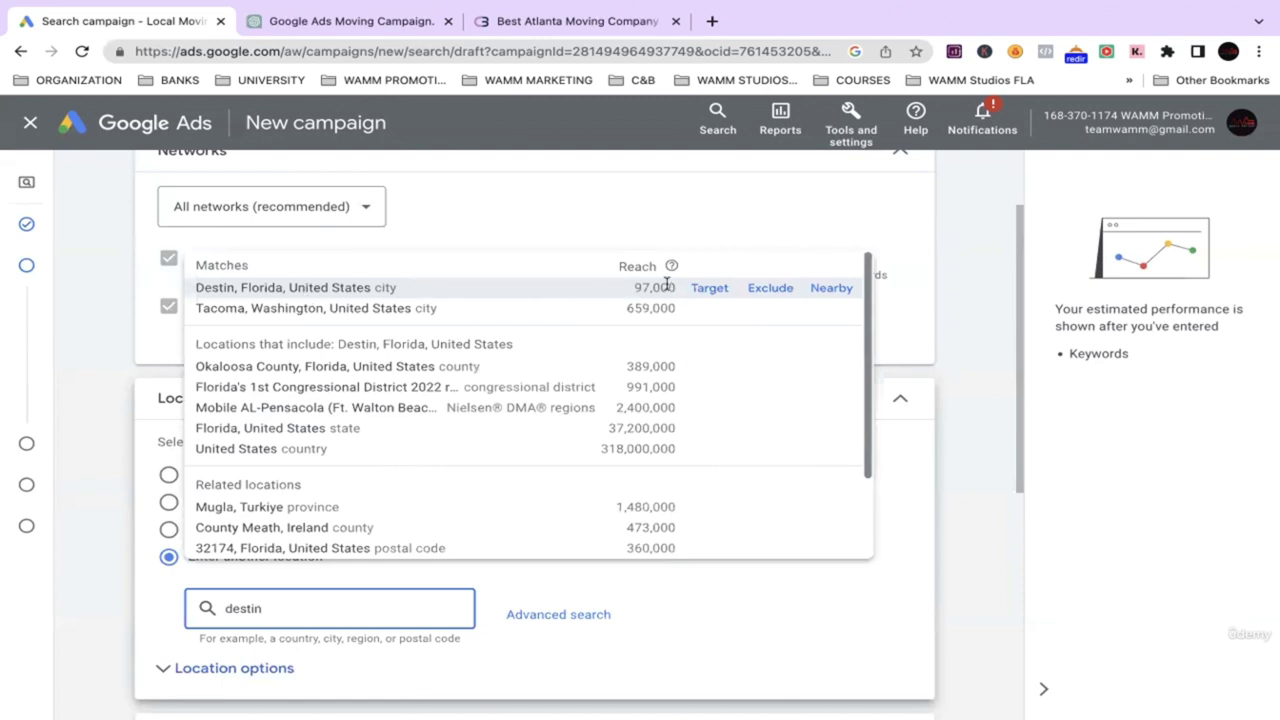
pyautogui.click(706, 288)
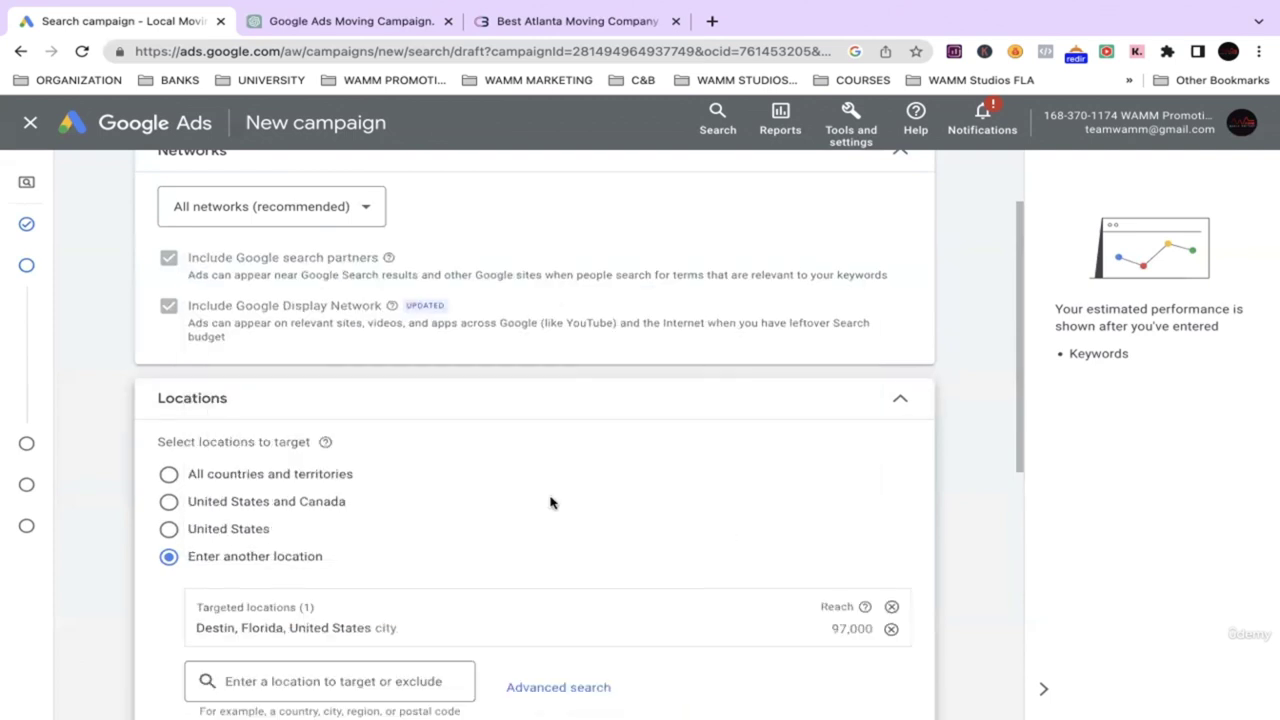
pyautogui.scroll(-1, 549, 502)
pyautogui.scroll(2, 469, 471)
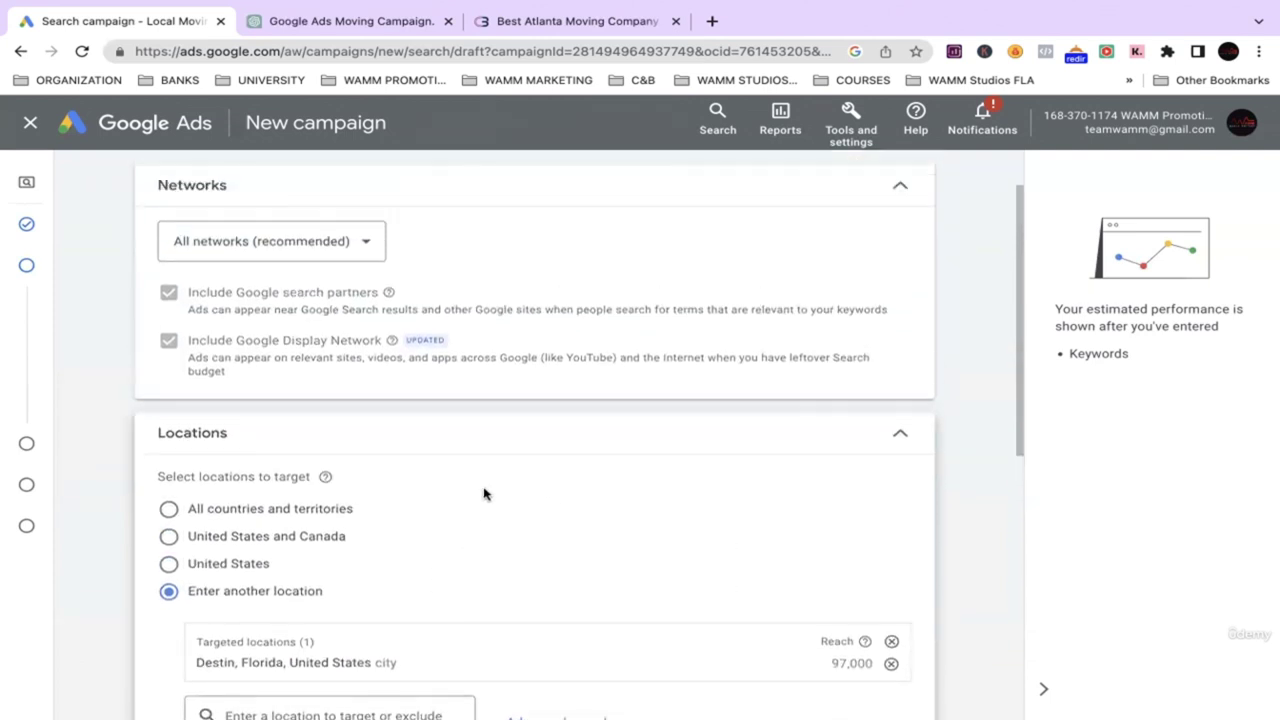
pyautogui.scroll(2, 483, 493)
pyautogui.click(366, 317)
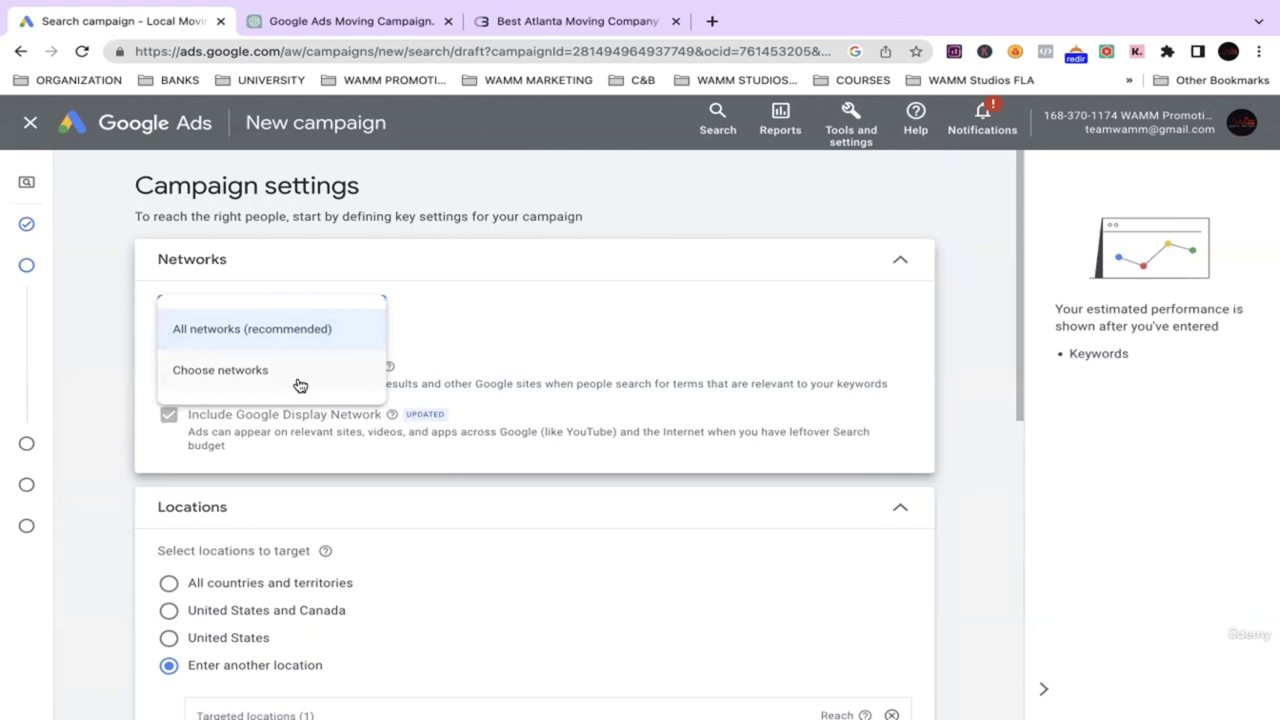
# - Set Networks to 'Choose networks' and untick Google search partners and the Google Display Network
pyautogui.click(300, 380)
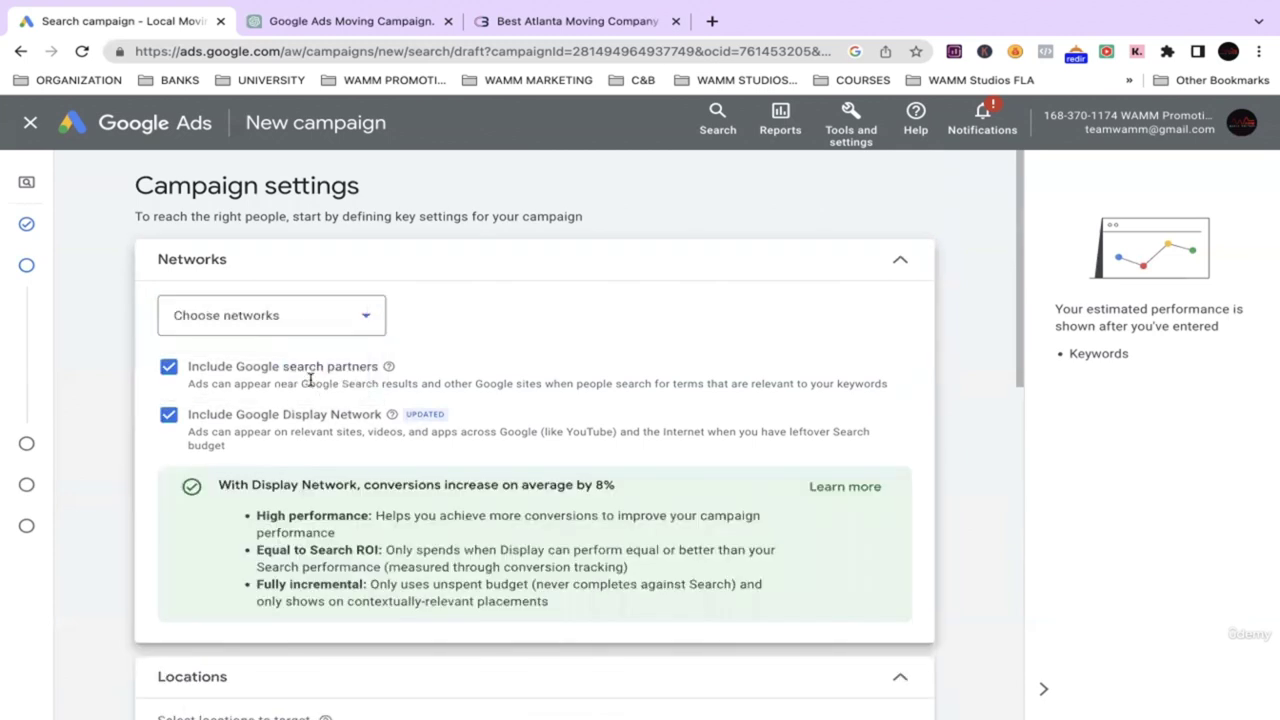
pyautogui.click(336, 314)
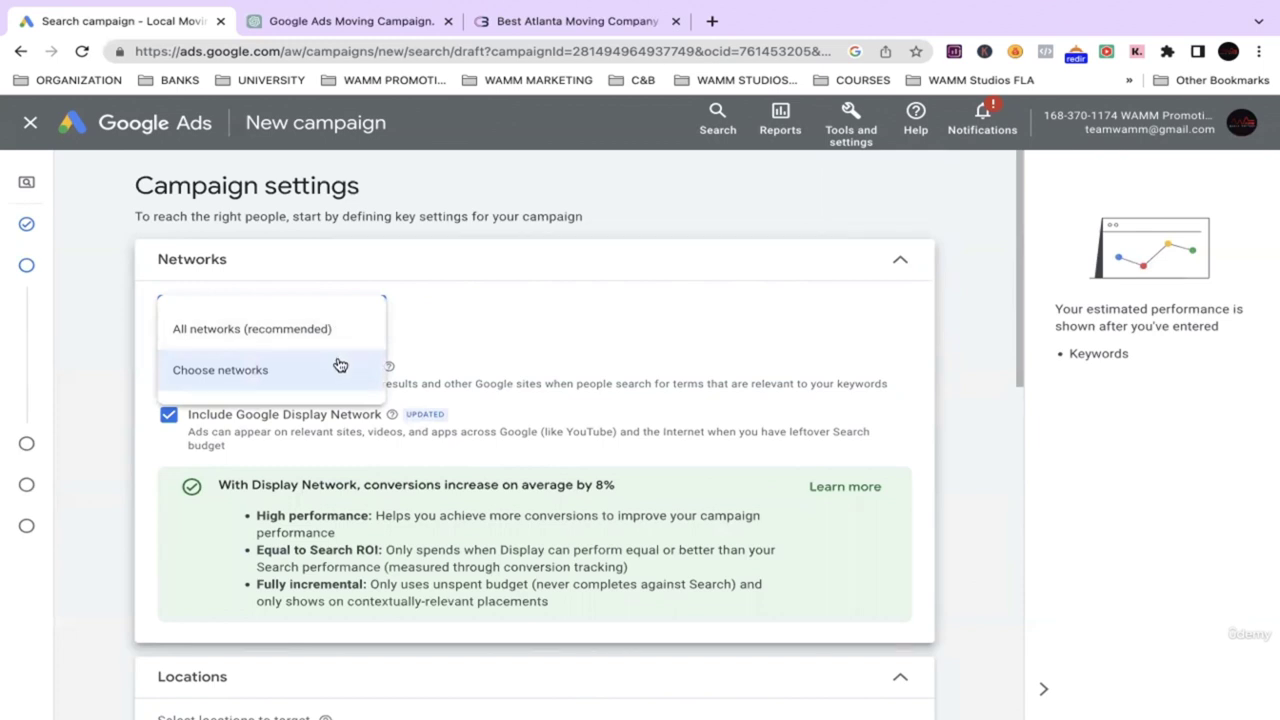
pyautogui.click(343, 331)
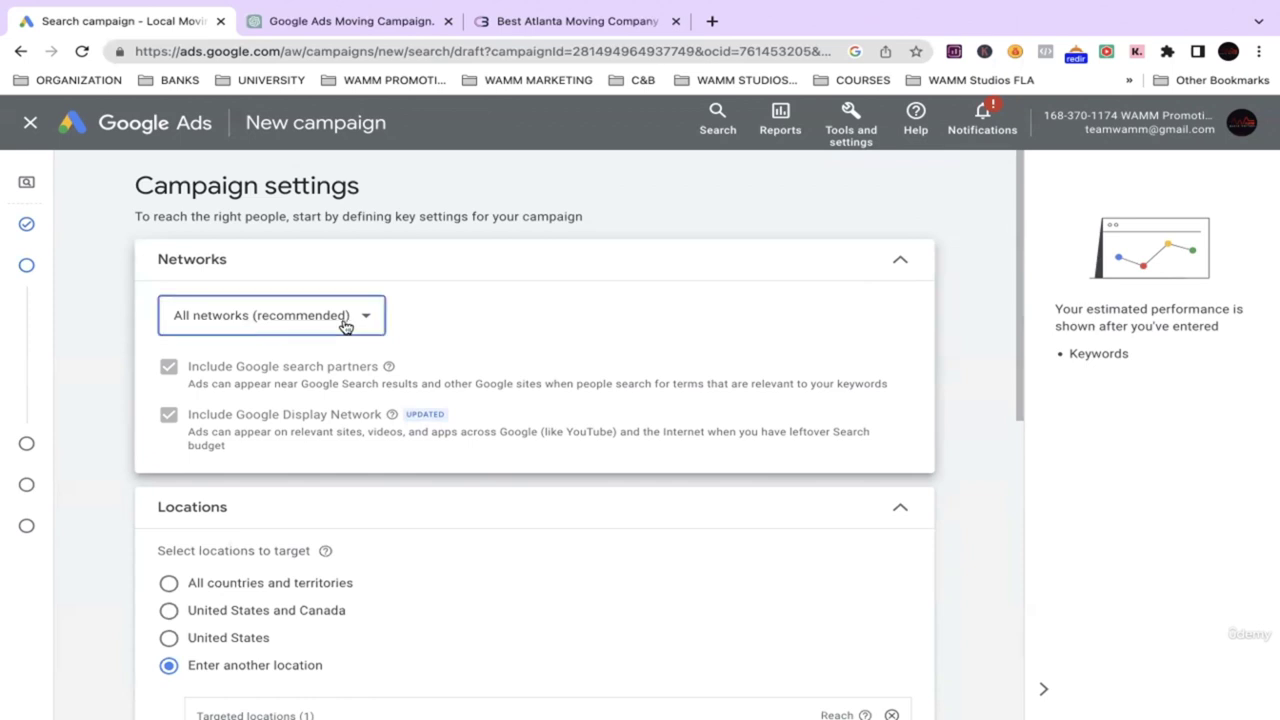
pyautogui.click(340, 324)
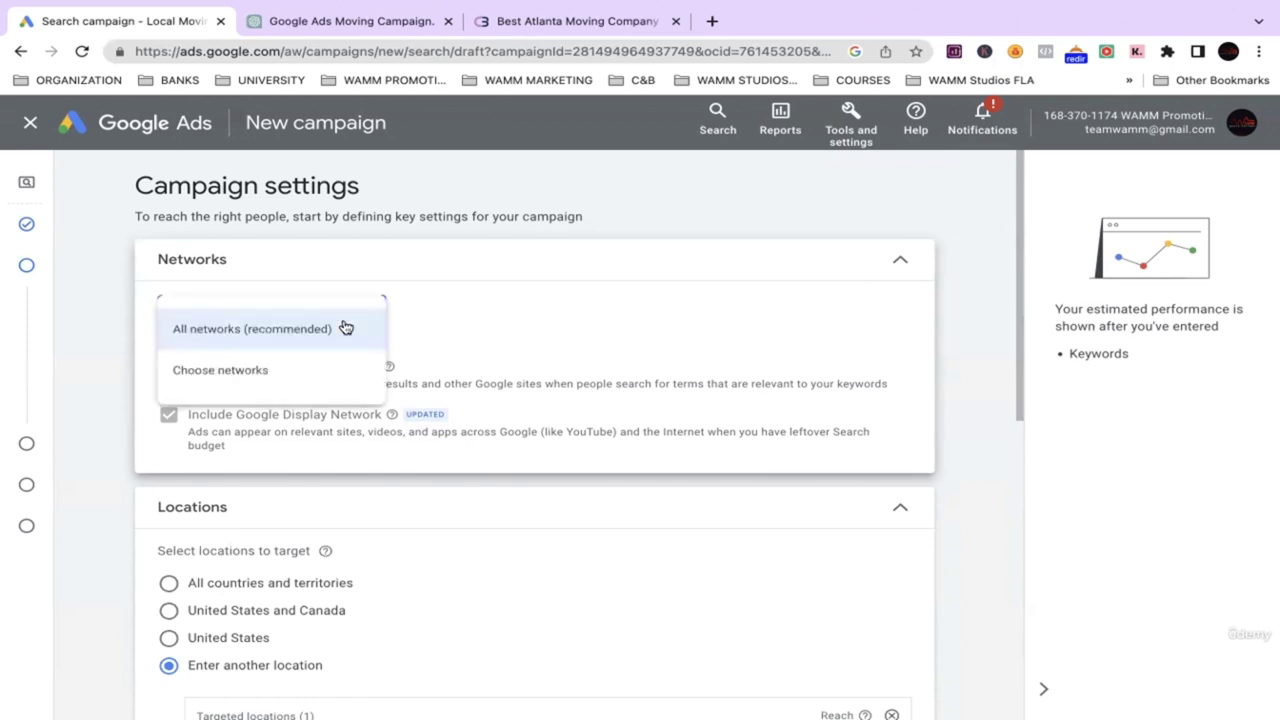
pyautogui.click(262, 372)
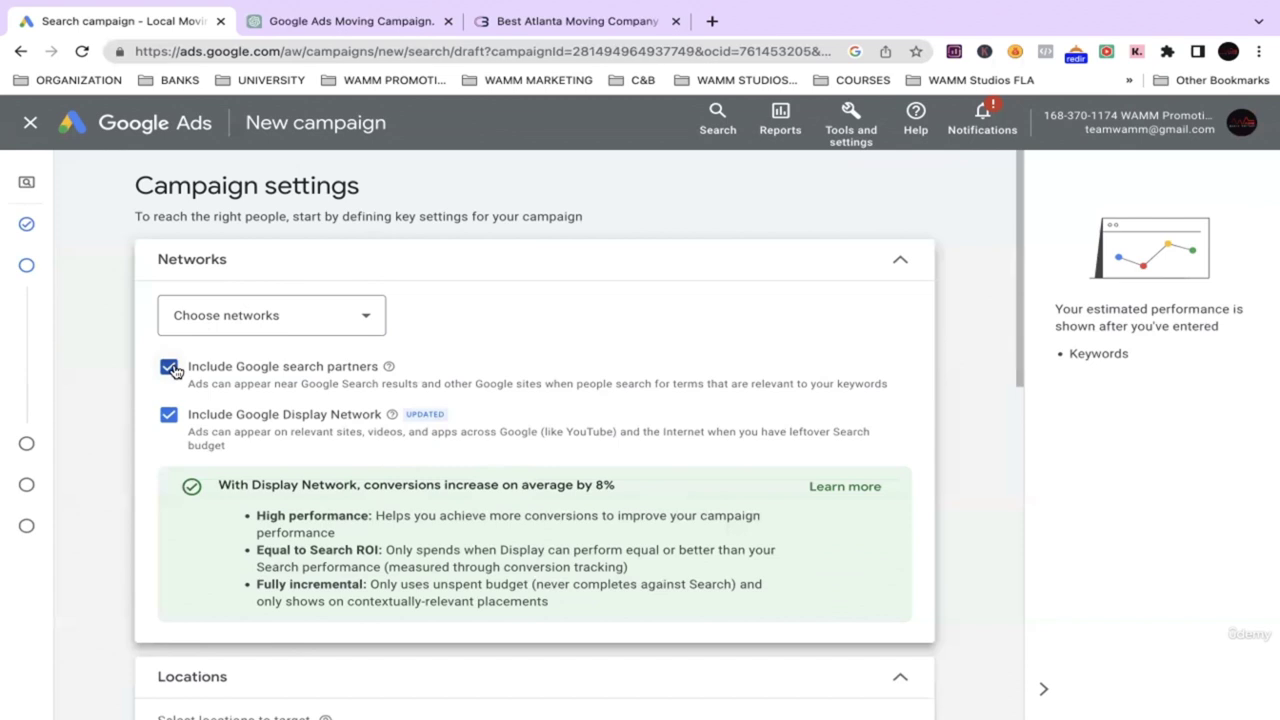
pyautogui.click(170, 368)
pyautogui.click(168, 484)
# - Scroll down and expand the Audience segments section
pyautogui.scroll(-2, 380, 467)
pyautogui.scroll(-5, 380, 467)
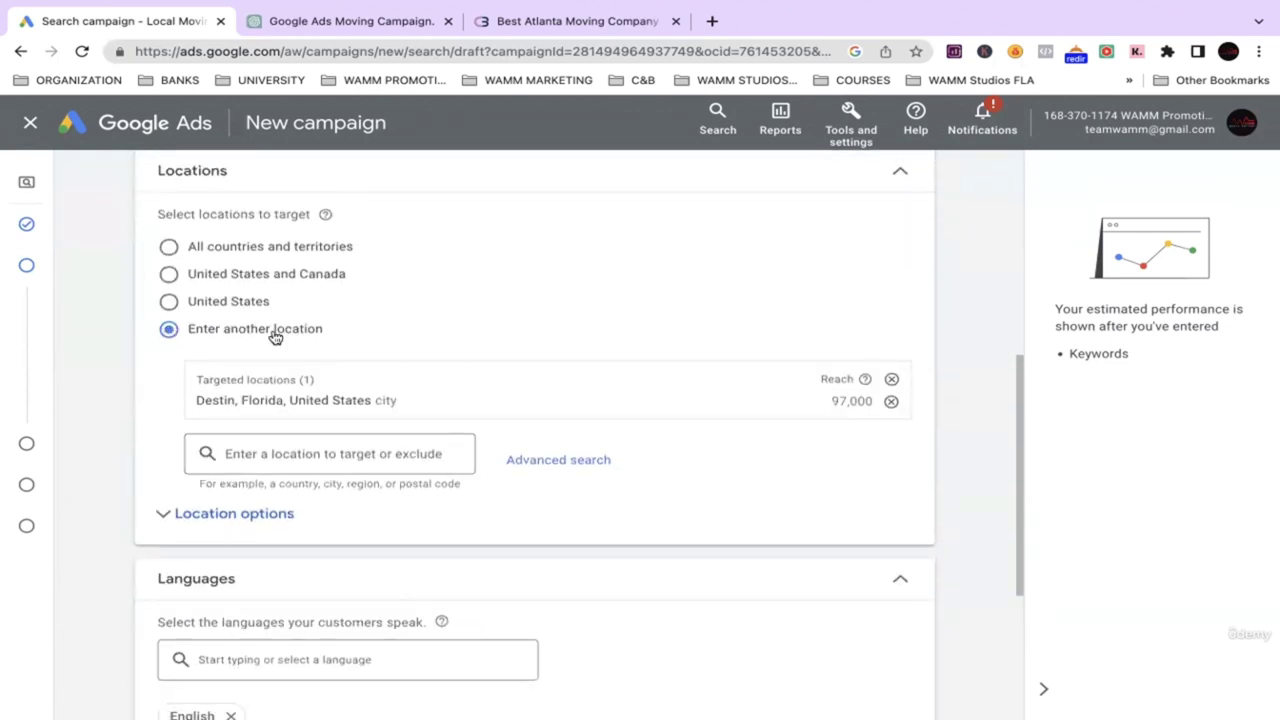
pyautogui.scroll(-3, 300, 450)
pyautogui.scroll(-2, 298, 463)
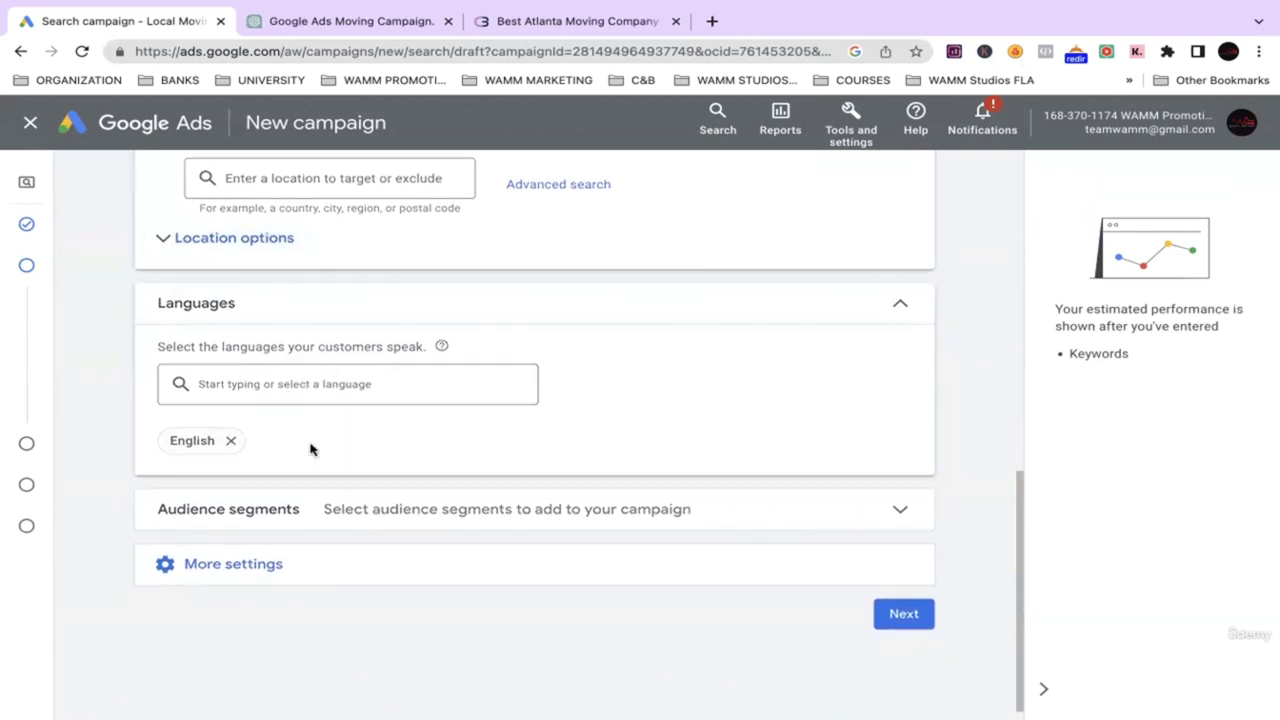
pyautogui.scroll(-1, 340, 470)
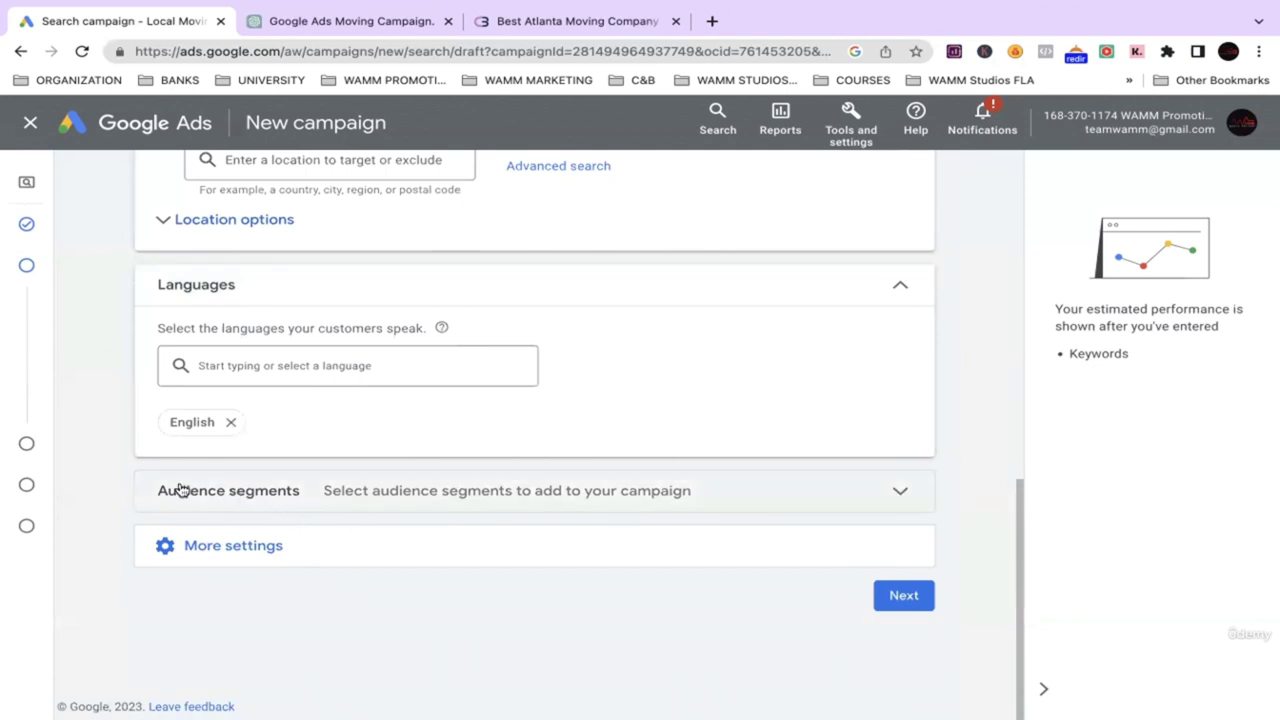
pyautogui.click(899, 495)
# - Open the audience segment picker showing suggestions like Moving & Relocation, then go to ChatGPT
pyautogui.scroll(-2, 443, 508)
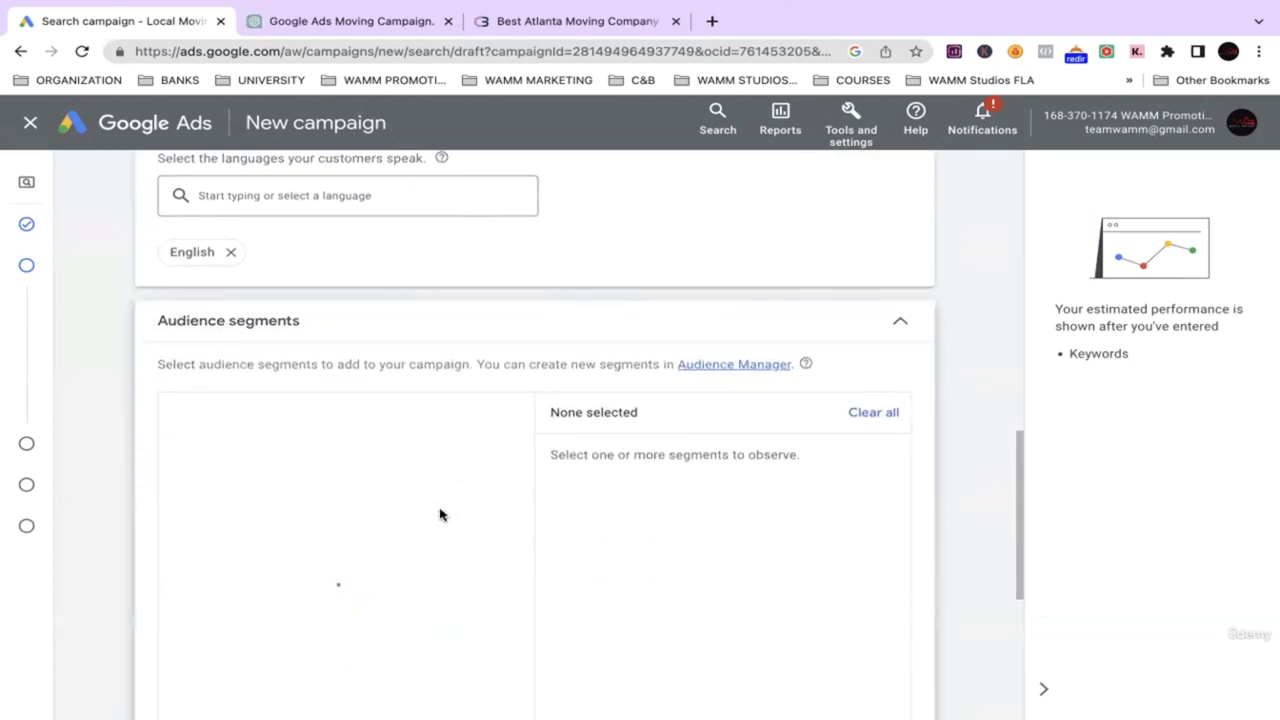
pyautogui.moveTo(313, 316); pyautogui.dragTo(157, 314)
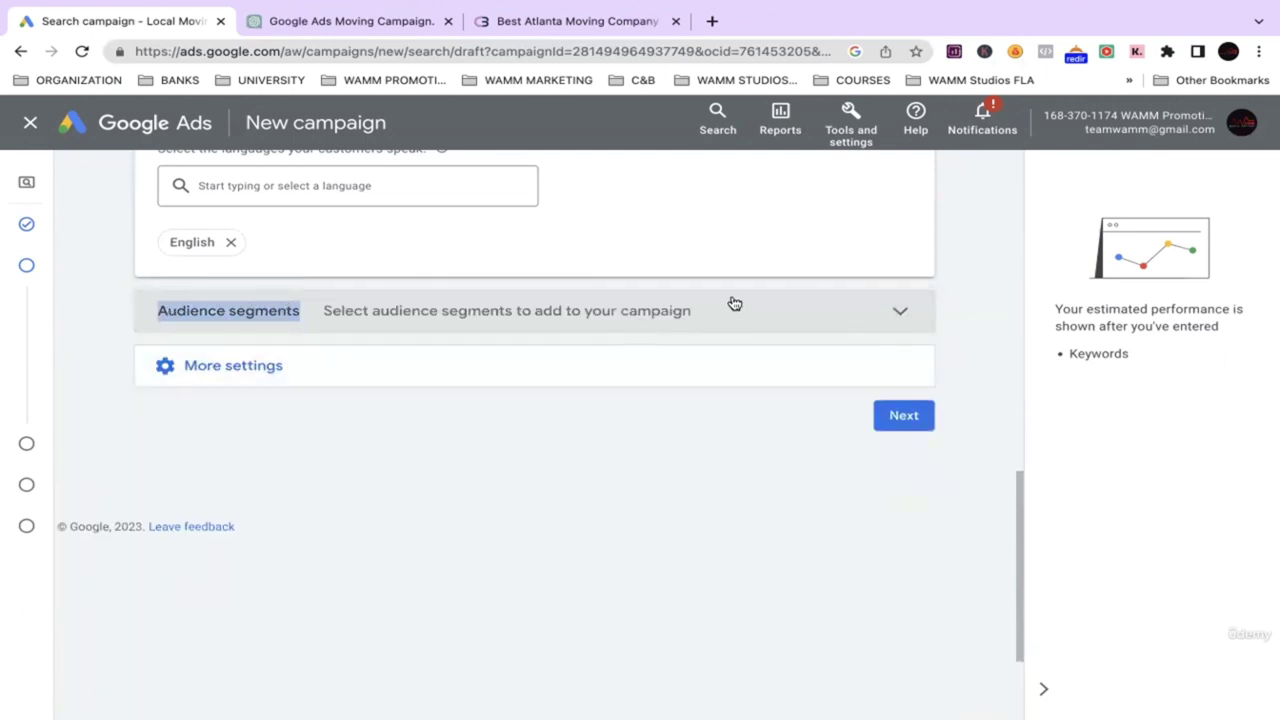
pyautogui.click(900, 313)
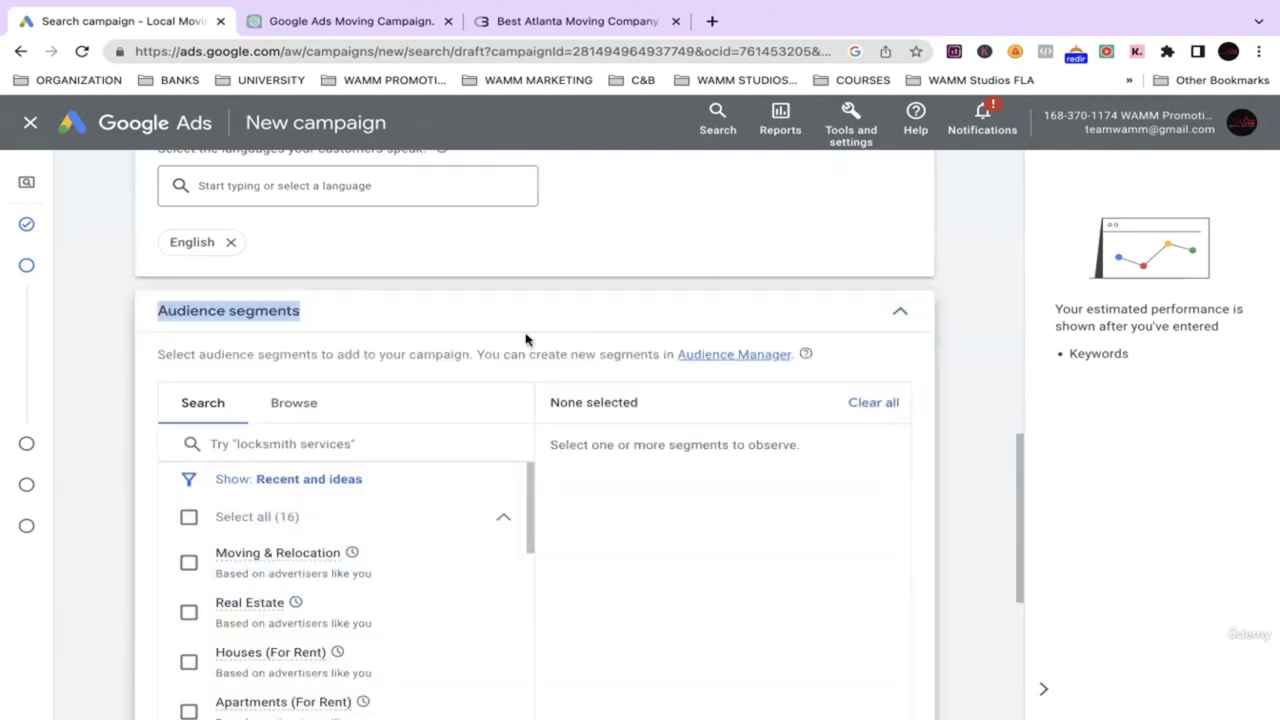
pyautogui.scroll(-1, 423, 346)
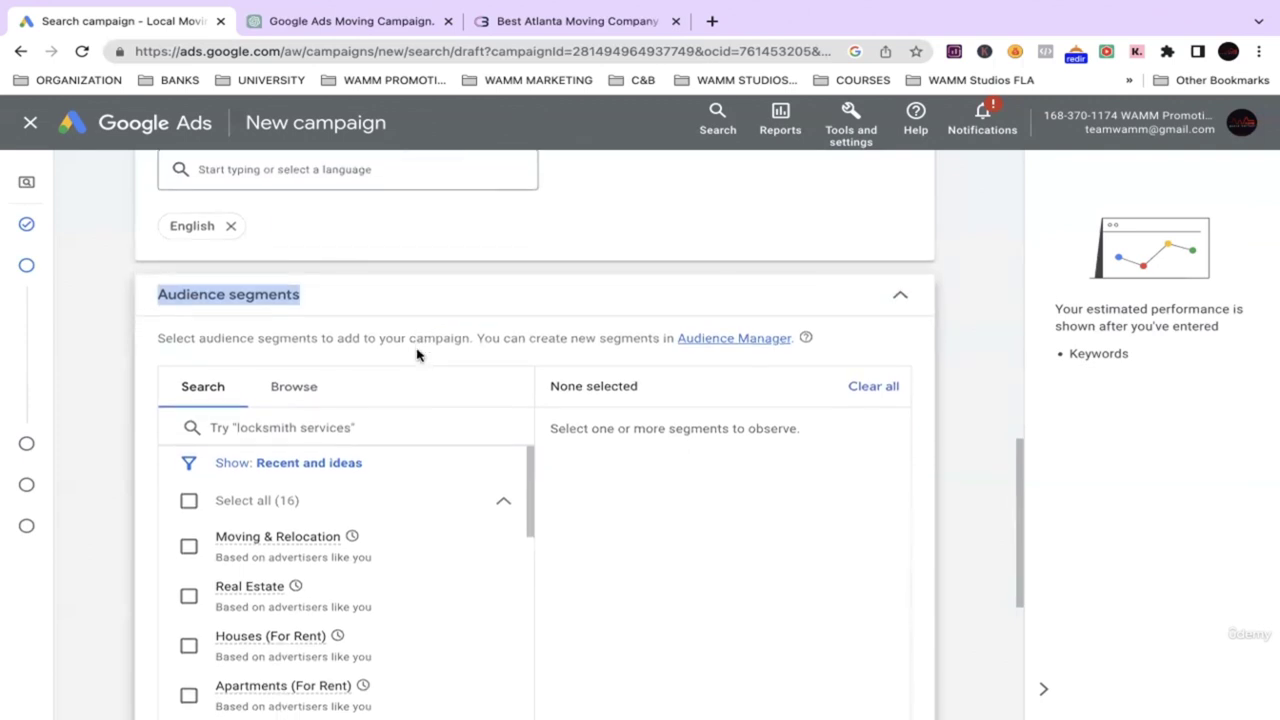
pyautogui.scroll(1, 418, 354)
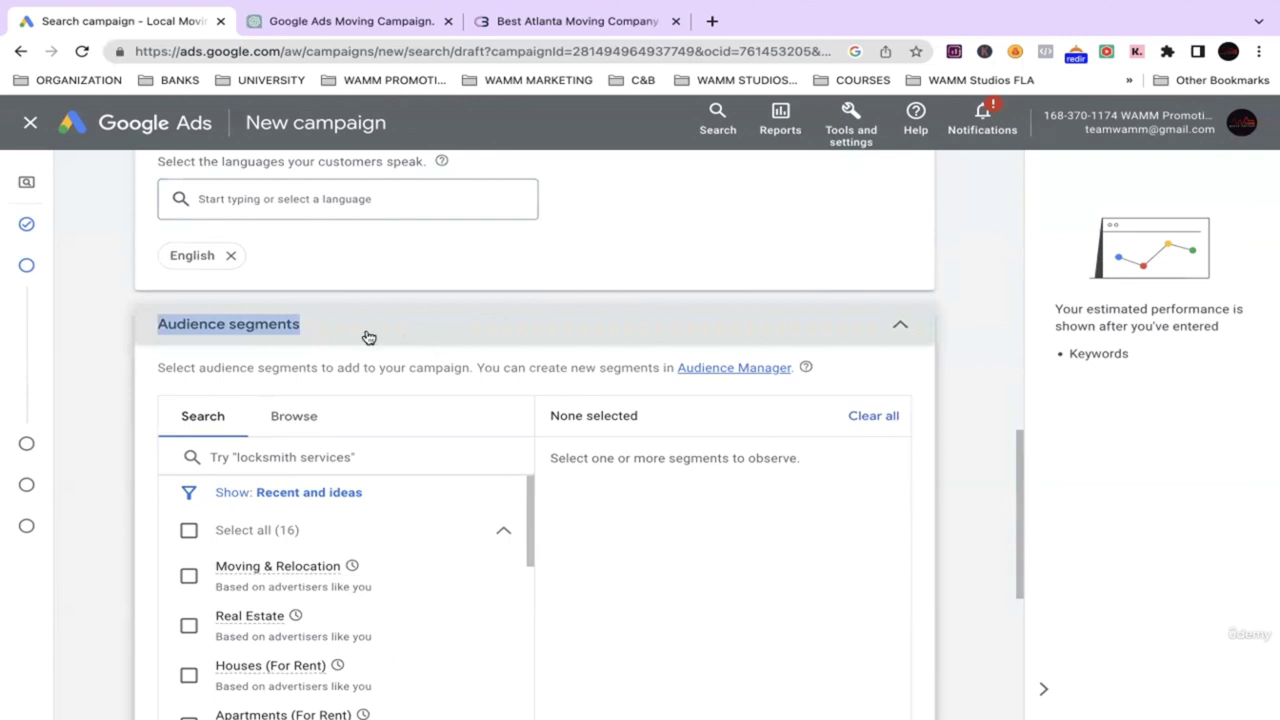
pyautogui.click(366, 21)
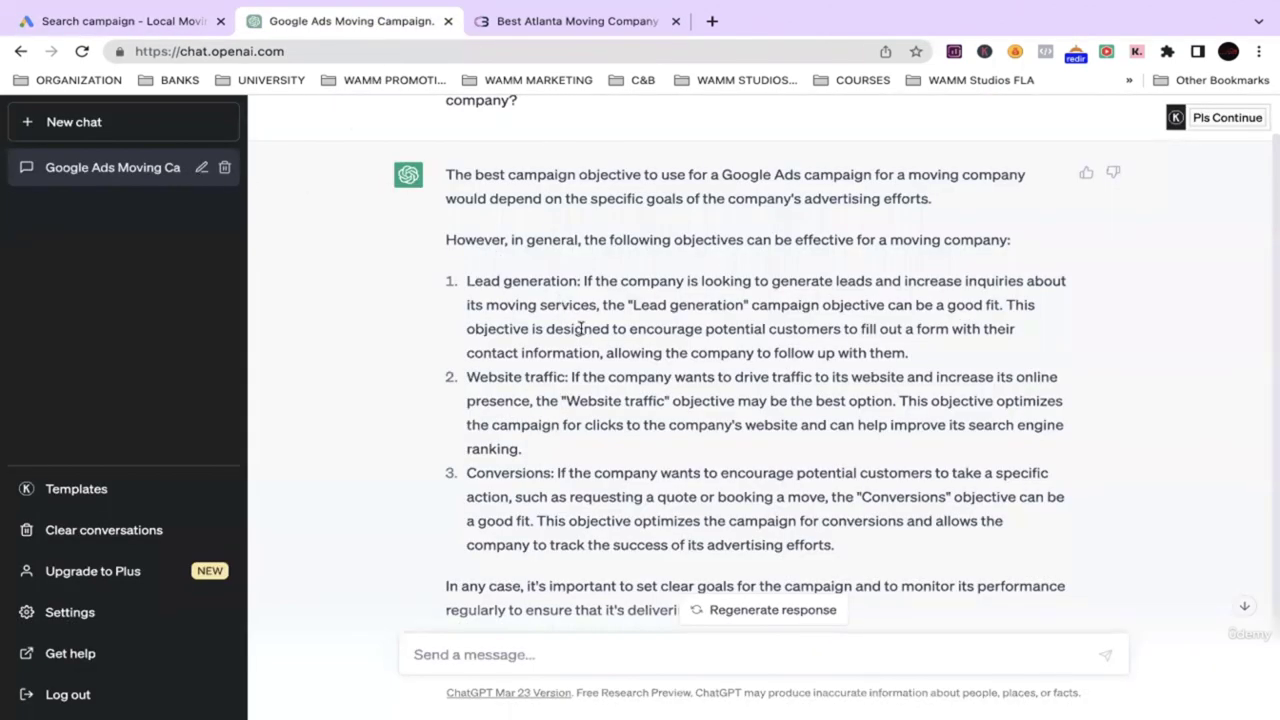
# - Ask ChatGPT 'what Audience segments are best for a google ads campaign for a moving company?' and read the answer
pyautogui.scroll(-2, 698, 542)
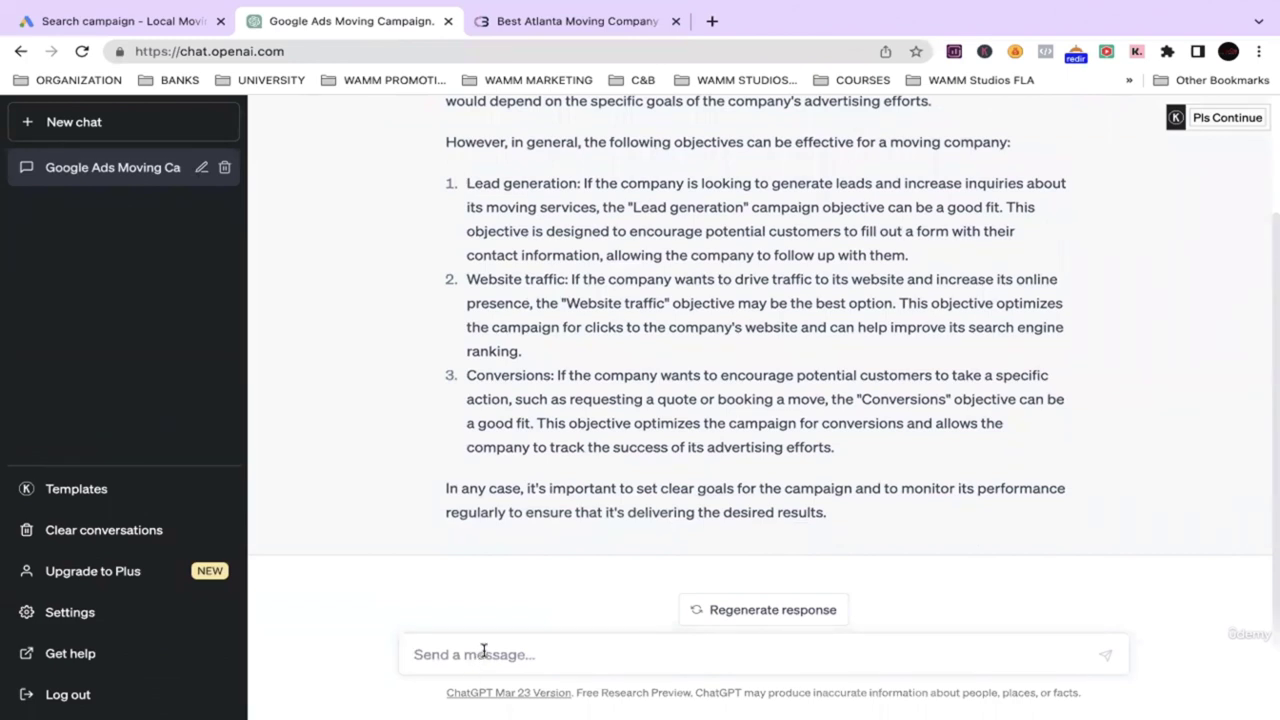
pyautogui.write('w')
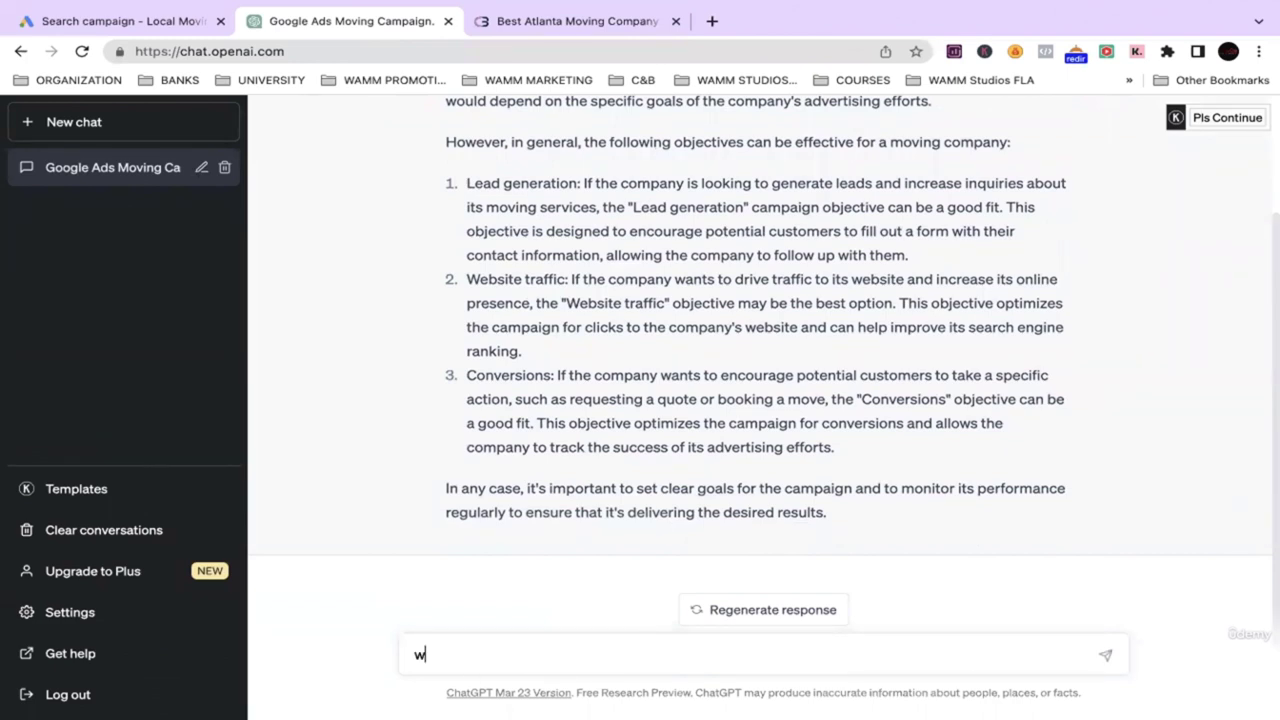
pyautogui.write('hat Audience segments')
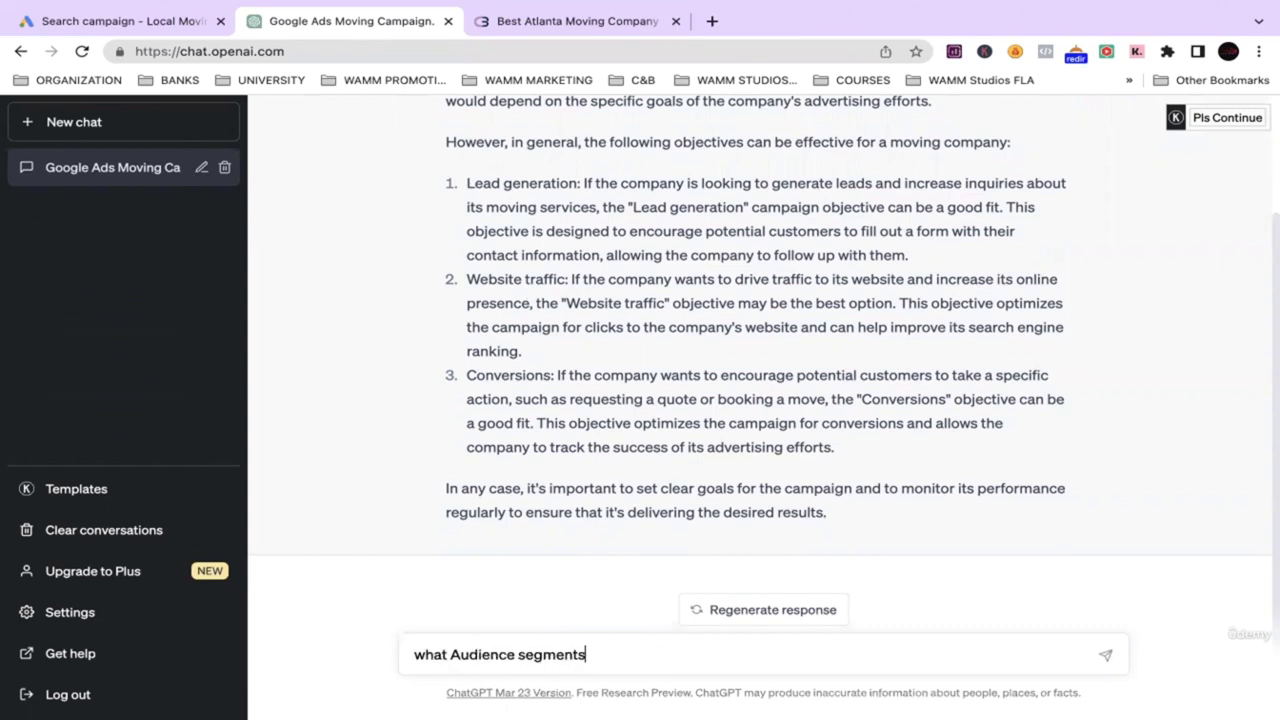
pyautogui.write(' are best for a google ads ')
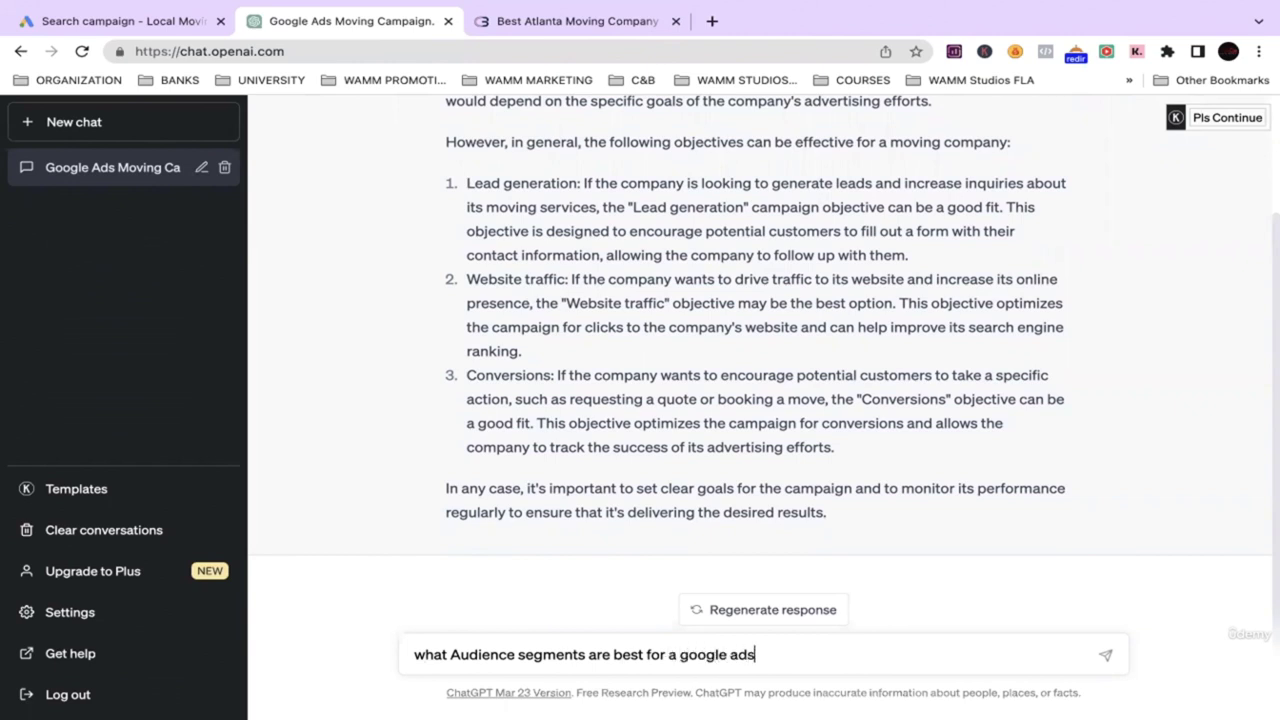
pyautogui.write('campaign for a movi')
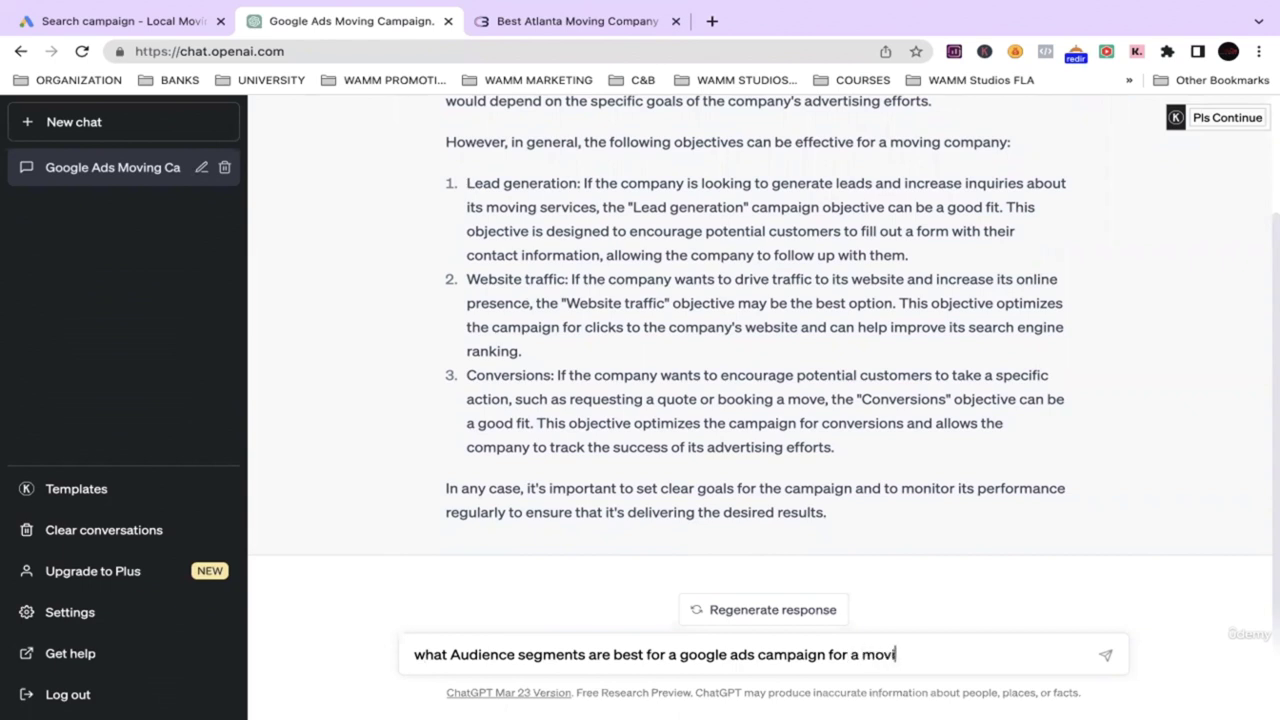
pyautogui.write('ng company?')
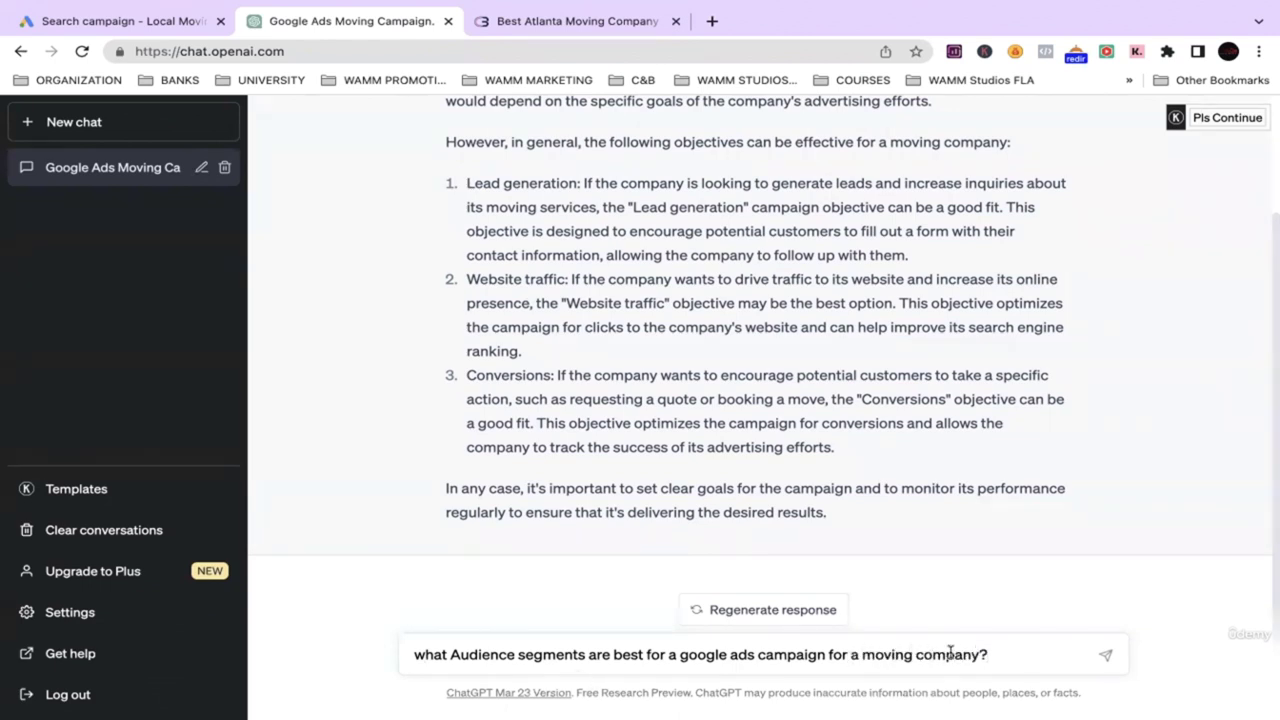
pyautogui.click(1104, 656)
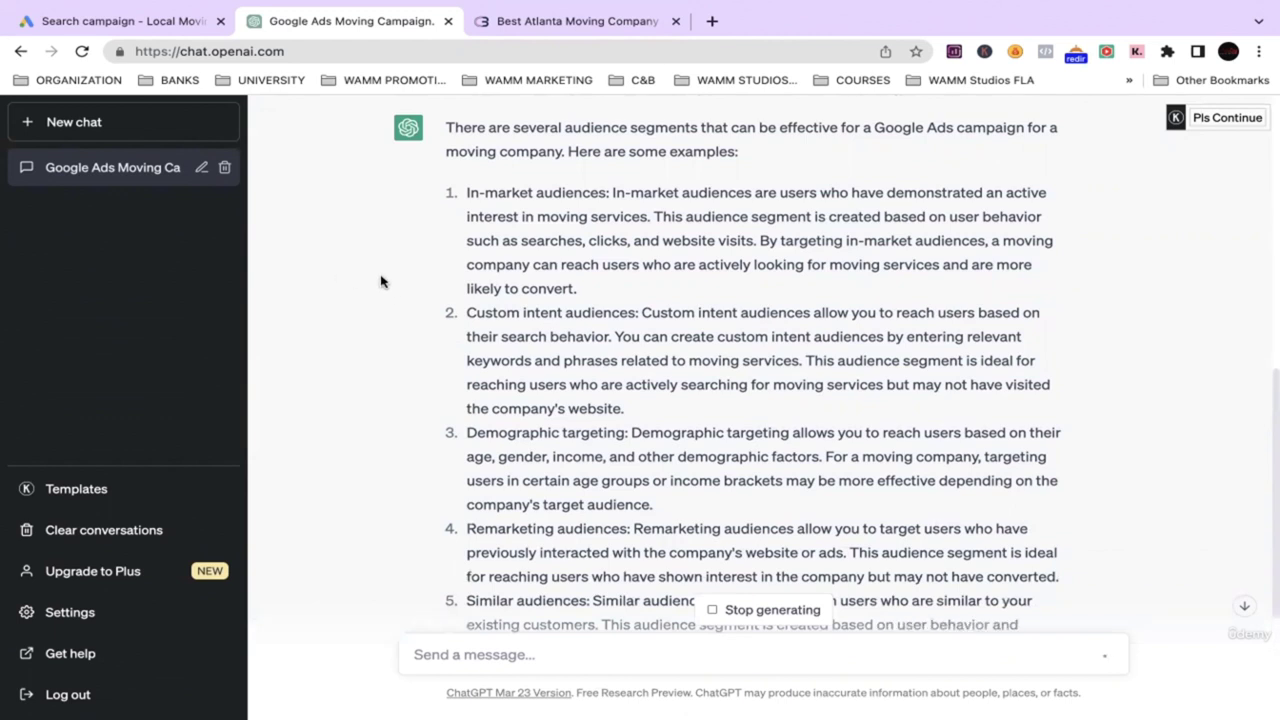
pyautogui.scroll(-2, 360, 300)
pyautogui.scroll(-1, 338, 387)
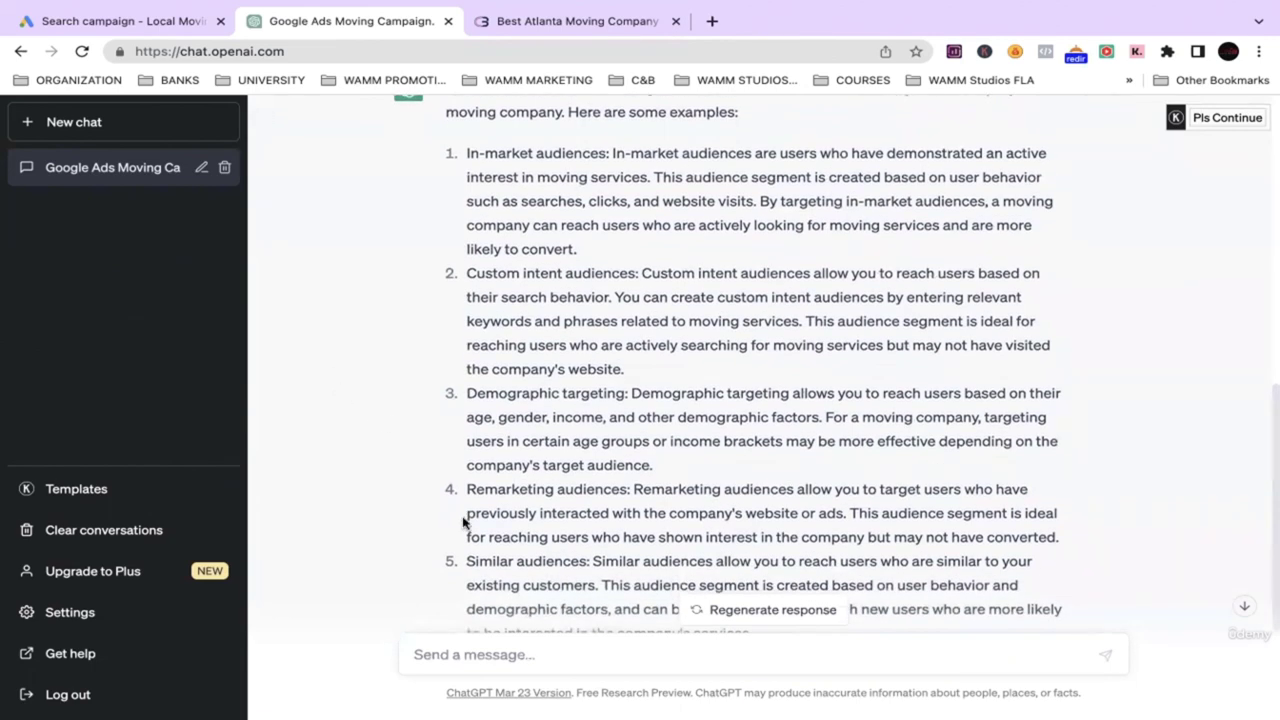
pyautogui.scroll(-3, 394, 480)
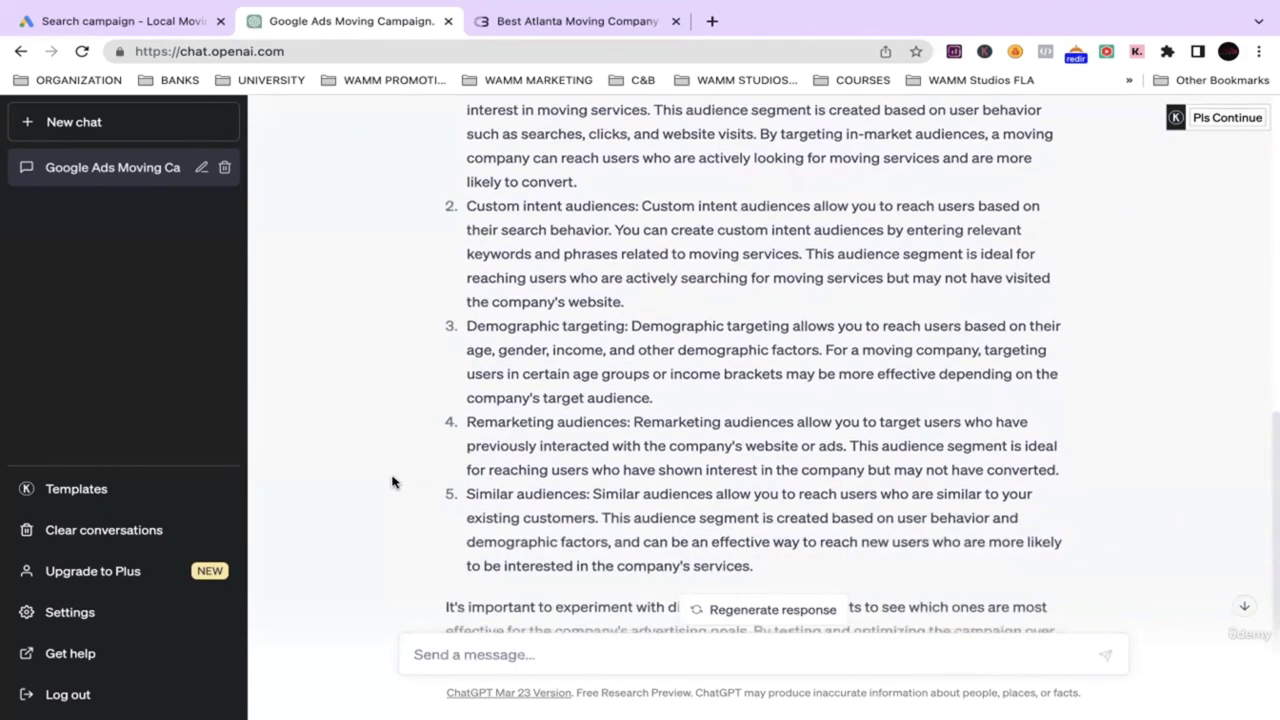
pyautogui.scroll(5, 418, 518)
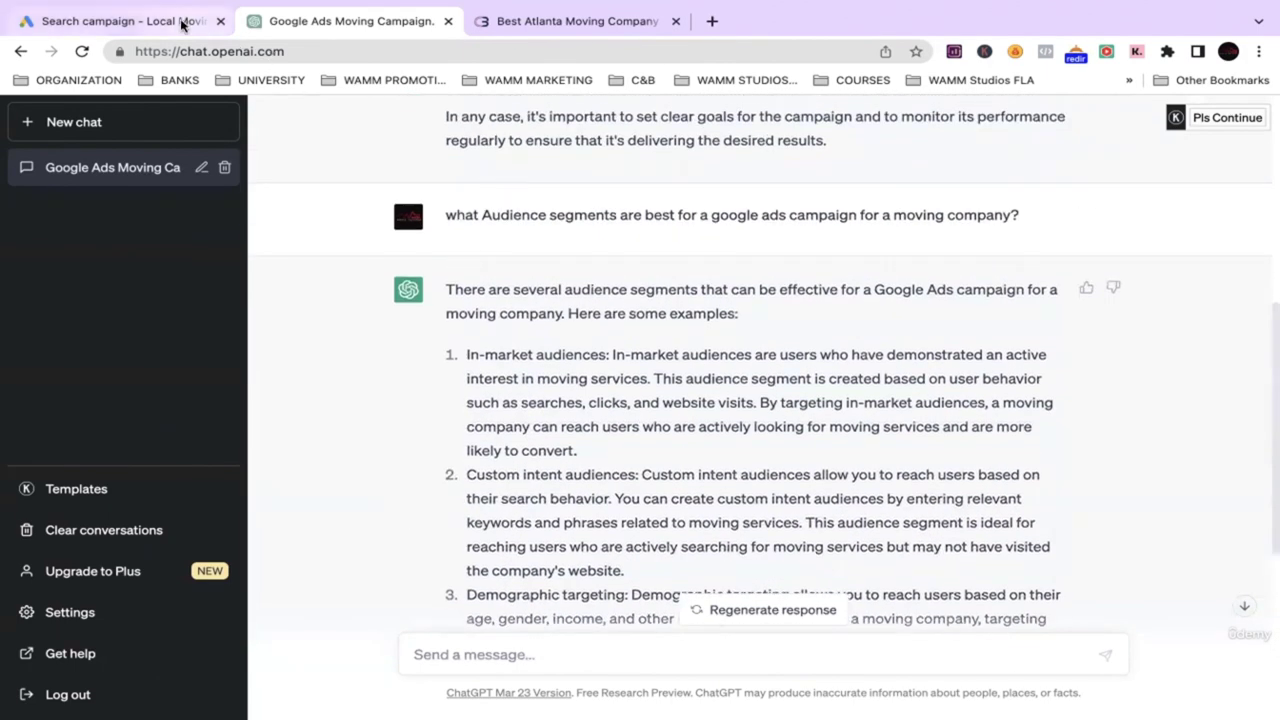
pyautogui.click(180, 21)
# - Look over the Google Ads audience suggestions, with none selected, then return to ChatGPT
pyautogui.scroll(-4, 314, 534)
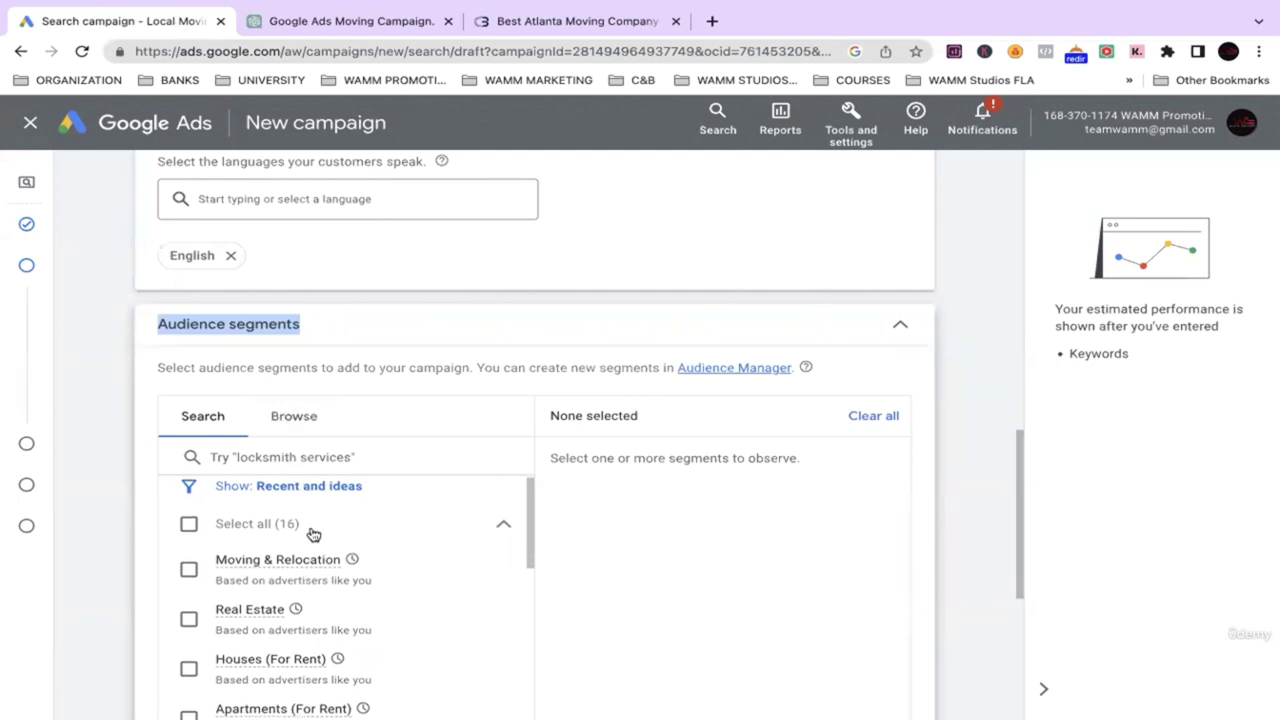
pyautogui.scroll(1, 303, 531)
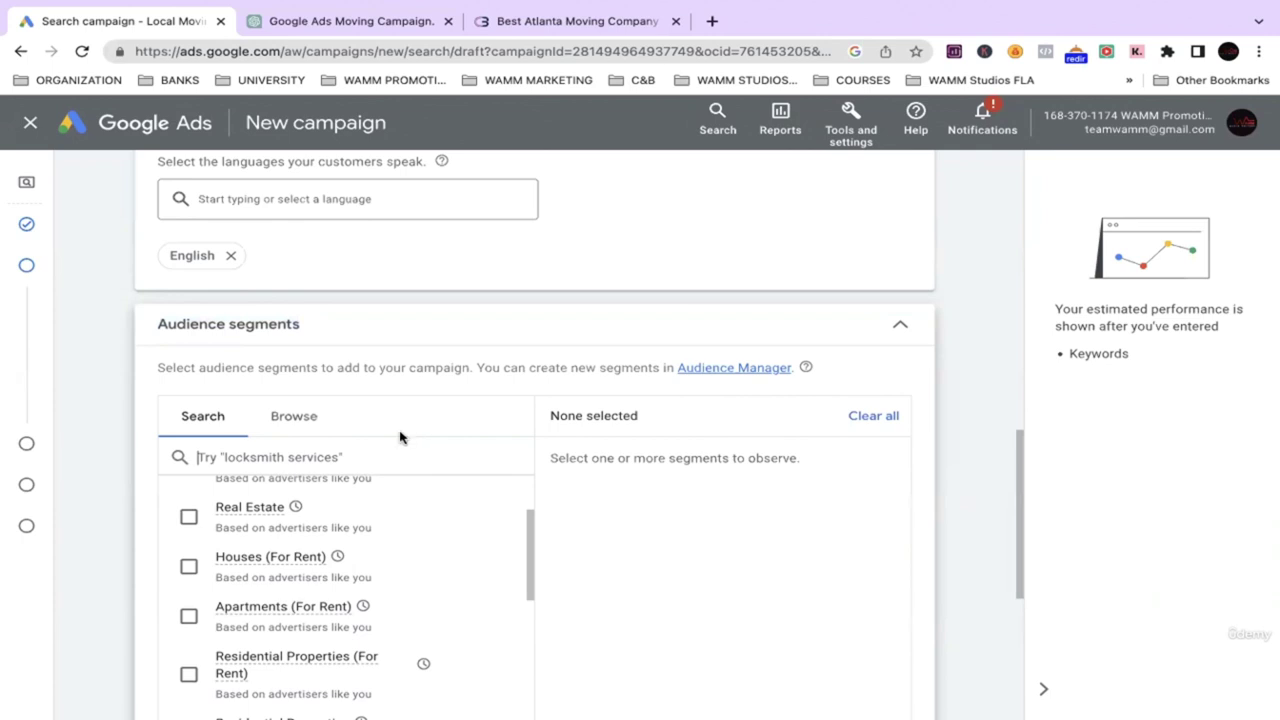
pyautogui.scroll(1, 457, 129)
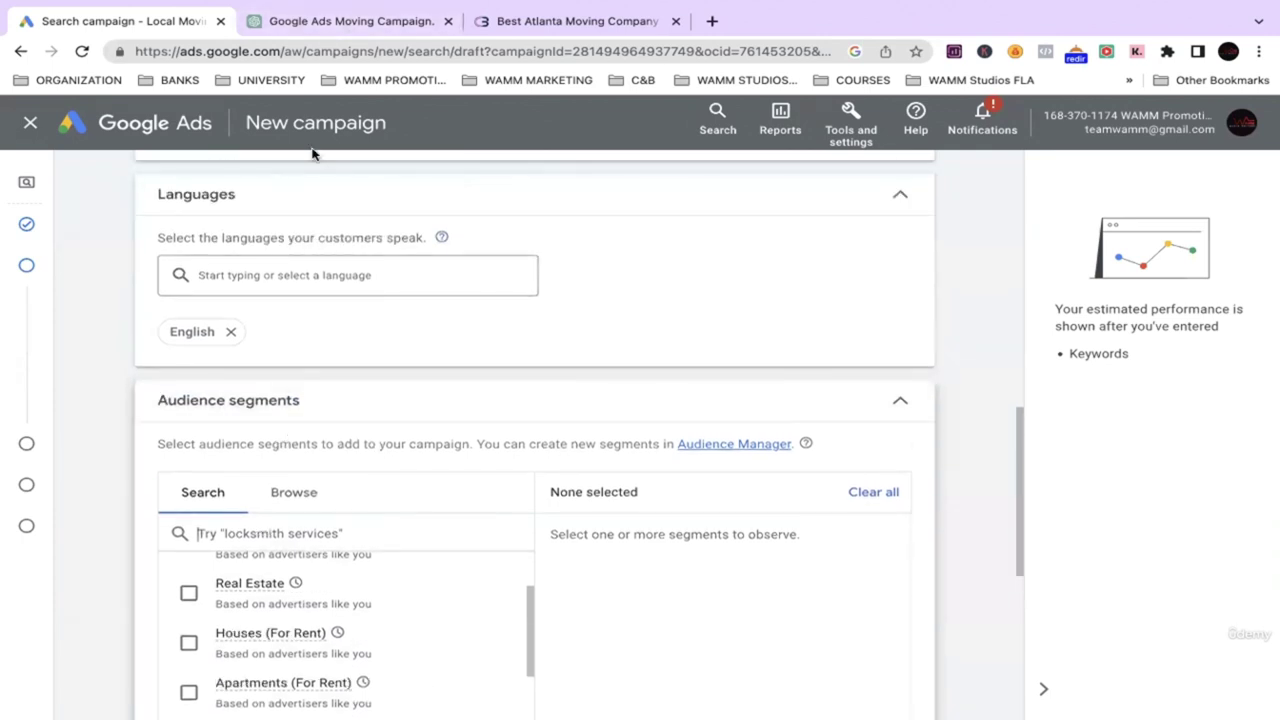
pyautogui.click(309, 33)
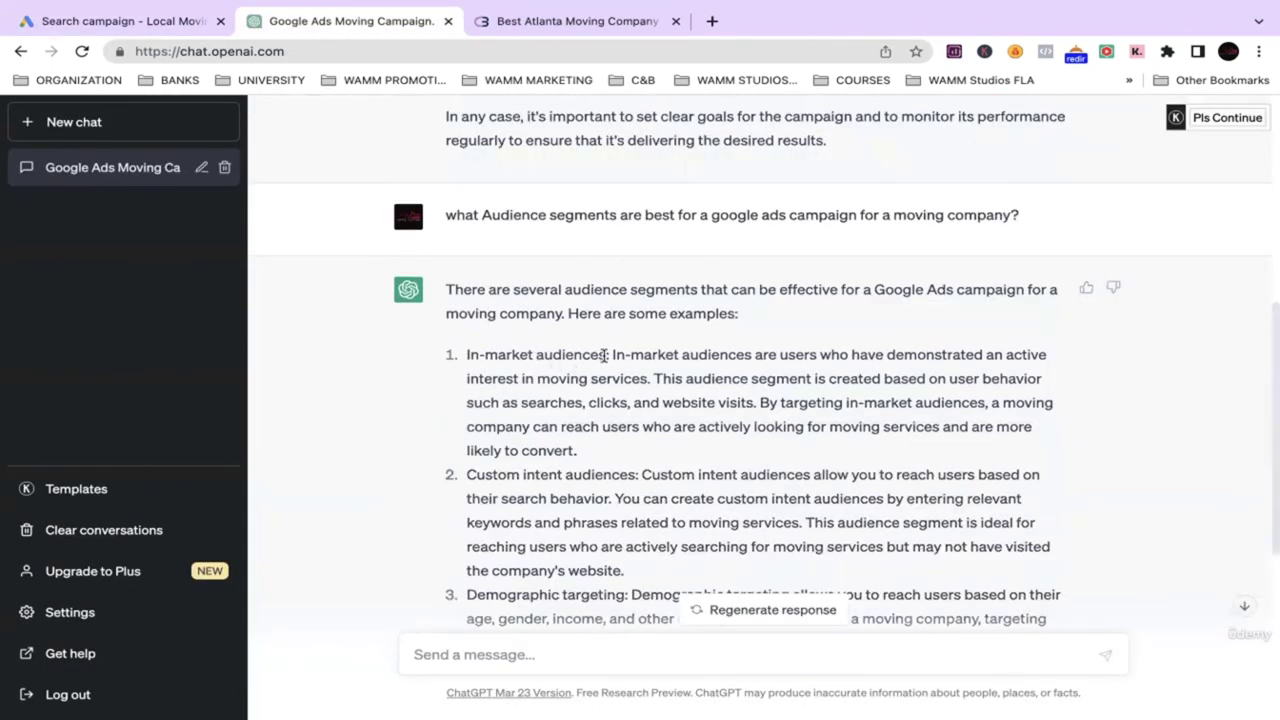
# - Copy the phrase 'In-market audiences' from item 1 of ChatGPT's reply
pyautogui.moveTo(604, 356); pyautogui.dragTo(519, 356)
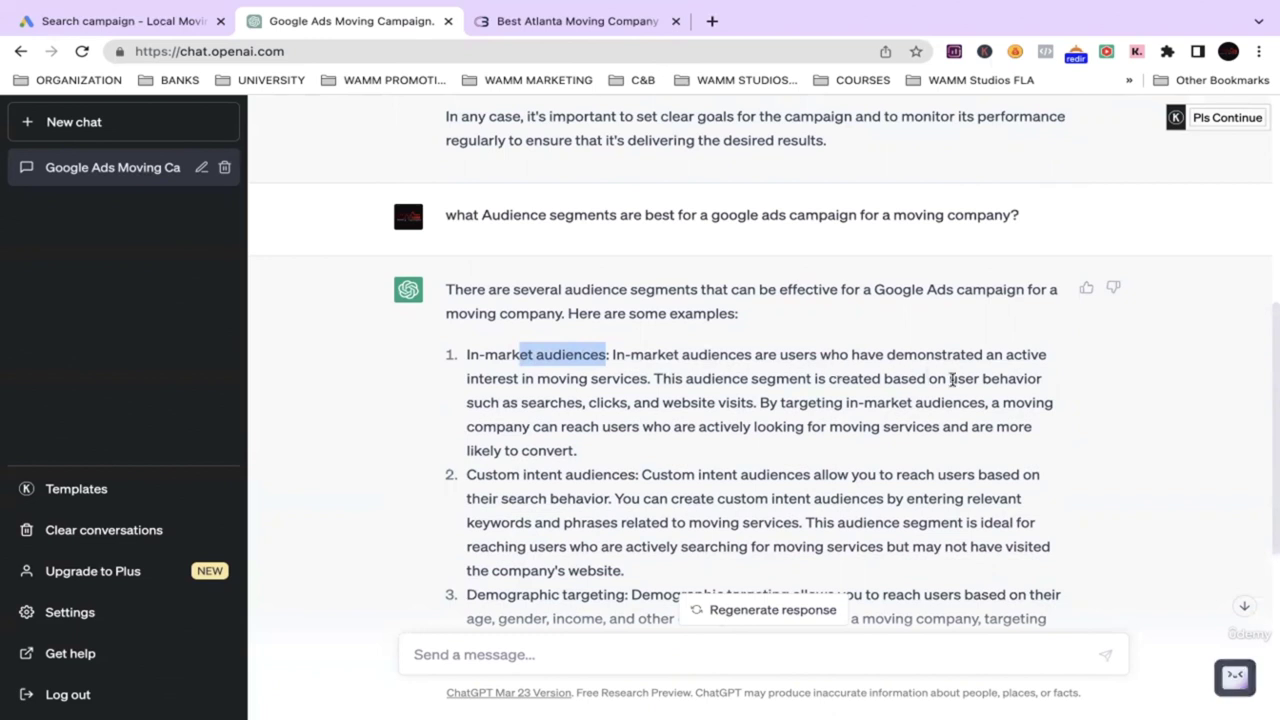
pyautogui.scroll(-1, 503, 374)
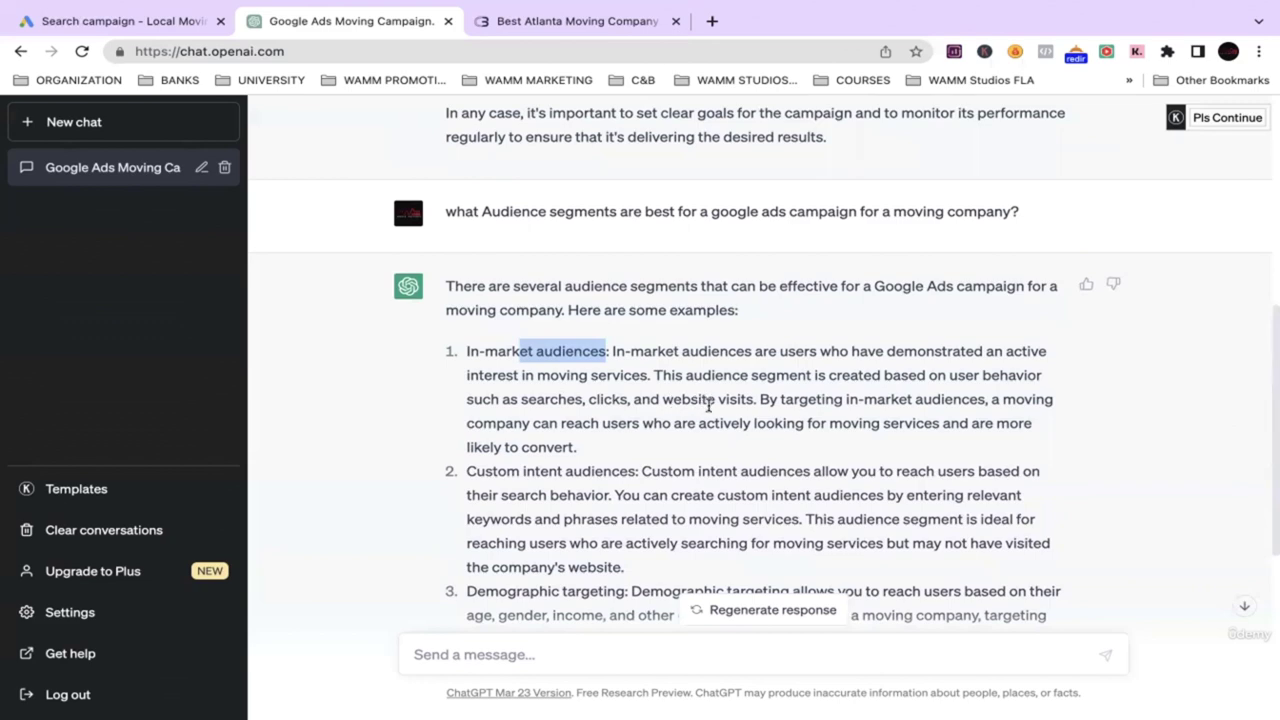
pyautogui.scroll(-5, 740, 405)
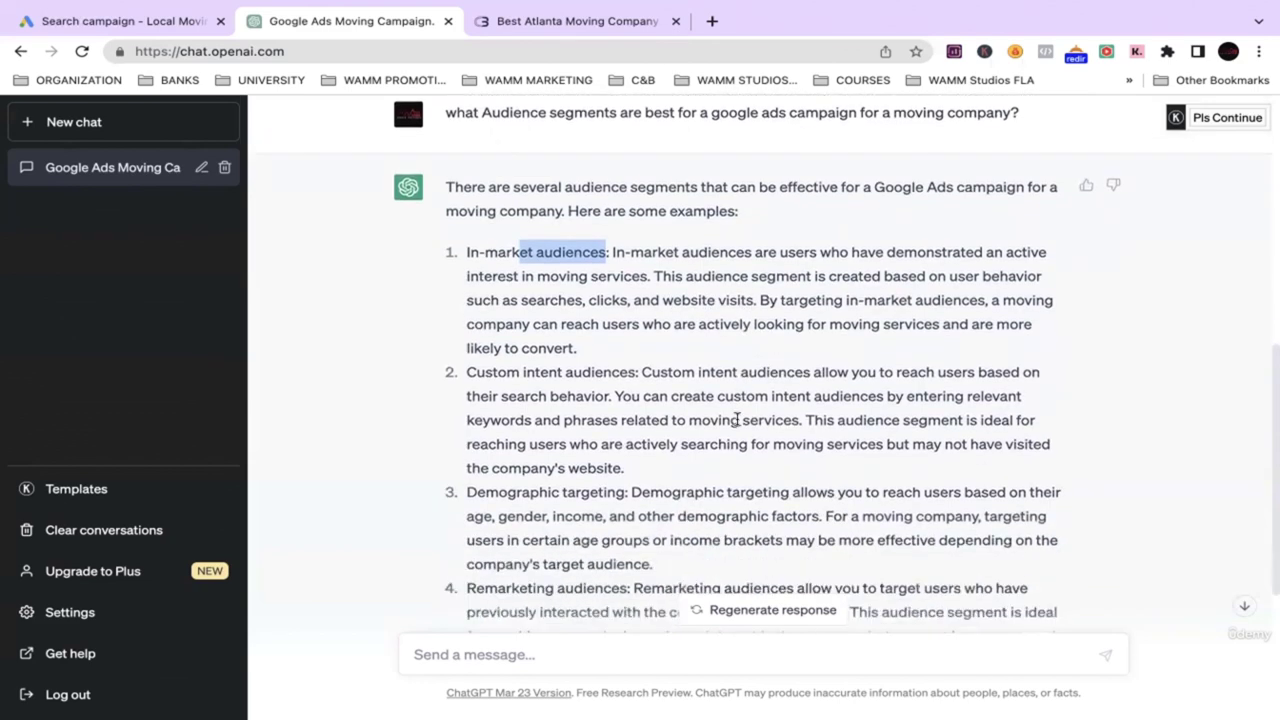
pyautogui.scroll(2, 712, 404)
pyautogui.moveTo(519, 140); pyautogui.dragTo(607, 140)
pyautogui.scroll(3, 610, 140)
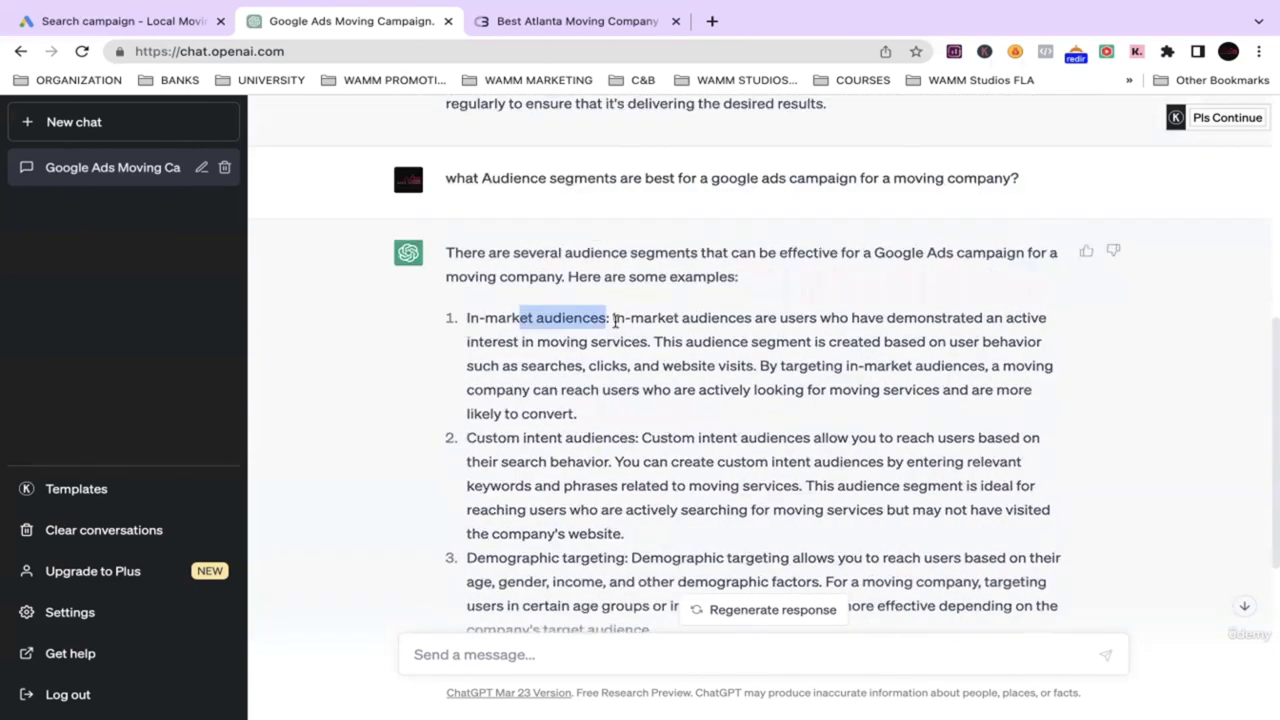
pyautogui.click(607, 313)
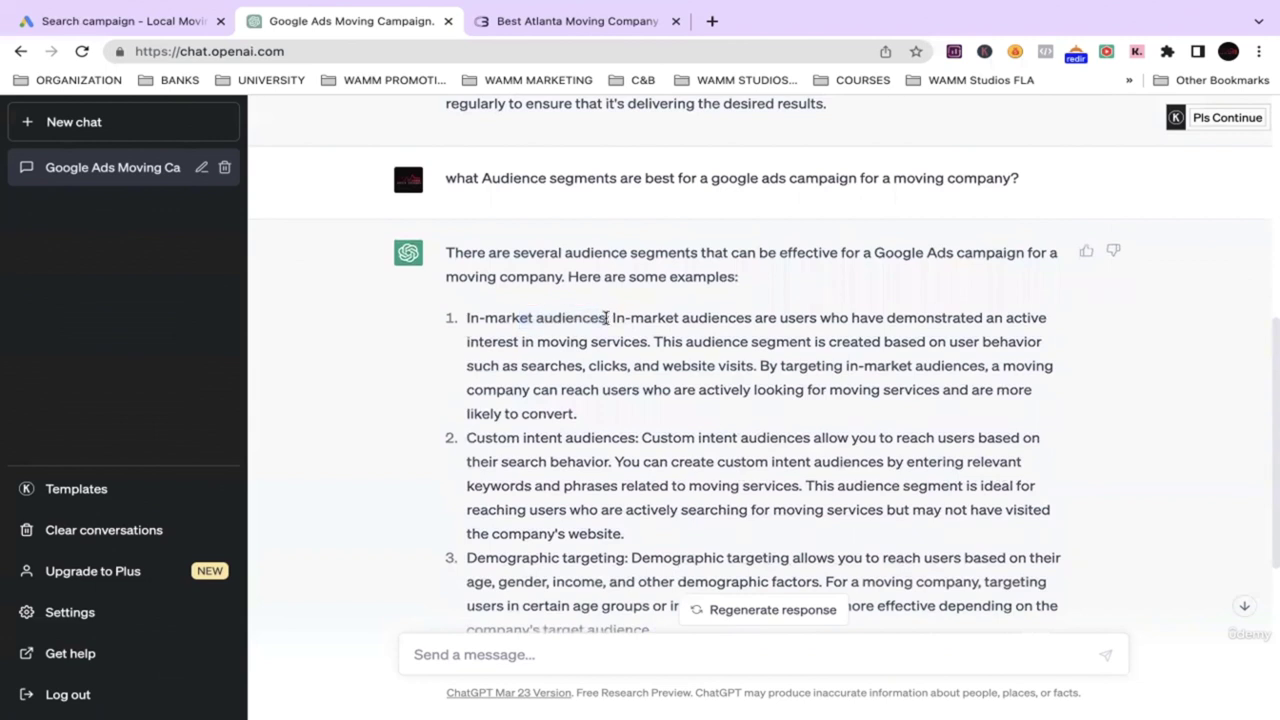
pyautogui.moveTo(606, 318); pyautogui.dragTo(451, 323)
pyautogui.hotkey('ctrl', 'c')
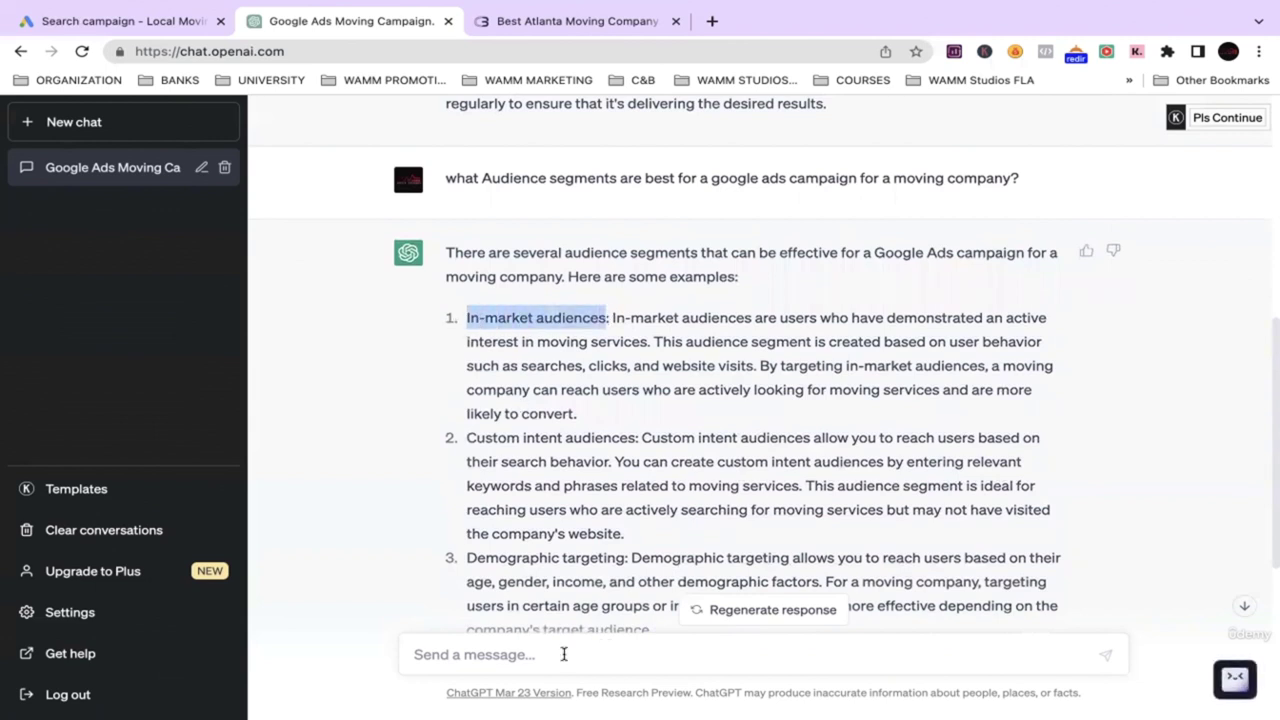
# - Ask ChatGPT 'what are the best In-market audiences' for the moving company campaign
pyautogui.click(564, 654)
pyautogui.hotkey('ctrl', 'v')
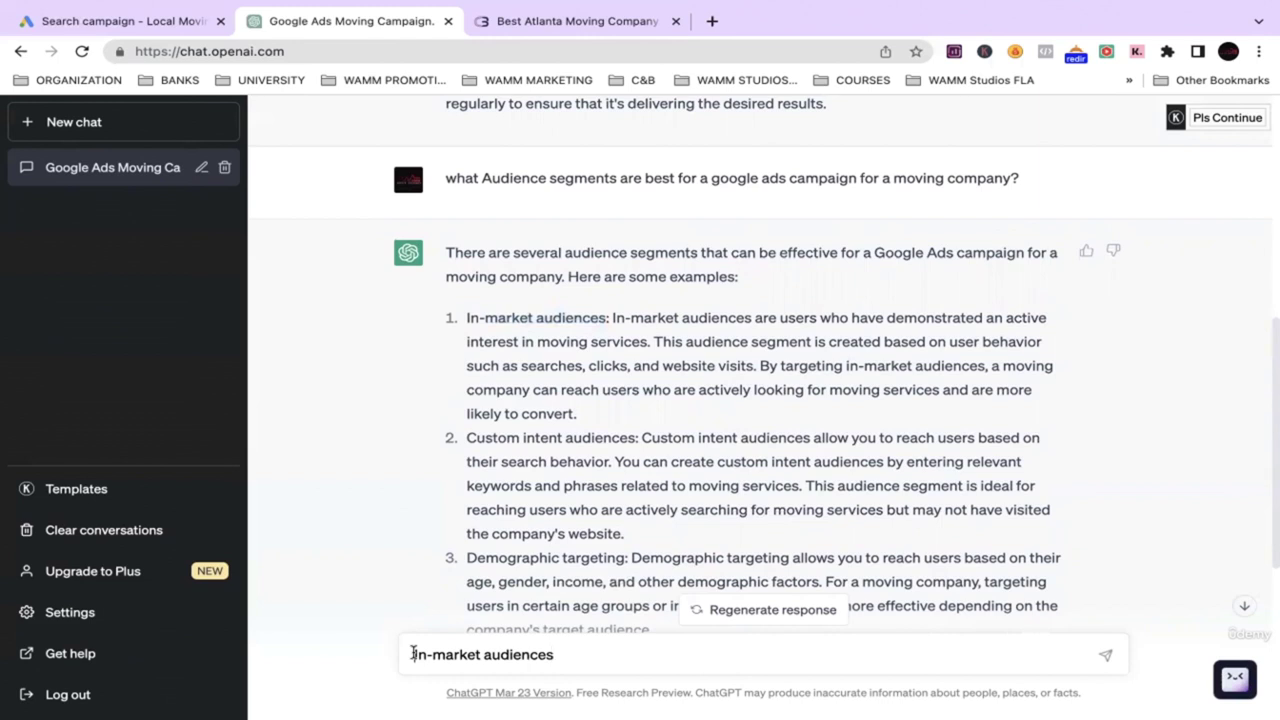
pyautogui.press('super+Left')
pyautogui.write('what are ')
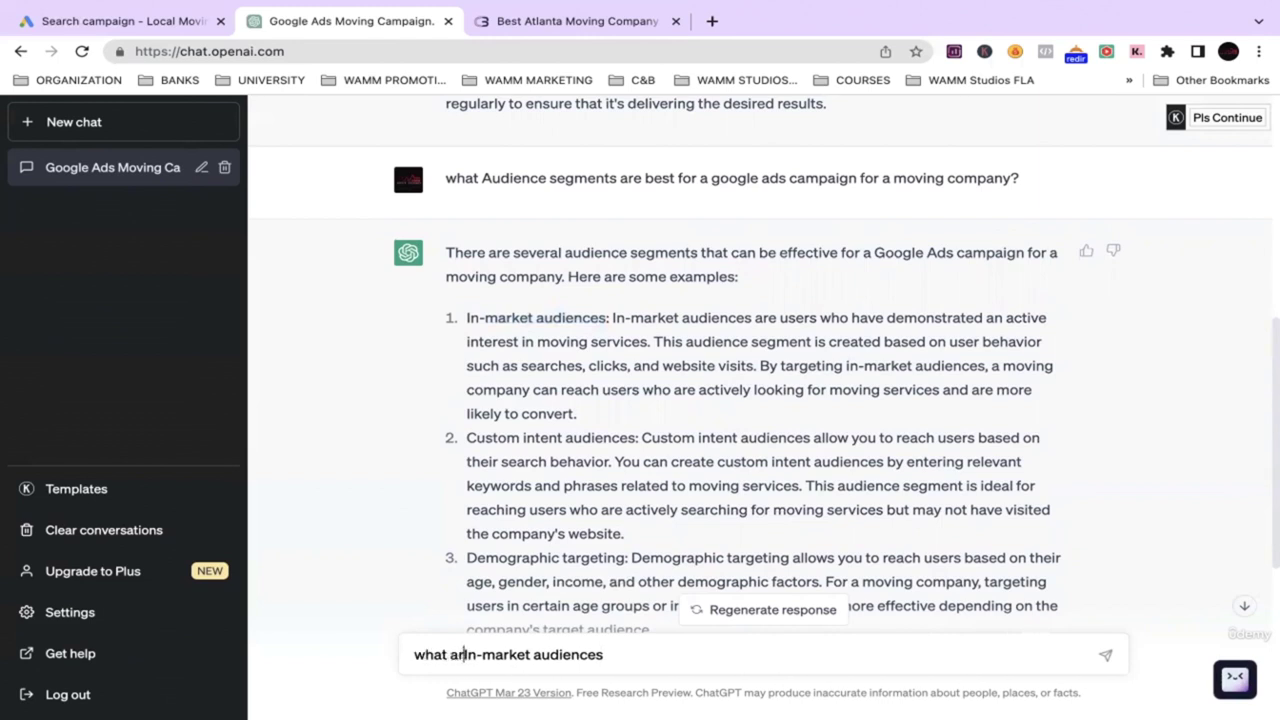
pyautogui.write('the best')
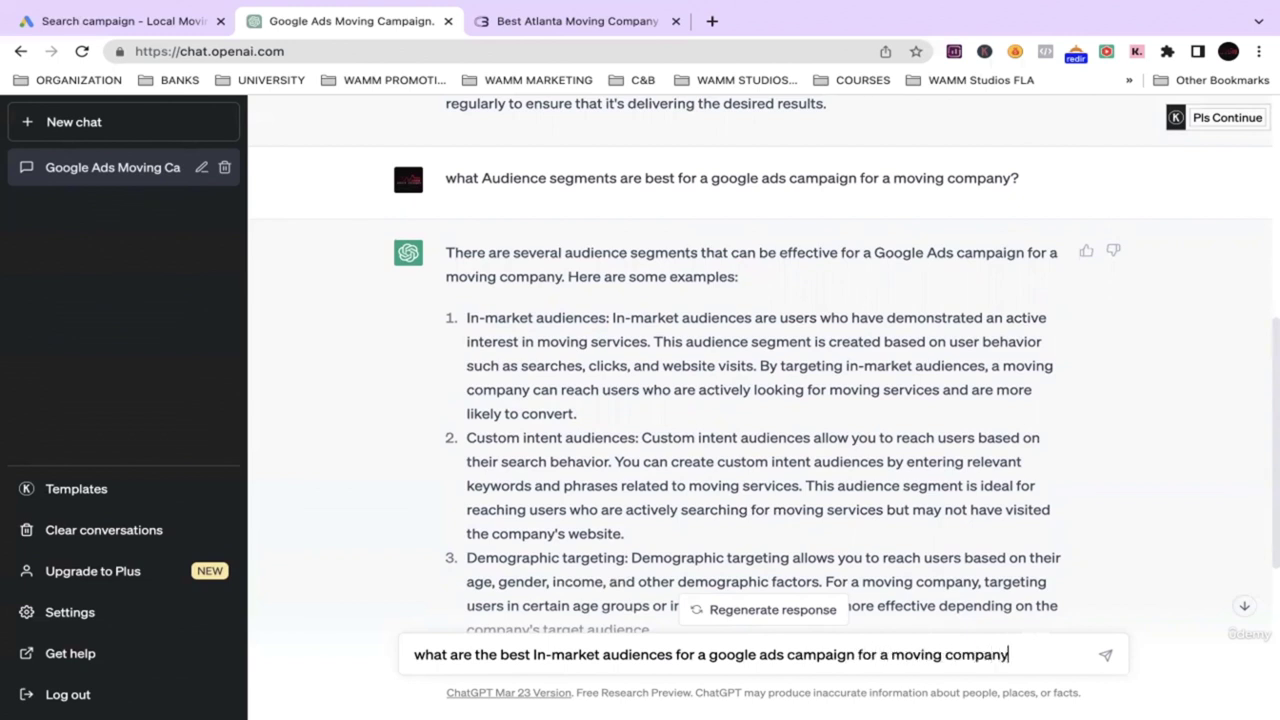
pyautogui.press('Return')
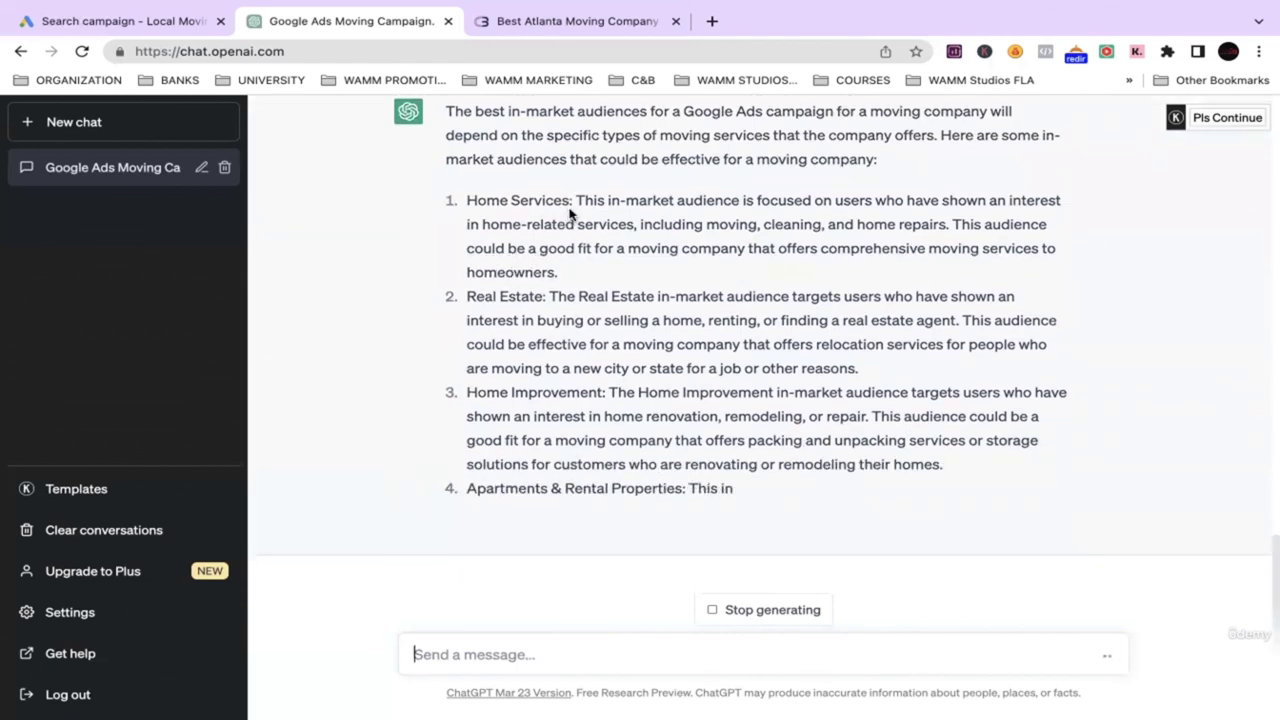
# - Copy 'Home Services' from the new answer for use in Google Ads
pyautogui.scroll(1, 570, 215)
pyautogui.scroll(1, 570, 212)
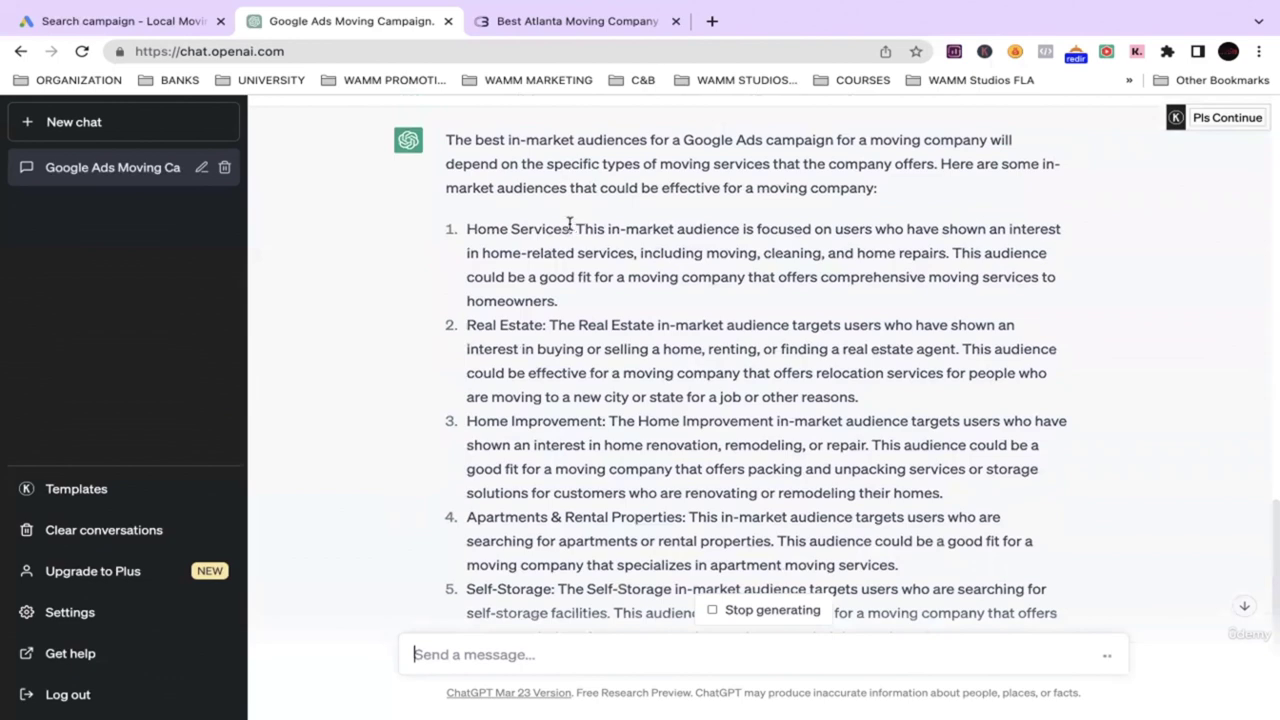
pyautogui.moveTo(568, 228); pyautogui.dragTo(470, 230)
pyautogui.hotkey('ctrl', 'c')
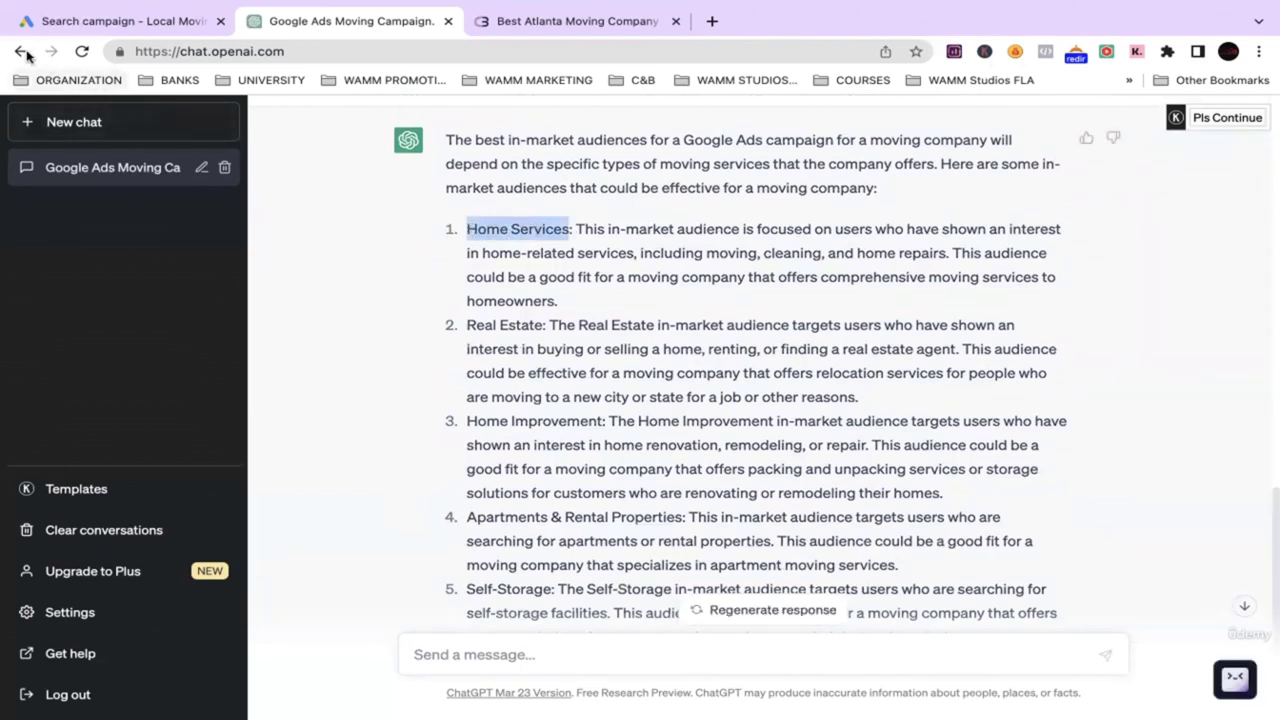
pyautogui.click(84, 20)
# - Search audience segments for 'Home Services' and tick the in-market Home Improvement segment
pyautogui.click(303, 531)
pyautogui.hotkey('ctrl', 'v')
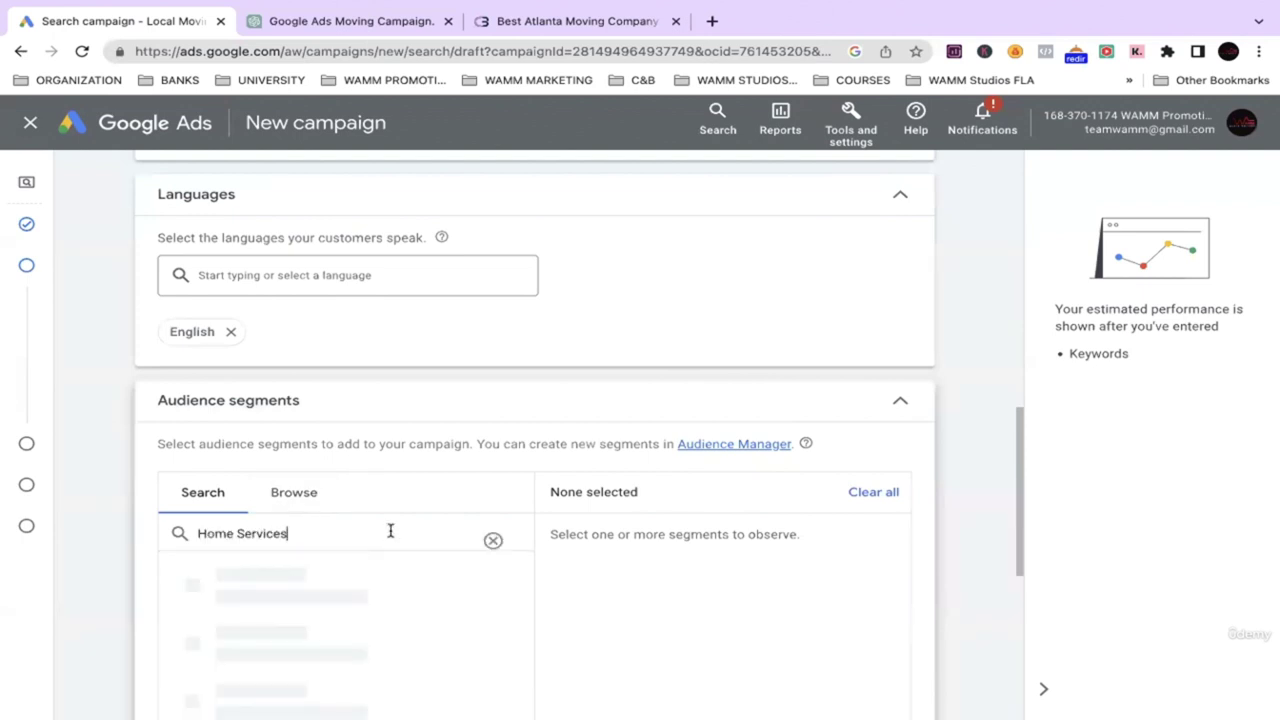
pyautogui.scroll(-1, 389, 417)
pyautogui.scroll(-3, 362, 425)
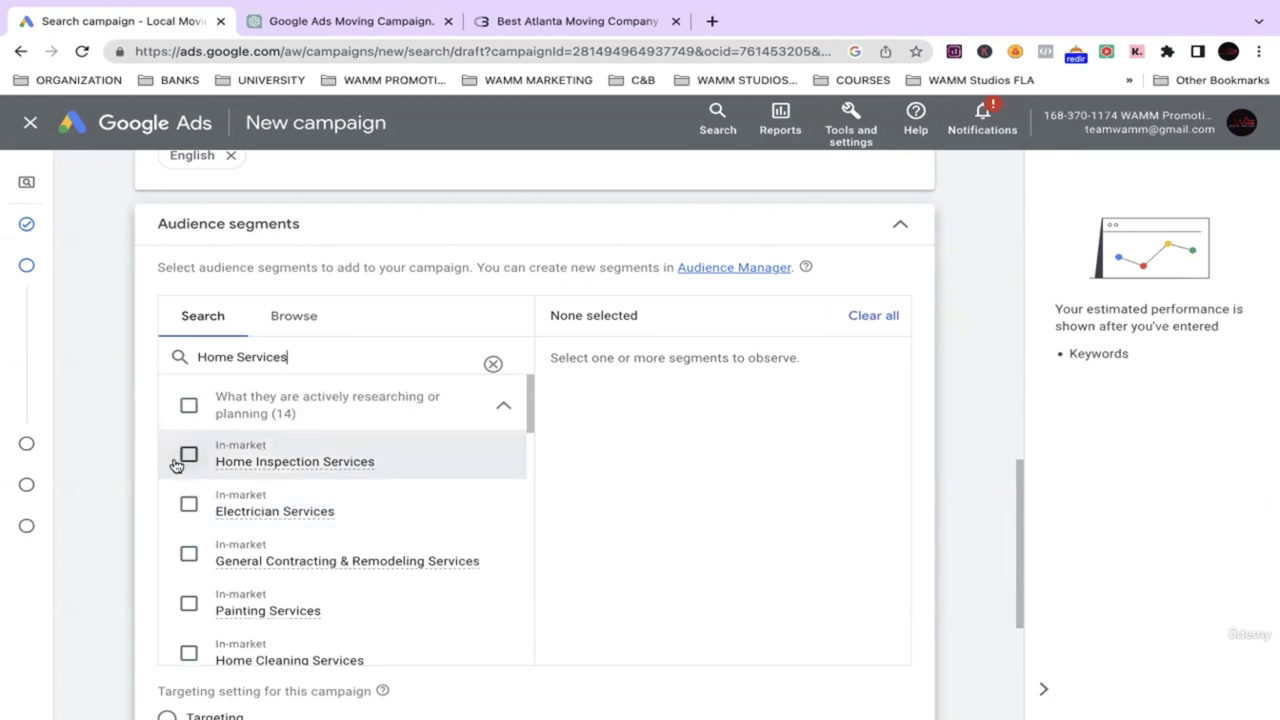
pyautogui.scroll(-3, 229, 434)
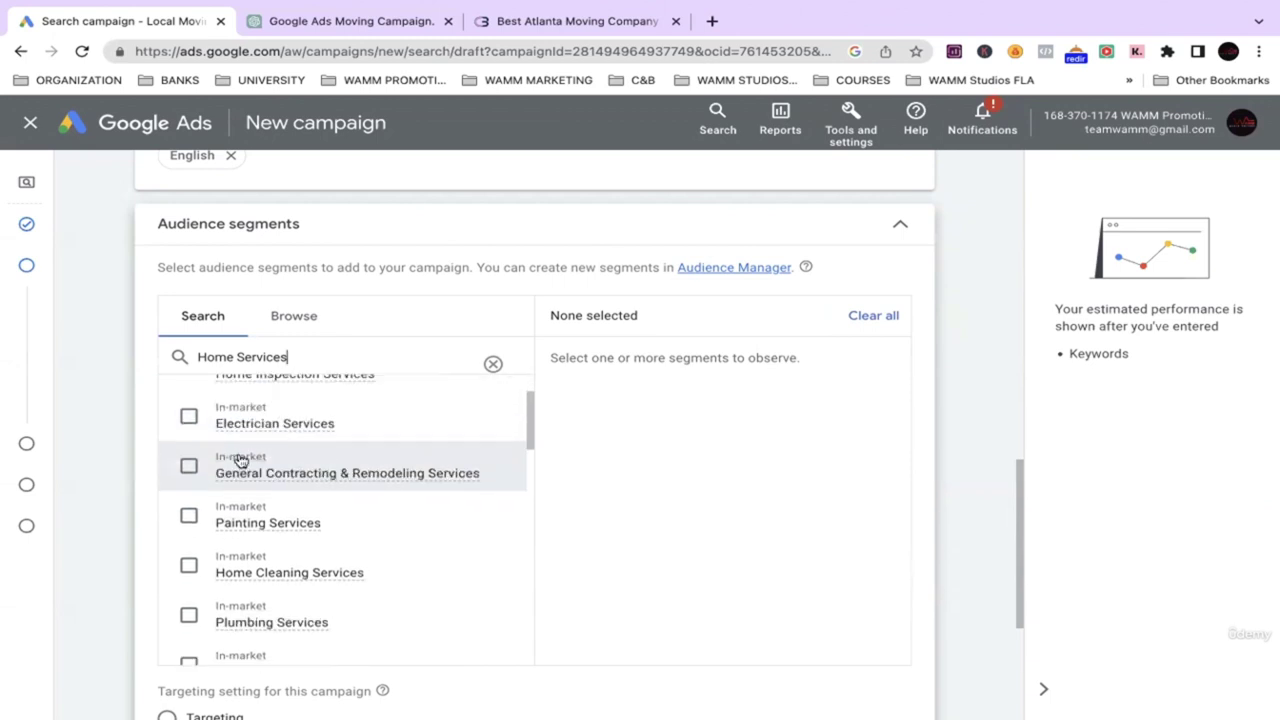
pyautogui.scroll(-3, 249, 508)
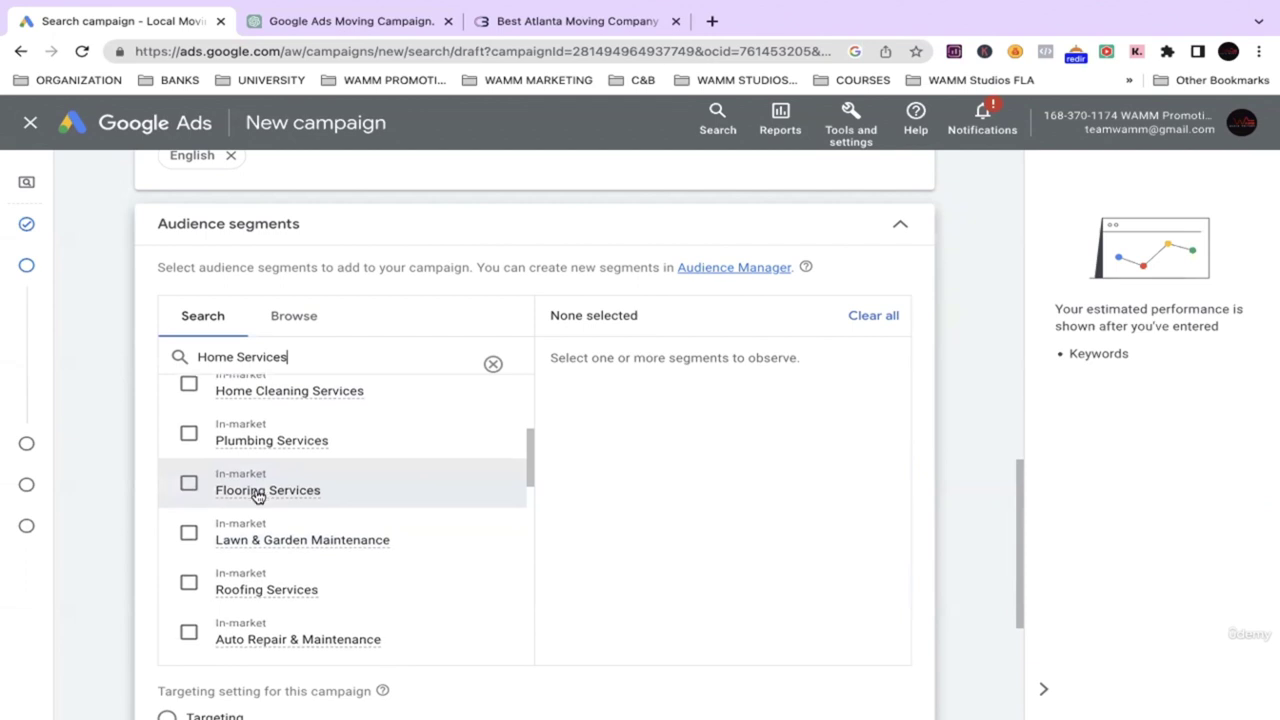
pyautogui.scroll(3, 255, 480)
pyautogui.scroll(3, 262, 468)
pyautogui.scroll(-4, 274, 510)
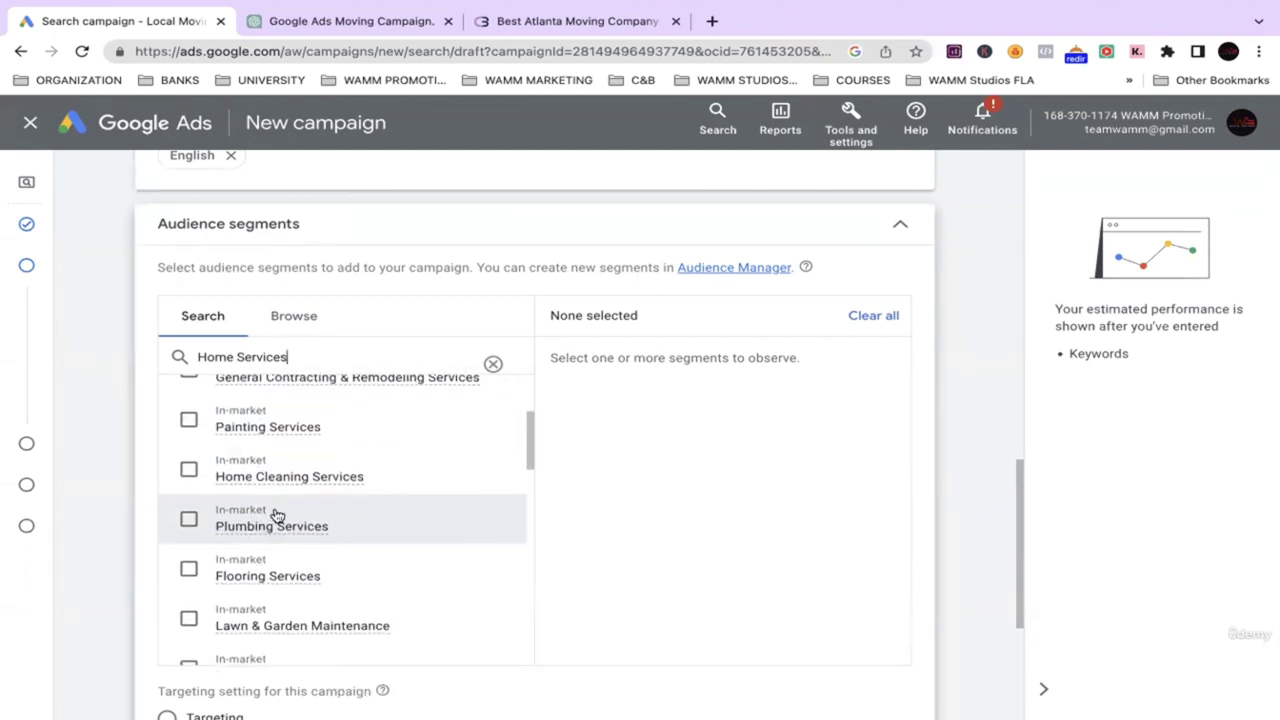
pyautogui.scroll(-7, 275, 530)
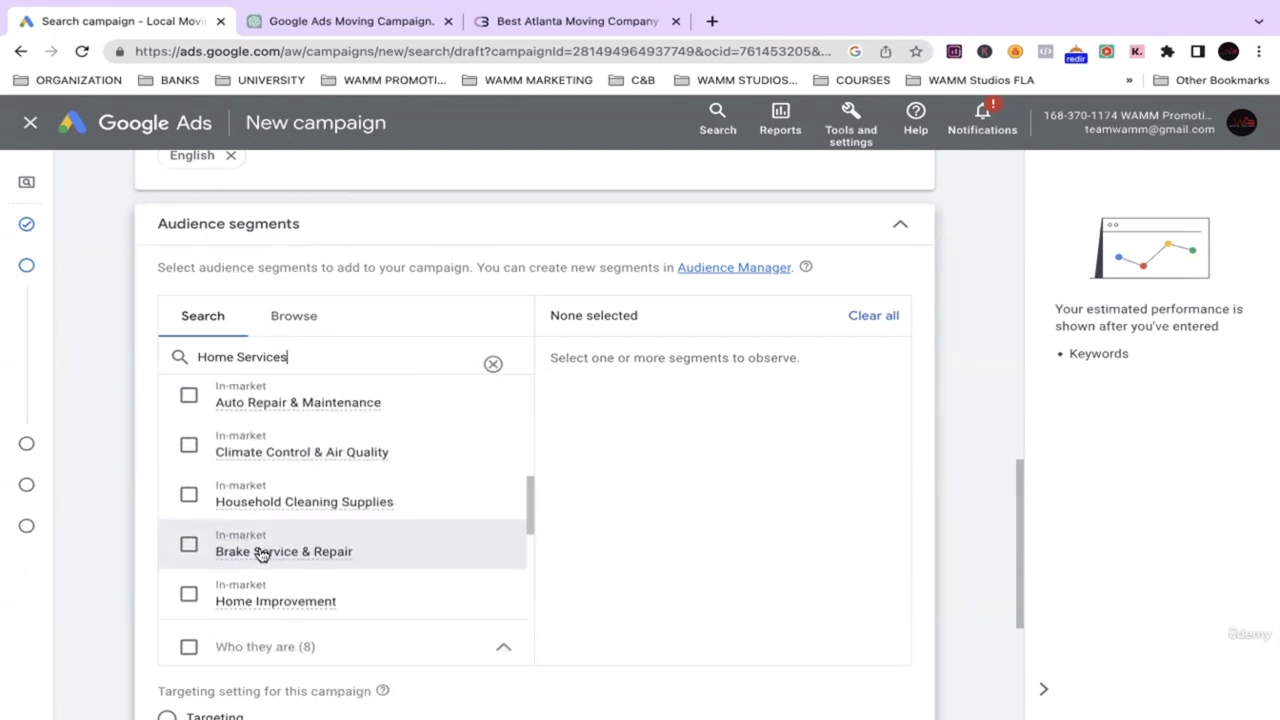
pyautogui.scroll(-3, 210, 568)
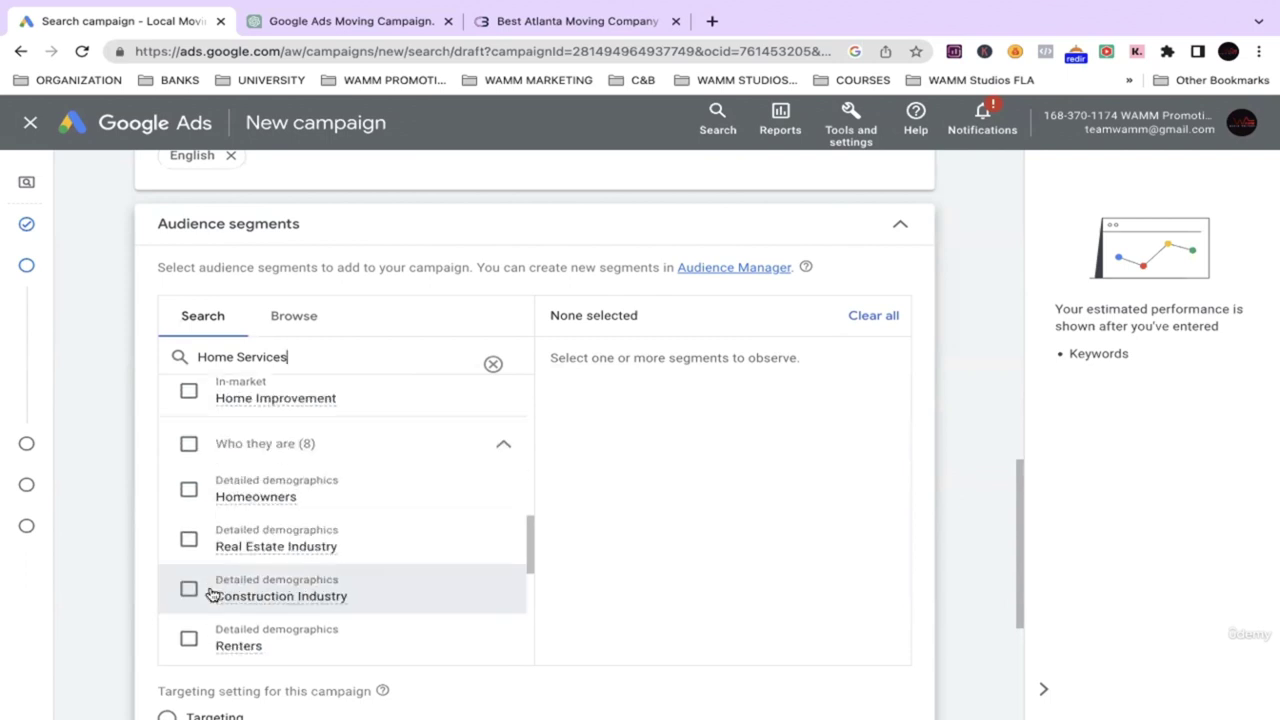
pyautogui.scroll(10, 236, 490)
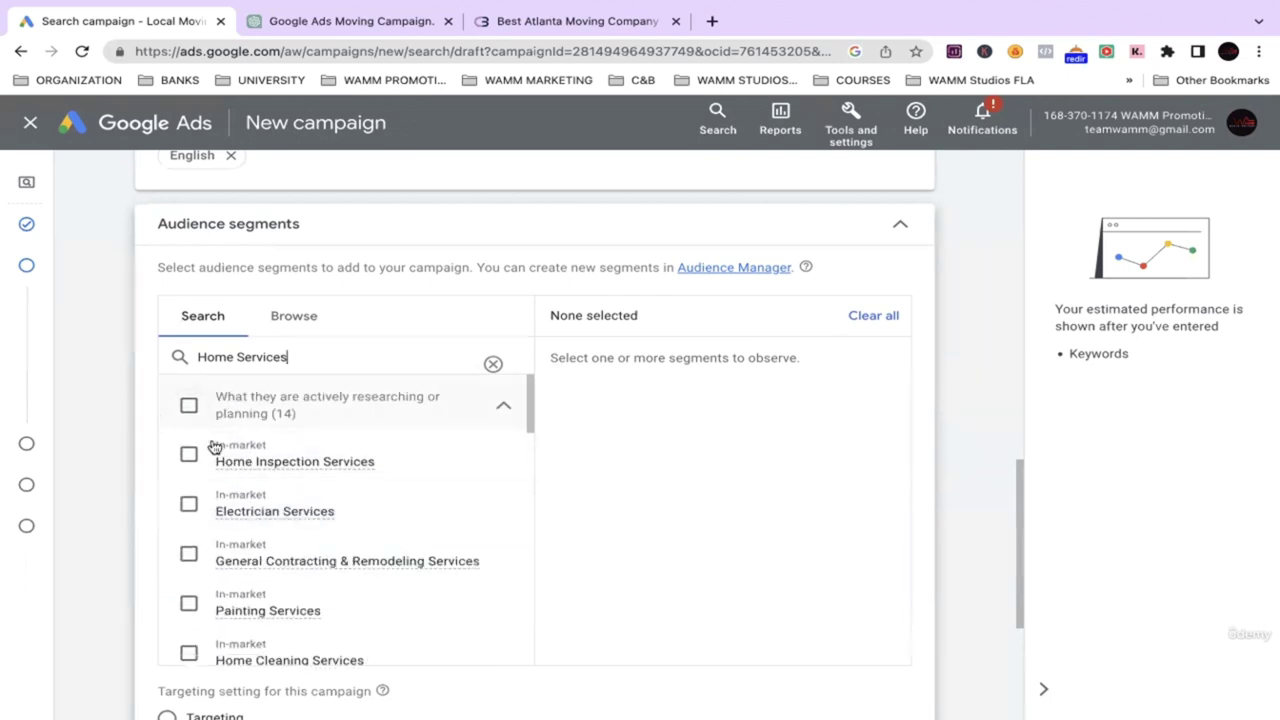
pyautogui.scroll(-1, 257, 455)
pyautogui.scroll(-1, 251, 443)
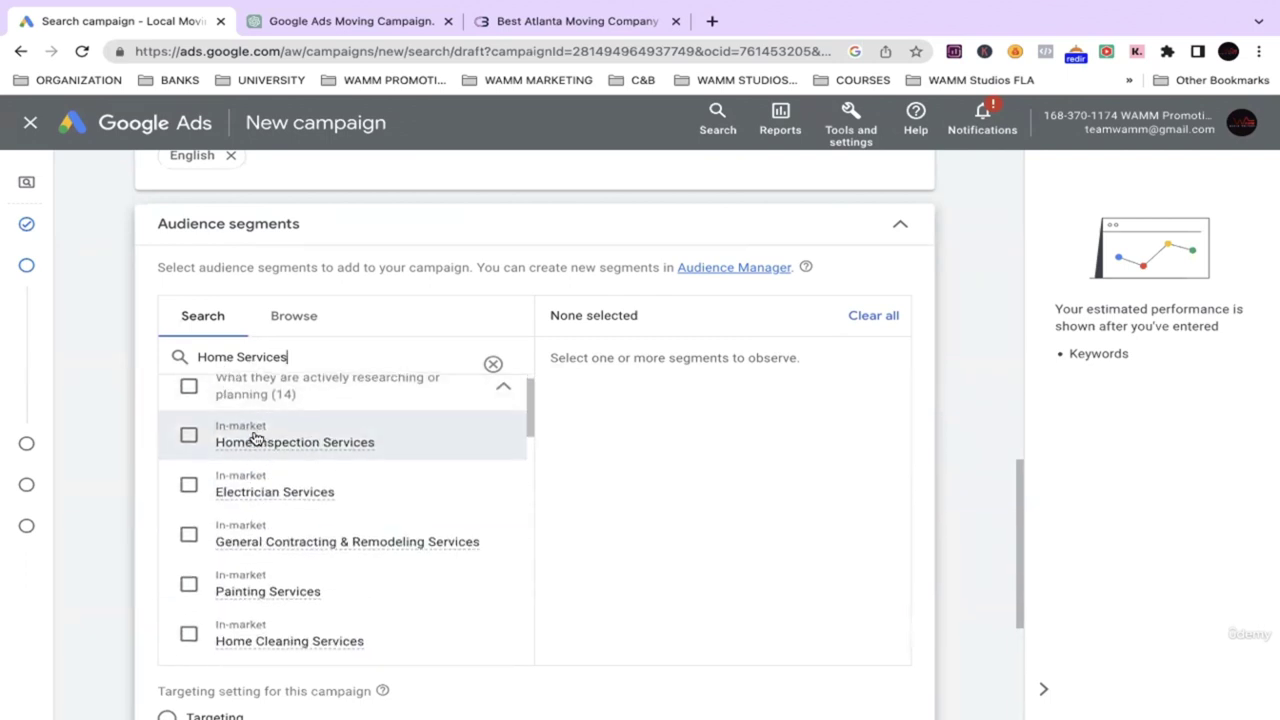
pyautogui.scroll(-1, 255, 438)
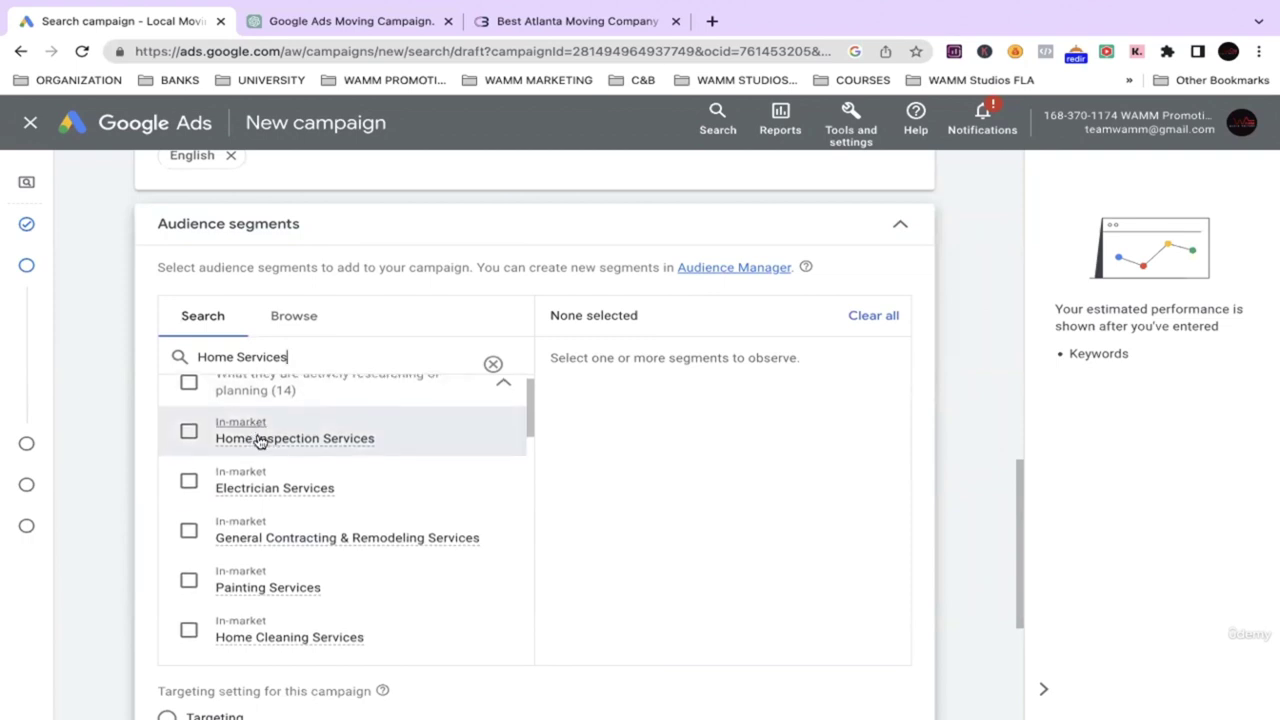
pyautogui.scroll(-2, 258, 441)
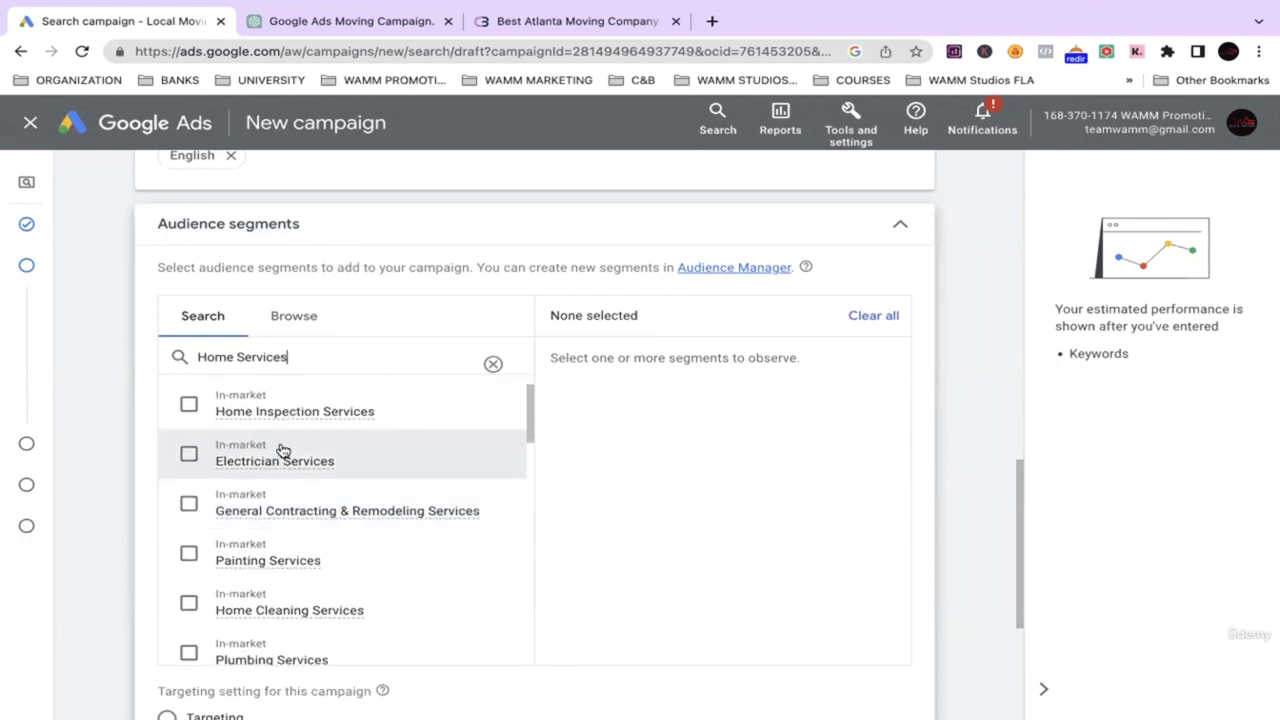
pyautogui.scroll(2, 283, 465)
pyautogui.scroll(-1, 266, 443)
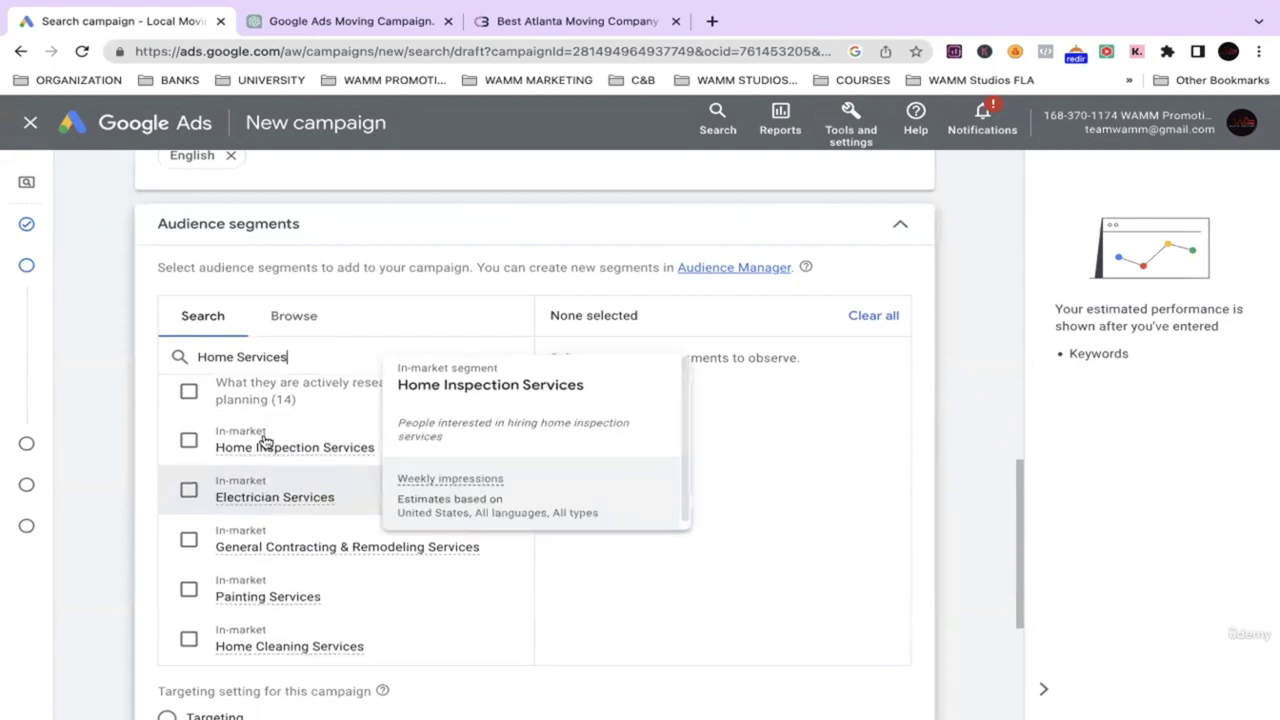
pyautogui.scroll(-1, 240, 470)
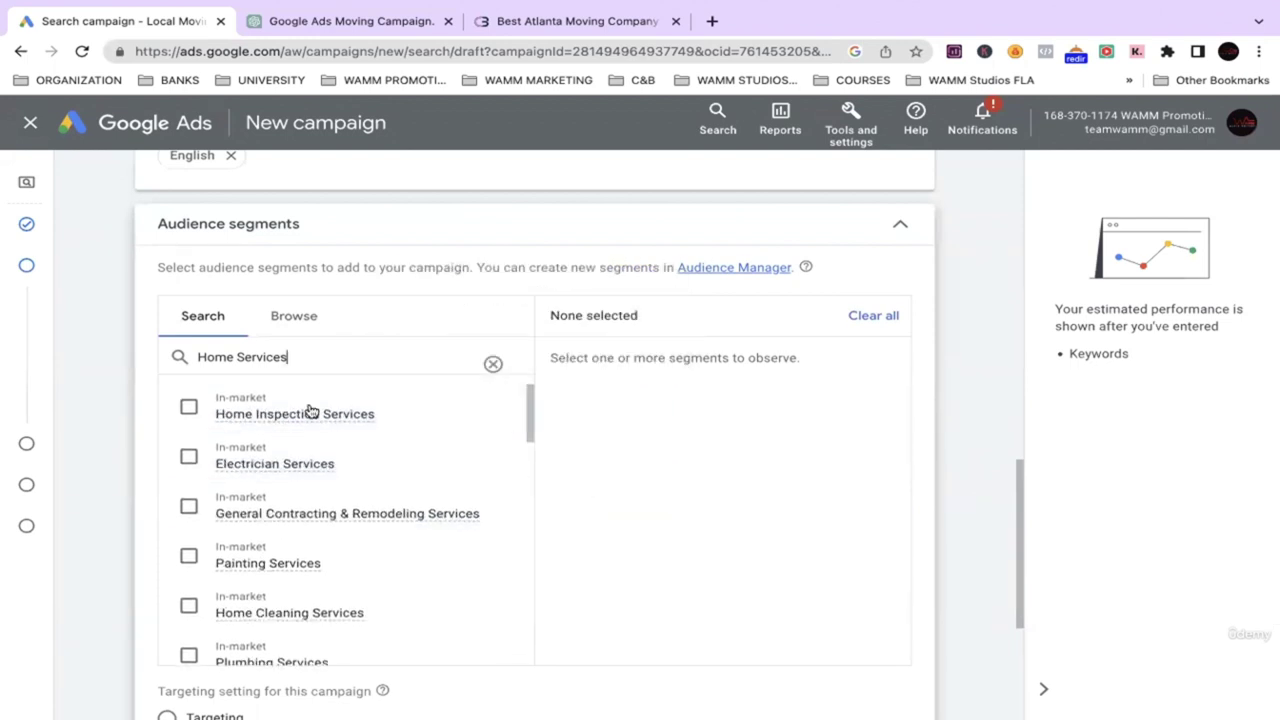
pyautogui.scroll(-4, 295, 490)
pyautogui.scroll(-3, 288, 530)
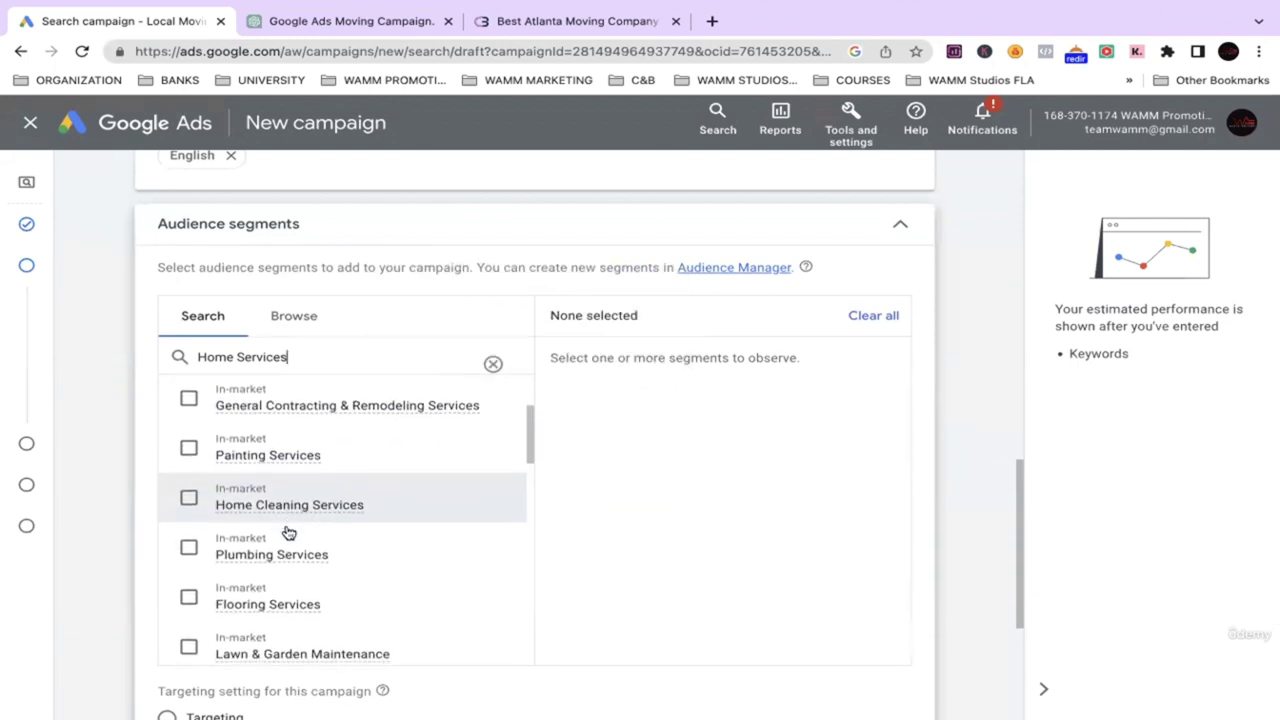
pyautogui.scroll(-16, 260, 550)
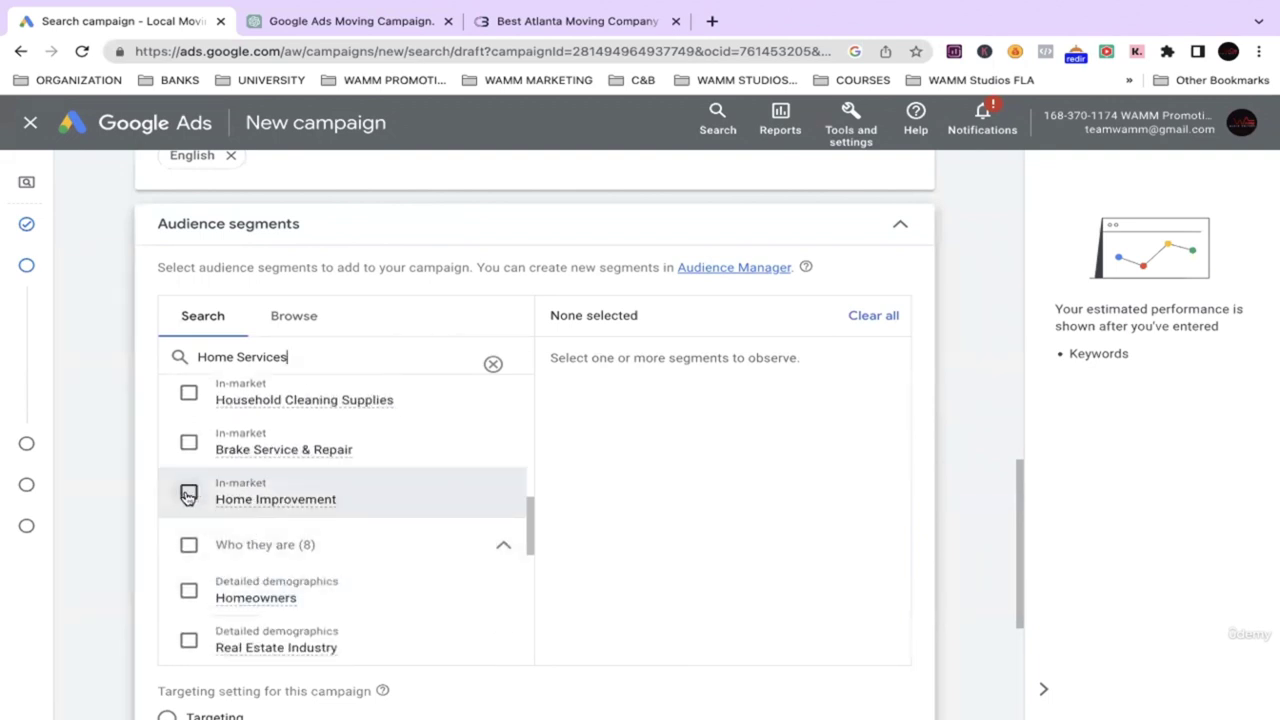
pyautogui.click(188, 495)
pyautogui.scroll(6, 223, 480)
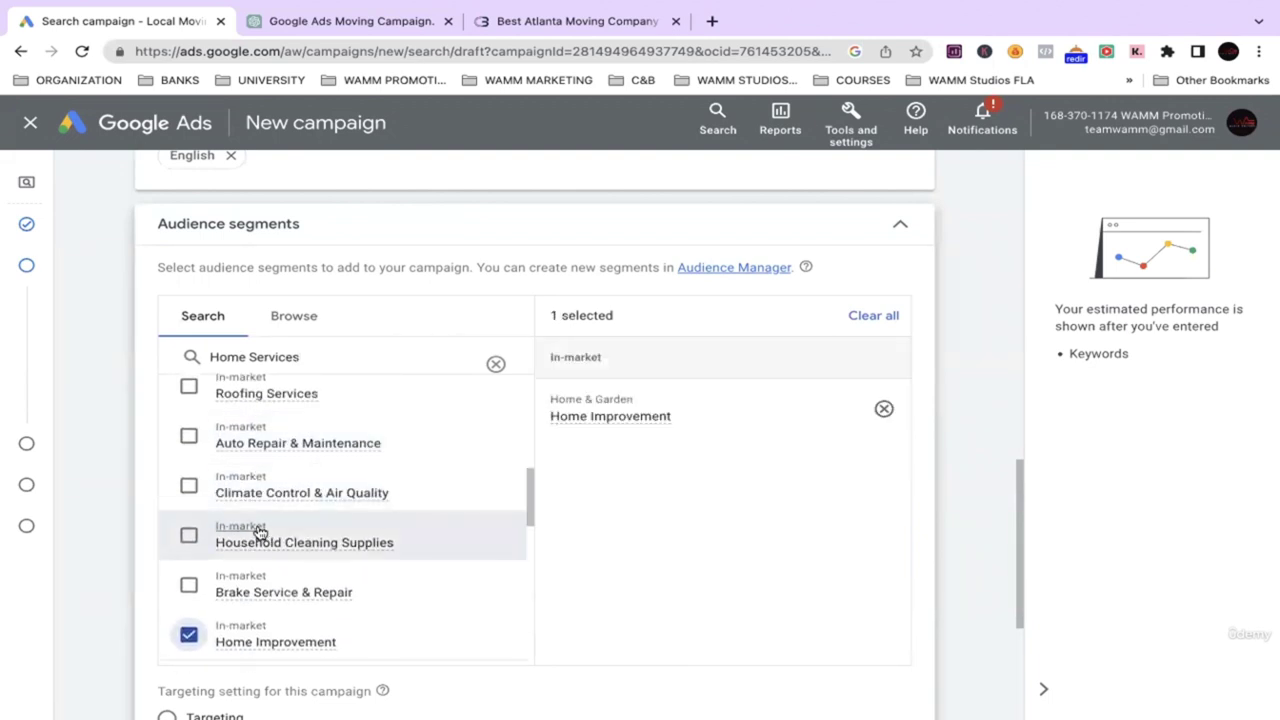
pyautogui.scroll(6, 257, 531)
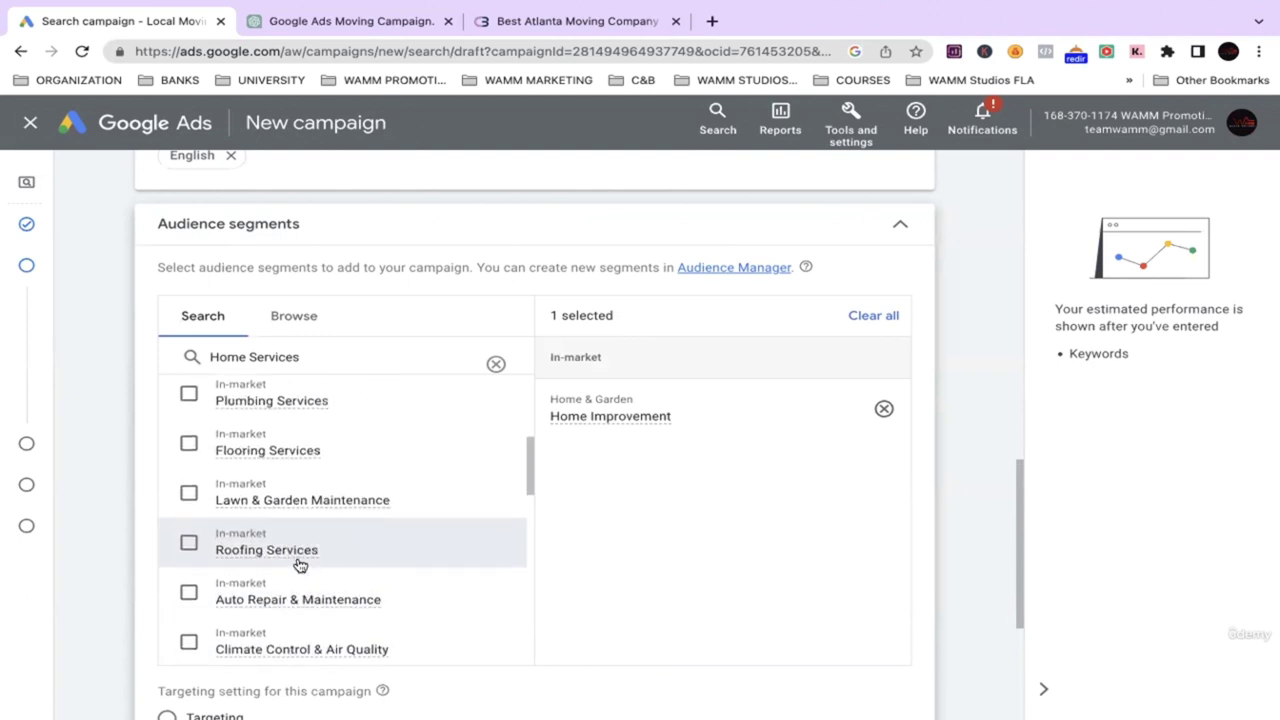
pyautogui.scroll(5, 297, 550)
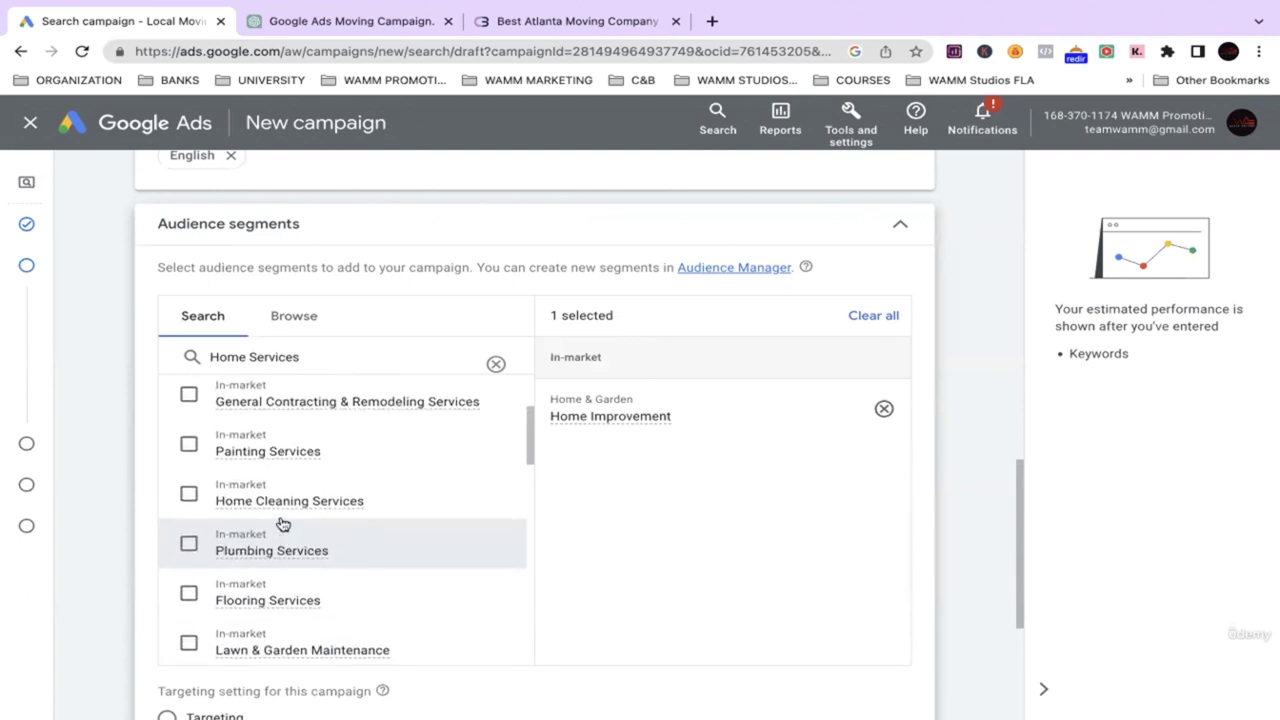
pyautogui.scroll(5, 283, 525)
pyautogui.moveTo(287, 490)
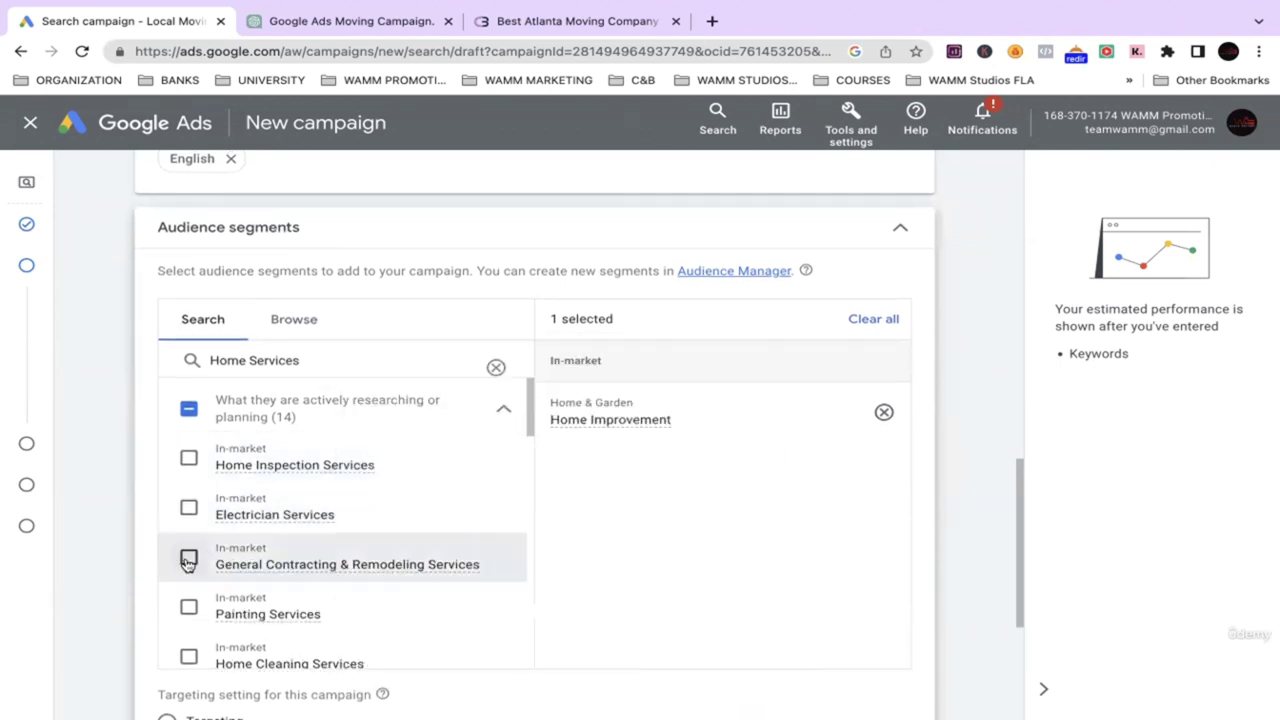
pyautogui.scroll(1, 288, 393)
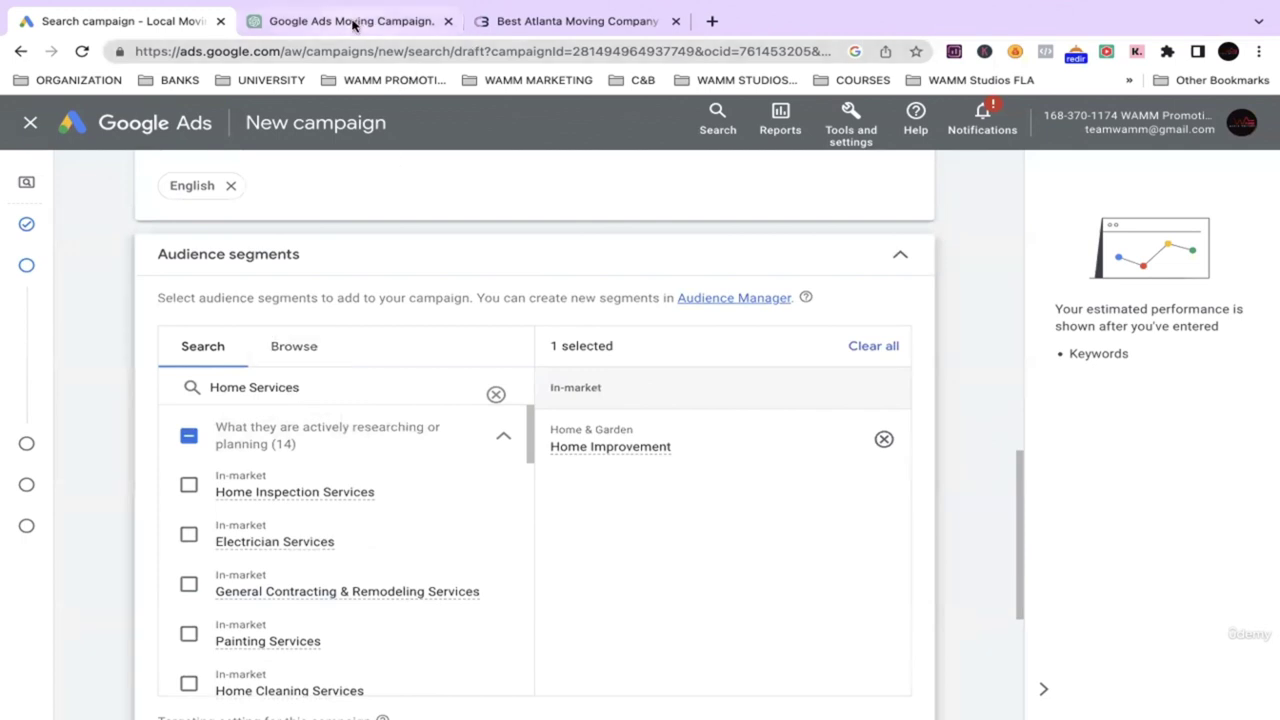
pyautogui.click(350, 21)
# - Copy 'Real Estate' from ChatGPT and search Google Ads audiences for it instead of Home Services
pyautogui.moveTo(541, 324); pyautogui.dragTo(466, 325)
pyautogui.hotkey('ctrl', 'c')
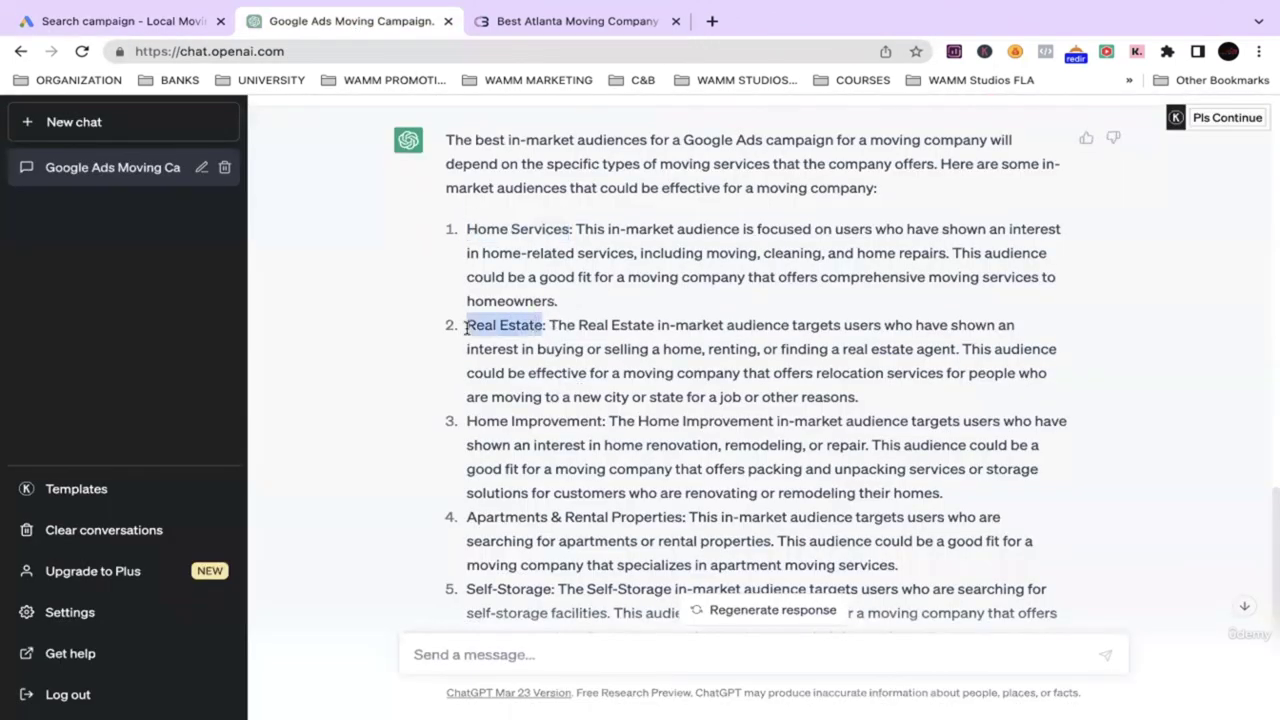
pyautogui.click(118, 21)
pyautogui.tripleClick(294, 394)
pyautogui.hotkey('ctrl', 'v')
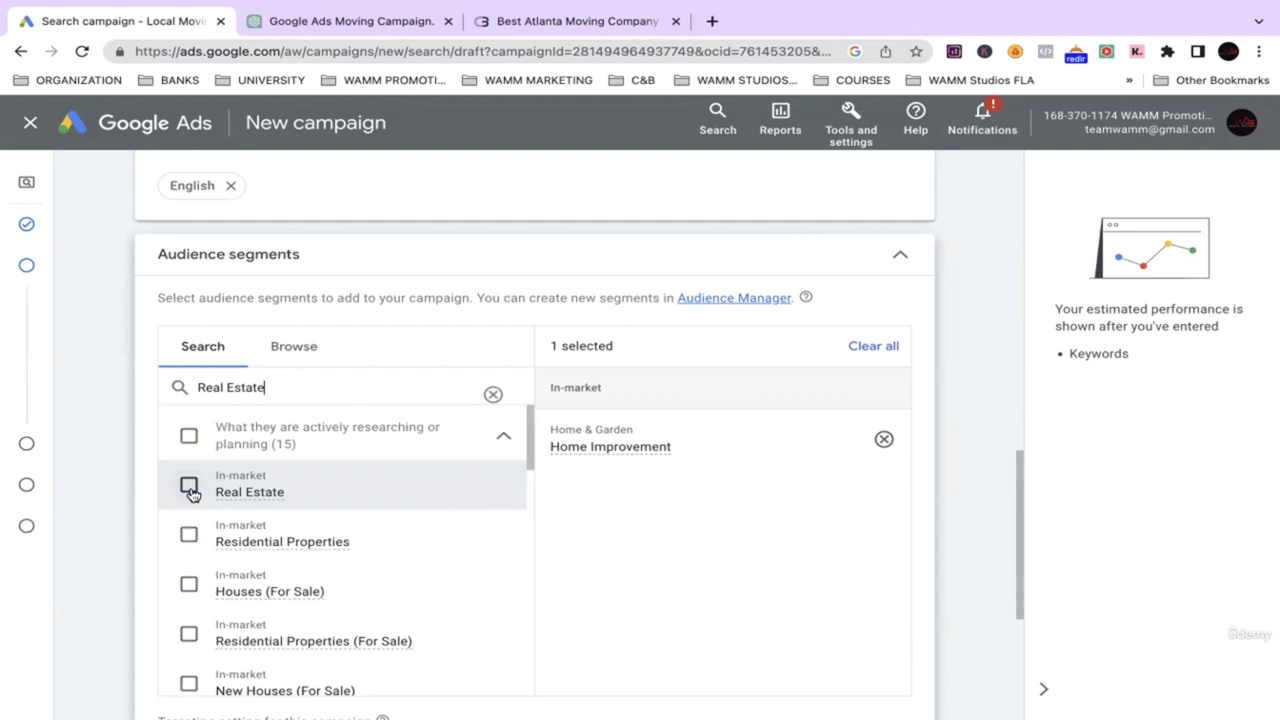
# - Add Real Estate, Residential Properties, and the houses and apartments for-sale segments
pyautogui.click(189, 487)
pyautogui.scroll(-1, 190, 525)
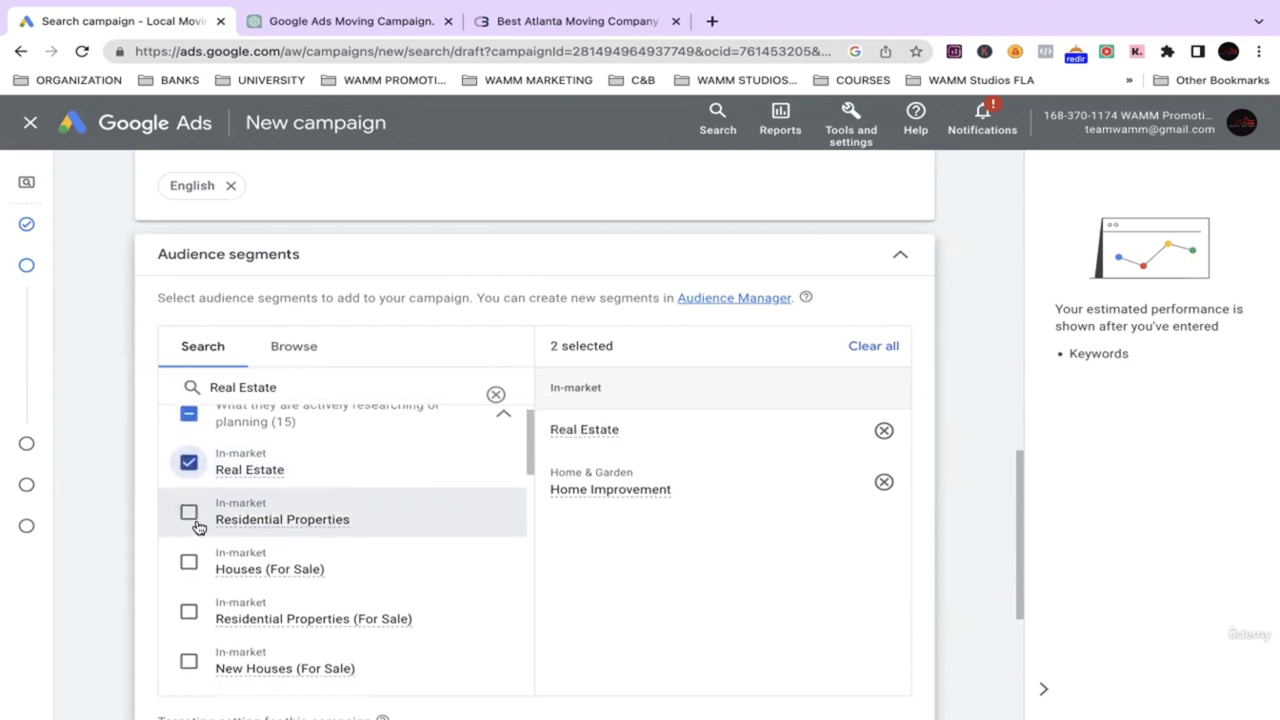
pyautogui.click(189, 518)
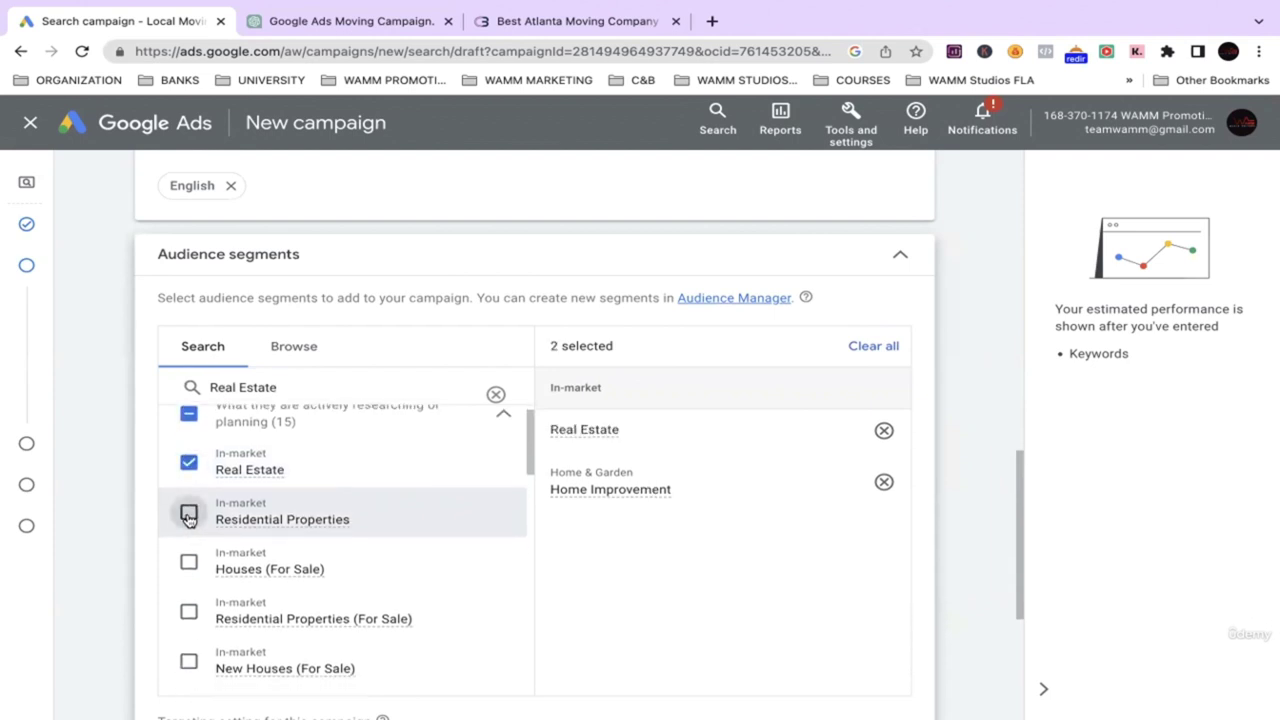
pyautogui.click(189, 564)
pyautogui.scroll(-2, 260, 540)
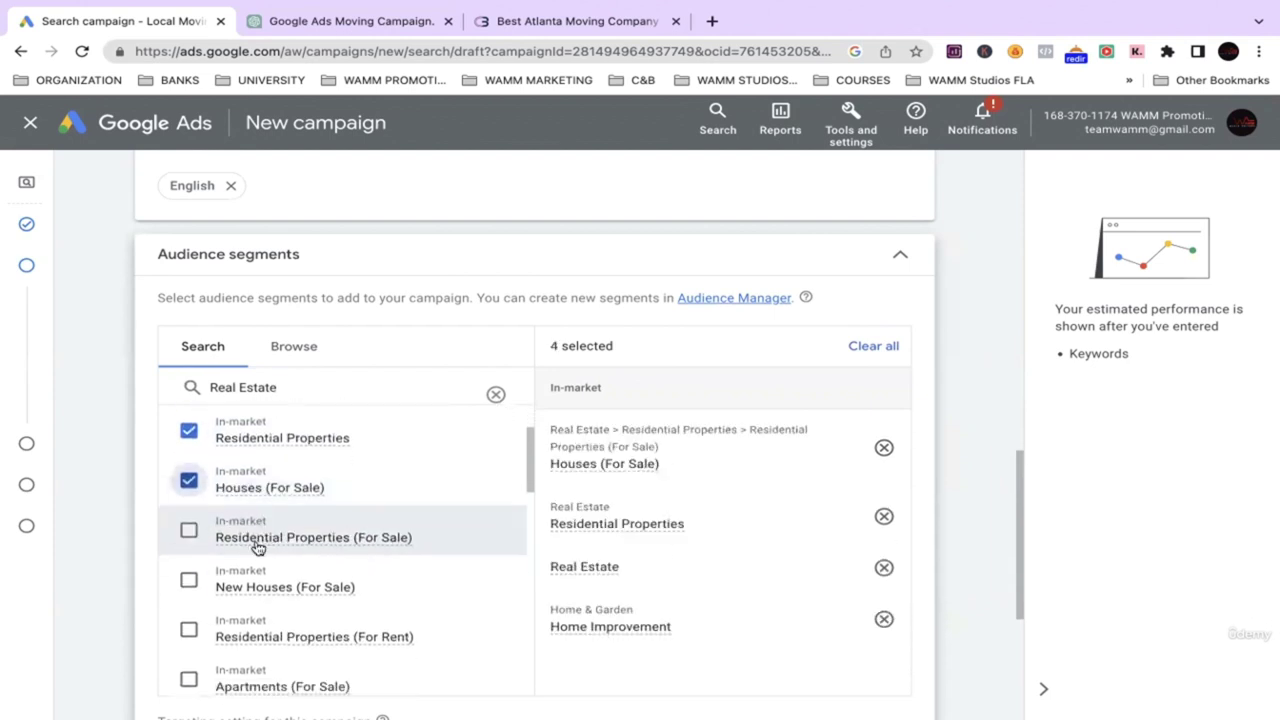
pyautogui.click(189, 527)
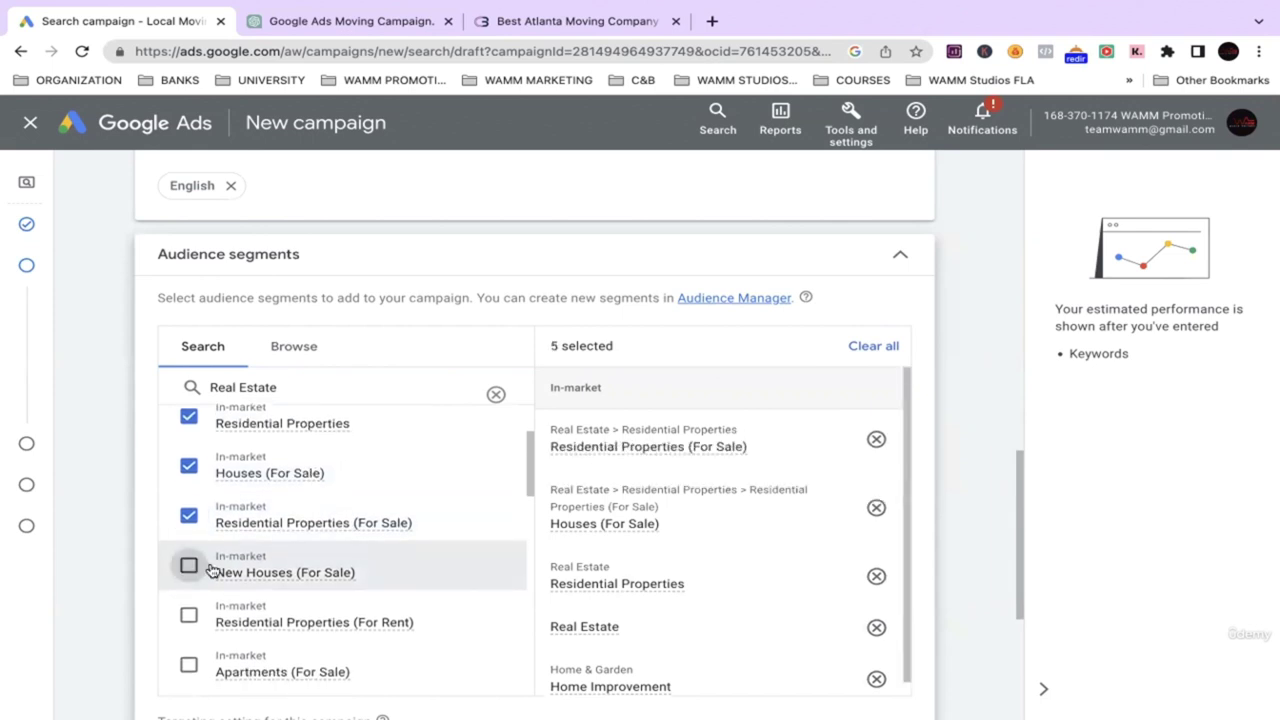
pyautogui.click(189, 568)
pyautogui.scroll(-3, 212, 576)
pyautogui.click(189, 491)
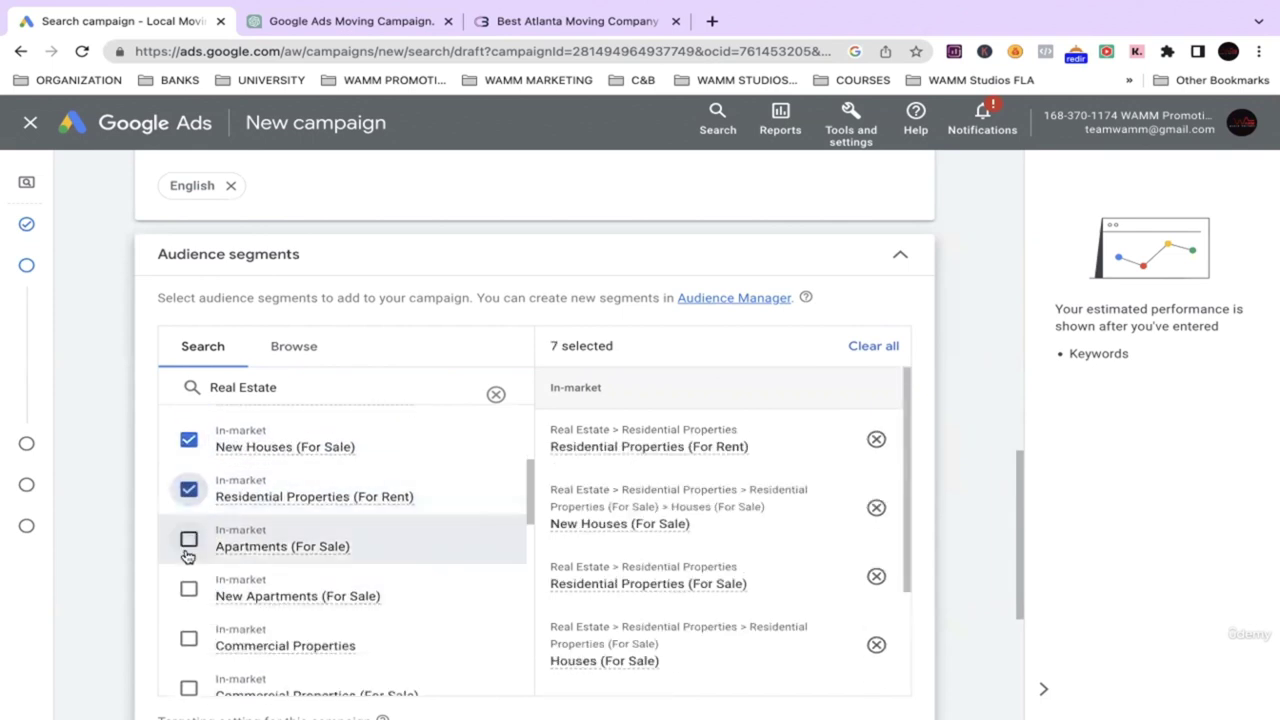
pyautogui.click(189, 541)
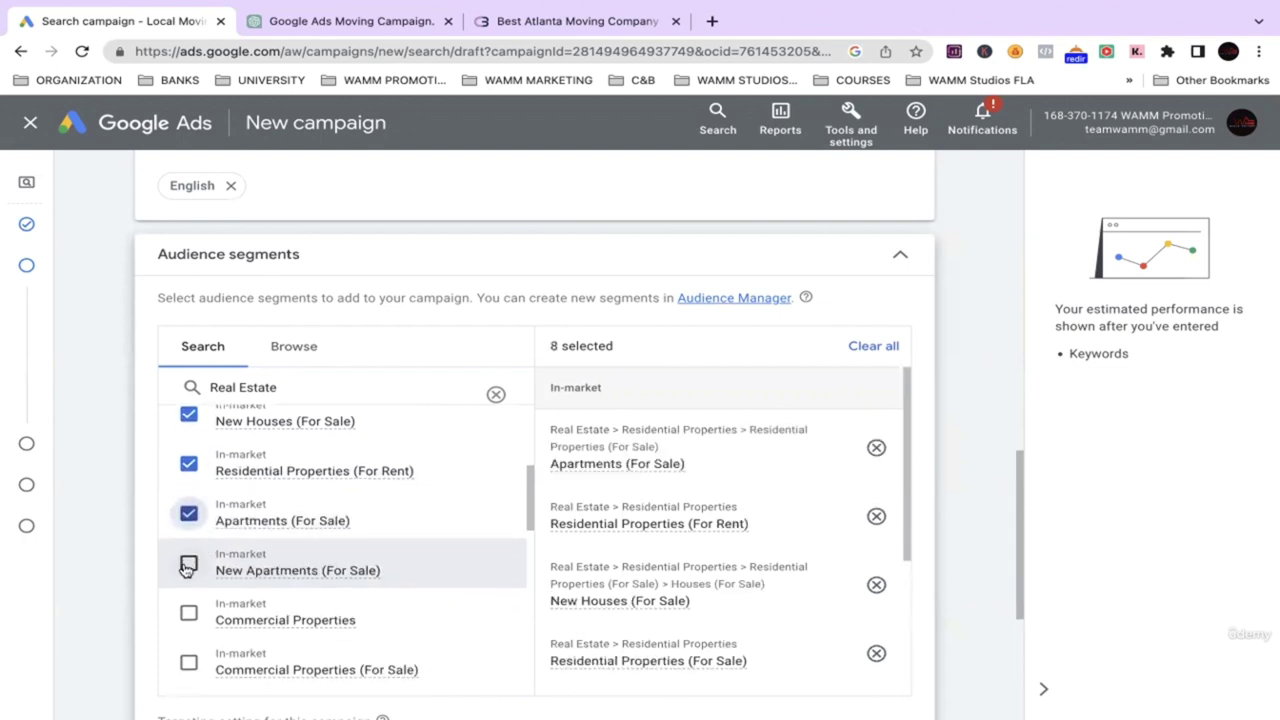
pyautogui.click(187, 566)
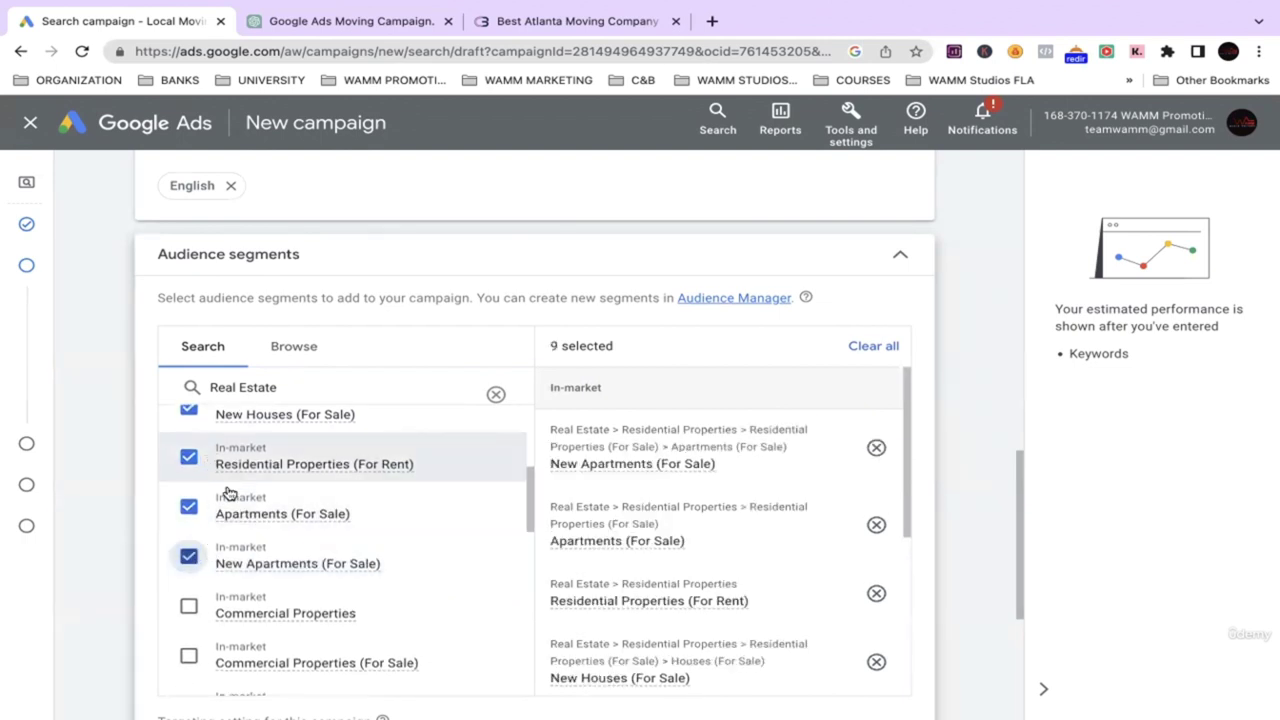
# - Add Houses and Apartments (For Rent) plus the three Commercial Properties segments, leaving Vacation Rentals unticked
pyautogui.scroll(-4, 228, 493)
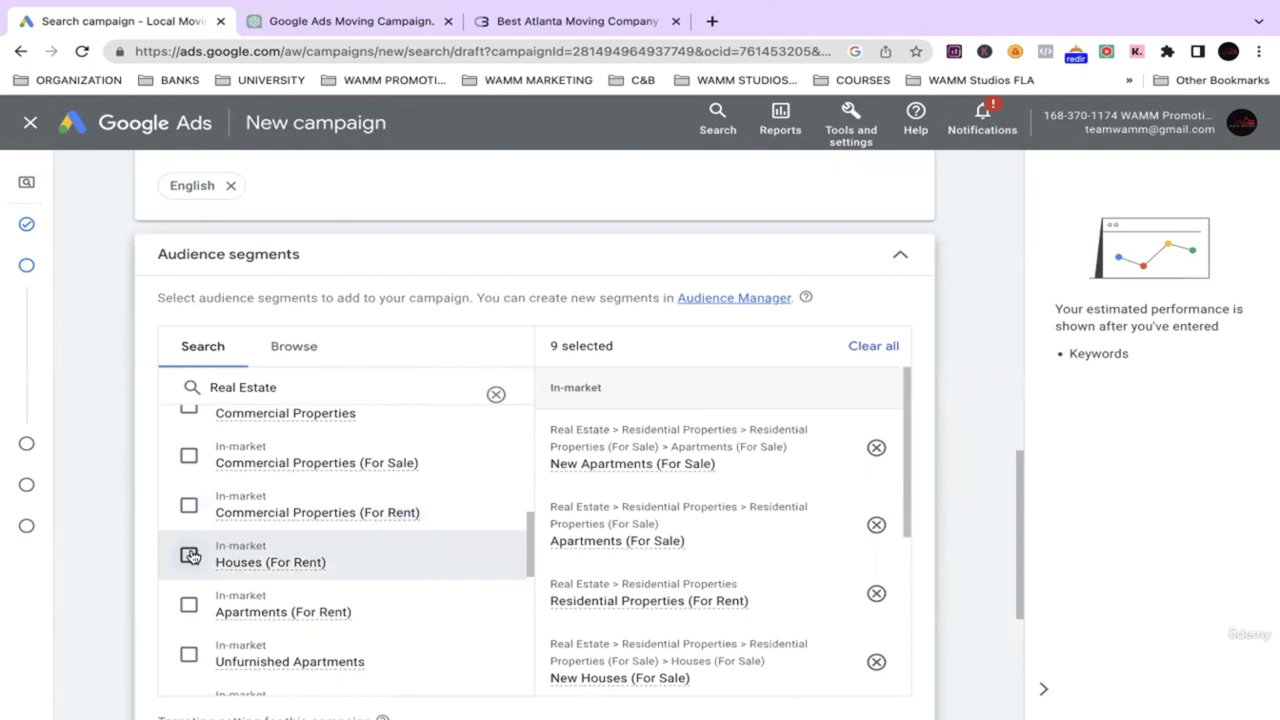
pyautogui.click(189, 553)
pyautogui.click(188, 602)
pyautogui.scroll(-2, 297, 540)
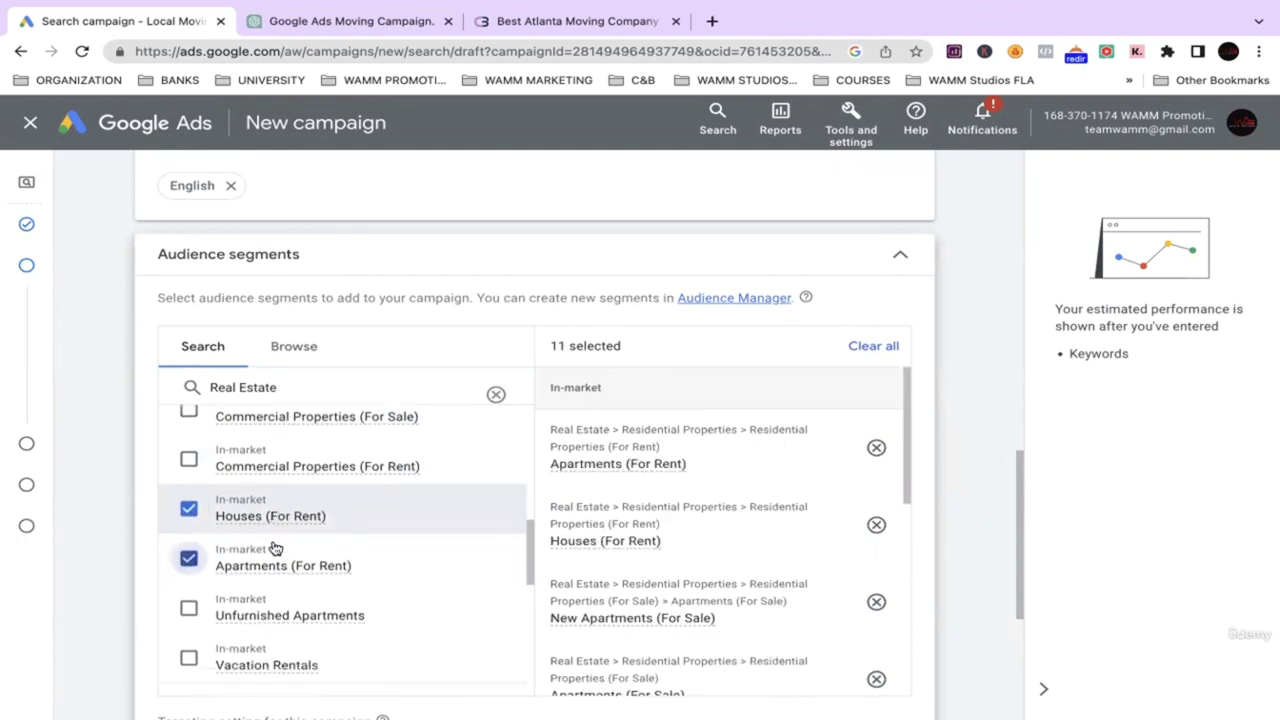
pyautogui.click(189, 599)
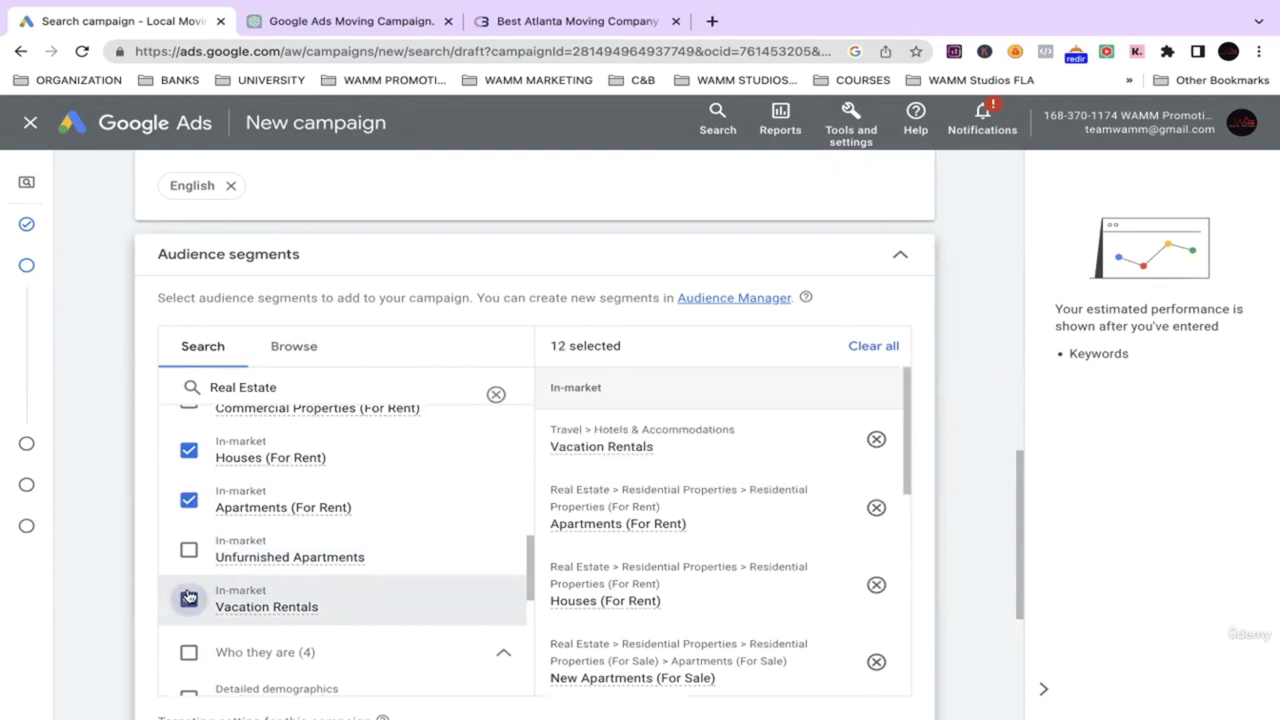
pyautogui.click(189, 601)
pyautogui.scroll(2, 189, 545)
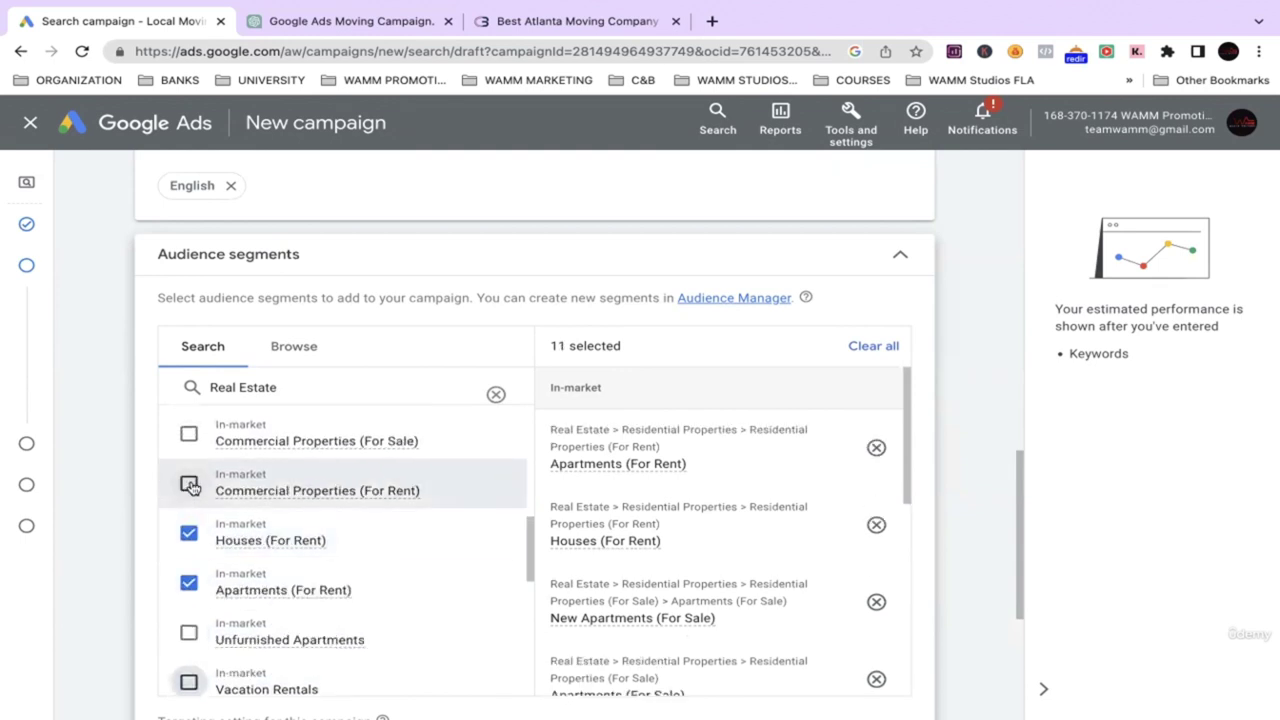
pyautogui.click(189, 484)
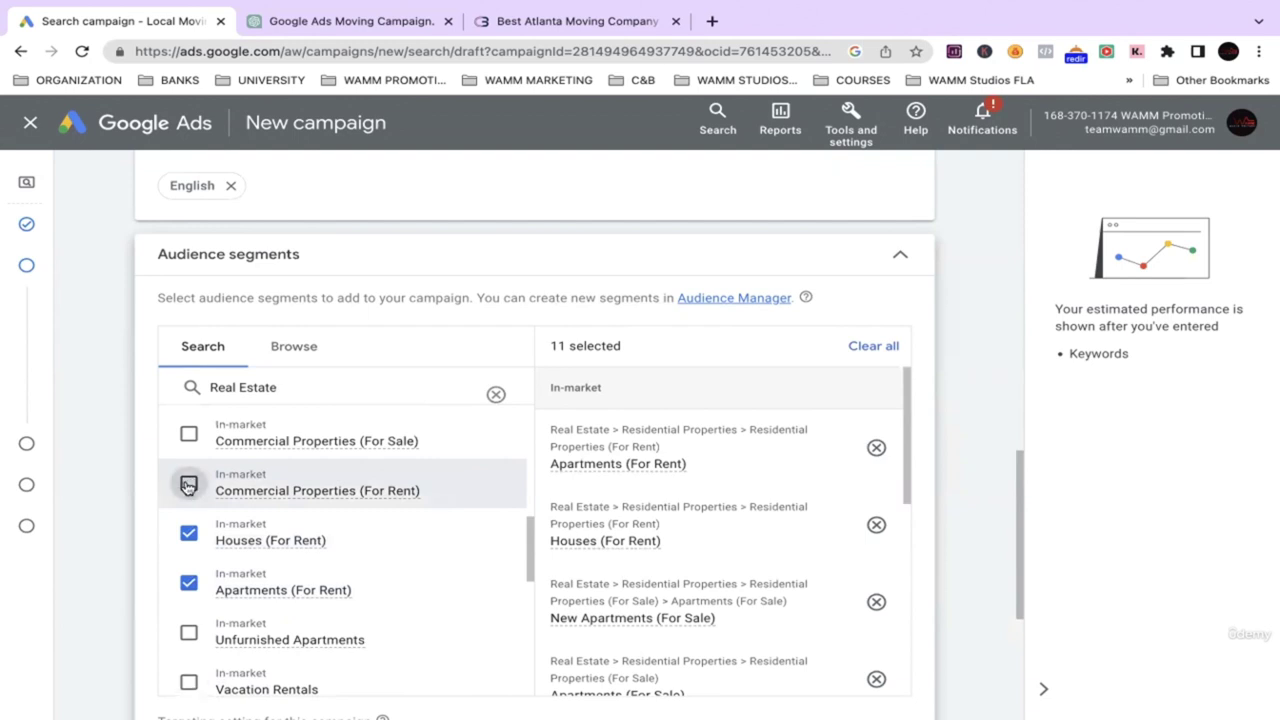
pyautogui.click(189, 462)
pyautogui.scroll(1, 190, 440)
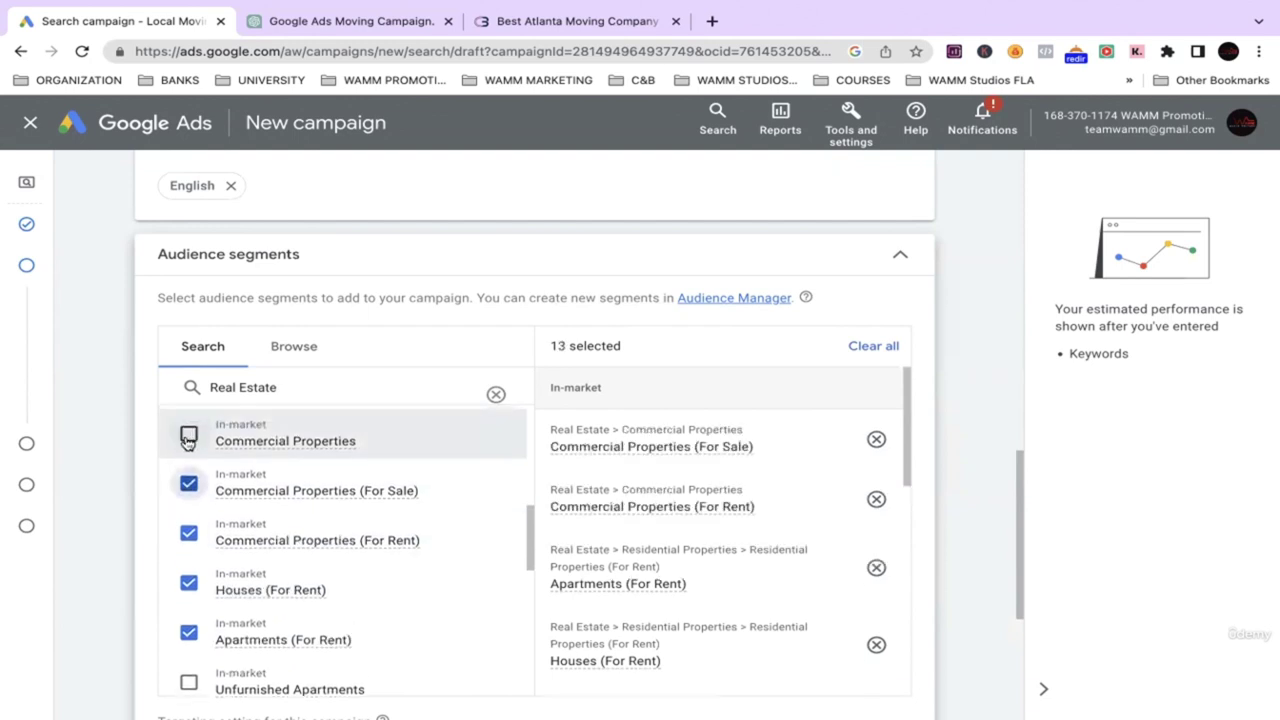
pyautogui.click(189, 436)
pyautogui.scroll(3, 205, 445)
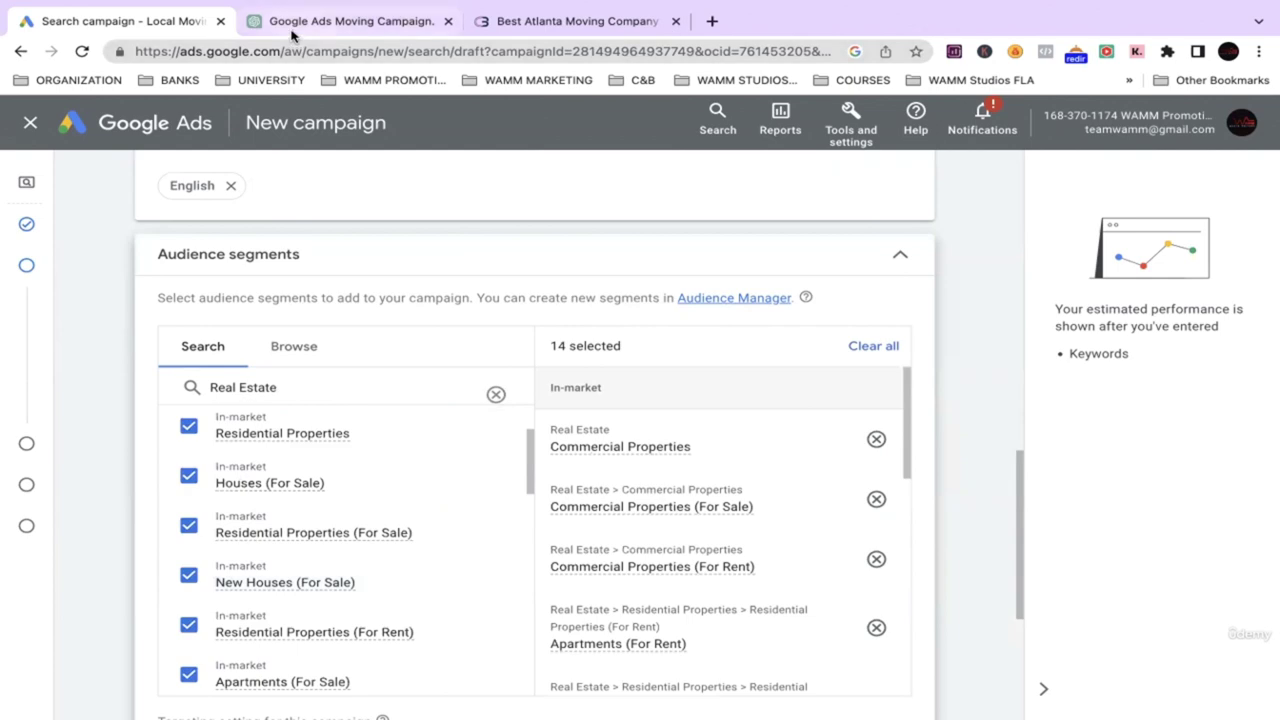
# - Back in ChatGPT, select 'Self-Storage' from the in-market audiences answer
pyautogui.click(330, 24)
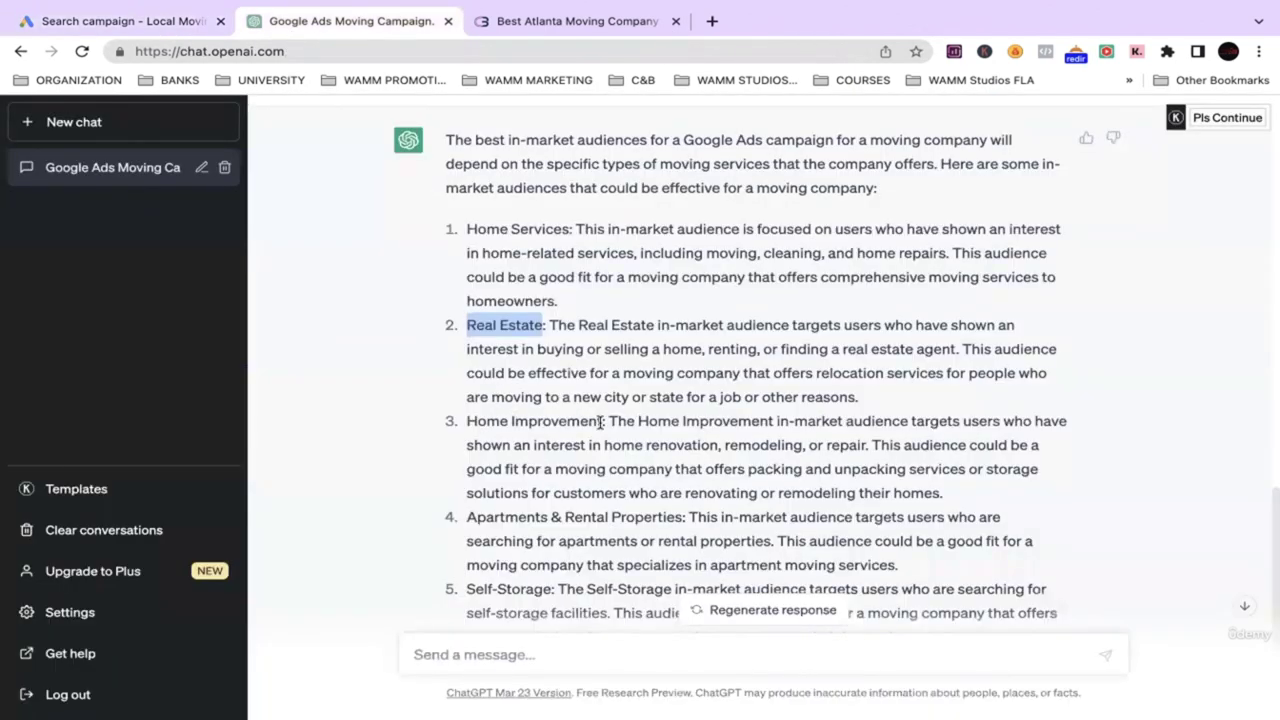
pyautogui.scroll(-1, 590, 505)
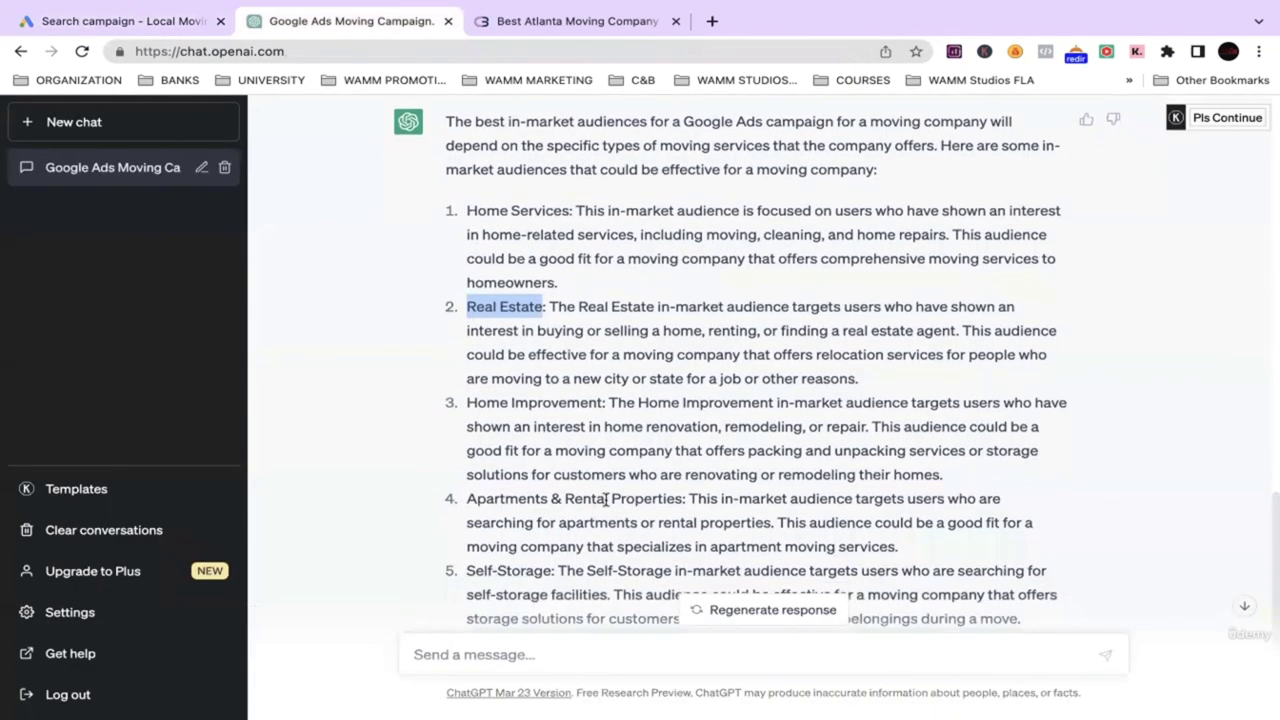
pyautogui.scroll(-2, 686, 494)
pyautogui.moveTo(553, 488); pyautogui.dragTo(467, 490)
pyautogui.hotkey('ctrl', 'c')
# - Change the audience search from Self-Storage to just Storage
pyautogui.click(178, 22)
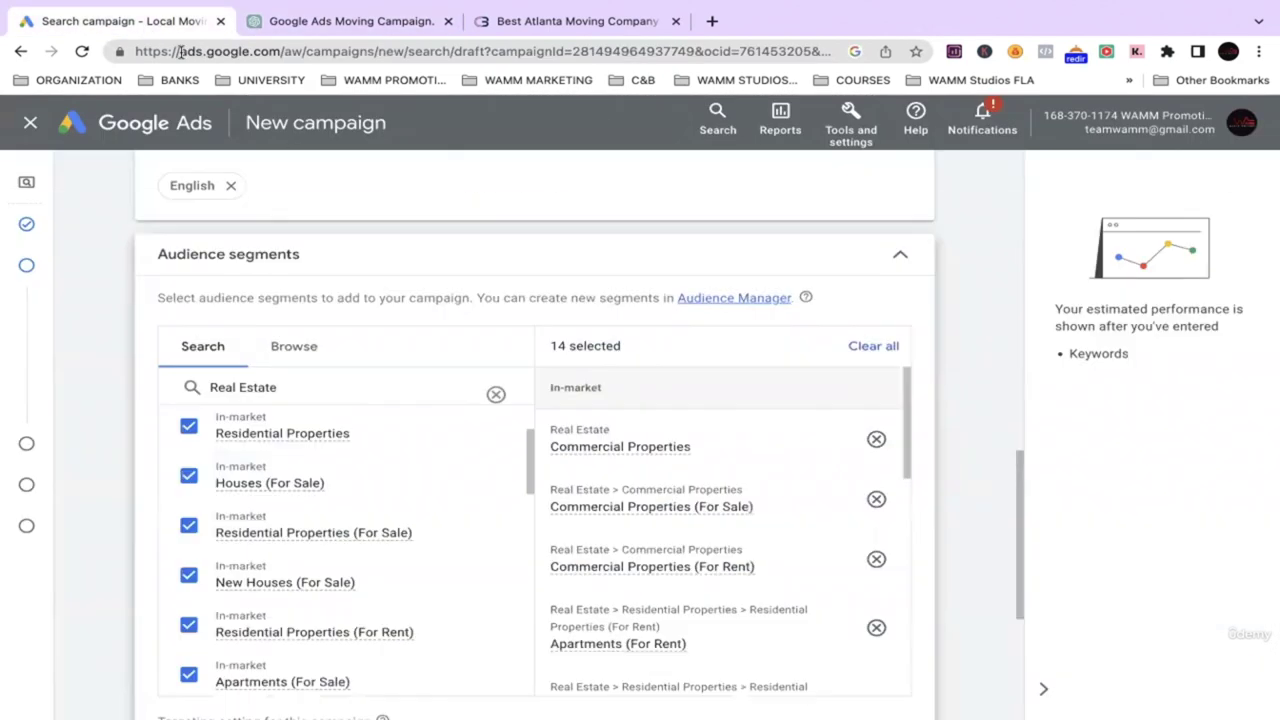
pyautogui.click(297, 387)
pyautogui.hotkey('ctrl', 'a')
pyautogui.hotkey('ctrl', 'v')
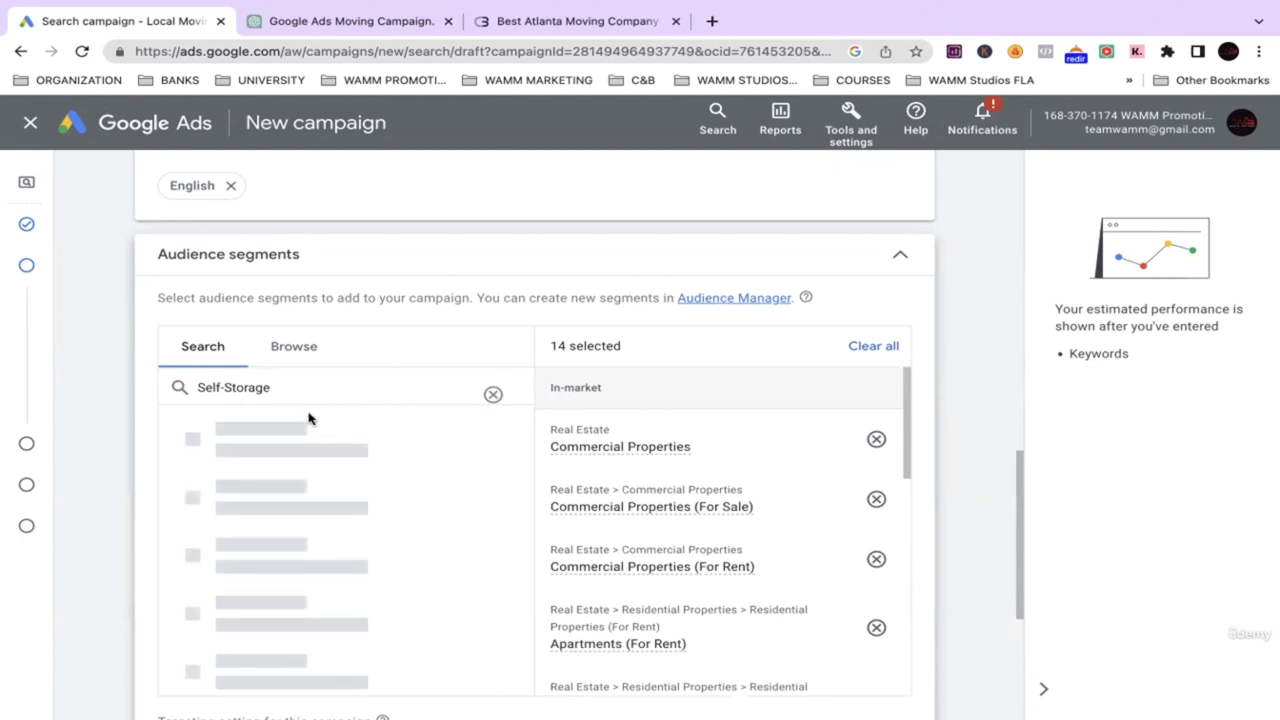
pyautogui.scroll(-2, 351, 460)
pyautogui.scroll(2, 337, 463)
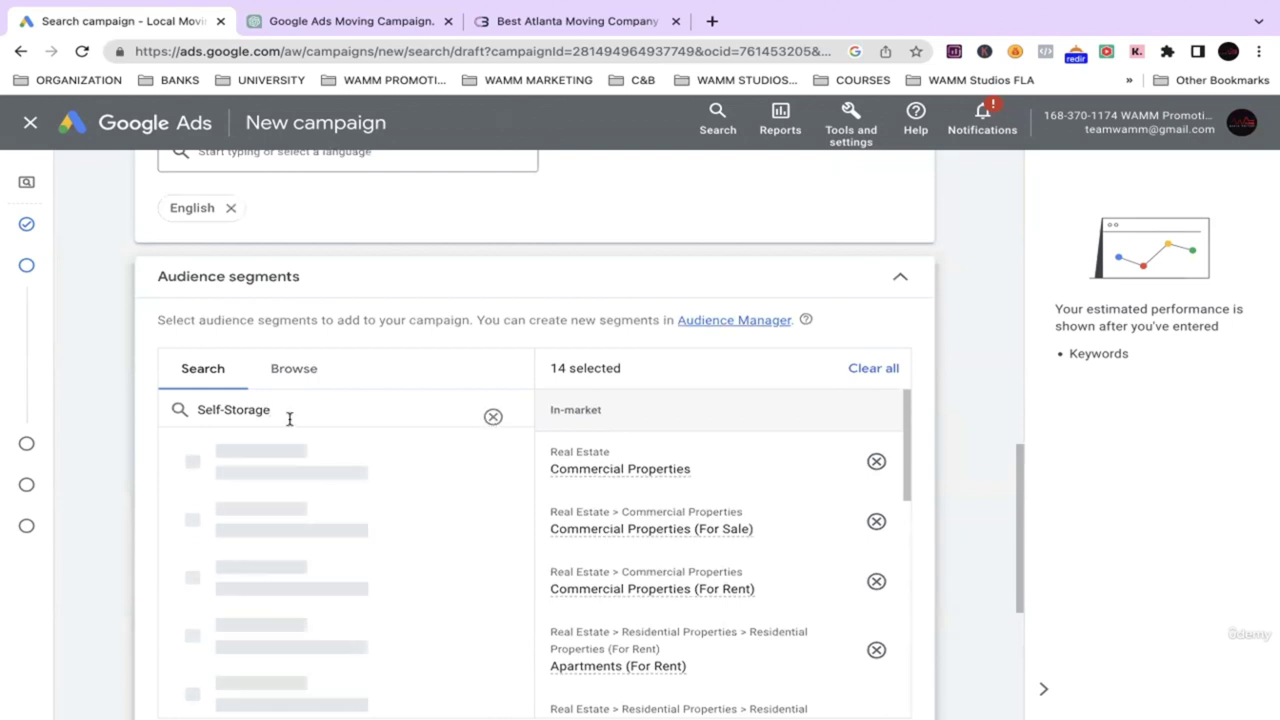
pyautogui.moveTo(225, 409); pyautogui.dragTo(149, 409)
pyautogui.press('BackSpace')
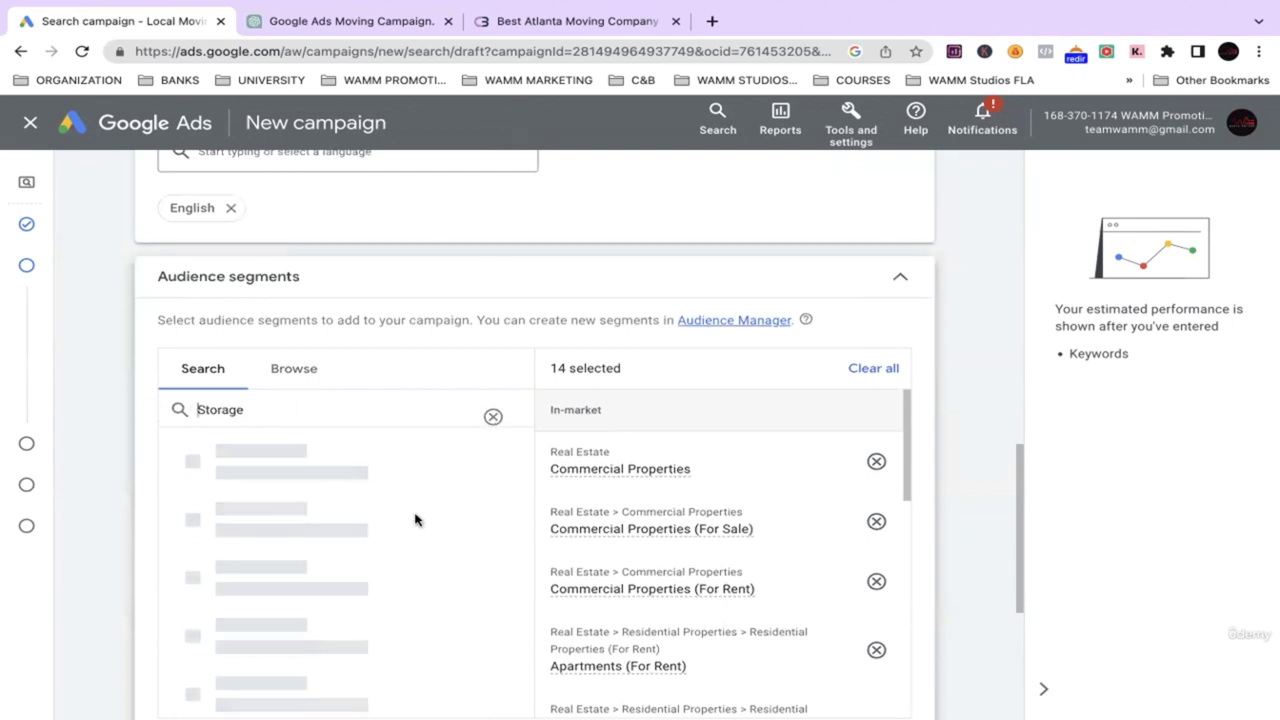
pyautogui.click(295, 408)
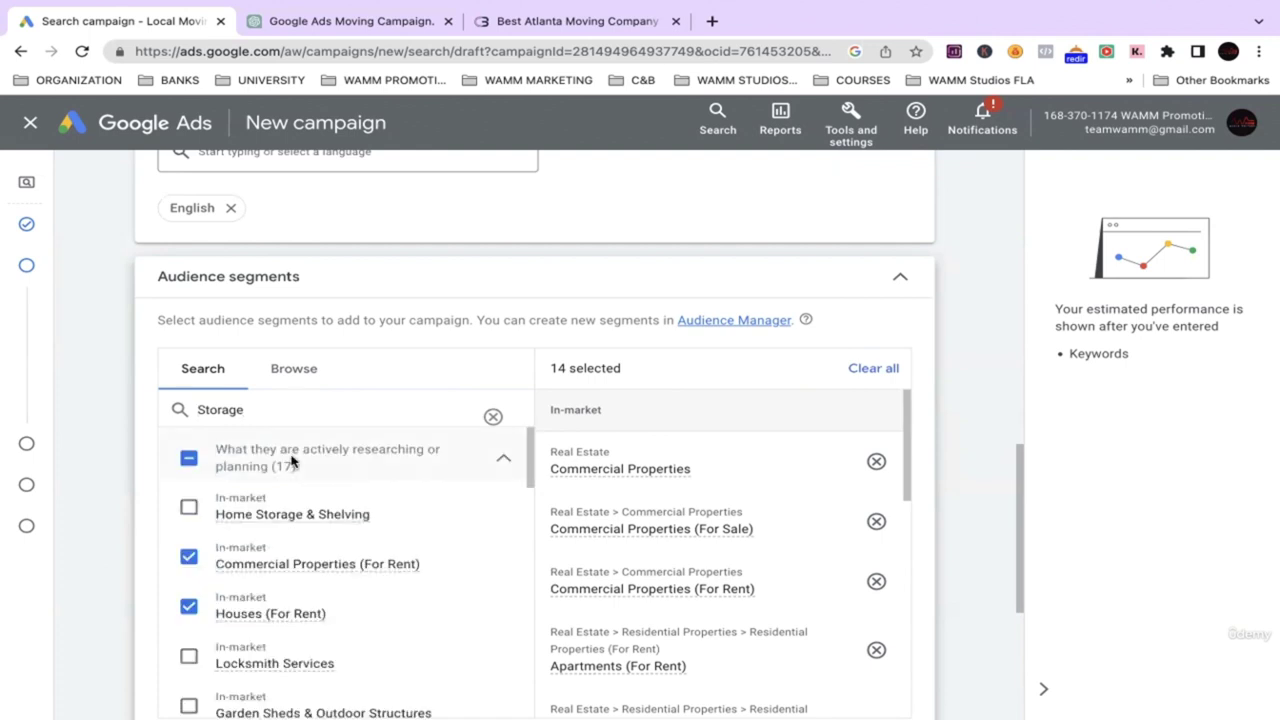
# - Tick the In-market Moving & Relocation segment in the Storage results
pyautogui.scroll(-2, 306, 571)
pyautogui.scroll(2, 300, 580)
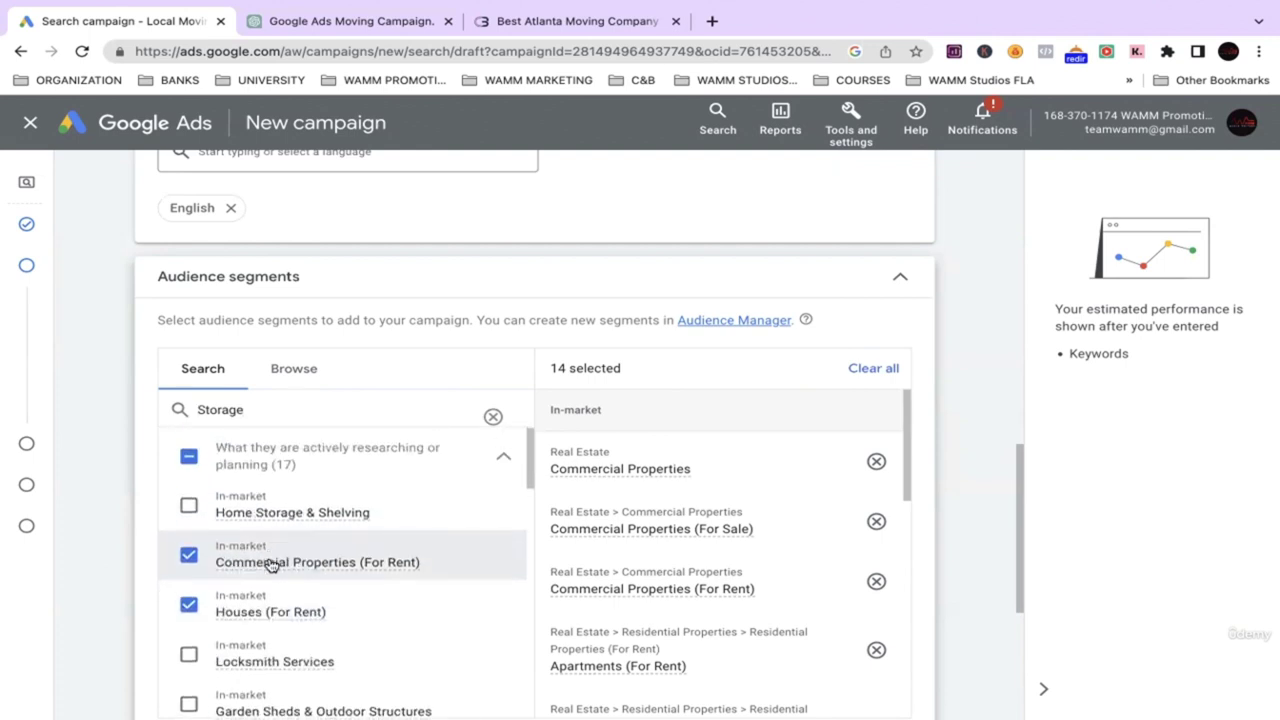
pyautogui.scroll(-4, 266, 528)
pyautogui.scroll(5, 266, 511)
pyautogui.scroll(-1, 245, 585)
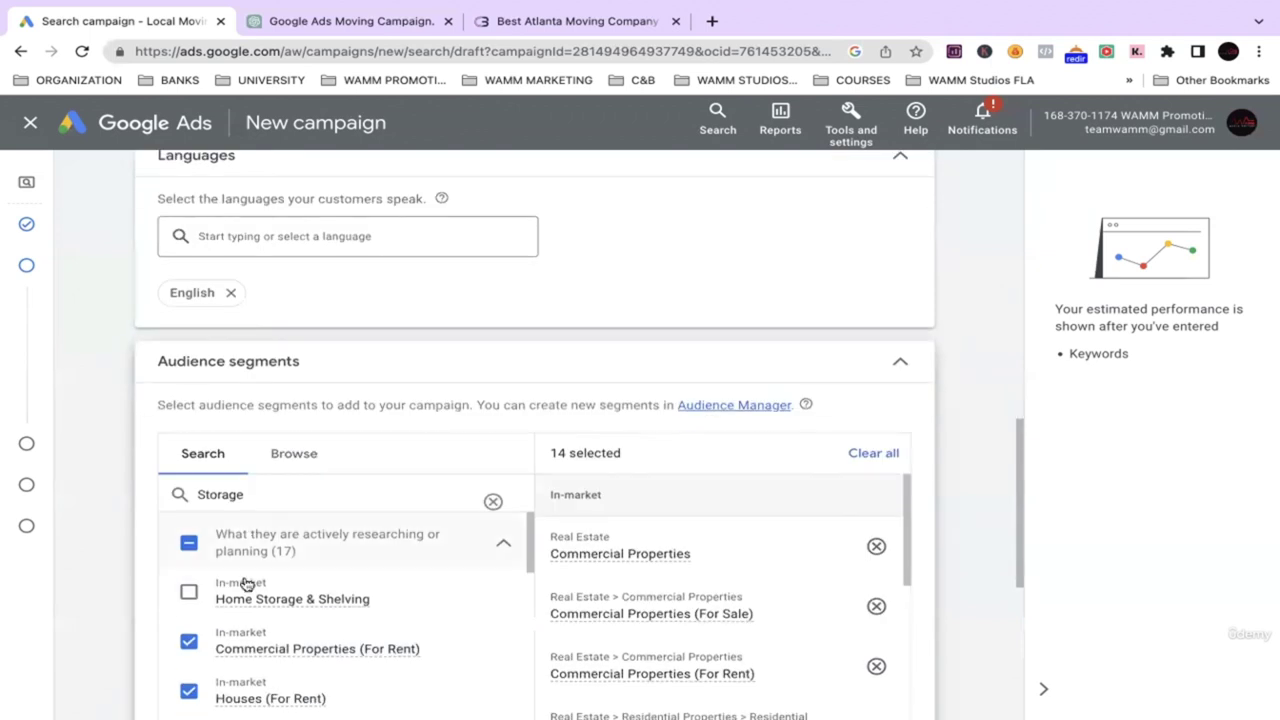
pyautogui.scroll(-2, 300, 535)
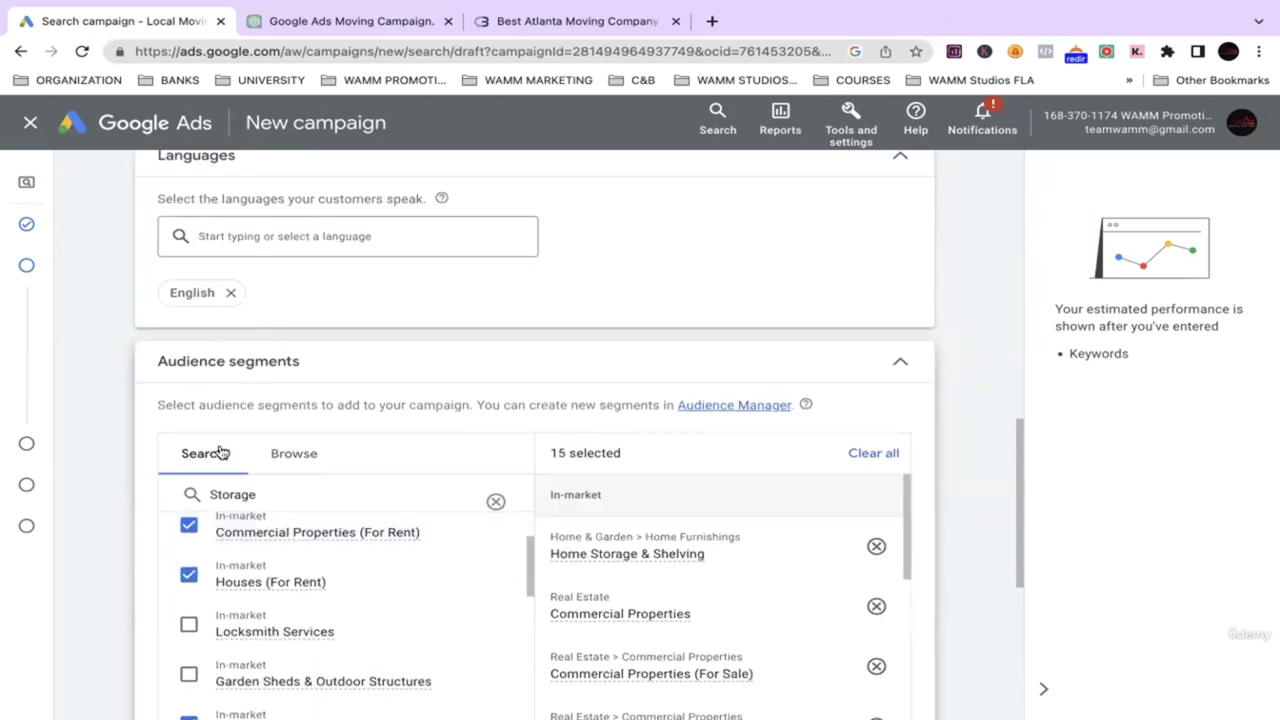
pyautogui.scroll(-4, 134, 449)
pyautogui.scroll(-1, 290, 458)
pyautogui.scroll(-6, 290, 455)
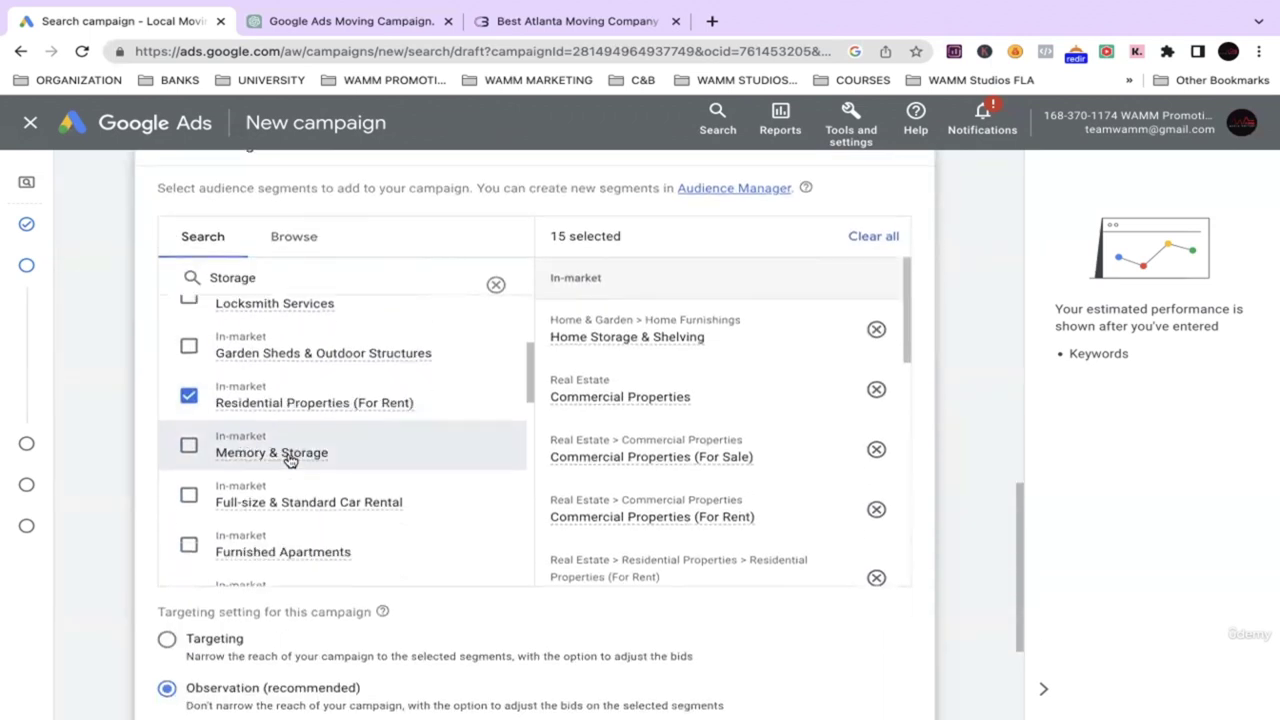
pyautogui.scroll(1, 250, 420)
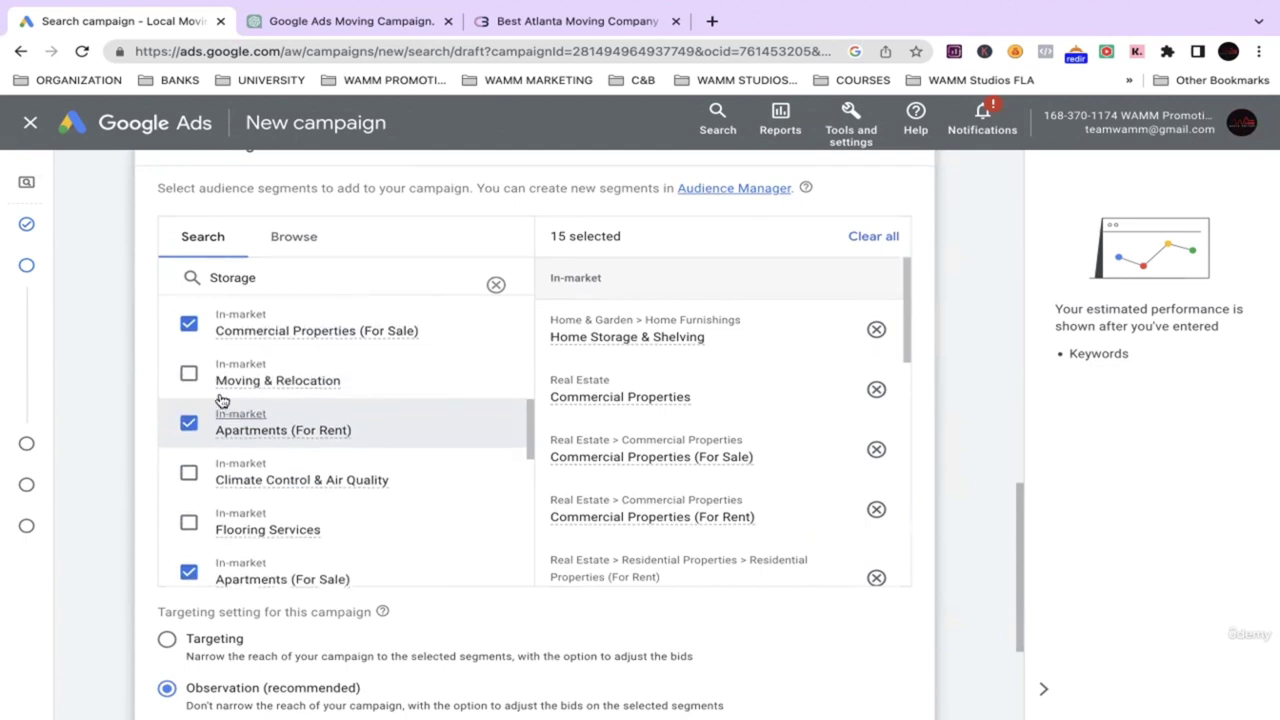
pyautogui.click(228, 390)
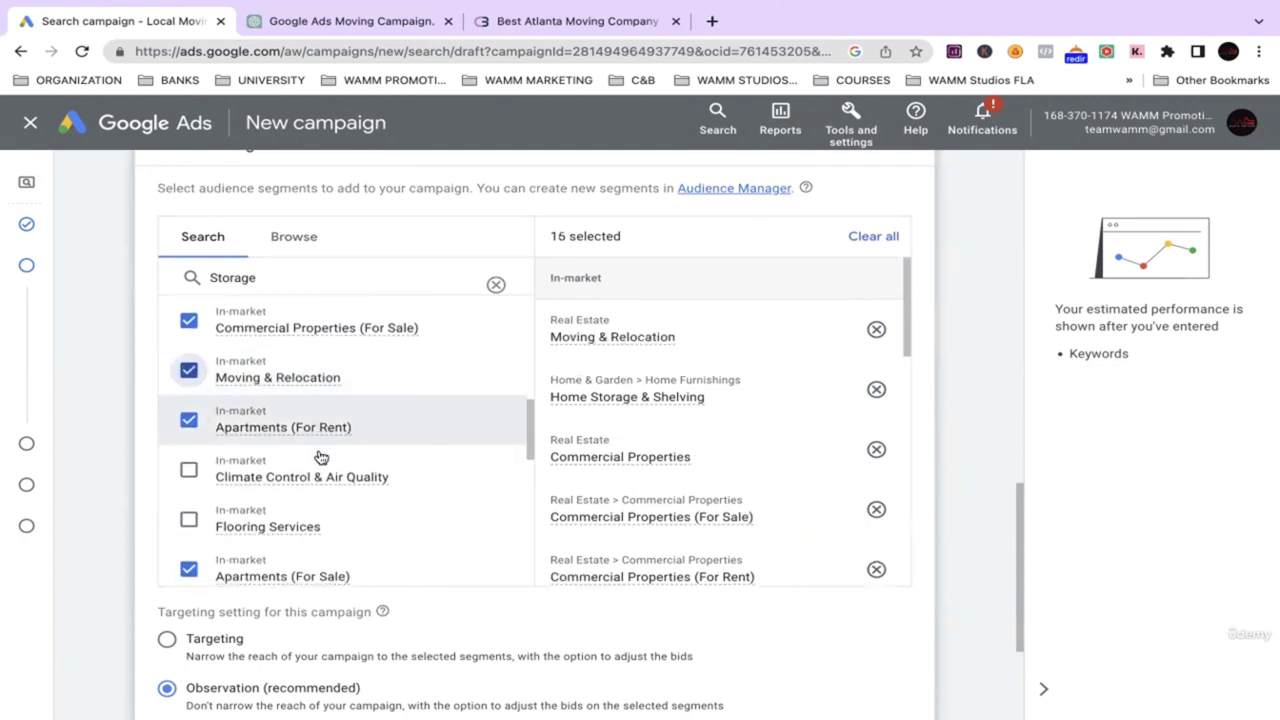
pyautogui.scroll(-4, 314, 474)
pyautogui.scroll(-2, 260, 458)
pyautogui.scroll(6, 270, 455)
pyautogui.scroll(-5, 285, 450)
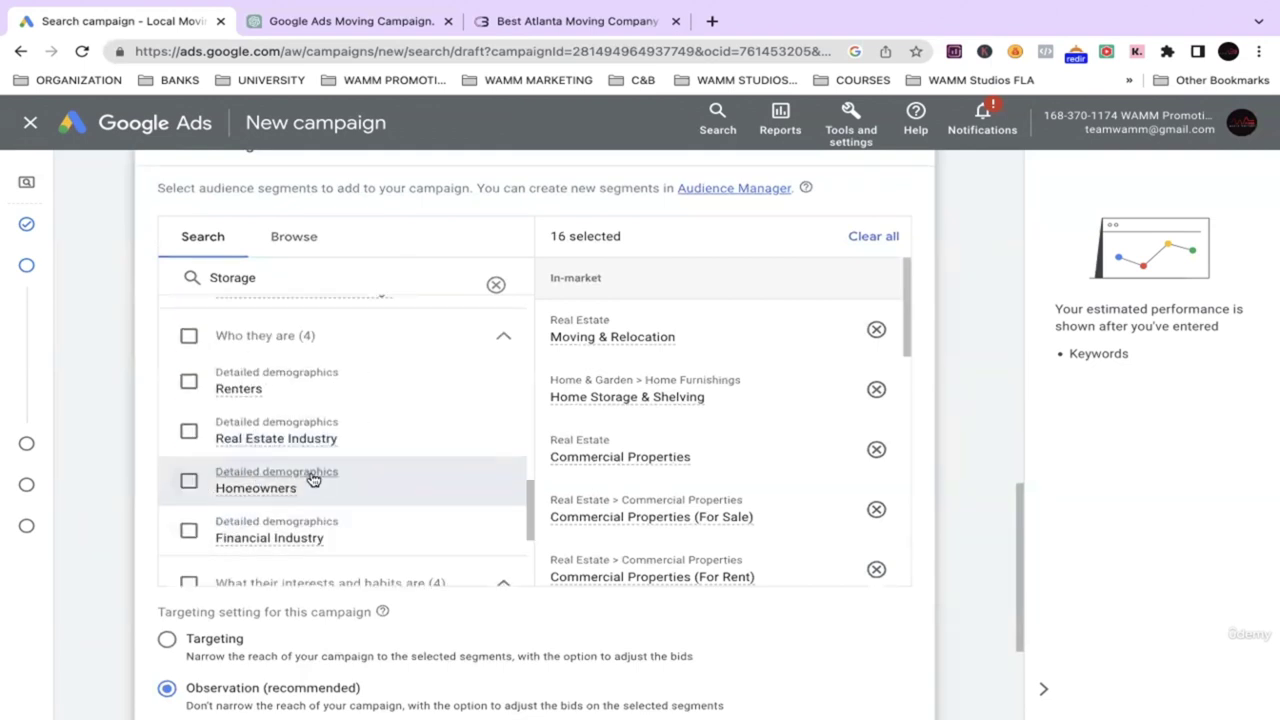
pyautogui.click(340, 22)
pyautogui.scroll(1, 554, 374)
pyautogui.scroll(15, 554, 374)
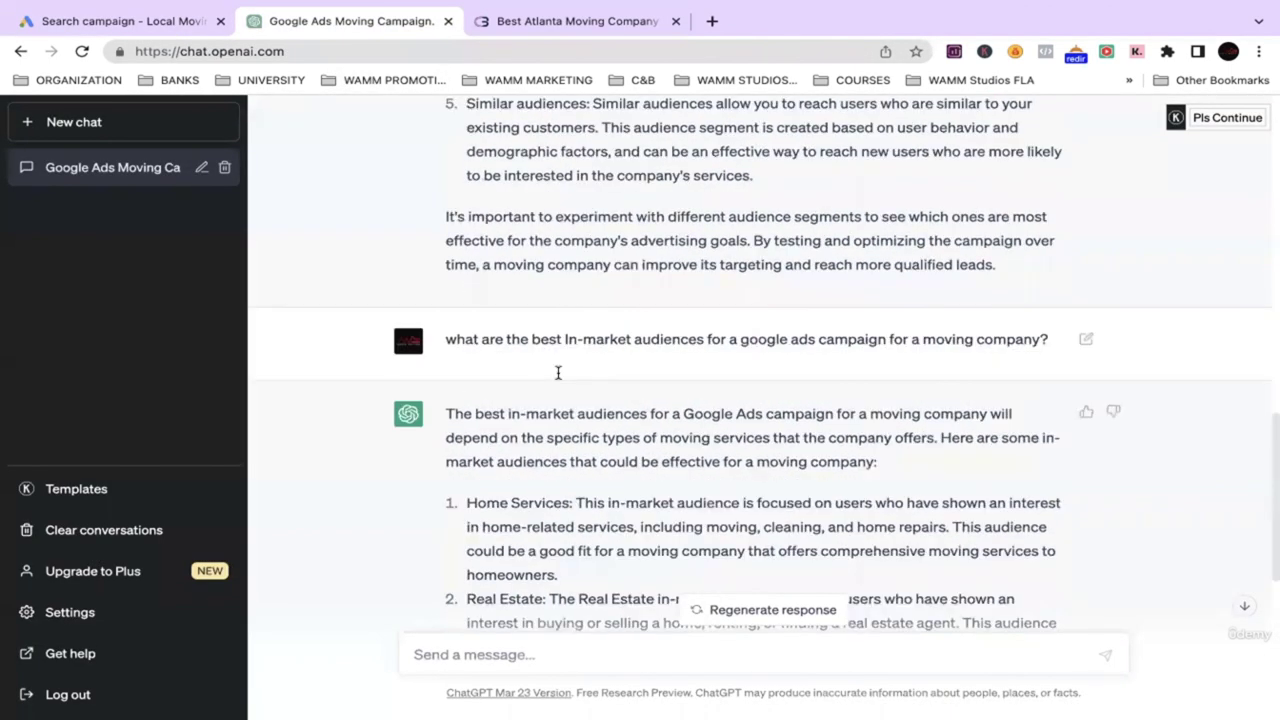
pyautogui.scroll(-1, 567, 455)
pyautogui.scroll(-1, 567, 455)
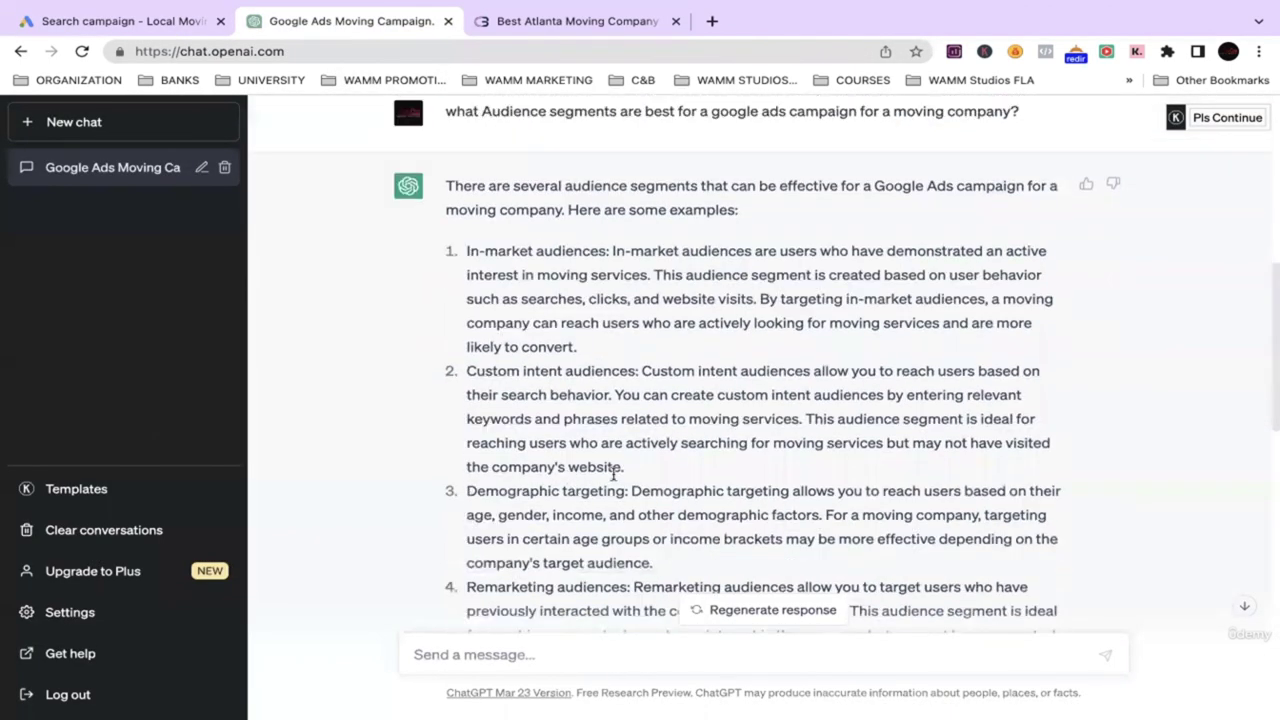
pyautogui.scroll(-1, 622, 476)
pyautogui.moveTo(623, 476); pyautogui.dragTo(483, 474)
pyautogui.scroll(-2, 612, 452)
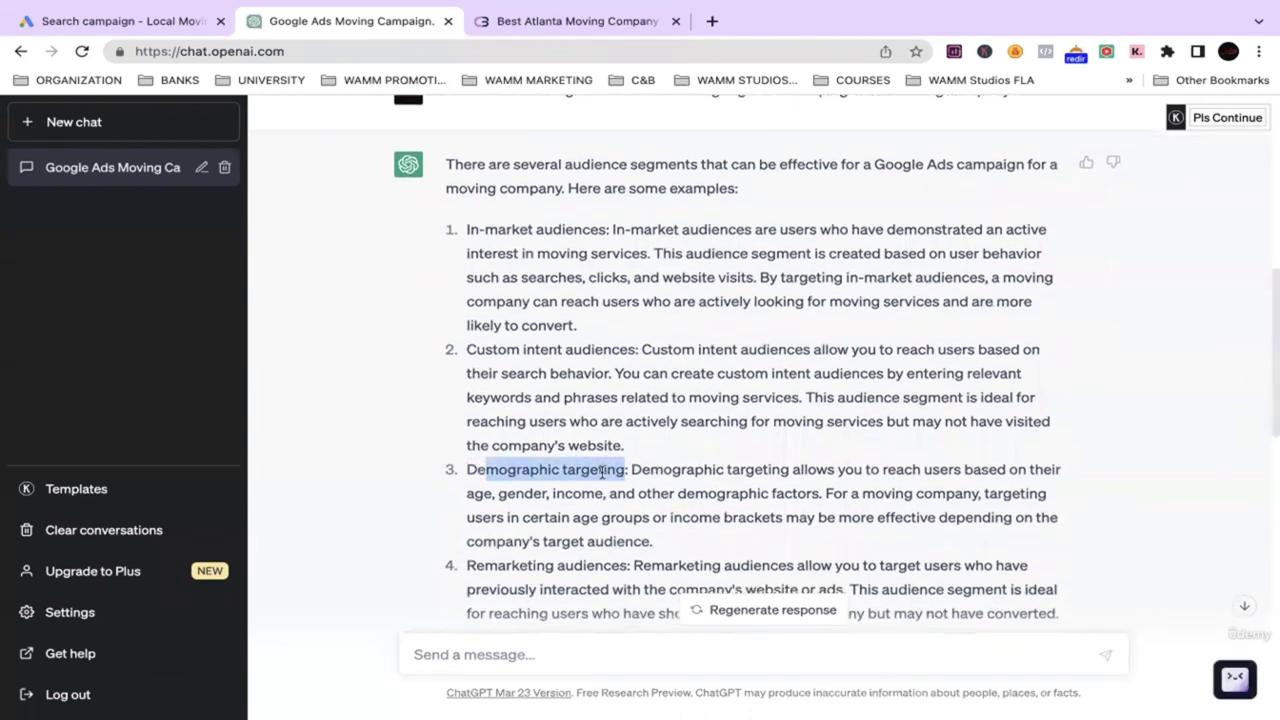
pyautogui.scroll(-2, 592, 410)
# - Review the selected audience segments, left on Observation (recommended)
pyautogui.click(125, 21)
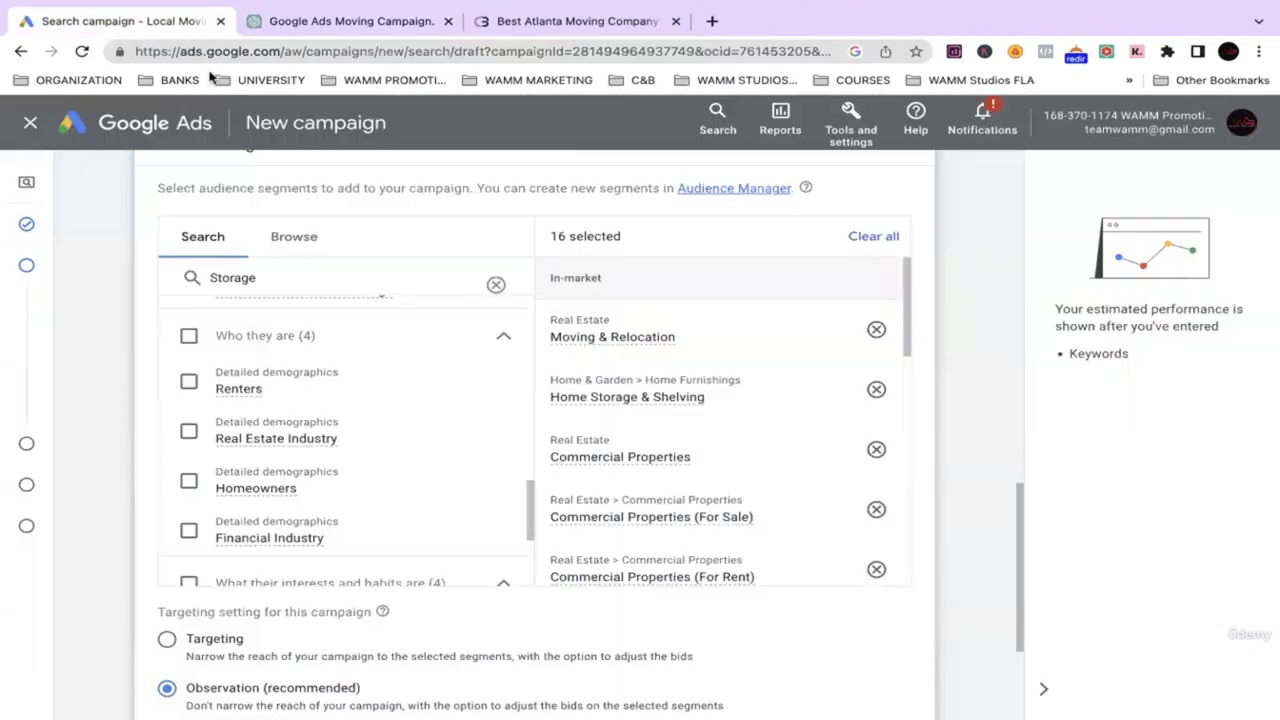
pyautogui.scroll(3, 290, 340)
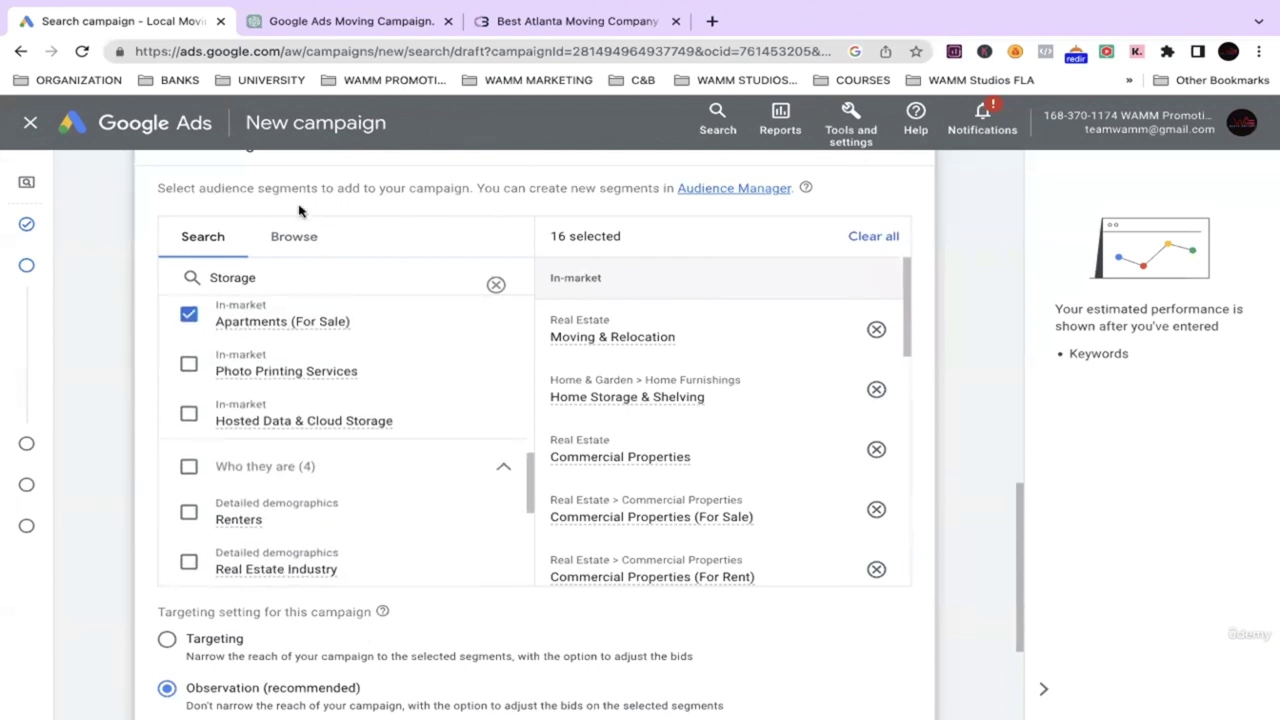
pyautogui.scroll(-3, 334, 354)
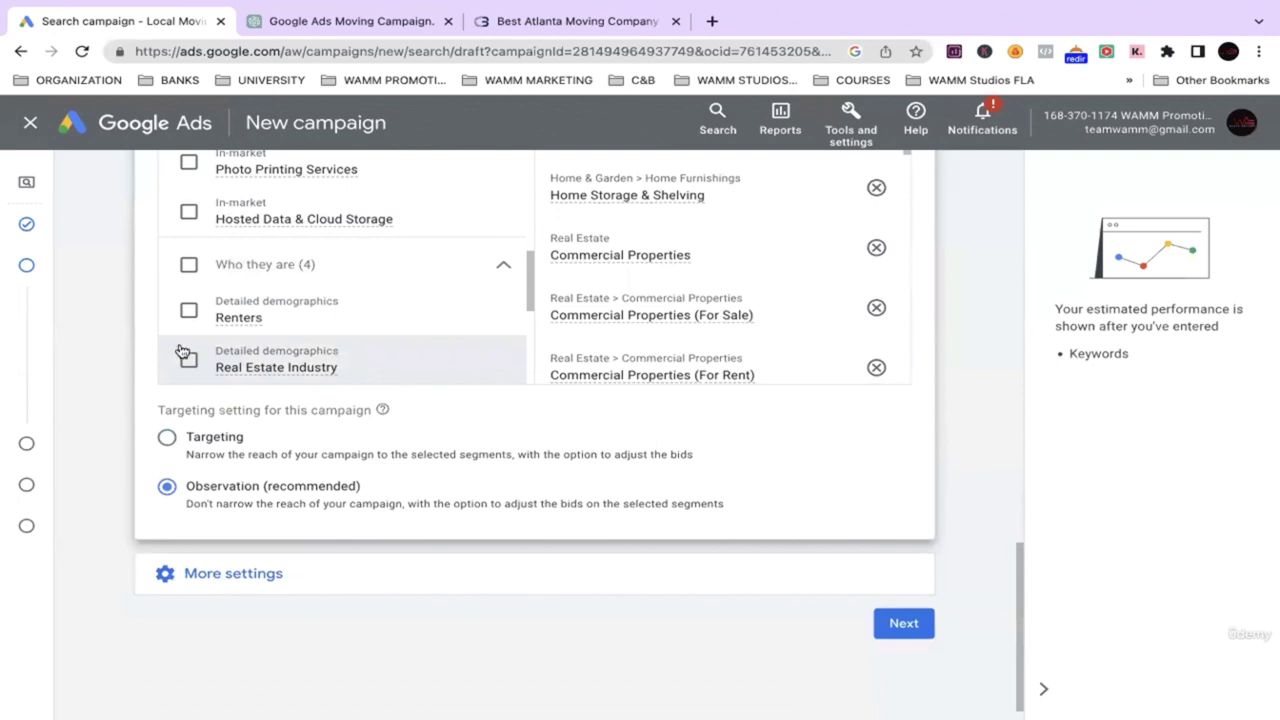
pyautogui.scroll(3, 203, 325)
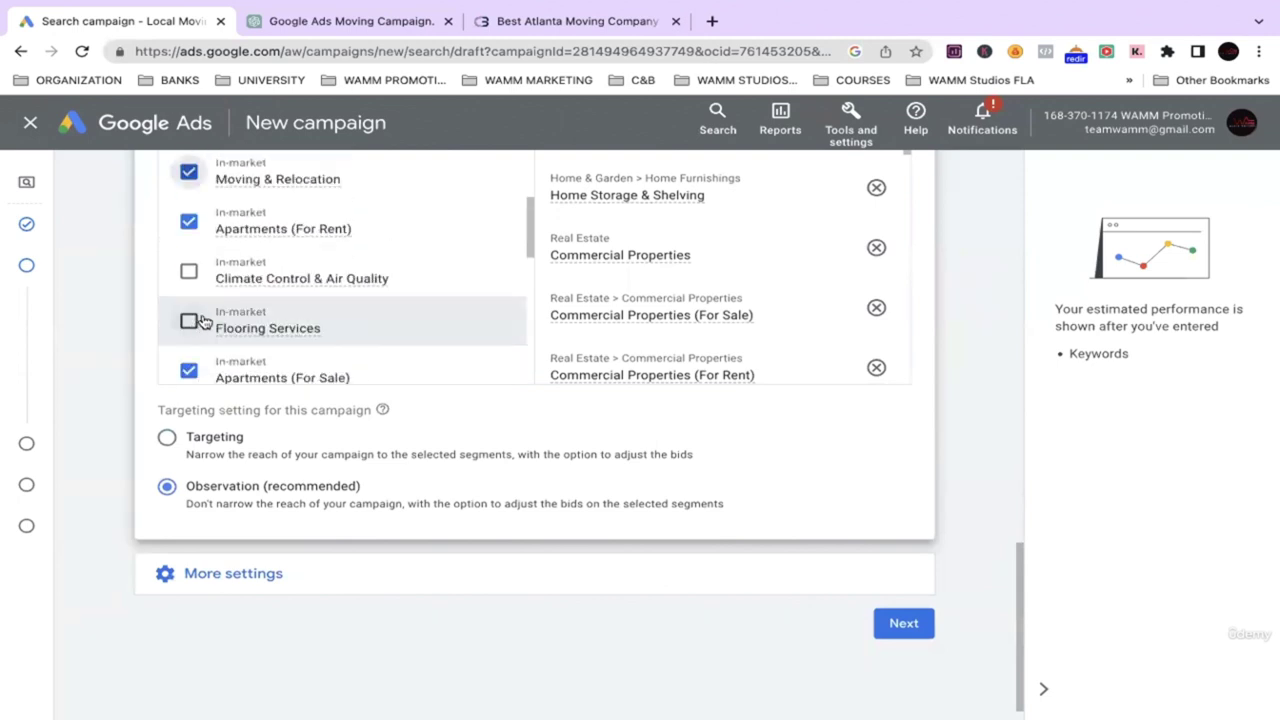
pyautogui.scroll(-3, 210, 350)
pyautogui.scroll(1, 170, 360)
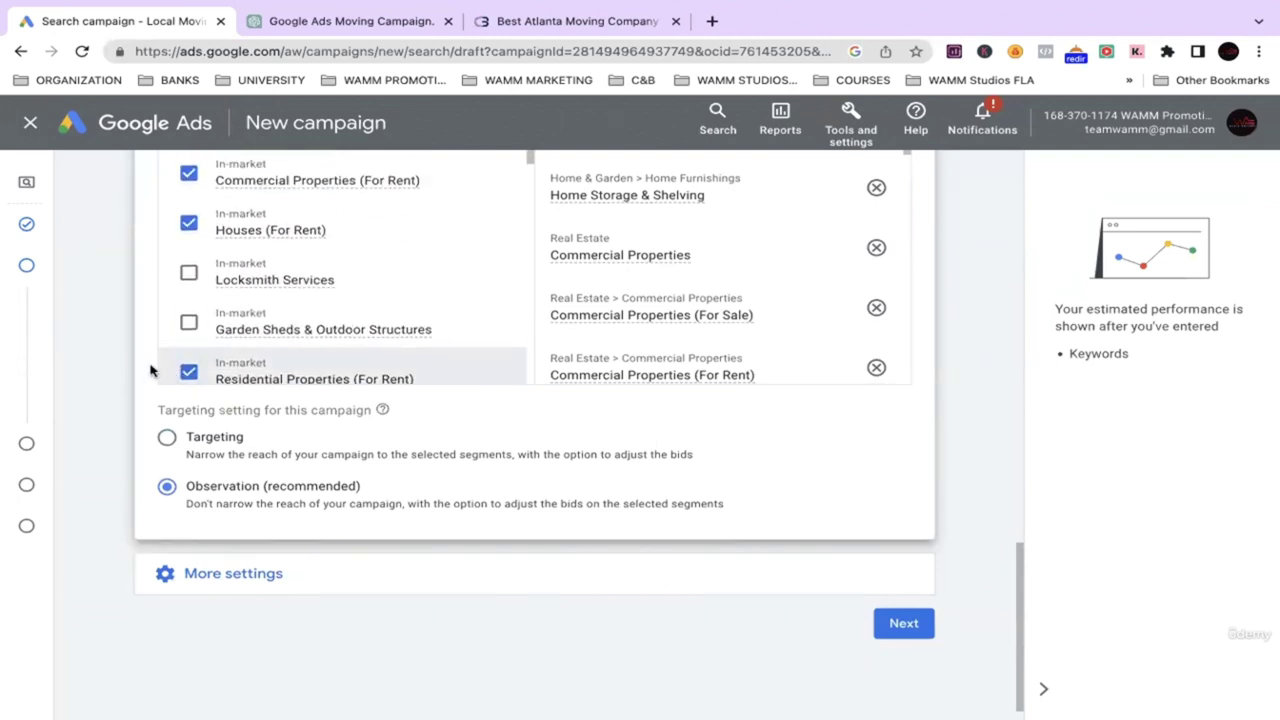
pyautogui.scroll(3, 150, 344)
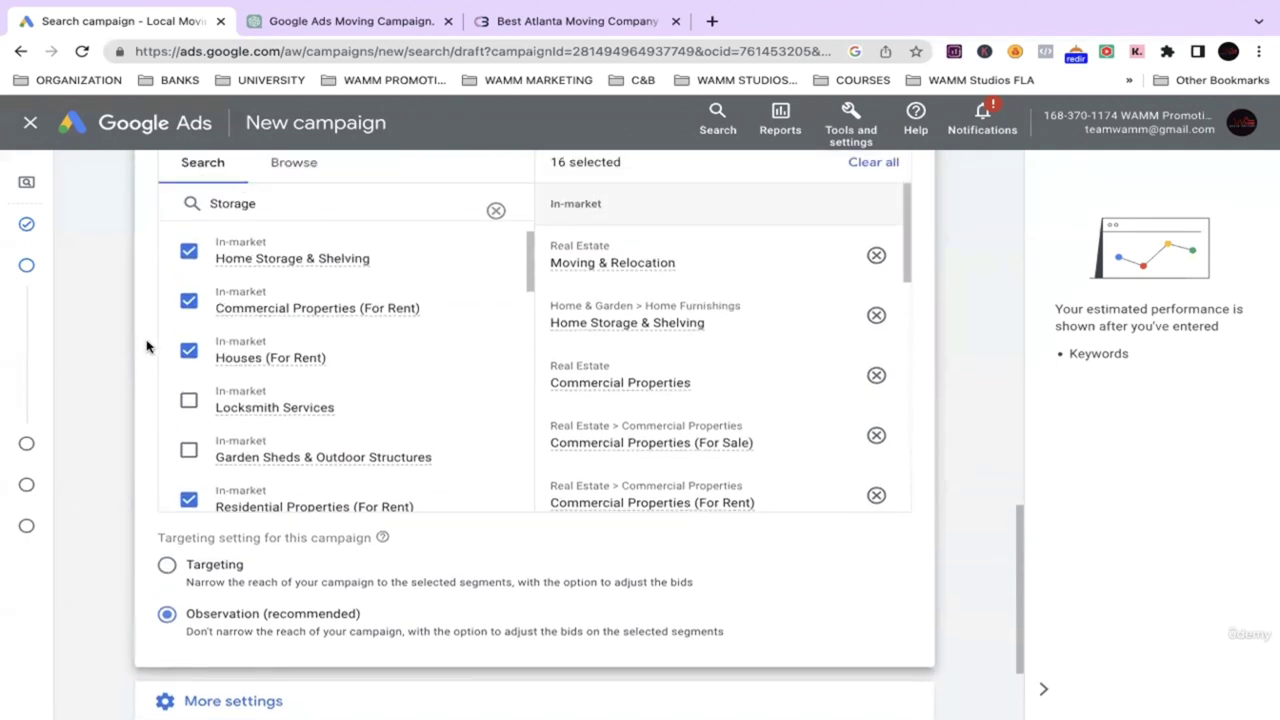
pyautogui.scroll(1, 146, 346)
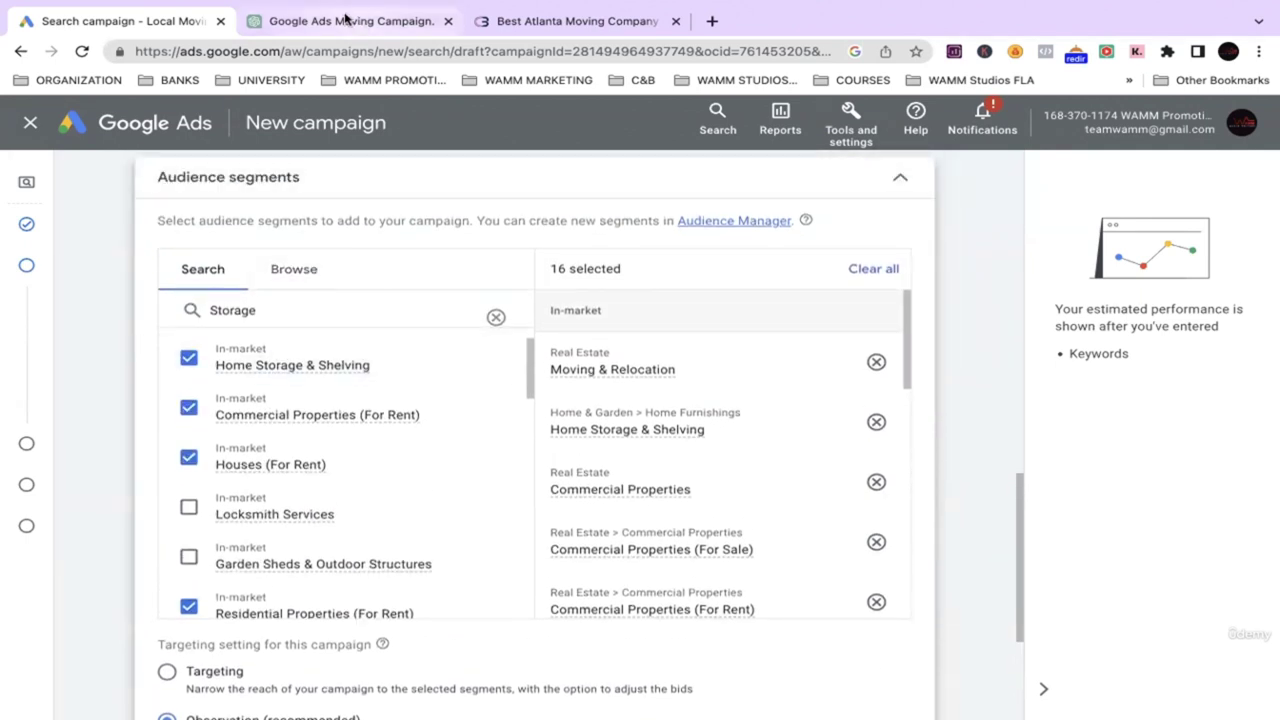
pyautogui.scroll(-1, 290, 490)
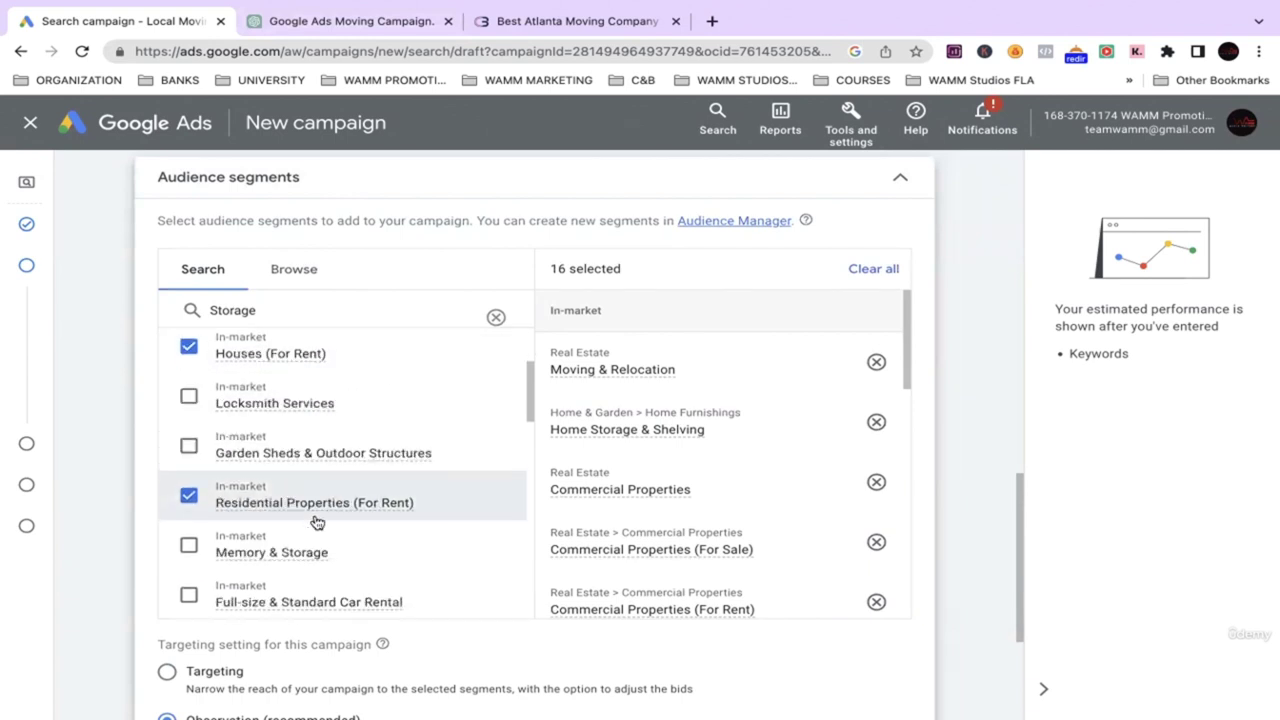
pyautogui.scroll(-2, 400, 530)
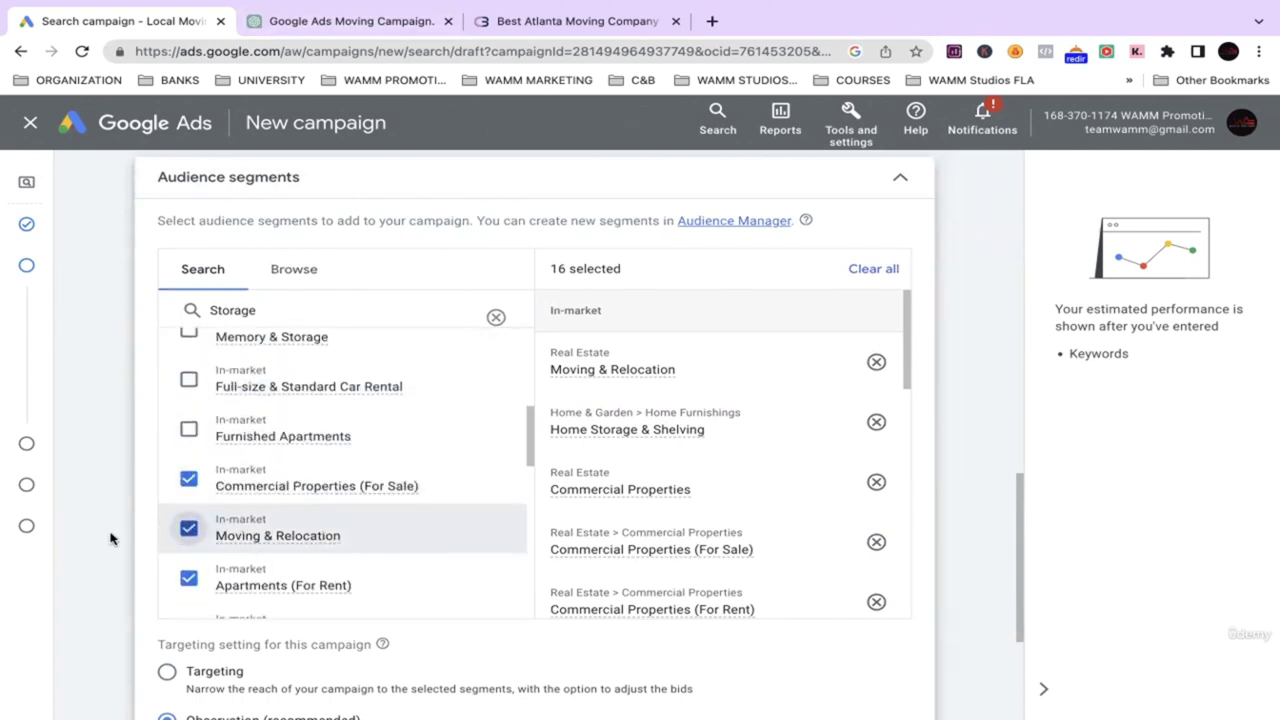
pyautogui.scroll(-3, 155, 480)
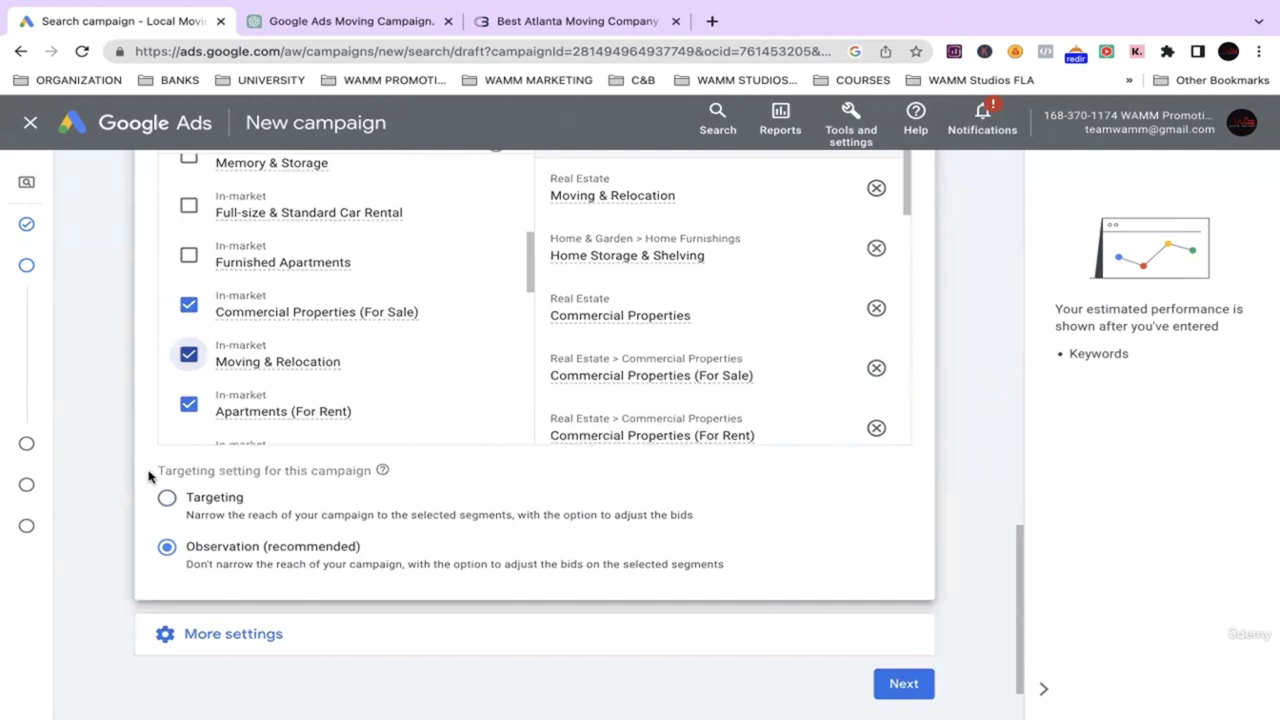
pyautogui.scroll(3, 163, 408)
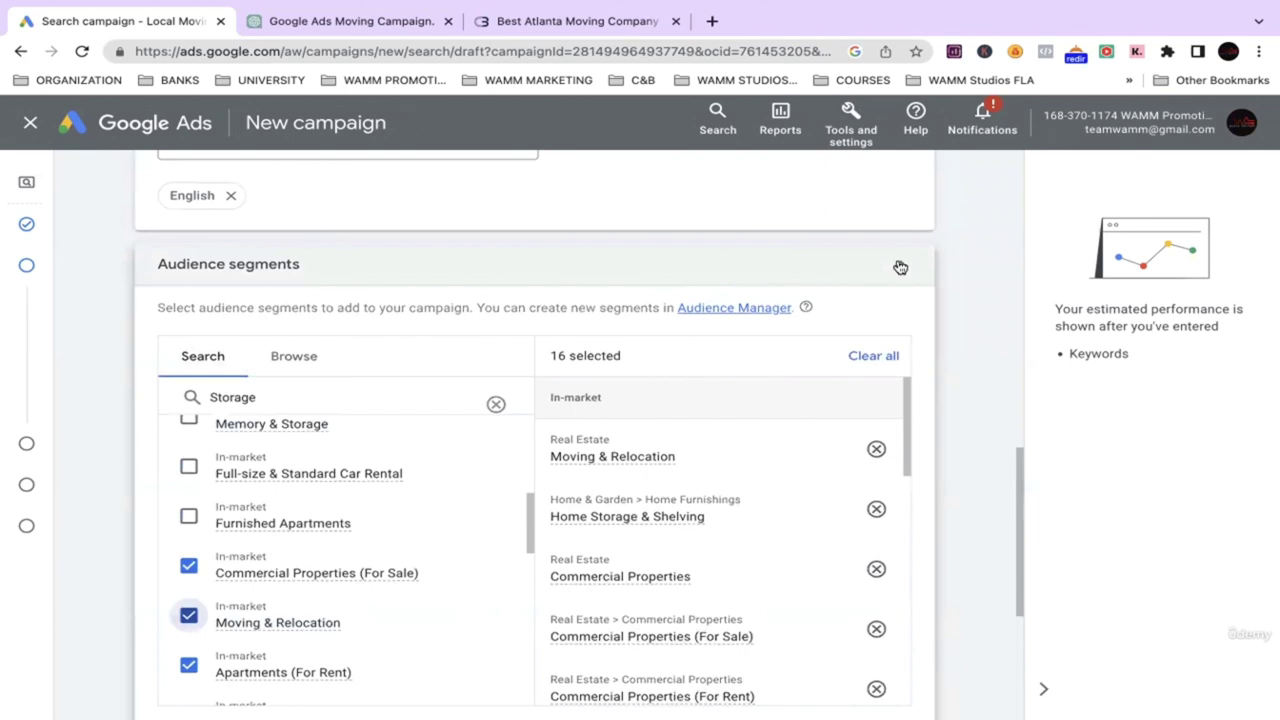
pyautogui.scroll(3, 871, 277)
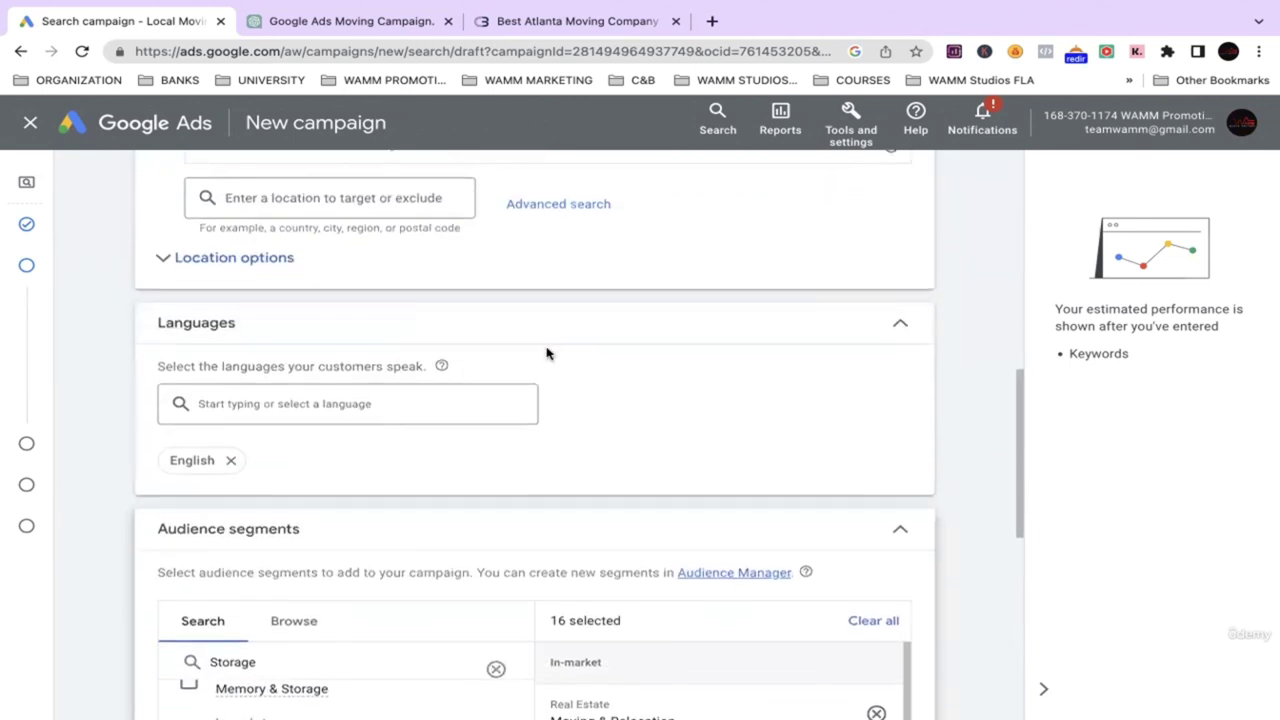
pyautogui.scroll(-10, 546, 353)
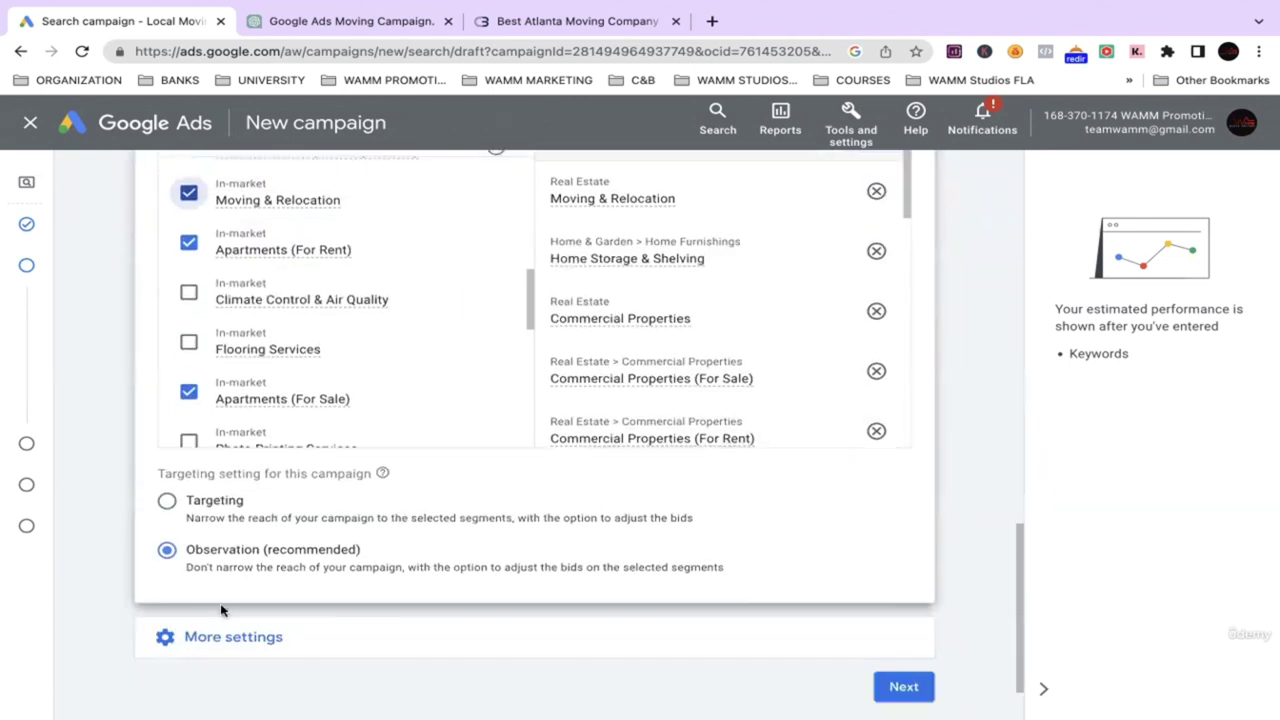
pyautogui.scroll(-2, 300, 520)
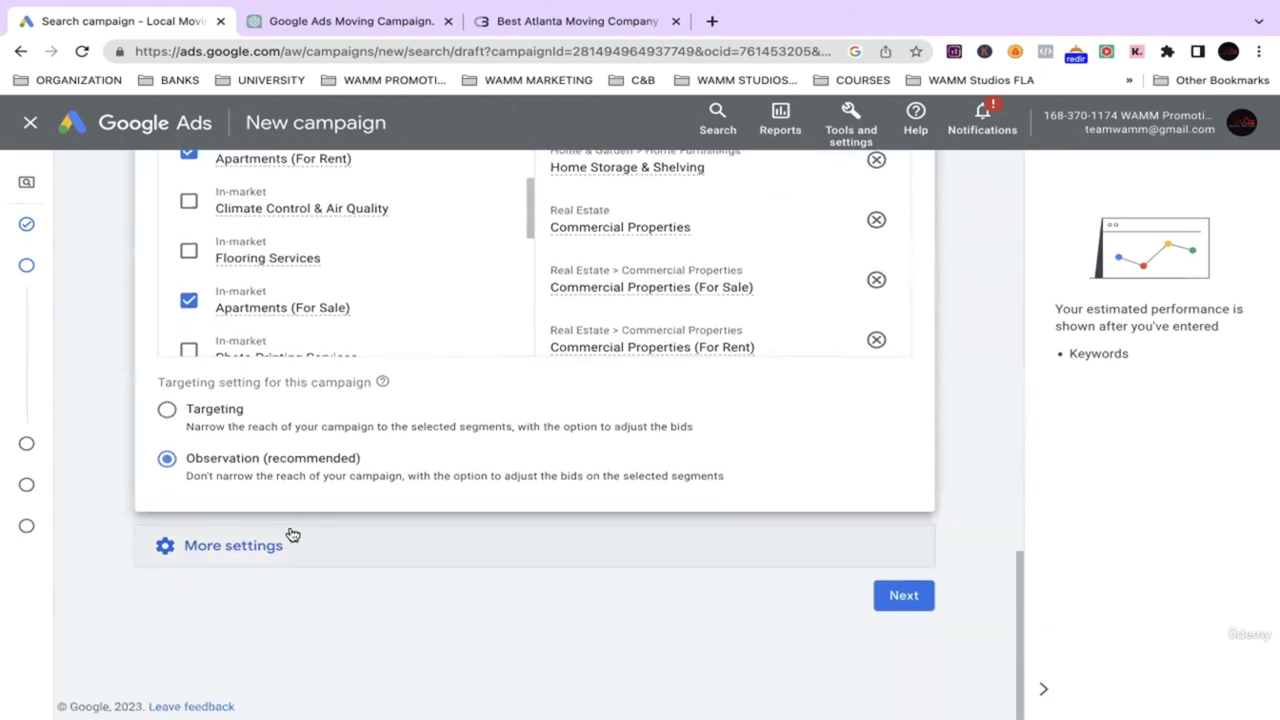
# - Look over the additional campaign settings, then continue to the Keywords and ads step
pyautogui.click(266, 545)
pyautogui.scroll(-3, 375, 520)
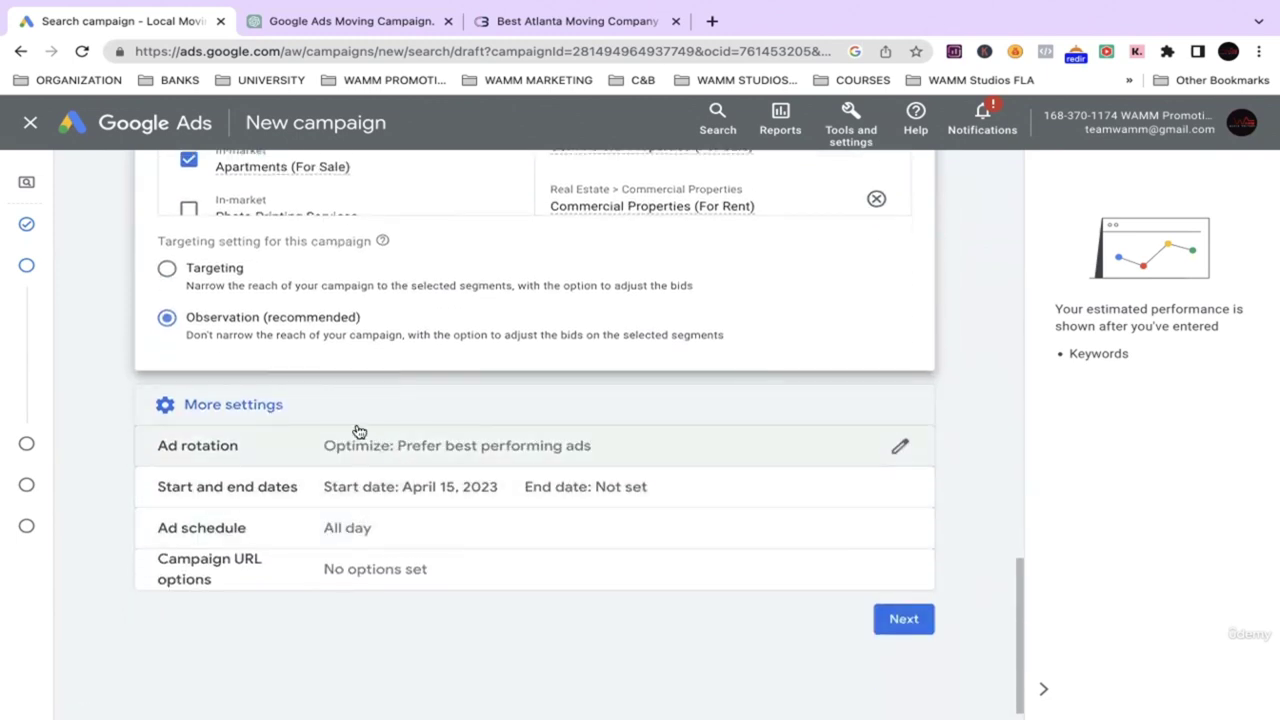
pyautogui.click(271, 406)
pyautogui.scroll(1, 288, 421)
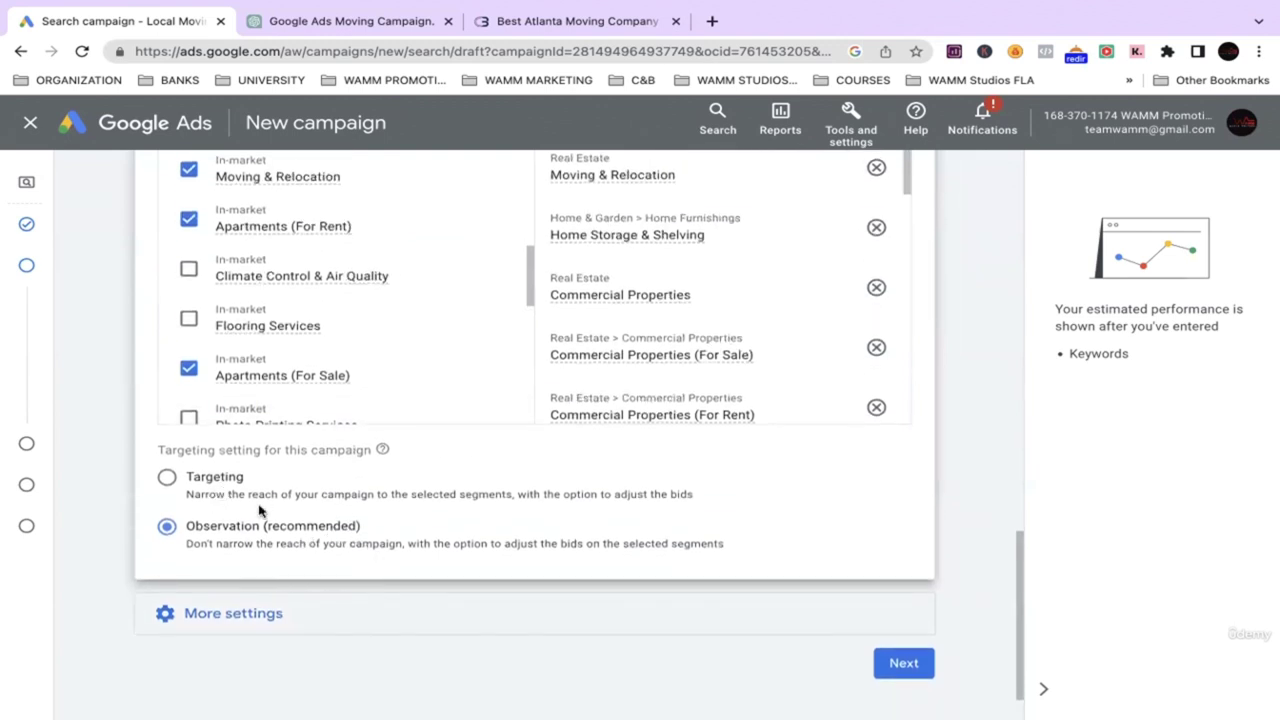
pyautogui.click(894, 667)
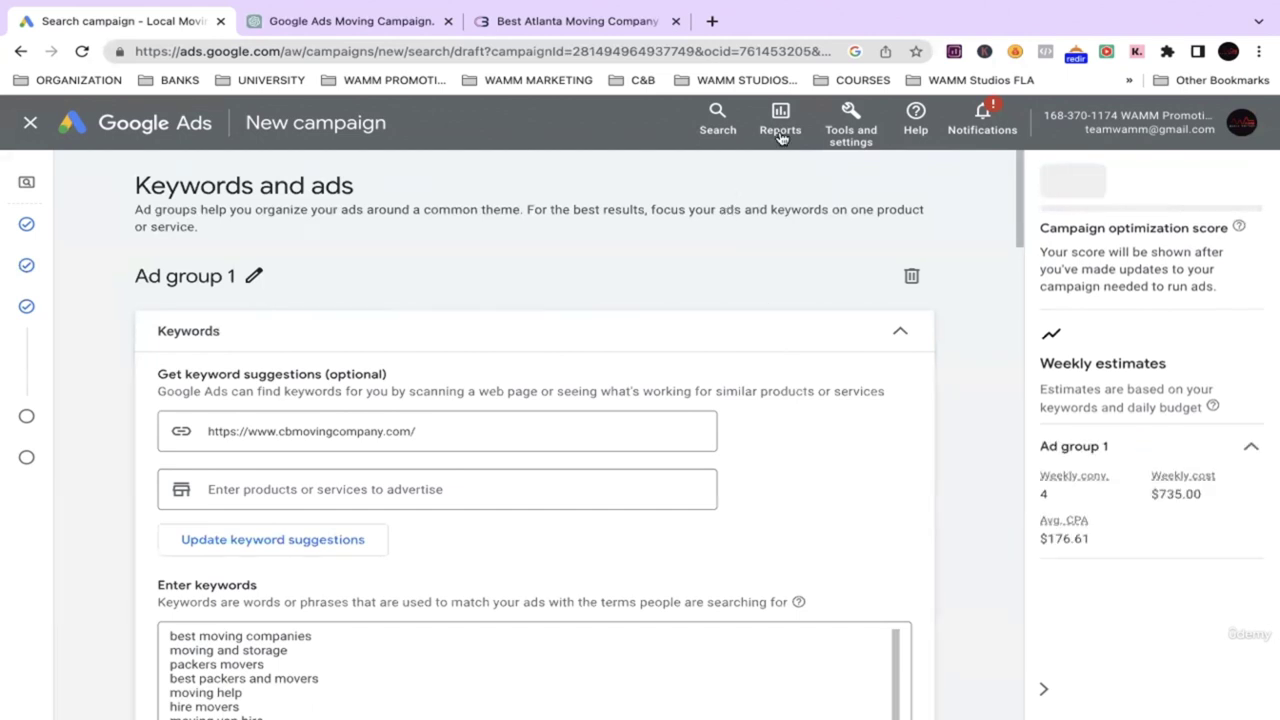
pyautogui.moveTo(887, 8)
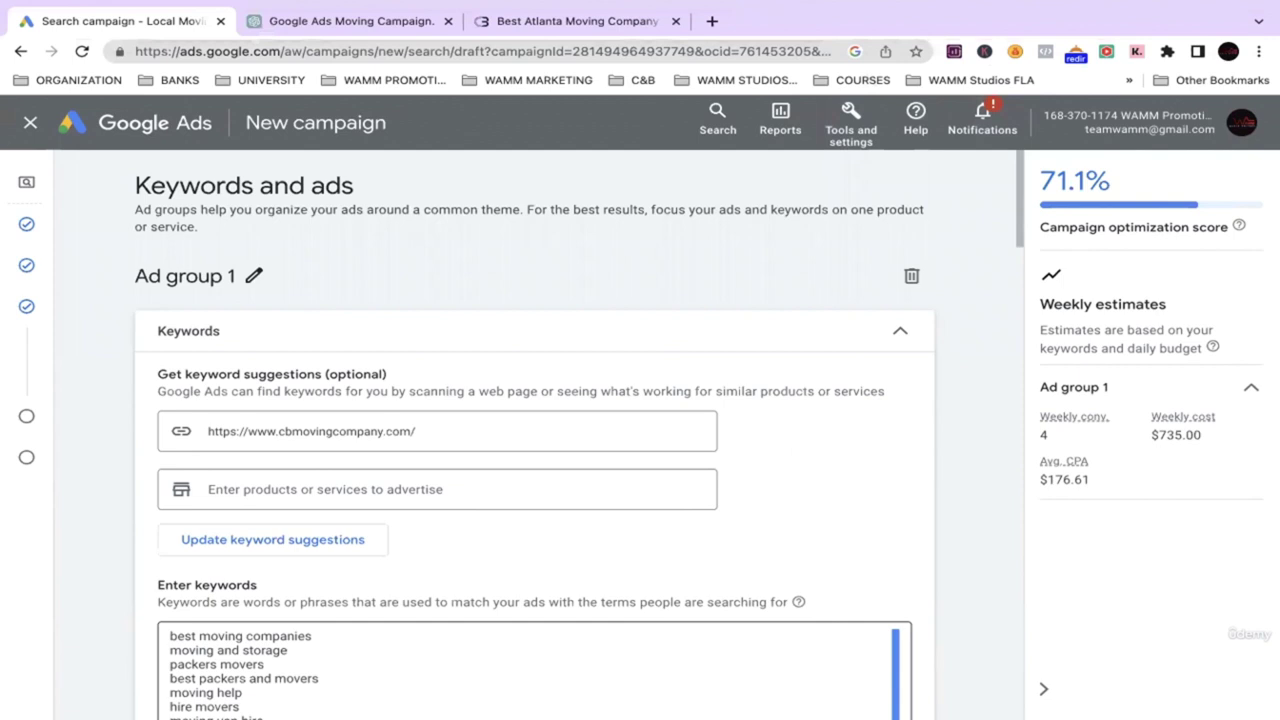
pyautogui.moveTo(229, 8)
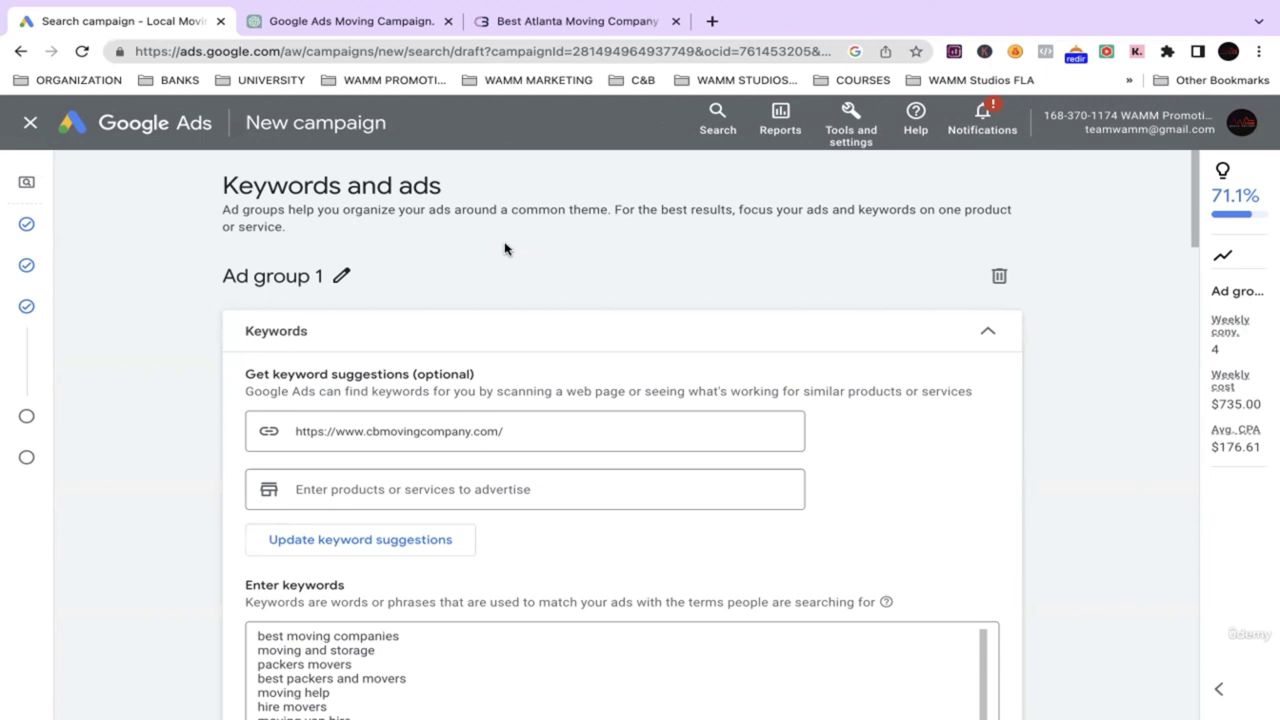
# - Try clearing the company website address, then undo to restore the original
pyautogui.doubleClick(389, 431)
pyautogui.press('BackSpace')
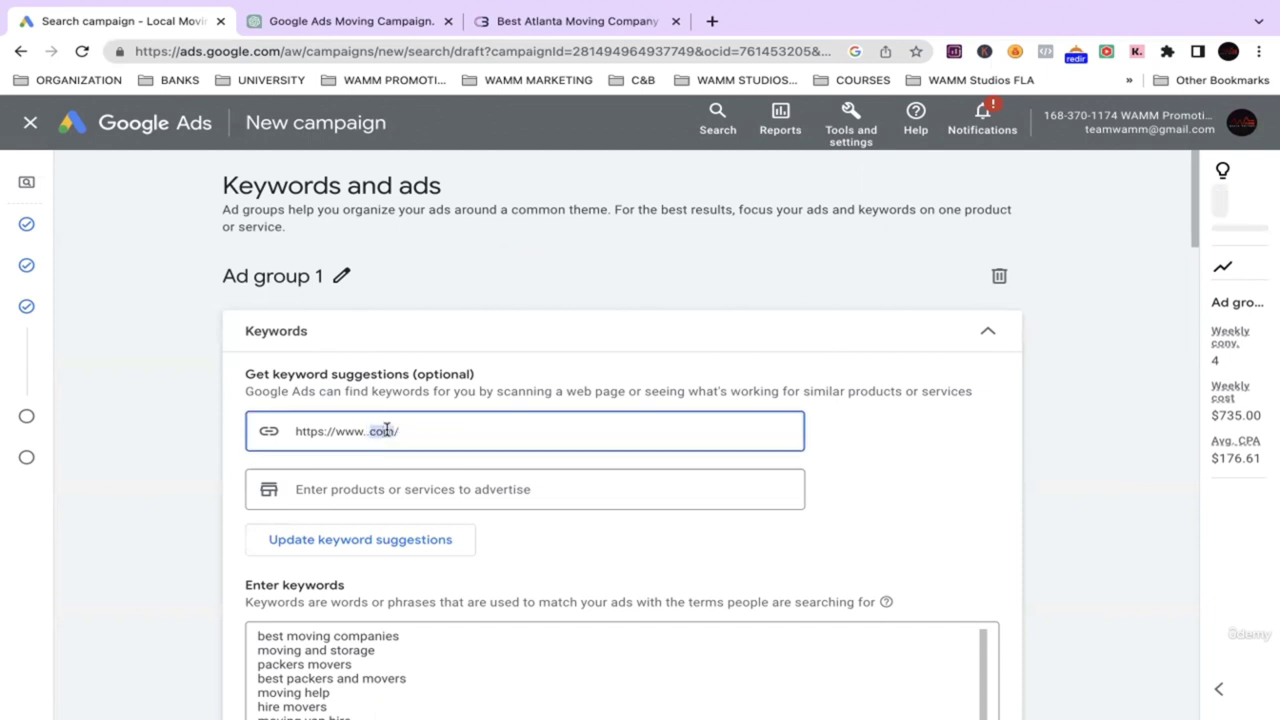
pyautogui.hotkey('ctrl', 'a')
pyautogui.press('BackSpace')
pyautogui.hotkey('ctrl', 'z')
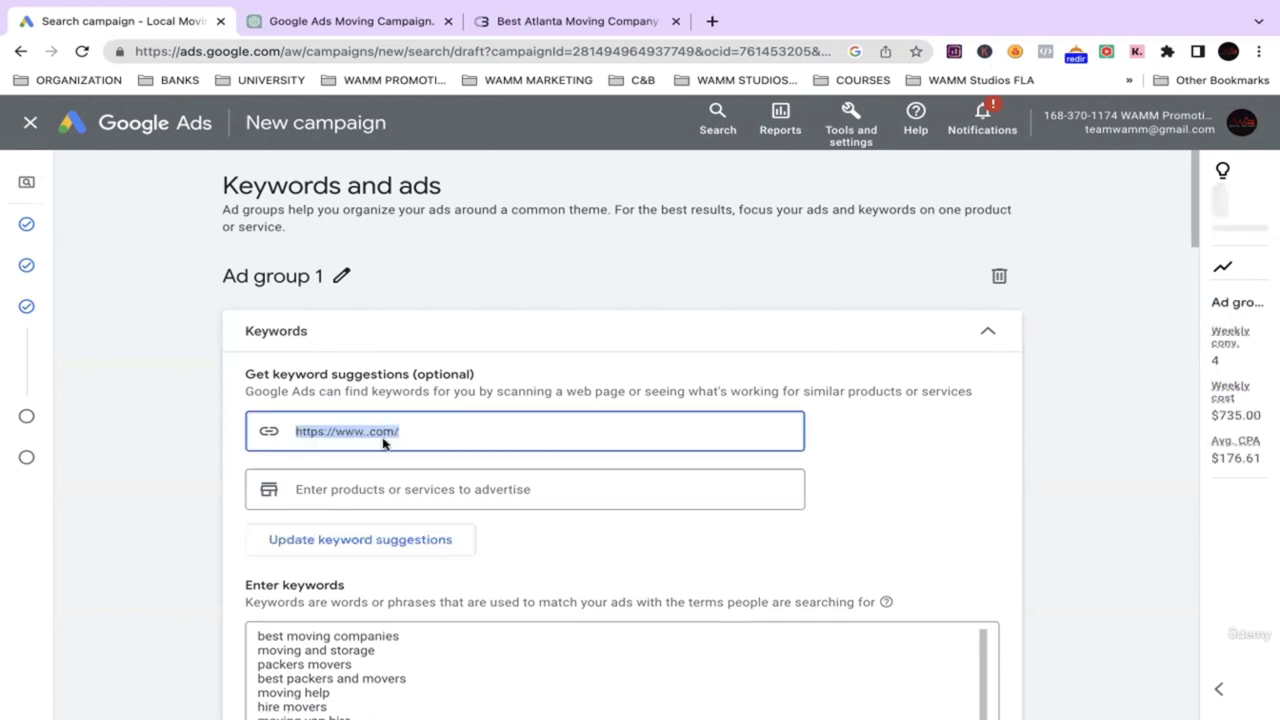
pyautogui.hotkey('ctrl', 'z')
# - Delete all the suggested keywords from Ad group 1's keyword box
pyautogui.scroll(-3, 484, 570)
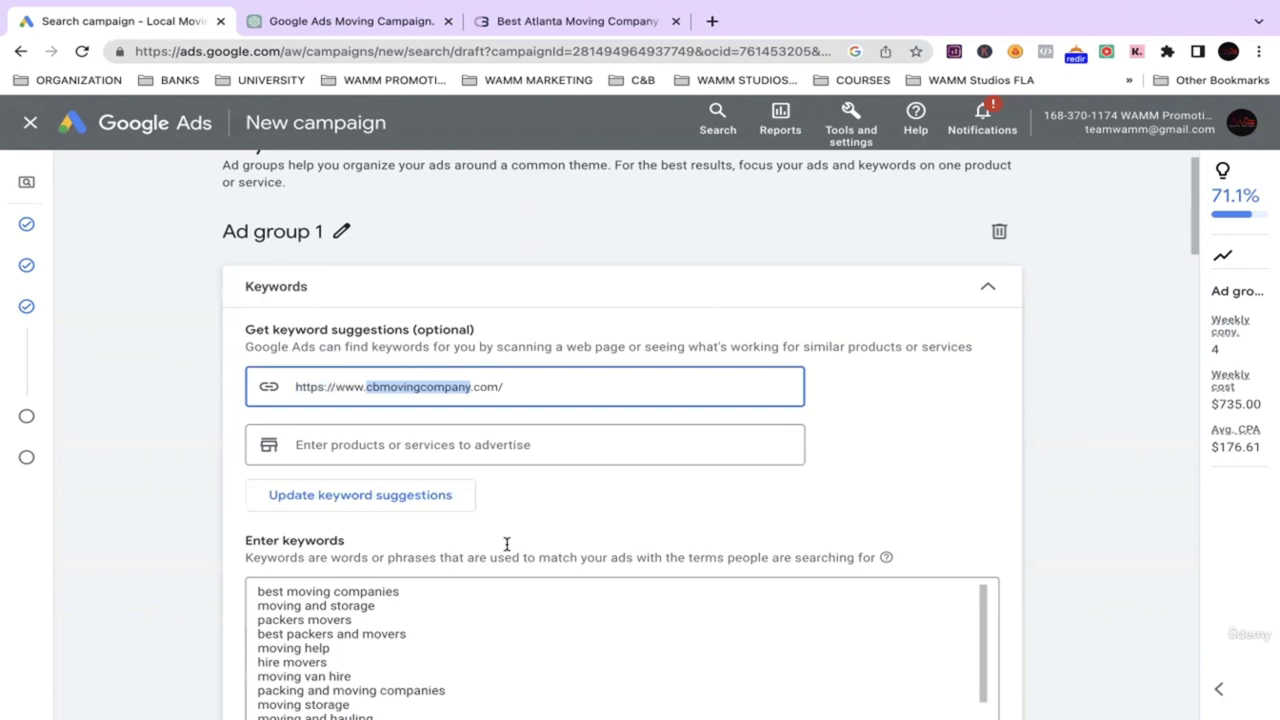
pyautogui.scroll(-5, 503, 546)
pyautogui.scroll(-3, 369, 508)
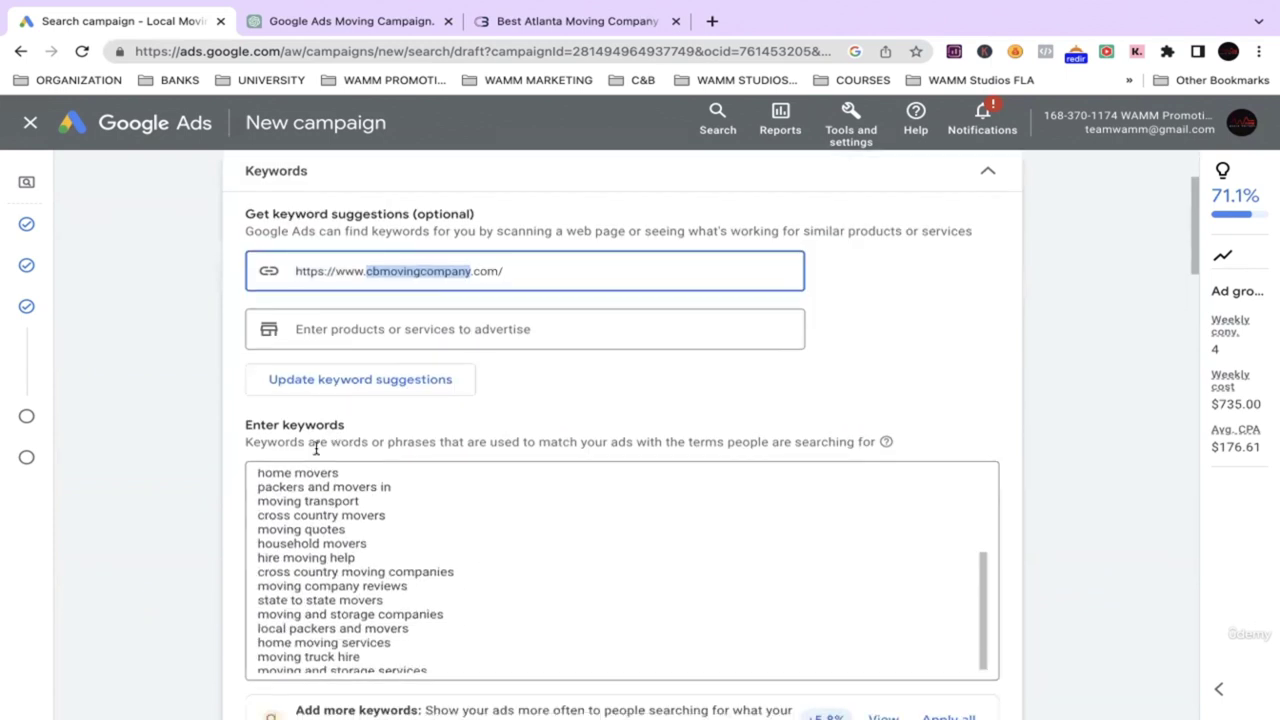
pyautogui.scroll(1, 249, 483)
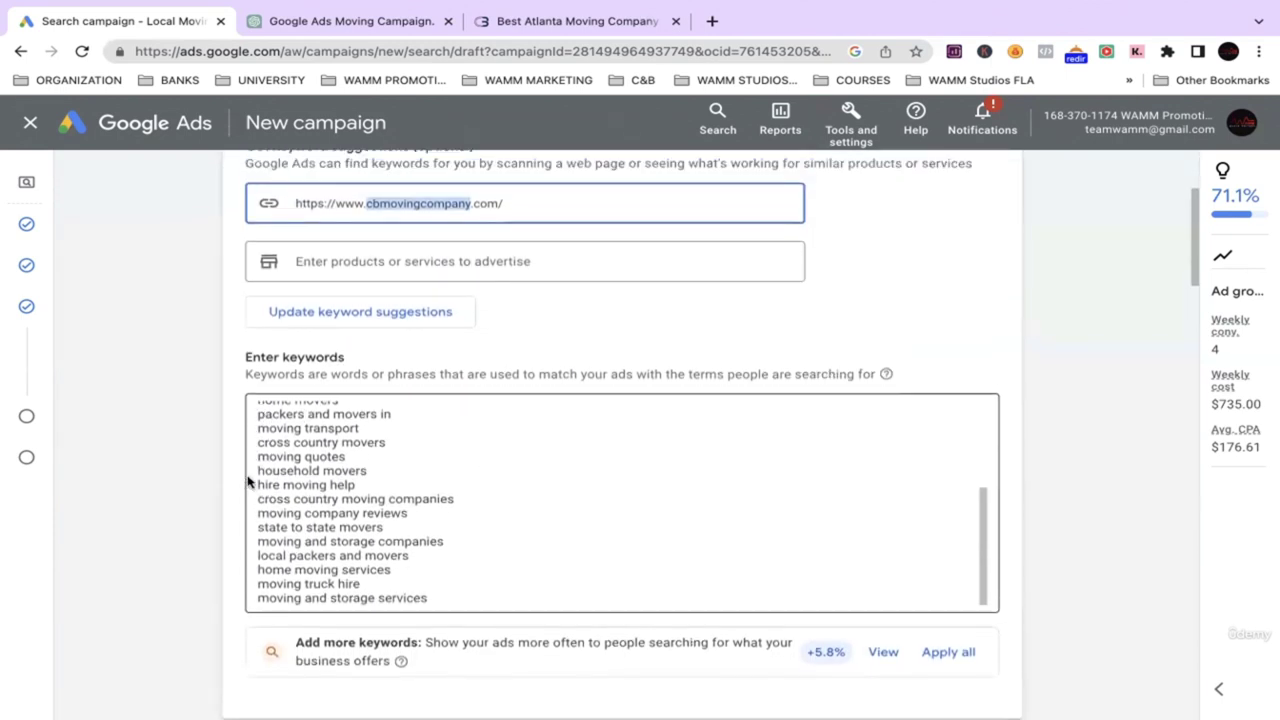
pyautogui.scroll(1, 296, 494)
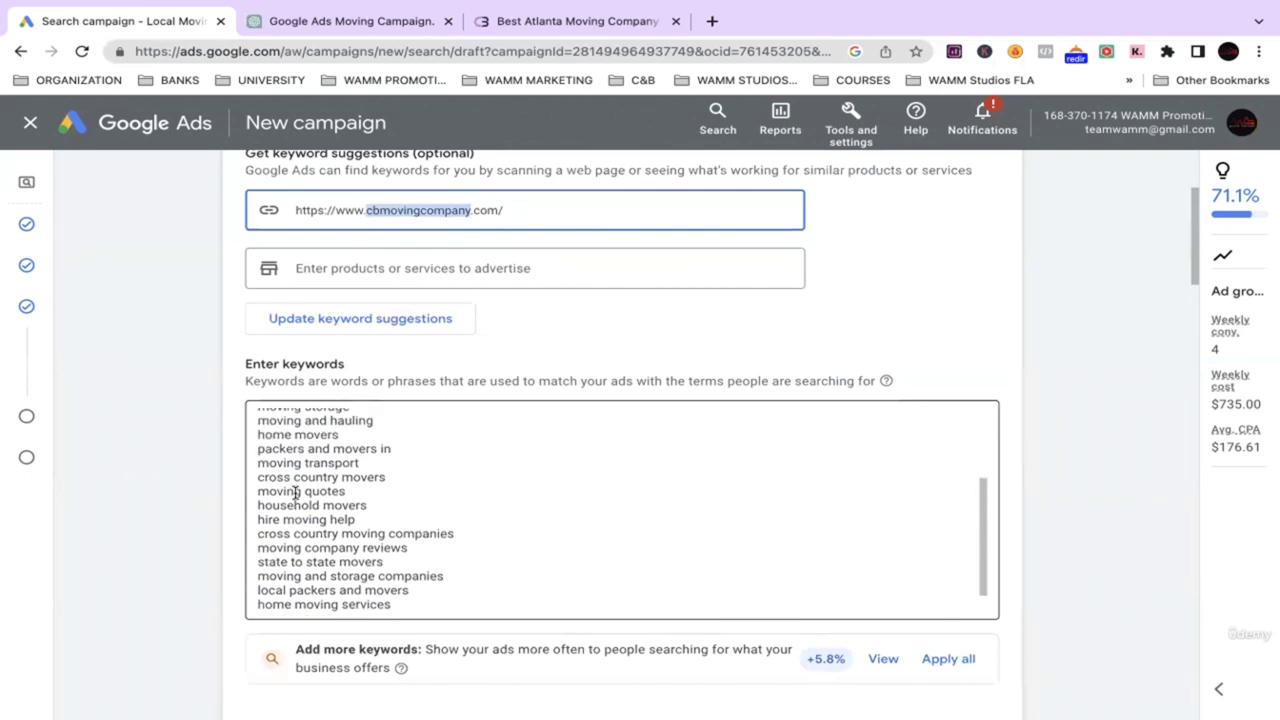
pyautogui.scroll(5, 391, 476)
pyautogui.scroll(-1, 266, 486)
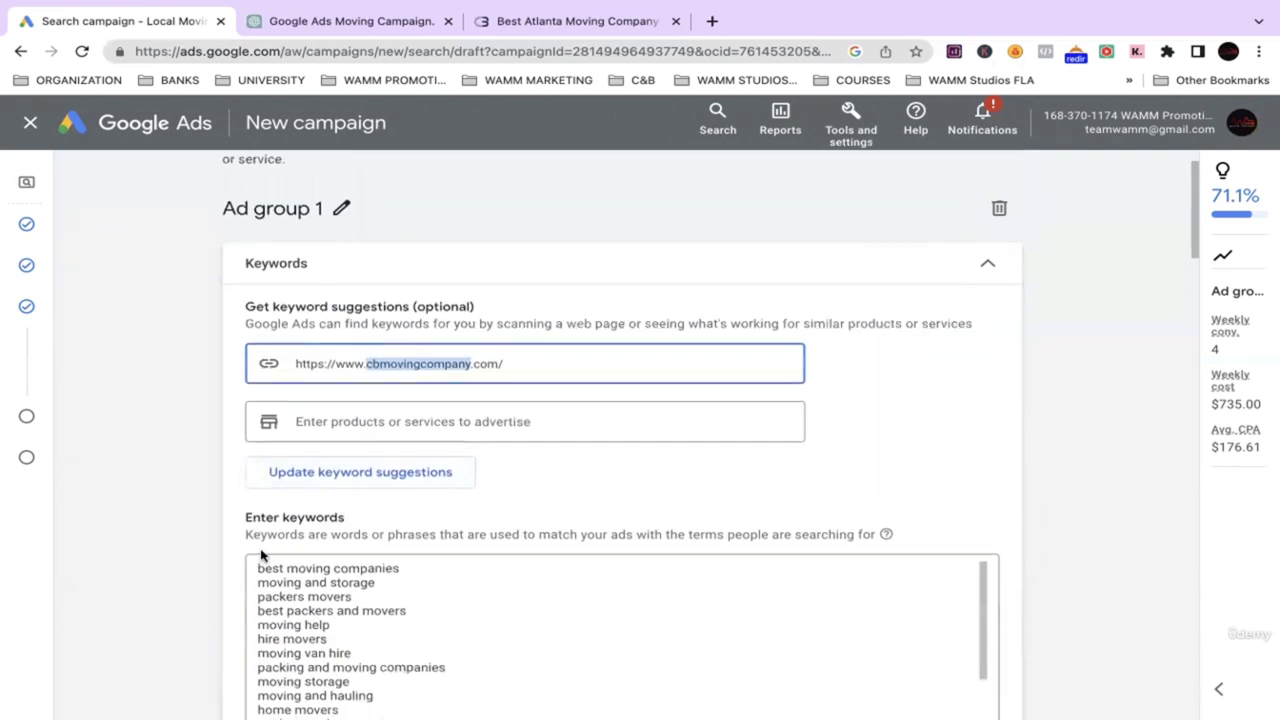
pyautogui.moveTo(258, 568); pyautogui.dragTo(434, 658)
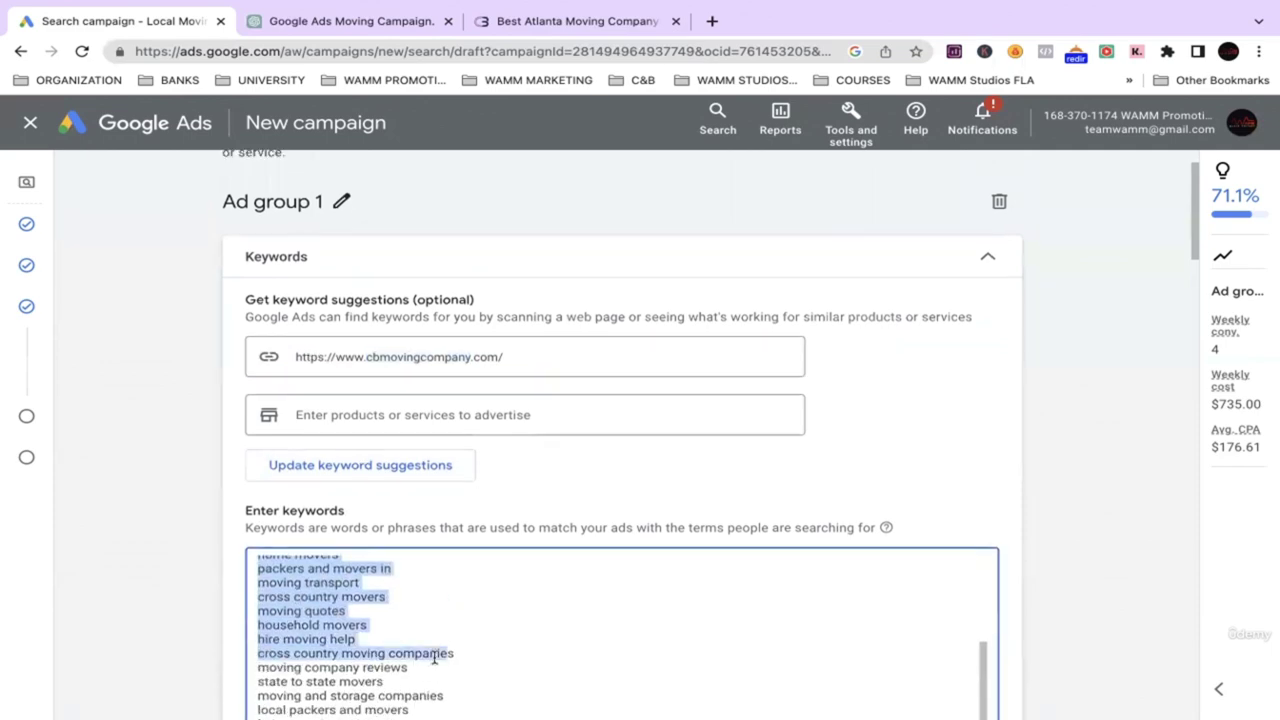
pyautogui.scroll(-5, 434, 658)
pyautogui.scroll(8, 411, 563)
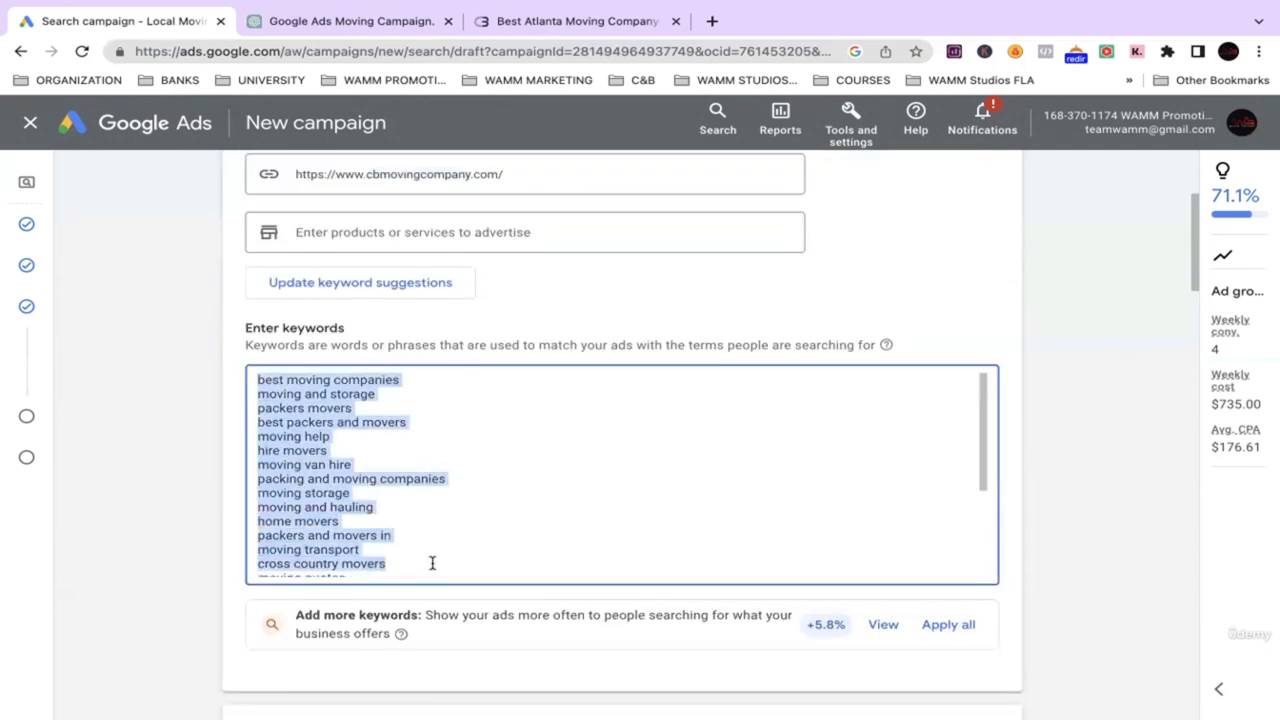
pyautogui.scroll(-3, 432, 563)
pyautogui.press('Delete')
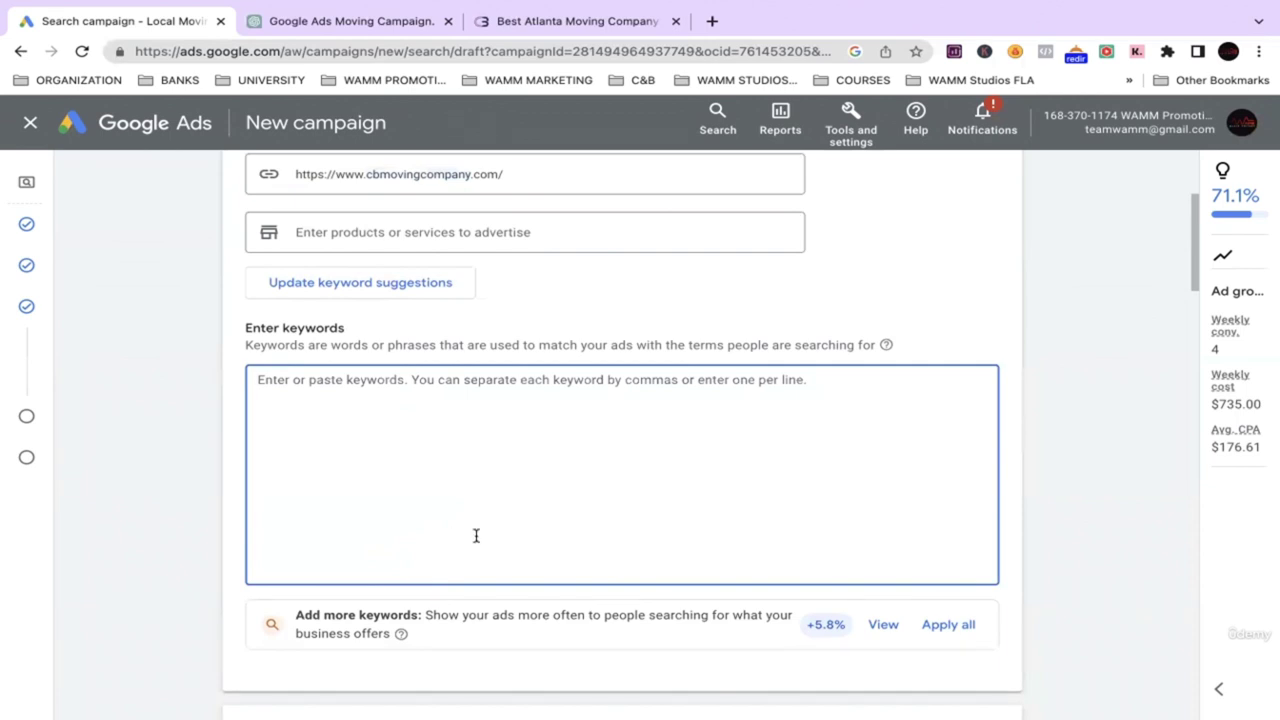
# - Switch back to the ChatGPT conversation
pyautogui.scroll(1, 510, 316)
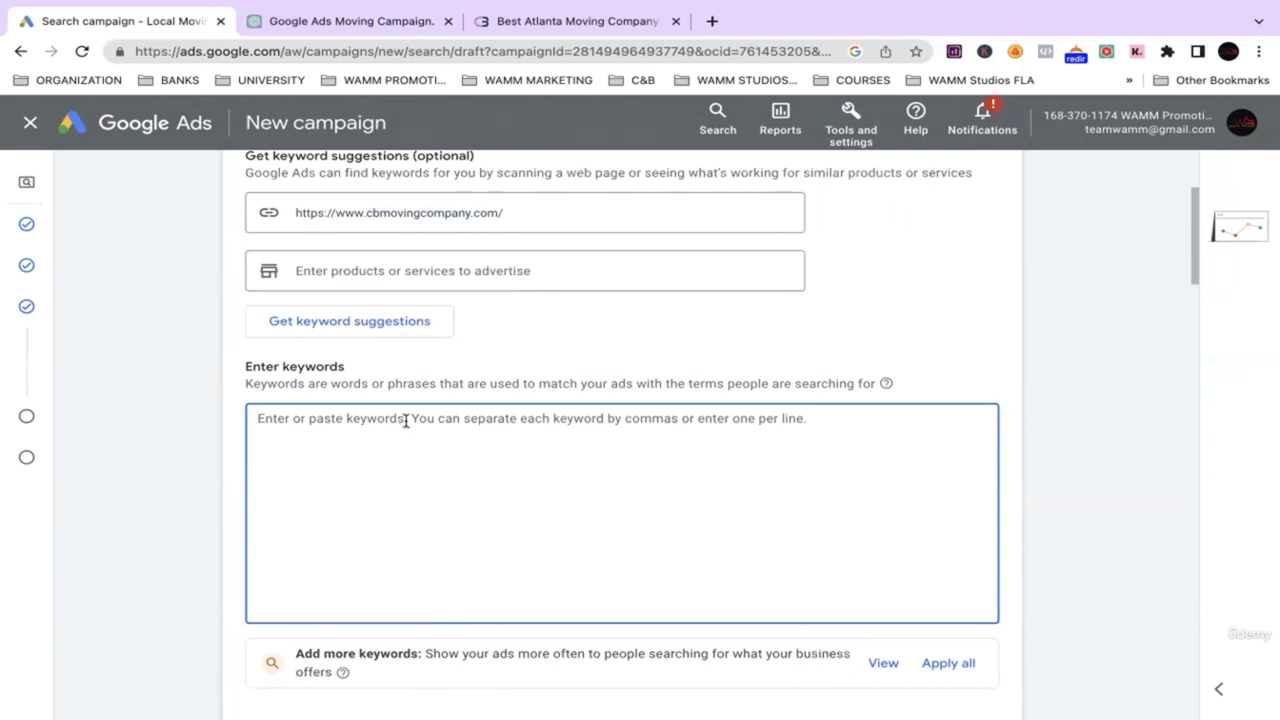
pyautogui.scroll(1, 430, 415)
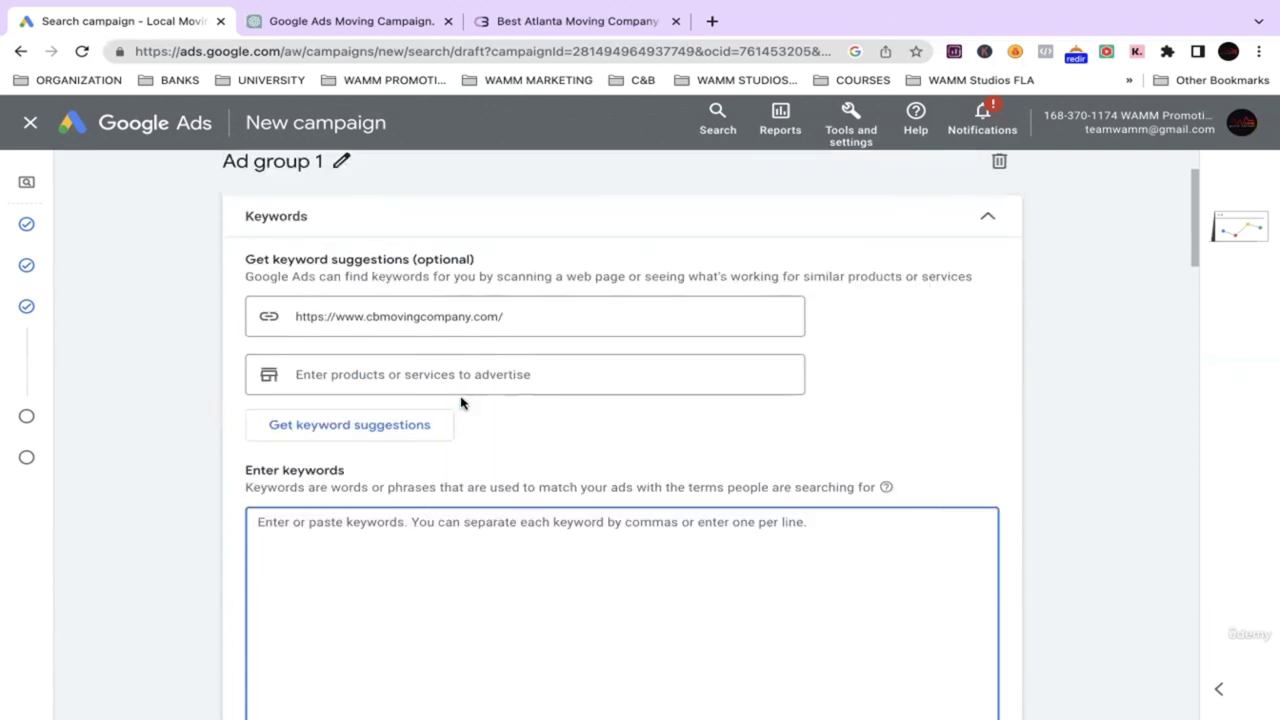
pyautogui.scroll(-1, 449, 423)
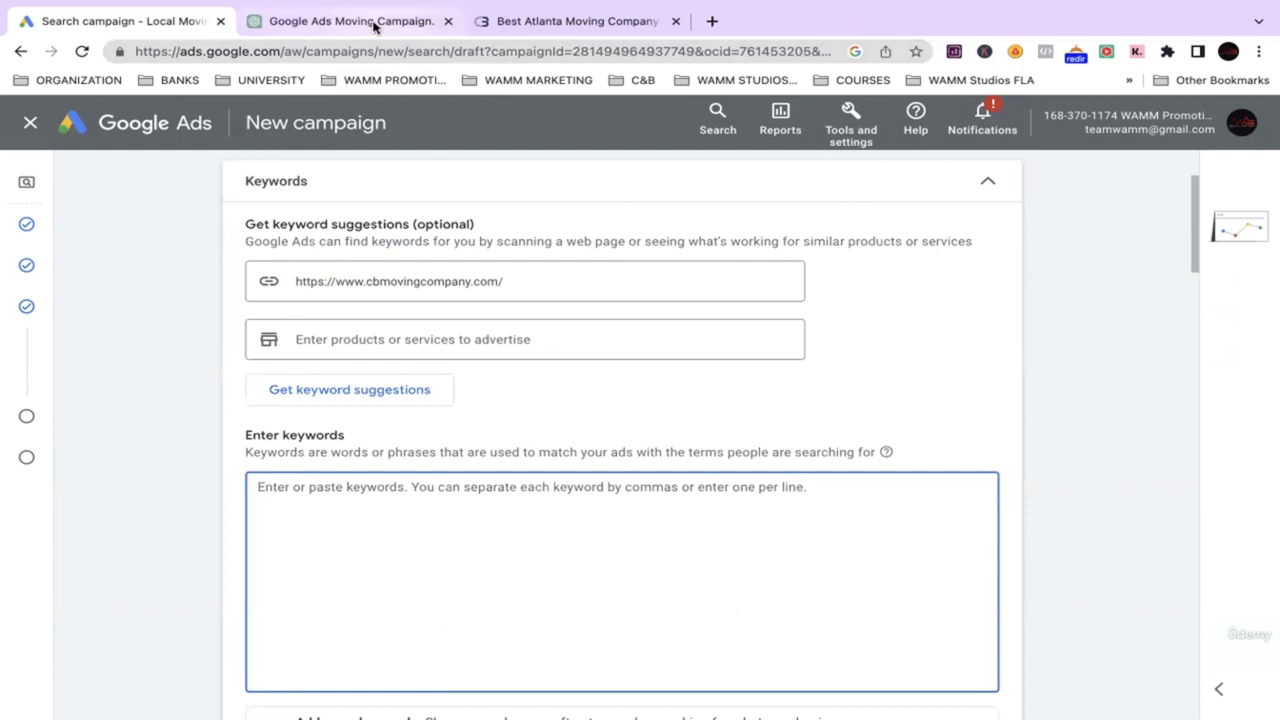
pyautogui.click(375, 27)
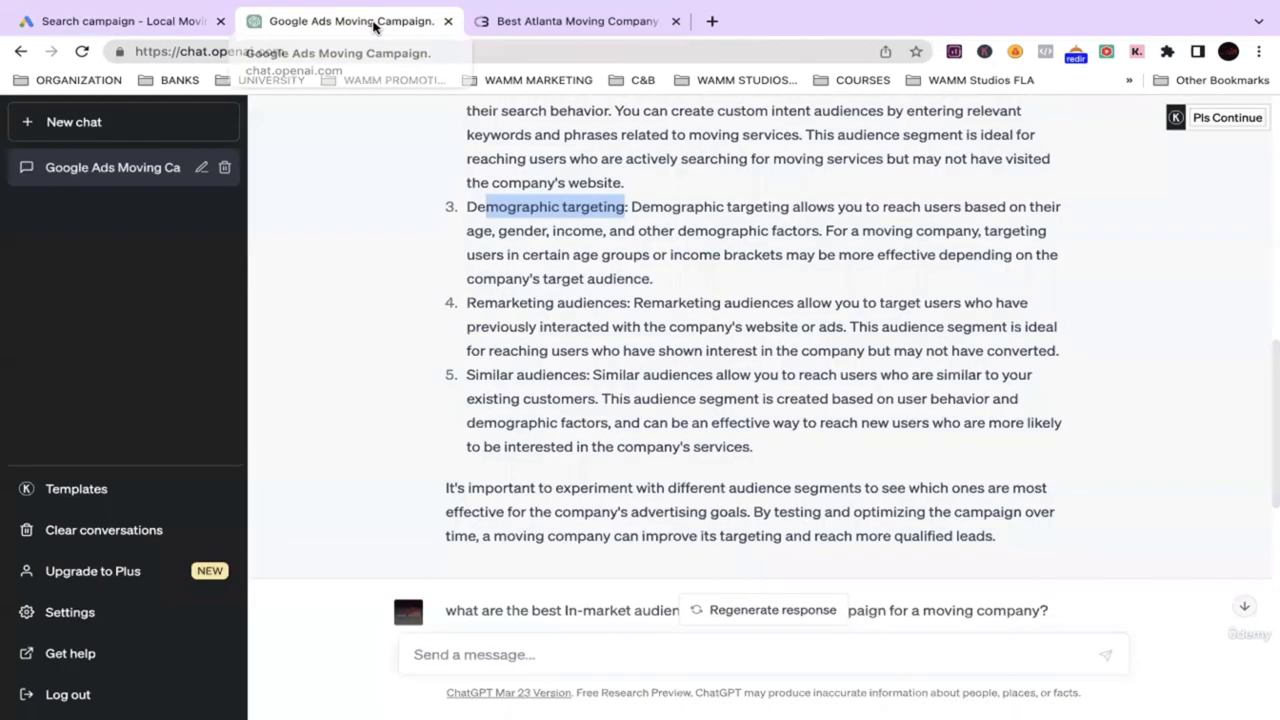
# - Ask ChatGPT for the best set of Google Ads search keywords for a moving company
pyautogui.click(567, 652)
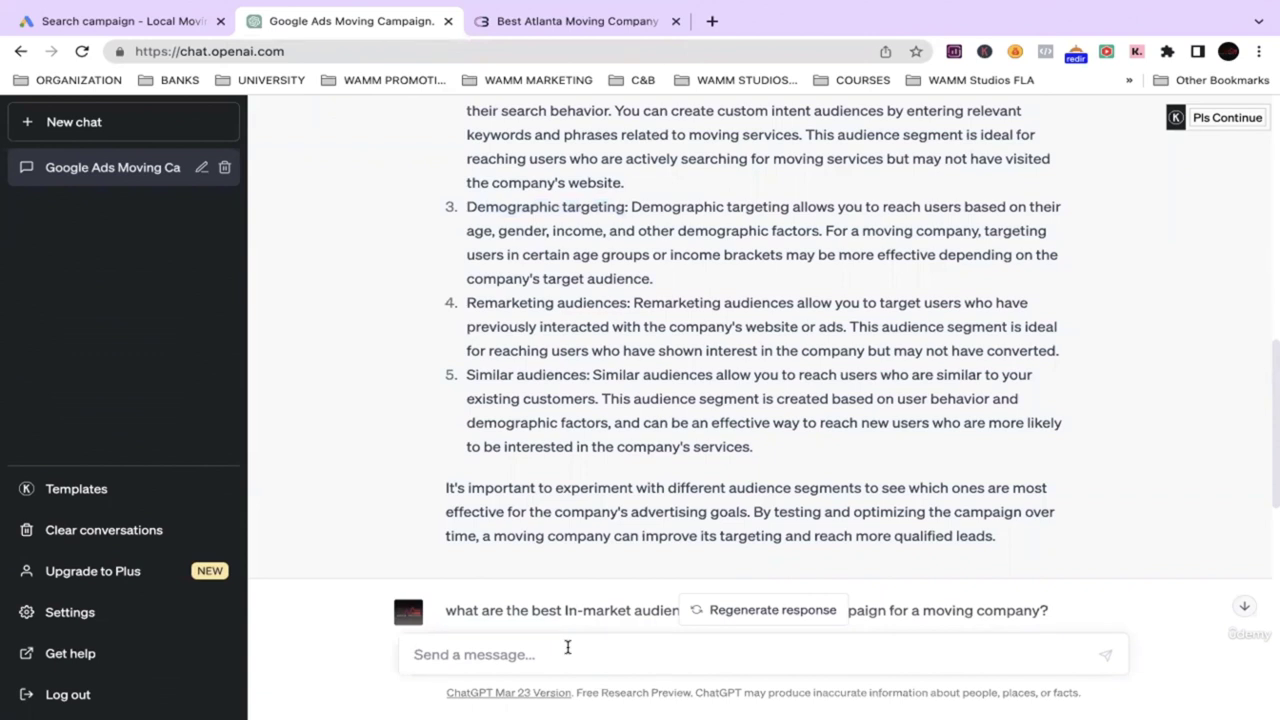
pyautogui.write('Wthat')
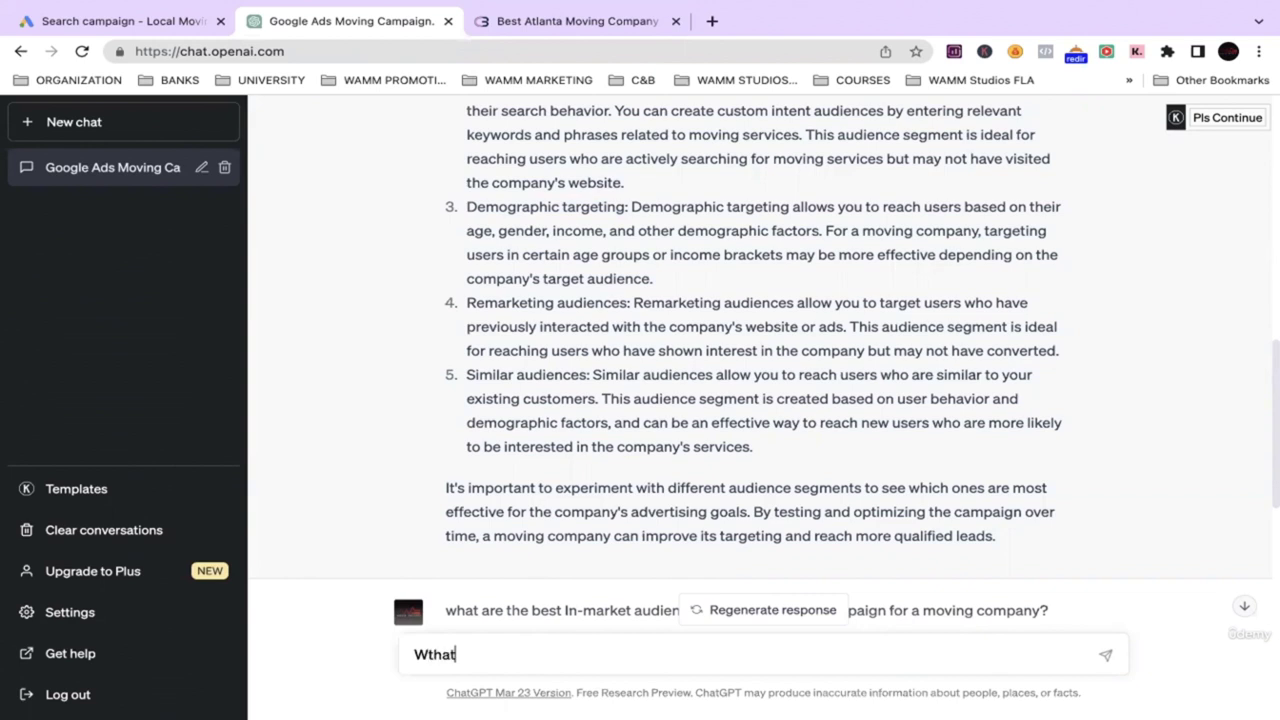
pyautogui.write('ha')
pyautogui.press('BackSpace')
pyautogui.press('BackSpace')
pyautogui.press('BackSpace')
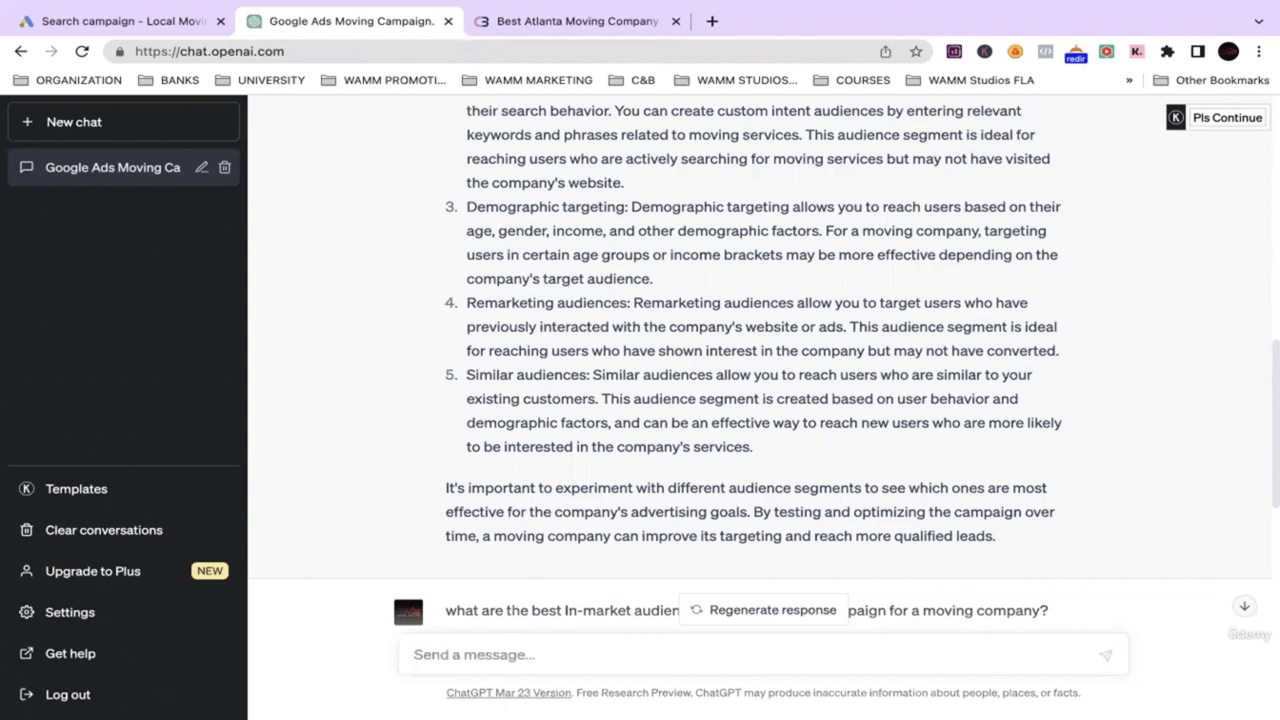
pyautogui.write('Provide')
pyautogui.press('BackSpace')
pyautogui.press('BackSpace')
pyautogui.press('BackSpace')
pyautogui.write('ide me')
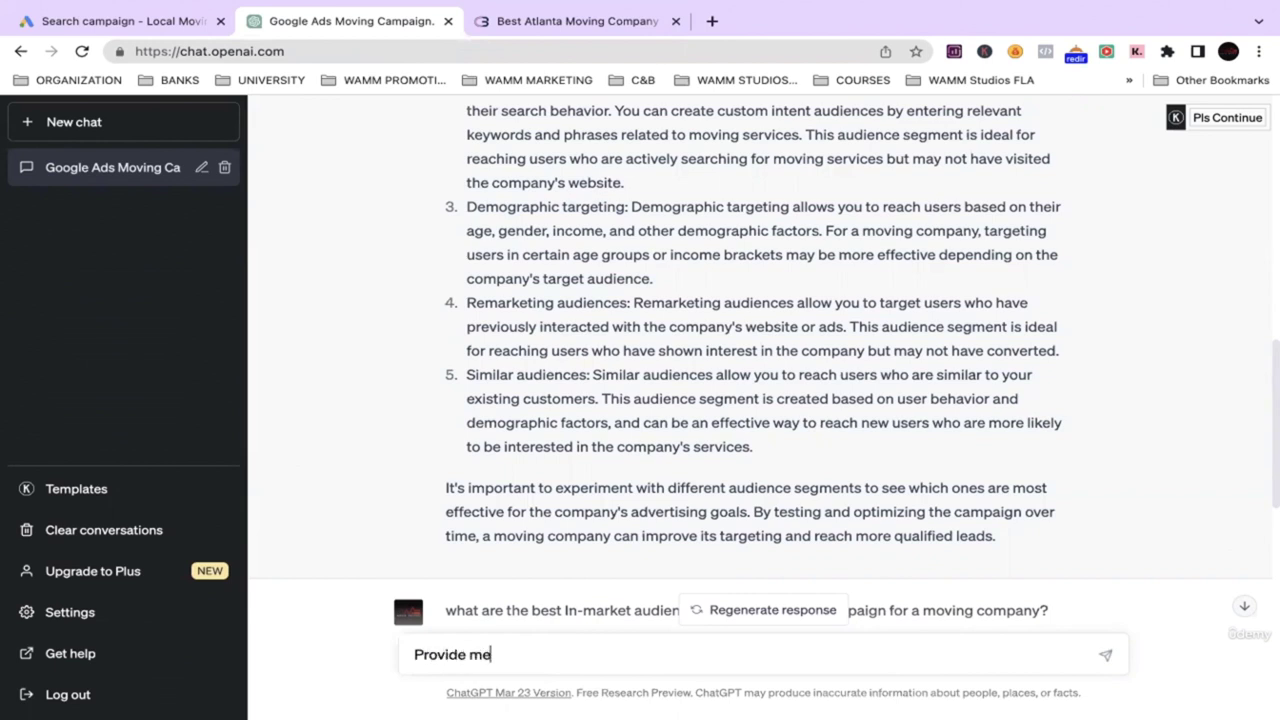
pyautogui.write(' with the best ')
pyautogui.write('adv')
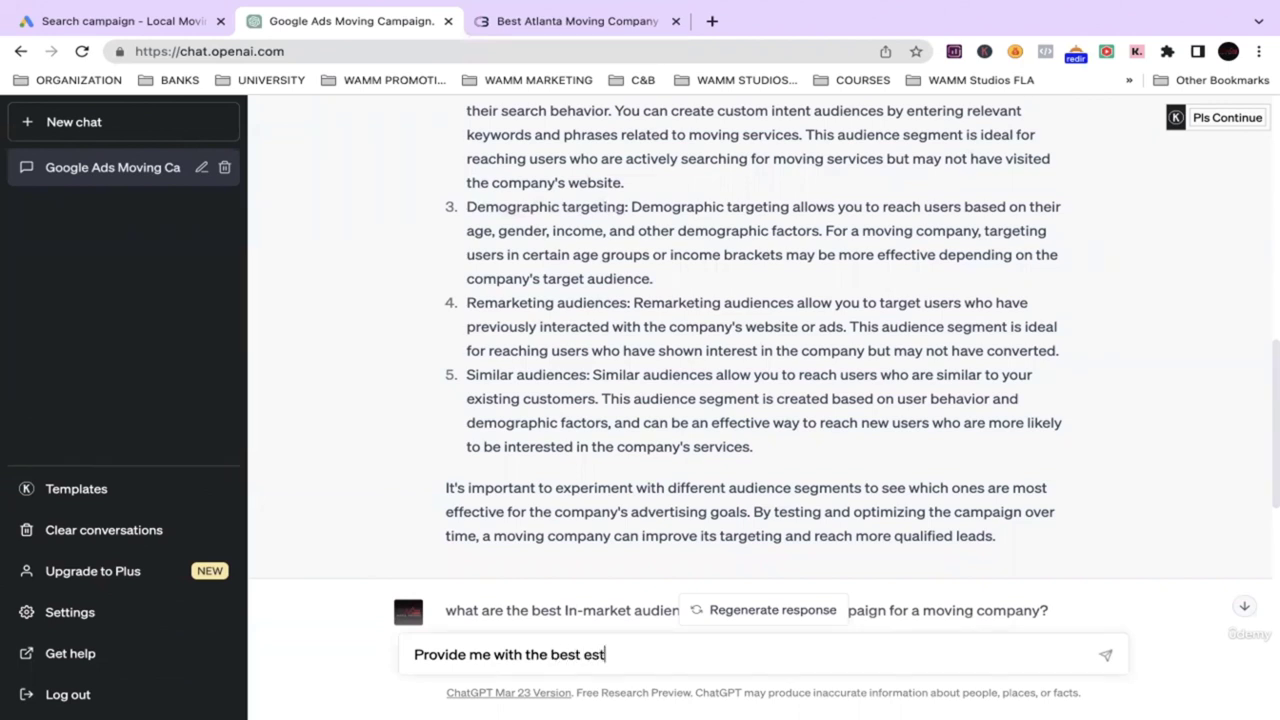
pyautogui.press('BackSpace')
pyautogui.press('BackSpace')
pyautogui.press('BackSpace')
pyautogui.write('set of keywords for a ')
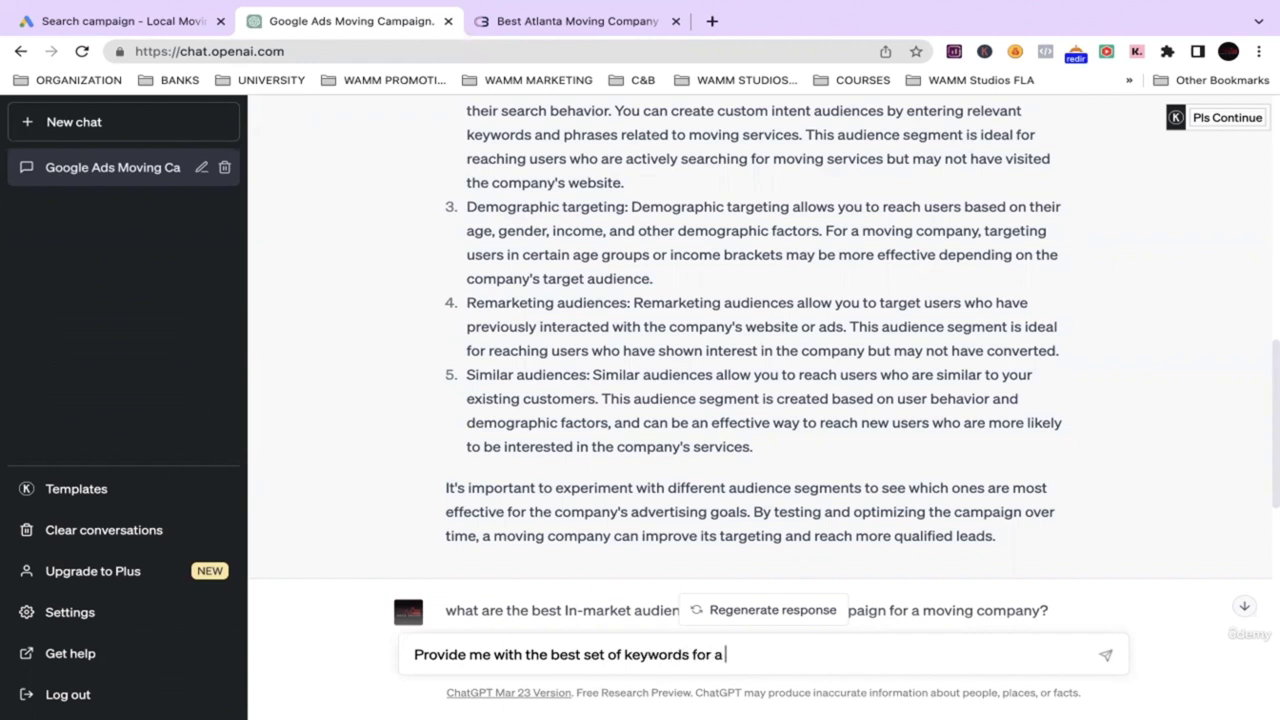
pyautogui.write('google ads search ca')
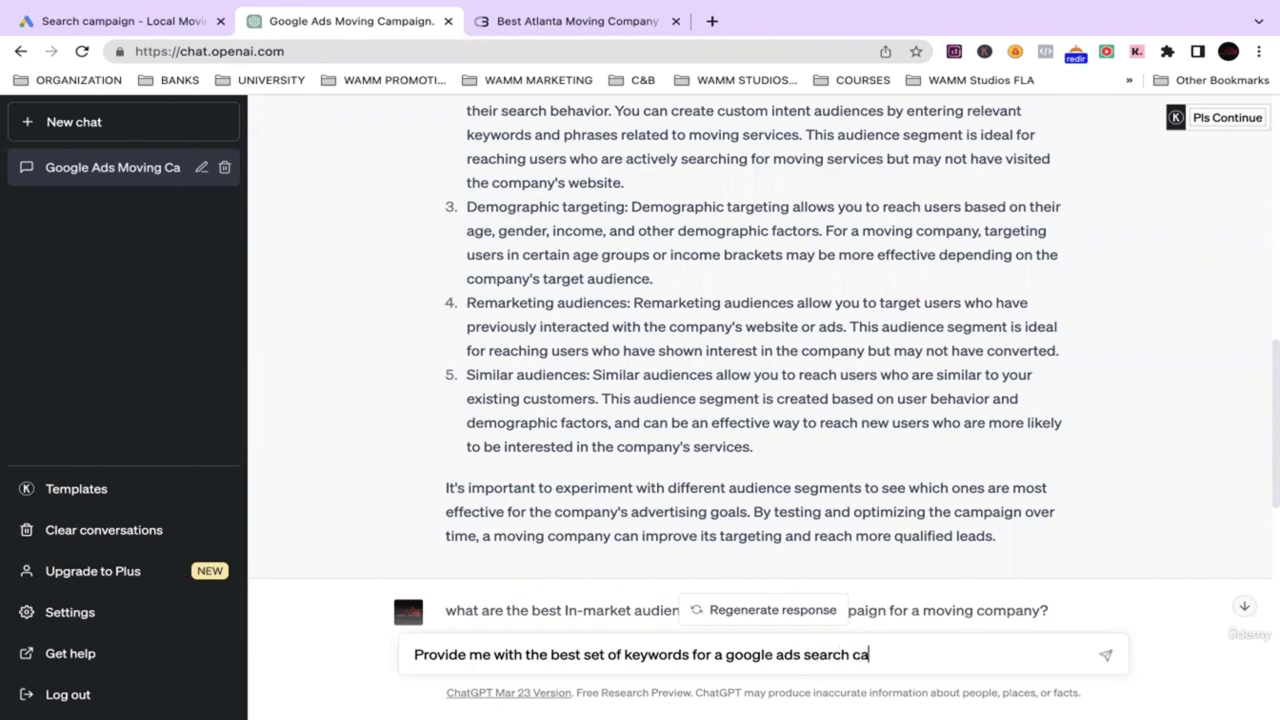
pyautogui.write('mpaign for a moving company.')
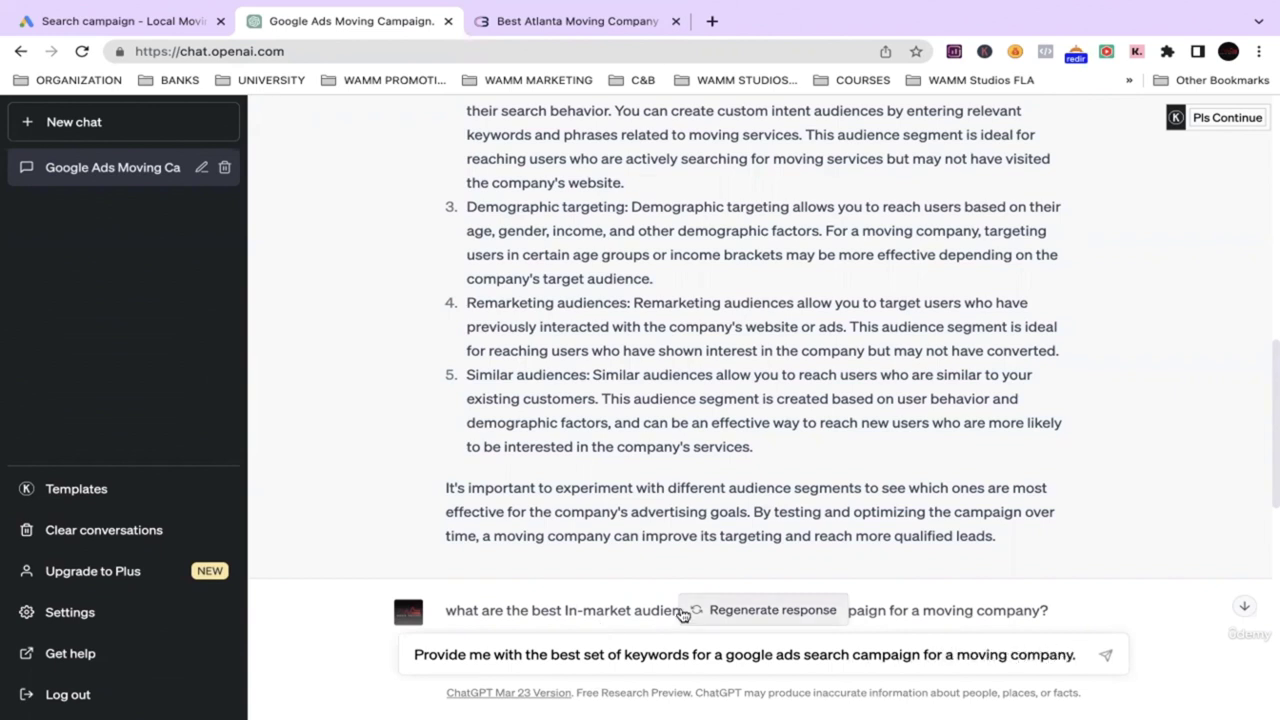
pyautogui.click(1107, 655)
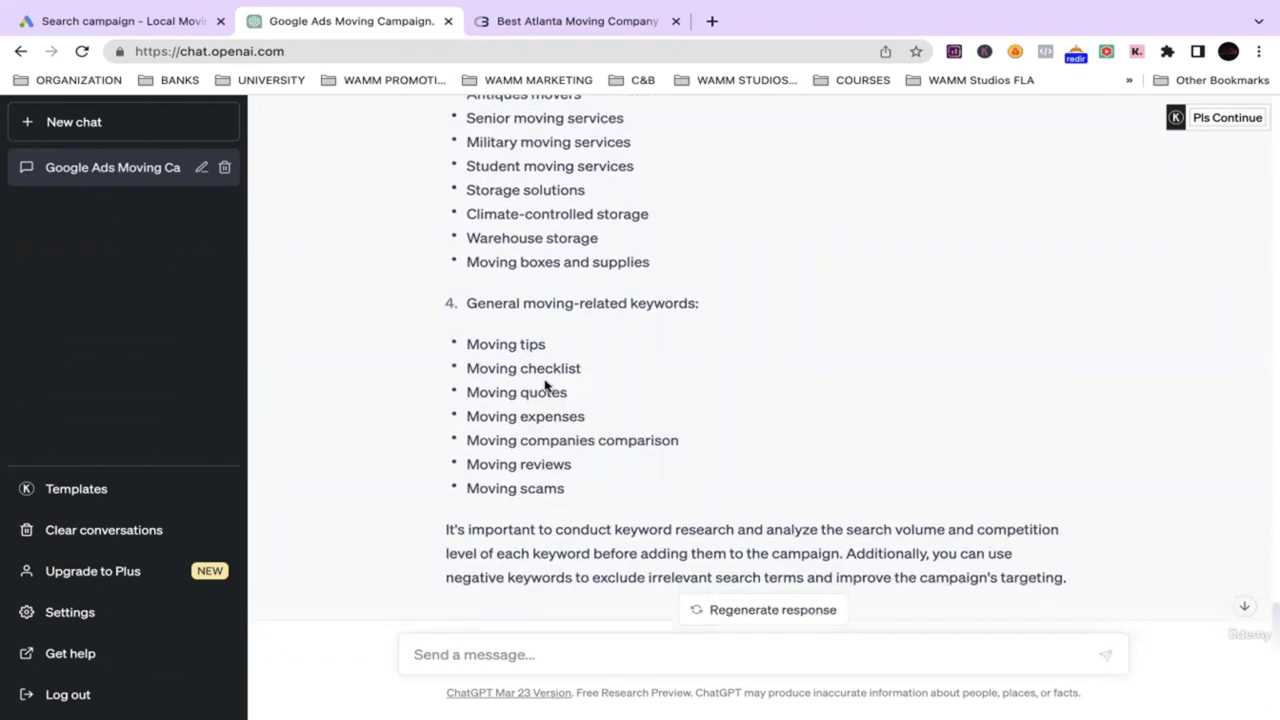
pyautogui.scroll(3, 531, 383)
pyautogui.scroll(7, 524, 368)
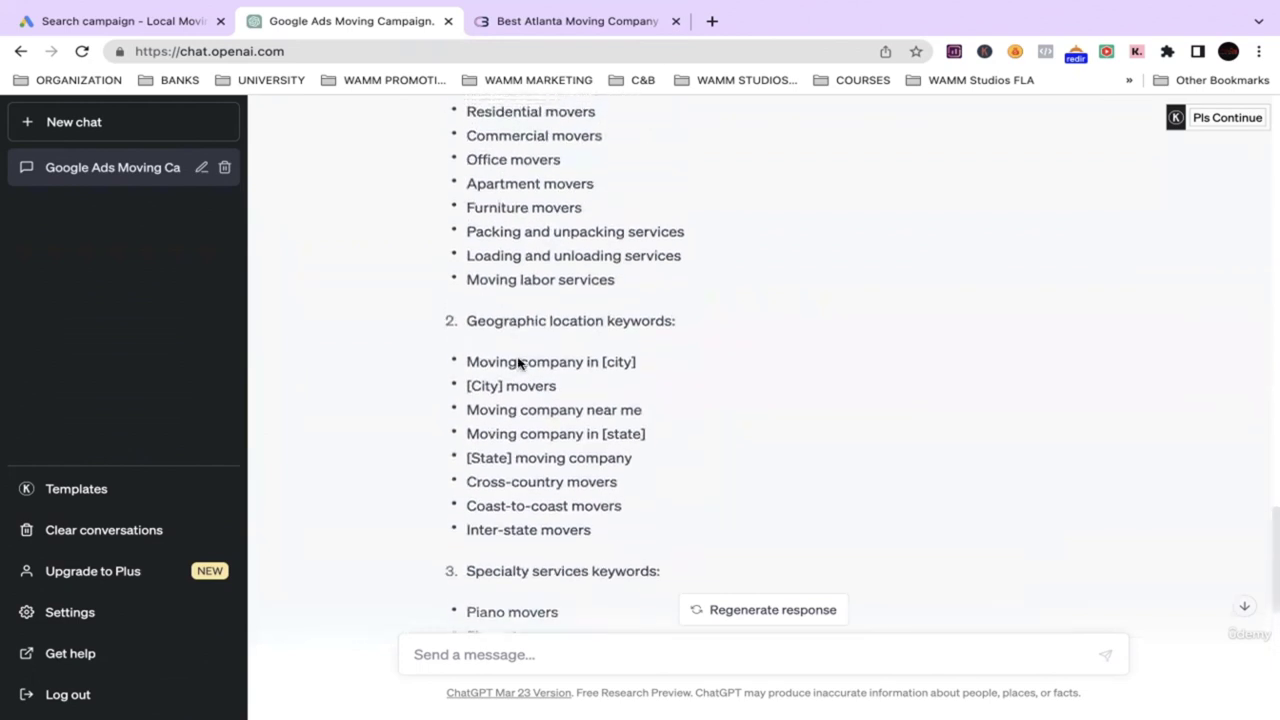
# - Paste the copied text into Ad group 1's keyword box and scroll through the list
pyautogui.click(147, 24)
pyautogui.click(436, 494)
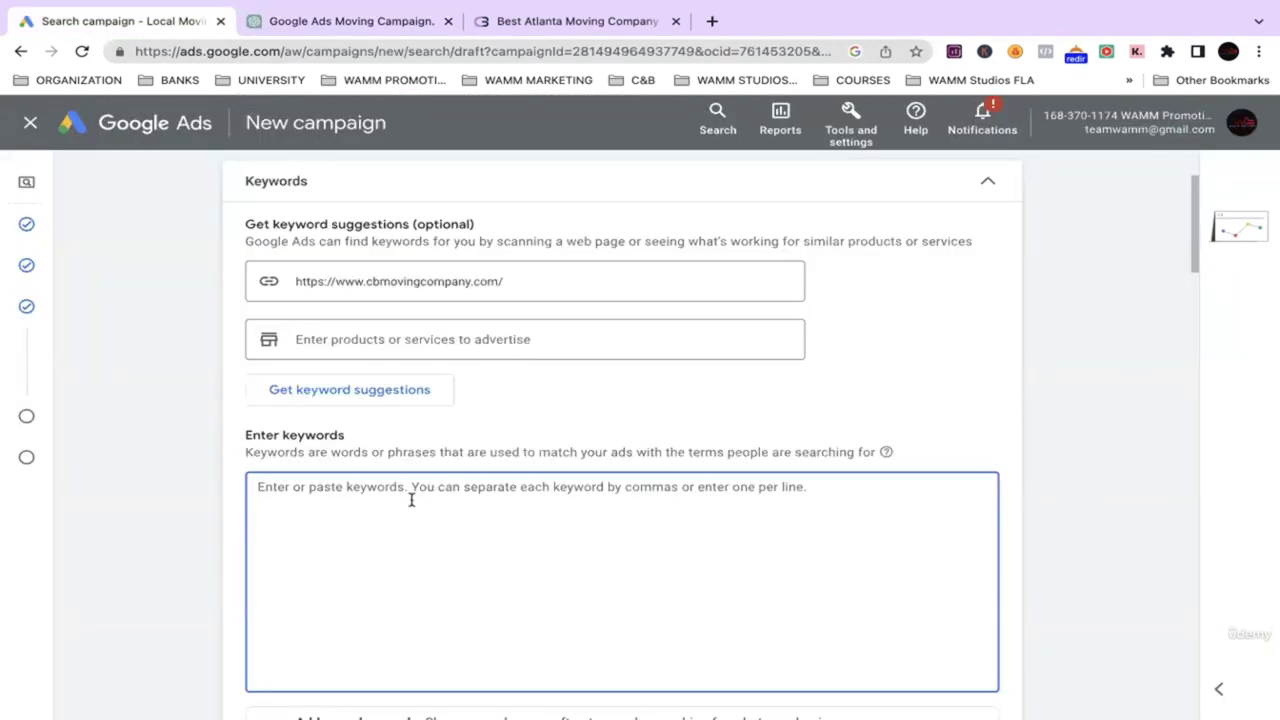
pyautogui.hotkey('ctrl', 'v')
pyautogui.scroll(-5, 435, 588)
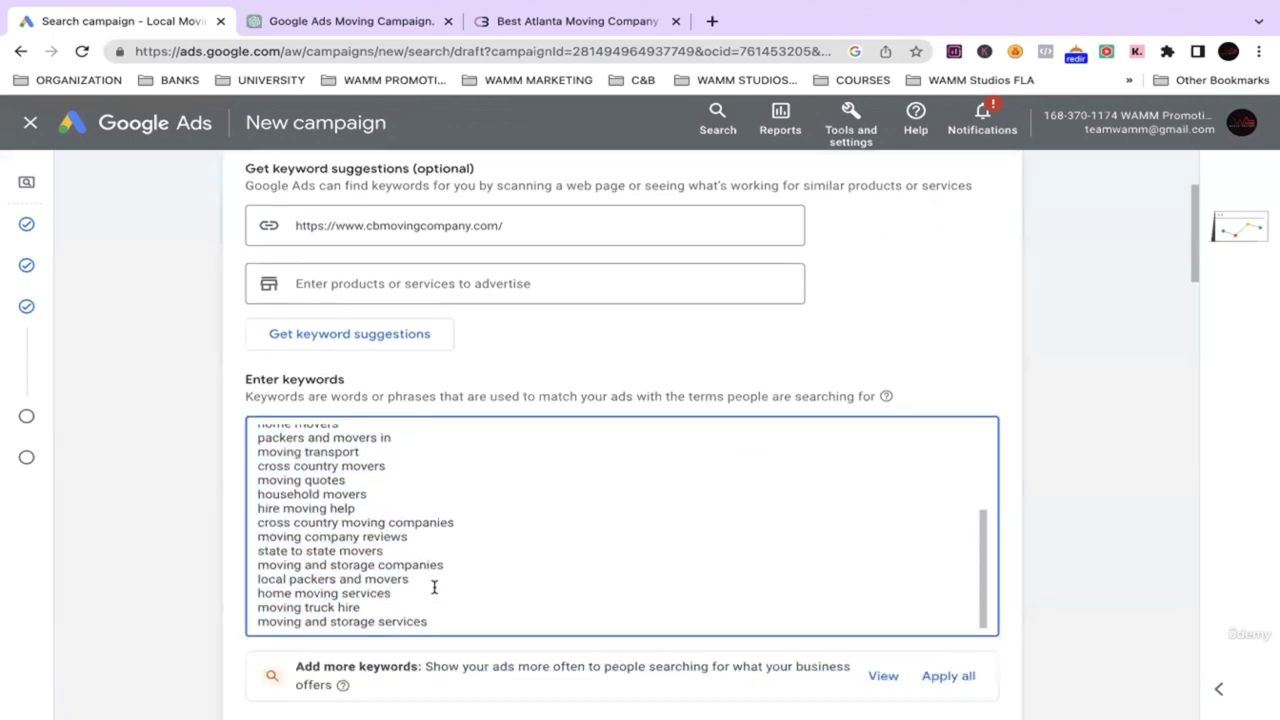
pyautogui.scroll(2, 430, 585)
pyautogui.scroll(5, 428, 580)
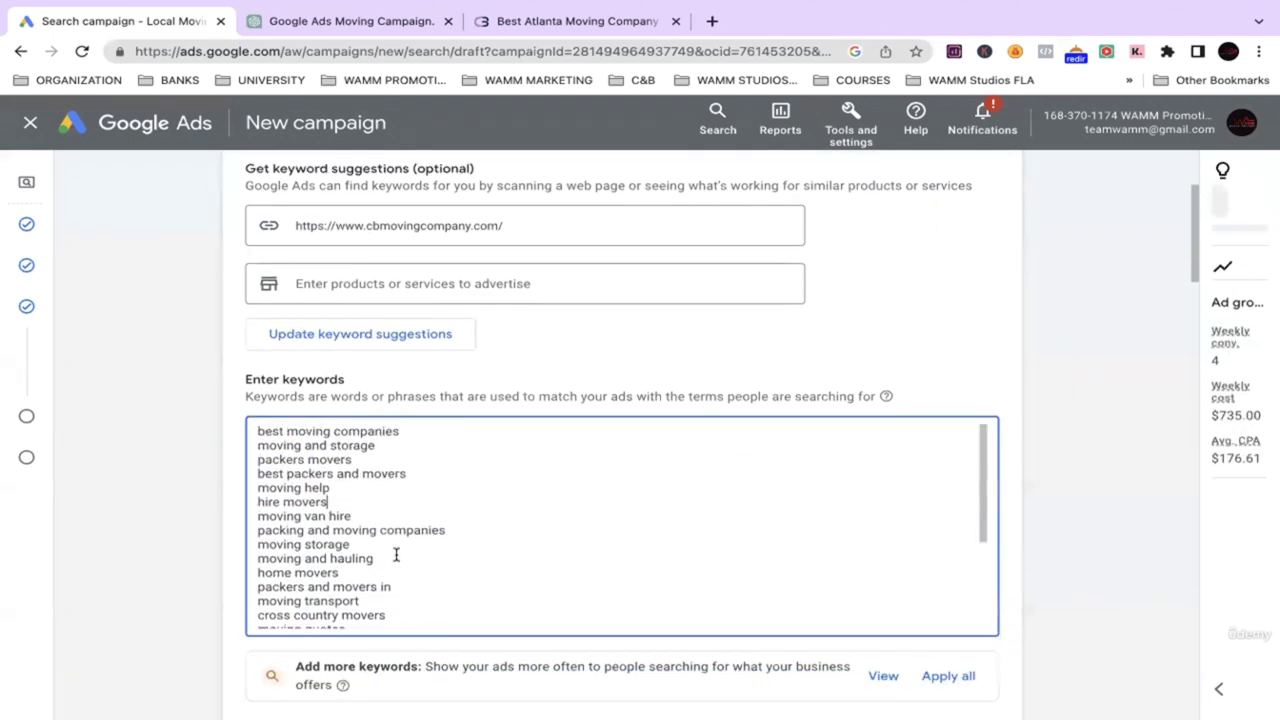
pyautogui.scroll(-4, 313, 580)
pyautogui.scroll(-5, 223, 531)
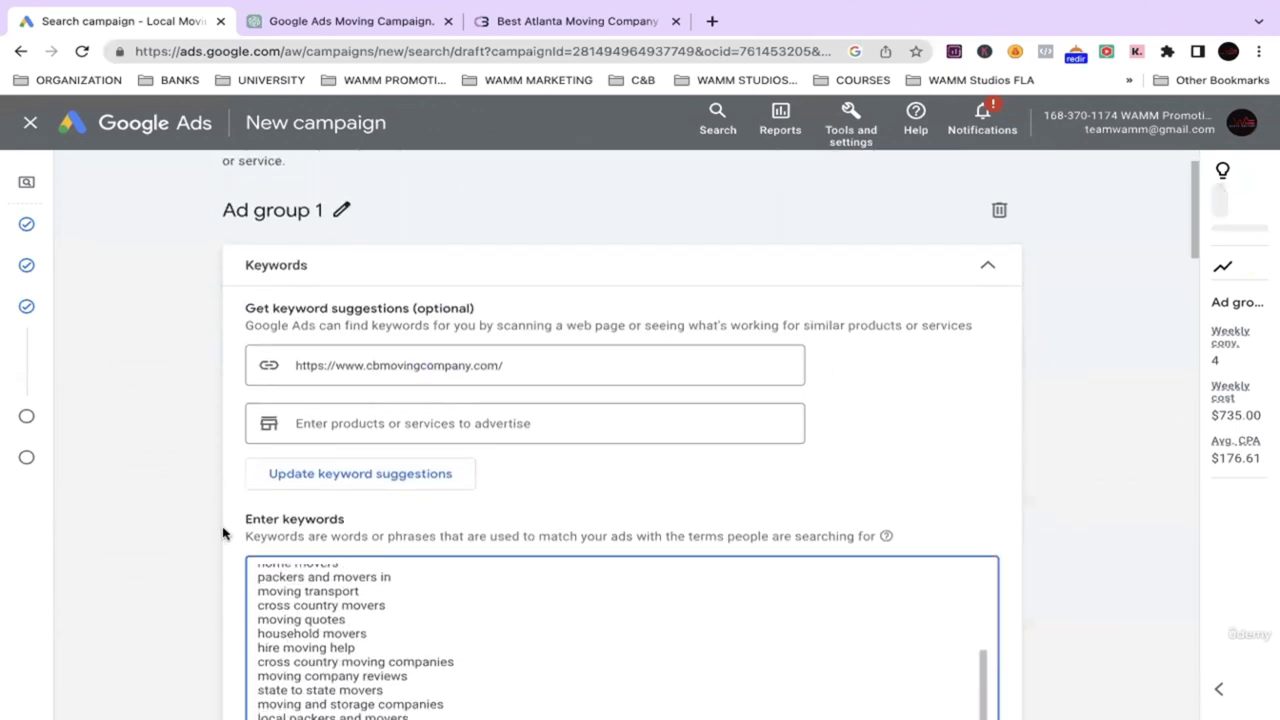
pyautogui.scroll(3, 194, 534)
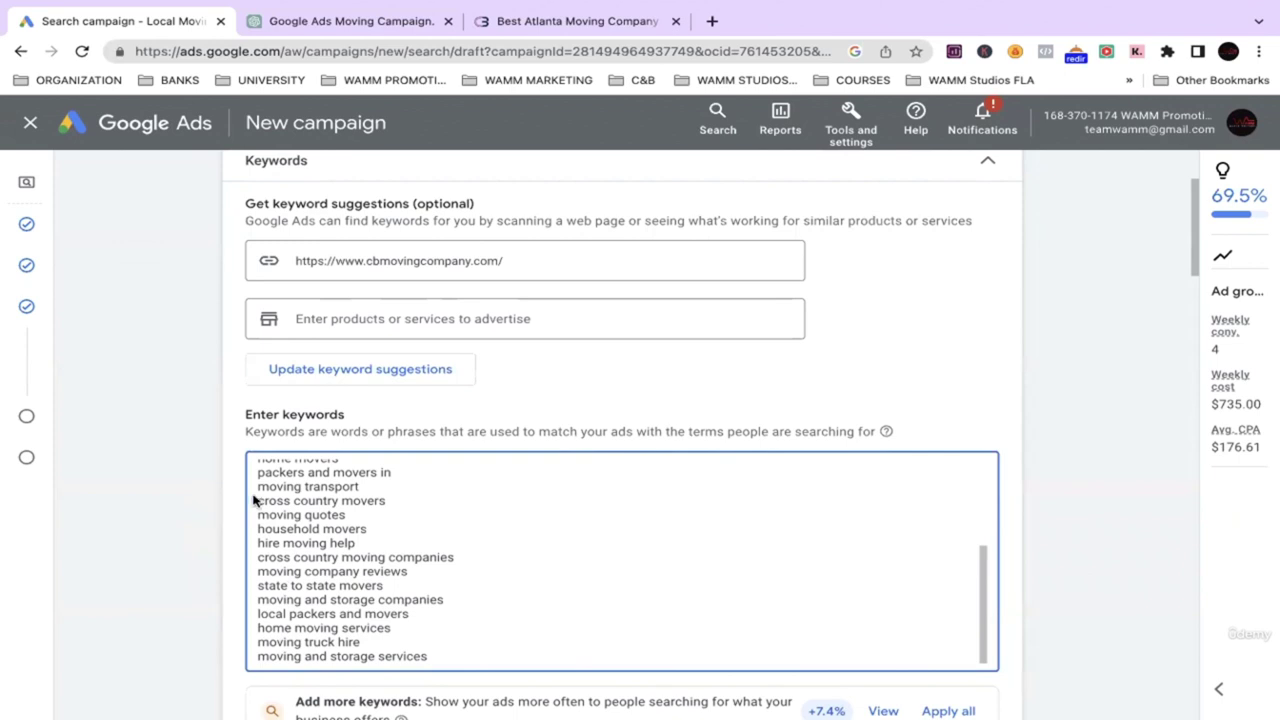
pyautogui.scroll(1, 223, 503)
pyautogui.scroll(-2, 289, 506)
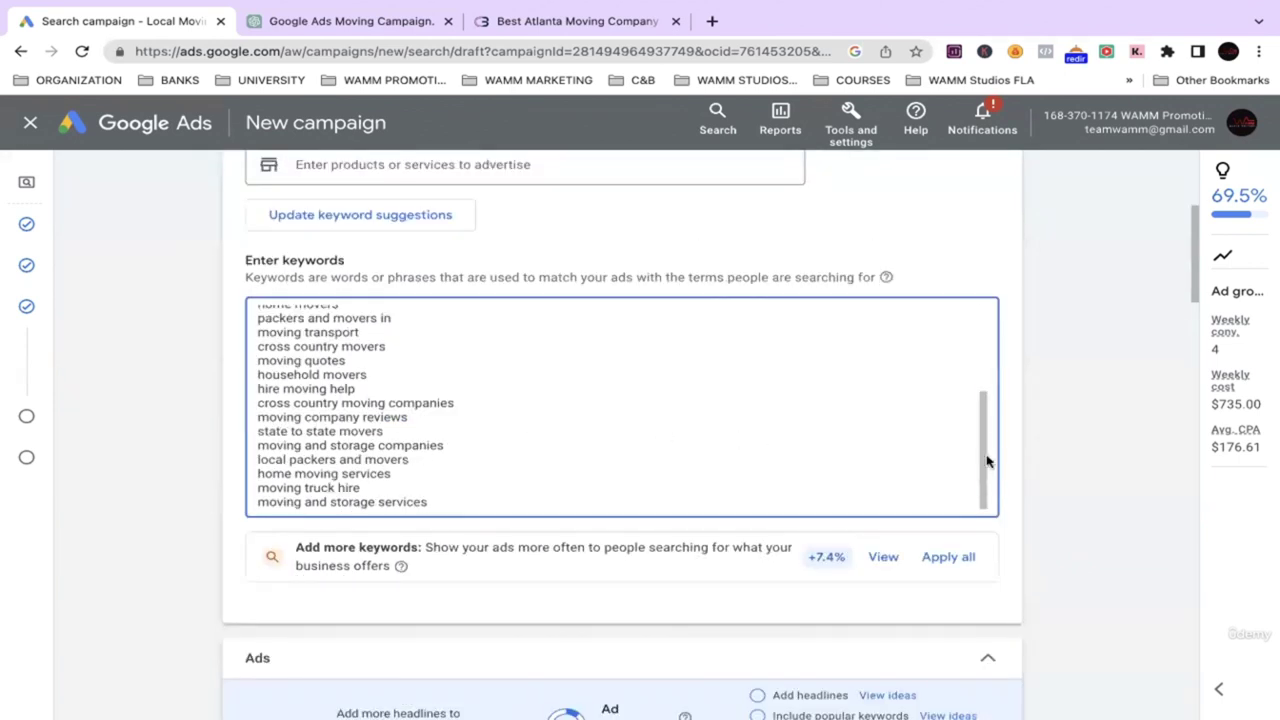
pyautogui.moveTo(986, 457); pyautogui.dragTo(991, 346)
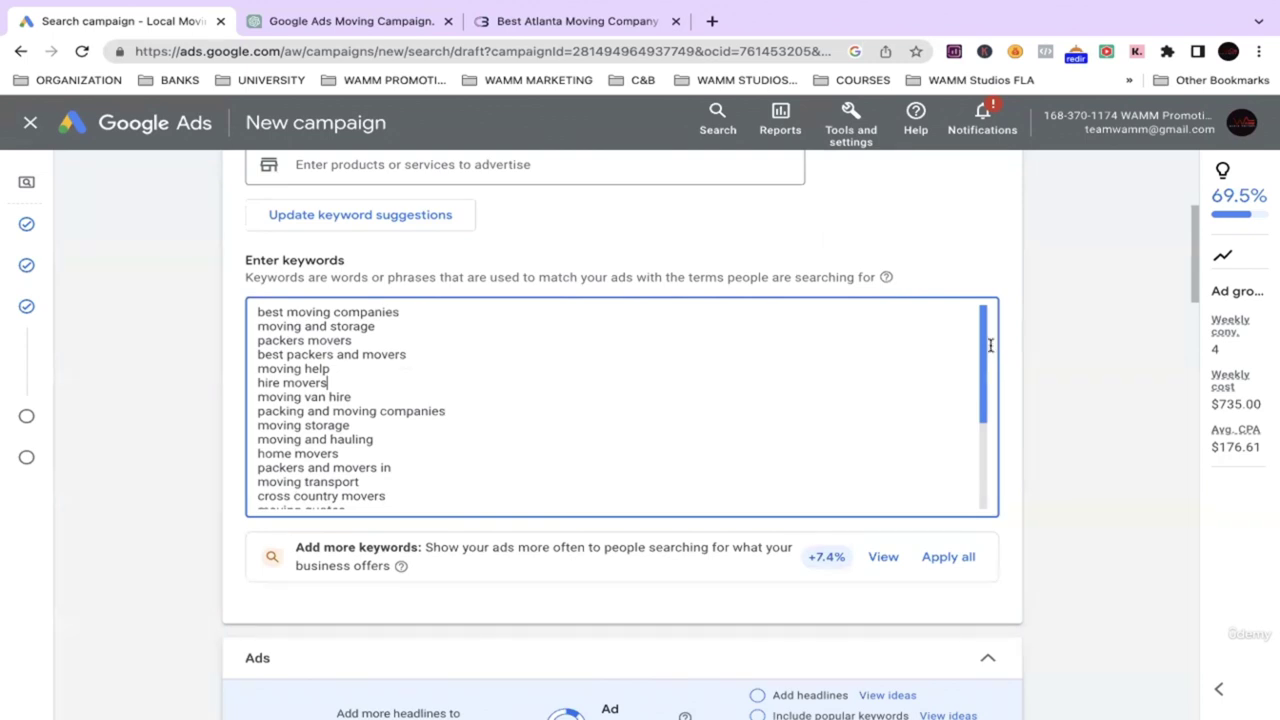
pyautogui.moveTo(986, 370); pyautogui.dragTo(1006, 457)
# - In ChatGPT, select the eleven Moving services keywords, Local moving company to Moving labor services
pyautogui.click(380, 20)
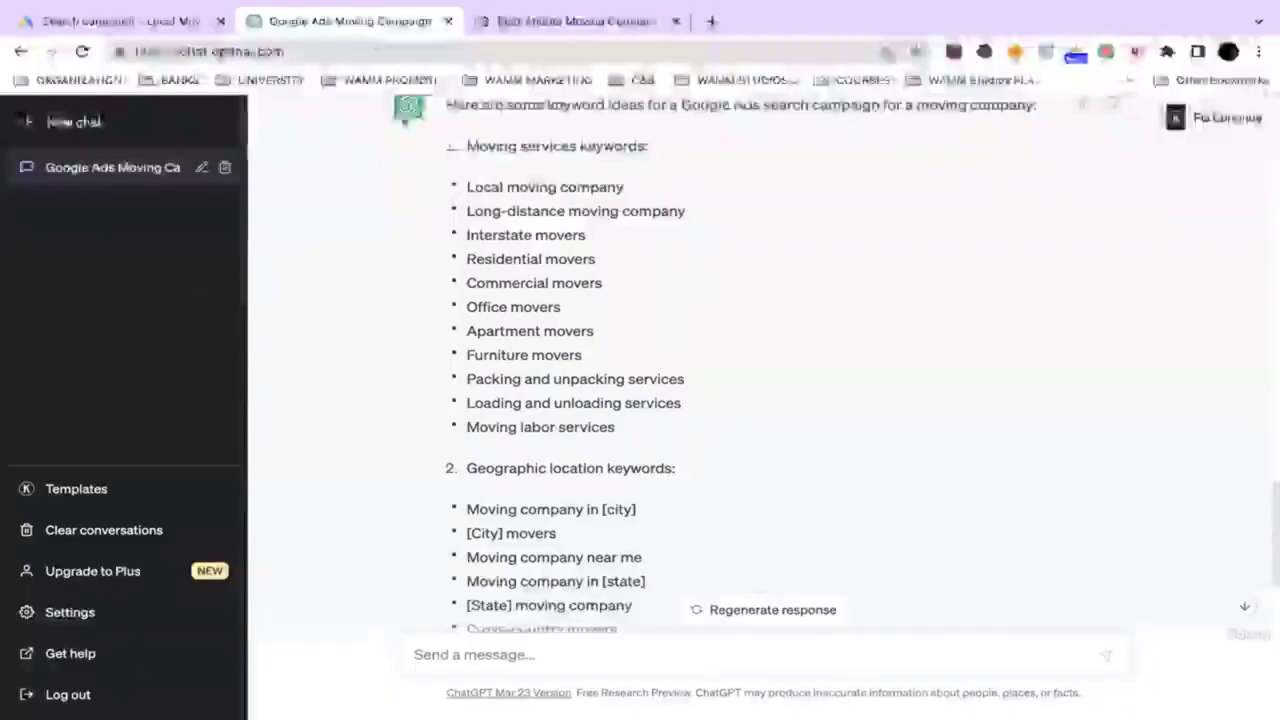
pyautogui.scroll(1, 540, 300)
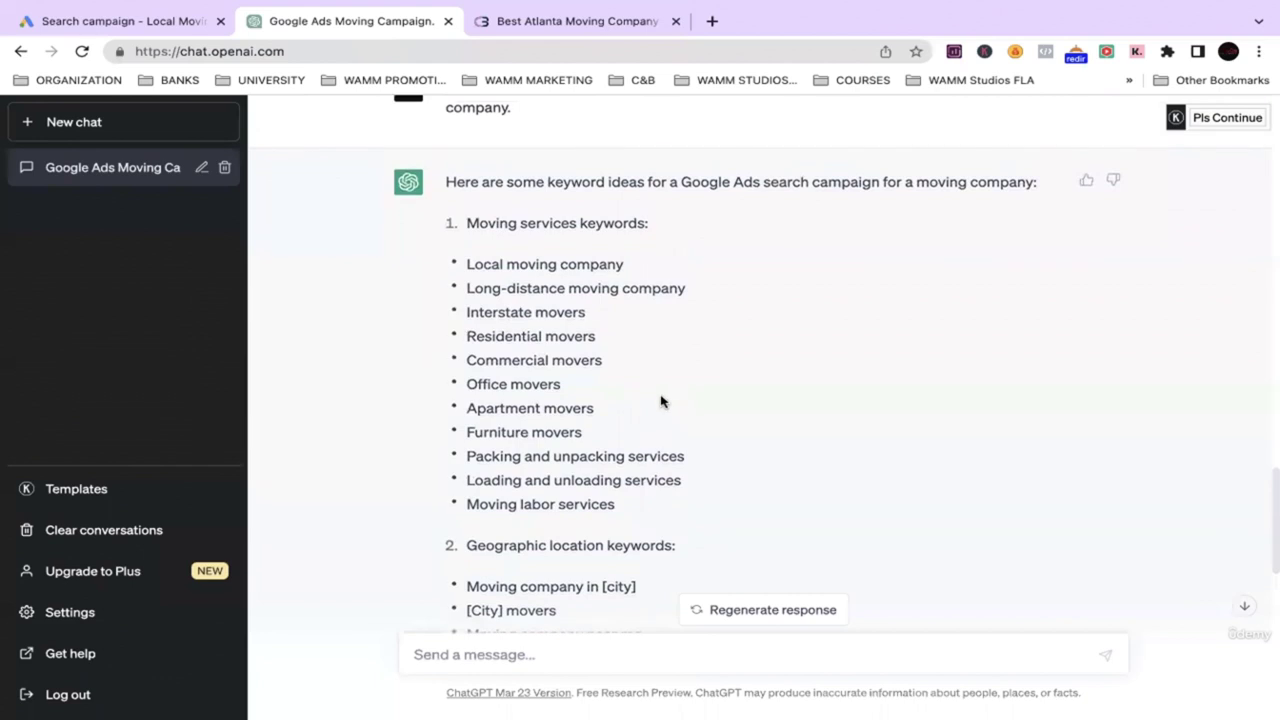
pyautogui.scroll(-1, 655, 395)
pyautogui.scroll(-4, 633, 380)
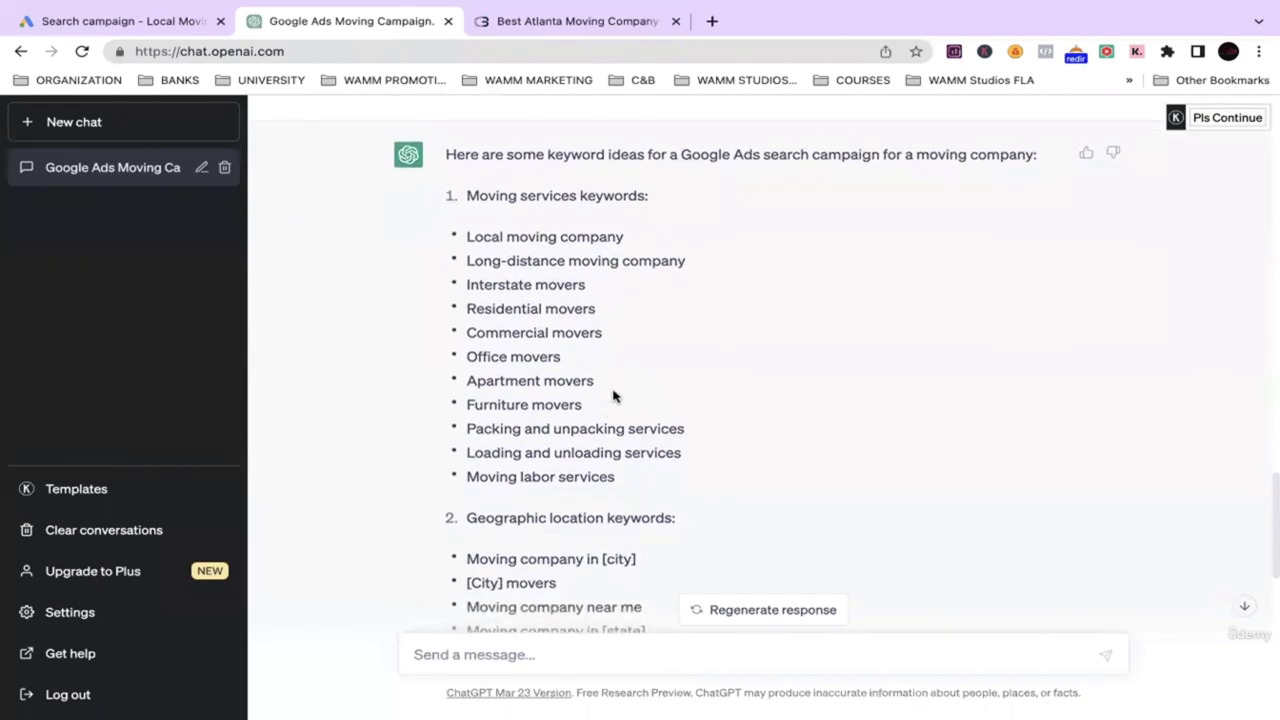
pyautogui.scroll(-6, 575, 461)
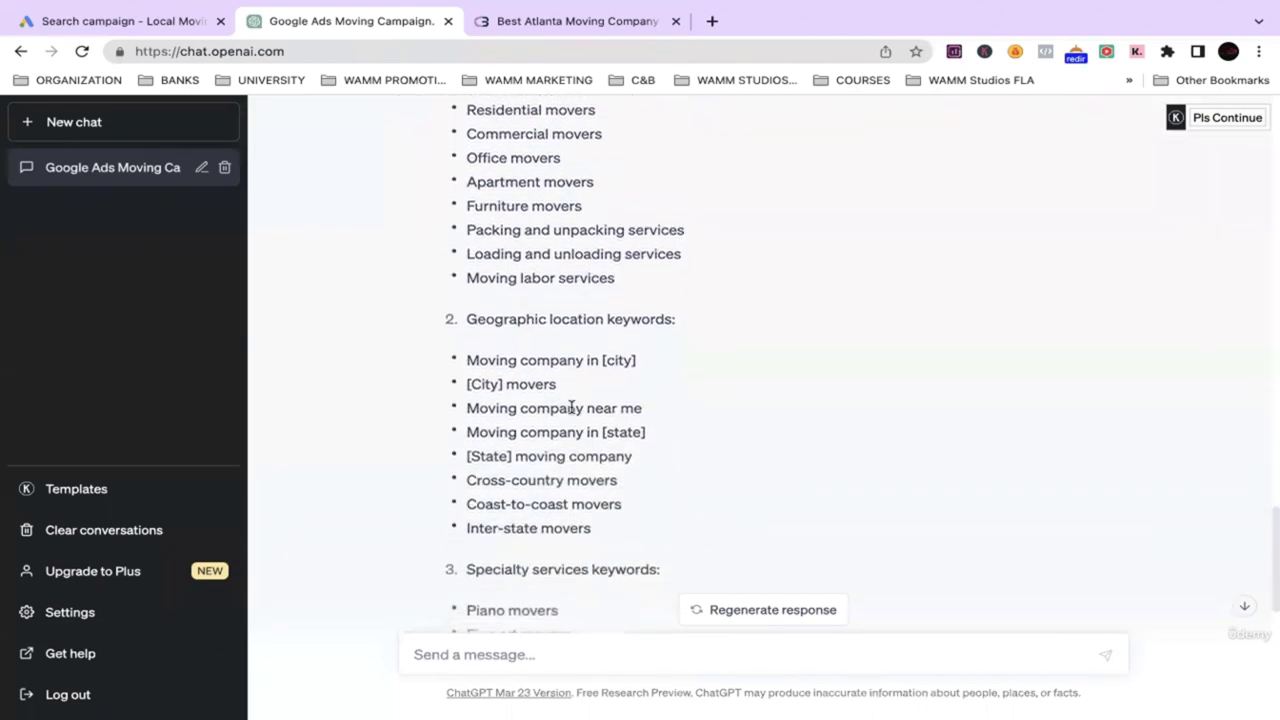
pyautogui.scroll(-6, 560, 422)
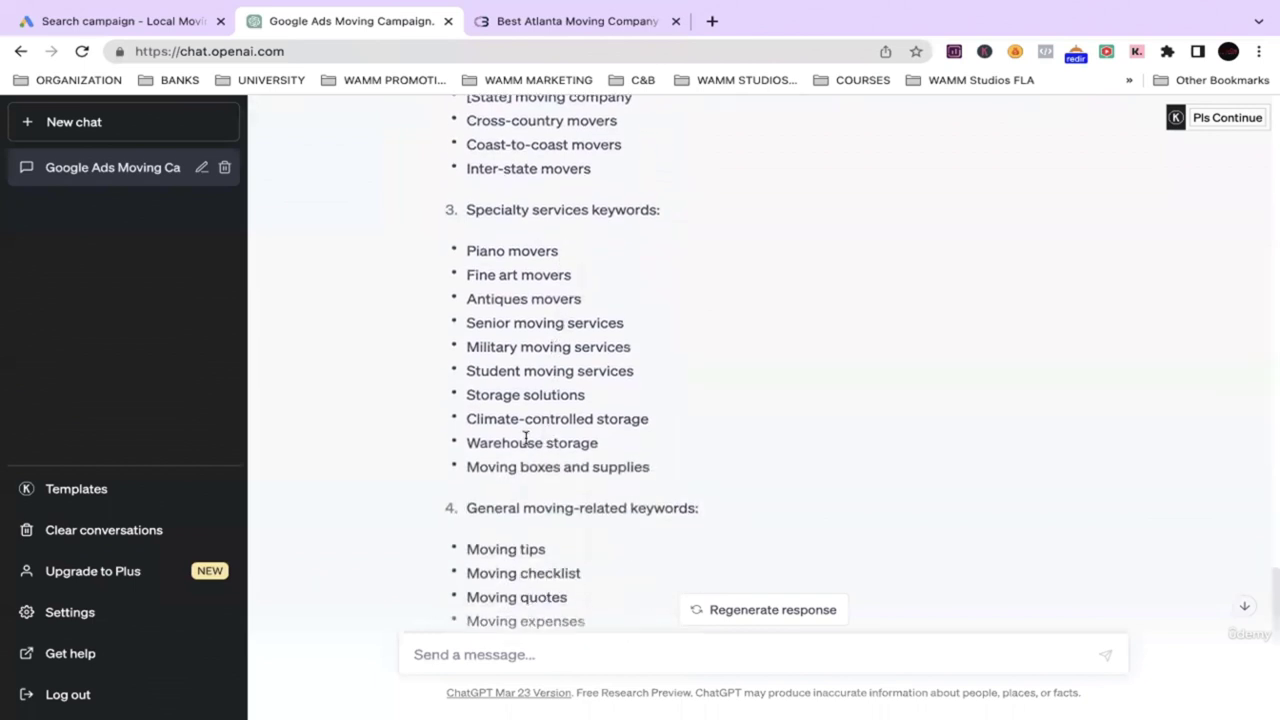
pyautogui.scroll(7, 487, 515)
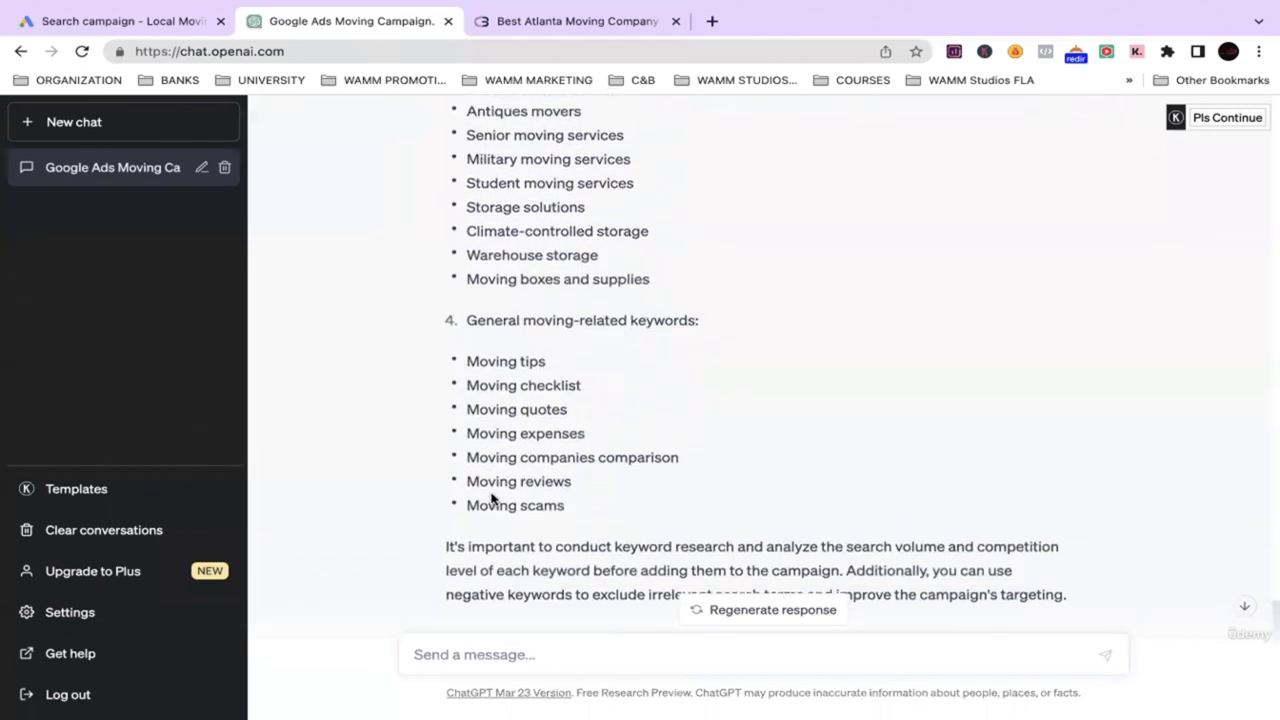
pyautogui.scroll(13, 506, 446)
pyautogui.scroll(-6, 508, 451)
pyautogui.scroll(2, 507, 452)
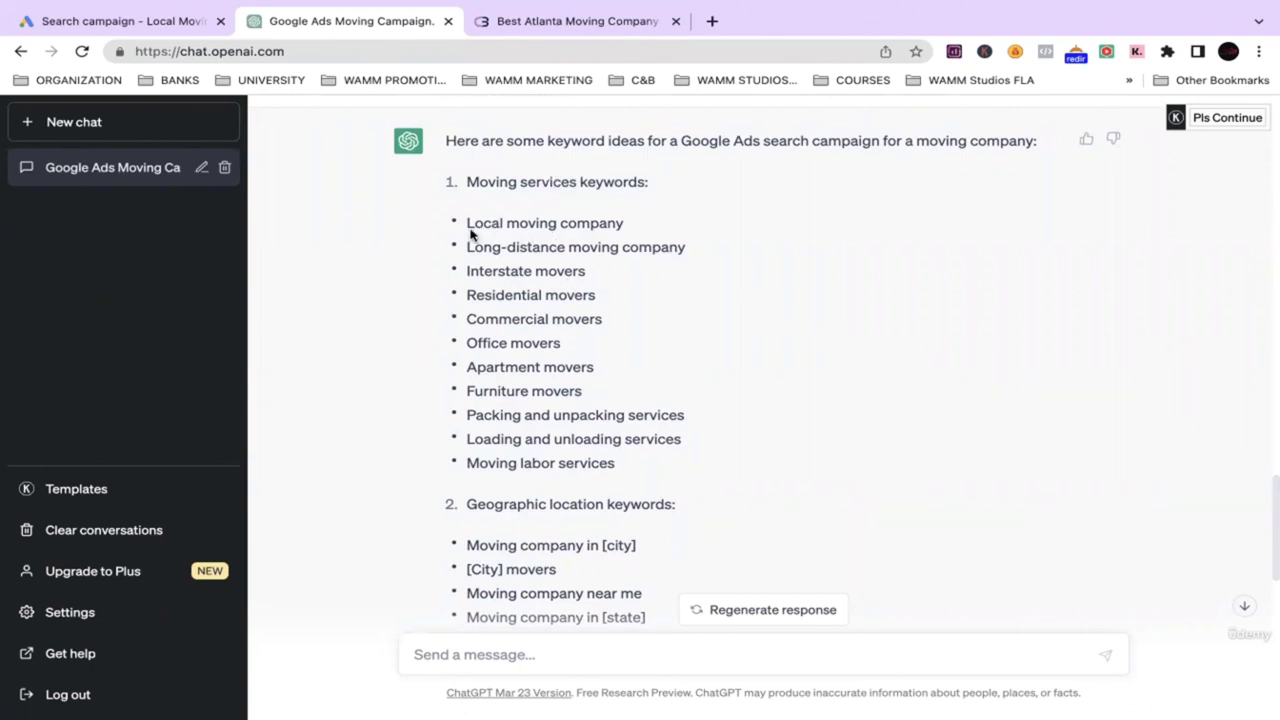
pyautogui.moveTo(466, 222); pyautogui.dragTo(650, 460)
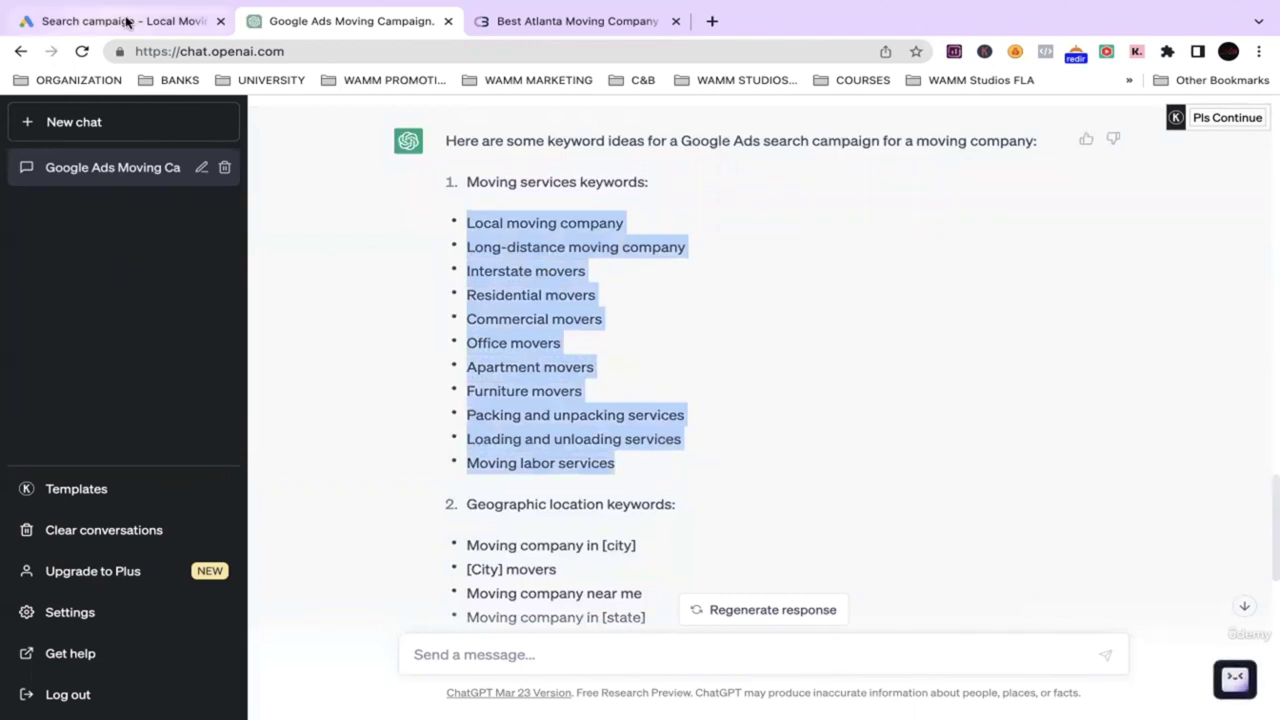
# - Check Ad group 1's keyword entry box in Google Ads
pyautogui.click(126, 20)
pyautogui.scroll(-1, 333, 420)
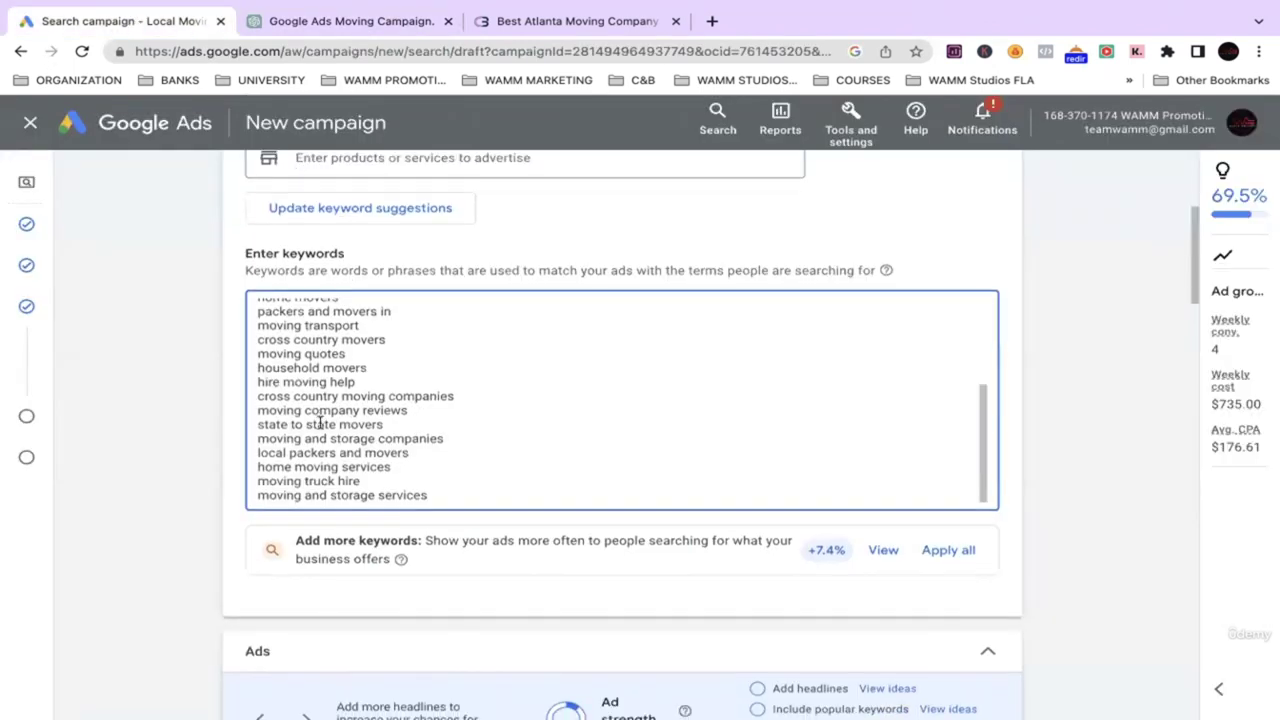
pyautogui.scroll(1, 326, 403)
pyautogui.scroll(5, 326, 403)
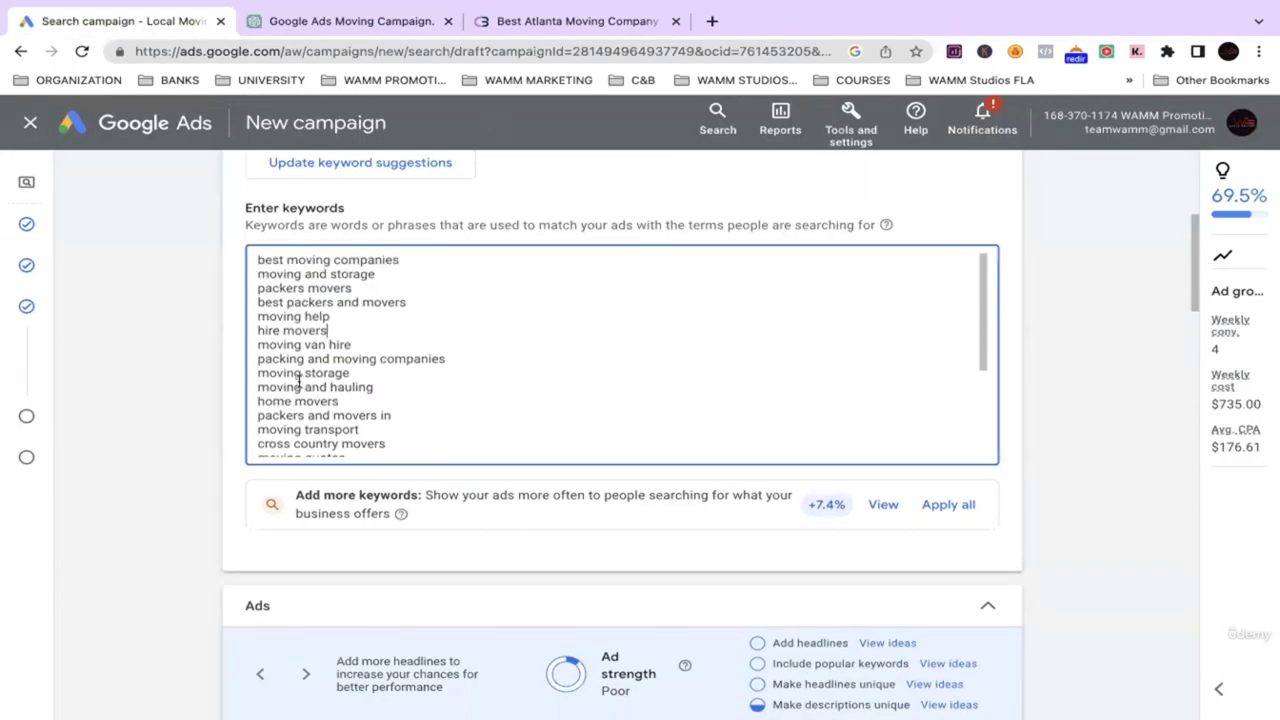
pyautogui.scroll(-1, 263, 366)
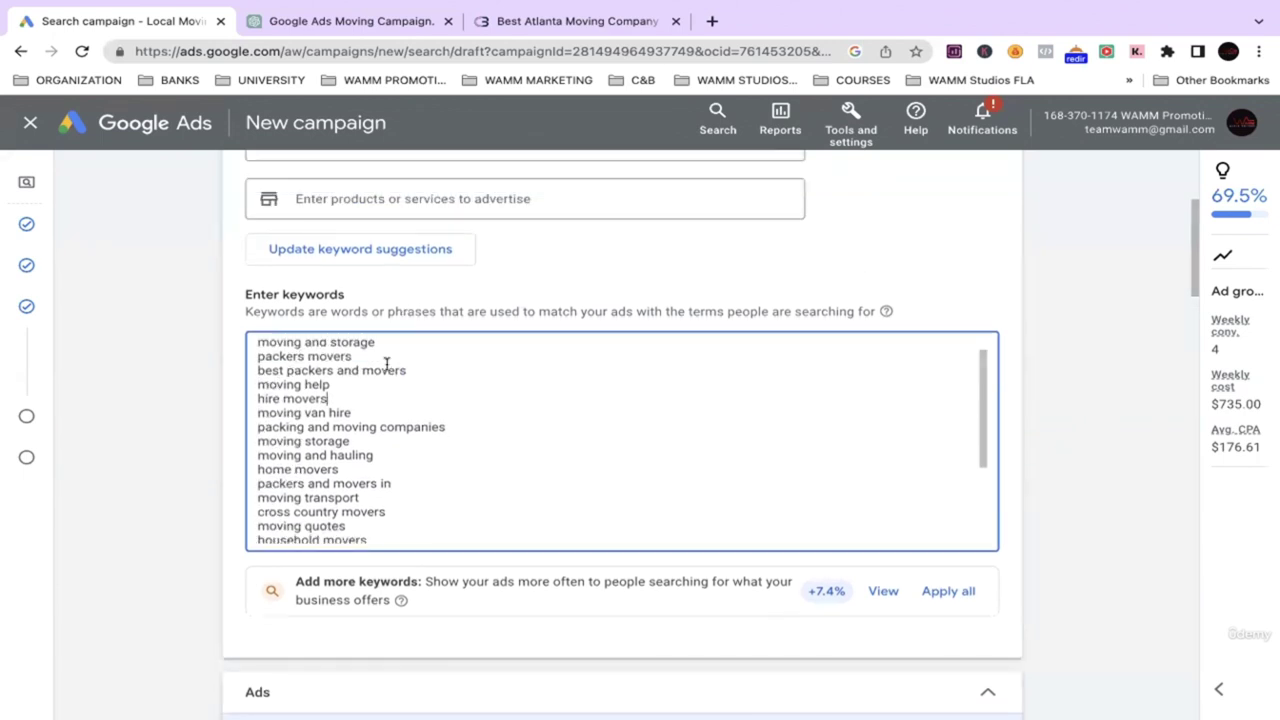
pyautogui.scroll(-4, 374, 374)
pyautogui.scroll(-3, 348, 405)
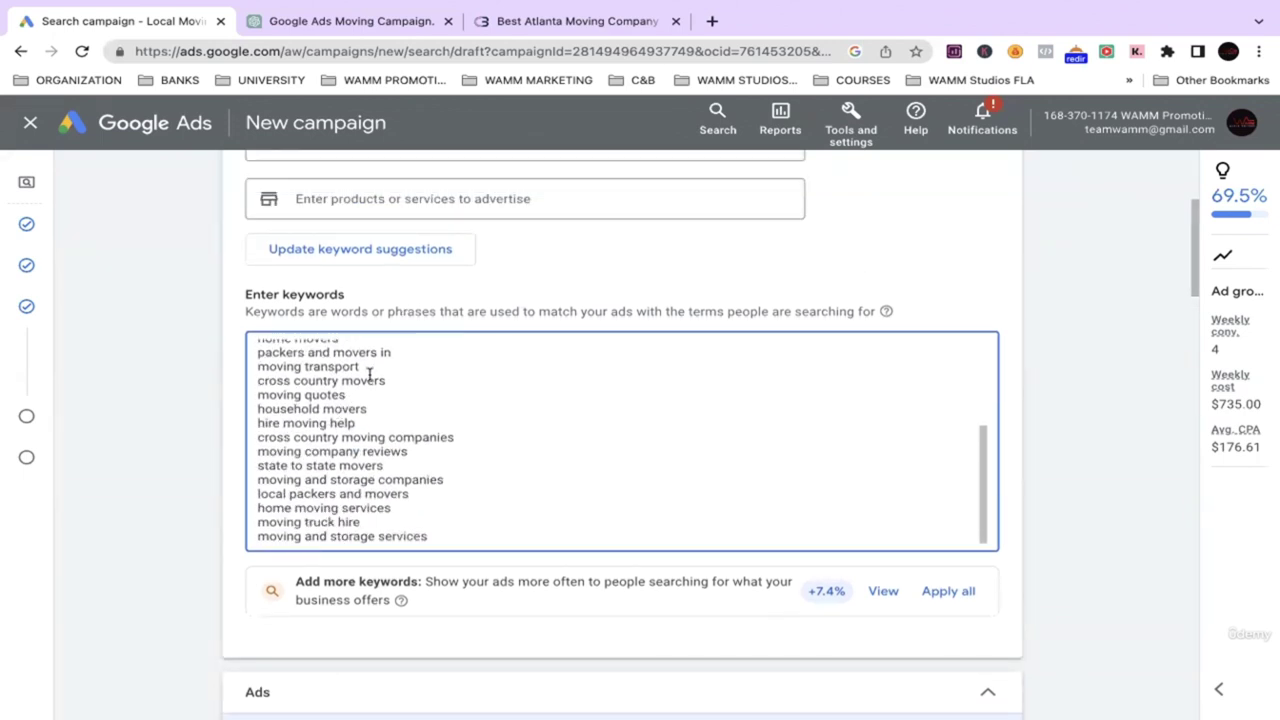
# - Back in ChatGPT, scroll to the geographic and specialty keyword groups
pyautogui.click(323, 21)
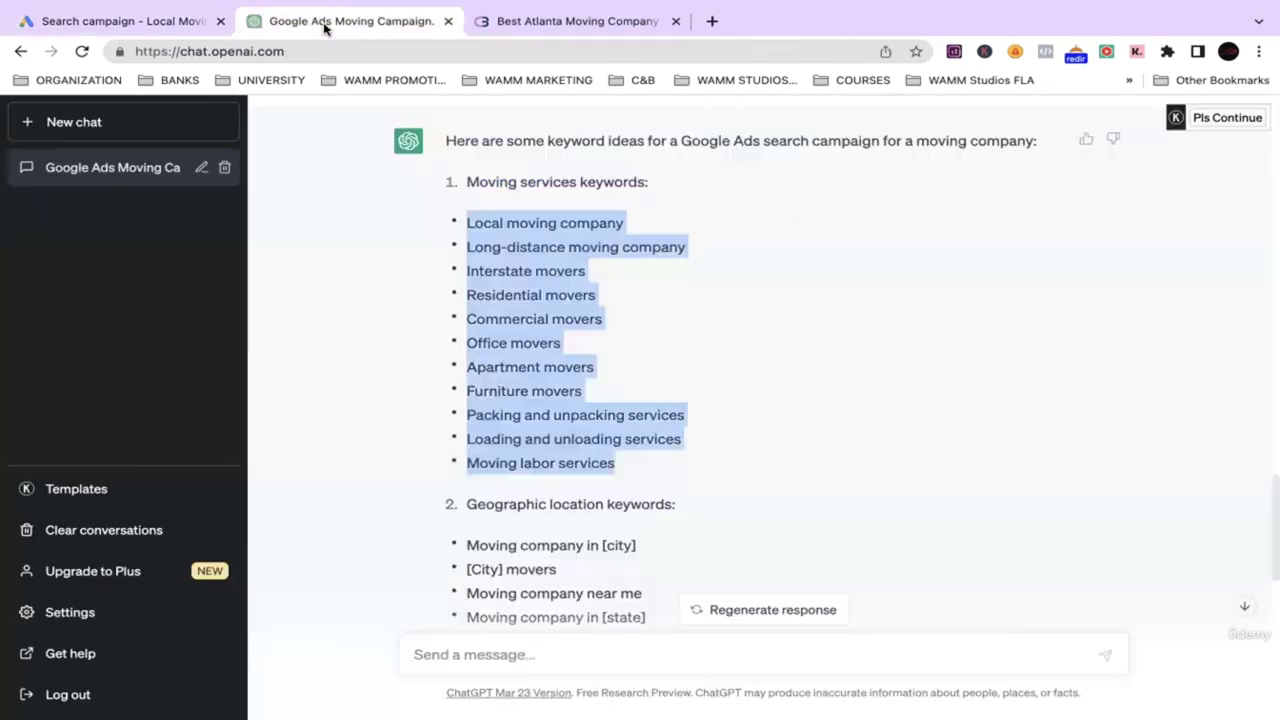
pyautogui.scroll(-3, 674, 355)
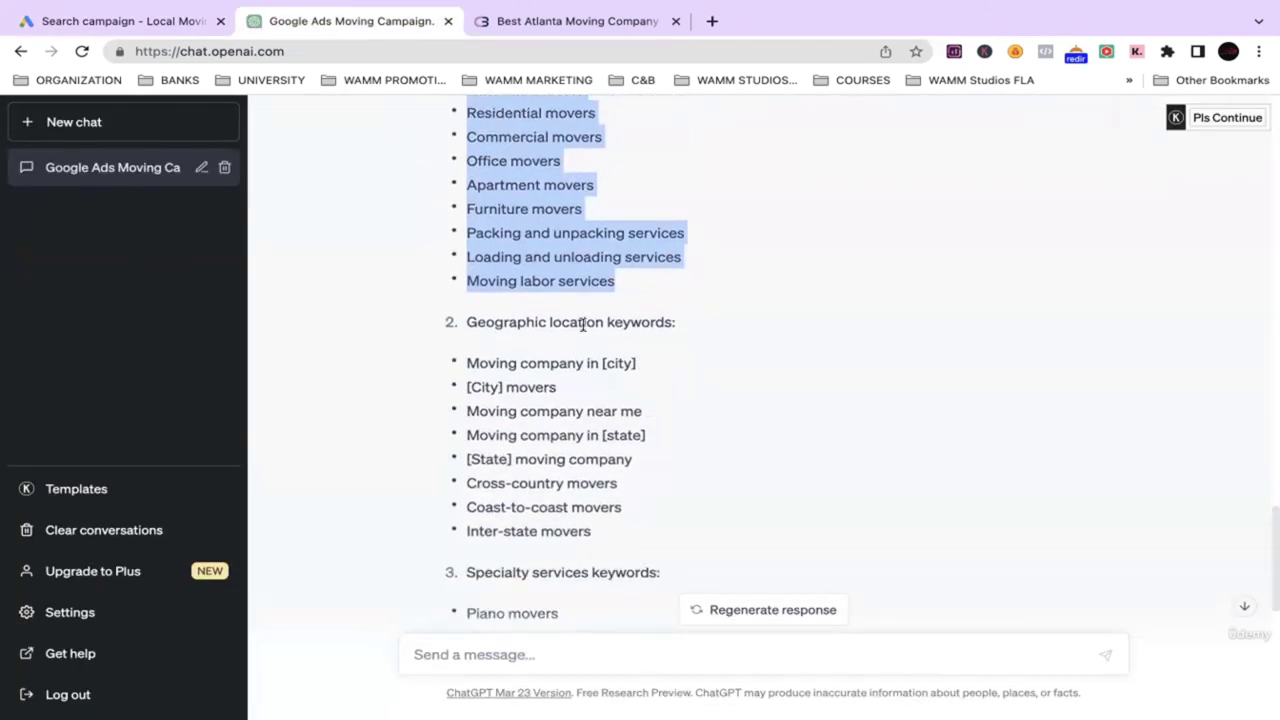
pyautogui.scroll(-1, 640, 316)
pyautogui.scroll(-2, 644, 330)
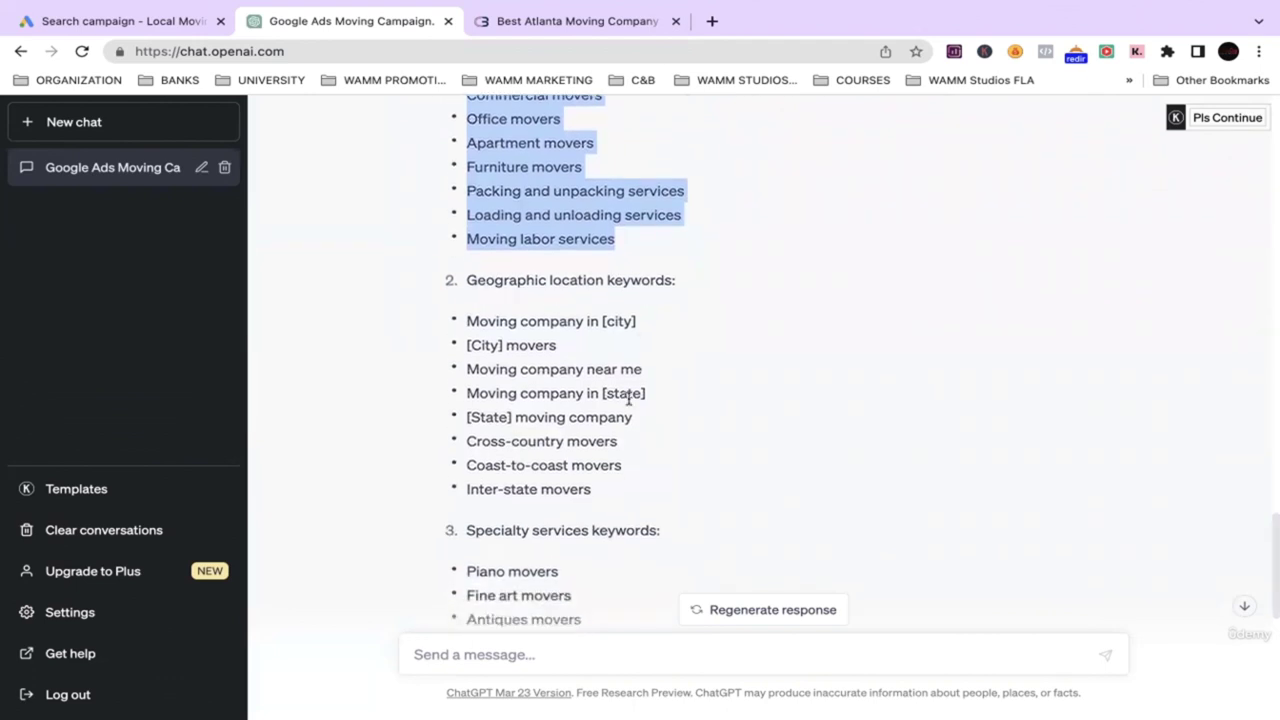
pyautogui.scroll(1, 594, 448)
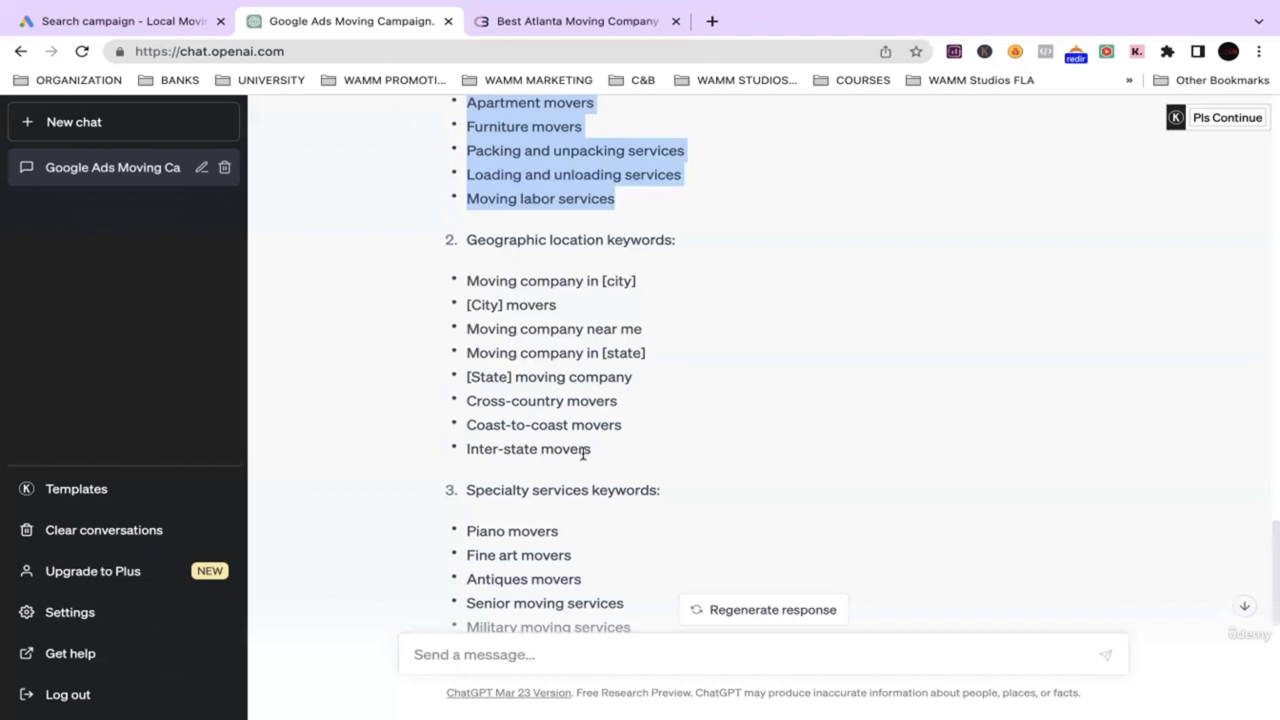
# - Scroll through ChatGPT's reply and trial-select the Moving tips and Moving checklist keywords
pyautogui.scroll(-5, 597, 451)
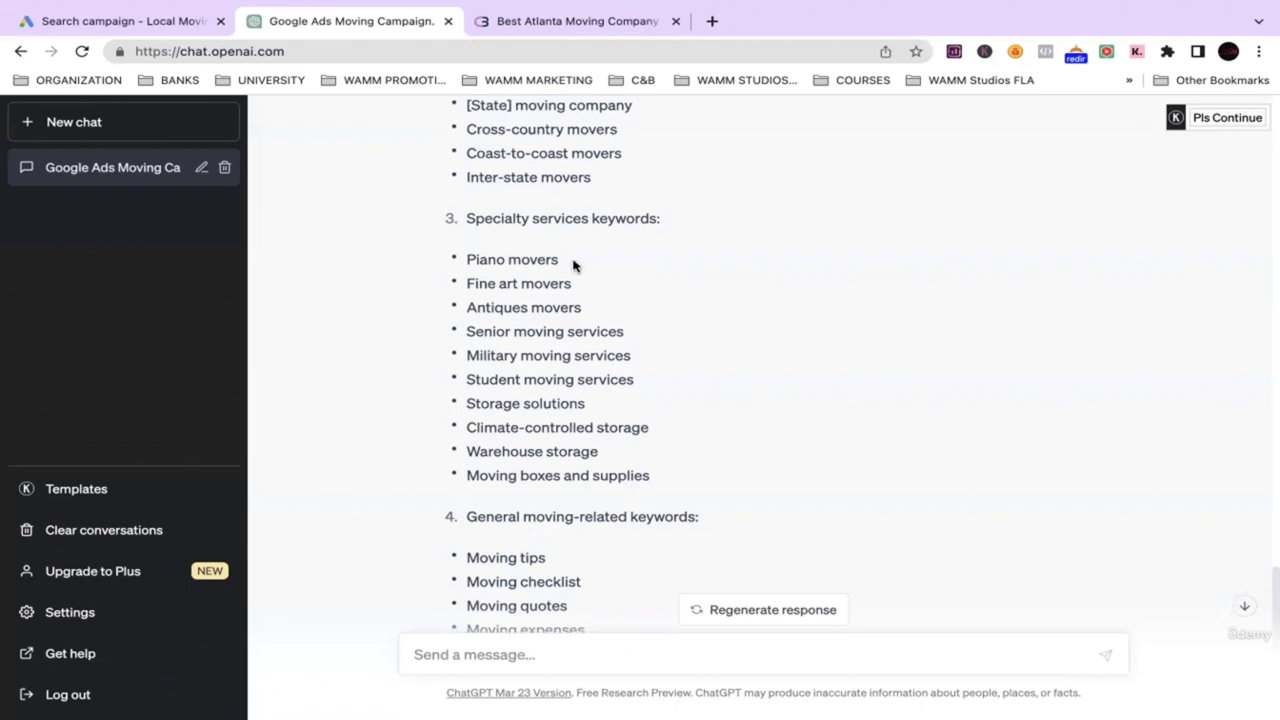
pyautogui.scroll(-2, 566, 349)
pyautogui.scroll(-3, 563, 372)
pyautogui.scroll(-2, 620, 346)
pyautogui.scroll(-2, 589, 383)
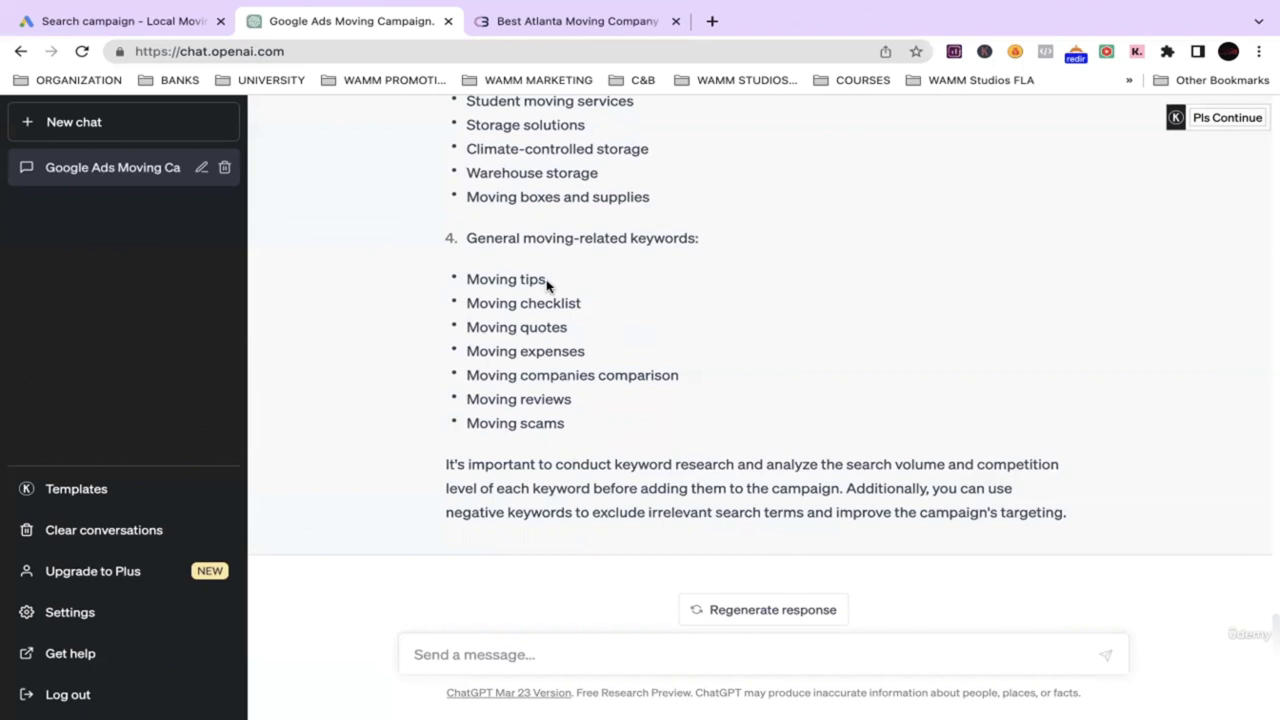
pyautogui.moveTo(547, 285); pyautogui.dragTo(466, 280)
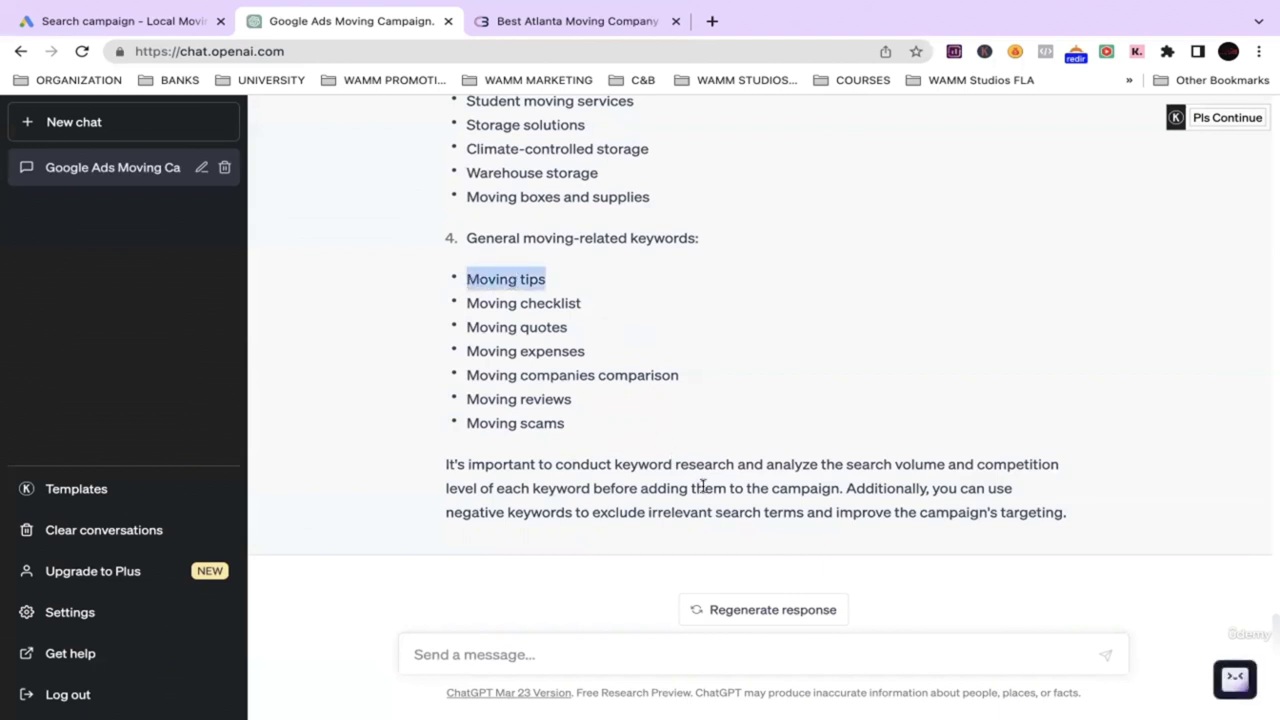
pyautogui.click(552, 296)
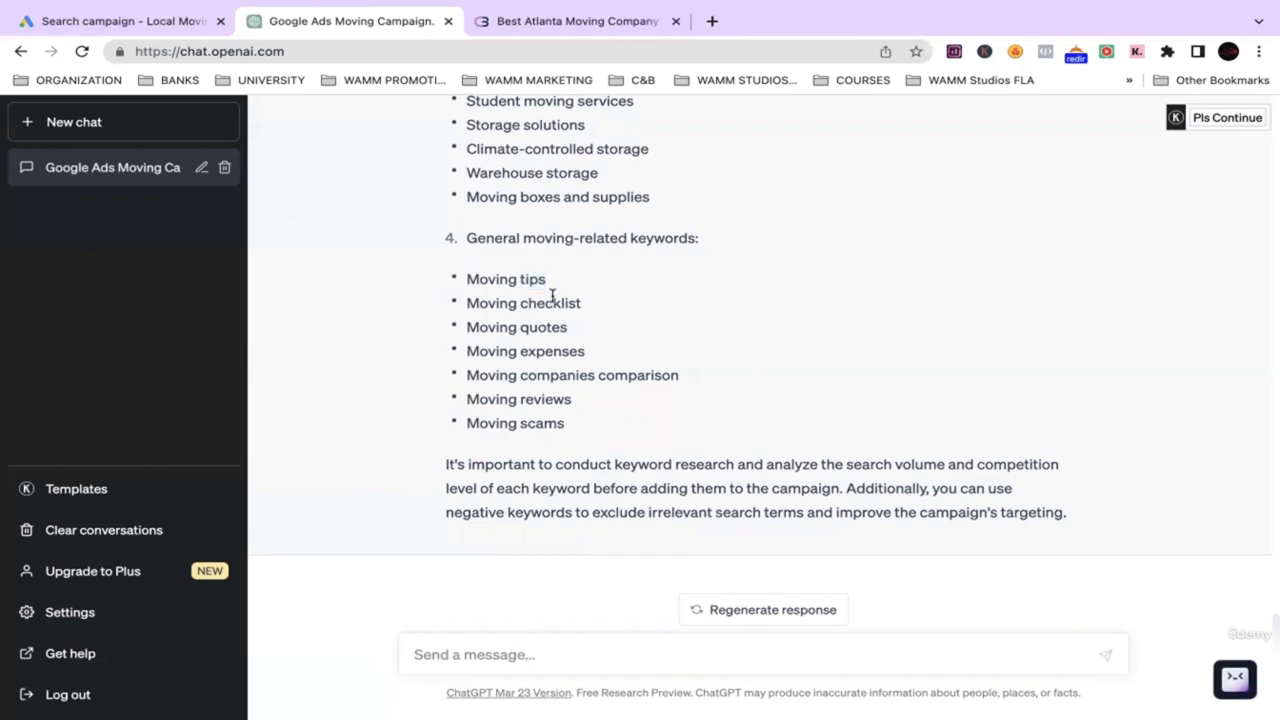
pyautogui.moveTo(549, 283); pyautogui.dragTo(465, 283)
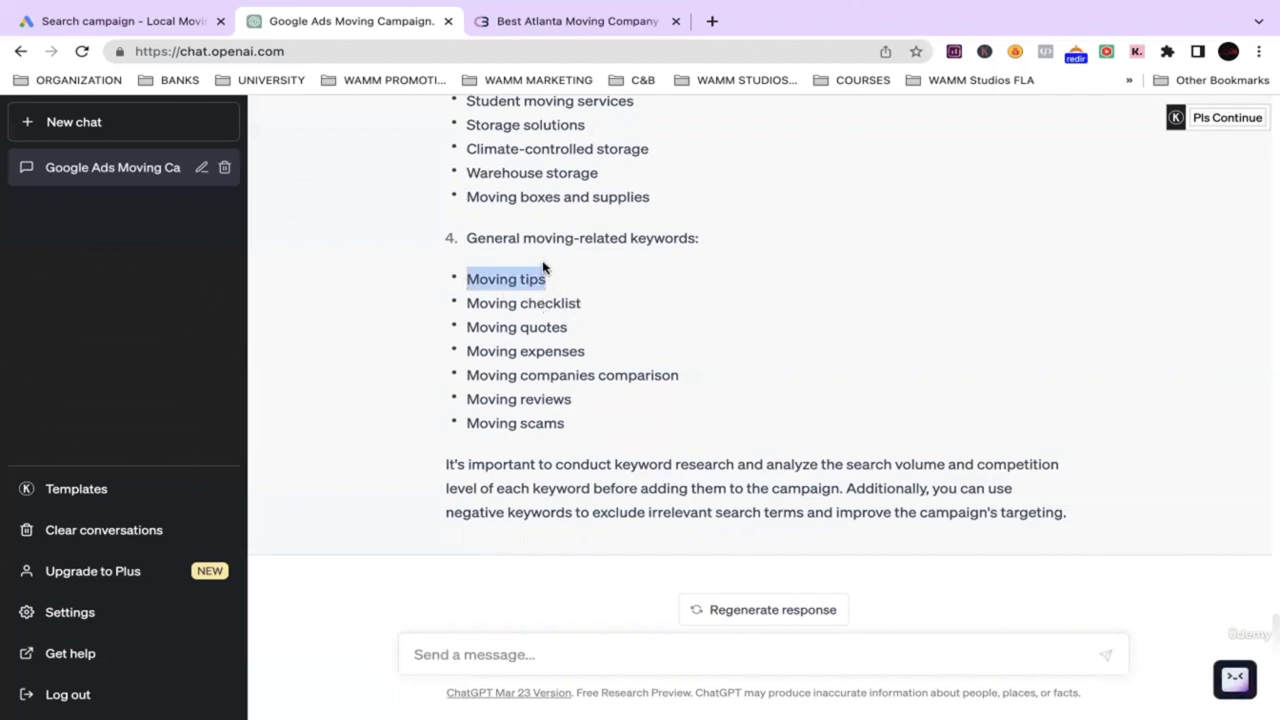
pyautogui.moveTo(588, 305); pyautogui.dragTo(456, 284)
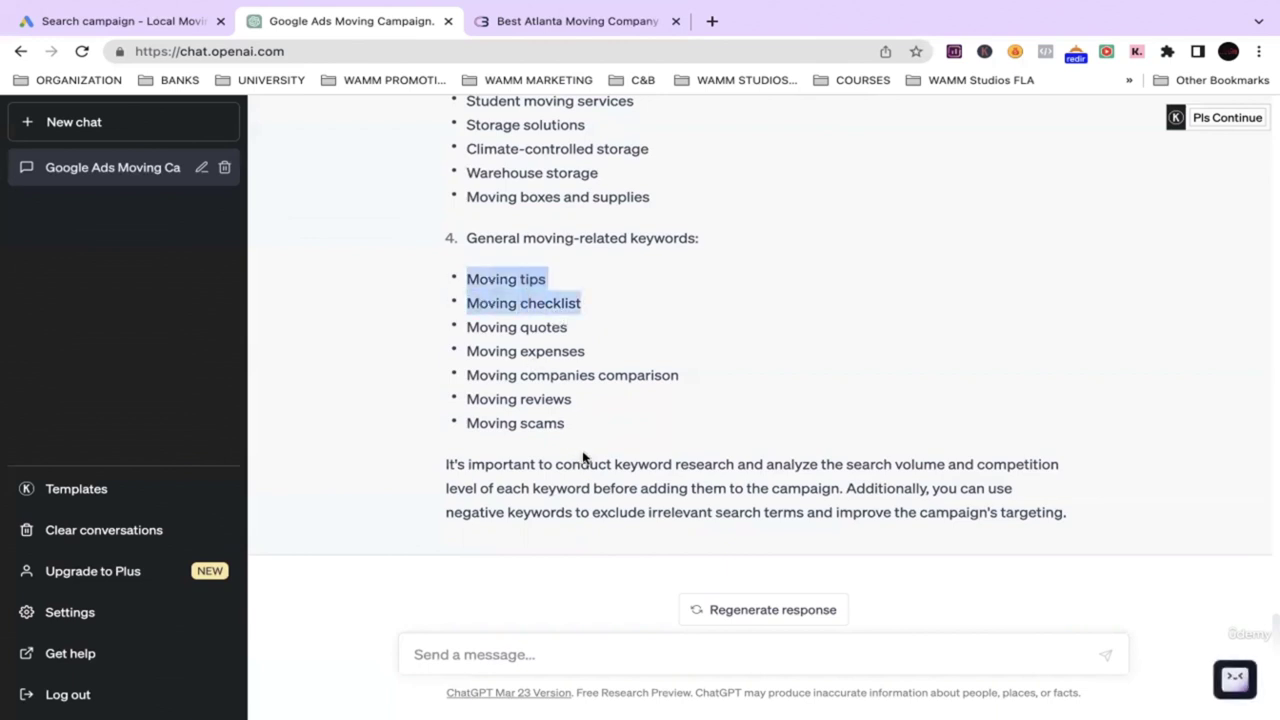
# - Select the entire Moving services keyword list and return to the Google Ads campaign
pyautogui.scroll(3, 580, 420)
pyautogui.scroll(10, 585, 380)
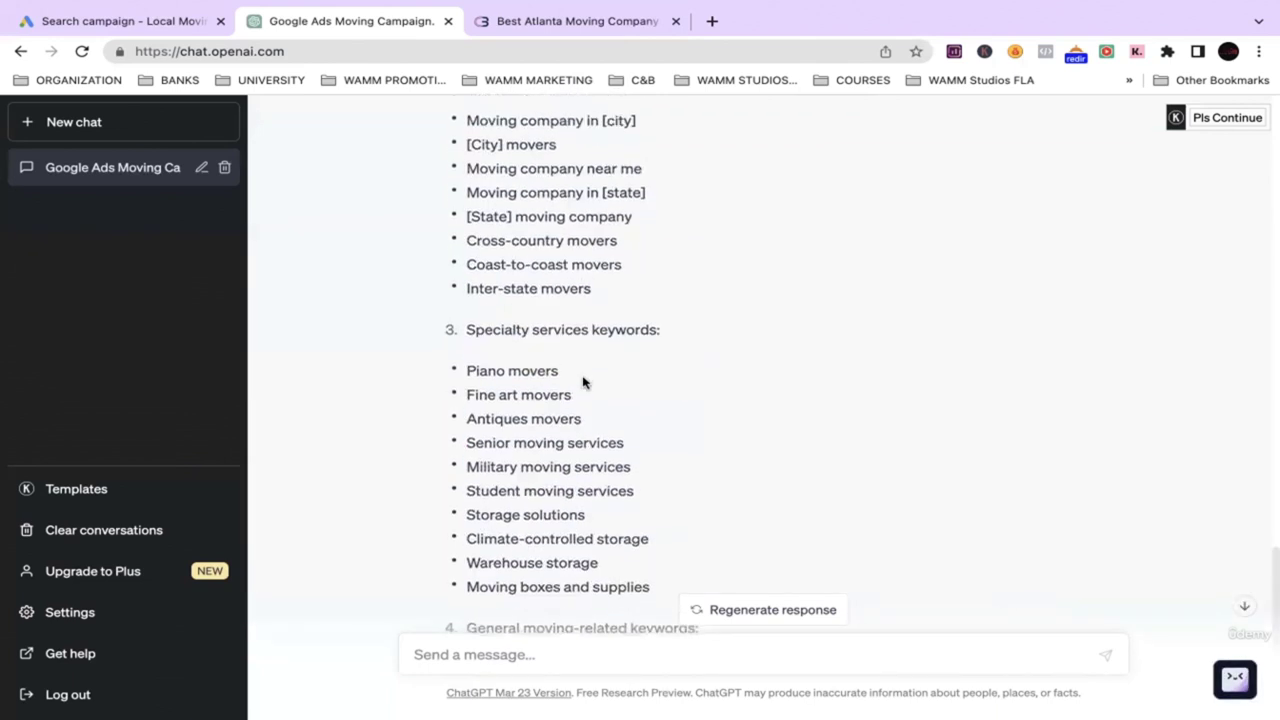
pyautogui.scroll(2, 583, 378)
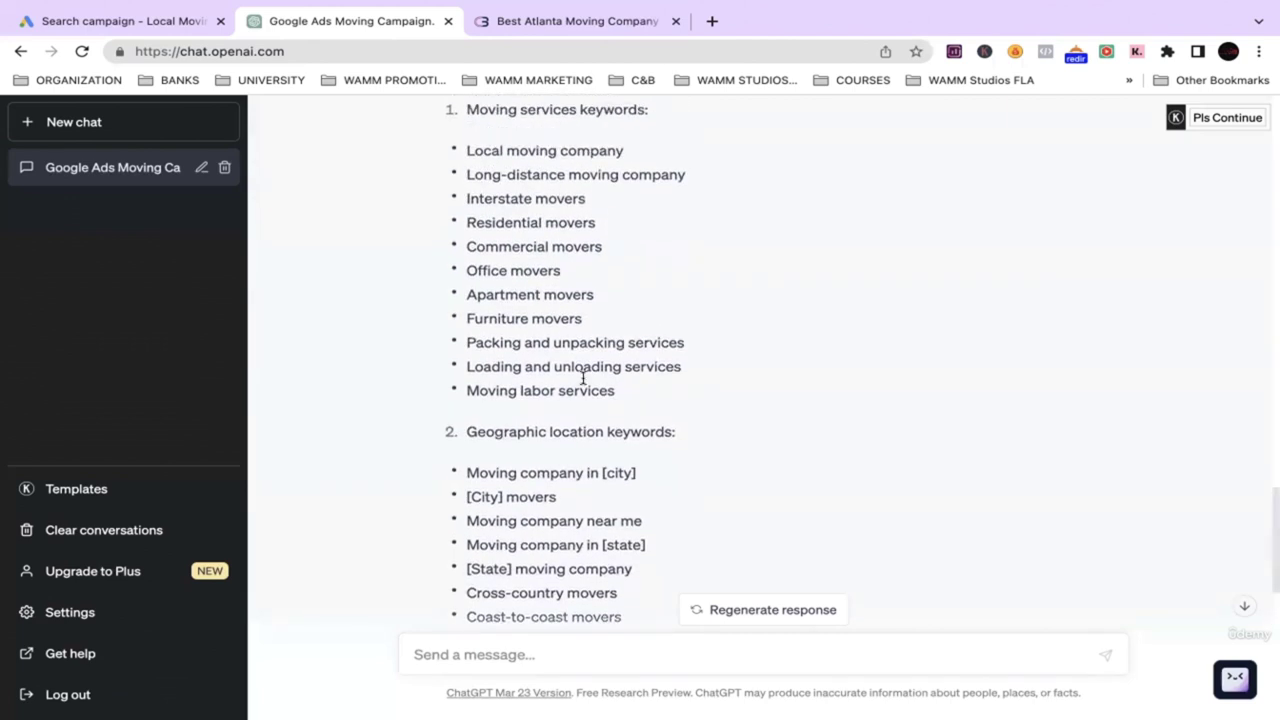
pyautogui.moveTo(614, 394); pyautogui.dragTo(449, 162)
pyautogui.hotkey('ctrl', 'c')
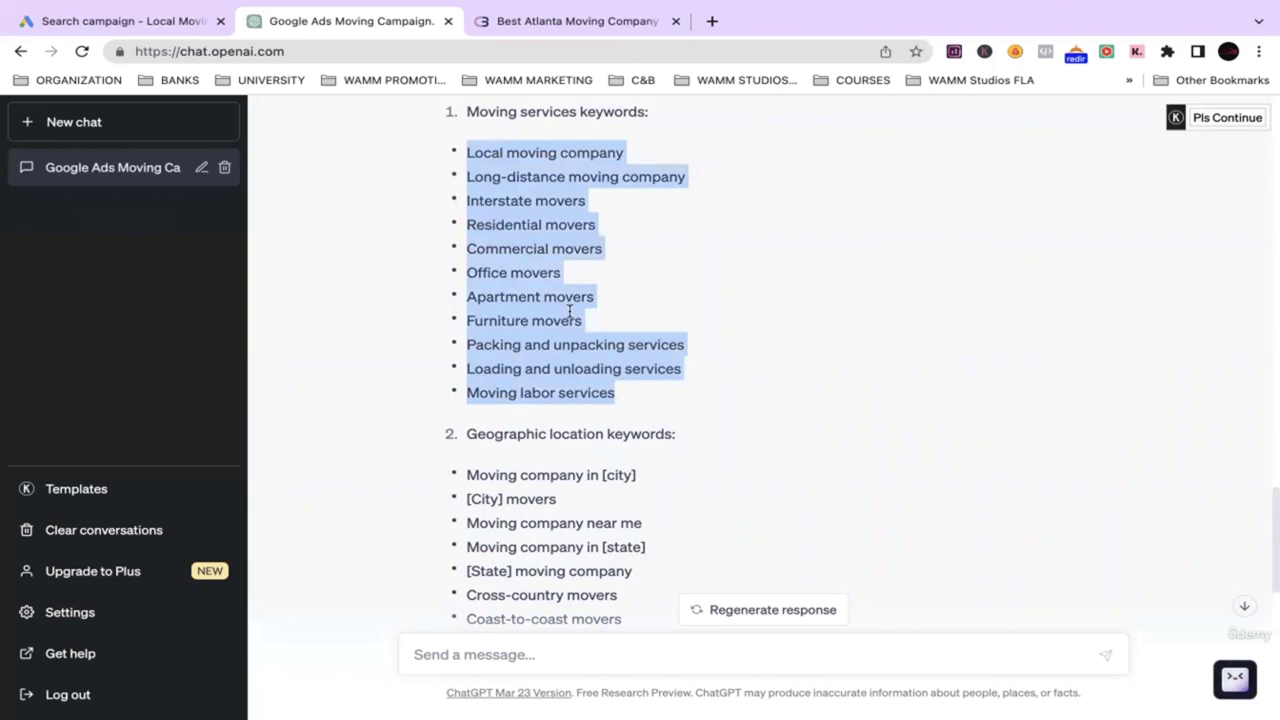
pyautogui.click(100, 21)
# - Replace the old suggested keywords with the pasted moving-services keyword list
pyautogui.scroll(5, 453, 350)
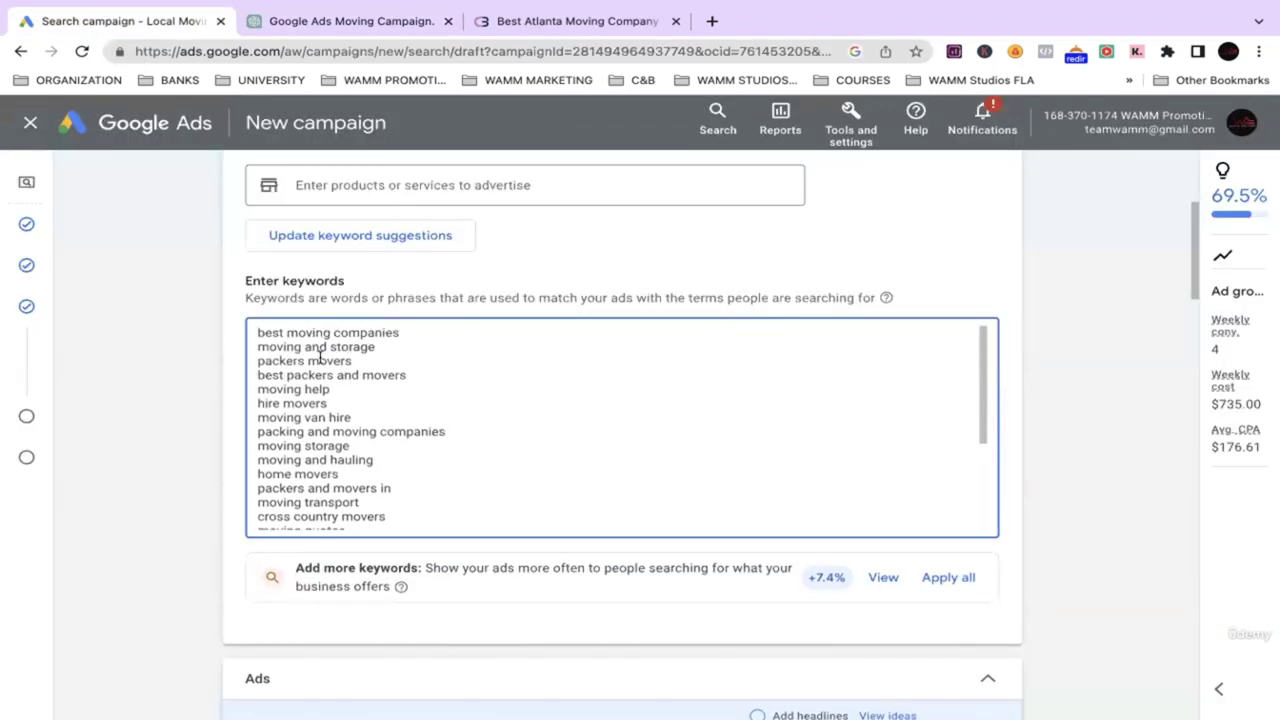
pyautogui.moveTo(254, 410); pyautogui.dragTo(493, 620)
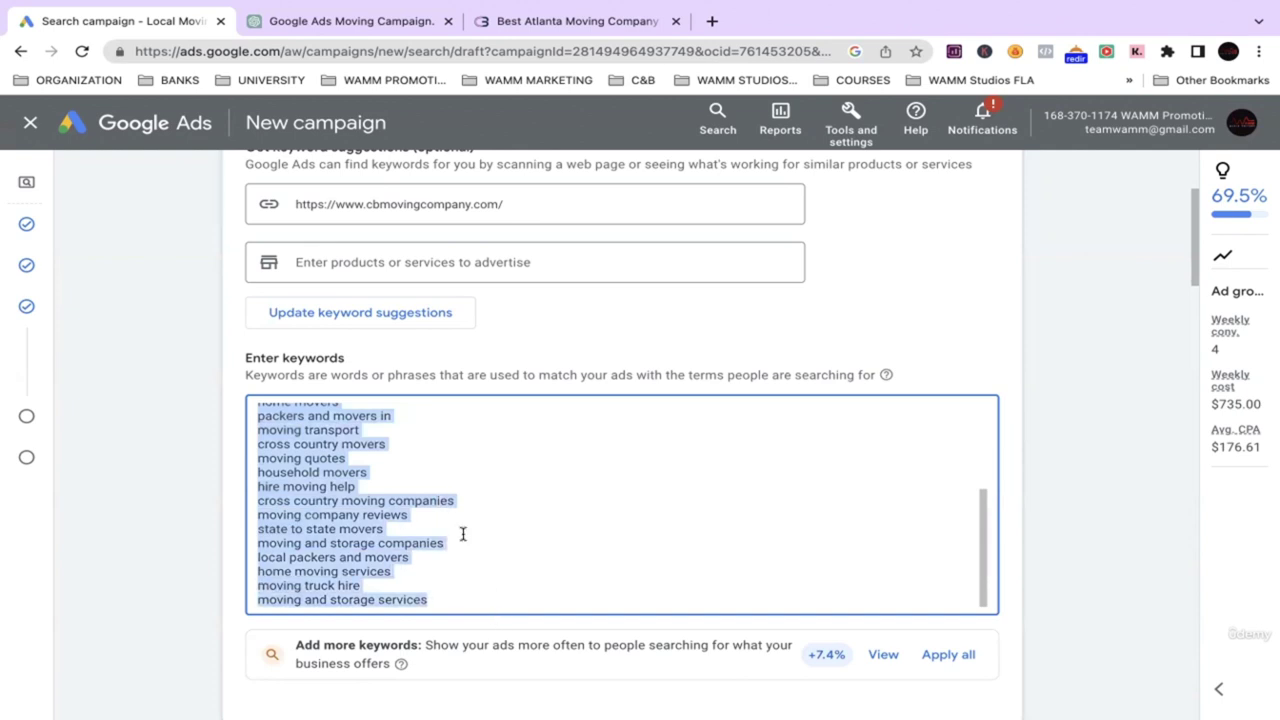
pyautogui.hotkey('ctrl', 'v')
pyautogui.press('Return')
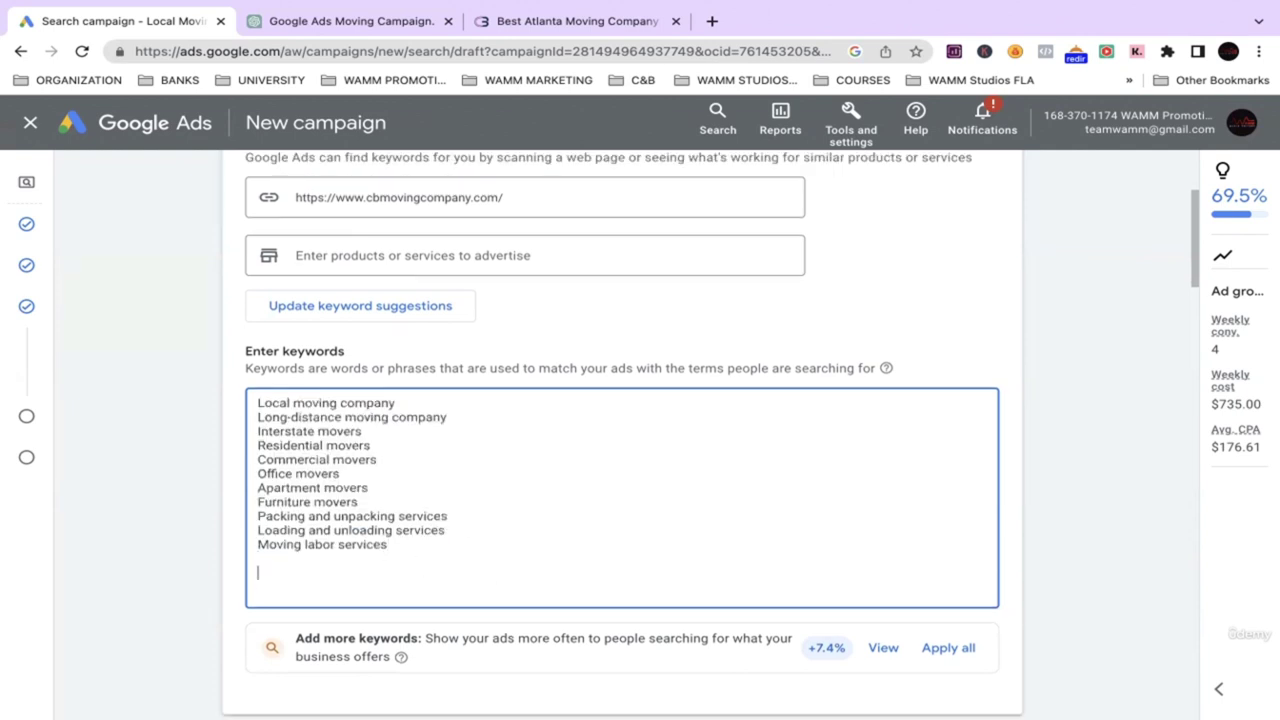
# - Copy the geographic location keywords from ChatGPT and paste them below the services list
pyautogui.click(286, 22)
pyautogui.scroll(-5, 466, 328)
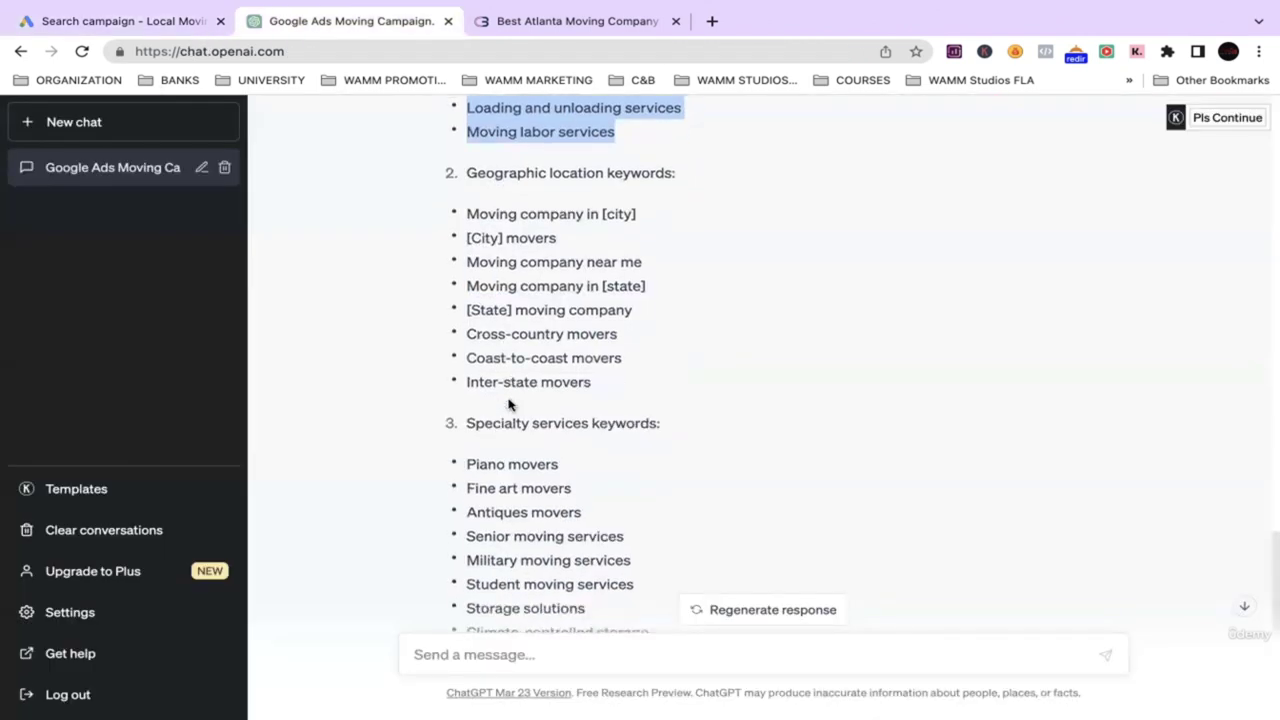
pyautogui.moveTo(466, 217); pyautogui.dragTo(632, 386)
pyautogui.hotkey('ctrl', 'c')
pyautogui.click(112, 68)
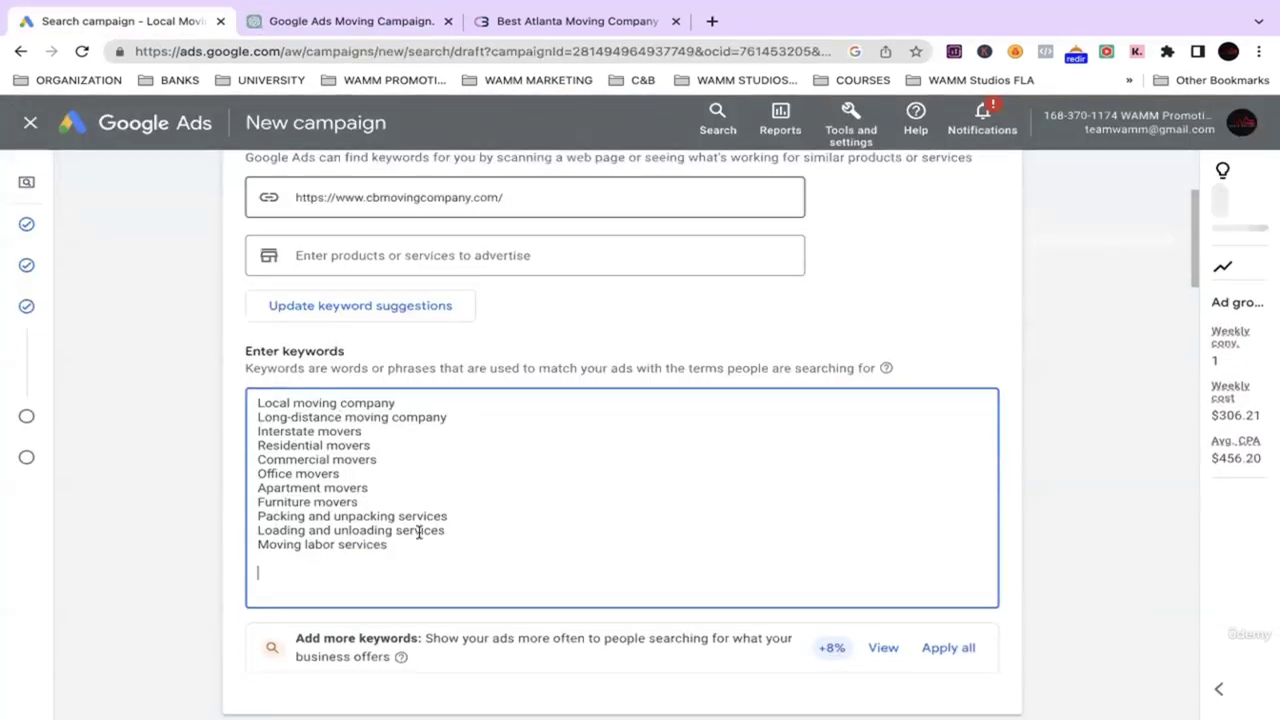
pyautogui.hotkey('ctrl', 'v')
# - Replace the [city] placeholders in the location keywords with Destin
pyautogui.moveTo(409, 493); pyautogui.dragTo(376, 494)
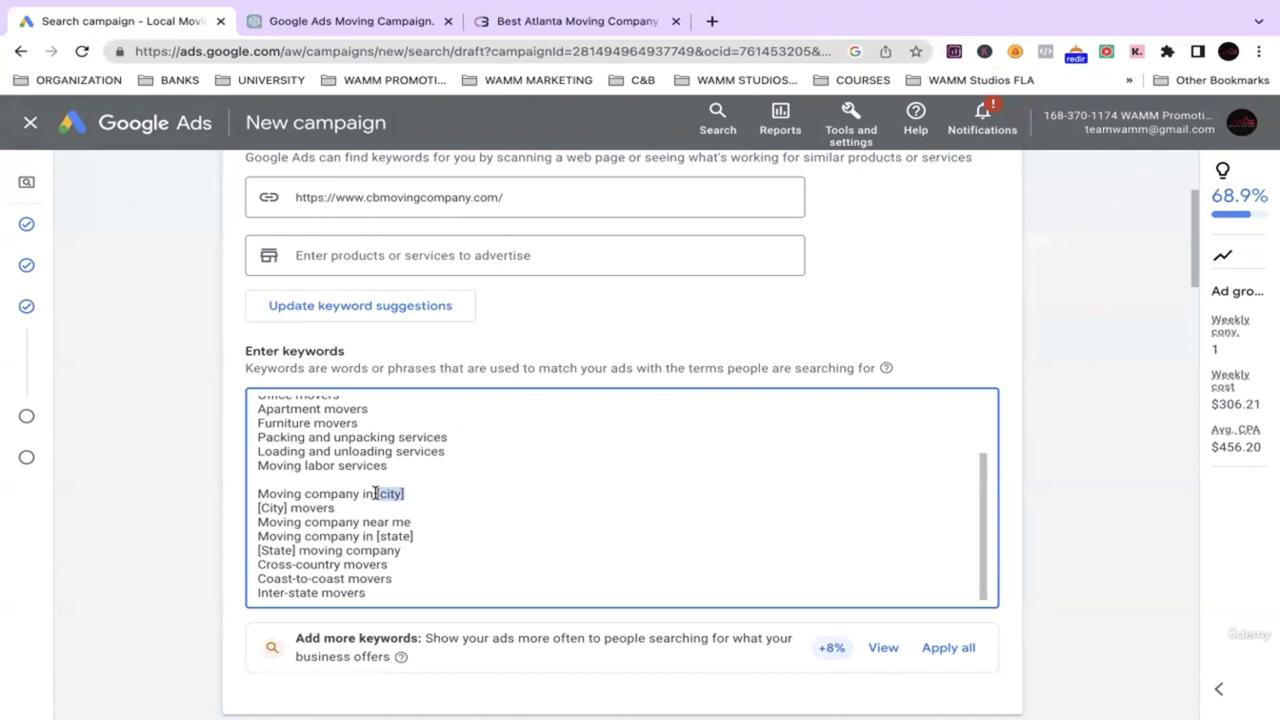
pyautogui.write('Desttin')
pyautogui.moveTo(418, 493); pyautogui.dragTo(376, 493)
pyautogui.moveTo(287, 508); pyautogui.dragTo(258, 509)
pyautogui.write('Destin')
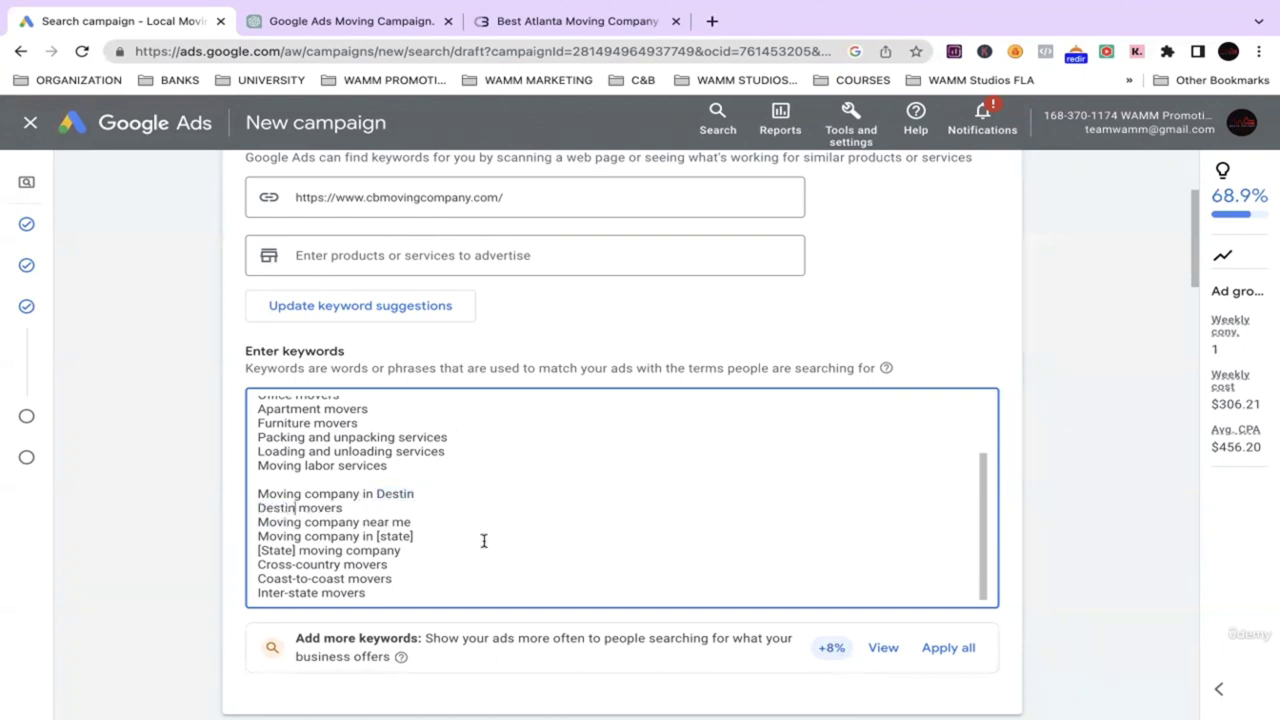
# - Replace the [state] placeholders with Florida, producing 'Moving company in Florida' and 'Florida moving company'
pyautogui.moveTo(414, 536); pyautogui.dragTo(376, 537)
pyautogui.write('Destin')
pyautogui.moveTo(419, 536); pyautogui.dragTo(377, 537)
pyautogui.write('Florida')
pyautogui.moveTo(420, 536); pyautogui.dragTo(375, 537)
pyautogui.hotkey('ctrl', 'c')
pyautogui.moveTo(299, 550); pyautogui.dragTo(209, 551)
pyautogui.hotkey('ctrl', 'v')
pyautogui.click(260, 551)
pyautogui.press('BackSpace')
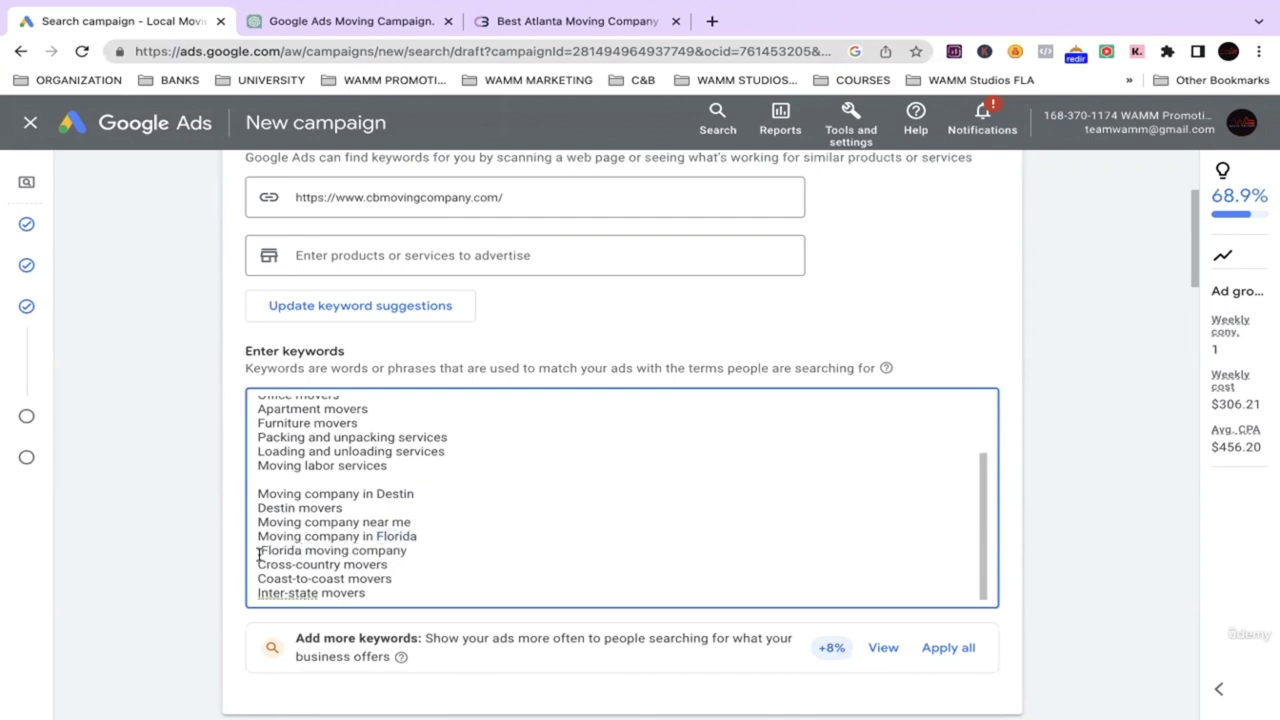
pyautogui.scroll(-1, 323, 583)
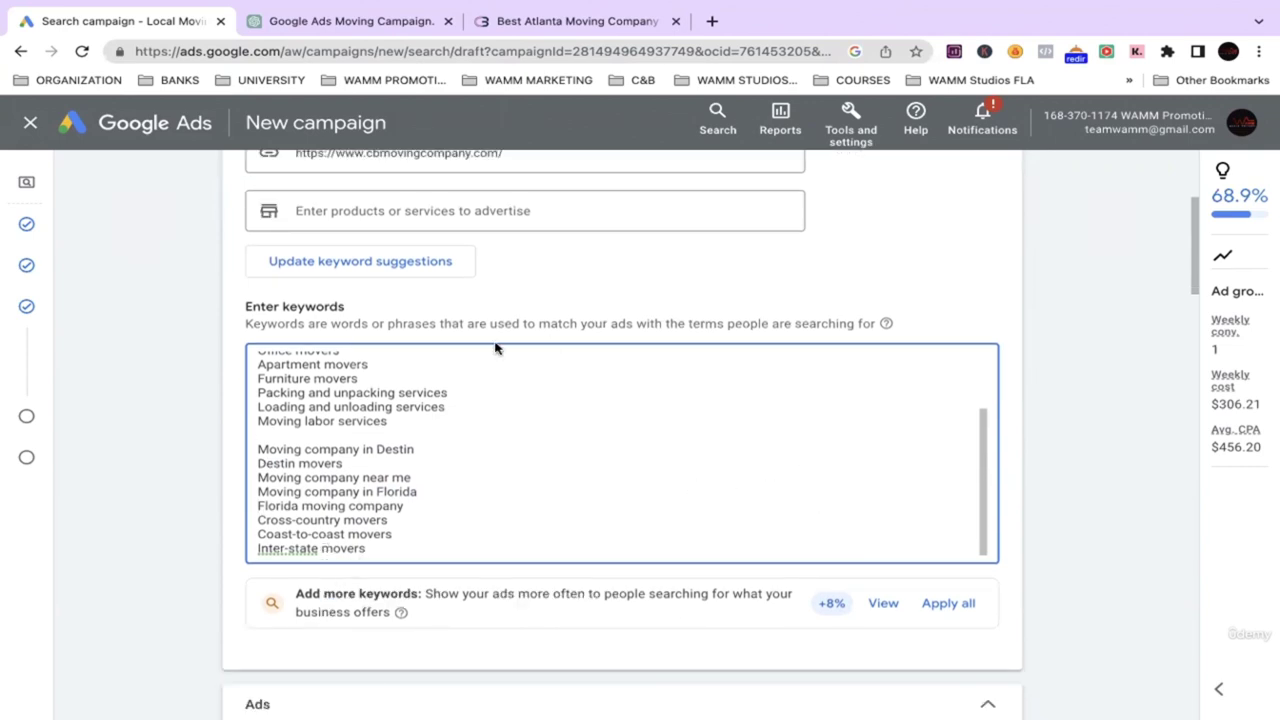
pyautogui.scroll(-5, 500, 348)
pyautogui.scroll(-3, 513, 348)
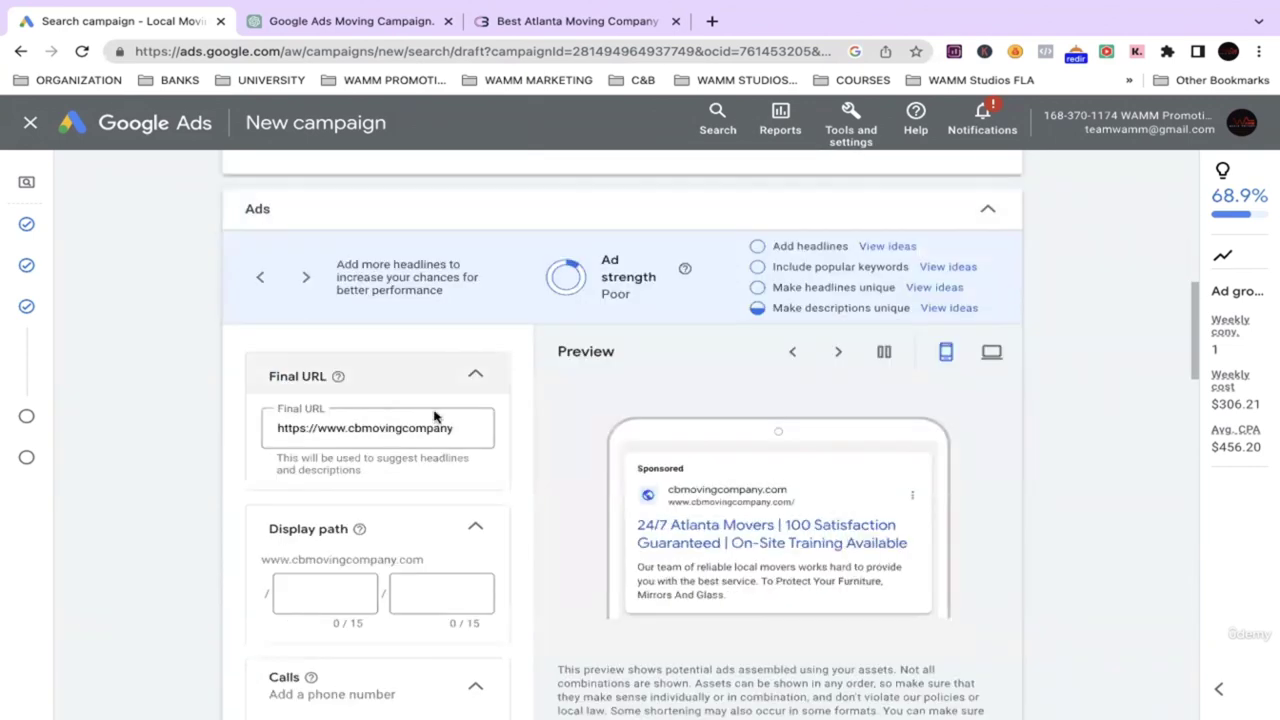
pyautogui.scroll(1, 434, 417)
pyautogui.scroll(10, 429, 414)
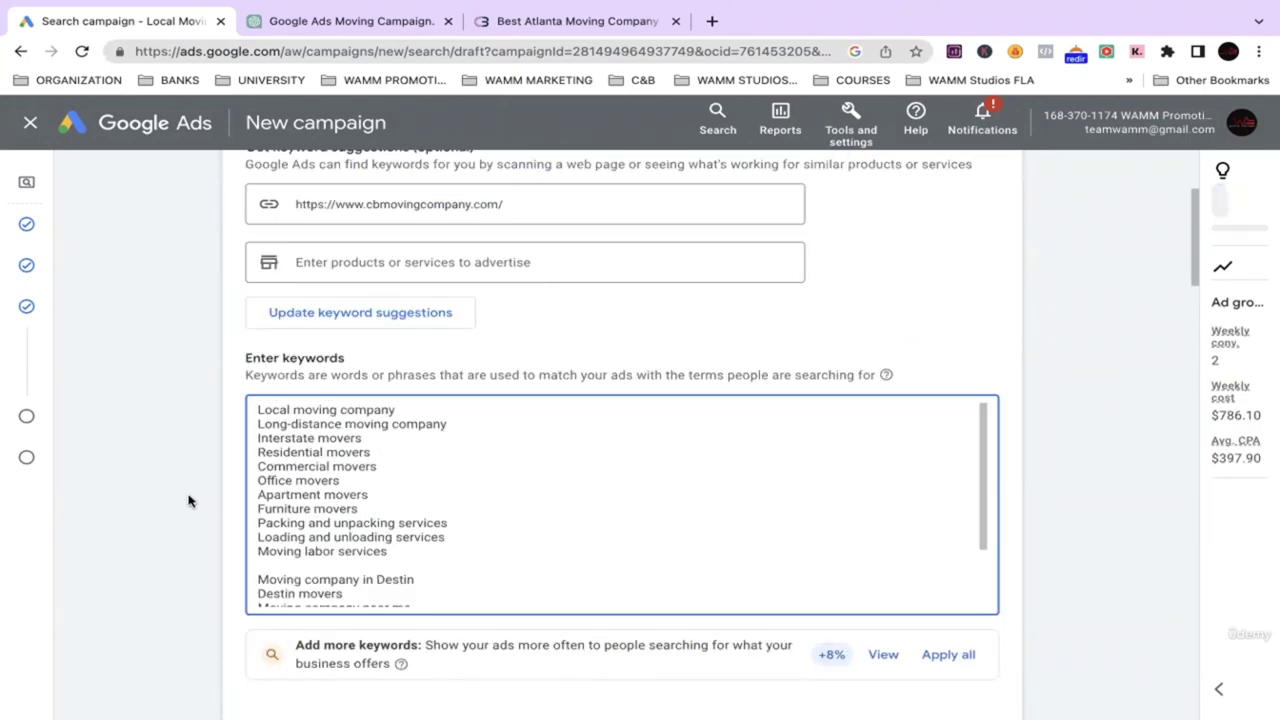
pyautogui.scroll(-1, 189, 500)
pyautogui.scroll(3, 235, 442)
pyautogui.scroll(-3, 246, 471)
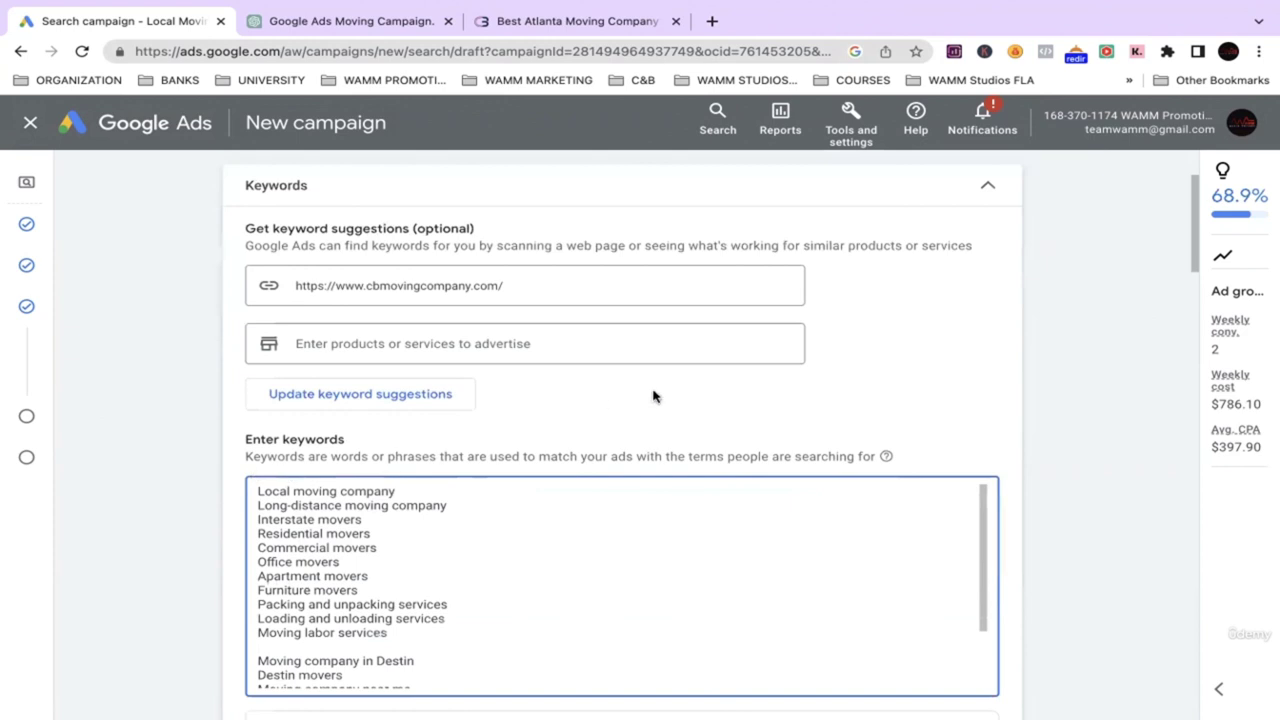
pyautogui.scroll(-3, 800, 392)
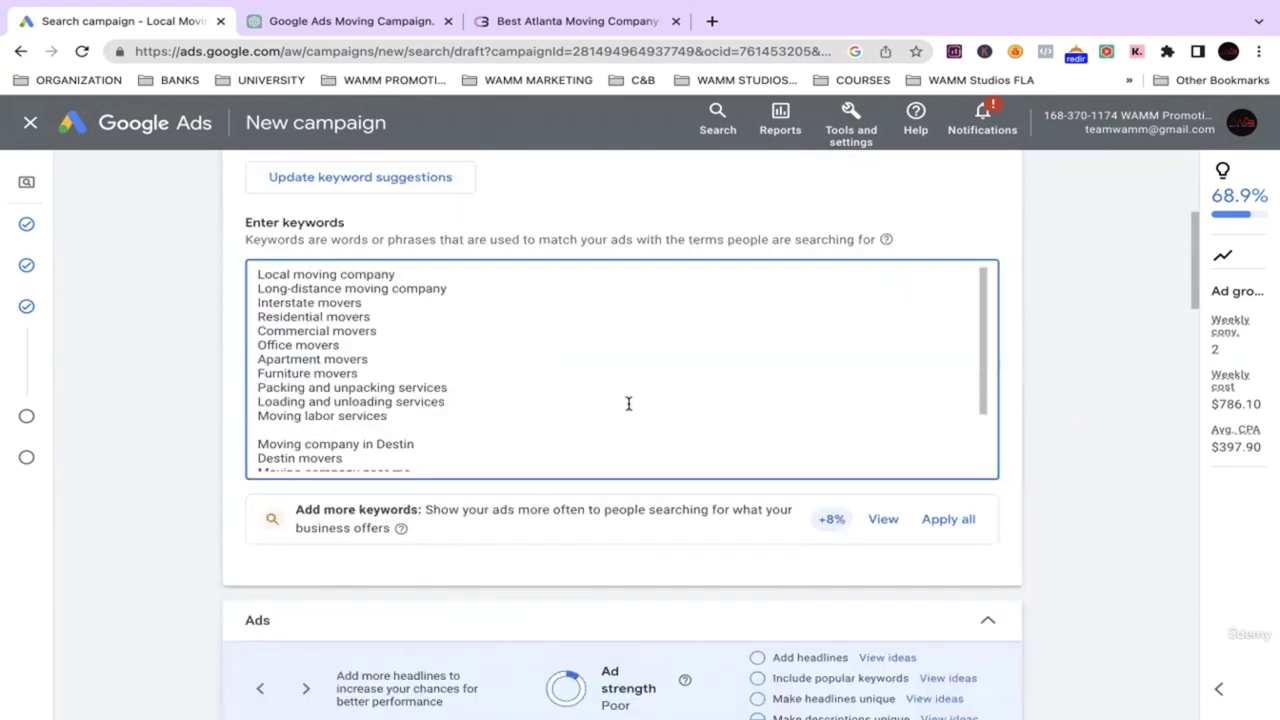
pyautogui.scroll(1, 560, 320)
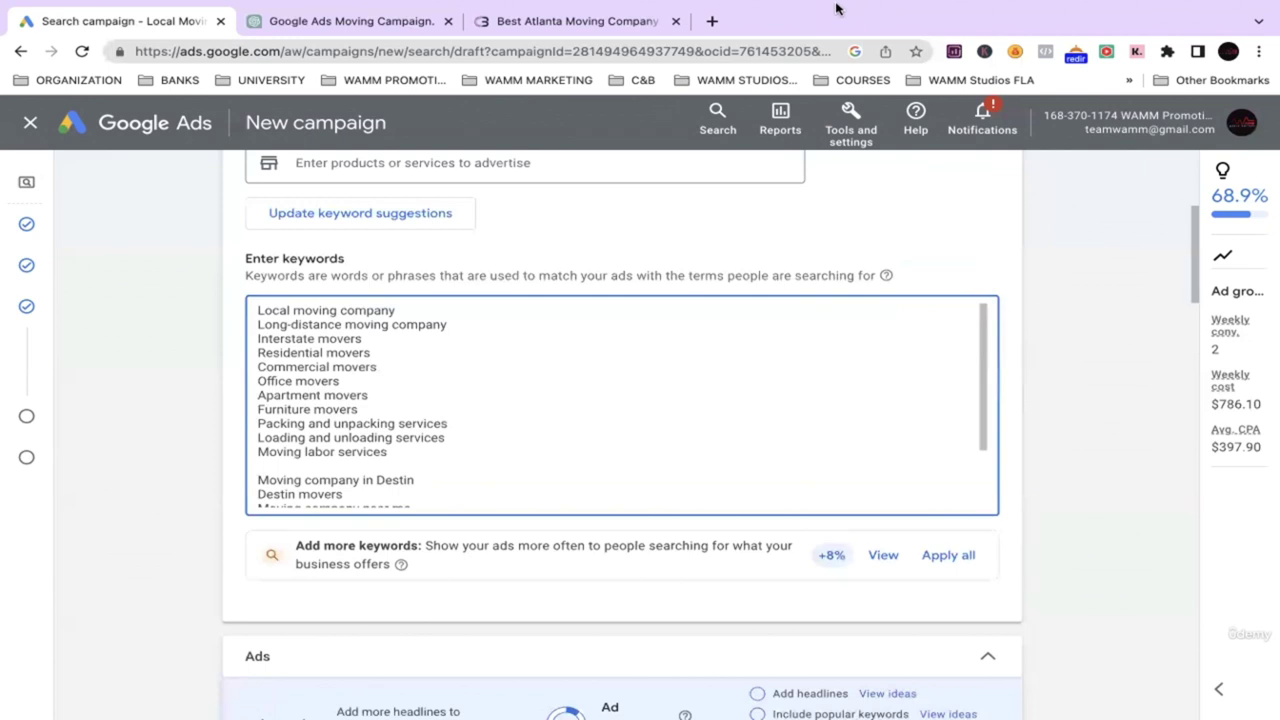
pyautogui.moveTo(800, 8)
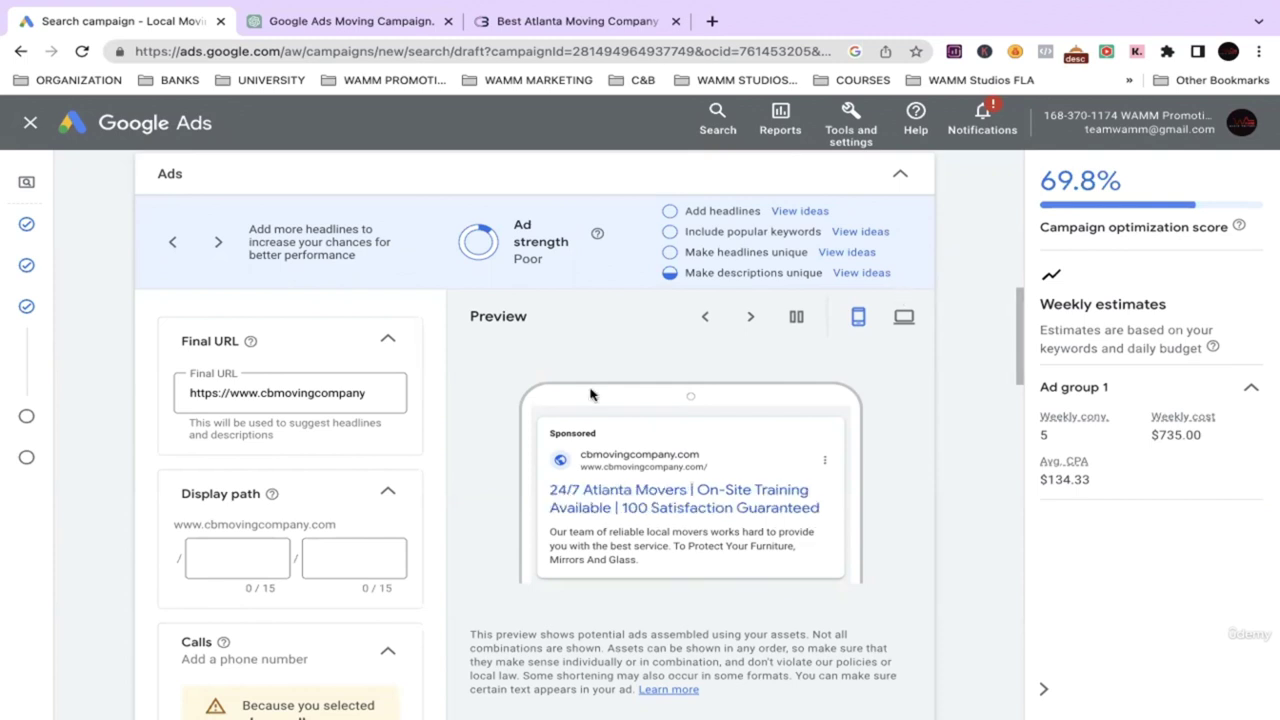
pyautogui.scroll(-10, 386, 330)
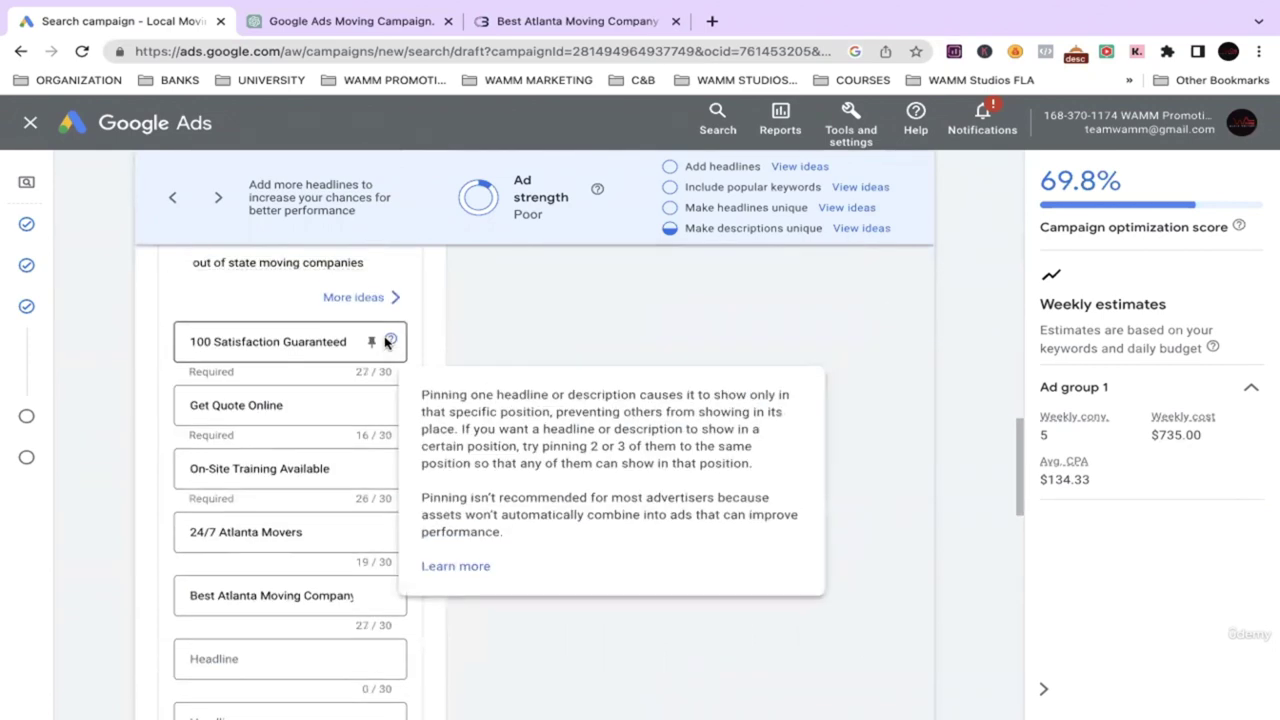
pyautogui.scroll(5, 497, 320)
pyautogui.scroll(3, 507, 322)
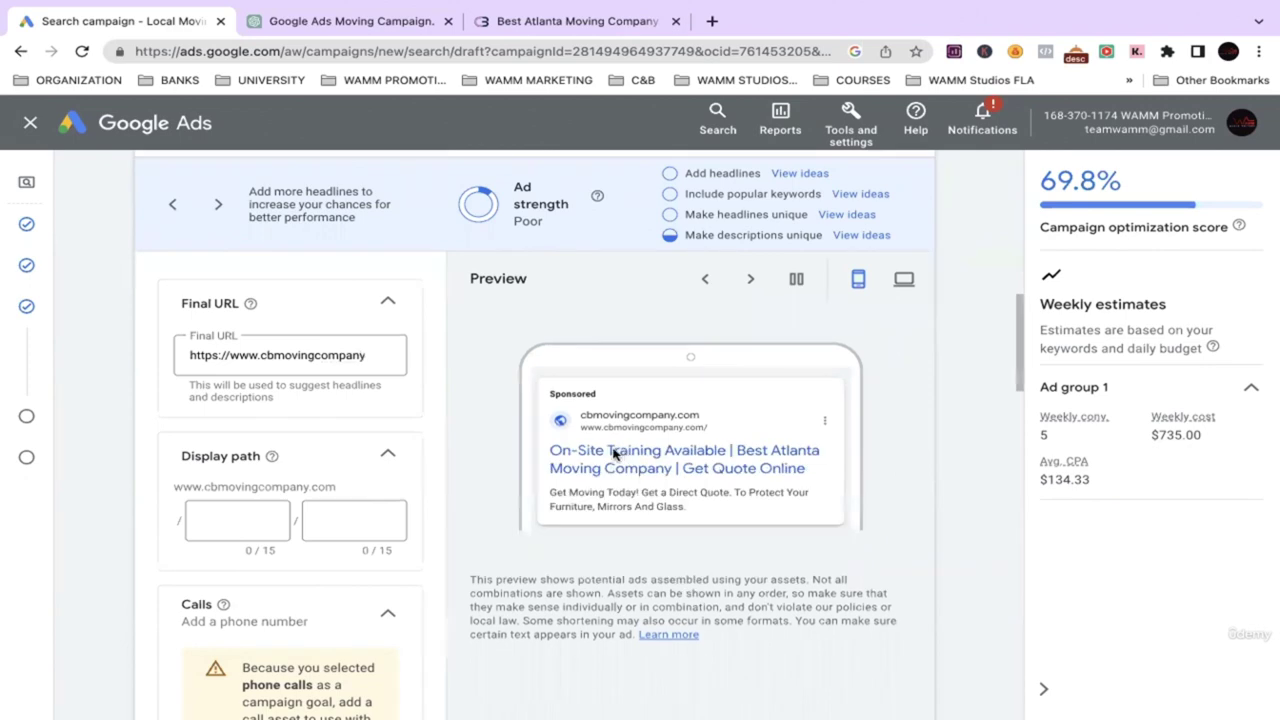
pyautogui.scroll(-5, 577, 470)
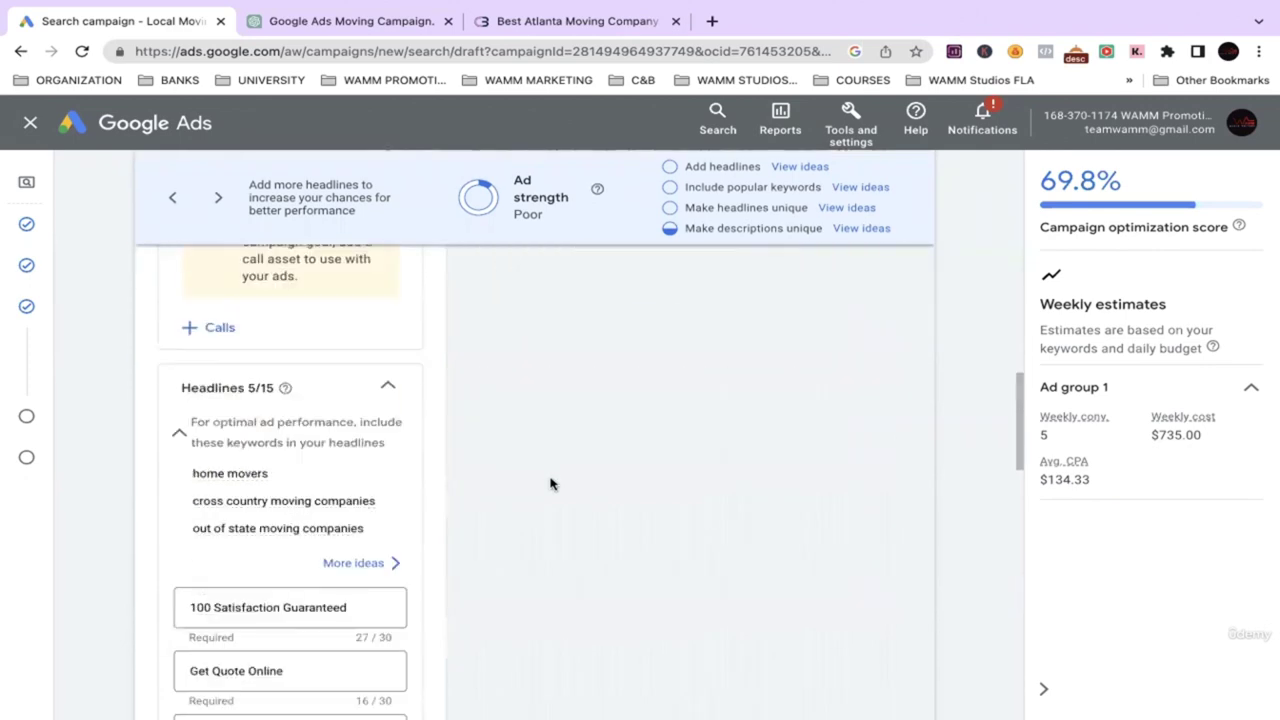
pyautogui.scroll(-2, 355, 553)
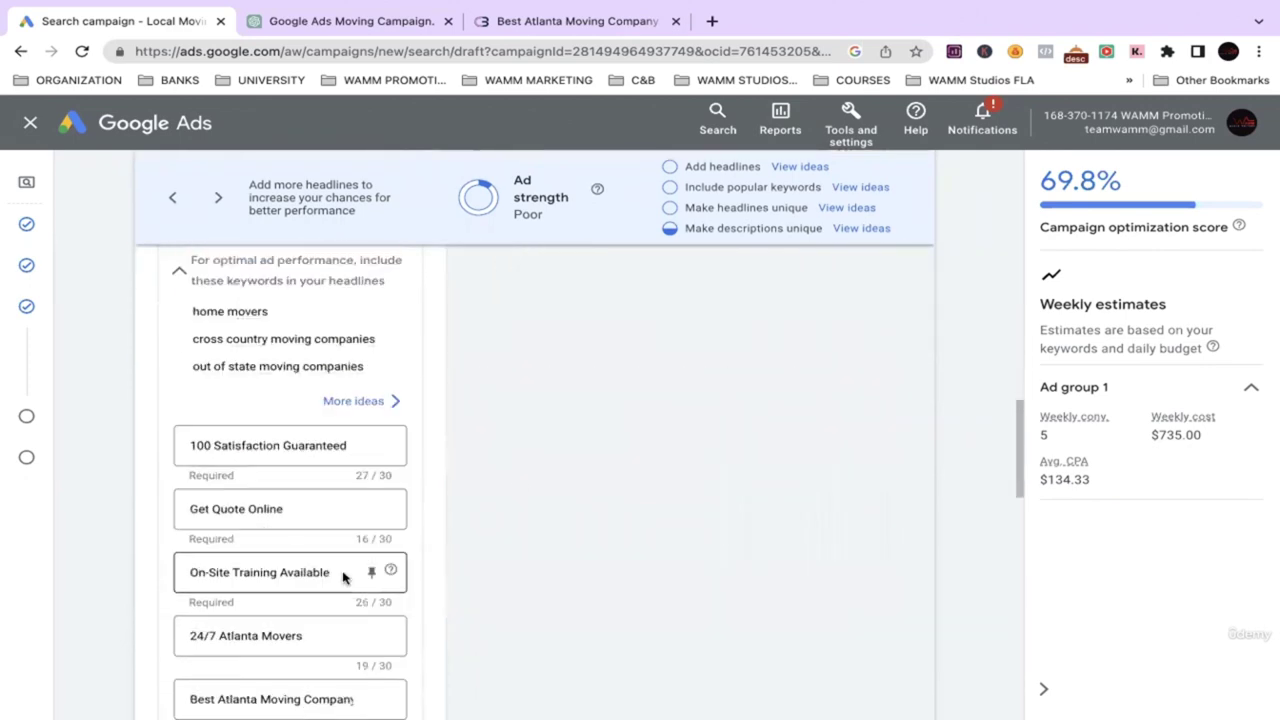
# - Delete the '100 Satisfaction Guaranteed', 'Get Quote Online' and 'On-Site Training Available' headlines
pyautogui.tripleClick(334, 444)
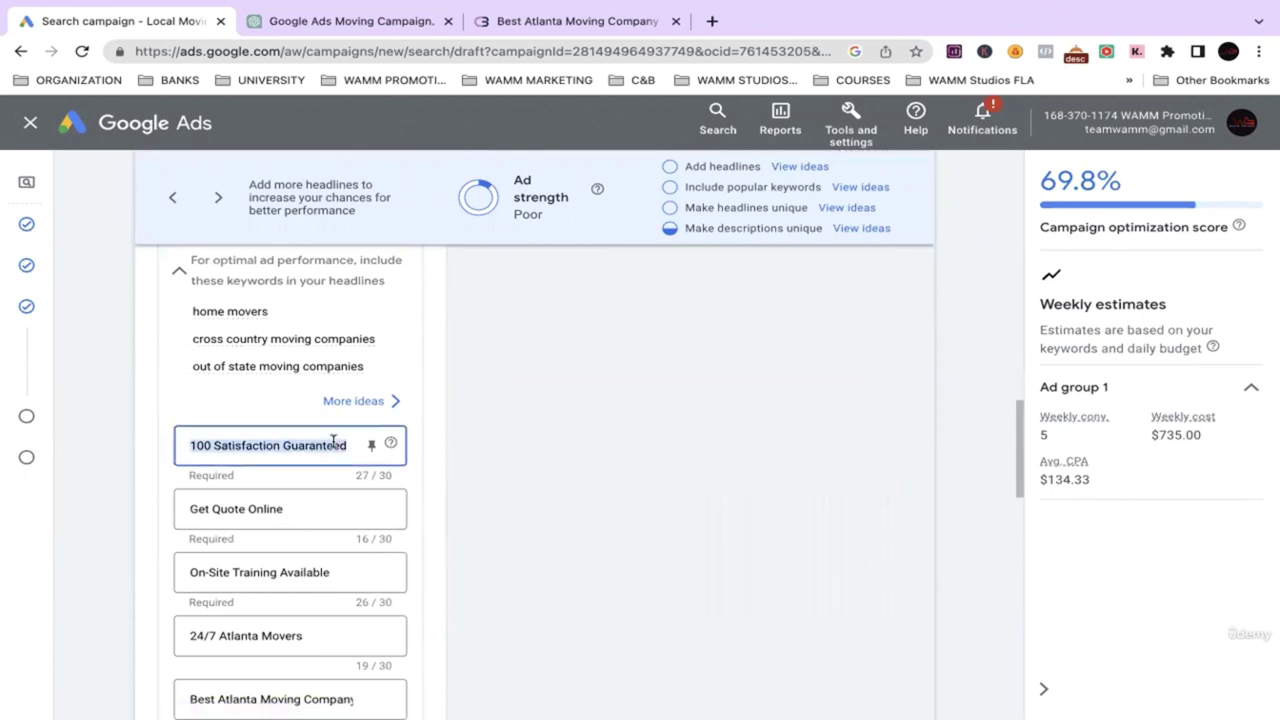
pyautogui.press('BackSpace')
pyautogui.click(265, 510)
pyautogui.tripleClick(265, 510)
pyautogui.press('BackSpace')
pyautogui.click(259, 572)
pyautogui.tripleClick(259, 572)
pyautogui.press('BackSpace')
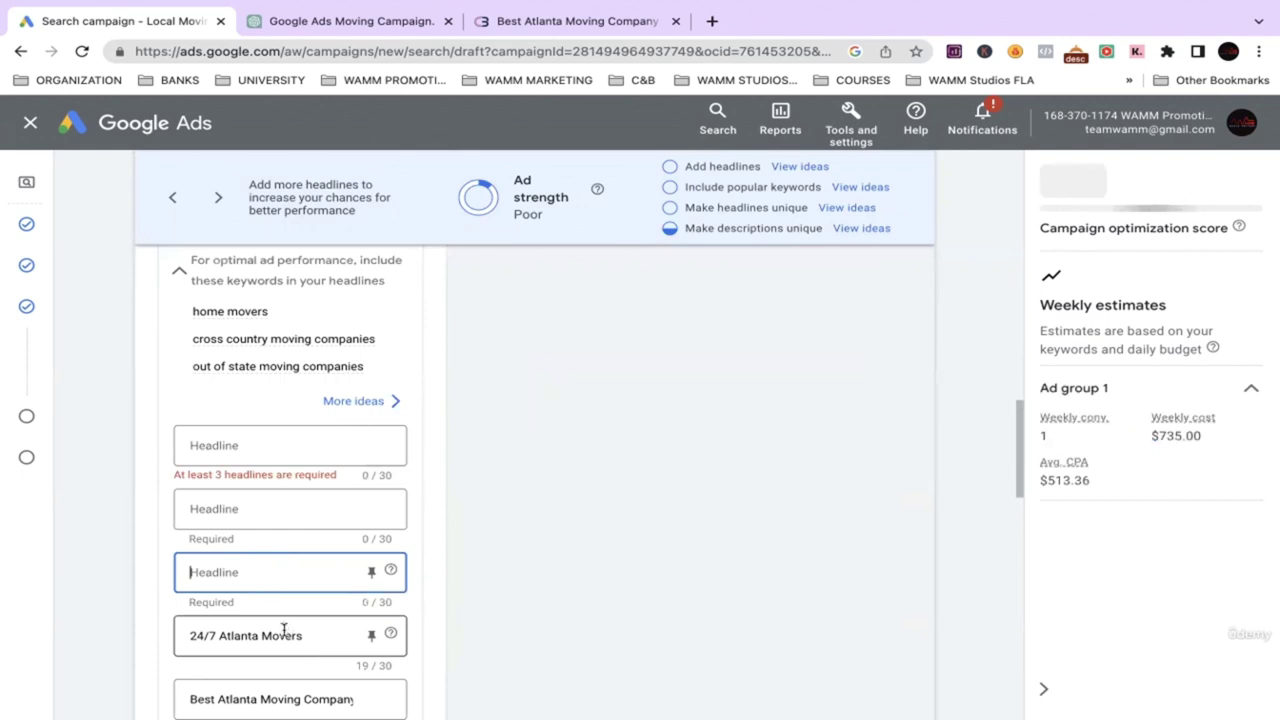
# - Delete the '24/7 Atlanta Movers' and 'Best Atlanta Moving Company' headlines, leaving Headlines at 0/15
pyautogui.tripleClick(280, 635)
pyautogui.press('BackSpace')
pyautogui.scroll(-2, 286, 586)
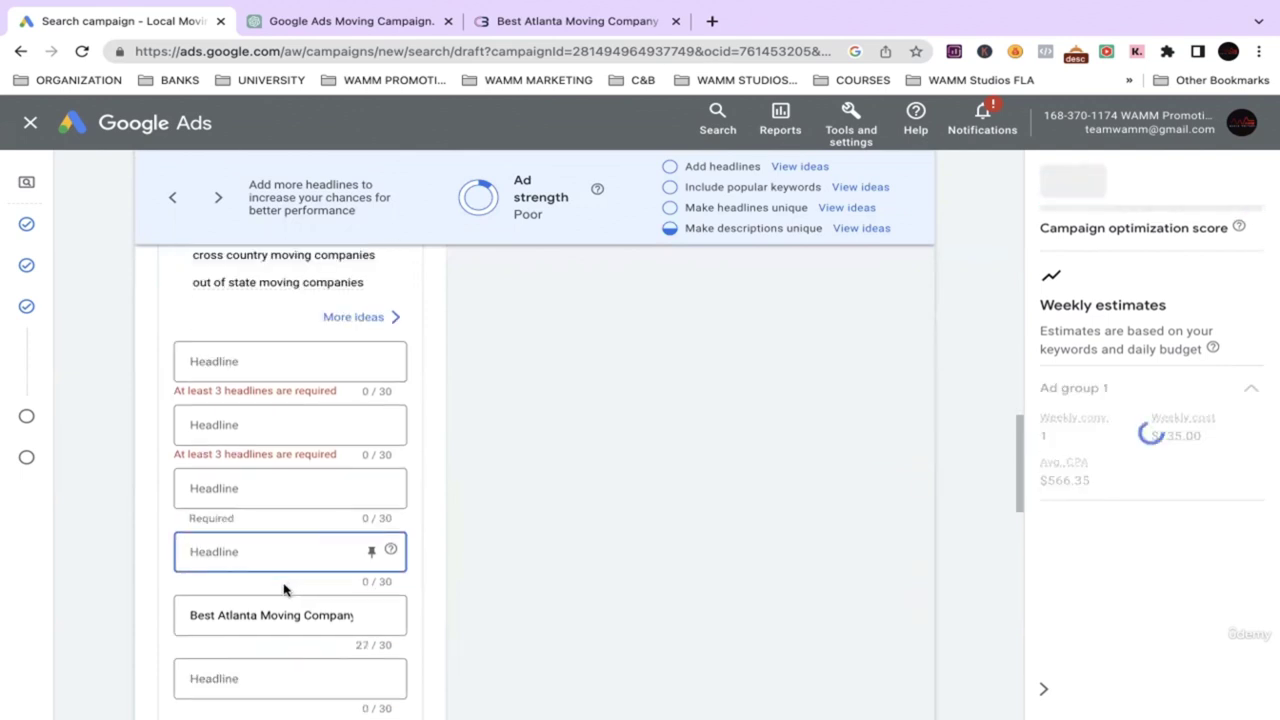
pyautogui.click(263, 614)
pyautogui.tripleClick(263, 614)
pyautogui.press('BackSpace')
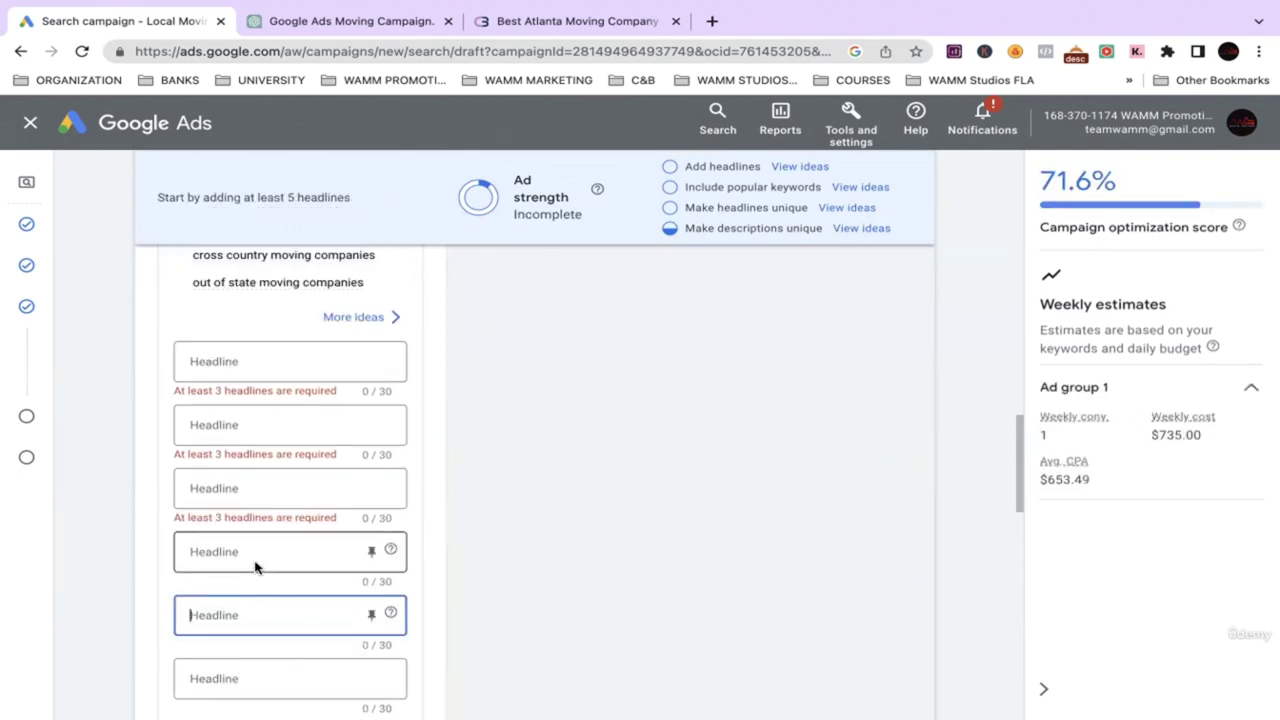
pyautogui.scroll(3, 320, 440)
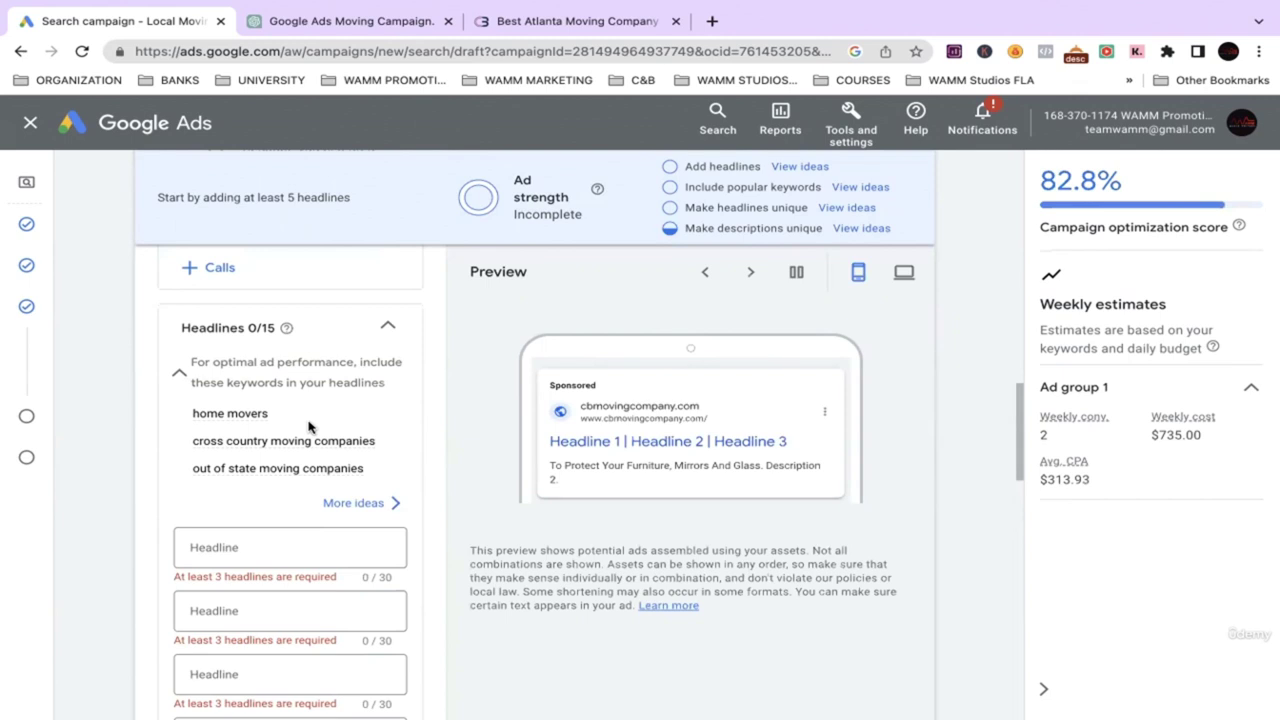
pyautogui.scroll(3, 336, 404)
# - Start on the display path, then check the ad's Final URL value
pyautogui.scroll(4, 320, 380)
pyautogui.scroll(-1, 318, 400)
pyautogui.click(238, 469)
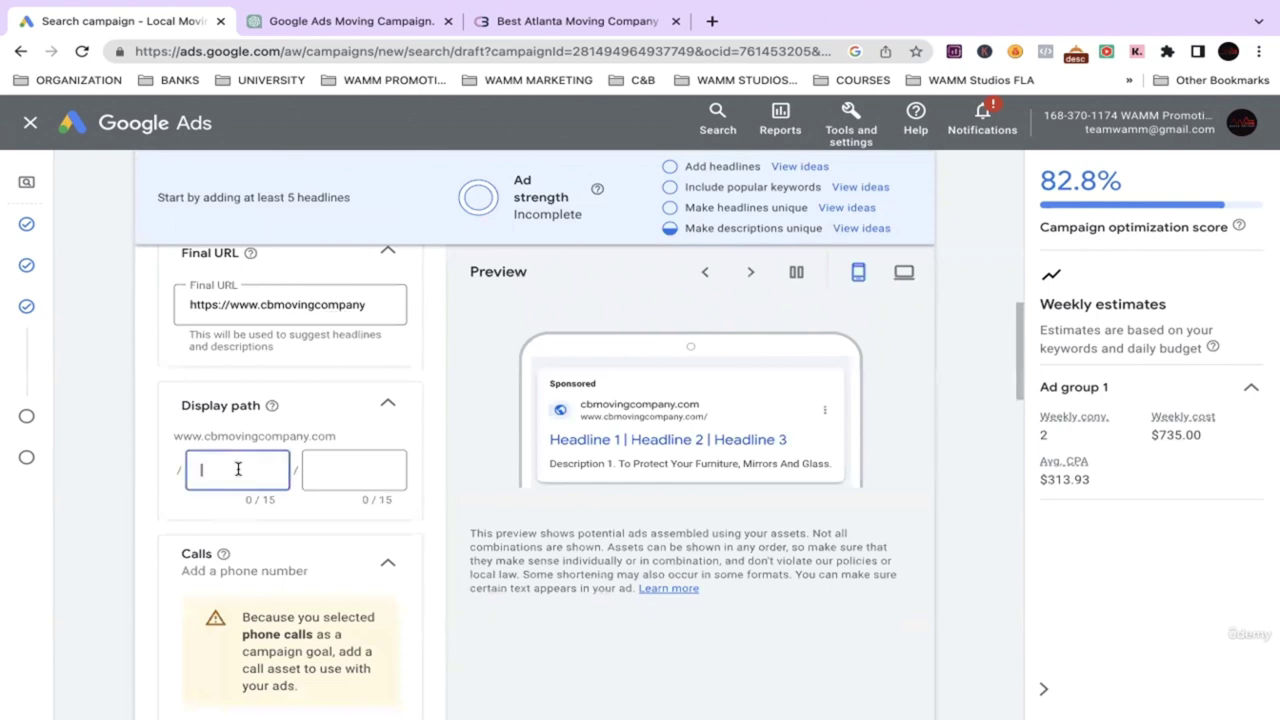
pyautogui.write('d')
pyautogui.press('BackSpace')
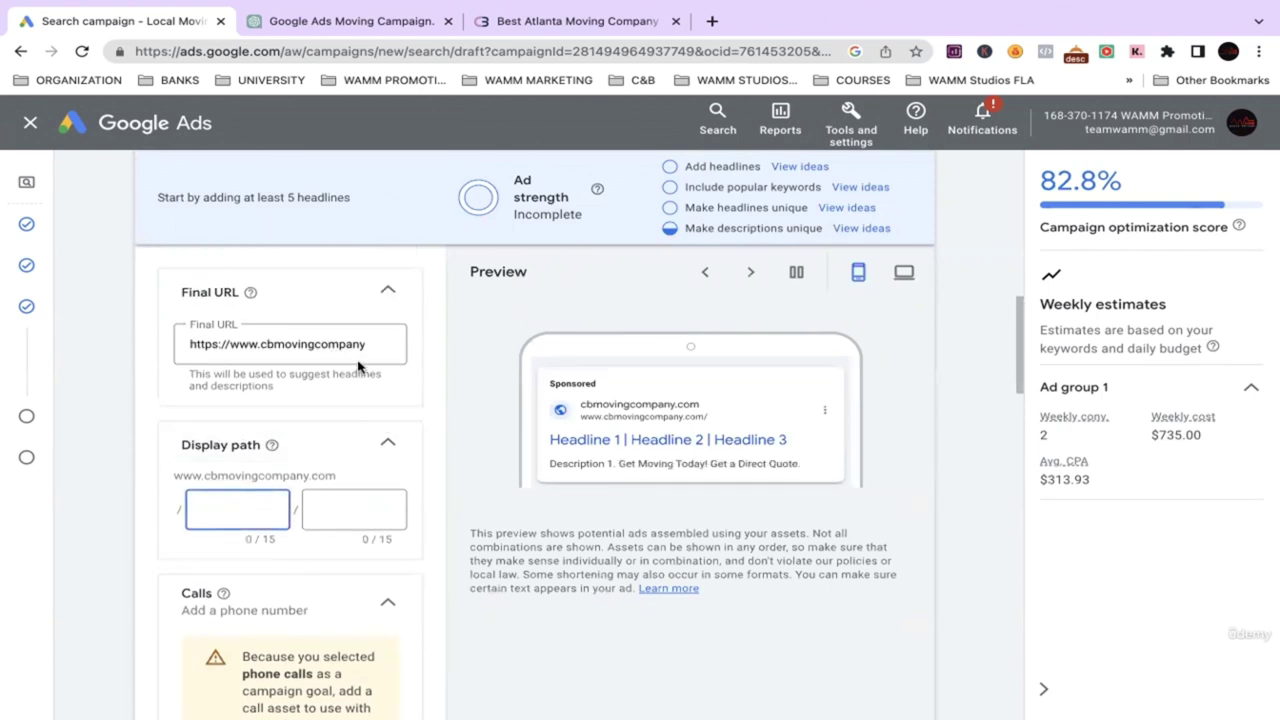
pyautogui.scroll(1, 360, 363)
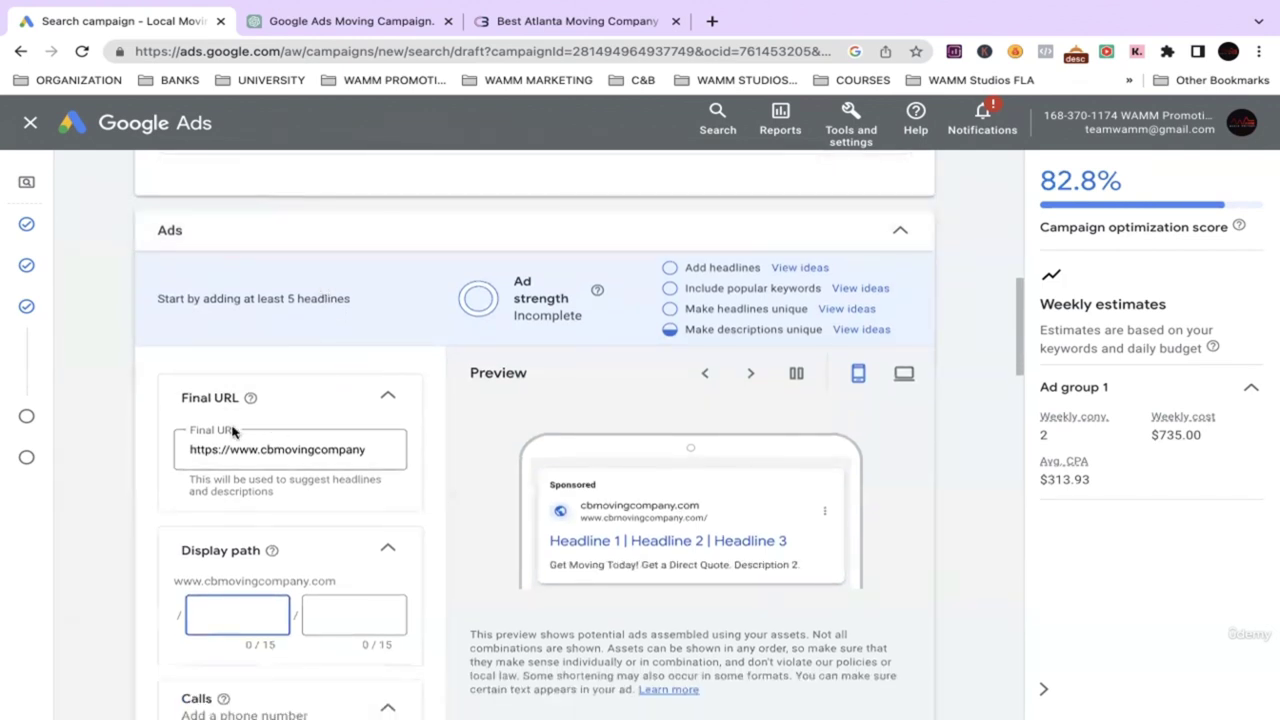
pyautogui.click(290, 449)
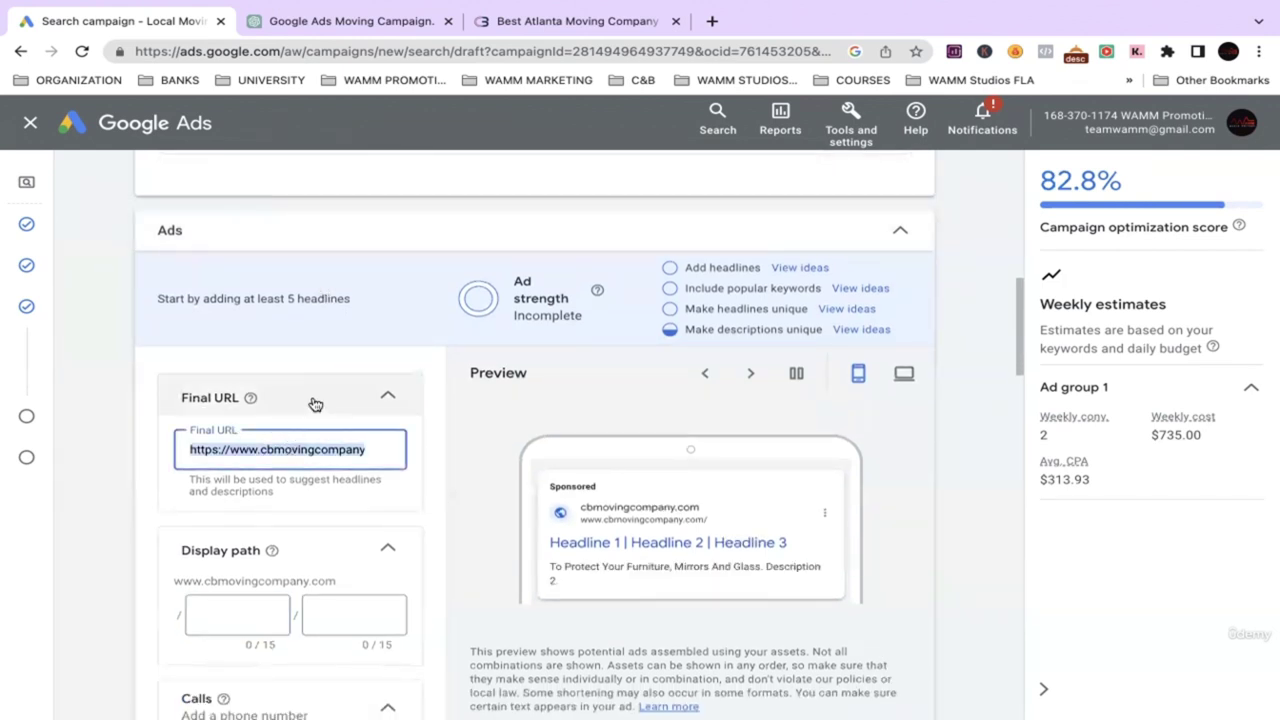
pyautogui.click(300, 365)
pyautogui.scroll(-1, 260, 432)
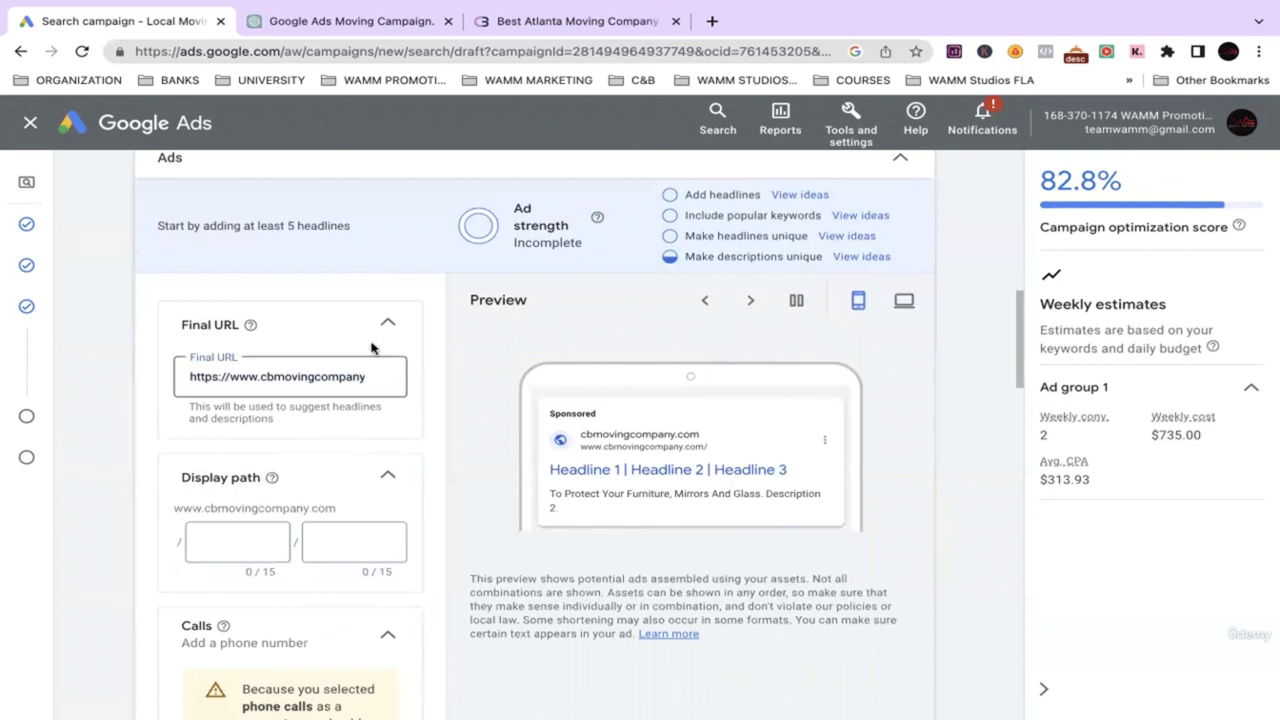
pyautogui.scroll(-1, 257, 480)
# - Set the display path to Destin / 850 and collapse the Display path section
pyautogui.click(232, 494)
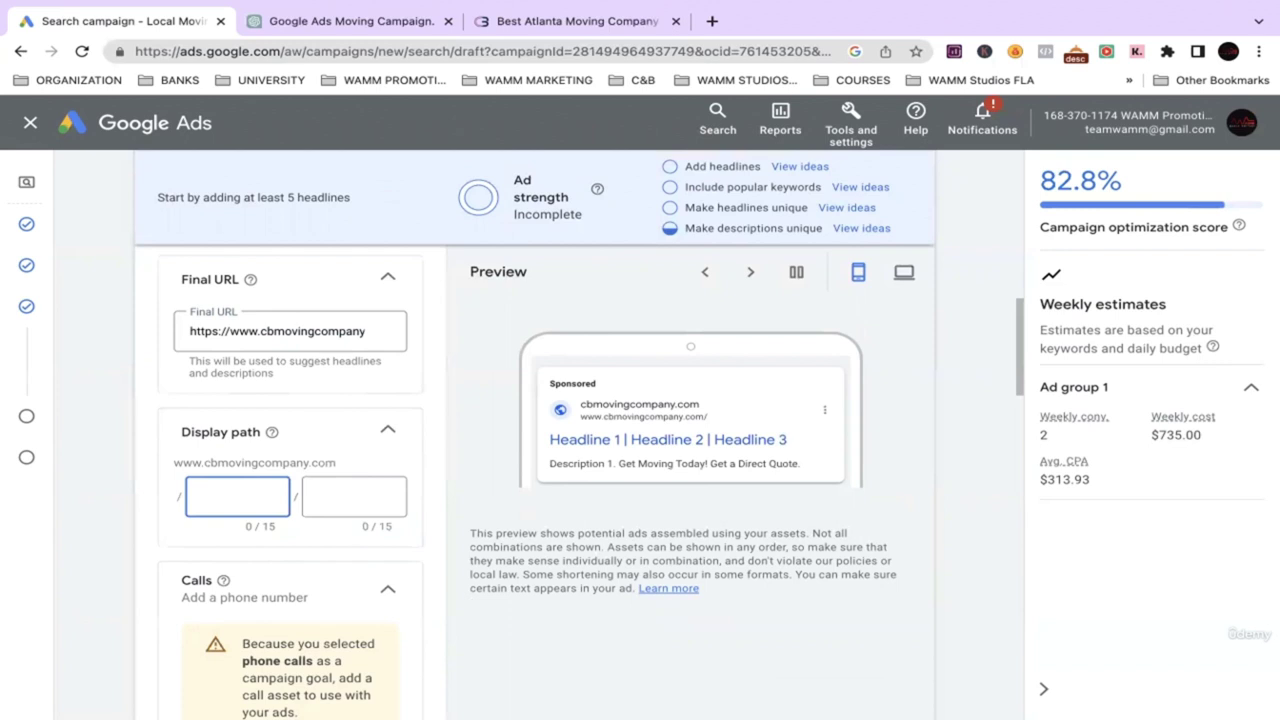
pyautogui.click(354, 496)
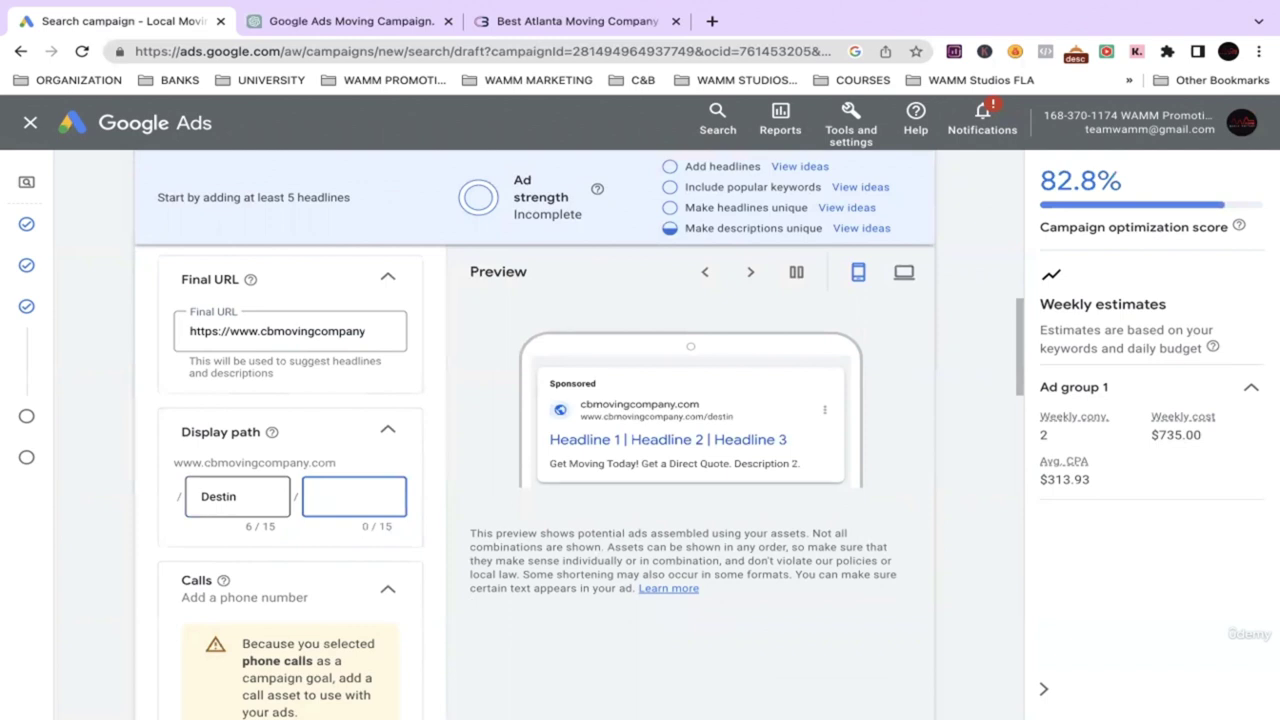
pyautogui.write('o')
pyautogui.write('Okl')
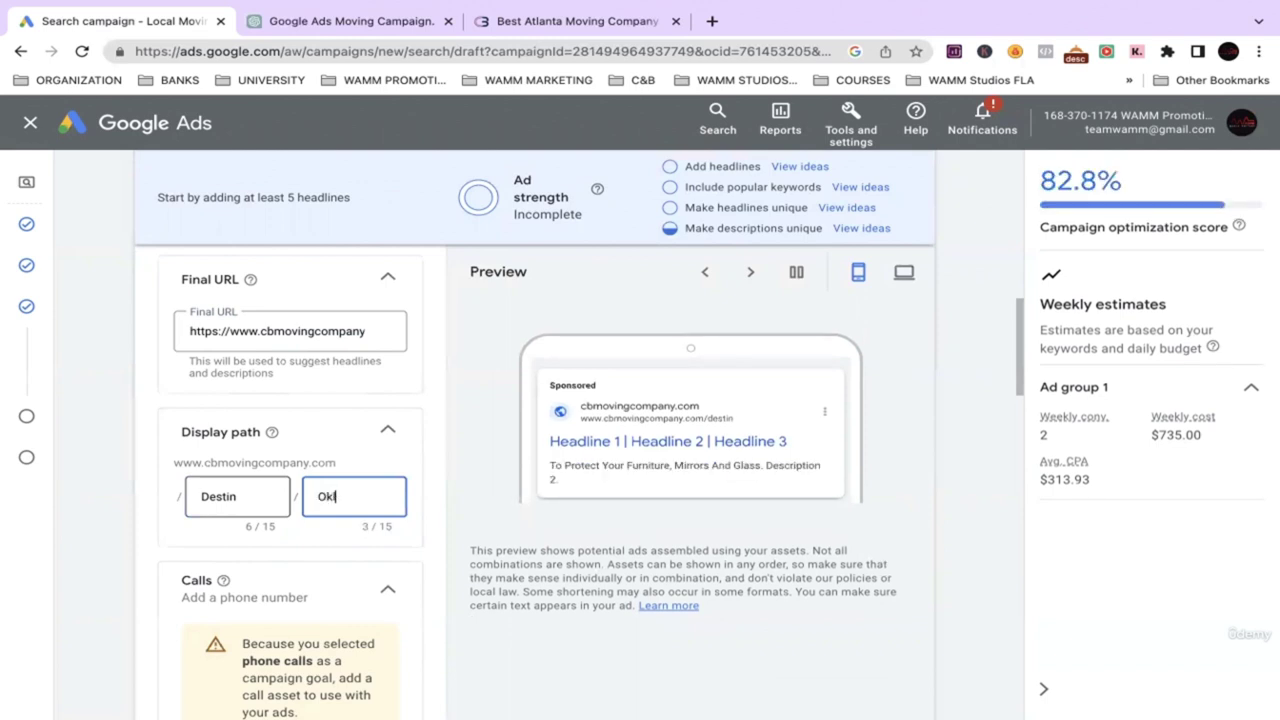
pyautogui.write('as')
pyautogui.press('BackSpace')
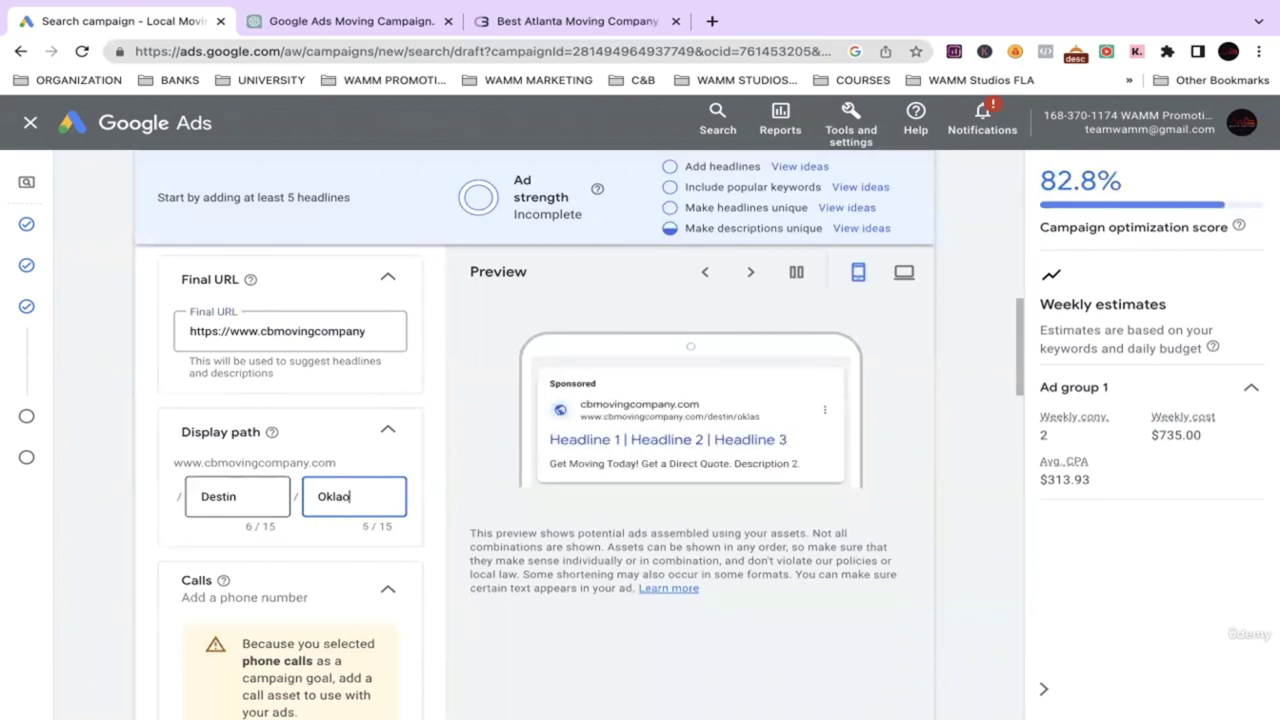
pyautogui.write('soma')
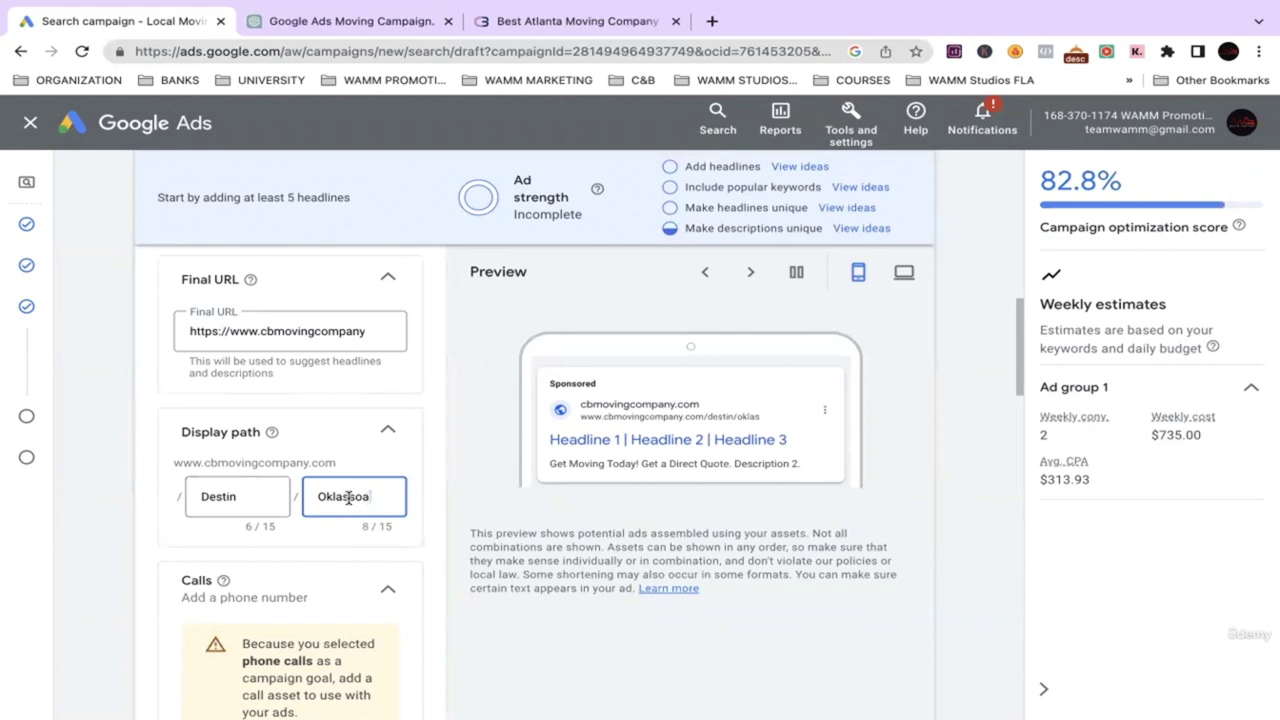
pyautogui.doubleClick(371, 497)
pyautogui.write('805')
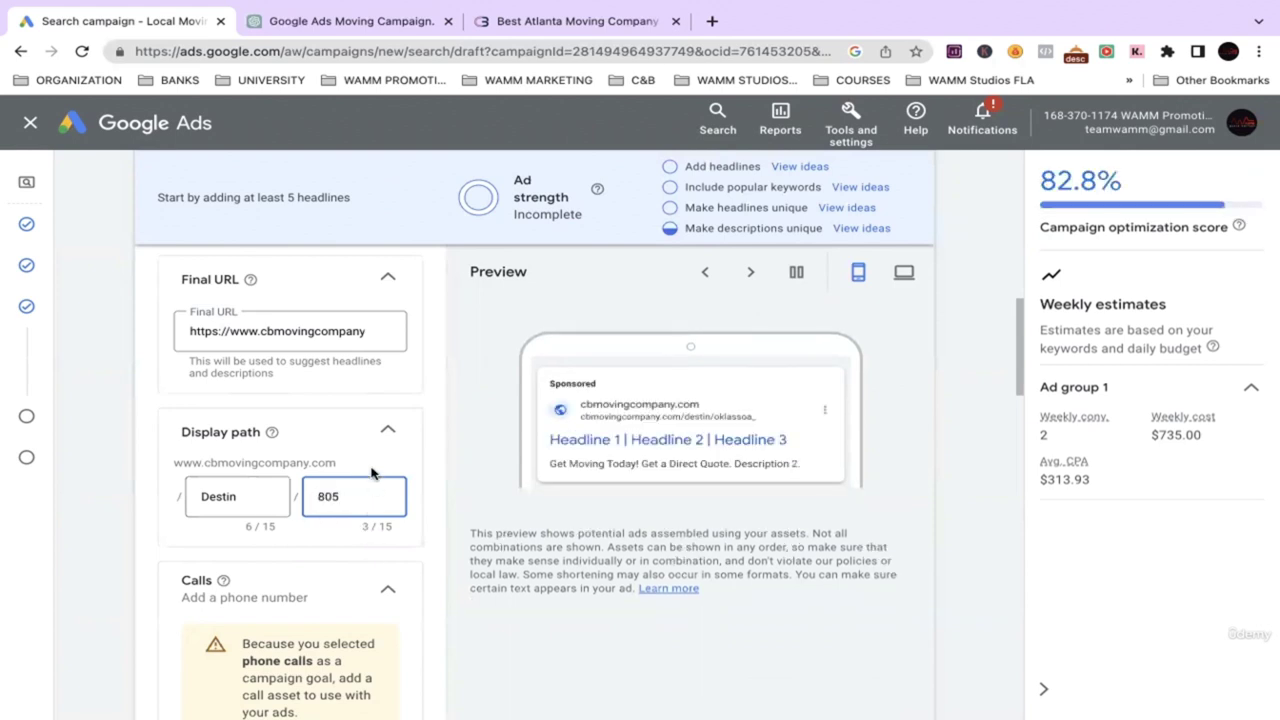
pyautogui.write('50')
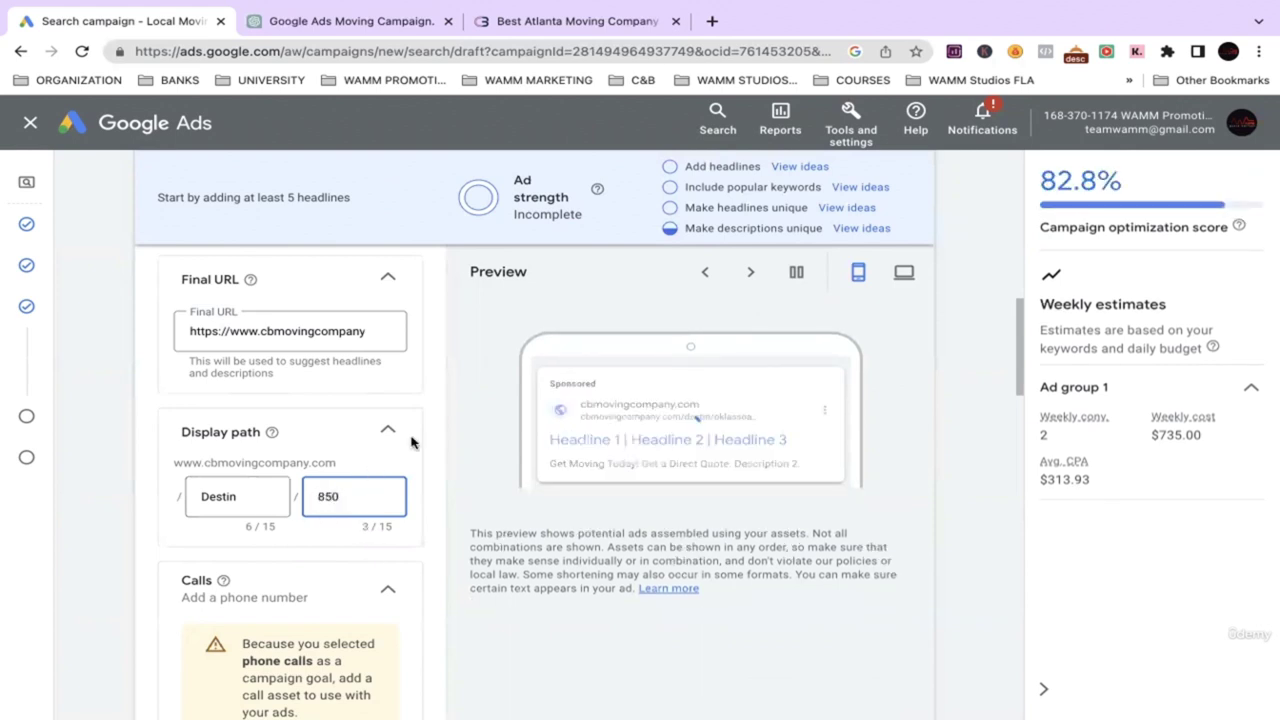
pyautogui.click(329, 434)
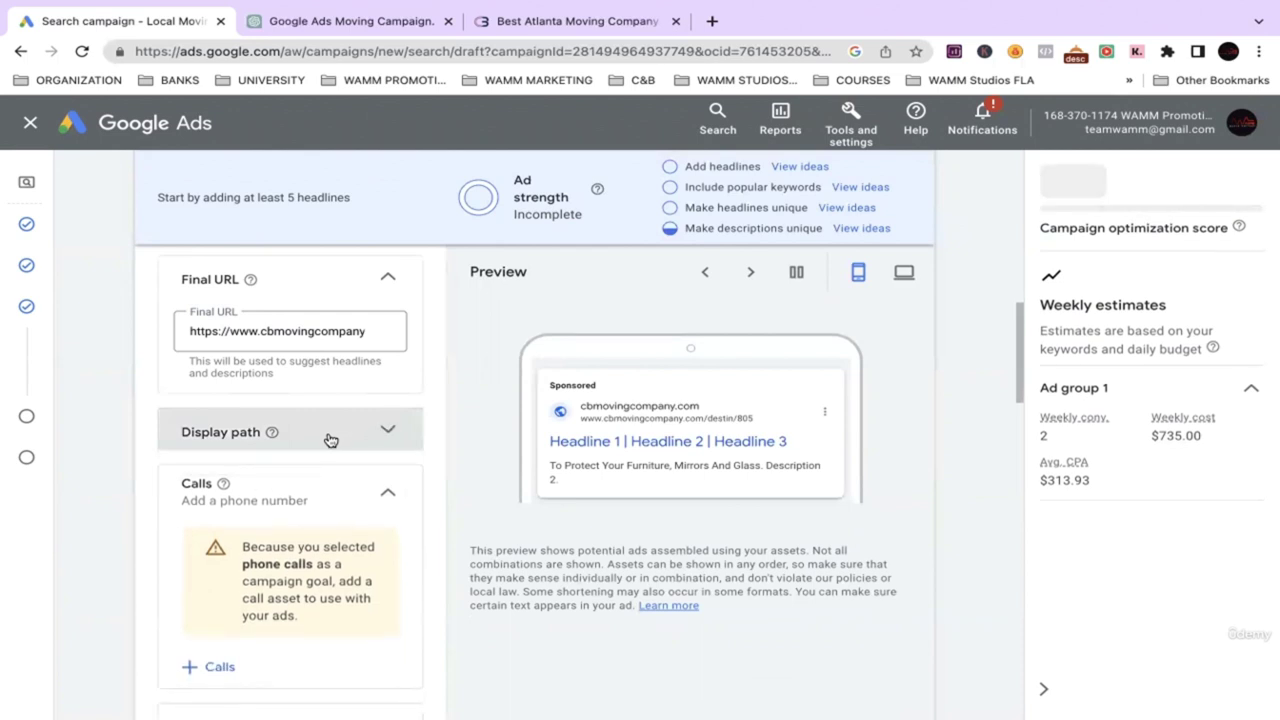
pyautogui.scroll(-1, 298, 500)
pyautogui.scroll(-1, 300, 507)
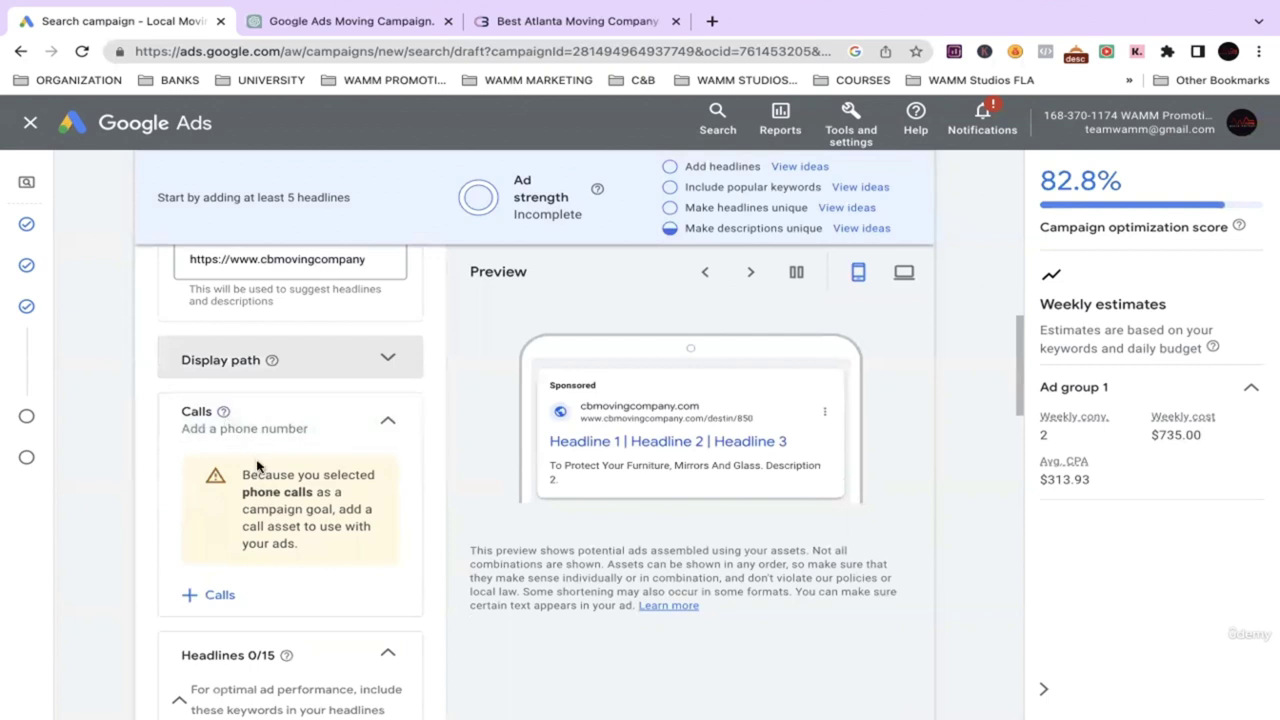
# - Add a call asset with the business phone number and apply it to the campaign
pyautogui.click(218, 595)
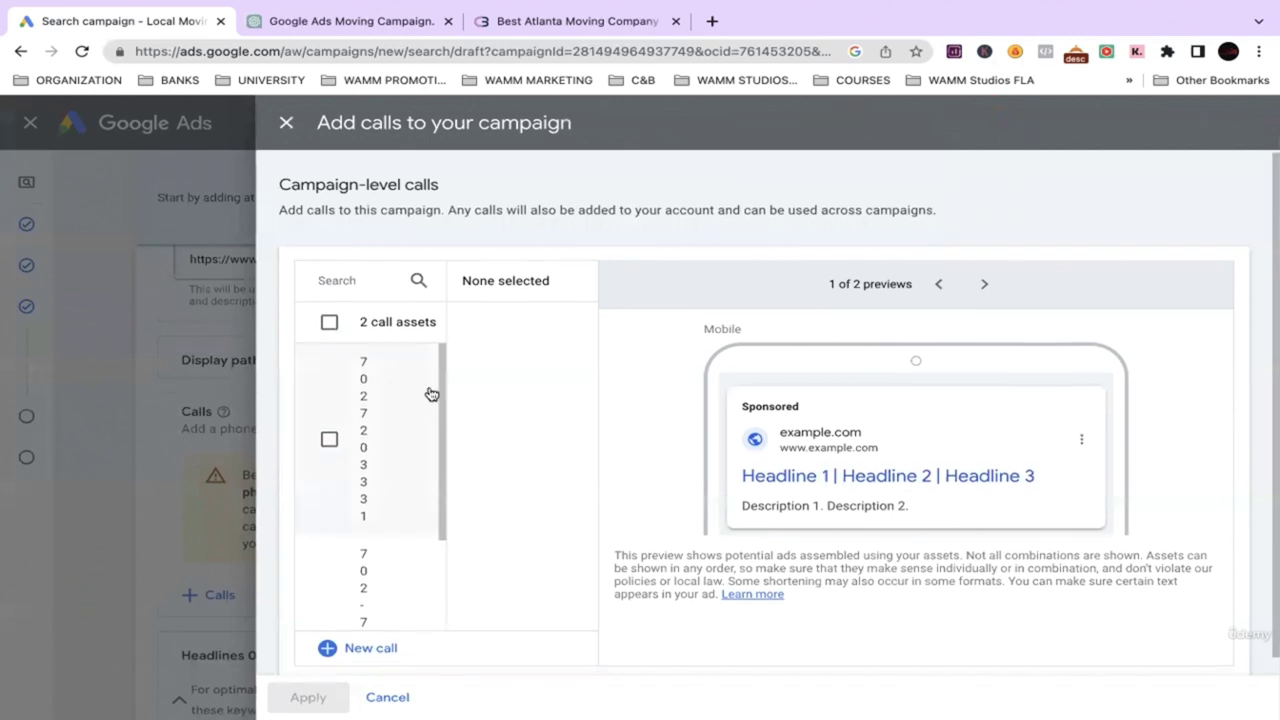
pyautogui.scroll(-2, 335, 430)
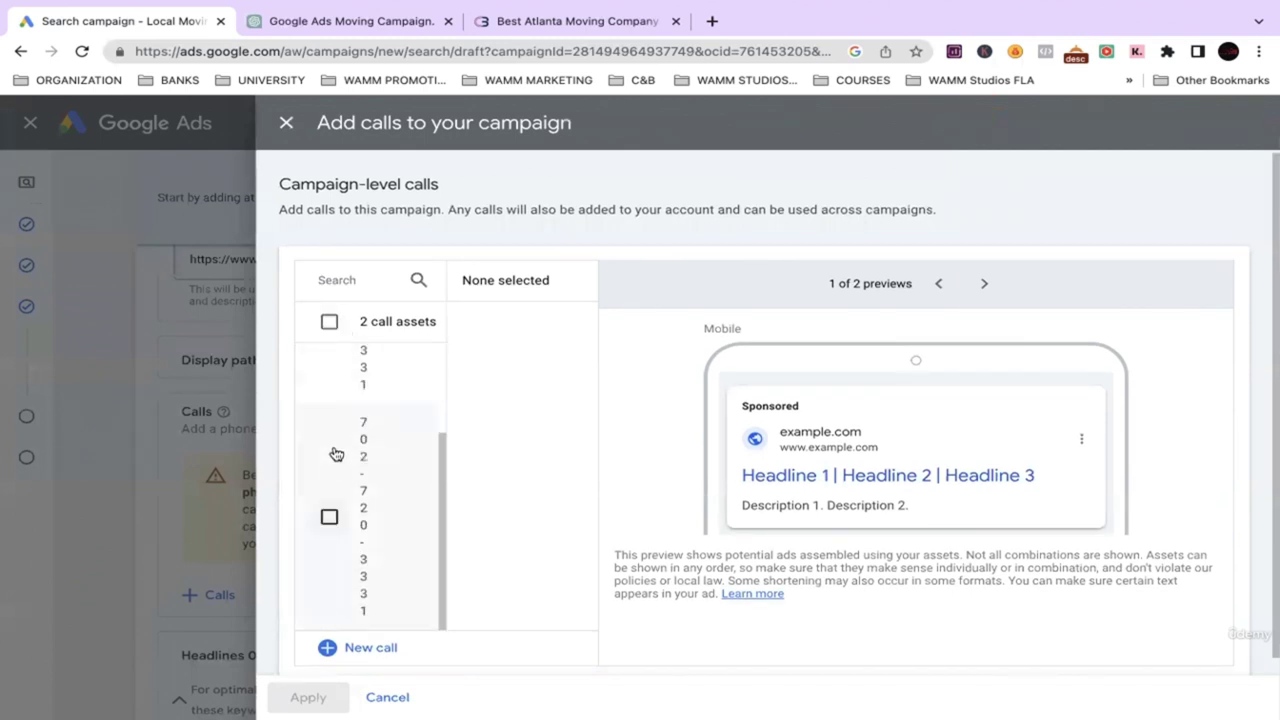
pyautogui.scroll(-1, 350, 560)
pyautogui.click(365, 630)
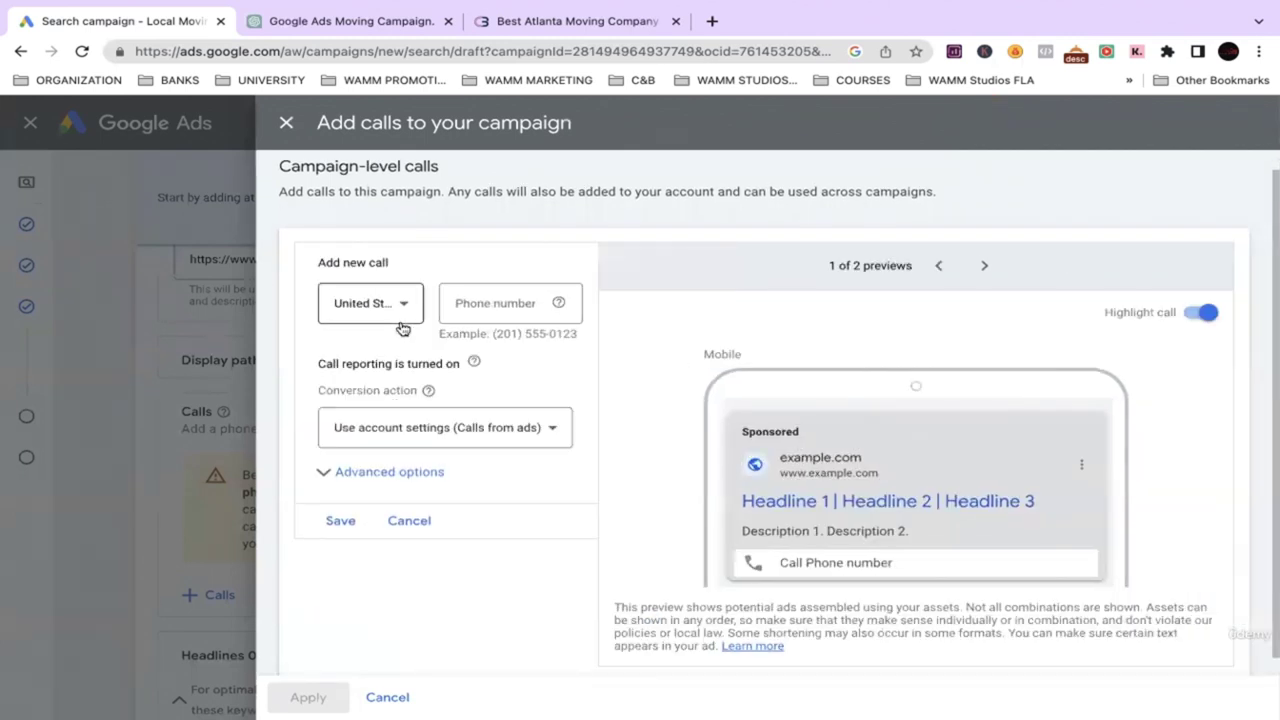
pyautogui.click(493, 301)
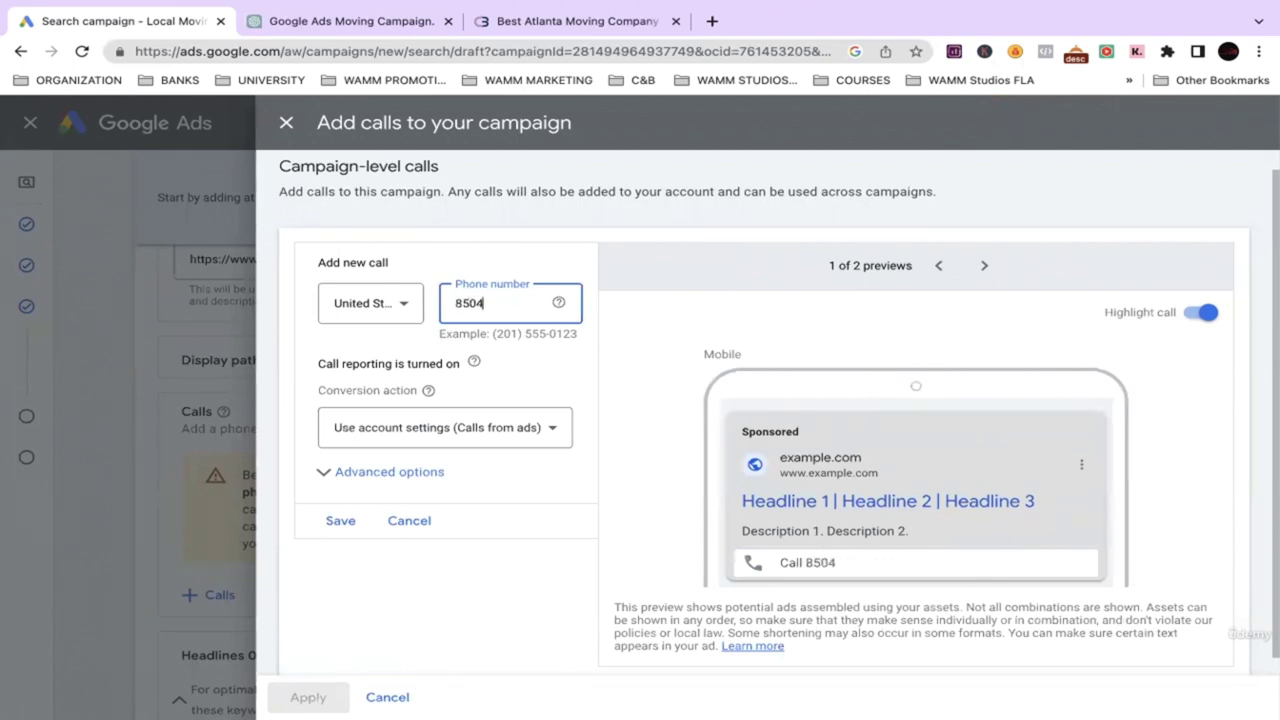
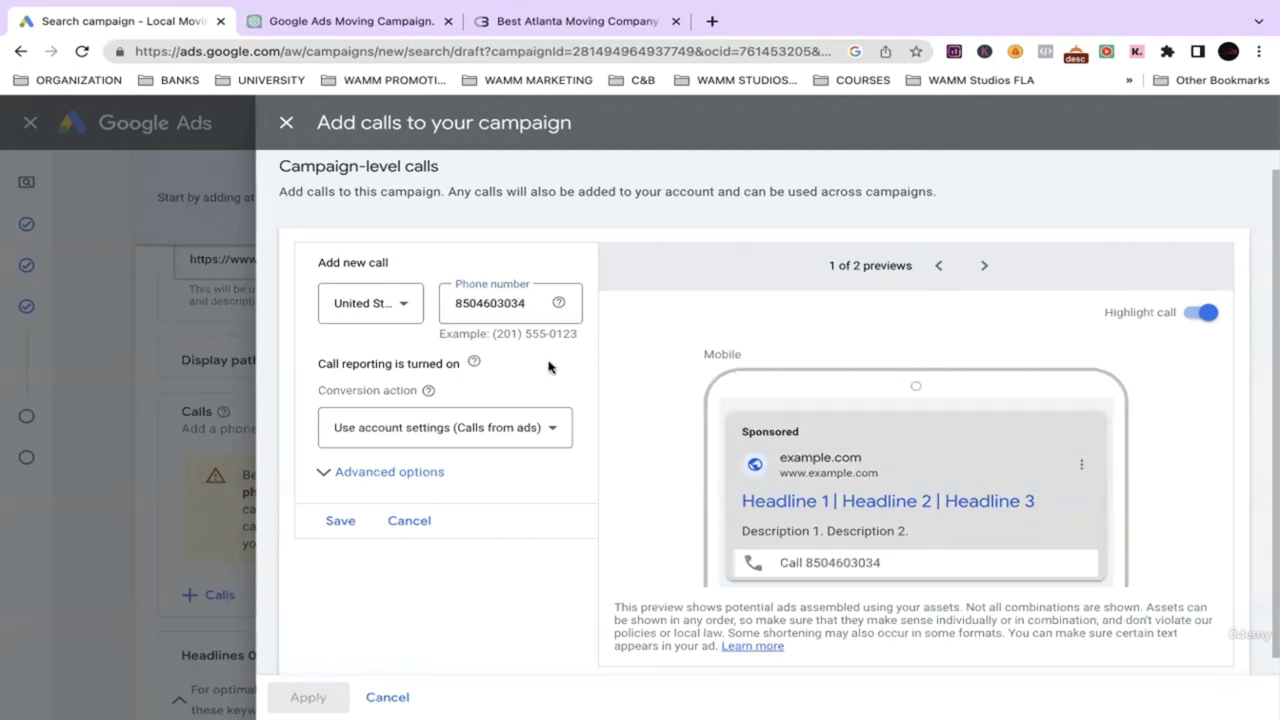
pyautogui.click(348, 521)
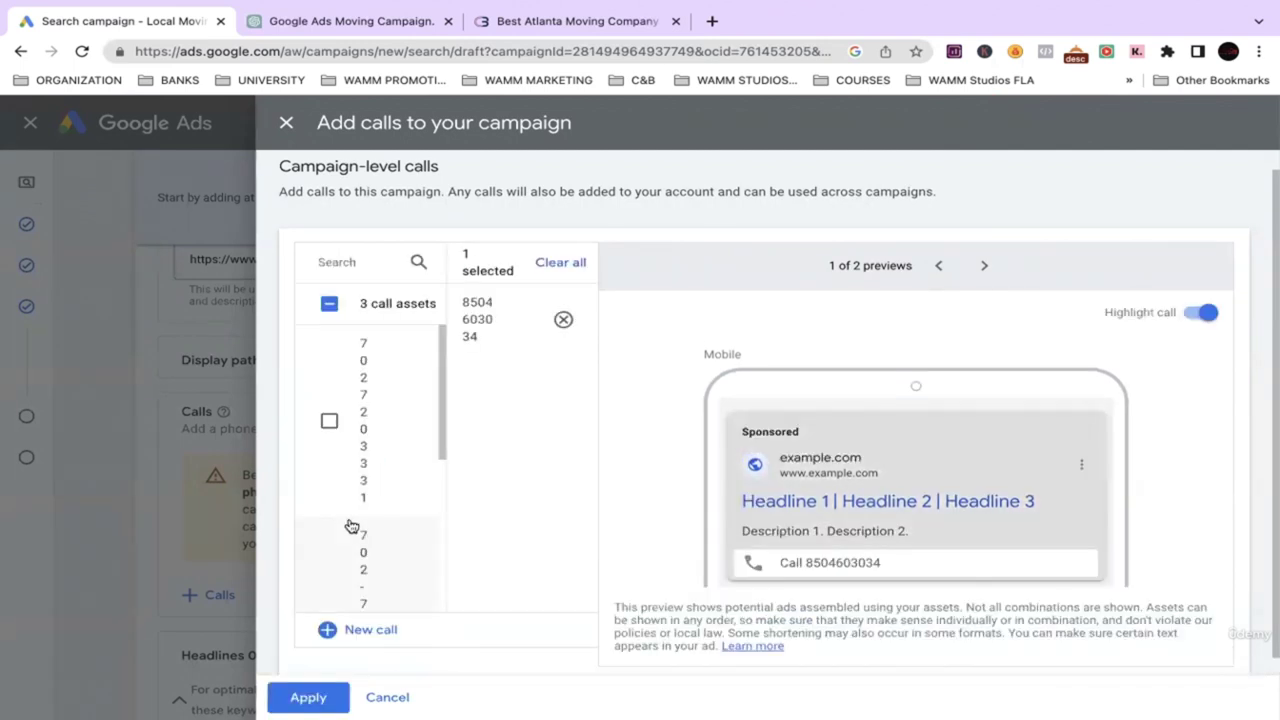
pyautogui.click(302, 696)
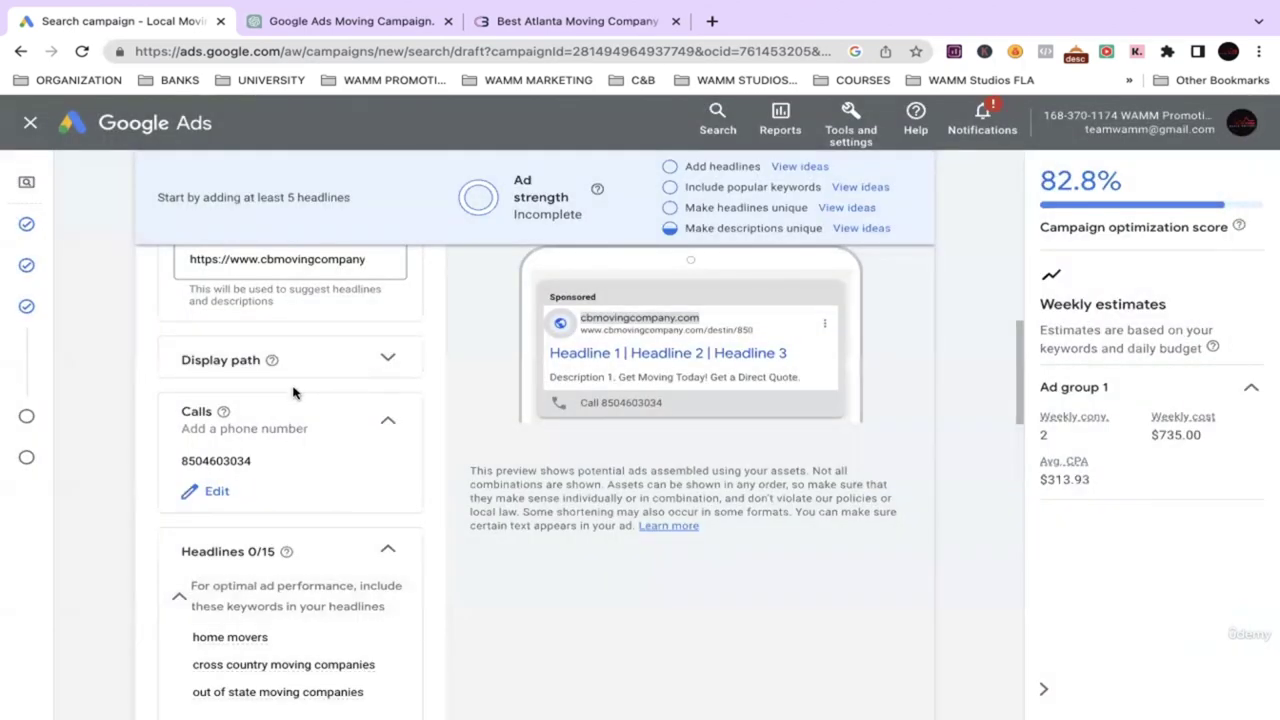
# - Review the ad form, then switch back to the ChatGPT conversation
pyautogui.scroll(-2, 248, 391)
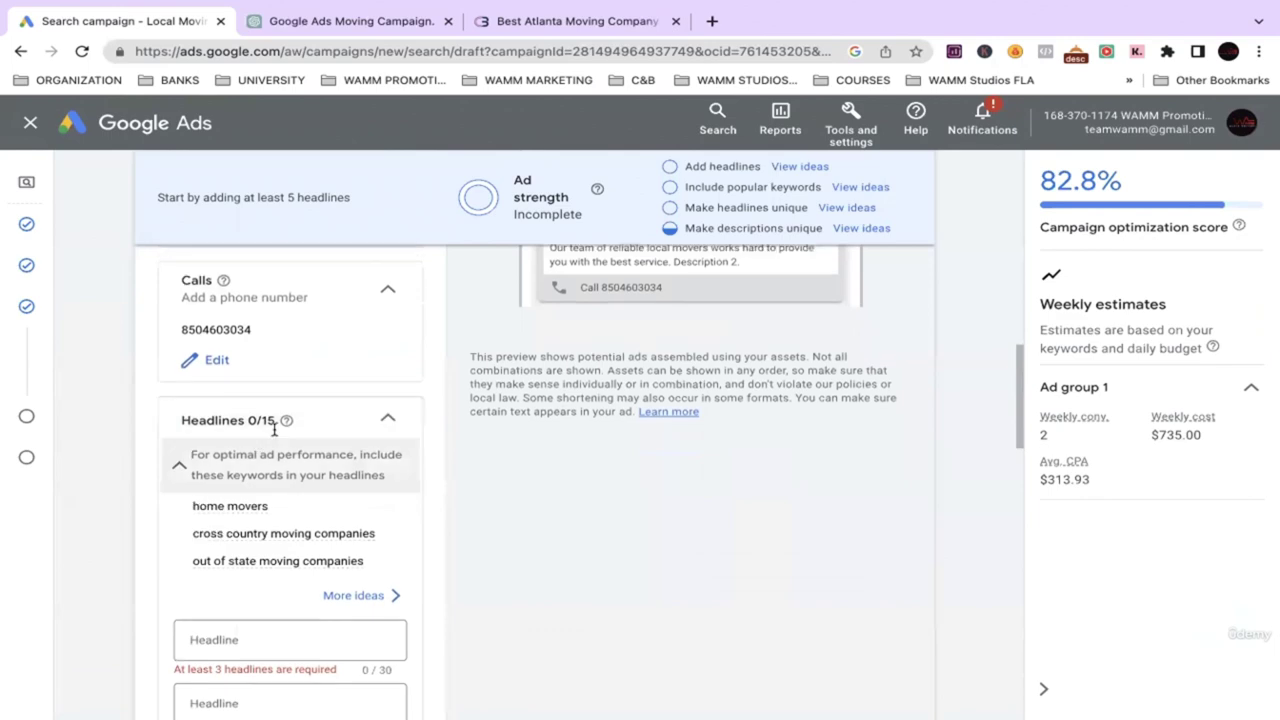
pyautogui.scroll(-3, 278, 388)
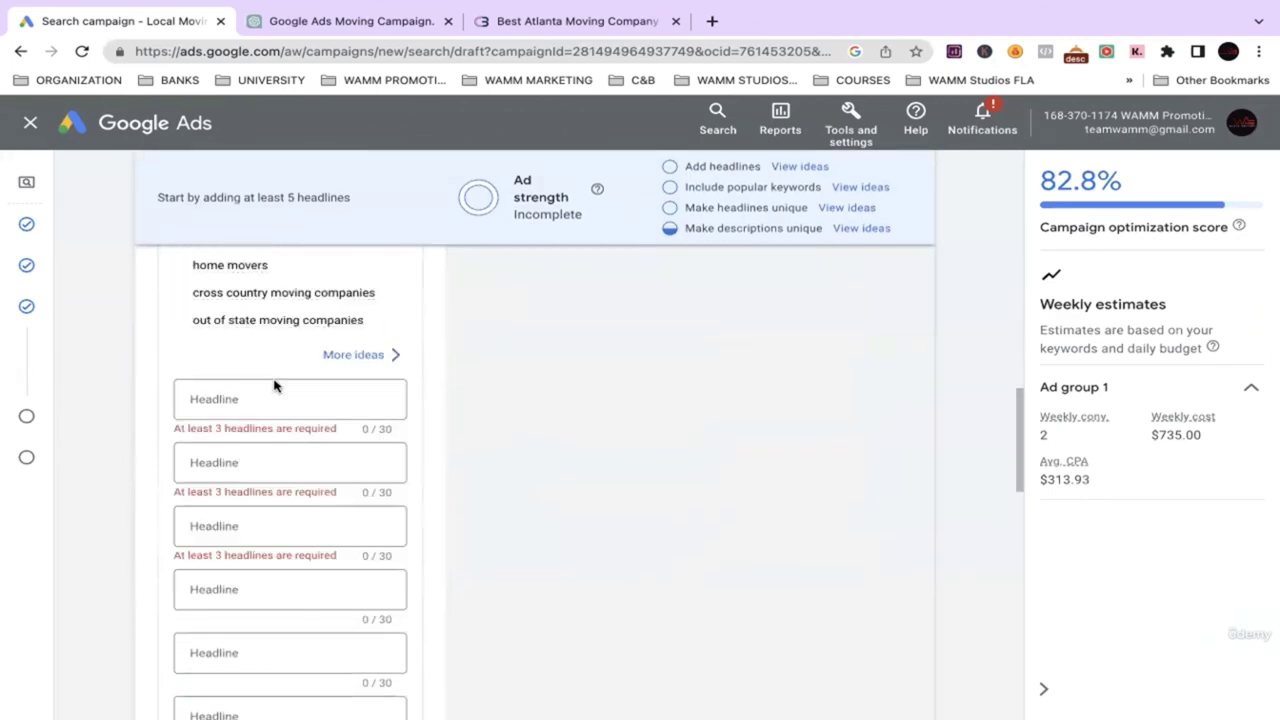
pyautogui.scroll(1, 274, 386)
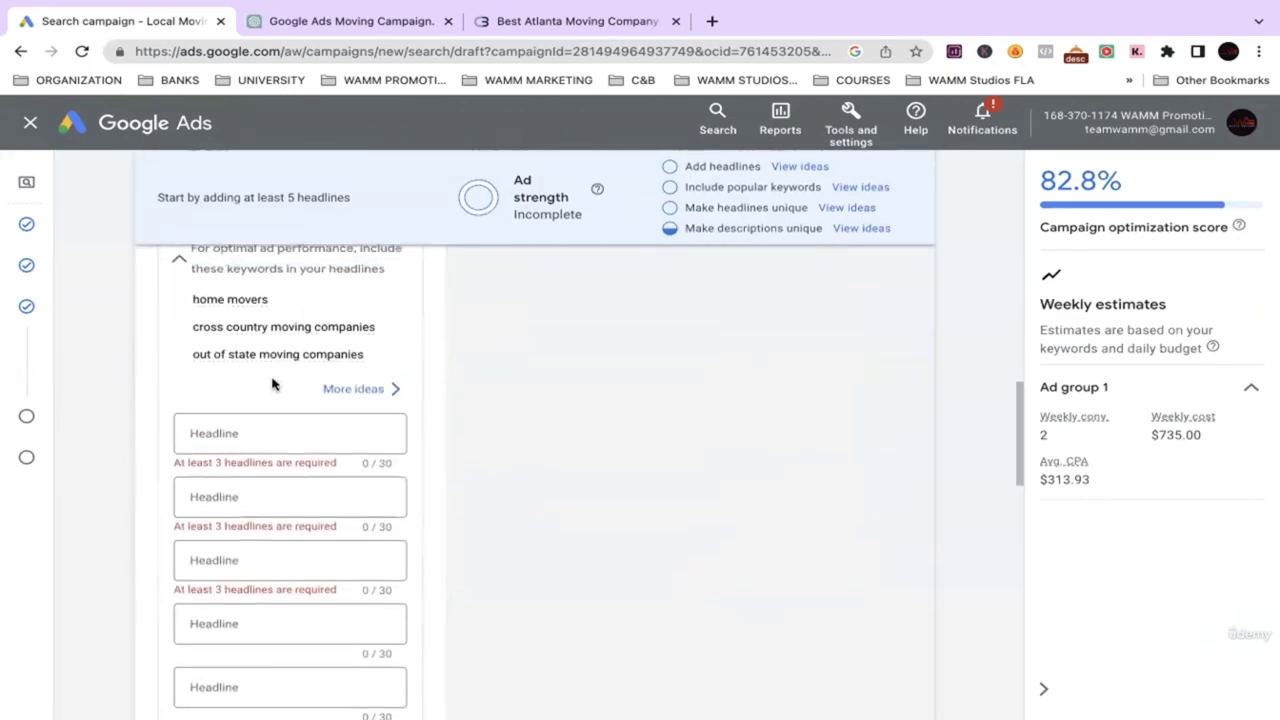
pyautogui.scroll(1, 272, 386)
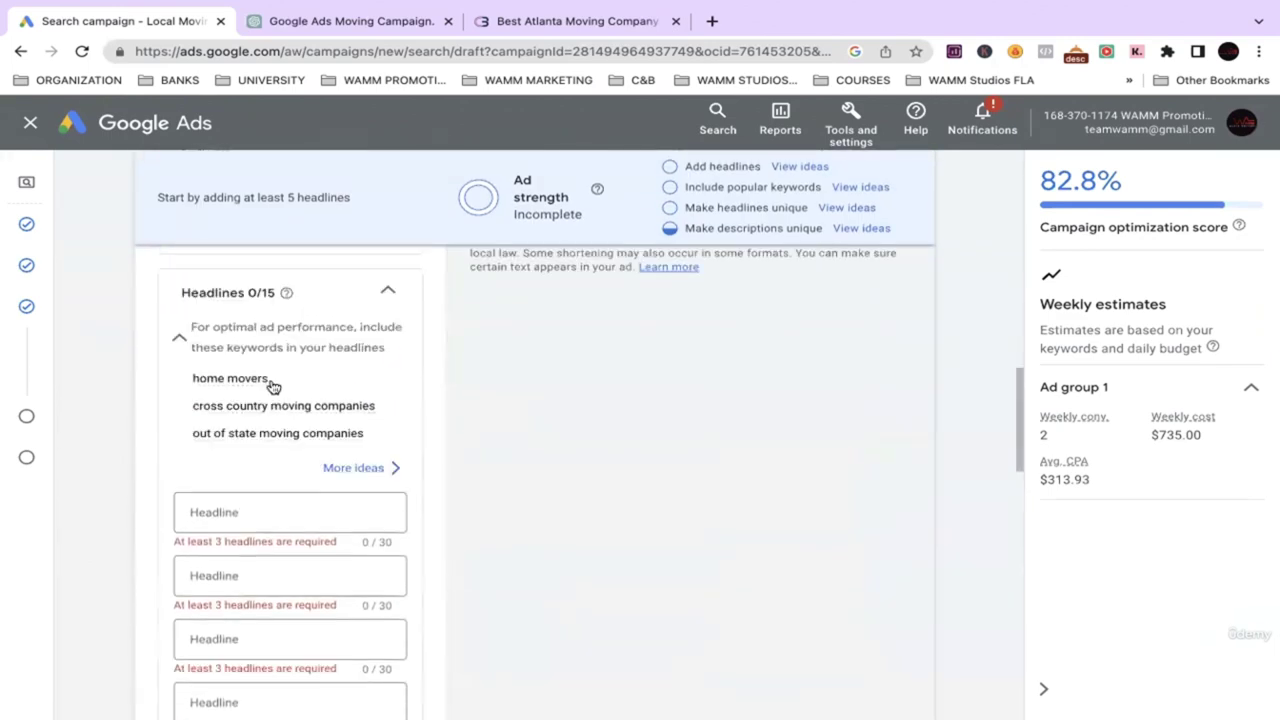
pyautogui.click(352, 21)
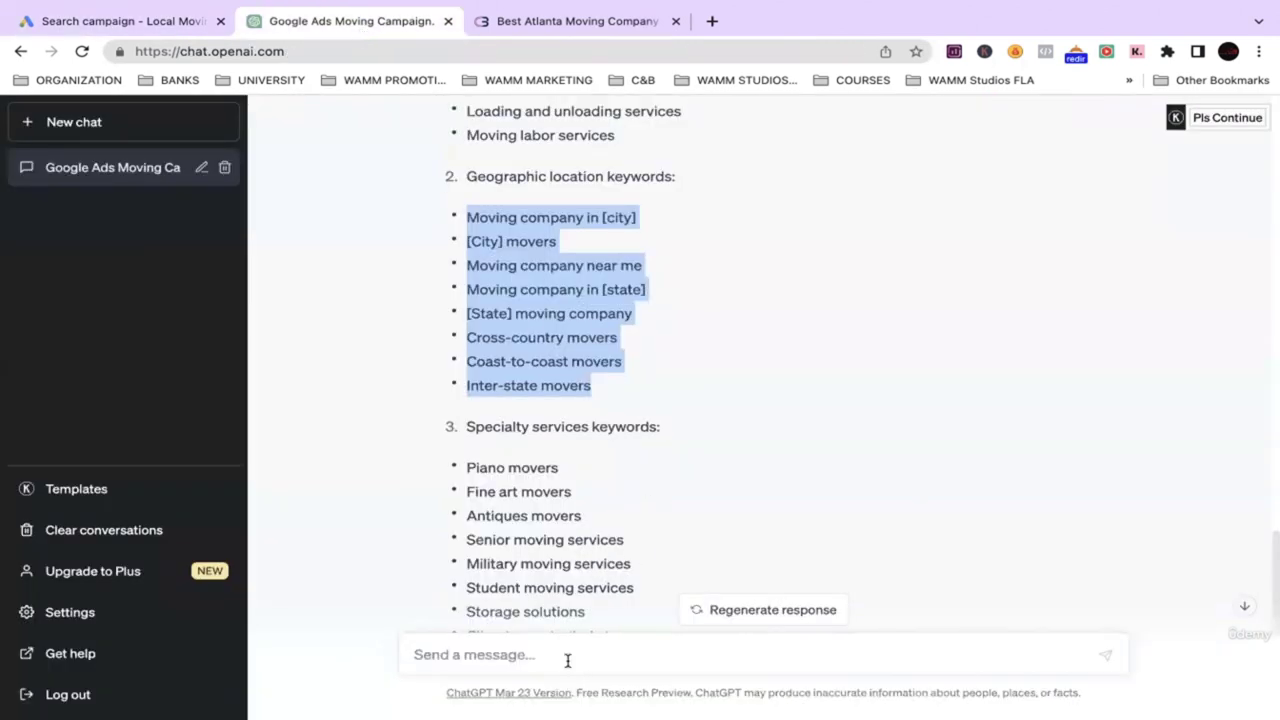
# - Write a ChatGPT prompt asking for 15 unique, creative Google Ads search headlines for a moving company
pyautogui.click(564, 658)
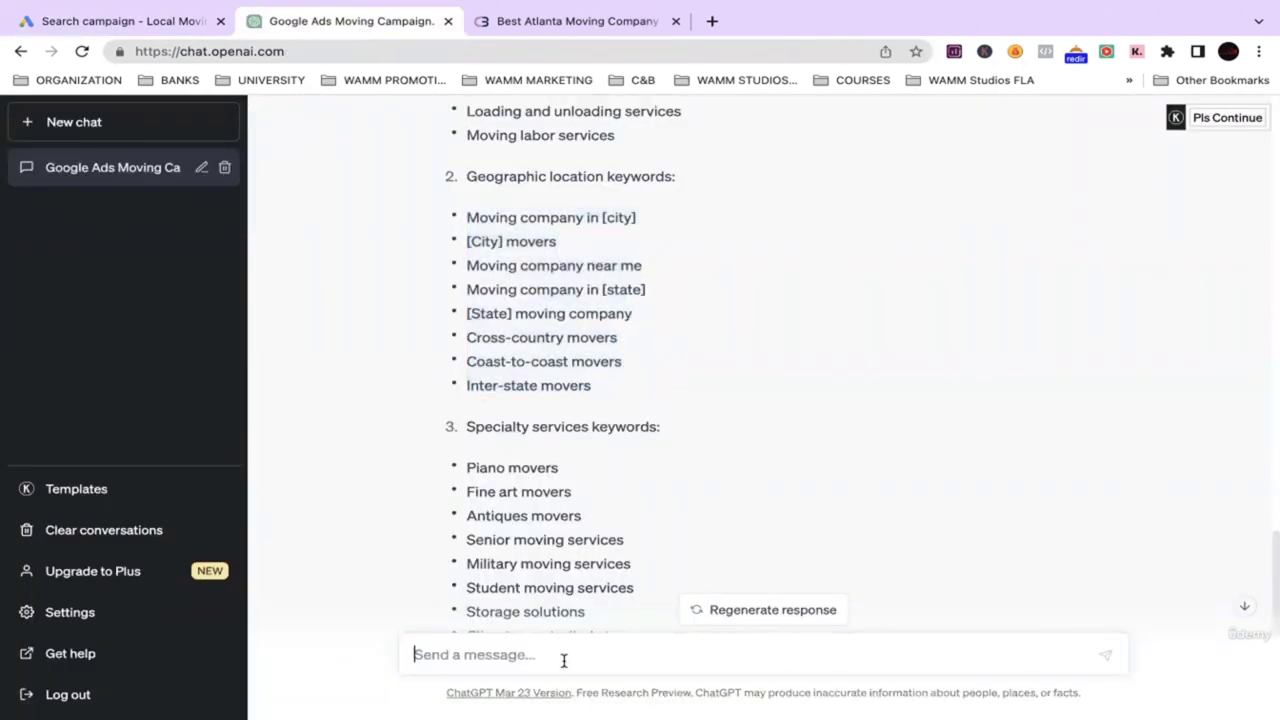
pyautogui.write('Create 15')
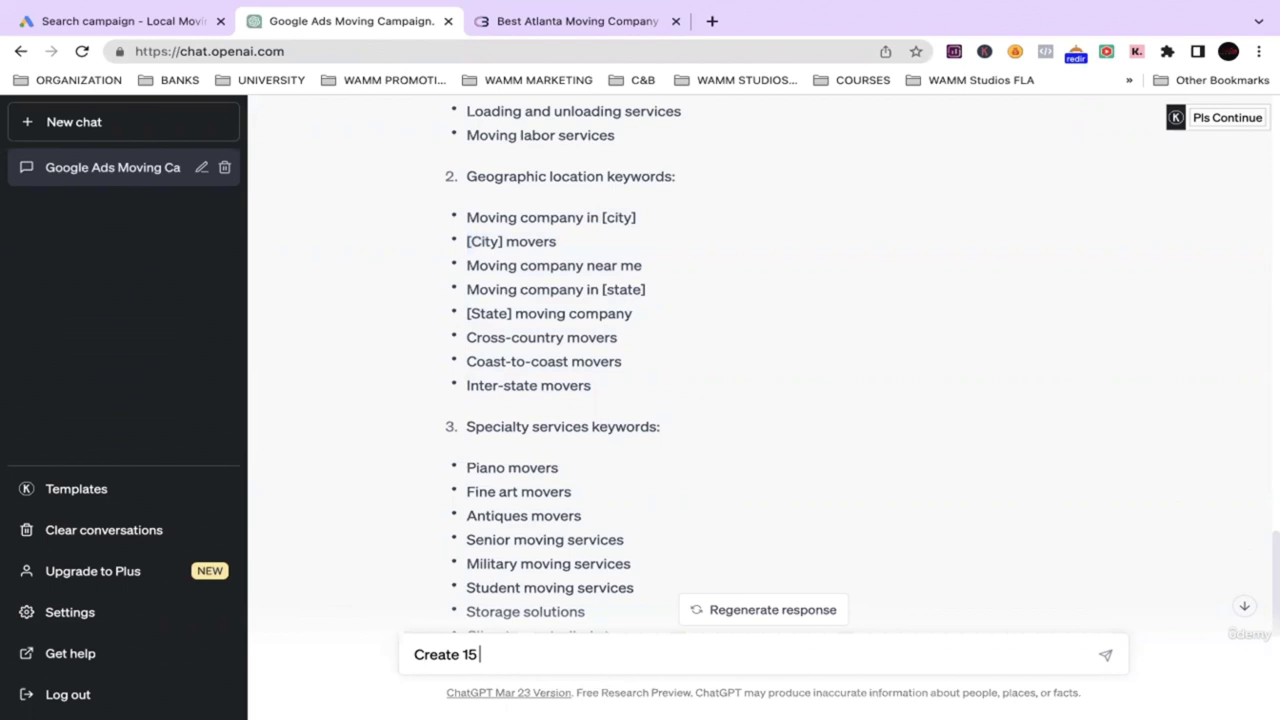
pyautogui.write(' unq')
pyautogui.press('BackSpace')
pyautogui.write('nqie ne')
pyautogui.rightClick(512, 656)
pyautogui.press('Escape')
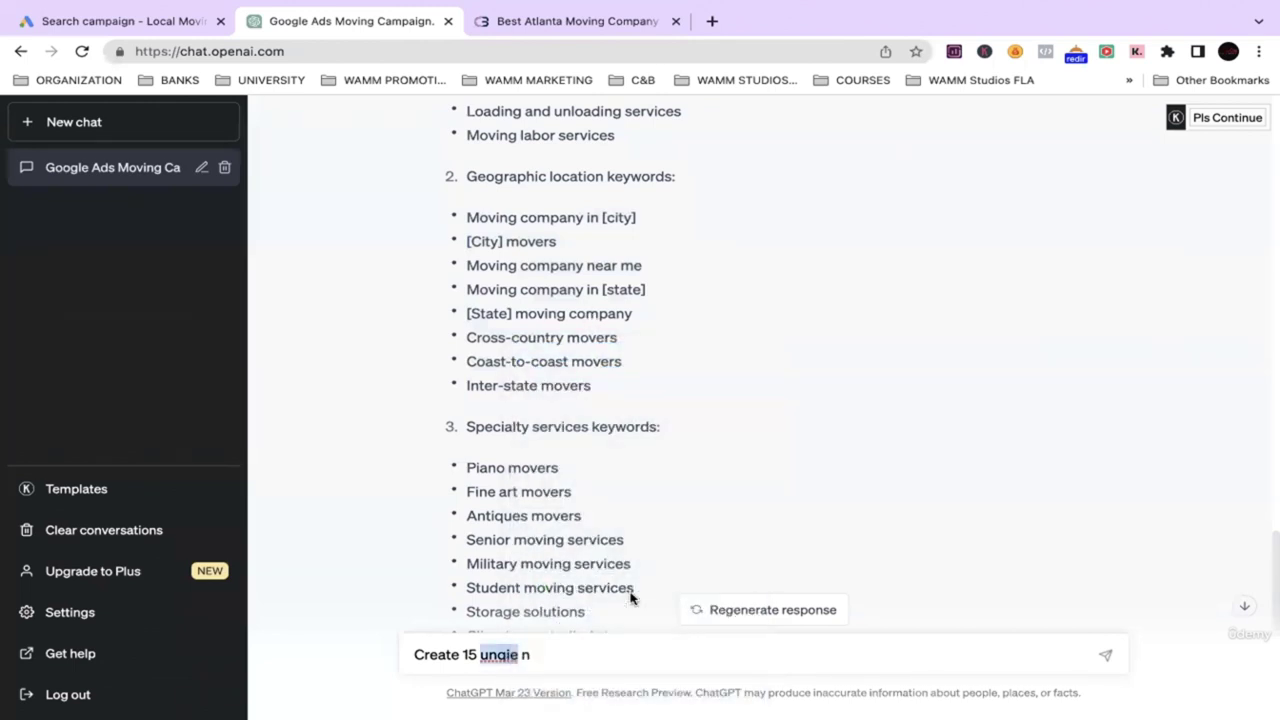
pyautogui.write('unique')
pyautogui.press('BackSpace')
pyautogui.write('abd c')
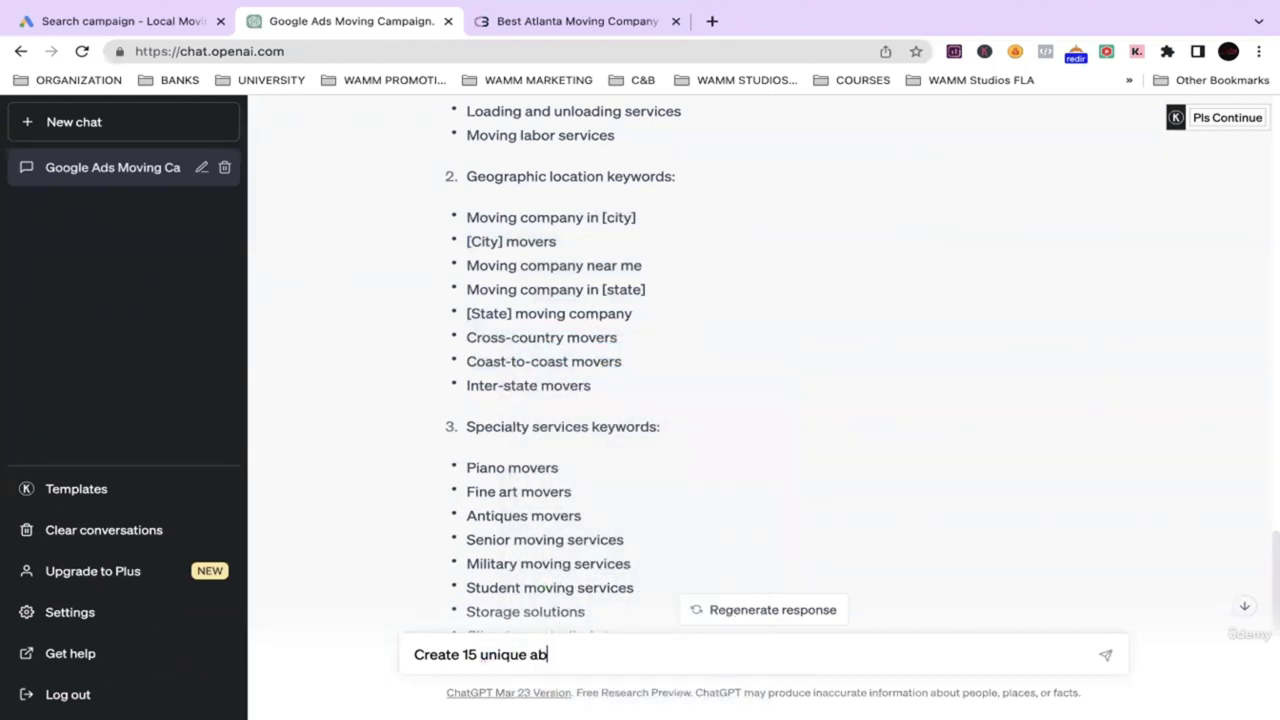
pyautogui.press('BackSpace')
pyautogui.press('BackSpace')
pyautogui.press('BackSpace')
pyautogui.write('nd creat')
pyautogui.press('BackSpace')
pyautogui.press('BackSpace')
pyautogui.write('ve headlines for a')
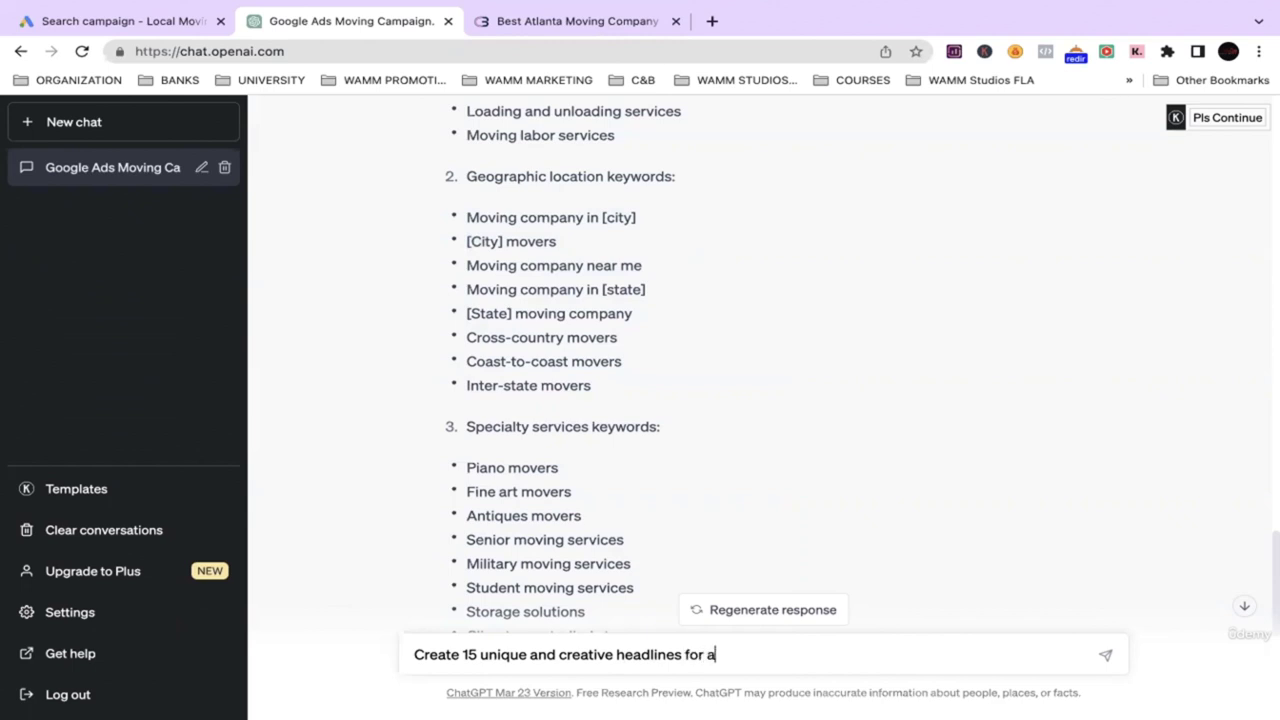
pyautogui.write(' goo')
pyautogui.write('lg')
pyautogui.press('BackSpace')
pyautogui.press('BackSpace')
pyautogui.press('BackSpace')
pyautogui.press('BackSpace')
pyautogui.press('BackSpace')
pyautogui.write('gle ads serach')
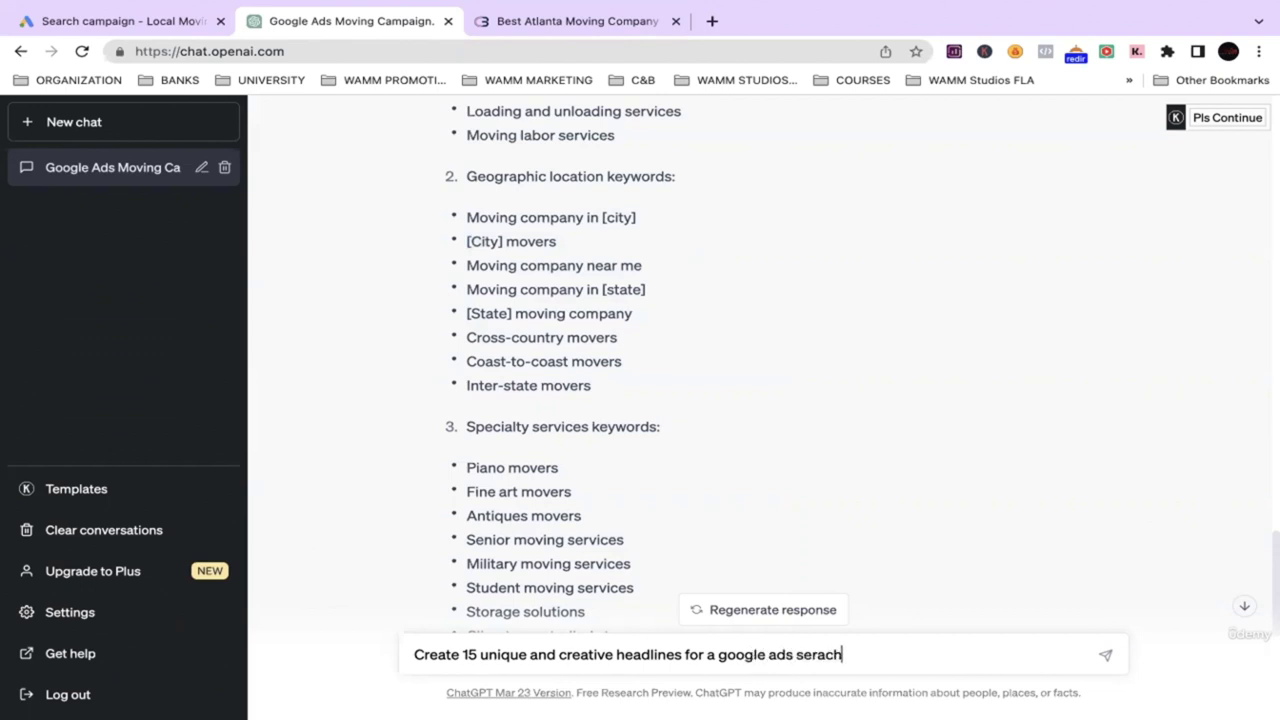
pyautogui.write(' campaign for a m')
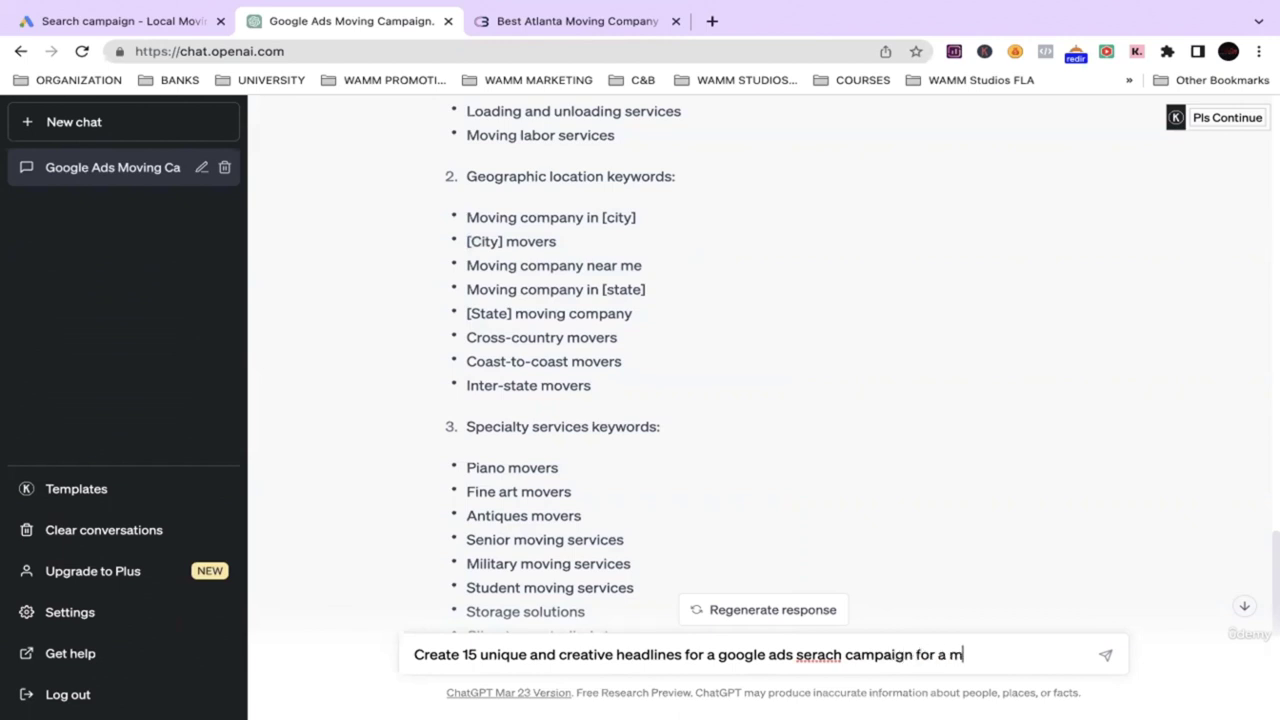
pyautogui.write('oving company.')
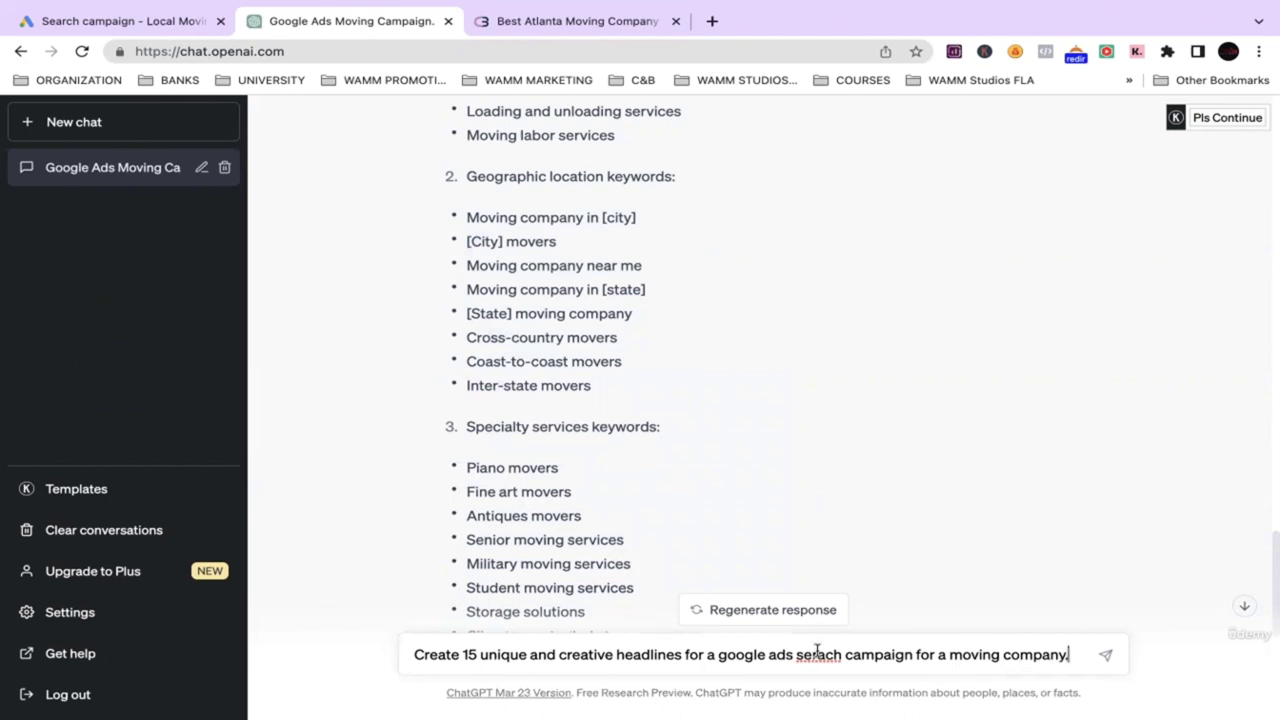
# - Correct 'serach' to 'search', send the prompt, and select the first headline from the reply
pyautogui.rightClick(816, 660)
pyautogui.click(888, 348)
pyautogui.click(1105, 655)
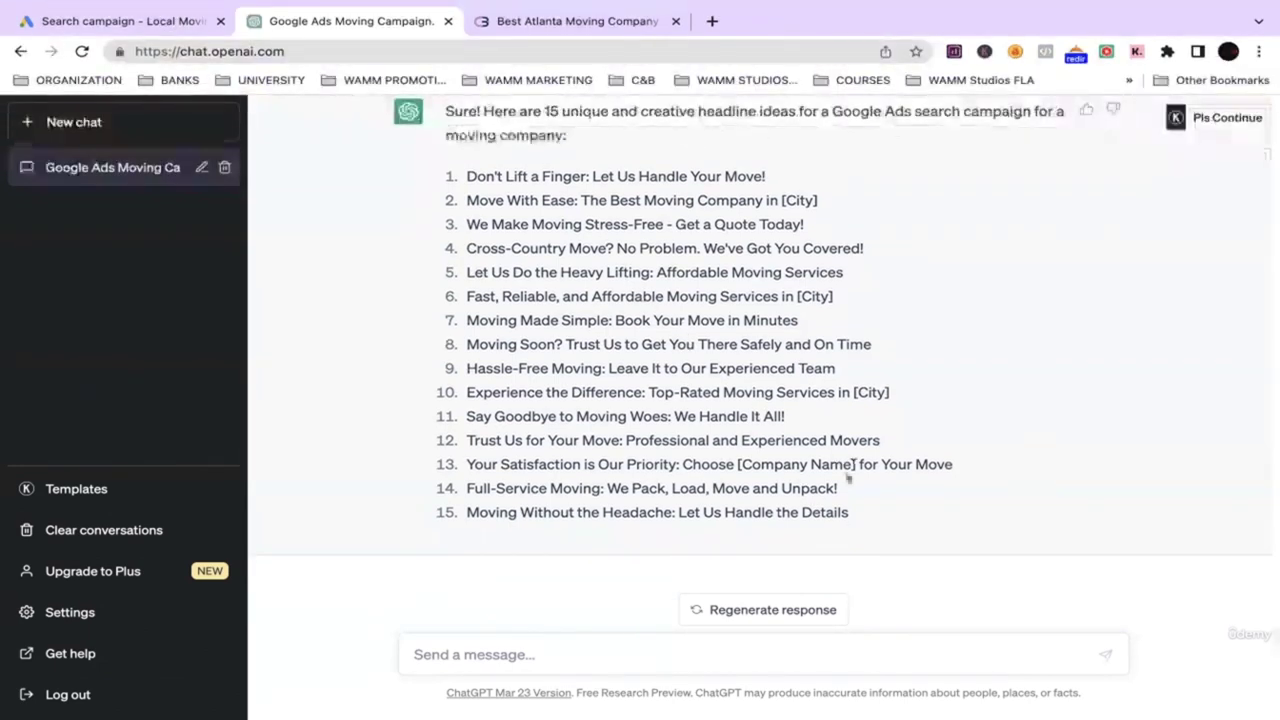
pyautogui.scroll(1, 856, 497)
pyautogui.moveTo(786, 180); pyautogui.dragTo(463, 184)
pyautogui.hotkey('ctrl', 'c')
# - Paste the copied ChatGPT headline into the first Google Ads headline field
pyautogui.click(168, 19)
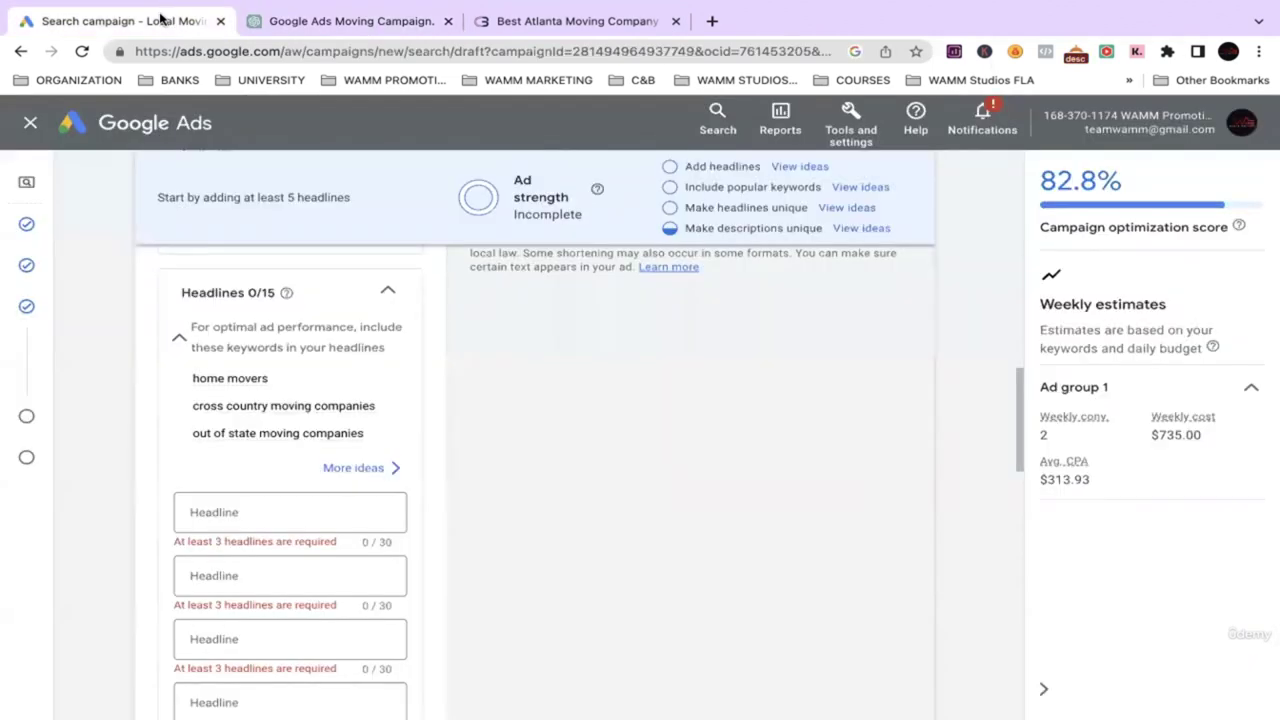
pyautogui.click(240, 509)
pyautogui.hotkey('ctrl', 'v')
pyautogui.click(240, 457)
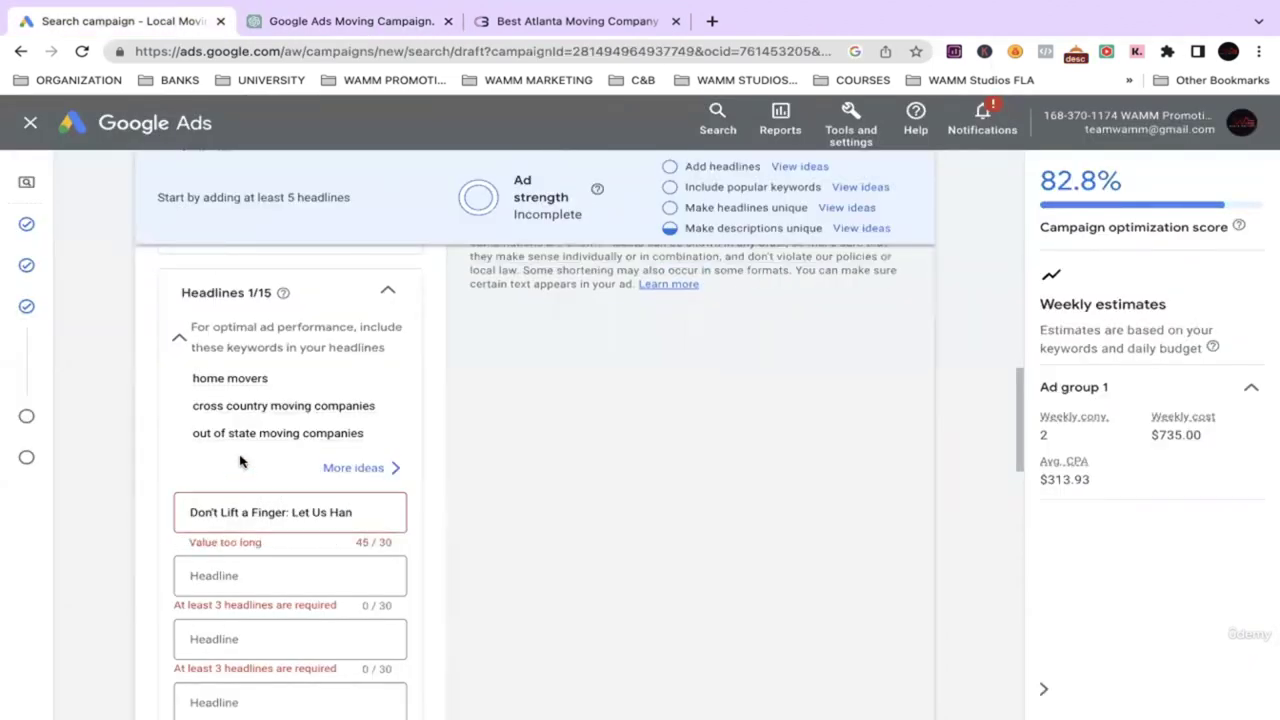
pyautogui.scroll(-1, 268, 487)
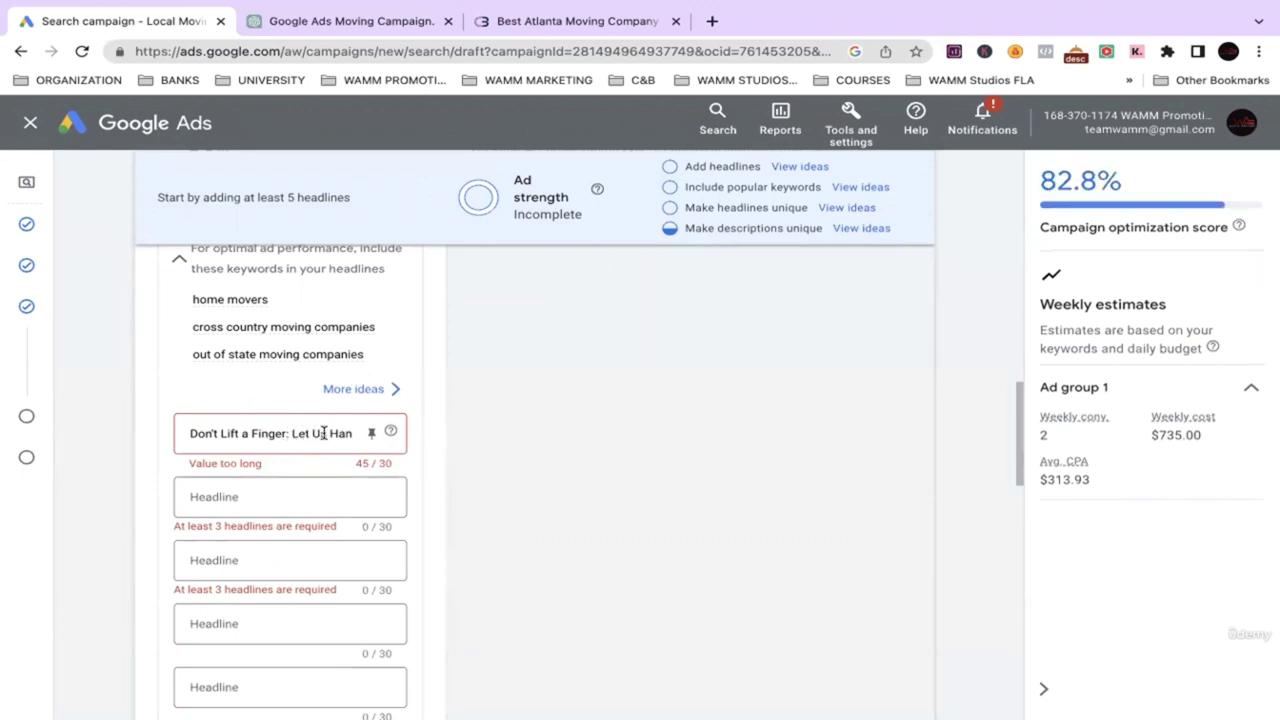
pyautogui.moveTo(330, 433); pyautogui.dragTo(353, 440)
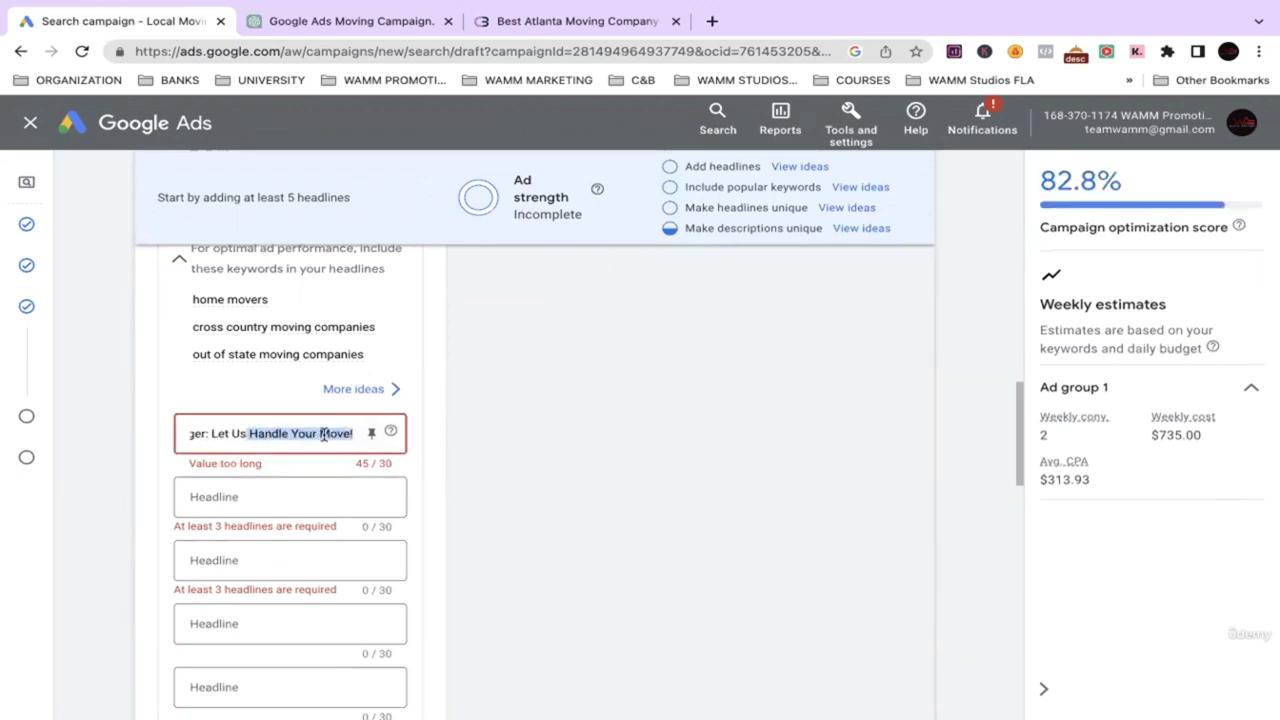
pyautogui.click(320, 434)
pyautogui.scroll(-1, 285, 436)
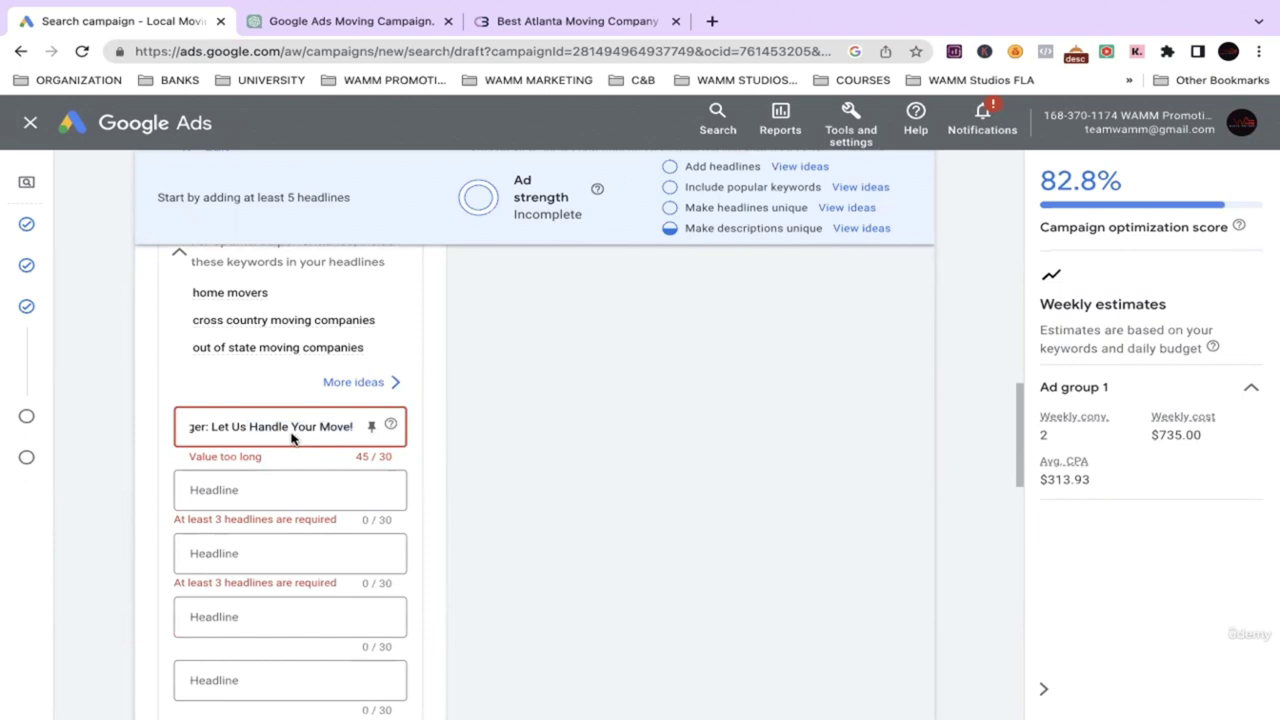
pyautogui.scroll(1, 381, 458)
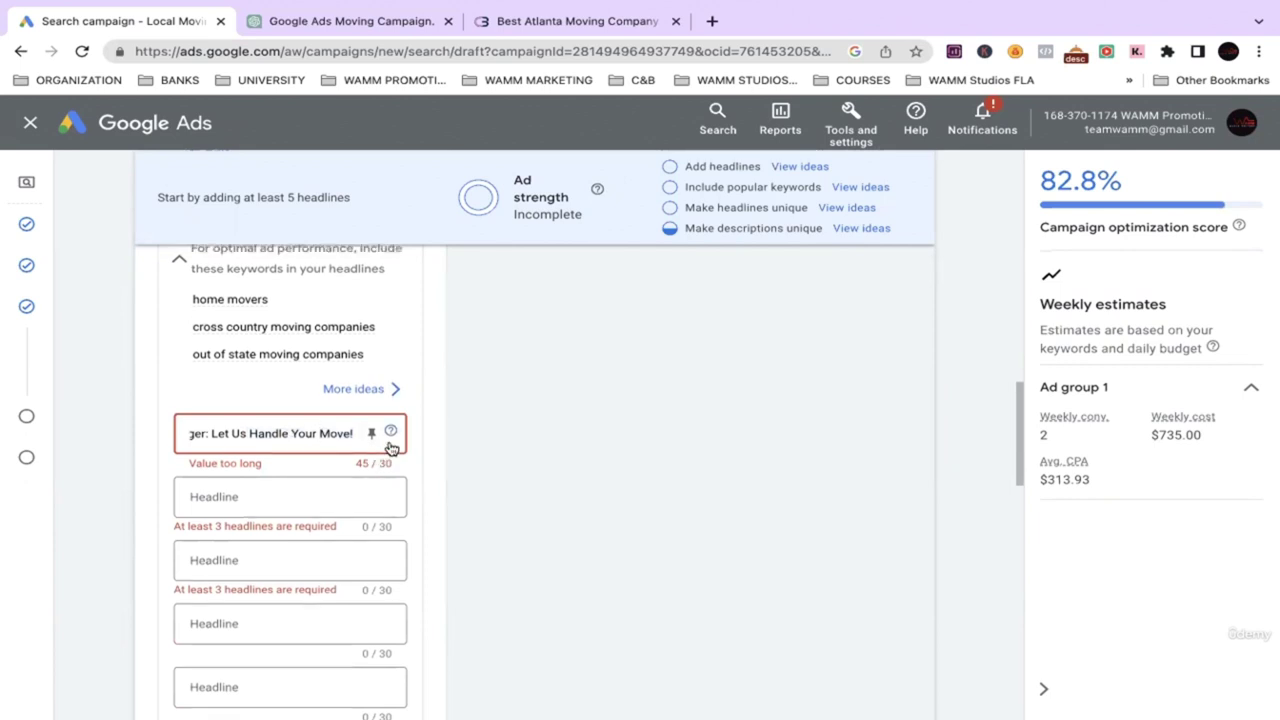
# - Shorten the headline to 'Let Us Handle that' (20/30) by replacing 'Your Move!' and removing 'Don't Lift a Finger'
pyautogui.moveTo(393, 431)
pyautogui.moveTo(263, 432); pyautogui.dragTo(372, 440)
pyautogui.write('that')
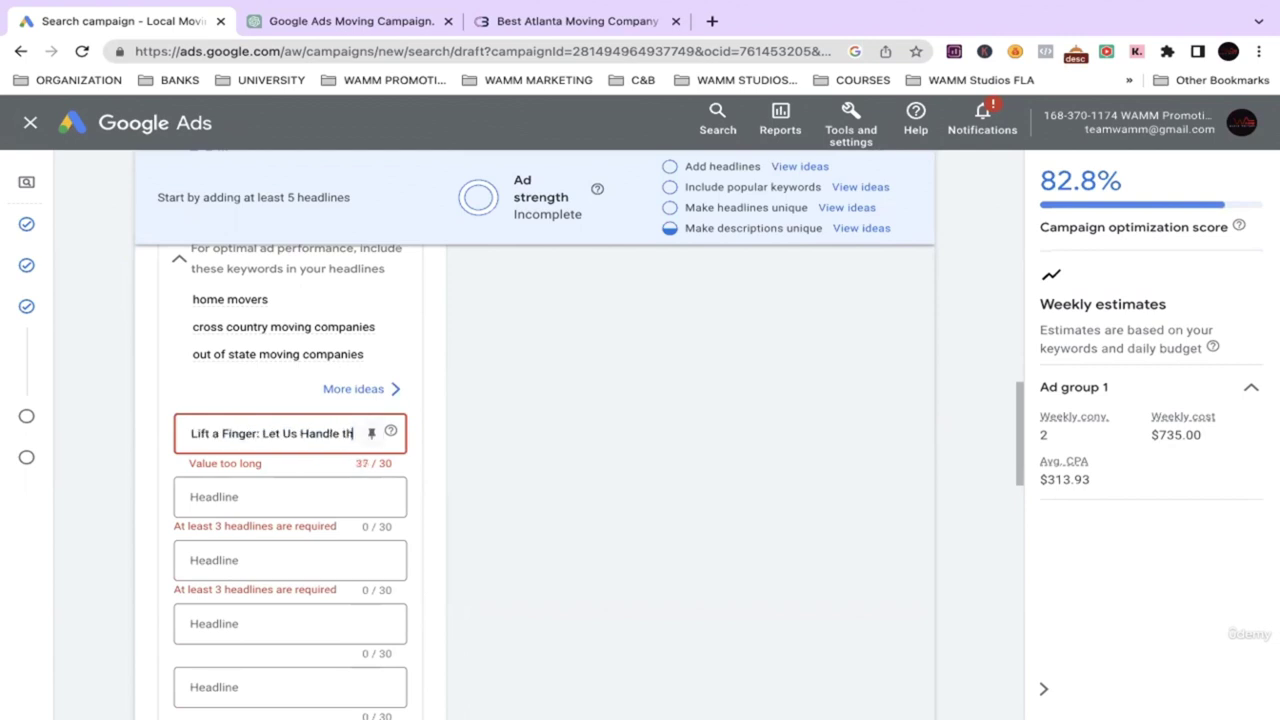
pyautogui.moveTo(246, 433); pyautogui.dragTo(186, 433)
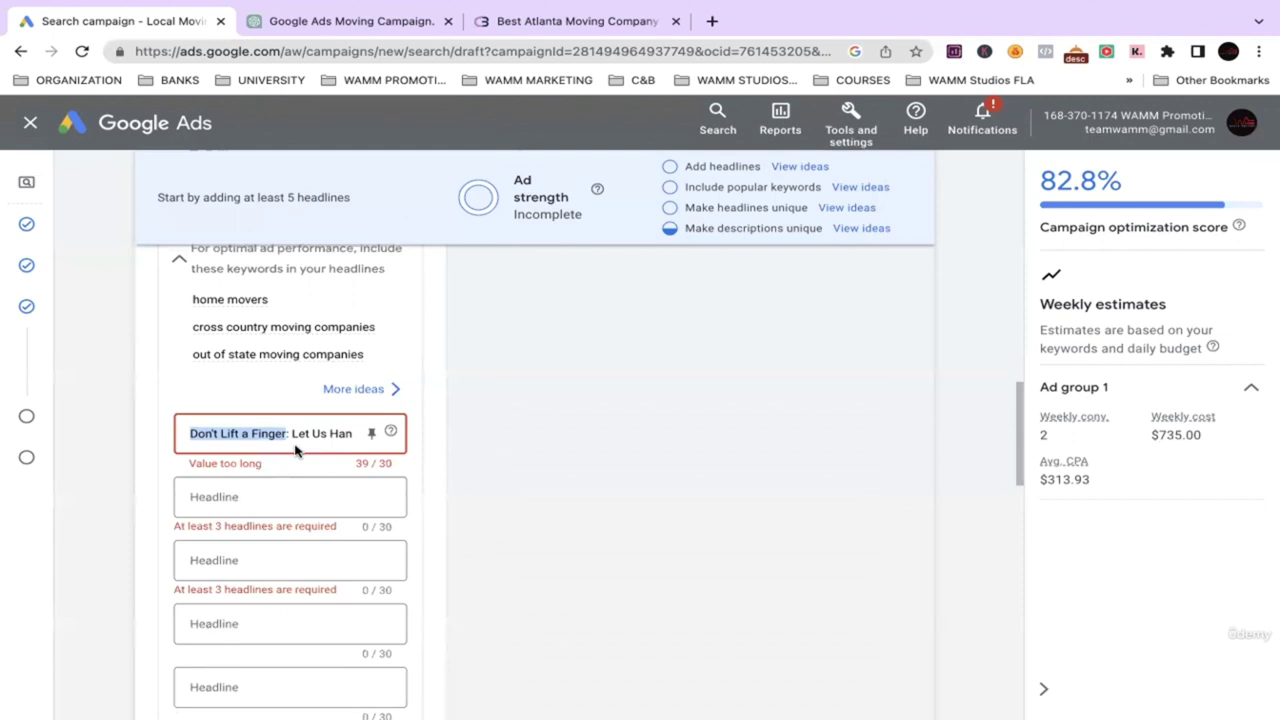
pyautogui.press('BackSpace')
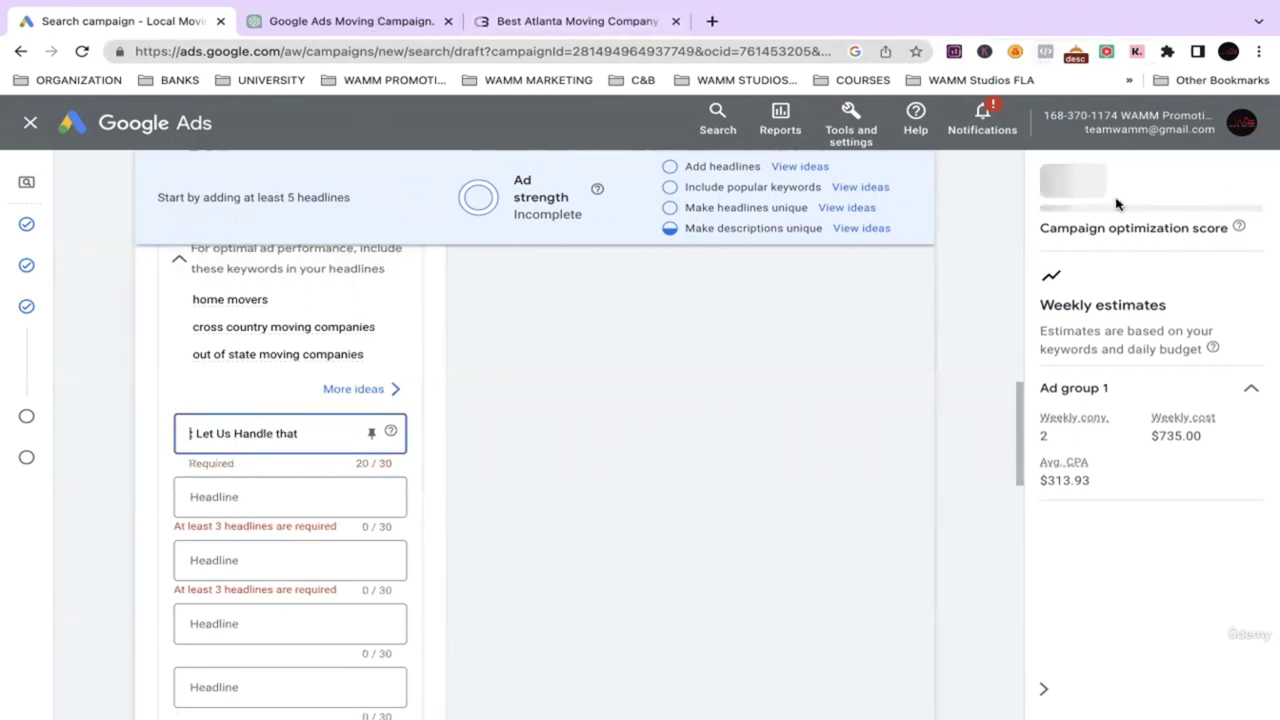
pyautogui.click(388, 21)
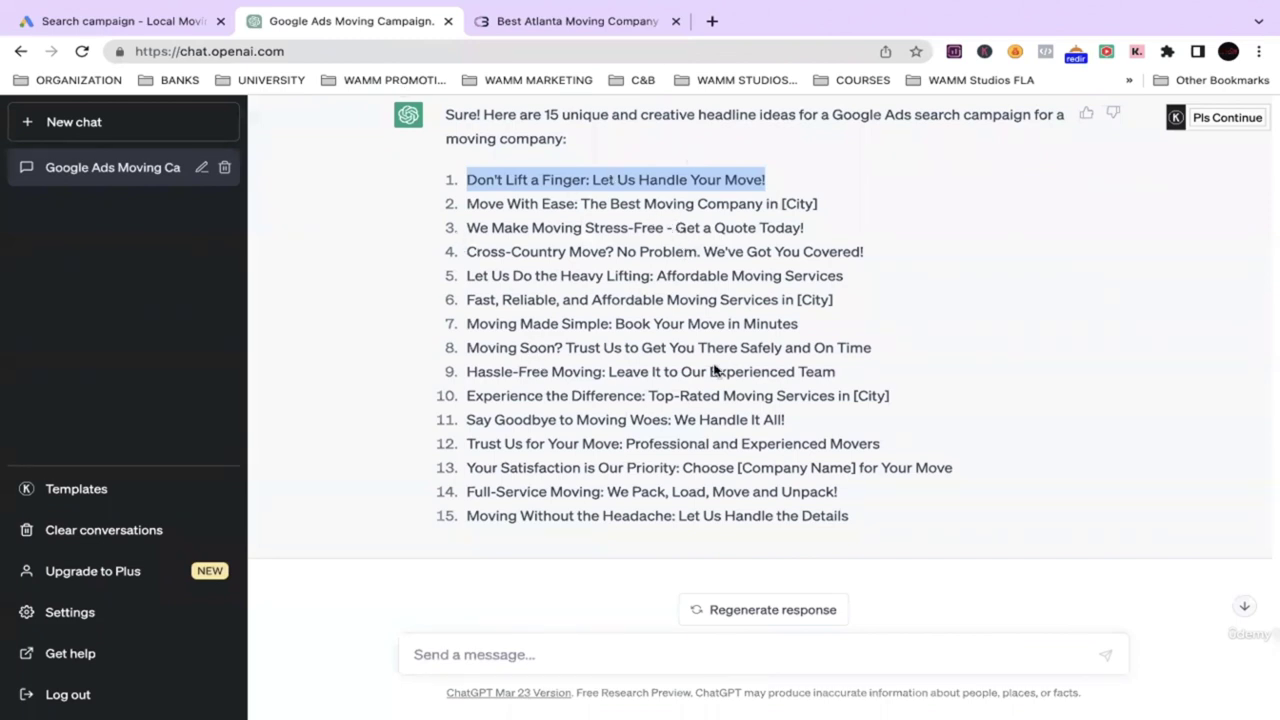
# - Copy ChatGPT's intro sentence to reuse it in a follow-up prompt
pyautogui.scroll(2, 640, 206)
pyautogui.moveTo(572, 236); pyautogui.dragTo(461, 209)
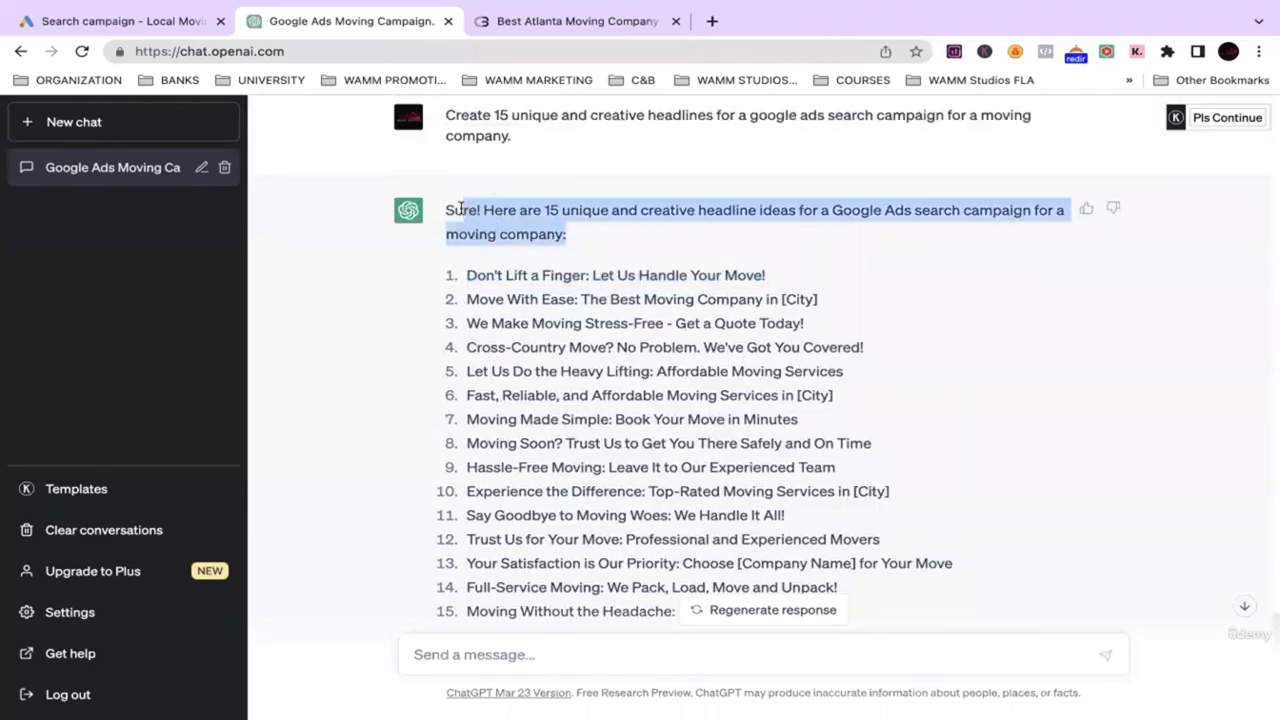
pyautogui.click(125, 21)
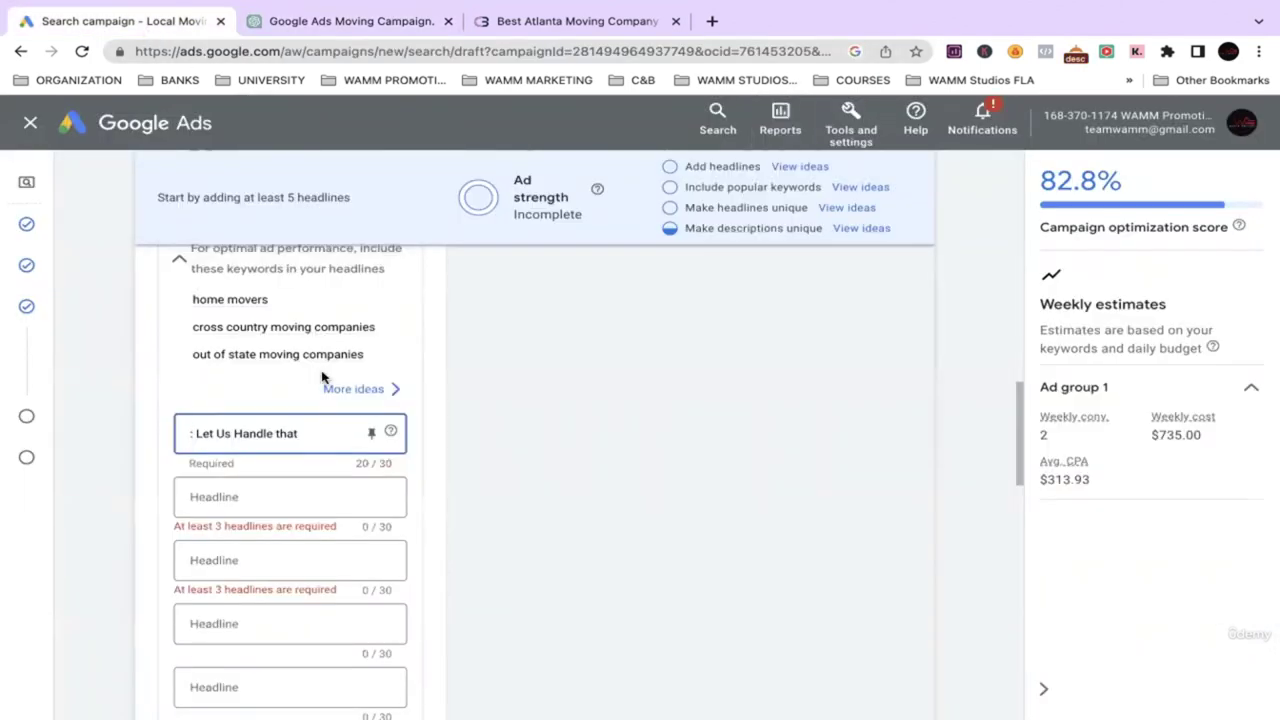
pyautogui.click(370, 510)
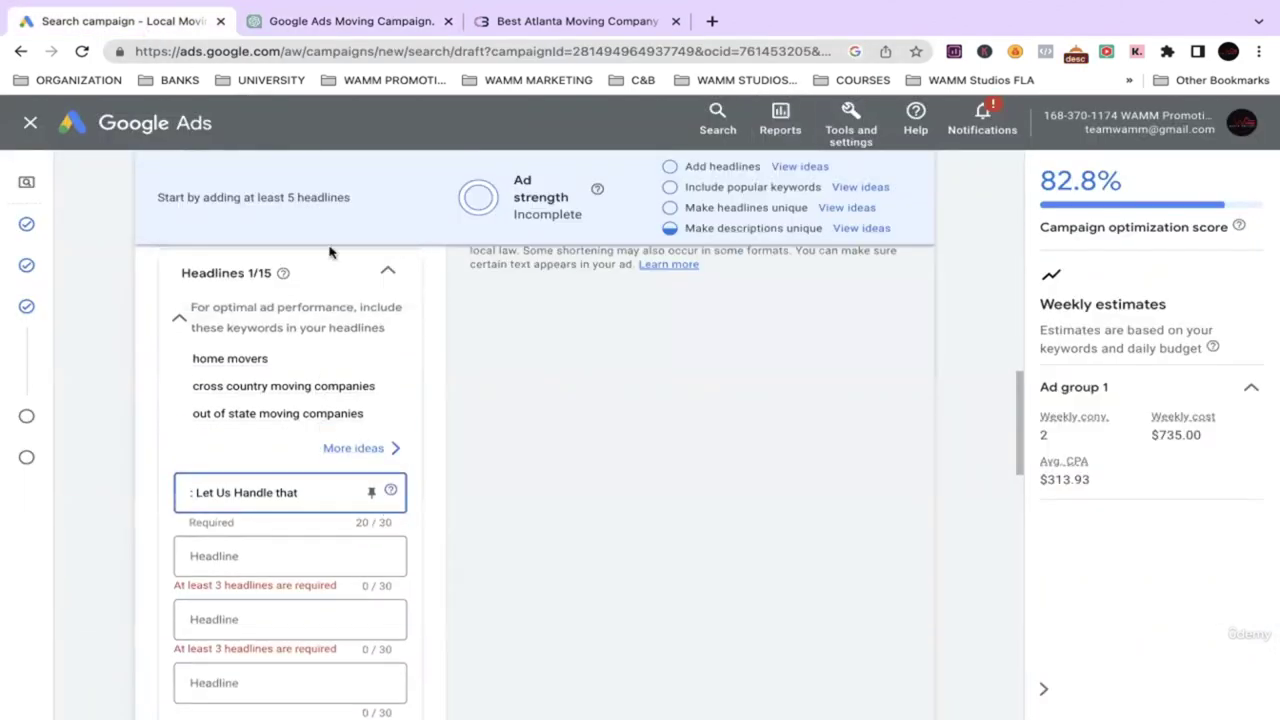
pyautogui.click(350, 21)
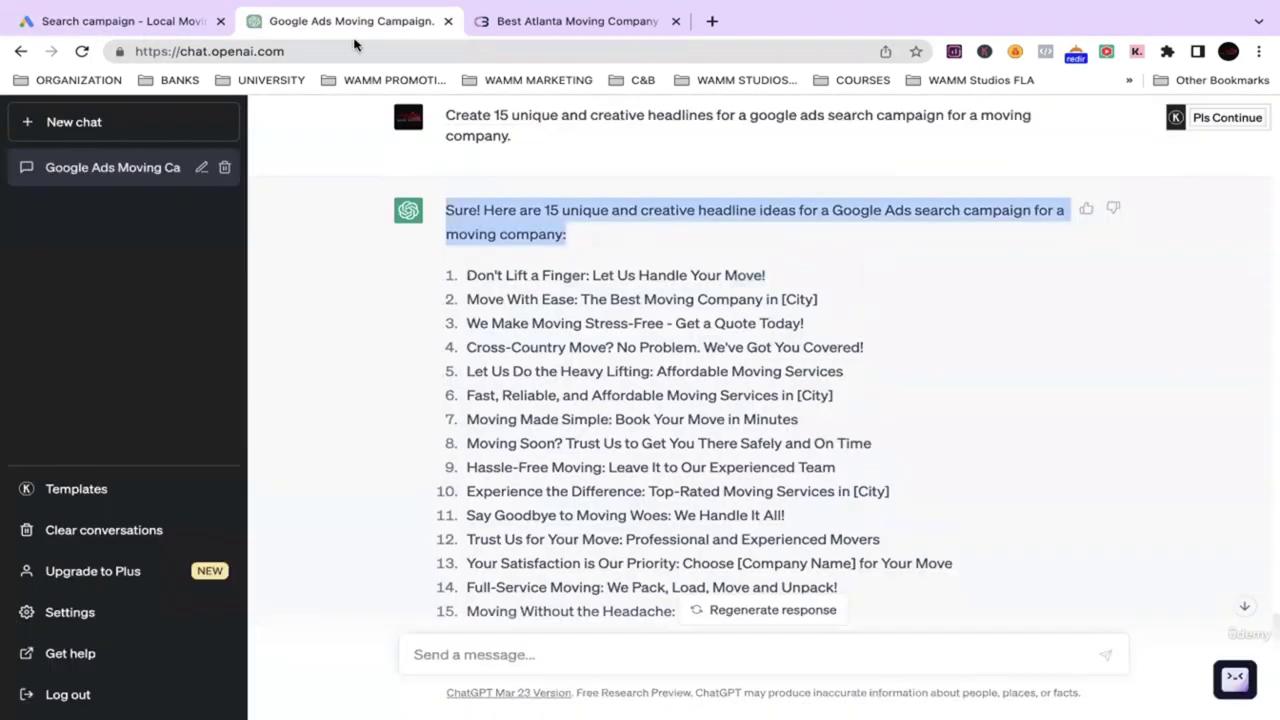
# - Ask ChatGPT for headlines under 30 characters and select the first idea, 'Smooth Move Guaranteed'
pyautogui.click(530, 655)
pyautogui.write('Sure! Here are 15 unique and creative headline ideas for a Google Ads search campaign for a moving company:')
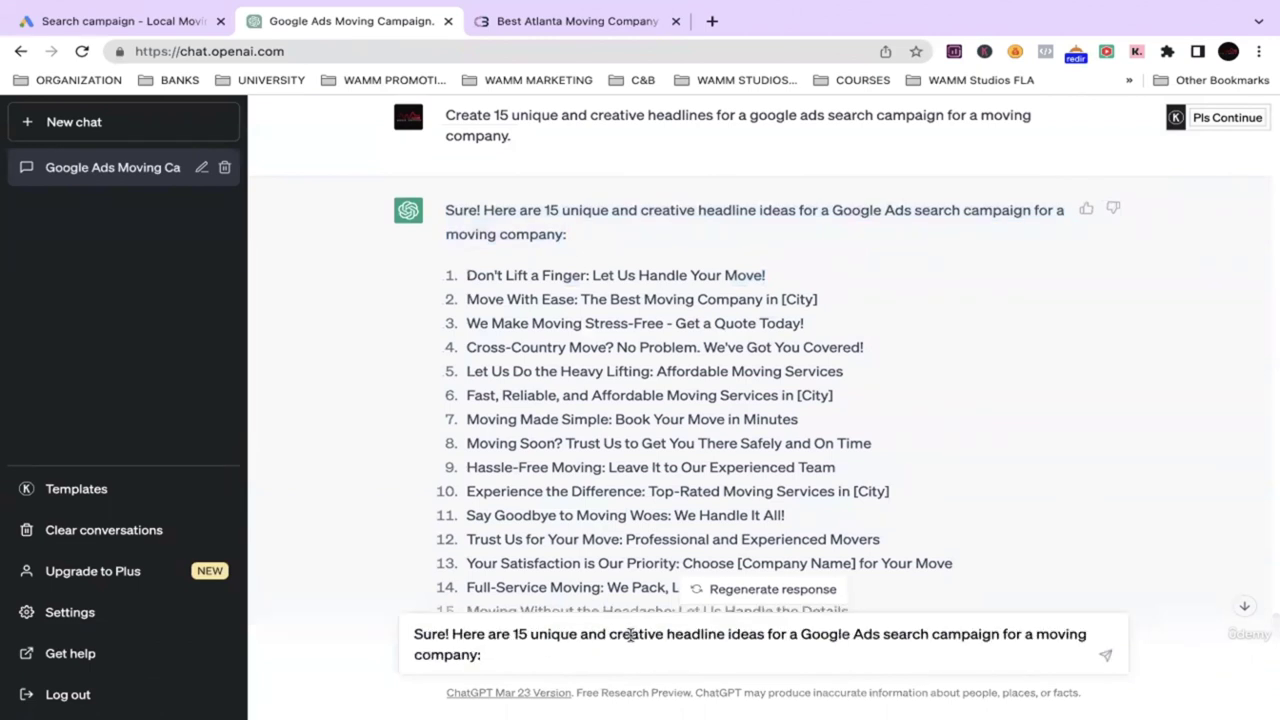
pyautogui.write('under  ')
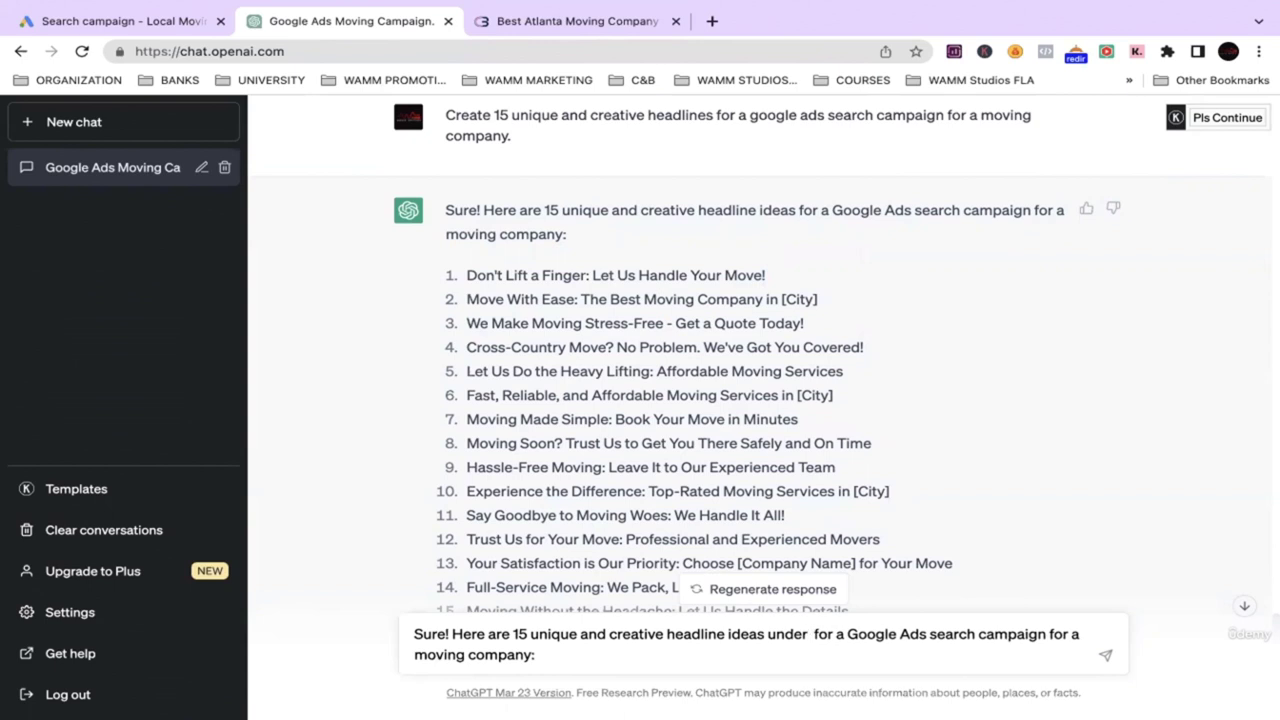
pyautogui.write('30 chara')
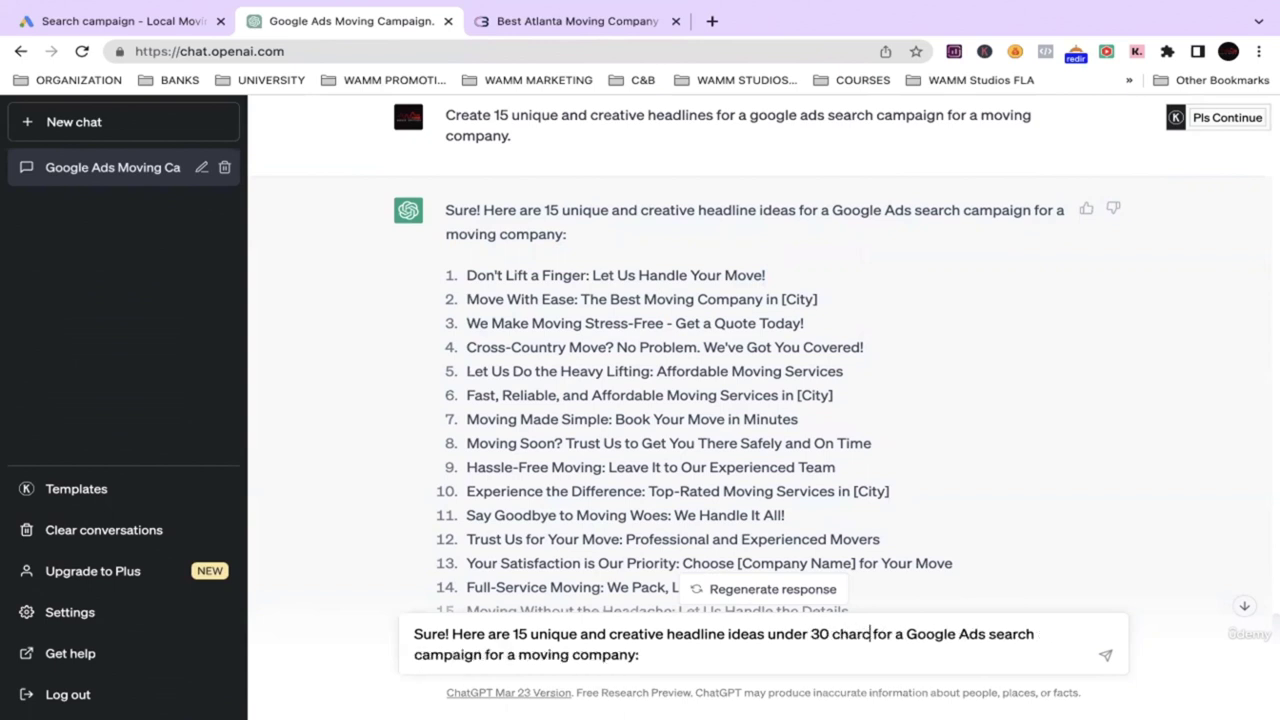
pyautogui.press('BackSpace')
pyautogui.write('acters')
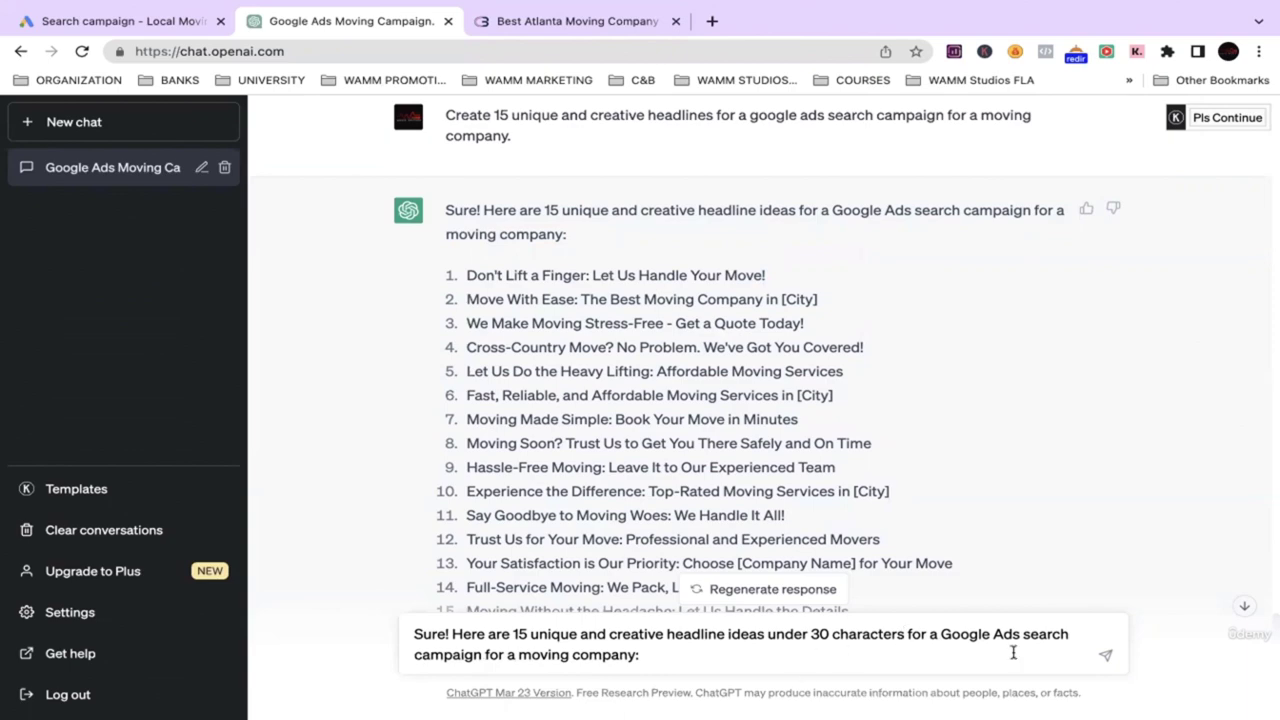
pyautogui.click(1106, 656)
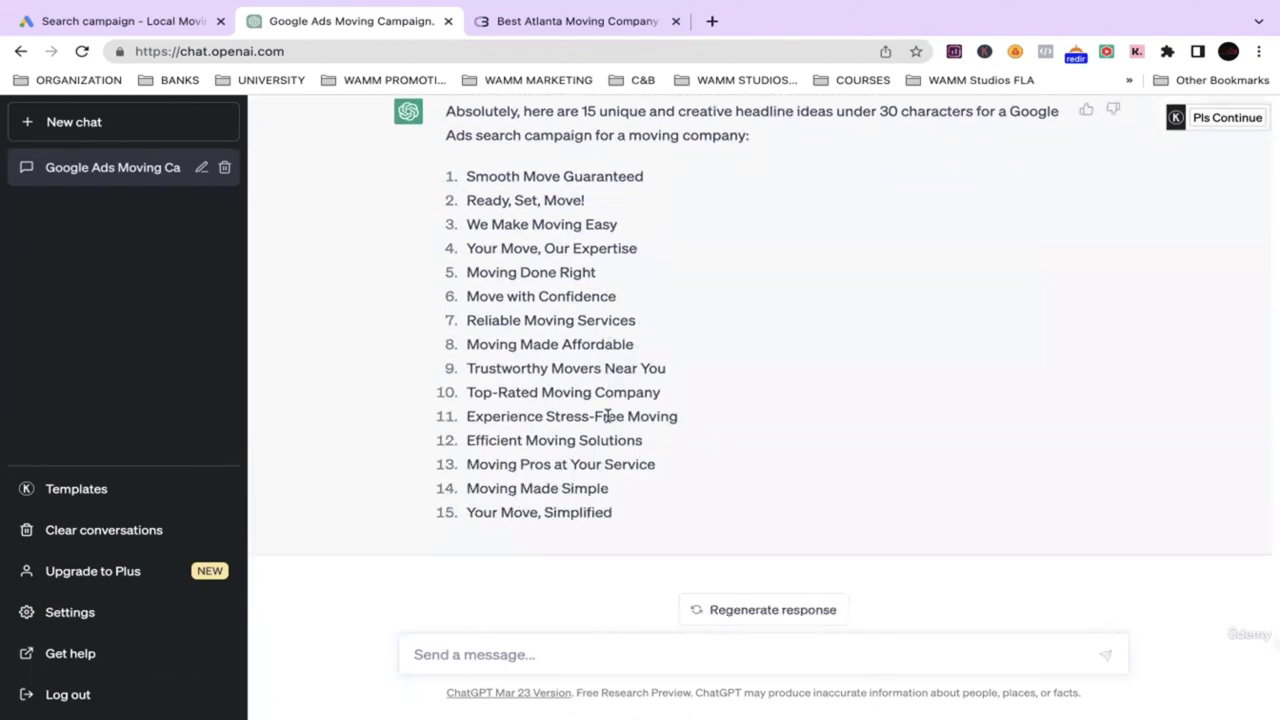
pyautogui.scroll(1, 656, 200)
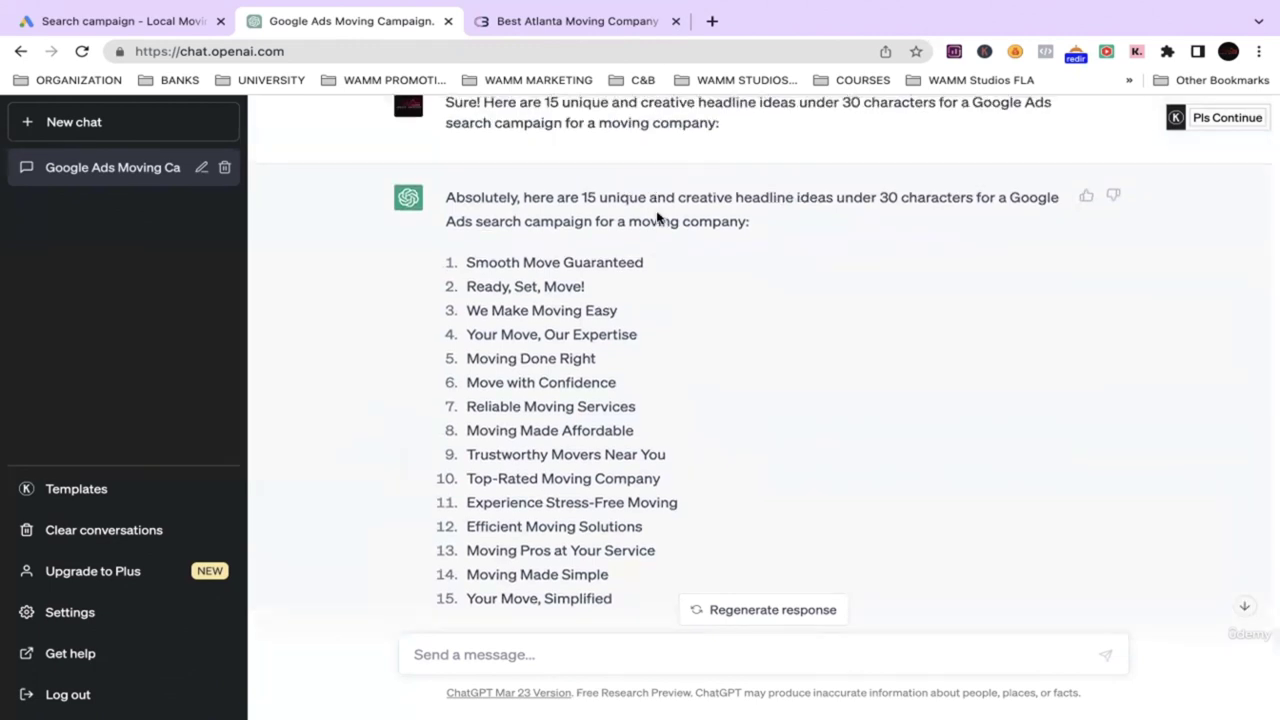
pyautogui.moveTo(659, 267); pyautogui.dragTo(466, 262)
pyautogui.hotkey('ctrl', 'c')
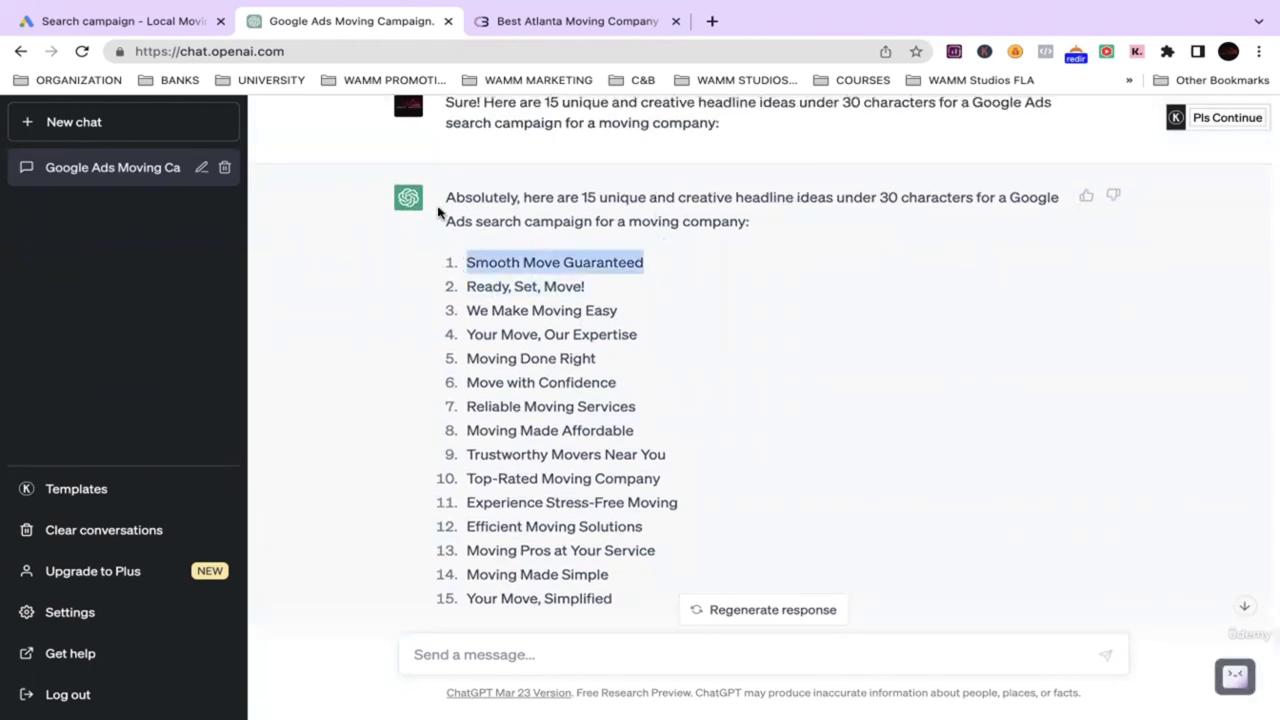
# - Replace headline 1 with 'Smooth Move Guaranteed' and add 'Ready, Set, Move!' as headline 2
pyautogui.click(98, 25)
pyautogui.scroll(-3, 323, 500)
pyautogui.scroll(2, 317, 471)
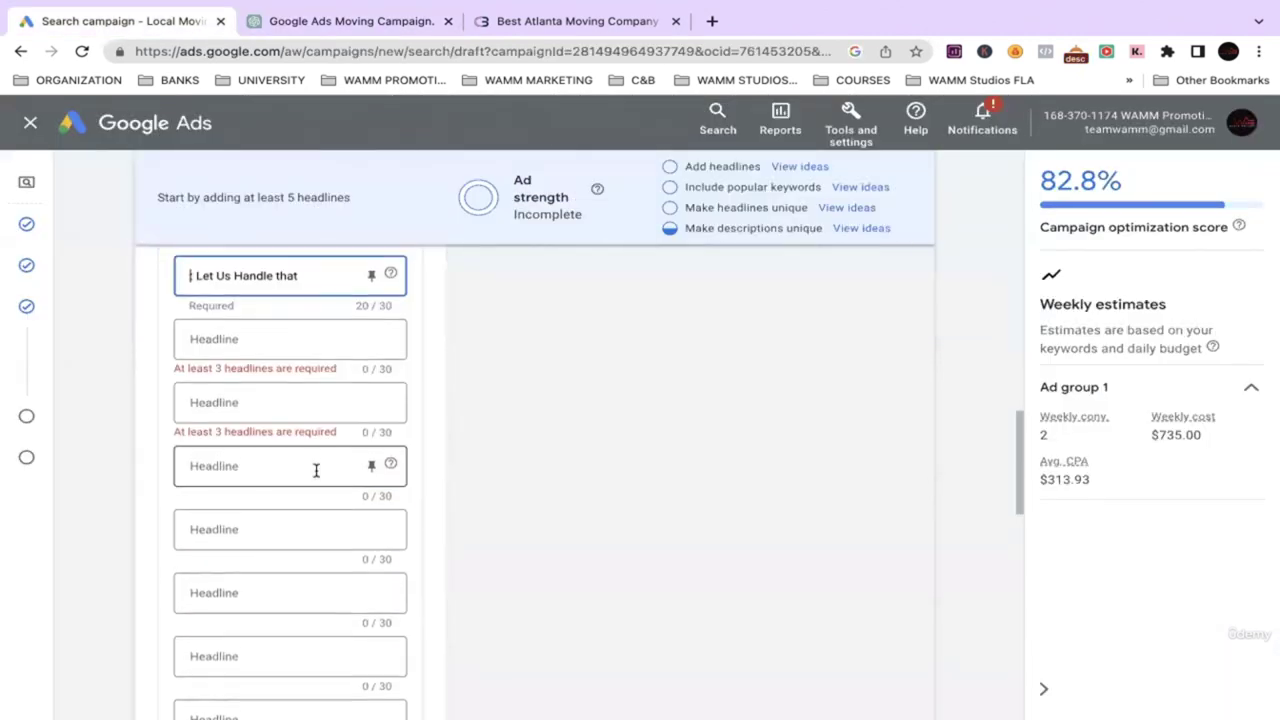
pyautogui.hotkey('ctrl', 'a')
pyautogui.hotkey('ctrl', 'v')
pyautogui.click(294, 474)
pyautogui.click(349, 21)
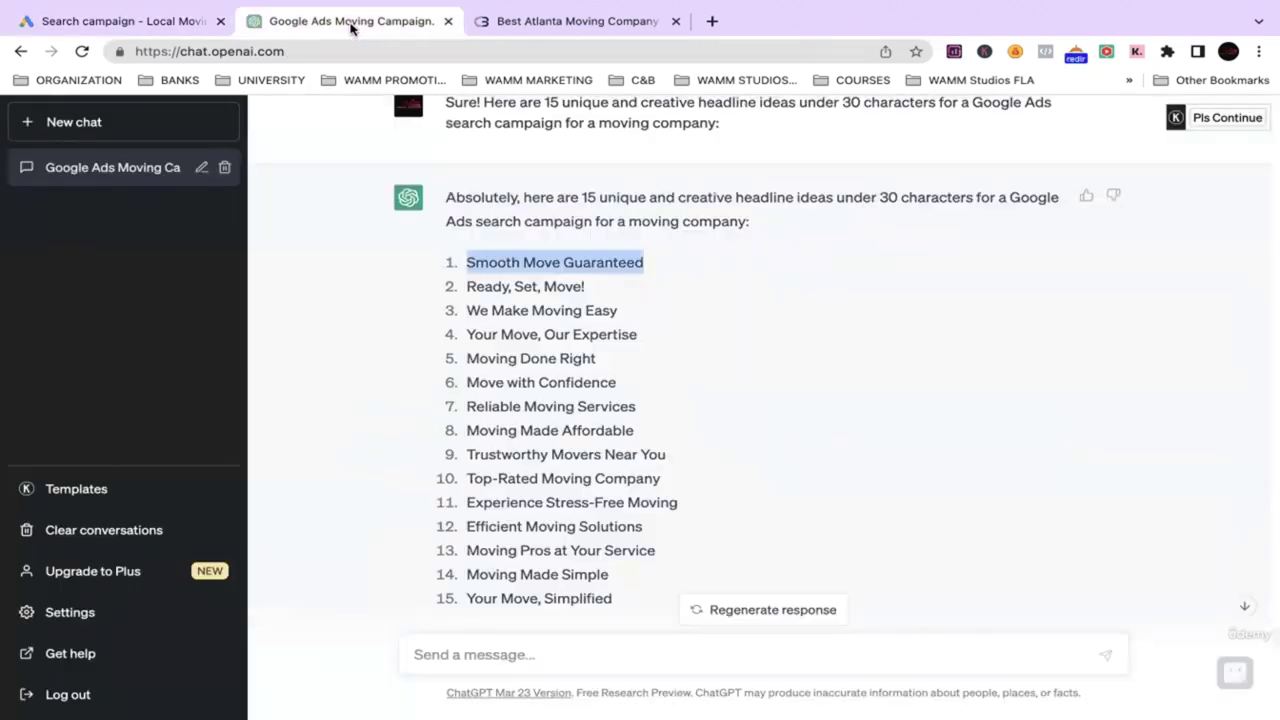
pyautogui.moveTo(600, 288); pyautogui.dragTo(466, 287)
pyautogui.hotkey('ctrl', 'c')
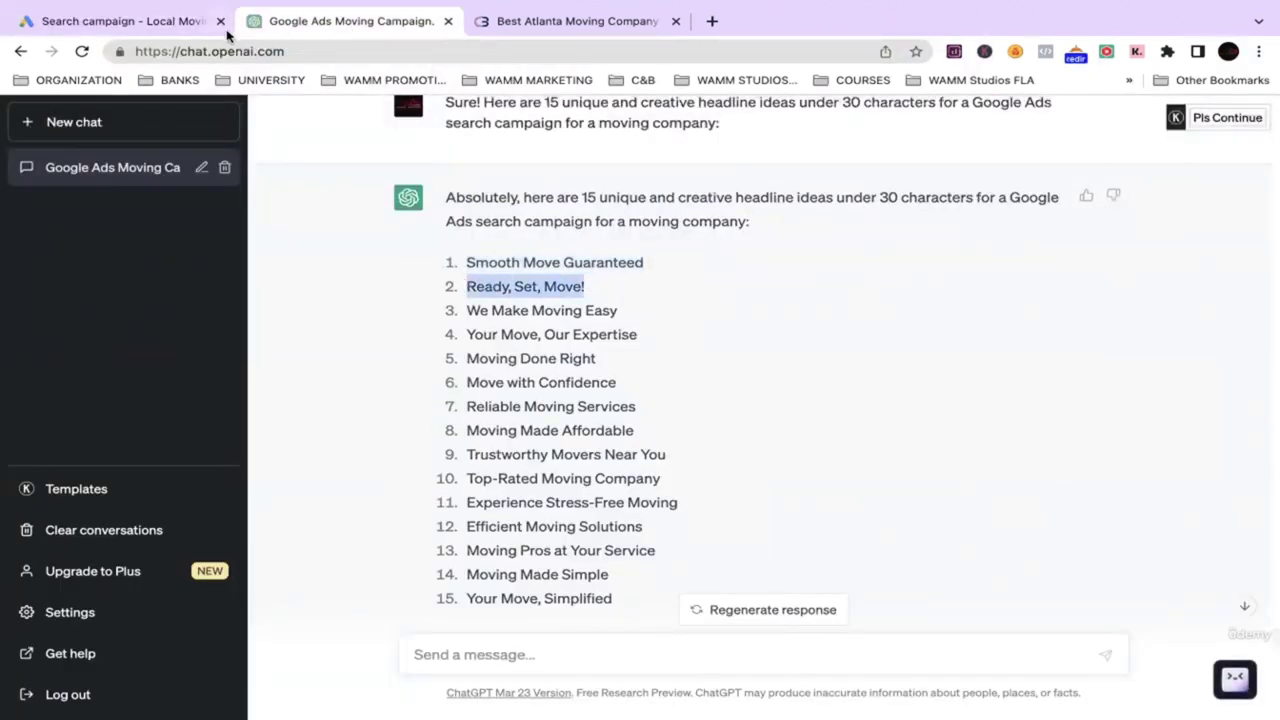
pyautogui.click(186, 21)
pyautogui.hotkey('ctrl', 'v')
# - Add 'We Make Moving Easy' and 'Your Move, Our Expertise' as headlines 3 and 4 from ChatGPT
pyautogui.click(200, 538)
pyautogui.scroll(-10, 257, 346)
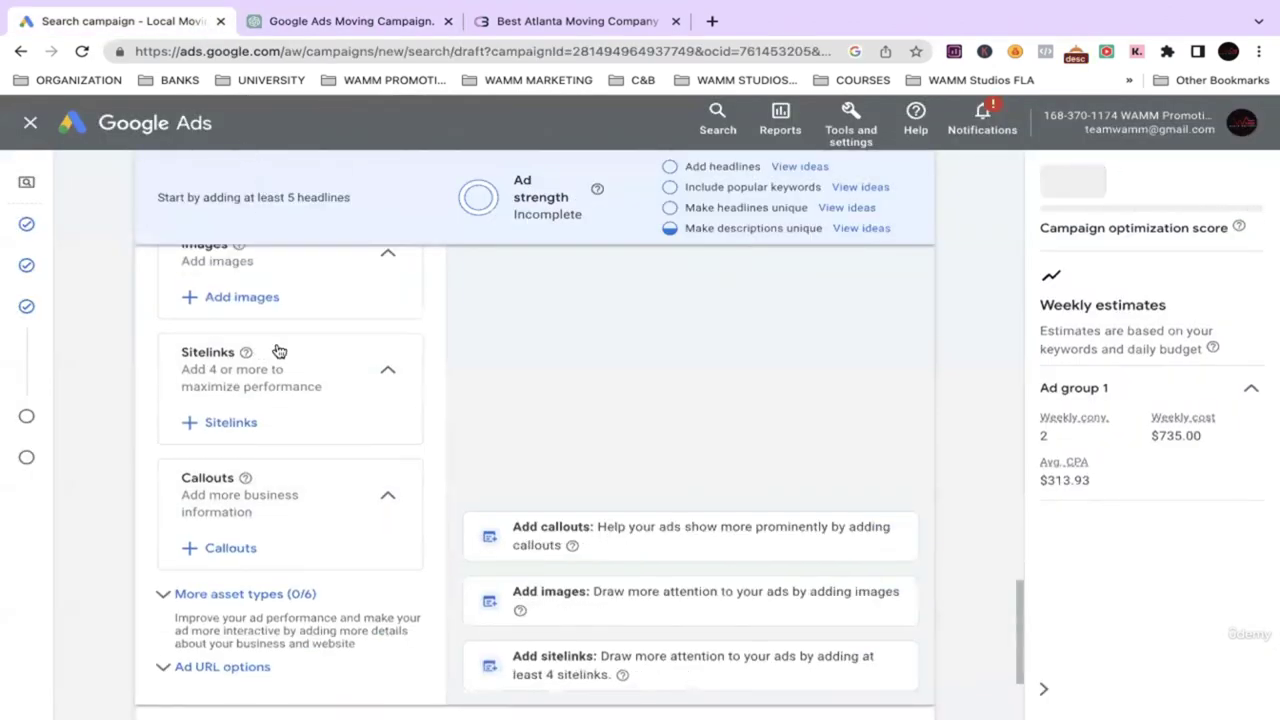
pyautogui.scroll(-2, 277, 349)
pyautogui.scroll(4, 270, 392)
pyautogui.scroll(8, 277, 388)
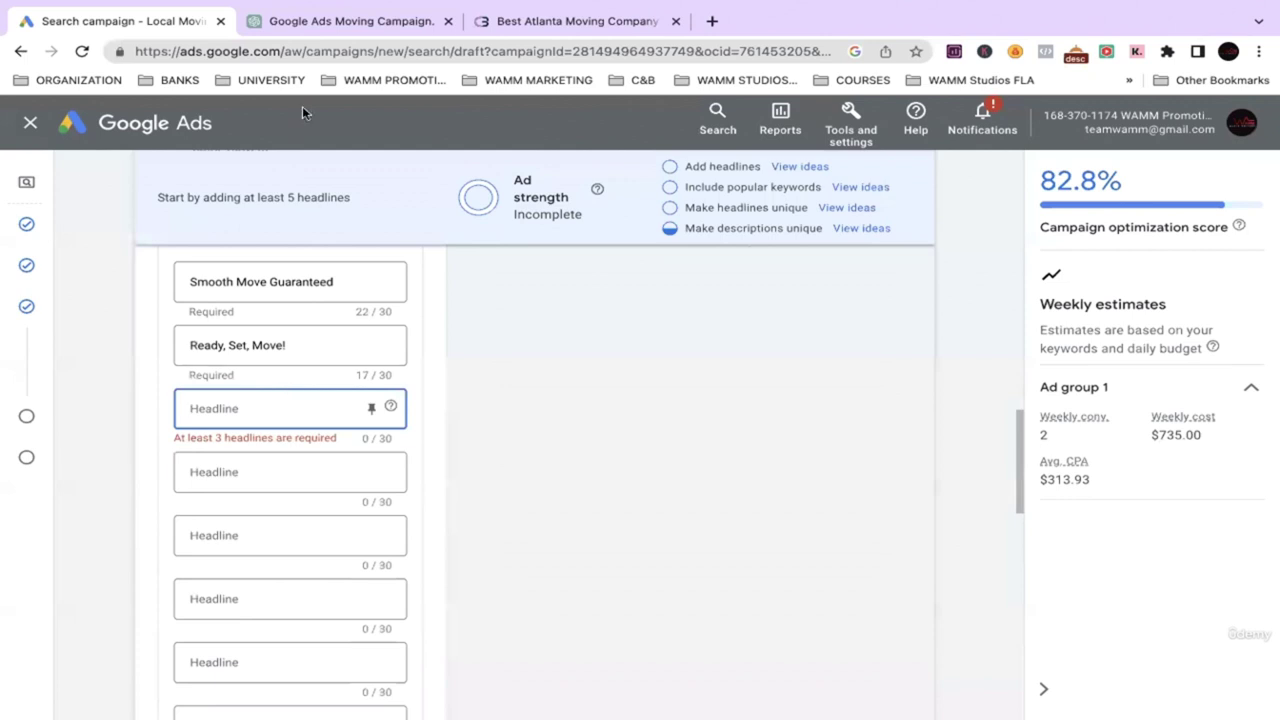
pyautogui.click(306, 21)
pyautogui.moveTo(618, 322); pyautogui.dragTo(466, 310)
pyautogui.hotkey('ctrl', 'c')
pyautogui.click(140, 21)
pyautogui.hotkey('ctrl', 'v')
pyautogui.click(274, 477)
pyautogui.click(320, 21)
pyautogui.moveTo(640, 334); pyautogui.dragTo(466, 331)
pyautogui.hotkey('ctrl', 'c')
pyautogui.click(140, 21)
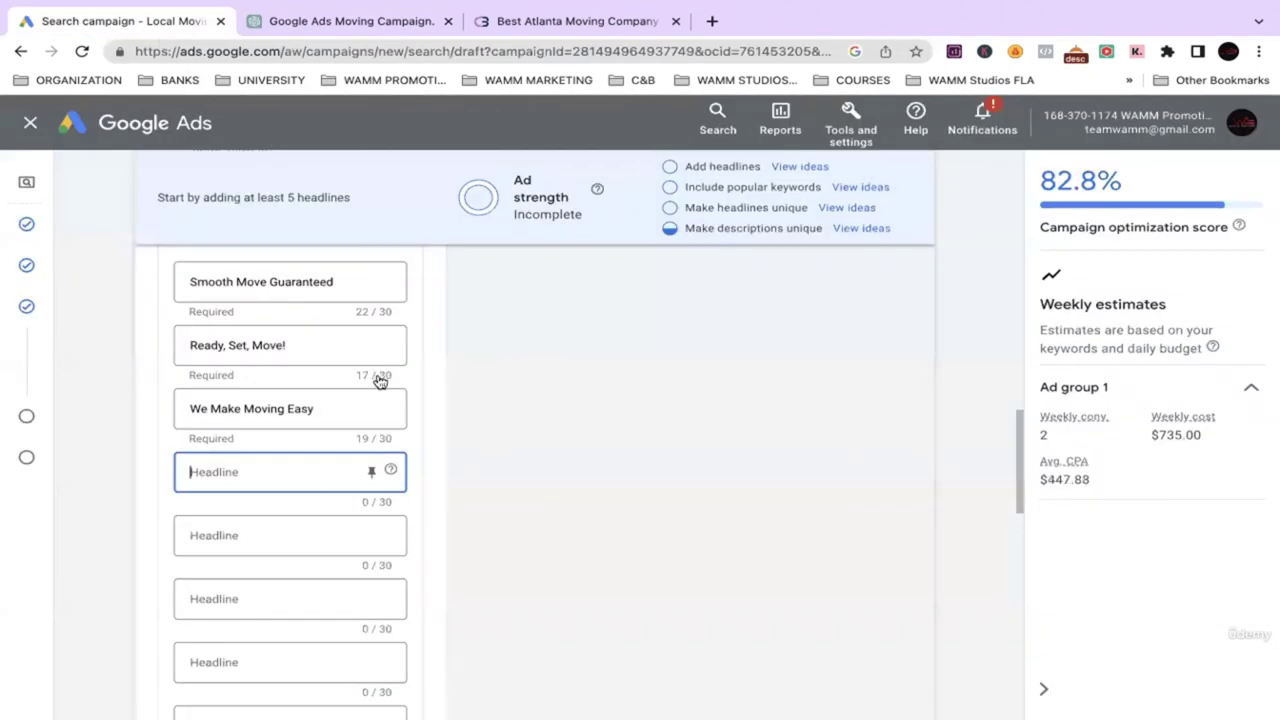
pyautogui.hotkey('ctrl', 'v')
# - Add 'Moving Done Right' and 'Move with Confidence' as headlines 5 and 6
pyautogui.click(294, 535)
pyautogui.click(320, 21)
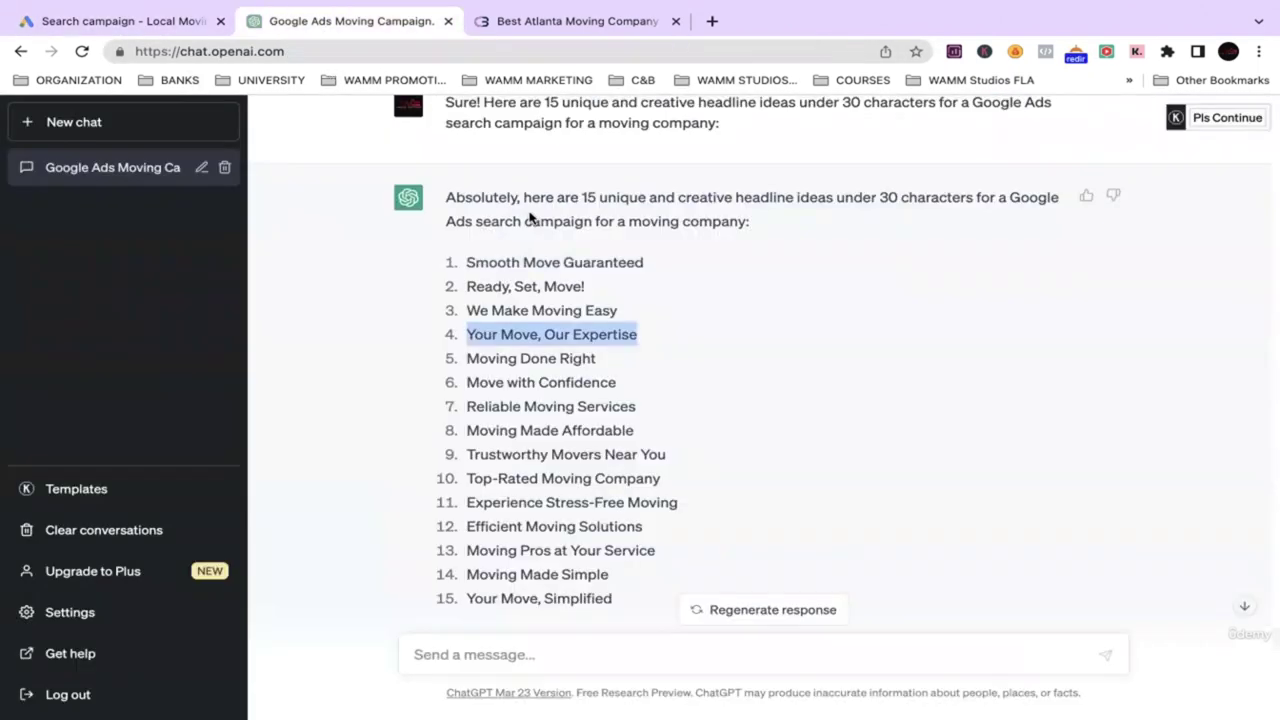
pyautogui.scroll(-1, 530, 217)
pyautogui.moveTo(597, 337); pyautogui.dragTo(466, 337)
pyautogui.hotkey('ctrl', 'c')
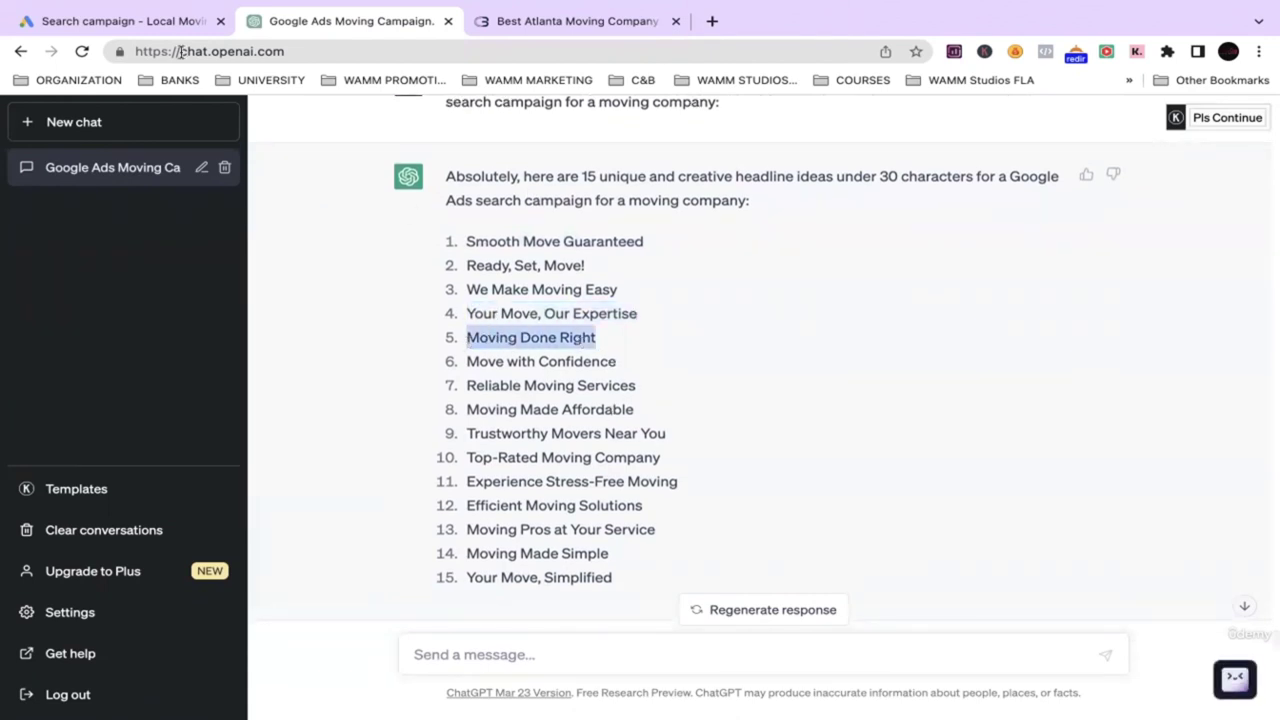
pyautogui.click(140, 21)
pyautogui.hotkey('ctrl', 'v')
pyautogui.click(280, 591)
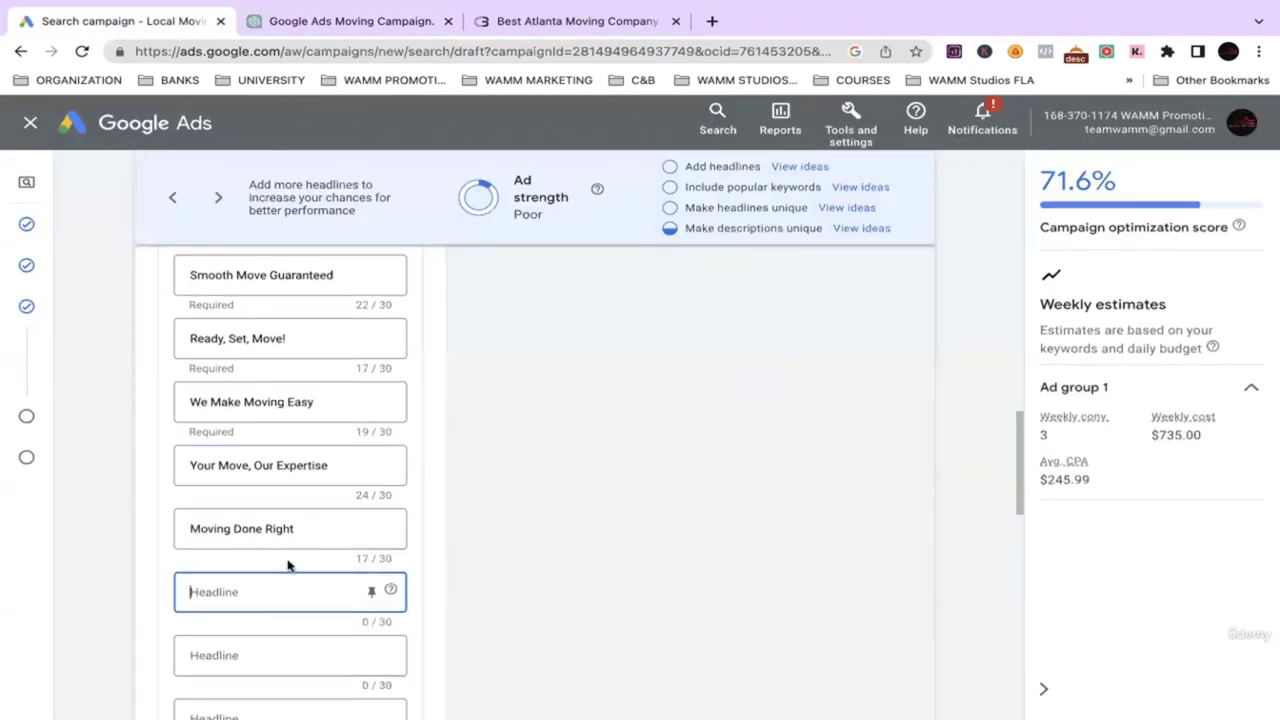
pyautogui.click(315, 21)
pyautogui.moveTo(622, 371); pyautogui.dragTo(466, 361)
pyautogui.hotkey('ctrl', 'c')
pyautogui.click(131, 21)
pyautogui.hotkey('ctrl', 'v')
# - Add 'Reliable Moving Services' and 'Moving Made Affordable' as headlines 7 and 8
pyautogui.click(340, 21)
pyautogui.scroll(-1, 645, 345)
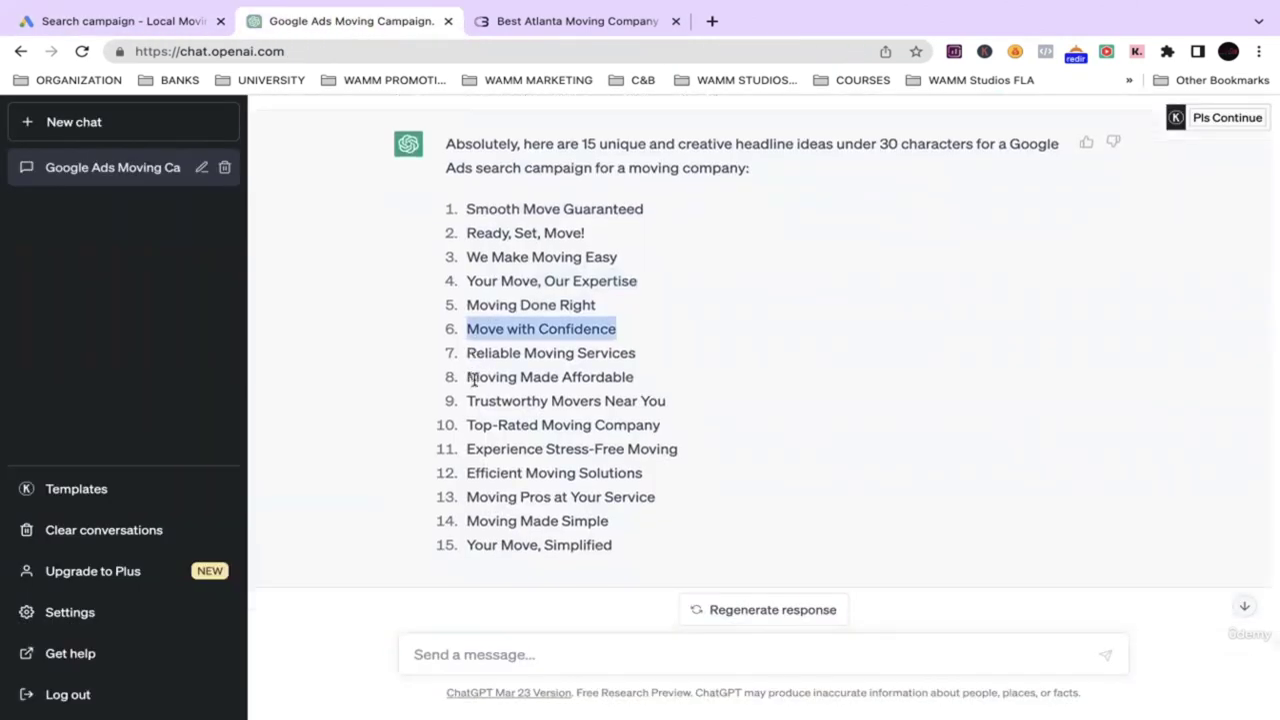
pyautogui.moveTo(638, 321); pyautogui.dragTo(475, 320)
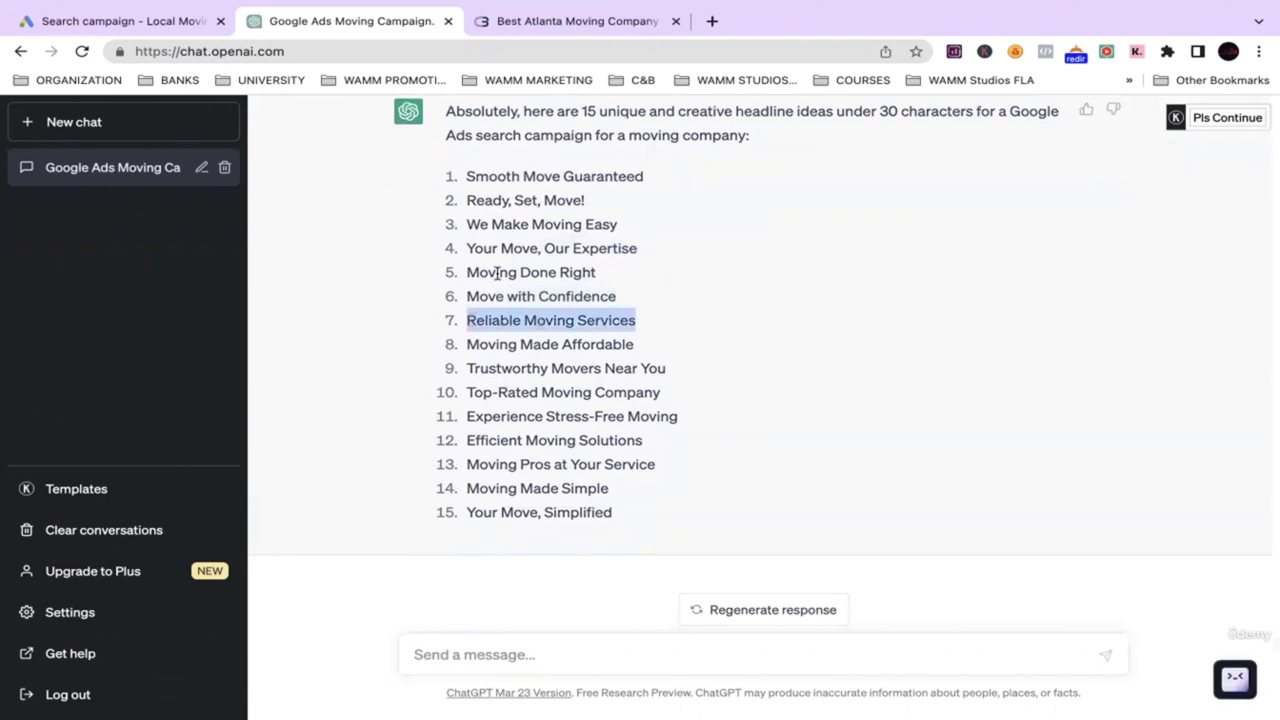
pyautogui.click(117, 21)
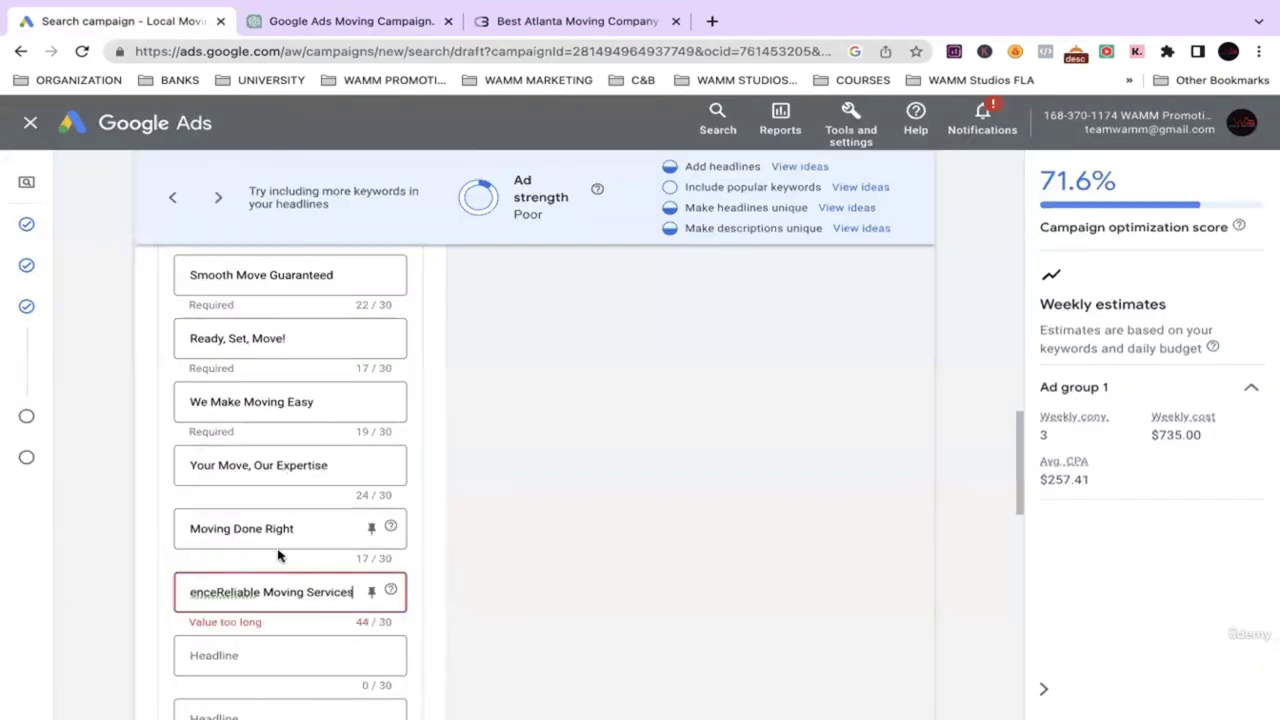
pyautogui.click(243, 627)
pyautogui.write('Reliable Moving Services')
pyautogui.scroll(-2, 248, 600)
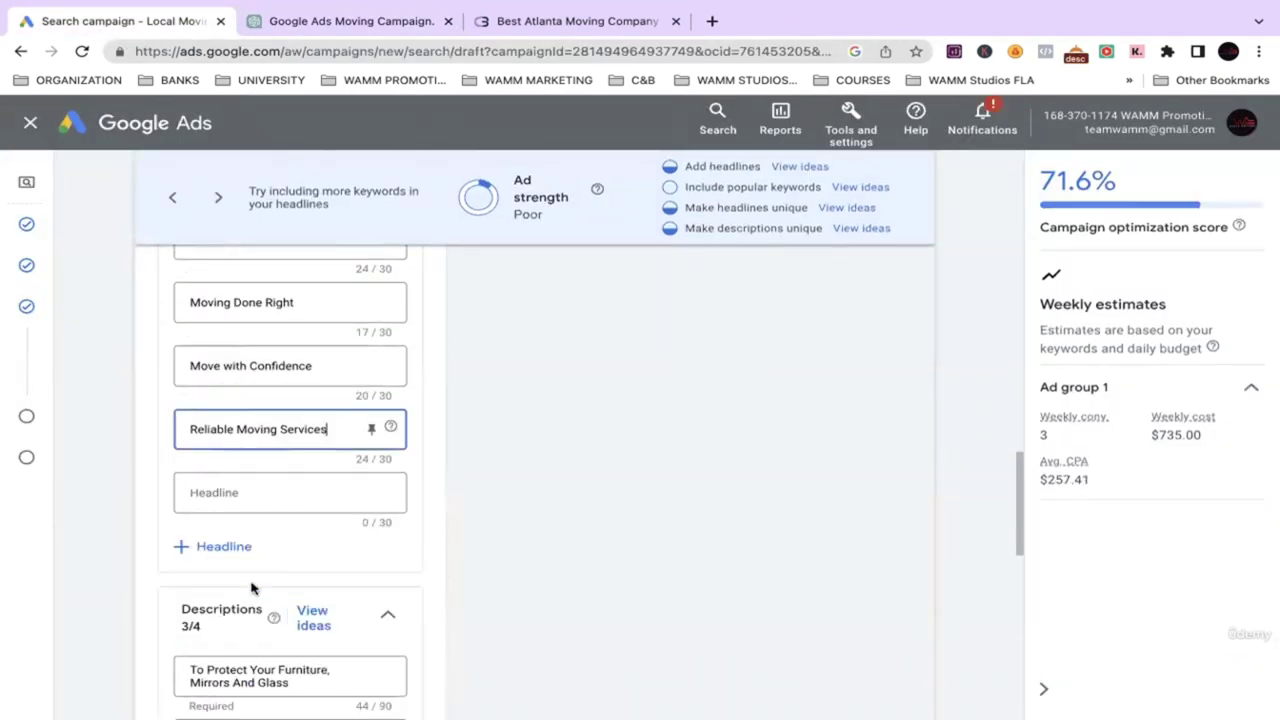
pyautogui.click(257, 490)
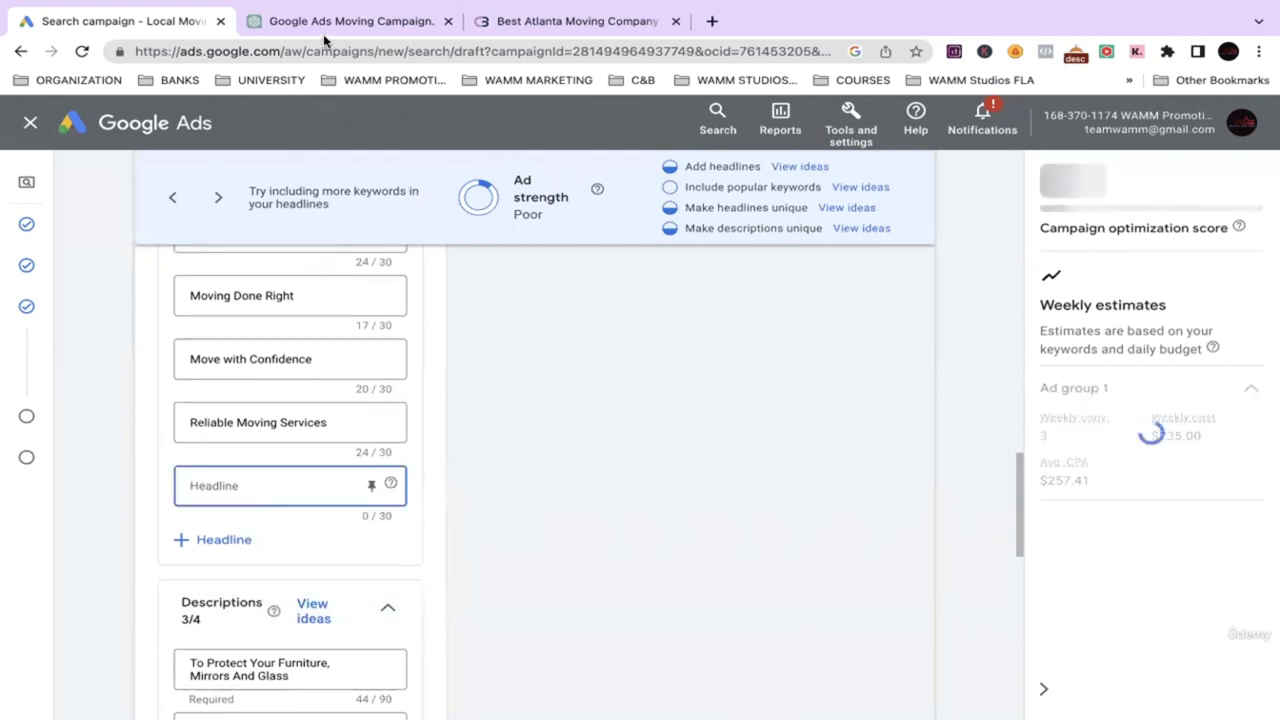
pyautogui.click(352, 21)
pyautogui.moveTo(666, 366); pyautogui.dragTo(449, 343)
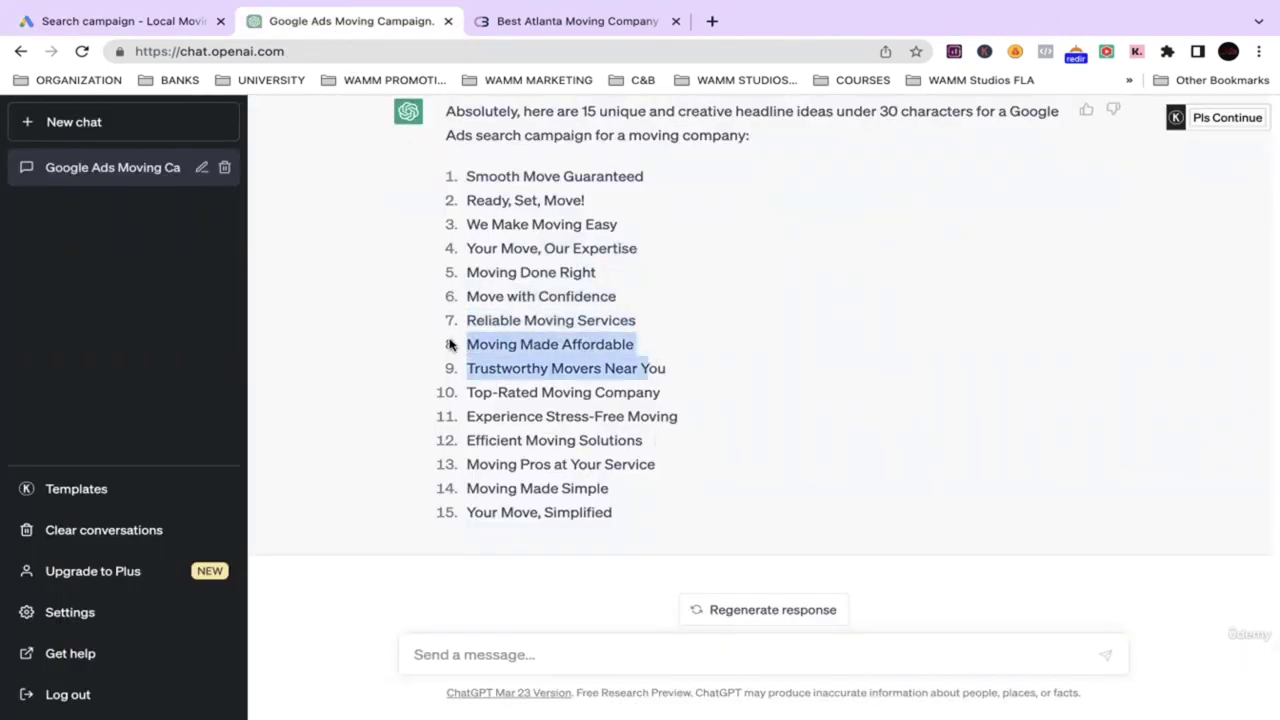
pyautogui.click(644, 334)
pyautogui.moveTo(638, 346); pyautogui.dragTo(468, 345)
pyautogui.hotkey('ctrl', 'c')
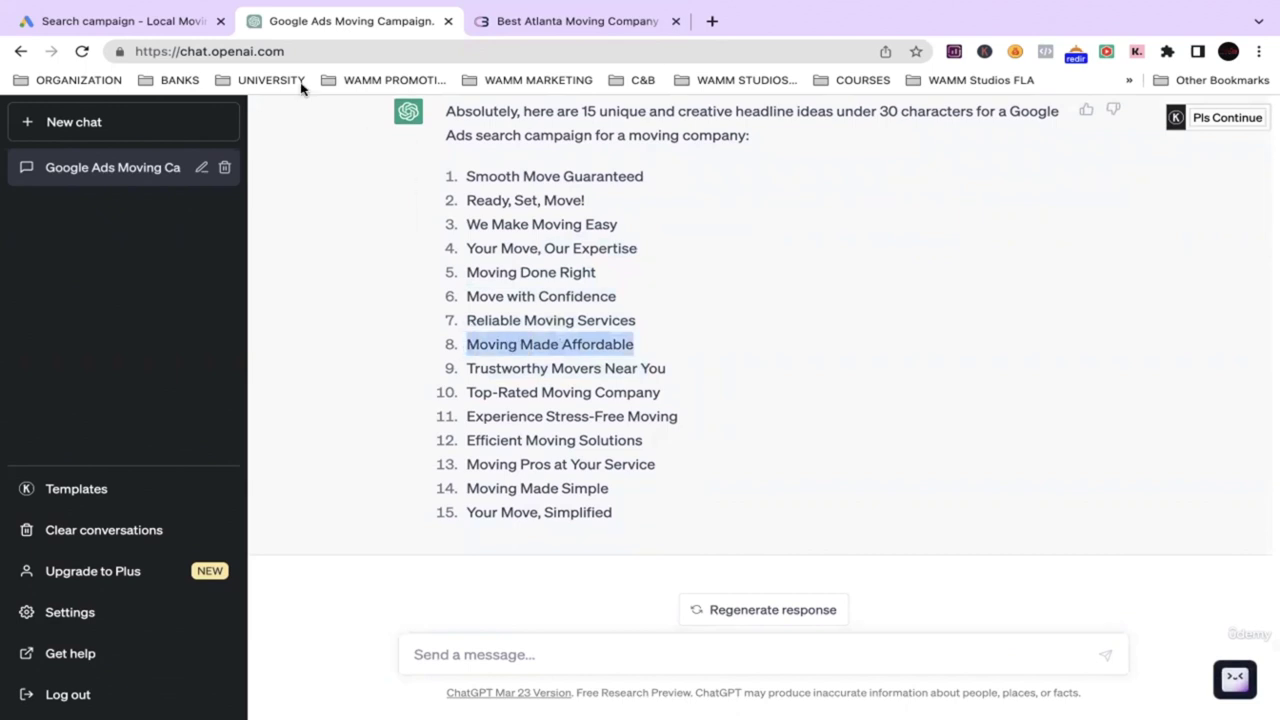
pyautogui.click(123, 20)
pyautogui.hotkey('ctrl', 'v')
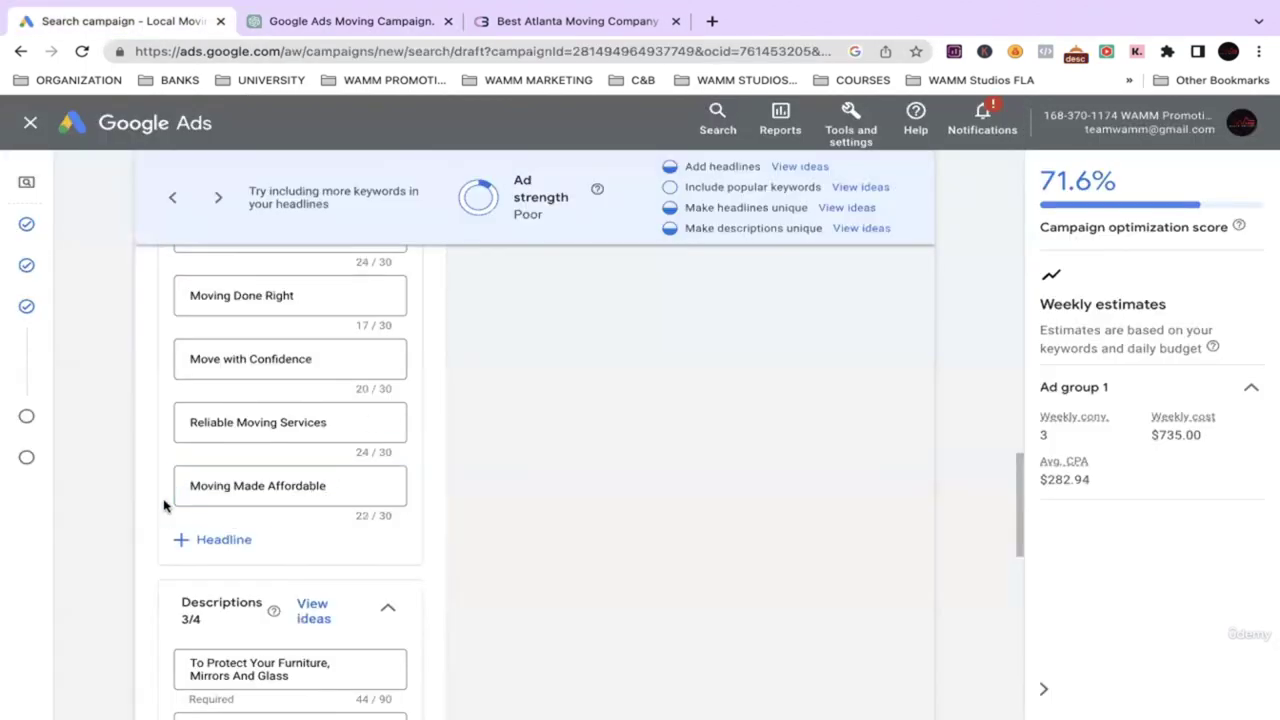
pyautogui.scroll(-1, 224, 521)
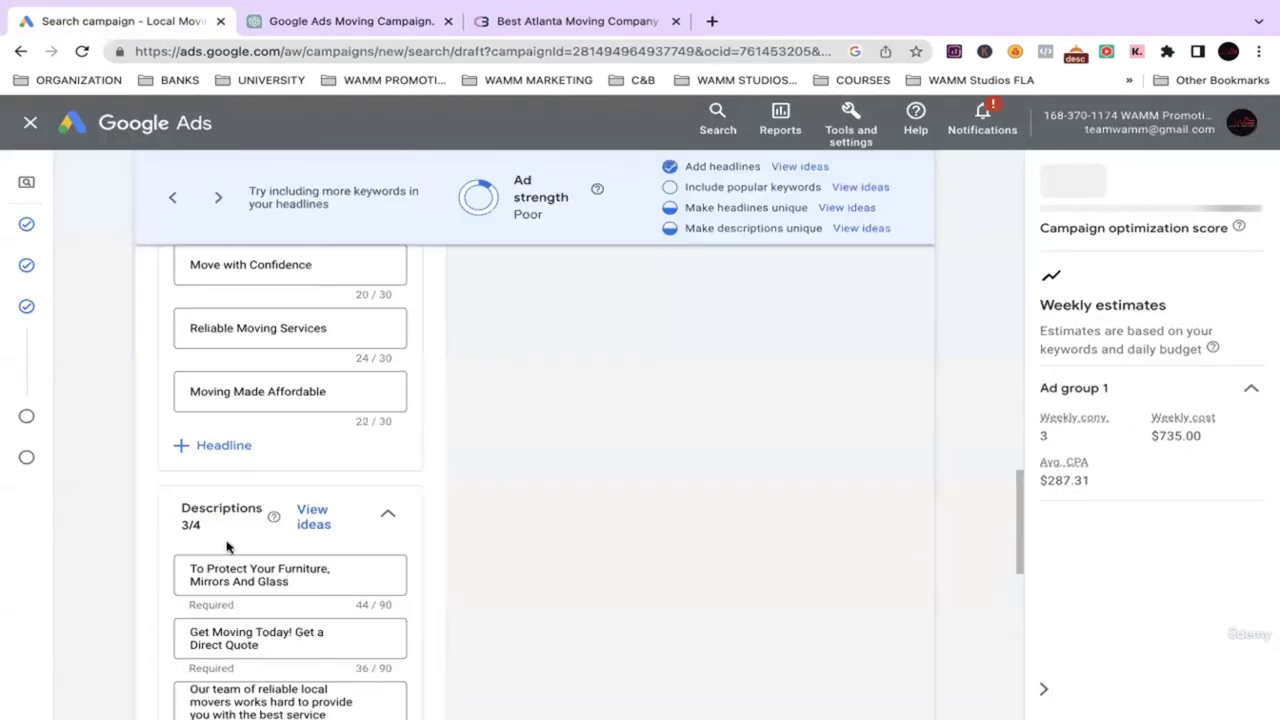
pyautogui.scroll(-1, 284, 460)
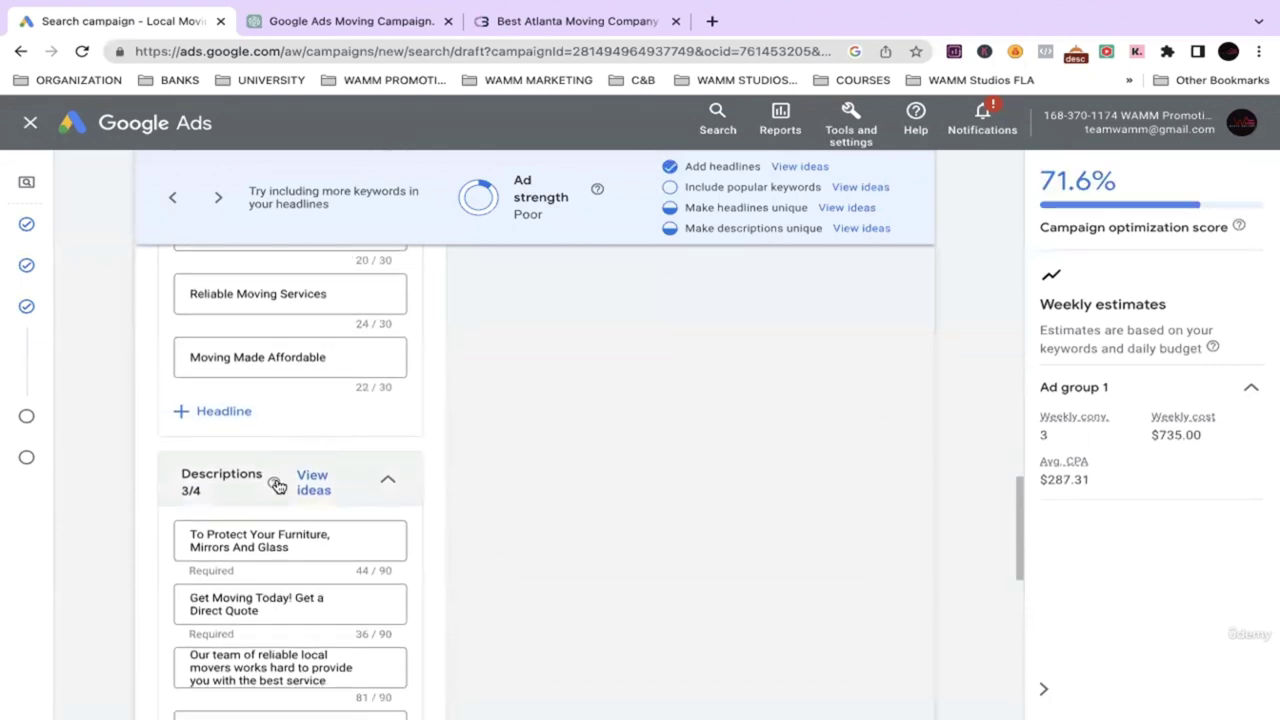
pyautogui.scroll(-1, 286, 520)
# - Delete the text of all three existing ad descriptions
pyautogui.moveTo(297, 512); pyautogui.dragTo(172, 505)
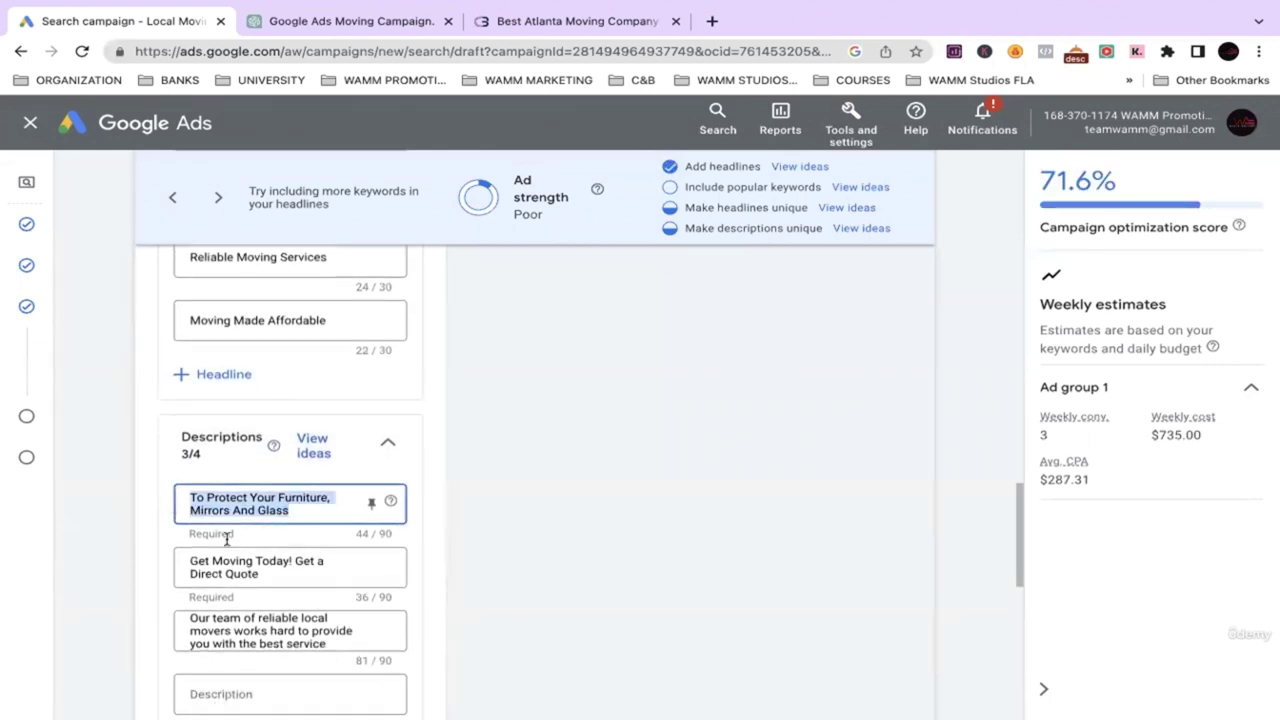
pyautogui.press('BackSpace')
pyautogui.moveTo(268, 577); pyautogui.dragTo(158, 566)
pyautogui.press('BackSpace')
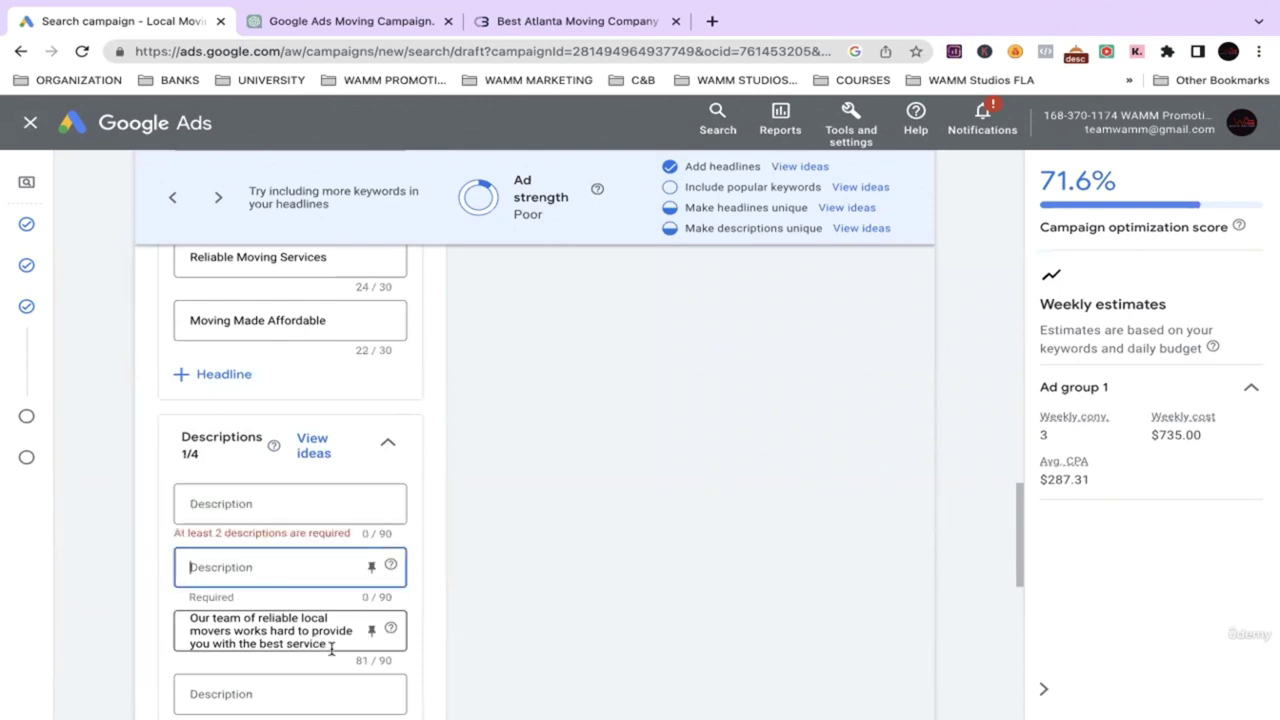
pyautogui.moveTo(331, 648); pyautogui.dragTo(189, 614)
pyautogui.press('BackSpace')
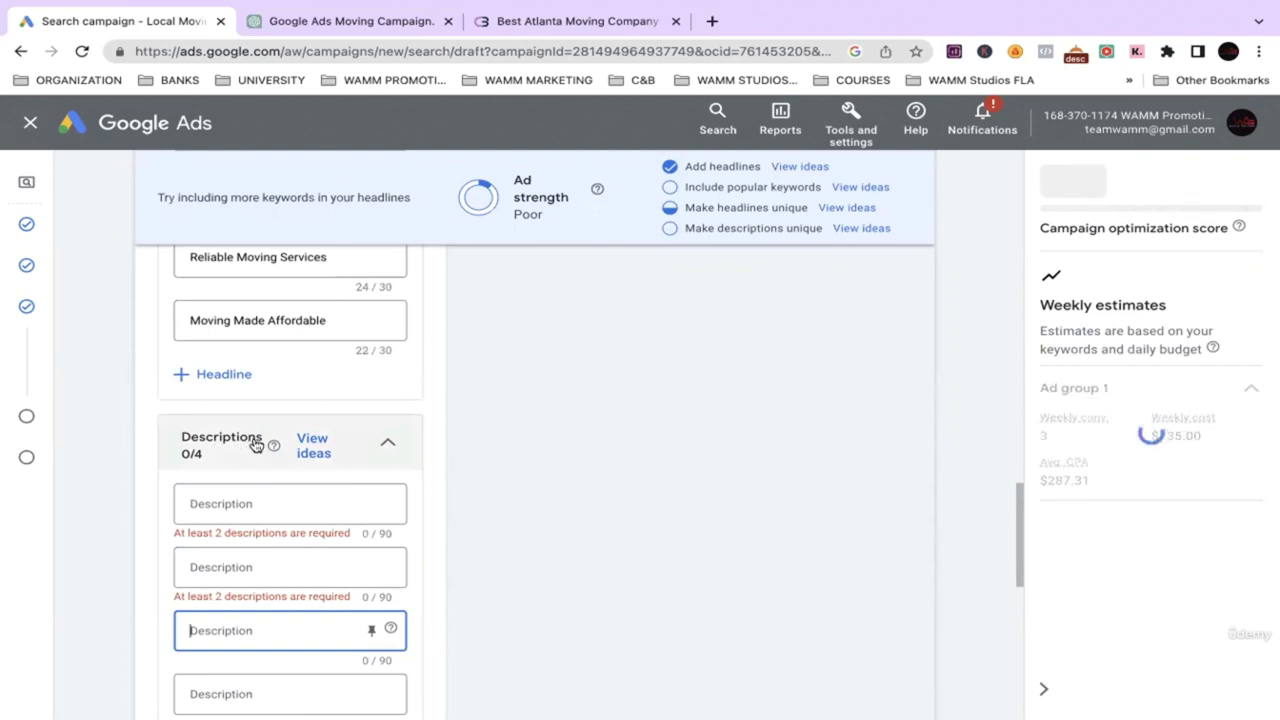
# - Paste the word 'Descriptions' into a new ChatGPT message and select the earlier headline prompt
pyautogui.click(220, 440)
pyautogui.click(177, 444)
pyautogui.moveTo(180, 443); pyautogui.dragTo(262, 444)
pyautogui.hotkey('ctrl', 'c')
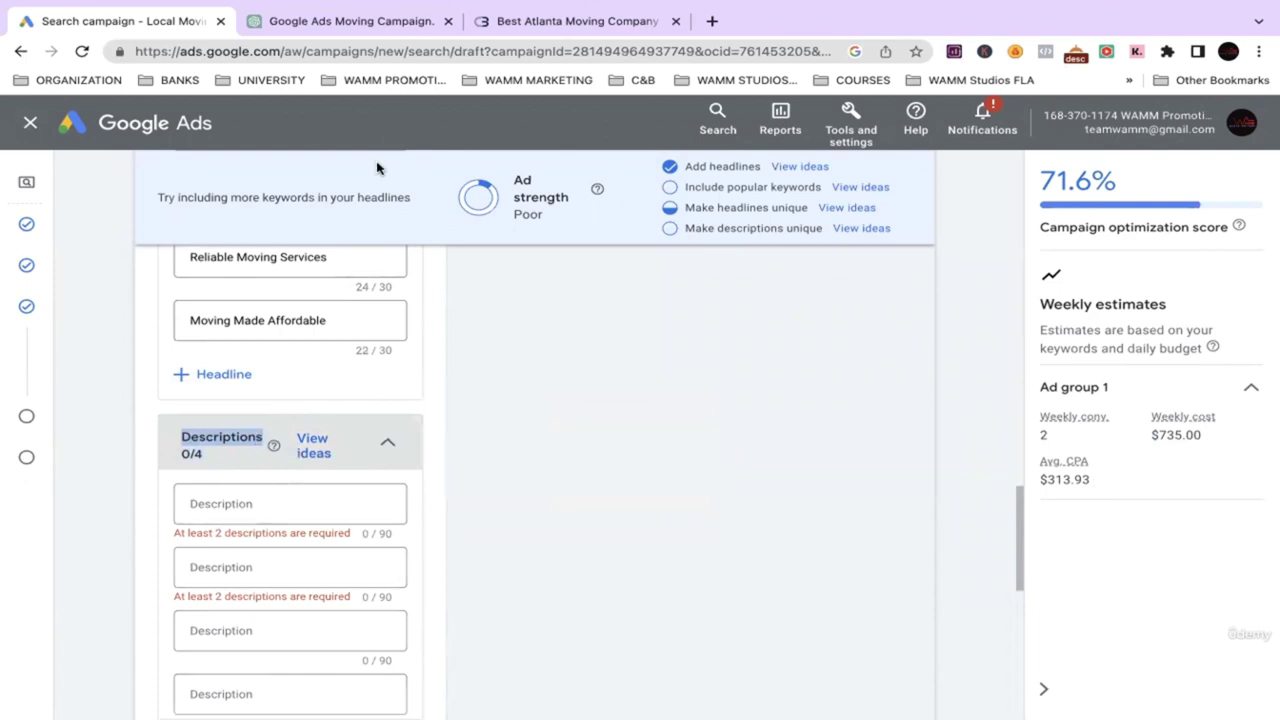
pyautogui.click(330, 22)
pyautogui.scroll(5, 608, 648)
pyautogui.click(608, 648)
pyautogui.hotkey('ctrl', 'v')
pyautogui.moveTo(754, 400); pyautogui.dragTo(450, 365)
pyautogui.press('super+c')
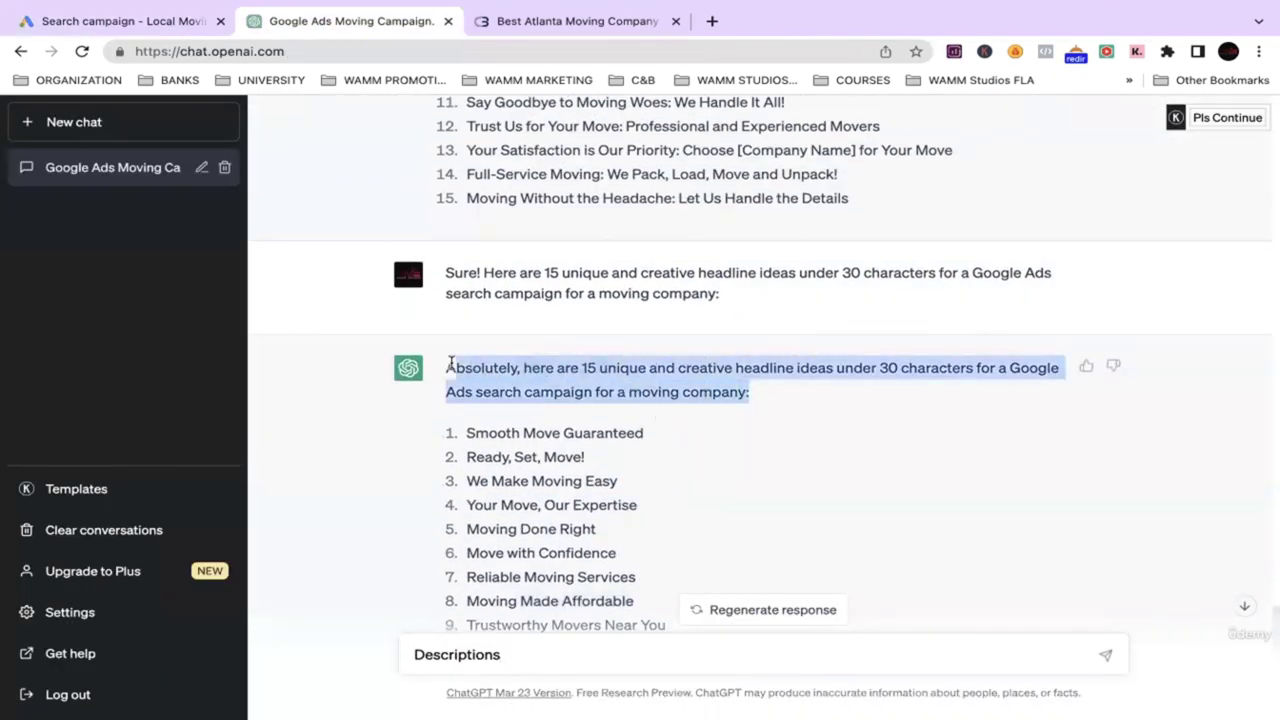
# - Rework the headline prompt to request 5 description ideas under 90 characters and send it
pyautogui.click(413, 655)
pyautogui.press('super+v')
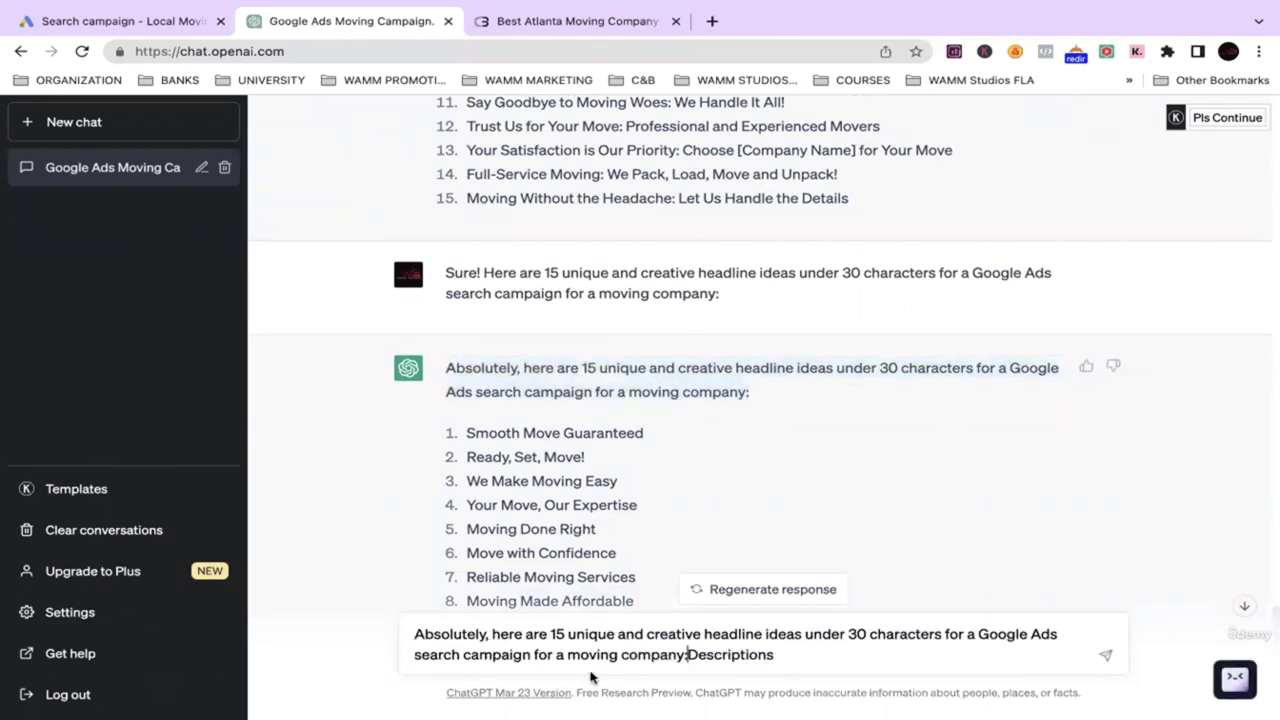
pyautogui.moveTo(746, 650); pyautogui.dragTo(684, 654)
pyautogui.hotkey('ctrl', 'c')
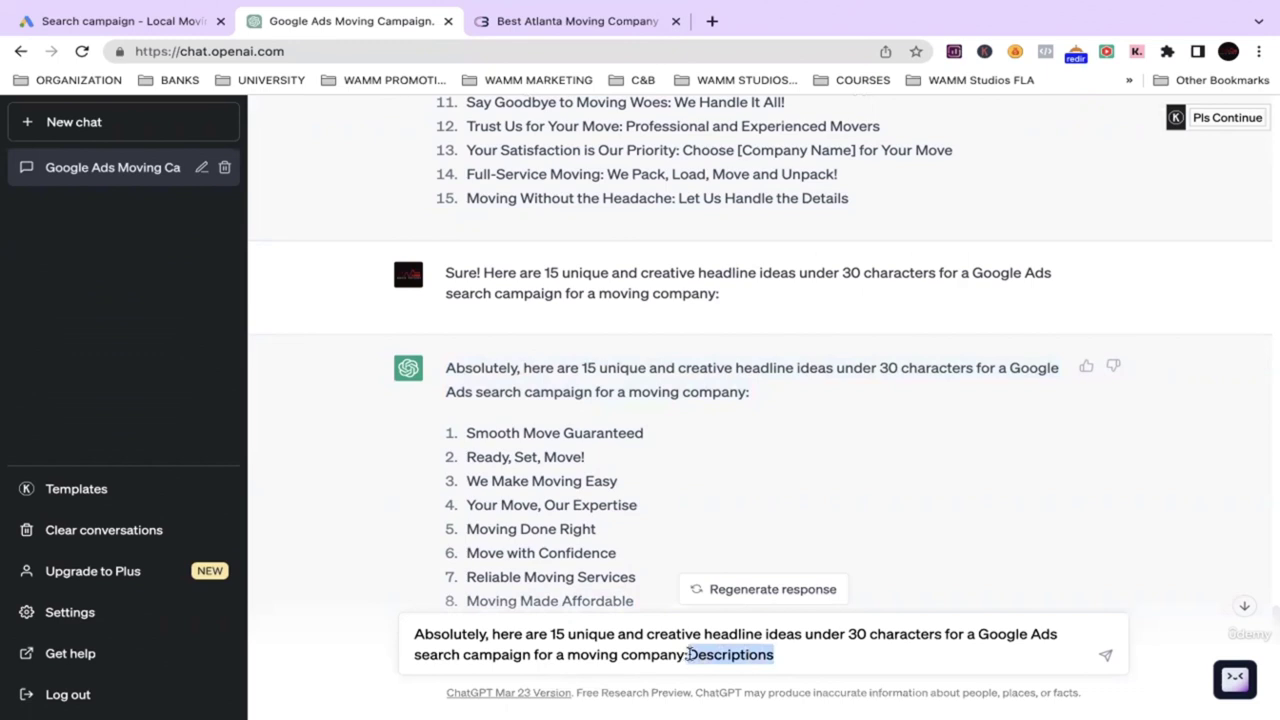
pyautogui.press('BackSpace')
pyautogui.doubleClick(762, 634)
pyautogui.hotkey('ctrl', 'v')
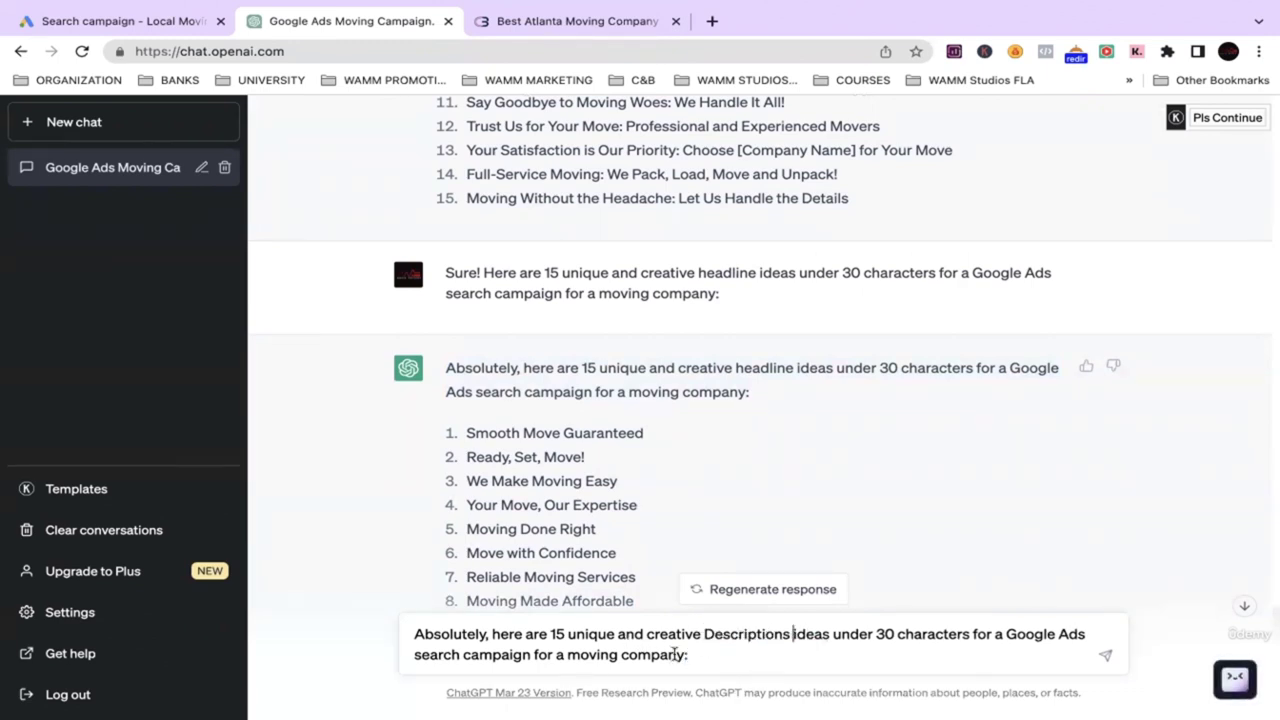
pyautogui.press('BackSpace')
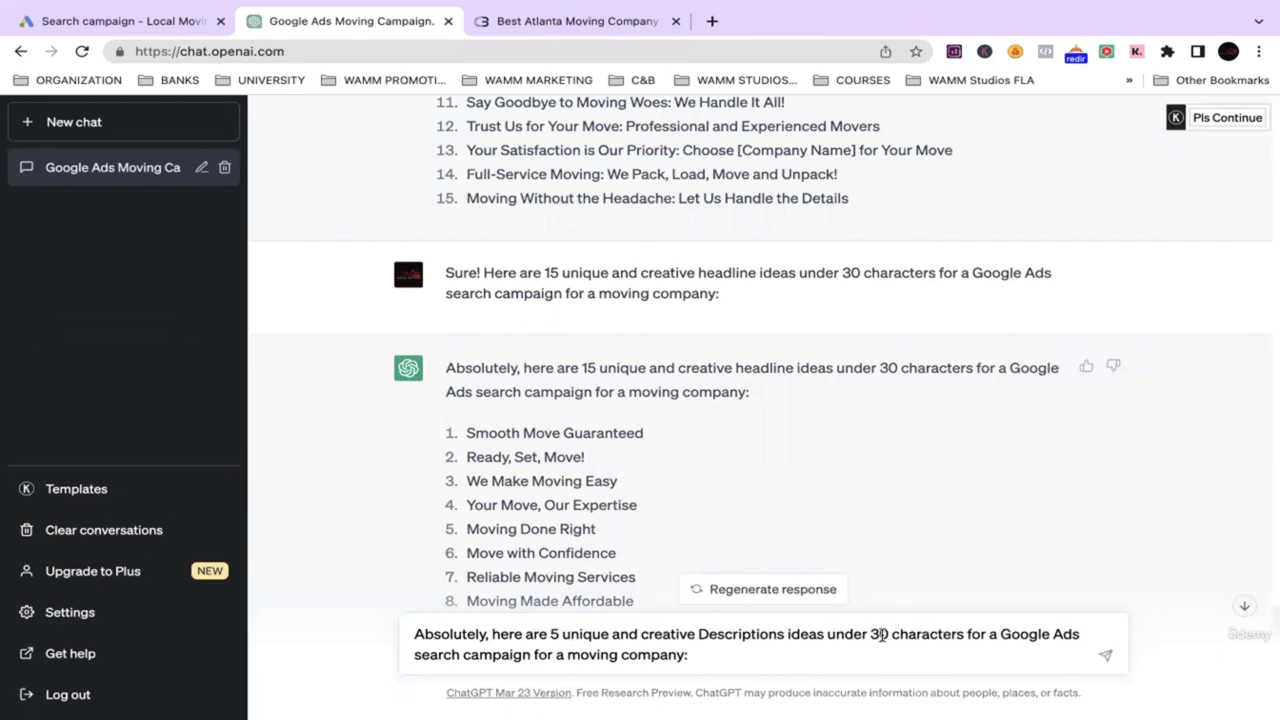
pyautogui.click(878, 634)
pyautogui.press('BackSpace')
pyautogui.write('9')
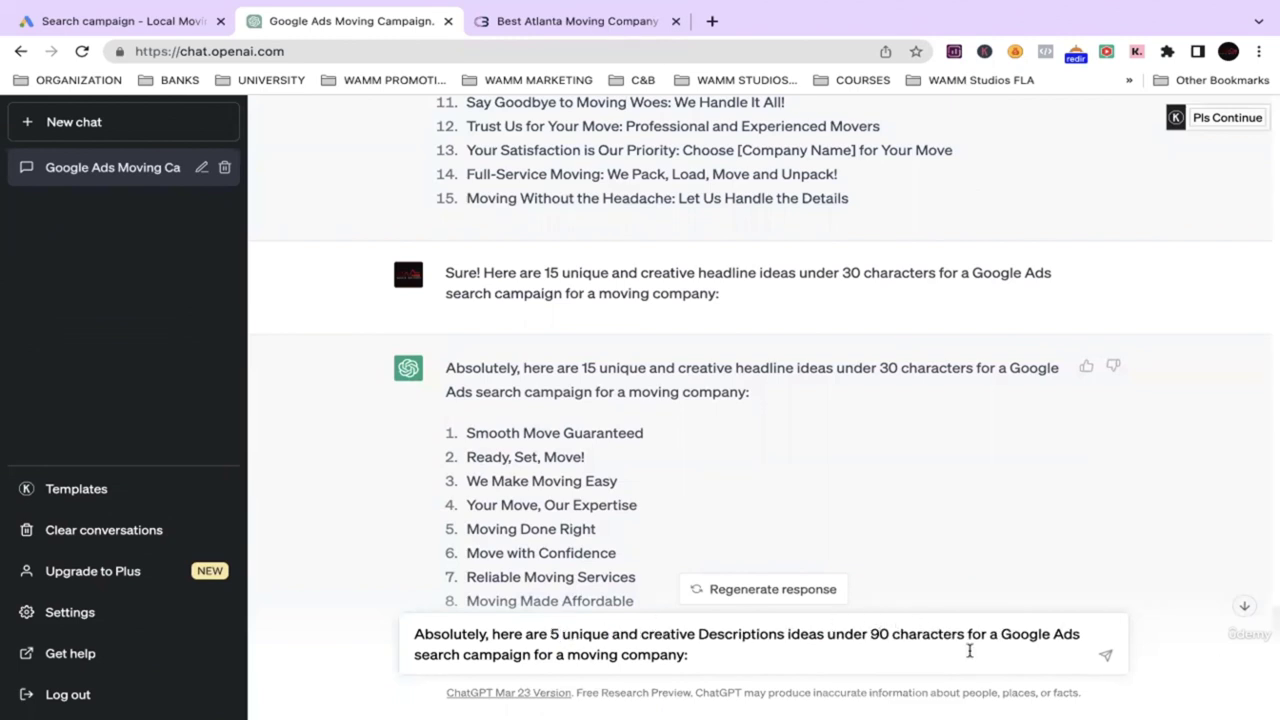
pyautogui.click(1105, 655)
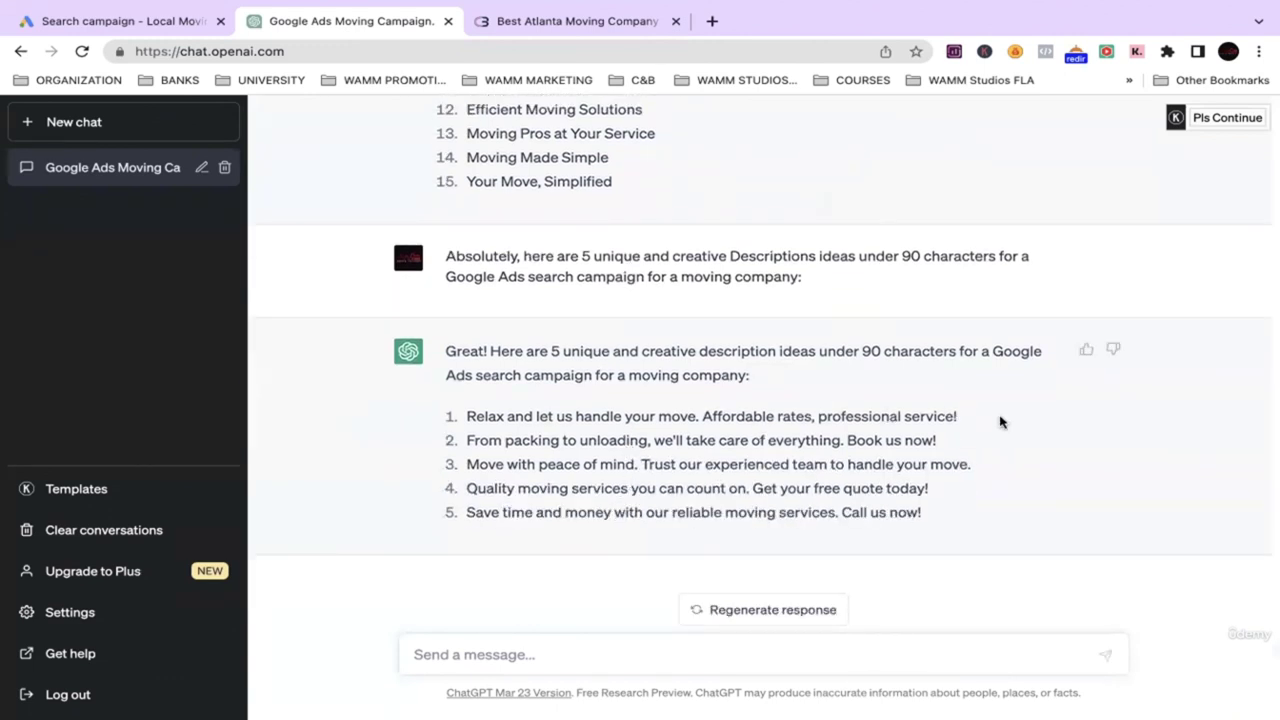
pyautogui.moveTo(847, 408); pyautogui.dragTo(463, 411)
pyautogui.press('super+c')
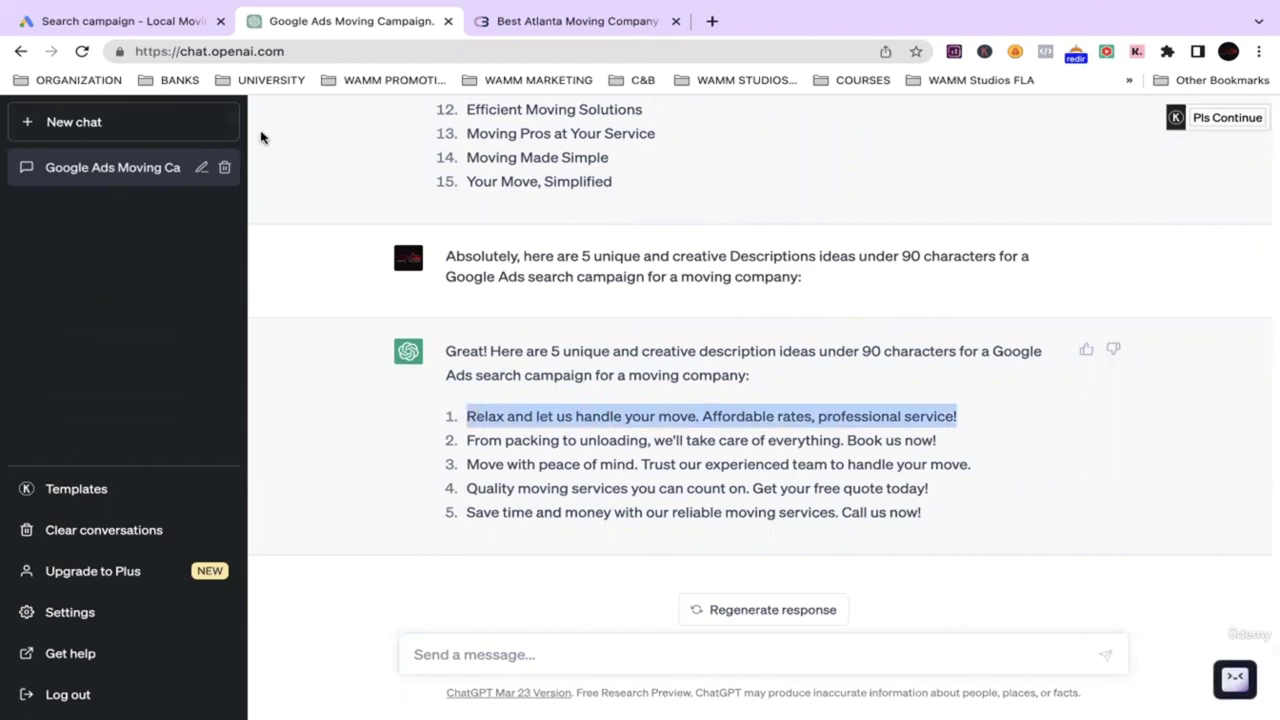
# - Fill Descriptions 1 and 2 with ChatGPT's first two ideas, starting 'Relax and let us handle your move.'
pyautogui.click(122, 22)
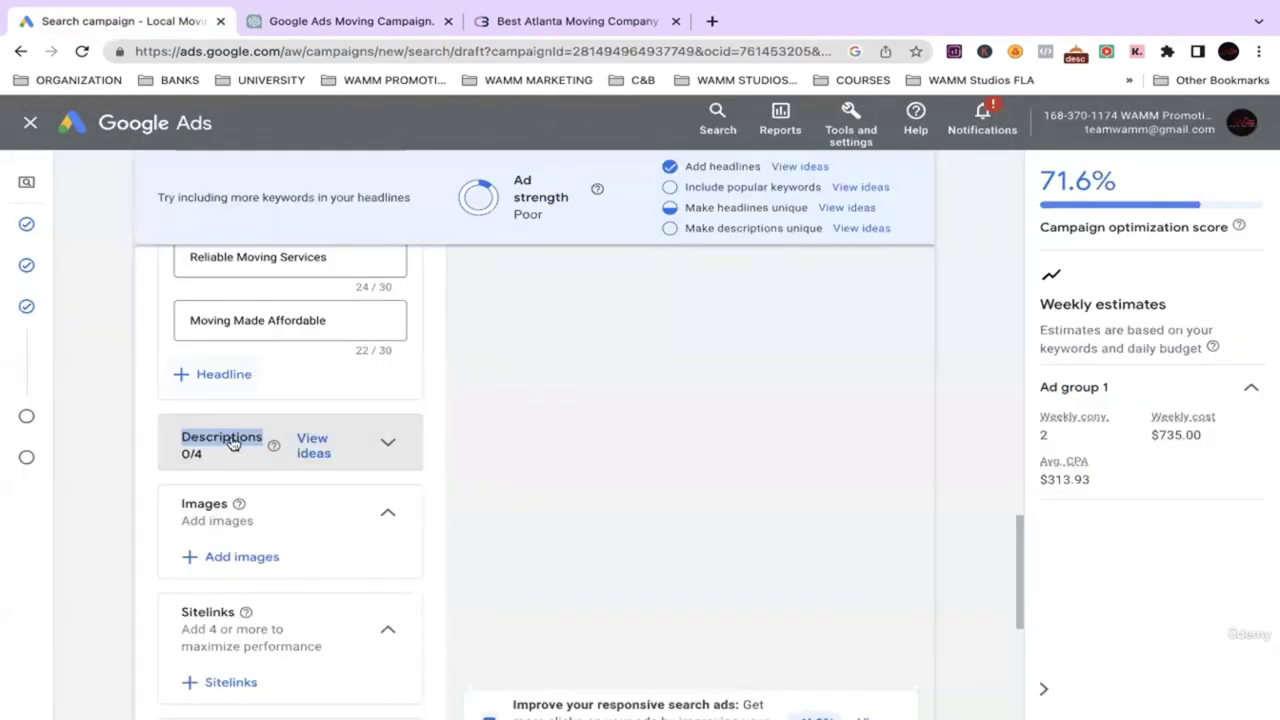
pyautogui.scroll(-1, 263, 436)
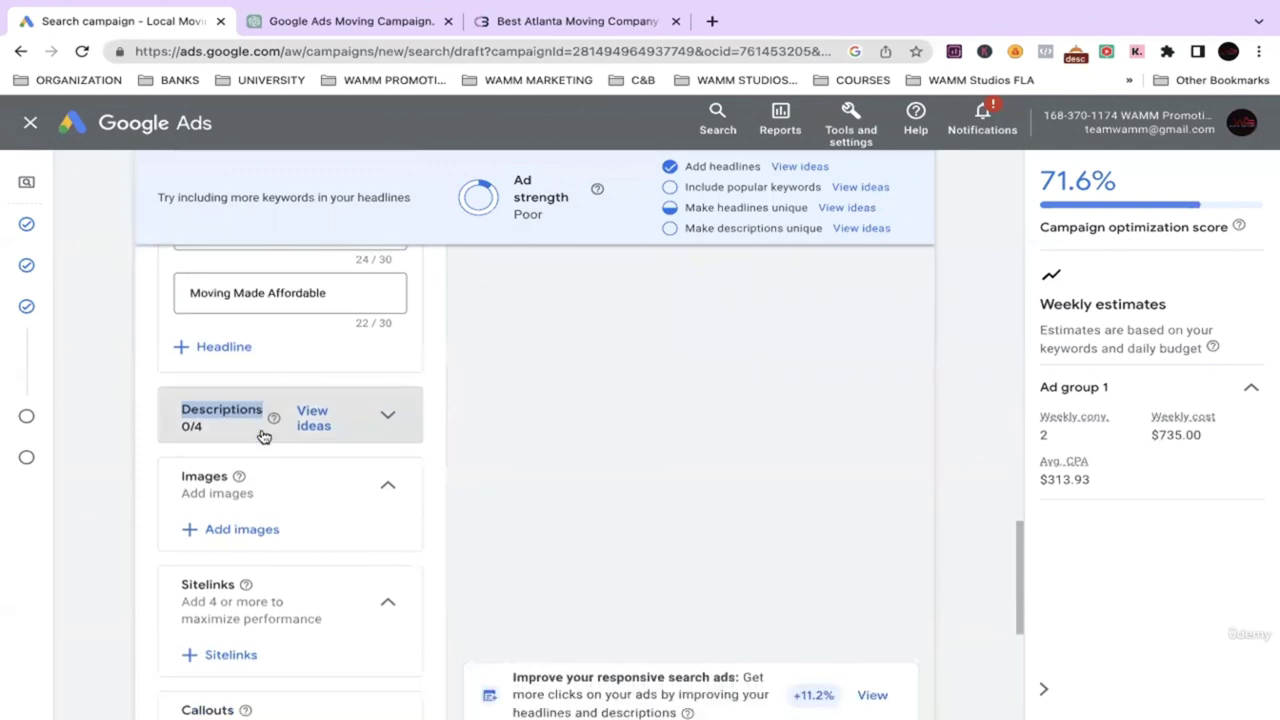
pyautogui.click(388, 416)
pyautogui.scroll(-4, 323, 443)
pyautogui.click(254, 340)
pyautogui.press('super+v')
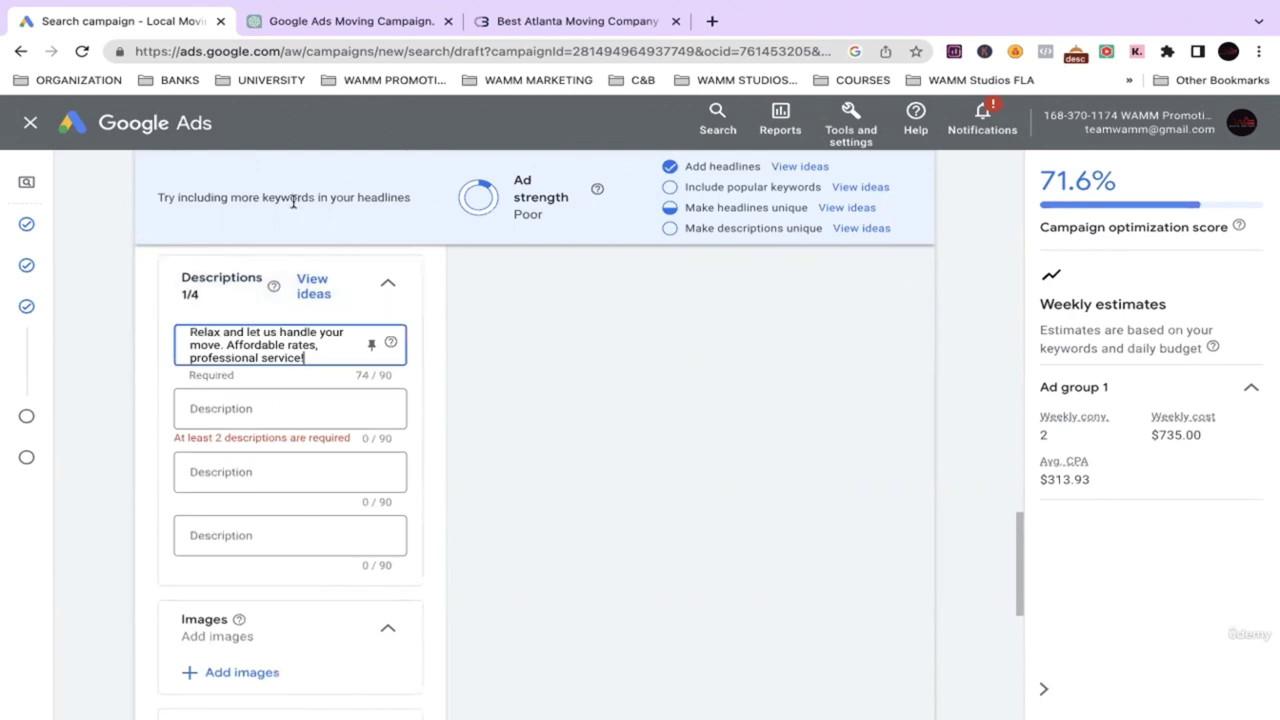
pyautogui.click(345, 20)
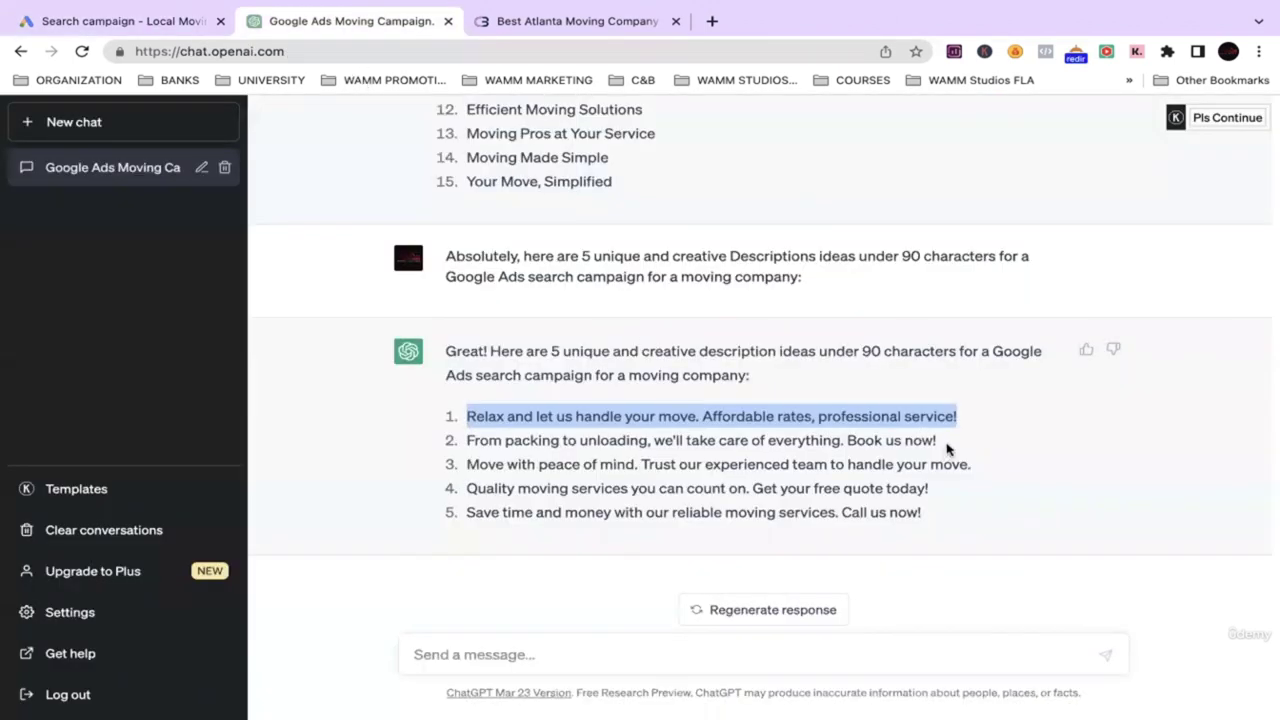
pyautogui.moveTo(947, 449); pyautogui.dragTo(478, 441)
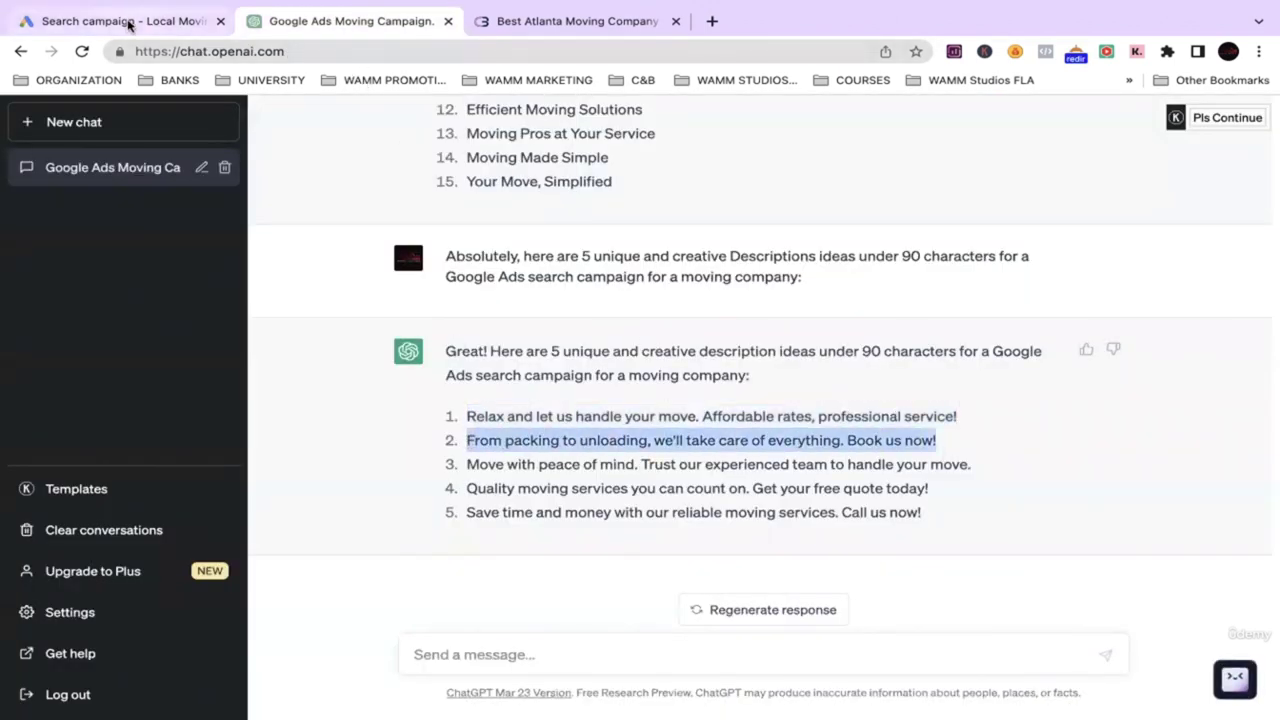
pyautogui.click(128, 21)
pyautogui.click(277, 420)
pyautogui.write("From packing to unloading, we'll take care of everything. Book us now!")
# - Fill Descriptions 3 and 4 with the next ideas, ending 'Quality moving services you can count on.'
pyautogui.click(297, 470)
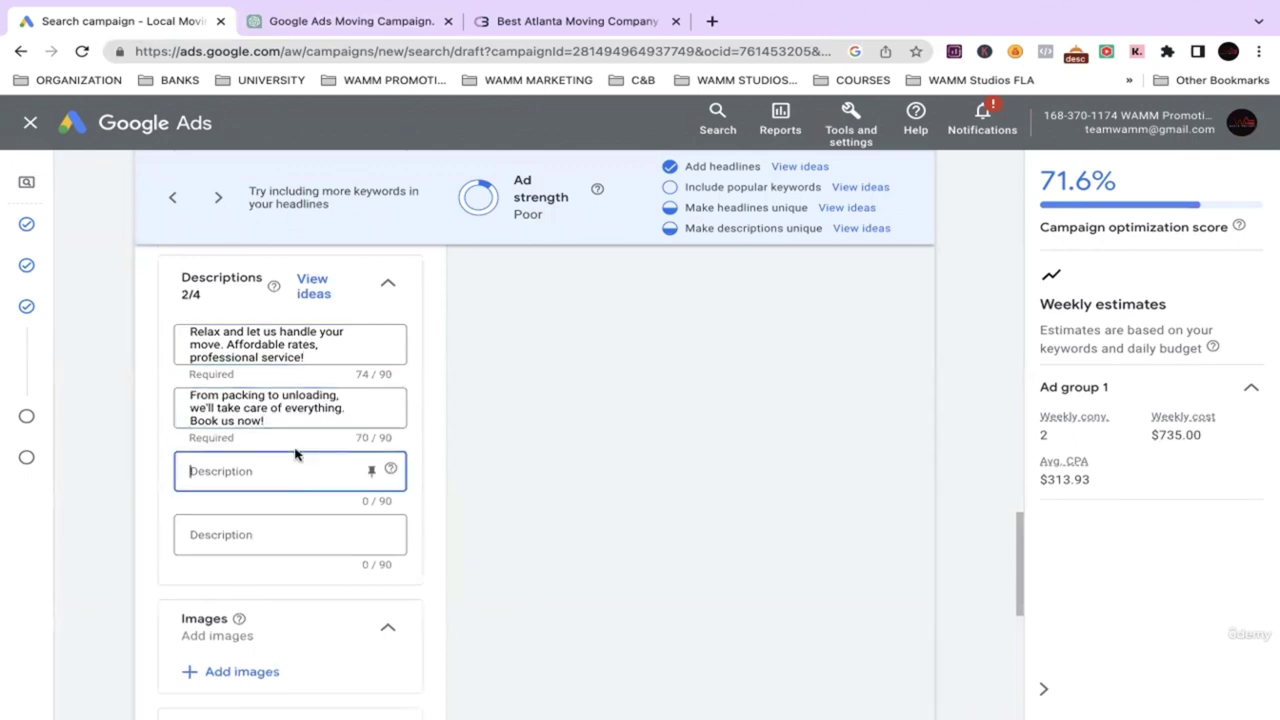
pyautogui.click(345, 20)
pyautogui.moveTo(975, 466); pyautogui.dragTo(481, 466)
pyautogui.hotkey('ctrl', 'c')
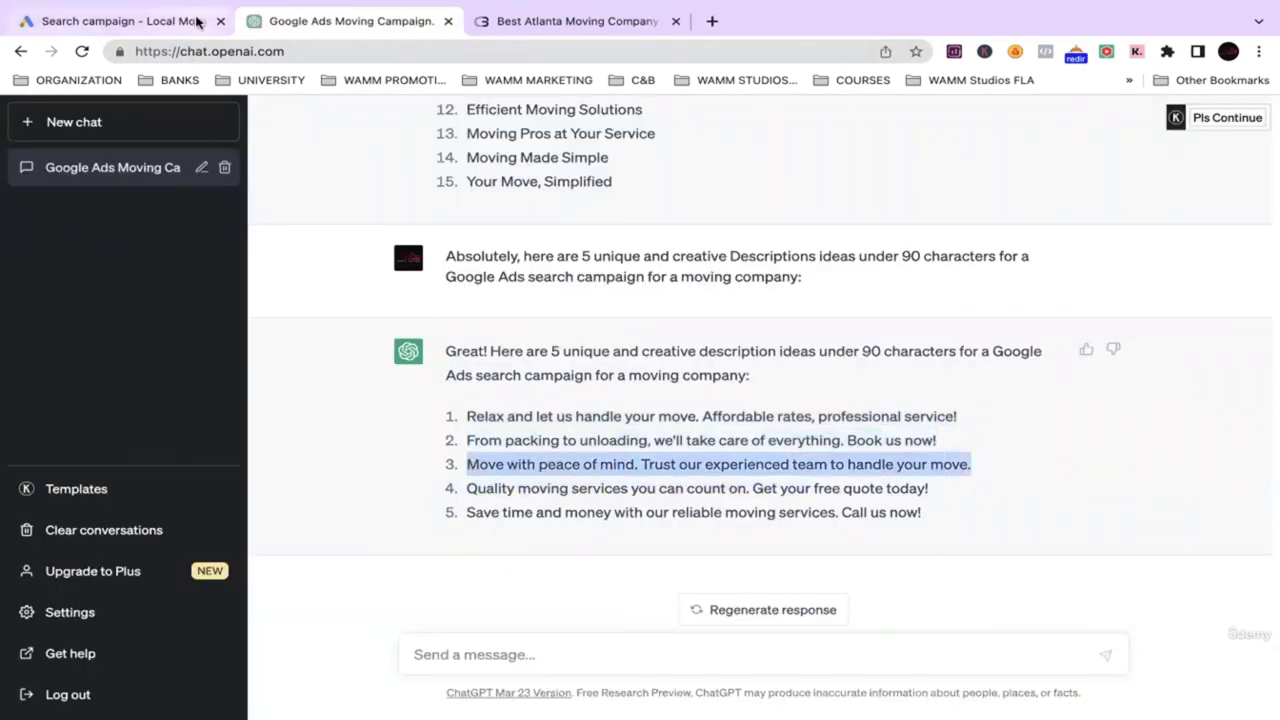
pyautogui.click(194, 20)
pyautogui.hotkey('ctrl', 'v')
pyautogui.click(281, 530)
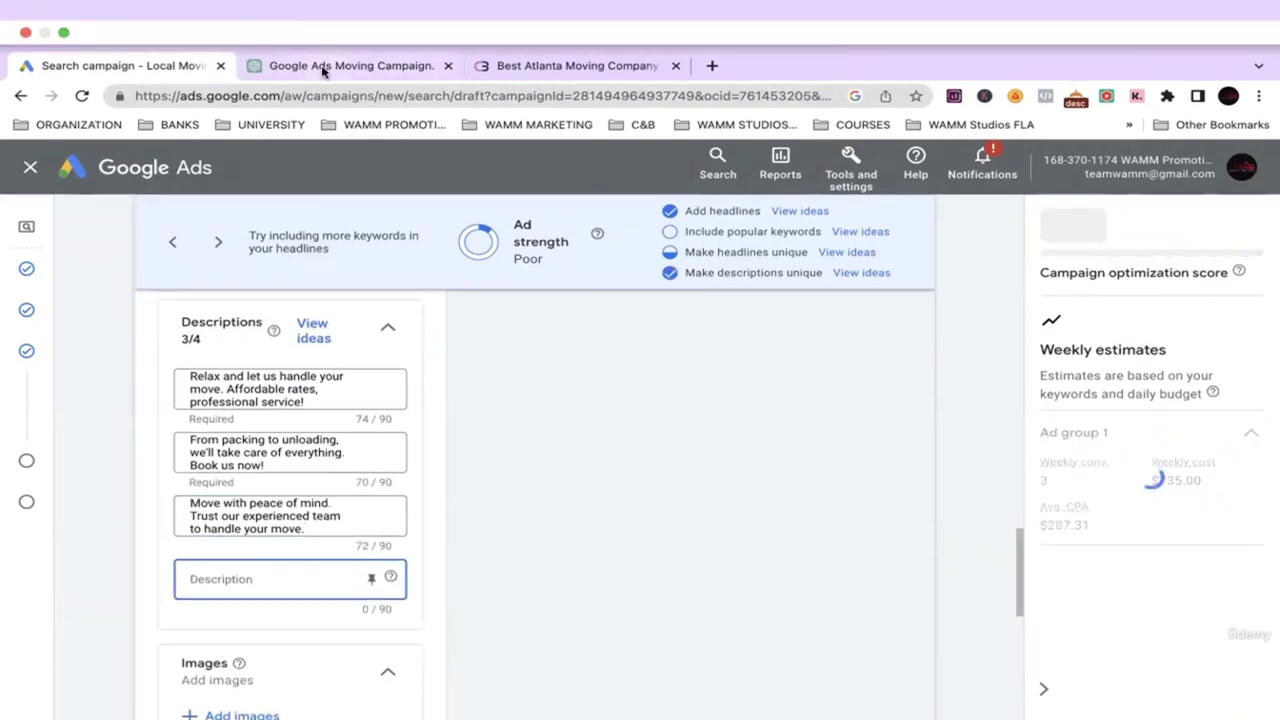
pyautogui.click(312, 22)
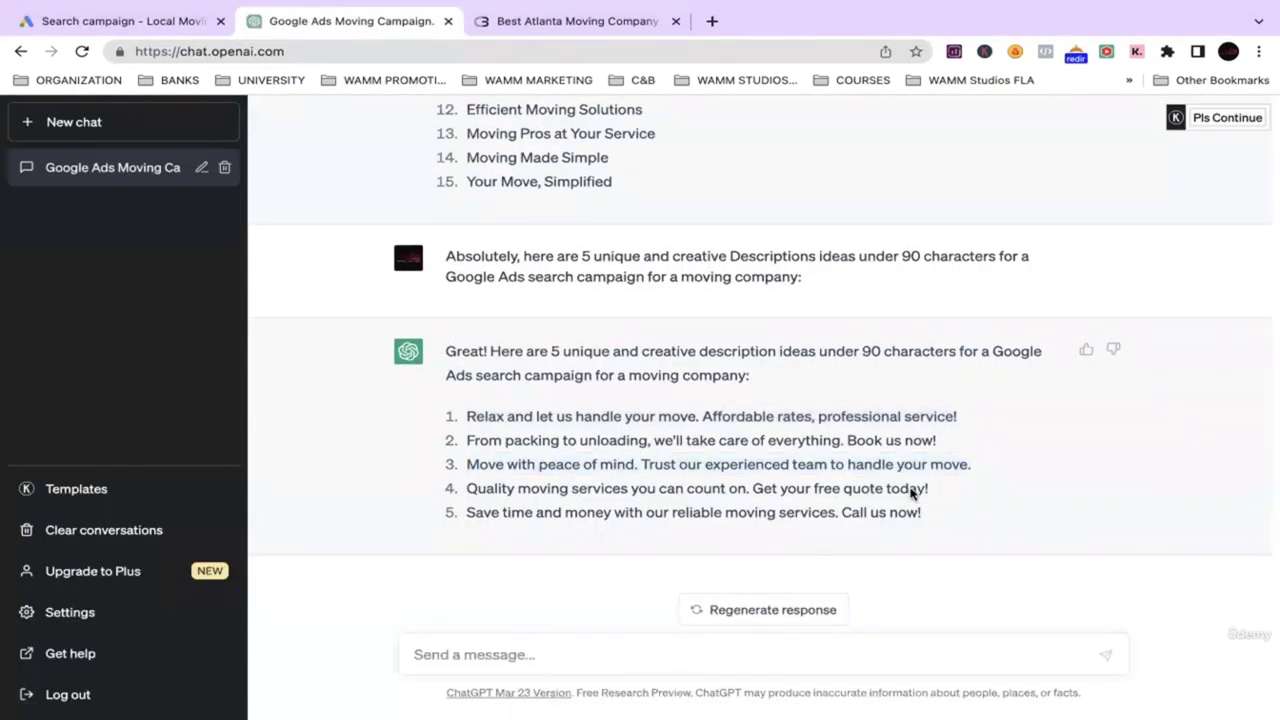
pyautogui.moveTo(937, 495); pyautogui.dragTo(460, 488)
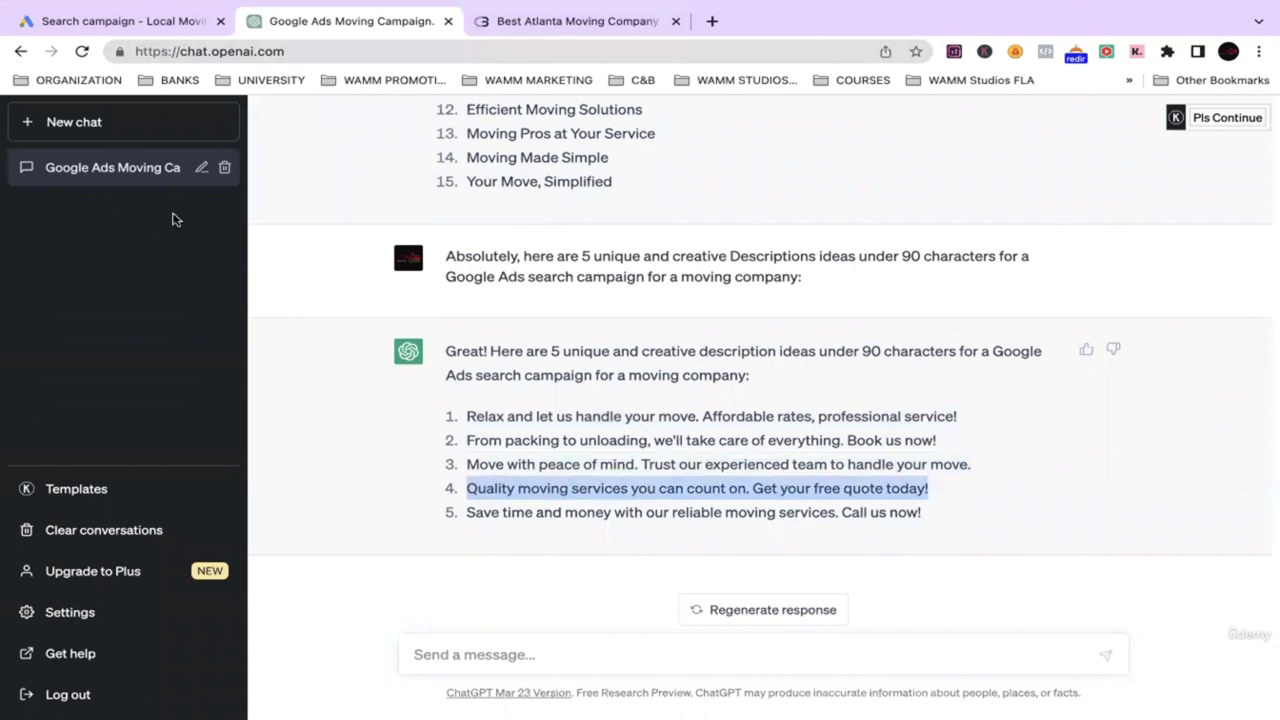
pyautogui.click(120, 21)
pyautogui.hotkey('ctrl', 'v')
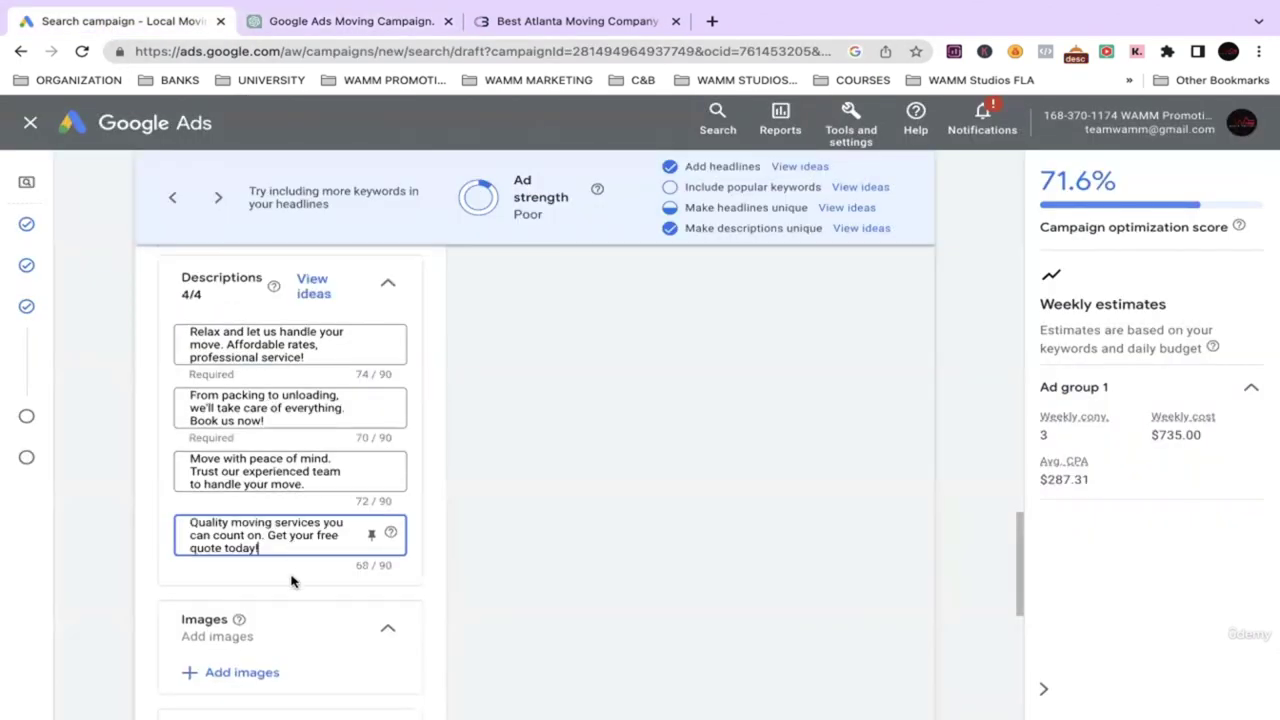
# - Scroll the ad editor to review the Images, Sitelinks and Callouts asset sections
pyautogui.scroll(-3, 300, 540)
pyautogui.scroll(2, 277, 486)
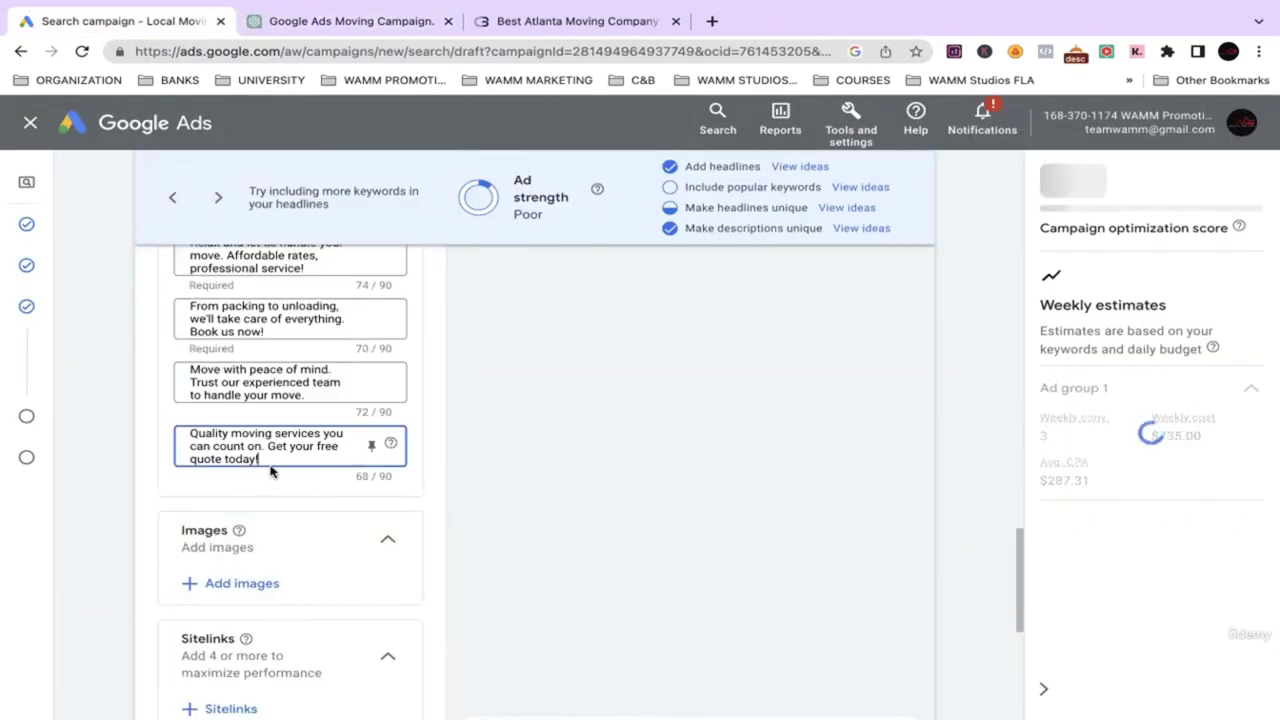
pyautogui.scroll(1, 131, 443)
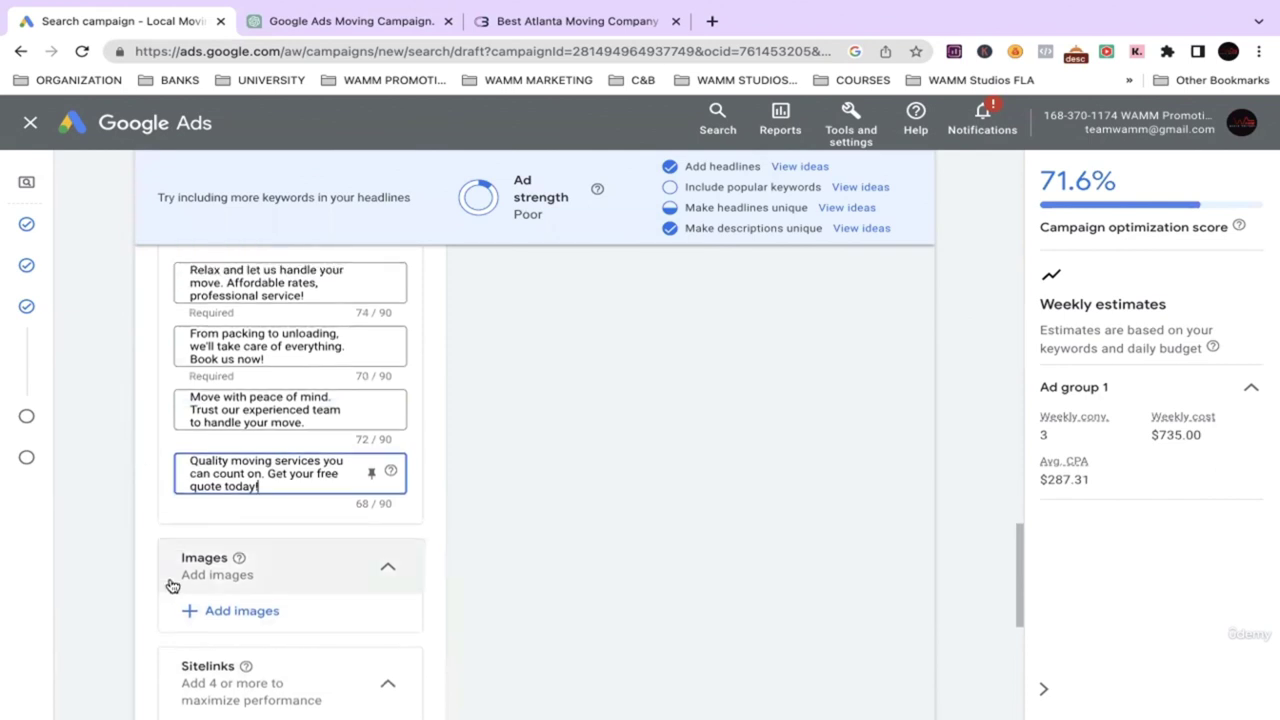
pyautogui.scroll(-1, 170, 585)
pyautogui.scroll(8, 194, 520)
pyautogui.scroll(-4, 171, 491)
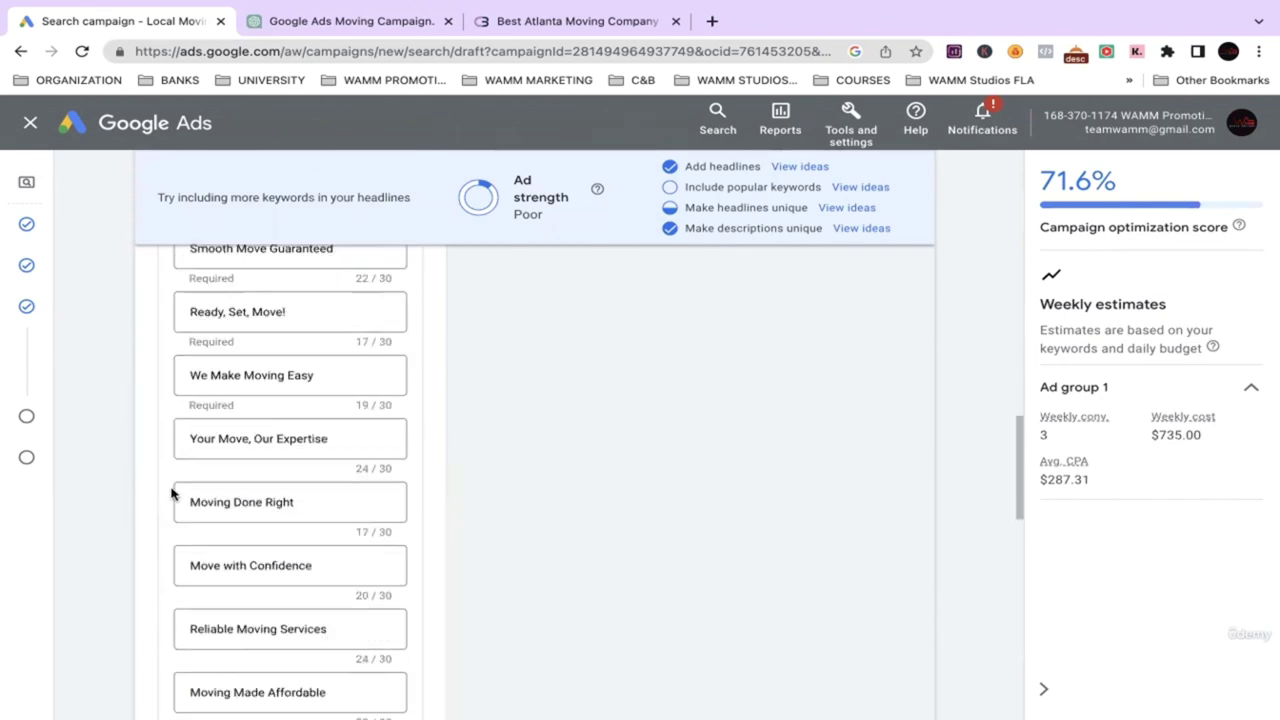
pyautogui.scroll(1, 194, 463)
pyautogui.scroll(-5, 191, 477)
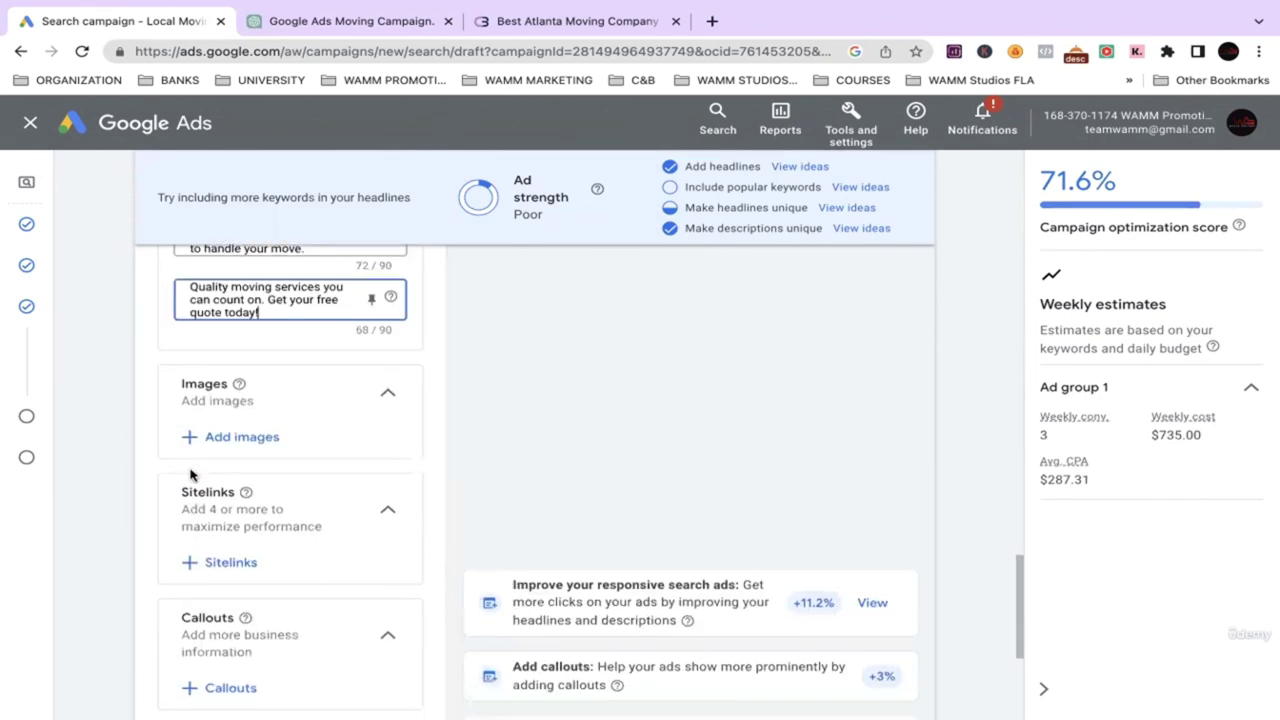
pyautogui.scroll(1, 177, 411)
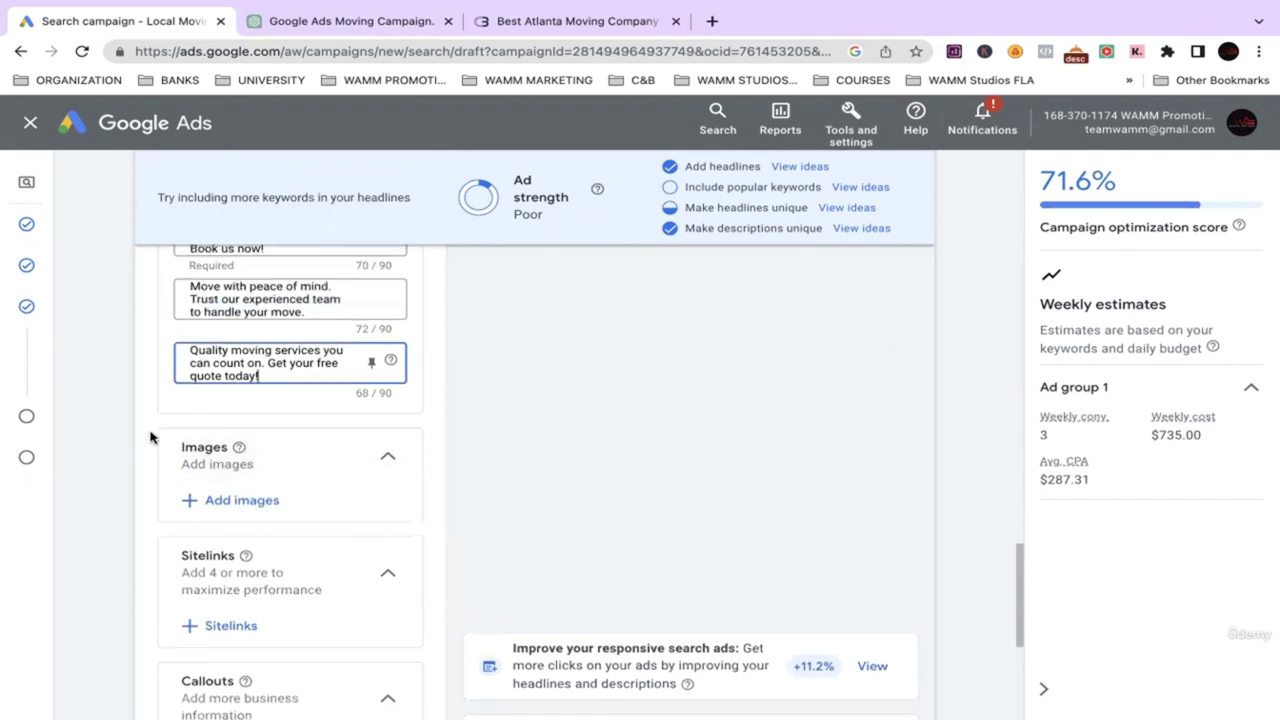
pyautogui.scroll(5, 150, 437)
pyautogui.scroll(-2, 146, 474)
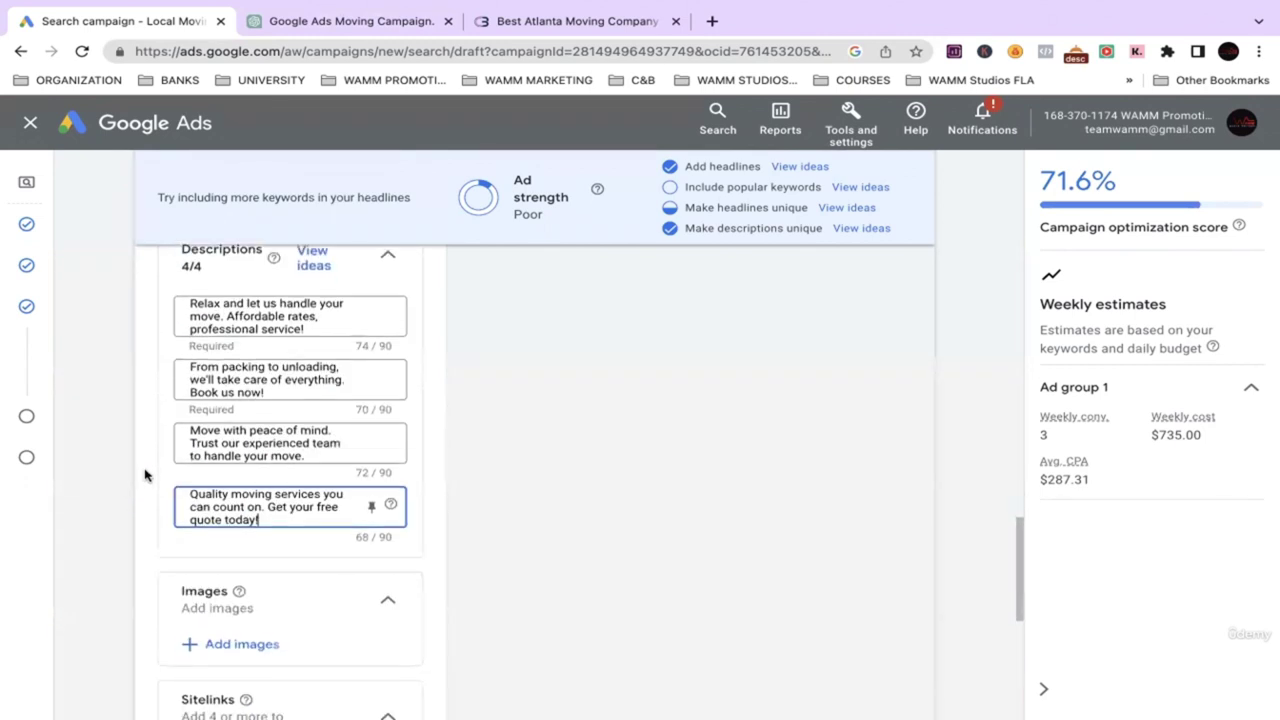
pyautogui.scroll(2, 160, 490)
pyautogui.scroll(5, 167, 493)
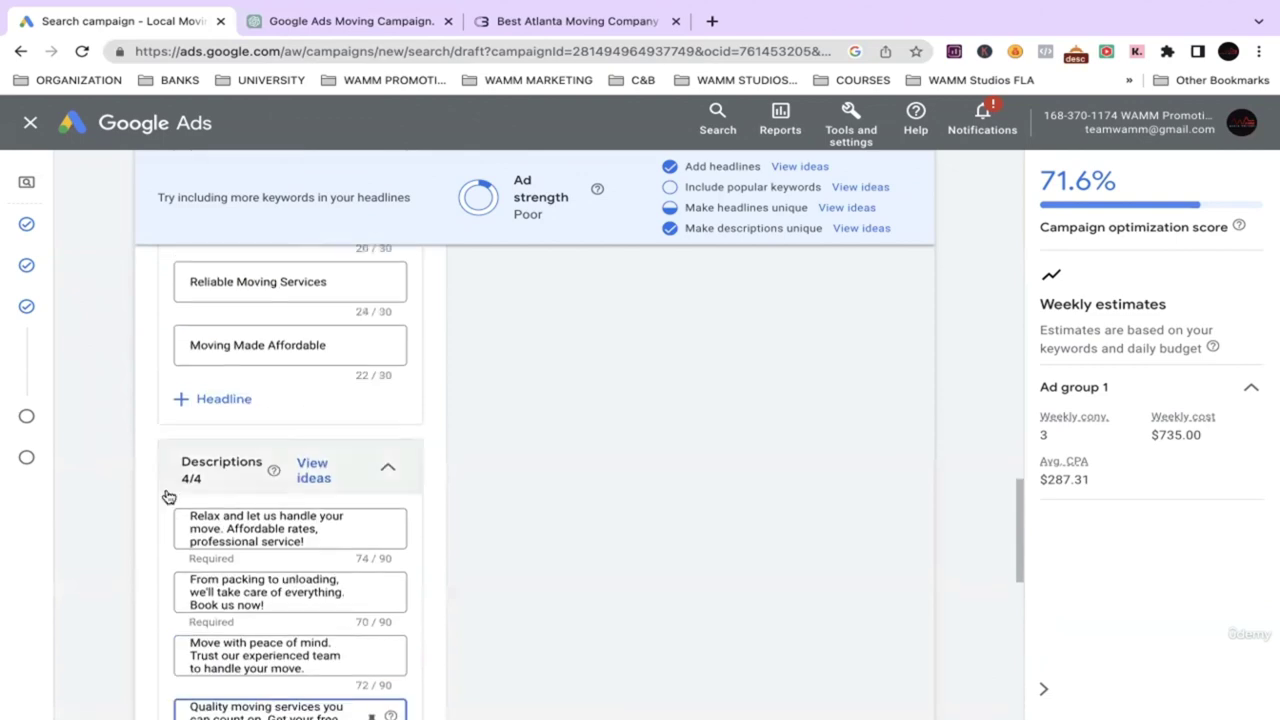
pyautogui.scroll(5, 166, 489)
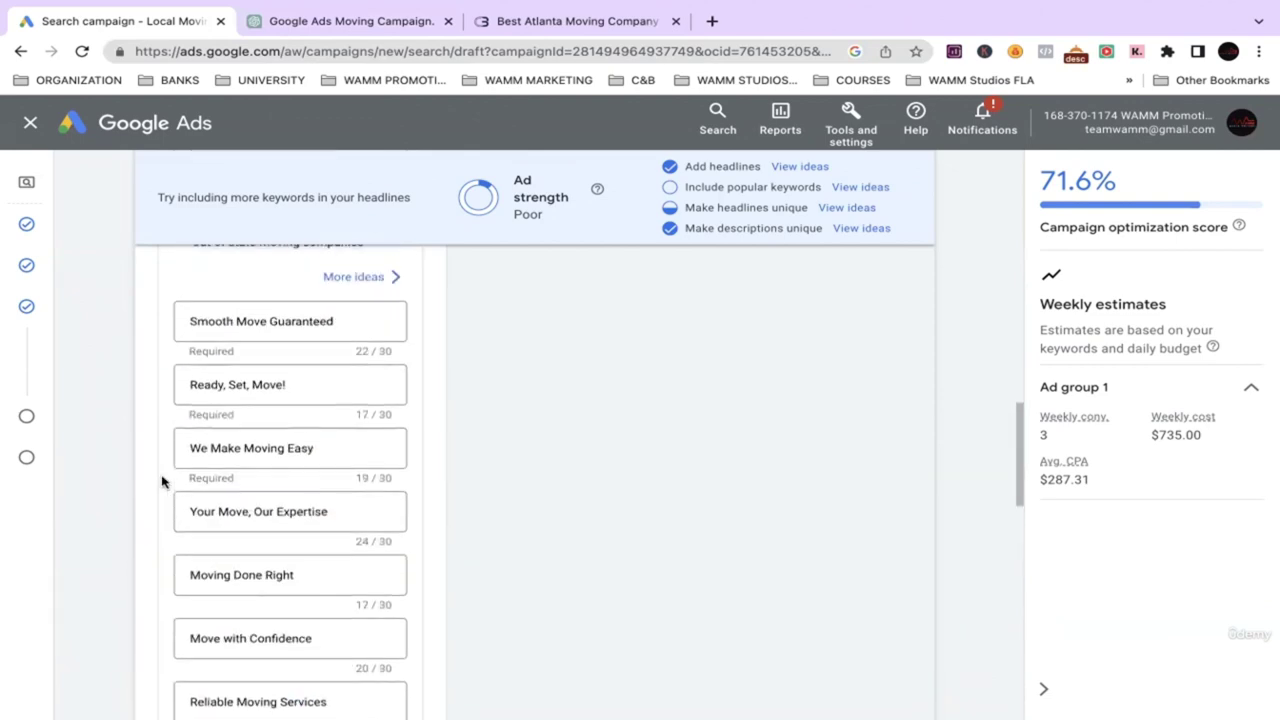
pyautogui.scroll(-10, 160, 484)
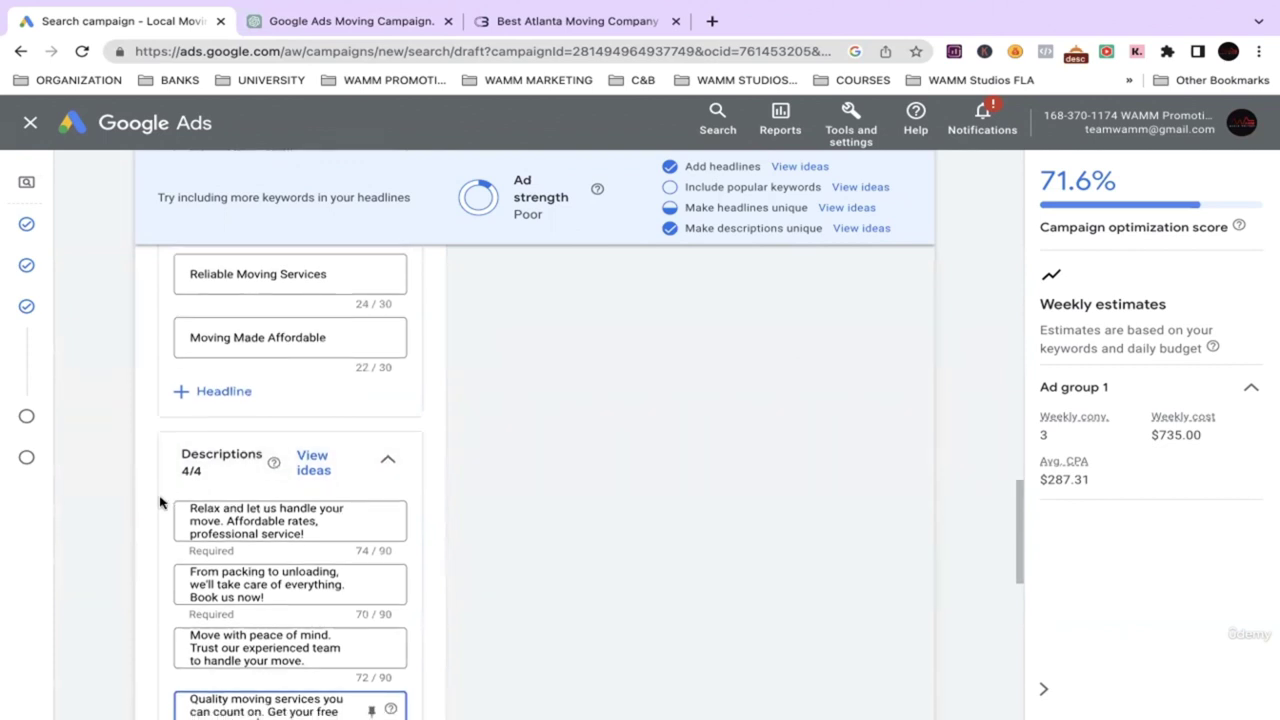
pyautogui.scroll(-2, 160, 501)
pyautogui.scroll(-3, 166, 498)
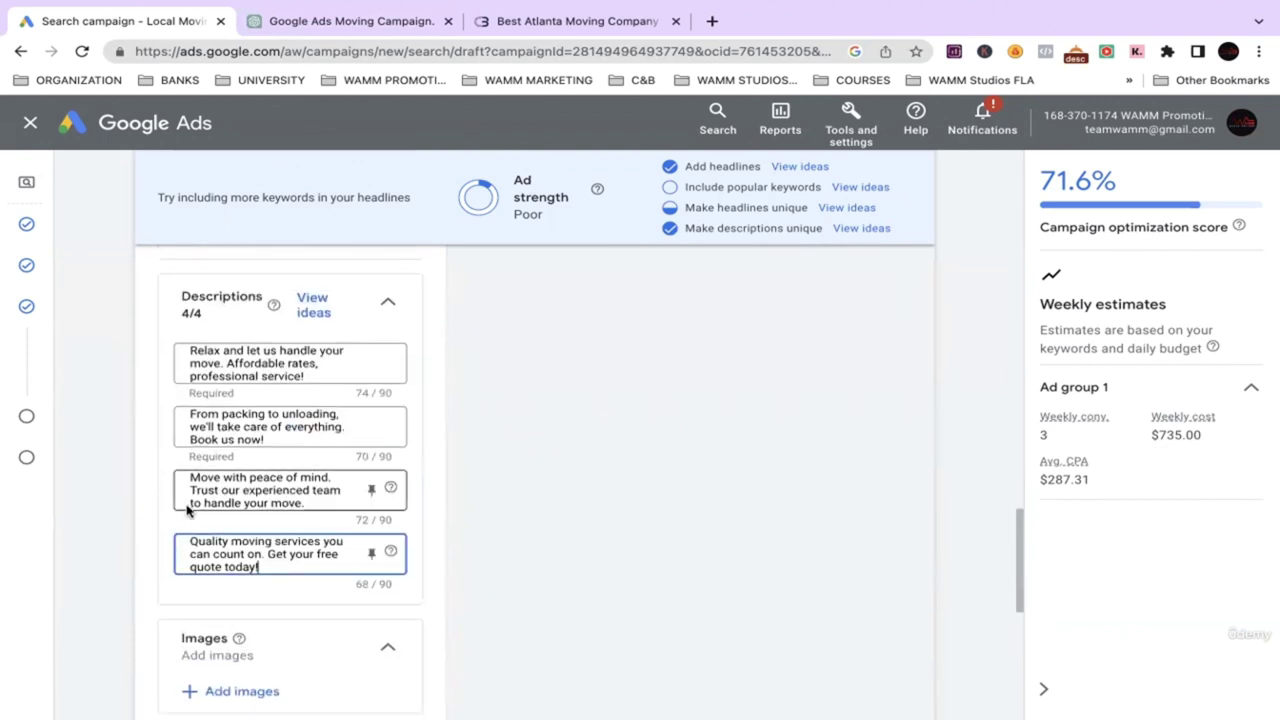
pyautogui.scroll(3, 177, 521)
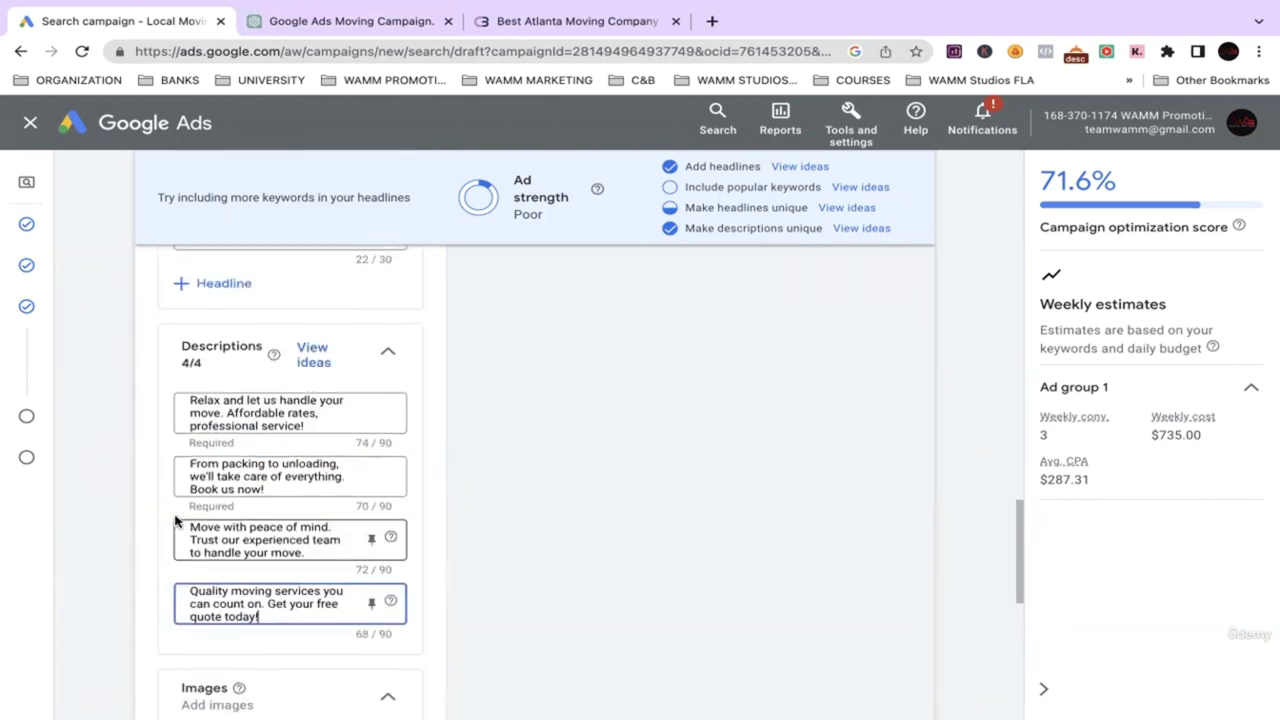
pyautogui.scroll(1, 177, 520)
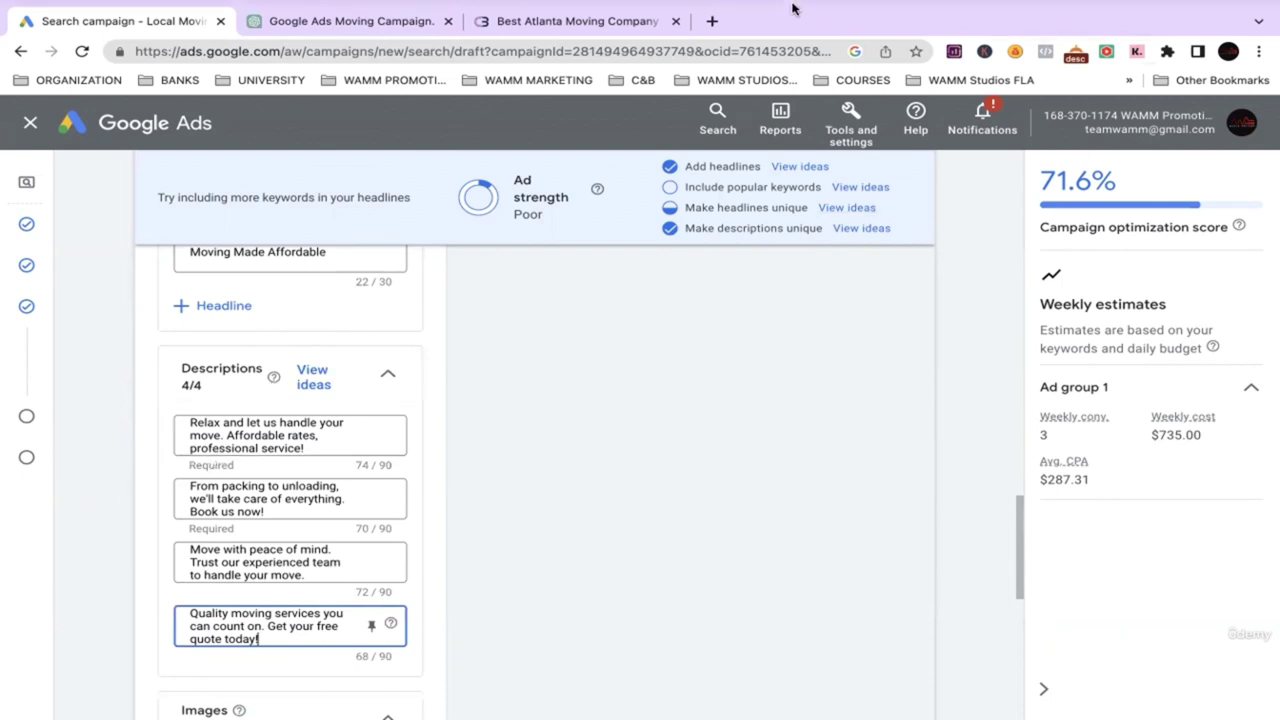
pyautogui.moveTo(794, 9)
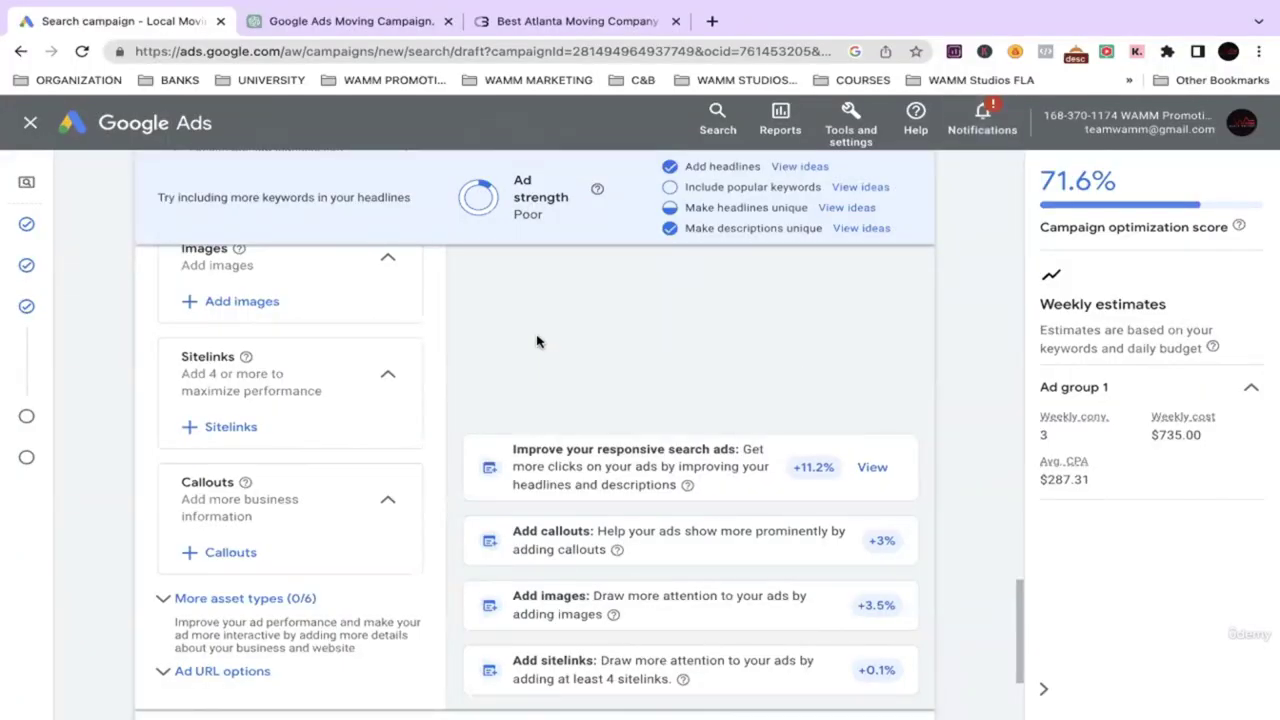
pyautogui.scroll(1, 533, 345)
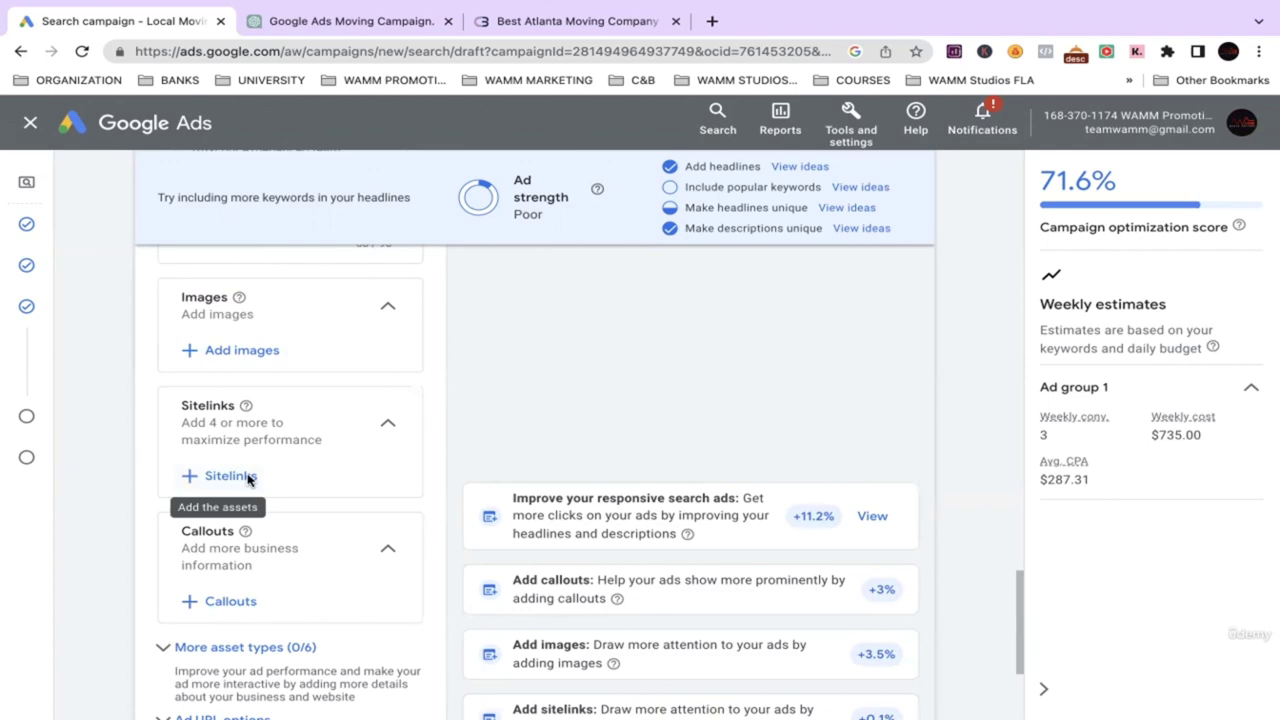
# - Start a new campaign-level sitelink after checking the desktop and mobile ad previews
pyautogui.click(248, 479)
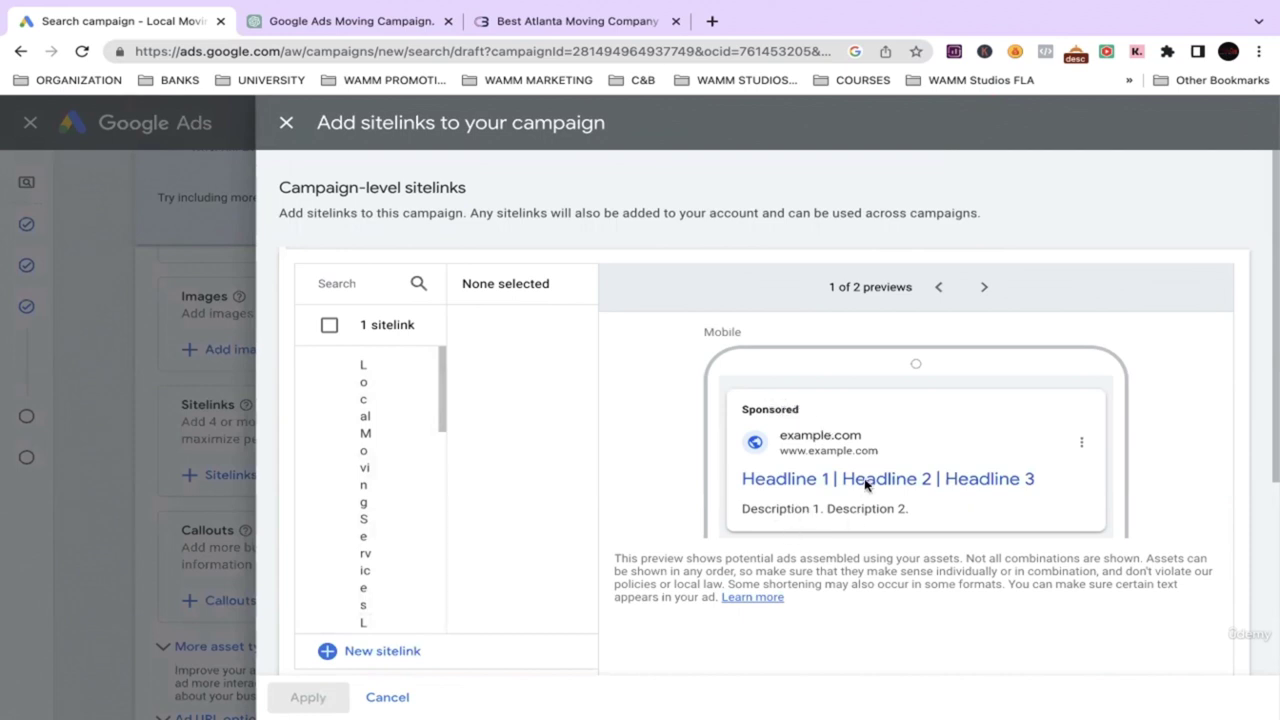
pyautogui.click(984, 288)
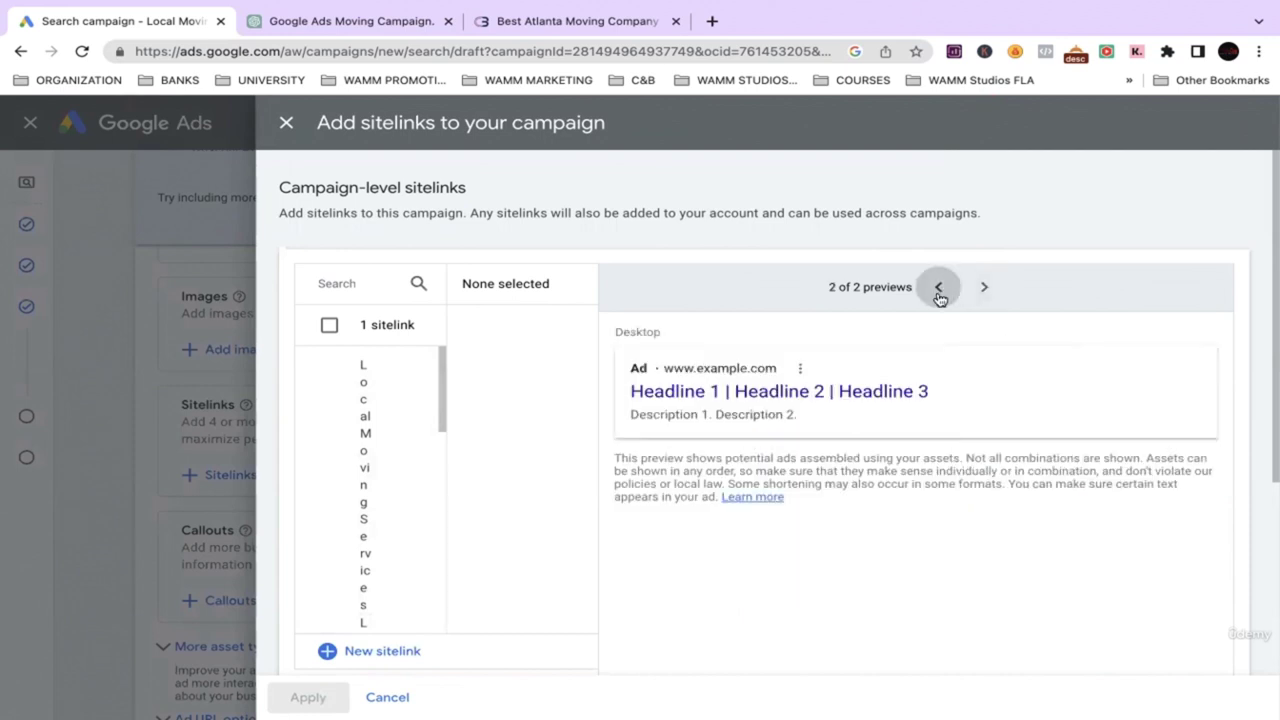
pyautogui.click(940, 288)
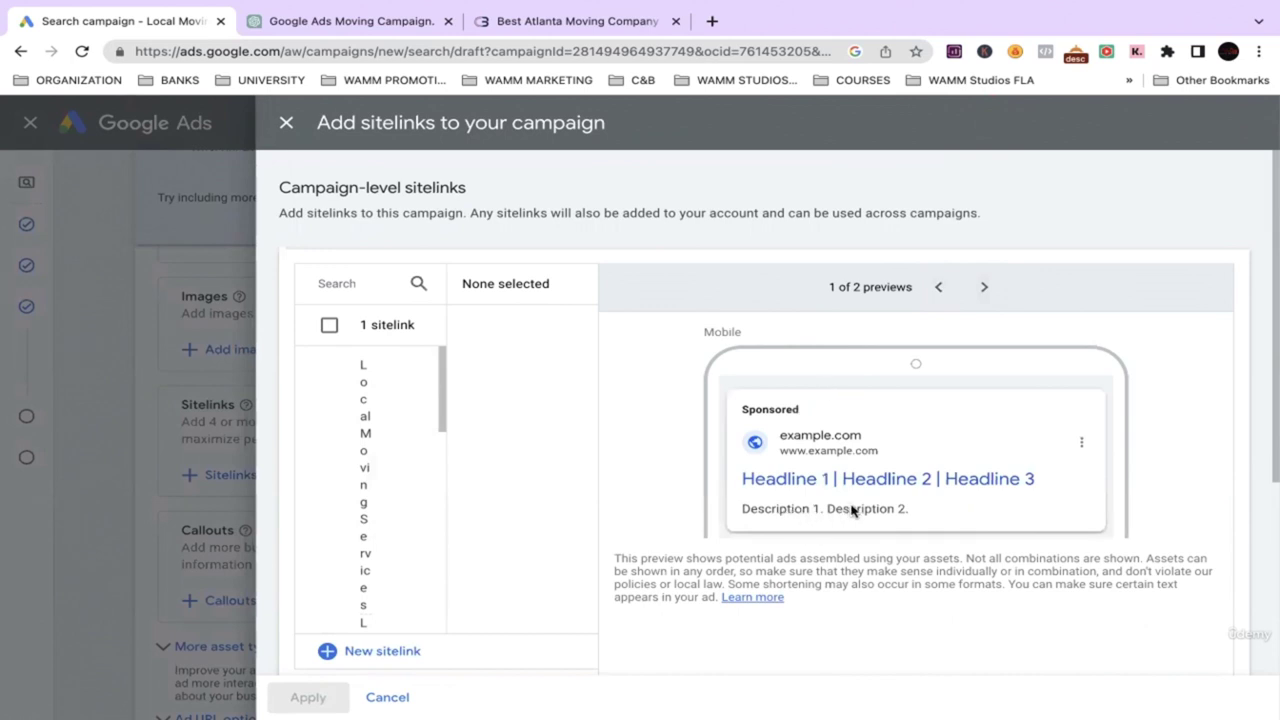
pyautogui.click(350, 650)
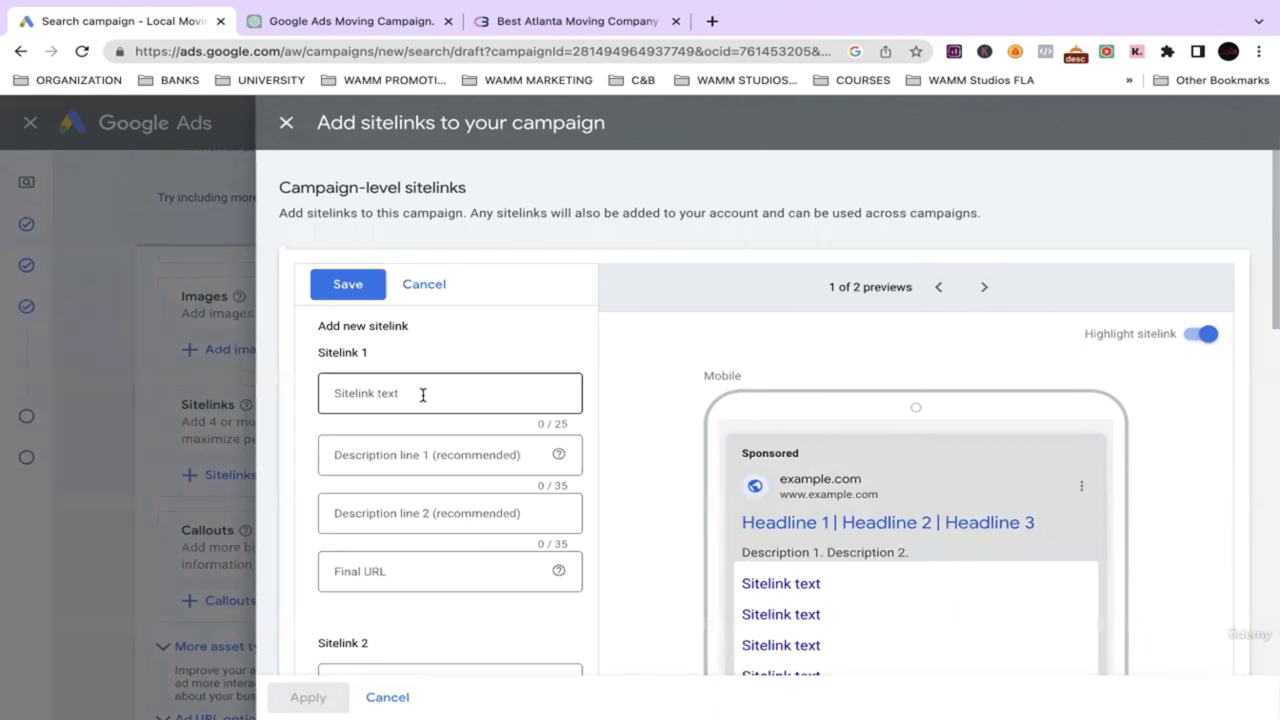
pyautogui.click(423, 395)
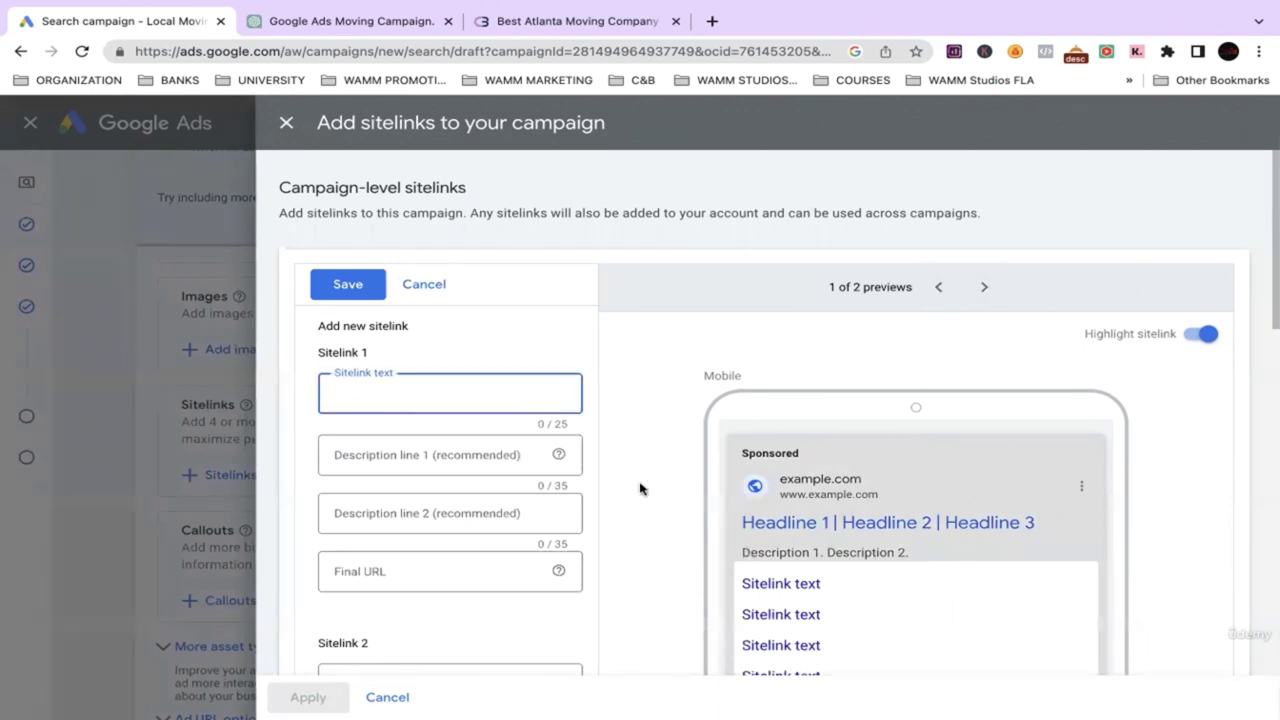
pyautogui.scroll(-1, 550, 470)
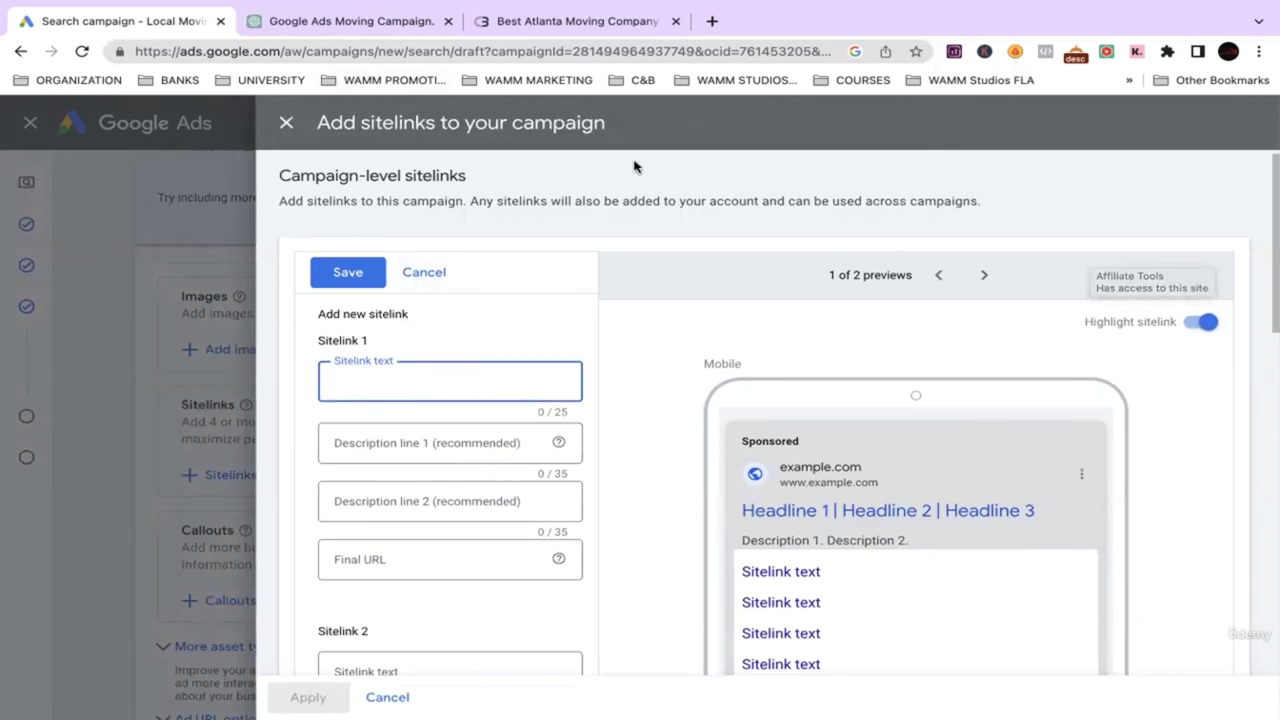
pyautogui.click(341, 22)
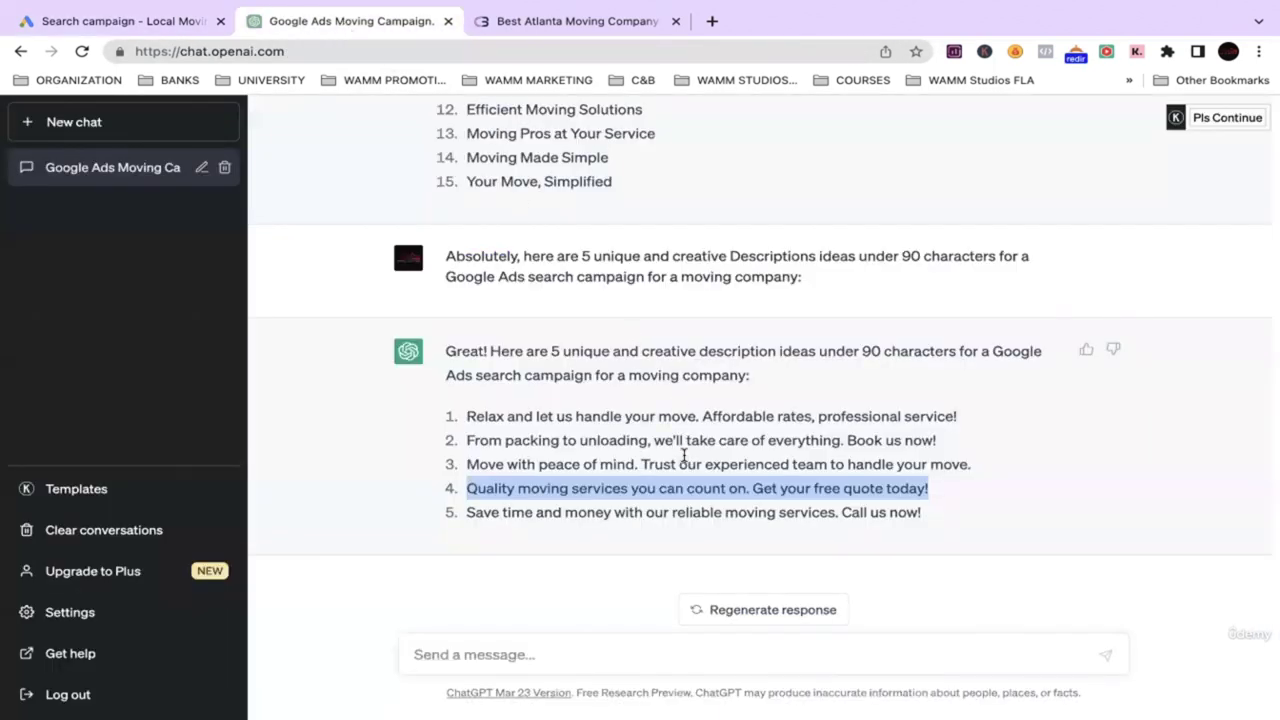
# - Copy the earlier descriptions prompt into a new ChatGPT message
pyautogui.moveTo(758, 381); pyautogui.dragTo(490, 352)
pyautogui.moveTo(814, 280); pyautogui.dragTo(533, 250)
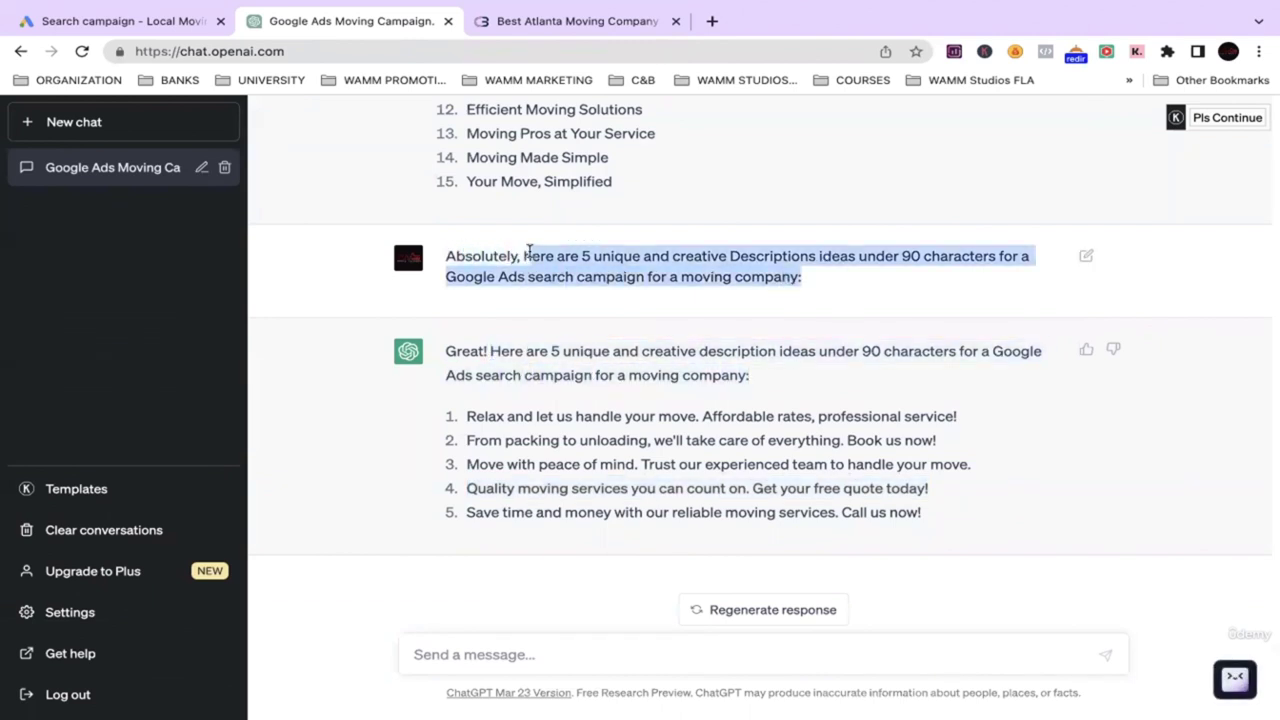
pyautogui.click(849, 283)
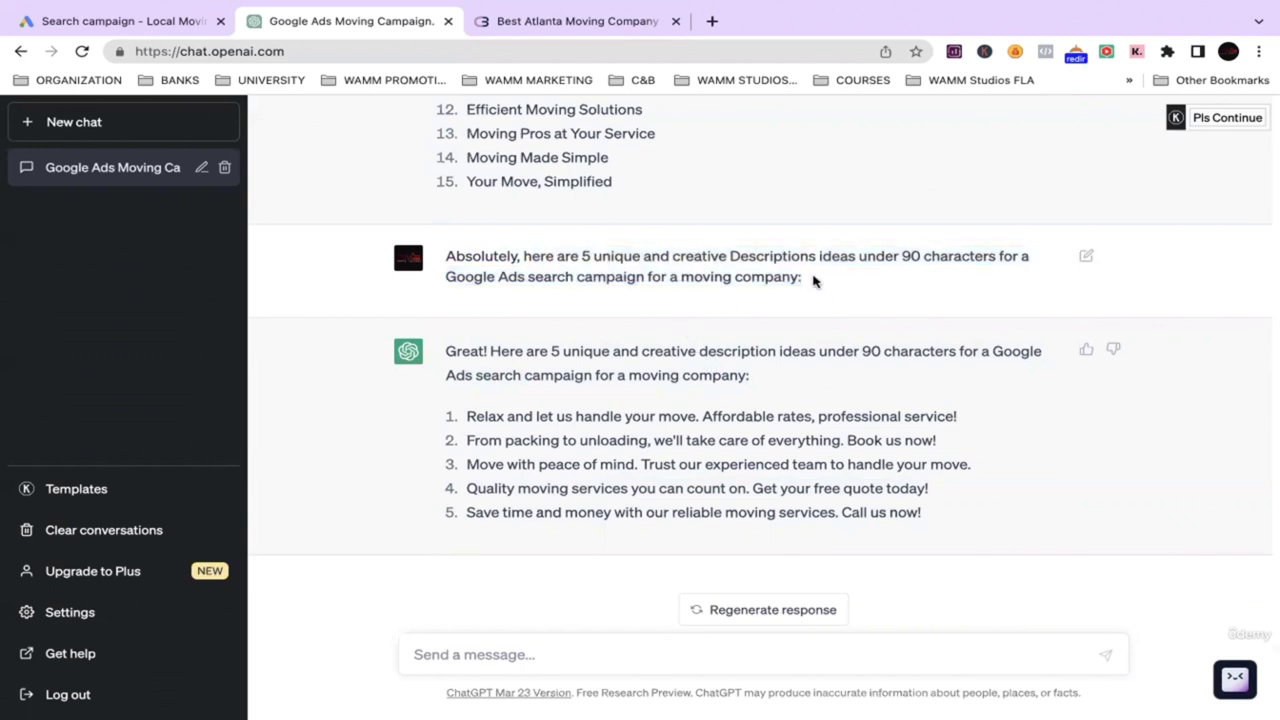
pyautogui.moveTo(795, 283); pyautogui.dragTo(583, 254)
pyautogui.hotkey('ctrl', 'c')
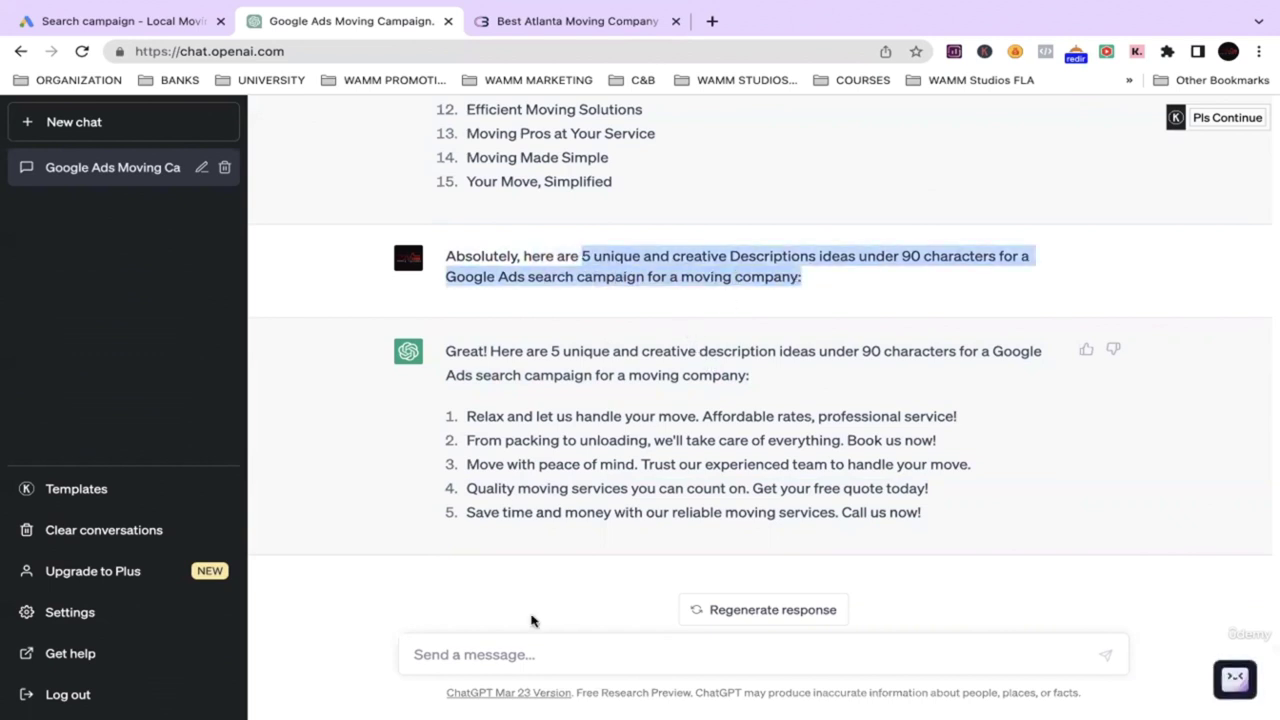
pyautogui.click(509, 657)
pyautogui.hotkey('ctrl', 'v')
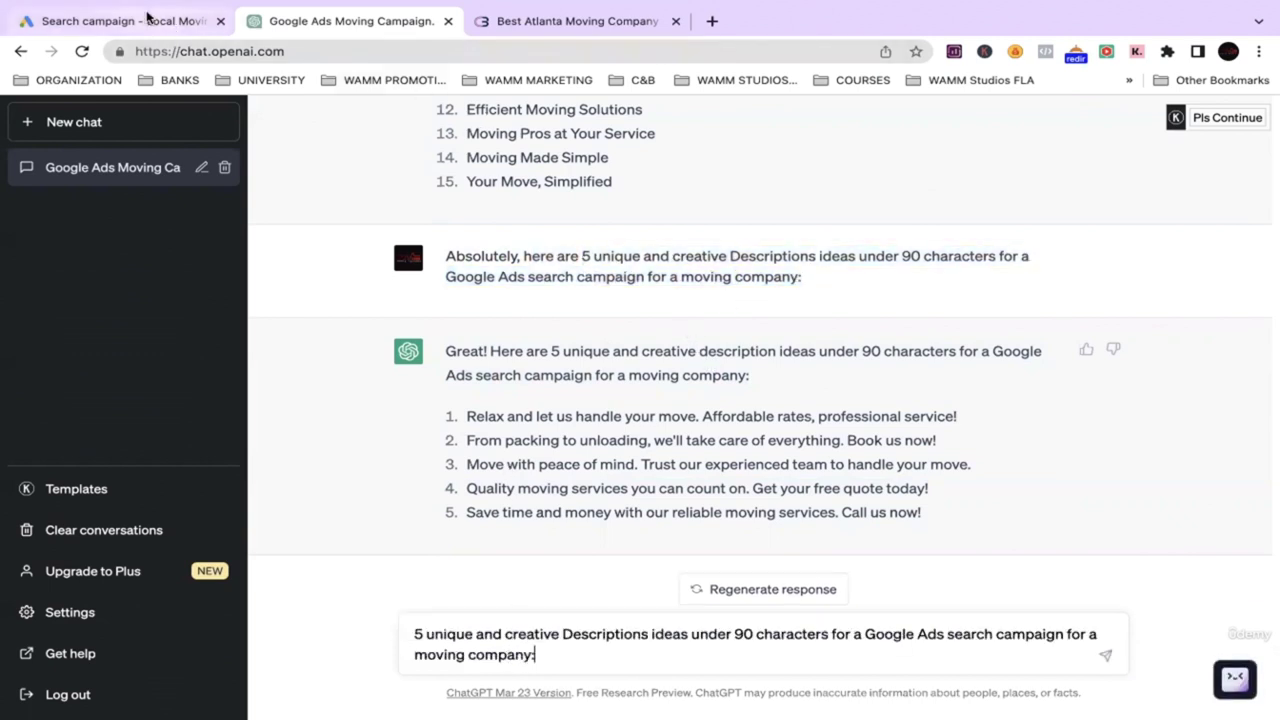
pyautogui.click(125, 21)
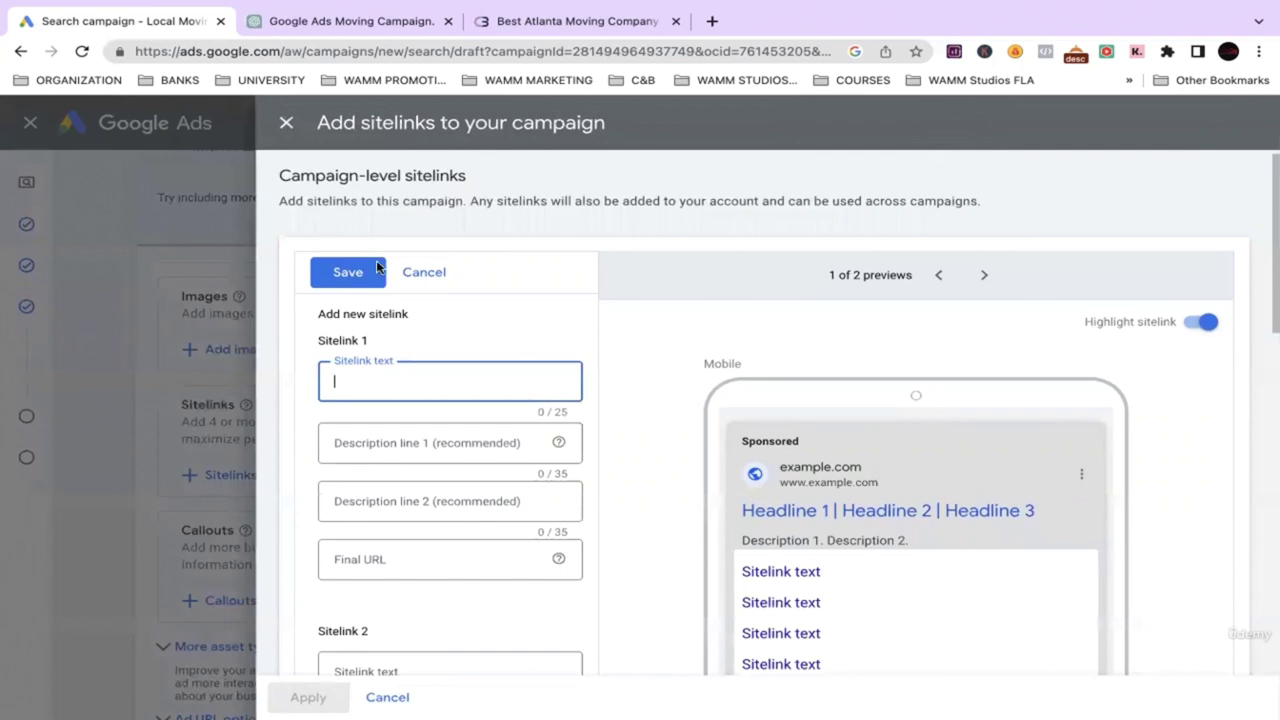
pyautogui.click(362, 24)
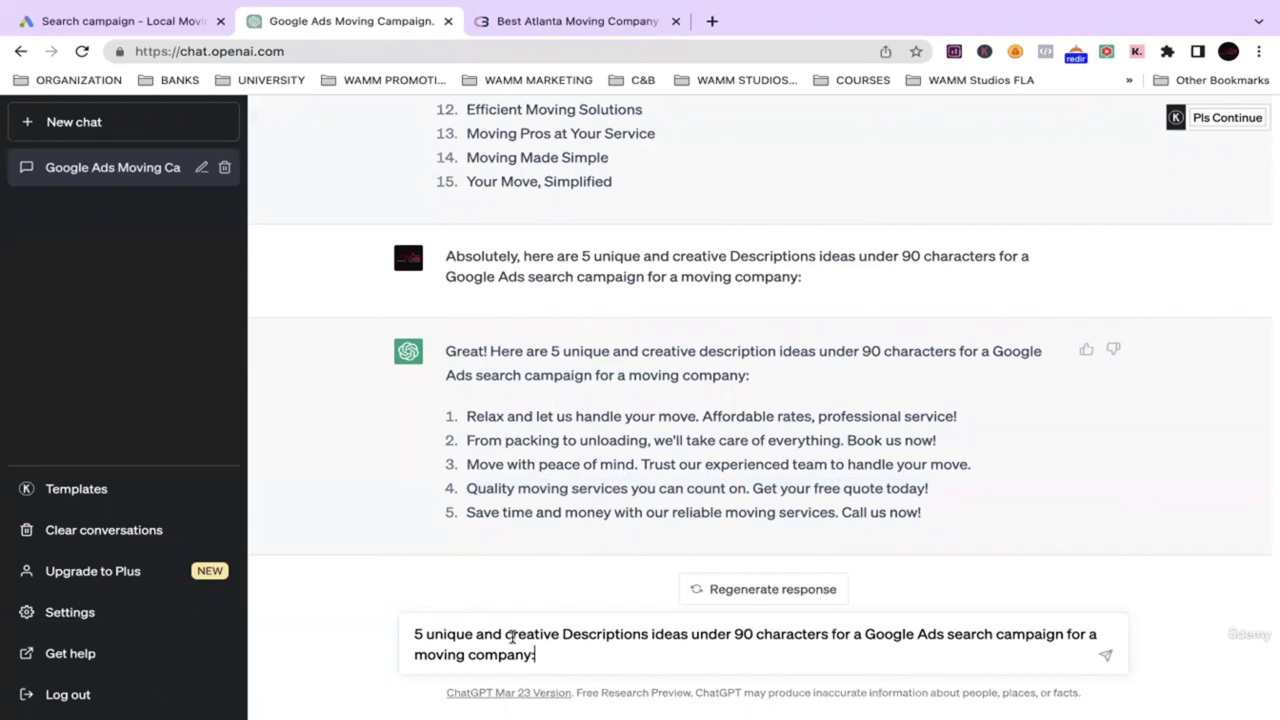
# - Reword it to 'Create a sitelink text' under 25 characters and send it
pyautogui.doubleClick(419, 633)
pyautogui.write('Create')
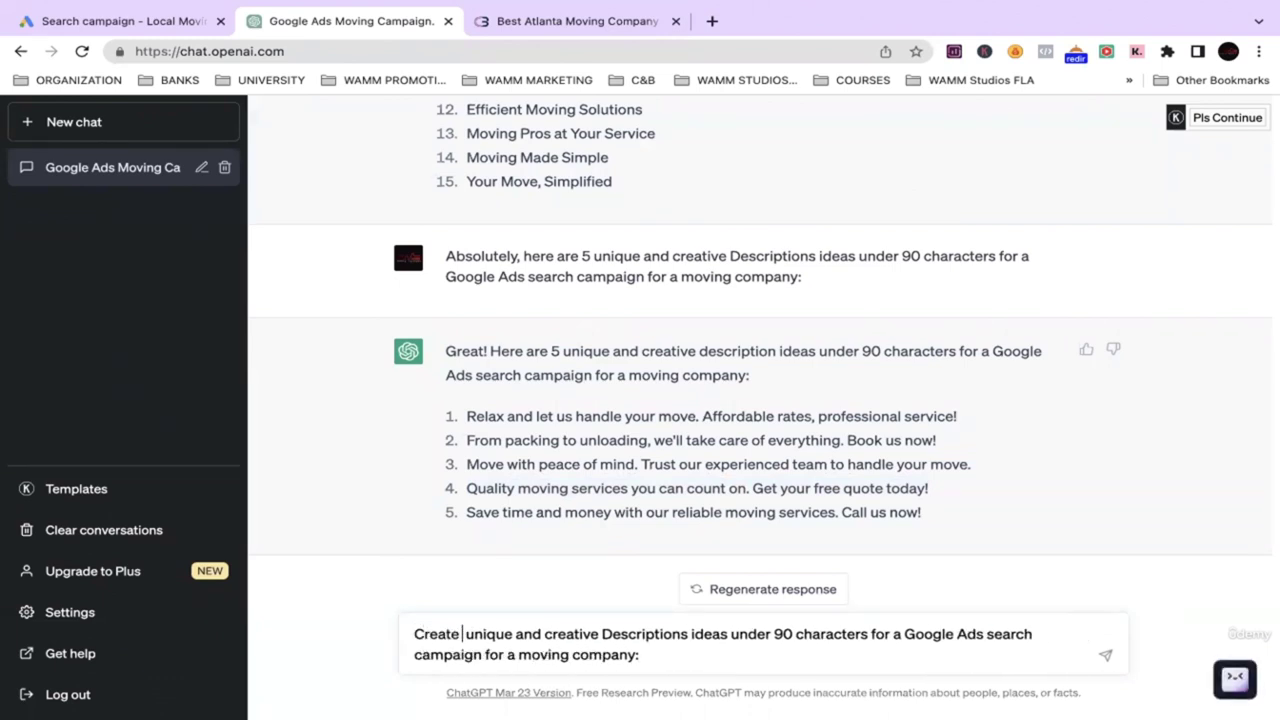
pyautogui.write(' a')
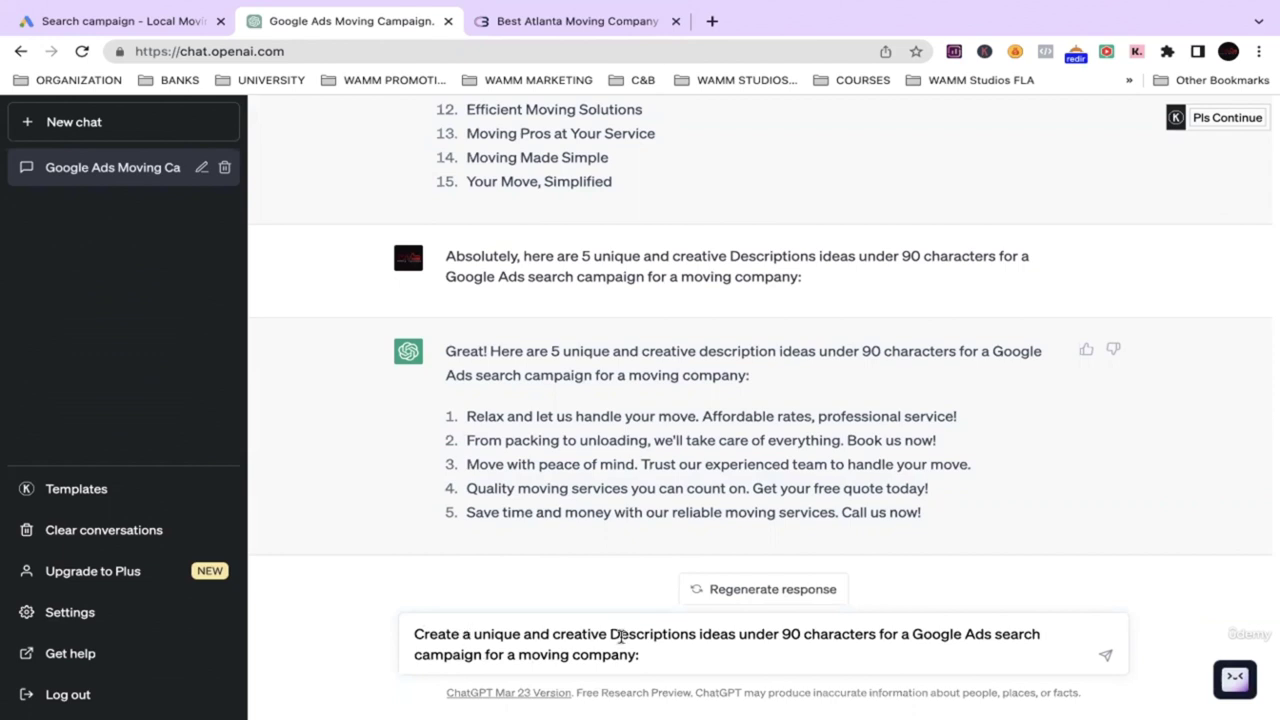
pyautogui.moveTo(697, 634); pyautogui.dragTo(607, 634)
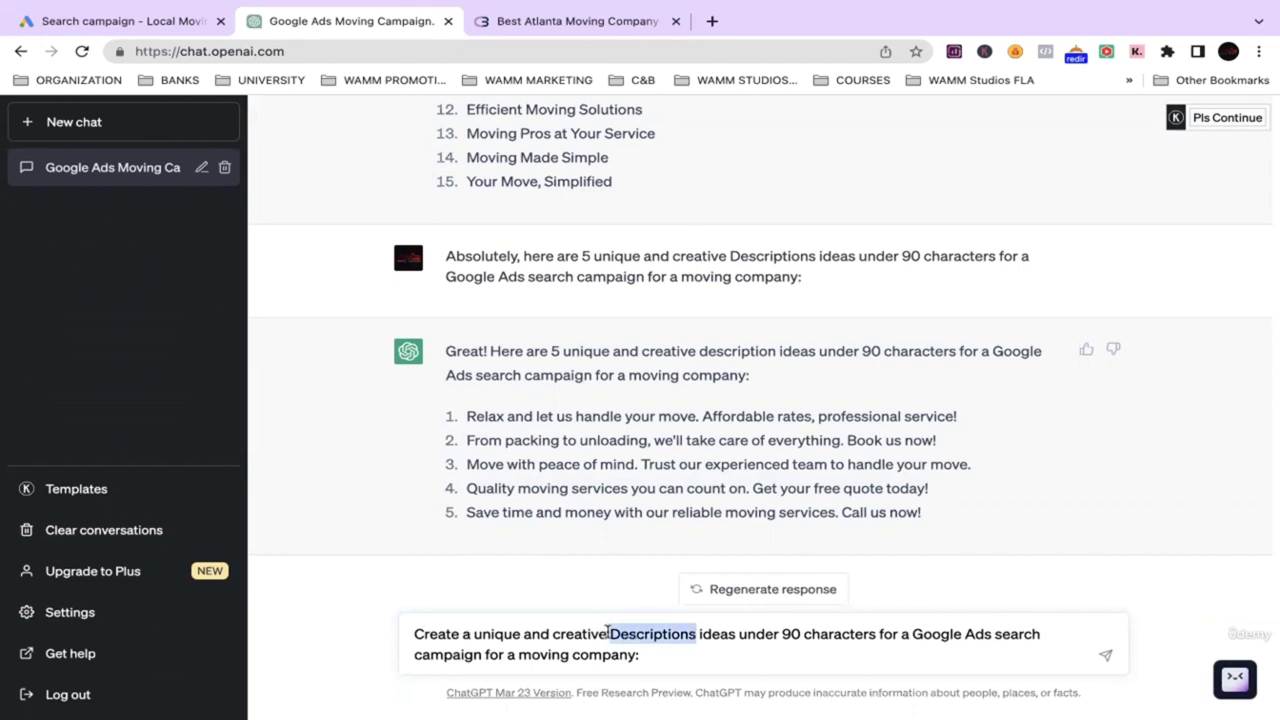
pyautogui.write('sitelink te')
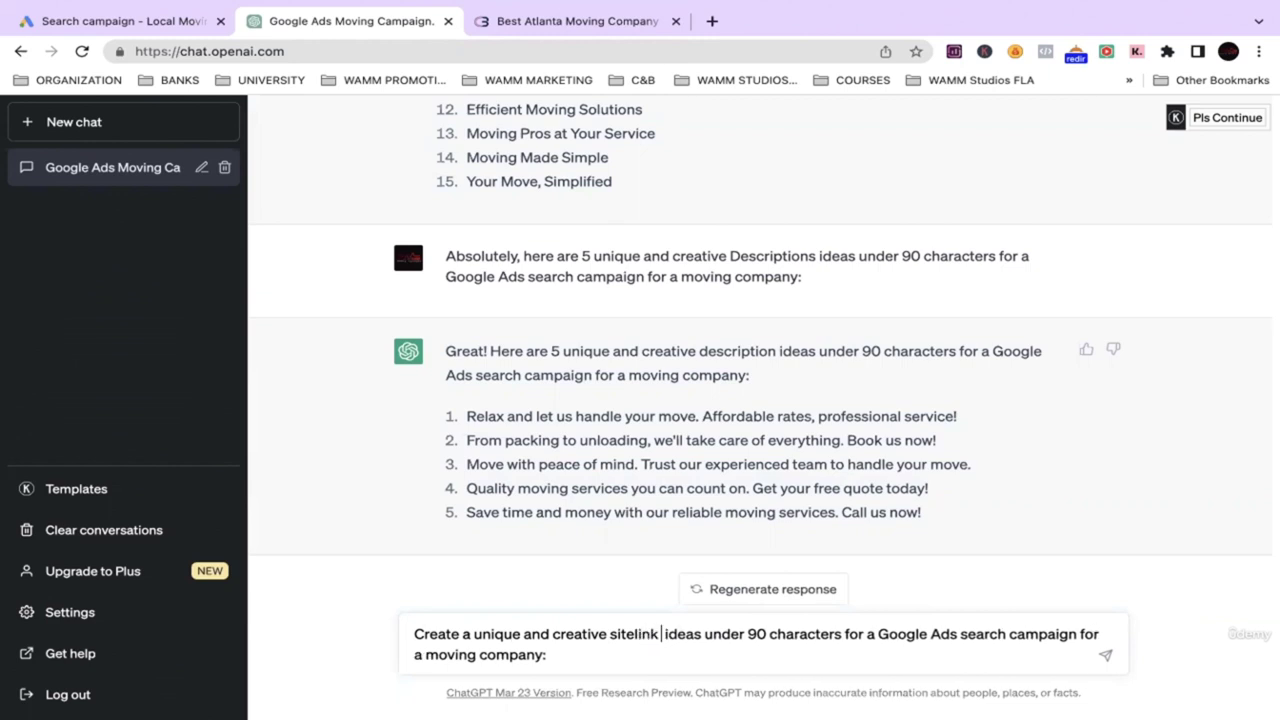
pyautogui.write('xt')
pyautogui.moveTo(730, 636); pyautogui.dragTo(687, 636)
pyautogui.press('BackSpace')
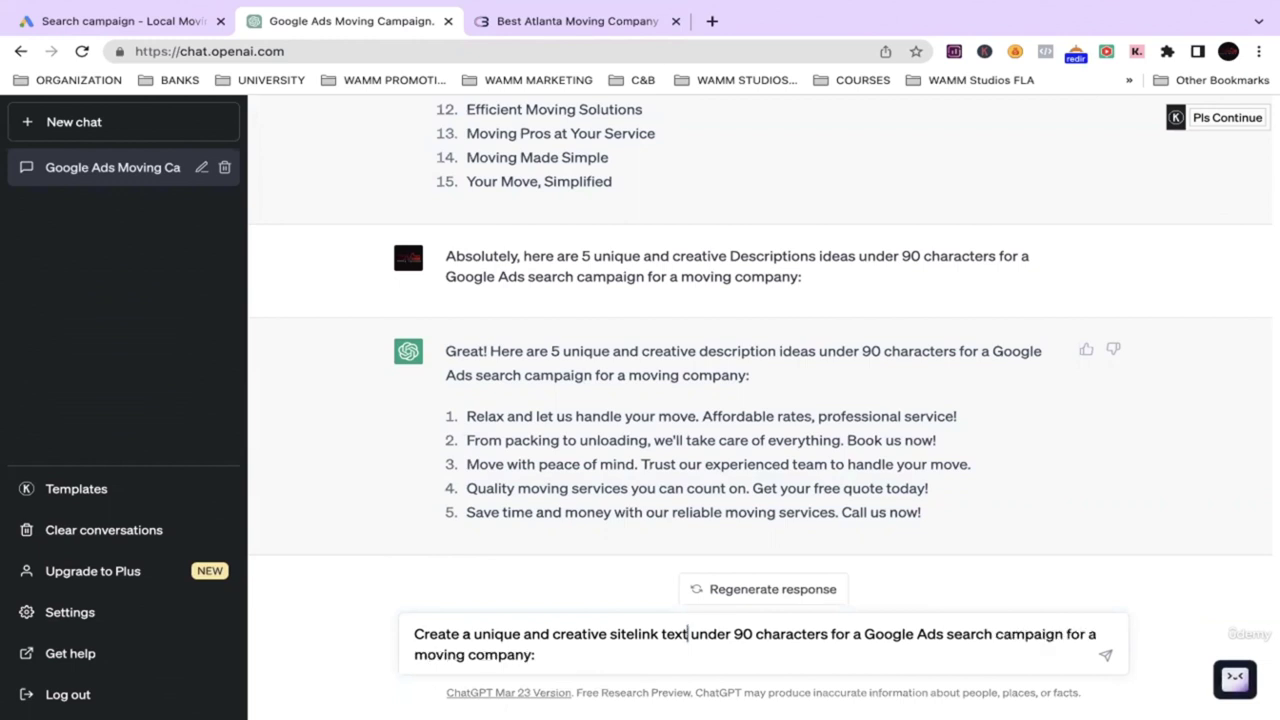
pyautogui.click(752, 634)
pyautogui.press('BackSpace')
pyautogui.press('BackSpace')
pyautogui.write('25')
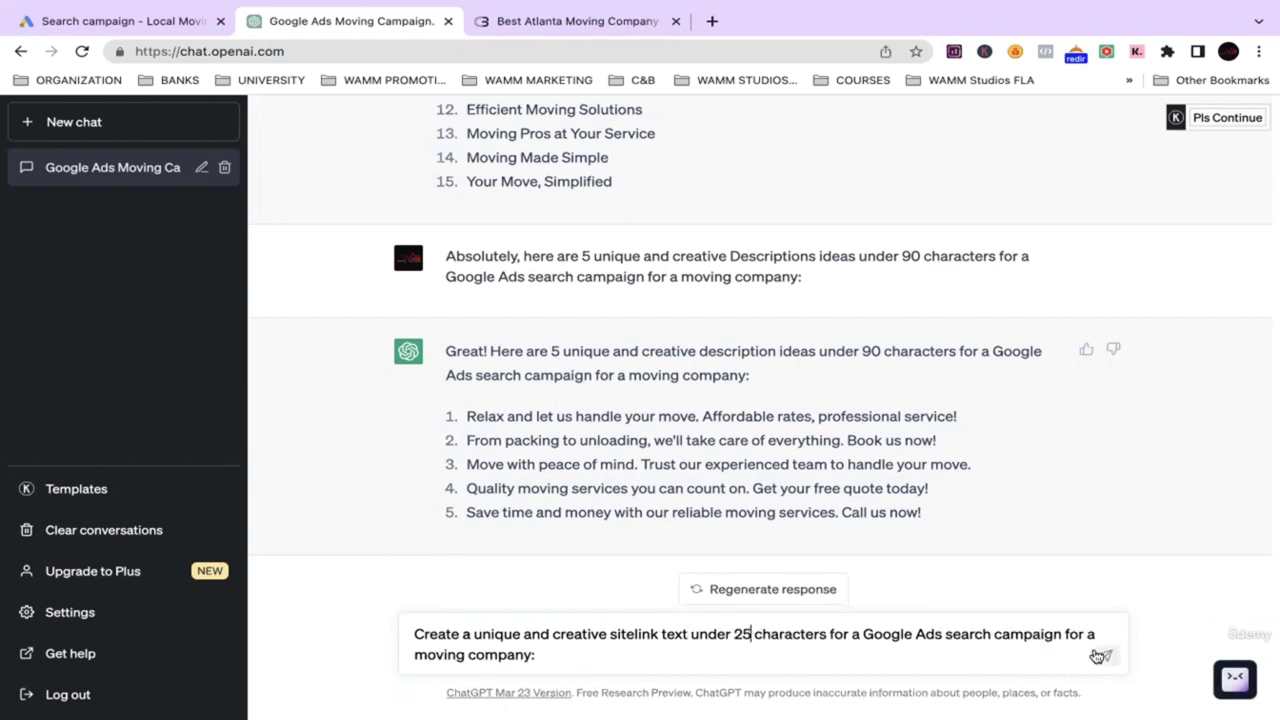
pyautogui.click(1099, 656)
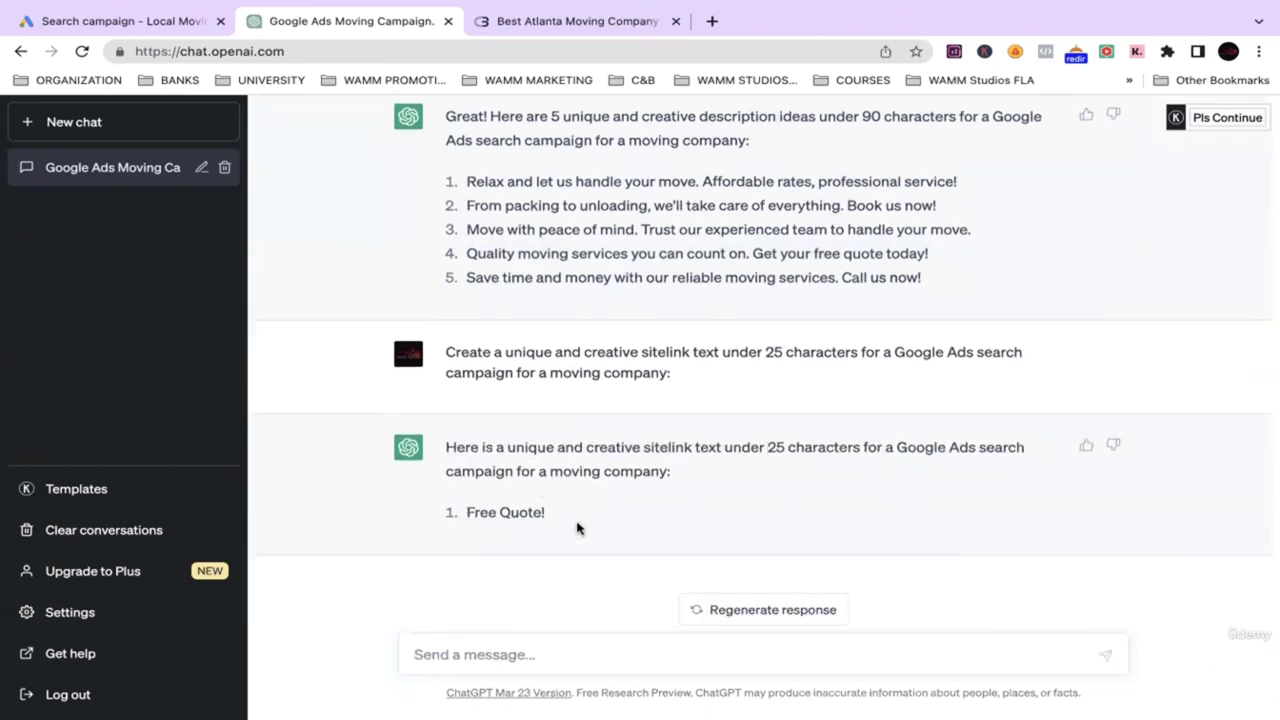
# - Enter ChatGPT's Free Quote! as Sitelink 1's text in Google Ads
pyautogui.moveTo(546, 518); pyautogui.dragTo(472, 514)
pyautogui.hotkey('ctrl', 'c')
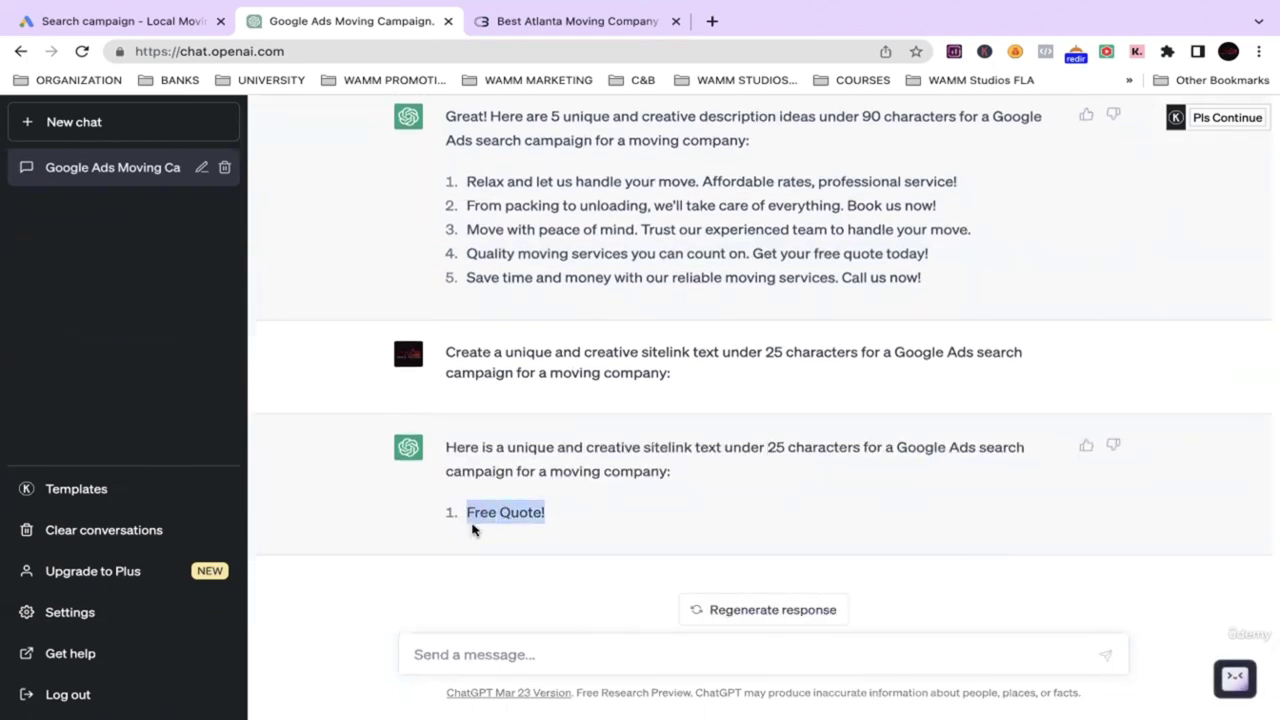
pyautogui.click(135, 30)
pyautogui.click(429, 391)
pyautogui.hotkey('ctrl', 'v')
pyautogui.click(413, 437)
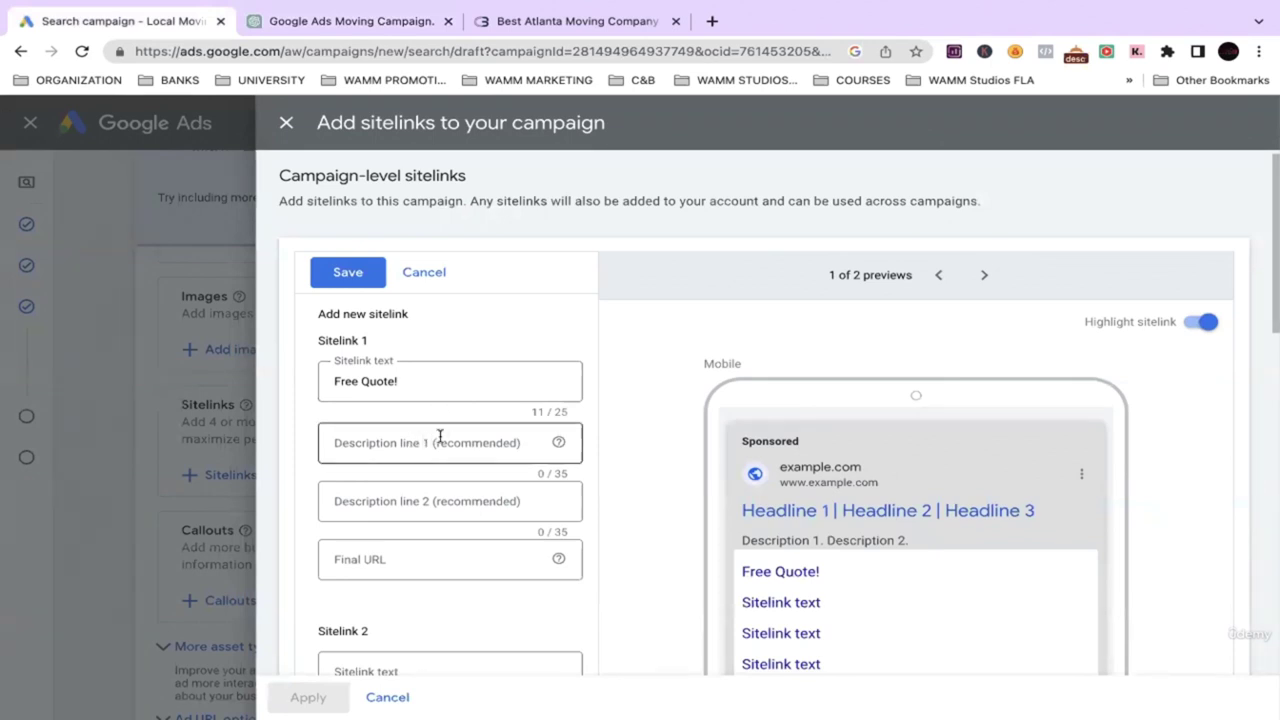
pyautogui.scroll(-3, 440, 437)
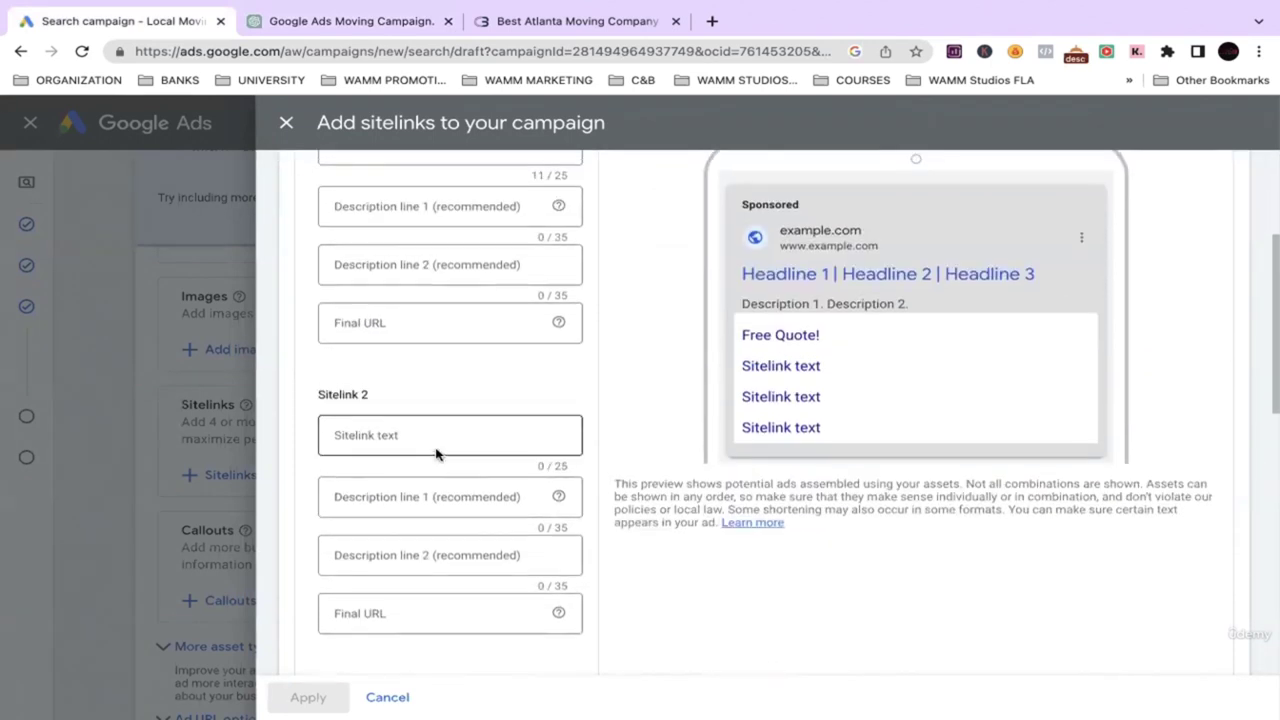
pyautogui.scroll(3, 436, 454)
# - Reuse the sitelink prompt, rewording it to ask for 2 descriptions for a sitelink
pyautogui.click(350, 20)
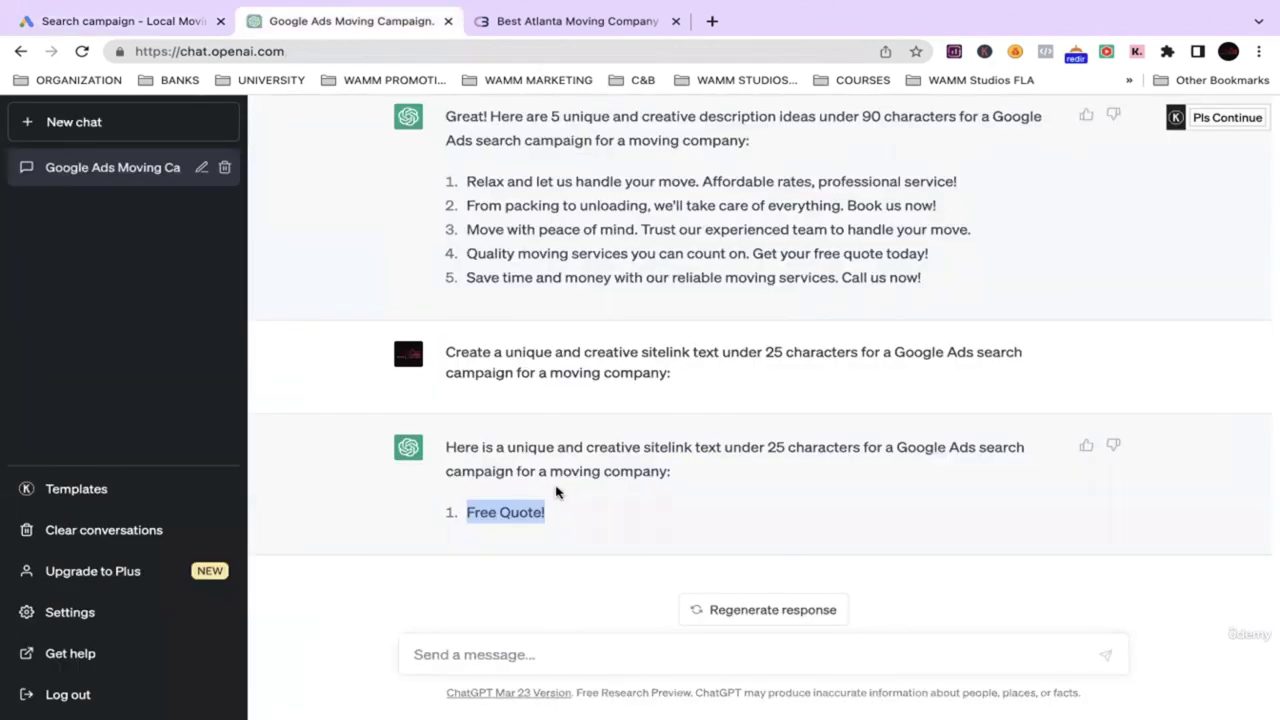
pyautogui.moveTo(676, 388); pyautogui.dragTo(432, 360)
pyautogui.hotkey('ctrl', 'c')
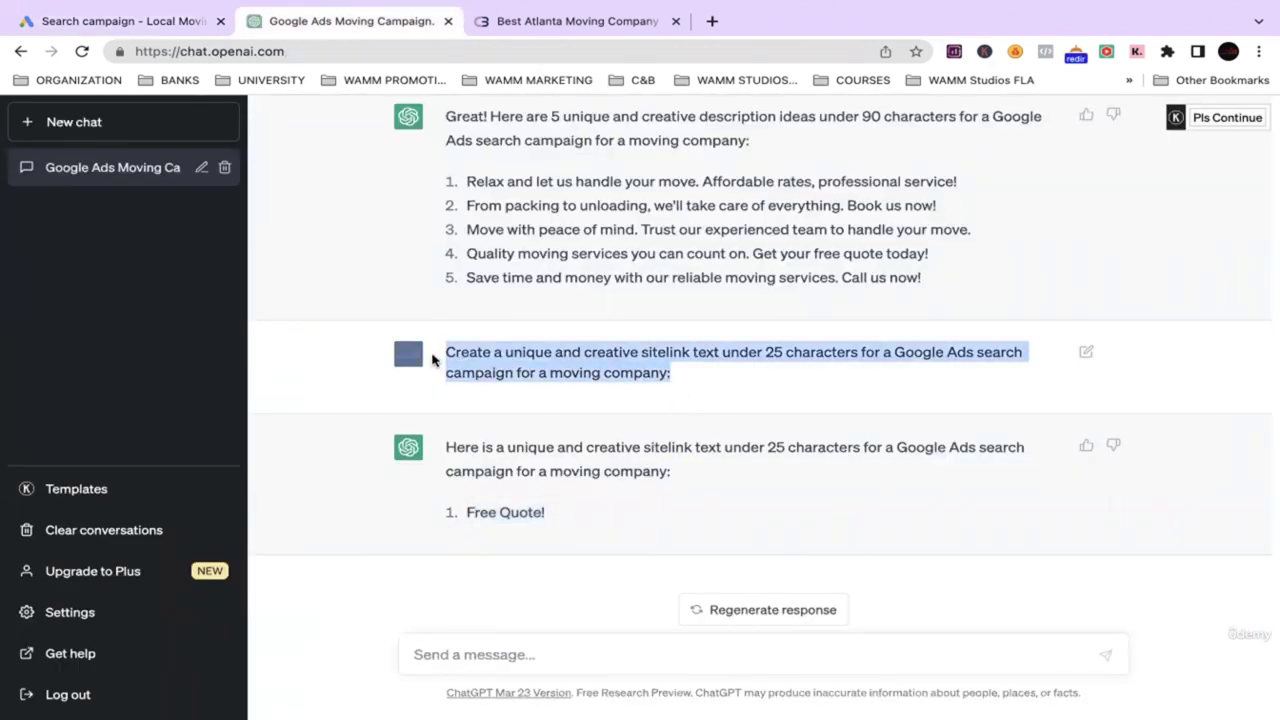
pyautogui.click(458, 652)
pyautogui.hotkey('ctrl', 'v')
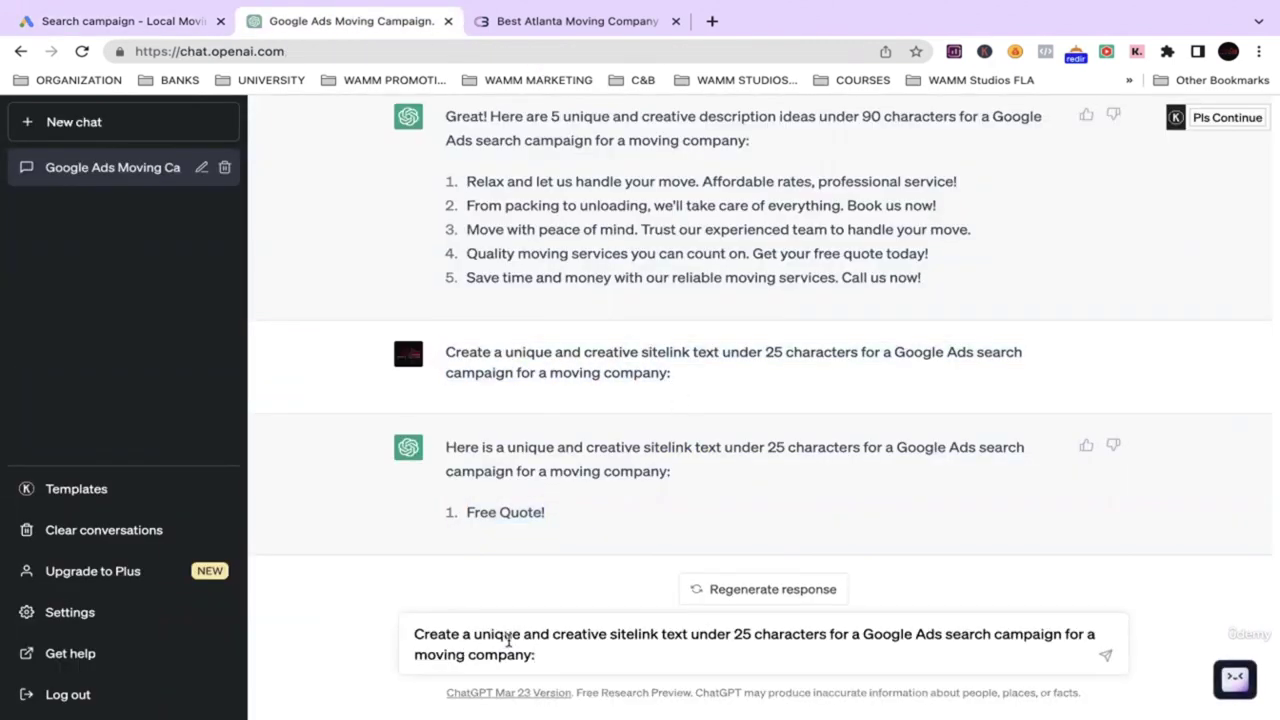
pyautogui.click(474, 634)
pyautogui.write('2')
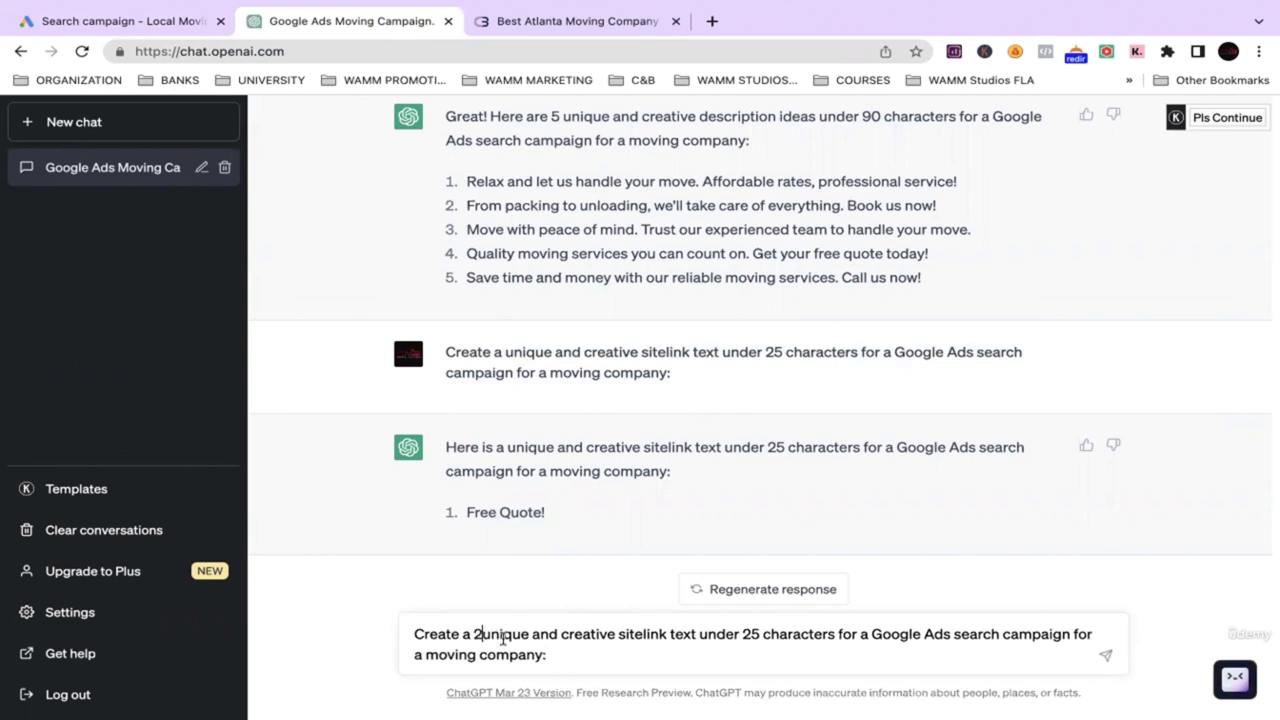
pyautogui.click(668, 634)
pyautogui.click(620, 634)
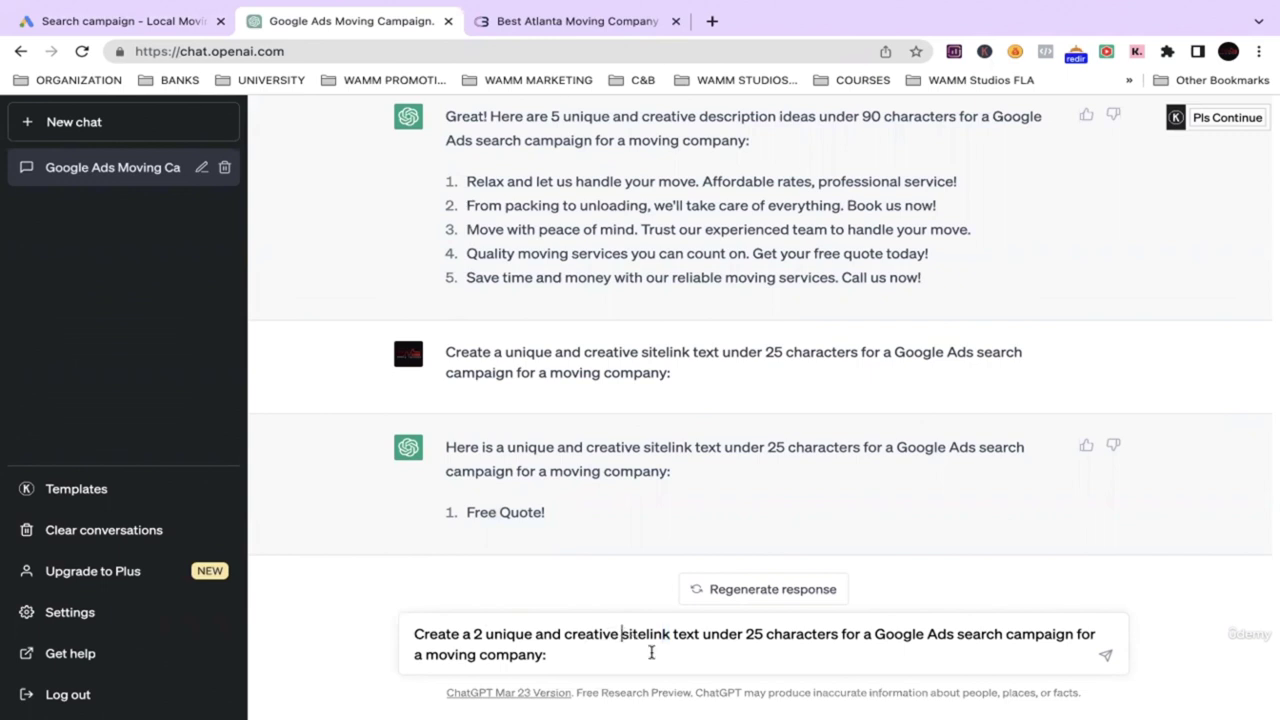
pyautogui.write('descr')
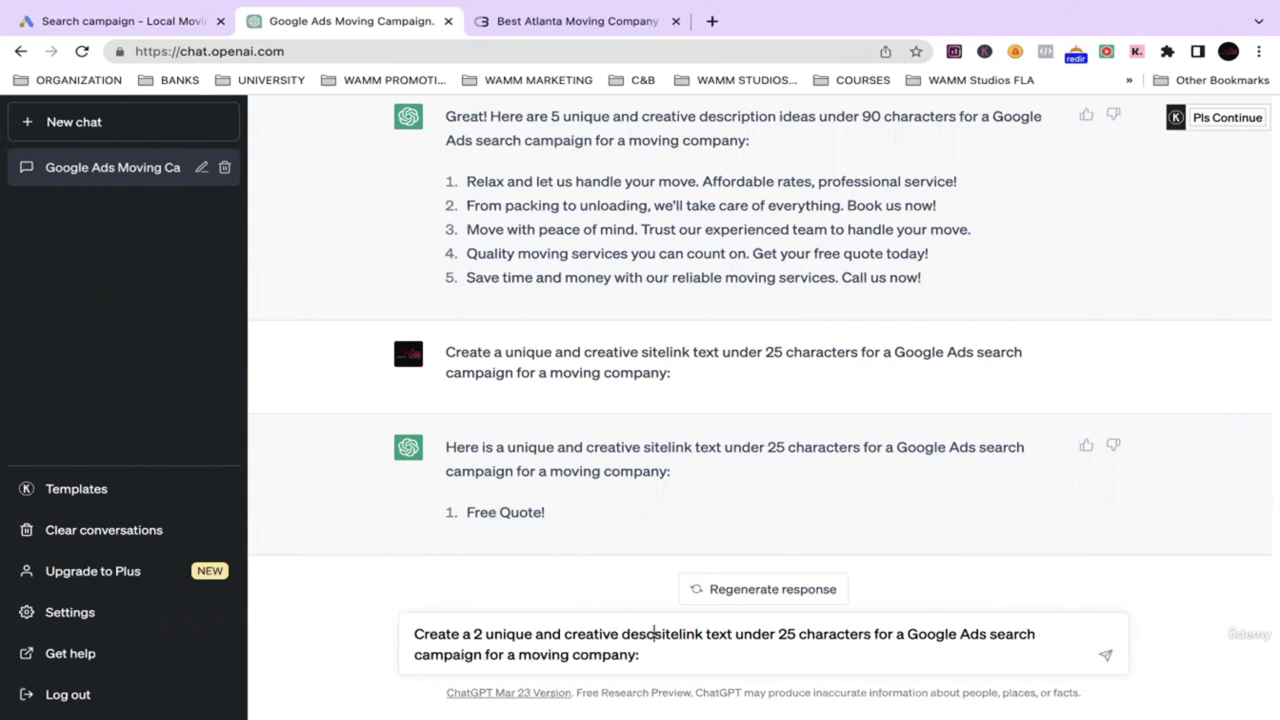
pyautogui.write('iptions')
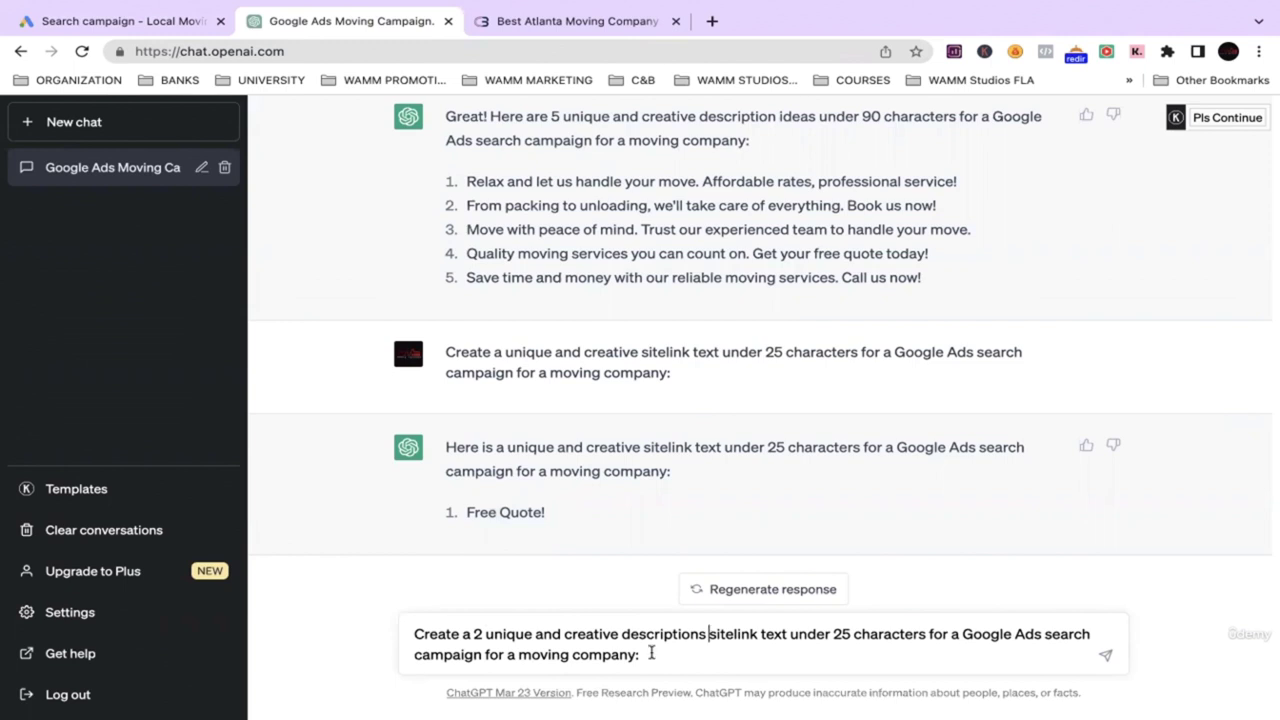
pyautogui.write(' for ')
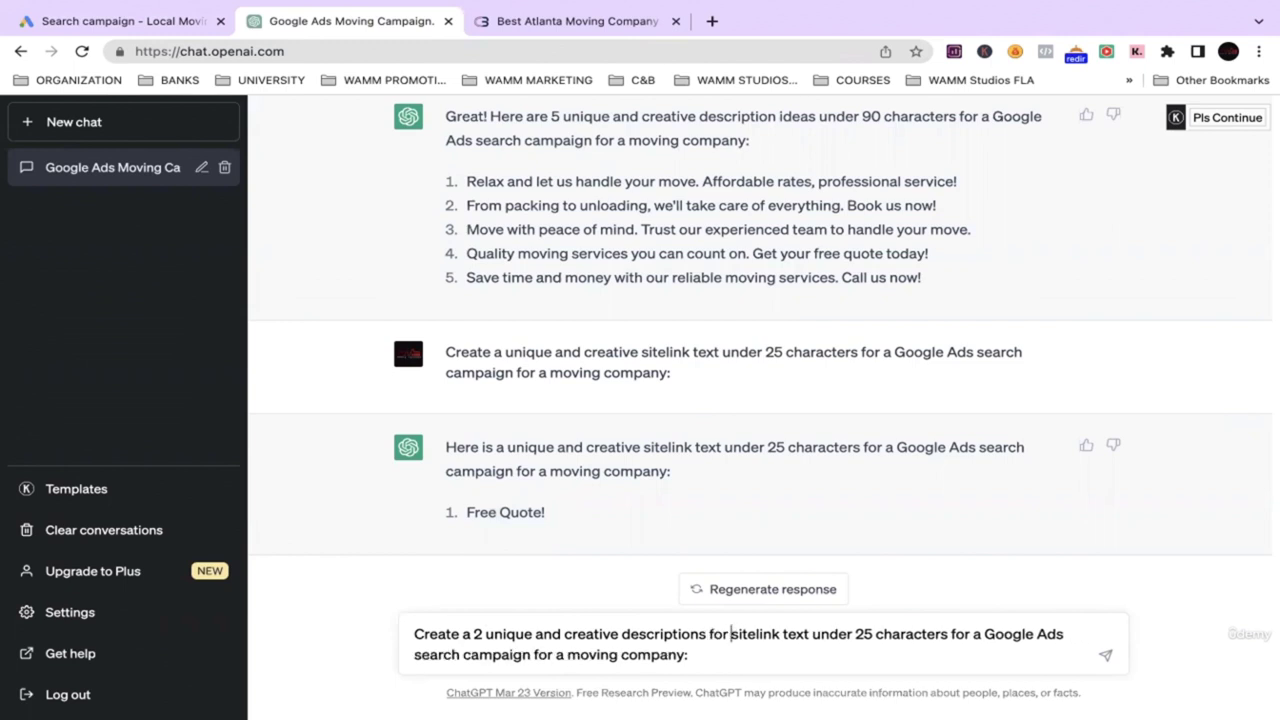
pyautogui.write('a')
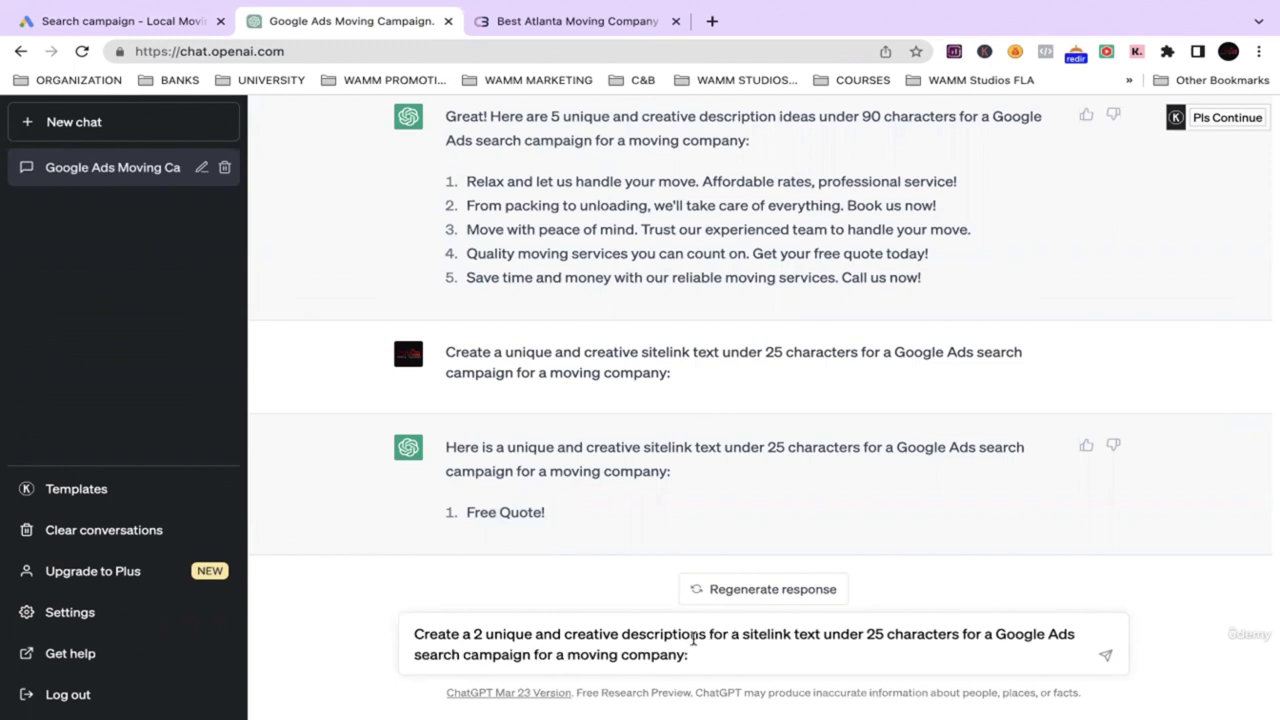
# - Change the limit to 35 characters, drop the stray 'a', send, and copy Book Your Move Today
pyautogui.click(168, 24)
pyautogui.click(333, 18)
pyautogui.click(875, 634)
pyautogui.press('BackSpace')
pyautogui.write('3')
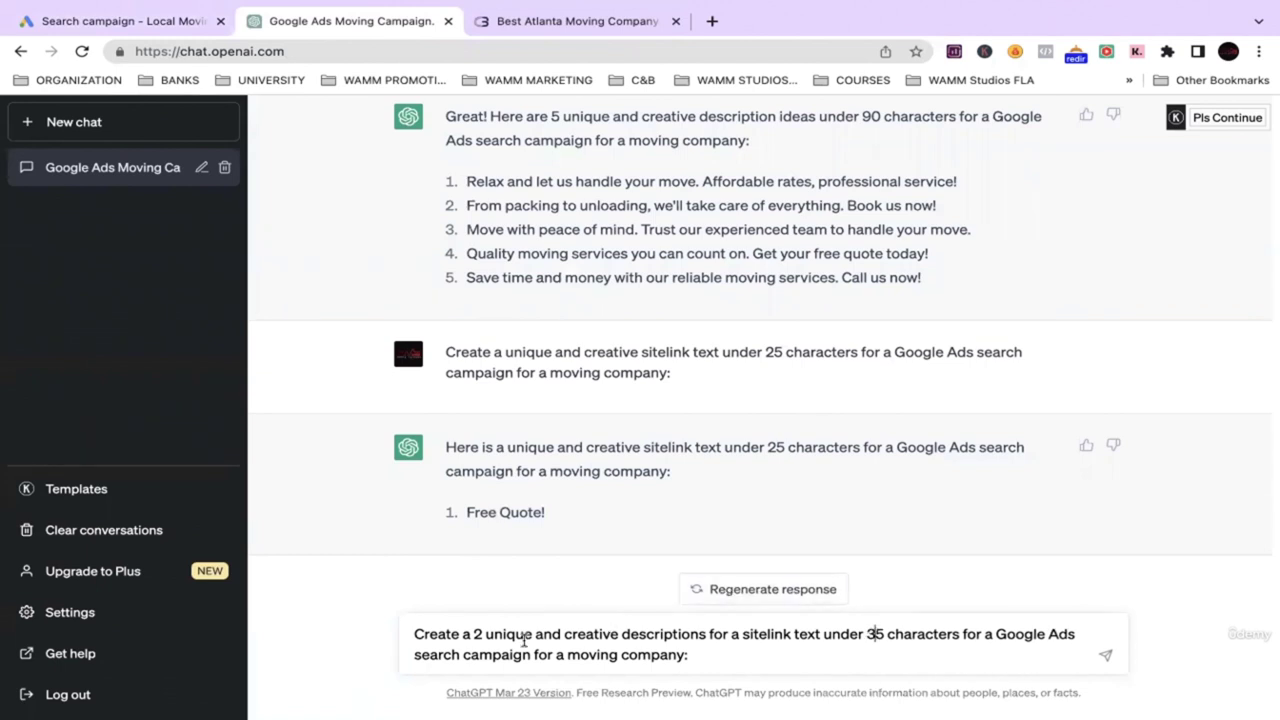
pyautogui.click(467, 634)
pyautogui.press('BackSpace')
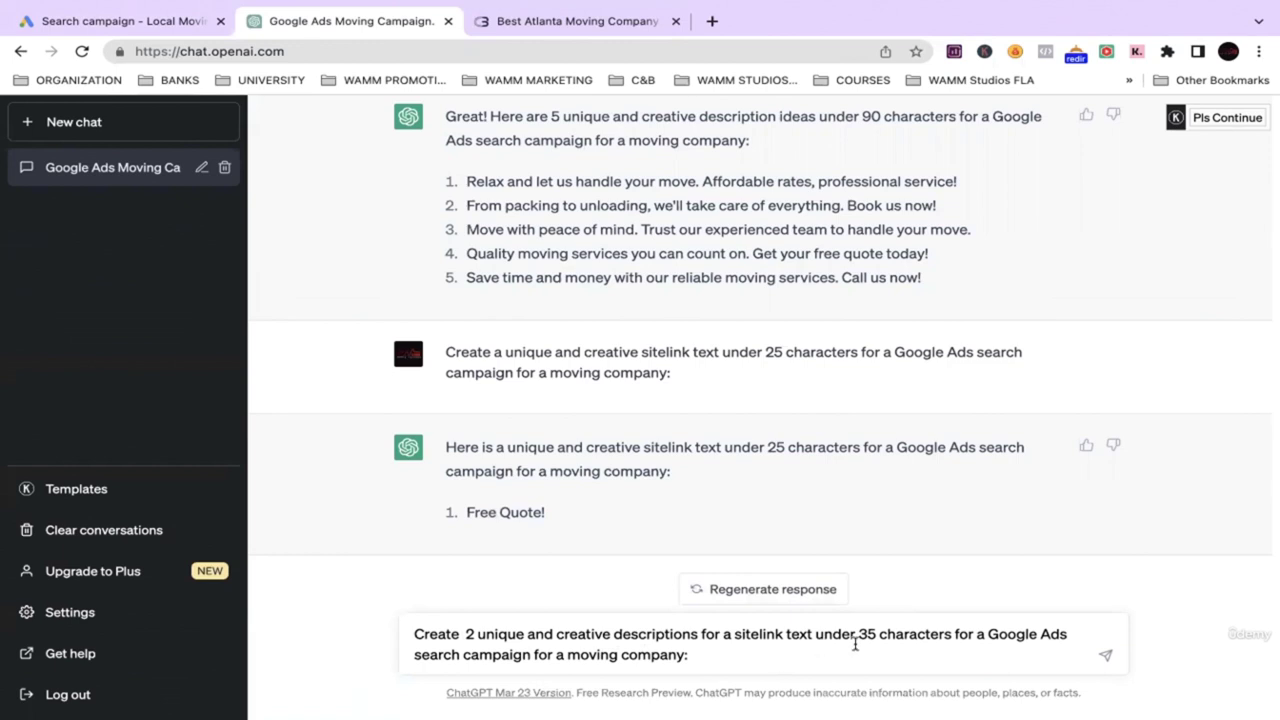
pyautogui.click(1104, 655)
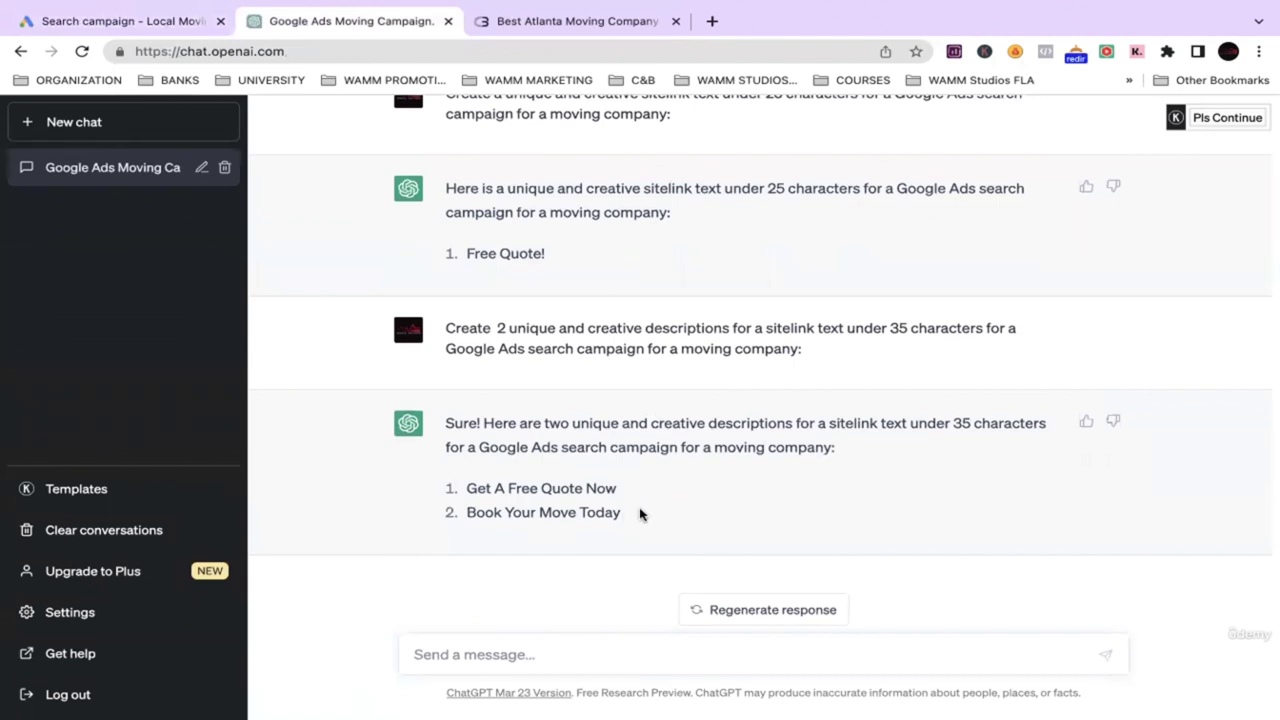
pyautogui.moveTo(641, 514); pyautogui.dragTo(460, 517)
pyautogui.hotkey('ctrl', 'c')
# - Paste Book Your Move Today as Sitelink 1's second description and resend the descriptions prompt
pyautogui.click(150, 30)
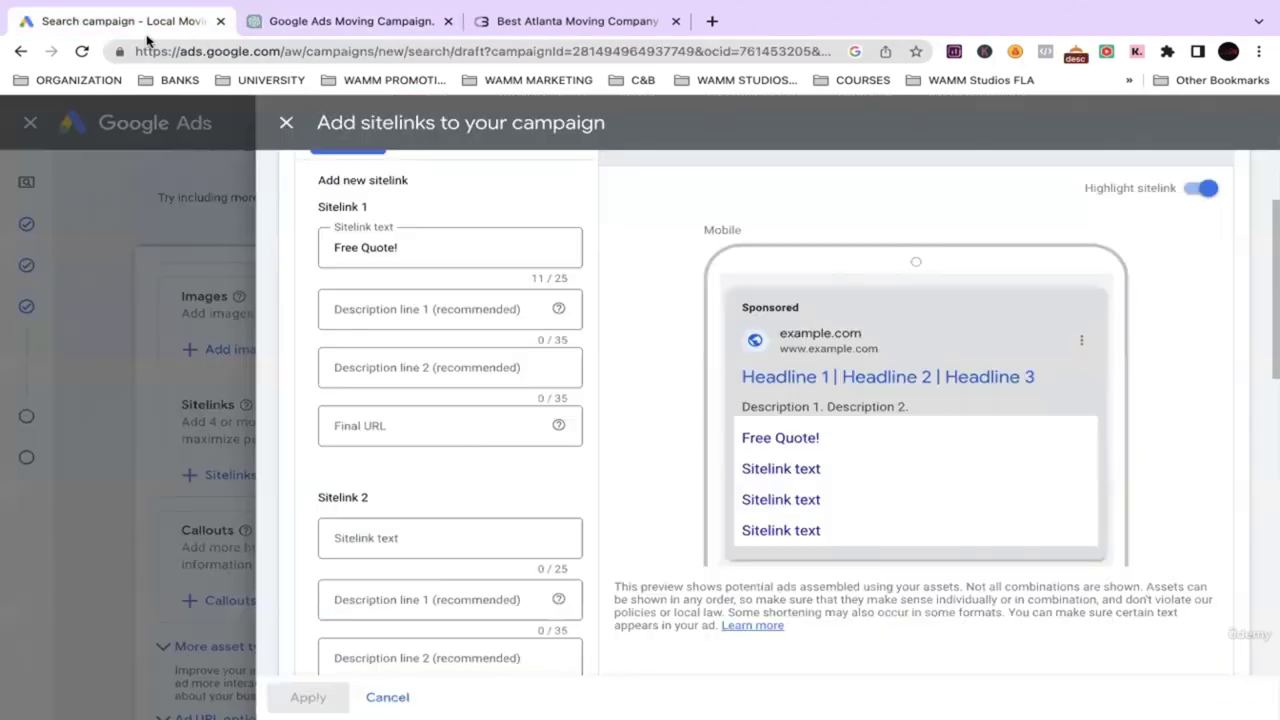
pyautogui.click(426, 367)
pyautogui.hotkey('ctrl', 'v')
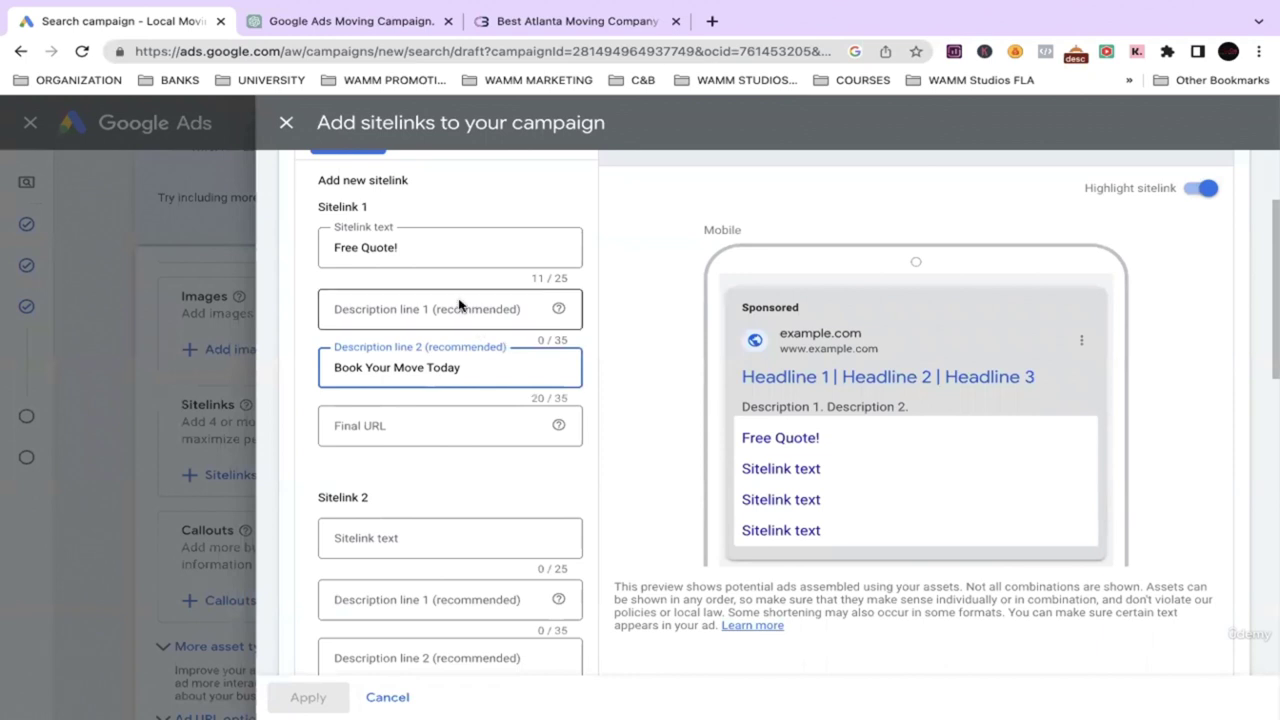
pyautogui.click(355, 22)
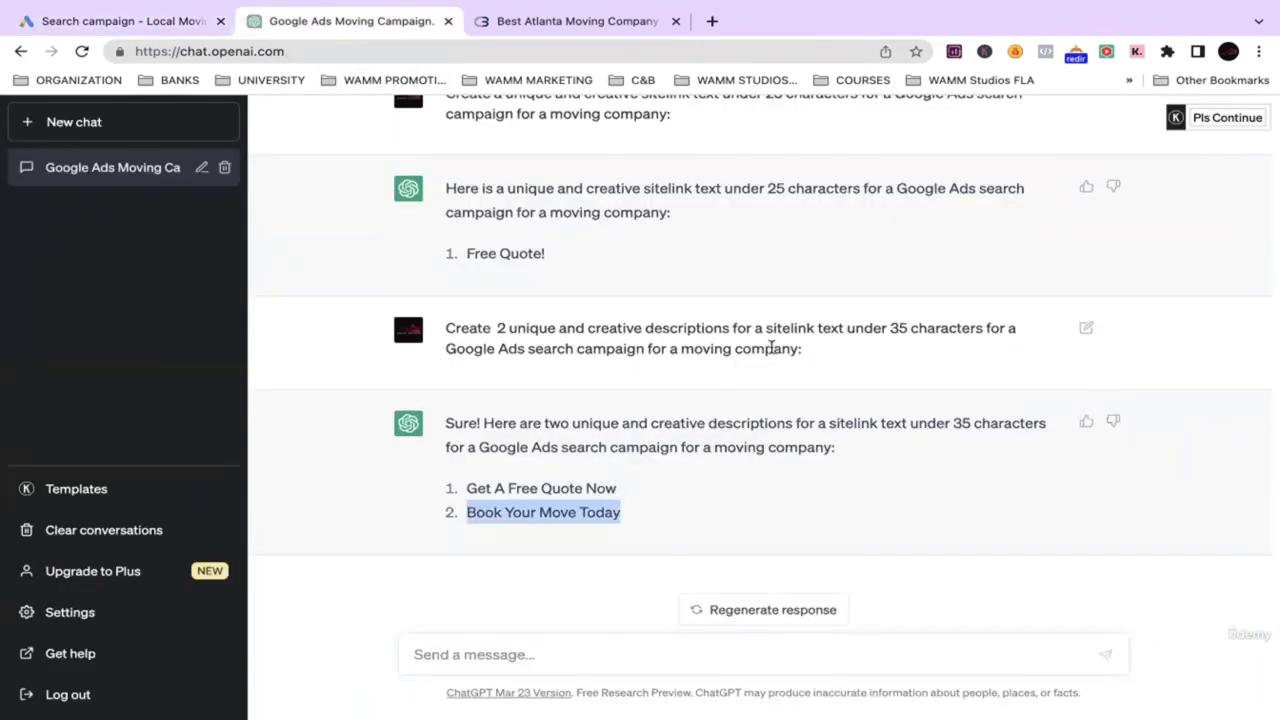
pyautogui.moveTo(802, 350); pyautogui.dragTo(449, 325)
pyautogui.hotkey('ctrl', 'c')
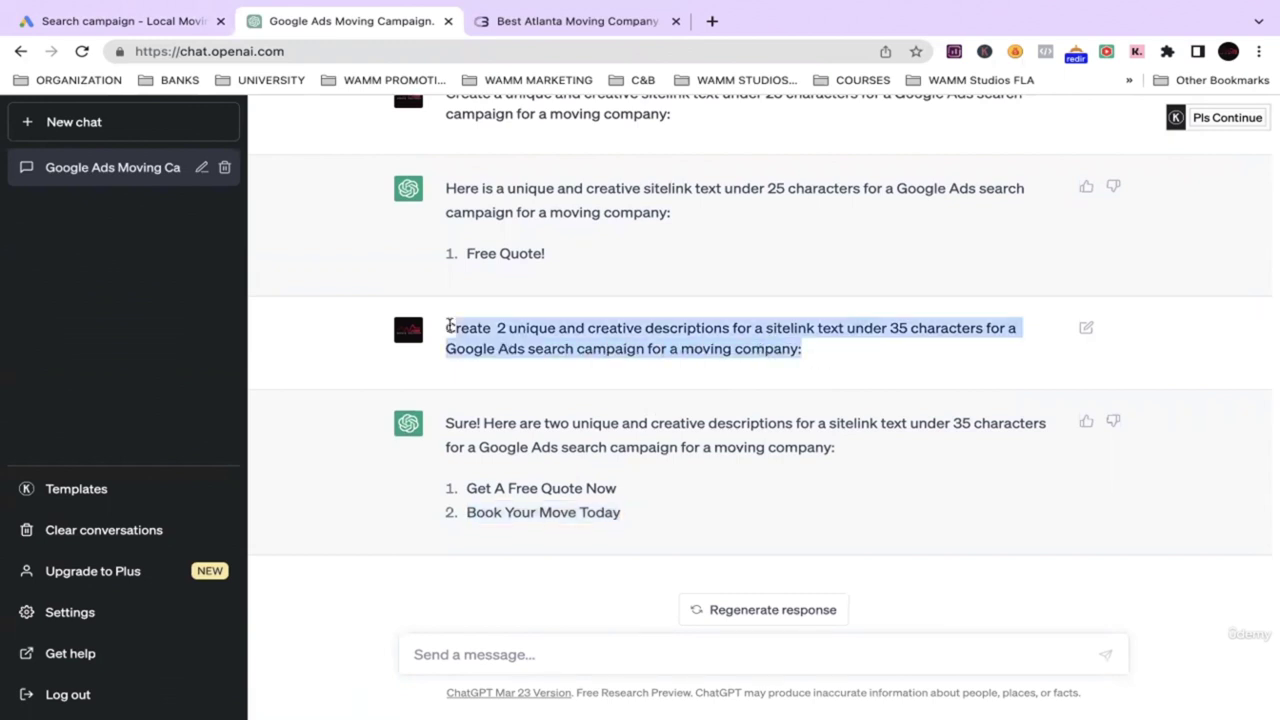
pyautogui.click(530, 654)
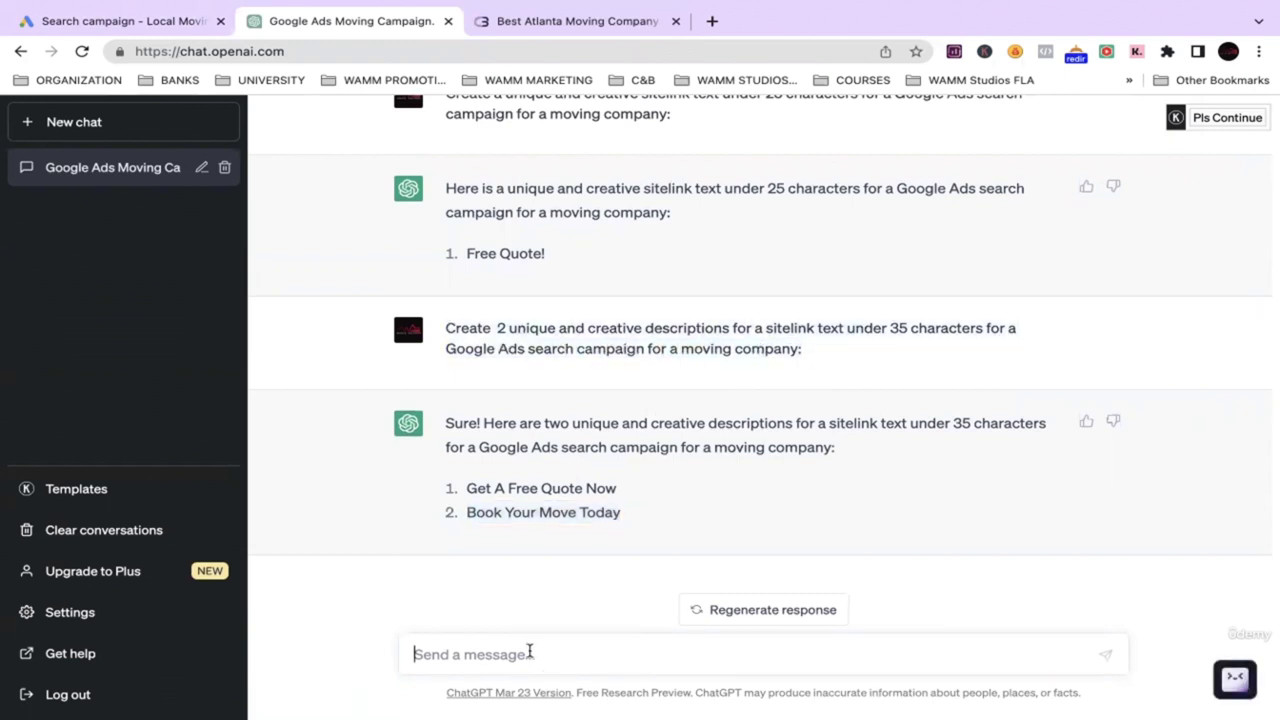
pyautogui.hotkey('ctrl', 'v')
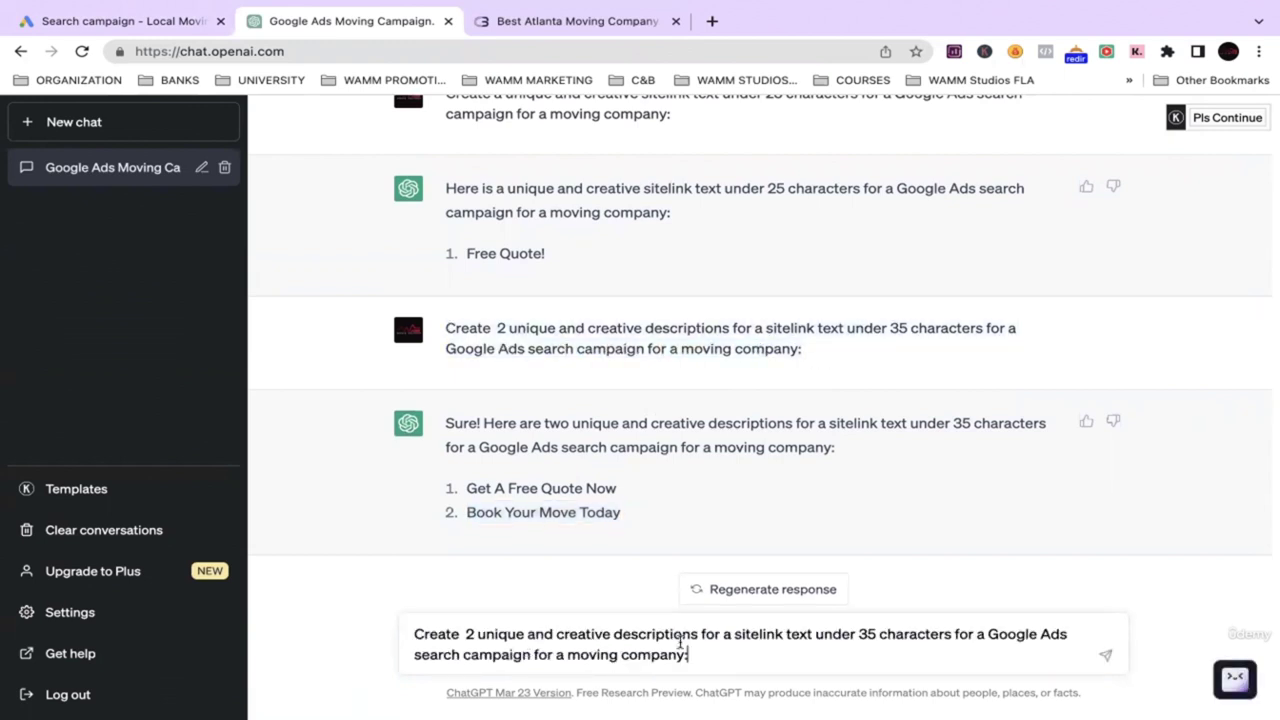
pyautogui.click(1103, 654)
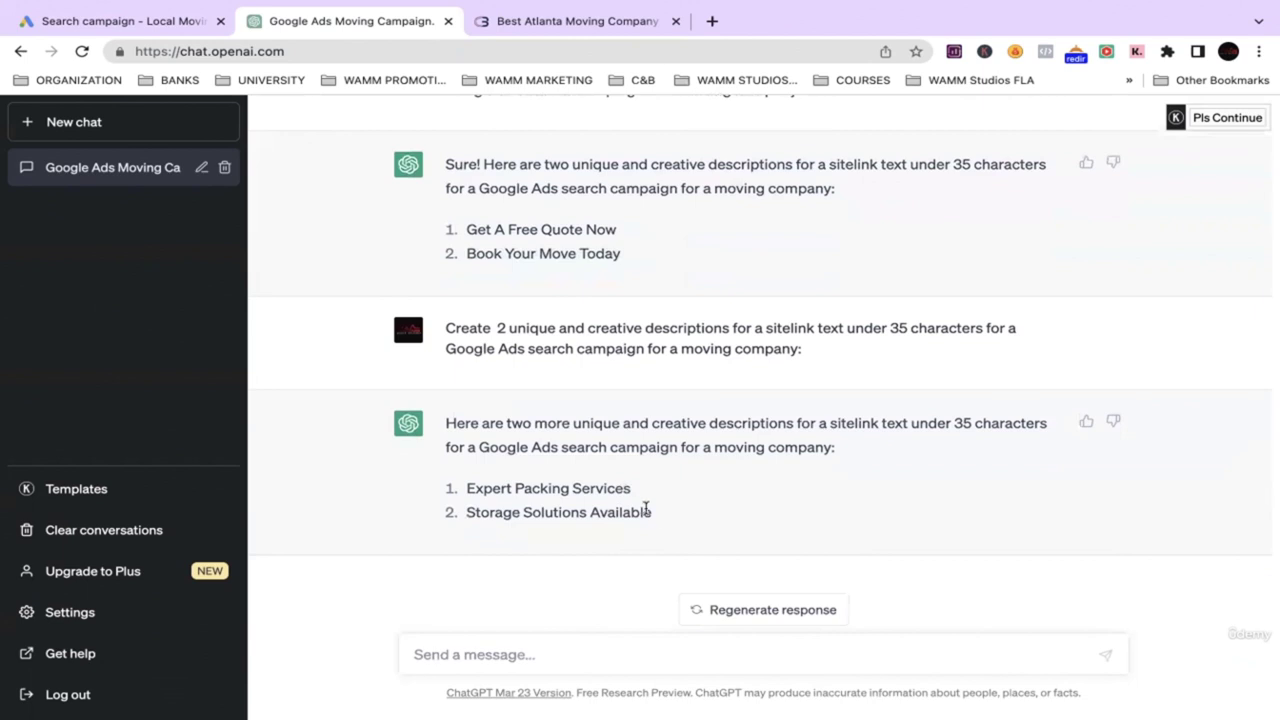
# - Enter Expert Packing Services as the first description, then bring up the C&B Moving website
pyautogui.moveTo(632, 490); pyautogui.dragTo(465, 488)
pyautogui.hotkey('ctrl', 'c')
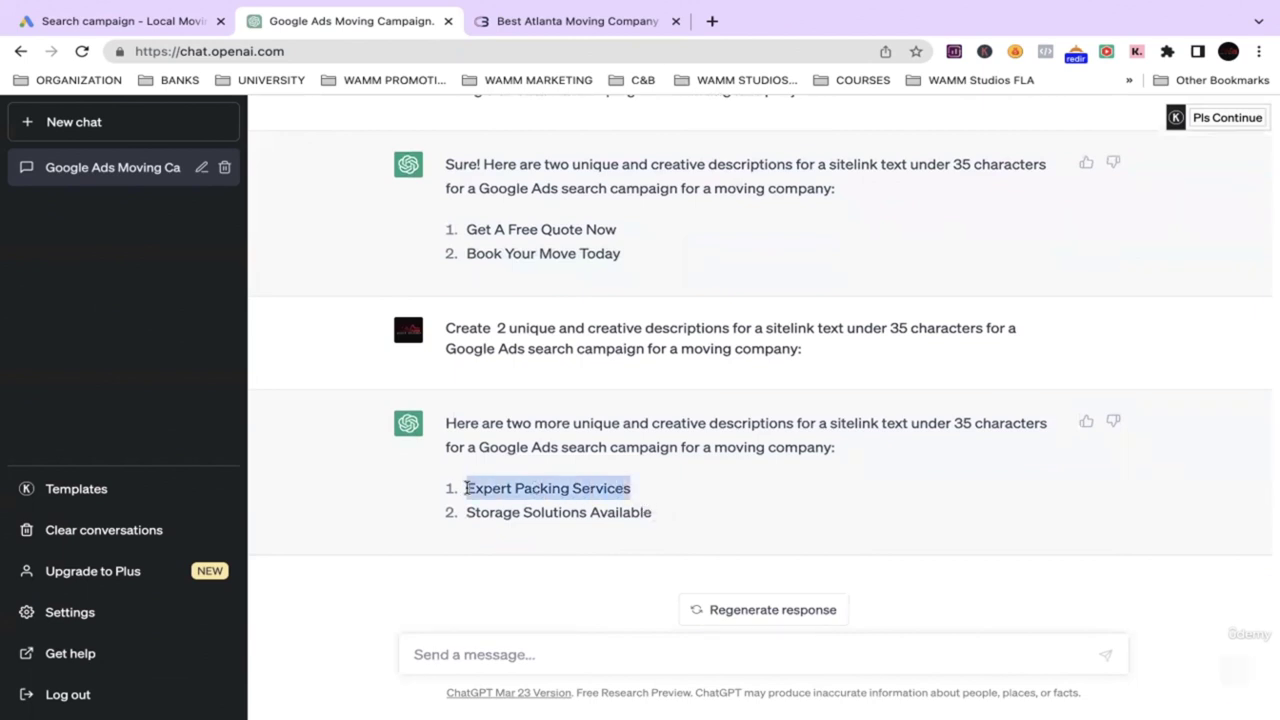
pyautogui.click(116, 24)
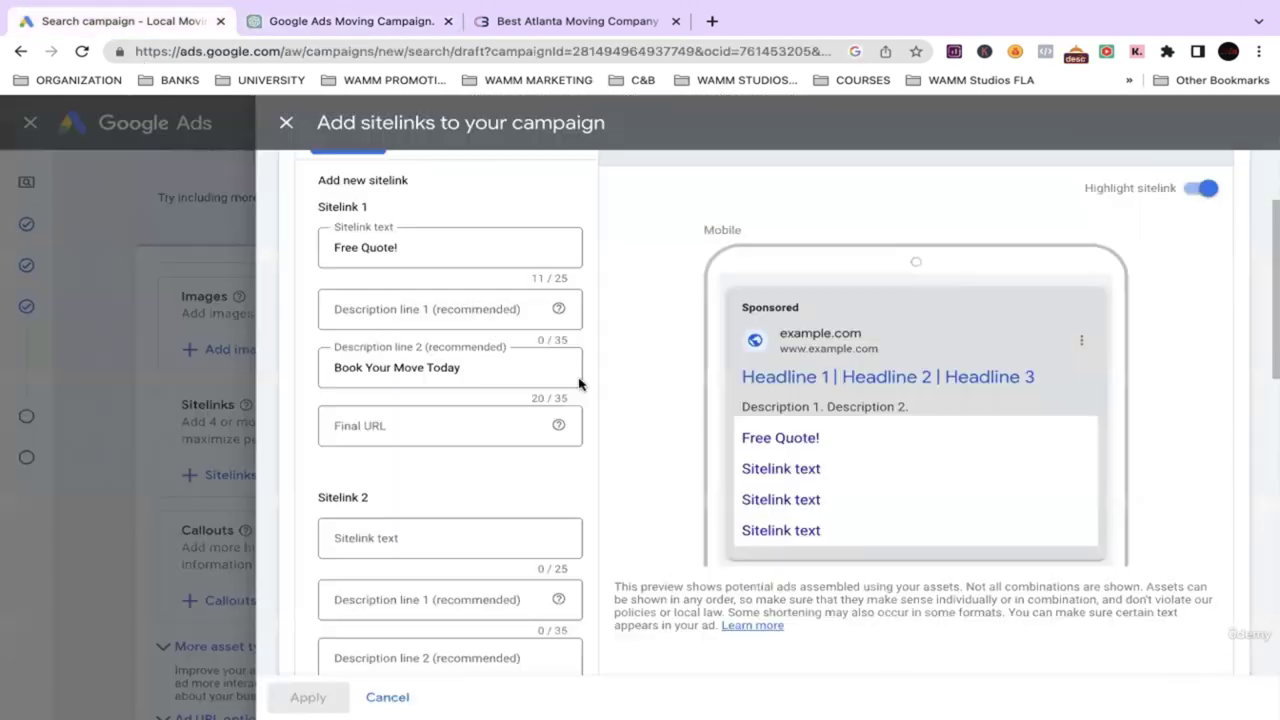
pyautogui.click(425, 309)
pyautogui.hotkey('ctrl', 'v')
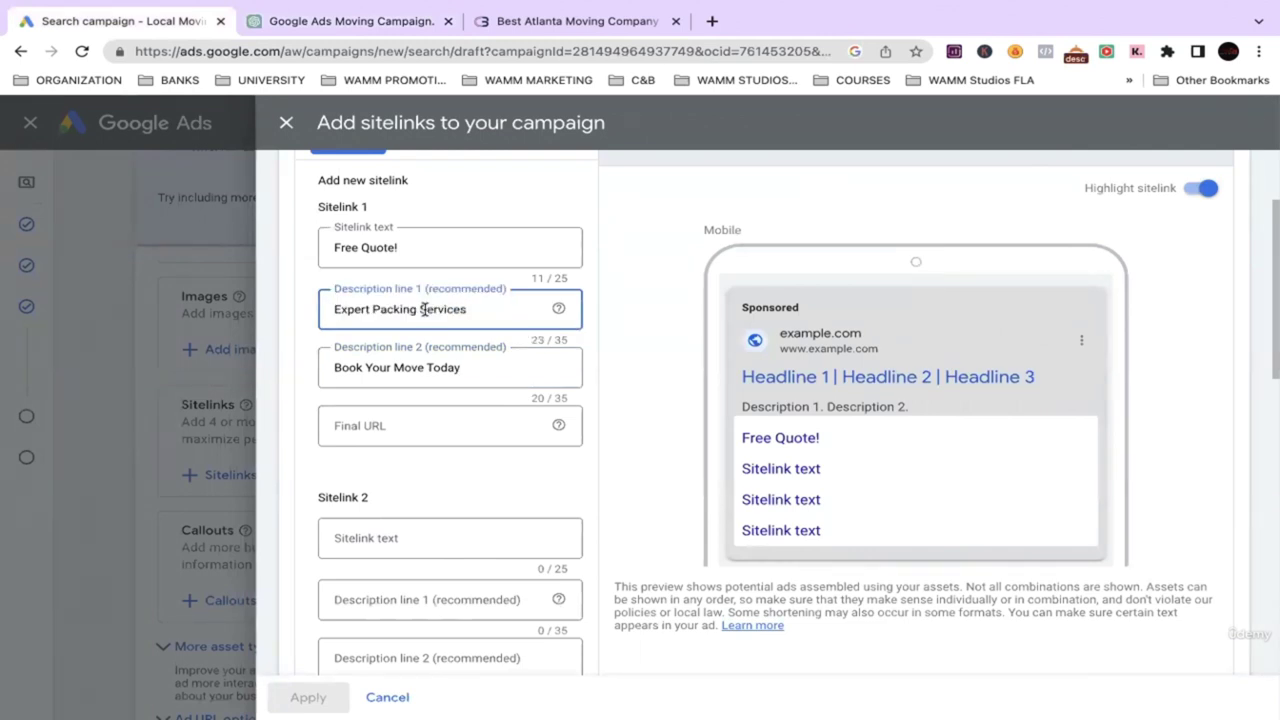
pyautogui.click(546, 22)
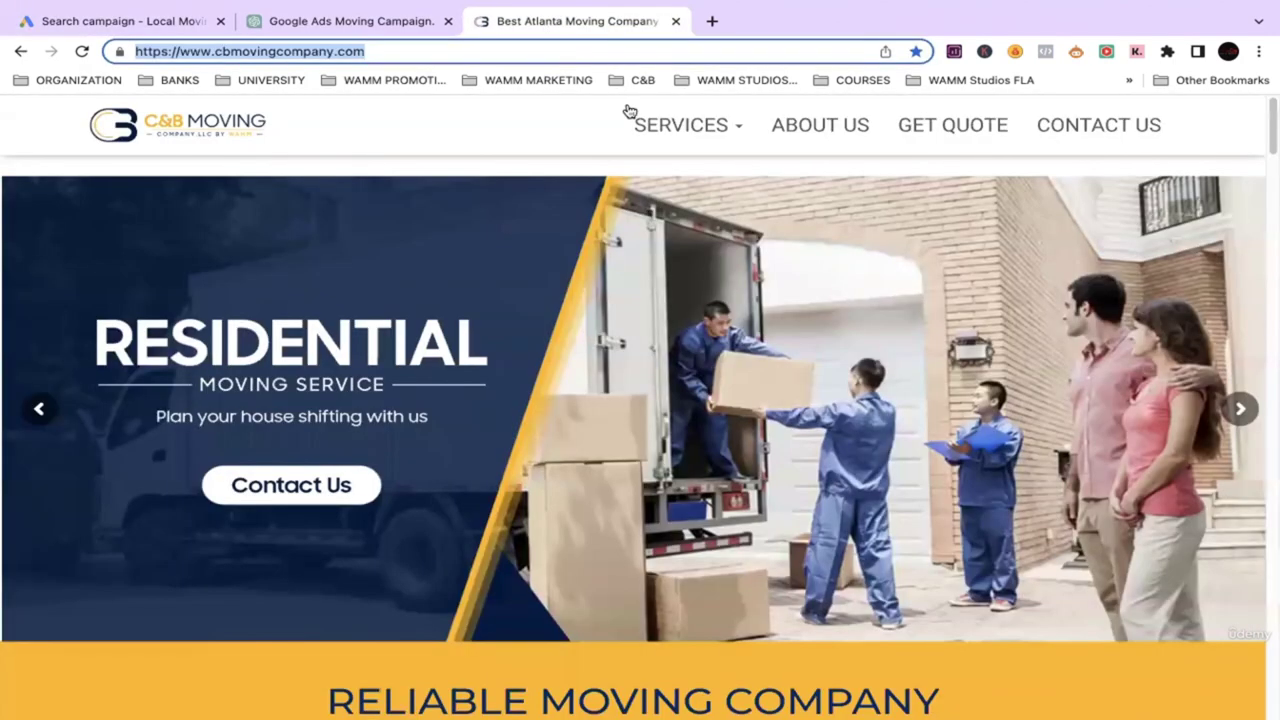
# - Copy the cbmovingcompany.com/get-quote/ address into Sitelink 1's Final URL field
pyautogui.click(963, 126)
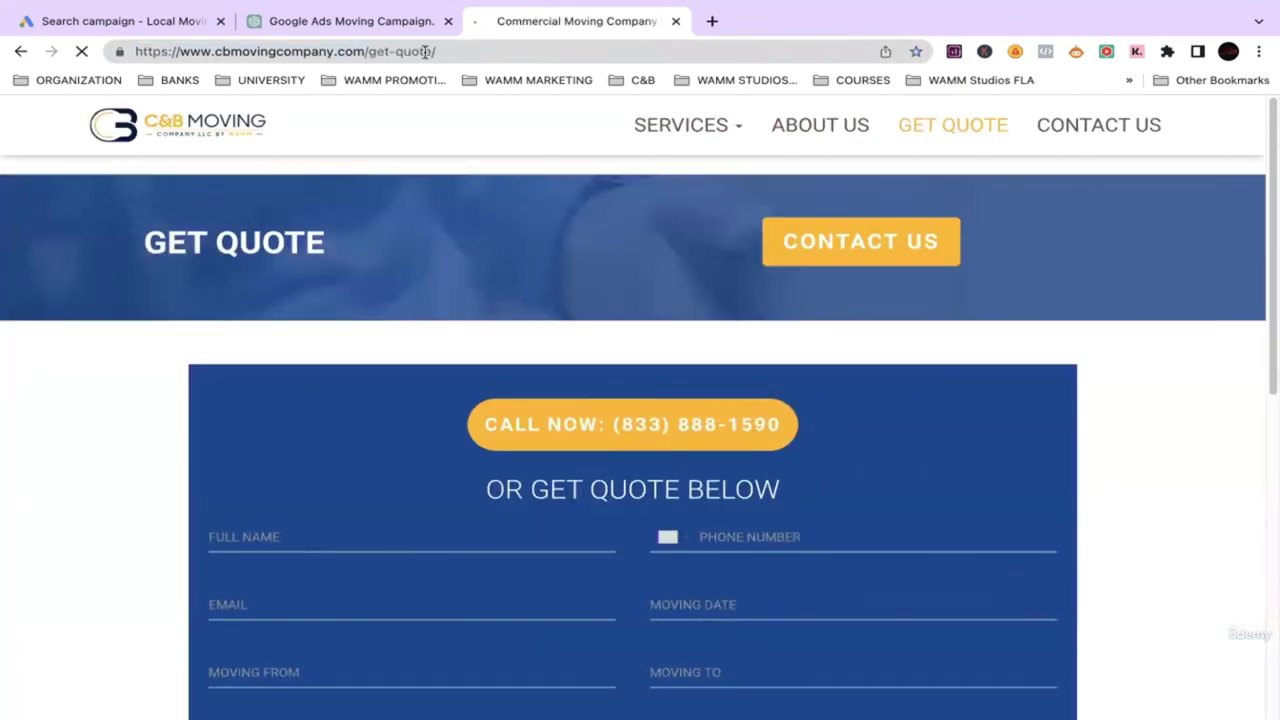
pyautogui.click(440, 51)
pyautogui.hotkey('ctrl', 'c')
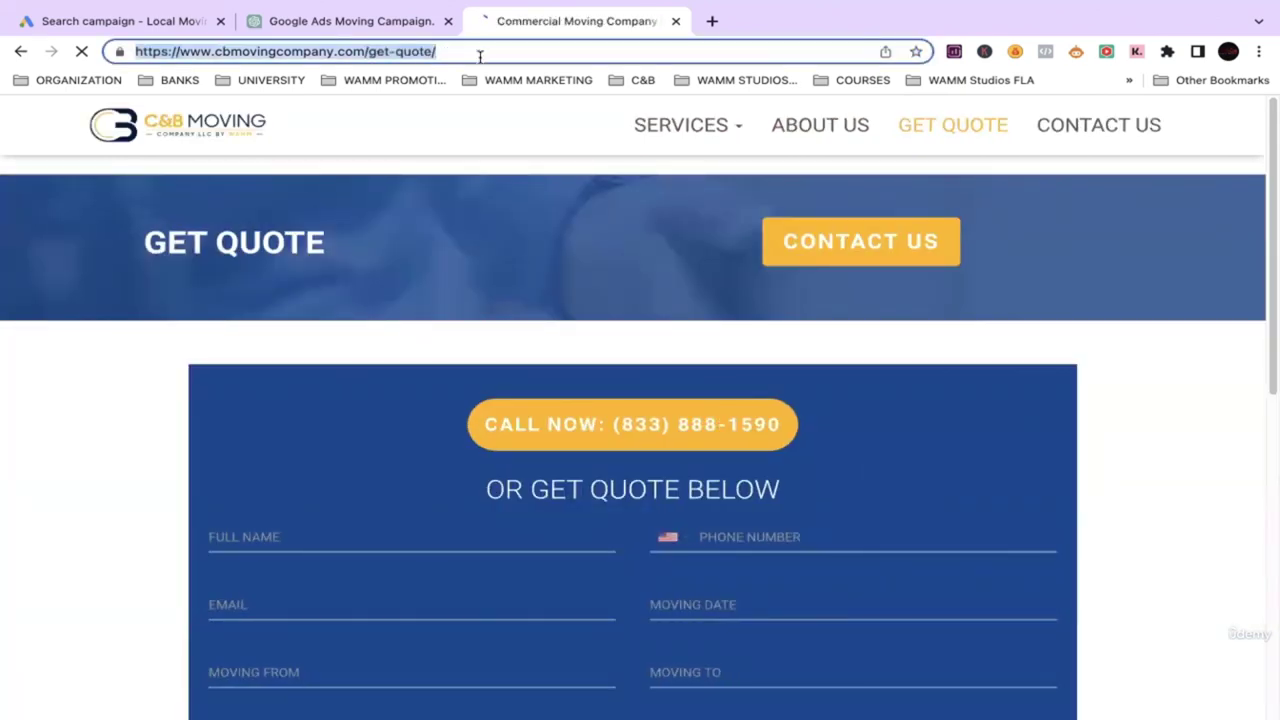
pyautogui.click(143, 26)
pyautogui.click(411, 426)
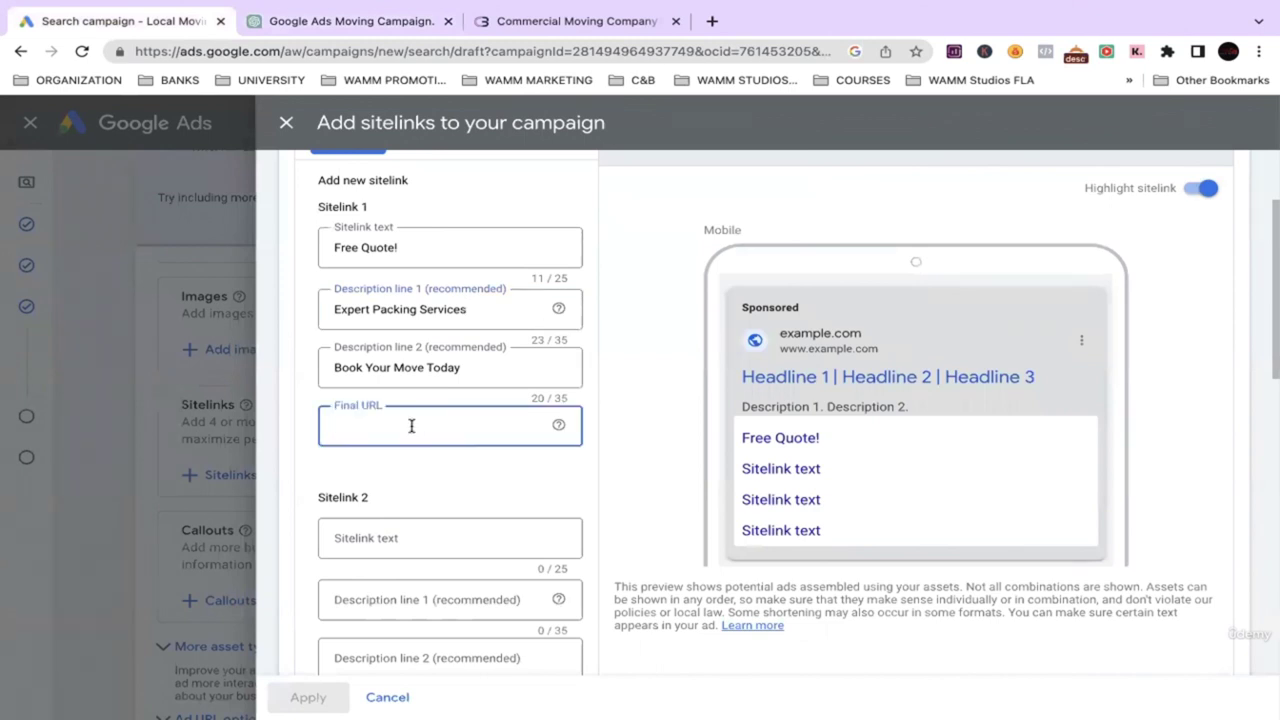
pyautogui.hotkey('ctrl', 'v')
# - Save the Free Quote! sitelink with its get-quote URL and apply it to the ad
pyautogui.click(462, 486)
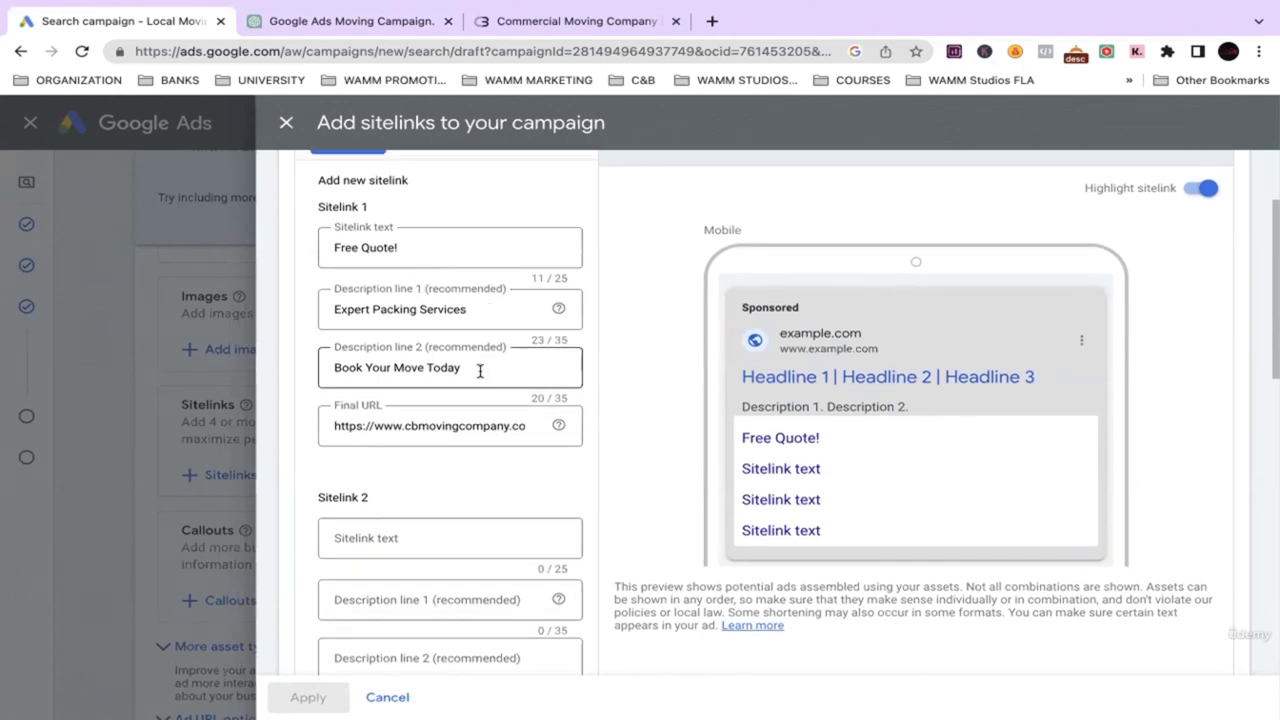
pyautogui.scroll(-5, 474, 426)
pyautogui.scroll(-3, 420, 340)
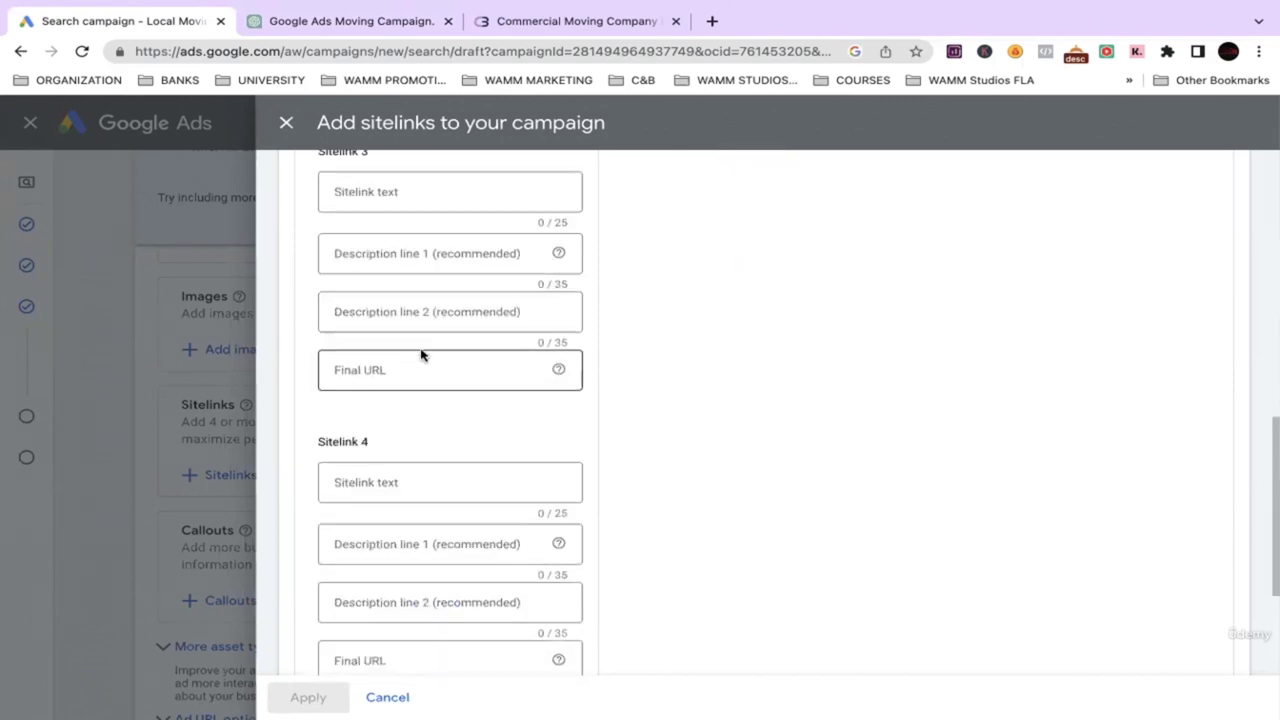
pyautogui.scroll(6, 430, 330)
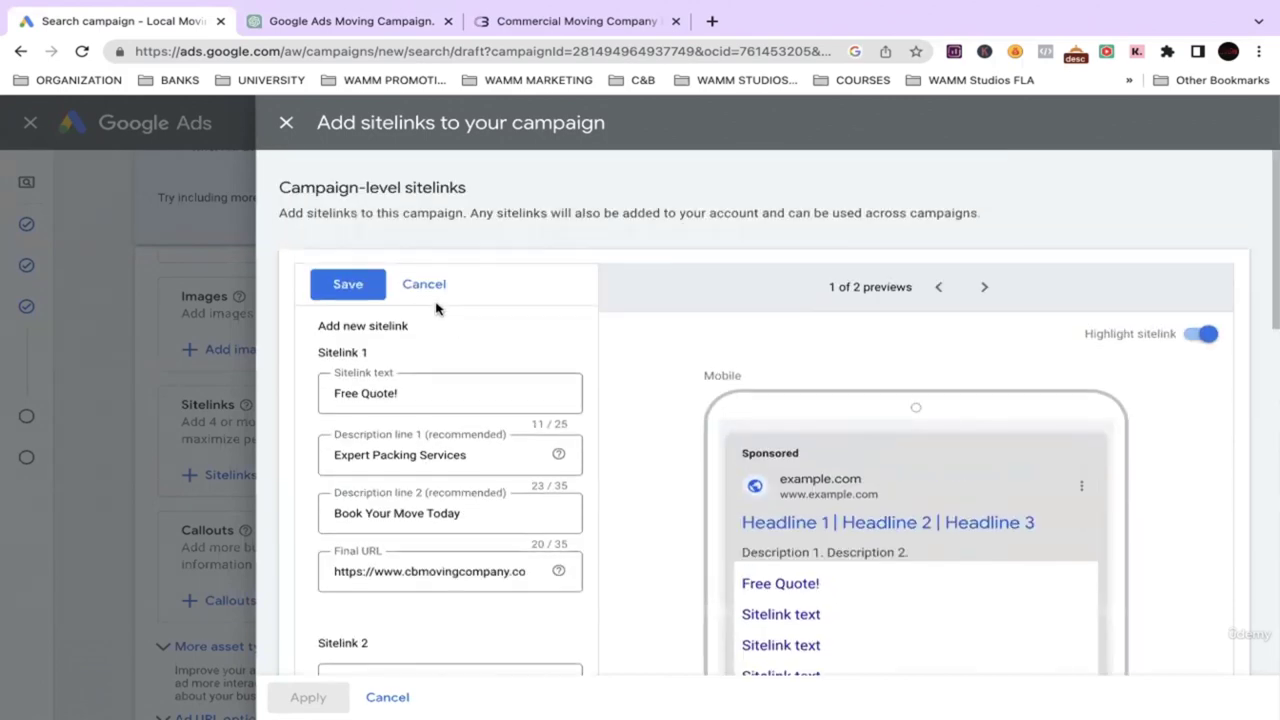
pyautogui.scroll(-10, 445, 330)
pyautogui.scroll(10, 466, 360)
pyautogui.scroll(-10, 494, 357)
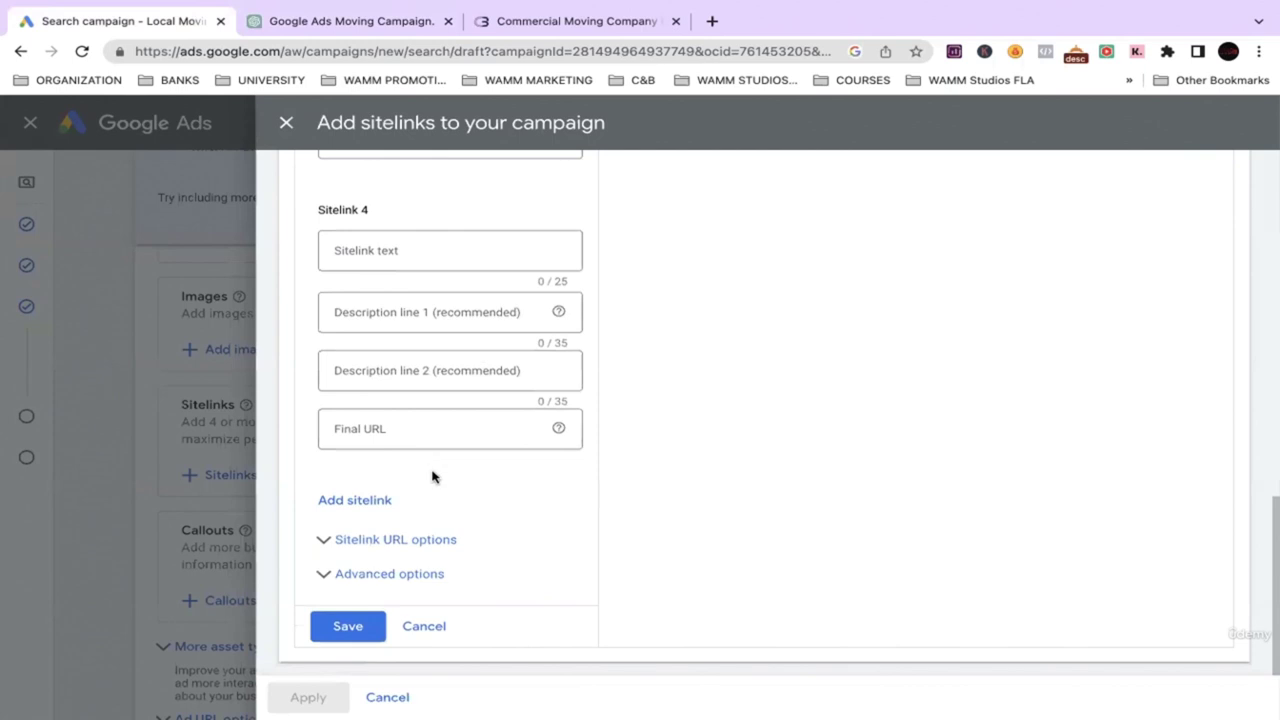
pyautogui.scroll(10, 385, 464)
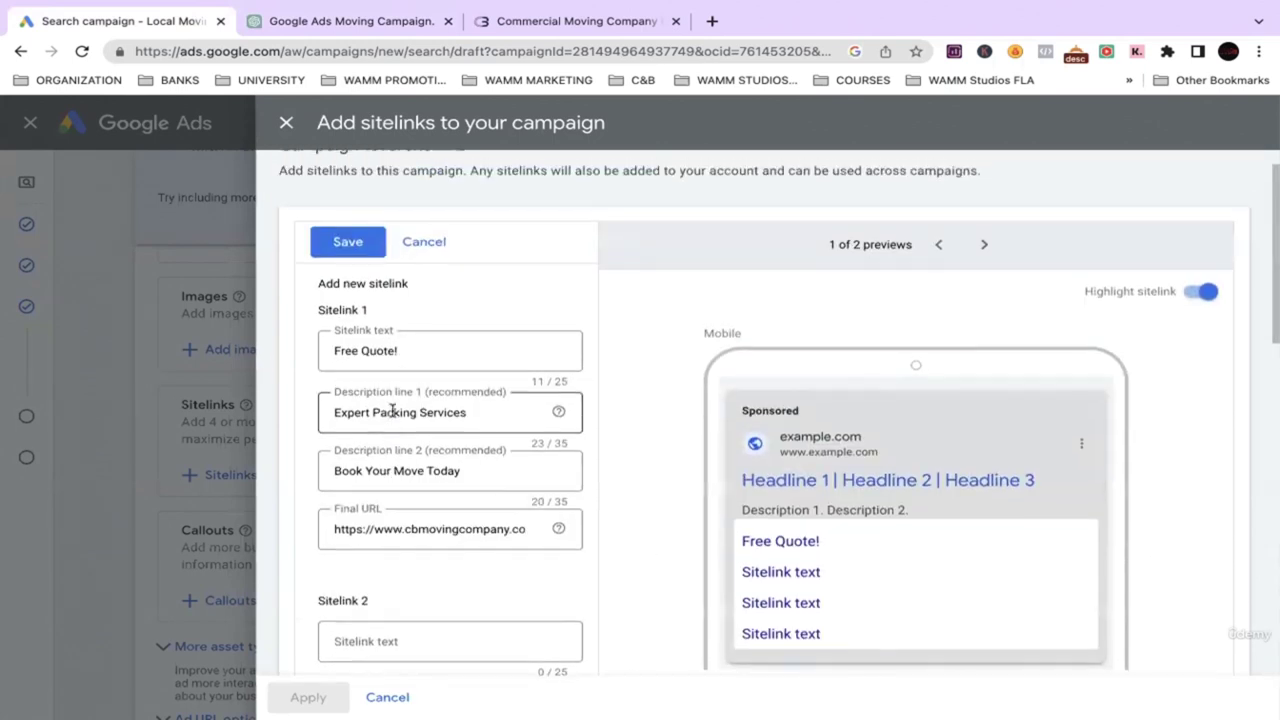
pyautogui.scroll(-7, 392, 465)
pyautogui.scroll(-4, 380, 517)
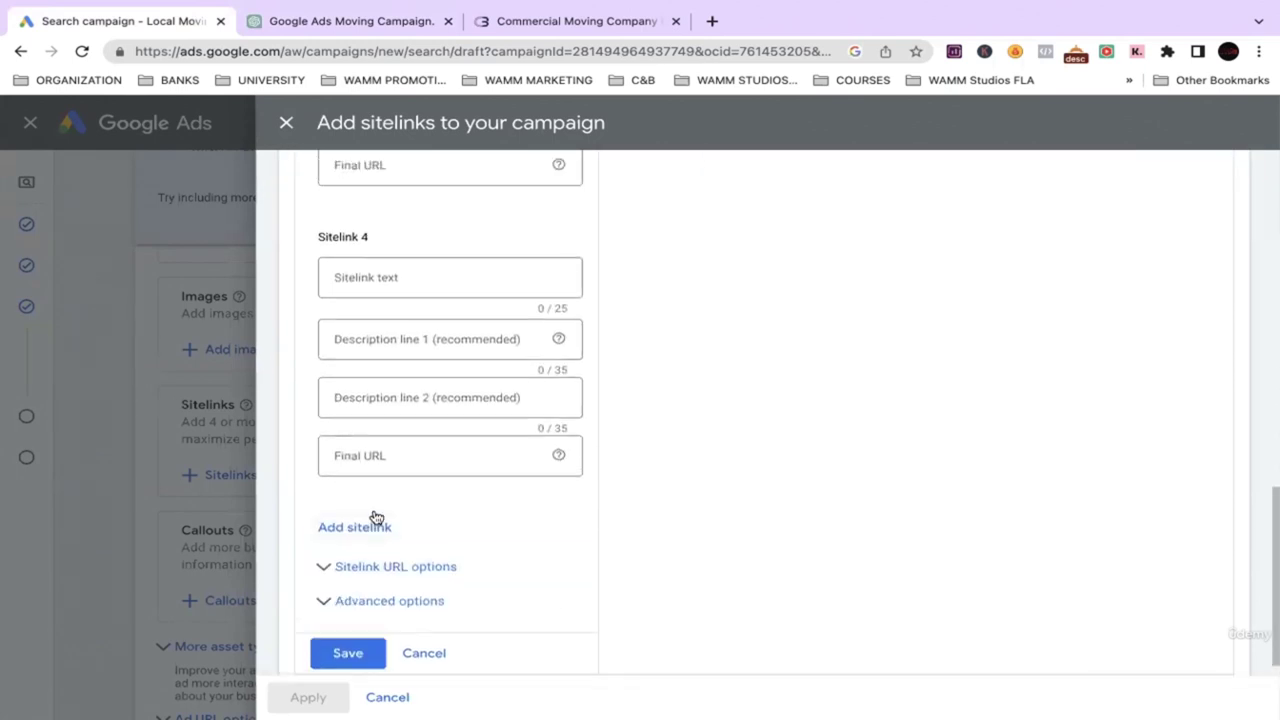
pyautogui.scroll(10, 372, 507)
pyautogui.click(343, 283)
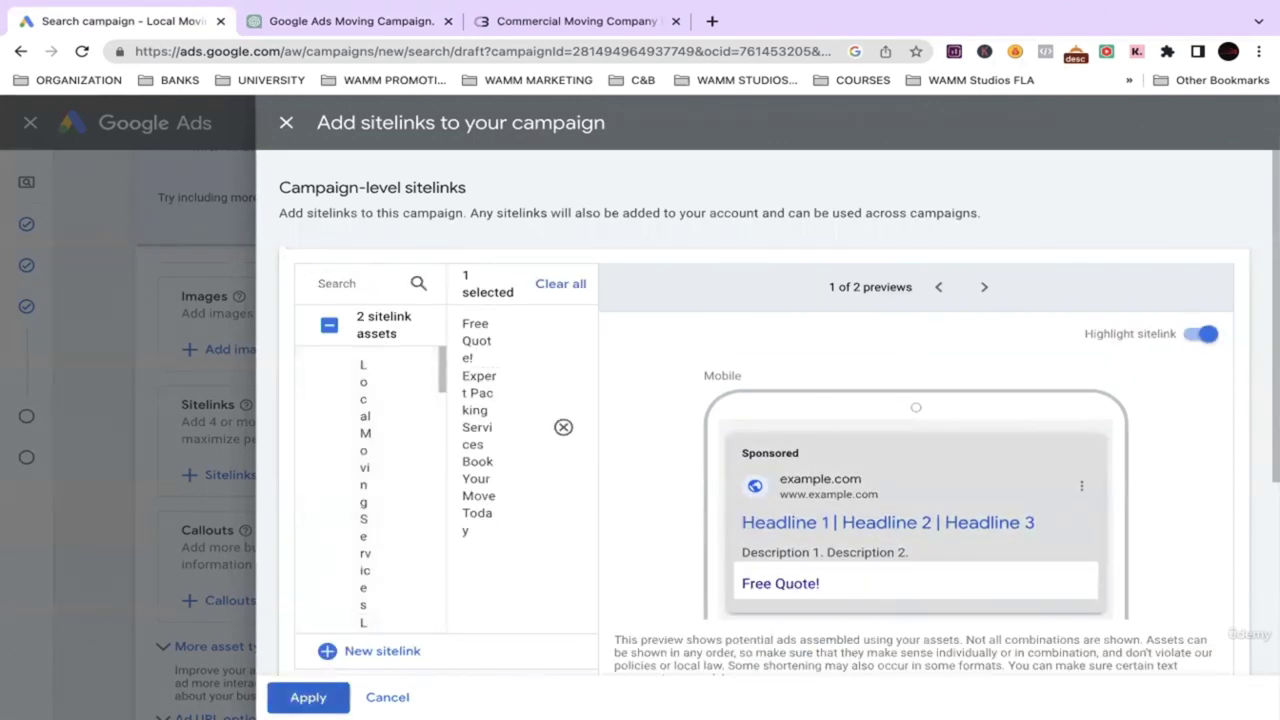
pyautogui.click(308, 697)
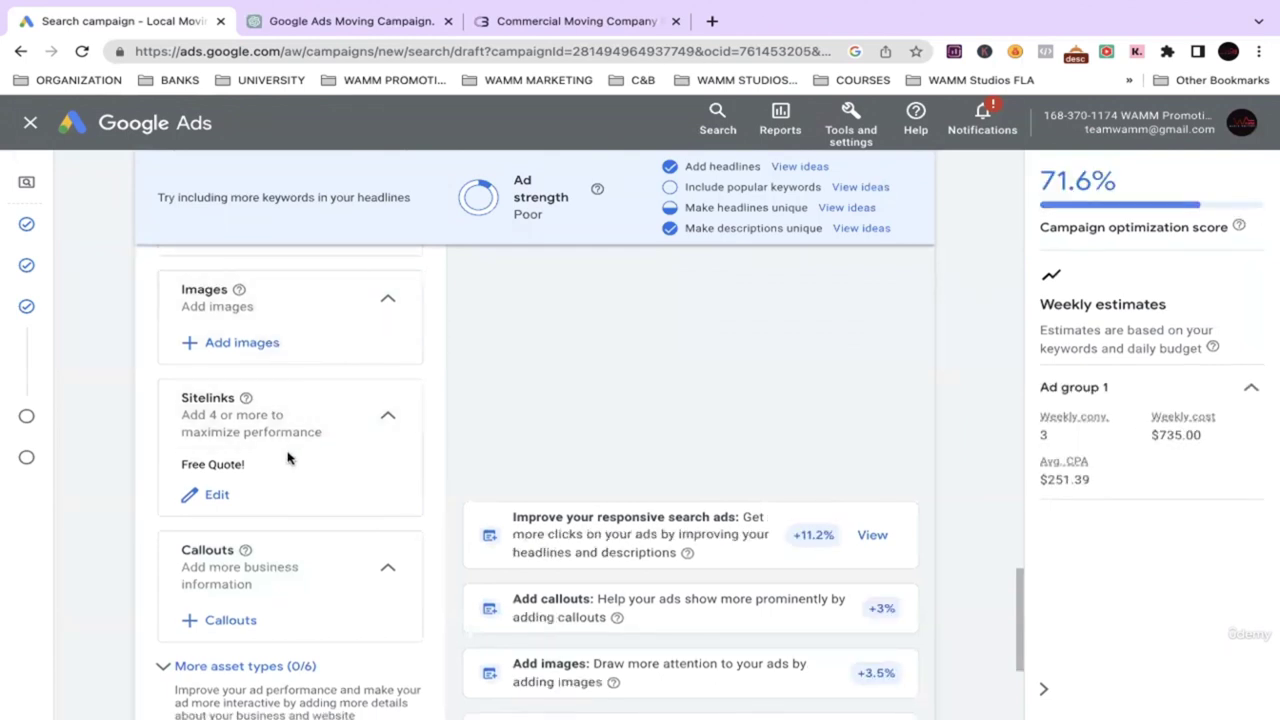
# - Start a new campaign-level callout and copy its 'Campaign-level callouts' heading for ChatGPT
pyautogui.scroll(-2, 368, 443)
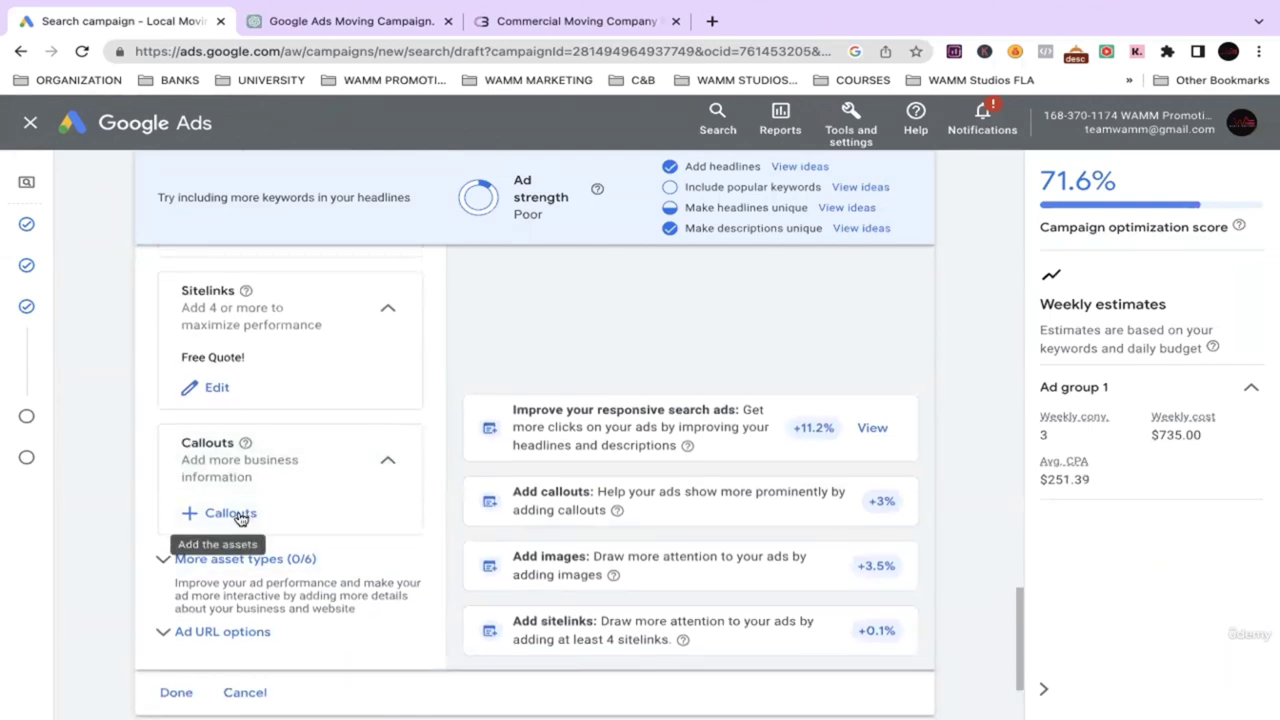
pyautogui.click(232, 513)
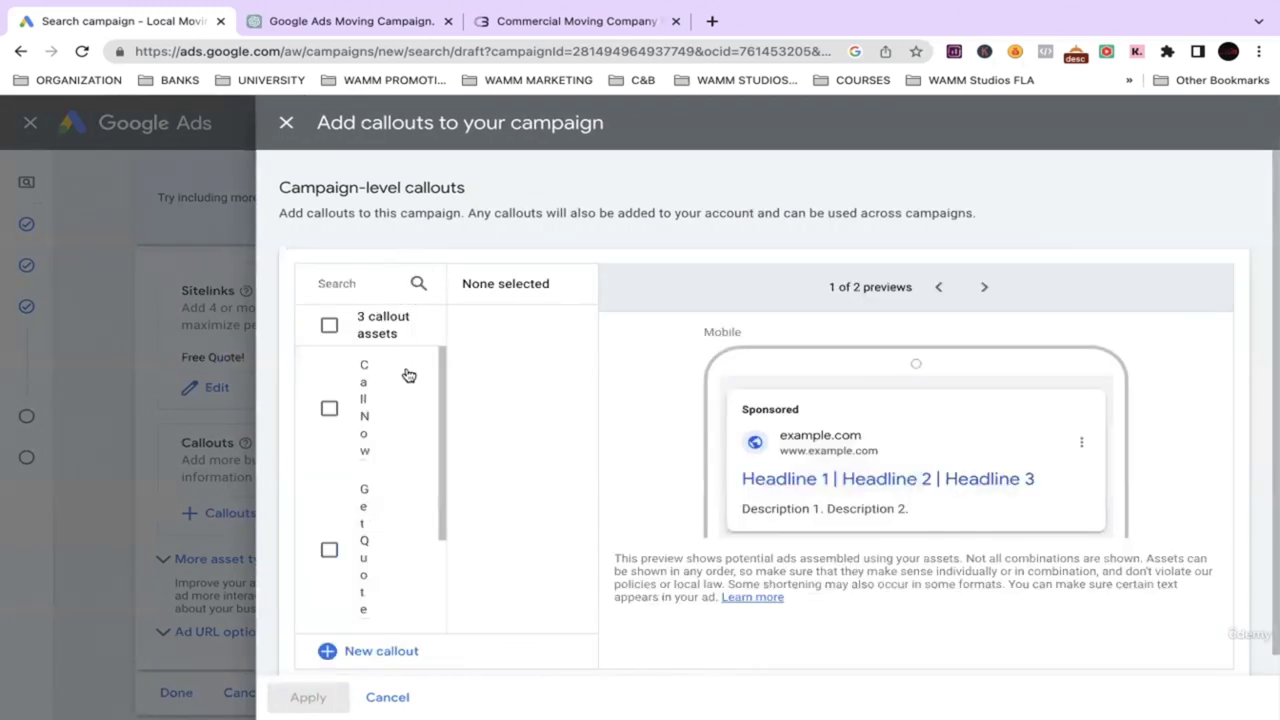
pyautogui.click(362, 655)
pyautogui.click(400, 326)
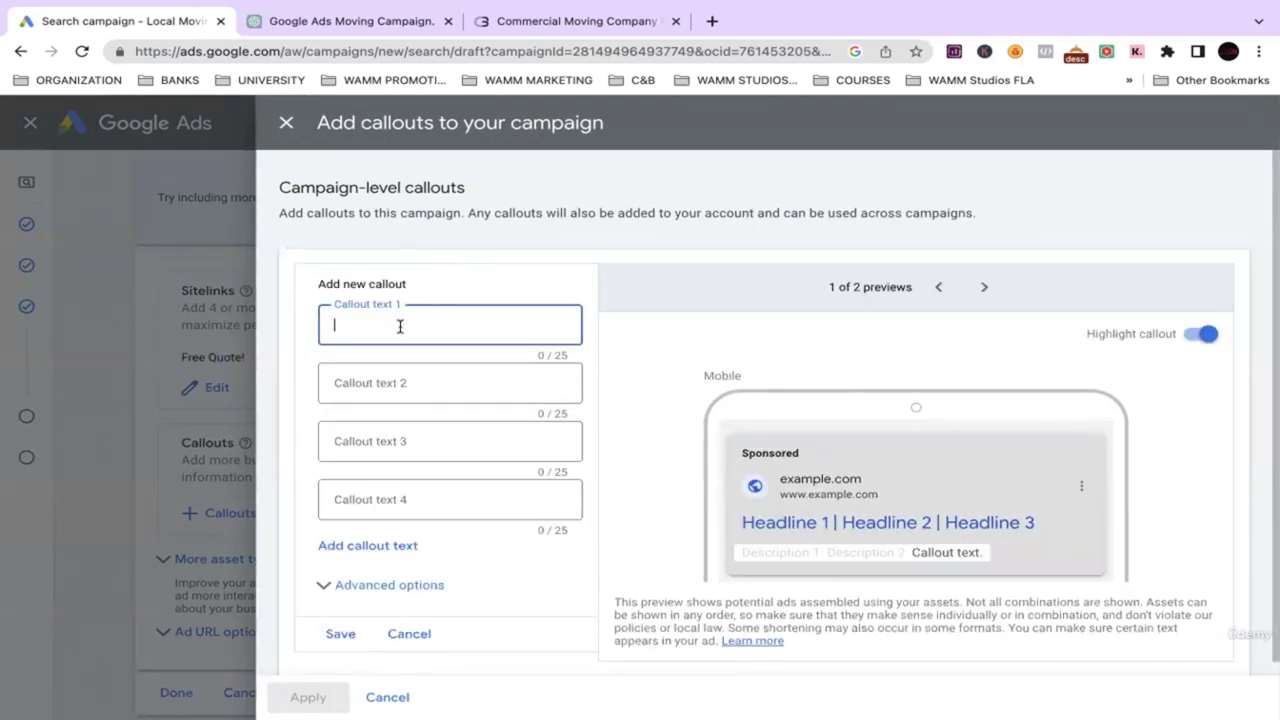
pyautogui.moveTo(466, 188); pyautogui.dragTo(286, 186)
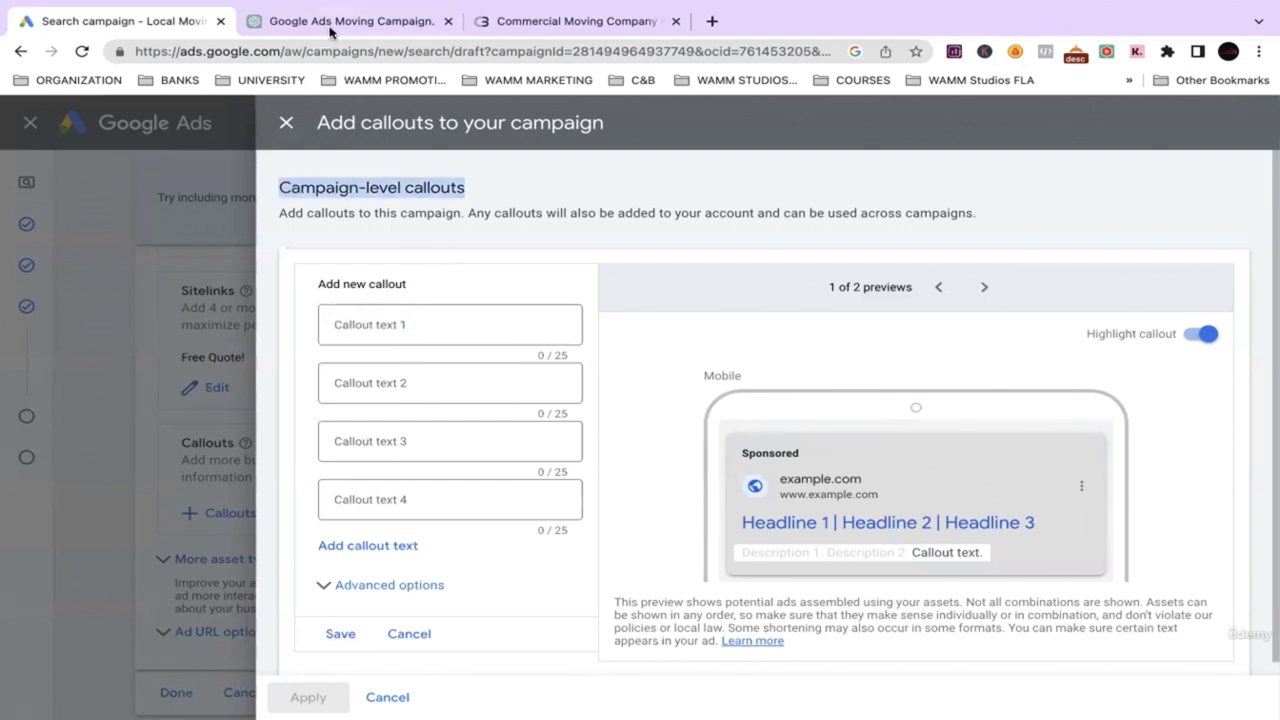
pyautogui.click(330, 28)
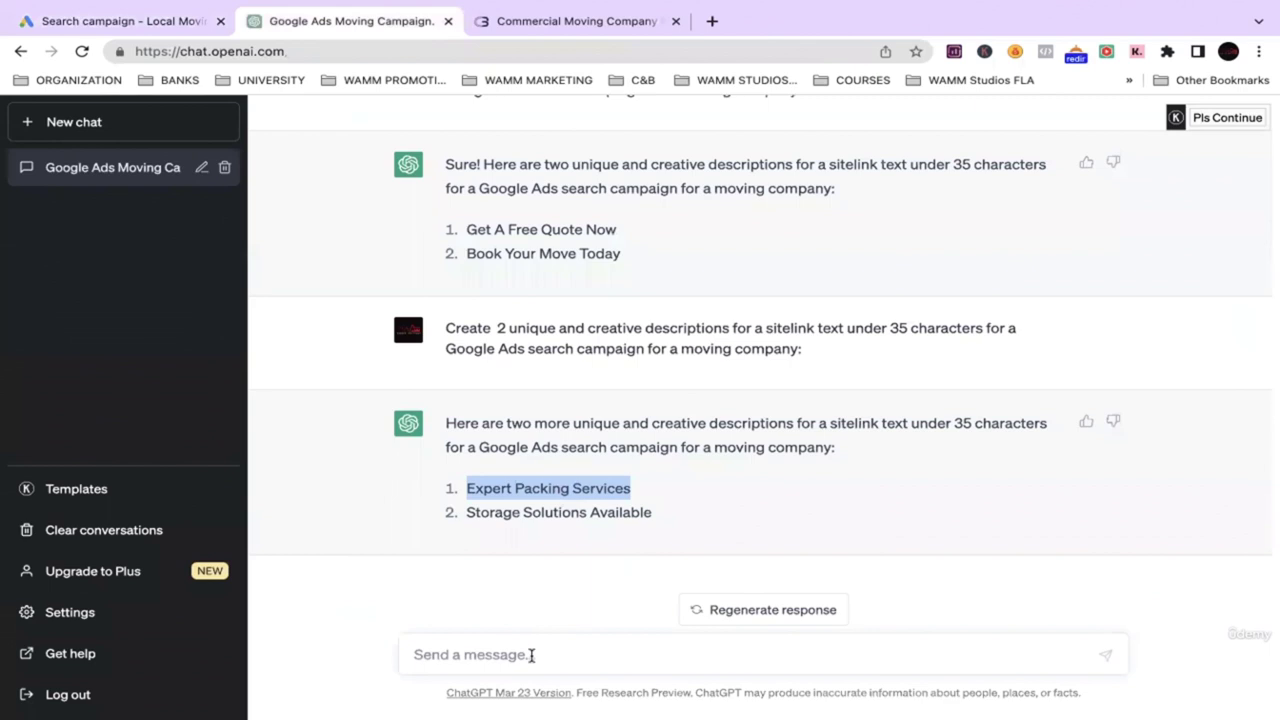
# - Reuse the sitelink prompt in a new message, replacing 'sitelink text' with Campaign-level callouts
pyautogui.click(532, 655)
pyautogui.write('Campaign-level callouts')
pyautogui.moveTo(834, 354); pyautogui.dragTo(501, 336)
pyautogui.press('super+c')
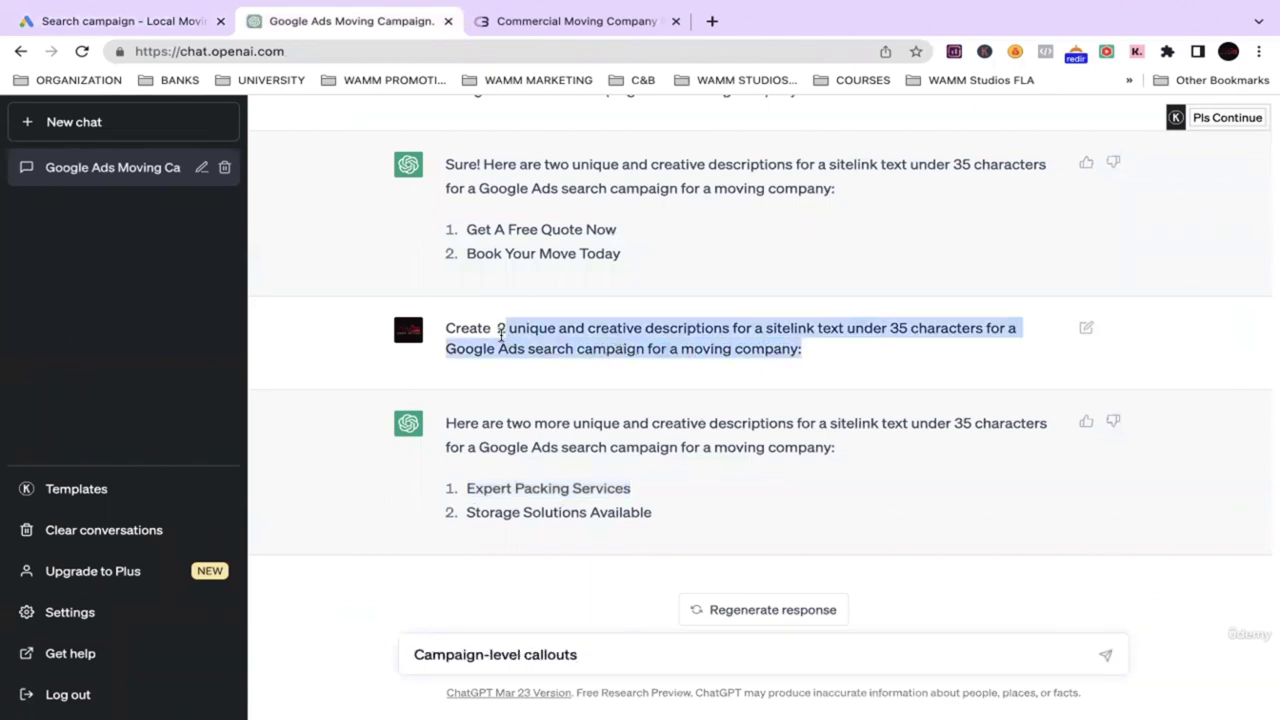
pyautogui.click(419, 656)
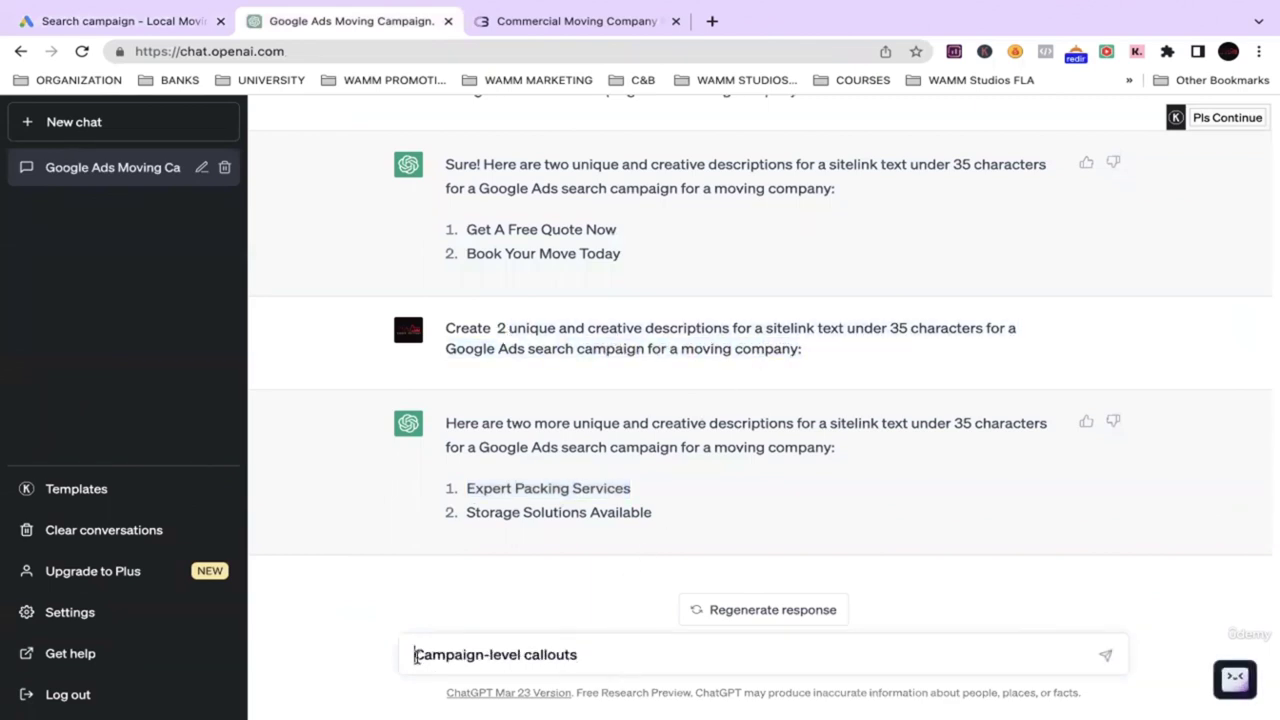
pyautogui.press('super+v')
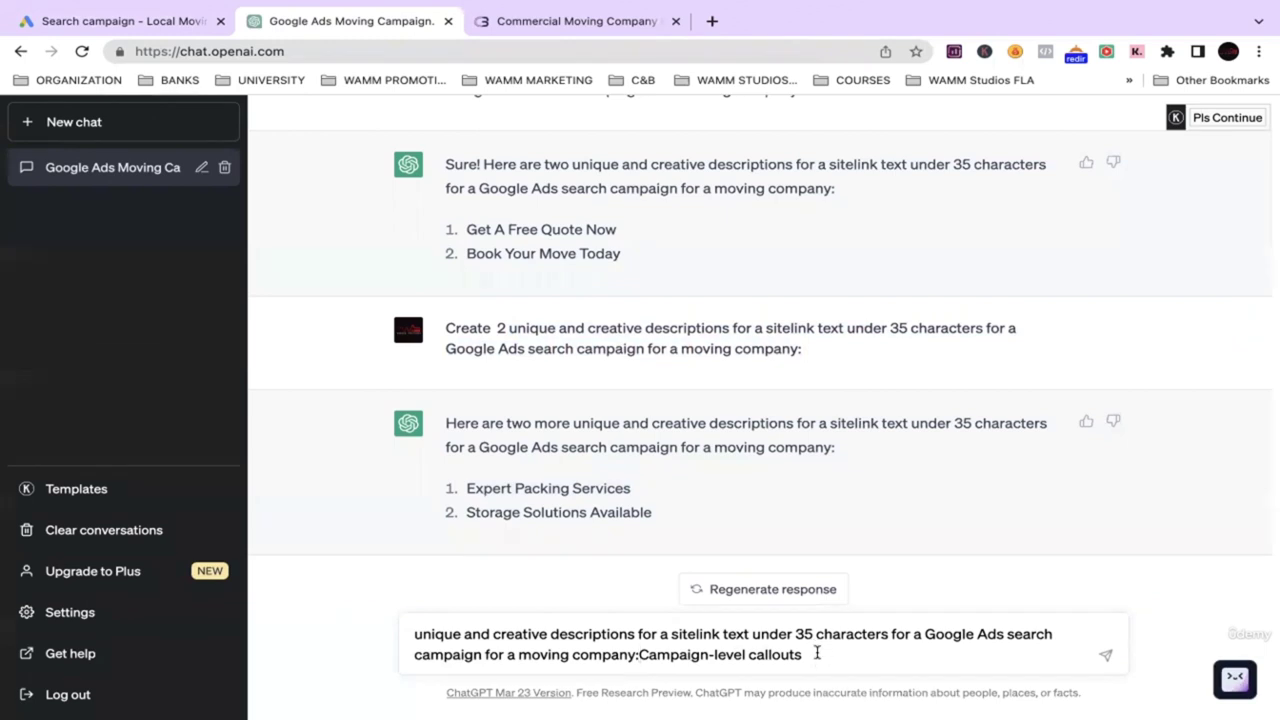
pyautogui.click(157, 22)
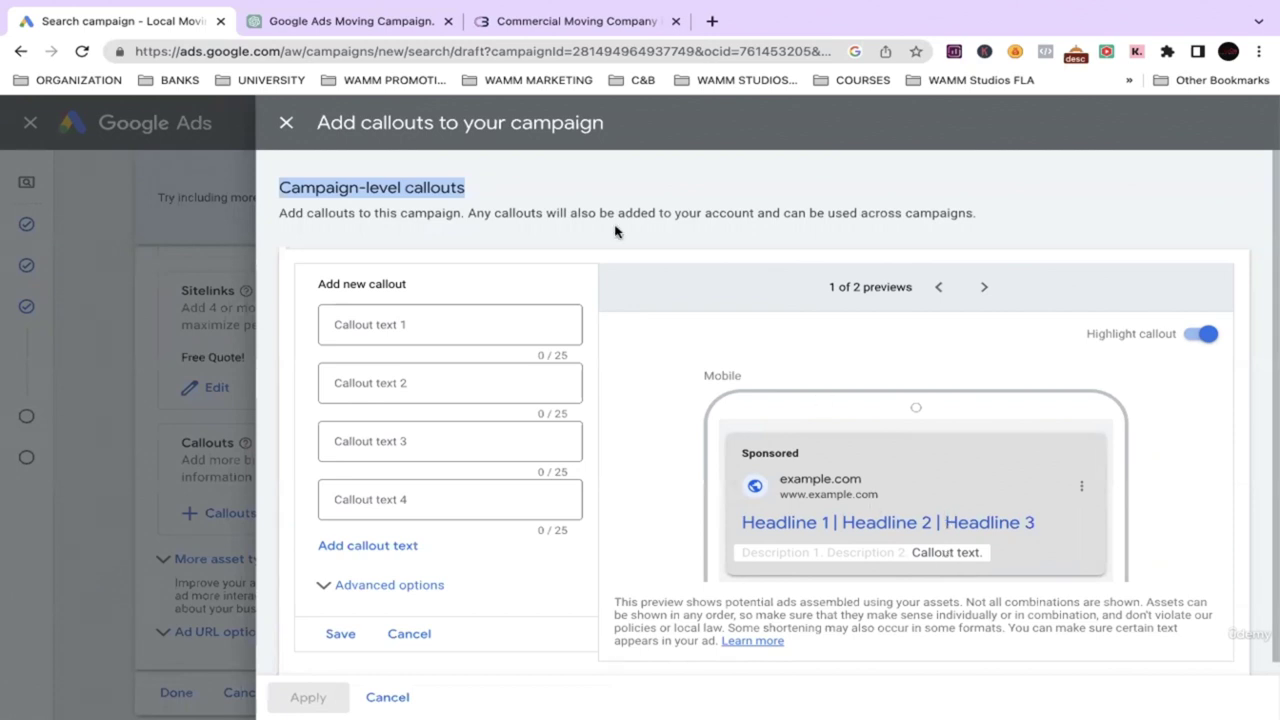
pyautogui.click(347, 22)
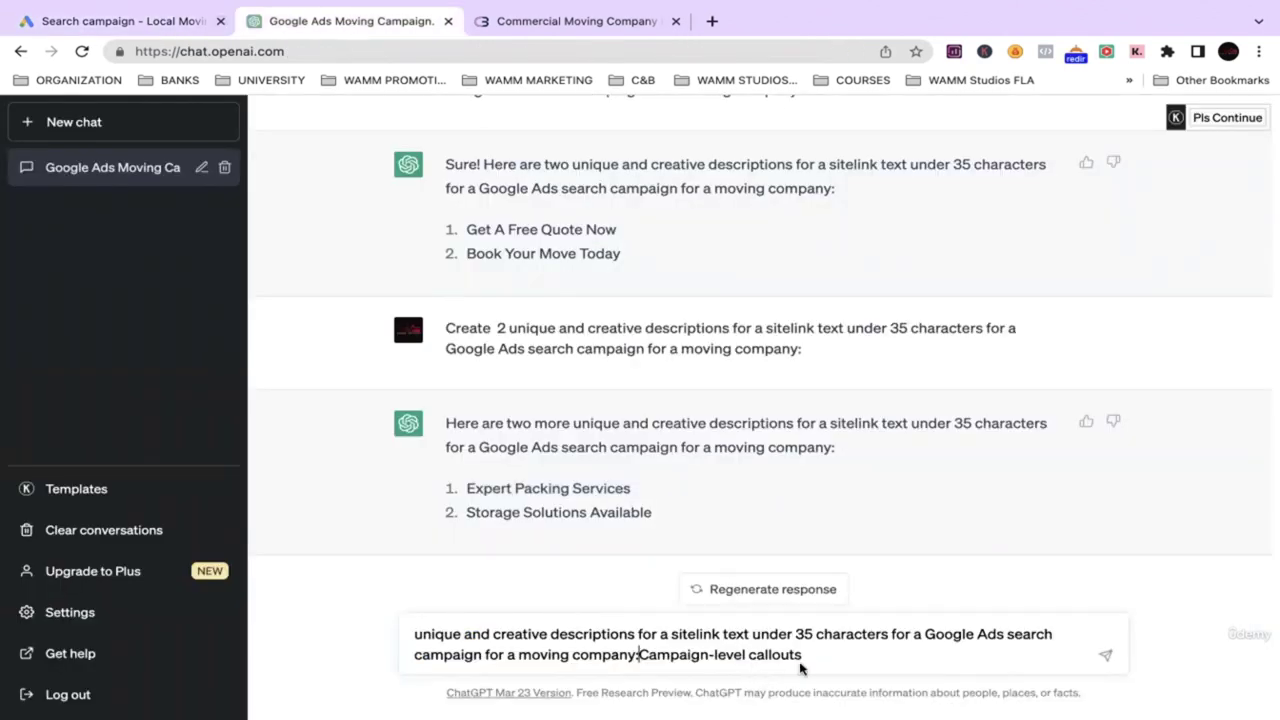
pyautogui.moveTo(806, 656); pyautogui.dragTo(651, 650)
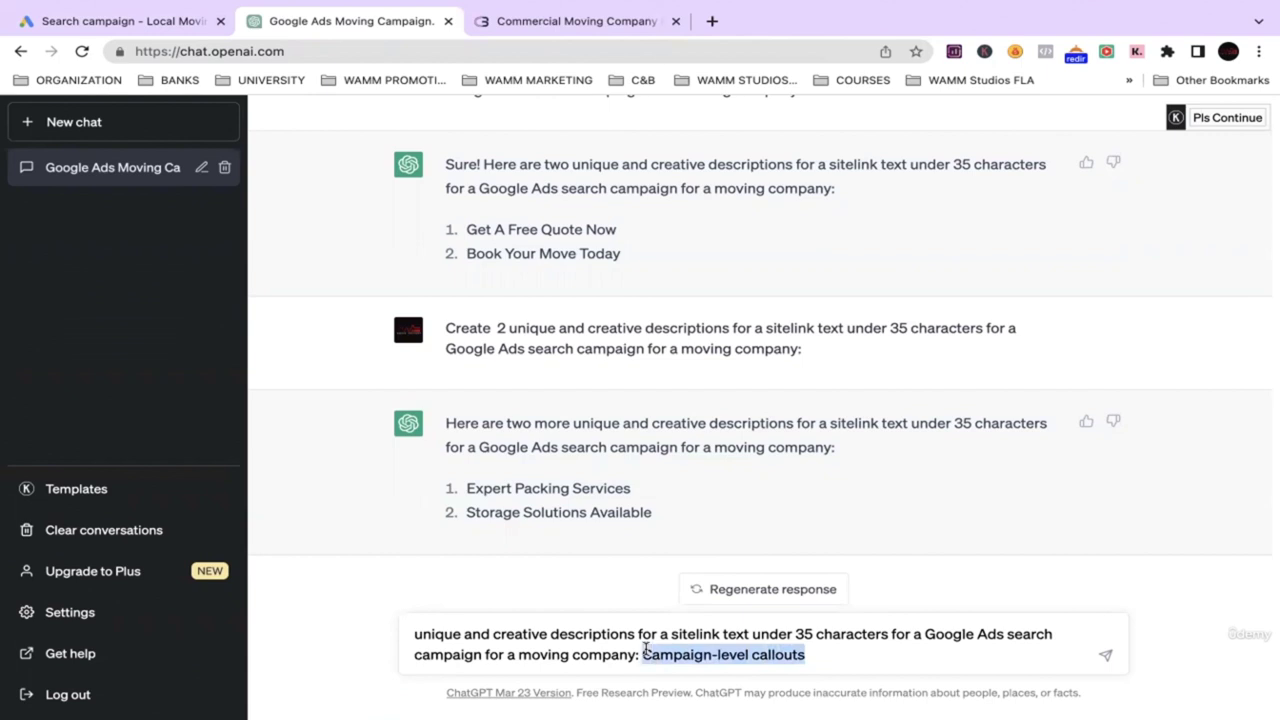
pyautogui.press('BackSpace')
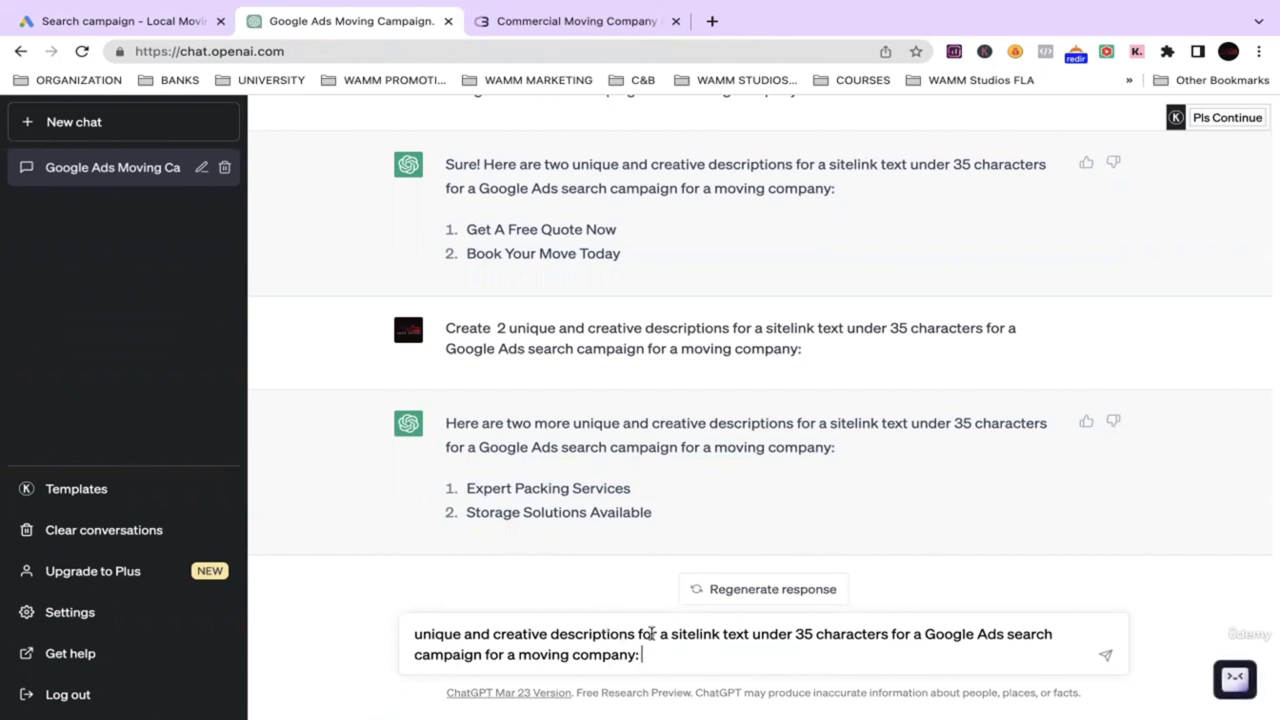
pyautogui.moveTo(748, 634); pyautogui.dragTo(664, 637)
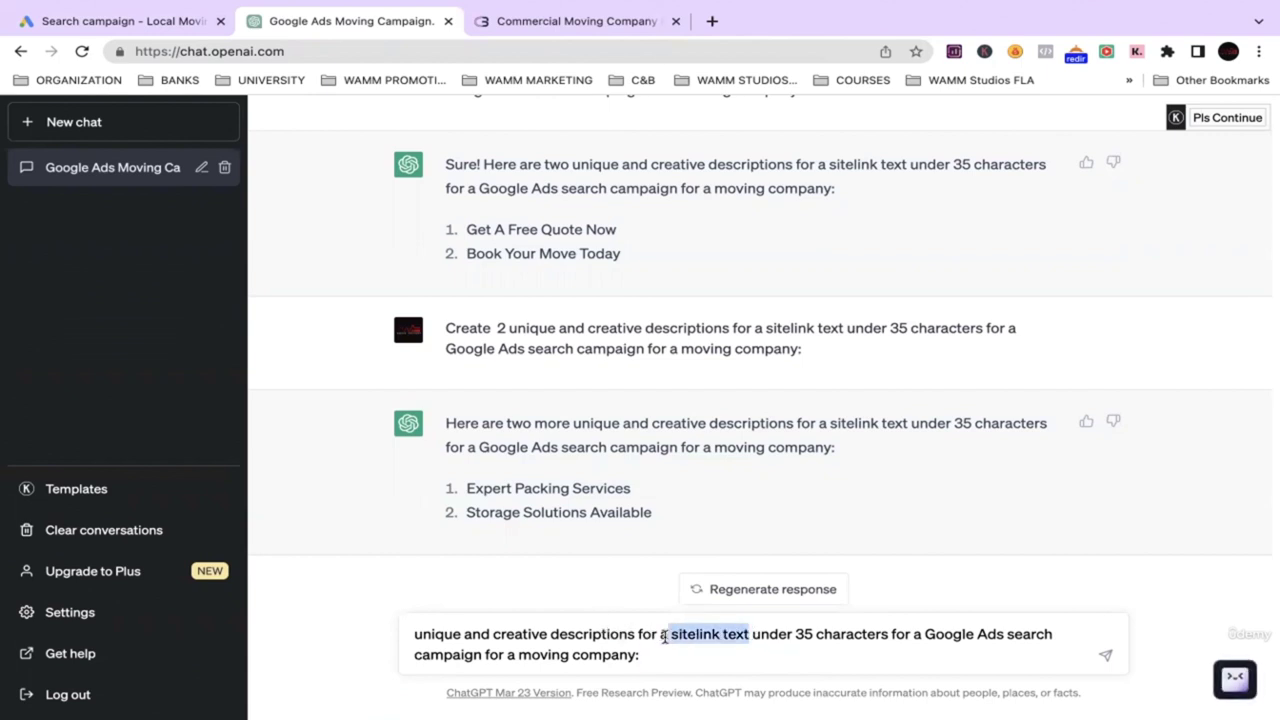
pyautogui.write('Campaign-level callouts')
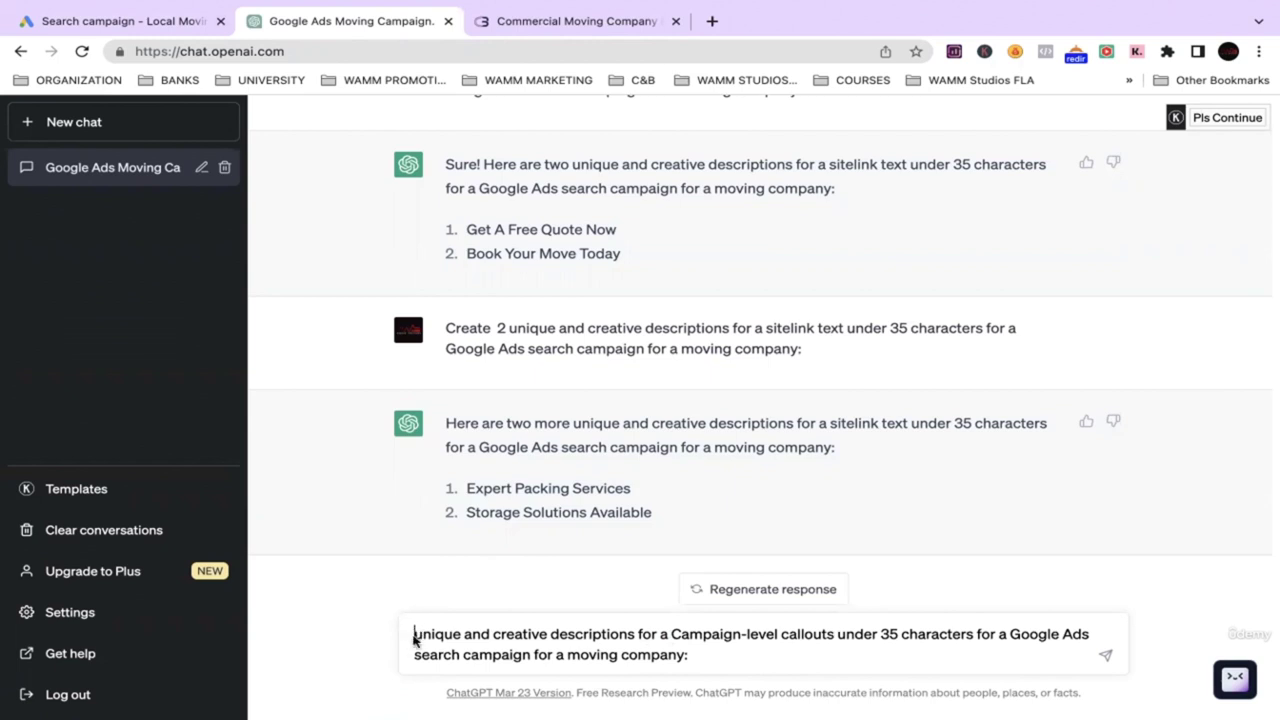
# - Reword it to 'create 4 … Campaign-level callouts' under 25 characters and send it
pyautogui.click(414, 636)
pyautogui.write('create ')
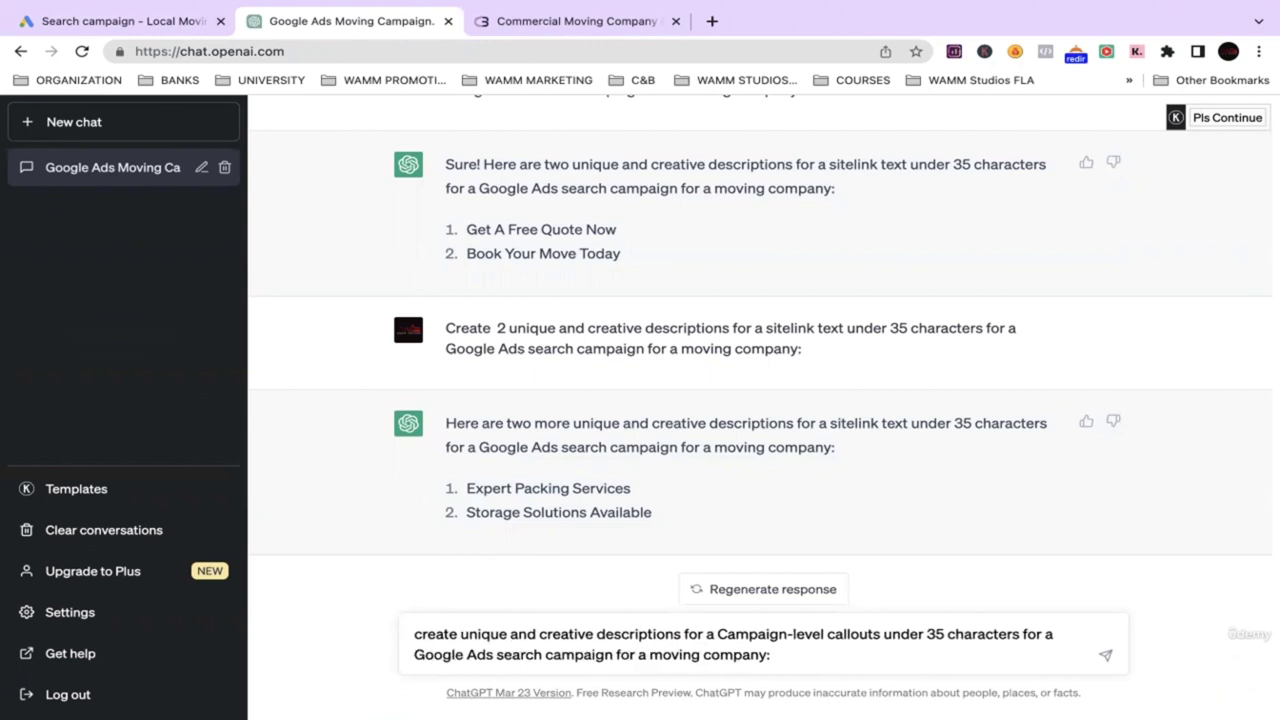
pyautogui.write('a')
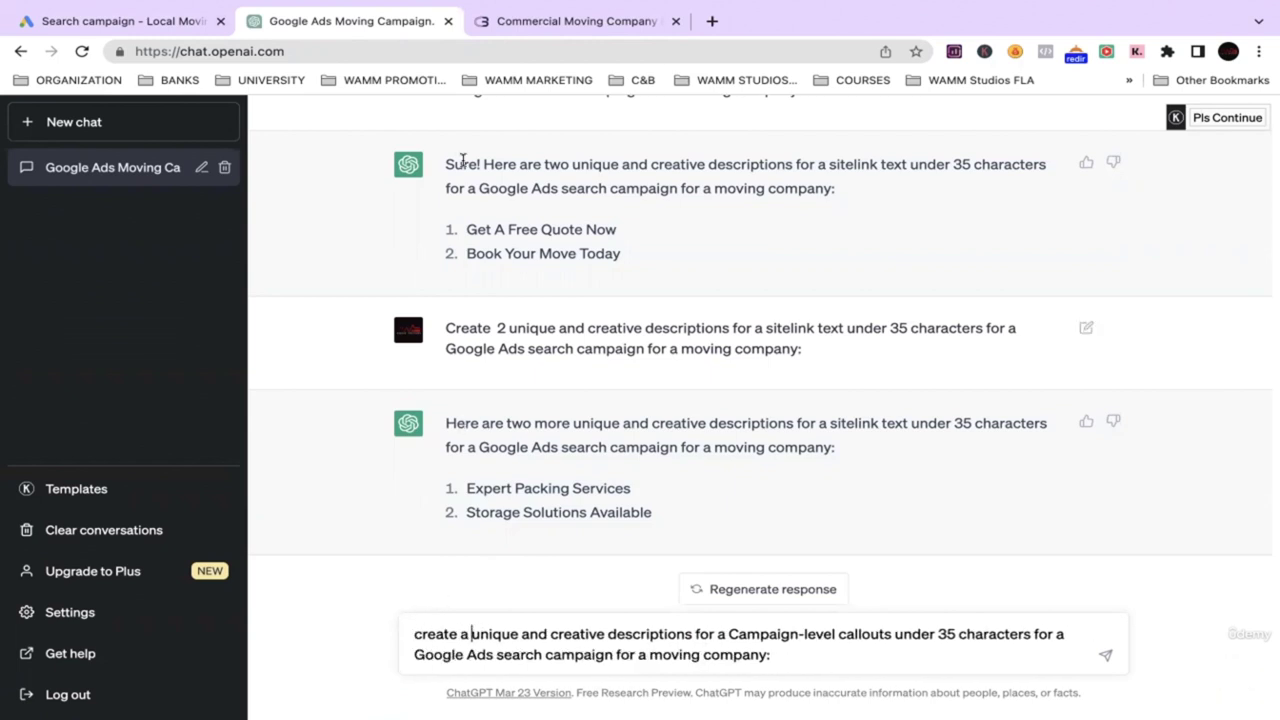
pyautogui.click(185, 24)
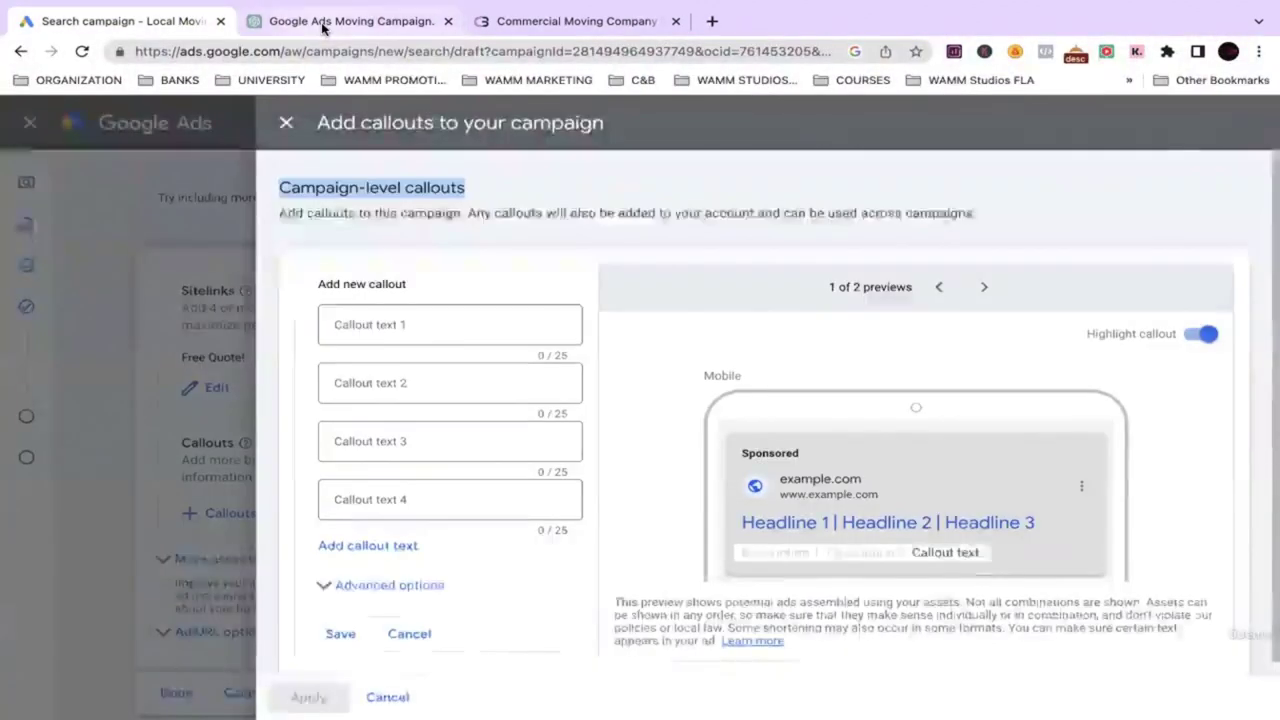
pyautogui.click(322, 27)
pyautogui.press('BackSpace')
pyautogui.press('BackSpace')
pyautogui.write('4')
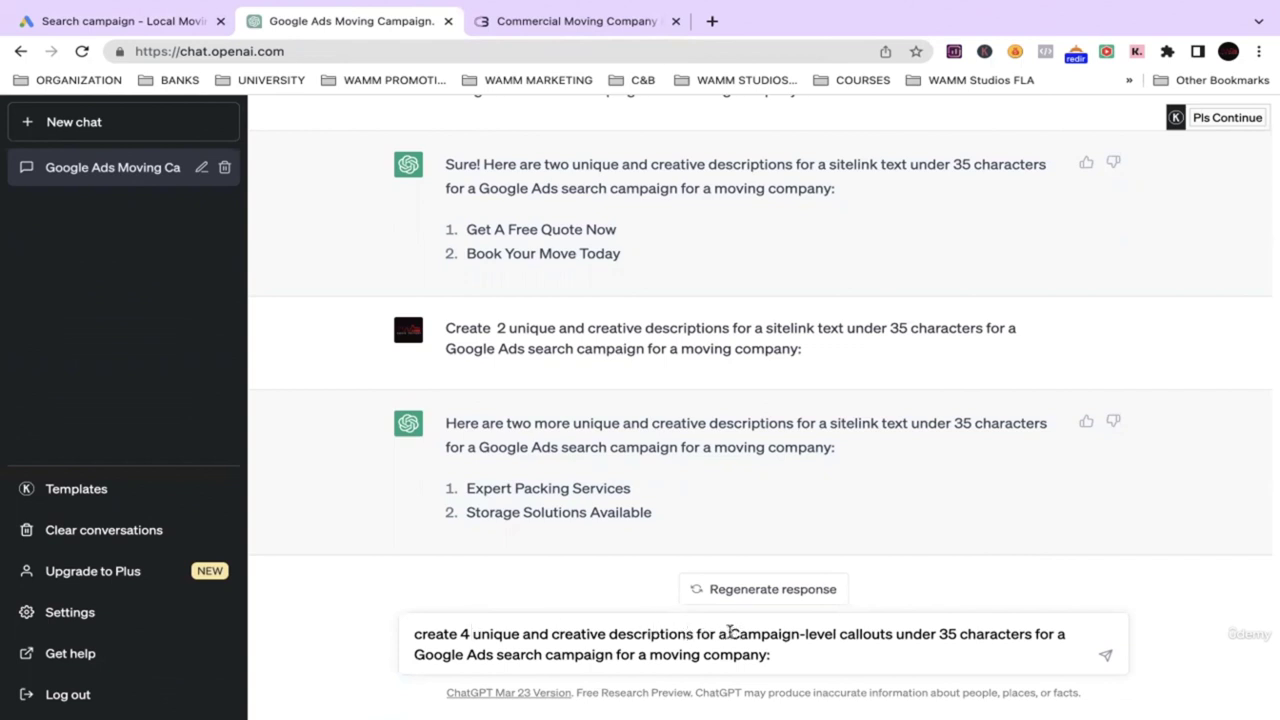
pyautogui.moveTo(730, 632); pyautogui.dragTo(603, 631)
pyautogui.press('BackSpace')
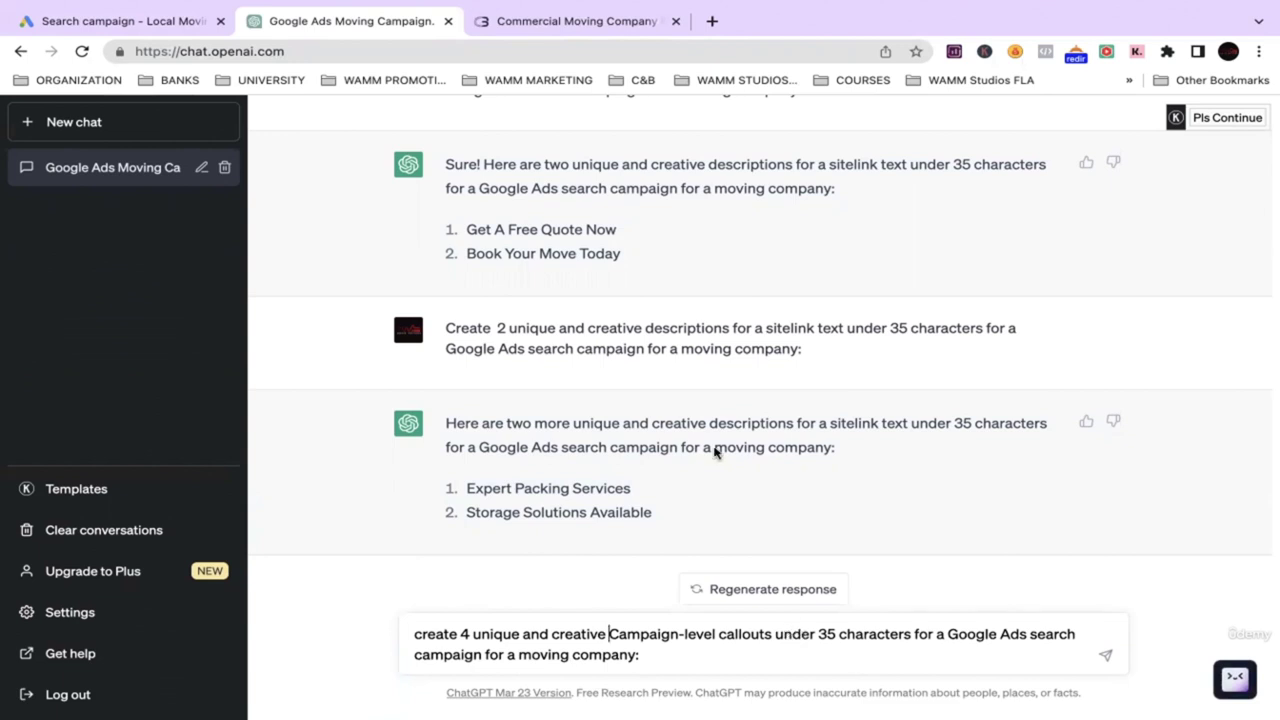
pyautogui.click(92, 22)
pyautogui.click(288, 20)
pyautogui.click(826, 633)
pyautogui.press('BackSpace')
pyautogui.write('2')
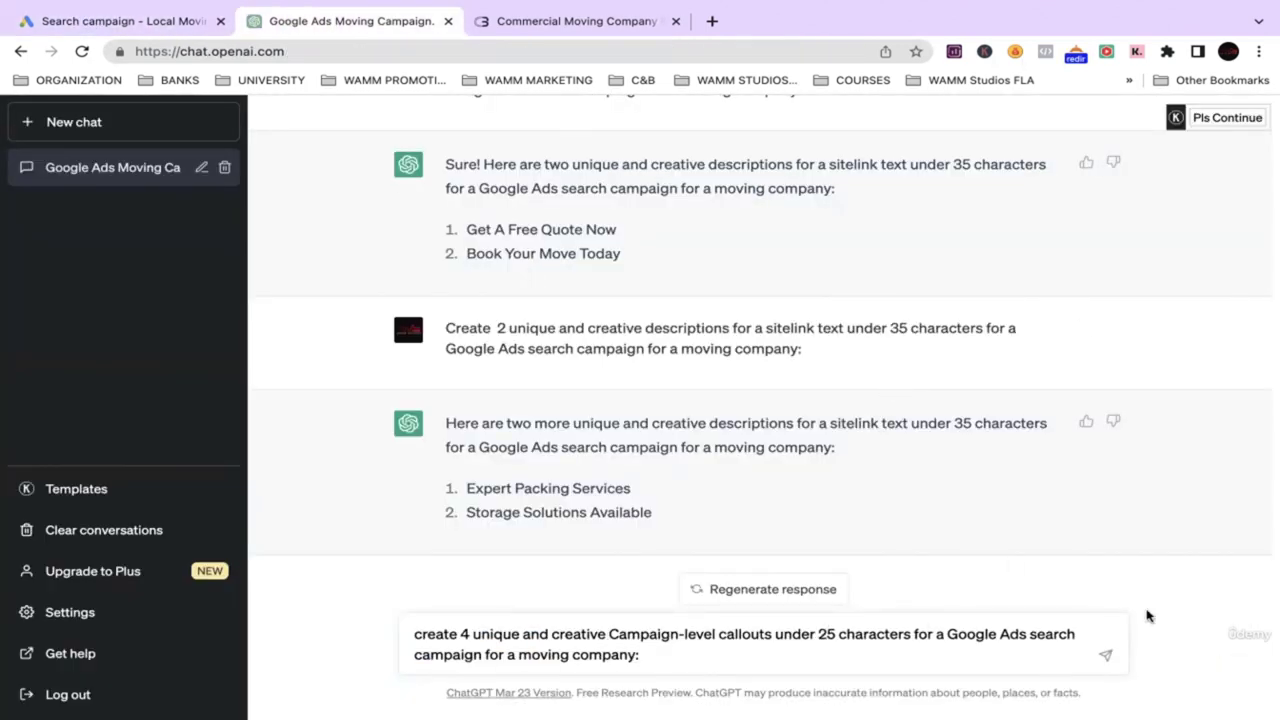
pyautogui.click(1105, 655)
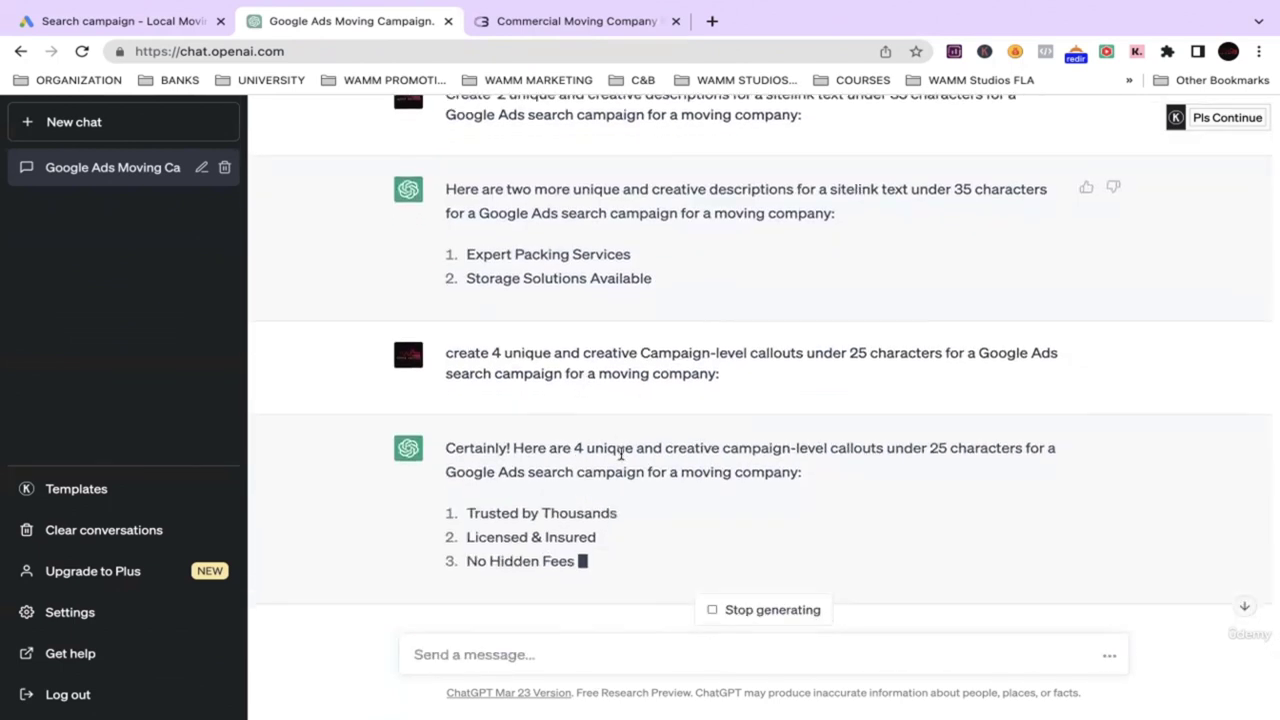
# - Fill Callout text 1 and 2 with Trusted by Thousands and Licensed & Insured
pyautogui.moveTo(618, 446); pyautogui.dragTo(464, 446)
pyautogui.hotkey('ctrl', 'c')
pyautogui.click(133, 22)
pyautogui.click(469, 335)
pyautogui.hotkey('ctrl', 'v')
pyautogui.click(348, 22)
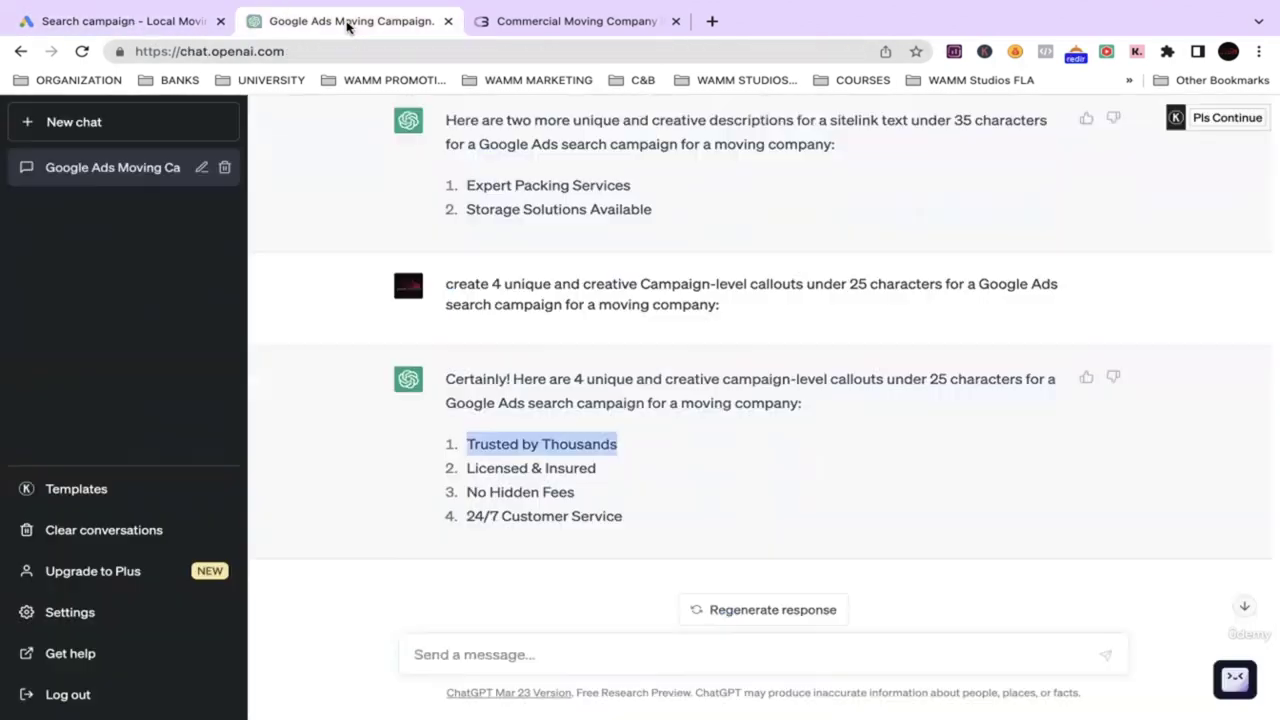
pyautogui.moveTo(596, 476); pyautogui.dragTo(462, 468)
pyautogui.hotkey('ctrl', 'c')
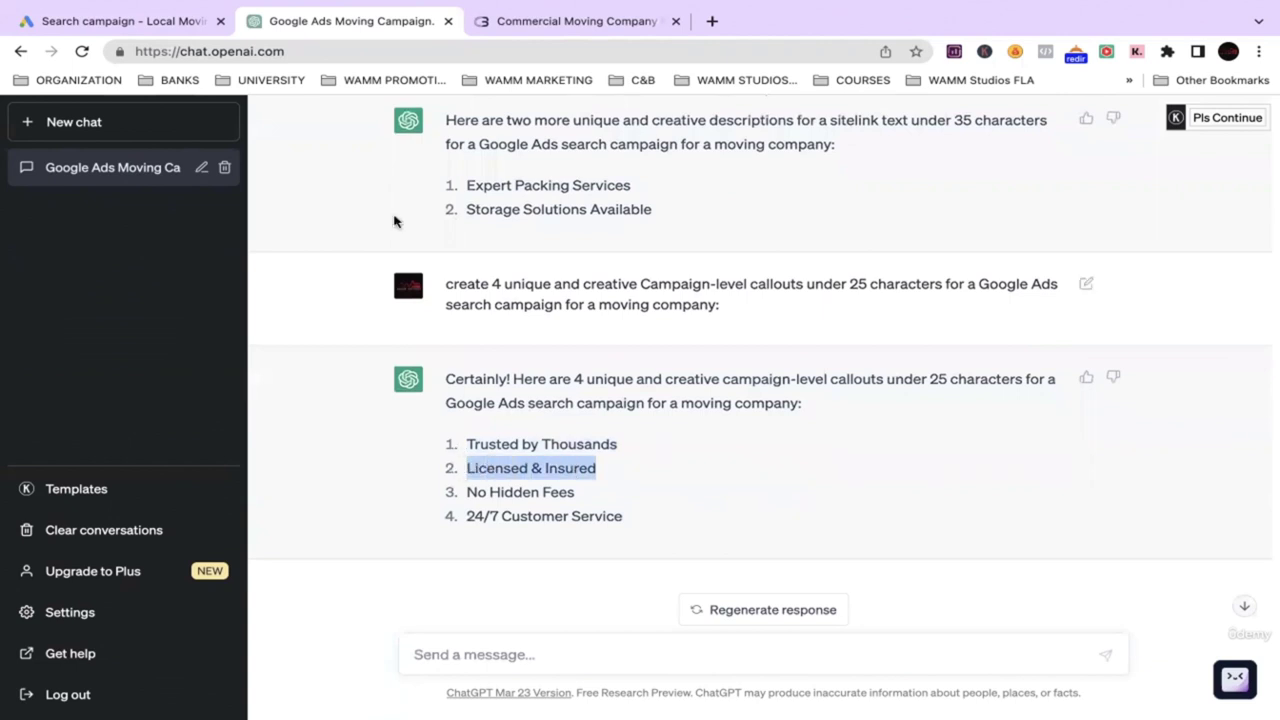
pyautogui.click(114, 22)
pyautogui.click(470, 384)
pyautogui.hotkey('ctrl', 'v')
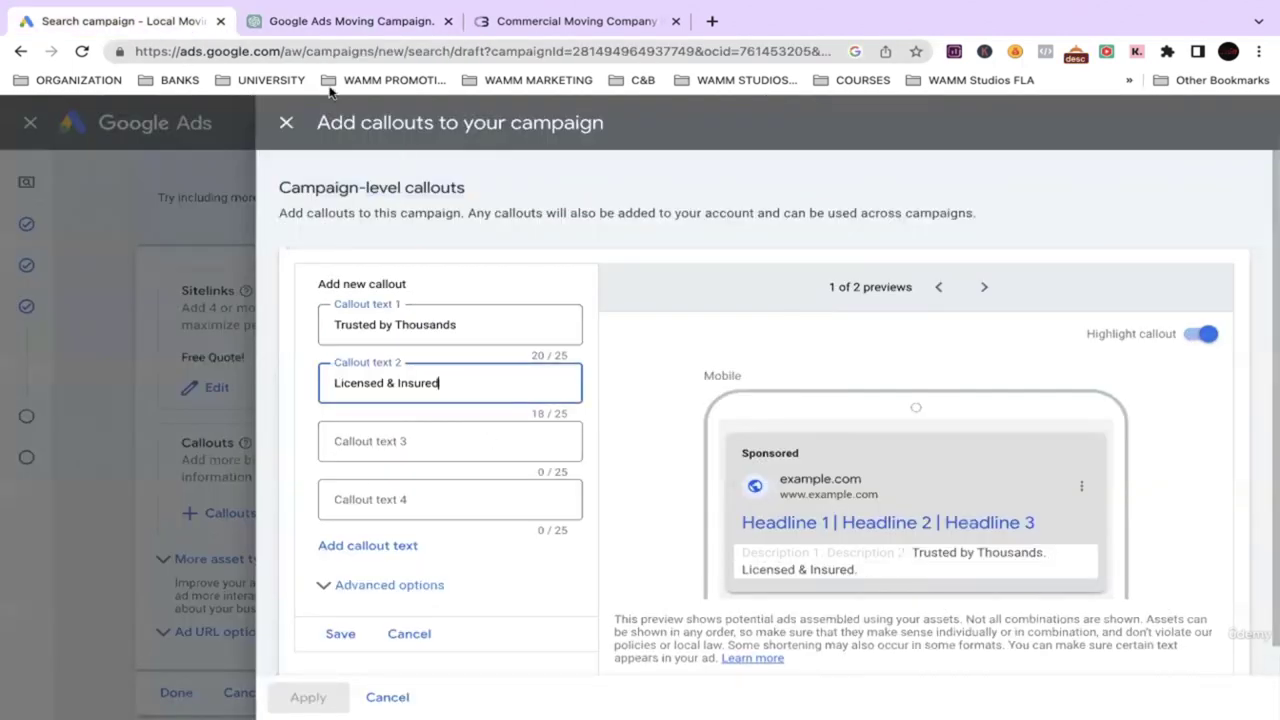
# - Fill Callout text 3 and 4 with No Hidden Fees and 24/7 Customer Service
pyautogui.click(320, 22)
pyautogui.moveTo(576, 493); pyautogui.dragTo(478, 490)
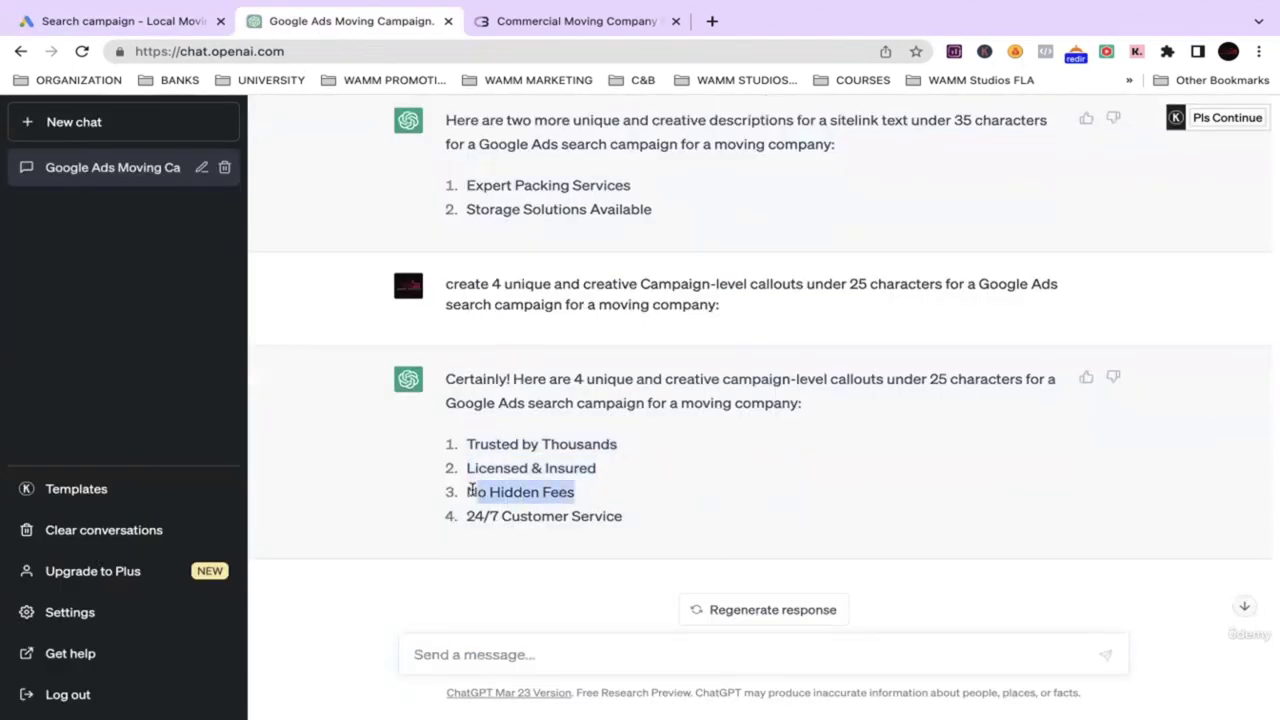
pyautogui.click(114, 22)
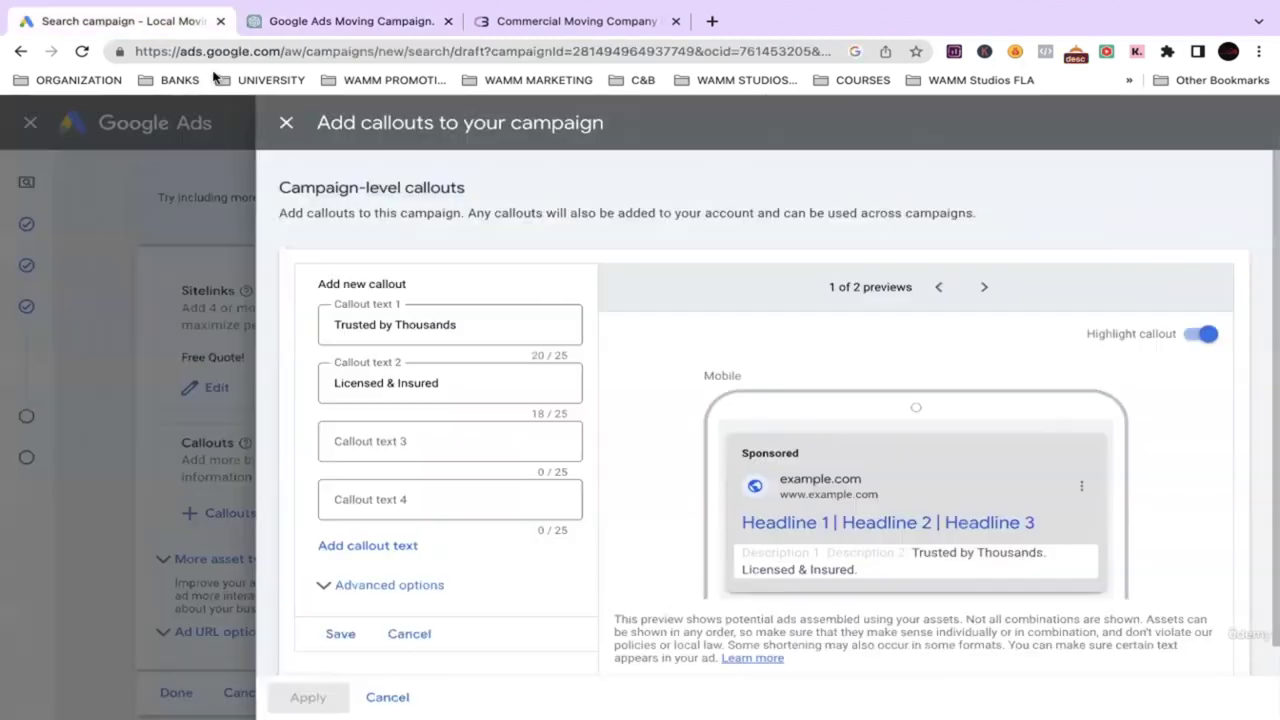
pyautogui.click(480, 446)
pyautogui.write('No Hidden Fees')
pyautogui.click(328, 24)
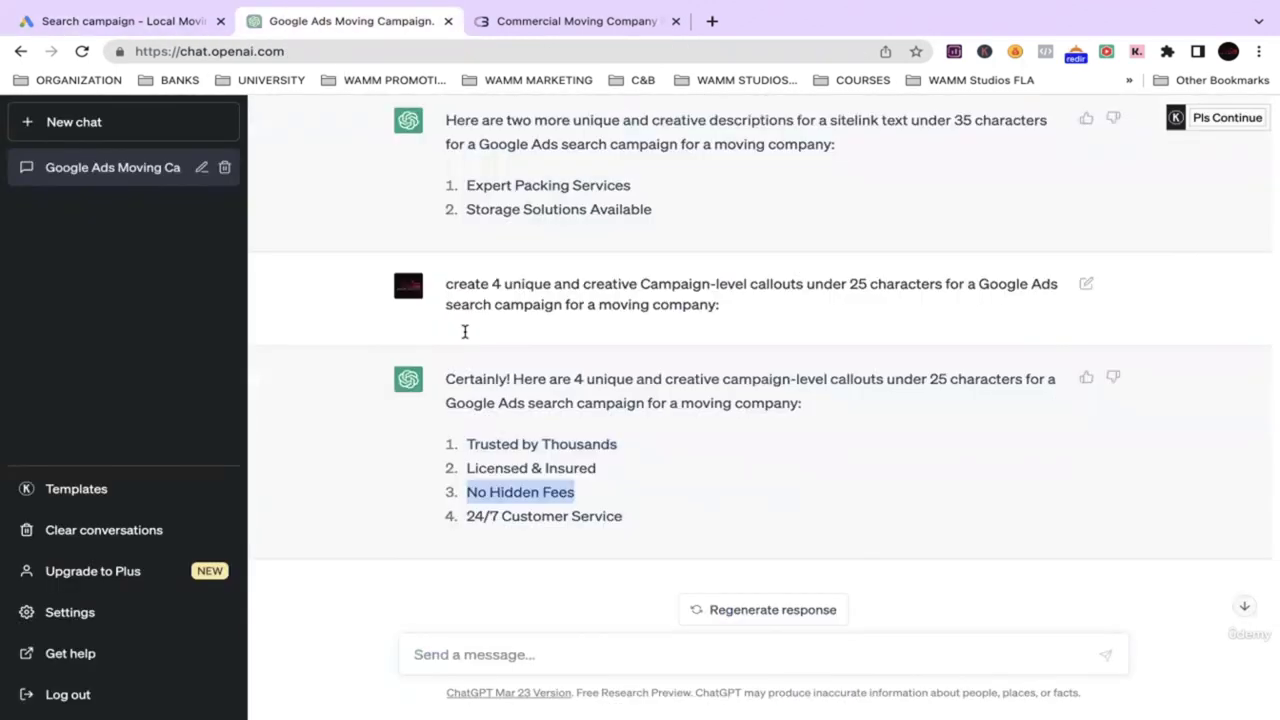
pyautogui.moveTo(626, 518); pyautogui.dragTo(476, 513)
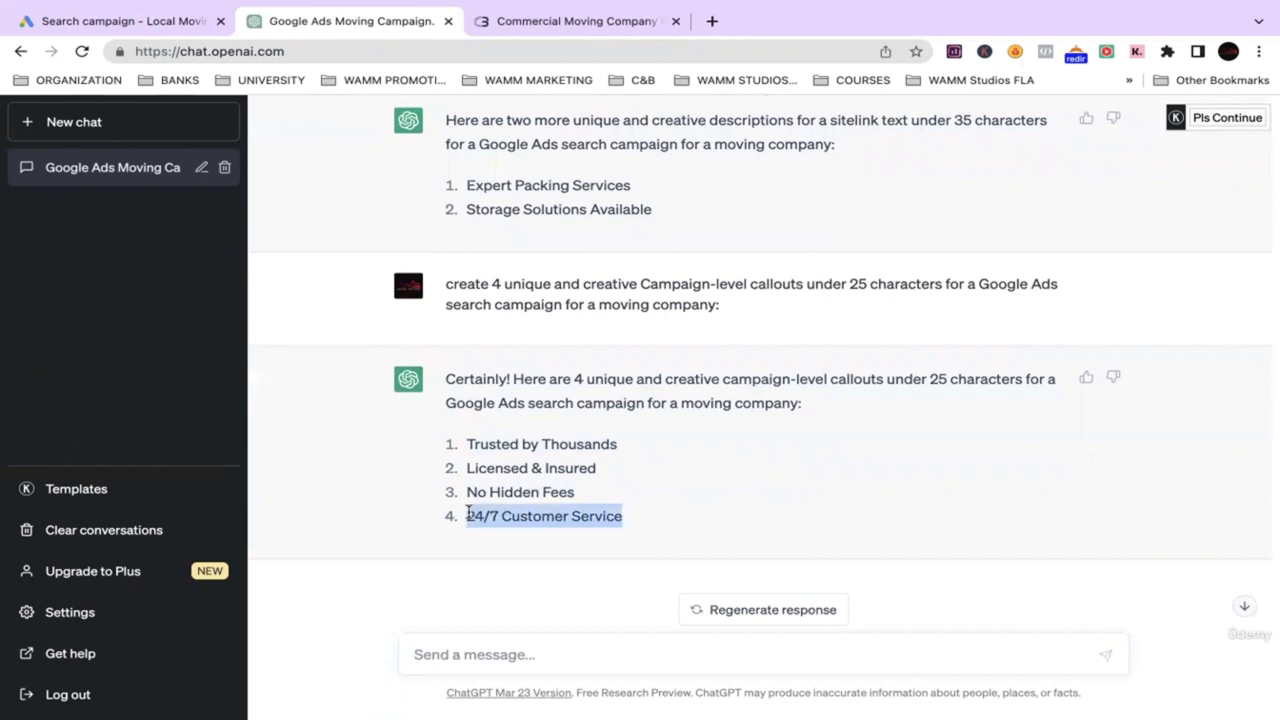
pyautogui.click(55, 20)
pyautogui.click(420, 494)
pyautogui.write('24/7 Customer Service')
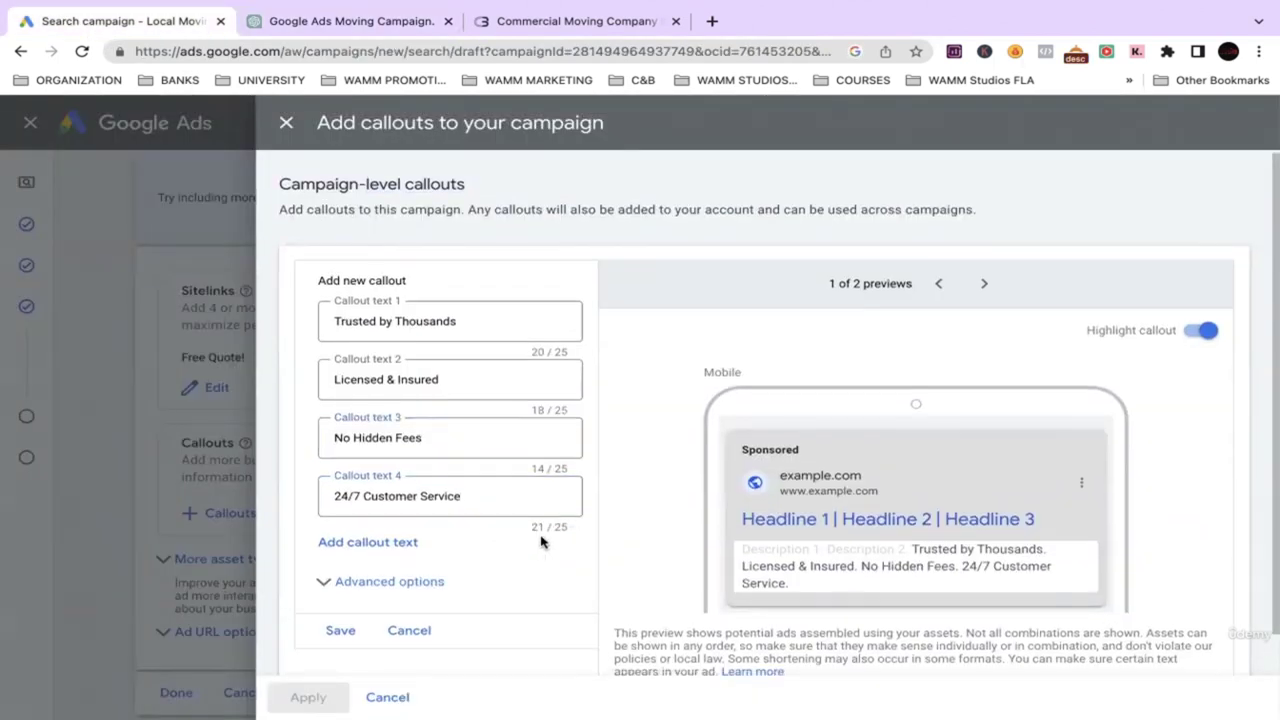
pyautogui.scroll(-1, 449, 566)
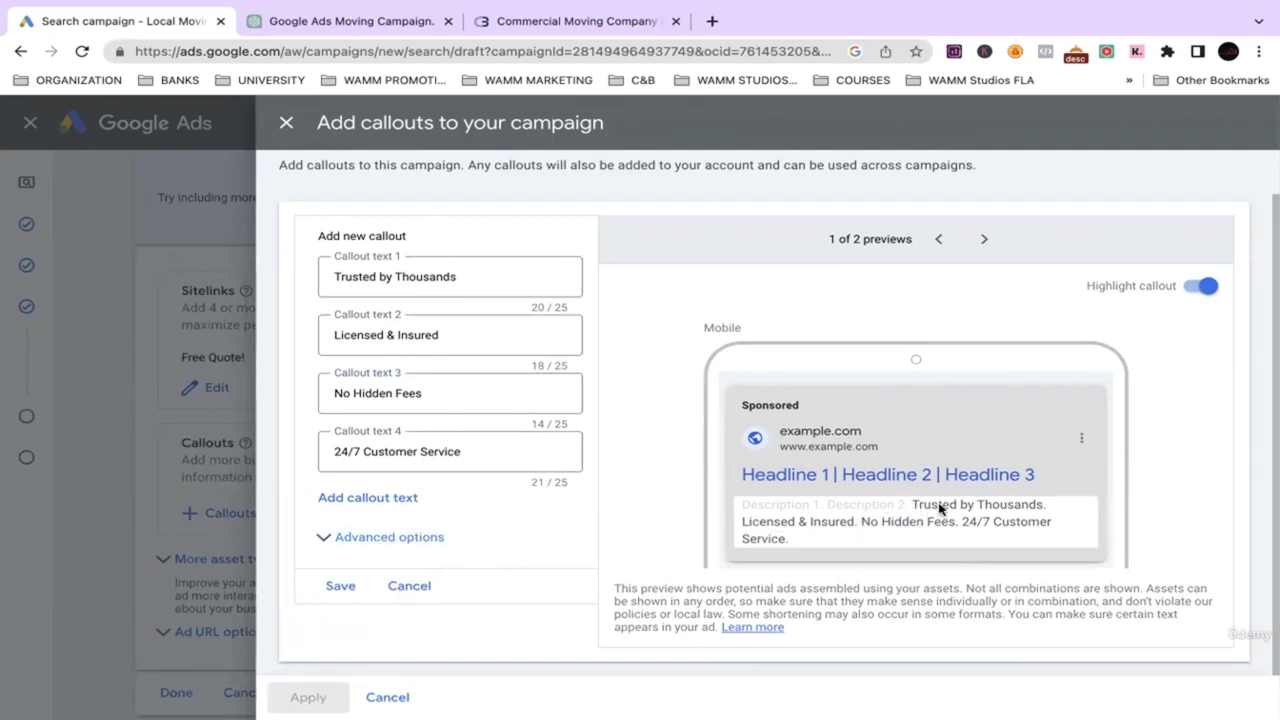
# - Save the four new callouts and apply them to the campaign
pyautogui.moveTo(928, 508); pyautogui.dragTo(1035, 542)
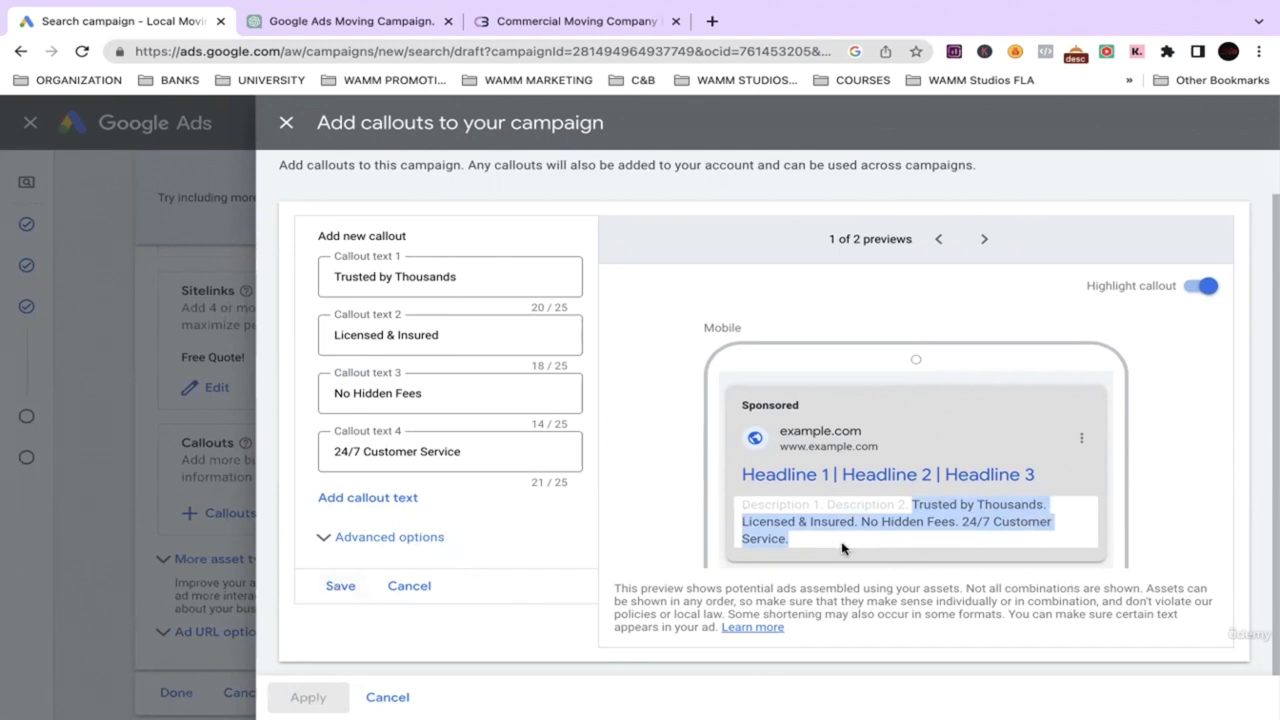
pyautogui.click(333, 586)
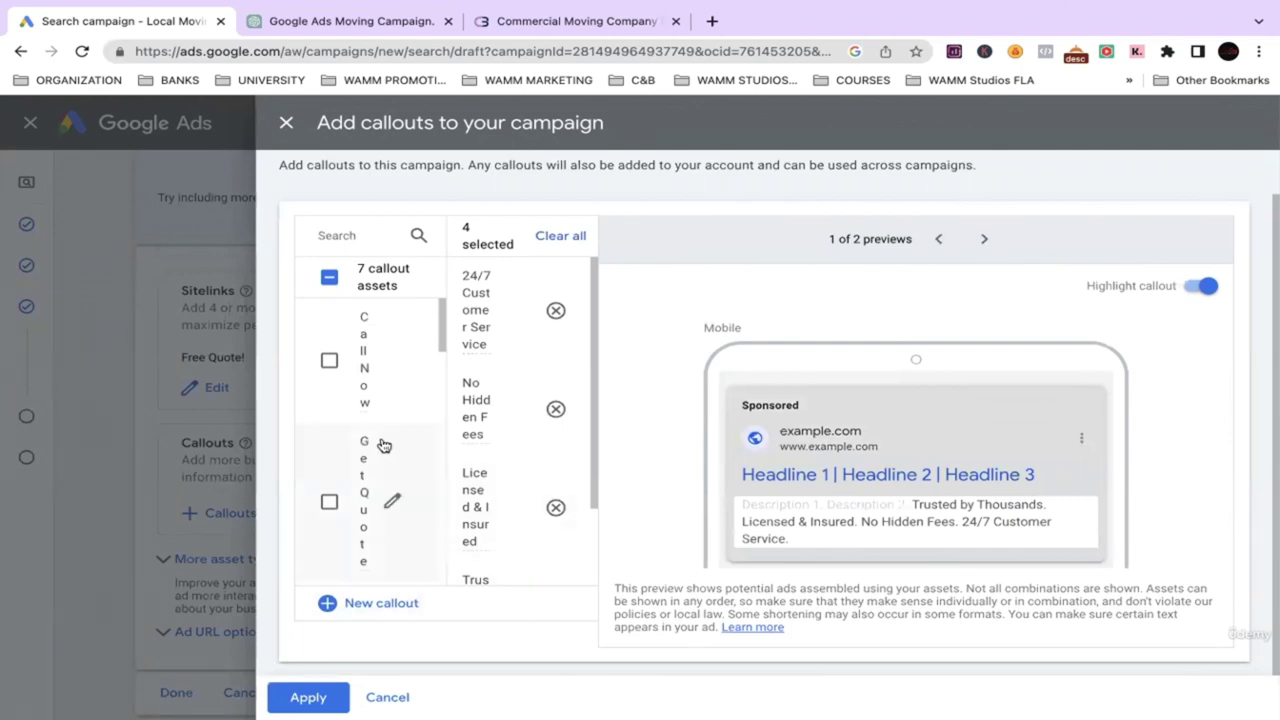
pyautogui.scroll(-1, 463, 383)
pyautogui.scroll(1, 340, 530)
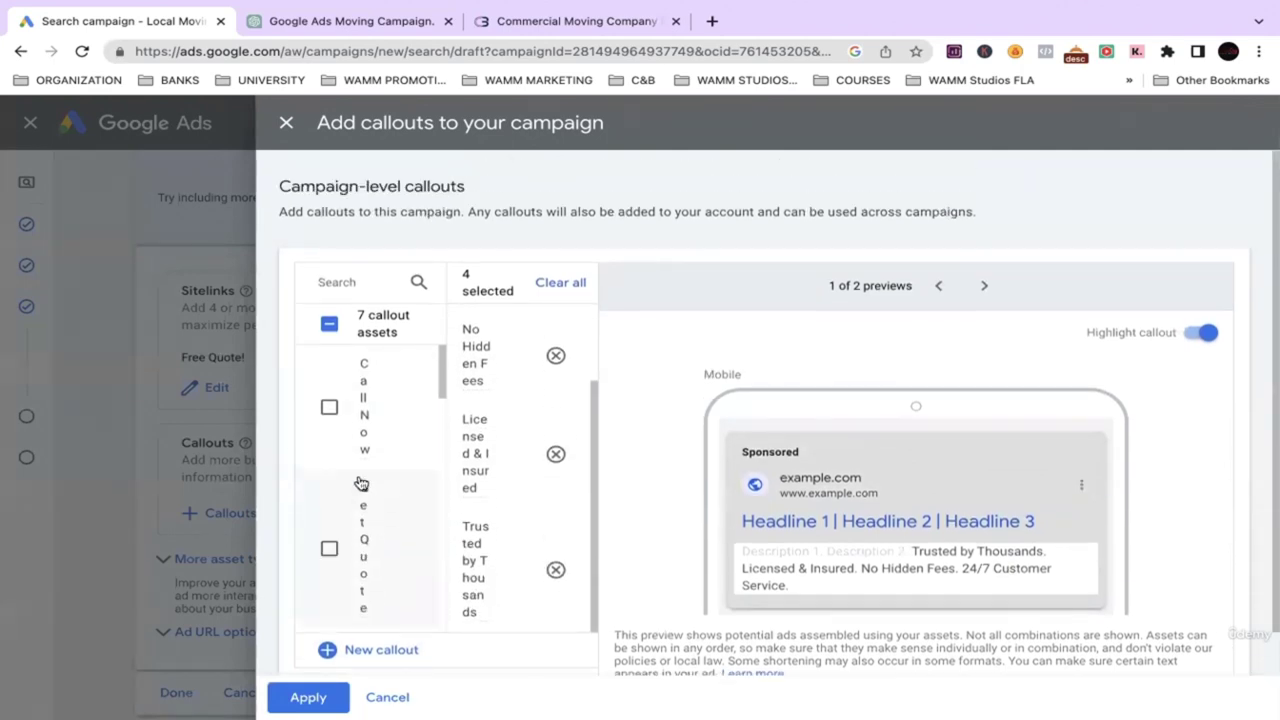
pyautogui.click(303, 696)
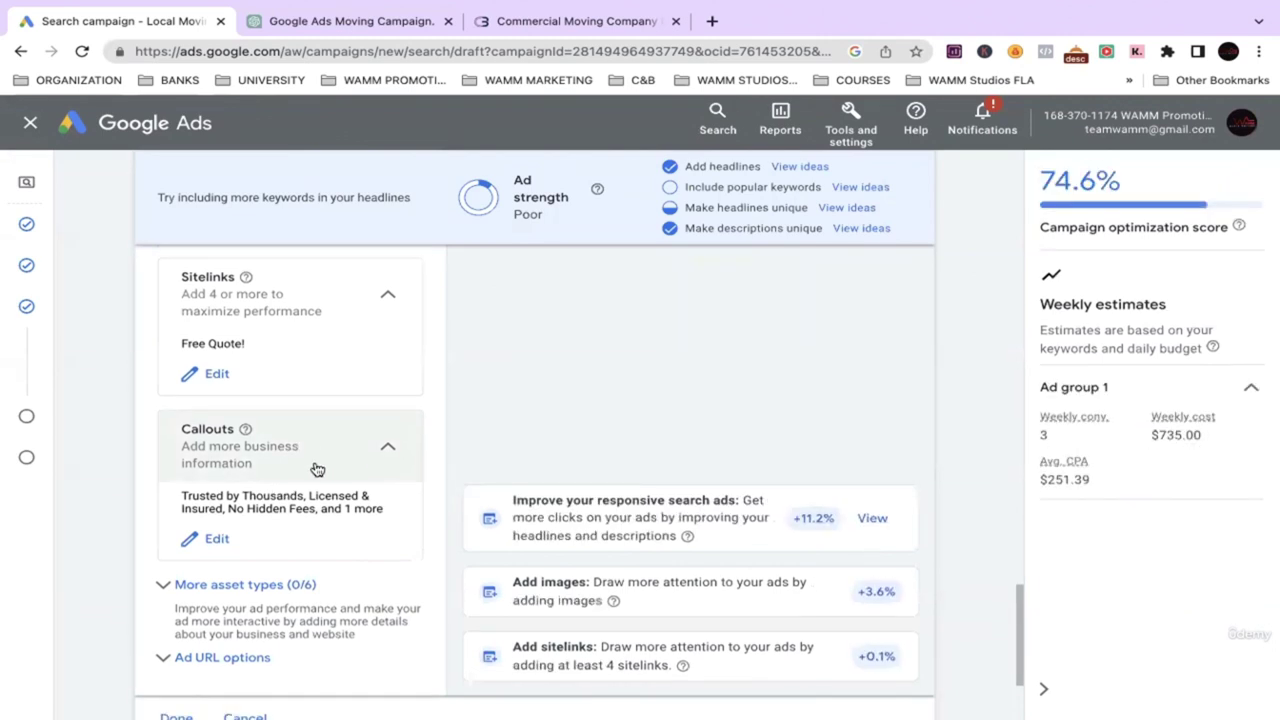
pyautogui.scroll(-1, 314, 466)
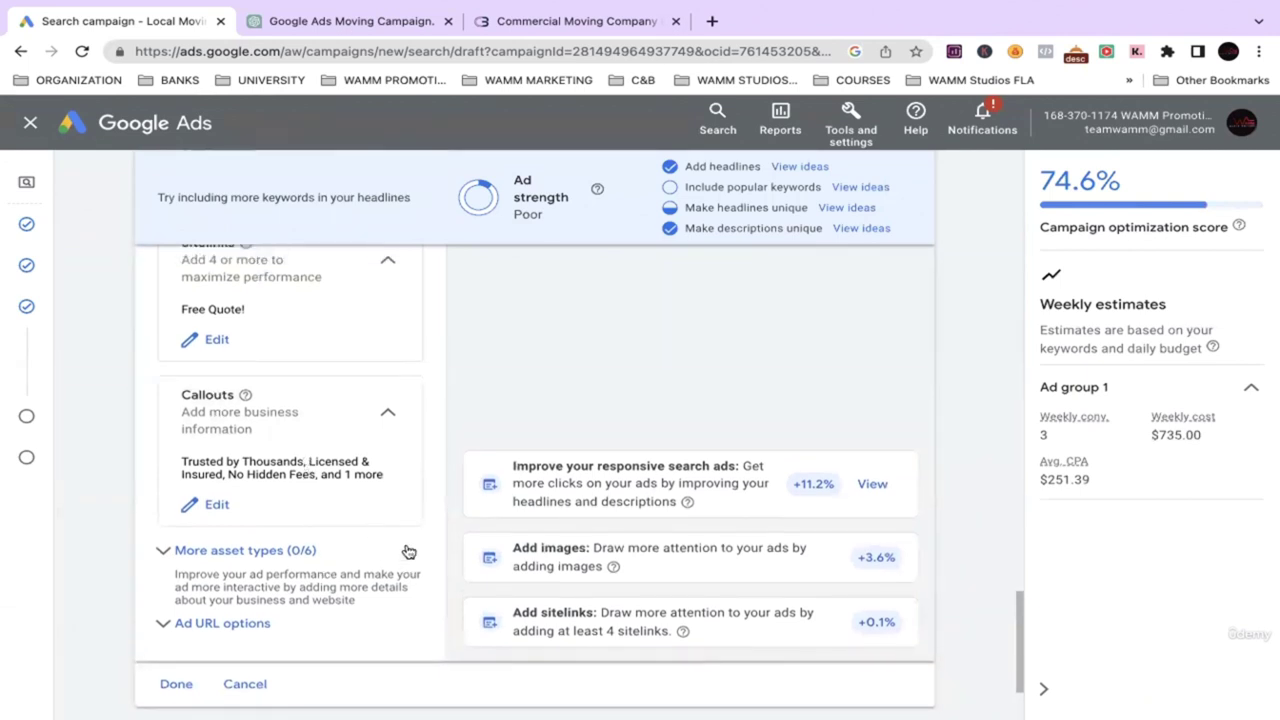
pyautogui.scroll(2, 434, 514)
pyautogui.scroll(5, 434, 505)
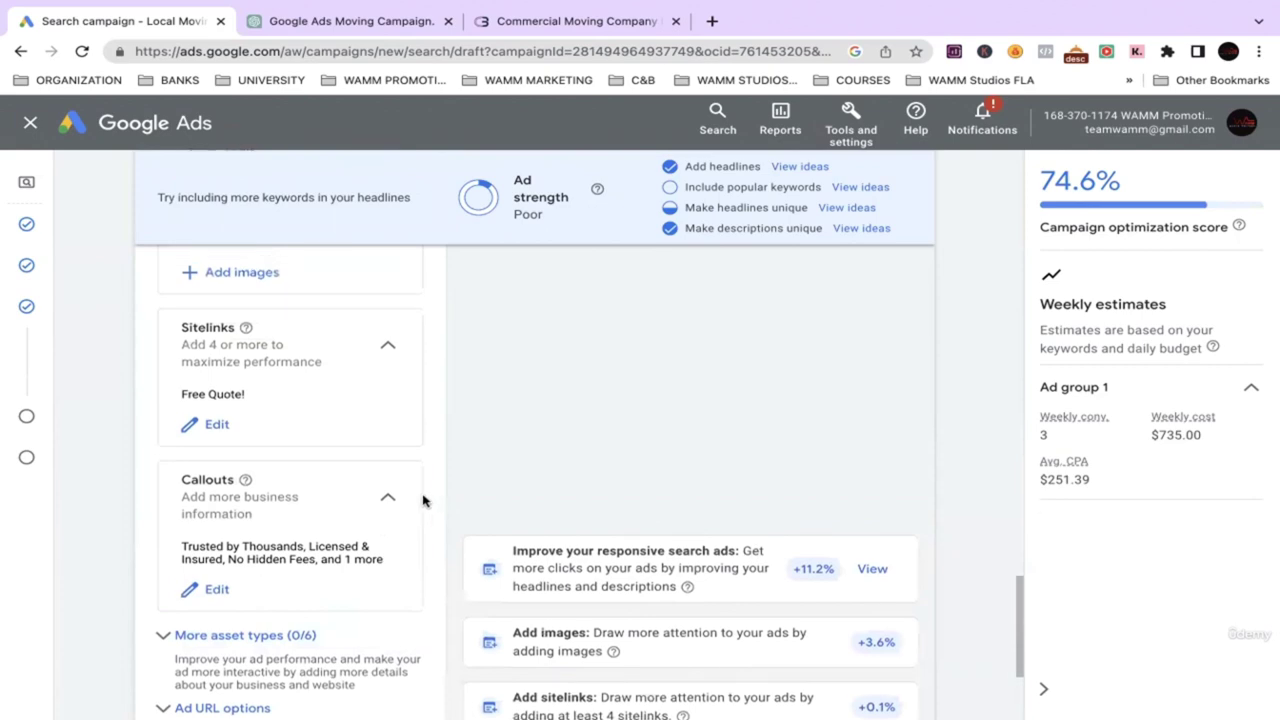
pyautogui.scroll(-4, 400, 463)
pyautogui.scroll(-3, 409, 543)
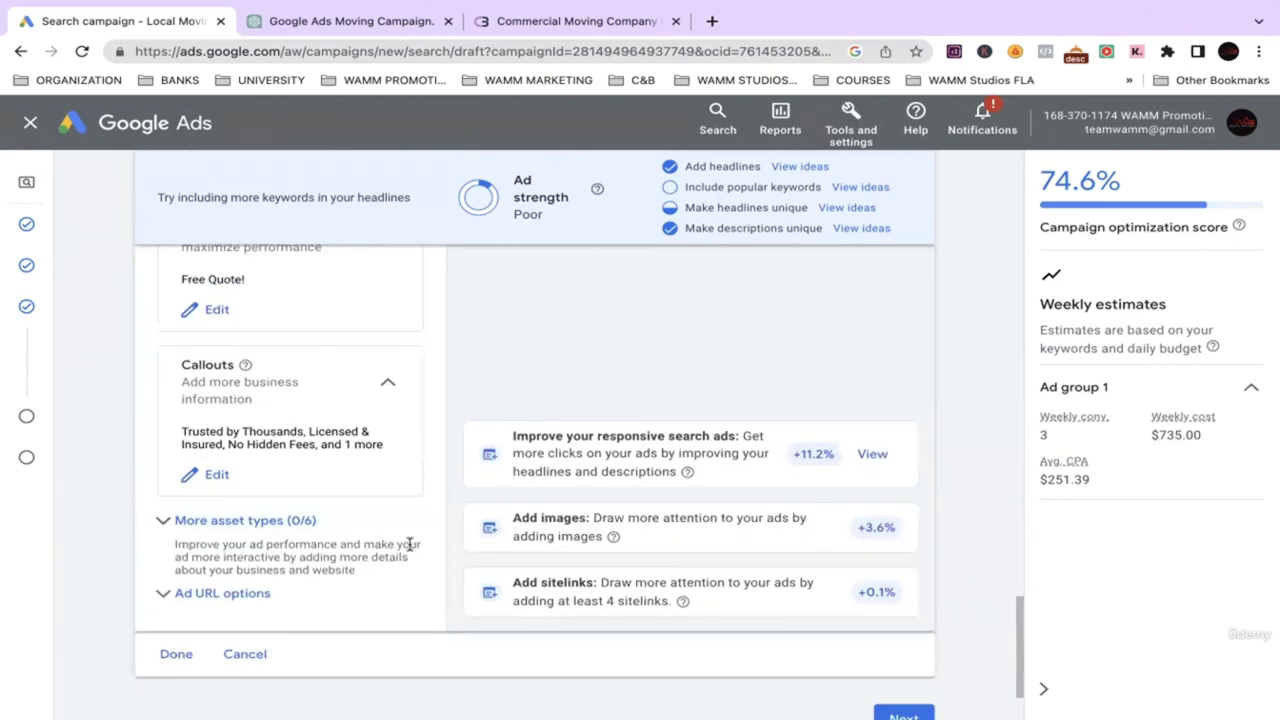
pyautogui.click(162, 522)
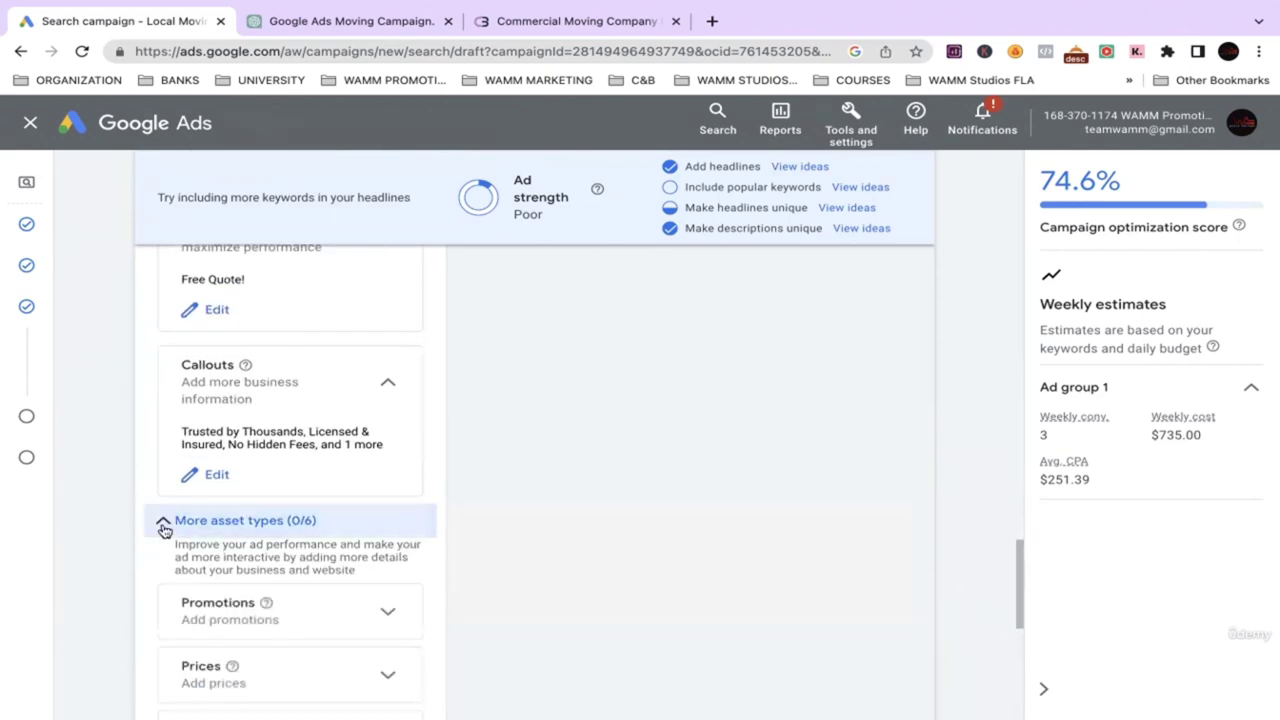
pyautogui.click(164, 524)
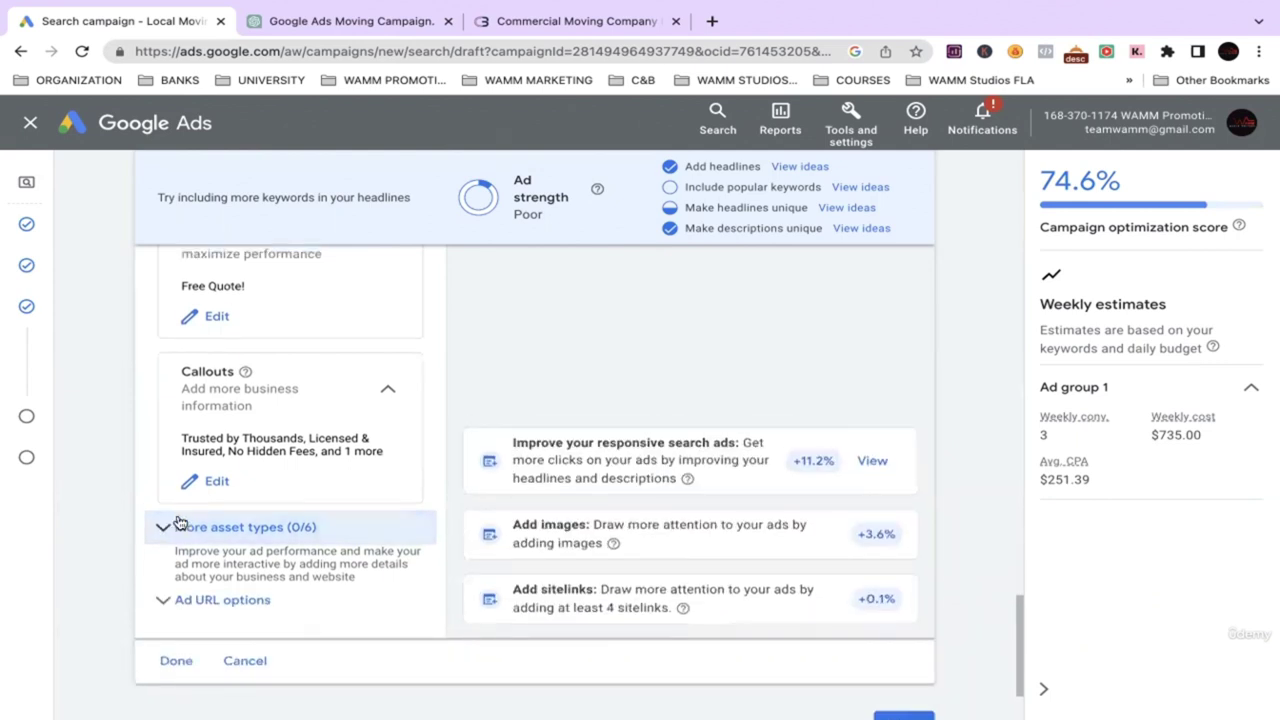
pyautogui.scroll(3, 195, 510)
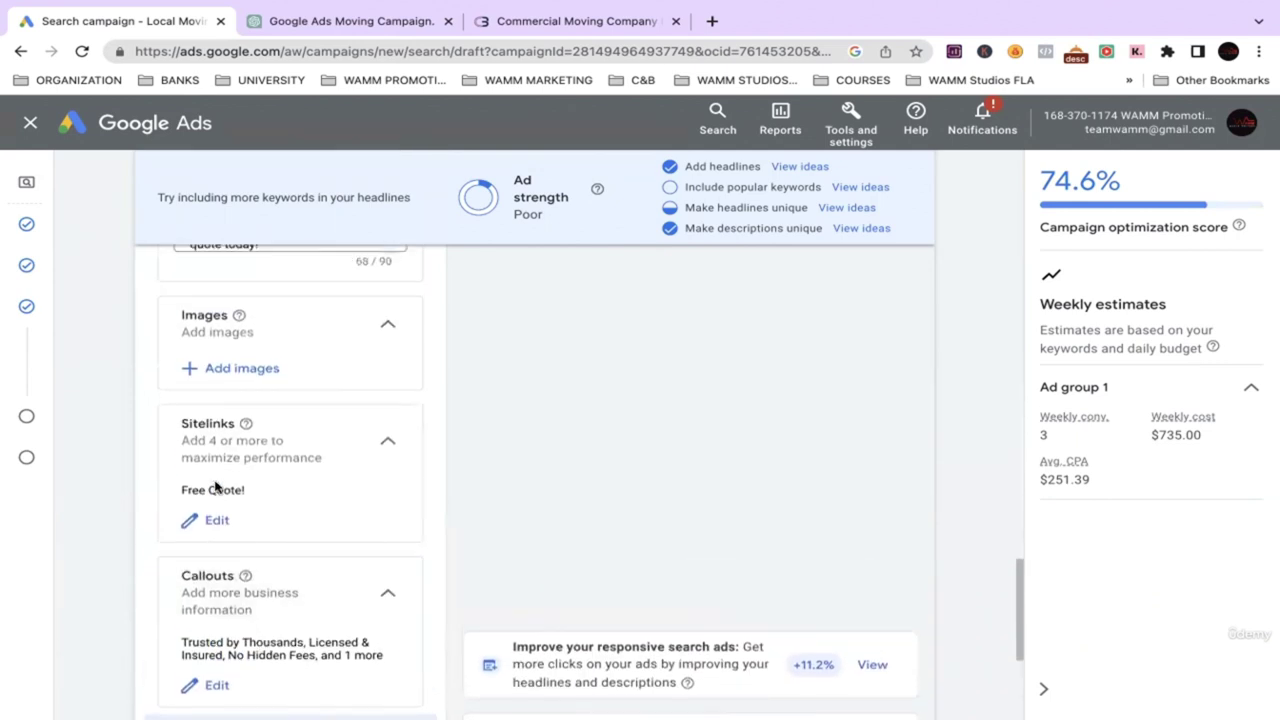
pyautogui.scroll(2, 214, 482)
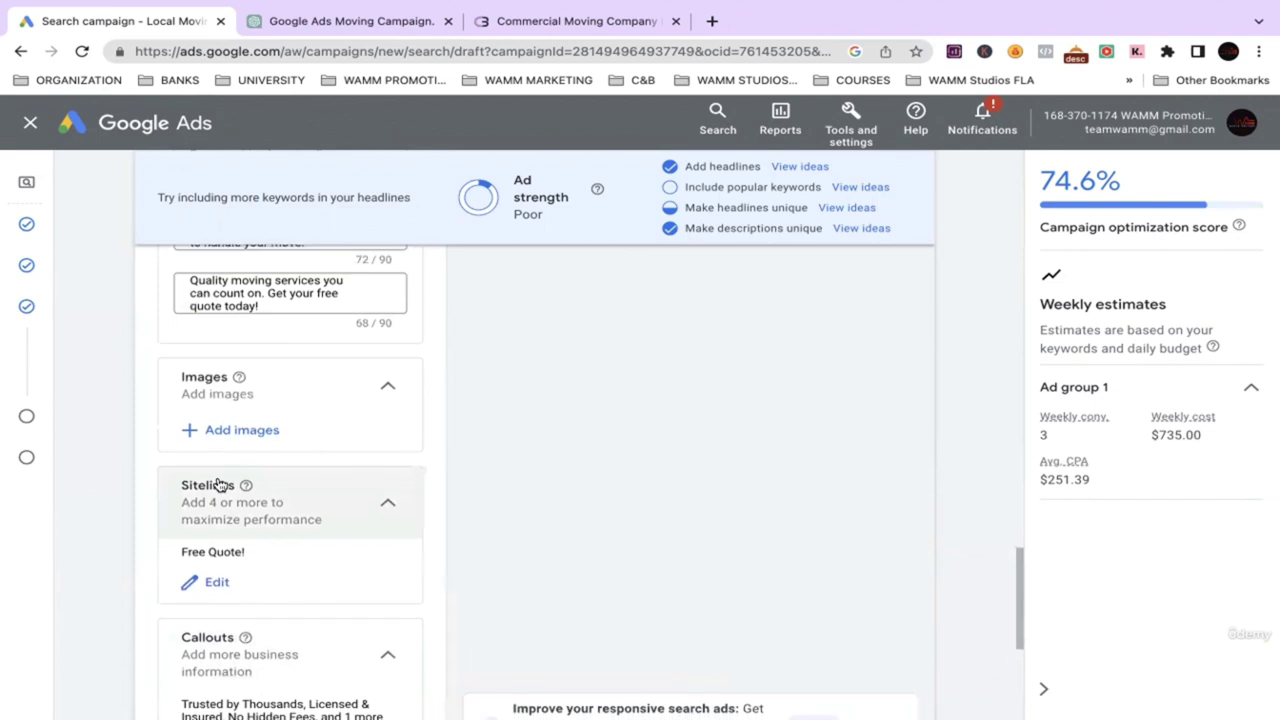
pyautogui.scroll(-2, 220, 486)
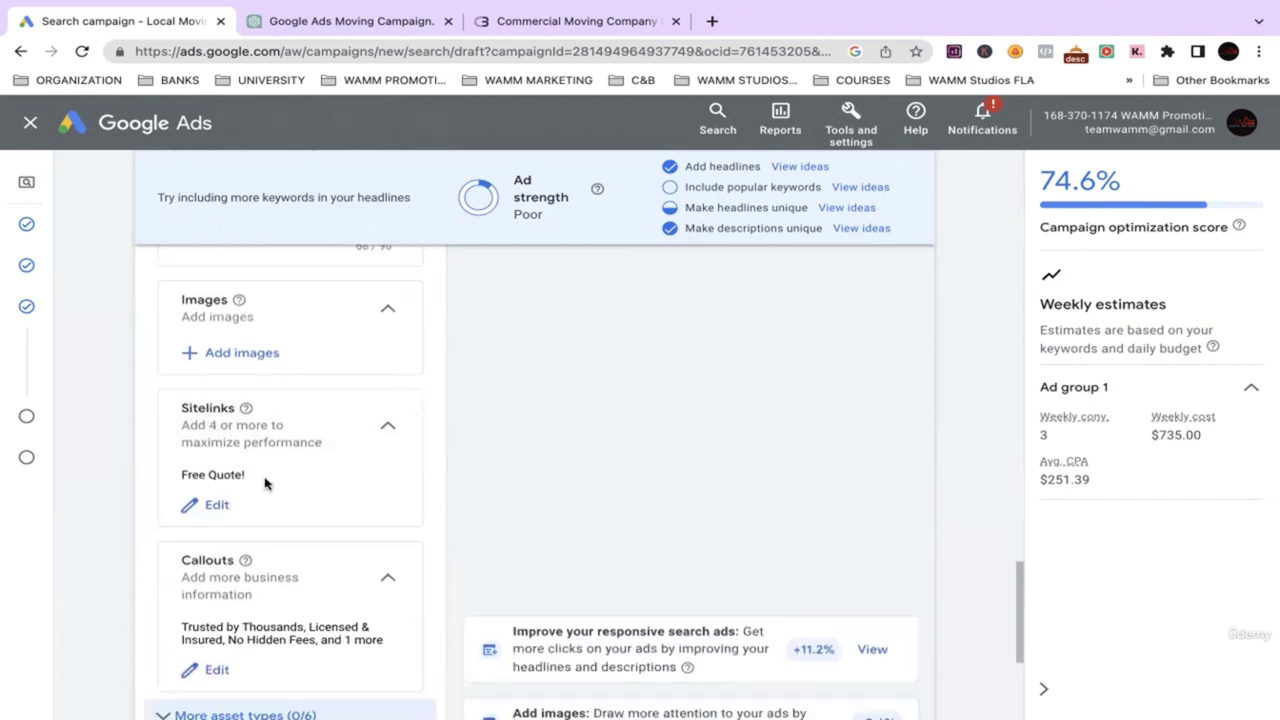
pyautogui.scroll(-1, 360, 483)
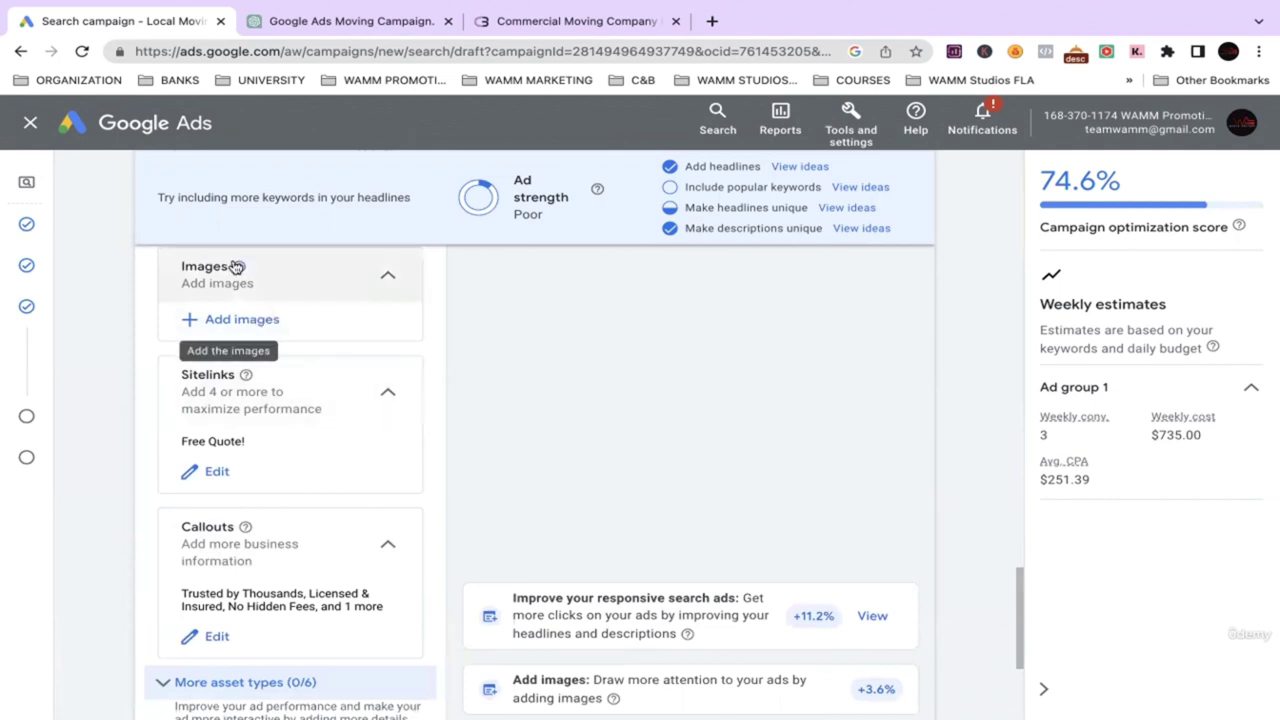
pyautogui.moveTo(238, 267)
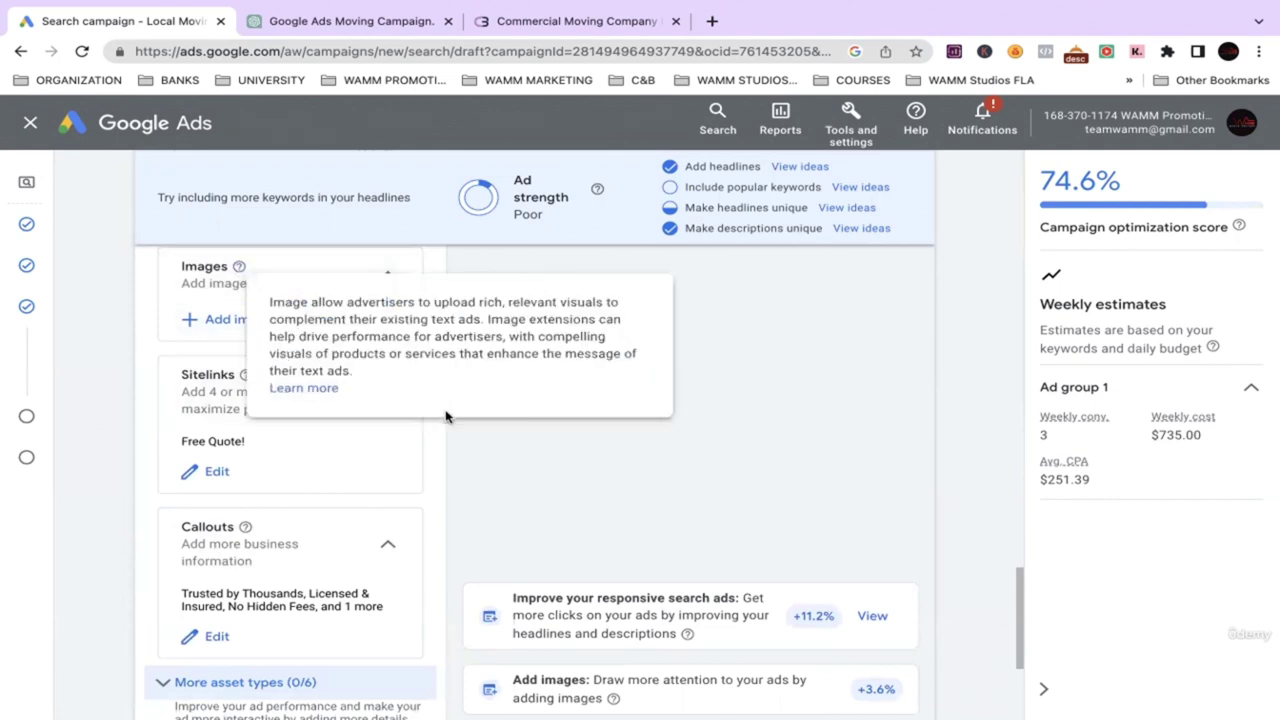
pyautogui.scroll(-3, 465, 449)
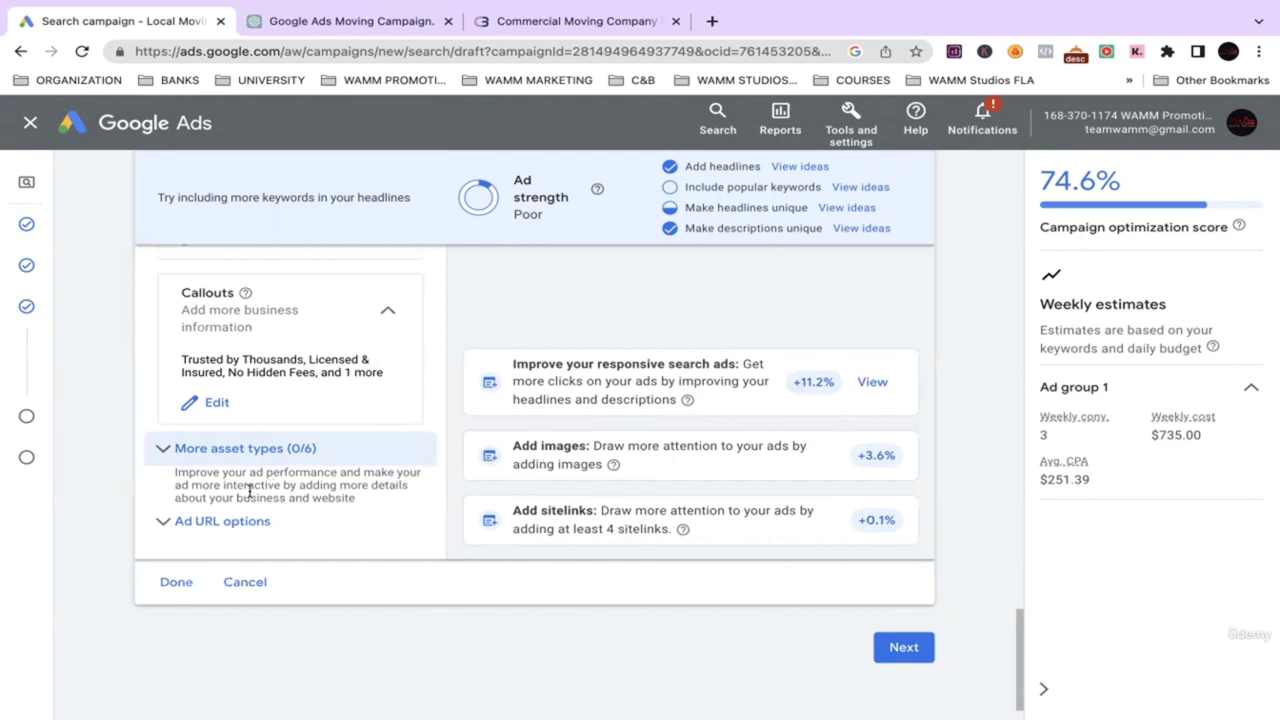
# - Review the More asset types and Ad URL options sections, then collapse both
pyautogui.click(166, 450)
pyautogui.scroll(-2, 289, 554)
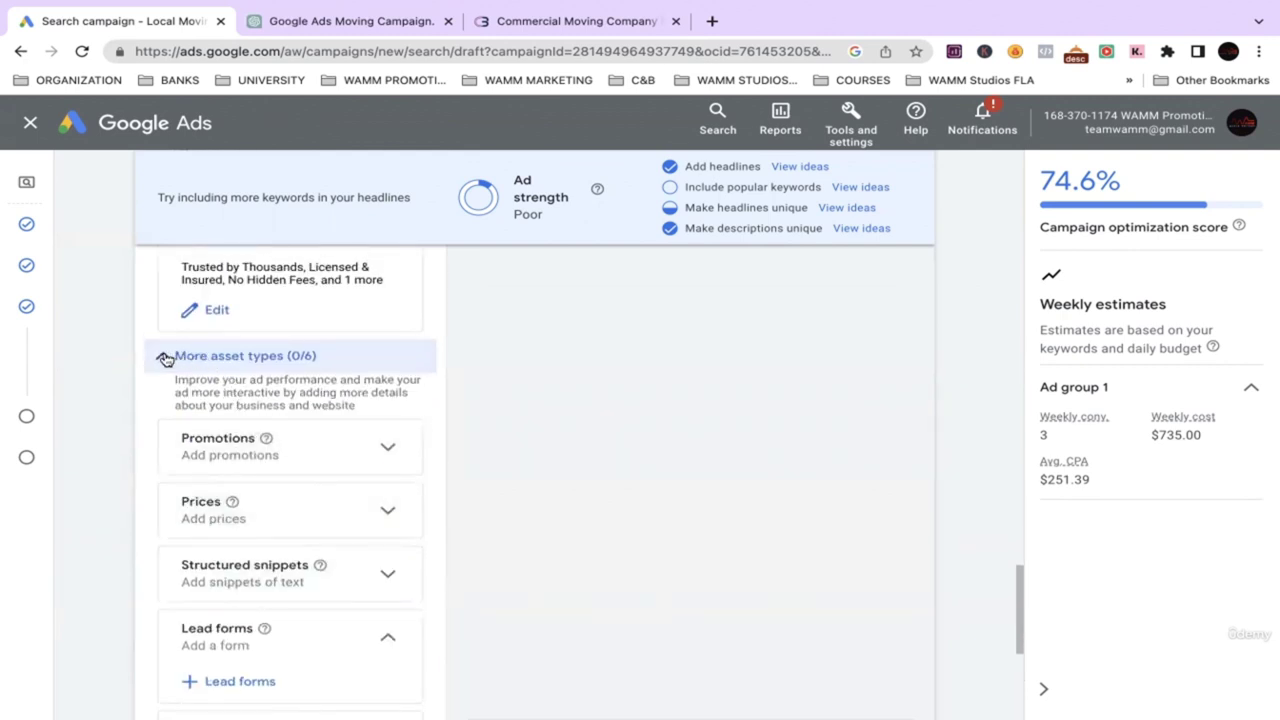
pyautogui.scroll(-1, 243, 528)
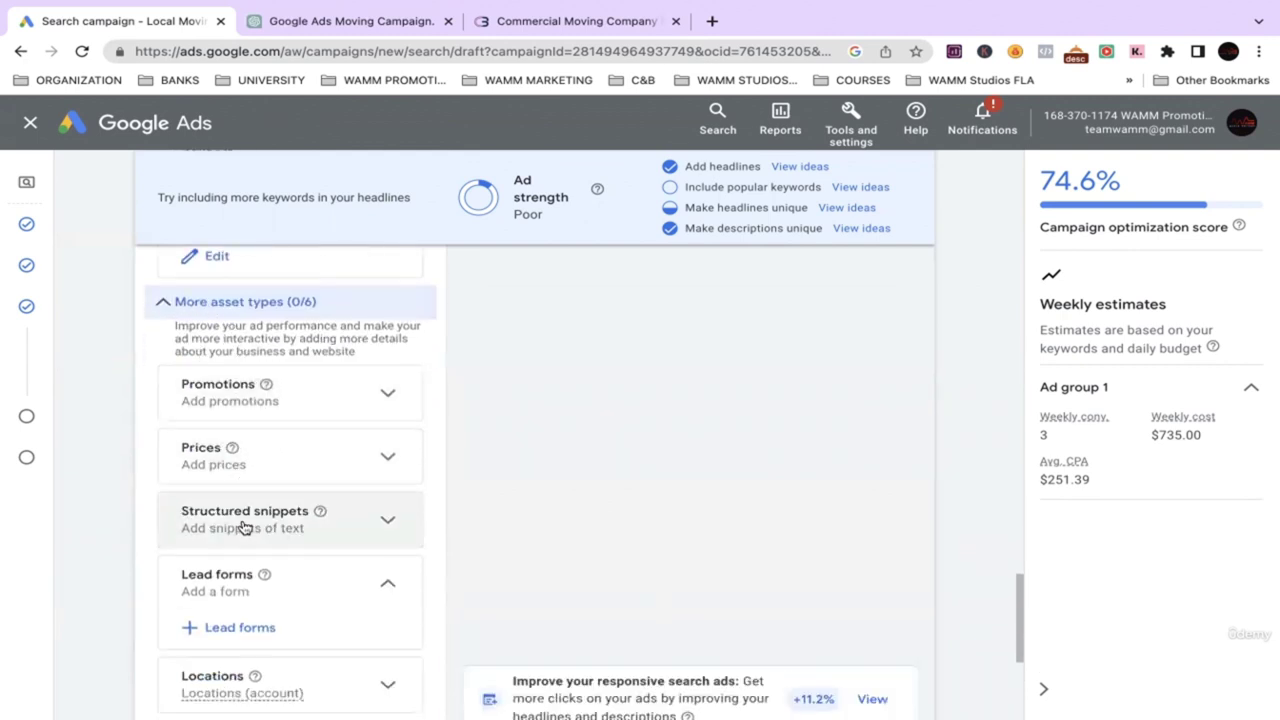
pyautogui.click(163, 302)
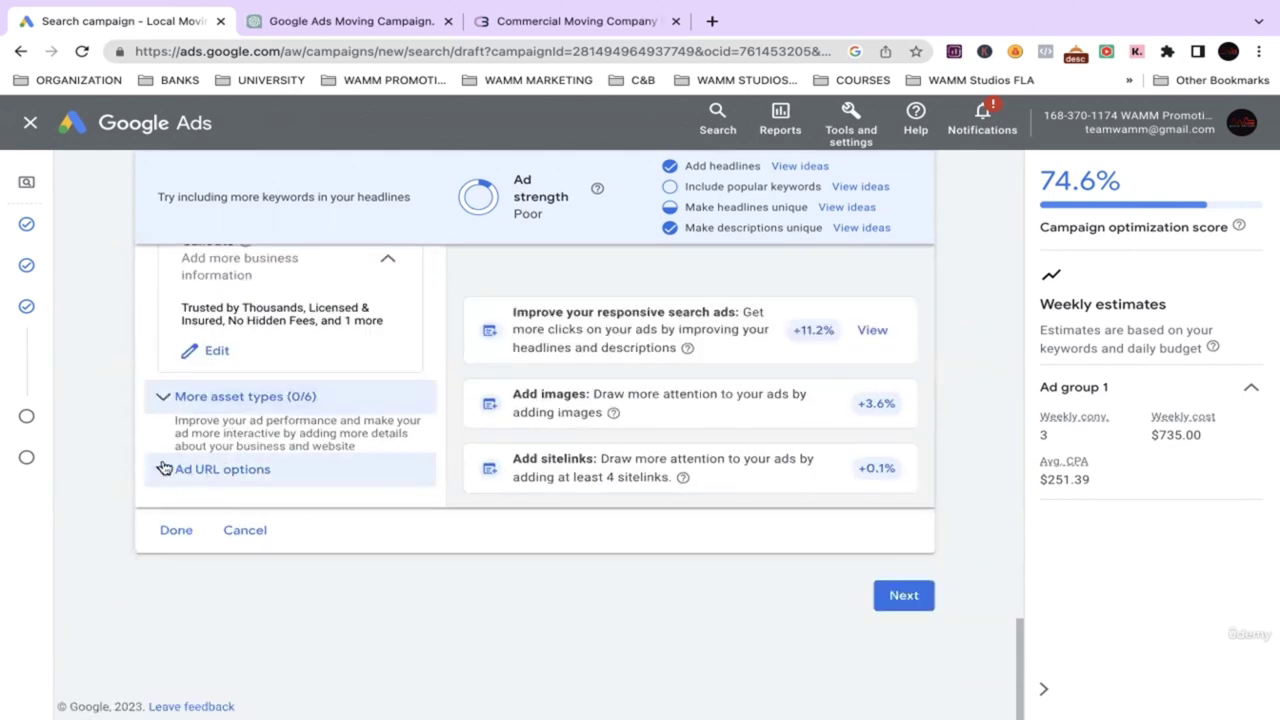
pyautogui.click(164, 470)
pyautogui.scroll(-3, 180, 475)
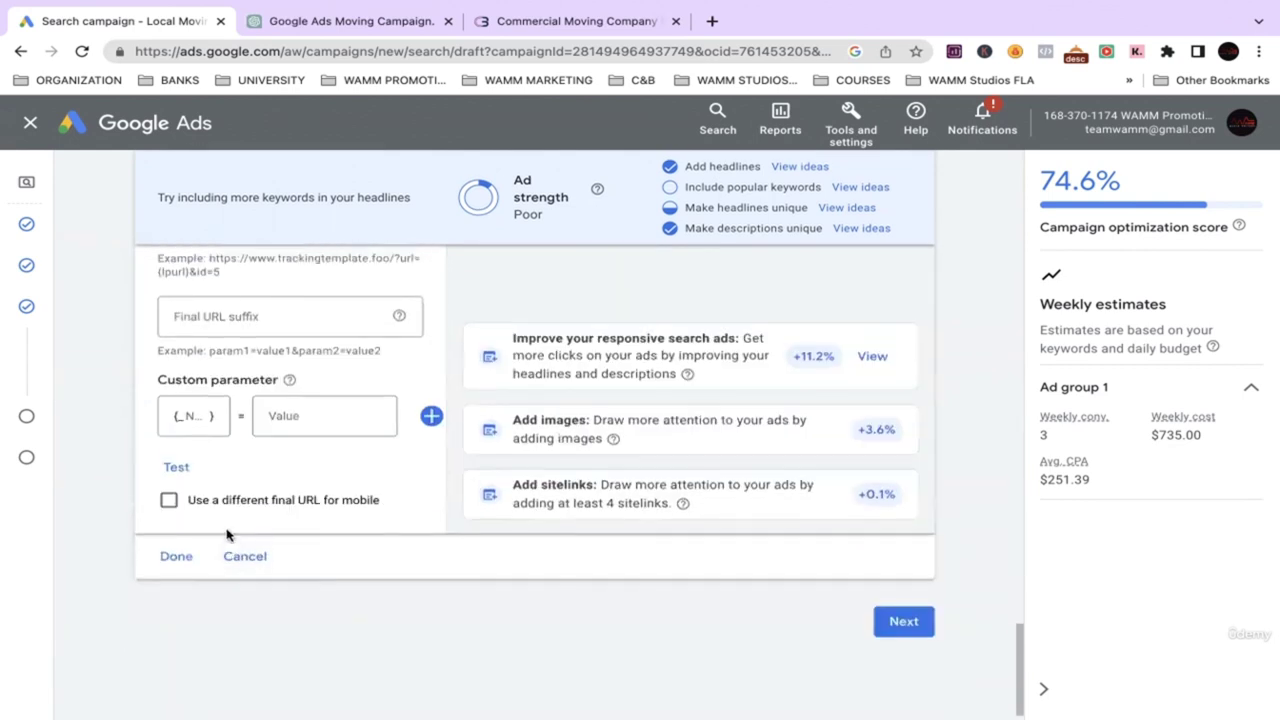
pyautogui.scroll(1, 205, 476)
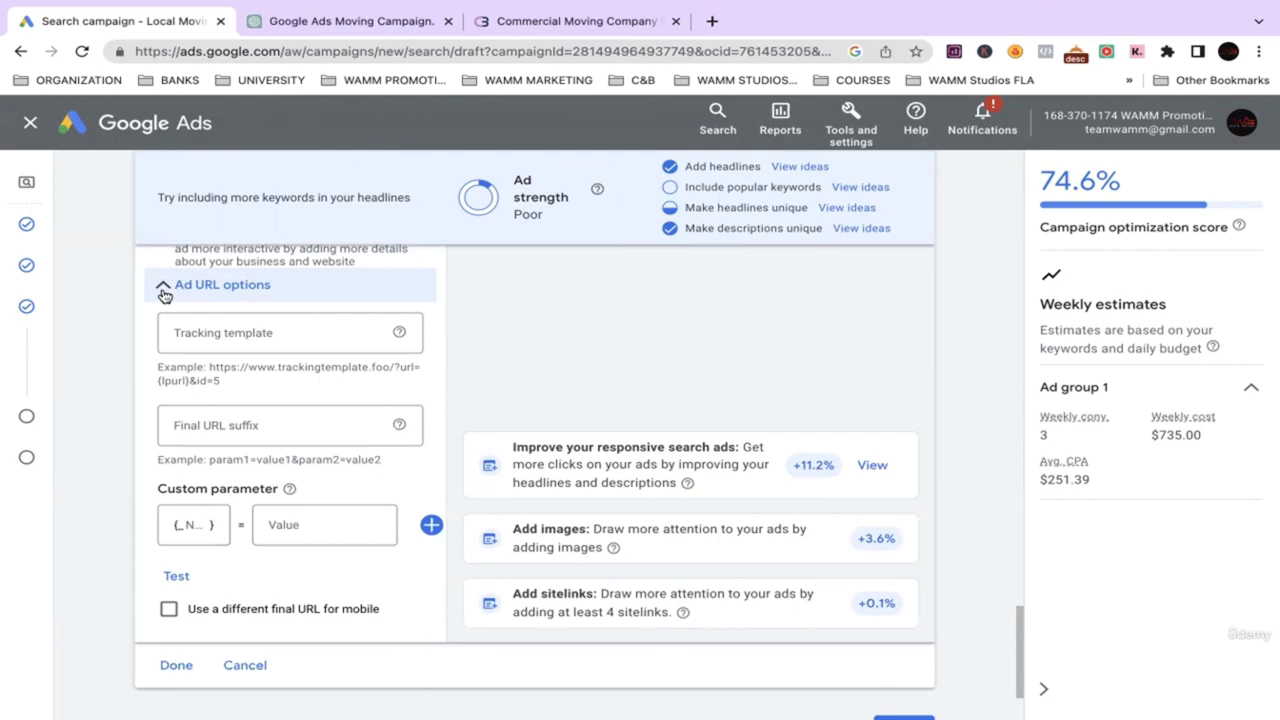
pyautogui.click(164, 288)
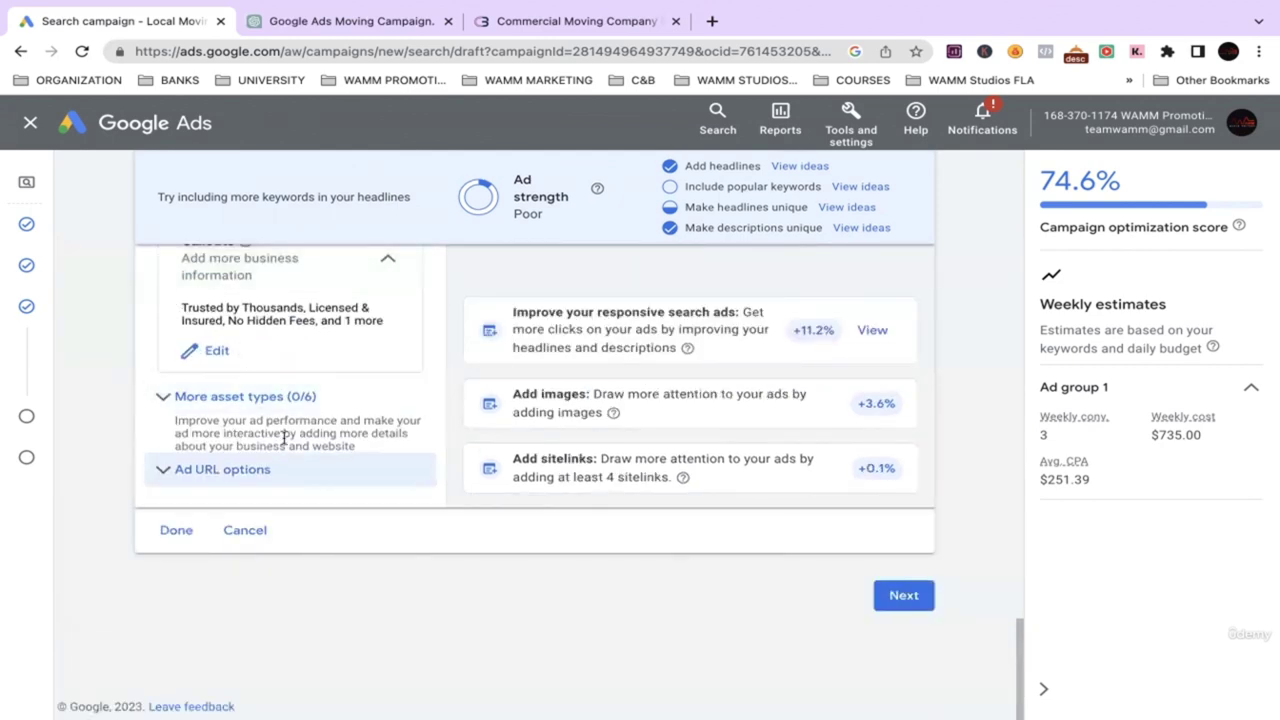
# - Finish the Smooth Move Guaranteed ad so it shows as a card in the Ads list
pyautogui.scroll(1, 405, 470)
pyautogui.scroll(3, 407, 474)
pyautogui.scroll(-3, 331, 500)
pyautogui.click(183, 537)
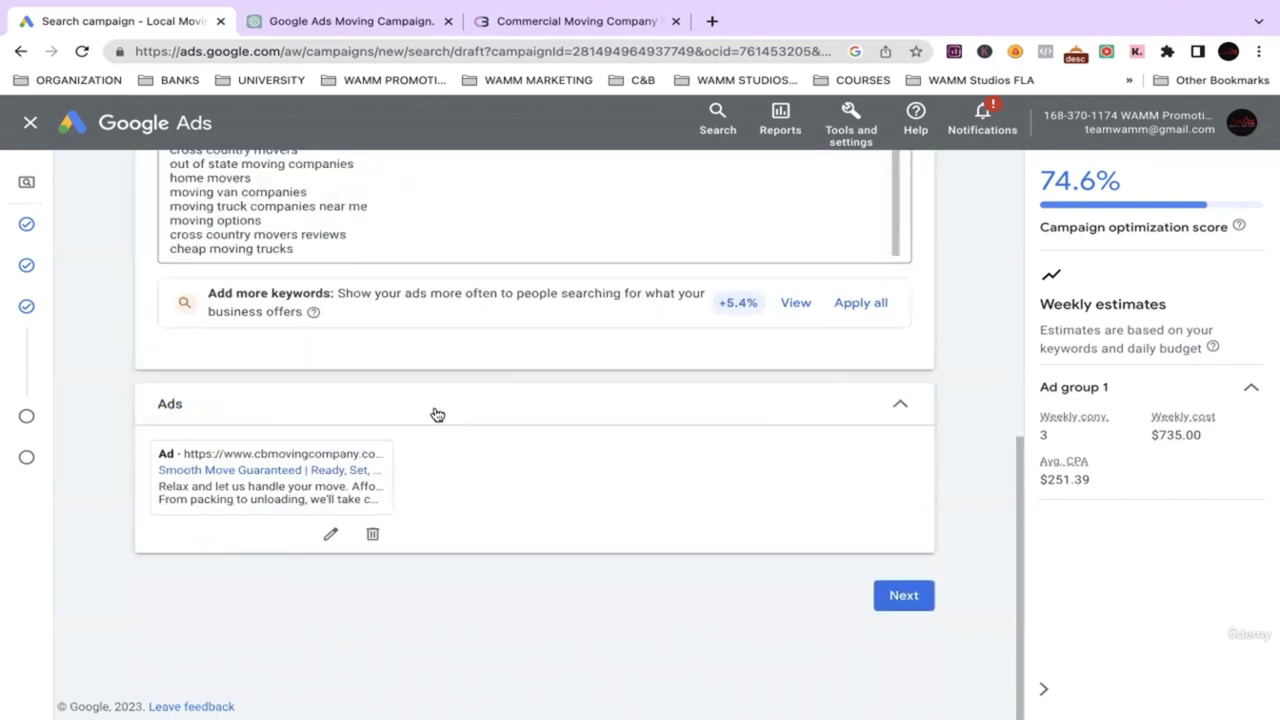
# - Advance to the Budget step, which recommends a $105.00 average daily budget
pyautogui.click(904, 596)
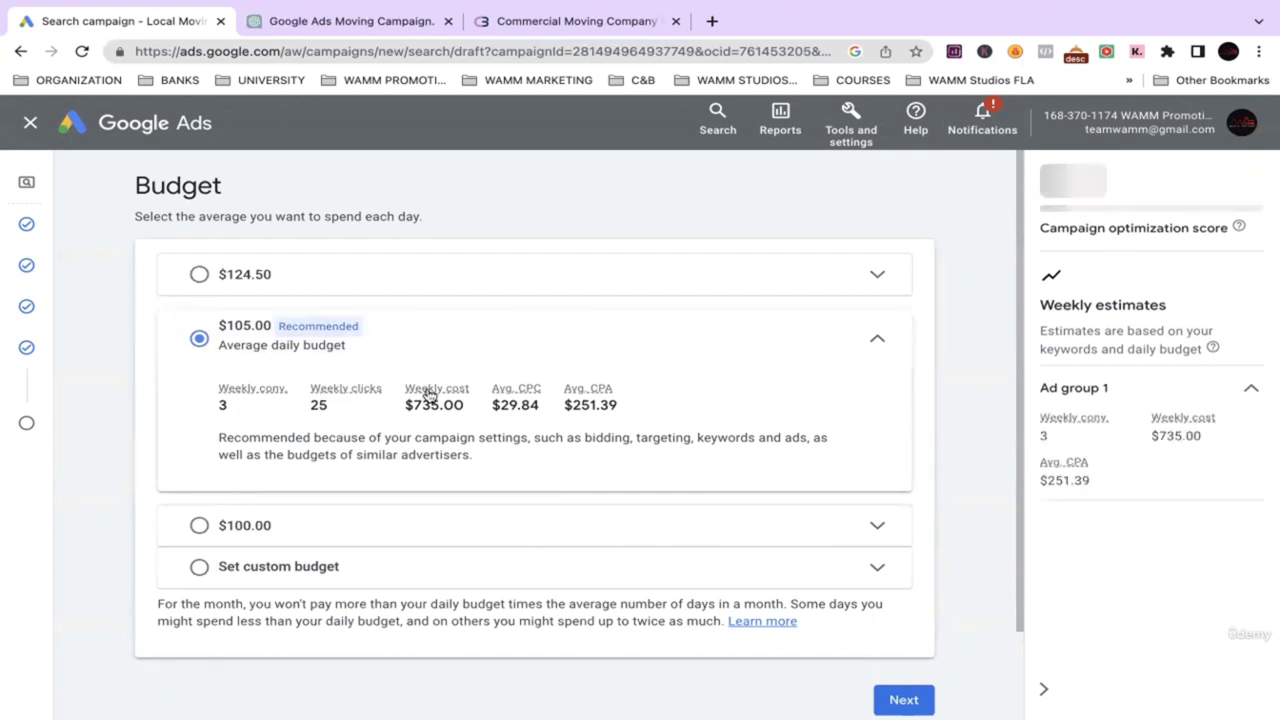
pyautogui.moveTo(430, 395)
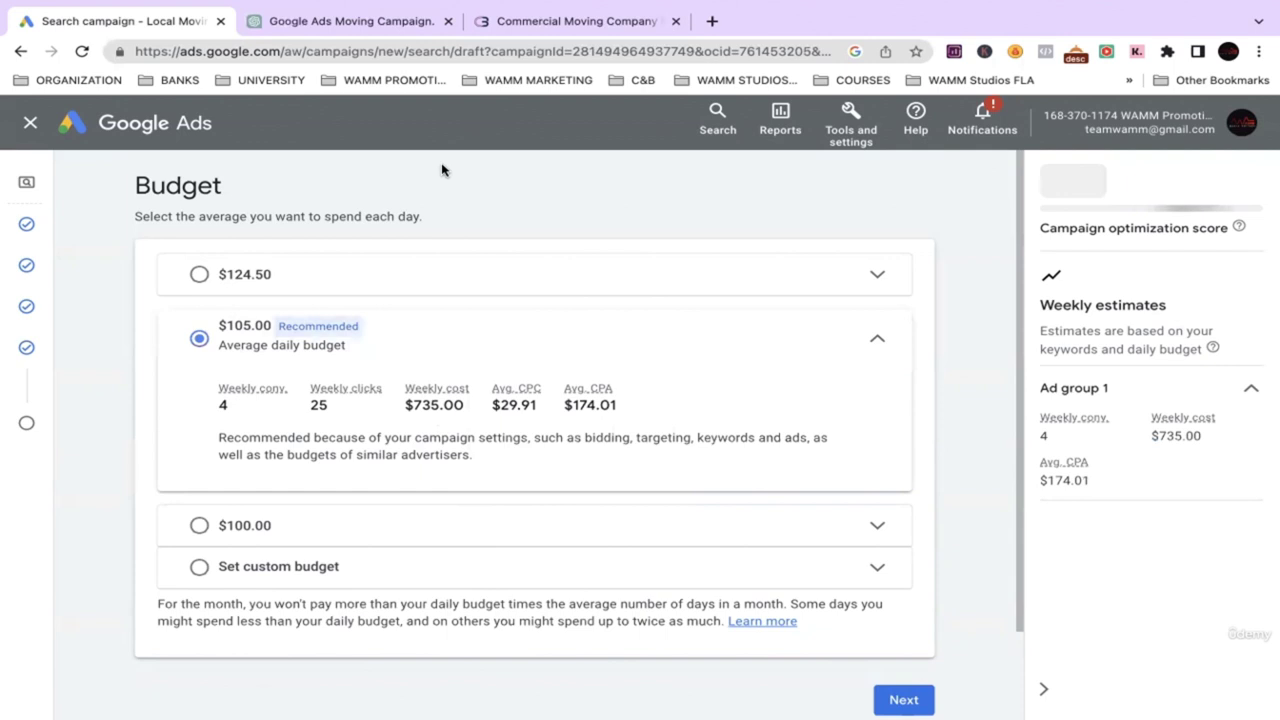
pyautogui.moveTo(785, 8)
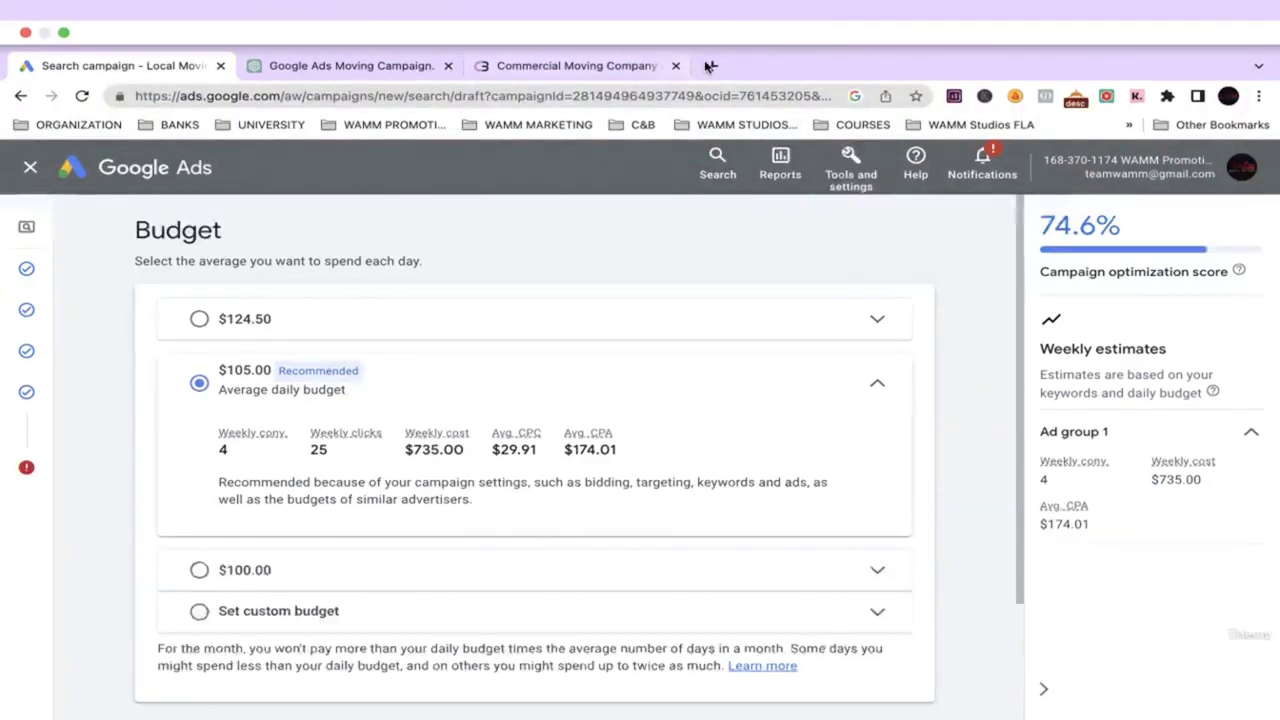
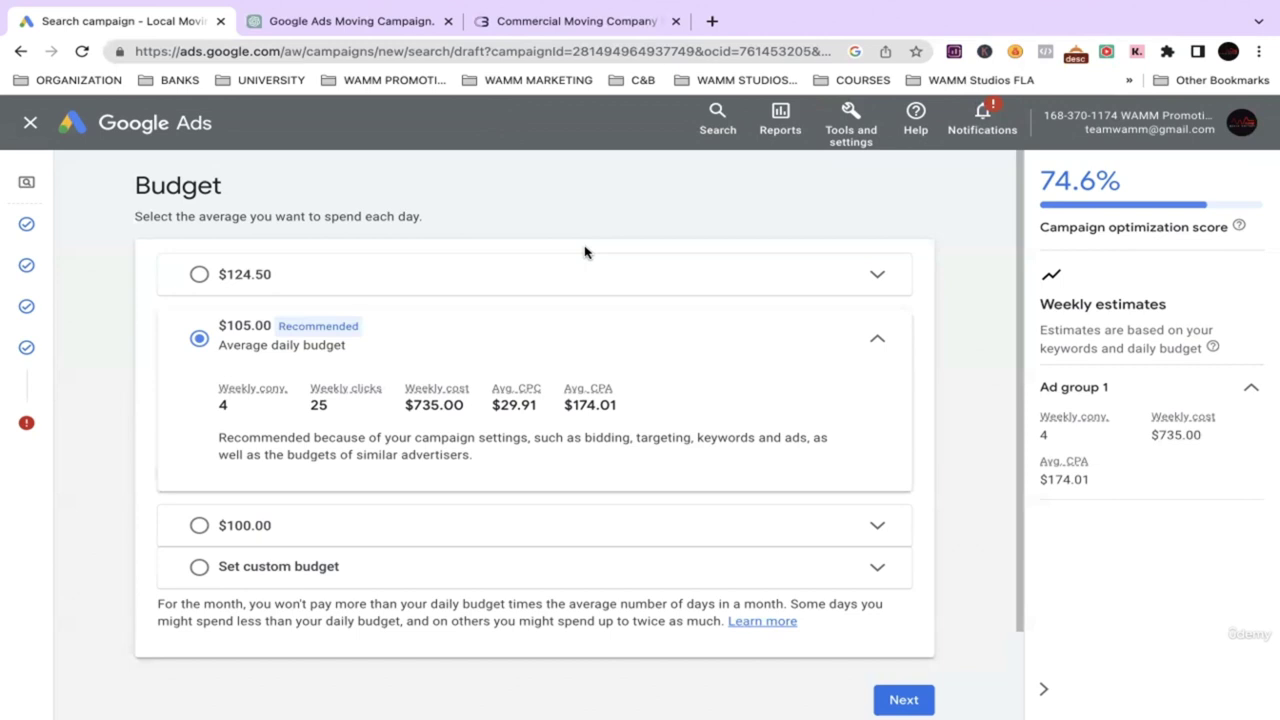
# - Bring up ChatGPT's $50 to $100 daily budget answer for the Destin, FL moving company
pyautogui.click(327, 22)
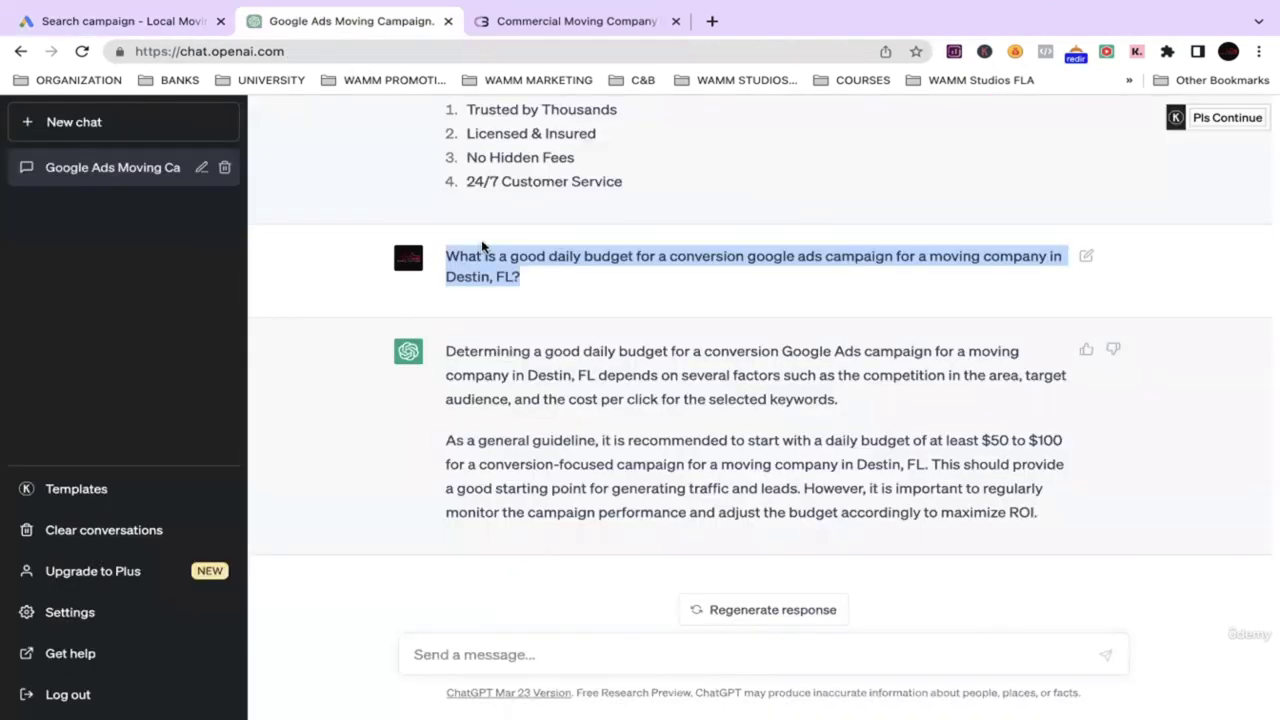
pyautogui.scroll(2, 485, 260)
pyautogui.scroll(-2, 489, 272)
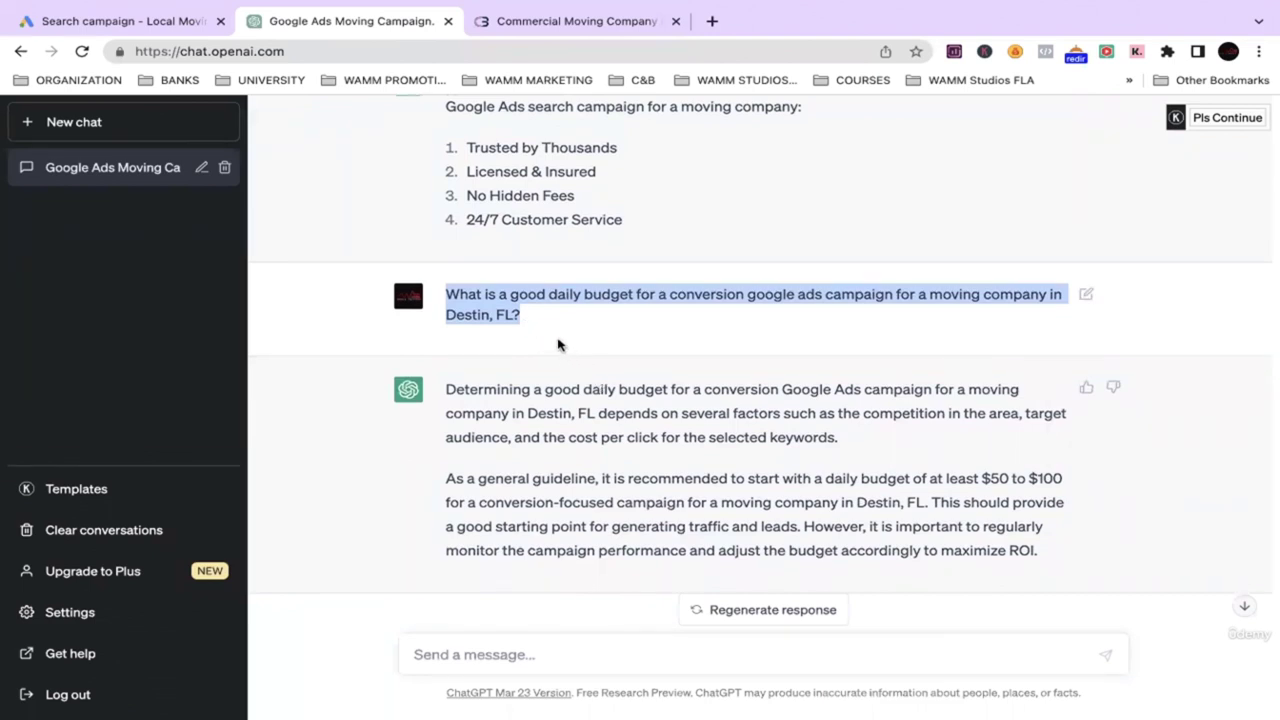
pyautogui.click(560, 342)
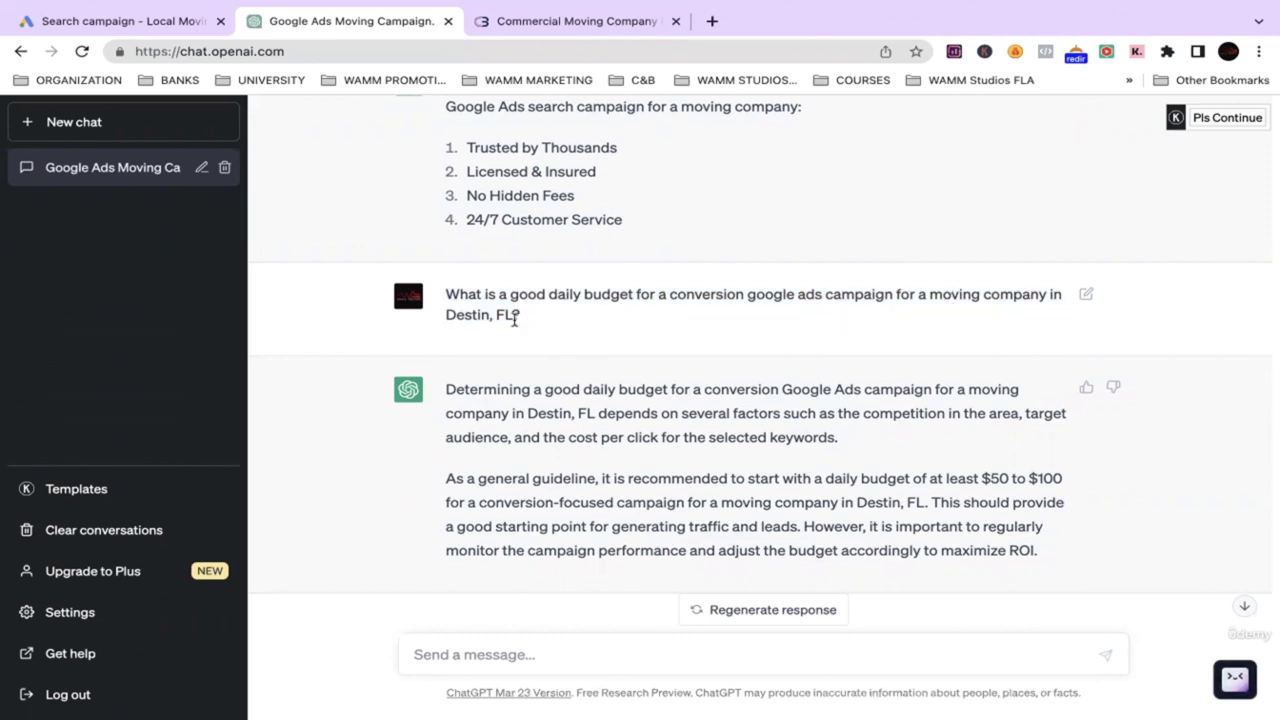
pyautogui.scroll(-1, 514, 320)
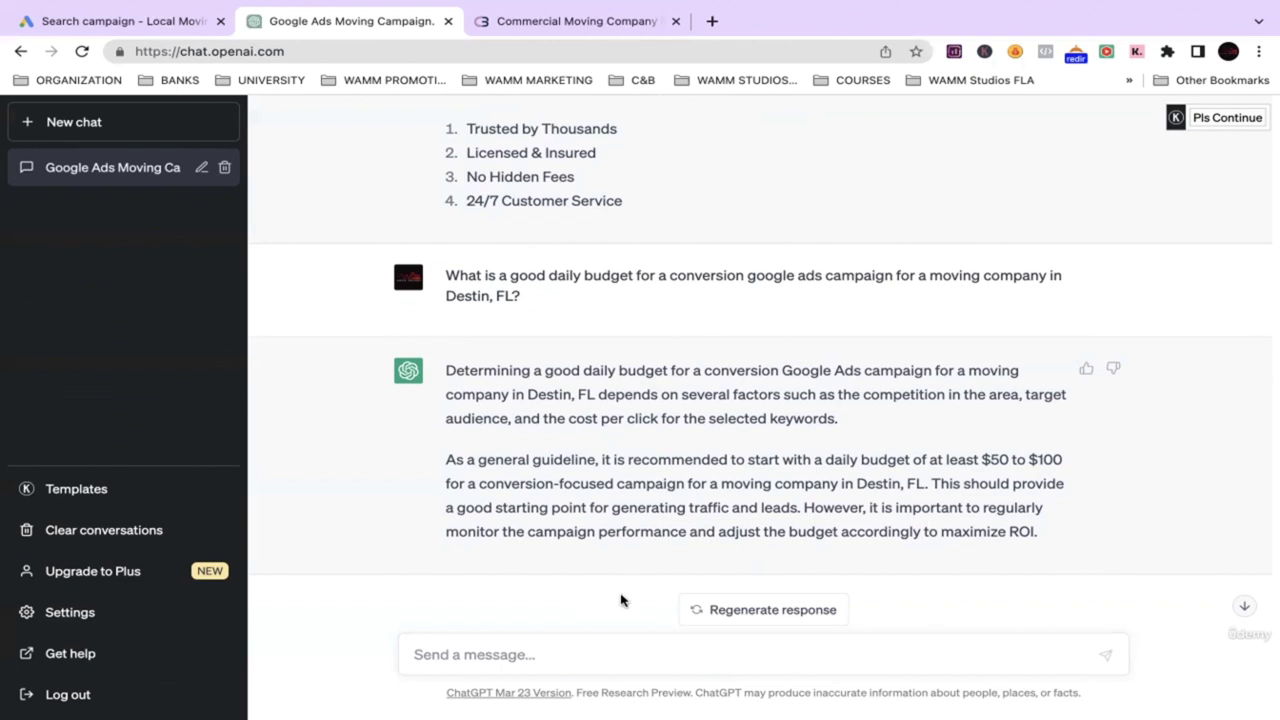
pyautogui.scroll(1, 586, 585)
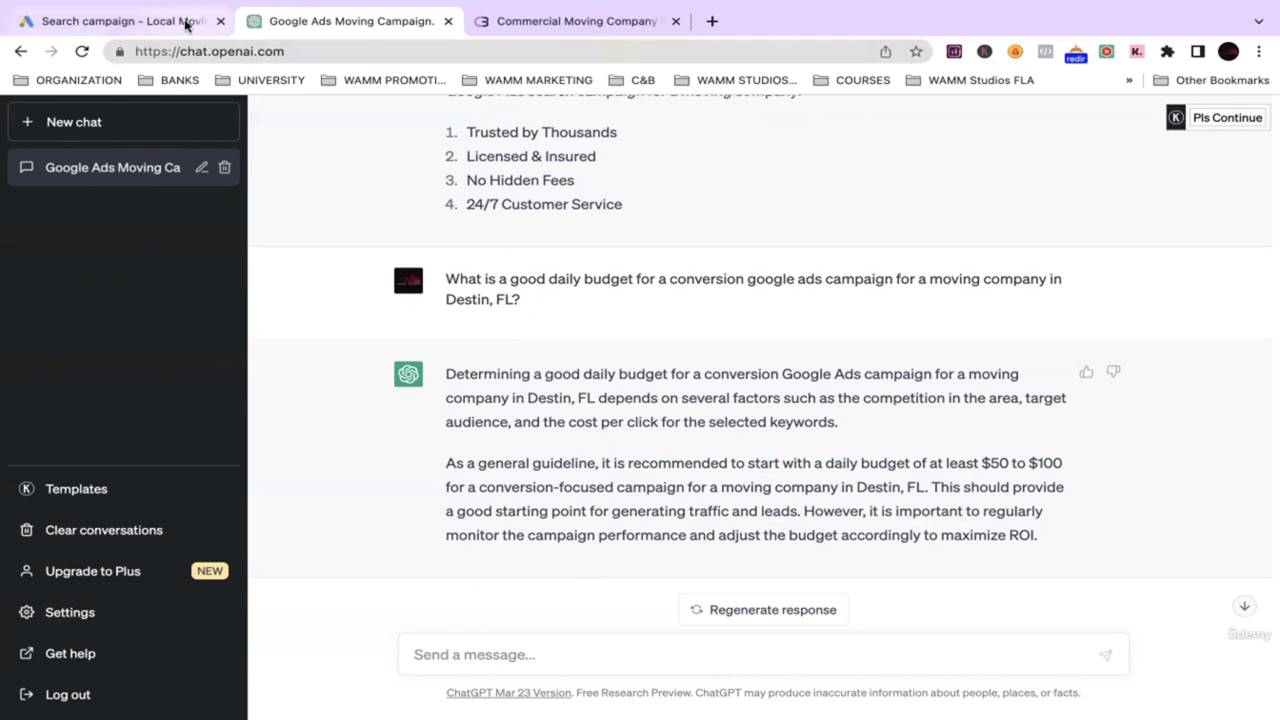
# - Compare ChatGPT's budget advice with Google Ads, ending on the Budget step with $105.00 selected
pyautogui.click(185, 24)
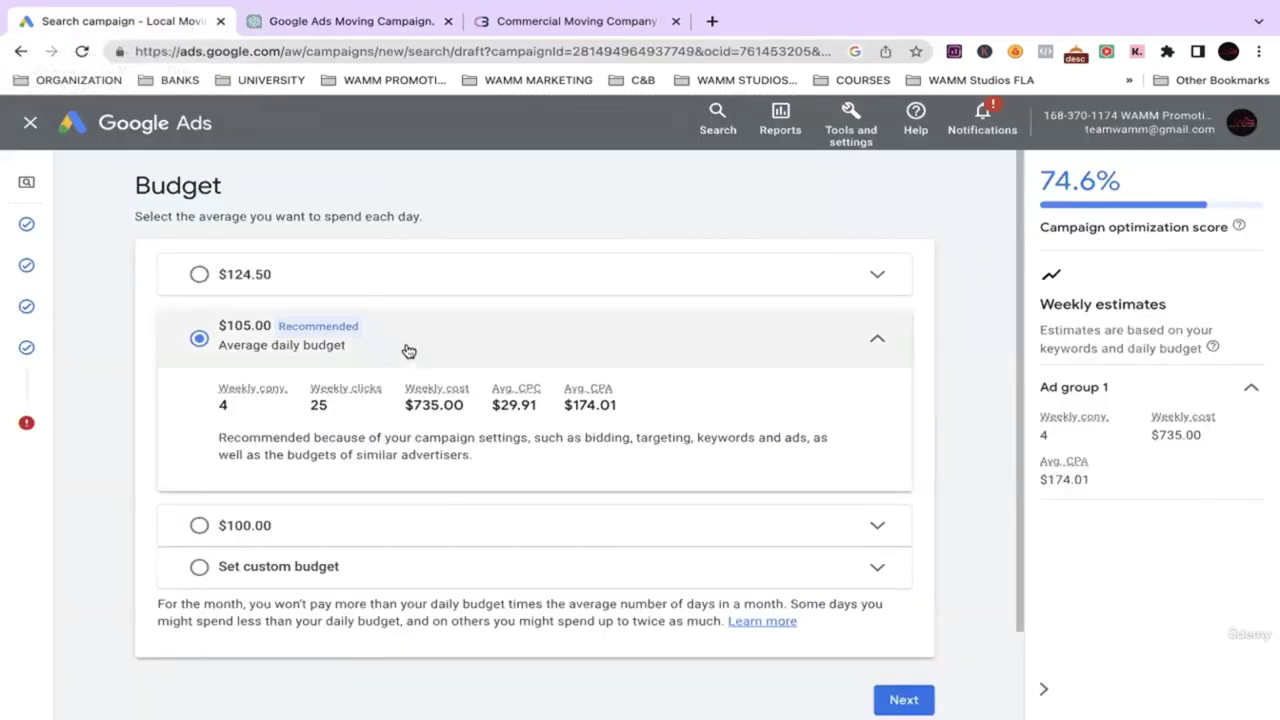
pyautogui.click(305, 30)
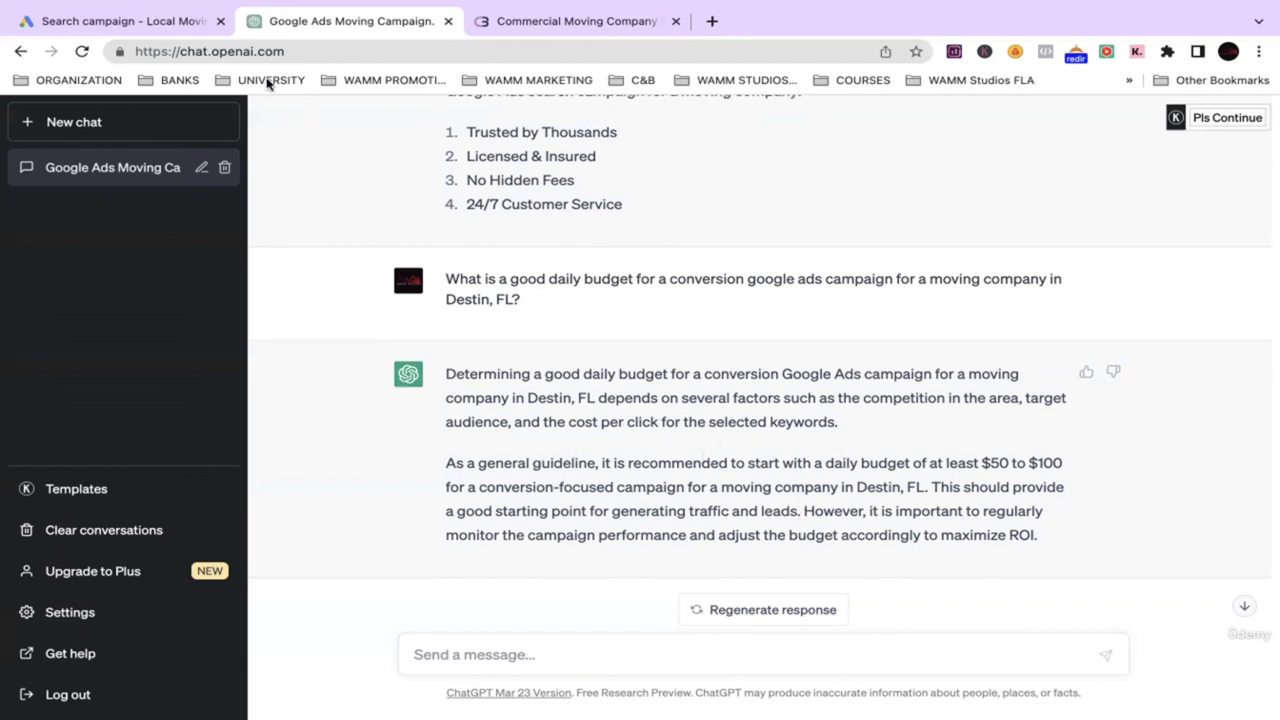
pyautogui.click(158, 28)
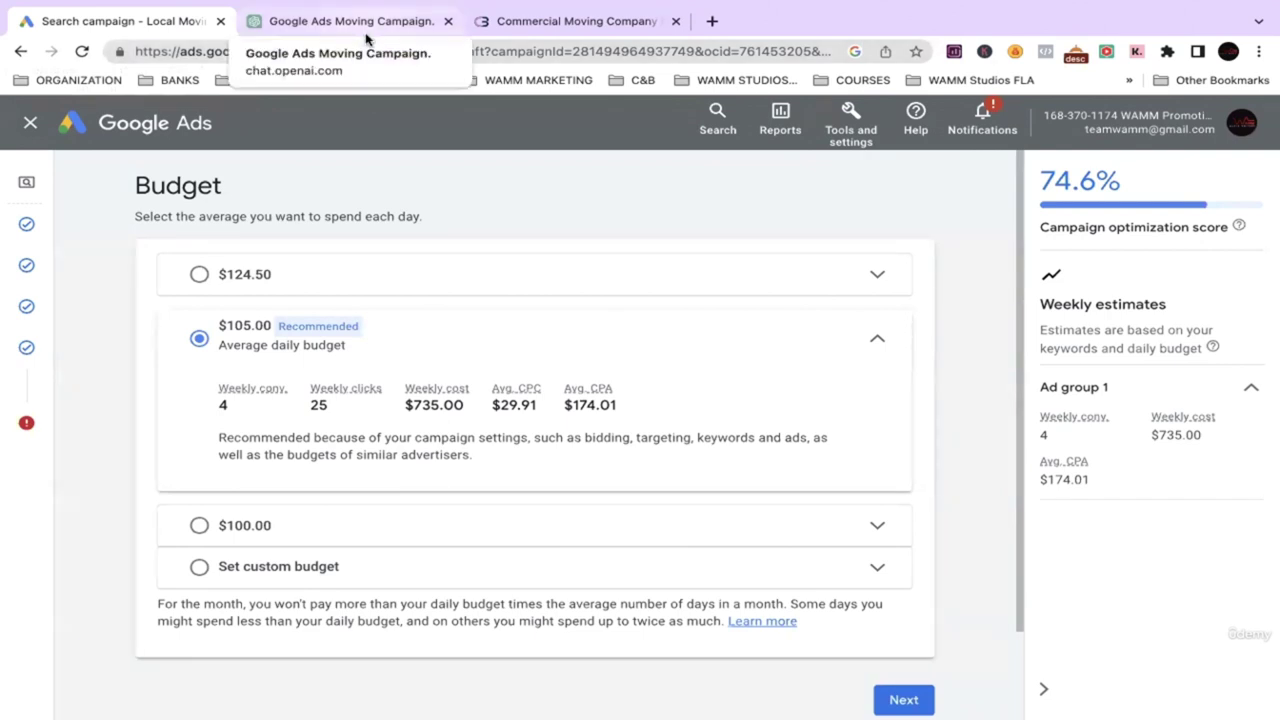
pyautogui.click(350, 21)
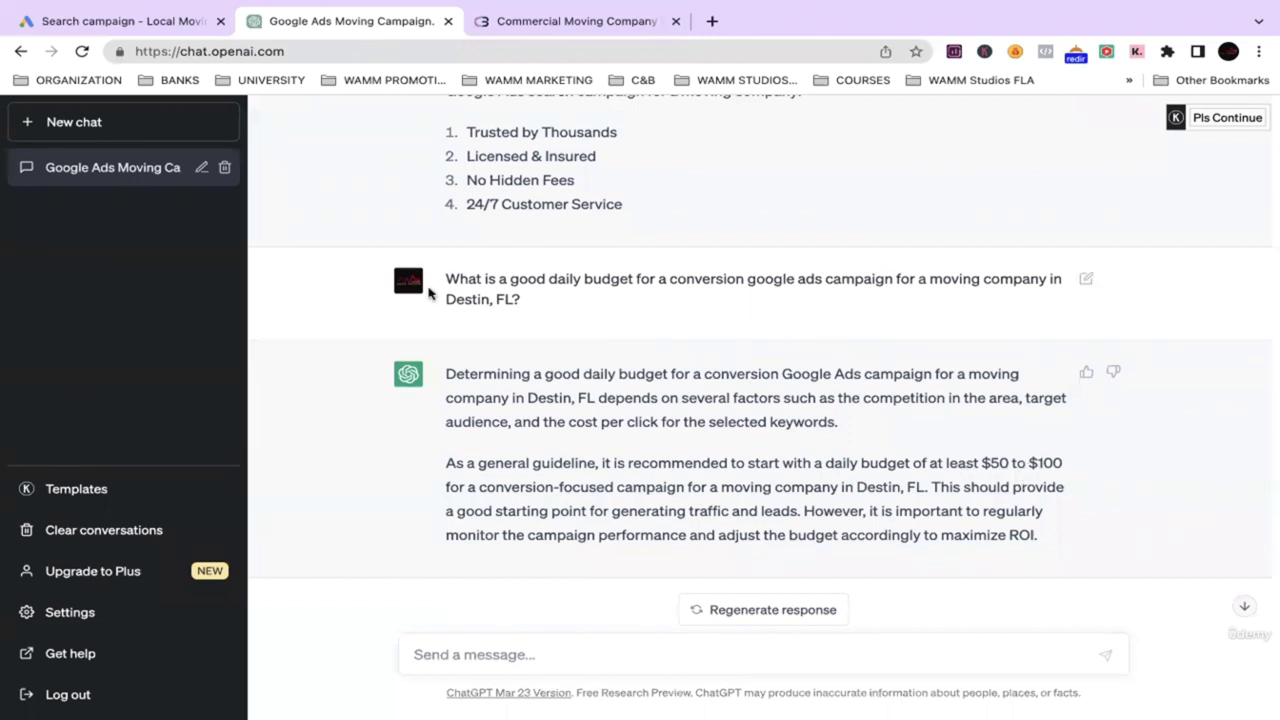
pyautogui.click(120, 21)
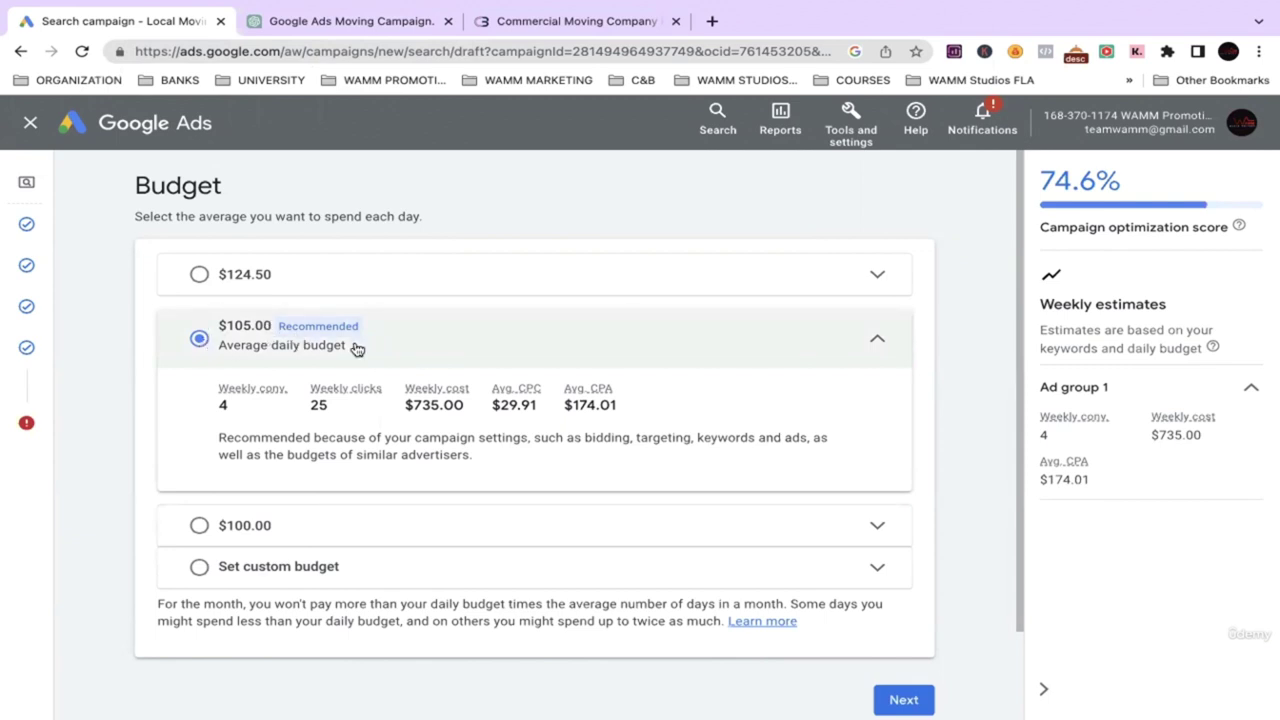
pyautogui.click(354, 32)
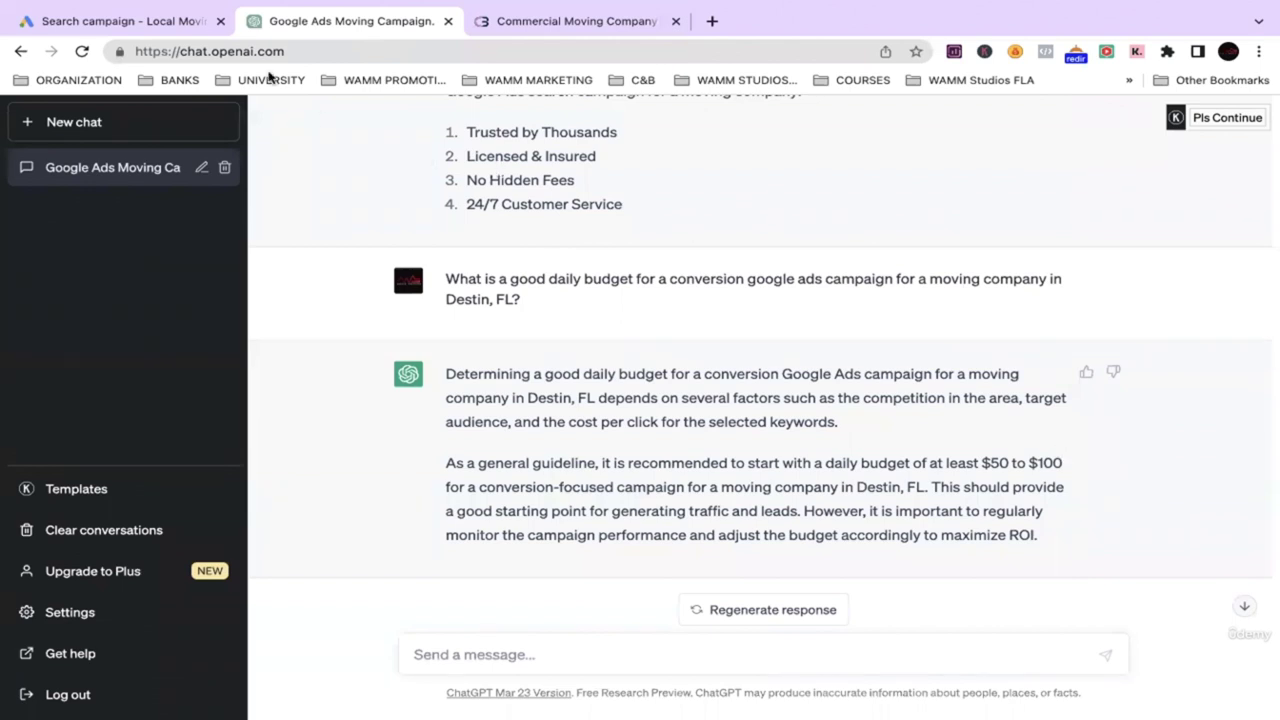
pyautogui.click(141, 22)
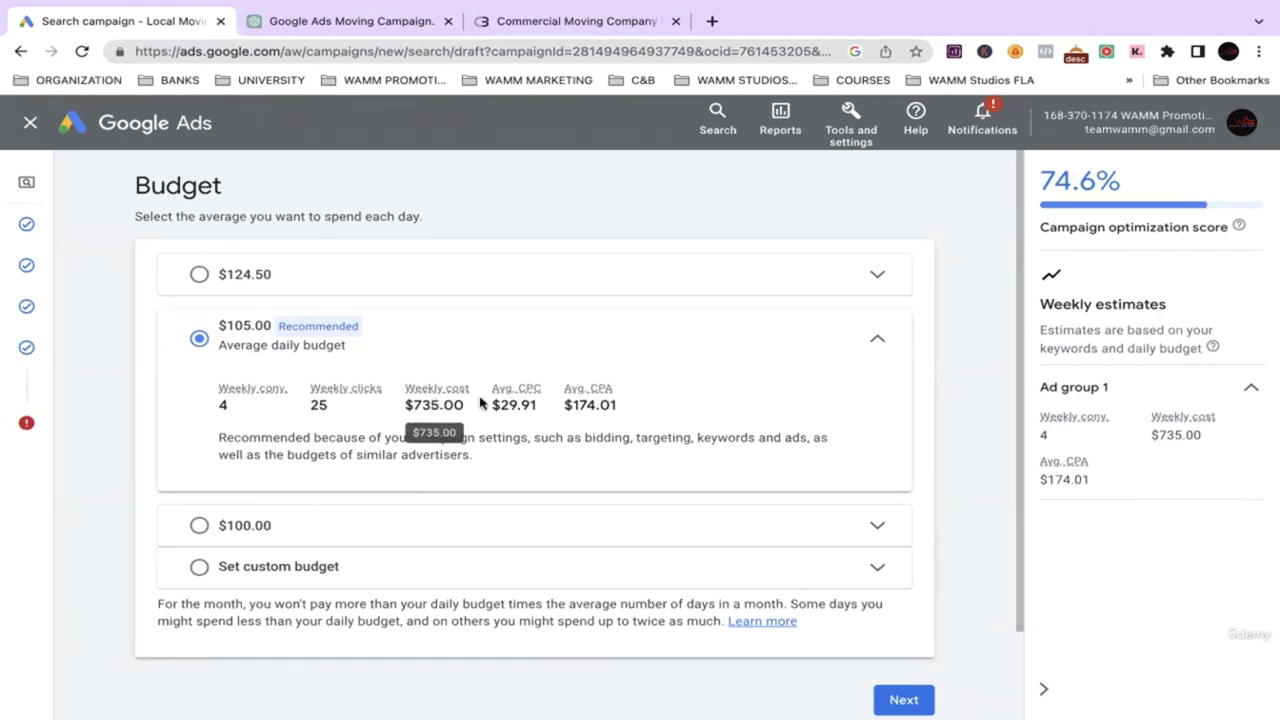
pyautogui.moveTo(522, 398)
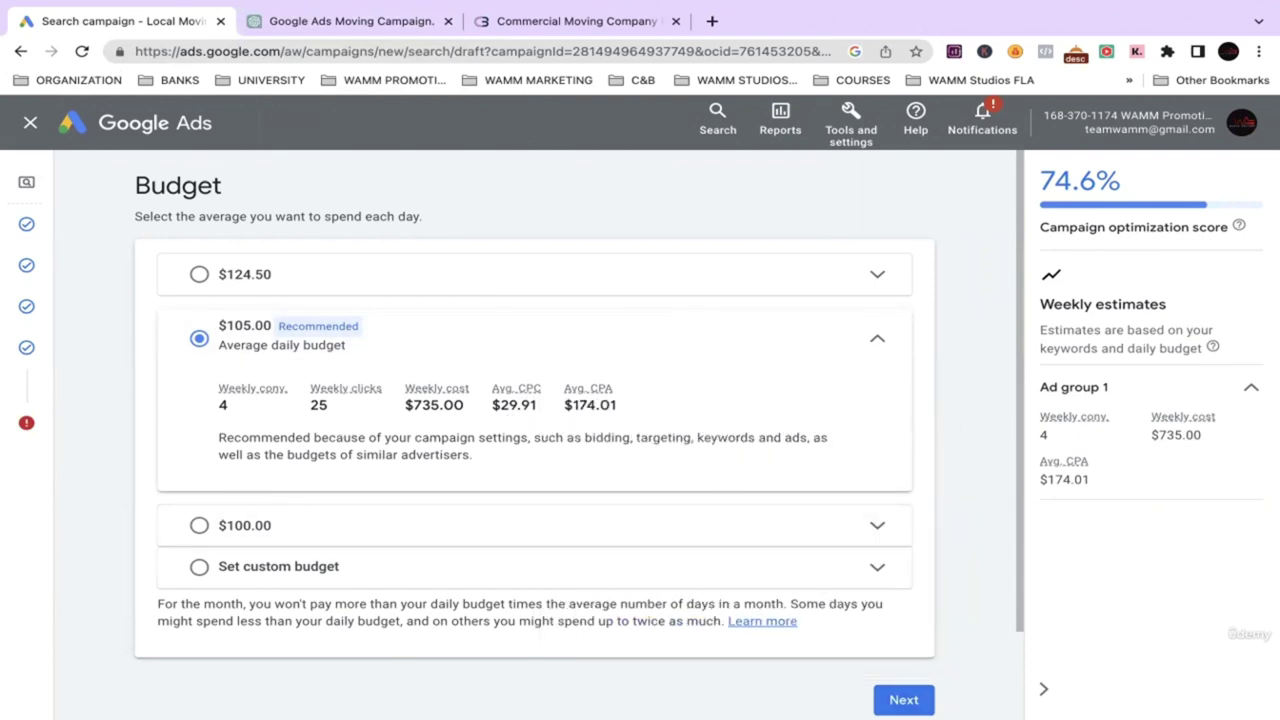
# - Accept the $105.00 budget and look over the campaign review page
pyautogui.click(904, 700)
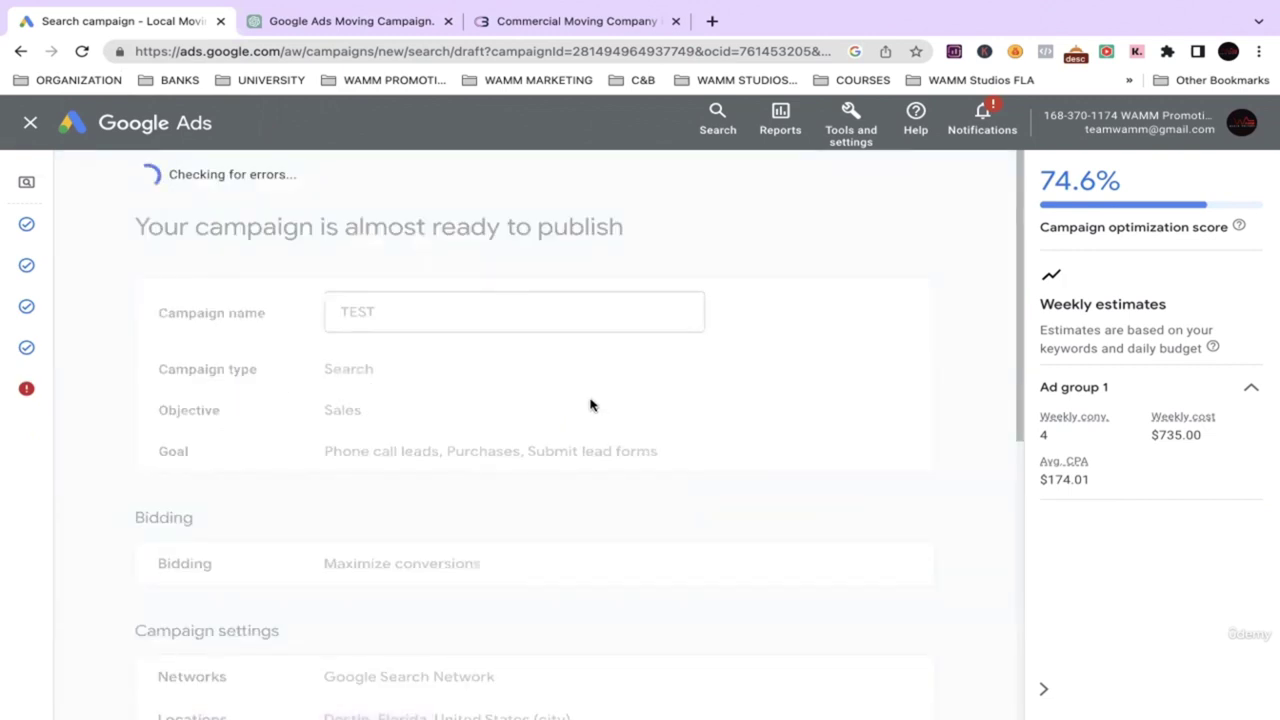
pyautogui.scroll(-1, 562, 415)
pyautogui.scroll(-3, 556, 450)
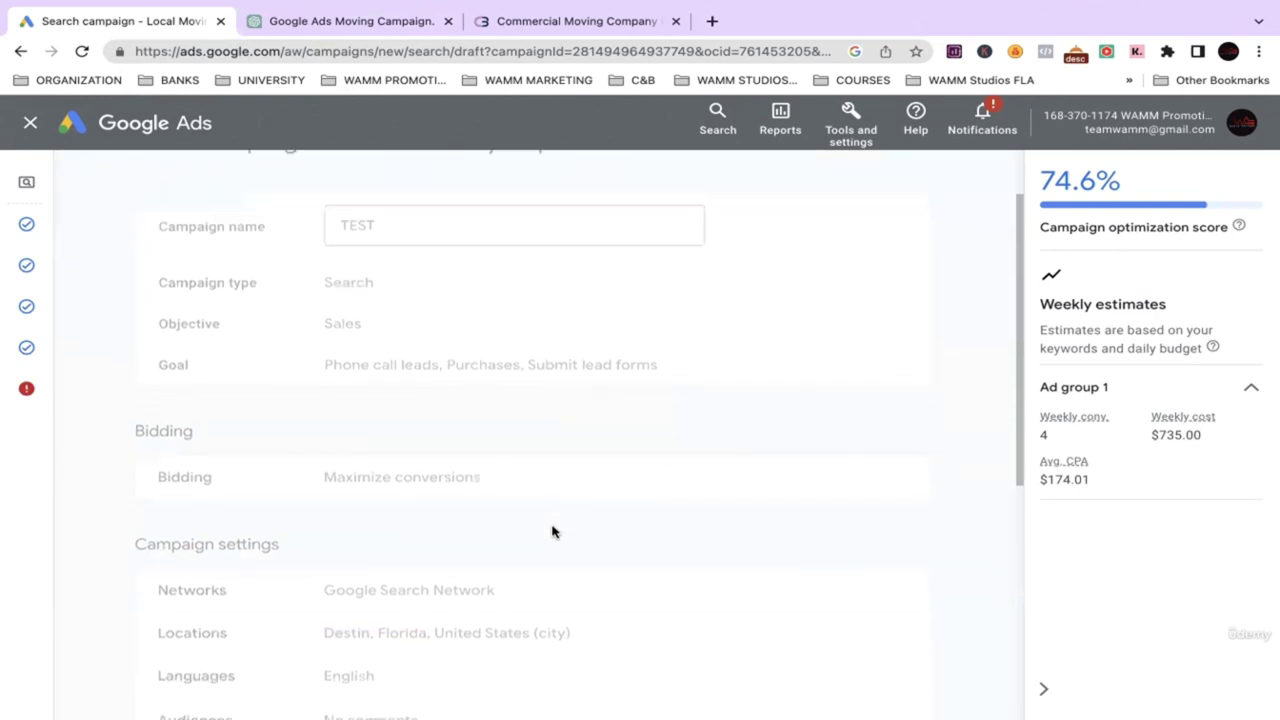
pyautogui.scroll(3, 550, 570)
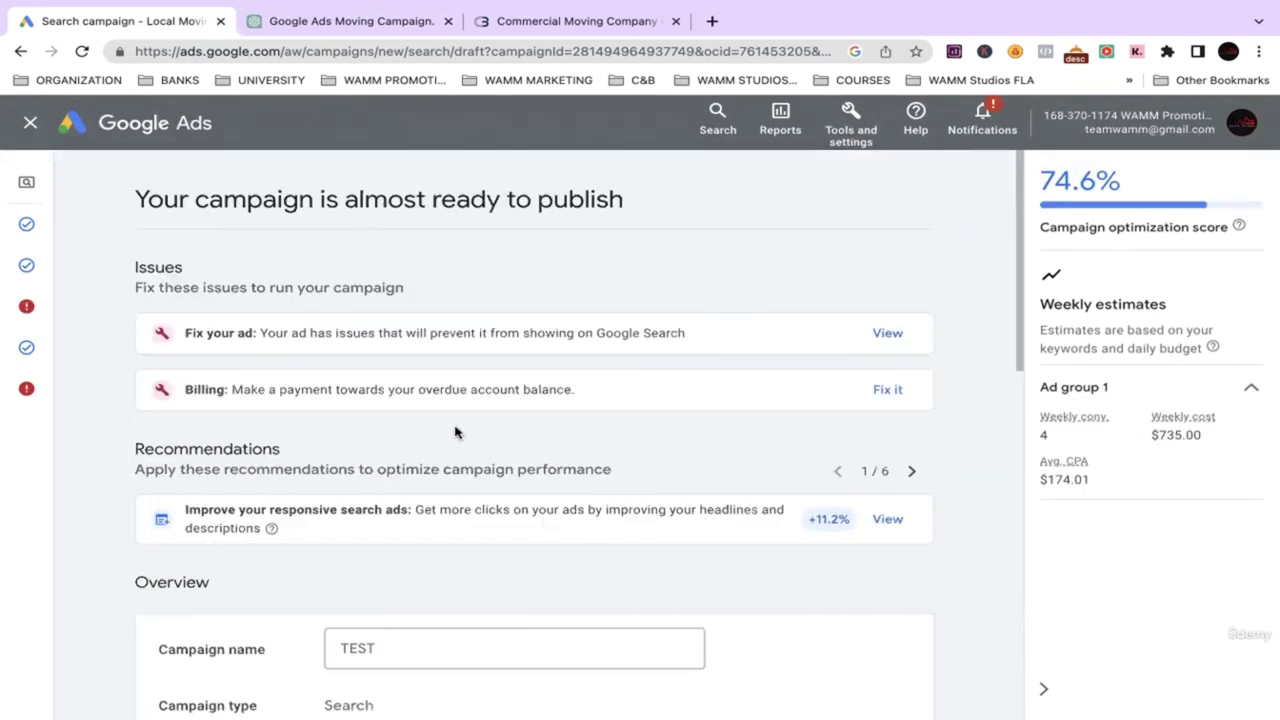
pyautogui.scroll(-1, 440, 399)
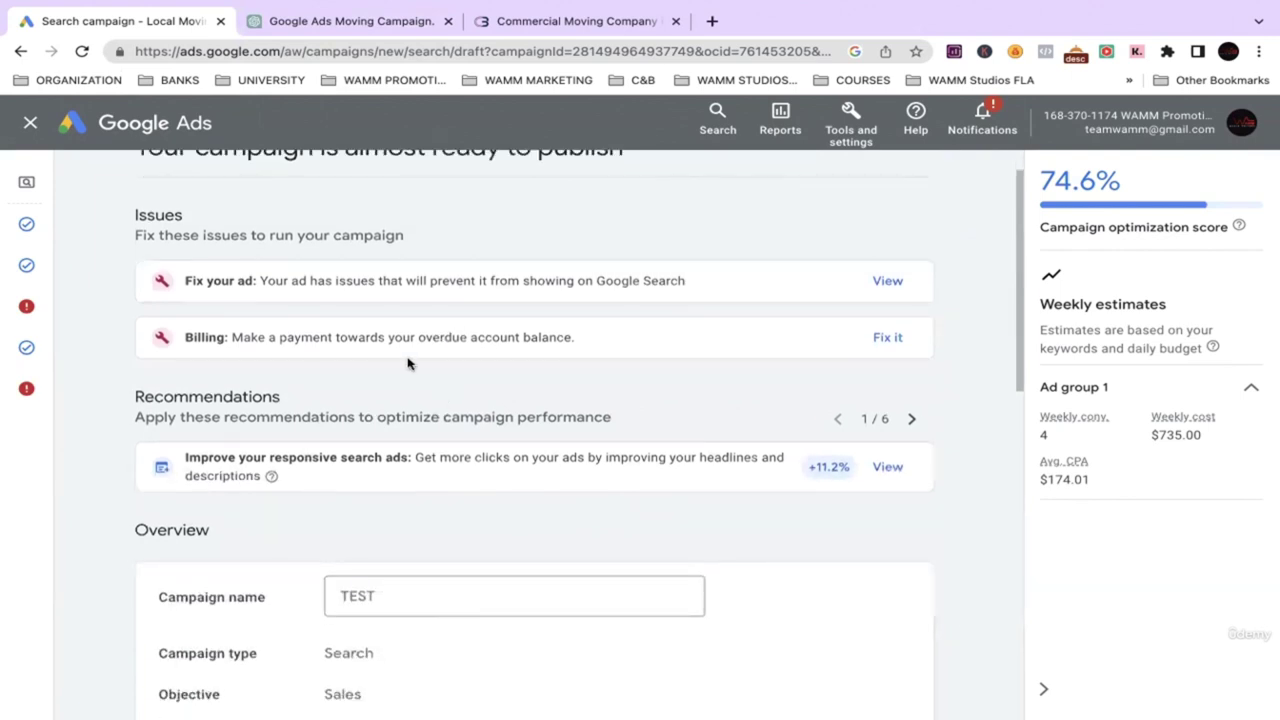
pyautogui.scroll(-8, 375, 400)
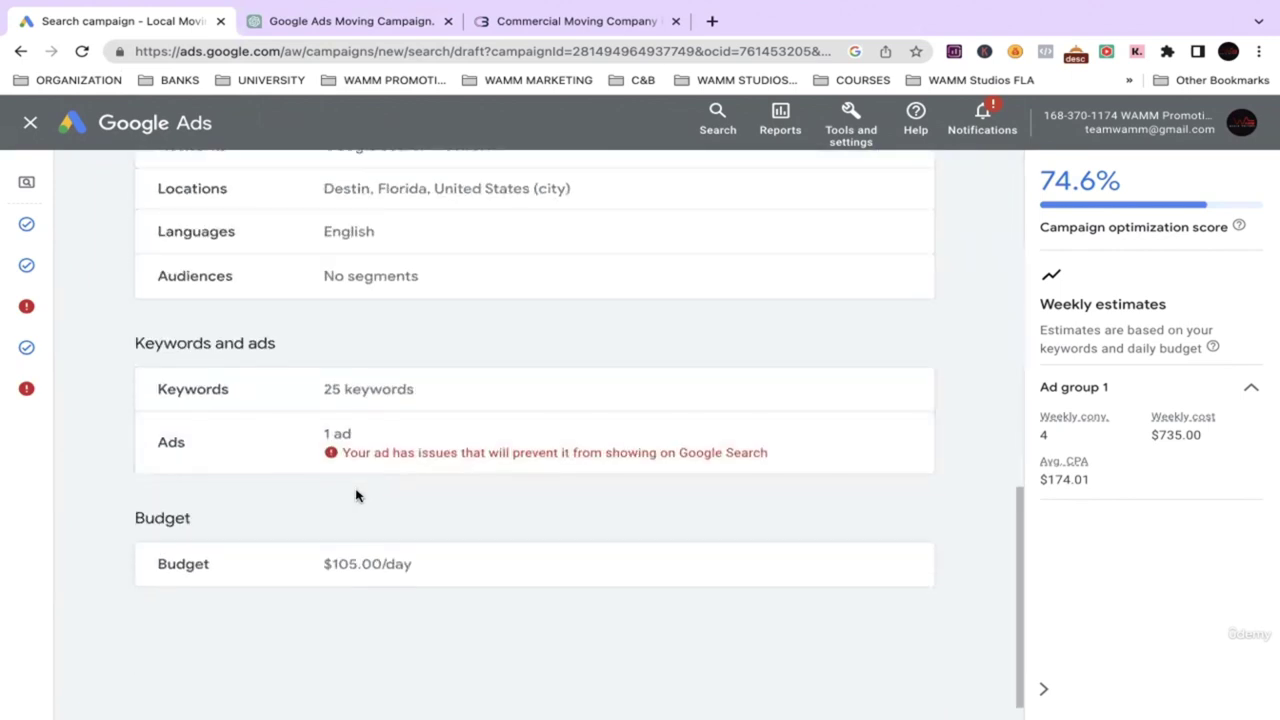
pyautogui.scroll(9, 400, 470)
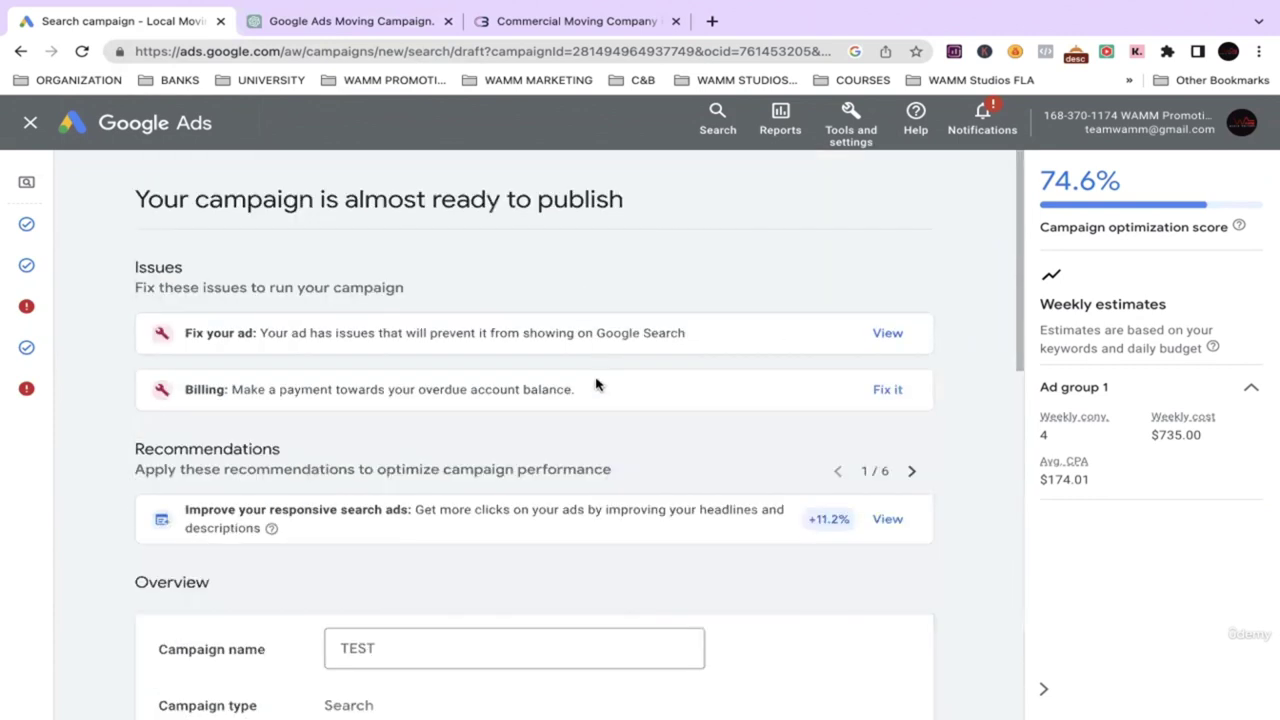
# - Inspect the details of the ad's issue, then return to the Budget step
pyautogui.click(888, 337)
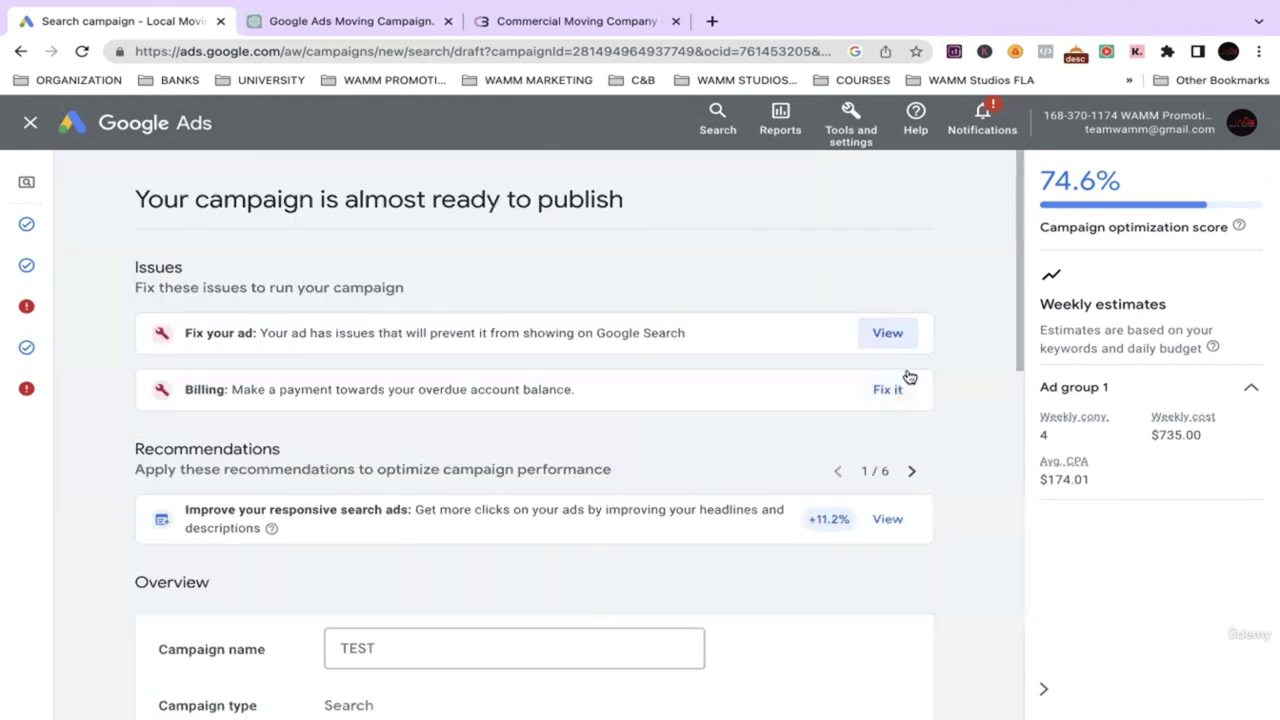
pyautogui.click(891, 346)
pyautogui.scroll(-10, 328, 492)
pyautogui.scroll(1, 378, 462)
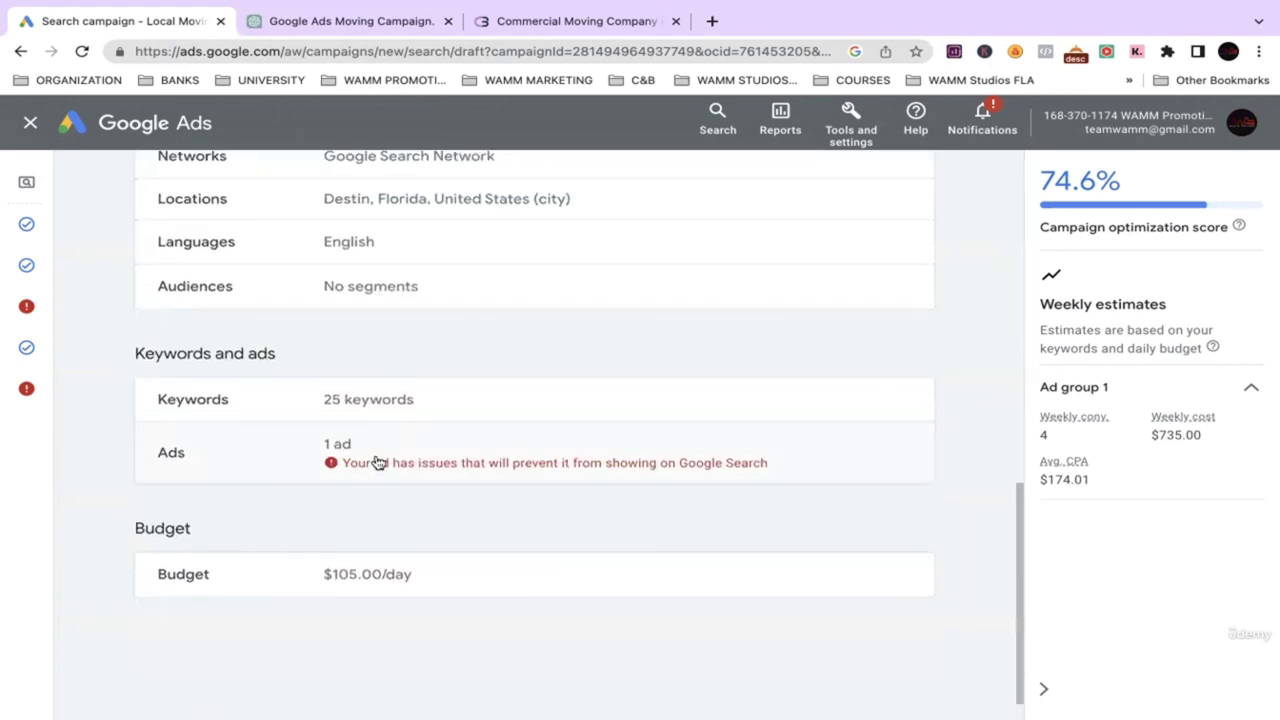
pyautogui.scroll(10, 396, 424)
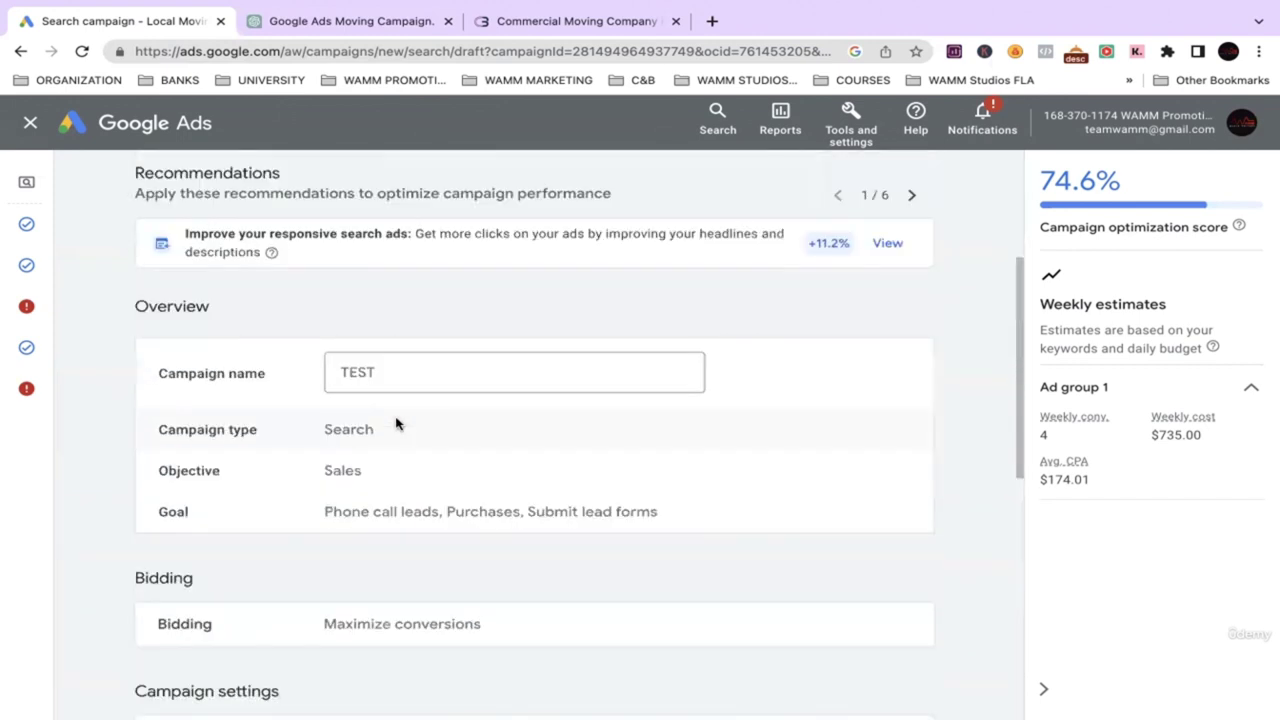
pyautogui.scroll(3, 397, 357)
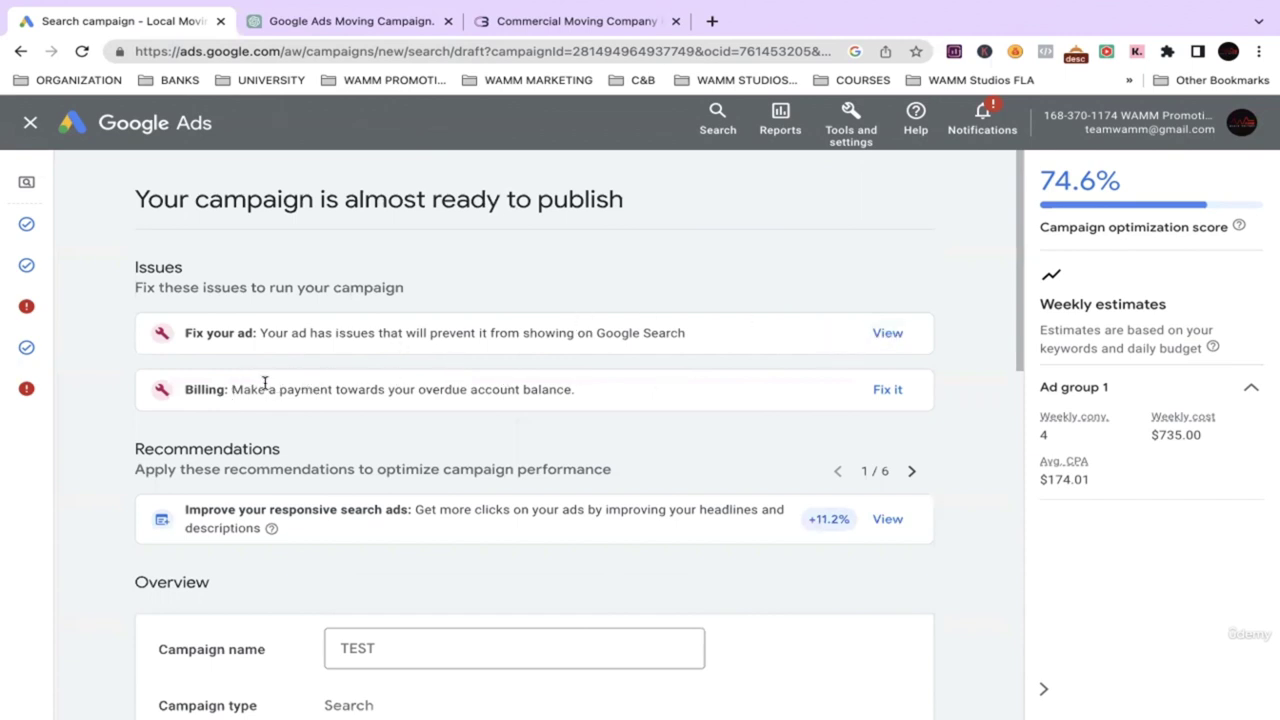
pyautogui.click(886, 337)
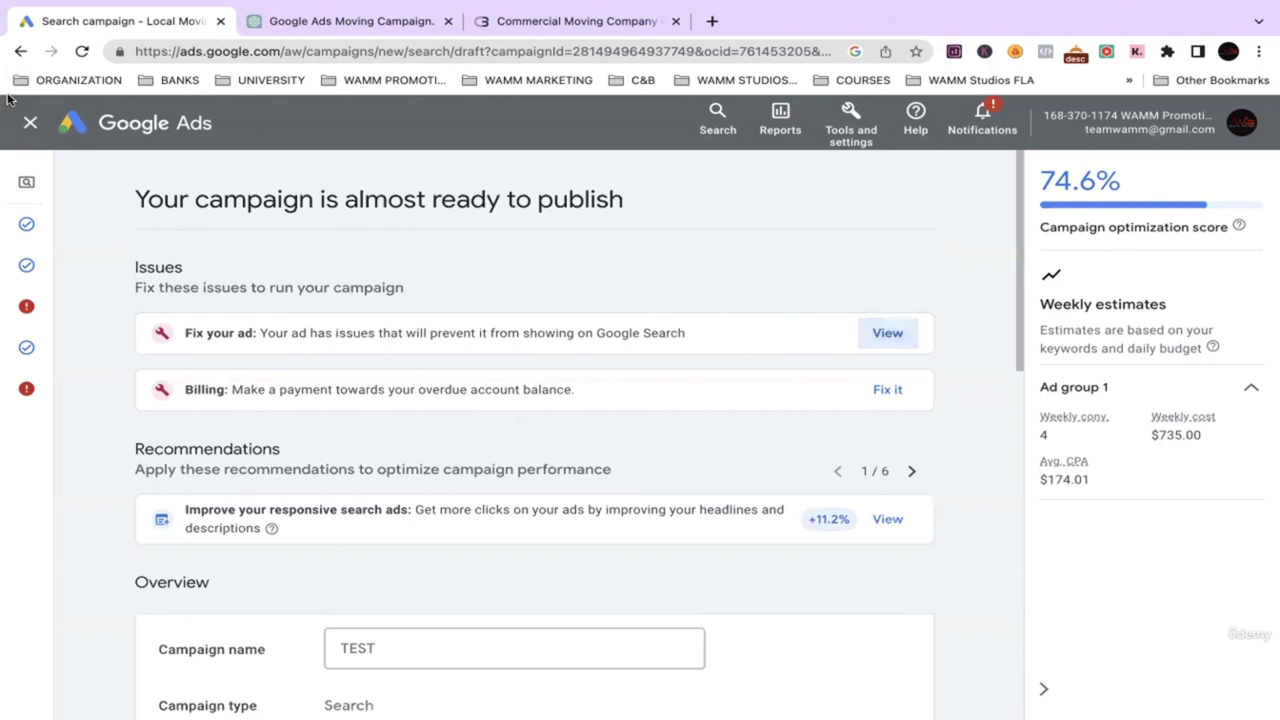
pyautogui.click(20, 52)
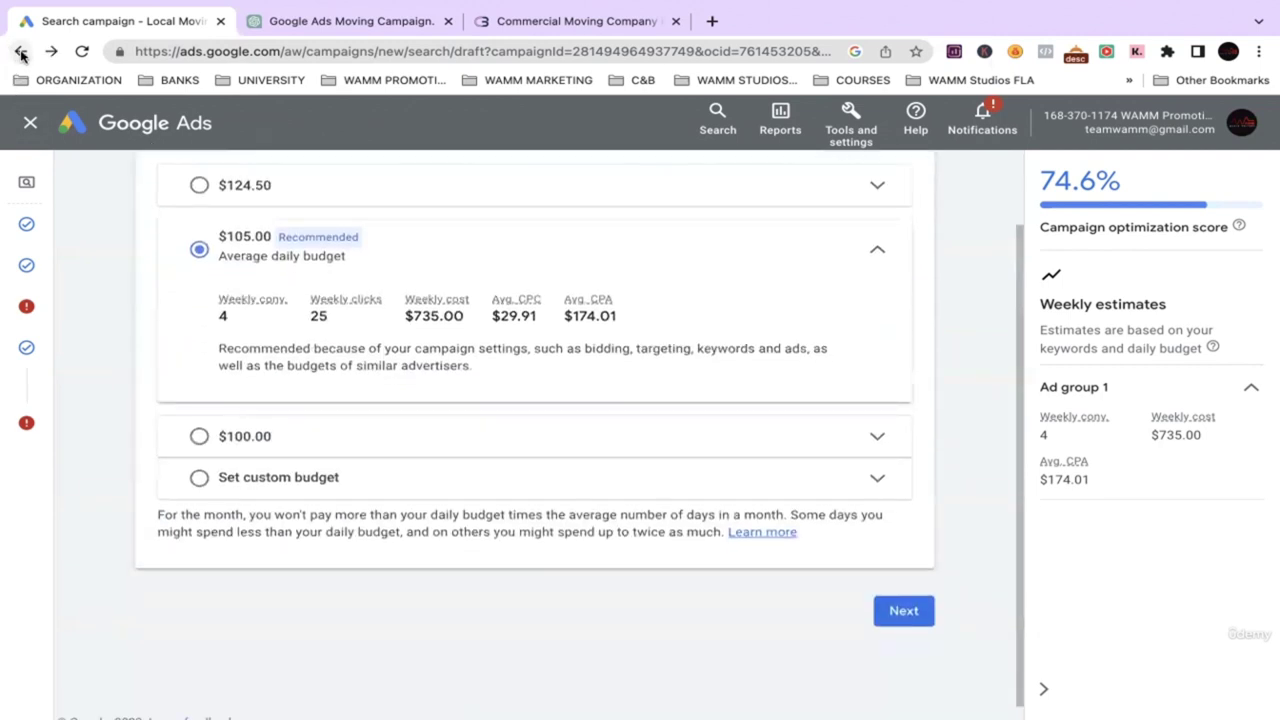
# - Go back to the Keywords and ads step and open the responsive search ad for editing
pyautogui.click(20, 52)
pyautogui.scroll(-5, 380, 410)
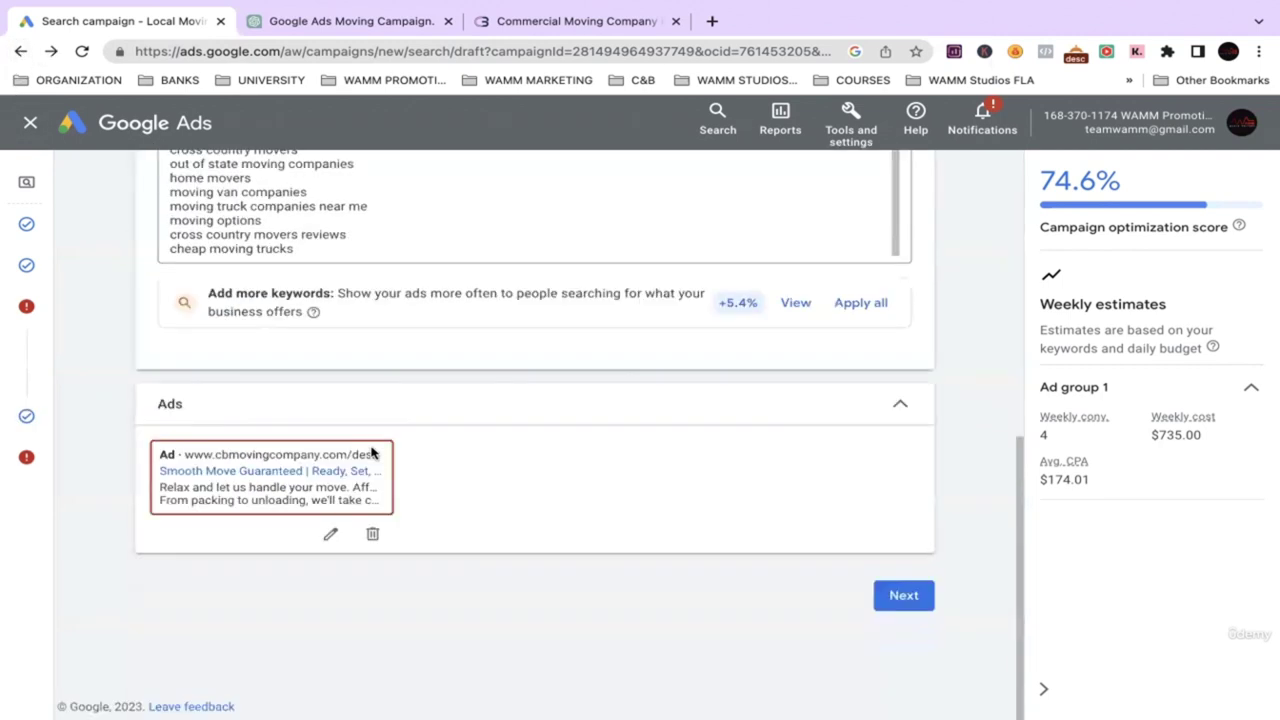
pyautogui.click(330, 534)
pyautogui.scroll(3, 400, 363)
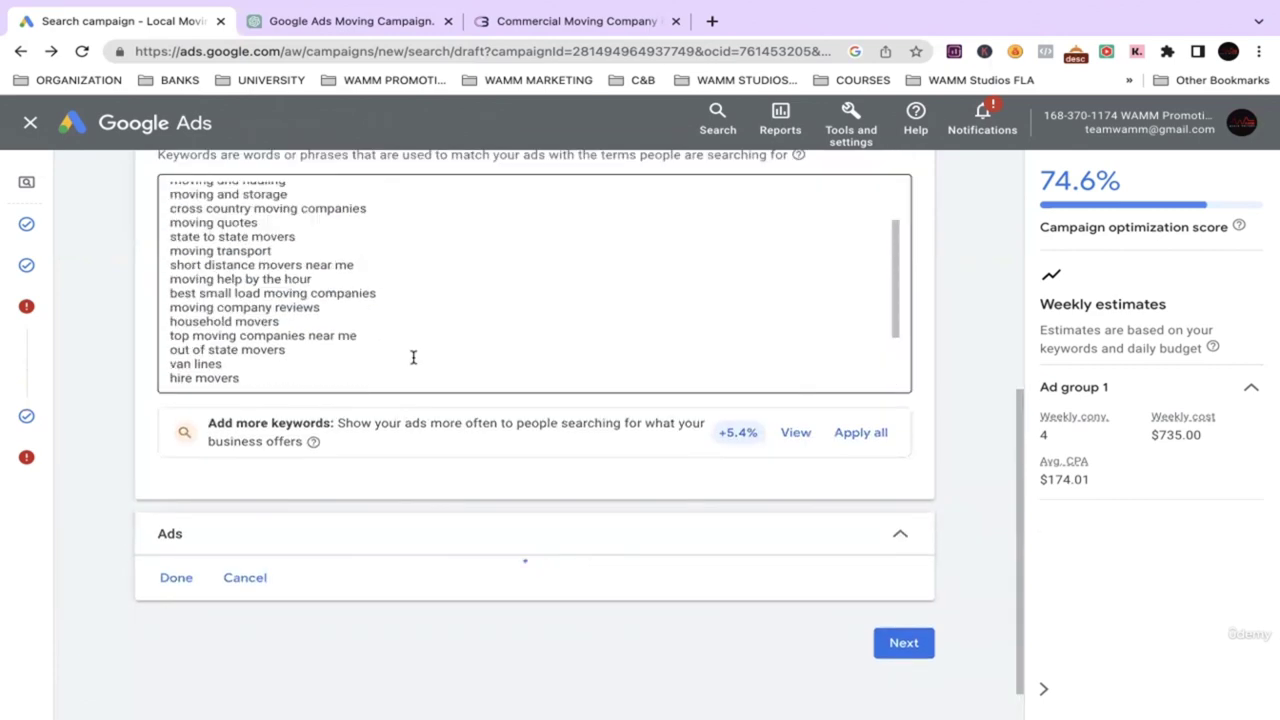
pyautogui.scroll(-10, 411, 357)
# - Review the ad's punctuation-and-symbols finding on 'Move! We' and its Poor ad strength
pyautogui.scroll(5, 366, 394)
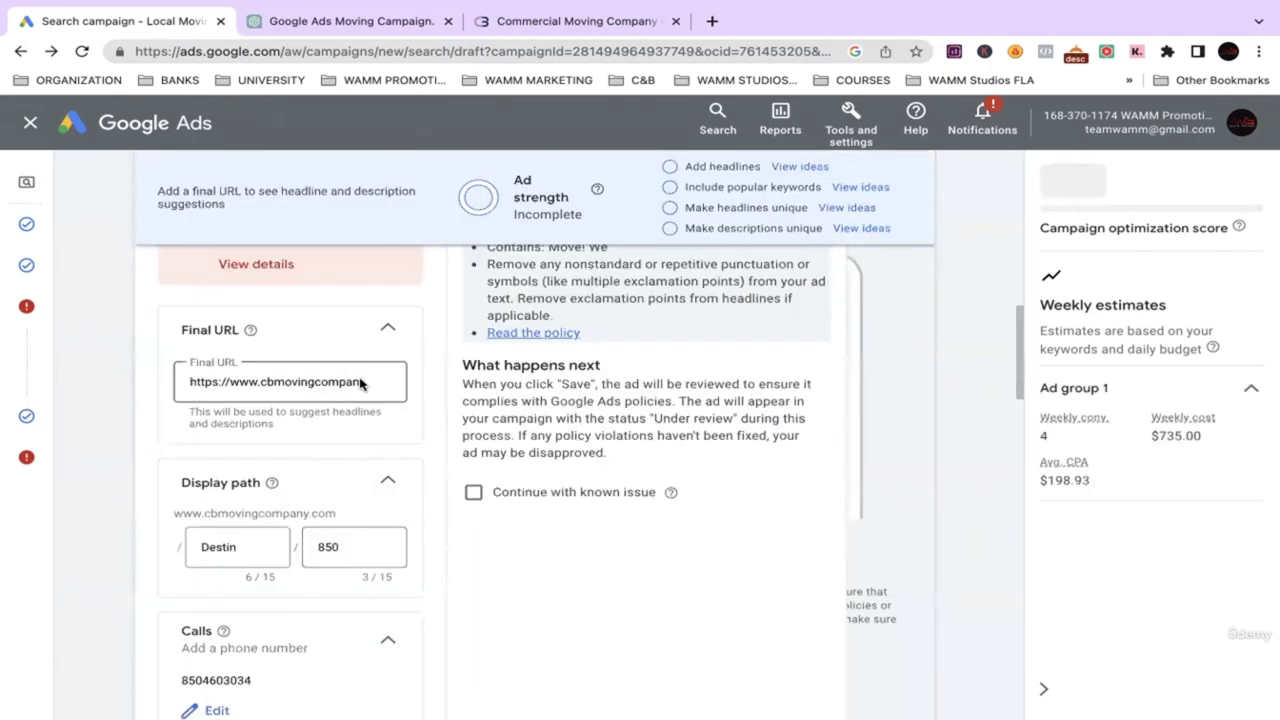
pyautogui.scroll(1, 354, 366)
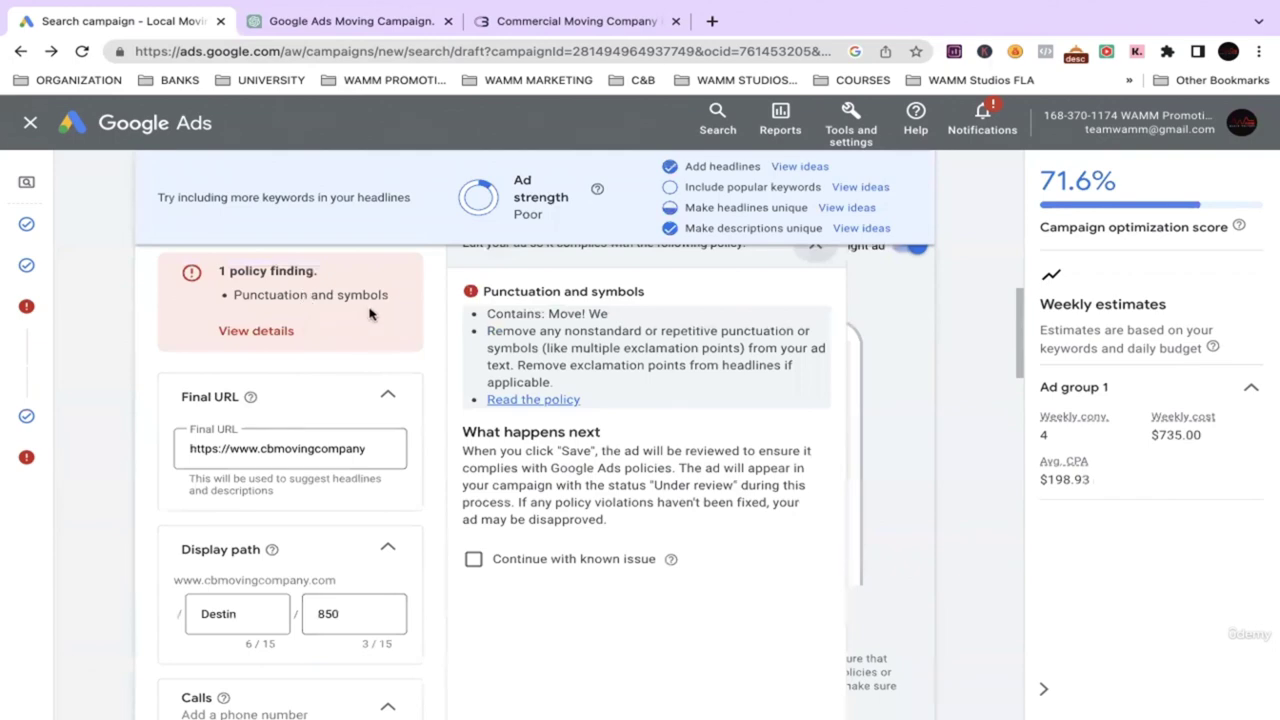
pyautogui.scroll(-15, 340, 380)
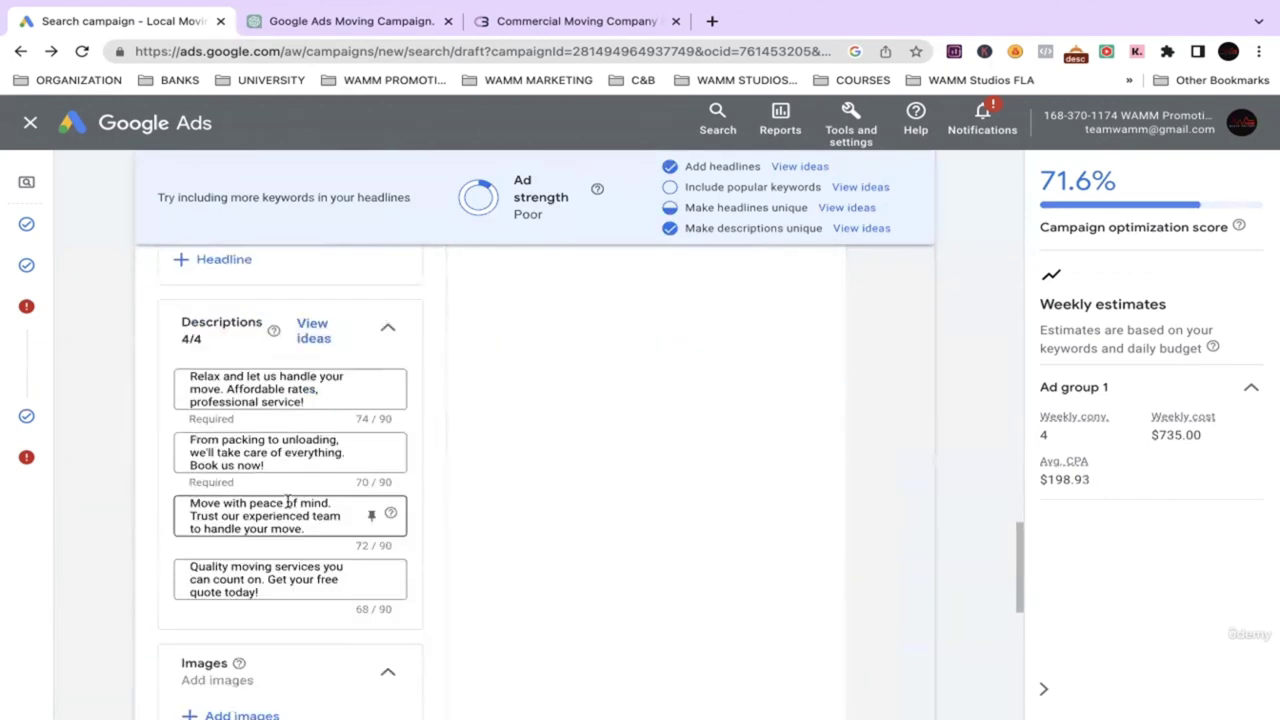
pyautogui.scroll(1, 286, 480)
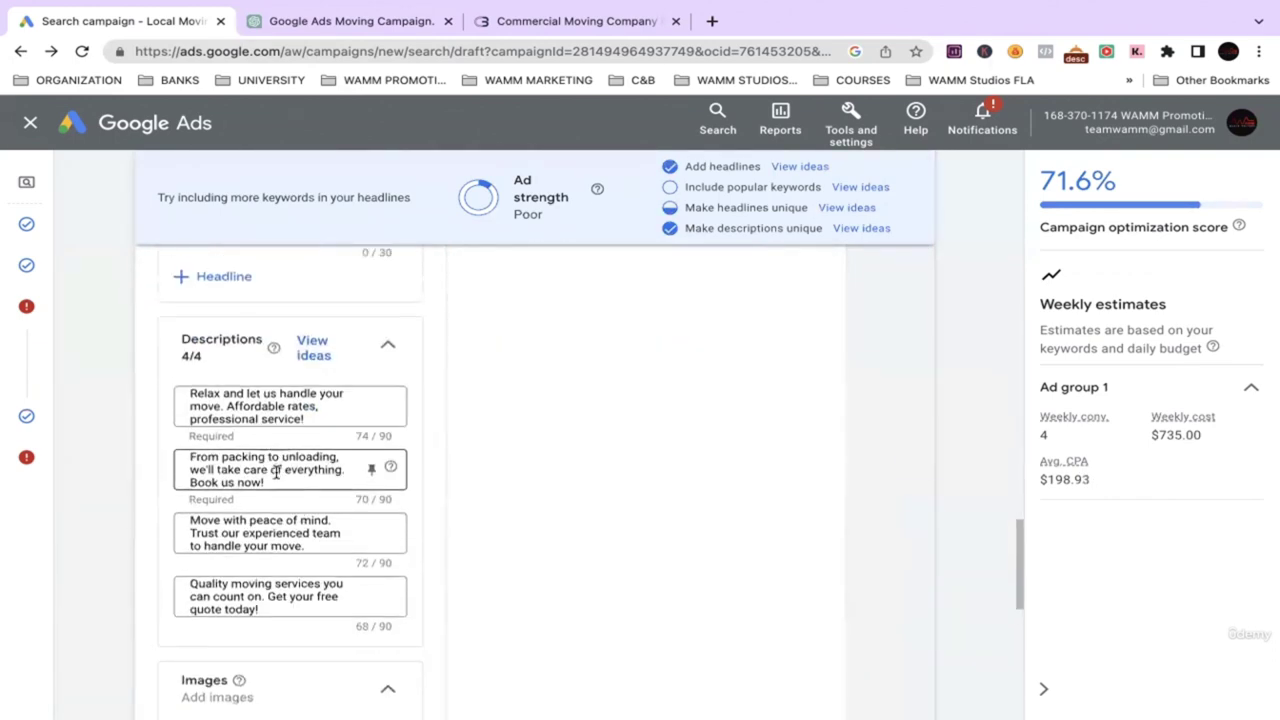
pyautogui.scroll(12, 286, 476)
pyautogui.scroll(-2, 280, 451)
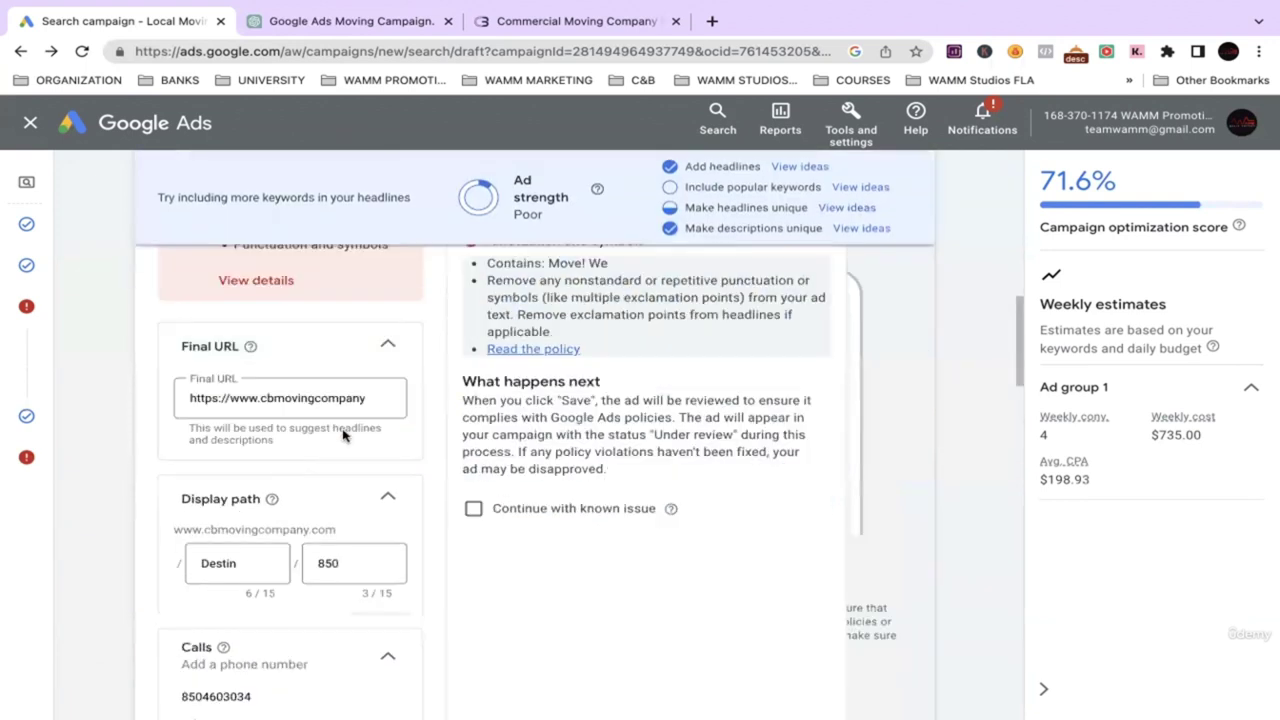
pyautogui.scroll(1, 570, 285)
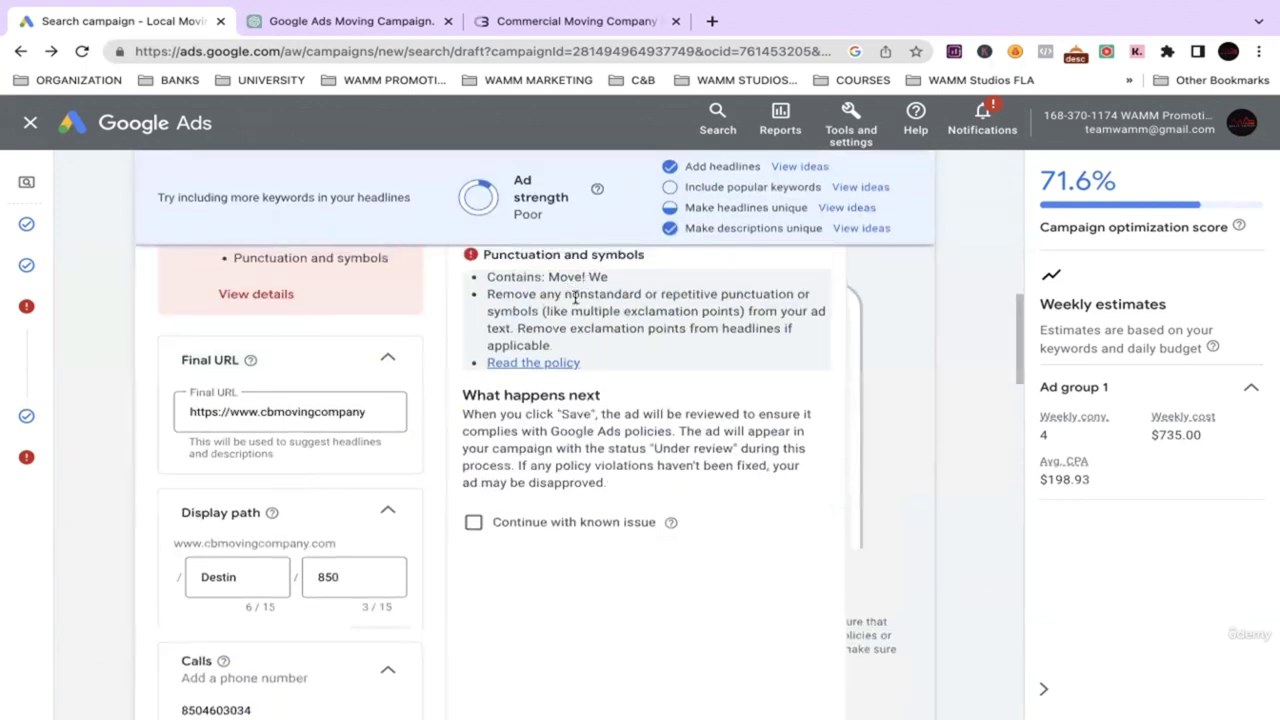
pyautogui.scroll(-1, 447, 393)
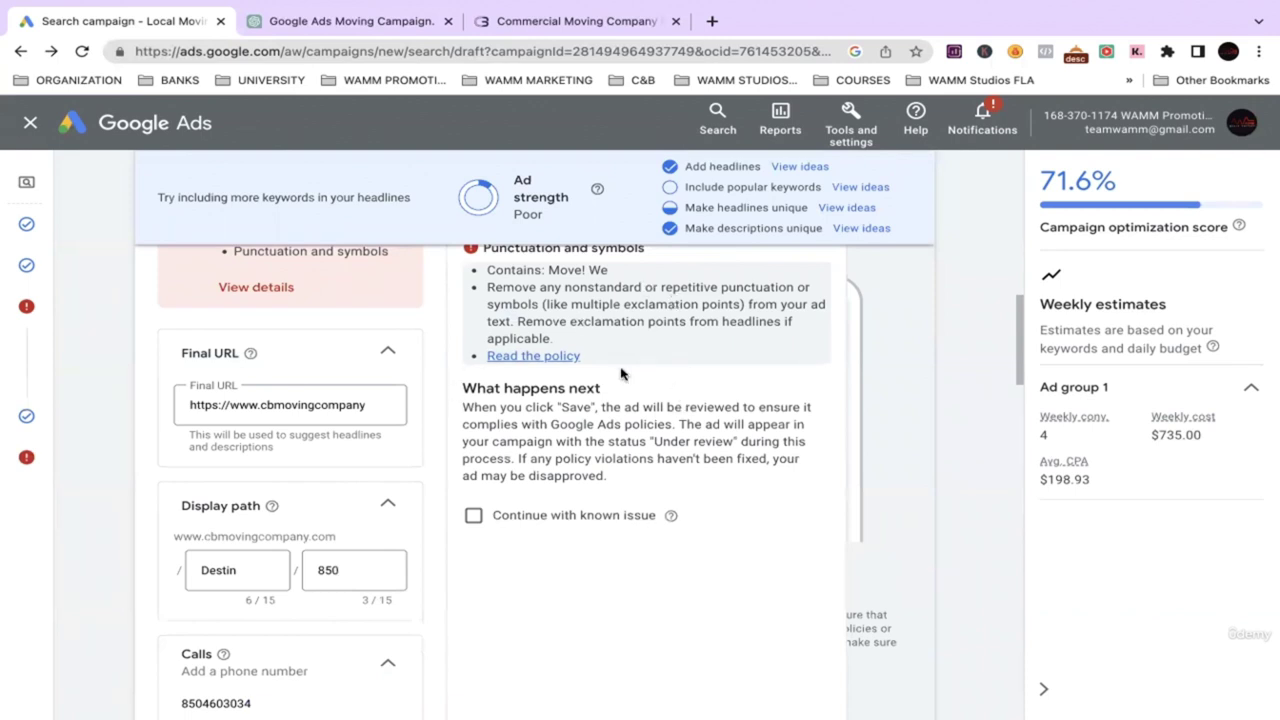
pyautogui.scroll(-2, 503, 377)
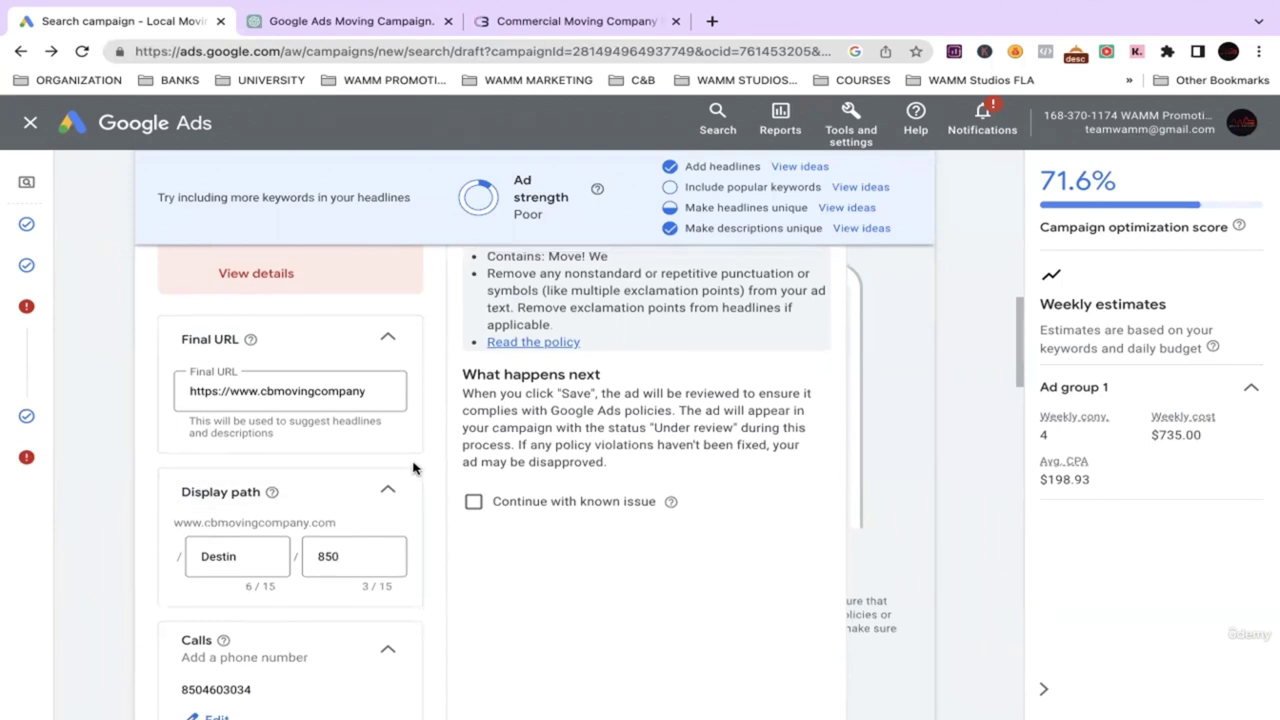
pyautogui.scroll(-3, 370, 505)
pyautogui.scroll(-5, 360, 520)
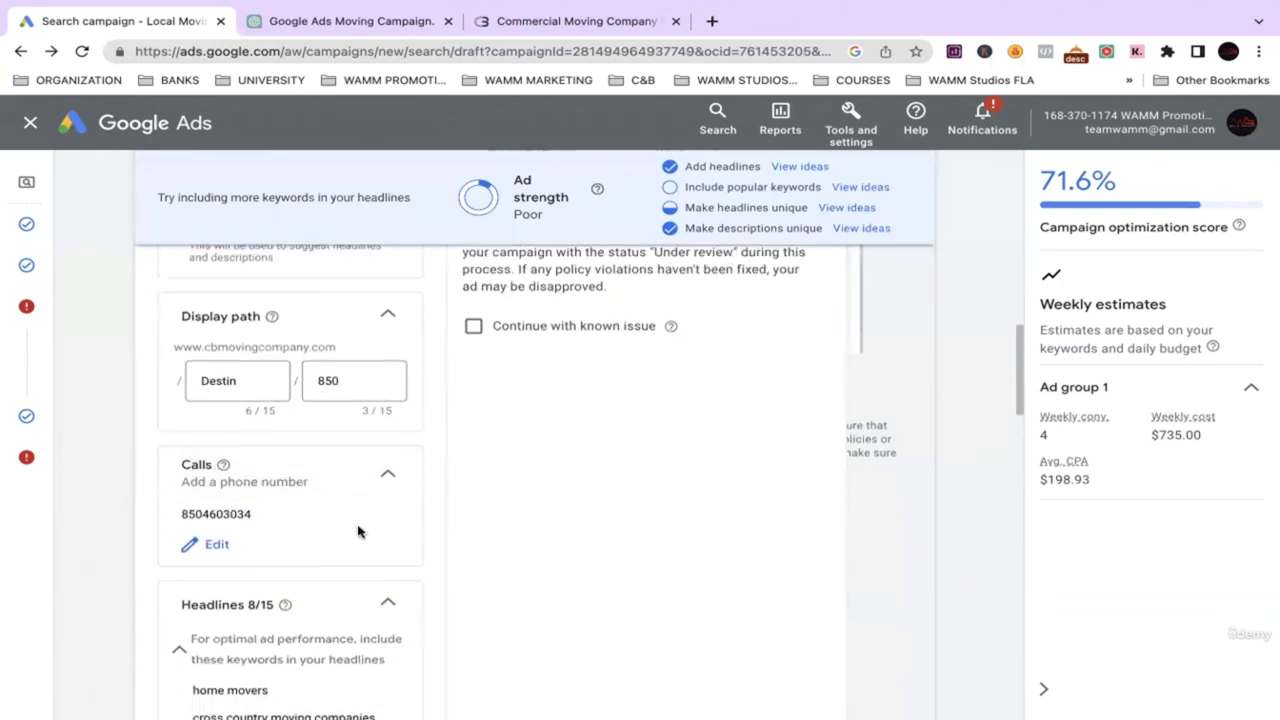
pyautogui.scroll(-5, 320, 535)
# - Strip the punctuation so the headline reads 'Ready Set Move', then save the ad
pyautogui.click(303, 531)
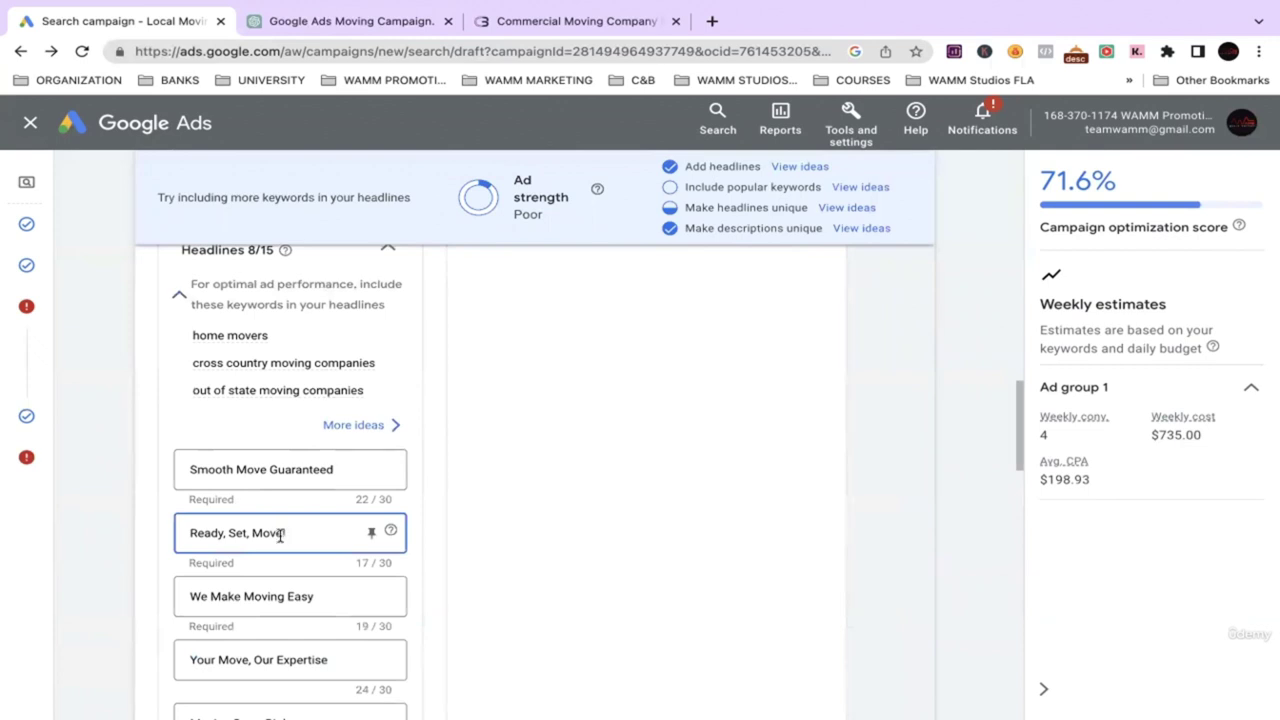
pyautogui.click(251, 533)
pyautogui.press('BackSpace')
pyautogui.press('BackSpace')
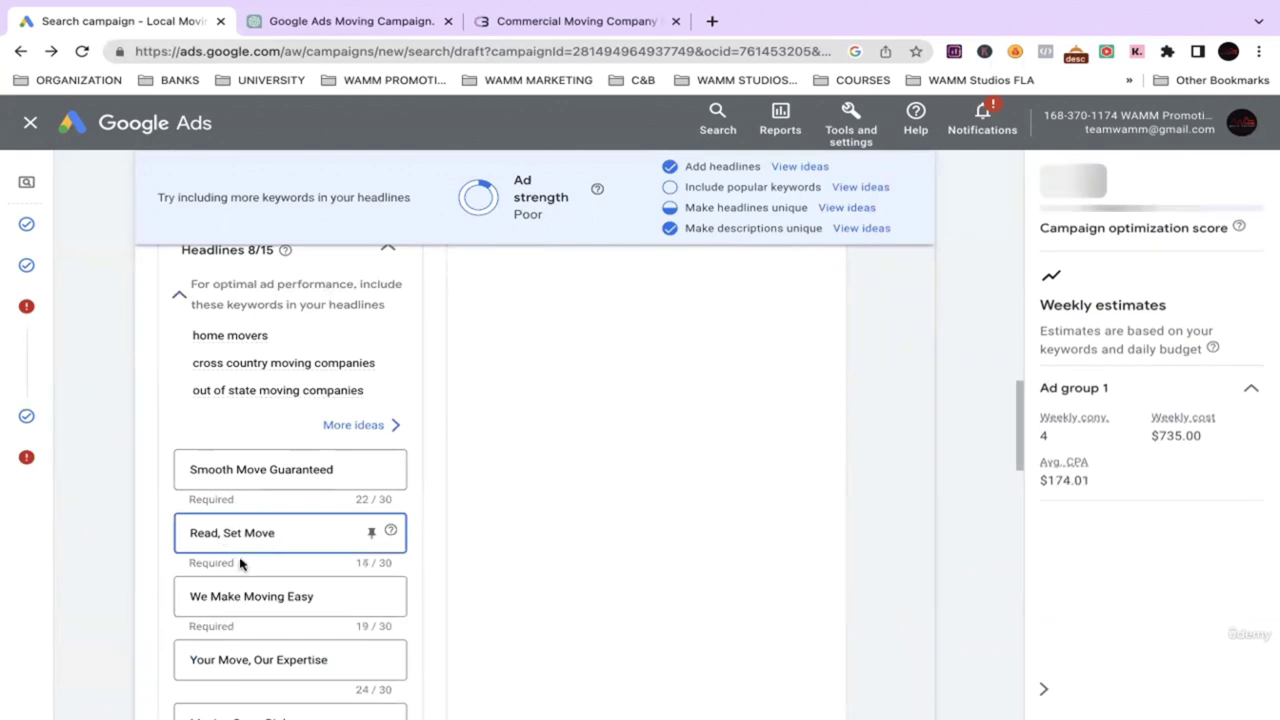
pyautogui.press('BackSpace')
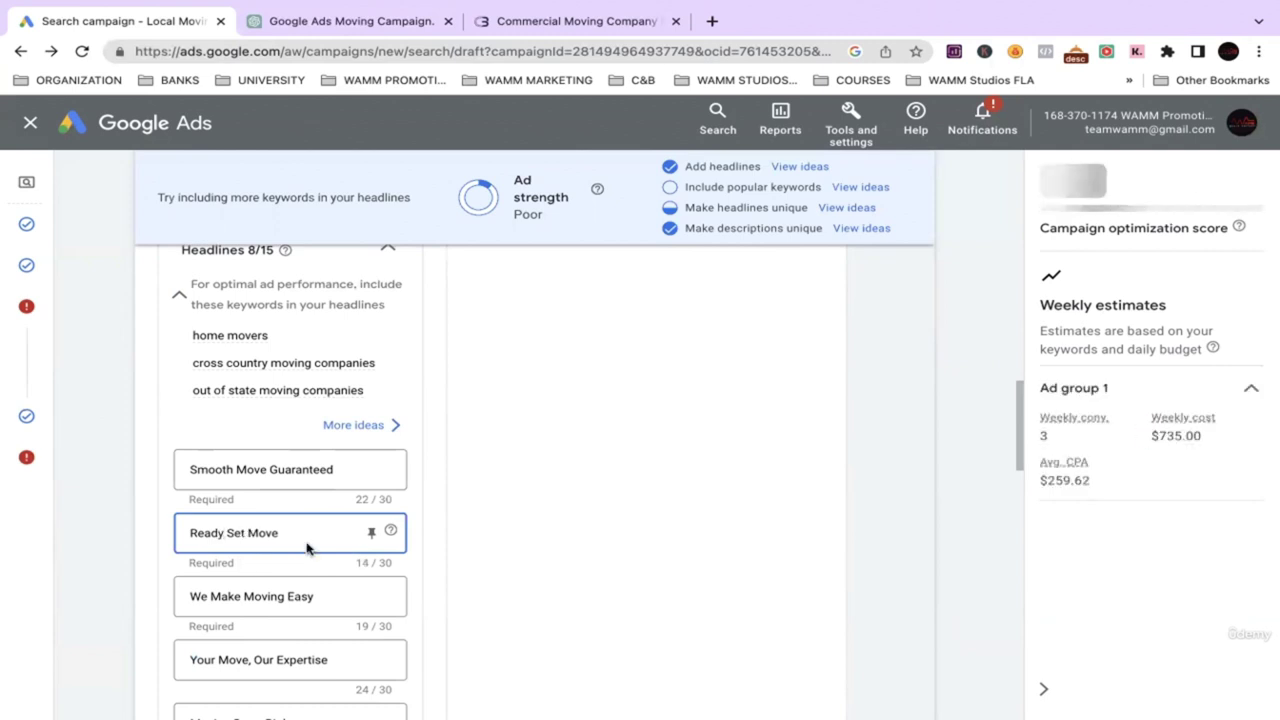
pyautogui.scroll(-1, 345, 531)
pyautogui.scroll(-1, 340, 548)
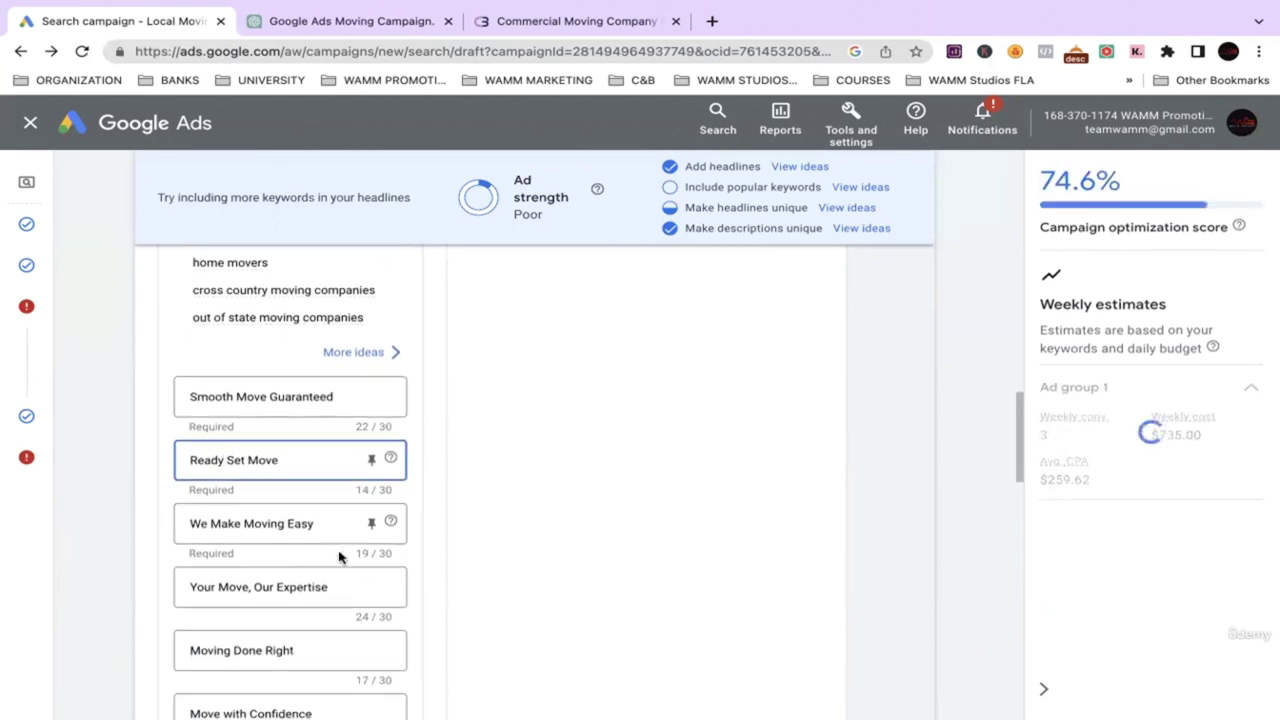
pyautogui.scroll(-6, 300, 588)
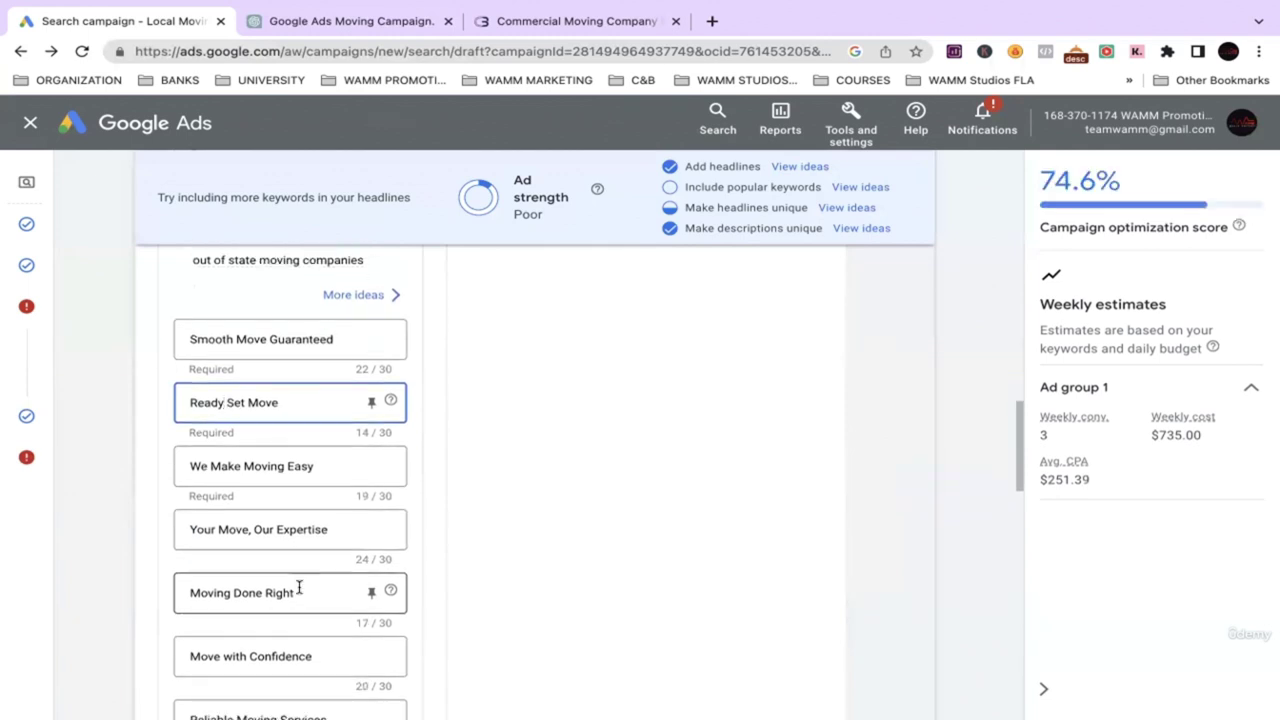
pyautogui.scroll(-3, 311, 583)
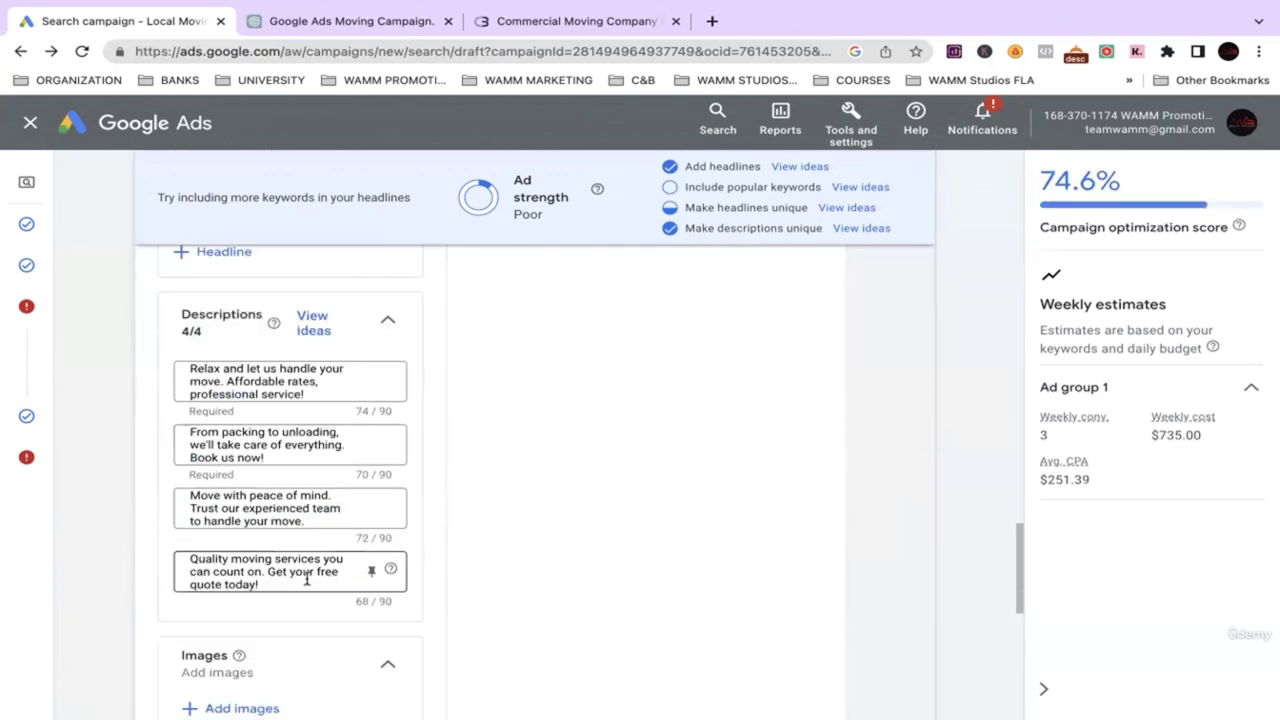
pyautogui.scroll(-10, 304, 595)
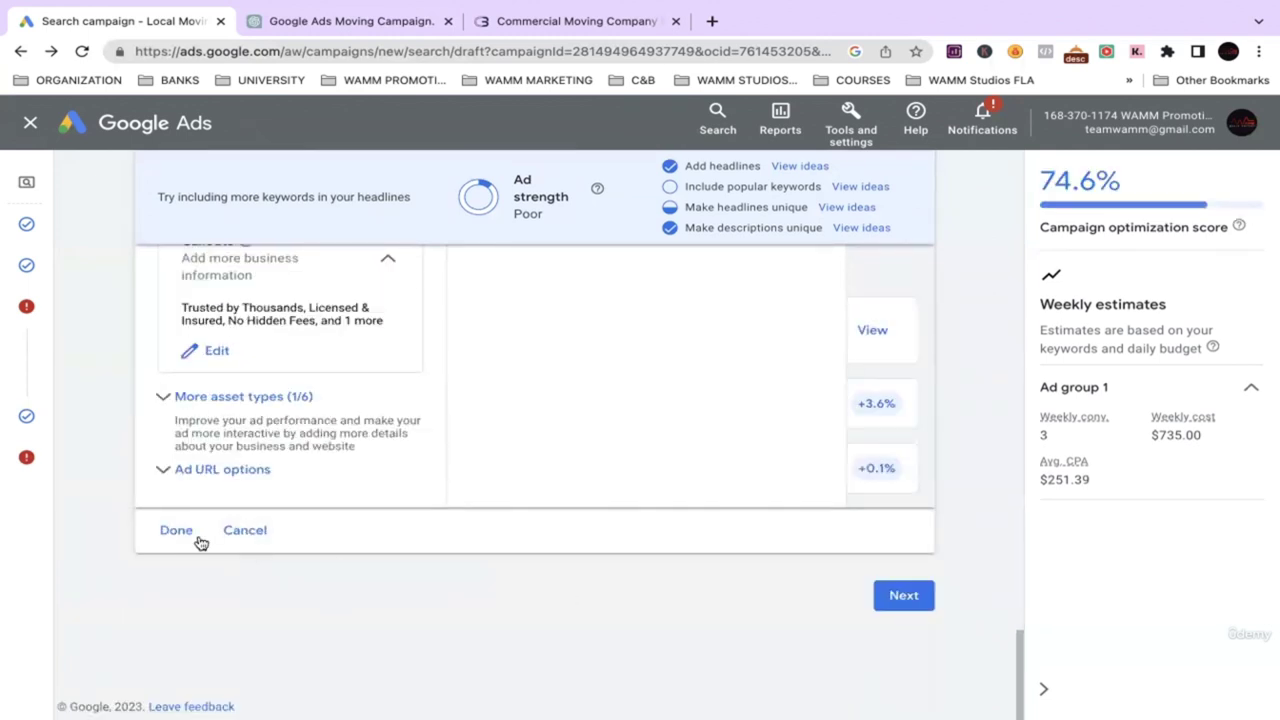
pyautogui.click(194, 537)
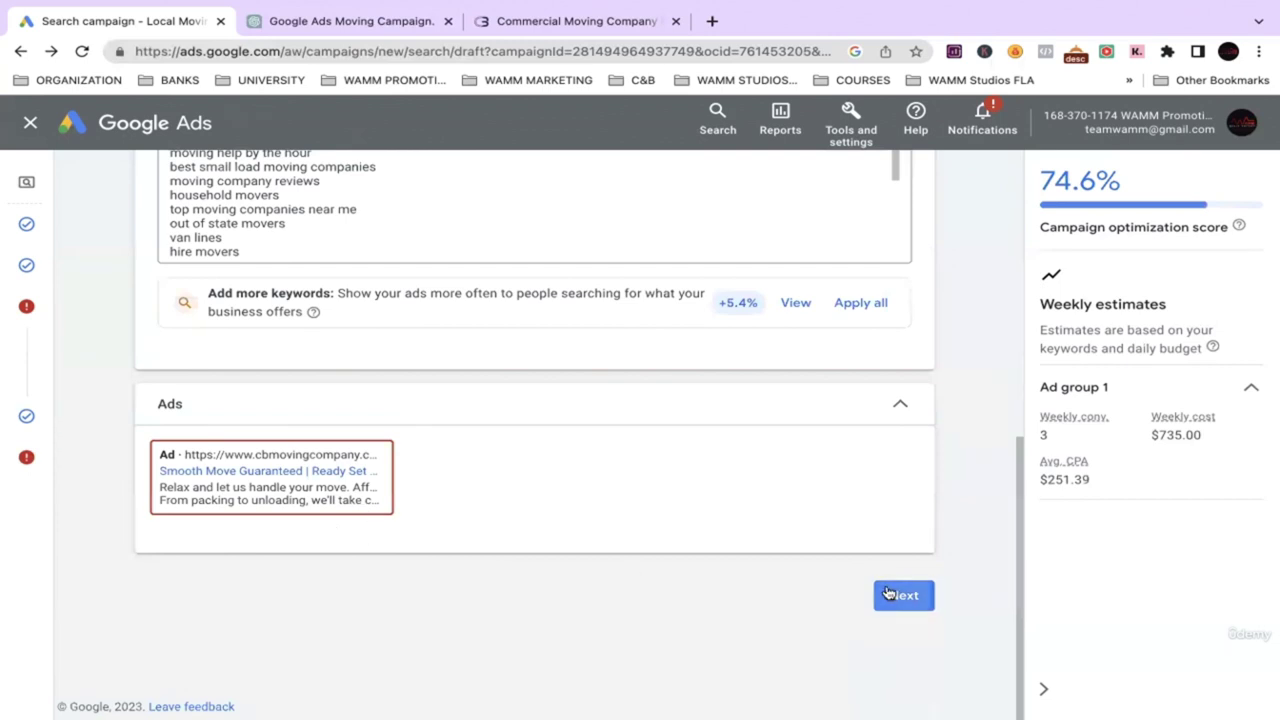
# - Advance past Keywords and ads and Budget to review, then try to publish the campaign
pyautogui.click(903, 595)
pyautogui.click(904, 700)
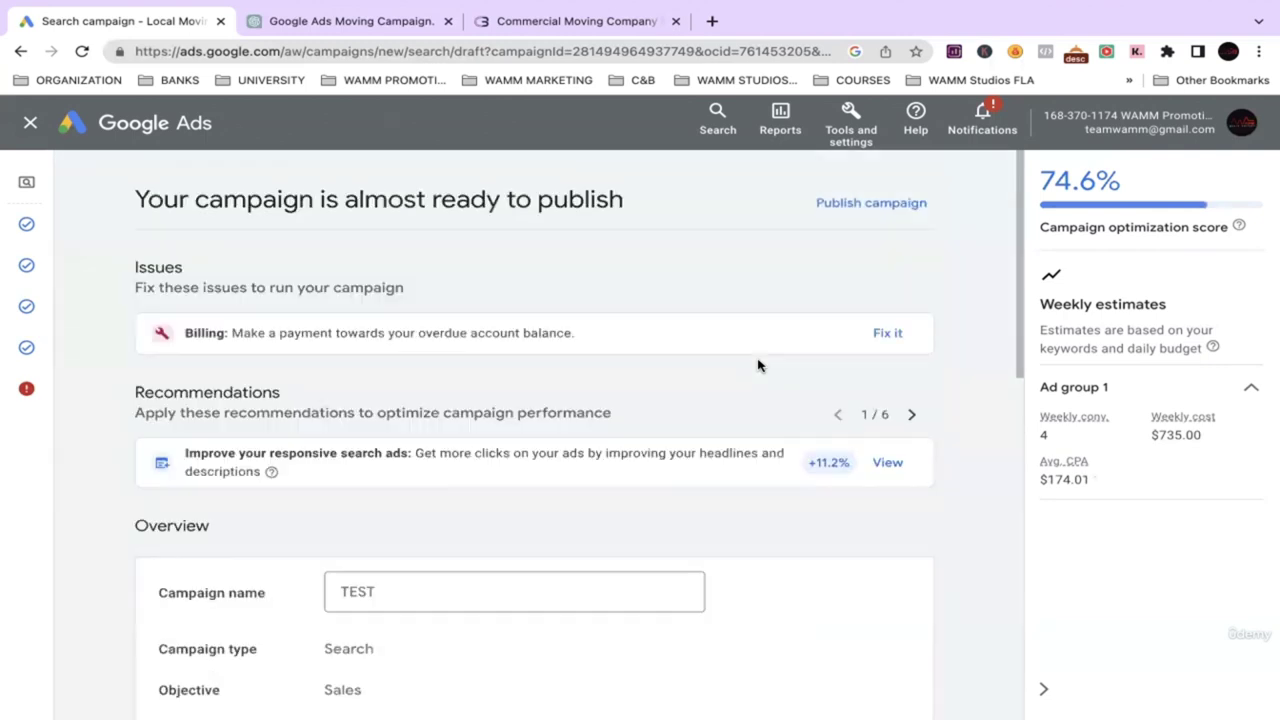
pyautogui.click(866, 203)
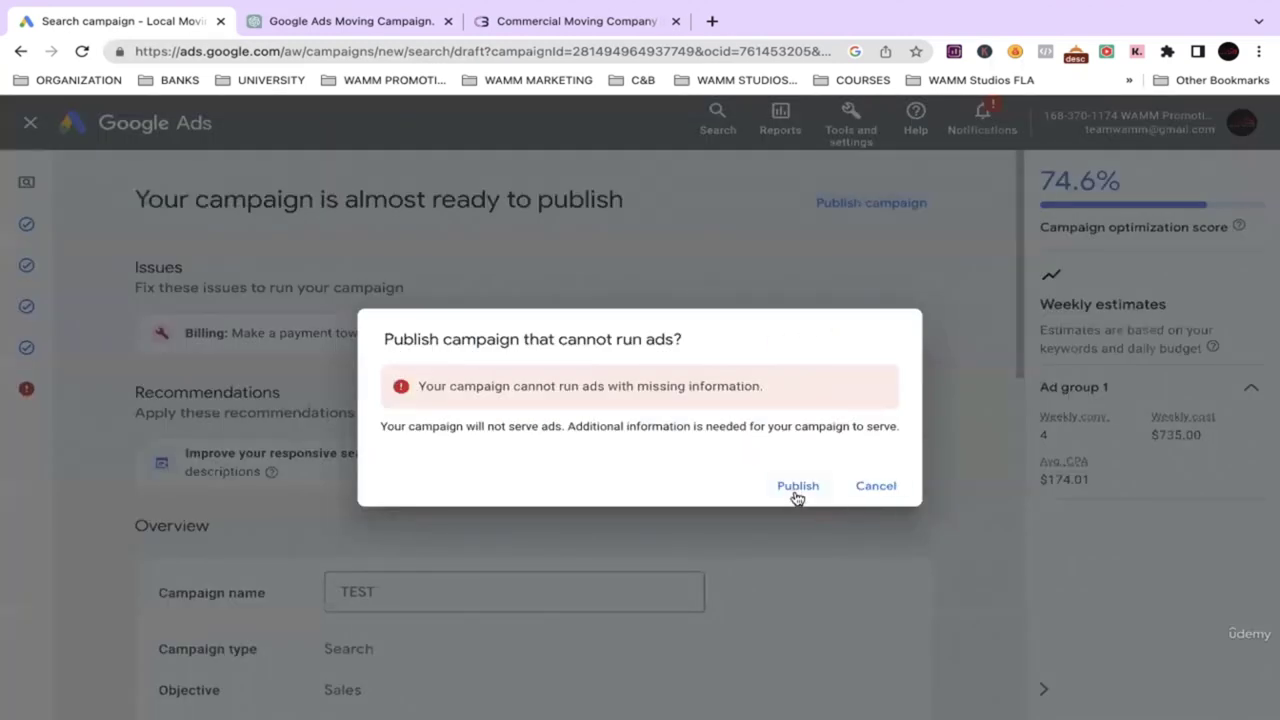
# - Publish the TEST campaign despite missing information, dismiss the warning, and view all campaigns
pyautogui.click(797, 487)
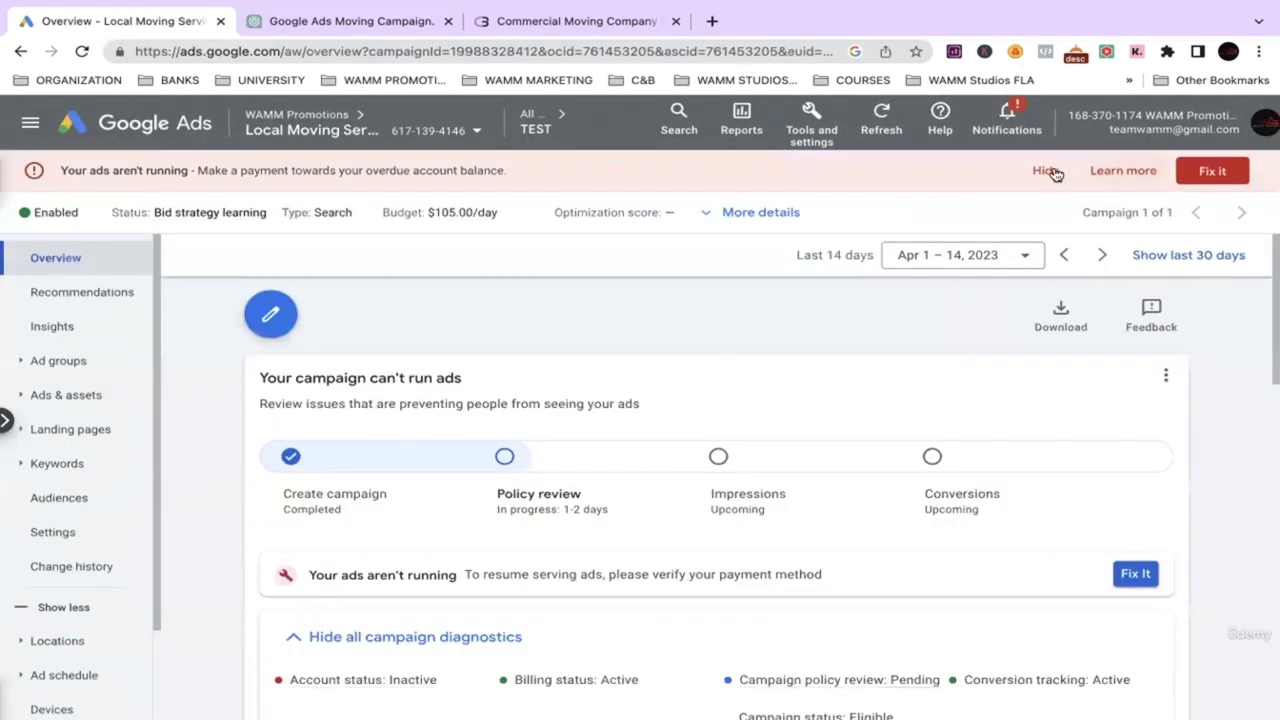
pyautogui.click(1047, 172)
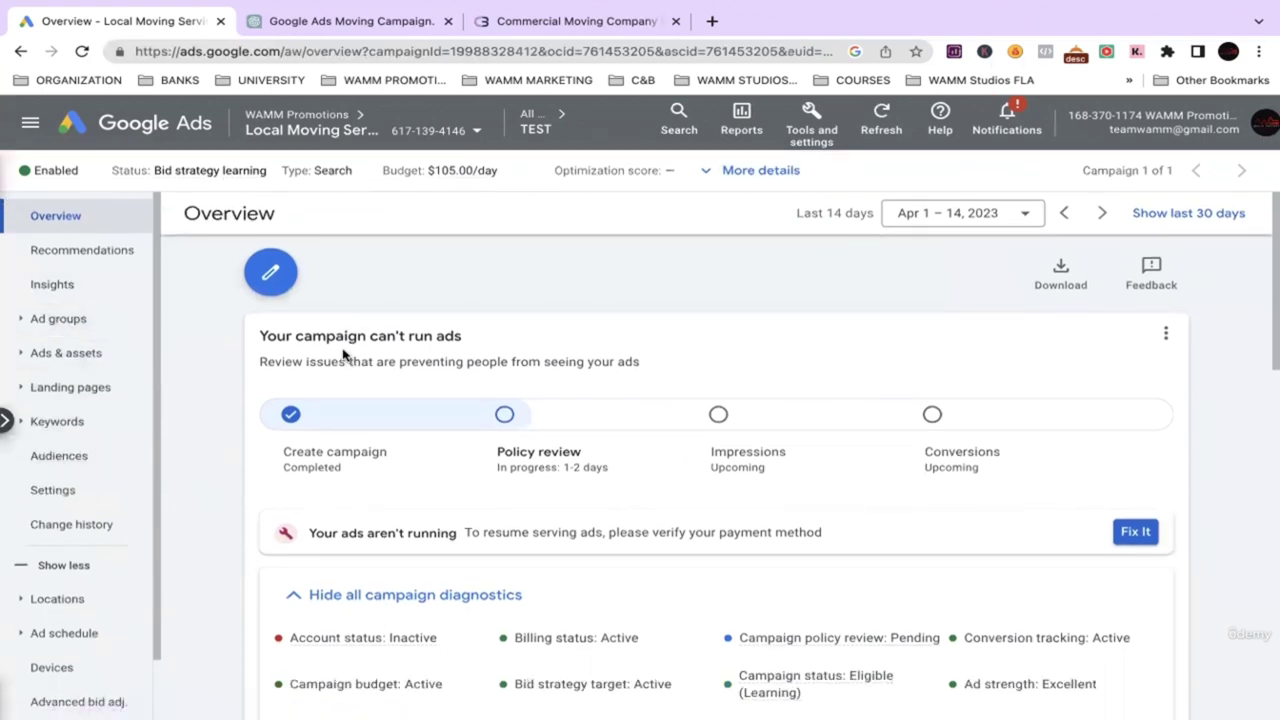
pyautogui.scroll(-1, 335, 370)
pyautogui.scroll(-1, 379, 480)
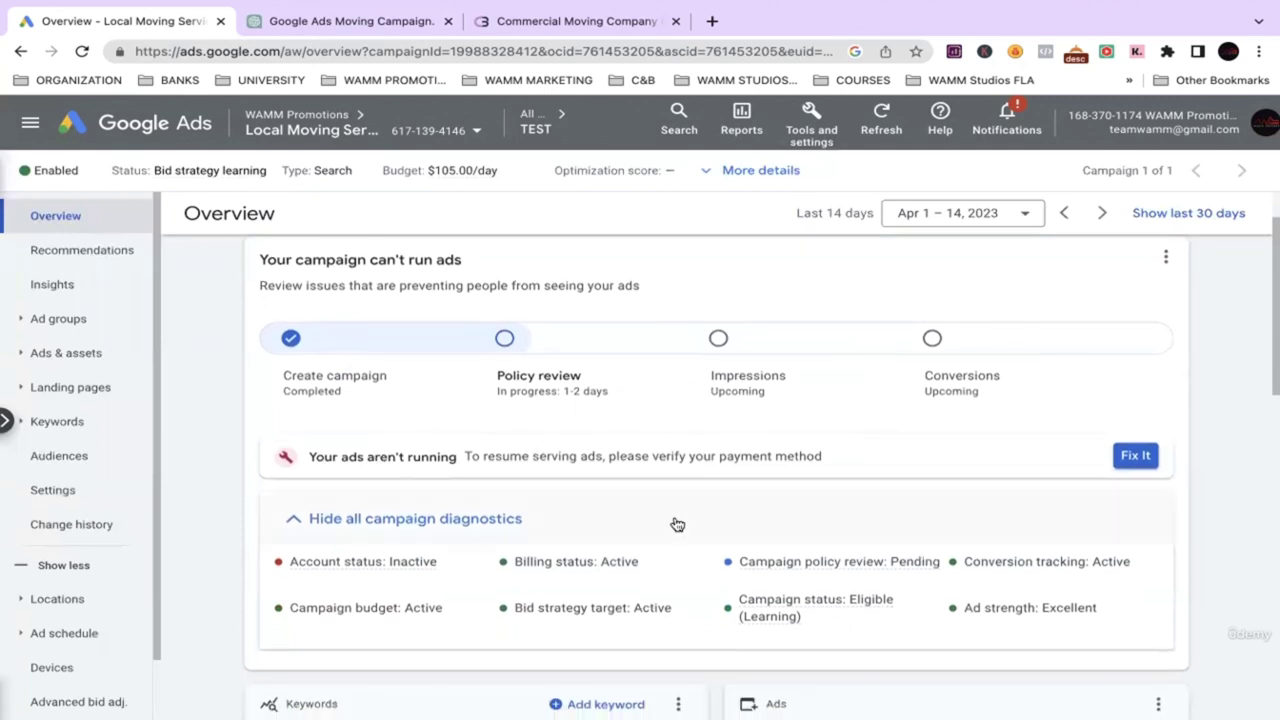
pyautogui.scroll(-1, 680, 516)
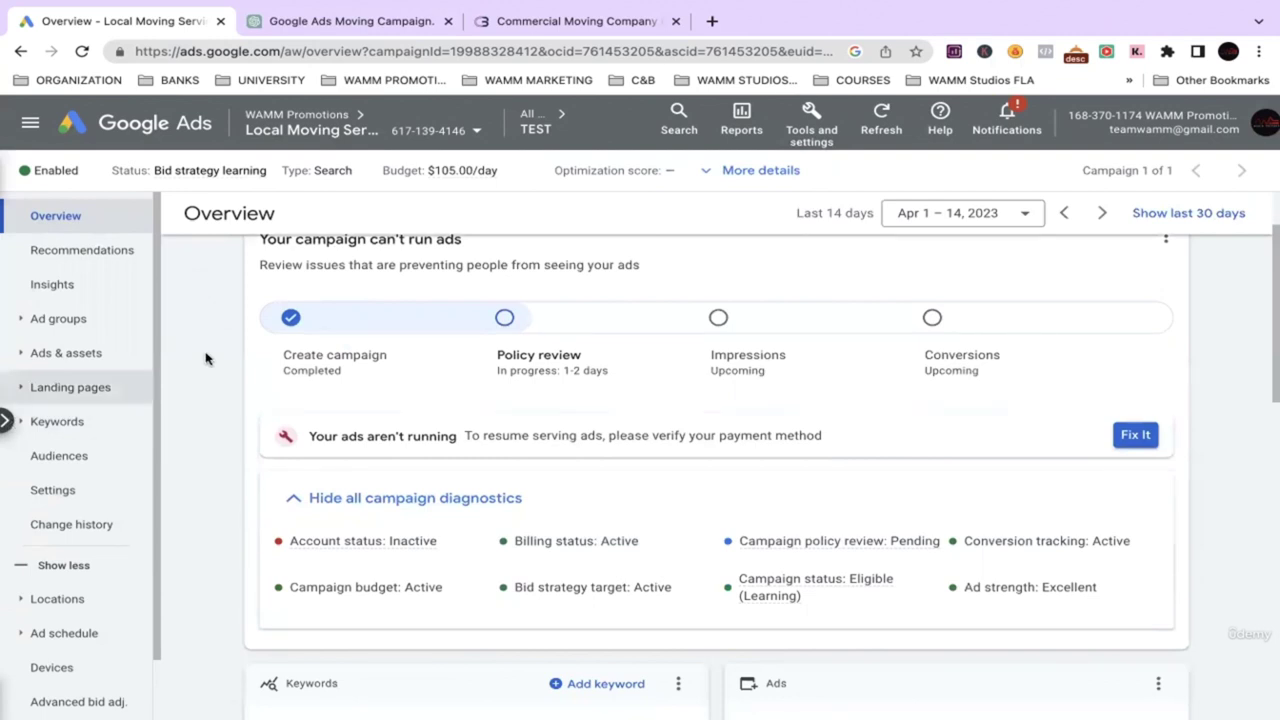
pyautogui.scroll(-1, 437, 380)
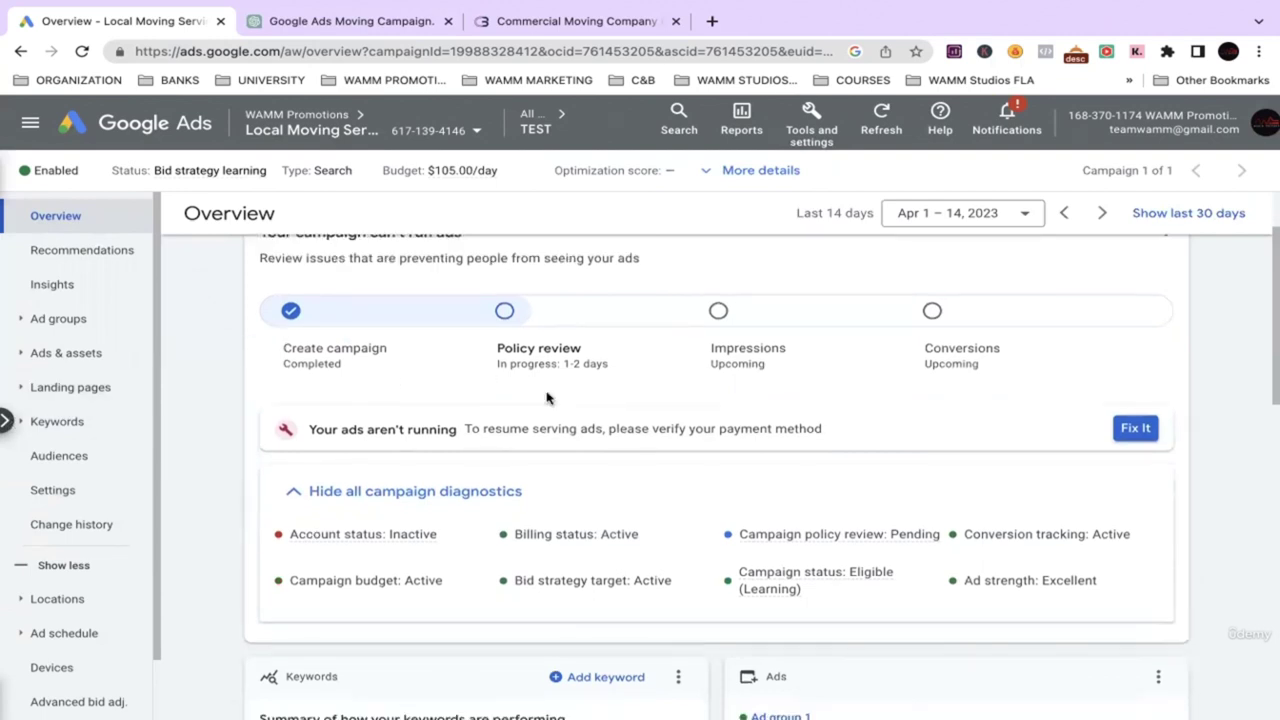
pyautogui.moveTo(489, 348); pyautogui.dragTo(543, 346)
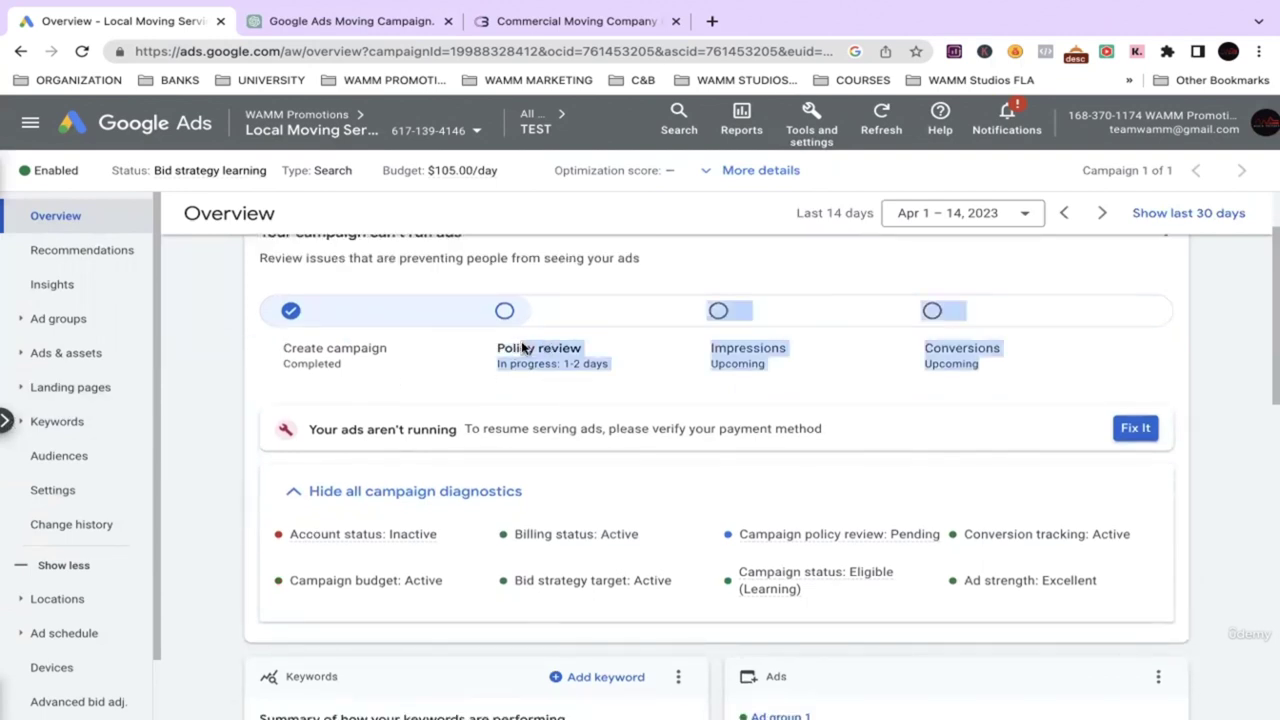
pyautogui.click(478, 348)
pyautogui.moveTo(605, 367); pyautogui.dragTo(512, 352)
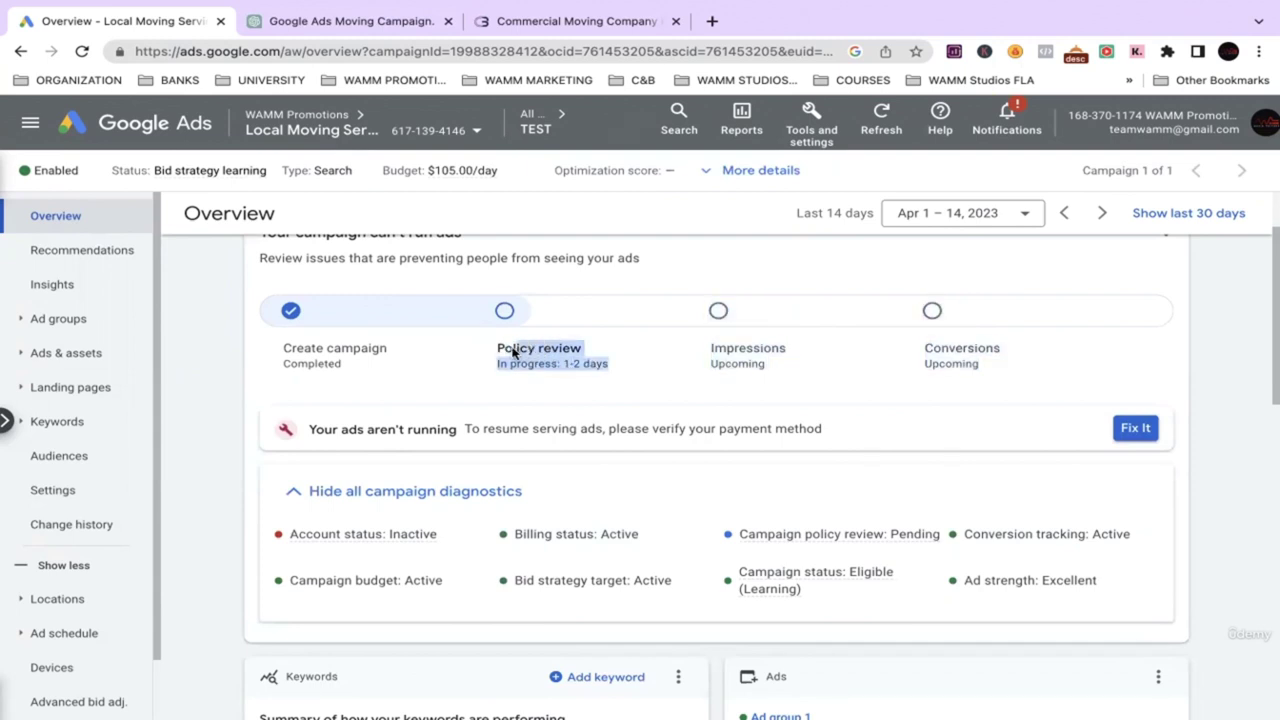
pyautogui.click(6, 421)
pyautogui.click(104, 218)
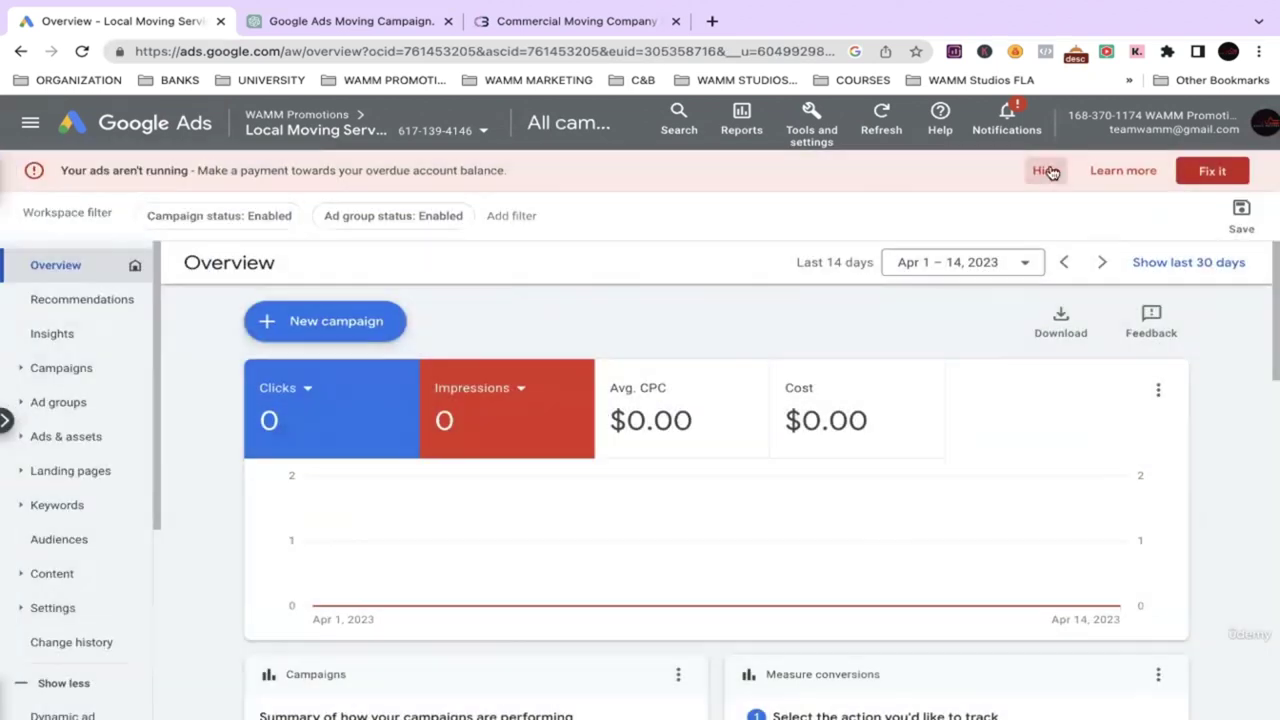
# - Dismiss the warning, open the Campaigns list showing TEST at $105.00/day, and resize the Budget column
pyautogui.click(1047, 171)
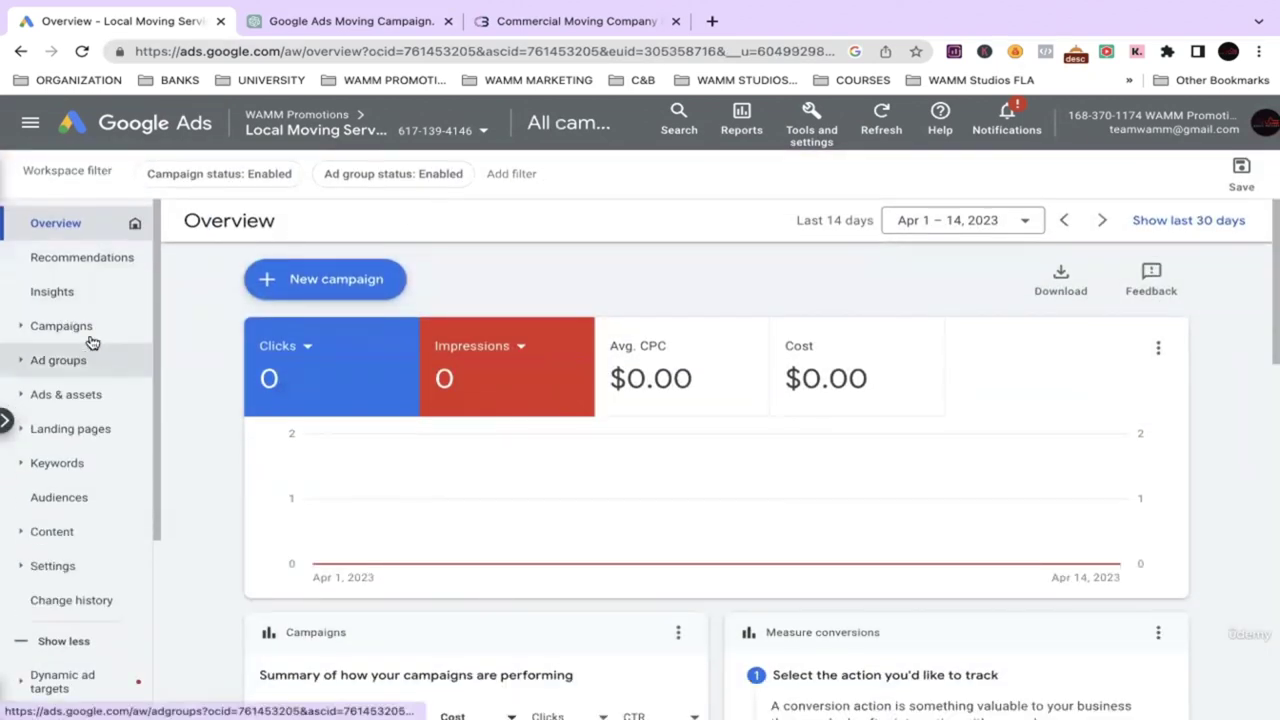
pyautogui.click(94, 324)
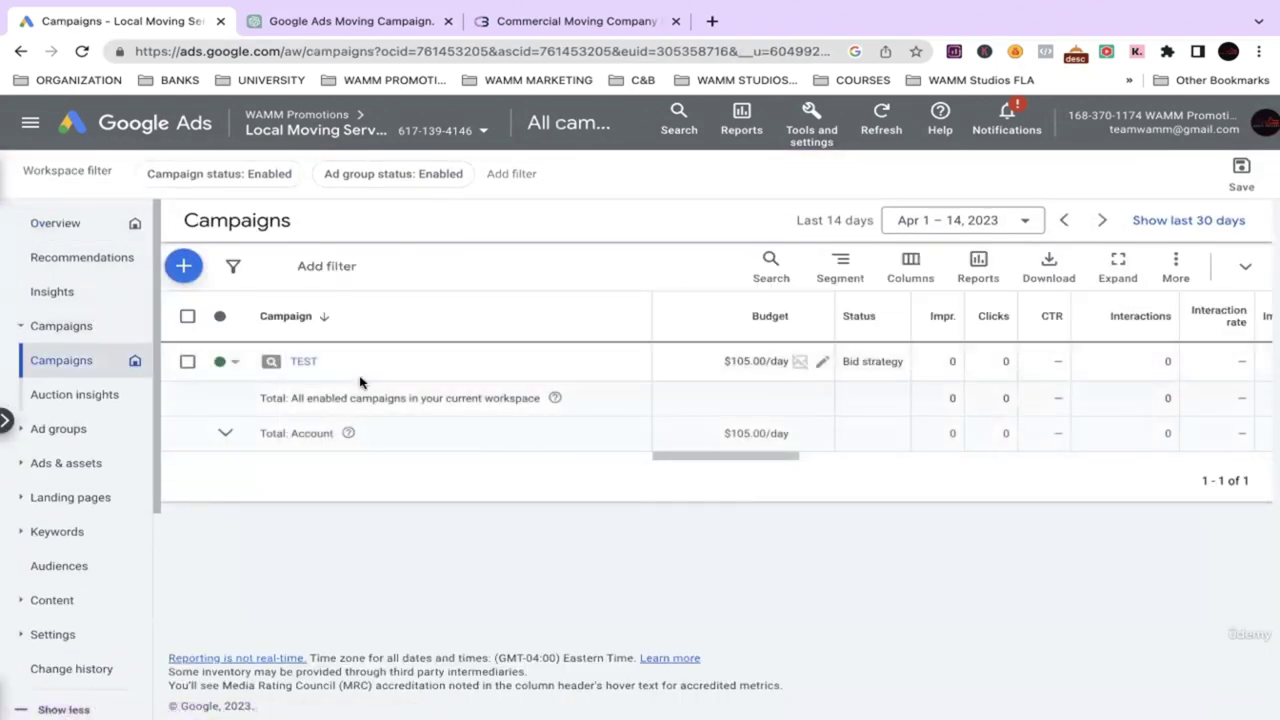
pyautogui.moveTo(833, 316); pyautogui.dragTo(778, 316)
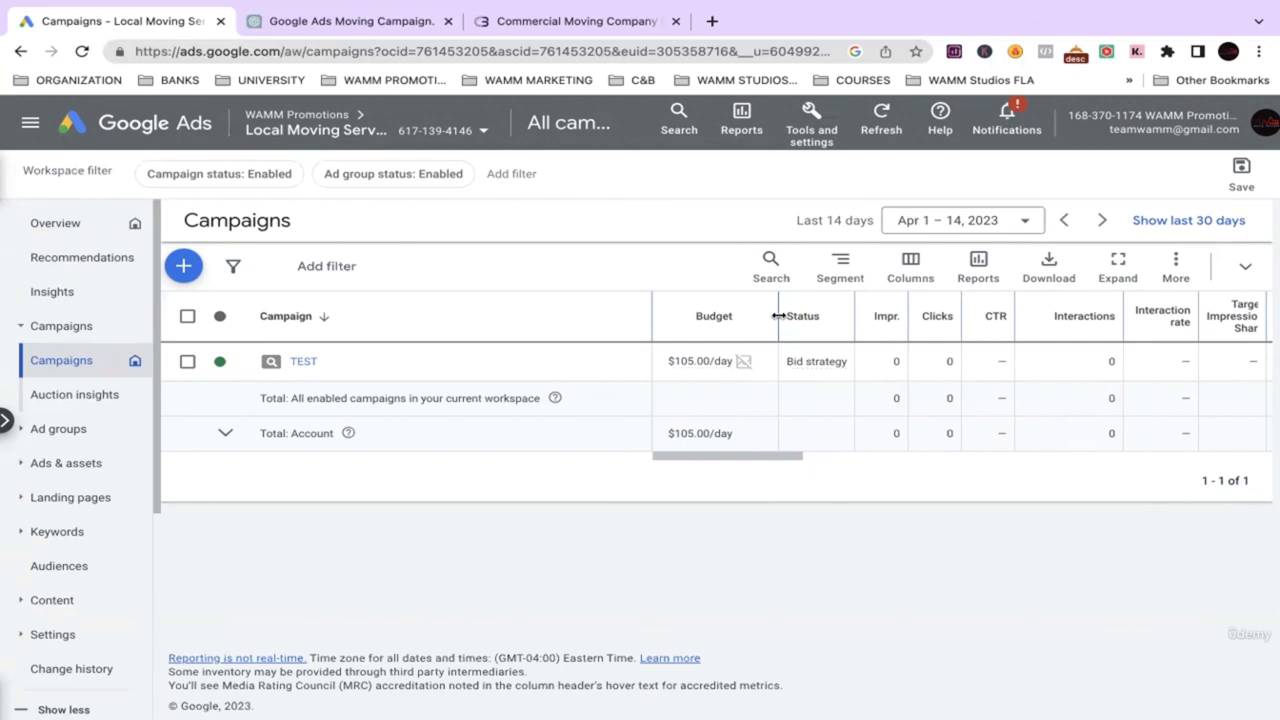
pyautogui.moveTo(550, 8)
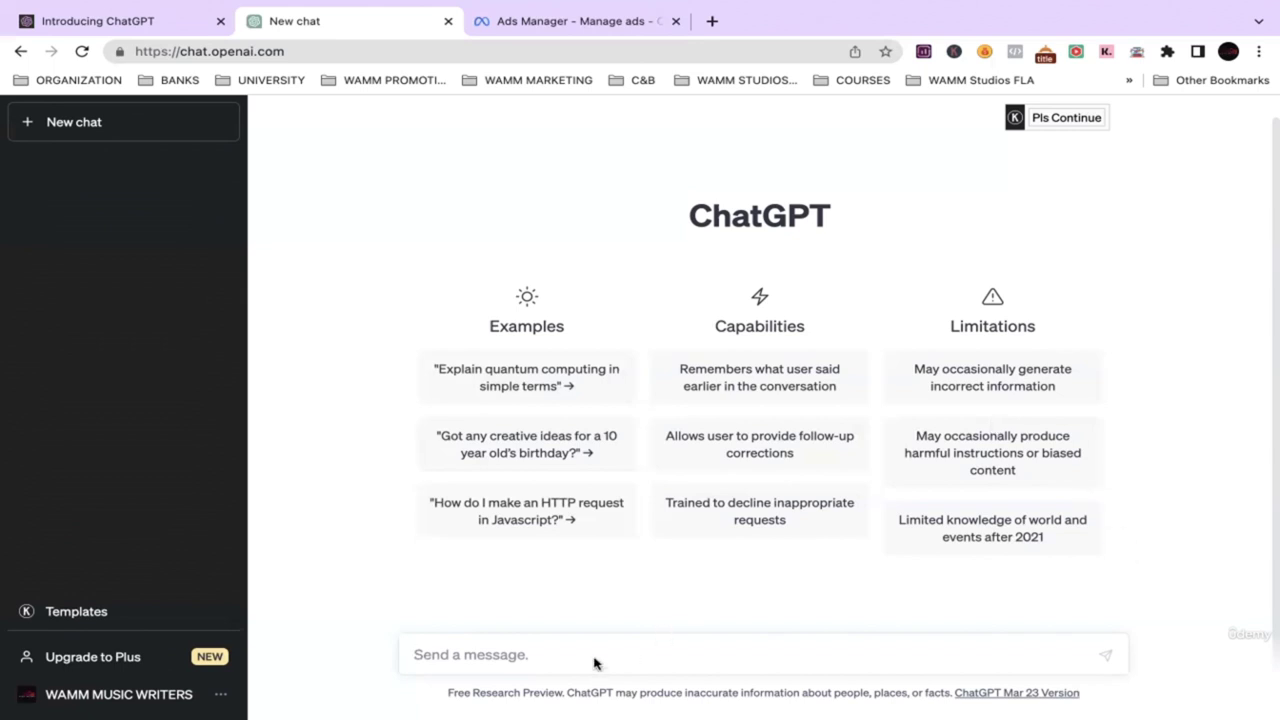
# - Ask ChatGPT for 5 Instagram post headlines about "Posting my New Car"
pyautogui.write('HEY')
pyautogui.press('BackSpace')
pyautogui.press('BackSpace')
pyautogui.write('ey,')
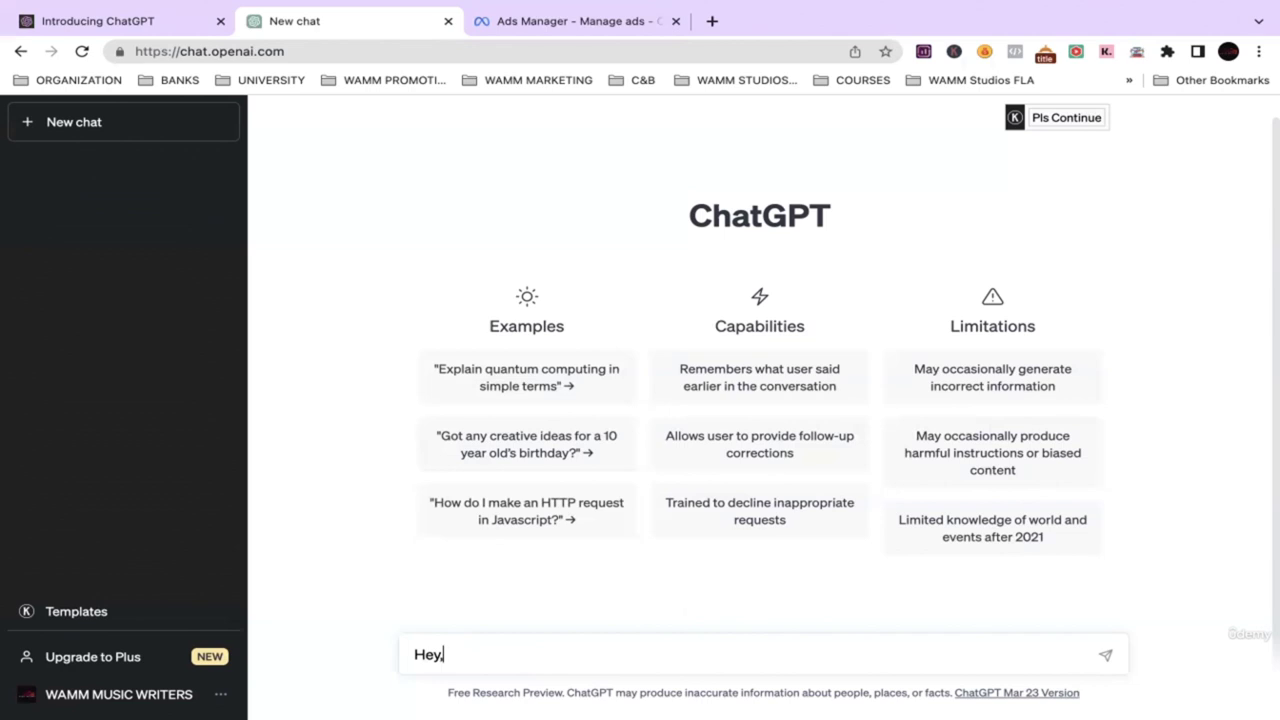
pyautogui.write(' create me 5 headlines for a')
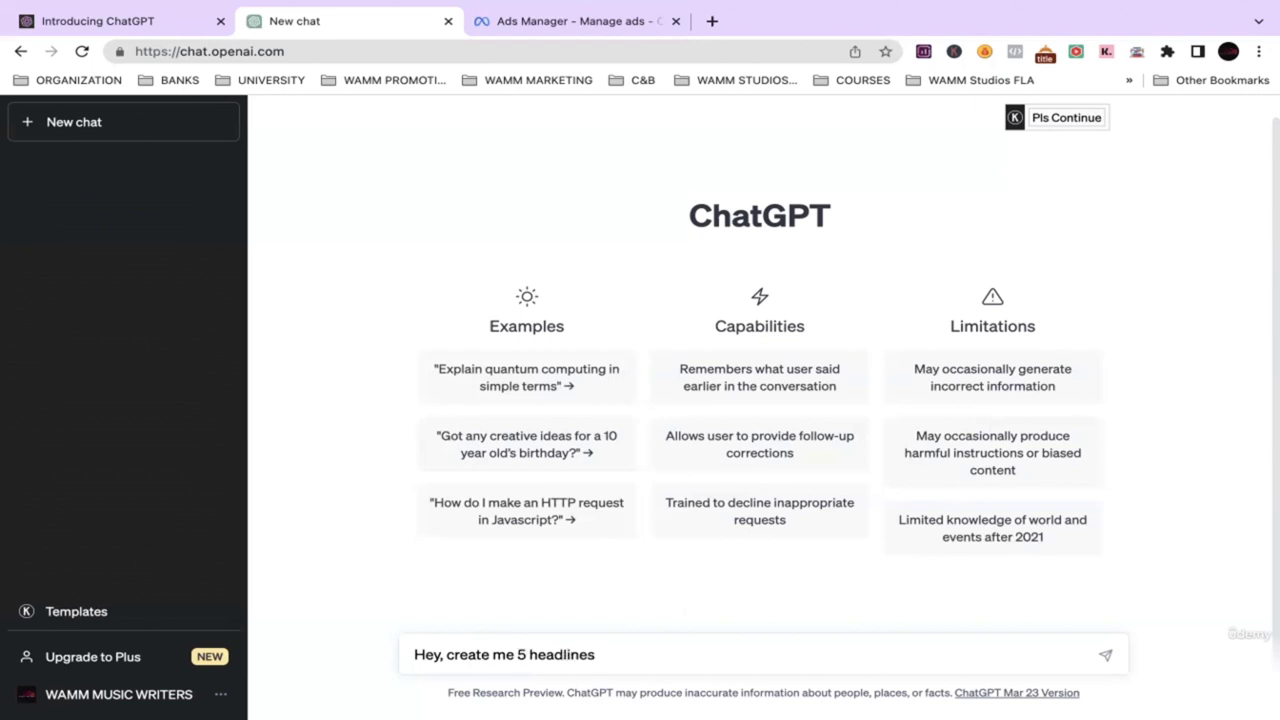
pyautogui.write(' Instagram post about ')
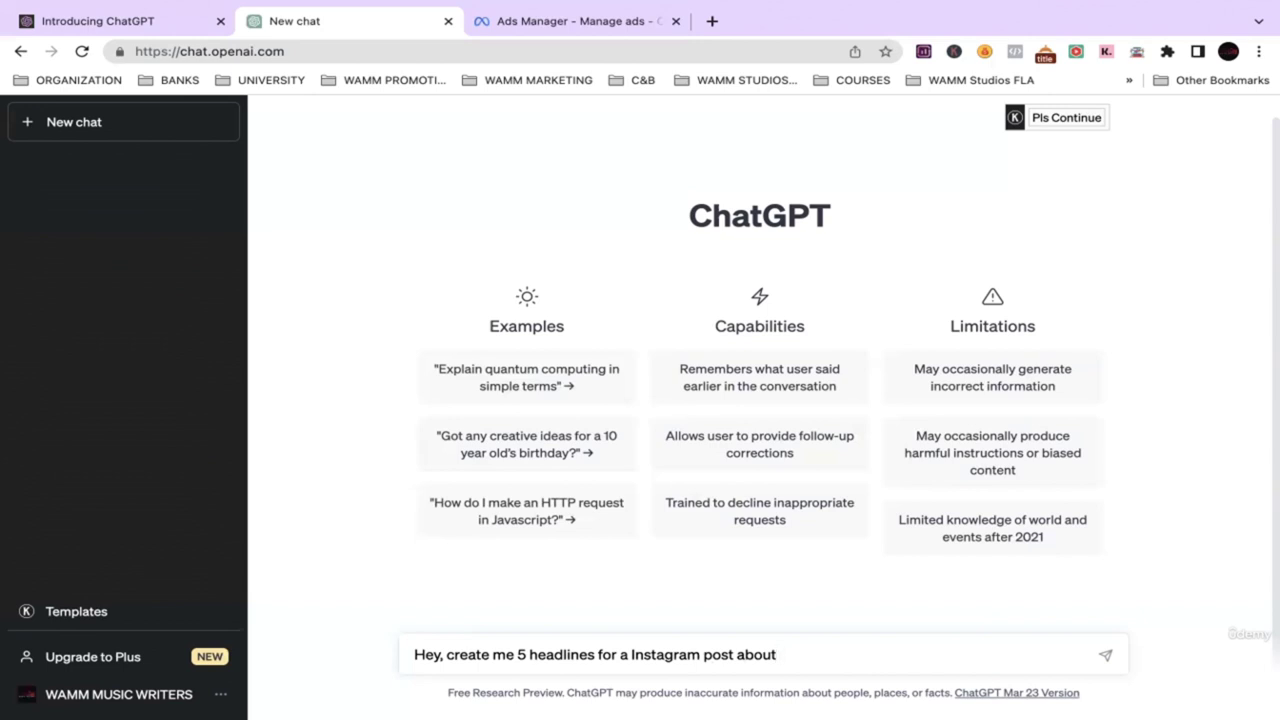
pyautogui.write('"')
pyautogui.write('Posting my New Car')
pyautogui.write('"')
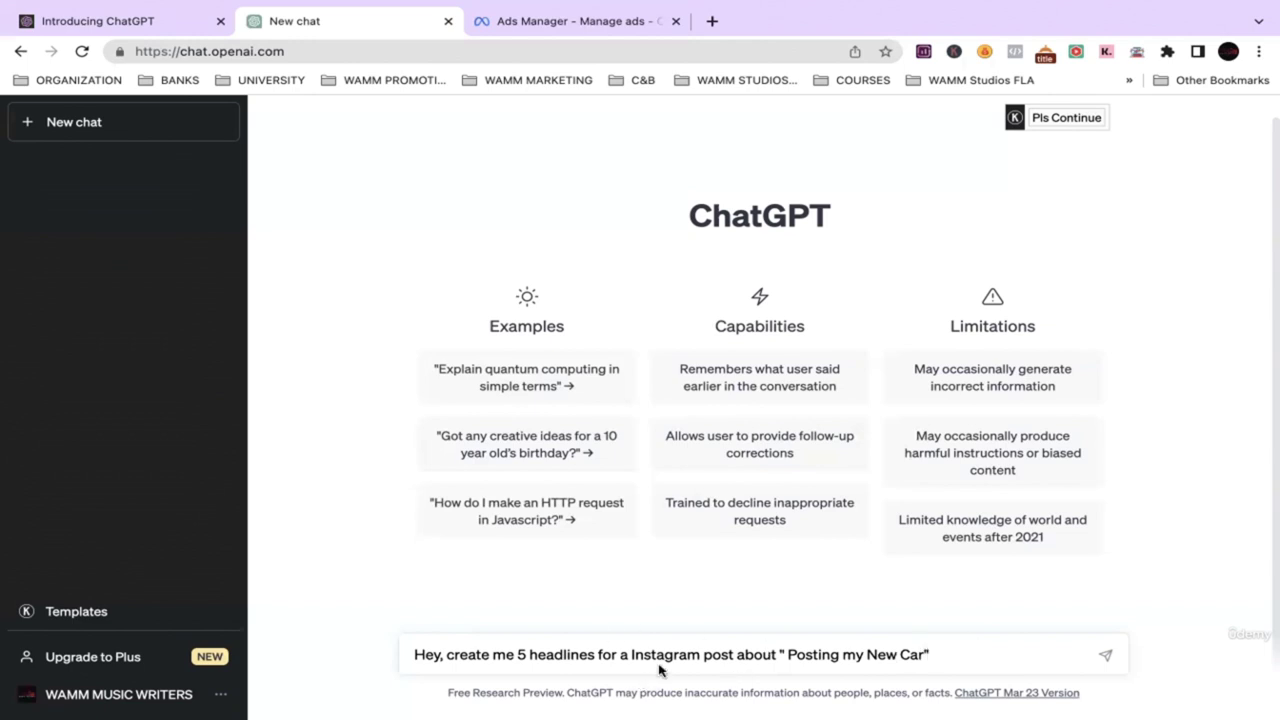
pyautogui.click(1106, 655)
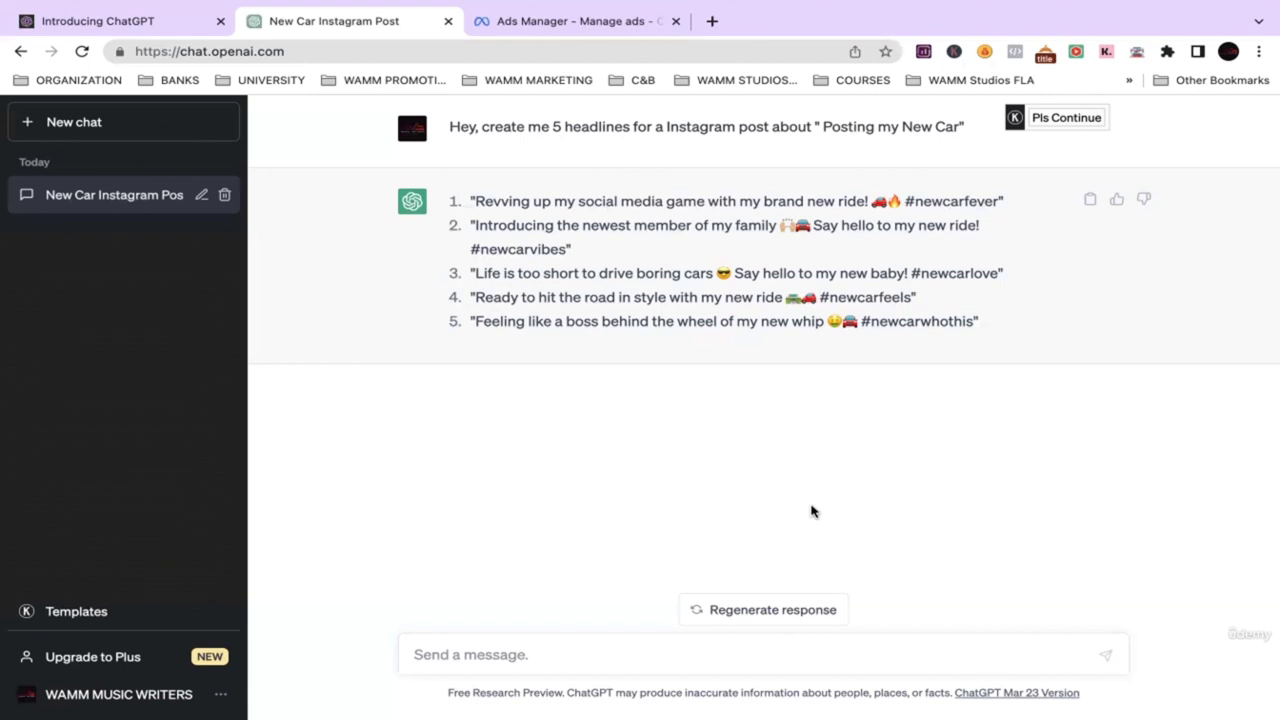
# - After the five headlines arrive, place the cursor in the message box for a follow-up
pyautogui.click(617, 654)
# - Ask ChatGPT for a list of hashtags for an Instagram post about 'Posting My New Car'
pyautogui.write('H')
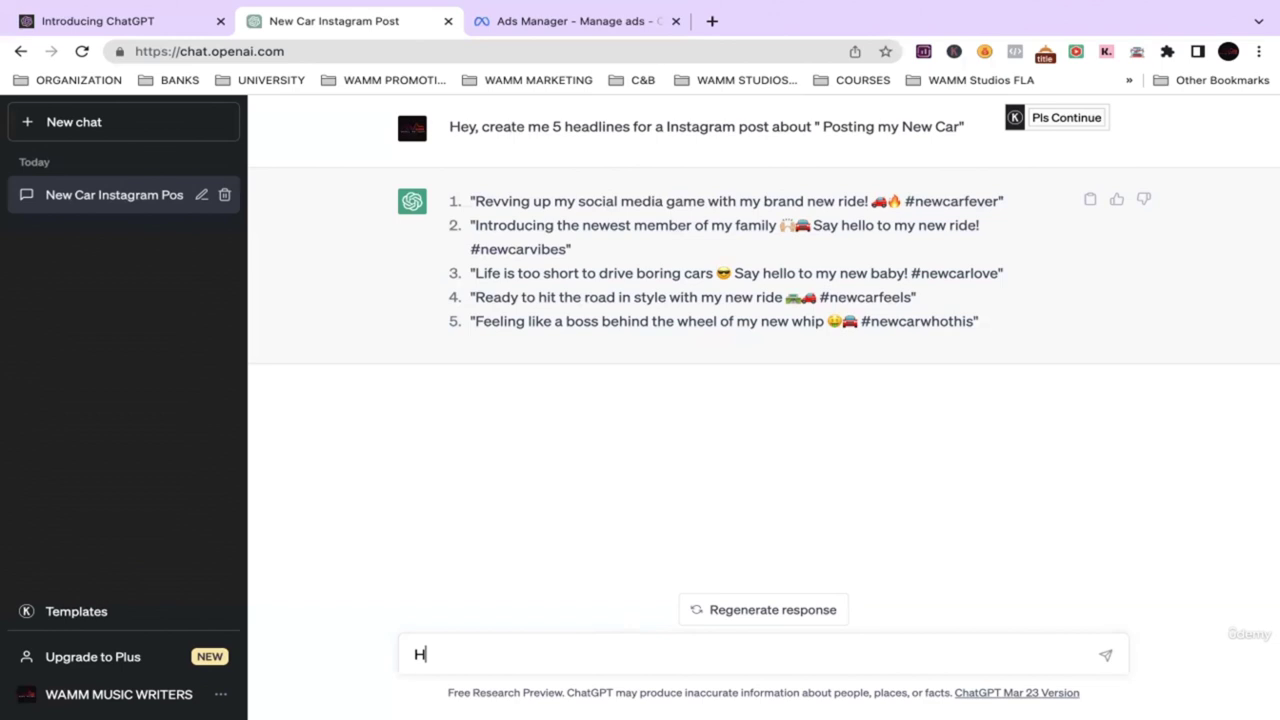
pyautogui.write('ey, Create me 10')
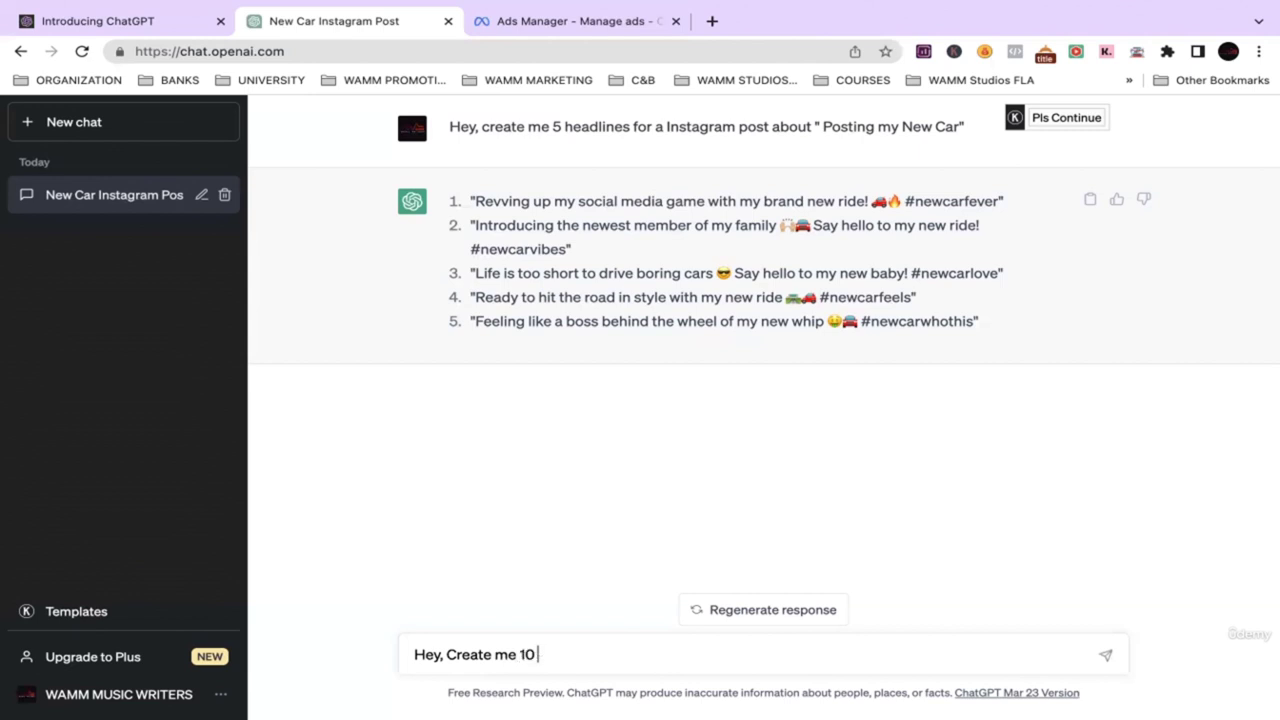
pyautogui.press('BackSpace')
pyautogui.press('BackSpace')
pyautogui.write('list of hashtag ')
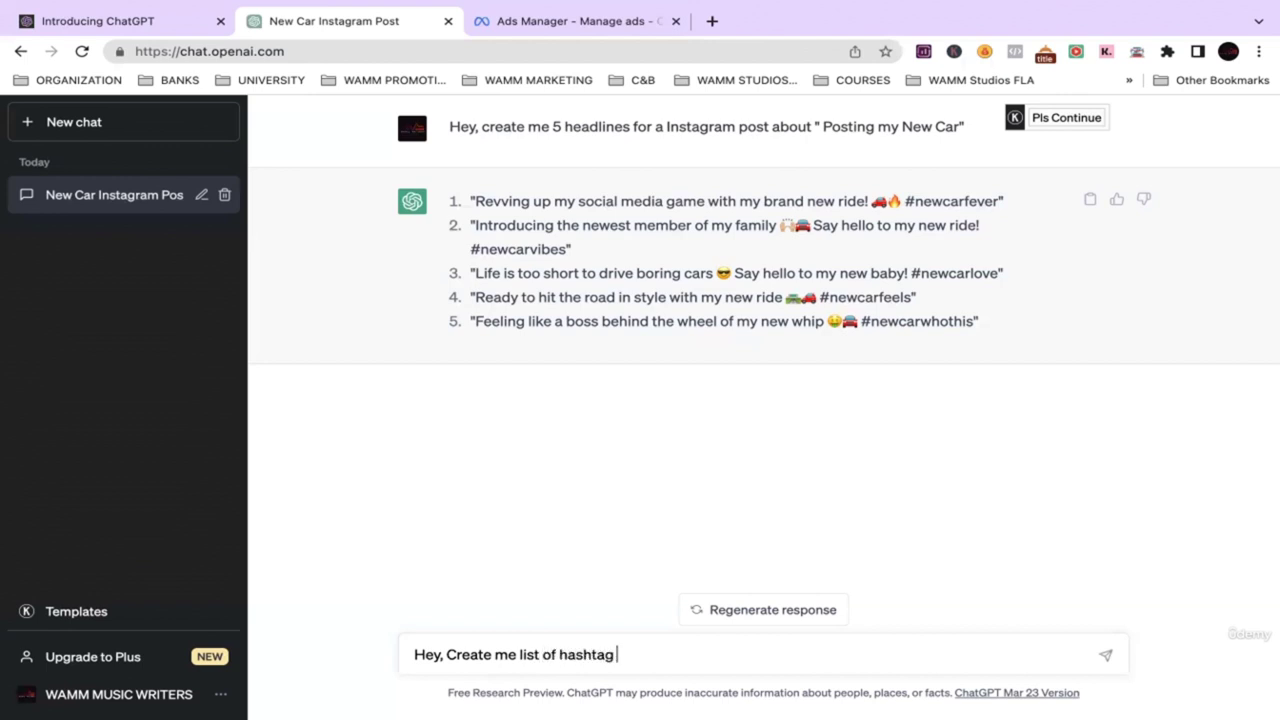
pyautogui.write('for a insa')
pyautogui.press('BackSpace')
pyautogui.write('tagram ')
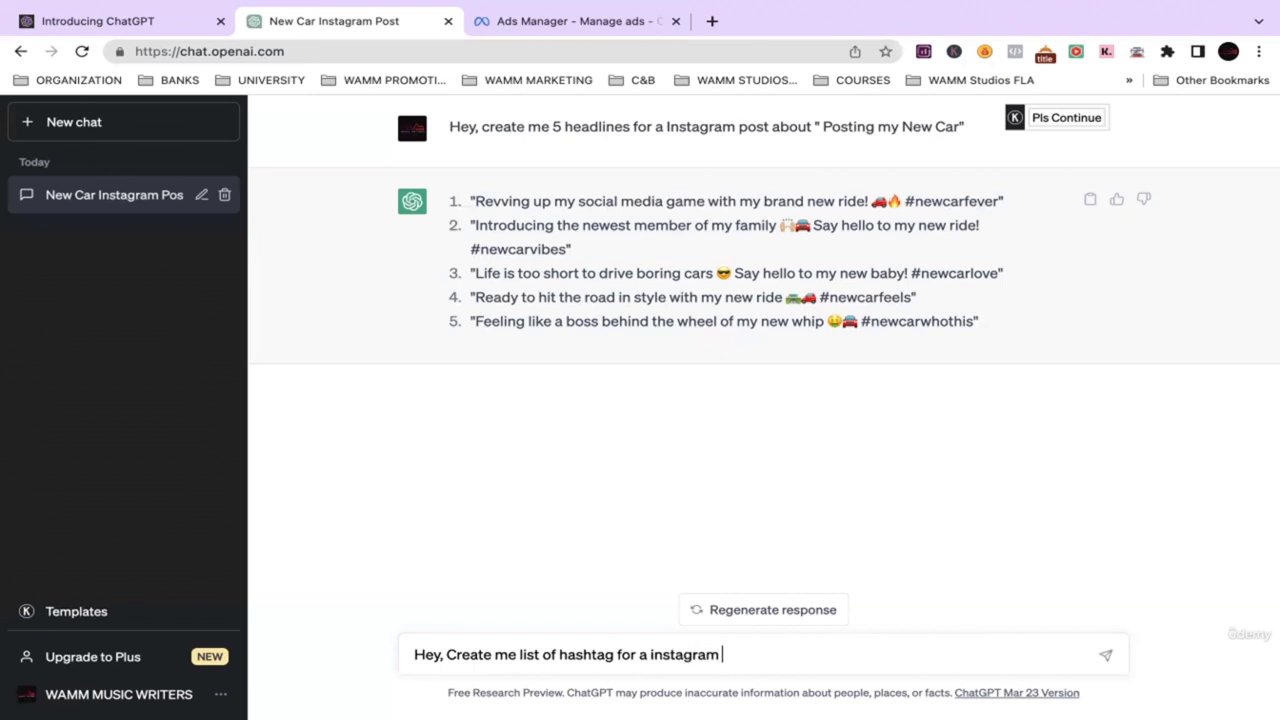
pyautogui.write('post that is about"')
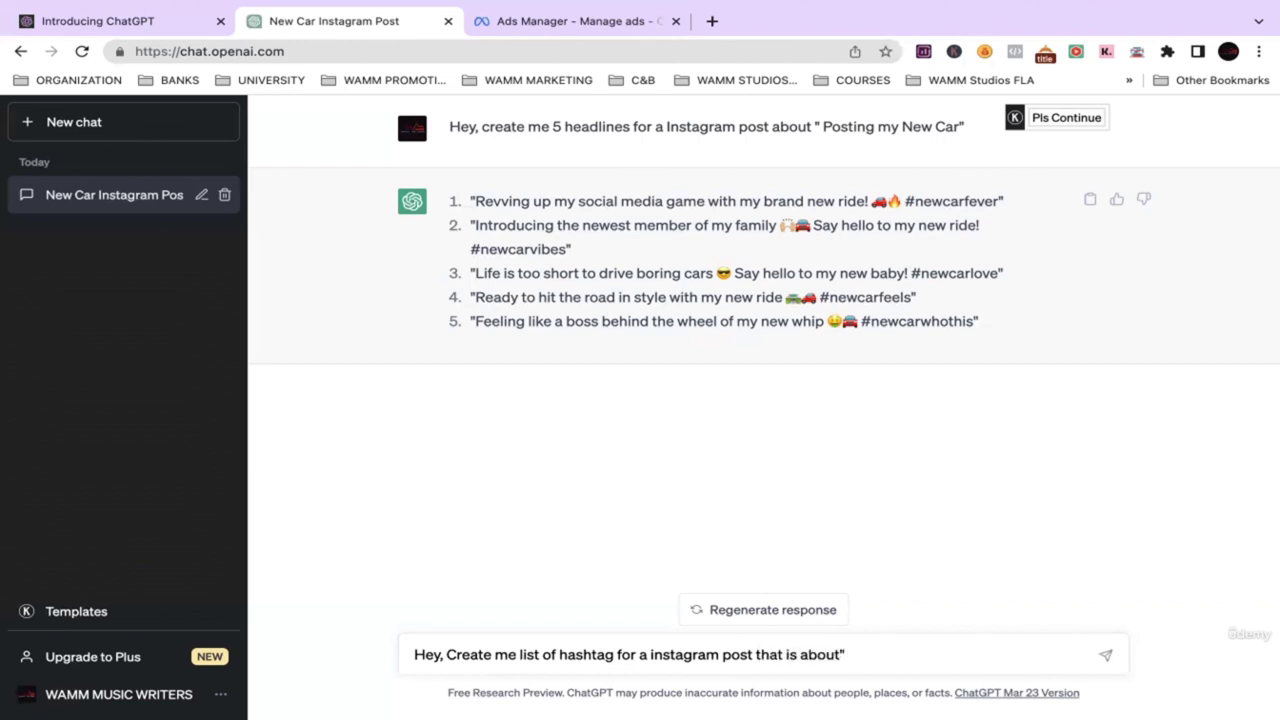
pyautogui.write(' Posting My New Car"')
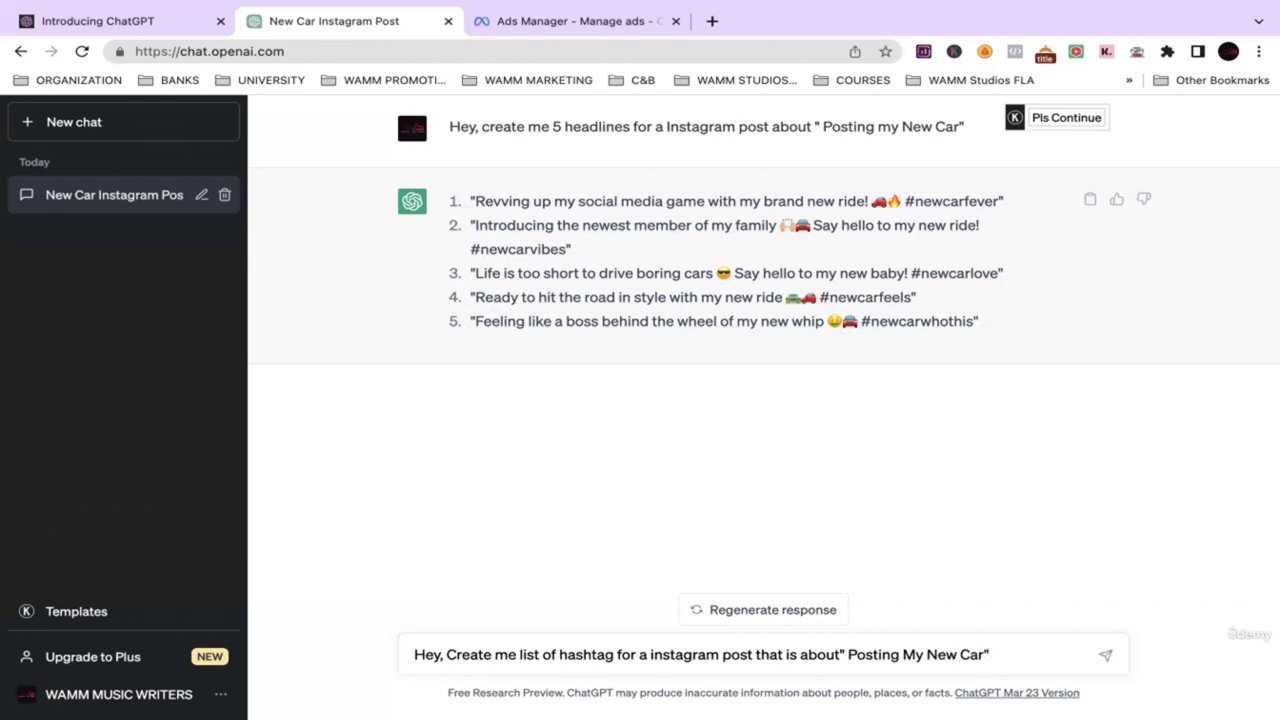
pyautogui.press('Return')
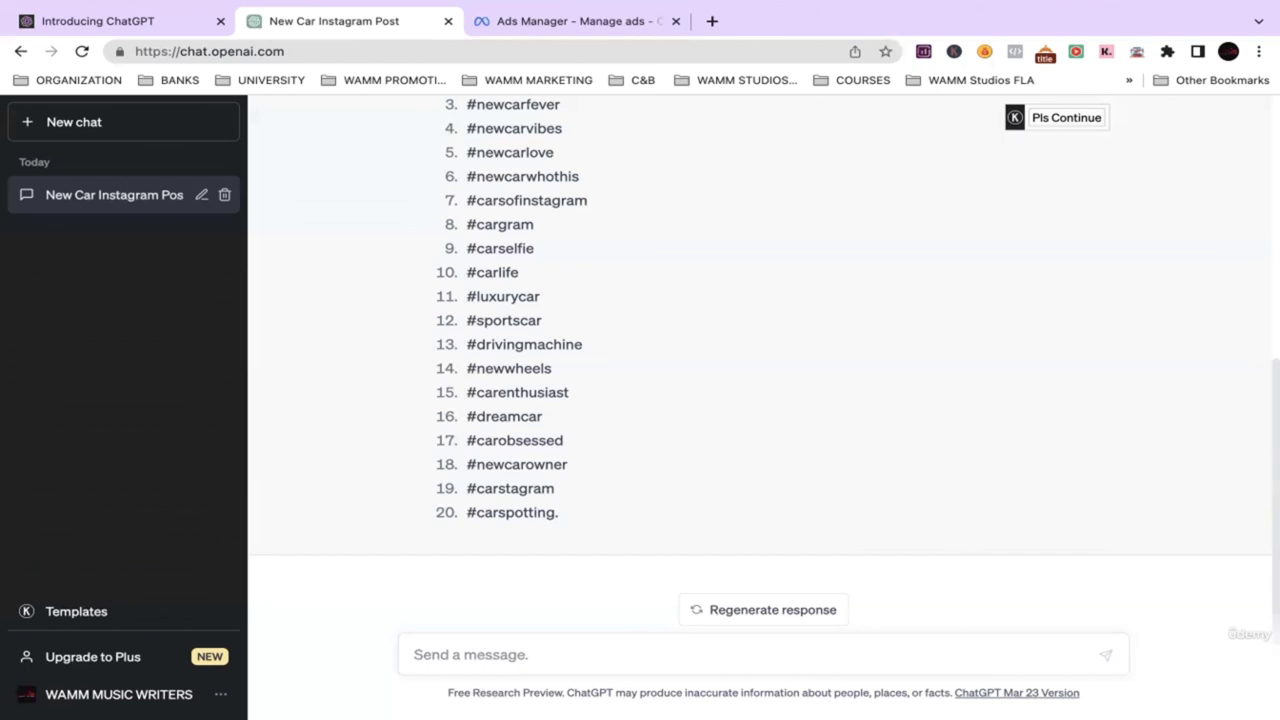
# - Draft the question 'What are the best times to post on Instagram?' in ChatGPT
pyautogui.write('WHat')
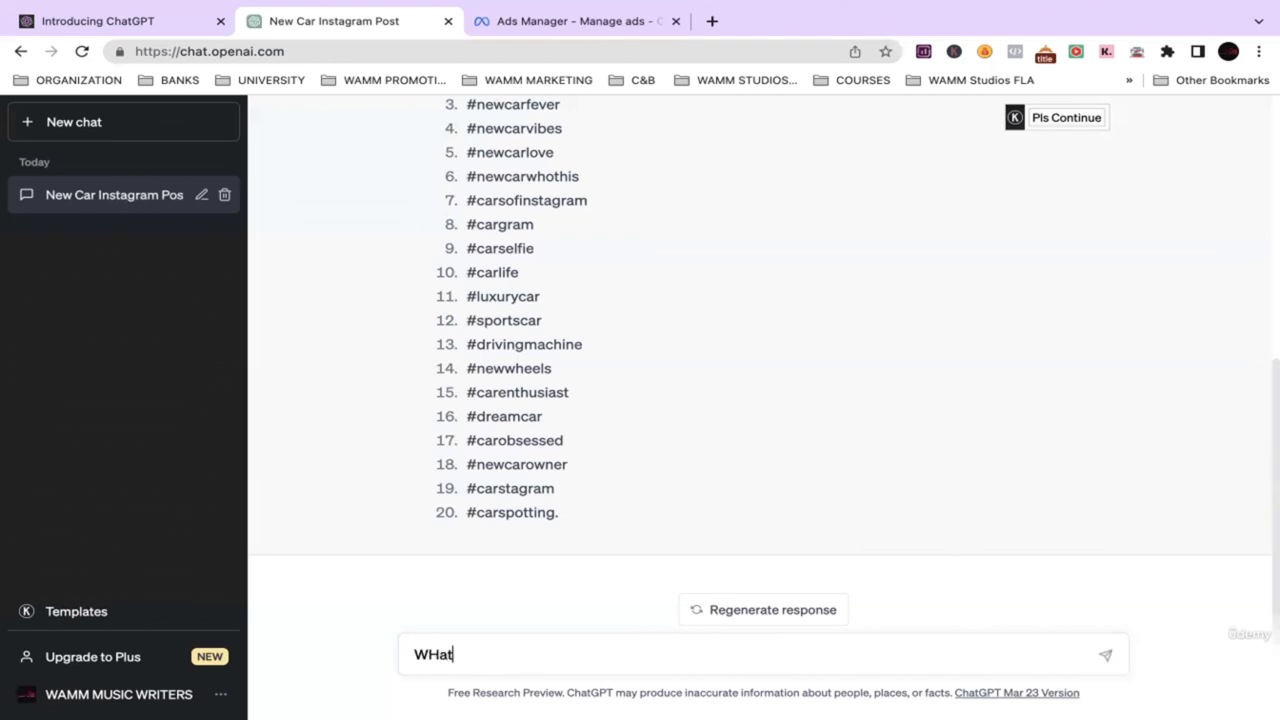
pyautogui.press('BackSpace')
pyautogui.press('BackSpace')
pyautogui.write('hat are the best times to post on Instagram.')
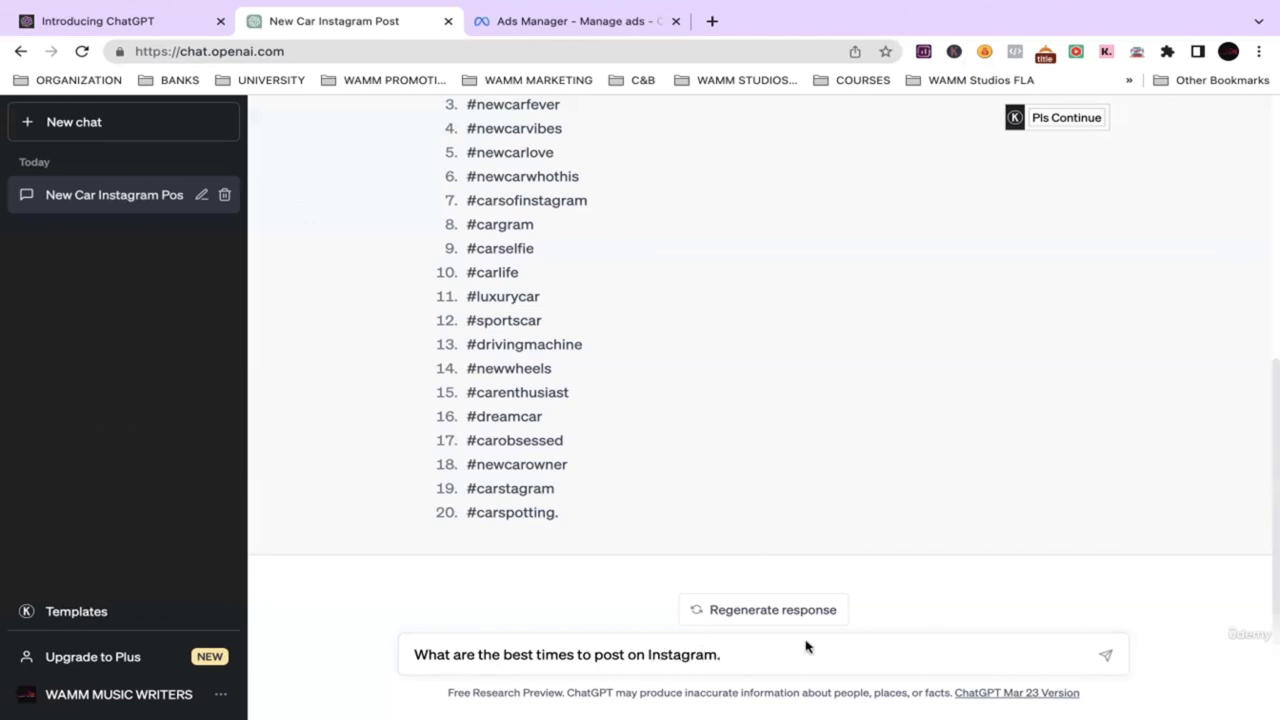
pyautogui.press('BackSpace')
pyautogui.write('?')
# - Send the posting-times question and scroll through ChatGPT's weekday and time-slot guidelines
pyautogui.click(1110, 656)
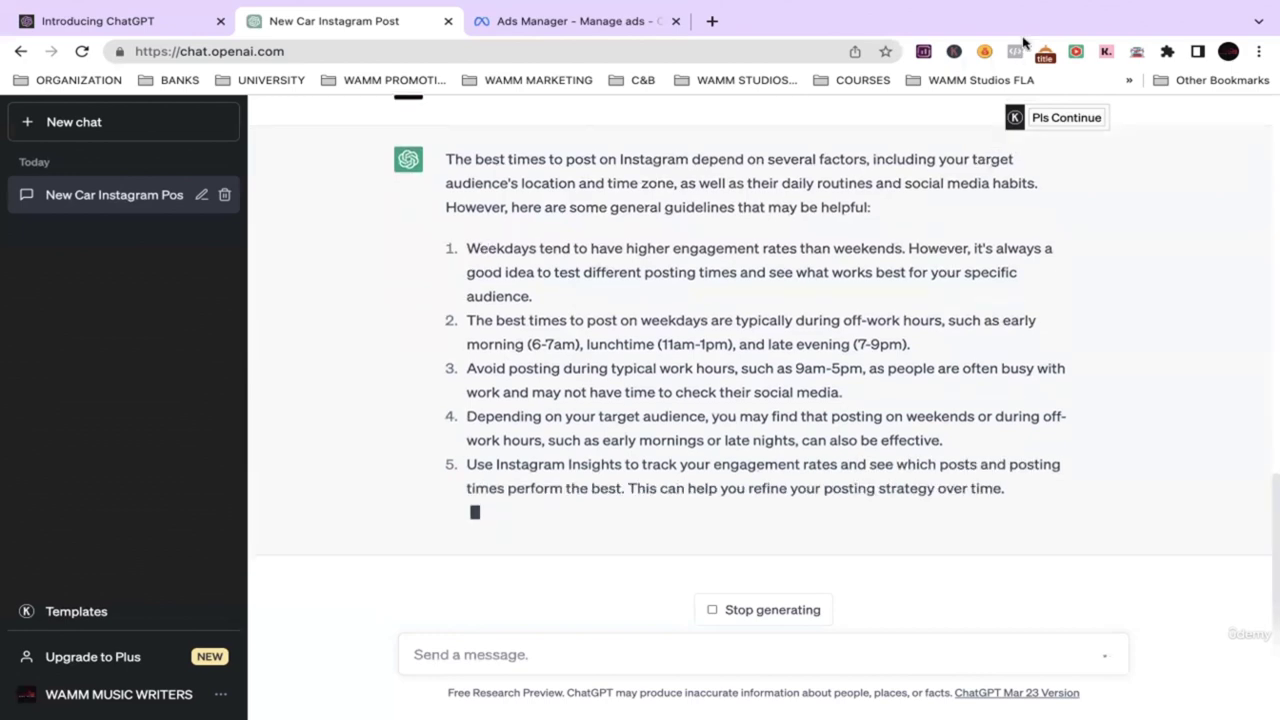
pyautogui.scroll(3, 737, 131)
pyautogui.scroll(-1, 766, 211)
pyautogui.scroll(-2, 810, 285)
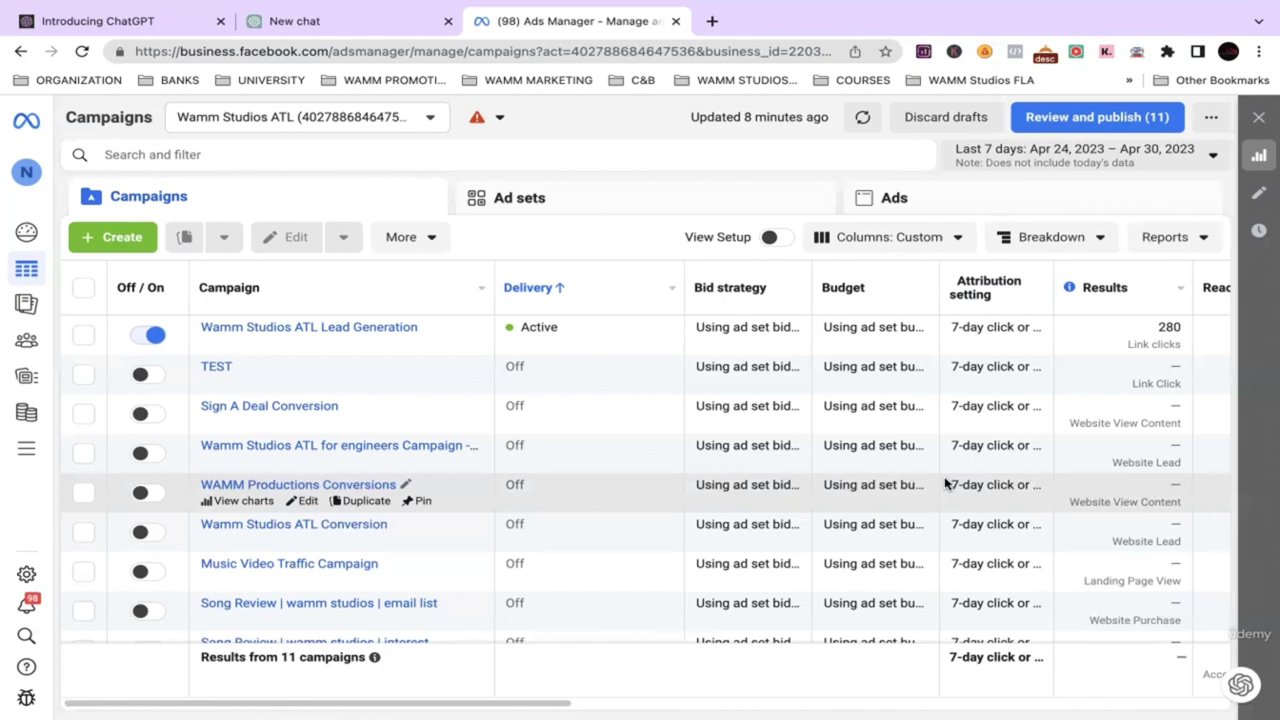
# - Start a new campaign and bring the Auction campaign objective list into view
pyautogui.click(110, 243)
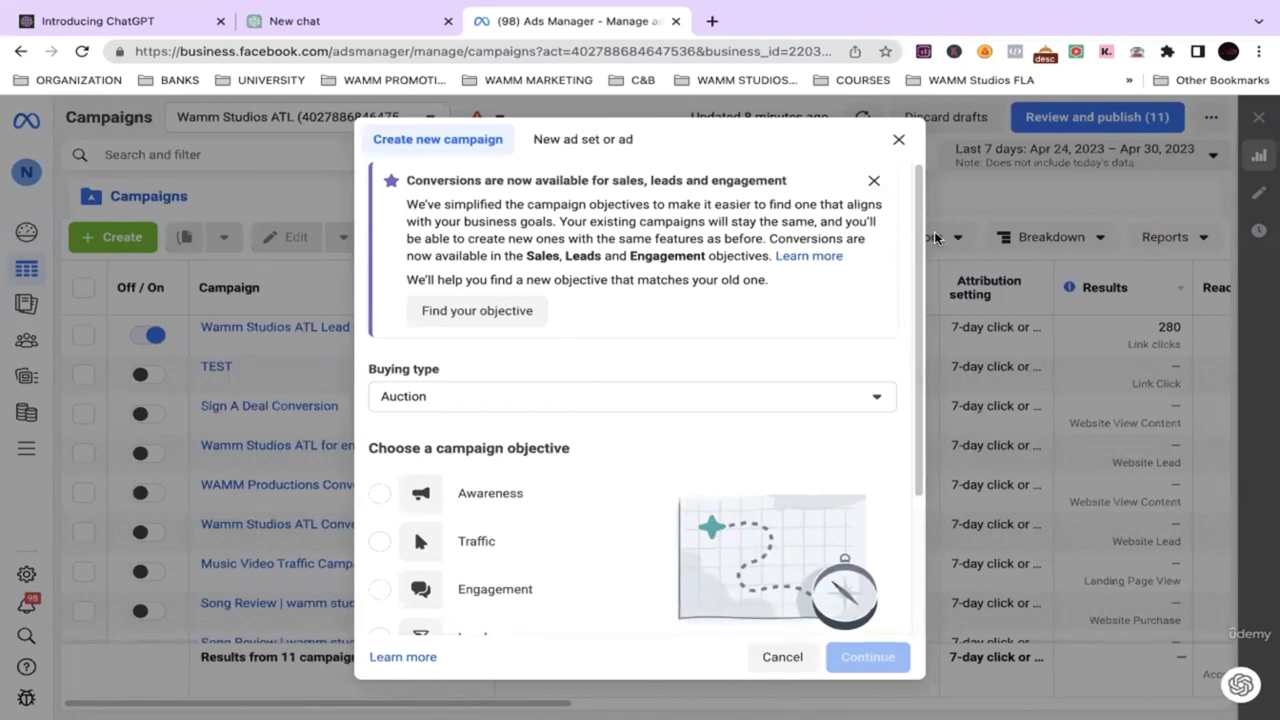
pyautogui.moveTo(921, 238); pyautogui.dragTo(911, 318)
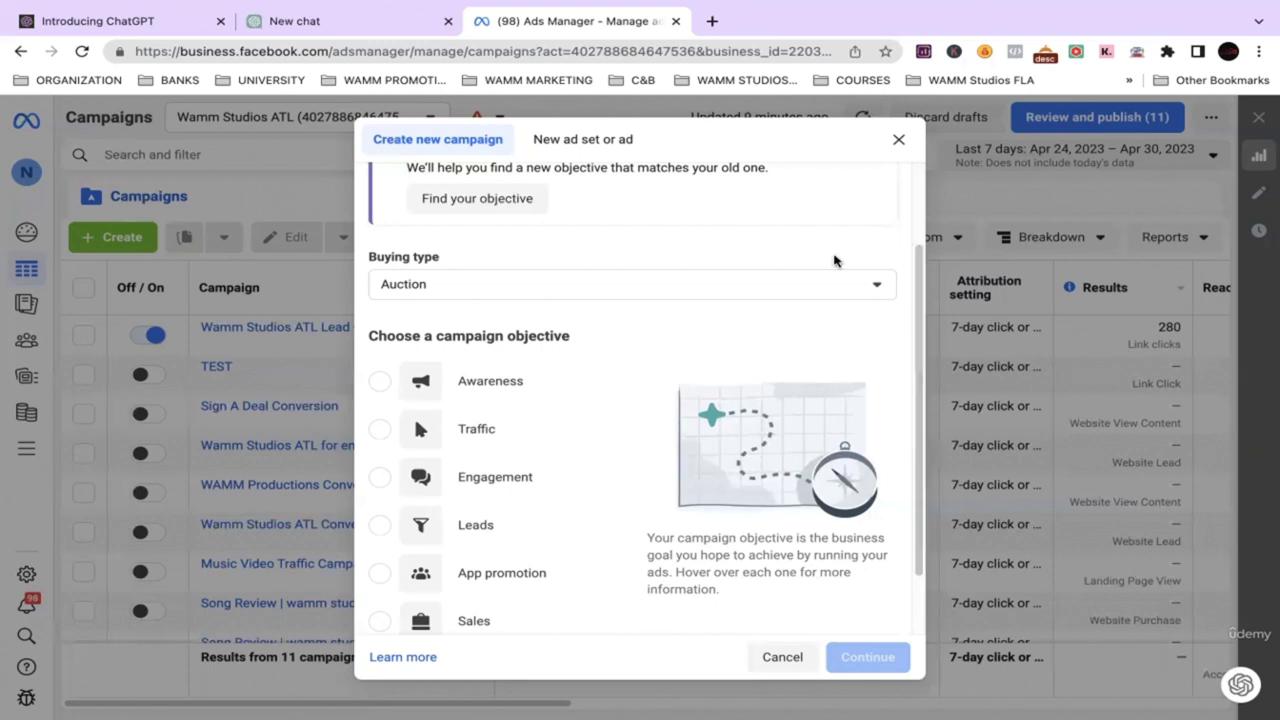
pyautogui.moveTo(568, 340); pyautogui.dragTo(439, 337)
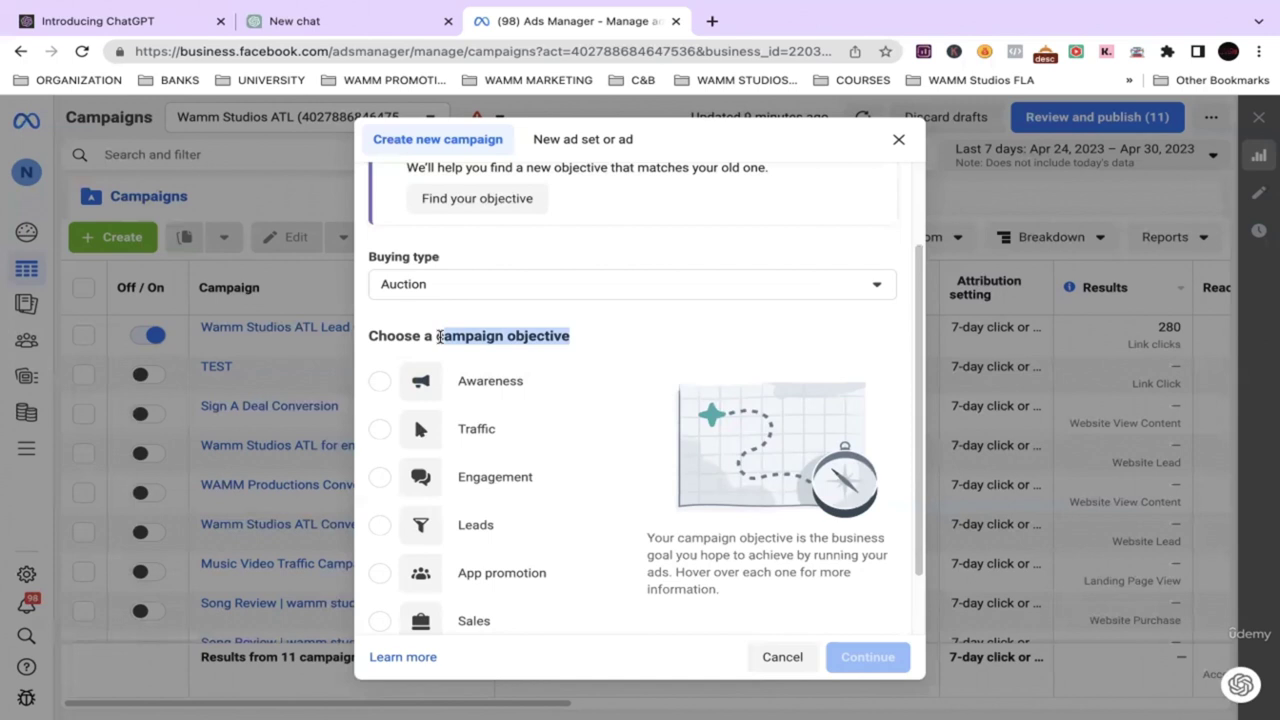
# - In the new chat, ask which campaign objective suits a recording studio's Instagram ad campaign
pyautogui.click(330, 20)
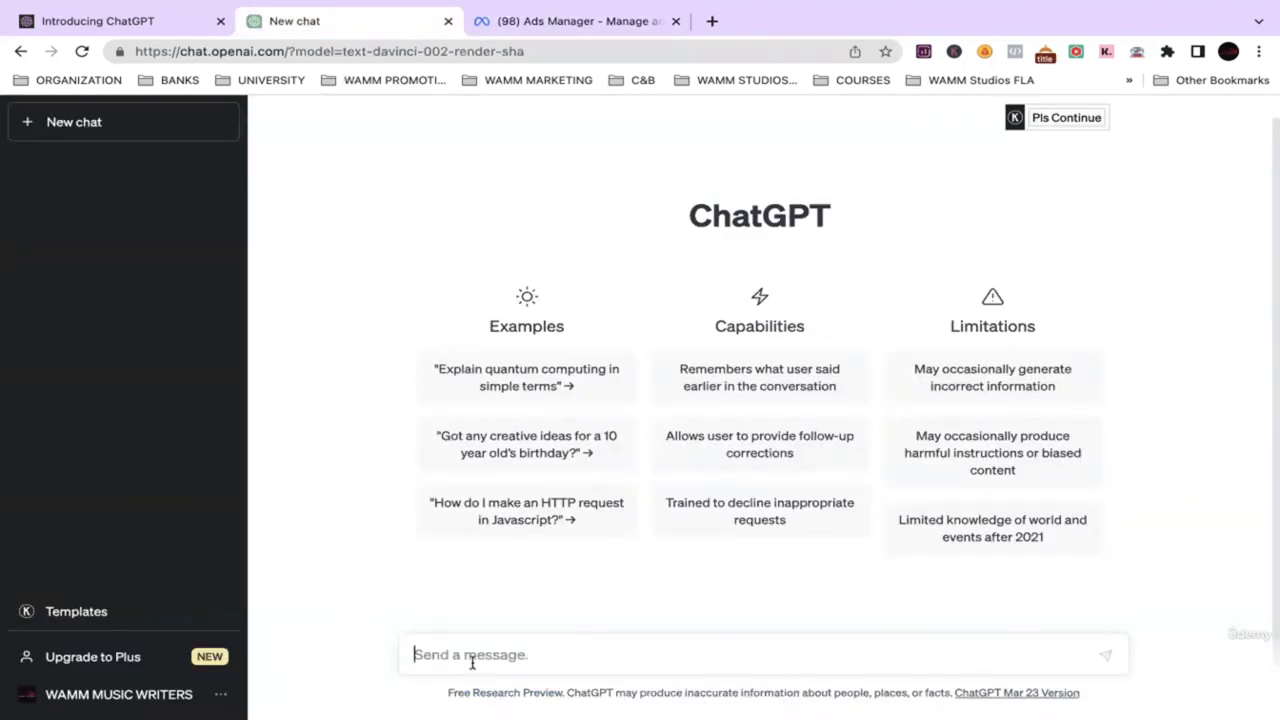
pyautogui.write('Which campaign objective is best for a recor')
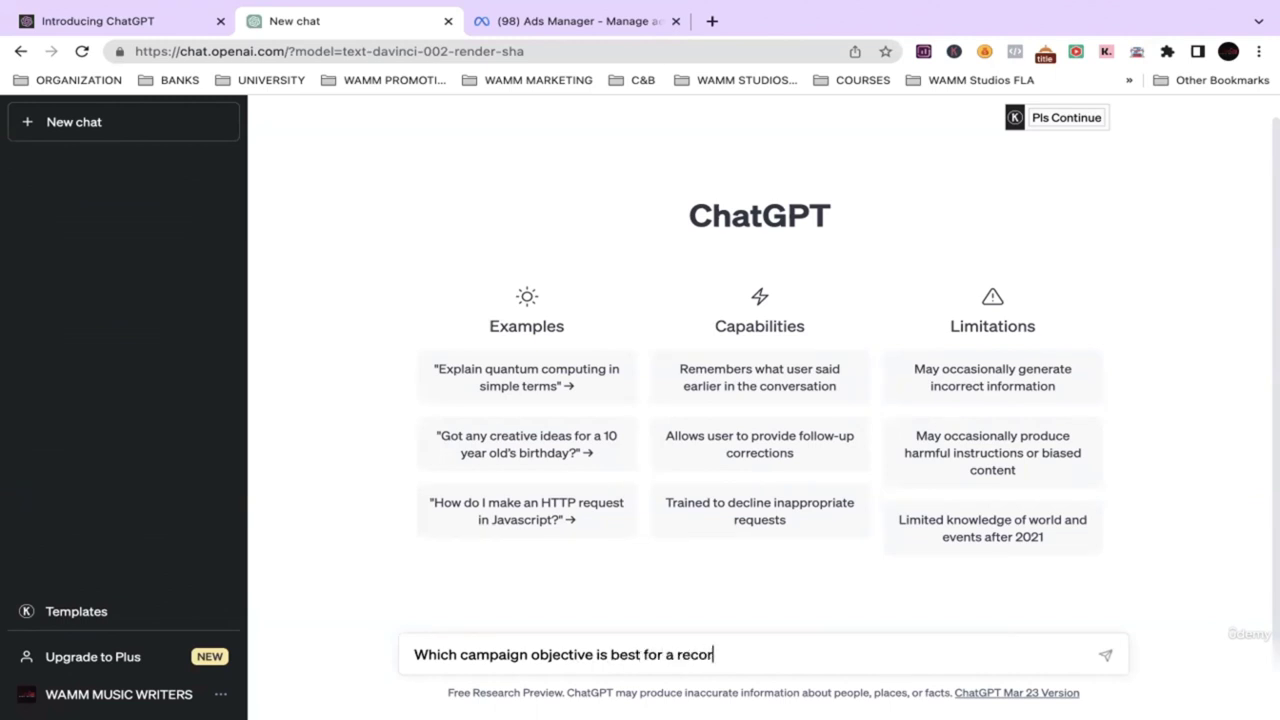
pyautogui.write('ding studio business tha')
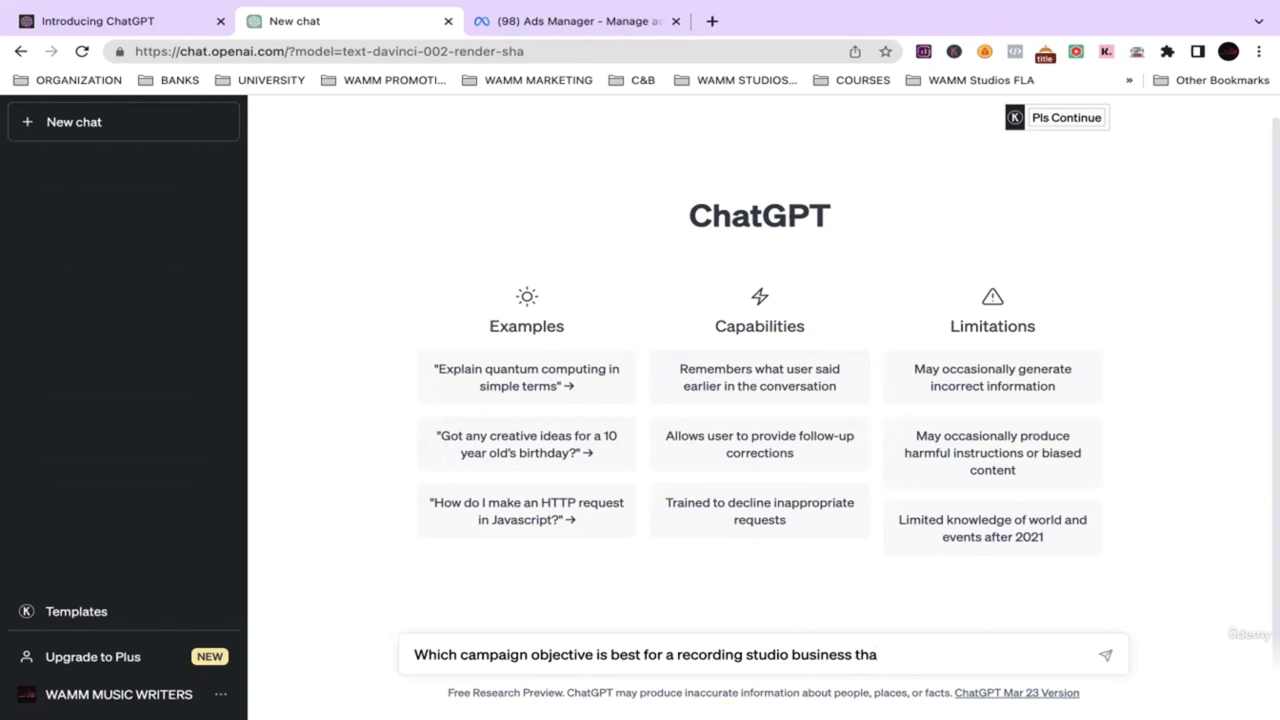
pyautogui.press('BackSpace')
pyautogui.press('BackSpace')
pyautogui.press('BackSpace')
pyautogui.write('for a instagram ad campaign?')
pyautogui.press('Return')
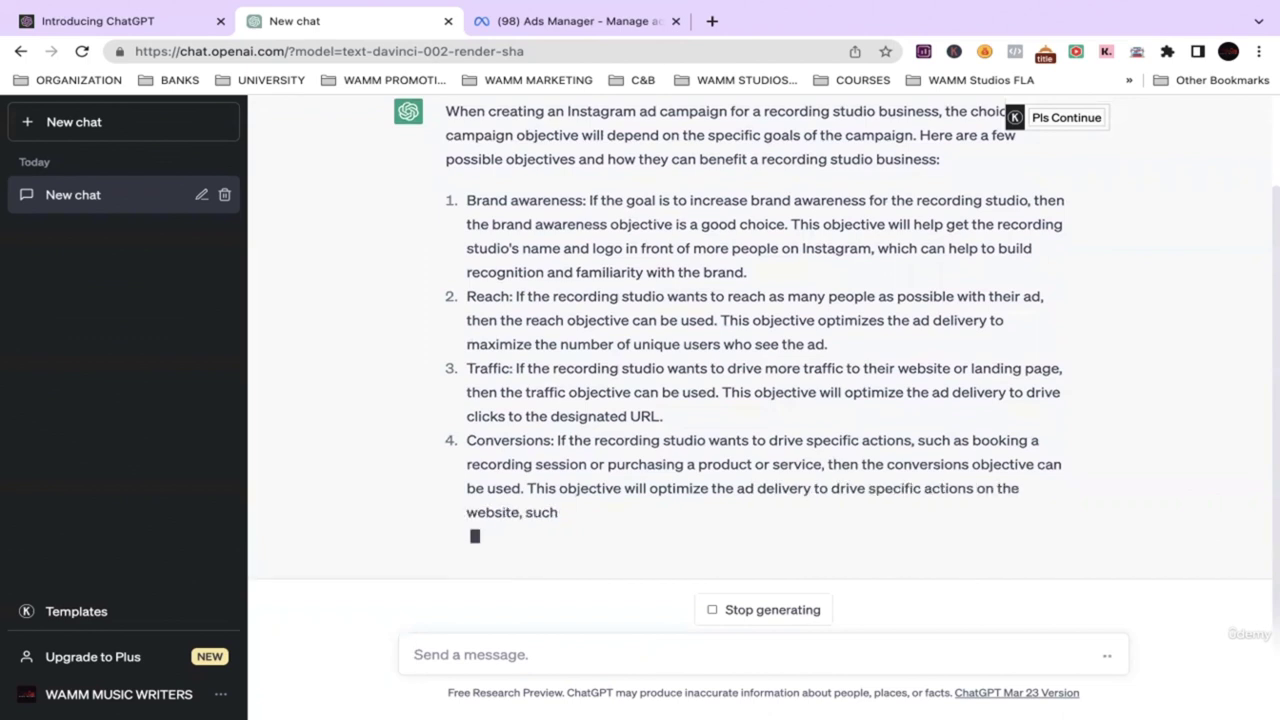
# - Scroll through ChatGPT's answer covering Brand awareness, Reach, Traffic and Conversions
pyautogui.scroll(3, 625, 519)
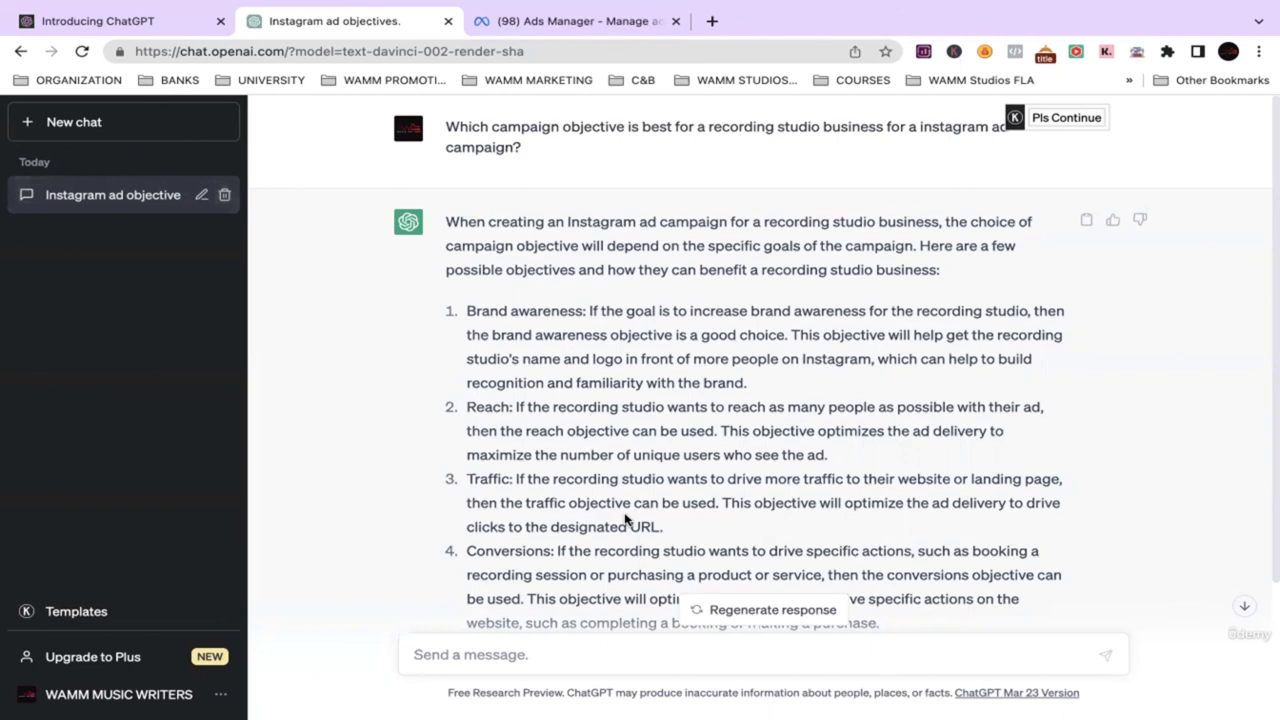
pyautogui.scroll(-3, 625, 517)
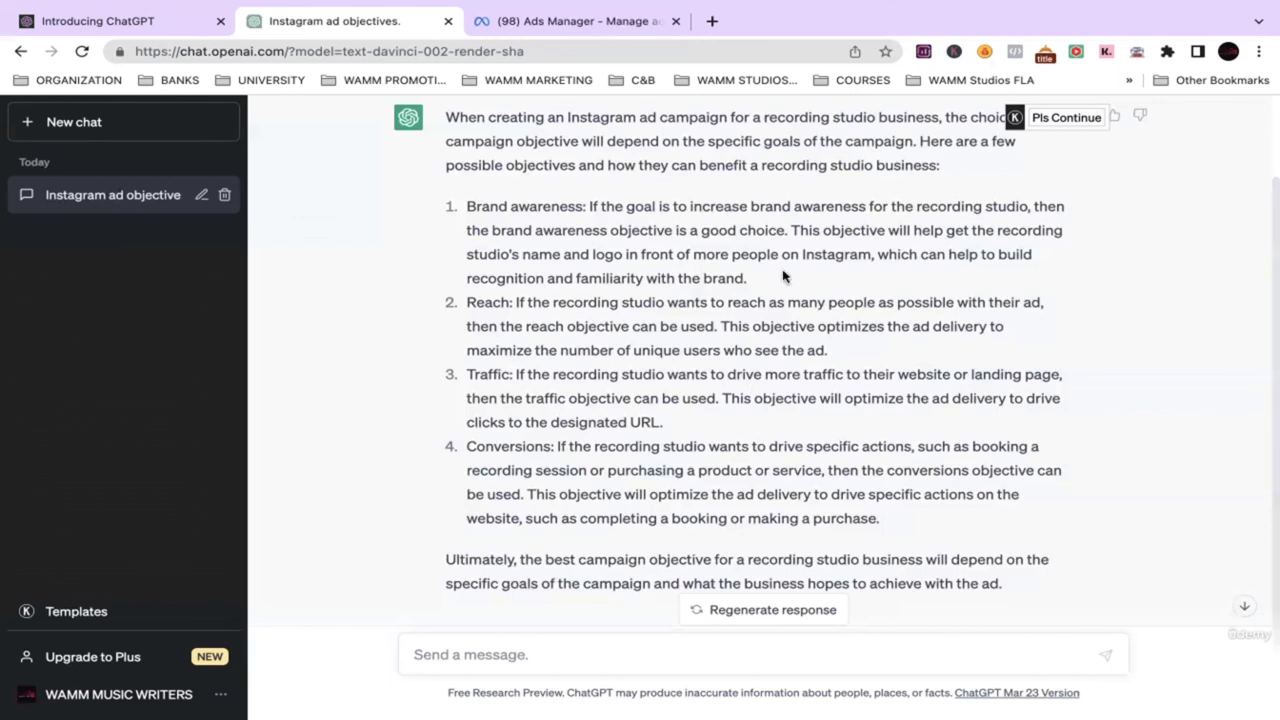
# - Compare ChatGPT's objectives answer with Ads Manager, ending on the campaign objective choices
pyautogui.click(580, 21)
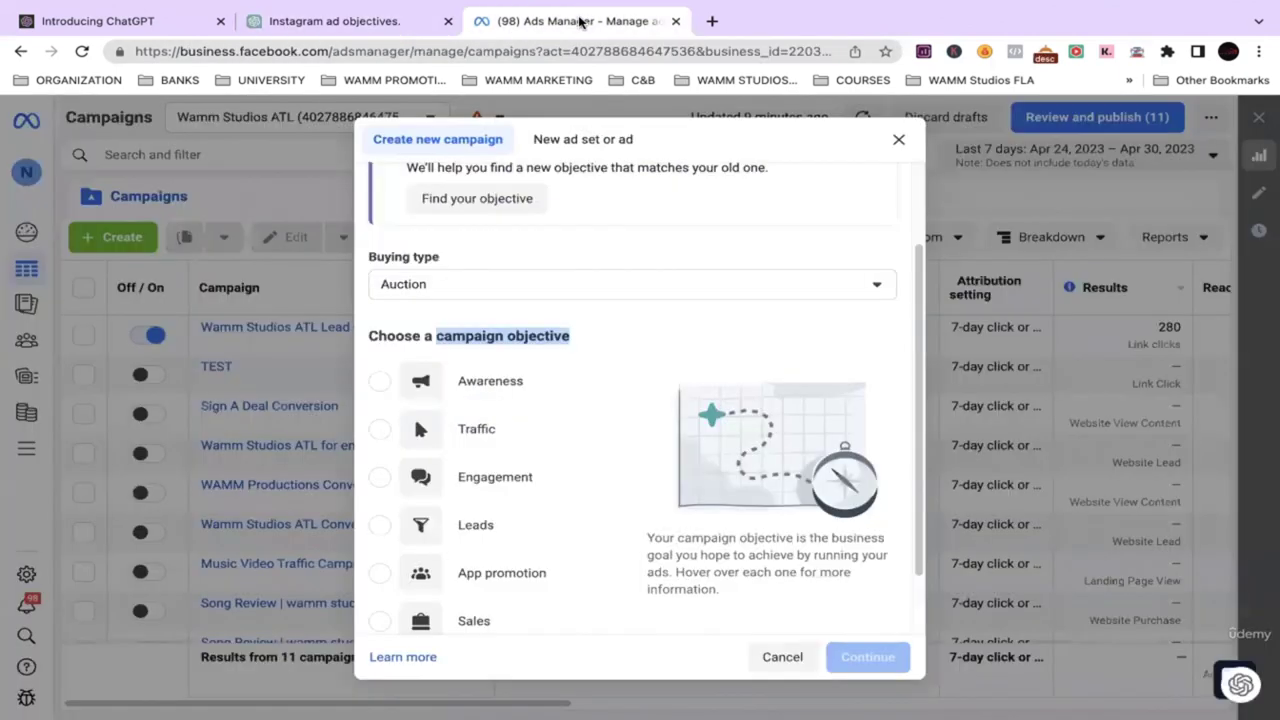
pyautogui.click(436, 30)
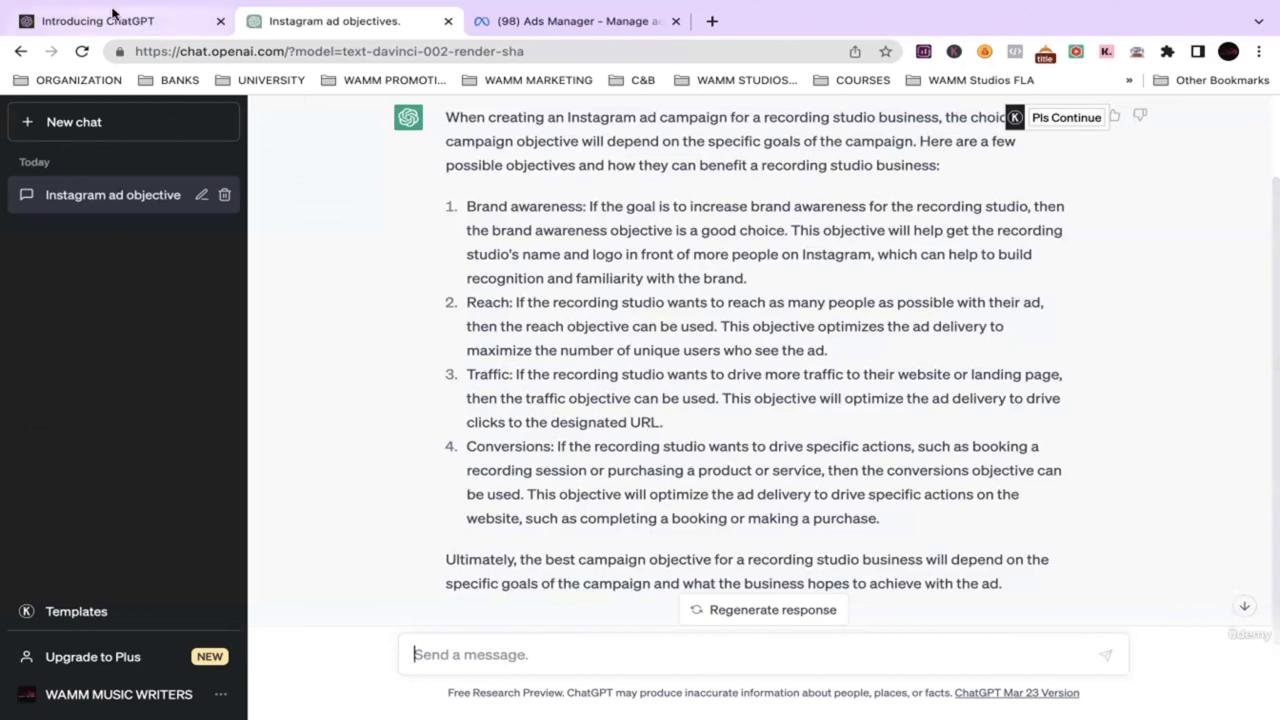
pyautogui.click(590, 22)
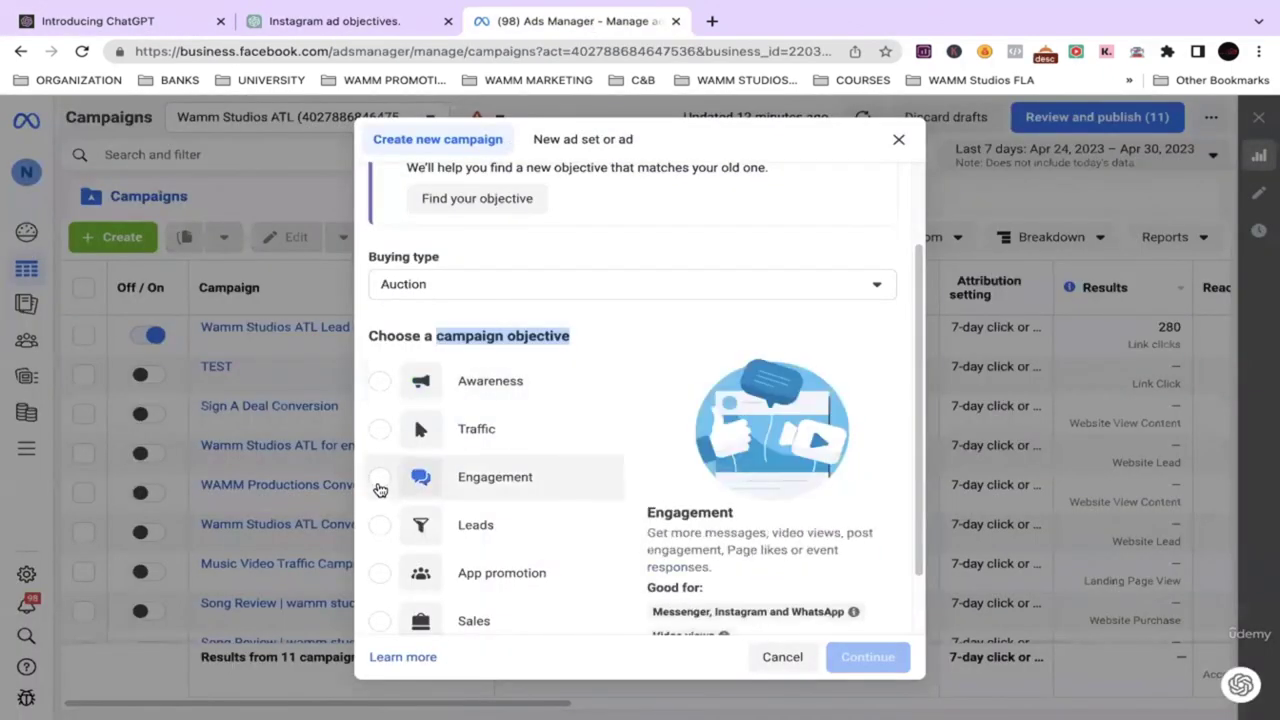
# - Choose the Awareness objective and continue to create the draft campaign
pyautogui.scroll(-2, 392, 524)
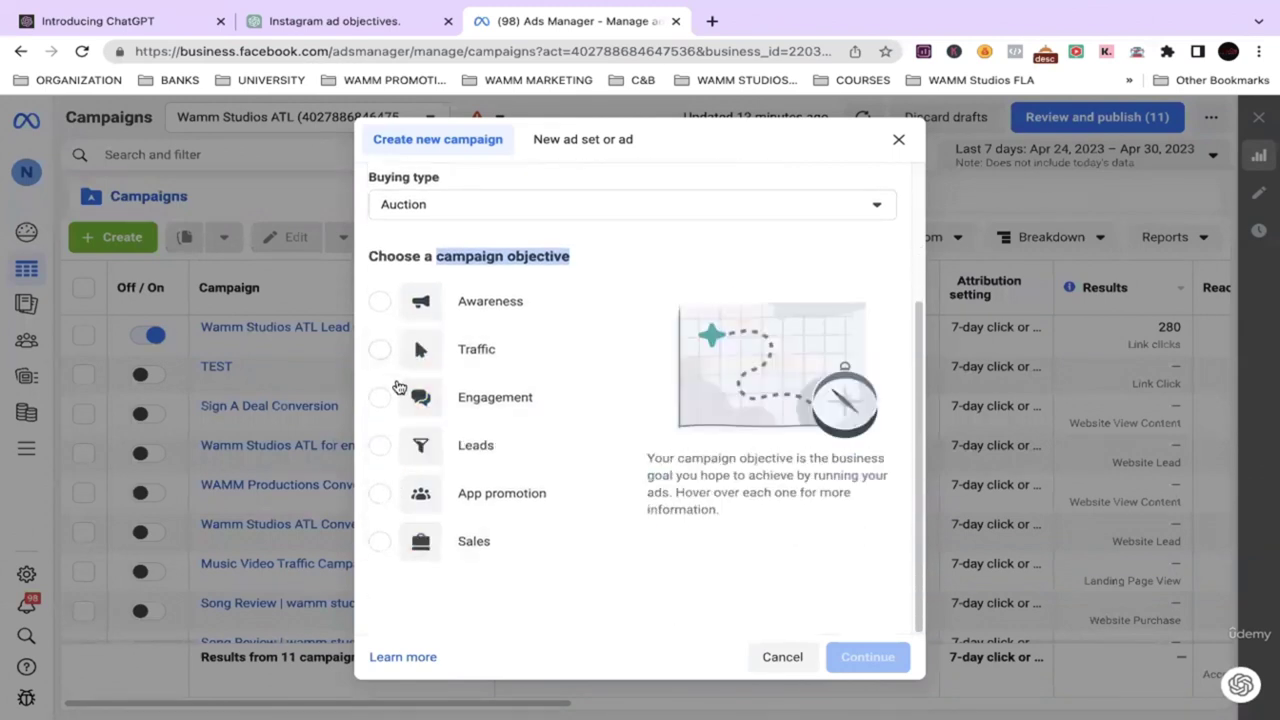
pyautogui.moveTo(381, 478)
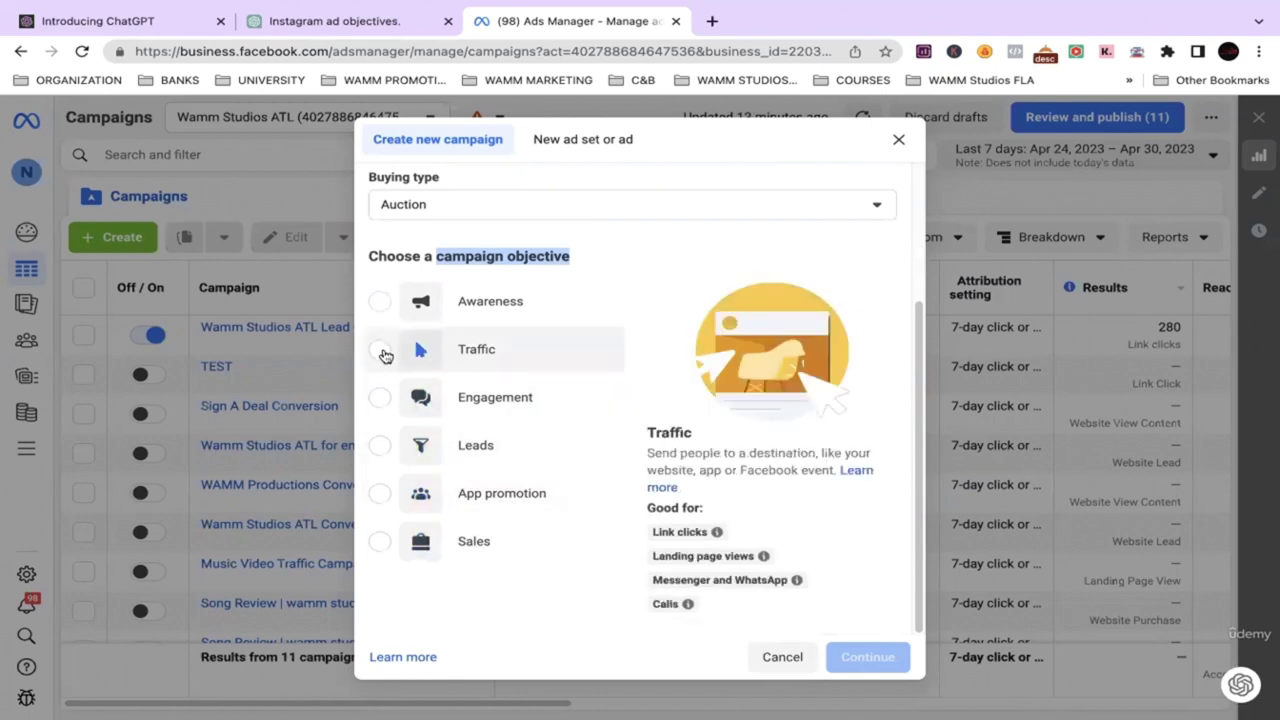
pyautogui.moveTo(386, 312)
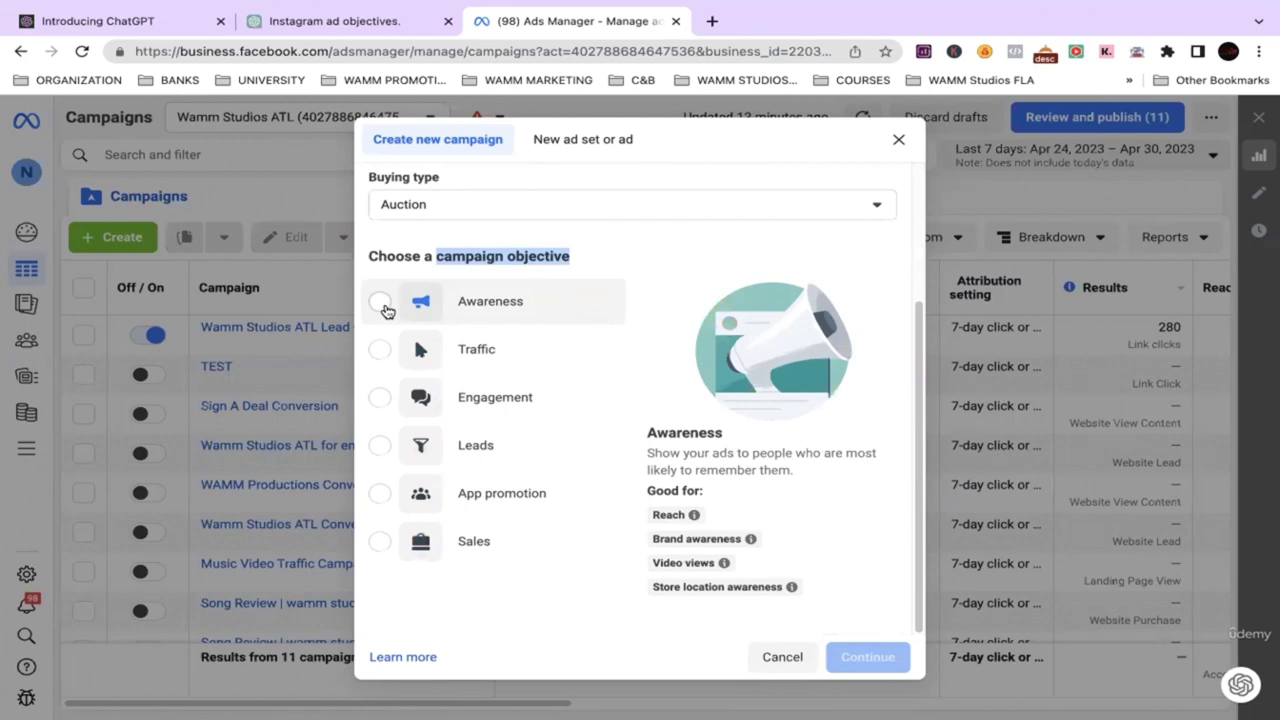
pyautogui.click(384, 306)
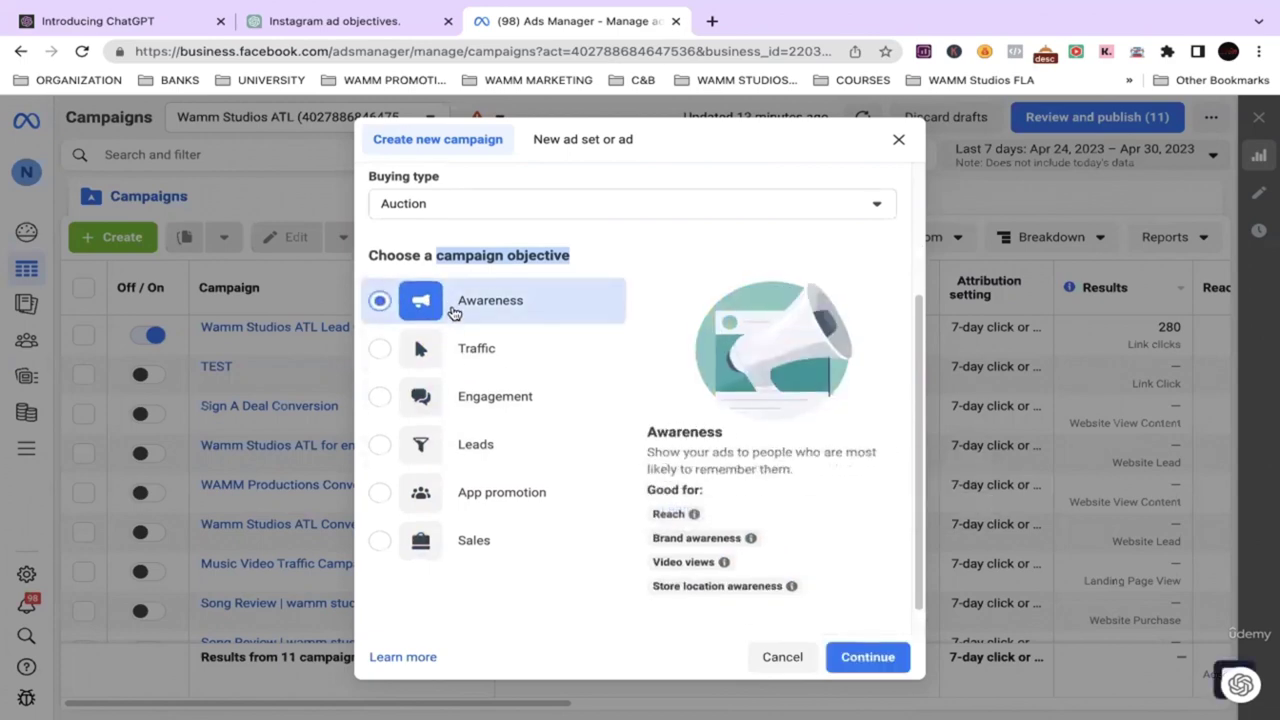
pyautogui.scroll(-1, 640, 560)
pyautogui.click(858, 657)
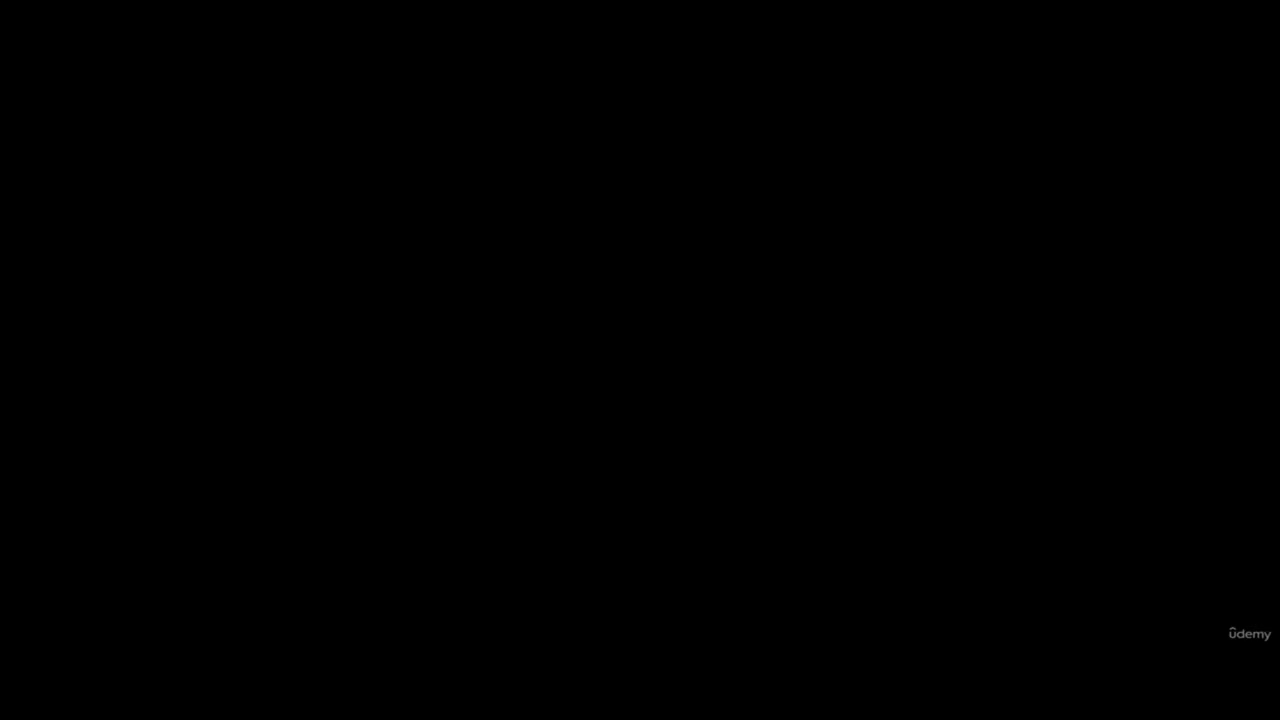
# - Scroll to the top of the New Awareness Campaign edit panel
pyautogui.scroll(3, 966, 289)
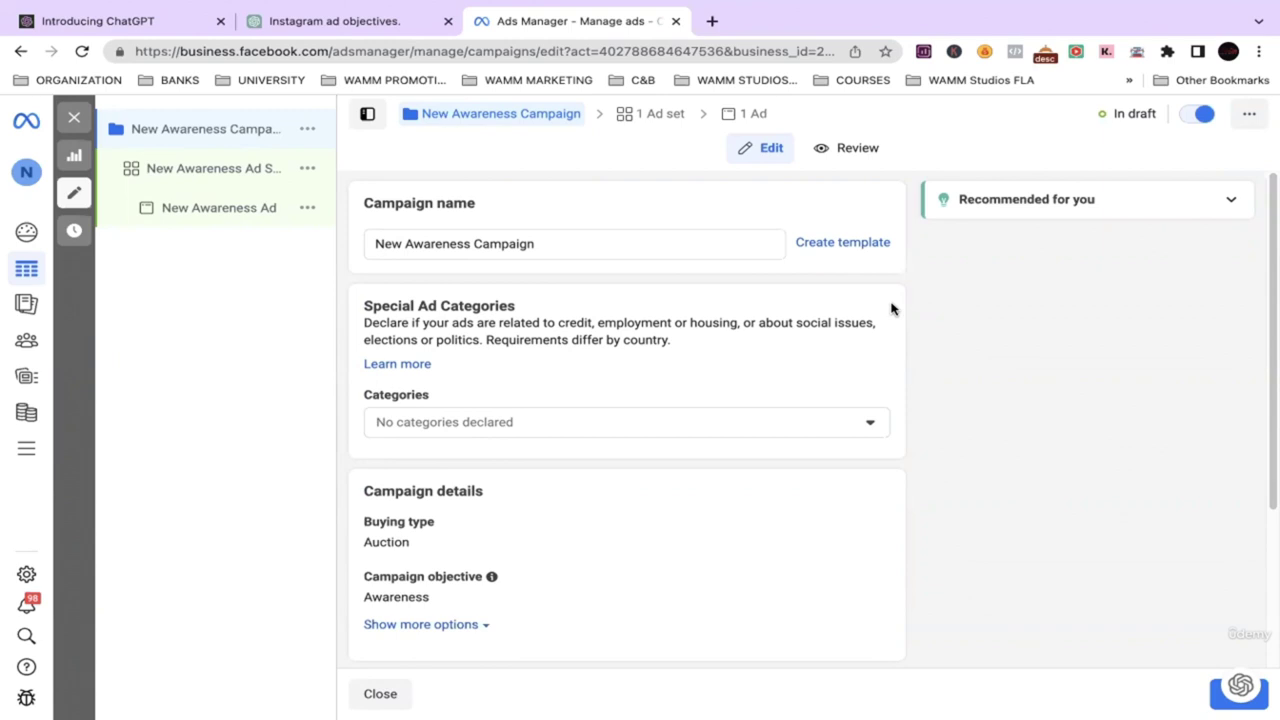
# - Replace 'New Awareness' in the campaign name with 'TEST | Reach'
pyautogui.click(469, 244)
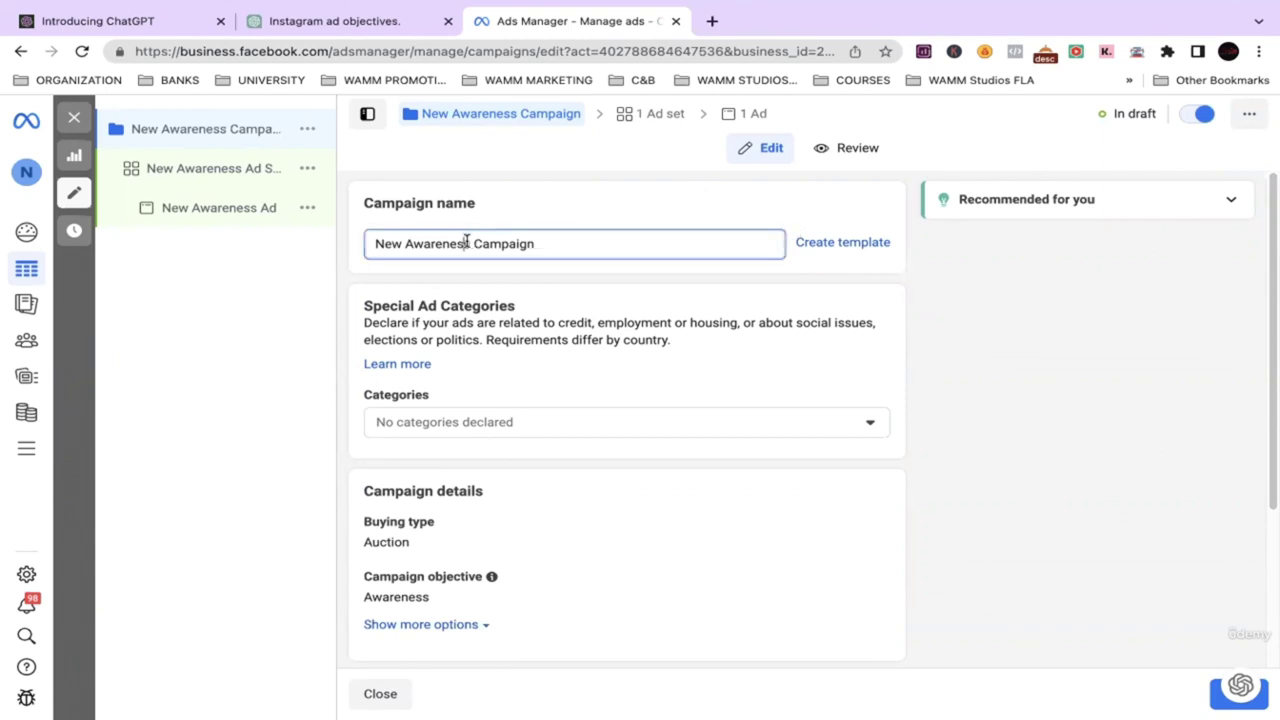
pyautogui.moveTo(469, 244); pyautogui.dragTo(371, 243)
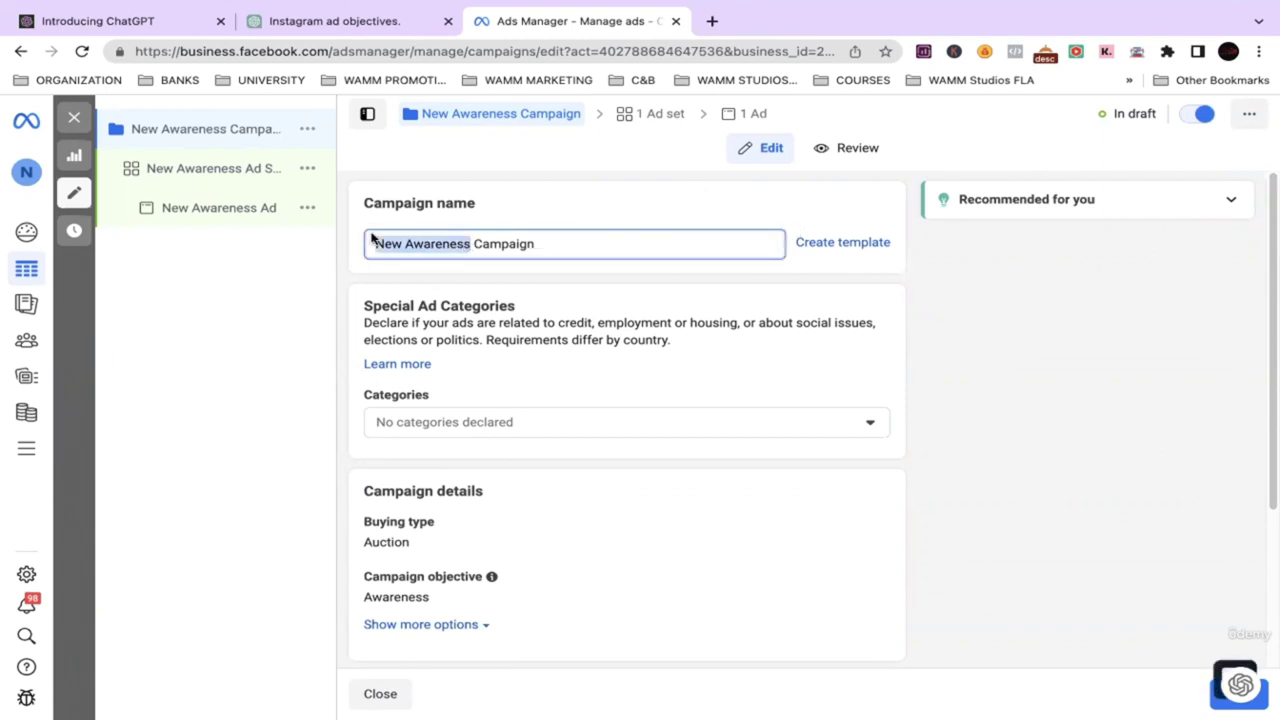
pyautogui.write('TEST | ')
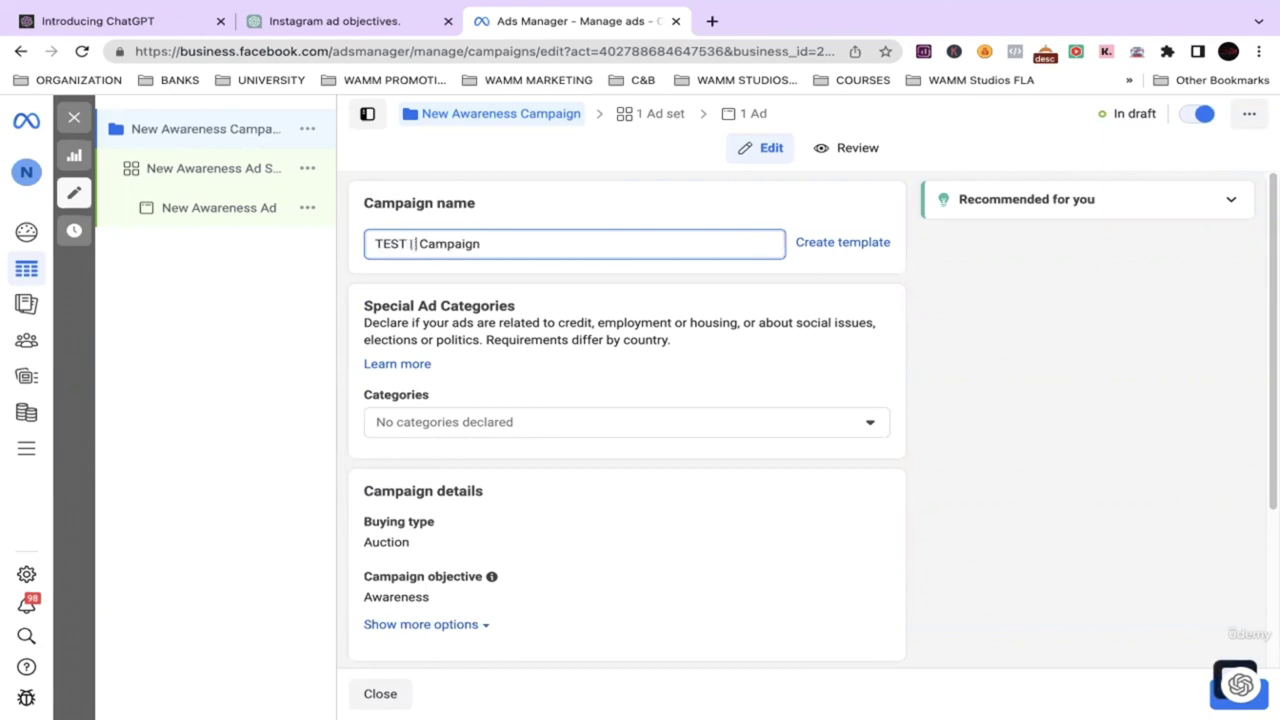
pyautogui.write('Reach')
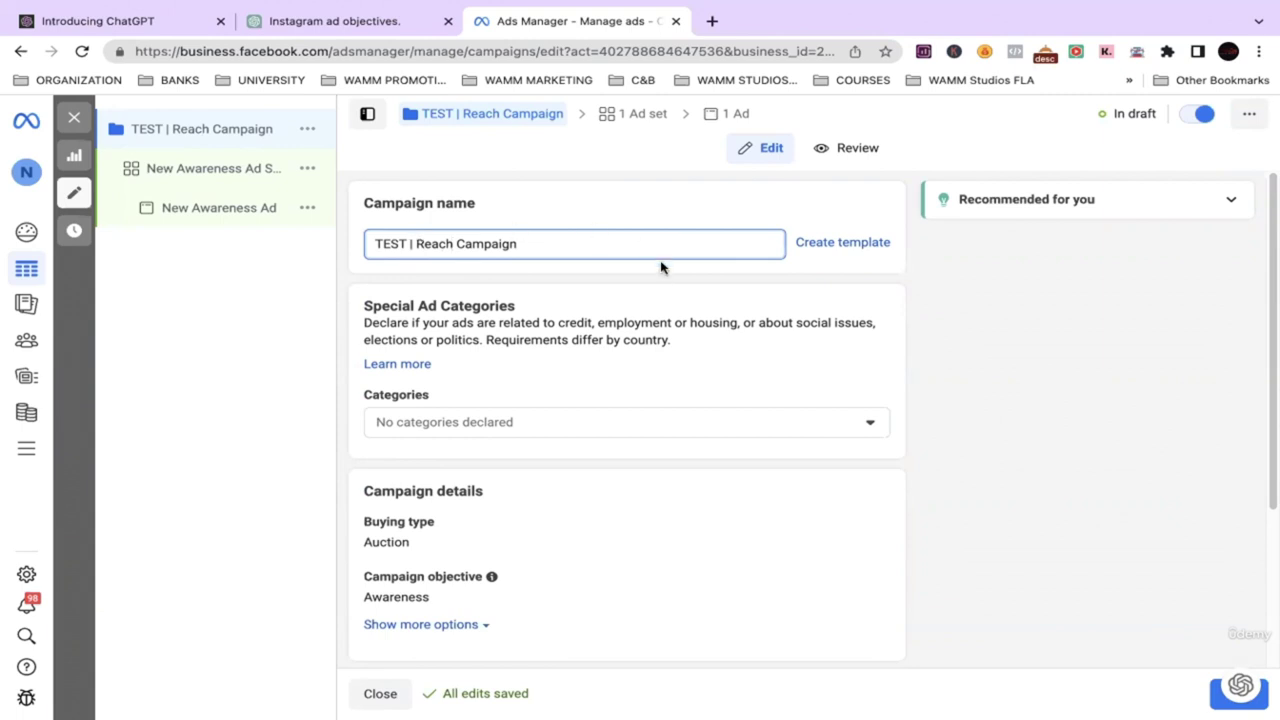
# - Review the campaign details with A/B Test and Advantage campaign budget left off, then continue to the ad set
pyautogui.scroll(-1, 665, 295)
pyautogui.scroll(-3, 660, 303)
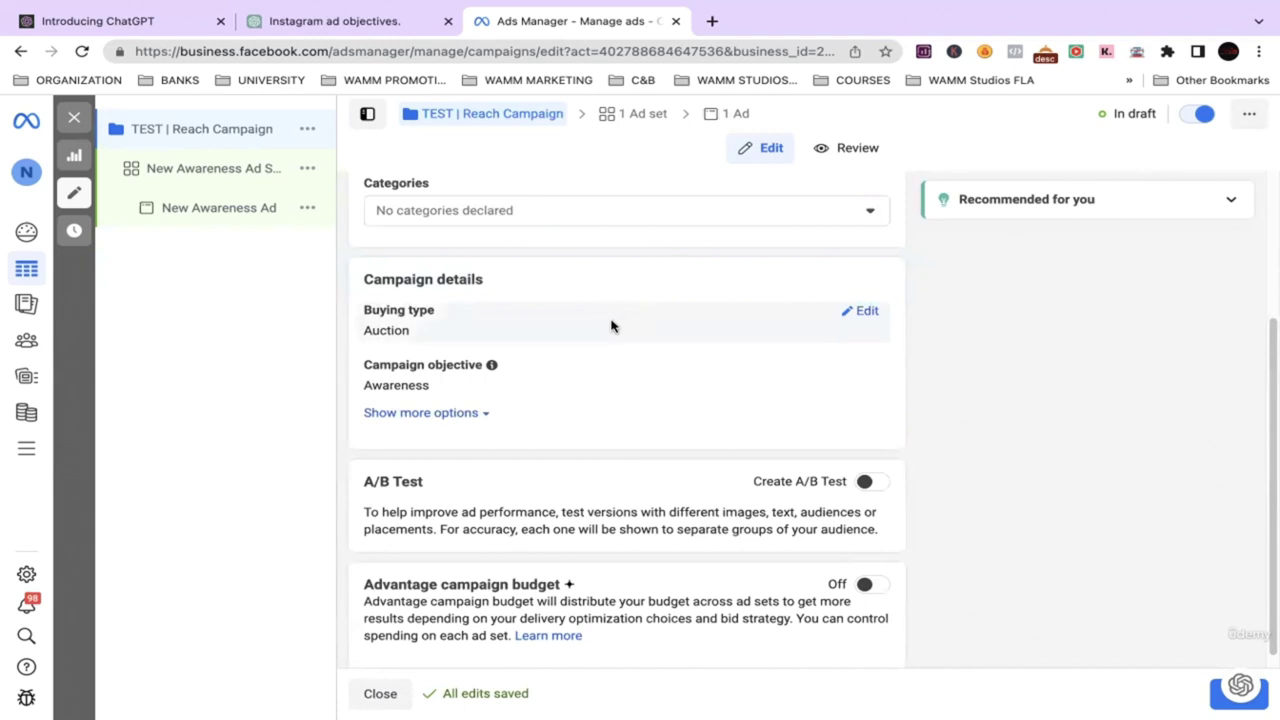
pyautogui.scroll(-1, 603, 342)
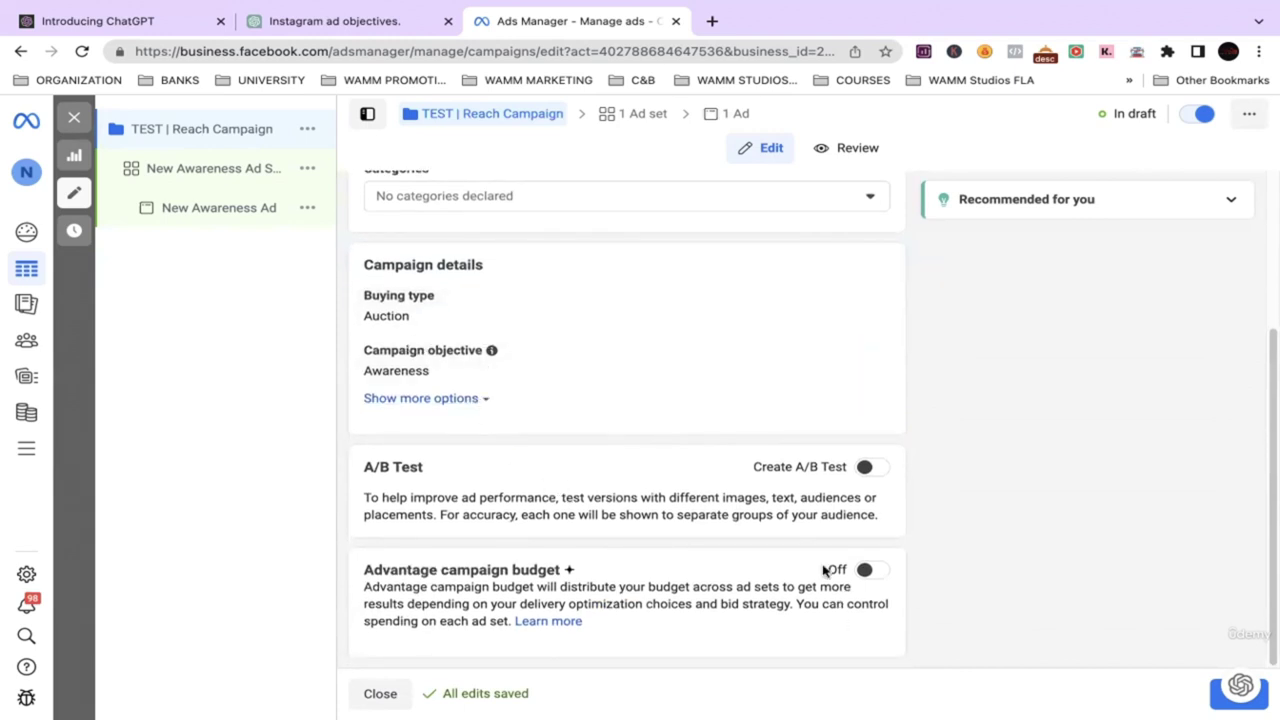
pyautogui.scroll(1, 628, 340)
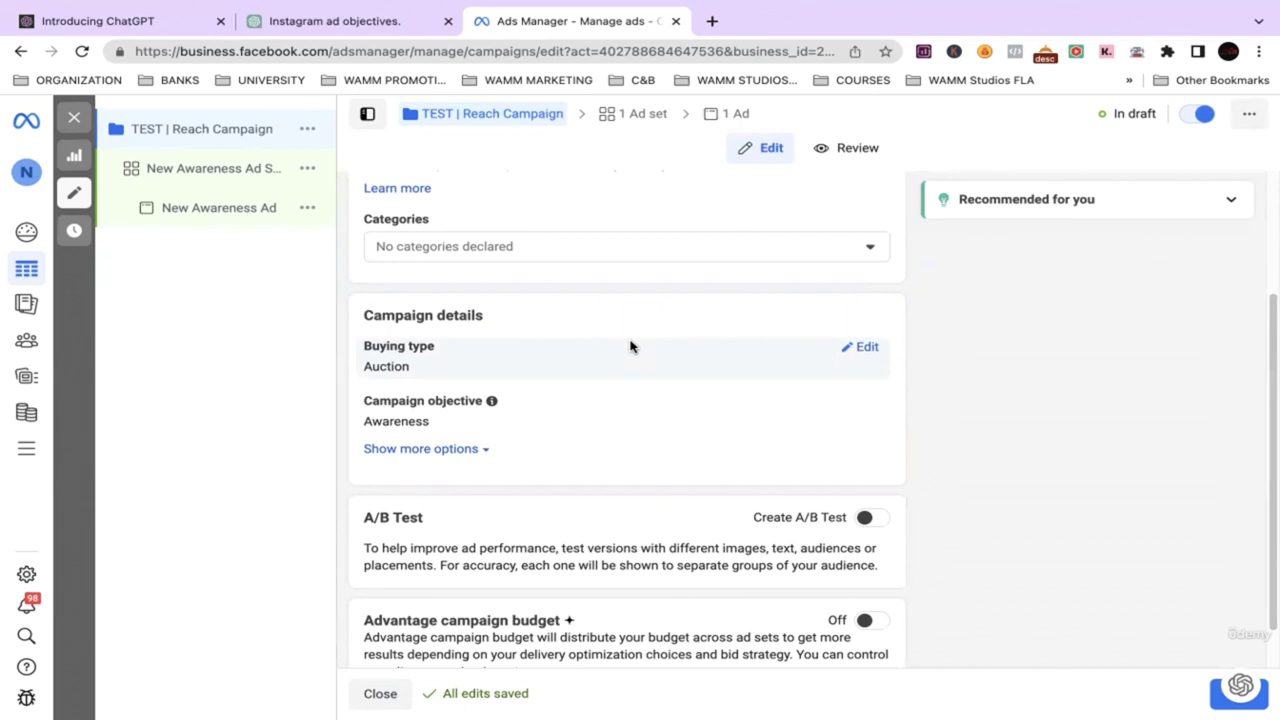
pyautogui.scroll(2, 640, 425)
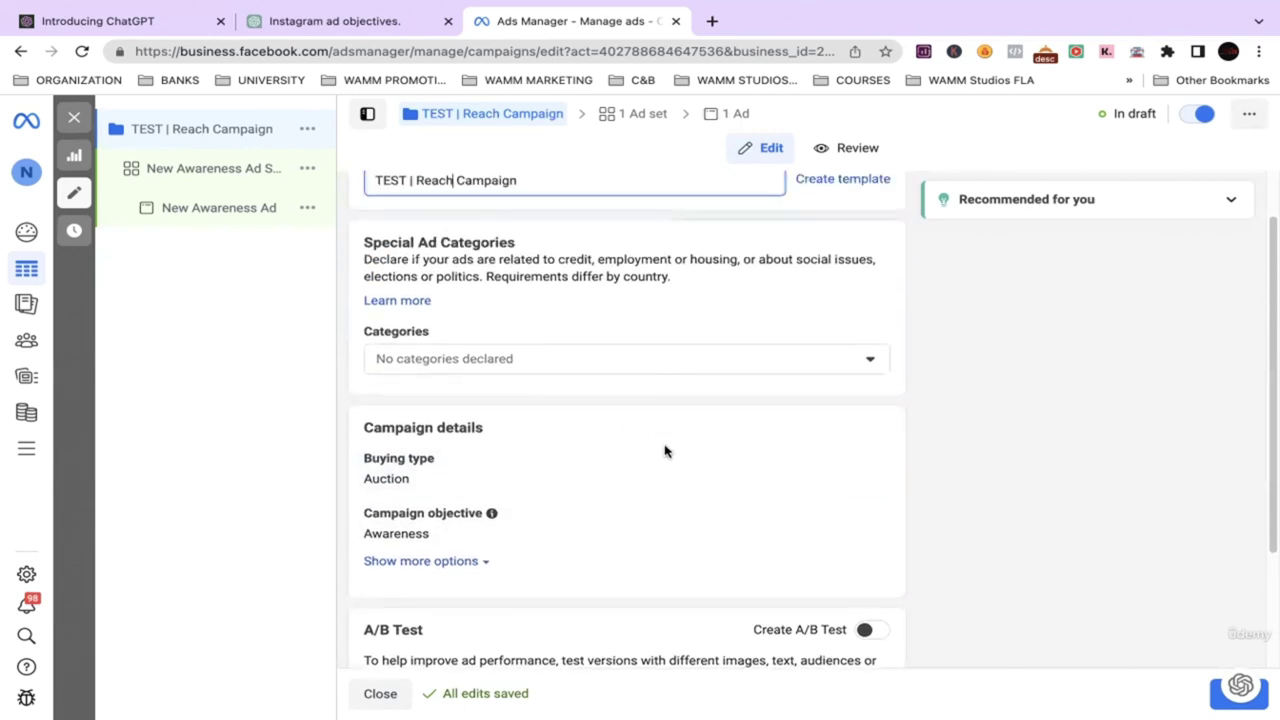
pyautogui.scroll(-1, 658, 441)
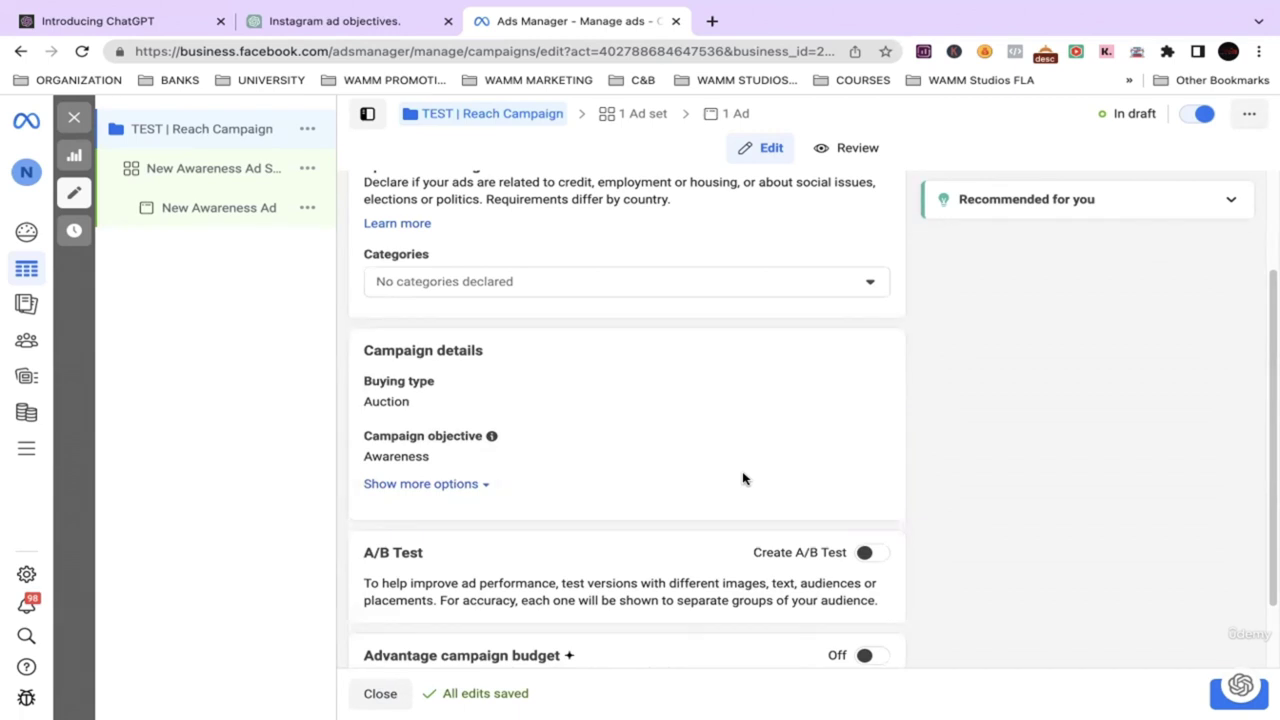
pyautogui.scroll(1, 743, 479)
pyautogui.scroll(-2, 743, 479)
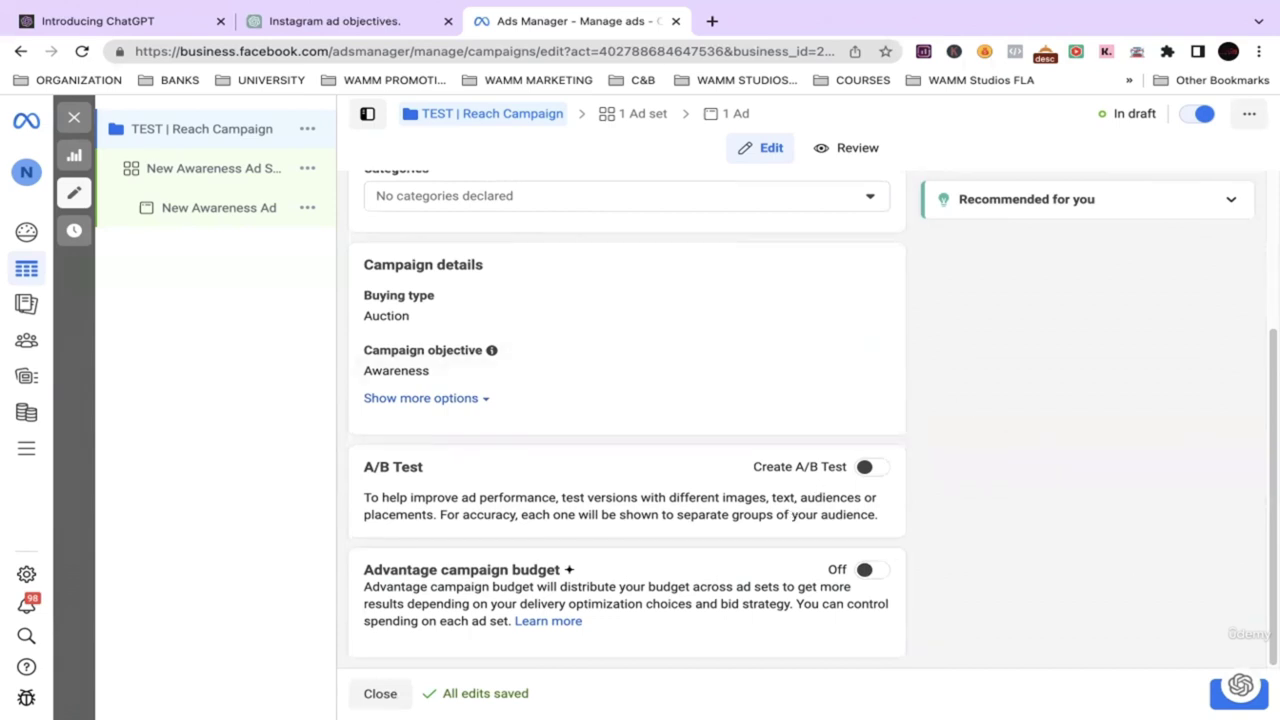
pyautogui.click(1239, 693)
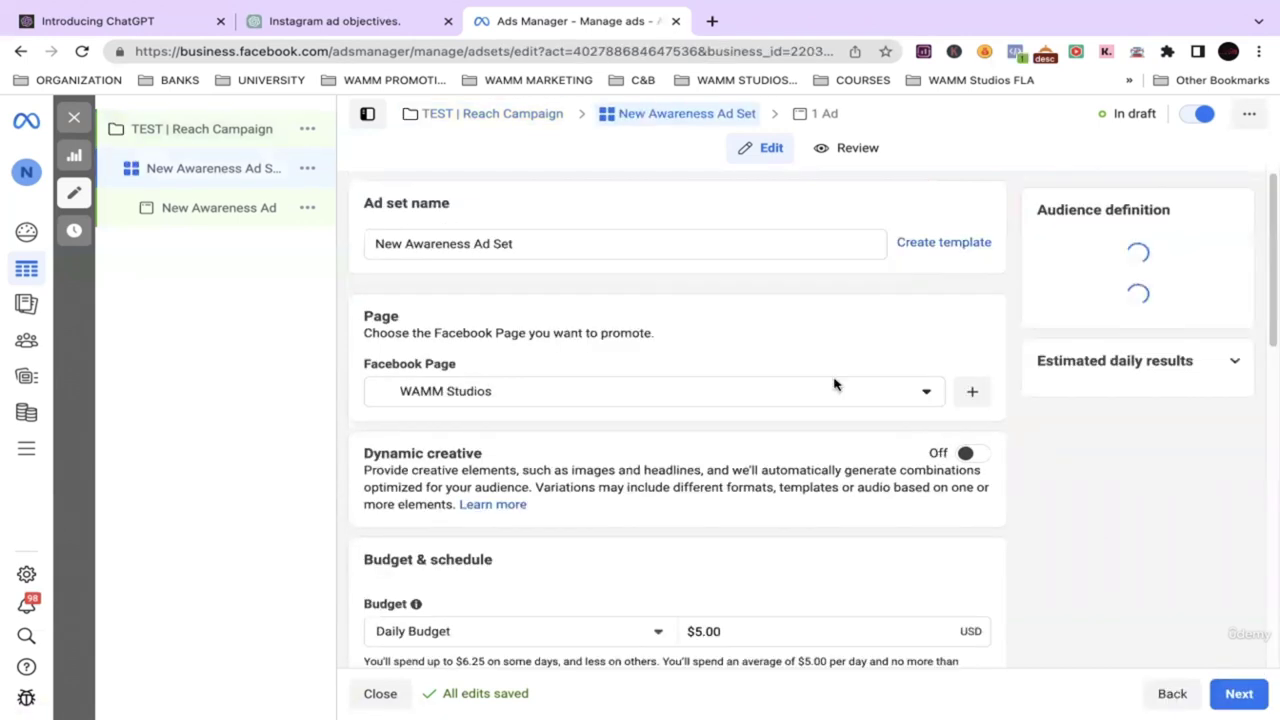
# - Replace 'New Awareness' in the ad set name with 'TEST | Reach', correcting the 'Reacg' typo
pyautogui.moveTo(470, 241); pyautogui.dragTo(374, 244)
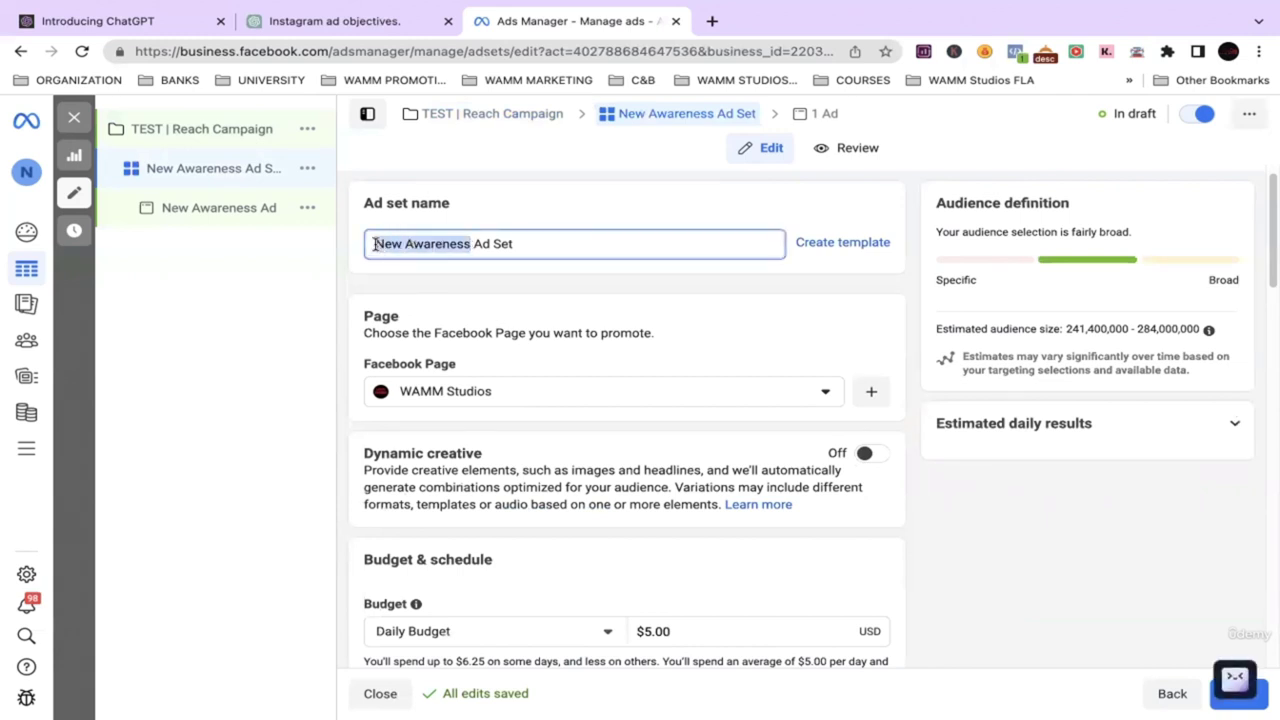
pyautogui.write('TEST |')
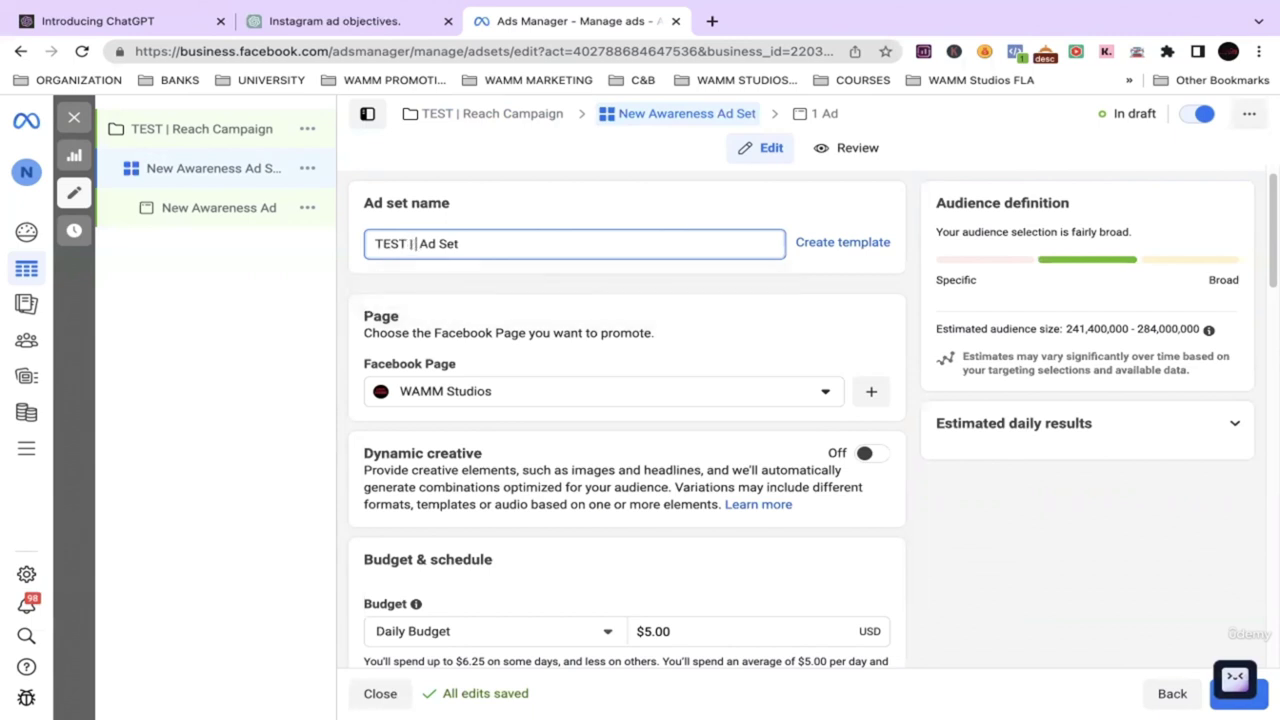
pyautogui.write(' Reach')
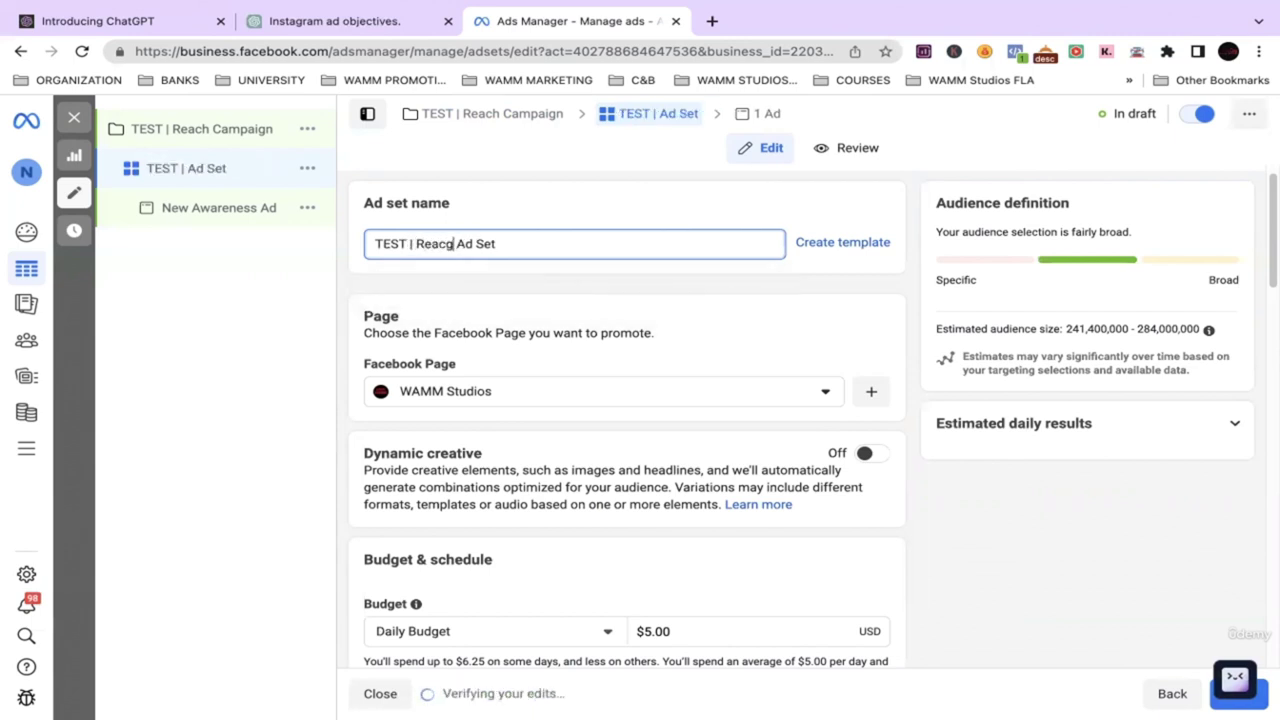
pyautogui.press('BackSpace')
pyautogui.write('h')
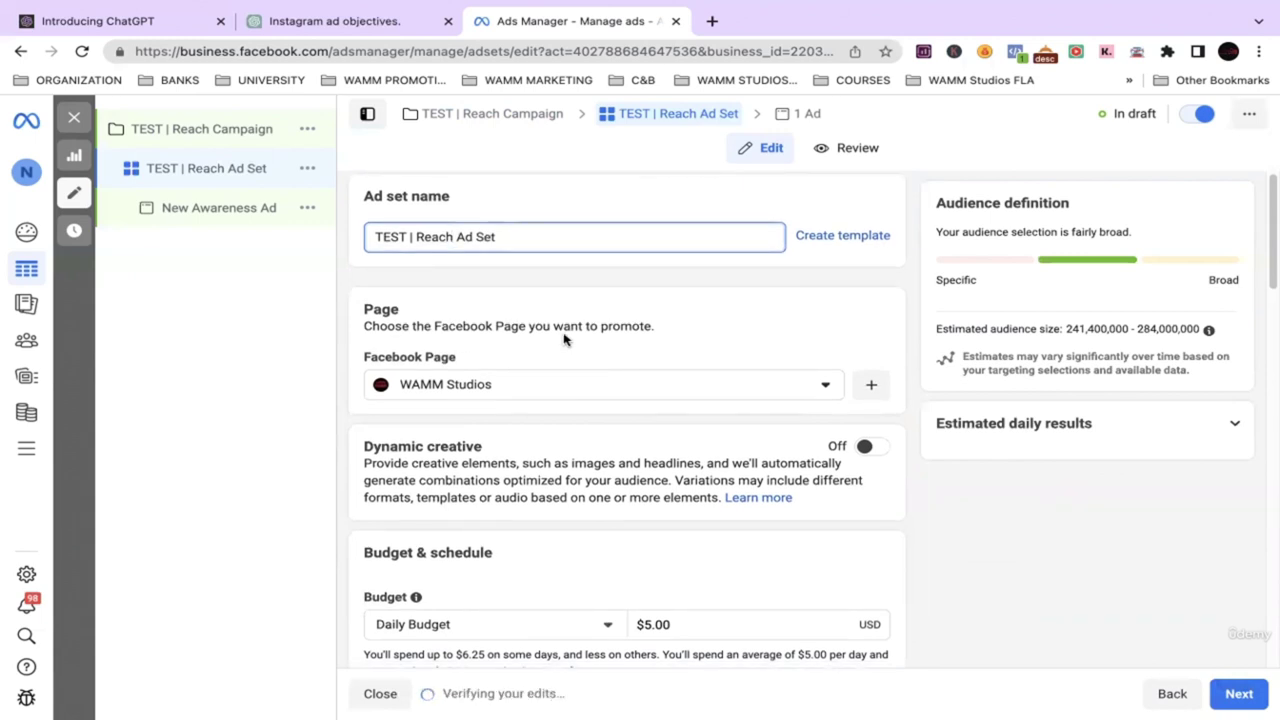
pyautogui.scroll(-1, 600, 351)
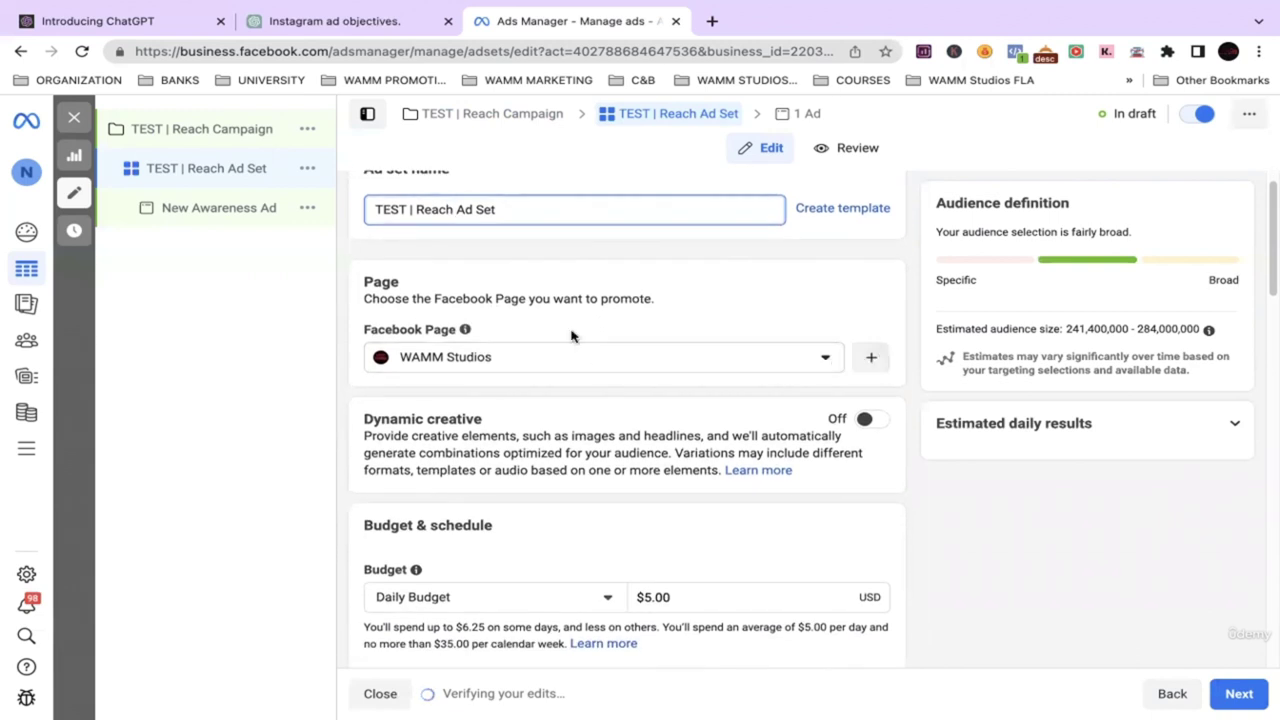
pyautogui.click(568, 362)
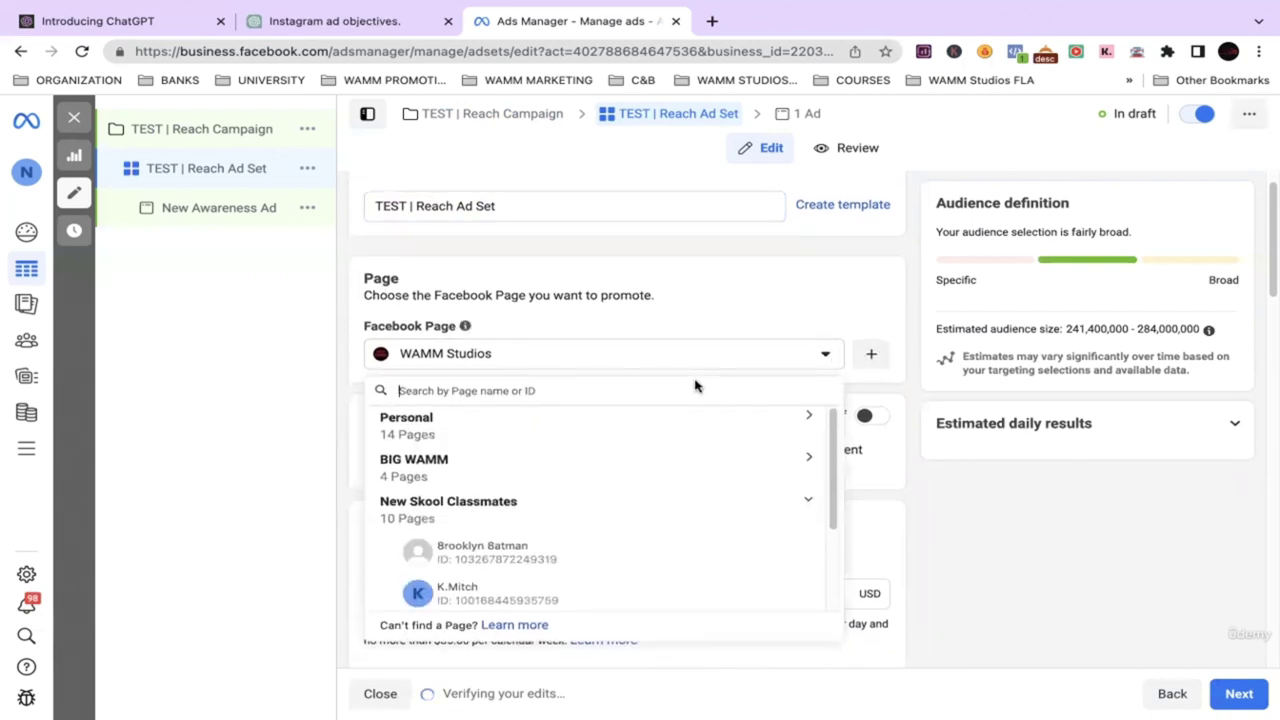
pyautogui.click(708, 320)
pyautogui.scroll(-3, 620, 310)
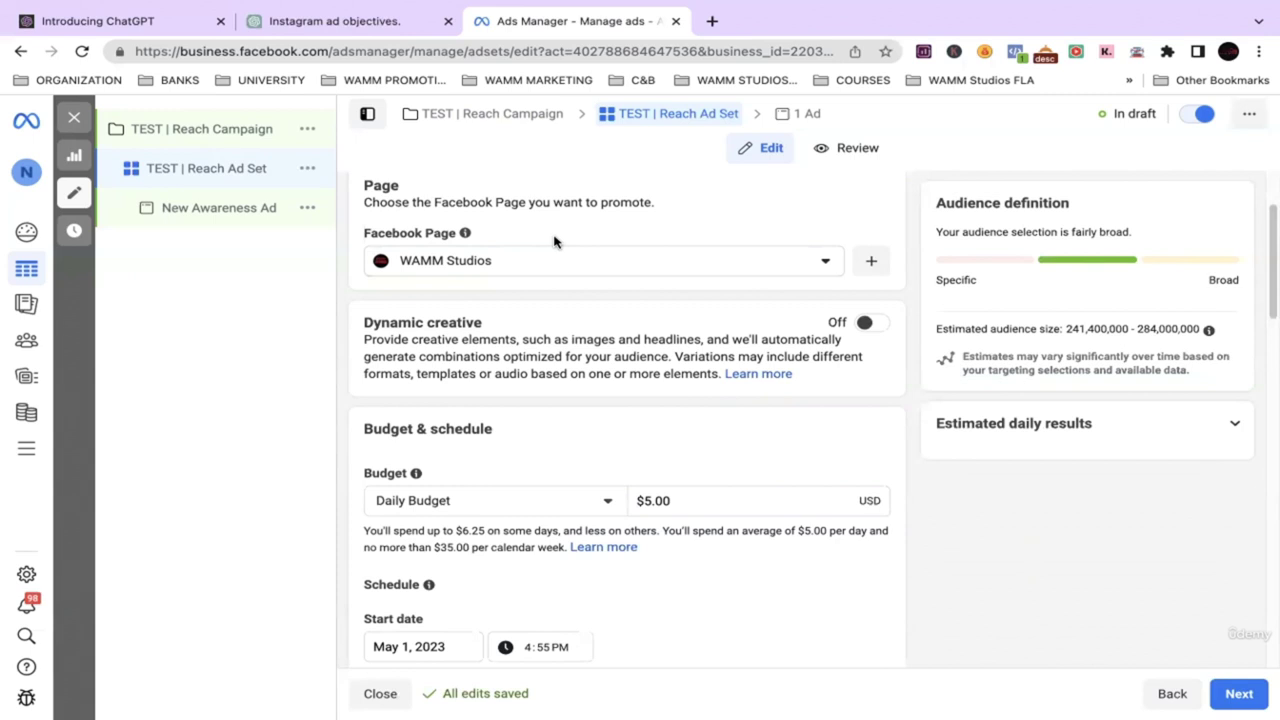
pyautogui.scroll(-2, 528, 285)
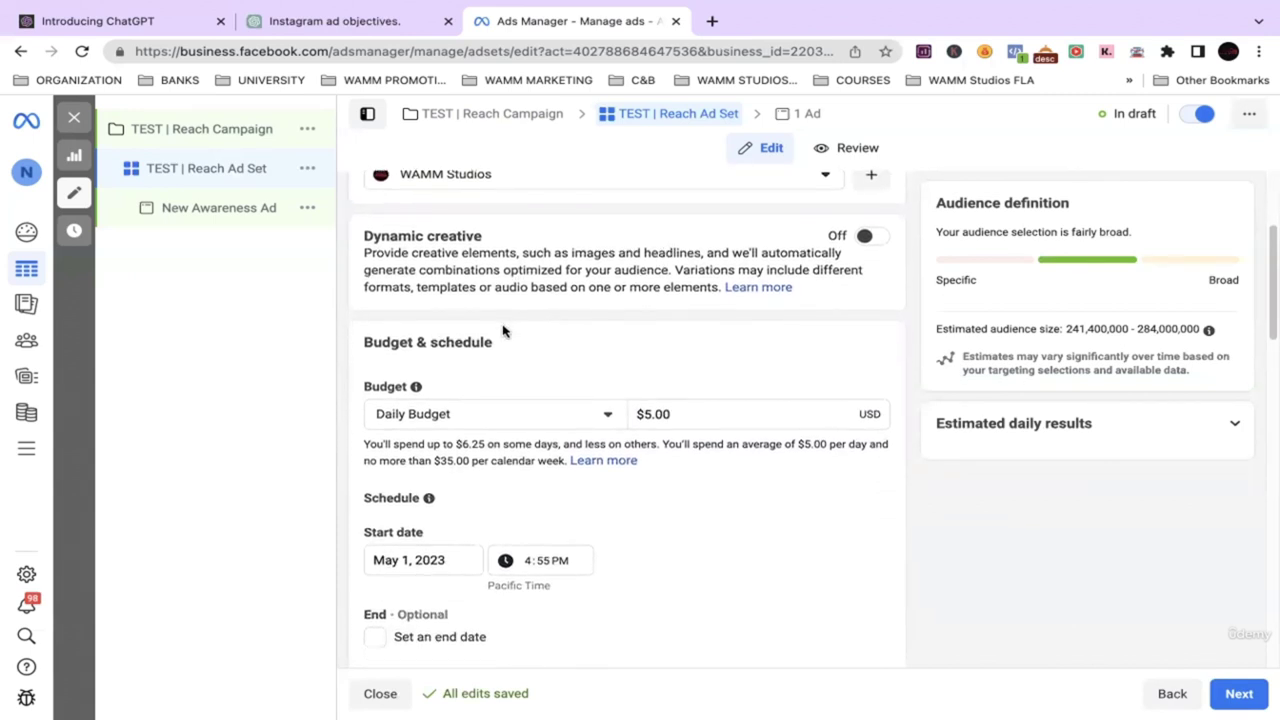
pyautogui.scroll(-2, 503, 349)
pyautogui.click(704, 262)
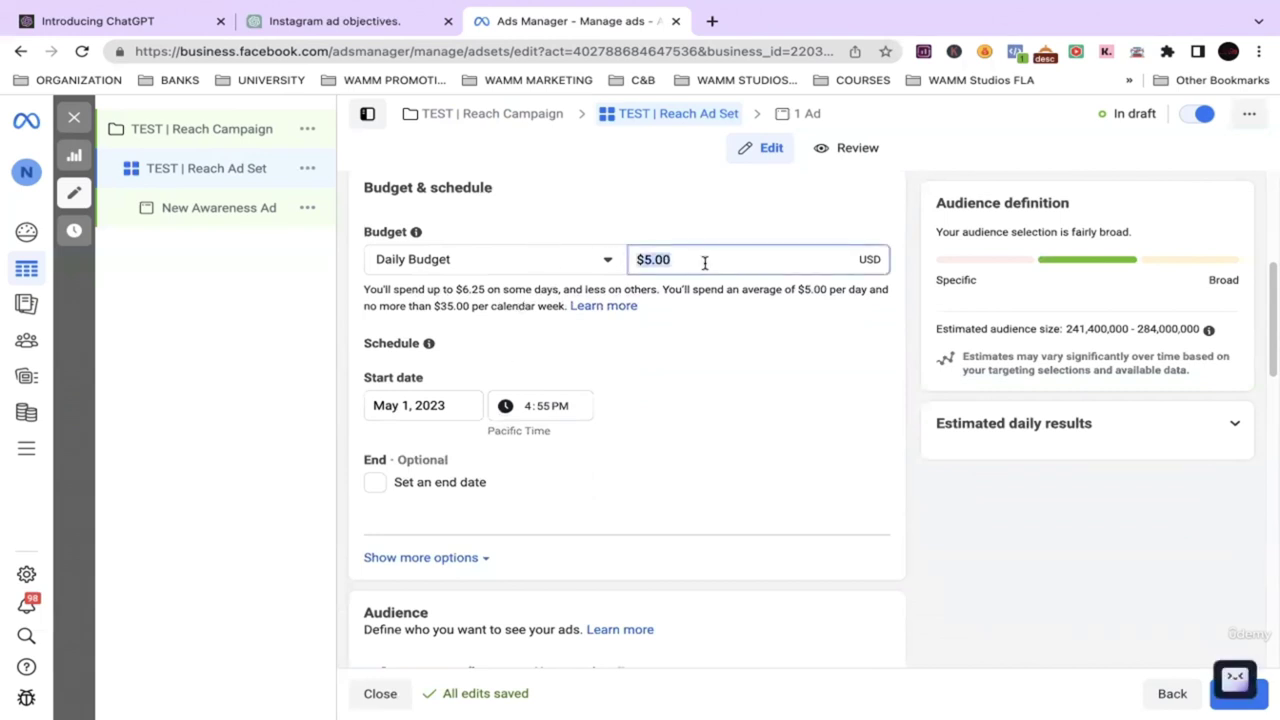
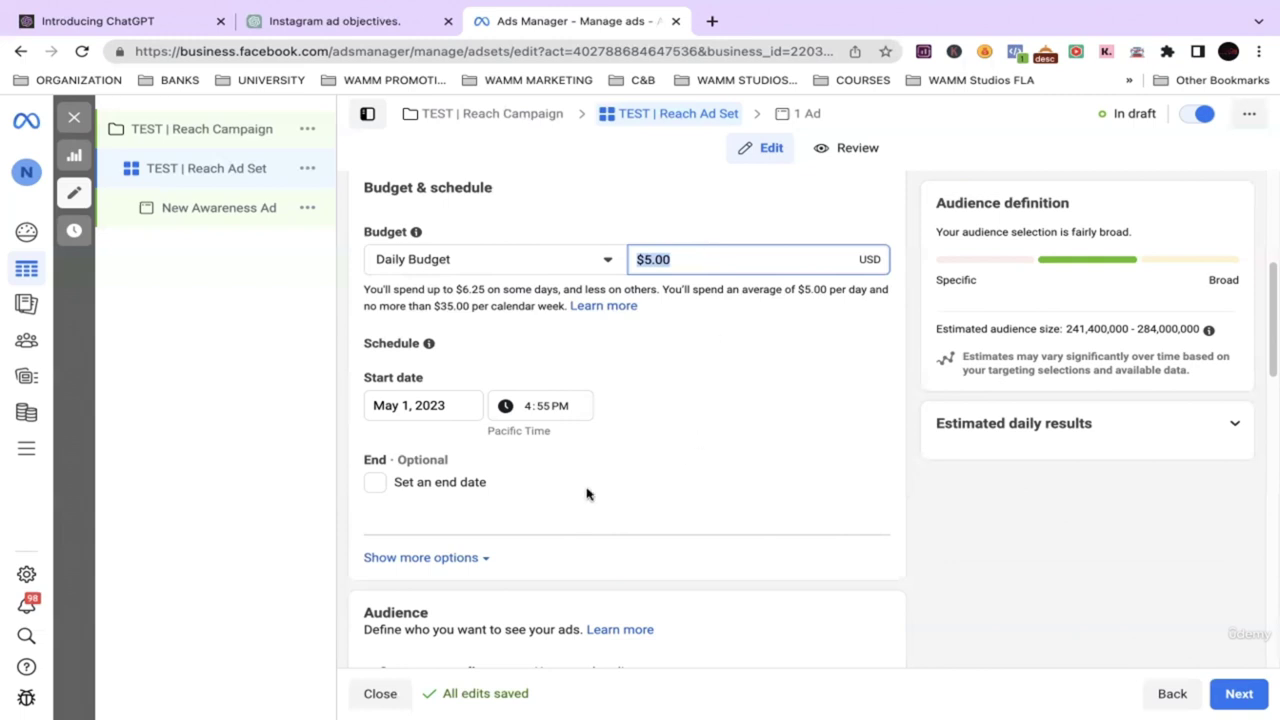
# - Set the ad set's start to May 2, 2023 at 12:00 AM Pacific Time
pyautogui.click(985, 481)
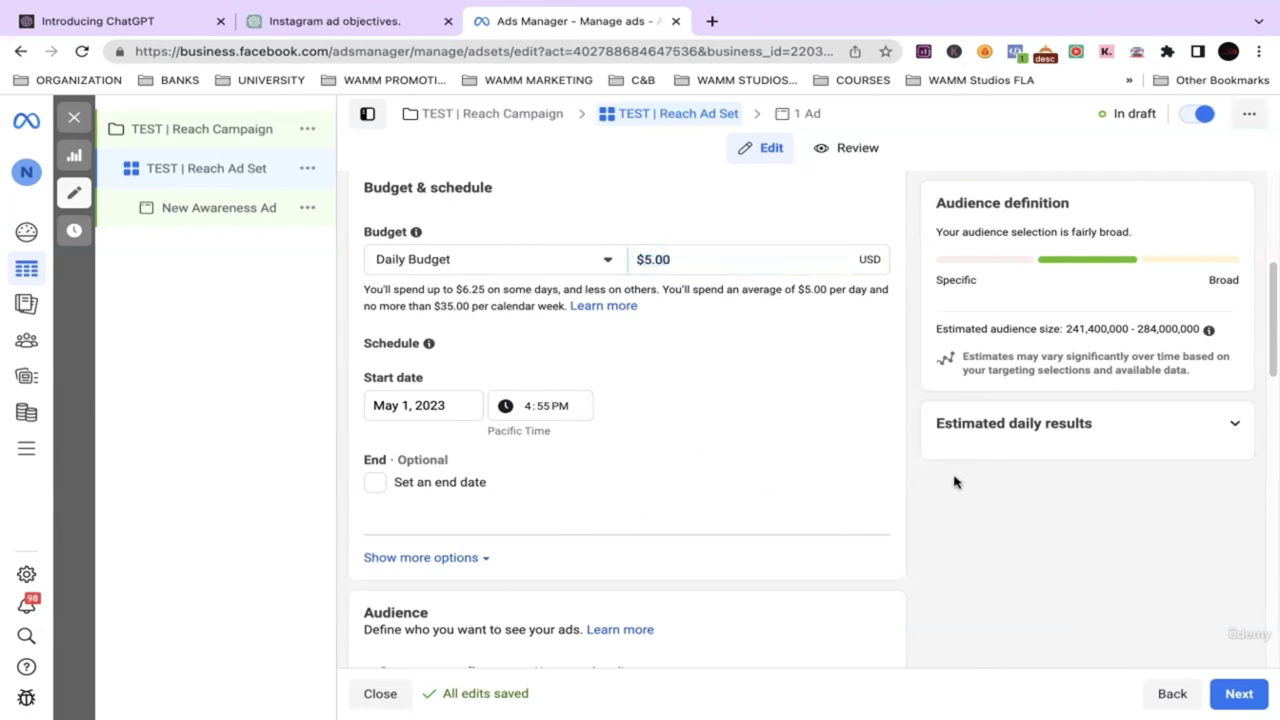
pyautogui.scroll(-3, 631, 471)
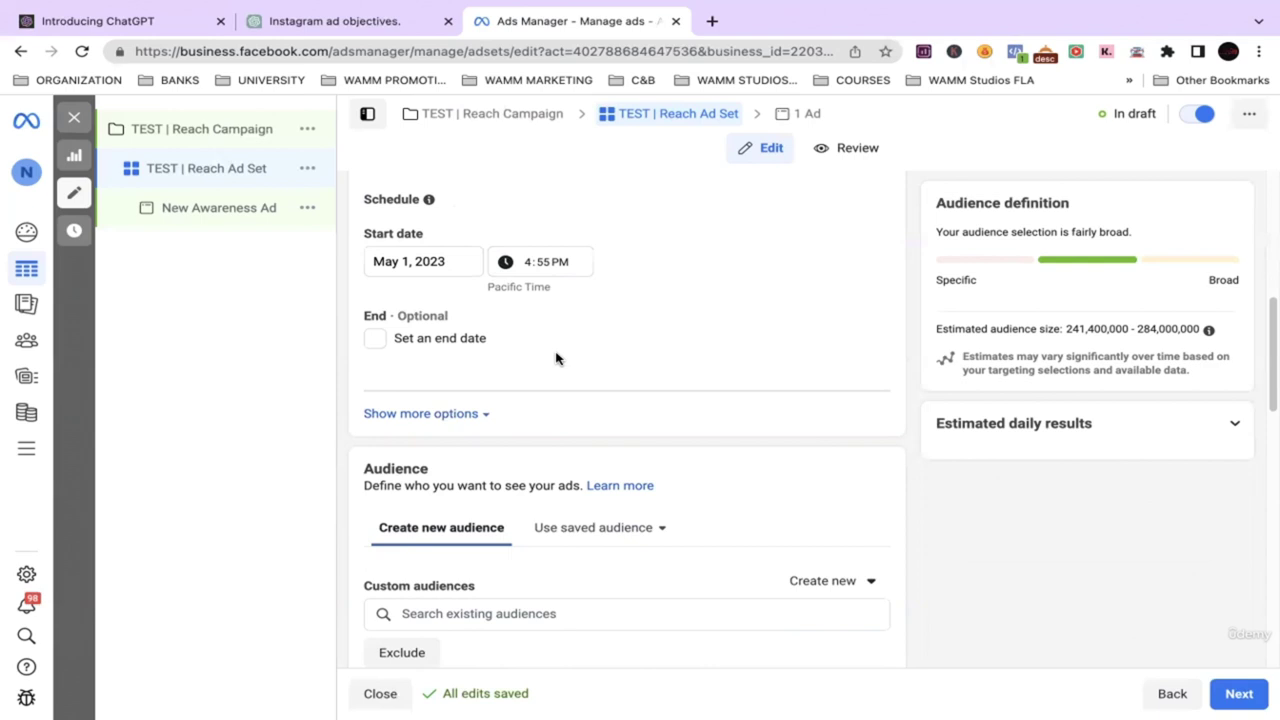
pyautogui.click(396, 257)
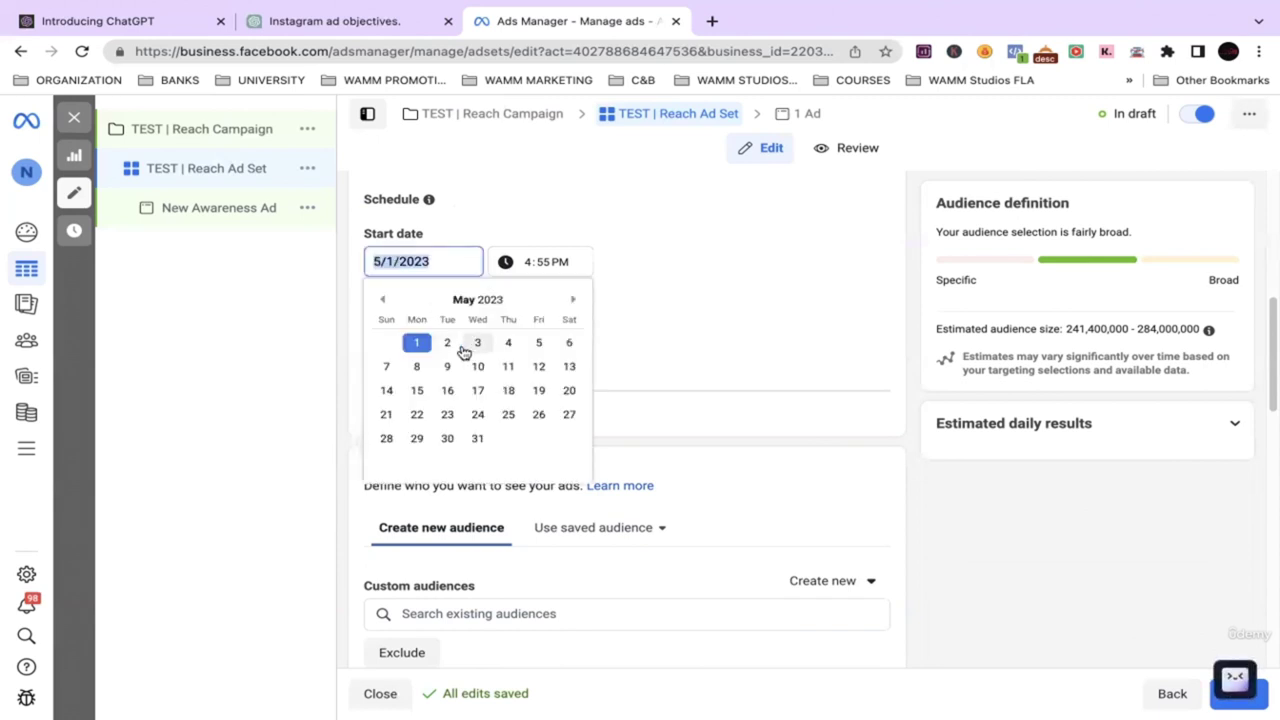
pyautogui.click(448, 344)
pyautogui.click(545, 262)
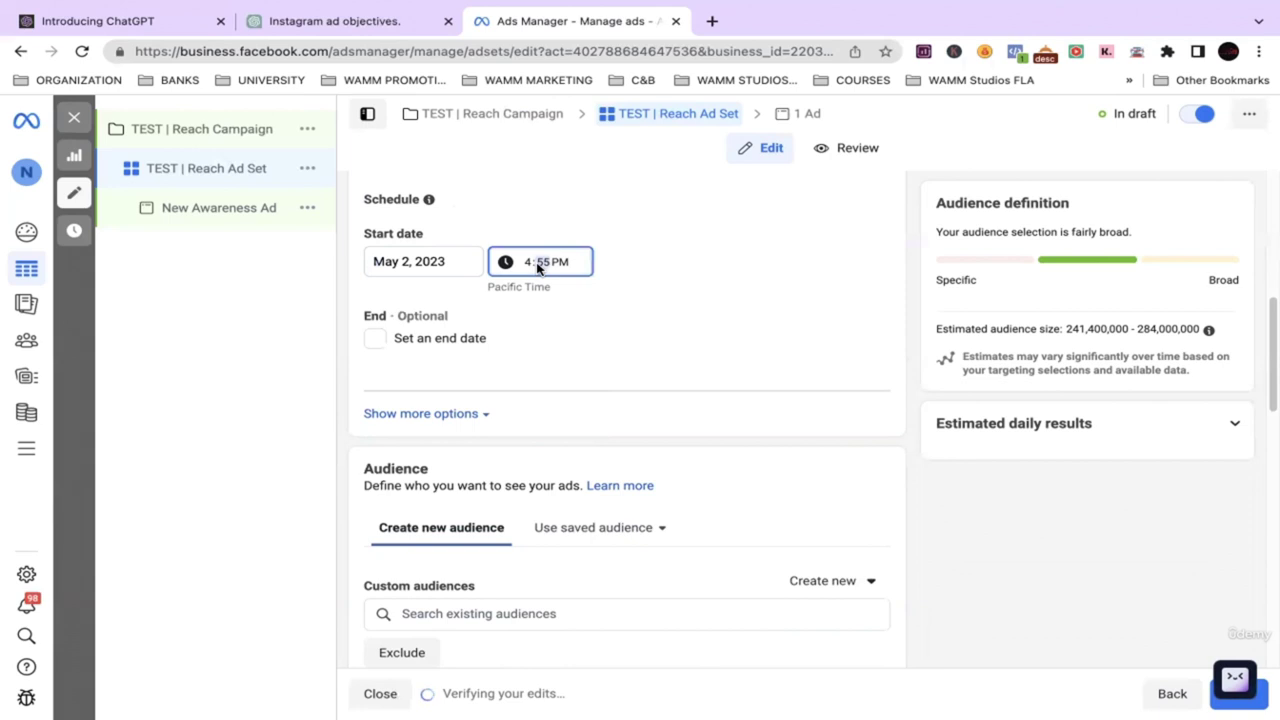
pyautogui.click(530, 262)
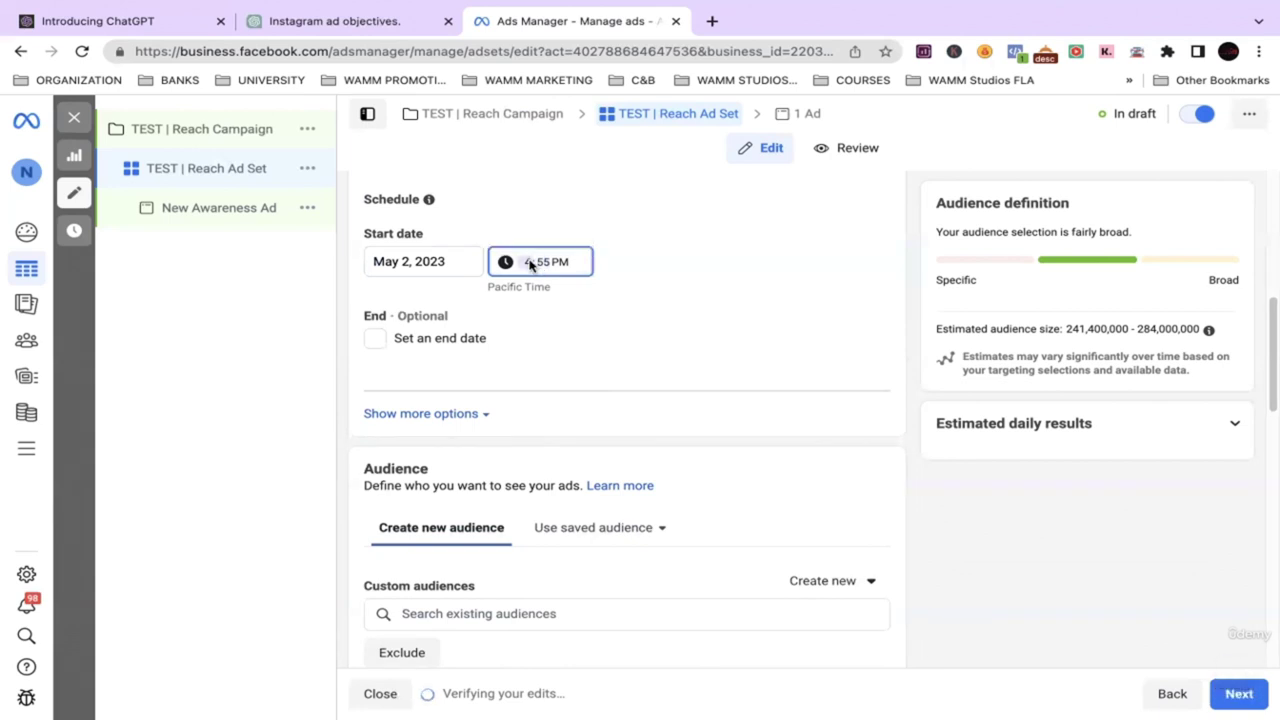
pyautogui.write('12:00a')
pyautogui.click(594, 319)
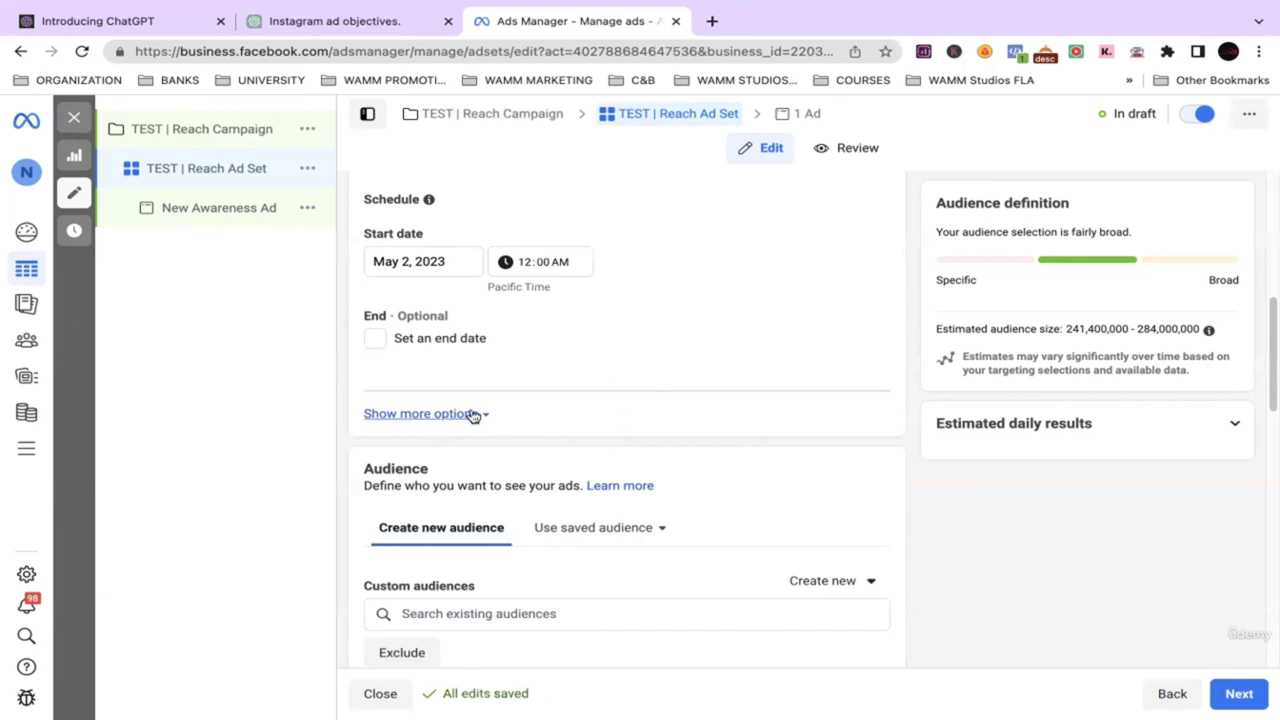
# - Replace United States with Atlanta, Georgia (+25 mi) as the ad set's target location
pyautogui.scroll(-5, 573, 477)
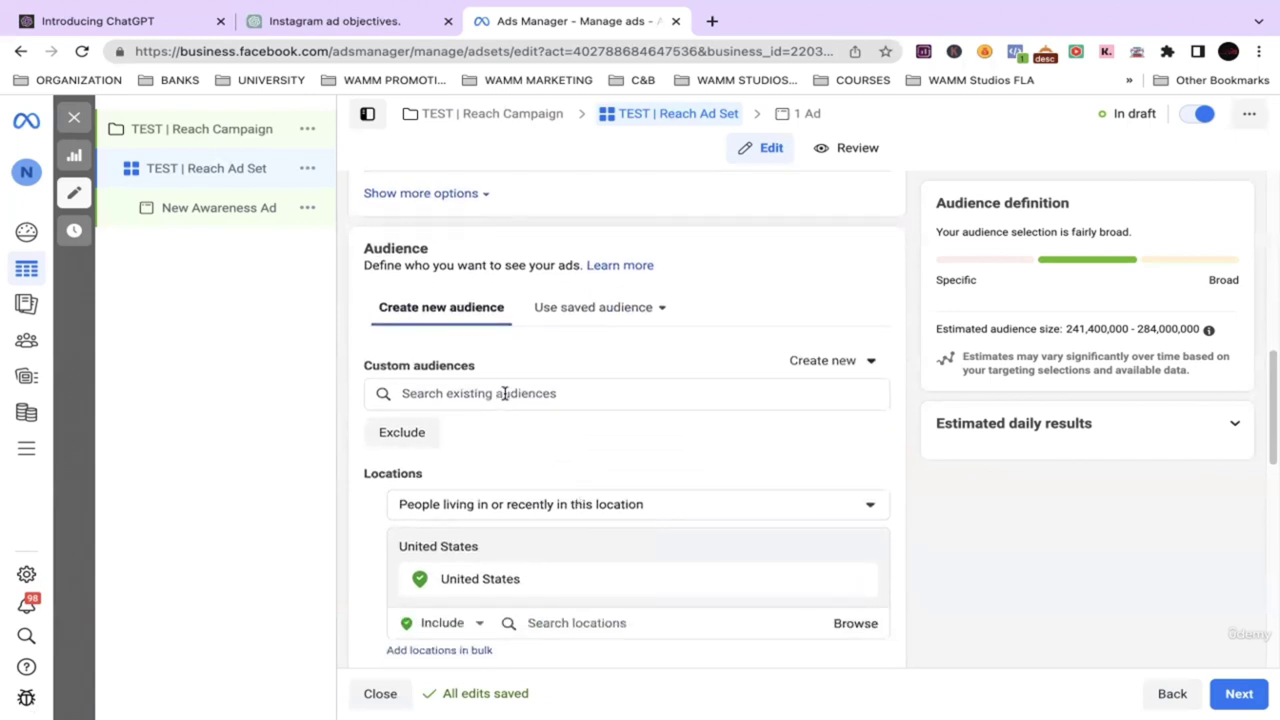
pyautogui.scroll(-3, 540, 423)
pyautogui.moveTo(874, 429)
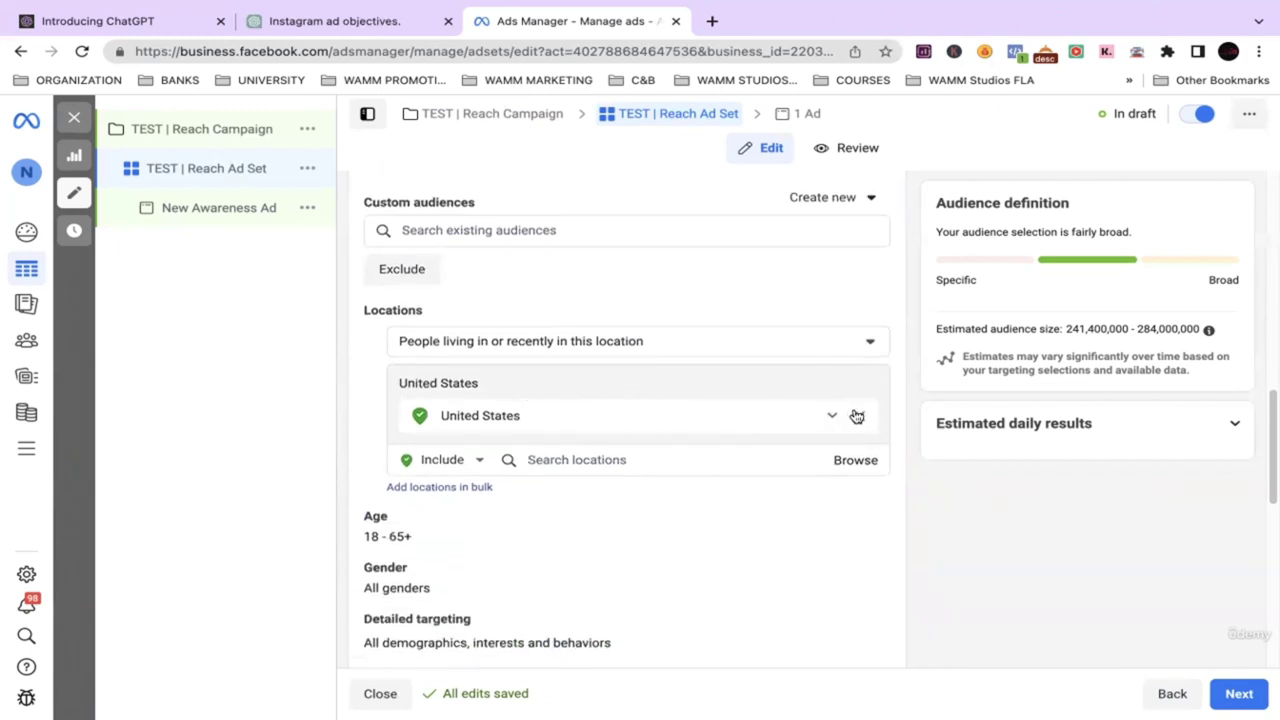
pyautogui.click(858, 417)
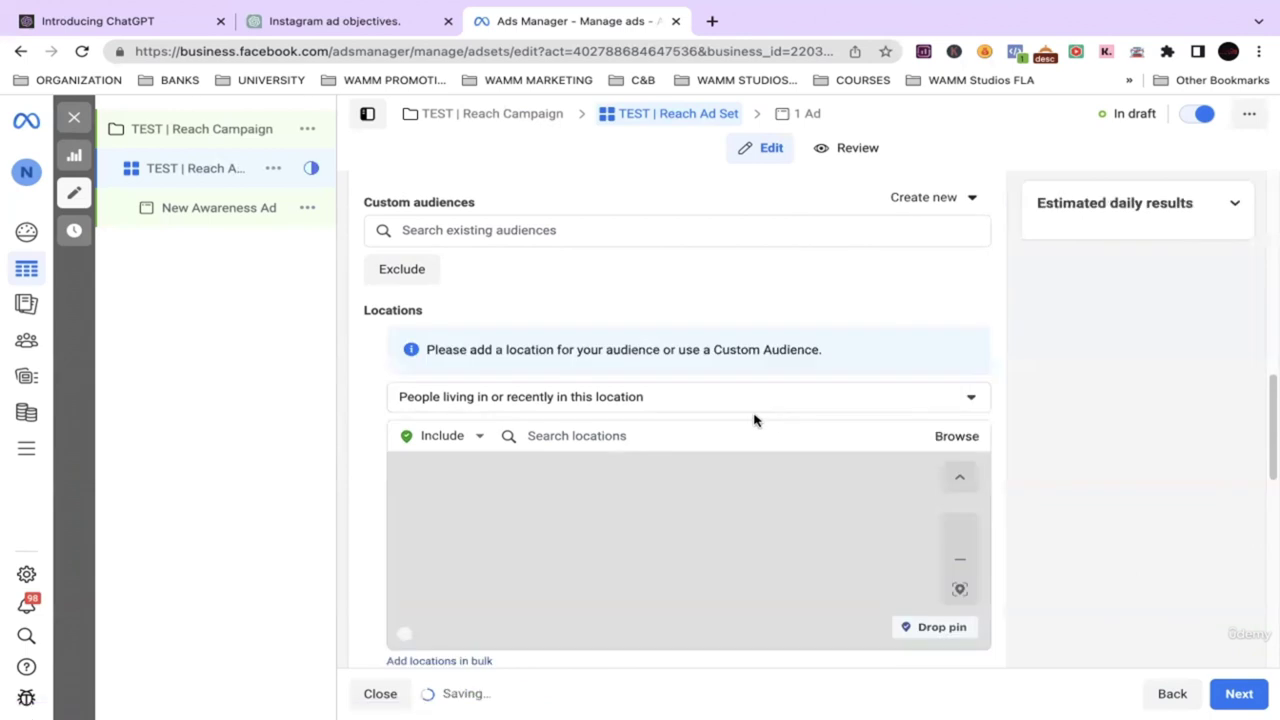
pyautogui.click(572, 437)
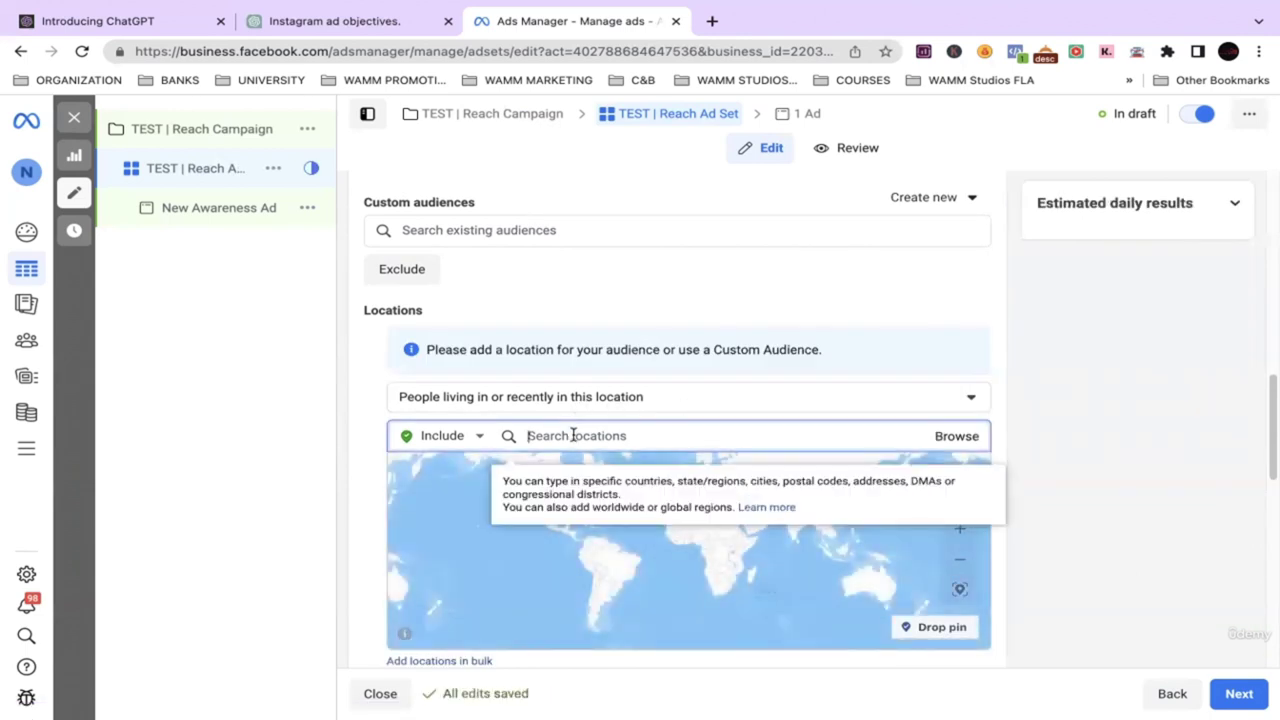
pyautogui.write('atlanta')
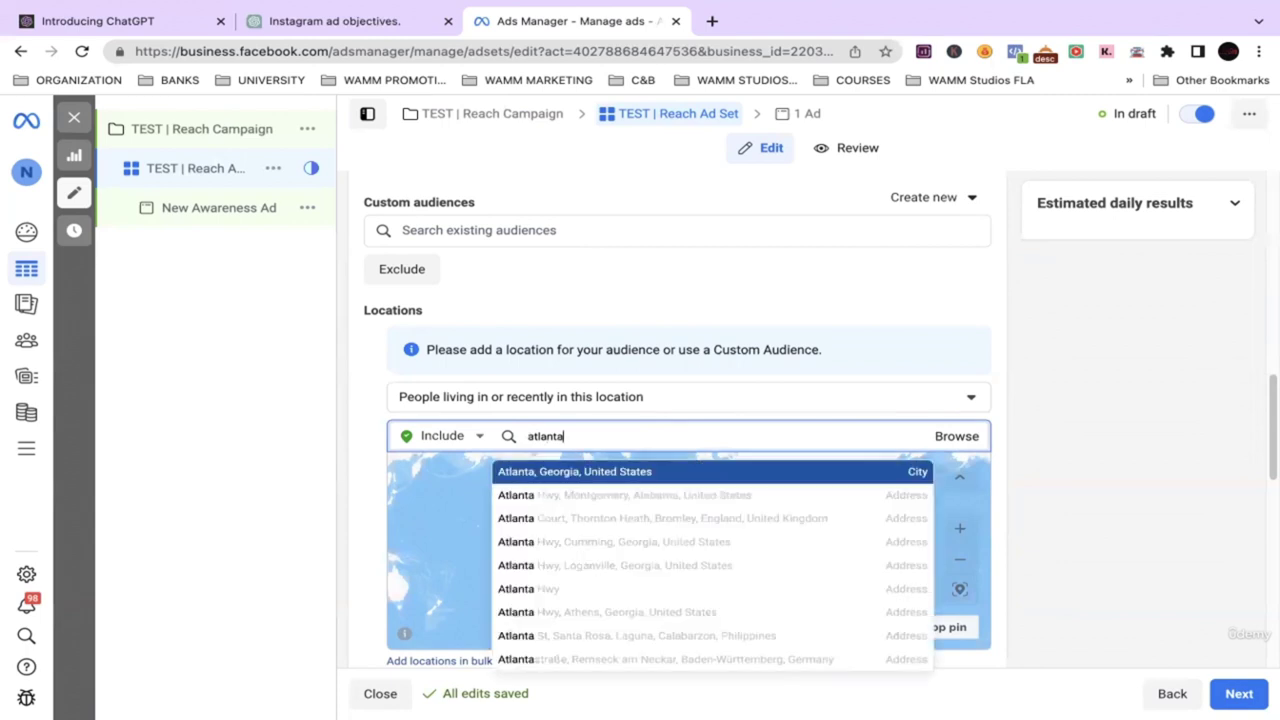
pyautogui.click(838, 472)
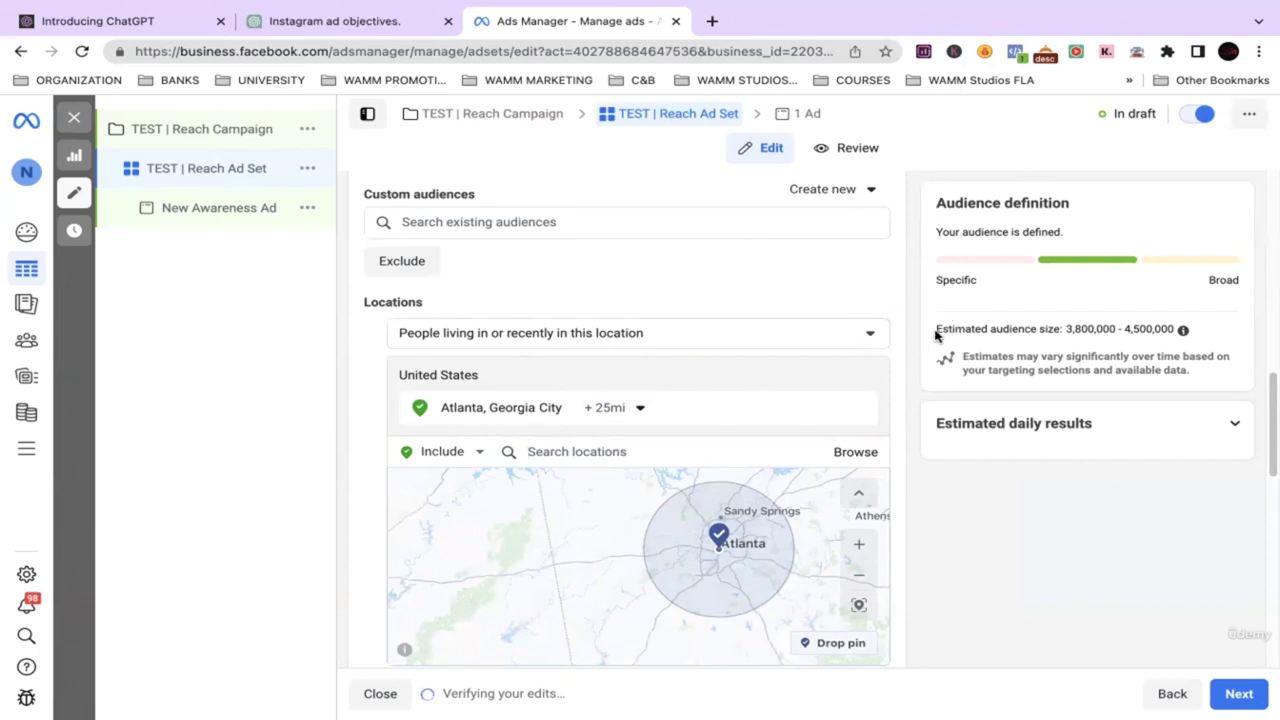
pyautogui.moveTo(932, 331); pyautogui.dragTo(1216, 336)
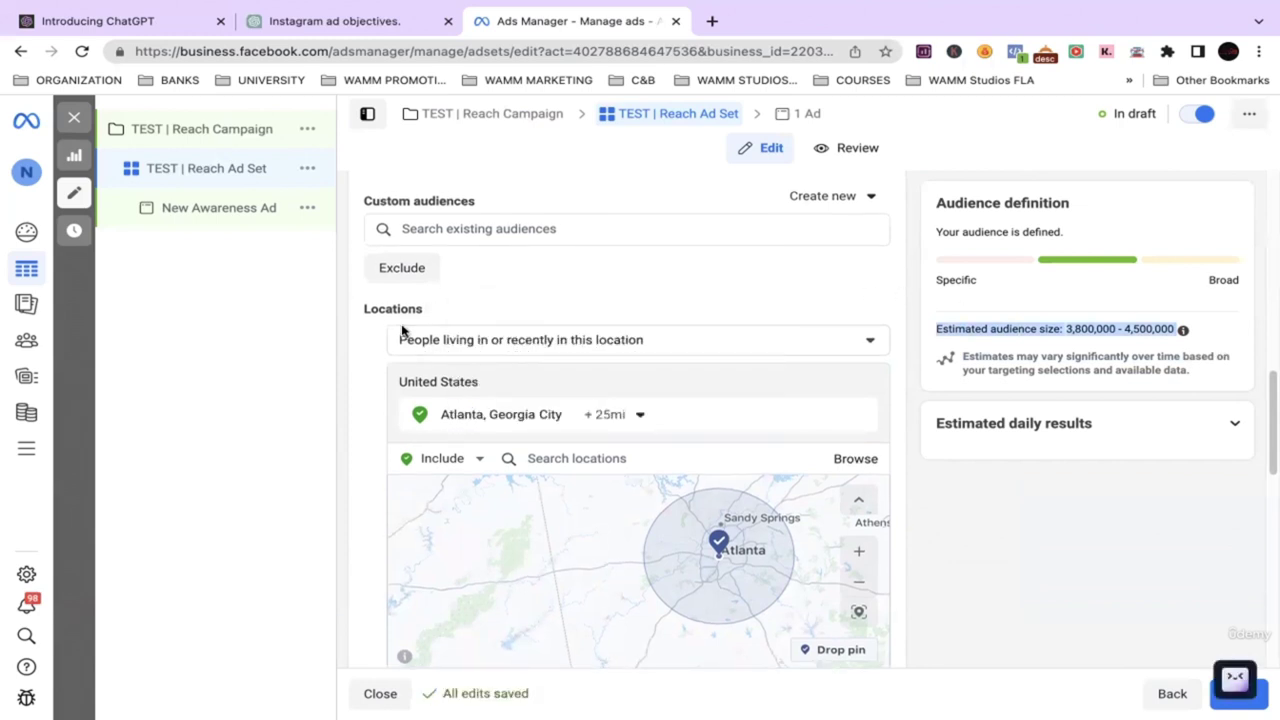
pyautogui.click(848, 342)
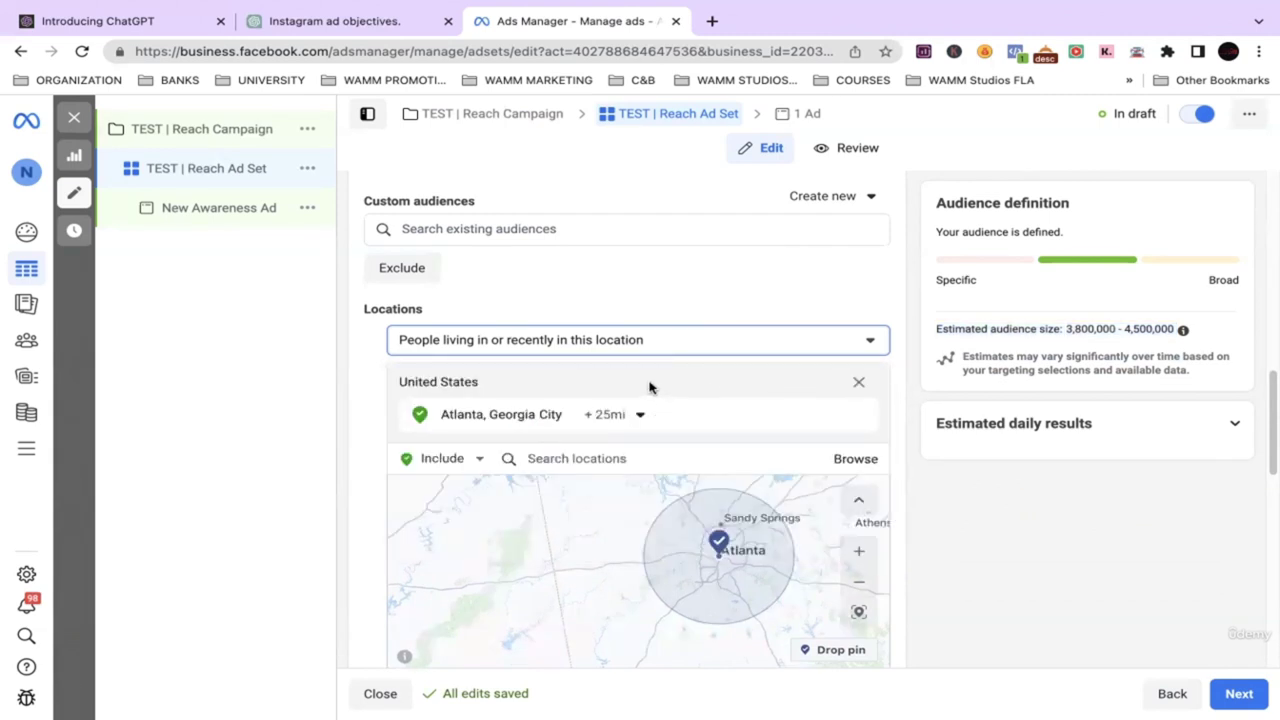
pyautogui.scroll(-6, 649, 387)
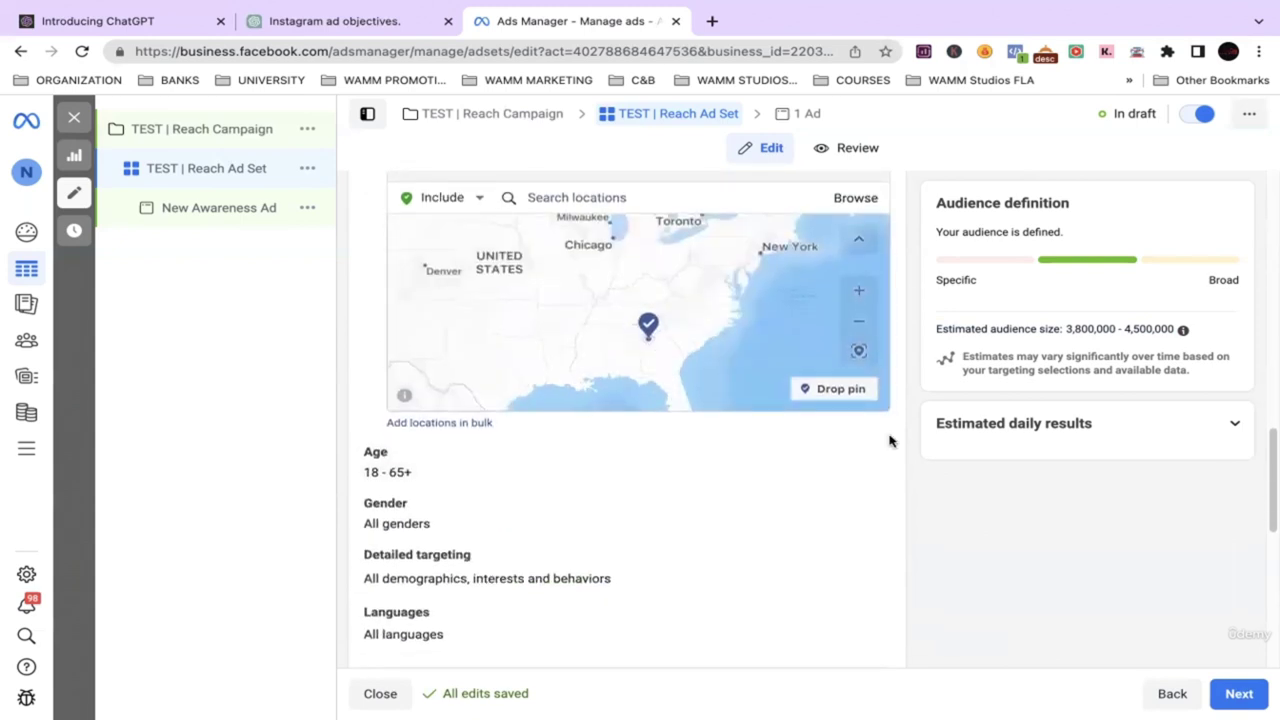
pyautogui.scroll(-2, 906, 511)
pyautogui.moveTo(597, 497)
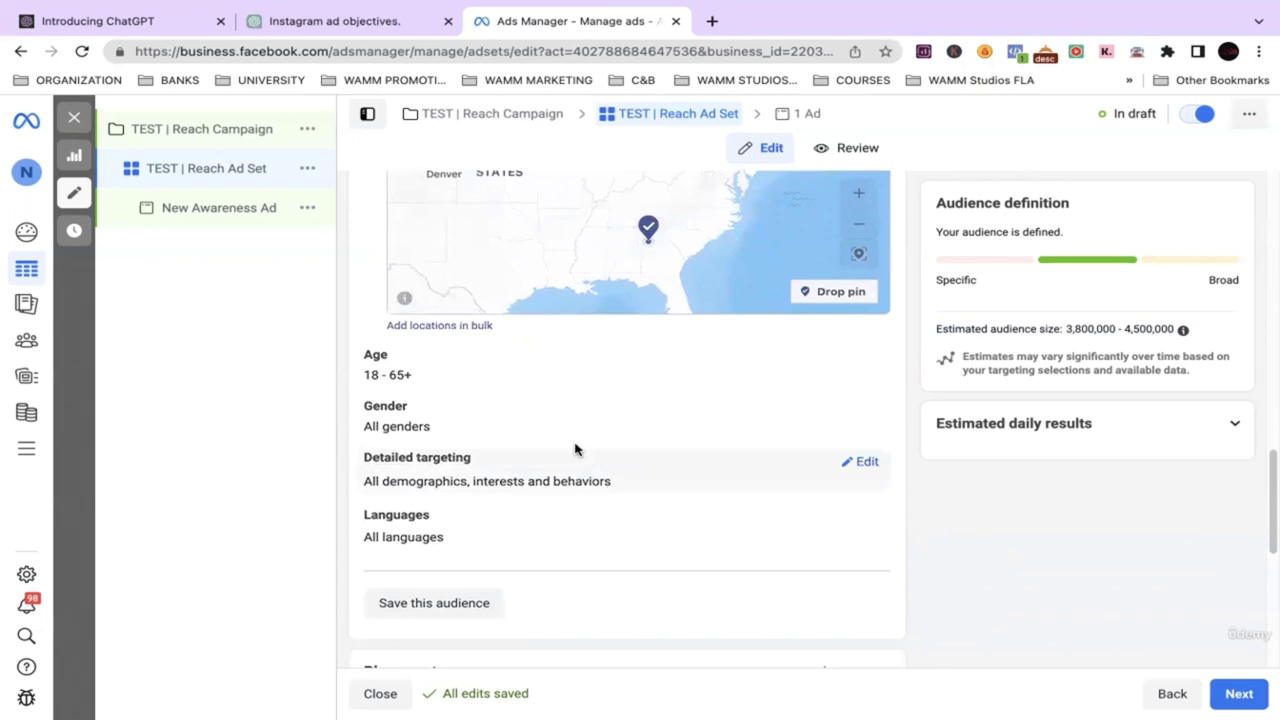
pyautogui.moveTo(491, 471)
pyautogui.moveTo(363, 463); pyautogui.dragTo(466, 465)
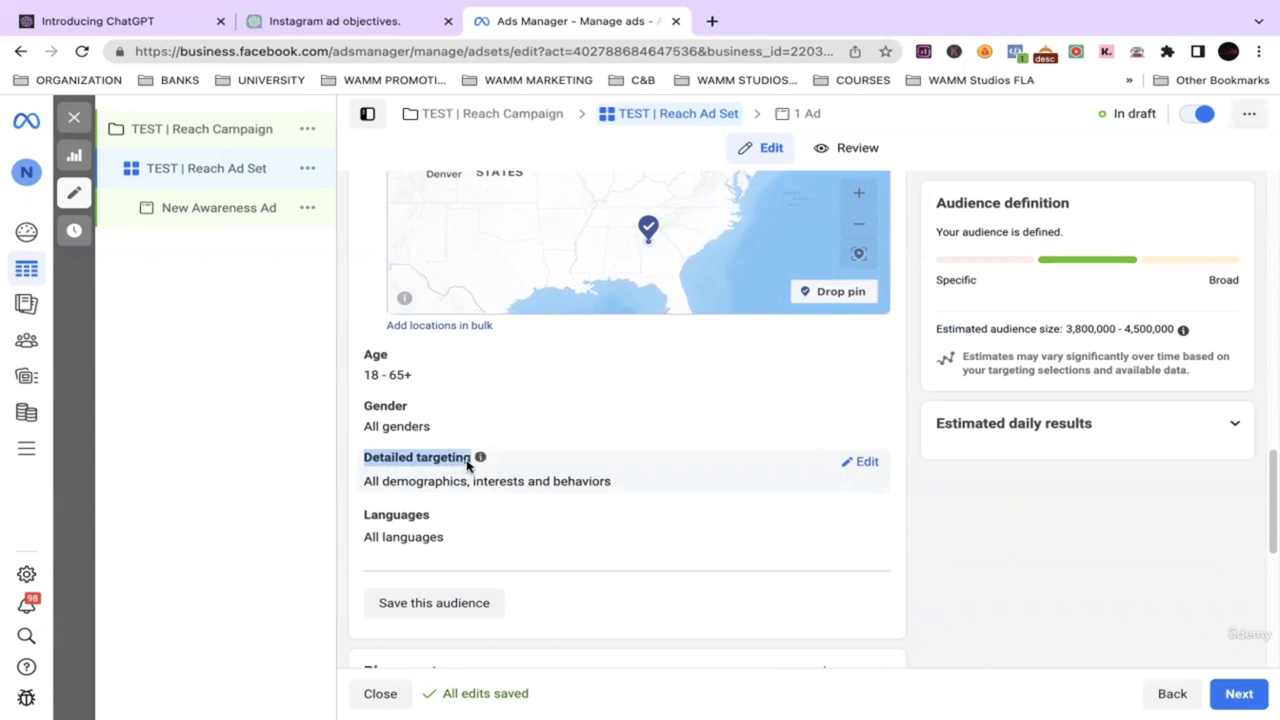
pyautogui.moveTo(480, 457)
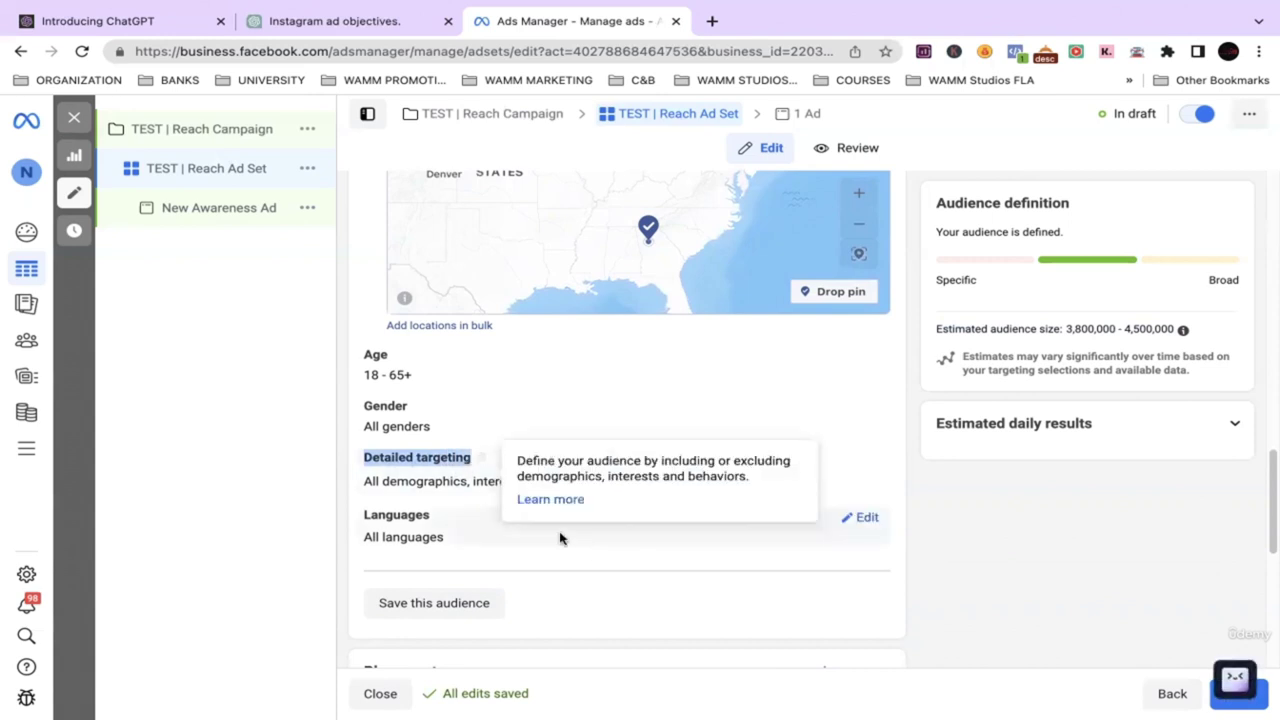
pyautogui.moveTo(886, 463)
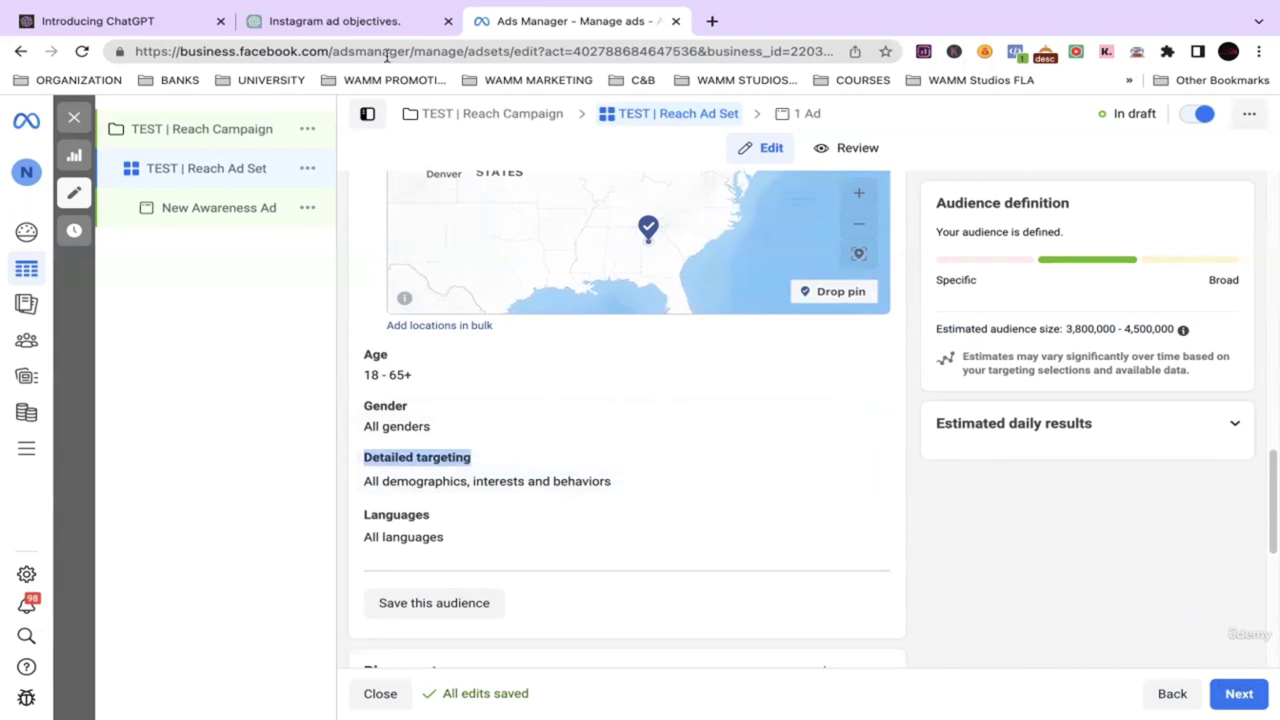
# - Begin a new message reading 'what' in the Instagram ad objectives ChatGPT chat
pyautogui.click(370, 22)
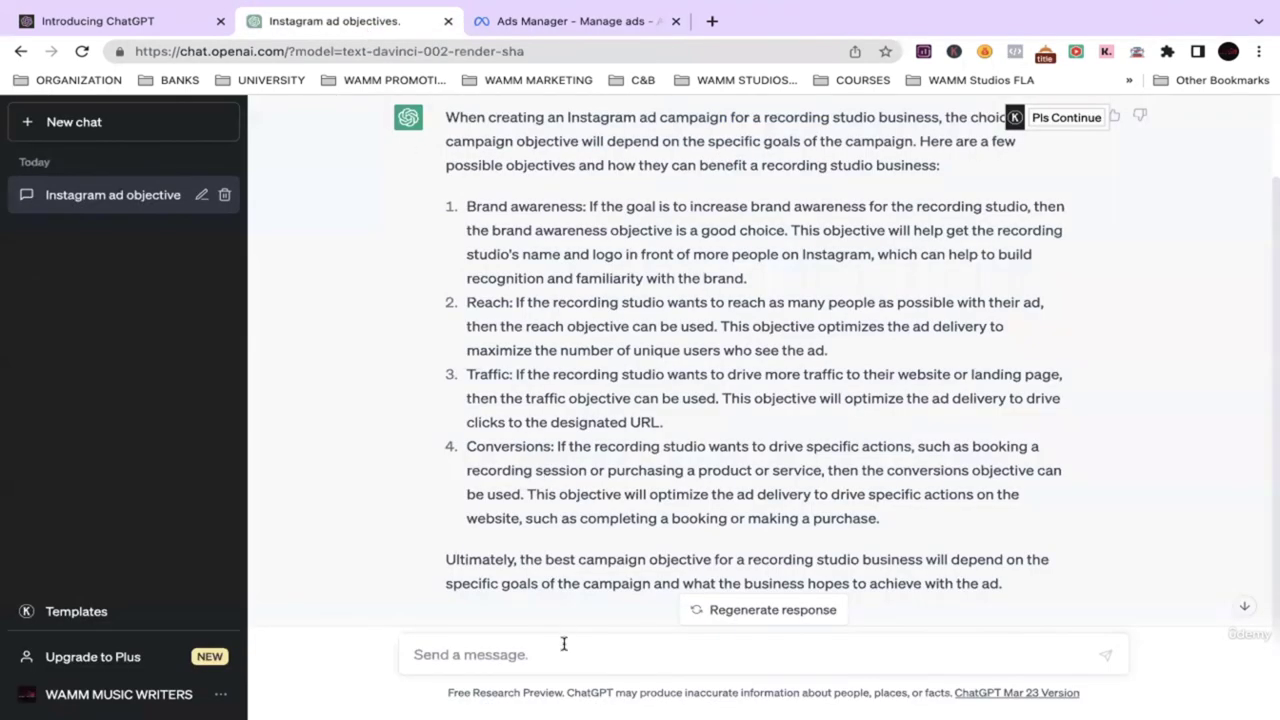
pyautogui.write('Crea')
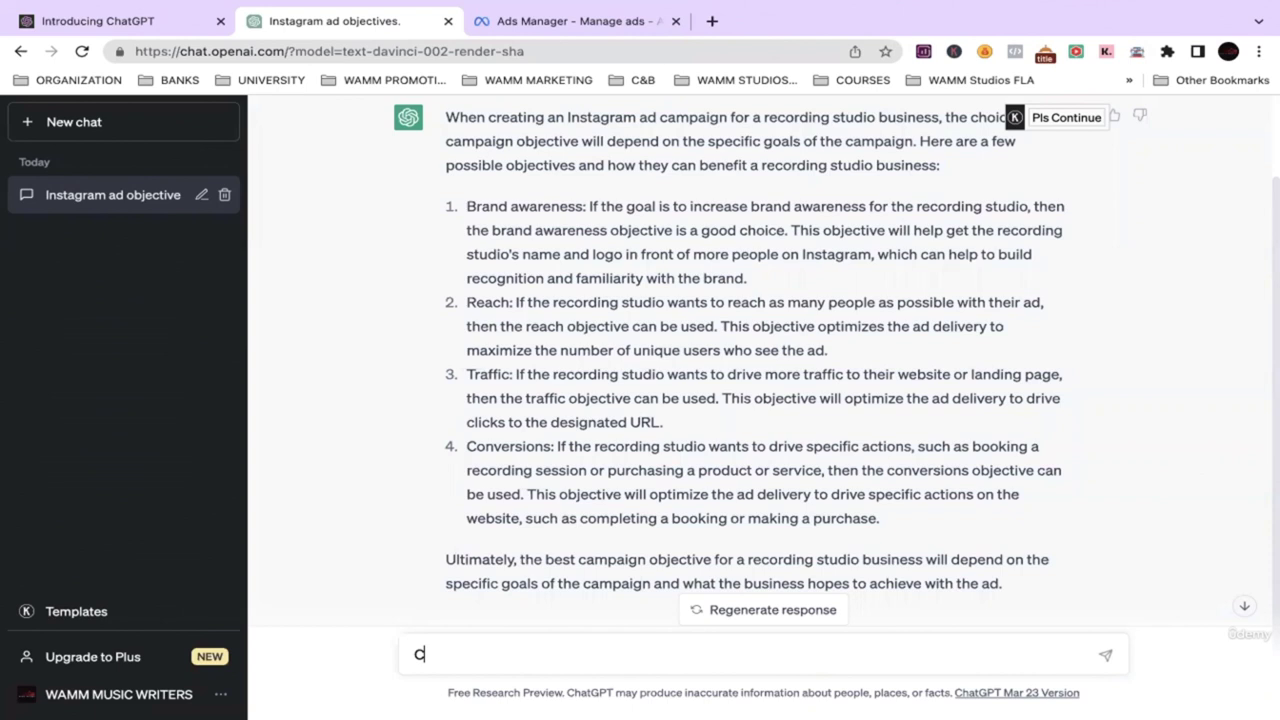
pyautogui.press('BackSpace')
pyautogui.press('BackSpace')
pyautogui.press('BackSpace')
pyautogui.press('BackSpace')
pyautogui.write('what')
pyautogui.click(643, 26)
# - Open Detailed targeting for editing and check its Include info, then go back to ChatGPT
pyautogui.click(860, 463)
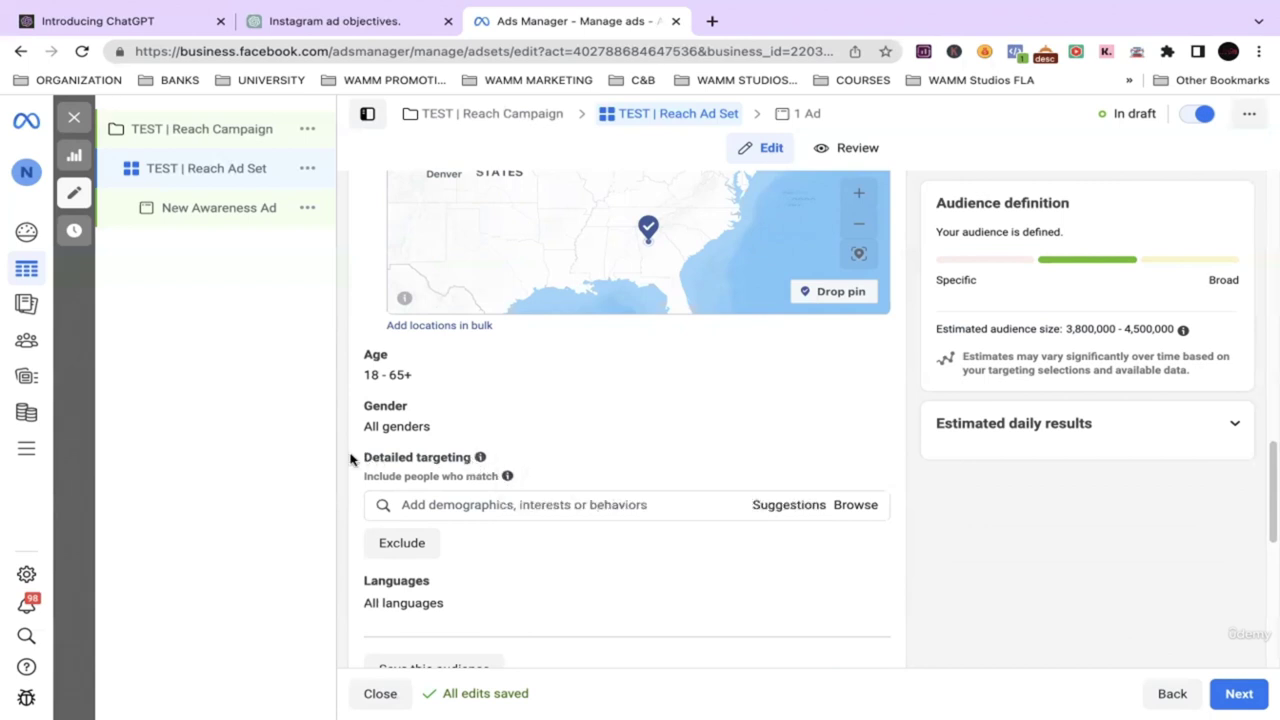
pyautogui.moveTo(508, 477)
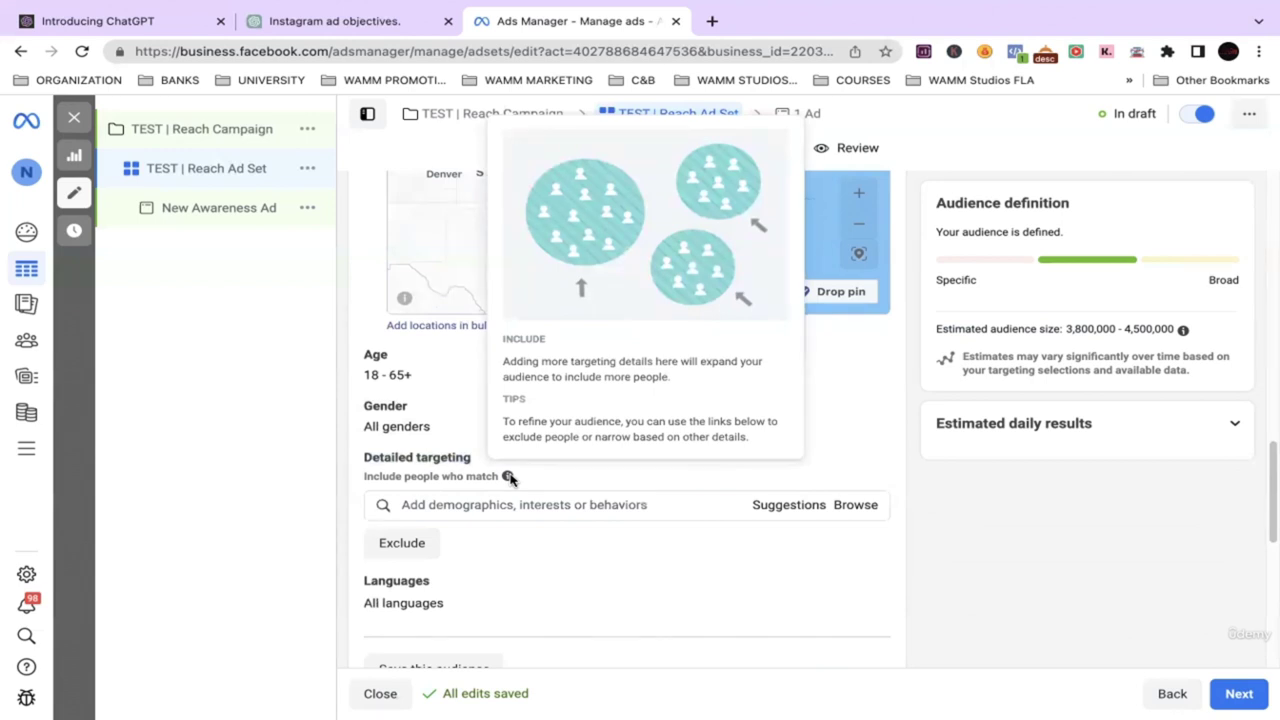
pyautogui.click(346, 30)
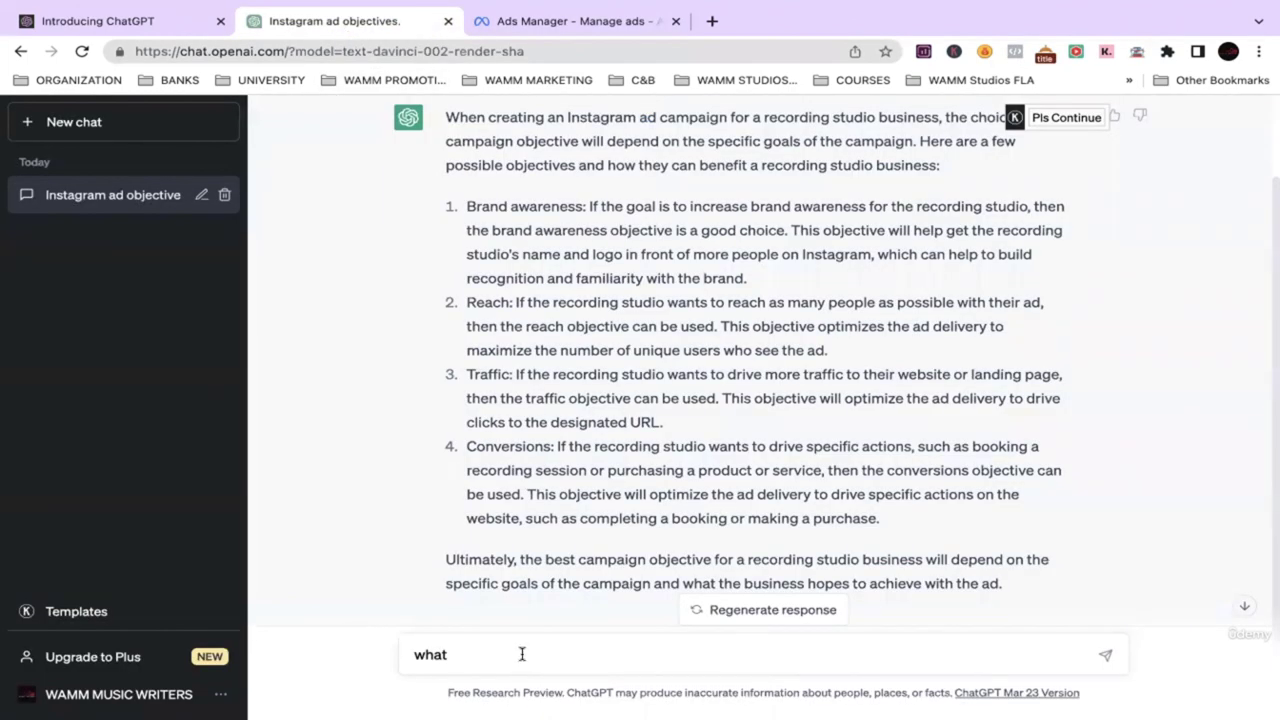
# - Draft 'what detailed target settings are best for a ad set that is for a recording studio business.'
pyautogui.write('d')
pyautogui.press('BackSpace')
pyautogui.write('detailed tra')
pyautogui.press('BackSpace')
pyautogui.write('trag')
pyautogui.press('BackSpace')
pyautogui.press('BackSpace')
pyautogui.press('BackSpace')
pyautogui.write('argeted settings are')
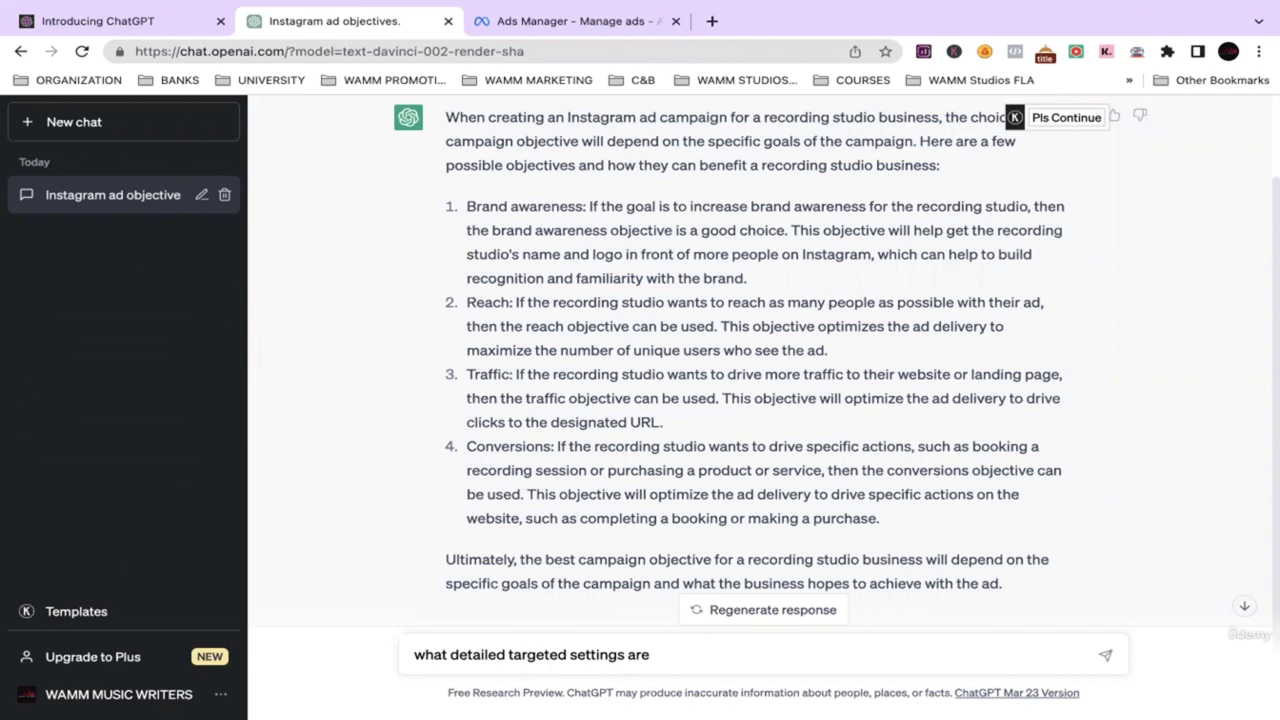
pyautogui.write(' best for a ad set that')
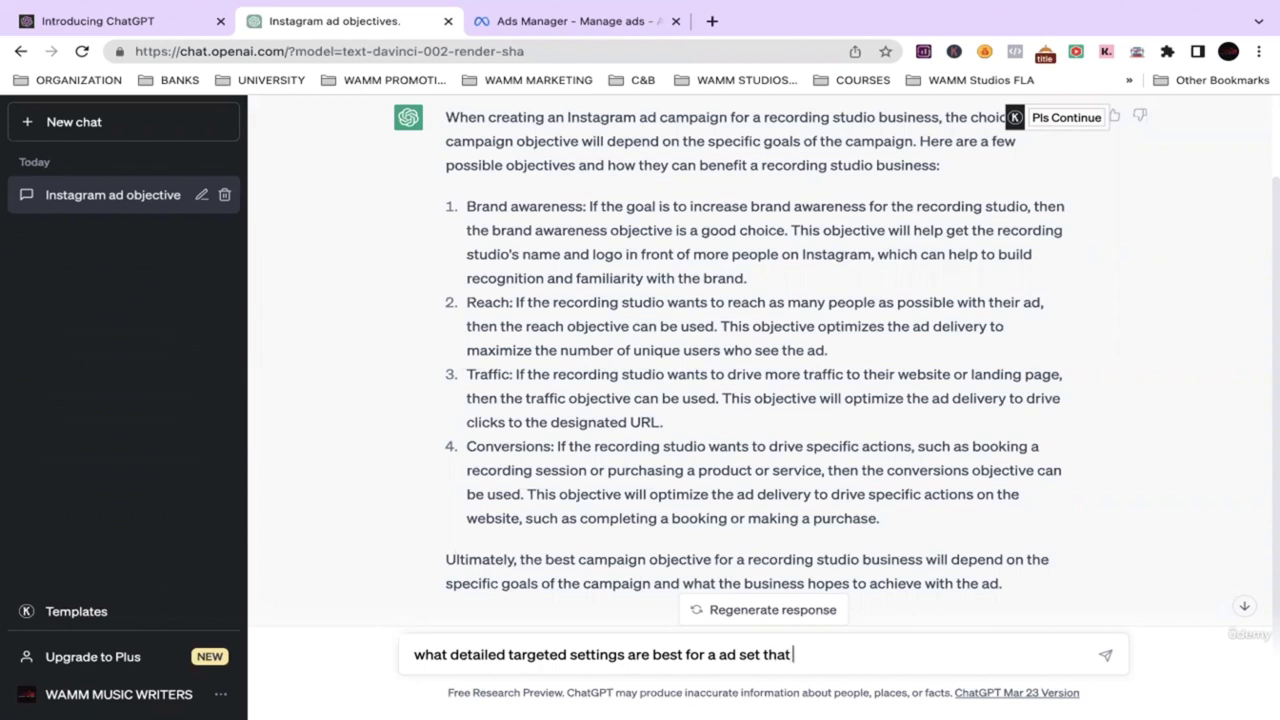
pyautogui.write(' is for a recording studio ')
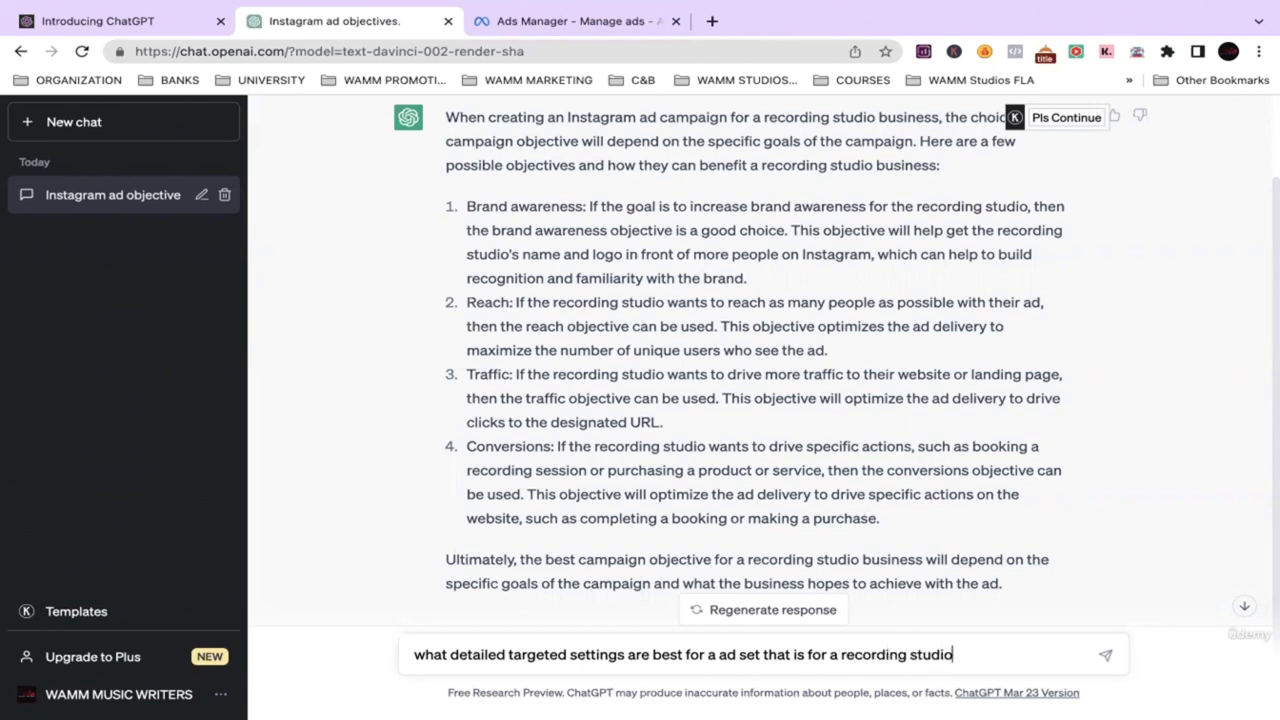
pyautogui.write('business.')
pyautogui.click(566, 652)
pyautogui.press('BackSpace')
pyautogui.press('BackSpace')
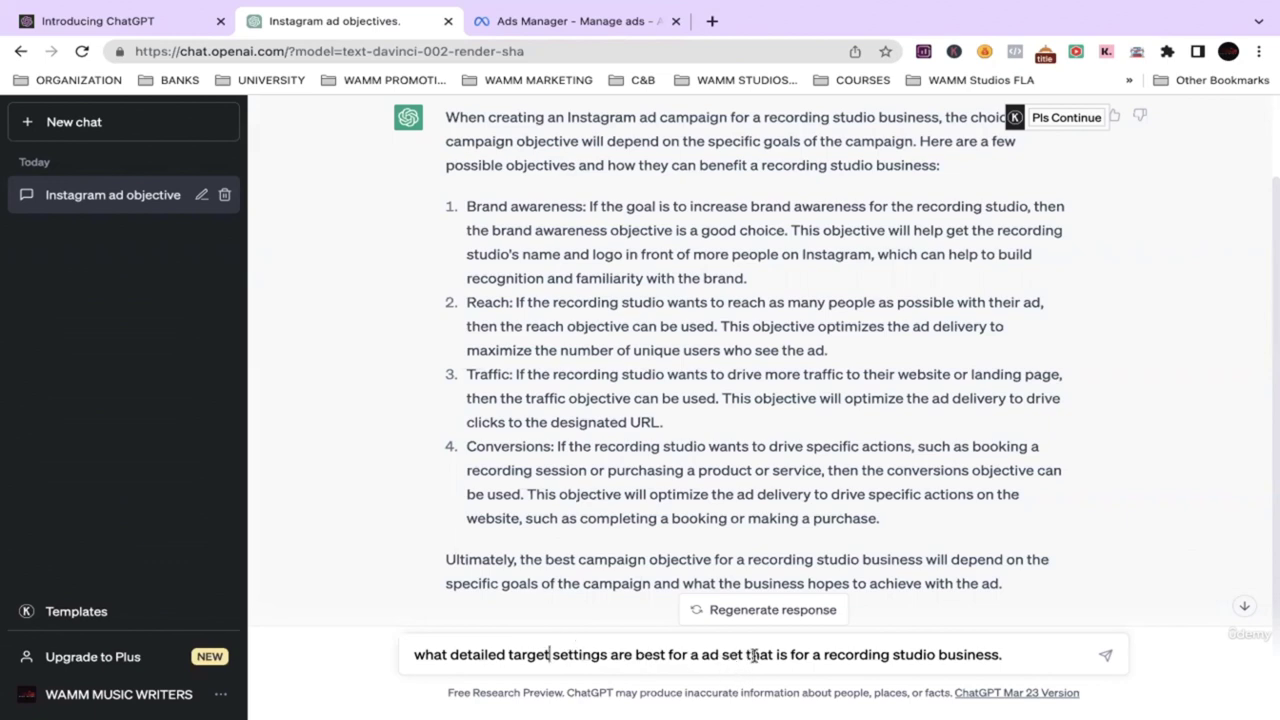
# - Send the targeting question and select 'audio engineering' in ChatGPT's five-area reply
pyautogui.click(1100, 657)
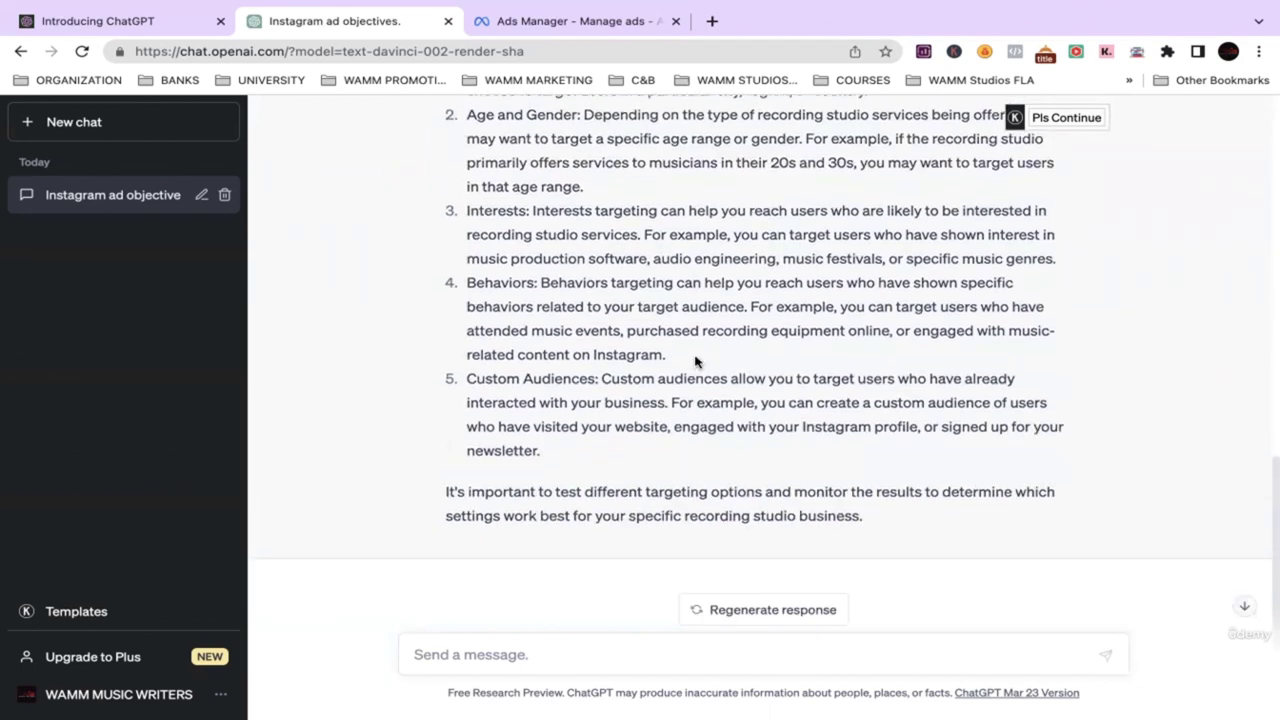
pyautogui.scroll(3, 697, 362)
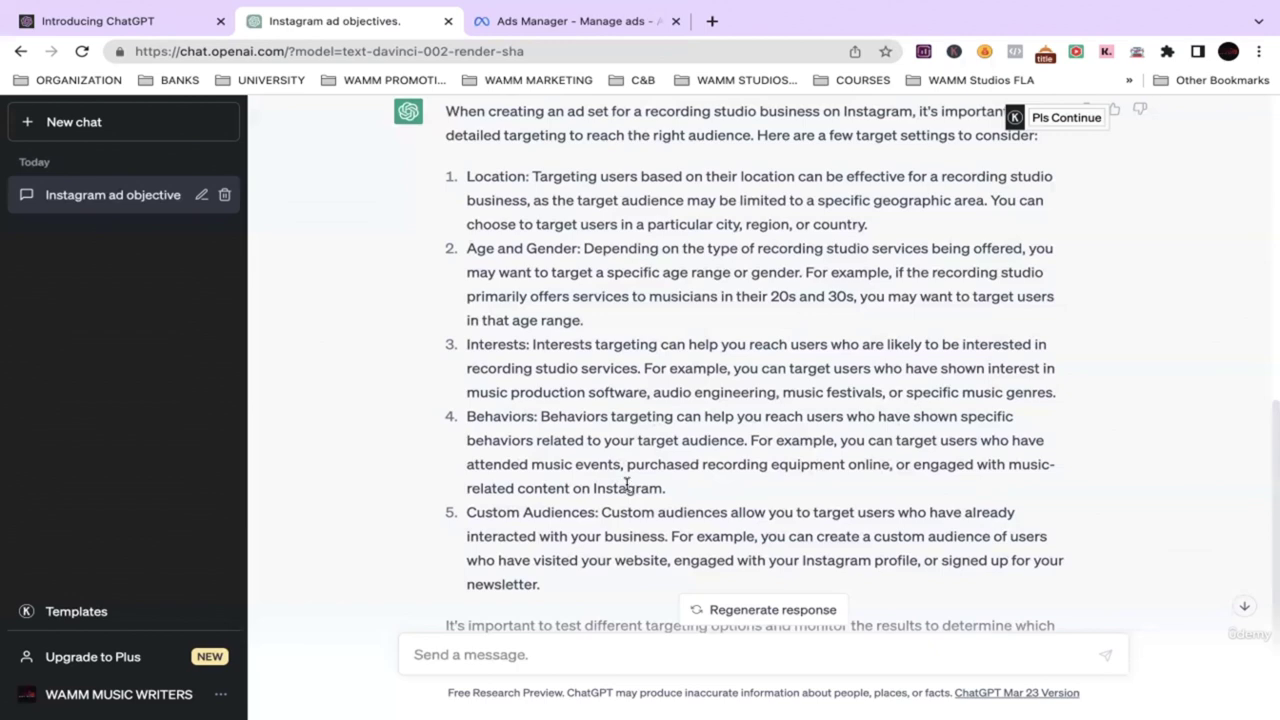
pyautogui.scroll(-2, 623, 490)
pyautogui.scroll(1, 620, 490)
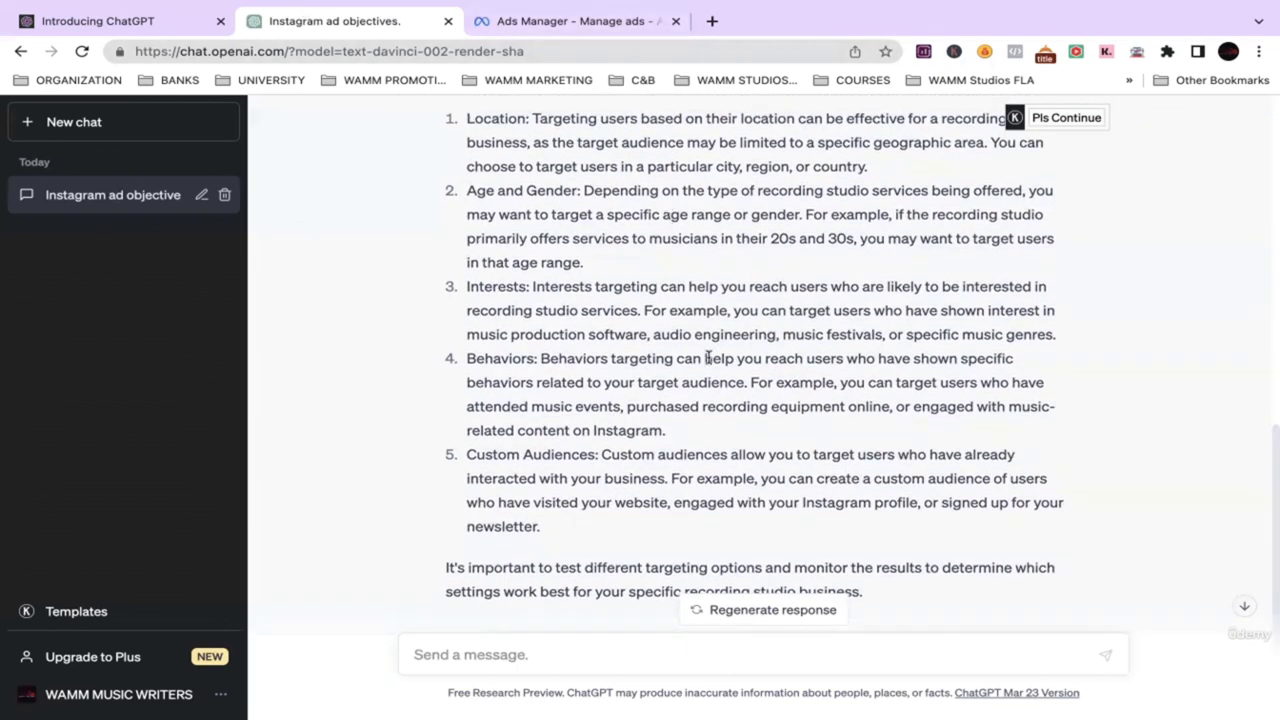
pyautogui.moveTo(778, 335); pyautogui.dragTo(652, 335)
pyautogui.hotkey('ctrl', 'c')
# - Add Recording/Audio Engineering, Music Production/Audio Engineering and Sound & Audio Engineering to detailed targeting
pyautogui.click(578, 22)
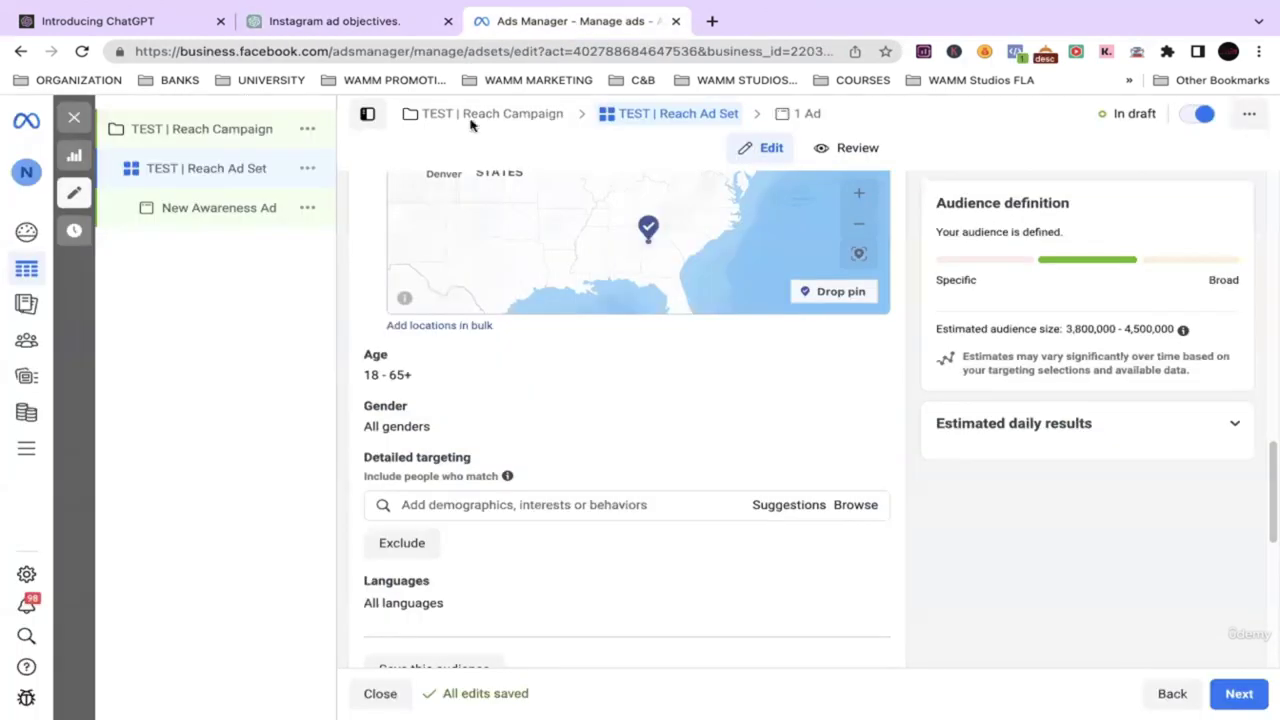
pyautogui.click(472, 504)
pyautogui.hotkey('ctrl', 'v')
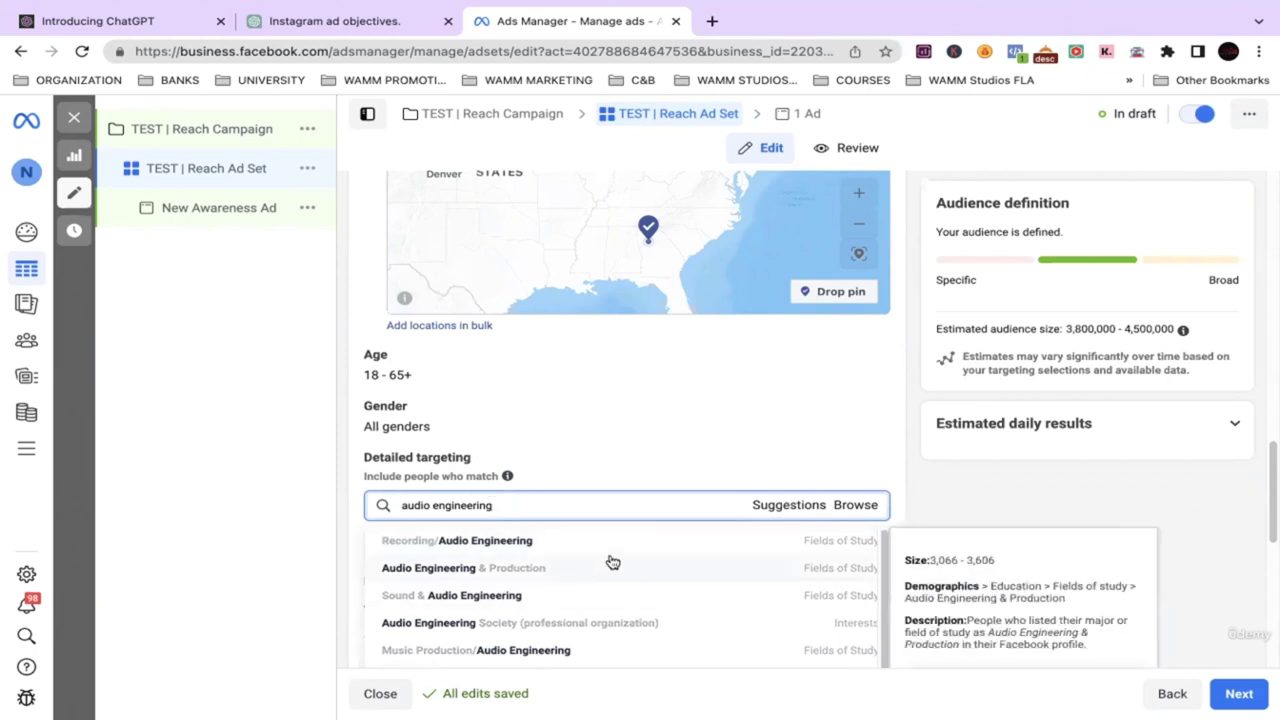
pyautogui.click(568, 545)
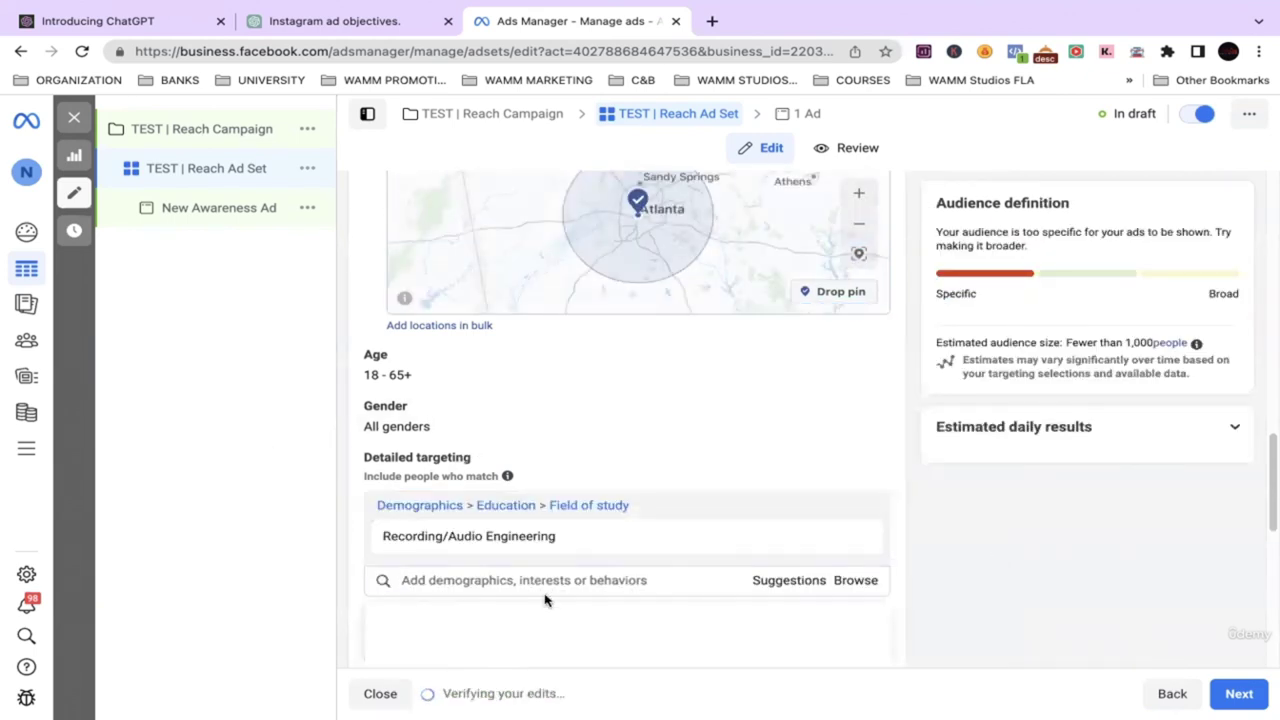
pyautogui.click(690, 579)
pyautogui.write('audio engineering')
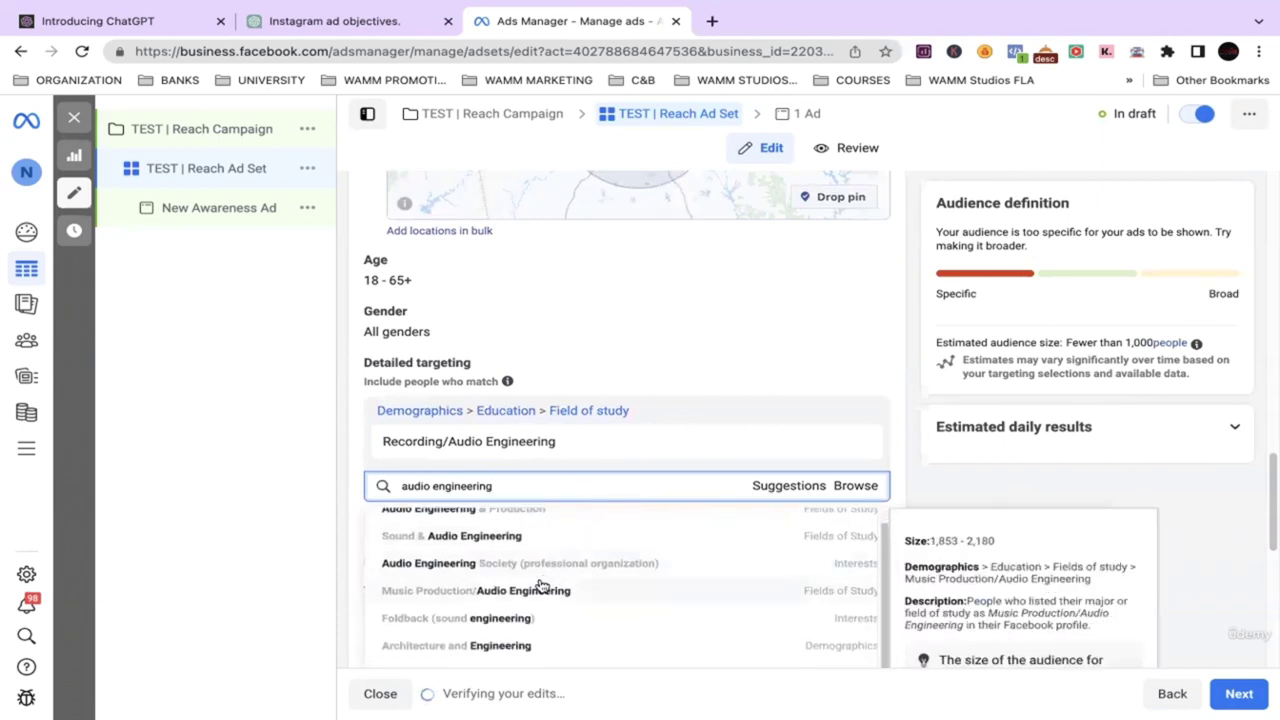
pyautogui.click(547, 592)
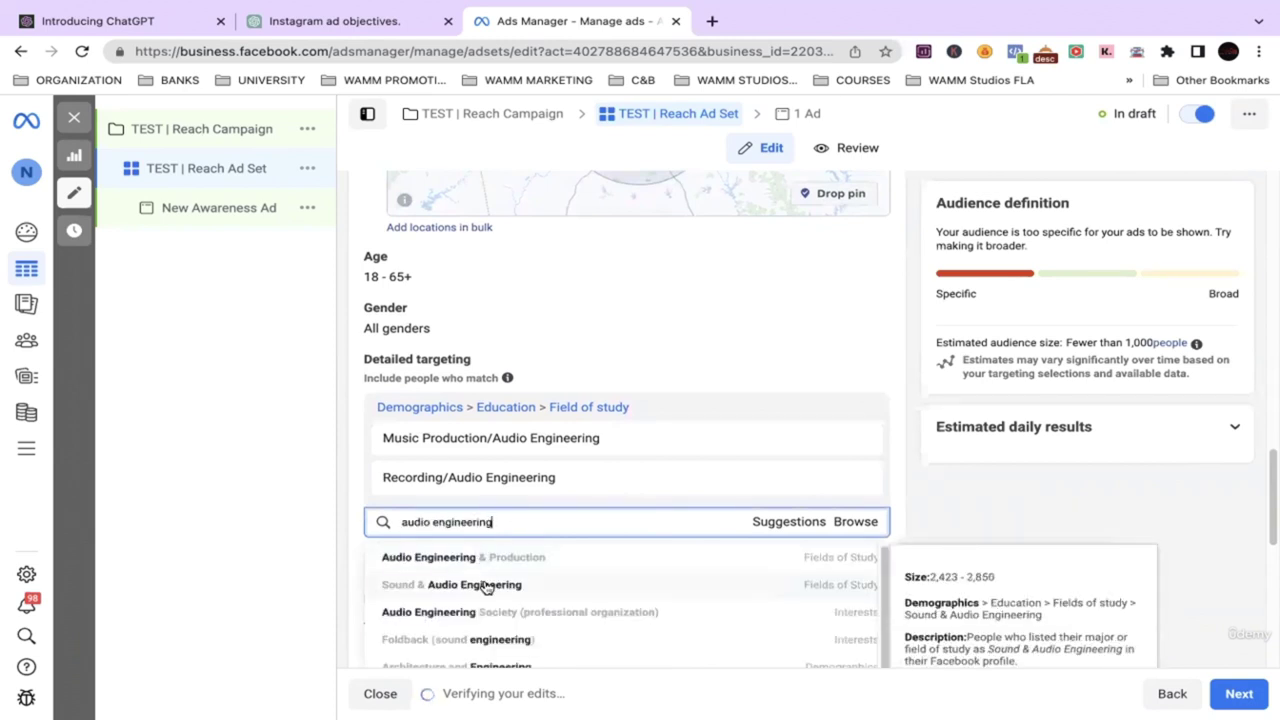
pyautogui.click(486, 587)
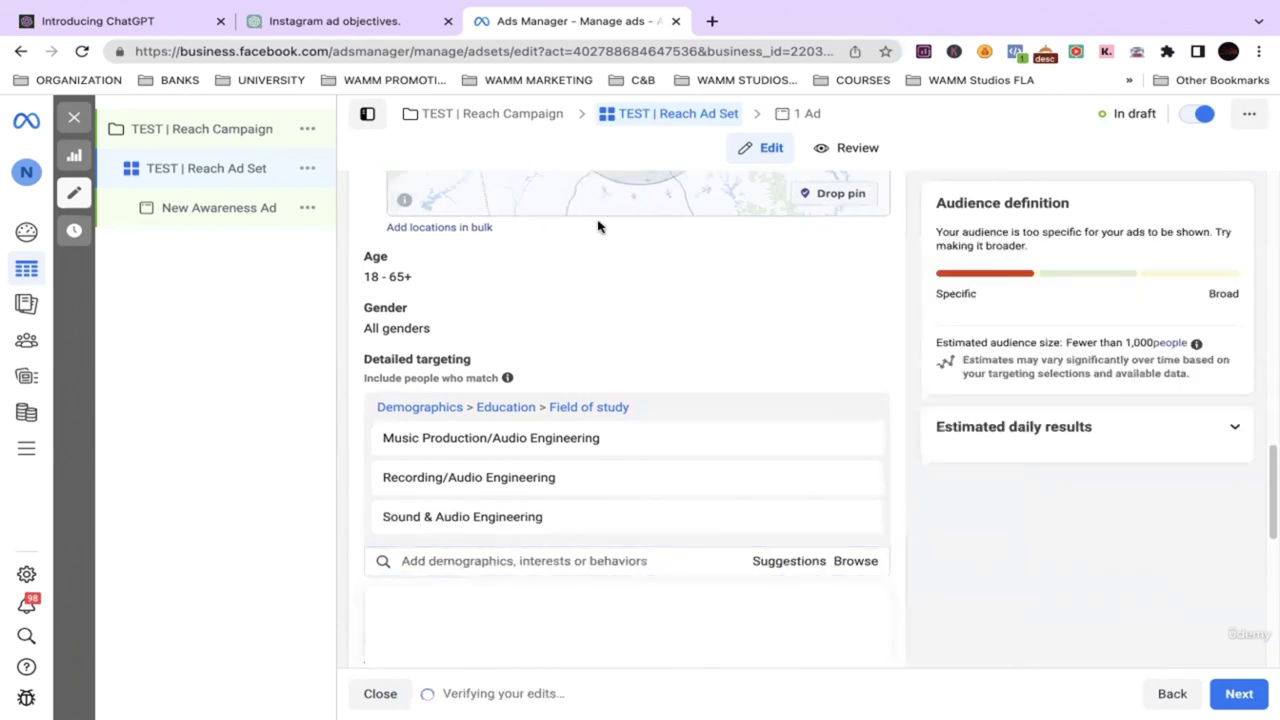
pyautogui.click(330, 24)
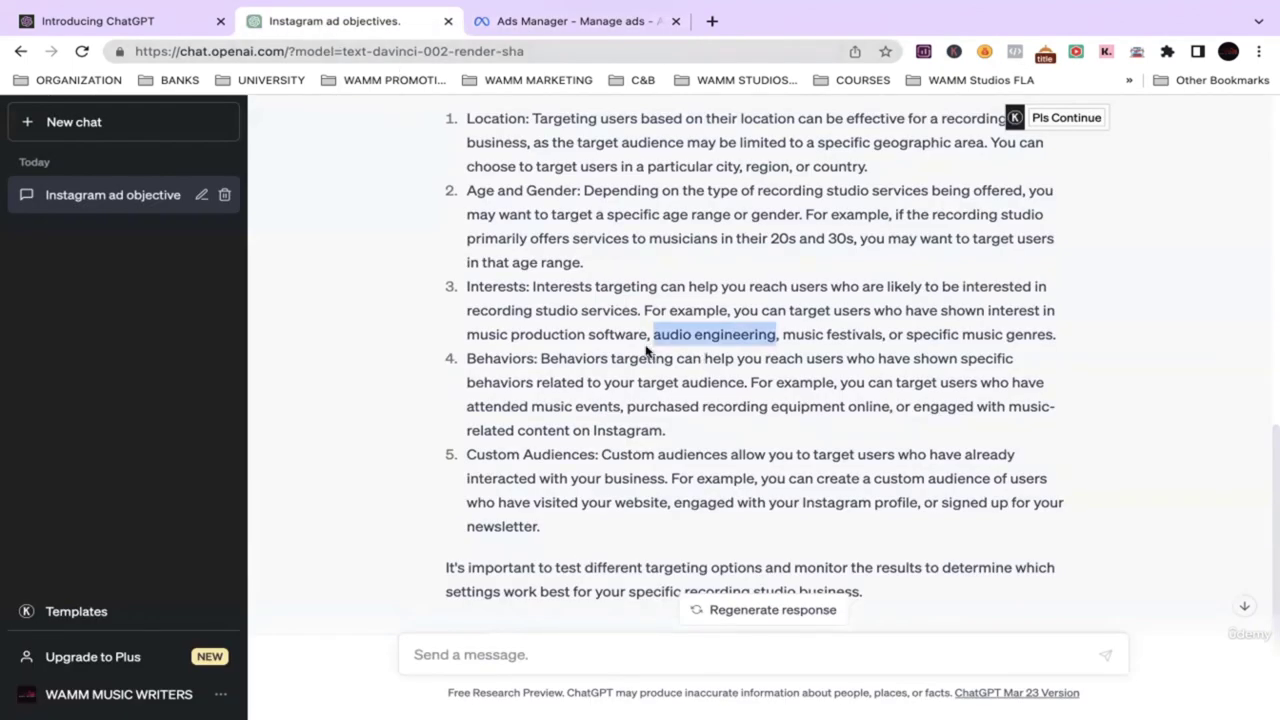
# - Add Music festivals (events) to detailed targeting using the phrase copied from ChatGPT
pyautogui.moveTo(784, 334); pyautogui.dragTo(880, 332)
pyautogui.hotkey('ctrl', 'c')
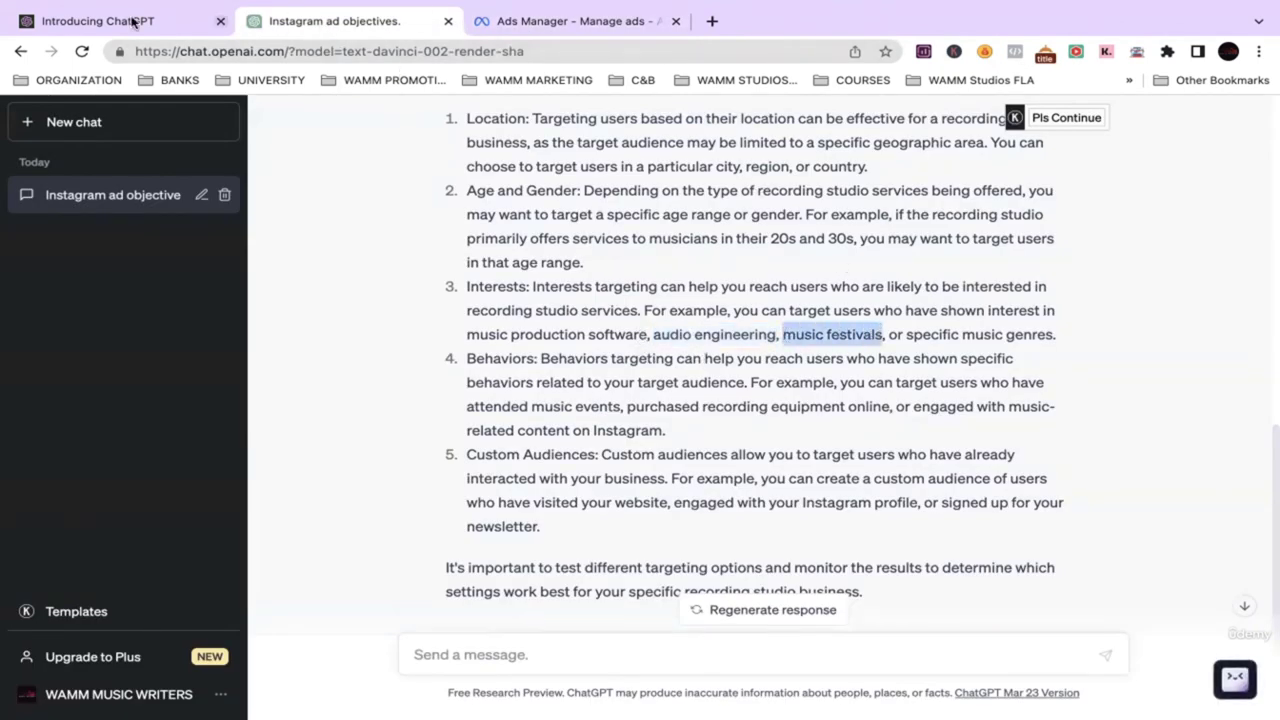
pyautogui.click(510, 21)
pyautogui.click(491, 558)
pyautogui.hotkey('ctrl', 'v')
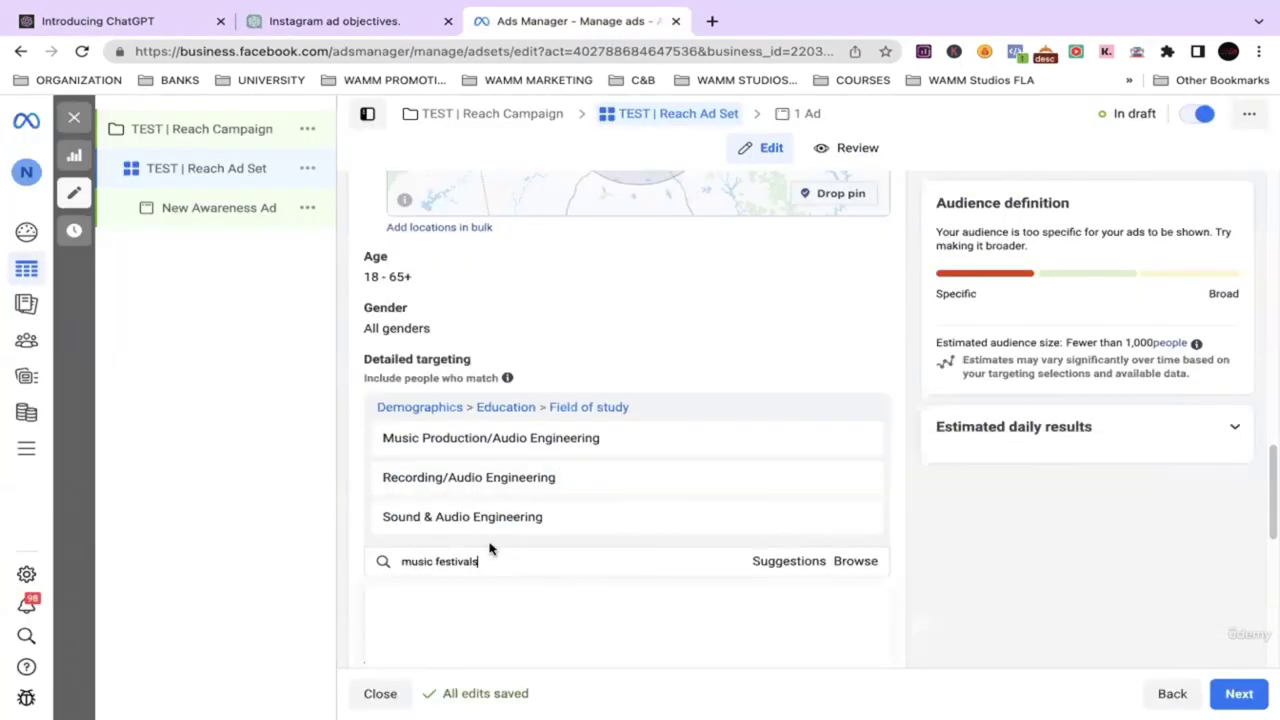
pyautogui.click(480, 589)
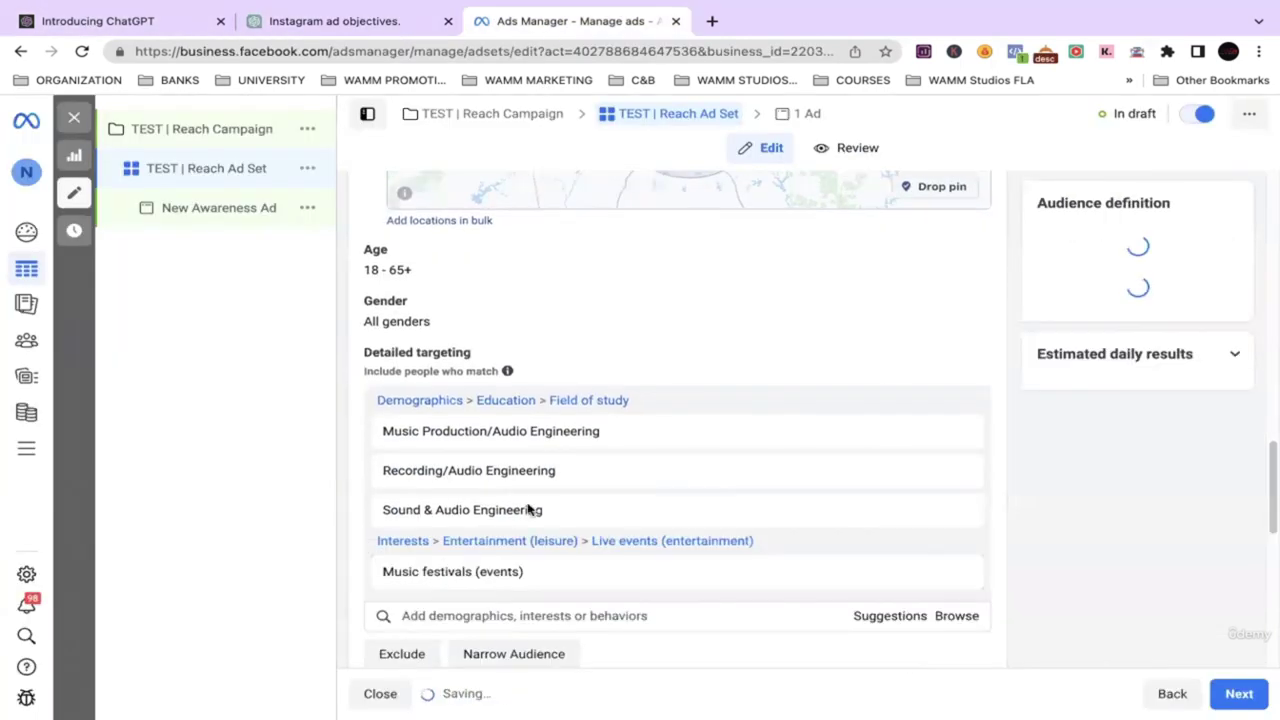
pyautogui.scroll(-2, 470, 440)
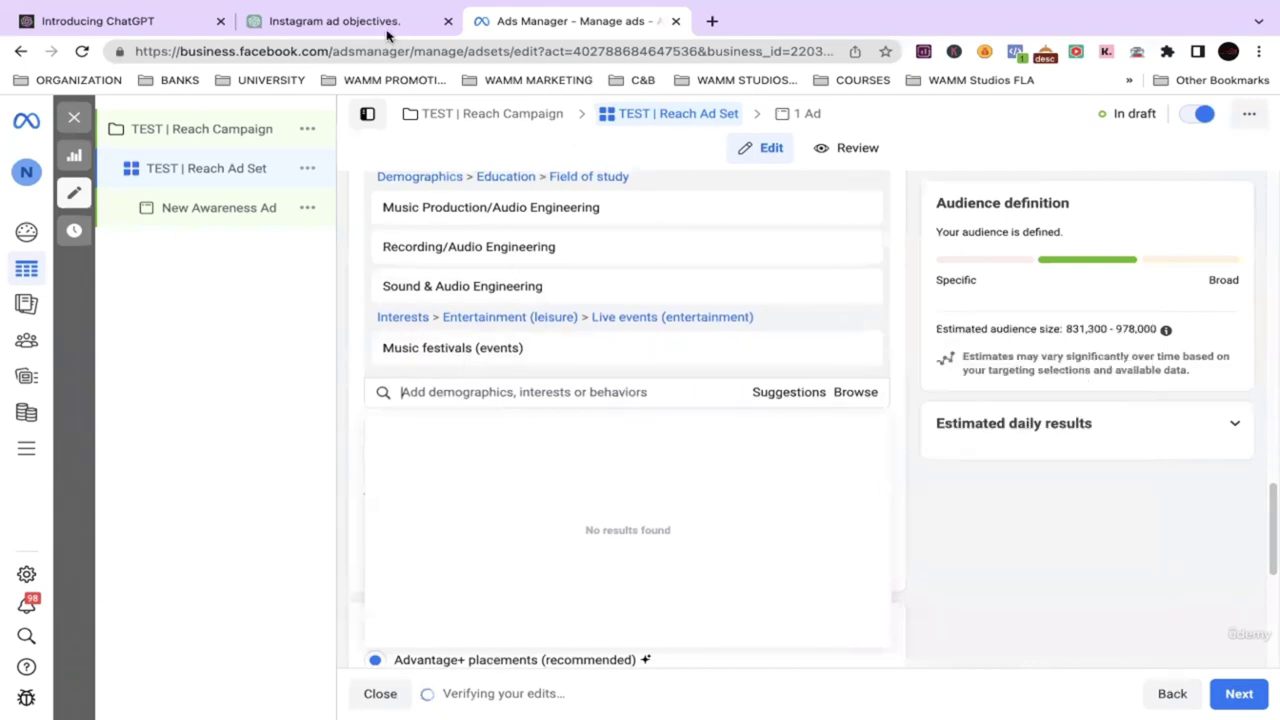
pyautogui.click(366, 22)
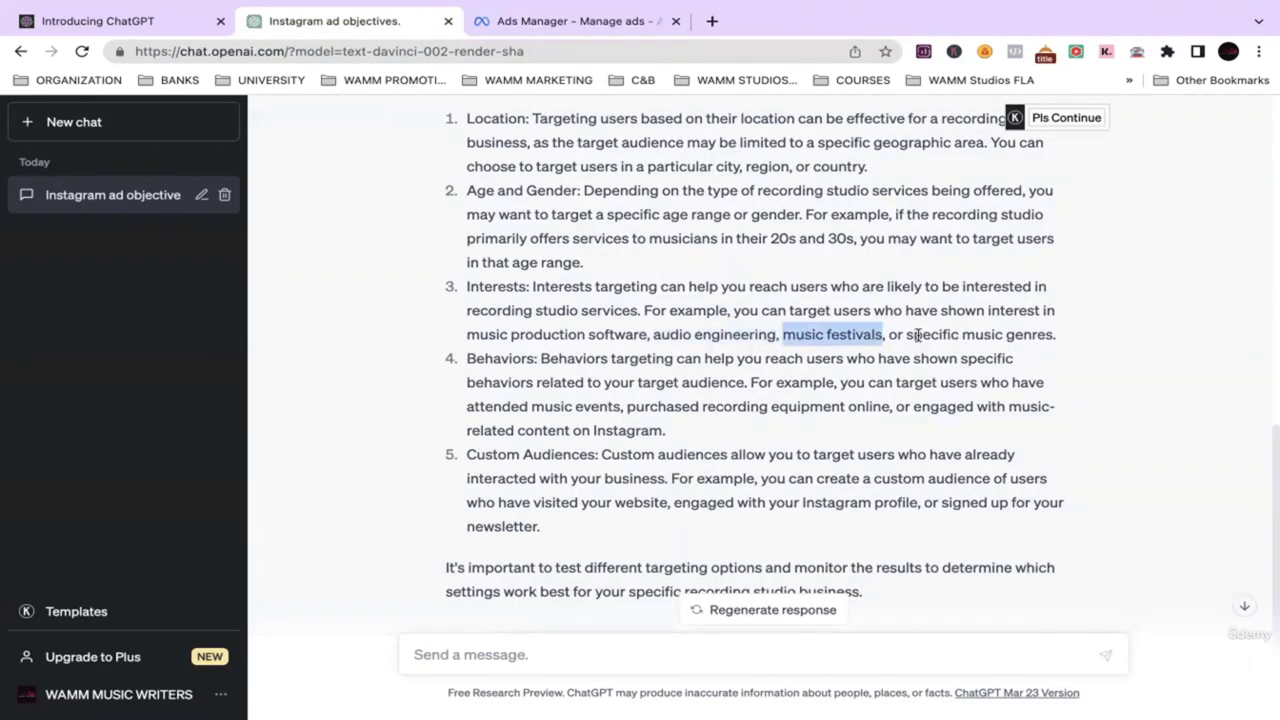
# - Search 'ra' and add Rapping (music) as a targeted interest
pyautogui.click(566, 20)
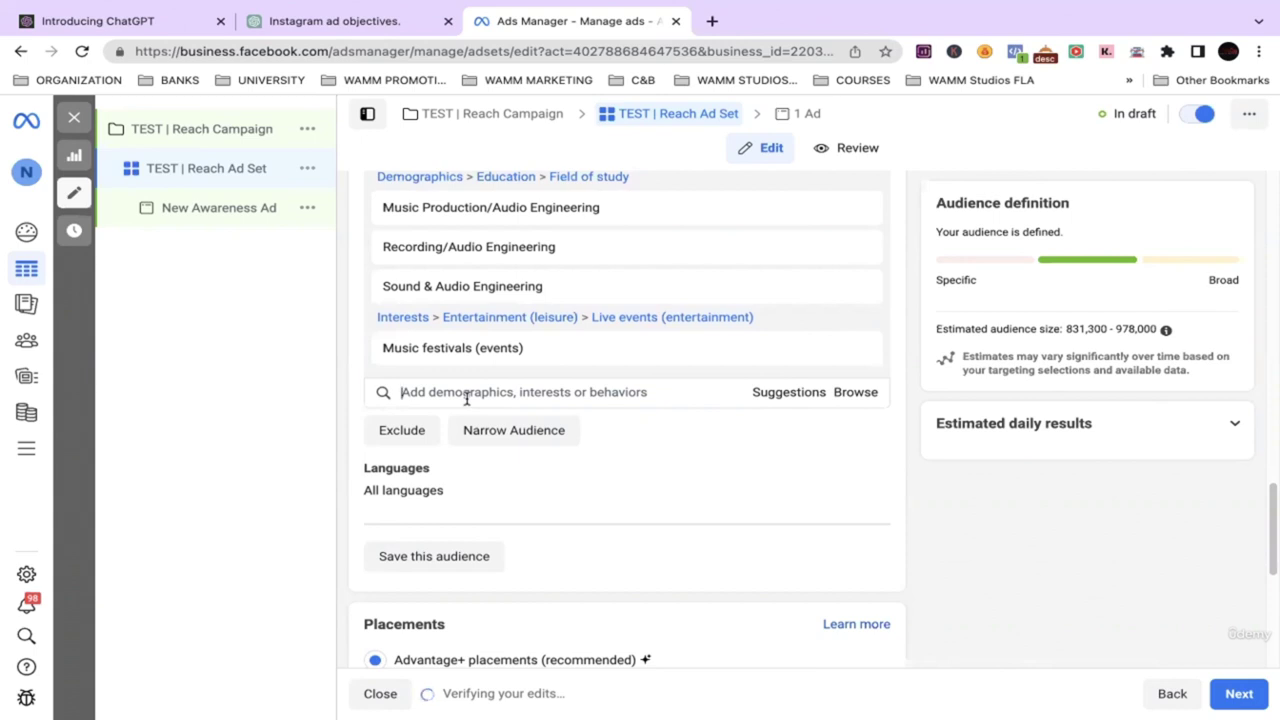
pyautogui.write('rapping')
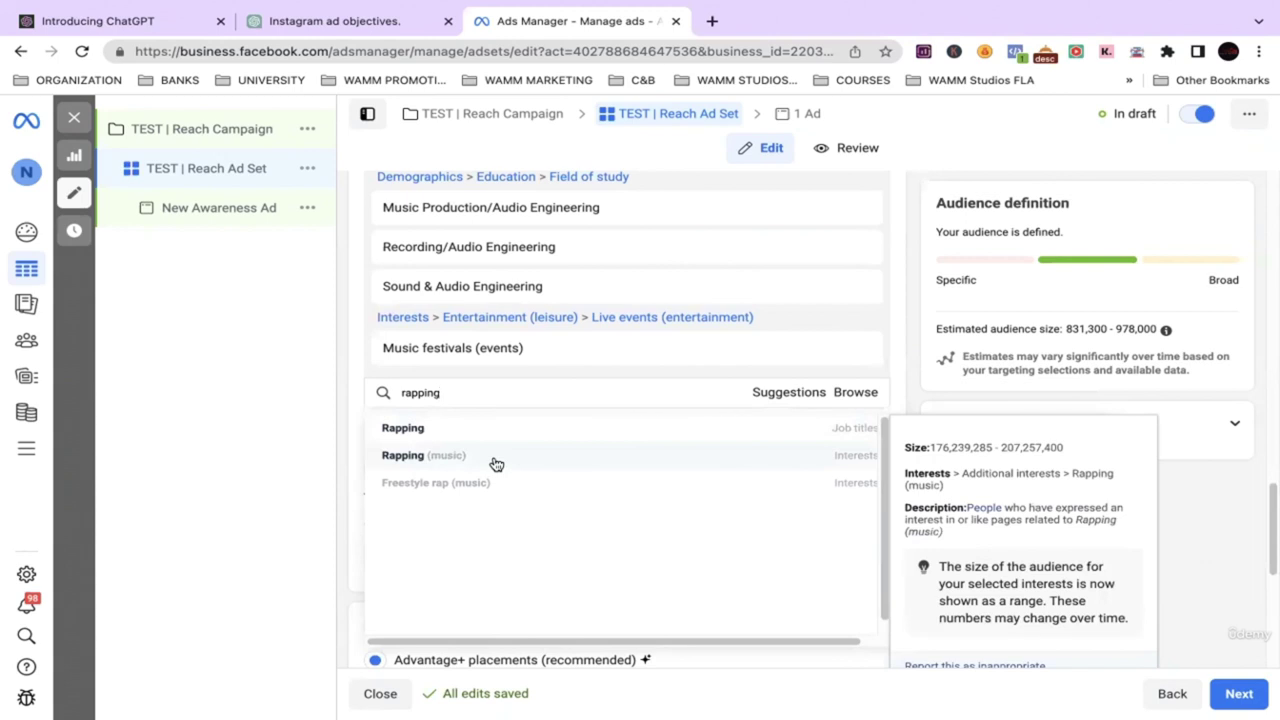
pyautogui.click(496, 456)
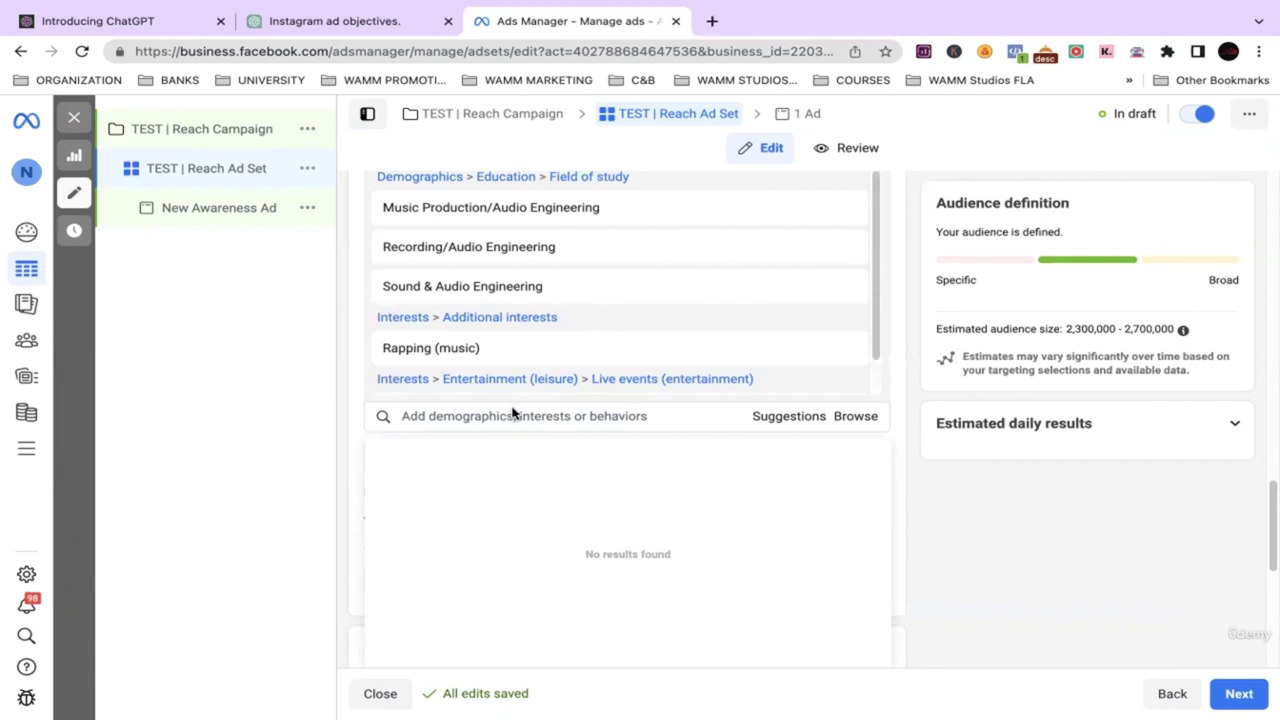
pyautogui.click(295, 20)
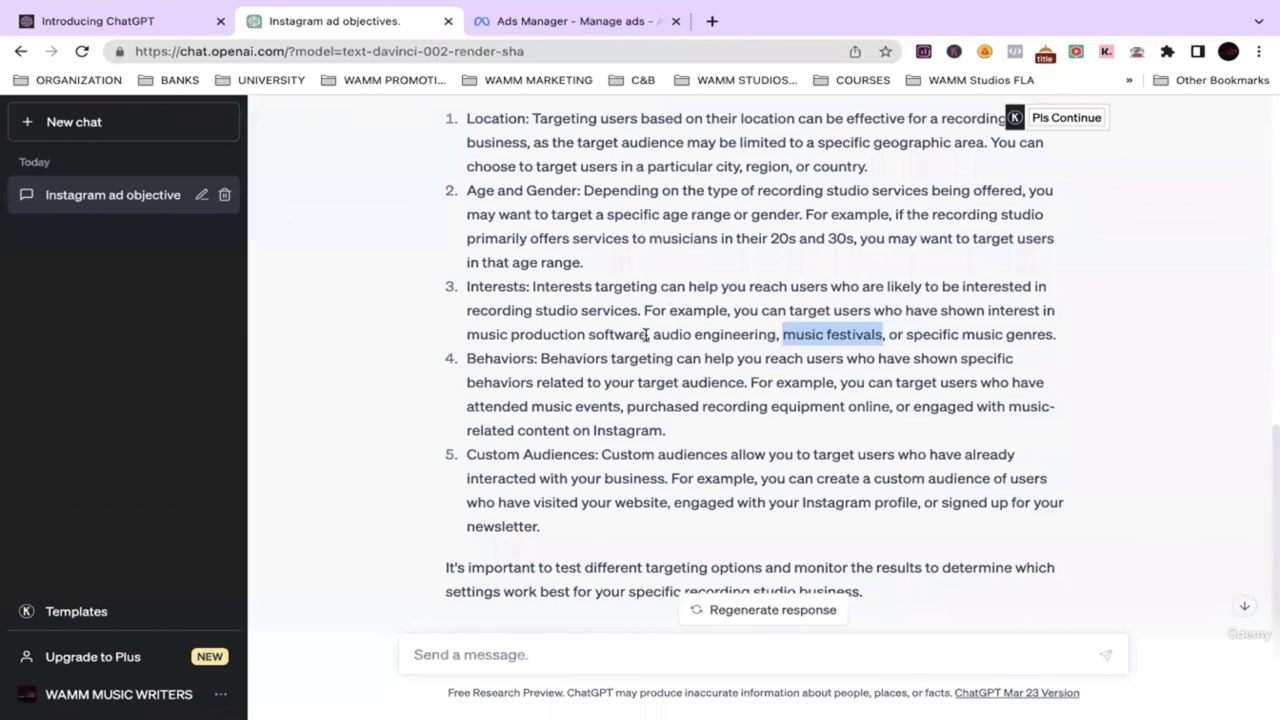
# - Search 'music production software' from ChatGPT and add the Production industry to targeting
pyautogui.moveTo(647, 335); pyautogui.dragTo(460, 342)
pyautogui.hotkey('ctrl', 'c')
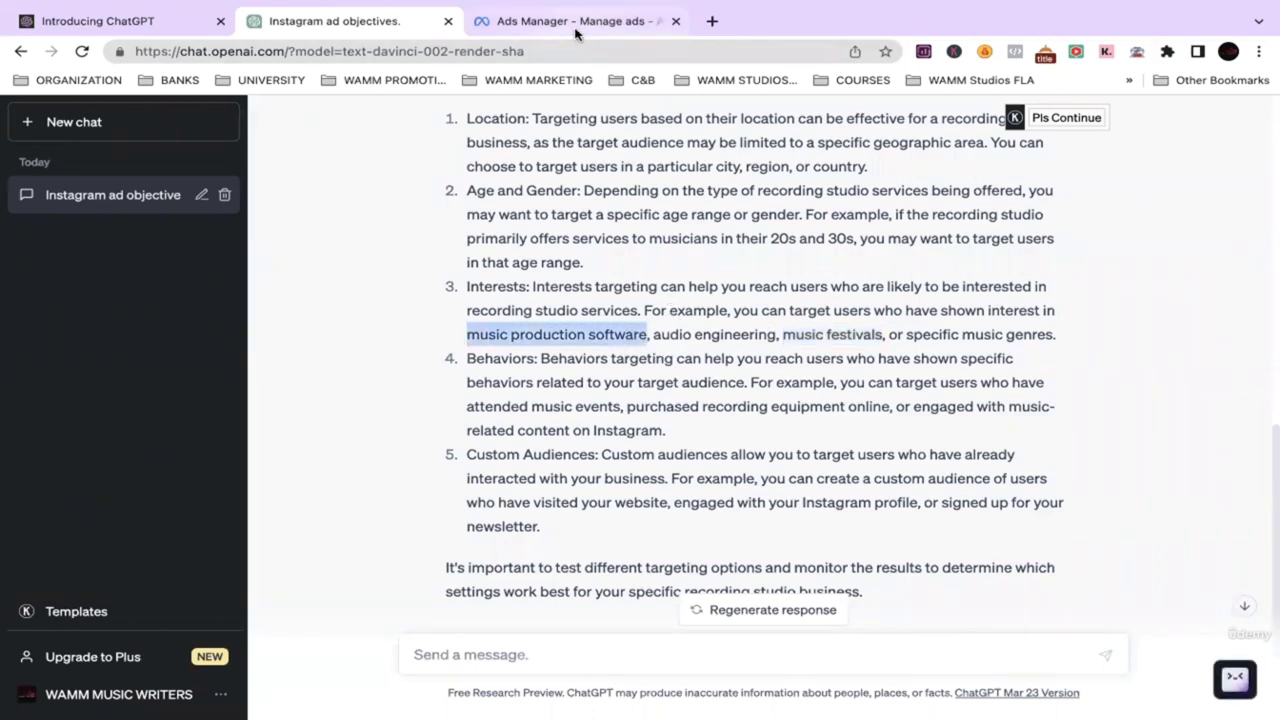
pyautogui.click(575, 20)
pyautogui.hotkey('ctrl', 'v')
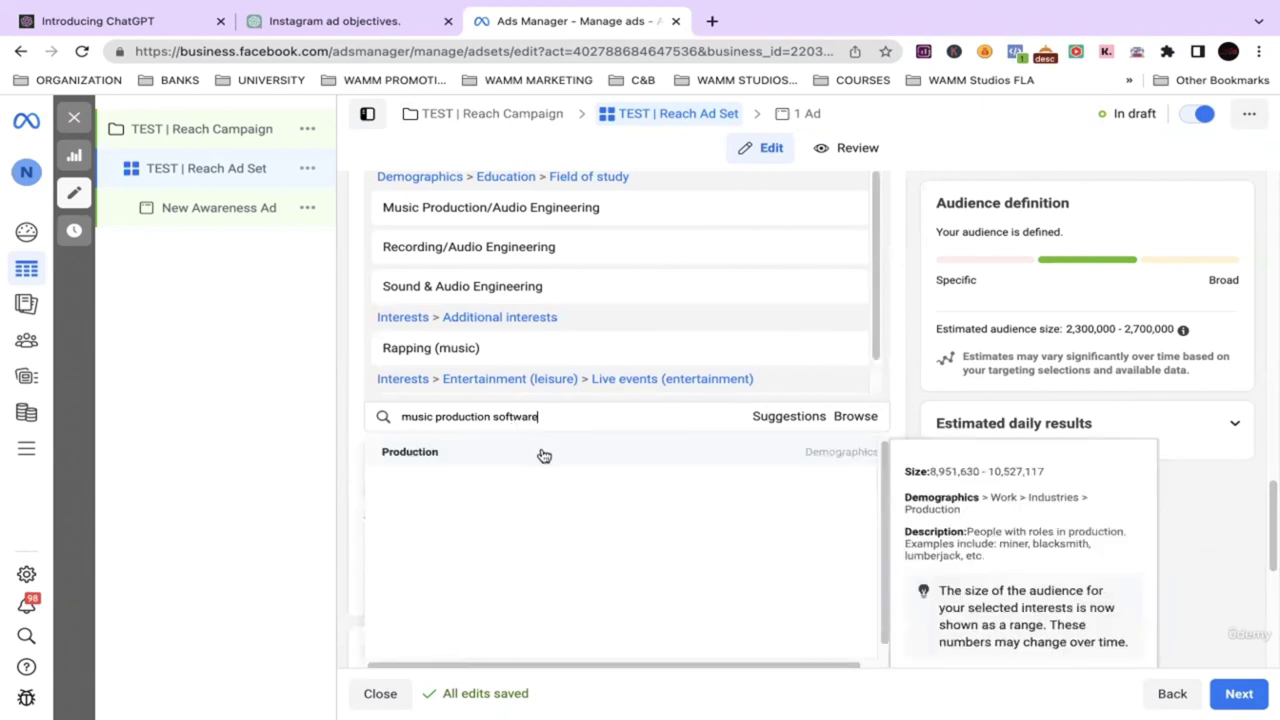
pyautogui.click(543, 451)
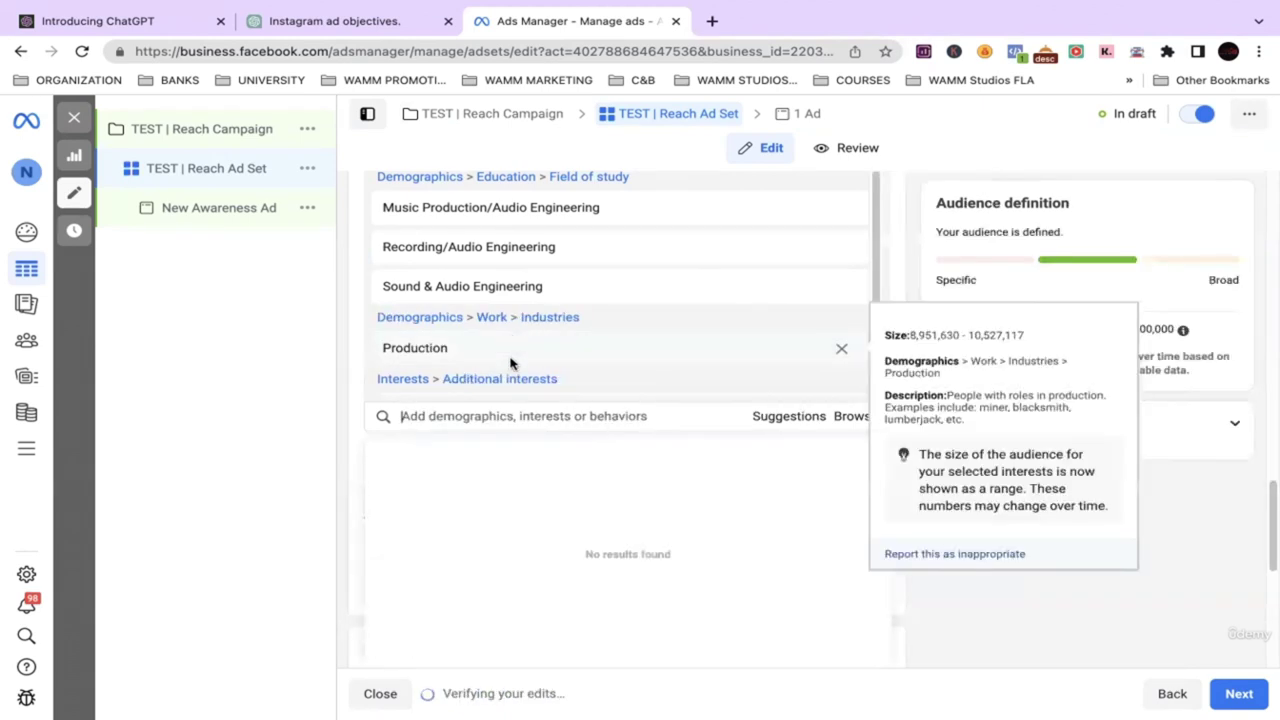
pyautogui.click(337, 30)
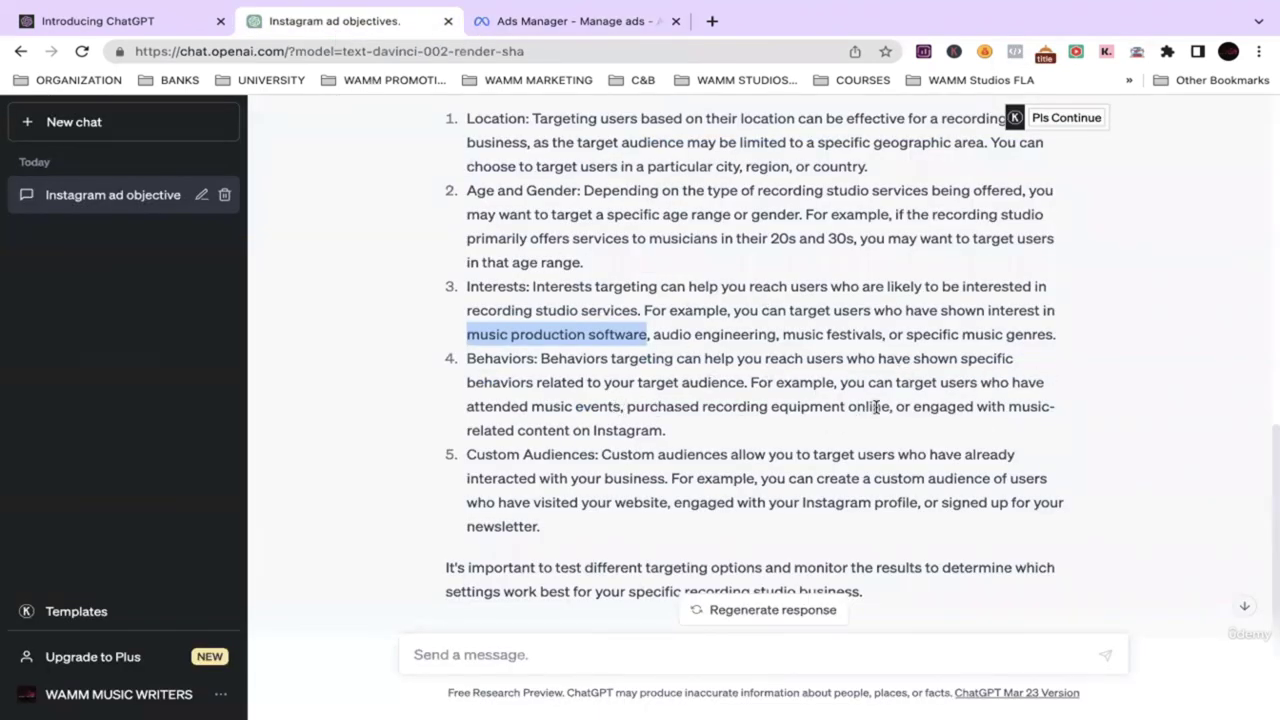
# - Search 'purchased recording equipment online' in targeting, trim it, then clear the fruitless search
pyautogui.moveTo(889, 407); pyautogui.dragTo(627, 407)
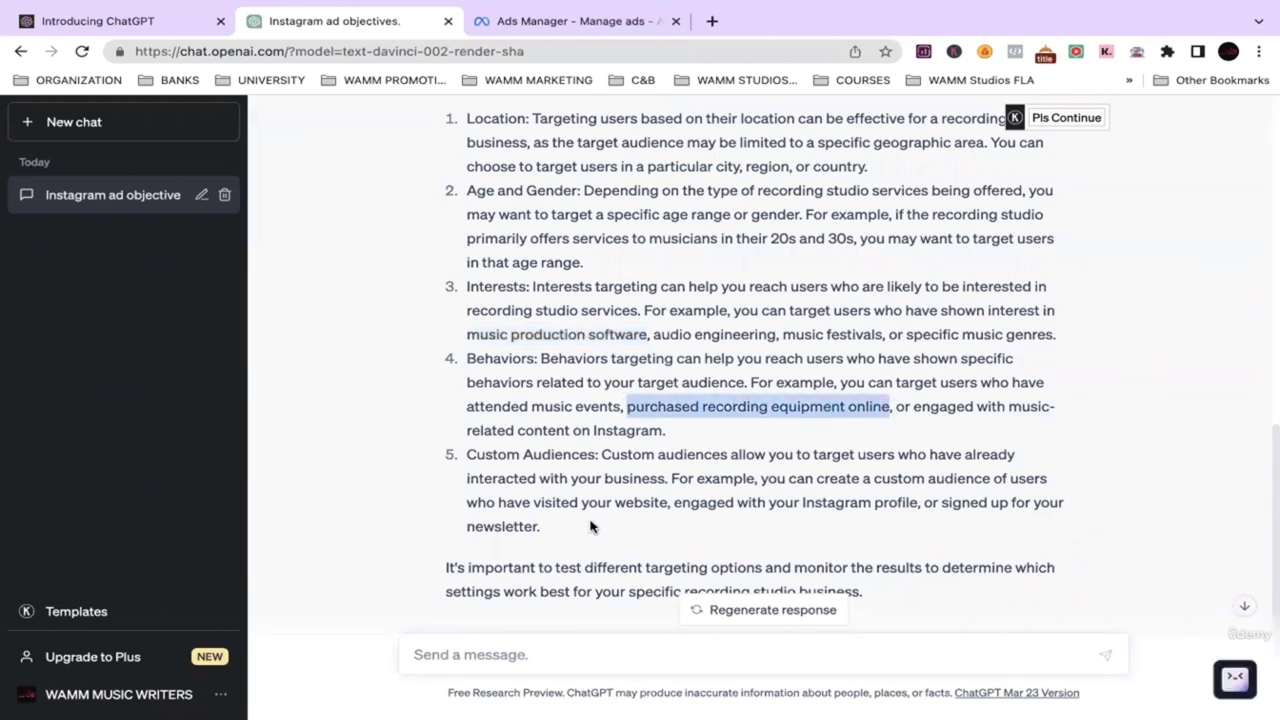
pyautogui.click(578, 21)
pyautogui.click(570, 419)
pyautogui.hotkey('ctrl', 'v')
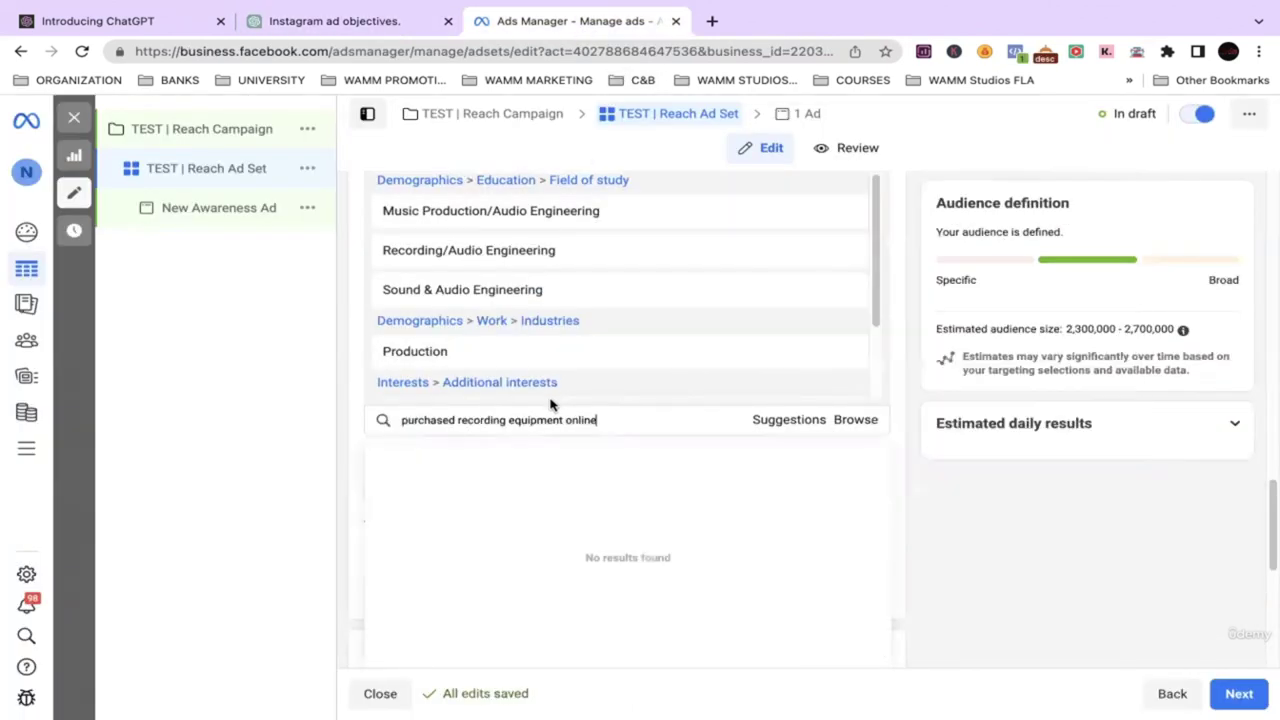
pyautogui.moveTo(458, 418); pyautogui.dragTo(404, 418)
pyautogui.press('BackSpace')
pyautogui.write('r')
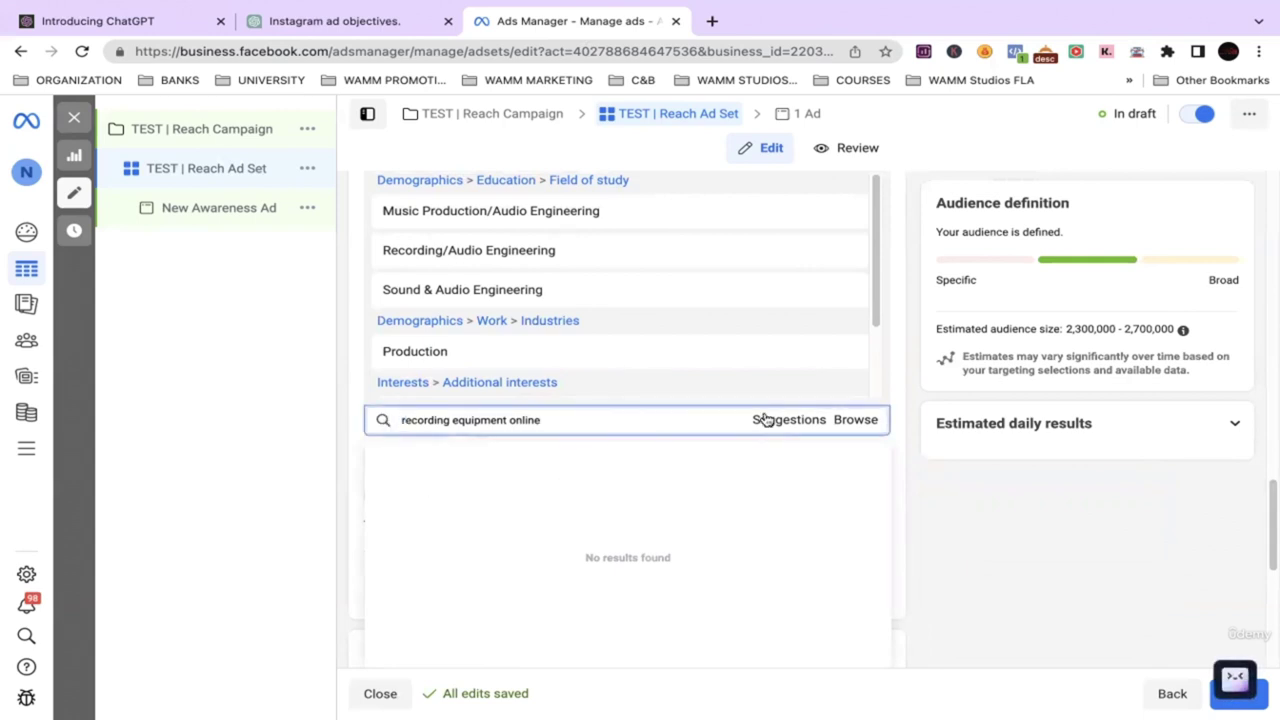
pyautogui.tripleClick(587, 421)
pyautogui.press('BackSpace')
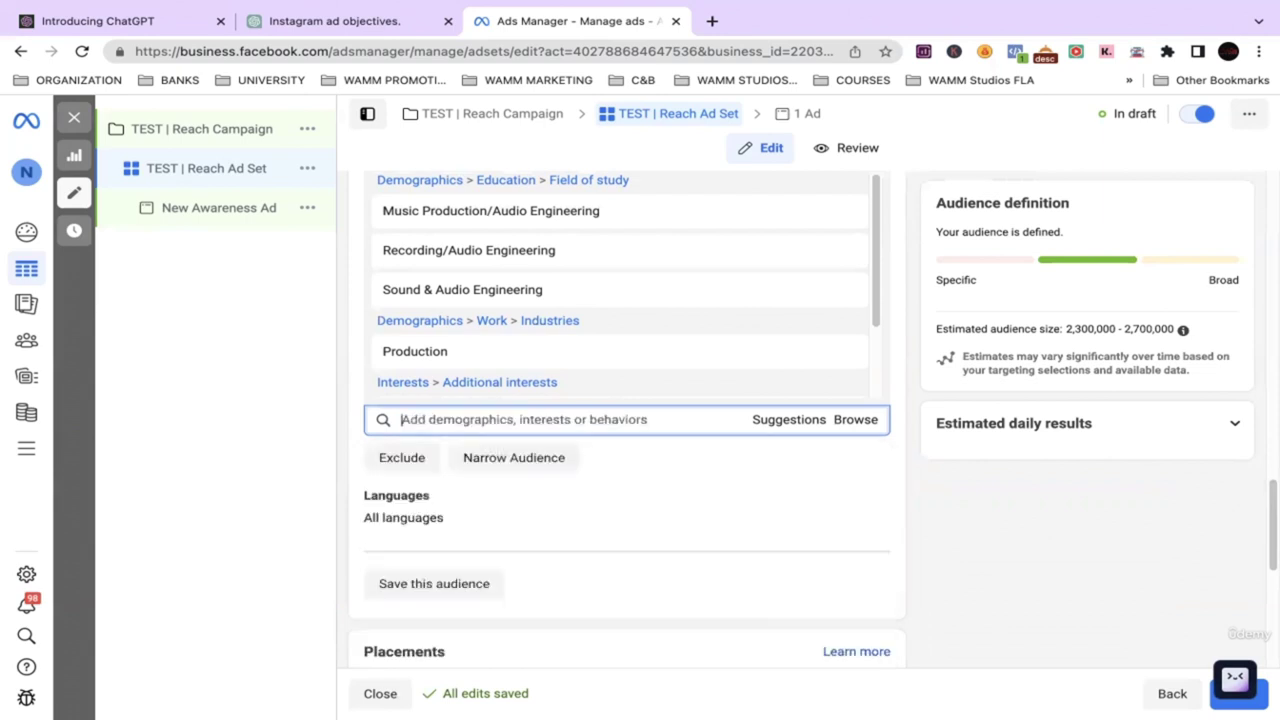
# - Add the suggested Rap Artist job title and Audio Production field of study to targeting
pyautogui.click(794, 422)
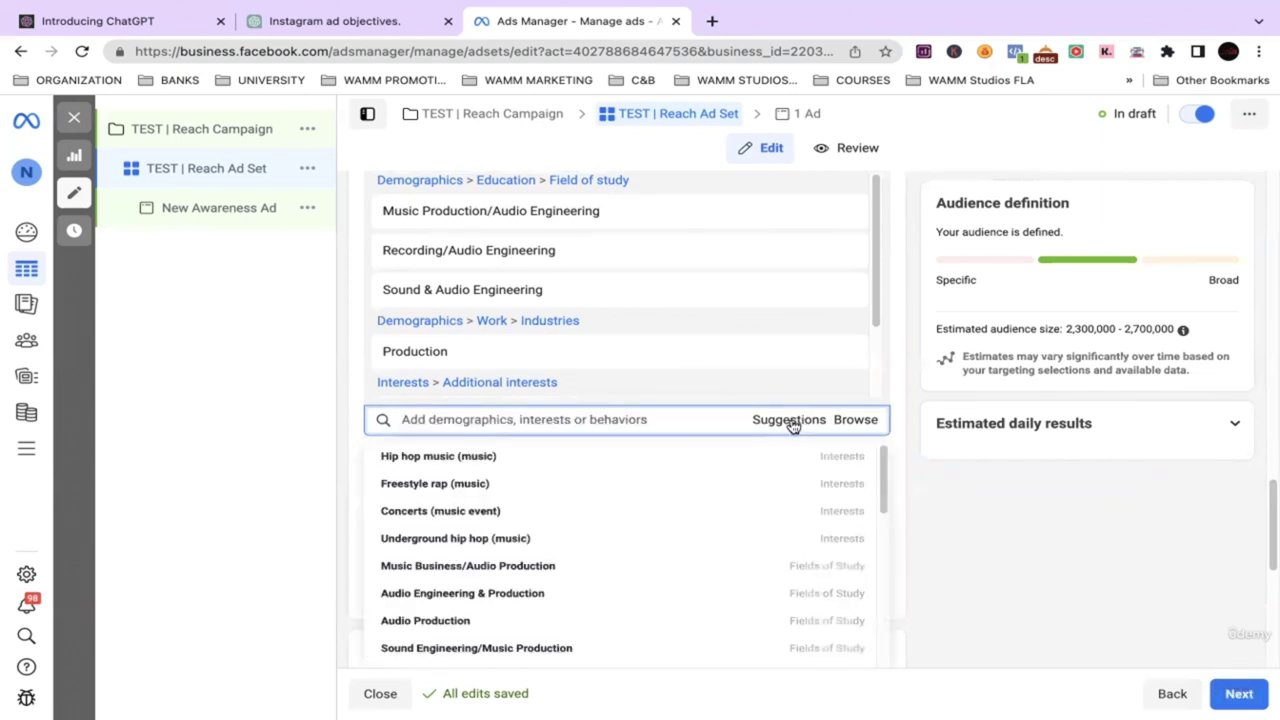
pyautogui.moveTo(531, 480)
pyautogui.scroll(-2, 566, 485)
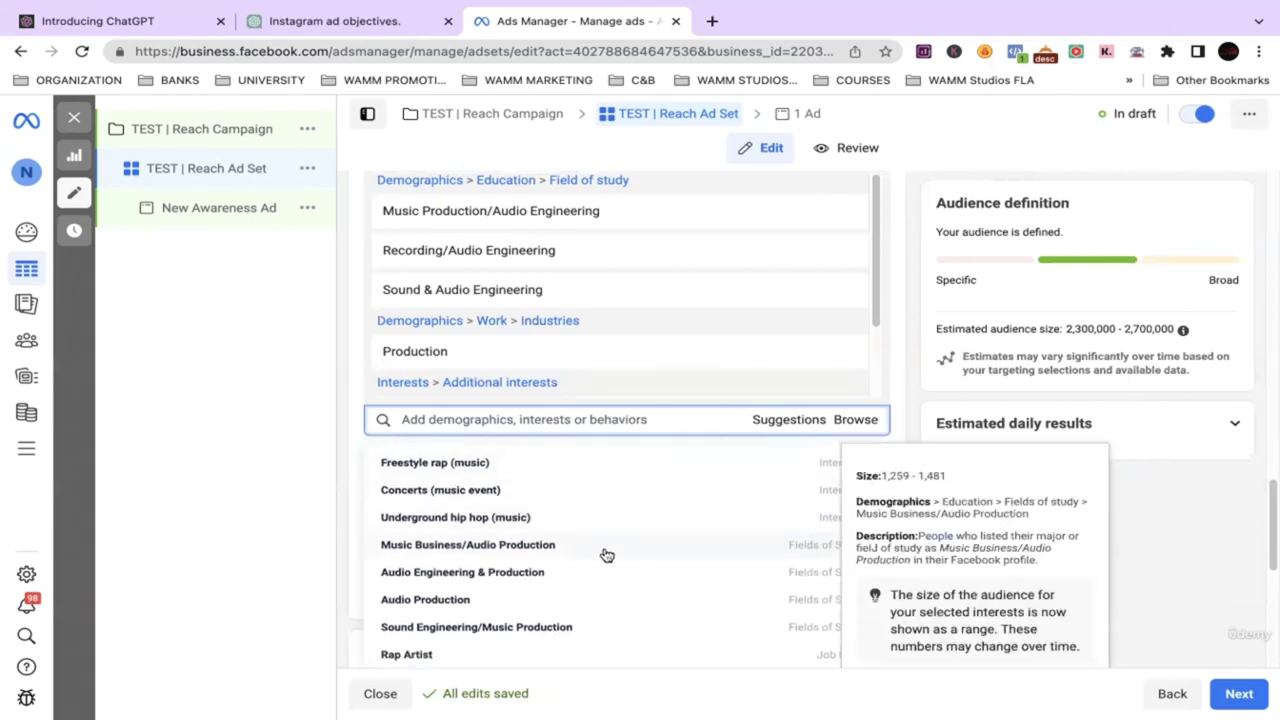
pyautogui.scroll(-3, 566, 556)
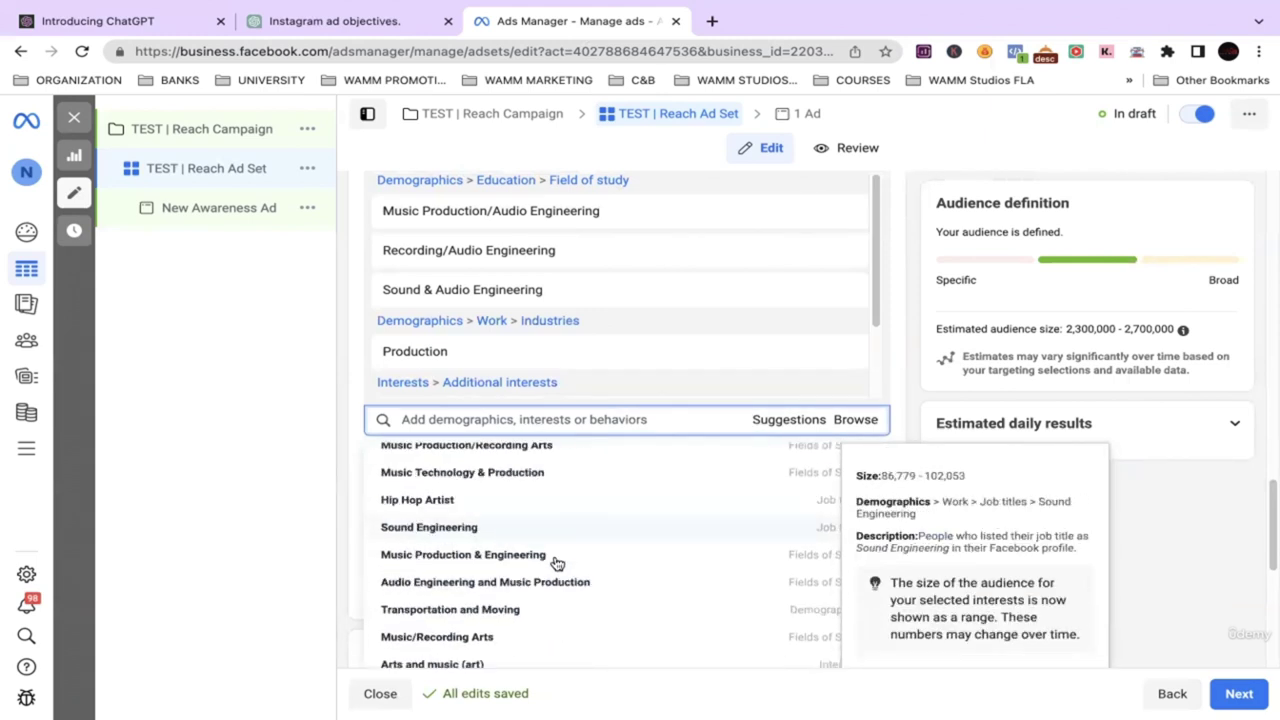
pyautogui.scroll(3, 548, 568)
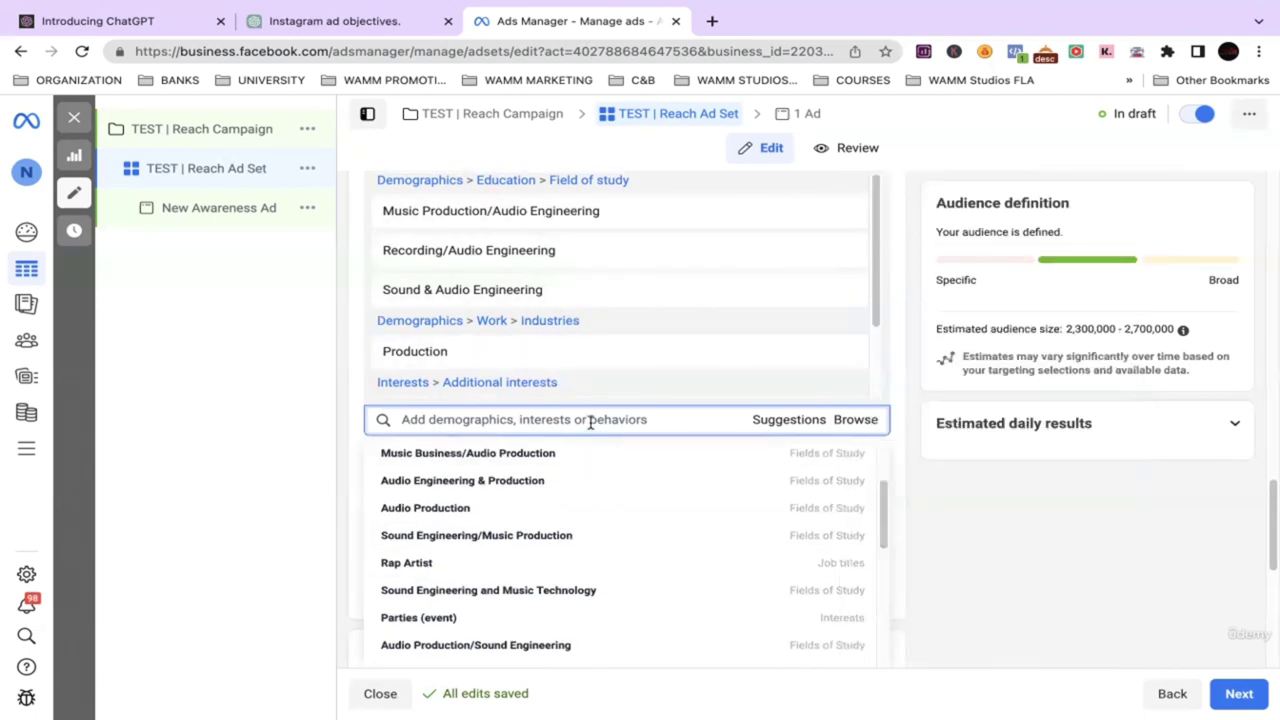
pyautogui.scroll(2, 580, 494)
pyautogui.scroll(-4, 586, 517)
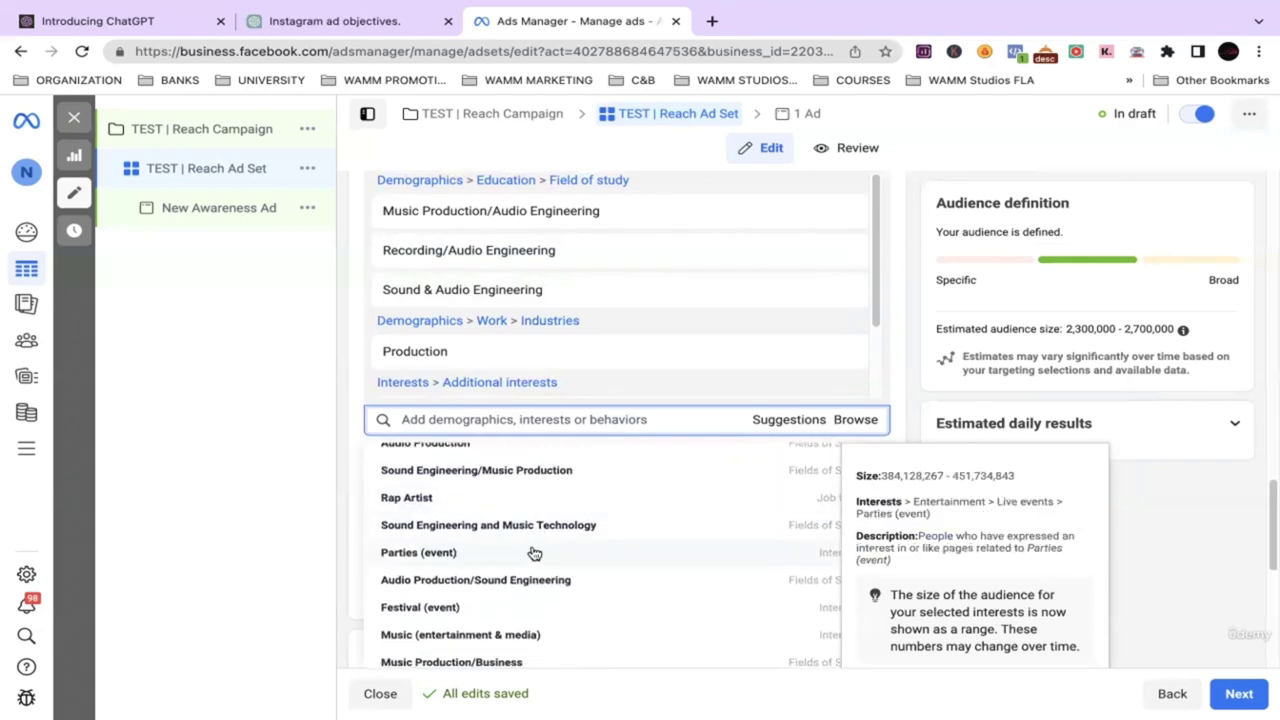
pyautogui.click(537, 503)
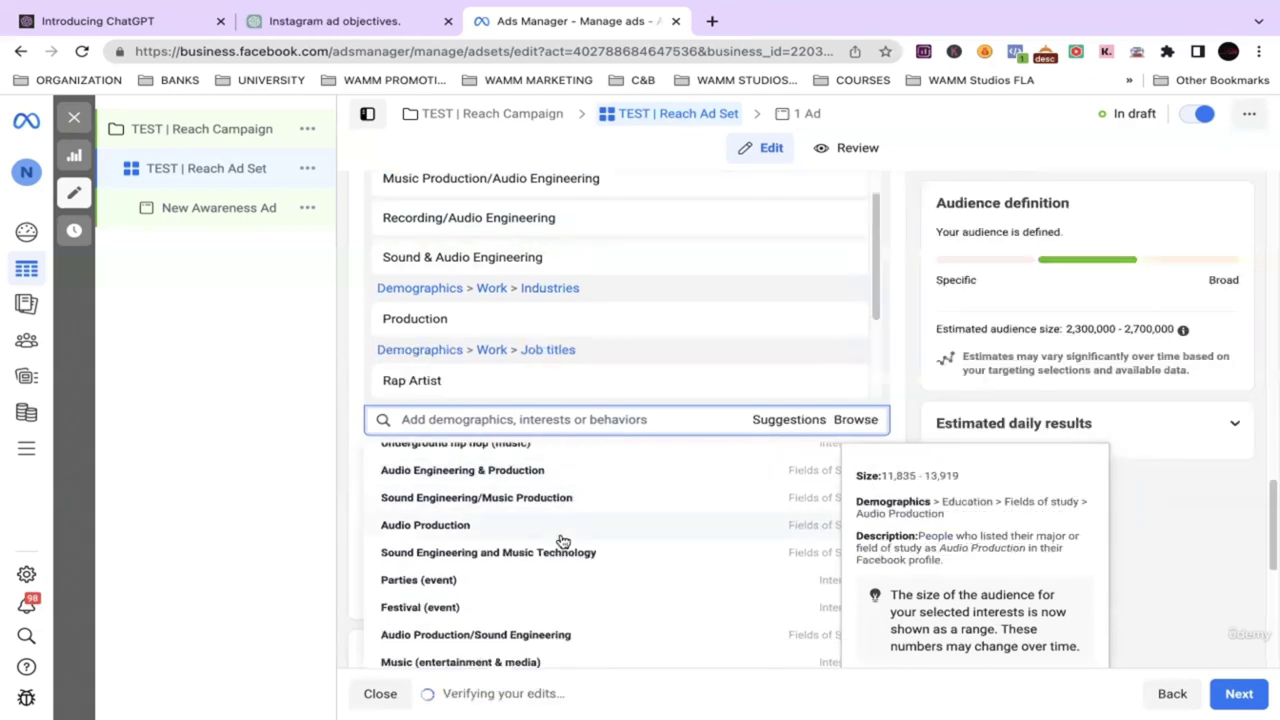
pyautogui.click(558, 527)
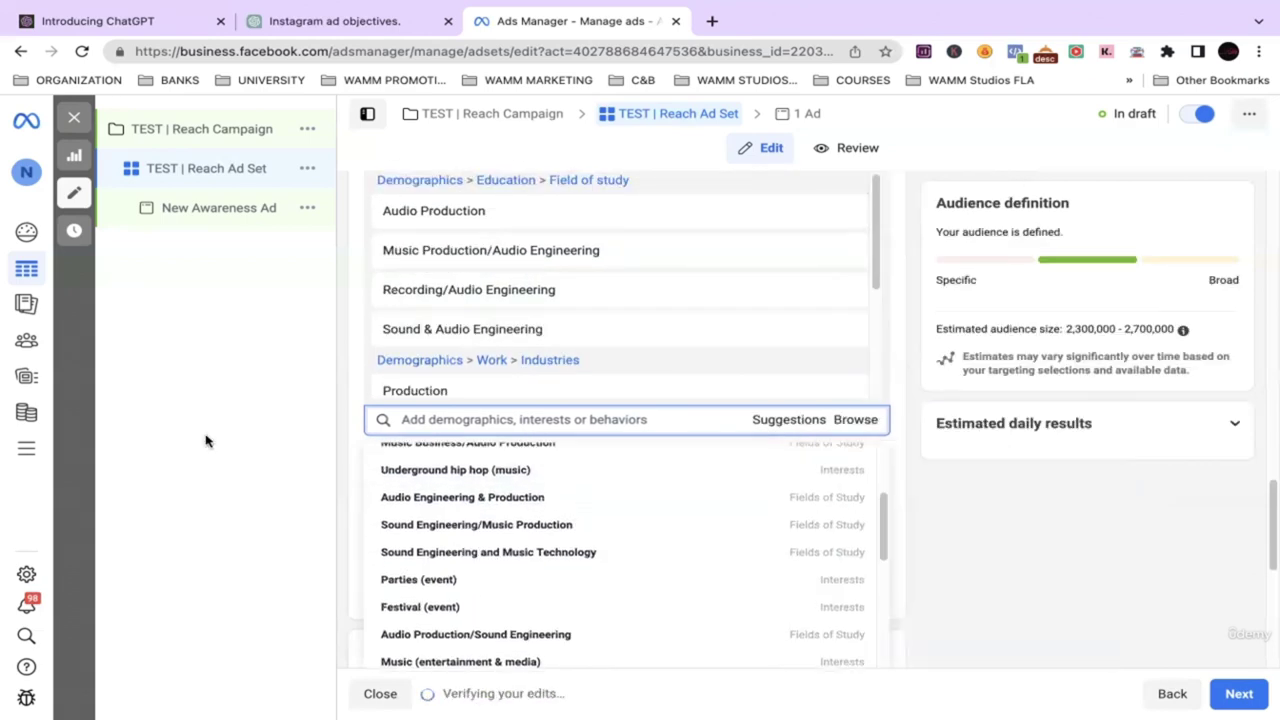
pyautogui.click(338, 406)
# - Scroll through the ad set's audience settings to review the updated targeting
pyautogui.scroll(-3, 614, 317)
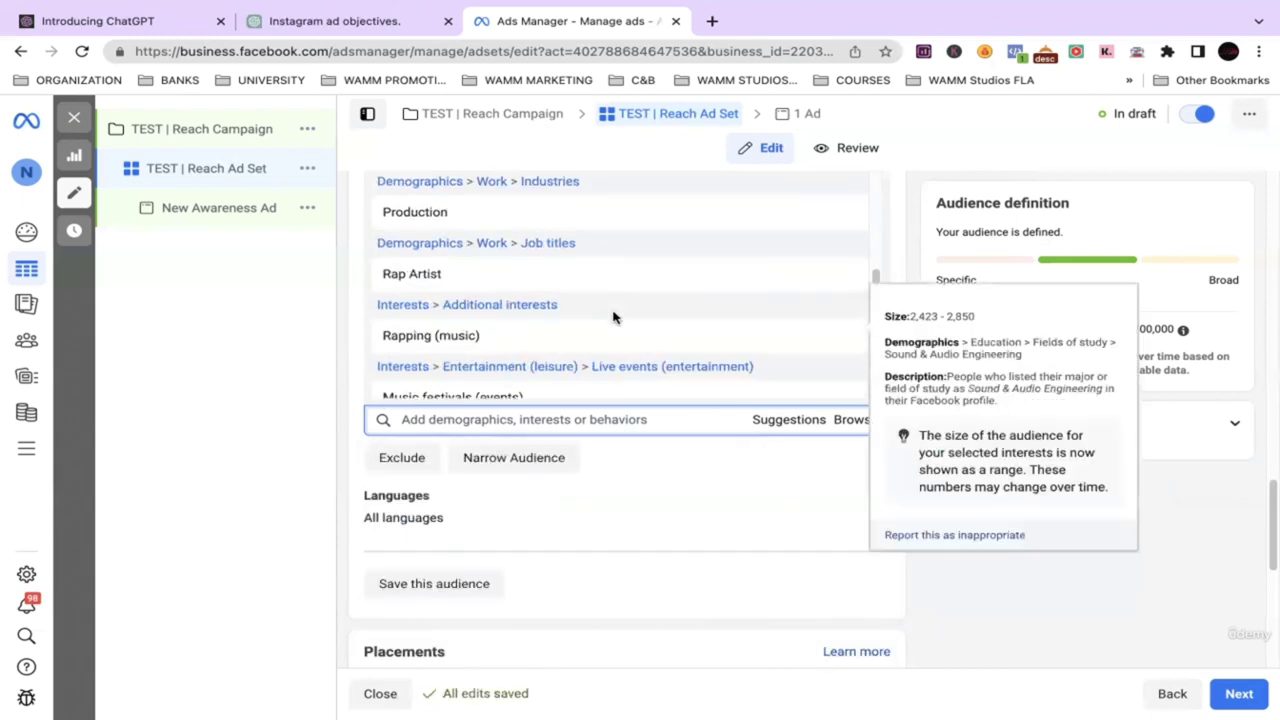
pyautogui.scroll(1, 680, 315)
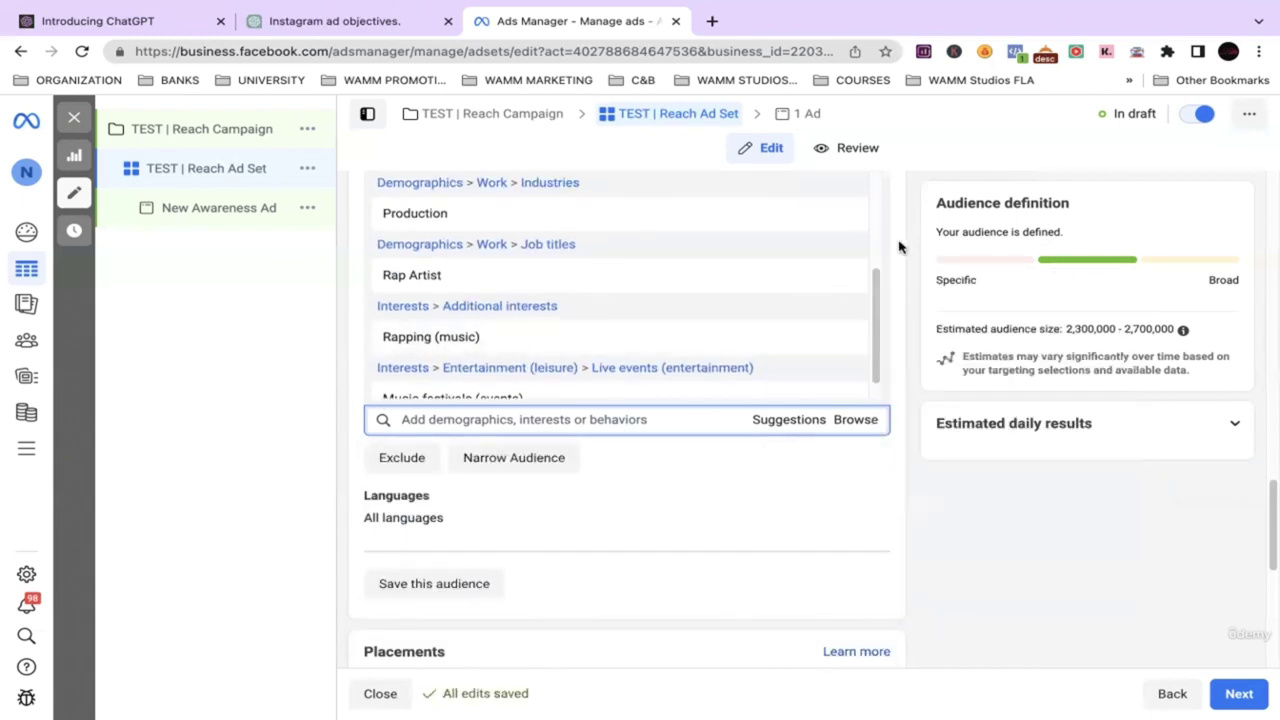
pyautogui.scroll(2, 886, 263)
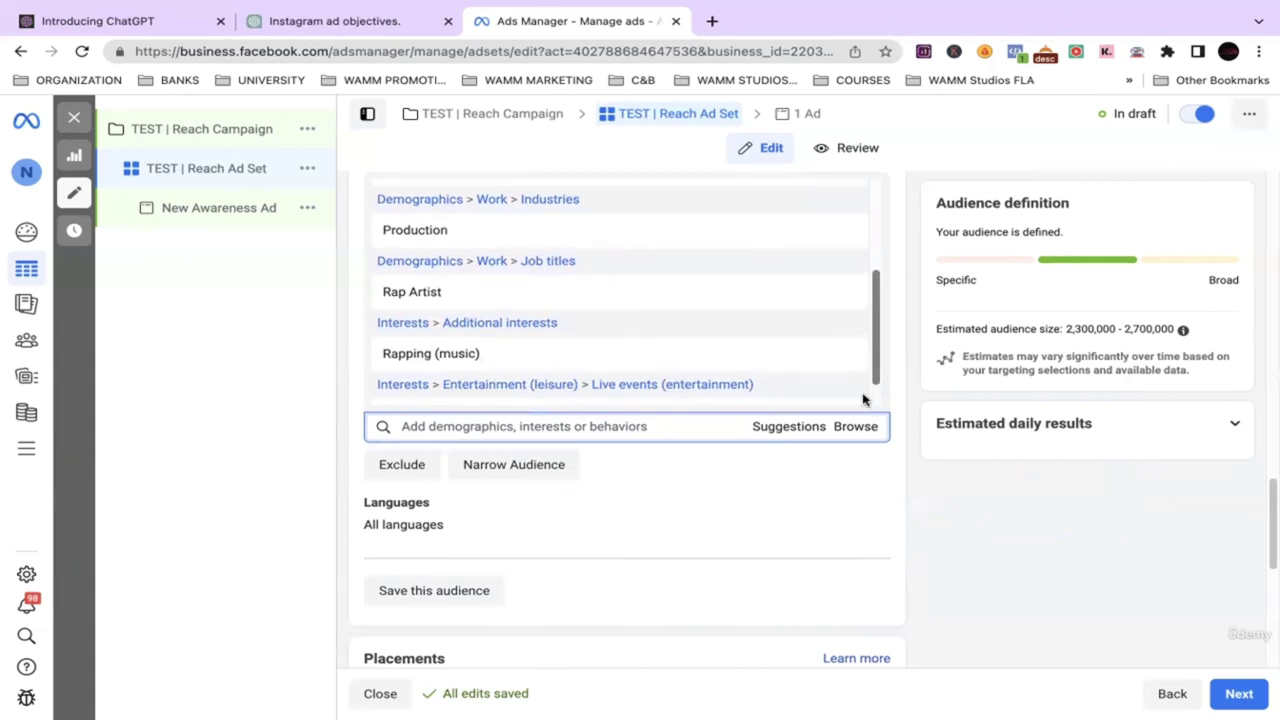
pyautogui.scroll(-2, 600, 444)
pyautogui.scroll(3, 551, 300)
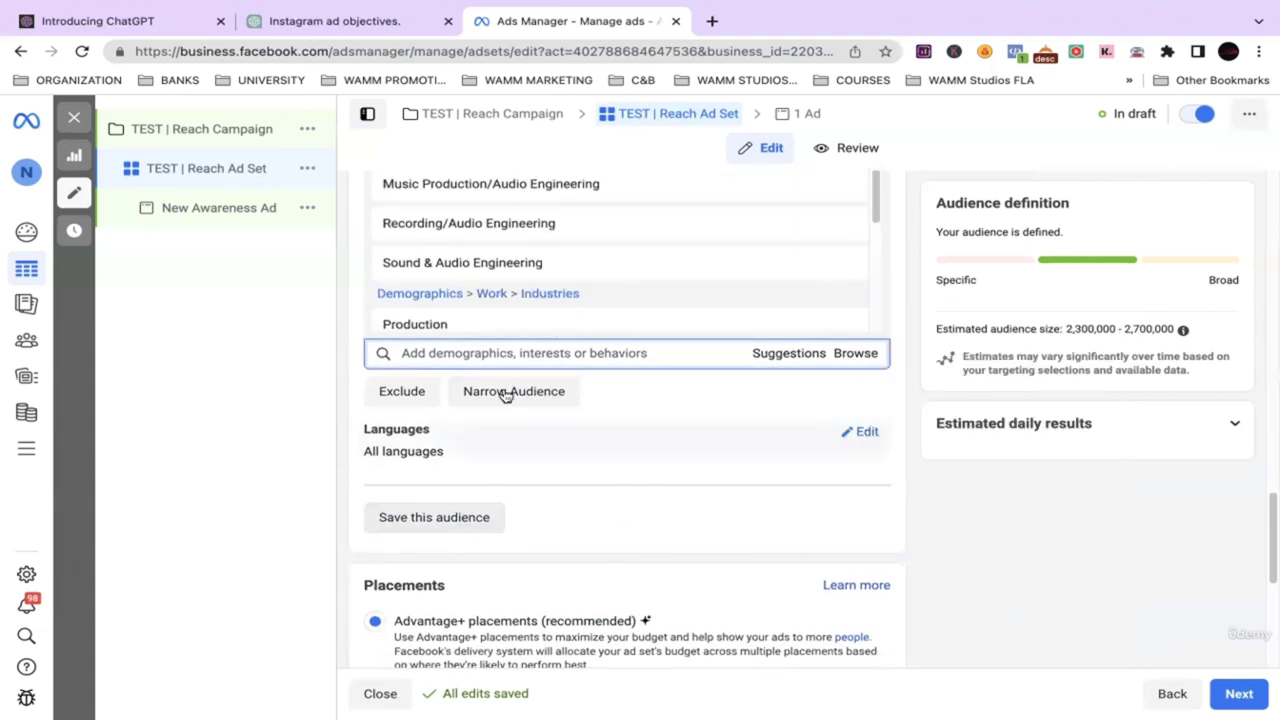
pyautogui.moveTo(840, 15)
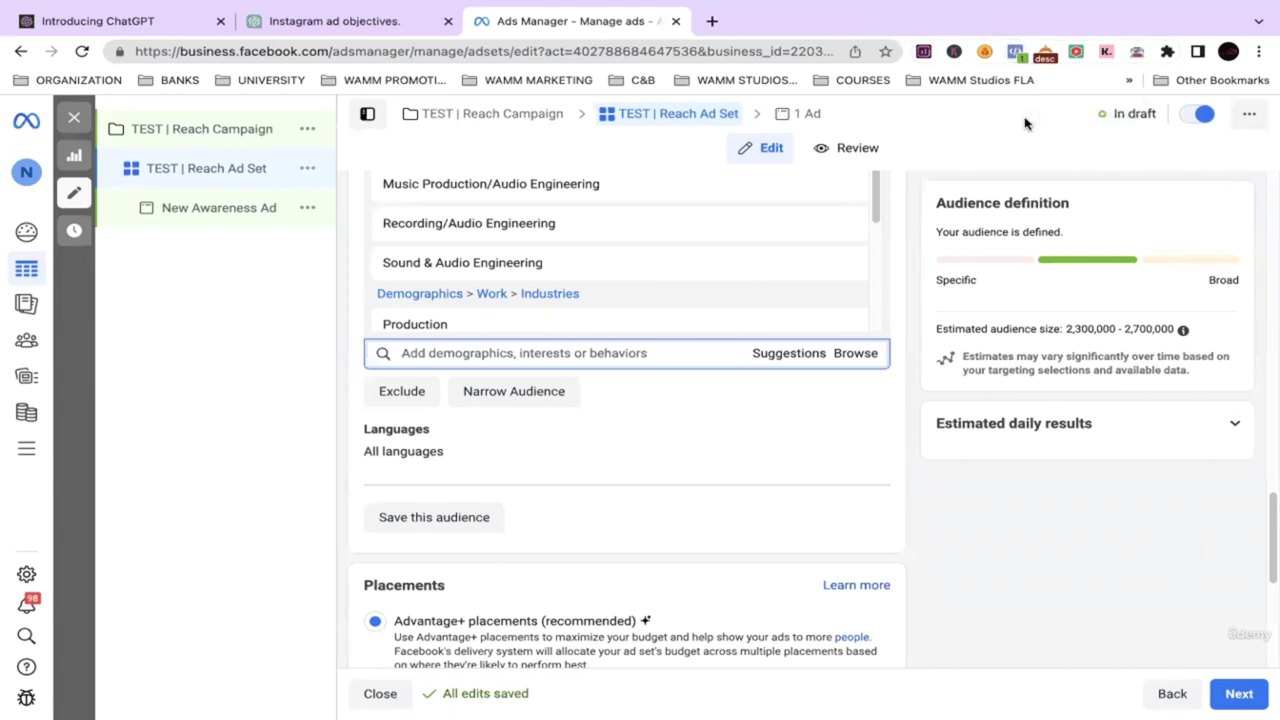
pyautogui.scroll(-1, 505, 500)
# - Save the ad set's targeting as a reusable audience named 'TEST', replacing Wamm Studios ATL
pyautogui.click(480, 517)
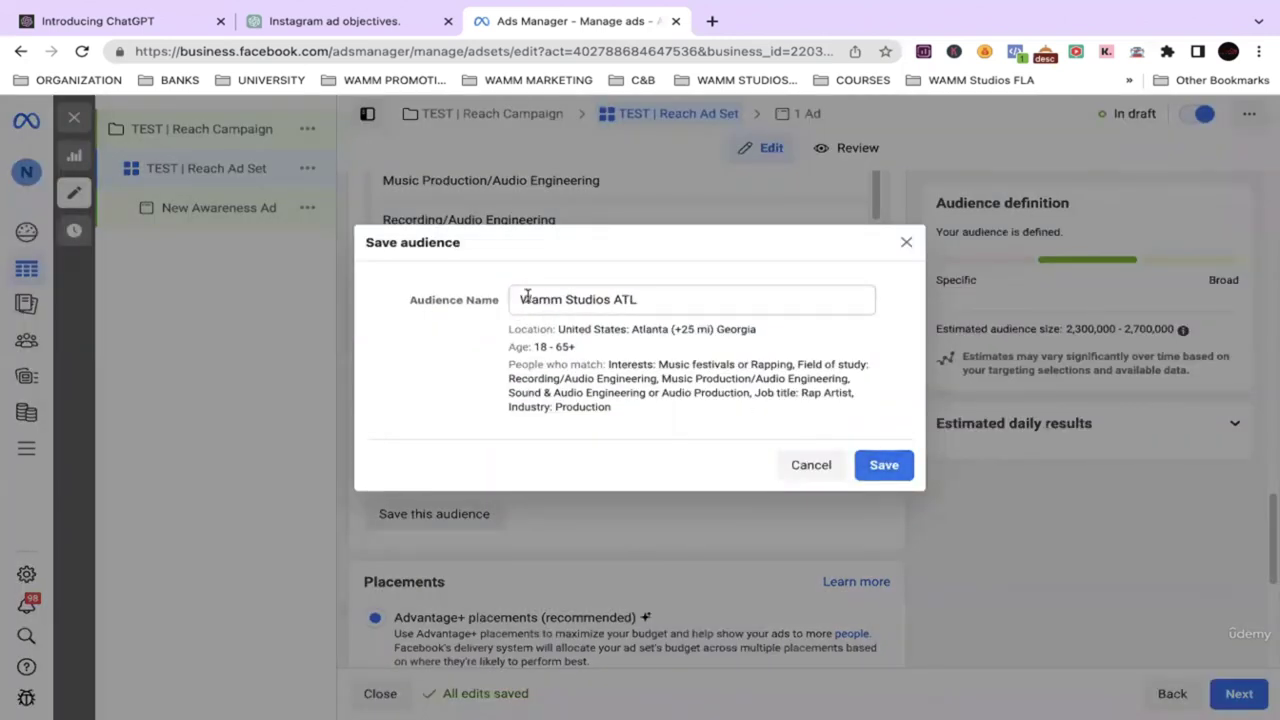
pyautogui.tripleClick(527, 297)
pyautogui.write('TEST')
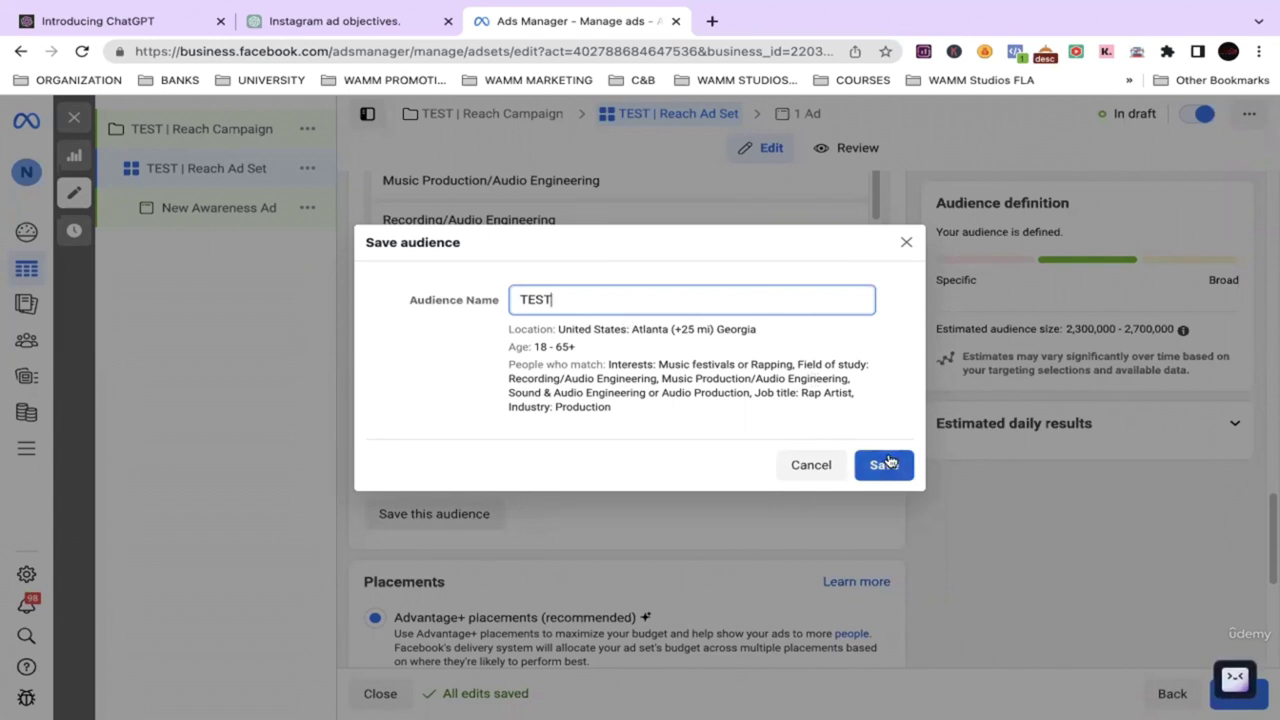
pyautogui.click(886, 464)
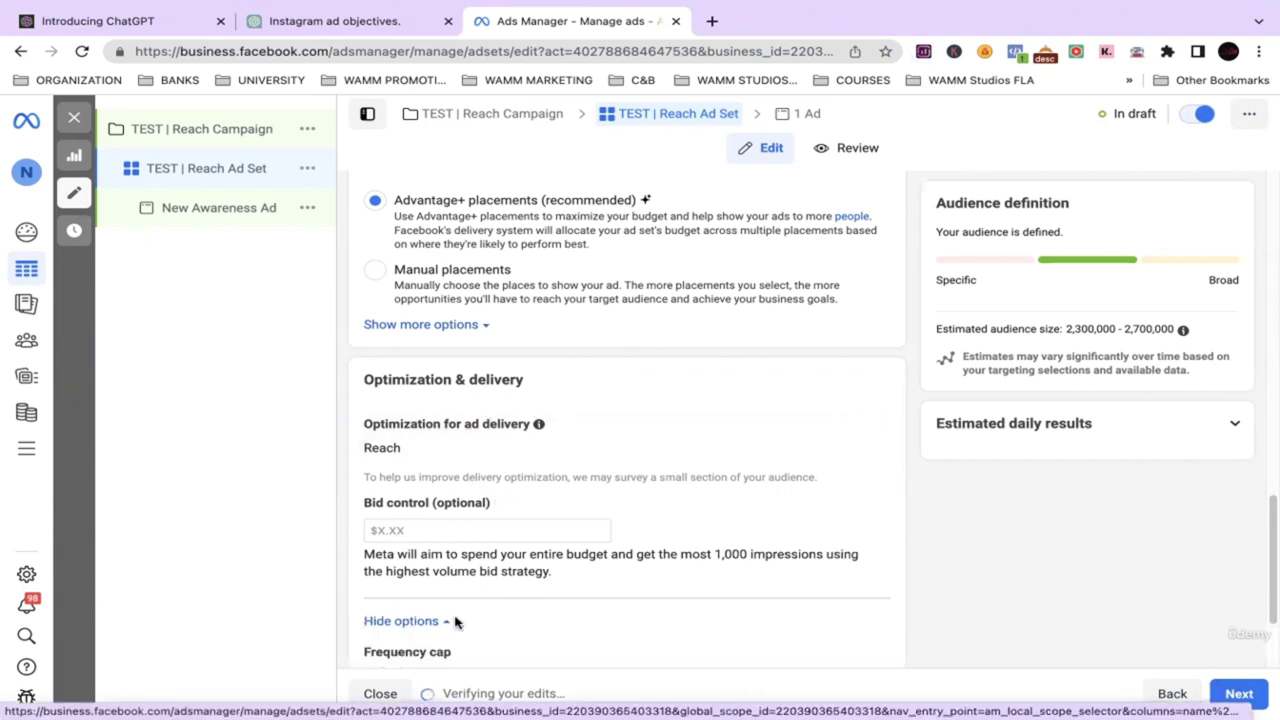
# - Expand the extra delivery options showing the 1-impression-per-7-days frequency cap and Standard delivery
pyautogui.click(455, 622)
pyautogui.scroll(-2, 491, 498)
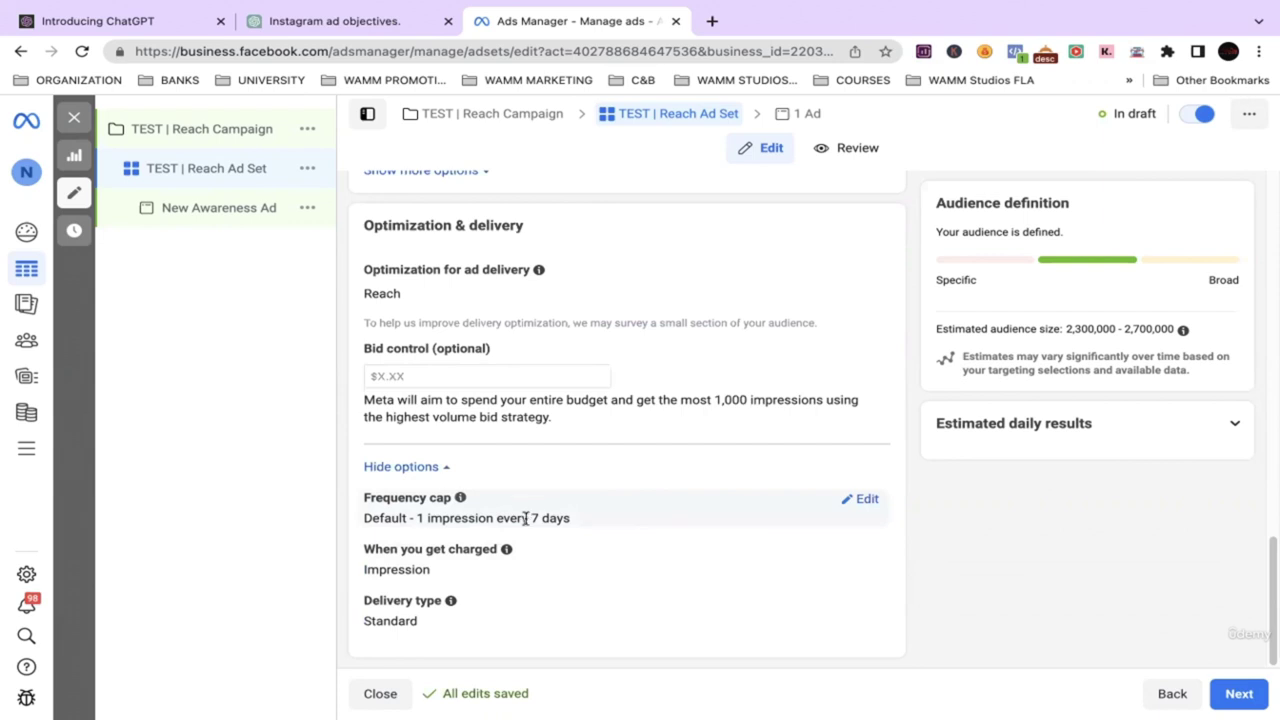
# - Review the frequency cap at 1 impression every 7 days, then continue to the New Awareness Ad
pyautogui.click(858, 501)
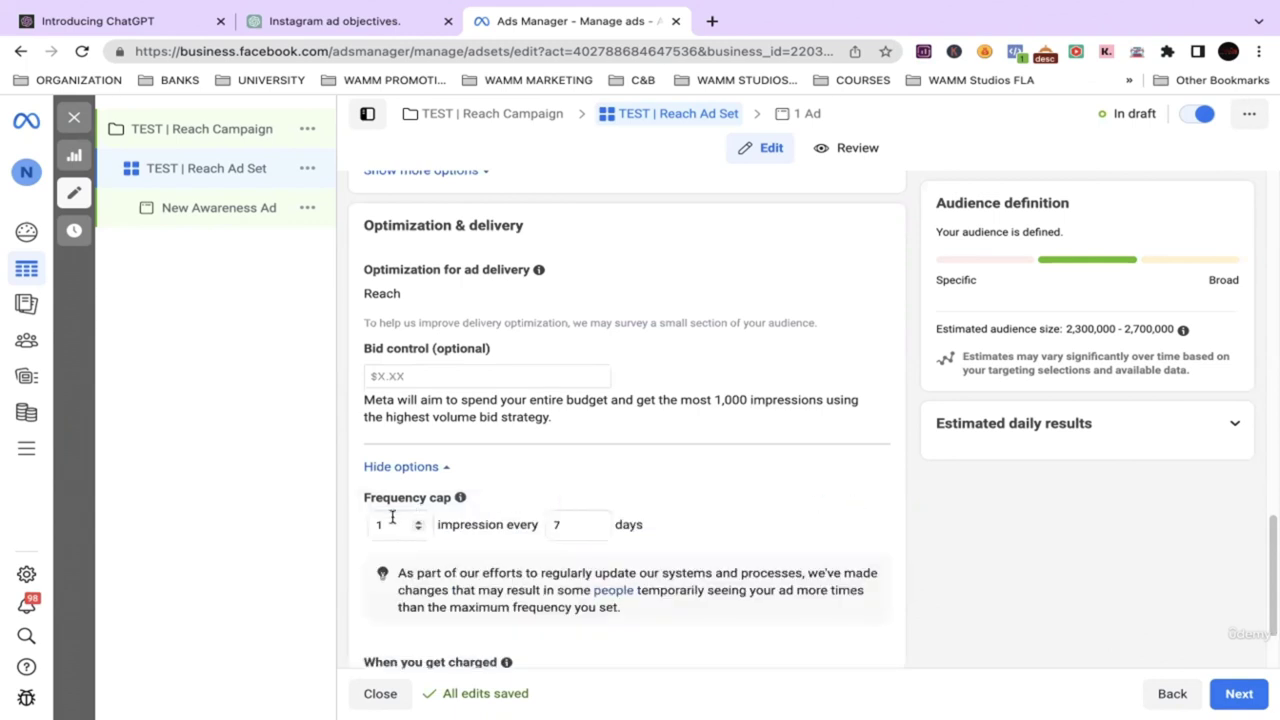
pyautogui.scroll(-3, 392, 517)
pyautogui.scroll(1, 398, 492)
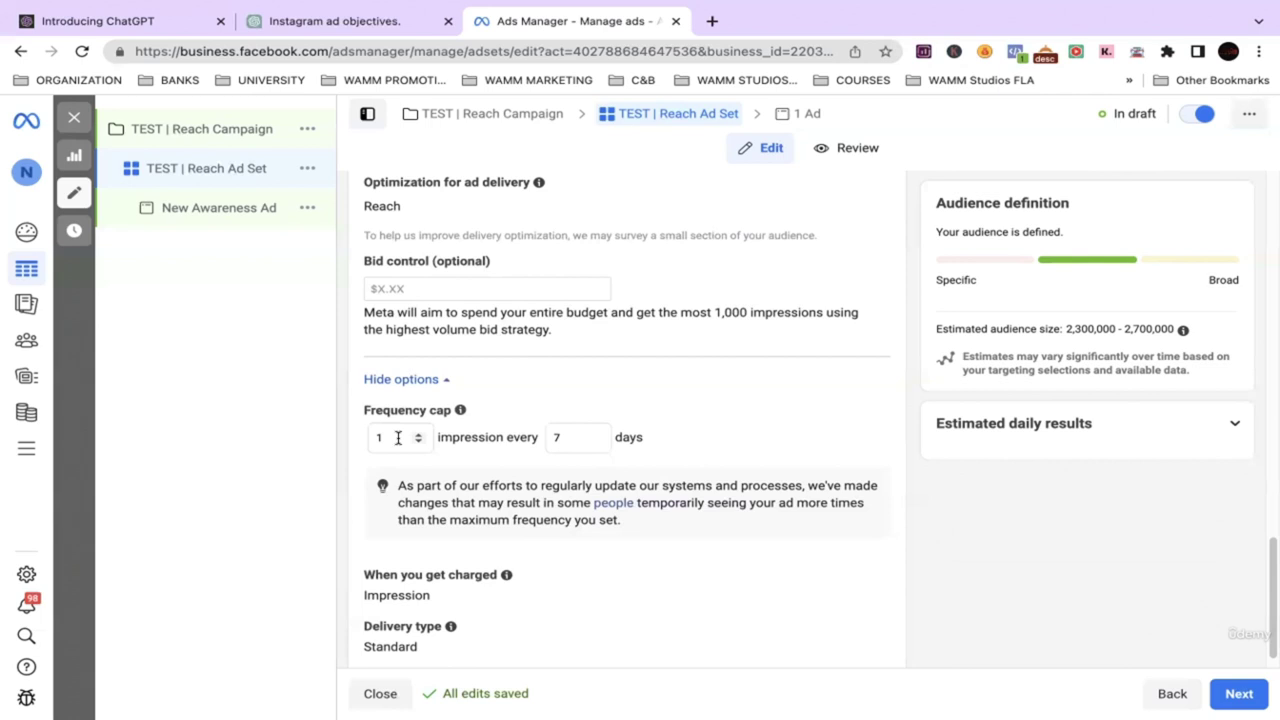
pyautogui.scroll(-1, 869, 574)
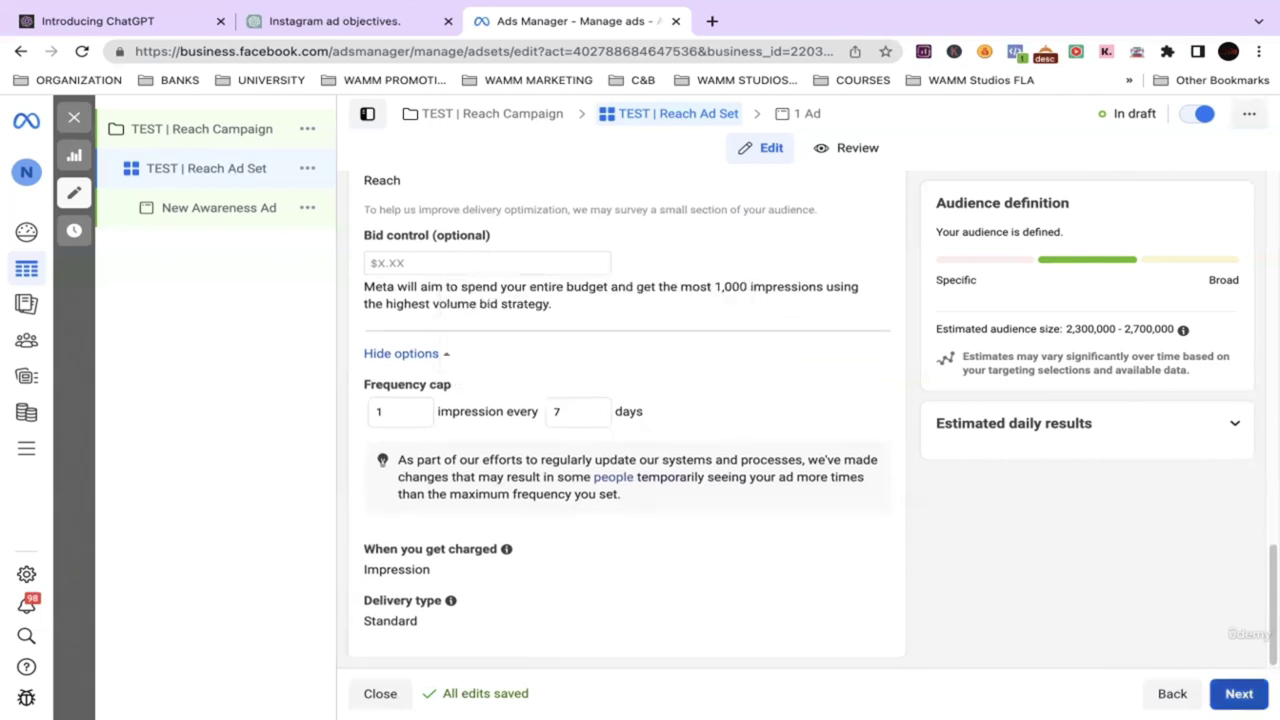
pyautogui.click(1240, 693)
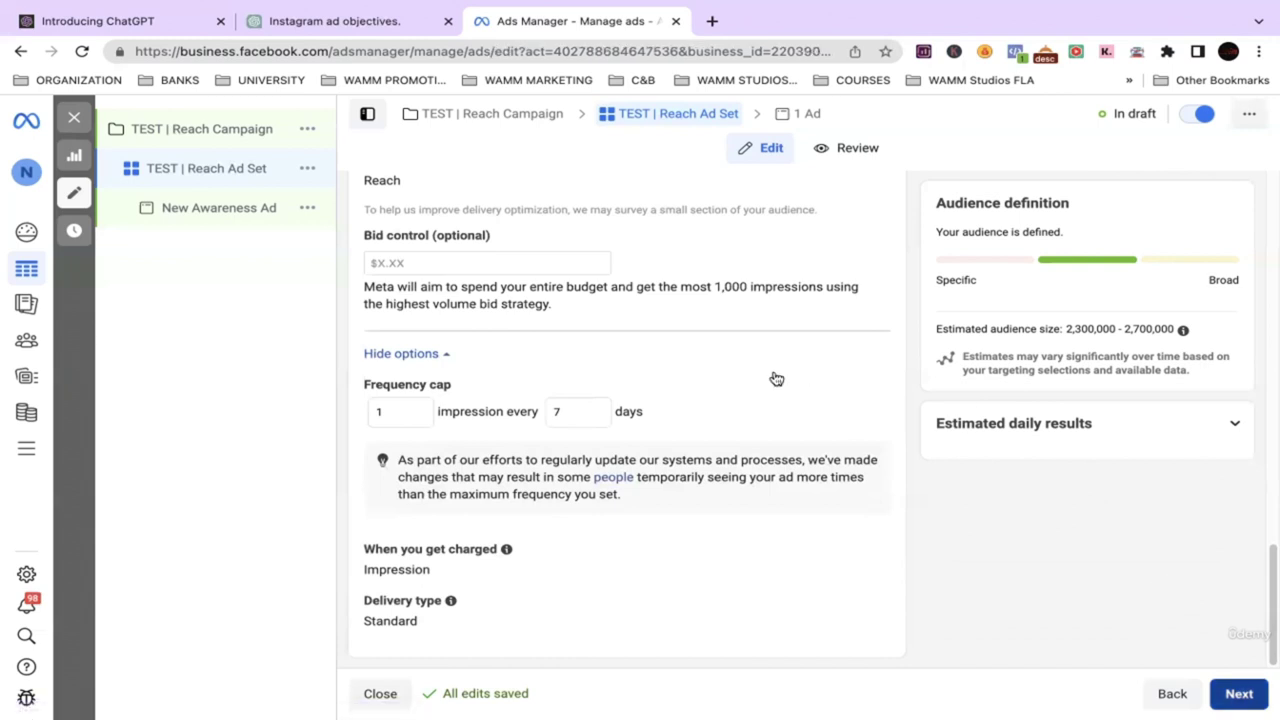
# - Look through the New Awareness Ad editor, then return to the ad set's Placements section
pyautogui.scroll(-5, 643, 471)
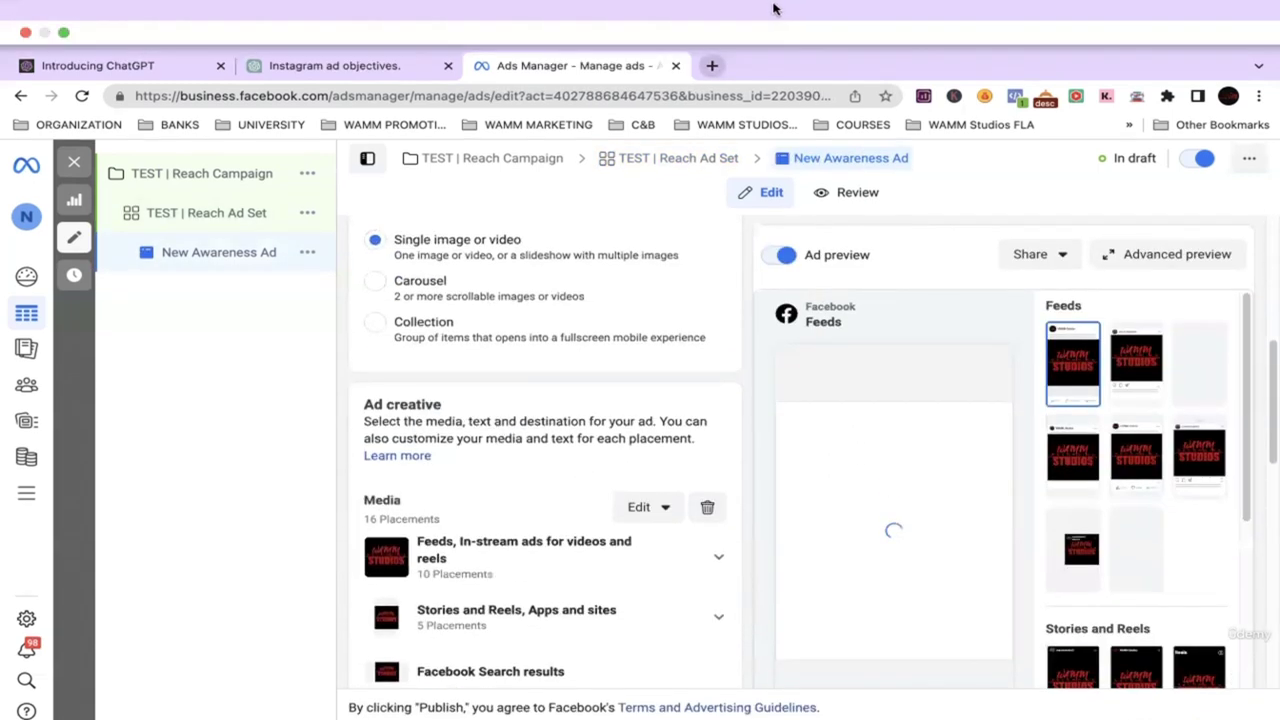
pyautogui.moveTo(777, 9)
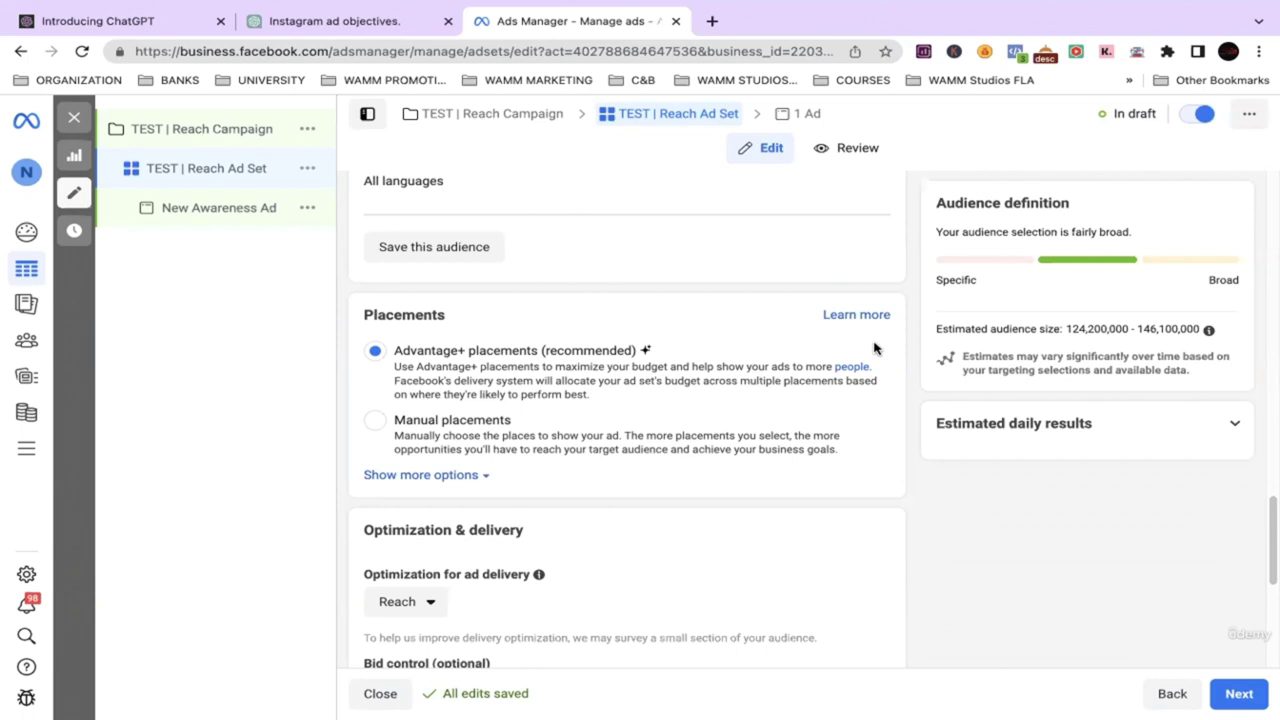
# - Switch to manual placements limited to Instagram by unchecking Facebook and Audience Network
pyautogui.click(407, 478)
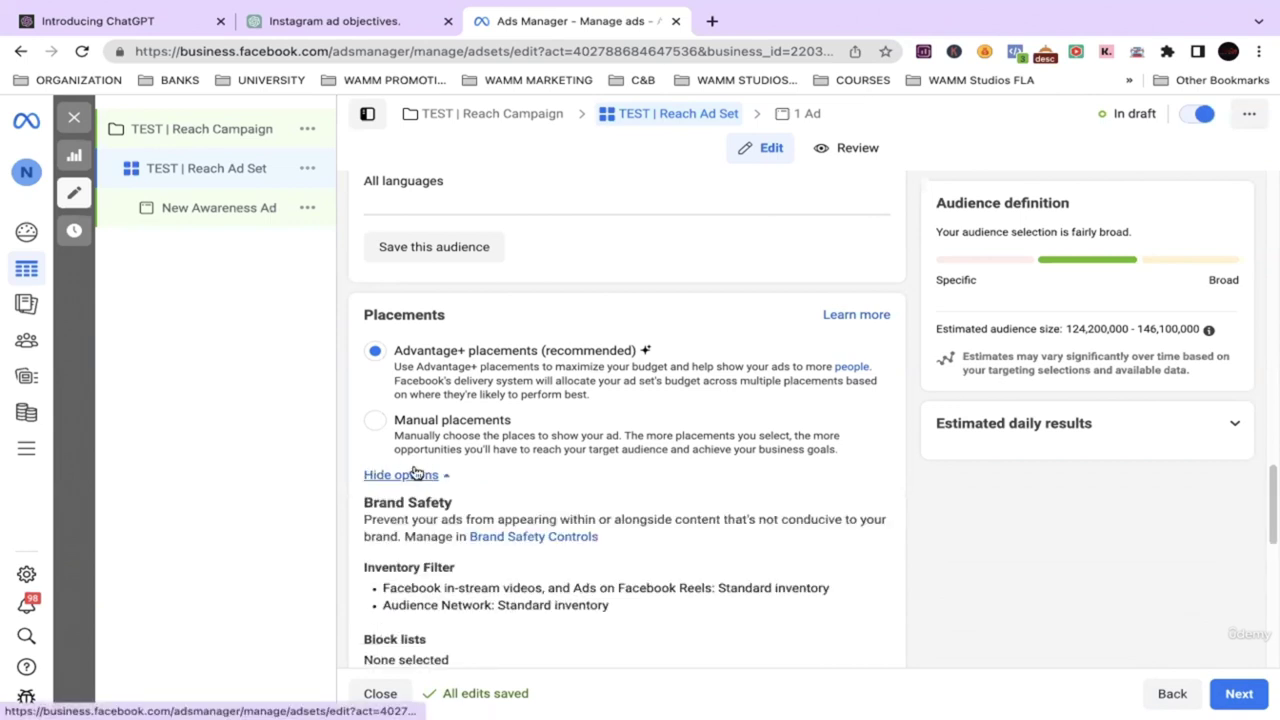
pyautogui.click(416, 474)
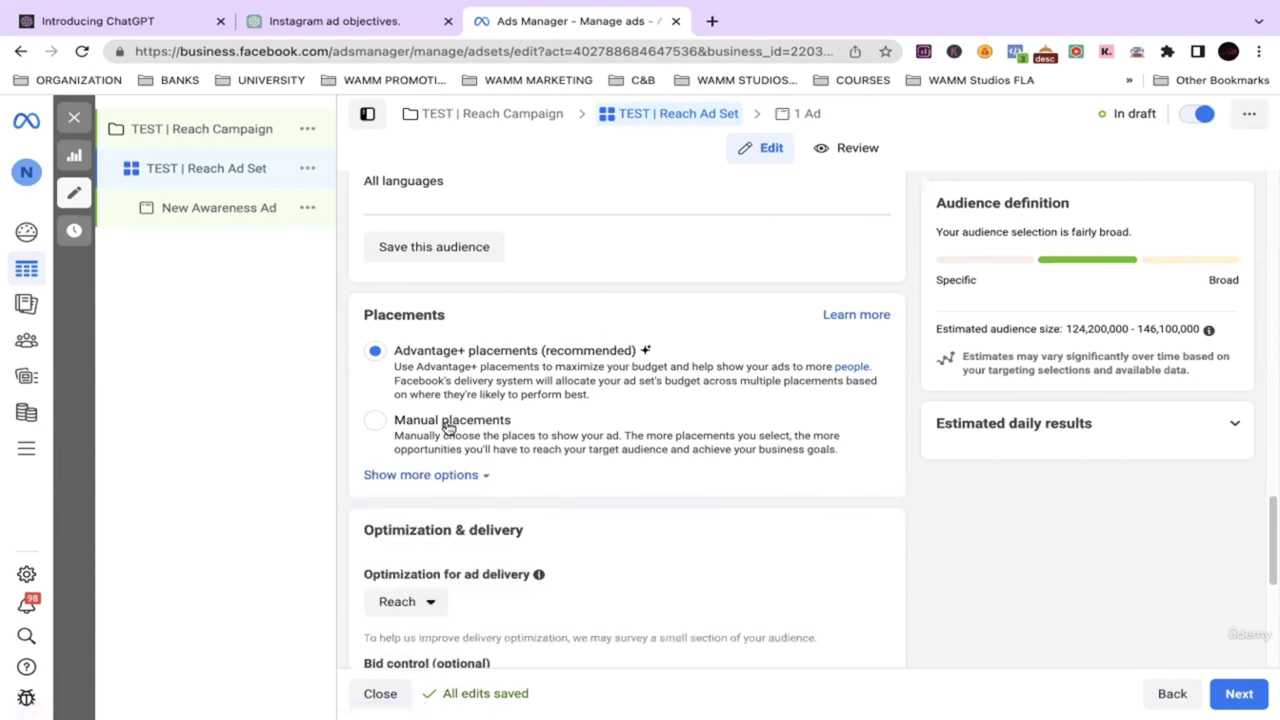
pyautogui.click(375, 421)
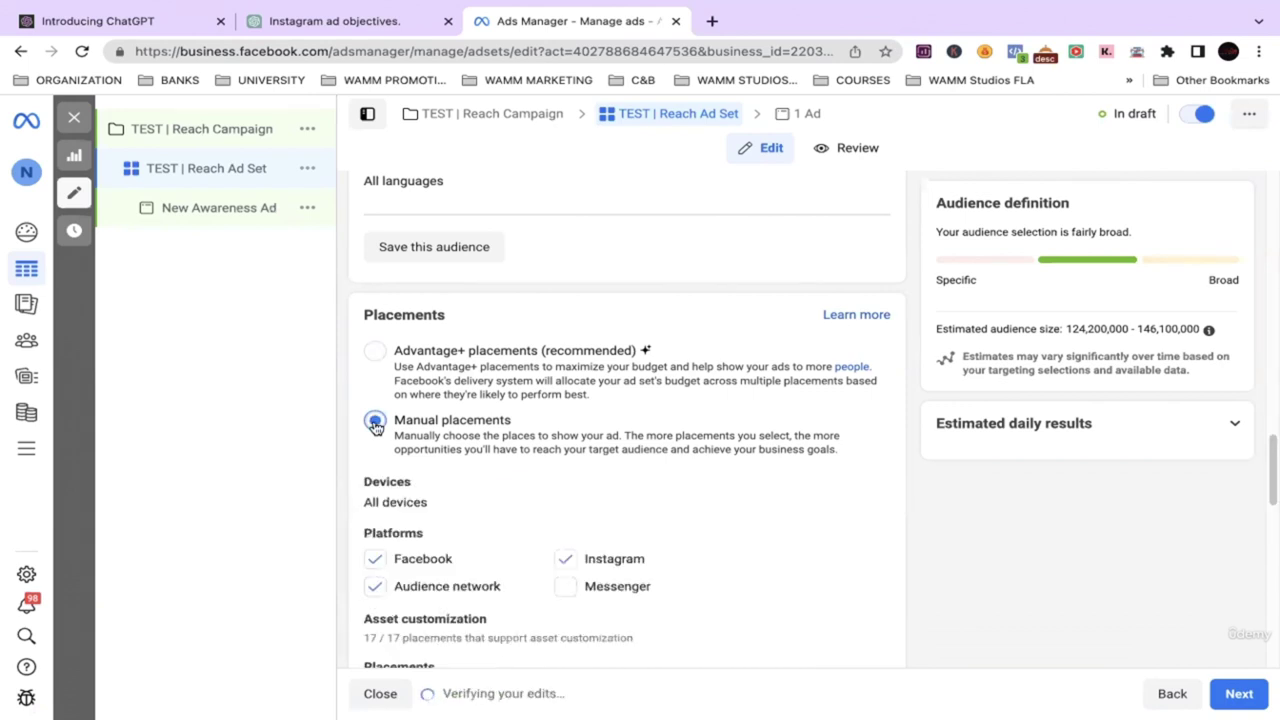
pyautogui.scroll(-2, 443, 543)
pyautogui.scroll(-1, 442, 537)
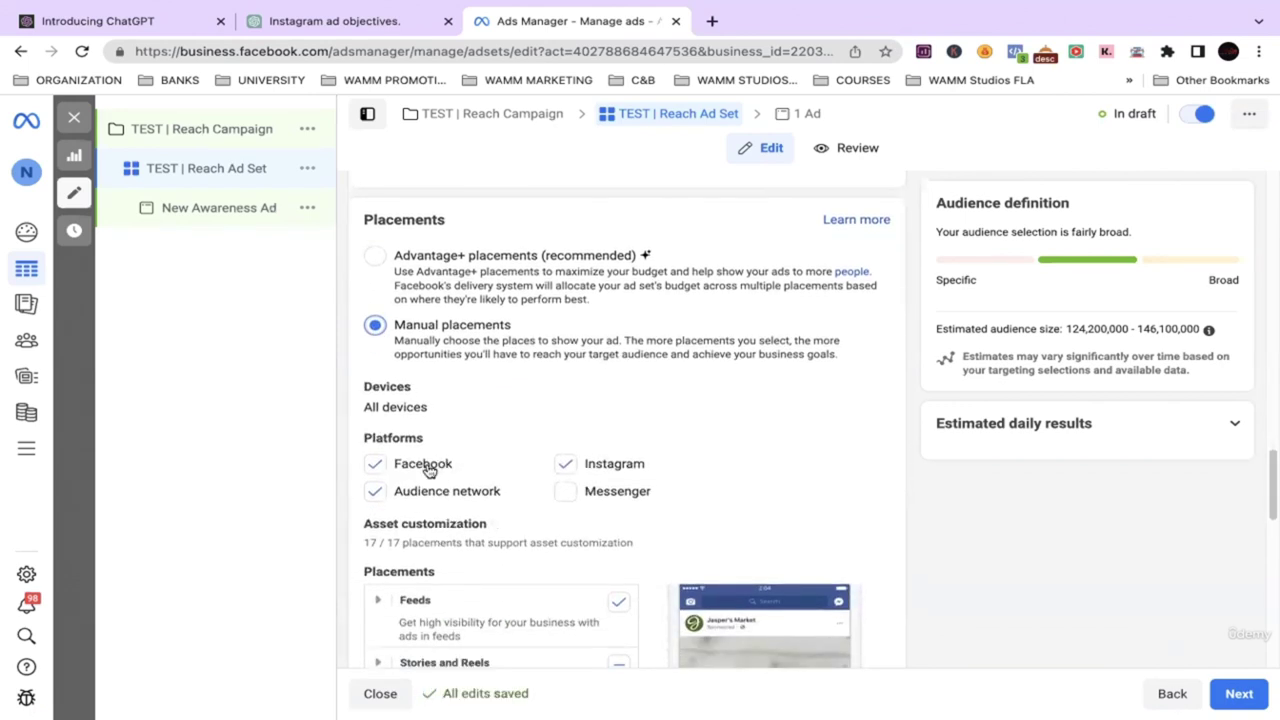
pyautogui.click(376, 465)
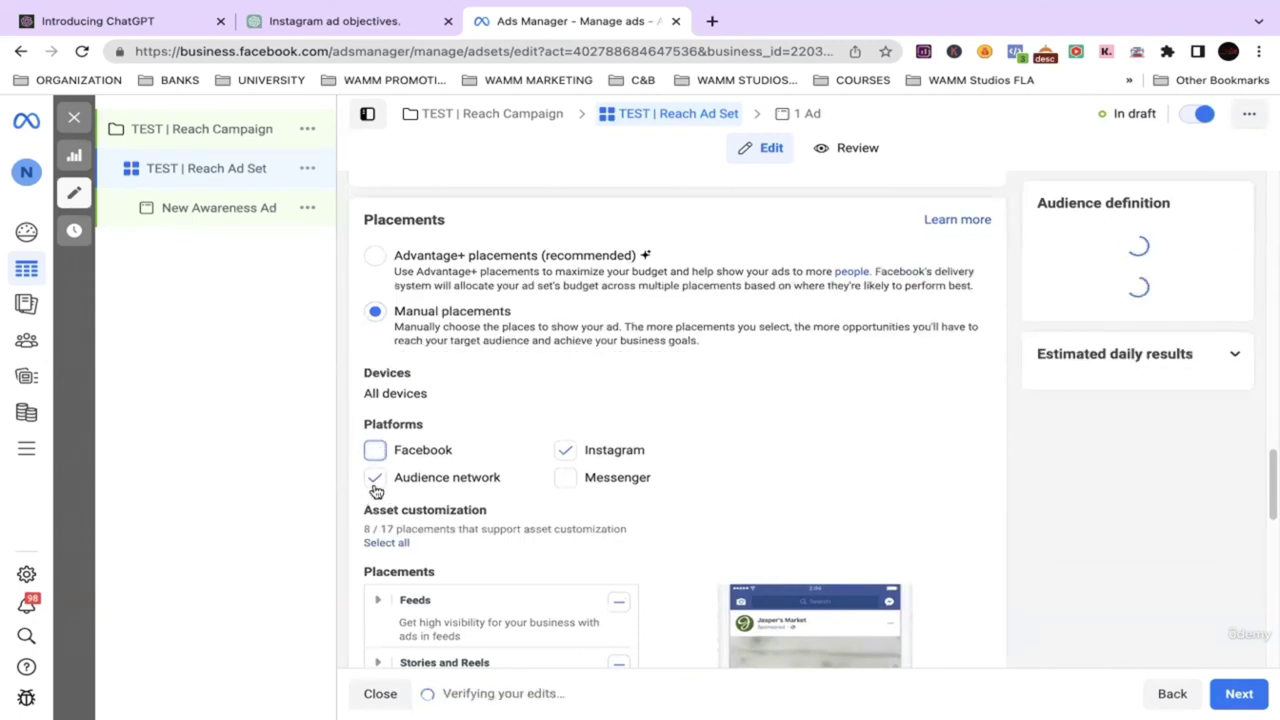
pyautogui.click(376, 490)
pyautogui.click(377, 492)
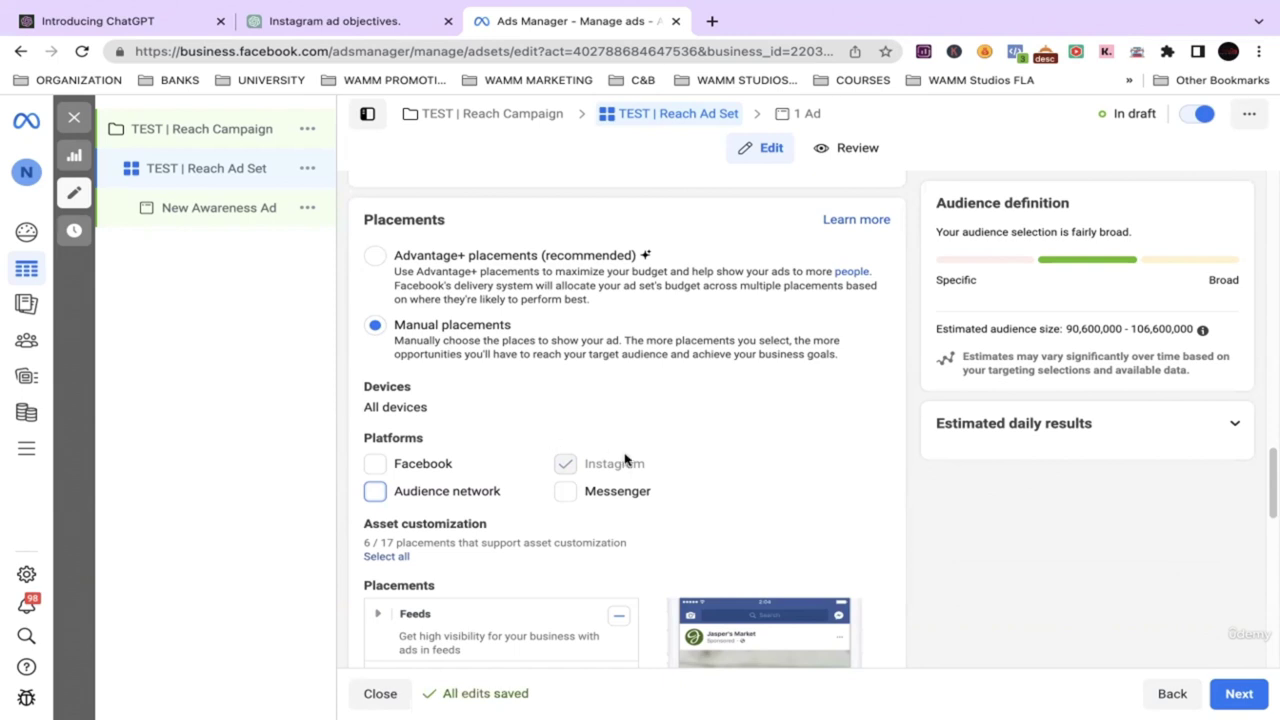
pyautogui.scroll(-1, 623, 460)
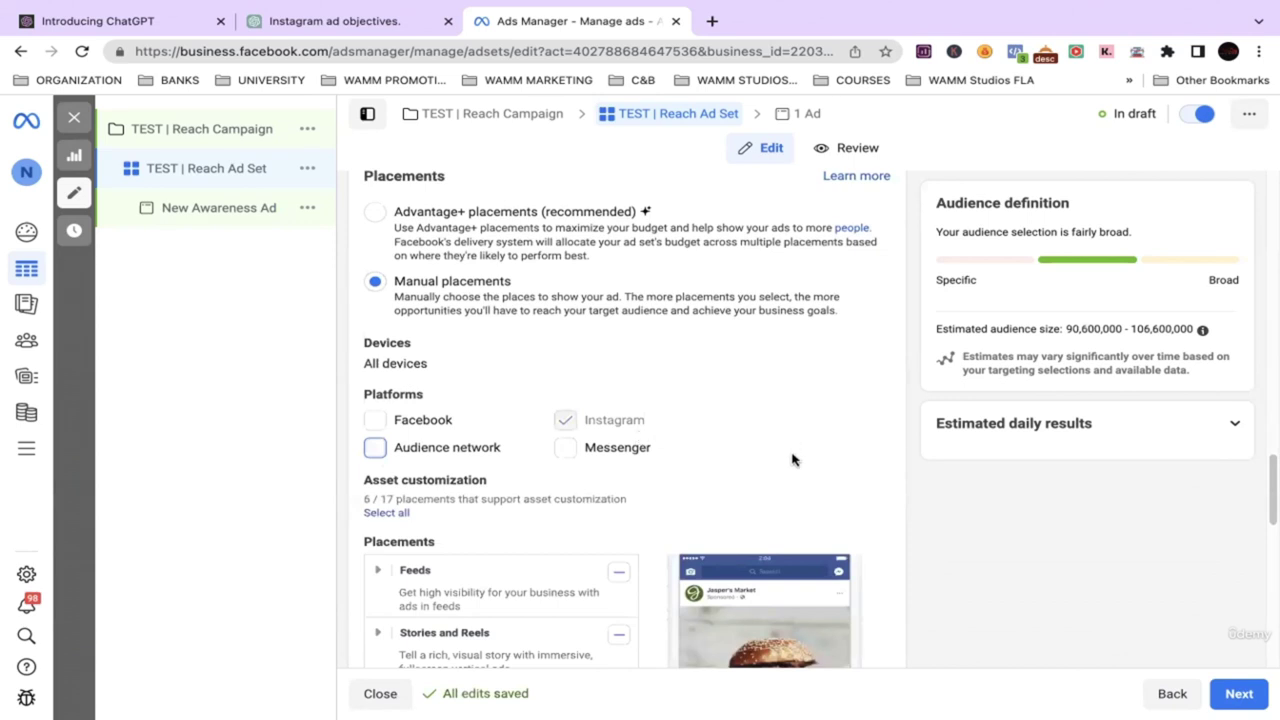
pyautogui.scroll(-1, 808, 500)
pyautogui.scroll(-1, 649, 471)
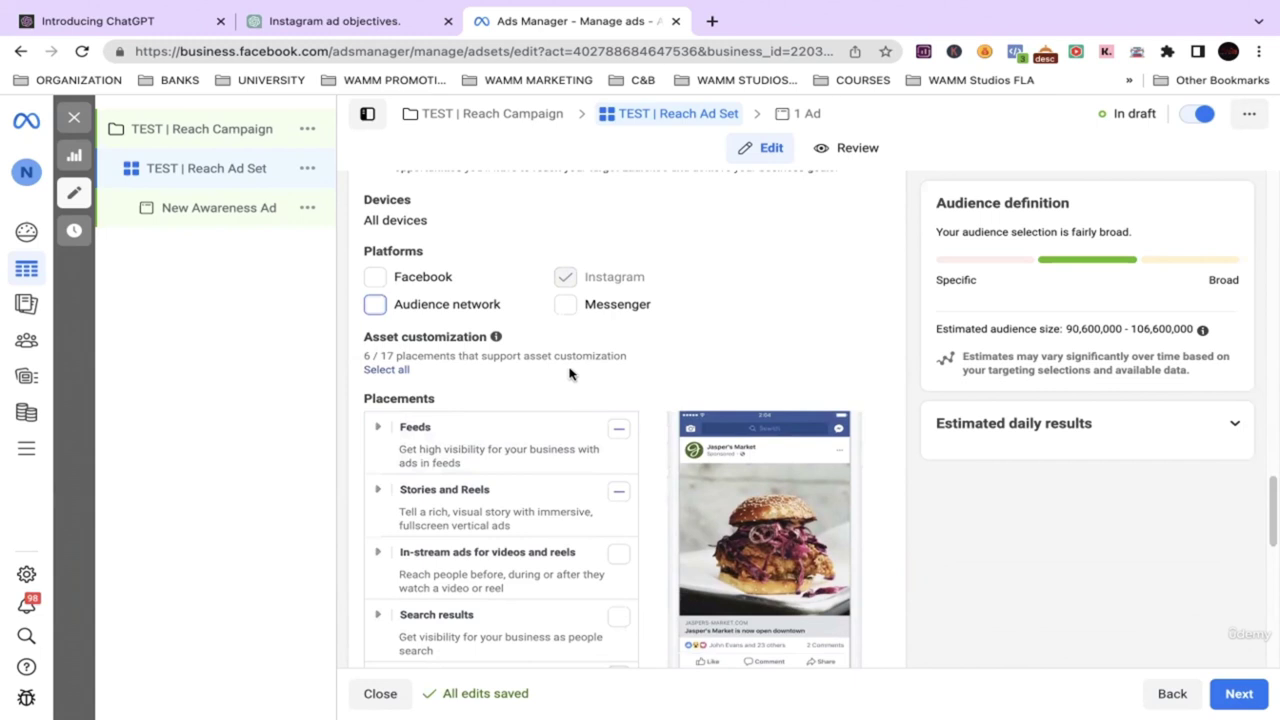
pyautogui.scroll(-3, 568, 378)
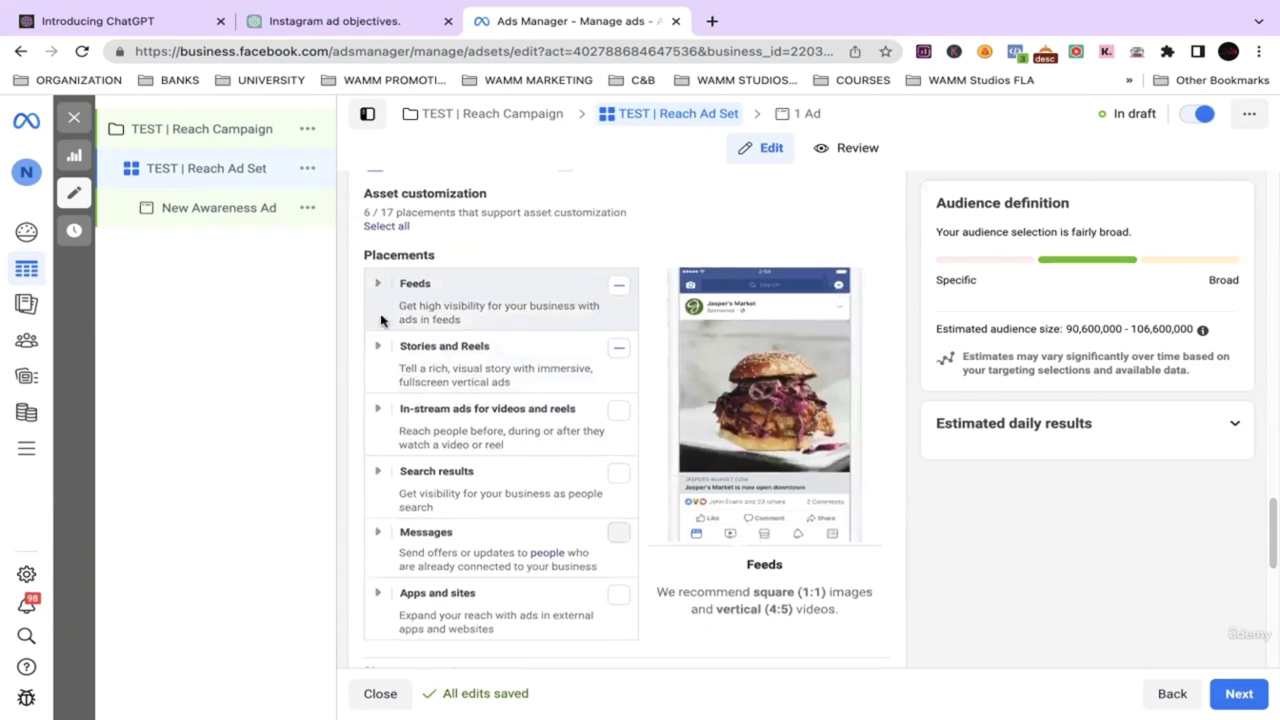
pyautogui.scroll(-3, 380, 330)
pyautogui.scroll(5, 383, 330)
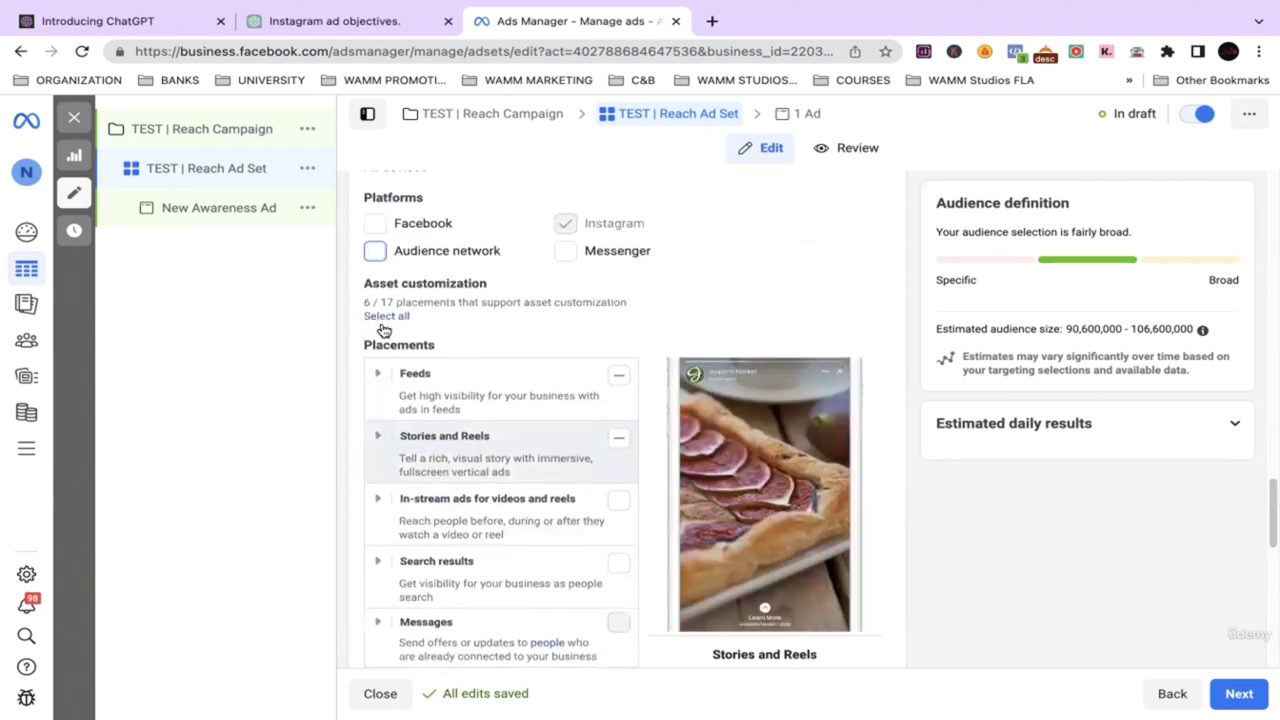
pyautogui.click(377, 378)
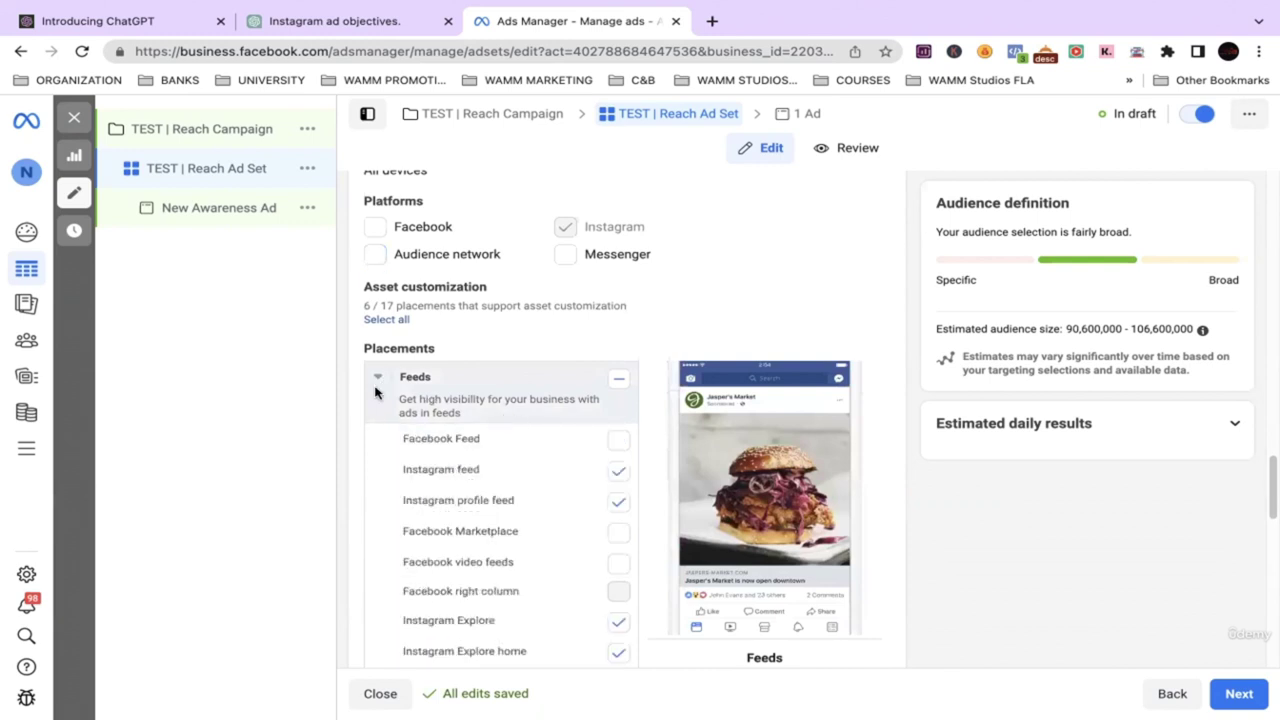
pyautogui.scroll(-1, 543, 424)
pyautogui.scroll(-2, 543, 424)
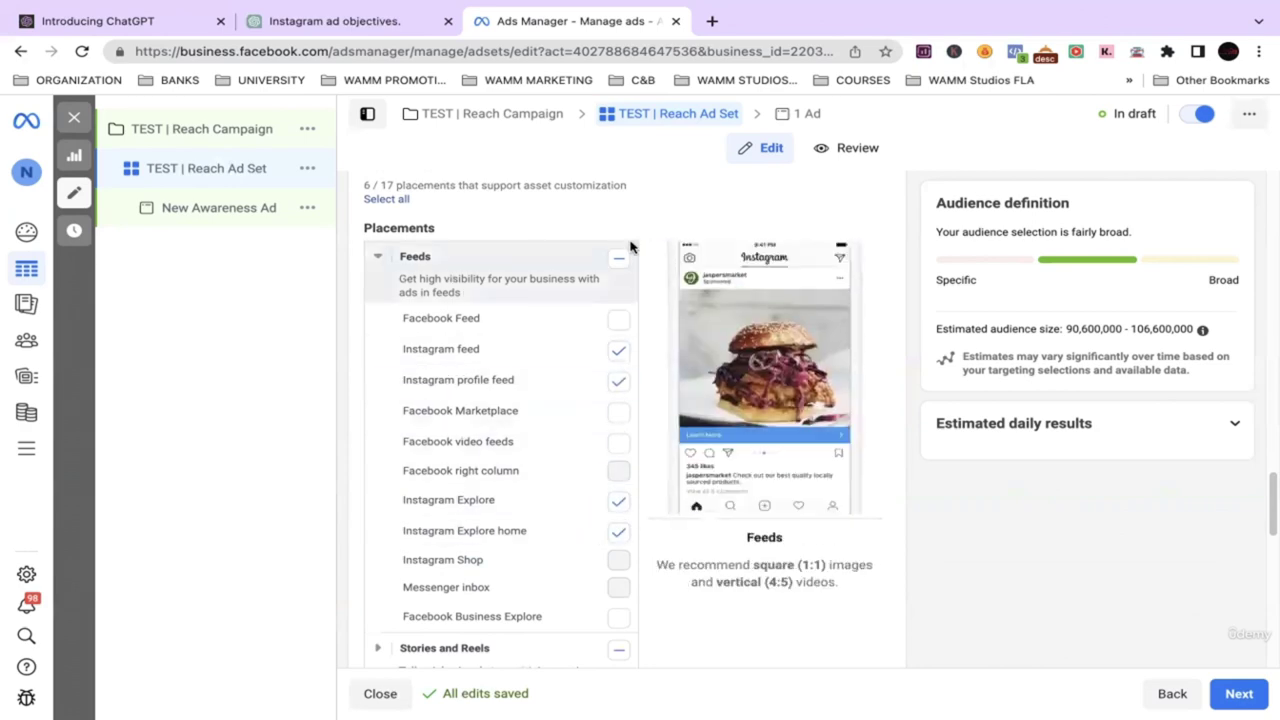
pyautogui.click(377, 258)
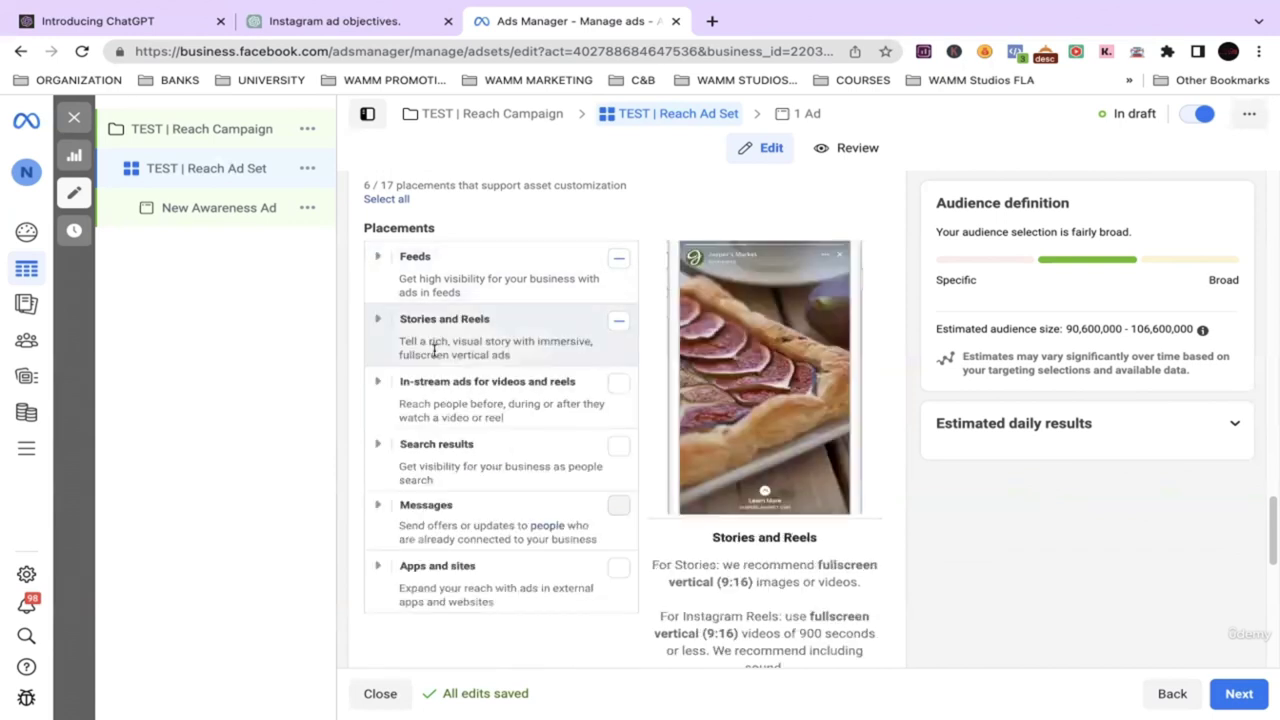
pyautogui.click(377, 320)
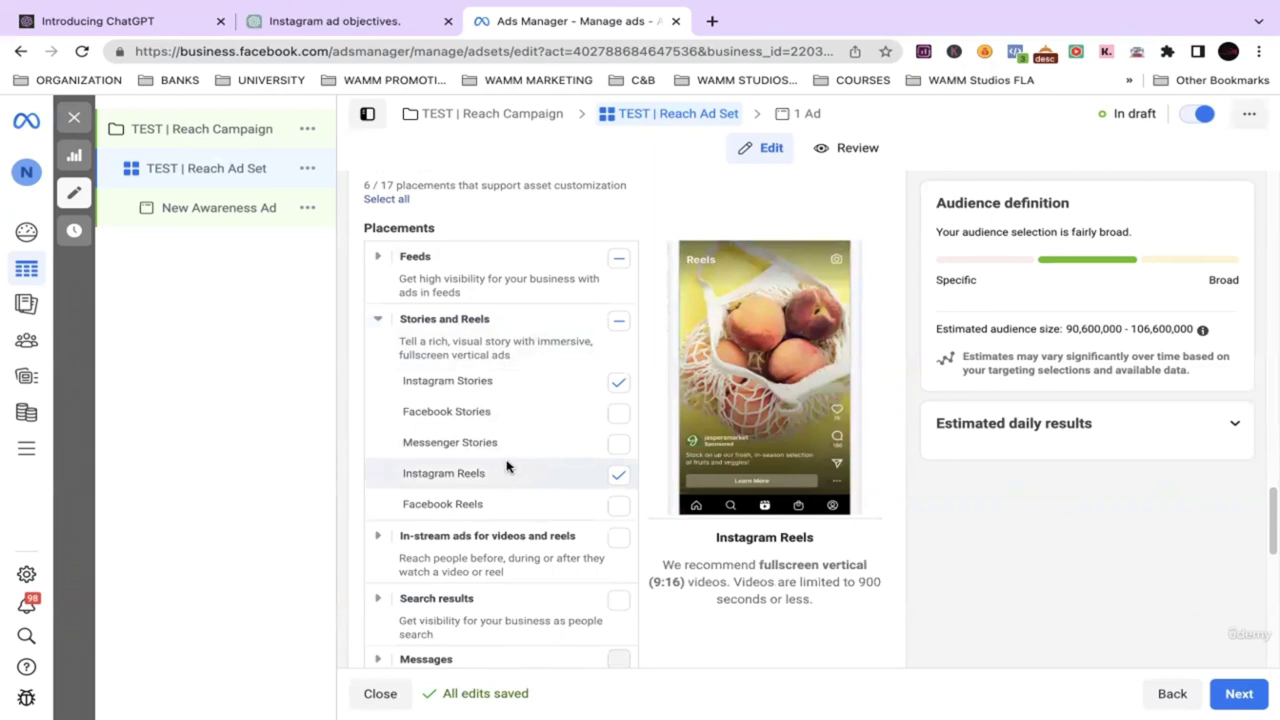
pyautogui.click(379, 322)
pyautogui.scroll(1, 382, 330)
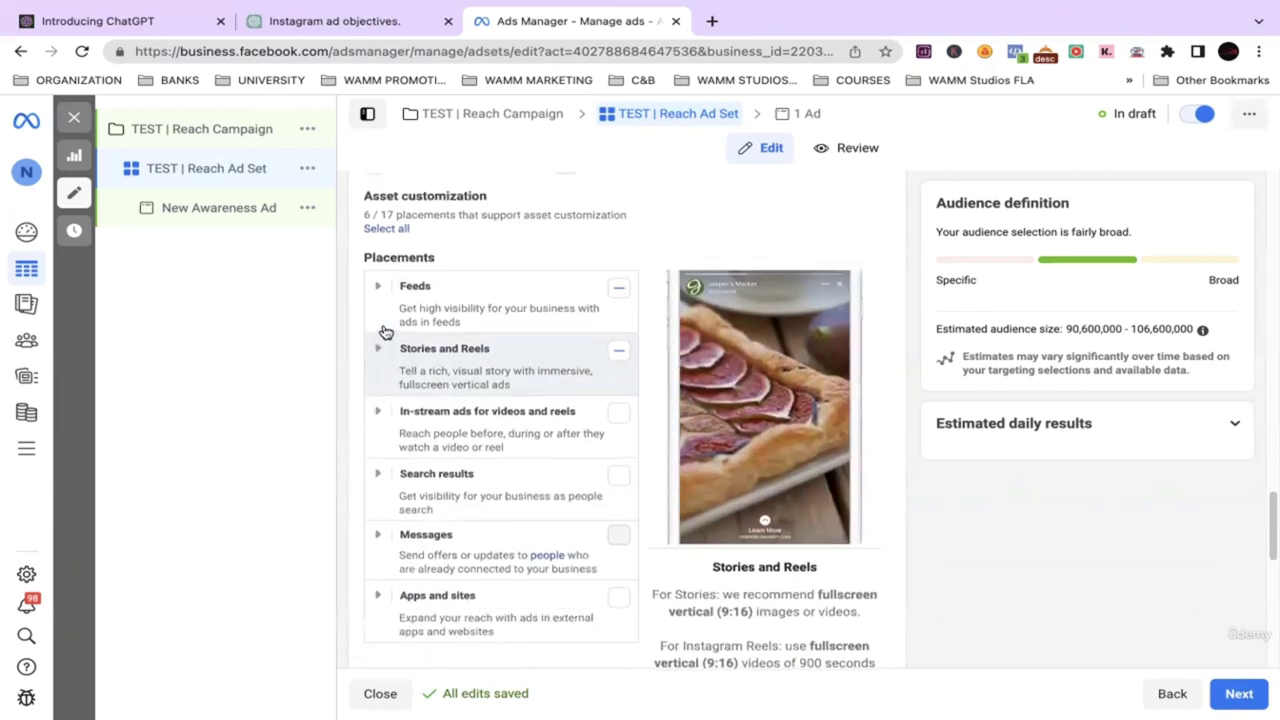
pyautogui.scroll(-5, 400, 370)
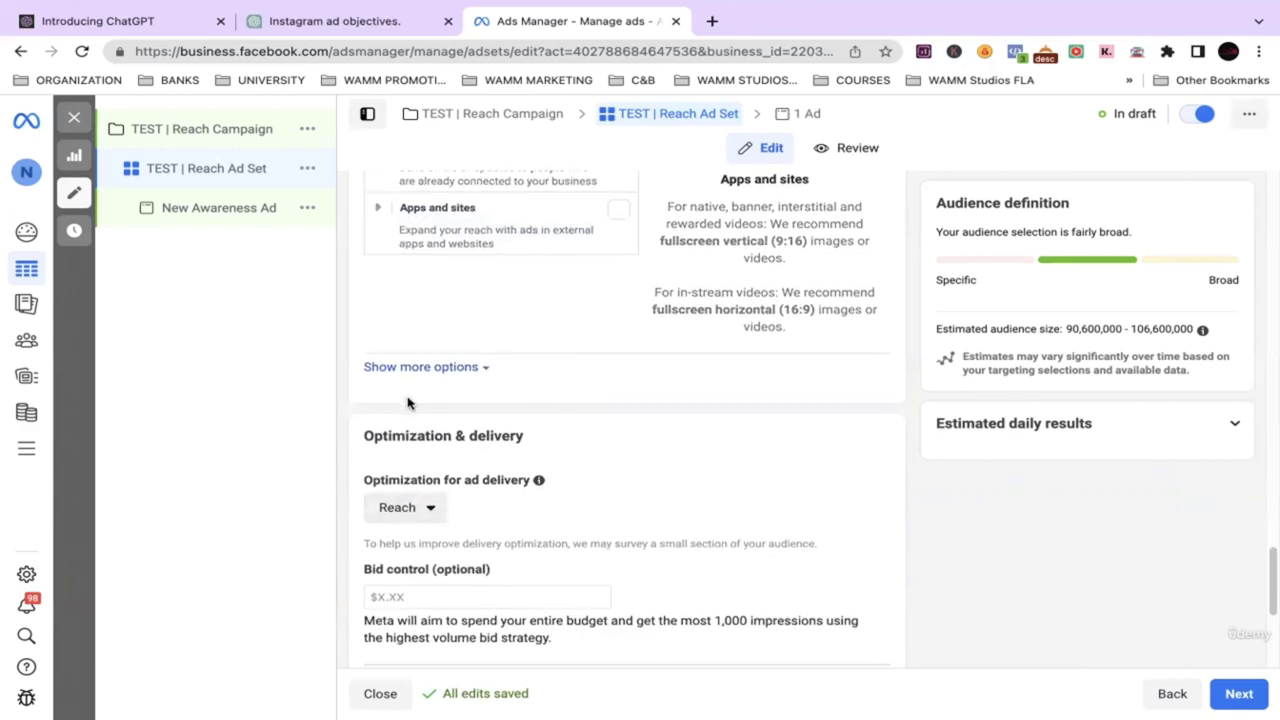
pyautogui.scroll(-3, 408, 400)
pyautogui.click(408, 400)
# - Move to the ad level and rename the ad 'TEST | Reach Ad'
pyautogui.click(1239, 693)
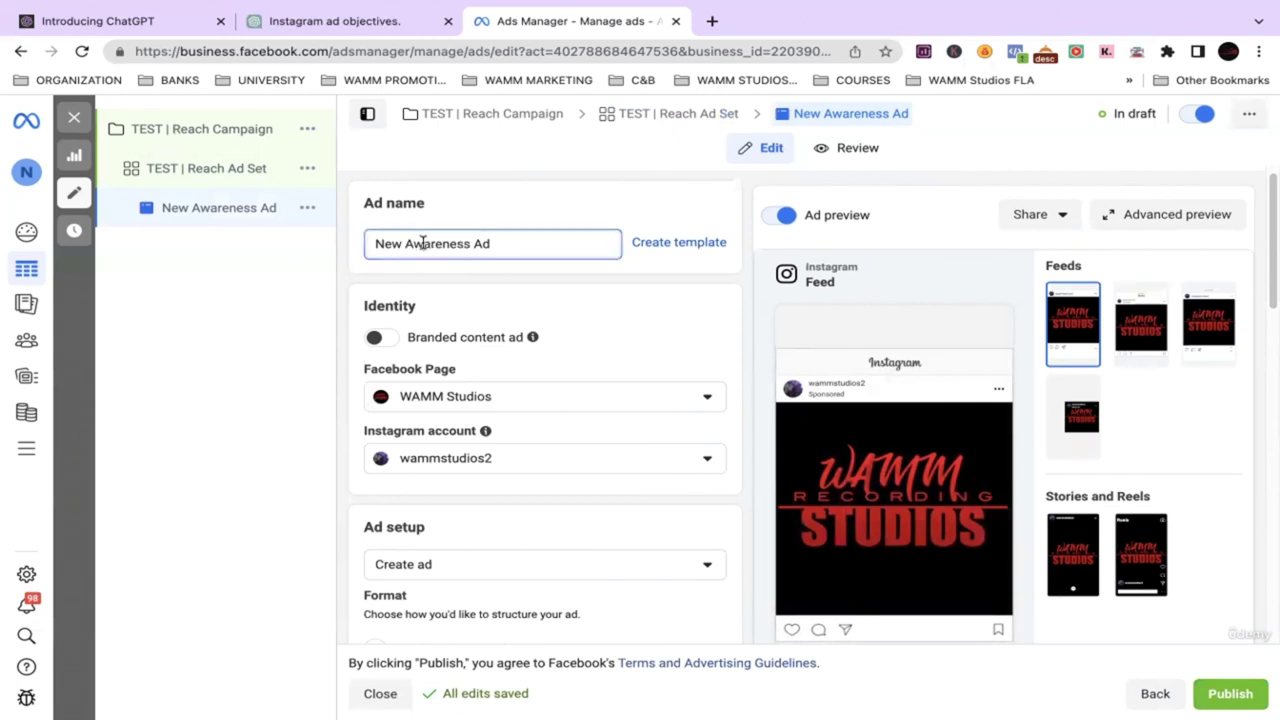
pyautogui.tripleClick(418, 243)
pyautogui.write('TEST |')
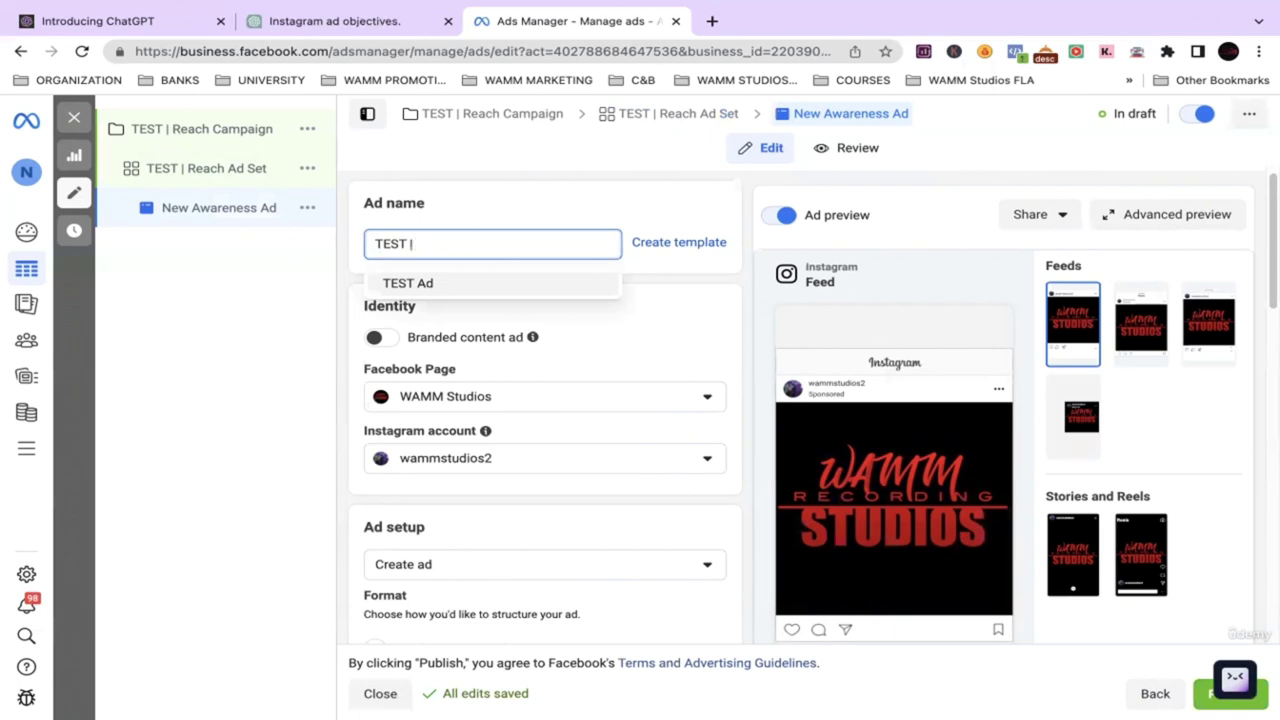
pyautogui.write(' R')
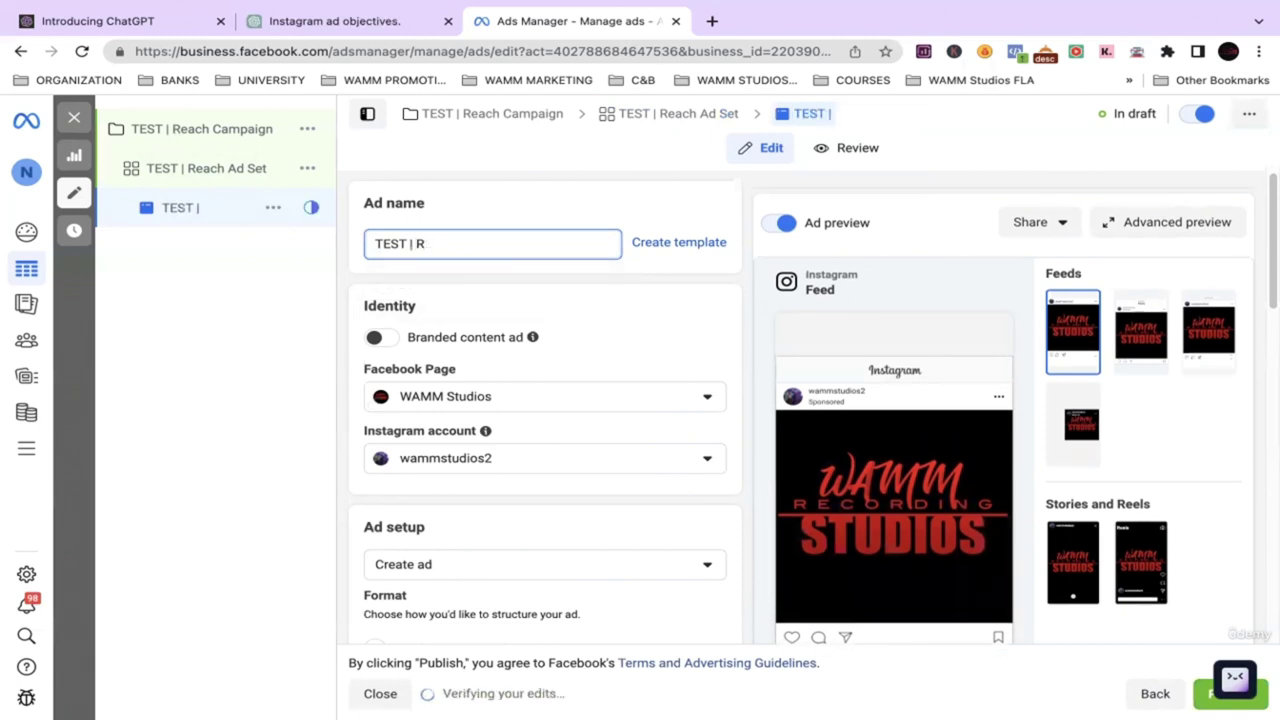
pyautogui.write('Eeach Ad')
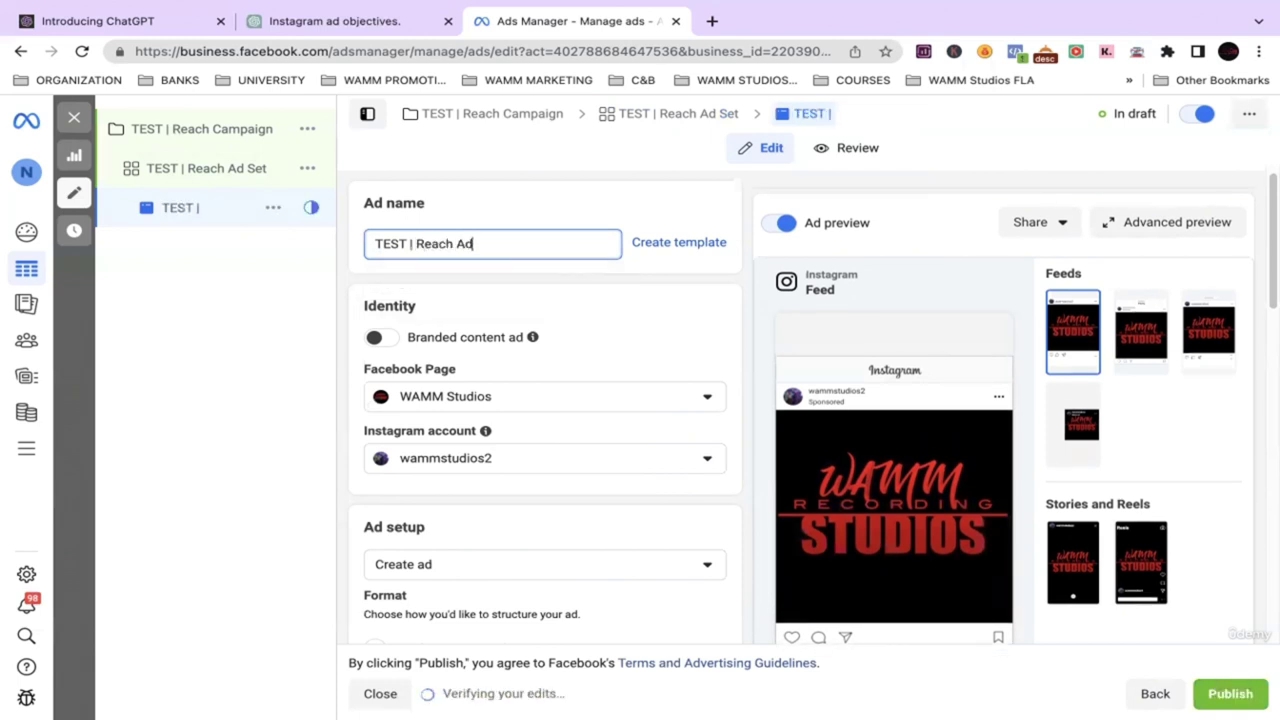
pyautogui.scroll(-3, 466, 309)
pyautogui.scroll(2, 466, 309)
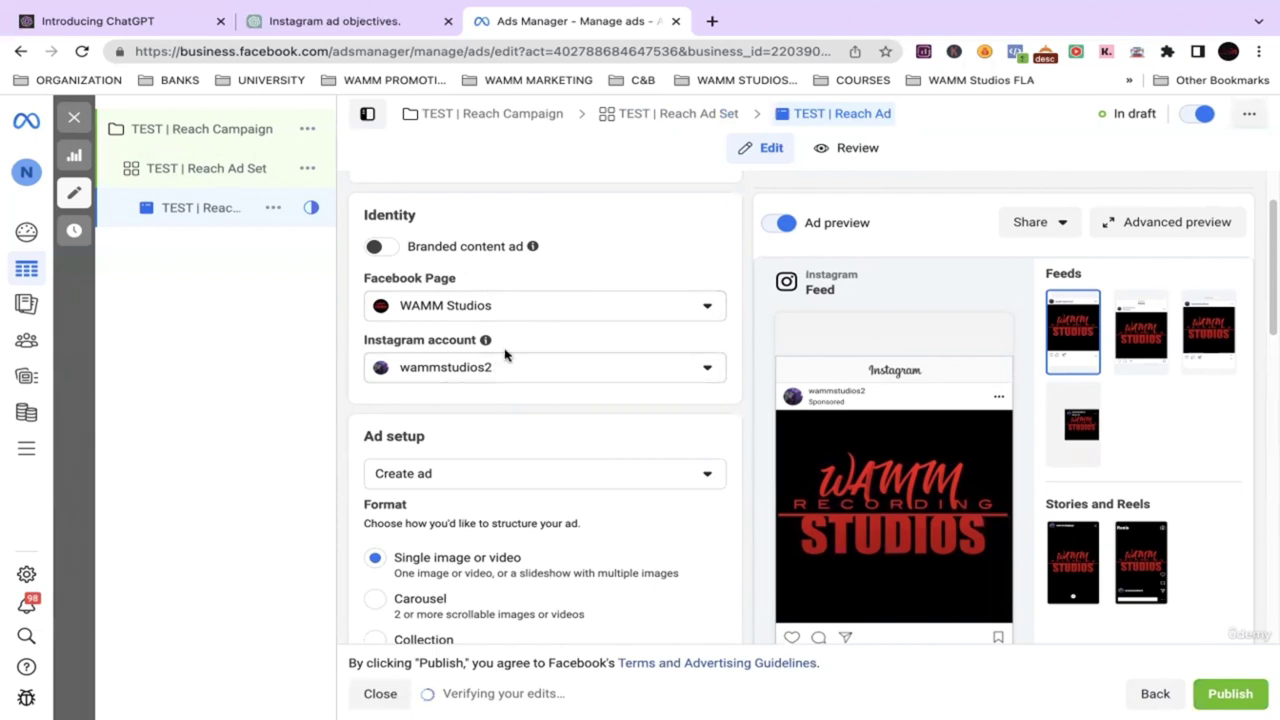
pyautogui.scroll(-3, 505, 353)
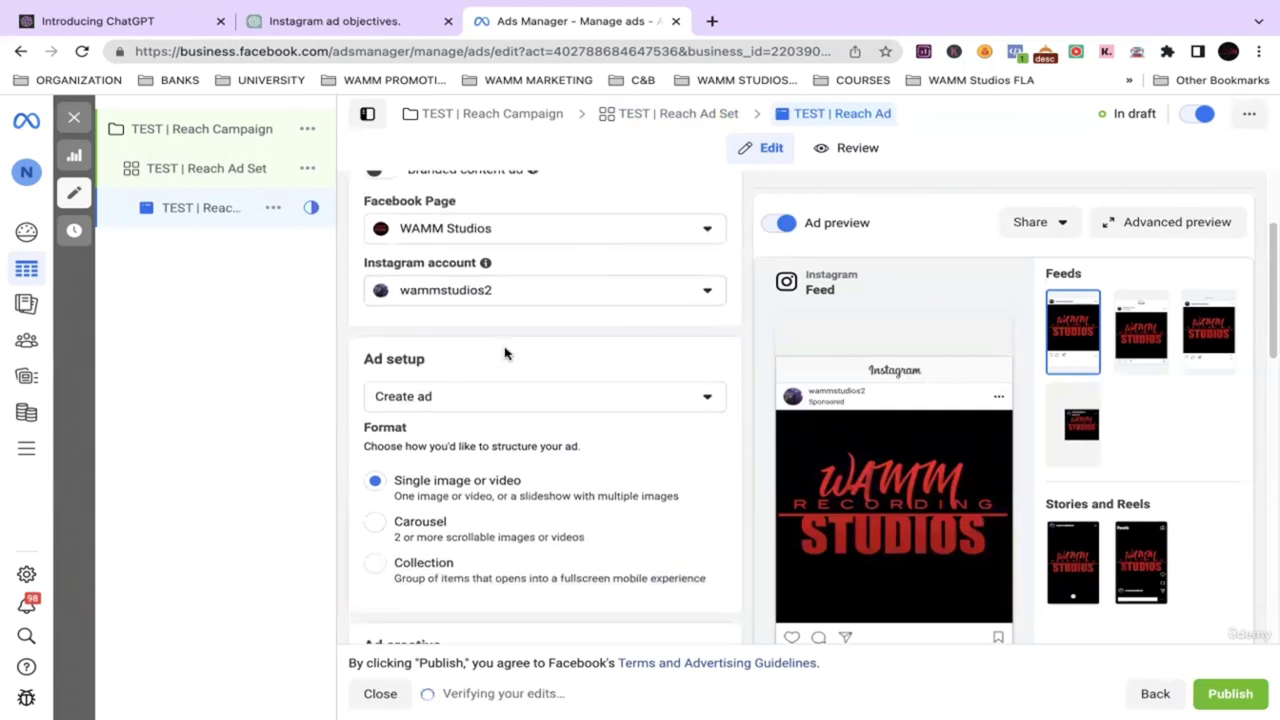
pyautogui.scroll(-1, 509, 310)
pyautogui.scroll(-1, 509, 314)
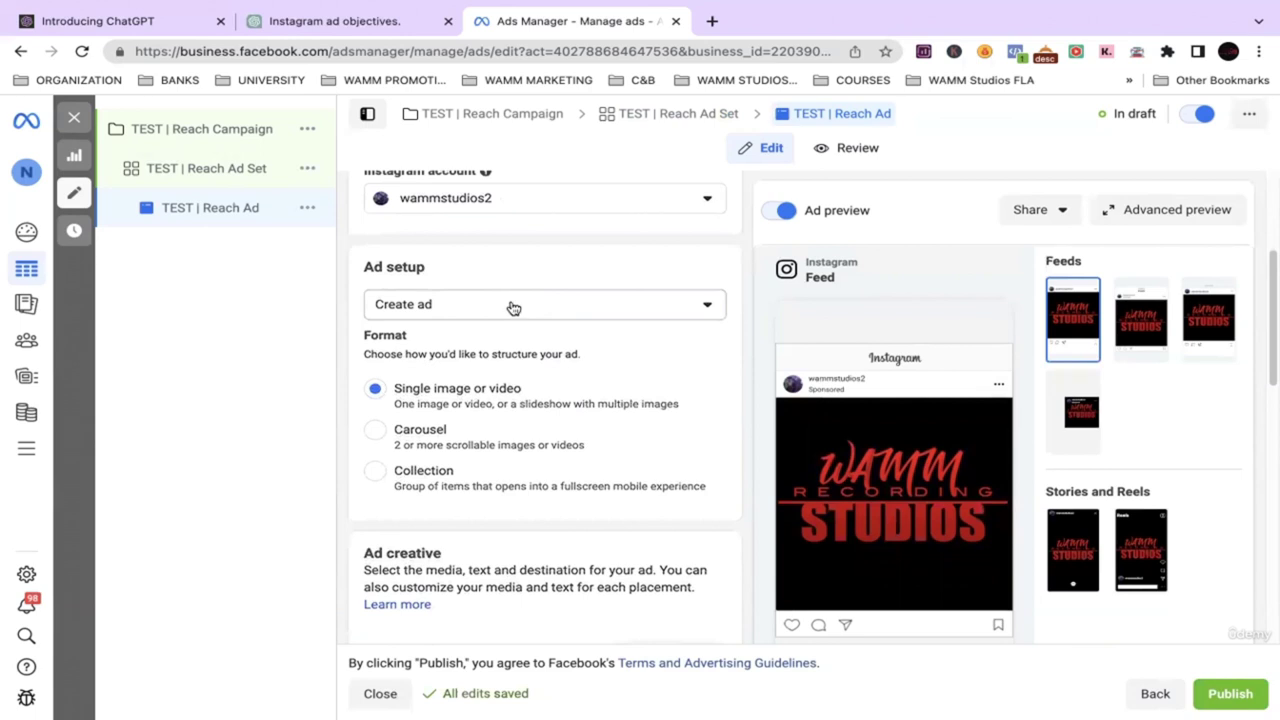
pyautogui.click(512, 307)
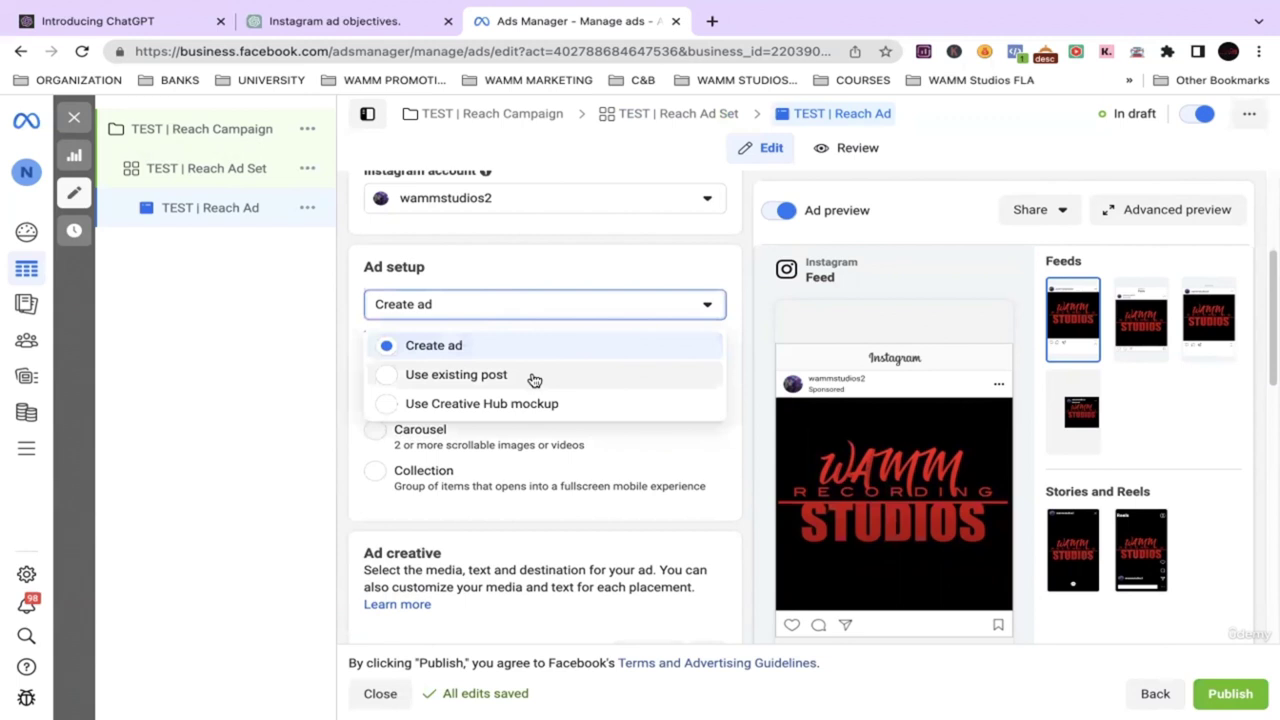
pyautogui.click(519, 283)
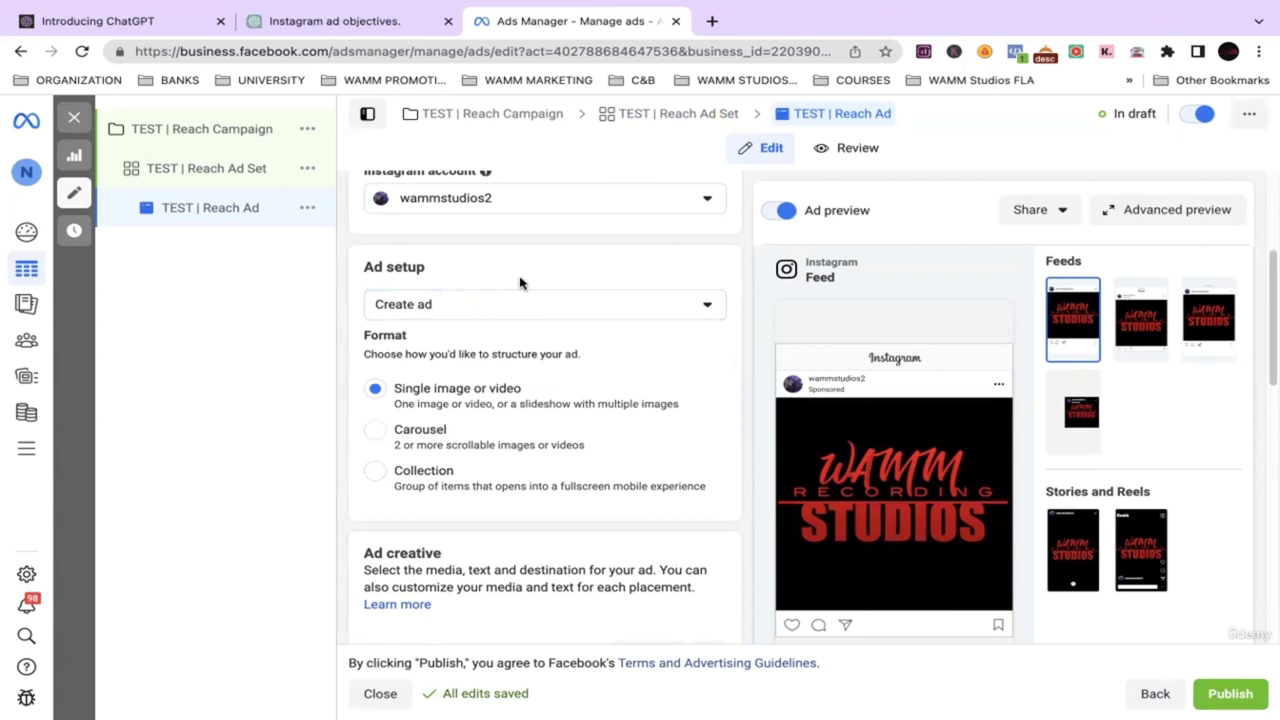
pyautogui.scroll(-3, 557, 286)
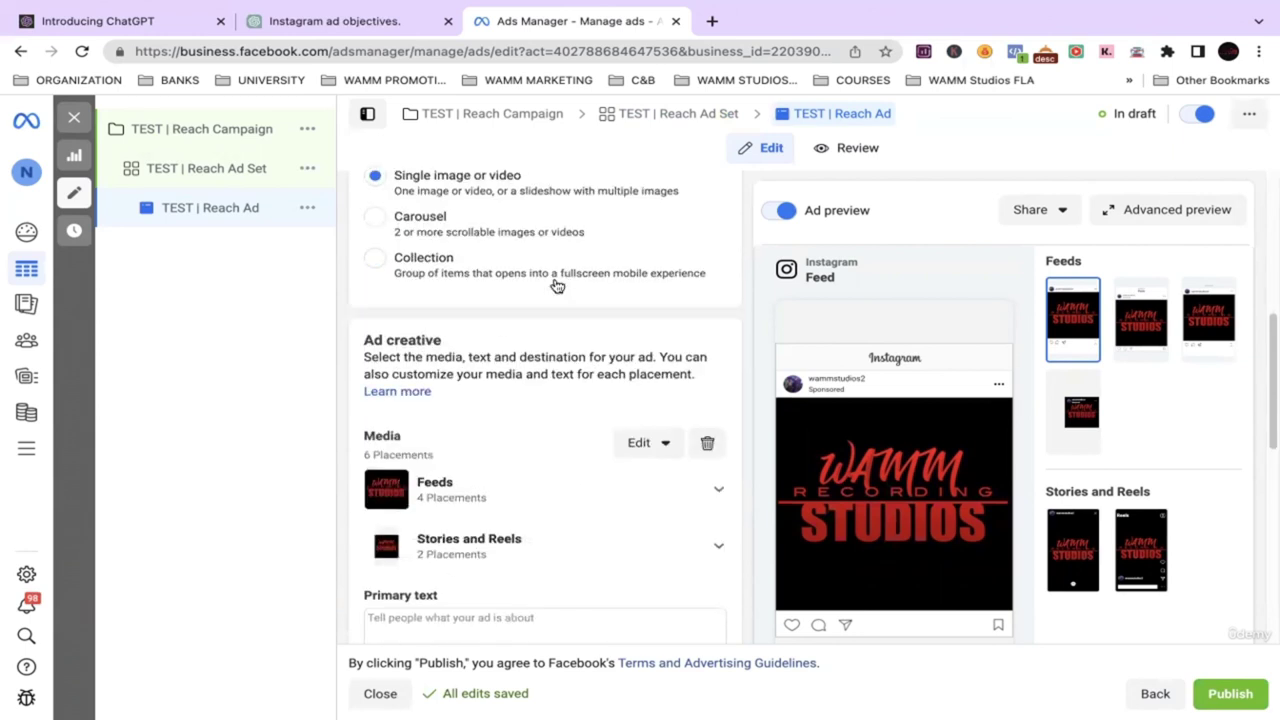
pyautogui.scroll(-1, 523, 363)
pyautogui.scroll(-2, 523, 372)
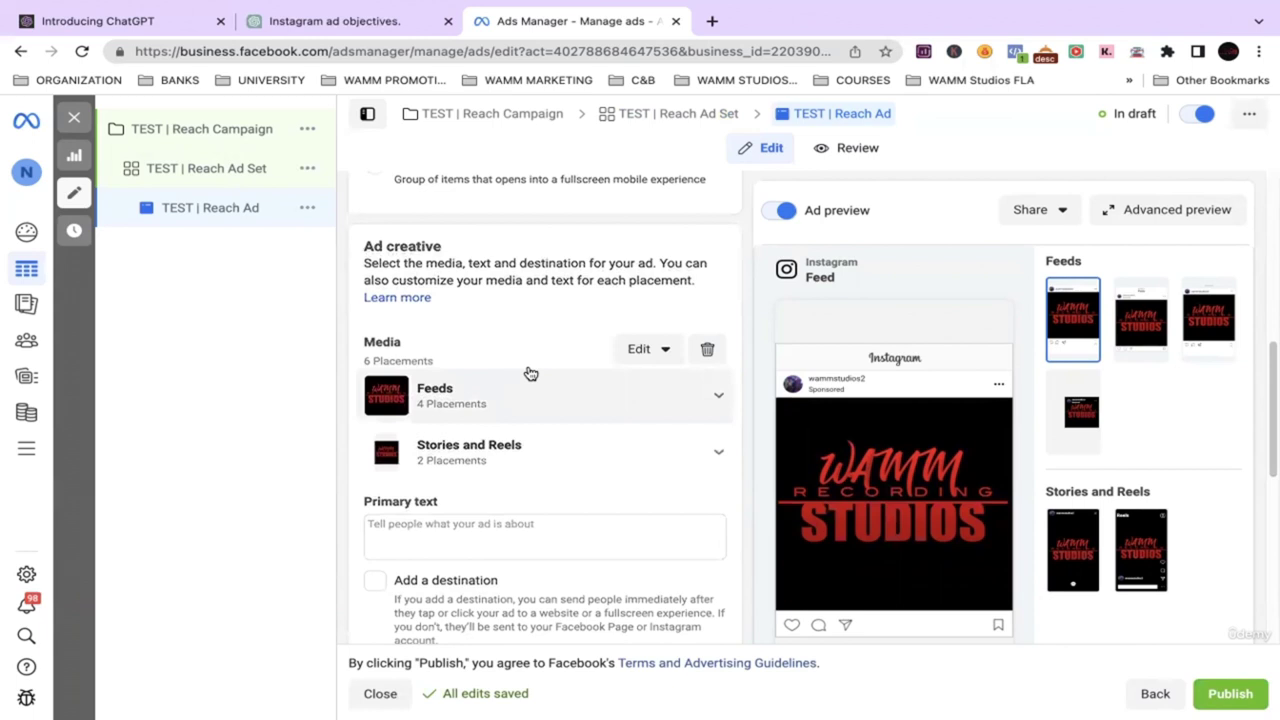
pyautogui.scroll(1, 530, 373)
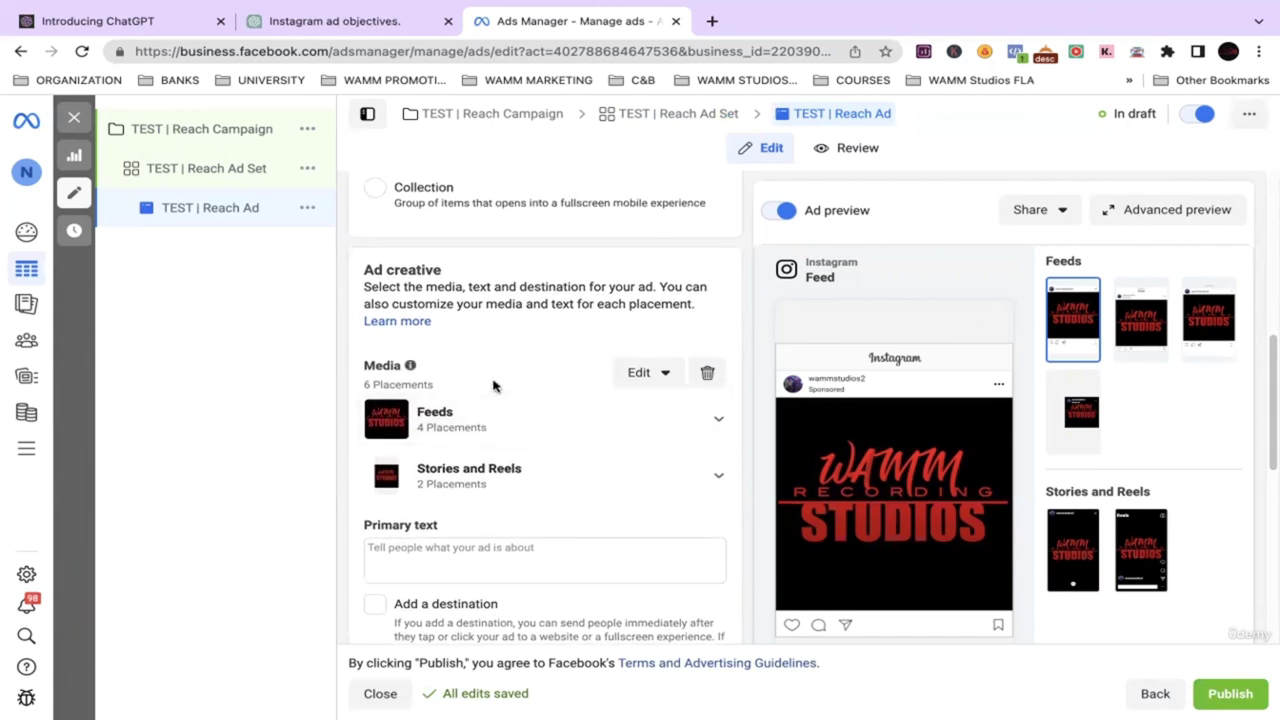
pyautogui.scroll(-1, 493, 385)
pyautogui.scroll(5, 494, 383)
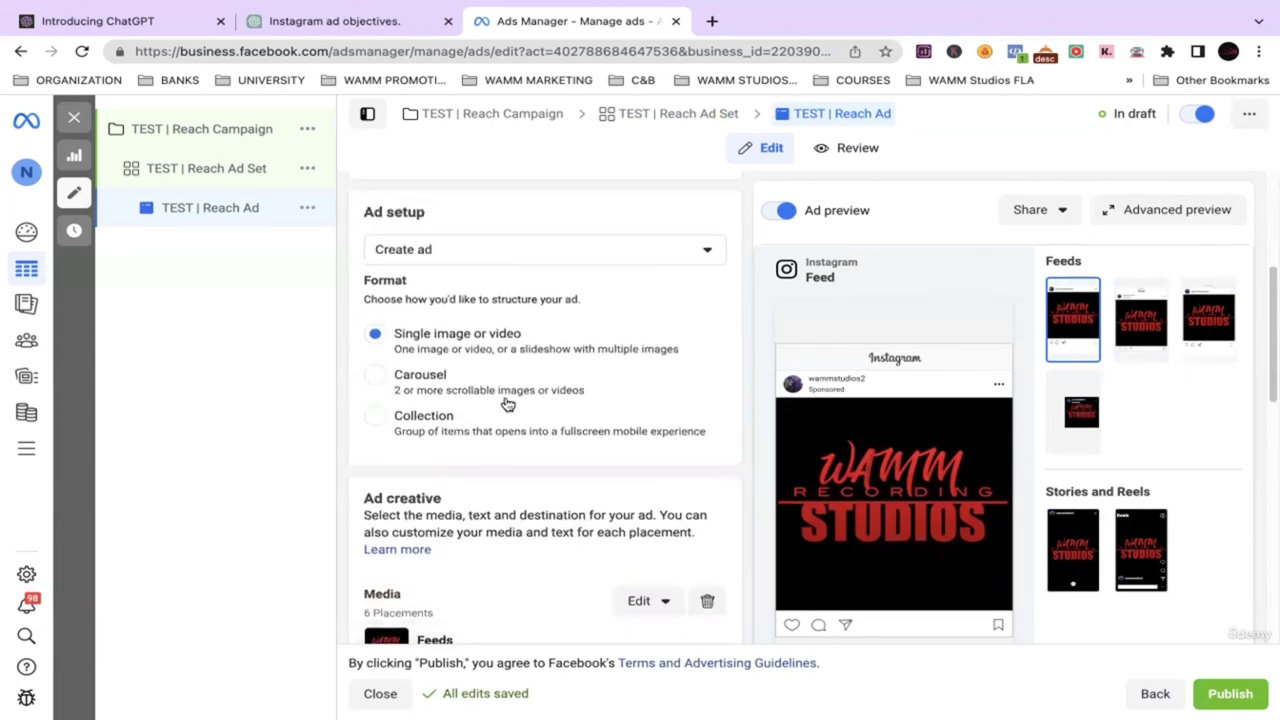
pyautogui.scroll(-2, 505, 400)
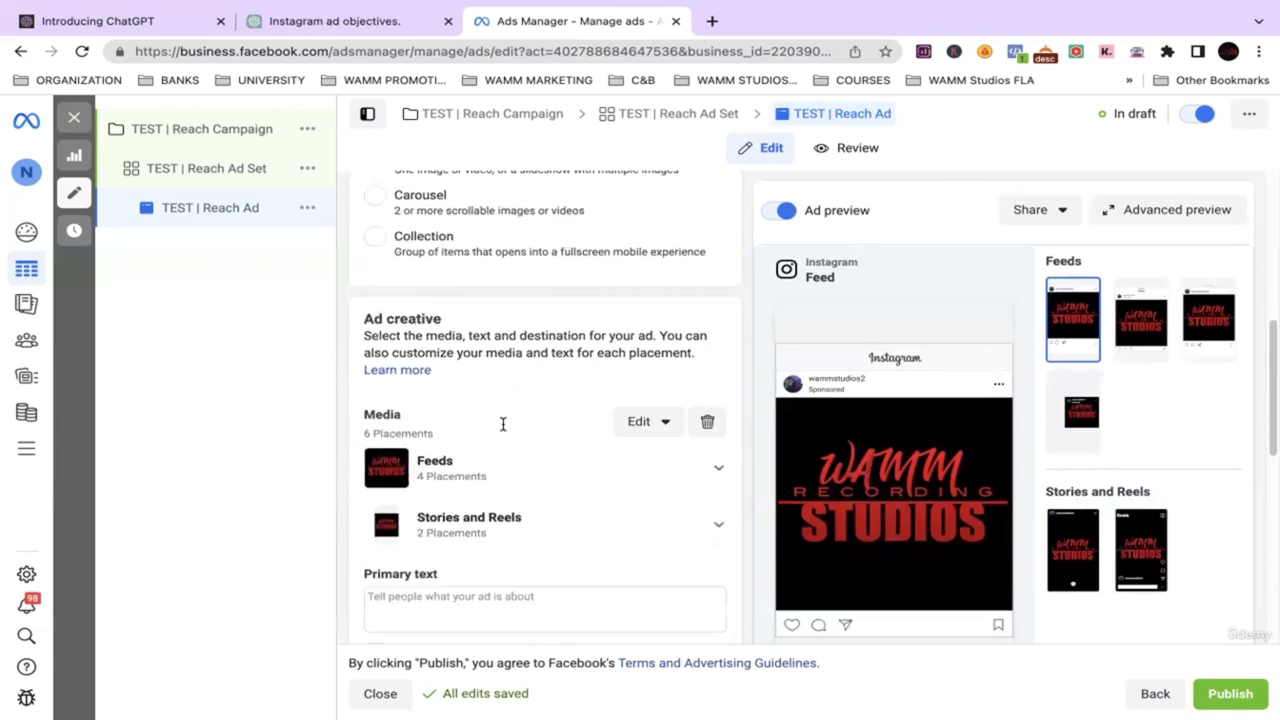
pyautogui.click(662, 425)
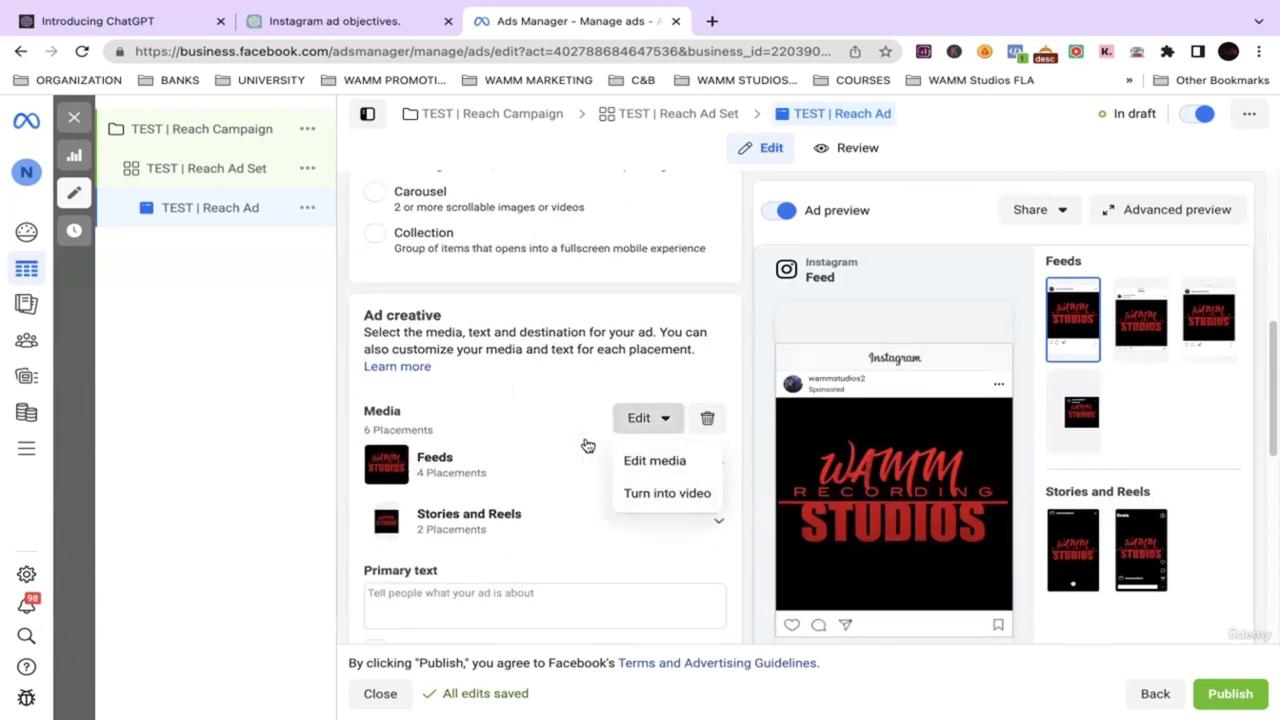
pyautogui.click(489, 375)
pyautogui.scroll(-1, 475, 385)
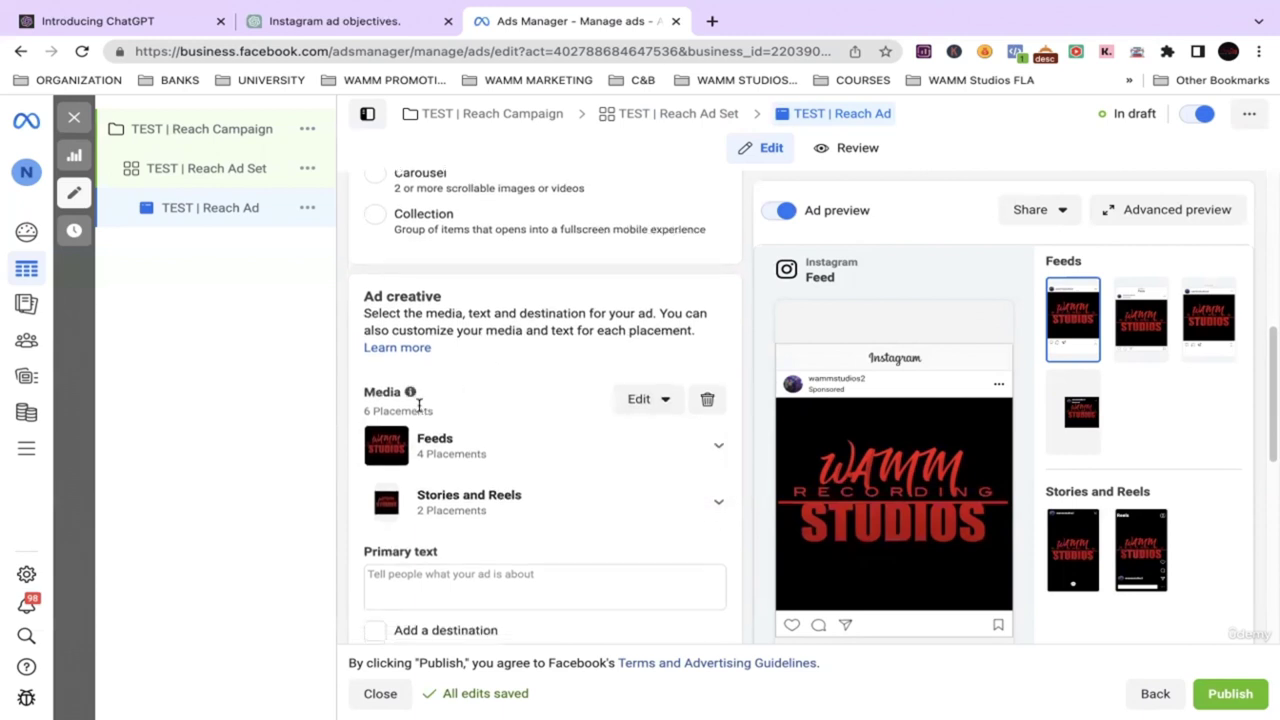
pyautogui.scroll(-1, 420, 405)
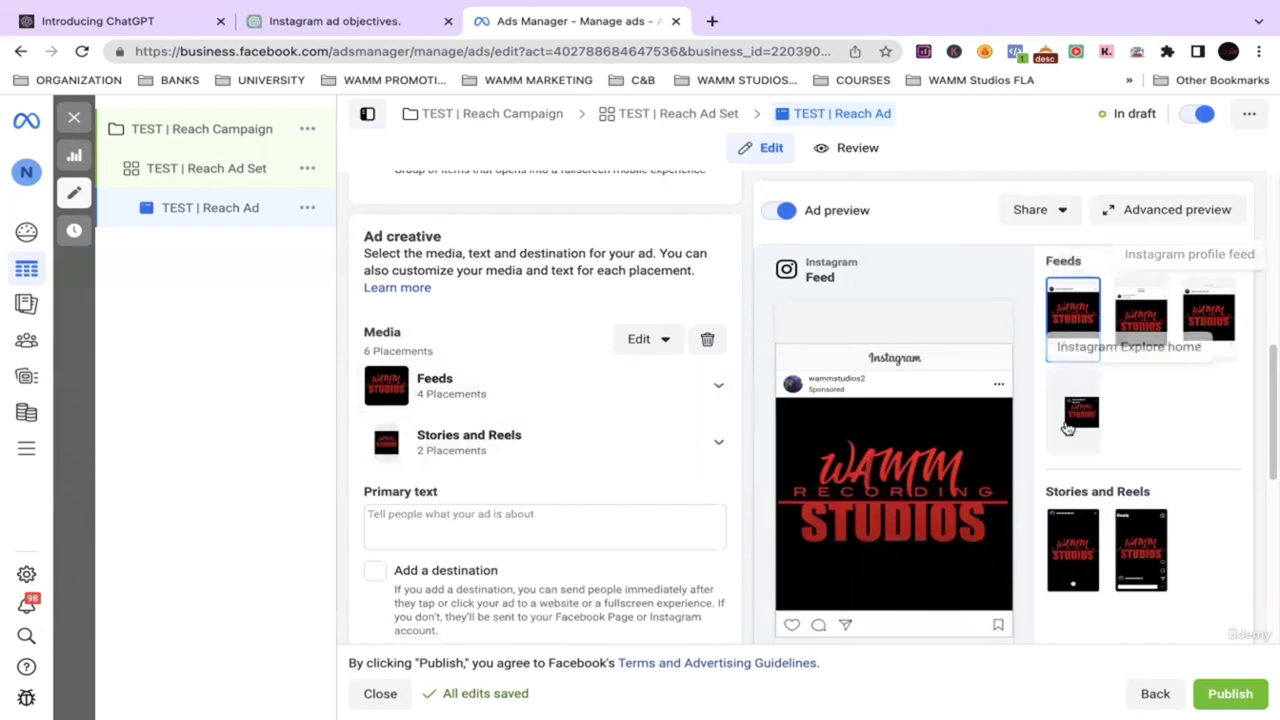
pyautogui.scroll(-2, 420, 460)
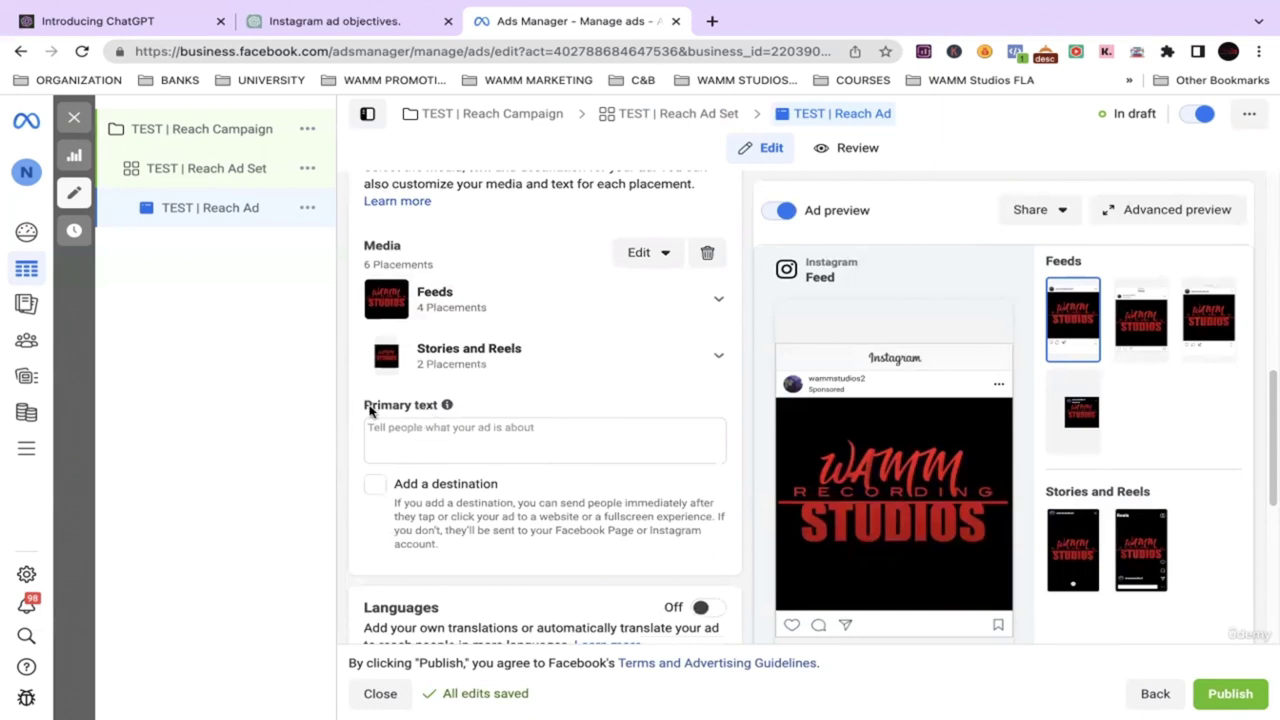
pyautogui.moveTo(369, 411); pyautogui.dragTo(436, 412)
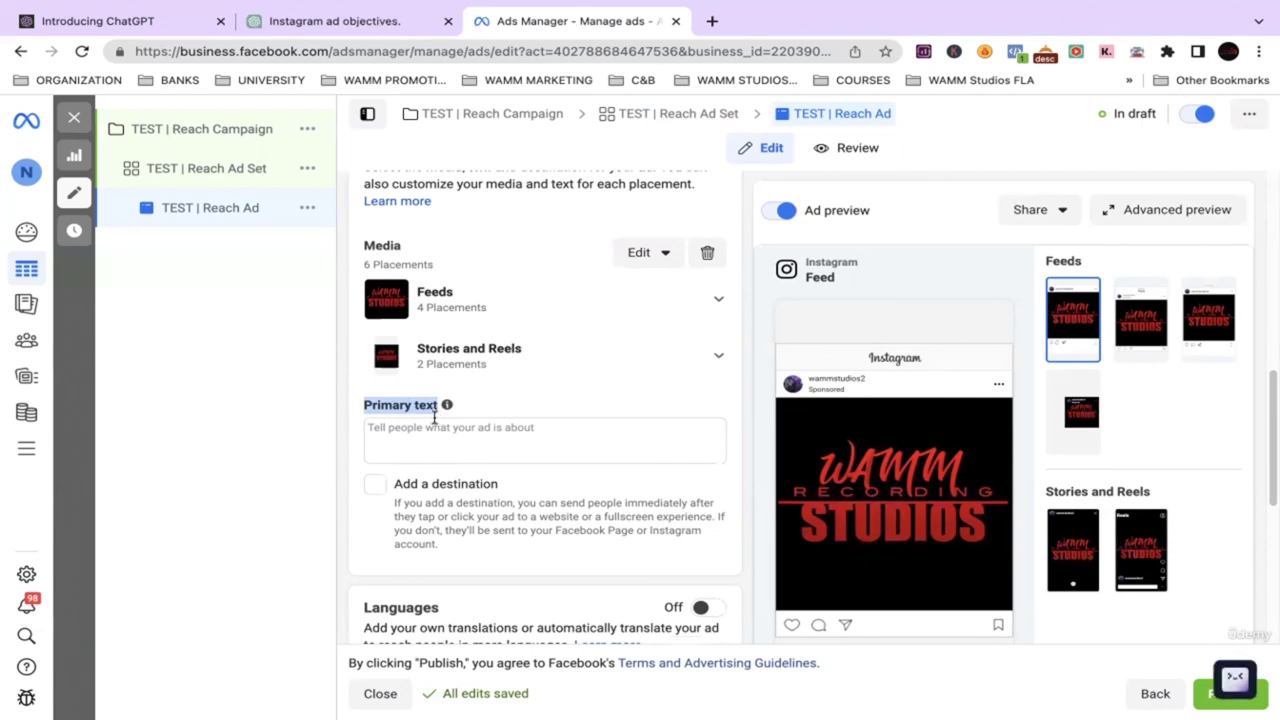
# - Ask ChatGPT to 'Create 5 Primary Text for a recording studio awareness ad.' and select the first option
pyautogui.click(335, 20)
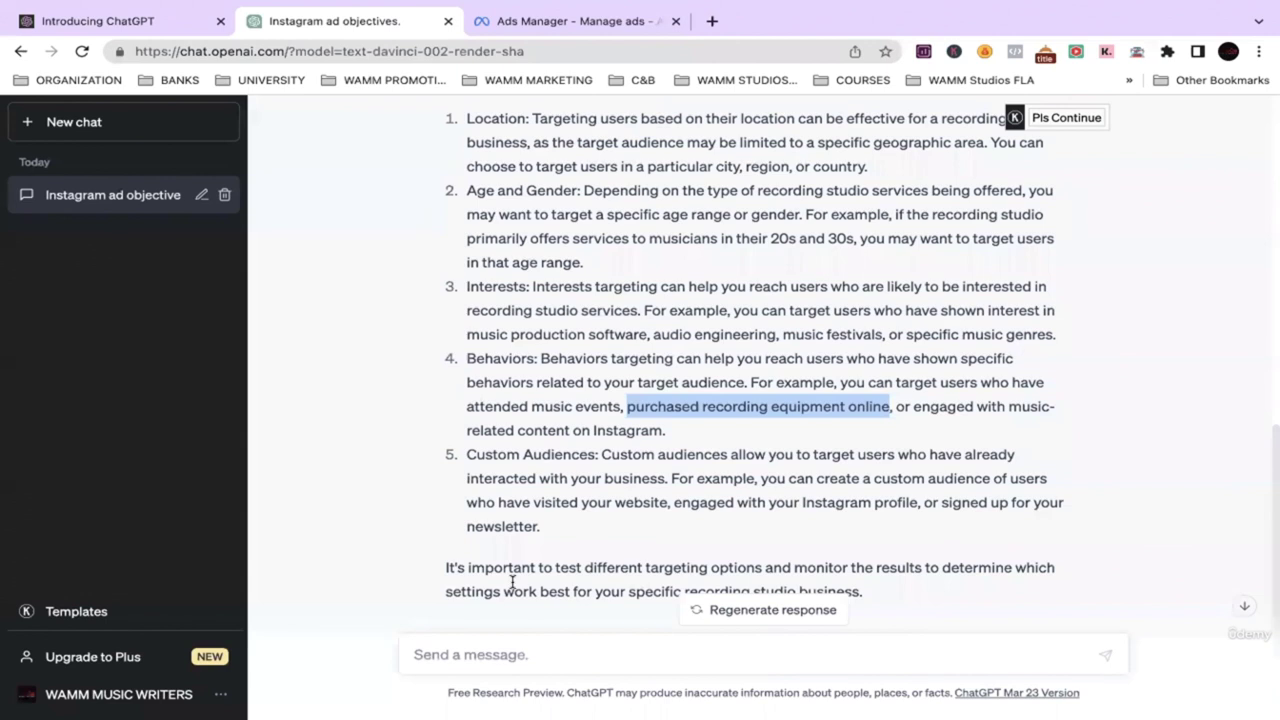
pyautogui.click(520, 652)
pyautogui.write('Create')
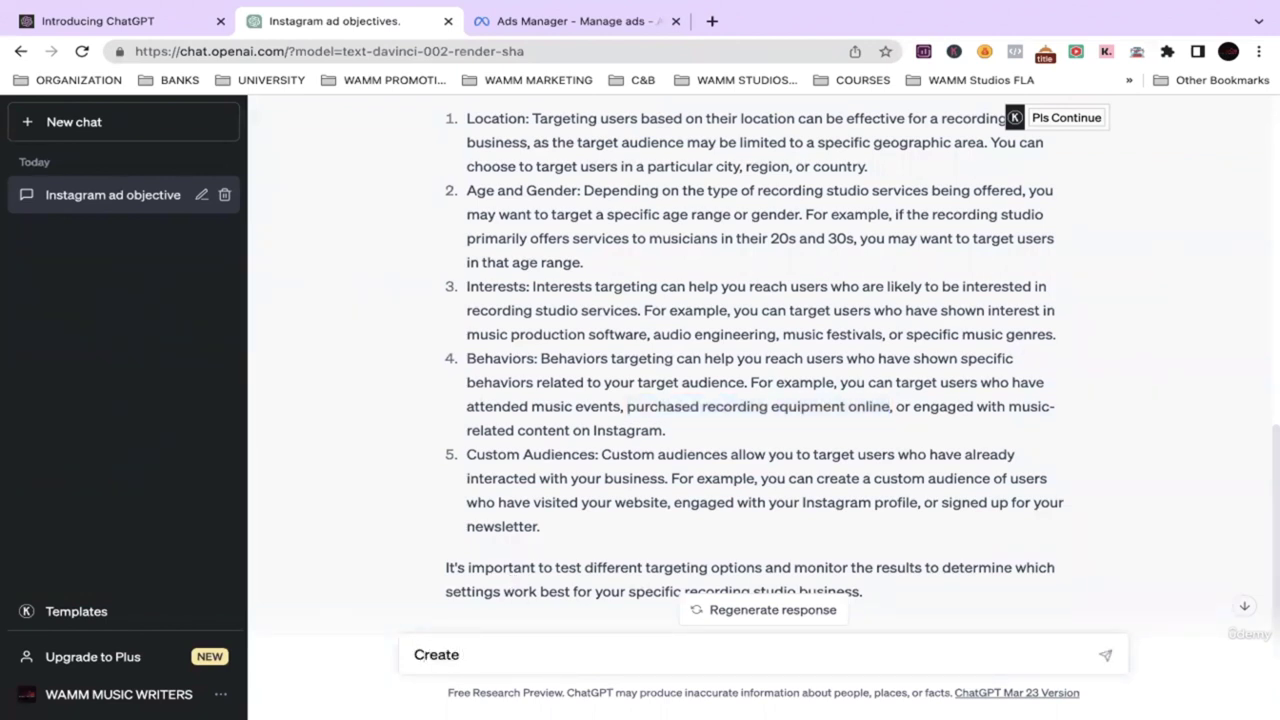
pyautogui.write(' m5')
pyautogui.write(' Priamr')
pyautogui.write('mar')
pyautogui.write('y Text for a')
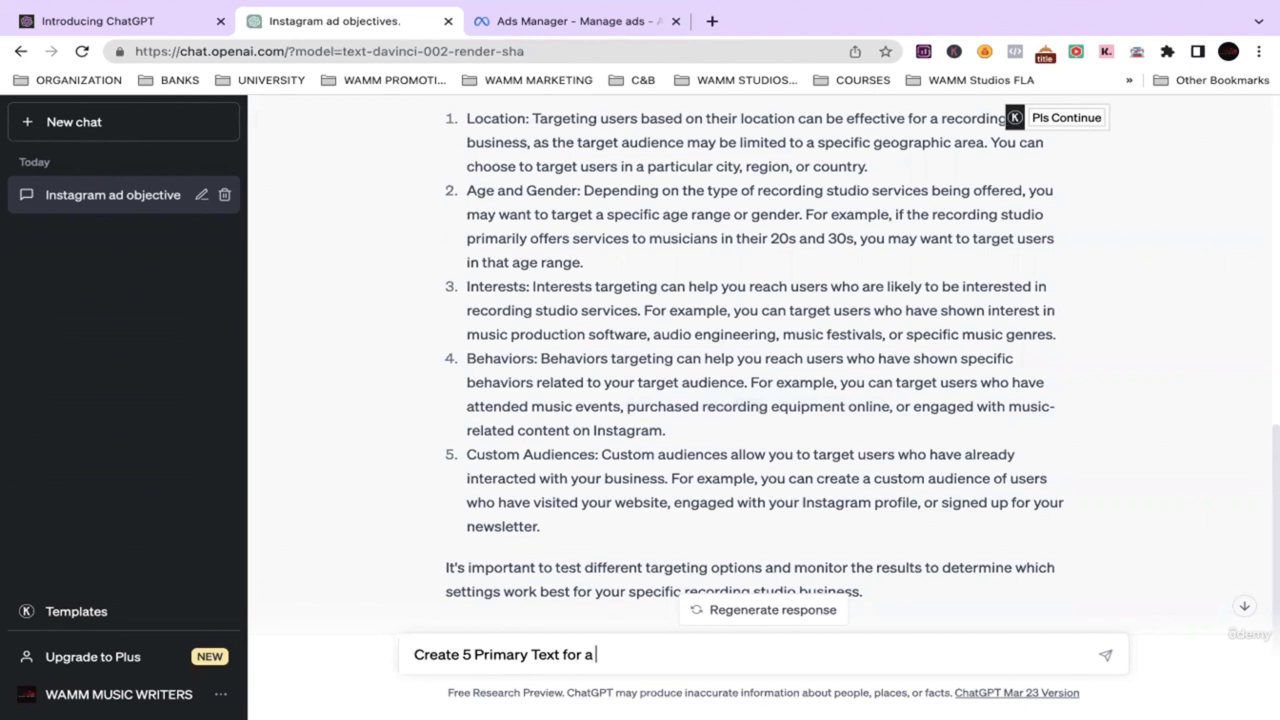
pyautogui.write(' recordiig')
pyautogui.press('BackSpace')
pyautogui.press('BackSpace')
pyautogui.write('ng ')
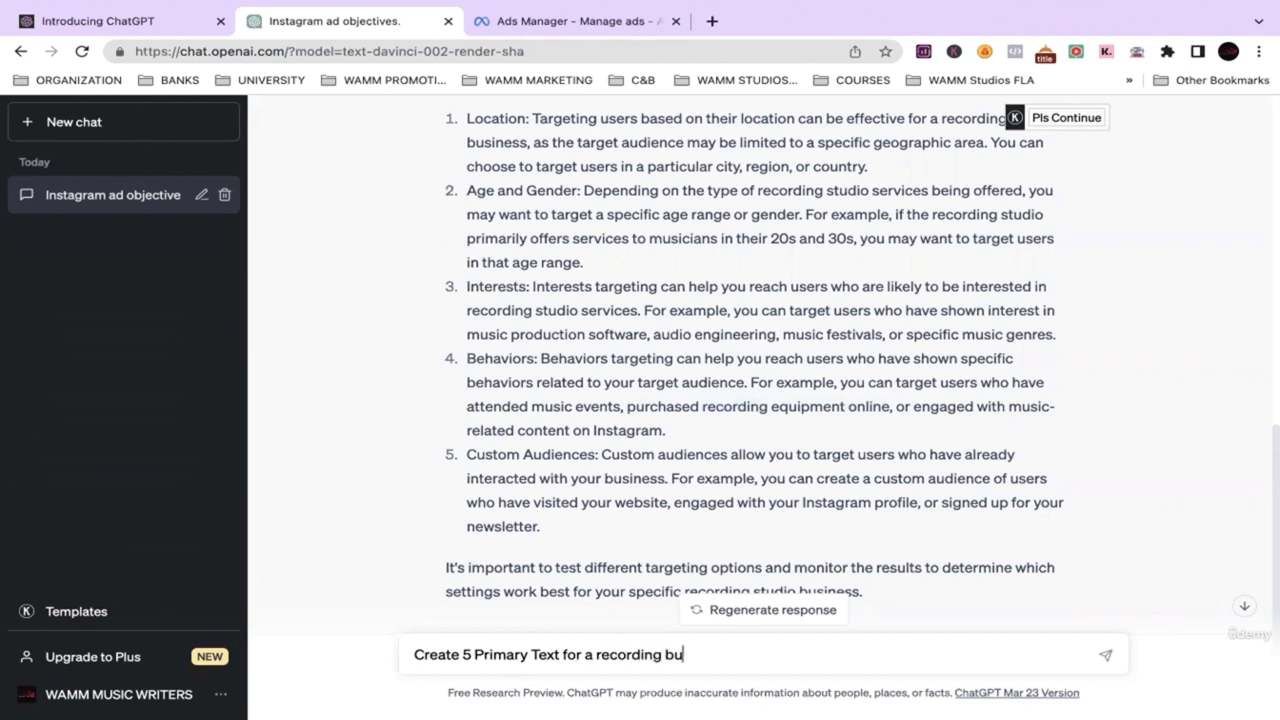
pyautogui.write('studio aw')
pyautogui.press('BackSpace')
pyautogui.write('aw')
pyautogui.press('BackSpace')
pyautogui.press('BackSpace')
pyautogui.write('waremen')
pyautogui.write('ess')
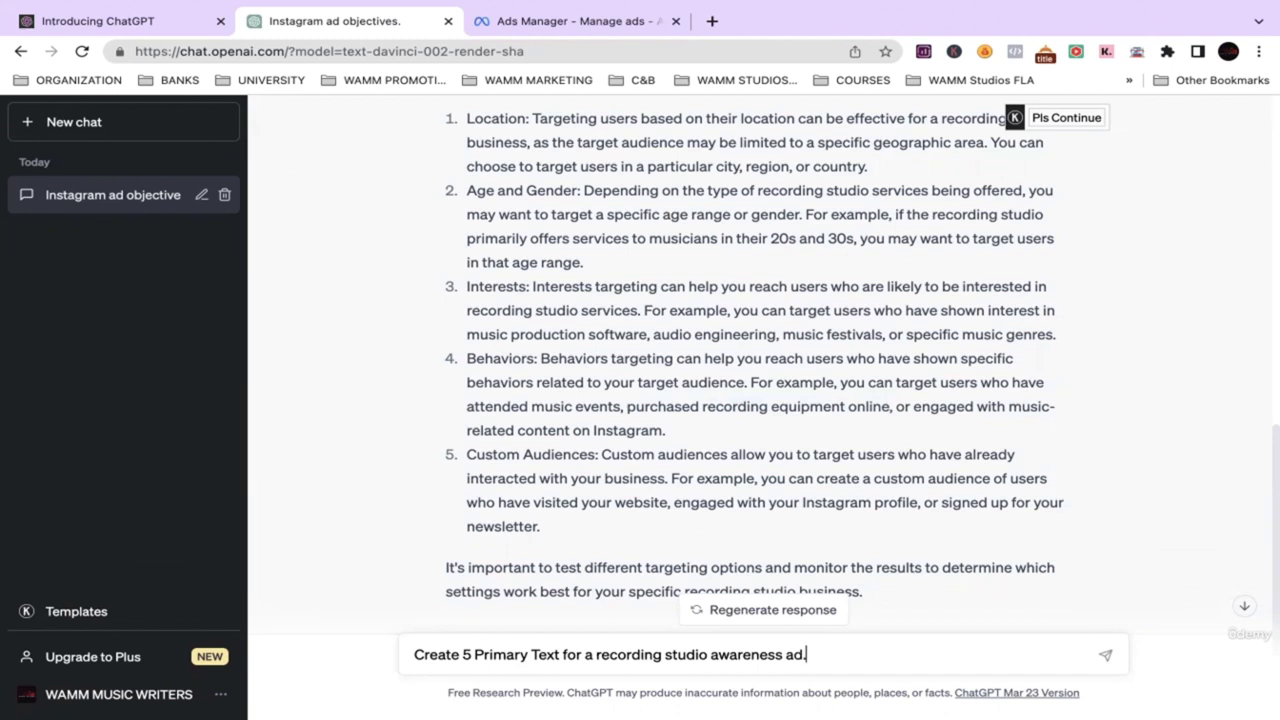
pyautogui.write(' ad.')
pyautogui.click(1105, 655)
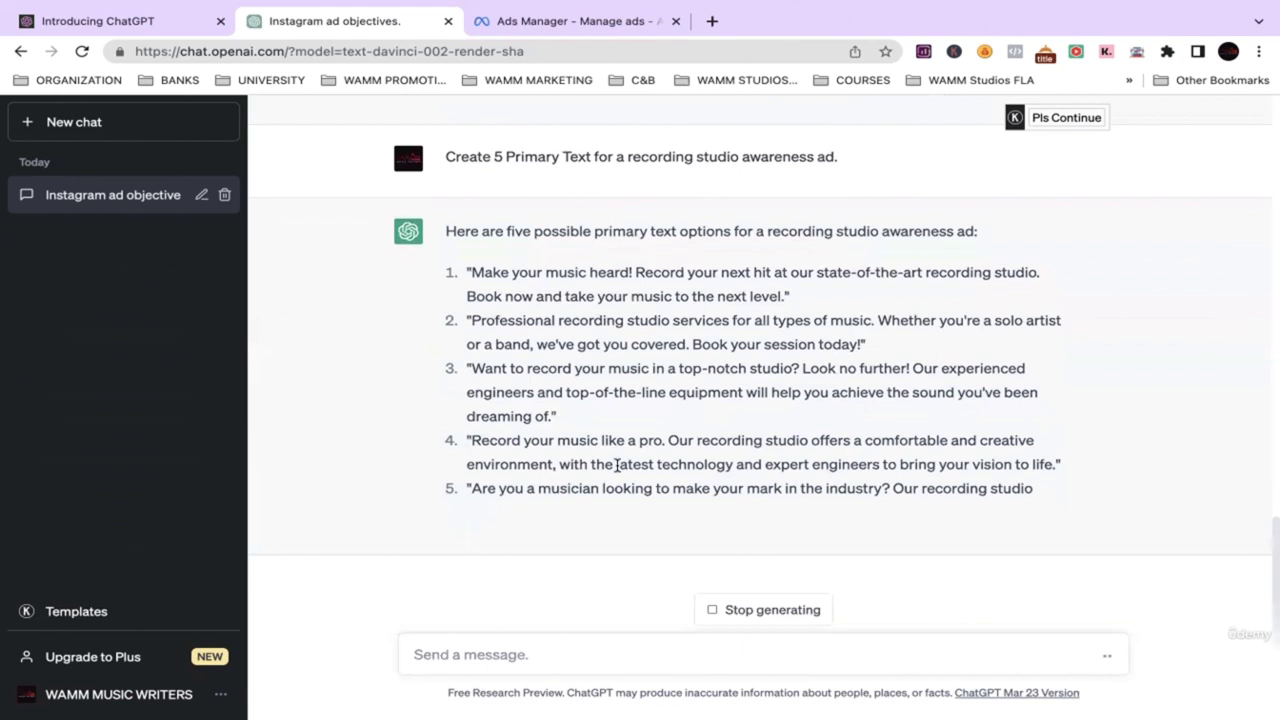
pyautogui.moveTo(797, 277); pyautogui.dragTo(462, 250)
pyautogui.hotkey('ctrl', 'c')
# - Paste ChatGPT's first option into the ad's Primary text field
pyautogui.click(556, 24)
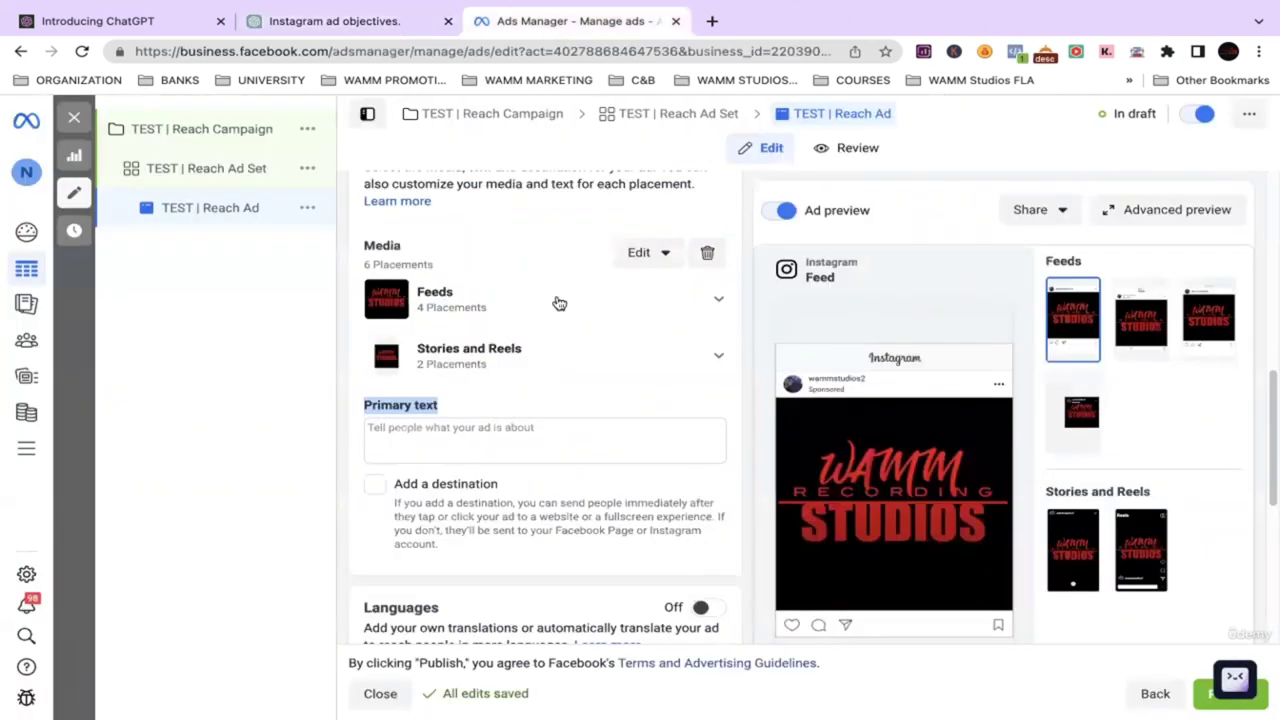
pyautogui.click(543, 424)
pyautogui.hotkey('ctrl', 'v')
pyautogui.hotkey('ctrl', 'v')
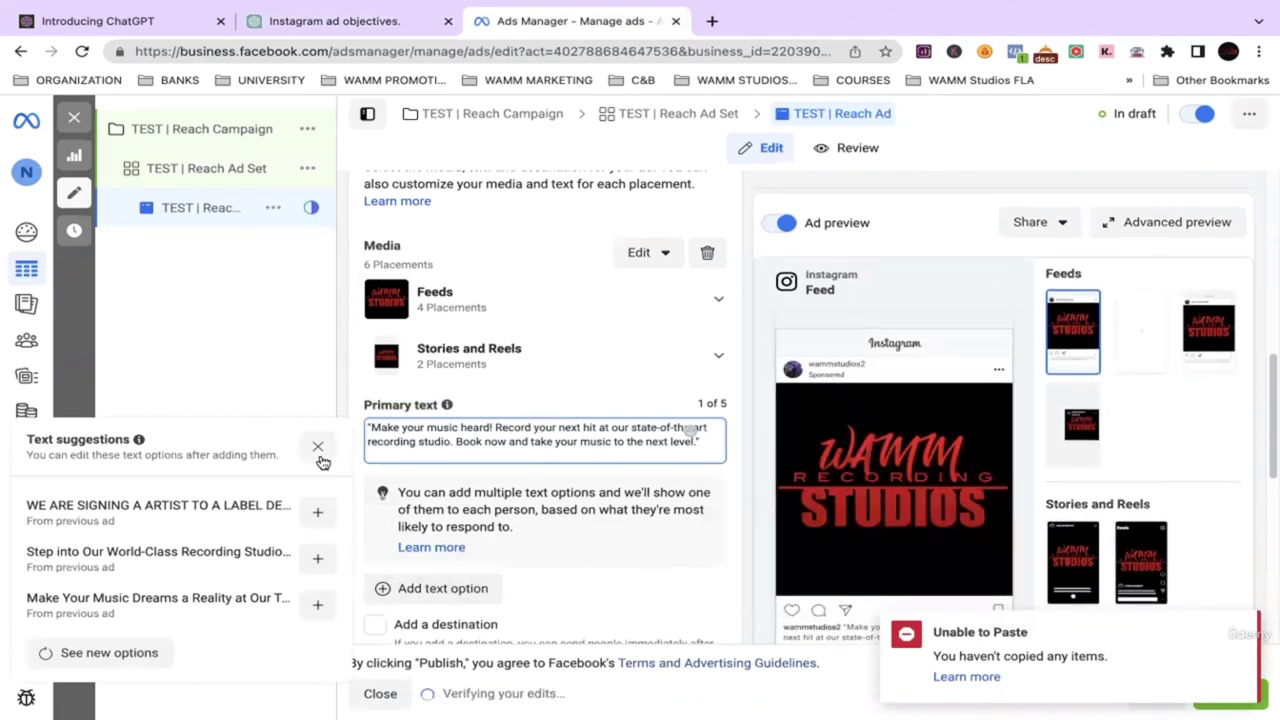
pyautogui.click(318, 447)
pyautogui.scroll(-1, 580, 450)
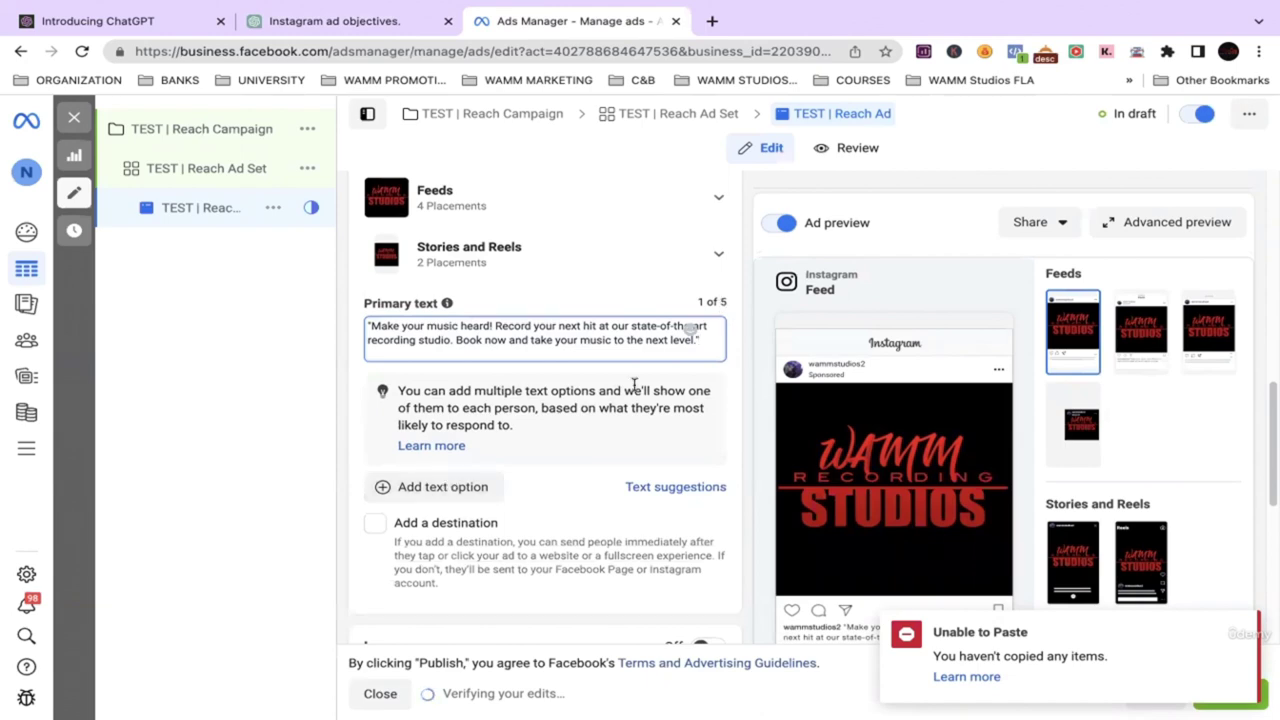
# - Add a second primary text box and paste ChatGPT's second option into it
pyautogui.click(463, 490)
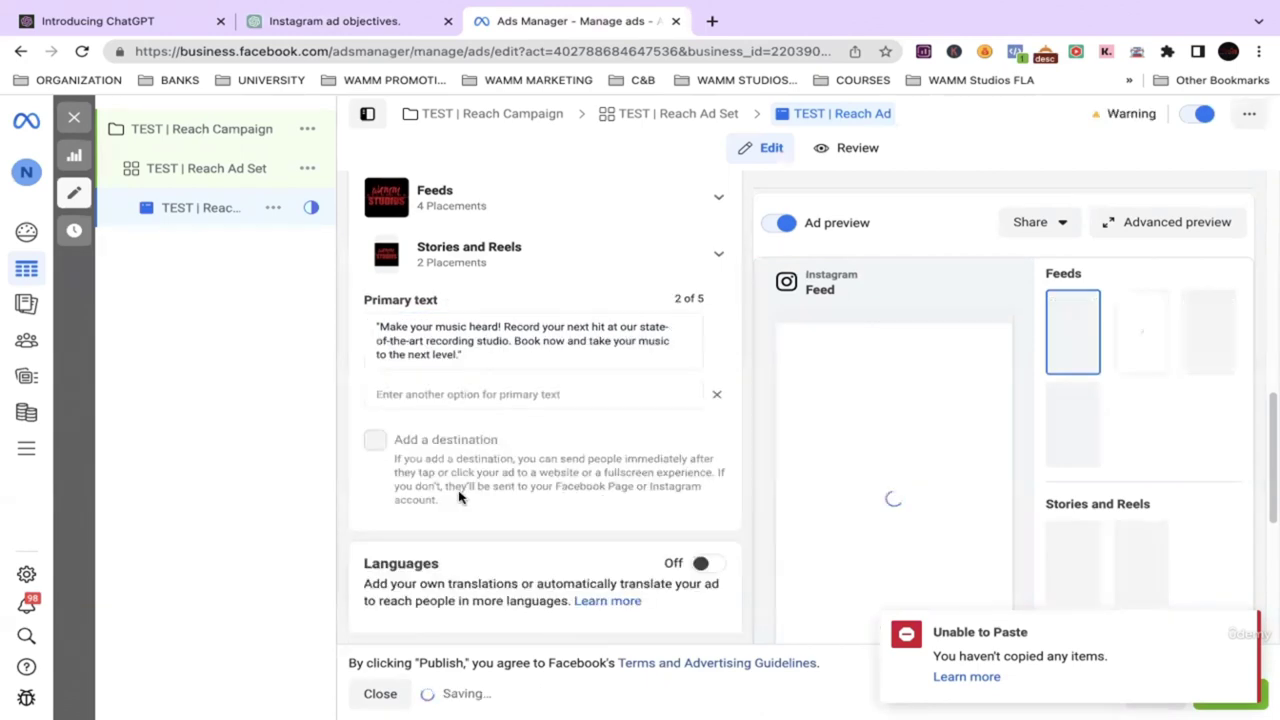
pyautogui.click(450, 402)
pyautogui.click(366, 20)
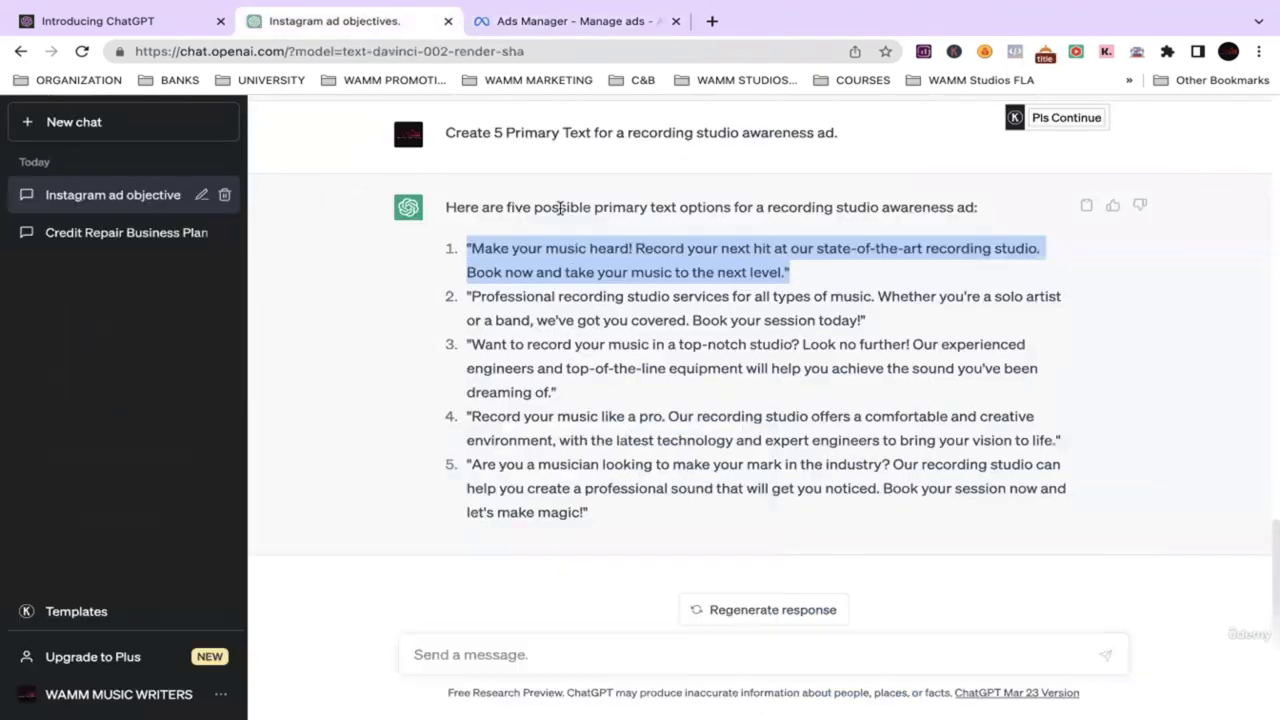
pyautogui.tripleClick(866, 326)
pyautogui.press('super+c')
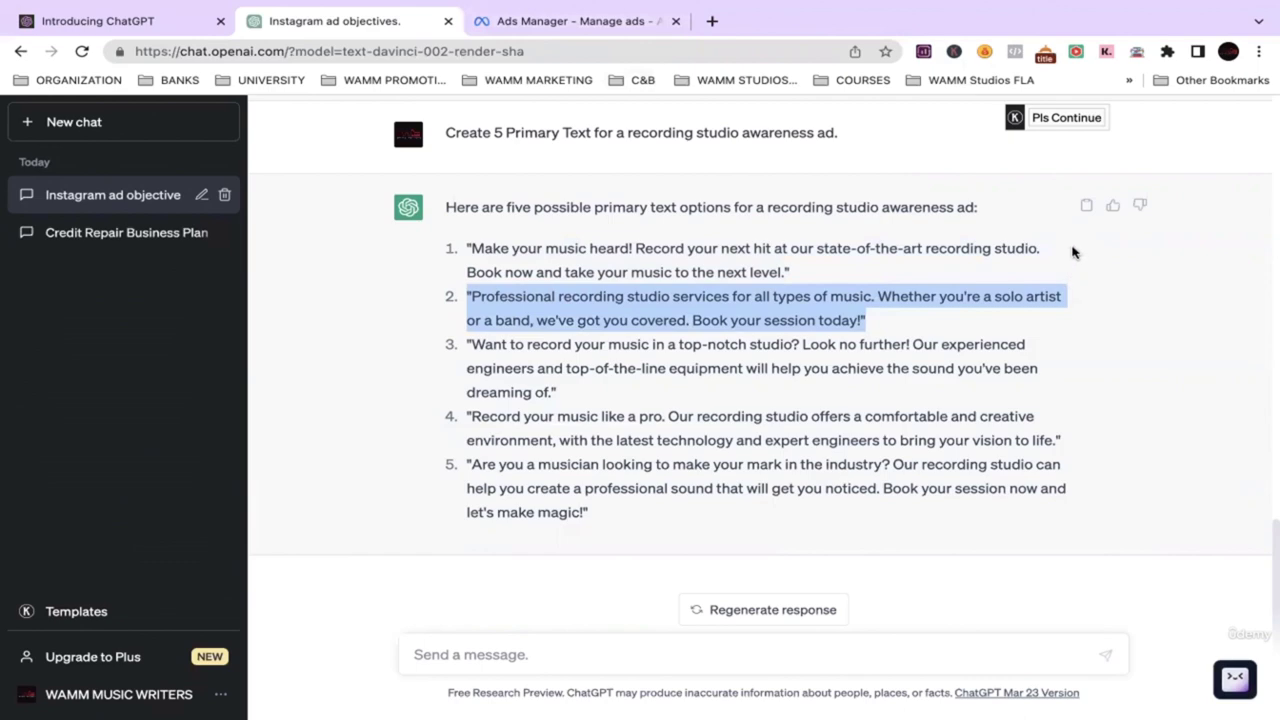
pyautogui.click(524, 22)
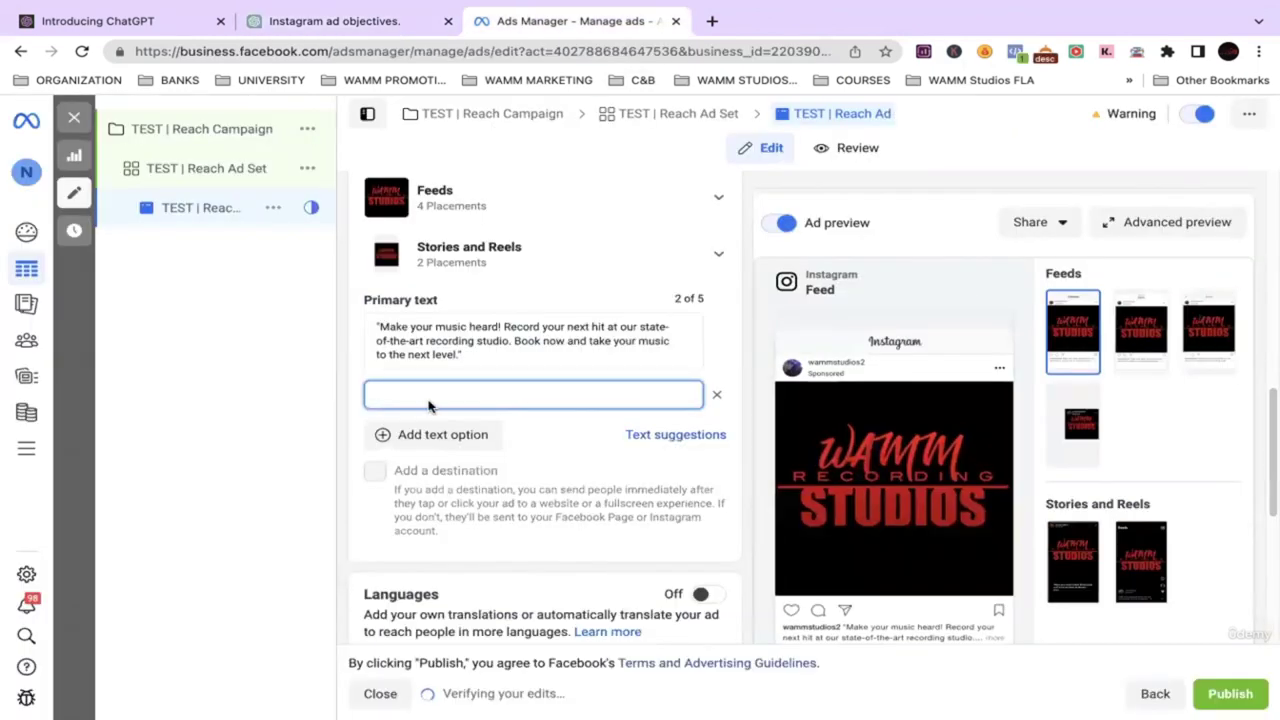
pyautogui.press('super+v')
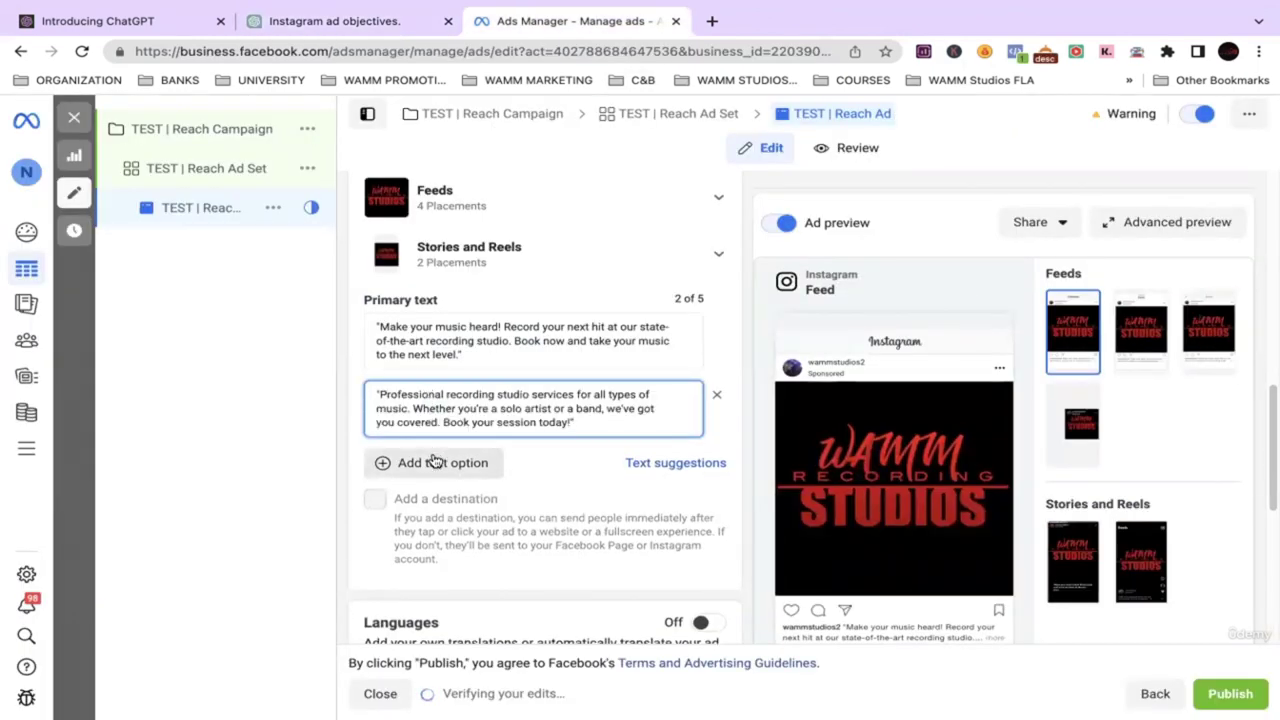
# - Add a third primary text box filled with ChatGPT's third option
pyautogui.click(438, 462)
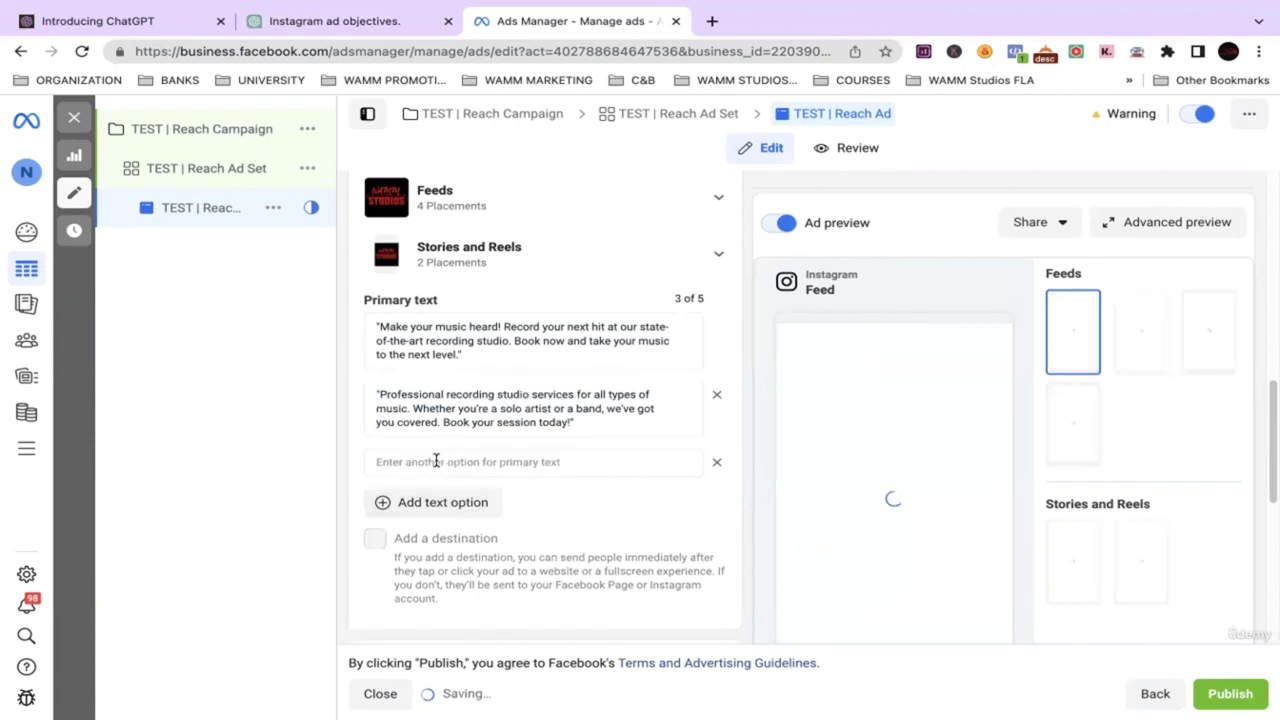
pyautogui.click(410, 21)
pyautogui.click(605, 412)
pyautogui.moveTo(556, 394); pyautogui.dragTo(466, 342)
pyautogui.press('super+c')
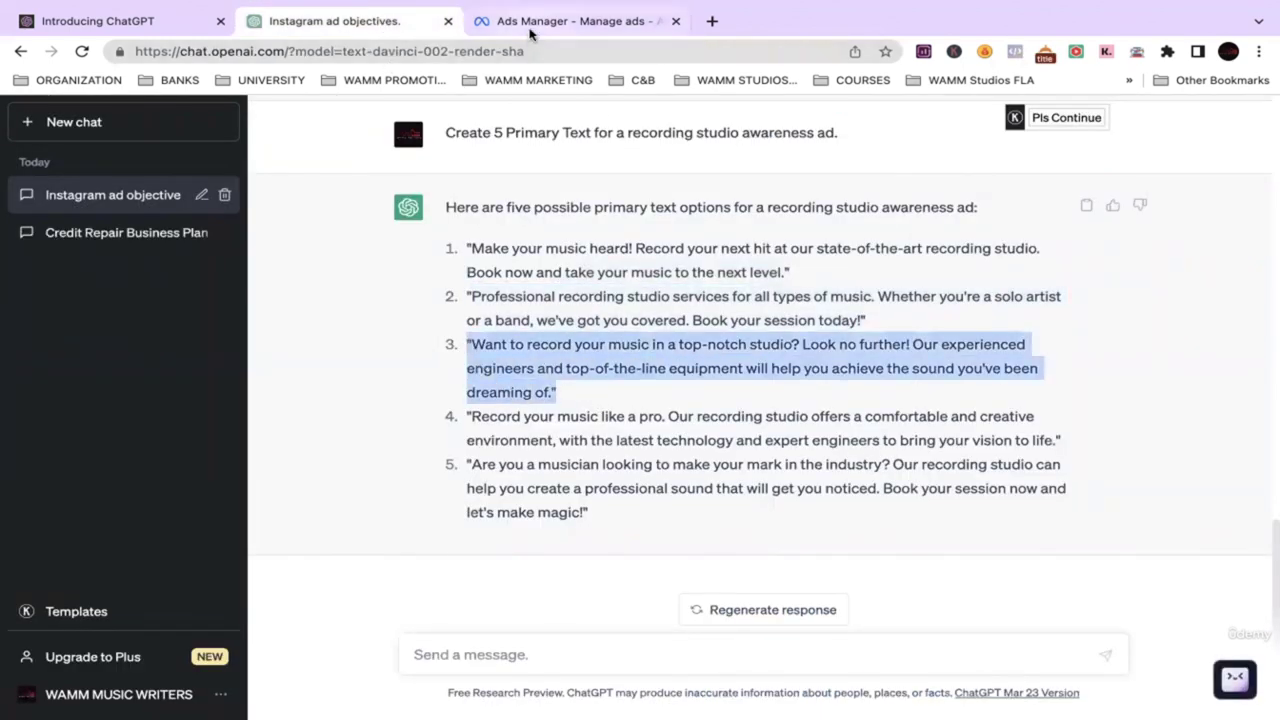
pyautogui.click(533, 24)
pyautogui.click(491, 455)
pyautogui.press('super+v')
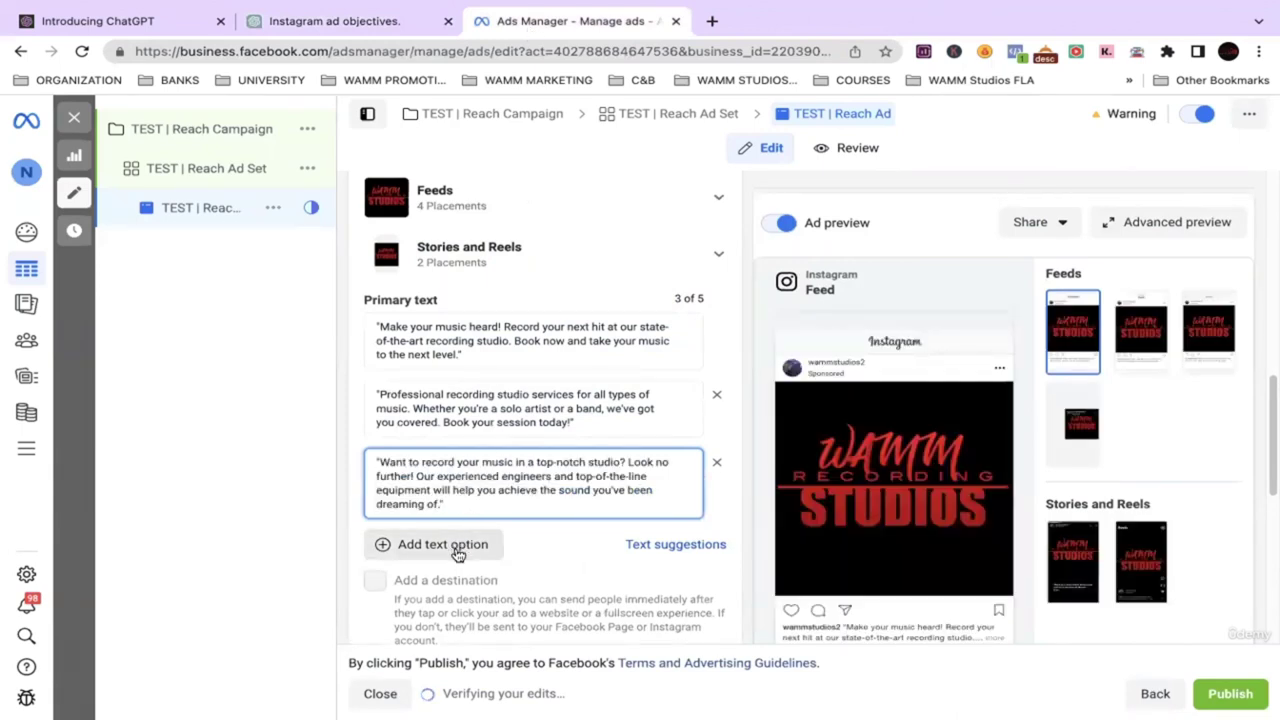
# - Add a fourth primary text box filled with ChatGPT's fourth option
pyautogui.click(457, 549)
pyautogui.click(378, 14)
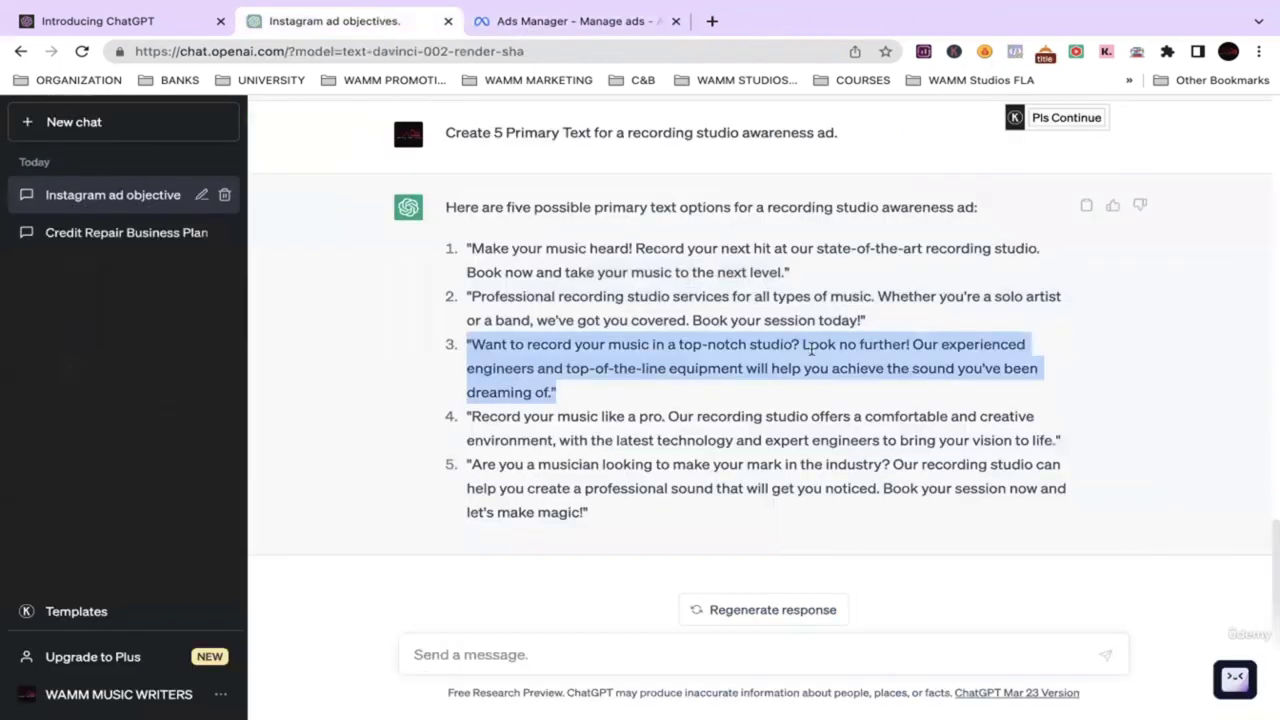
pyautogui.moveTo(1070, 442); pyautogui.dragTo(466, 414)
pyautogui.hotkey('ctrl', 'c')
pyautogui.click(561, 72)
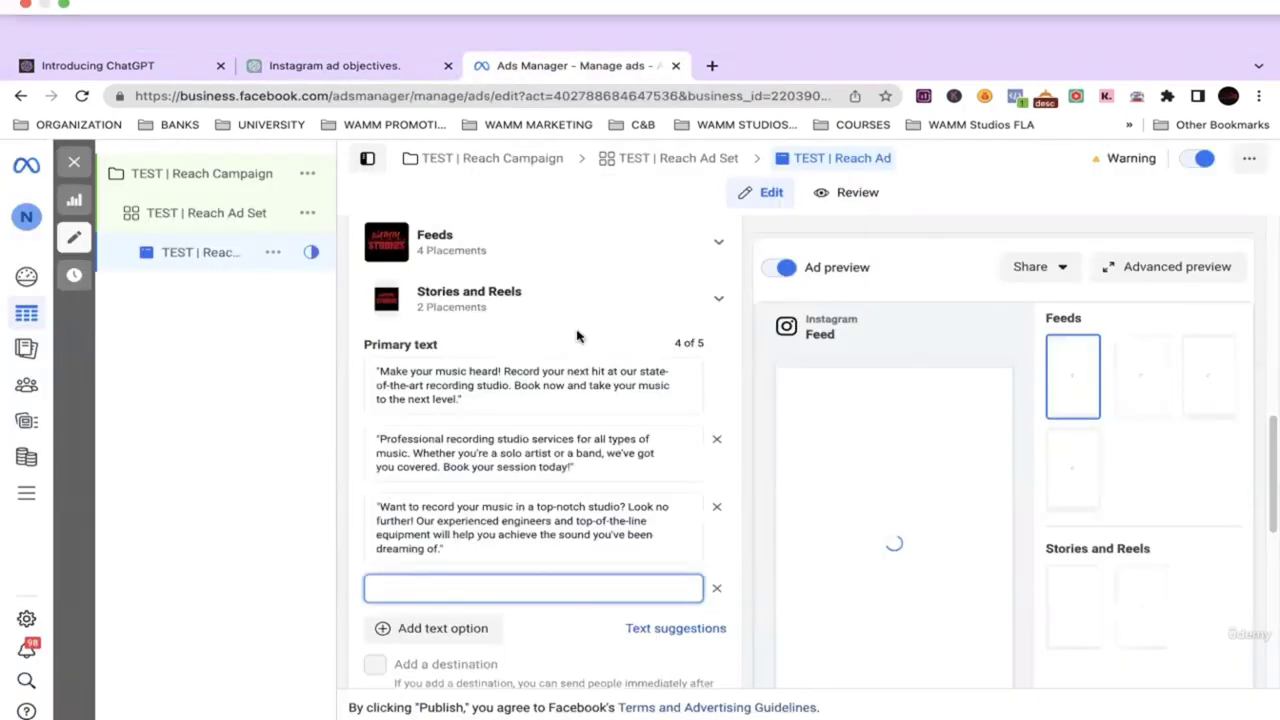
pyautogui.hotkey('ctrl', 'v')
# - Add a fifth primary text box with ChatGPT's fifth option about booking a session
pyautogui.scroll(-3, 474, 563)
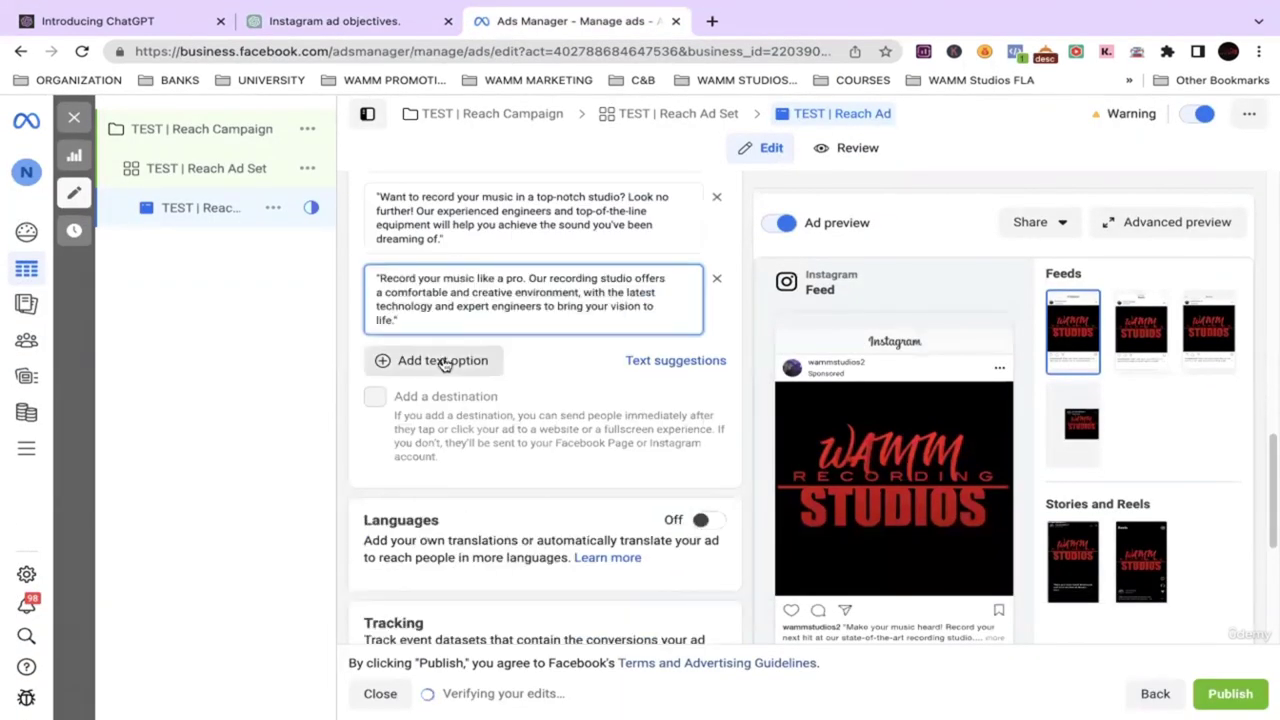
pyautogui.click(445, 362)
pyautogui.click(452, 360)
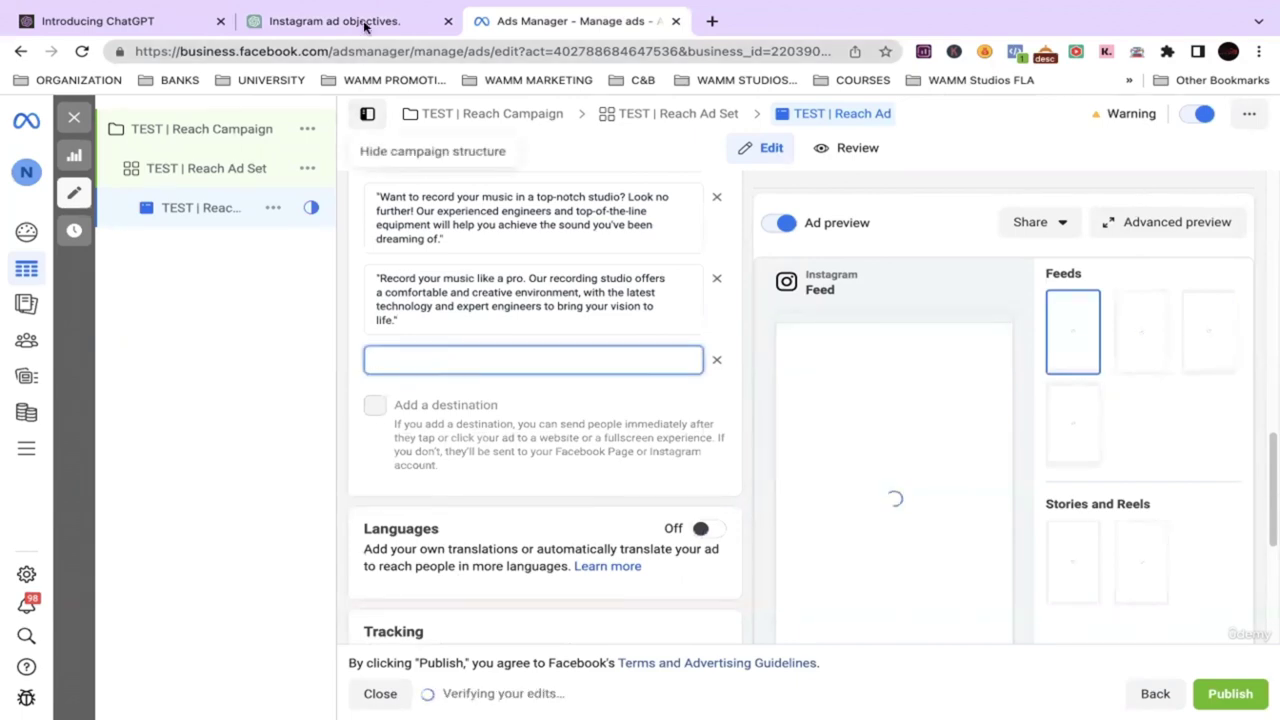
pyautogui.click(334, 20)
pyautogui.moveTo(590, 513); pyautogui.dragTo(466, 466)
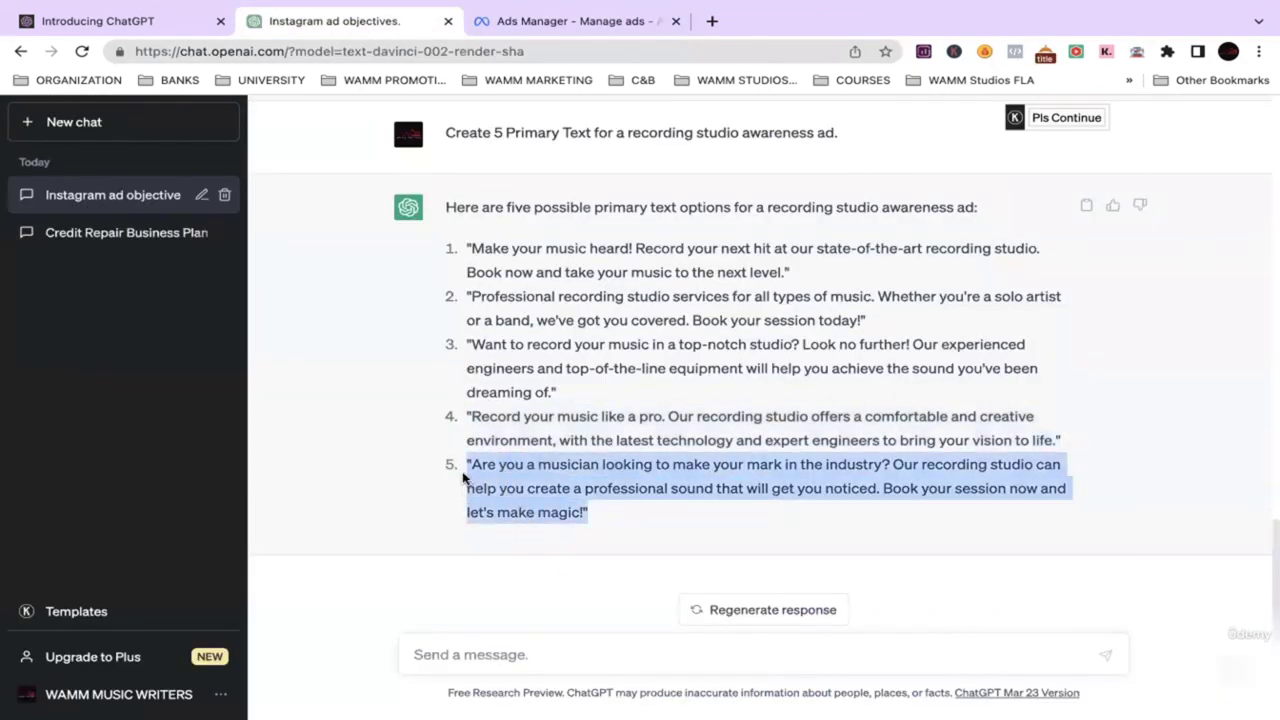
pyautogui.hotkey('ctrl', 'c')
pyautogui.click(565, 20)
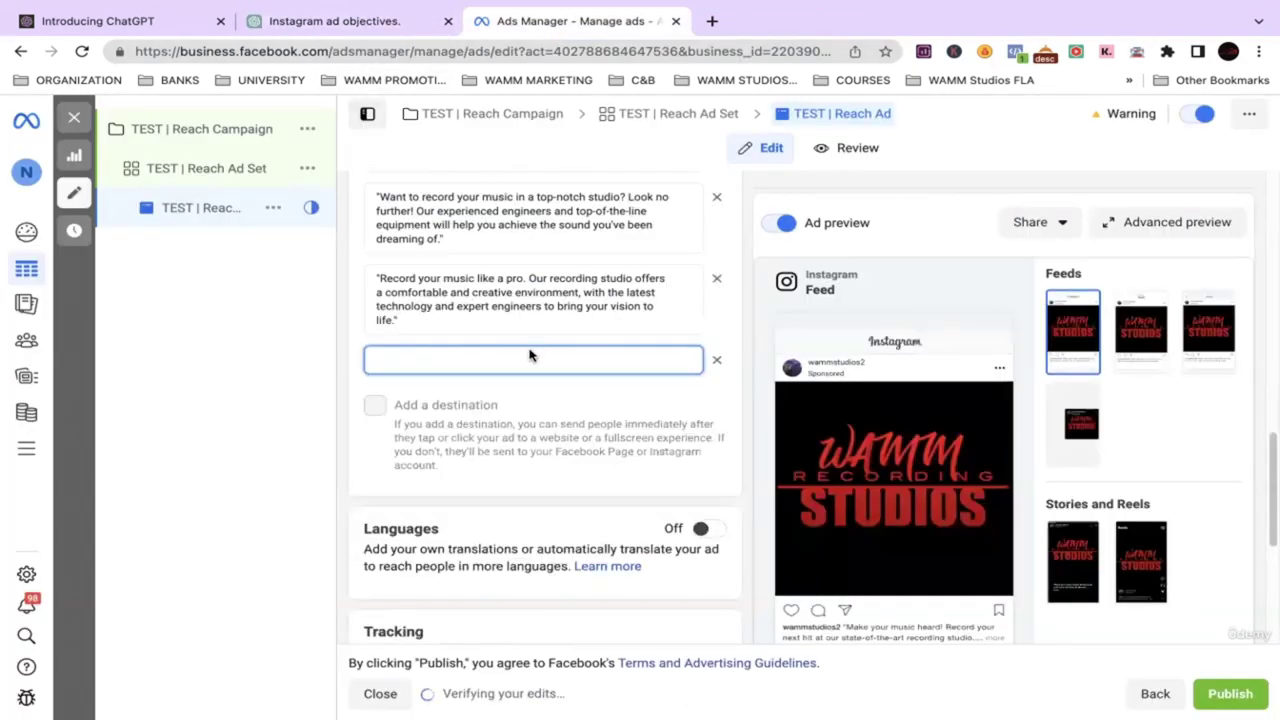
pyautogui.hotkey('ctrl', 'v')
pyautogui.click(626, 425)
pyautogui.scroll(-1, 575, 450)
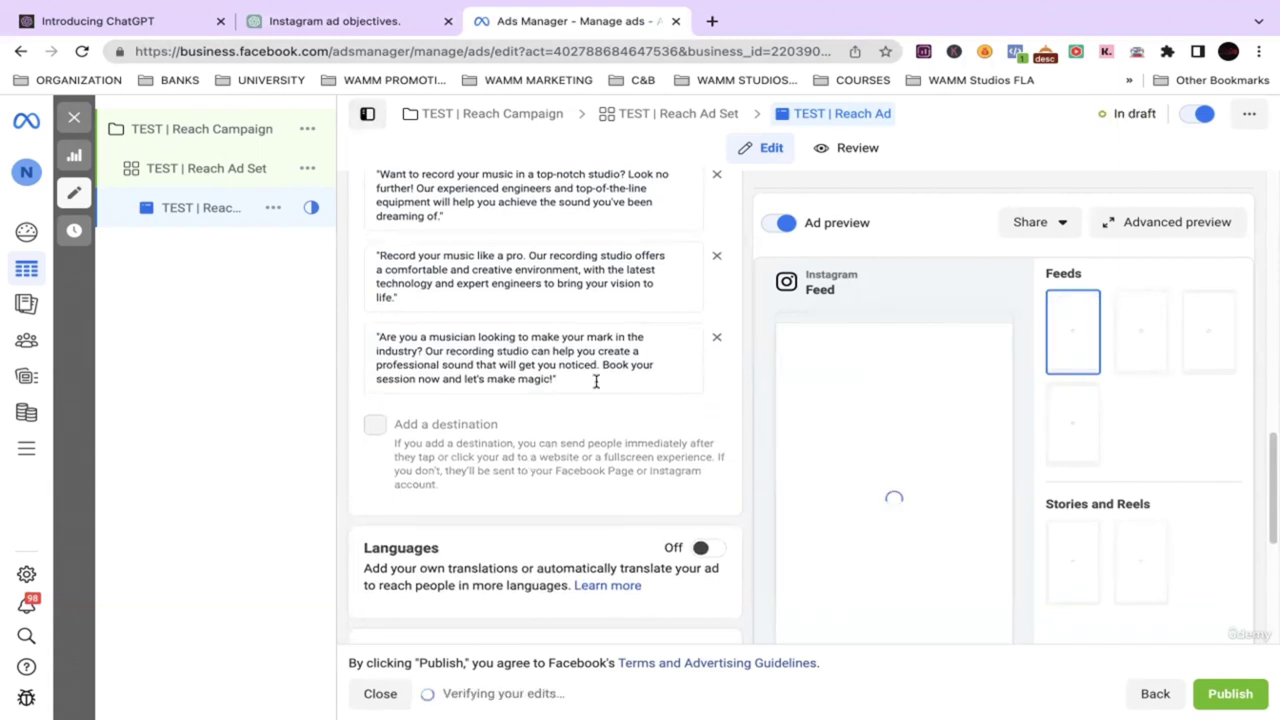
pyautogui.scroll(2, 588, 395)
pyautogui.scroll(-4, 580, 420)
pyautogui.scroll(-1, 573, 437)
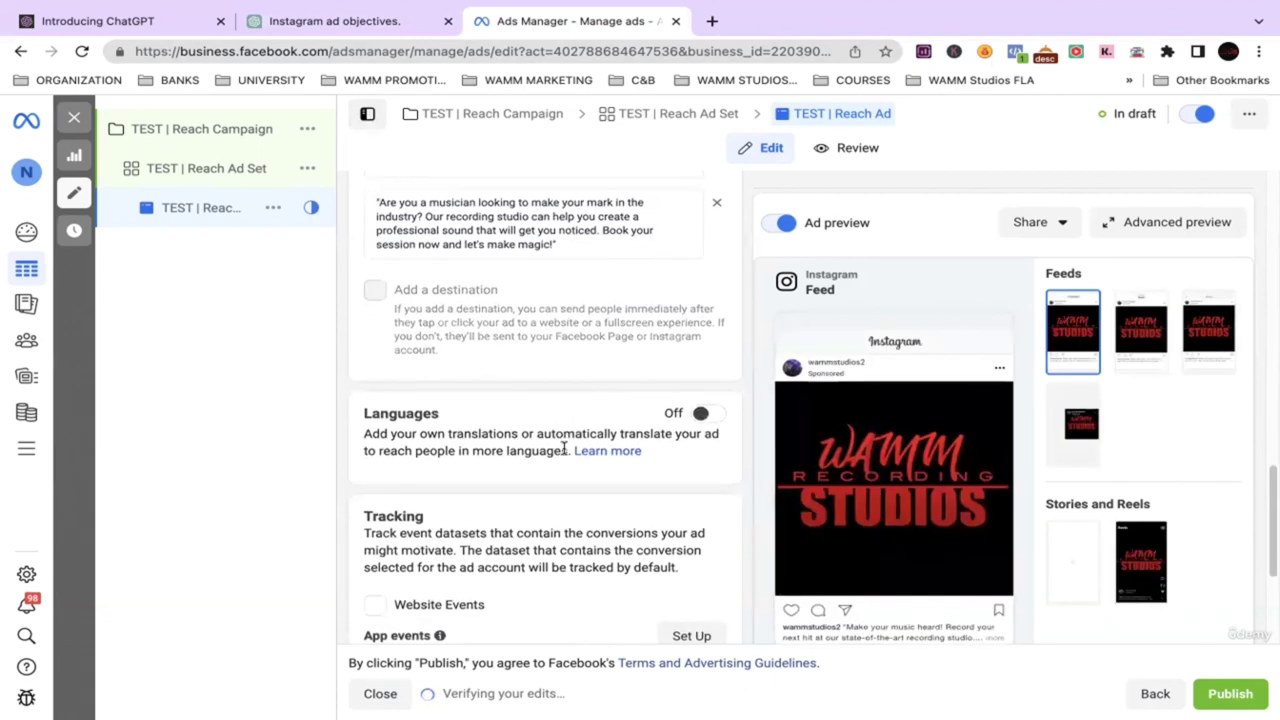
pyautogui.scroll(-1, 380, 310)
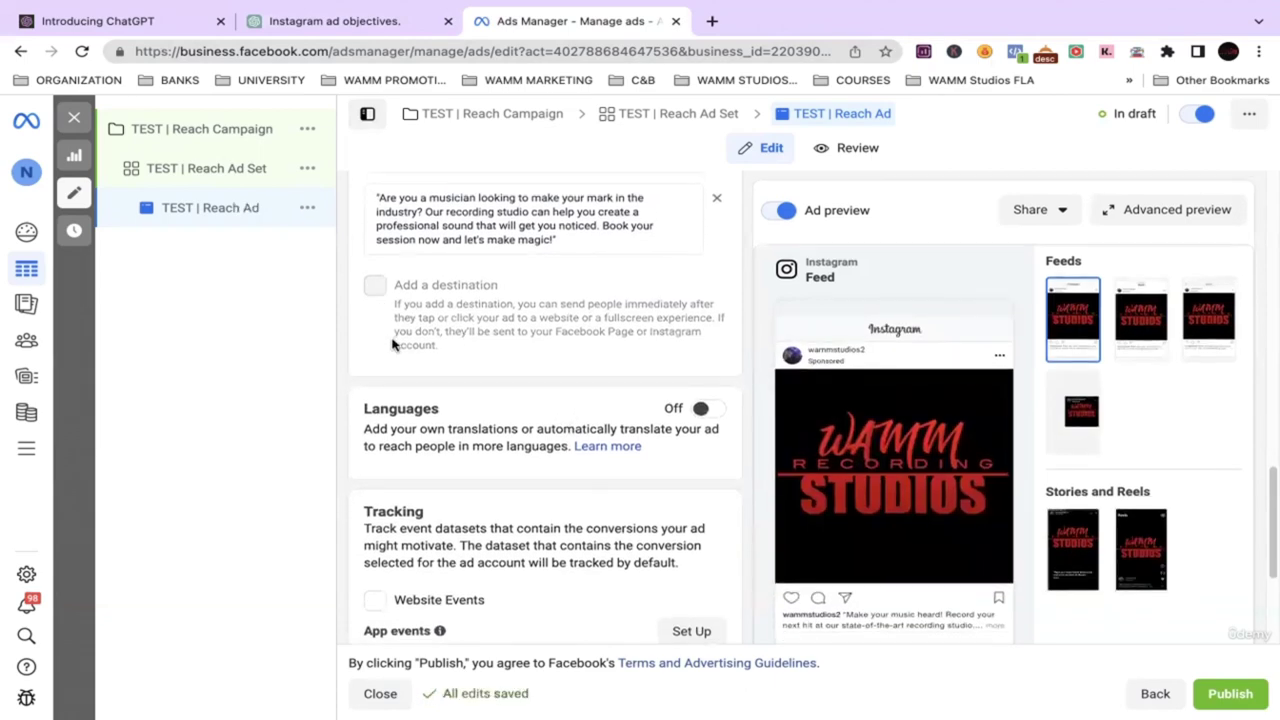
pyautogui.scroll(-5, 394, 347)
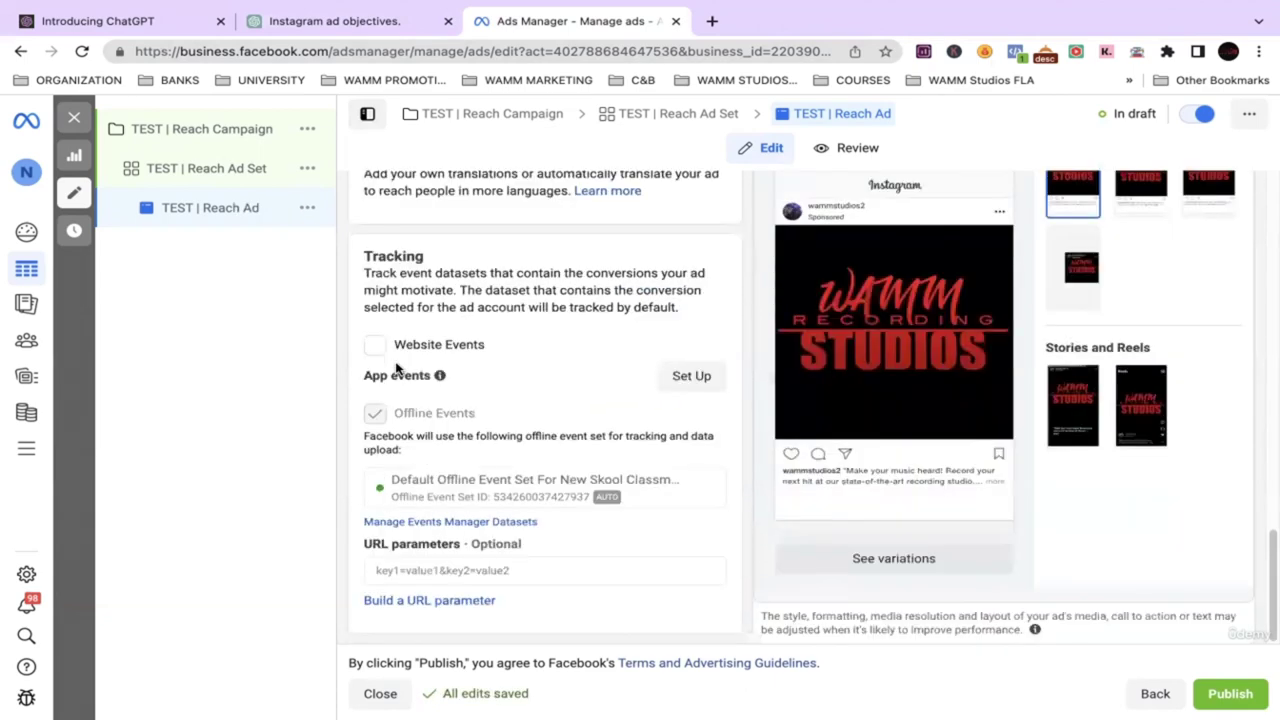
pyautogui.scroll(10, 480, 345)
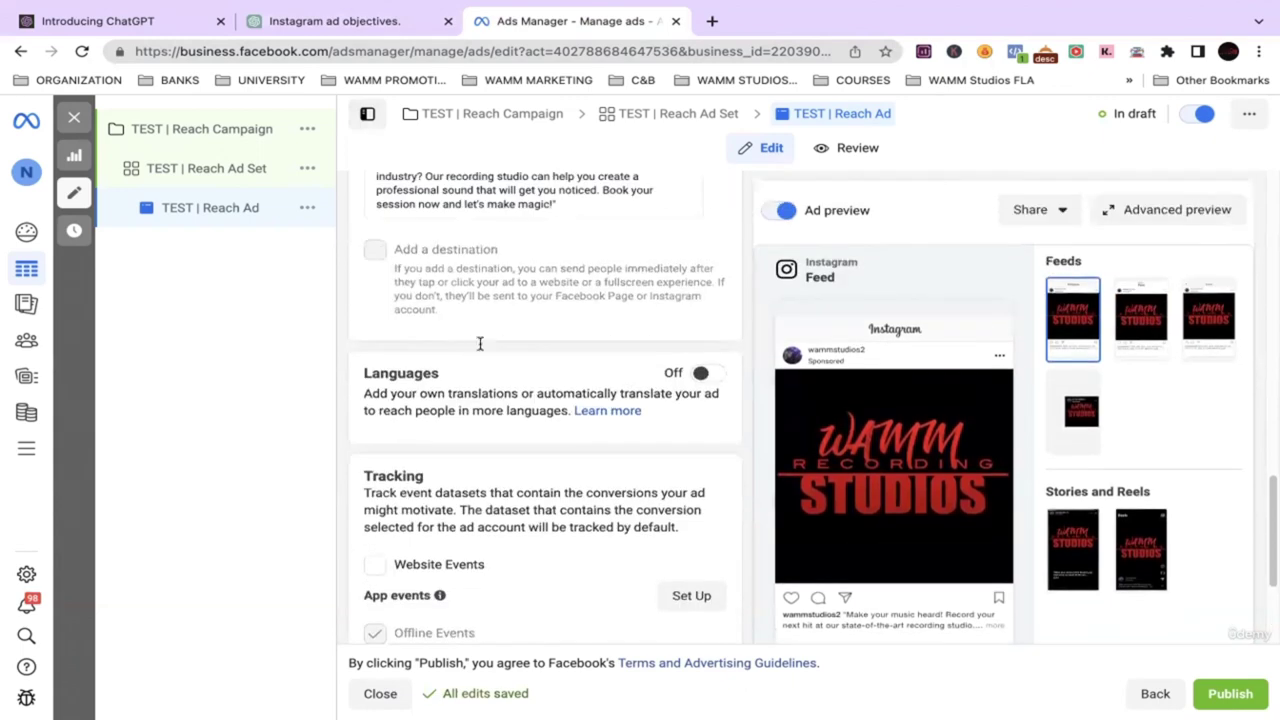
pyautogui.scroll(1, 487, 348)
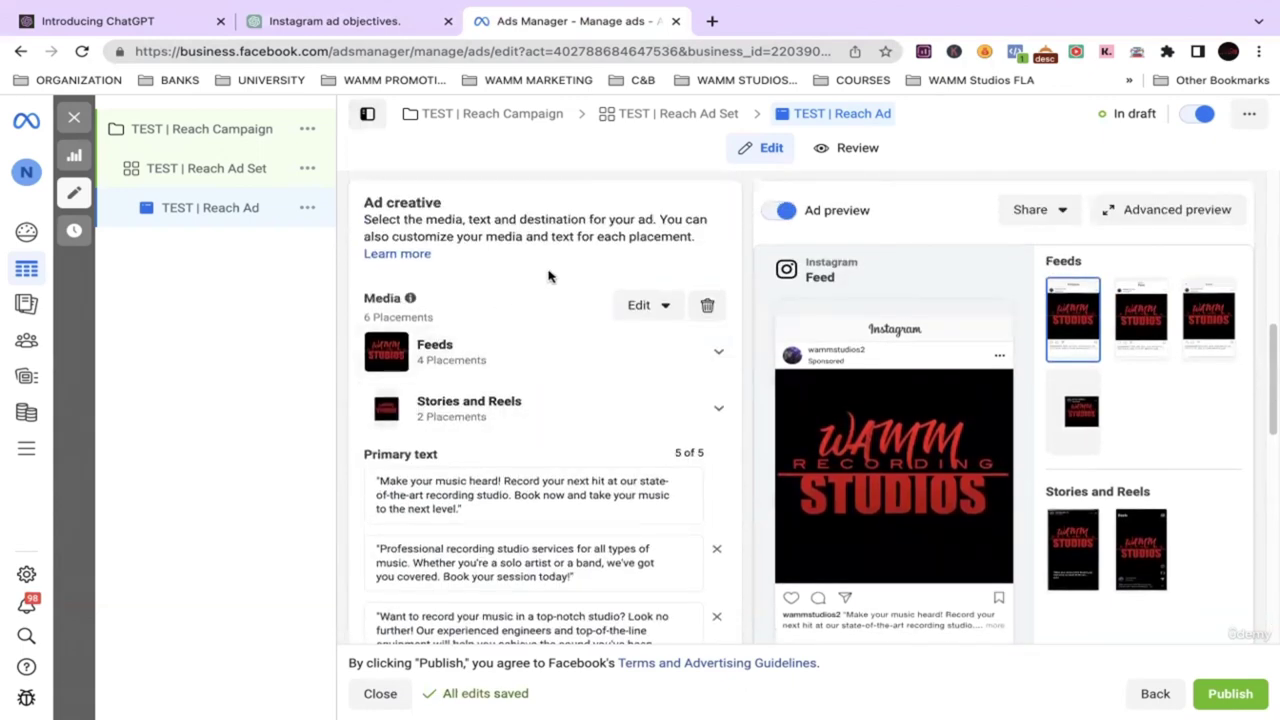
pyautogui.scroll(-4, 529, 429)
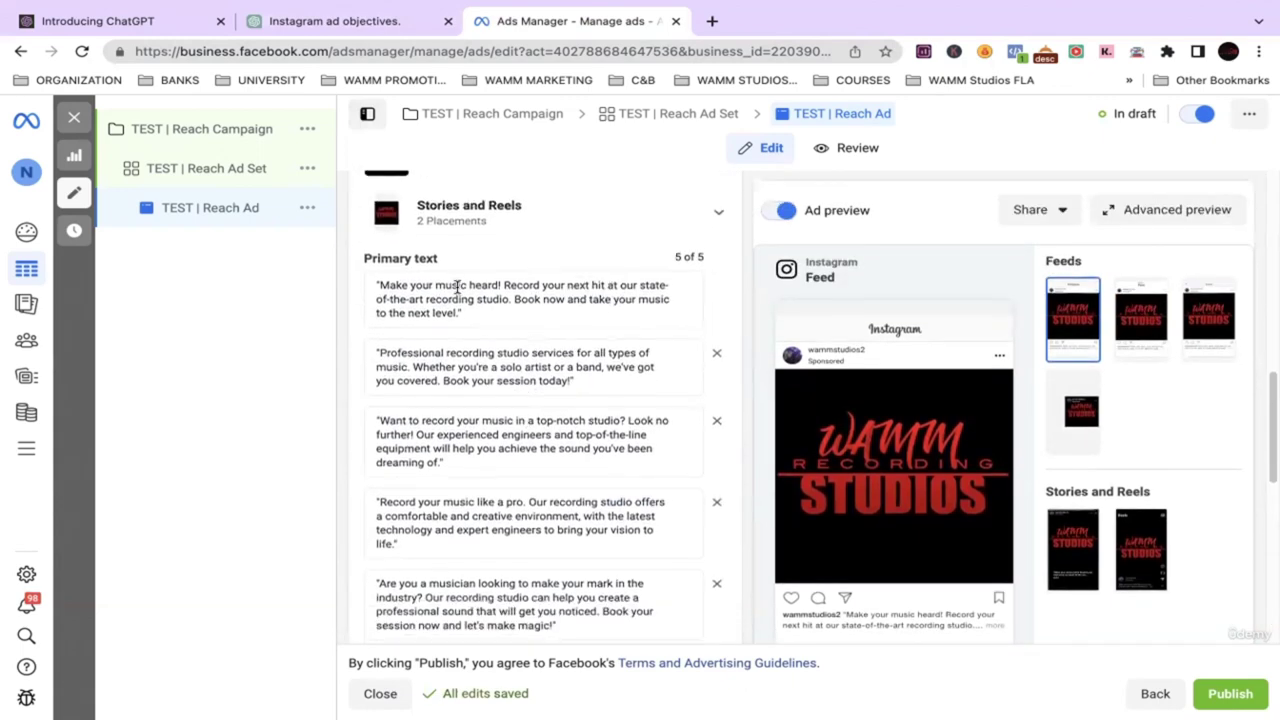
pyautogui.scroll(-3, 457, 291)
pyautogui.scroll(-3, 714, 487)
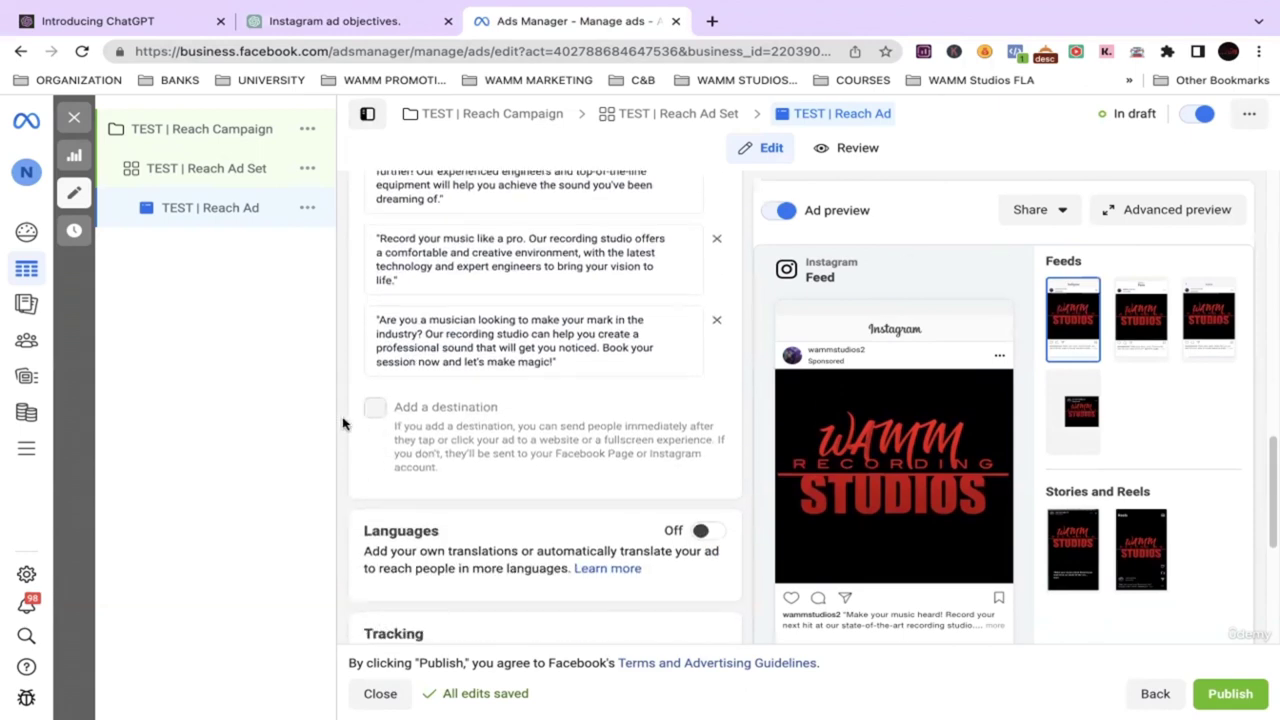
pyautogui.scroll(12, 543, 517)
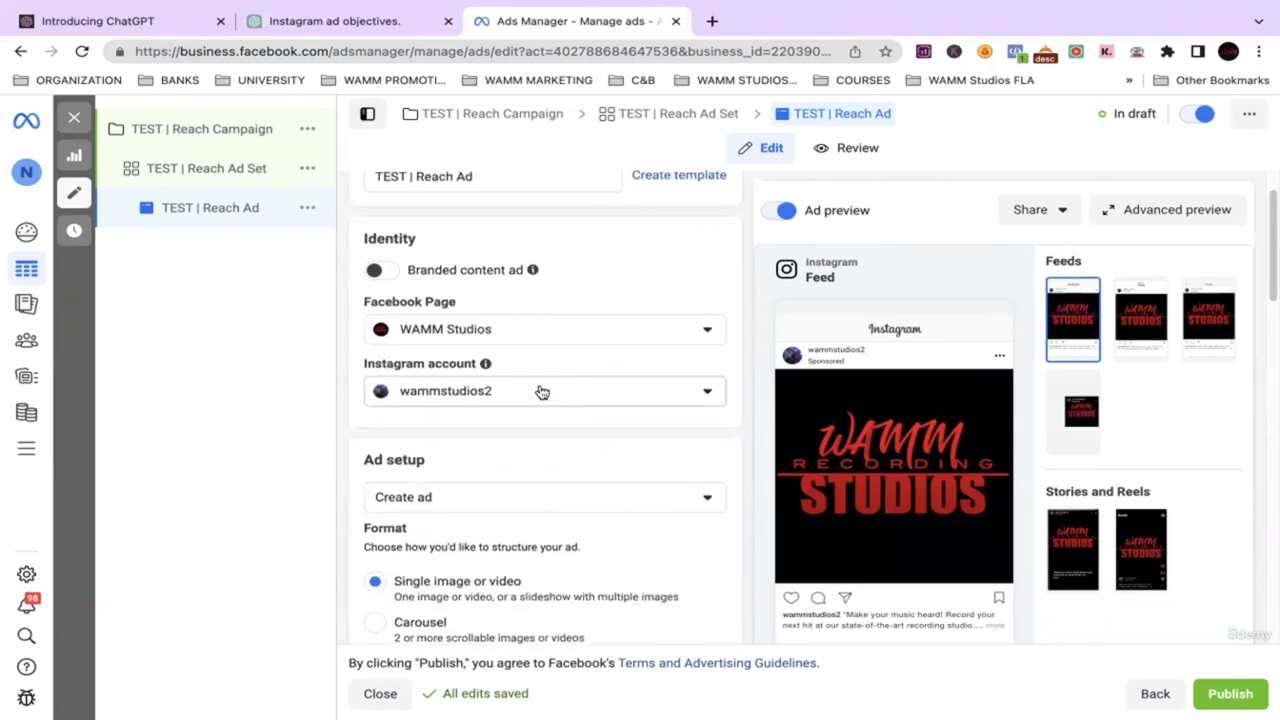
pyautogui.scroll(-10, 543, 380)
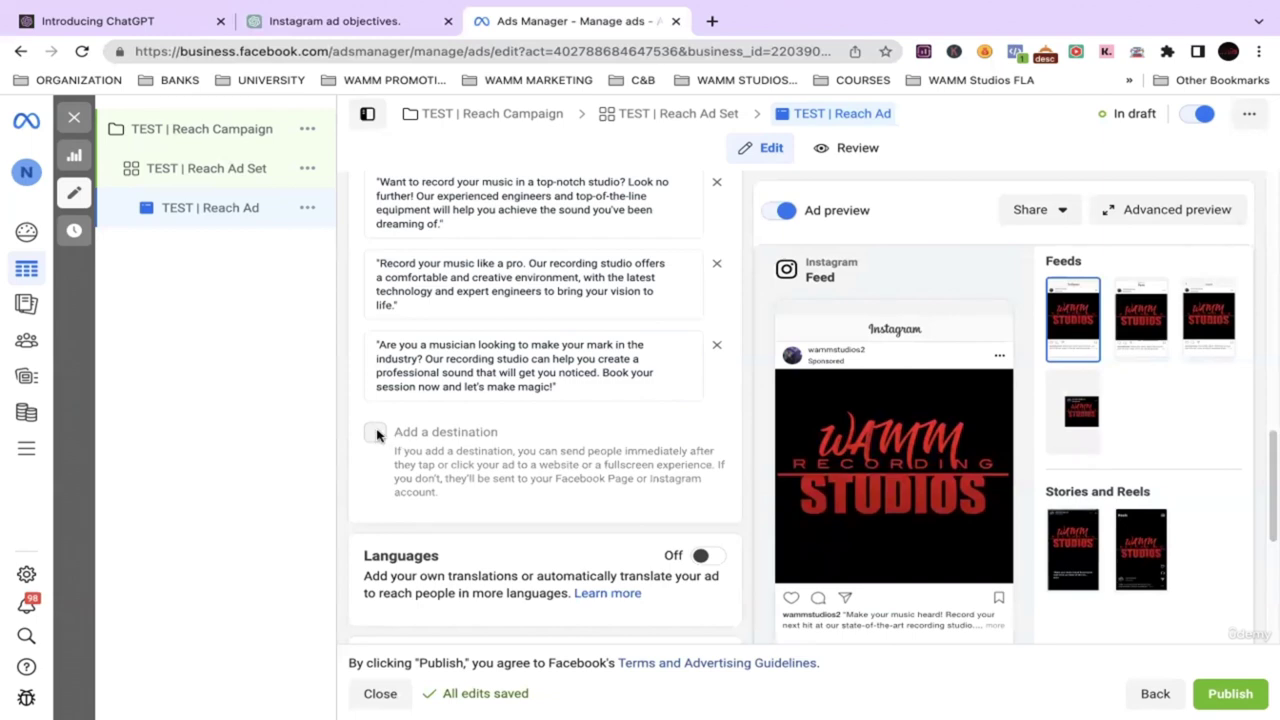
pyautogui.scroll(-1, 390, 437)
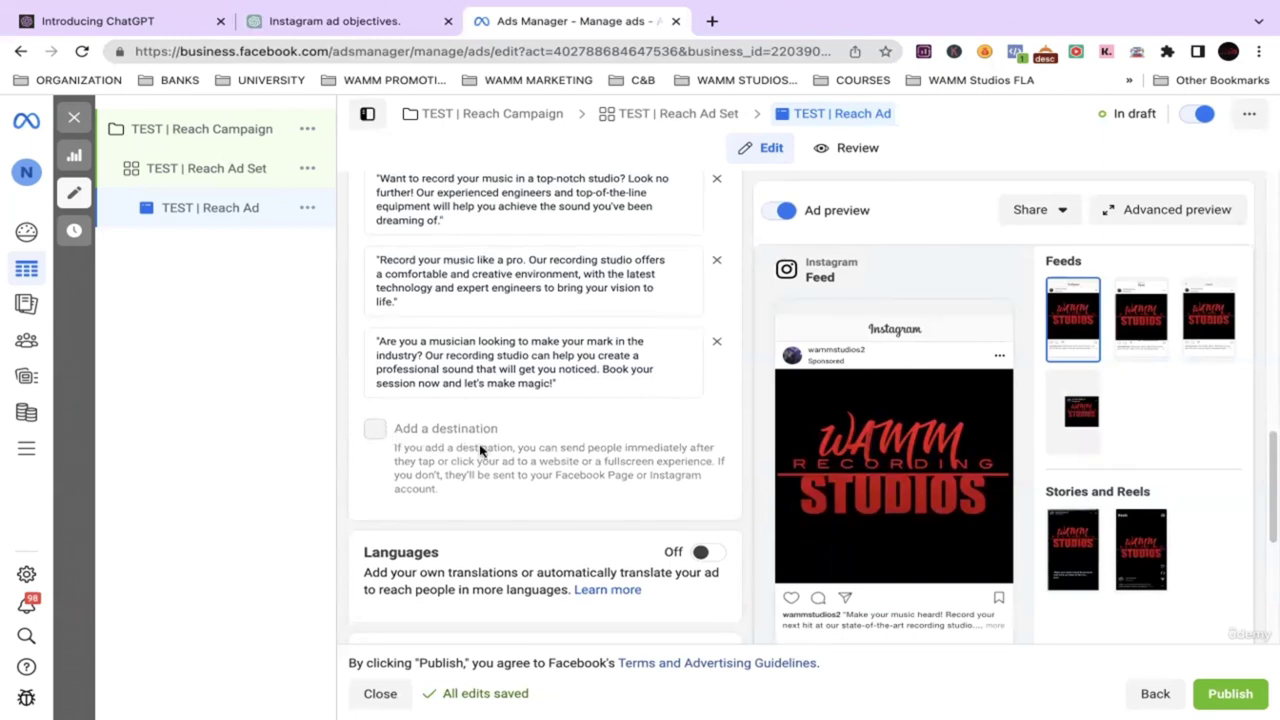
pyautogui.scroll(-5, 475, 420)
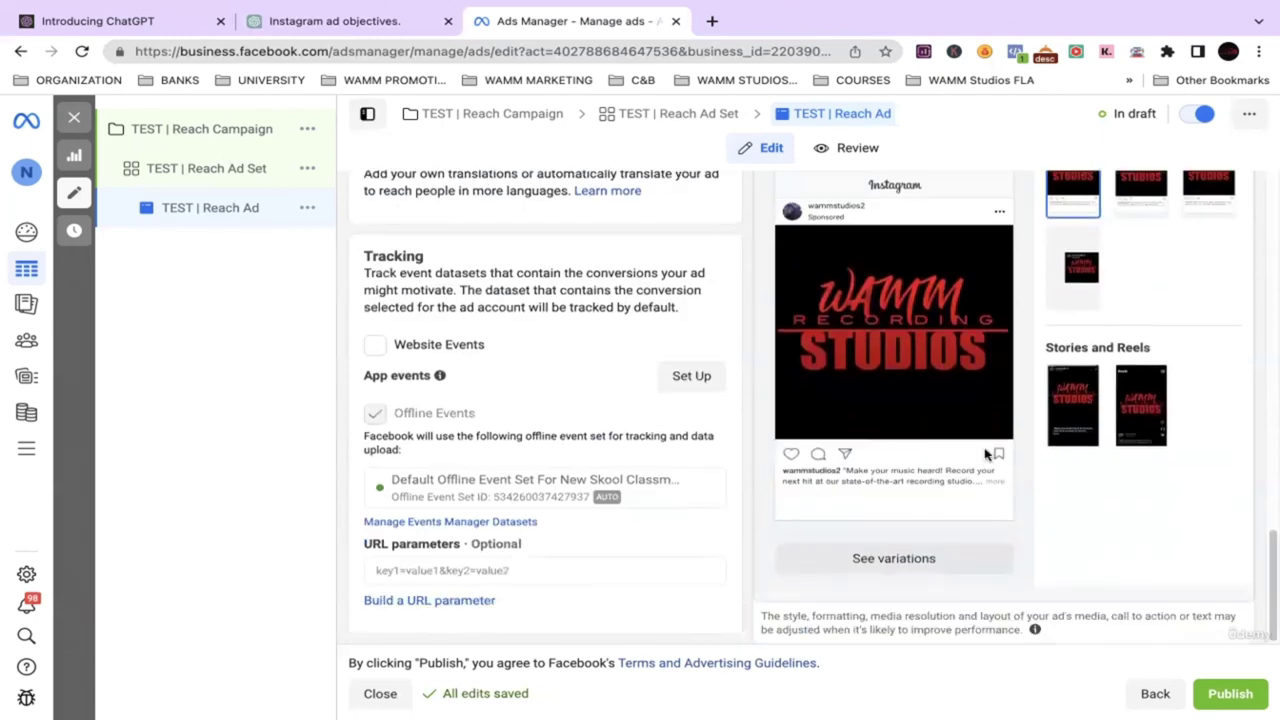
pyautogui.scroll(5, 468, 370)
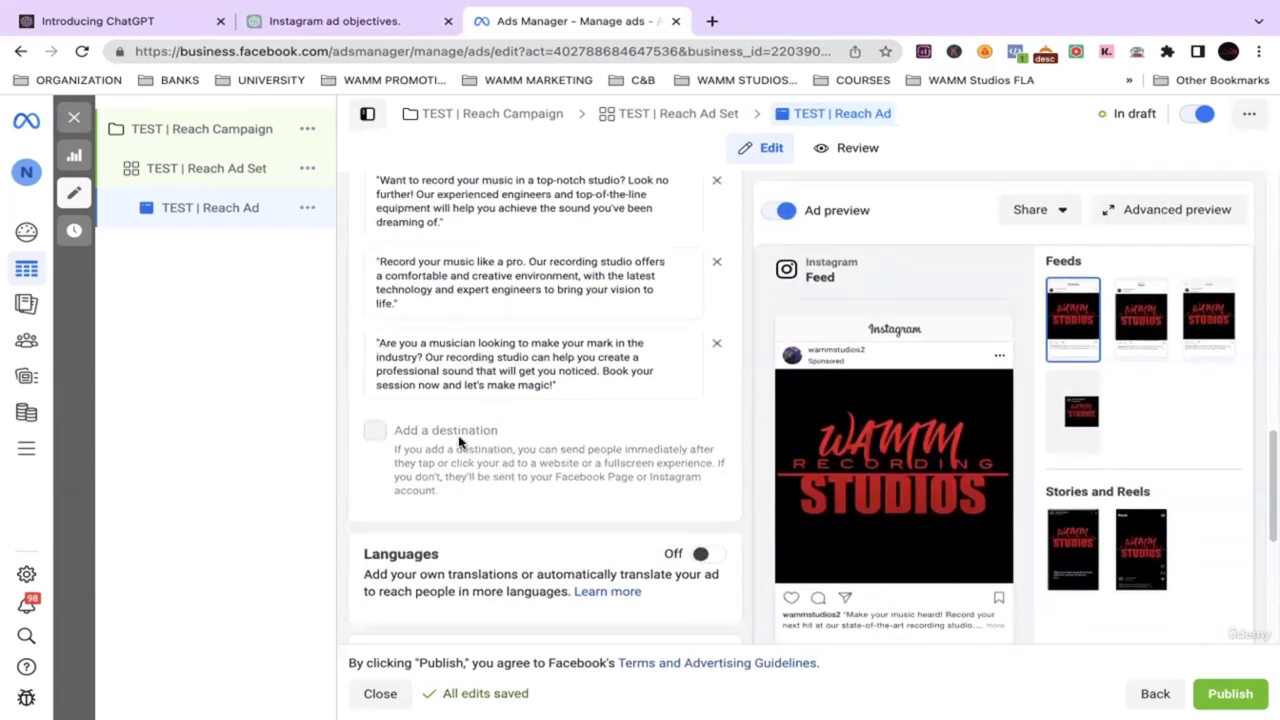
pyautogui.scroll(-2, 456, 447)
pyautogui.scroll(4, 548, 336)
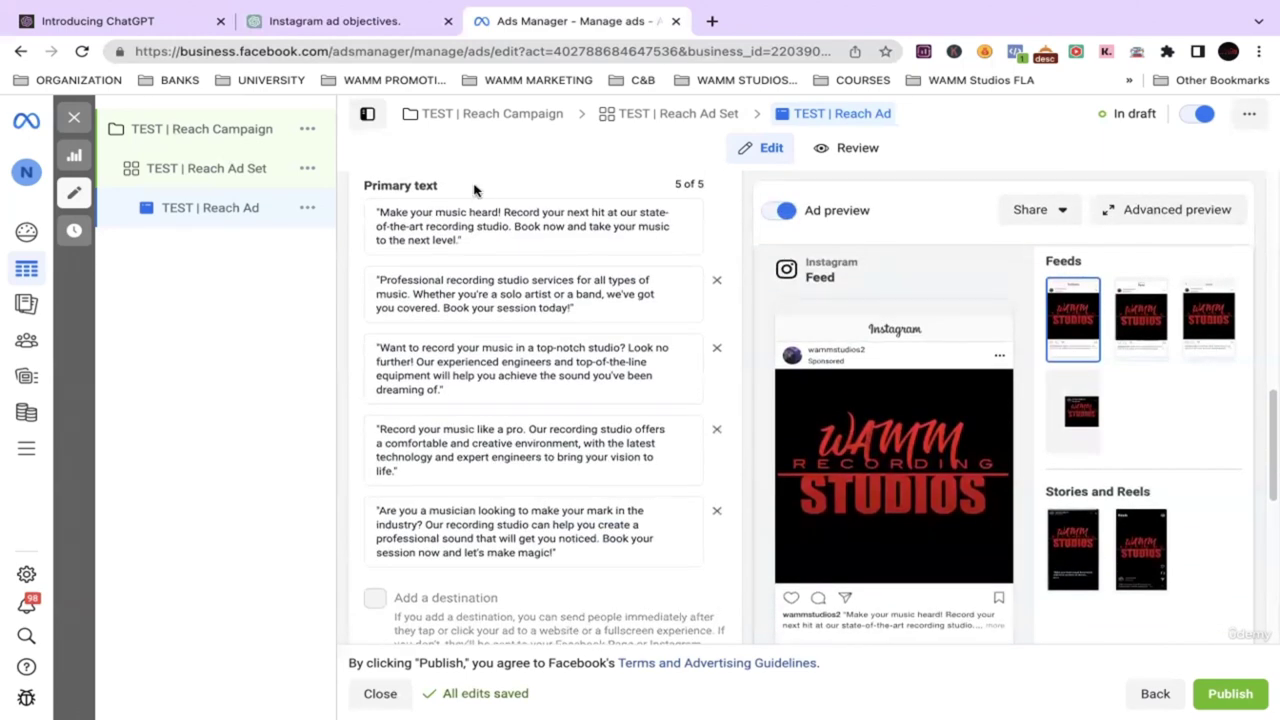
pyautogui.scroll(-1, 500, 186)
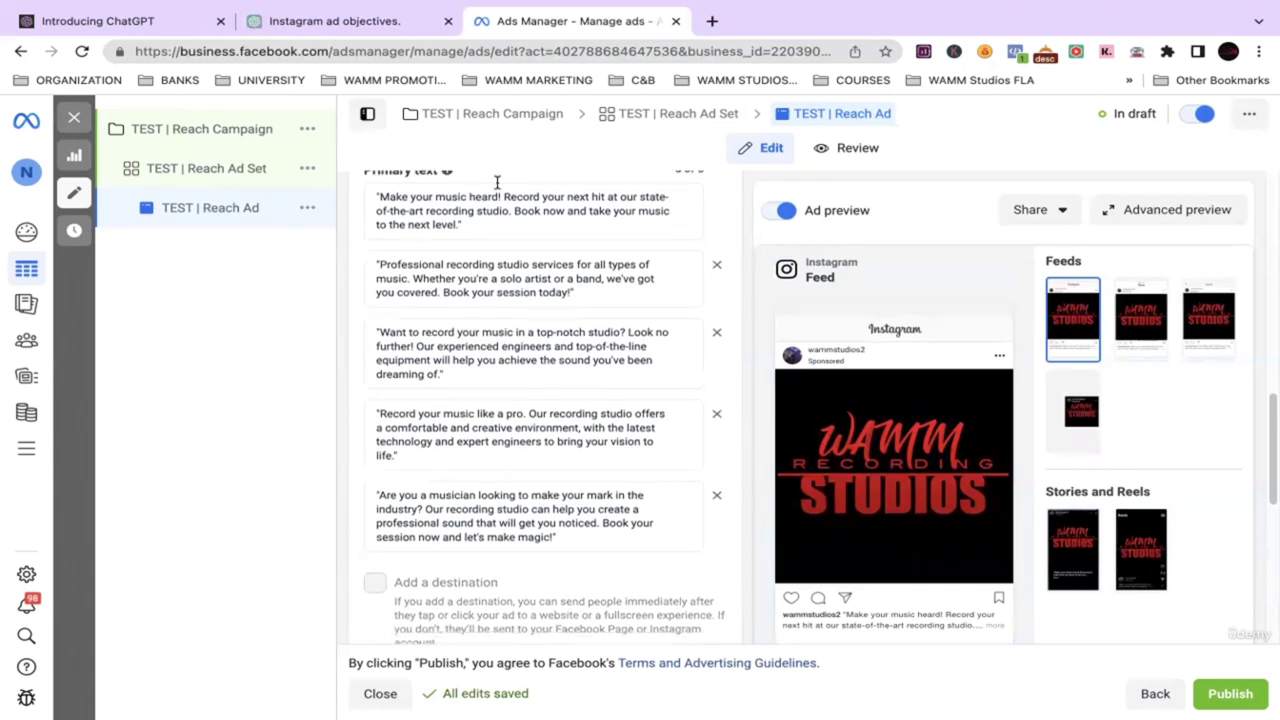
pyautogui.scroll(-5, 537, 325)
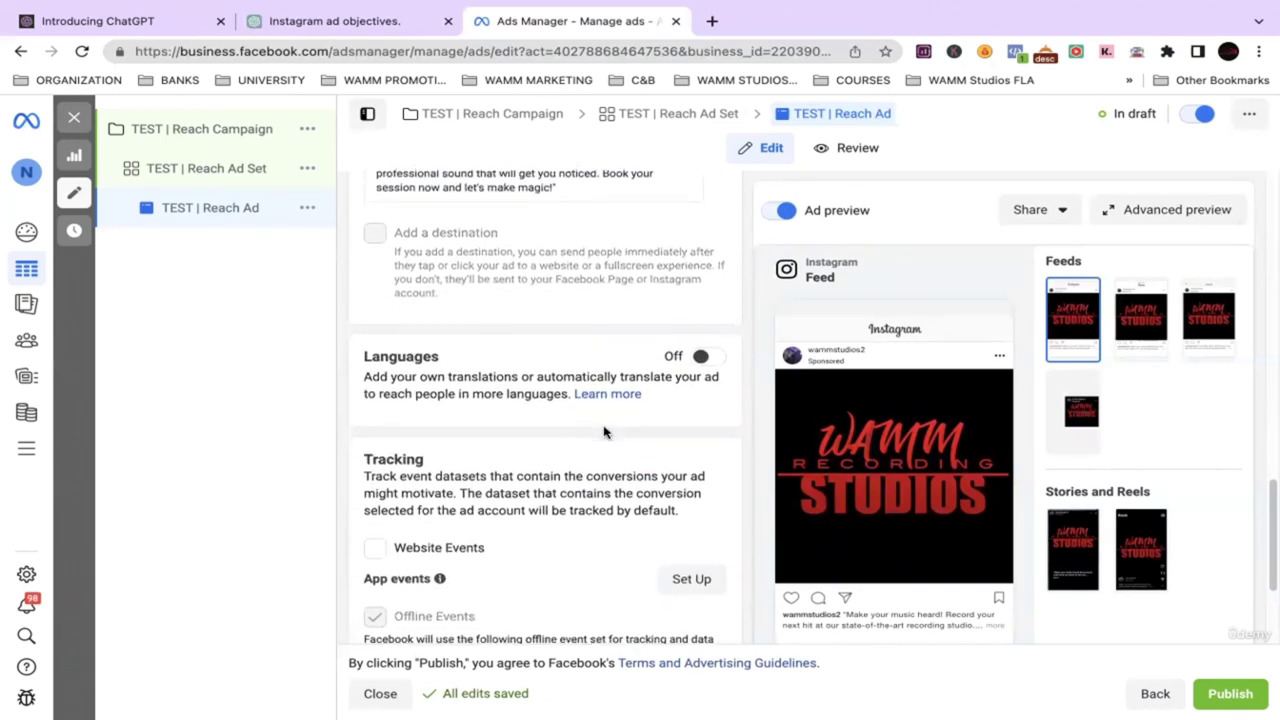
pyautogui.scroll(-2, 435, 458)
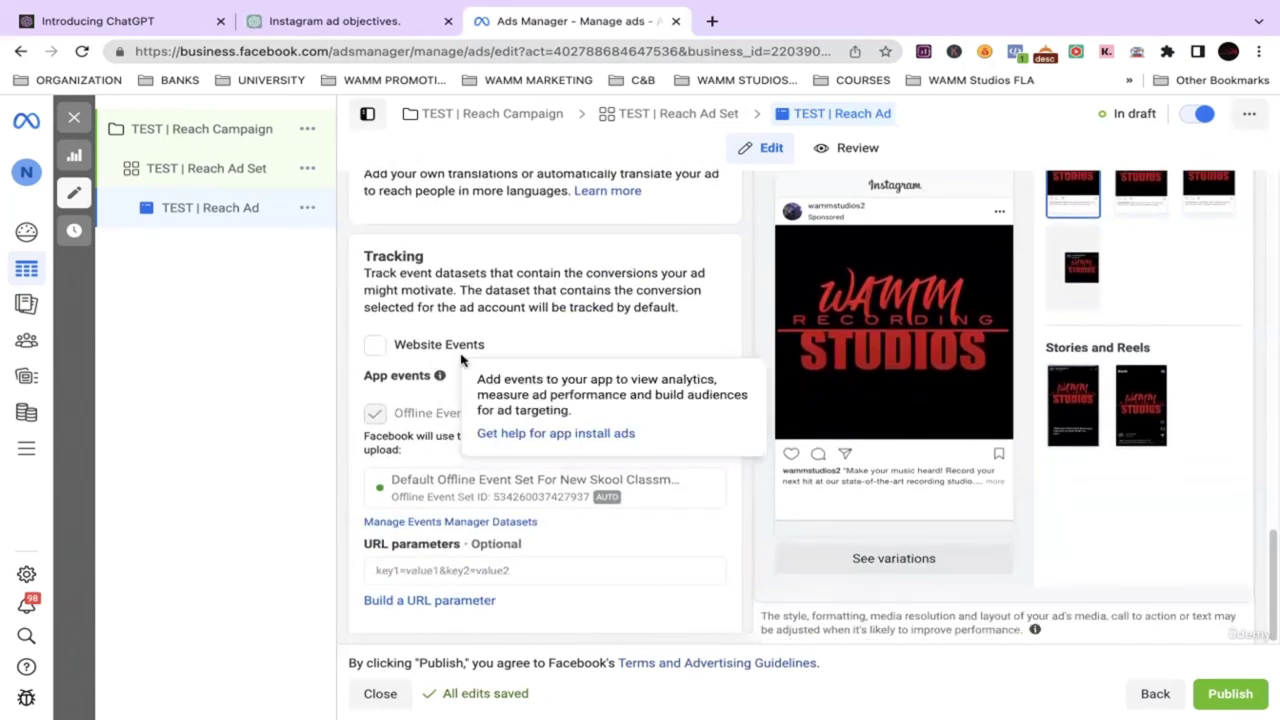
pyautogui.scroll(10, 466, 357)
pyautogui.scroll(3, 479, 345)
pyautogui.scroll(-2, 490, 260)
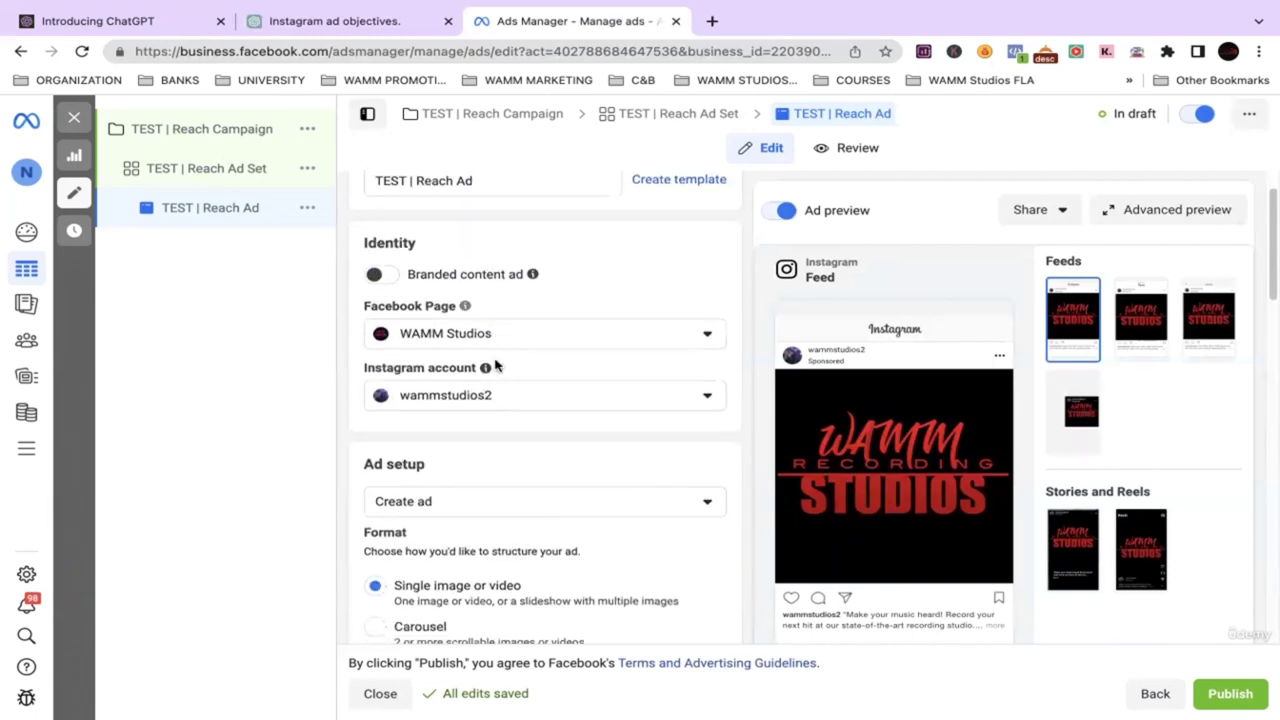
# - Publish TEST | Reach Ad and show all 12 campaigns by clearing the selection filters
pyautogui.click(1237, 694)
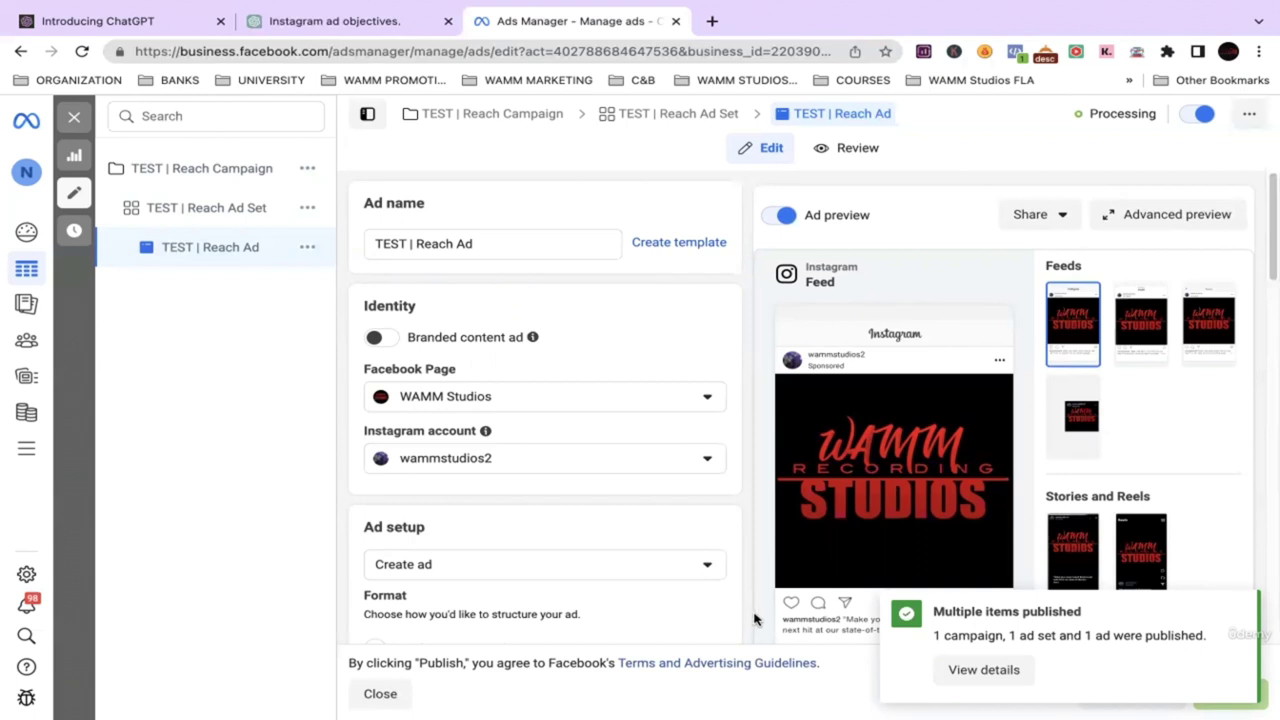
pyautogui.click(75, 119)
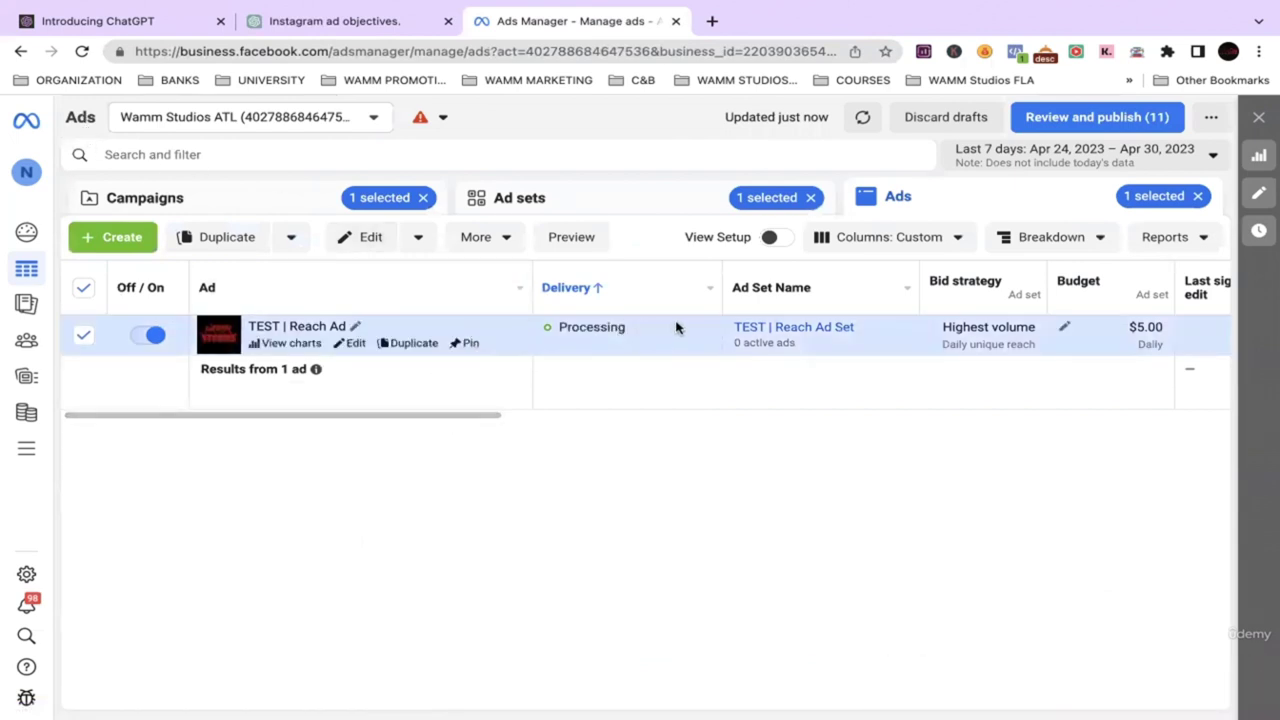
pyautogui.click(305, 193)
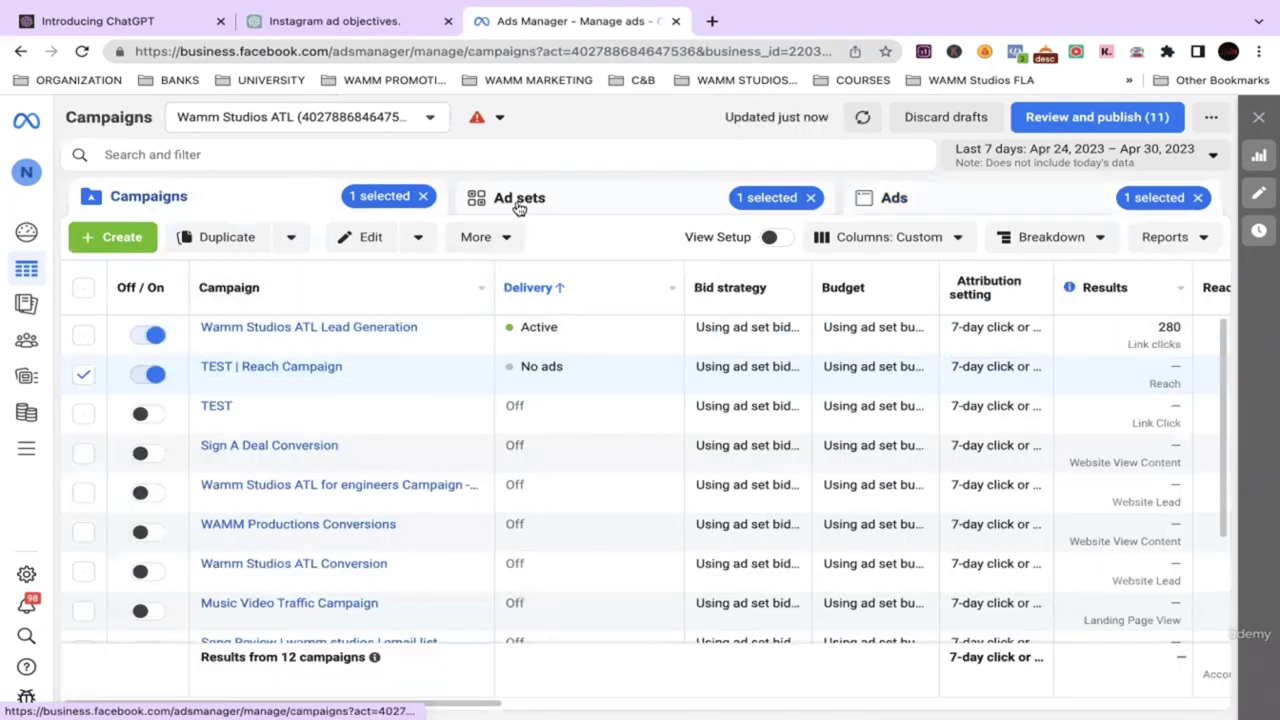
pyautogui.click(425, 197)
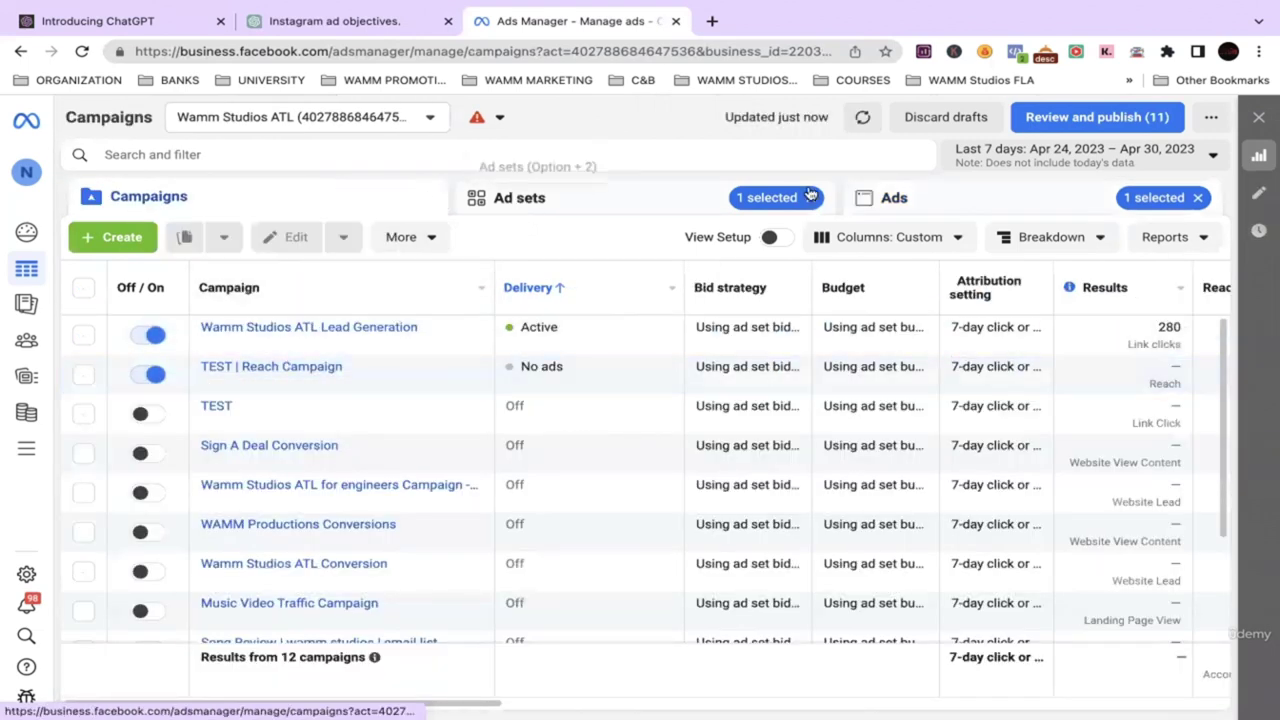
pyautogui.click(810, 198)
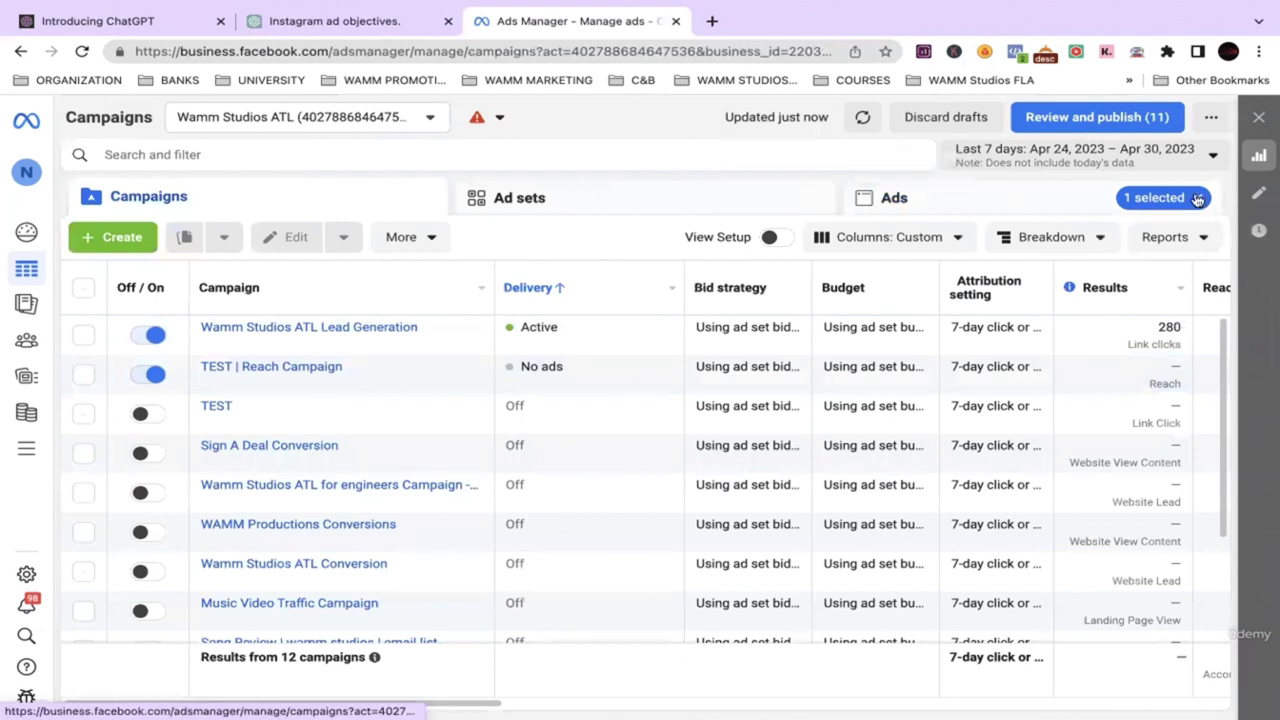
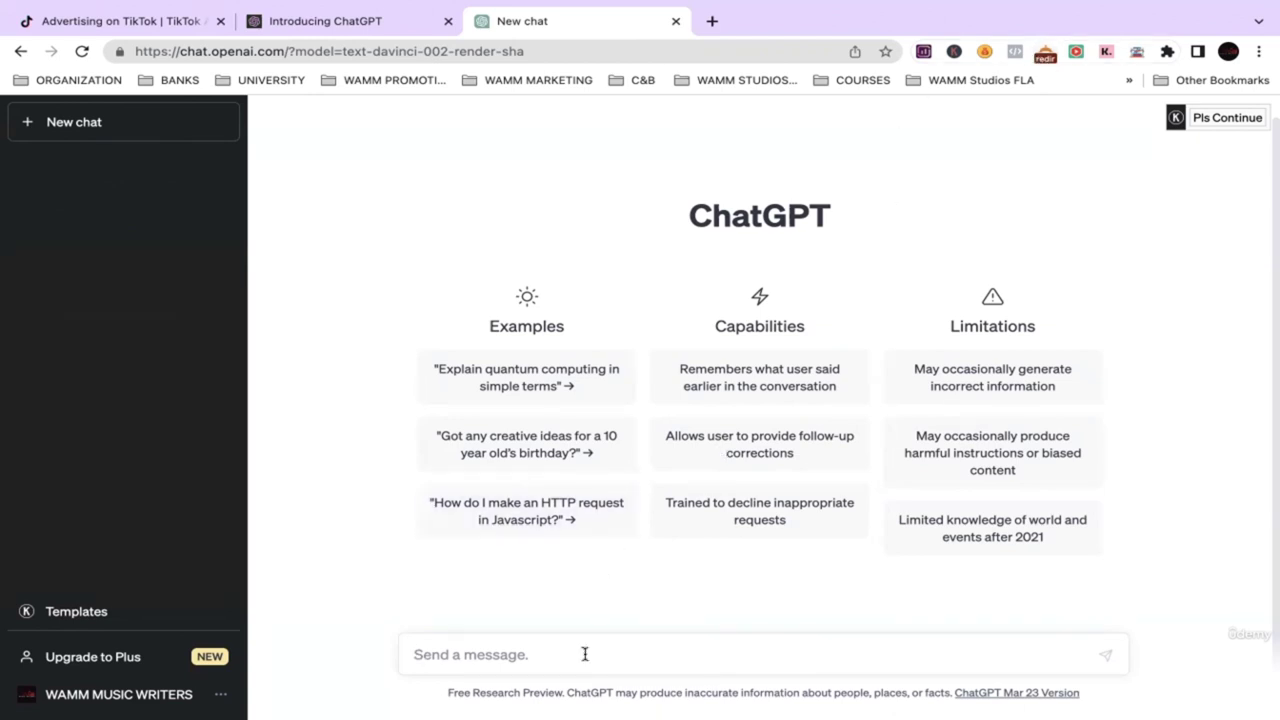
# - Ask ChatGPT 'What are the best type of brands to start and launch on tiktok?'
pyautogui.write('What')
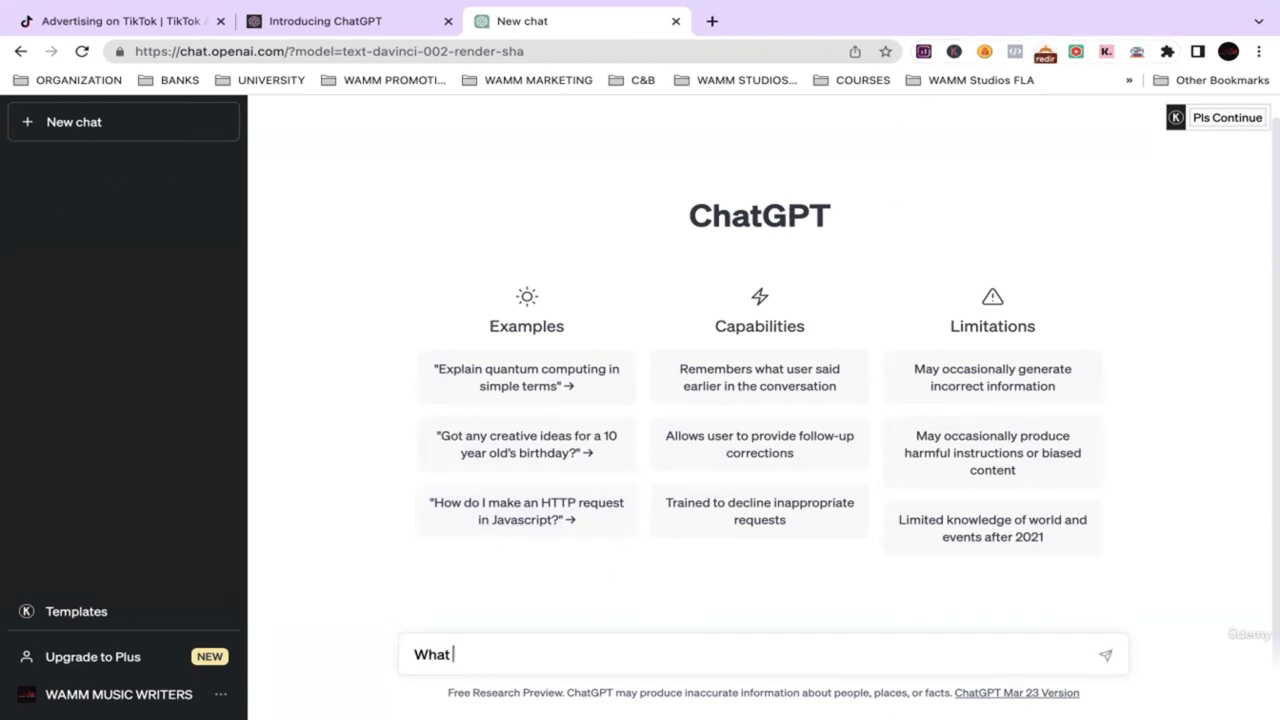
pyautogui.write(' are the best ty')
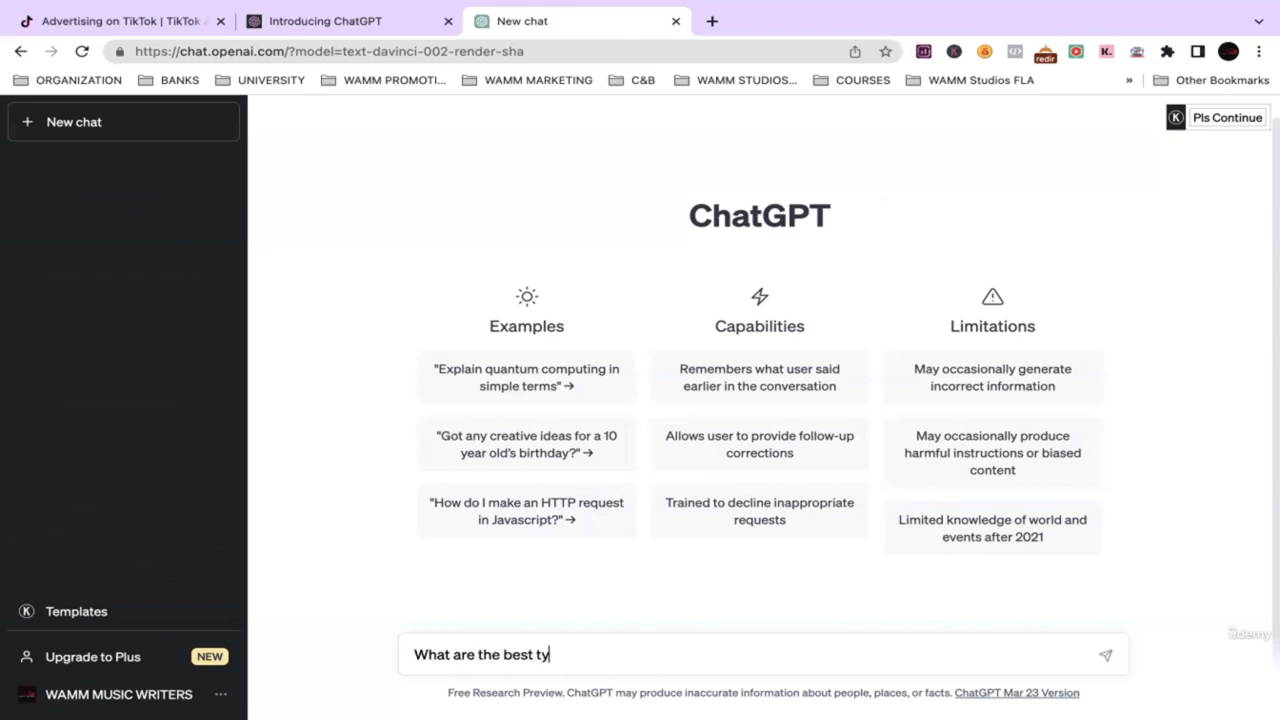
pyautogui.write('pe of brand to')
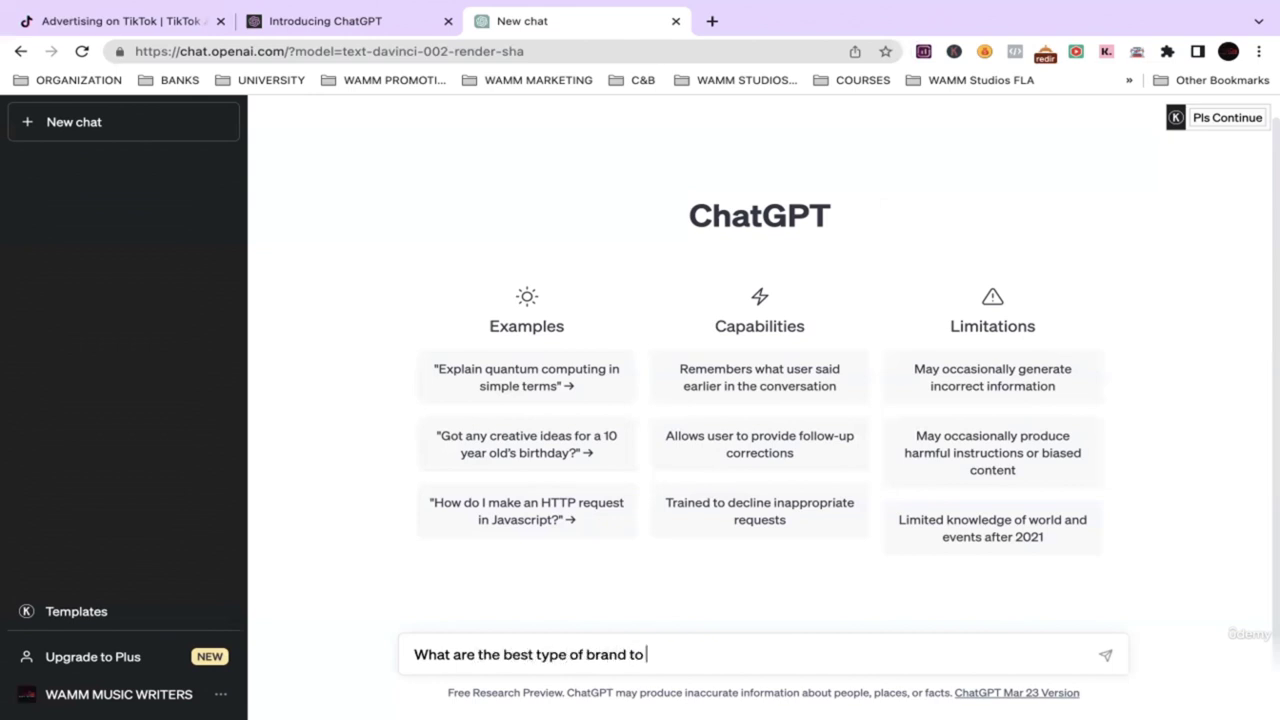
pyautogui.press('BackSpace')
pyautogui.press('BackSpace')
pyautogui.press('BackSpace')
pyautogui.write('s to start and Inau')
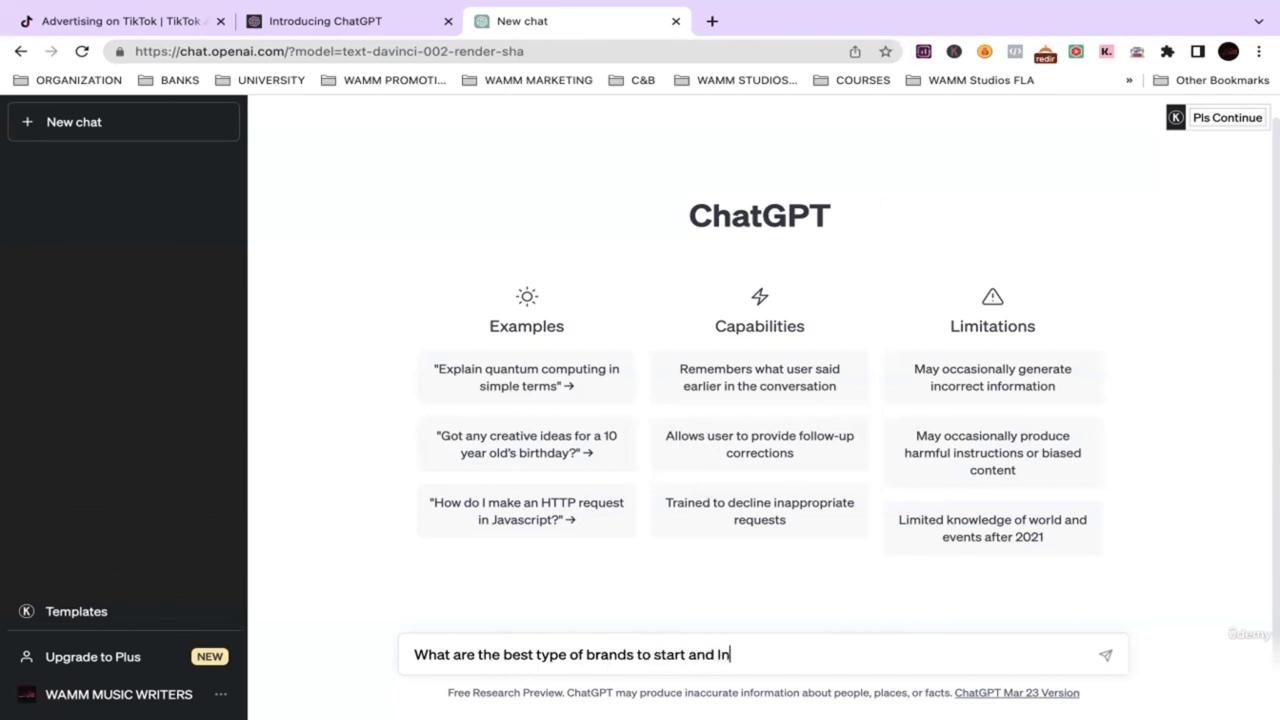
pyautogui.press('BackSpace')
pyautogui.press('BackSpace')
pyautogui.press('BackSpace')
pyautogui.write('anuch')
pyautogui.press('BackSpace')
pyautogui.press('BackSpace')
pyautogui.press('BackSpace')
pyautogui.press('BackSpace')
pyautogui.write('unch on tiktok?')
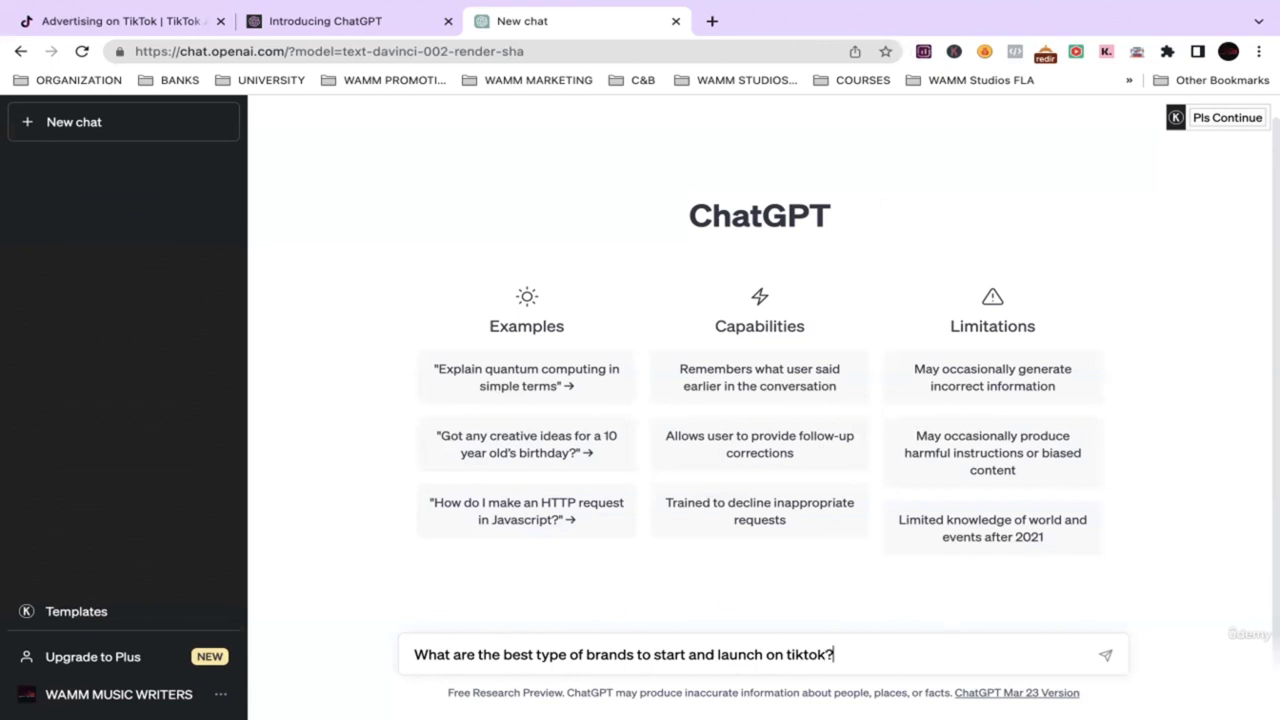
pyautogui.click(1106, 656)
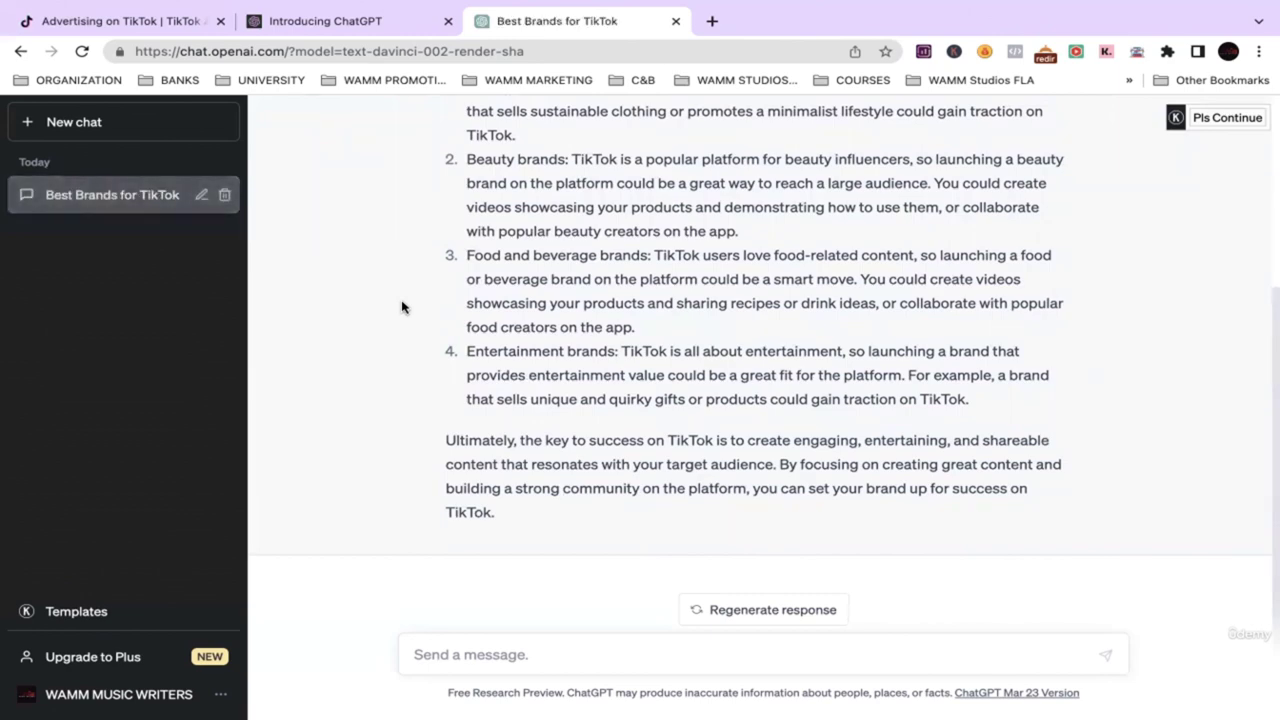
# - Read the reply recommending lifestyle, beauty, food and beverage, and entertainment brands
pyautogui.scroll(3, 600, 231)
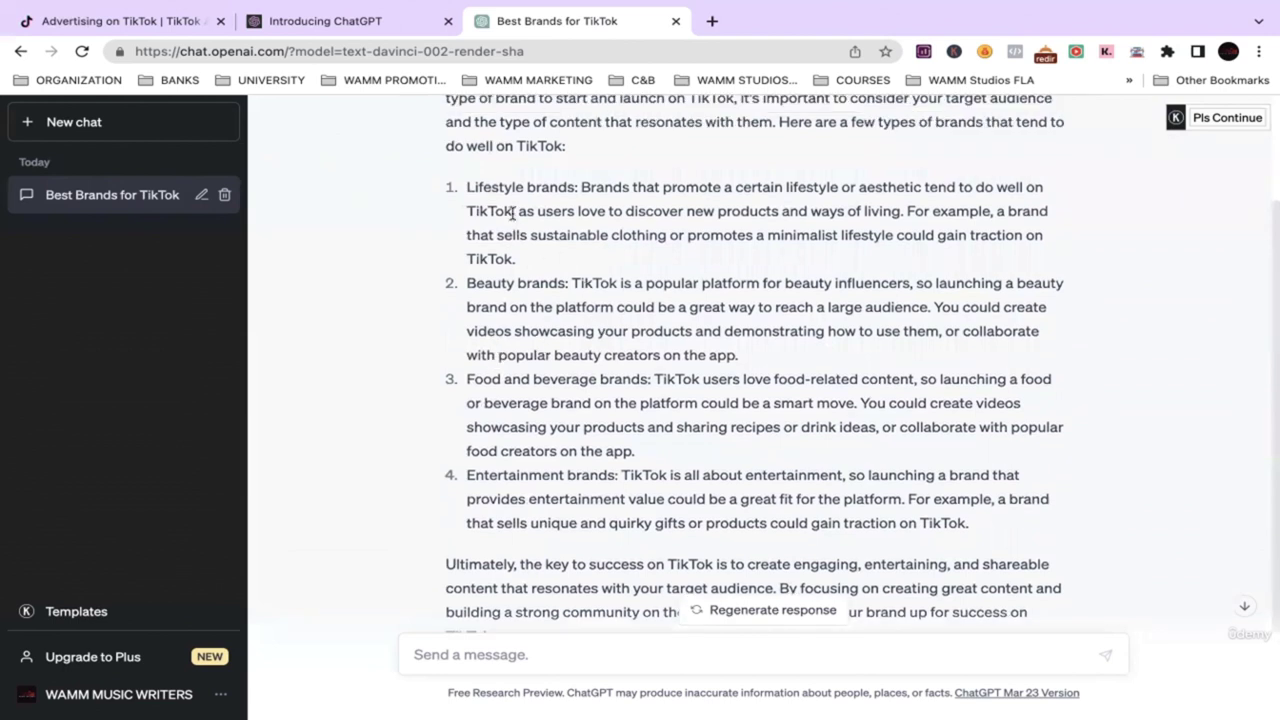
pyautogui.scroll(-1, 561, 420)
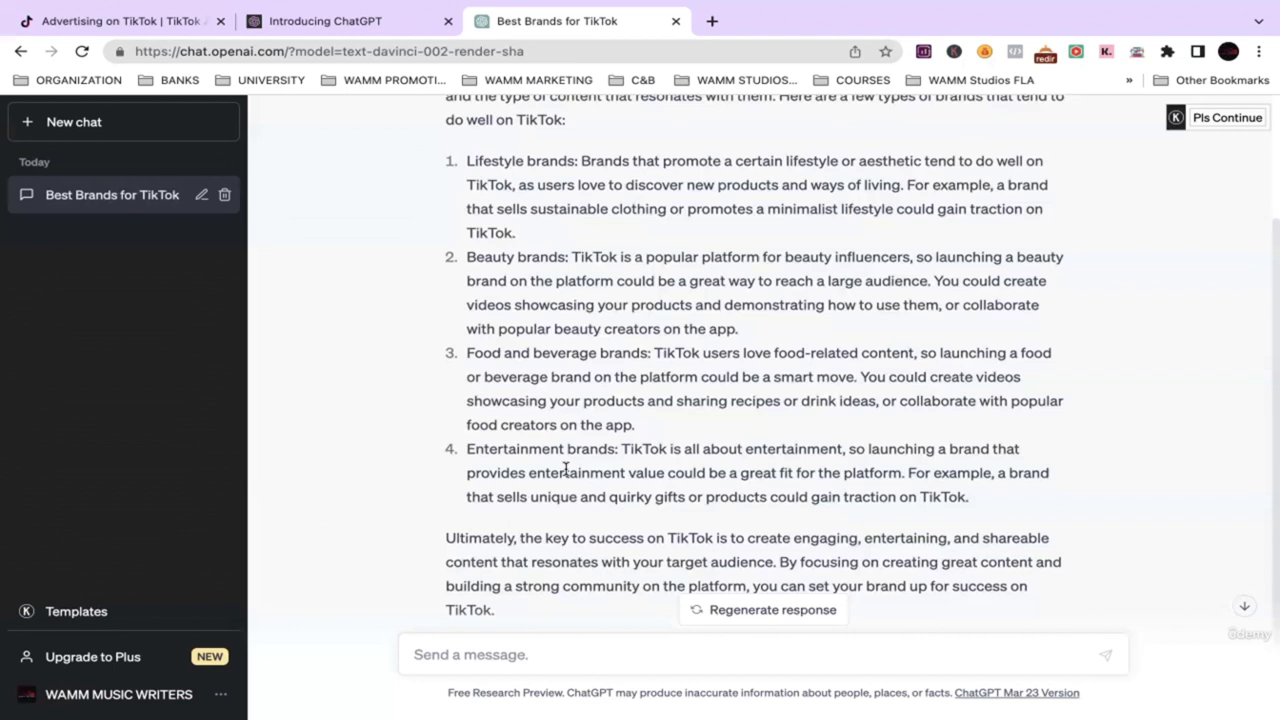
pyautogui.click(569, 653)
# - Write a request for 25 TikTok post headlines for the food brand "Its All Vegan"
pyautogui.write('Cr')
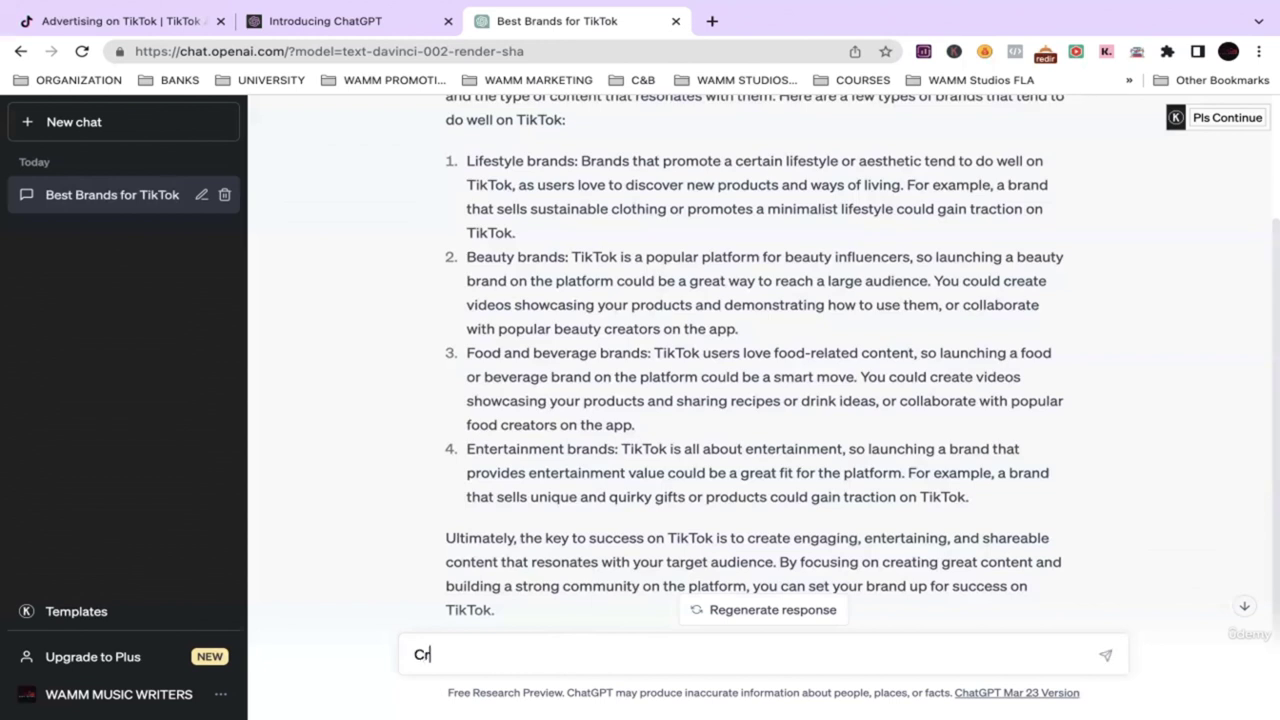
pyautogui.write('eate me a list of5')
pyautogui.press('BackSpace')
pyautogui.write('25 headlines for a tiktok post for a')
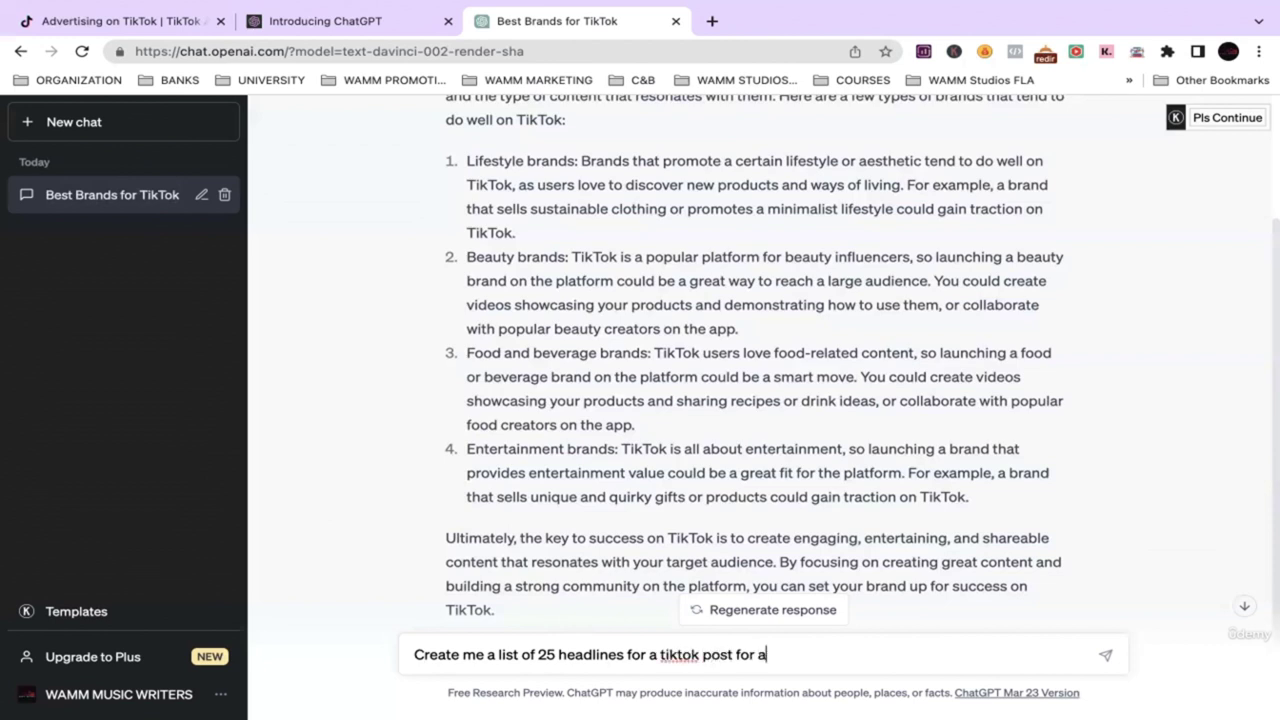
pyautogui.write(' Food Brand t')
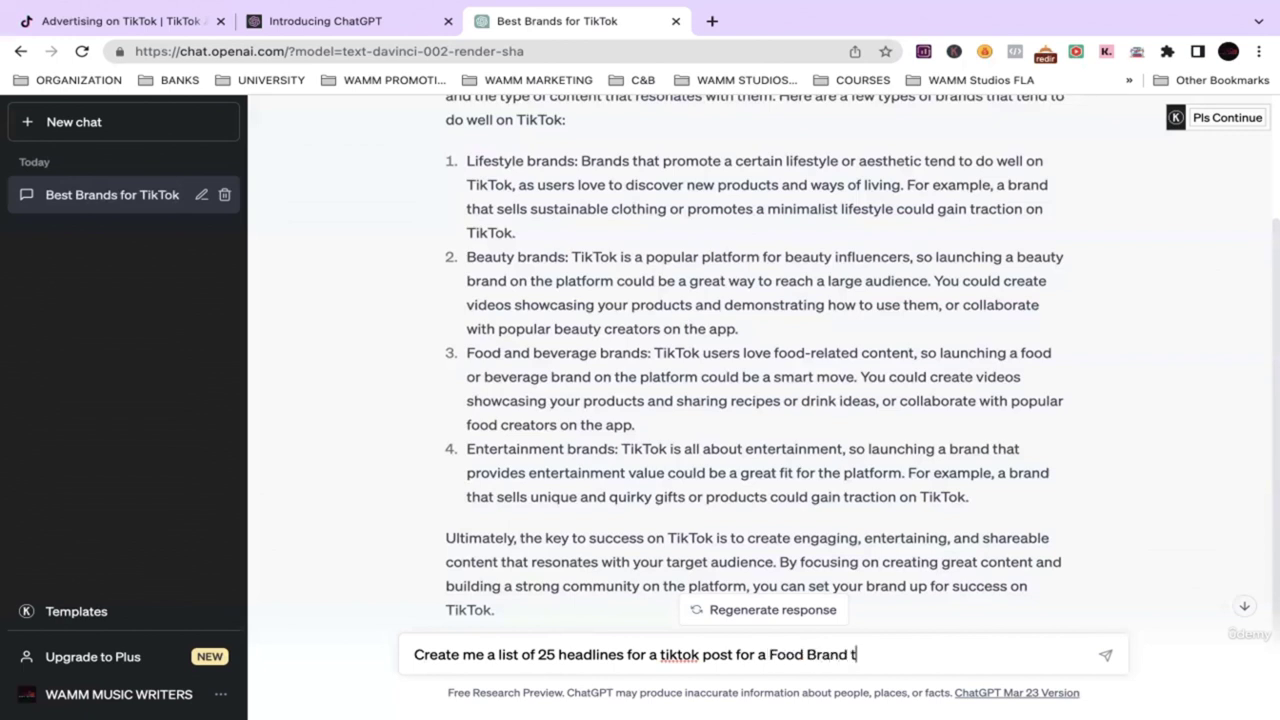
pyautogui.write('itled "')
pyautogui.write('LTs')
pyautogui.press('BackSpace')
pyautogui.press('BackSpace')
pyautogui.press('BackSpace')
pyautogui.write('Its')
pyautogui.write(' All Ve')
pyautogui.write('gab')
pyautogui.press('BackSpace')
pyautogui.write('n"')
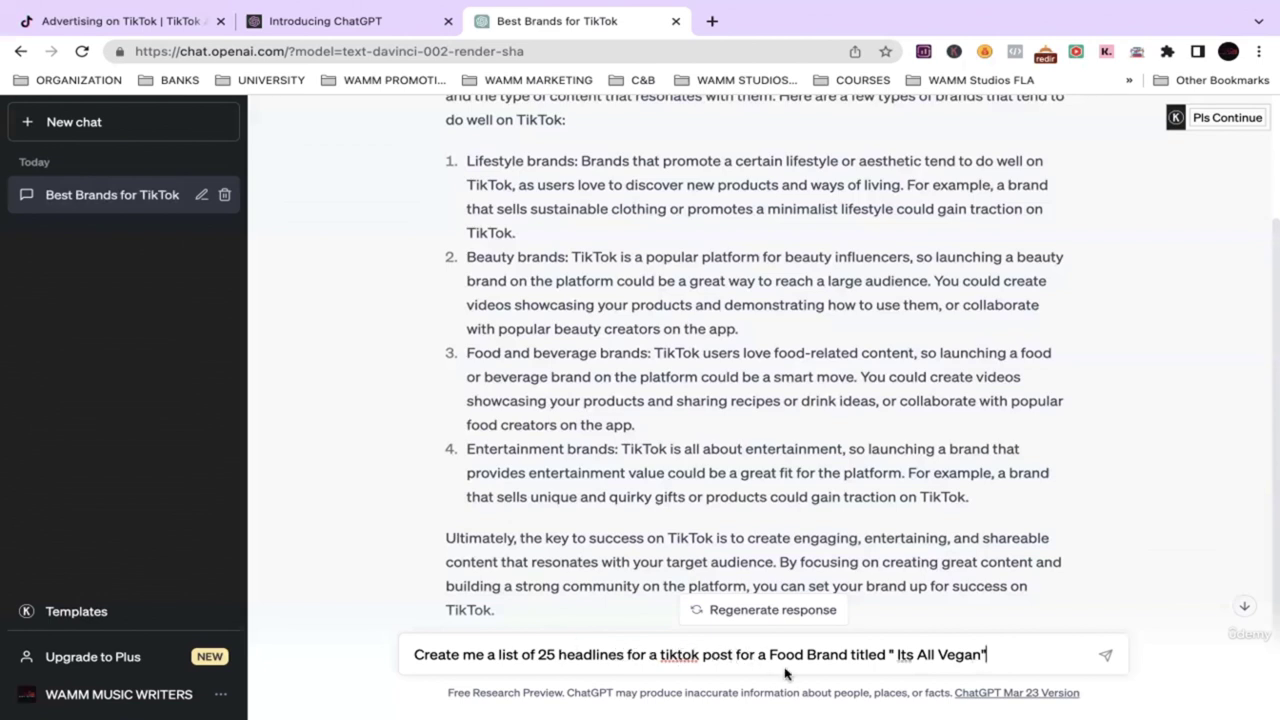
# - Correct 'Its' to 'It's' and 'tiktok' to 'tik tok', then send the request
pyautogui.rightClick(904, 654)
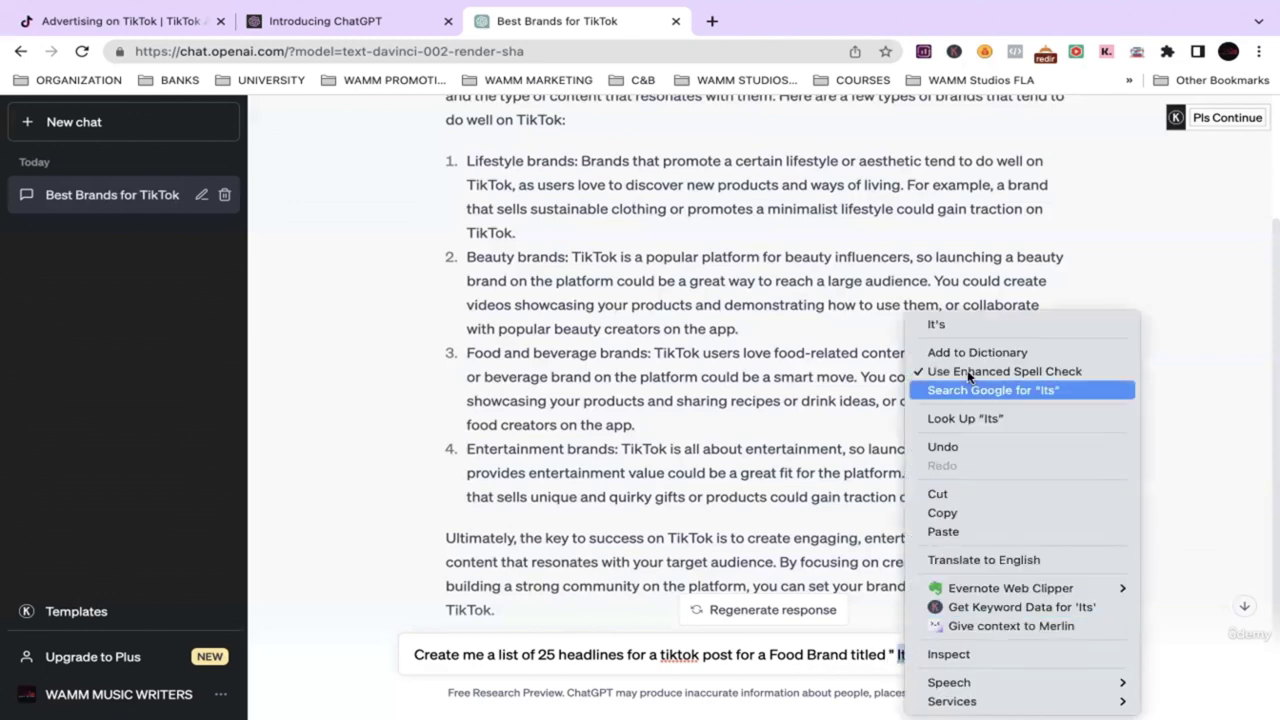
pyautogui.click(961, 320)
pyautogui.rightClick(680, 664)
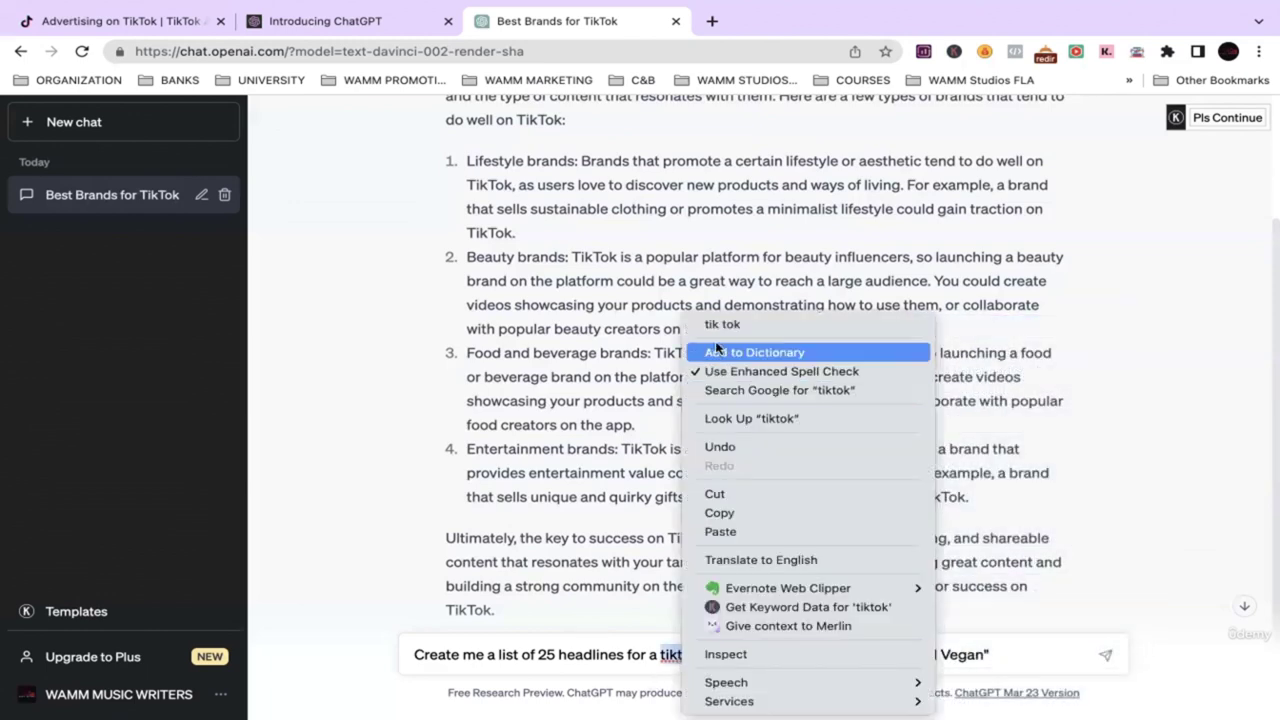
pyautogui.click(723, 323)
pyautogui.click(1104, 655)
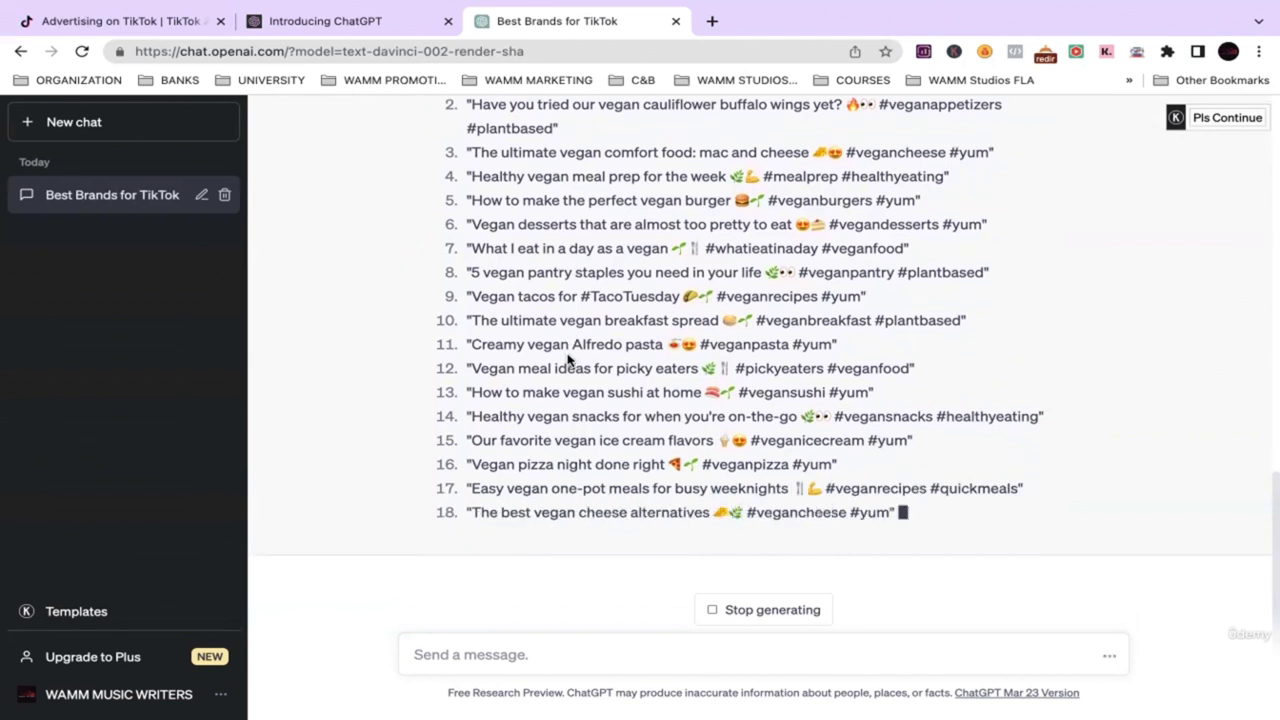
pyautogui.scroll(1, 585, 350)
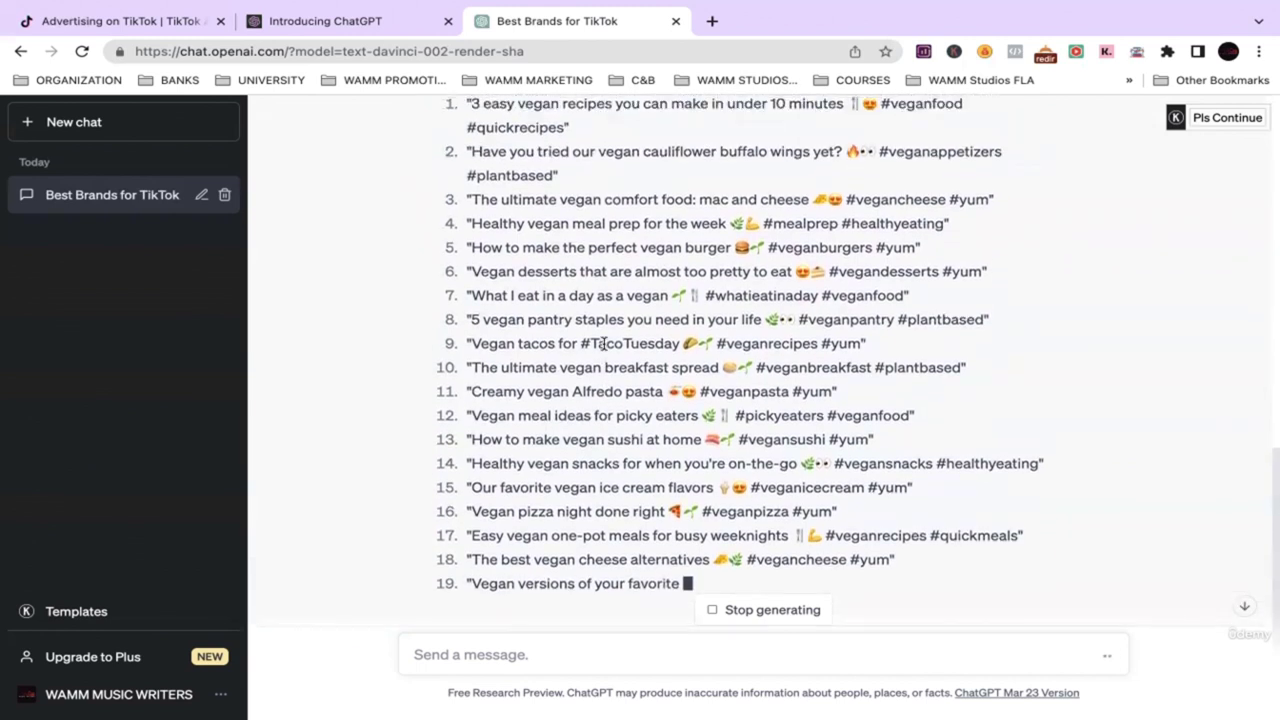
pyautogui.scroll(1, 620, 355)
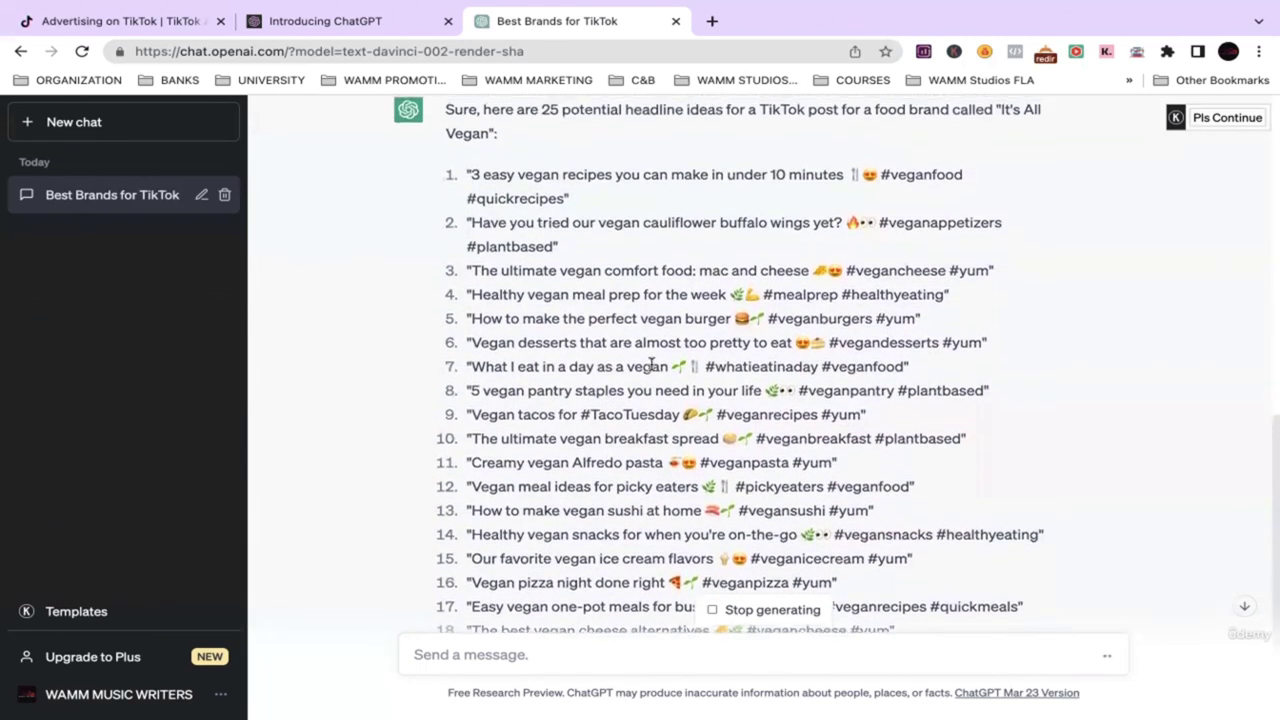
pyautogui.scroll(1, 651, 366)
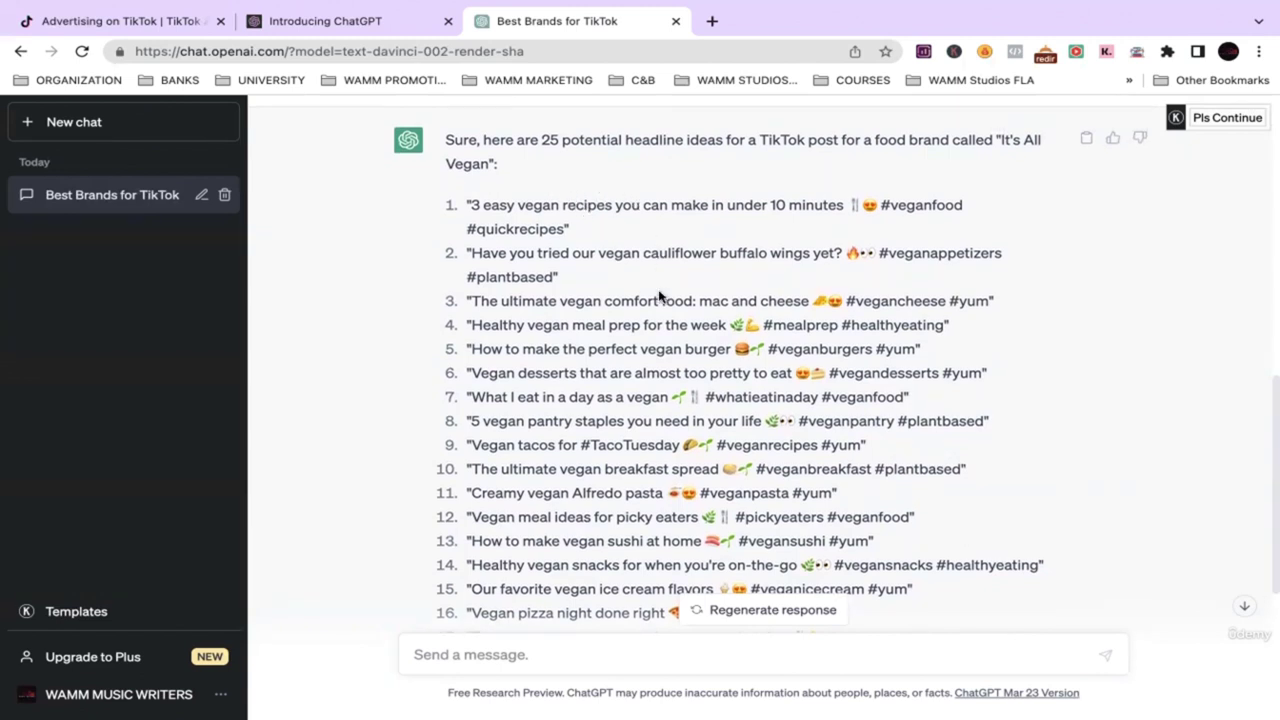
pyautogui.scroll(-5, 662, 377)
pyautogui.scroll(-1, 662, 377)
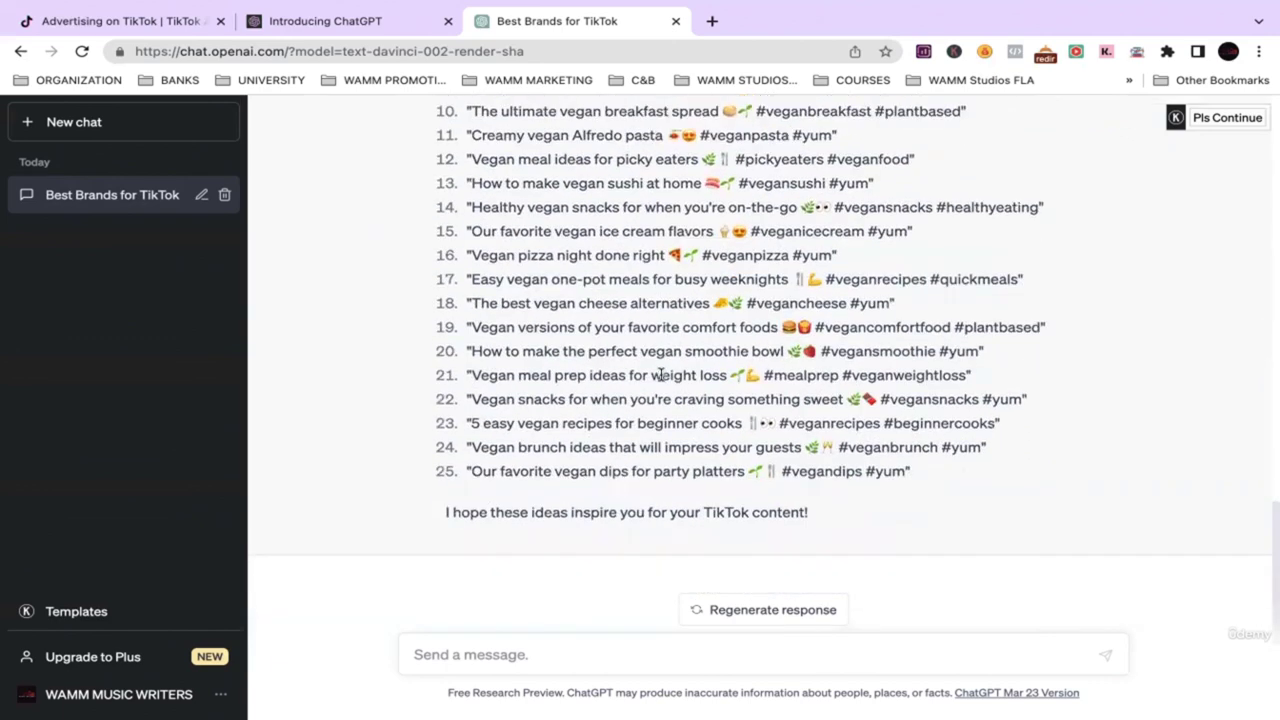
pyautogui.scroll(2, 660, 376)
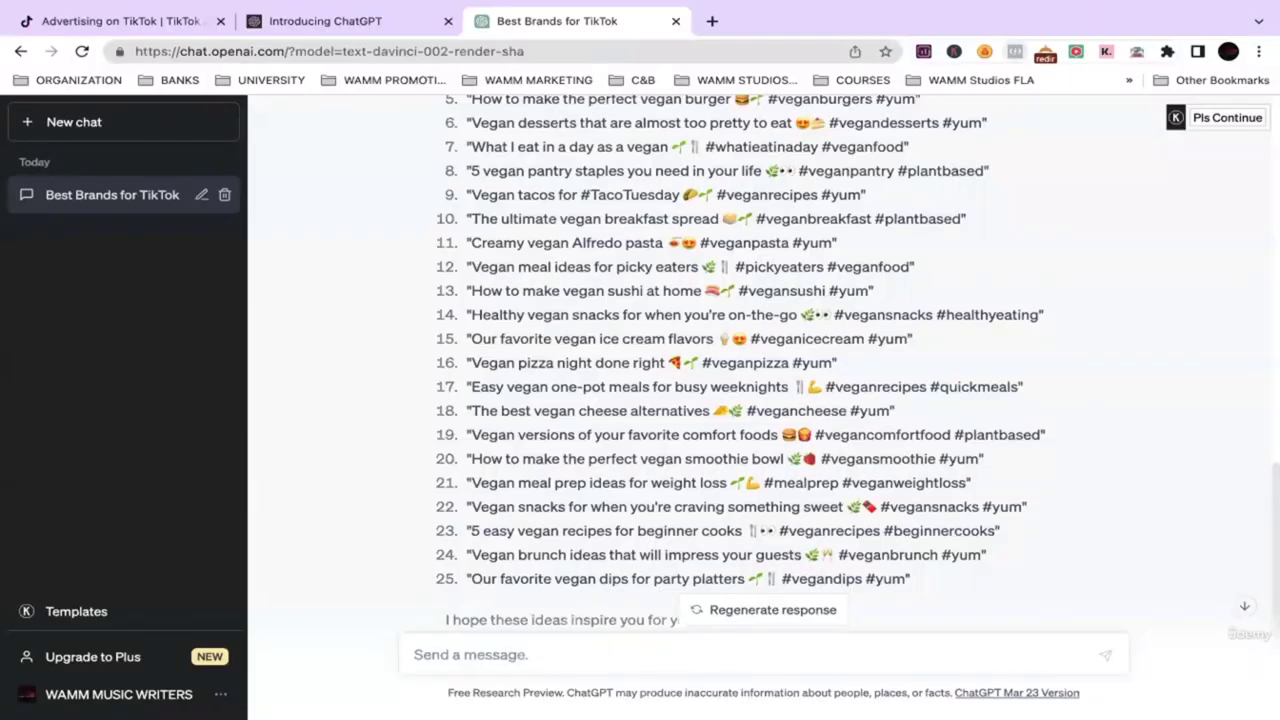
pyautogui.scroll(-2, 480, 480)
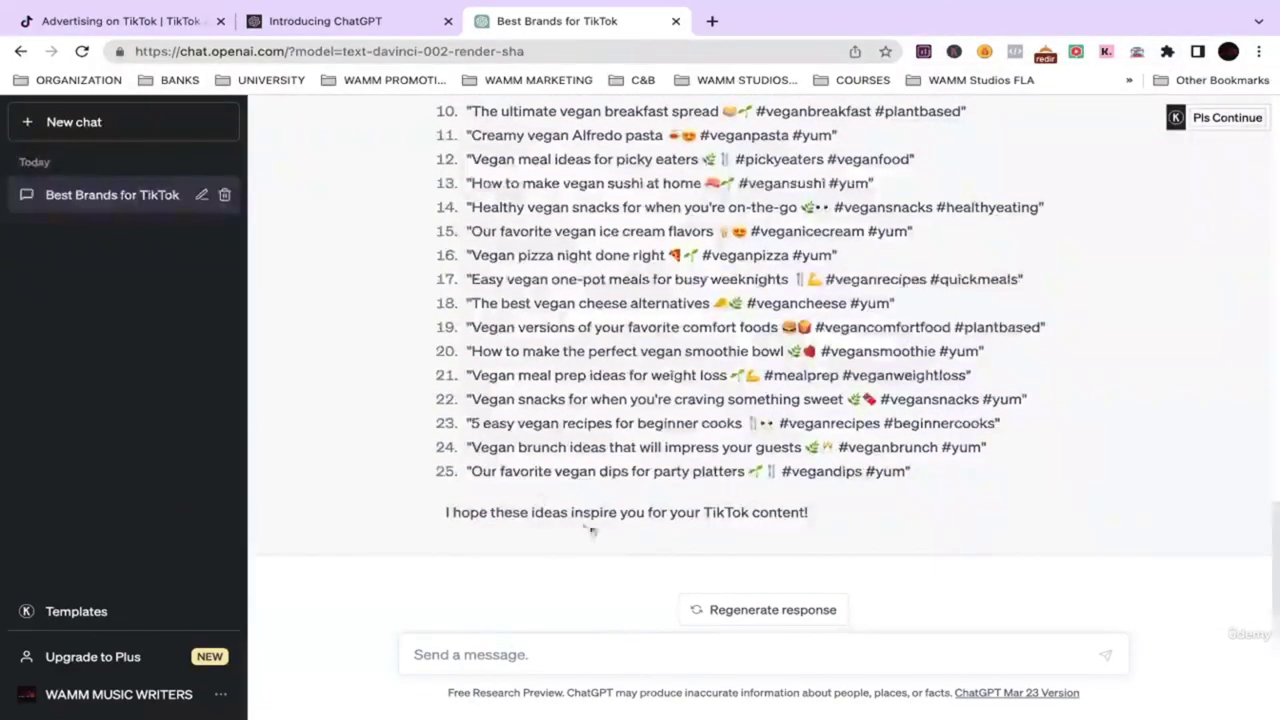
pyautogui.click(491, 654)
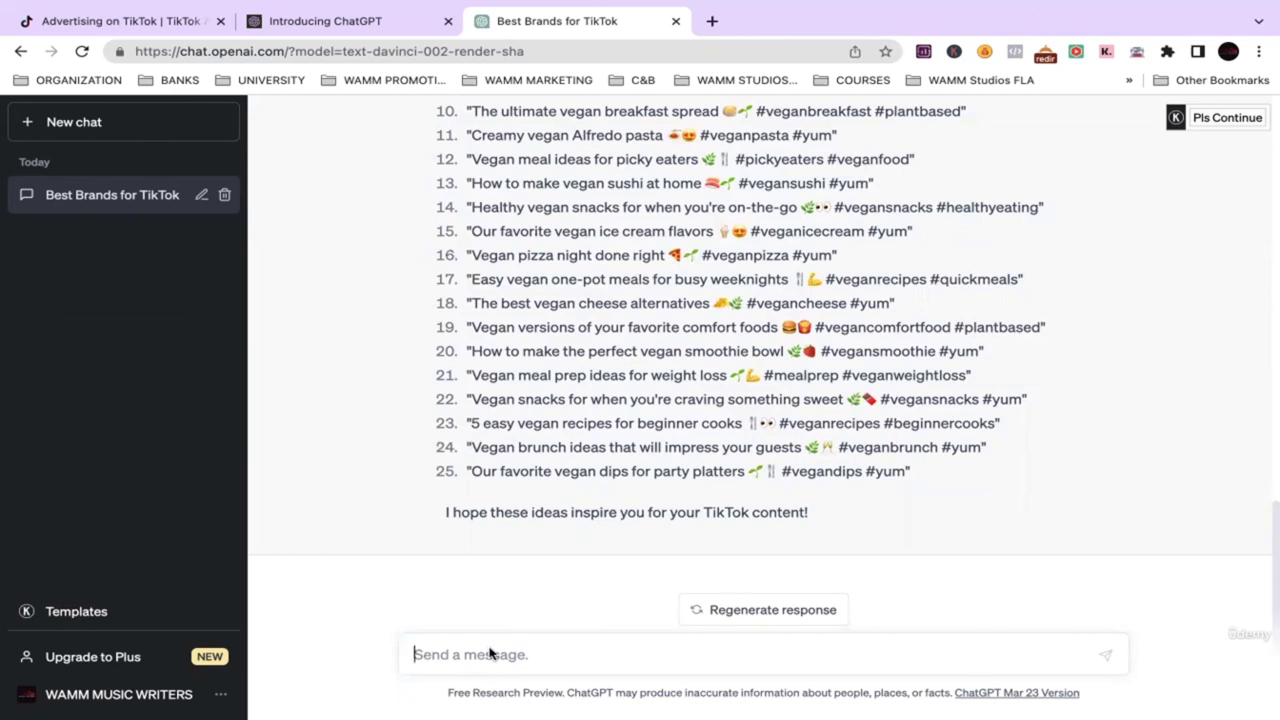
pyautogui.scroll(5, 569, 563)
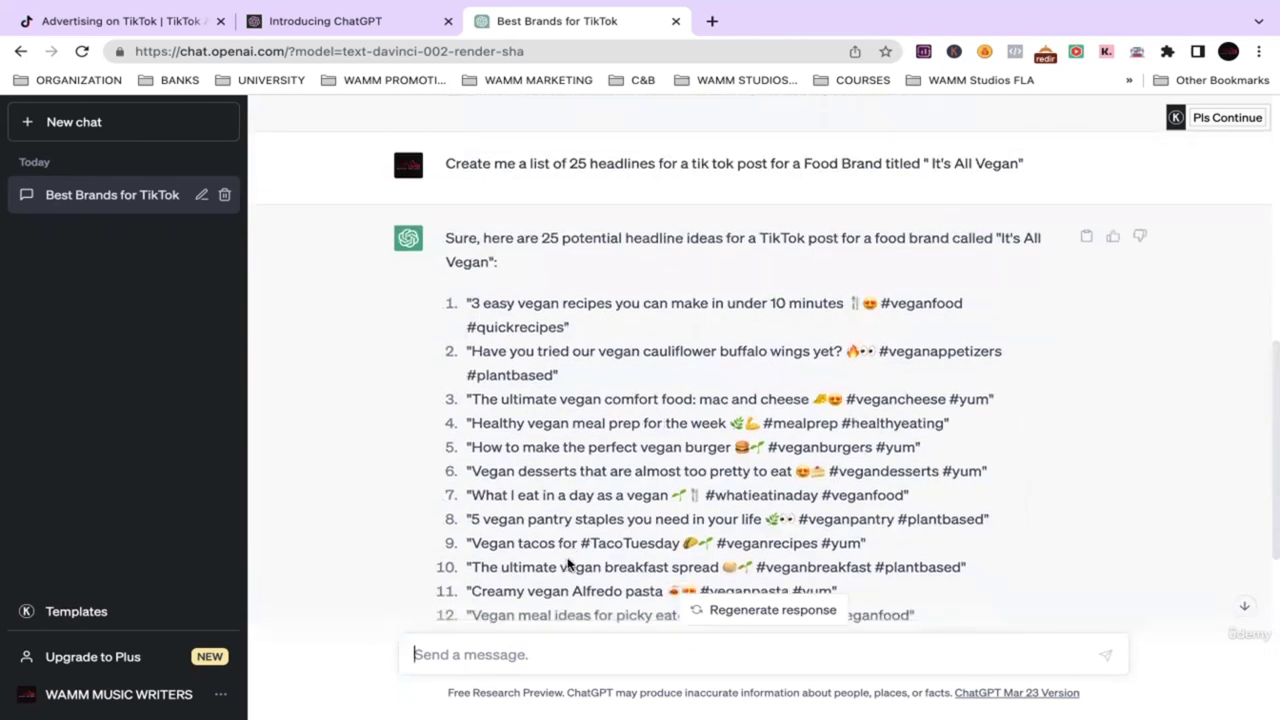
pyautogui.scroll(-1, 569, 563)
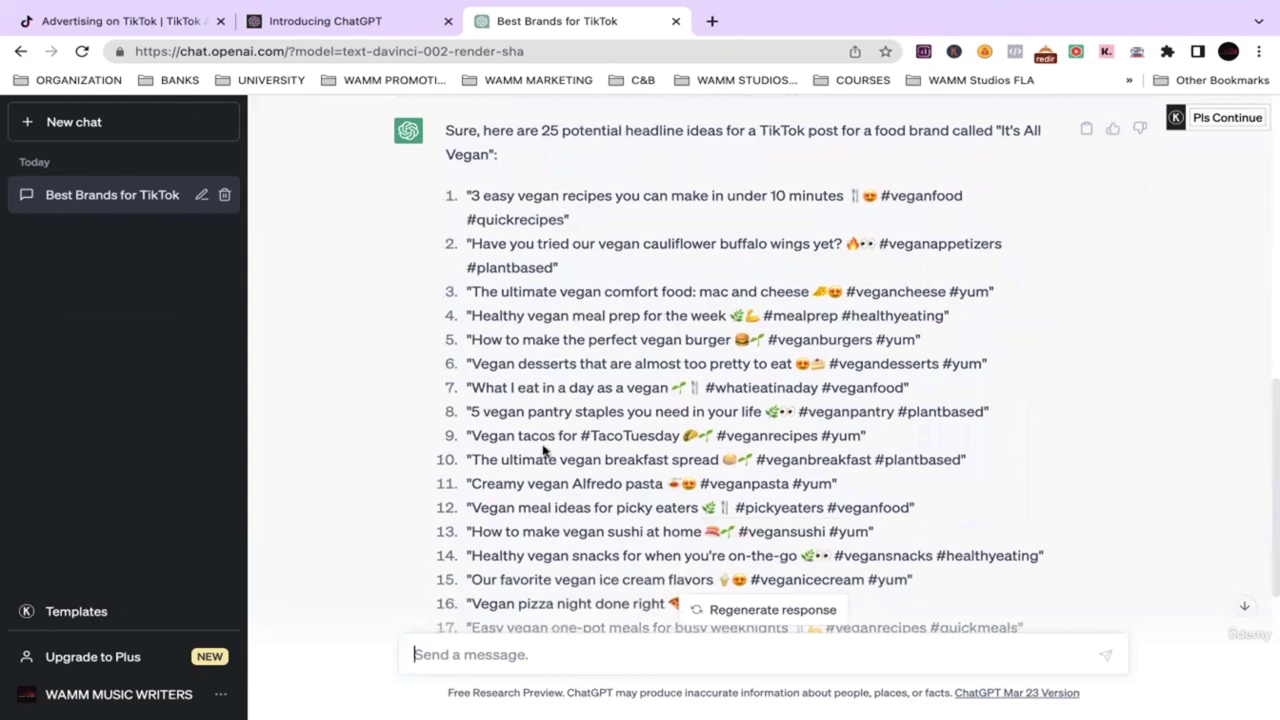
pyautogui.scroll(-1, 550, 425)
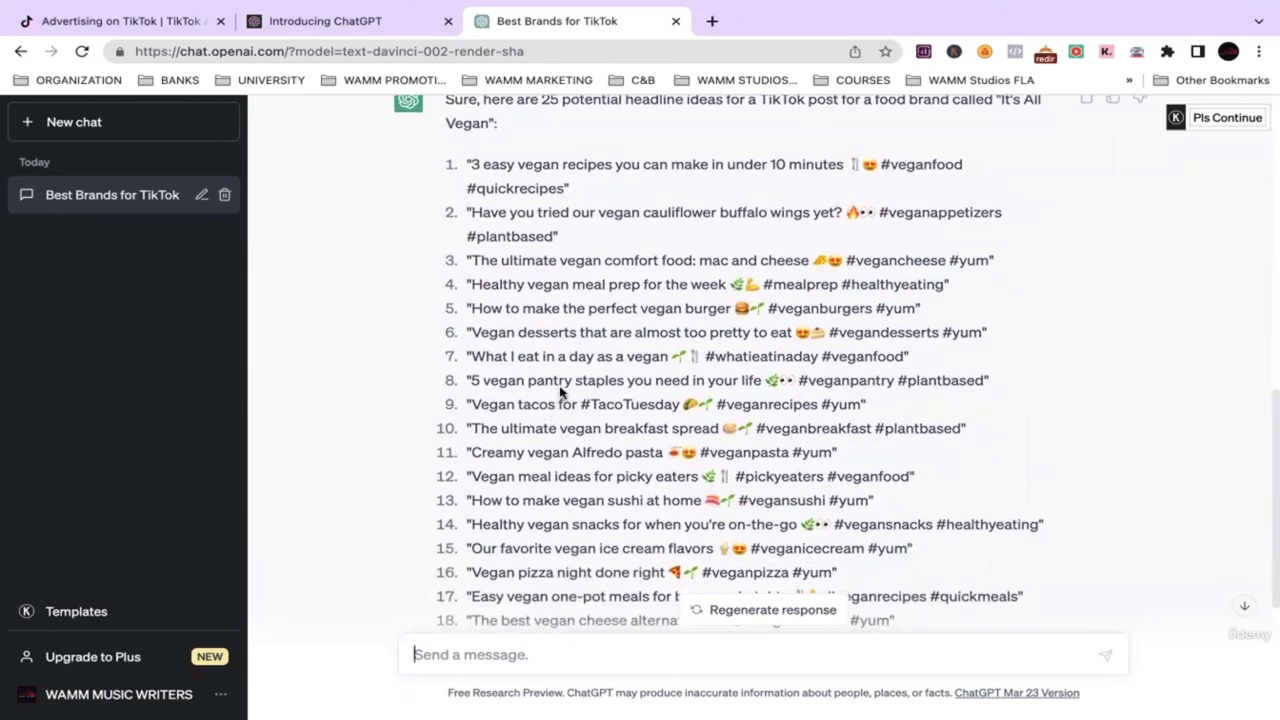
pyautogui.scroll(-1, 560, 386)
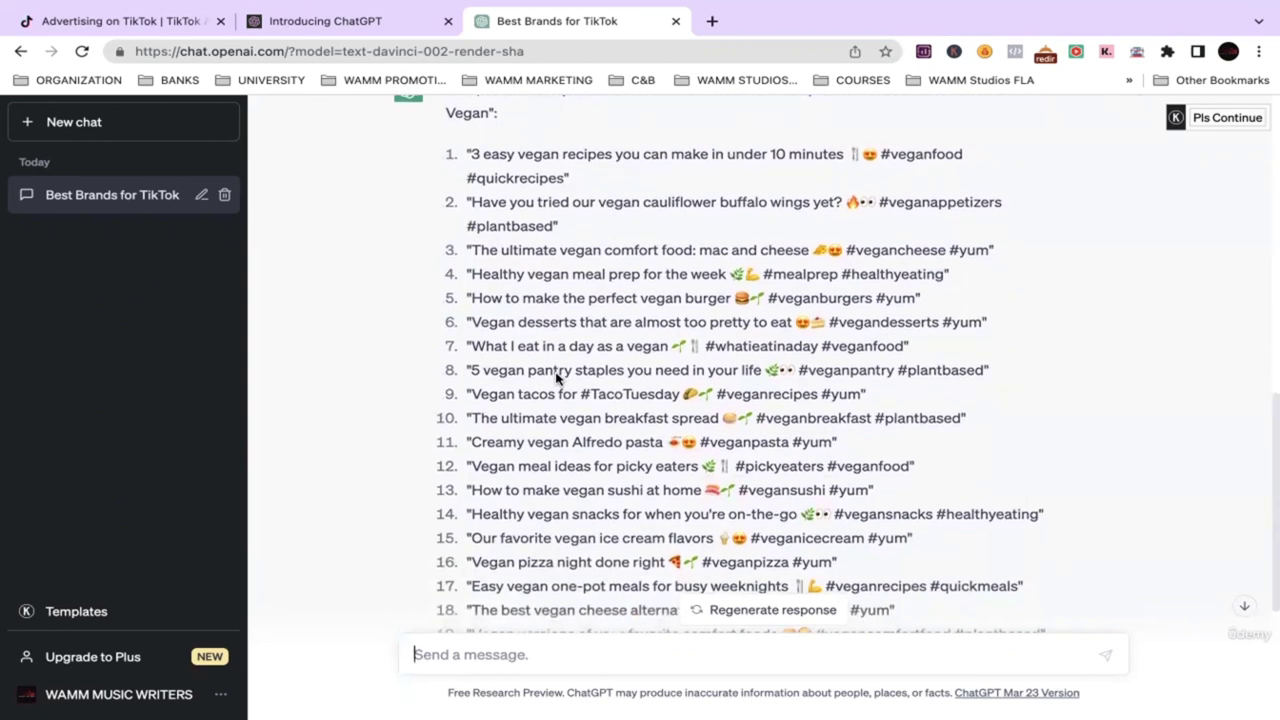
pyautogui.scroll(-3, 556, 376)
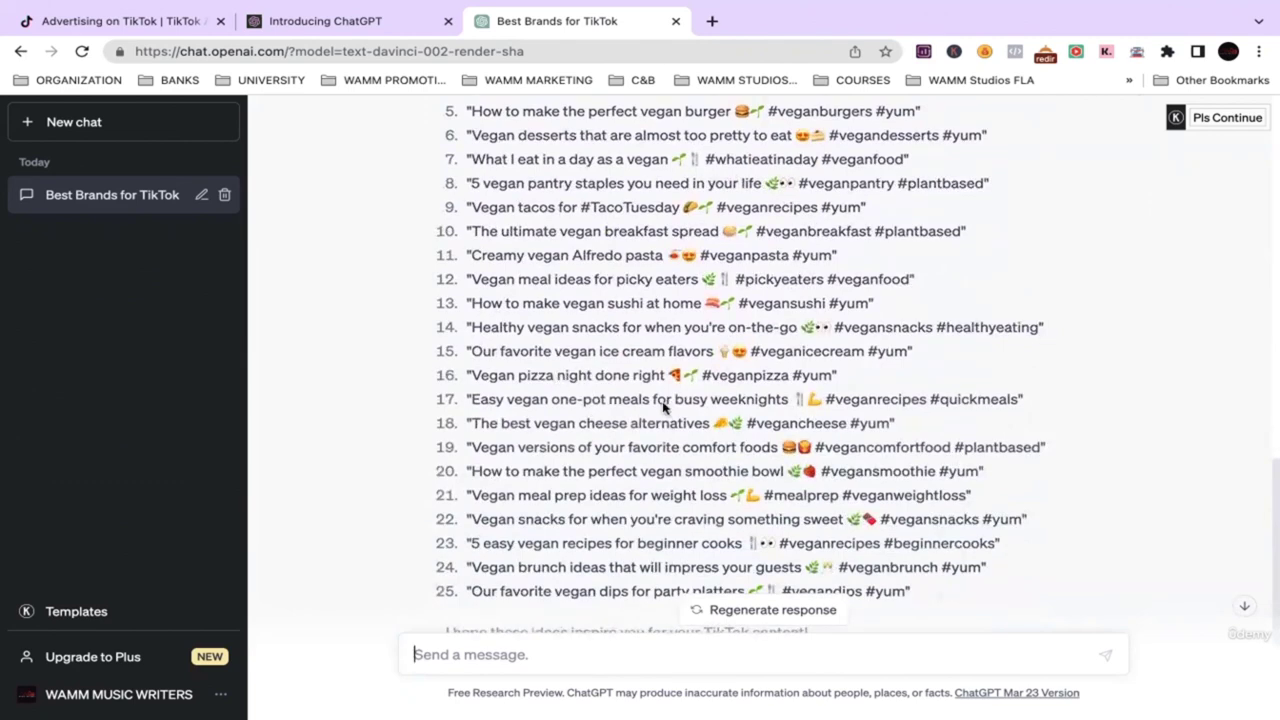
pyautogui.scroll(-2, 615, 470)
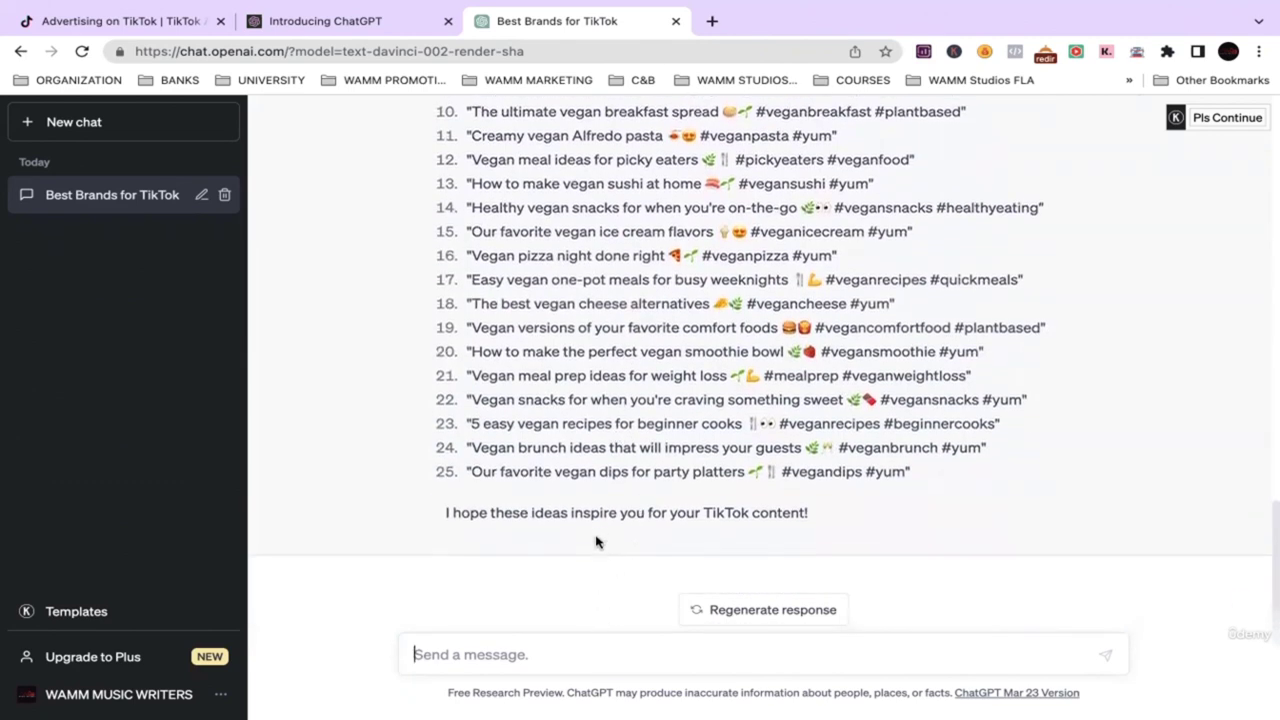
pyautogui.scroll(1, 597, 540)
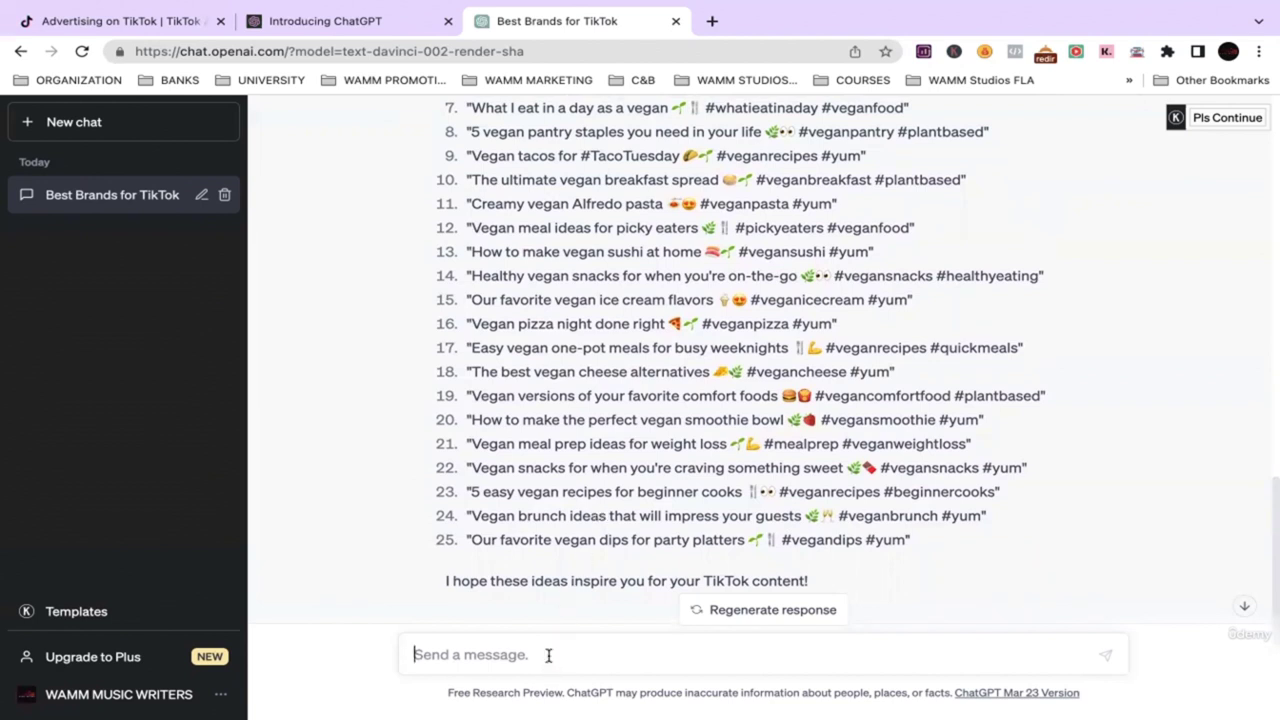
# - Ask 'How many hashtags is safe to include in my Tik Tok post.'
pyautogui.write('How')
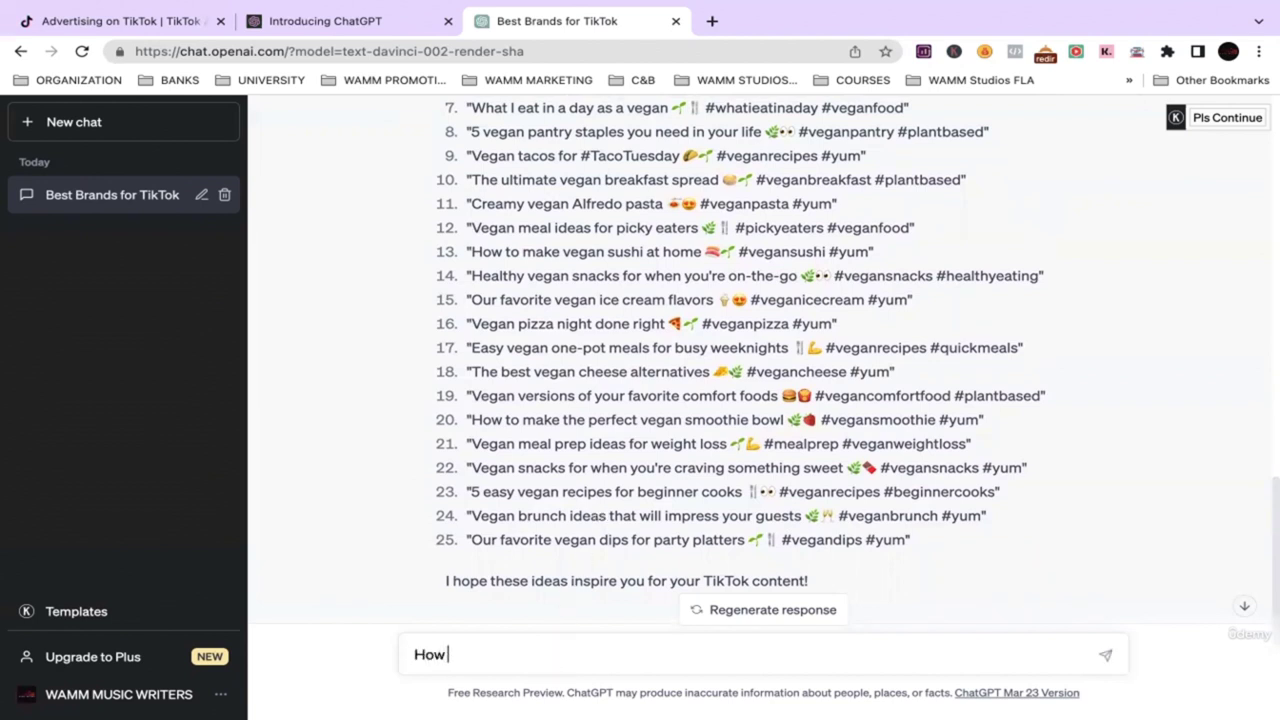
pyautogui.write(' many hashtage')
pyautogui.press('BackSpace')
pyautogui.write('s is safe ')
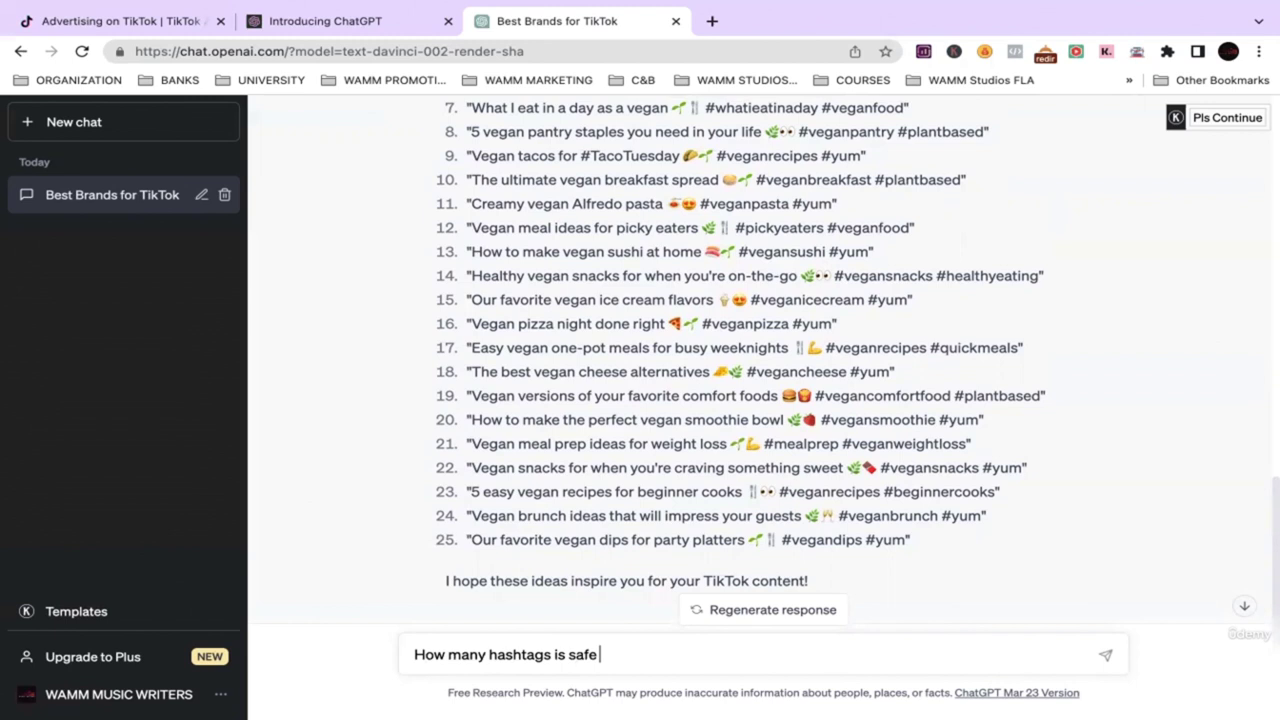
pyautogui.write('to include in my Tik')
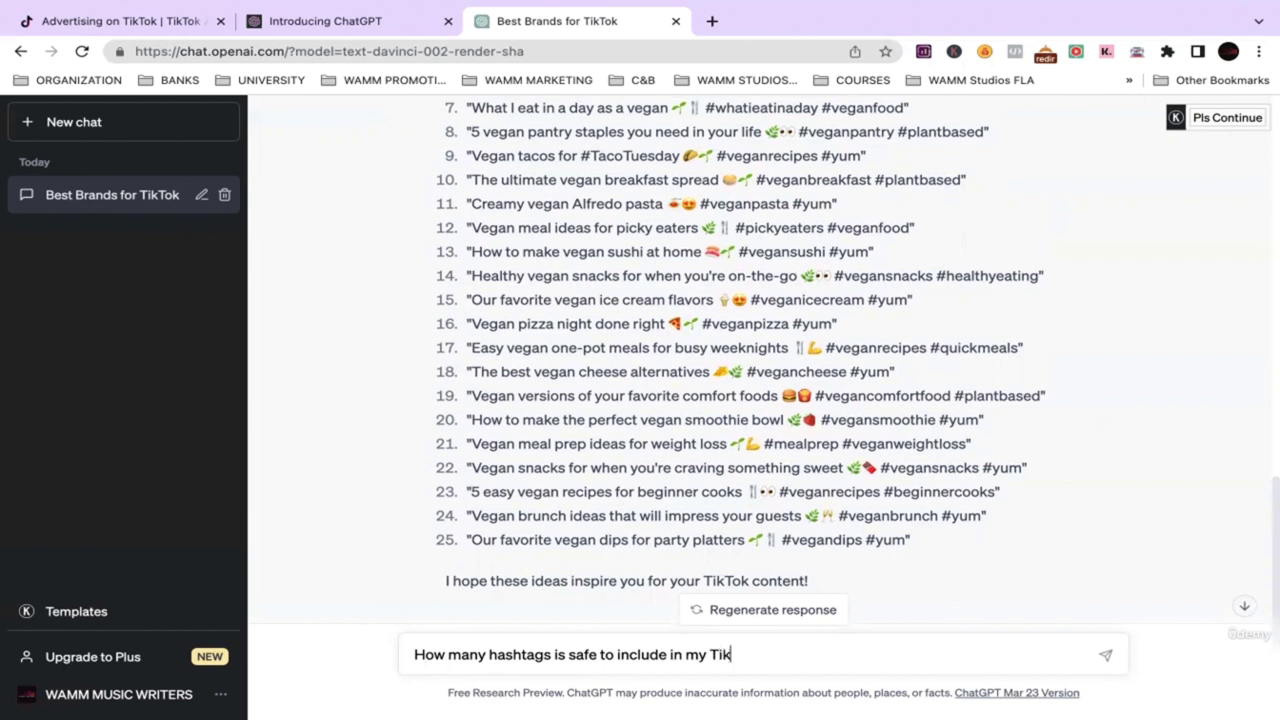
pyautogui.write(' Tok ppst')
pyautogui.press('BackSpace')
pyautogui.press('BackSpace')
pyautogui.press('BackSpace')
pyautogui.write('ost.')
pyautogui.click(1105, 659)
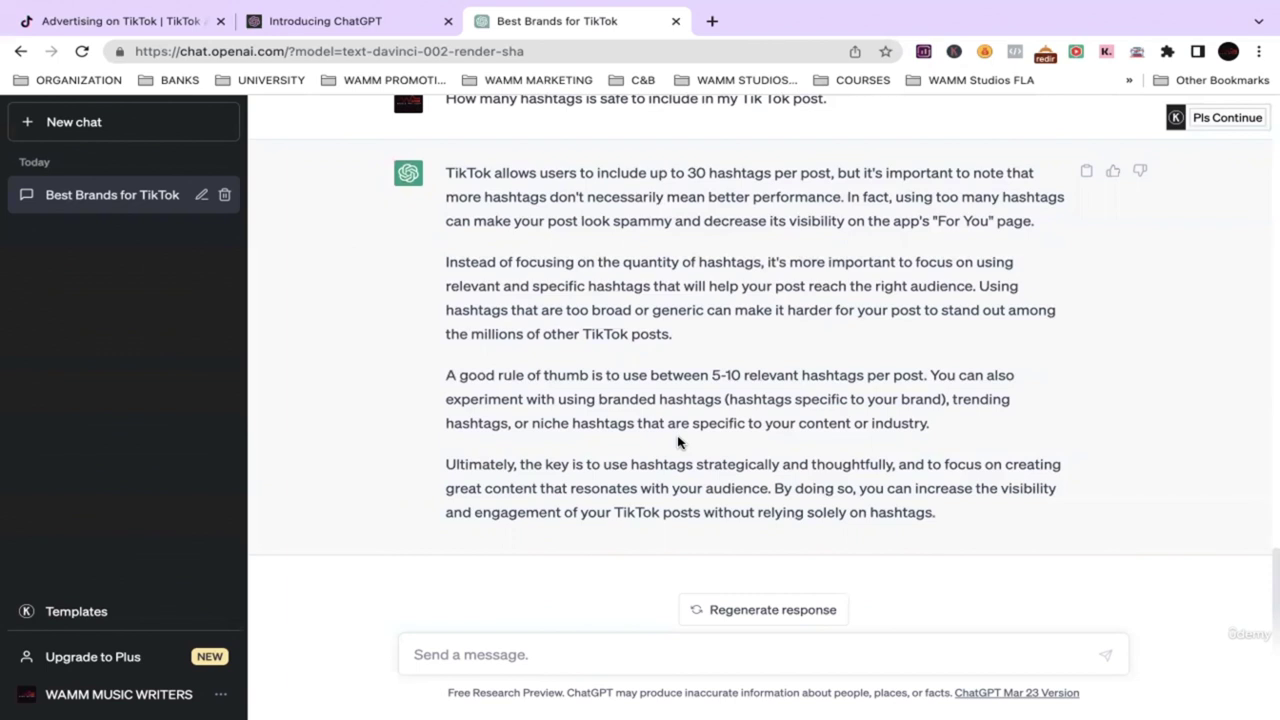
# - Read the reply: up to 30 hashtags allowed, 5–10 relevant ones recommended
pyautogui.scroll(3, 726, 425)
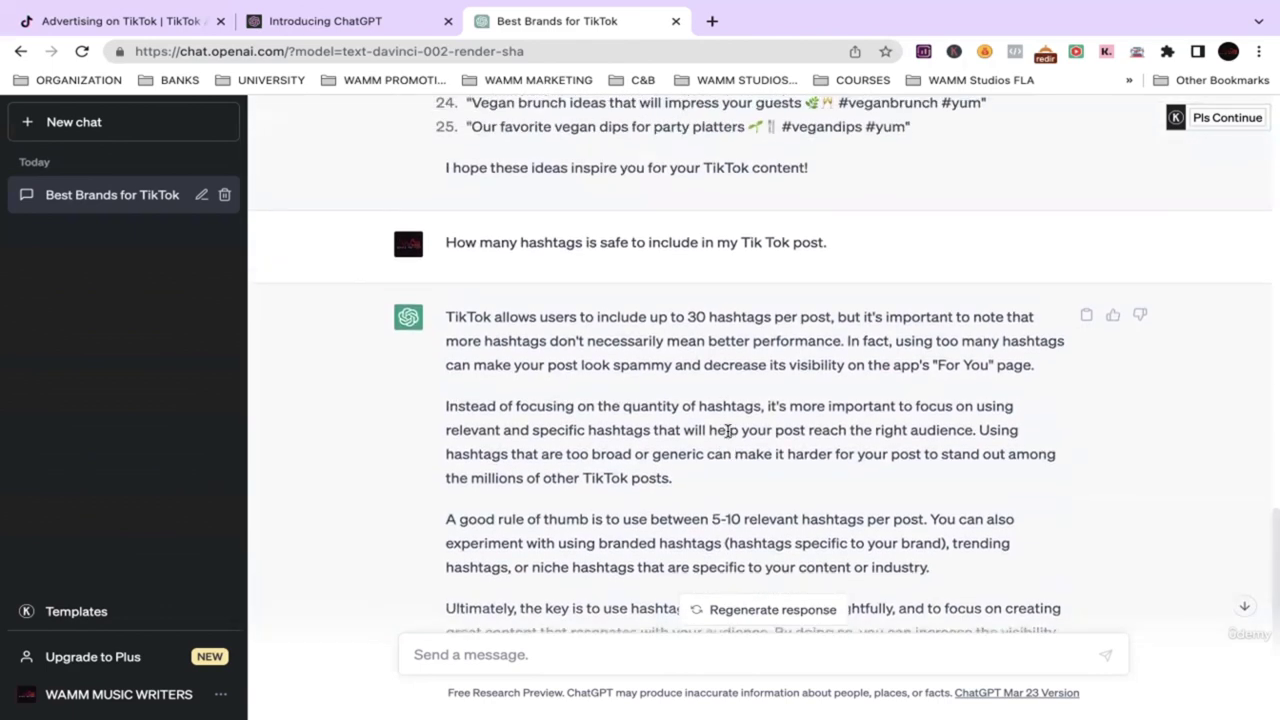
pyautogui.scroll(4, 617, 320)
pyautogui.scroll(-7, 607, 370)
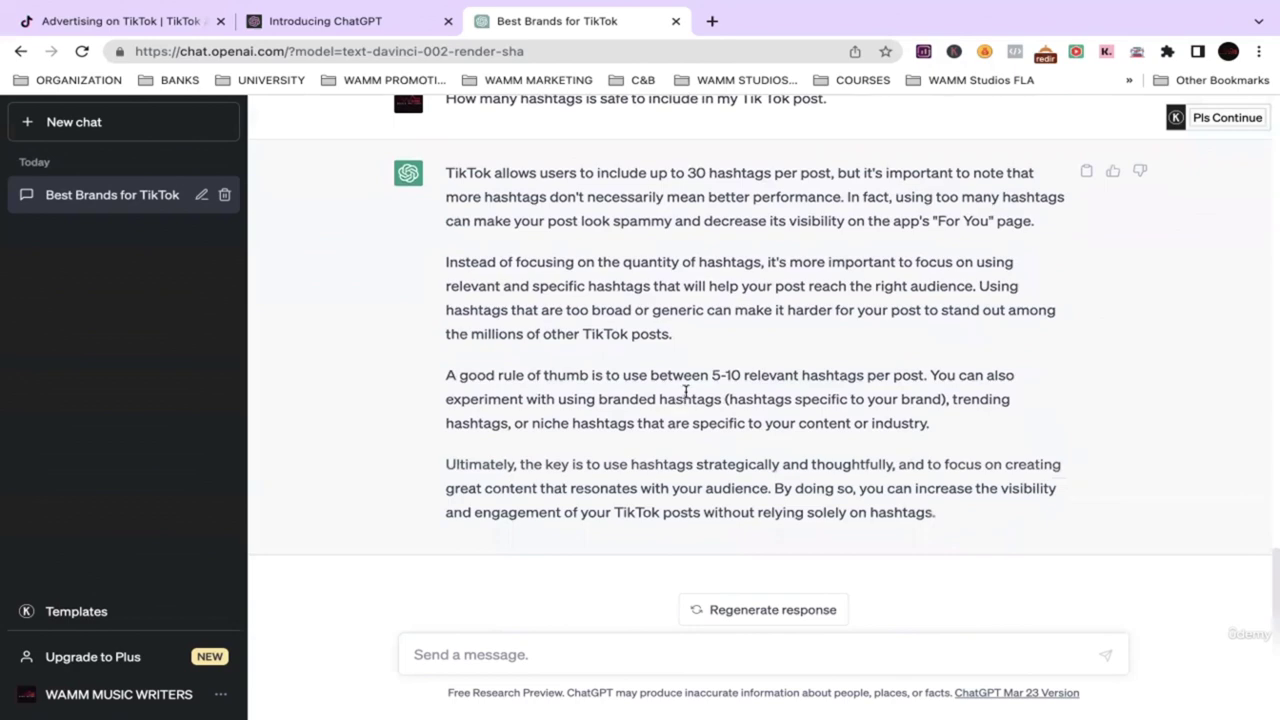
pyautogui.scroll(2, 660, 460)
pyautogui.scroll(4, 638, 458)
pyautogui.scroll(-3, 632, 447)
# - Write a request for 10 hashtags for a TikTok post for the food brand "Its ALL Vegan"
pyautogui.click(530, 654)
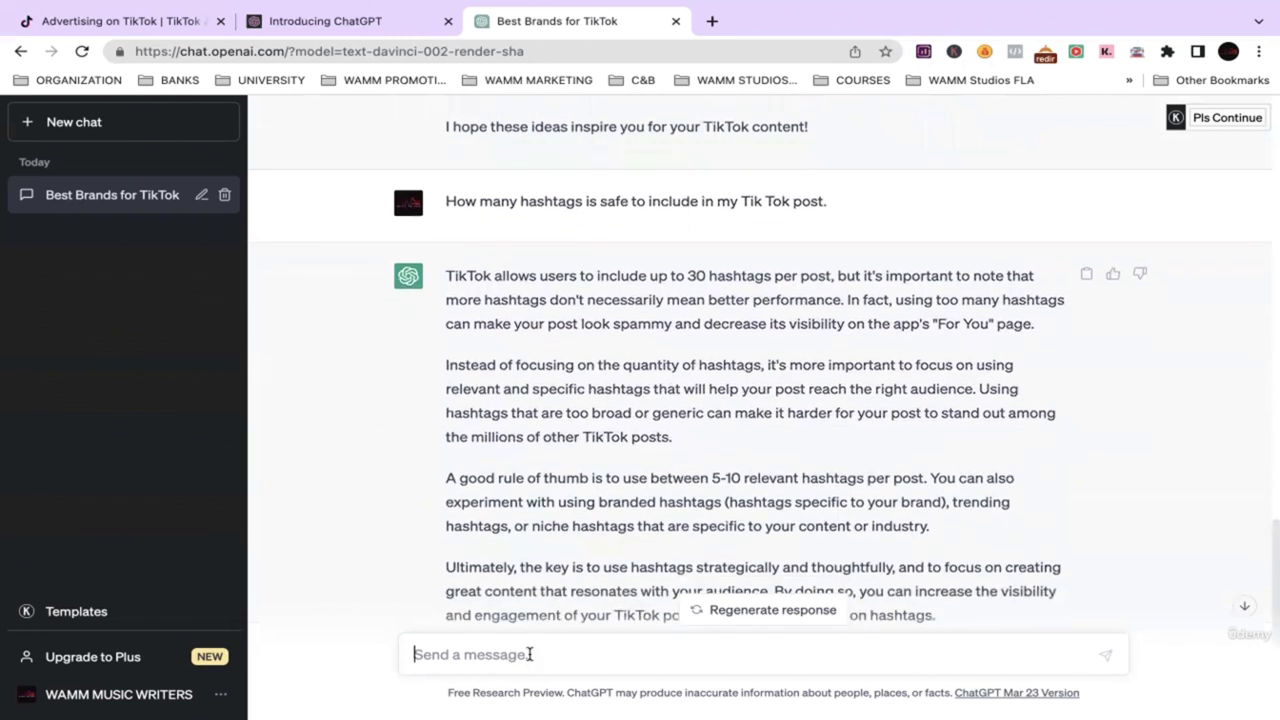
pyautogui.write('C')
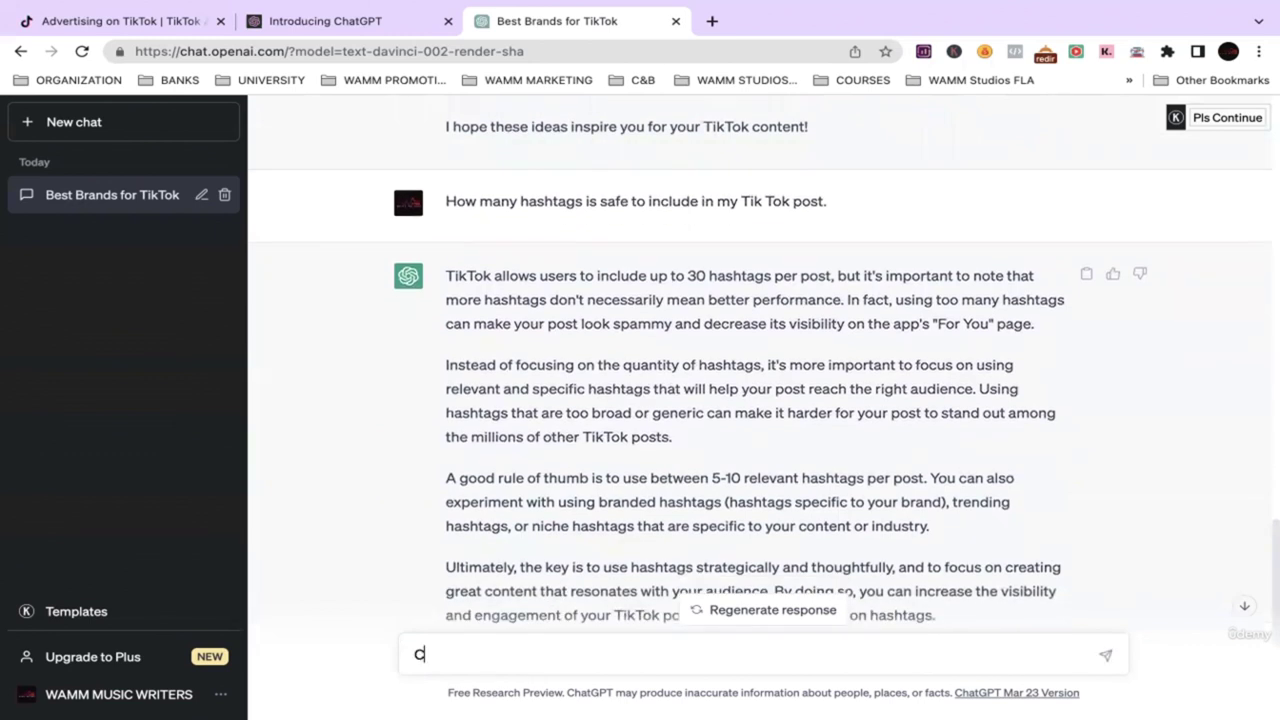
pyautogui.write('reate me a')
pyautogui.press('BackSpace')
pyautogui.write('a list of')
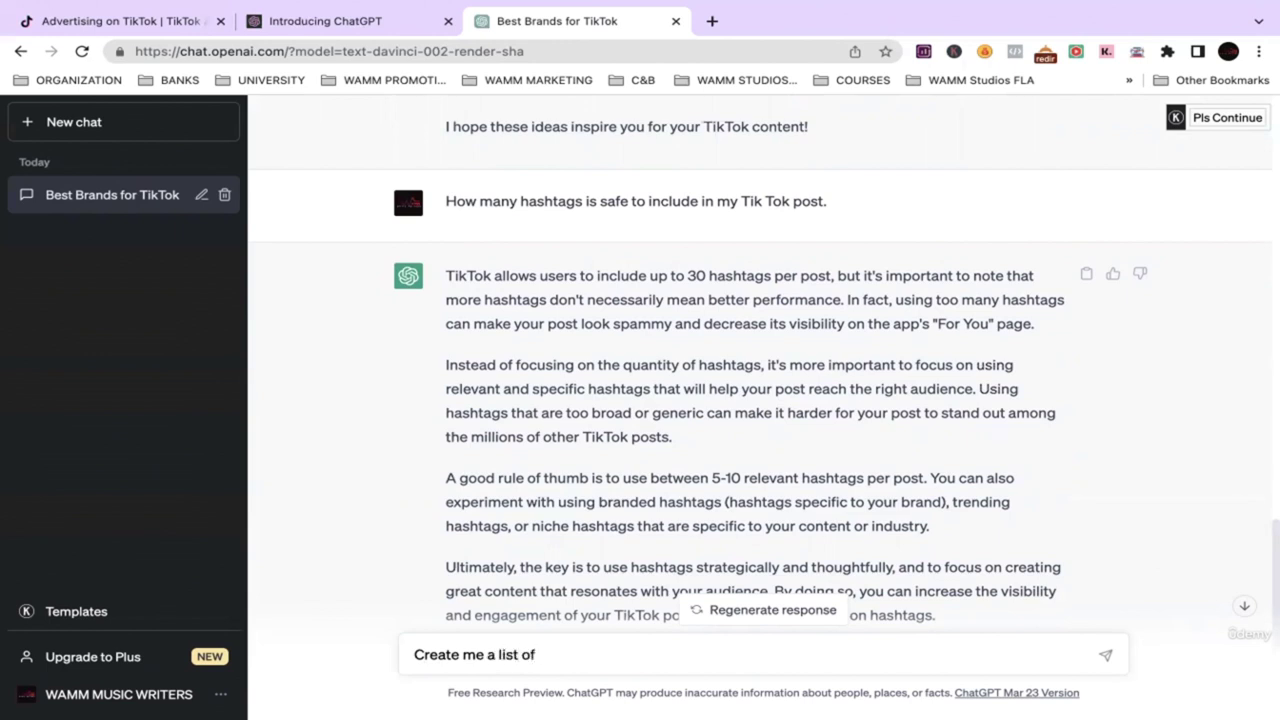
pyautogui.write(' 10 Has')
pyautogui.write('htags for')
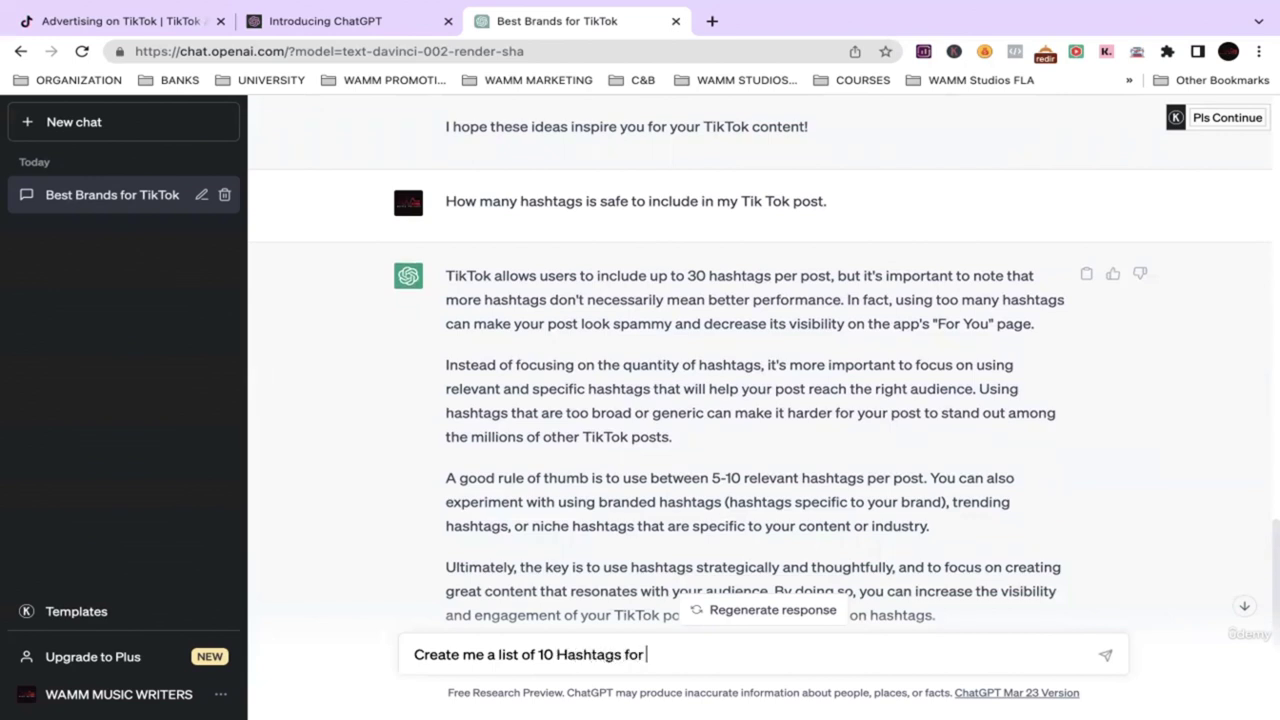
pyautogui.write(' a Tok')
pyautogui.press('BackSpace')
pyautogui.press('BackSpace')
pyautogui.write('tik')
pyautogui.press('BackSpace')
pyautogui.write('ik')
pyautogui.press('BackSpace')
pyautogui.press('BackSpace')
pyautogui.write('ik Tok post ')
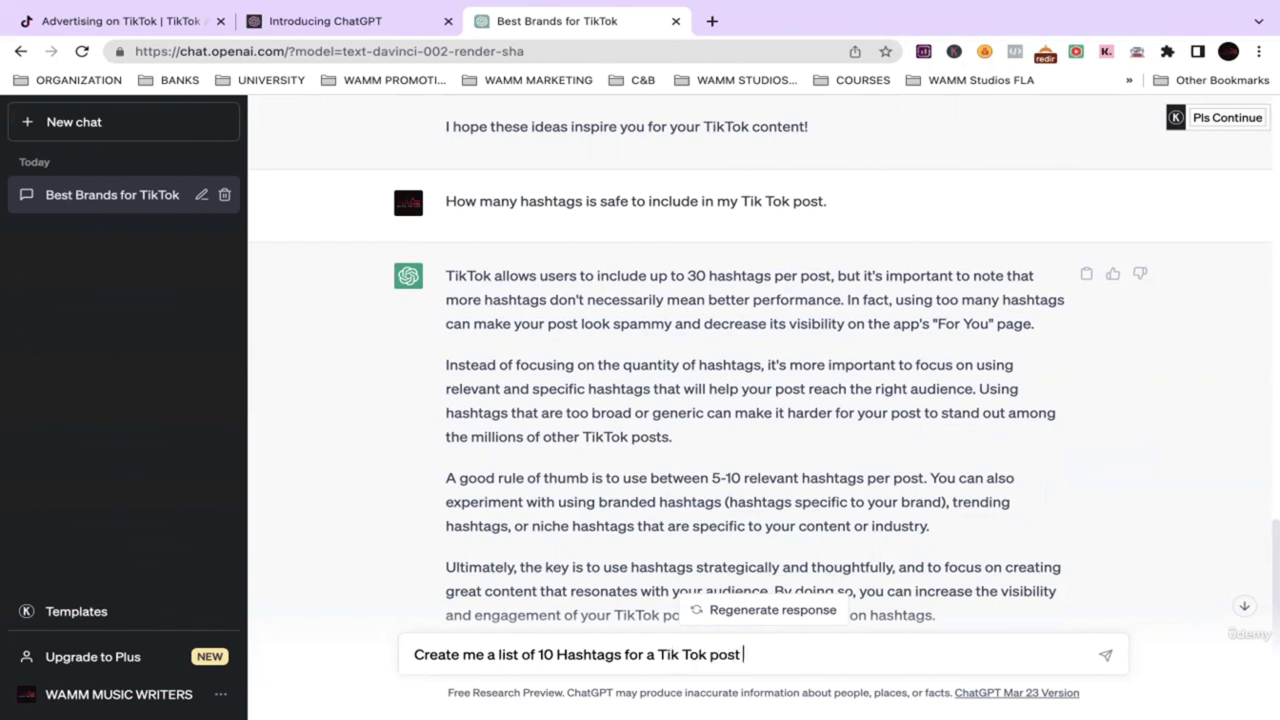
pyautogui.write('for a food brand titled "')
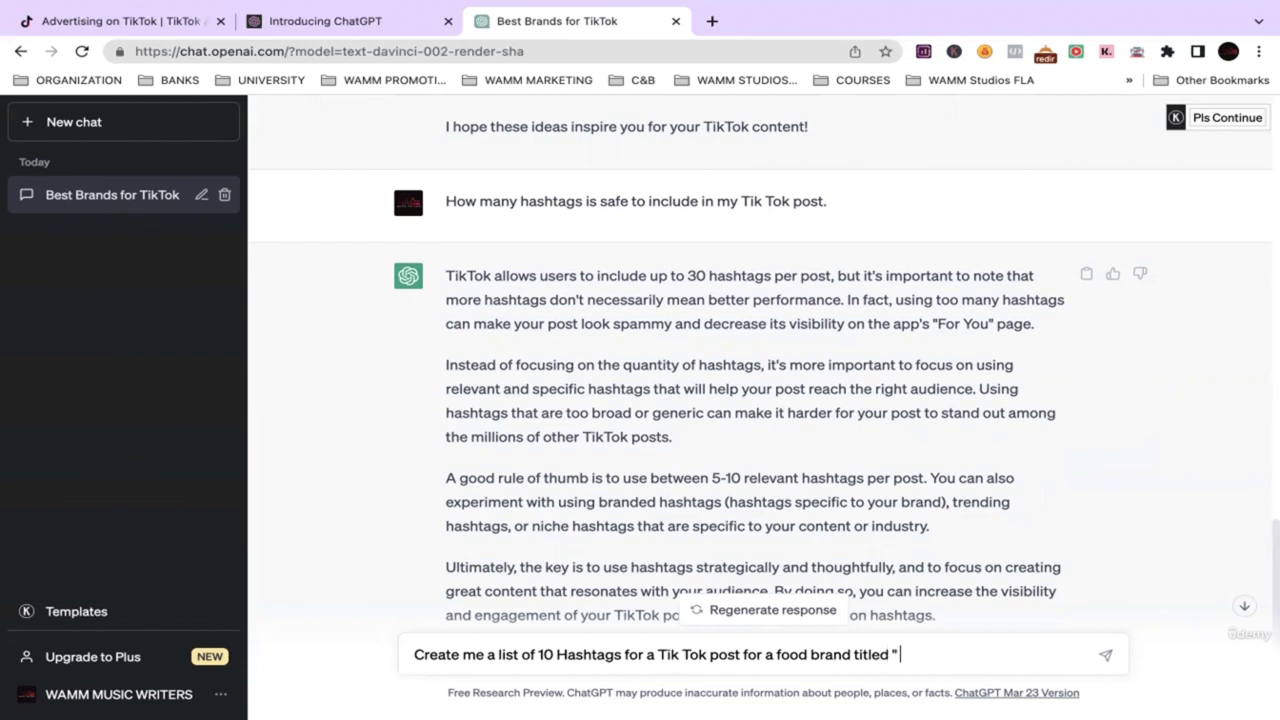
pyautogui.write(' Its ALL Vegan"')
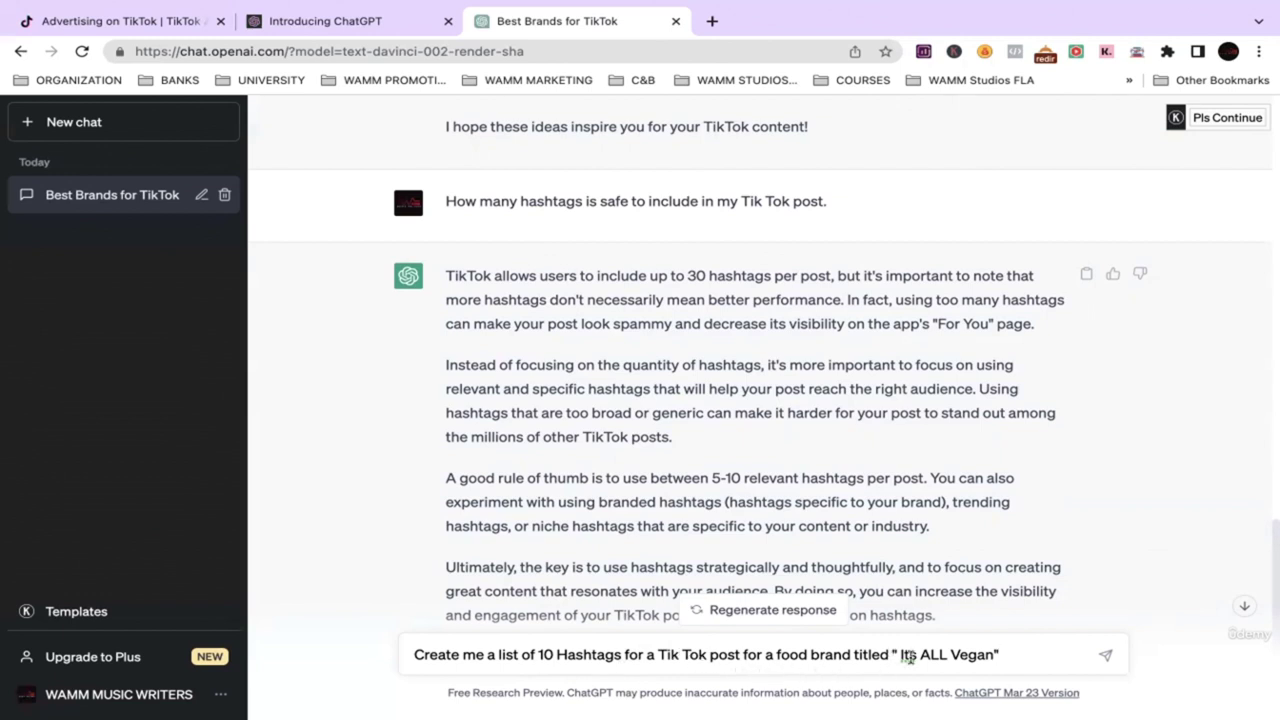
# - Correct 'Its' to 'It's' and send the hashtag request
pyautogui.rightClick(908, 656)
pyautogui.click(991, 324)
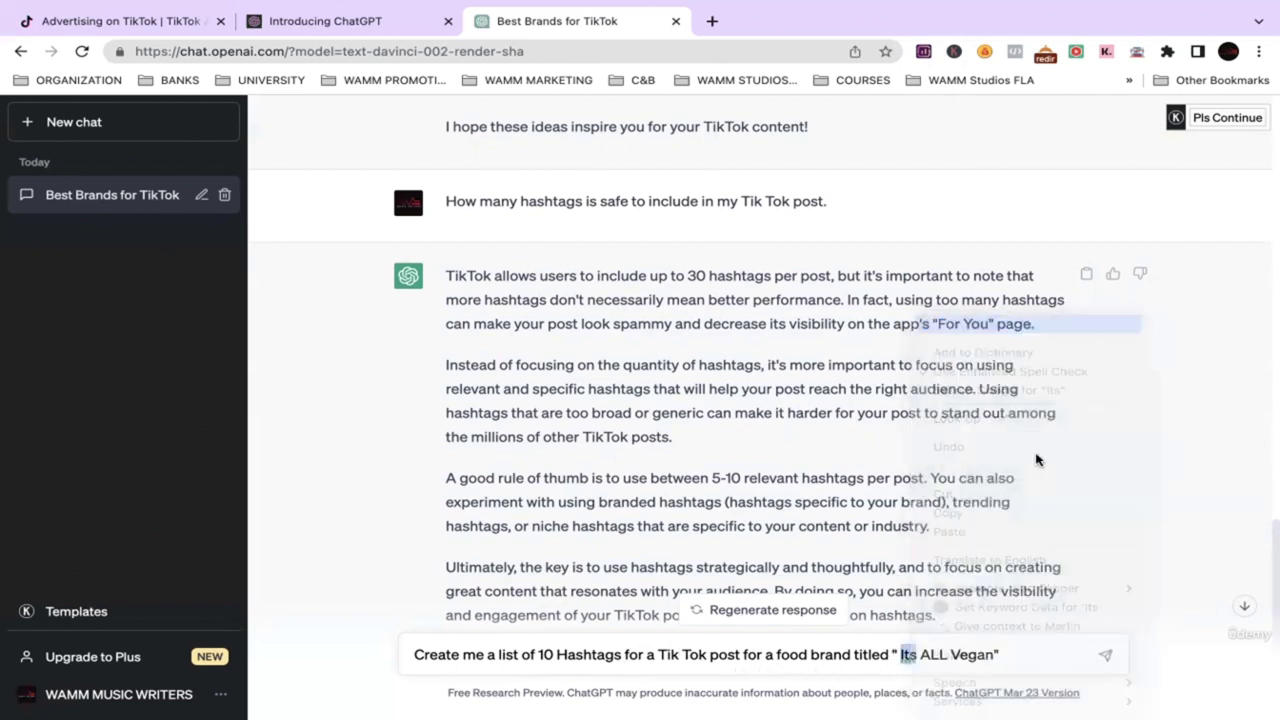
pyautogui.click(1108, 656)
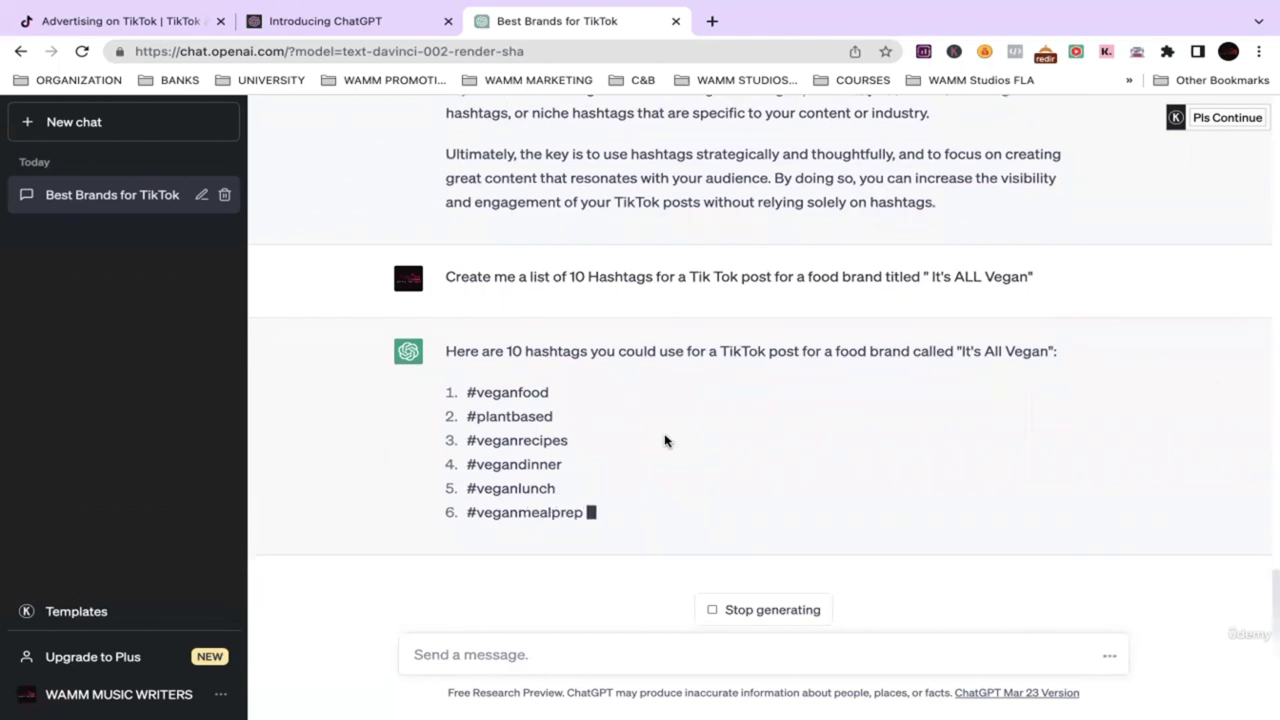
pyautogui.scroll(3, 668, 410)
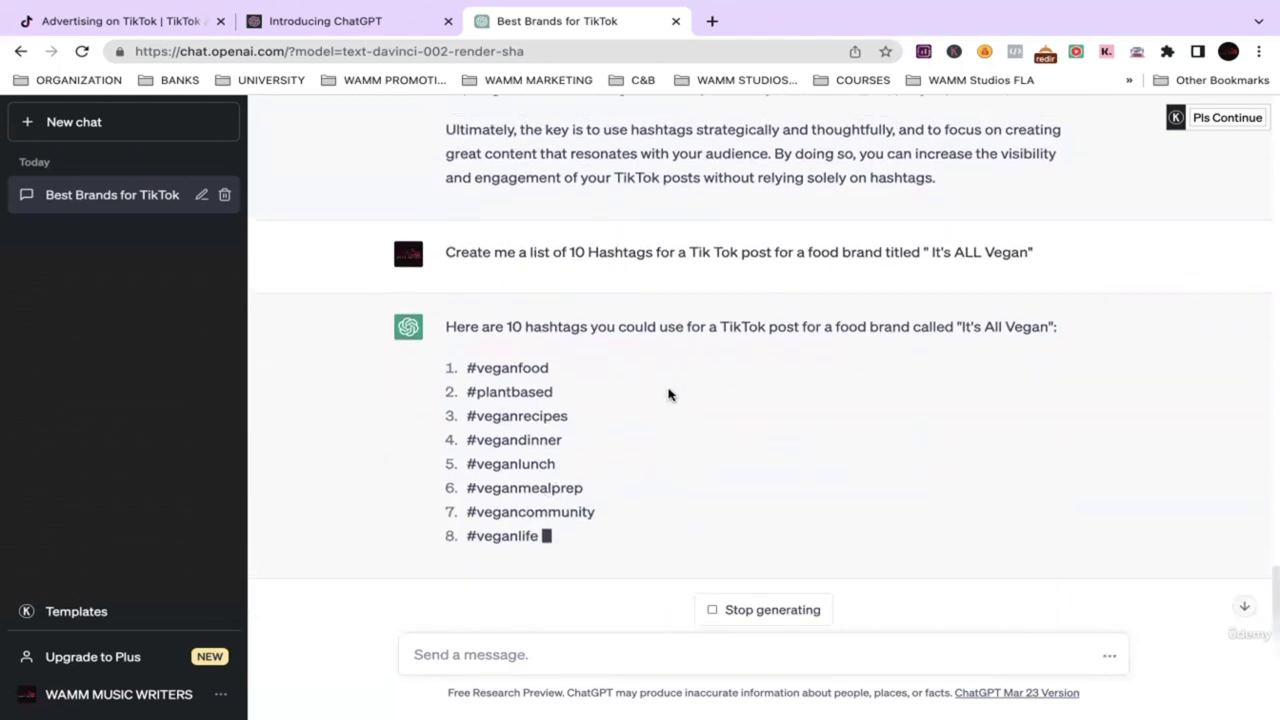
pyautogui.scroll(-4, 670, 392)
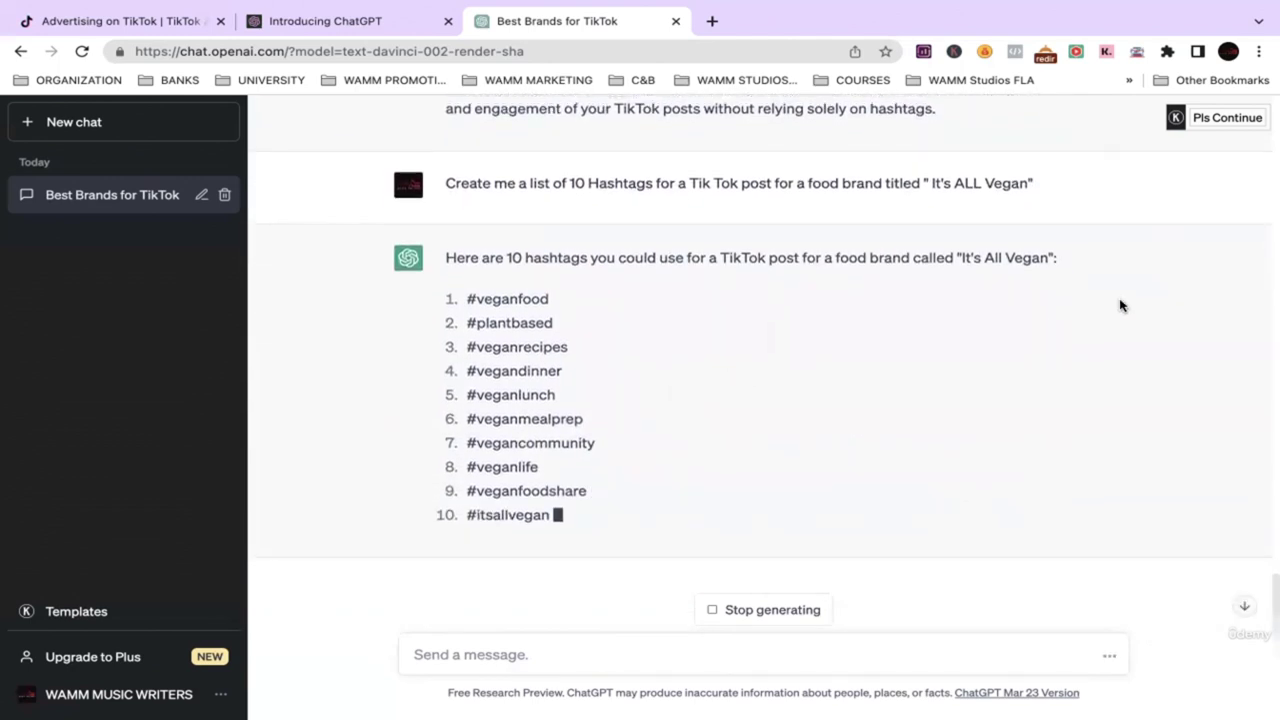
pyautogui.scroll(10, 958, 262)
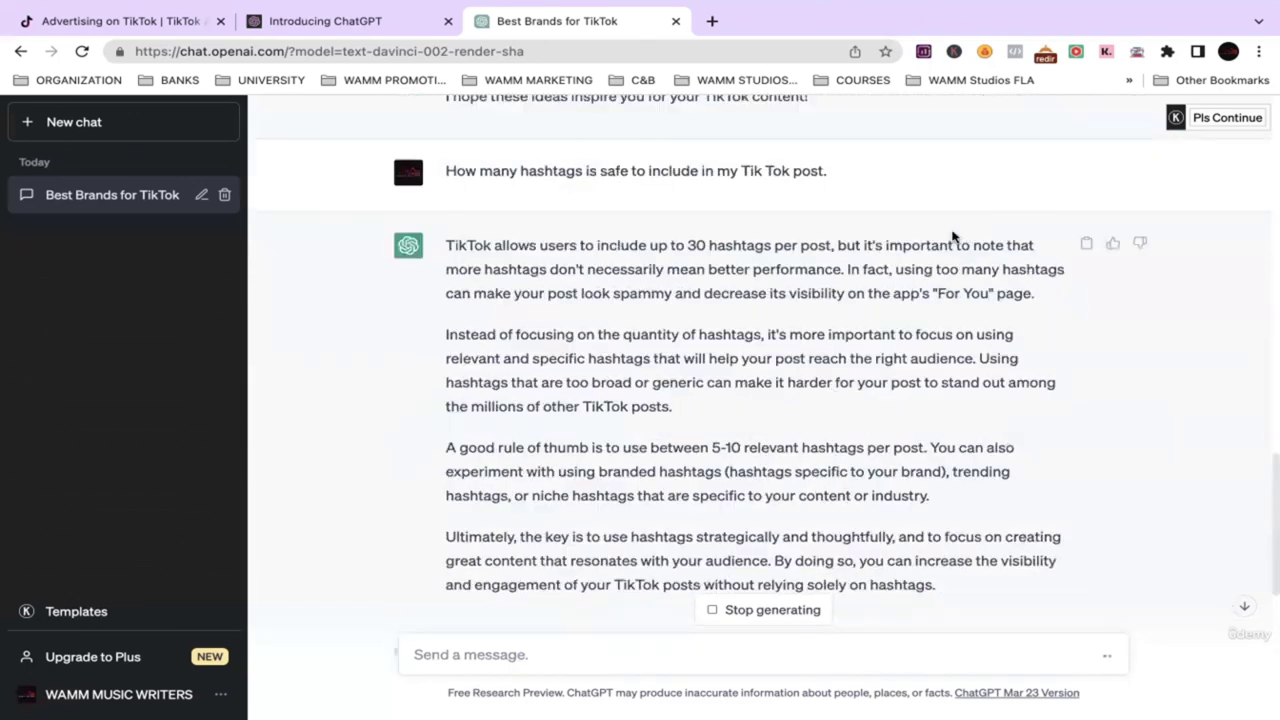
pyautogui.scroll(5, 972, 242)
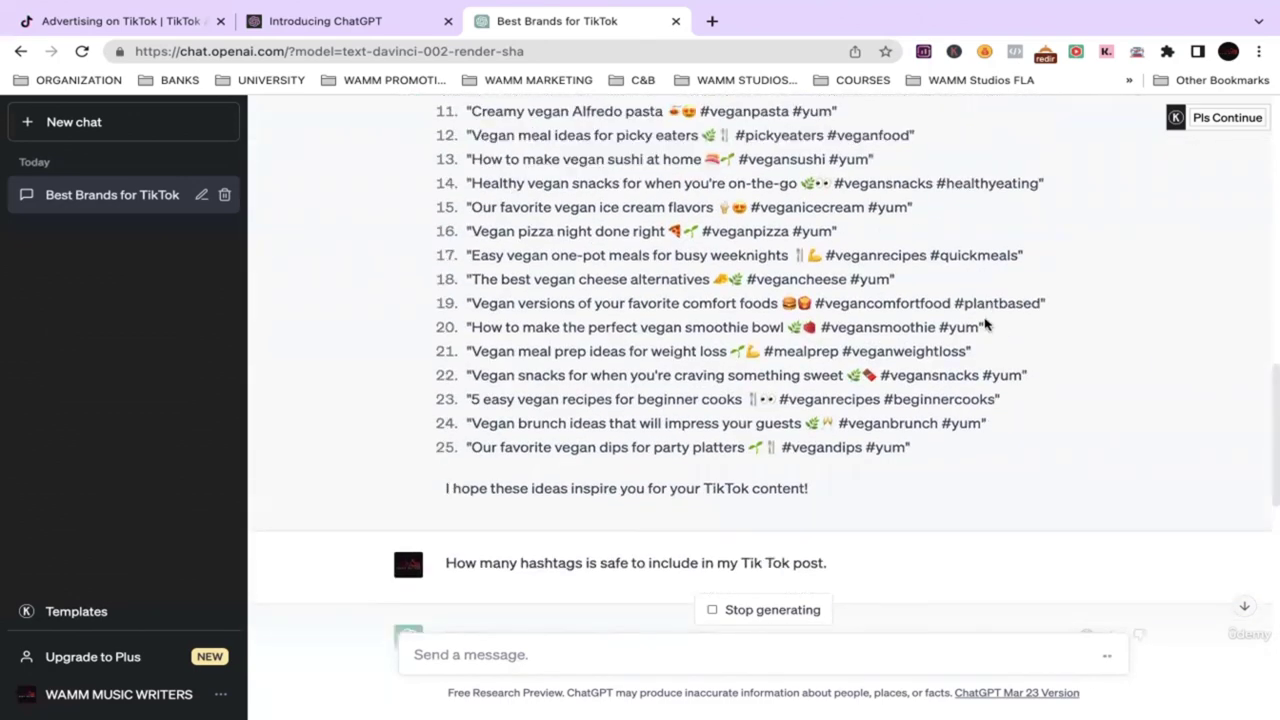
pyautogui.scroll(1, 878, 242)
pyautogui.moveTo(1100, 528); pyautogui.dragTo(705, 210)
pyautogui.scroll(-10, 931, 391)
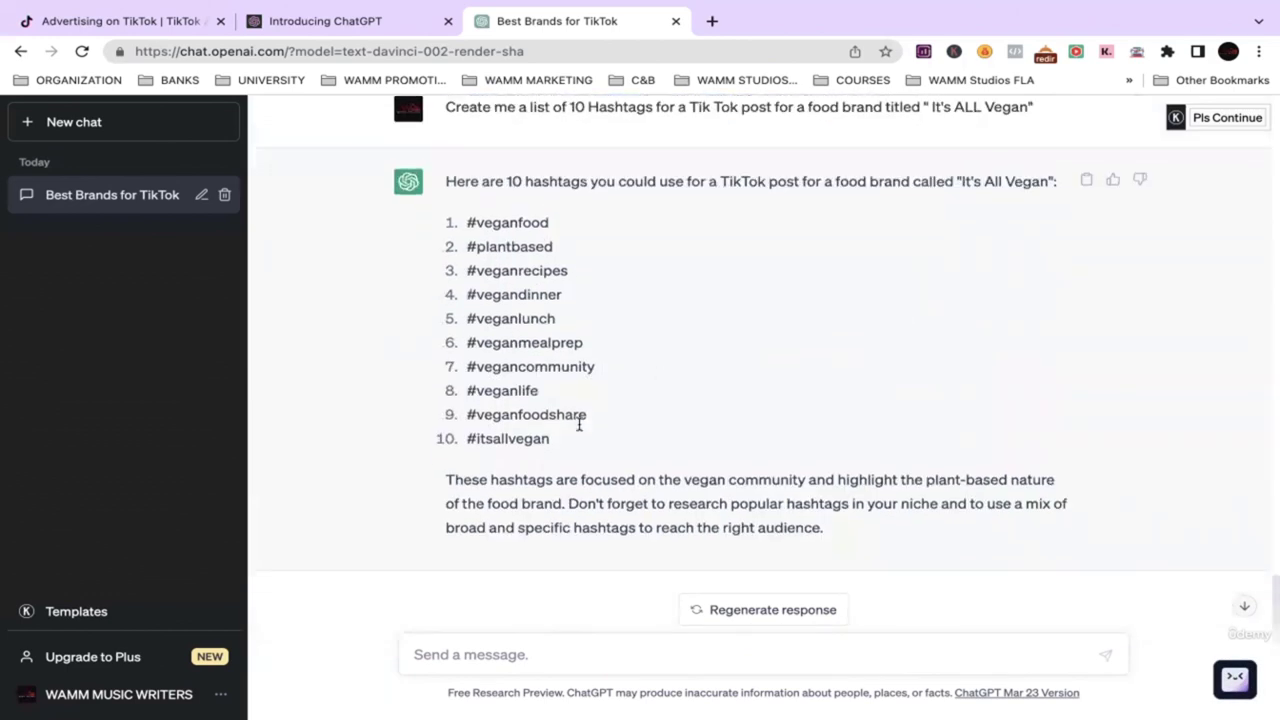
pyautogui.moveTo(612, 447); pyautogui.dragTo(470, 237)
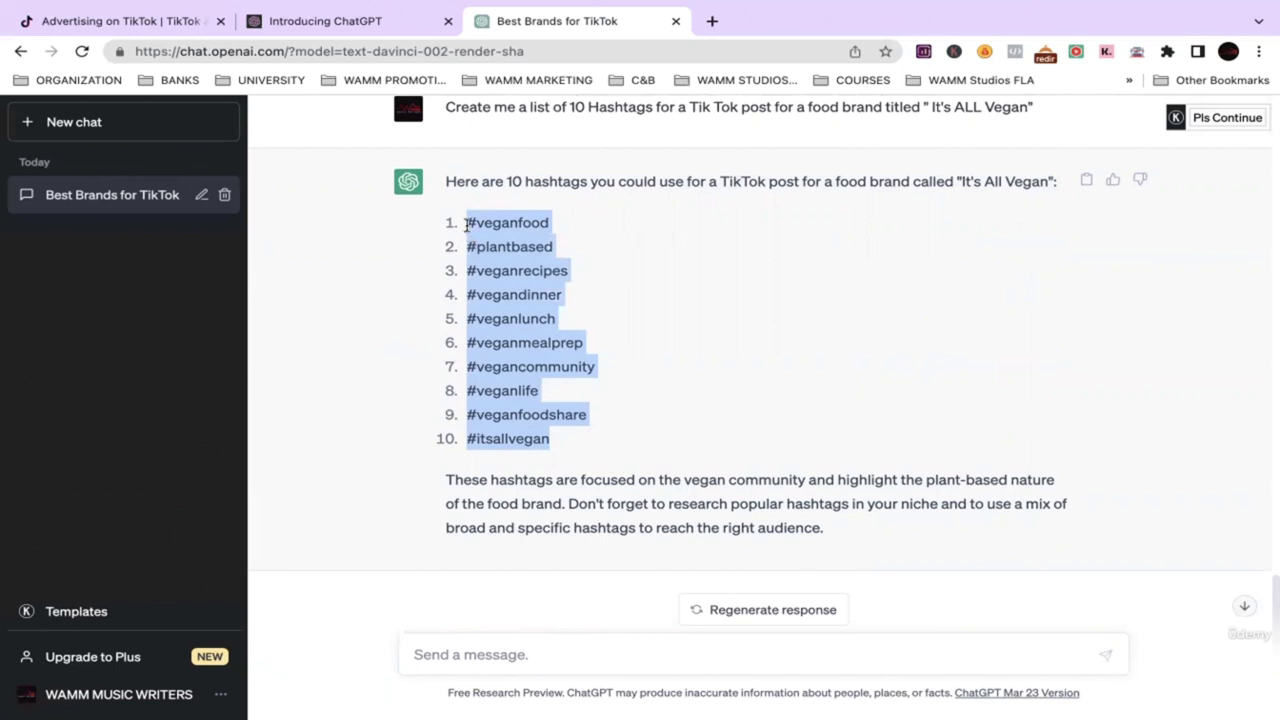
pyautogui.scroll(1, 620, 330)
pyautogui.scroll(1, 577, 354)
pyautogui.scroll(-2, 569, 369)
pyautogui.scroll(1, 577, 358)
pyautogui.scroll(3, 577, 357)
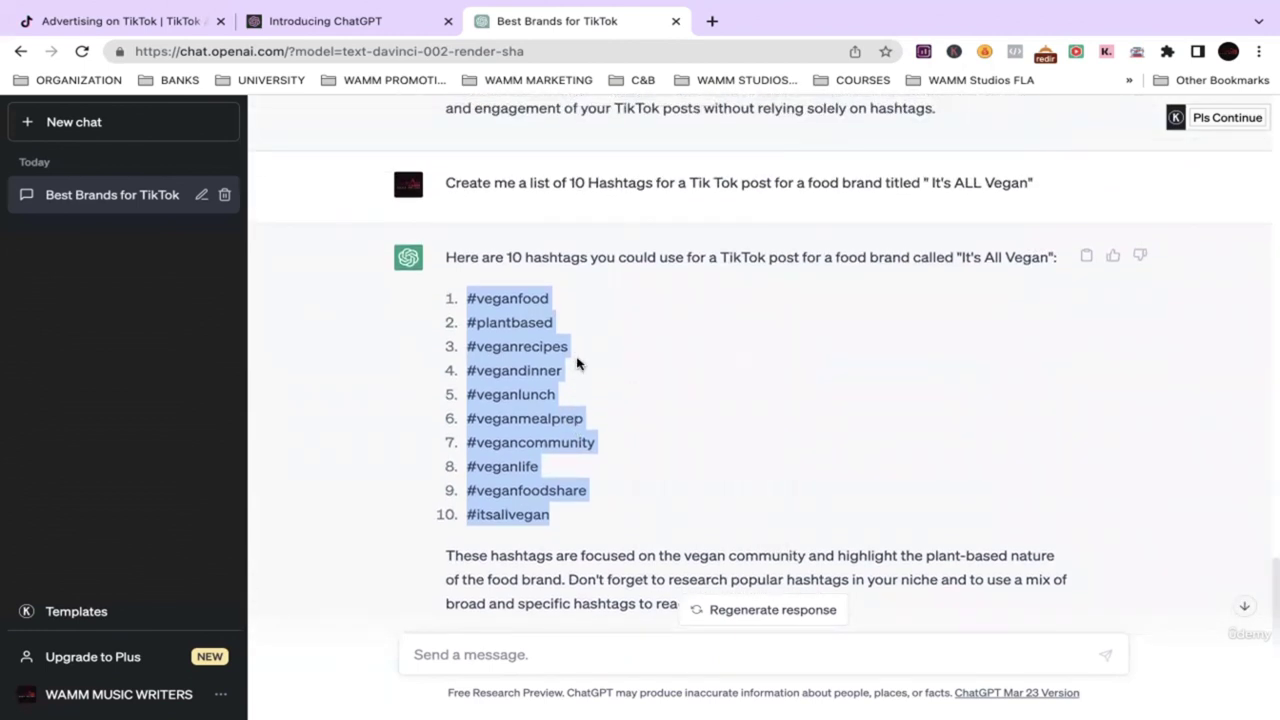
pyautogui.click(502, 660)
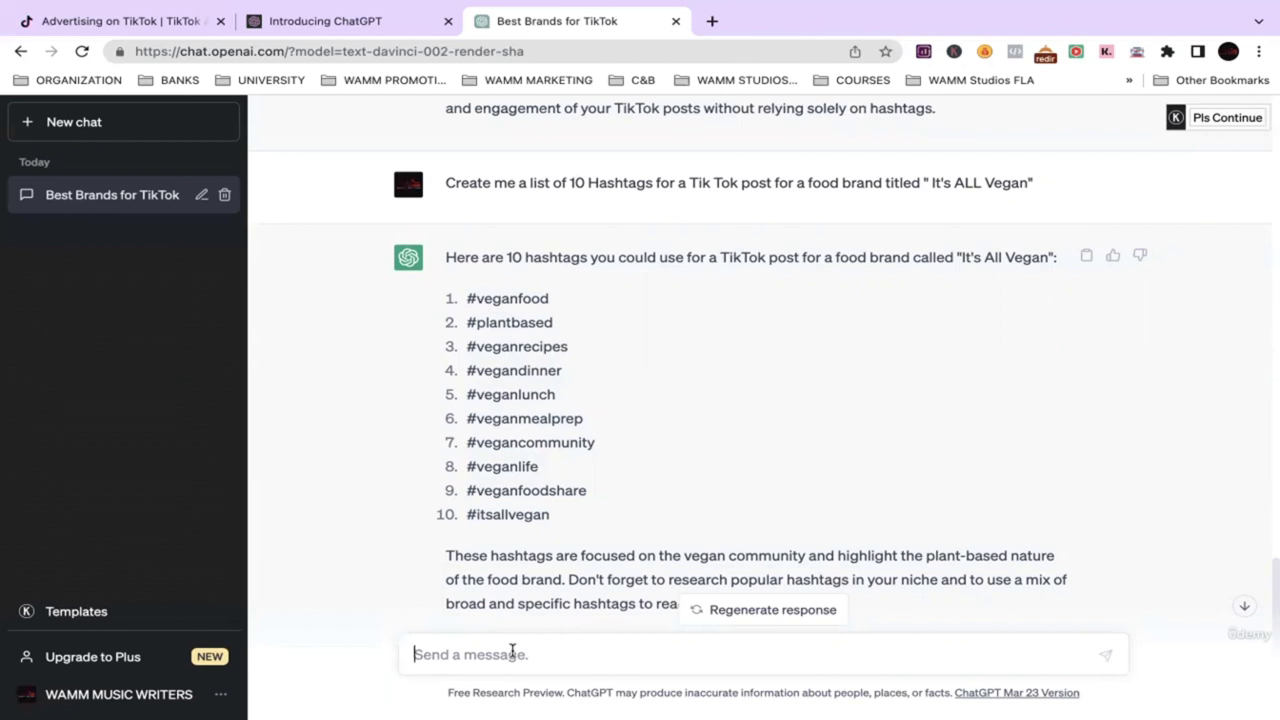
# - Ask 'What is the best time frames to post on TikTok?', fixing 'timeframes' to 'time frames'
pyautogui.click(512, 651)
pyautogui.write('What is te')
pyautogui.press('BackSpace')
pyautogui.write('he ')
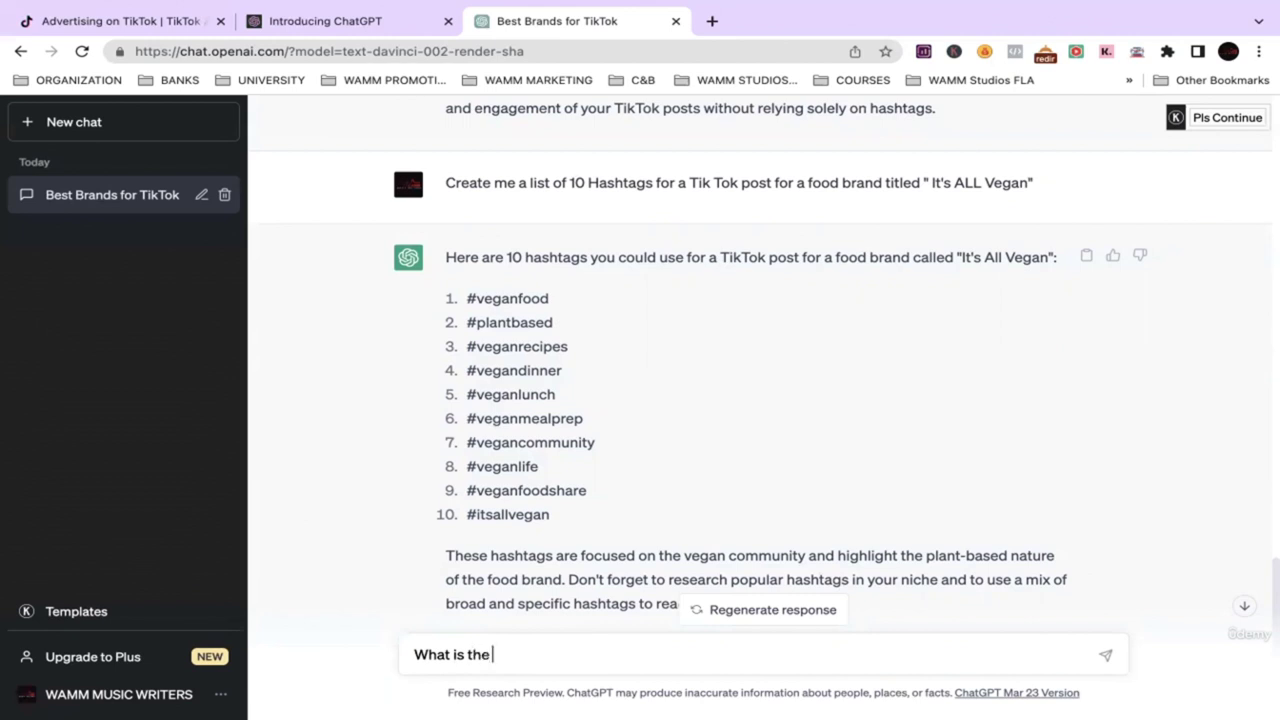
pyautogui.write('best timeframes ')
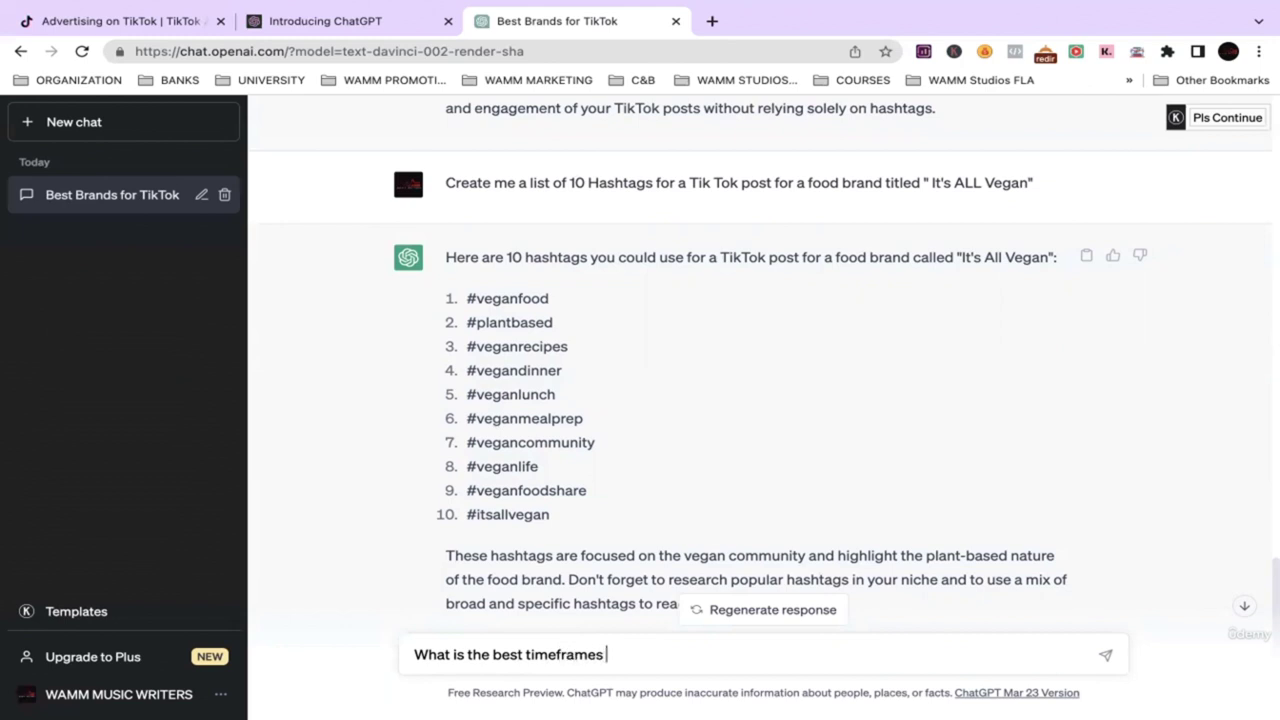
pyautogui.write('to post on TikTok')
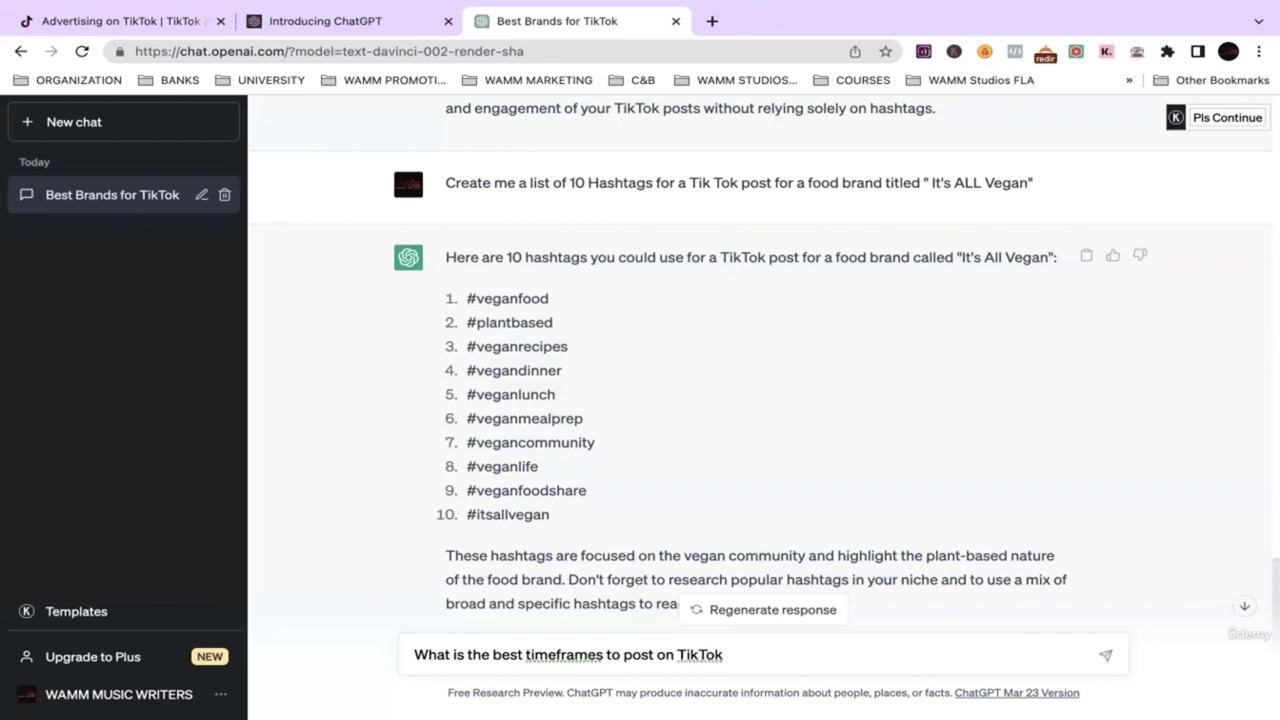
pyautogui.rightClick(570, 655)
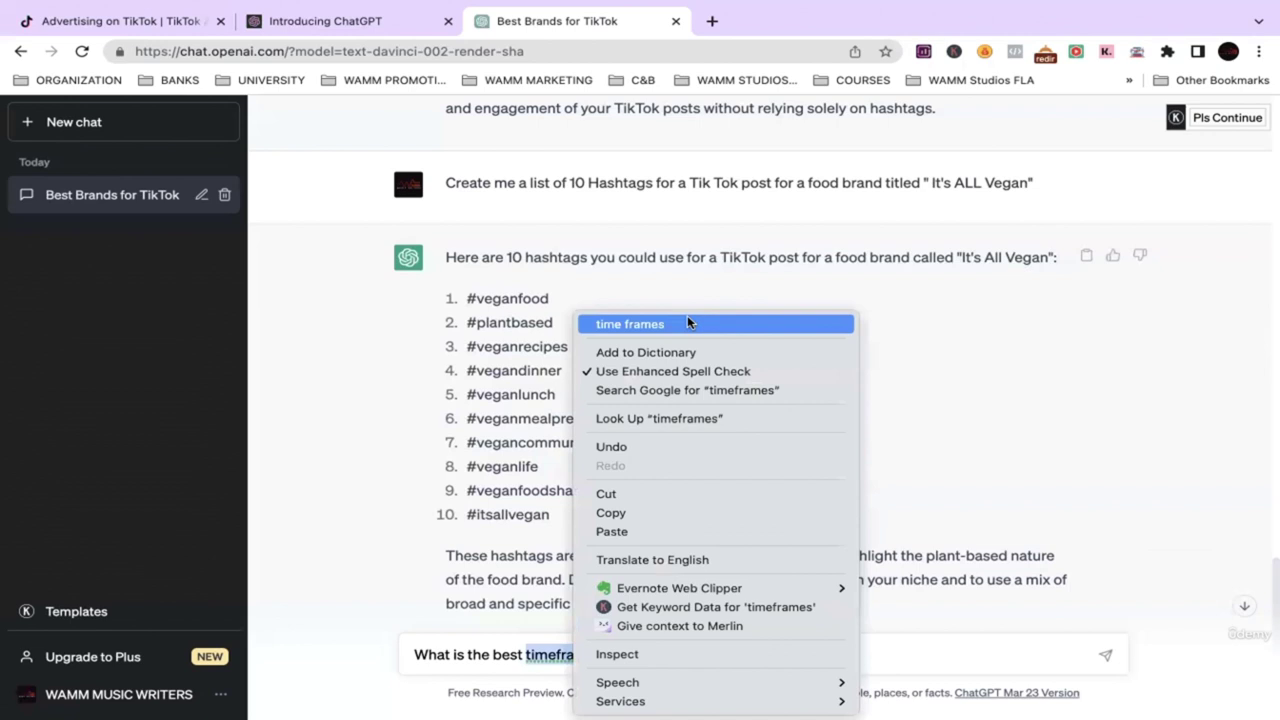
pyautogui.click(688, 323)
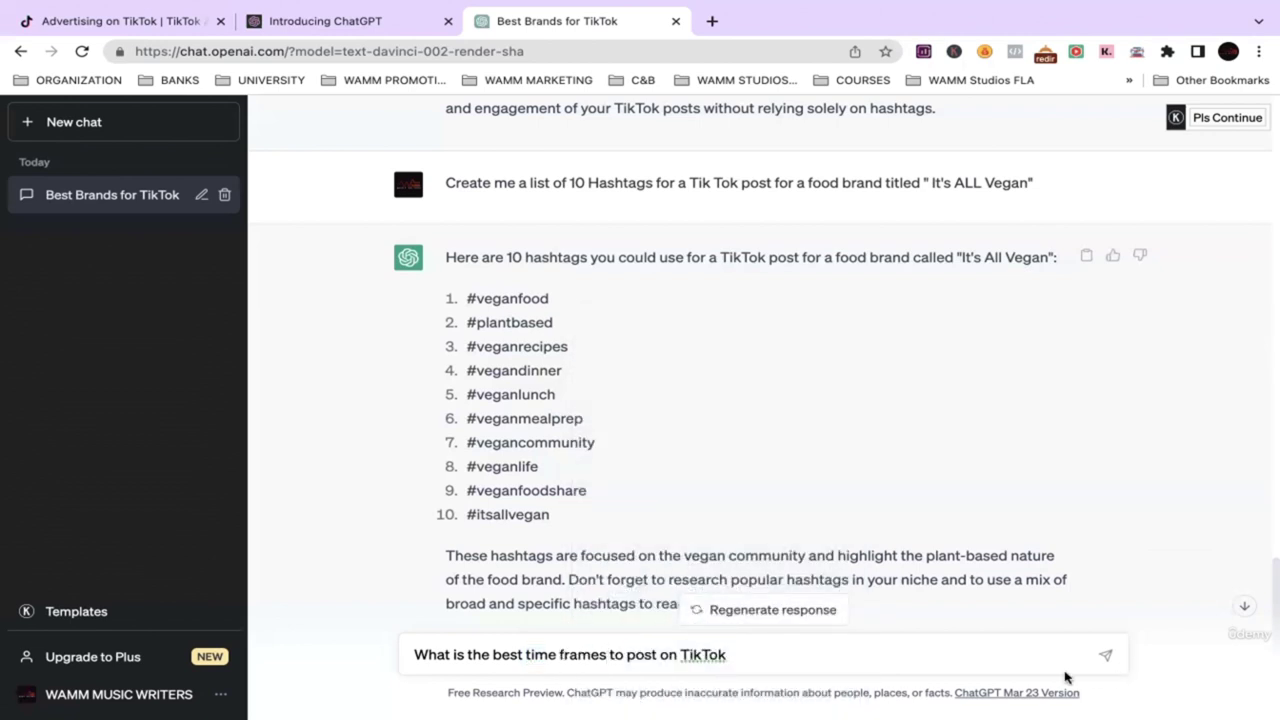
pyautogui.write('?')
pyautogui.click(1105, 655)
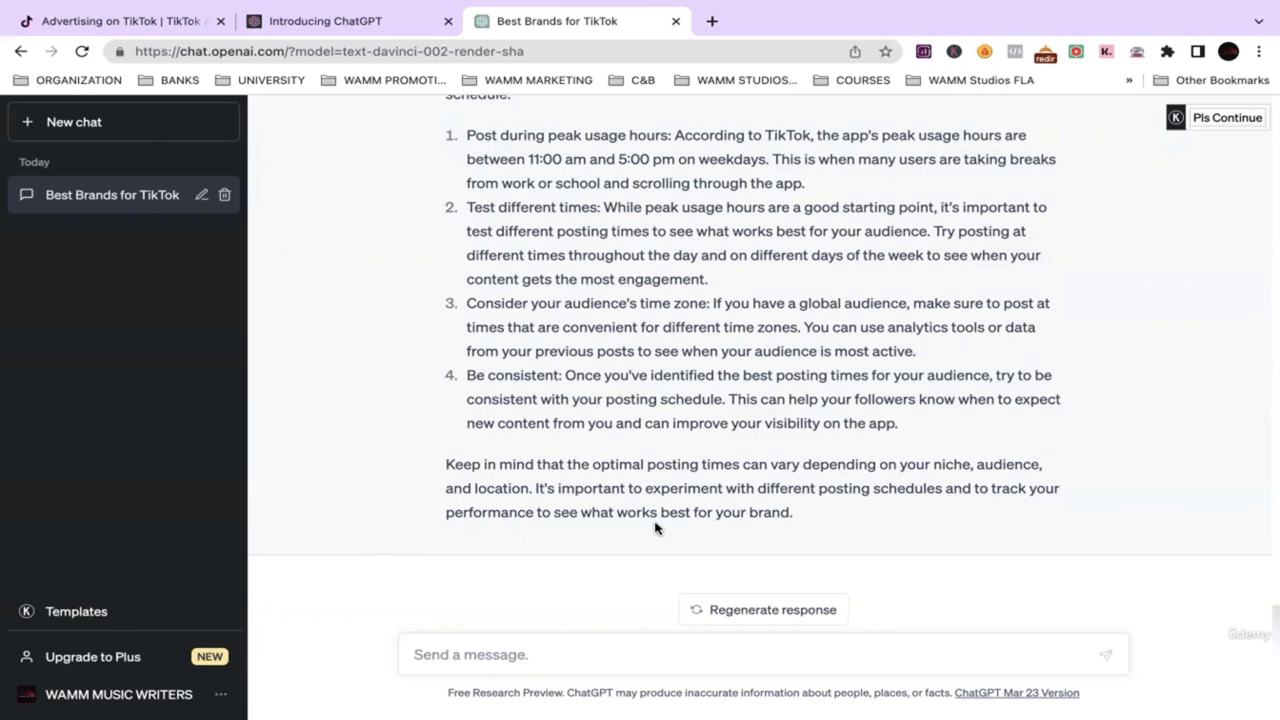
# - Read the posting-times answer and highlight the 11:00 am to 5:00 pm peak hours
pyautogui.scroll(2, 654, 423)
pyautogui.scroll(-1, 503, 226)
pyautogui.scroll(1, 540, 223)
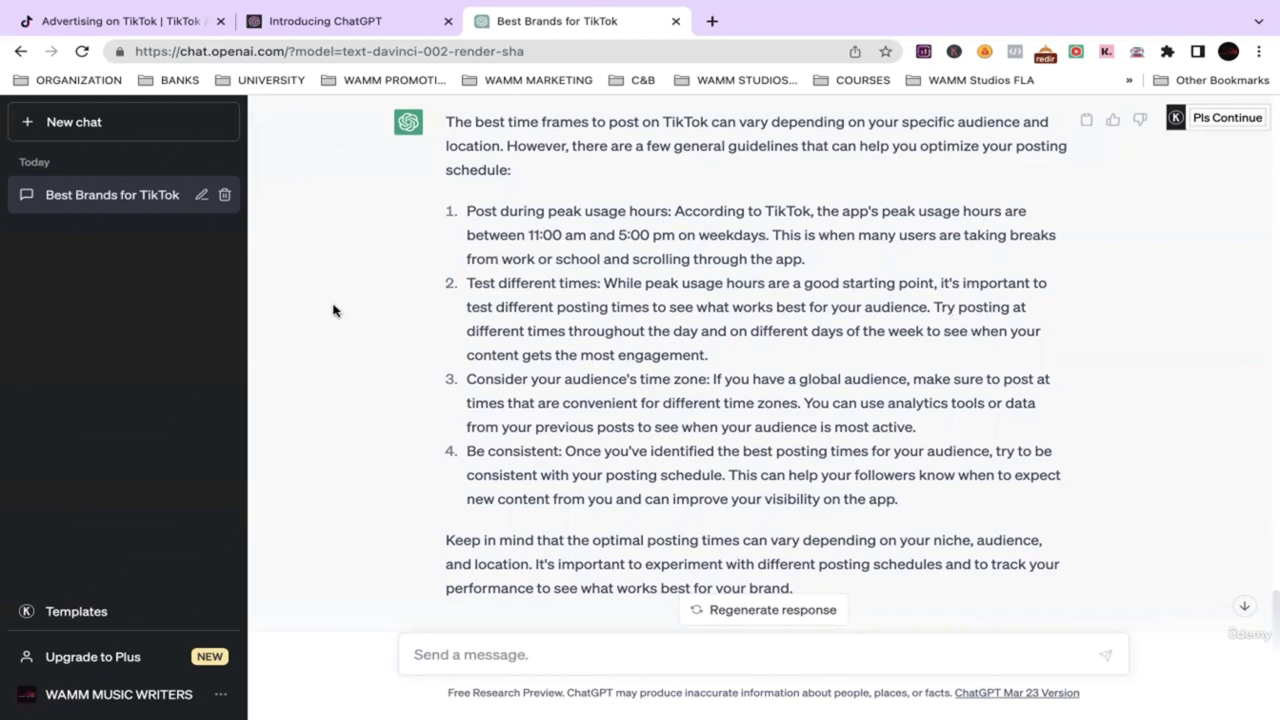
pyautogui.scroll(-1, 424, 307)
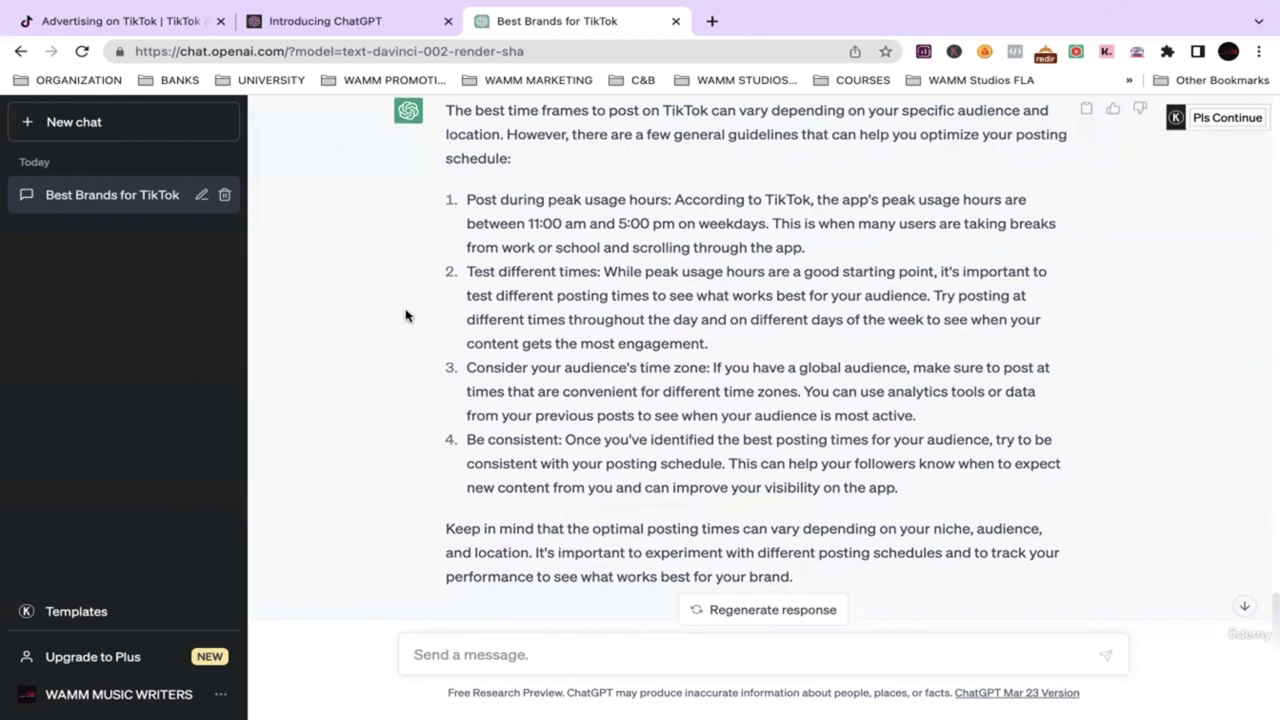
pyautogui.scroll(1, 401, 298)
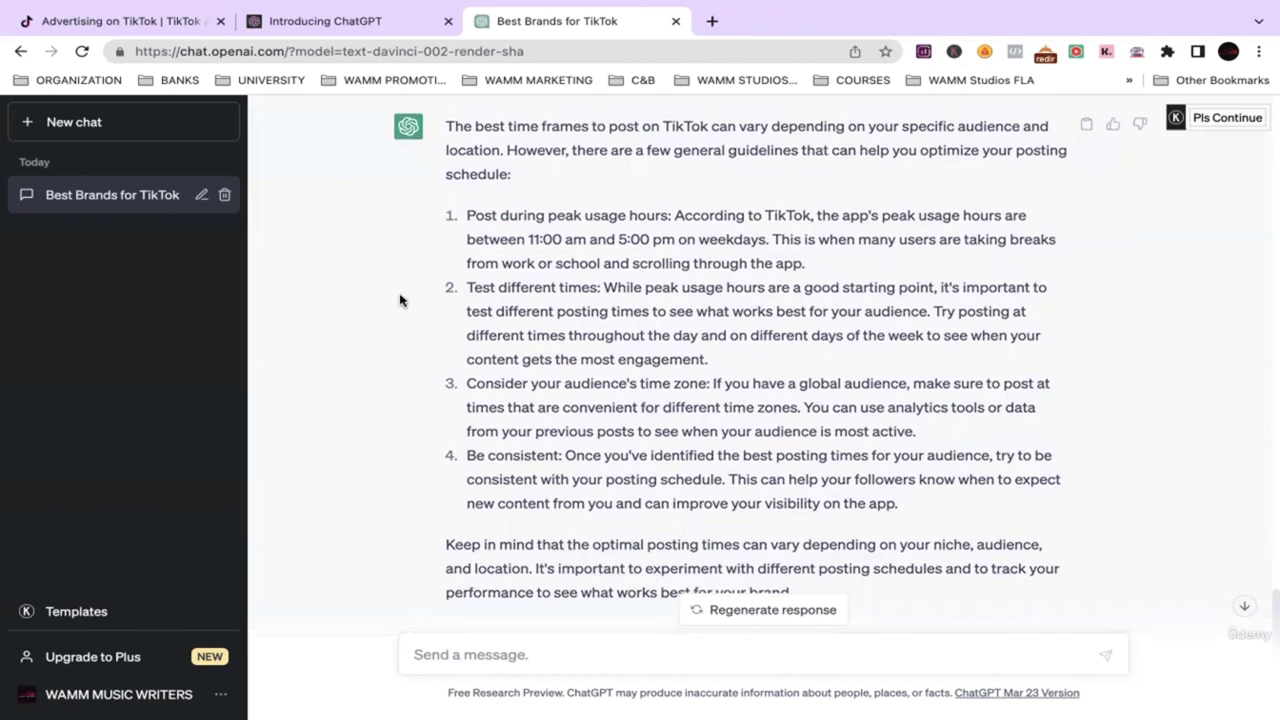
pyautogui.moveTo(529, 240); pyautogui.dragTo(672, 244)
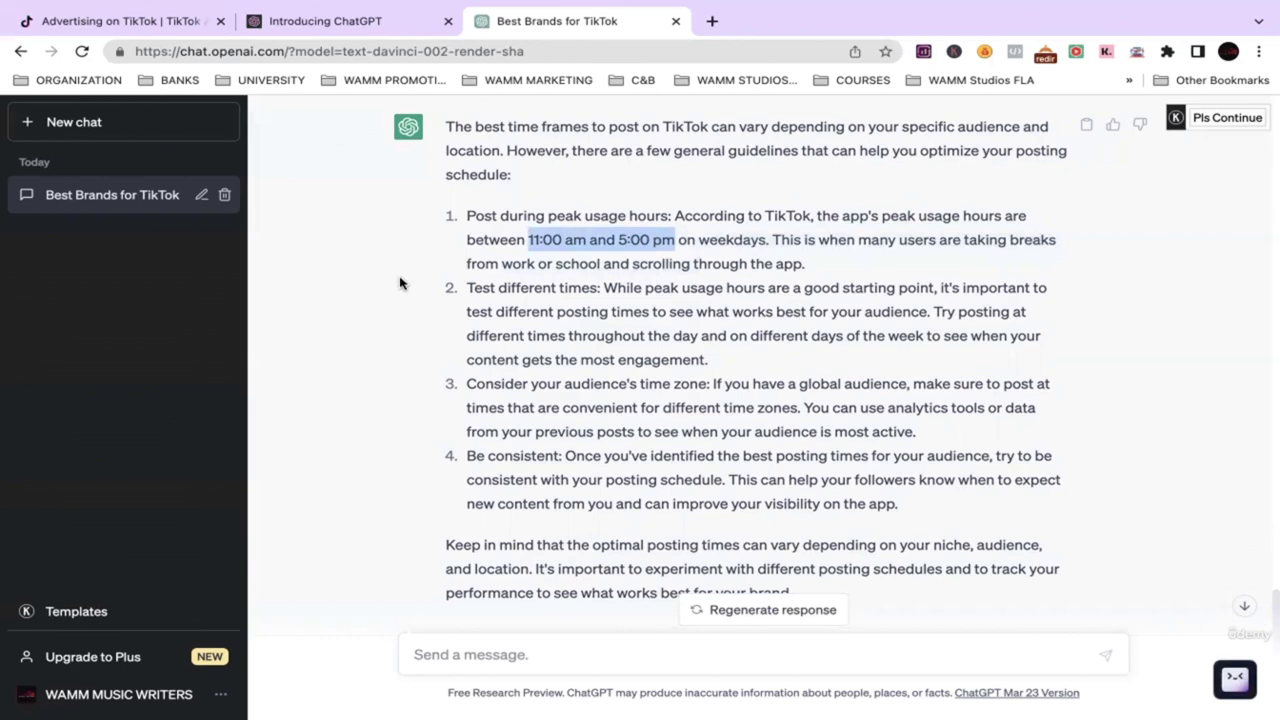
pyautogui.scroll(1, 440, 320)
pyautogui.scroll(-2, 431, 311)
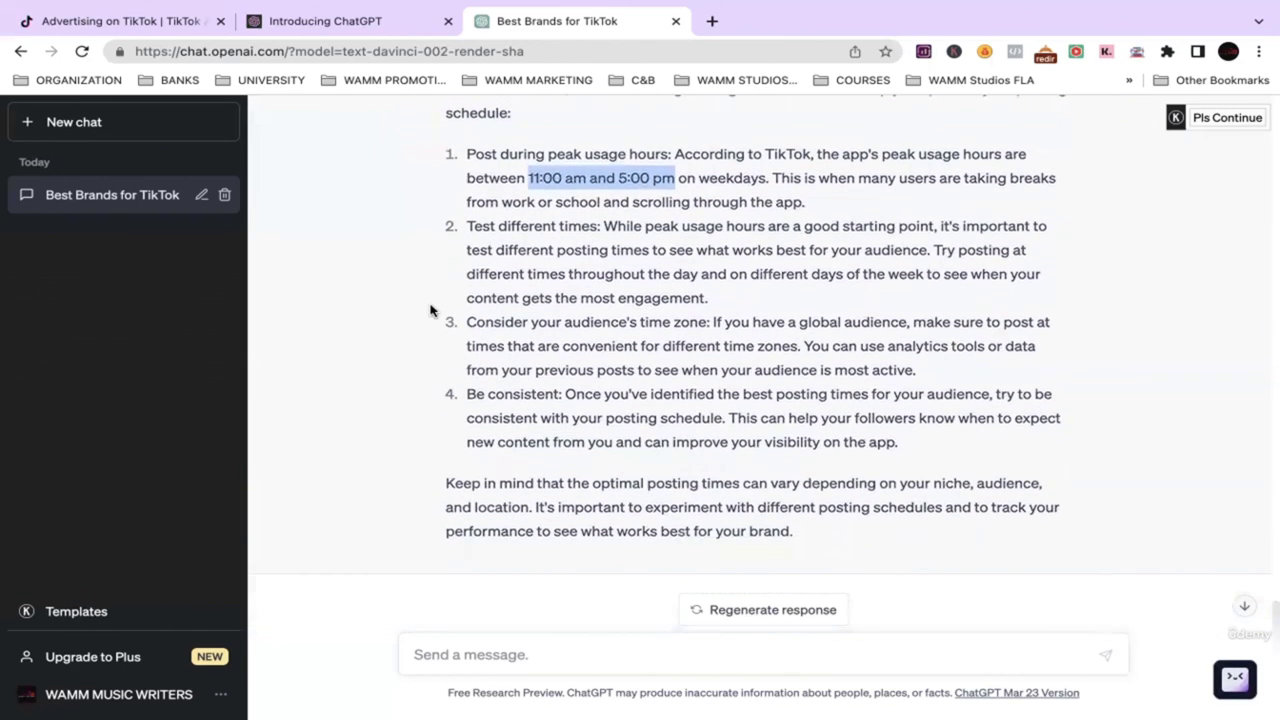
pyautogui.scroll(5, 340, 230)
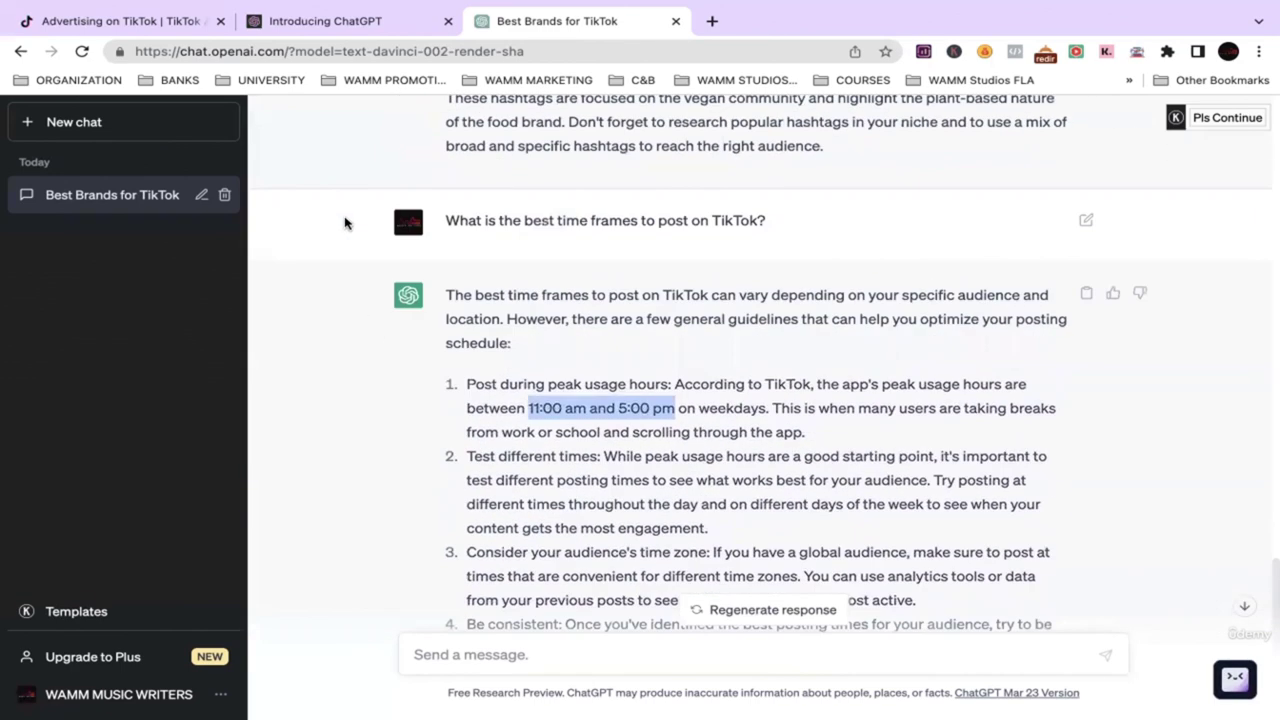
pyautogui.scroll(-4, 490, 320)
pyautogui.scroll(-1, 541, 281)
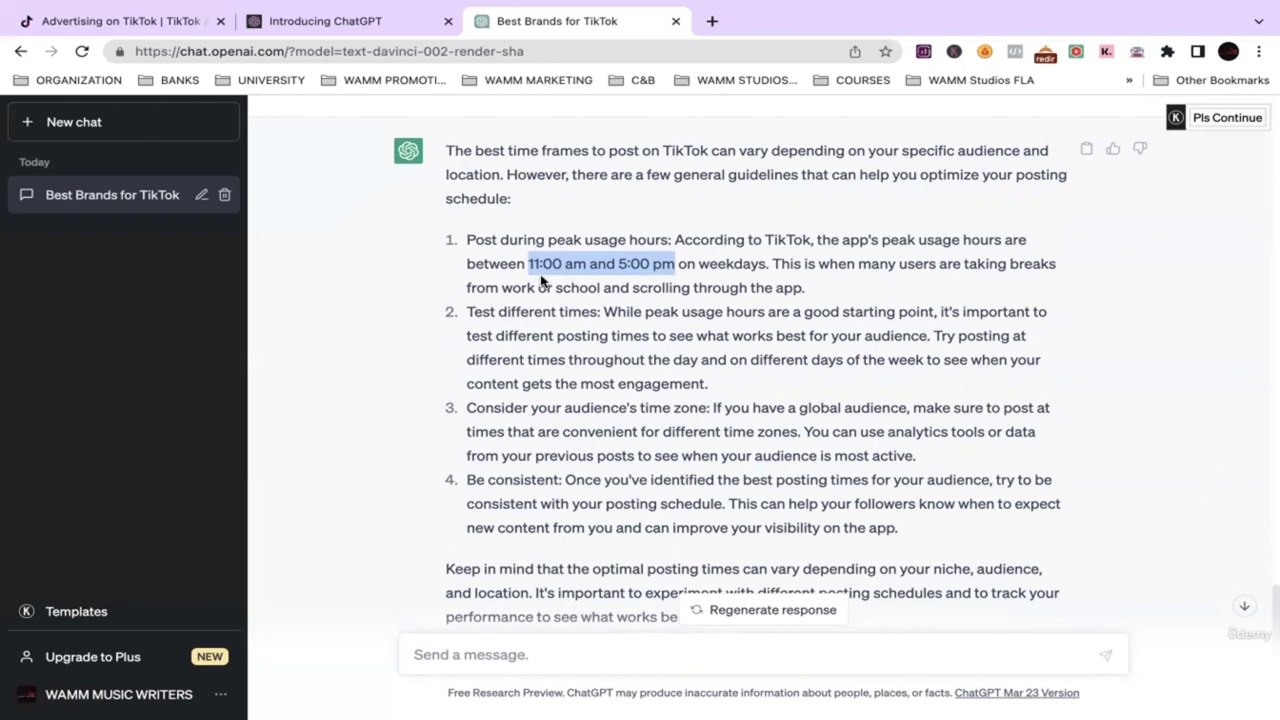
pyautogui.moveTo(909, 23)
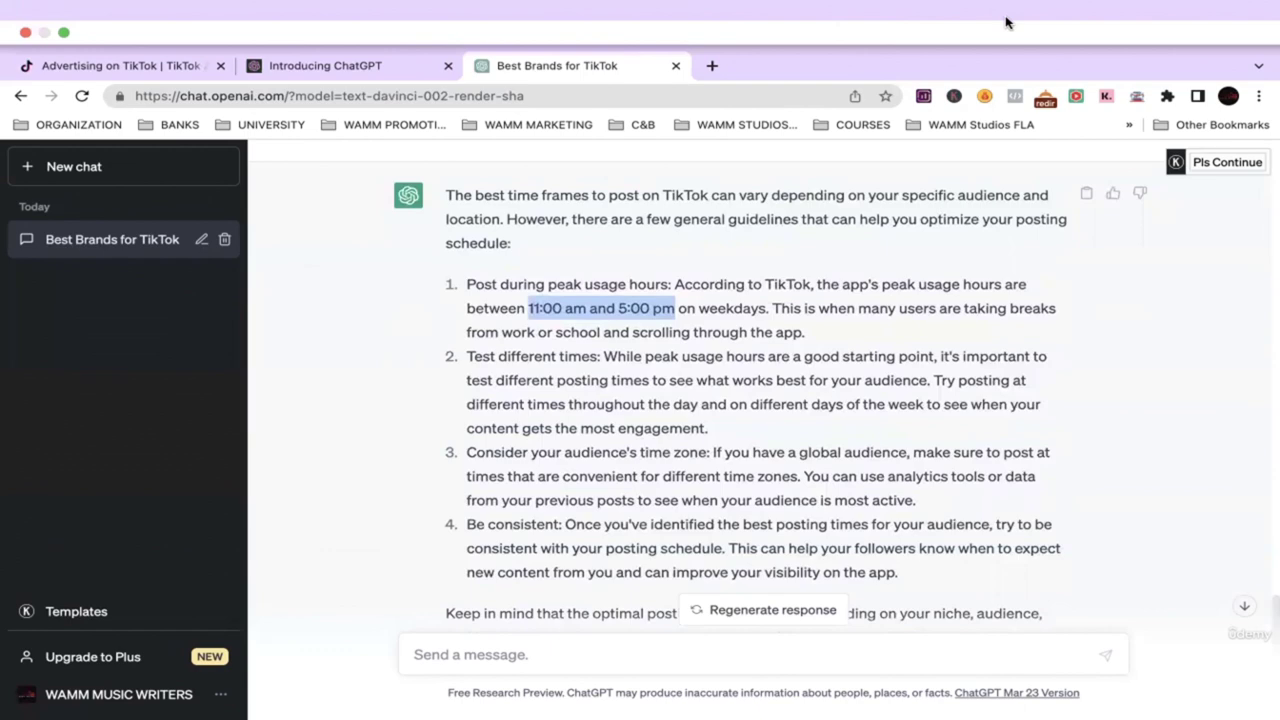
# - Switch to the TikTok Ads Manager dashboard tab
pyautogui.hotkey('ctrl', 'Tab')
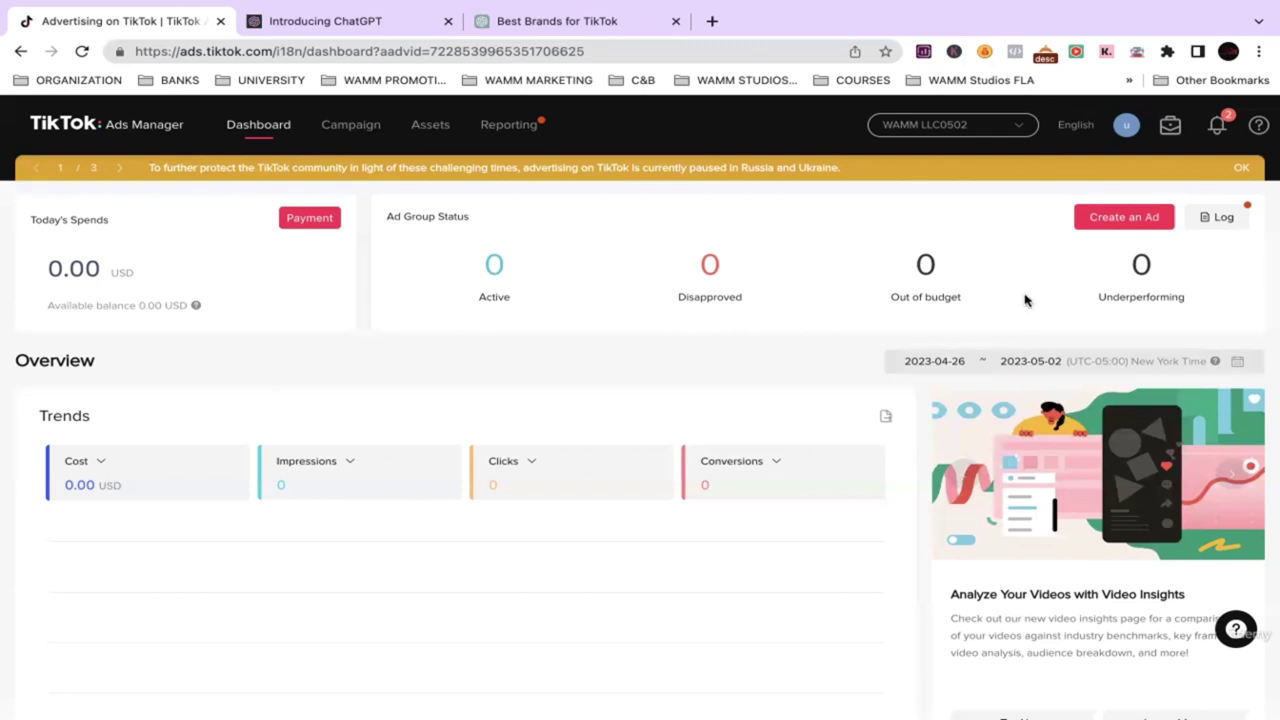
# - Create a new ad in Custom Mode
pyautogui.click(1098, 216)
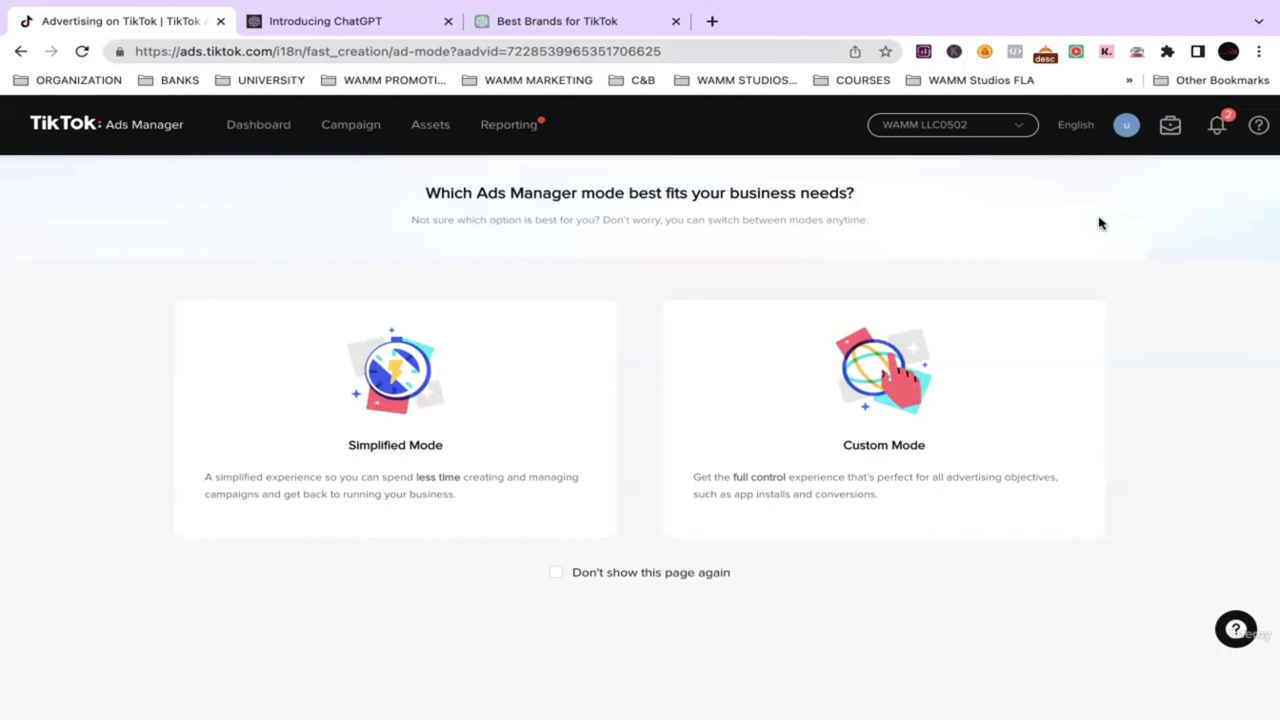
pyautogui.click(837, 441)
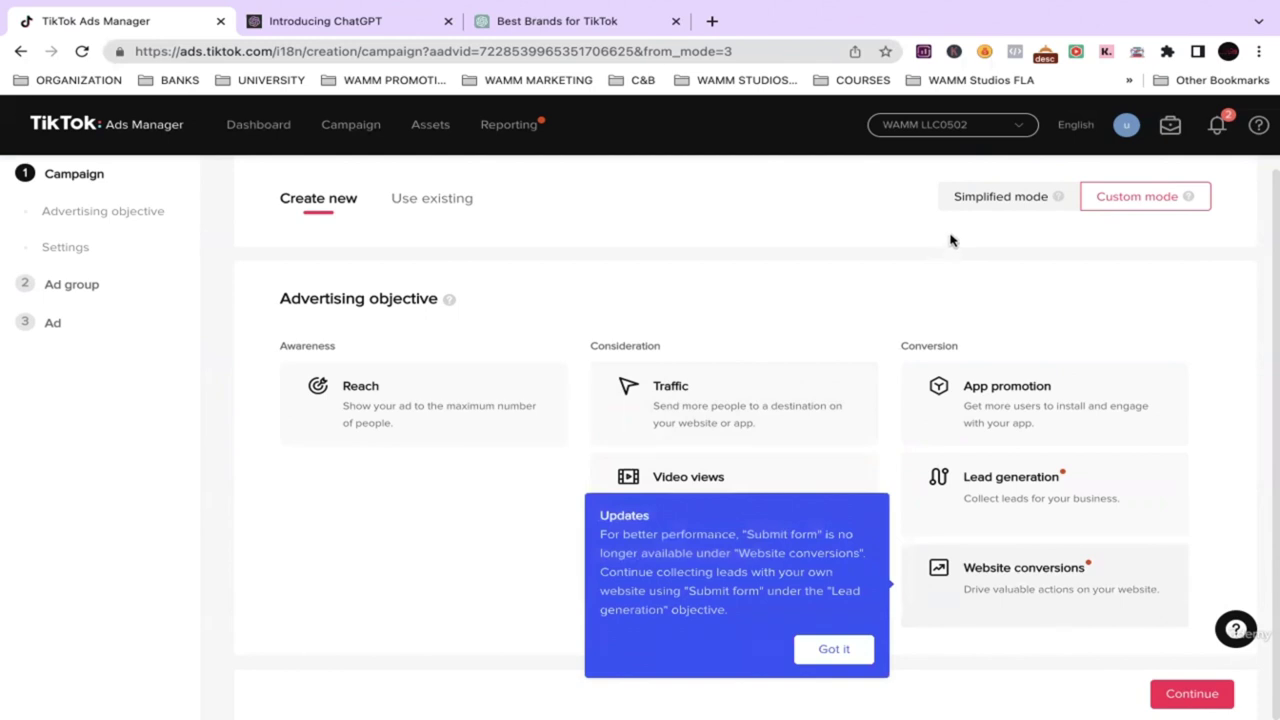
# - Dismiss the Submit form notice and select the 'Advertising objective' heading text
pyautogui.click(834, 650)
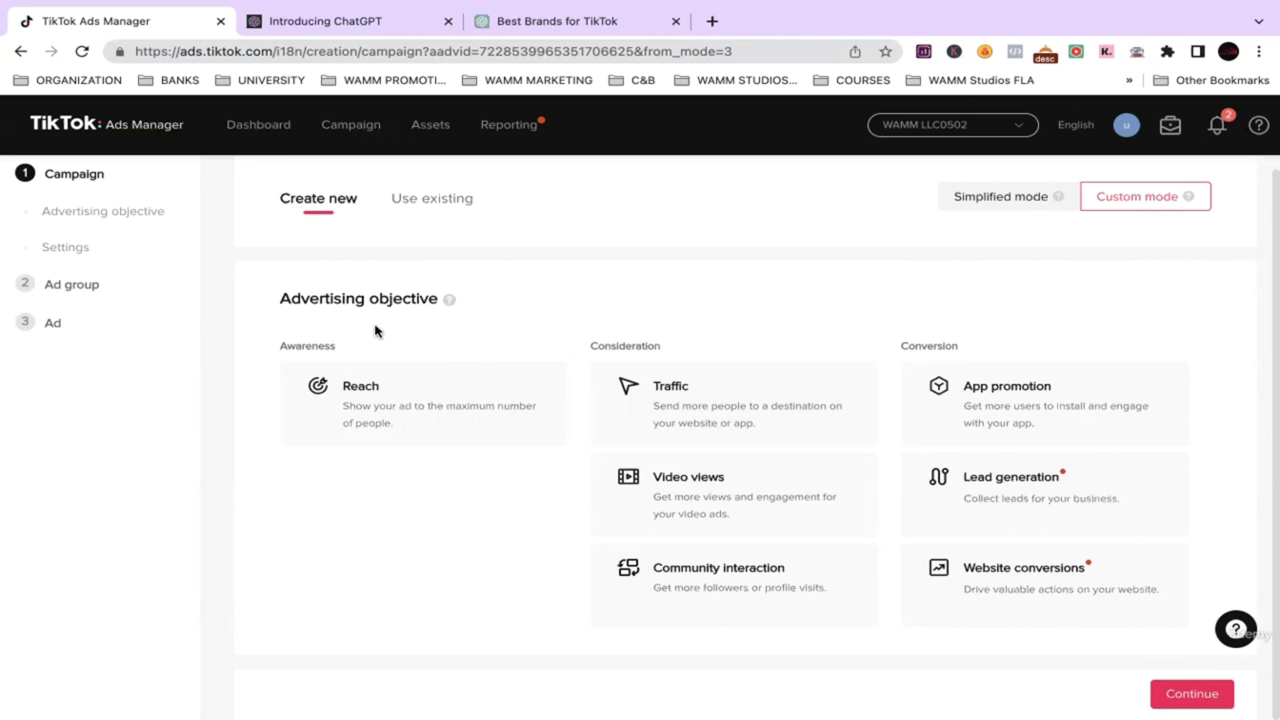
pyautogui.moveTo(283, 298); pyautogui.dragTo(438, 300)
pyautogui.hotkey('ctrl', 'c')
# - Paste 'Advertising objective' into ChatGPT's message box, prefixed with 'What is the best'
pyautogui.click(524, 21)
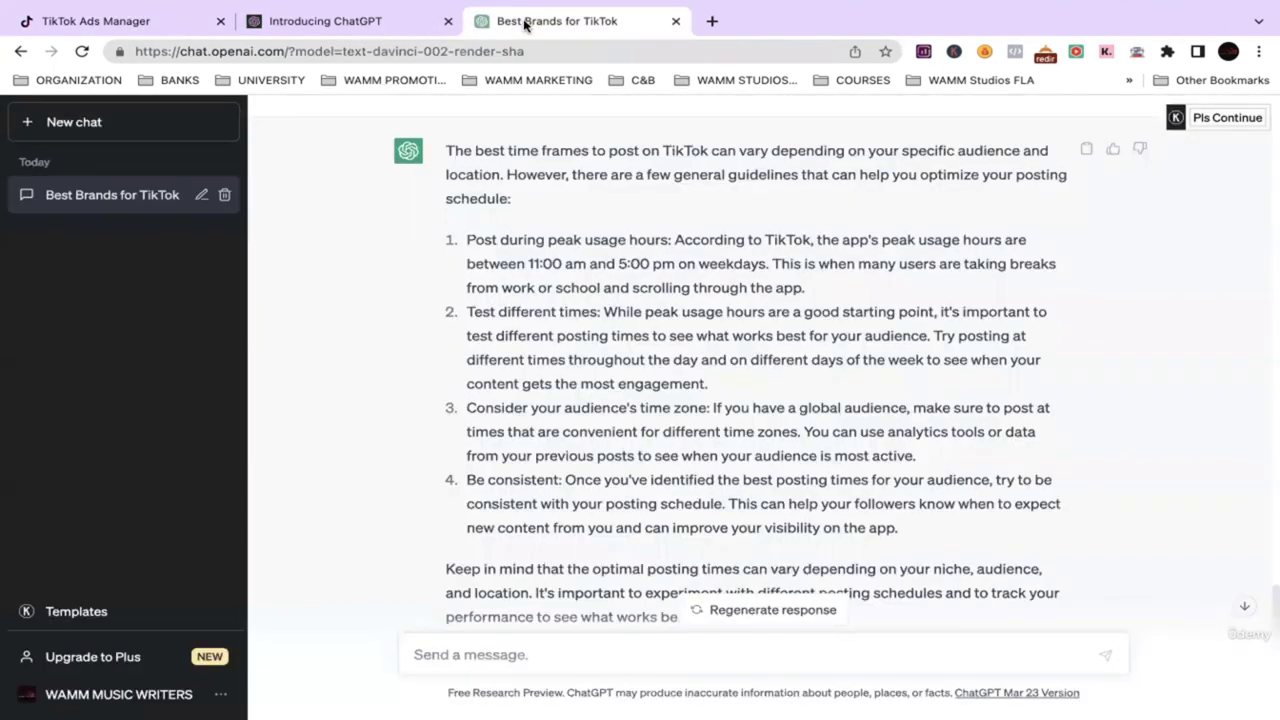
pyautogui.scroll(-2, 583, 480)
pyautogui.click(521, 651)
pyautogui.hotkey('ctrl', 'v')
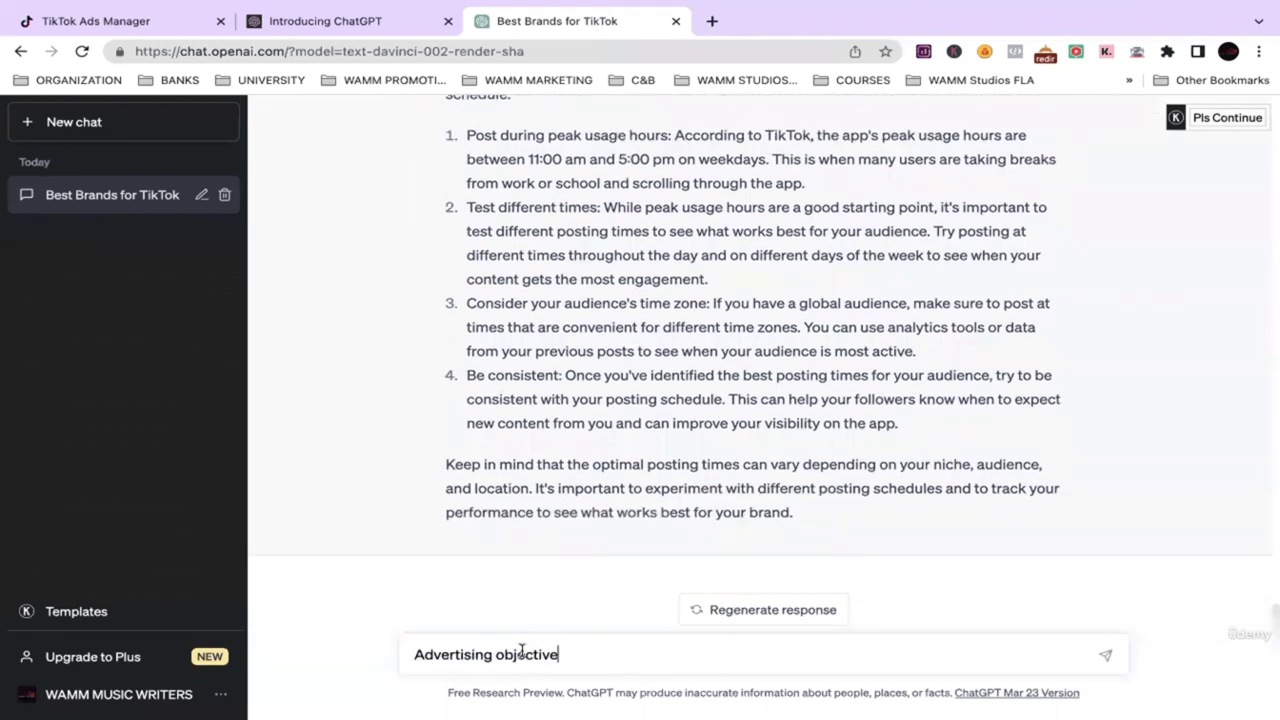
pyautogui.click(415, 655)
pyautogui.write('What is')
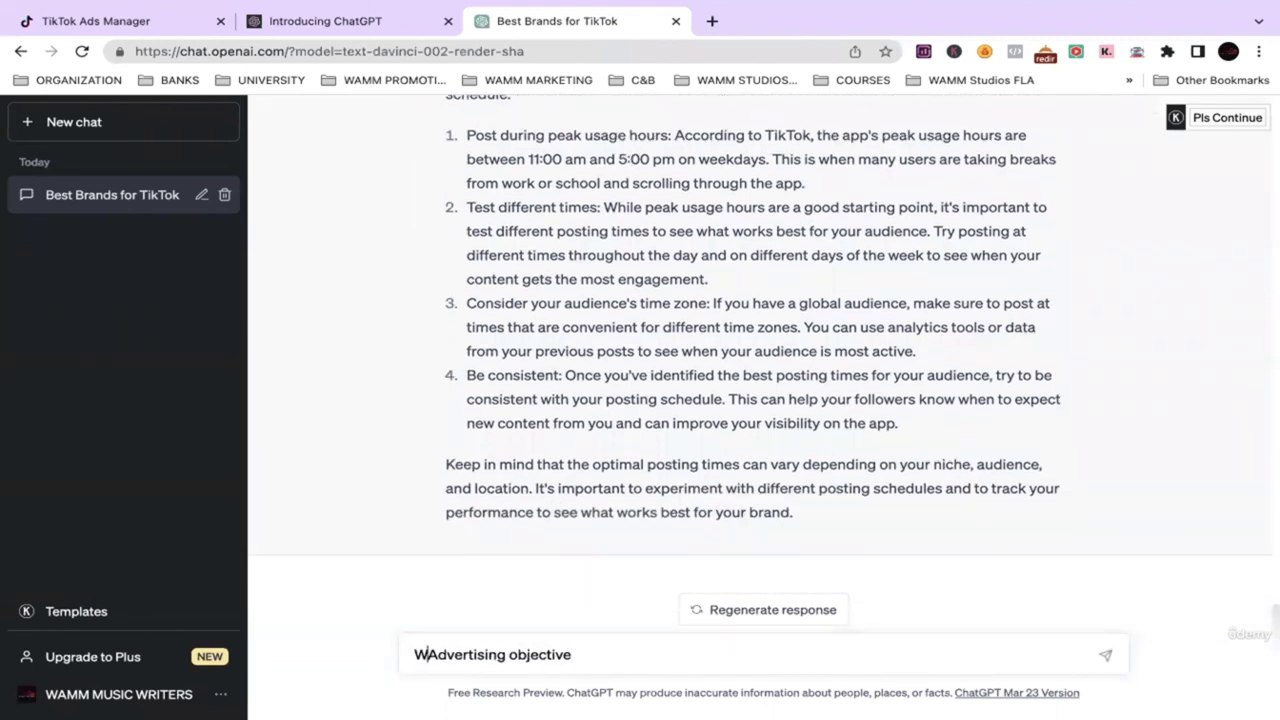
pyautogui.write(' the ')
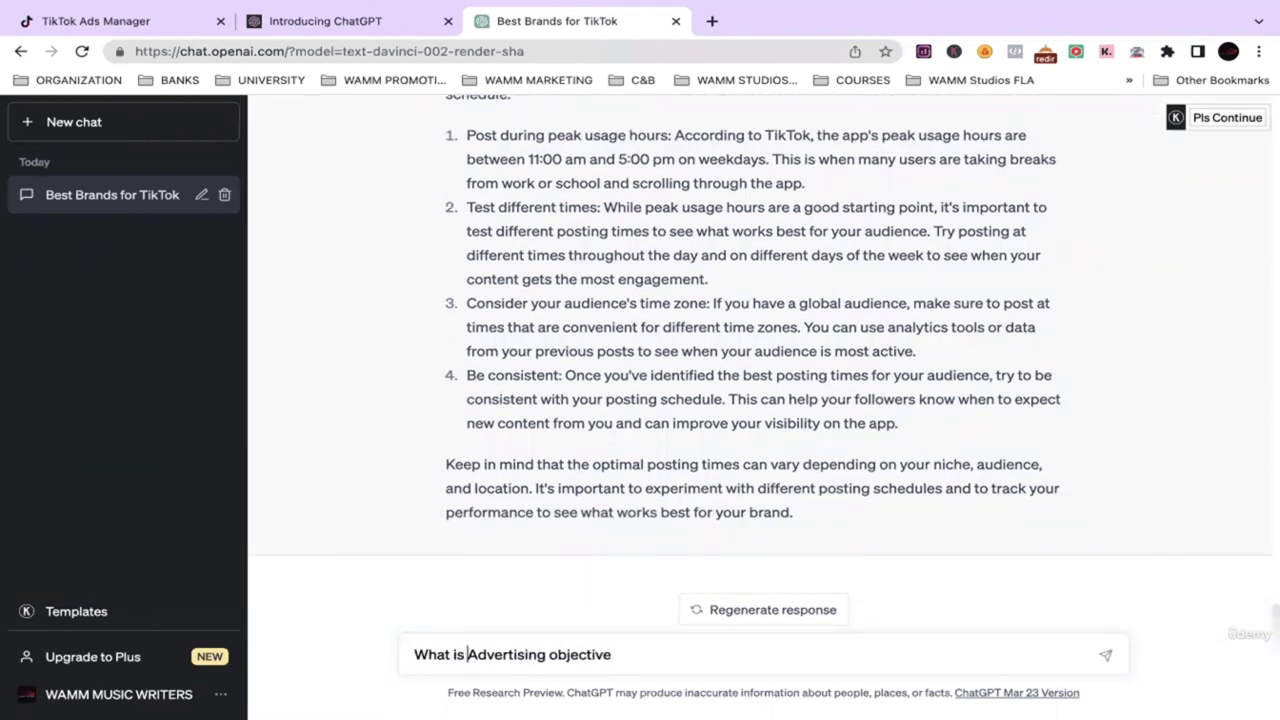
pyautogui.write('best')
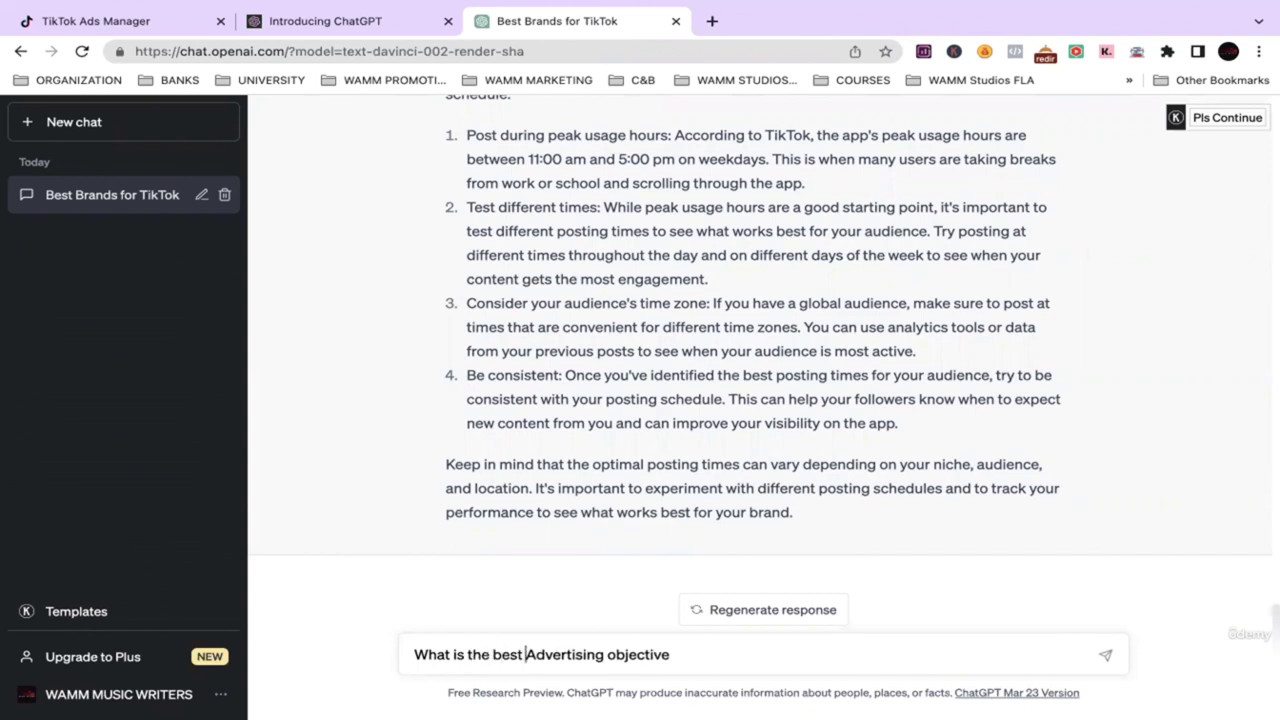
# - Finish the question 'option in the Tik Tok Ads Manager for a food brand business called "ITS ALL VEGAN"?', fixing the typo
pyautogui.click(726, 654)
pyautogui.write('option in the a')
pyautogui.press('BackSpace')
pyautogui.write('Tik Tik')
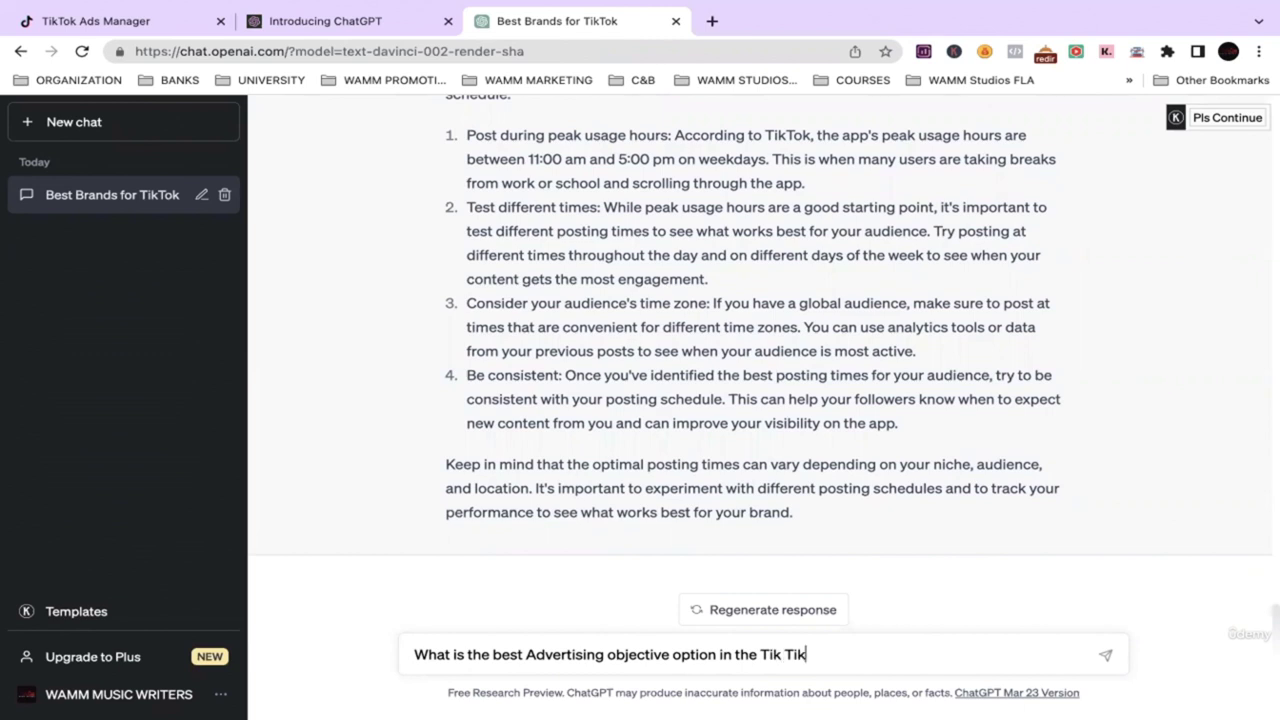
pyautogui.write(' Ads Manager')
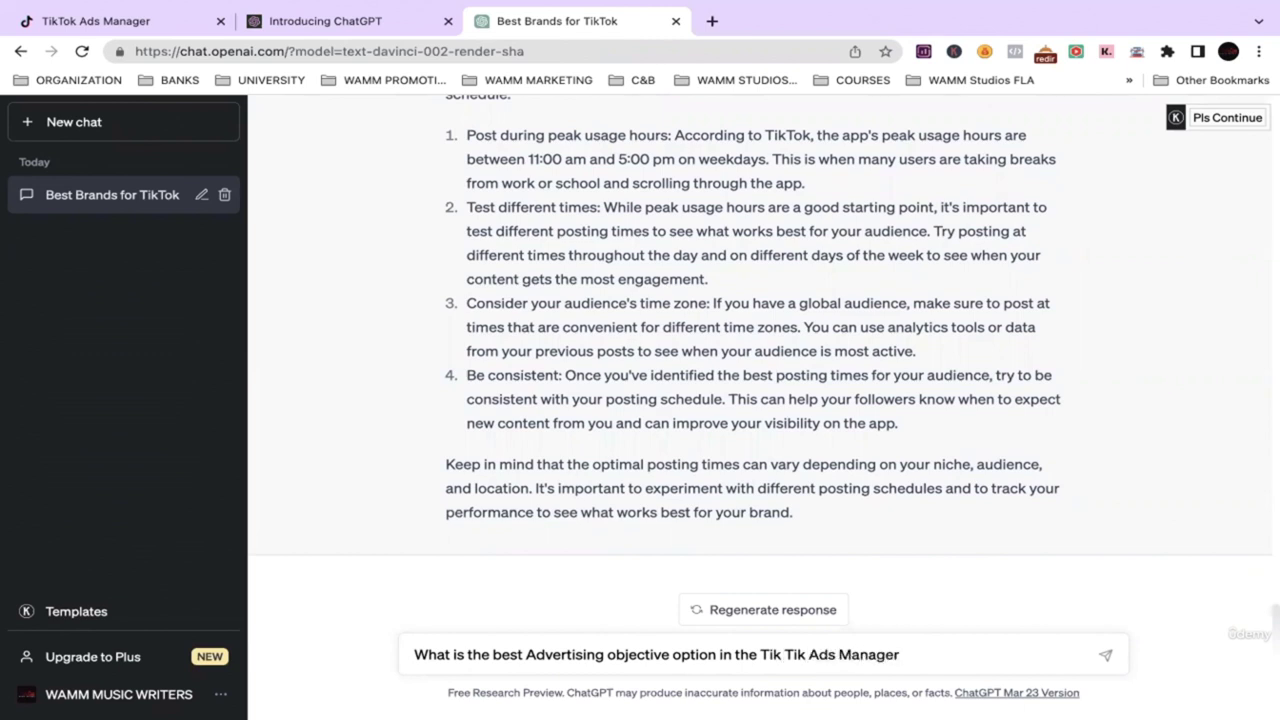
pyautogui.write(' for a food brand')
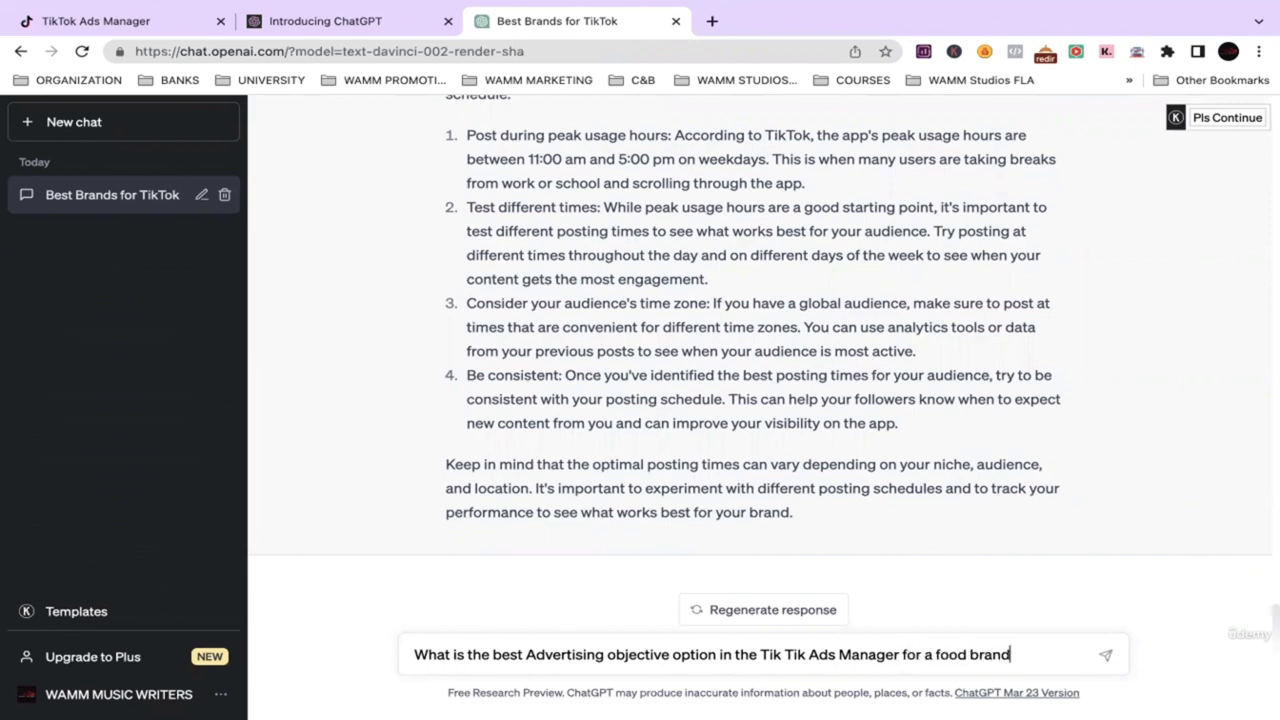
pyautogui.write(' business cal')
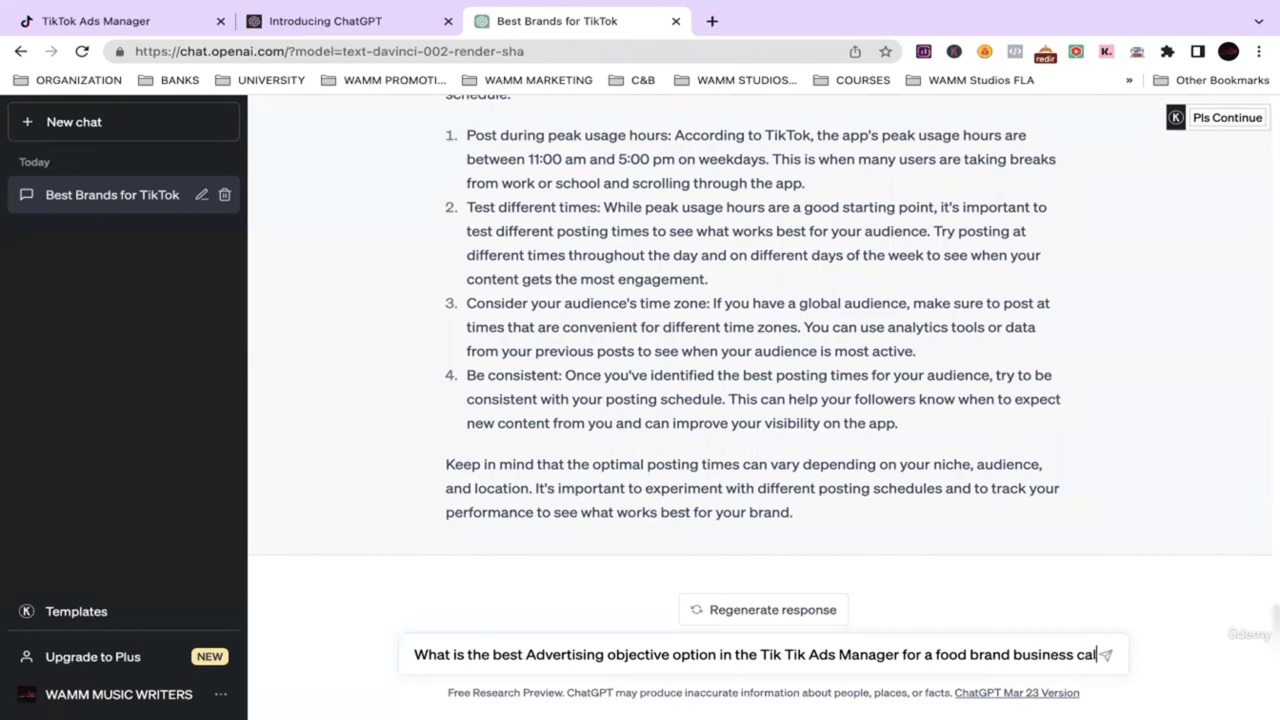
pyautogui.write('led " IT')
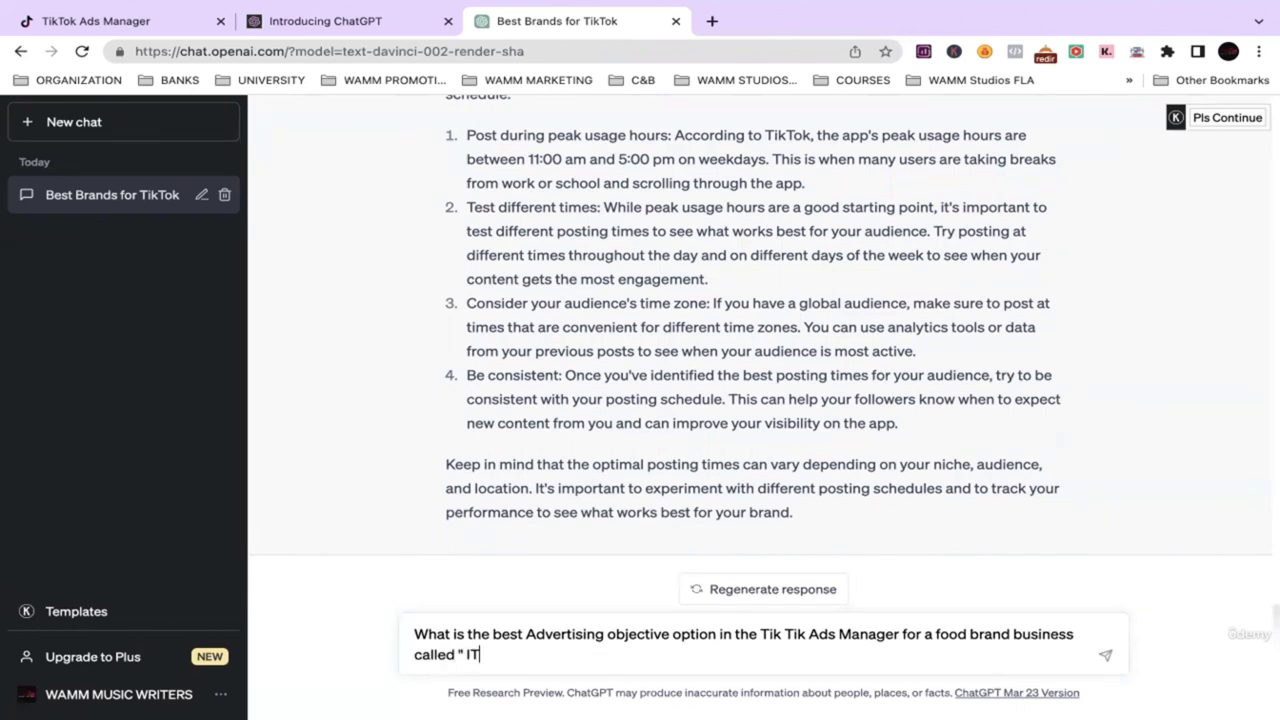
pyautogui.write('S ALL VEGAN')
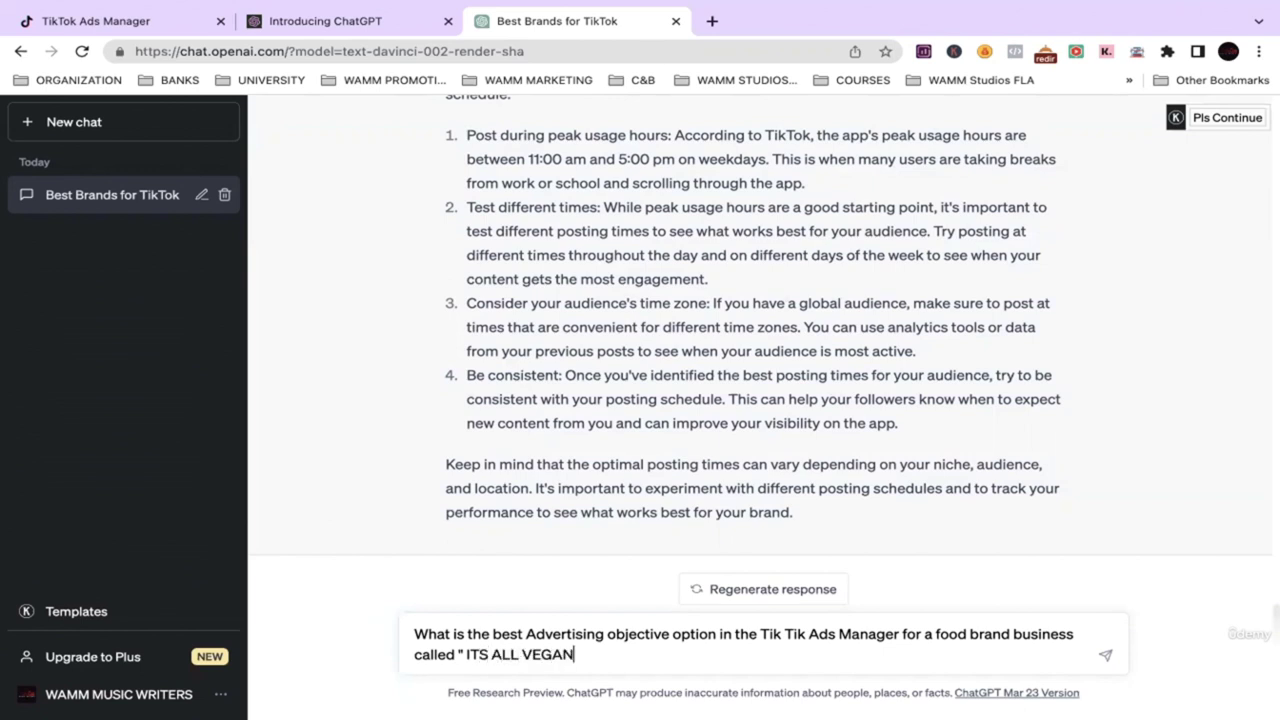
pyautogui.write('"?')
pyautogui.click(799, 634)
pyautogui.press('BackSpace')
pyautogui.write('o')
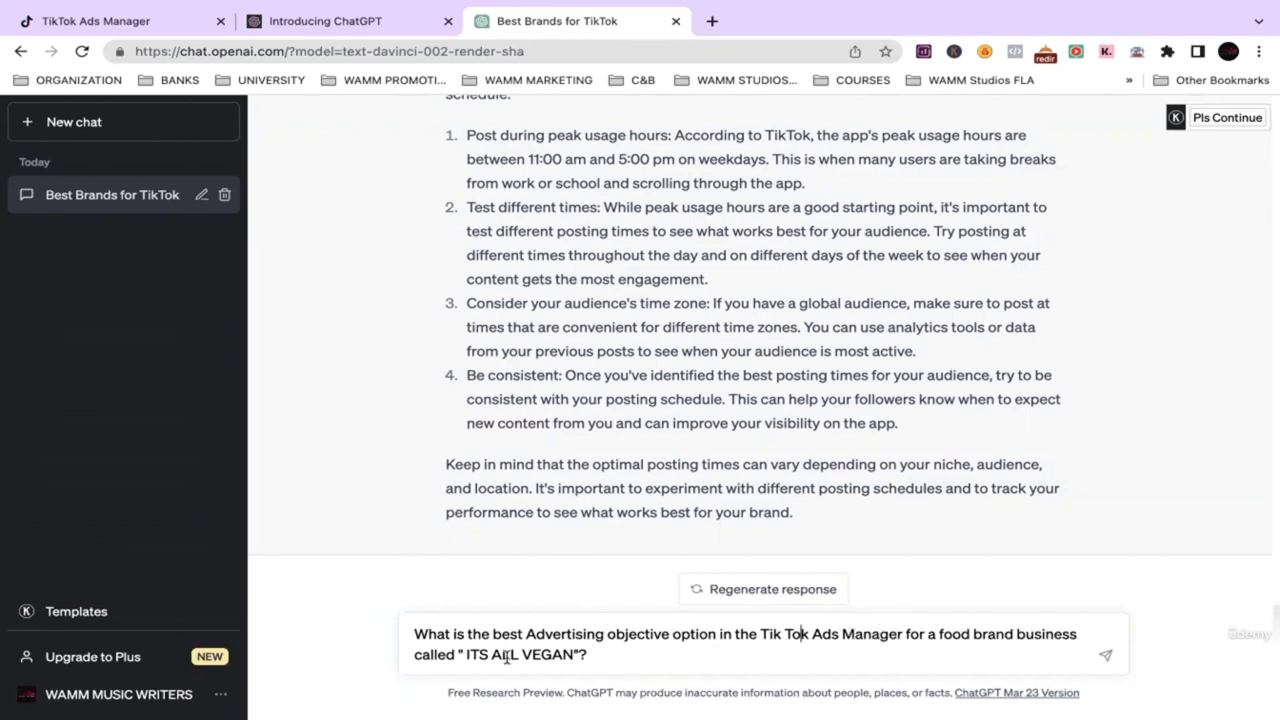
# - Send the objective question, review the Traffic, Conversions, App Installs and Brand Awareness answer, and return to Ads Manager
pyautogui.click(1104, 653)
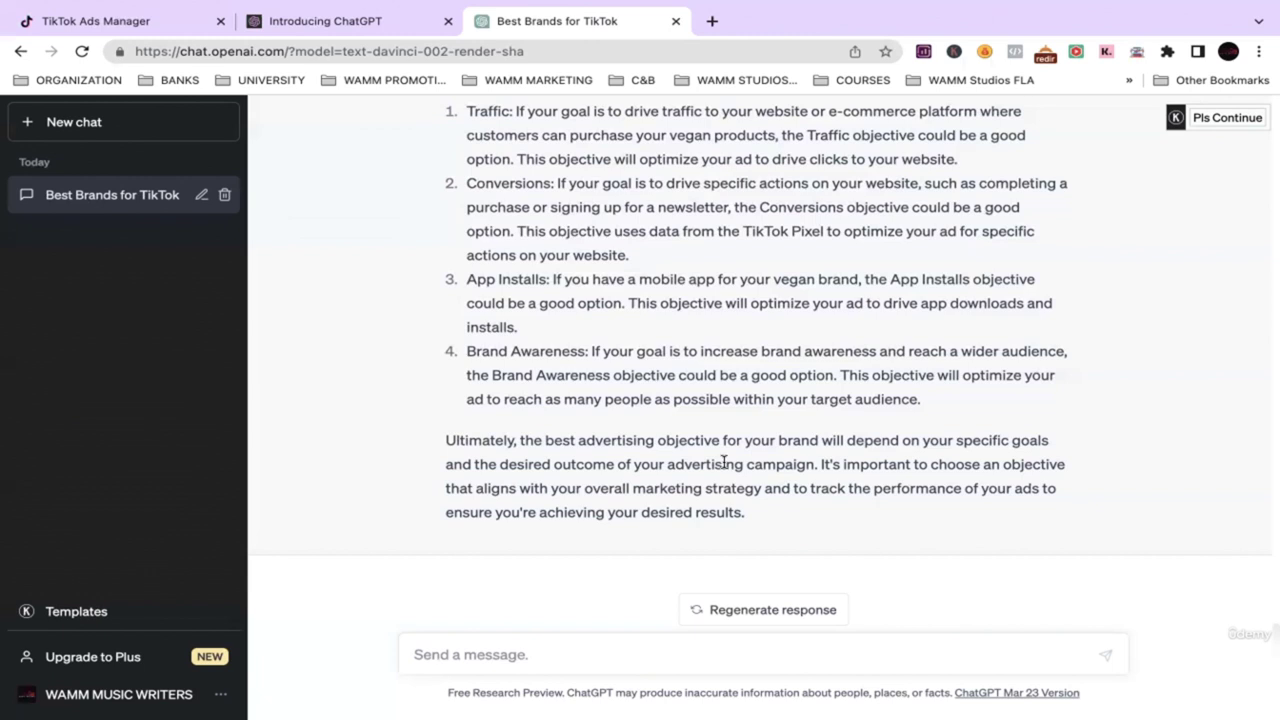
pyautogui.scroll(2, 745, 420)
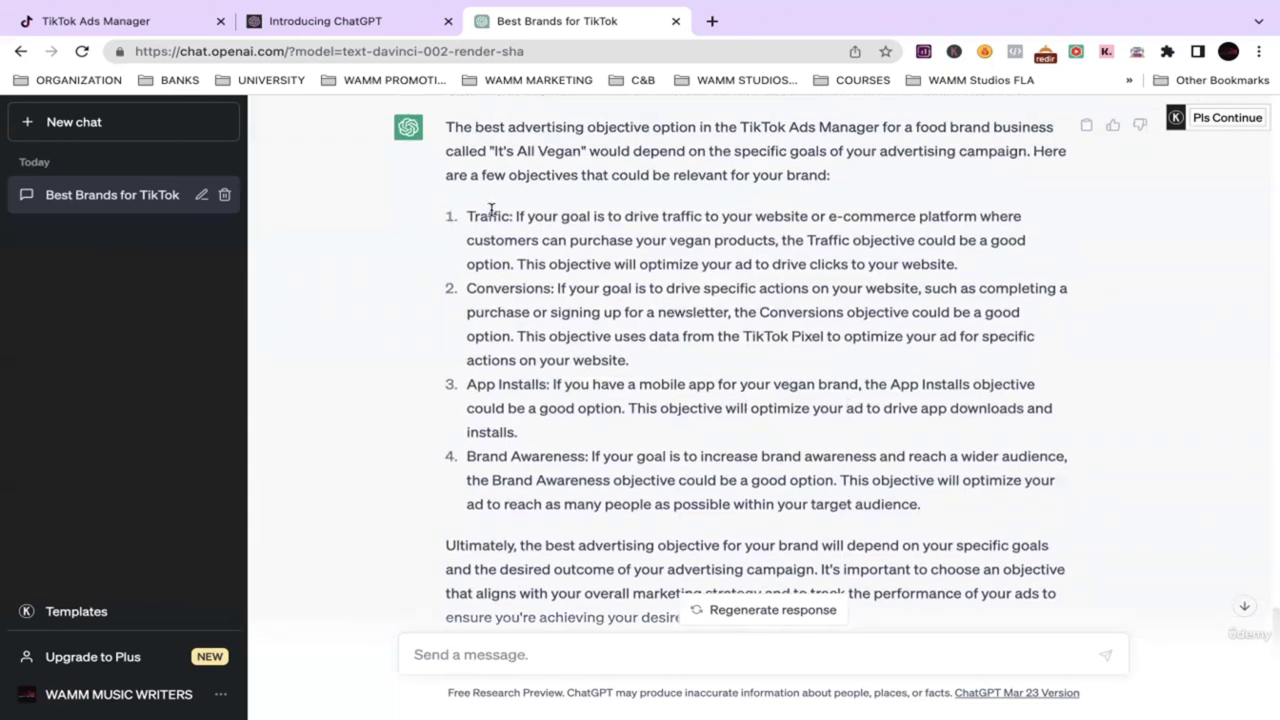
pyautogui.click(188, 22)
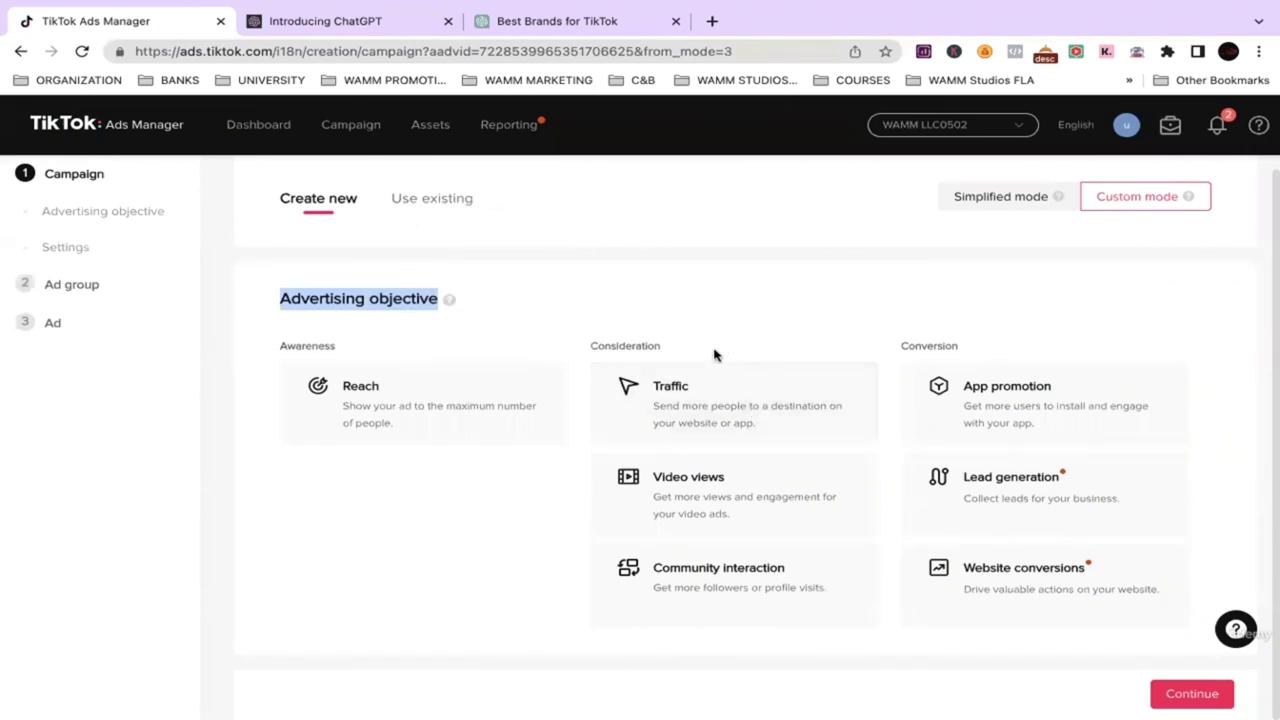
# - Recheck ChatGPT's objective suggestions, then choose Reach as the campaign's advertising objective
pyautogui.click(562, 22)
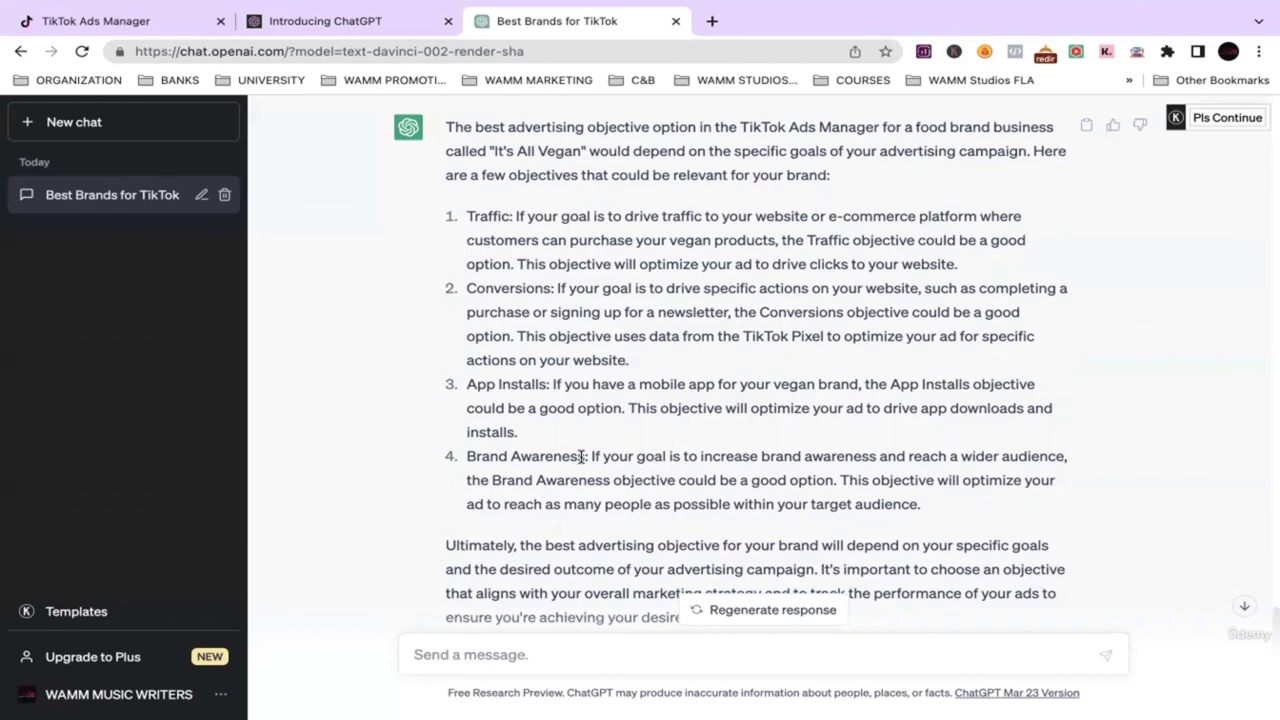
pyautogui.click(115, 24)
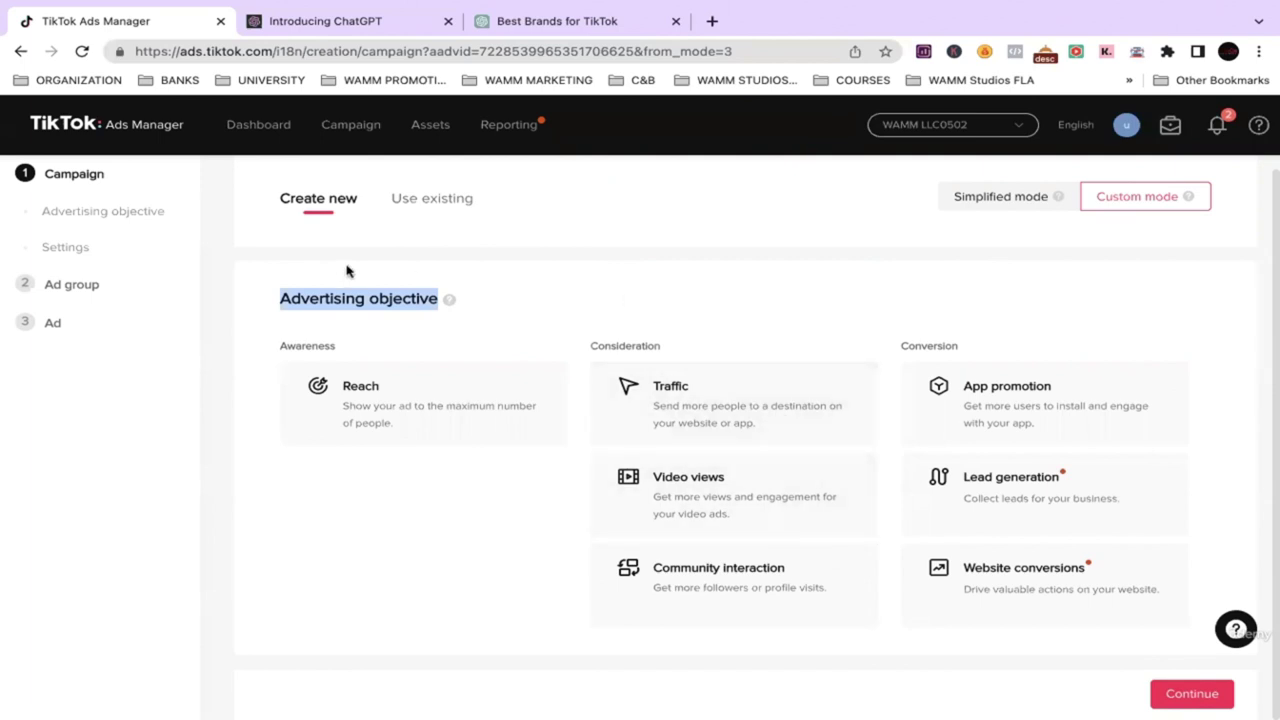
pyautogui.click(398, 420)
pyautogui.click(429, 307)
pyautogui.doubleClick(429, 307)
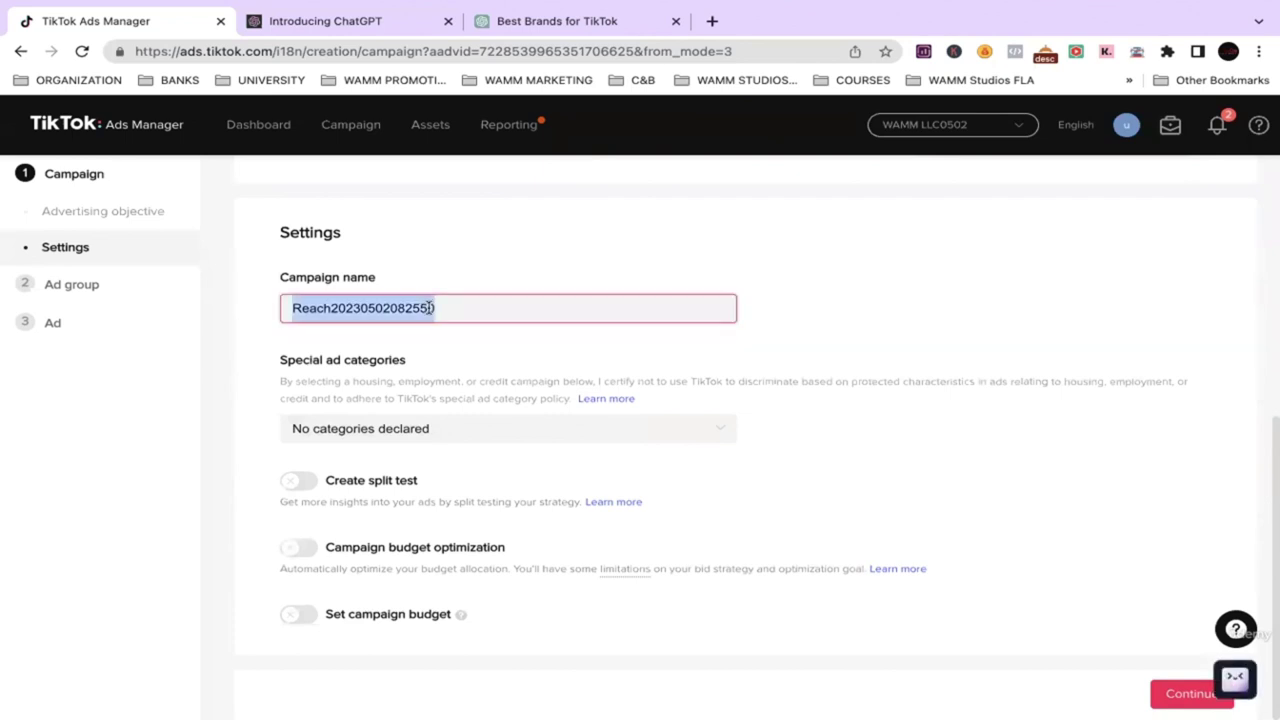
pyautogui.write('TEST')
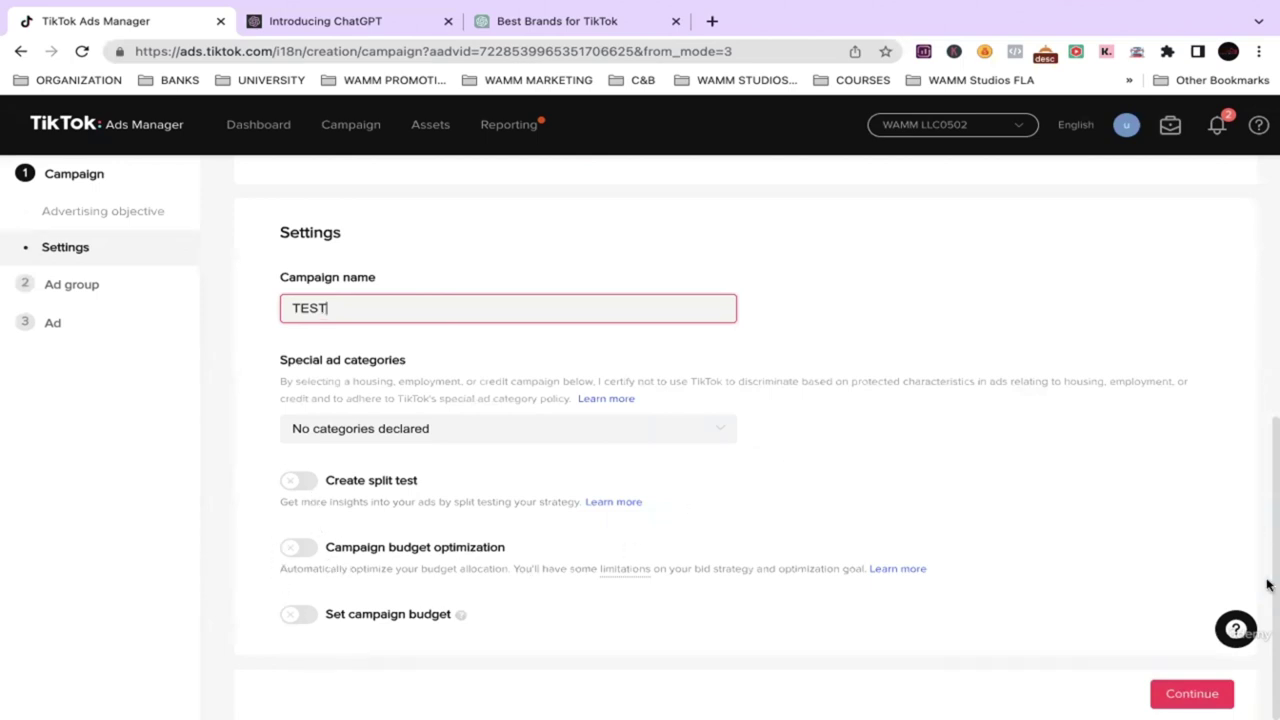
# - Continue to the ad group step and scroll down through its settings
pyautogui.click(1150, 692)
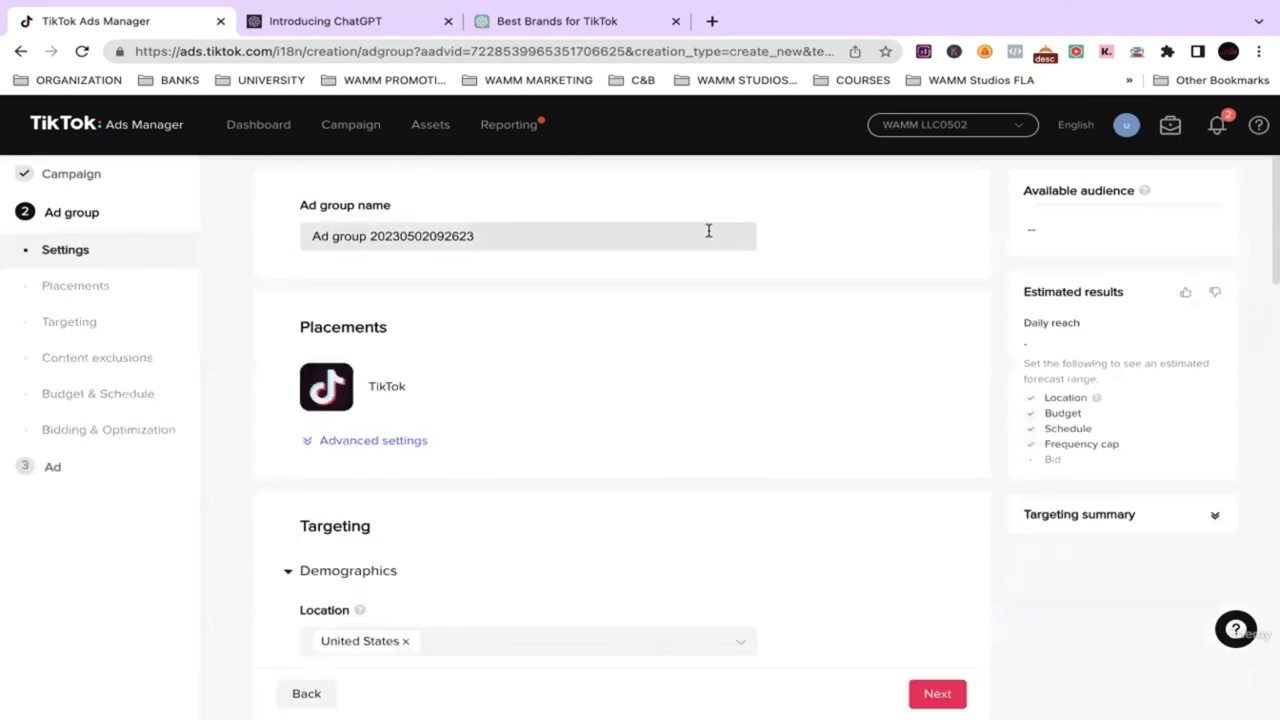
pyautogui.scroll(-3, 571, 226)
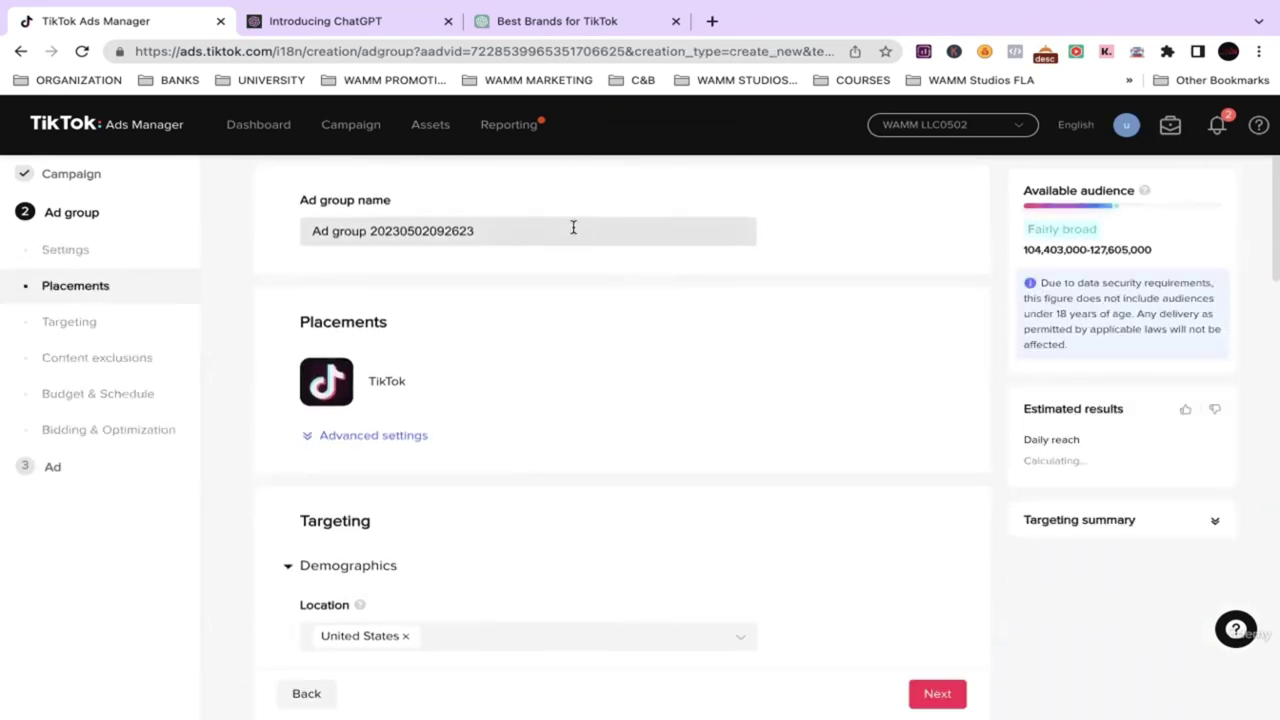
pyautogui.scroll(3, 588, 262)
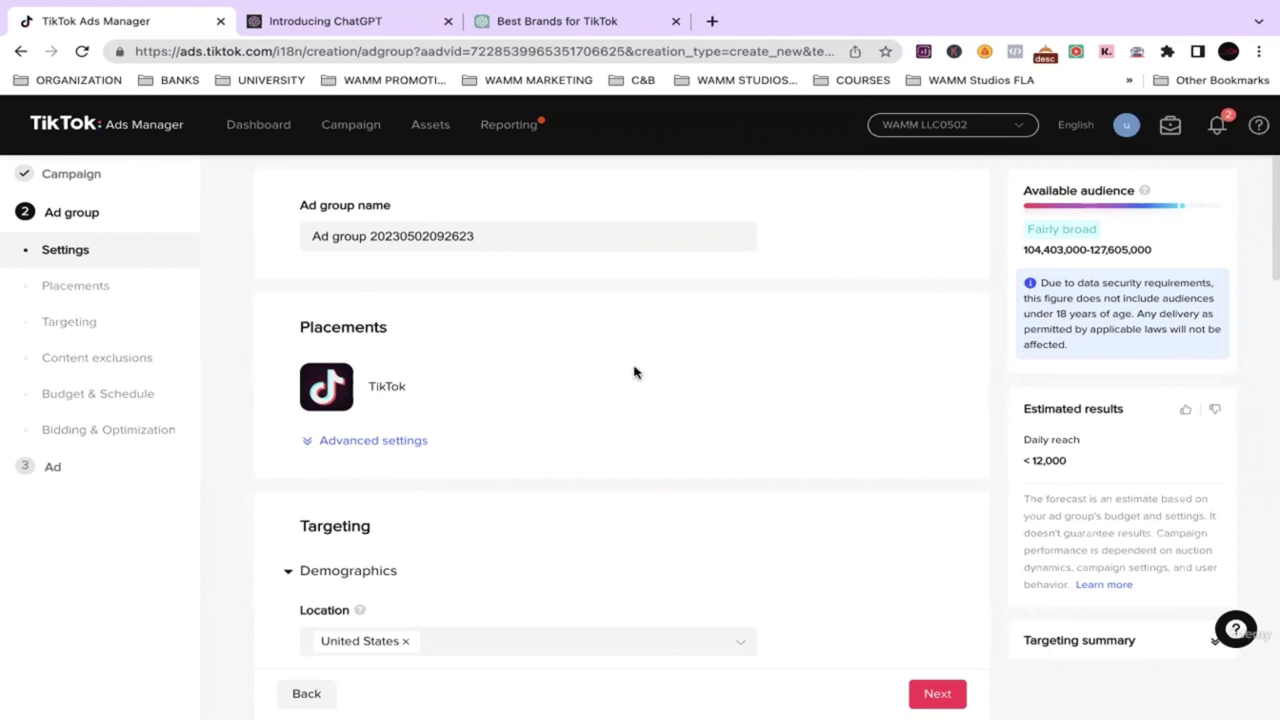
pyautogui.scroll(-1, 620, 362)
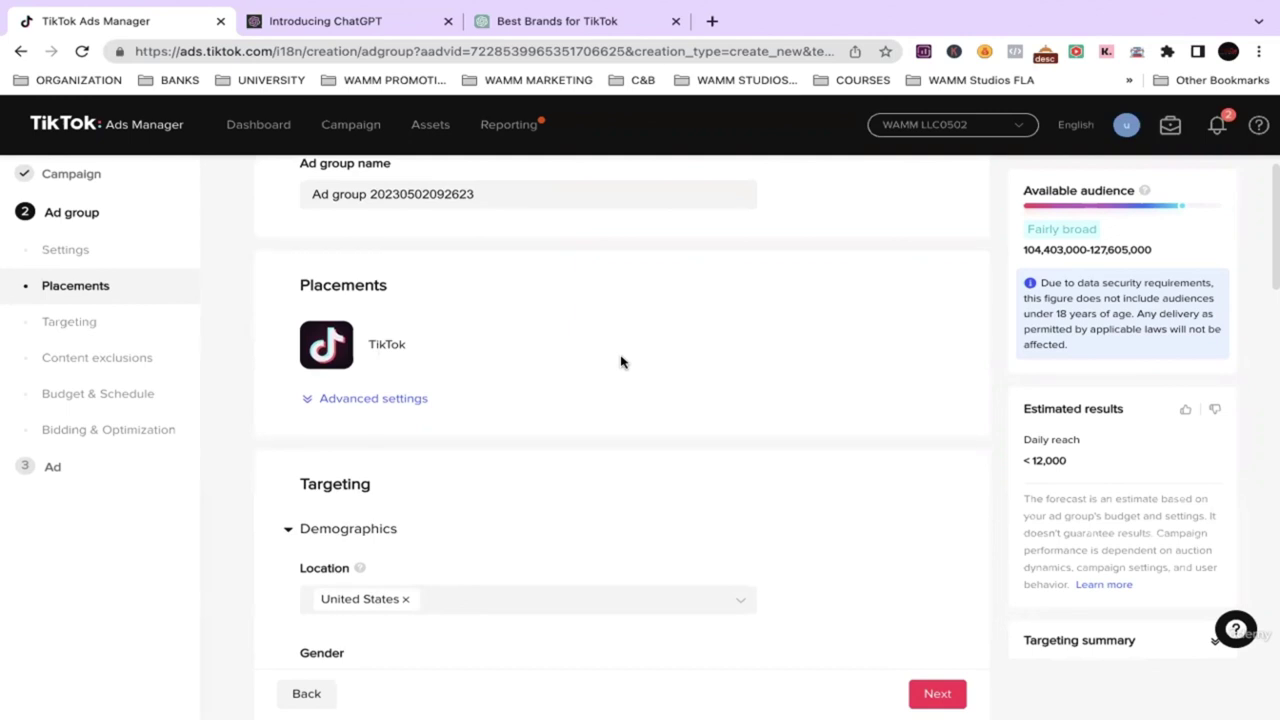
pyautogui.scroll(-4, 620, 360)
pyautogui.scroll(-2, 620, 350)
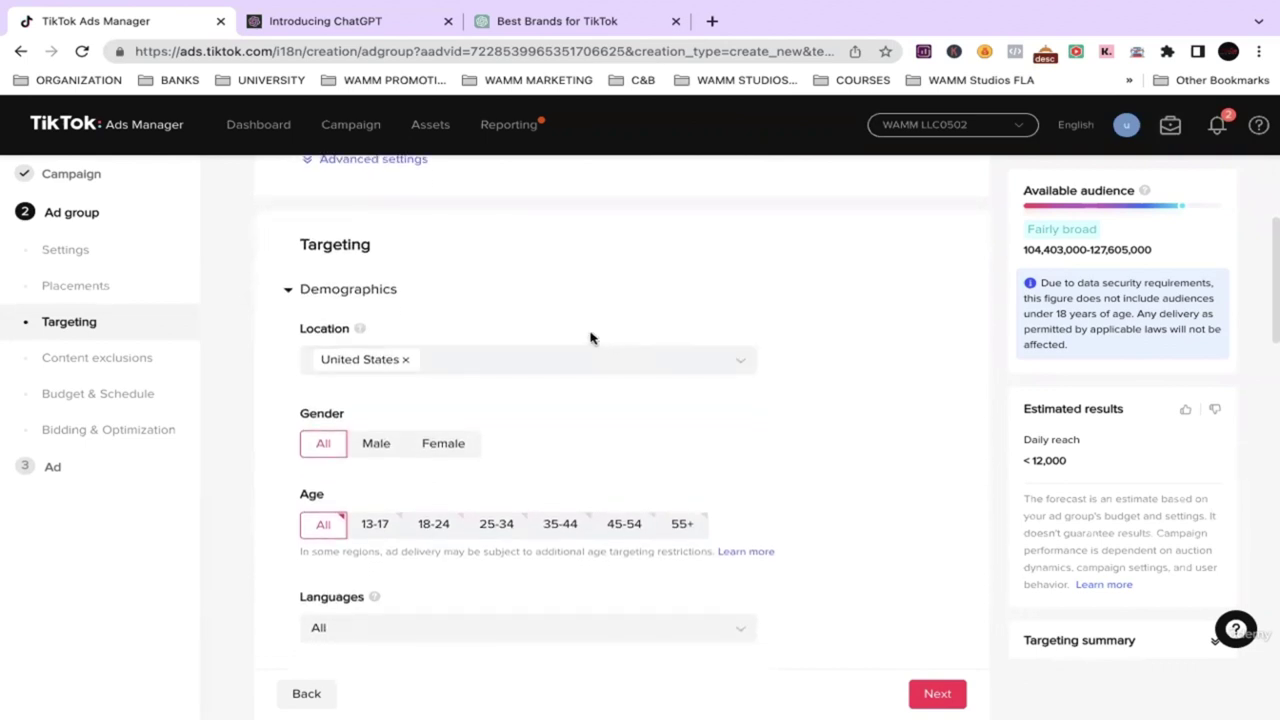
pyautogui.scroll(-1, 445, 313)
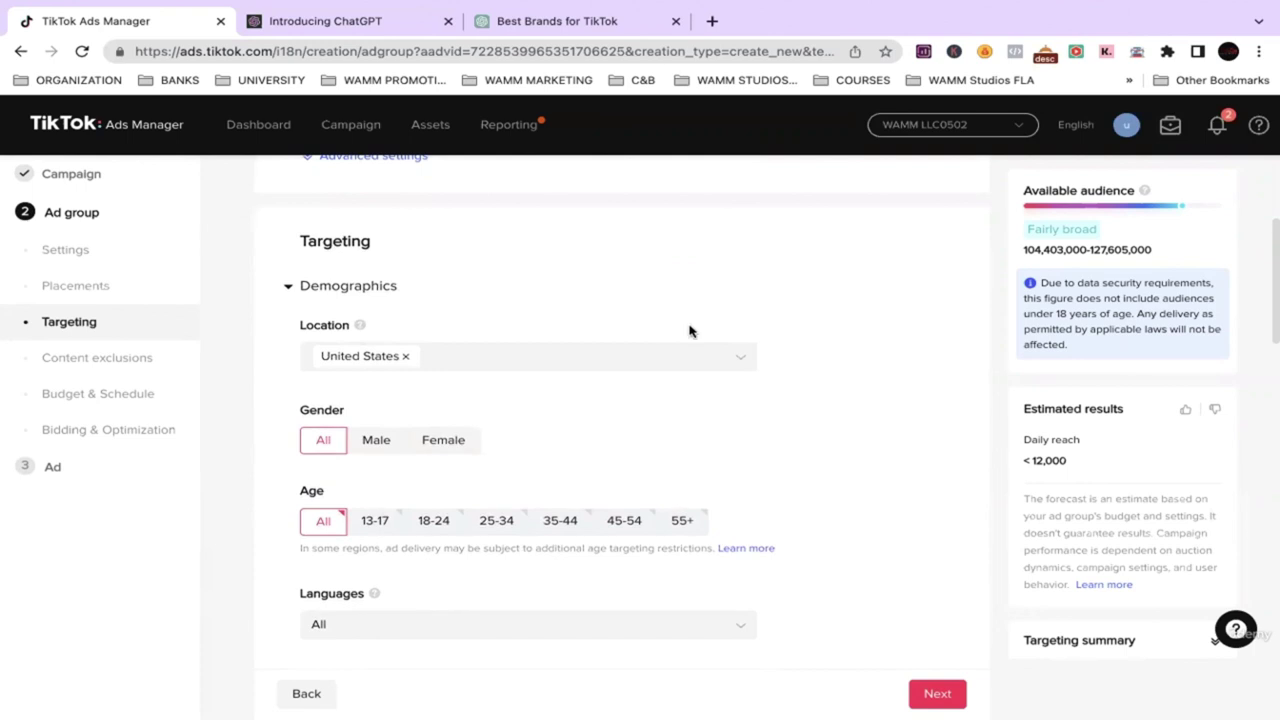
pyautogui.scroll(-5, 689, 329)
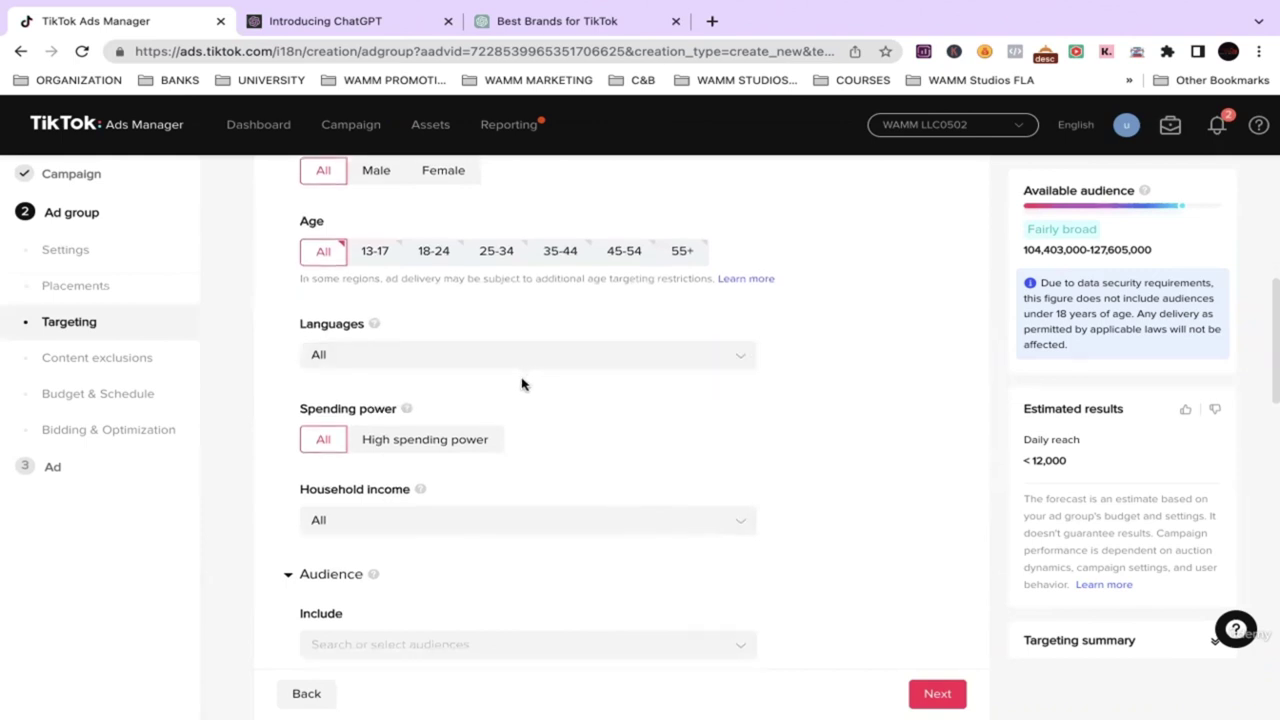
pyautogui.scroll(-2, 486, 414)
pyautogui.scroll(-5, 455, 475)
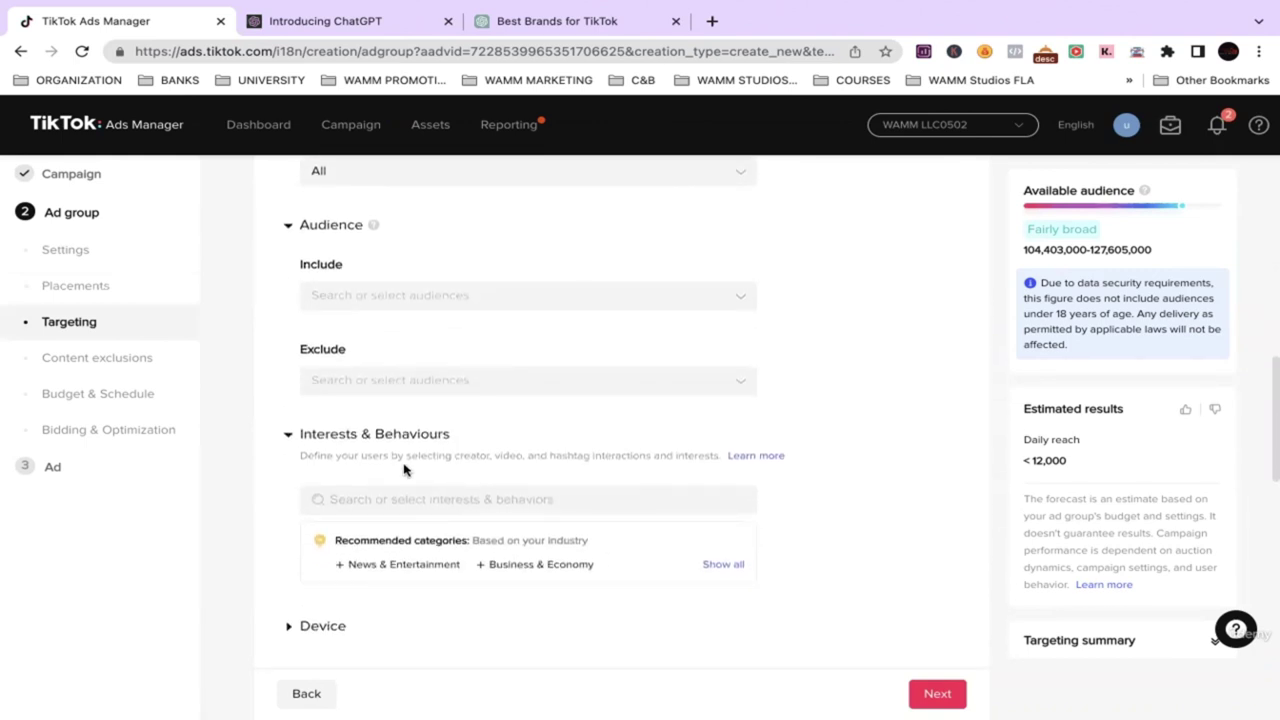
# - Inspect the interest and Device targeting options, then return to Demographics showing United States, all genders and ages
pyautogui.click(465, 500)
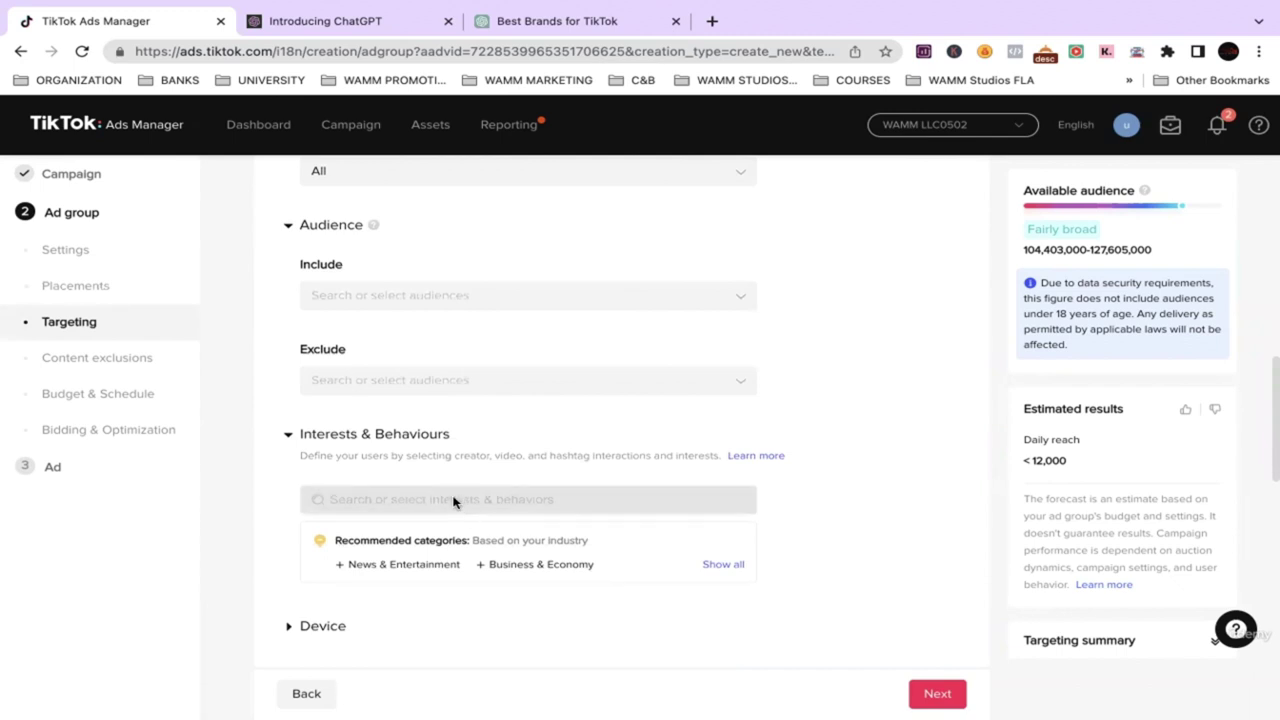
pyautogui.scroll(-3, 451, 493)
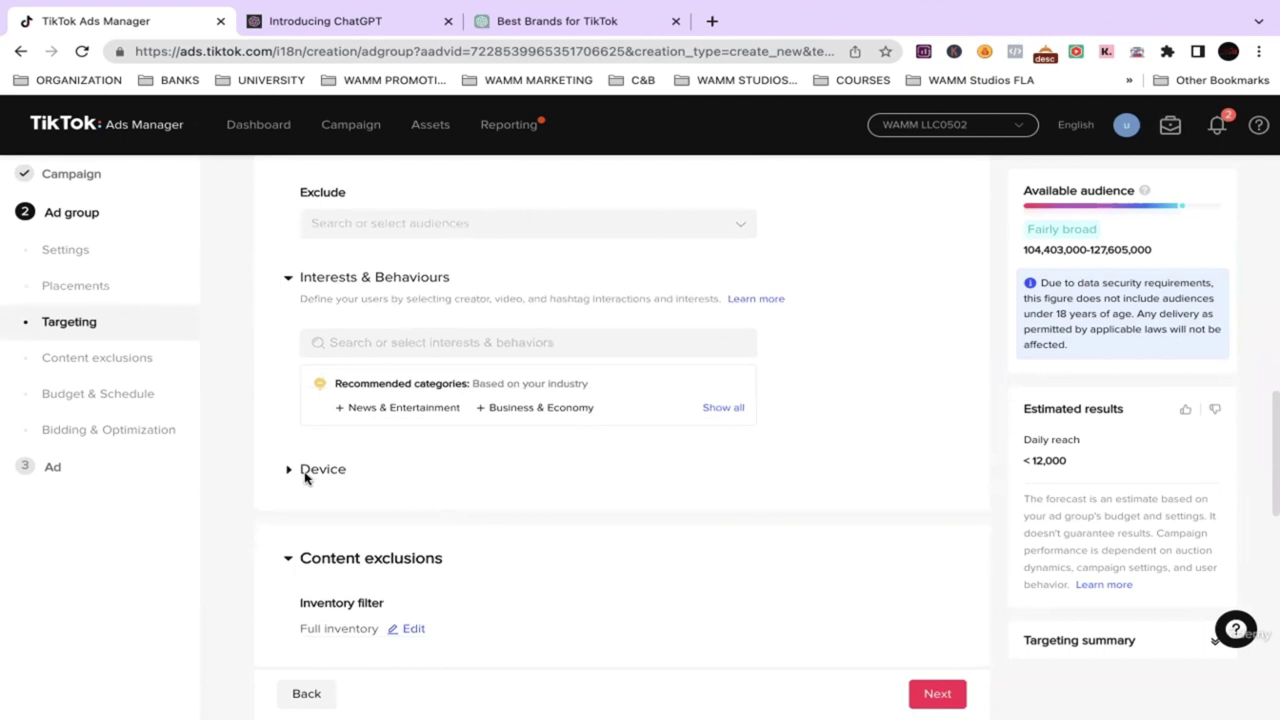
pyautogui.click(295, 472)
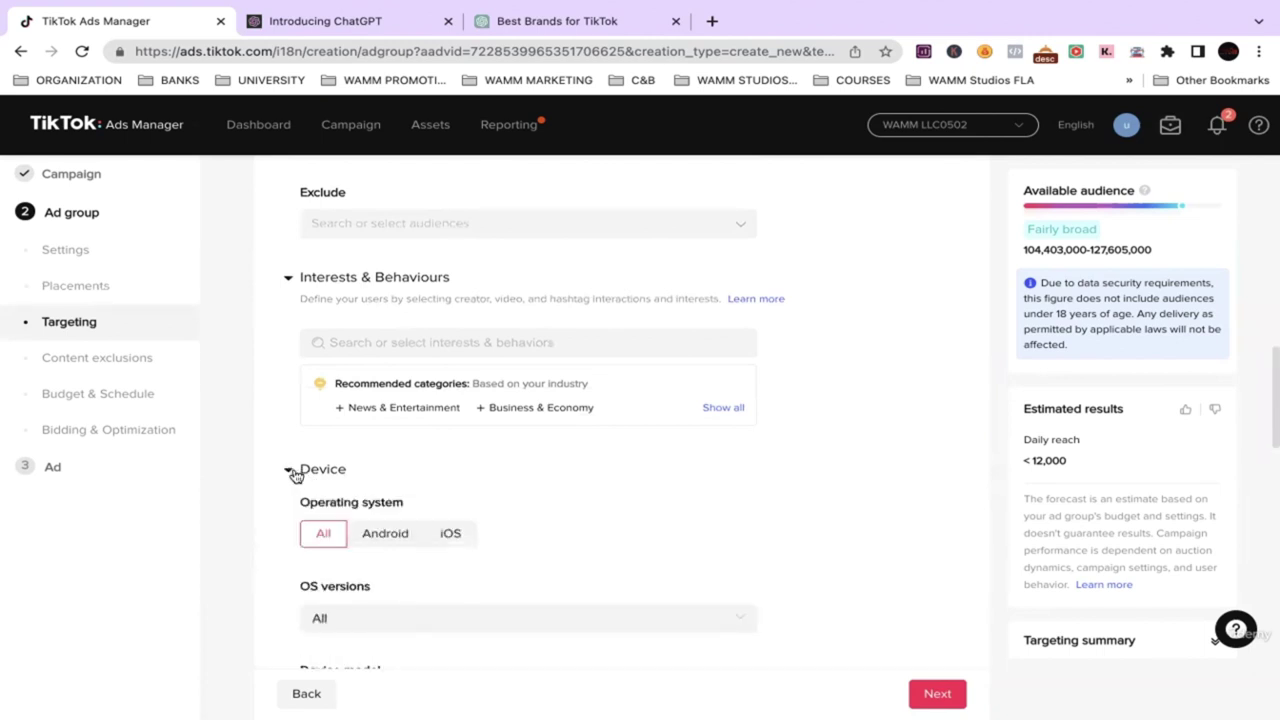
pyautogui.click(295, 472)
pyautogui.scroll(-3, 377, 517)
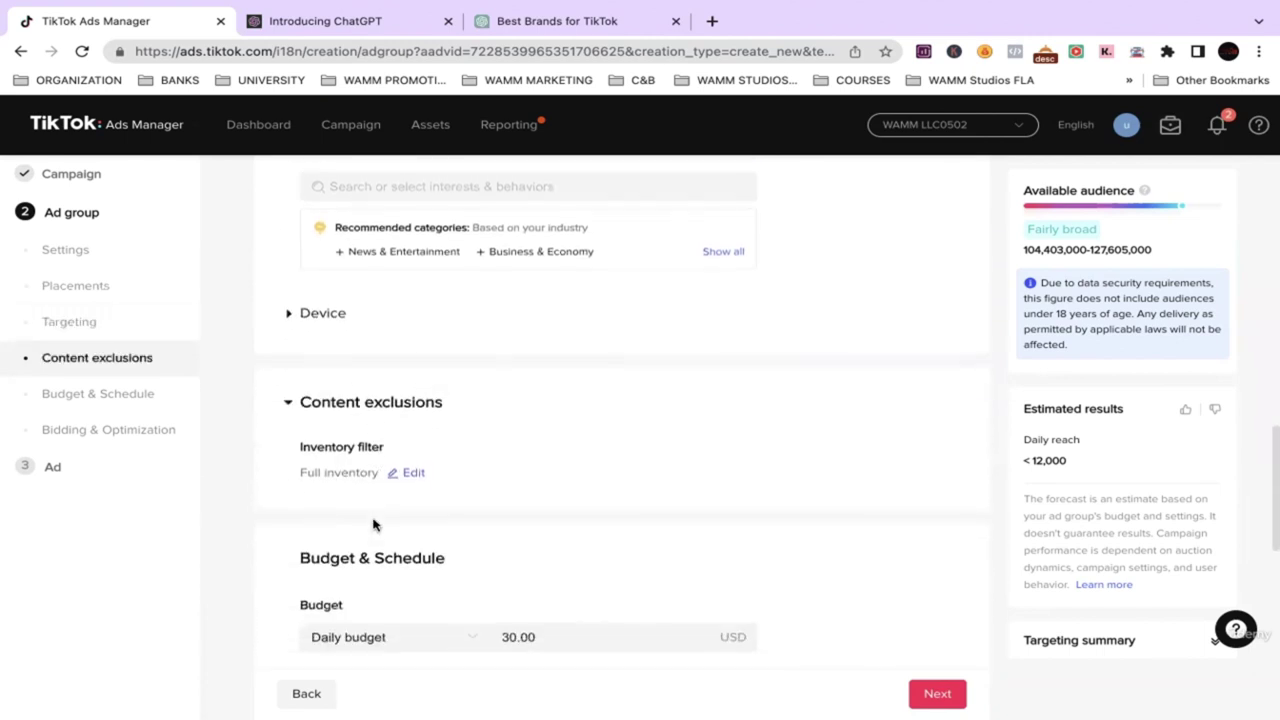
pyautogui.scroll(6, 380, 520)
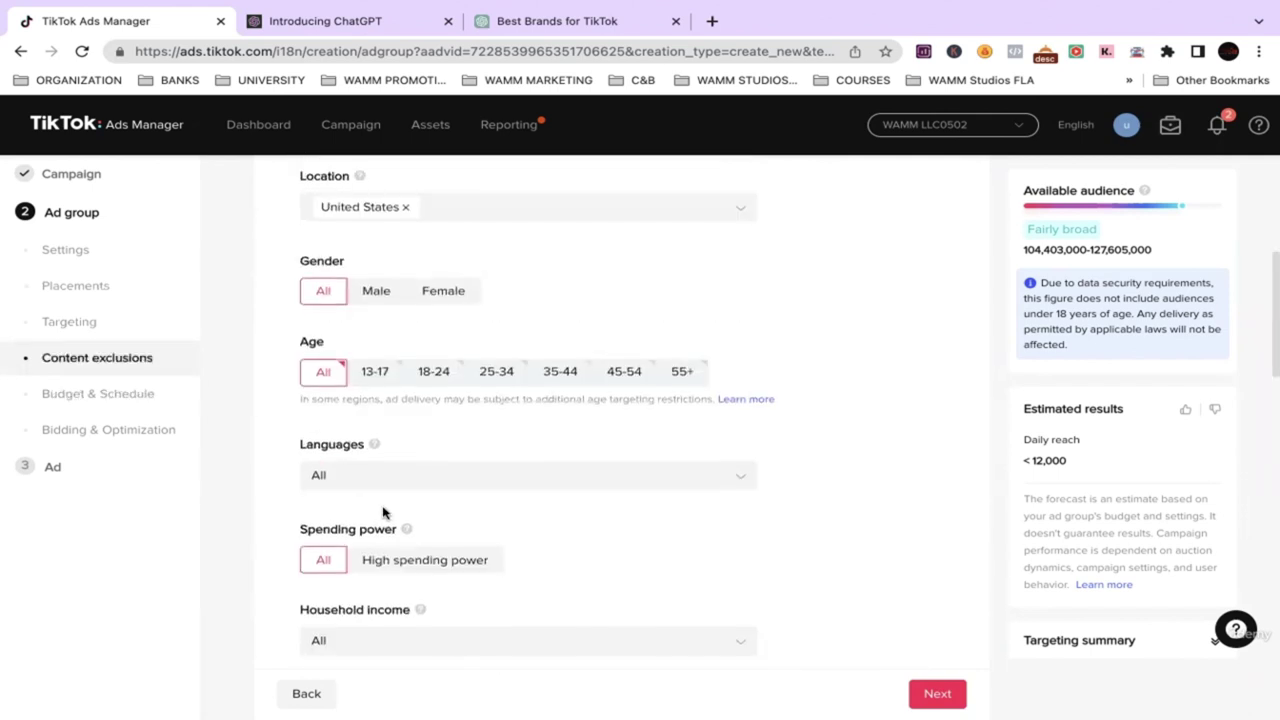
pyautogui.scroll(1, 380, 492)
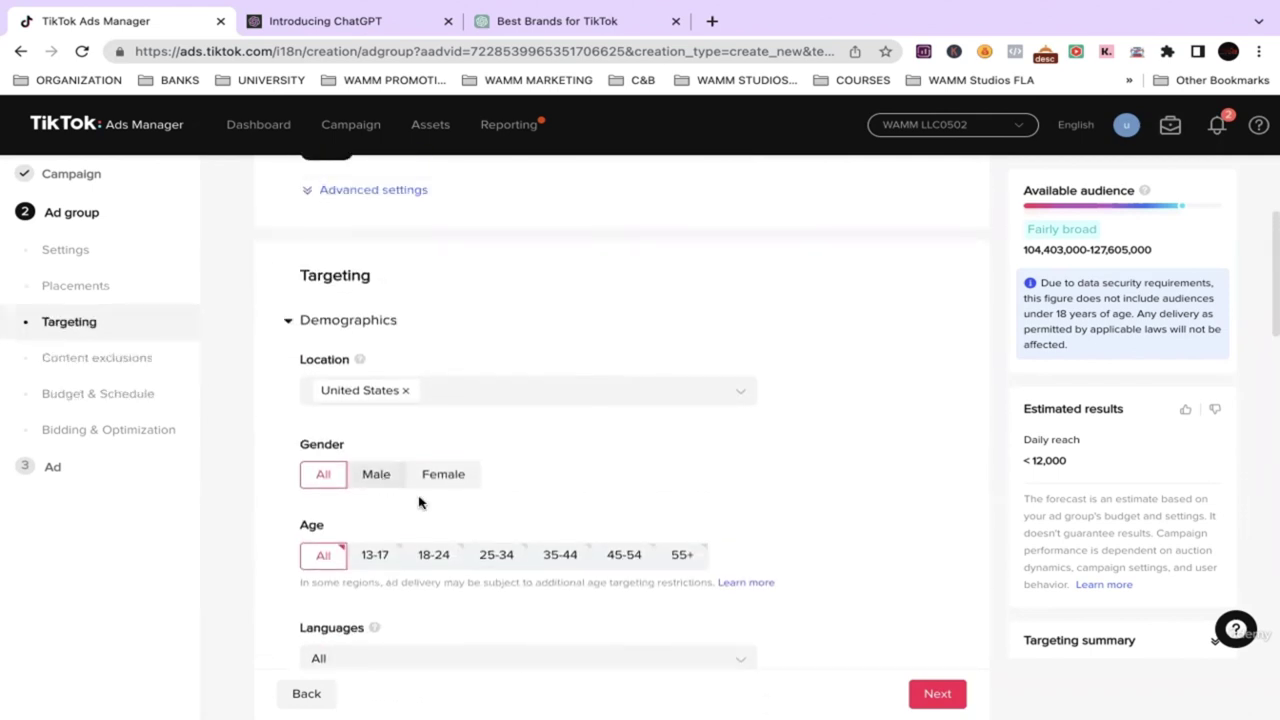
pyautogui.scroll(-1, 405, 510)
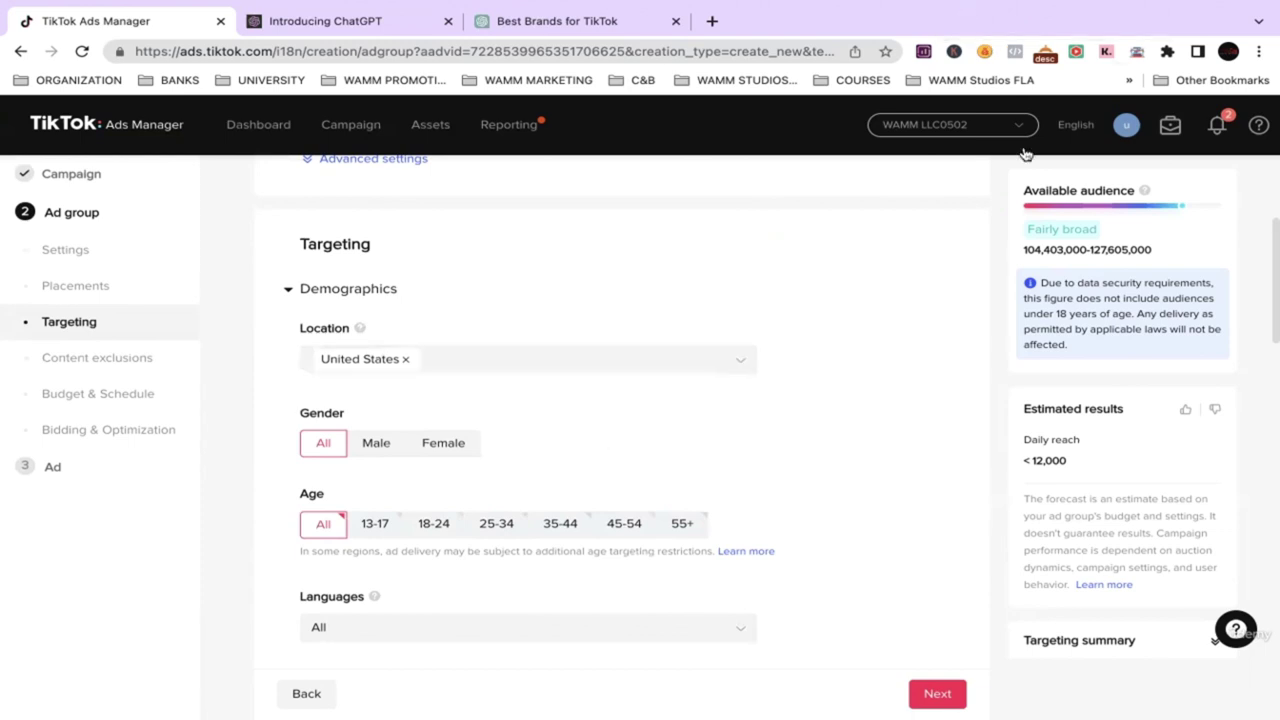
pyautogui.moveTo(1018, 188)
pyautogui.mouseDown()
pyautogui.moveTo(1123, 209)
pyautogui.moveTo(1130, 225)
pyautogui.moveTo(1006, 171)
pyautogui.mouseUp()
pyautogui.click(1000, 174)
pyautogui.moveTo(1070, 461); pyautogui.dragTo(1023, 460)
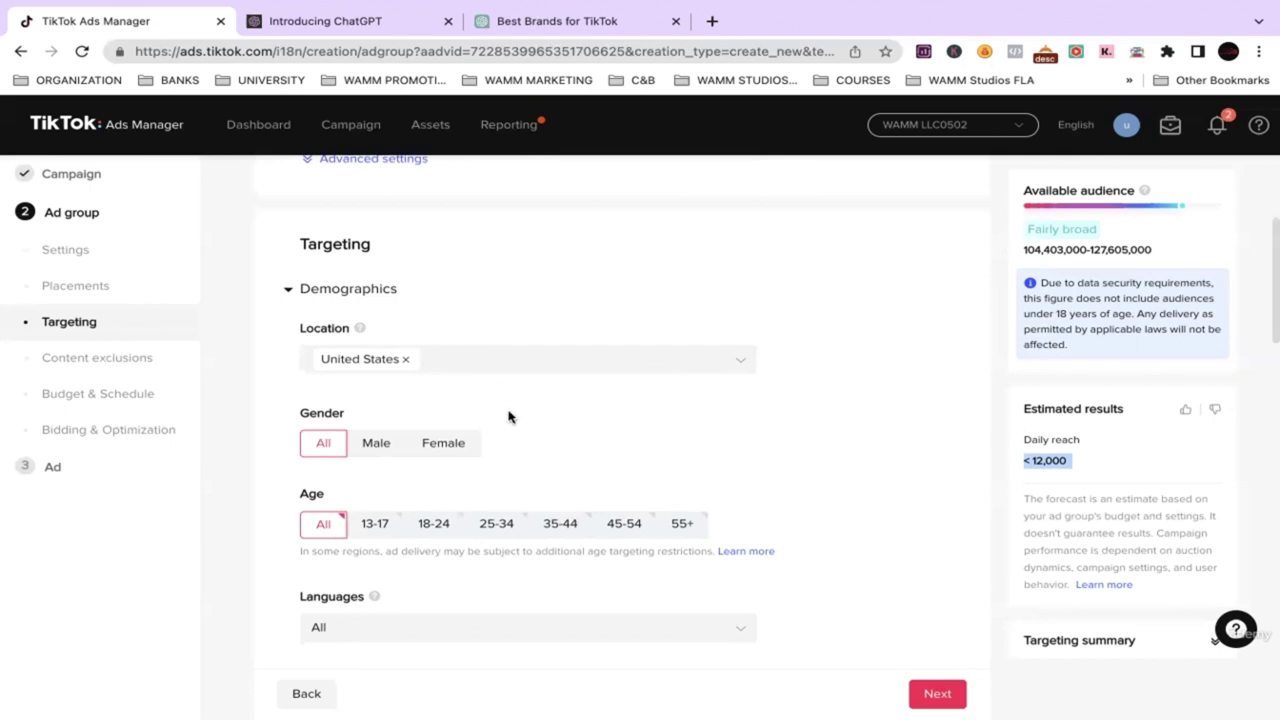
pyautogui.scroll(-3, 495, 415)
pyautogui.scroll(1, 480, 431)
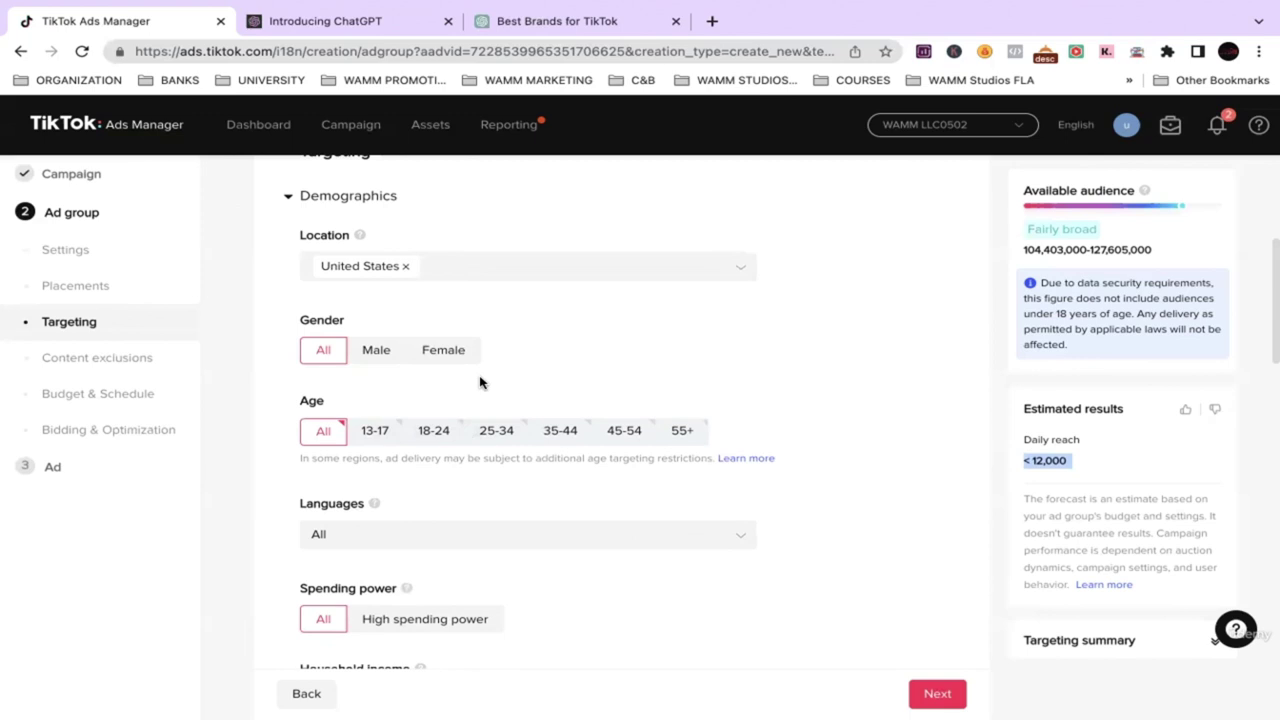
pyautogui.click(534, 30)
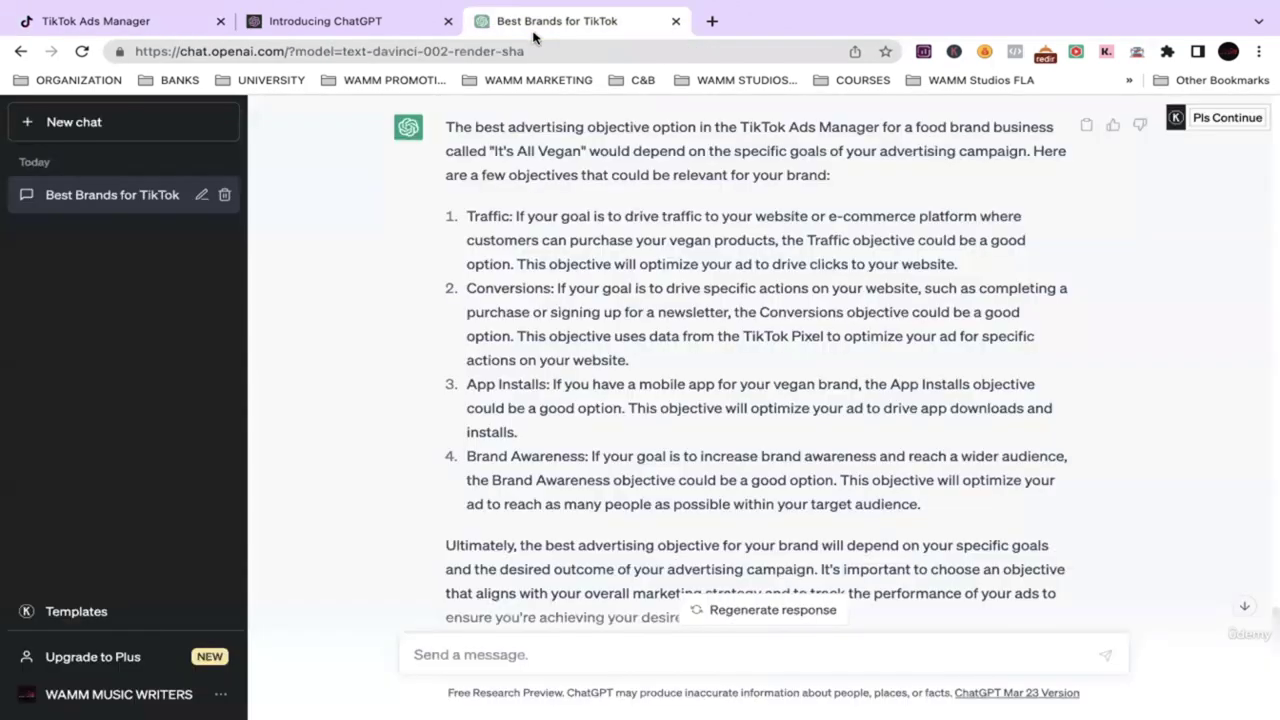
pyautogui.scroll(-2, 668, 460)
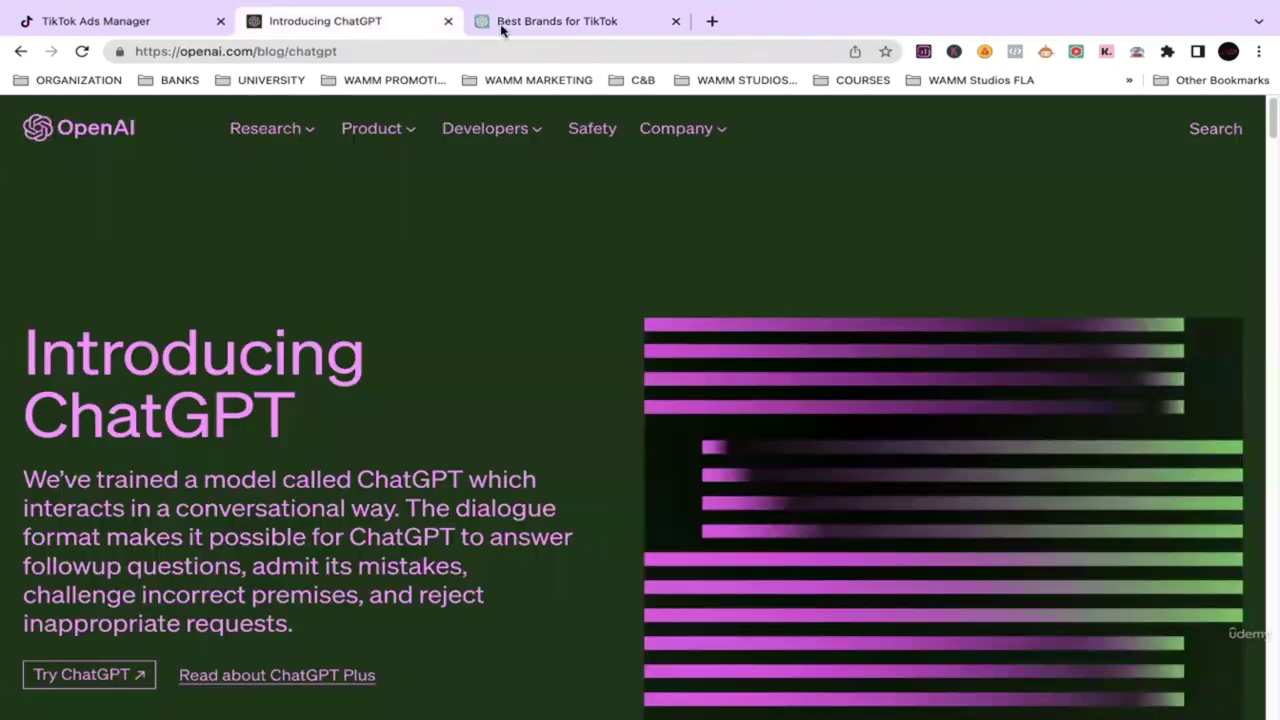
pyautogui.click(367, 24)
pyautogui.click(177, 23)
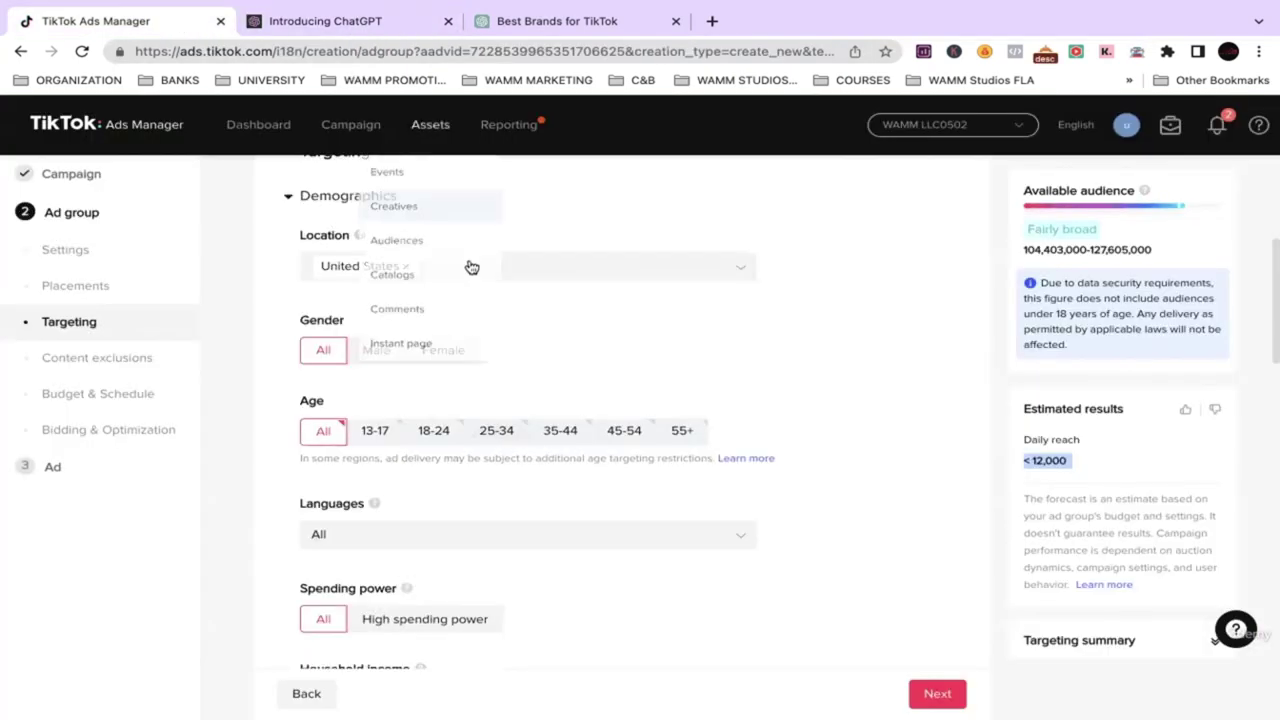
pyautogui.scroll(1, 545, 223)
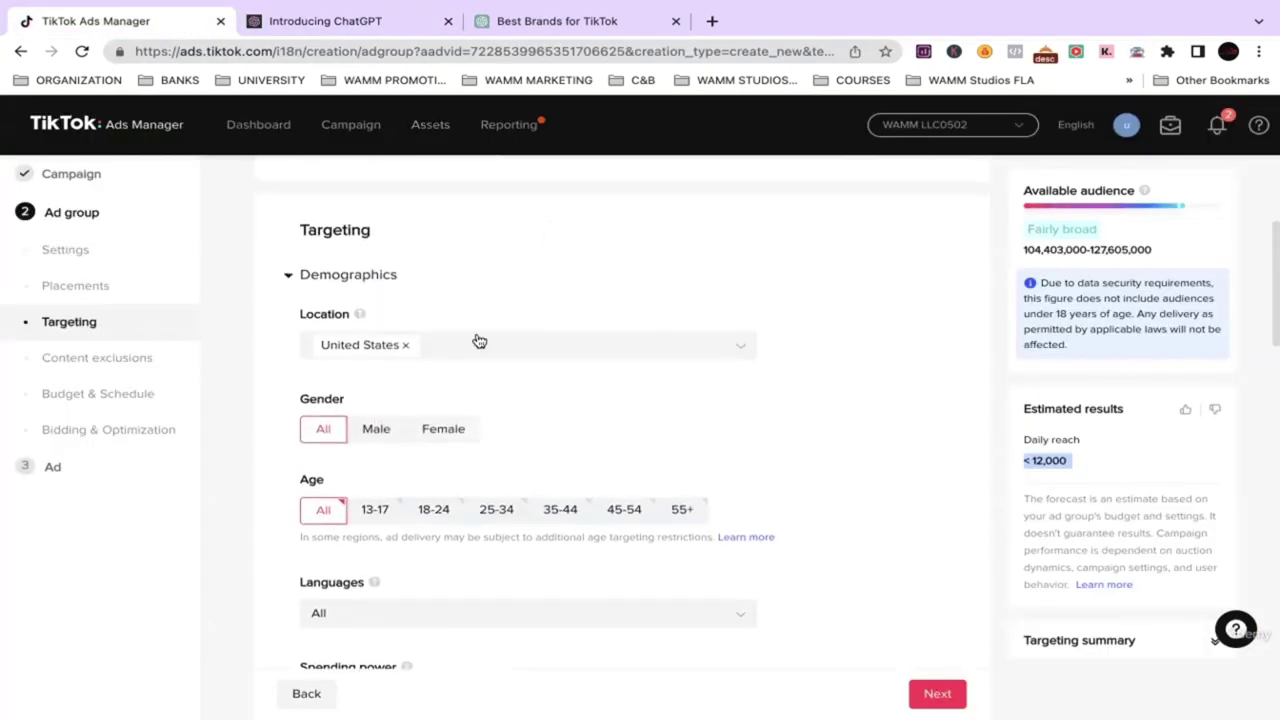
pyautogui.scroll(-1, 367, 458)
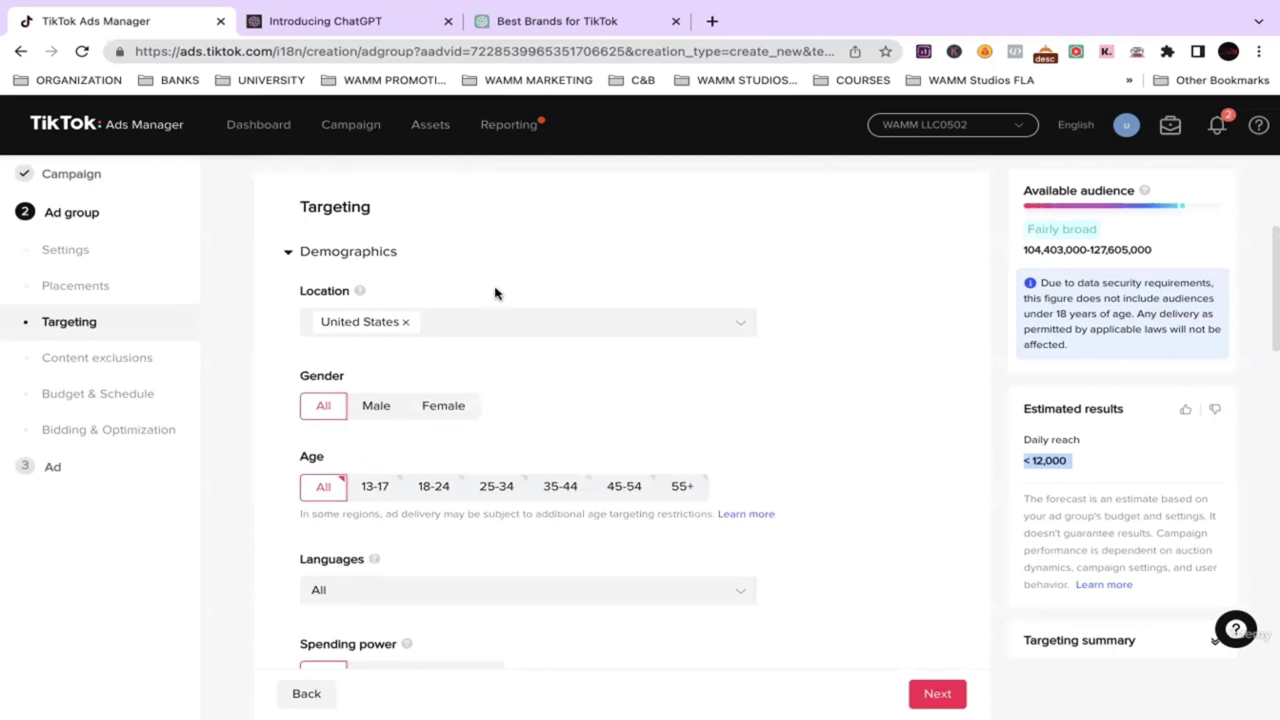
pyautogui.scroll(-1, 479, 291)
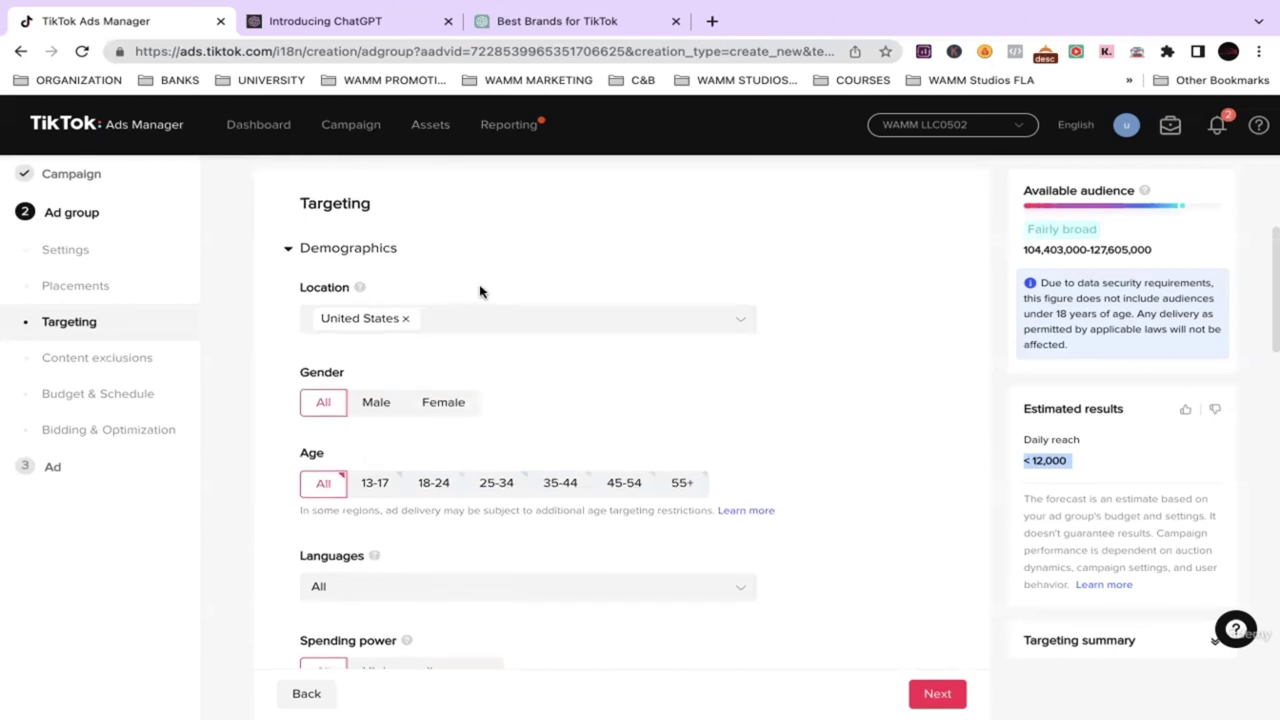
pyautogui.scroll(-1, 479, 291)
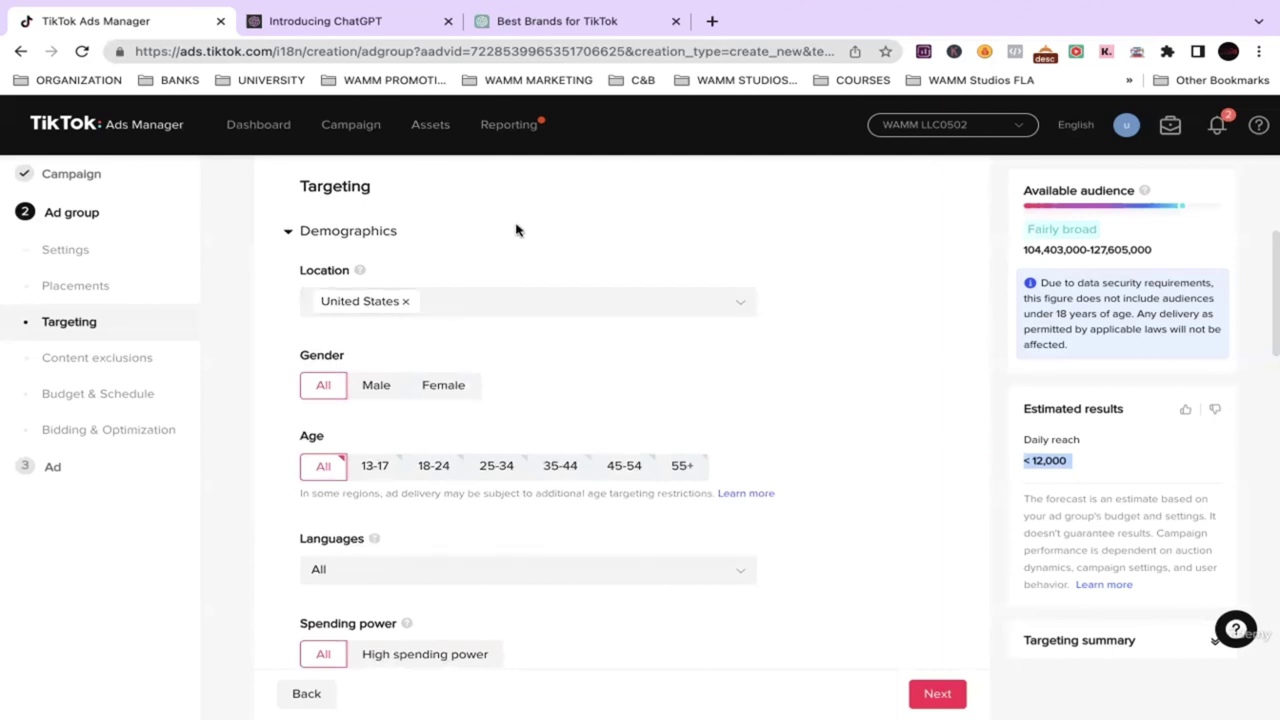
# - Draft a ChatGPT question on the best TikTok ad group Gender & Age settings for a Vegan food business
pyautogui.click(583, 24)
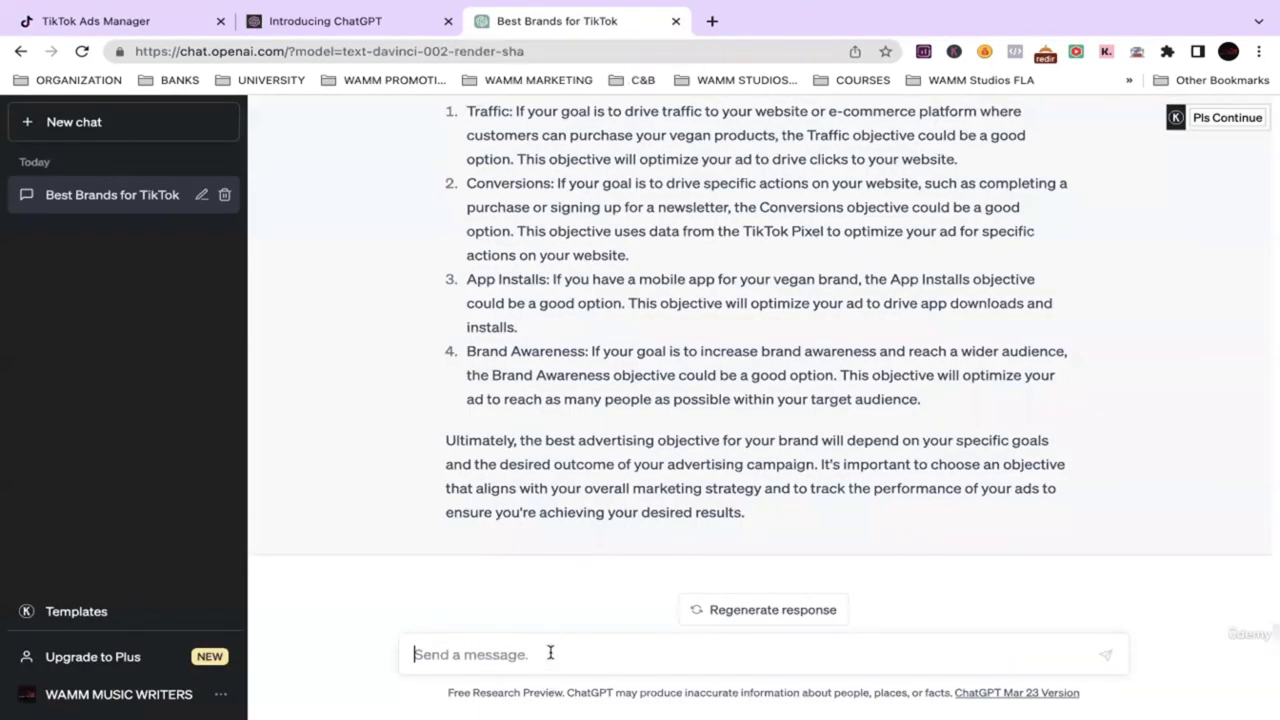
pyautogui.write('What ')
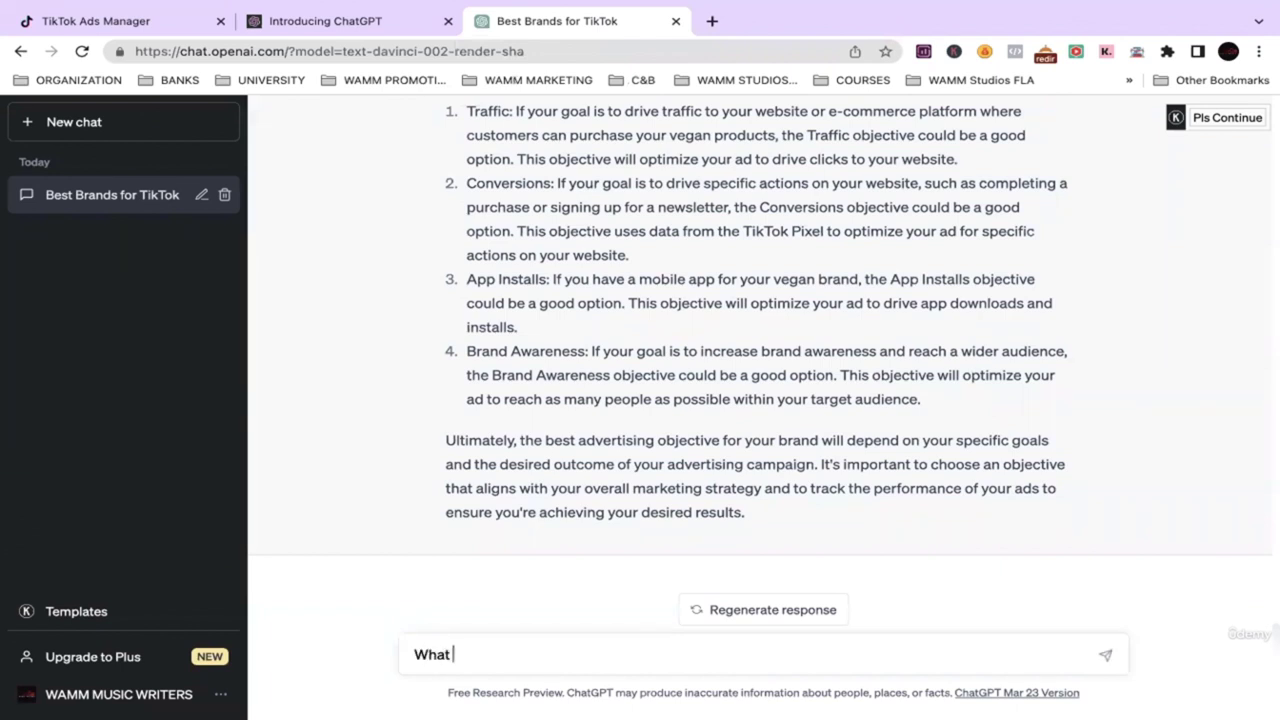
pyautogui.write('is the best target set')
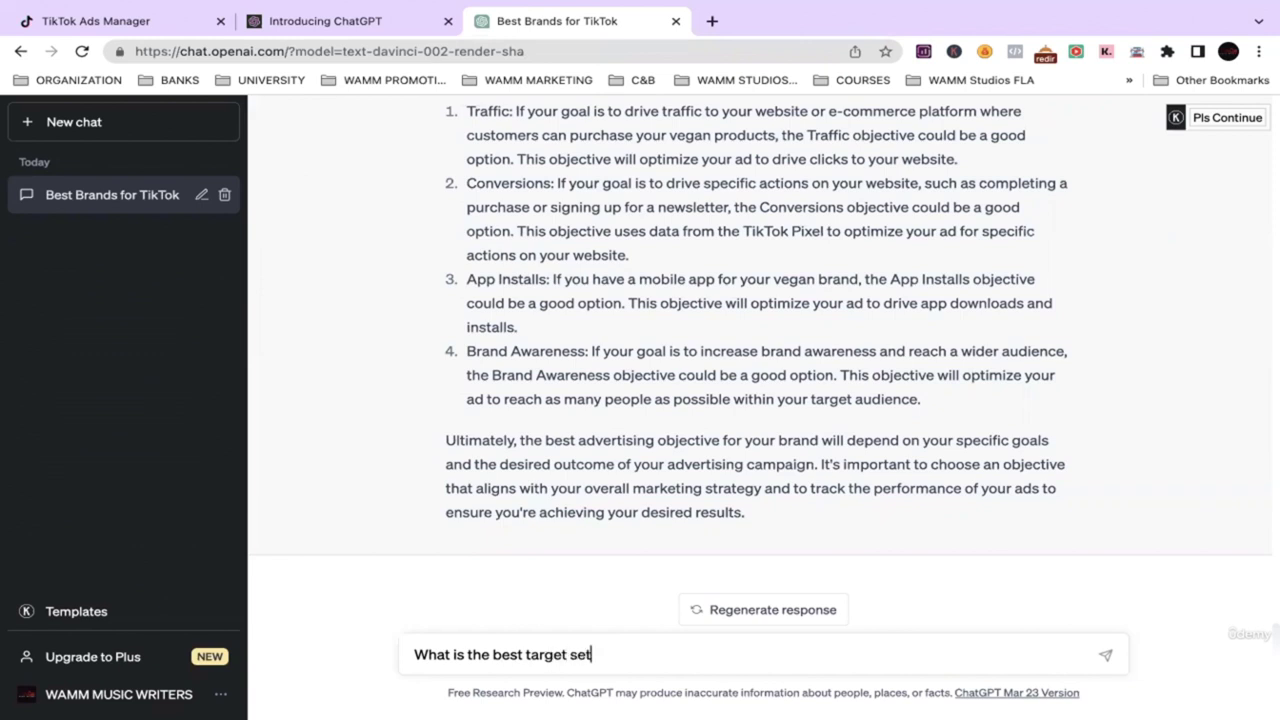
pyautogui.write('tings for a tikok ad group')
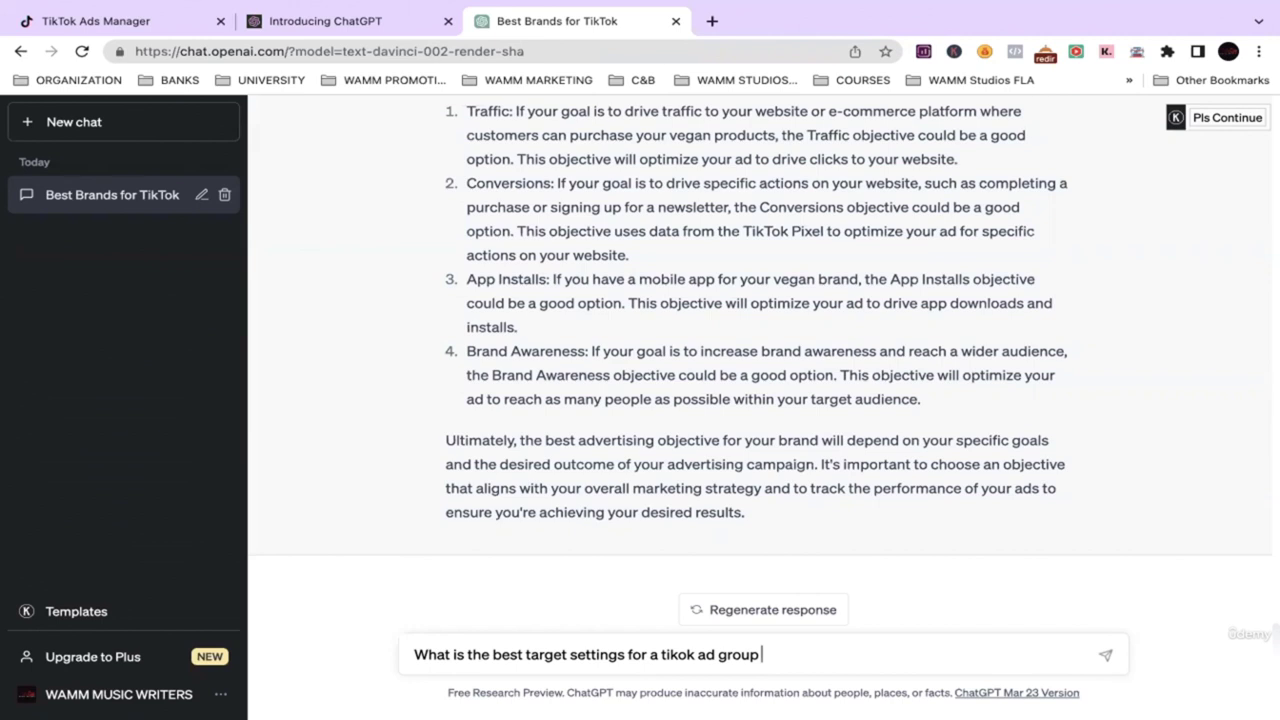
pyautogui.write('for Gender & Ag')
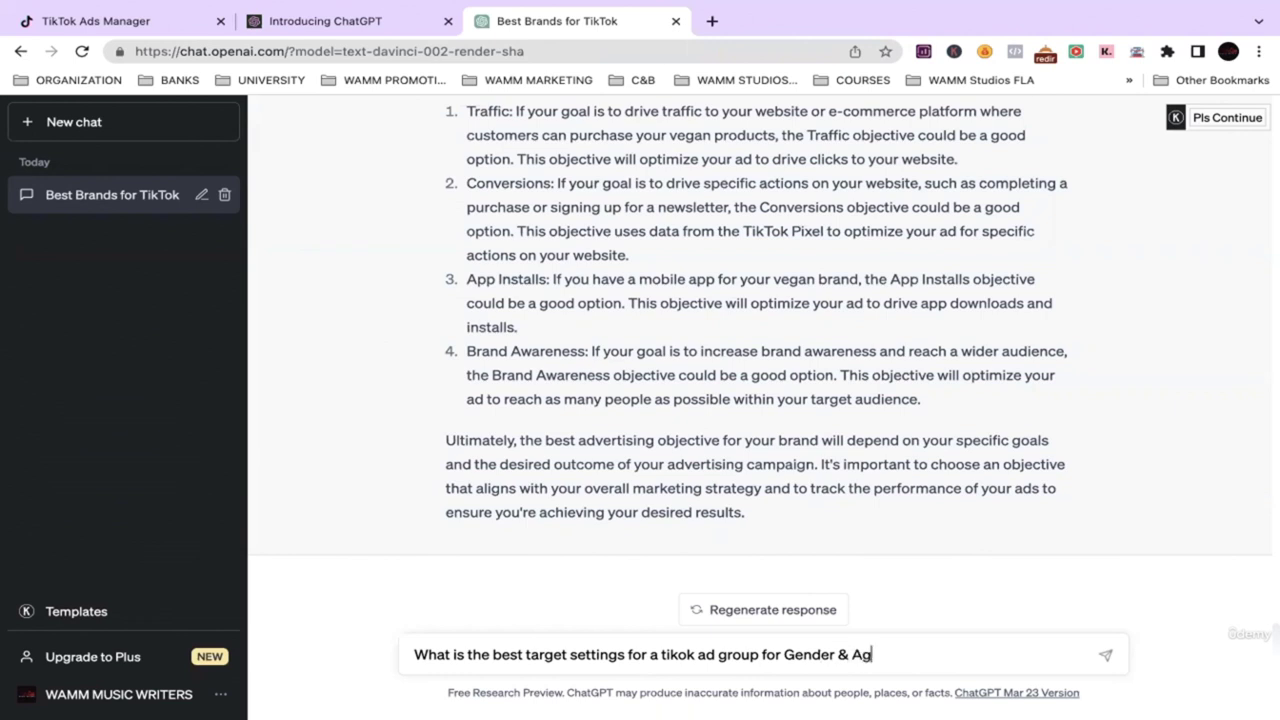
pyautogui.write('e for a business')
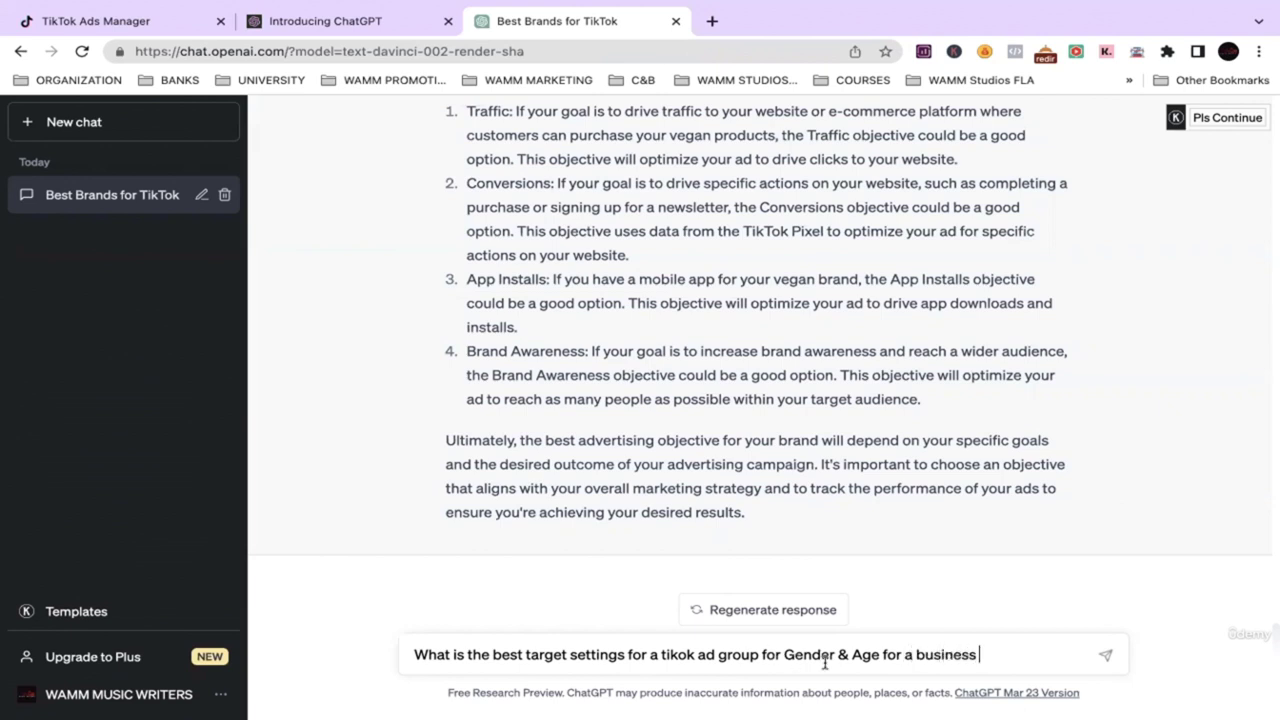
pyautogui.click(916, 654)
pyautogui.write('Vegan')
pyautogui.write(' food')
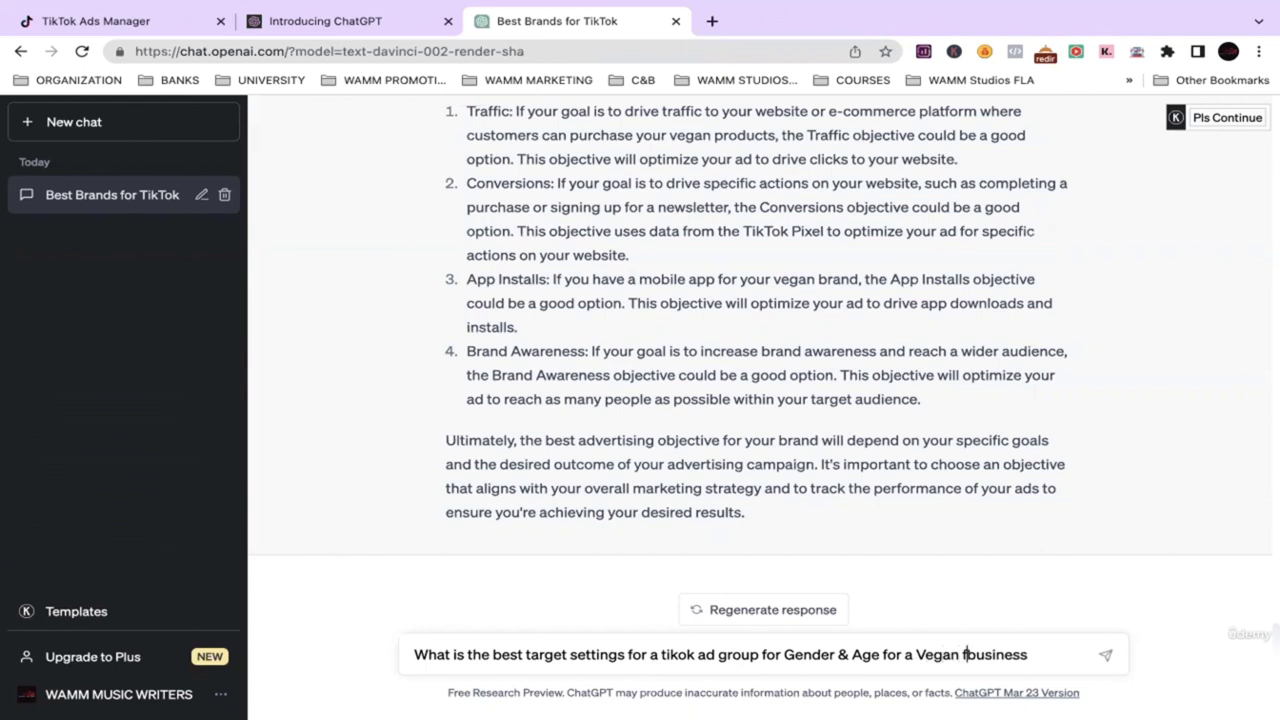
# - Complete it with 'called "ITS ALL VEGAN"', correct 'tikok' to 'tiktok', and send it
pyautogui.press('Down')
pyautogui.write('C')
pyautogui.press('BackSpace')
pyautogui.write('cal')
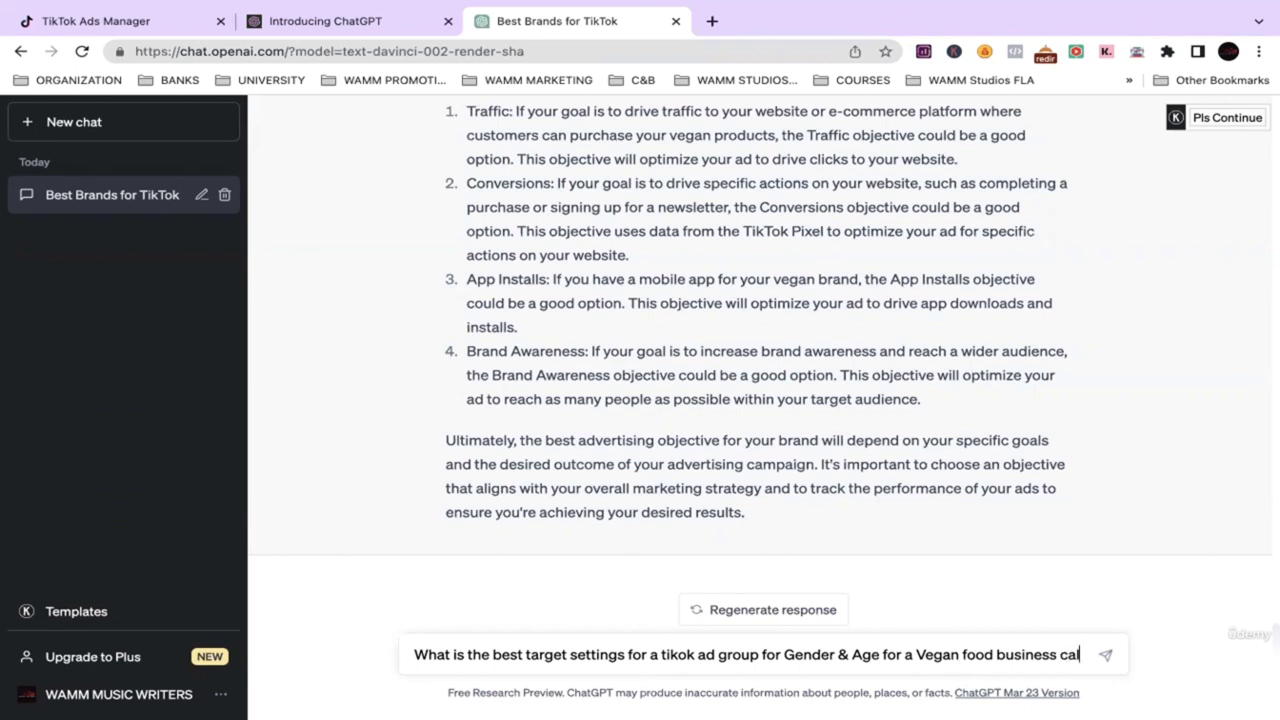
pyautogui.write('led "ITS ALL VEGAN"')
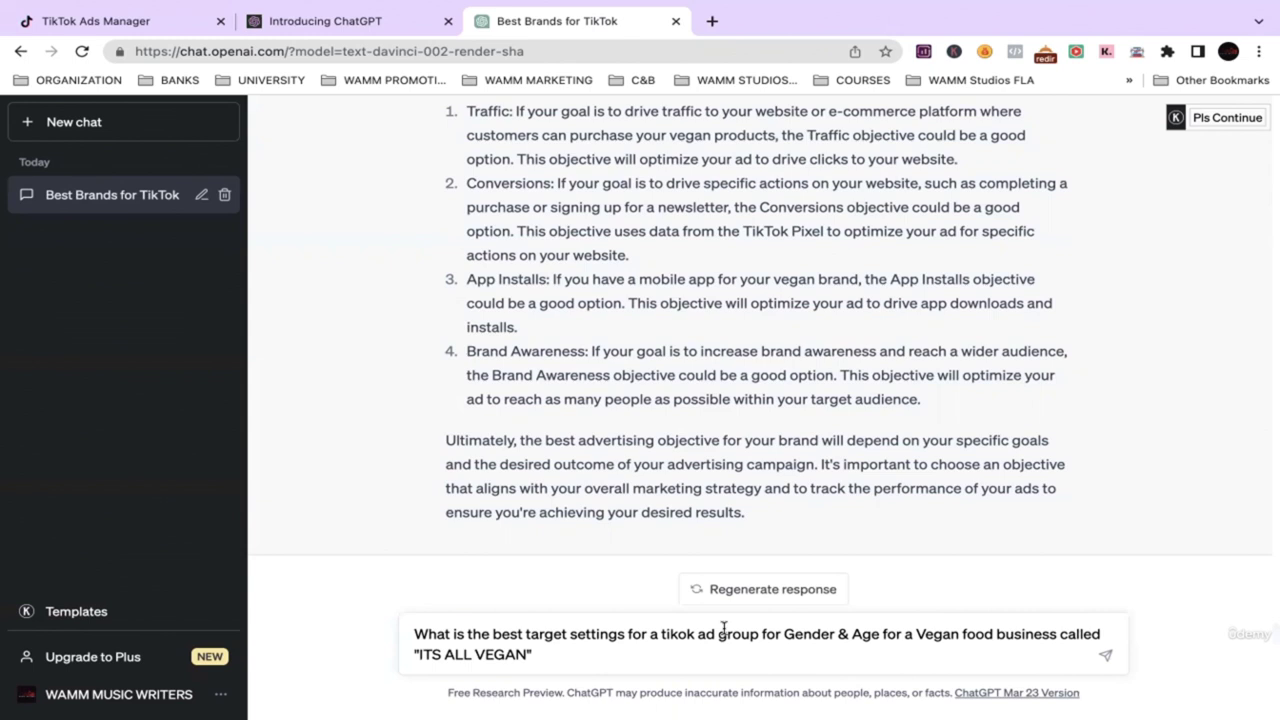
pyautogui.click(678, 634)
pyautogui.write('t')
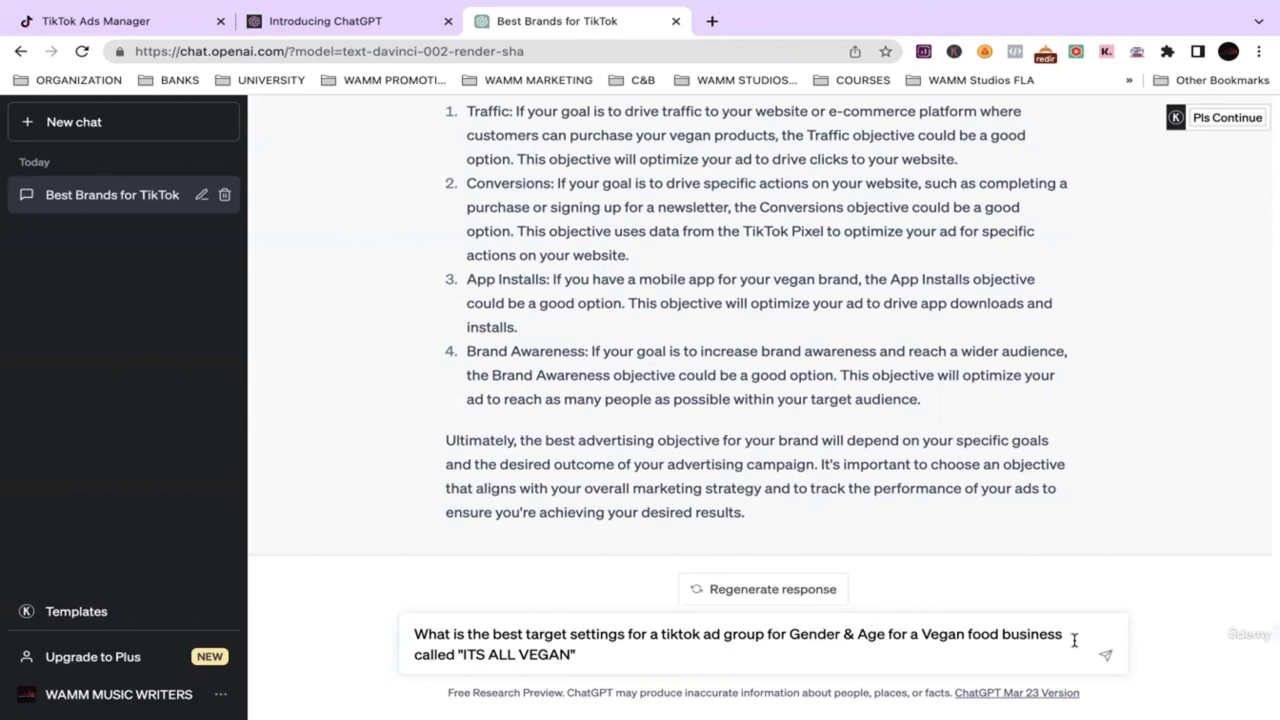
pyautogui.click(1104, 662)
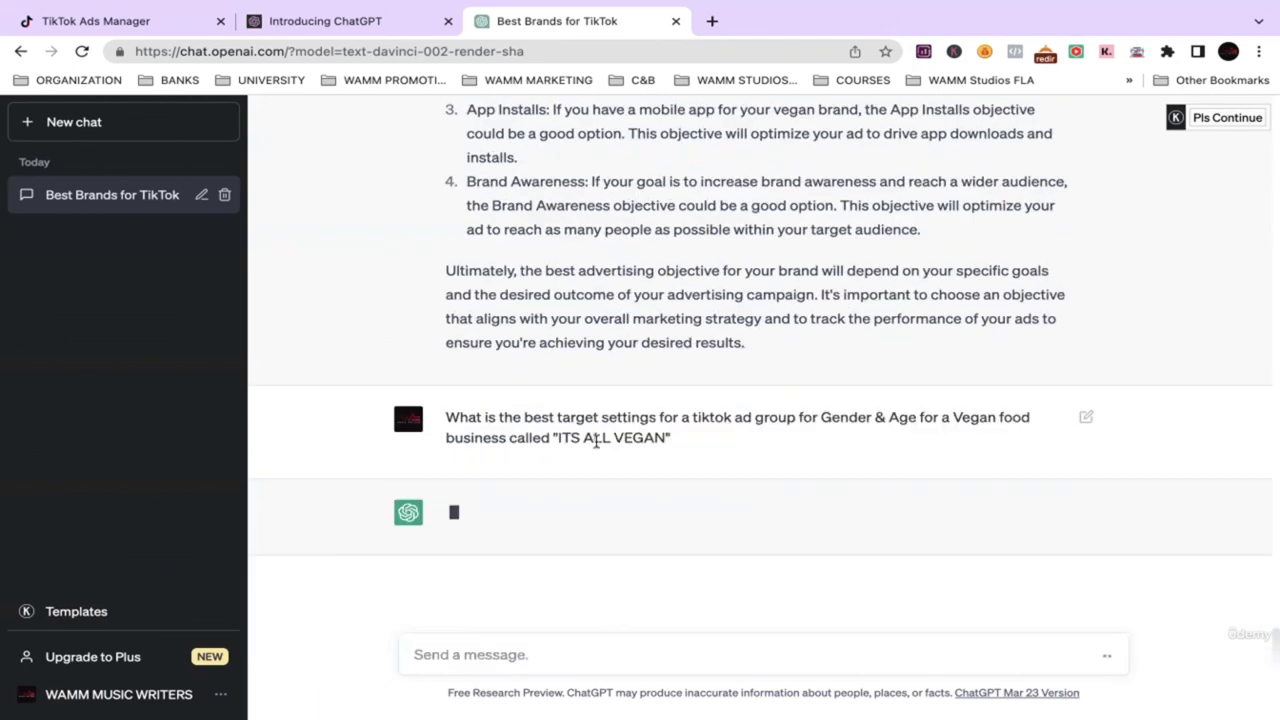
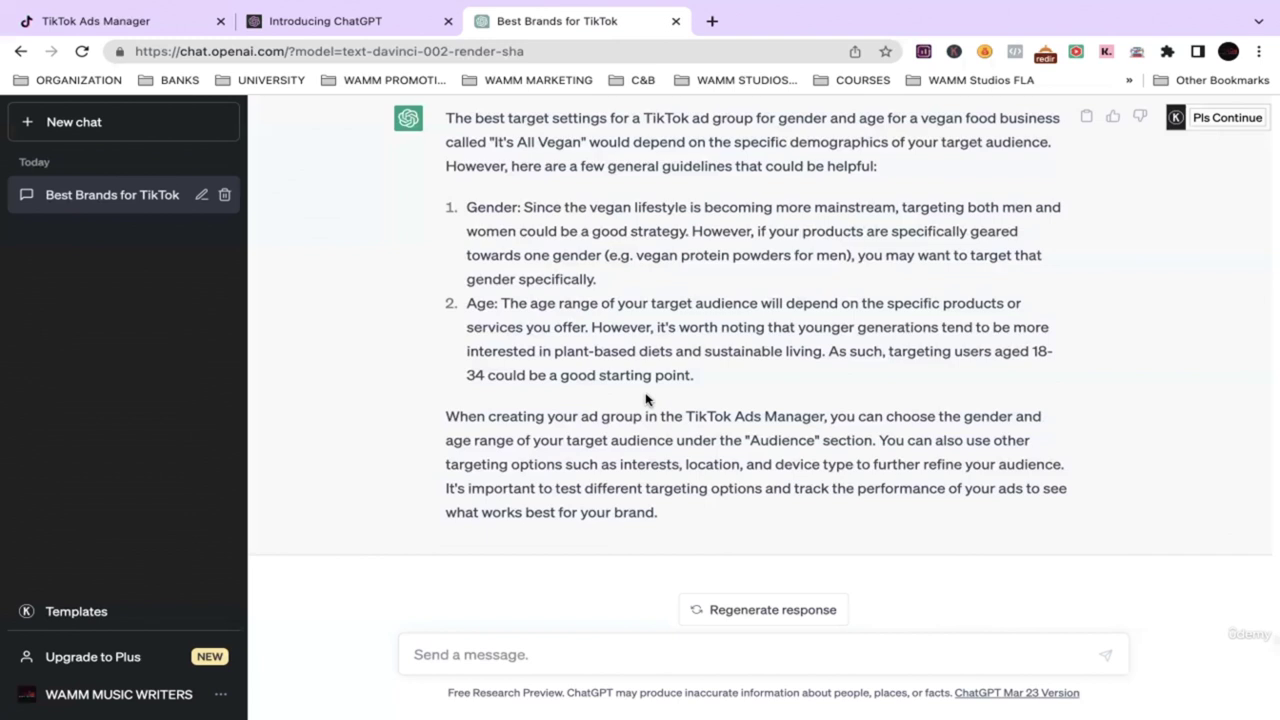
# - Narrow the ad group's age targeting from all ages to 18-24 and 25-34
pyautogui.click(140, 66)
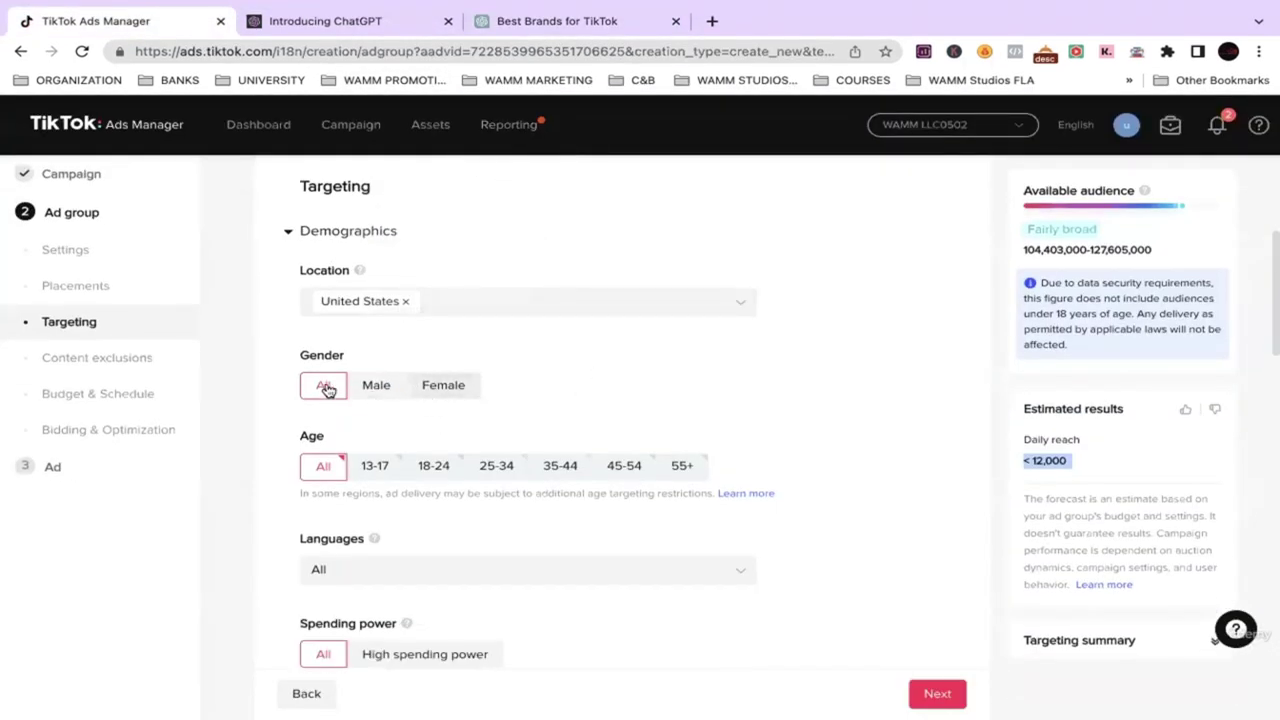
pyautogui.moveTo(350, 357); pyautogui.dragTo(298, 360)
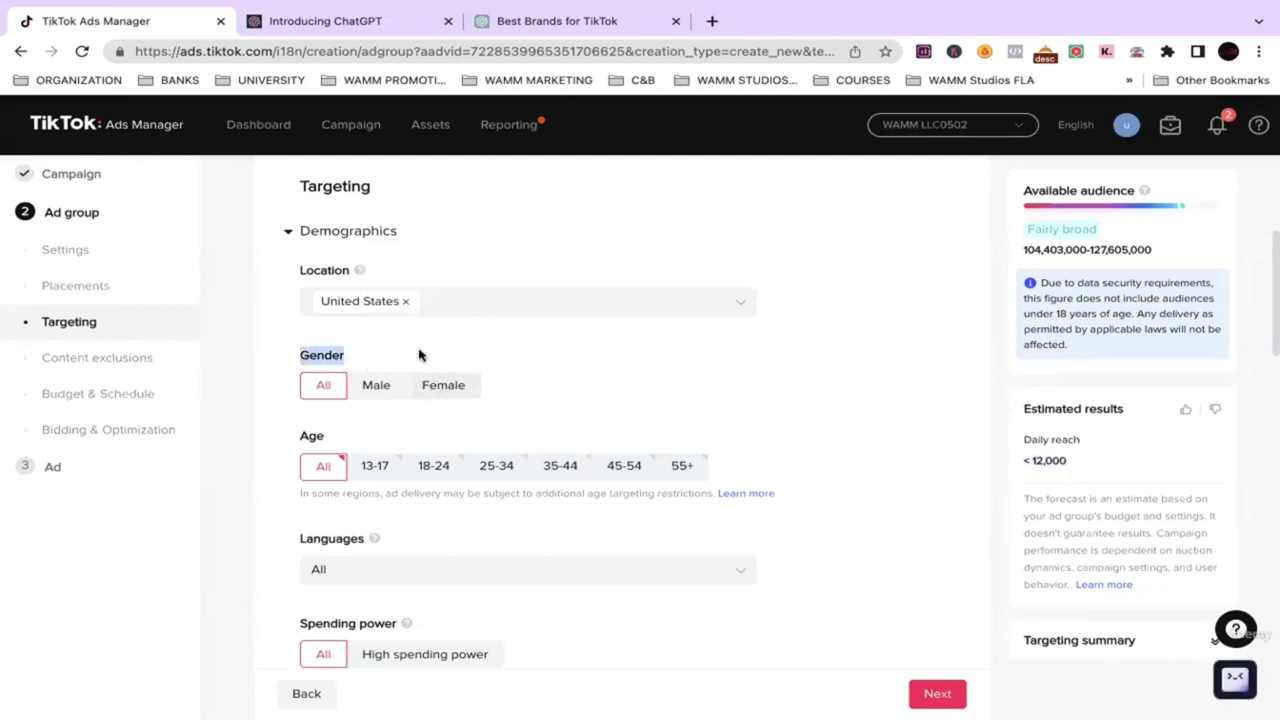
pyautogui.scroll(-1, 460, 440)
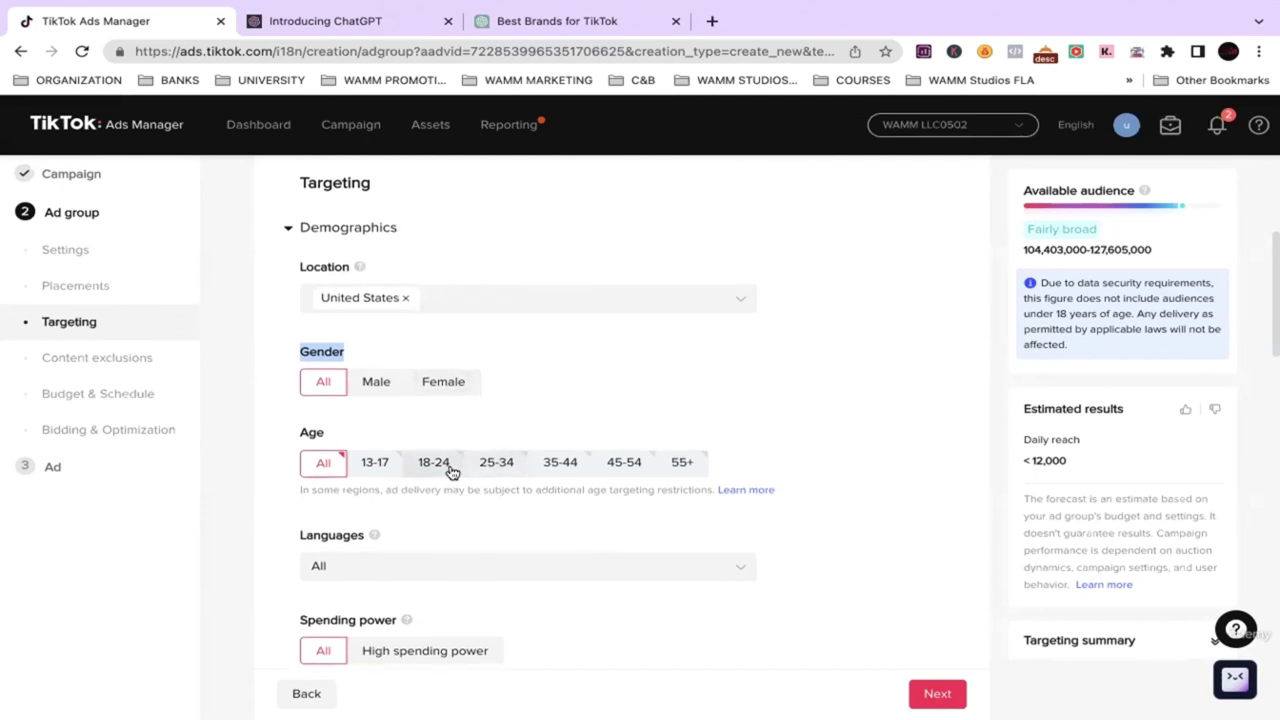
pyautogui.click(434, 463)
pyautogui.click(486, 468)
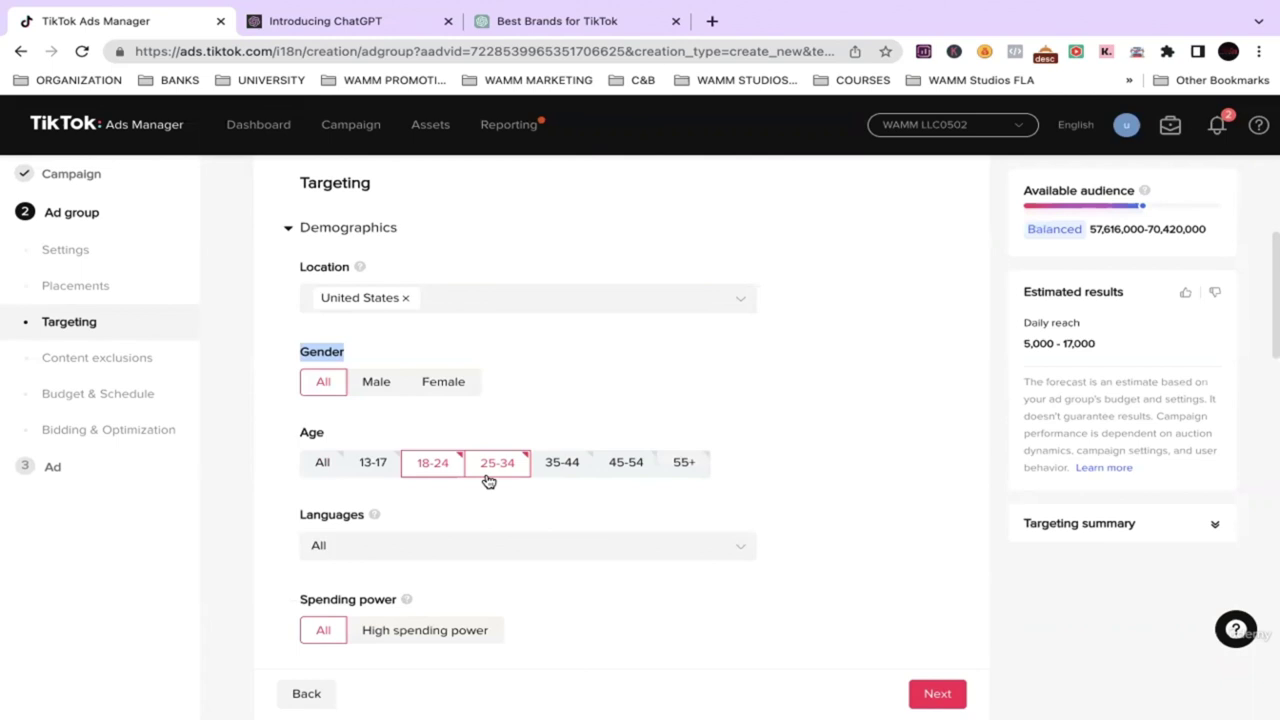
pyautogui.scroll(-3, 490, 451)
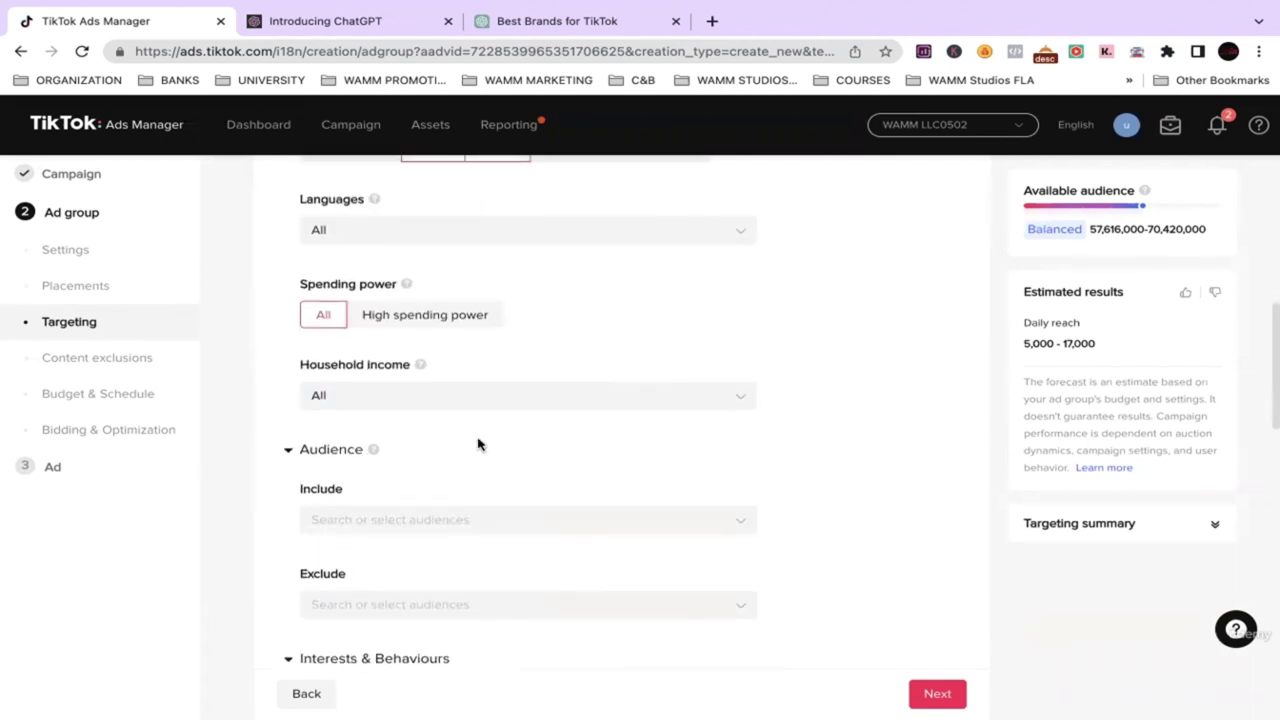
pyautogui.scroll(2, 475, 440)
pyautogui.scroll(-1, 423, 440)
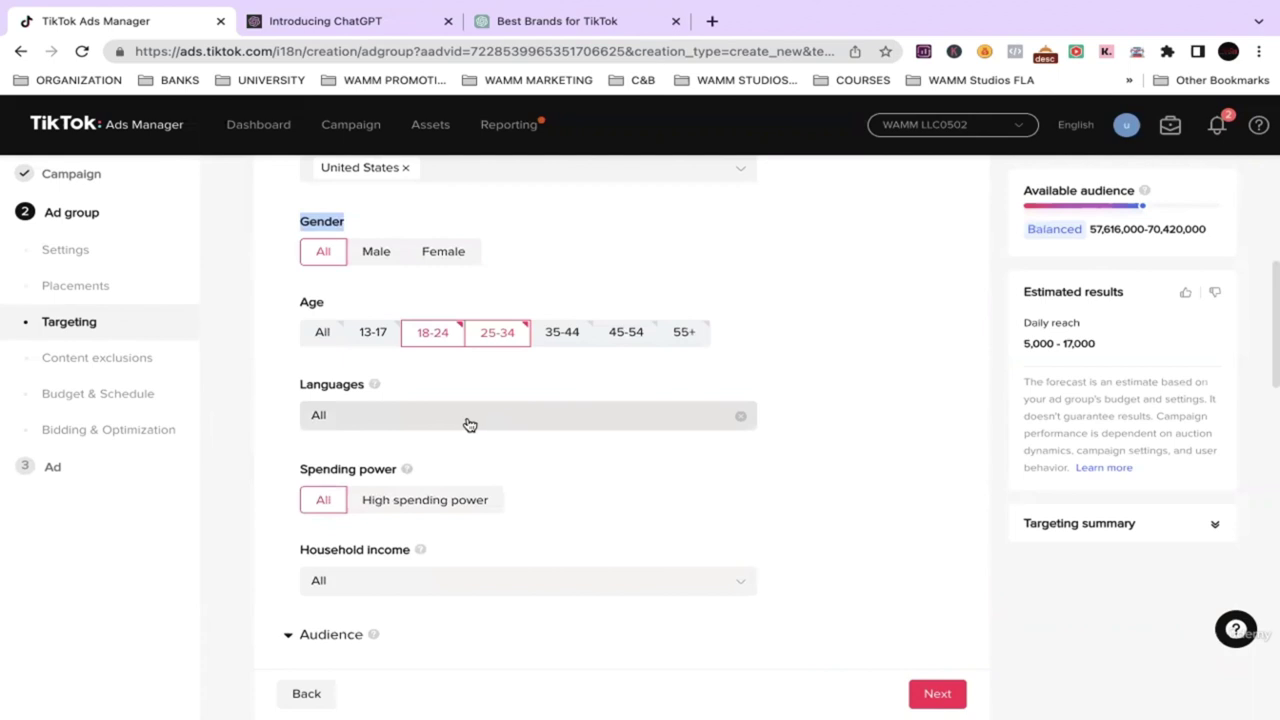
pyautogui.scroll(-1, 424, 442)
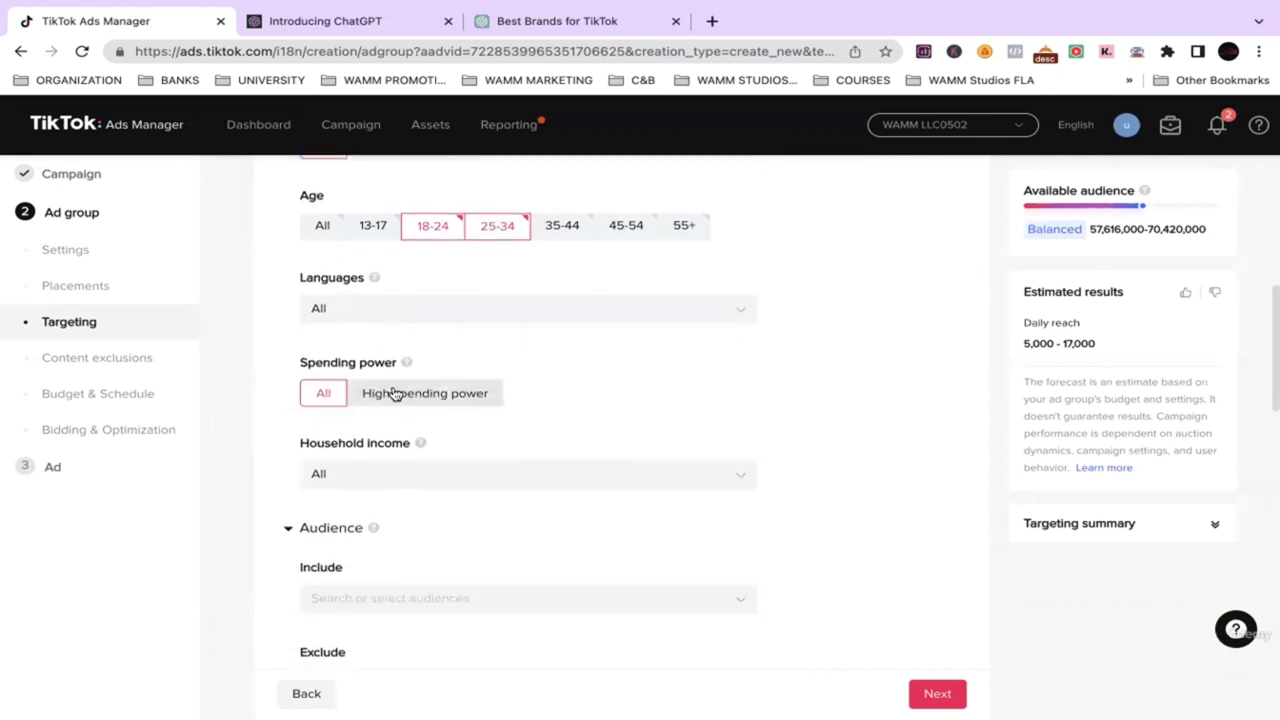
pyautogui.moveTo(409, 369)
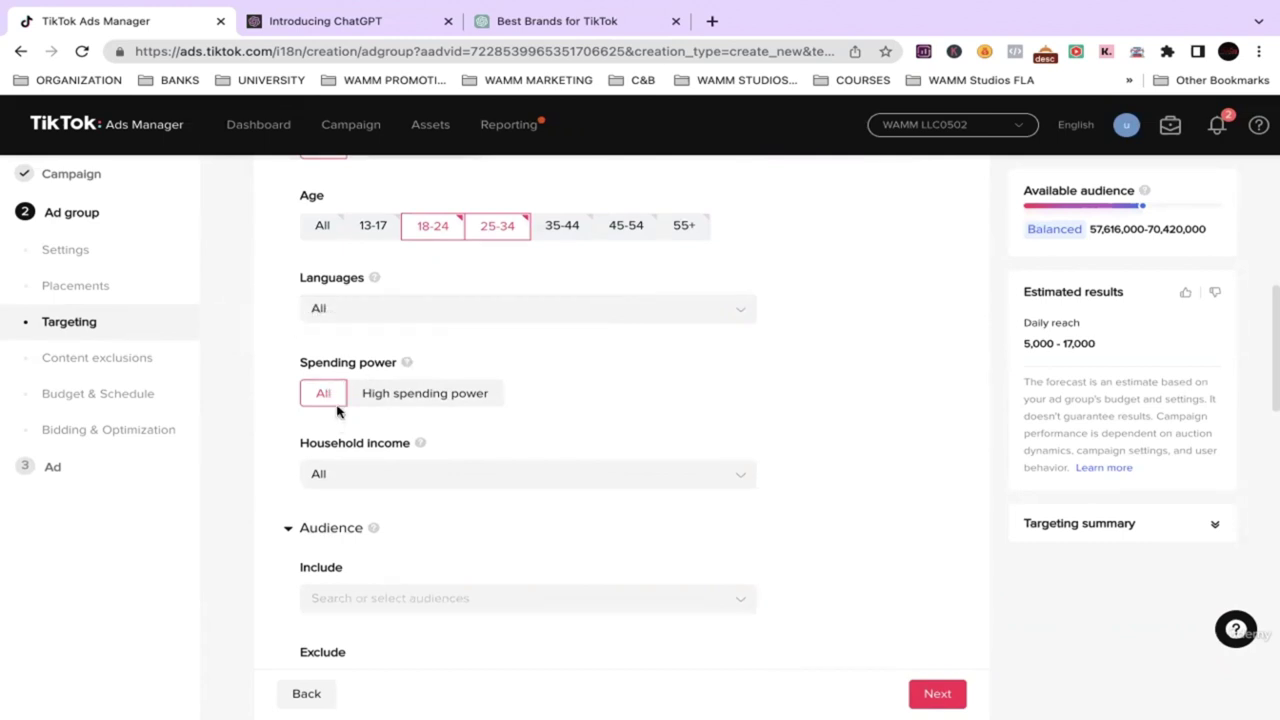
pyautogui.scroll(-1, 398, 483)
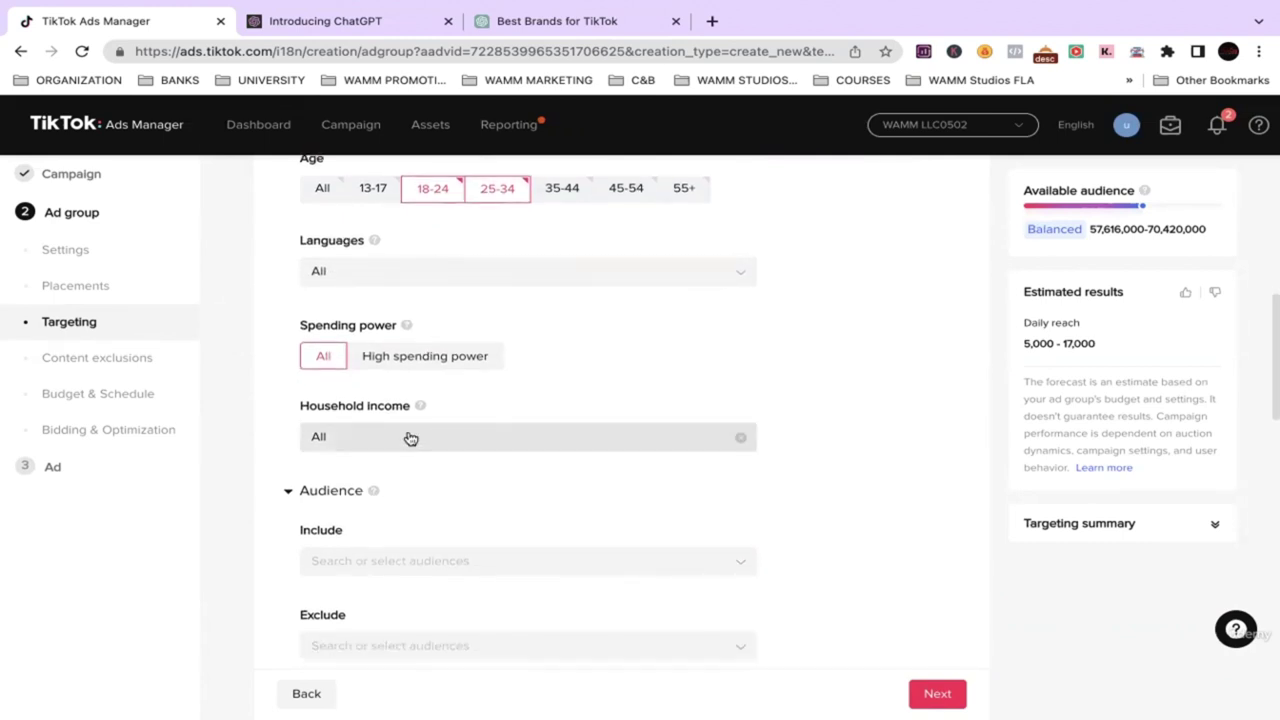
pyautogui.click(409, 437)
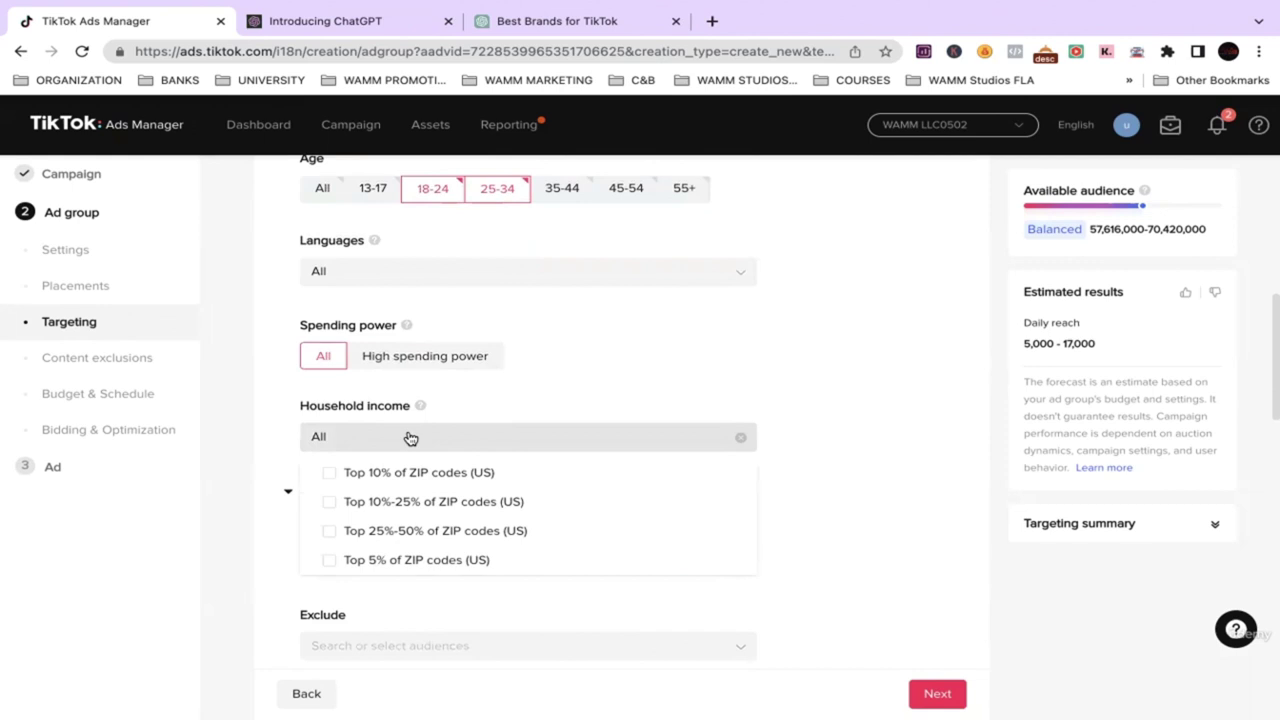
pyautogui.click(410, 438)
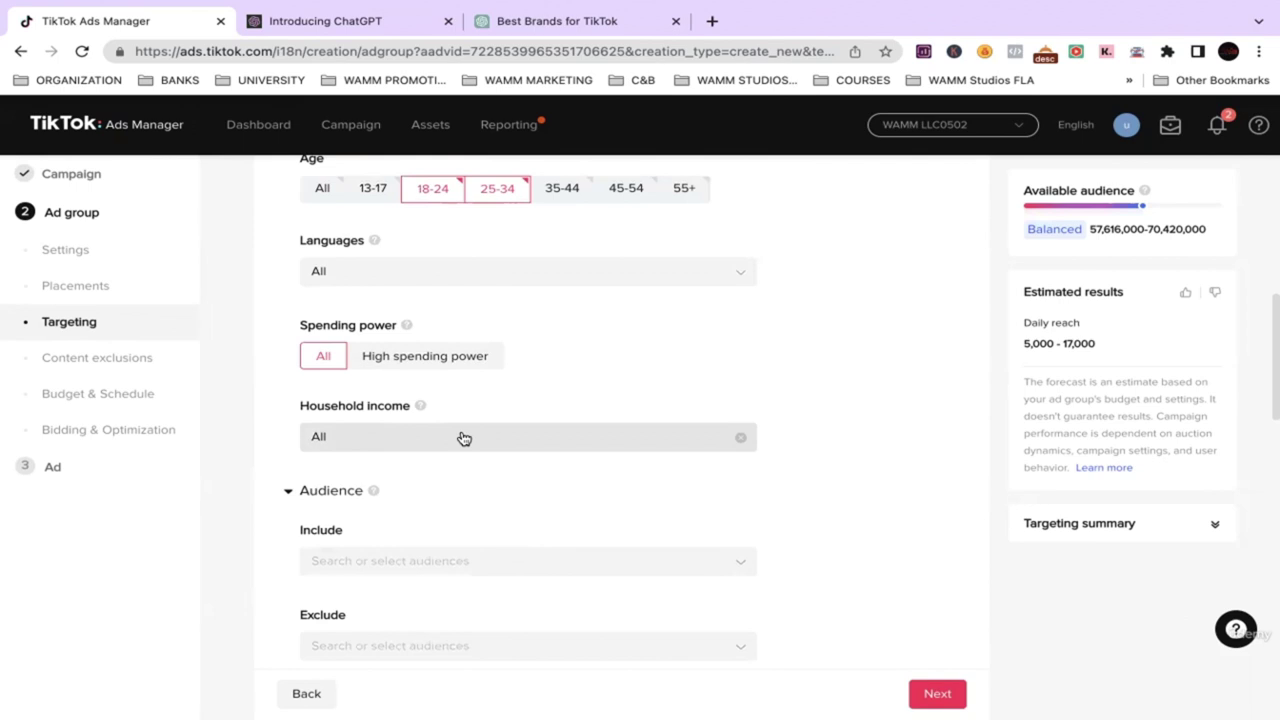
pyautogui.scroll(-2, 458, 450)
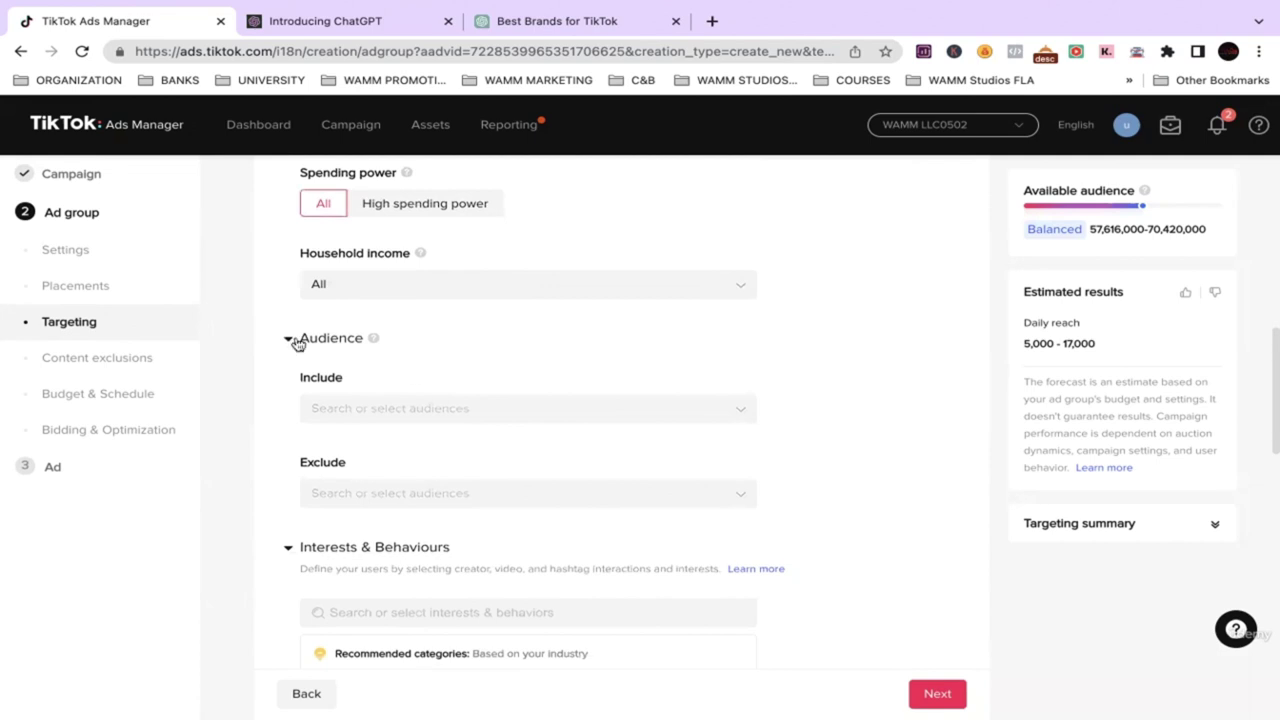
# - Browse the Custom and Lookalike audiences to include, then close the list without adding any
pyautogui.click(607, 418)
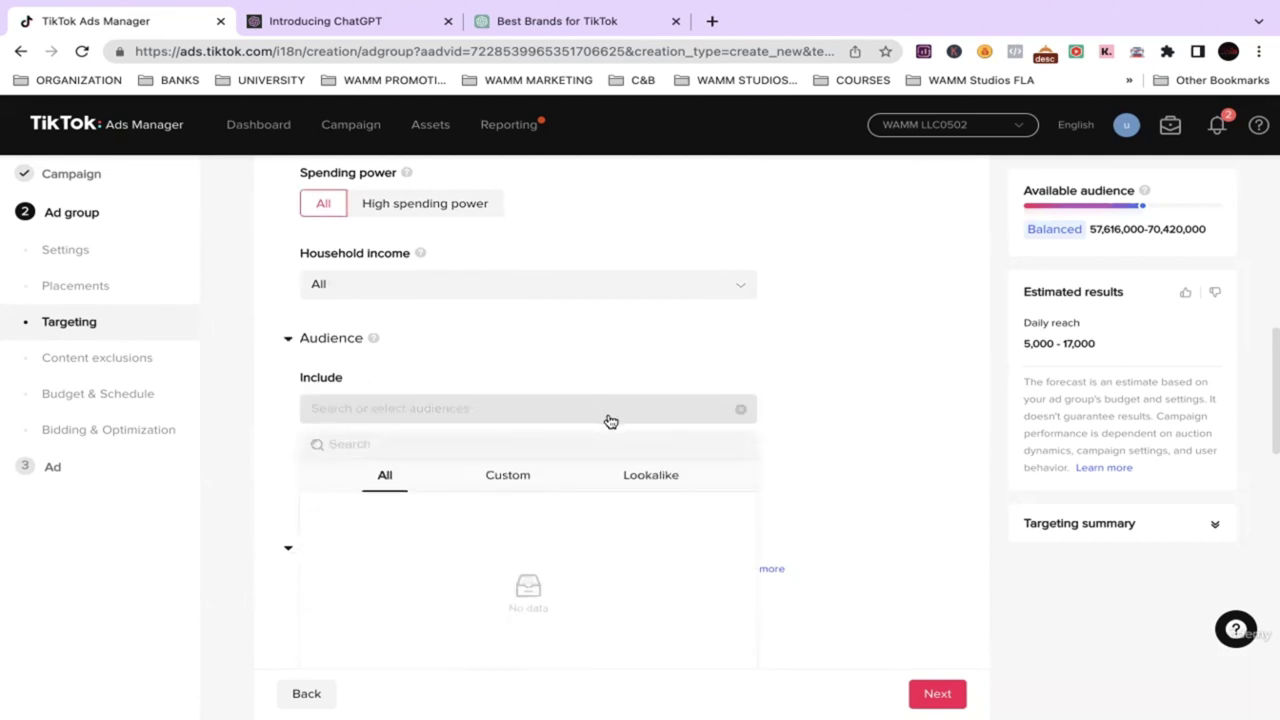
pyautogui.click(610, 420)
pyautogui.scroll(-3, 443, 466)
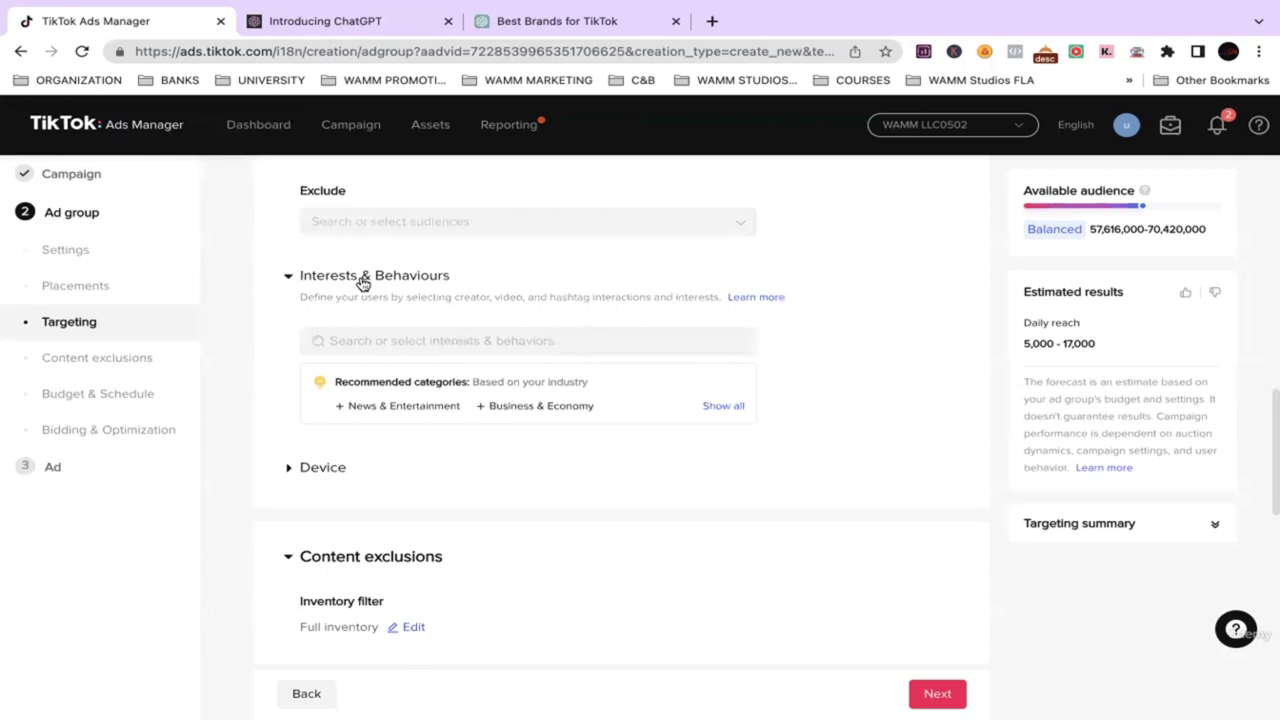
pyautogui.scroll(1, 363, 283)
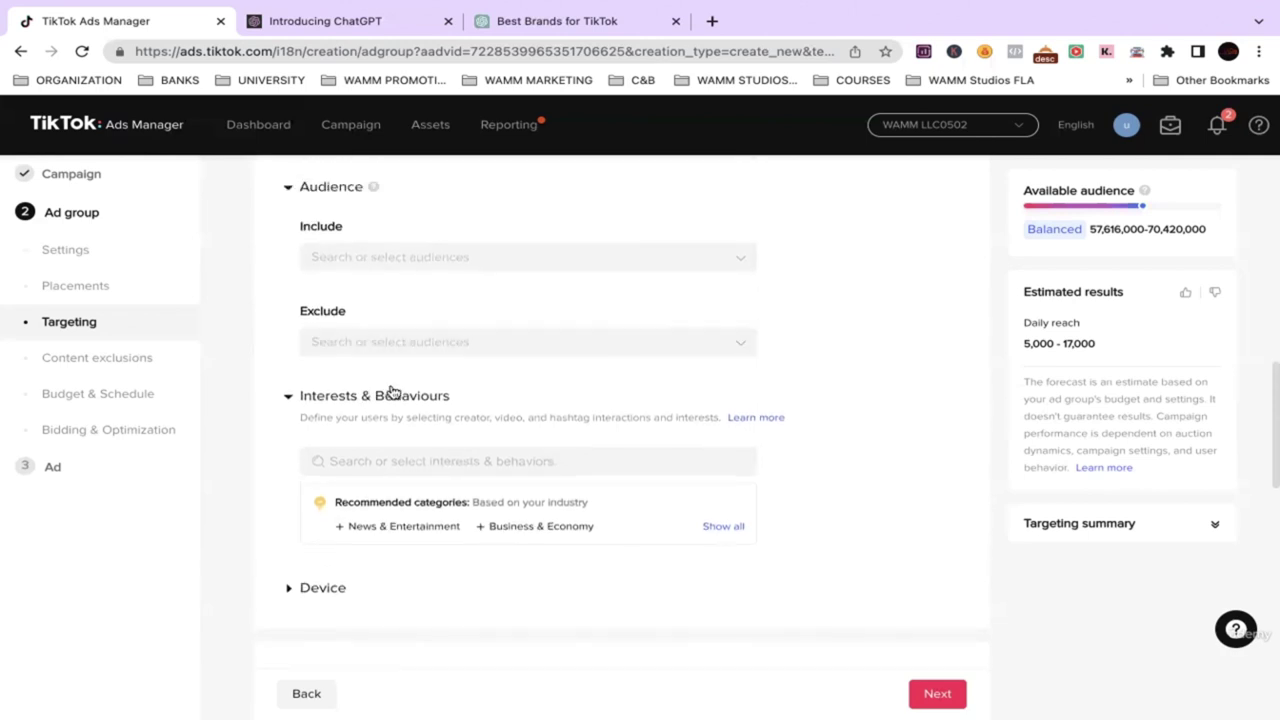
pyautogui.scroll(1, 466, 408)
pyautogui.scroll(1, 400, 425)
pyautogui.scroll(-2, 386, 363)
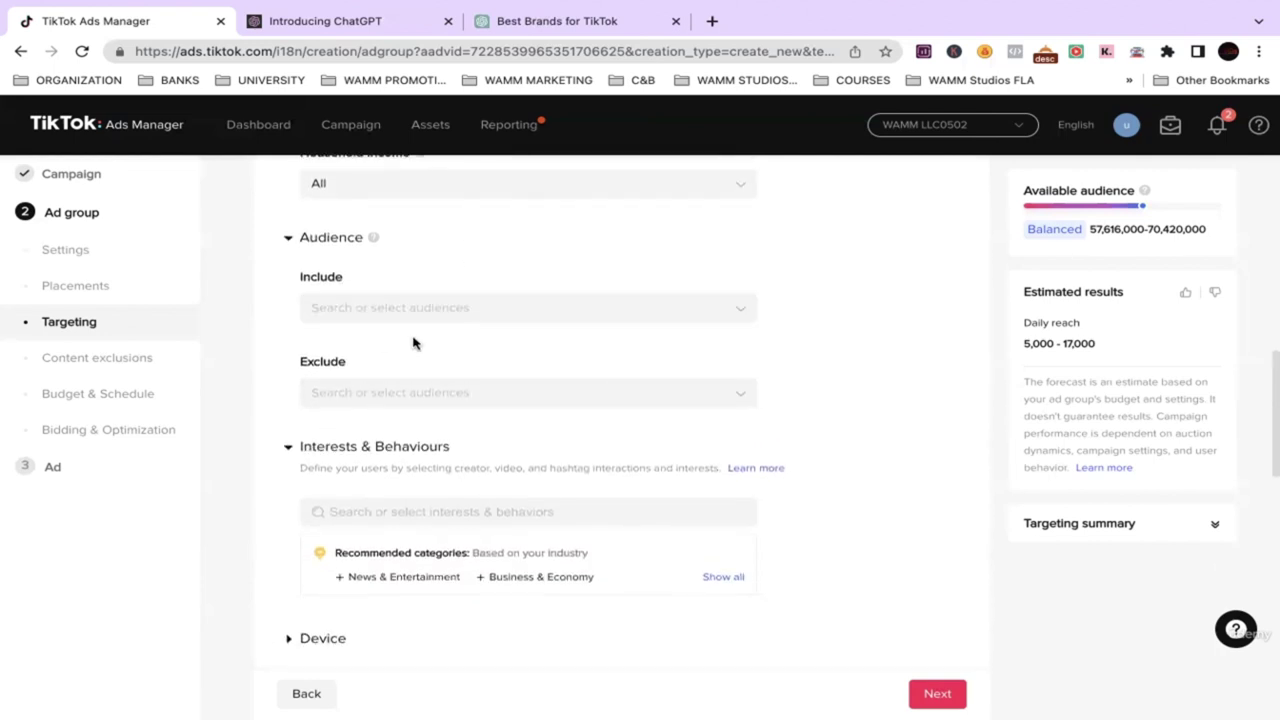
pyautogui.click(455, 312)
pyautogui.click(527, 379)
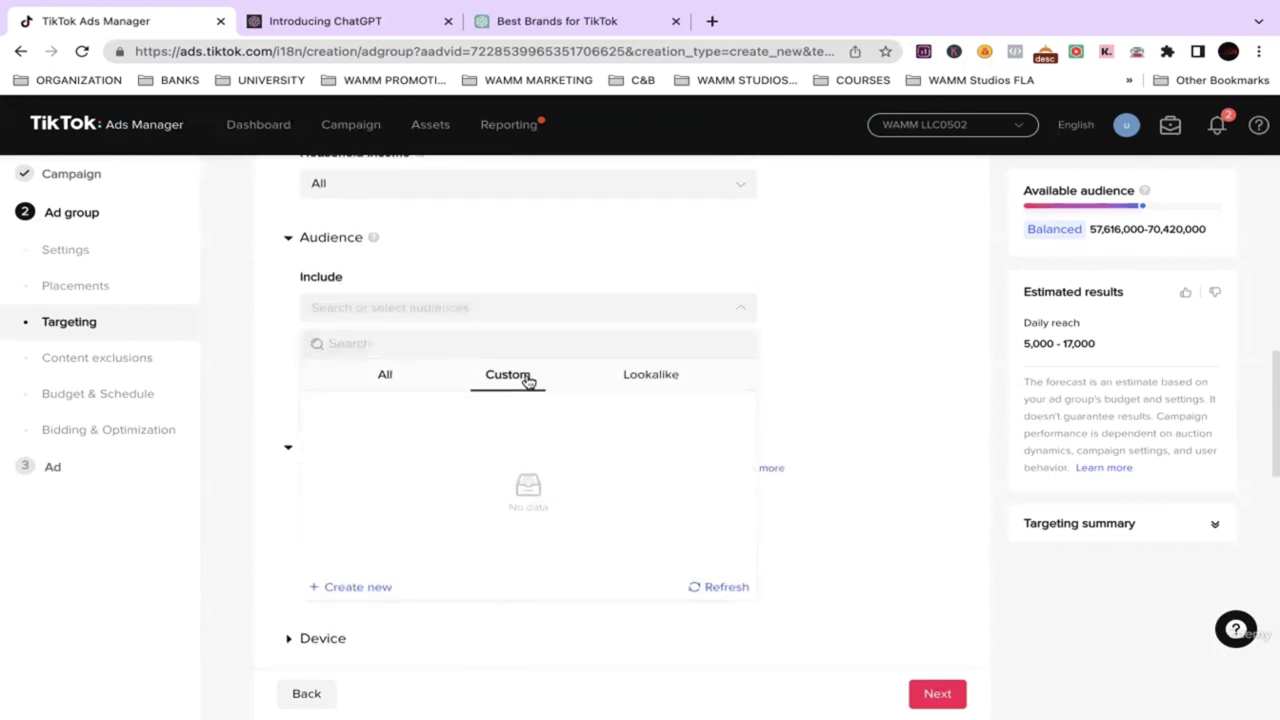
pyautogui.click(657, 381)
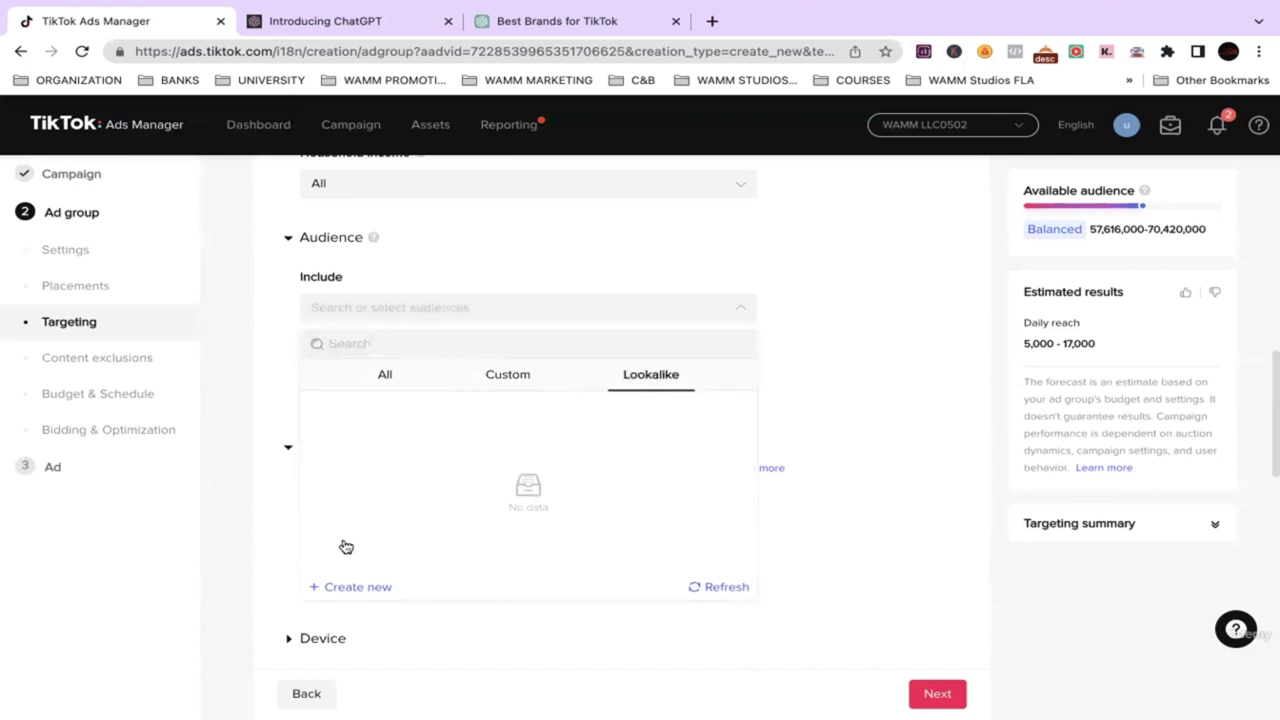
pyautogui.click(900, 345)
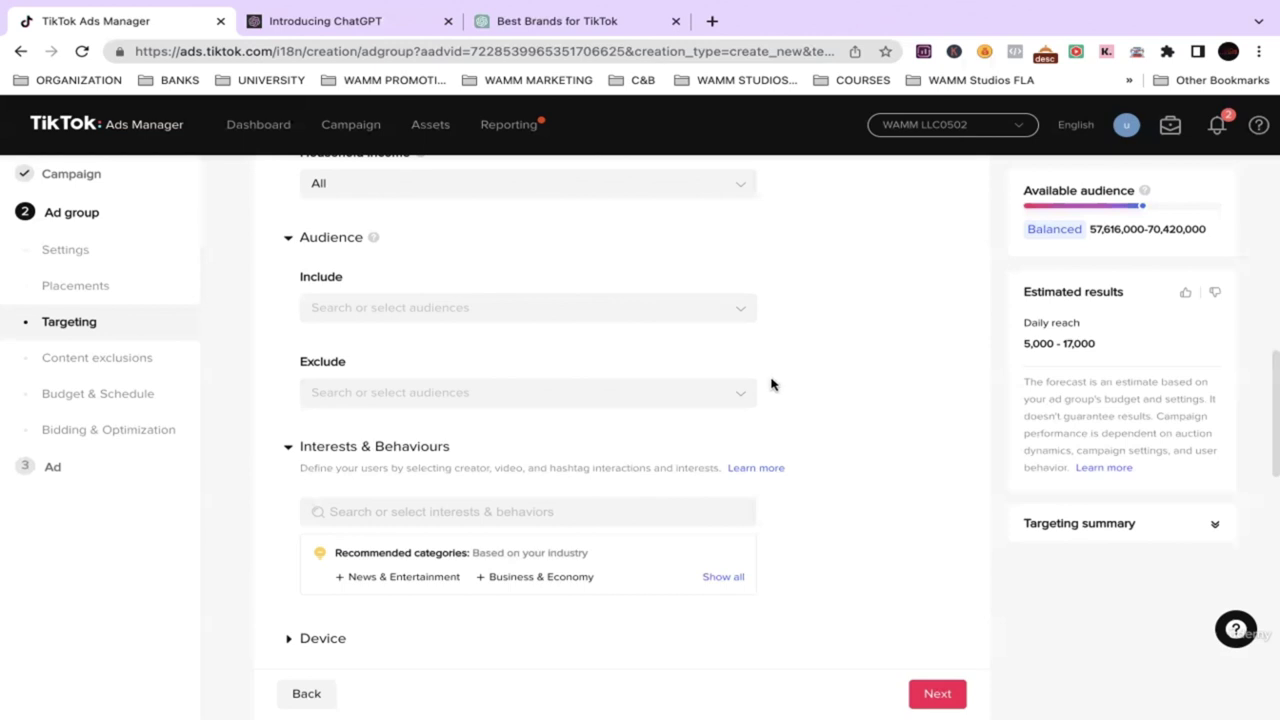
# - Check the interest categories without choosing any, then copy the Interests & Behaviours heading
pyautogui.click(385, 511)
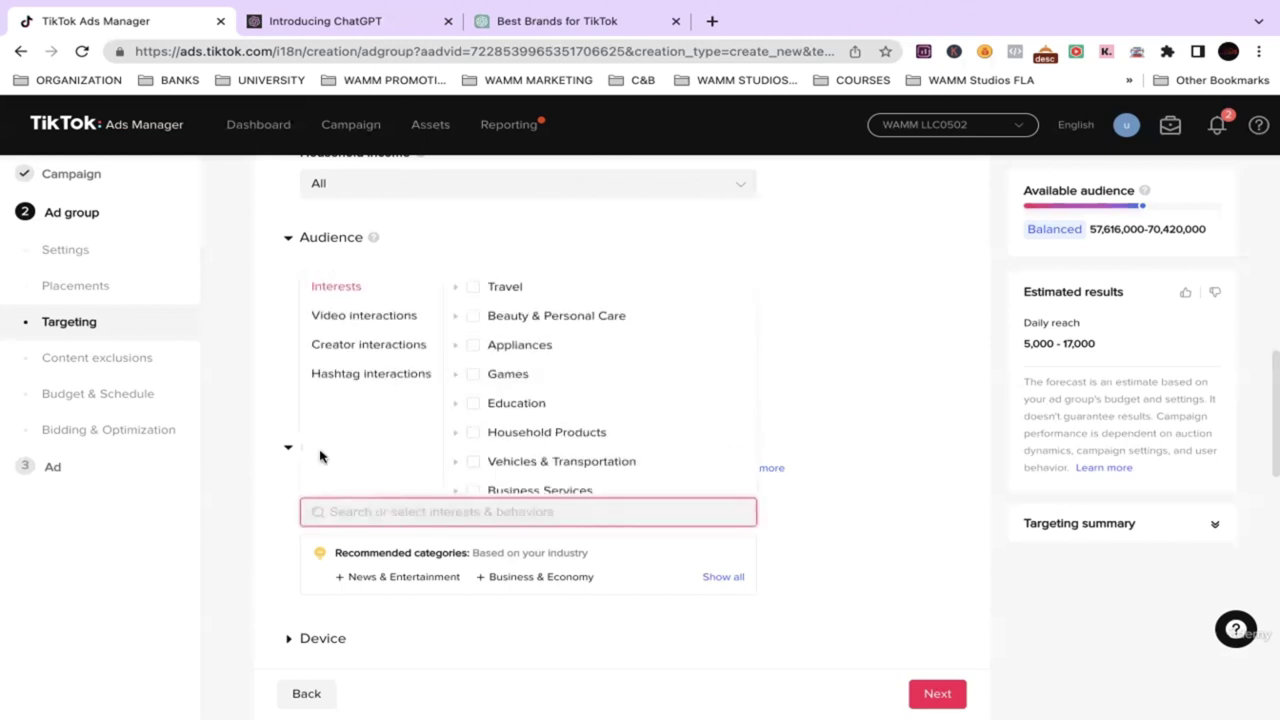
pyautogui.click(249, 491)
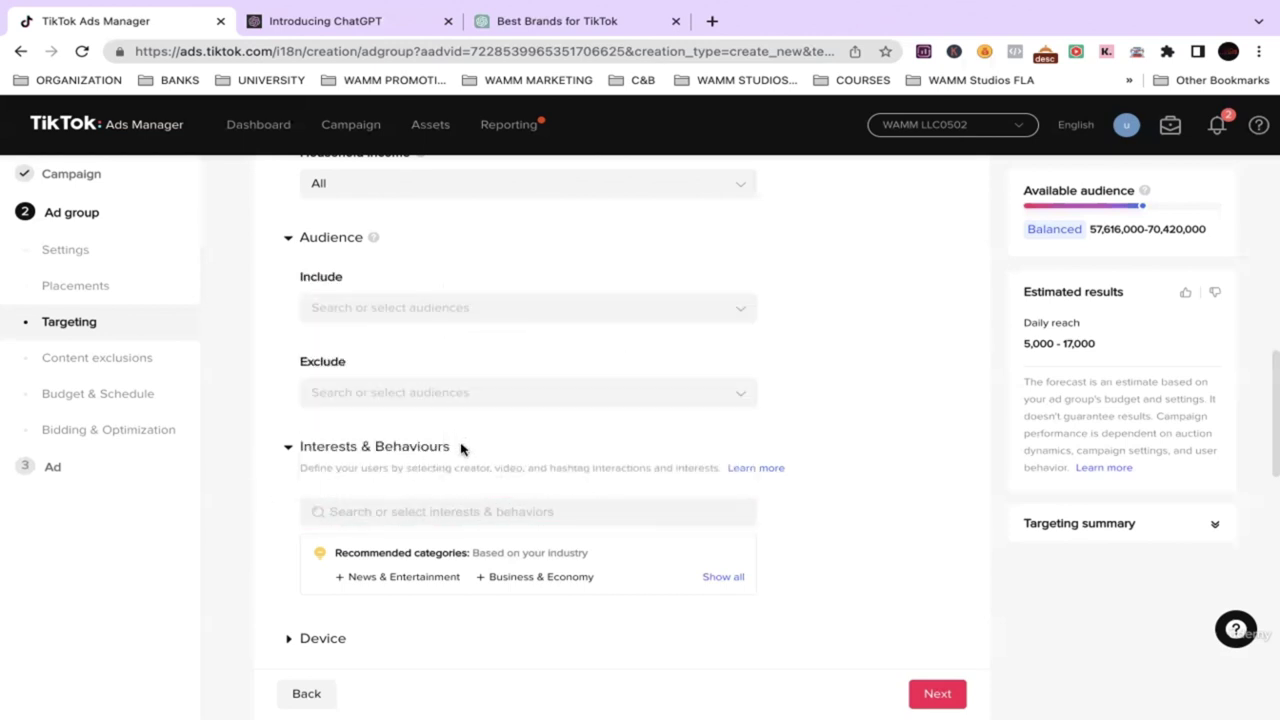
pyautogui.moveTo(462, 452); pyautogui.dragTo(326, 462)
pyautogui.hotkey('ctrl', 'c')
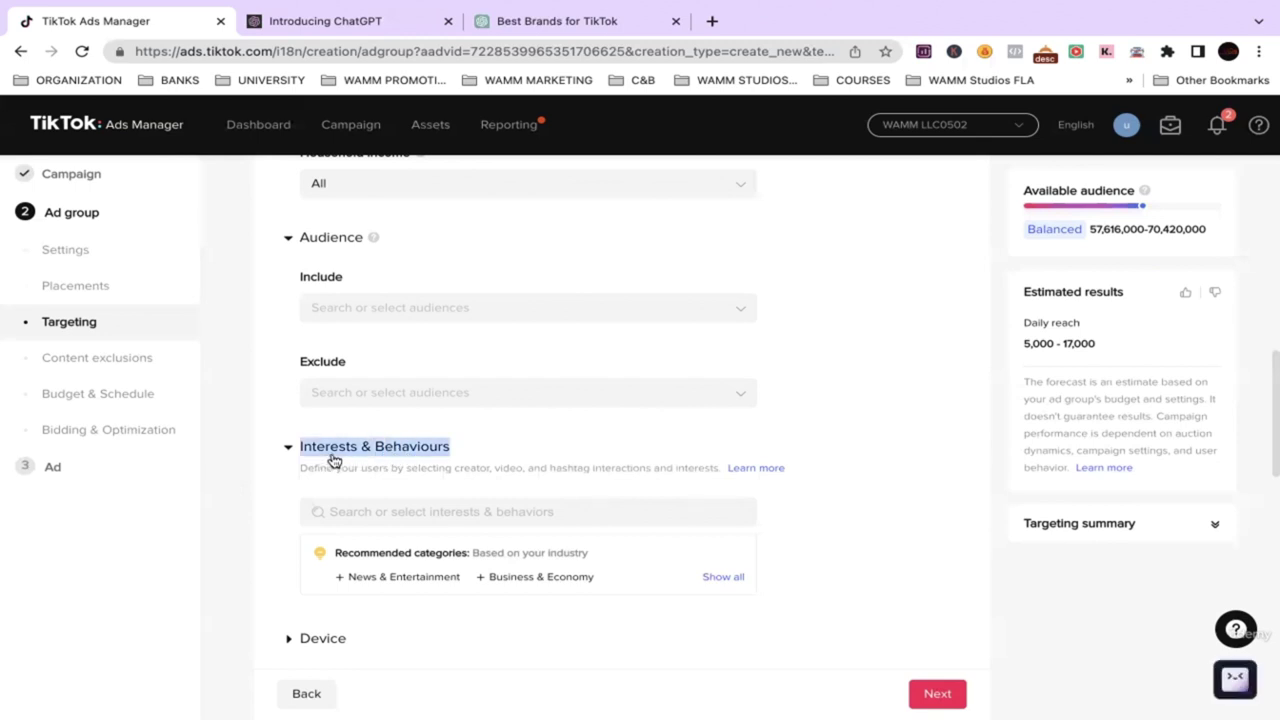
pyautogui.click(555, 24)
# - Start a ChatGPT message with 'What' followed by the pasted Interests & Behaviours heading
pyautogui.click(592, 647)
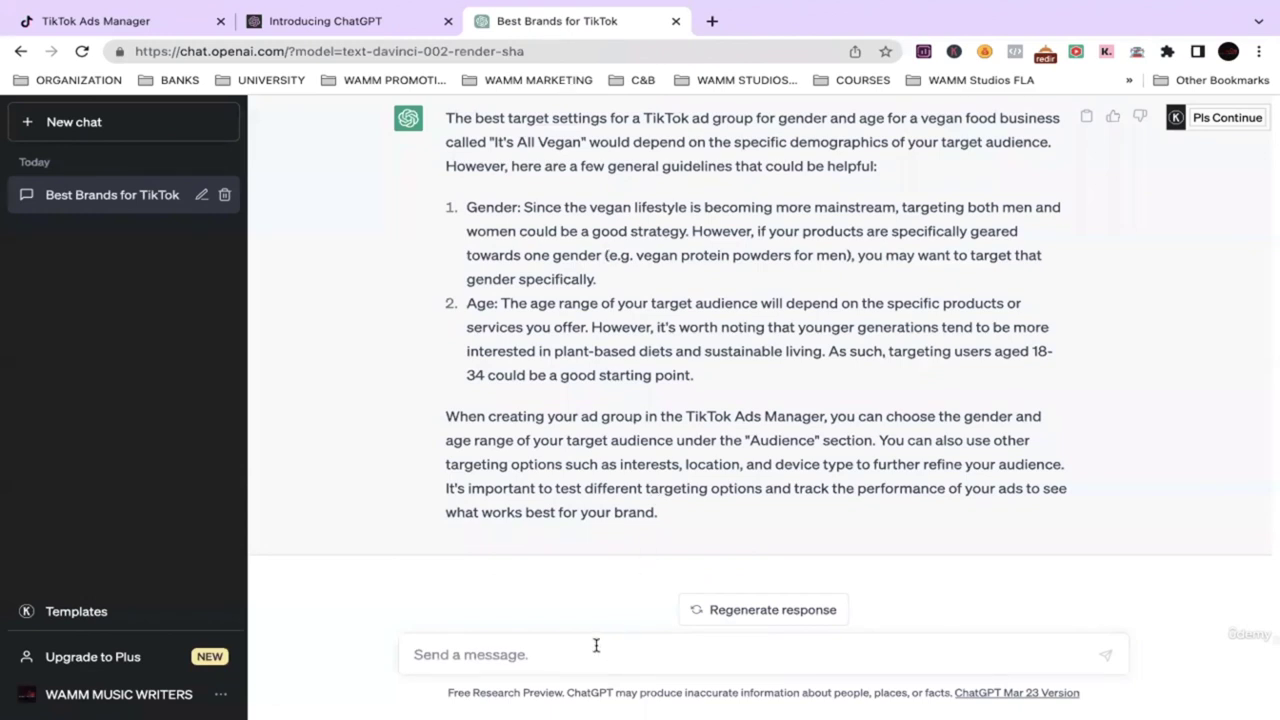
pyautogui.write('What')
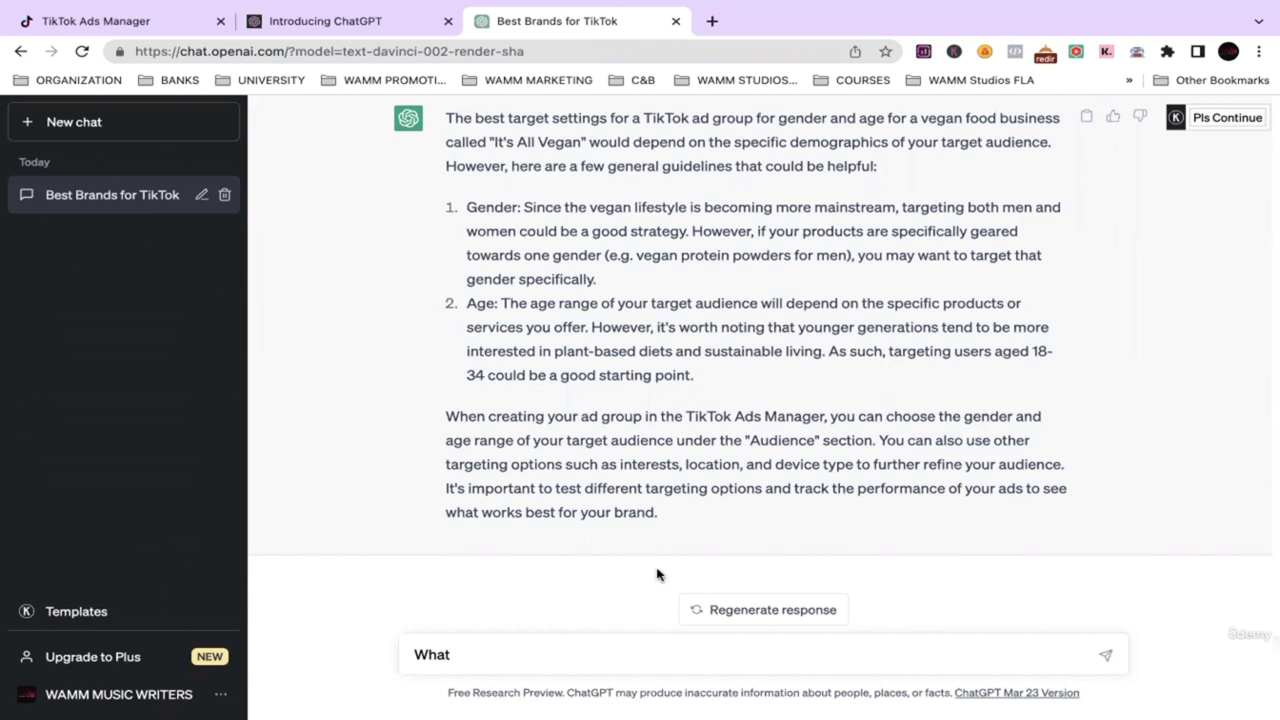
pyautogui.hotkey('shift', 'Return')
pyautogui.hotkey('ctrl', 'v')
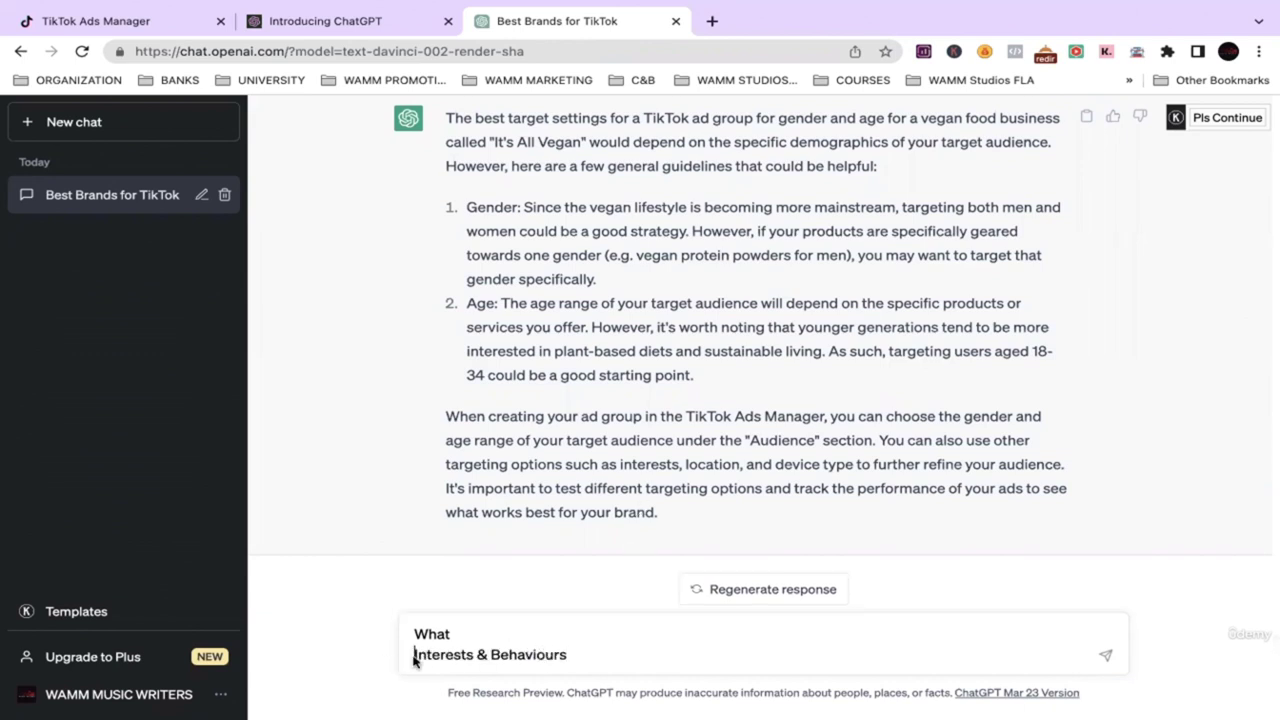
pyautogui.click(413, 655)
pyautogui.press('BackSpace')
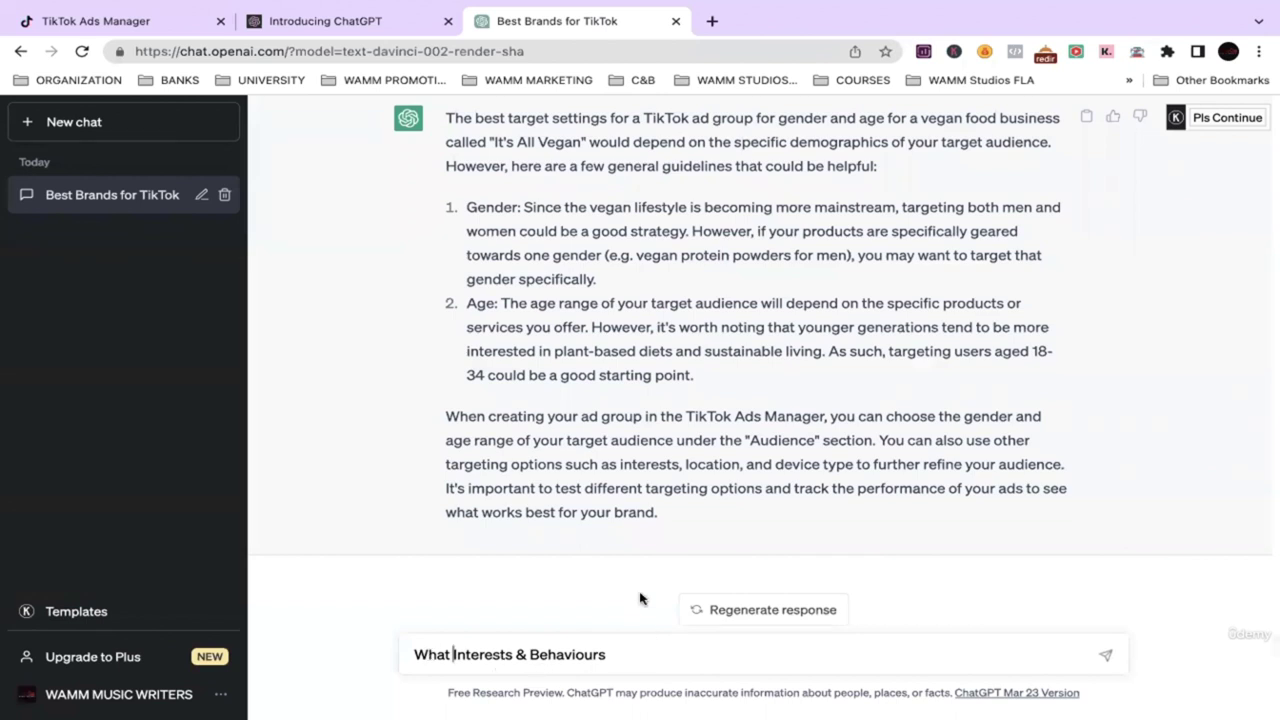
# - Copy the earlier ITS ALL VEGAN question from the conversation and paste it into the message
pyautogui.scroll(1, 589, 463)
pyautogui.scroll(-1, 677, 551)
pyautogui.moveTo(445, 117); pyautogui.dragTo(589, 145)
pyautogui.scroll(3, 620, 430)
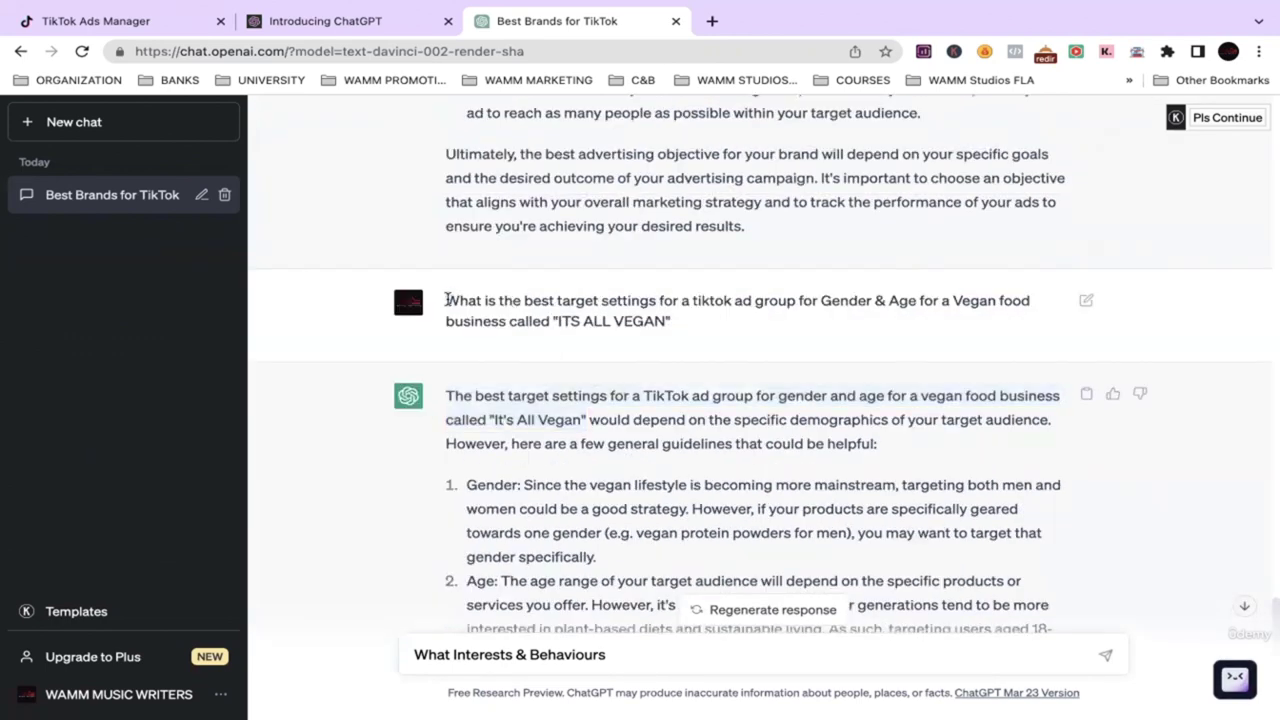
pyautogui.moveTo(447, 300); pyautogui.dragTo(706, 320)
pyautogui.hotkey('ctrl', 'c')
pyautogui.scroll(-1, 660, 600)
pyautogui.click(626, 654)
pyautogui.hotkey('ctrl', 'v')
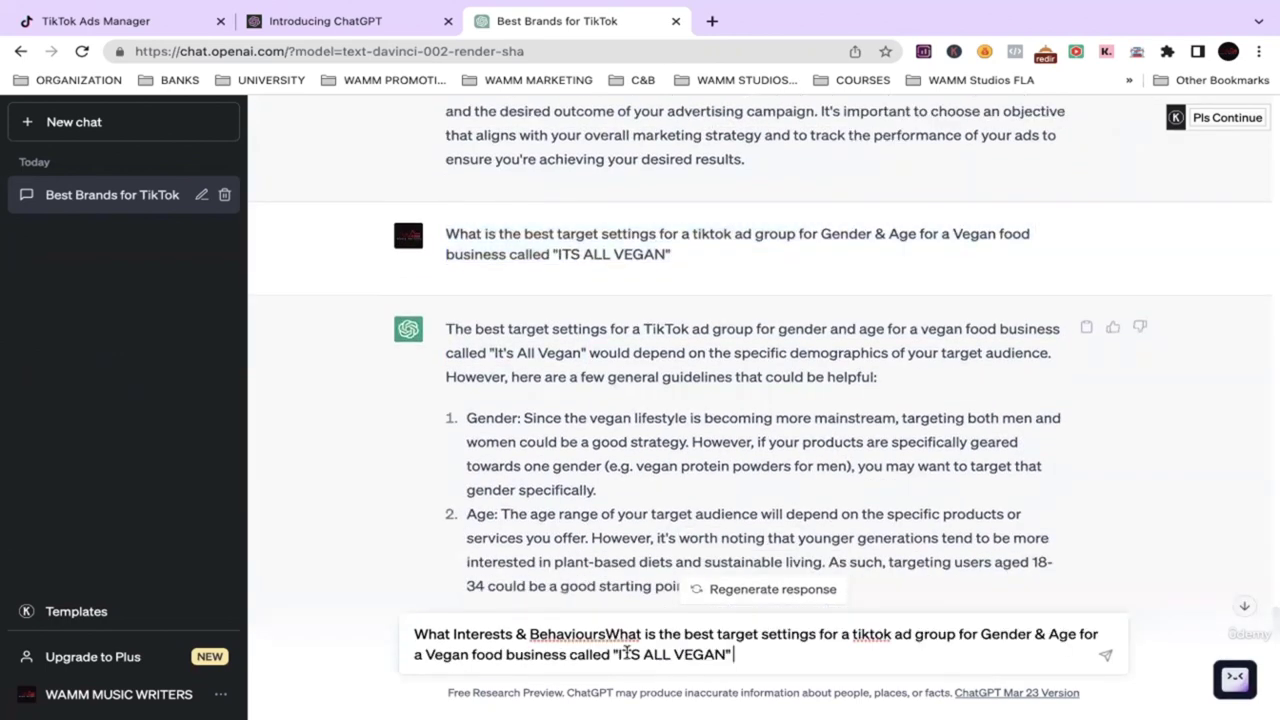
# - Tidy the question's wording, delete 'for Gender & Age', and send it
pyautogui.click(606, 634)
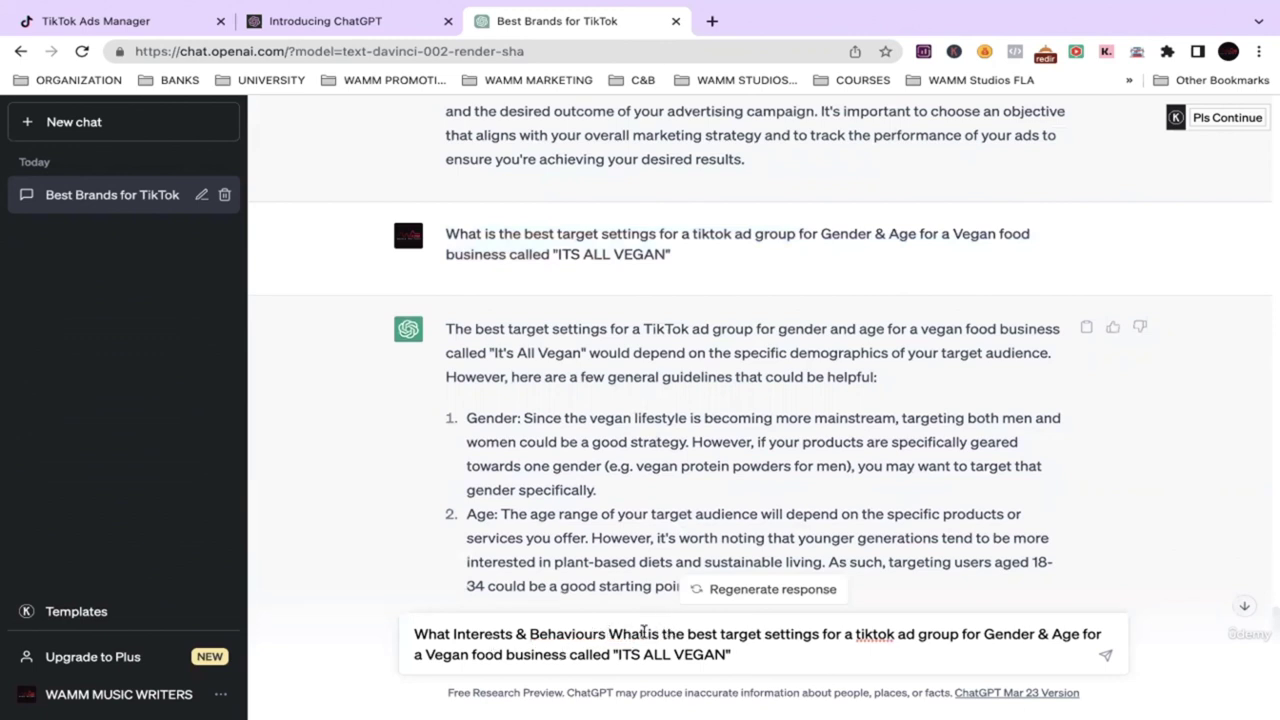
pyautogui.press('Delete')
pyautogui.press('Delete')
pyautogui.press('Delete')
pyautogui.press('Delete')
pyautogui.press('Delete')
pyautogui.press('Delete')
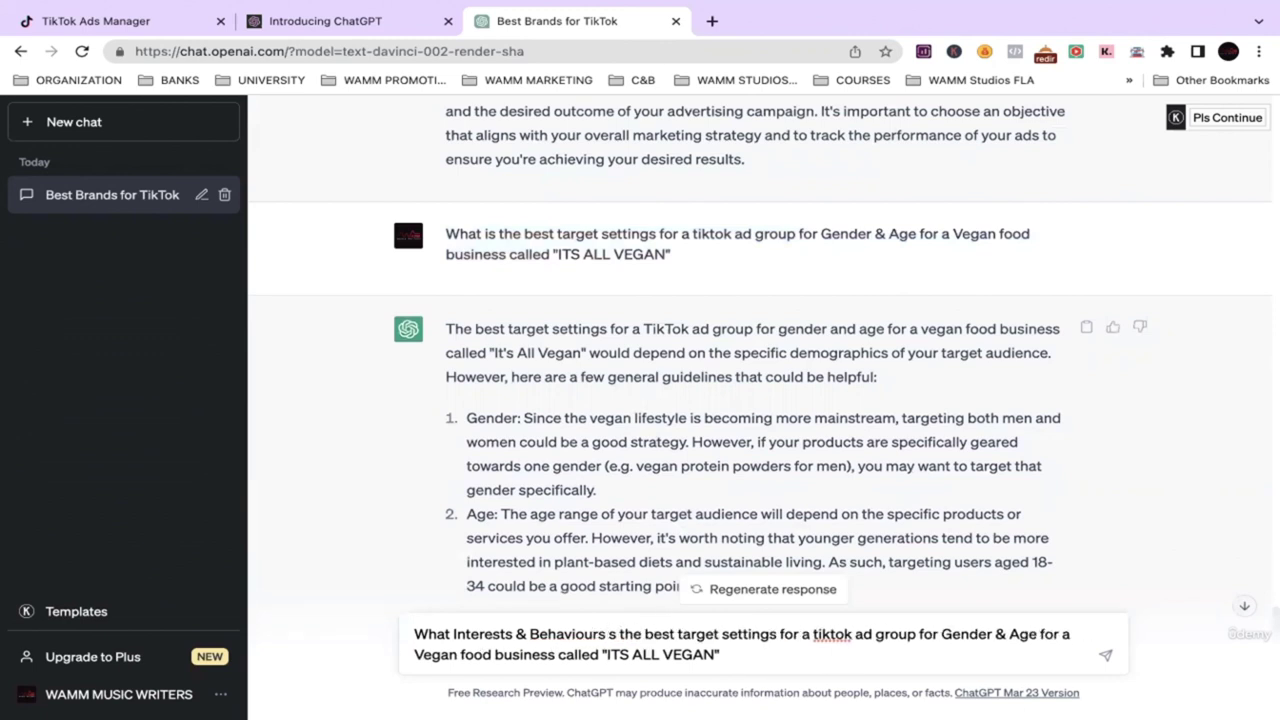
pyautogui.write('i')
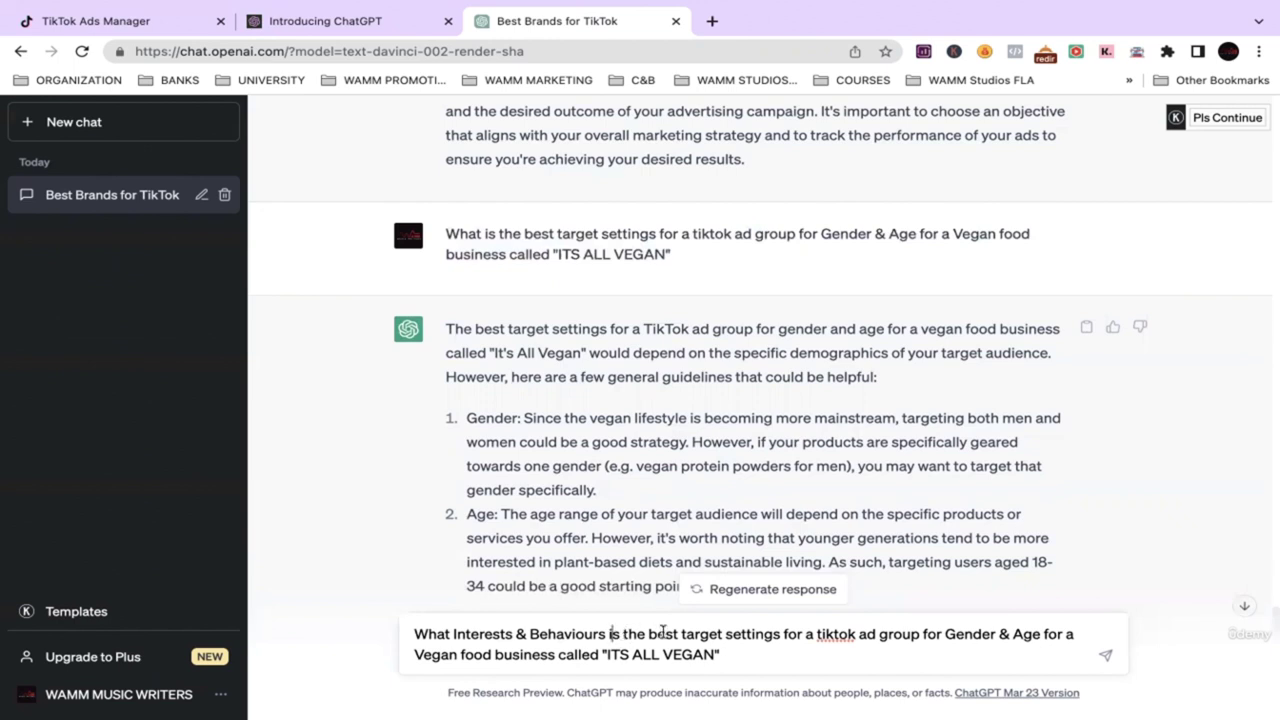
pyautogui.click(649, 634)
pyautogui.press('BackSpace')
pyautogui.press('BackSpace')
pyautogui.press('BackSpace')
pyautogui.press('BackSpace')
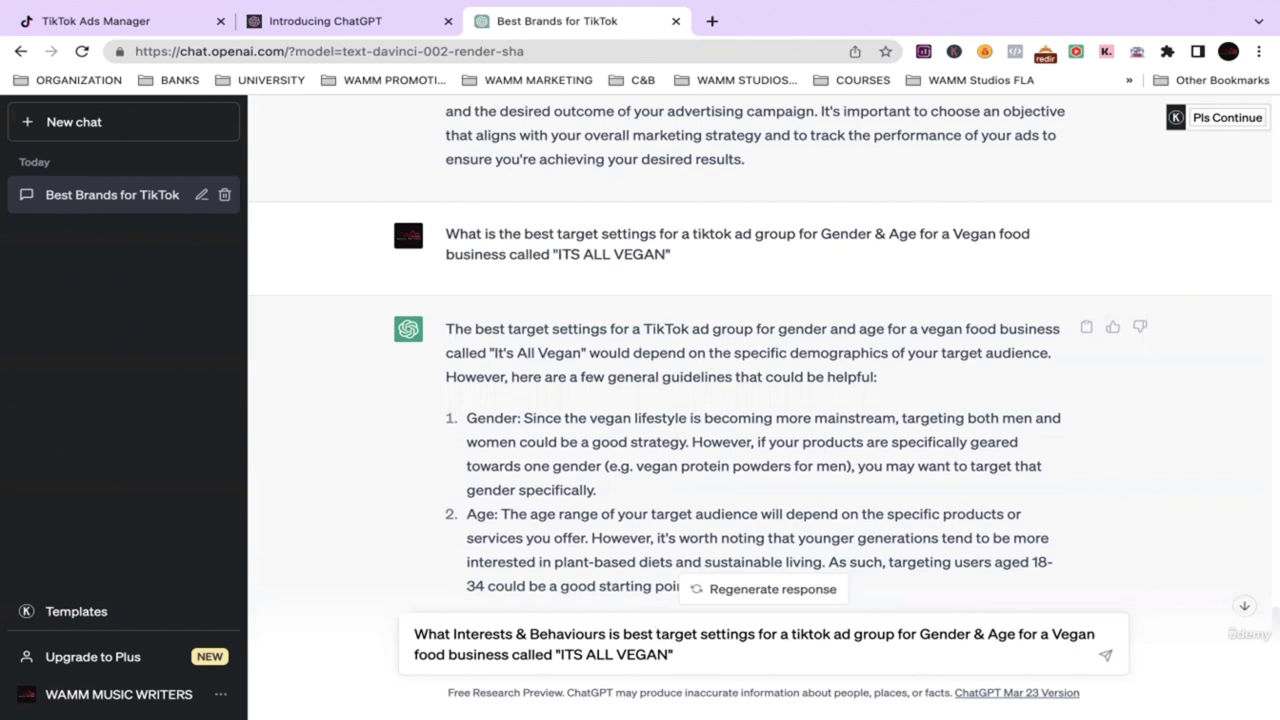
pyautogui.write('for')
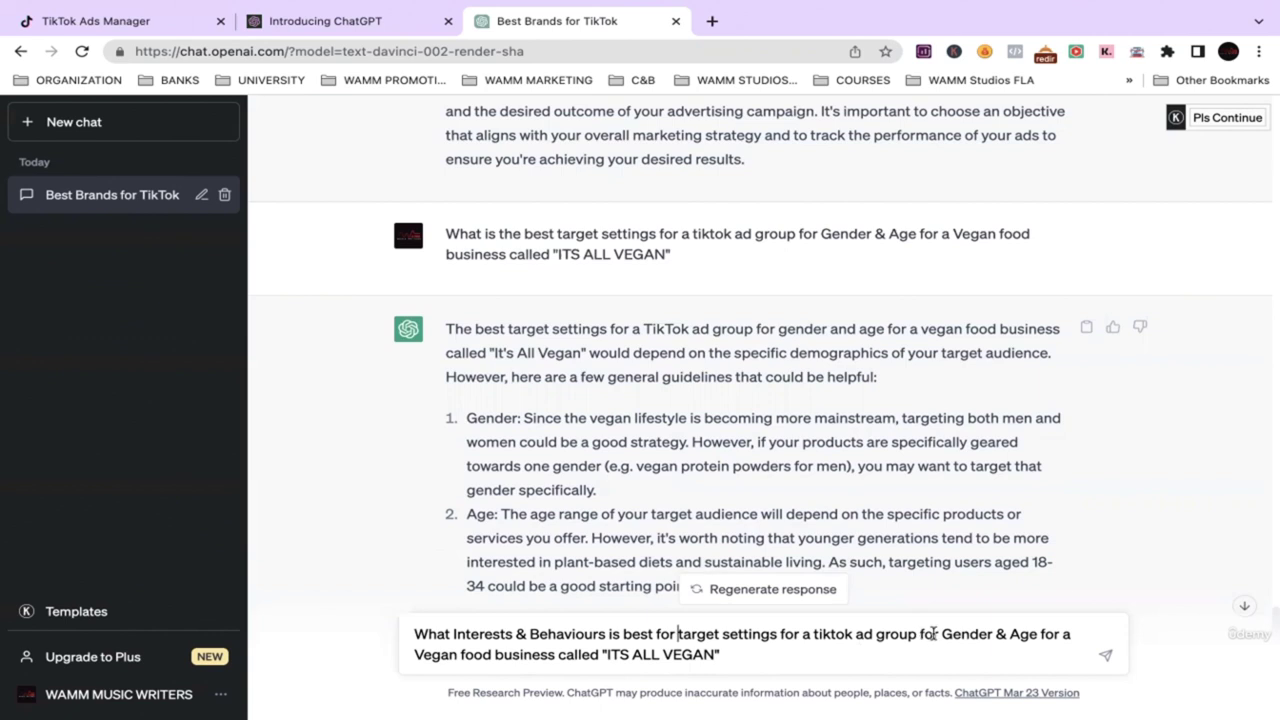
pyautogui.moveTo(919, 634); pyautogui.dragTo(1040, 634)
pyautogui.press('BackSpace')
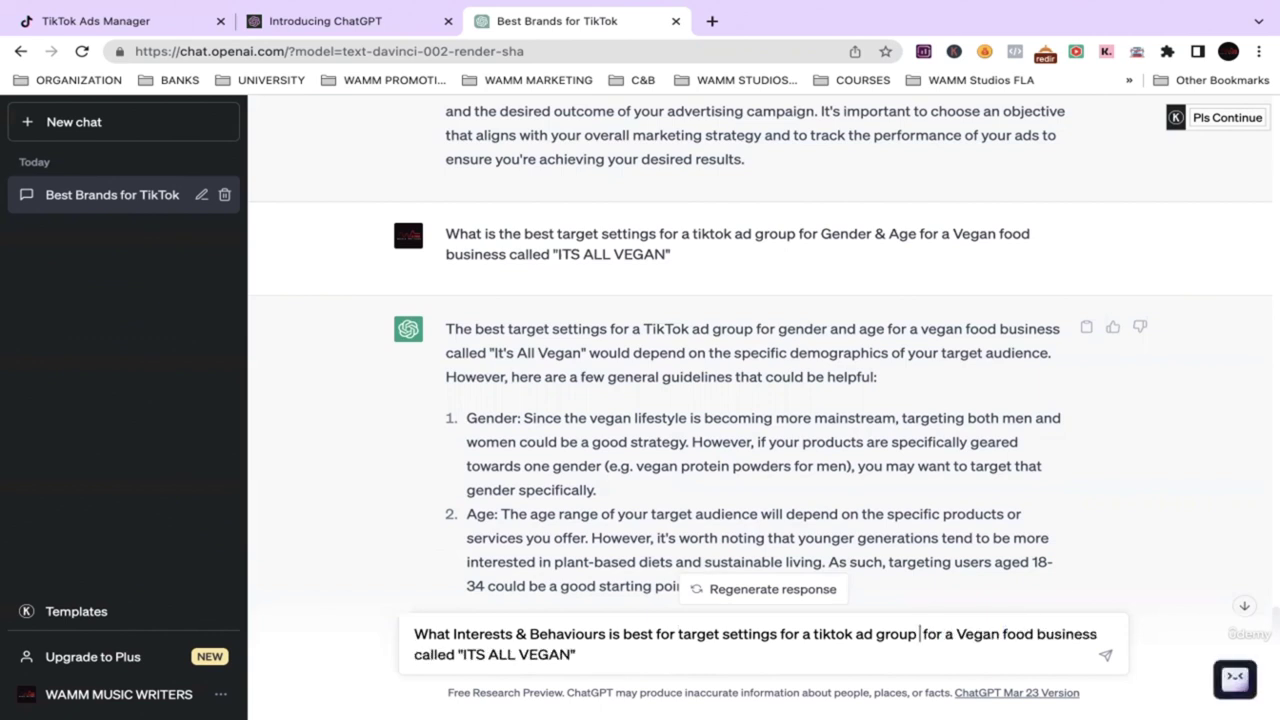
pyautogui.press('BackSpace')
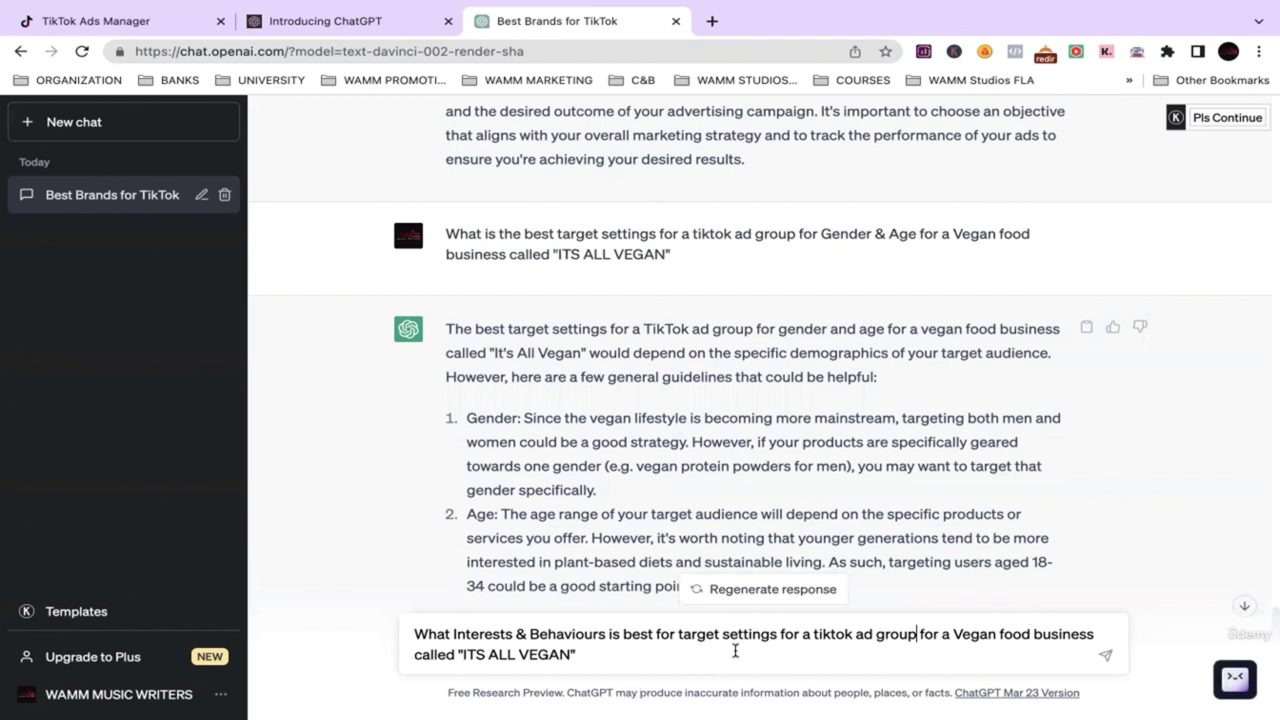
pyautogui.click(1104, 657)
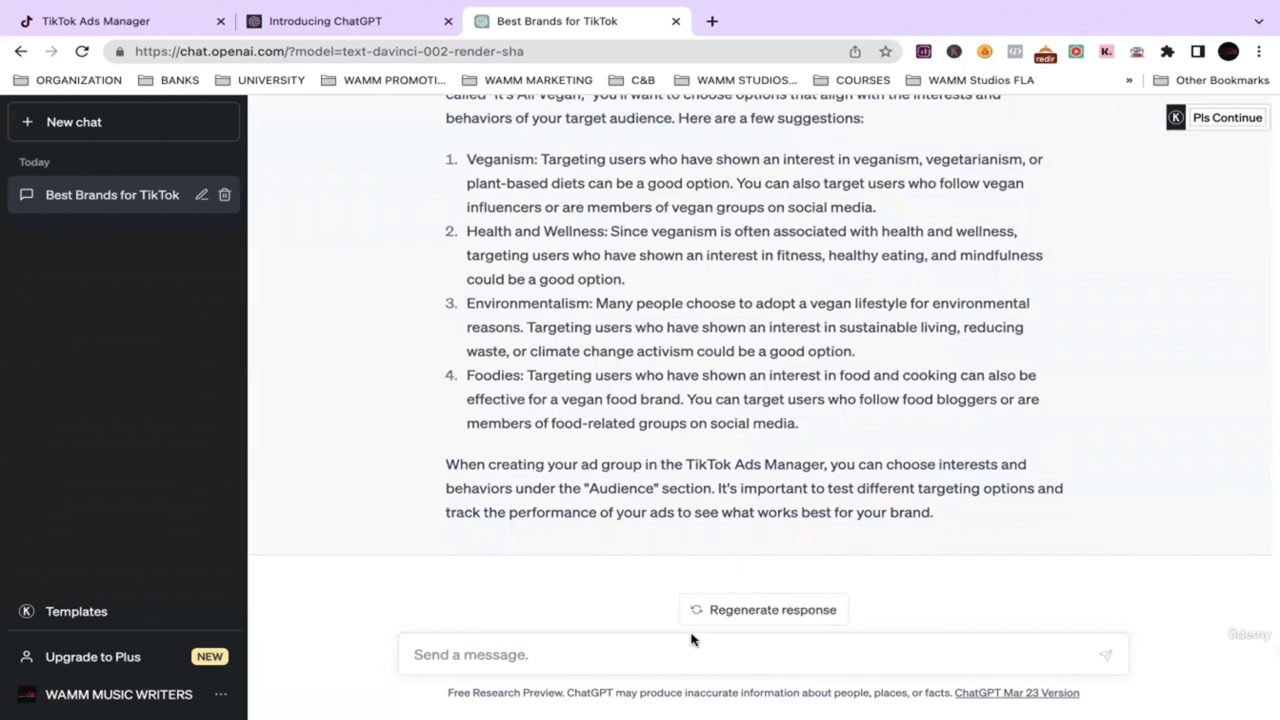
# - Return to the start of the reply and select 'veganism' in item 1
pyautogui.scroll(1, 563, 300)
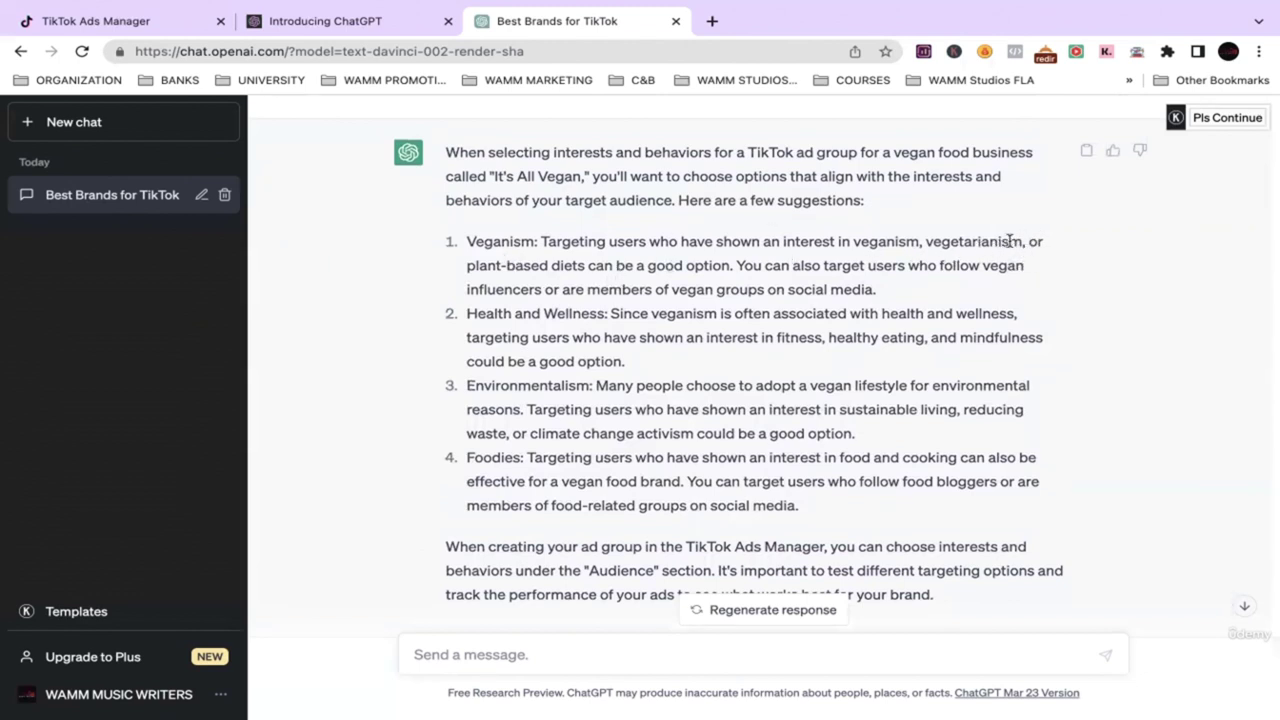
pyautogui.moveTo(915, 241); pyautogui.dragTo(852, 241)
pyautogui.hotkey('ctrl', 'c')
# - Paste 'veganism' into the TikTok interests search and trim it to 'vegan'
pyautogui.click(311, 21)
pyautogui.click(146, 30)
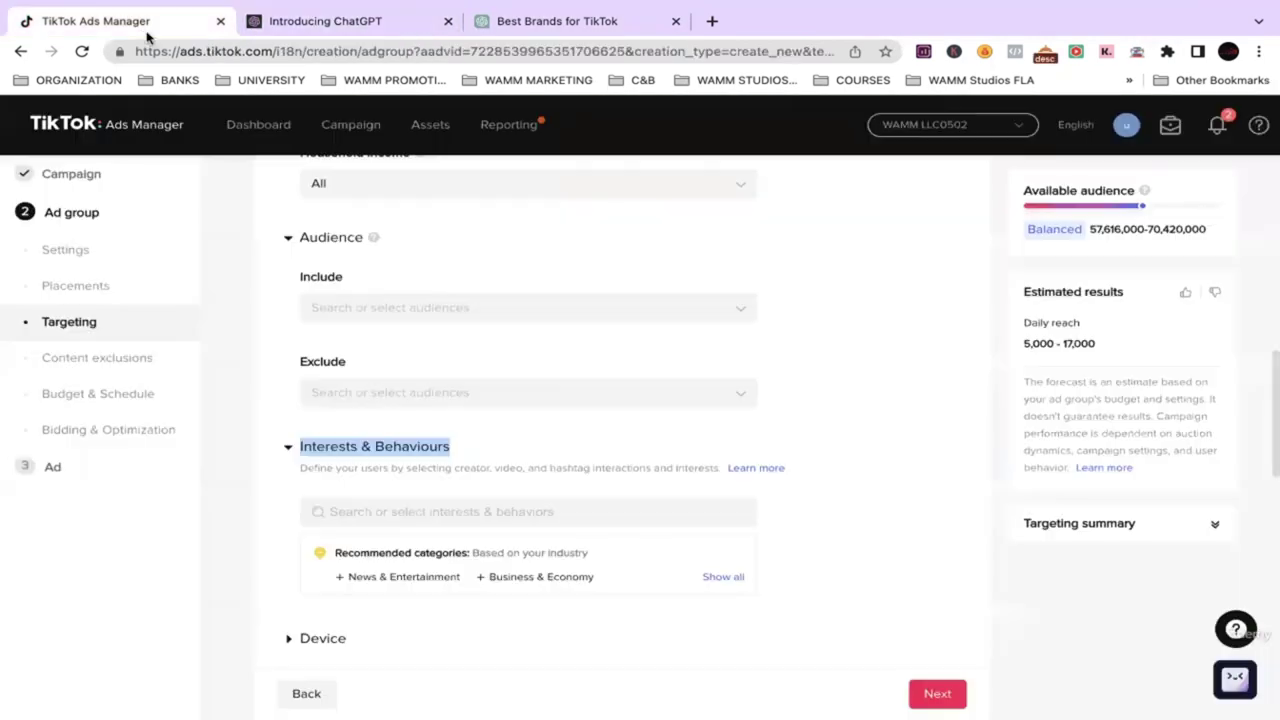
pyautogui.click(420, 512)
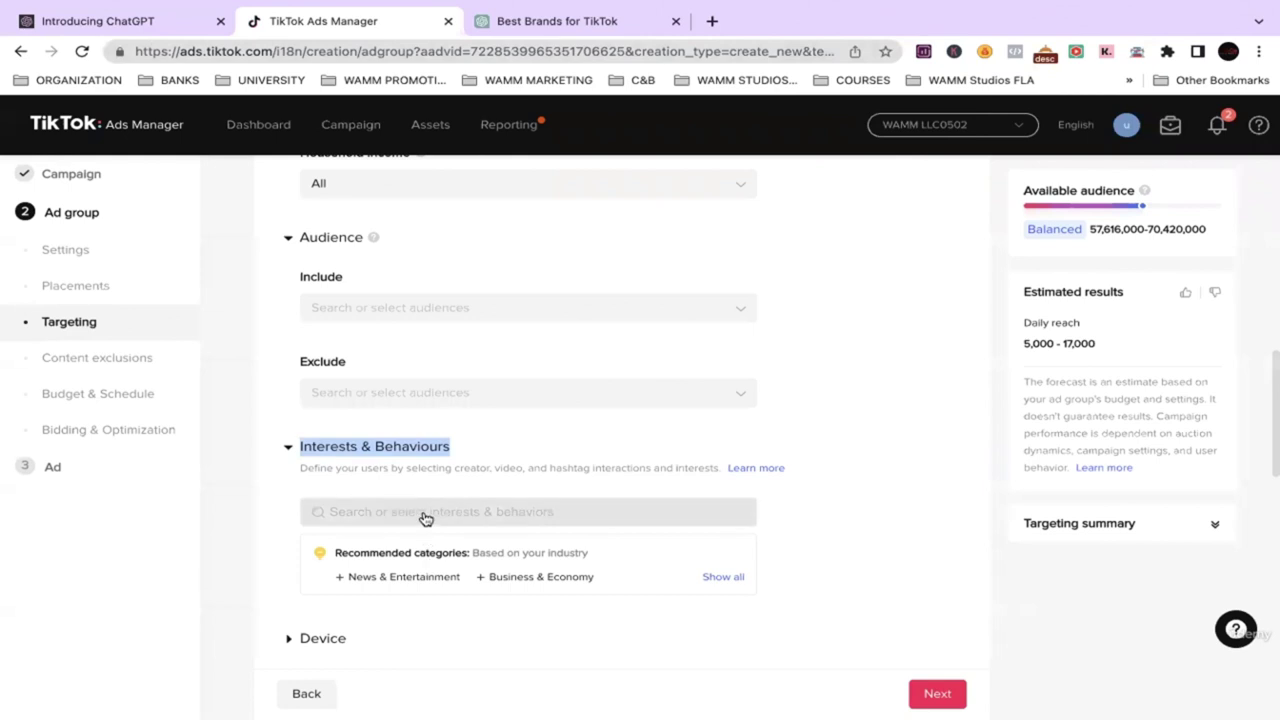
pyautogui.hotkey('ctrl', 'v')
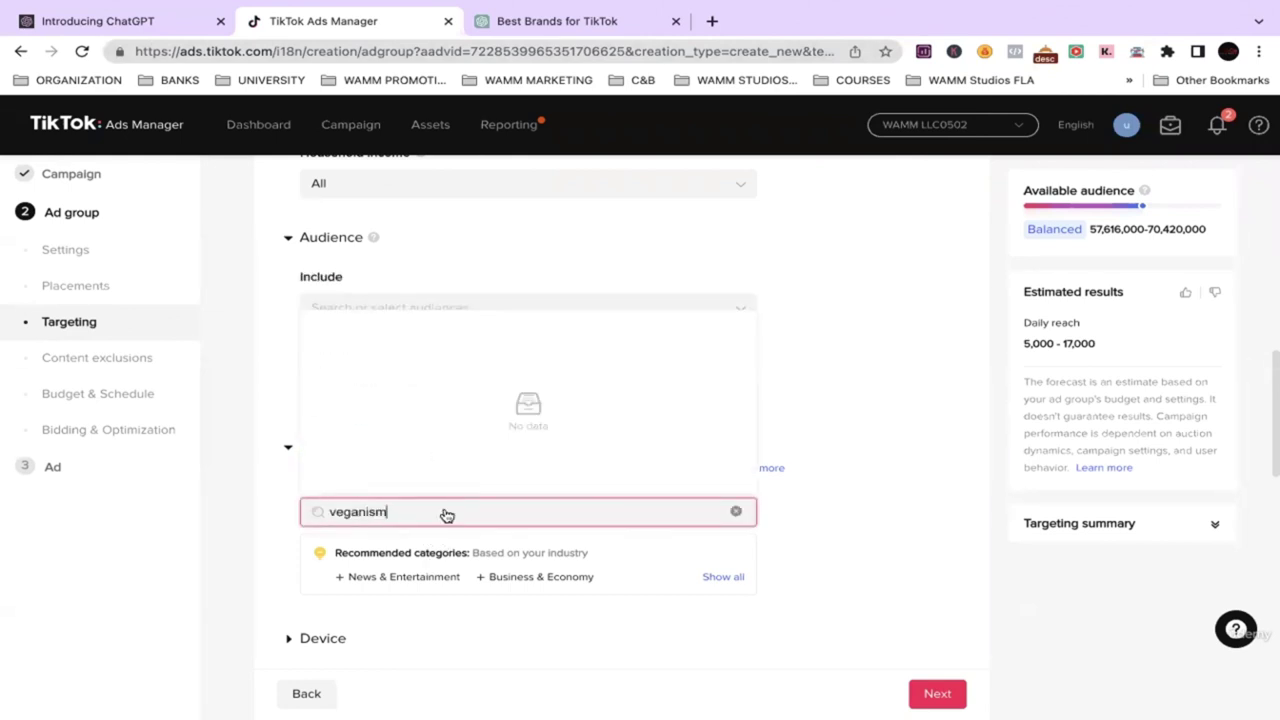
pyautogui.press('BackSpace')
pyautogui.press('BackSpace')
pyautogui.press('BackSpace')
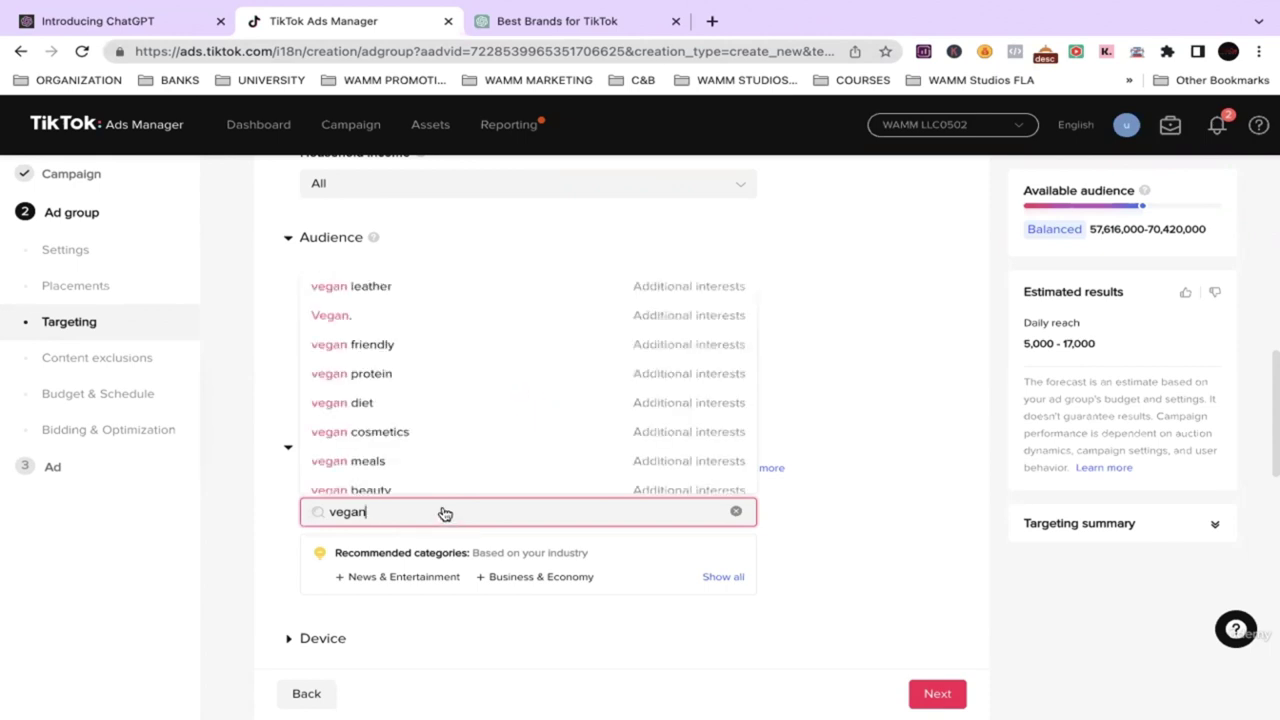
pyautogui.scroll(-6, 410, 410)
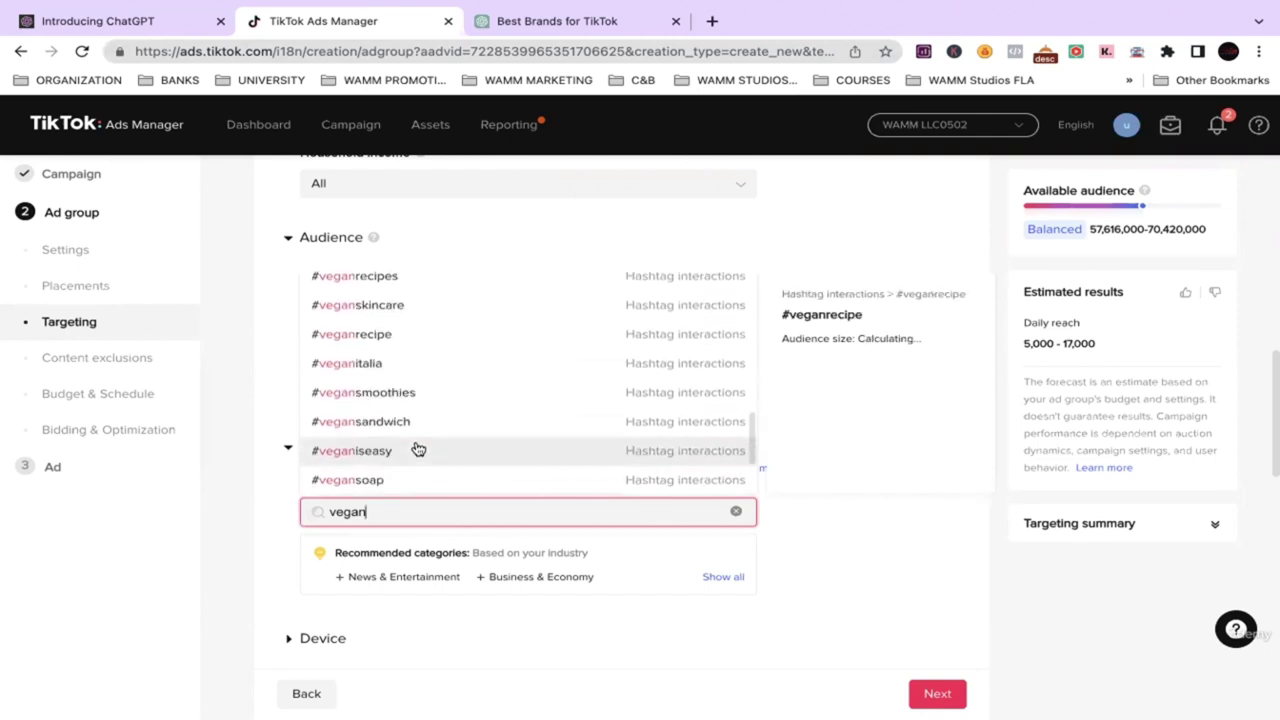
pyautogui.scroll(15, 420, 423)
pyautogui.scroll(-10, 423, 474)
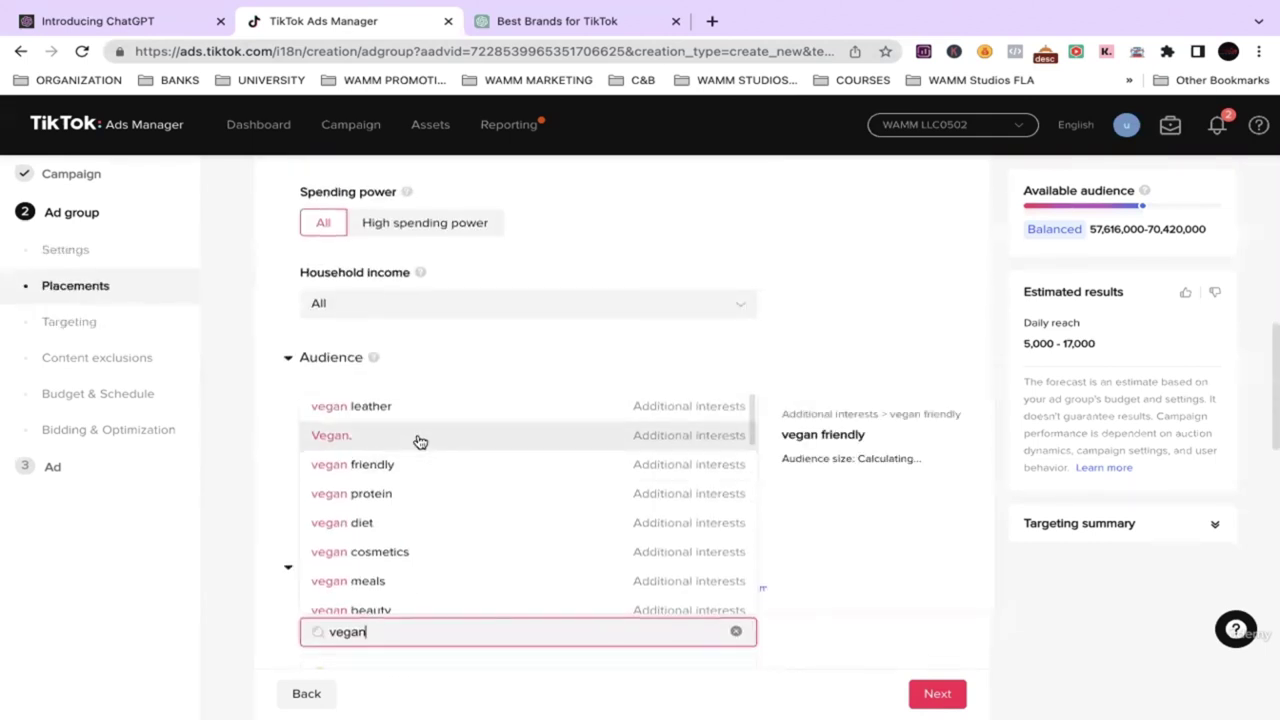
# - Replace the interests search term with 'vegetarianism' copied from ChatGPT's reply
pyautogui.click(557, 21)
pyautogui.moveTo(1019, 240); pyautogui.dragTo(930, 237)
pyautogui.hotkey('ctrl', 'c')
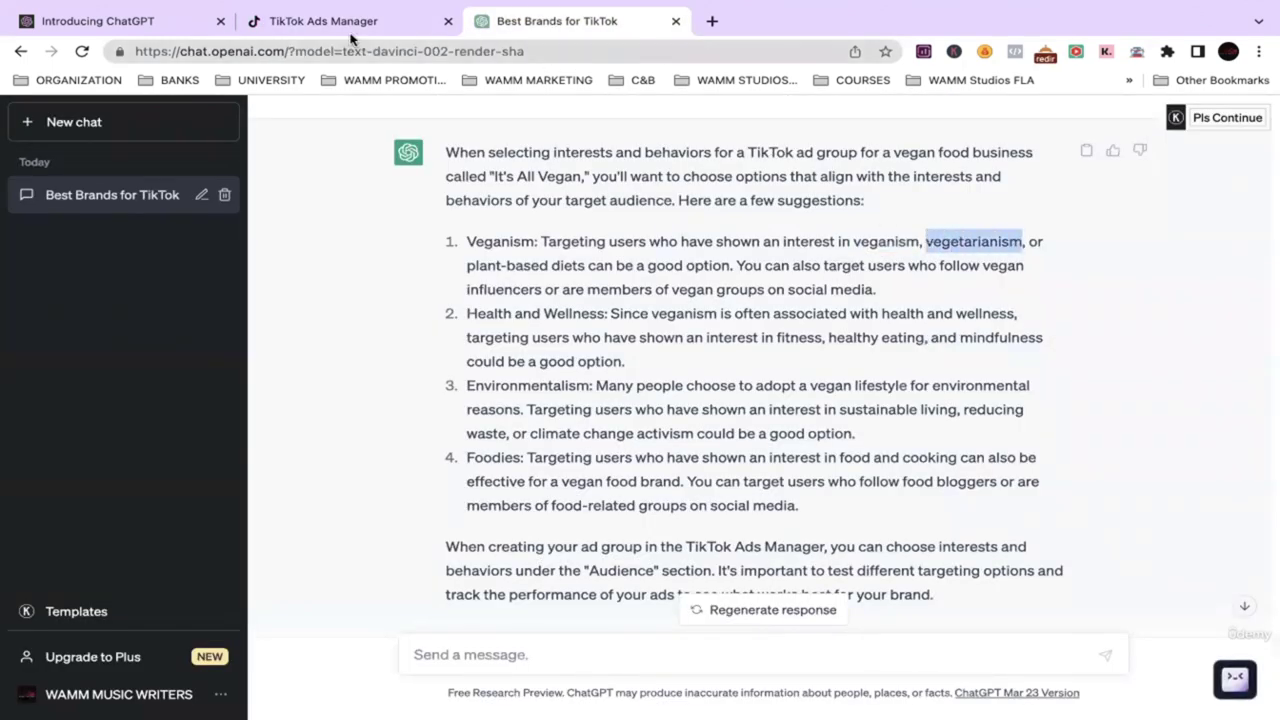
pyautogui.click(320, 20)
pyautogui.doubleClick(394, 637)
pyautogui.hotkey('ctrl', 'v')
pyautogui.scroll(-1, 177, 491)
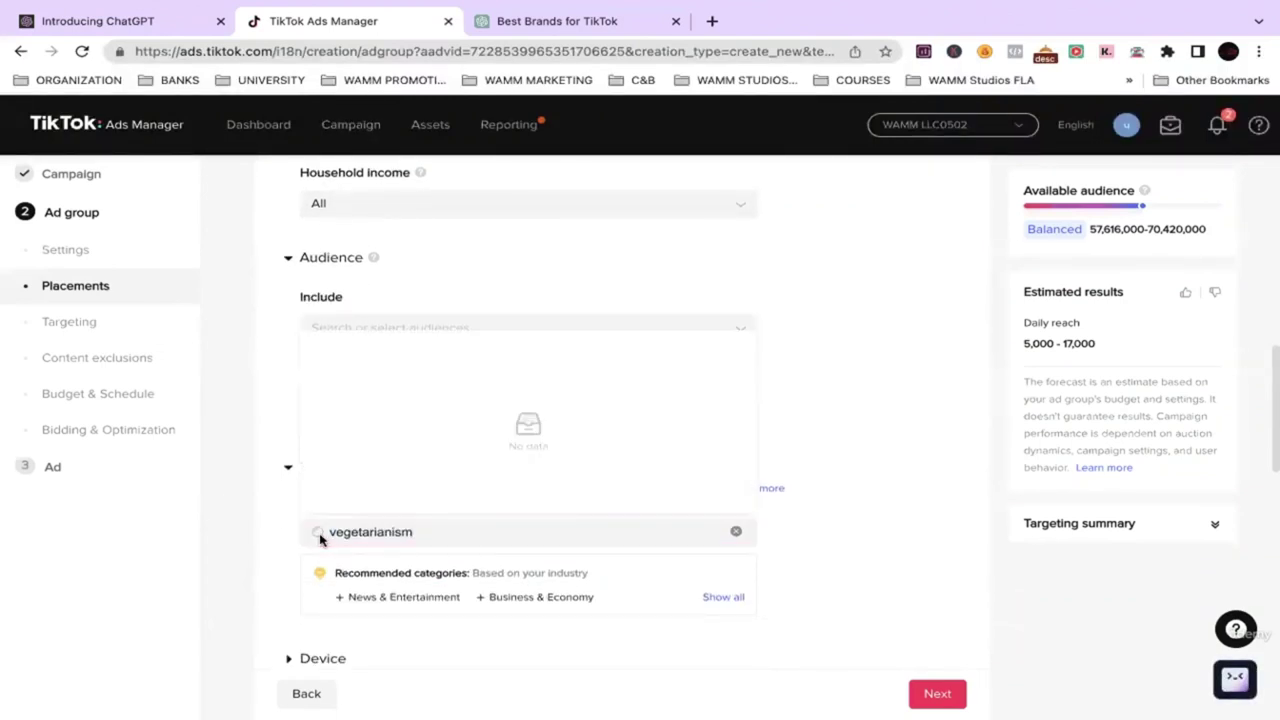
# - Try 'Health and Wellness' from ChatGPT in the interests search, then clear it
pyautogui.click(581, 18)
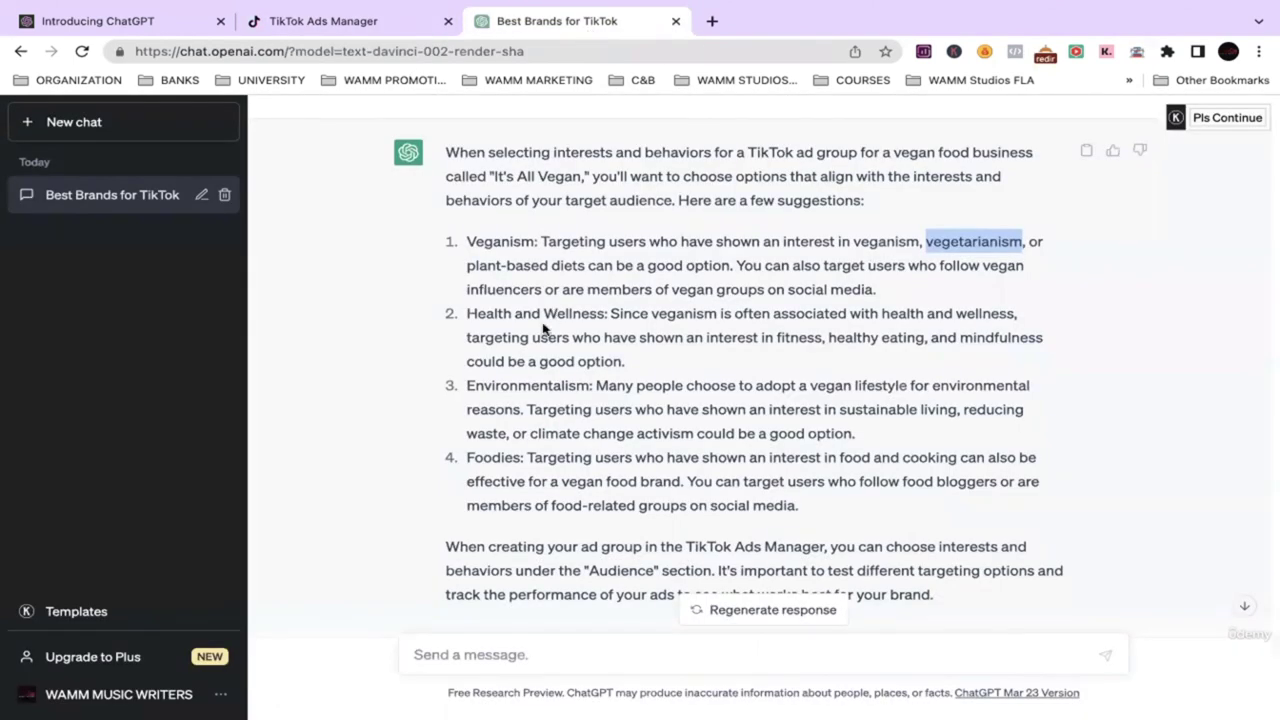
pyautogui.click(604, 314)
pyautogui.moveTo(597, 314); pyautogui.dragTo(463, 314)
pyautogui.hotkey('ctrl', 'c')
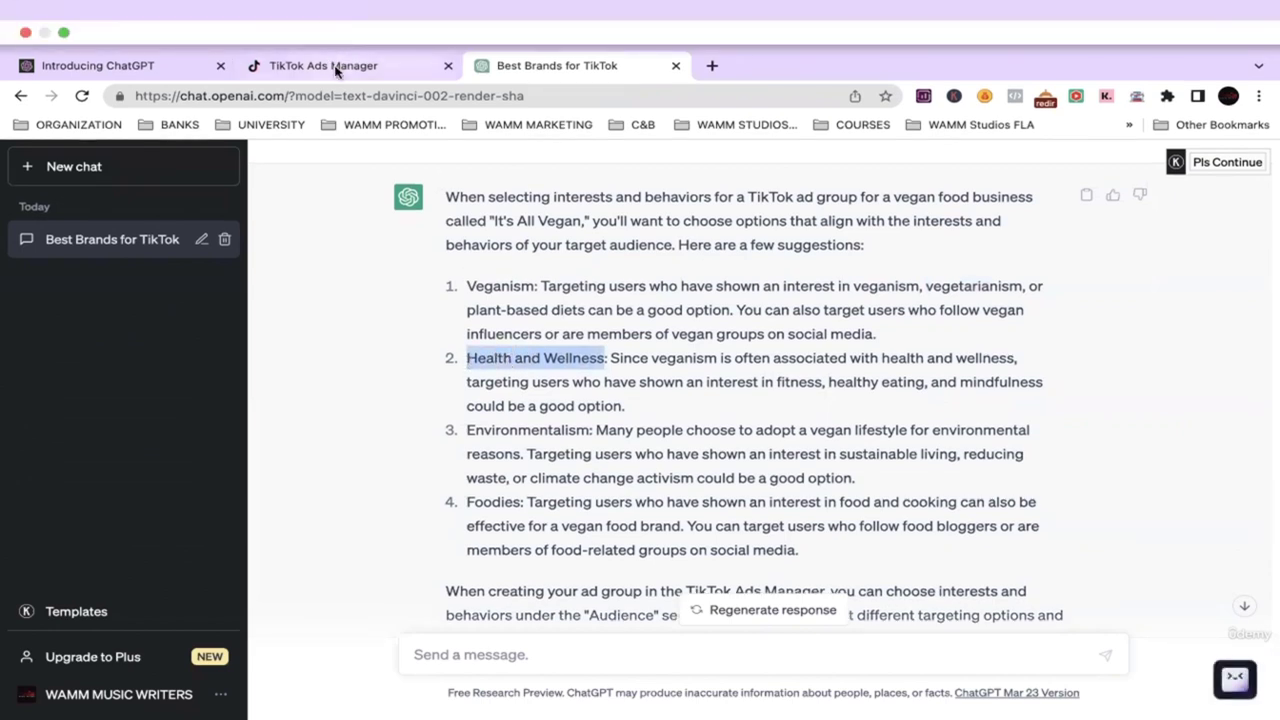
pyautogui.click(334, 63)
pyautogui.doubleClick(443, 533)
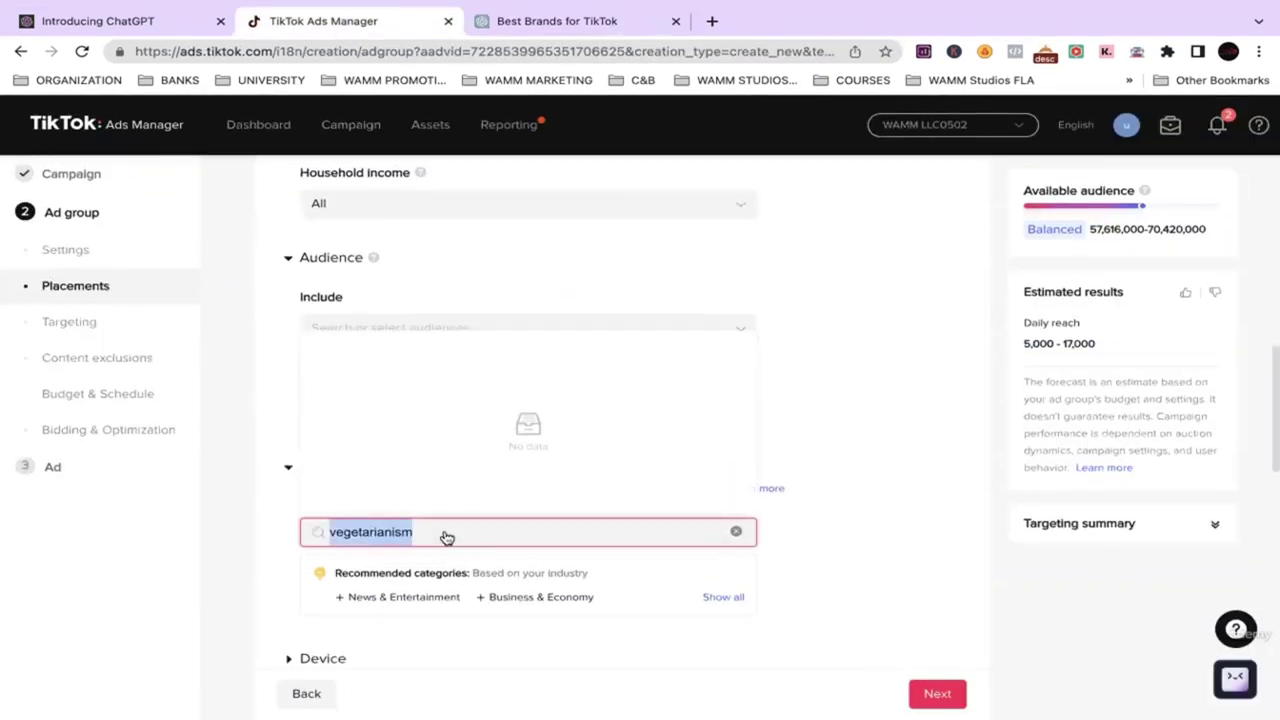
pyautogui.hotkey('ctrl', 'v')
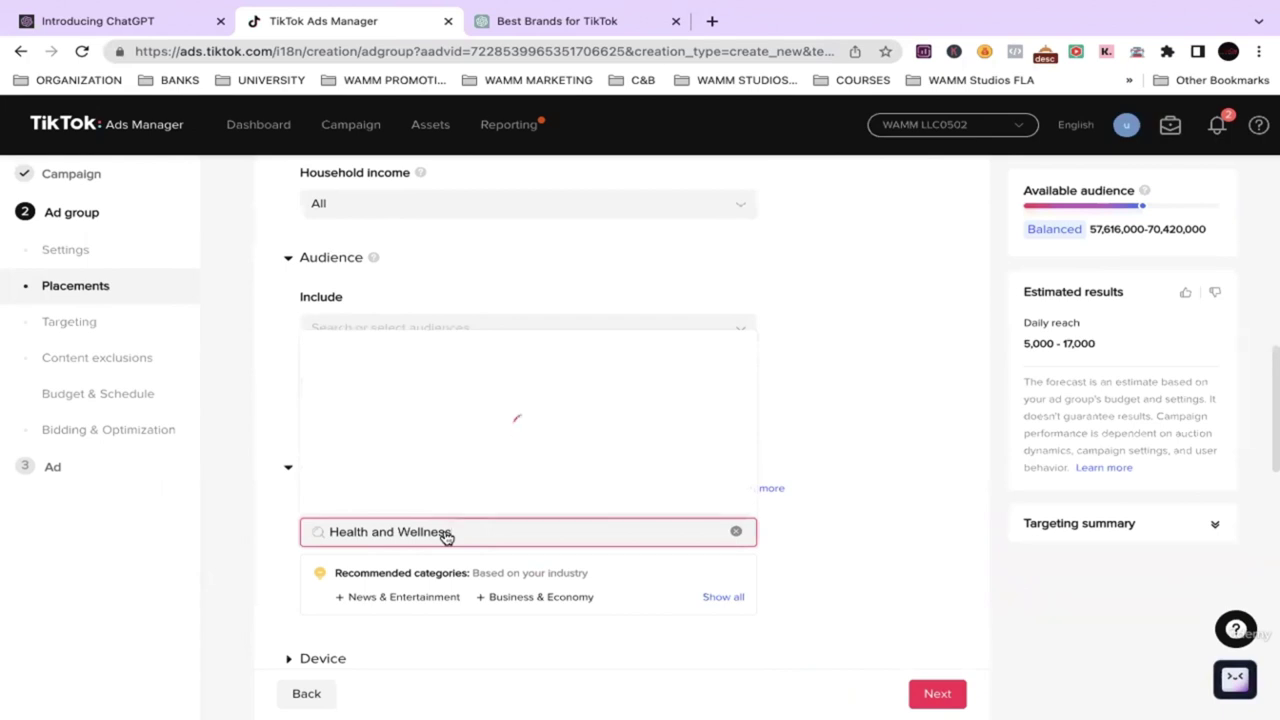
pyautogui.click(736, 534)
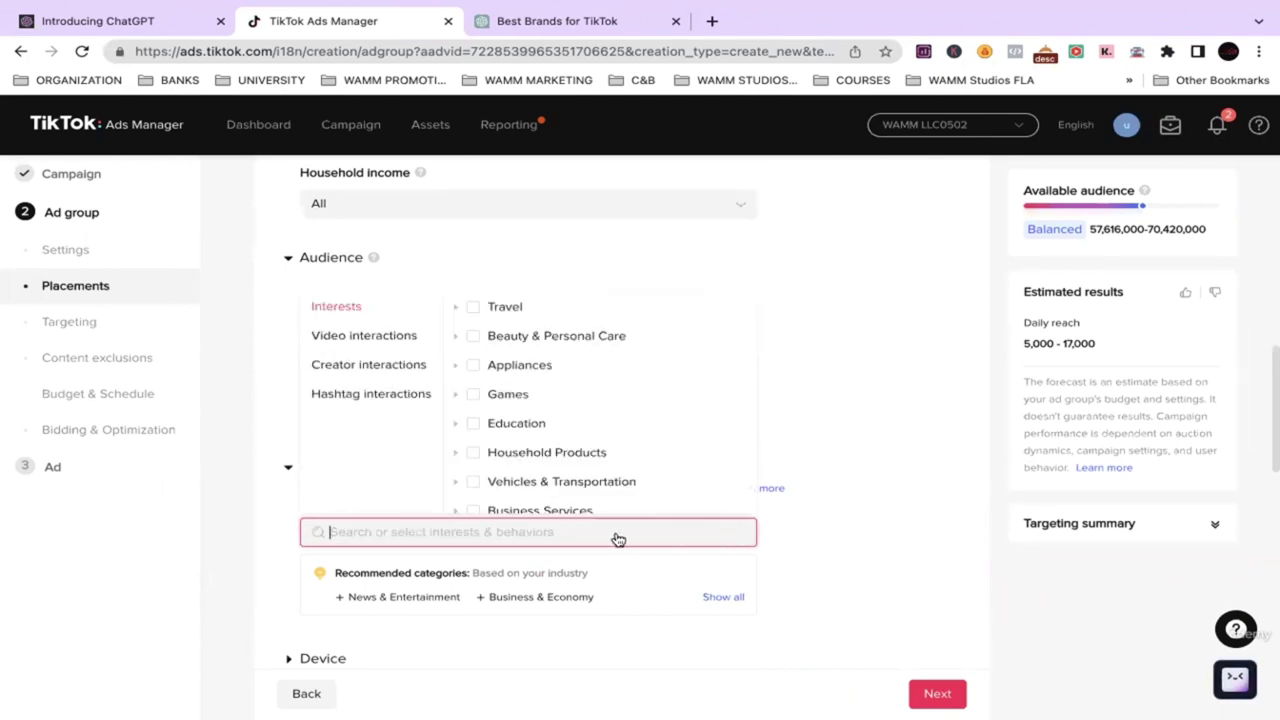
pyautogui.click(424, 540)
# - Search interests for 'vegan' and compare the suggestions with ChatGPT's recommended interests
pyautogui.write('vegan')
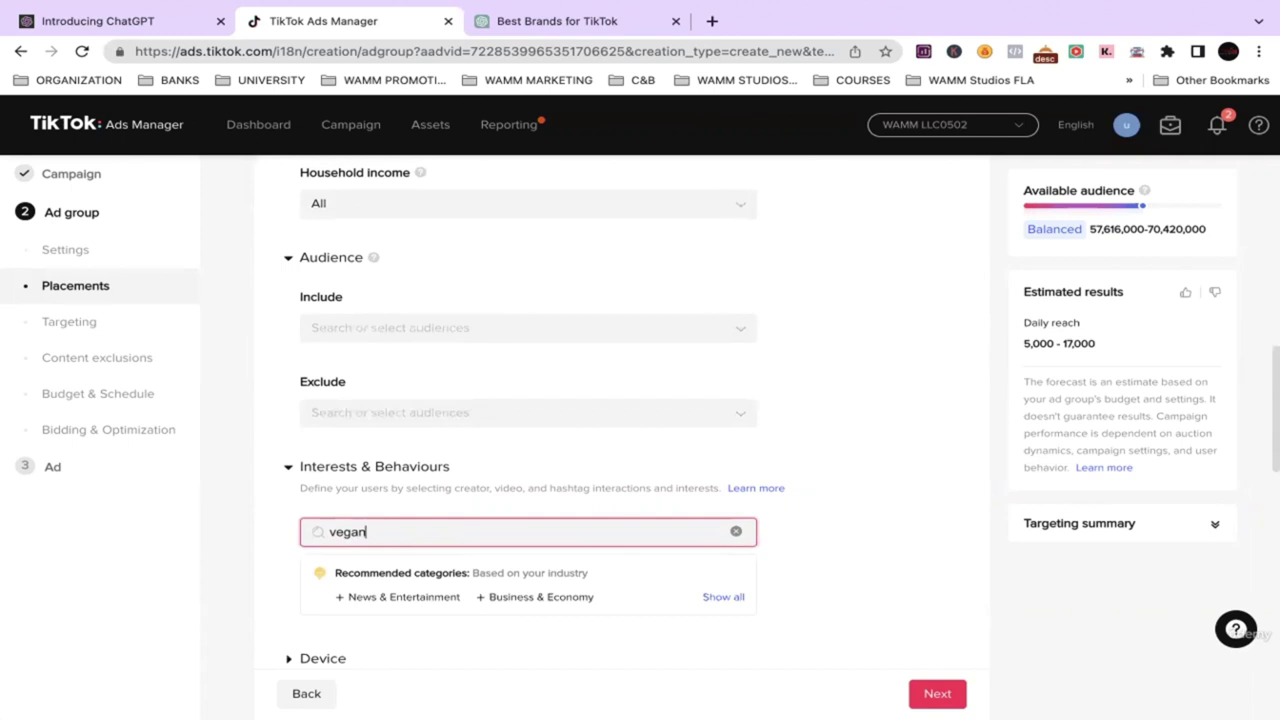
pyautogui.click(736, 531)
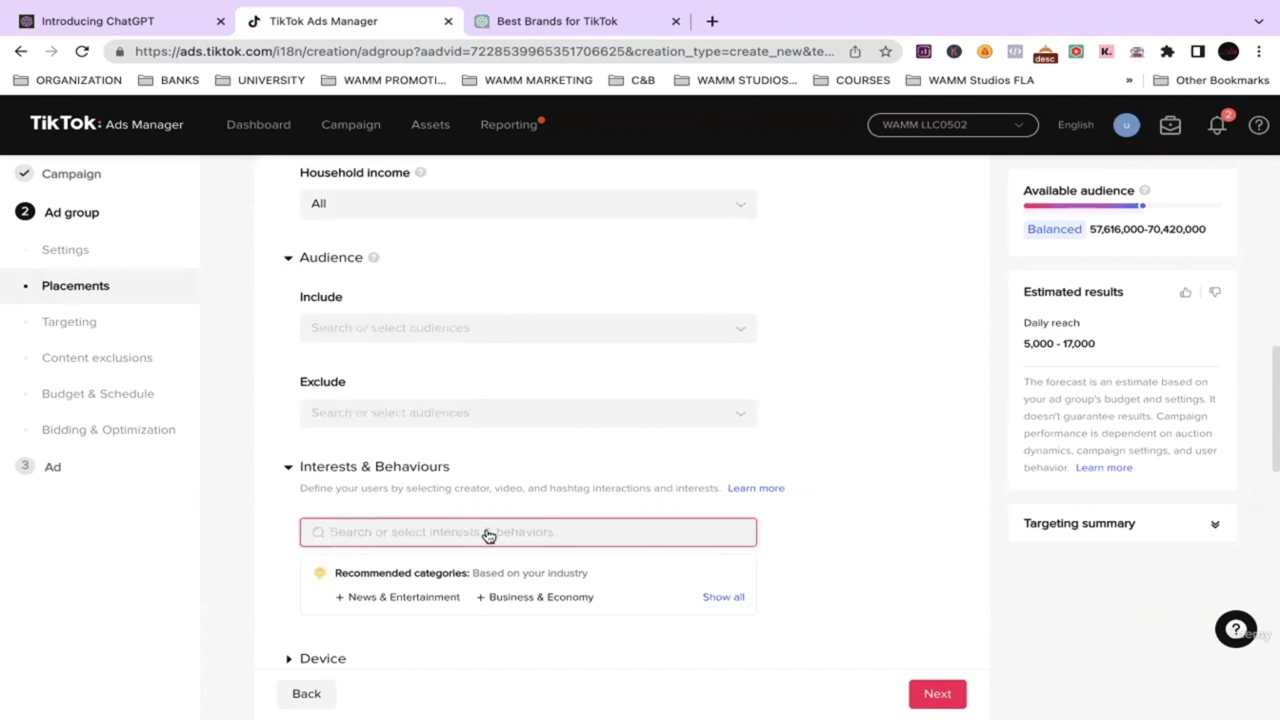
pyautogui.write('vegan')
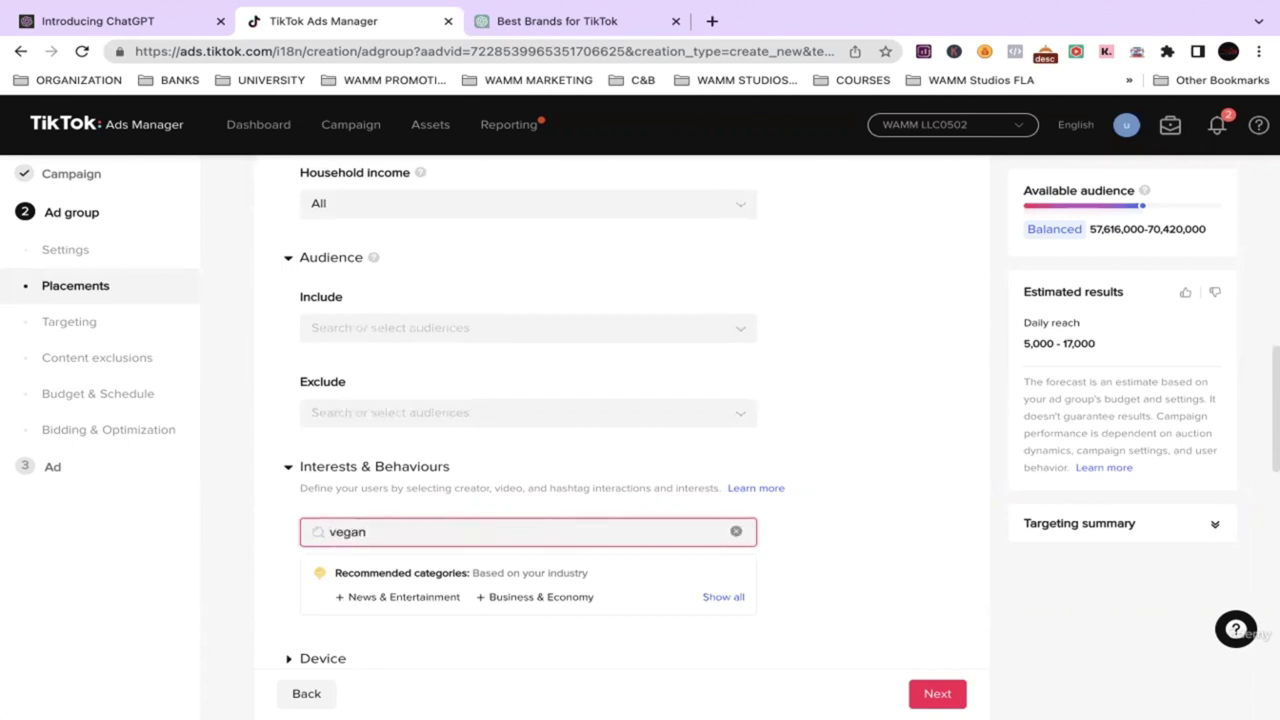
pyautogui.click(317, 531)
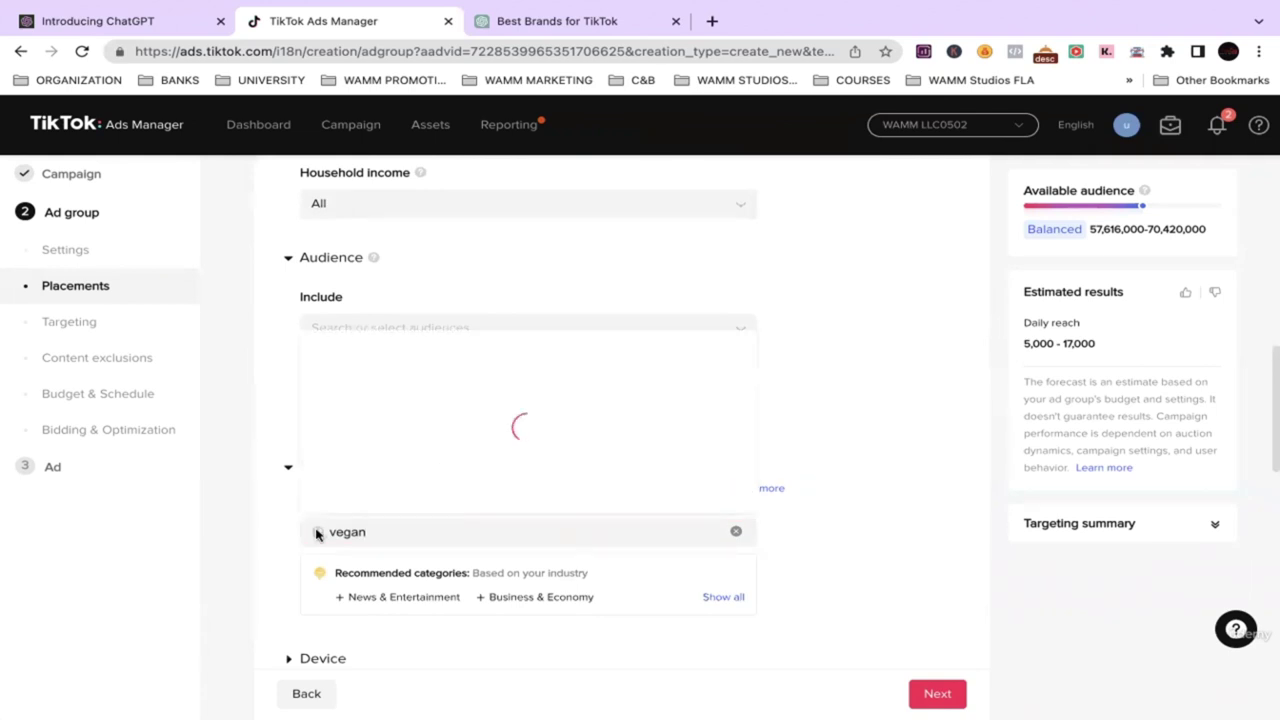
pyautogui.scroll(-1, 393, 390)
pyautogui.scroll(-5, 395, 392)
pyautogui.scroll(3, 402, 395)
pyautogui.scroll(1, 405, 390)
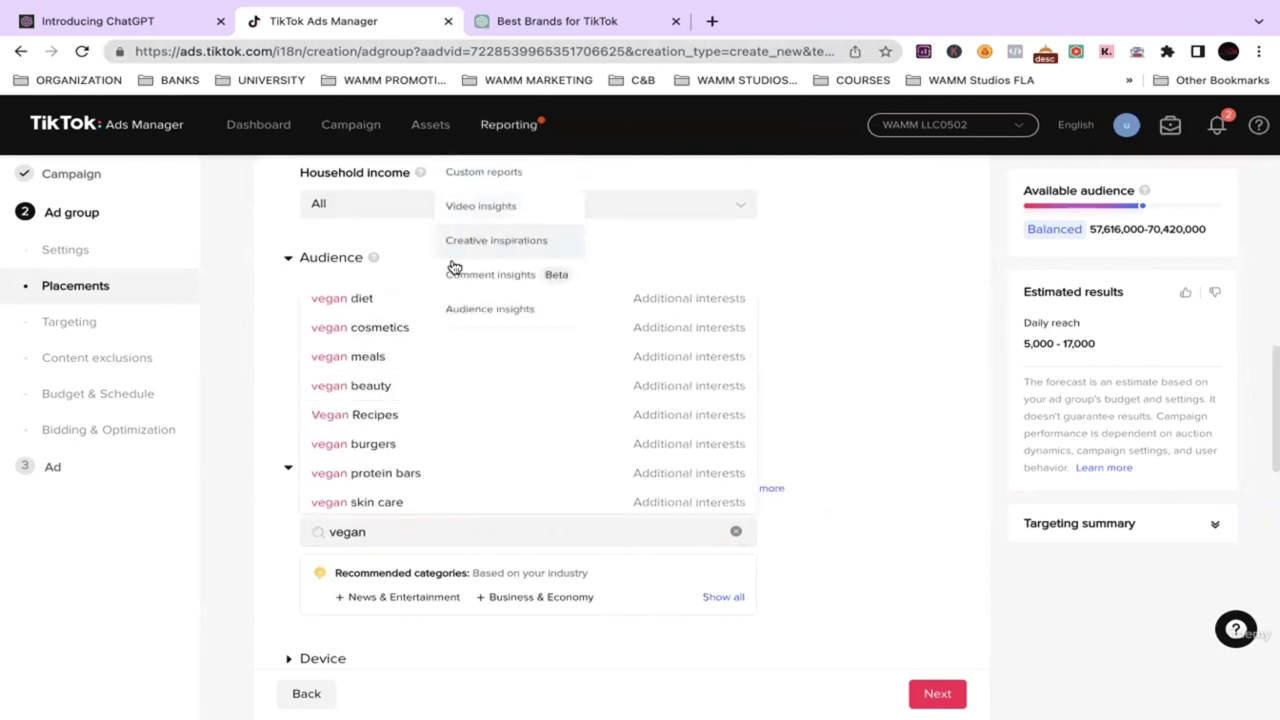
pyautogui.moveTo(378, 326)
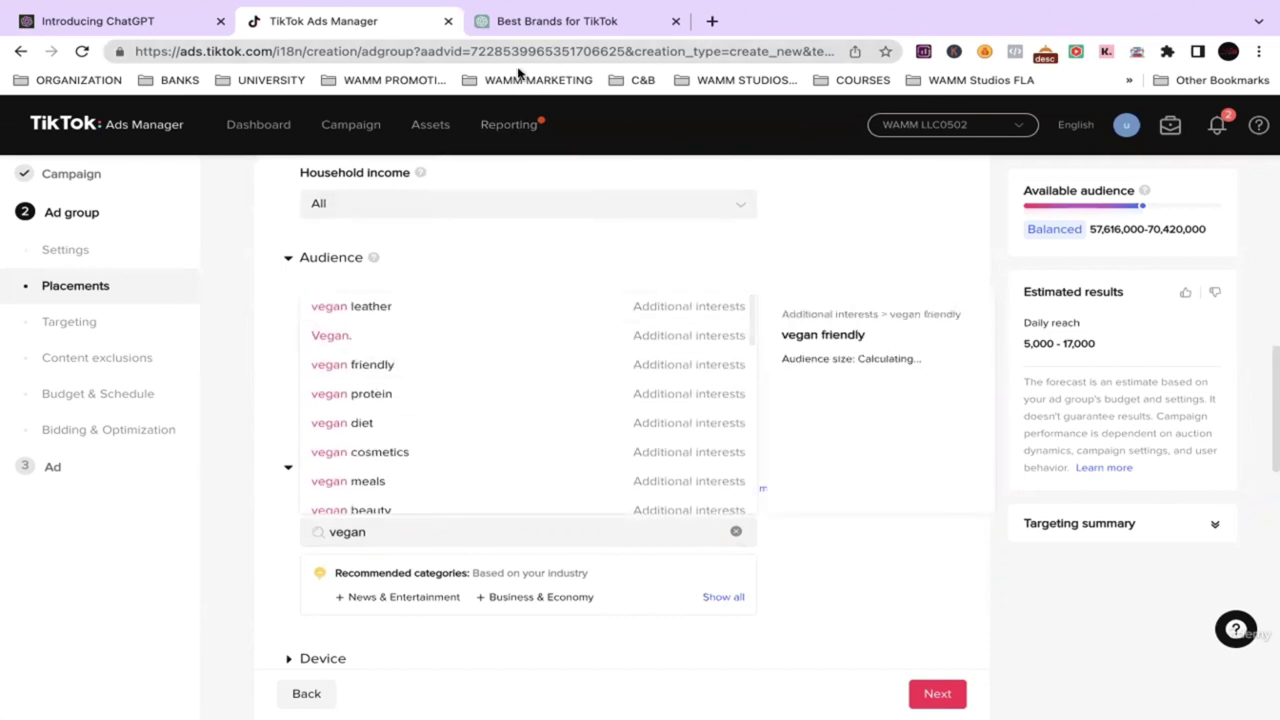
pyautogui.click(545, 28)
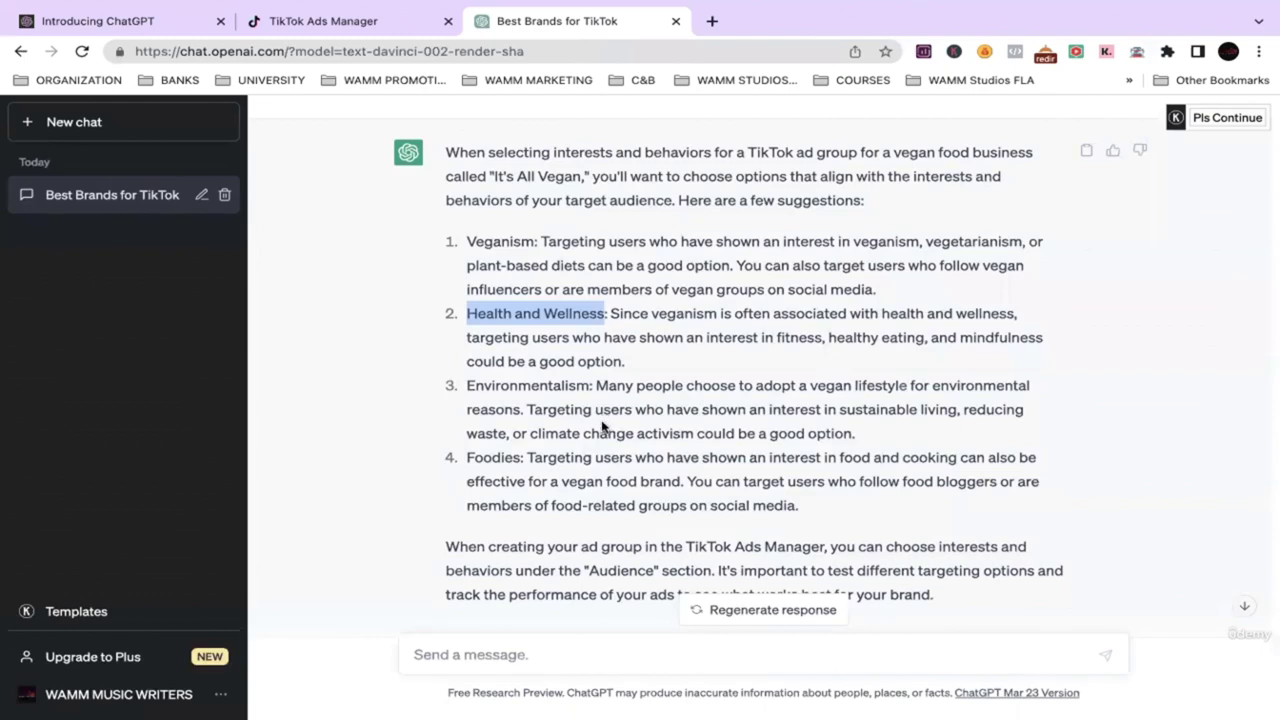
pyautogui.click(398, 22)
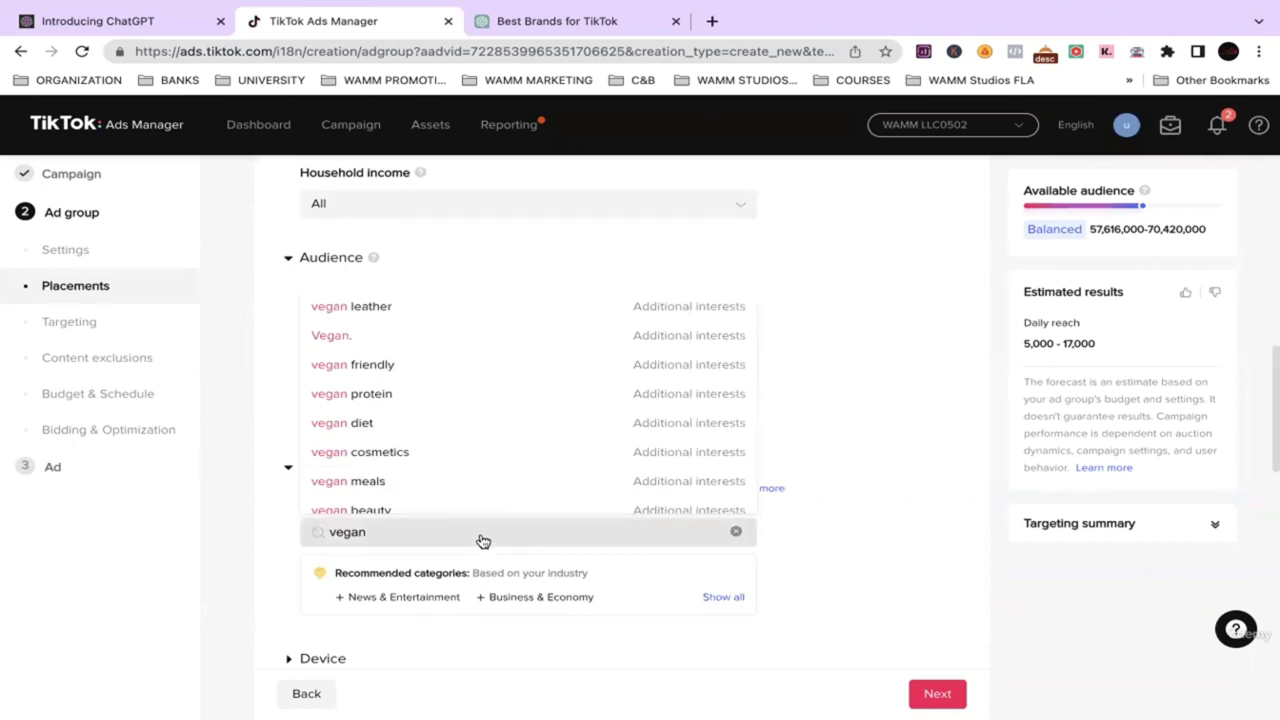
# - Add Vegan Recipes and vegan beauty alongside vegan protein and vegan meals as interests
pyautogui.scroll(-2, 395, 475)
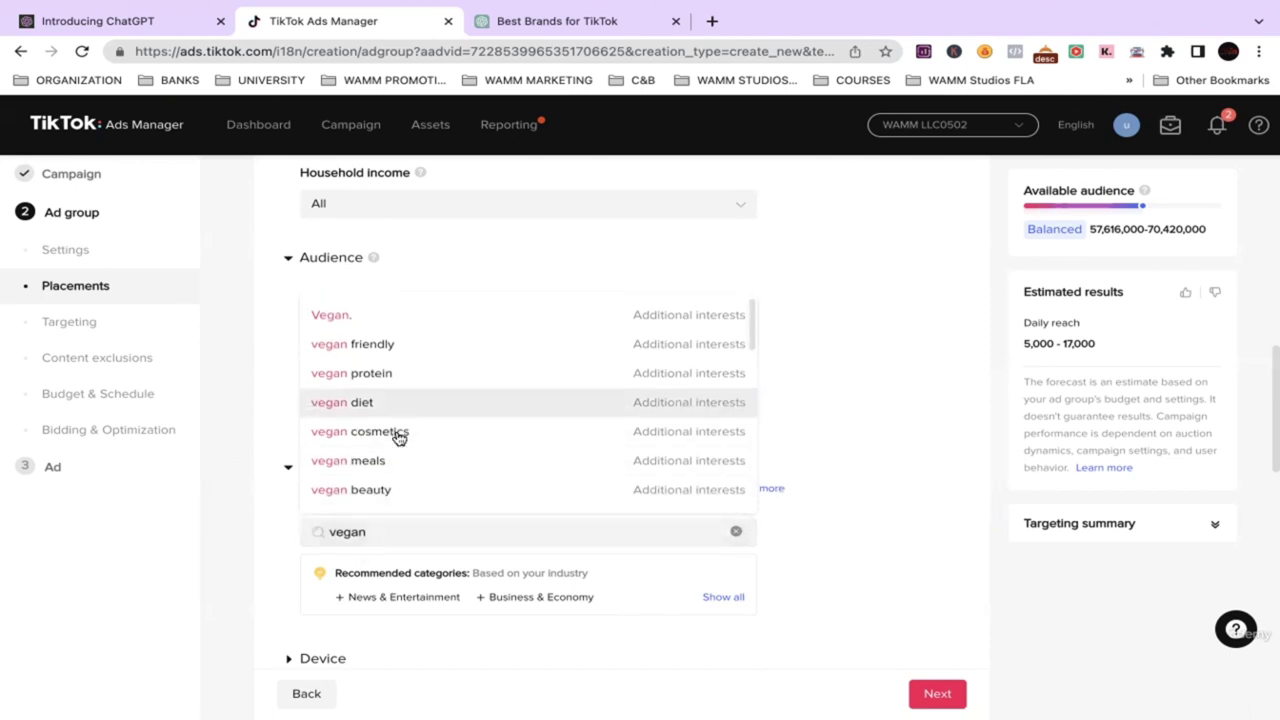
pyautogui.scroll(5, 387, 462)
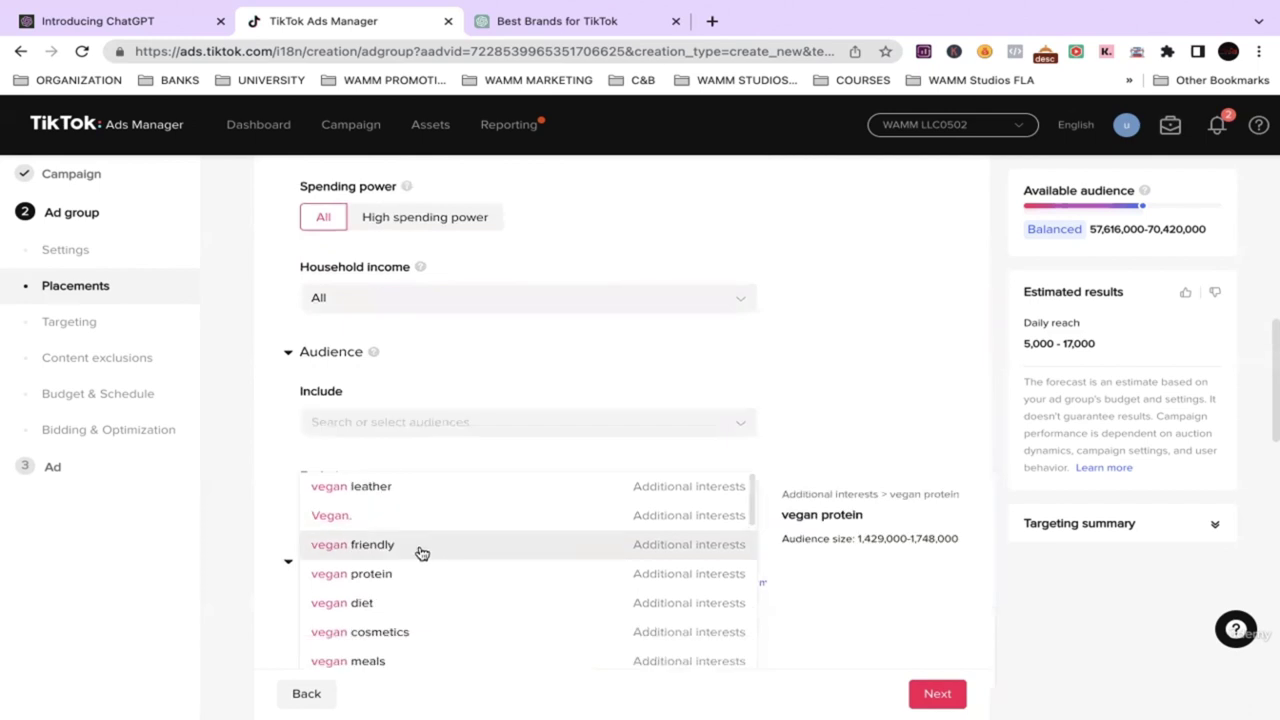
pyautogui.scroll(-3, 457, 530)
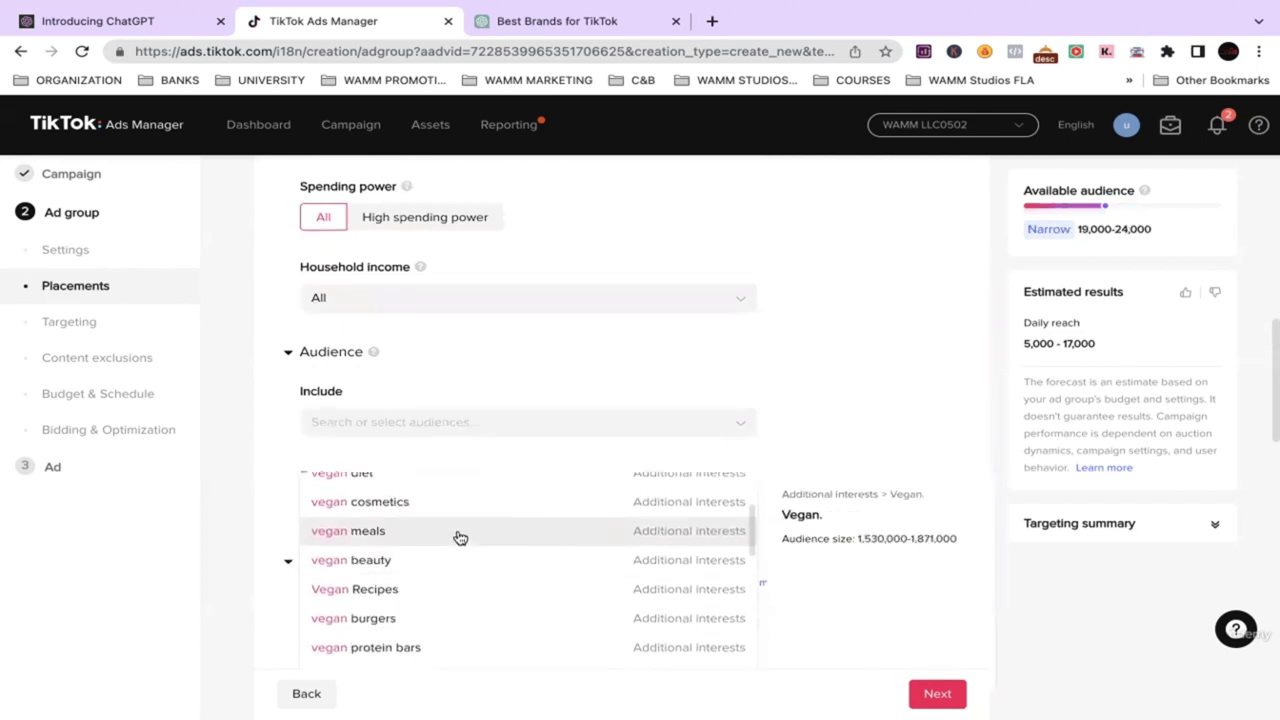
pyautogui.click(450, 588)
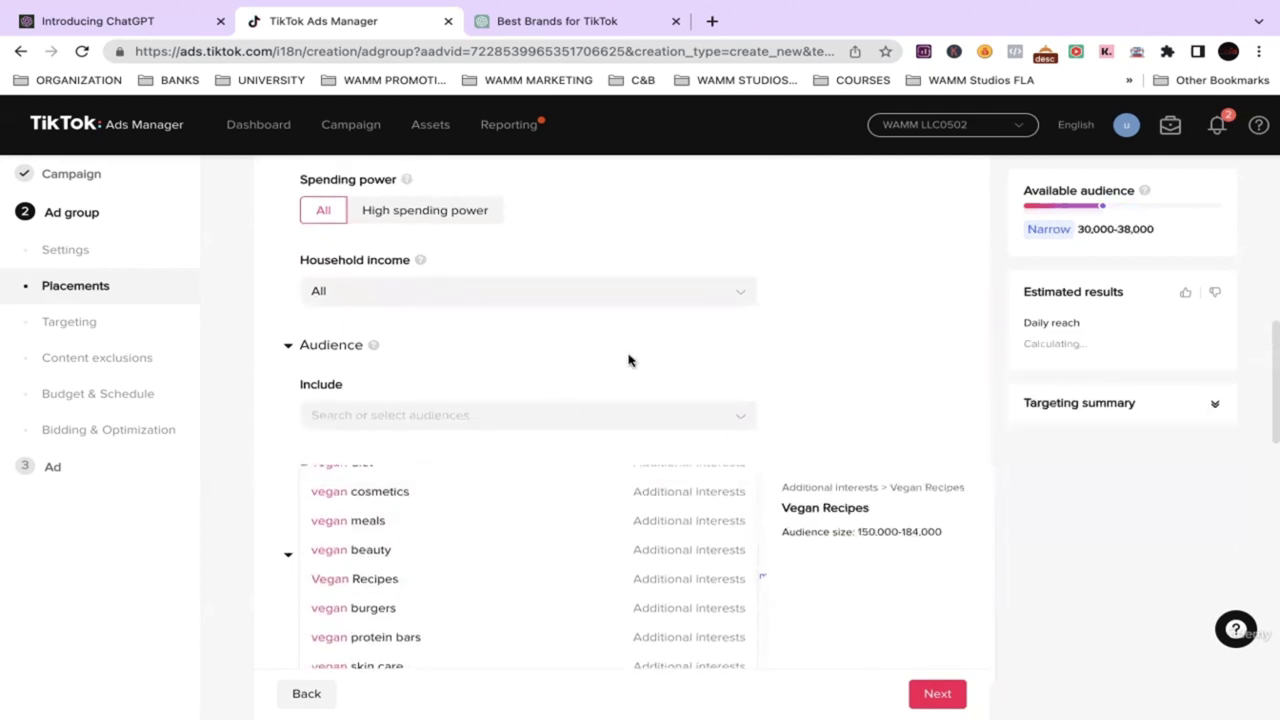
pyautogui.click(362, 527)
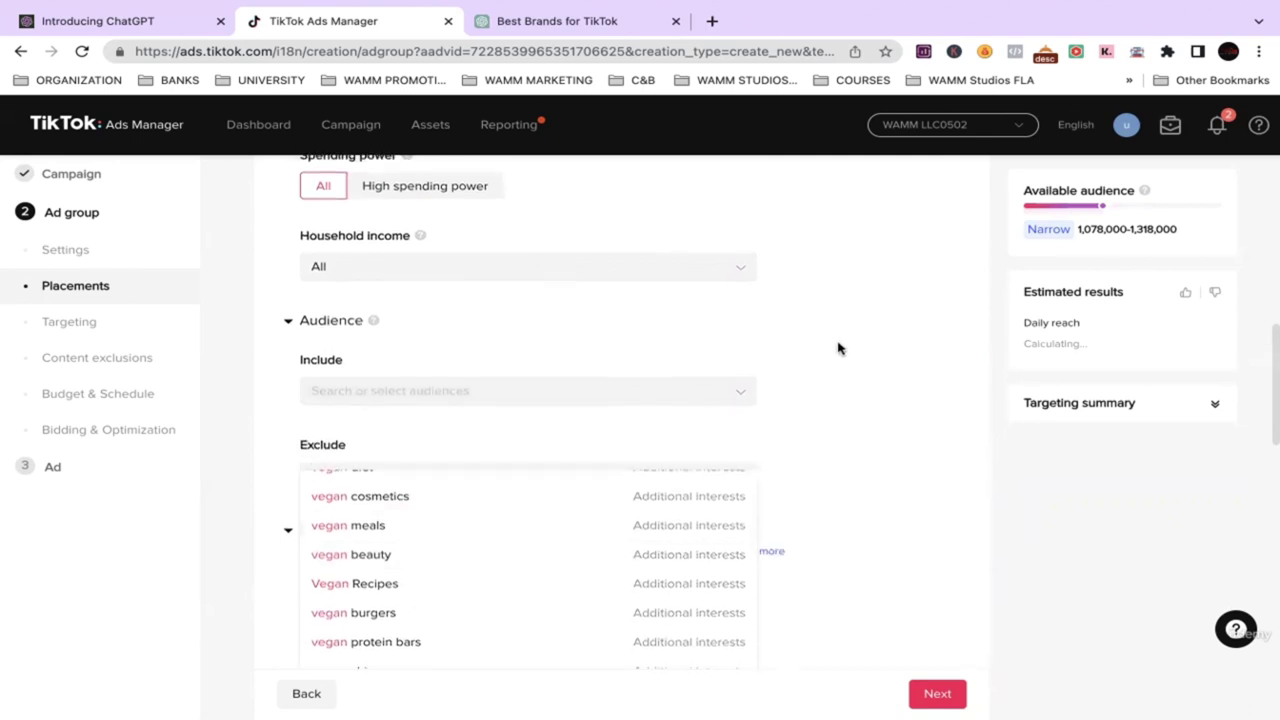
pyautogui.scroll(-4, 836, 350)
pyautogui.scroll(1, 836, 356)
pyautogui.click(830, 357)
pyautogui.scroll(2, 814, 357)
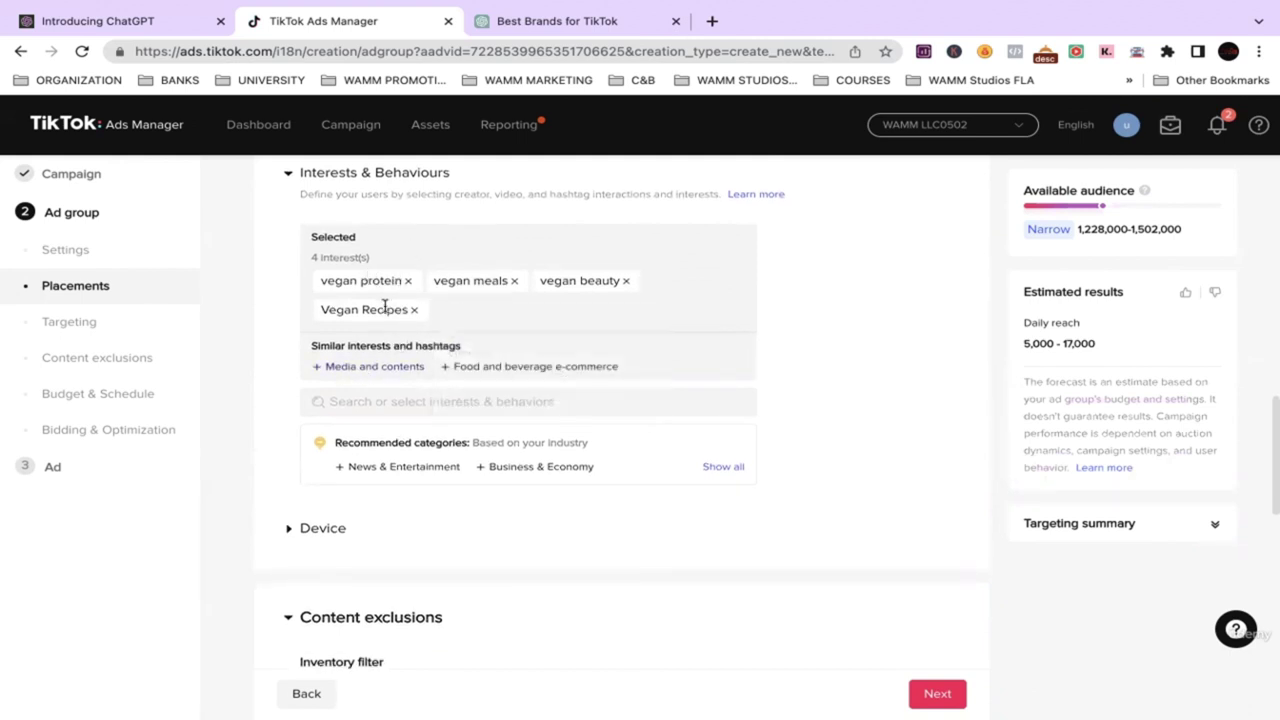
pyautogui.scroll(-2, 371, 360)
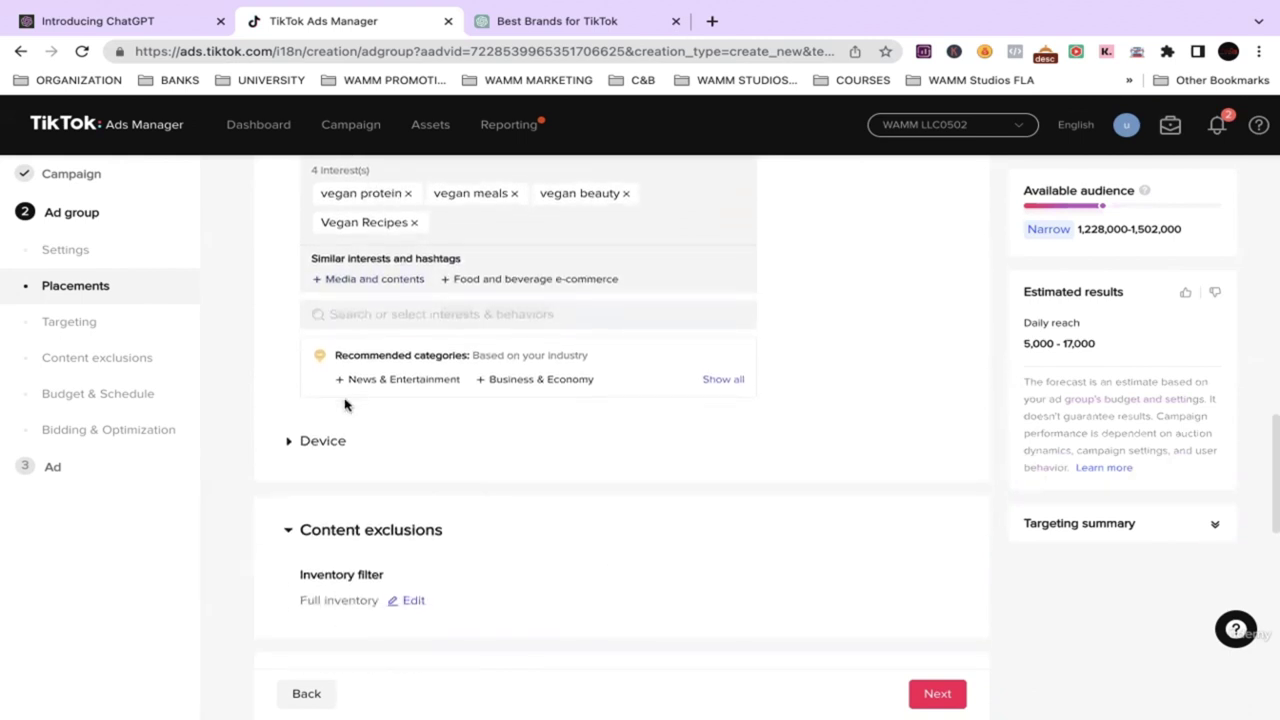
pyautogui.click(290, 437)
pyautogui.scroll(-3, 371, 411)
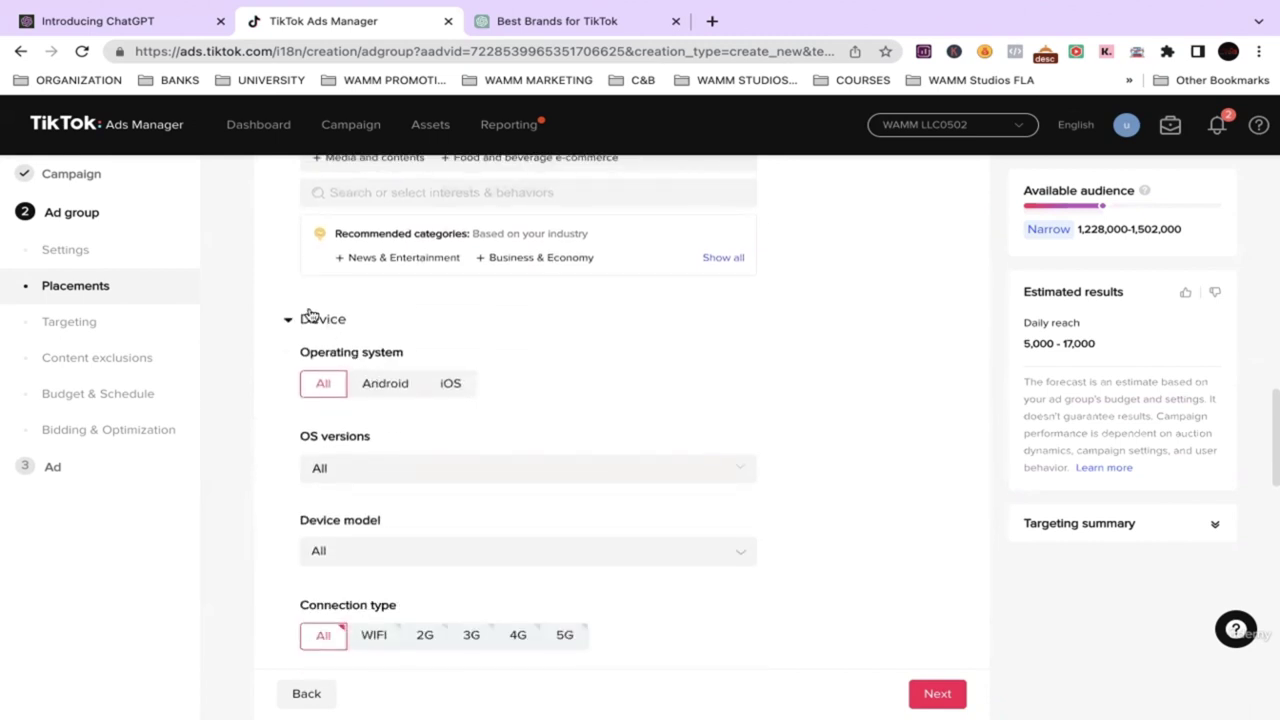
pyautogui.click(292, 320)
pyautogui.scroll(-2, 337, 330)
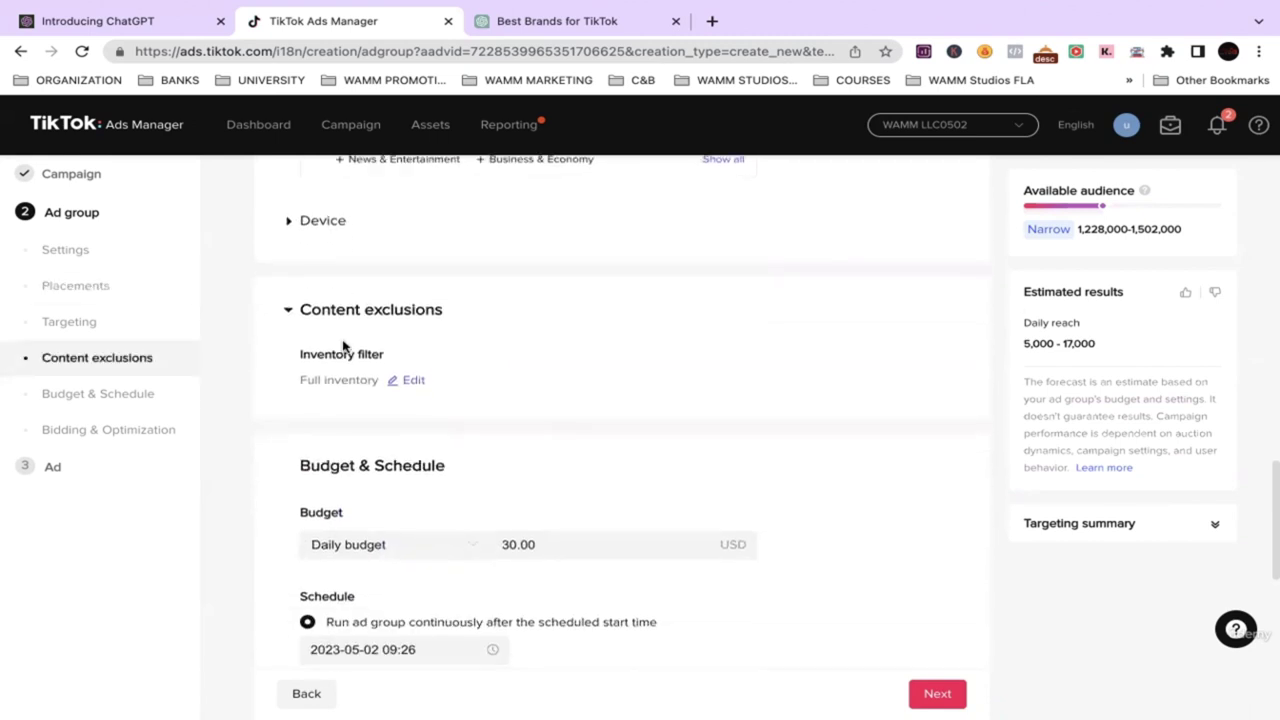
pyautogui.scroll(-4, 418, 375)
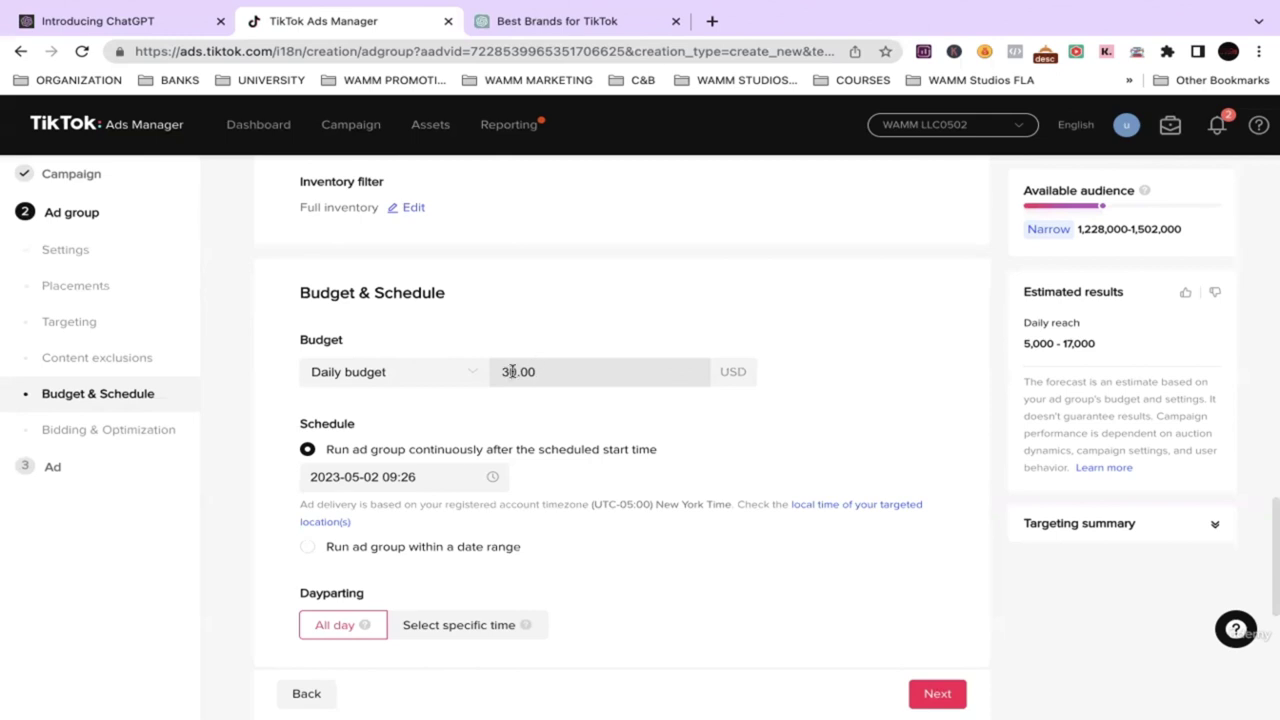
pyautogui.click(518, 372)
pyautogui.click(580, 436)
pyautogui.scroll(-1, 540, 436)
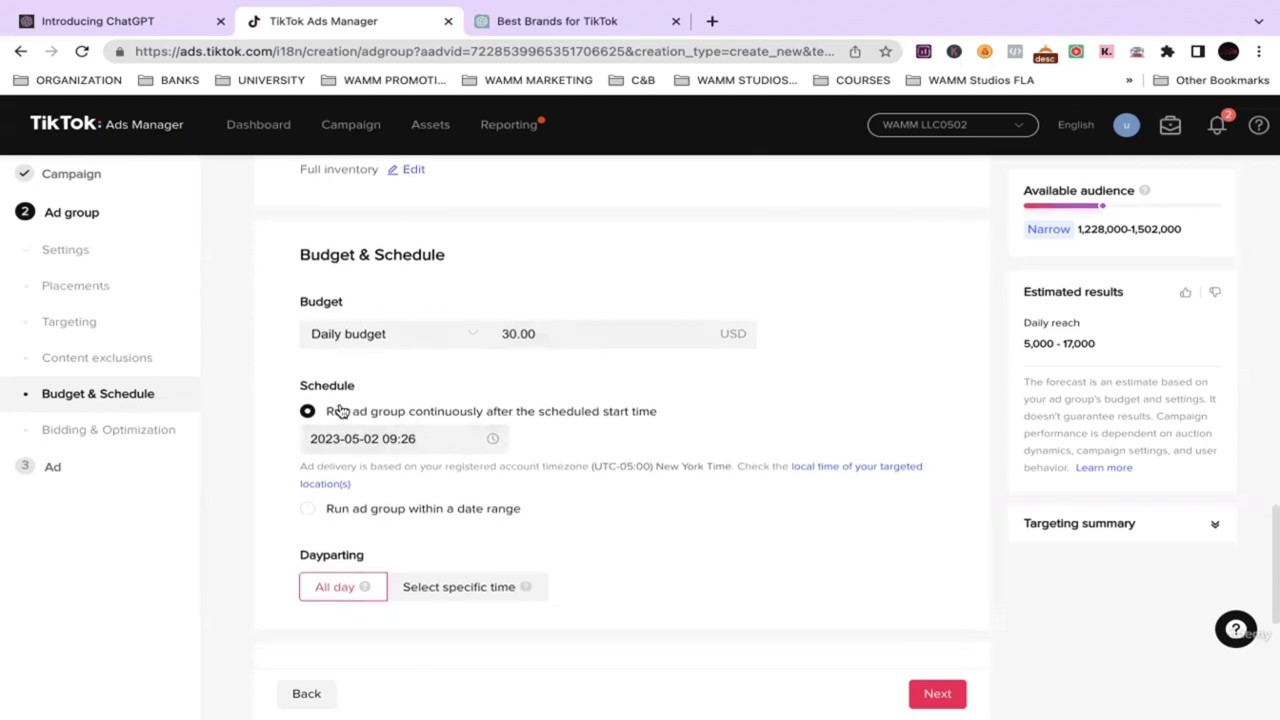
pyautogui.scroll(-1, 340, 415)
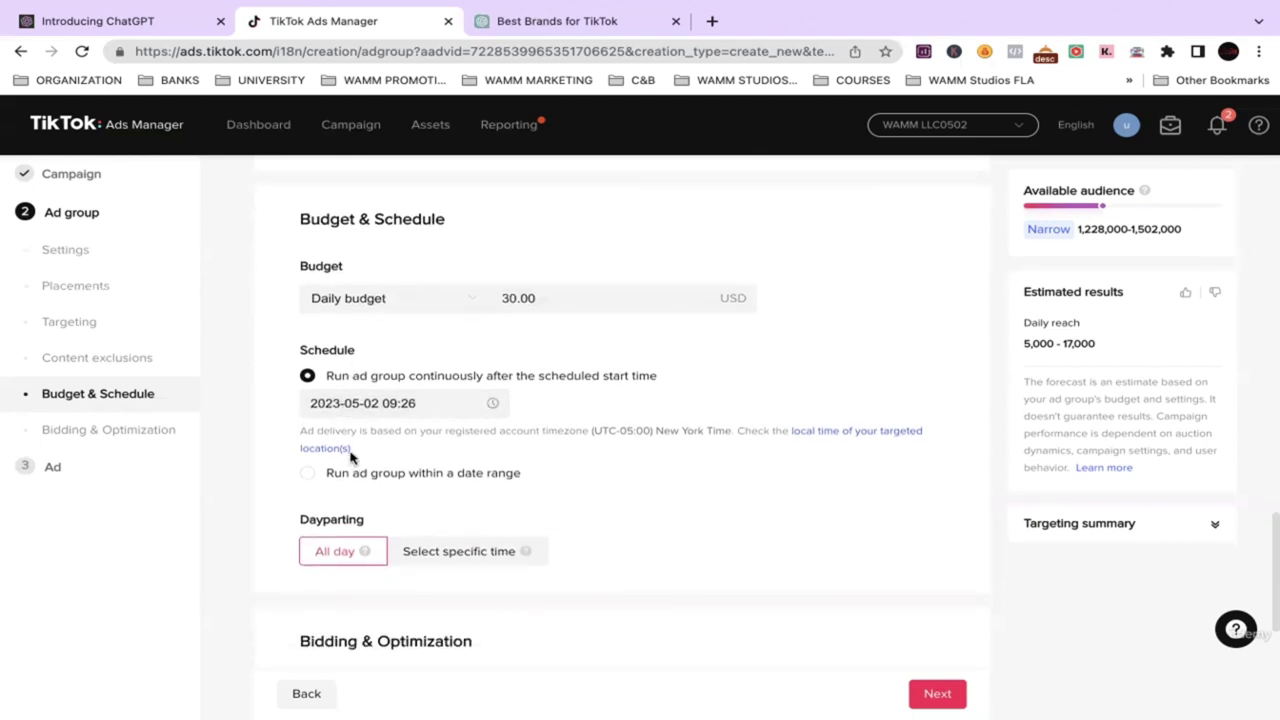
pyautogui.scroll(-1, 348, 440)
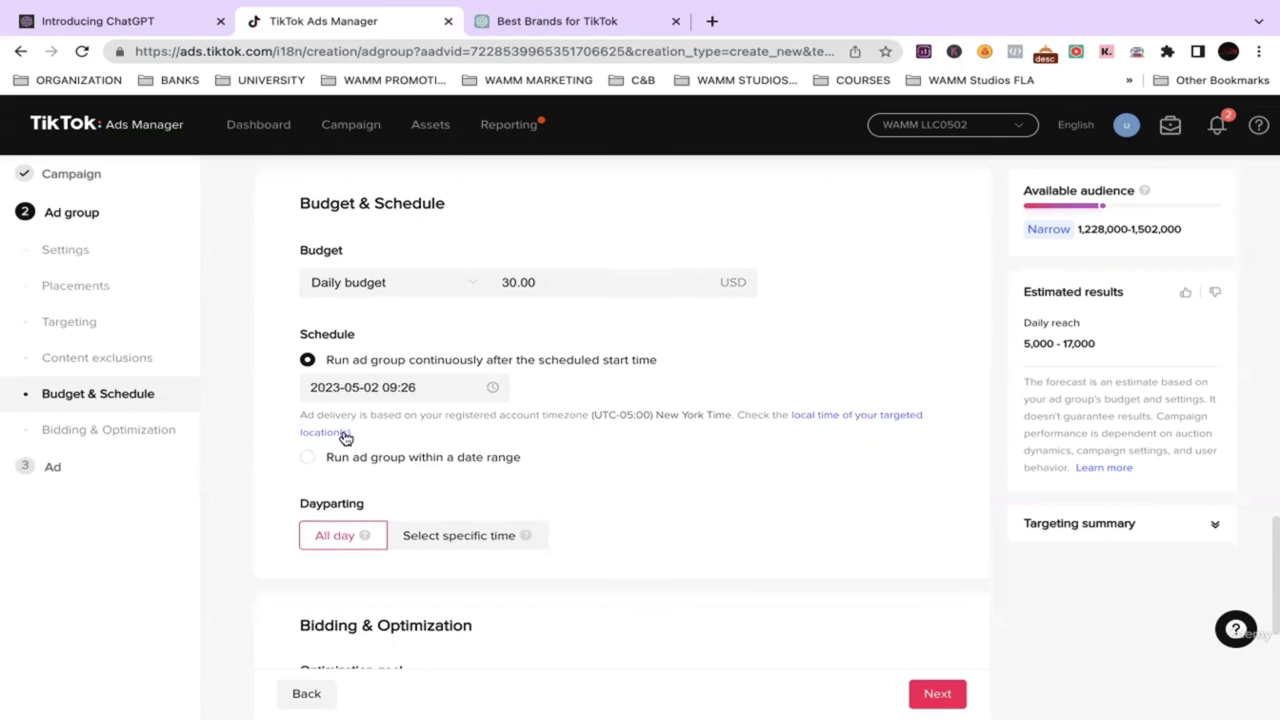
pyautogui.scroll(-3, 423, 375)
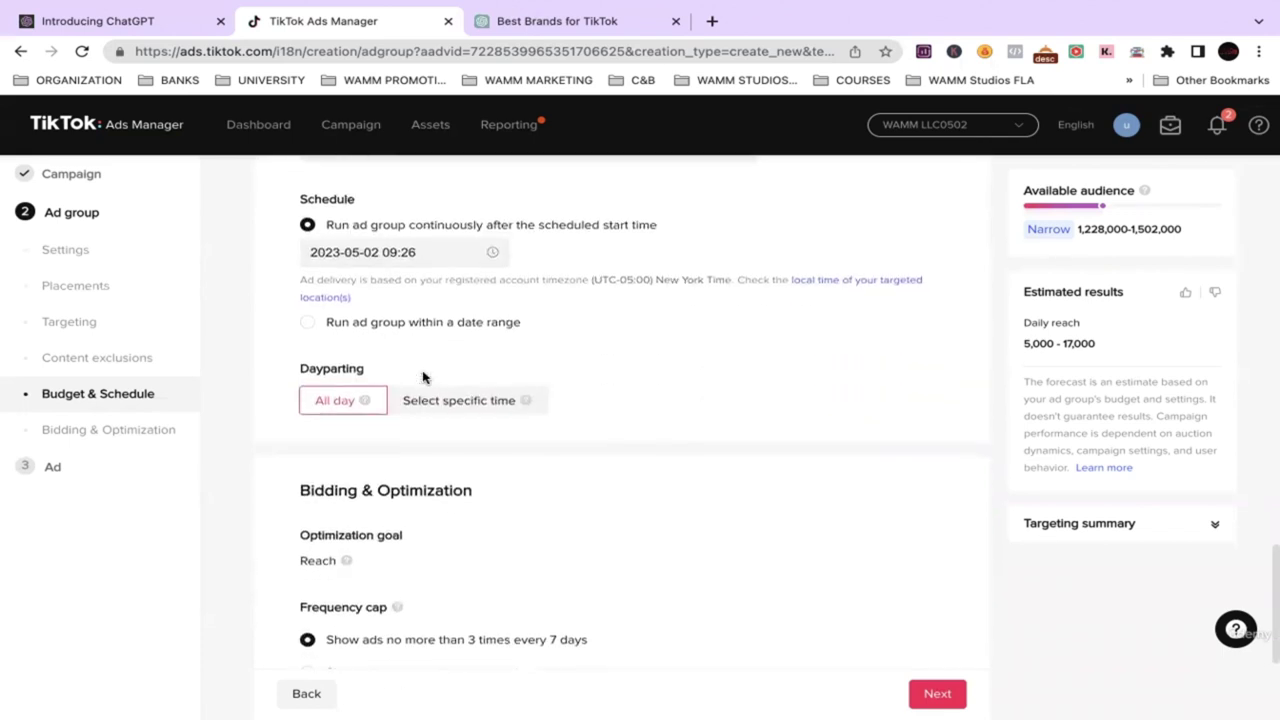
pyautogui.scroll(-2, 424, 378)
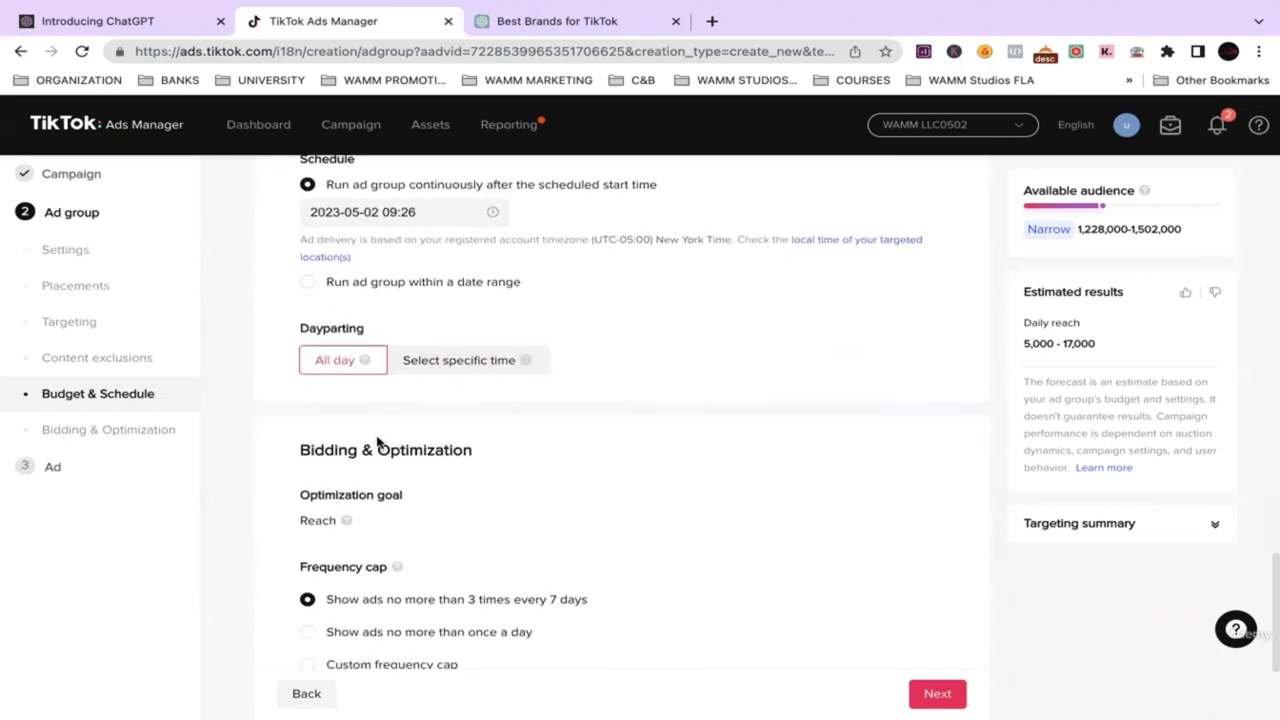
pyautogui.scroll(-2, 376, 482)
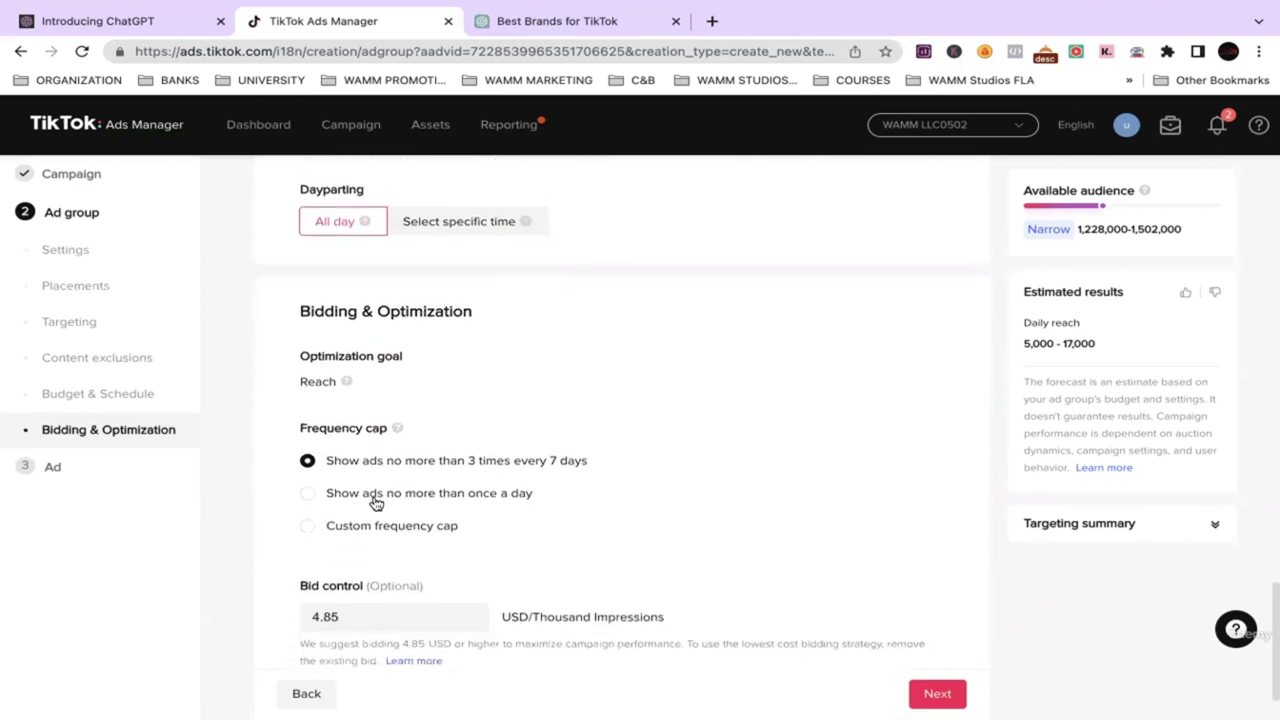
pyautogui.scroll(-1, 368, 430)
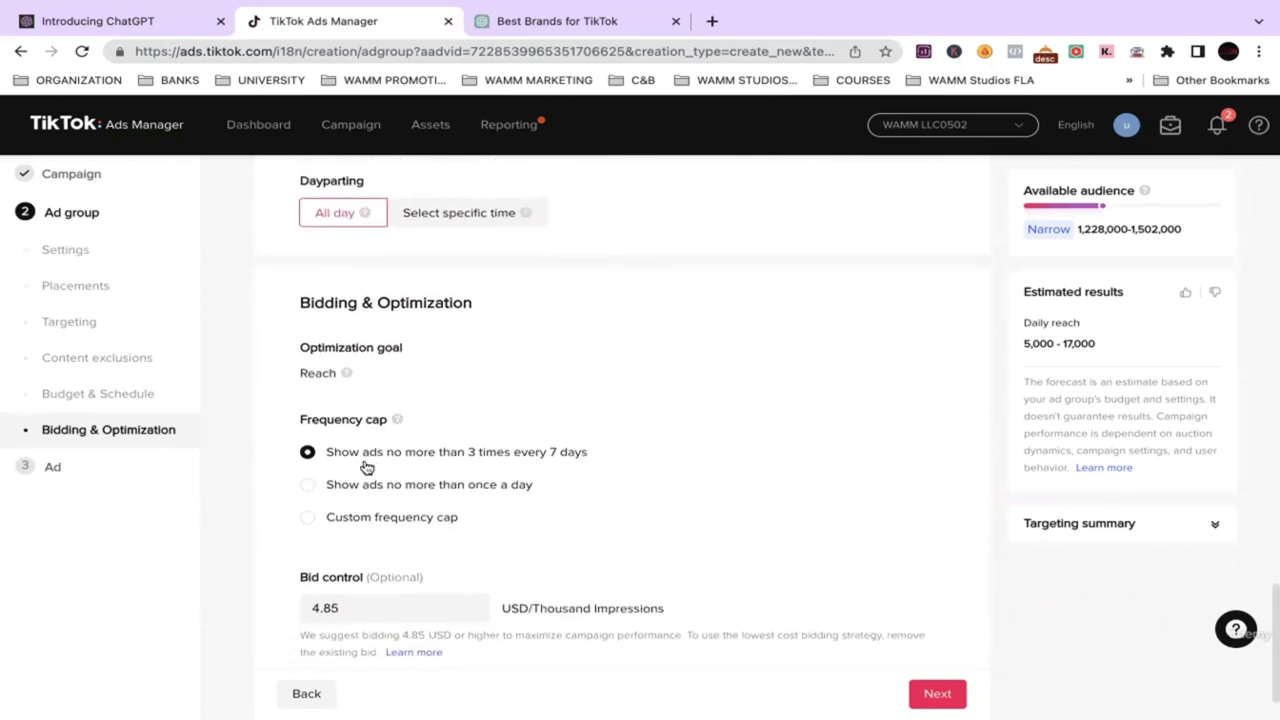
pyautogui.scroll(-1, 350, 475)
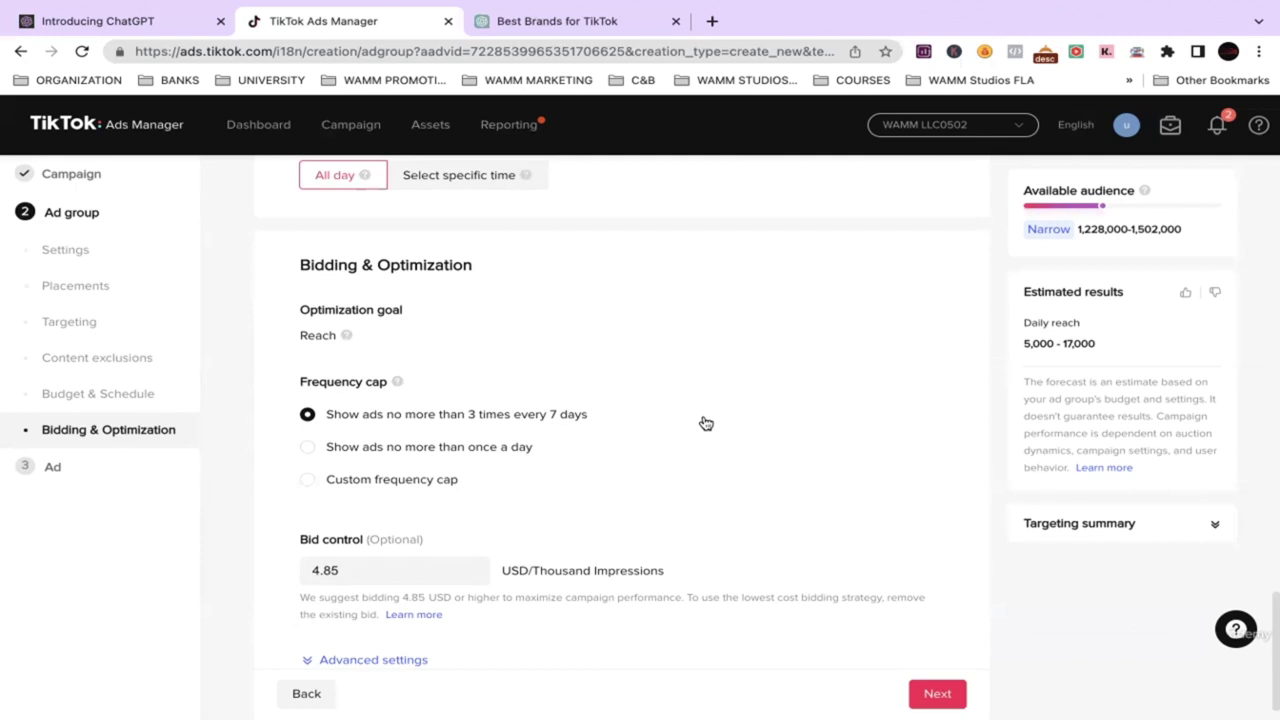
pyautogui.scroll(-1, 711, 517)
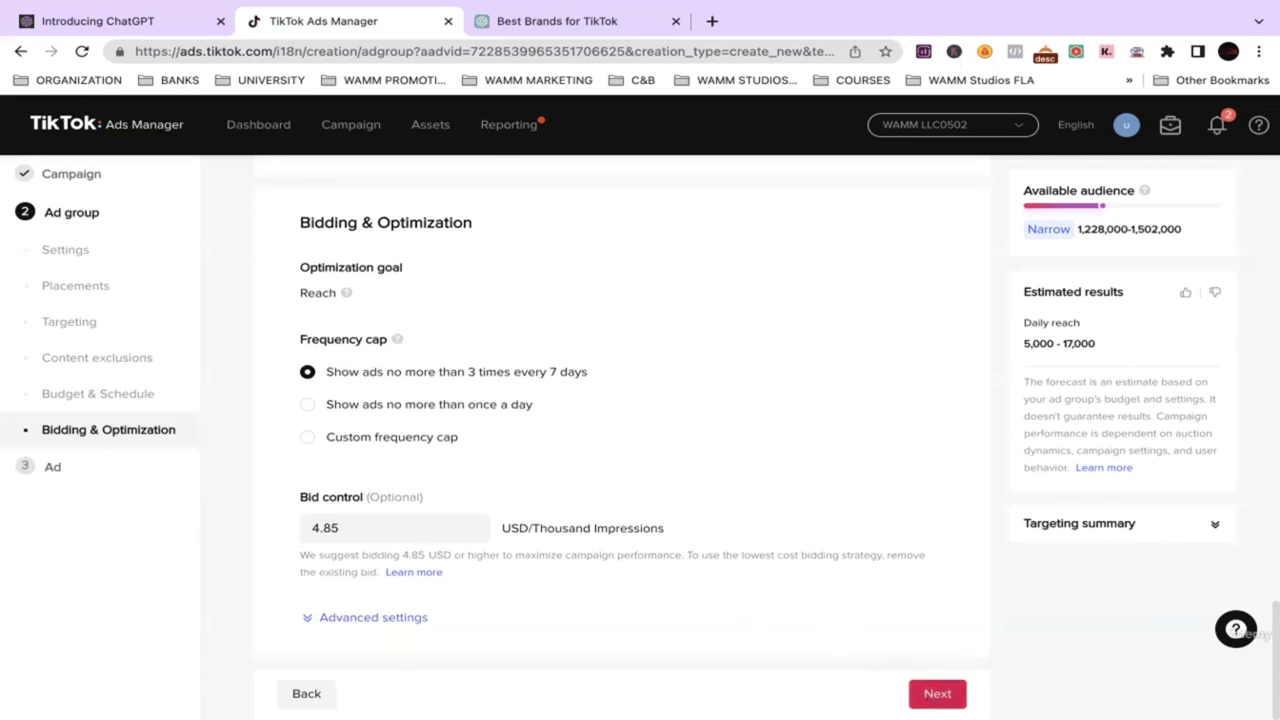
# - Move on to the Ad step for the vegan bacon video and select the custom display name field
pyautogui.click(930, 693)
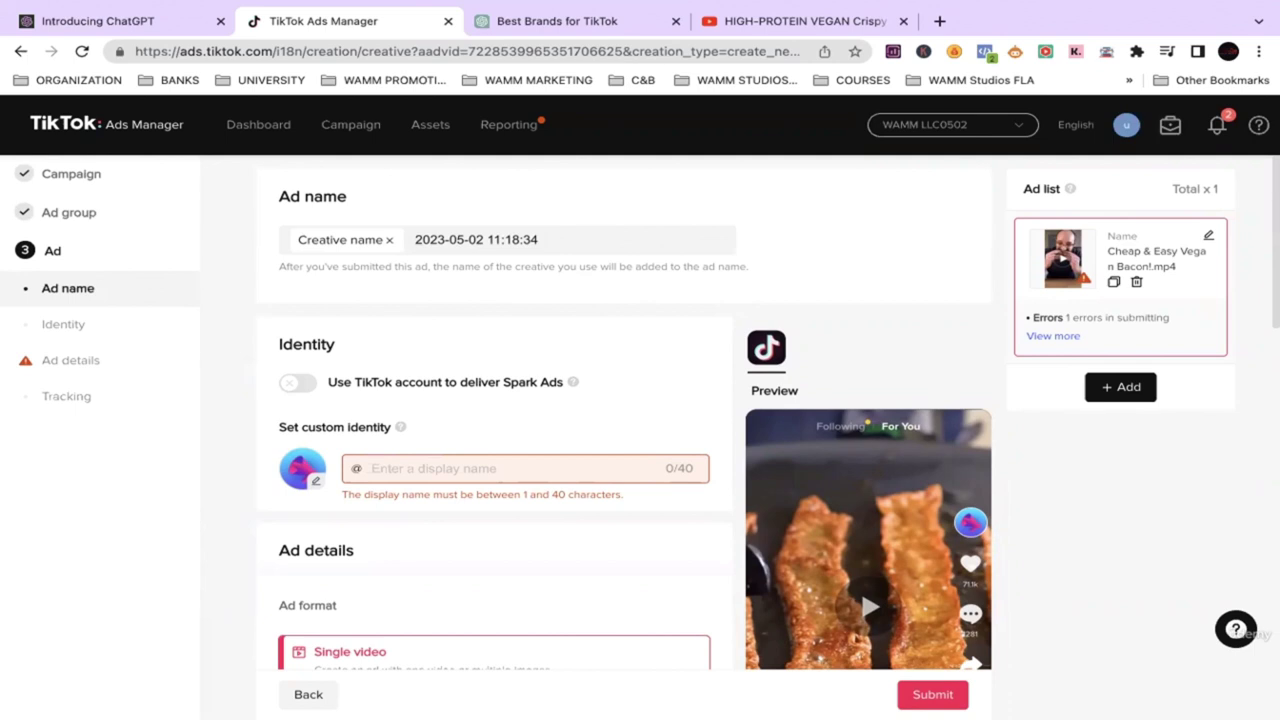
pyautogui.click(436, 466)
pyautogui.scroll(-1, 850, 400)
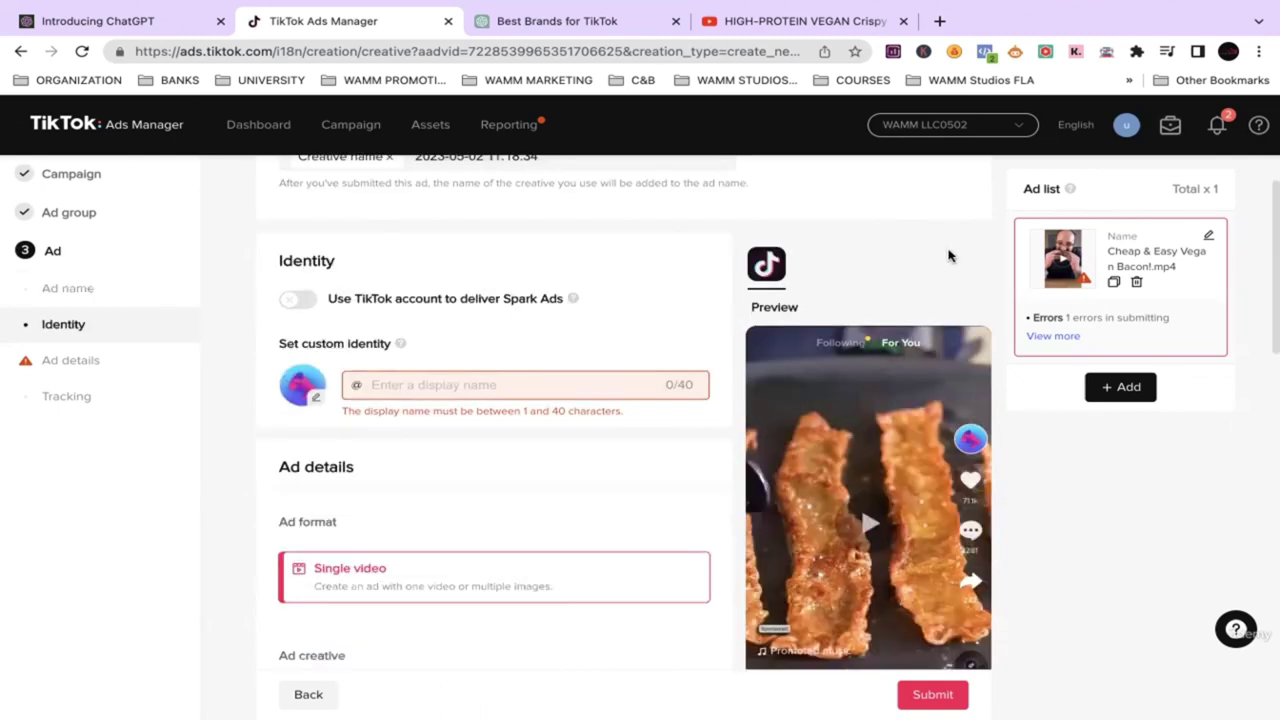
pyautogui.scroll(-1, 875, 278)
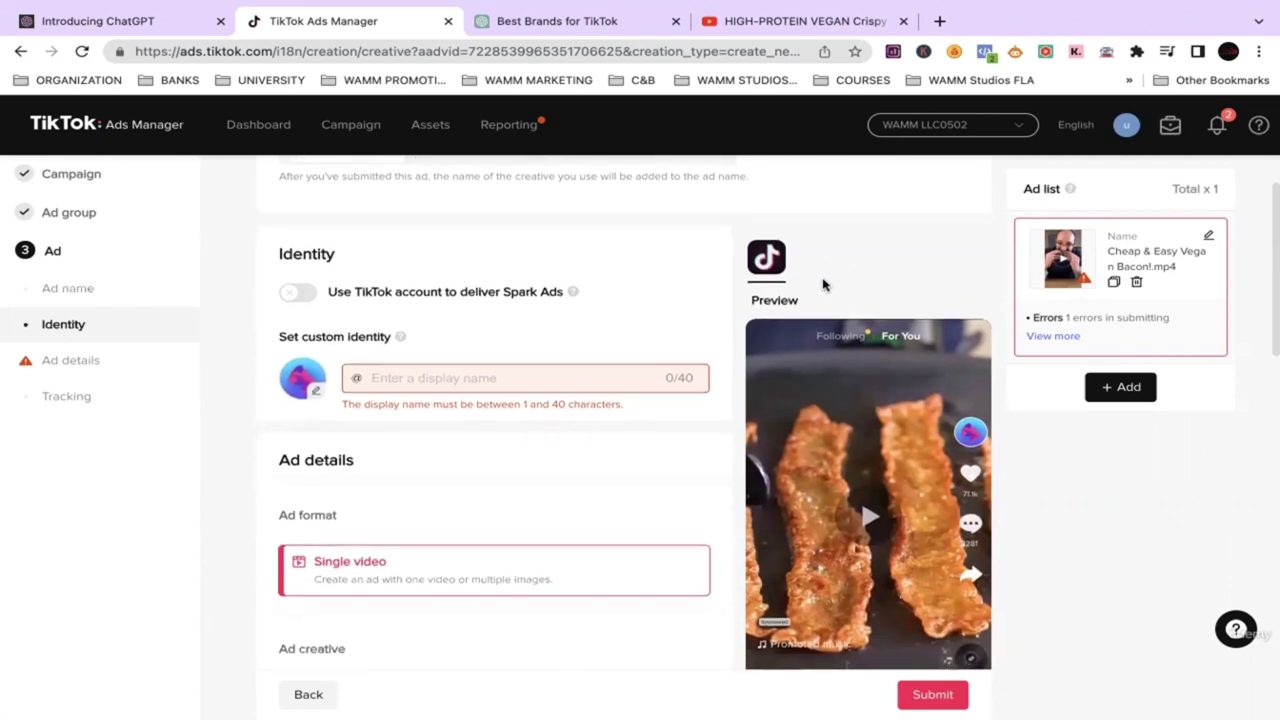
pyautogui.scroll(-1, 380, 305)
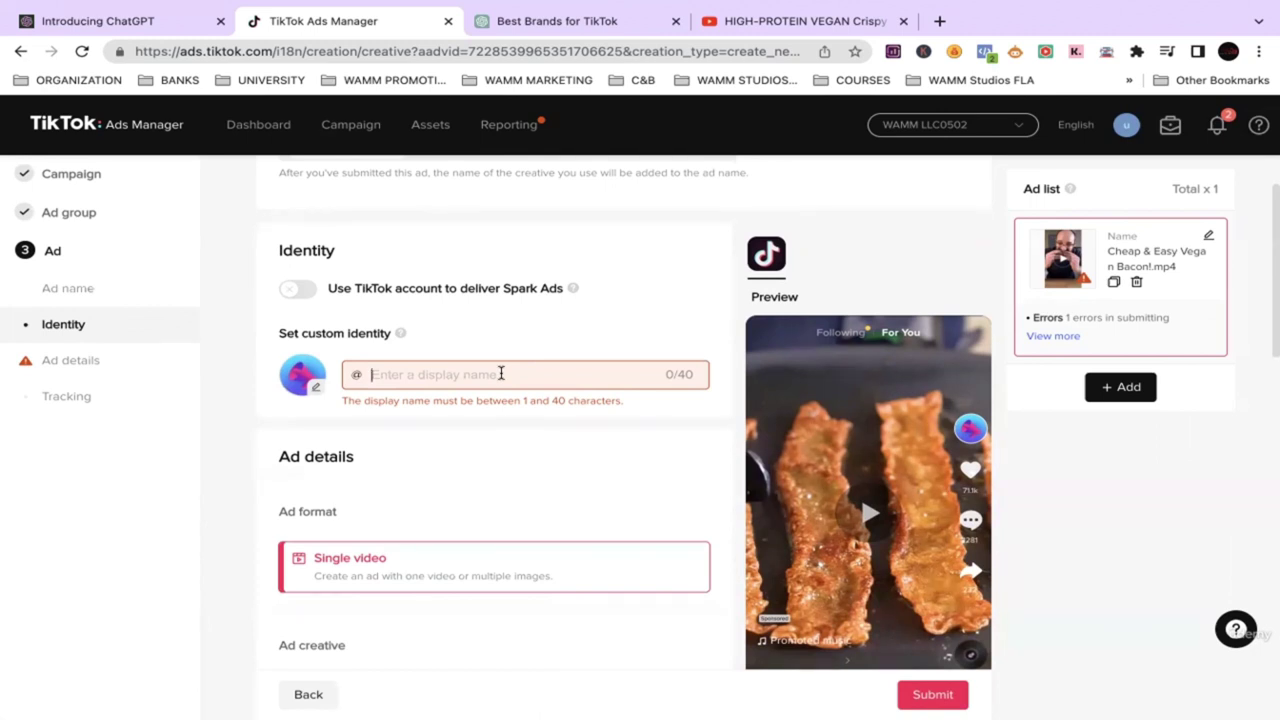
pyautogui.write('ITSALLVEGAN')
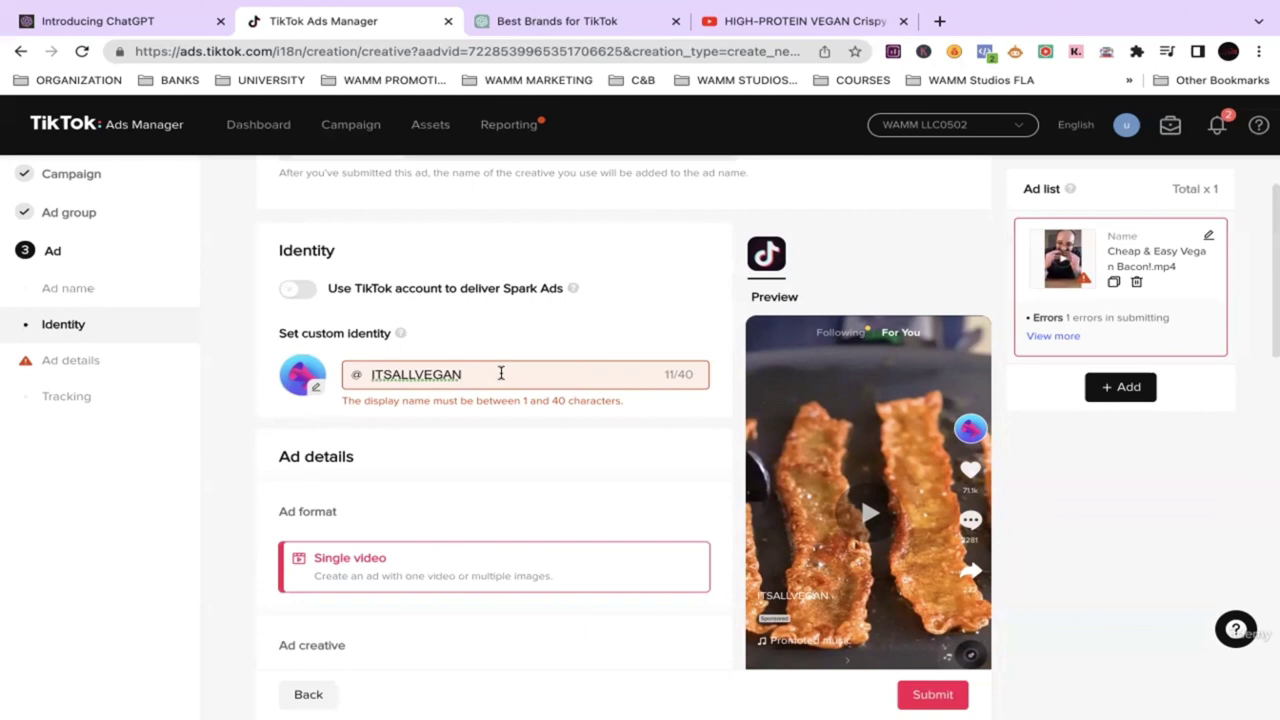
pyautogui.scroll(-4, 500, 370)
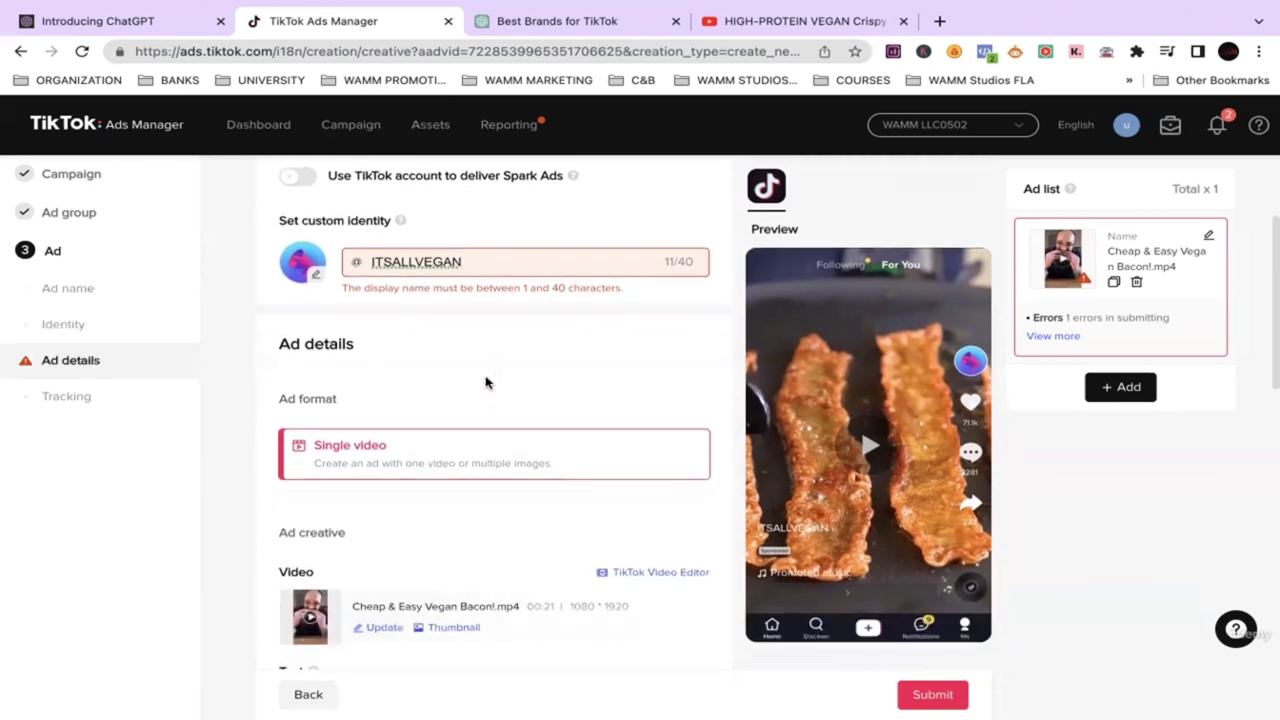
pyautogui.scroll(-2, 470, 455)
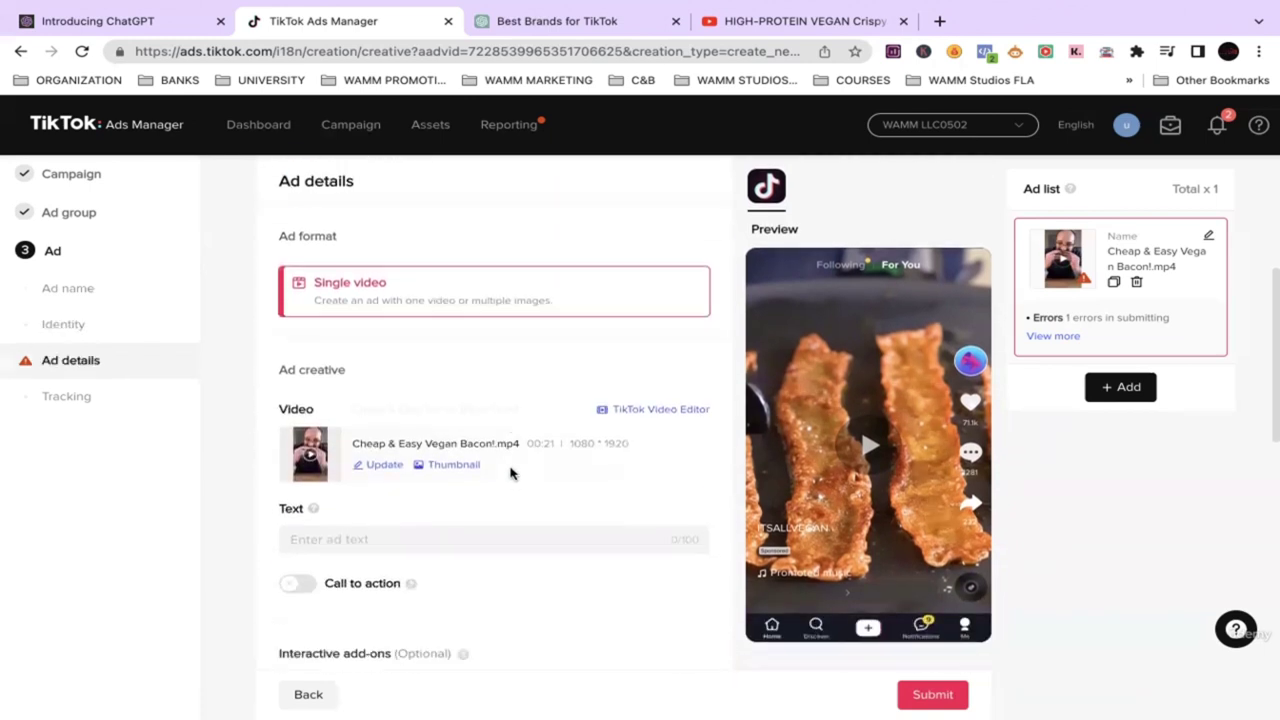
pyautogui.scroll(-1, 406, 526)
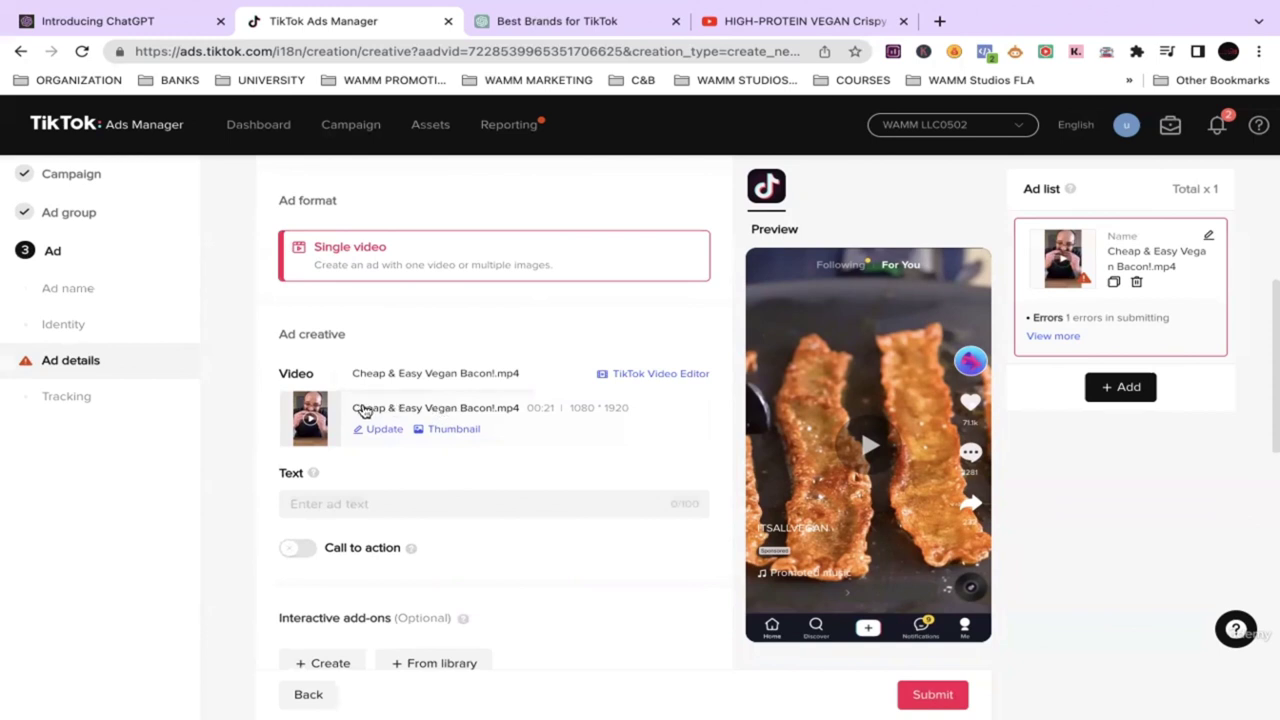
pyautogui.scroll(-1, 387, 452)
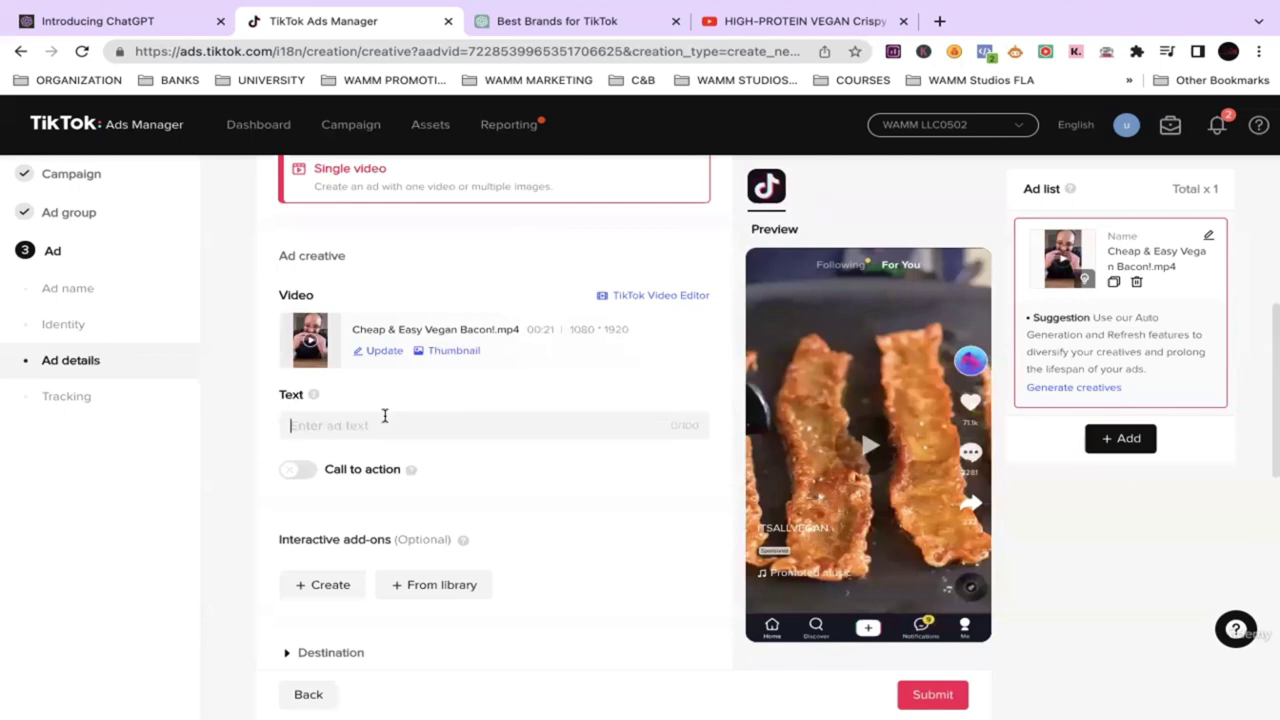
# - Begin a ChatGPT message 'Create a unique headline for a', fixing the misspelling of 'unique'
pyautogui.click(605, 24)
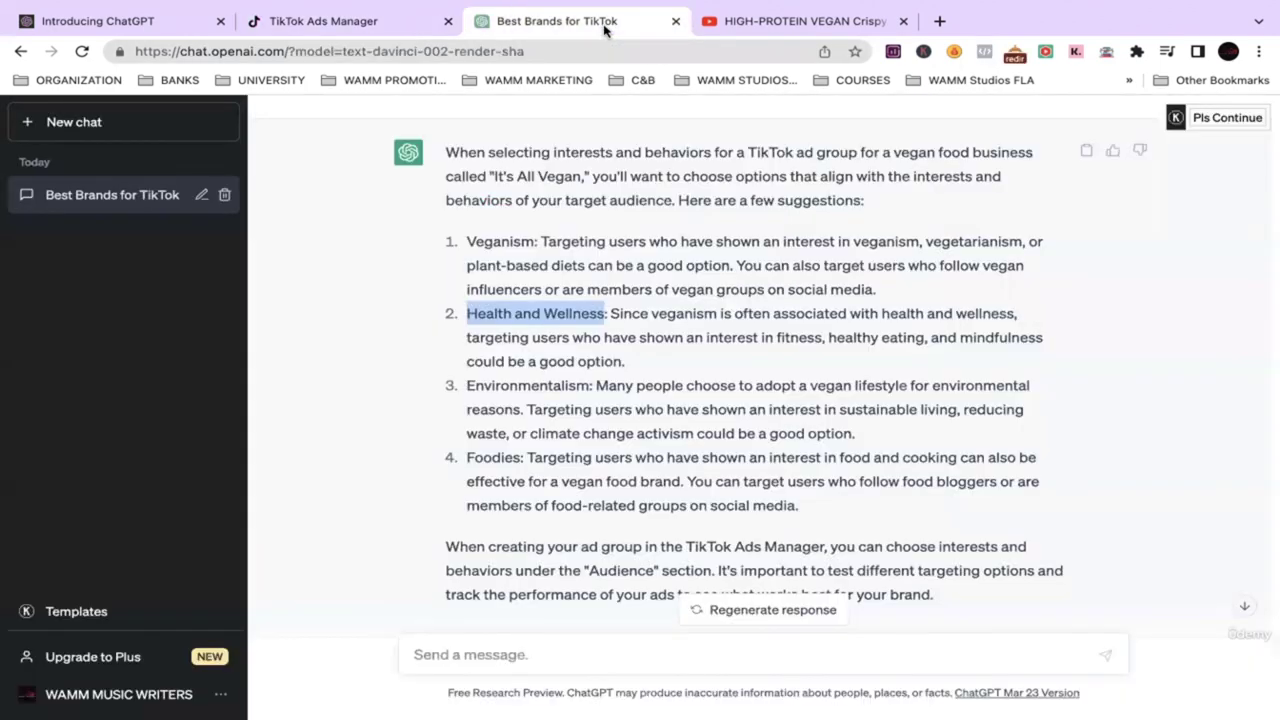
pyautogui.scroll(-2, 520, 480)
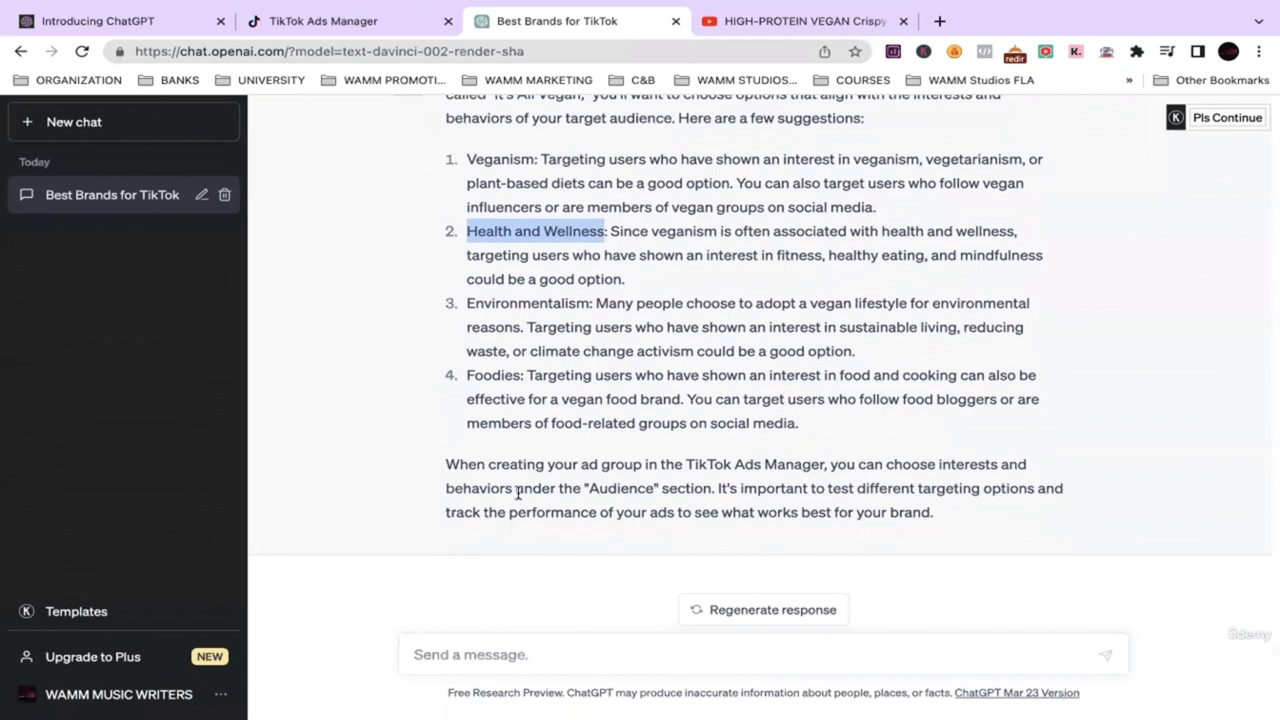
pyautogui.click(499, 654)
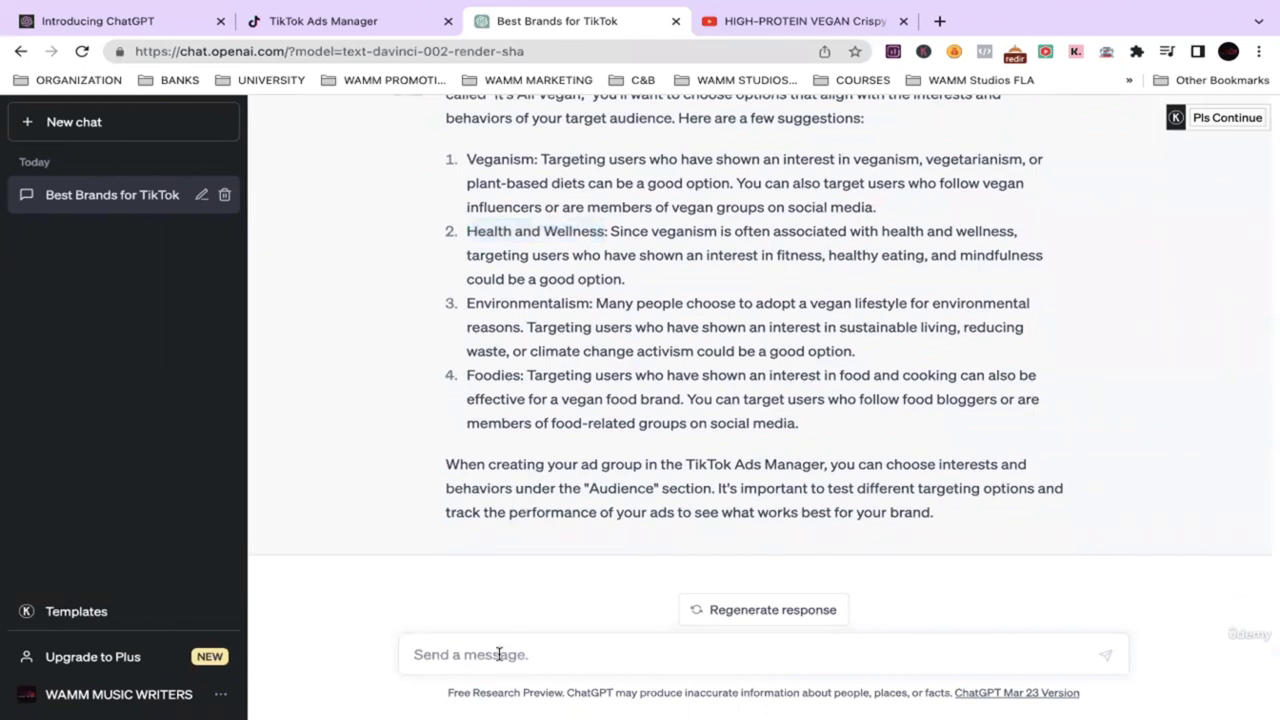
pyautogui.write('Create a')
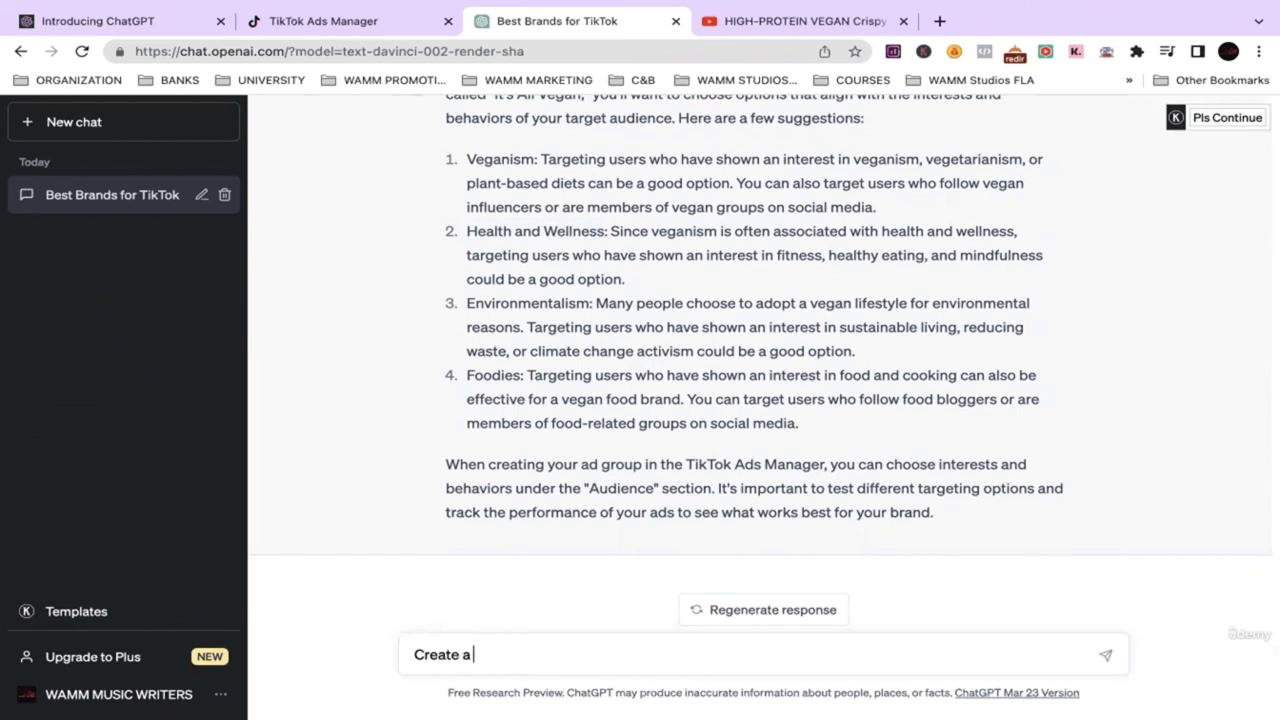
pyautogui.write(' unquie headline')
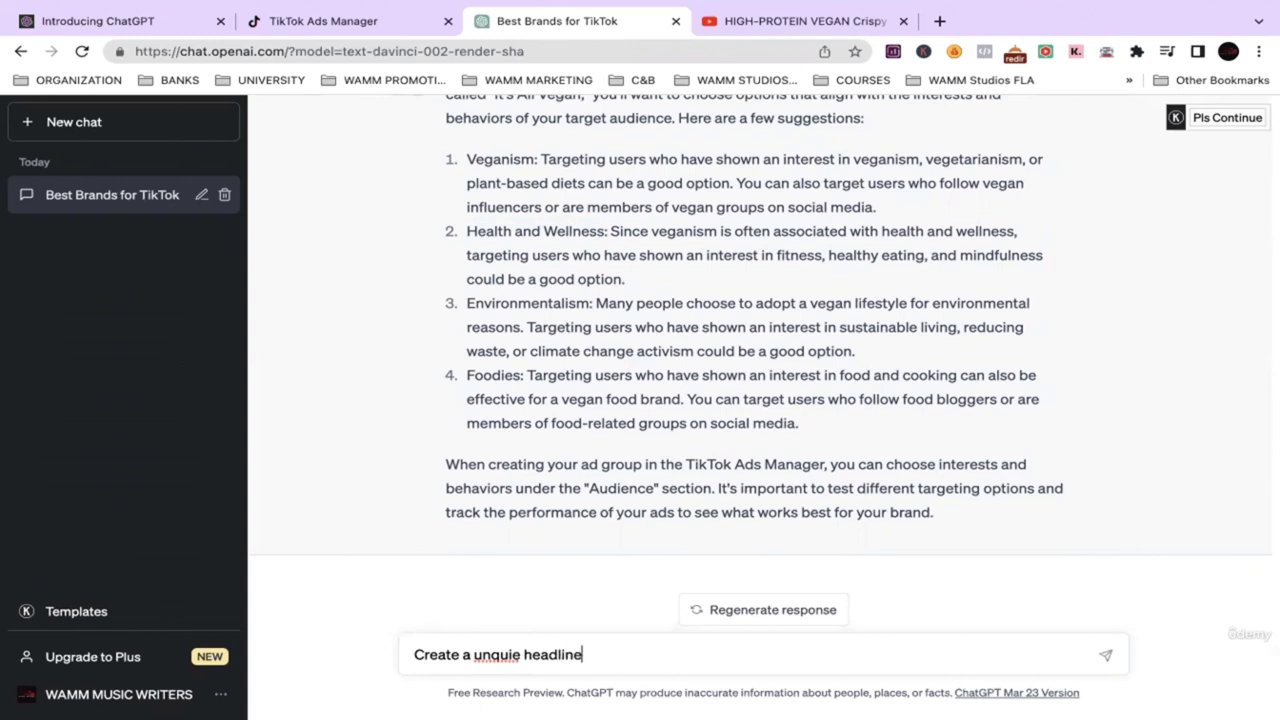
pyautogui.rightClick(509, 656)
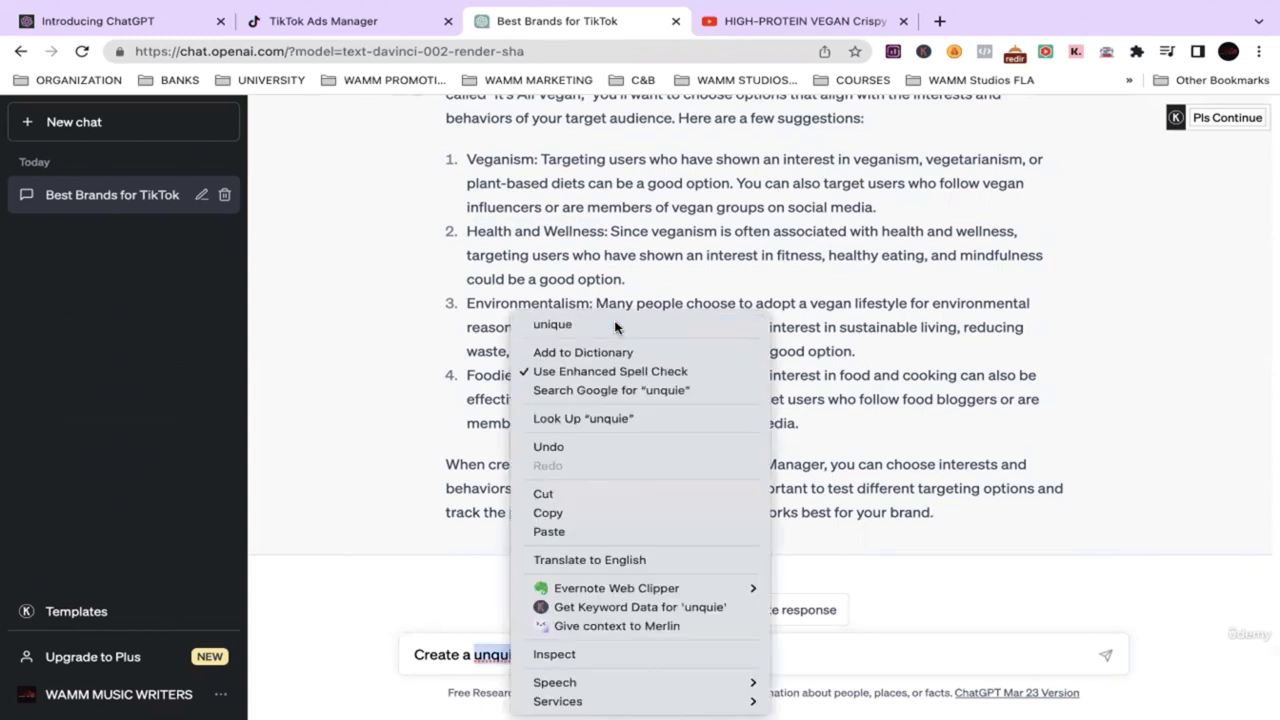
pyautogui.click(615, 325)
pyautogui.click(717, 645)
pyautogui.write('for a')
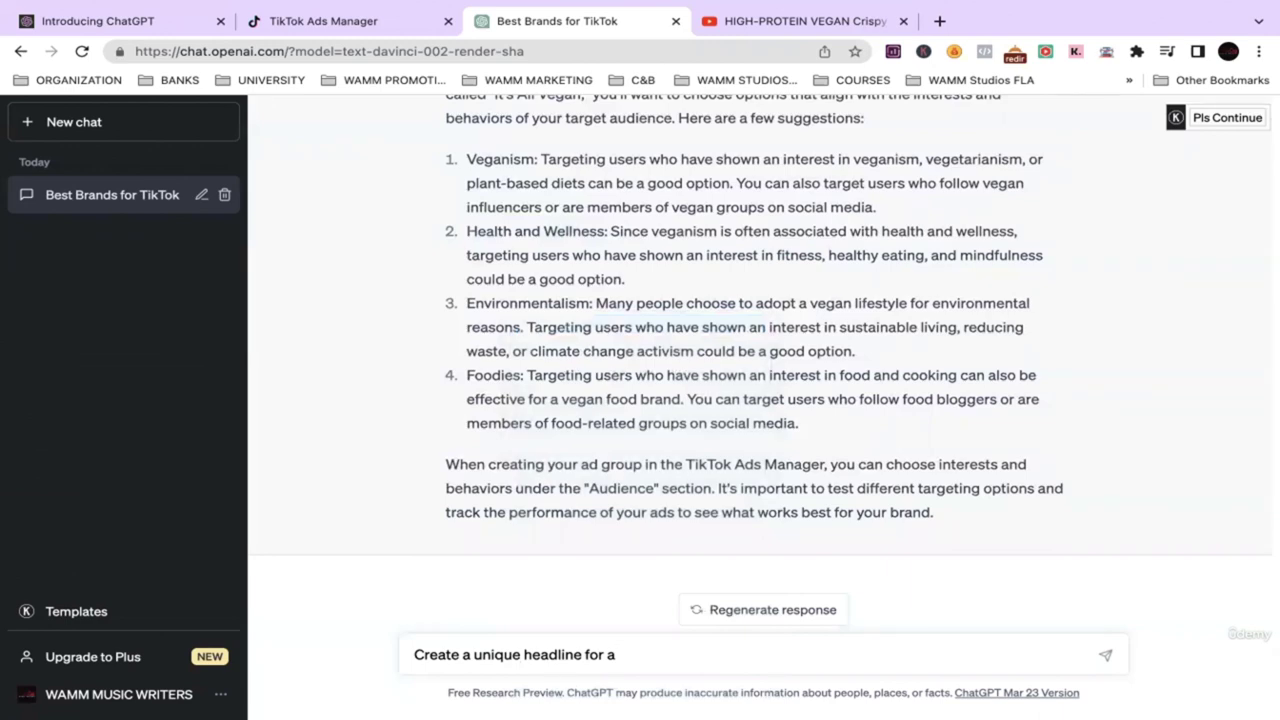
# - Paste in the ITS ALL VEGAN business description, add 'TikTok ad for', and send the request
pyautogui.scroll(6, 714, 408)
pyautogui.scroll(-3, 676, 287)
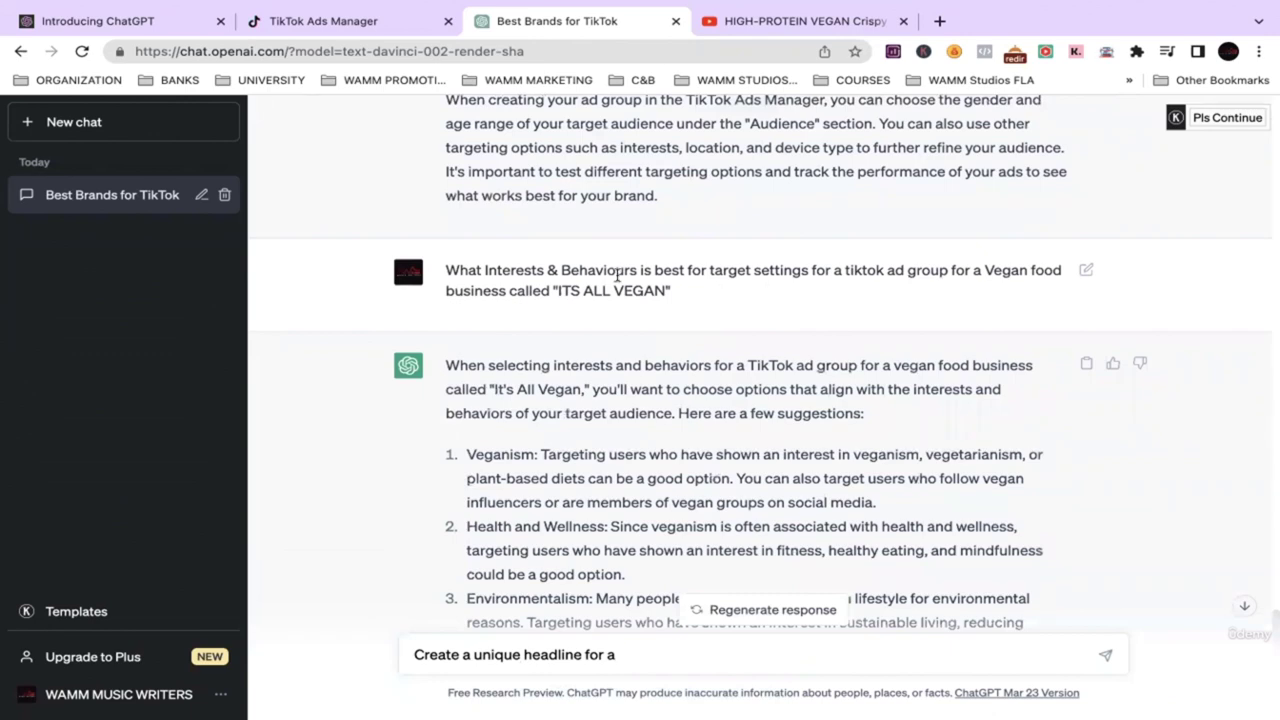
pyautogui.scroll(6, 630, 275)
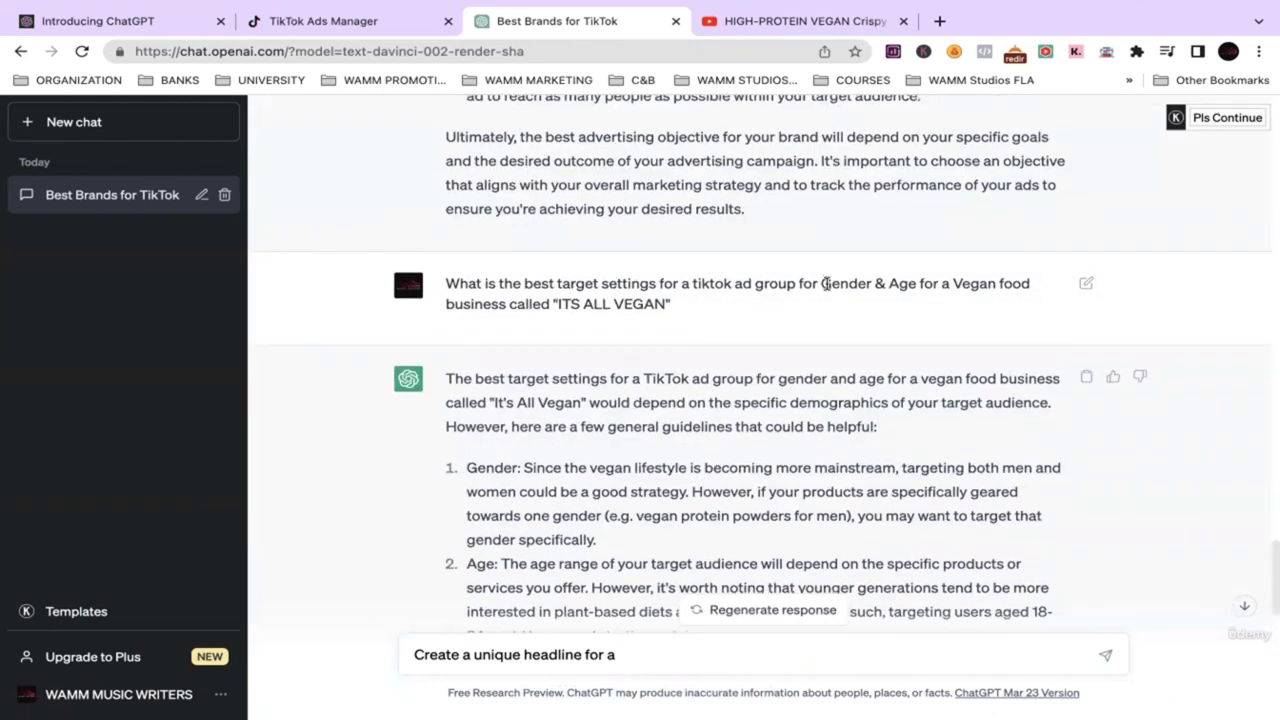
pyautogui.moveTo(953, 284); pyautogui.dragTo(960, 306)
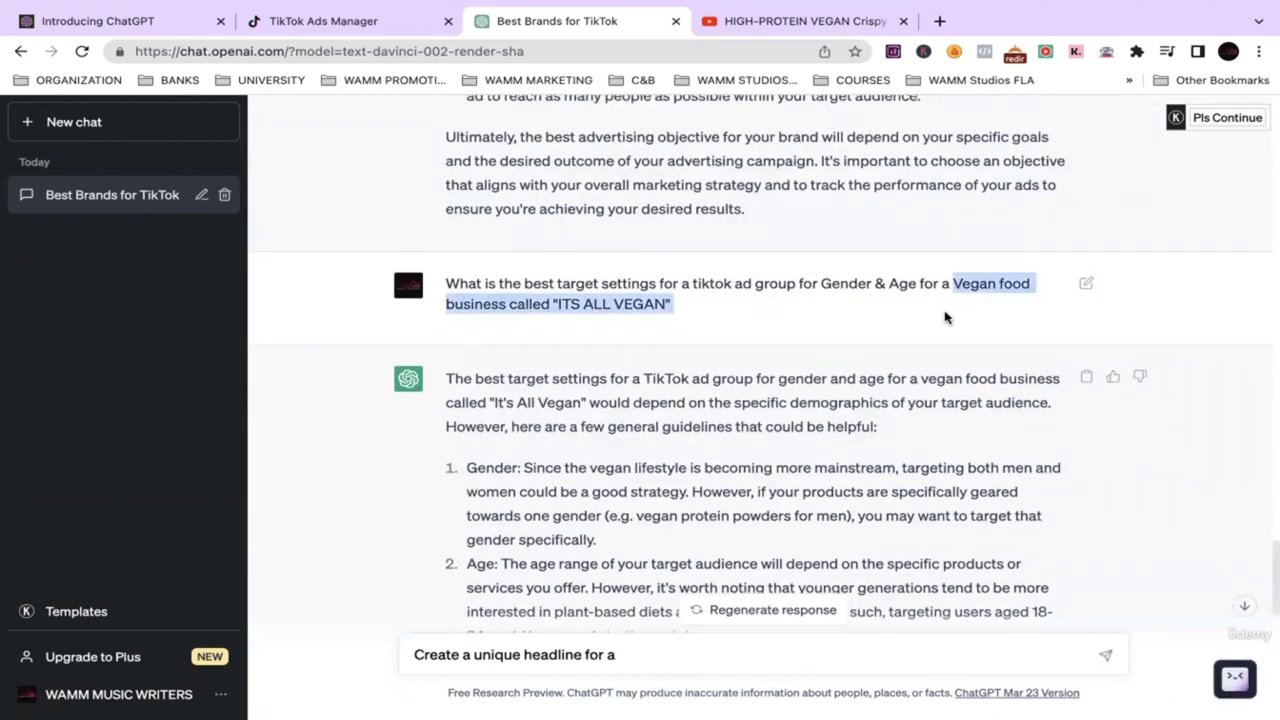
pyautogui.press('super+c')
pyautogui.scroll(-8, 945, 318)
pyautogui.click(677, 654)
pyautogui.press('super+v')
pyautogui.click(618, 654)
pyautogui.write('TikTok ad')
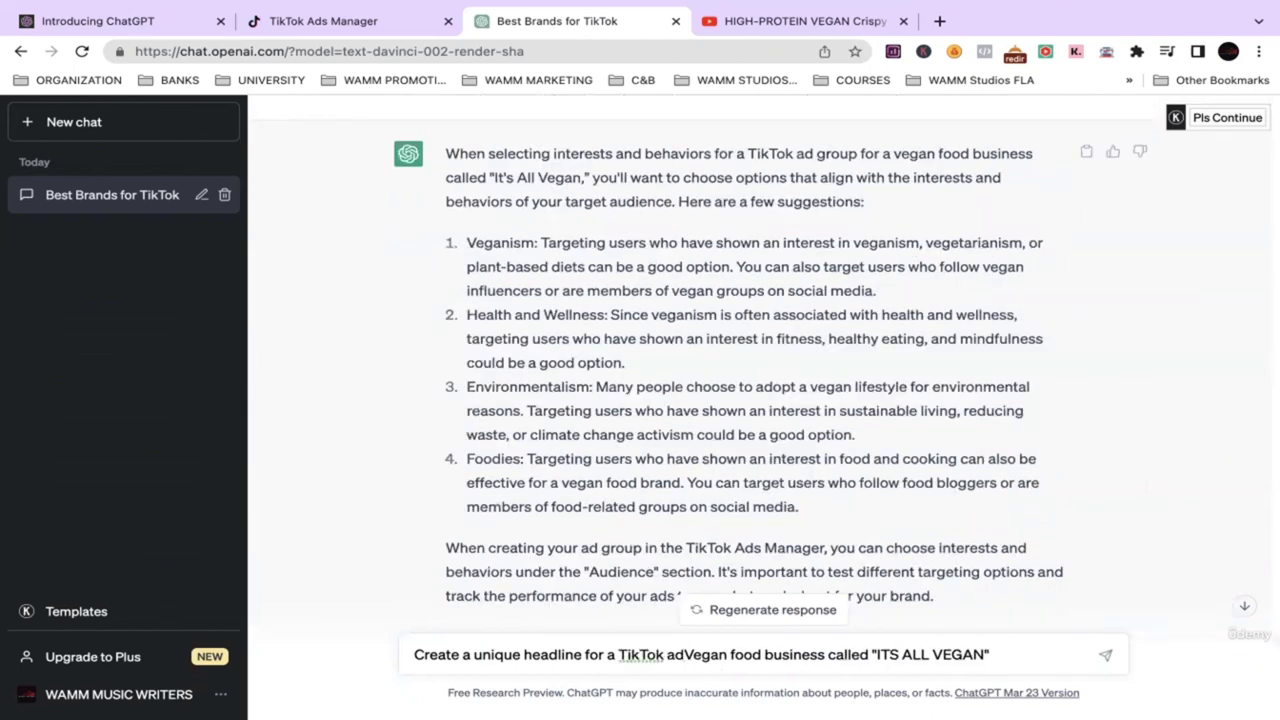
pyautogui.write(' for')
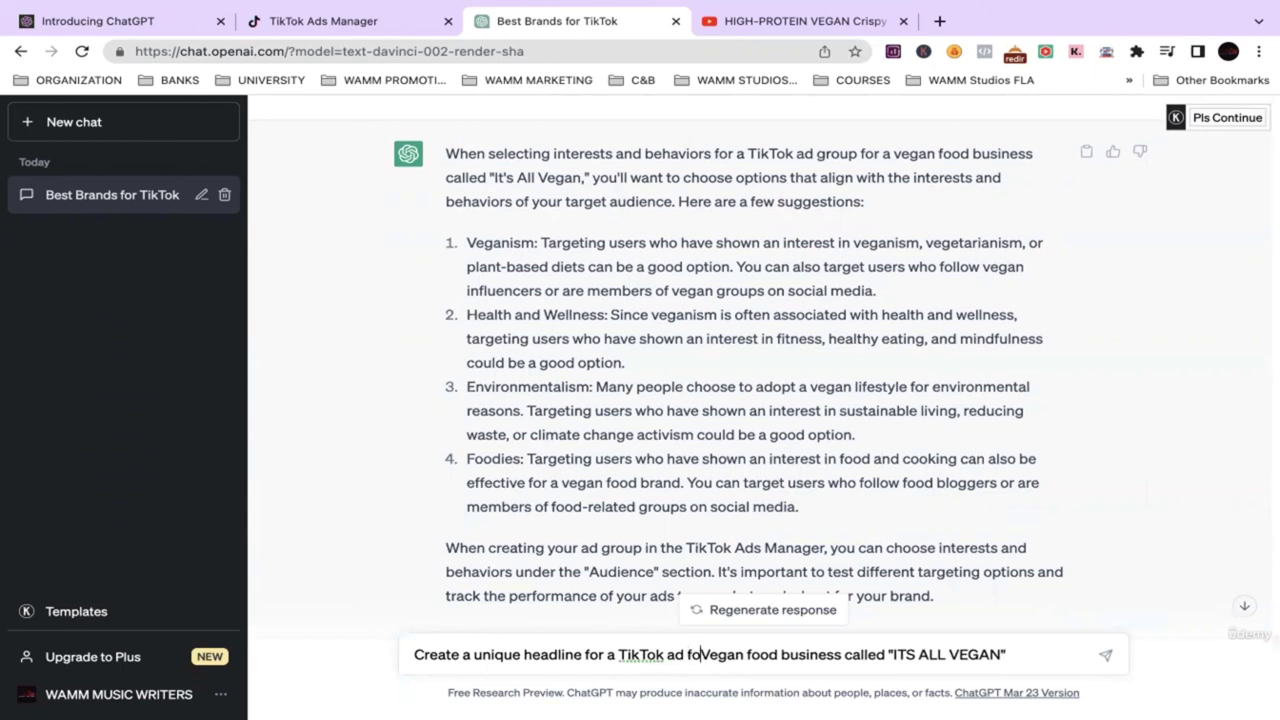
pyautogui.click(1104, 656)
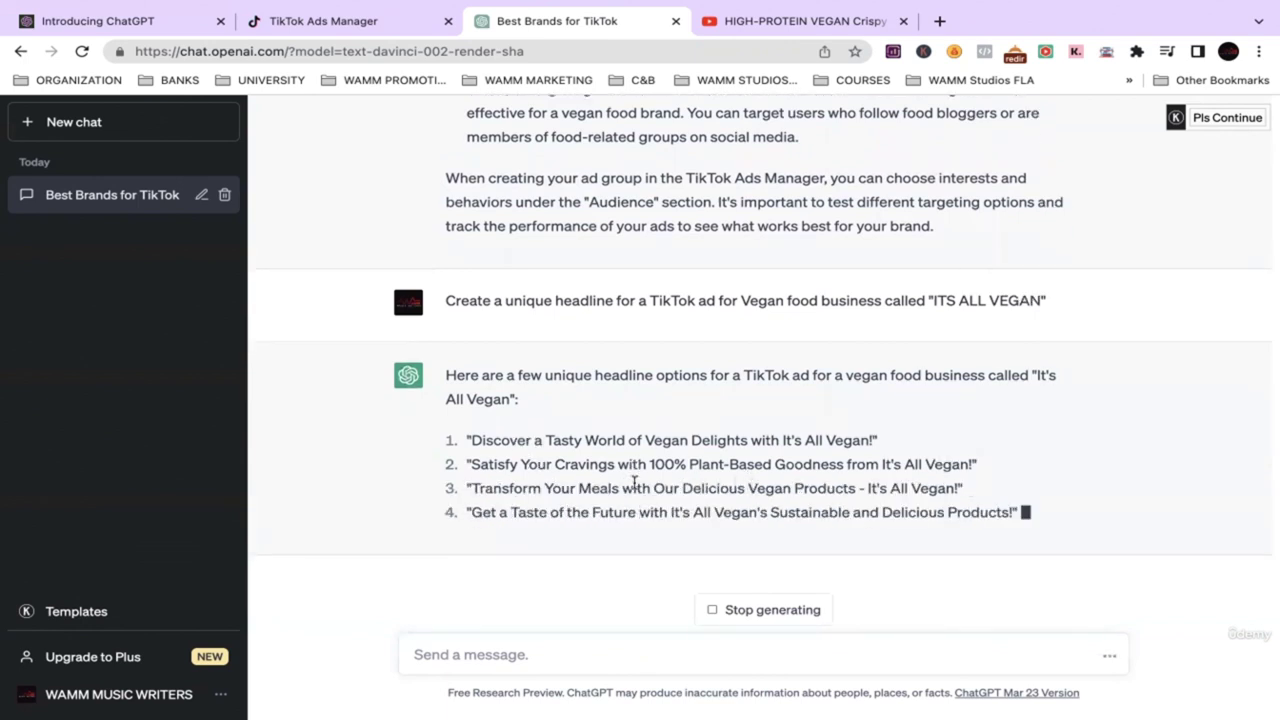
# - Select and copy the first headline, 'Discover a Tasty World of Vegan Delights'
pyautogui.moveTo(903, 437); pyautogui.dragTo(885, 416)
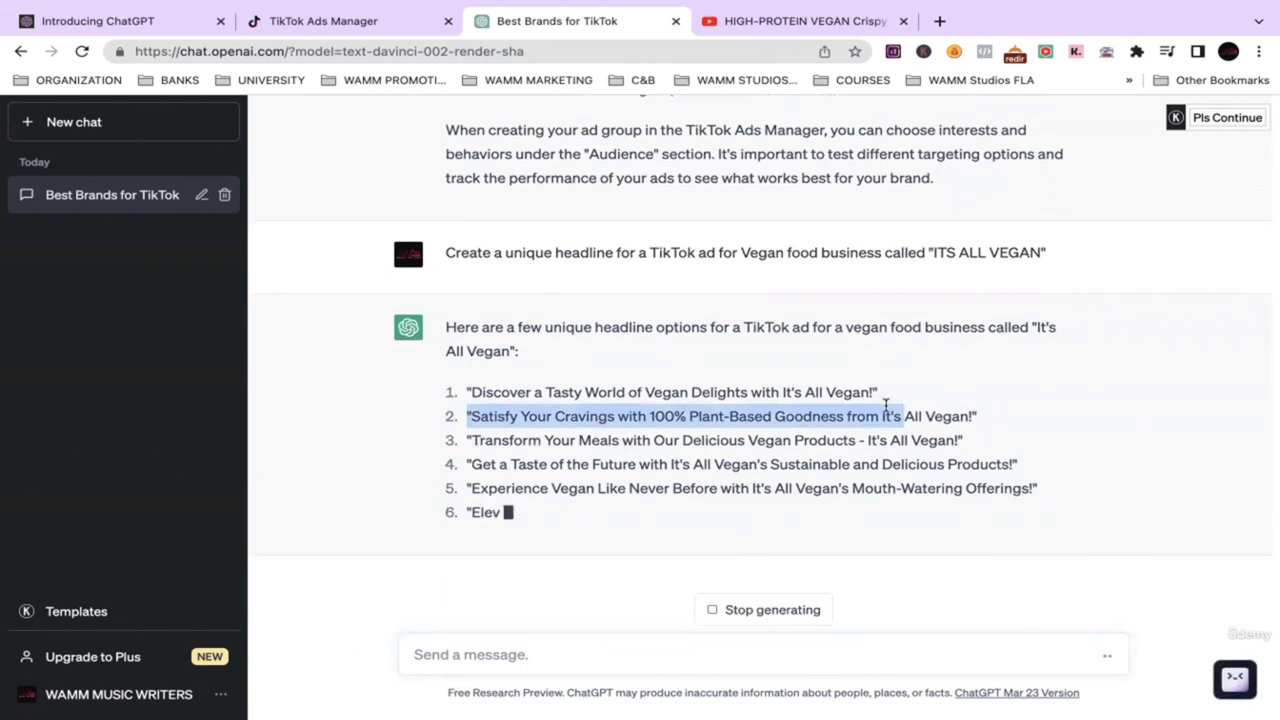
pyautogui.click(885, 405)
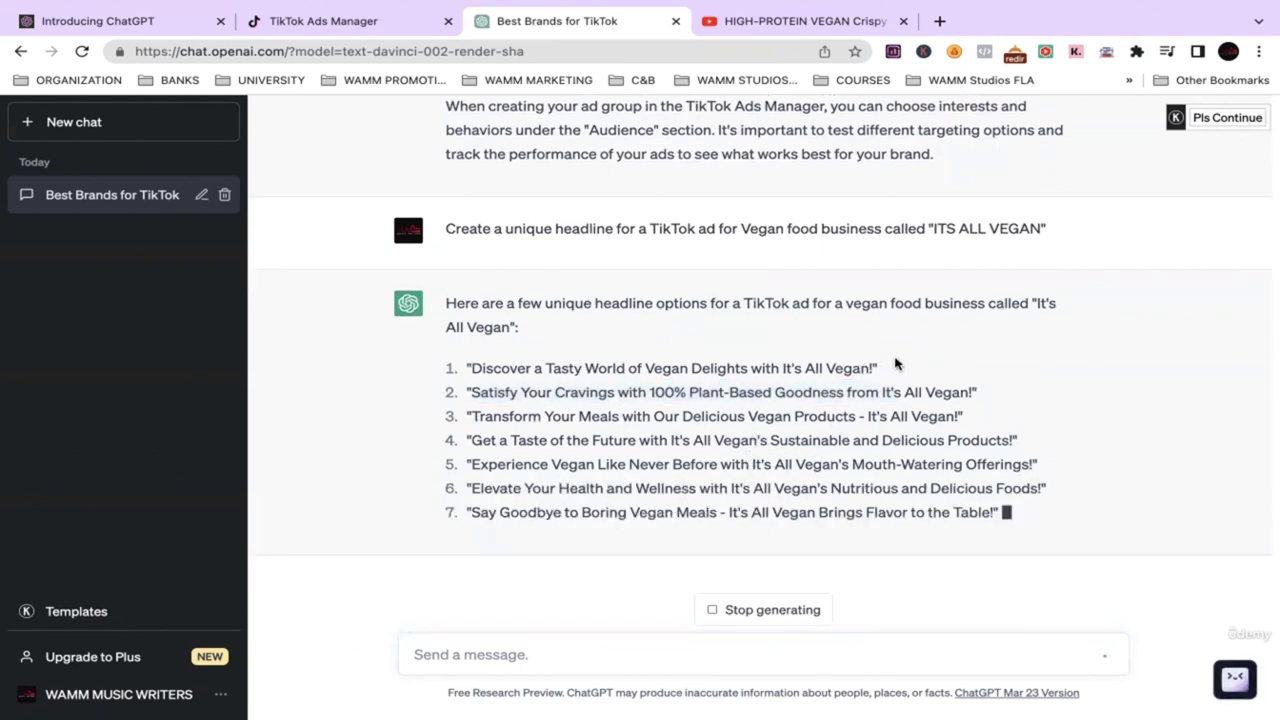
pyautogui.moveTo(882, 370); pyautogui.dragTo(438, 319)
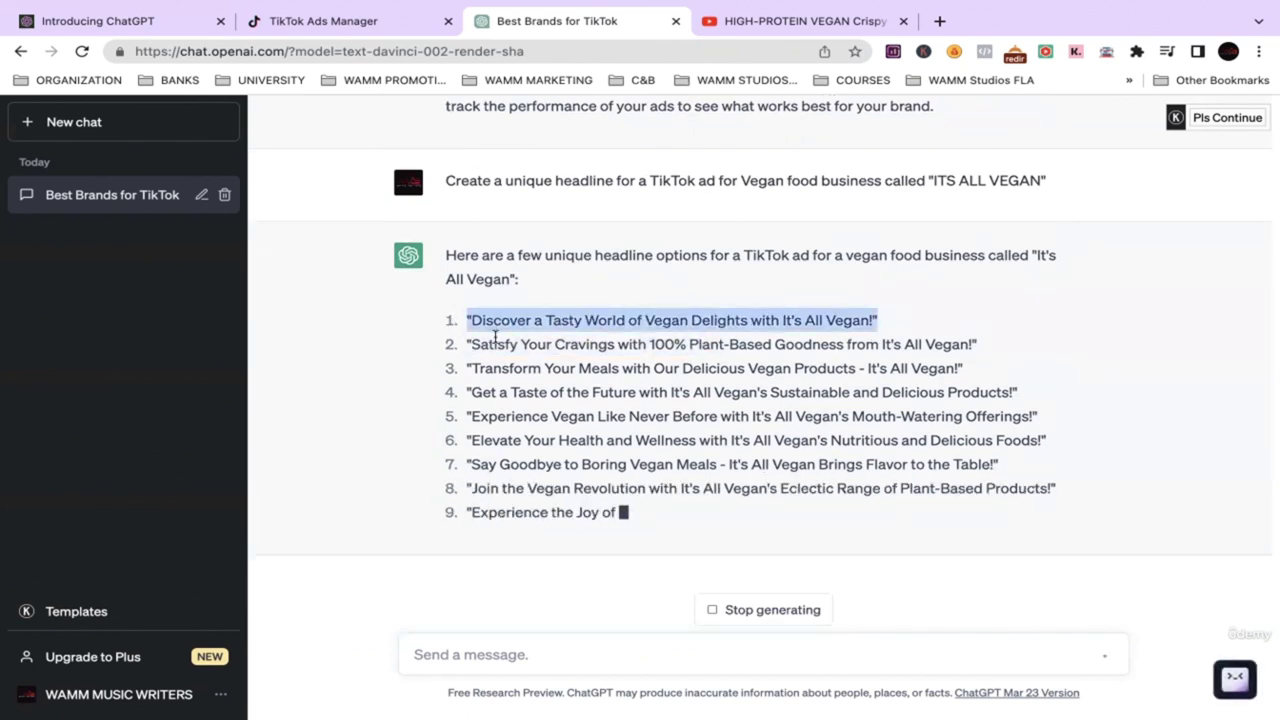
# - Paste 'Discover a Tasty World of Vegan Delights with It's All Vegan!' as the ad text
pyautogui.click(345, 27)
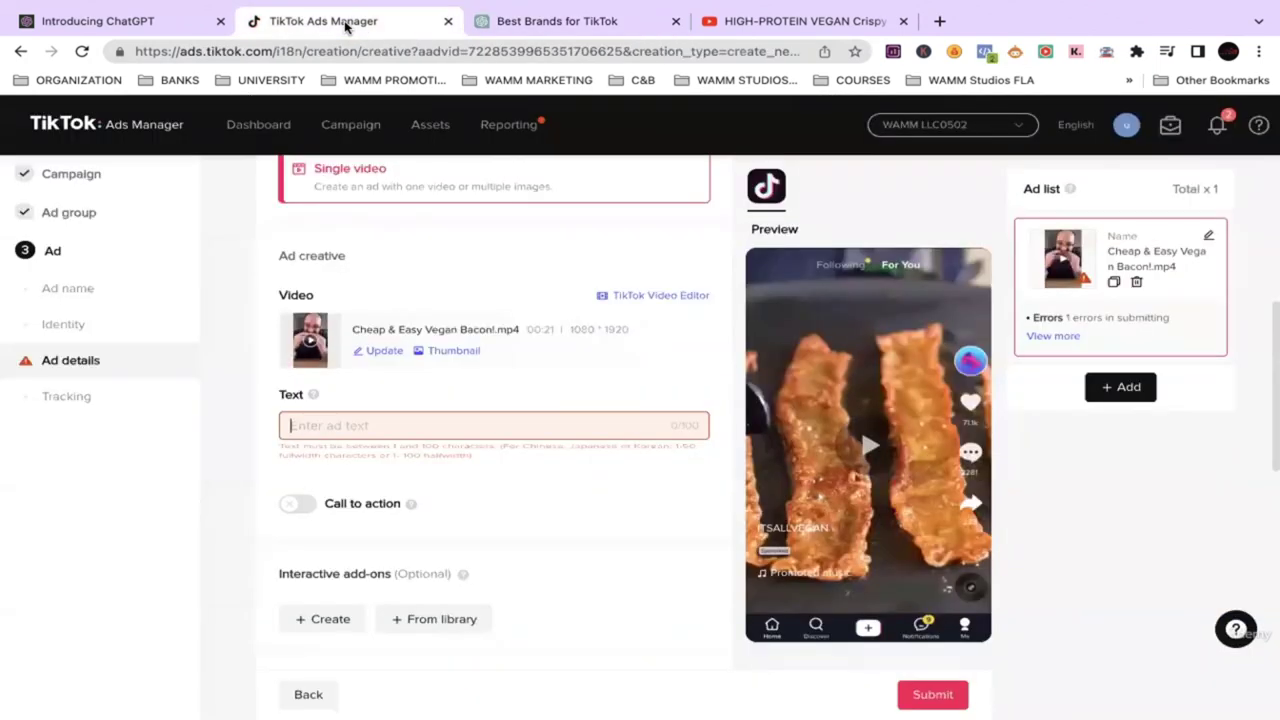
pyautogui.click(345, 430)
pyautogui.hotkey('ctrl', 'v')
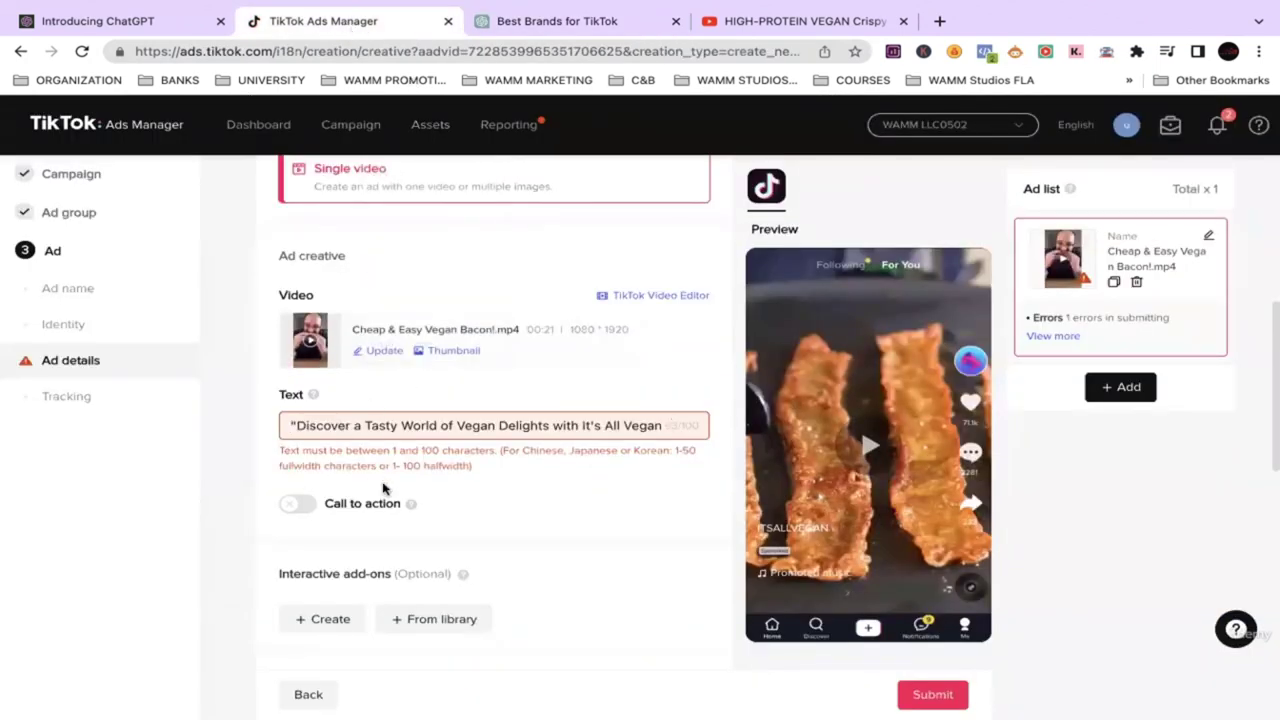
pyautogui.click(485, 488)
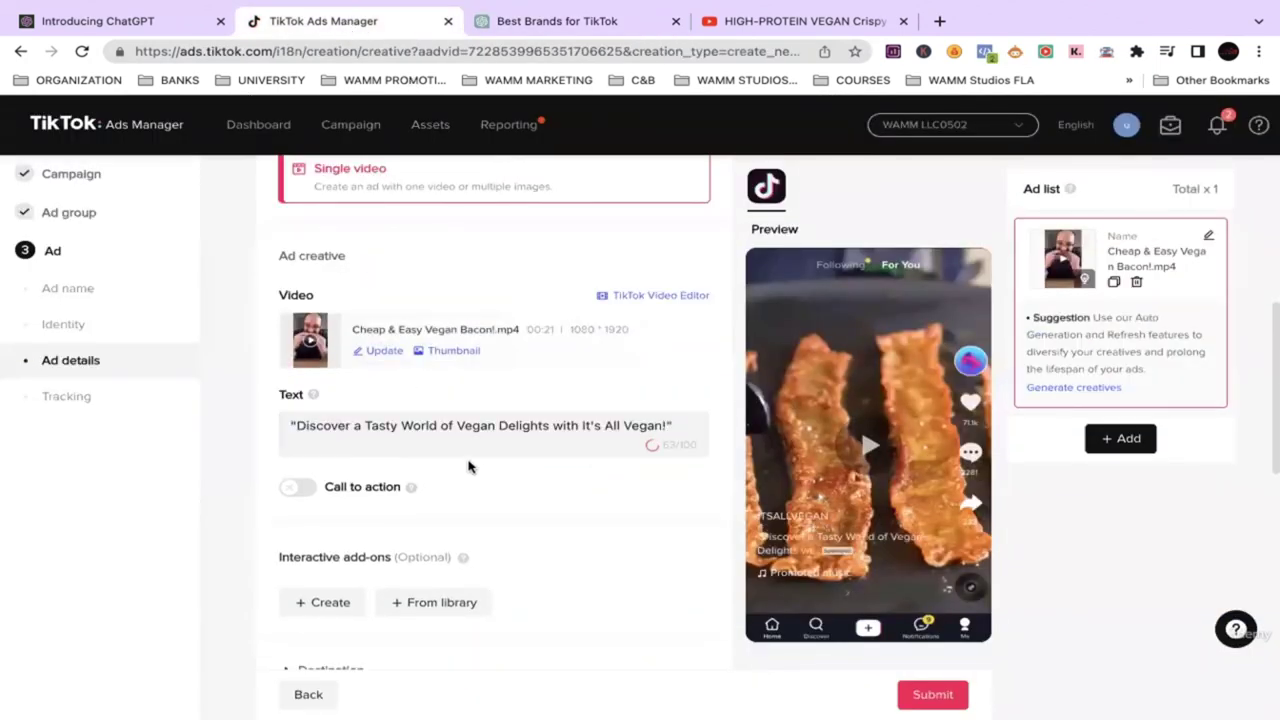
# - Enable the ad's call to action and begin entering the destination website URL
pyautogui.click(295, 490)
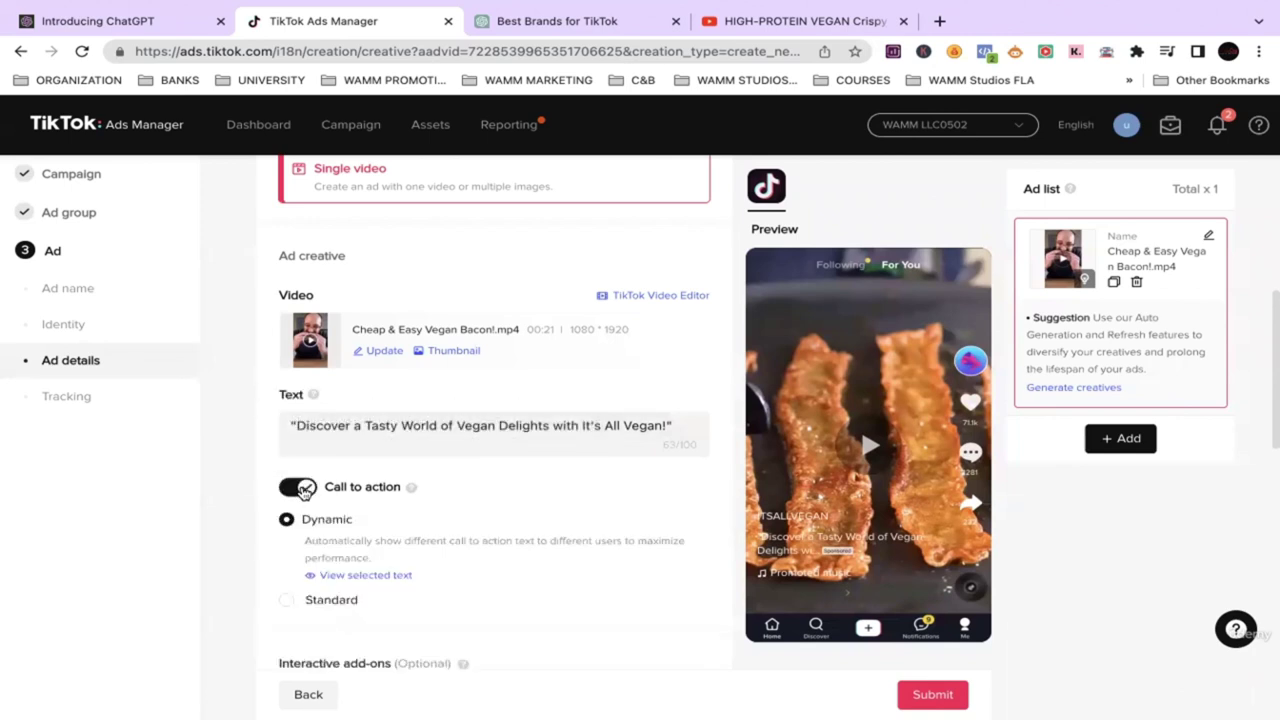
pyautogui.scroll(-3, 390, 540)
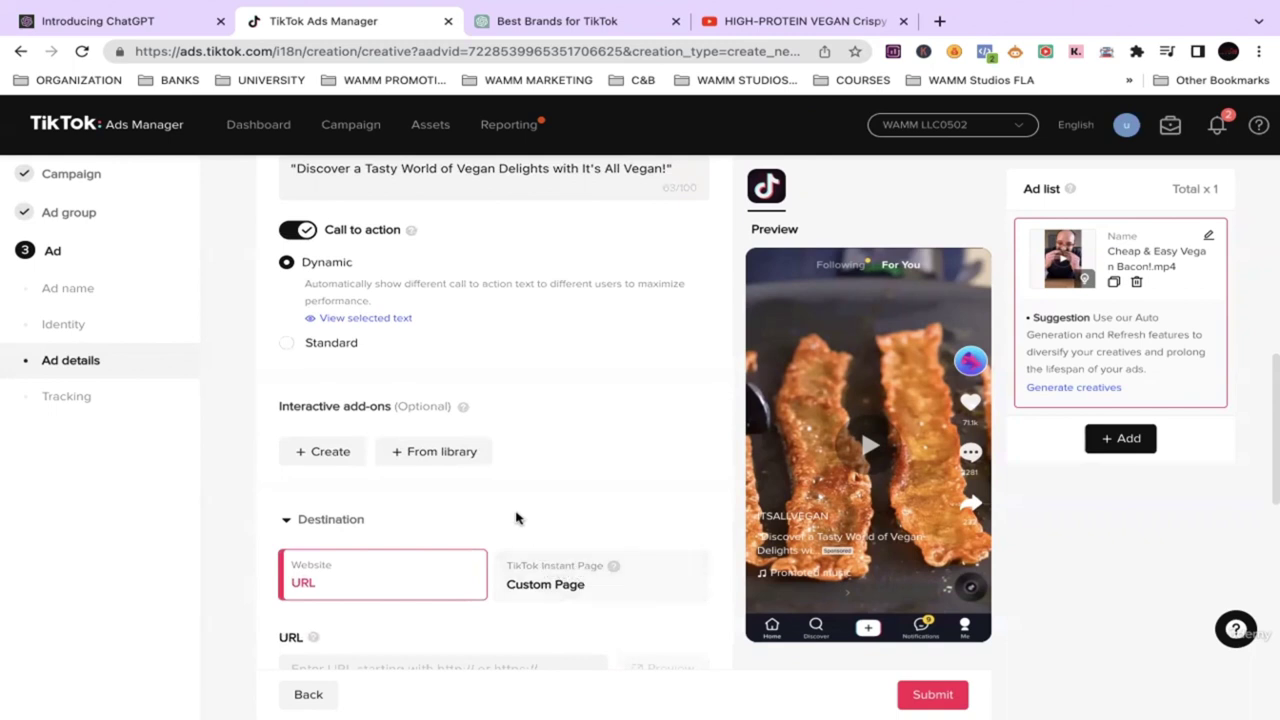
pyautogui.scroll(1, 364, 300)
pyautogui.scroll(2, 364, 300)
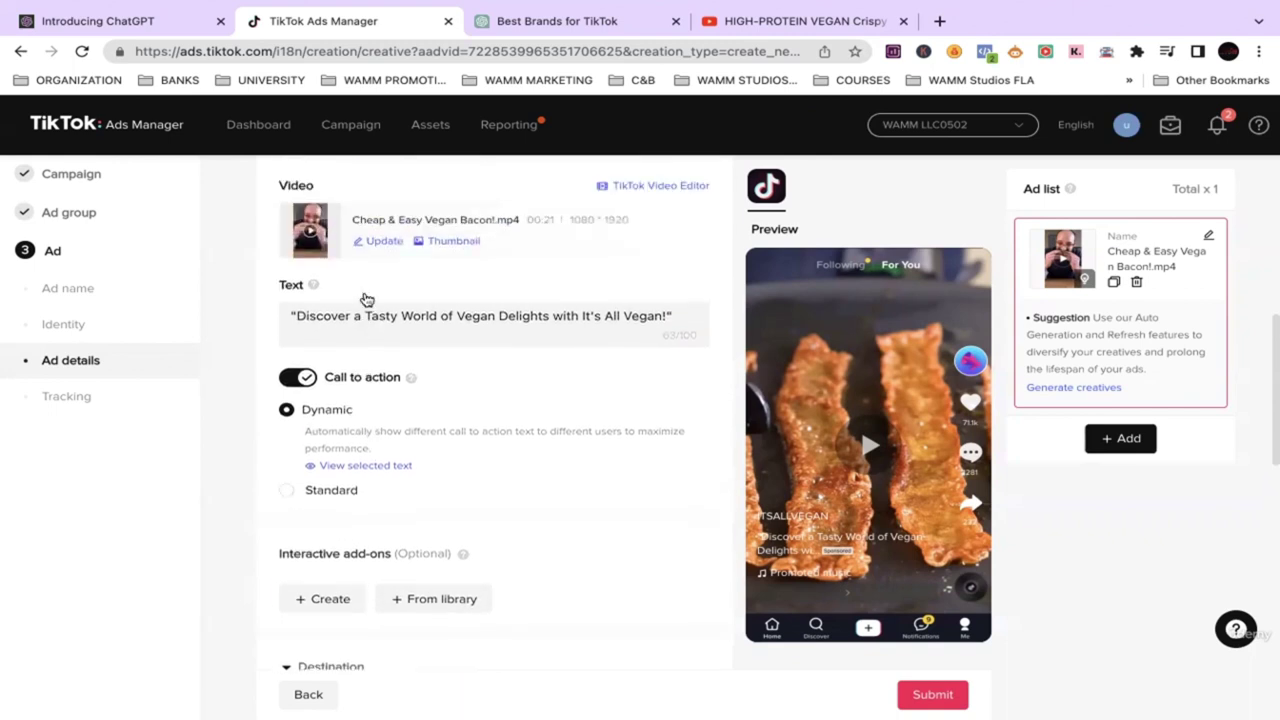
pyautogui.click(300, 374)
pyautogui.scroll(-1, 374, 480)
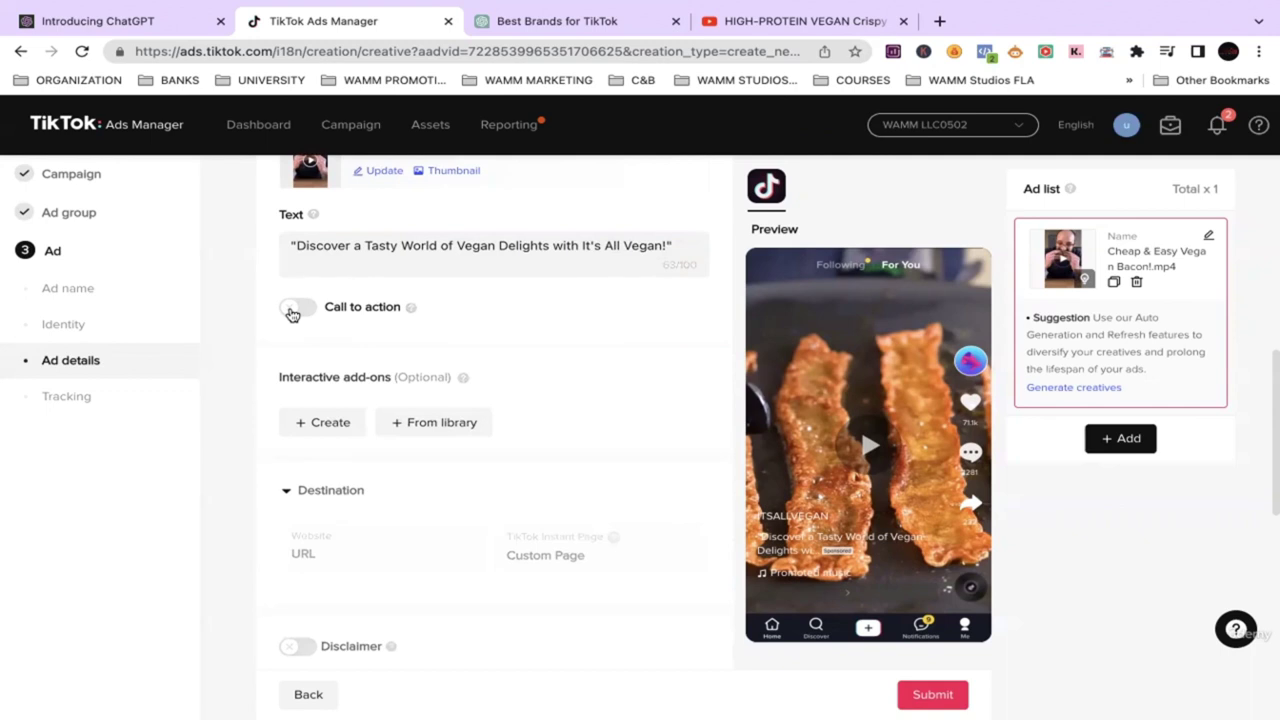
pyautogui.click(293, 310)
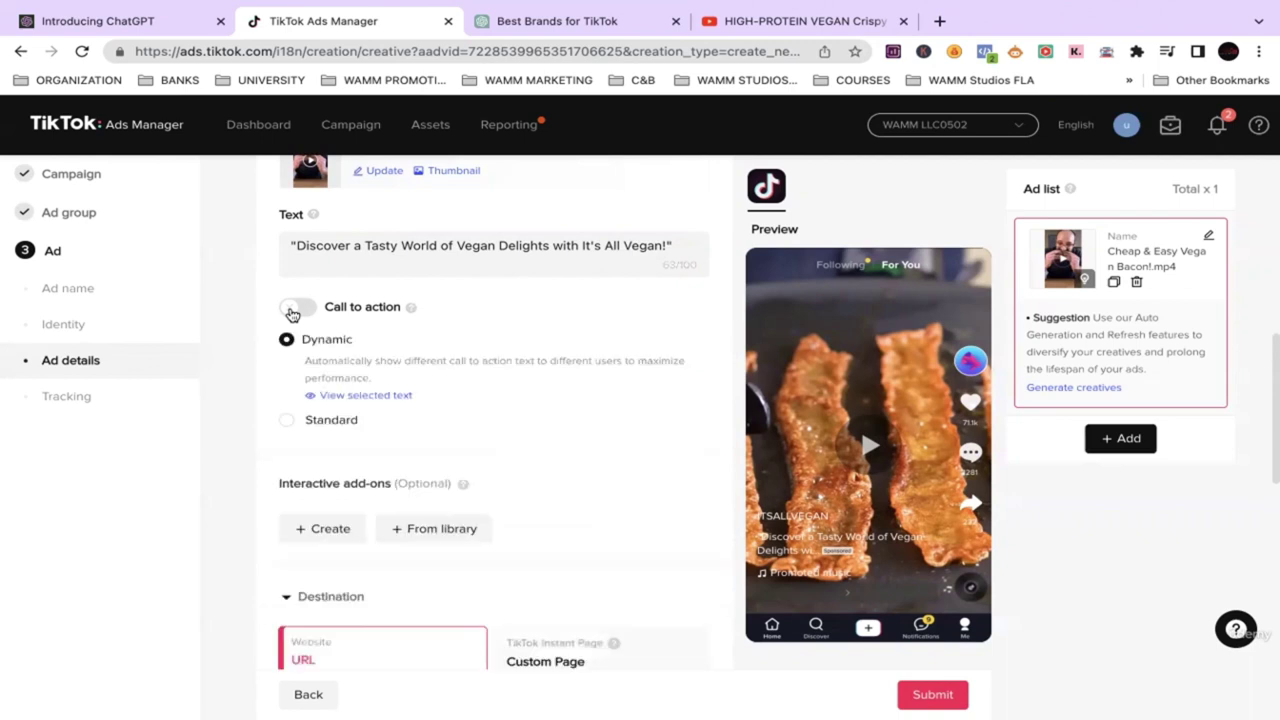
pyautogui.scroll(-3, 362, 412)
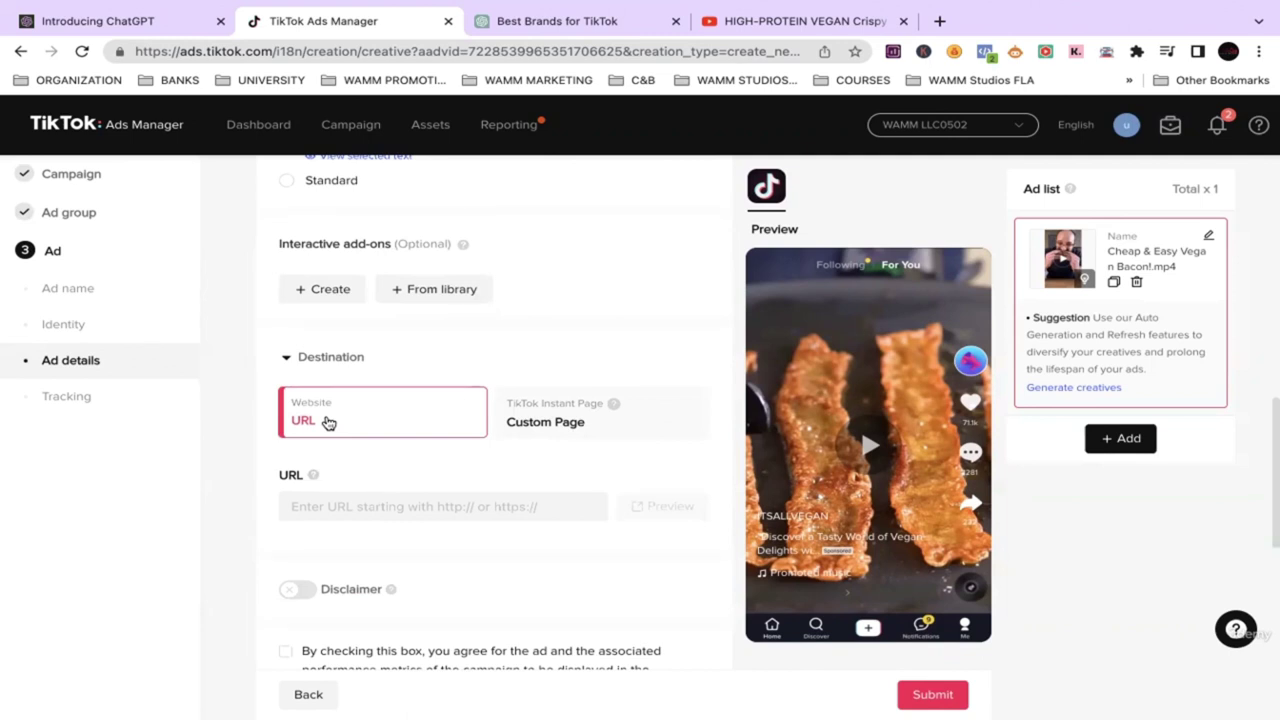
pyautogui.click(337, 510)
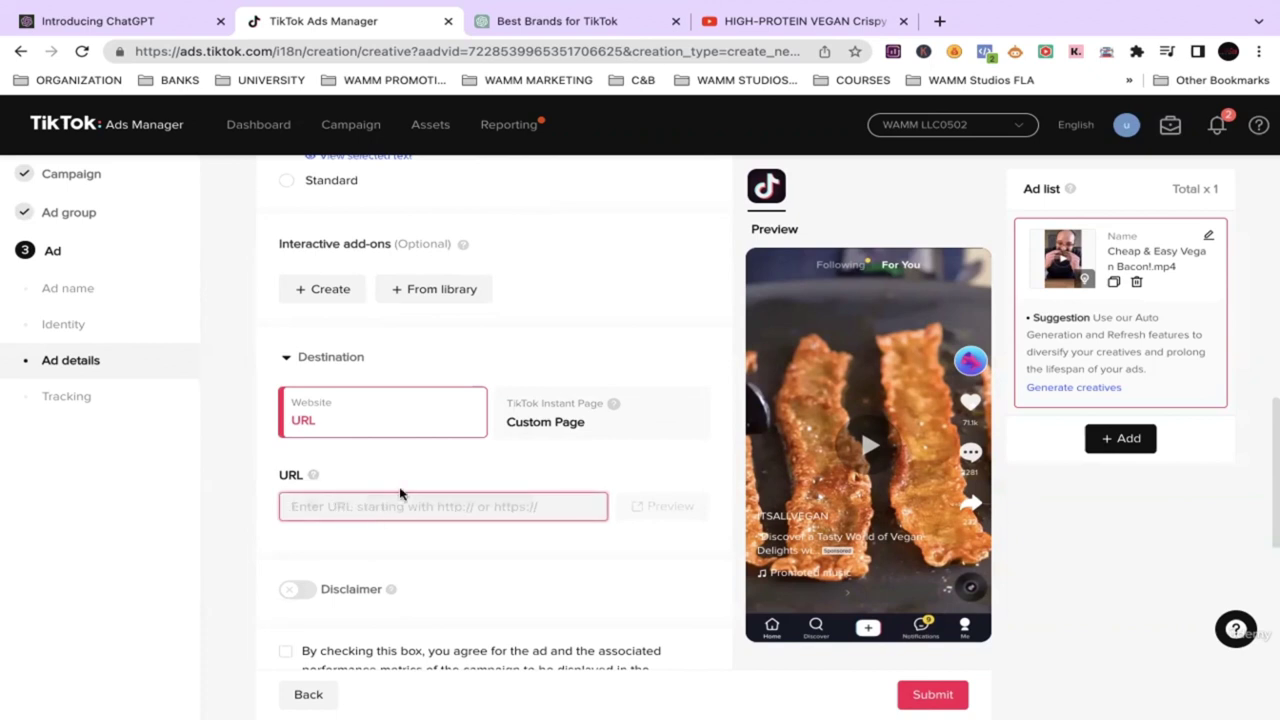
pyautogui.scroll(-1, 459, 443)
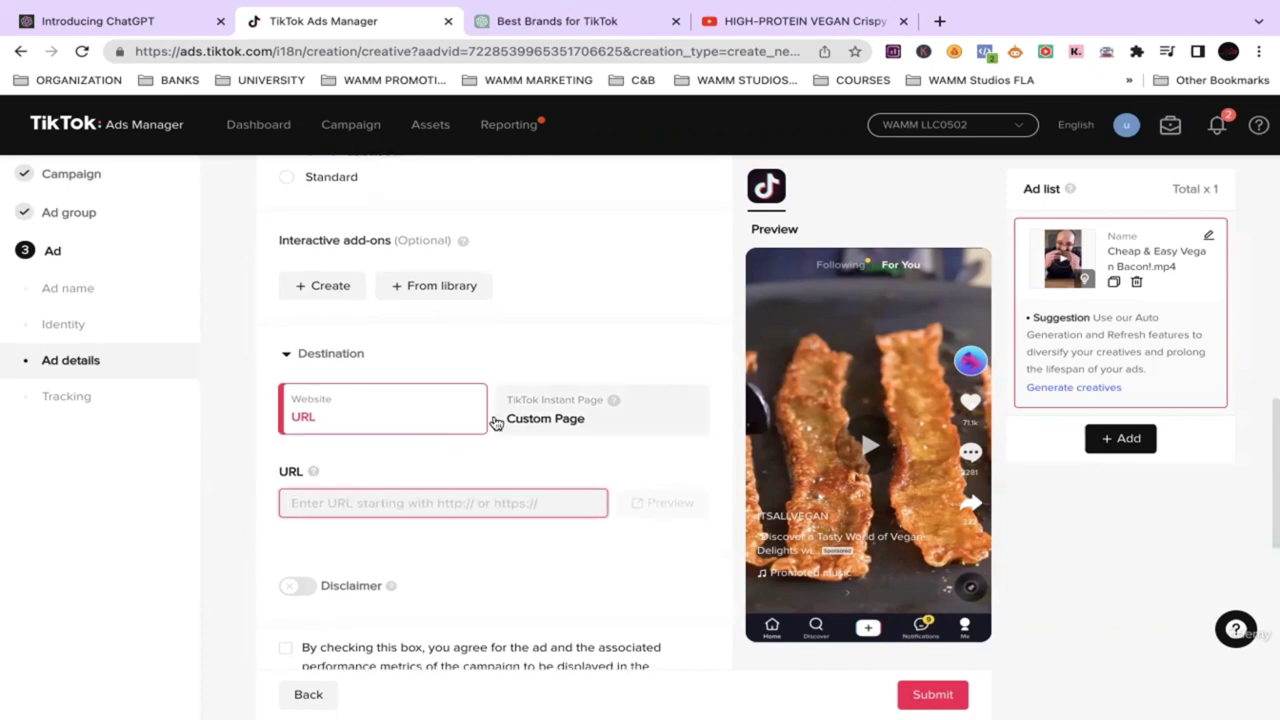
pyautogui.scroll(1, 464, 368)
pyautogui.scroll(3, 371, 305)
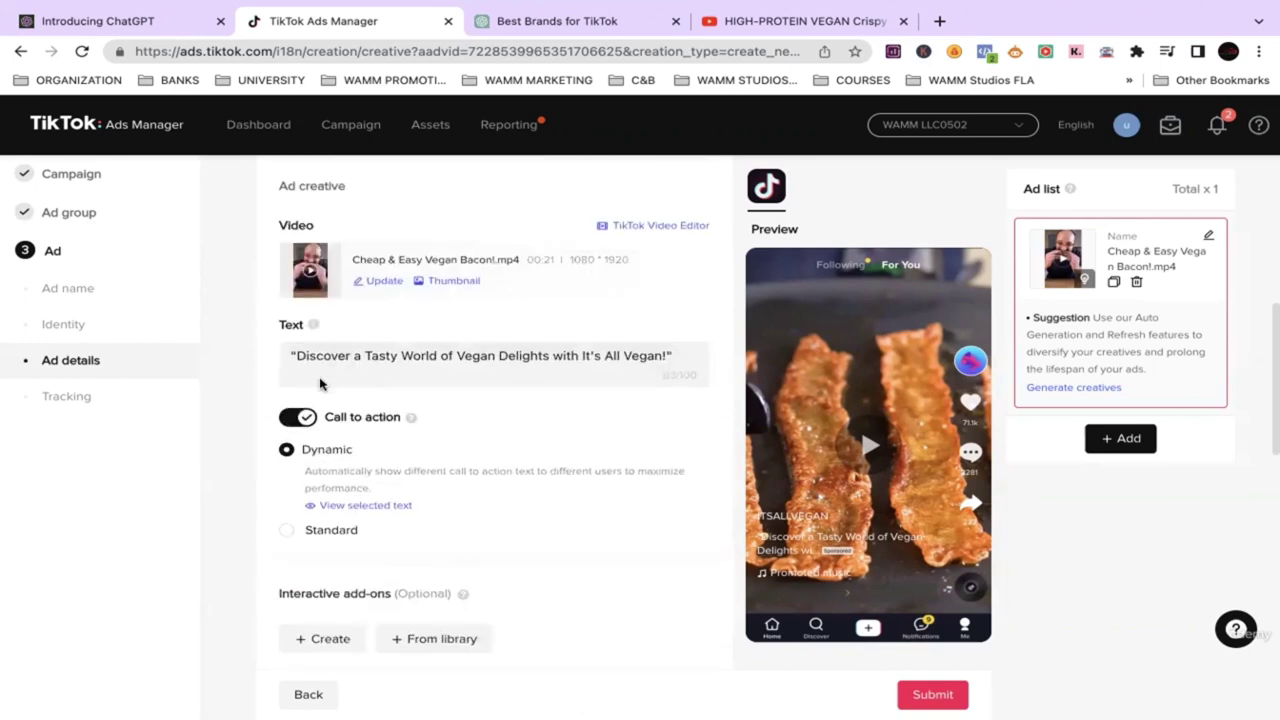
pyautogui.click(297, 417)
pyautogui.scroll(-2, 380, 425)
pyautogui.scroll(-3, 394, 452)
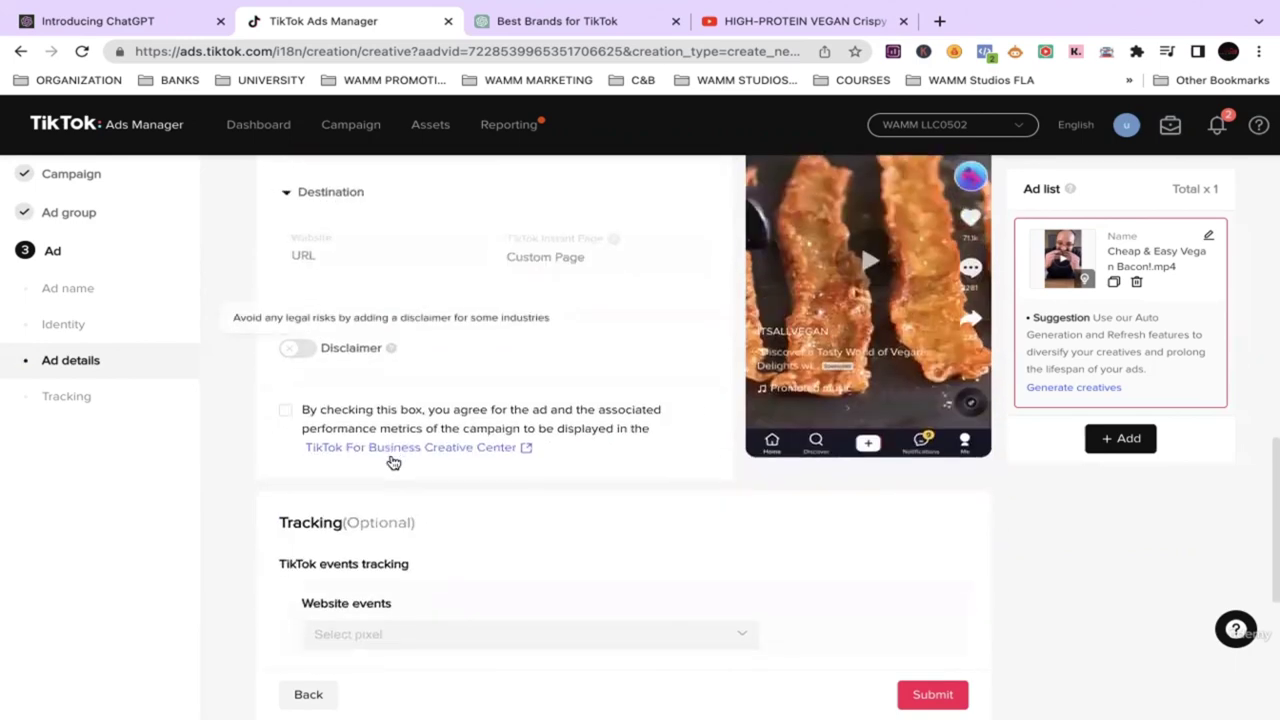
pyautogui.scroll(-1, 426, 350)
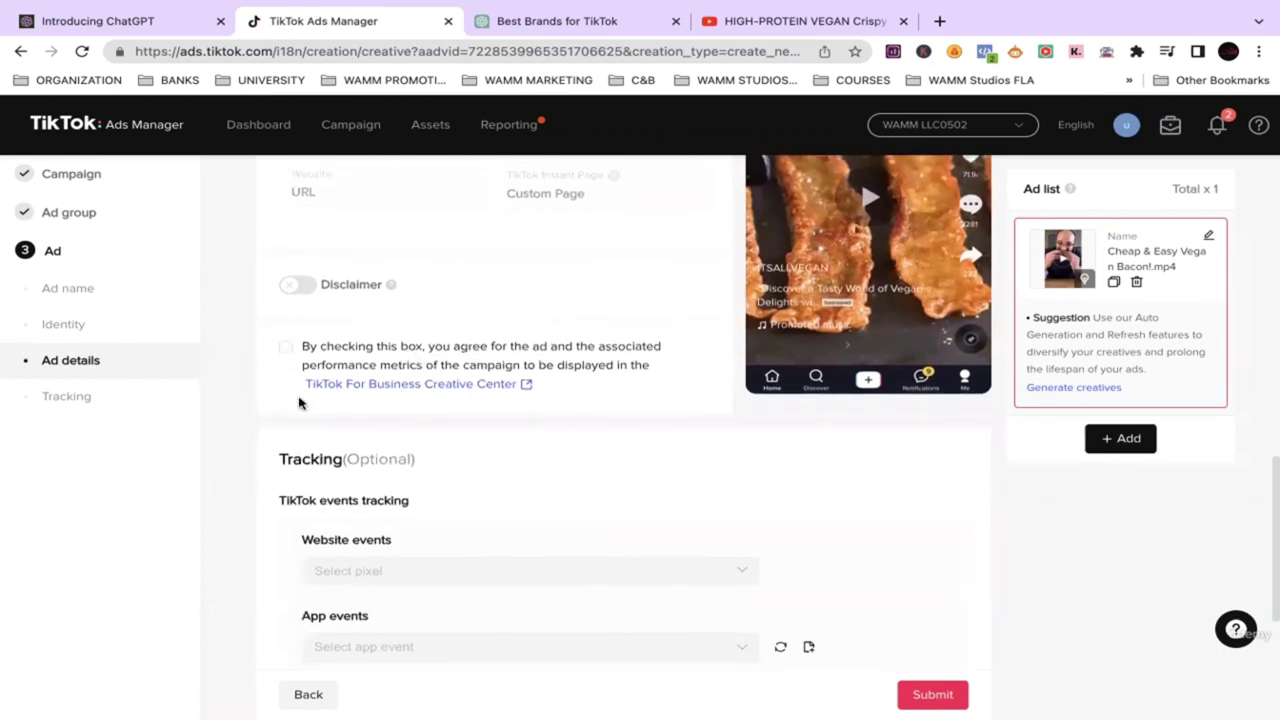
pyautogui.scroll(-2, 434, 417)
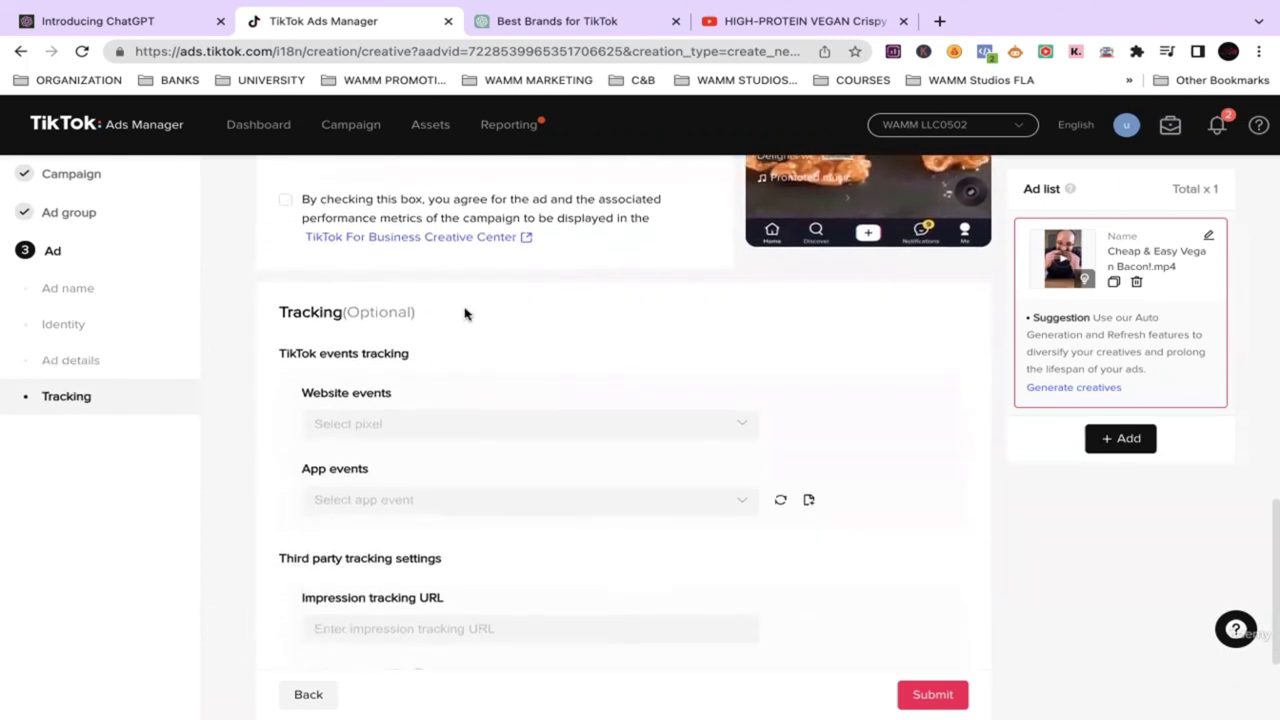
pyautogui.scroll(-1, 466, 311)
pyautogui.scroll(3, 468, 326)
pyautogui.scroll(-3, 503, 371)
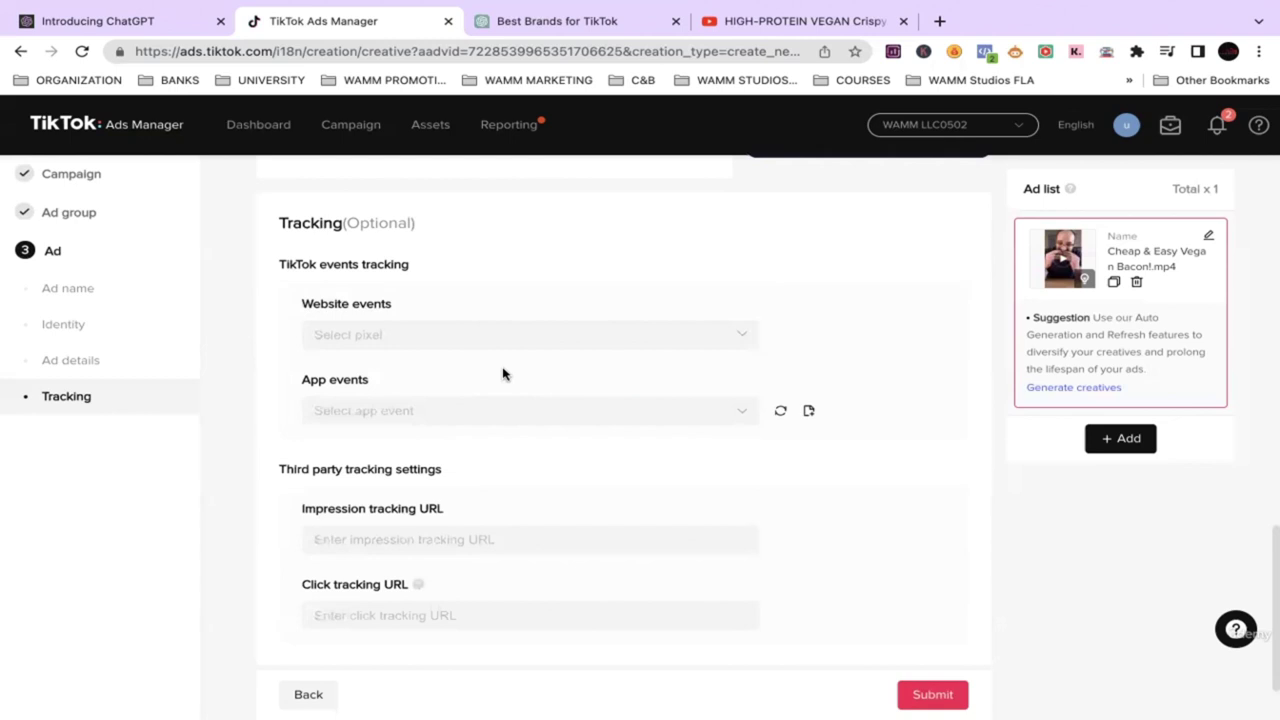
pyautogui.scroll(-2, 503, 420)
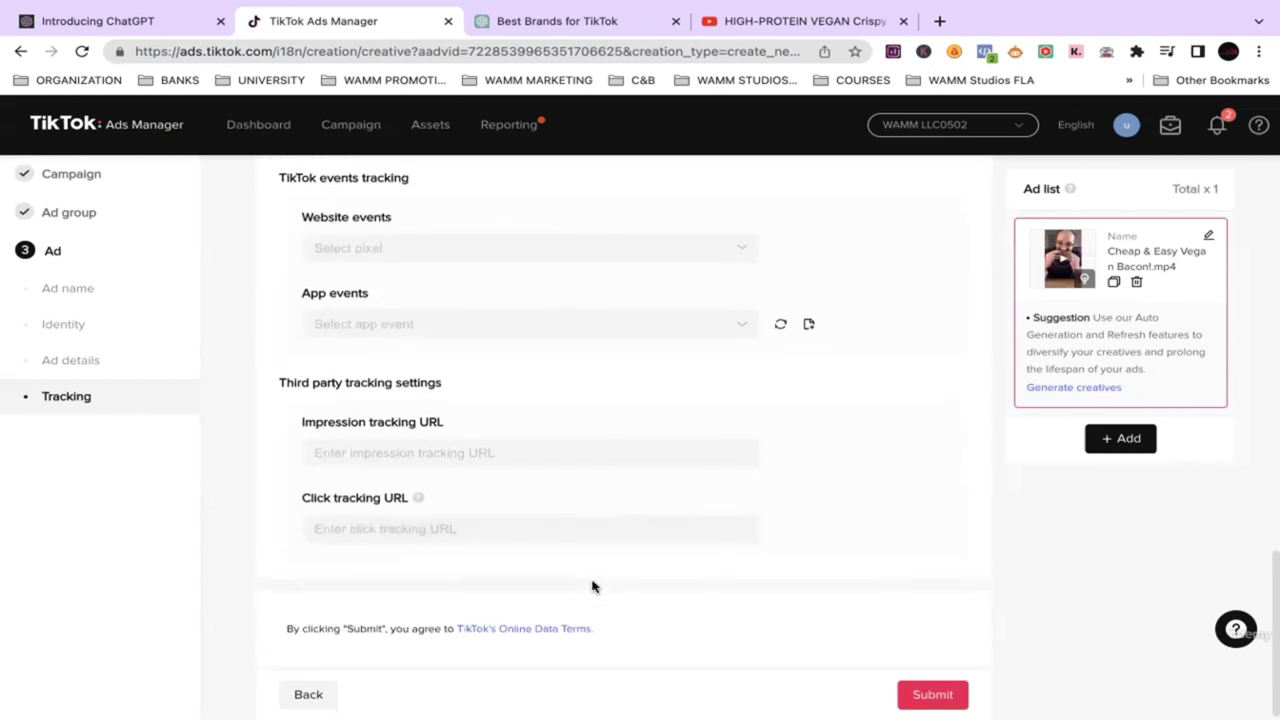
pyautogui.scroll(5, 575, 495)
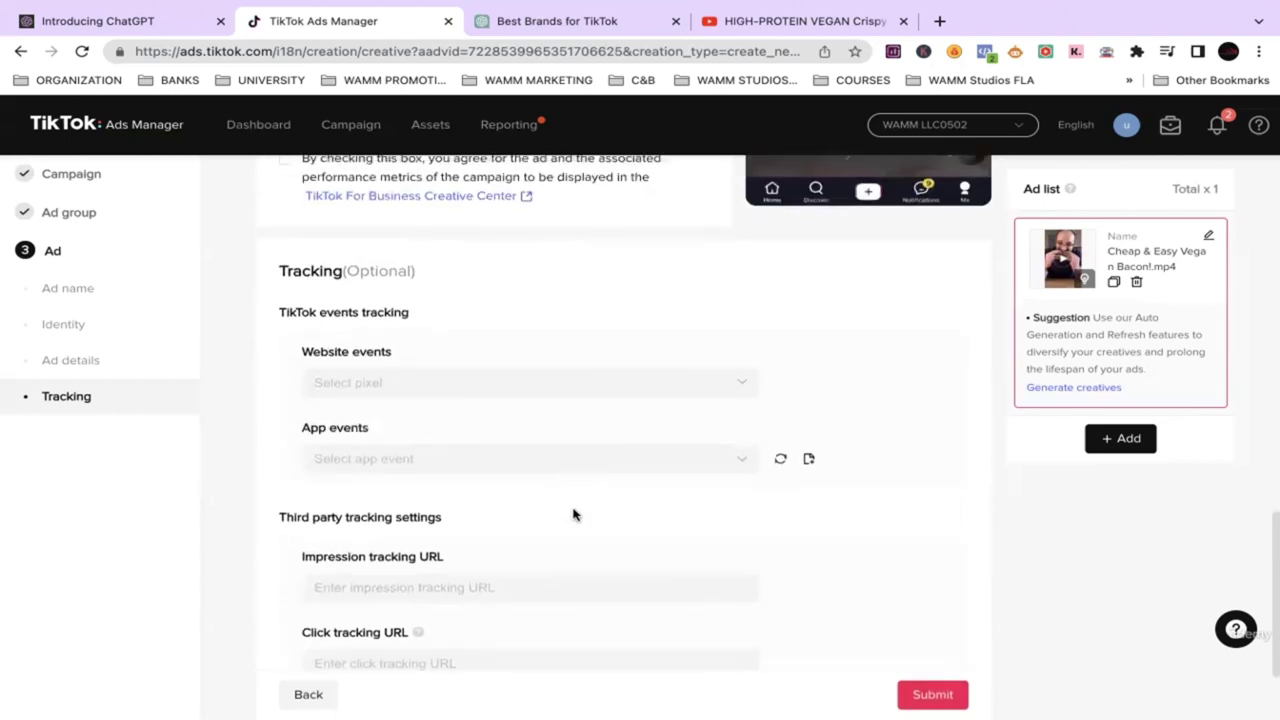
pyautogui.scroll(1, 550, 485)
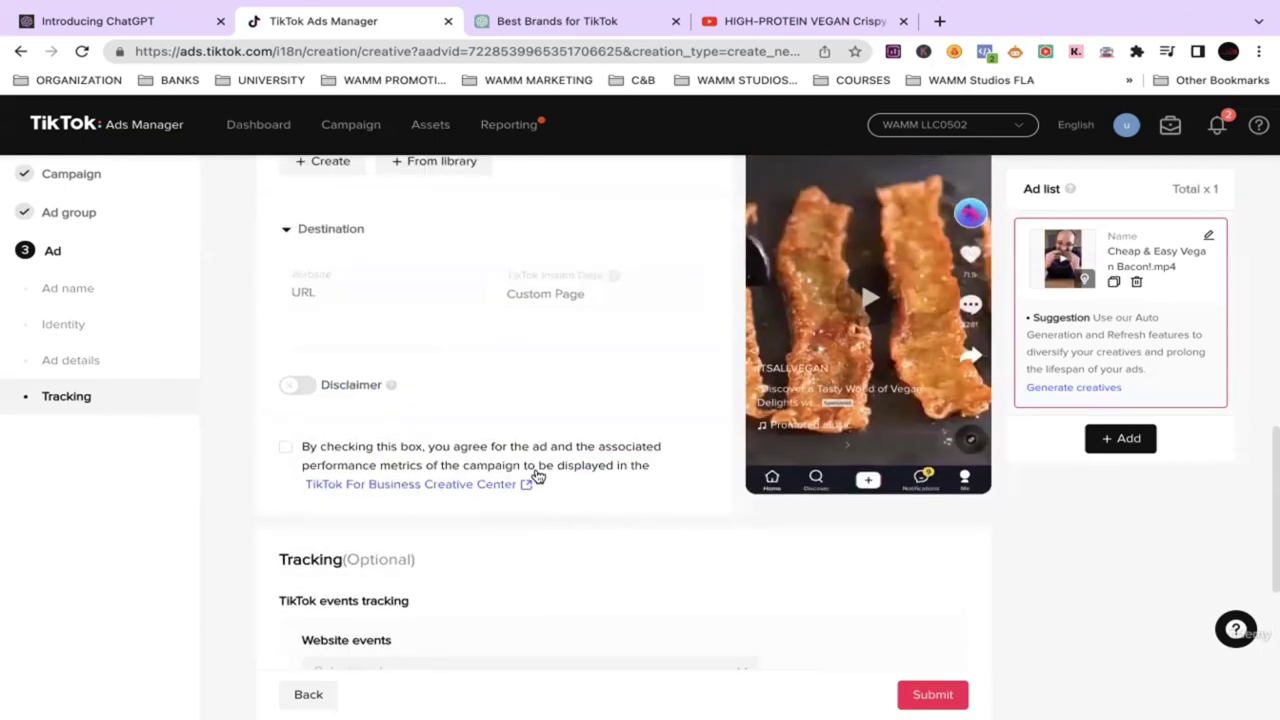
pyautogui.scroll(-5, 640, 615)
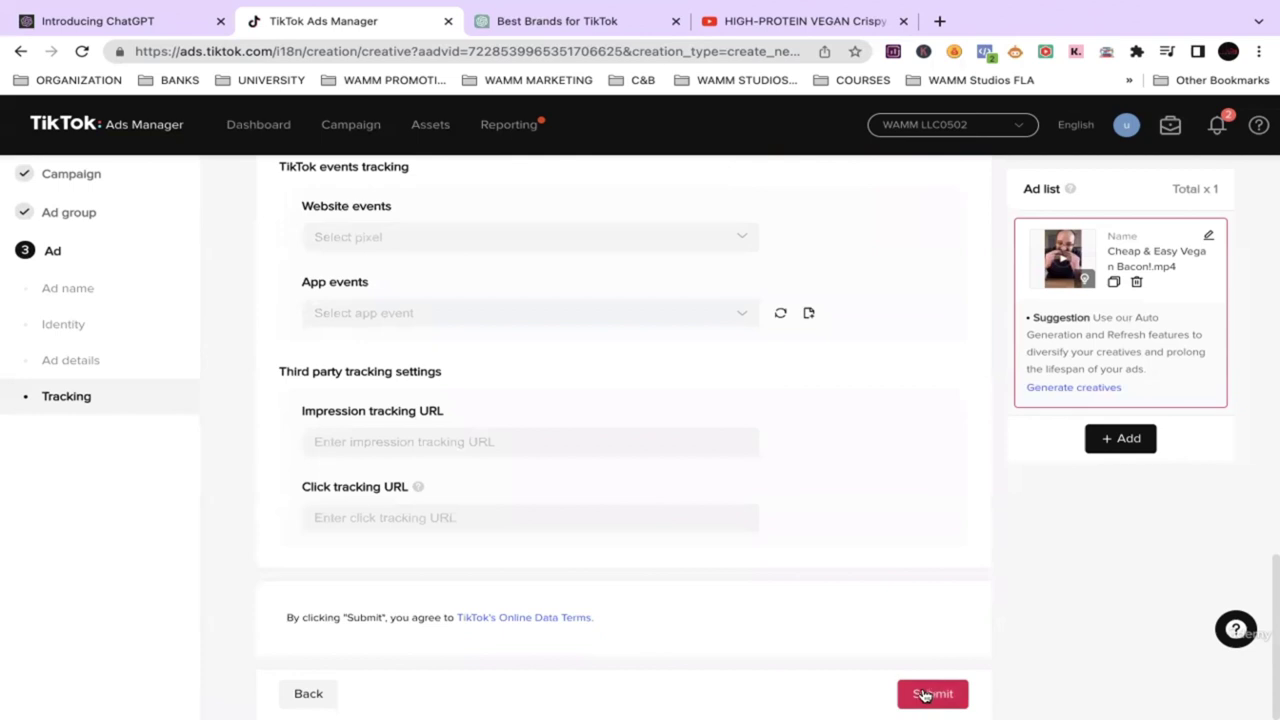
pyautogui.scroll(1, 737, 515)
pyautogui.scroll(15, 737, 515)
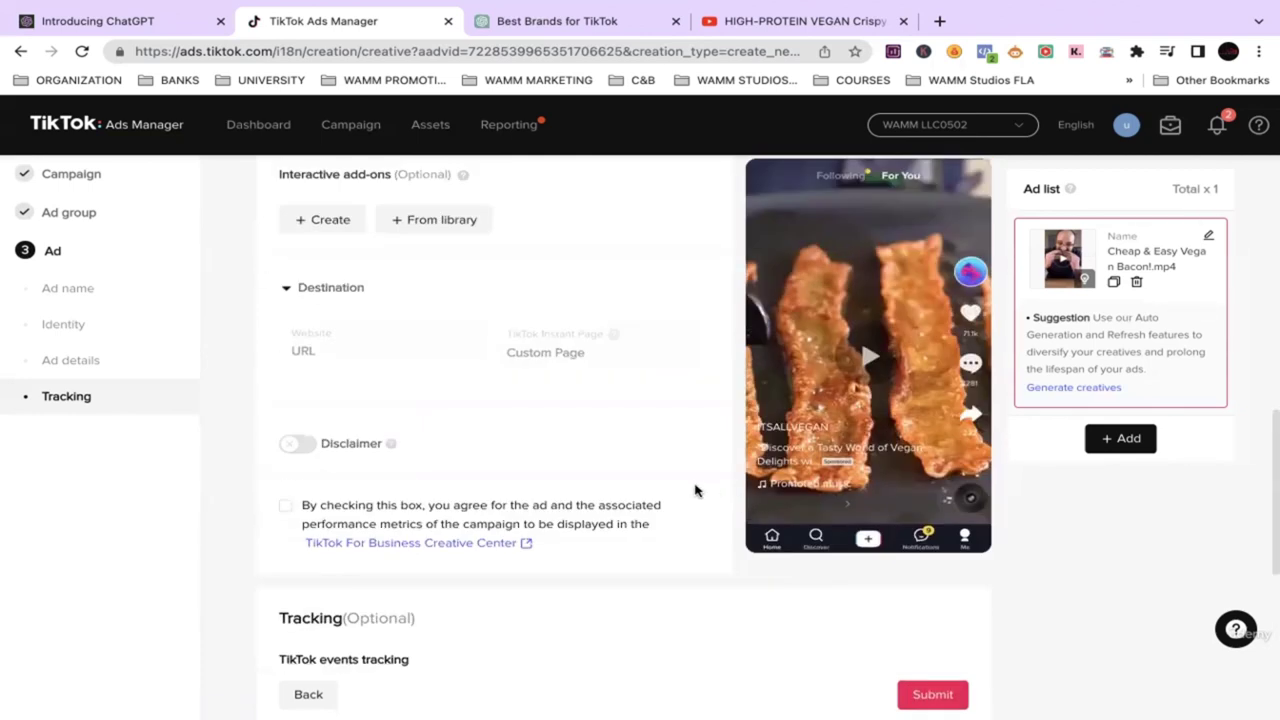
pyautogui.scroll(1, 717, 436)
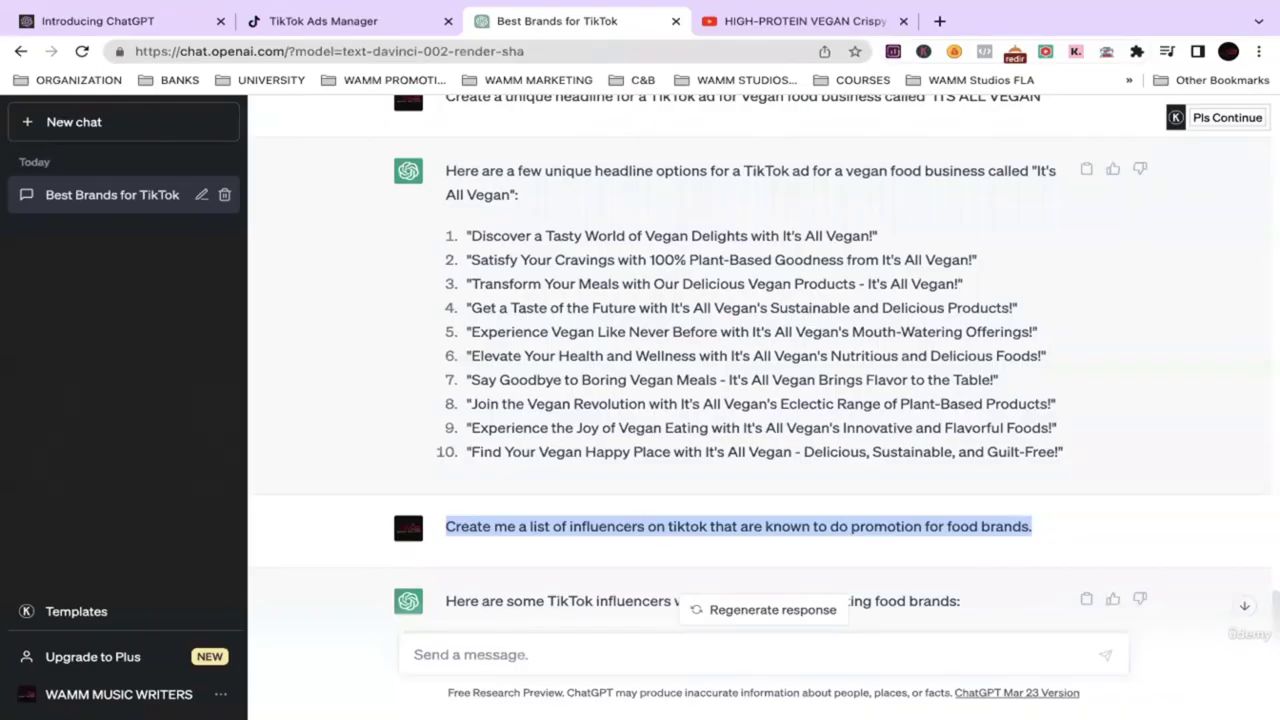
# - Scroll back up to the It's All Vegan headline suggestions and place the cursor in the message box
pyautogui.scroll(3, 960, 145)
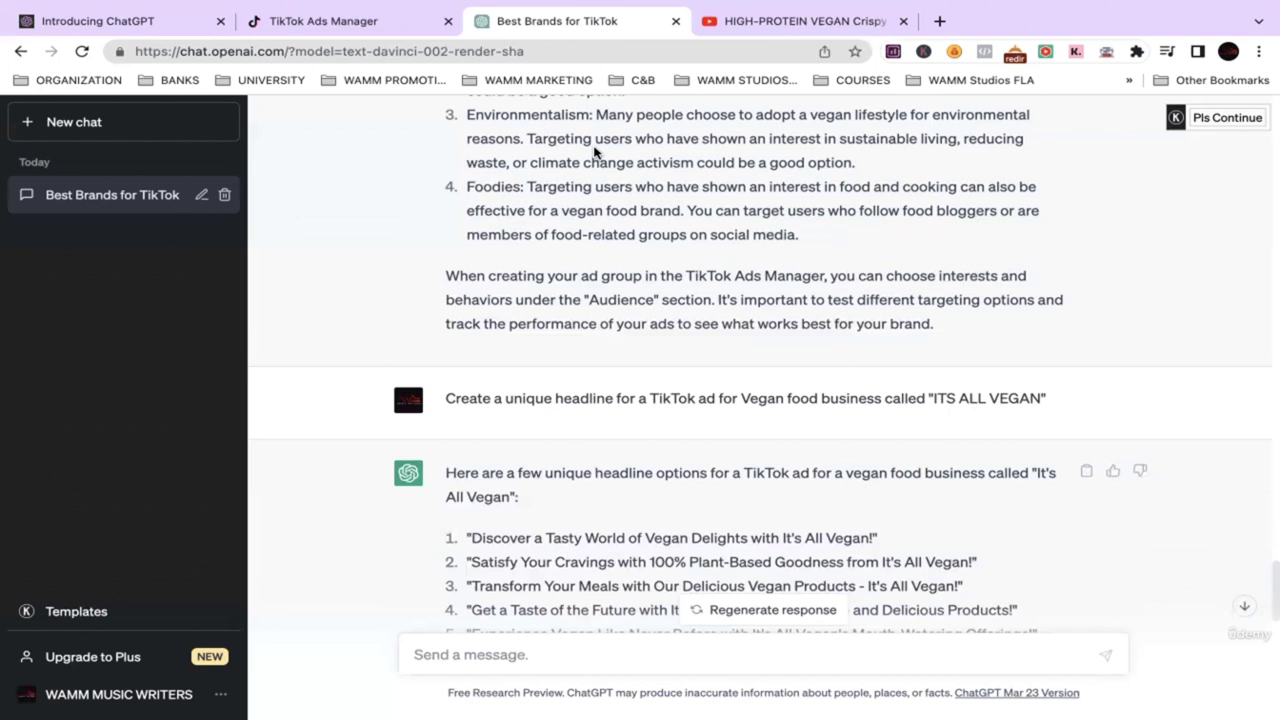
pyautogui.click(465, 658)
# - Paste and send the prompt asking for TikTok influencers known for promoting food brands
pyautogui.write('Create me a list of influencers on tiktok that are known to do promotion for food brands.')
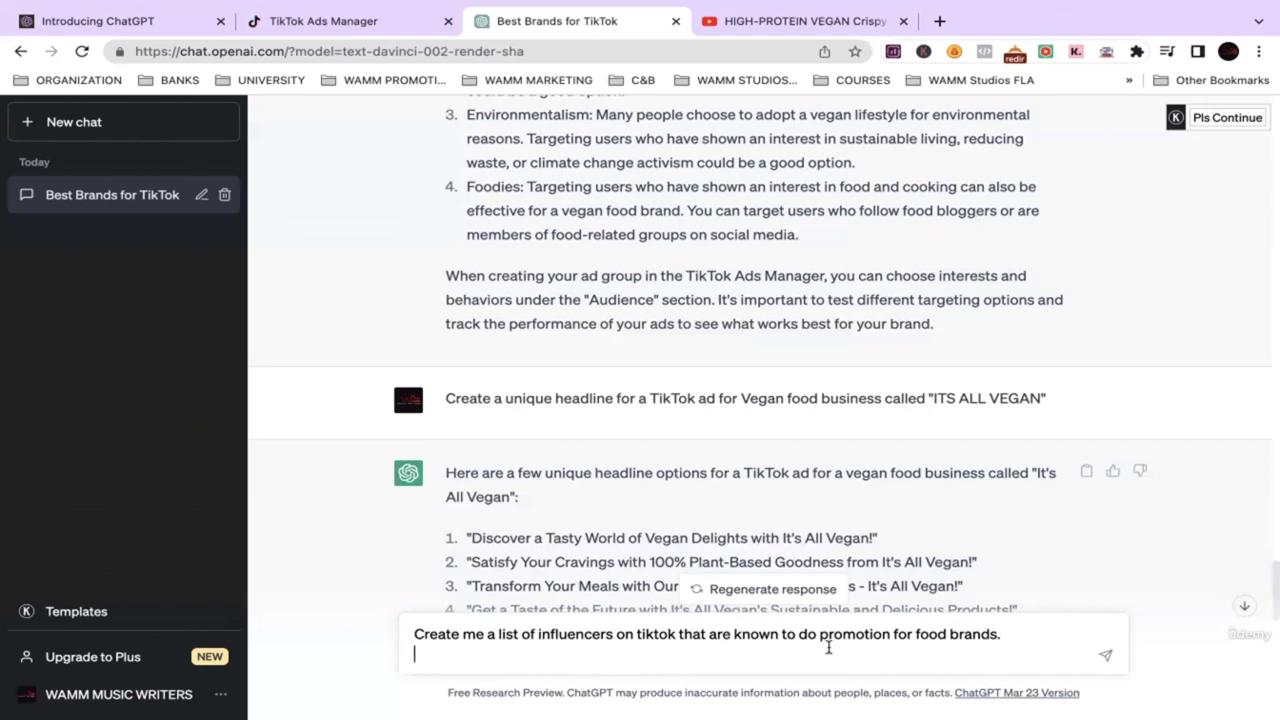
pyautogui.click(1110, 656)
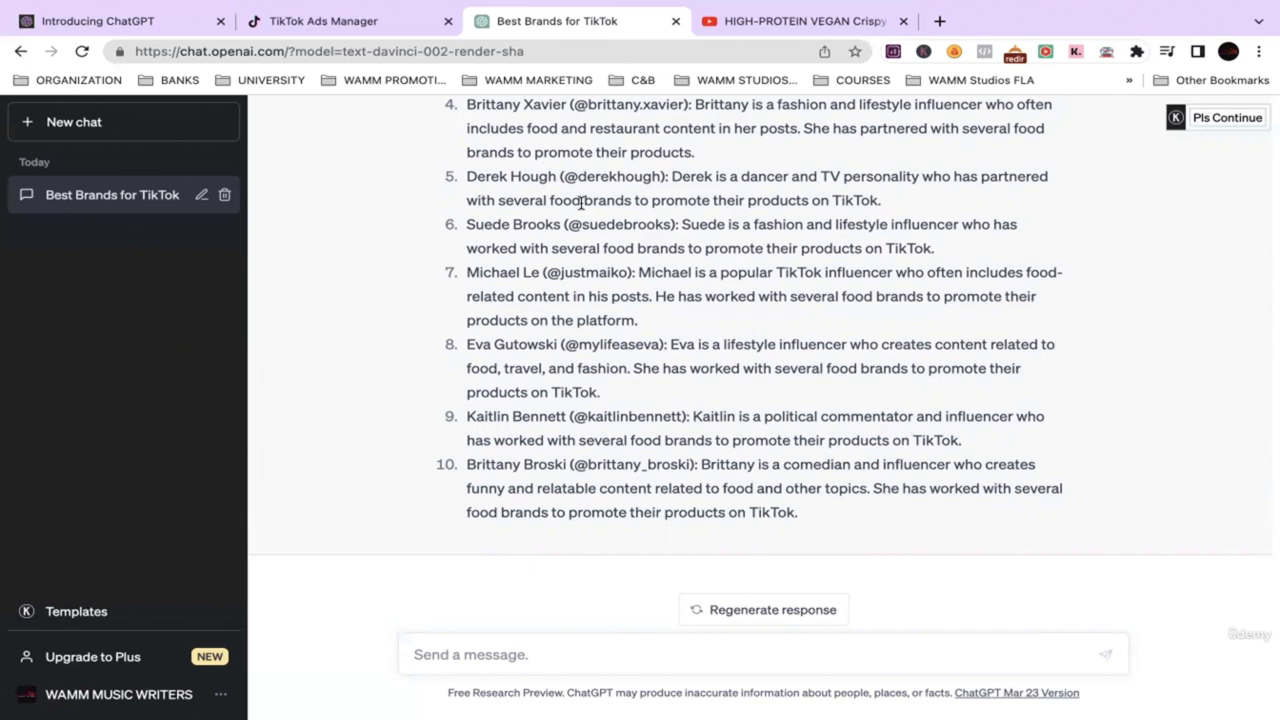
# - Write, correct and send the prompt 'Create me a list of website that offer Tik Tok influencer marketing.'
pyautogui.click(548, 660)
pyautogui.click(552, 654)
pyautogui.write('c')
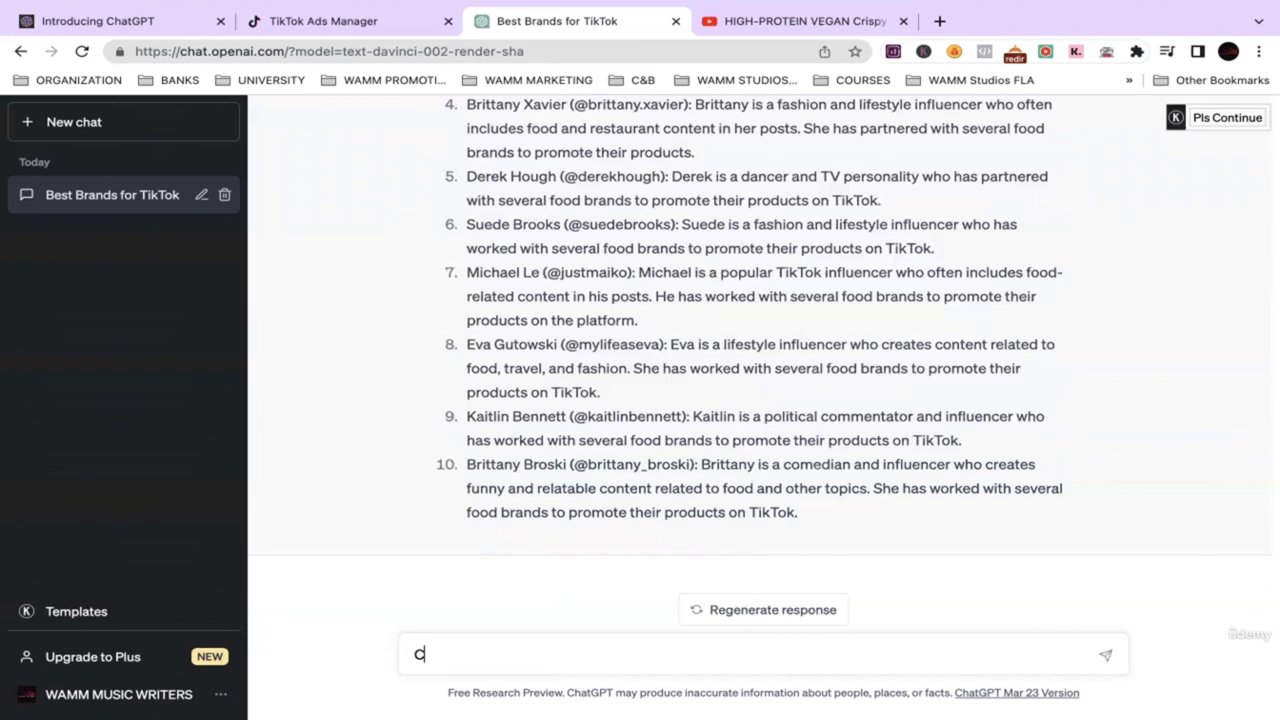
pyautogui.write('reate me a list of website ')
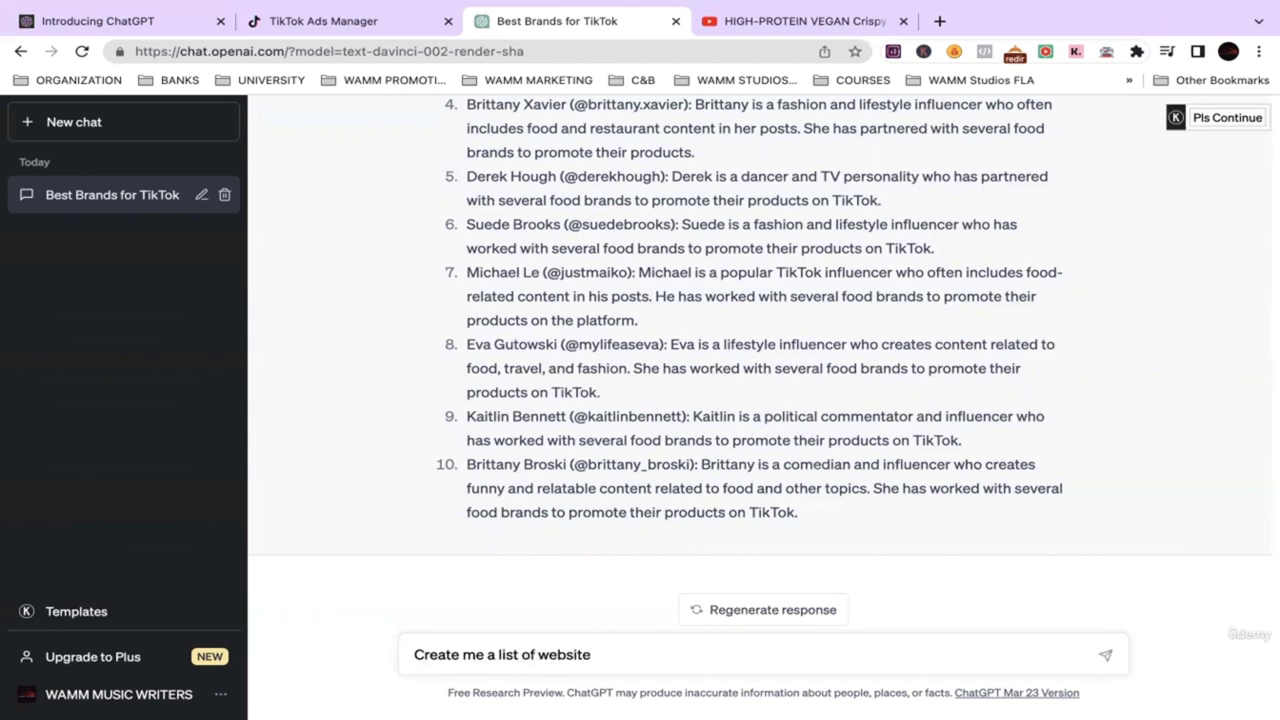
pyautogui.write('that our influcners marketing.')
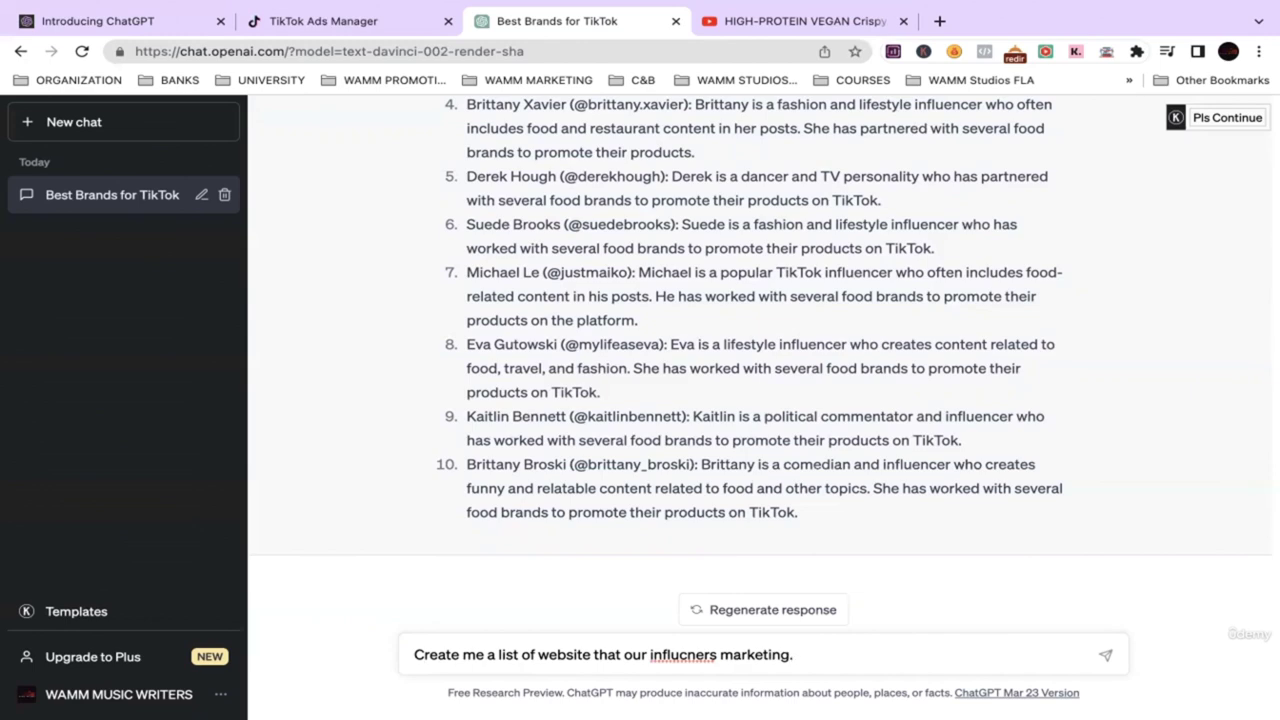
pyautogui.rightClick(690, 662)
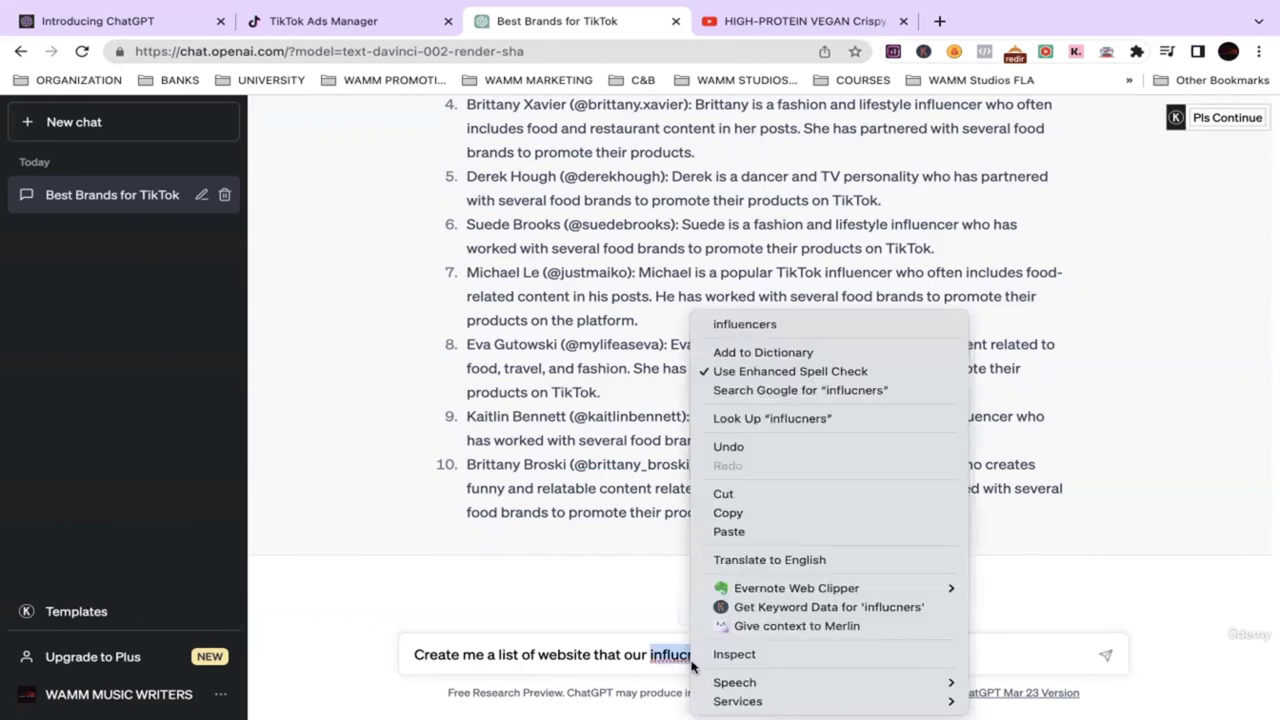
pyautogui.click(790, 324)
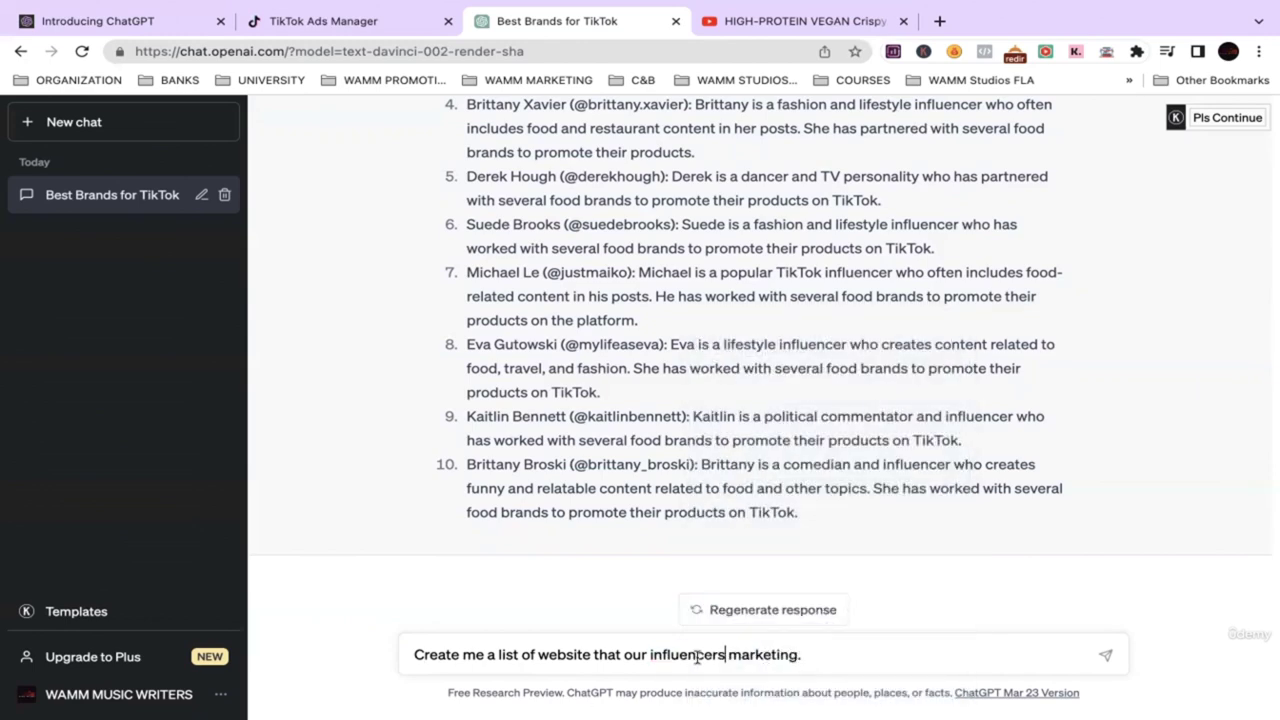
pyautogui.doubleClick(646, 654)
pyautogui.press('BackSpace')
pyautogui.write('offer')
pyautogui.write(' Tik To')
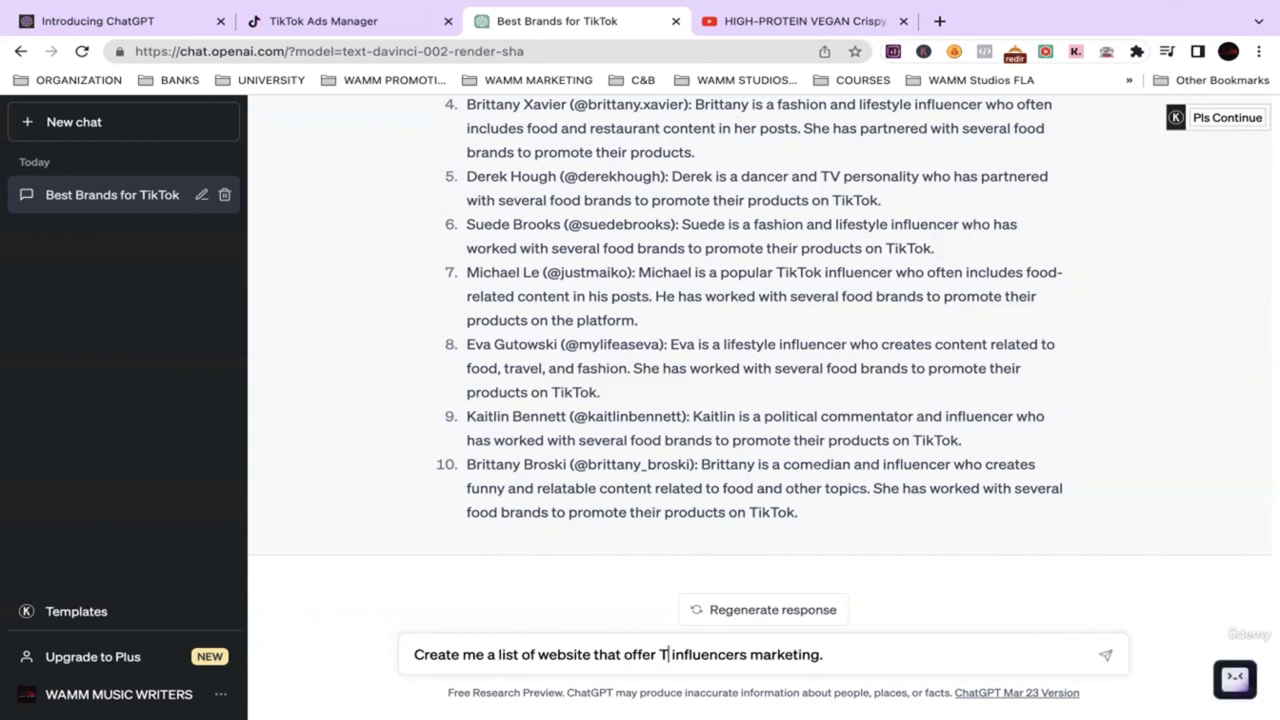
pyautogui.write('k')
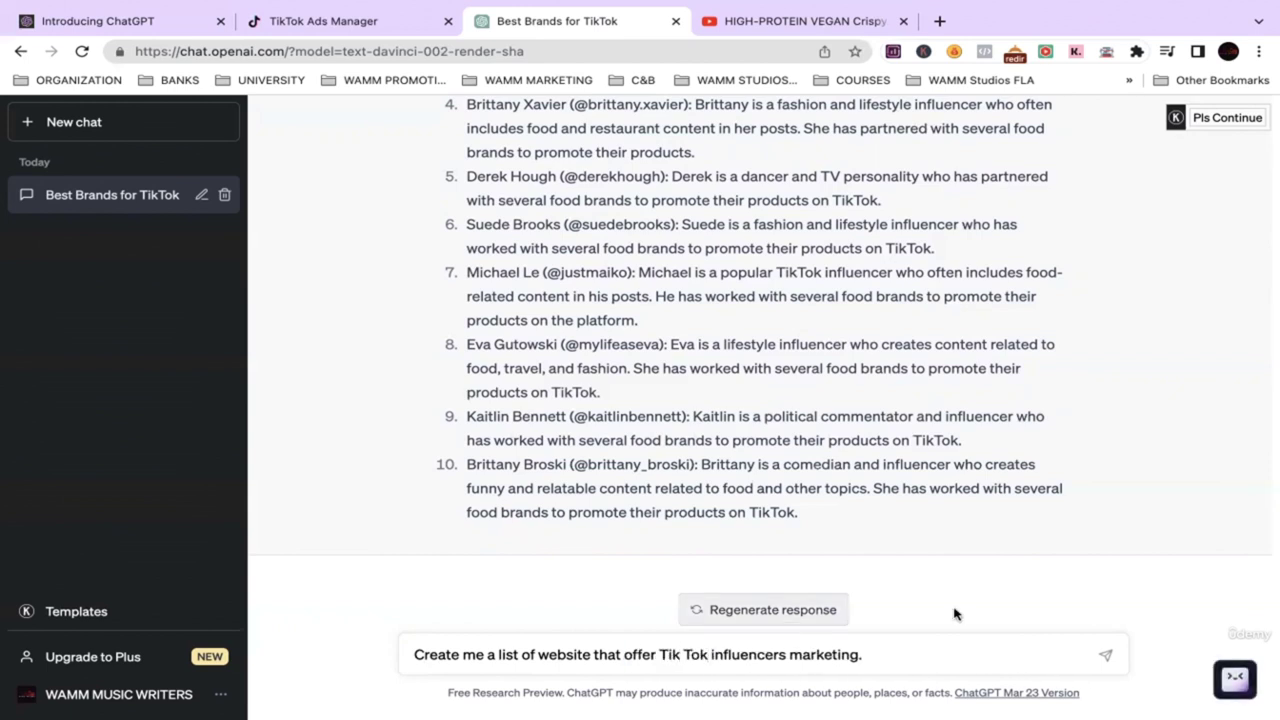
pyautogui.click(787, 655)
pyautogui.press('BackSpace')
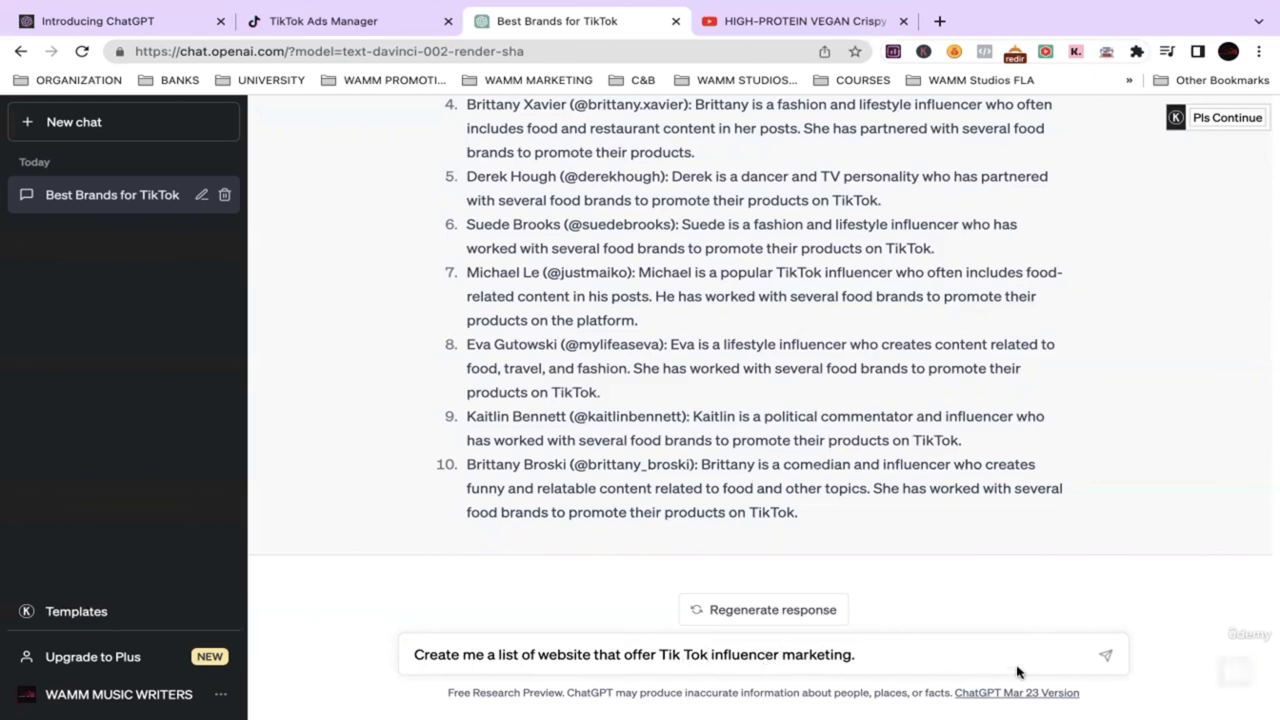
pyautogui.click(1110, 657)
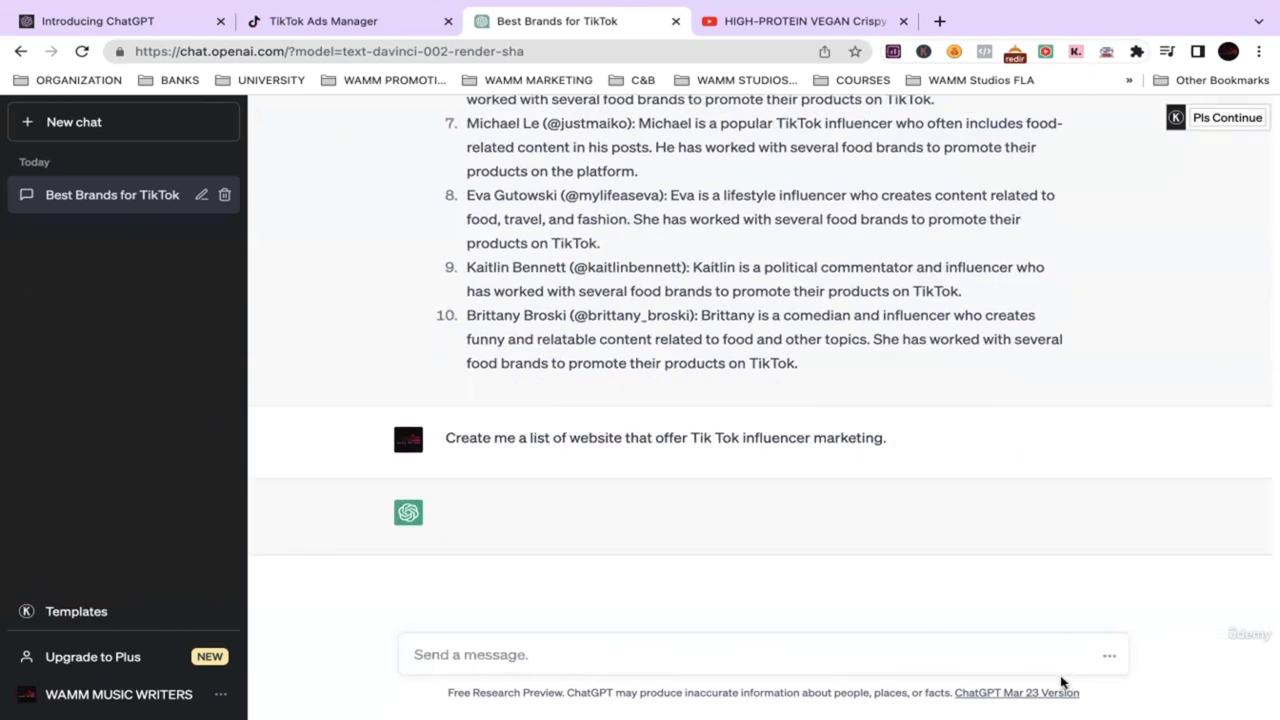
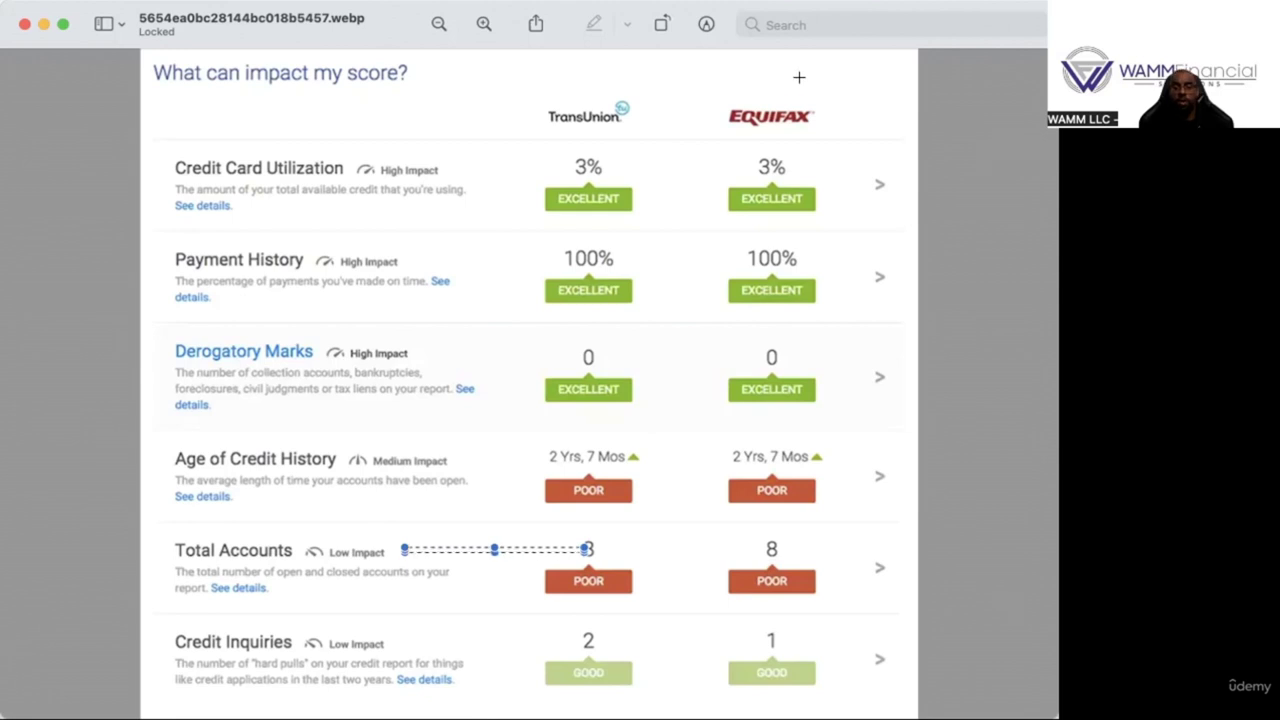
# - Delete the dashed line annotation over the Total Accounts row in the credit score image
pyautogui.press('Delete')
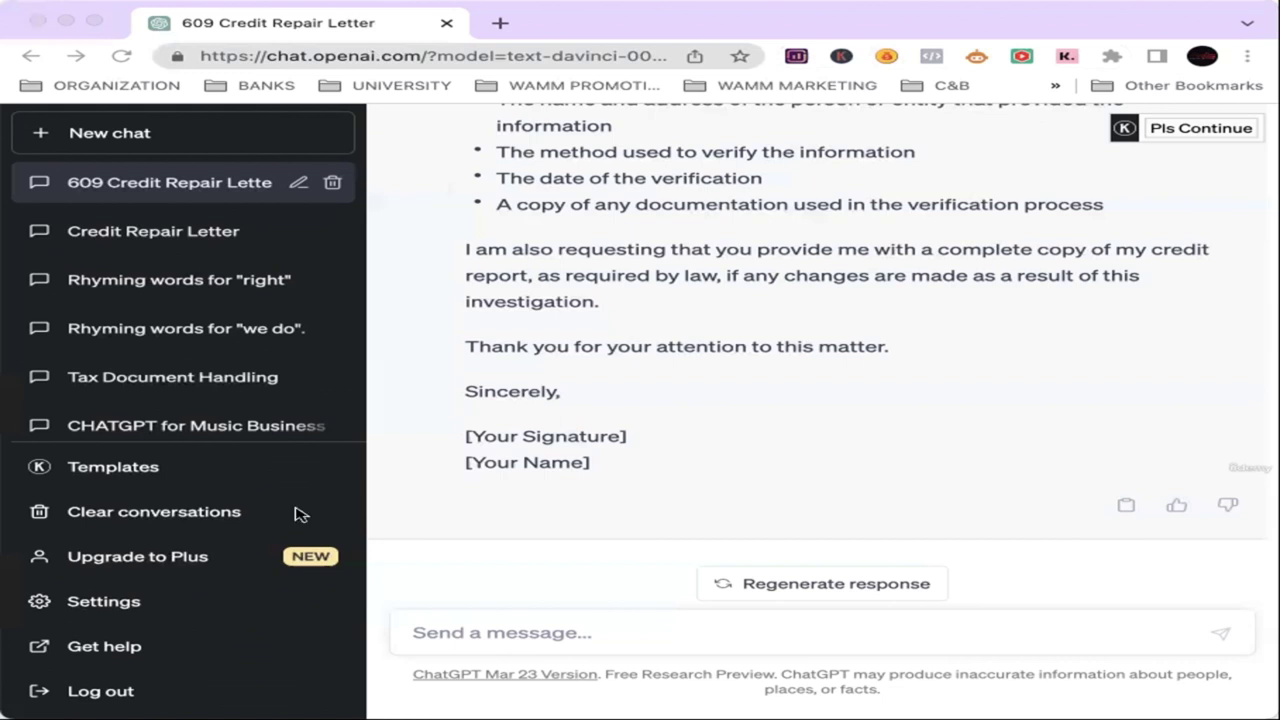
# - Type the prompt 'Create me a letter using the 15 U.S.C. 1666 B law.' in the message box
pyautogui.click(545, 632)
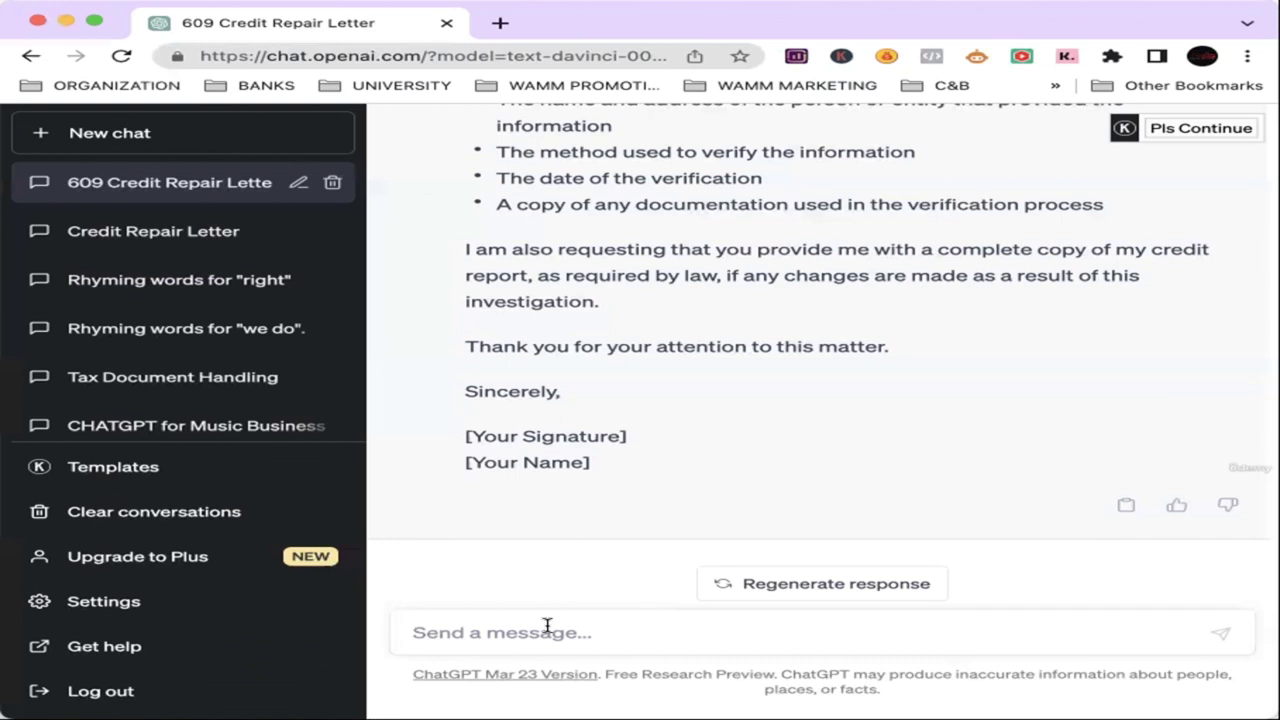
pyautogui.write('Create me a ')
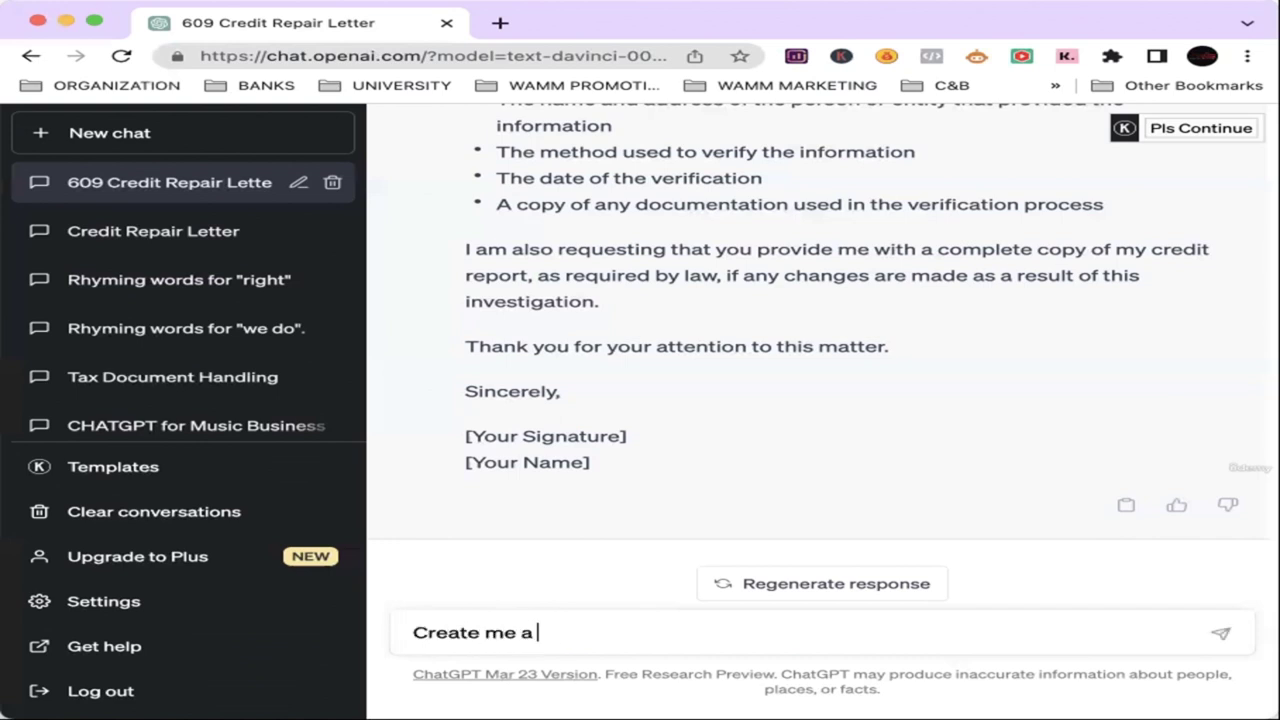
pyautogui.write('letter i')
pyautogui.press('BackSpace')
pyautogui.write('using the ')
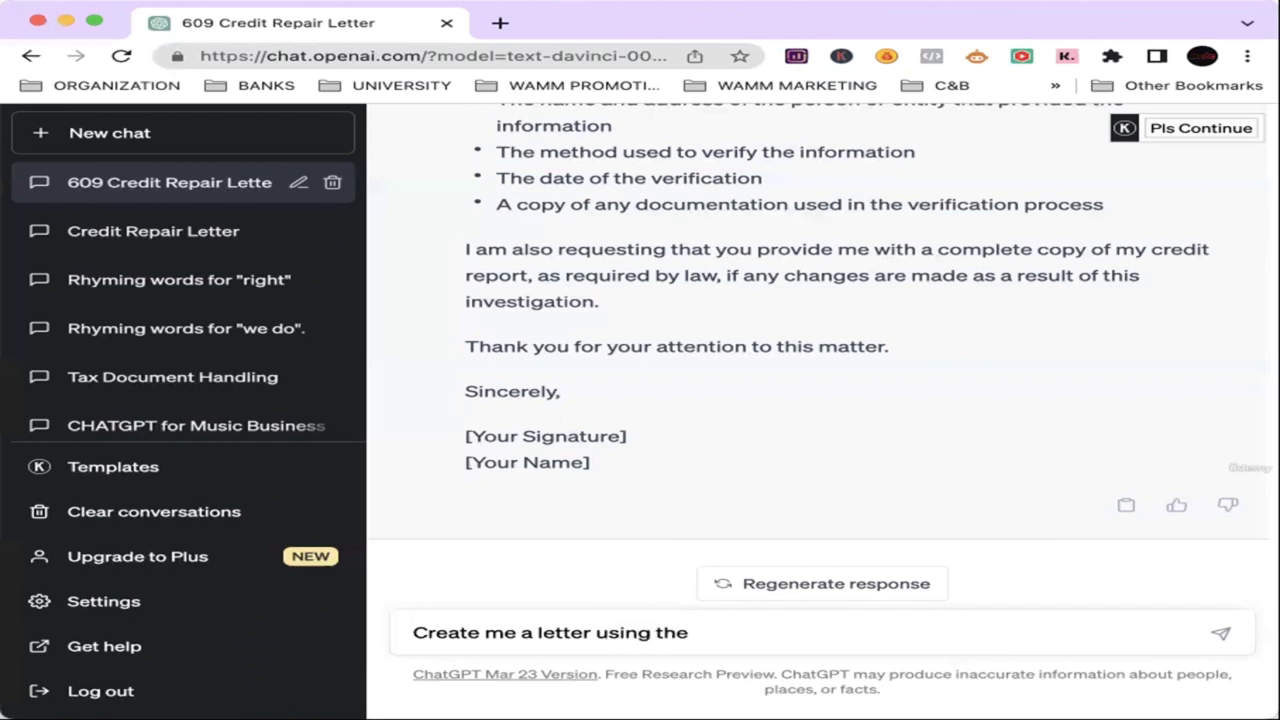
pyautogui.write('15 U.S.C. 1666 B')
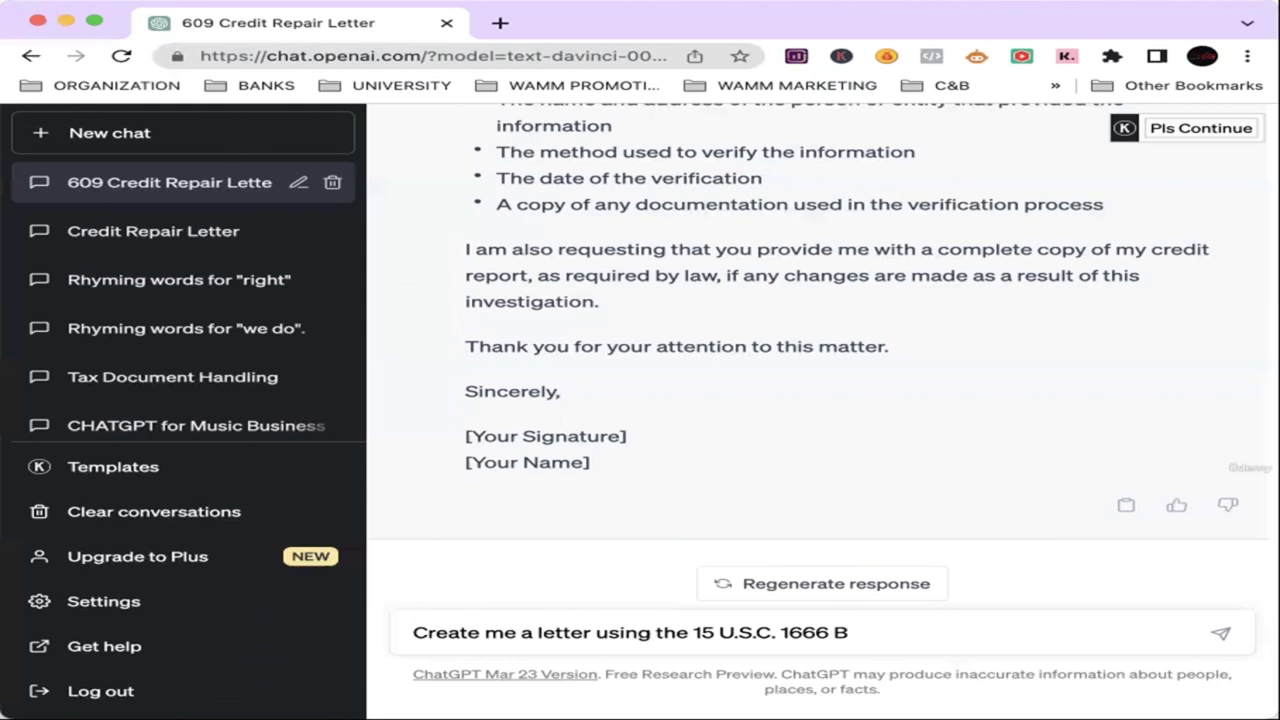
pyautogui.write(' law.')
# - Submit the 15 U.S.C. 1666 B letter request so ChatGPT drafts the FCBA dispute letter
pyautogui.click(1227, 638)
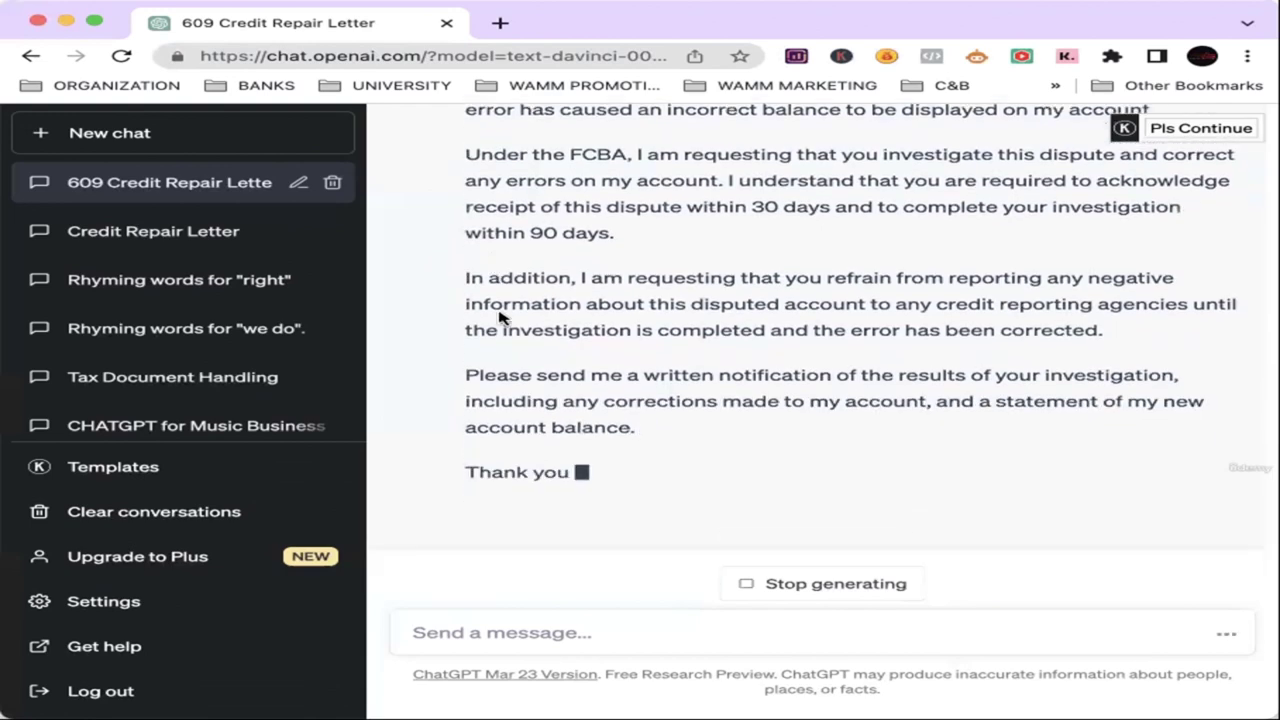
pyautogui.scroll(10, 513, 345)
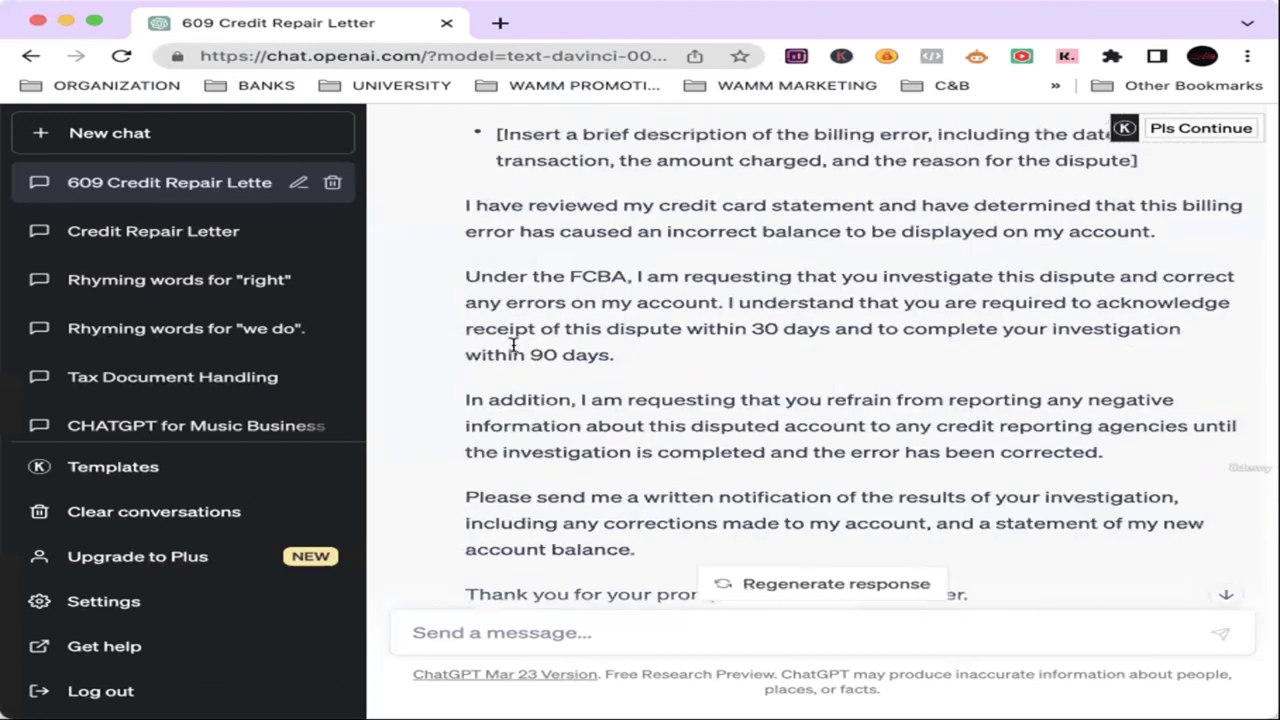
pyautogui.scroll(2, 520, 342)
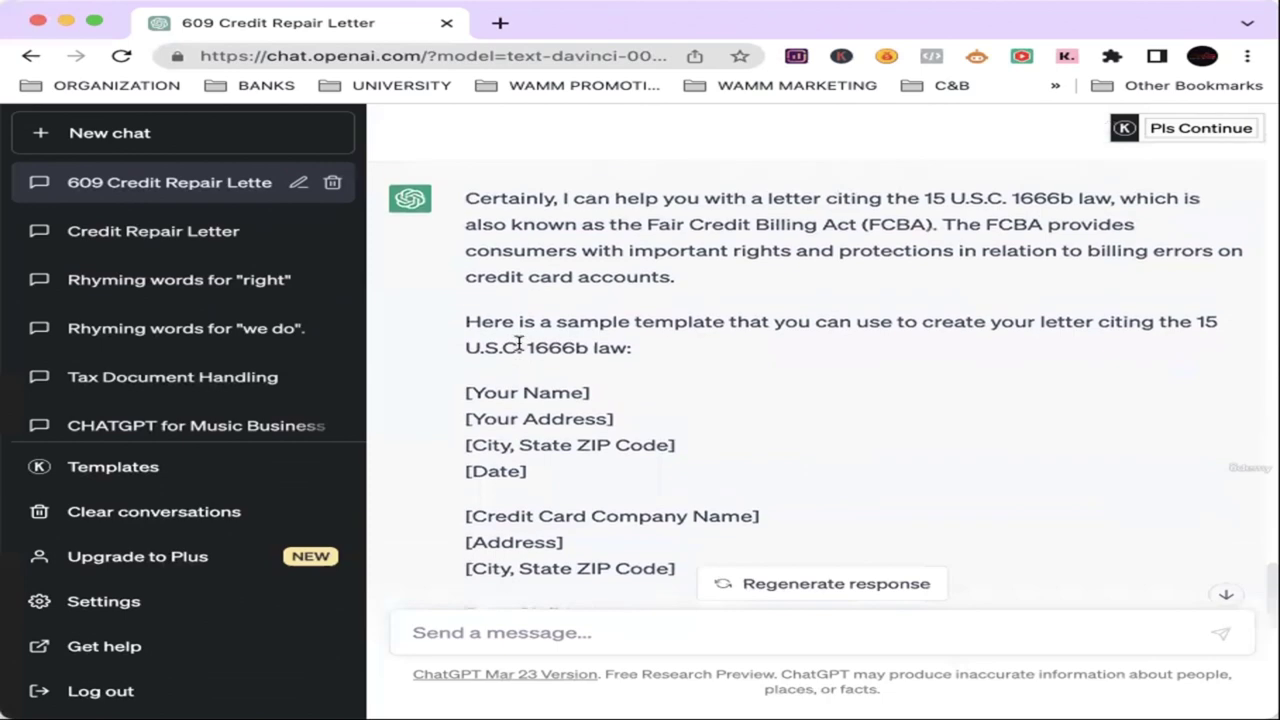
pyautogui.scroll(-5, 523, 343)
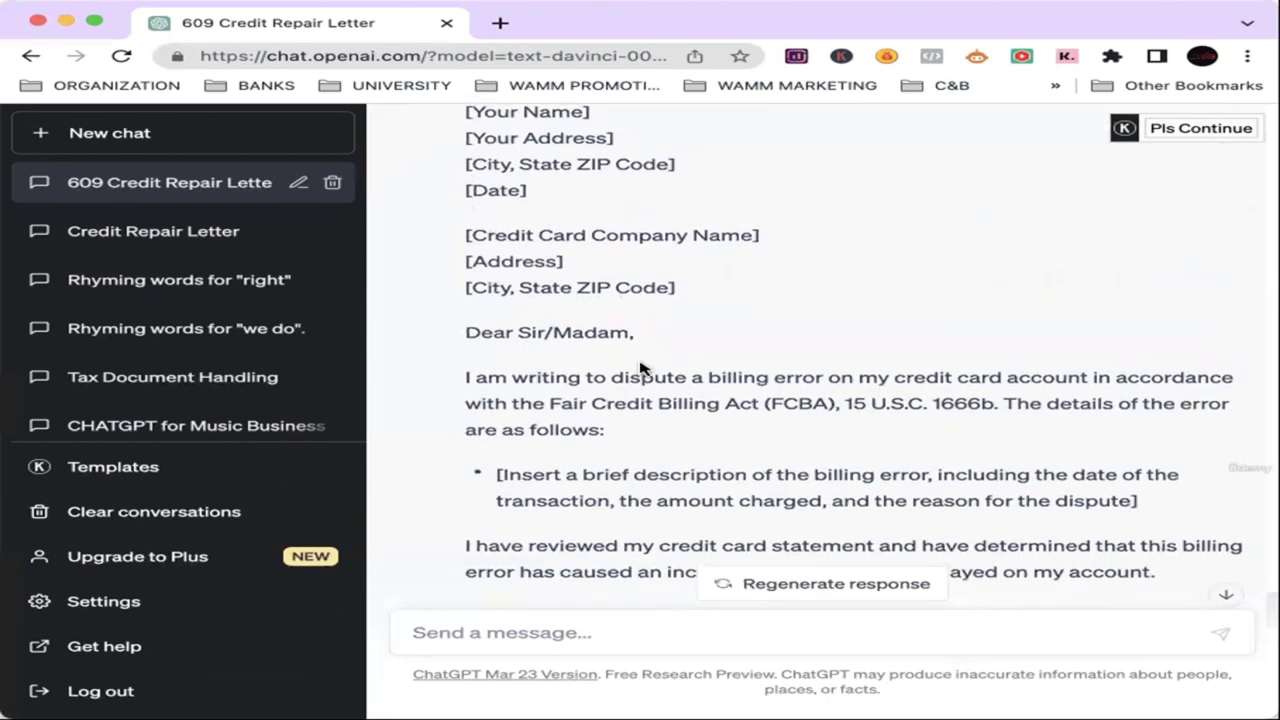
pyautogui.scroll(-1, 660, 352)
pyautogui.scroll(-1, 752, 397)
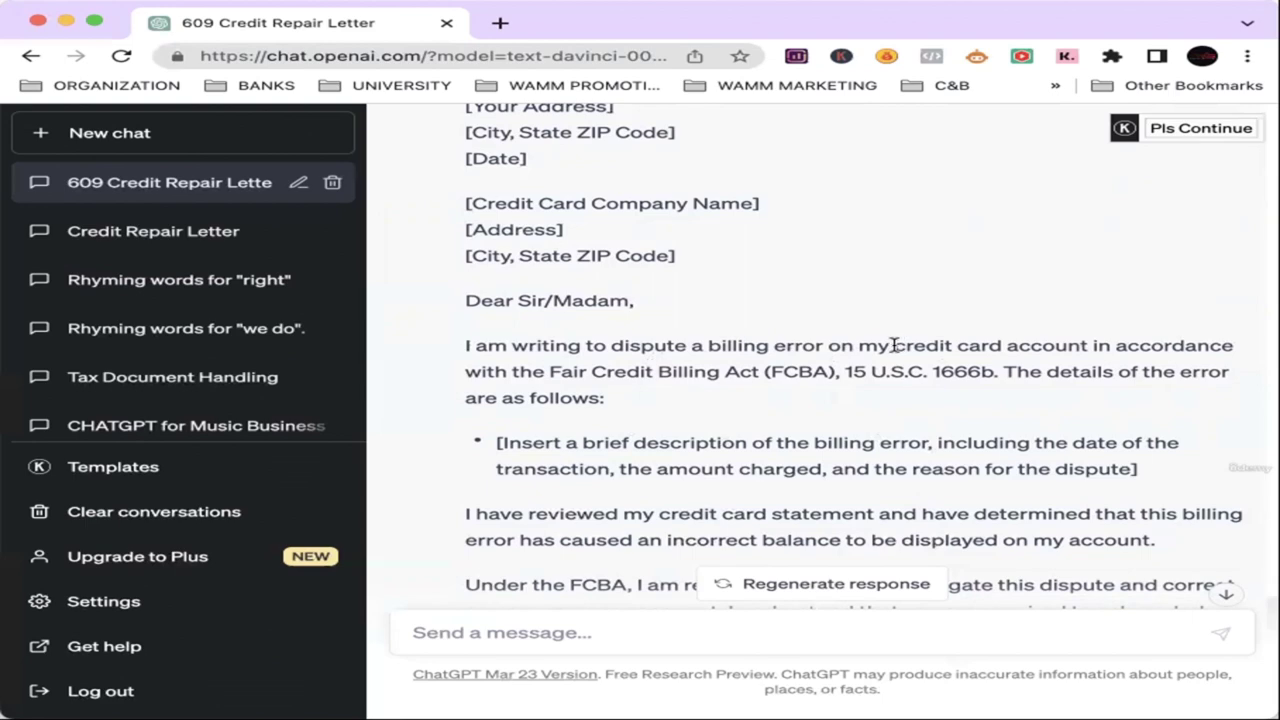
pyautogui.scroll(-5, 757, 494)
pyautogui.scroll(10, 757, 474)
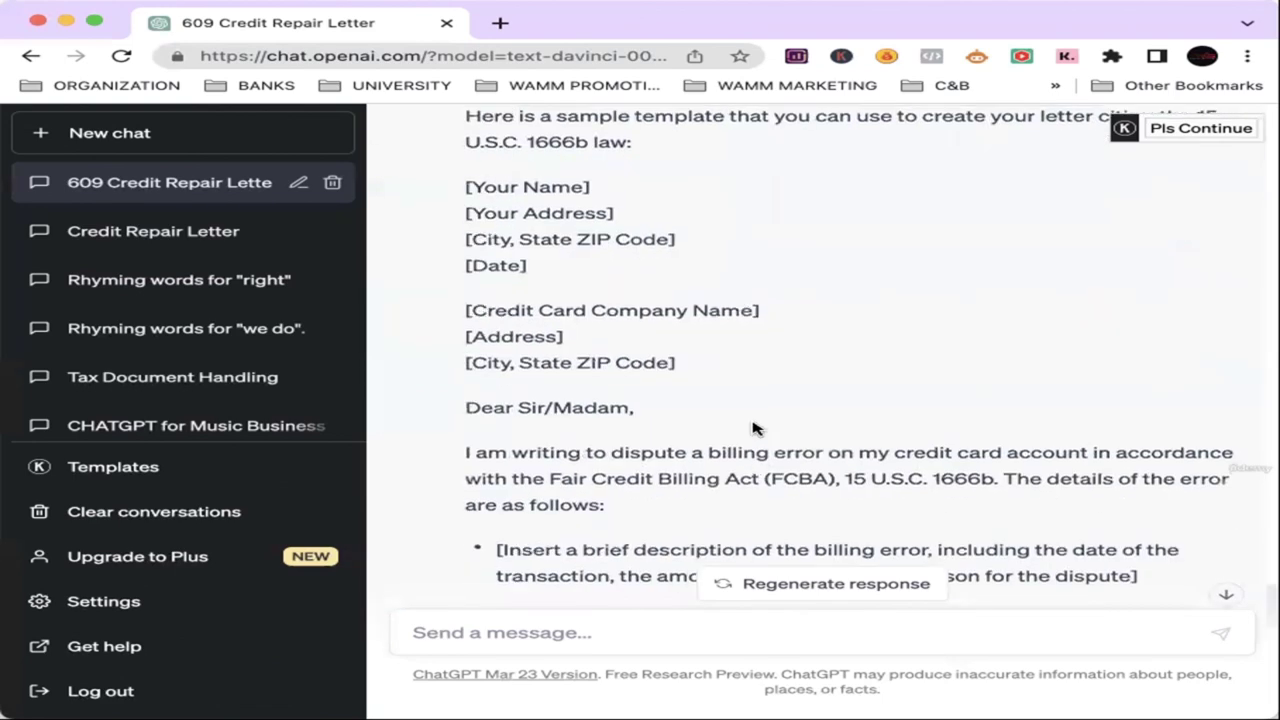
pyautogui.scroll(-1, 735, 398)
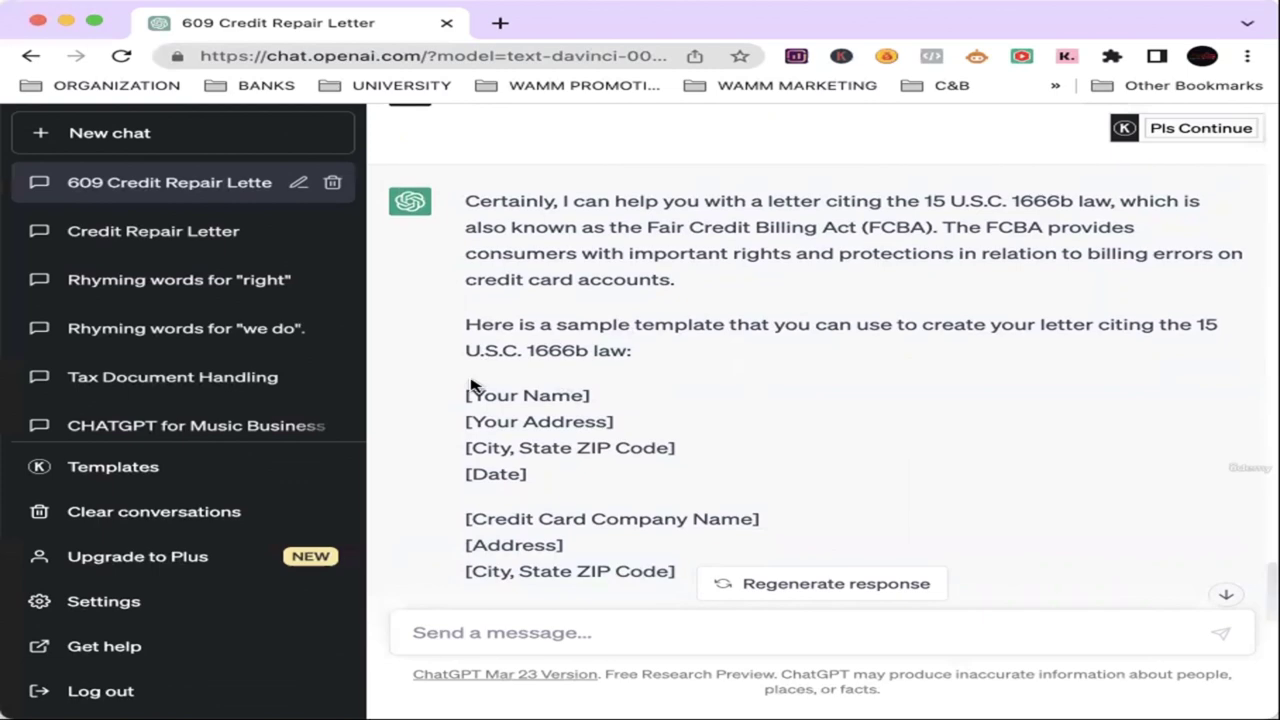
# - Scroll through ChatGPT's FCBA billing-error dispute letter to review it
pyautogui.scroll(-15, 471, 391)
pyautogui.scroll(10, 600, 480)
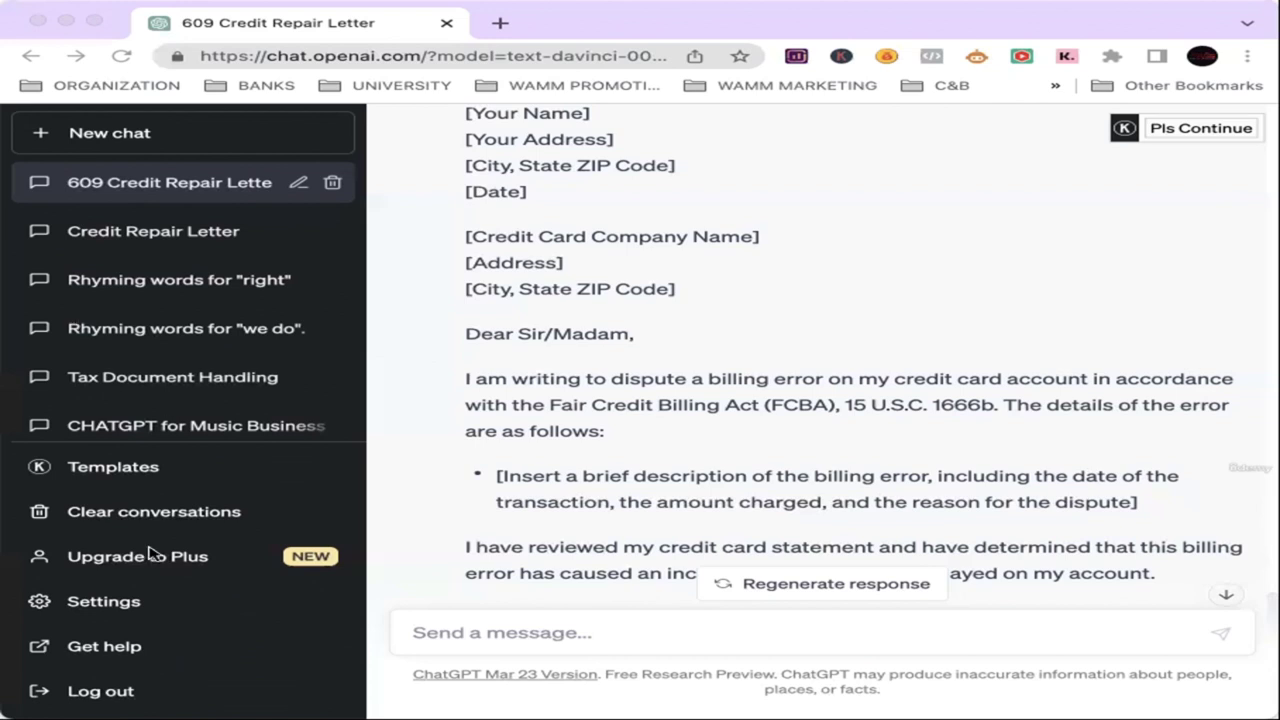
# - Send 'Create me a letter using the' with the pasted 15 U.S.C. § 1681(c)(1)(A)(B)(i)(3) citation and 'law'
pyautogui.click(516, 636)
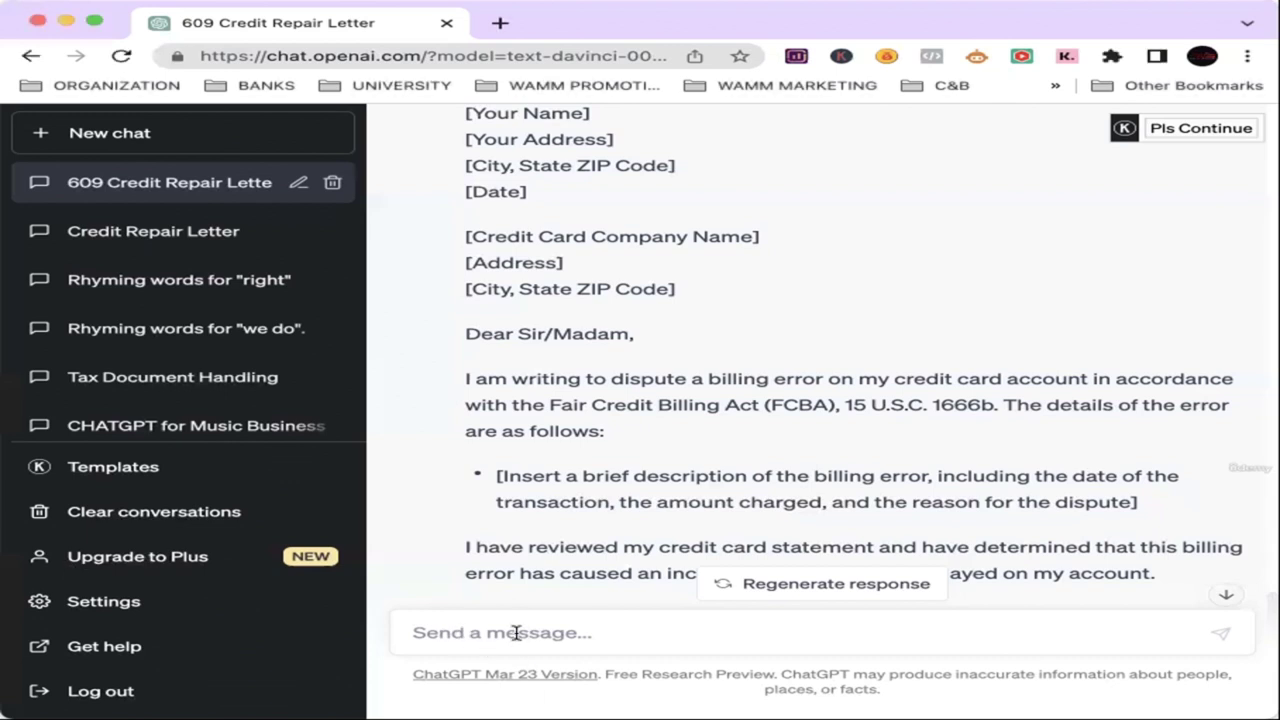
pyautogui.write('15 U.S.C. § 1681(c)(1)(A)(B)(i)(3)')
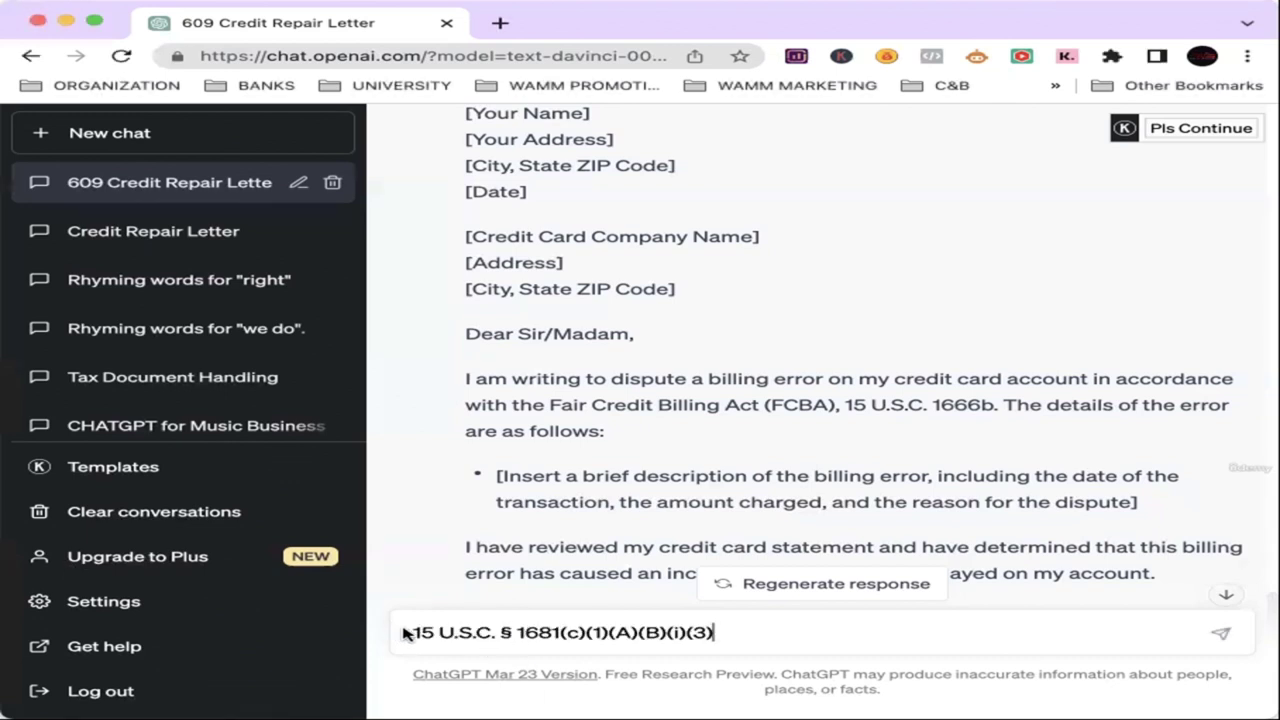
pyautogui.press('super+z')
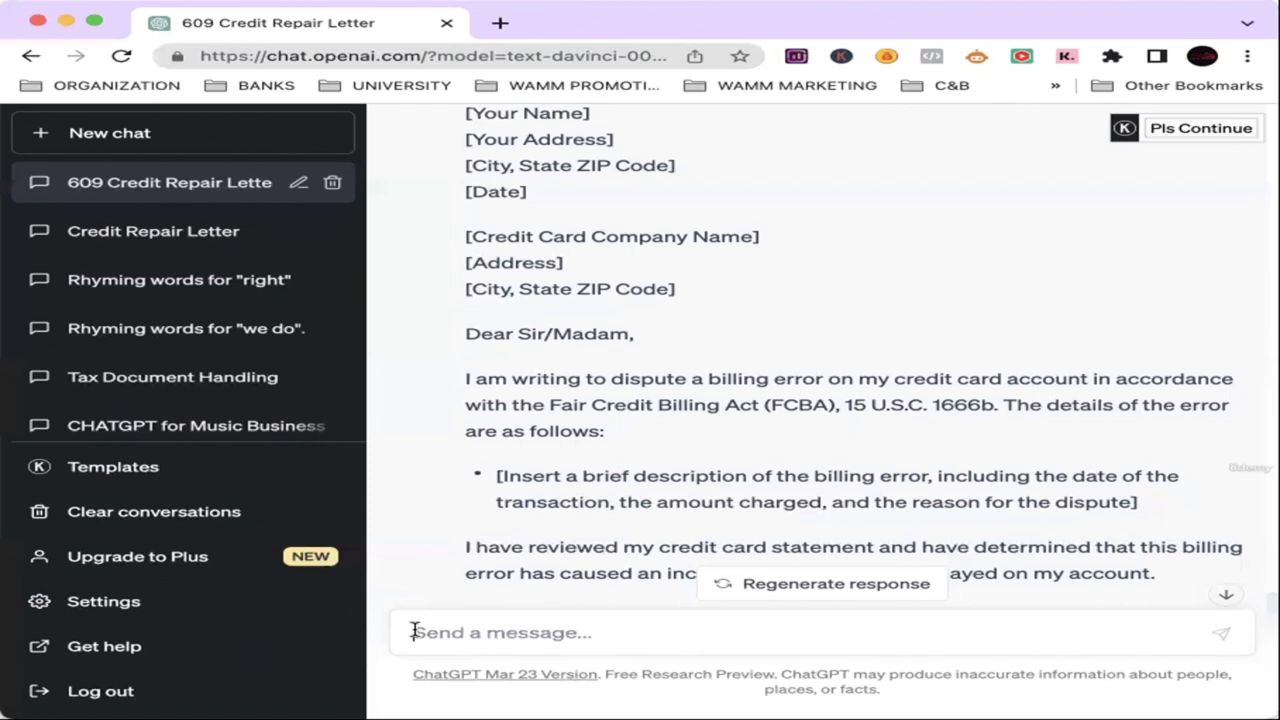
pyautogui.write('Create ')
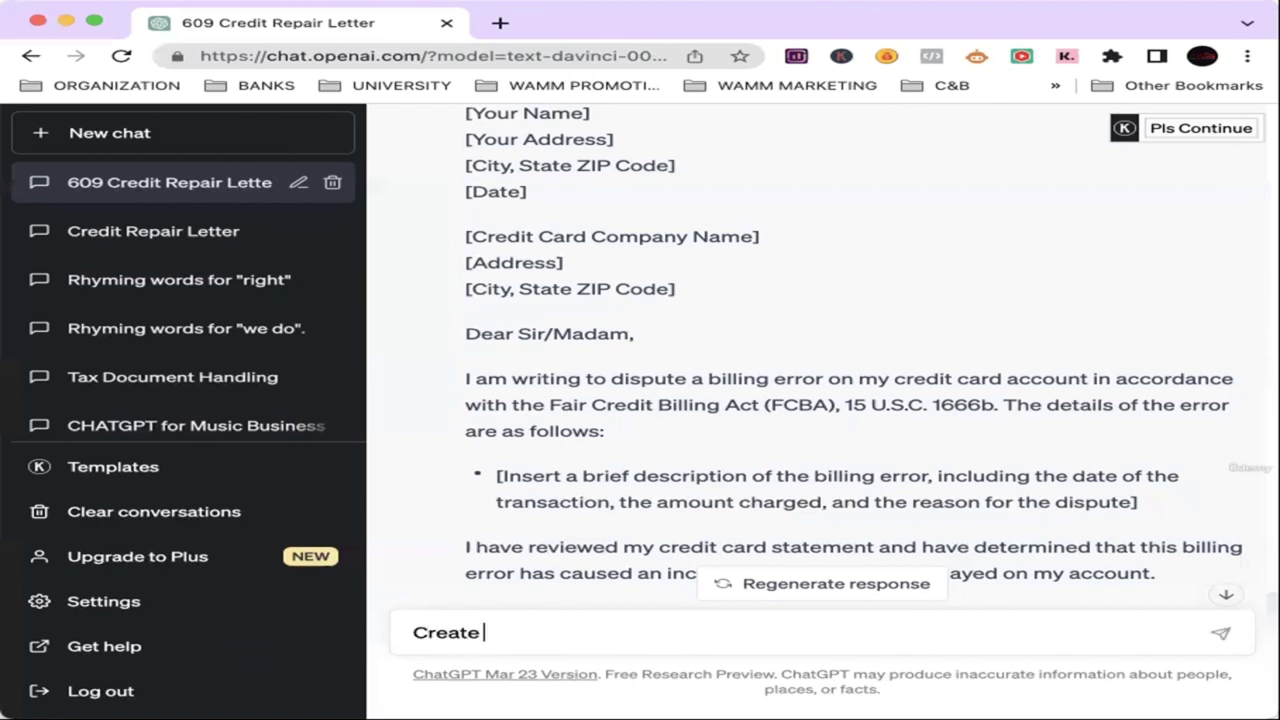
pyautogui.write('me a letter  using the')
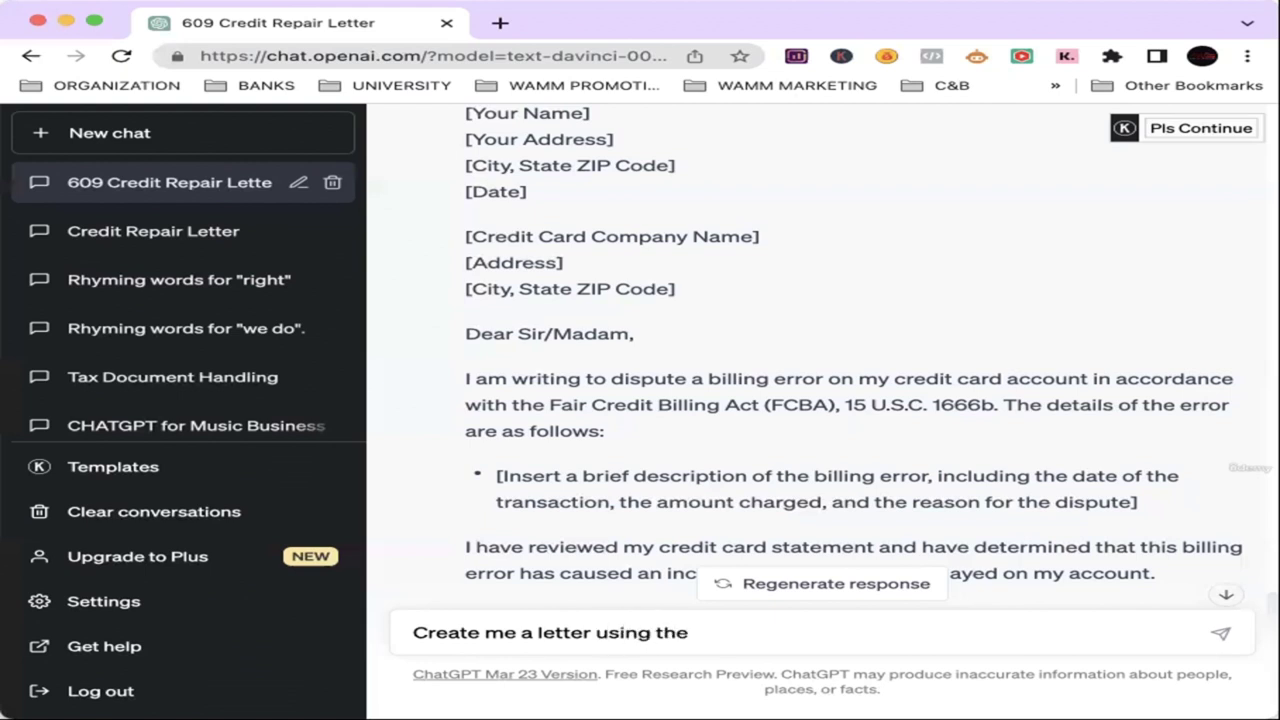
pyautogui.write('15 U.S.C. § 1681(c)(1)(A)(B)(i)(3)')
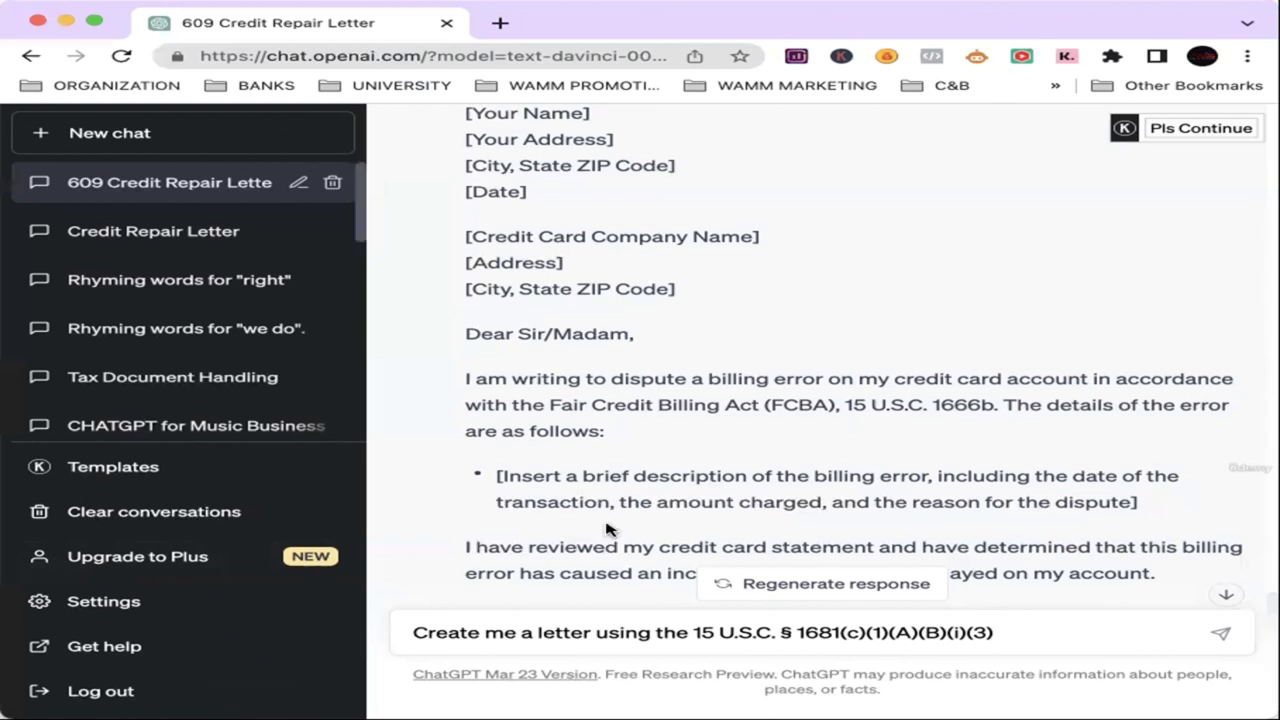
pyautogui.write('law')
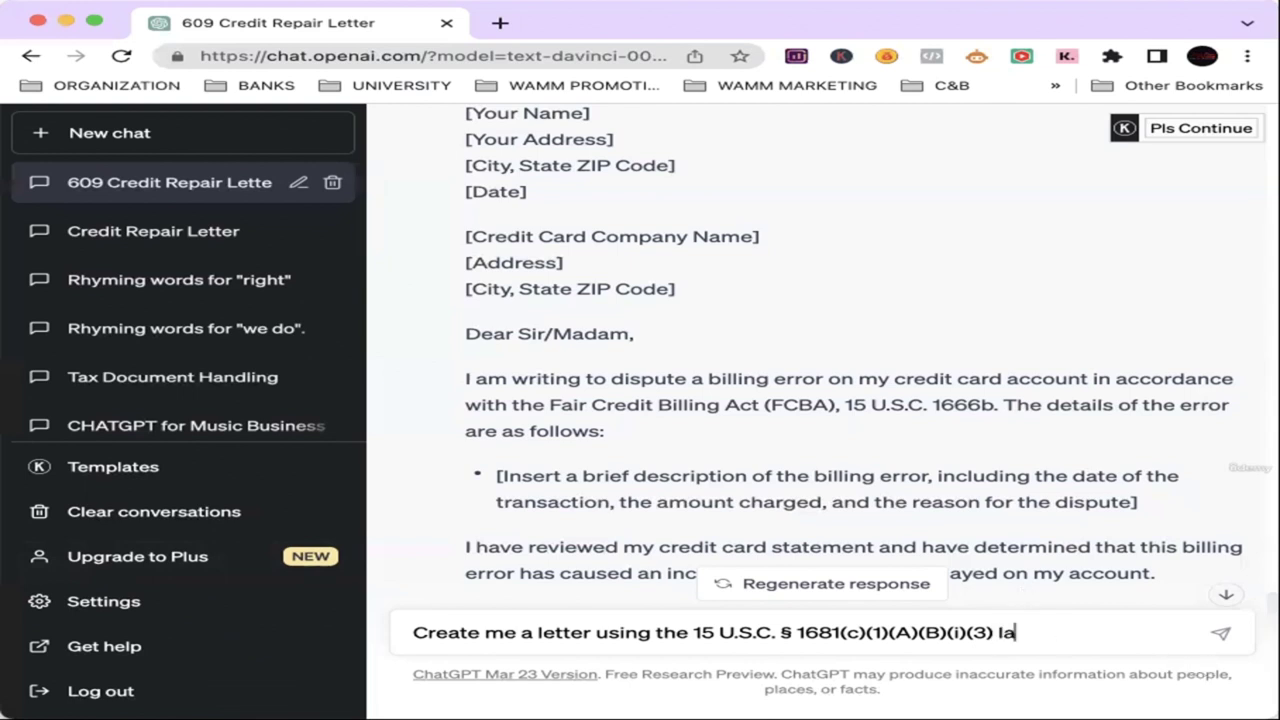
pyautogui.press('Return')
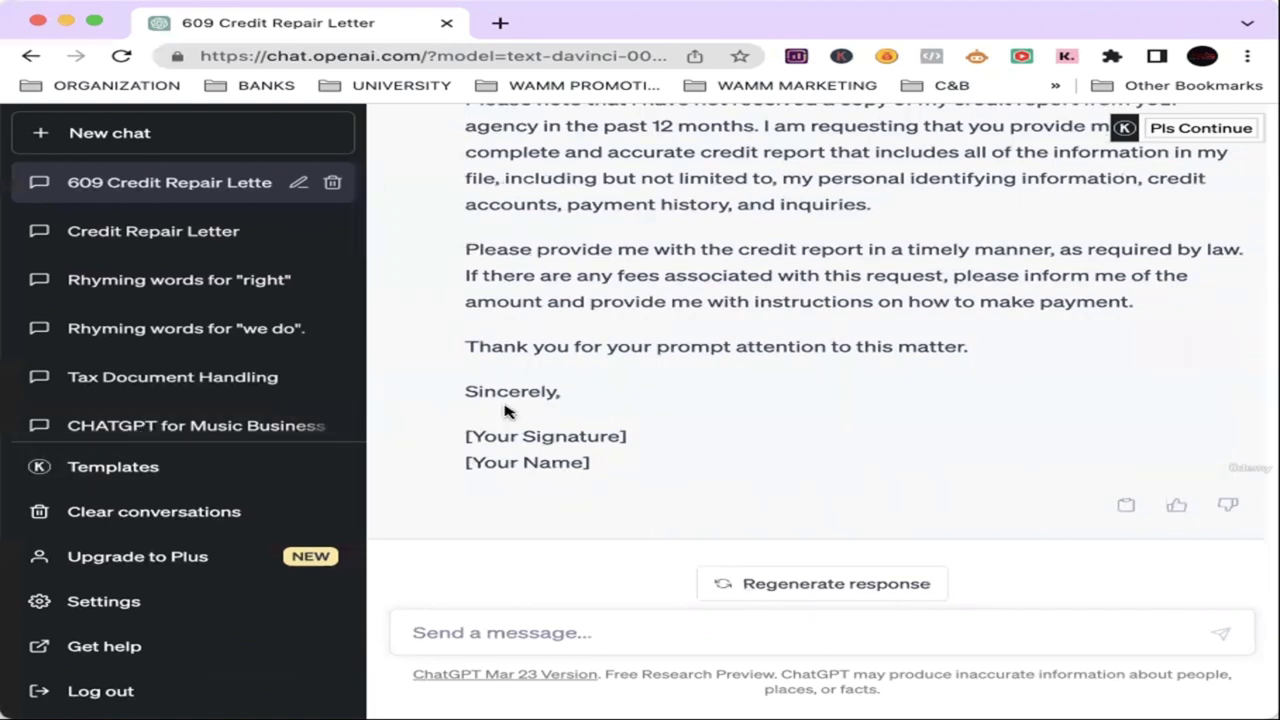
pyautogui.scroll(10, 514, 409)
pyautogui.scroll(-5, 575, 458)
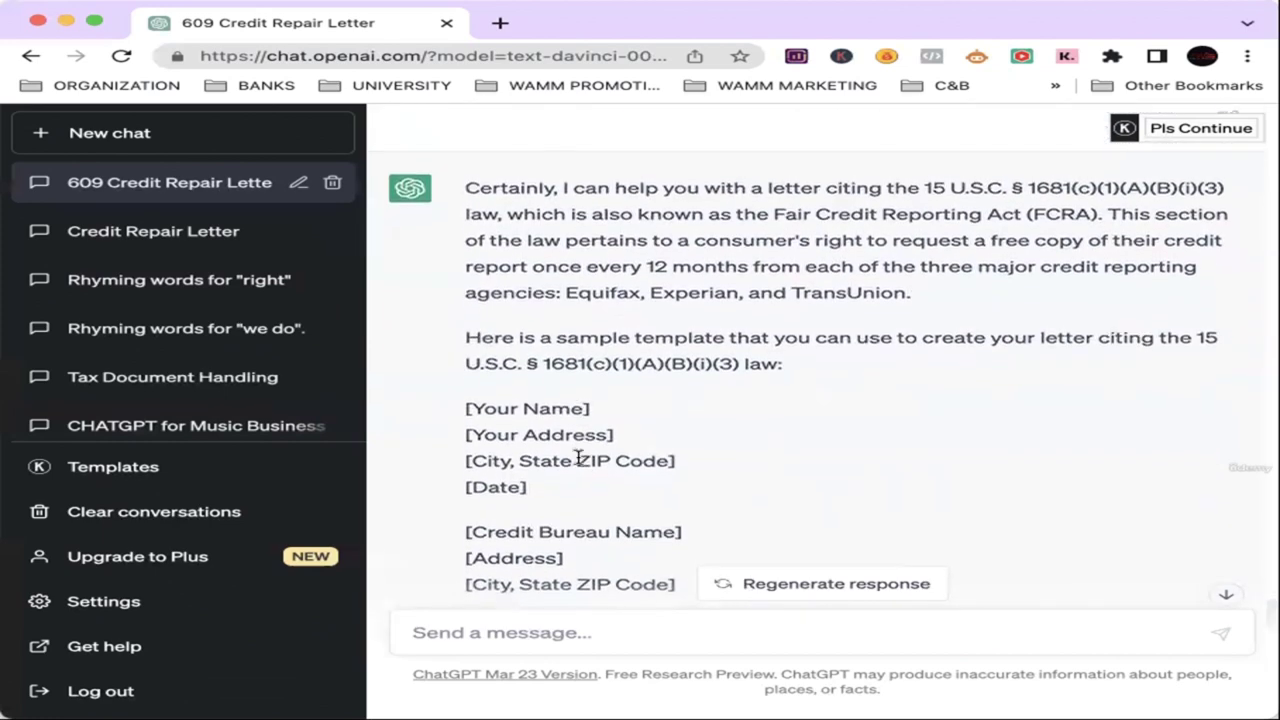
pyautogui.scroll(1, 563, 424)
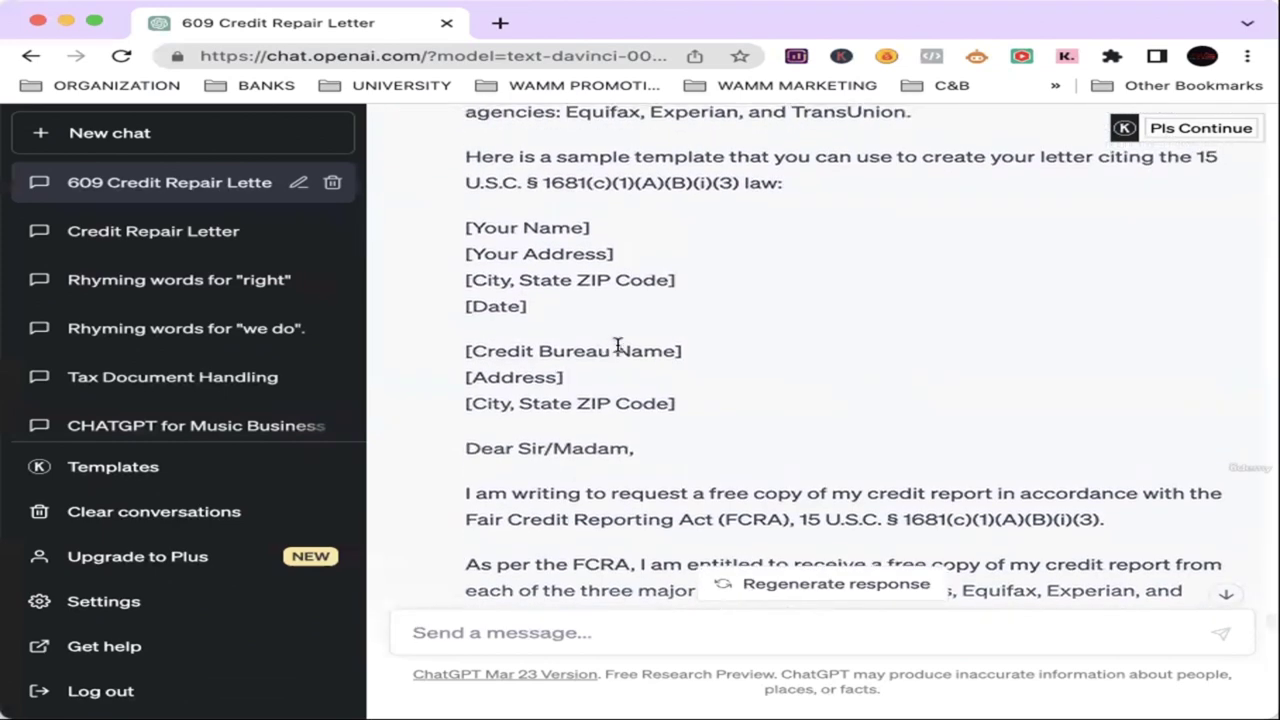
pyautogui.moveTo(676, 350); pyautogui.dragTo(466, 349)
pyautogui.click(720, 345)
pyautogui.scroll(3, 640, 335)
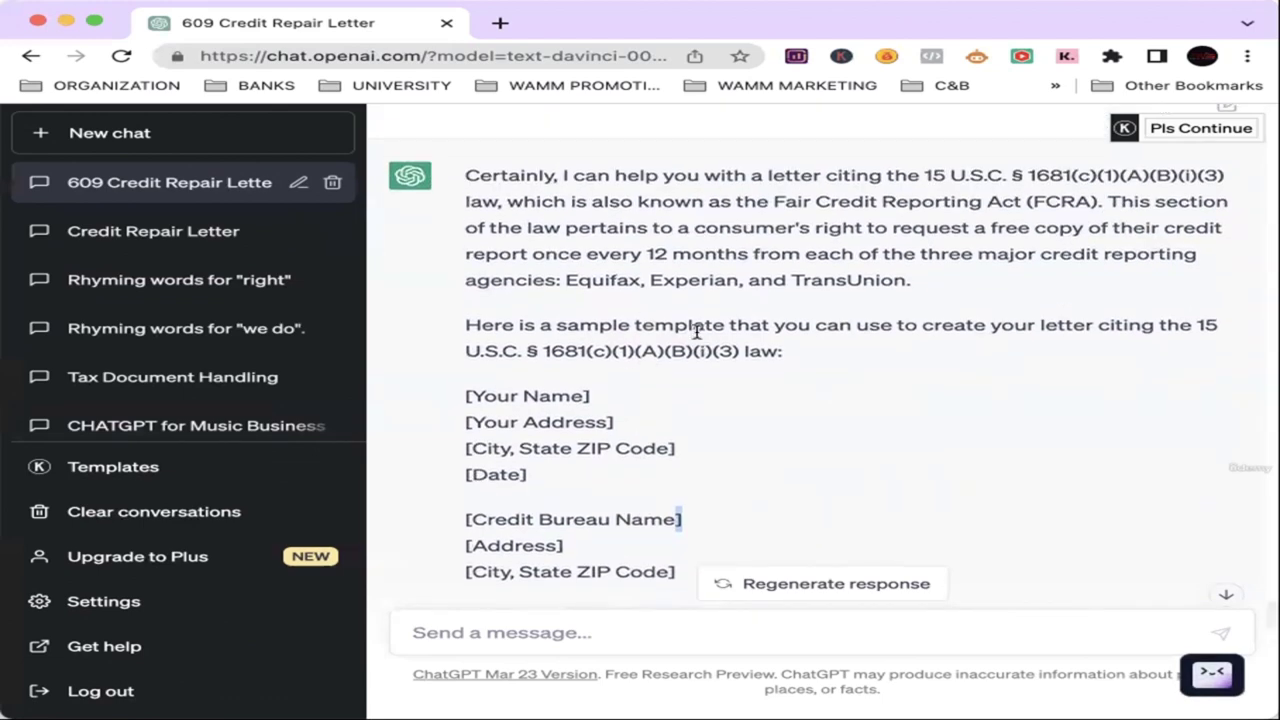
pyautogui.scroll(7, 537, 418)
pyautogui.scroll(-12, 543, 446)
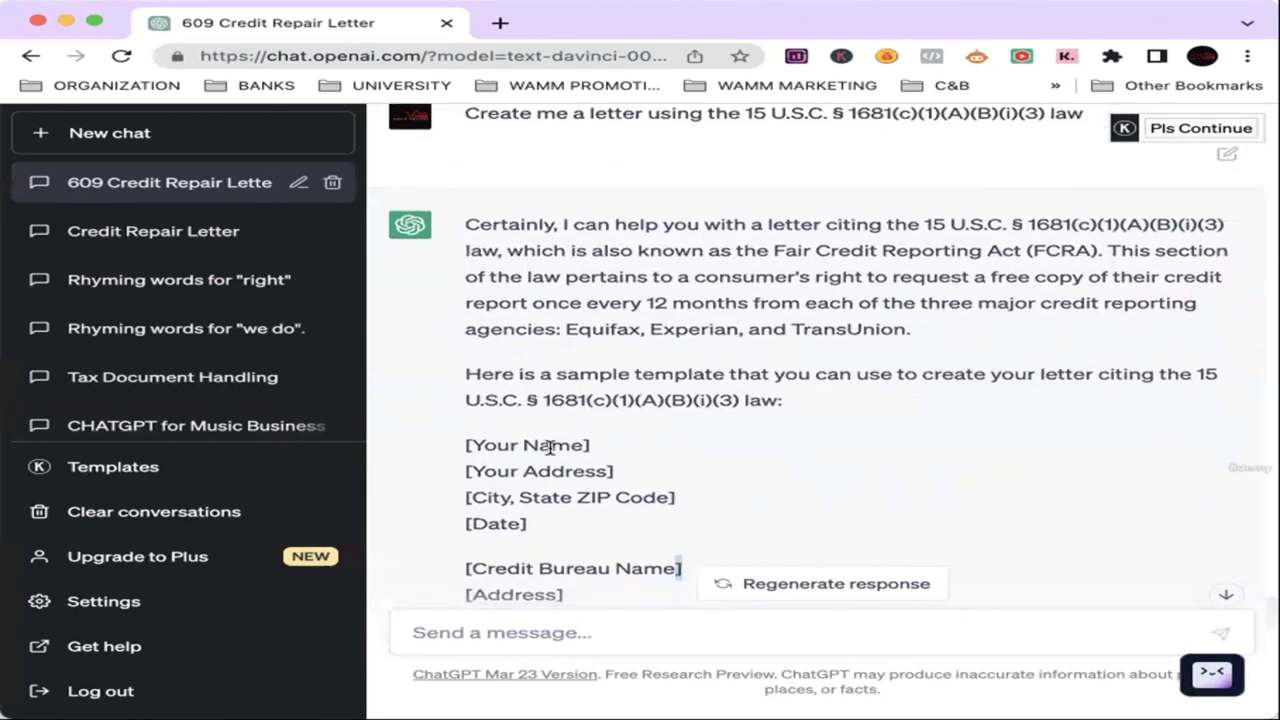
pyautogui.scroll(-1, 540, 495)
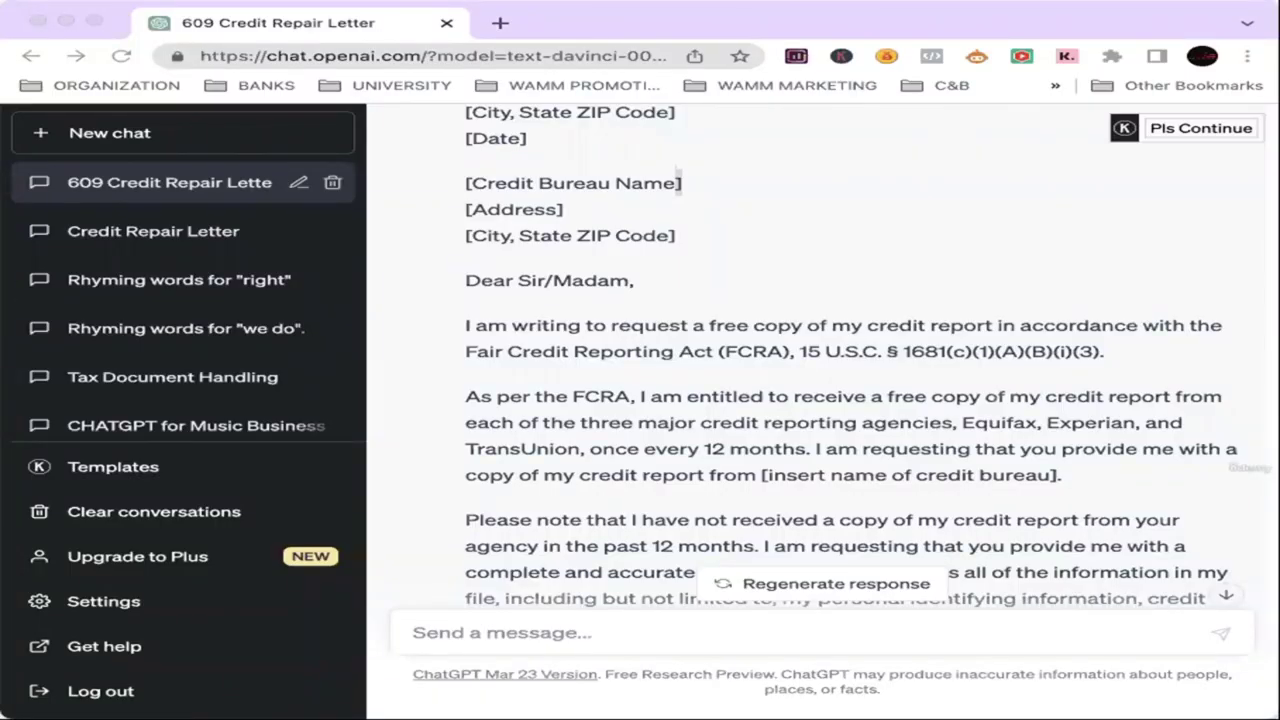
pyautogui.scroll(-5, 786, 386)
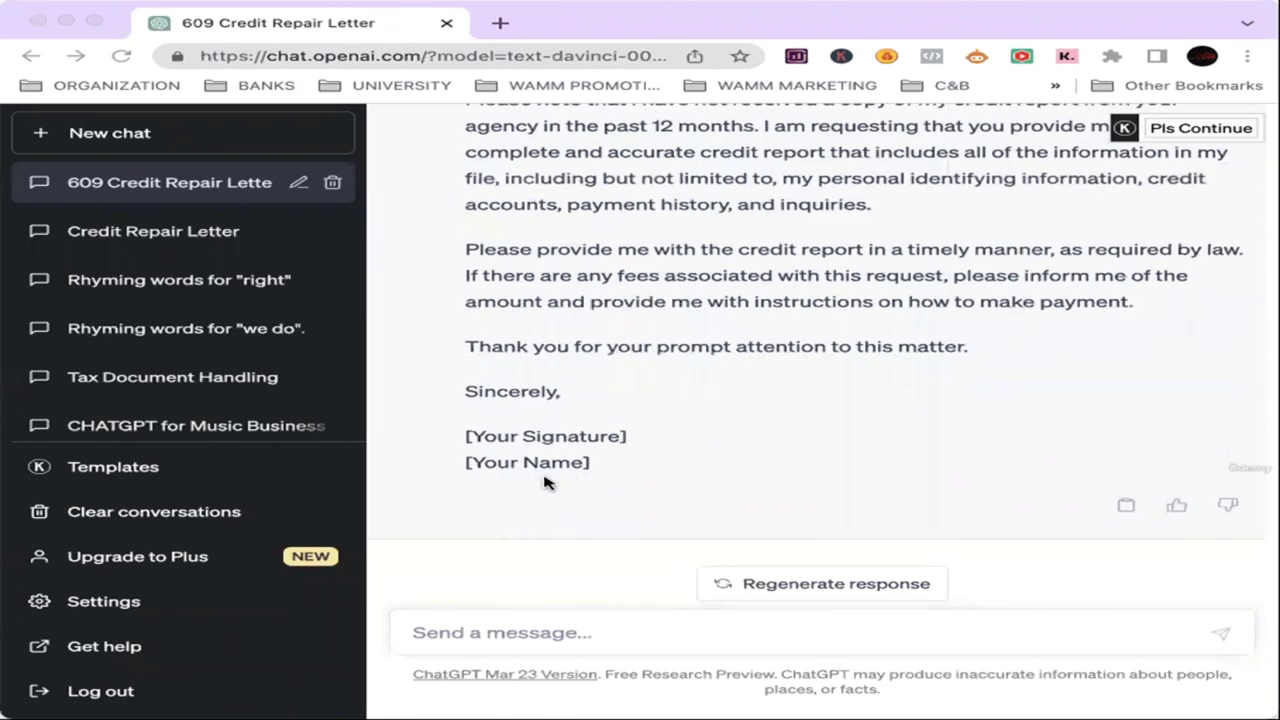
pyautogui.click(570, 628)
# - Send 'create me a letter using the 15 U.S.C. 1681 e(b) law.' to ChatGPT
pyautogui.click(566, 638)
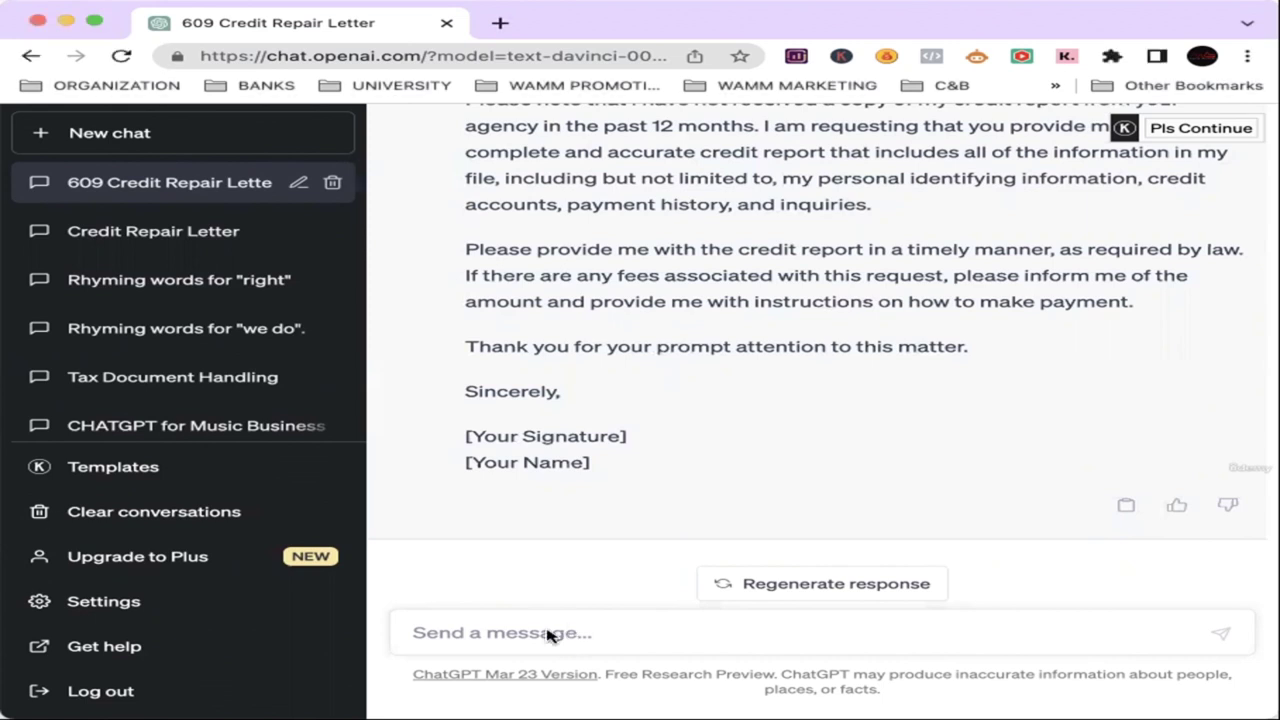
pyautogui.write('create me a ')
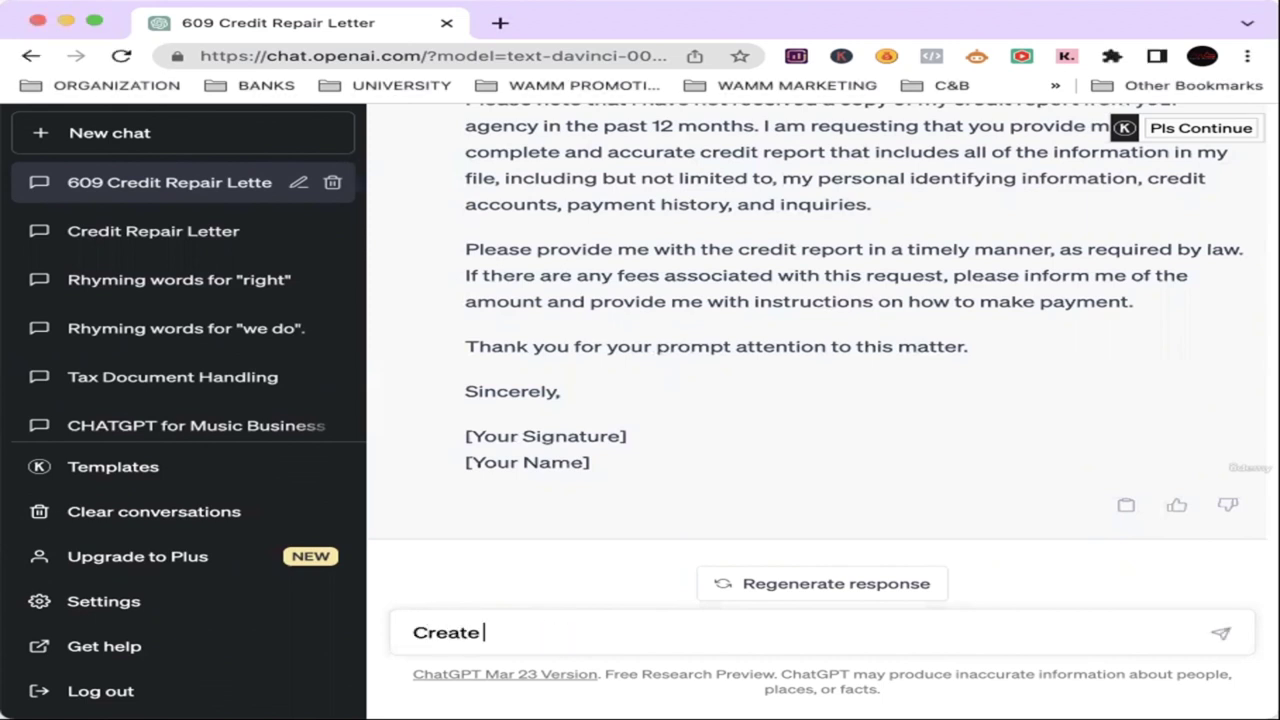
pyautogui.write('letter using the 15 U.S.C. 1681 e(b)')
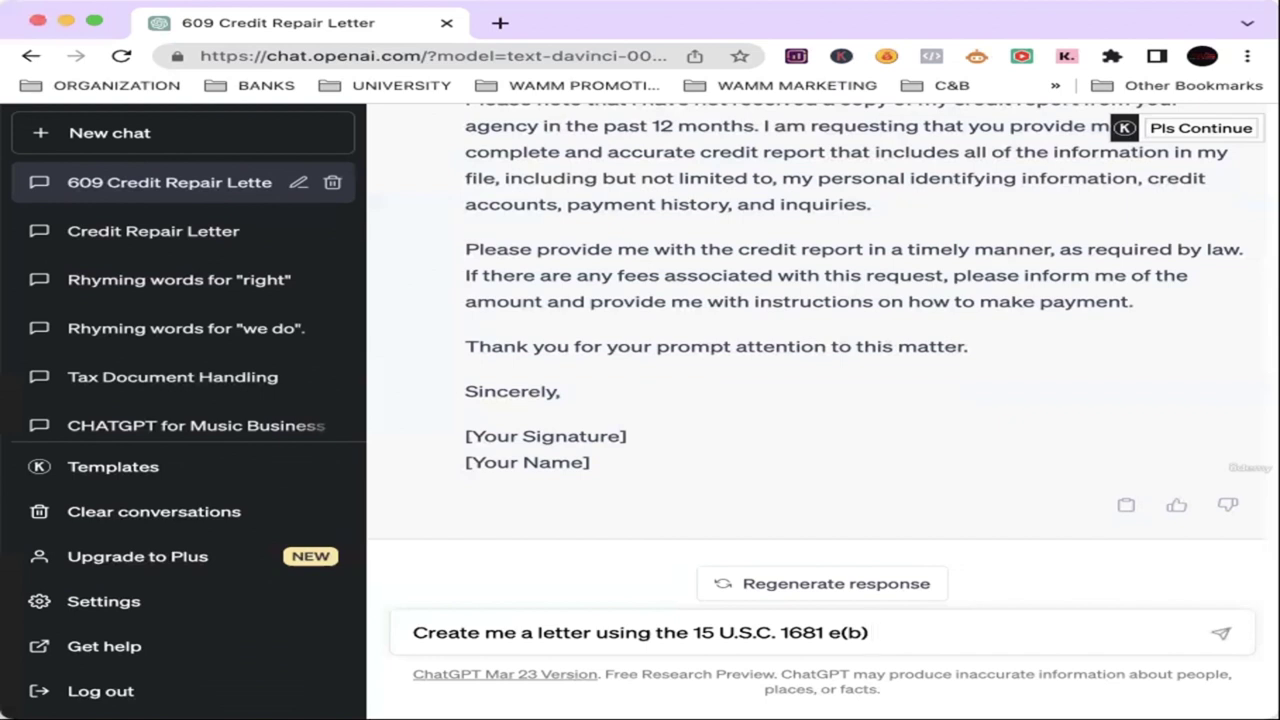
pyautogui.write('law.')
pyautogui.press('Return')
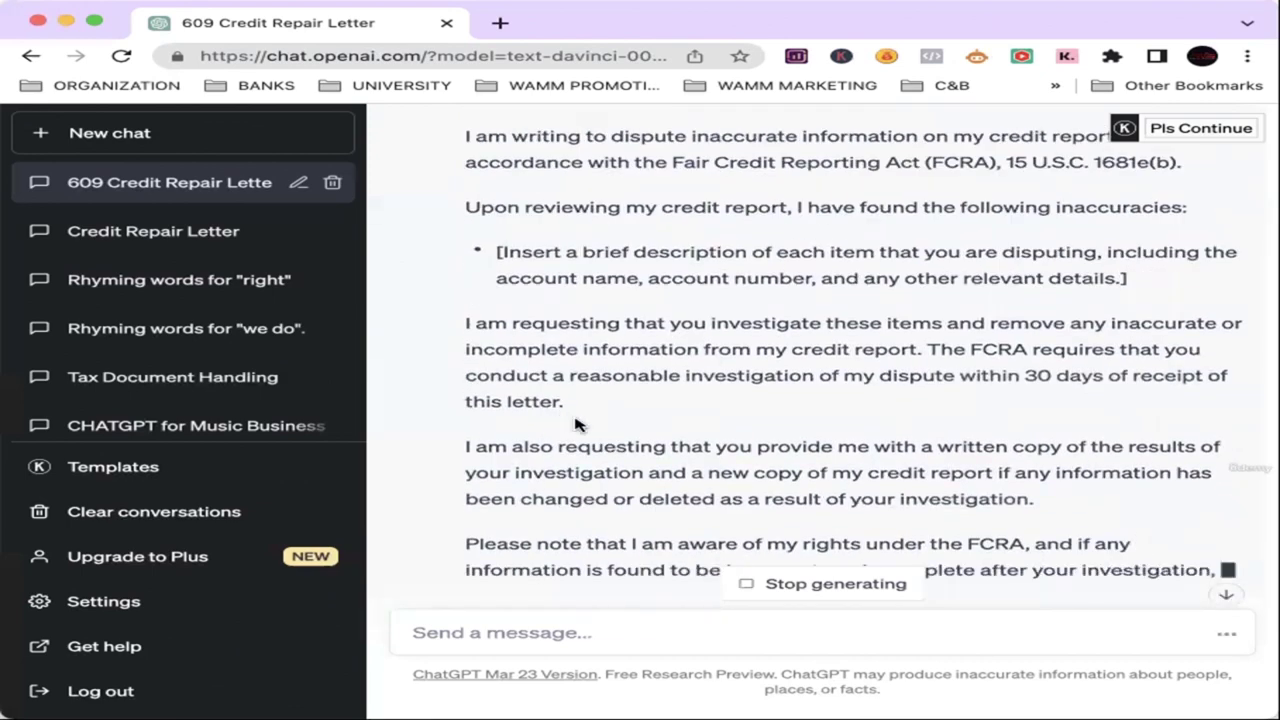
# - Scroll through the finished 15 U.S.C. 1681e(b) dispute letter template to review it
pyautogui.scroll(5, 575, 380)
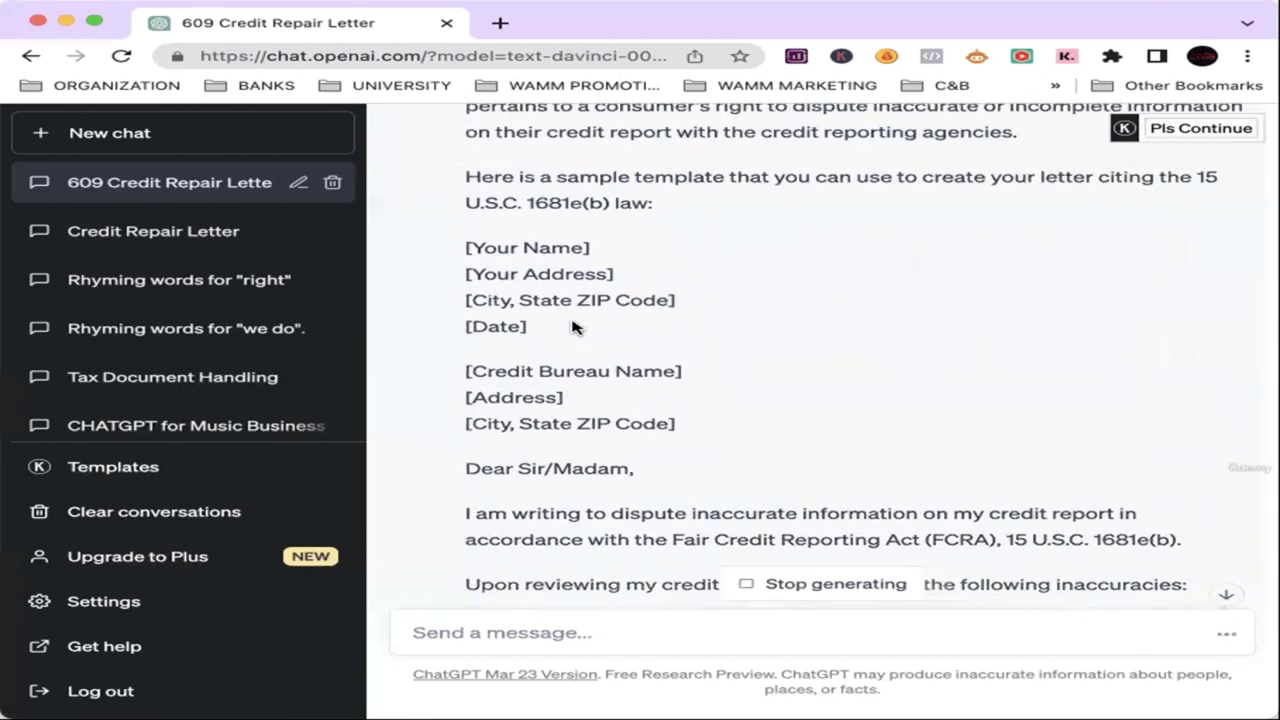
pyautogui.scroll(3, 575, 327)
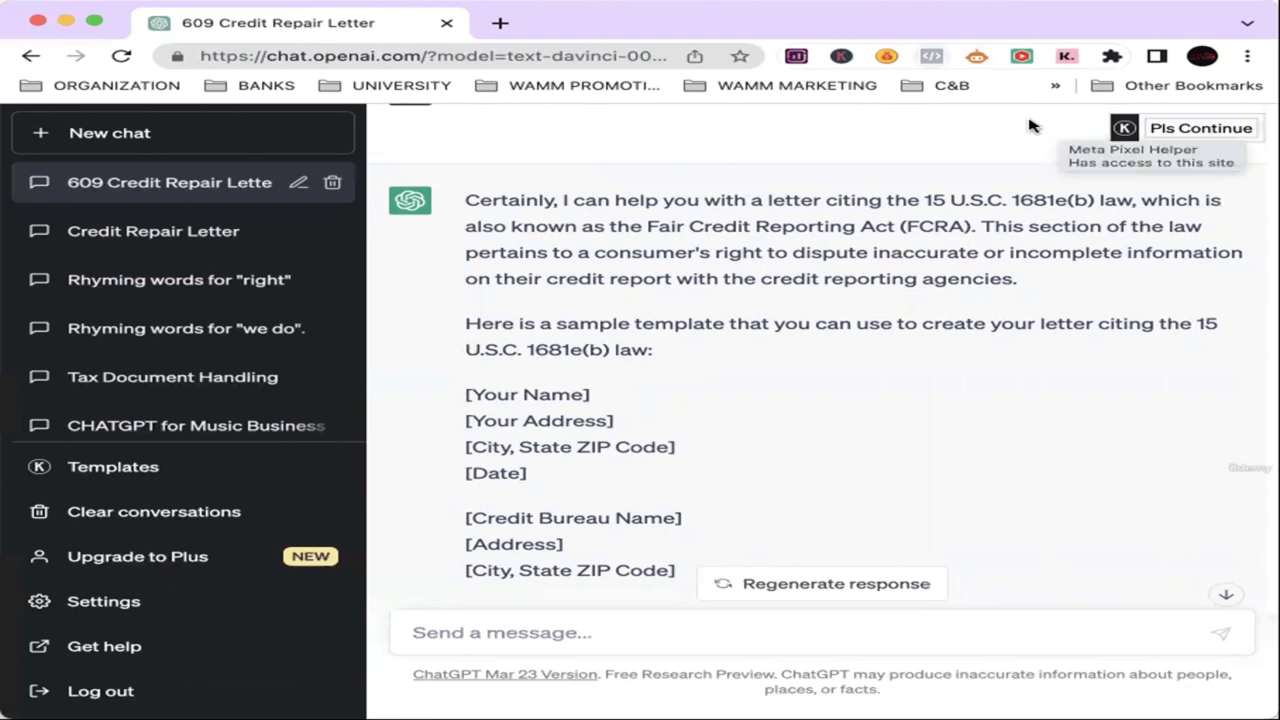
pyautogui.scroll(-15, 665, 300)
pyautogui.scroll(15, 661, 293)
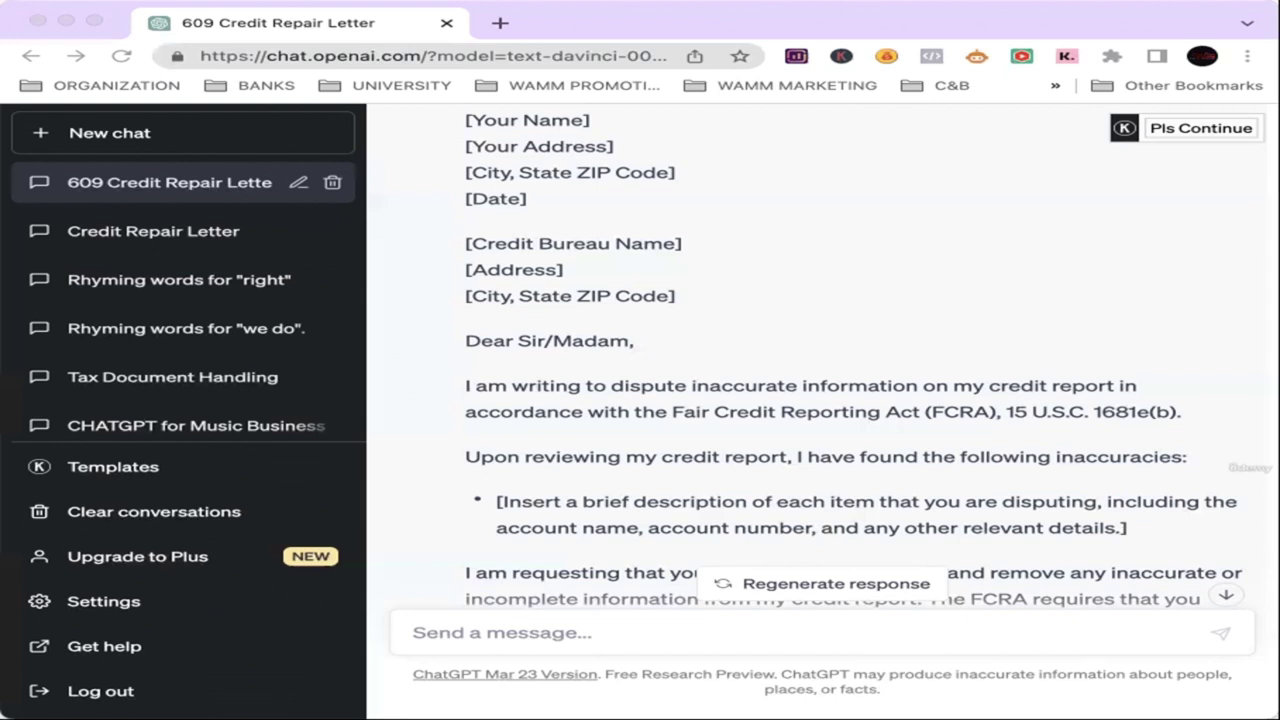
pyautogui.click(478, 630)
# - Send 'Create me a letter using the' with the pasted 15 U.S.C. 1681 a(3)(a)(b)(c) citation and 'law.'
pyautogui.click(505, 632)
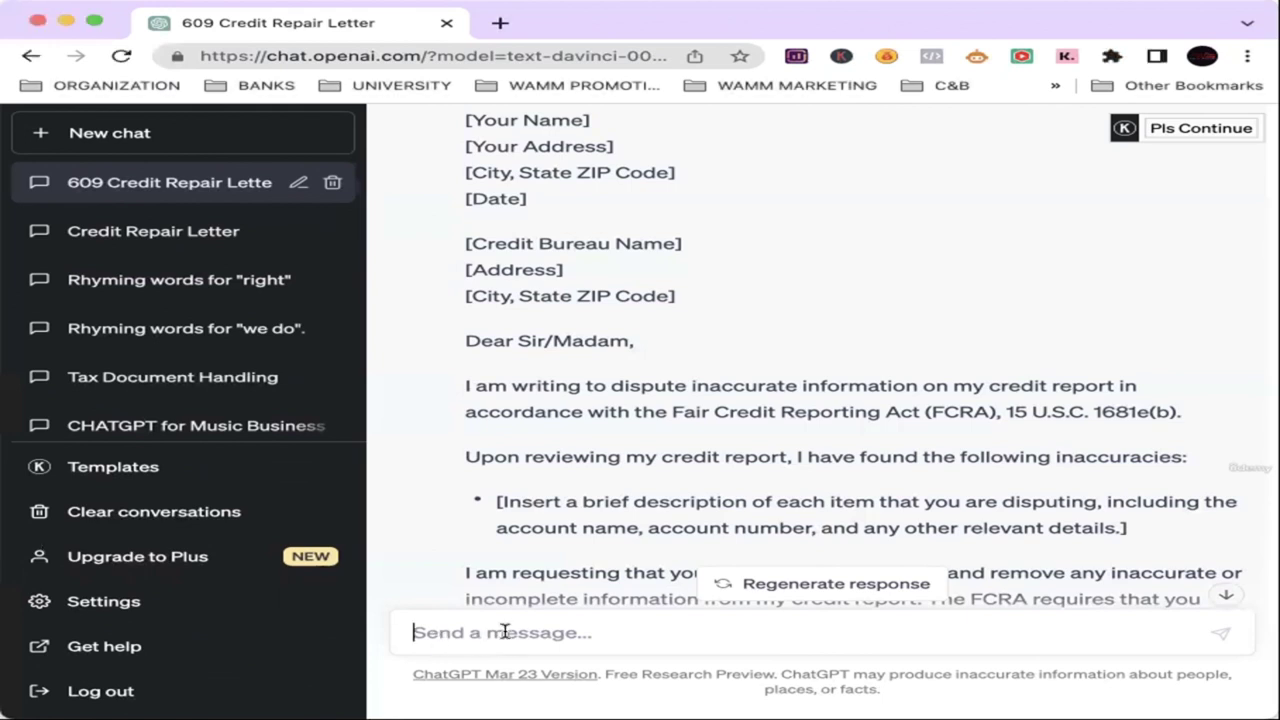
pyautogui.write('Creat ==')
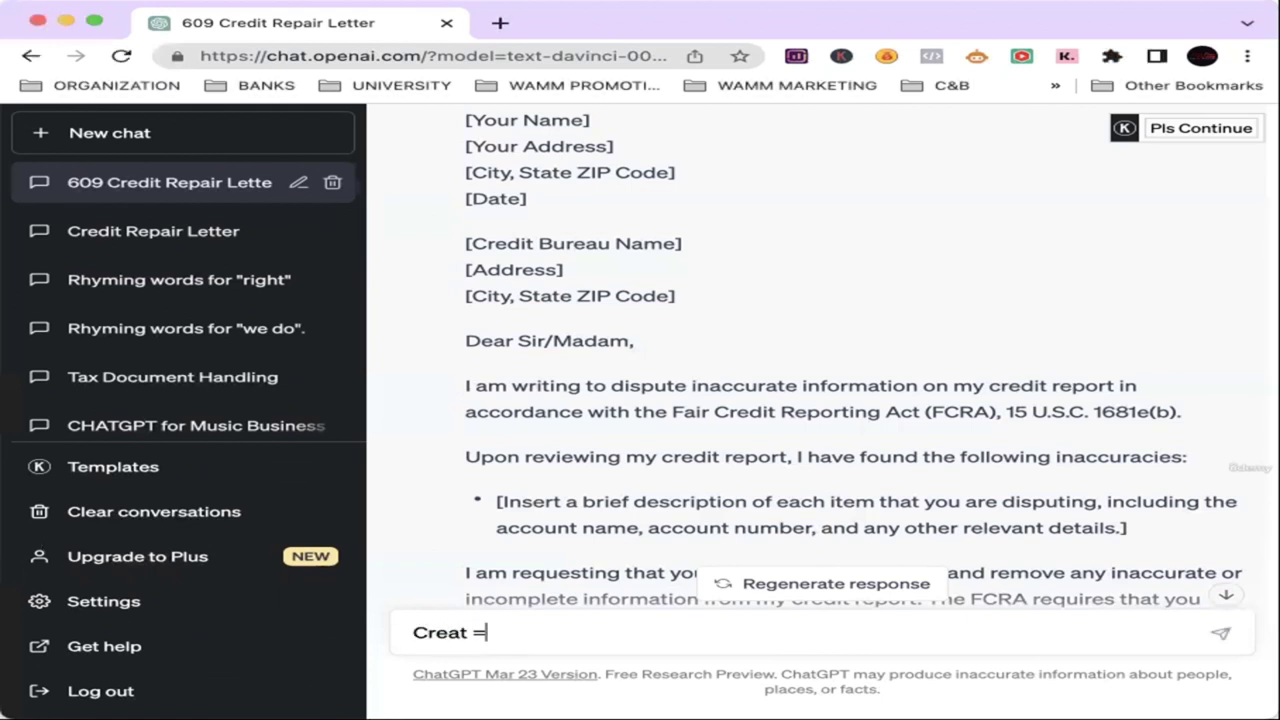
pyautogui.press('BackSpace')
pyautogui.press('BackSpace')
pyautogui.press('BackSpace')
pyautogui.write('e me a letter')
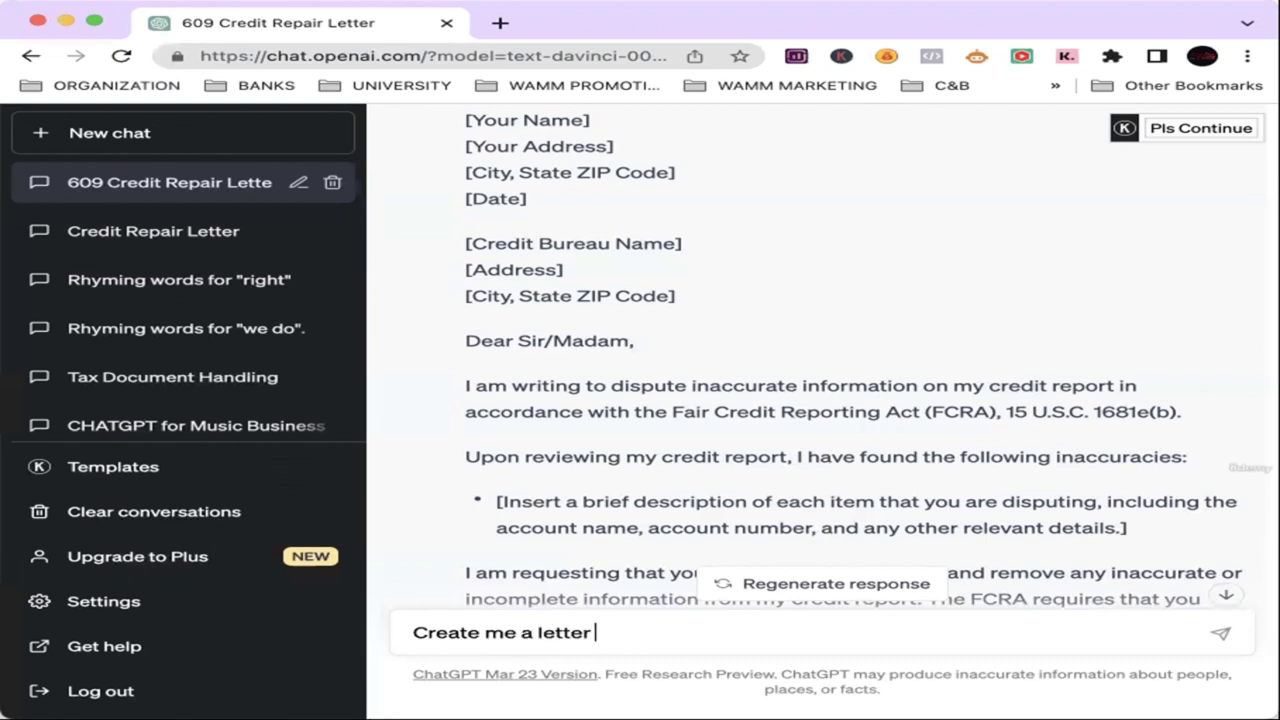
pyautogui.write(' using the')
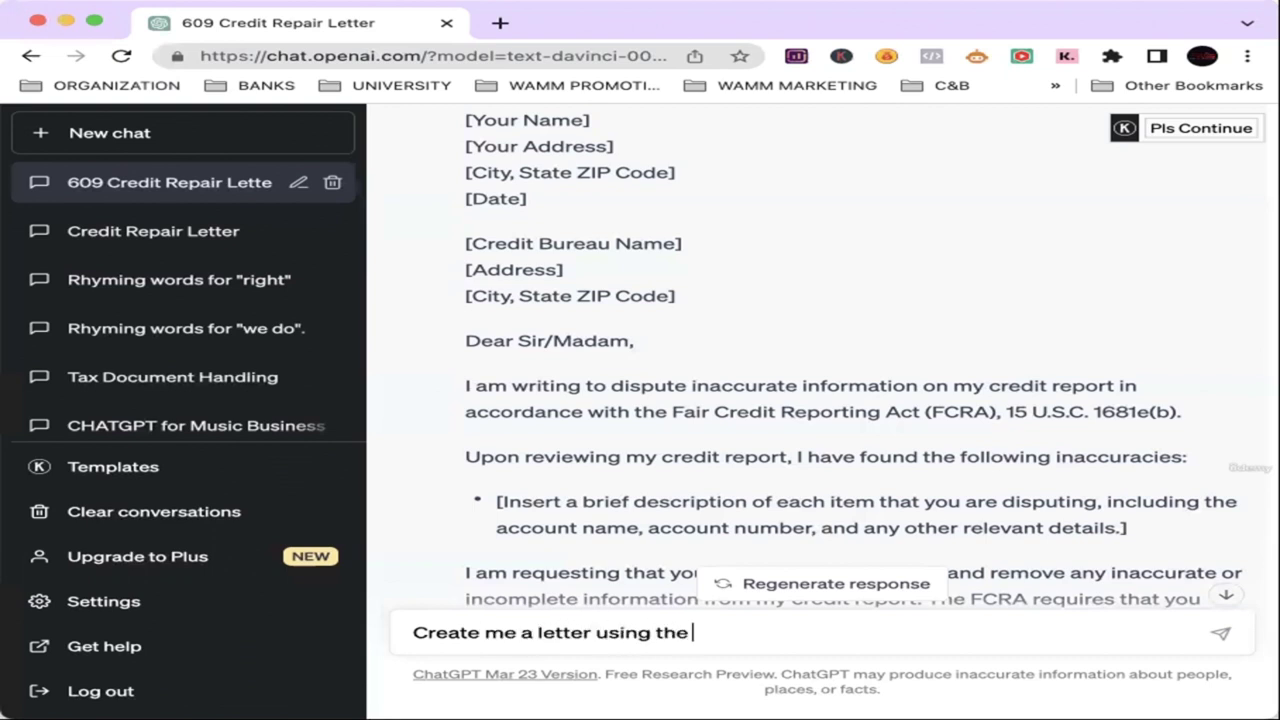
pyautogui.write('15 U.S.C. 1681 a(3)(a)(b)(c)')
pyautogui.write('law')
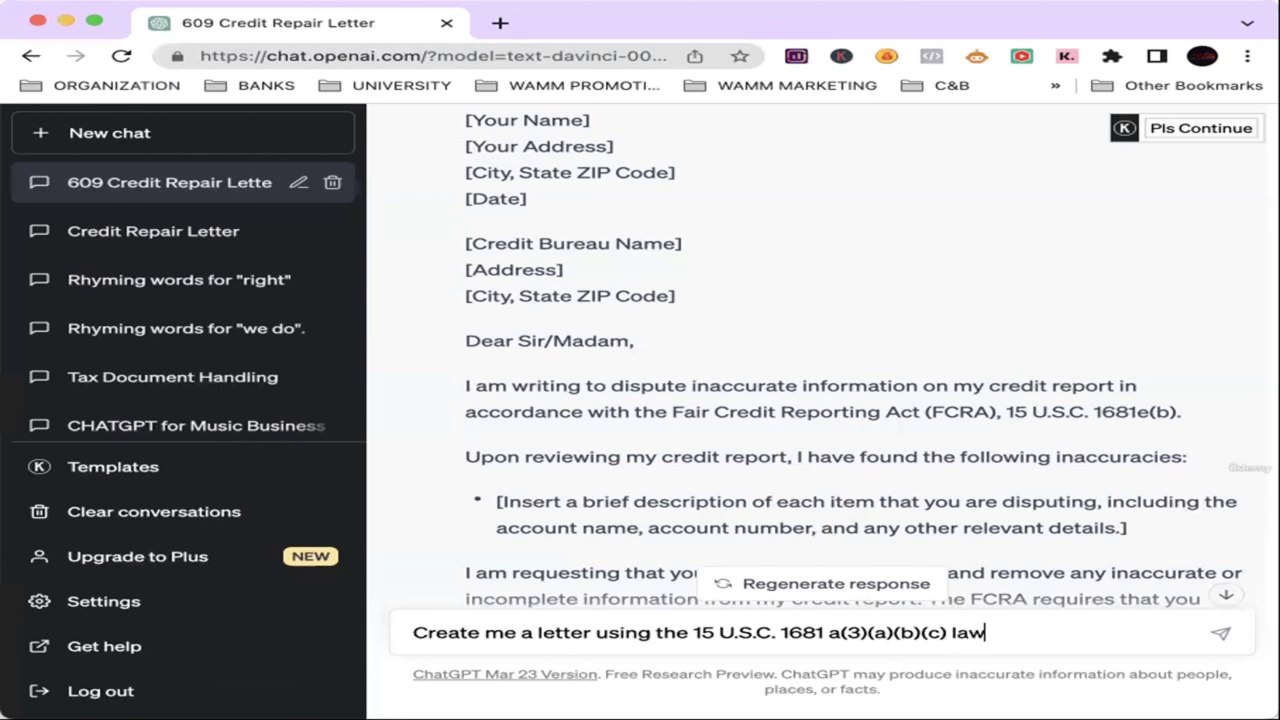
pyautogui.write('.')
pyautogui.press('Return')
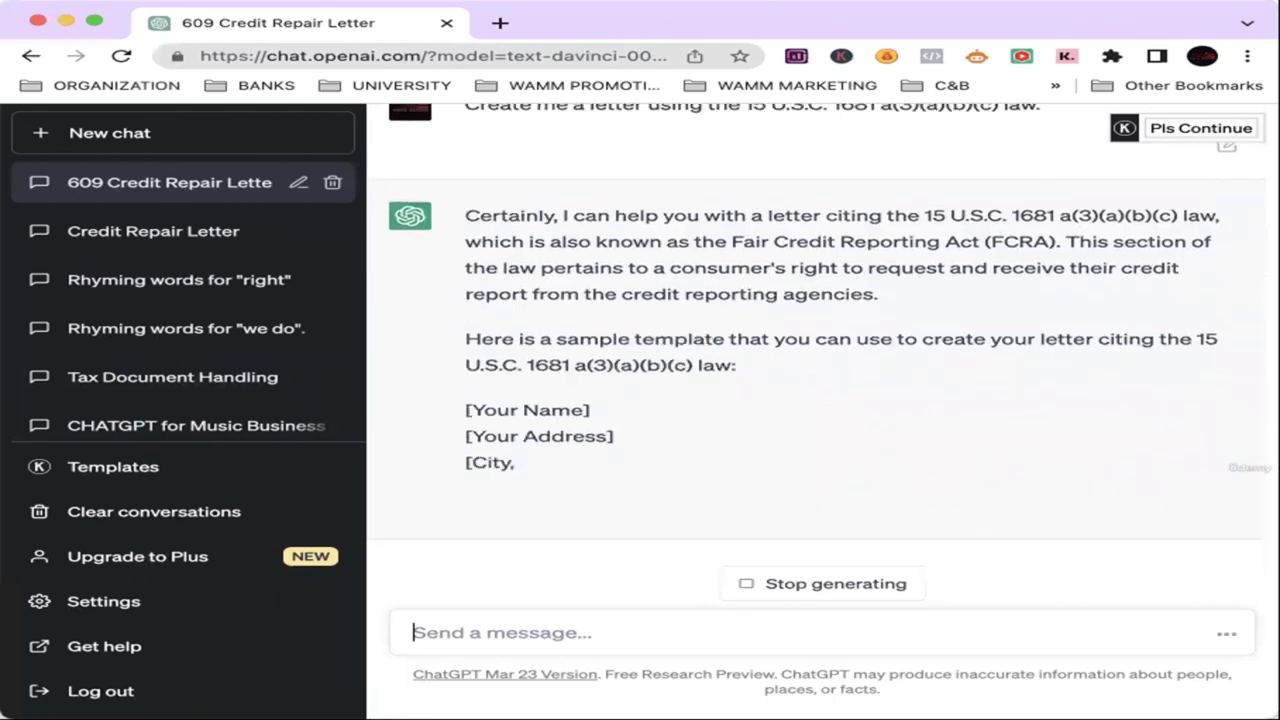
pyautogui.scroll(3, 700, 260)
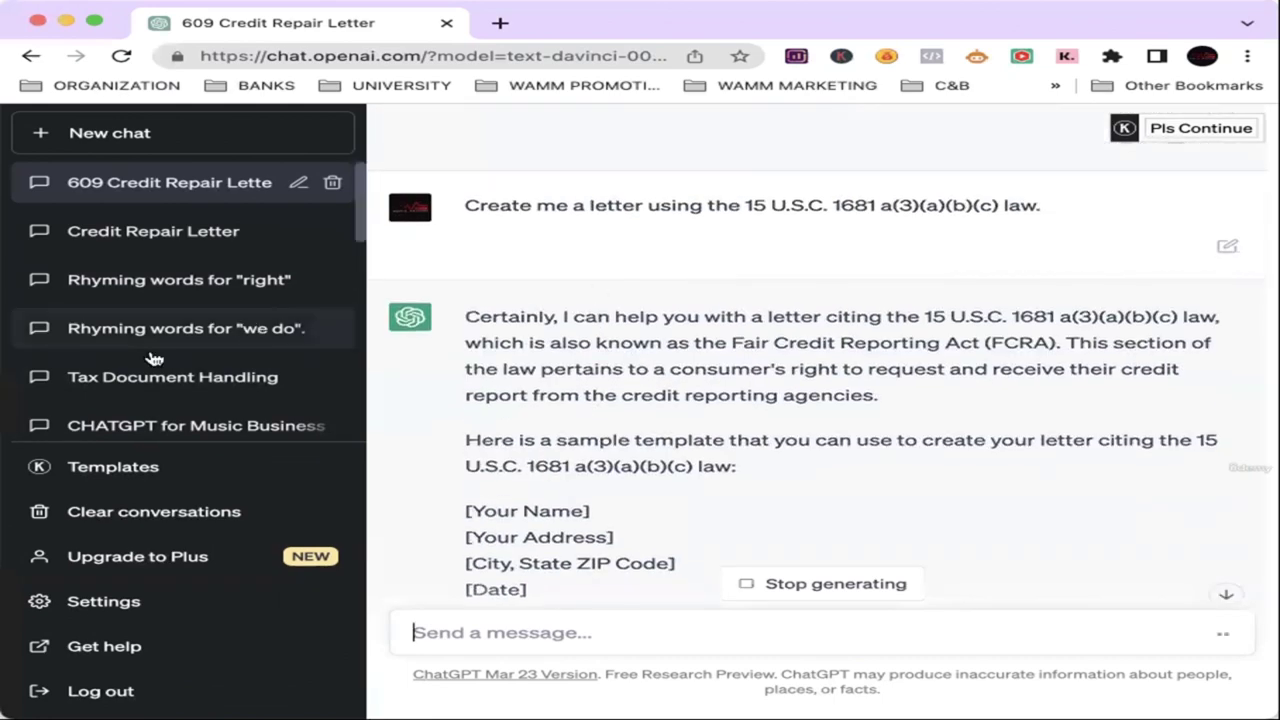
pyautogui.scroll(-2, 200, 360)
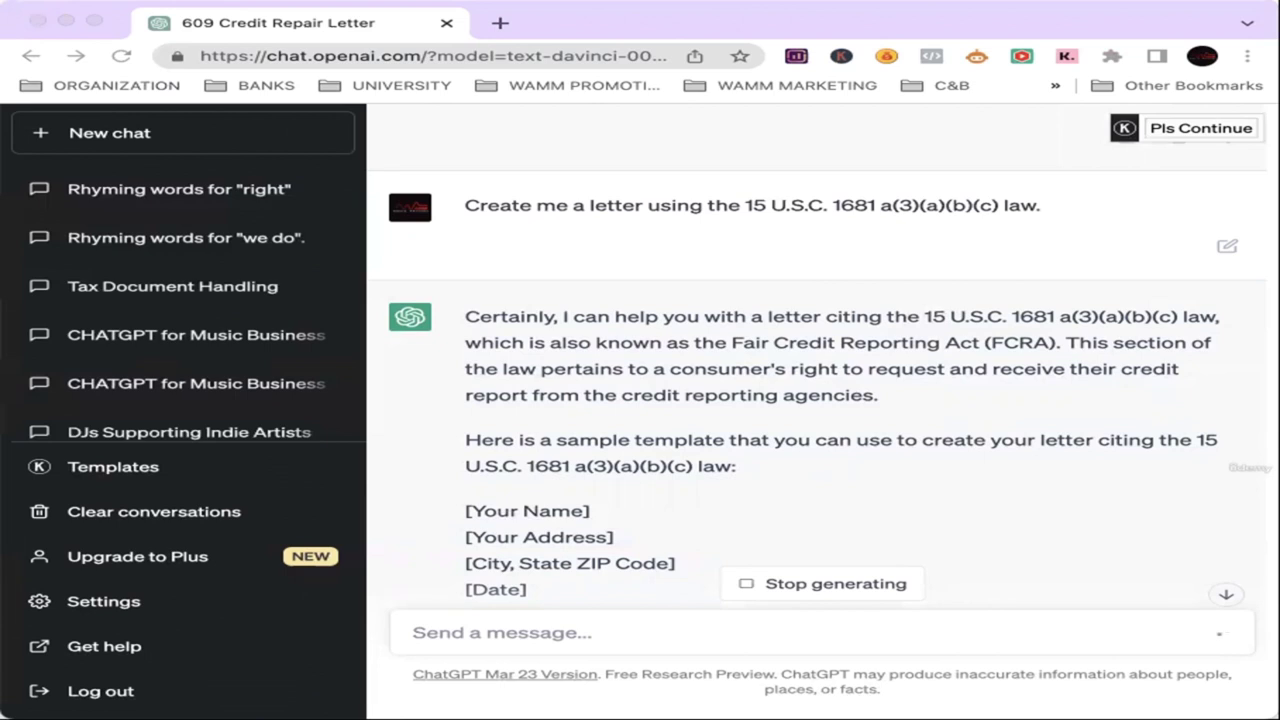
pyautogui.scroll(-10, 871, 471)
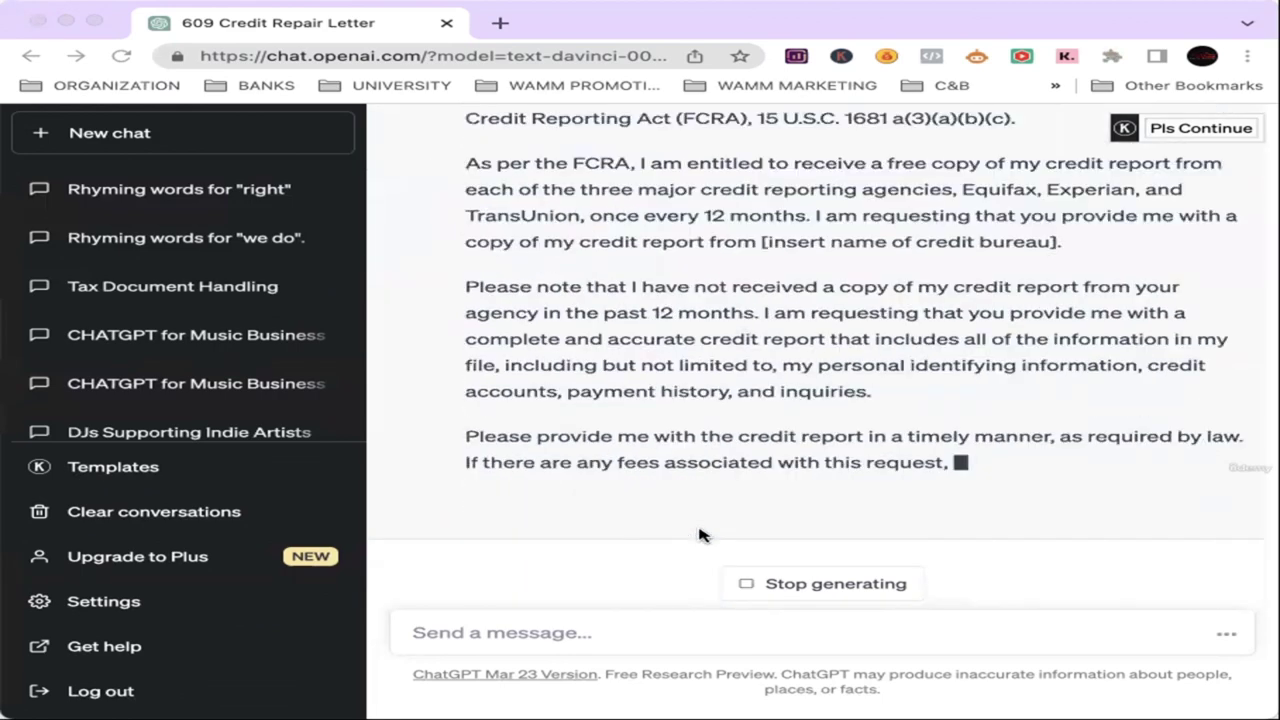
pyautogui.scroll(2, 697, 473)
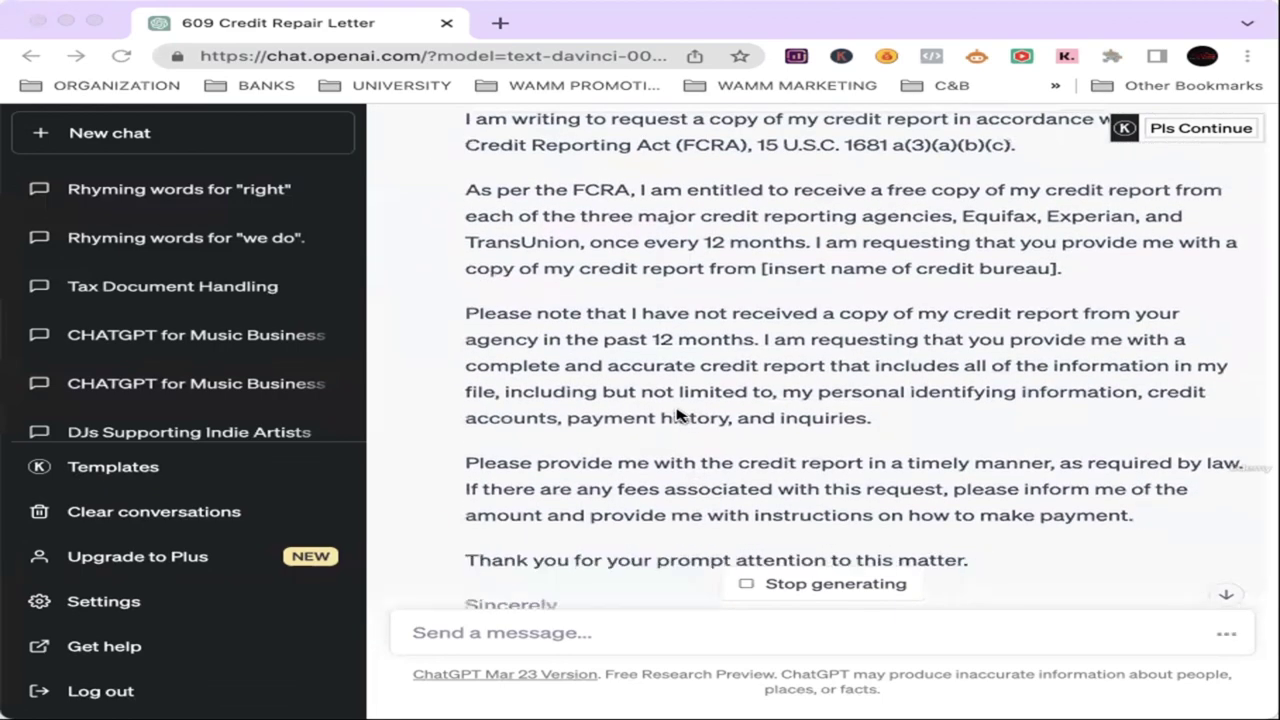
pyautogui.scroll(2, 685, 420)
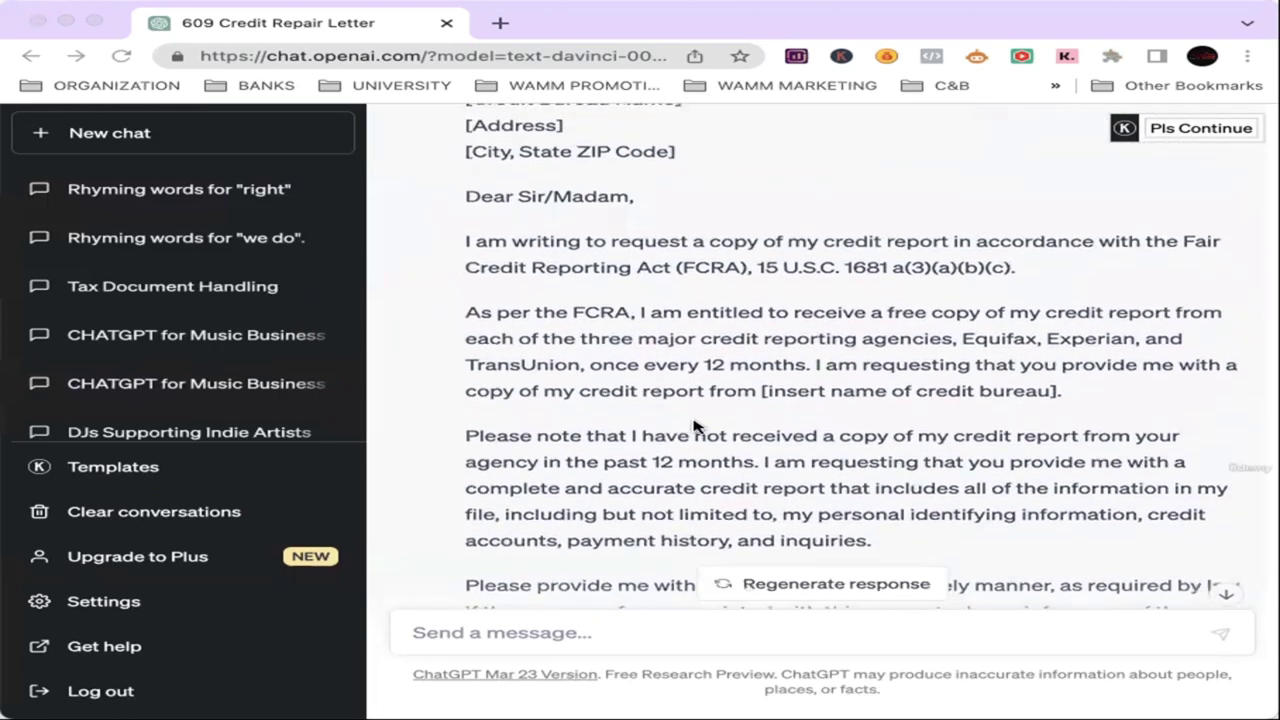
pyautogui.scroll(-5, 680, 465)
pyautogui.scroll(1, 655, 428)
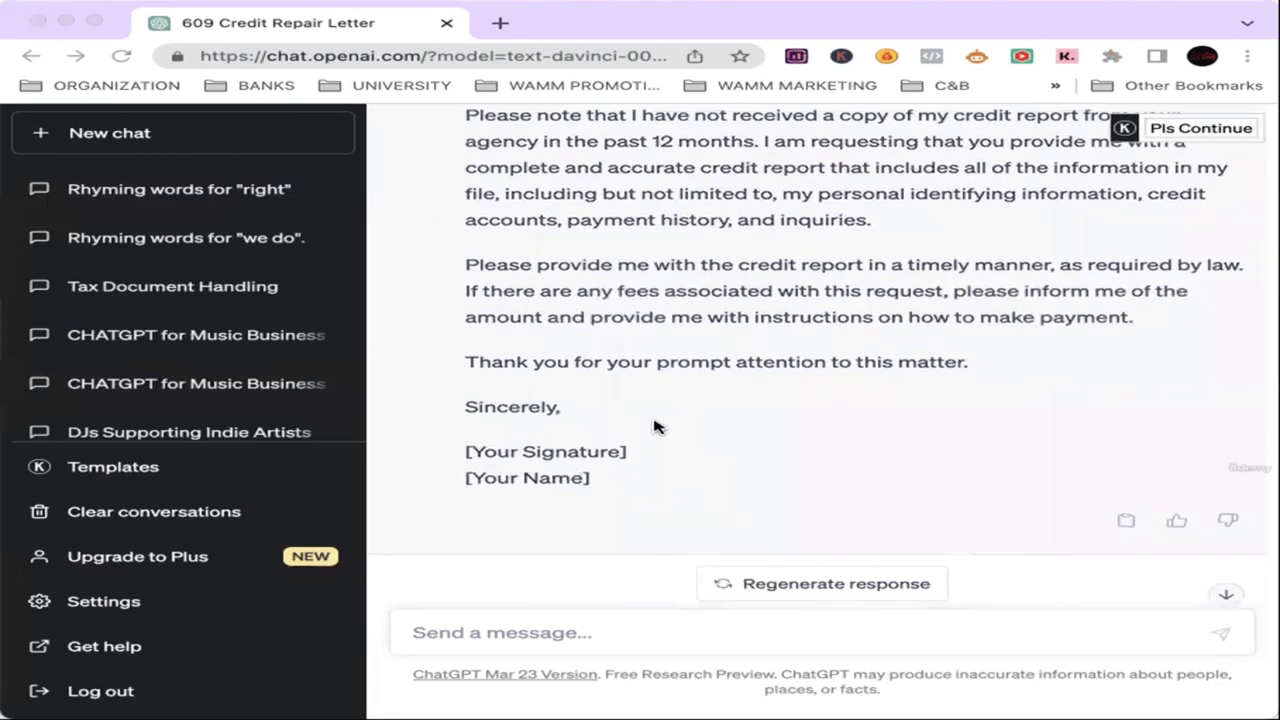
pyautogui.scroll(2, 660, 420)
pyautogui.scroll(3, 668, 415)
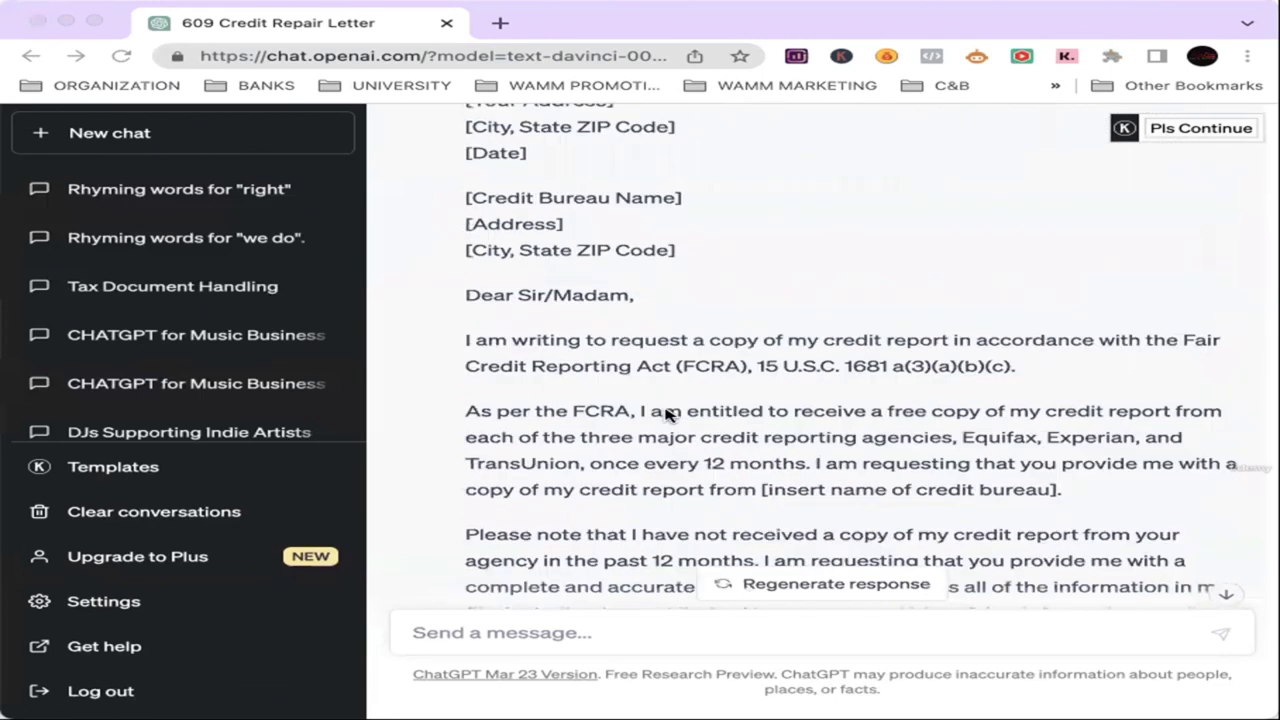
pyautogui.scroll(-1, 578, 428)
pyautogui.scroll(-3, 575, 490)
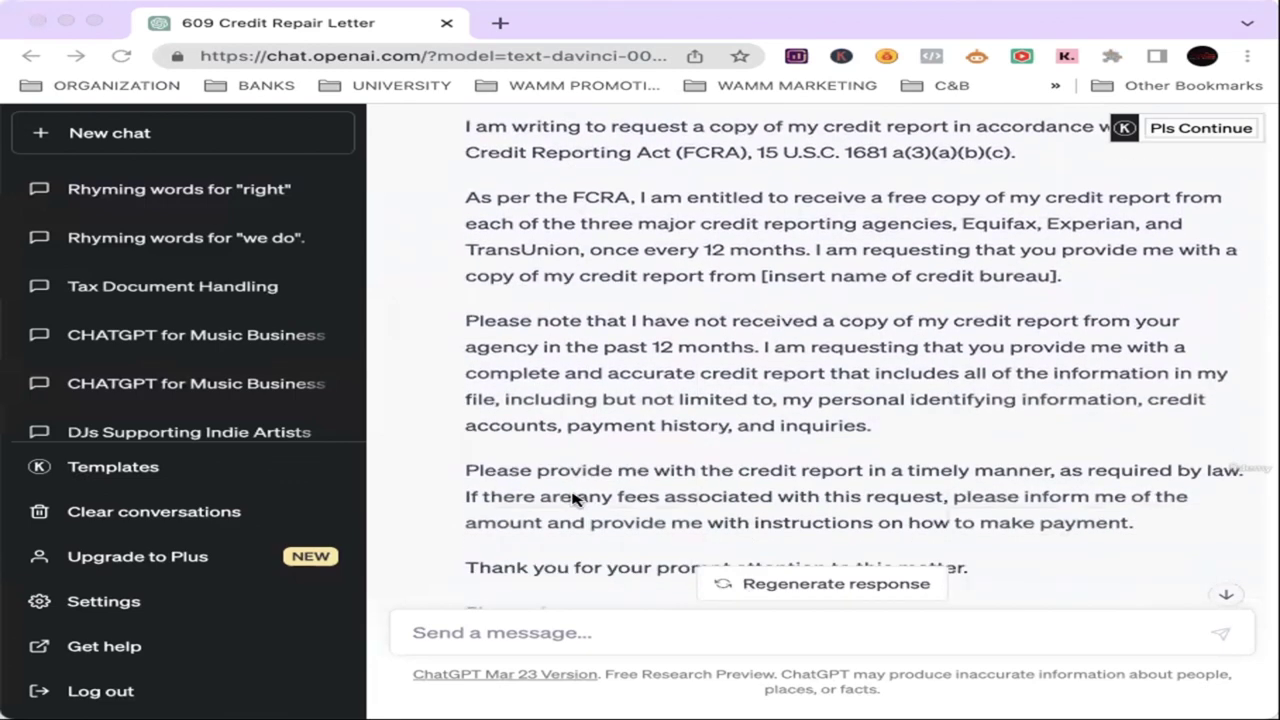
pyautogui.scroll(-3, 595, 475)
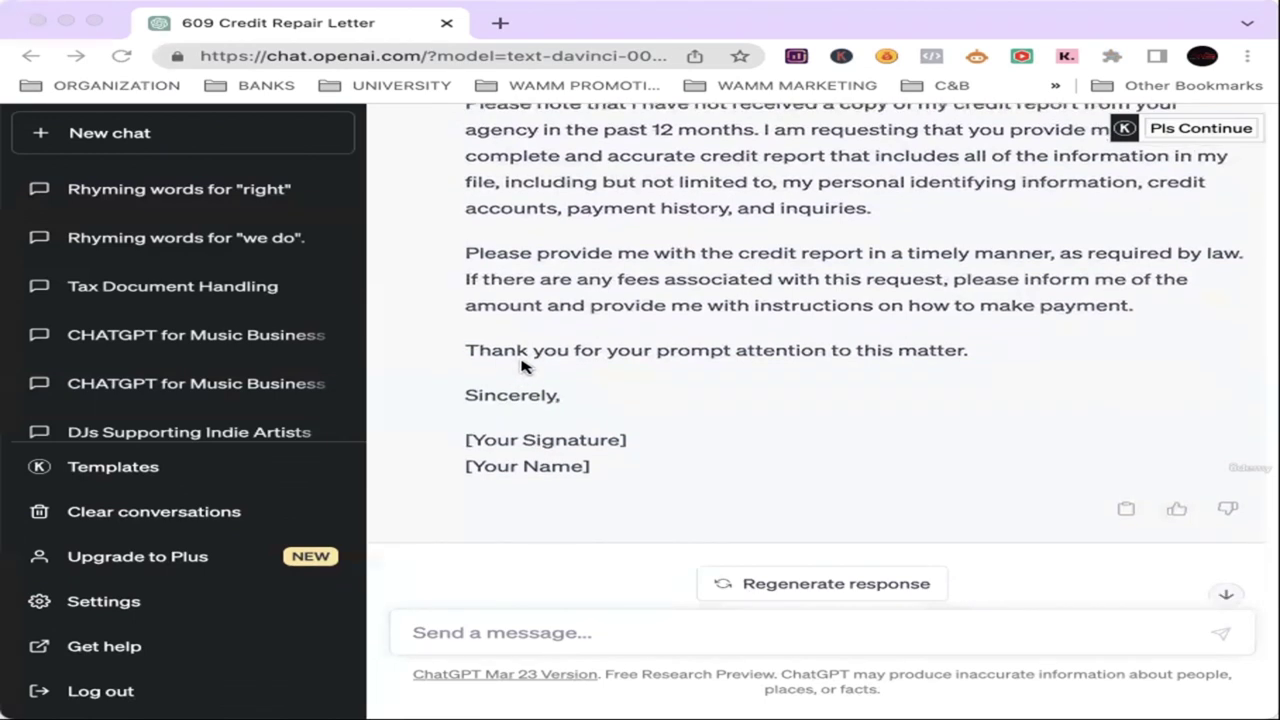
# - Send 'Create me a letter using the 15 U.S.C. b(4) law' to ChatGPT
pyautogui.click(537, 630)
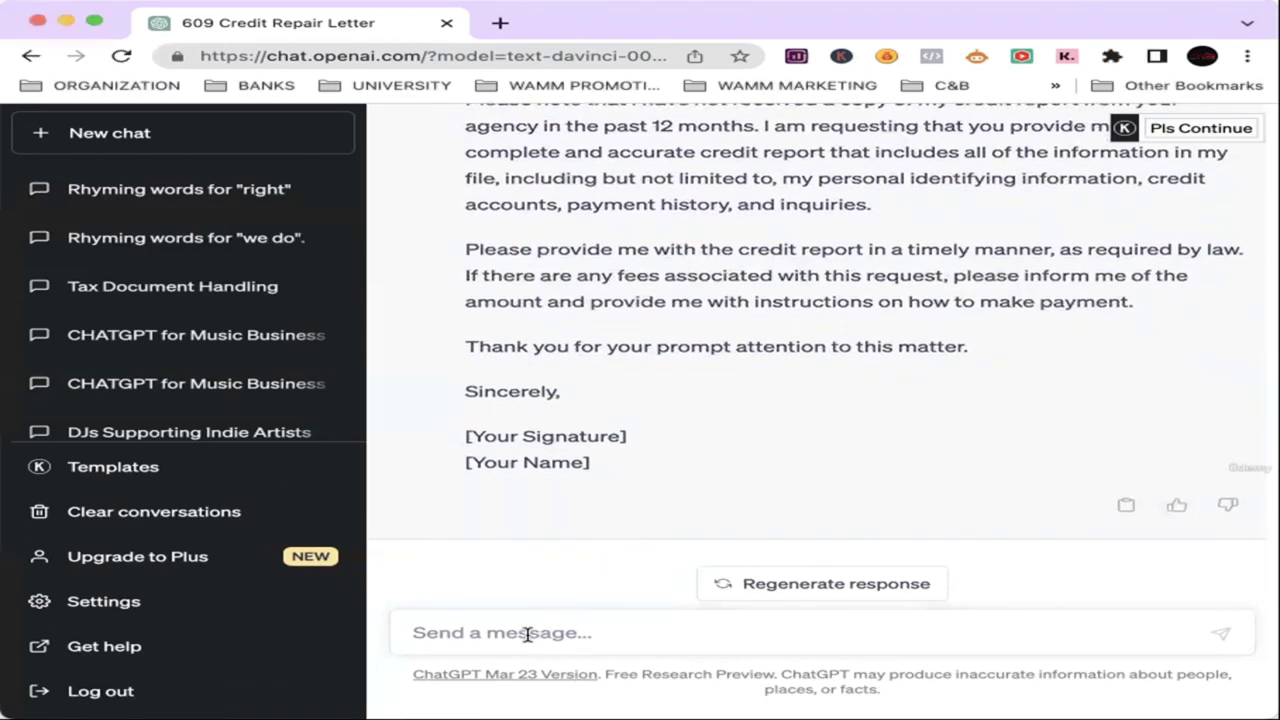
pyautogui.write('C')
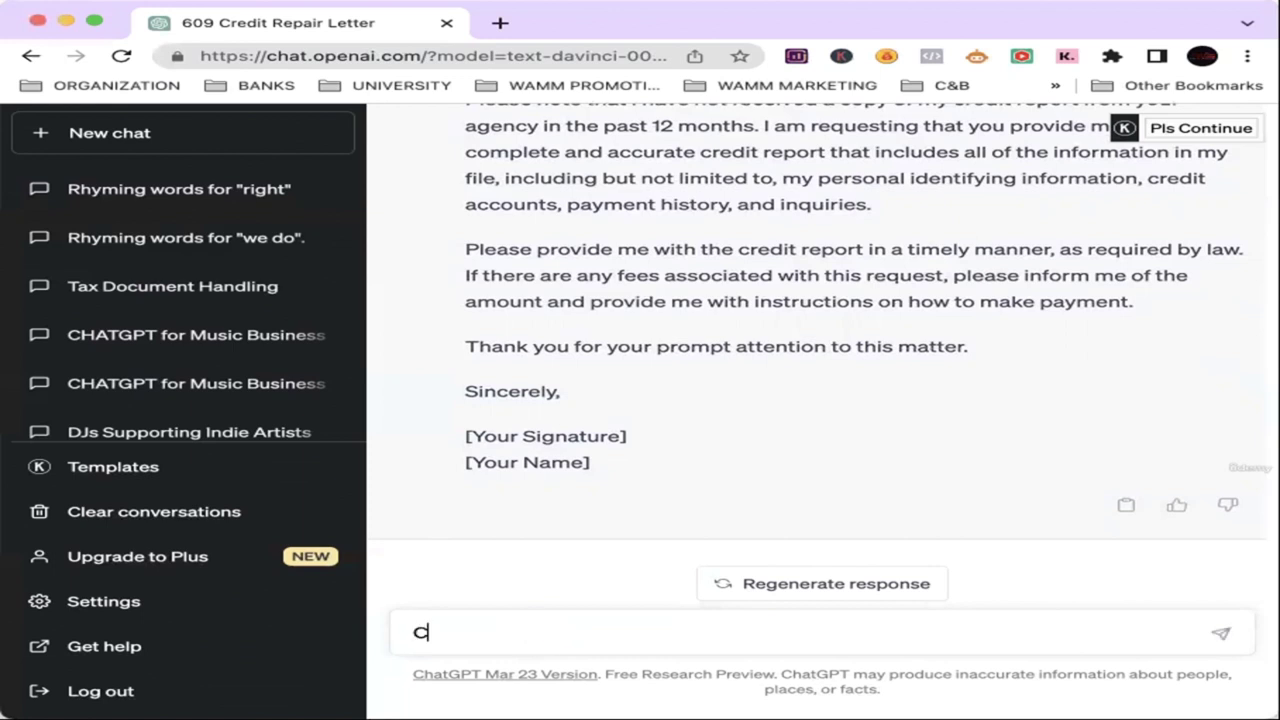
pyautogui.write('reate me a let')
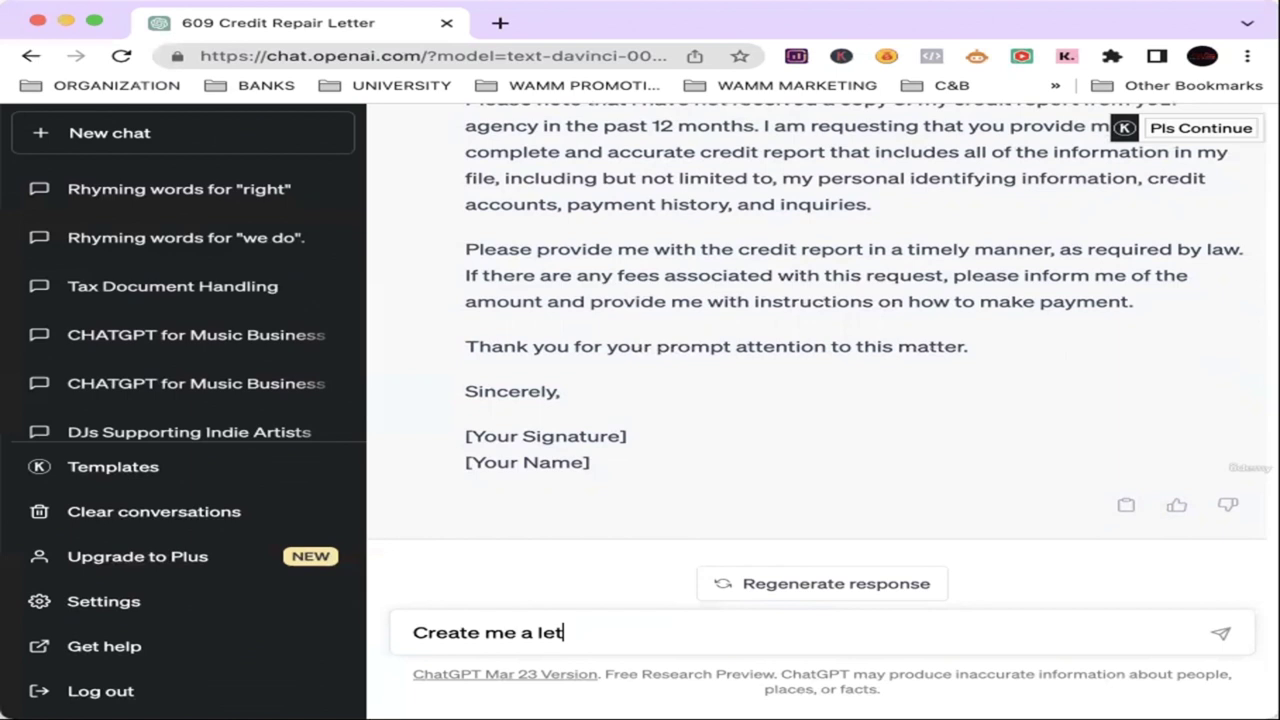
pyautogui.write('ter using ')
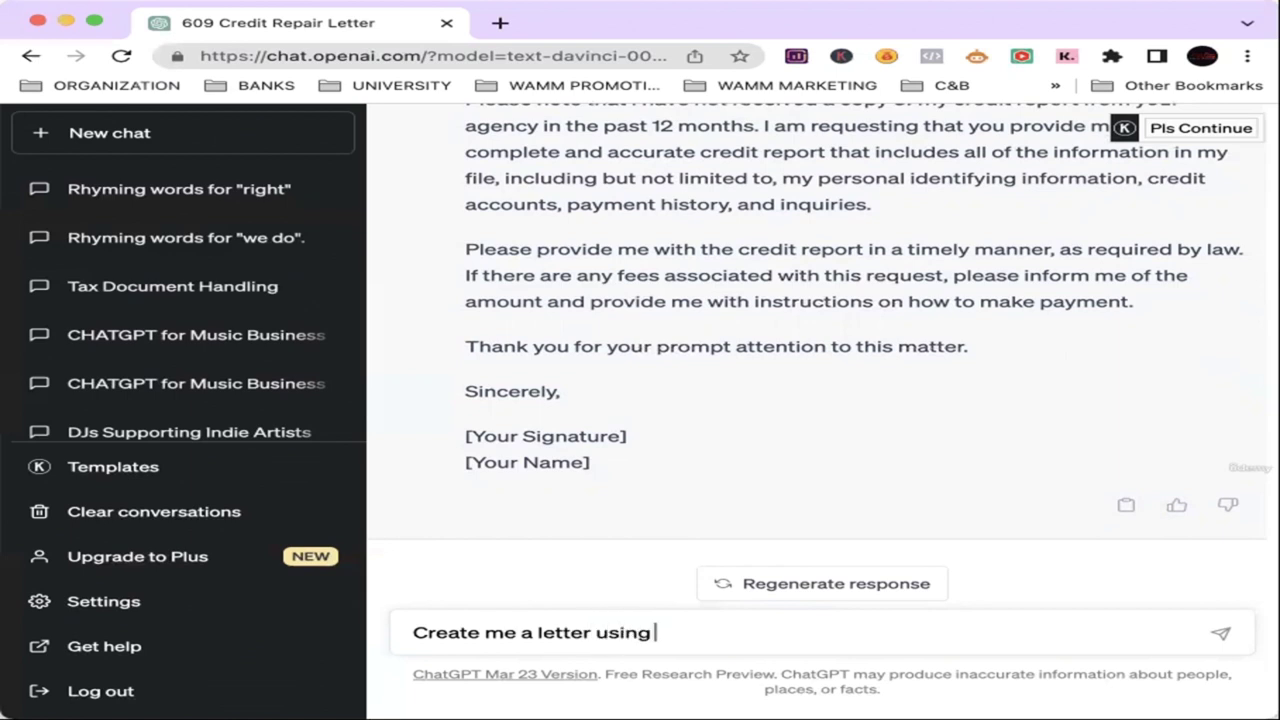
pyautogui.write('the 15 U.S.C. b(4)')
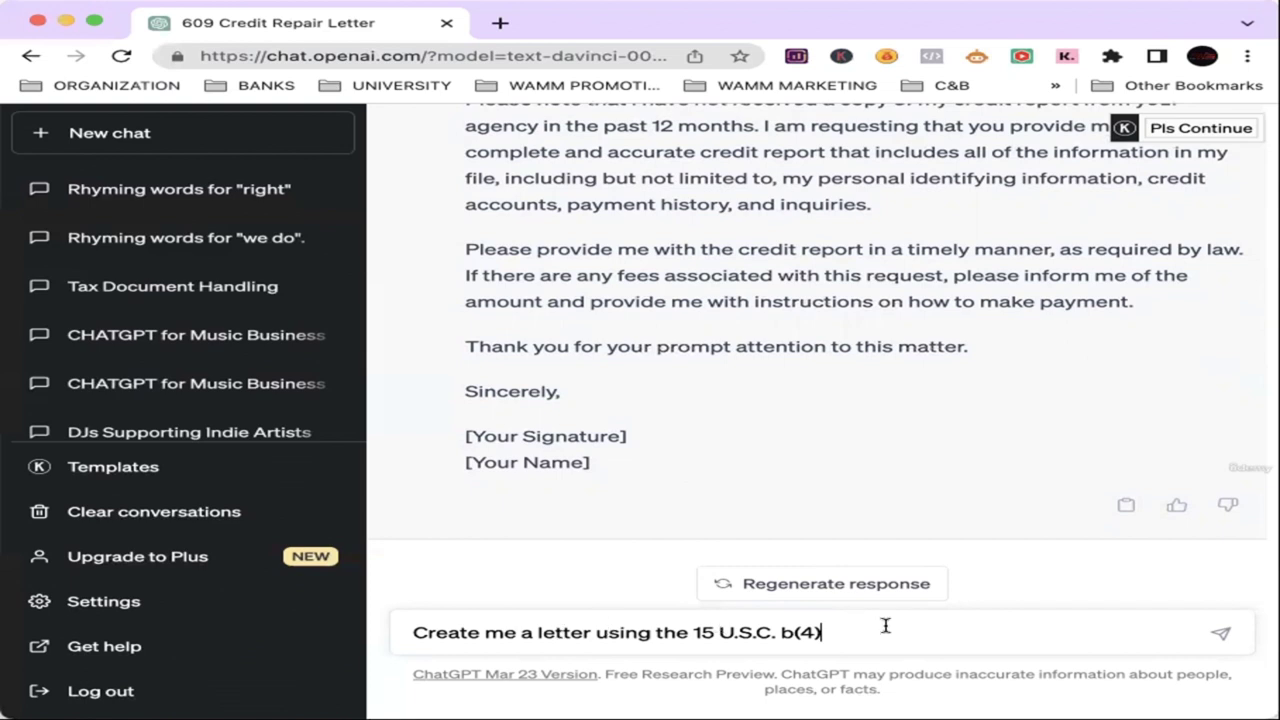
pyautogui.write(' law')
pyautogui.press('Return')
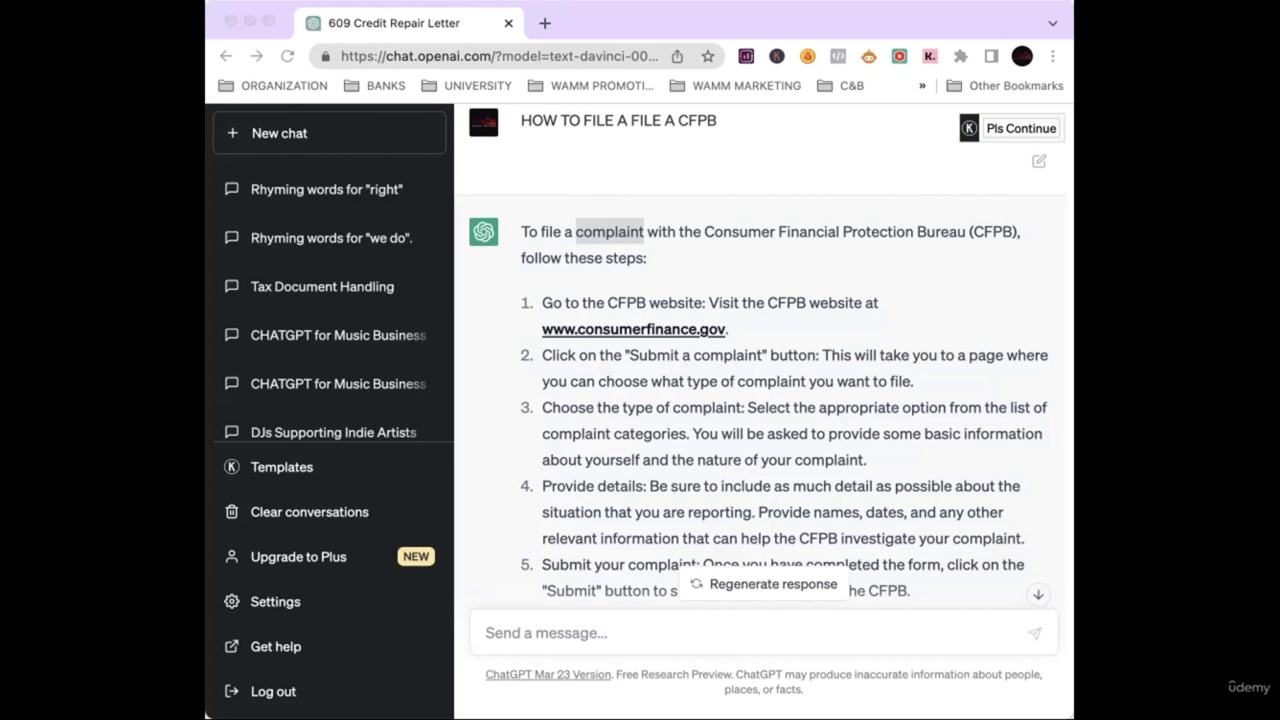
# - Send 'GIVE ME STEP BY STEP INSTRUCTIONS ON HOW TO FILE A FTC REPORT' to ChatGPT
pyautogui.click(540, 631)
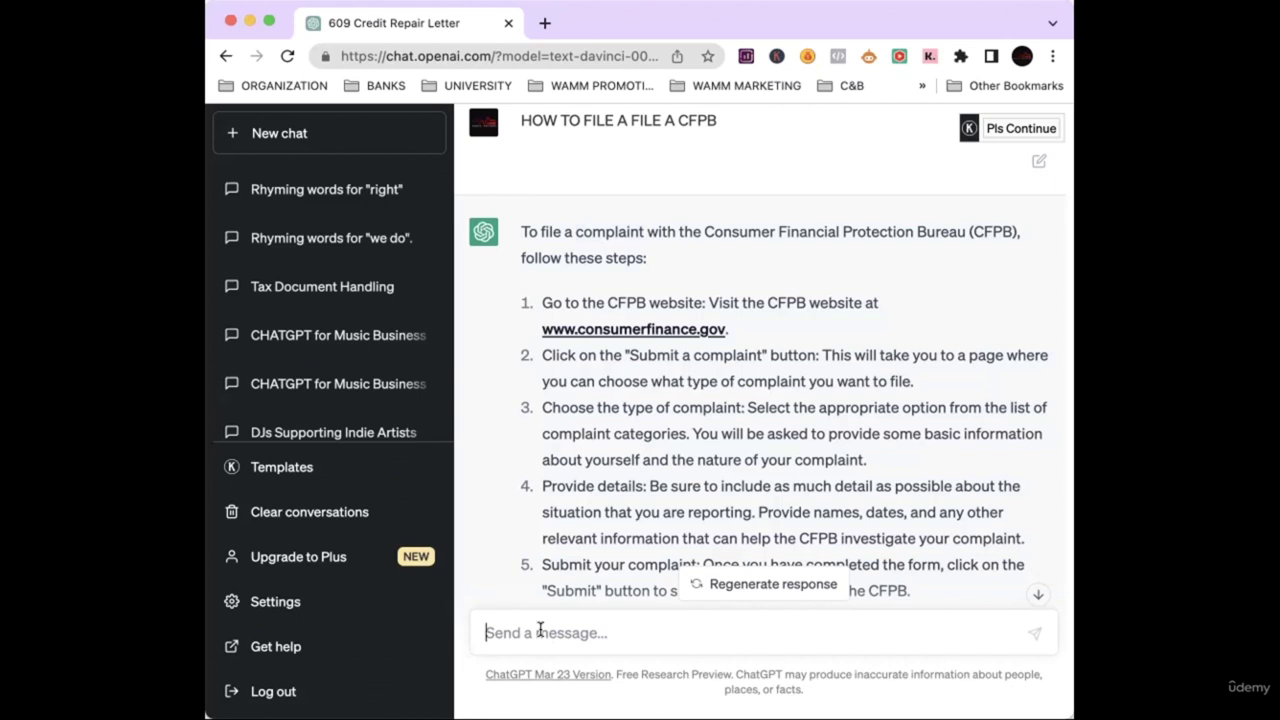
pyautogui.click(540, 632)
pyautogui.write('HOW')
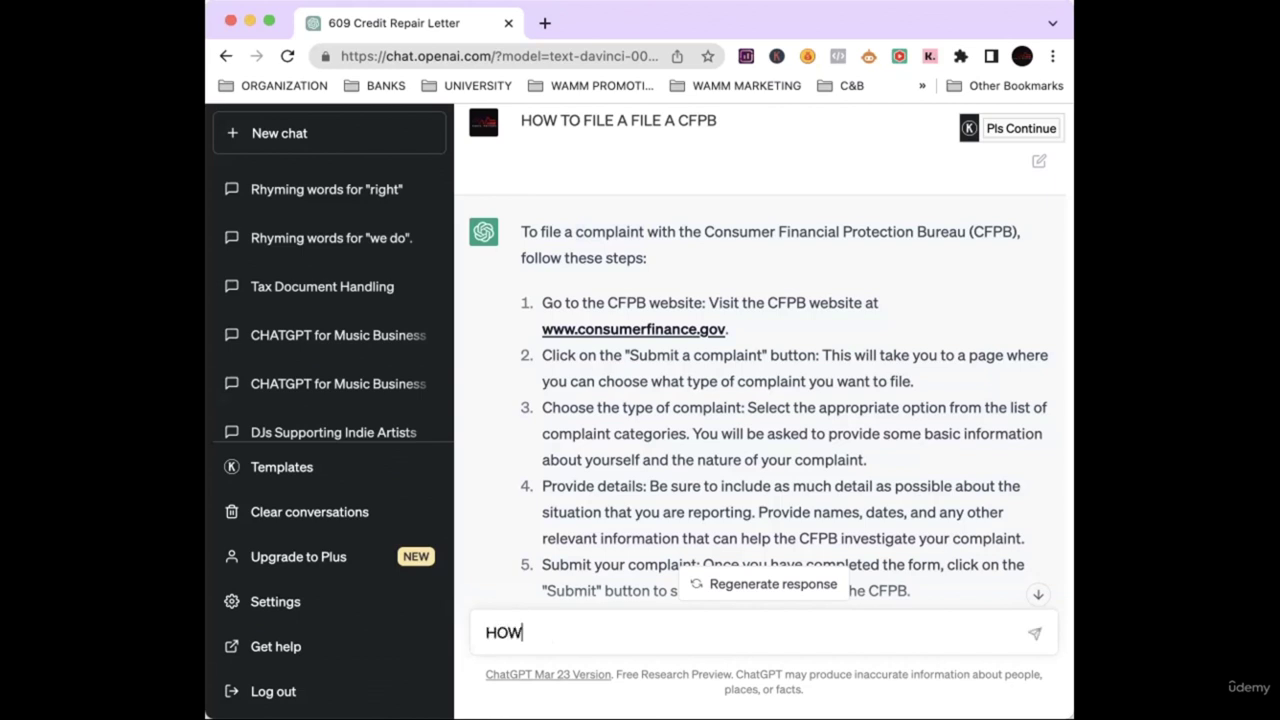
pyautogui.press('BackSpace')
pyautogui.press('BackSpace')
pyautogui.press('BackSpace')
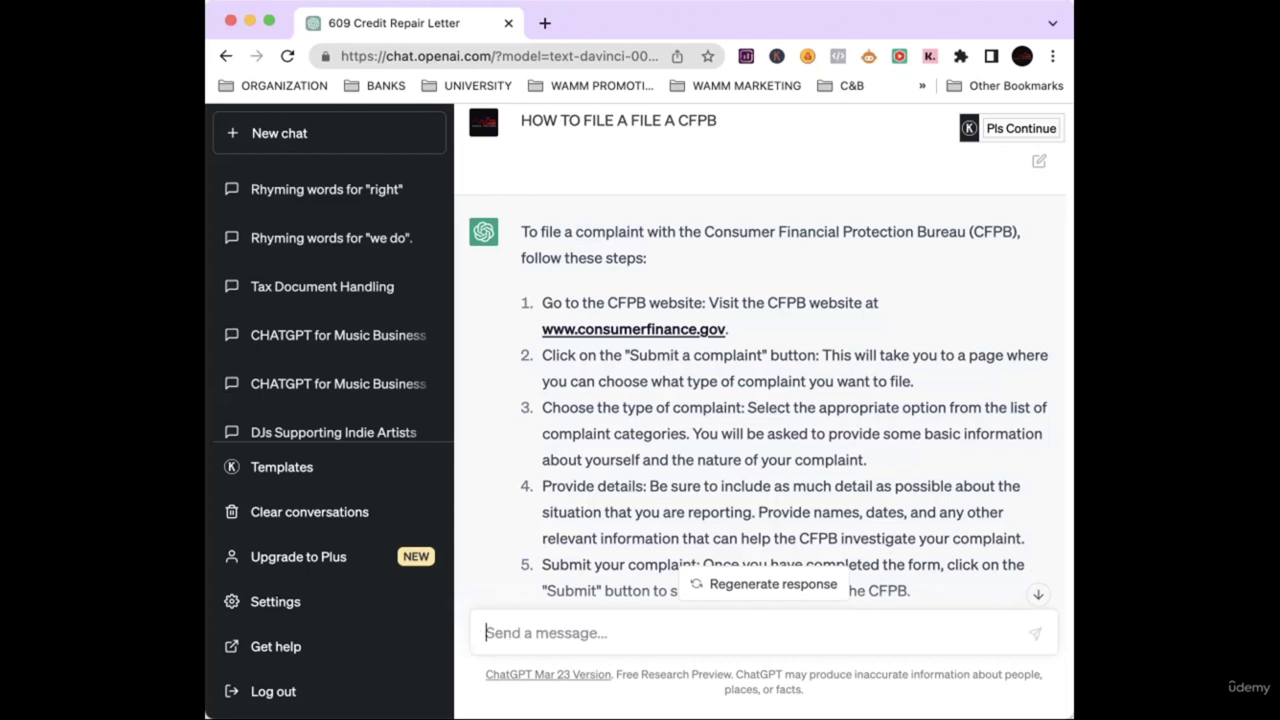
pyautogui.write('GIVE ')
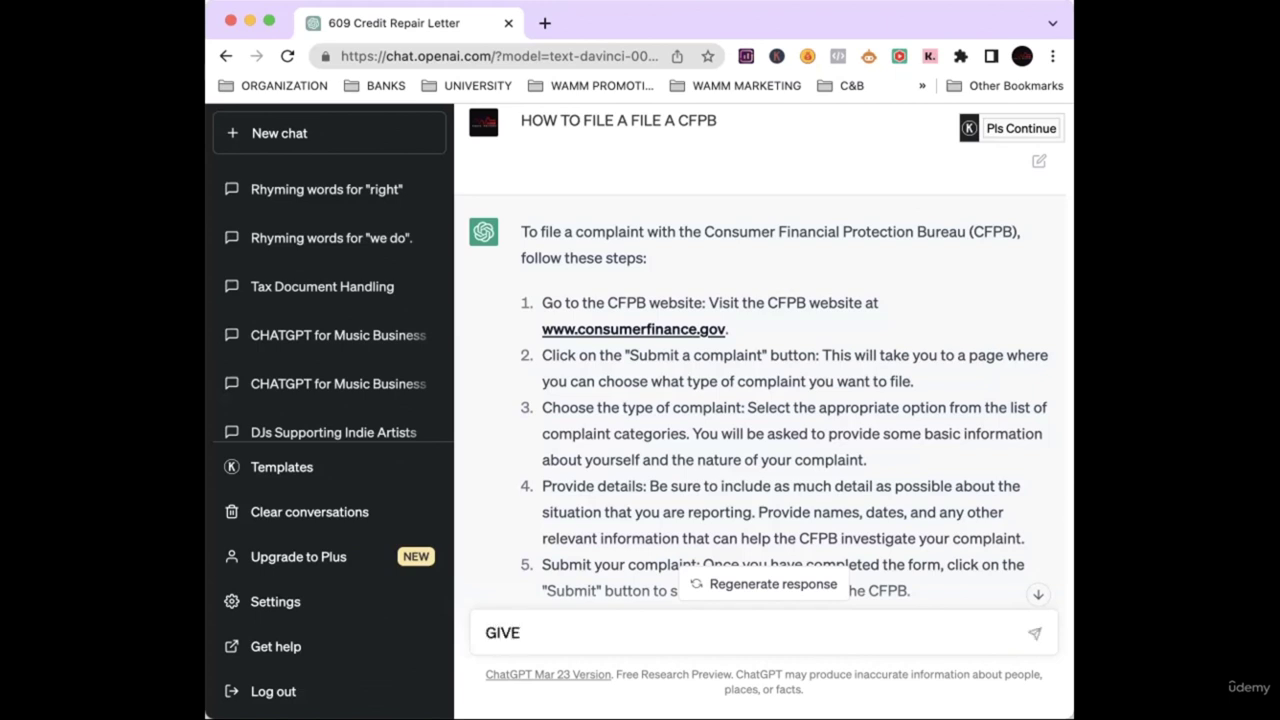
pyautogui.write('ME STEP BY STEP INST')
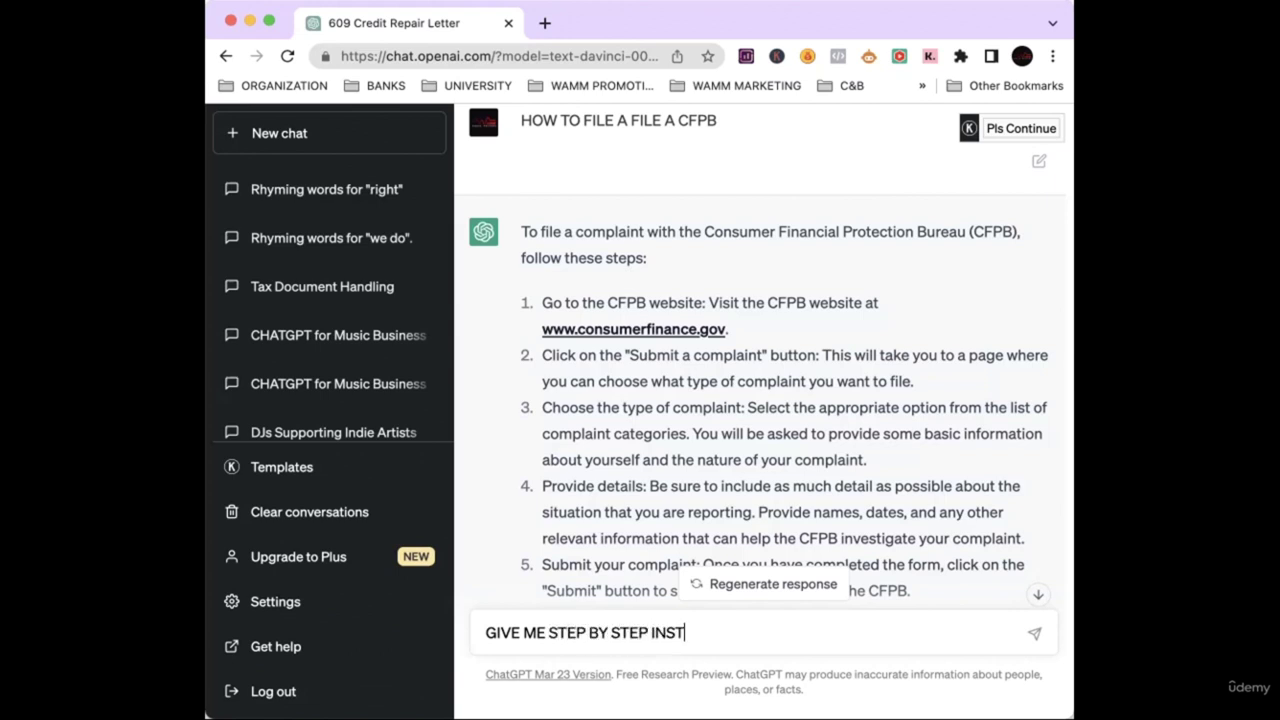
pyautogui.write('RUCTO')
pyautogui.press('BackSpace')
pyautogui.write('IONS ')
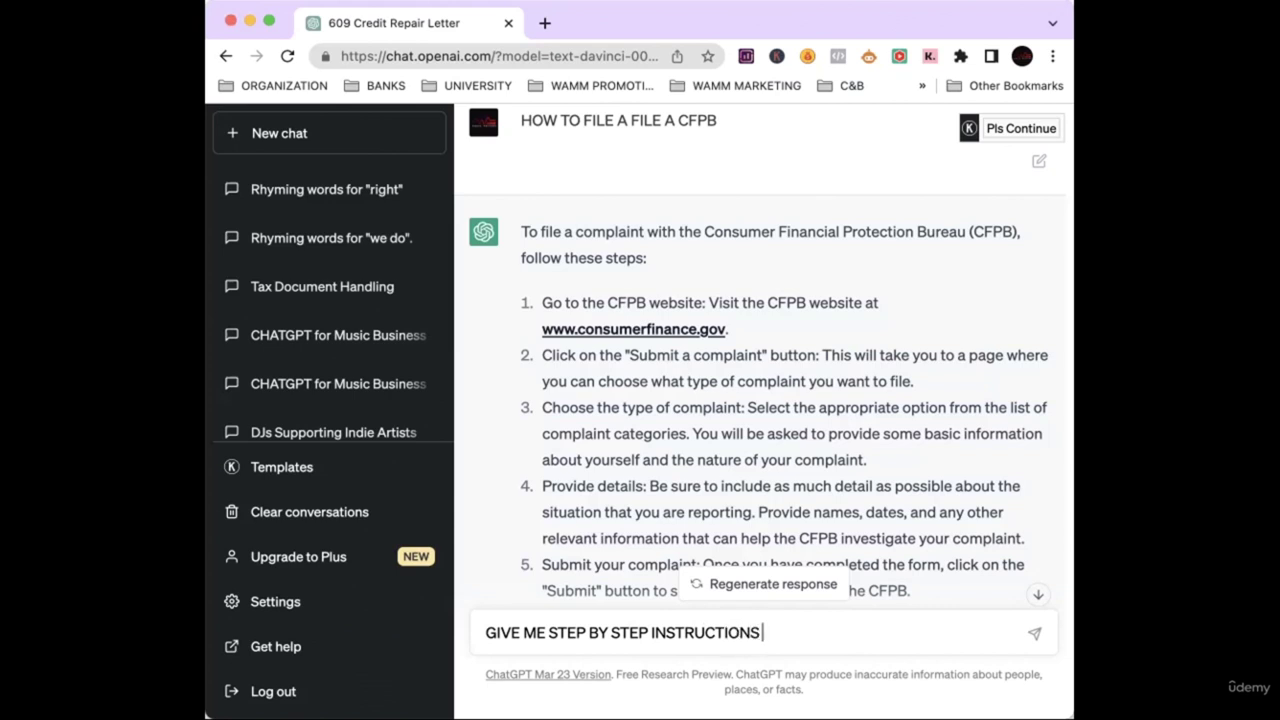
pyautogui.write('ON HOW TO ')
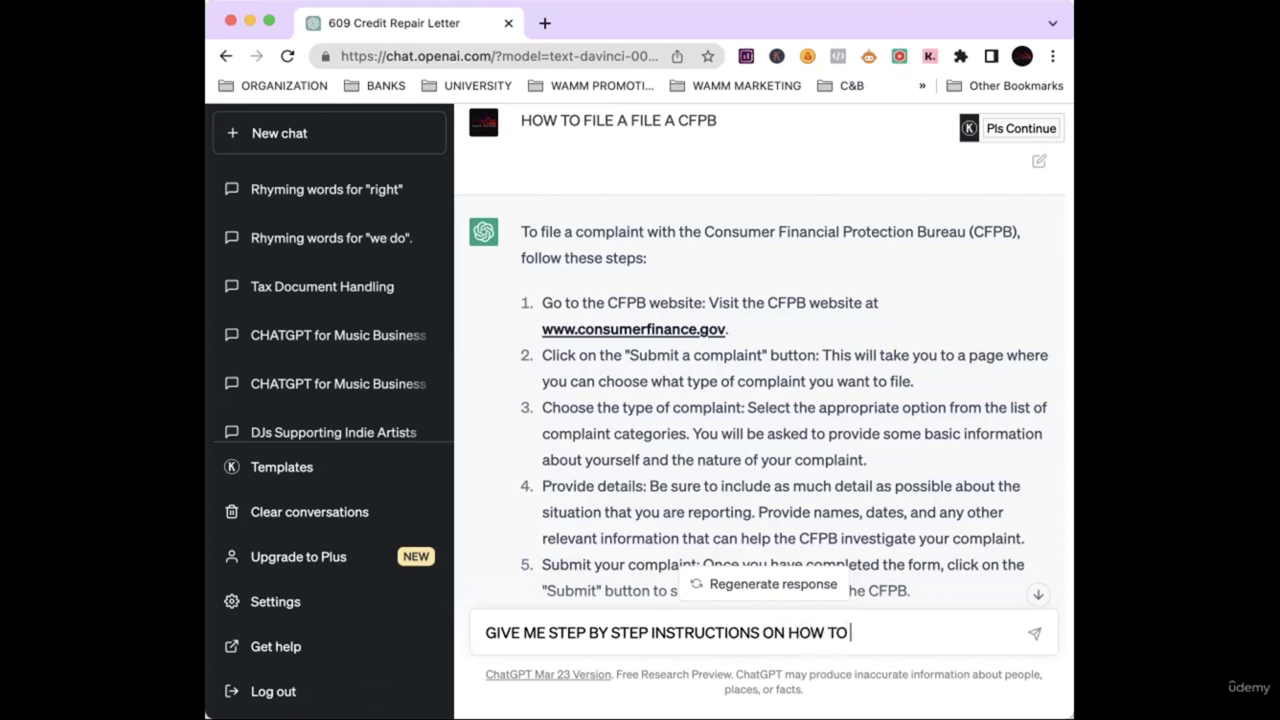
pyautogui.write('FILE A FTC REPORT.')
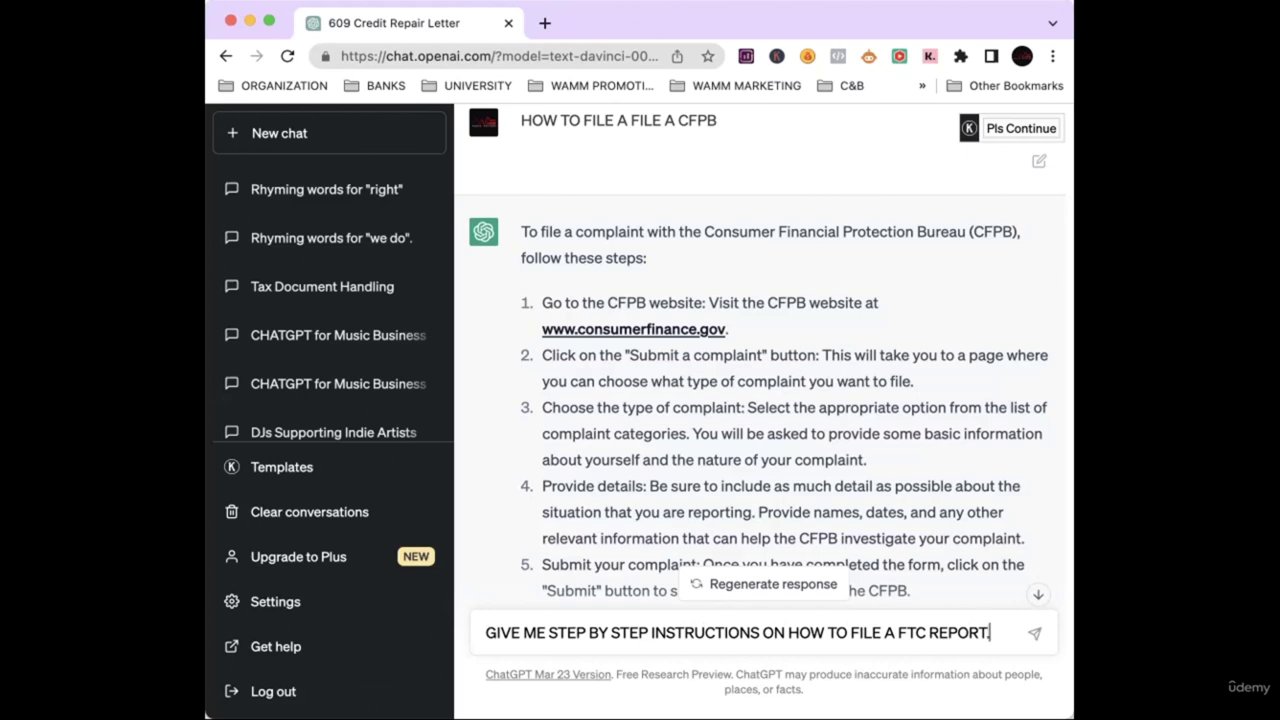
pyautogui.press('Return')
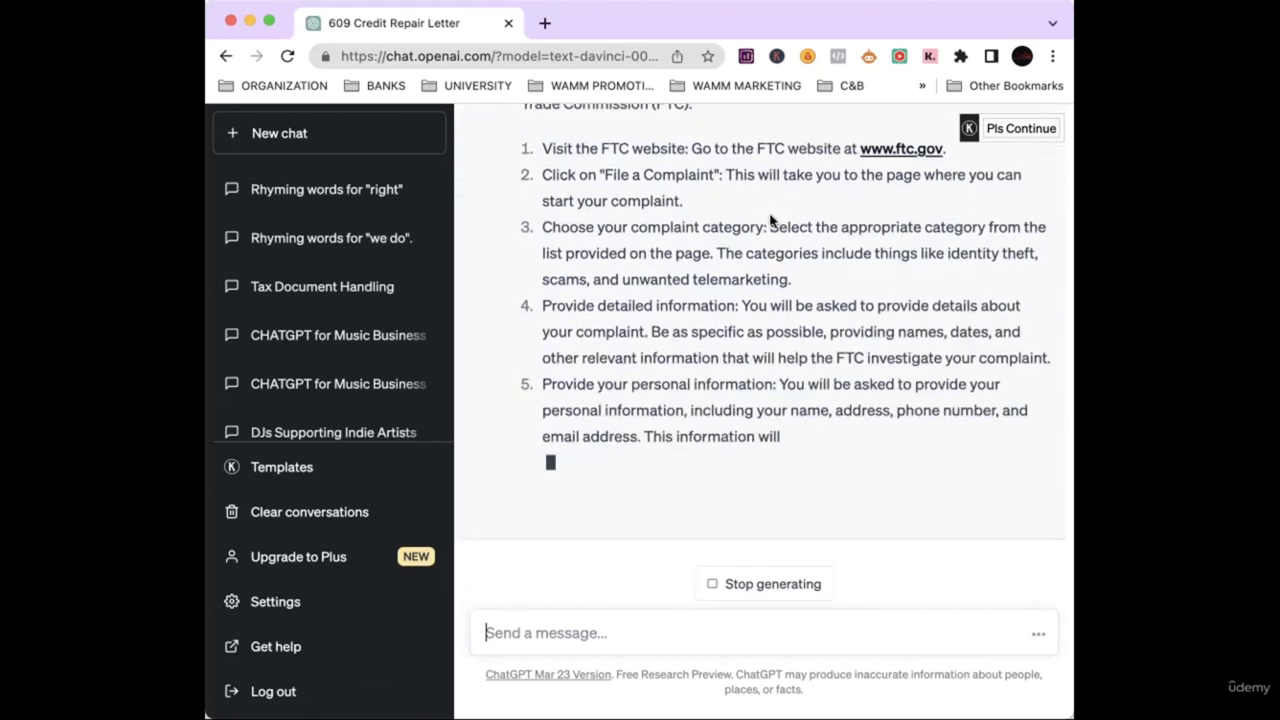
pyautogui.scroll(2, 684, 210)
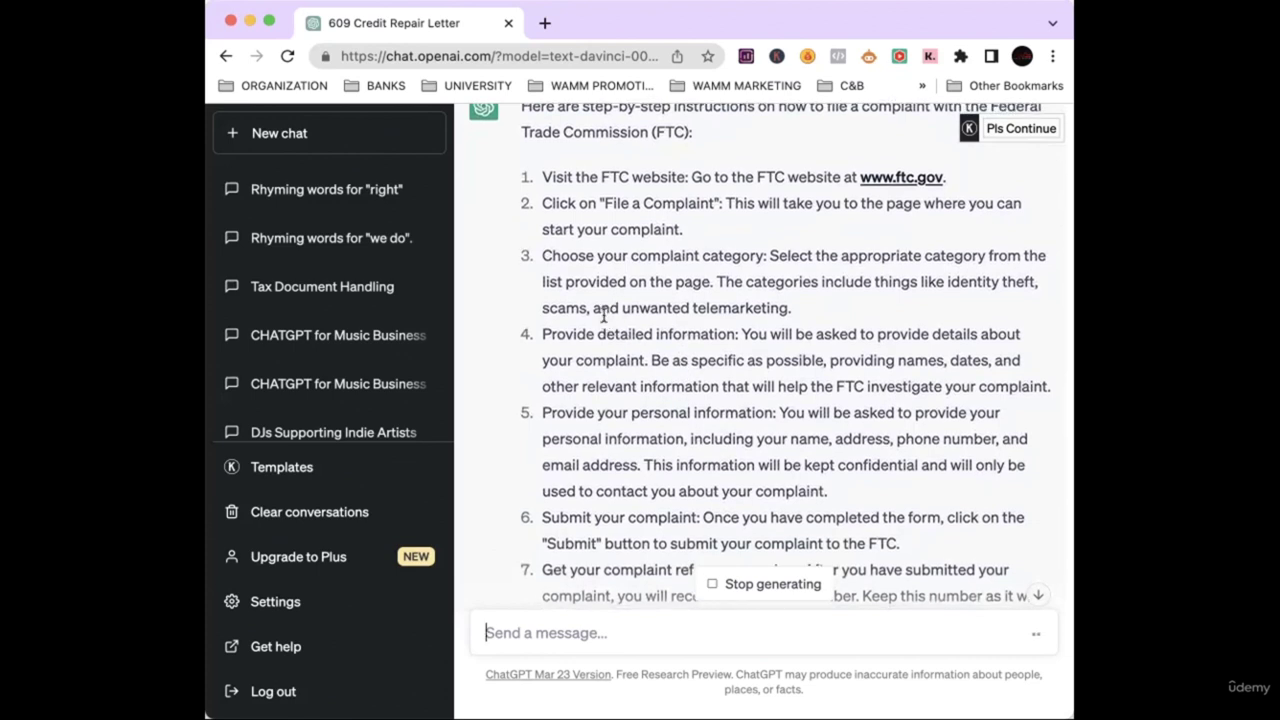
pyautogui.scroll(-2, 610, 340)
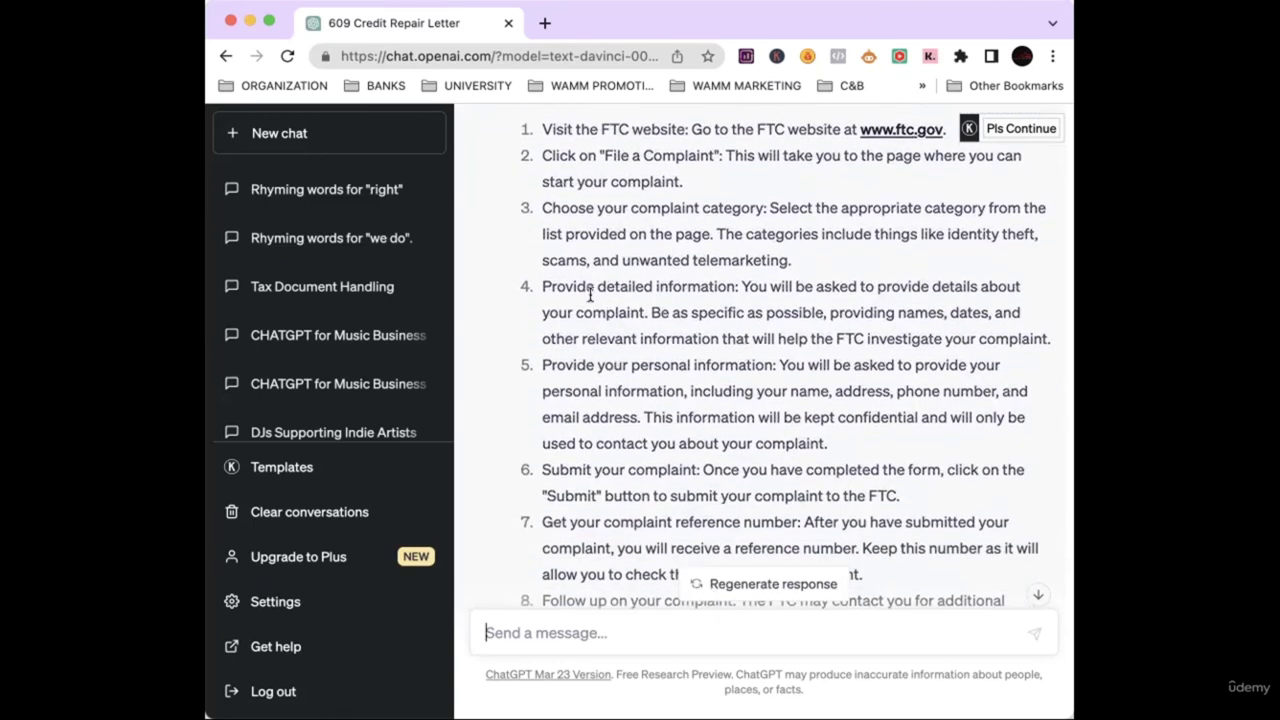
pyautogui.scroll(2, 592, 292)
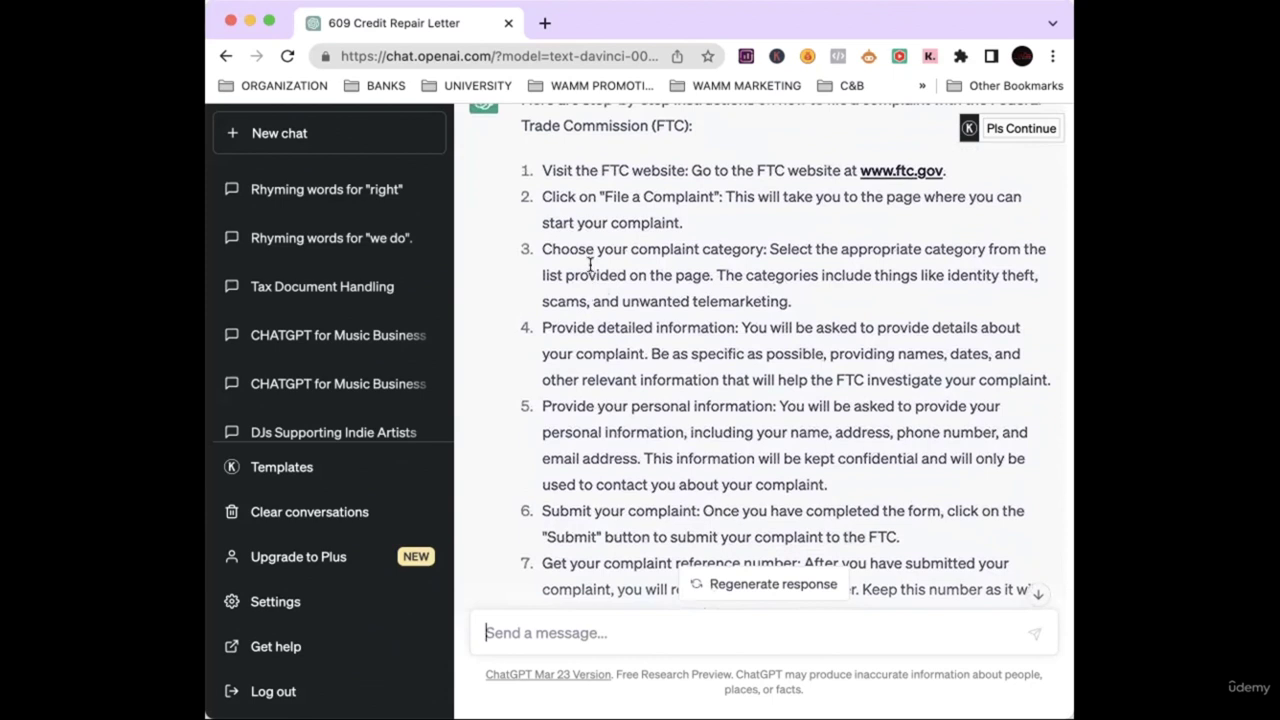
pyautogui.scroll(3, 605, 268)
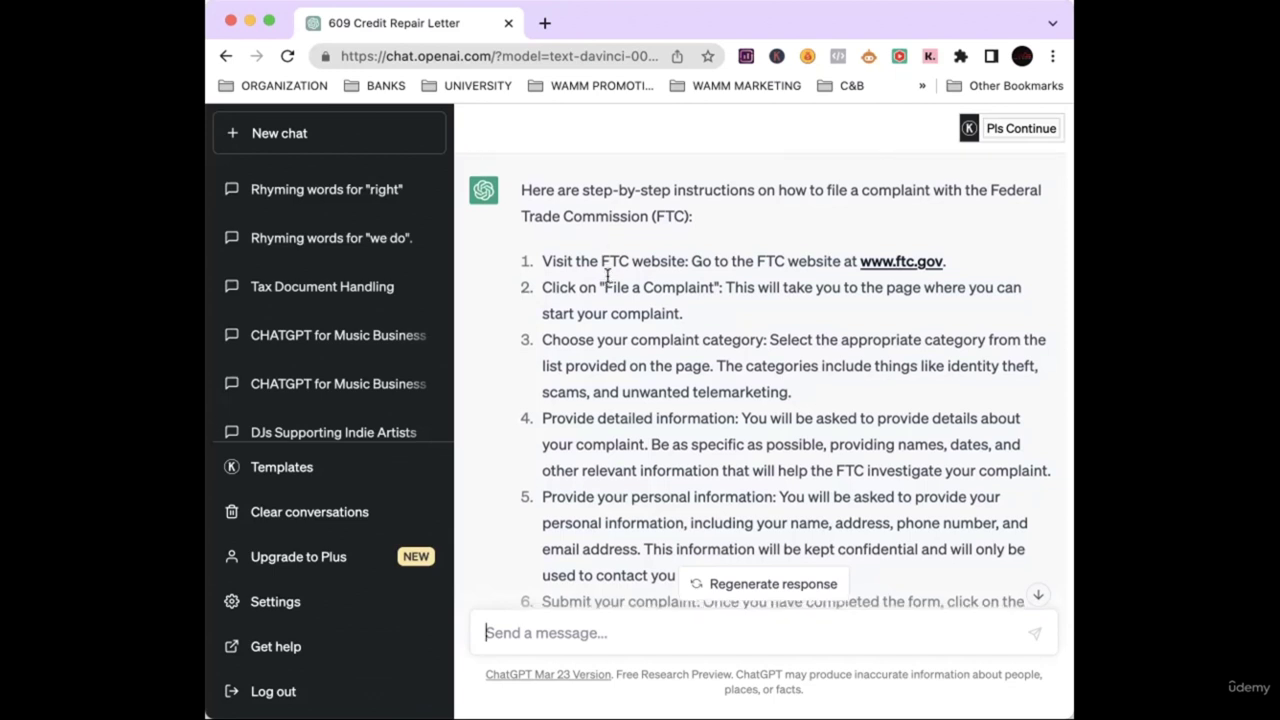
pyautogui.scroll(-1, 632, 252)
pyautogui.scroll(-2, 637, 252)
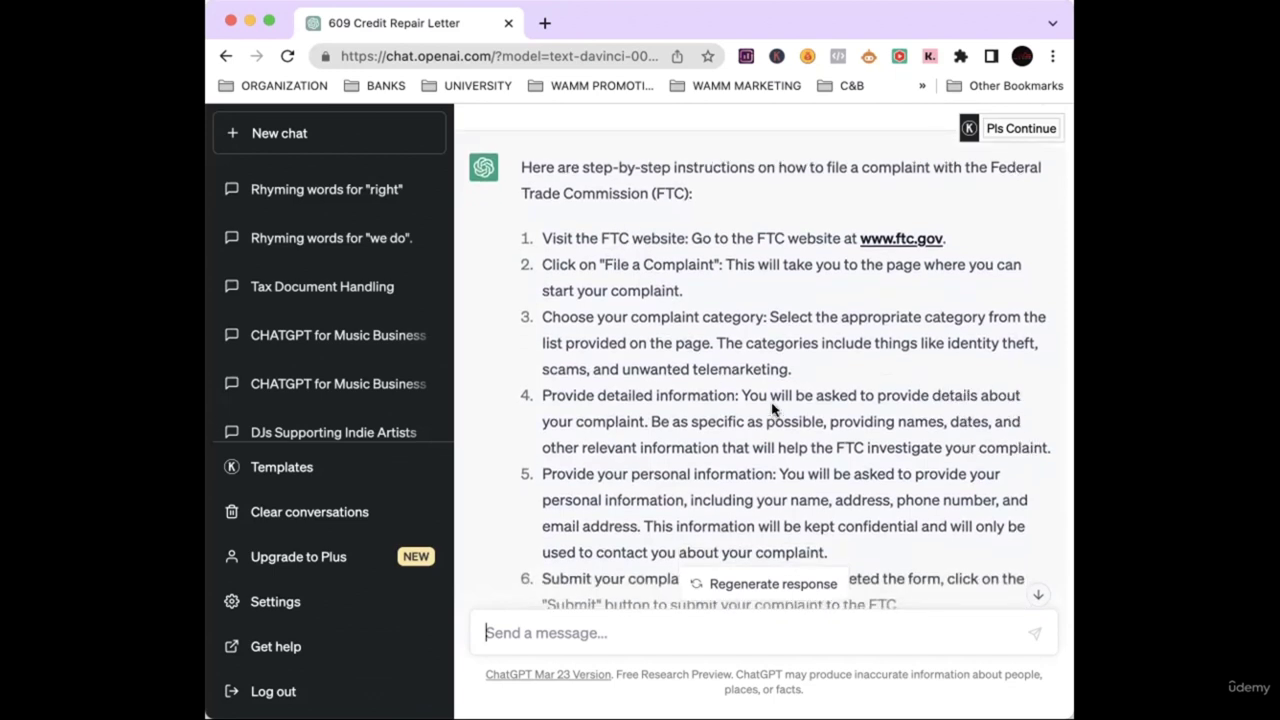
pyautogui.scroll(-5, 485, 540)
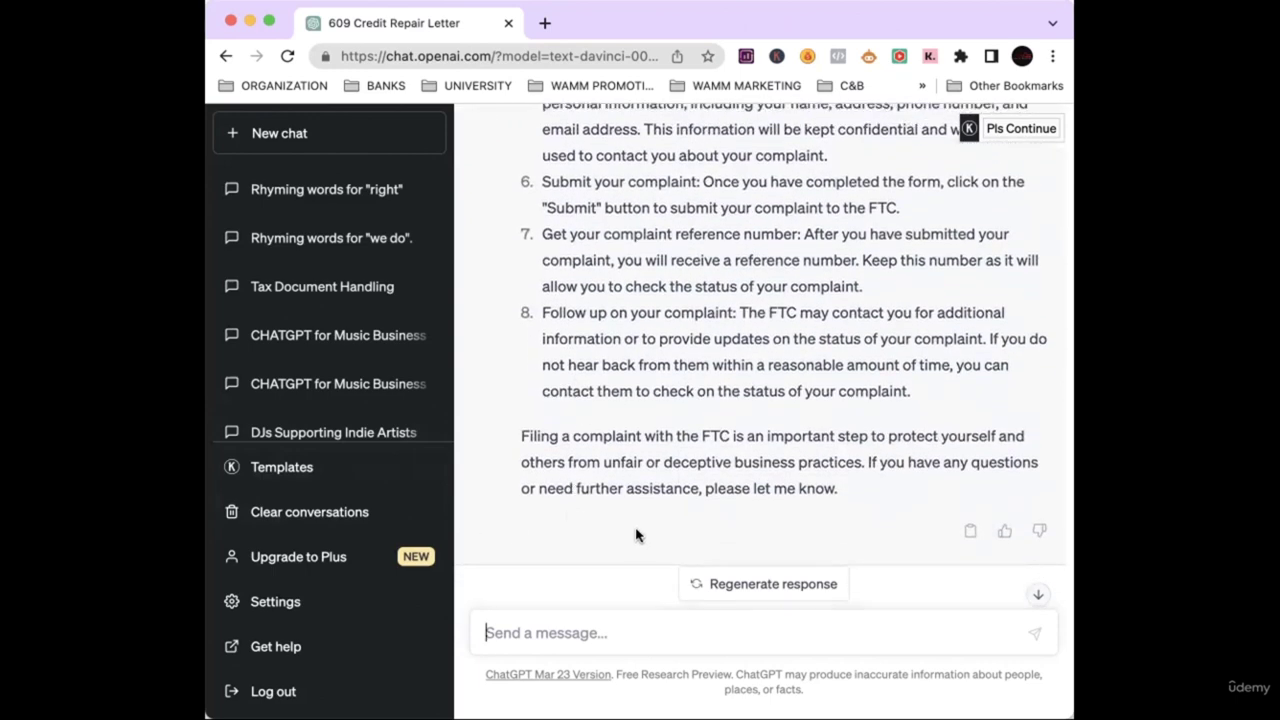
pyautogui.scroll(1, 622, 468)
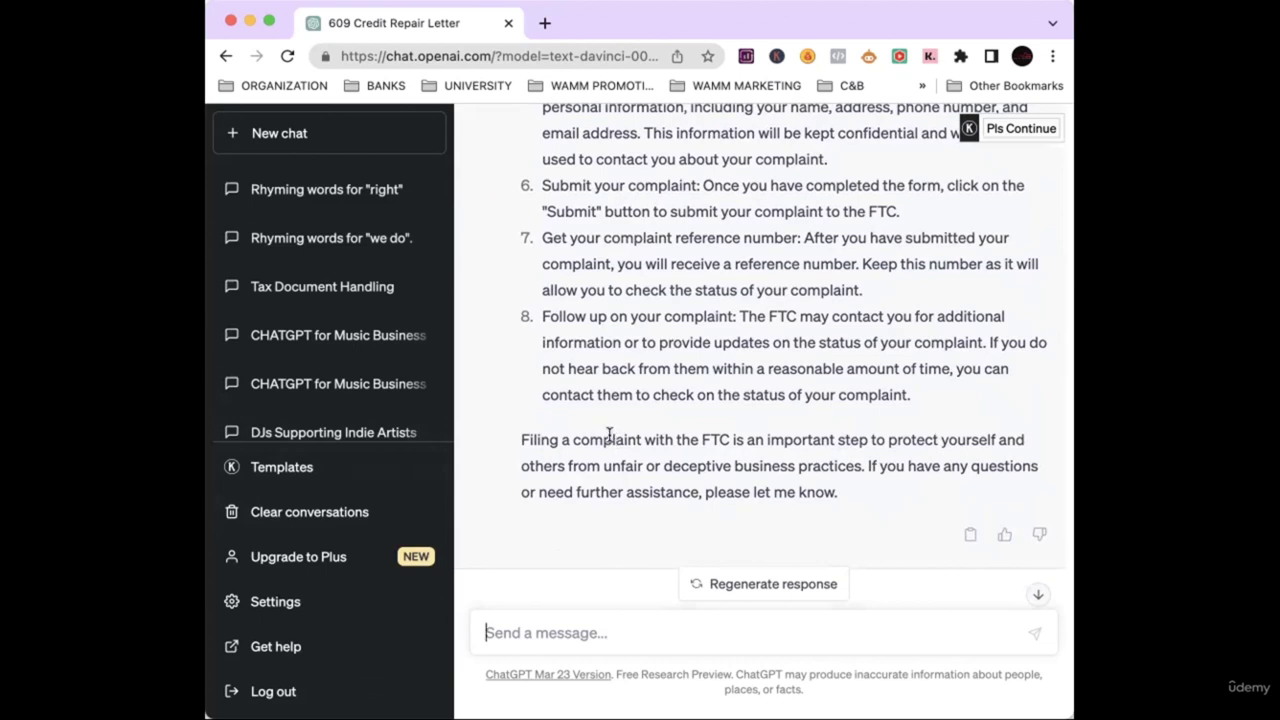
pyautogui.scroll(1, 595, 415)
pyautogui.scroll(2, 582, 402)
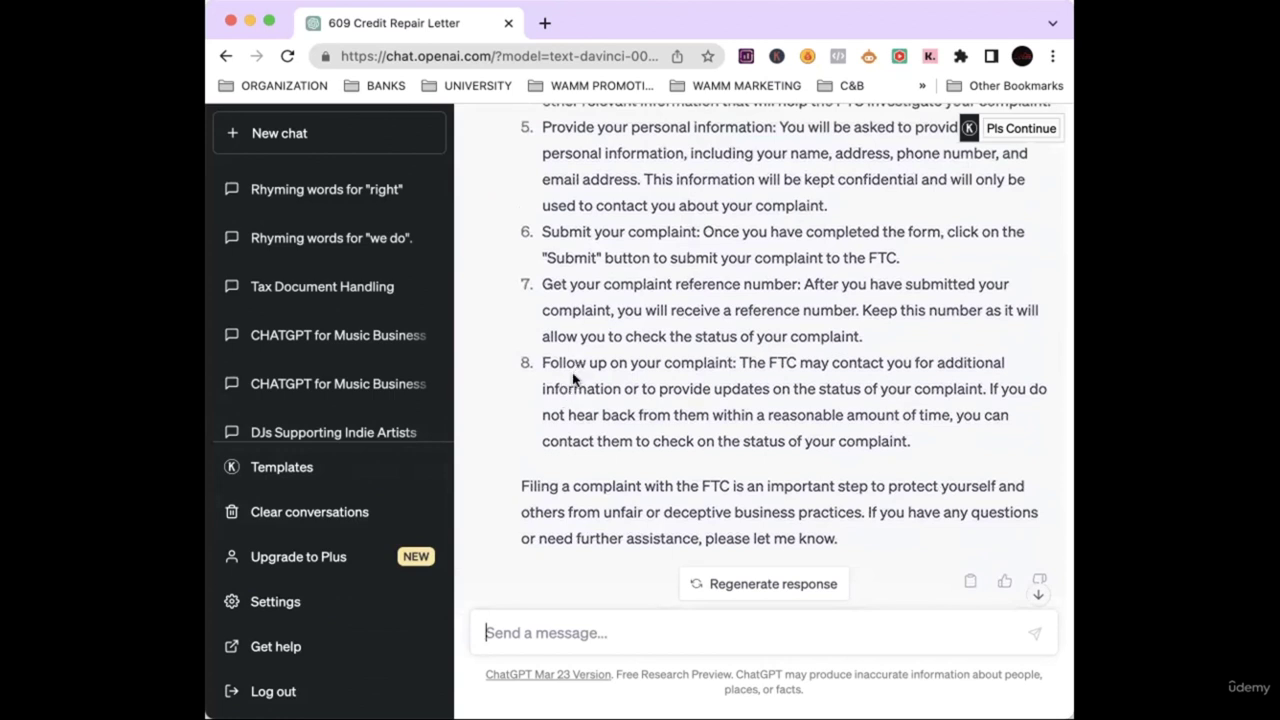
pyautogui.scroll(-1, 660, 471)
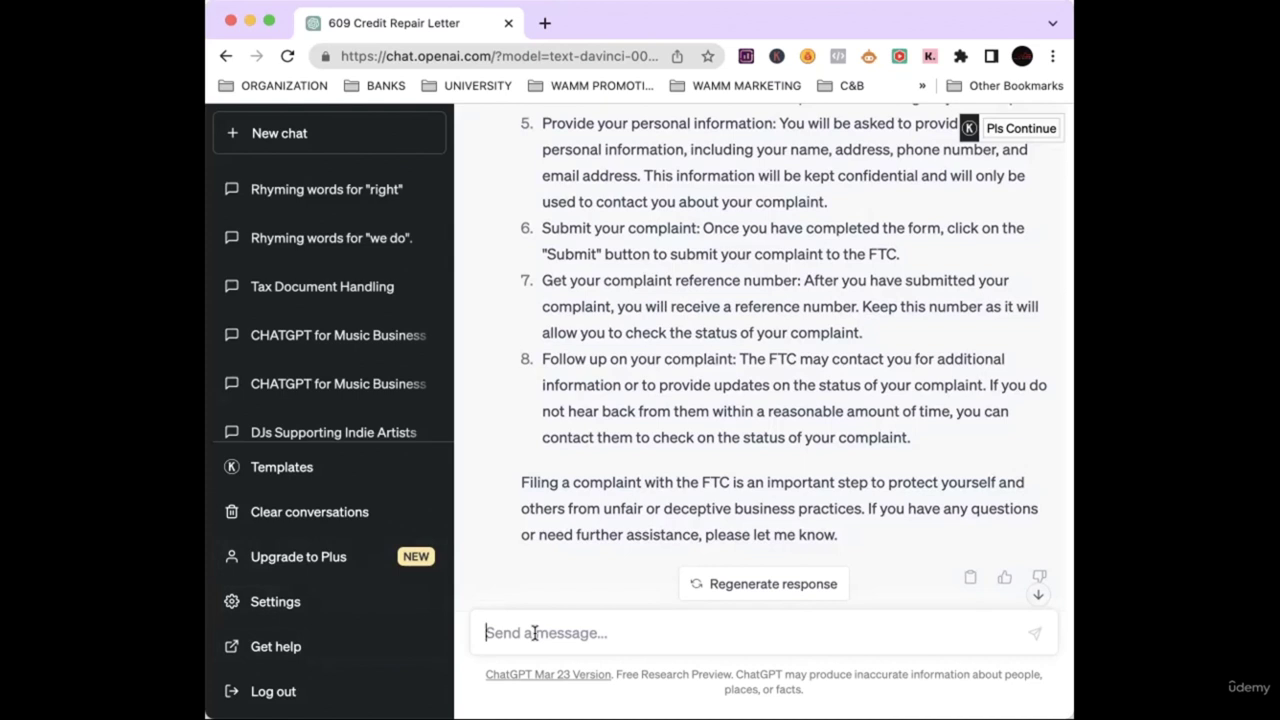
pyautogui.click(511, 632)
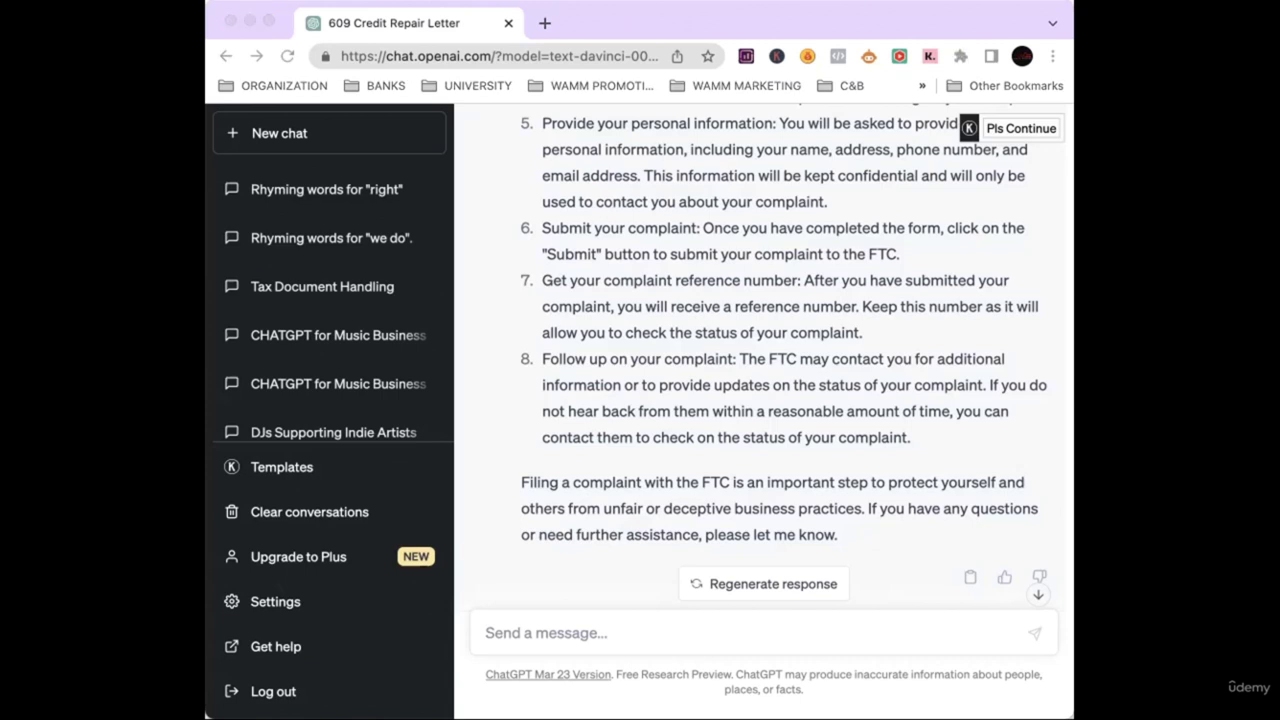
pyautogui.click(560, 635)
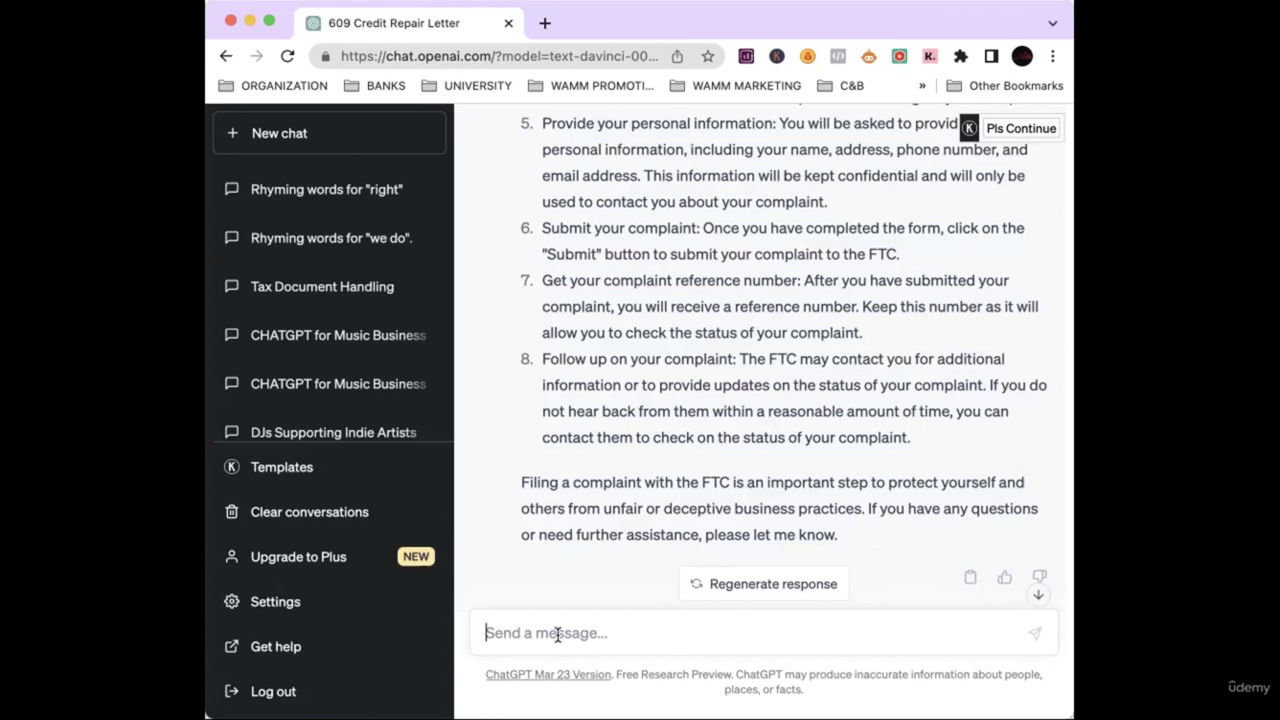
# - Send 'CREATE ME A PERMISSIBLE PURPOSE LETTER USING THE 15USC CODE 1681 B LAW', with the typos fixed
pyautogui.write('C')
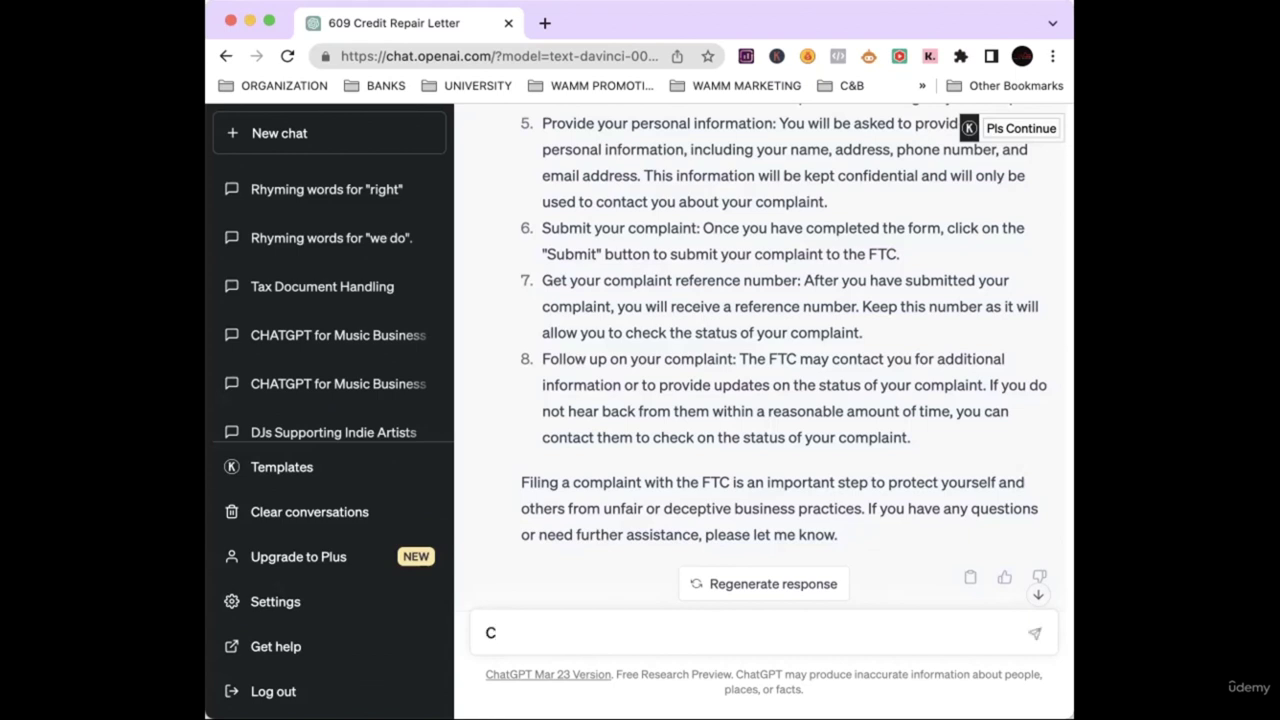
pyautogui.write('REATE ME A LTTER')
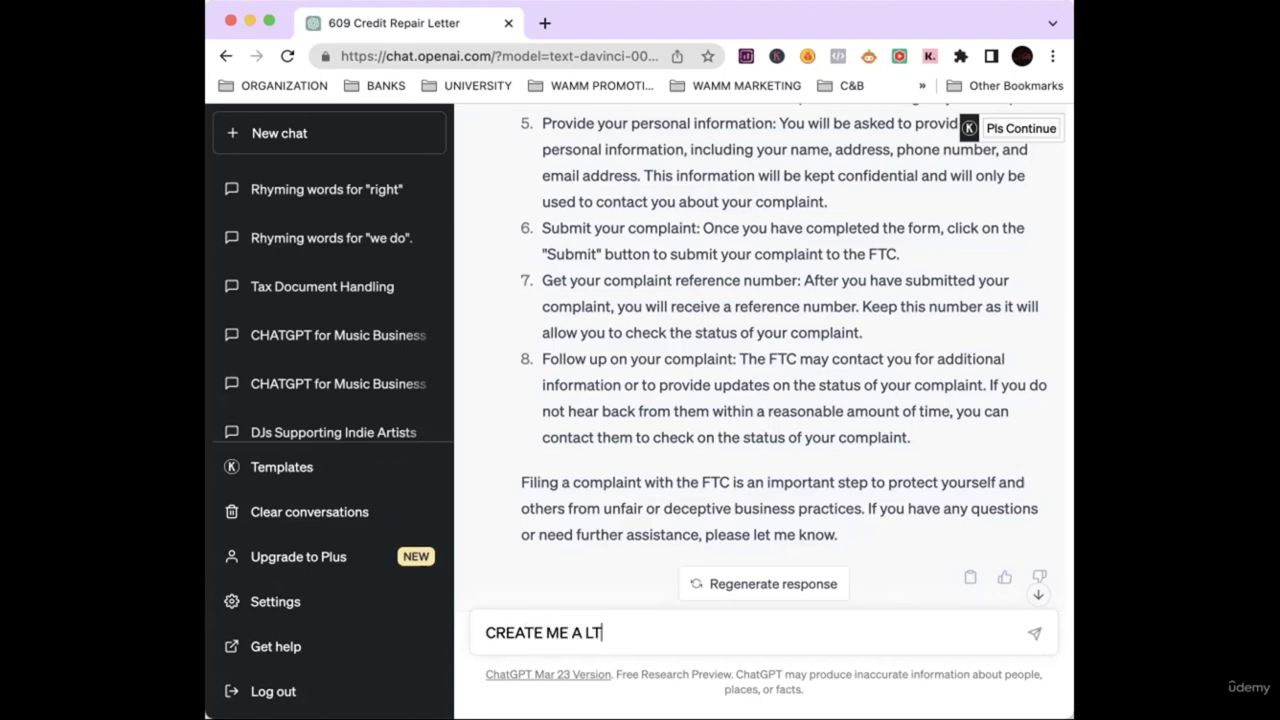
pyautogui.press('BackSpace')
pyautogui.press('BackSpace')
pyautogui.press('BackSpace')
pyautogui.press('BackSpace')
pyautogui.write('ETTER USING THE 15USC CODE 1681 B')
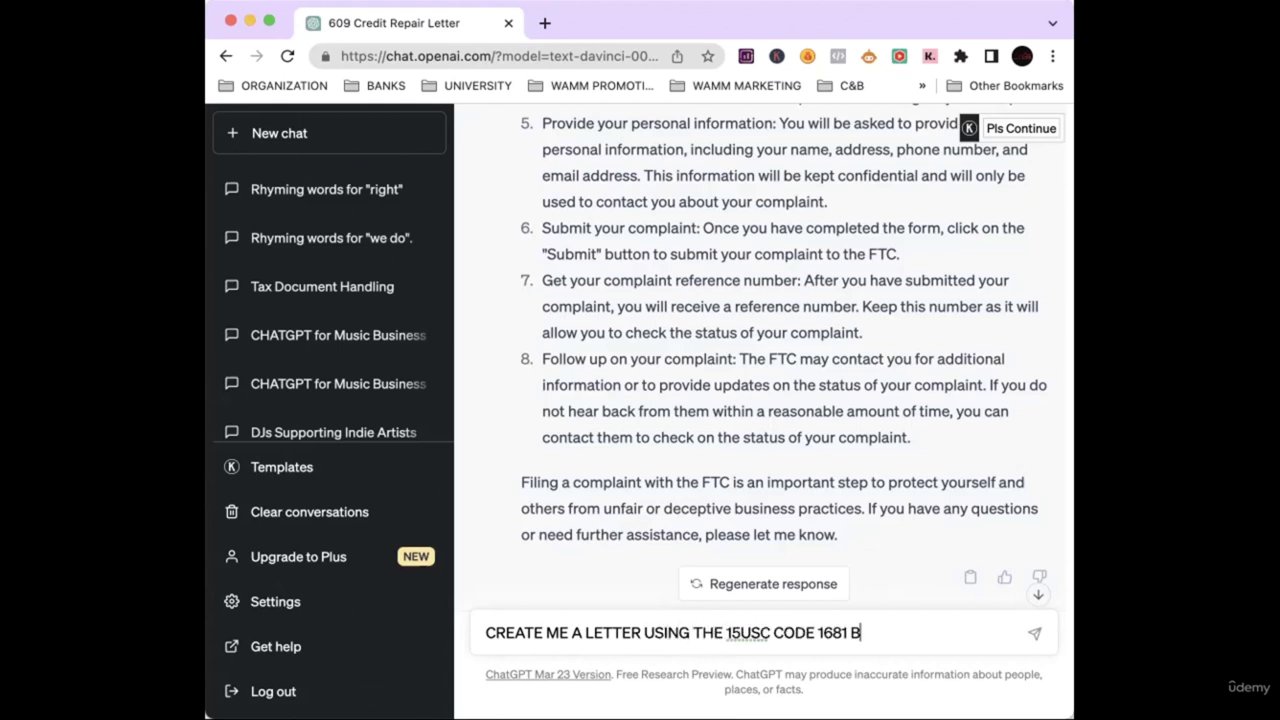
pyautogui.write(' LAW')
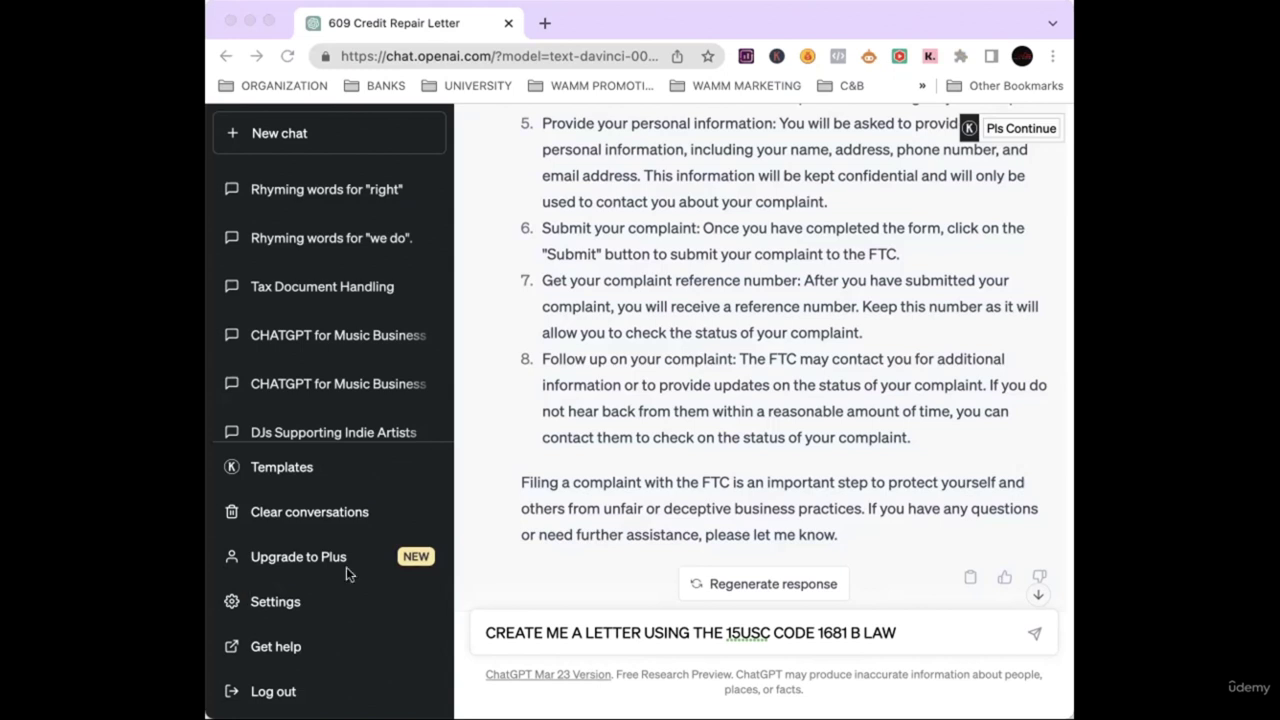
pyautogui.click(589, 632)
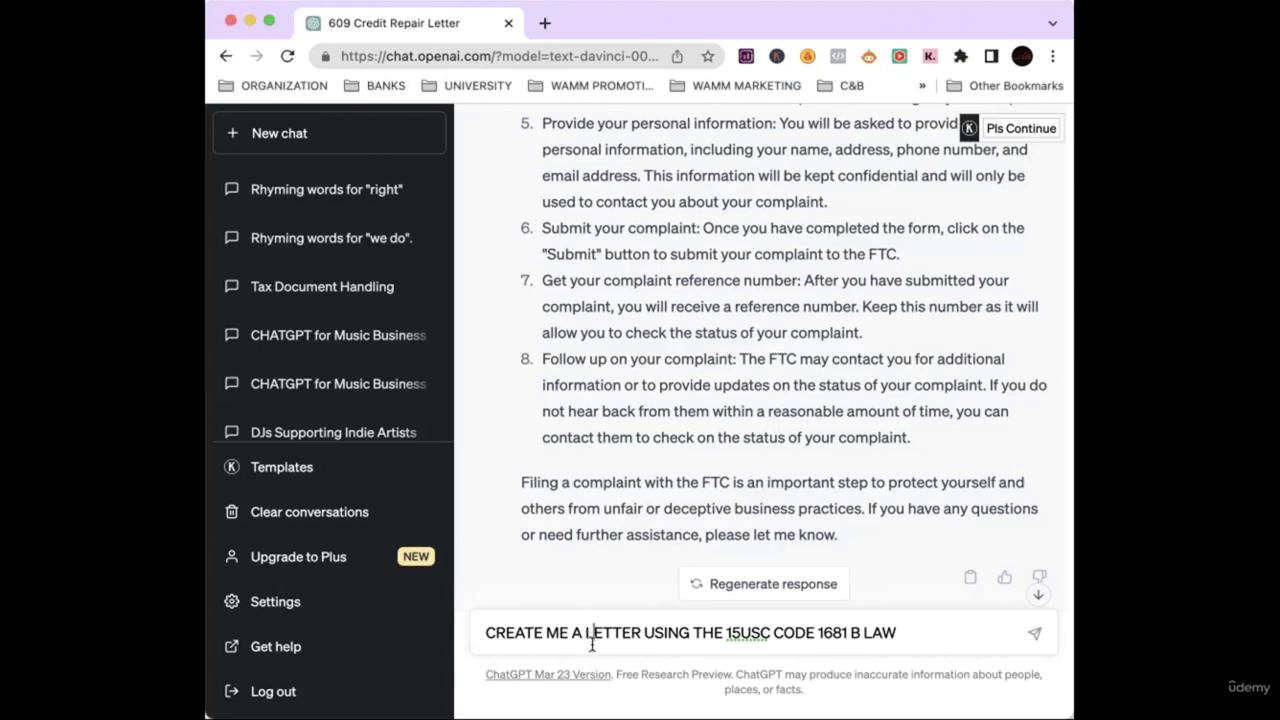
pyautogui.write('PERMISSIBLE PURPOSE LETTER')
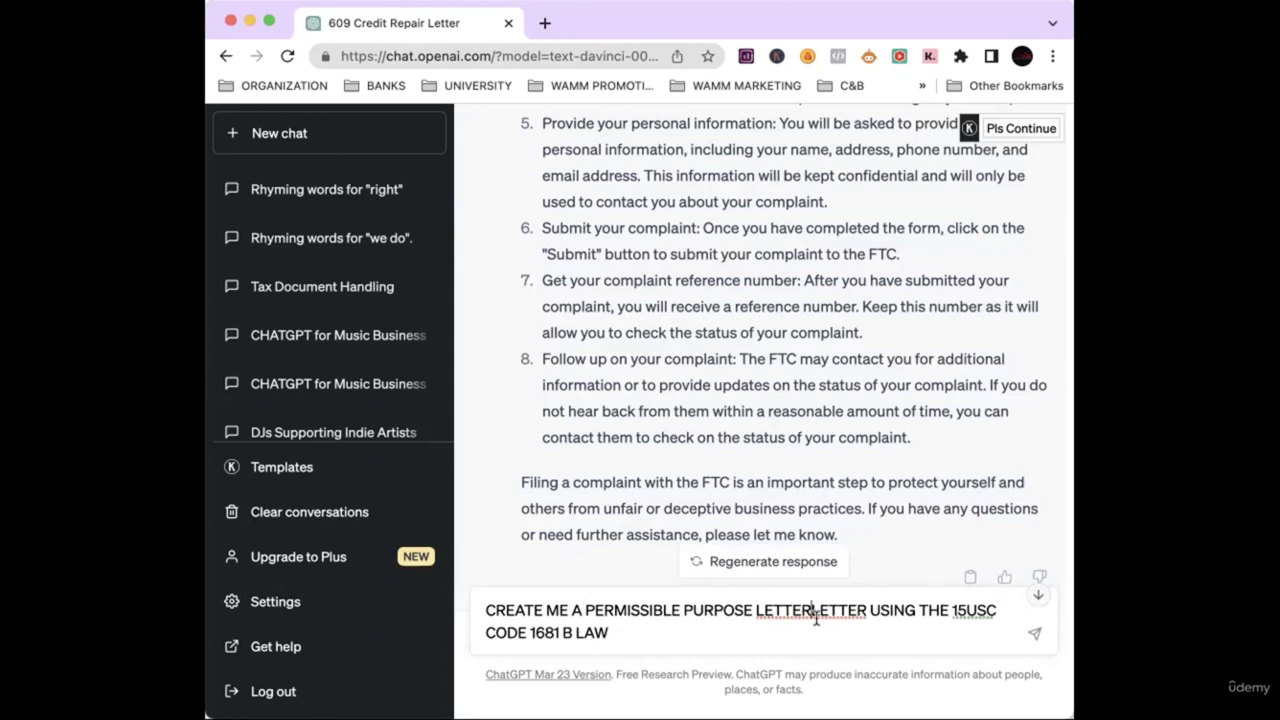
pyautogui.moveTo(813, 612); pyautogui.dragTo(755, 612)
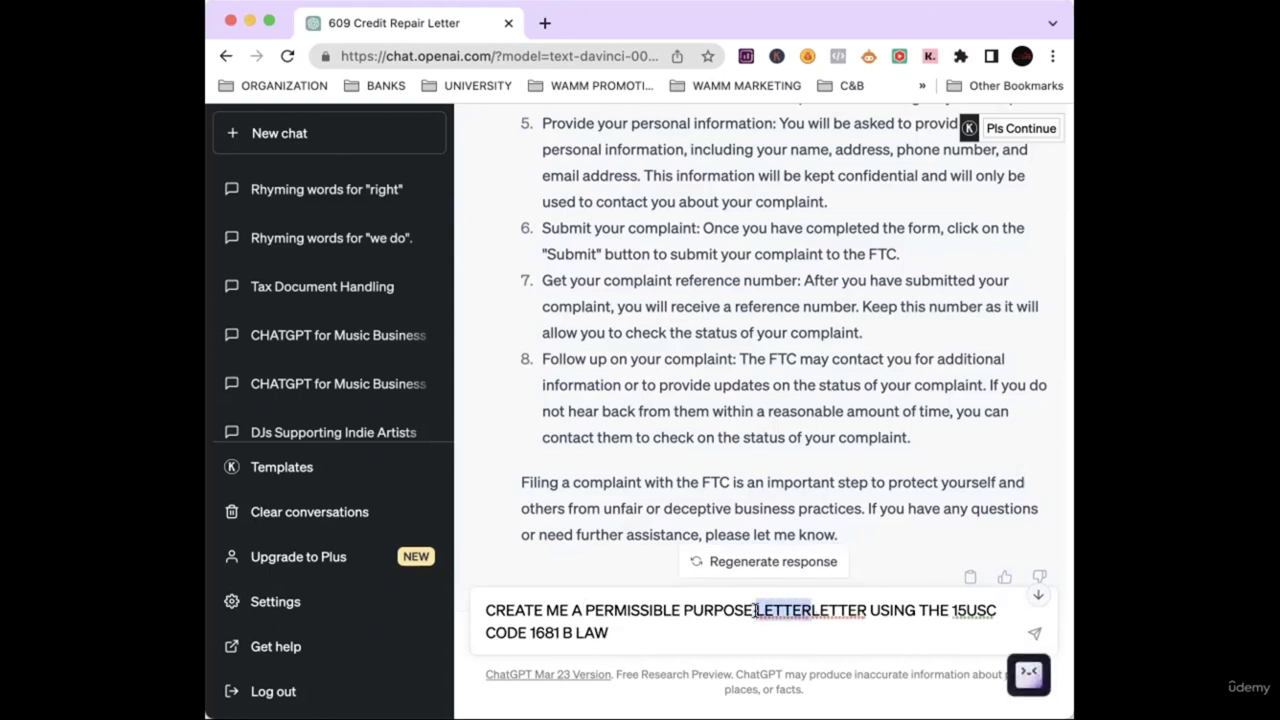
pyautogui.press('BackSpace')
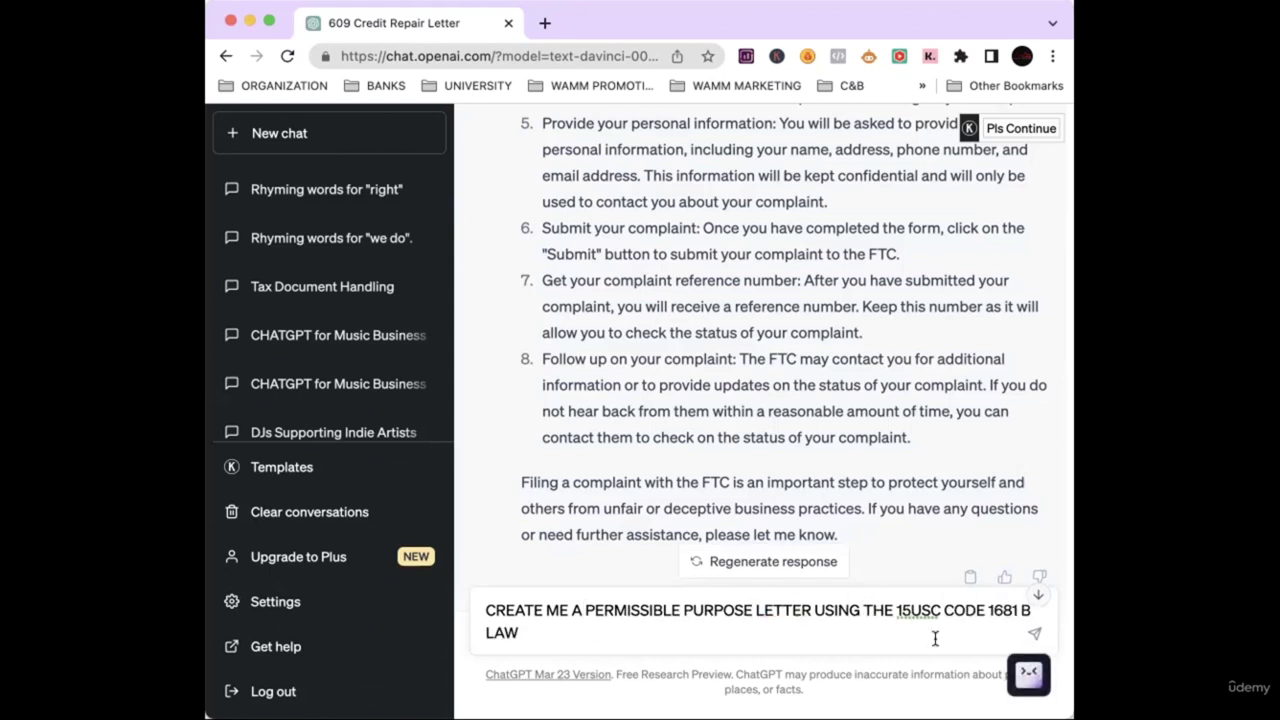
pyautogui.click(1034, 632)
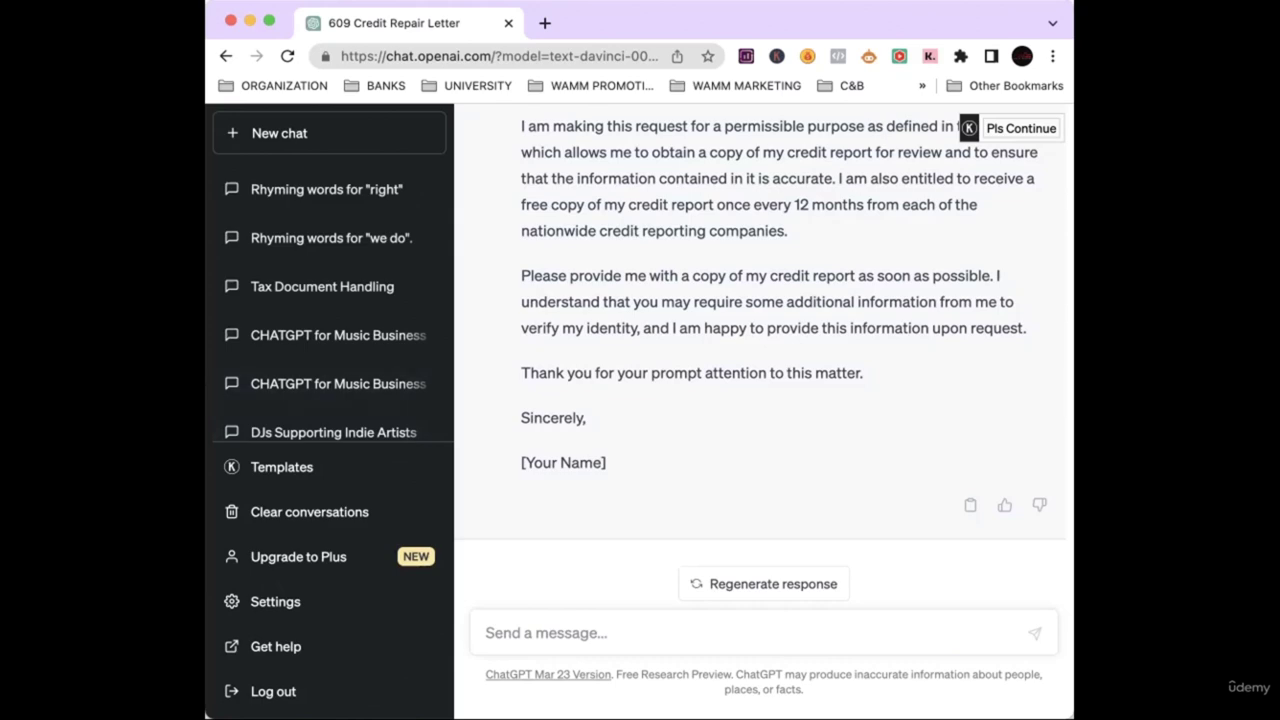
# - Review the generated permissible purpose letter citing FCRA 15 USC § 1681 B
pyautogui.scroll(5, 617, 495)
pyautogui.scroll(-3, 615, 500)
pyautogui.scroll(-1, 611, 510)
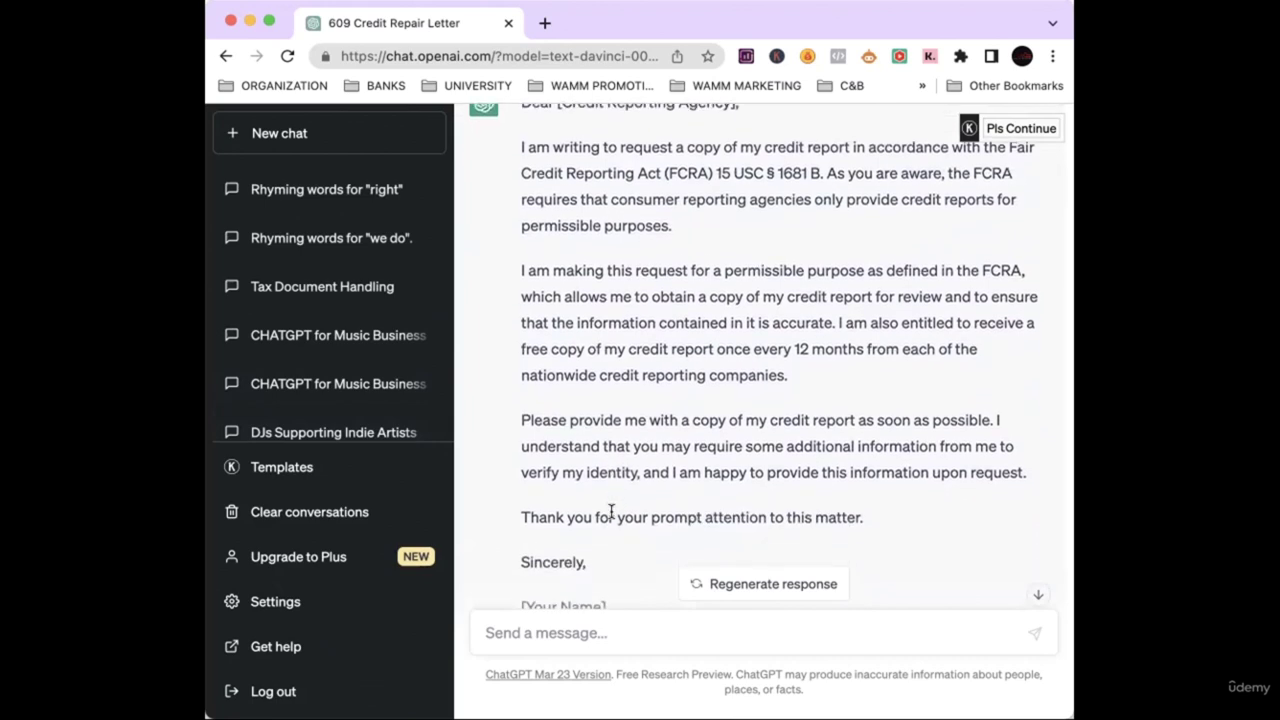
pyautogui.scroll(-1, 611, 510)
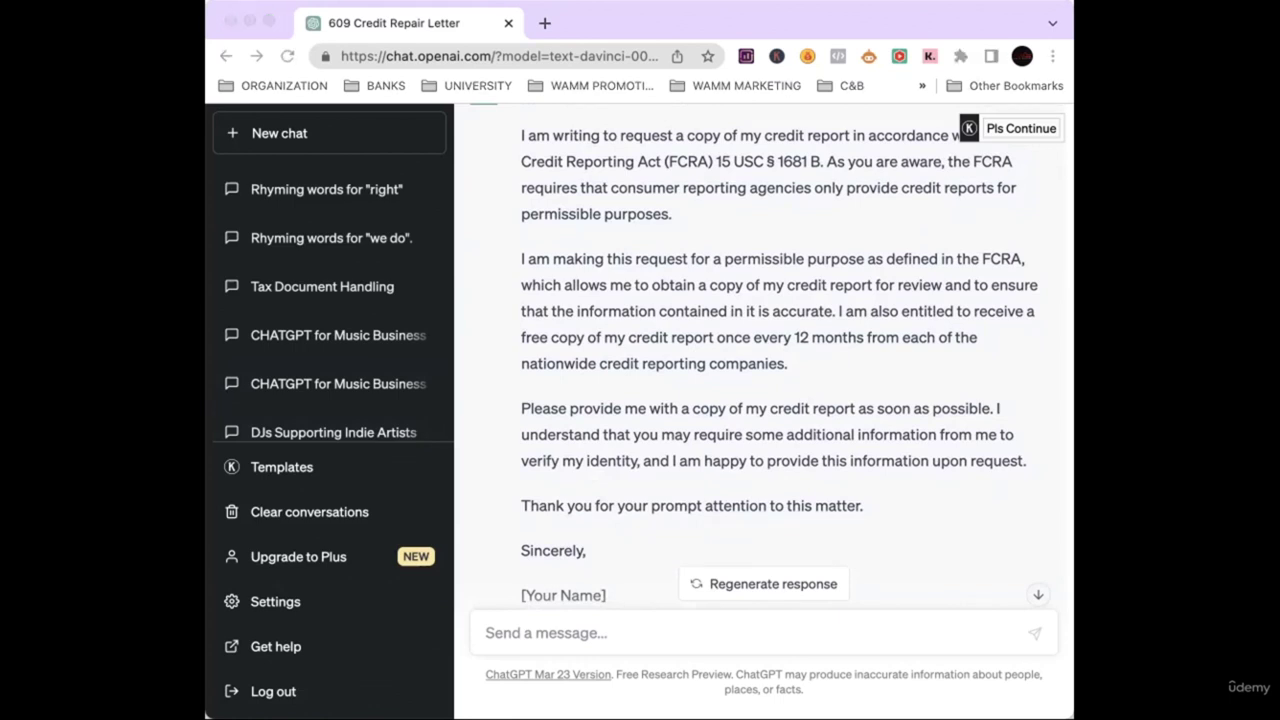
pyautogui.click(551, 631)
# - Send 'CREATE ME A DEMAND TO COMPLY LETTER' and let ChatGPT finish the letter
pyautogui.write('CREATE ME A DEMAND TO COMPLY LETTER')
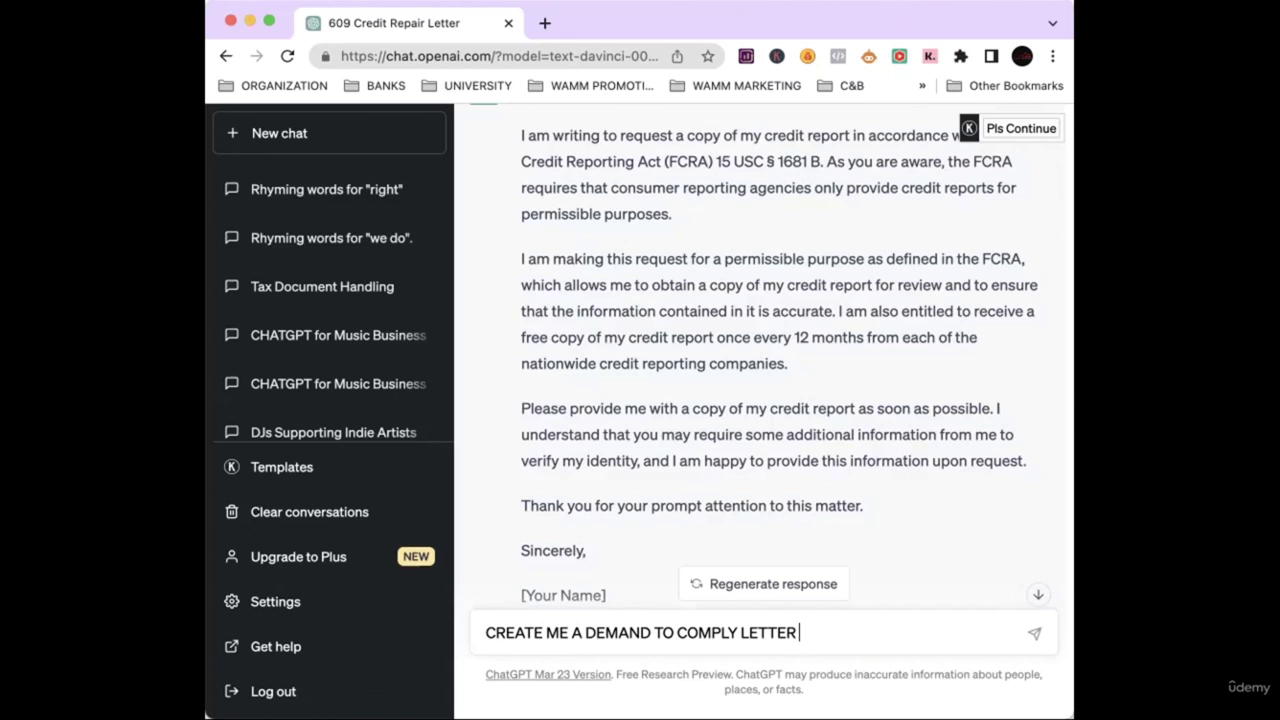
pyautogui.click(1032, 633)
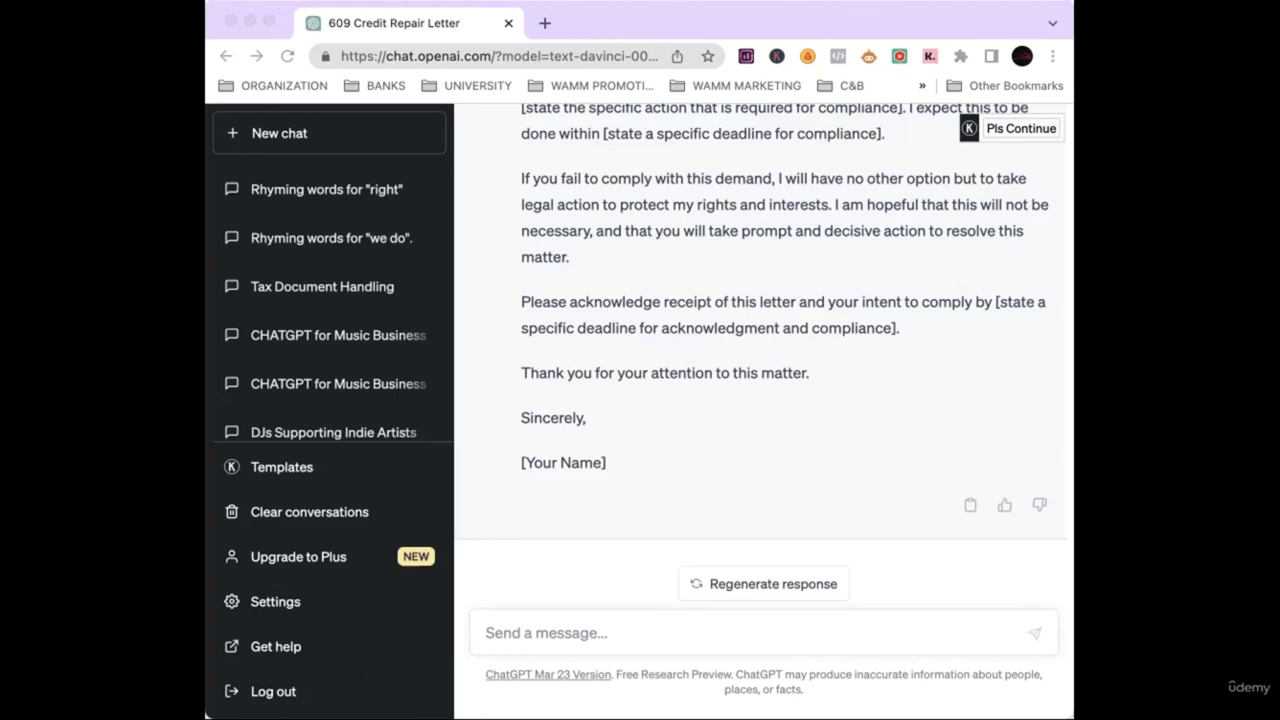
pyautogui.click(553, 632)
# - Type the request 'GIVE ME A STEP BY STEP INSTRUCTOIONS ON HOW TO FILE A complaint CFPB'
pyautogui.click(540, 636)
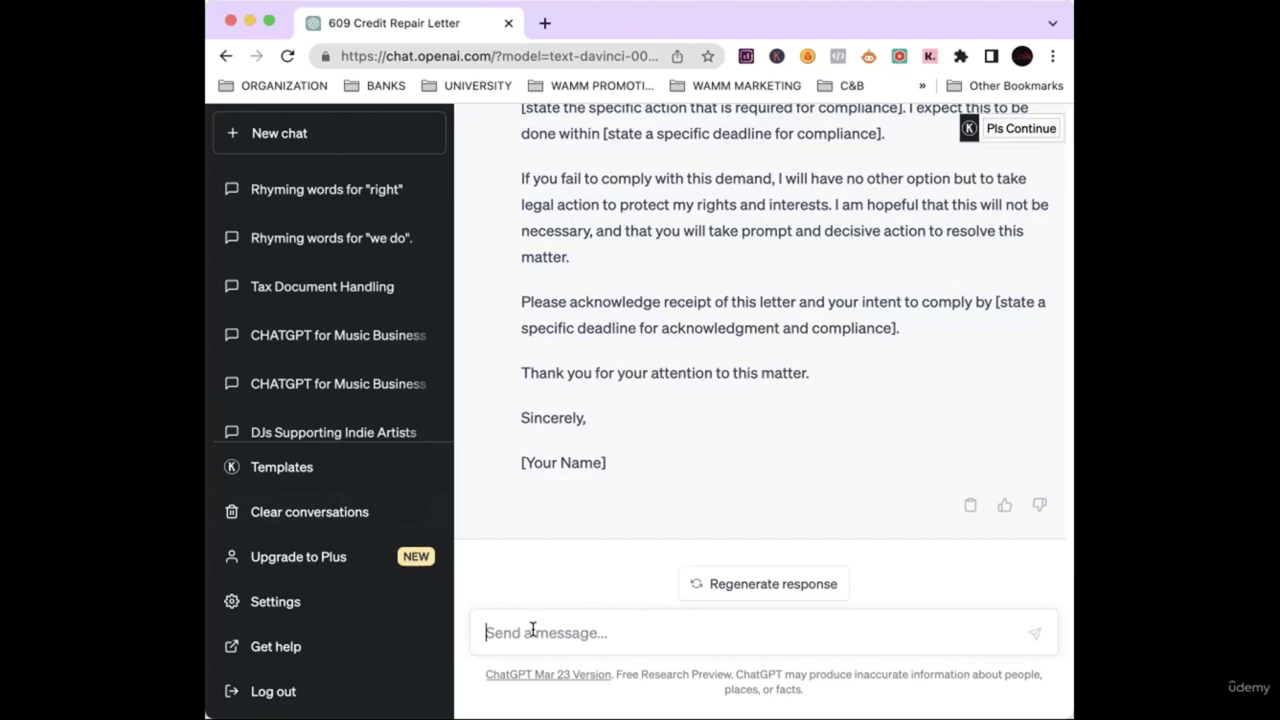
pyautogui.write('GIVE ME A STEP BY STEP ININSTRUC')
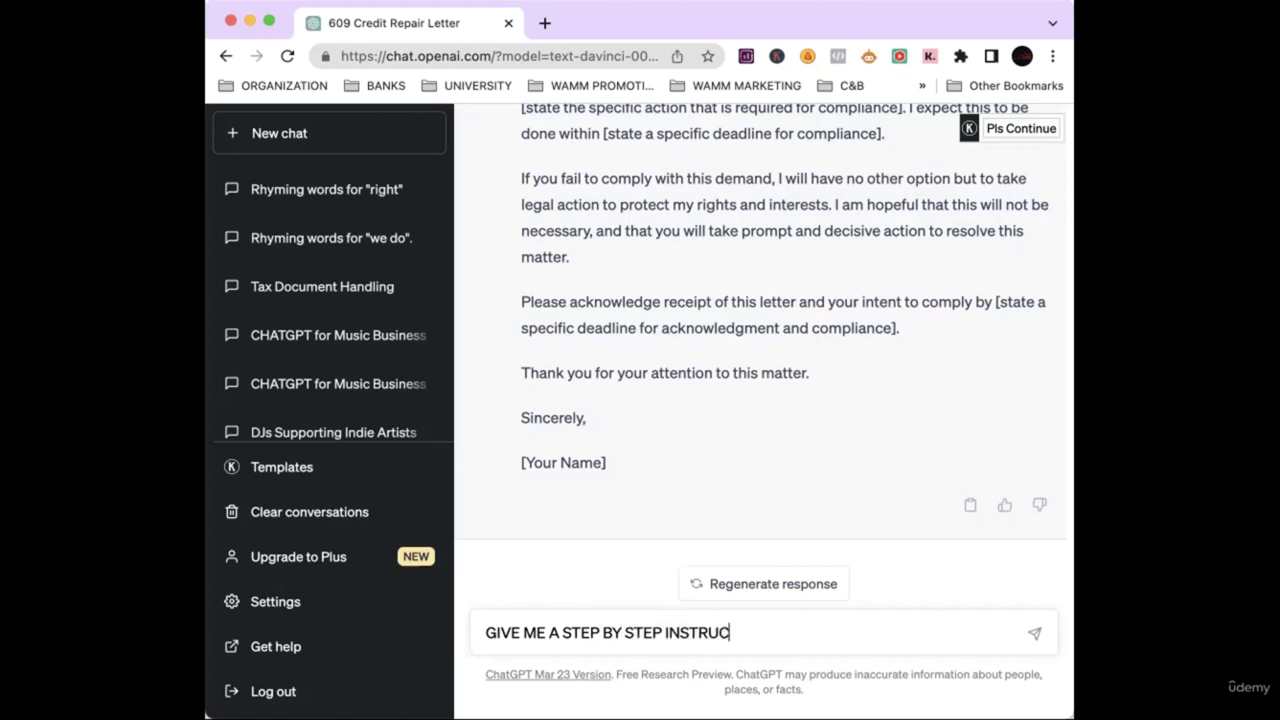
pyautogui.write('TOIONS ON HOW TO')
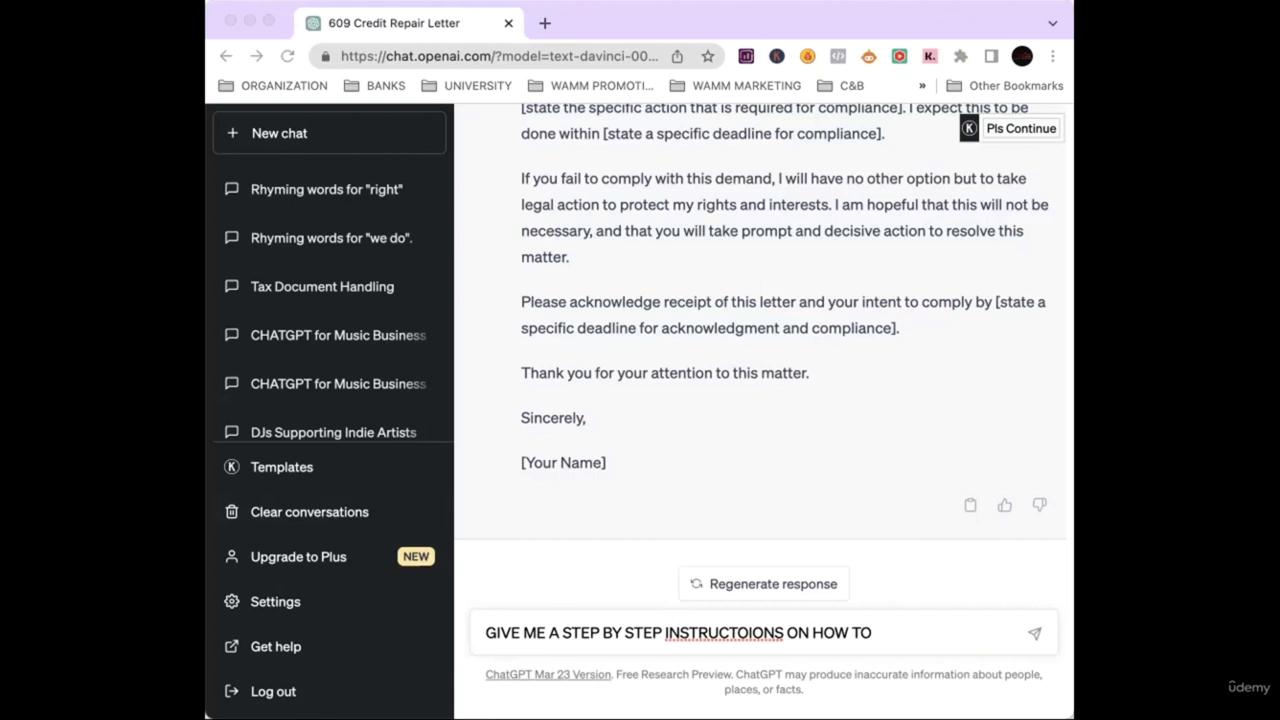
pyautogui.click(903, 638)
pyautogui.write('FILE A complaint CFPB')
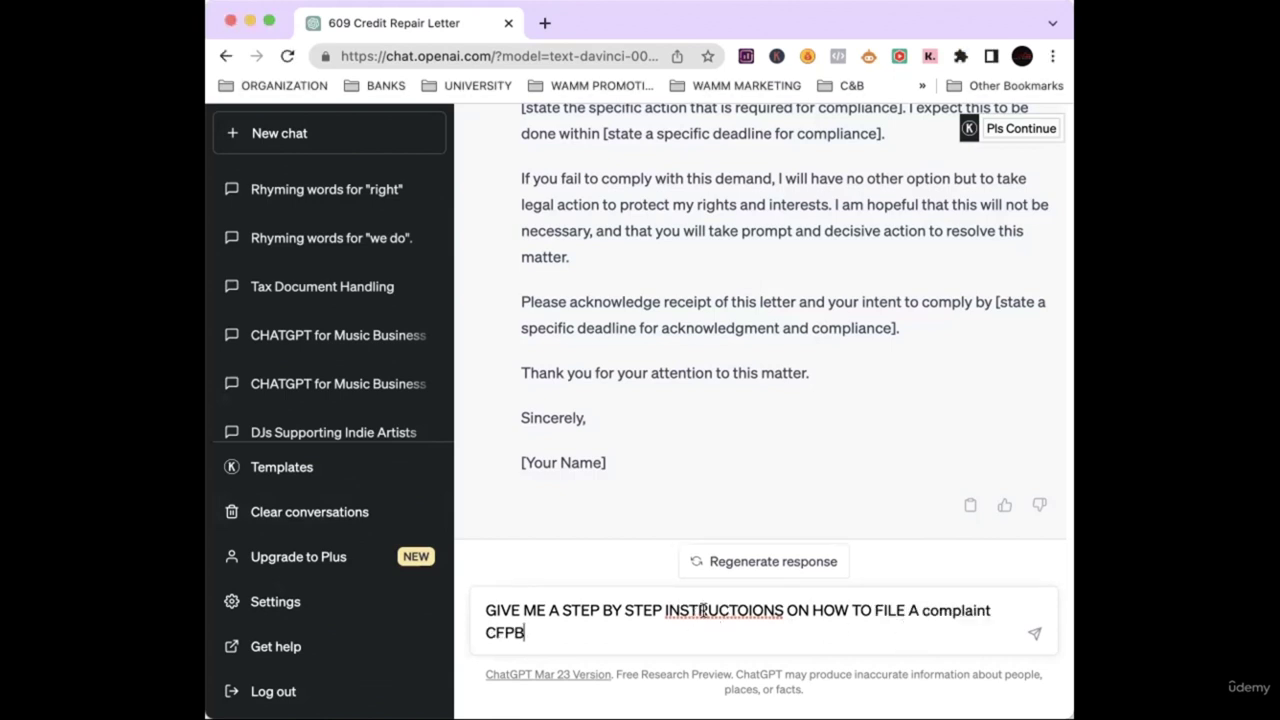
# - Correct 'INSTRUCTOIONS' to 'INSTRUCTIONS', select the whole request, and send it
pyautogui.rightClick(704, 611)
pyautogui.click(773, 288)
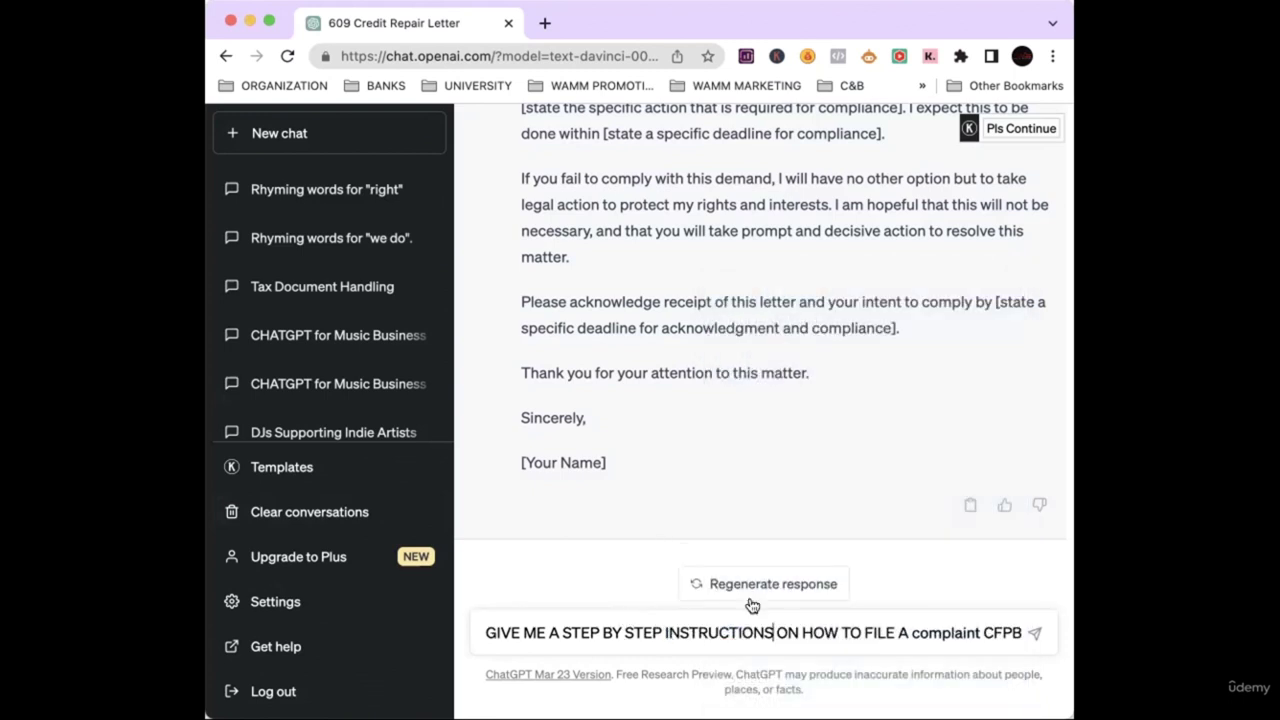
pyautogui.tripleClick(915, 633)
pyautogui.press('super+c')
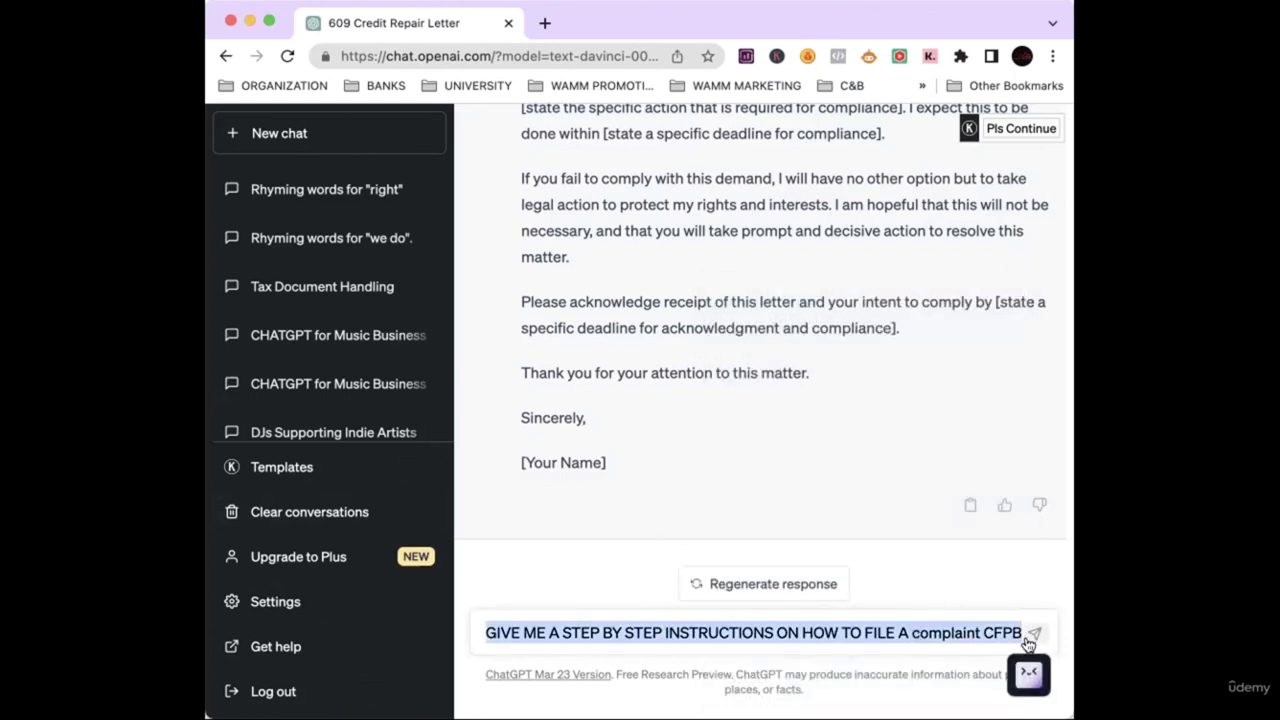
pyautogui.press('Return')
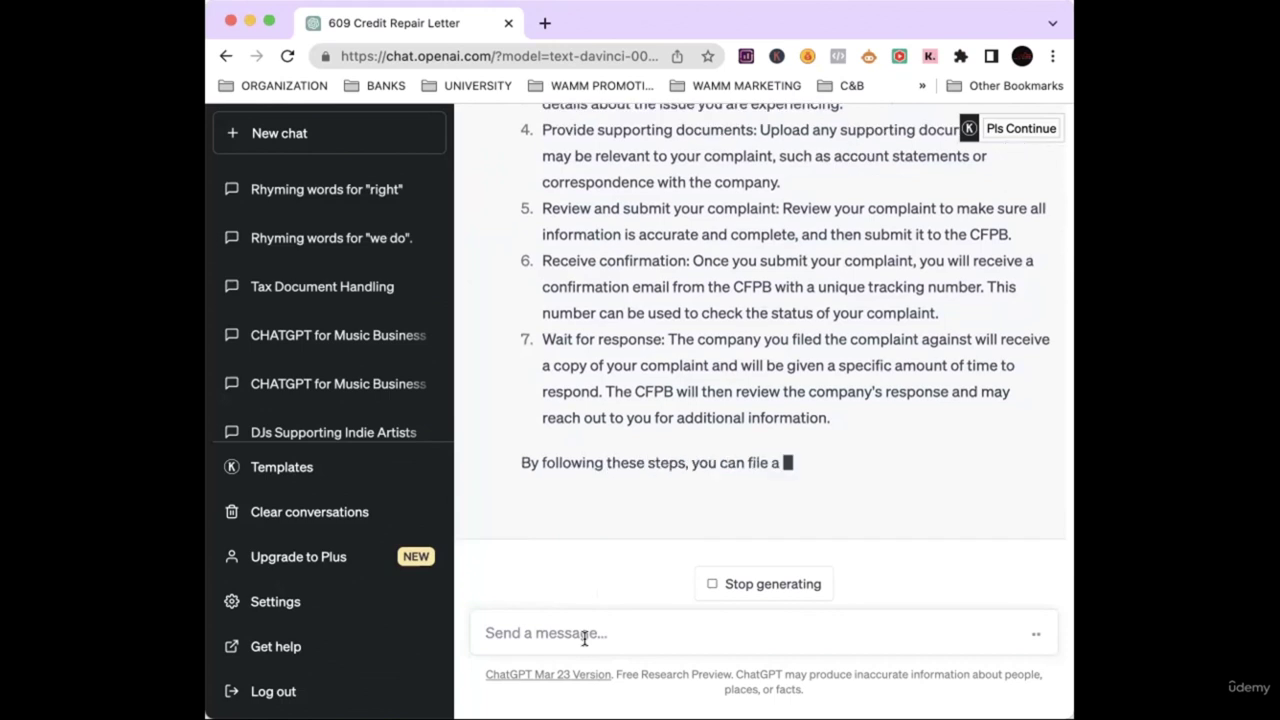
# - Reuse the complaint request with BBB to ask for BBB complaint instructions
pyautogui.press('super+v')
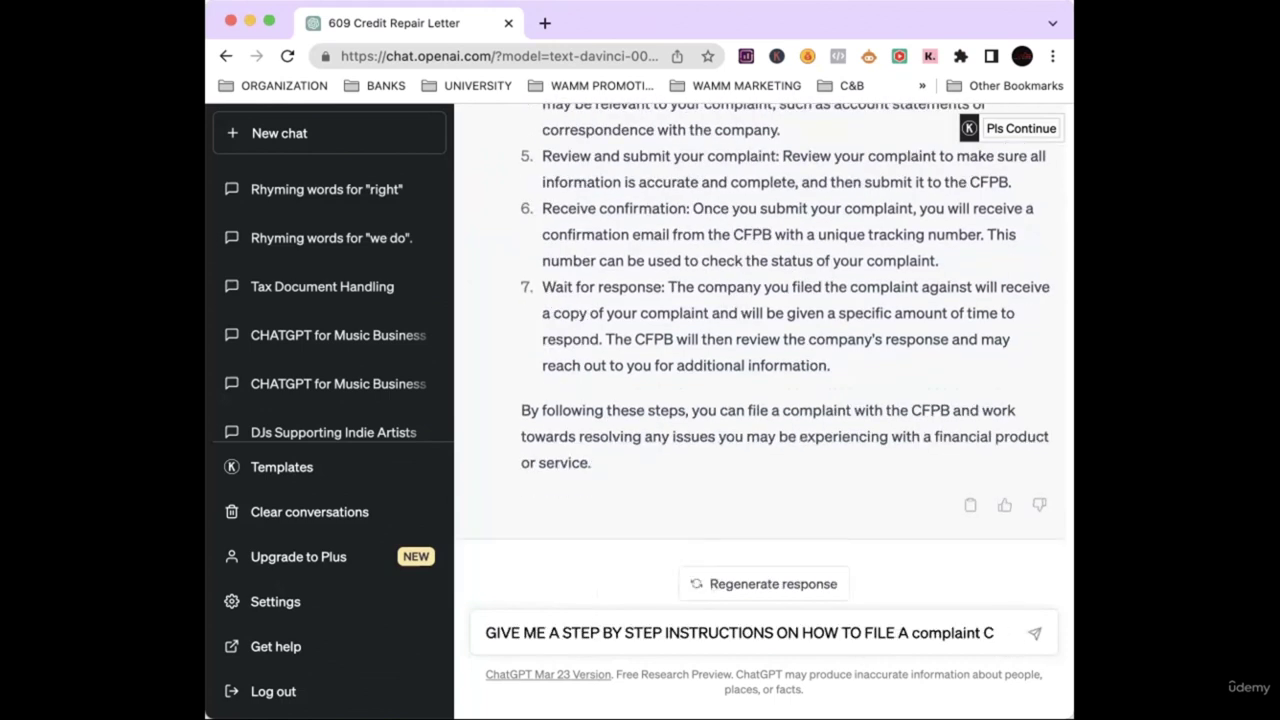
pyautogui.write('BBB')
pyautogui.click(1034, 634)
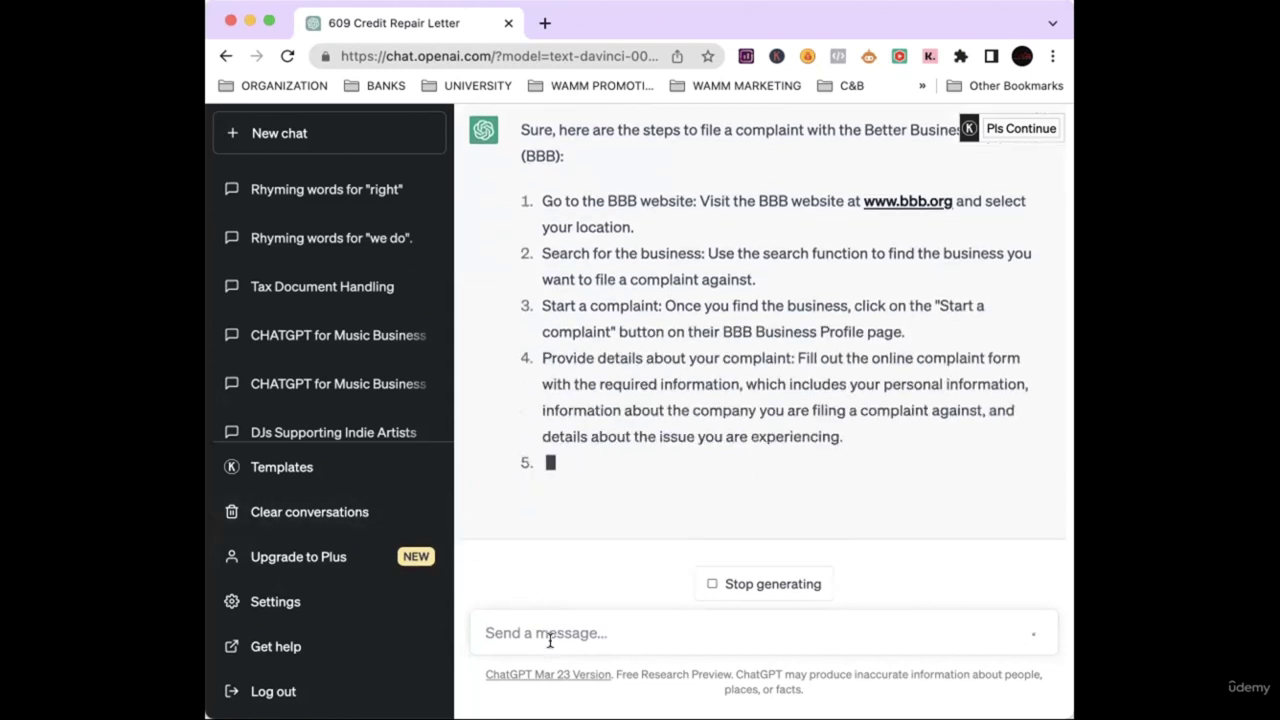
# - Reword the request to ask how to file an ATTORNEY GENERAL complaint, and send it
pyautogui.press('super+v')
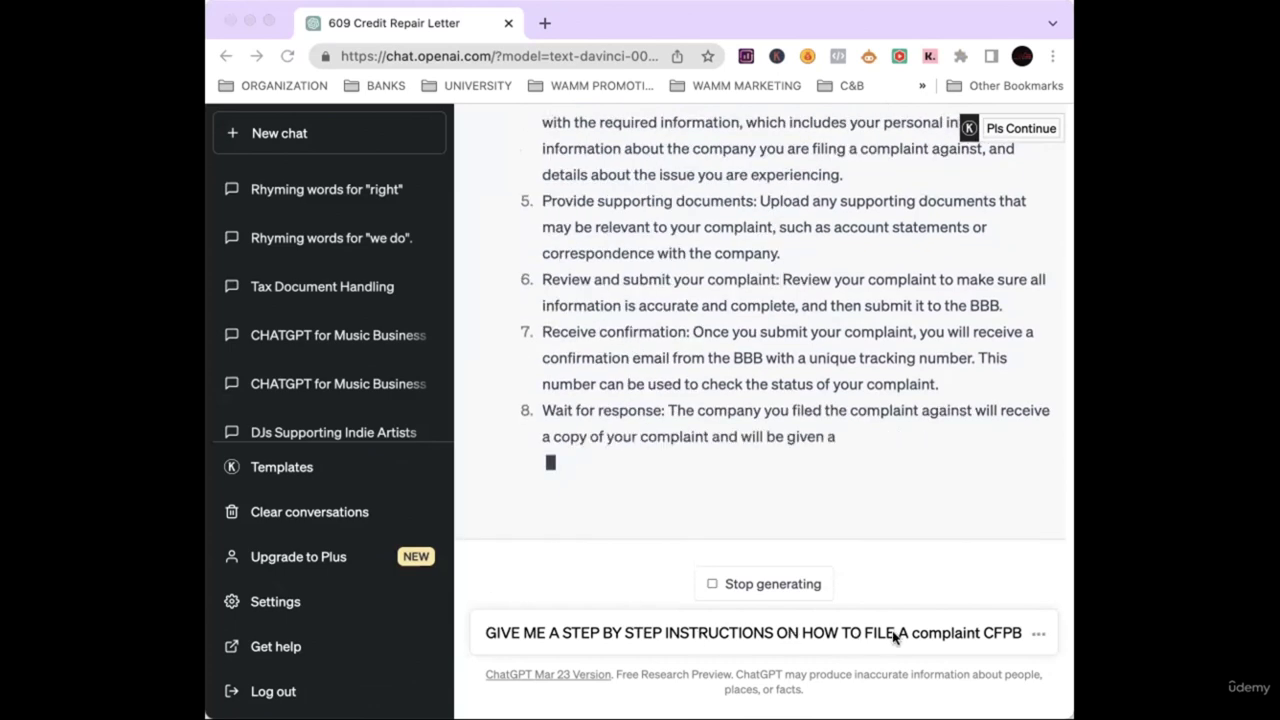
pyautogui.click(977, 637)
pyautogui.doubleClick(984, 637)
pyautogui.write('ATTORNEY GENERAL')
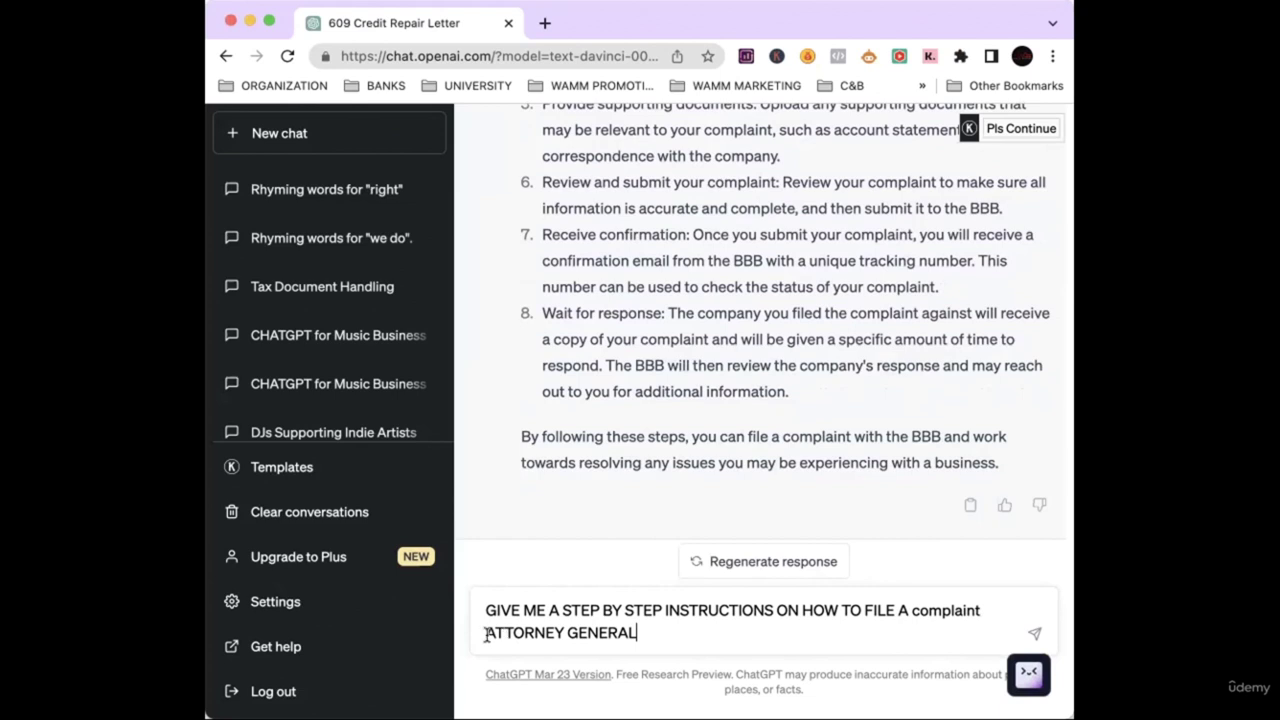
pyautogui.moveTo(908, 610); pyautogui.dragTo(985, 610)
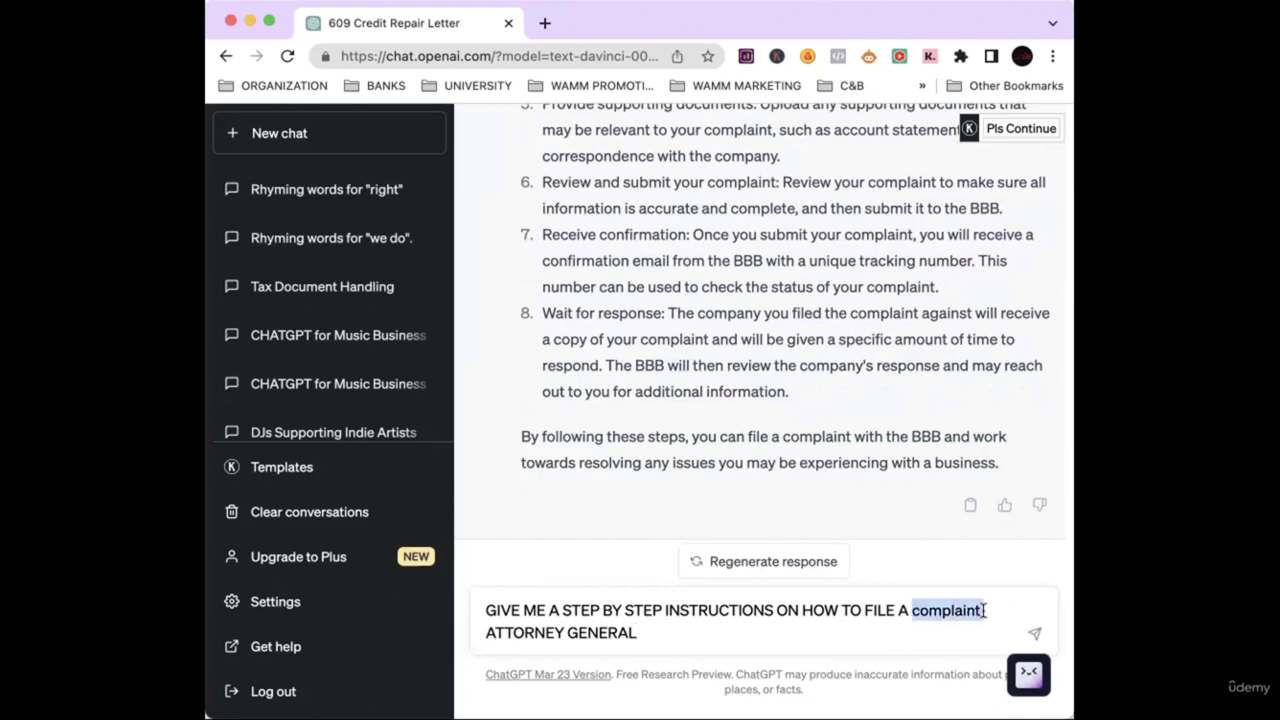
pyautogui.hotkey('ctrl', 'x')
pyautogui.click(648, 623)
pyautogui.hotkey('ctrl', 'v')
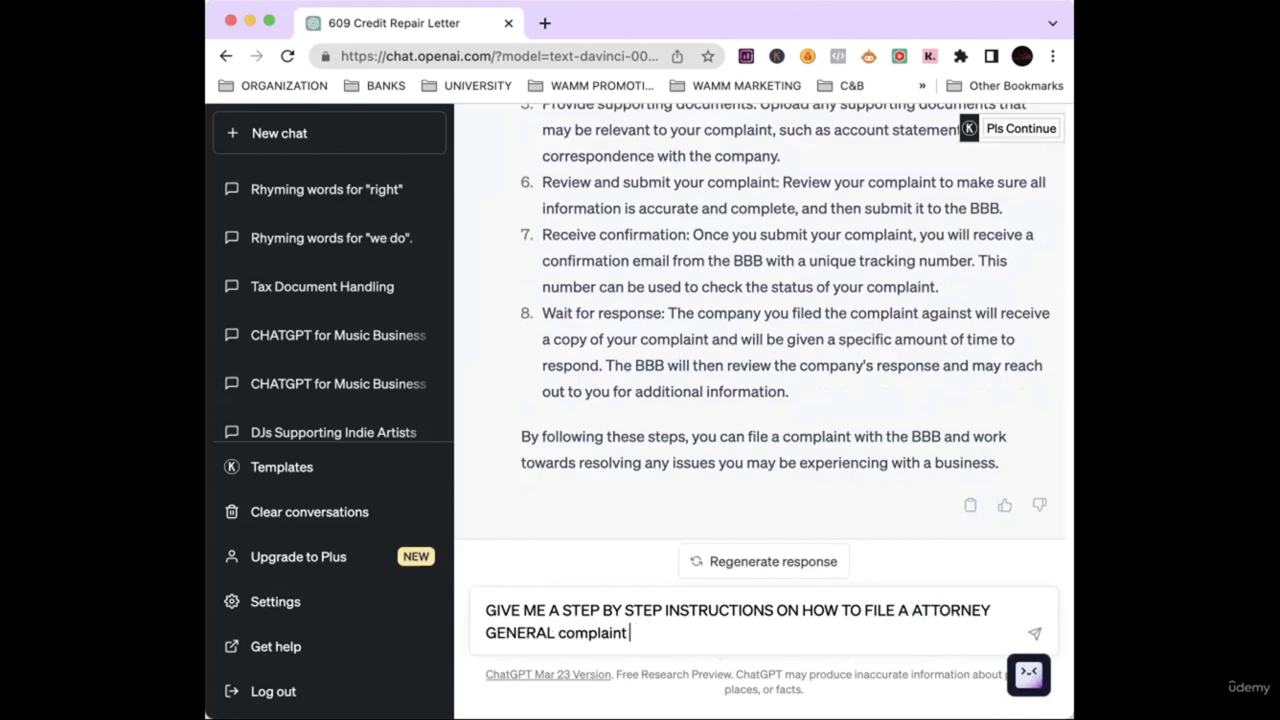
pyautogui.click(1034, 636)
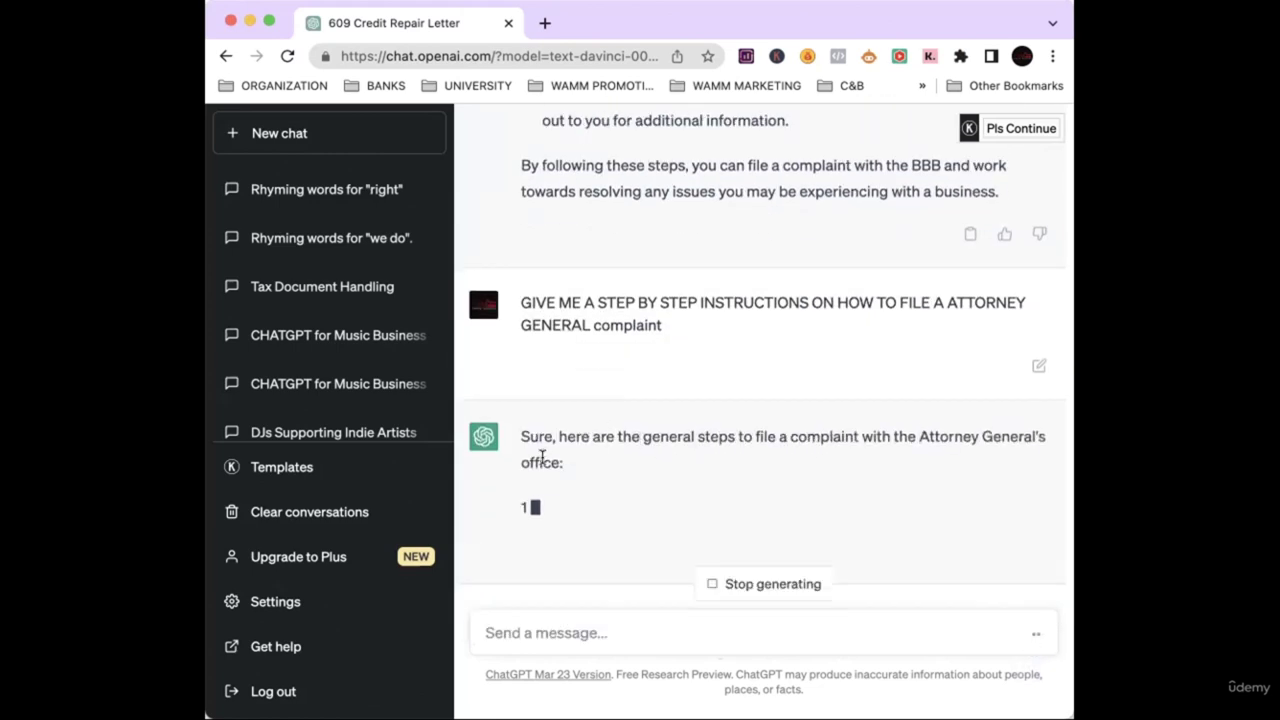
pyautogui.scroll(-1, 300, 445)
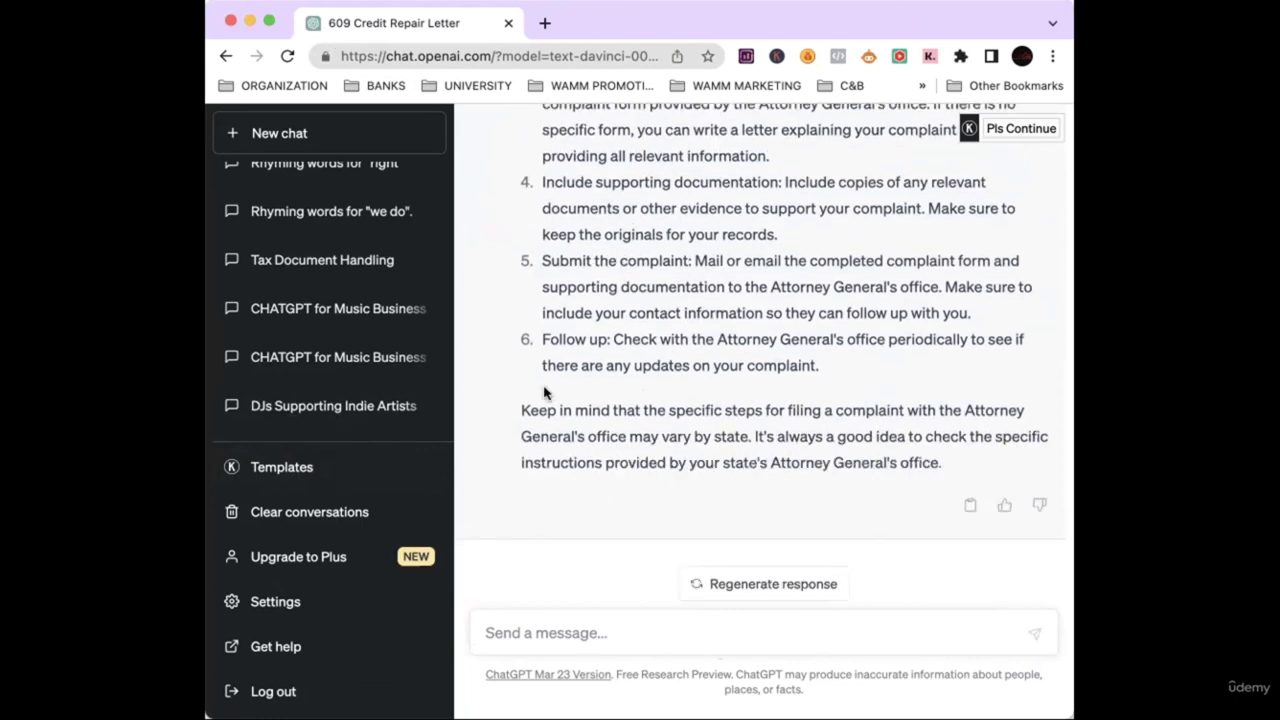
pyautogui.scroll(2, 548, 370)
pyautogui.scroll(4, 540, 279)
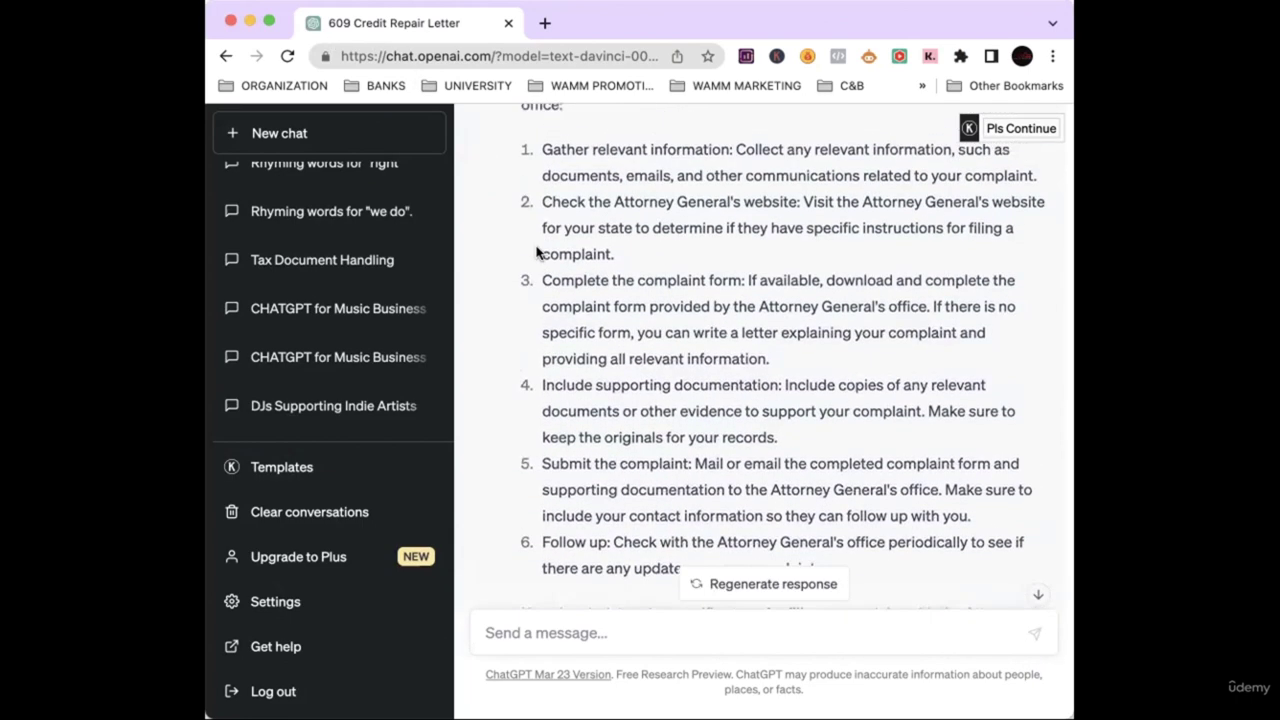
pyautogui.scroll(6, 537, 253)
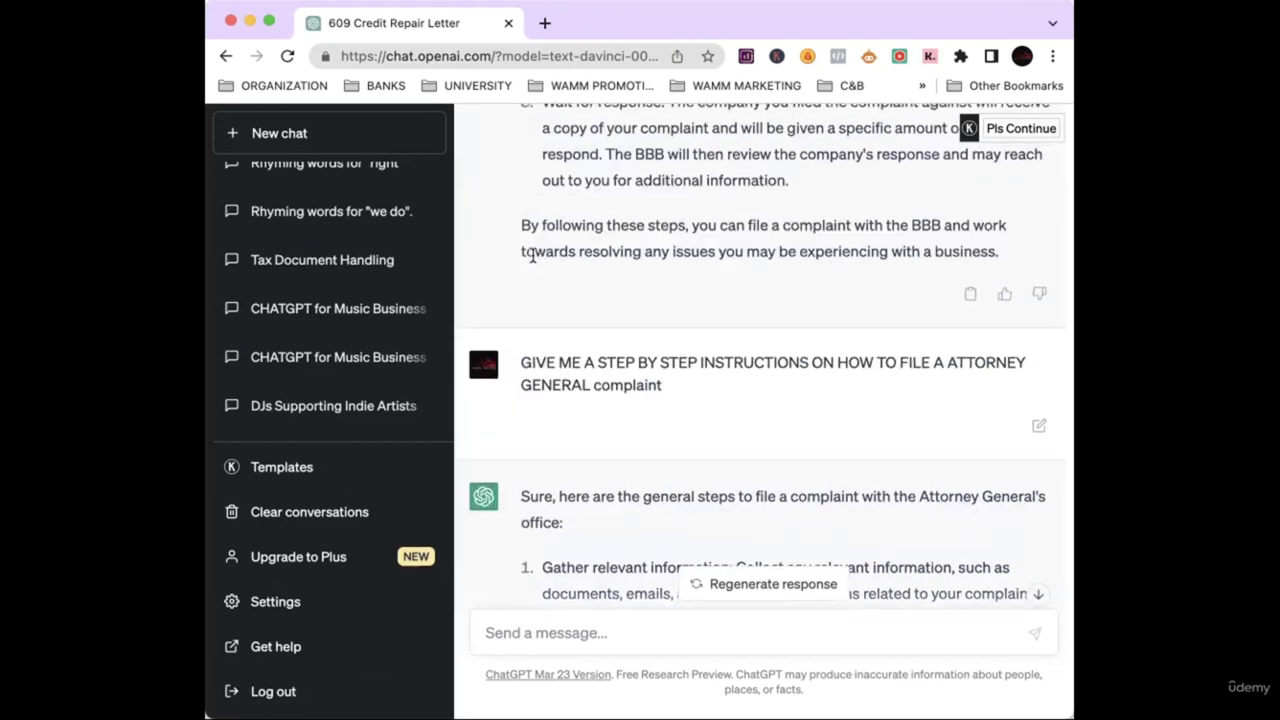
pyautogui.scroll(7, 528, 311)
pyautogui.scroll(1, 606, 445)
pyautogui.scroll(-9, 608, 420)
pyautogui.scroll(-5, 608, 424)
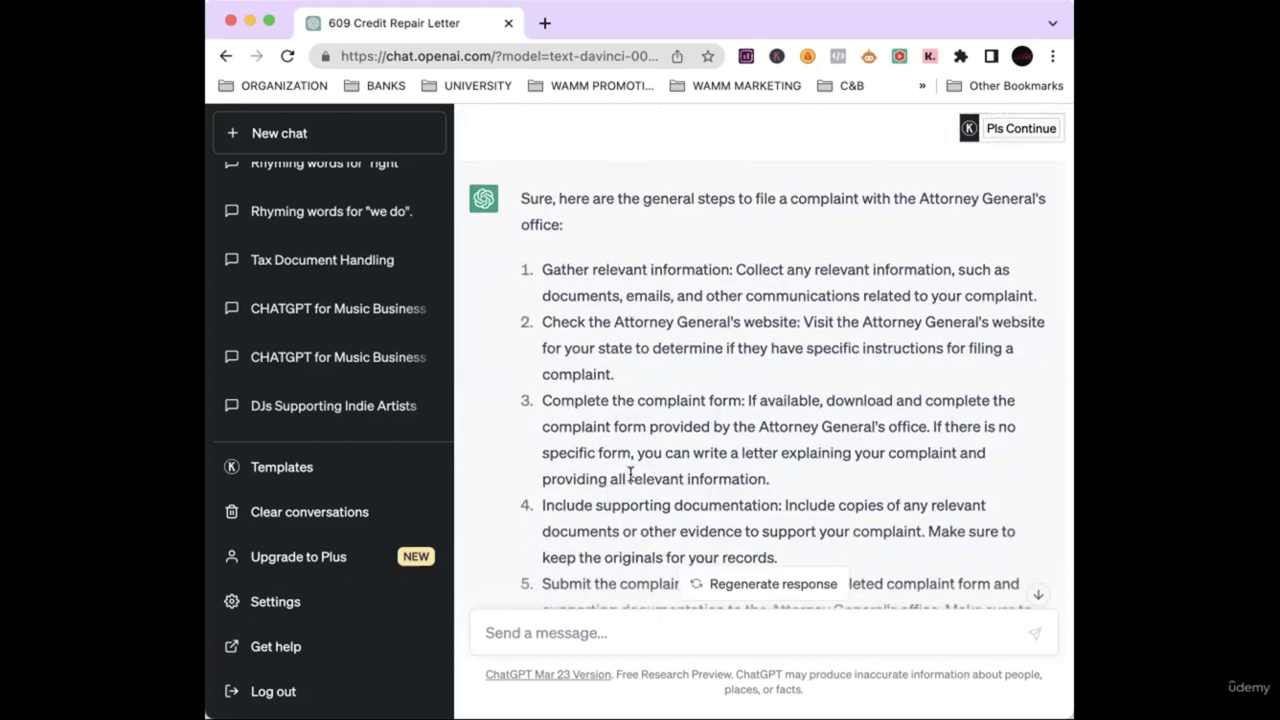
pyautogui.scroll(-2, 626, 476)
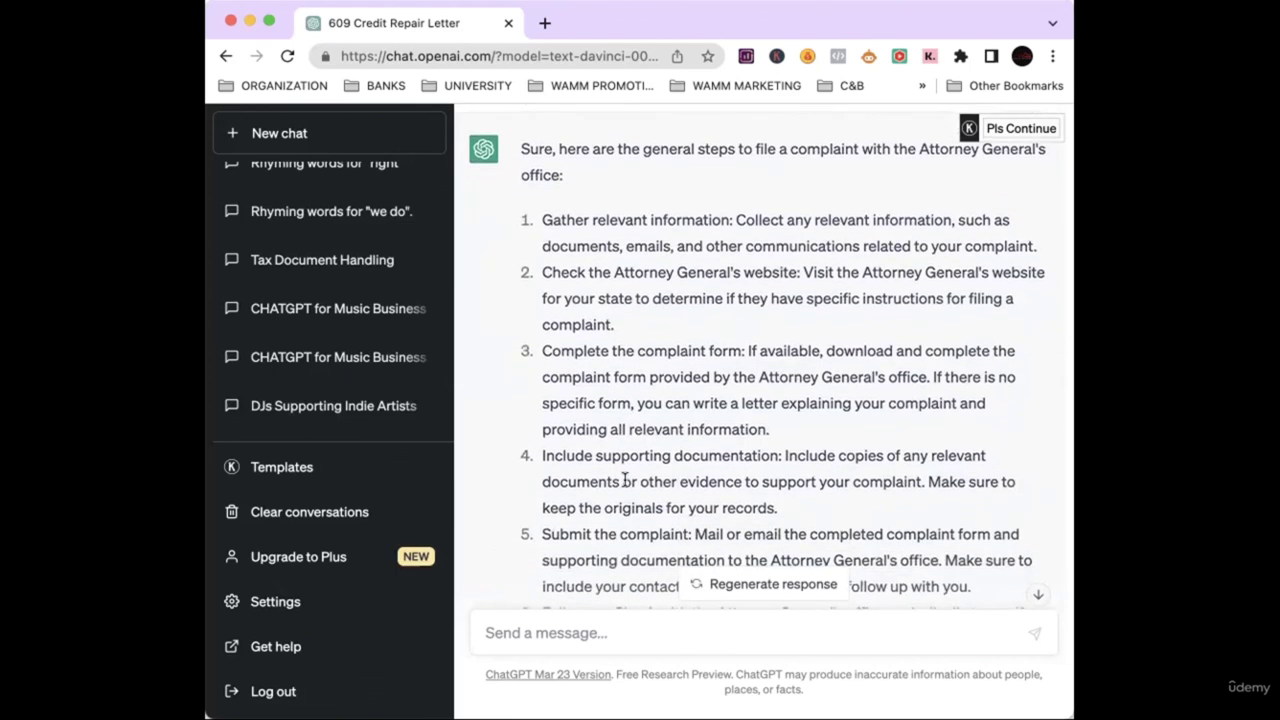
pyautogui.scroll(-4, 626, 484)
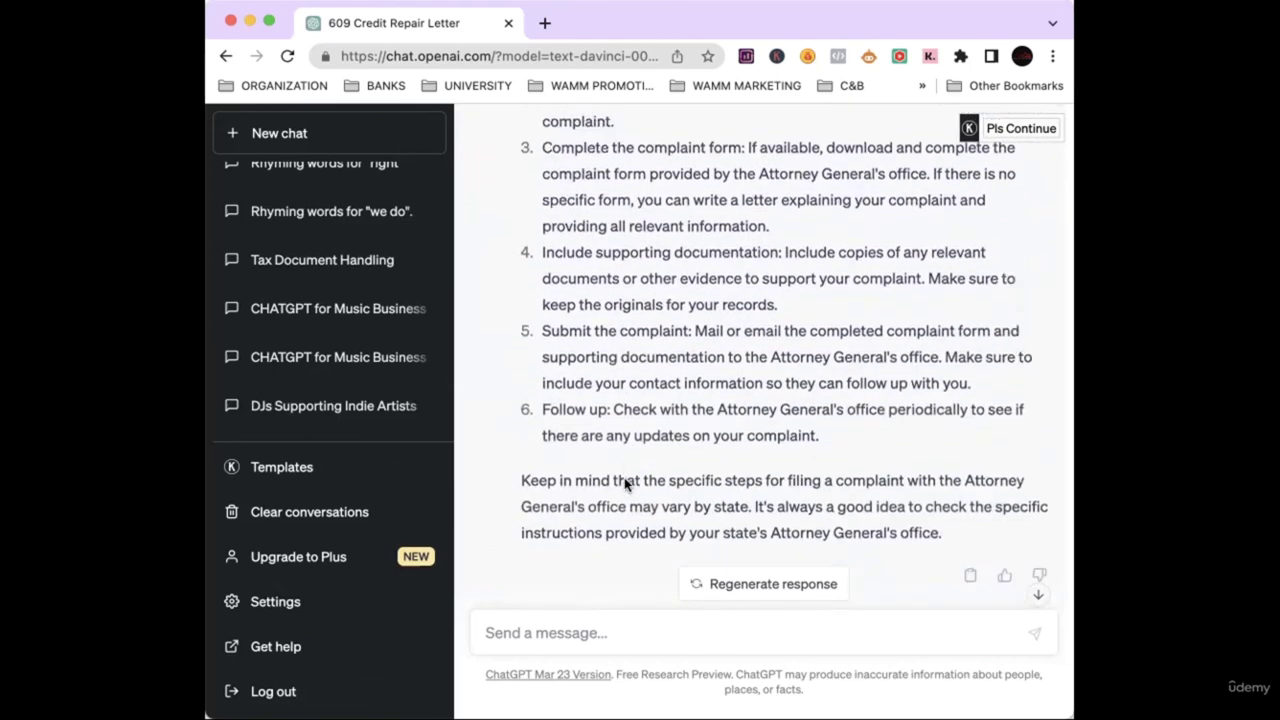
pyautogui.scroll(14, 618, 484)
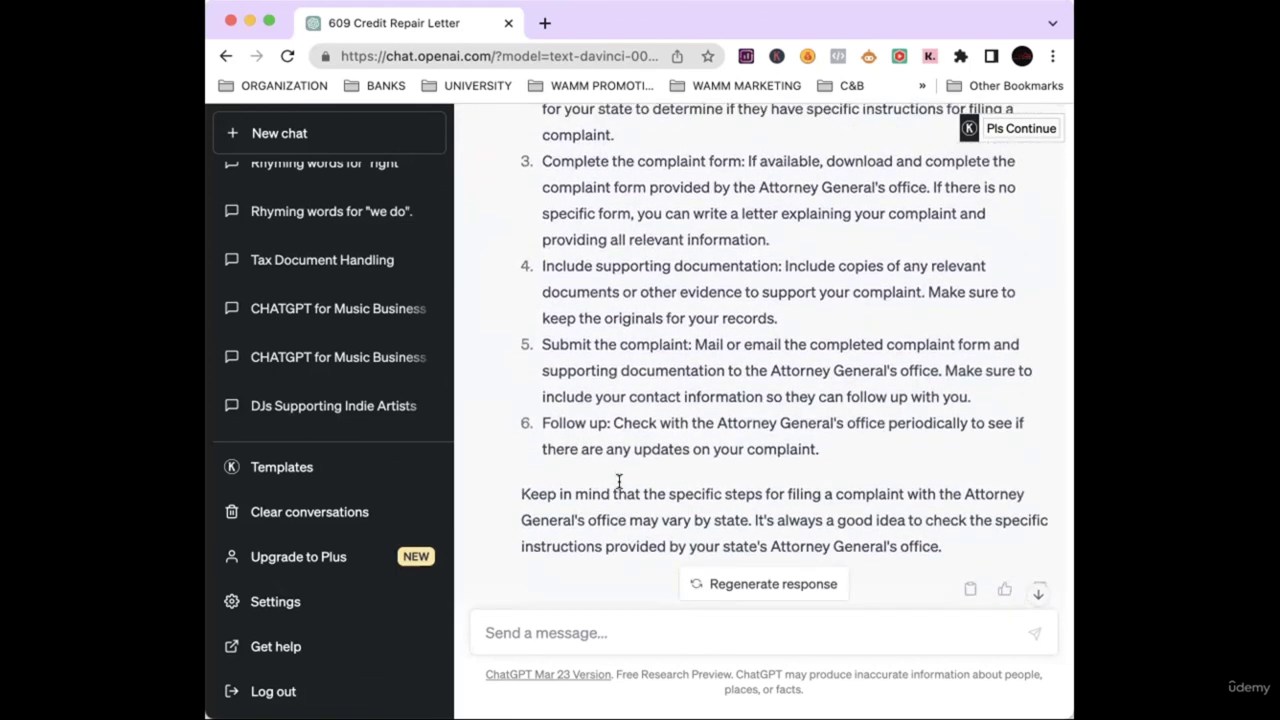
pyautogui.scroll(20, 617, 487)
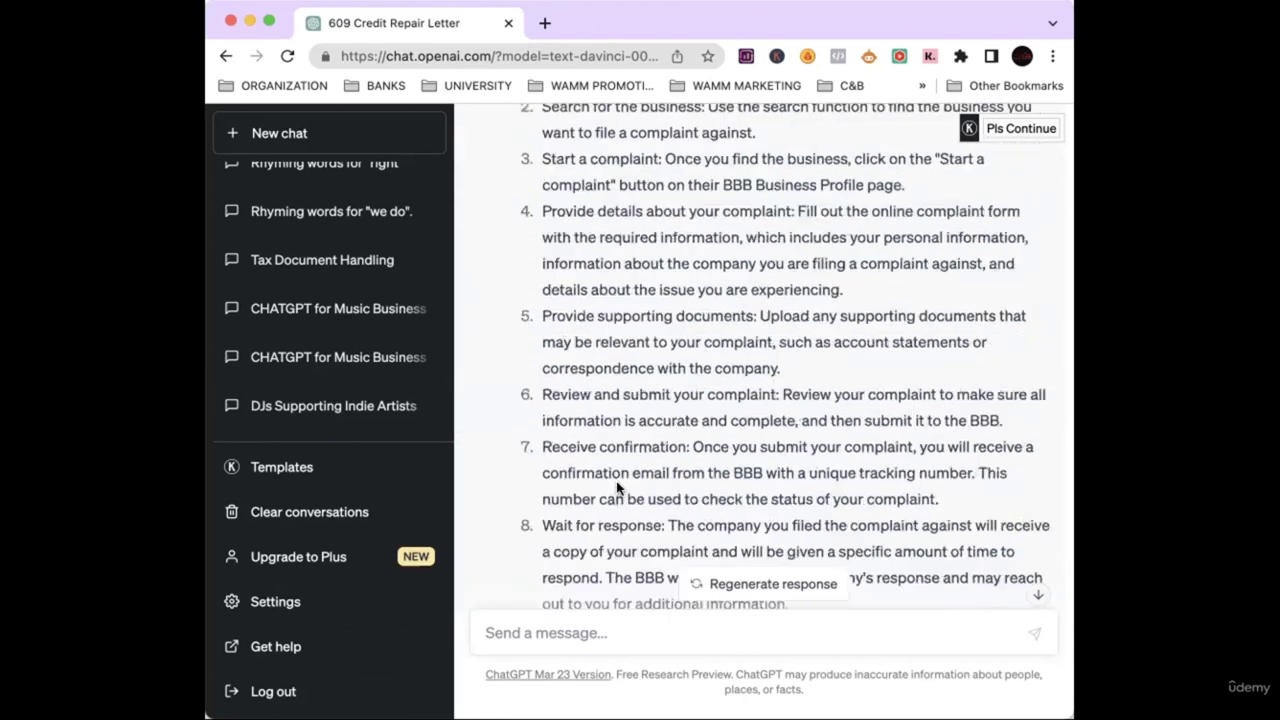
# - Scroll back up through the earlier FTC and CFPB answers
pyautogui.scroll(12, 612, 490)
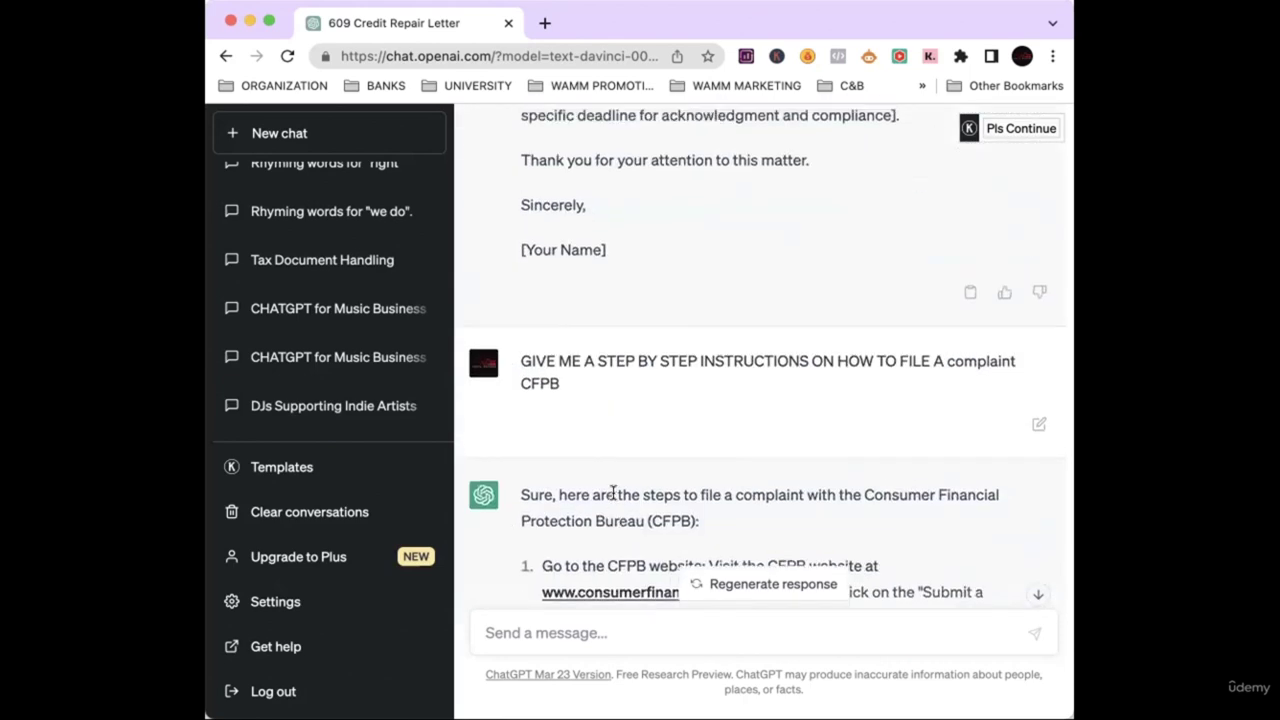
pyautogui.scroll(11, 610, 493)
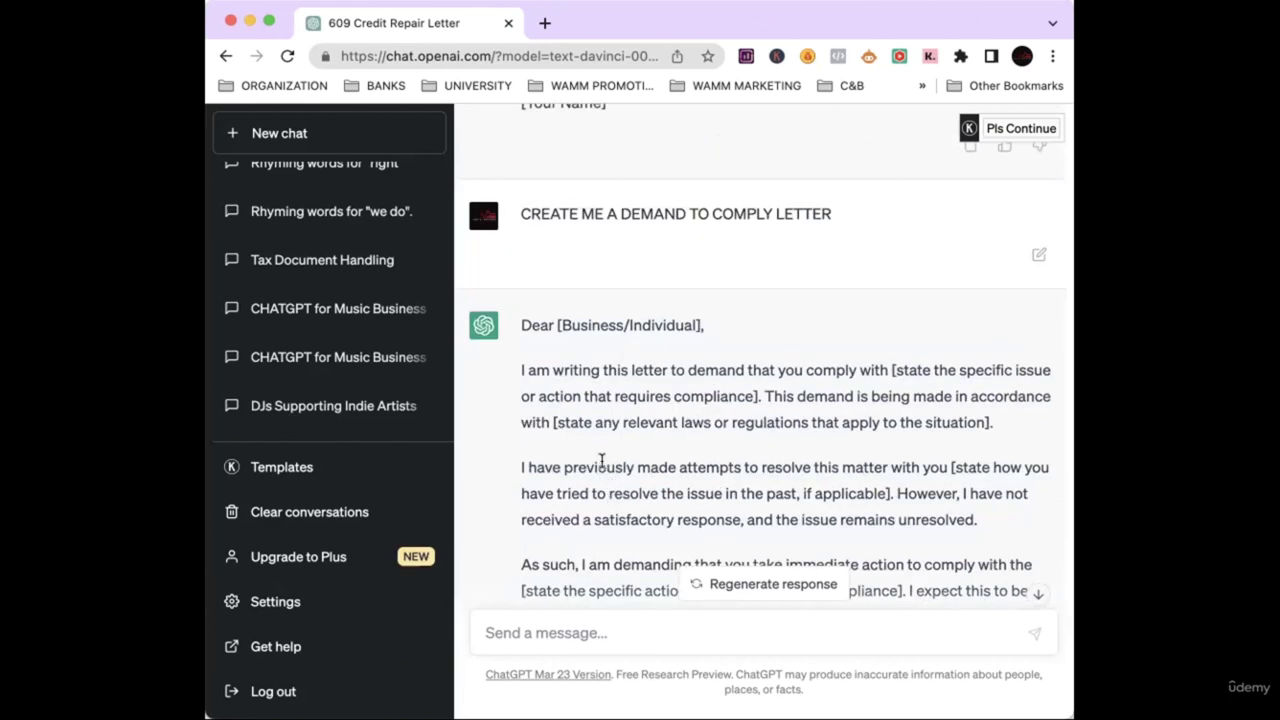
pyautogui.scroll(12, 601, 459)
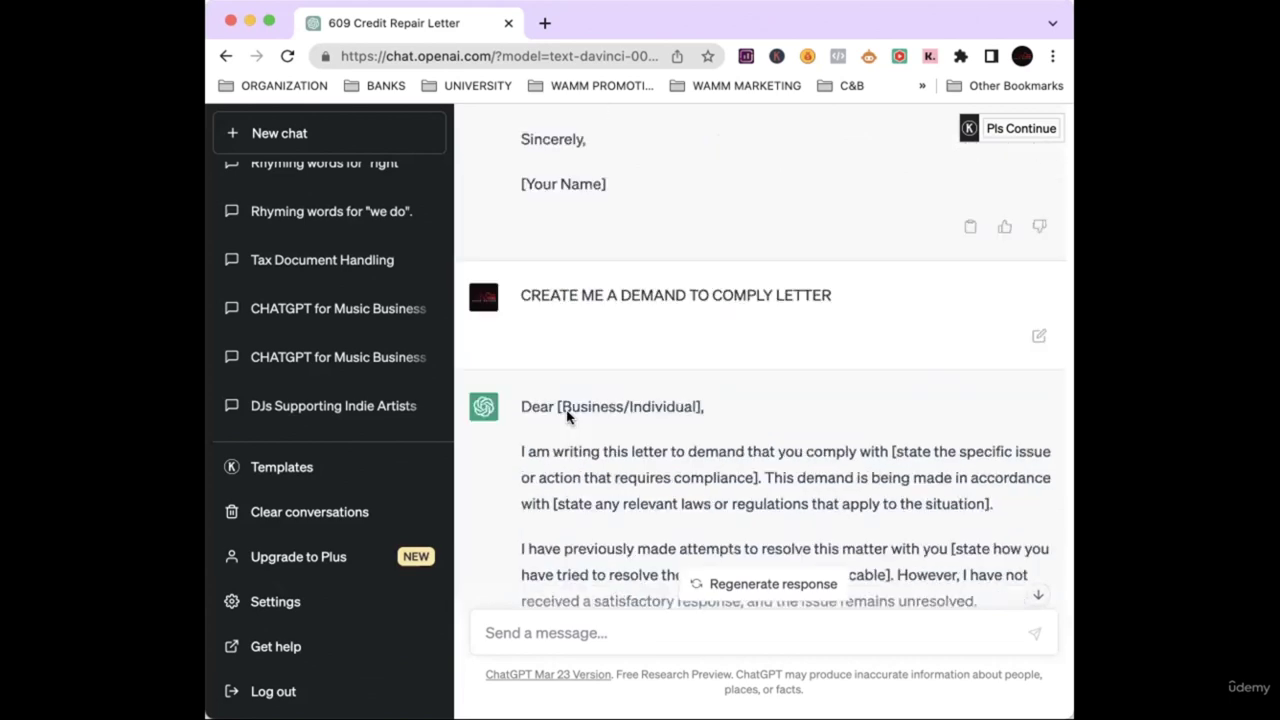
pyautogui.scroll(6, 622, 506)
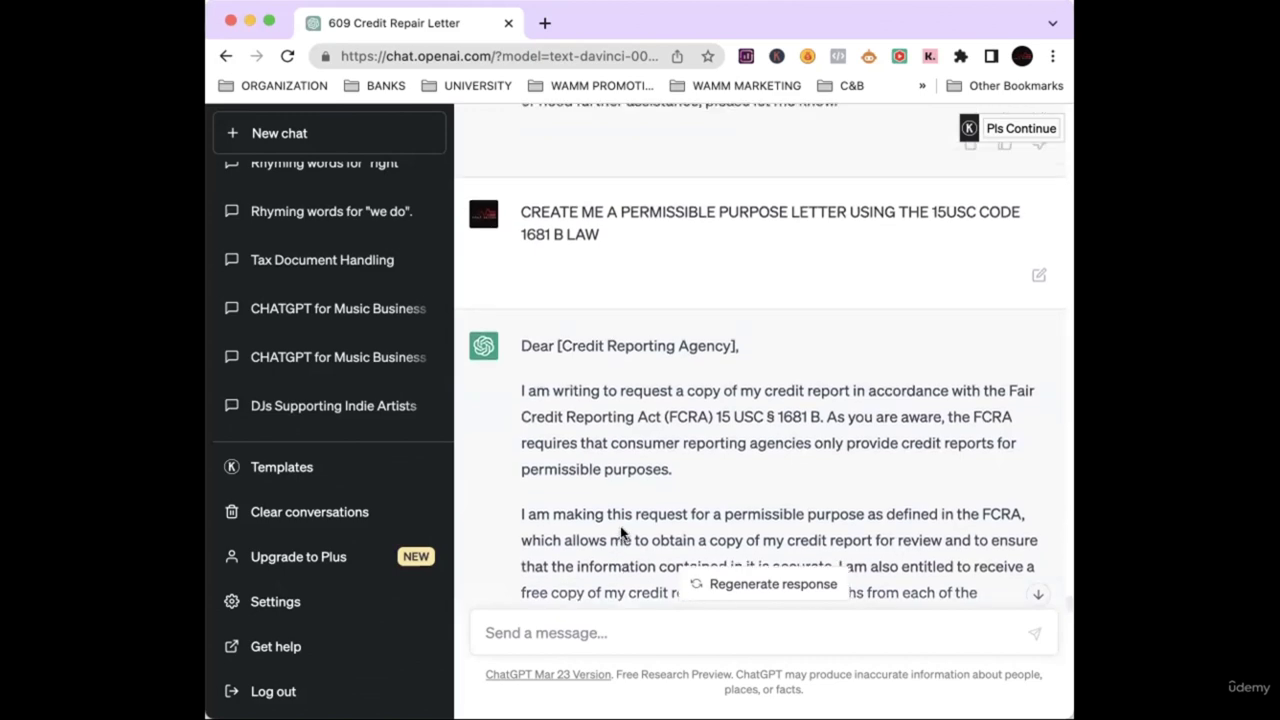
pyautogui.scroll(2, 610, 476)
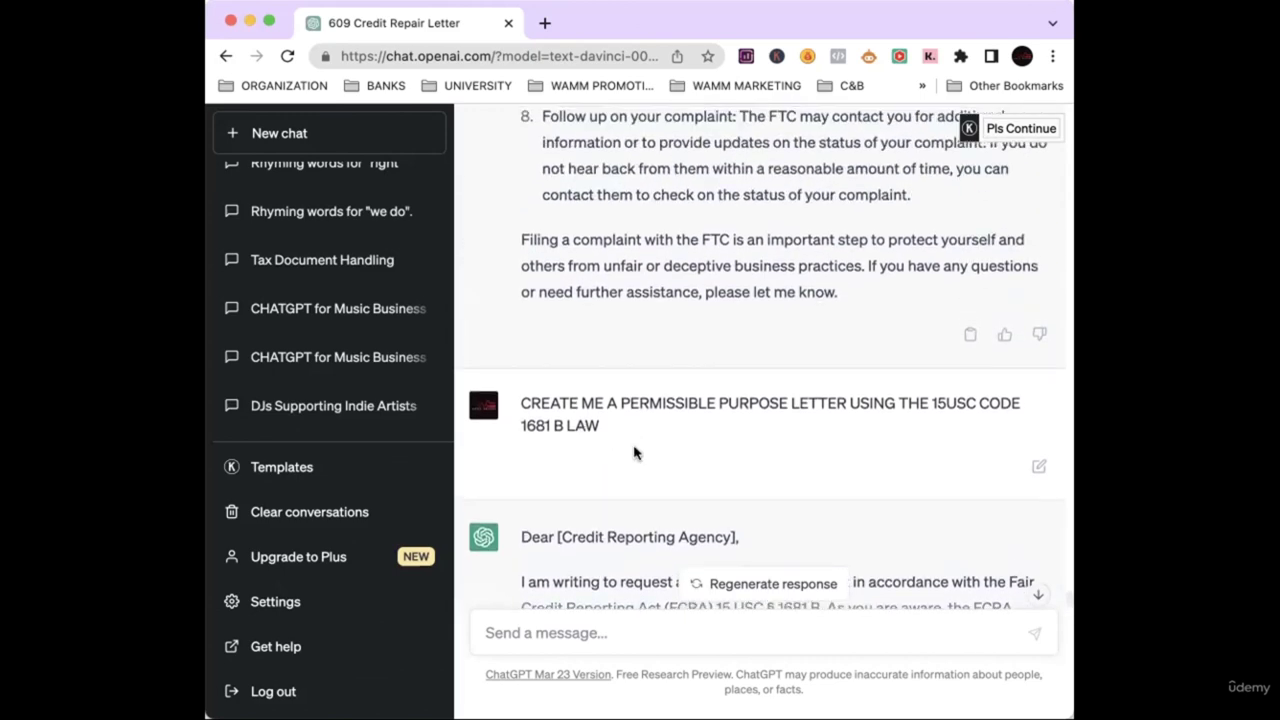
pyautogui.scroll(10, 634, 440)
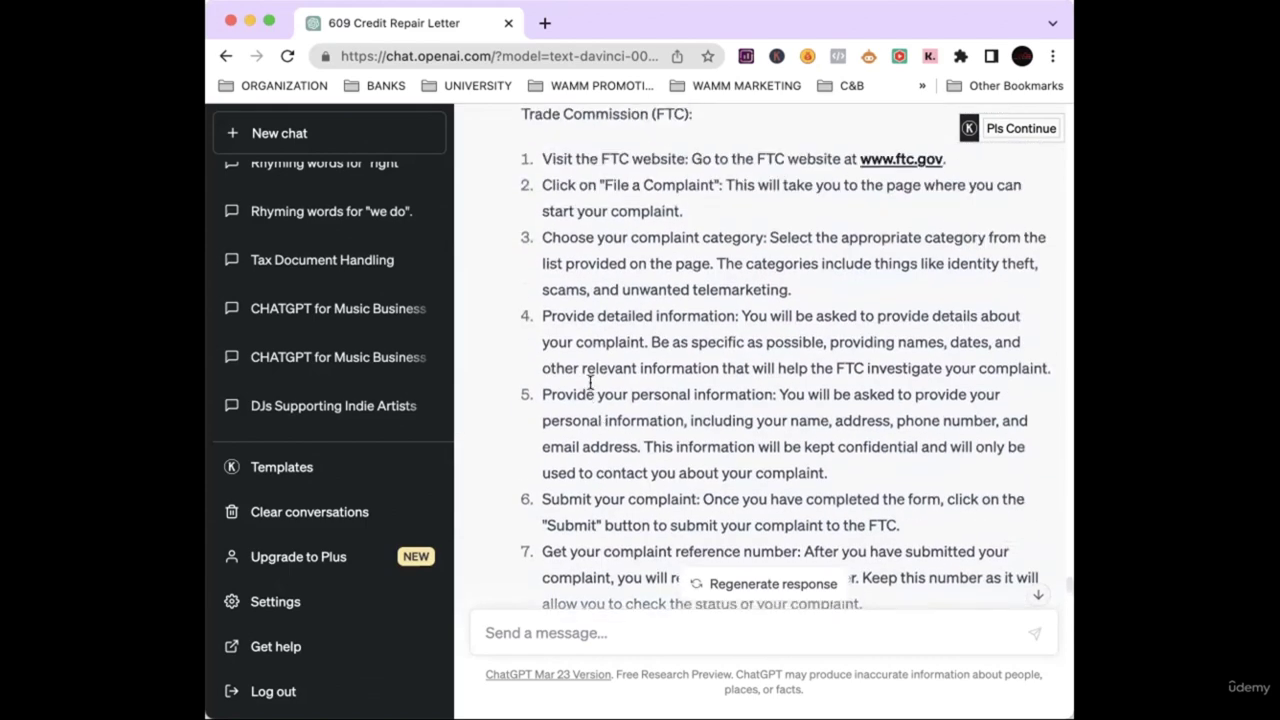
pyautogui.scroll(5, 588, 388)
pyautogui.scroll(10, 657, 440)
pyautogui.scroll(1, 632, 450)
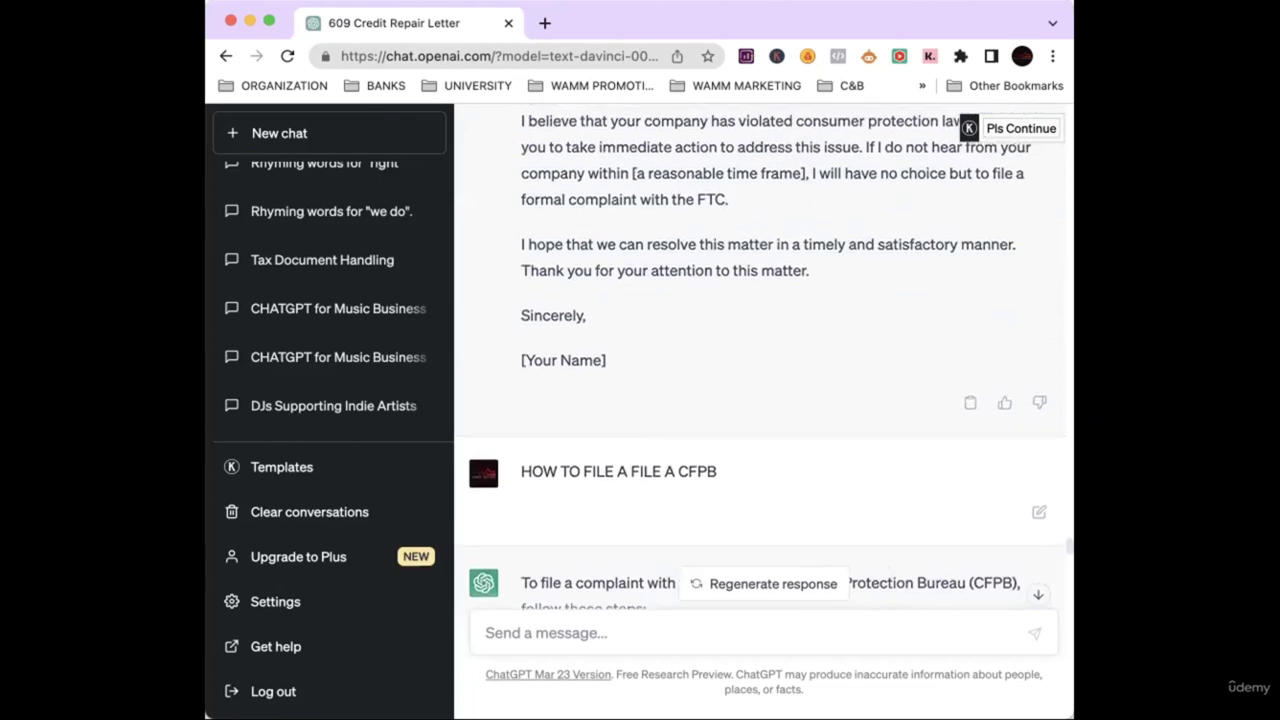
# - Maximize the browser to full screen width with Ctrl+Alt+Enter and keep reviewing earlier replies
pyautogui.hotkey('ctrl', 'alt', 'Return')
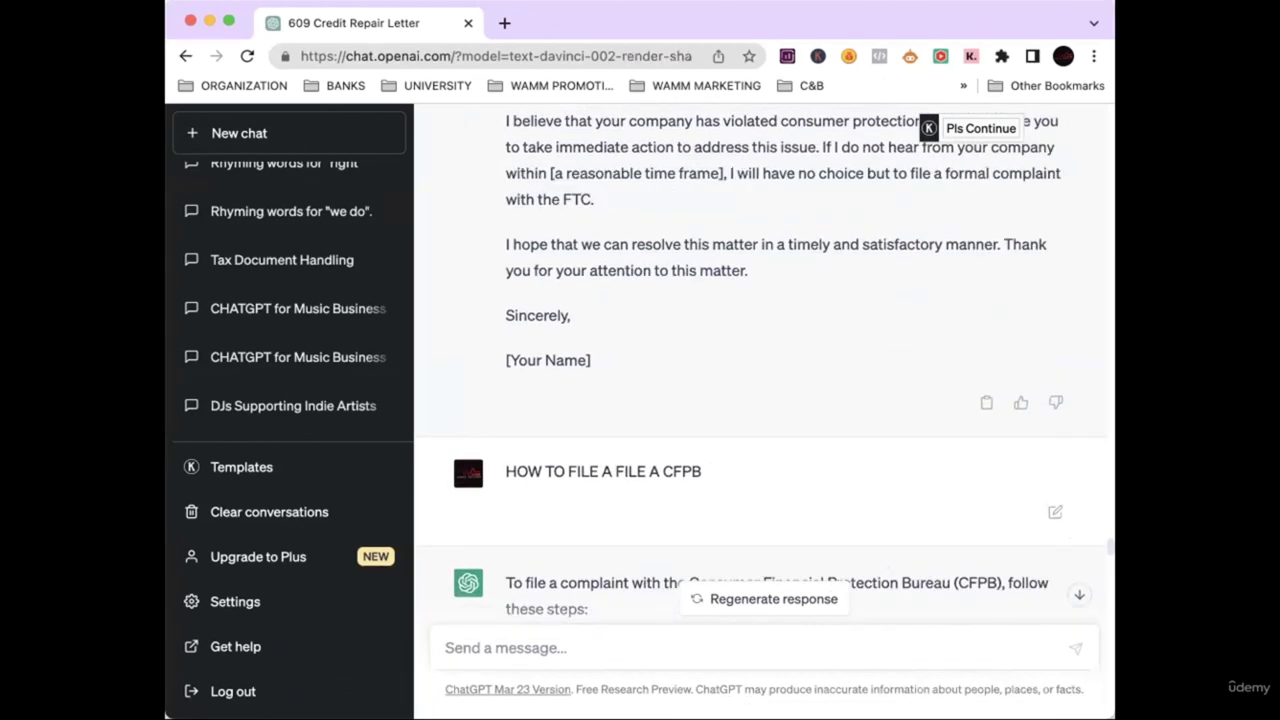
pyautogui.scroll(3, 547, 458)
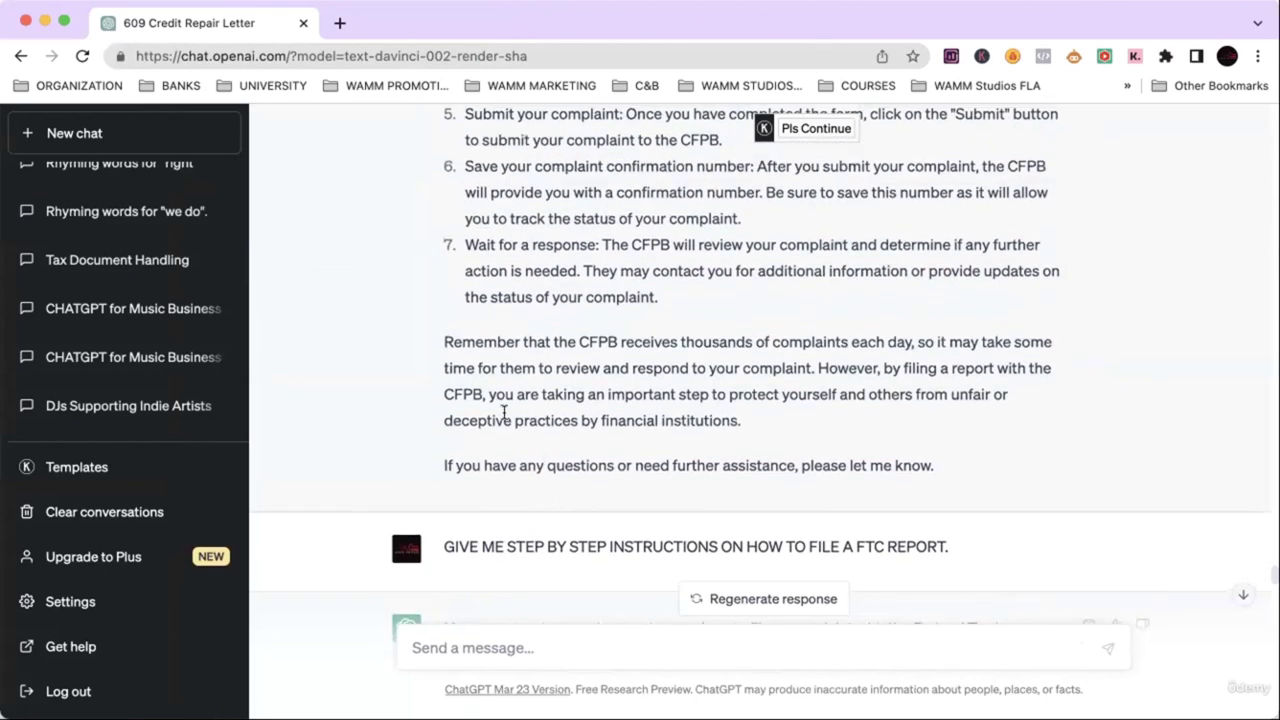
pyautogui.scroll(15, 520, 378)
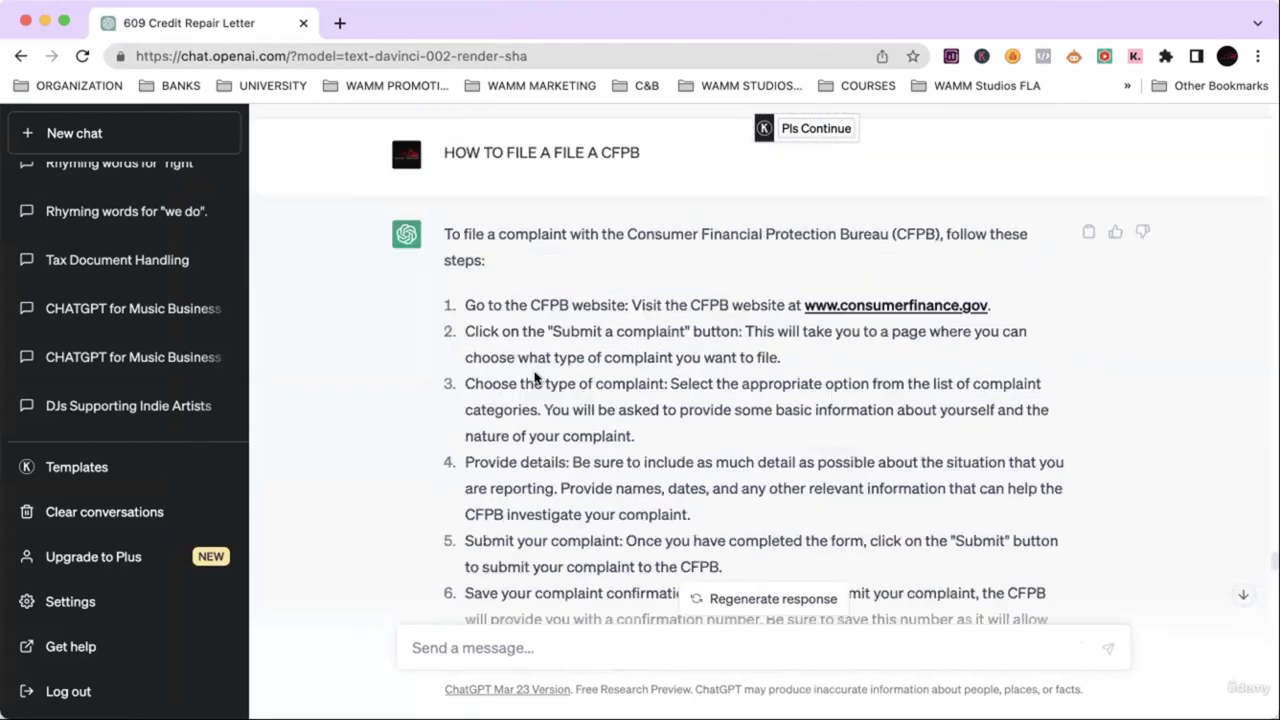
pyautogui.scroll(7, 585, 413)
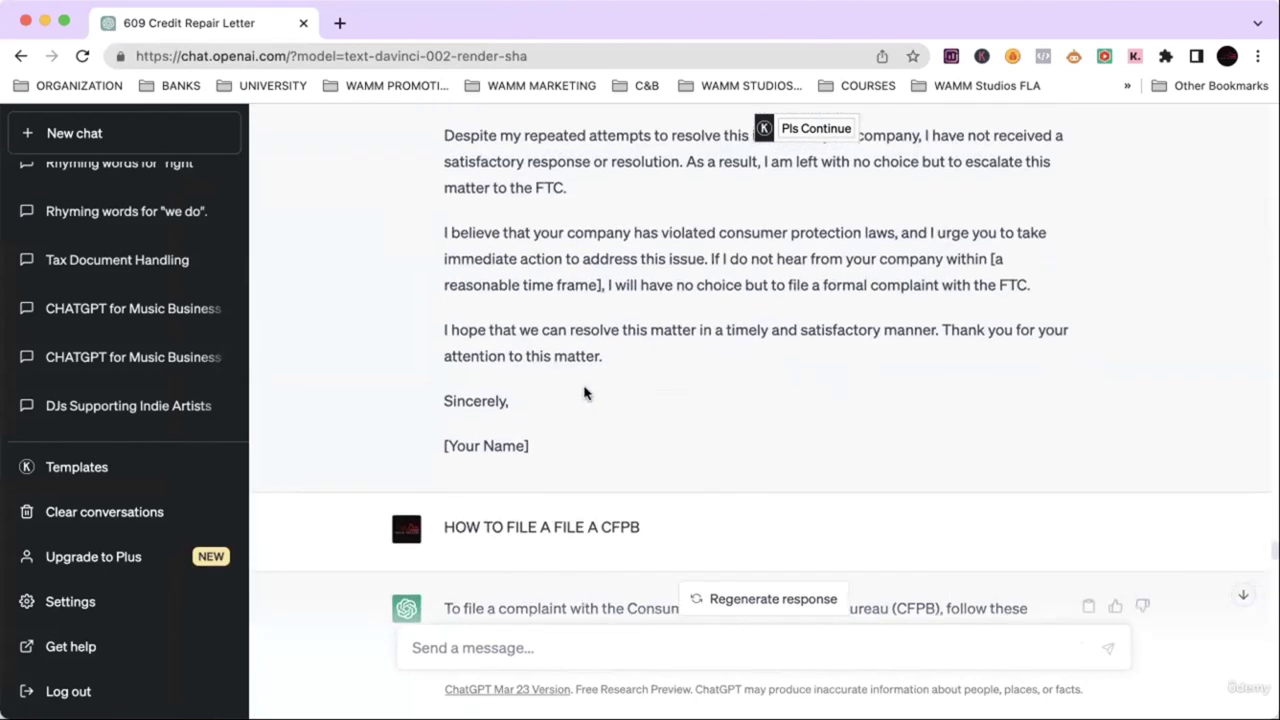
pyautogui.scroll(2, 585, 370)
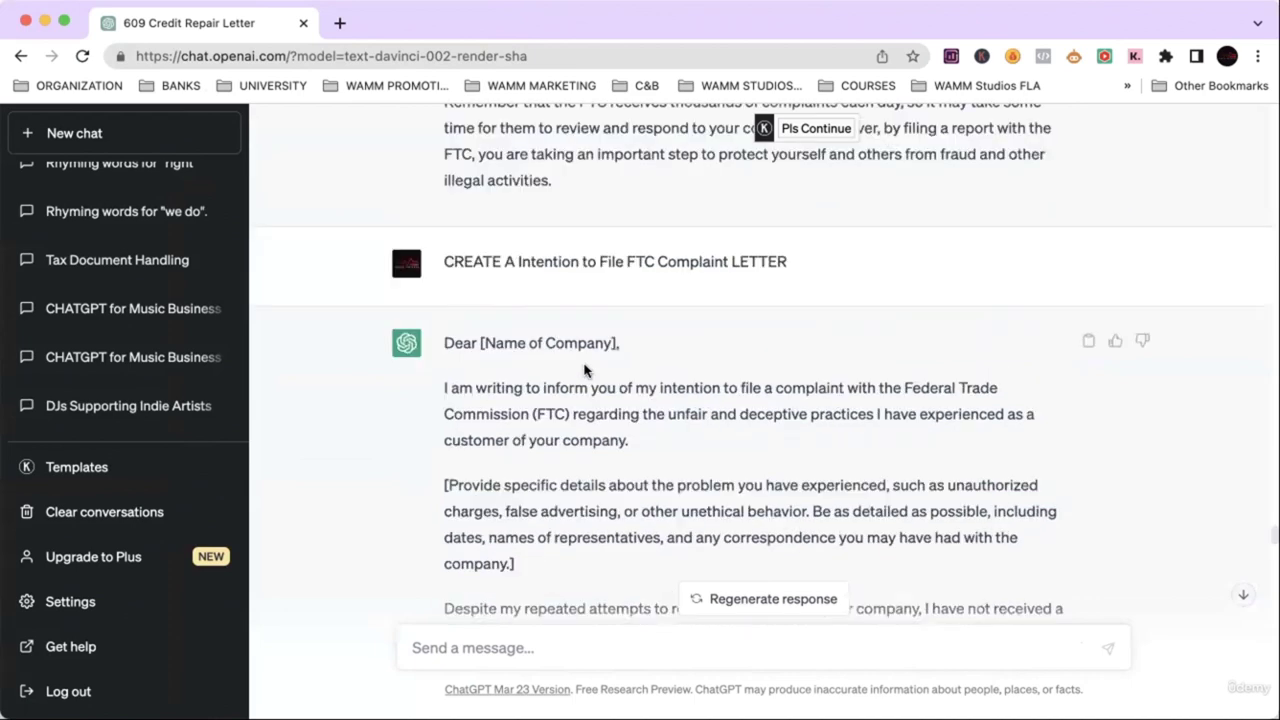
pyautogui.scroll(1, 585, 370)
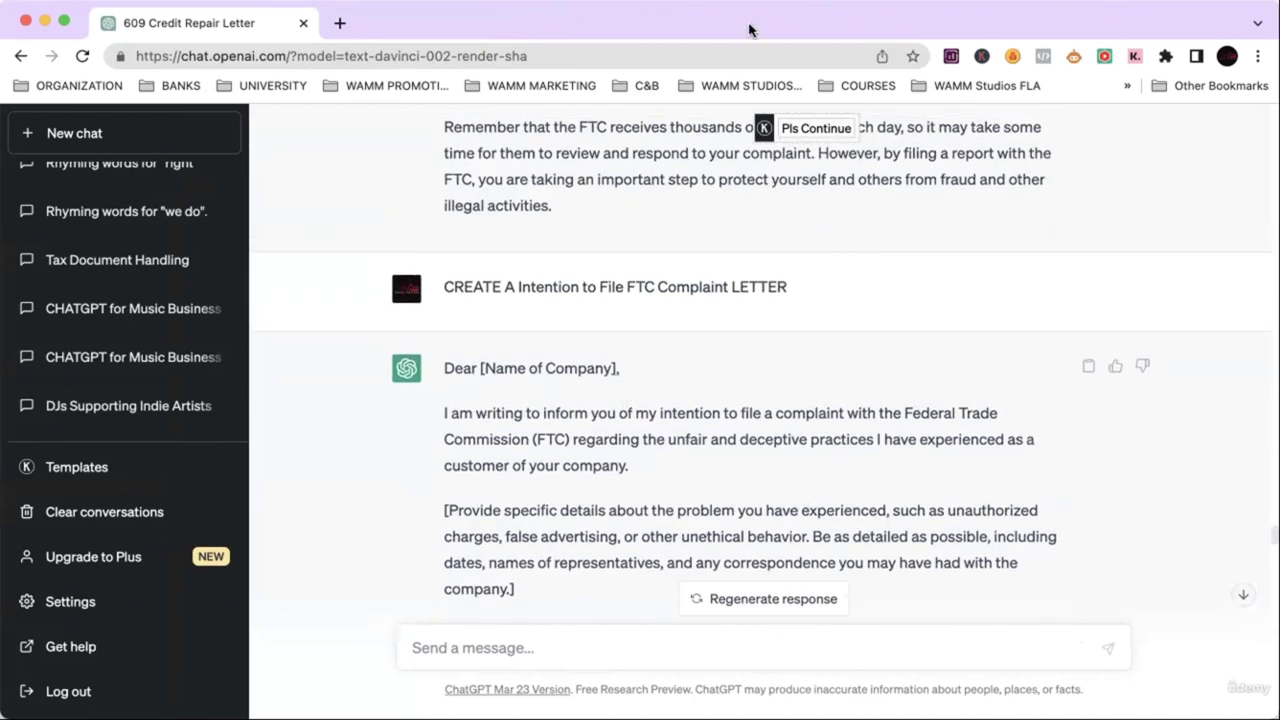
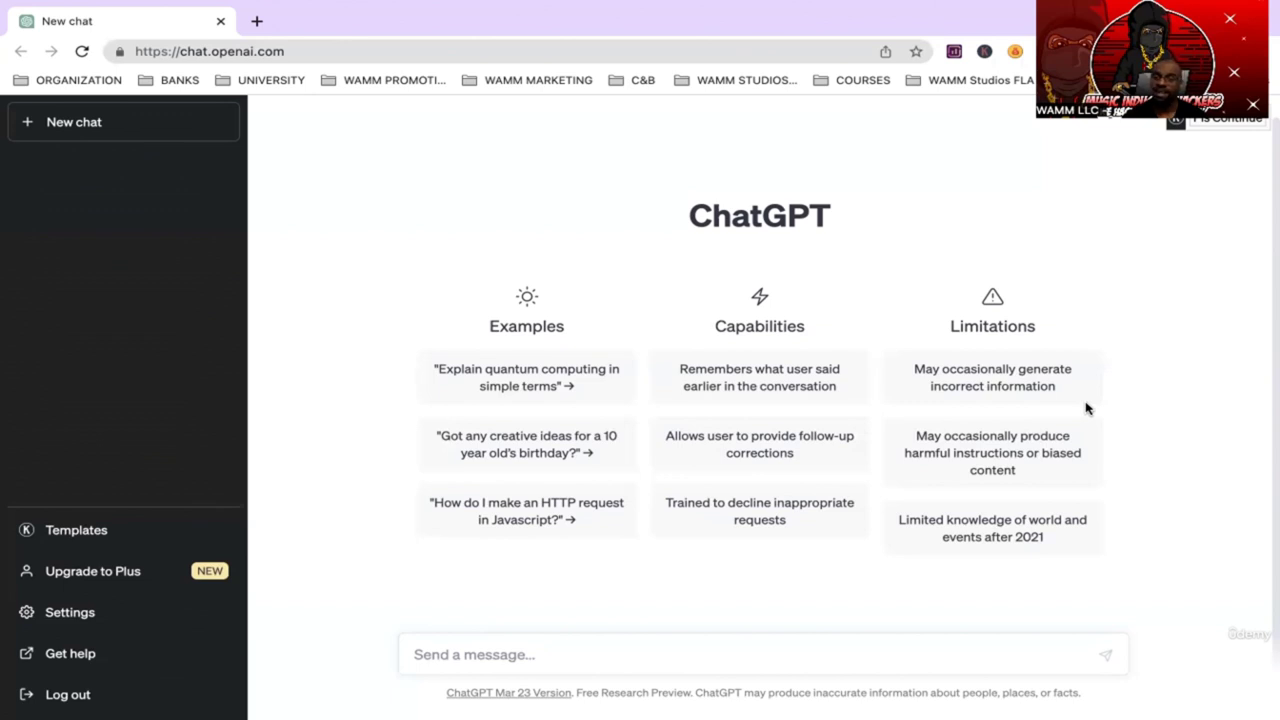
# - Draft the prompt 'Write ten different ideas and topics I can write a song about.' in a new chat
pyautogui.click(449, 652)
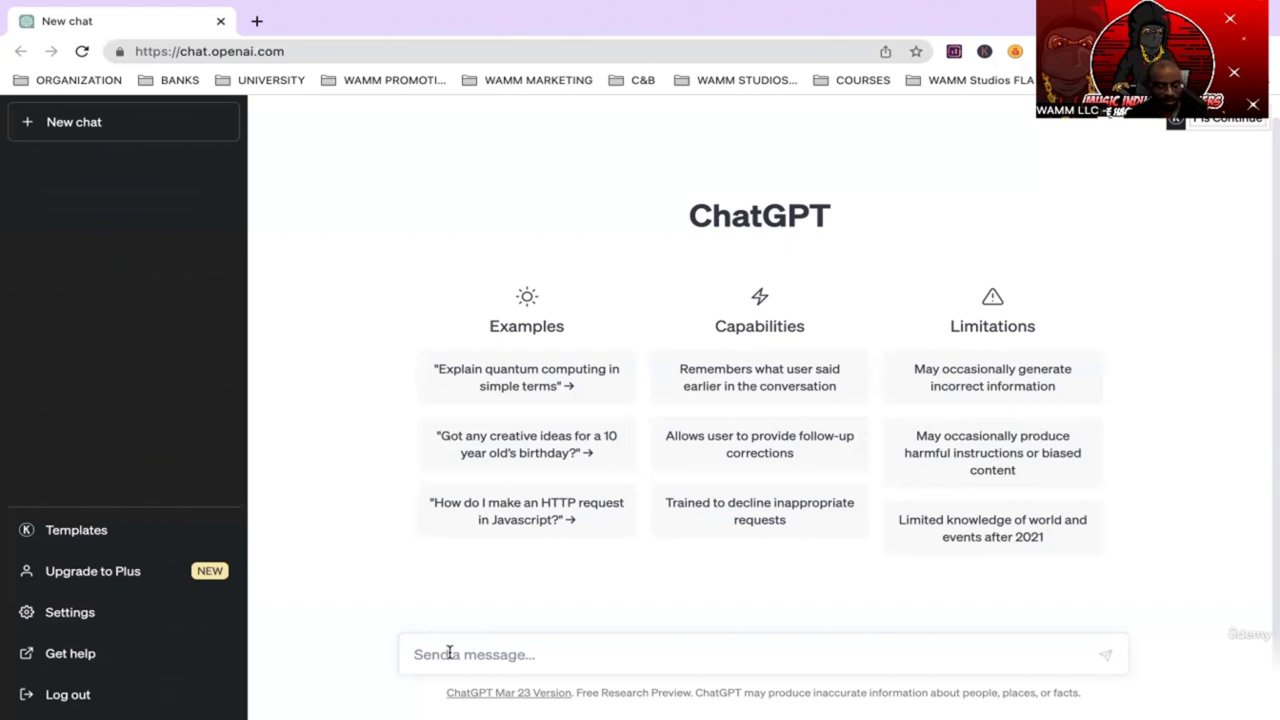
pyautogui.write('Writ')
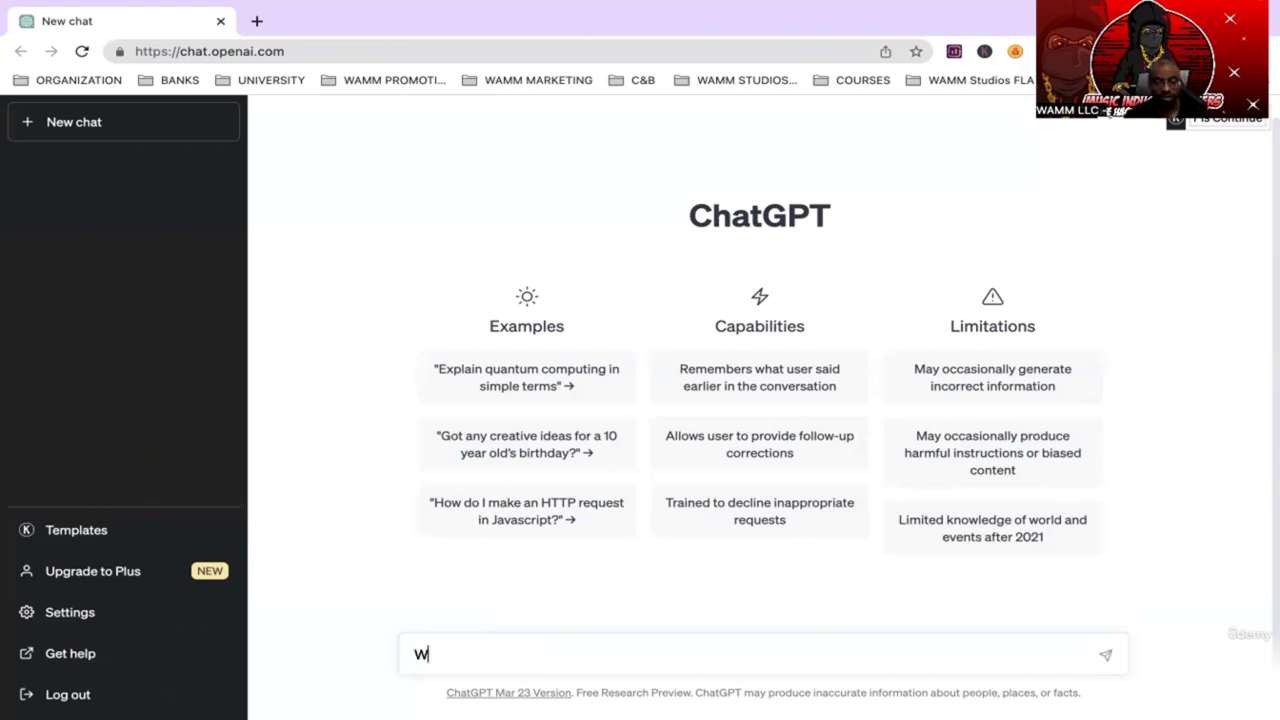
pyautogui.press('BackSpace')
pyautogui.press('BackSpace')
pyautogui.press('BackSpace')
pyautogui.press('BackSpace')
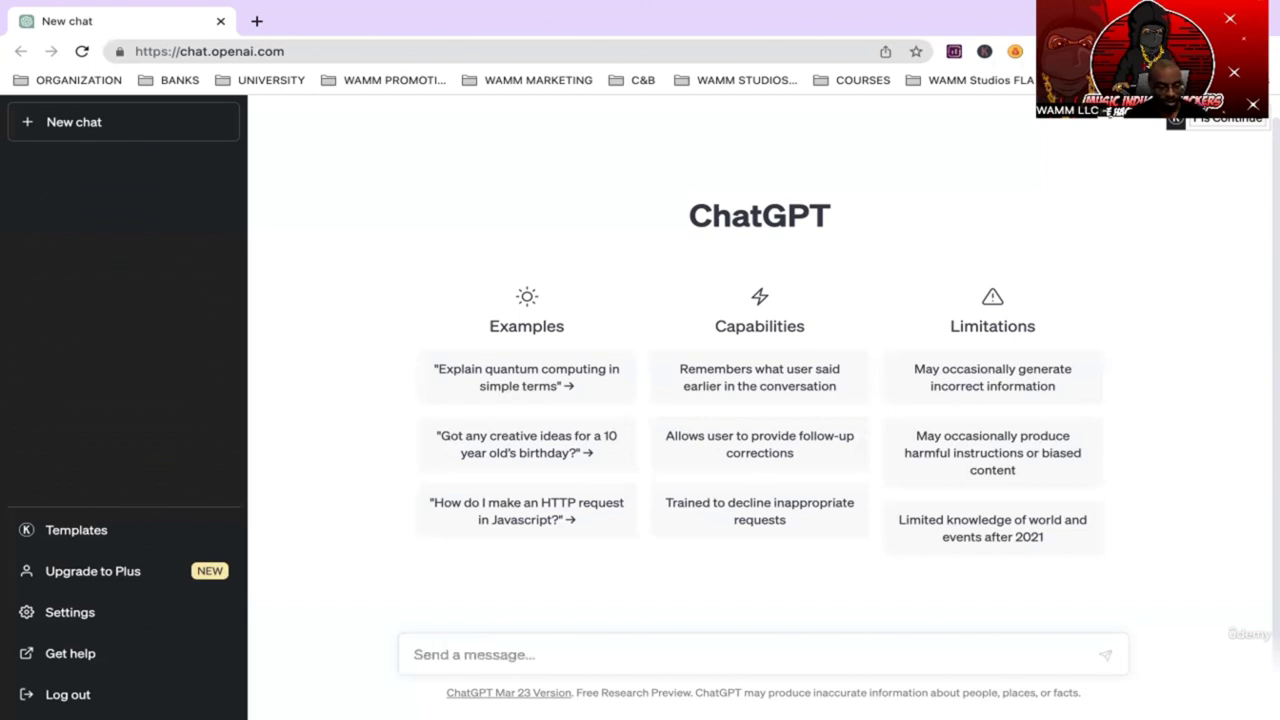
pyautogui.write('Writ')
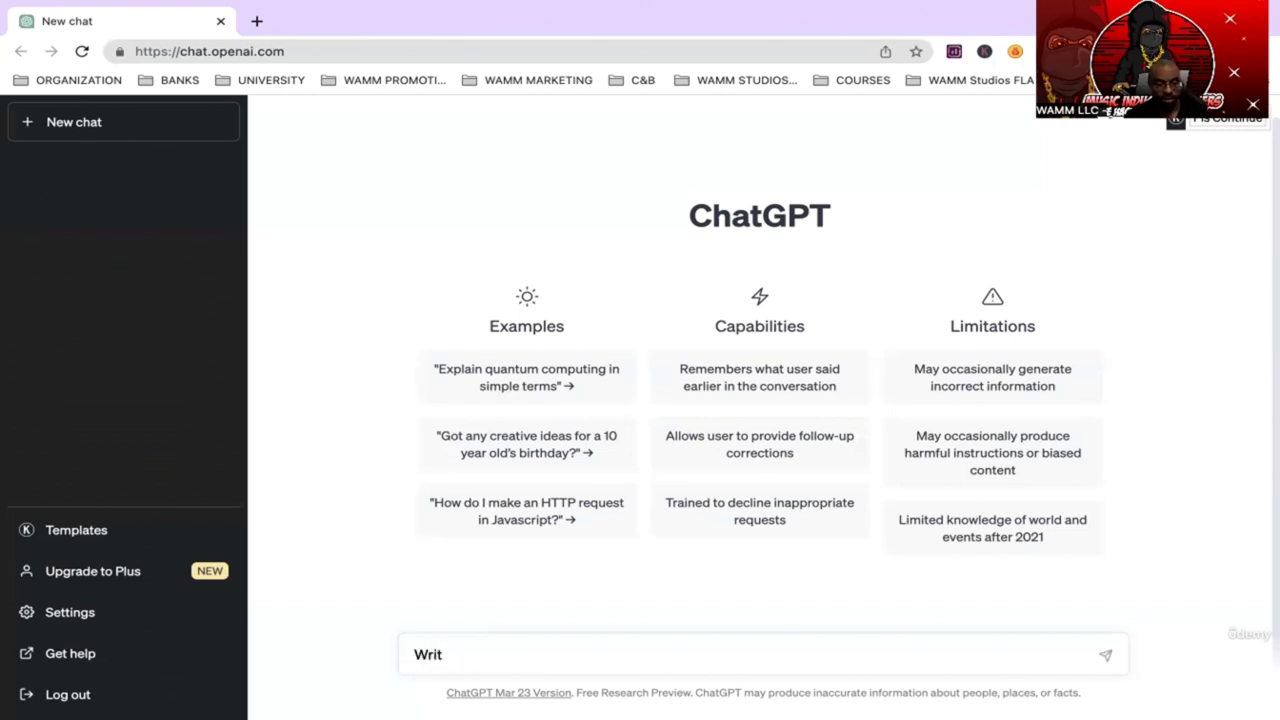
pyautogui.write('e t')
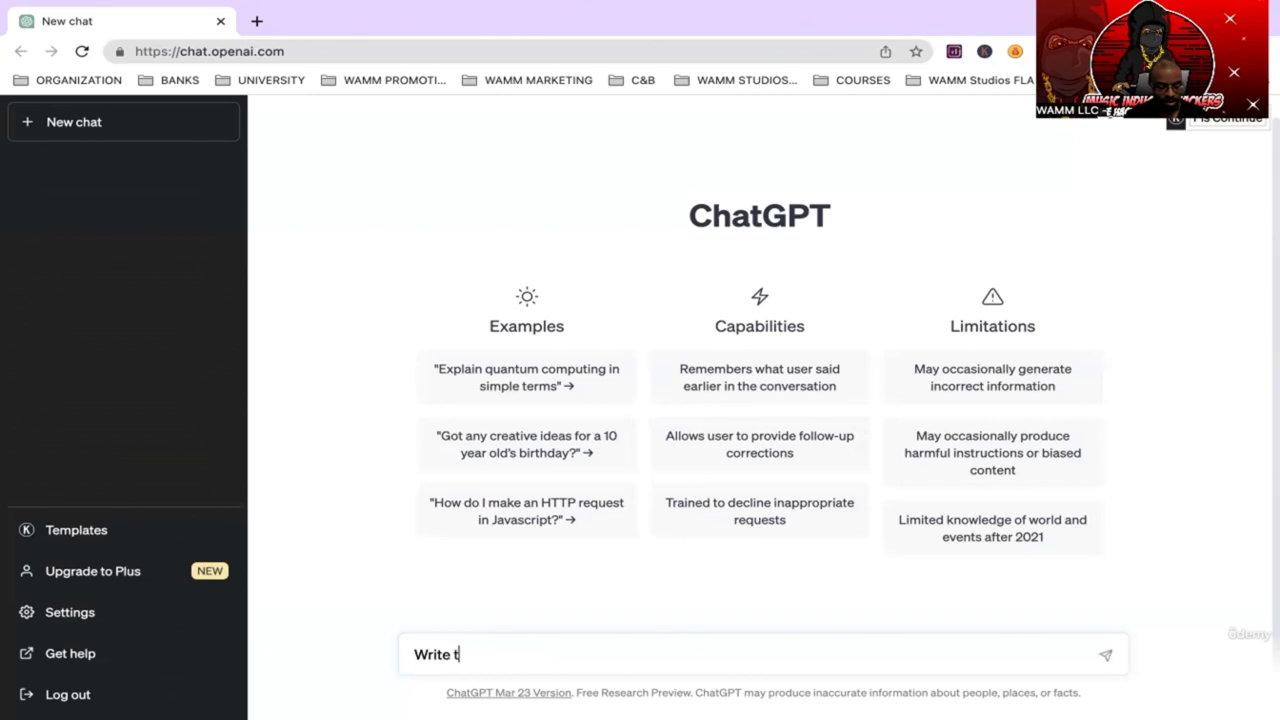
pyautogui.write('en different ied')
pyautogui.press('BackSpace')
pyautogui.press('BackSpace')
pyautogui.press('BackSpace')
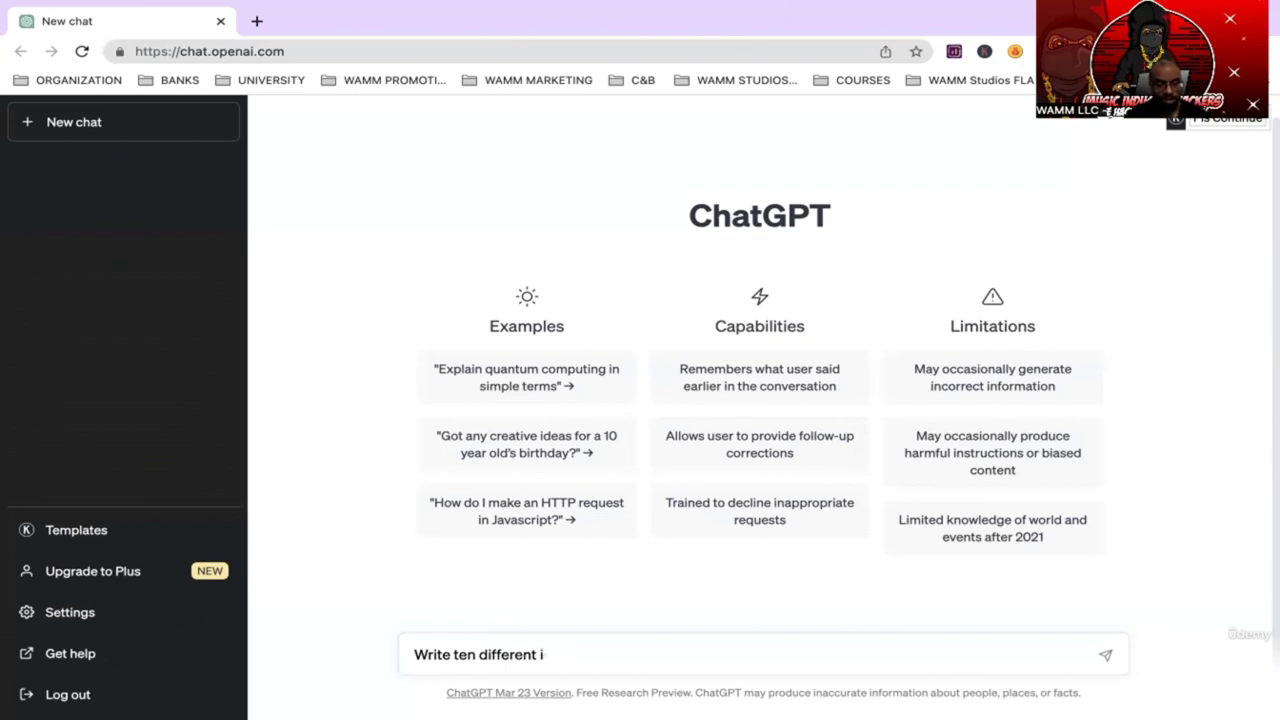
pyautogui.write('ideas and topics ')
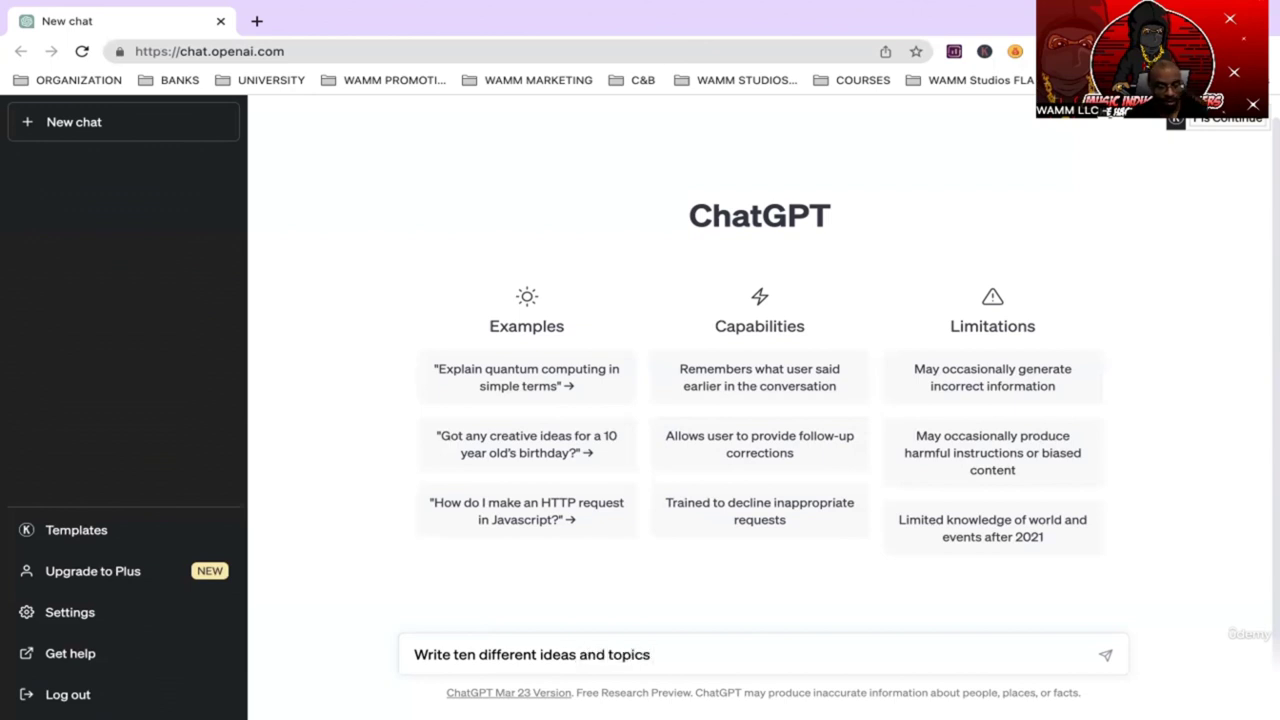
pyautogui.write('I can write a song about')
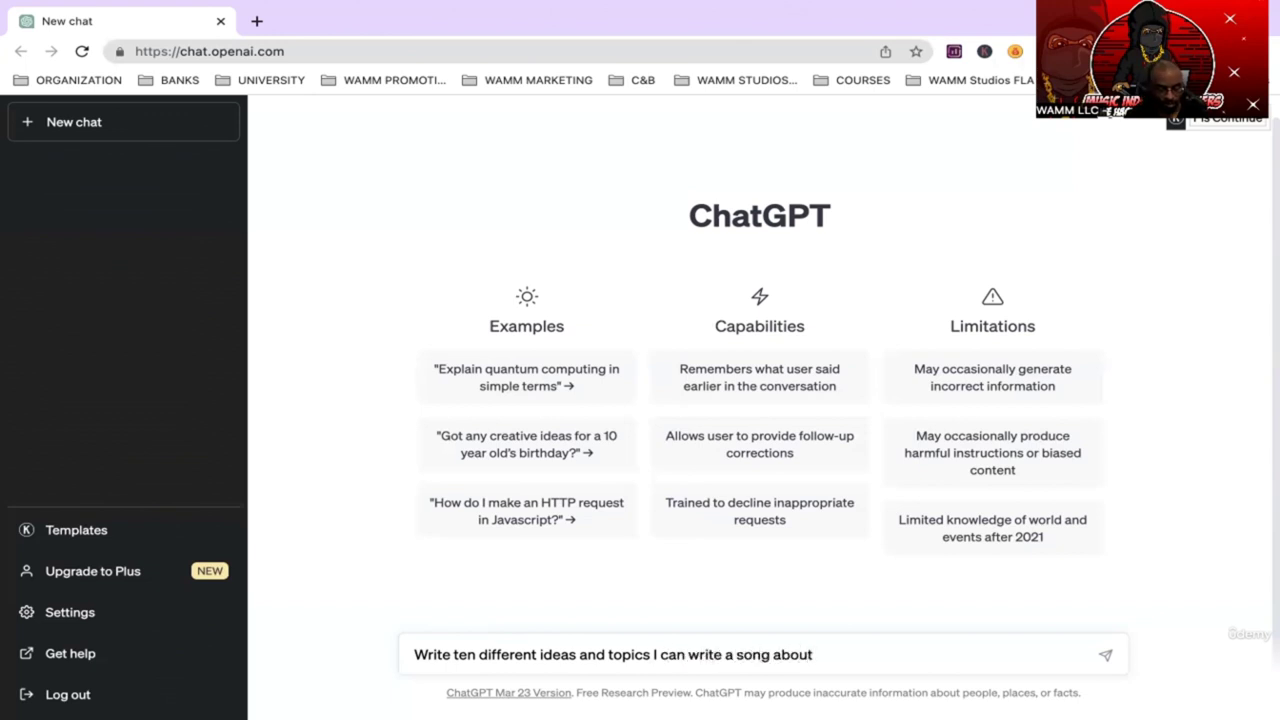
pyautogui.write('.')
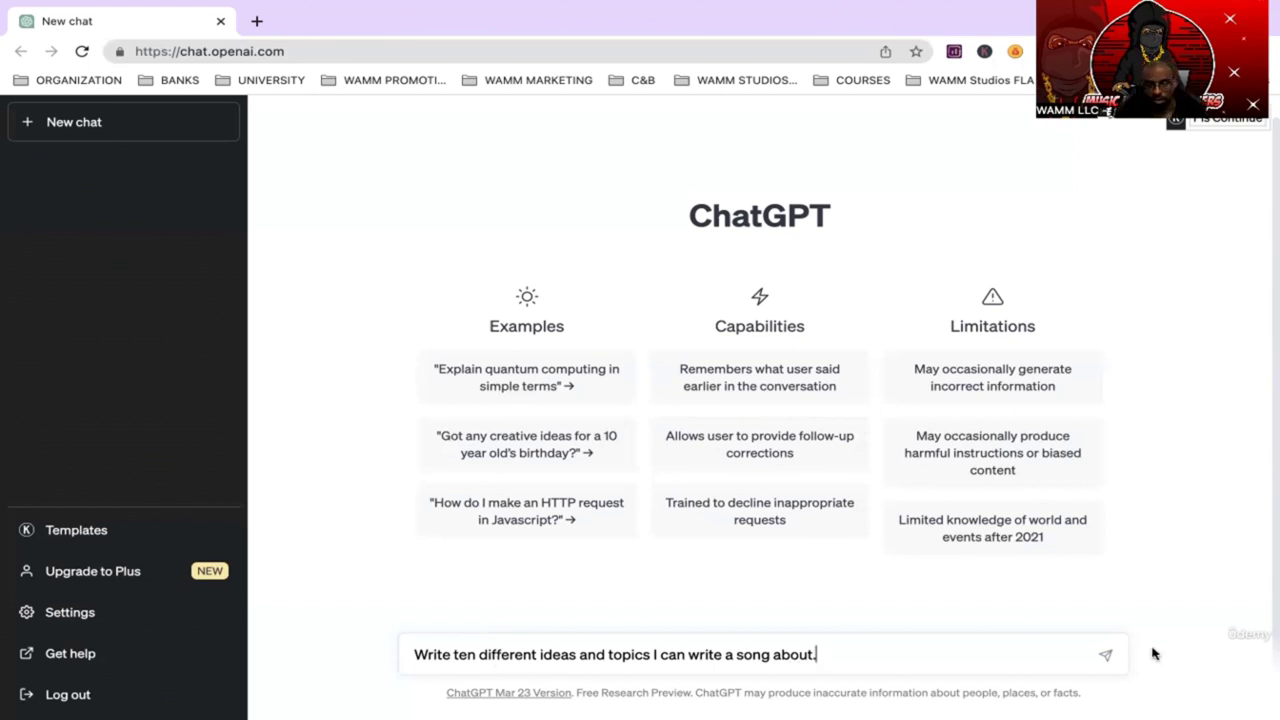
# - Send the song-ideas prompt and scroll up through the ten numbered song topics
pyautogui.click(1104, 660)
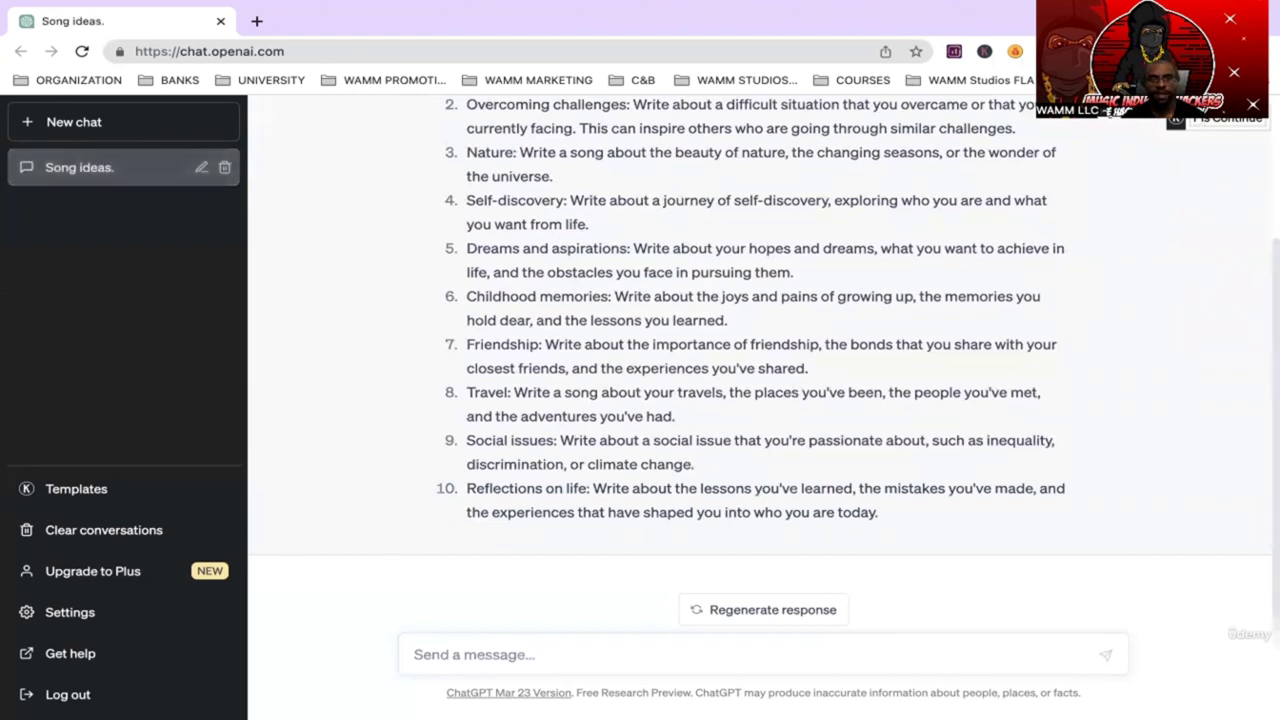
pyautogui.scroll(1, 837, 168)
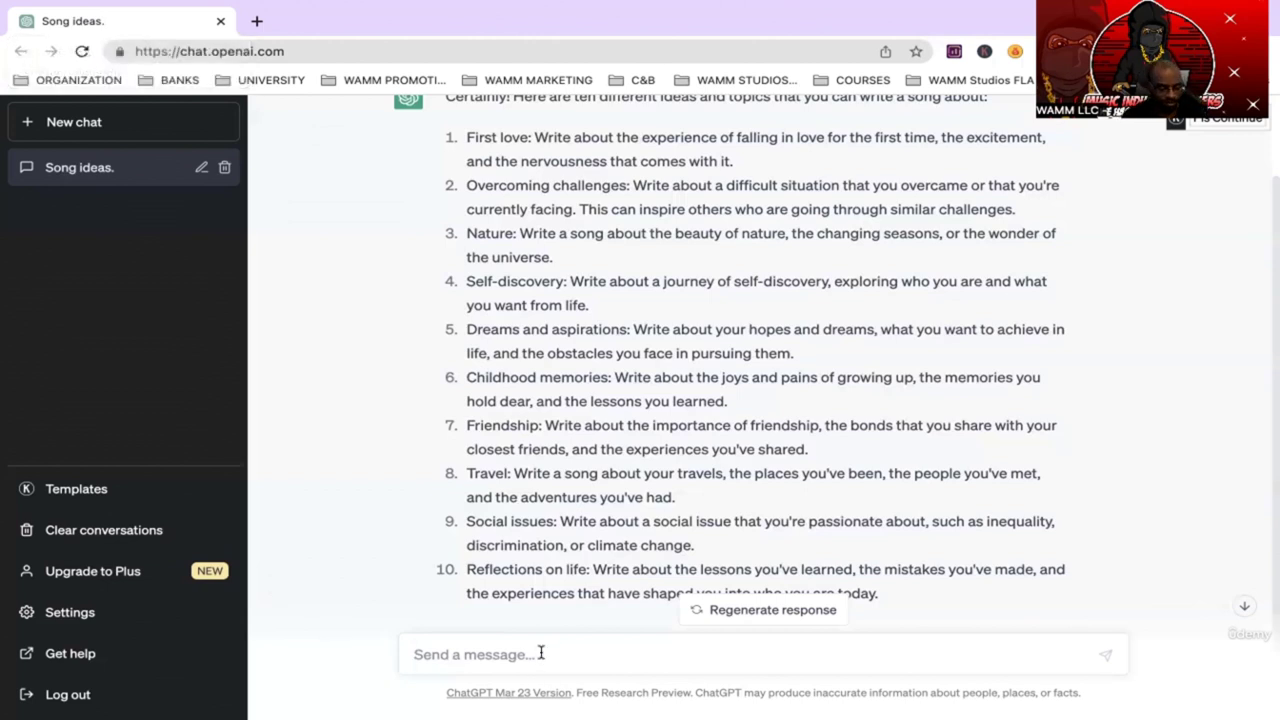
# - Send 'Write me 5 different topics about "first love" that i could use for creating a song'
pyautogui.write('Write me')
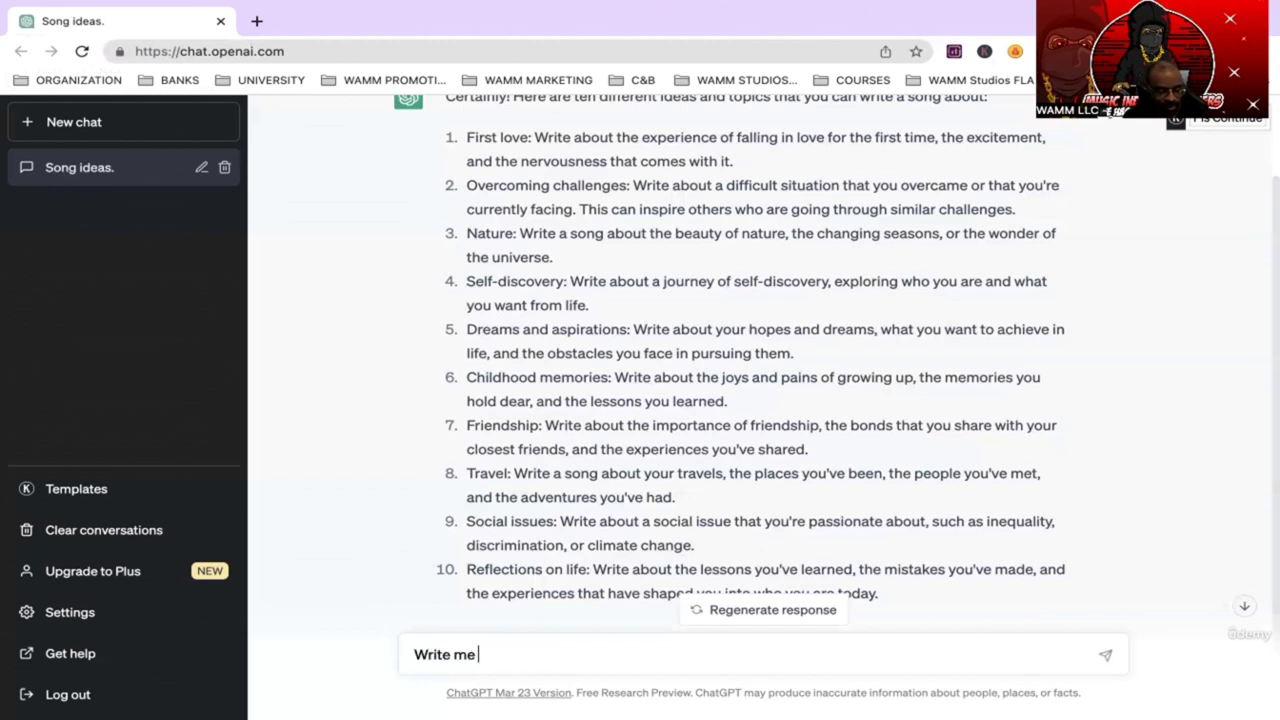
pyautogui.write('5 different ')
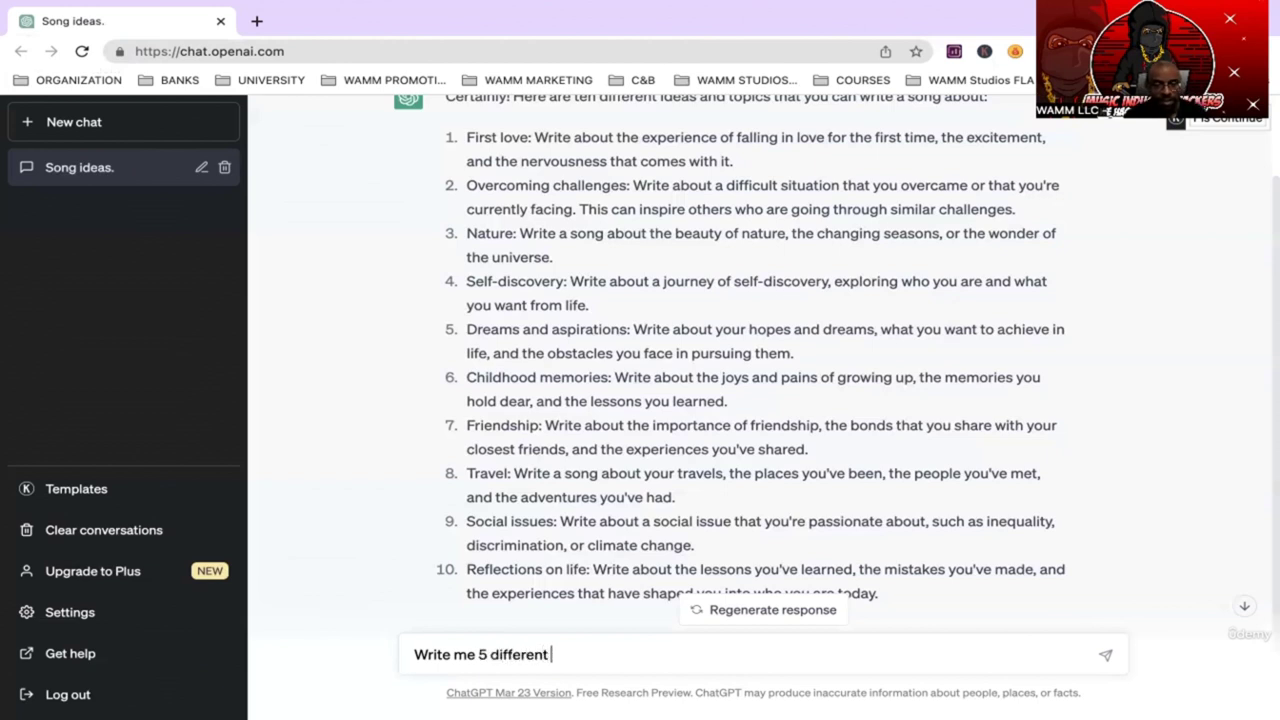
pyautogui.write('topcus')
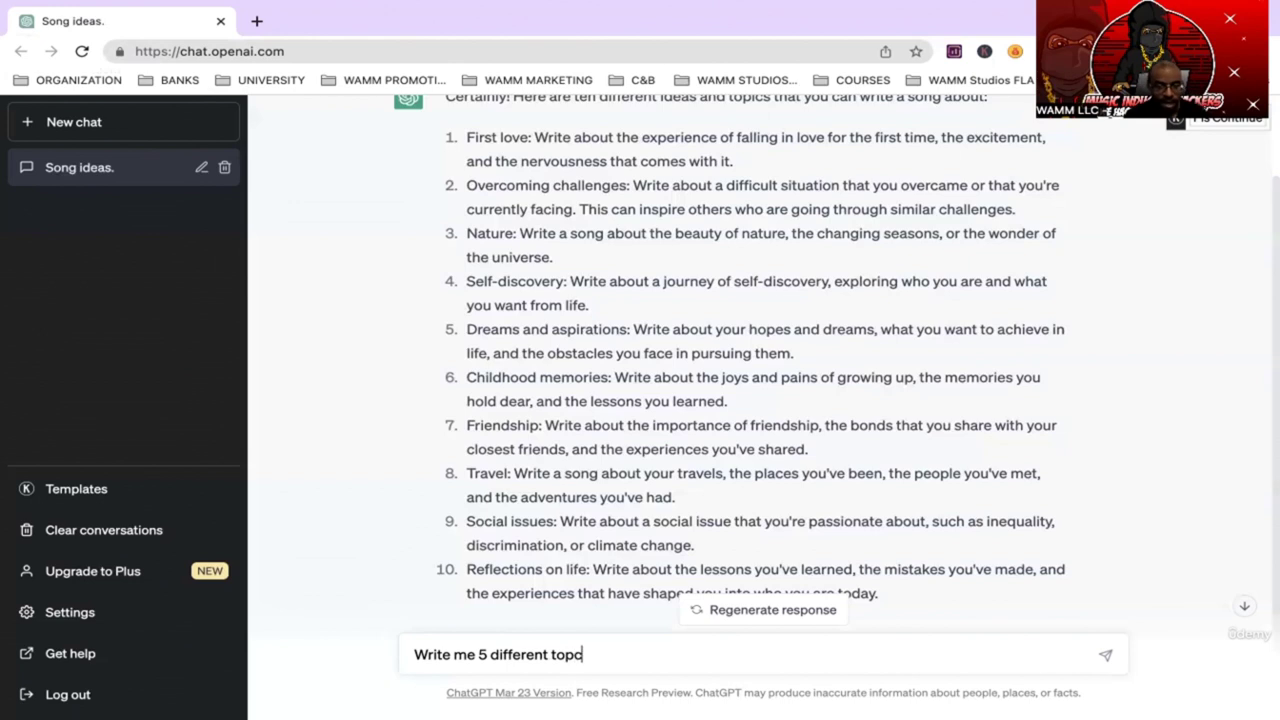
pyautogui.press('BackSpace')
pyautogui.press('BackSpace')
pyautogui.press('BackSpace')
pyautogui.write('ic')
pyautogui.press('BackSpace')
pyautogui.write('s')
pyautogui.press('BackSpace')
pyautogui.press('BackSpace')
pyautogui.write('cs ')
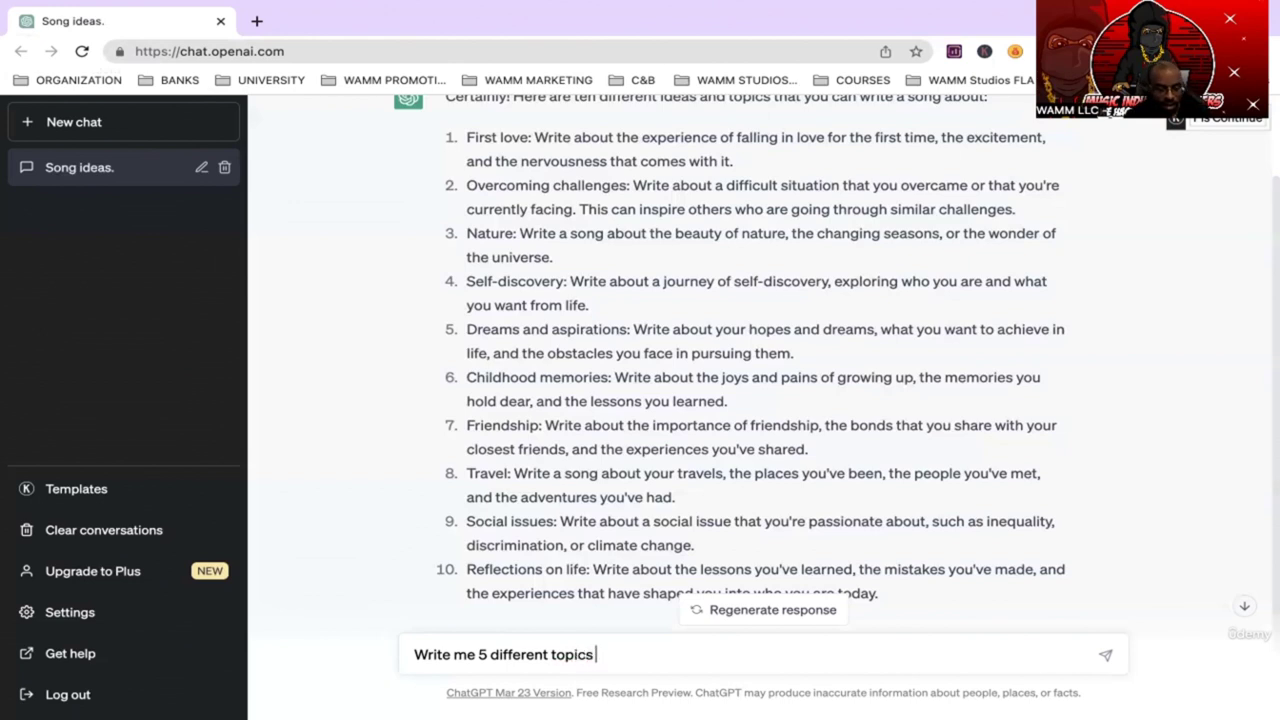
pyautogui.write('about "first l')
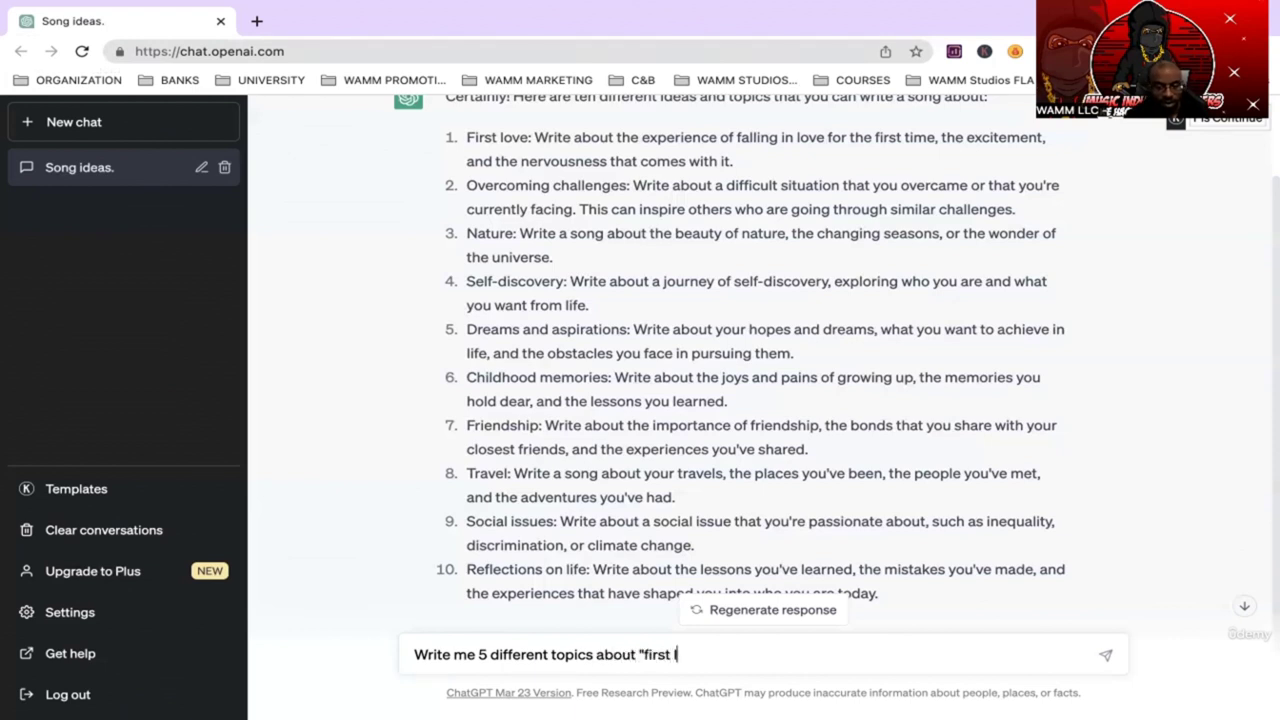
pyautogui.write('ove" that i co')
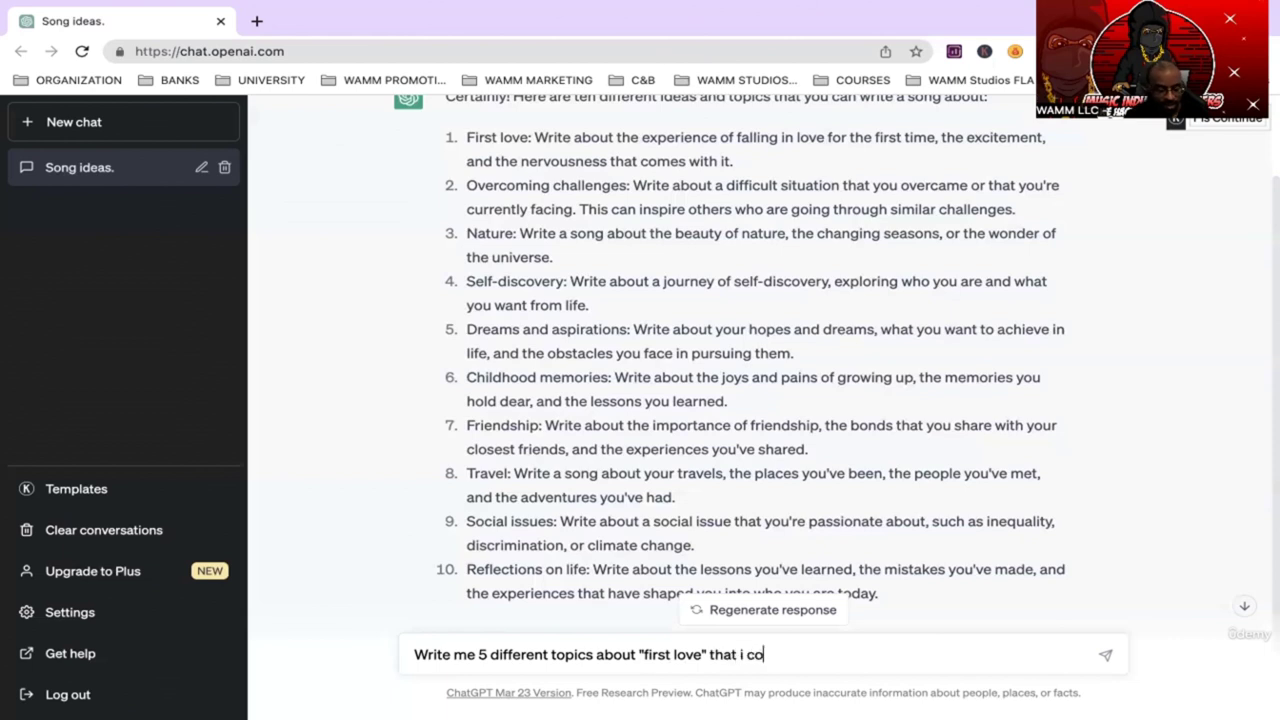
pyautogui.write('uld use for ')
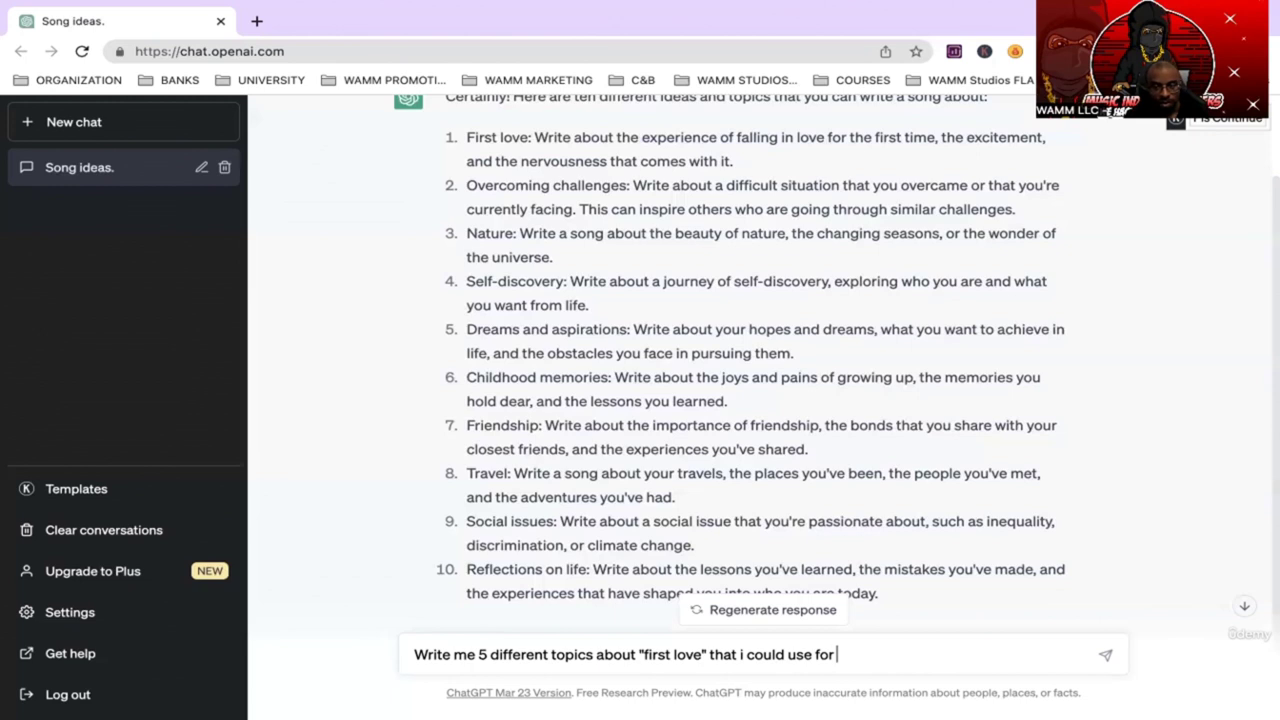
pyautogui.write('creating a song.')
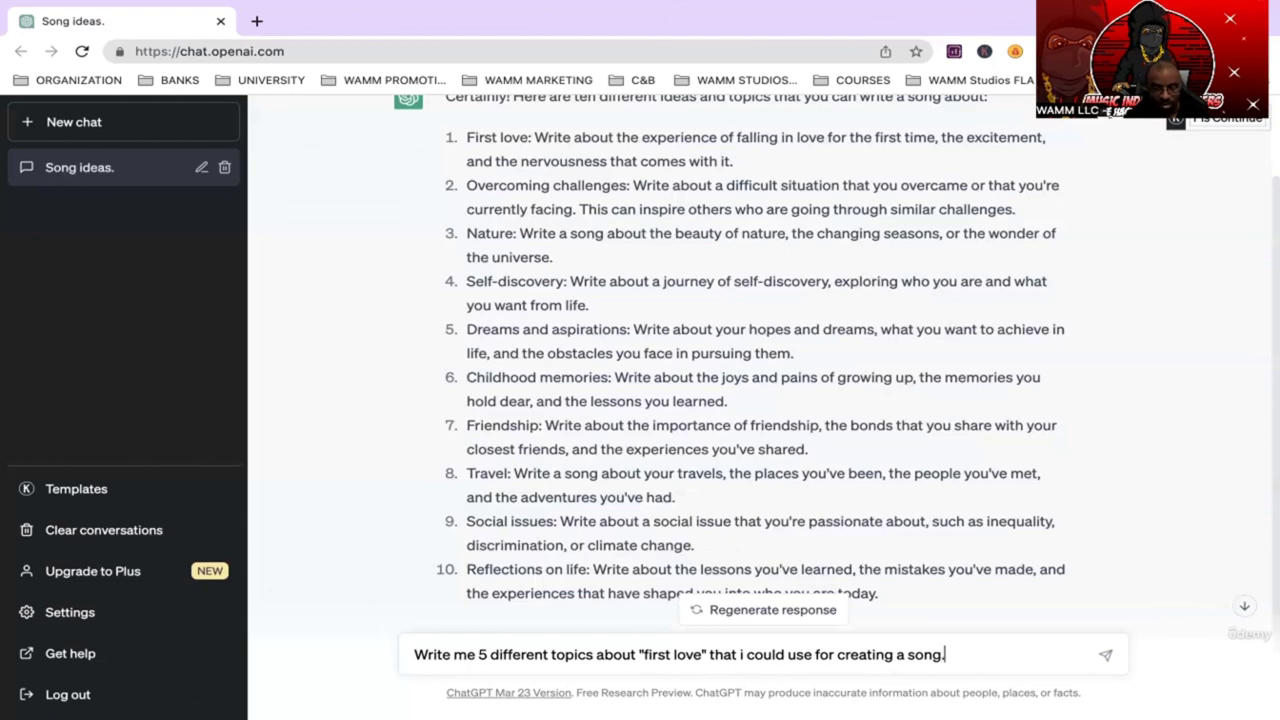
pyautogui.press('Return')
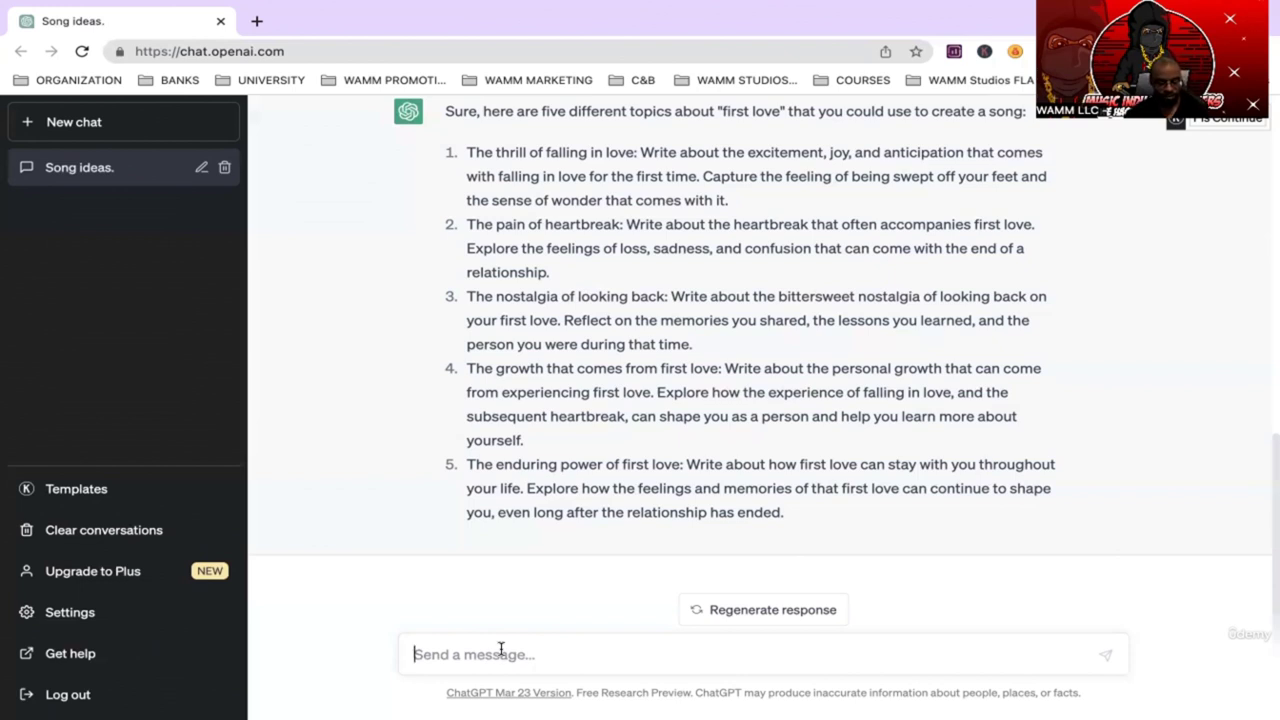
# - Type 'Write me 5 different choruses about "first love' into the message box
pyautogui.write('Wri')
pyautogui.press('BackSpace')
pyautogui.press('BackSpace')
pyautogui.write('R')
pyautogui.press('BackSpace')
pyautogui.write('rite me')
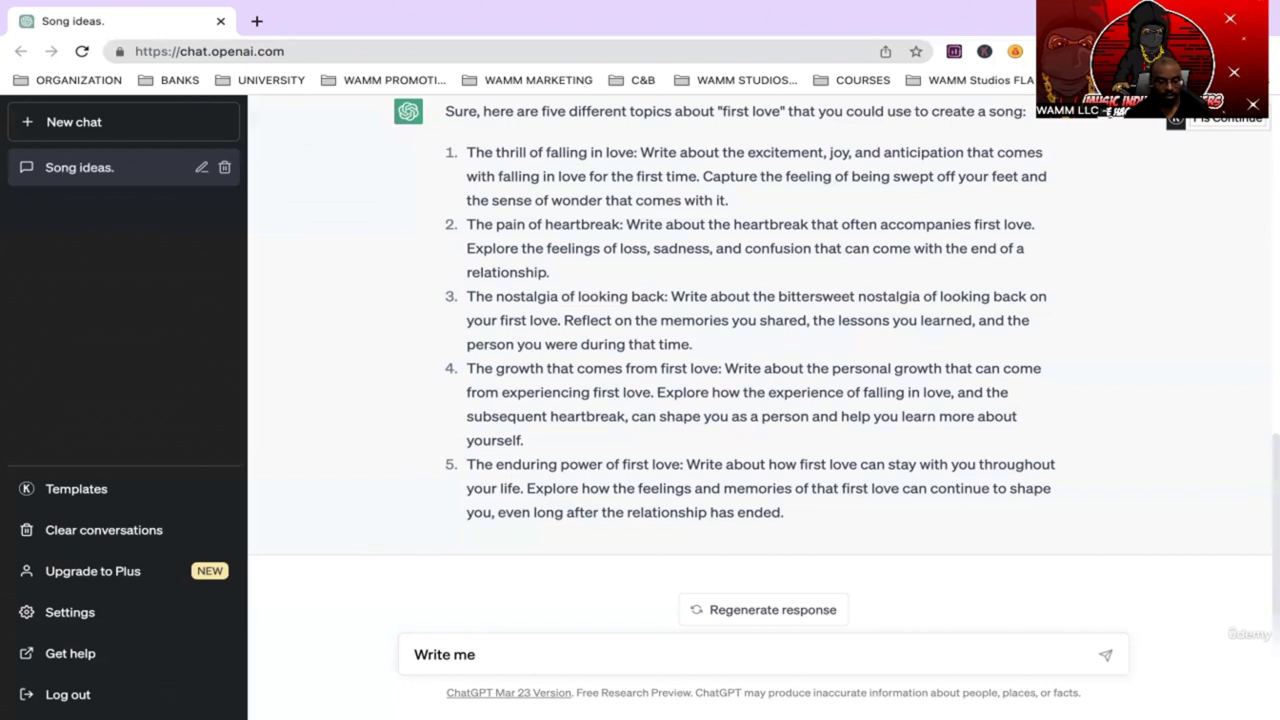
pyautogui.write(' 5 differe')
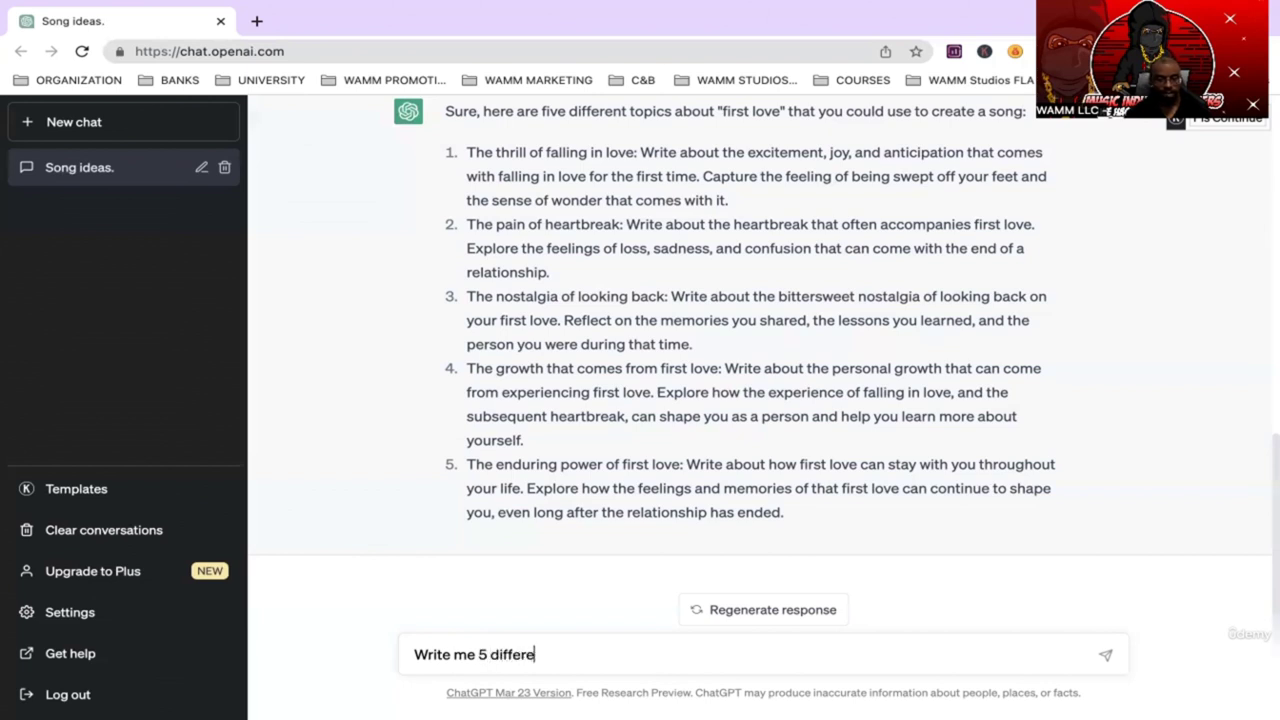
pyautogui.write('nt chou')
pyautogui.press('BackSpace')
pyautogui.press('BackSpace')
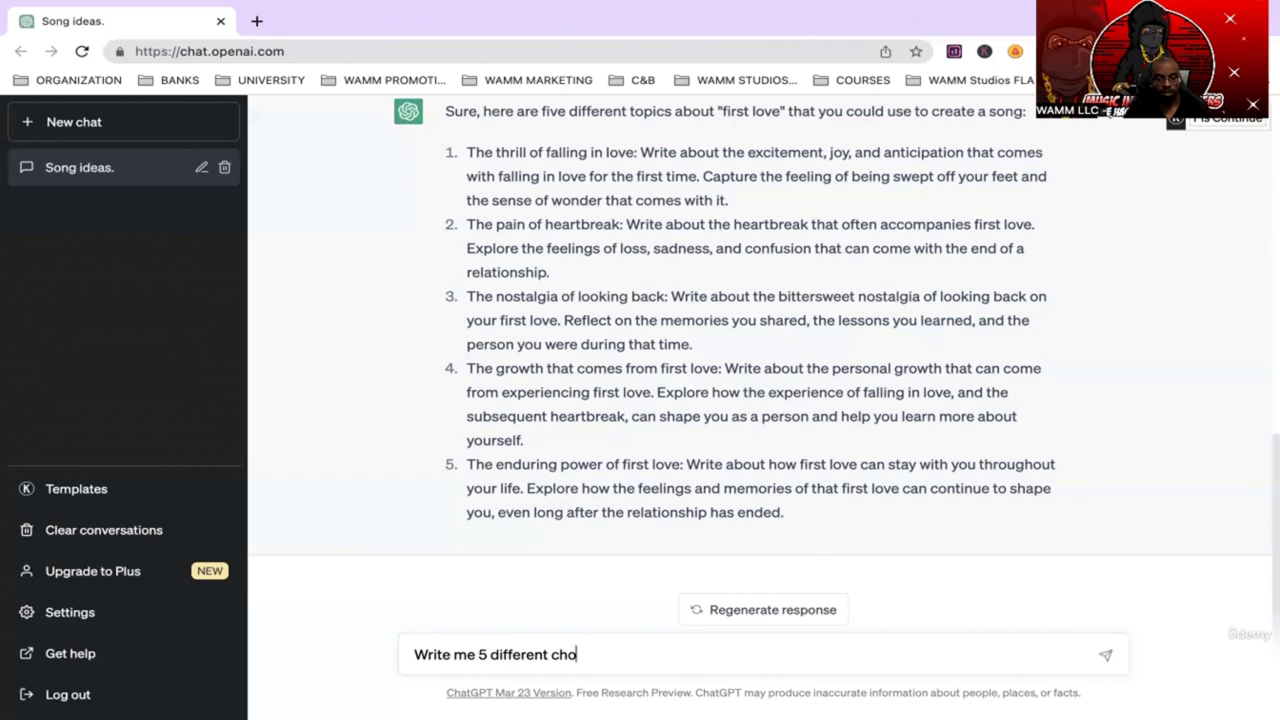
pyautogui.write('oruses about')
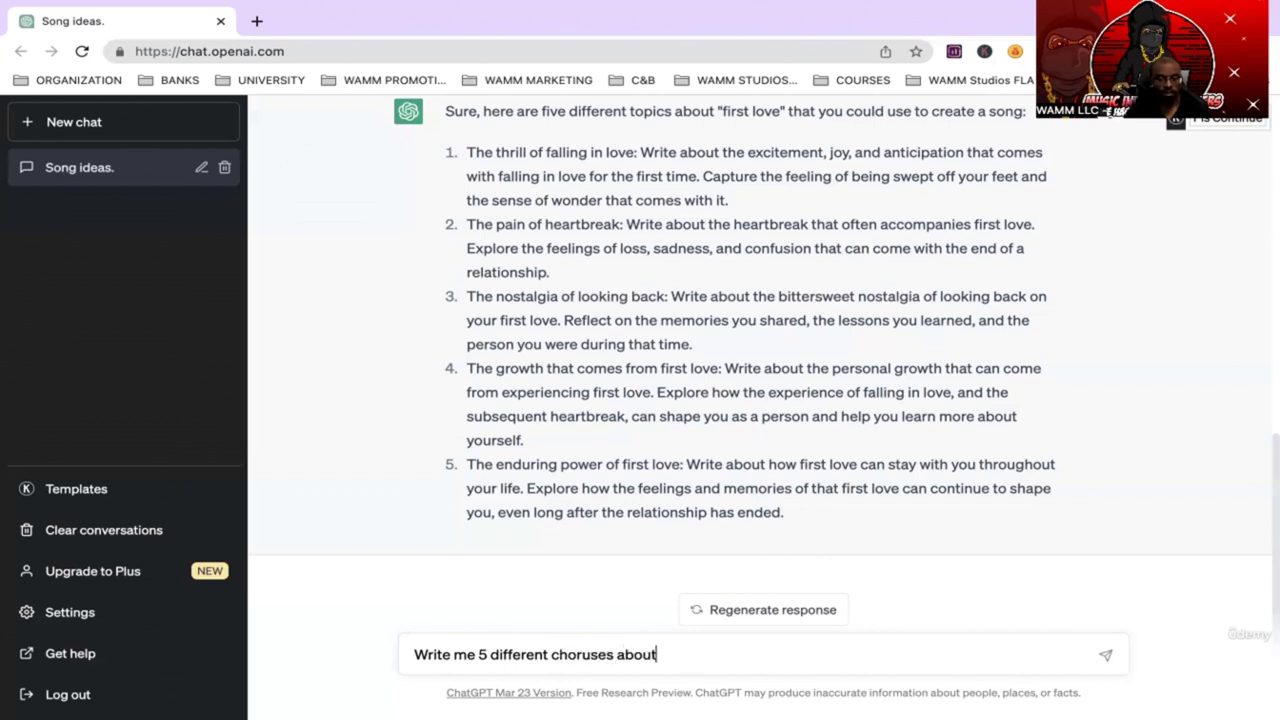
pyautogui.write(' "firs')
pyautogui.write('t lov')
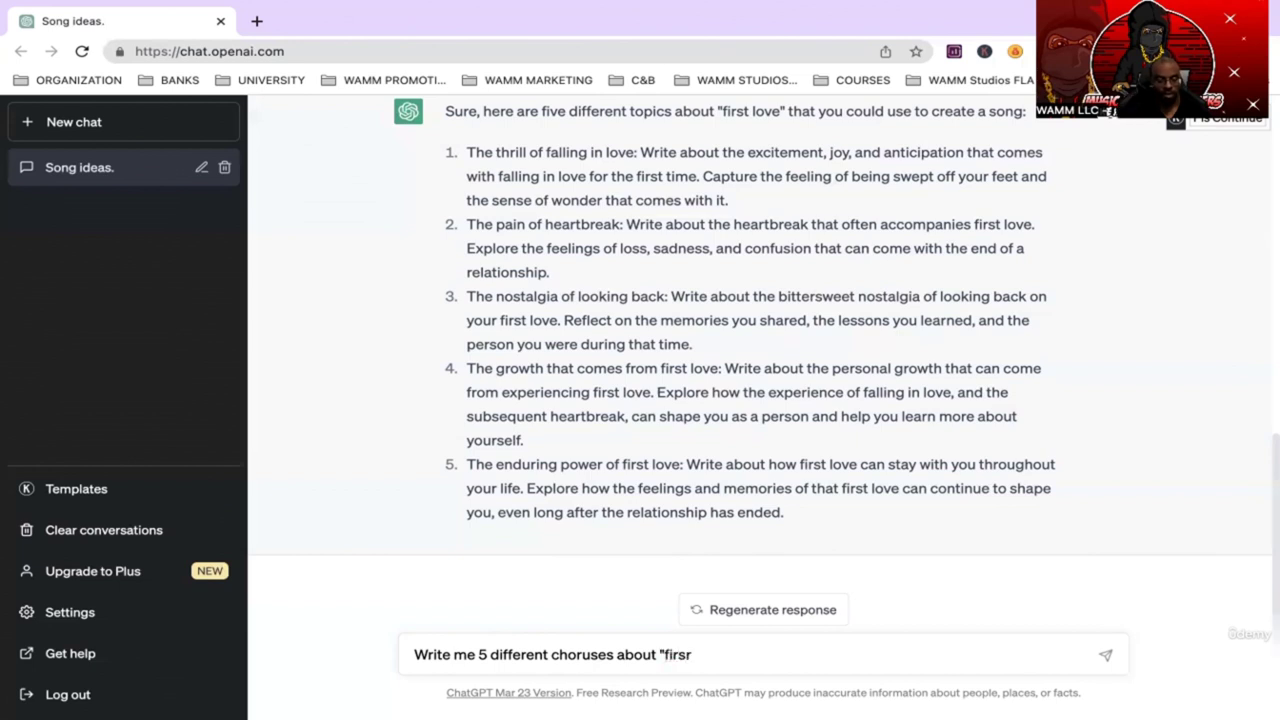
pyautogui.write('e')
# - Insert 'for a song' before 'about' and close the quotation mark after first love
pyautogui.click(616, 656)
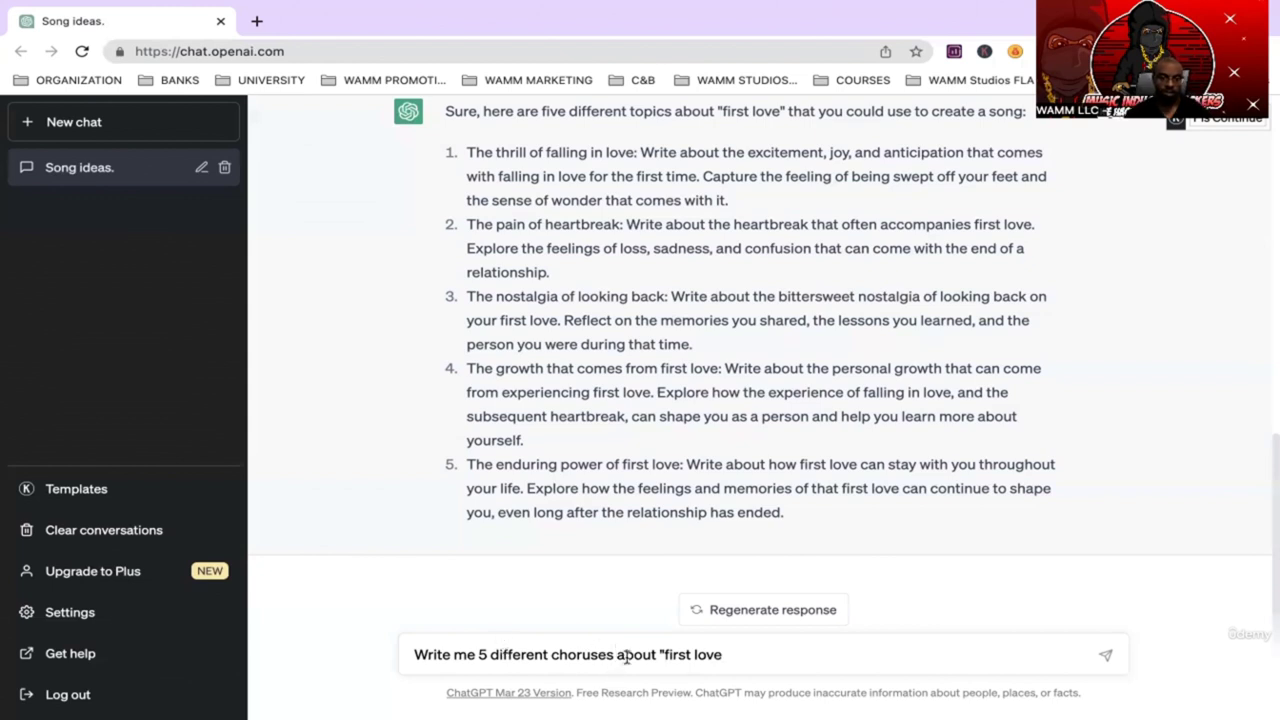
pyautogui.write('for a song')
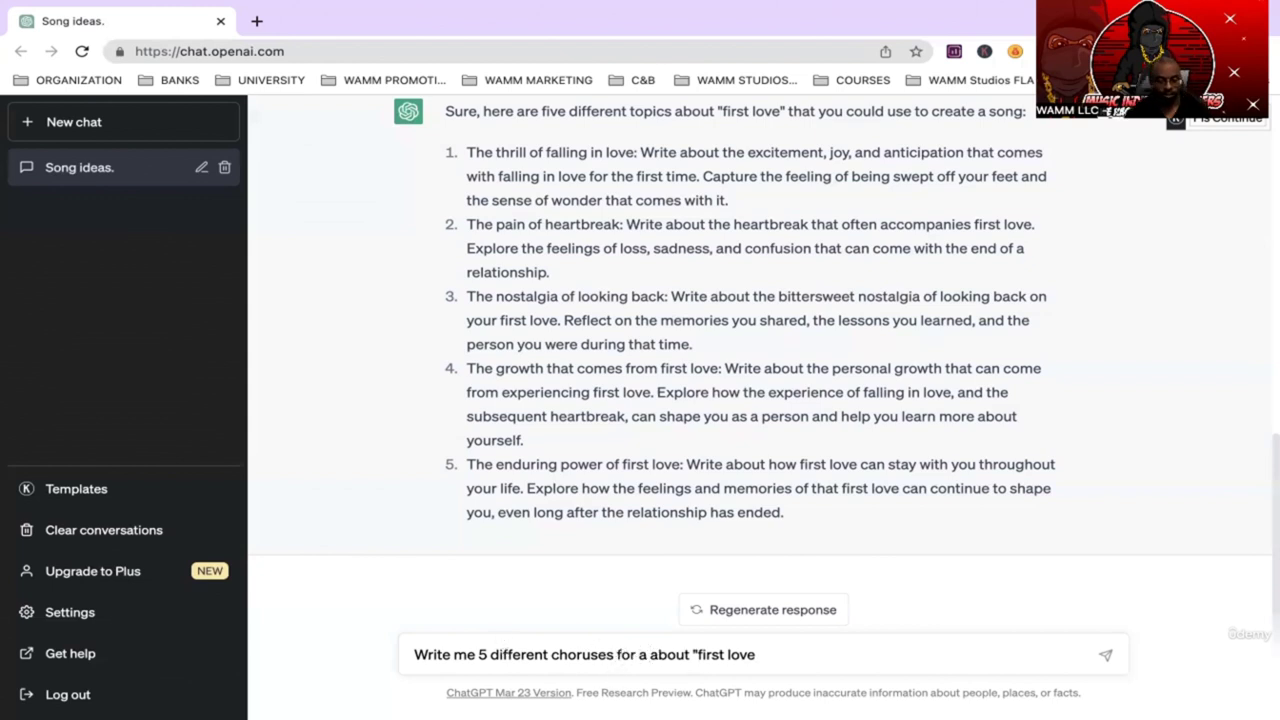
pyautogui.click(819, 653)
pyautogui.write('"')
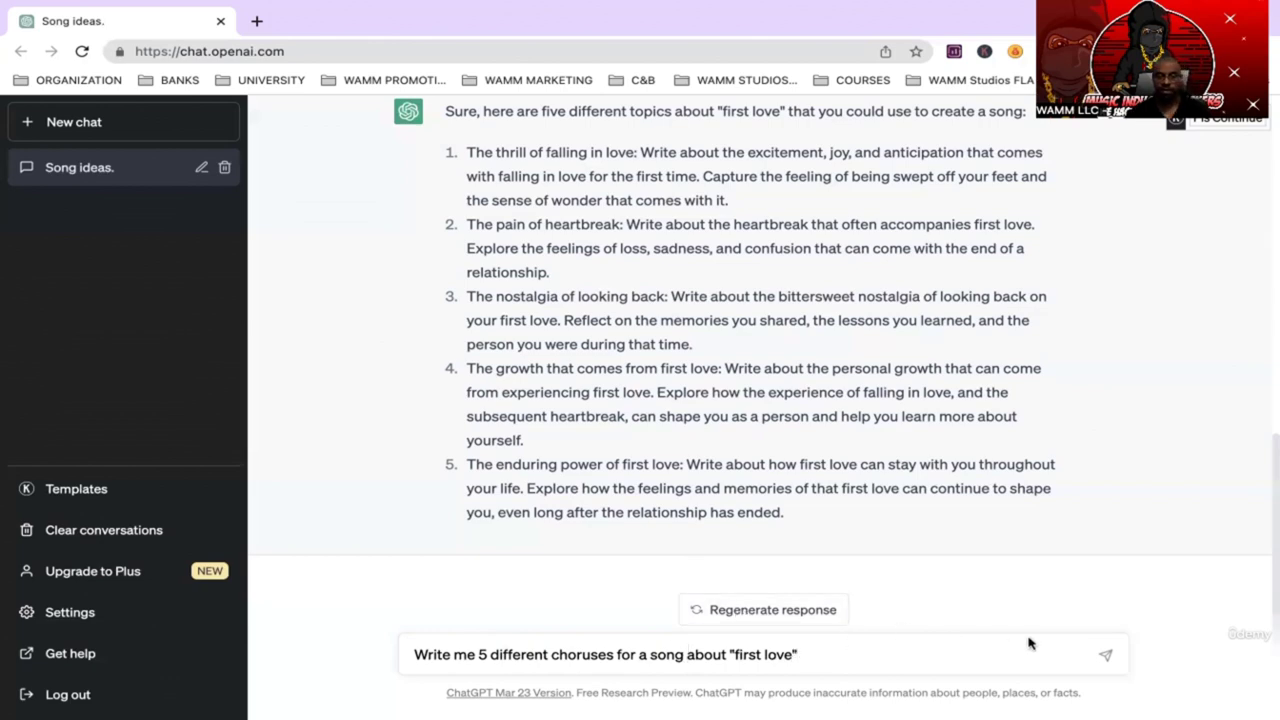
# - Send the choruses prompt, copy its text, retry twice after errors, then reload the page
pyautogui.click(1110, 656)
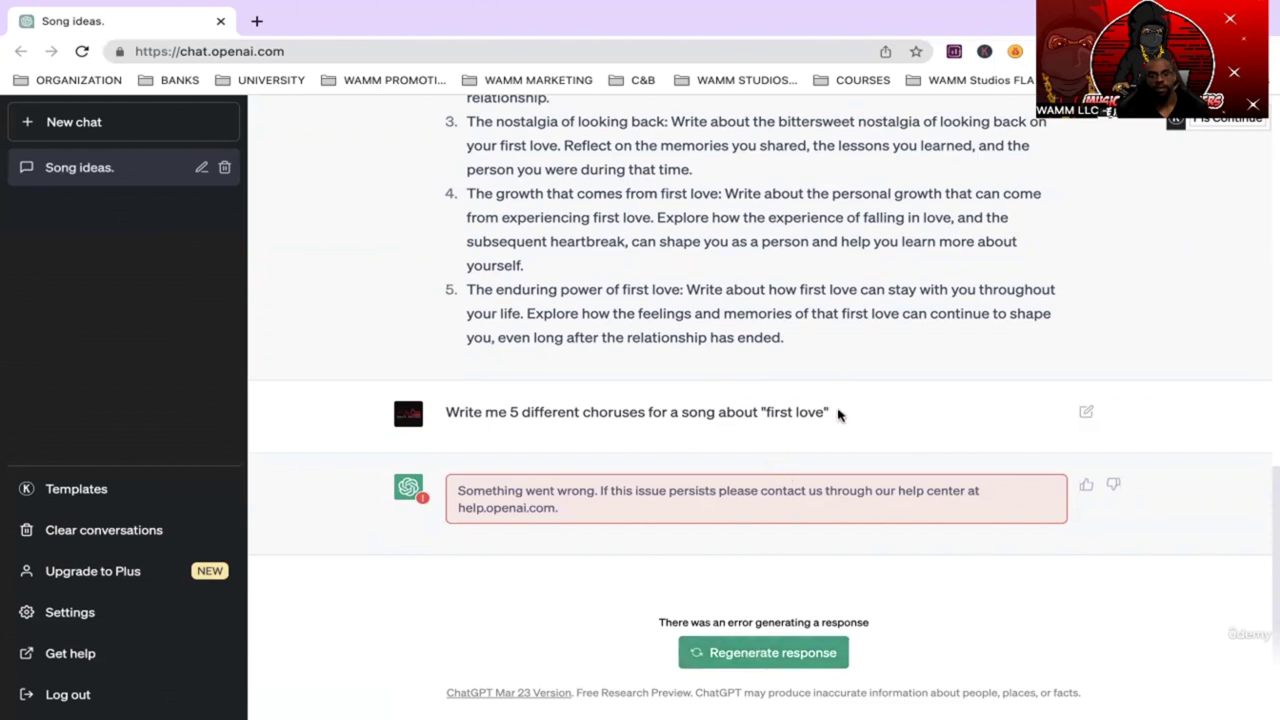
pyautogui.moveTo(836, 414); pyautogui.dragTo(474, 400)
pyautogui.hotkey('ctrl', 'c')
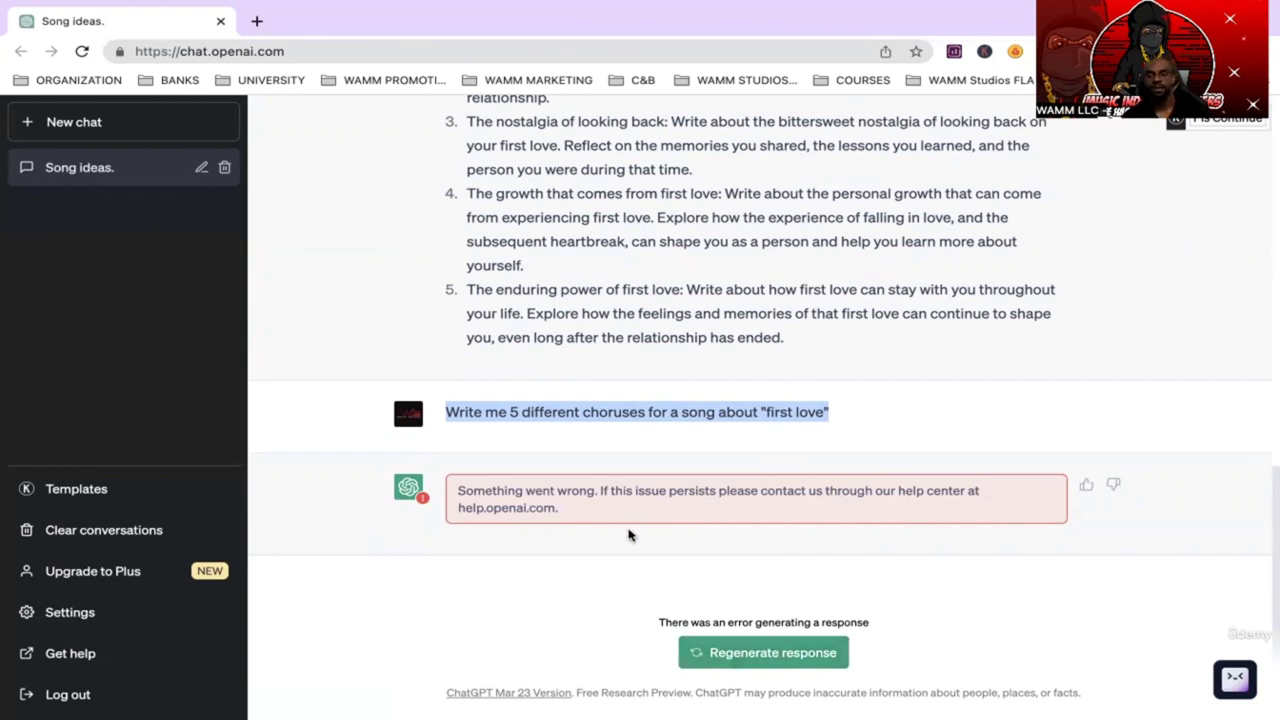
pyautogui.click(745, 660)
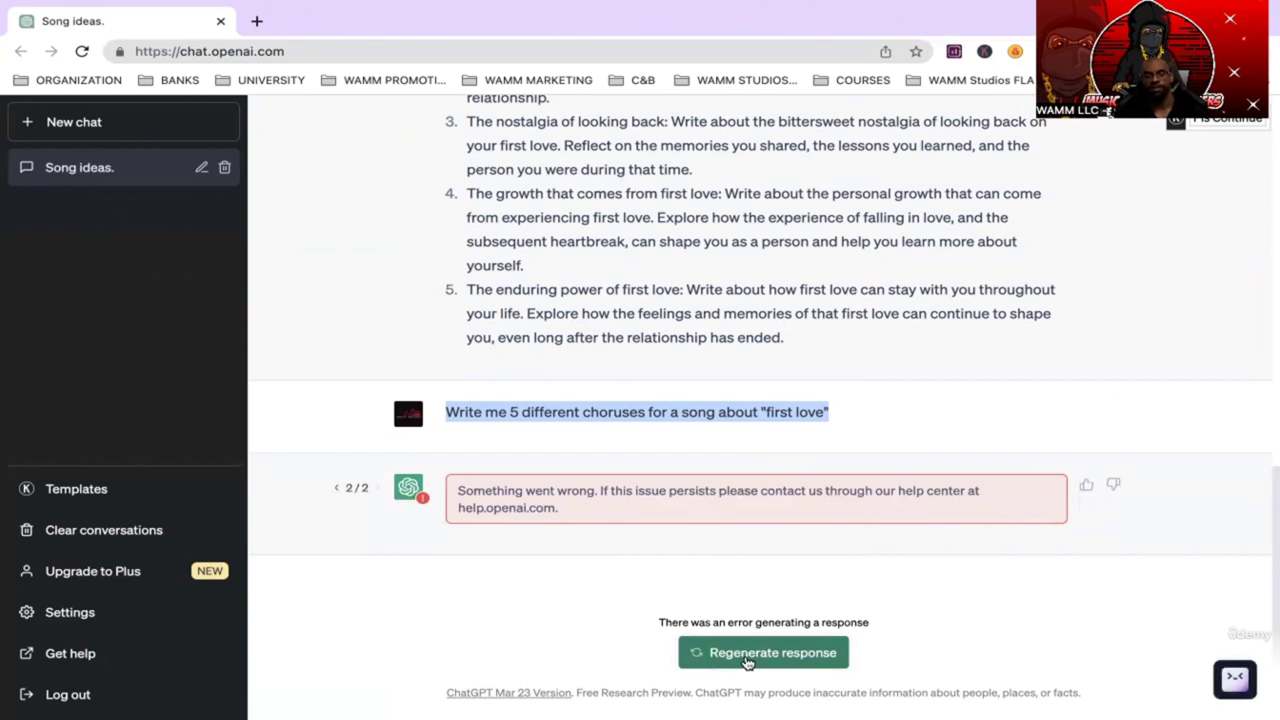
pyautogui.click(746, 662)
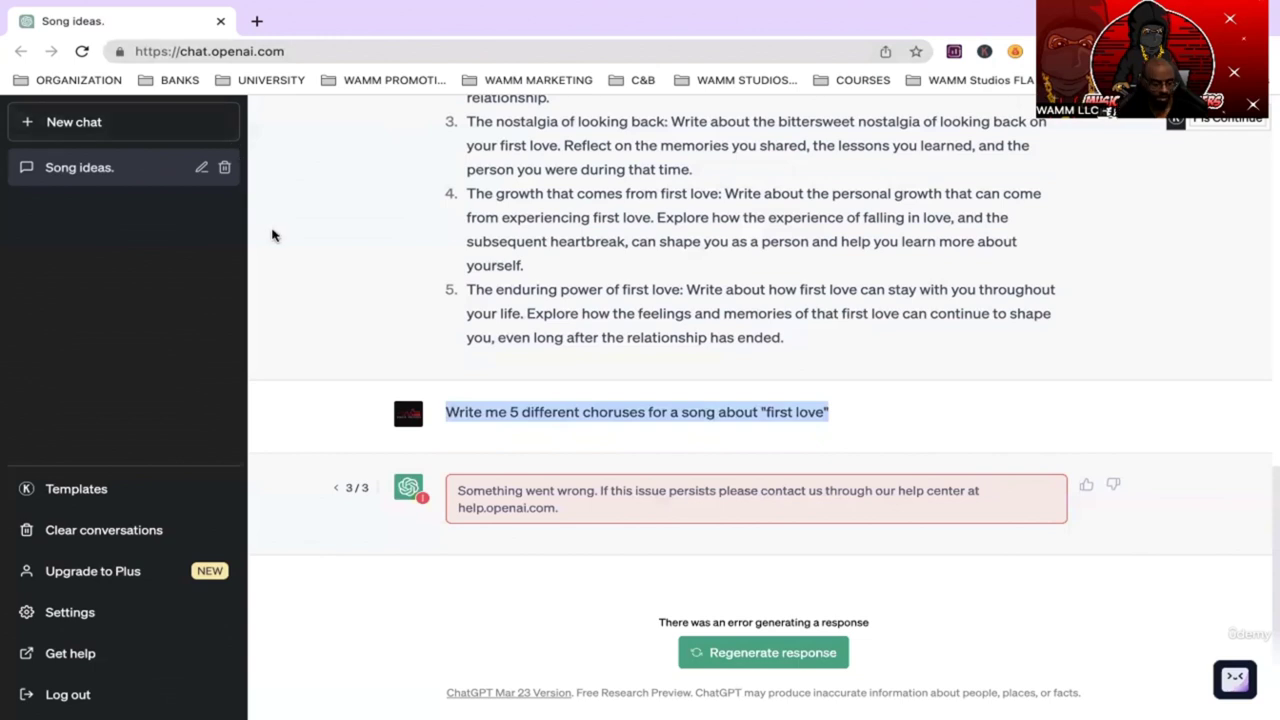
pyautogui.click(82, 51)
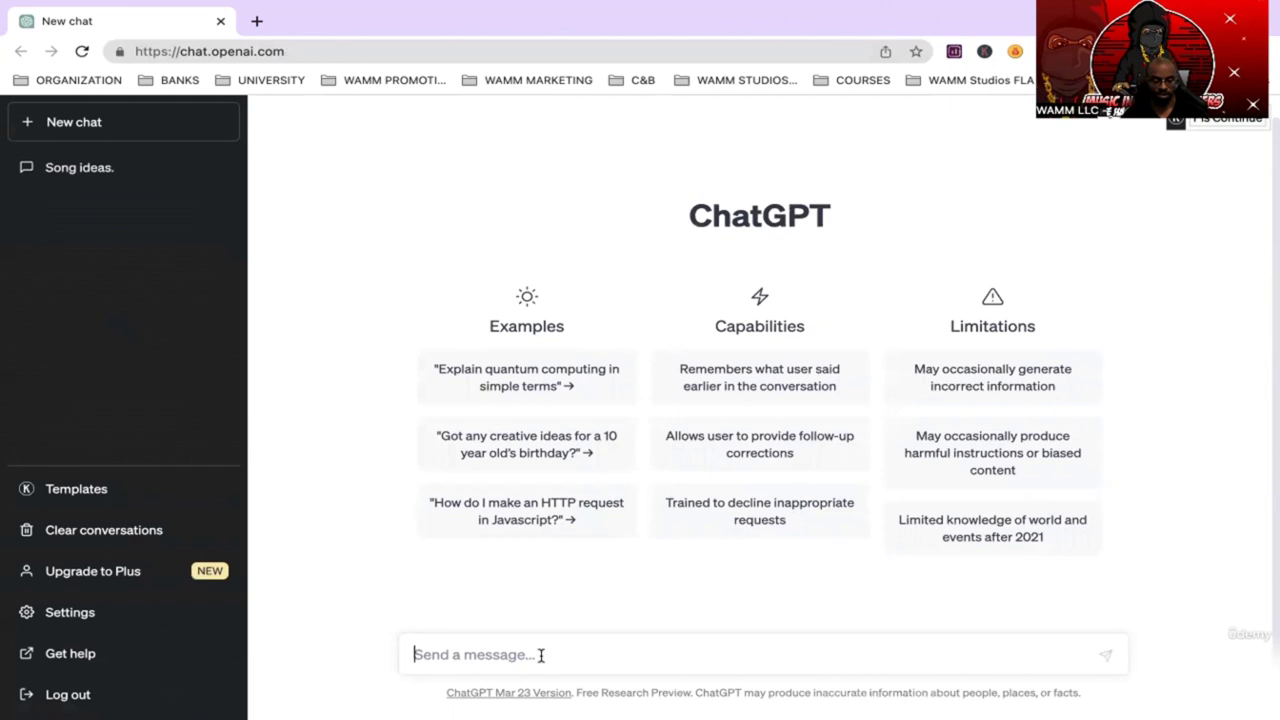
# - Paste the copied choruses prompt into the new chat, send it, and review the returned choruses
pyautogui.hotkey('ctrl', 'v')
pyautogui.press('Return')
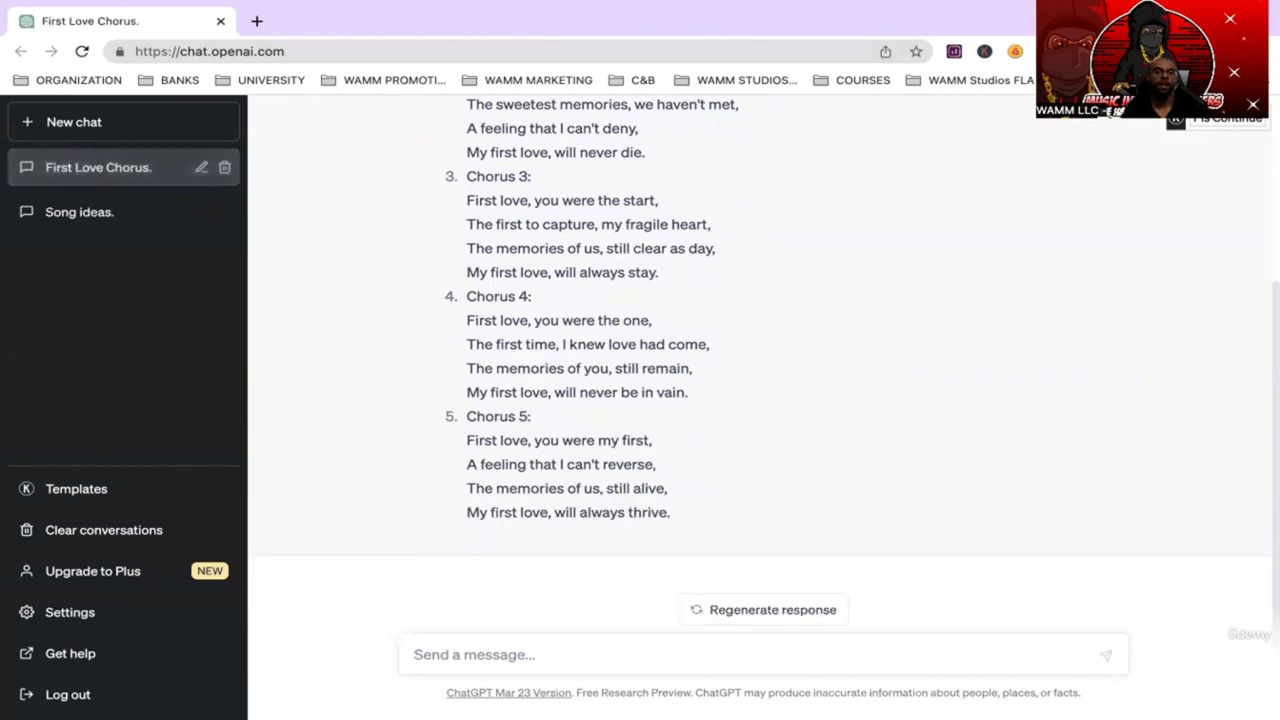
pyautogui.scroll(5, 569, 508)
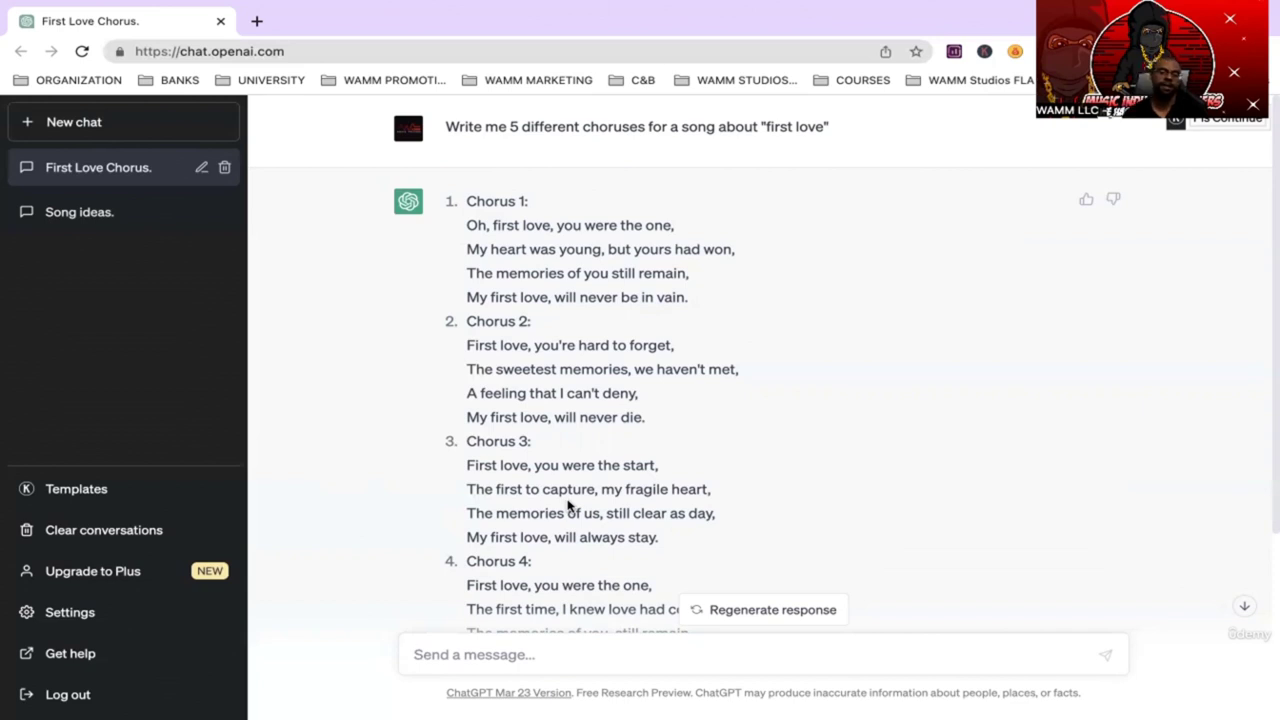
pyautogui.scroll(-3, 568, 505)
pyautogui.scroll(3, 586, 454)
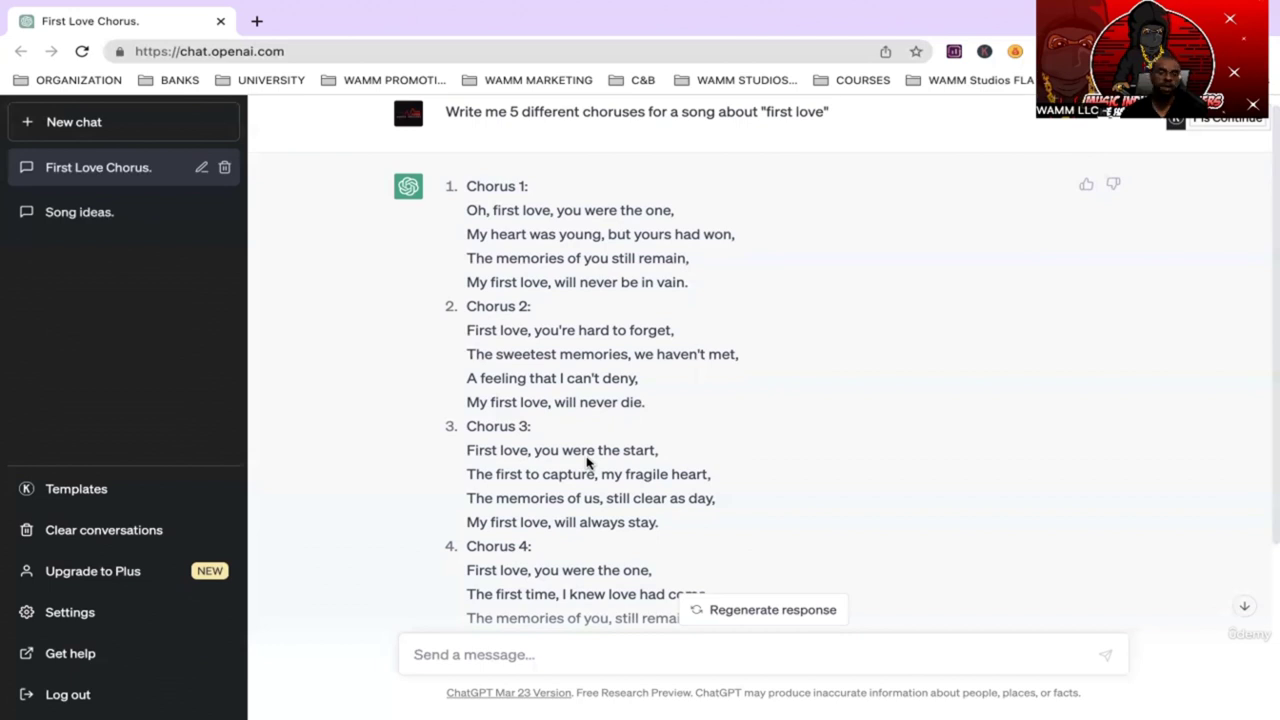
pyautogui.scroll(-3, 588, 462)
pyautogui.scroll(3, 584, 459)
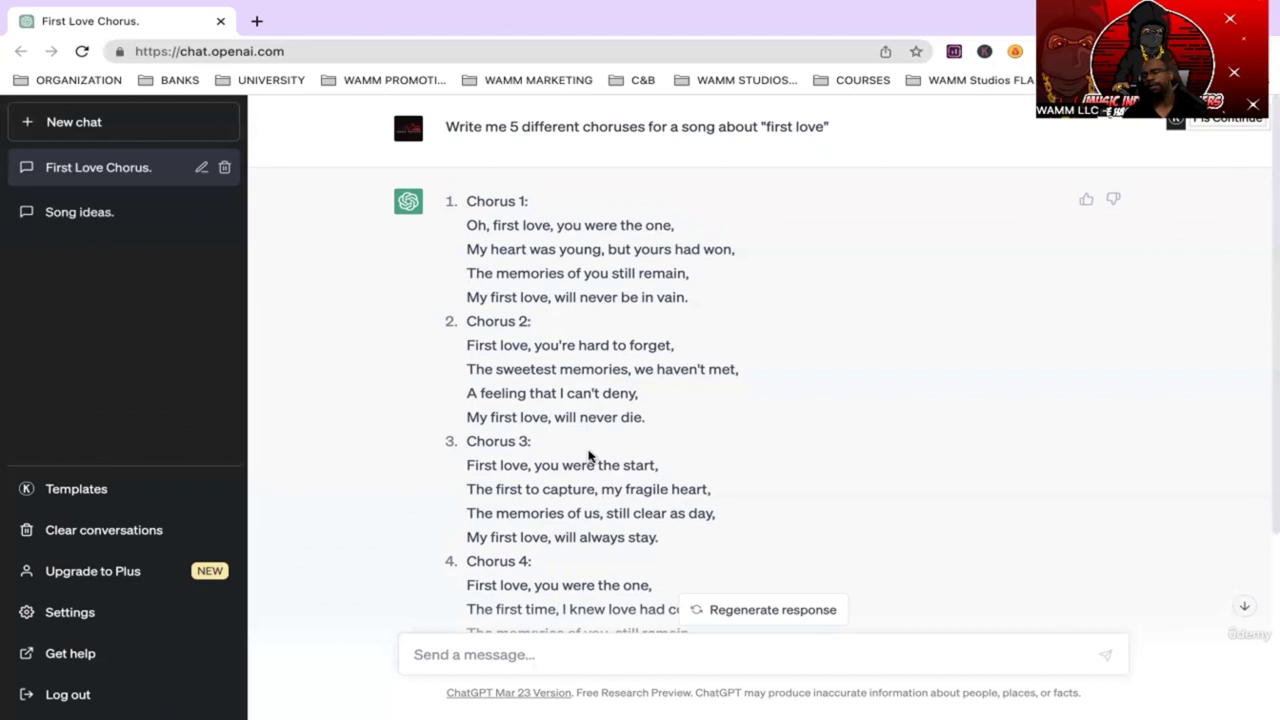
pyautogui.scroll(-1, 575, 454)
pyautogui.scroll(-2, 571, 454)
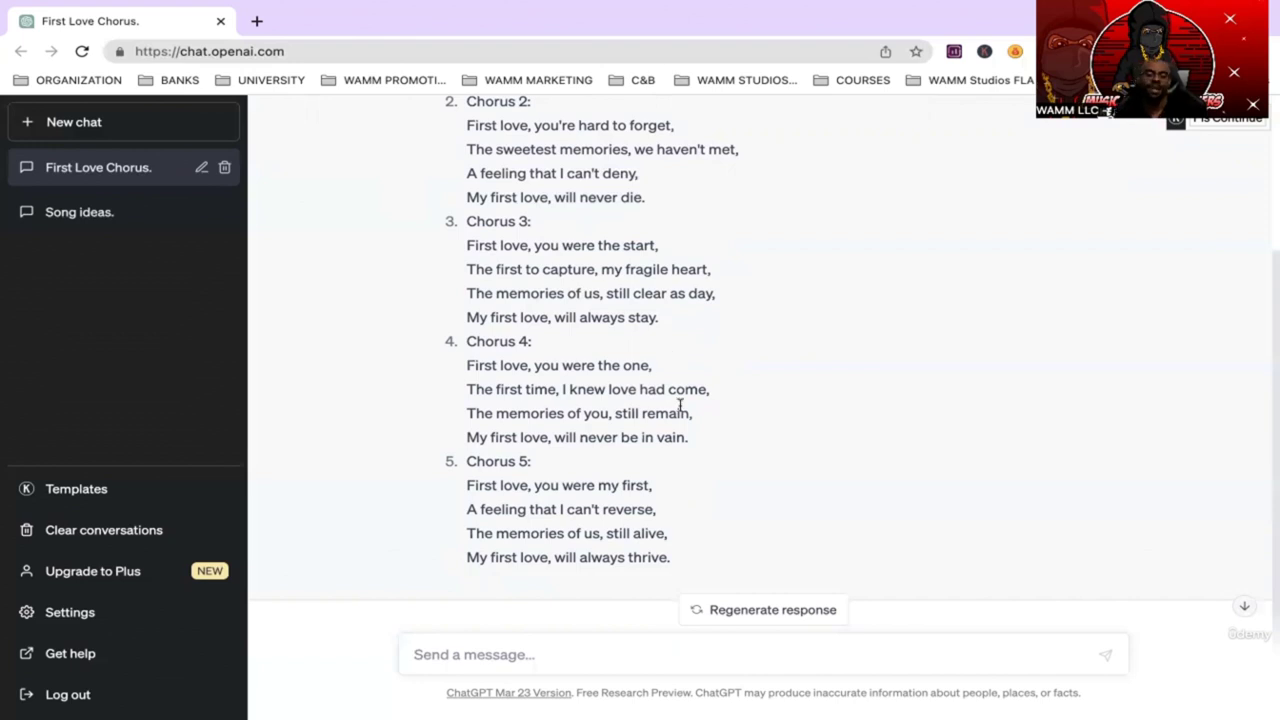
# - Skim the choruses, then switch to the YouTube tab with the 'FIRST LOVE' Rnb x Melodic Drill beat
pyautogui.scroll(-1, 735, 450)
pyautogui.scroll(5, 714, 411)
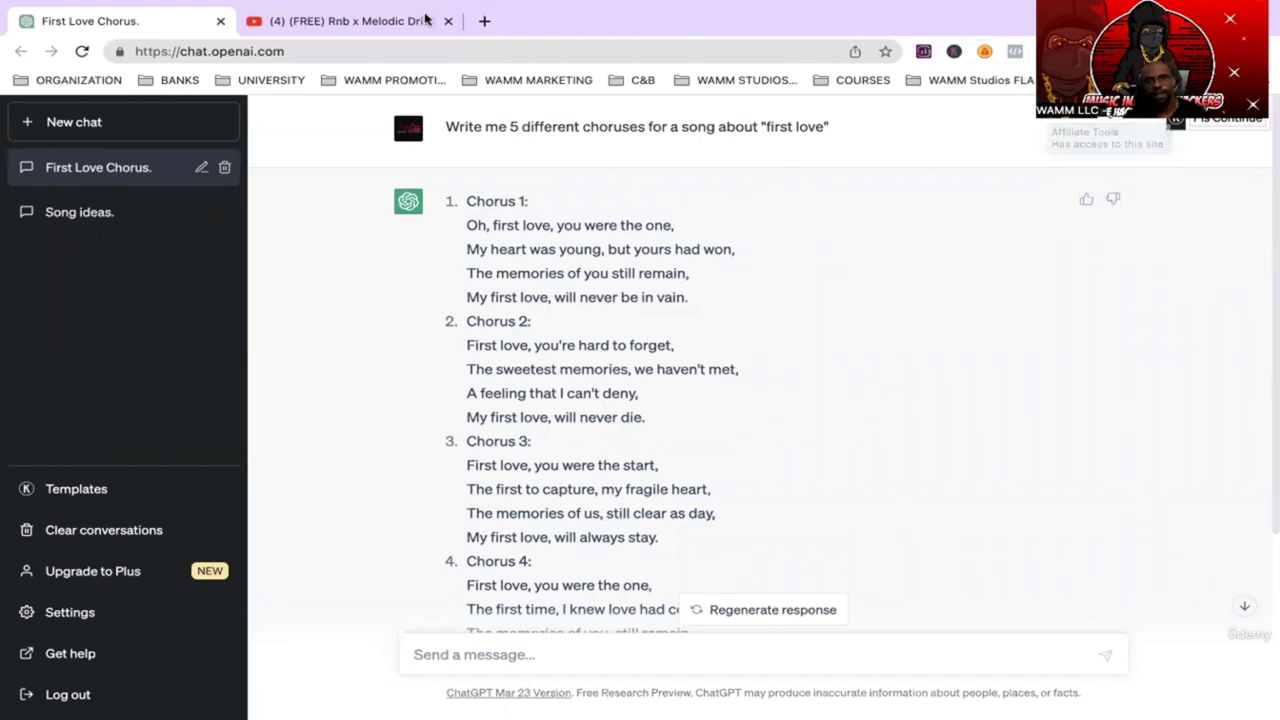
pyautogui.click(338, 23)
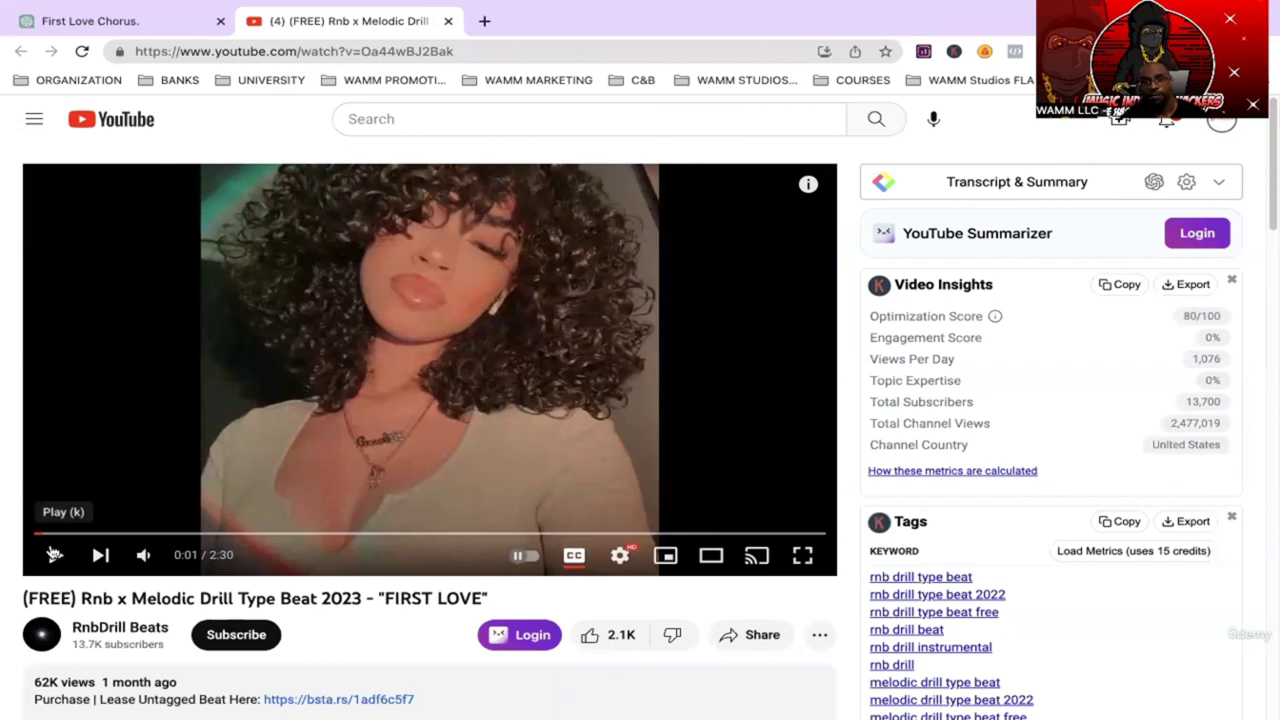
# - Play the FIRST LOVE beat with the volume raised, pausing it at 1:03
pyautogui.click(54, 555)
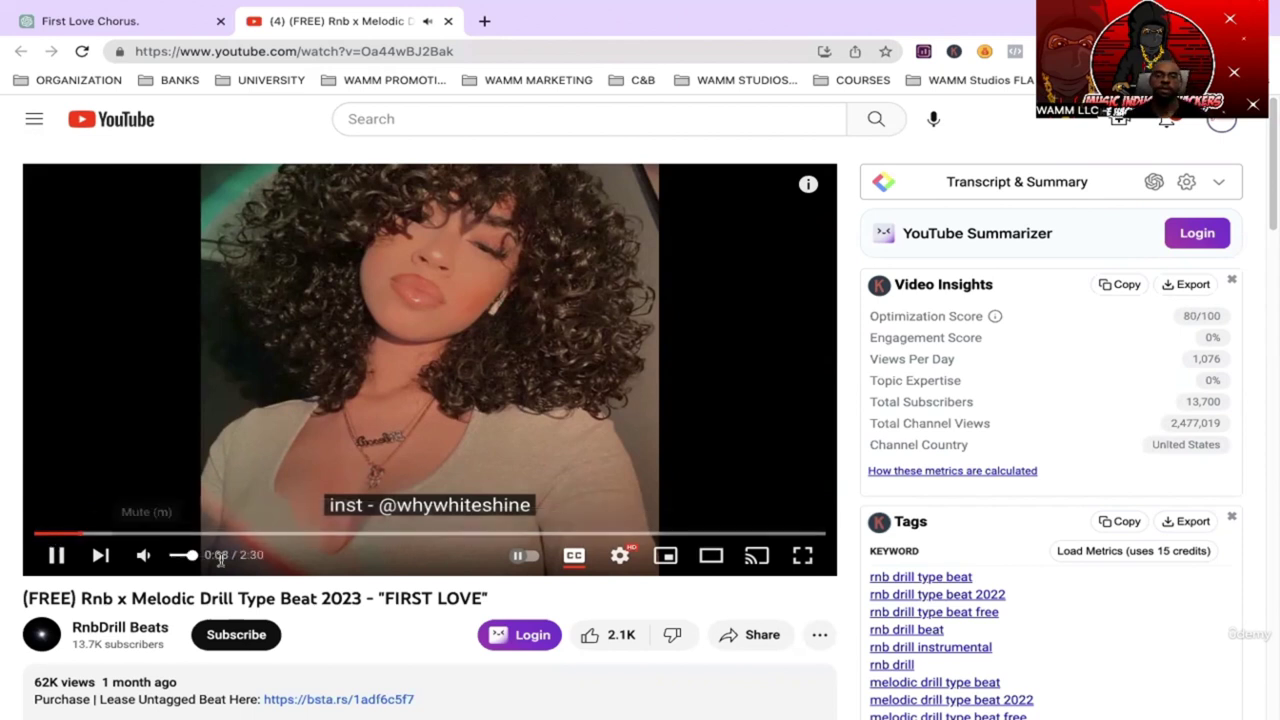
pyautogui.moveTo(189, 556); pyautogui.dragTo(199, 558)
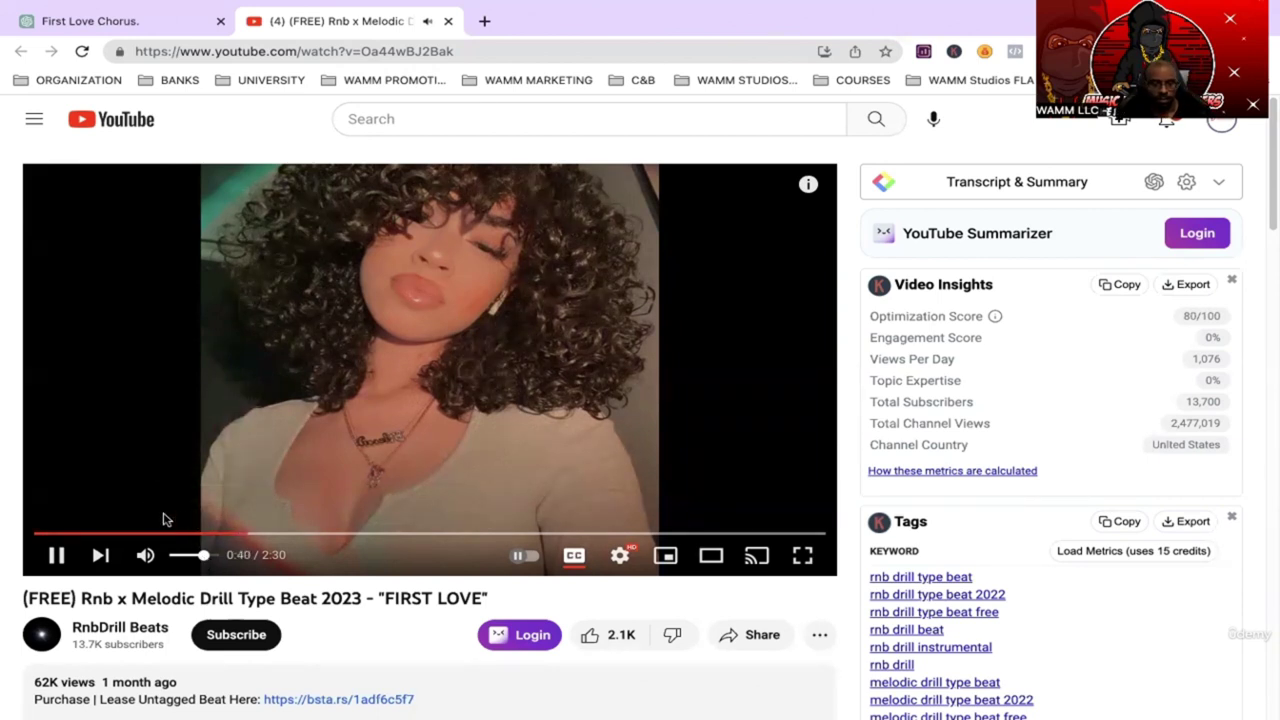
pyautogui.click(214, 556)
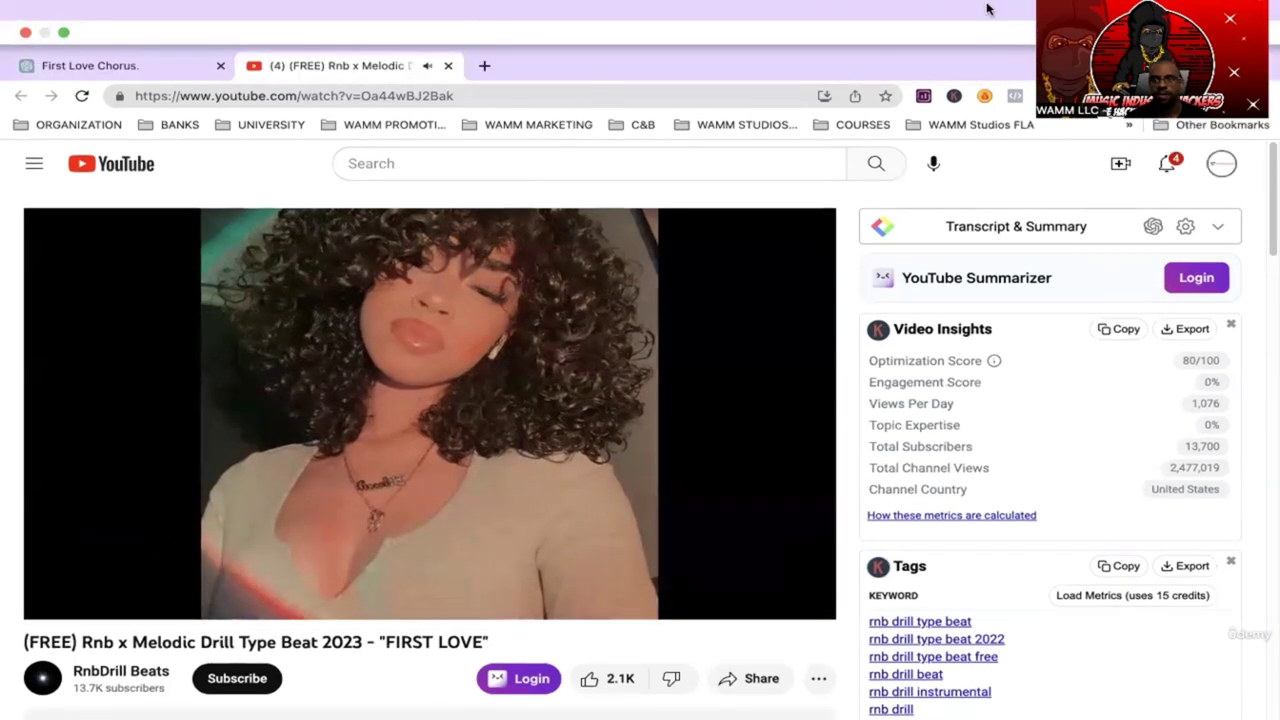
pyautogui.moveTo(985, 9)
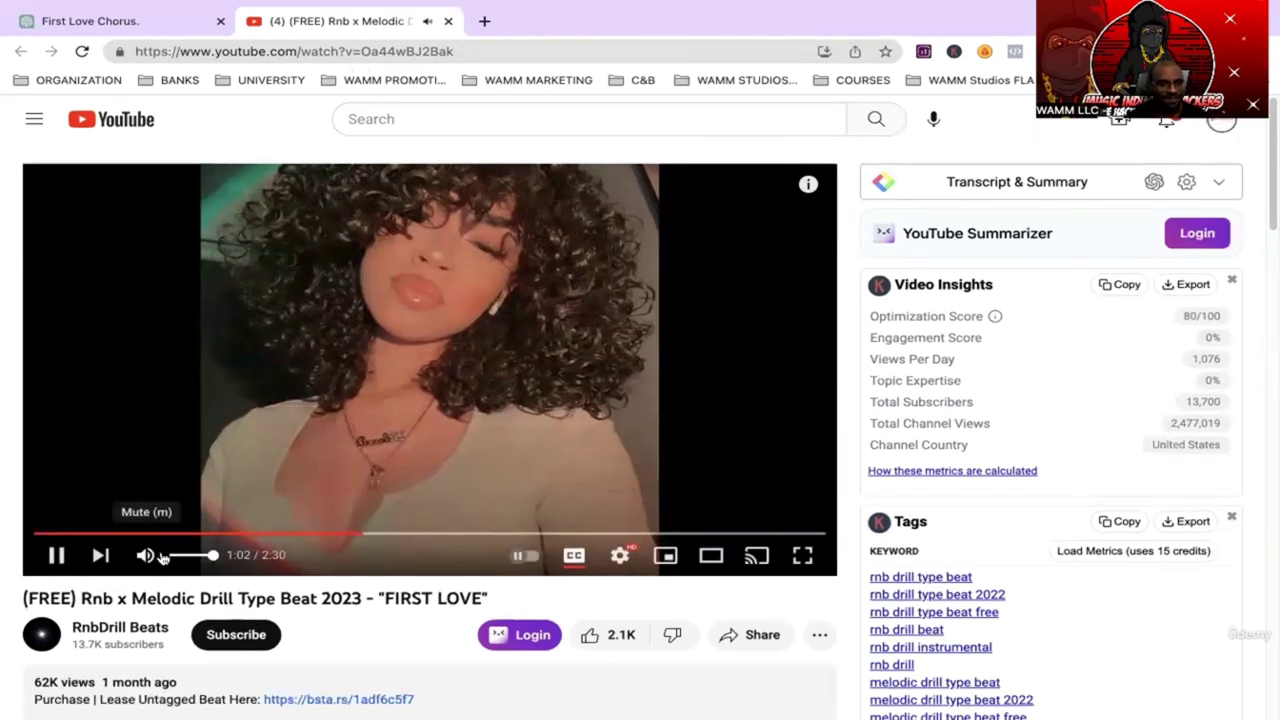
pyautogui.click(56, 555)
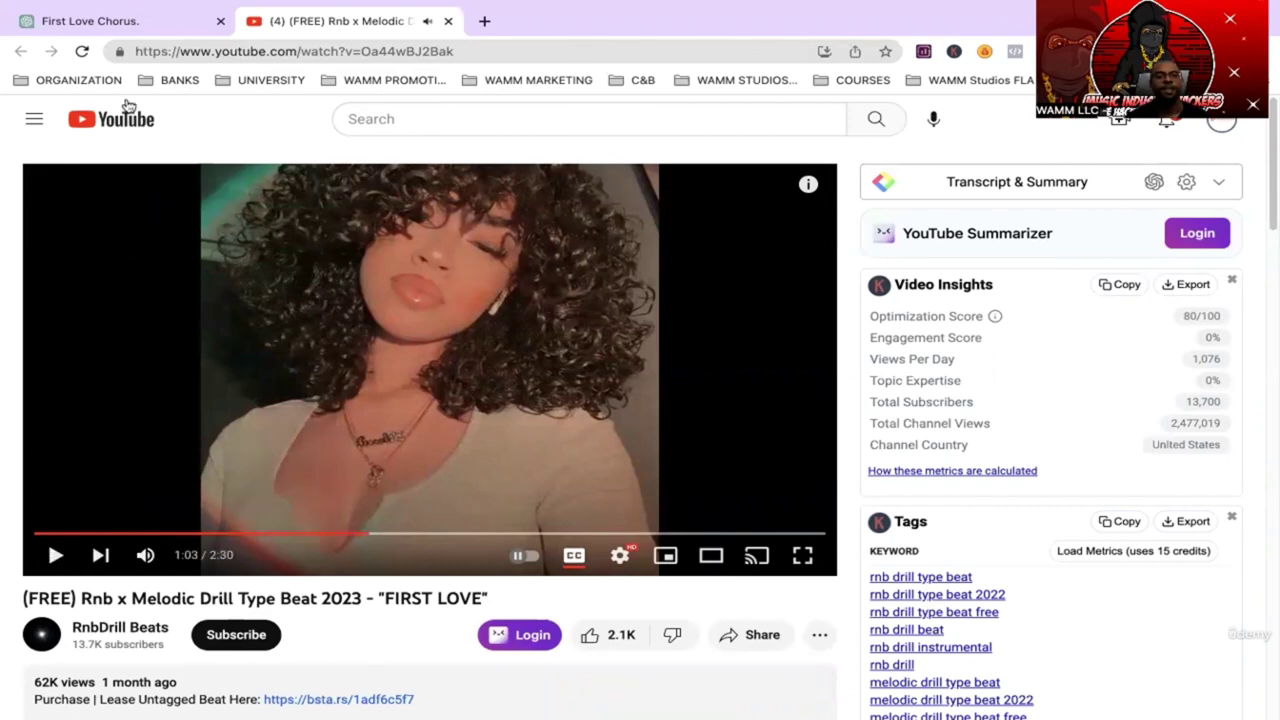
# - Return to the 'First Love Chorus.' ChatGPT chat to read the numbered choruses
pyautogui.click(128, 20)
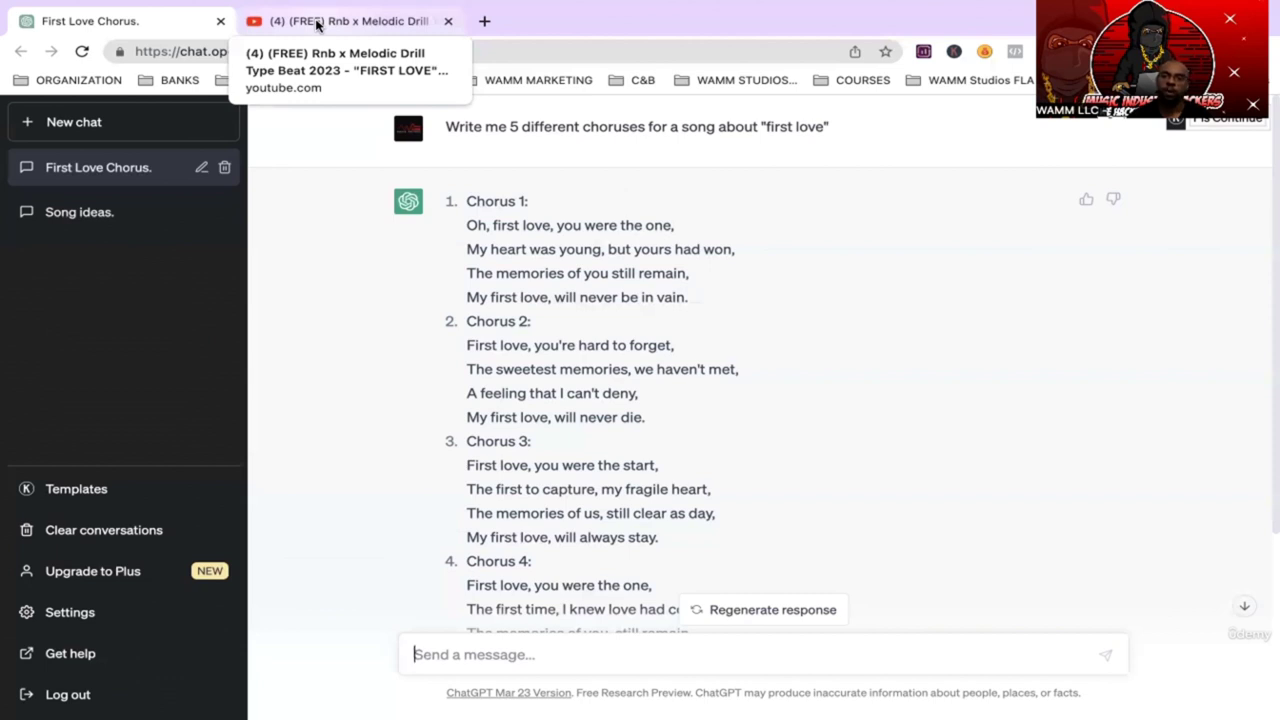
# - Resume the FIRST LOVE beat from 1:03 on YouTube, then go back to the chorus chat
pyautogui.click(316, 22)
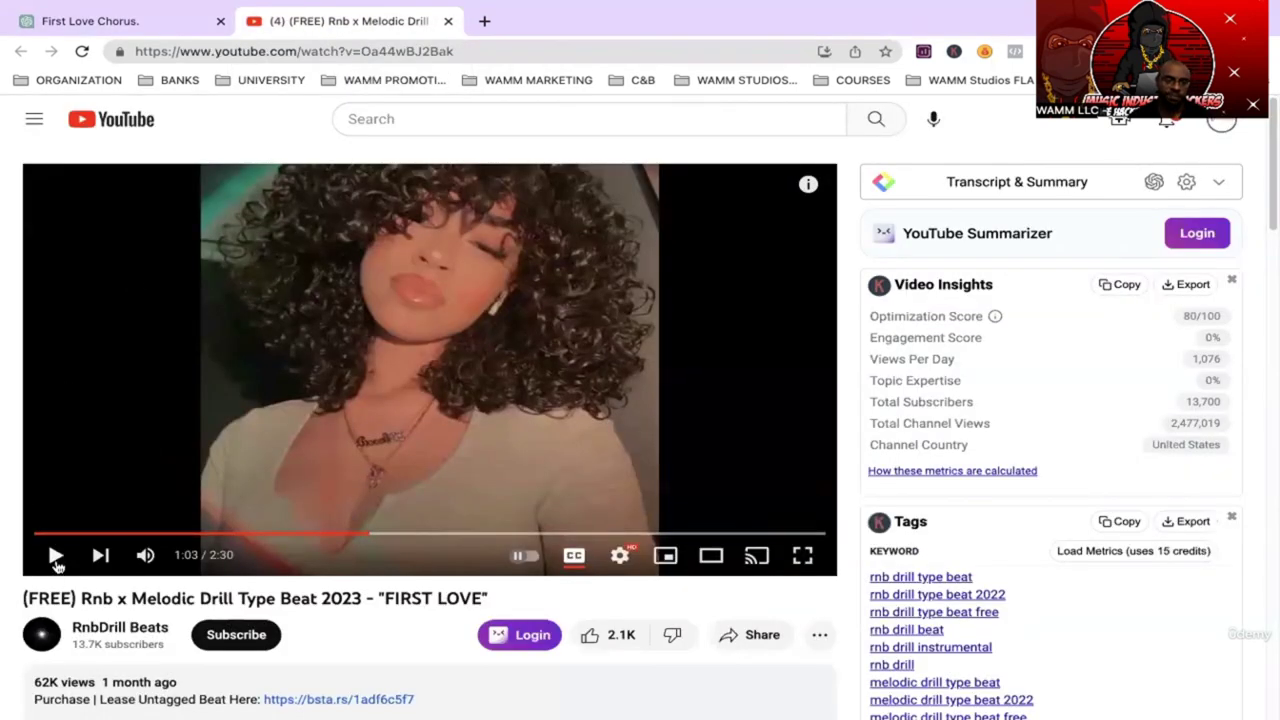
pyautogui.click(57, 557)
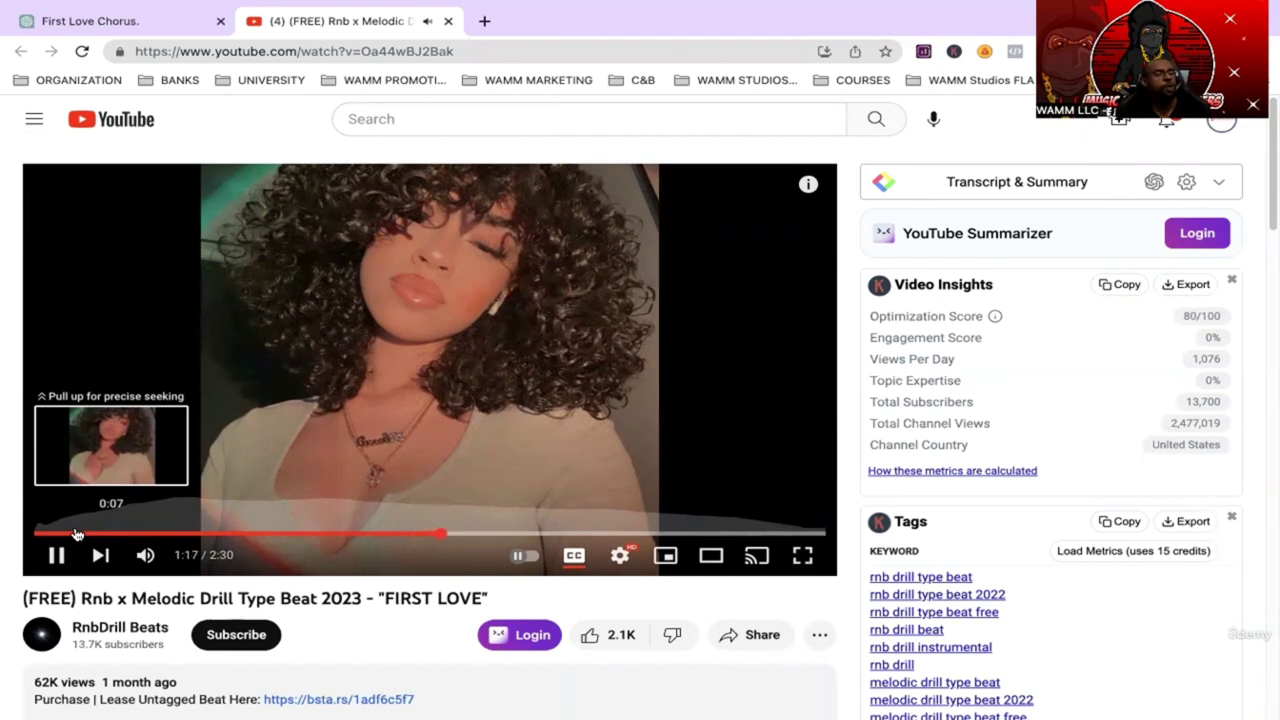
pyautogui.click(175, 16)
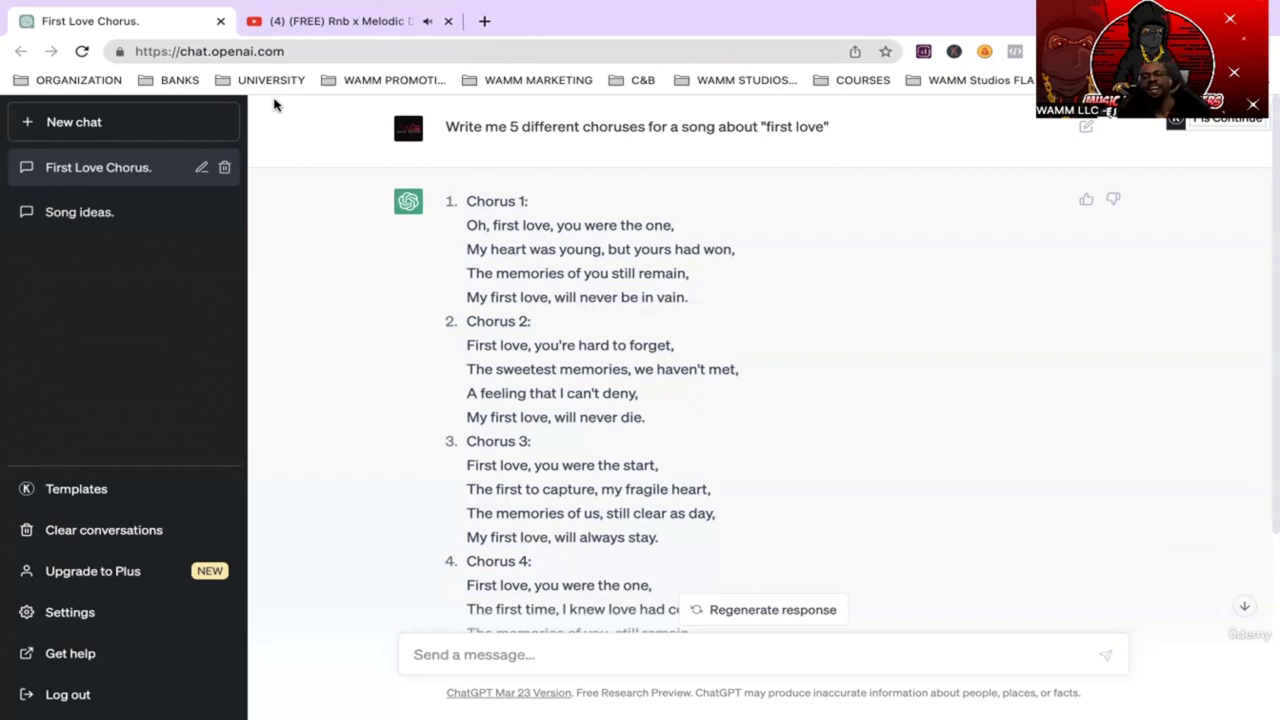
# - Pause the FIRST LOVE beat at 1:59 and glance back at the First Love Chorus chat
pyautogui.click(300, 20)
pyautogui.click(282, 303)
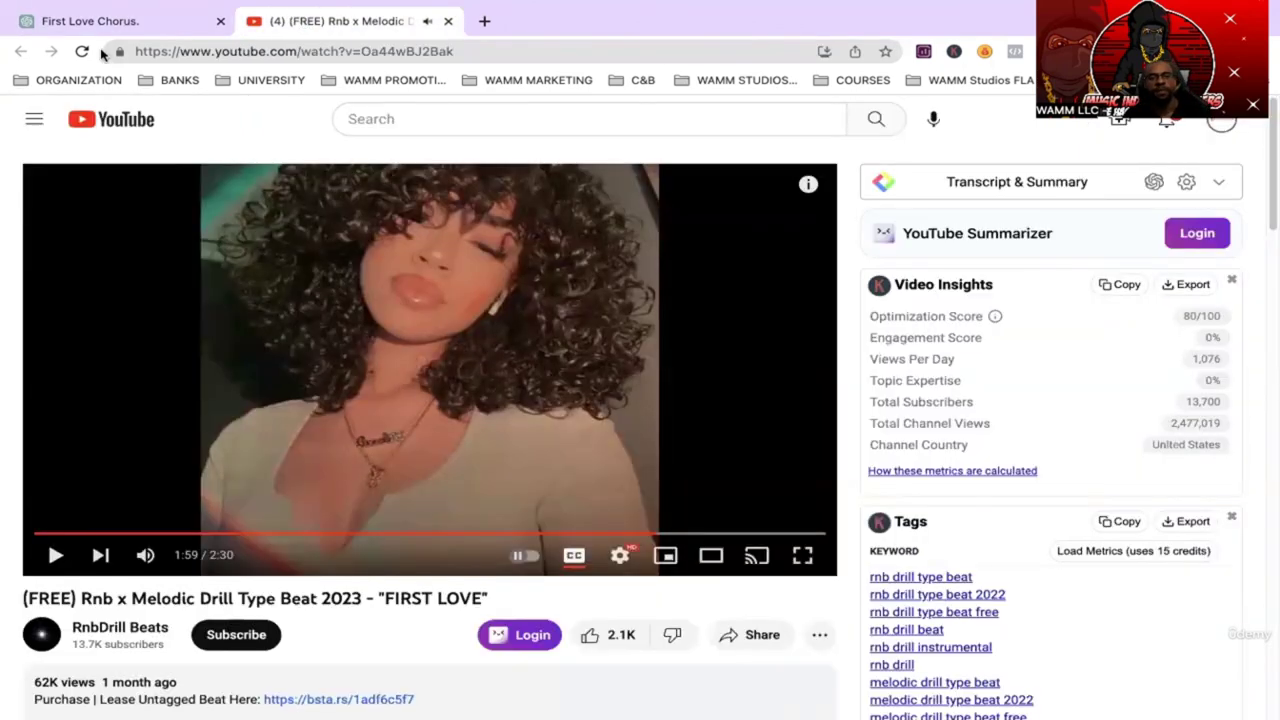
pyautogui.click(120, 28)
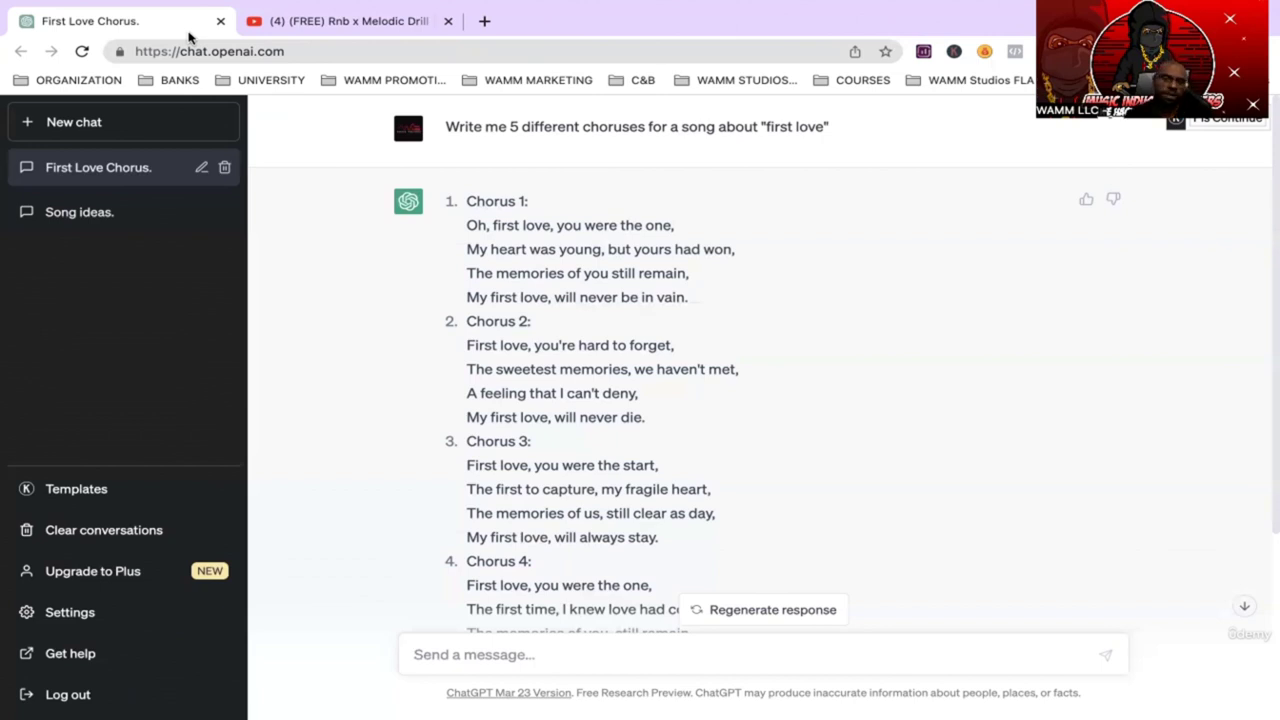
pyautogui.click(287, 28)
pyautogui.click(55, 535)
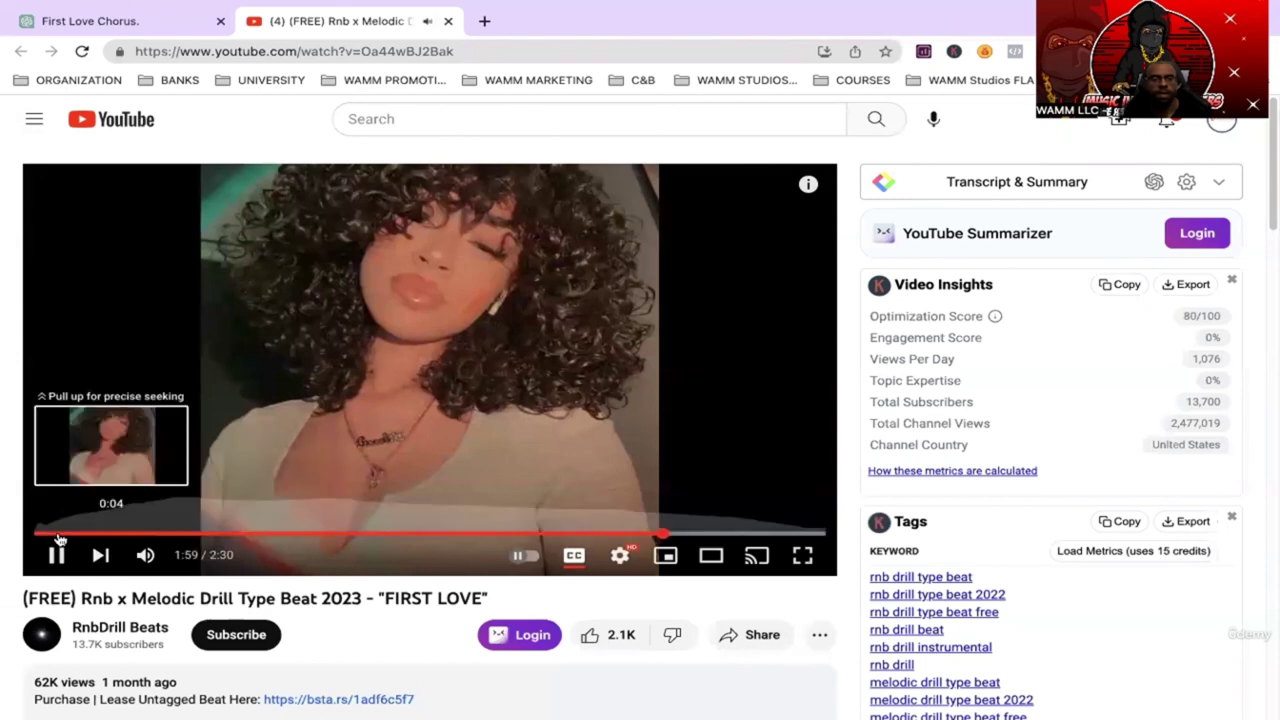
pyautogui.click(178, 25)
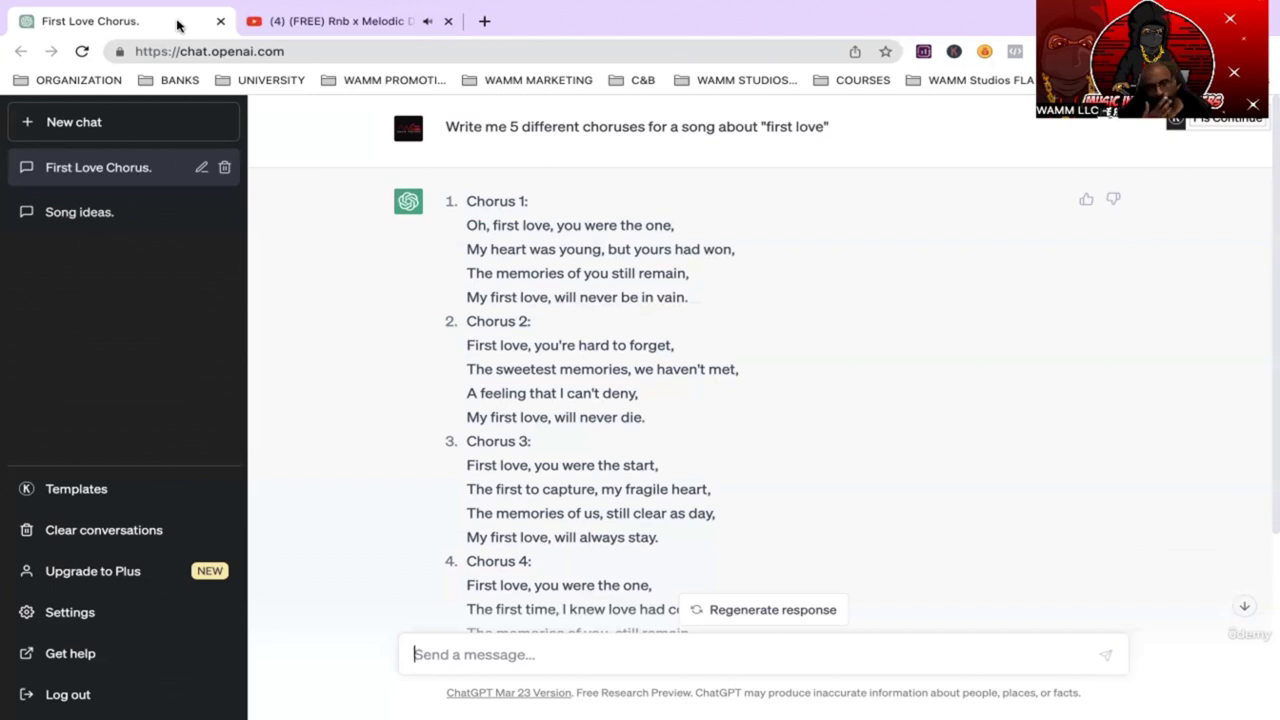
pyautogui.click(280, 21)
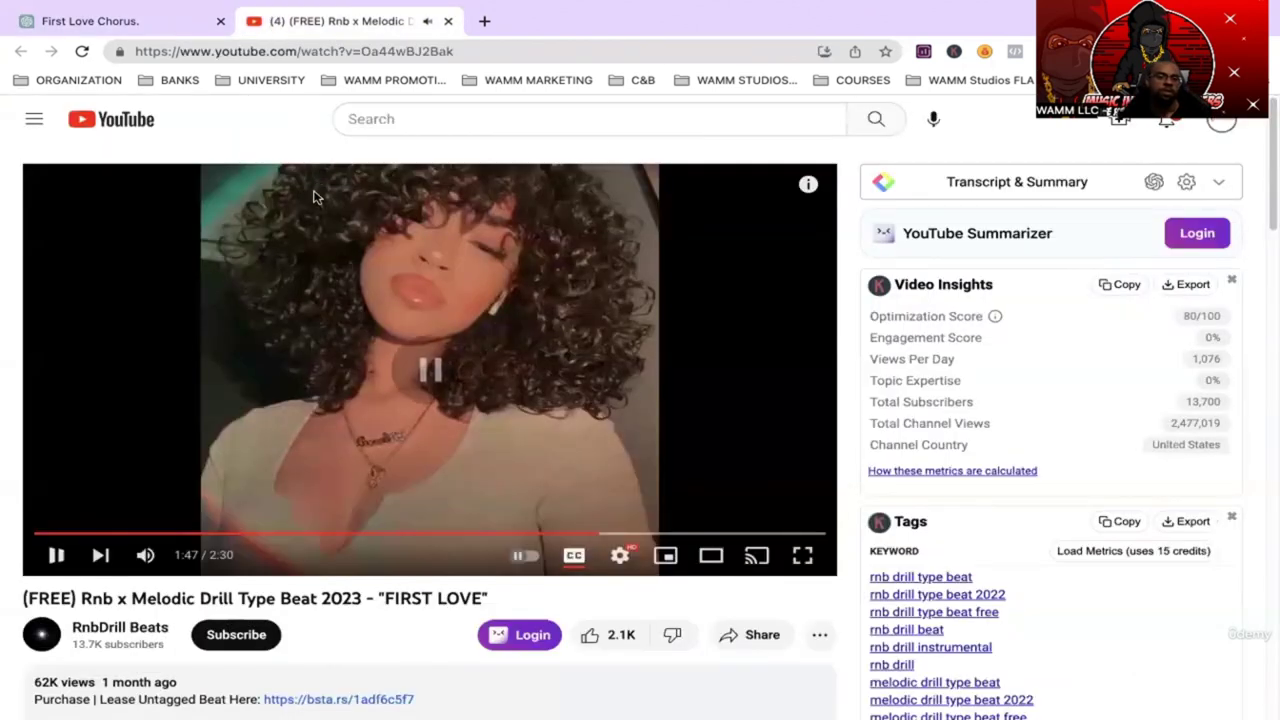
pyautogui.click(152, 22)
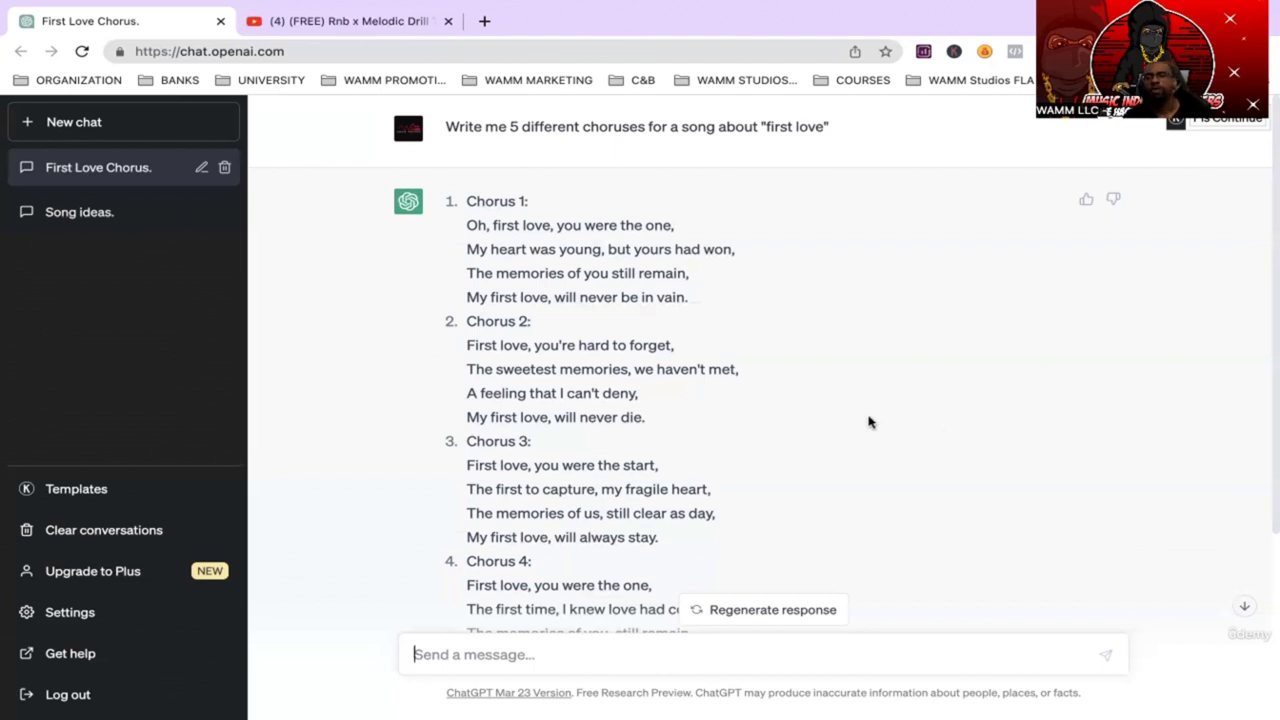
# - Scroll through the five first-love choruses in ChatGPT's response
pyautogui.scroll(-1, 846, 429)
pyautogui.scroll(-3, 837, 437)
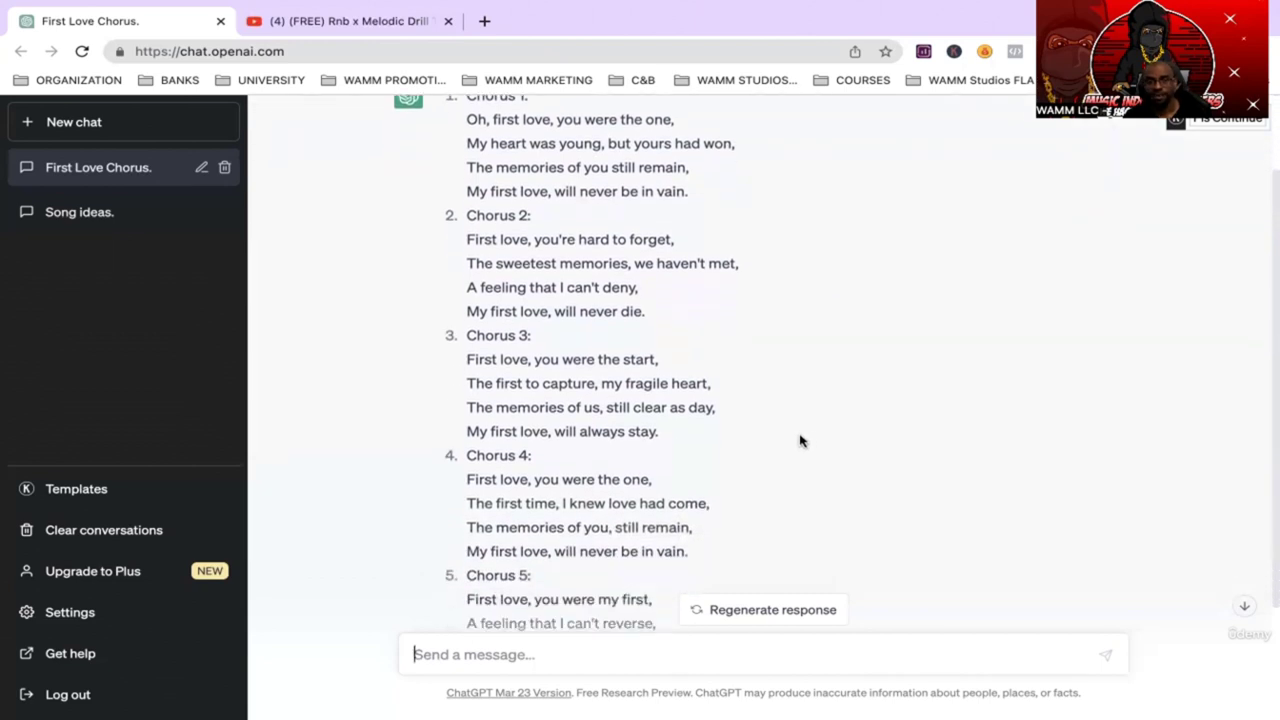
pyautogui.scroll(-1, 793, 445)
pyautogui.scroll(-2, 790, 455)
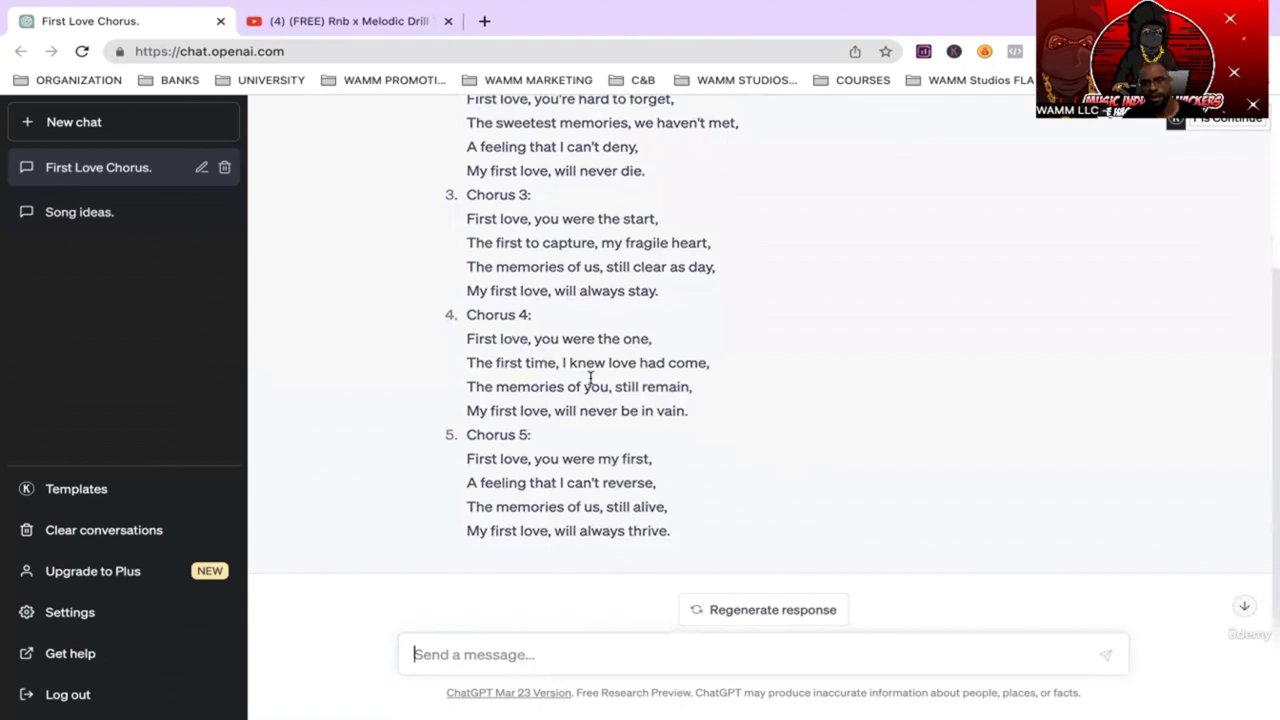
pyautogui.scroll(3, 588, 350)
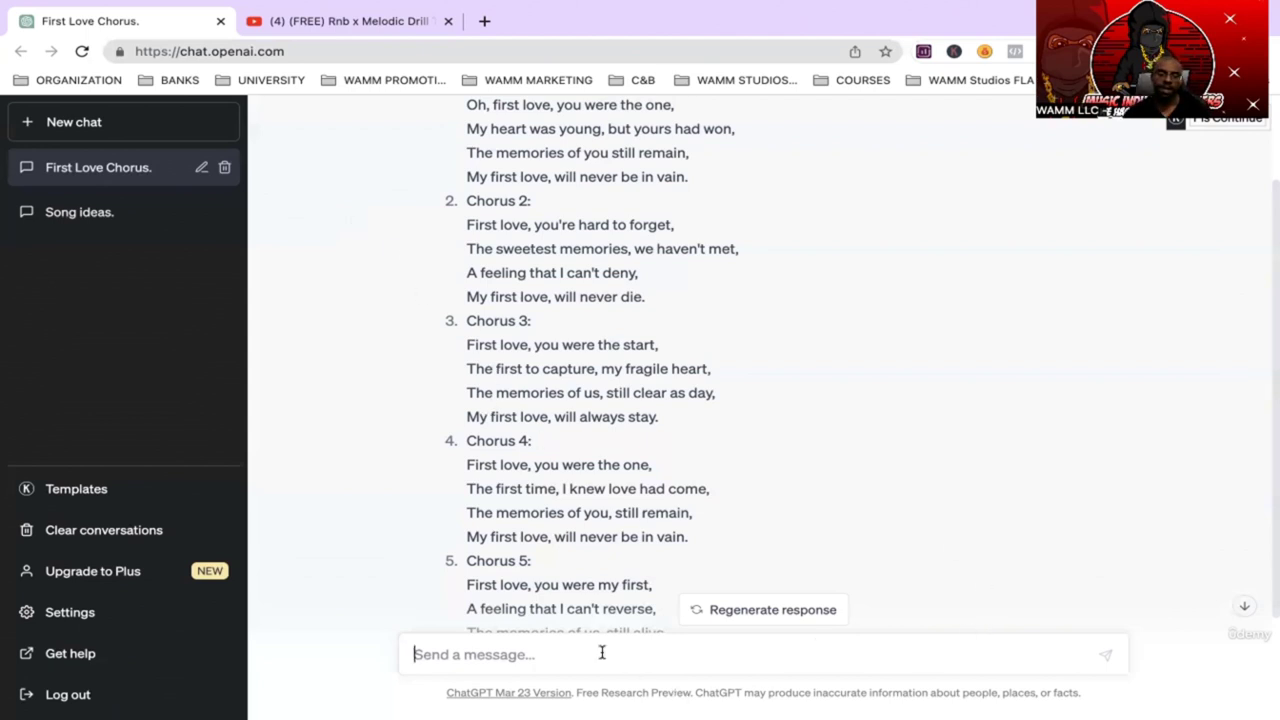
pyautogui.scroll(-3, 600, 570)
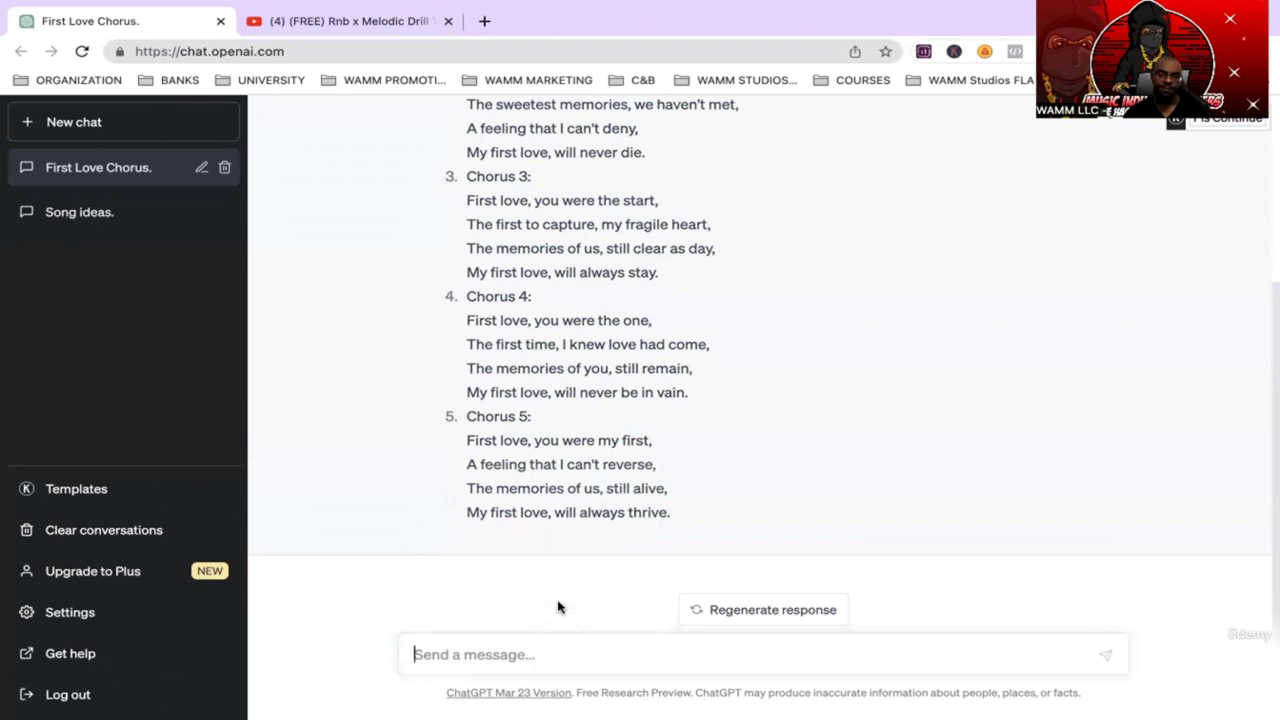
pyautogui.scroll(1, 560, 628)
# - Start a new prompt in the message box reading "write me"
pyautogui.write('Chat')
pyautogui.press('BackSpace')
pyautogui.press('BackSpace')
pyautogui.press('BackSpace')
pyautogui.press('BackSpace')
pyautogui.write('write me')
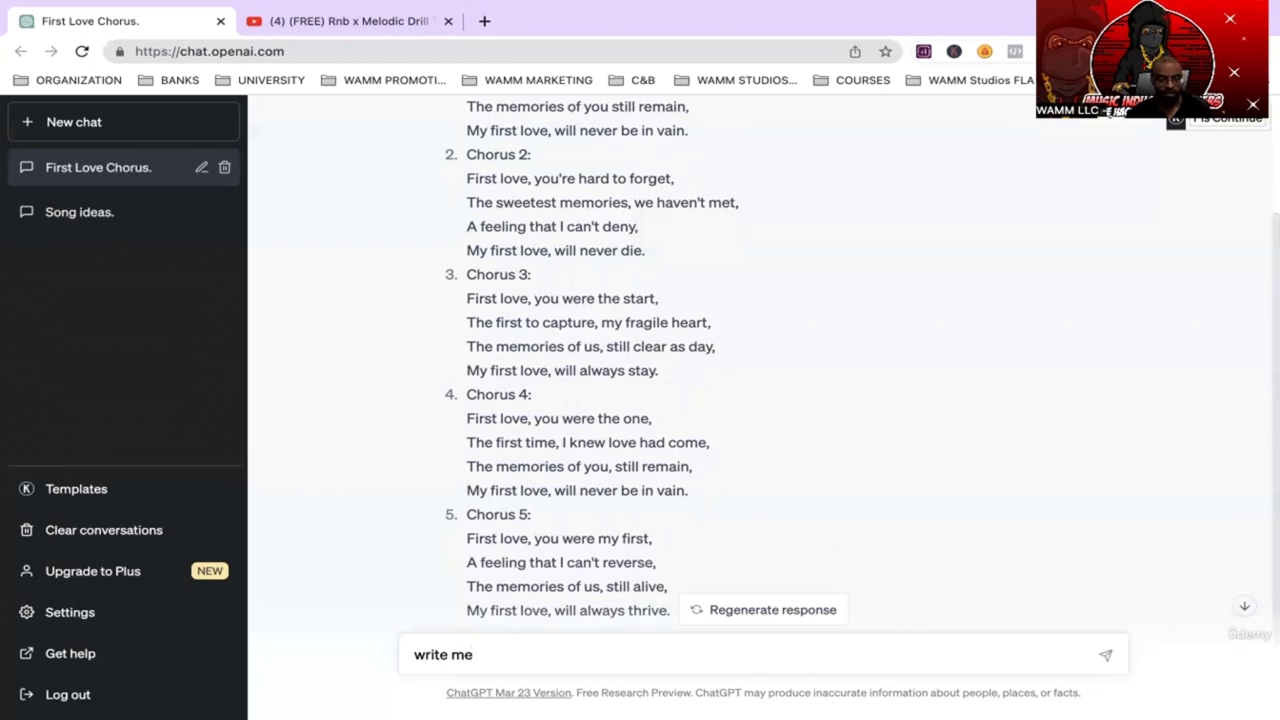
# - Complete and send the prompt 'write me 6 different verses for a song about "first love"', changing 5 to 6
pyautogui.write('5')
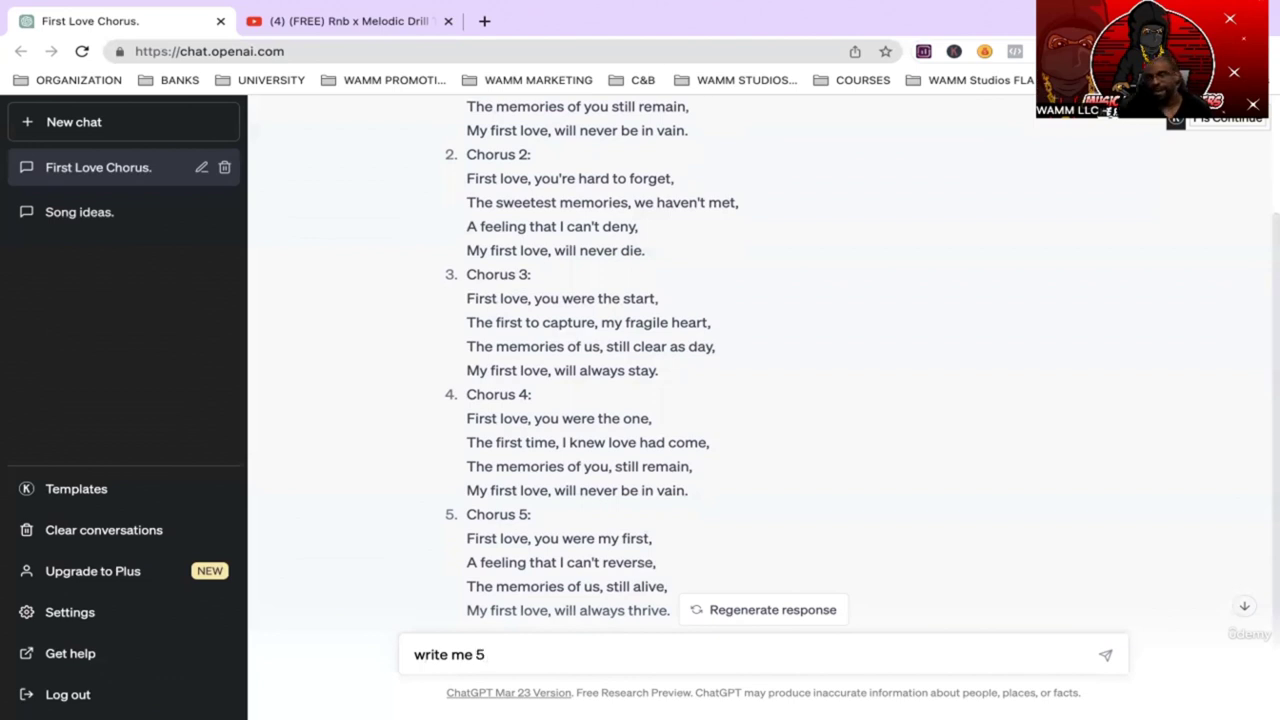
pyautogui.write(' differen')
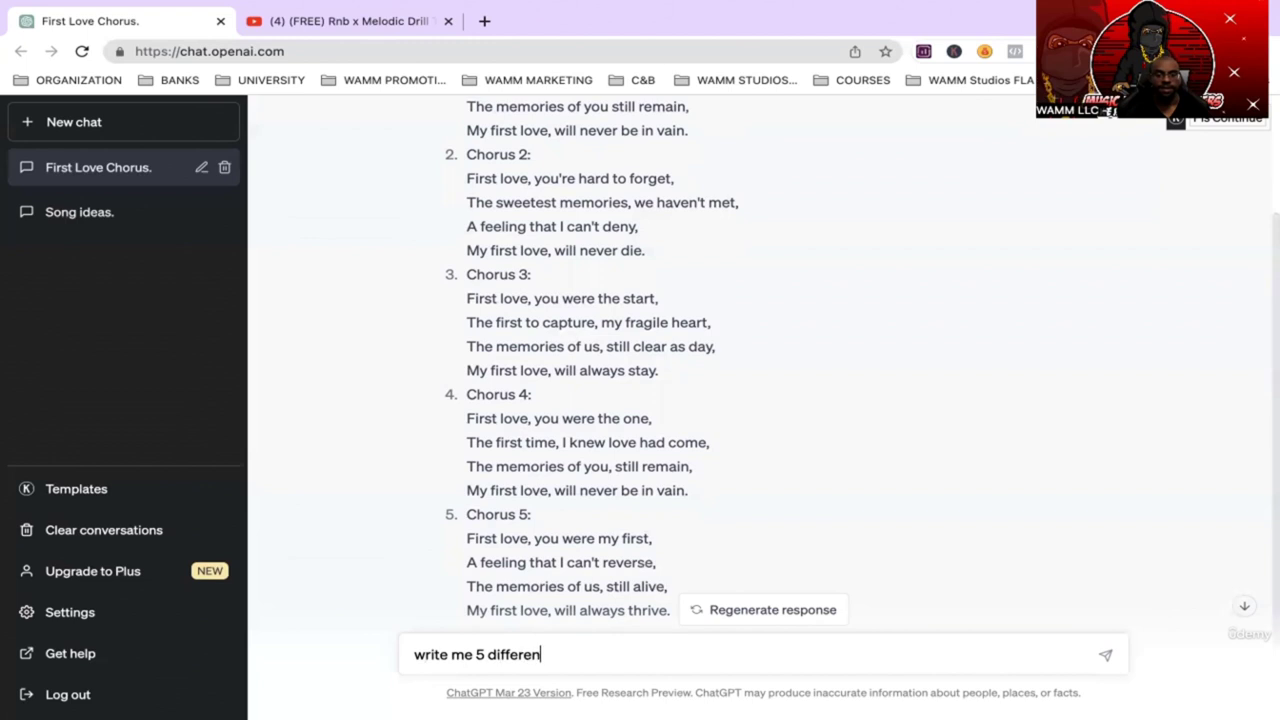
pyautogui.write('t vers')
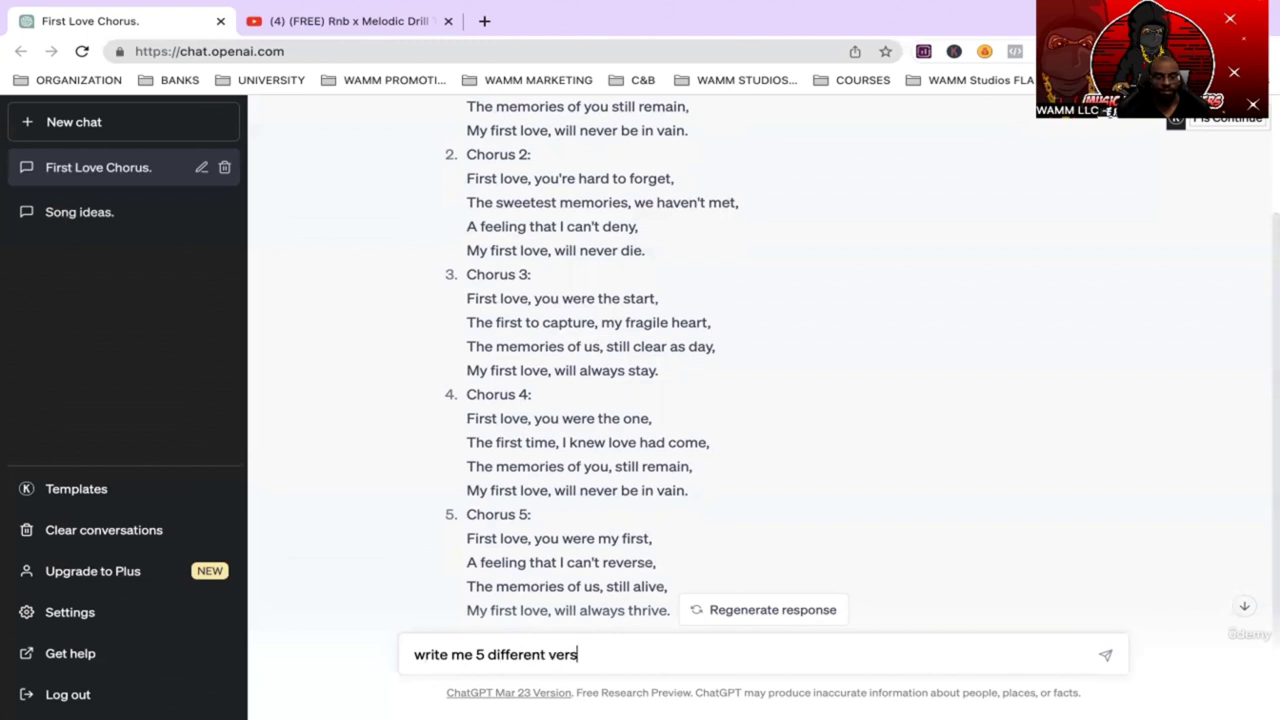
pyautogui.write('es for a song about')
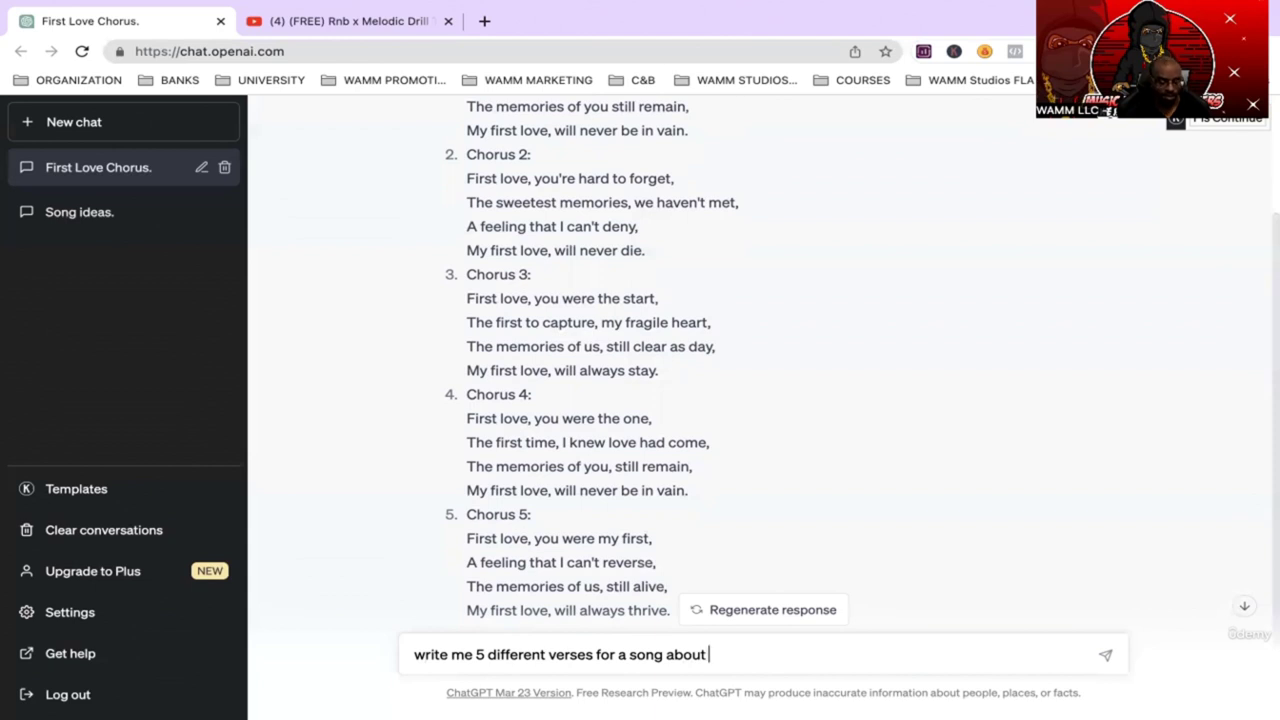
pyautogui.write('irst love')
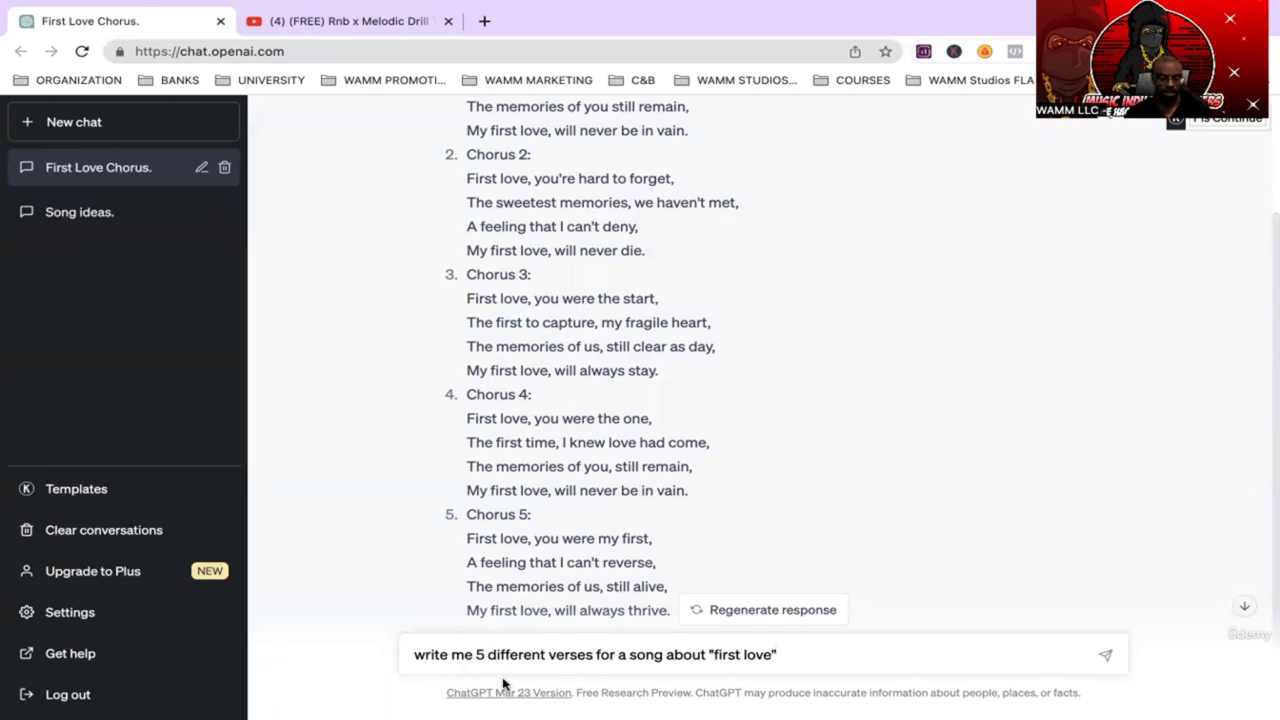
pyautogui.press('BackSpace')
pyautogui.write('6')
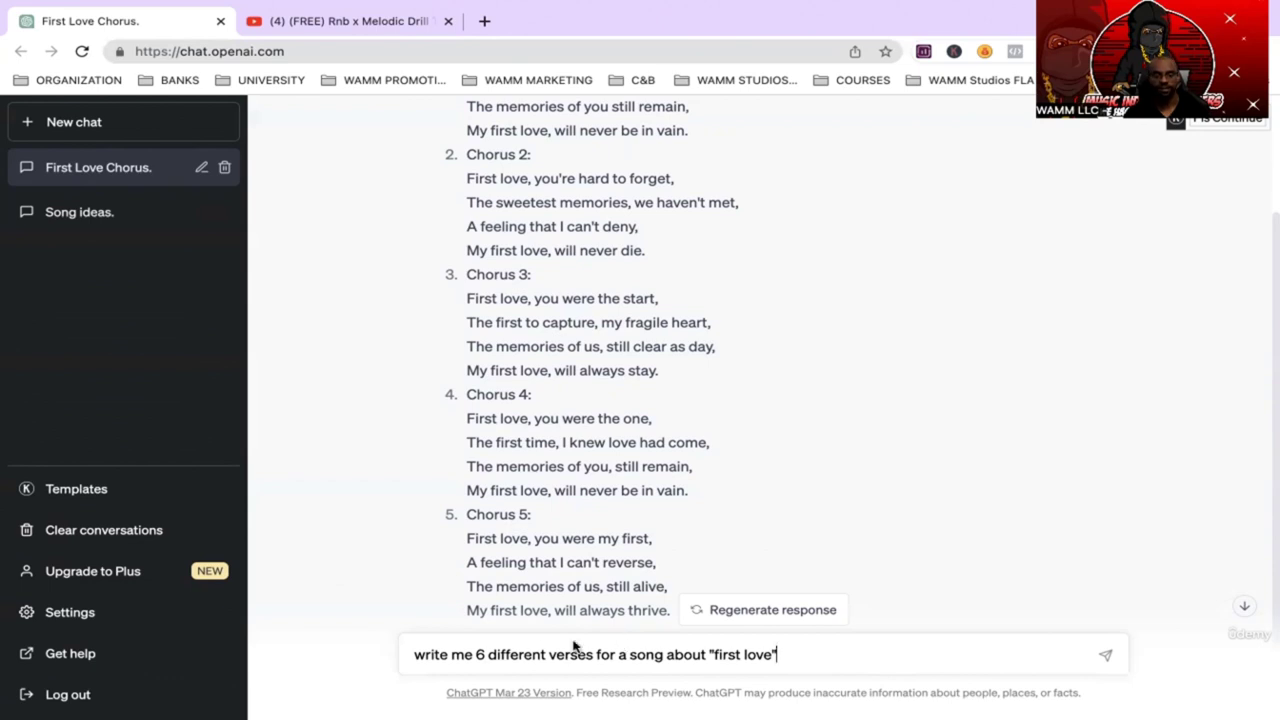
pyautogui.click(1105, 655)
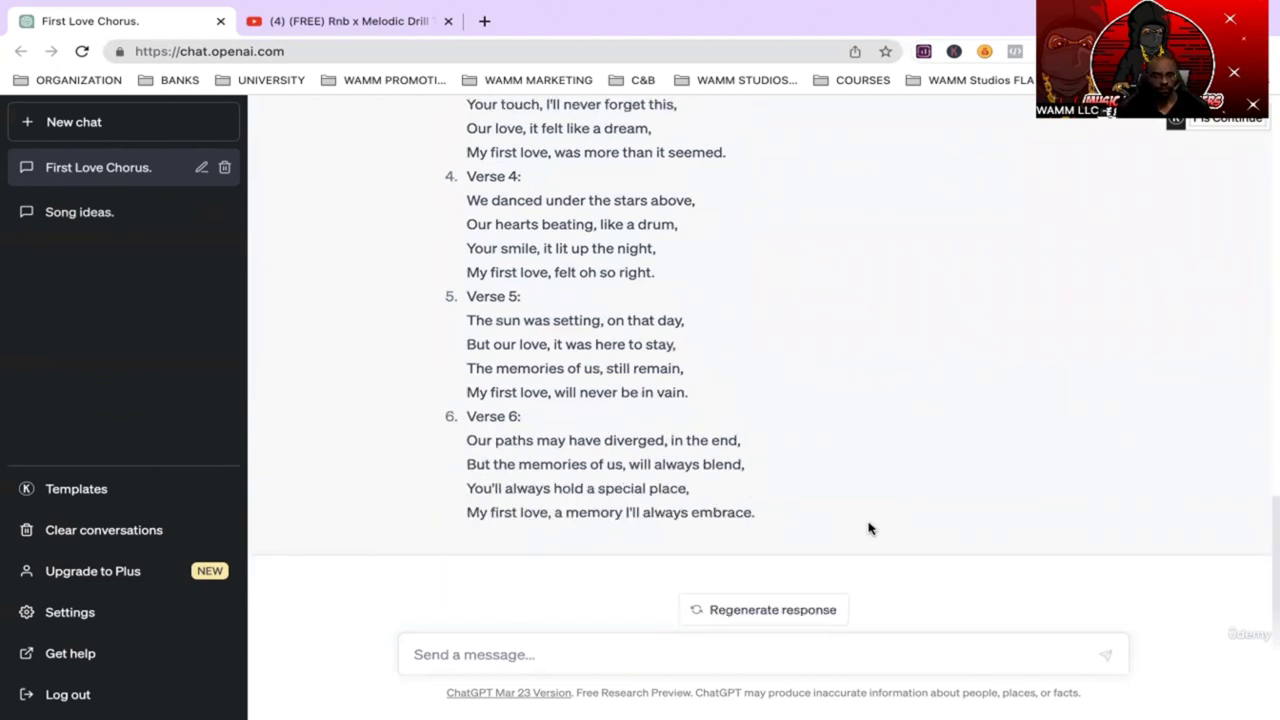
# - Copy the earlier 'write me 6 different verses…' prompt and paste it into the message box
pyautogui.scroll(5, 886, 489)
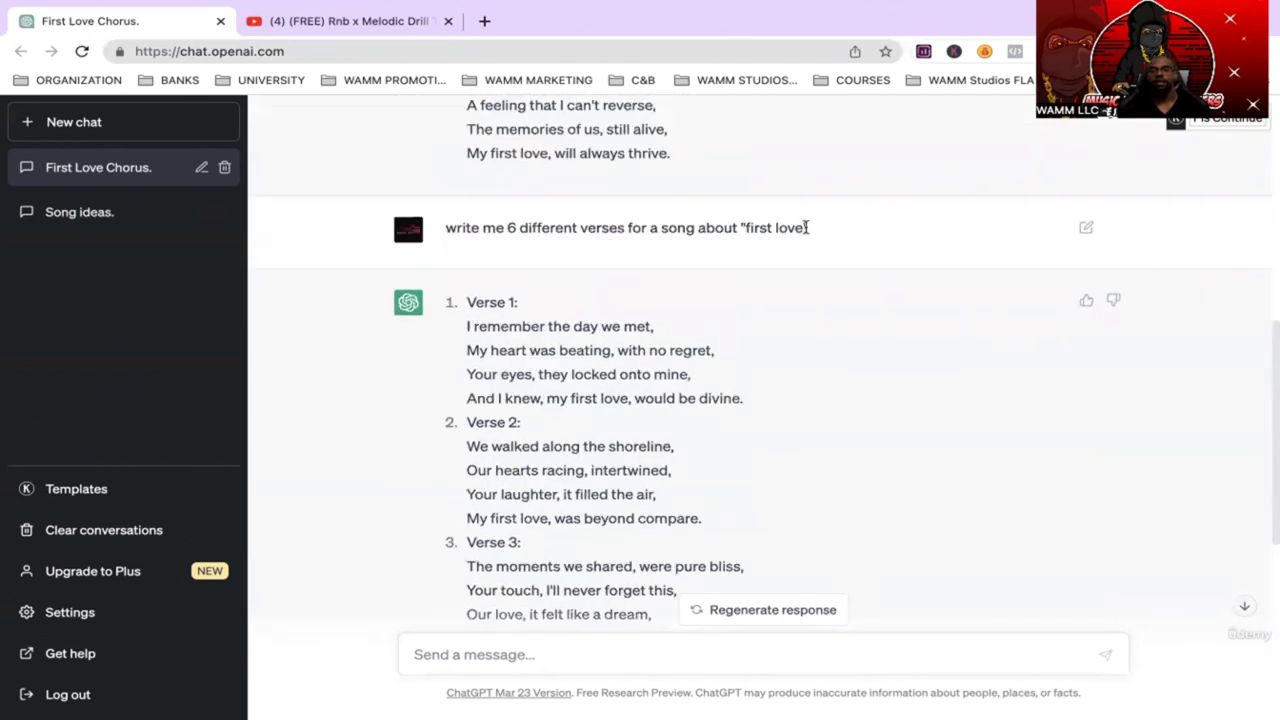
pyautogui.moveTo(806, 226); pyautogui.dragTo(445, 234)
pyautogui.hotkey('ctrl', 'c')
pyautogui.scroll(-1, 625, 532)
pyautogui.scroll(-3, 625, 532)
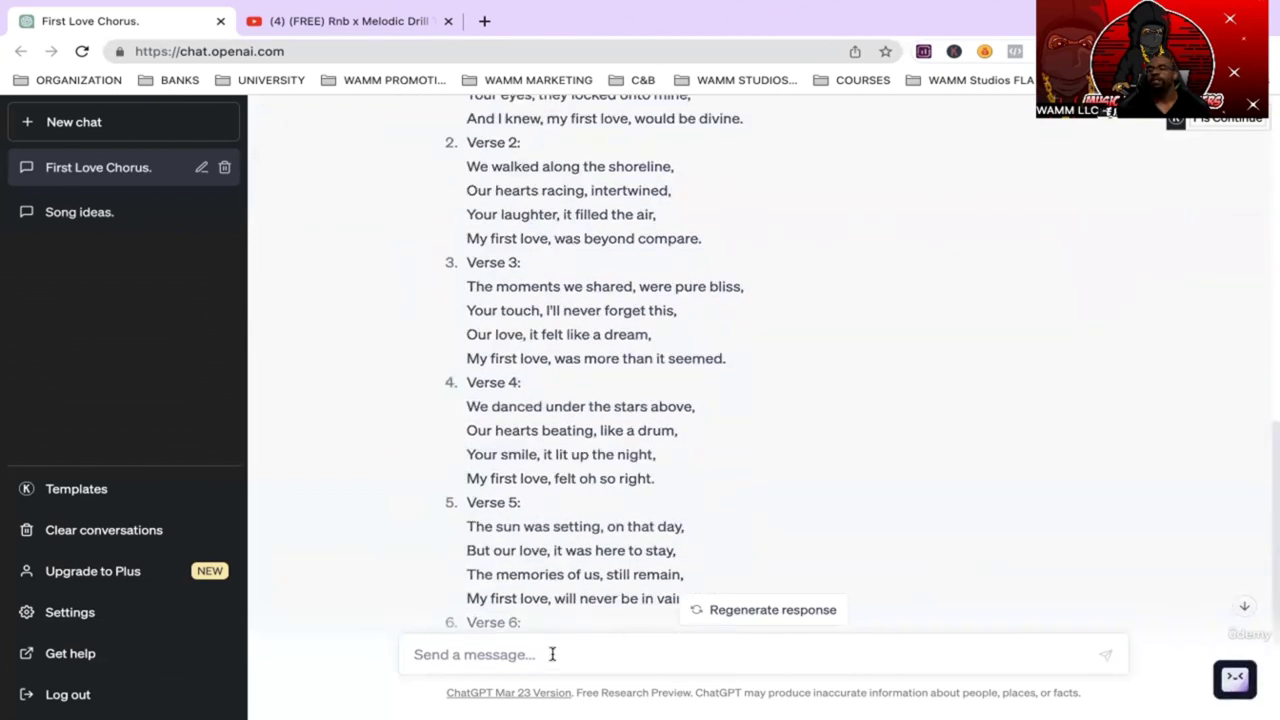
pyautogui.hotkey('ctrl', 'v')
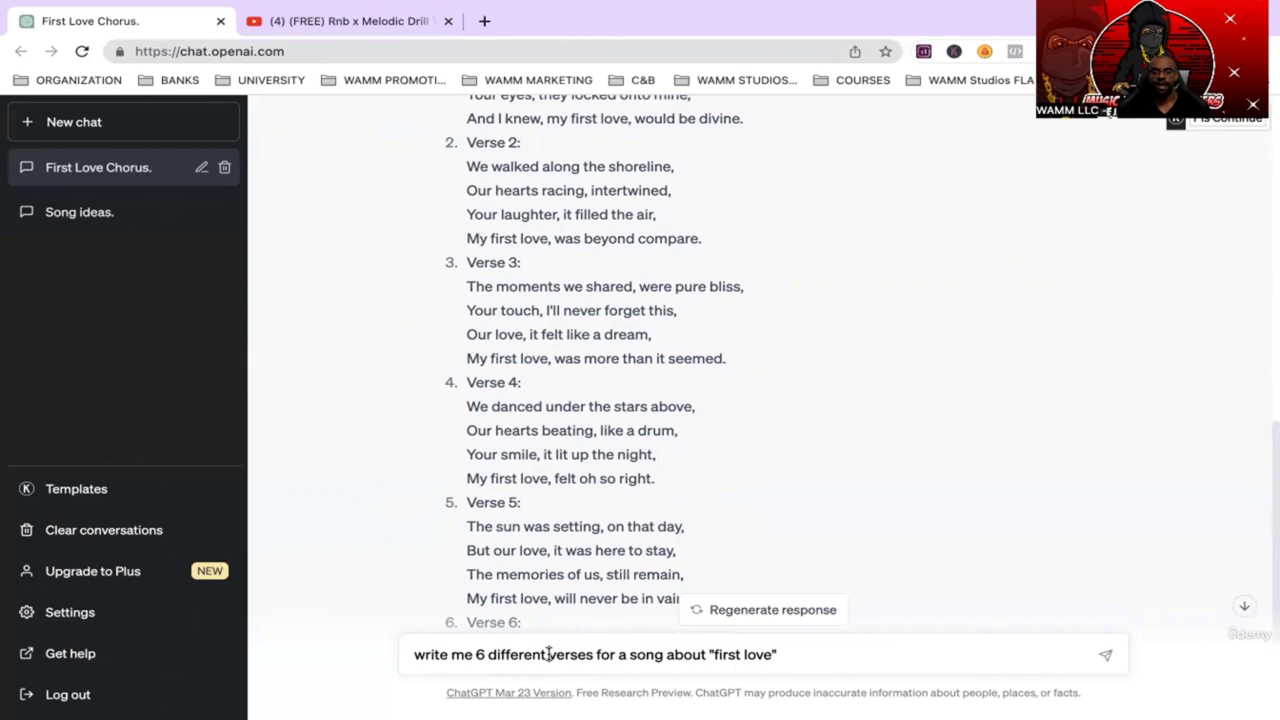
# - Insert '16 line' before 'verses' in the pasted prompt and send it
pyautogui.click(548, 654)
pyautogui.write('16 line')
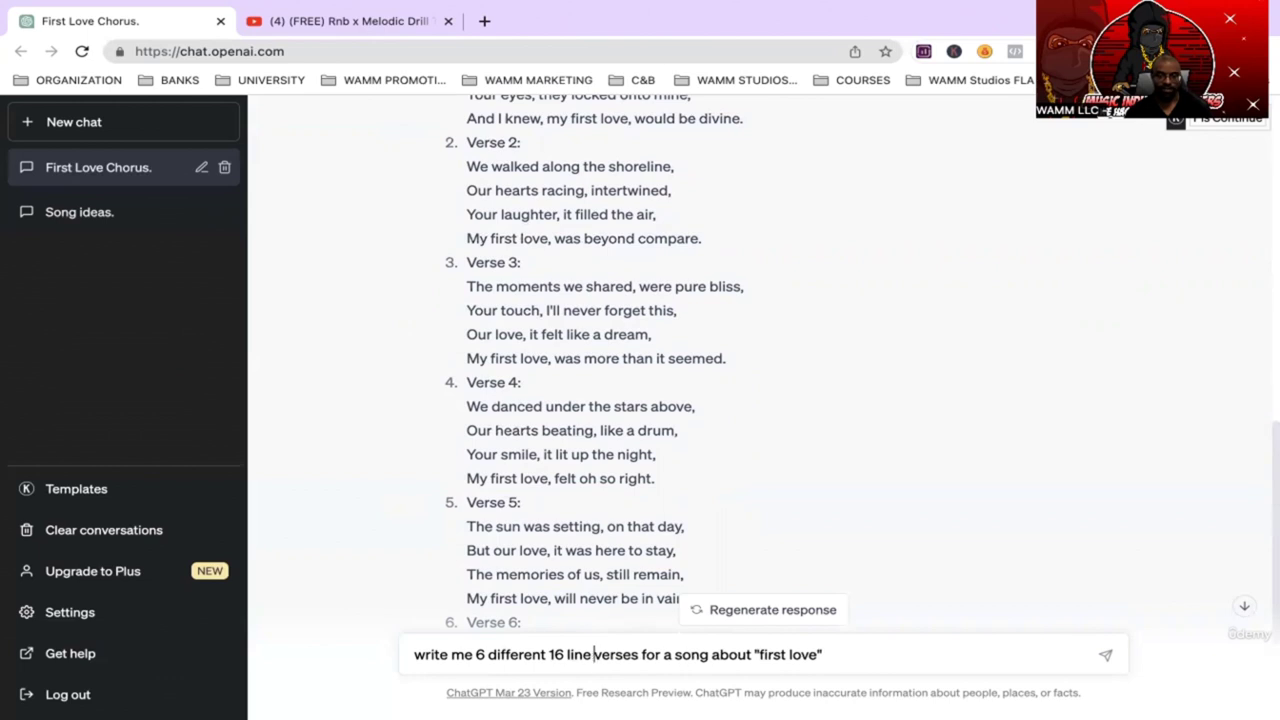
pyautogui.click(1105, 655)
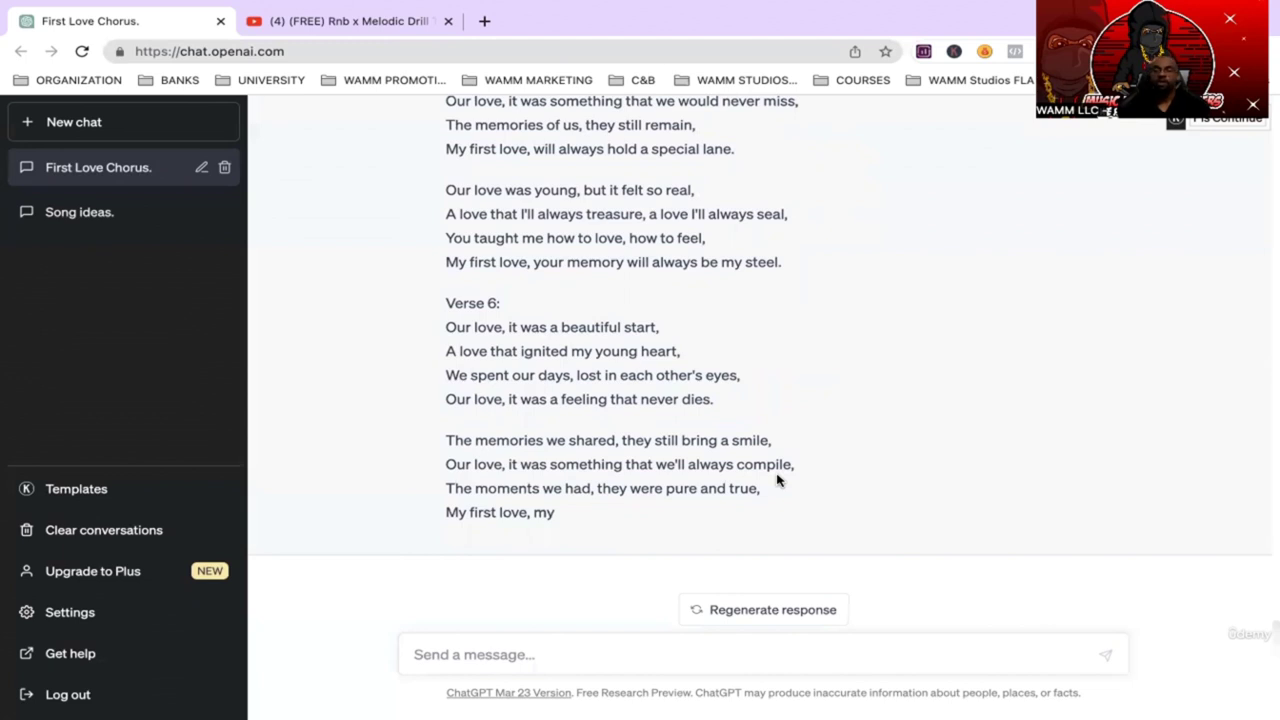
pyautogui.scroll(6, 676, 378)
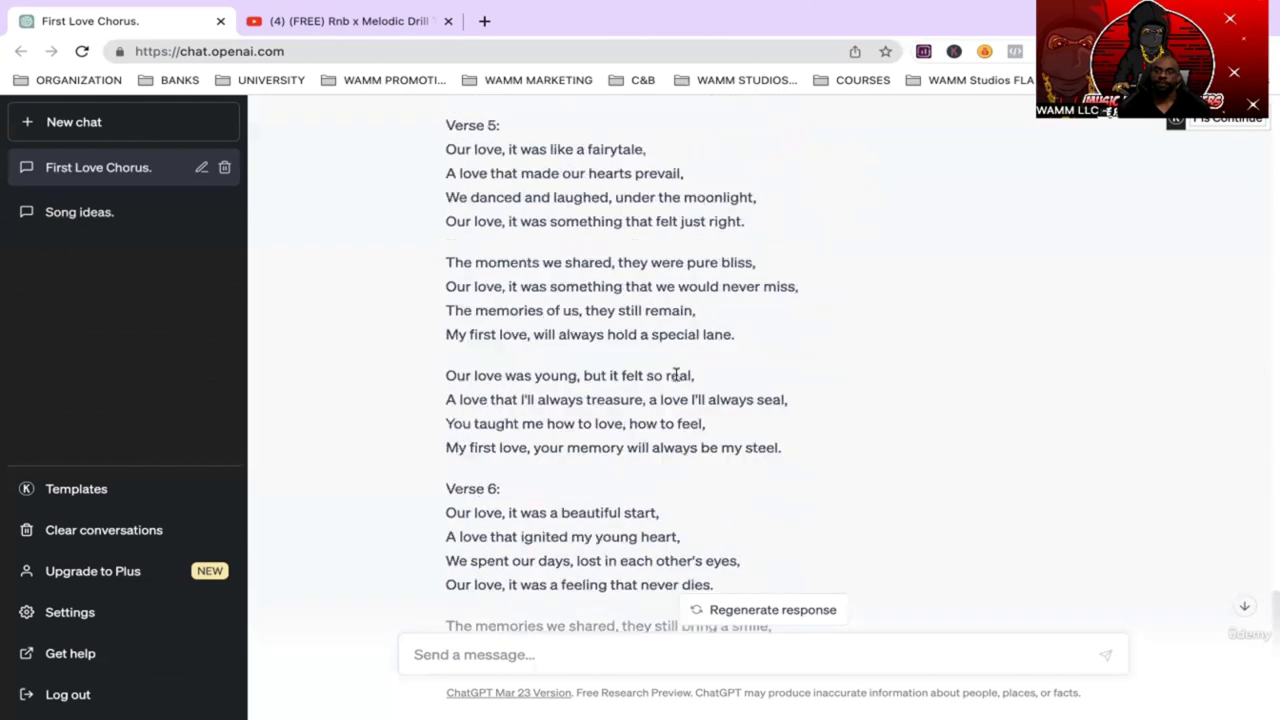
pyautogui.scroll(1, 676, 380)
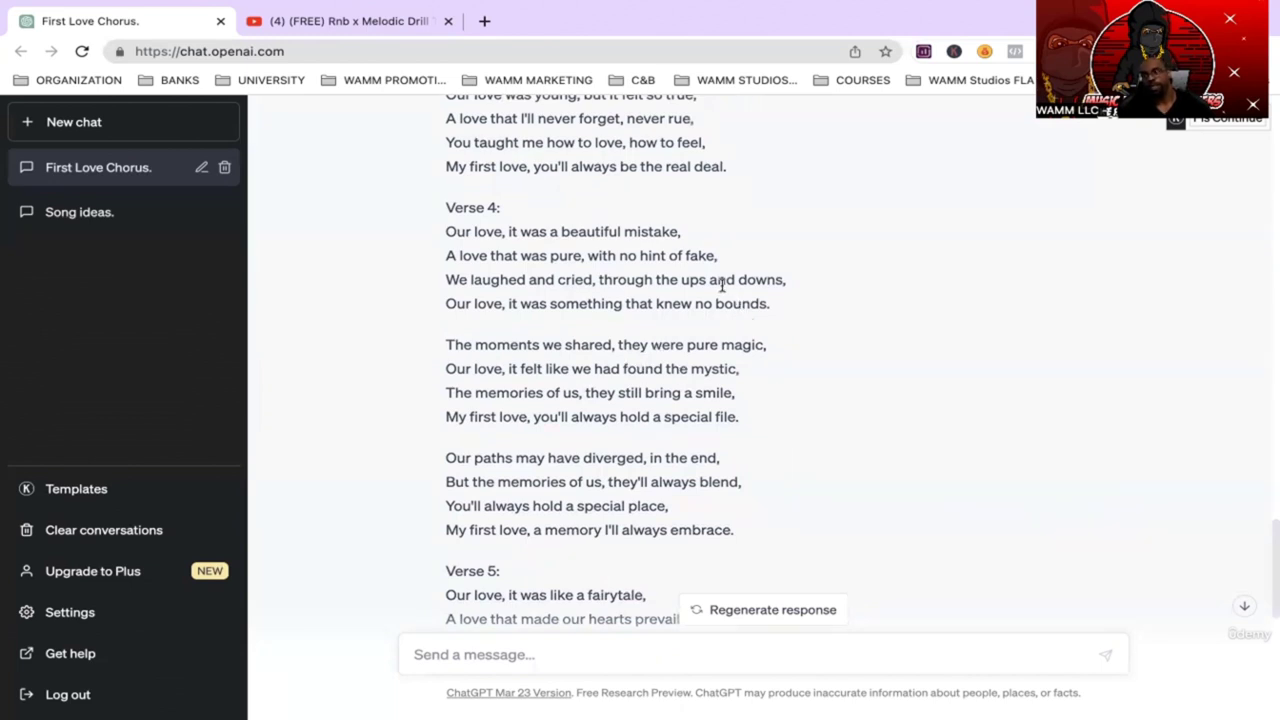
pyautogui.scroll(5, 690, 308)
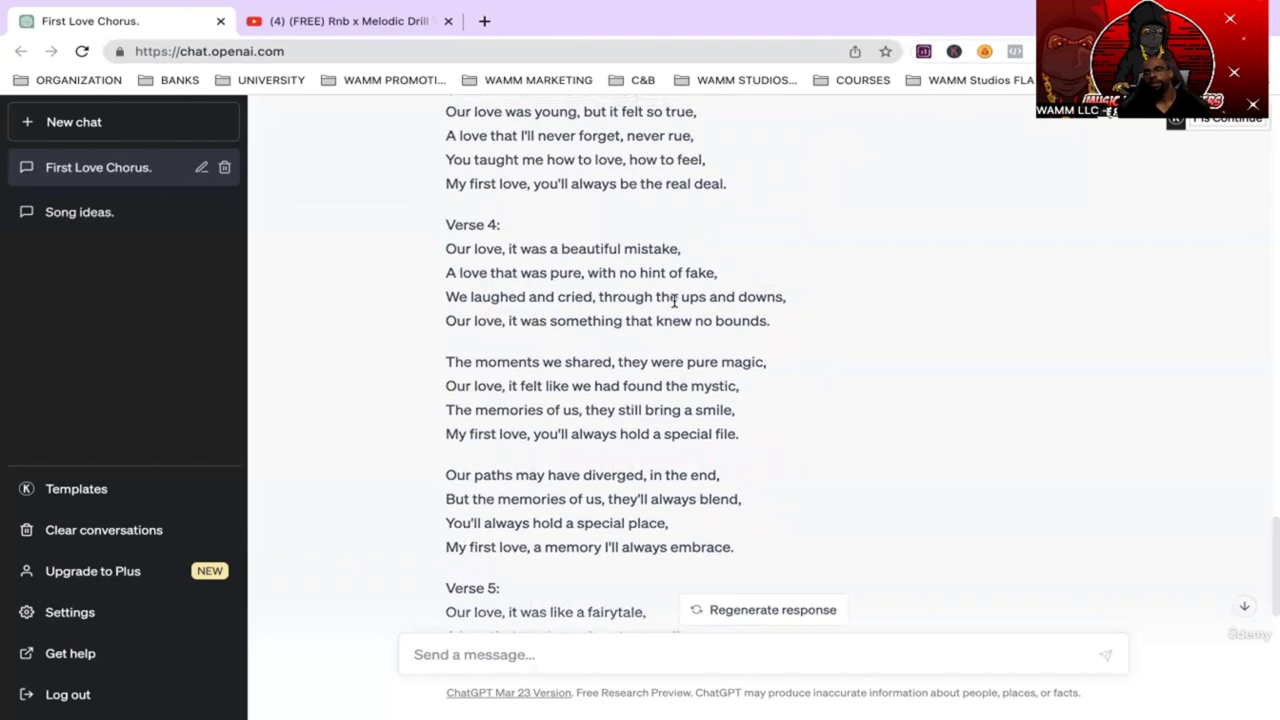
pyautogui.scroll(8, 678, 304)
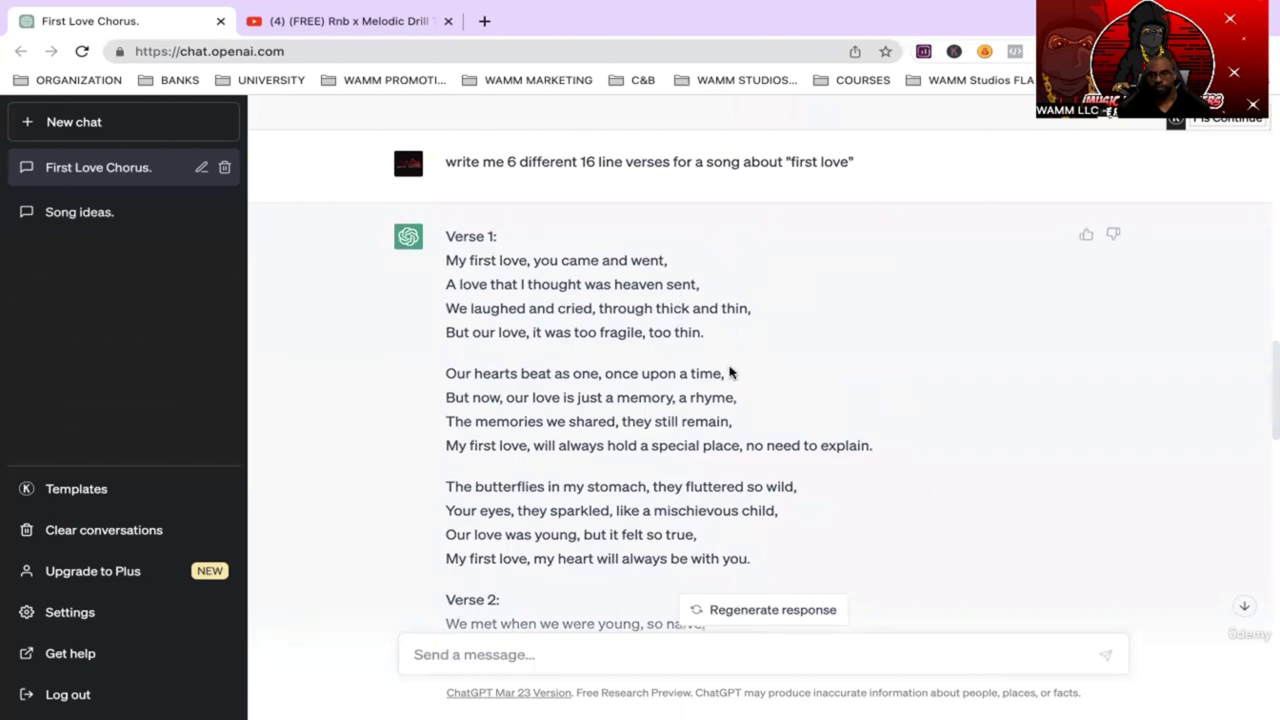
pyautogui.scroll(-10, 623, 271)
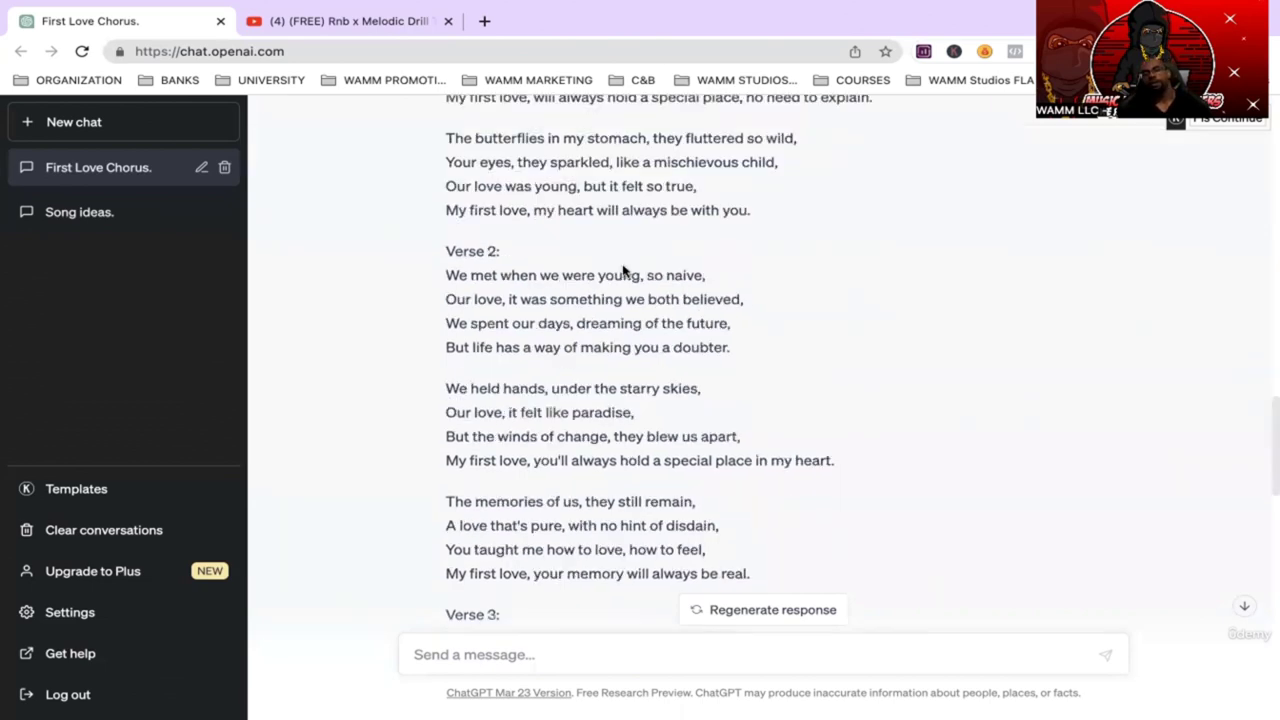
pyautogui.scroll(3, 620, 265)
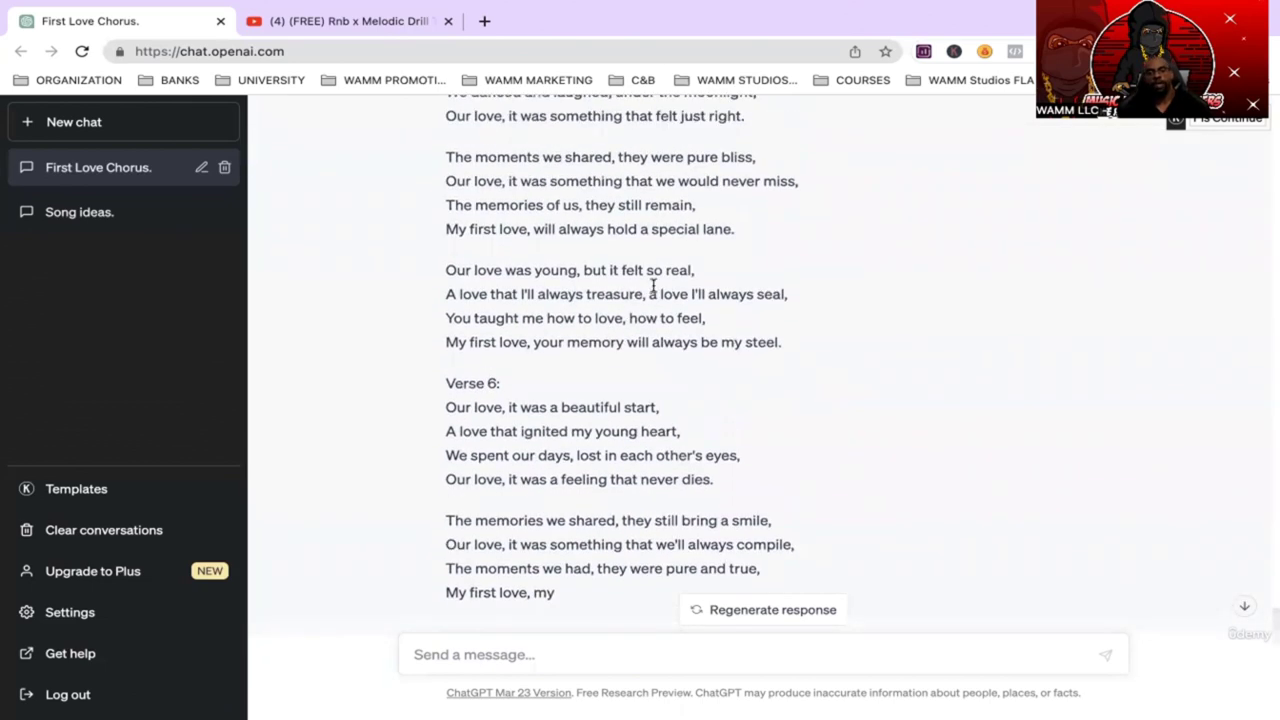
pyautogui.scroll(8, 645, 283)
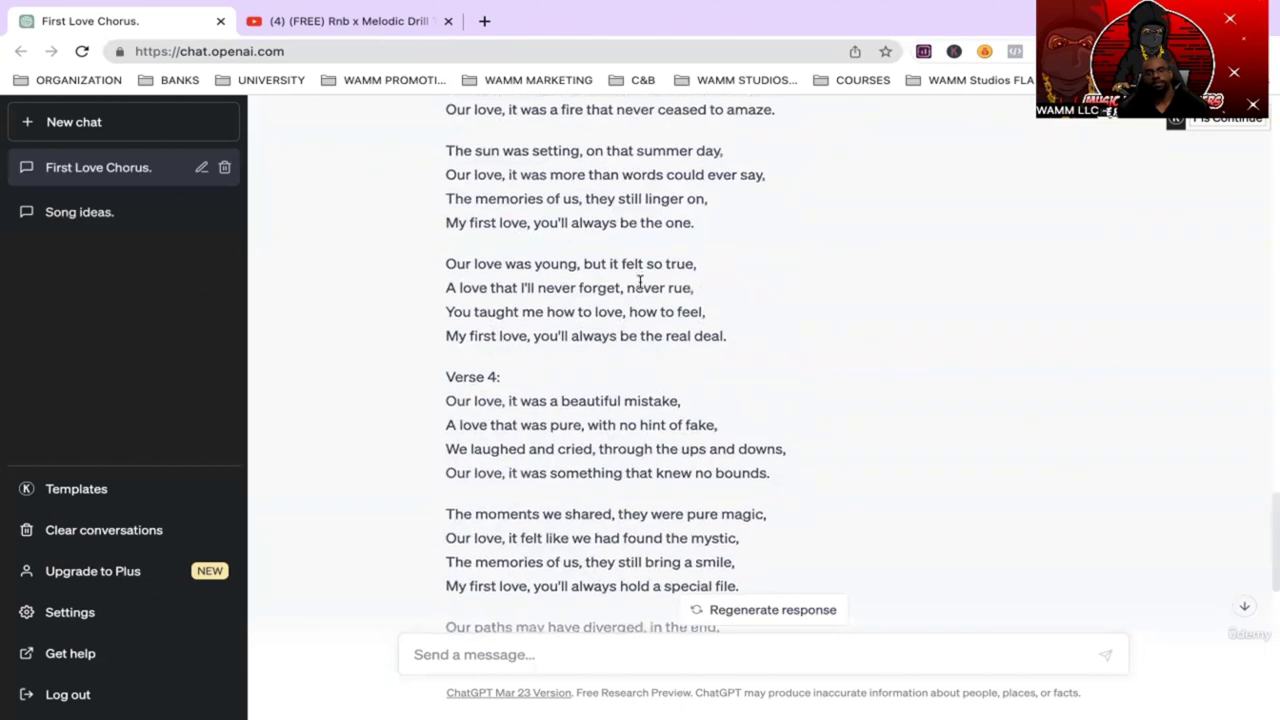
pyautogui.scroll(2, 625, 289)
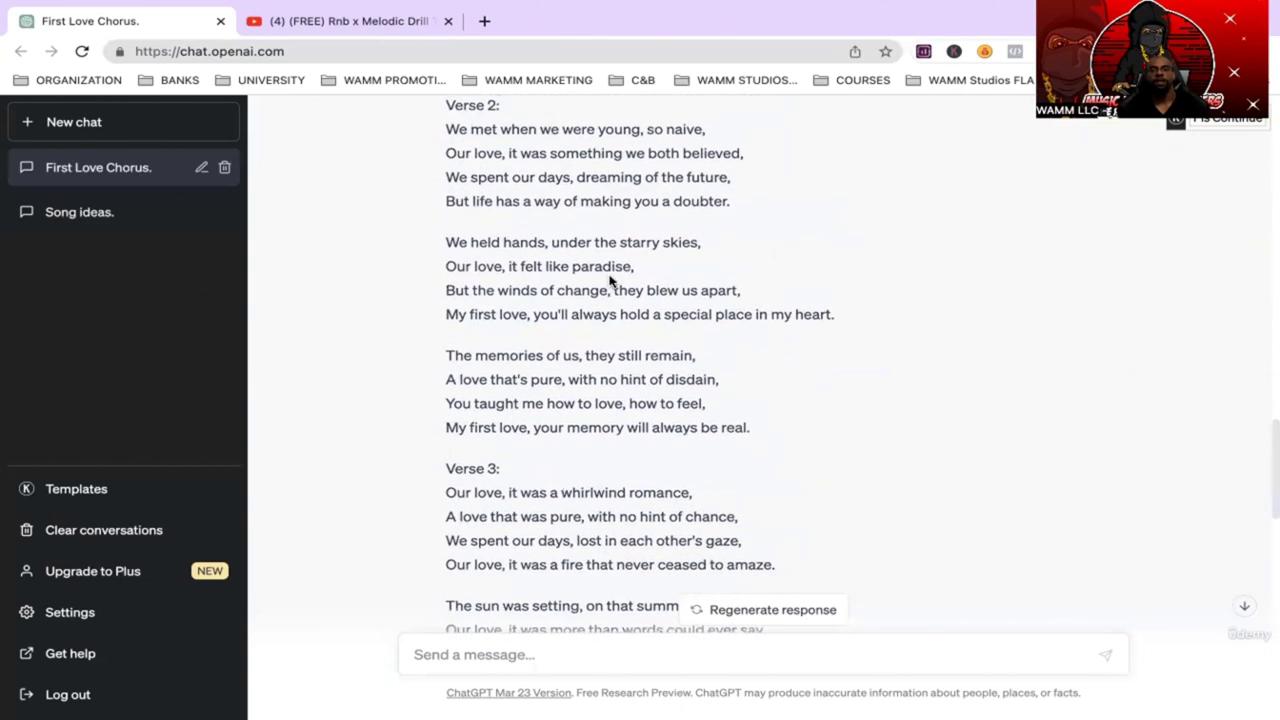
pyautogui.scroll(2, 610, 283)
pyautogui.scroll(6, 607, 281)
pyautogui.scroll(-19, 607, 281)
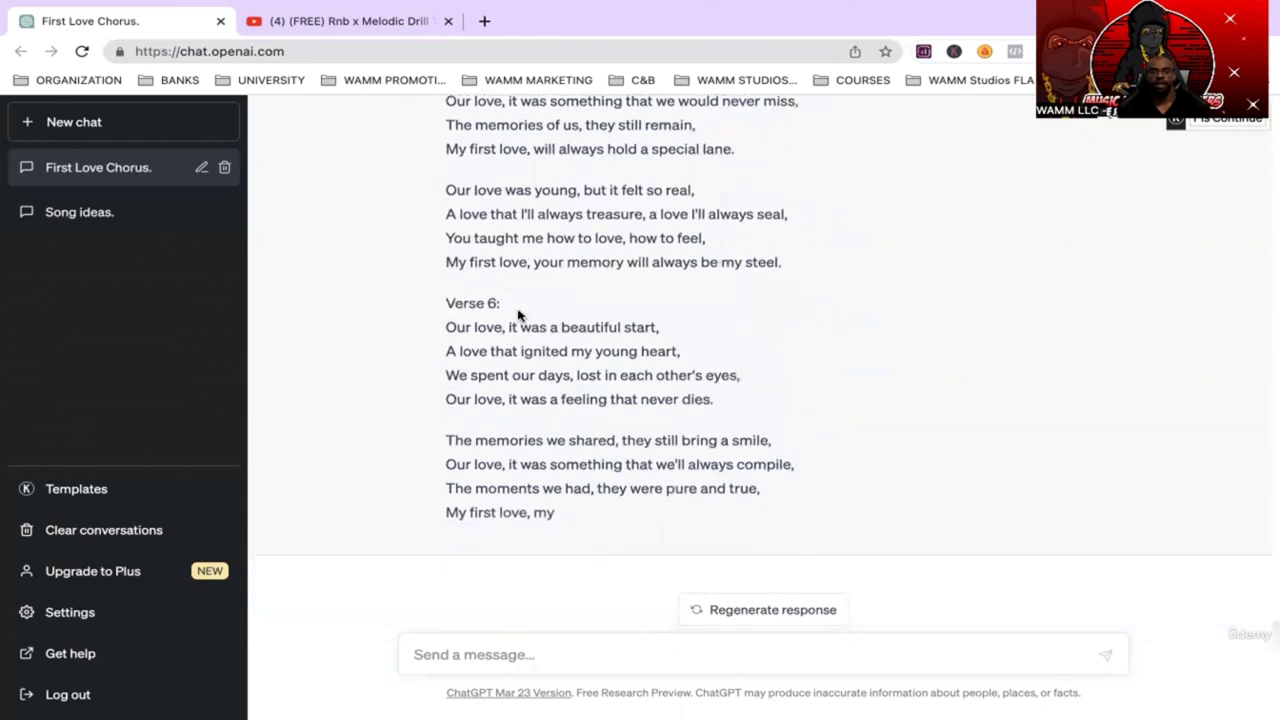
pyautogui.scroll(11, 575, 460)
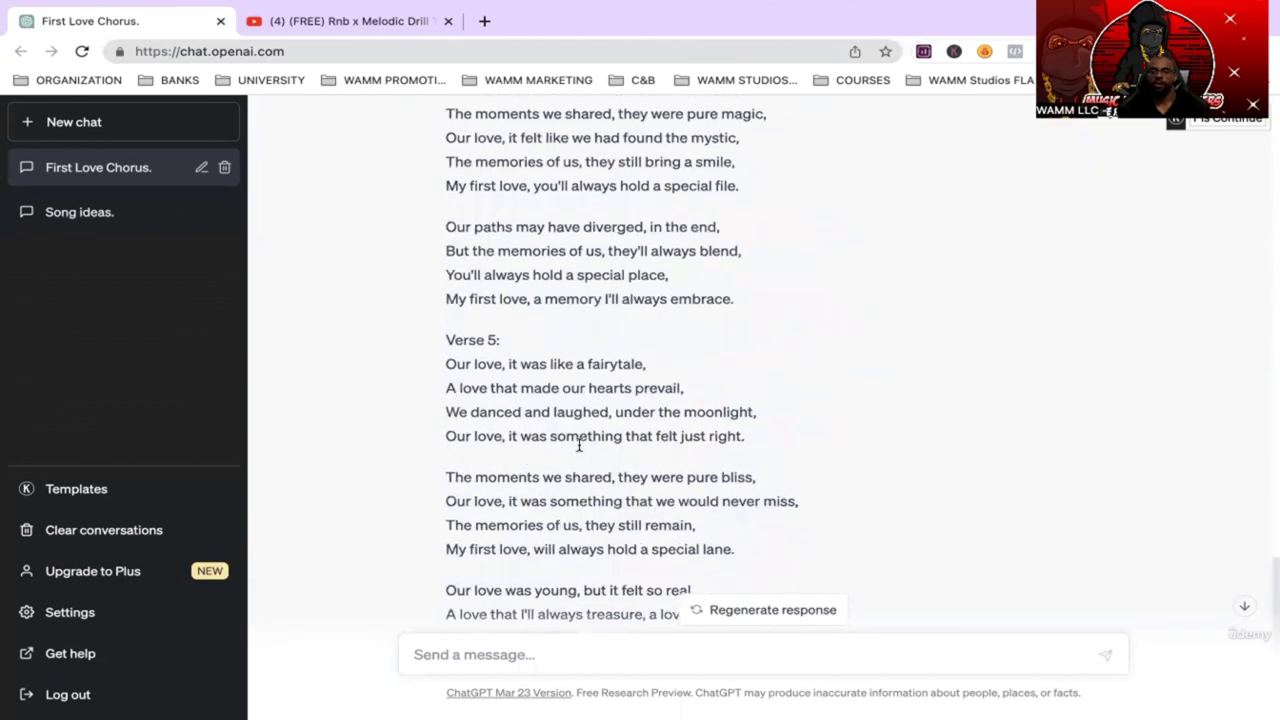
pyautogui.scroll(4, 575, 430)
pyautogui.scroll(6, 573, 413)
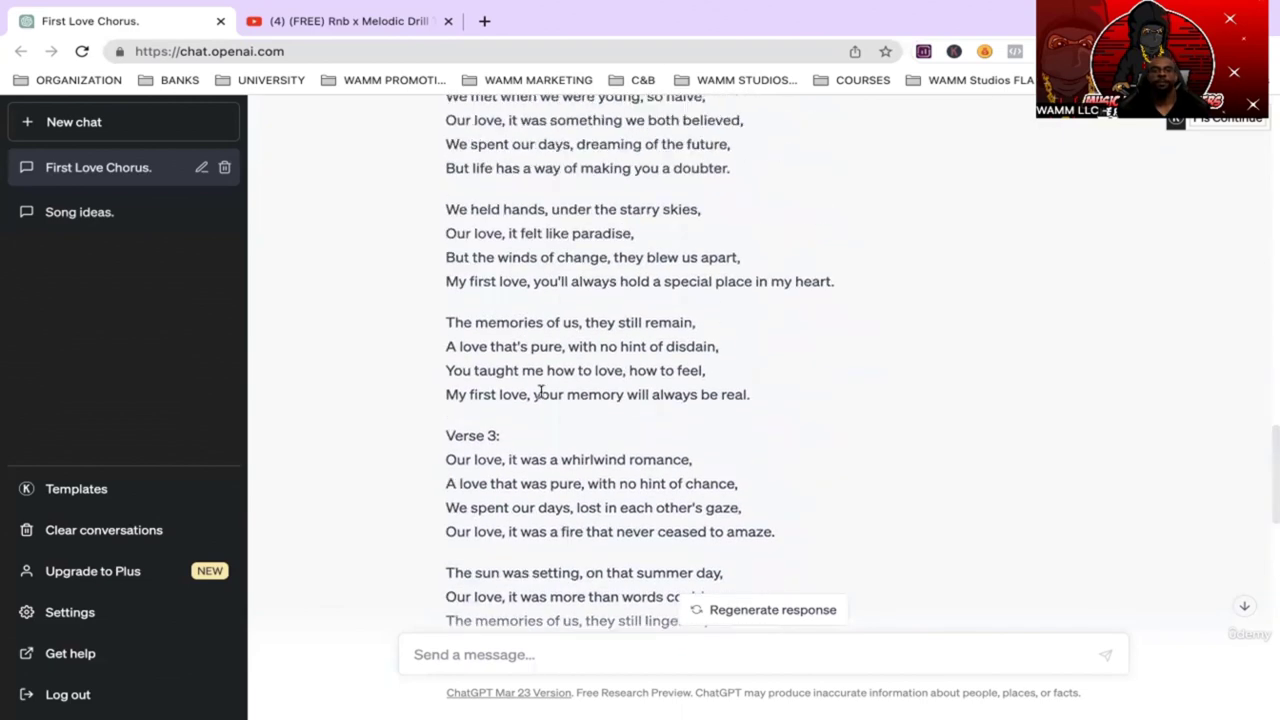
pyautogui.scroll(5, 552, 395)
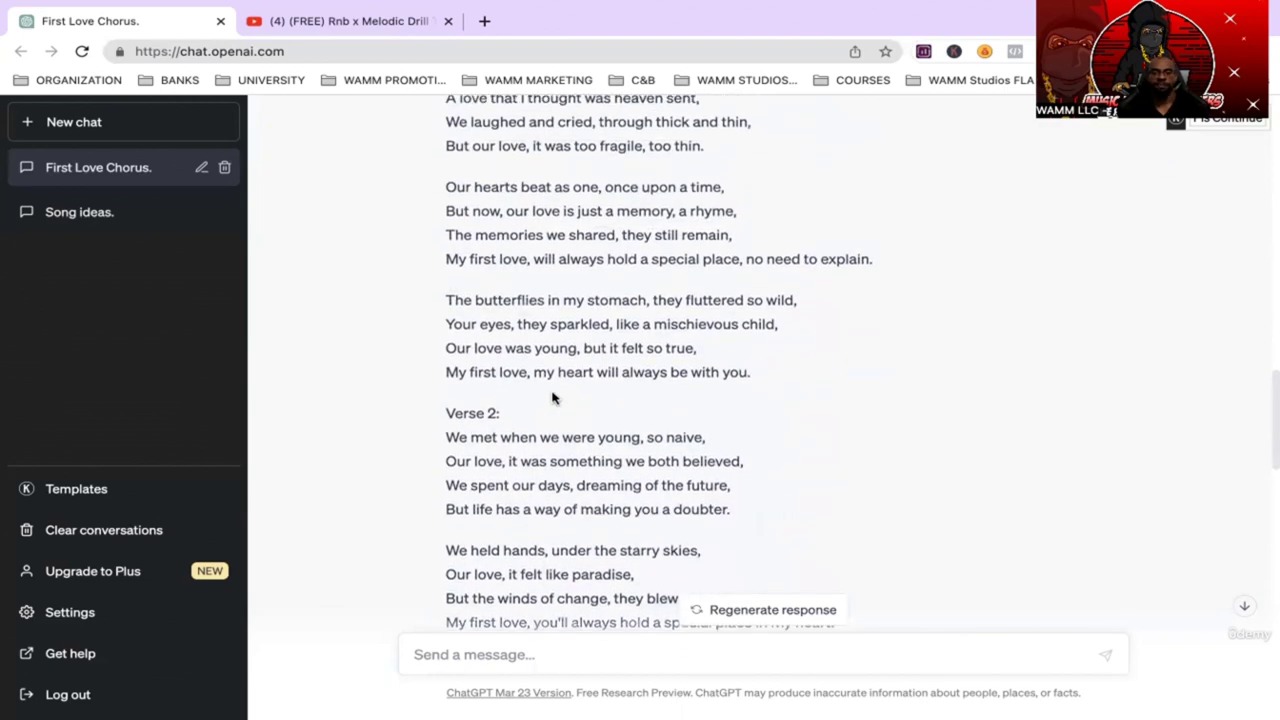
pyautogui.scroll(-3, 560, 397)
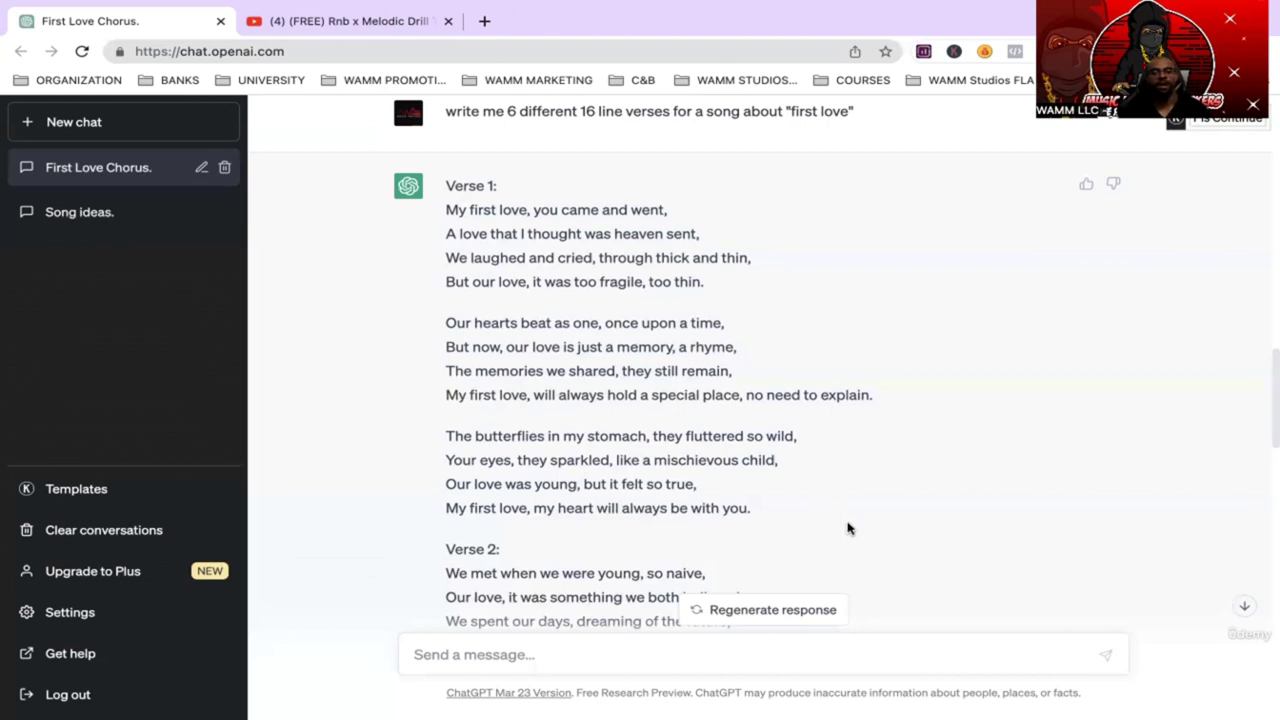
pyautogui.scroll(-3, 790, 540)
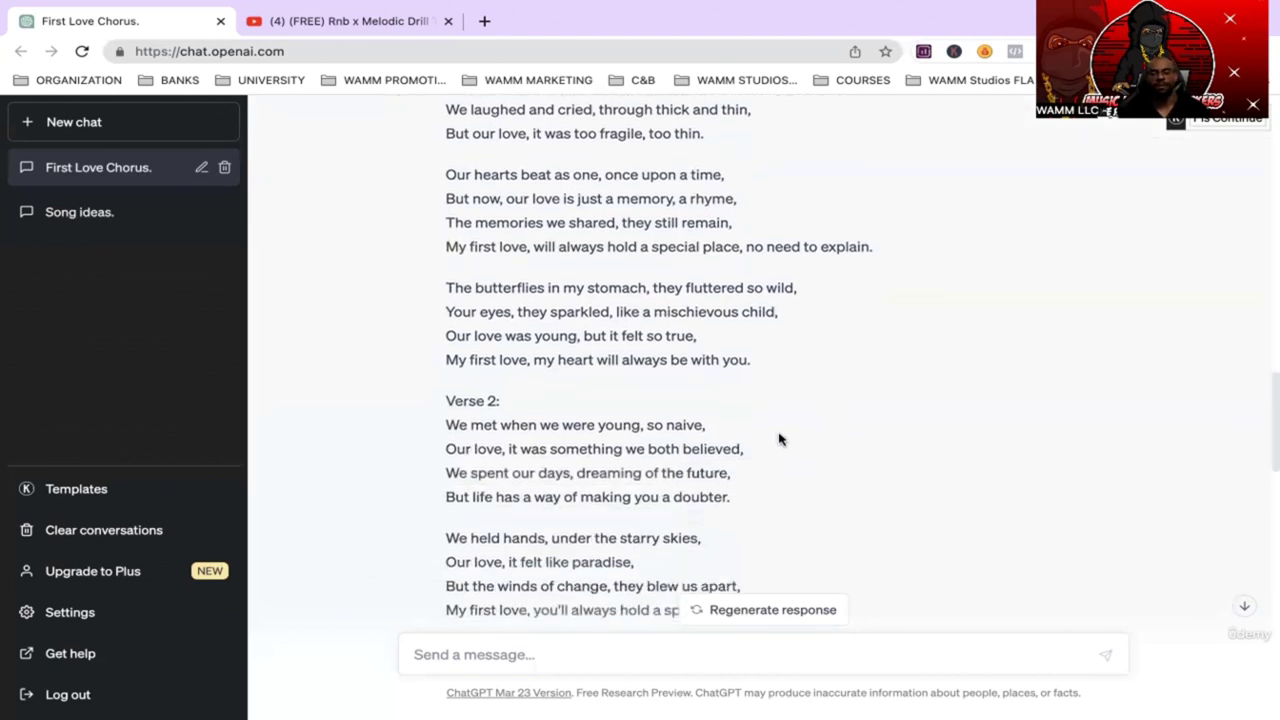
pyautogui.scroll(2, 800, 470)
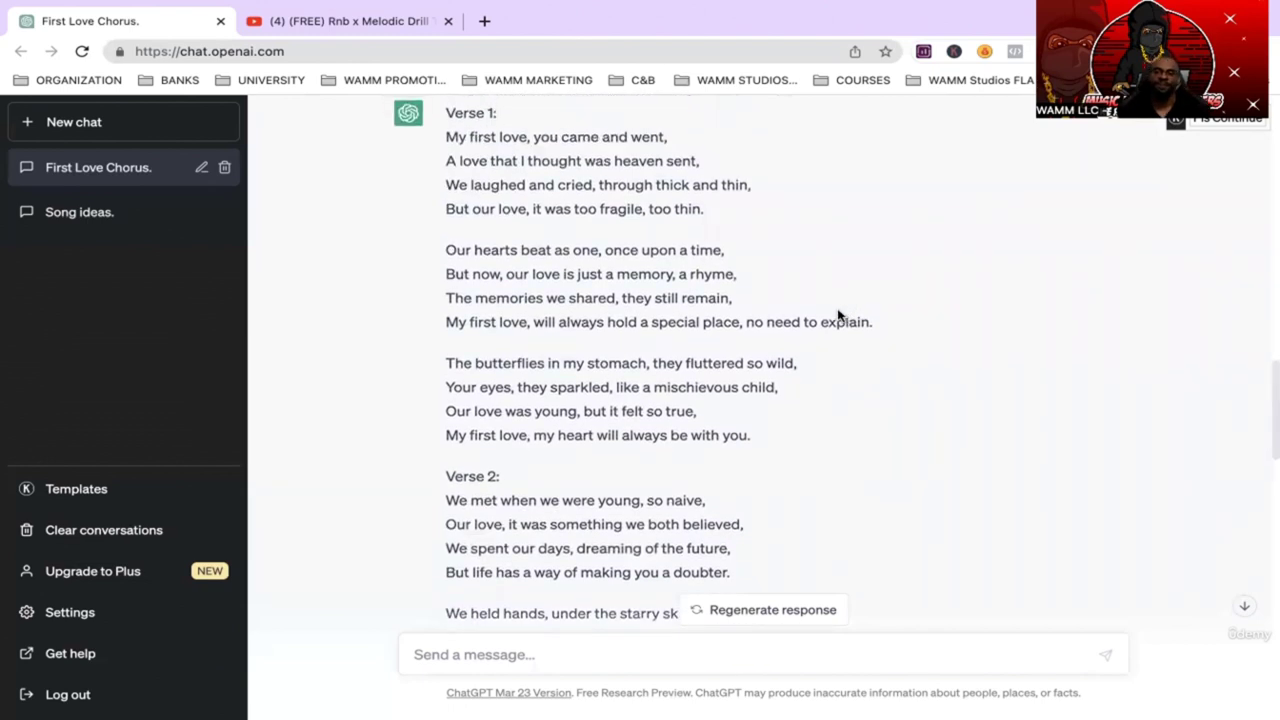
pyautogui.scroll(-2, 886, 430)
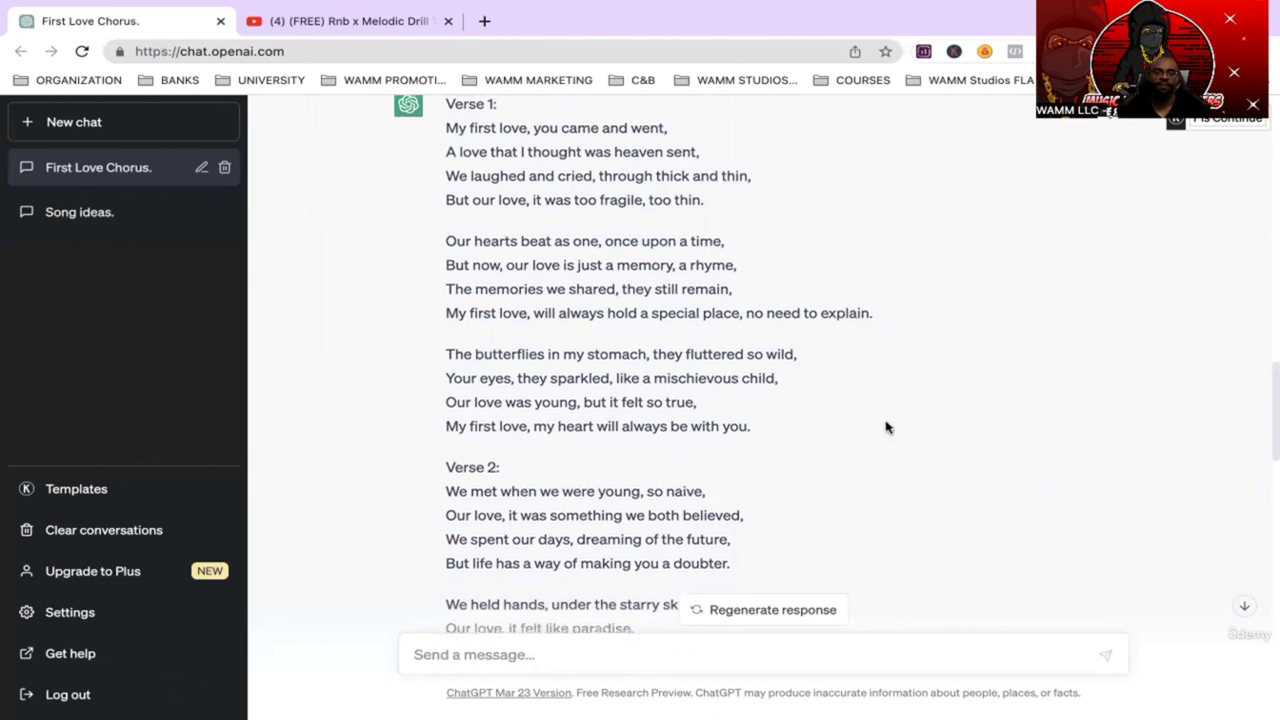
pyautogui.scroll(-4, 886, 440)
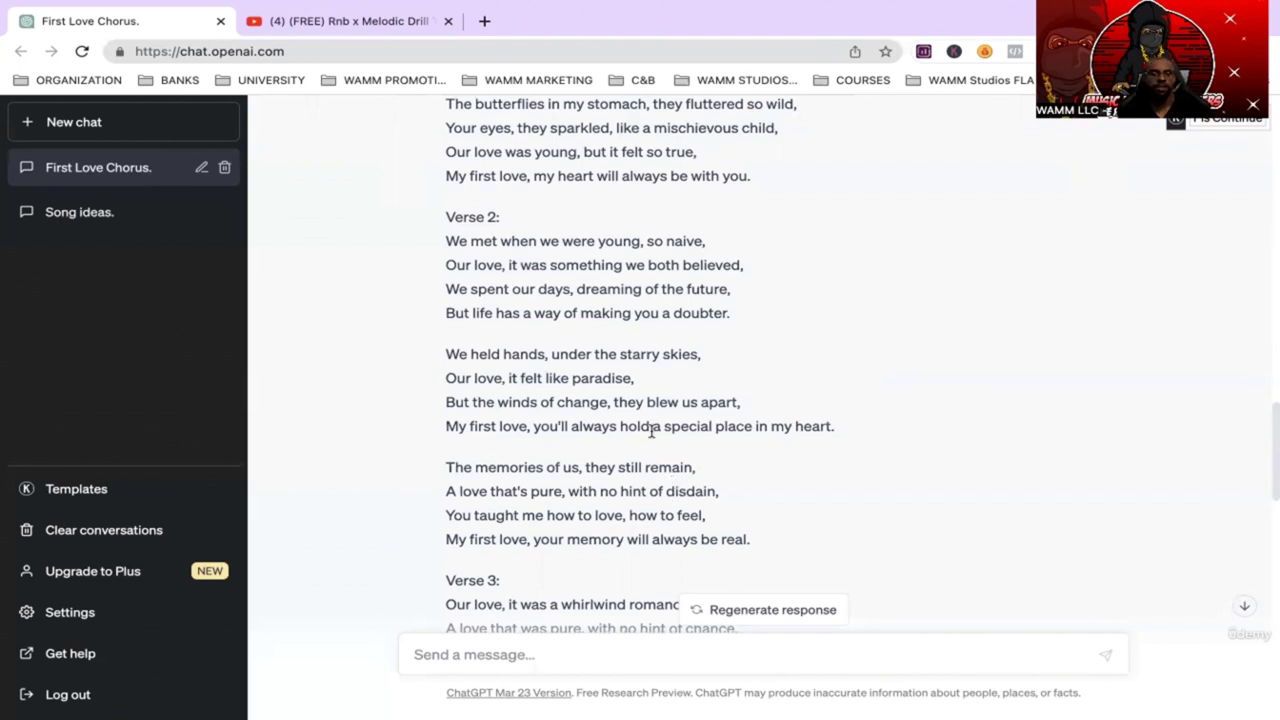
pyautogui.scroll(-1, 537, 434)
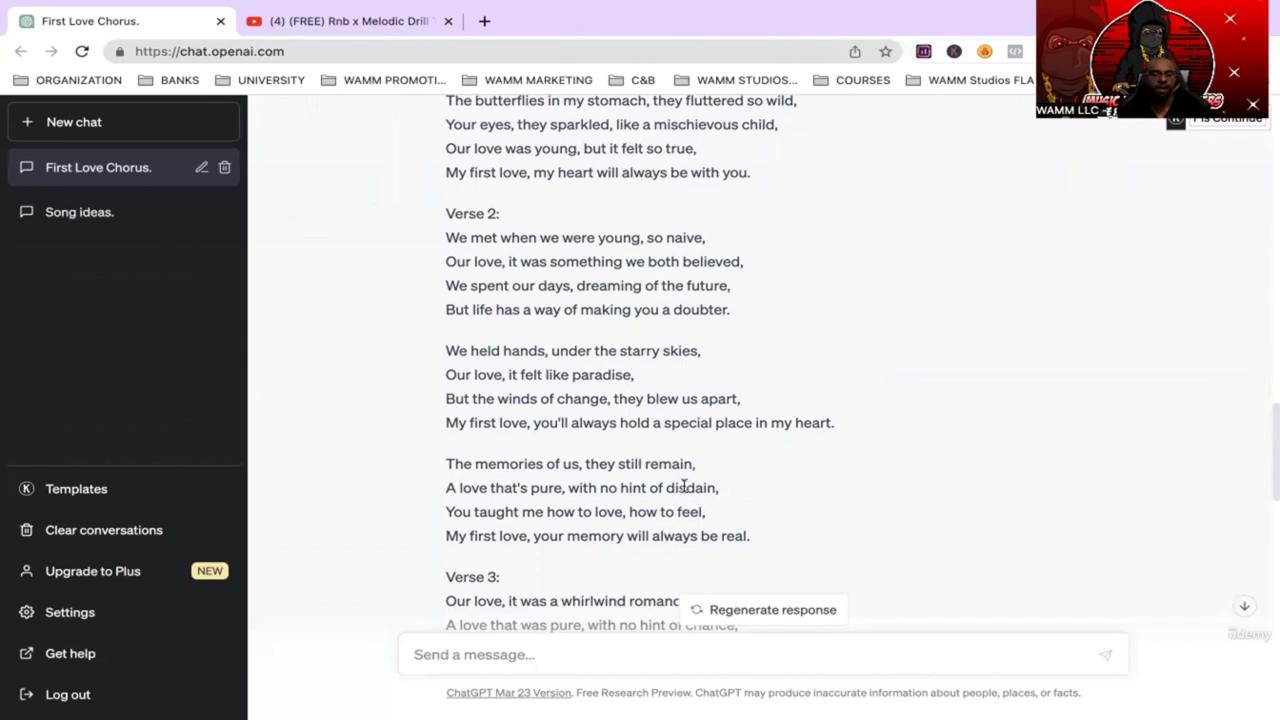
pyautogui.scroll(1, 745, 440)
pyautogui.scroll(-3, 755, 420)
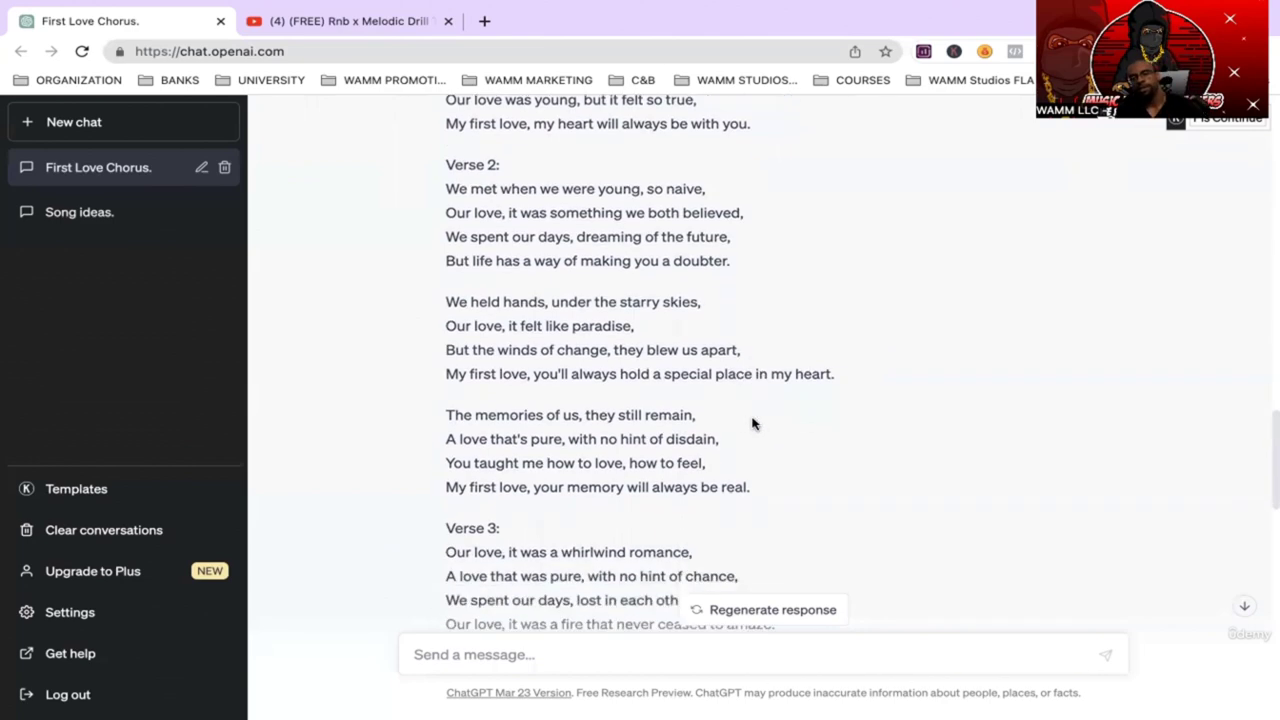
pyautogui.scroll(1, 736, 492)
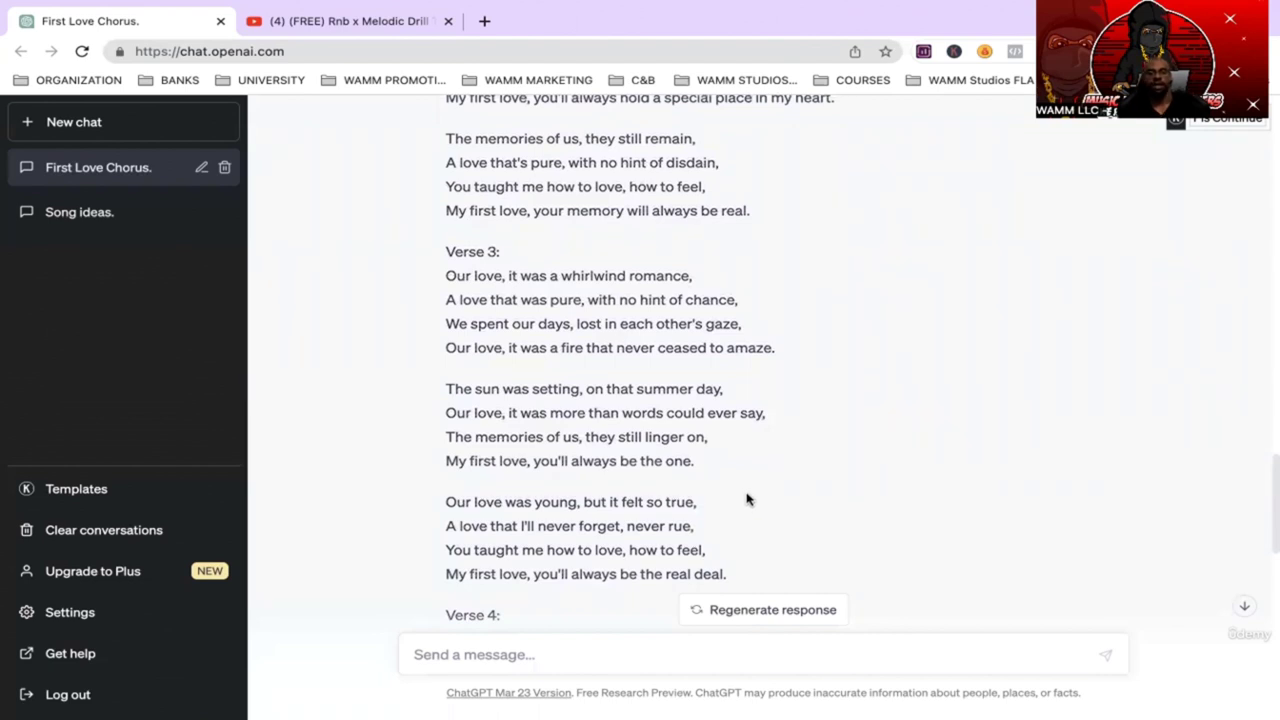
pyautogui.scroll(-4, 575, 570)
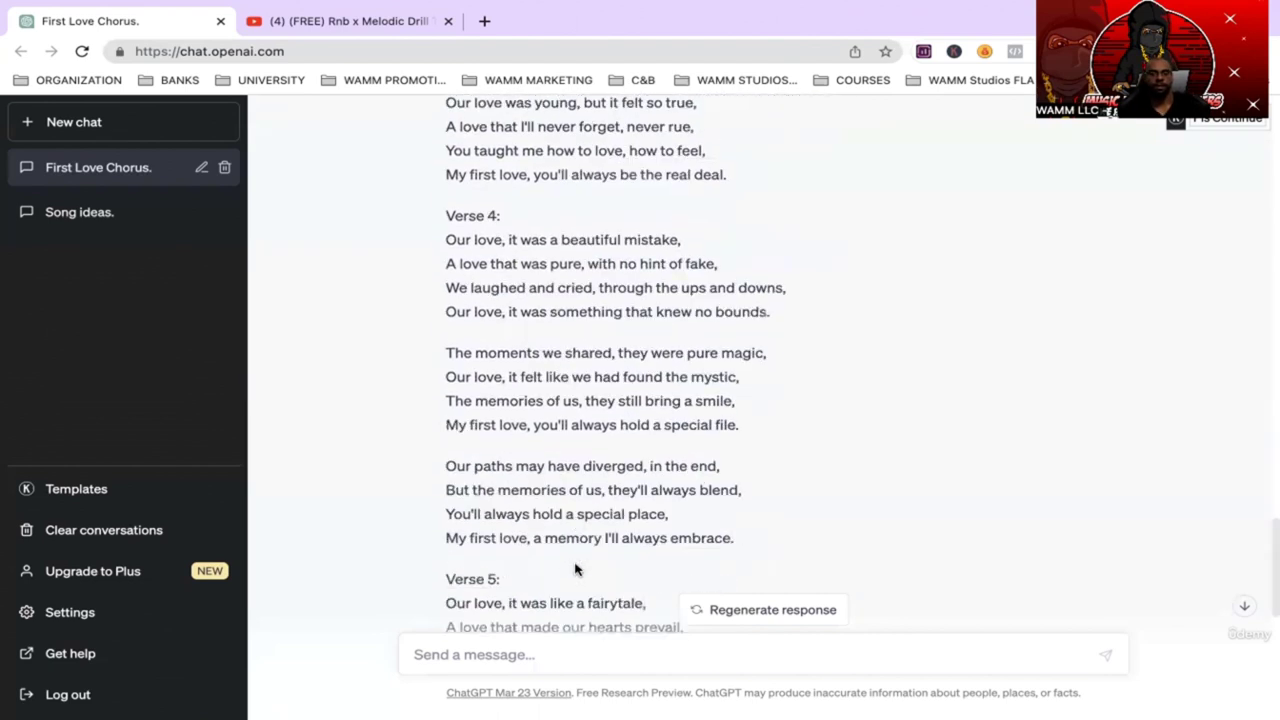
pyautogui.scroll(-6, 591, 451)
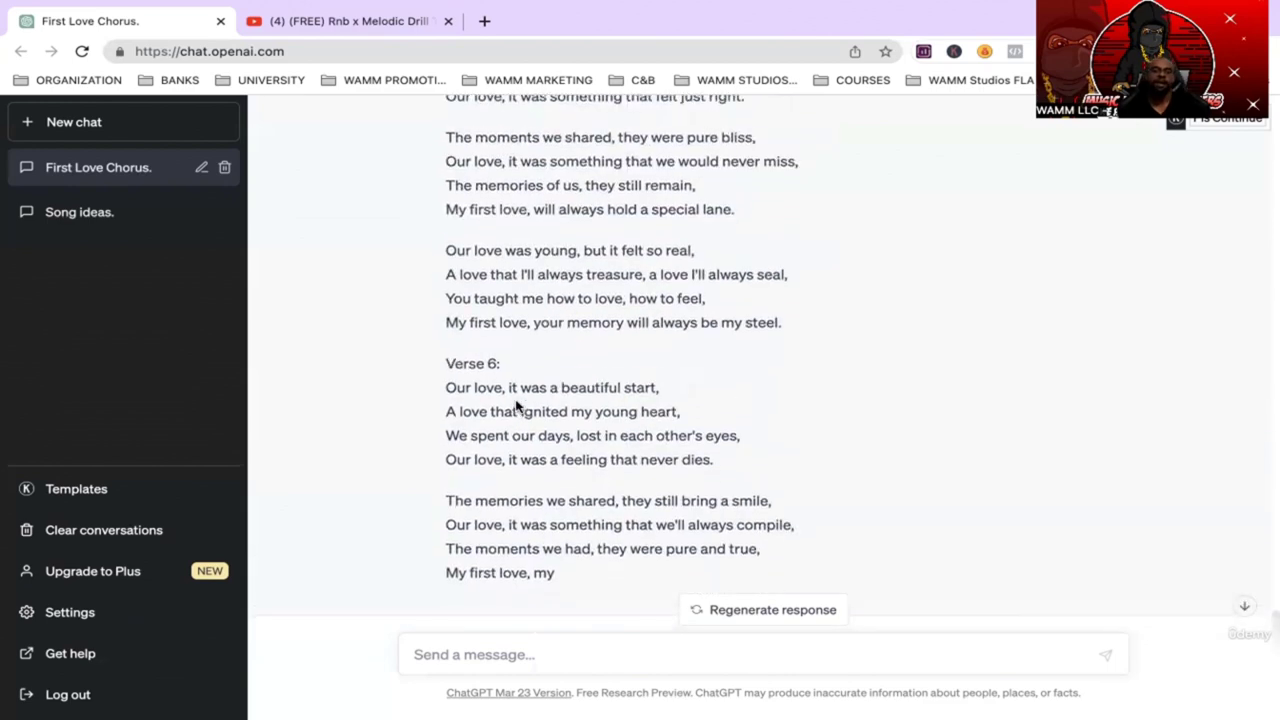
pyautogui.scroll(10, 515, 380)
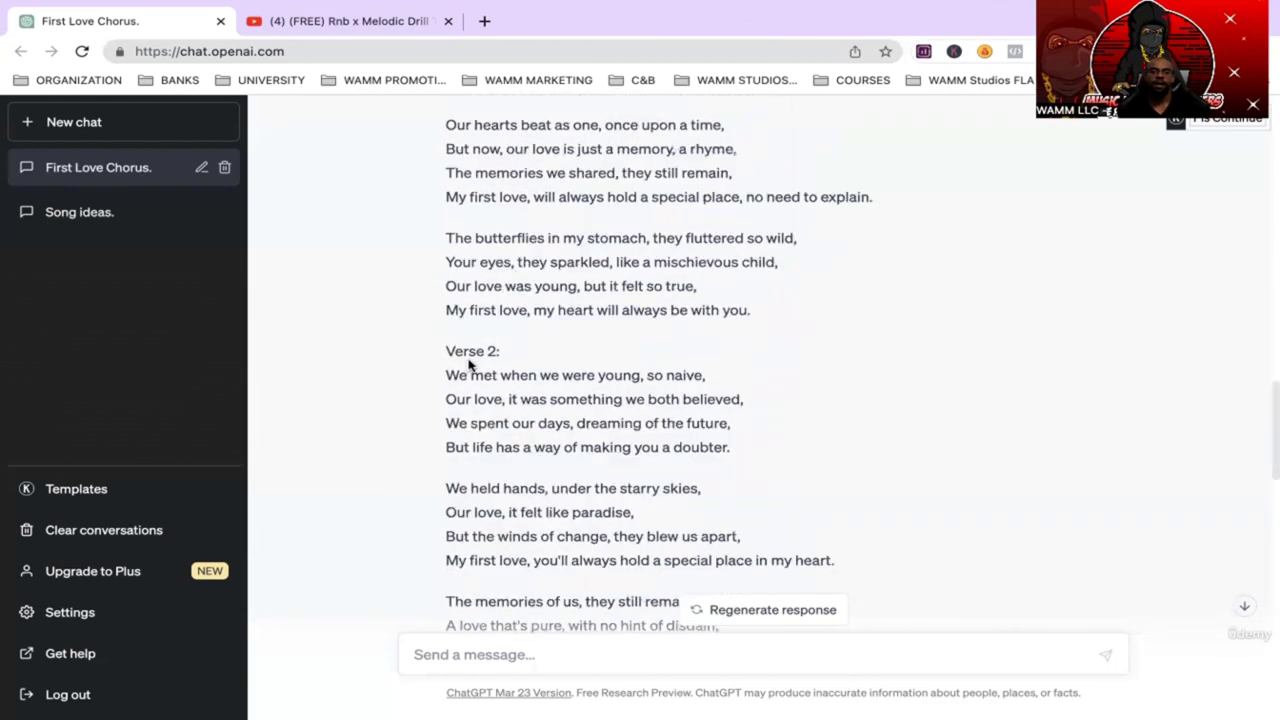
# - Restart the FIRST LOVE beat in YouTube from near its beginning
pyautogui.click(337, 29)
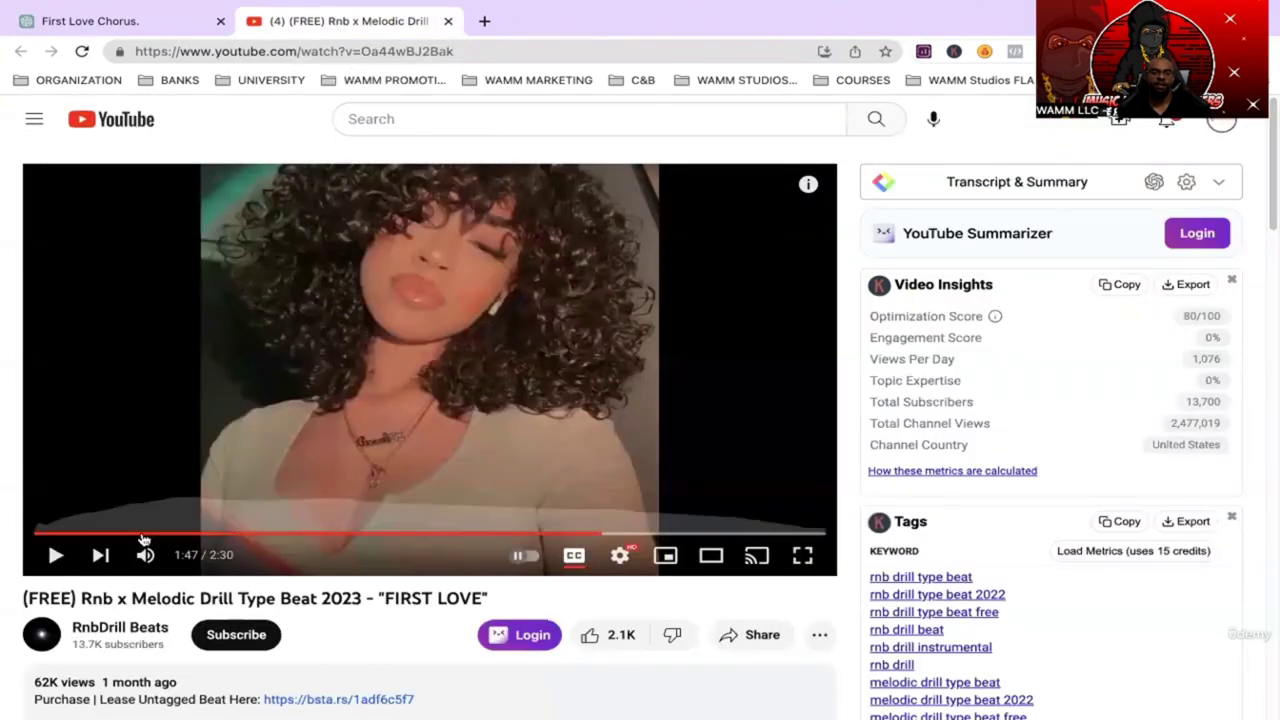
pyautogui.click(72, 538)
pyautogui.click(168, 473)
pyautogui.scroll(-1, 408, 380)
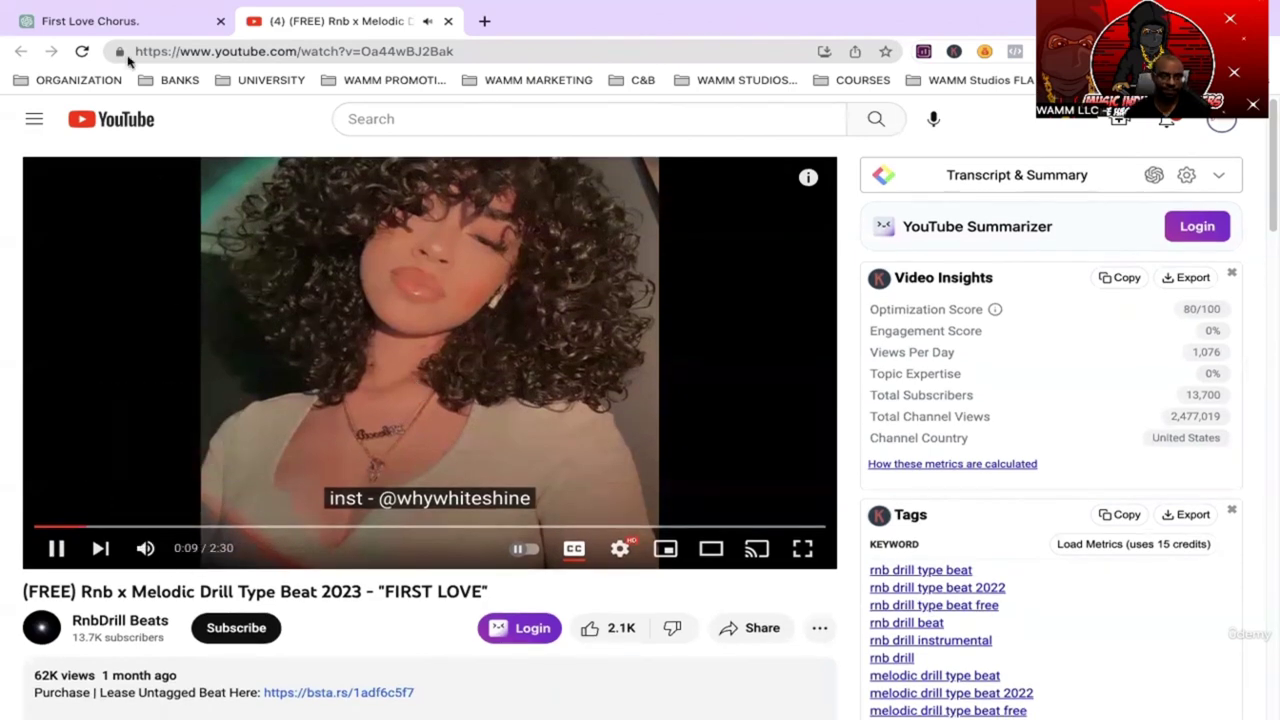
# - Return to the First Love Chorus chat and scroll through the verses
pyautogui.click(122, 22)
pyautogui.scroll(1, 390, 207)
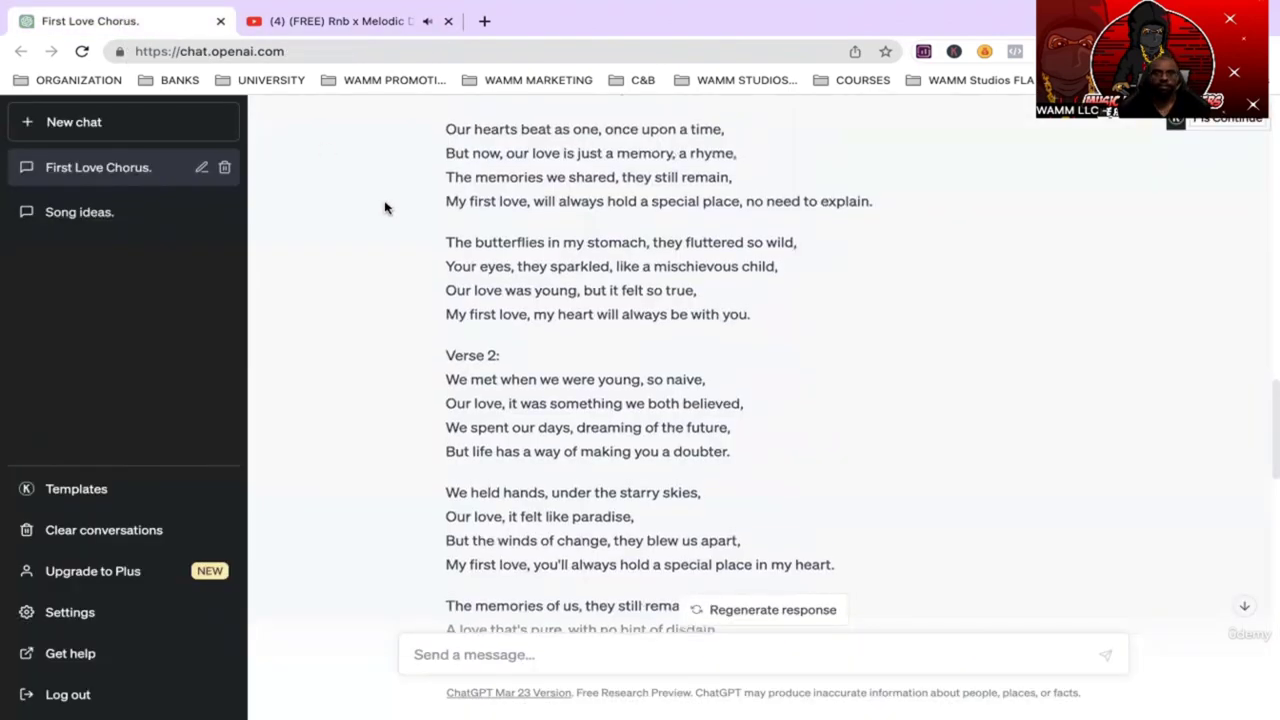
pyautogui.scroll(3, 410, 220)
pyautogui.scroll(-3, 420, 323)
pyautogui.scroll(1, 446, 251)
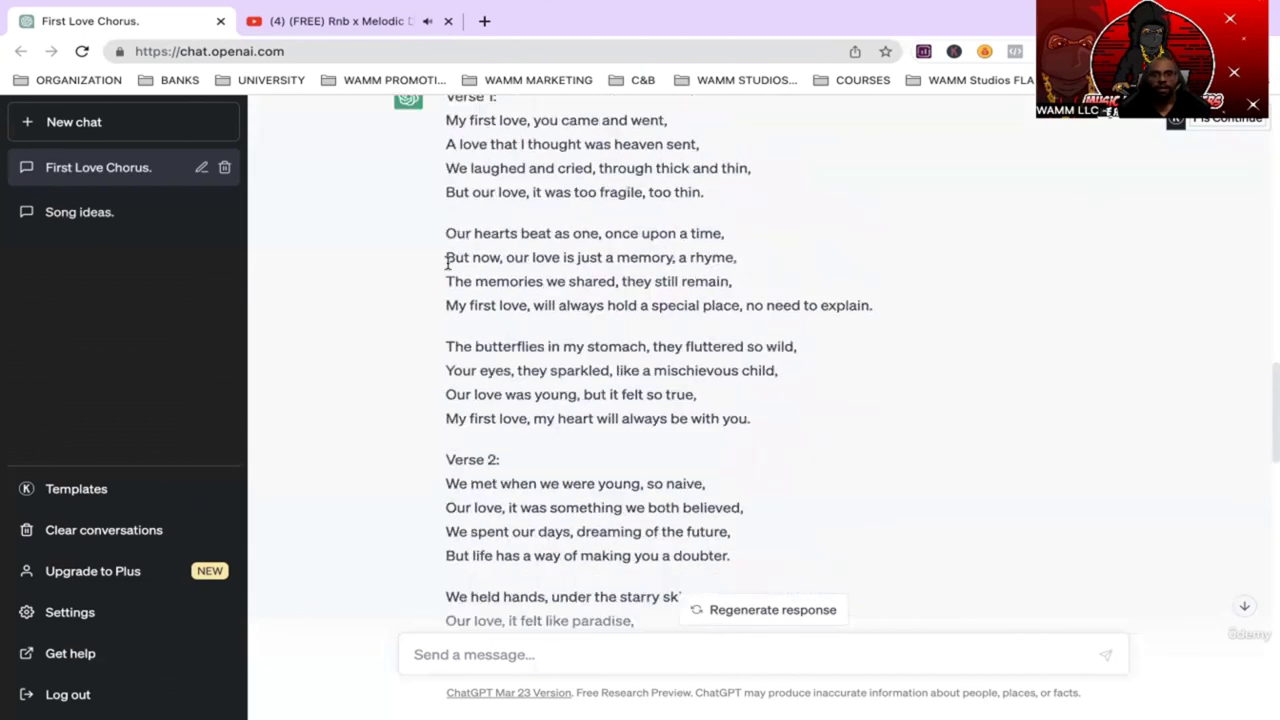
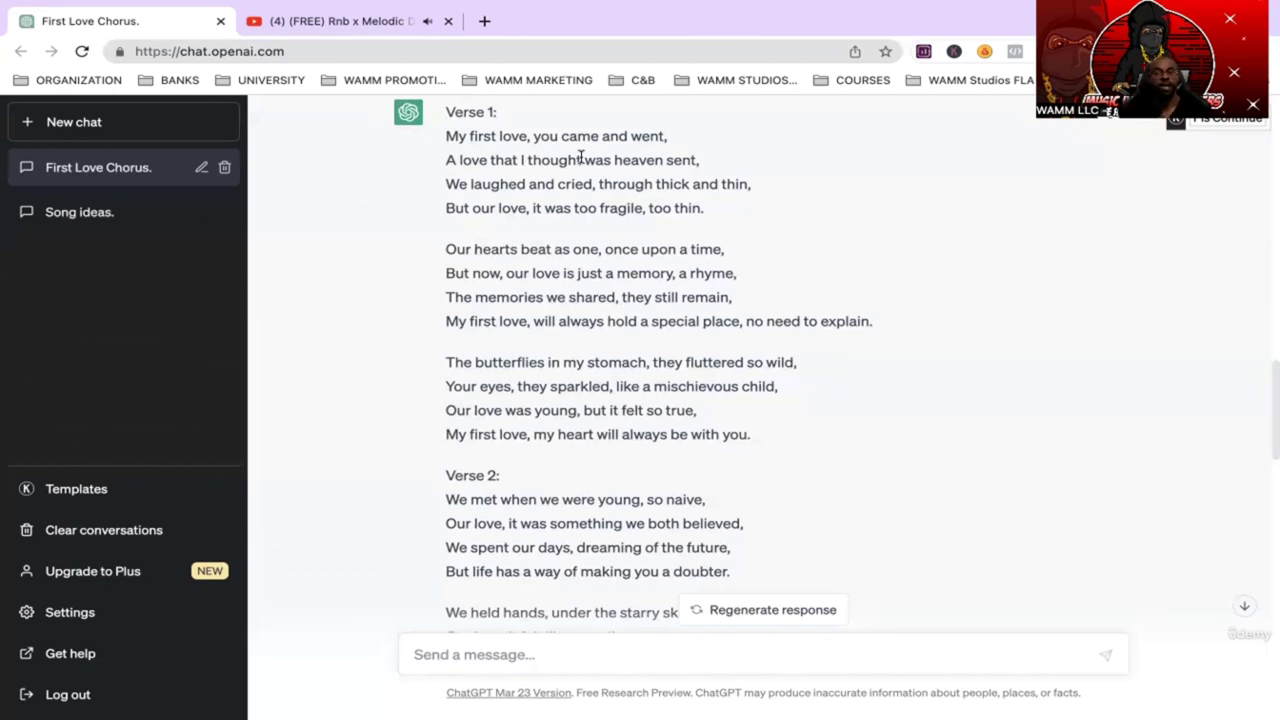
# - Read the First Love Chorus lyrics through Verse 3, then switch to the YouTube 'FIRST LOVE' beat
pyautogui.scroll(-3, 580, 157)
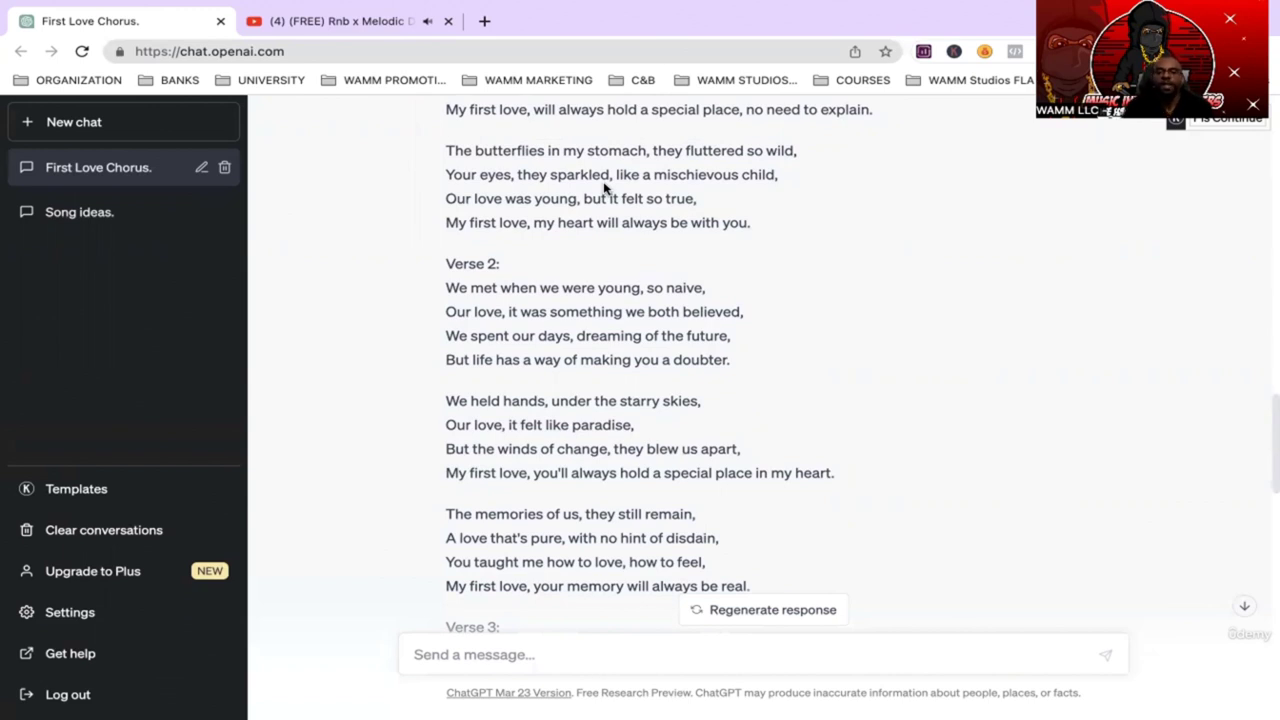
pyautogui.scroll(-2, 671, 249)
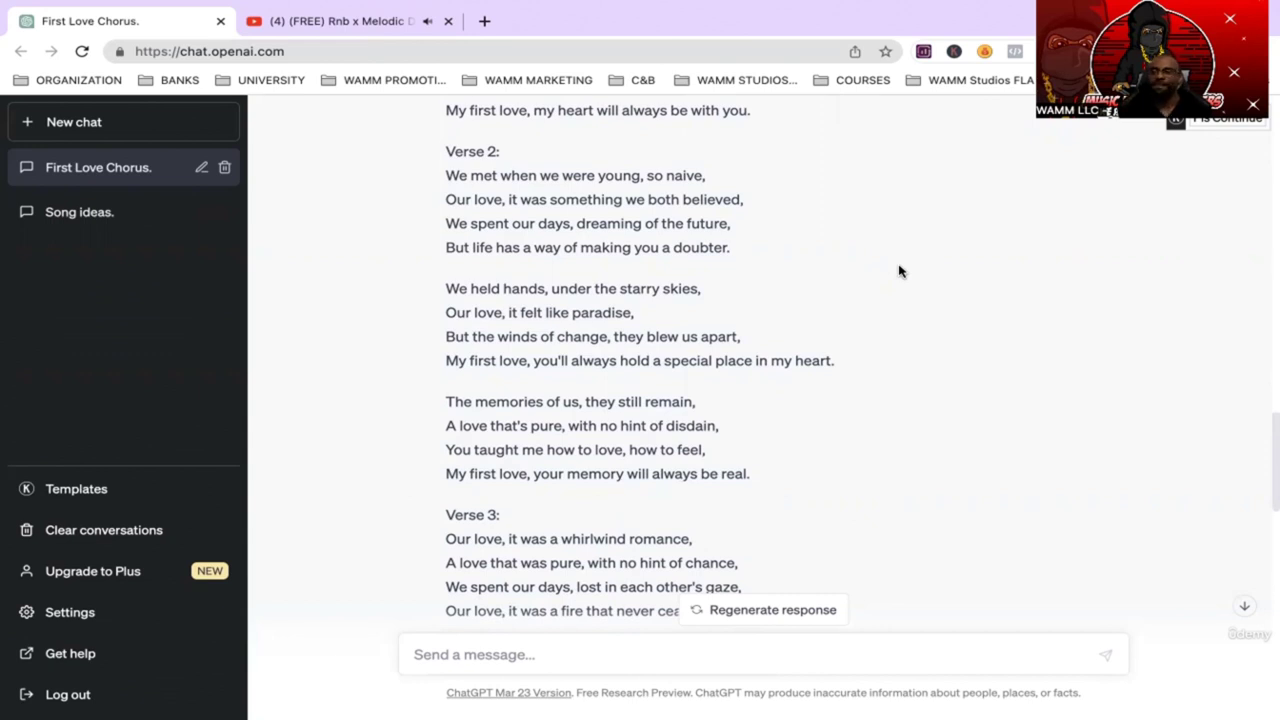
pyautogui.scroll(-3, 886, 280)
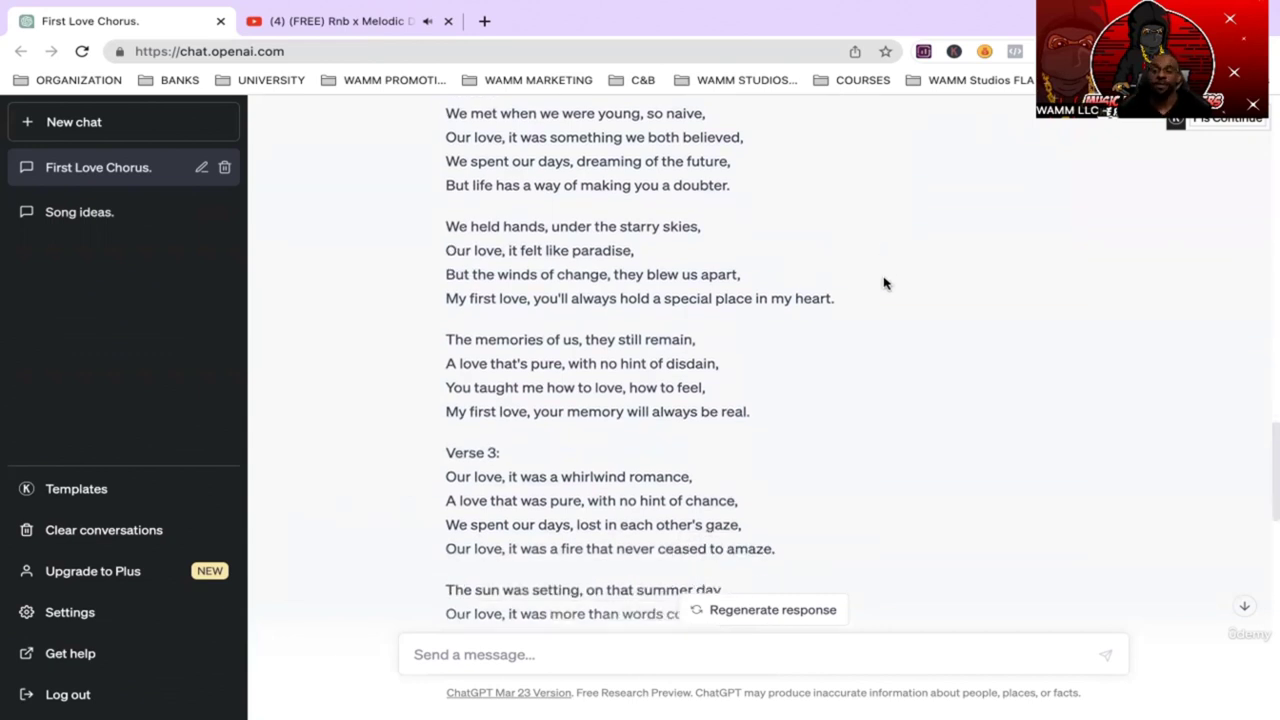
pyautogui.scroll(-3, 880, 300)
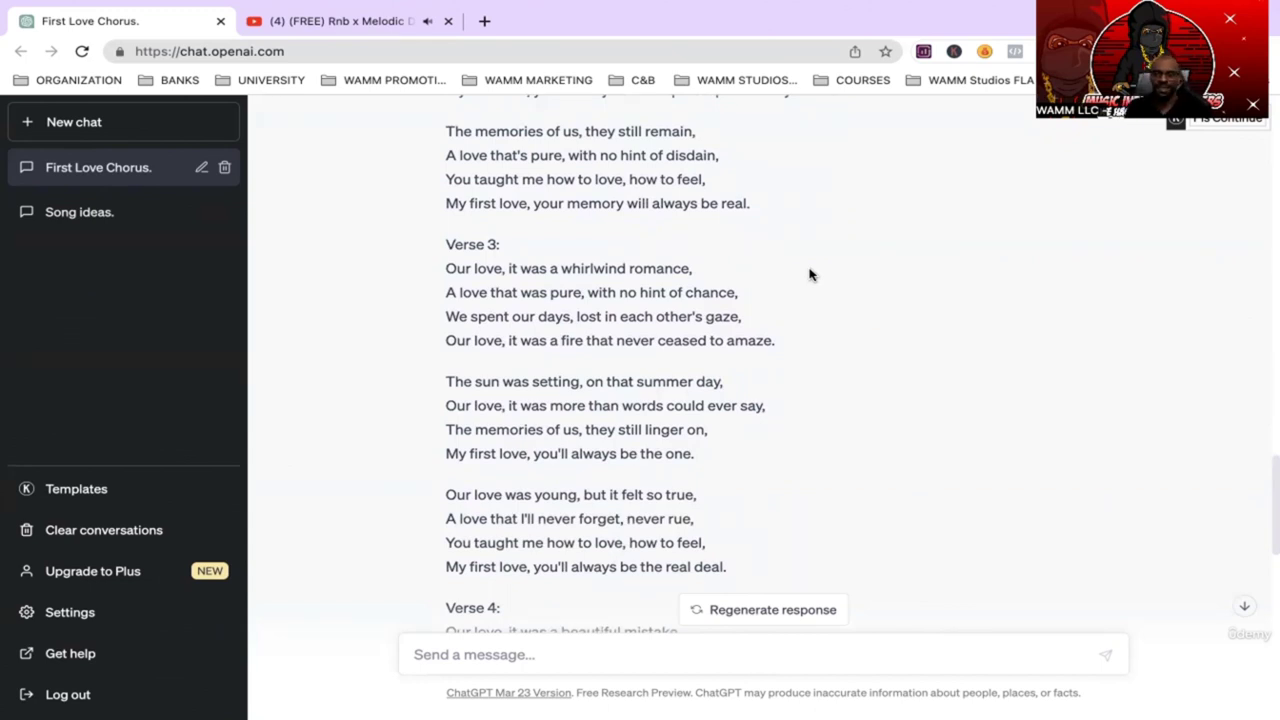
pyautogui.click(337, 22)
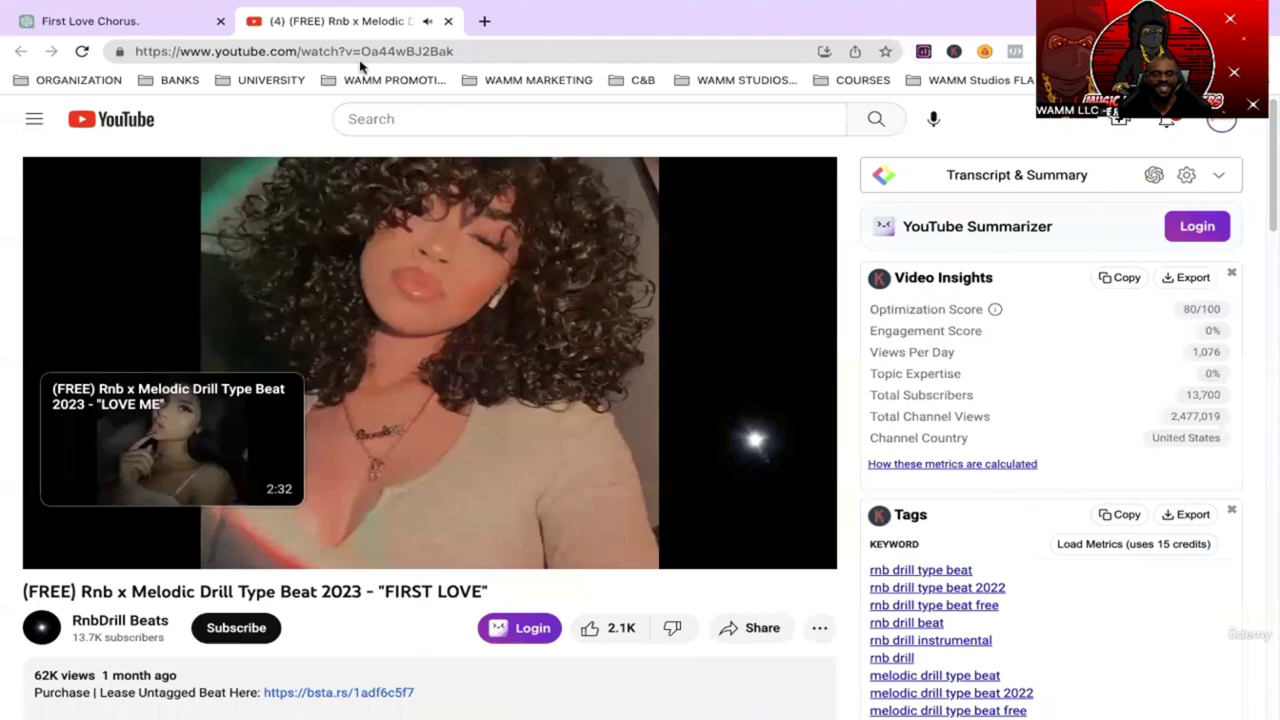
# - Return to the First Love Chorus chat and scroll through its verses back up to Verse 1
pyautogui.click(80, 22)
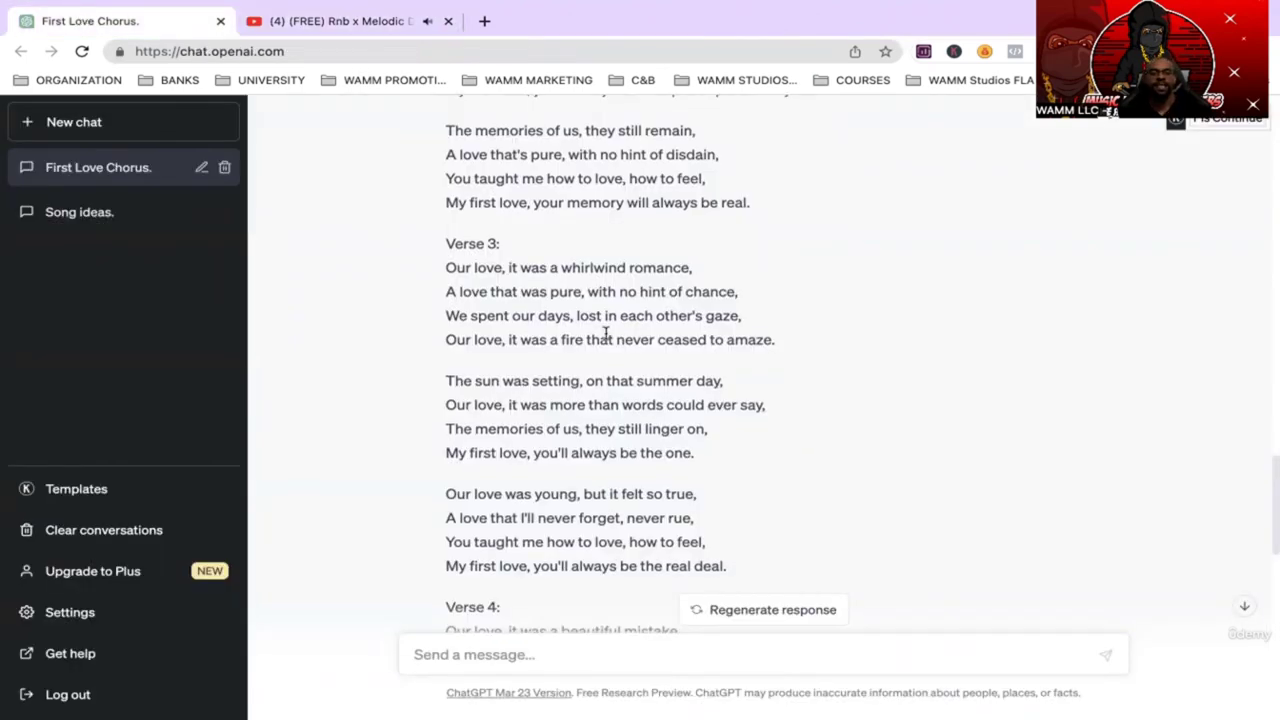
pyautogui.scroll(-6, 600, 300)
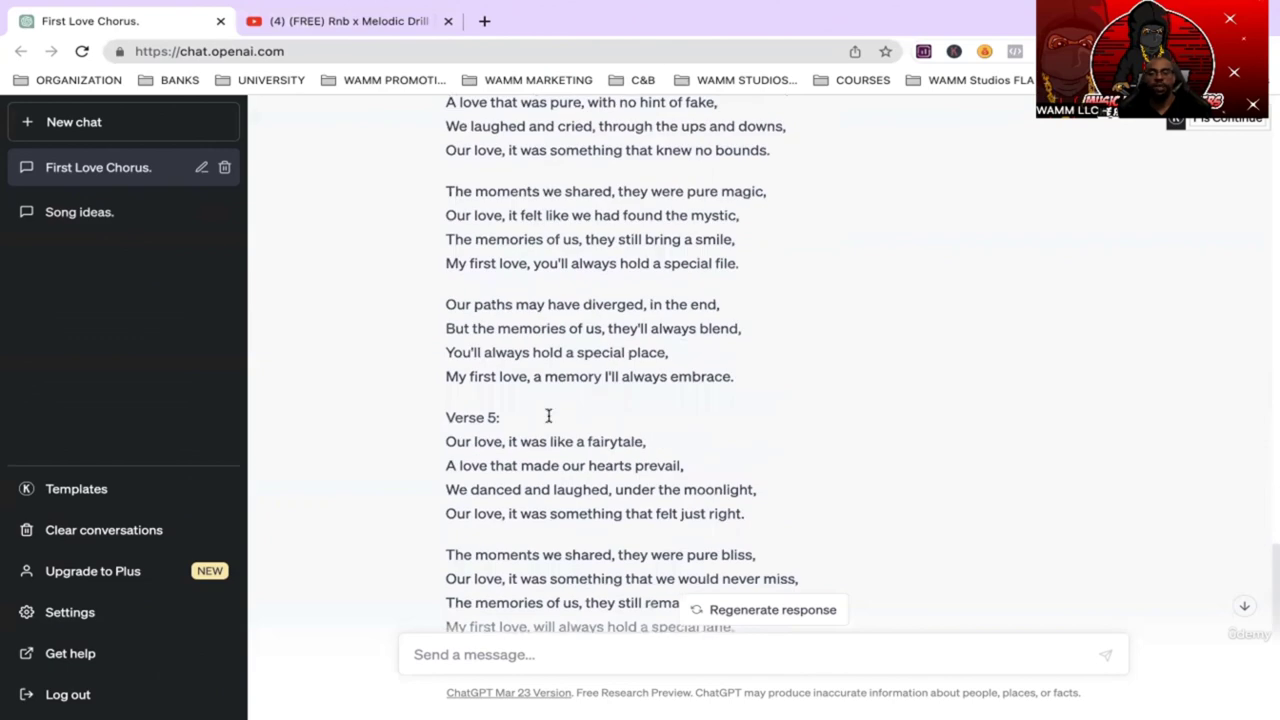
pyautogui.scroll(-1, 548, 416)
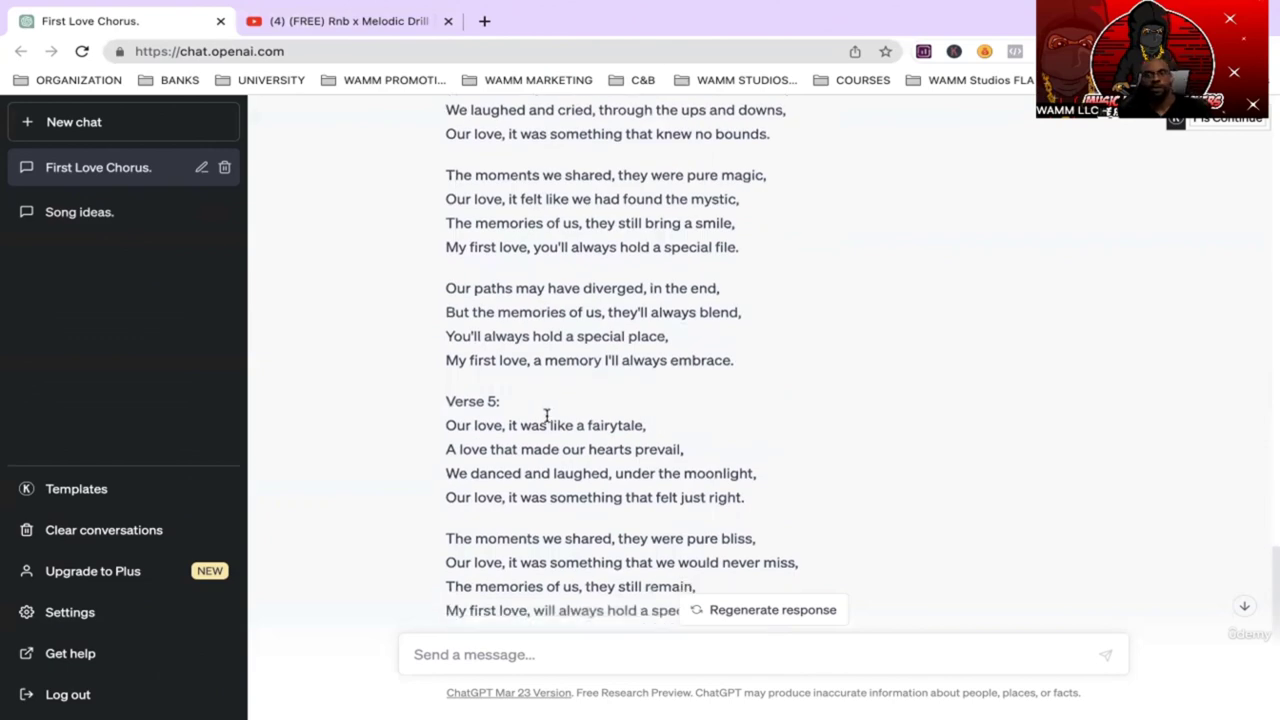
pyautogui.scroll(-5, 528, 434)
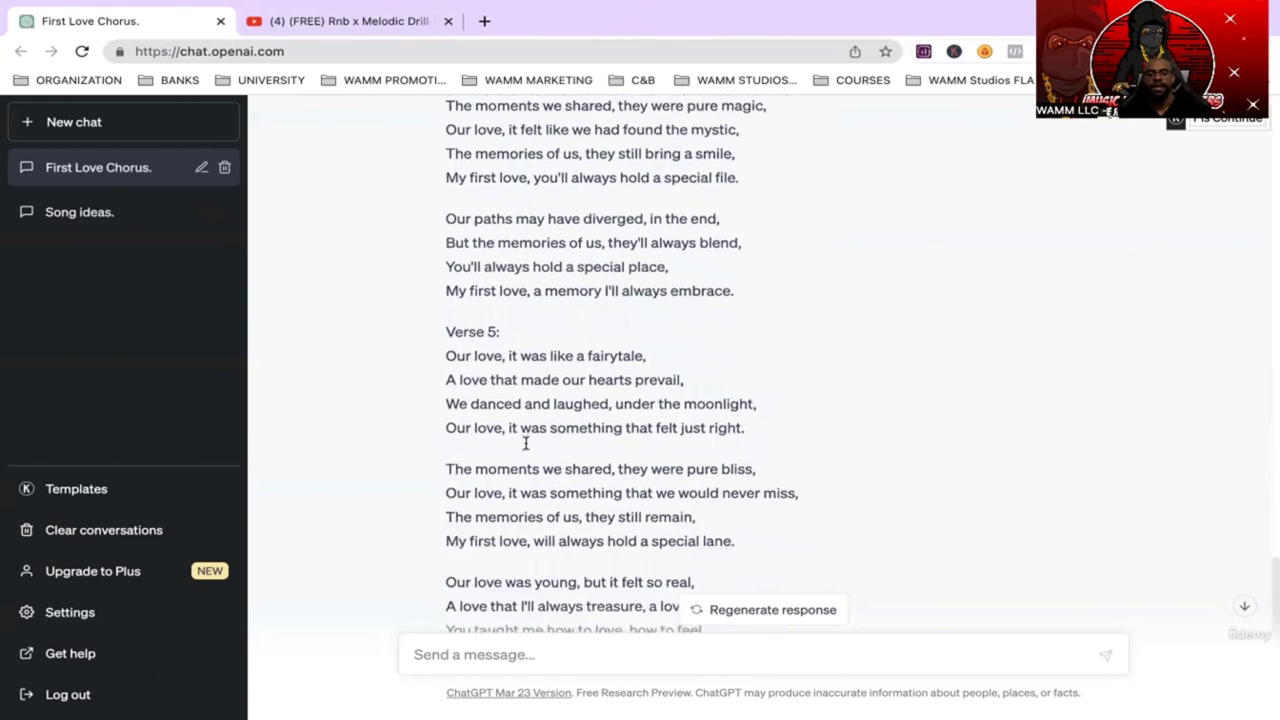
pyautogui.scroll(3, 550, 459)
pyautogui.scroll(5, 550, 459)
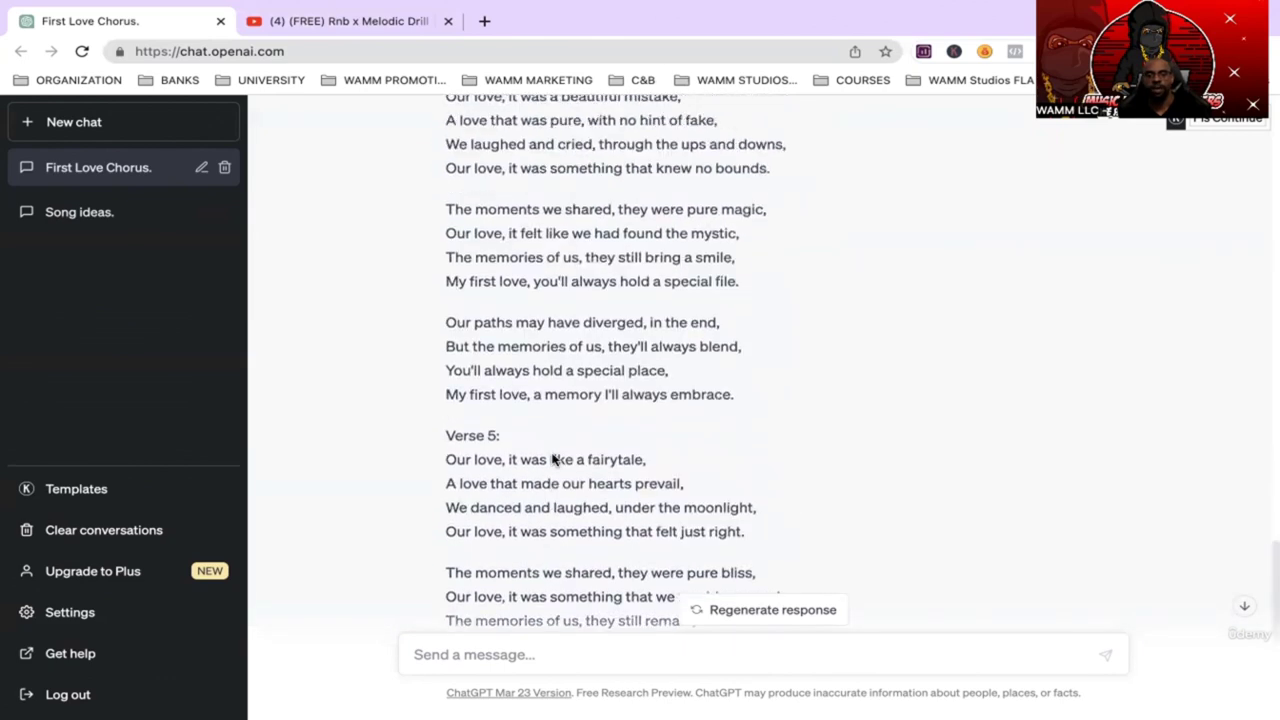
pyautogui.scroll(3, 510, 396)
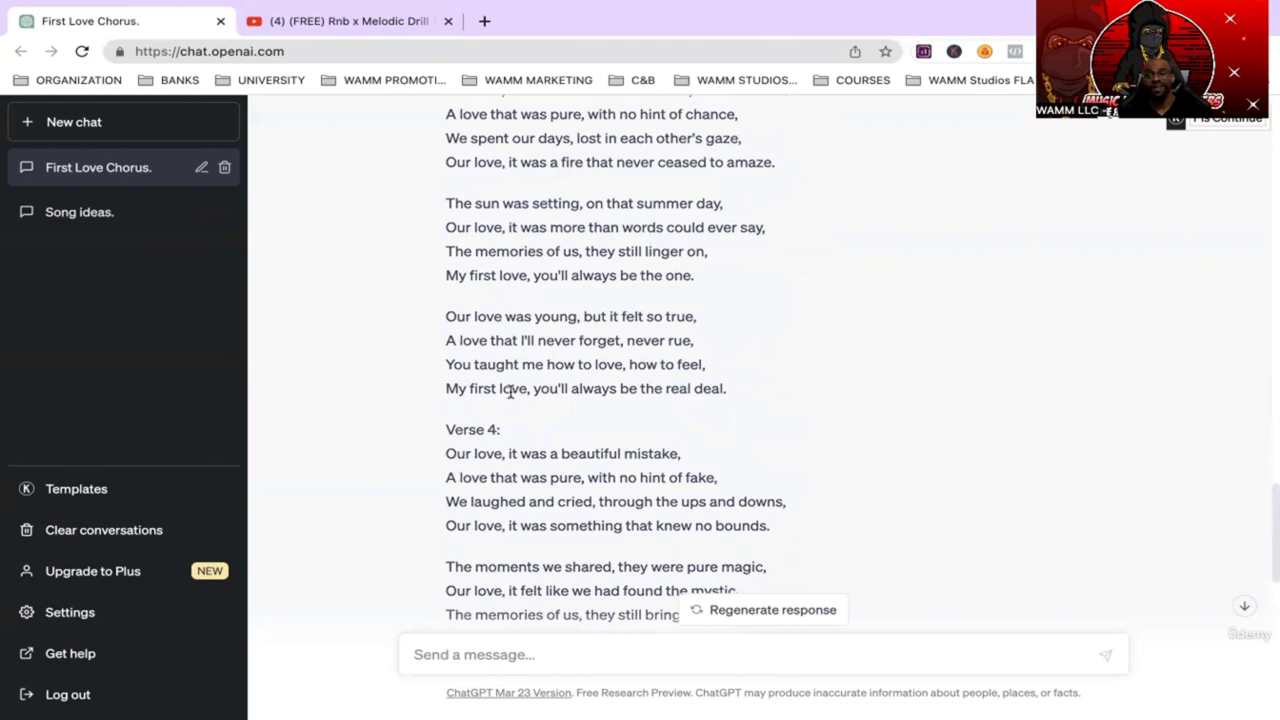
pyautogui.scroll(1, 494, 374)
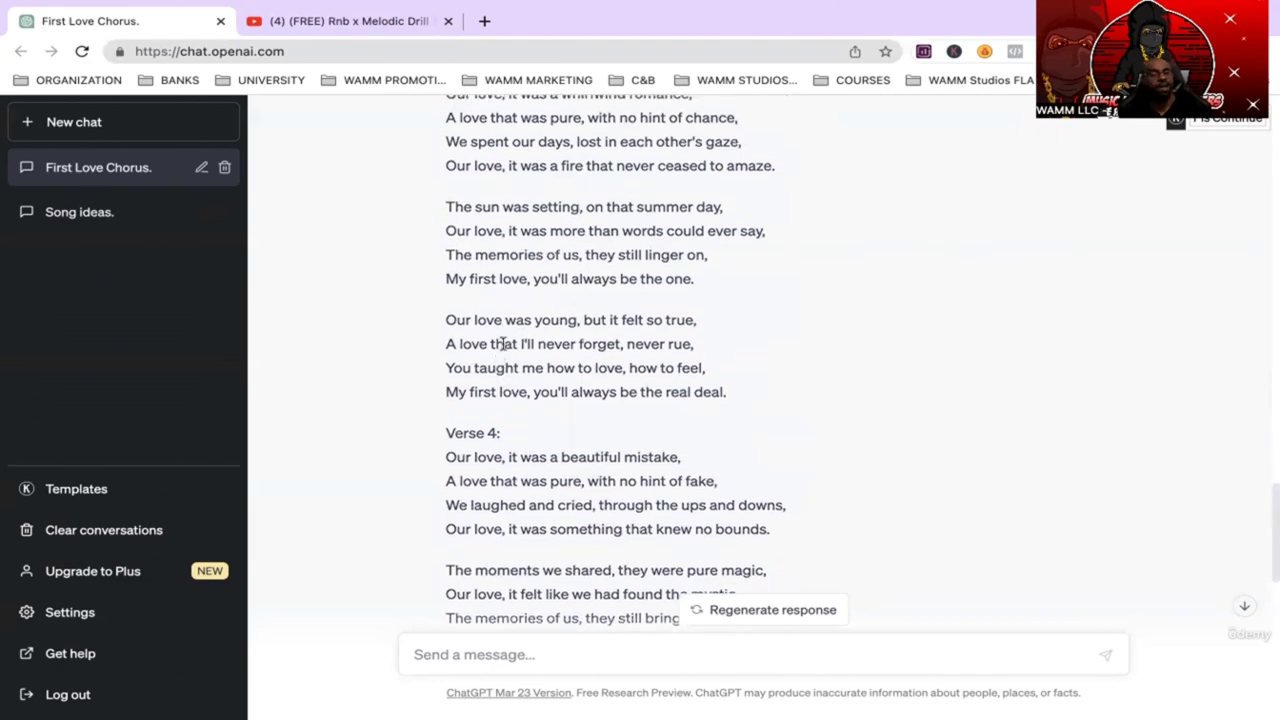
pyautogui.scroll(1, 505, 350)
pyautogui.scroll(3, 510, 340)
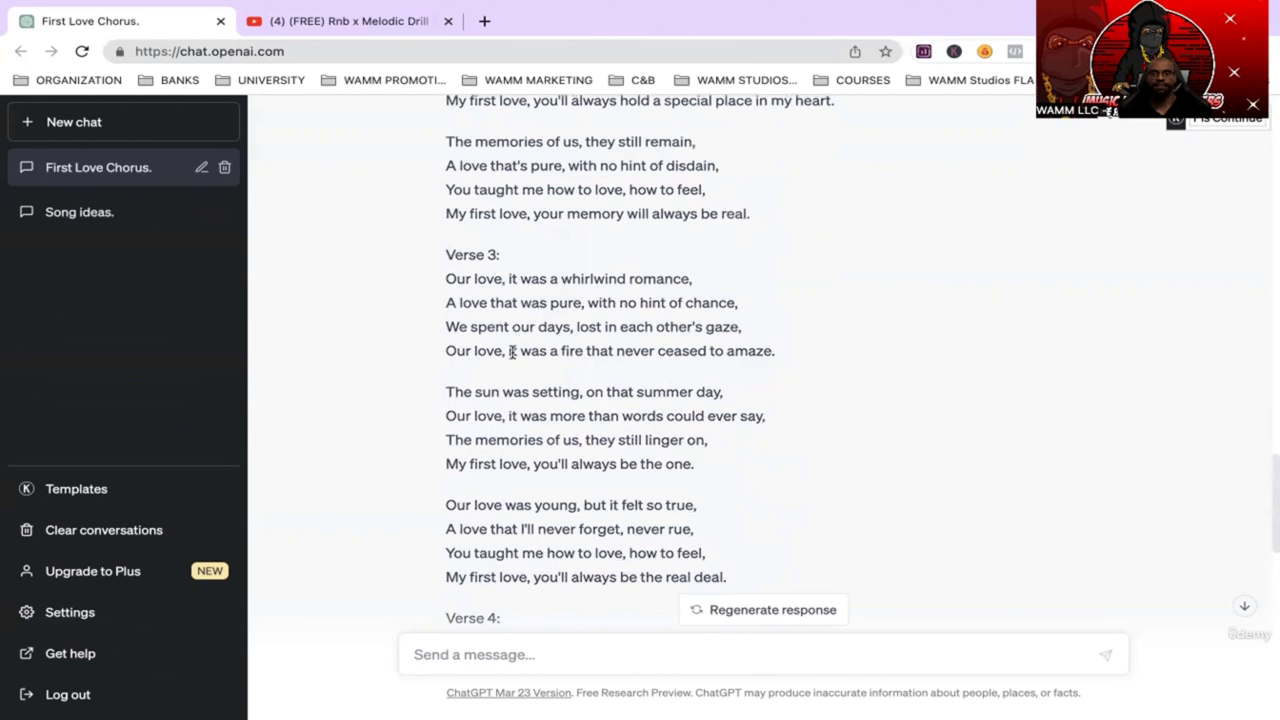
pyautogui.scroll(8, 514, 348)
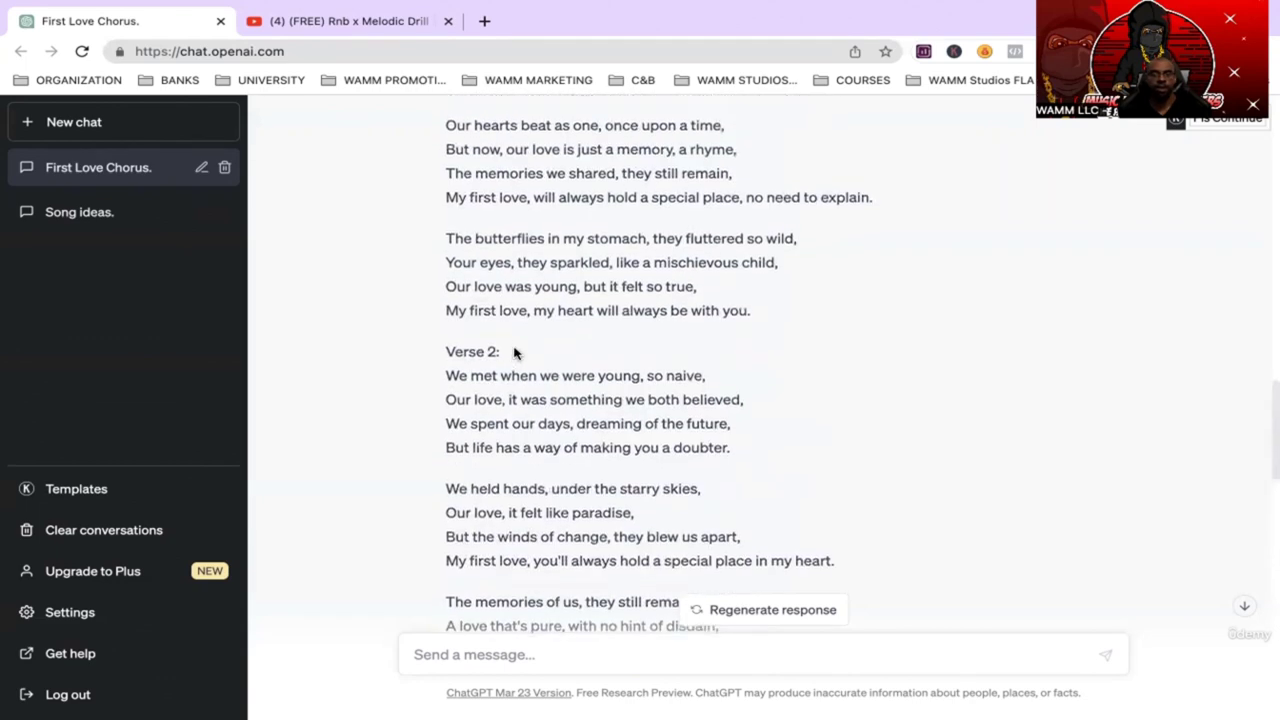
pyautogui.scroll(3, 565, 390)
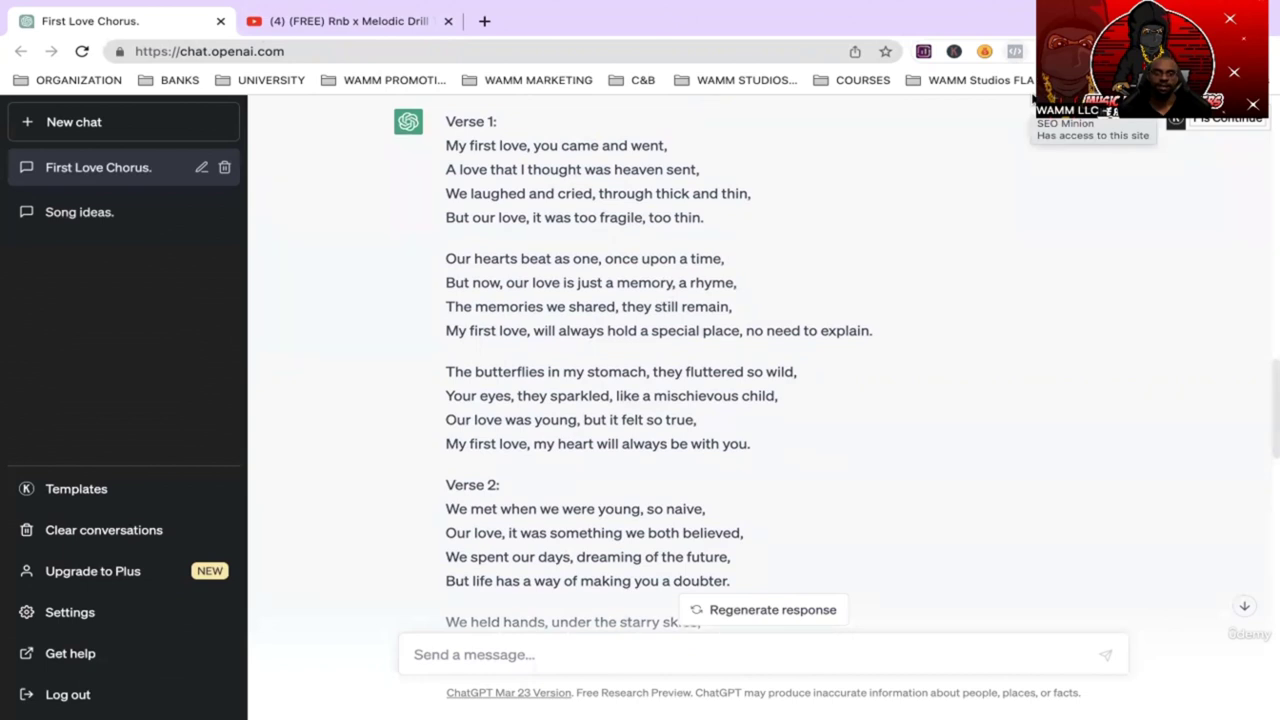
pyautogui.hotkey('ctrl', 'Tab')
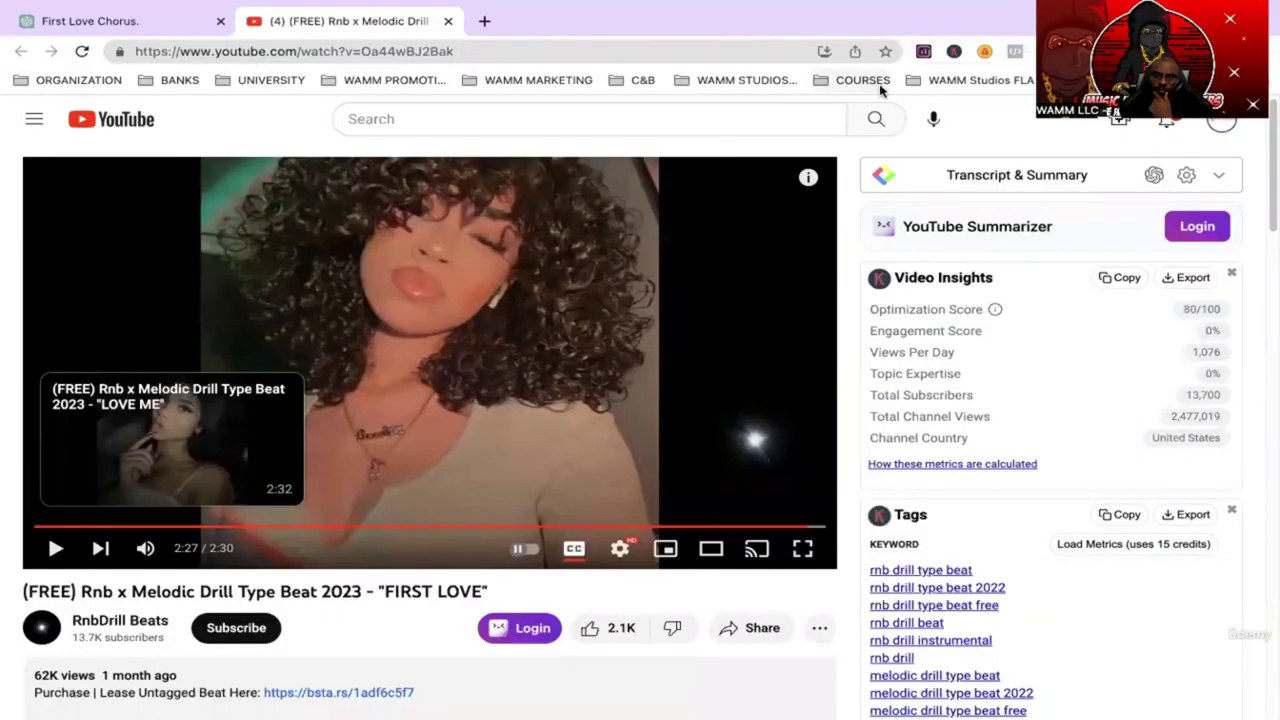
pyautogui.click(167, 24)
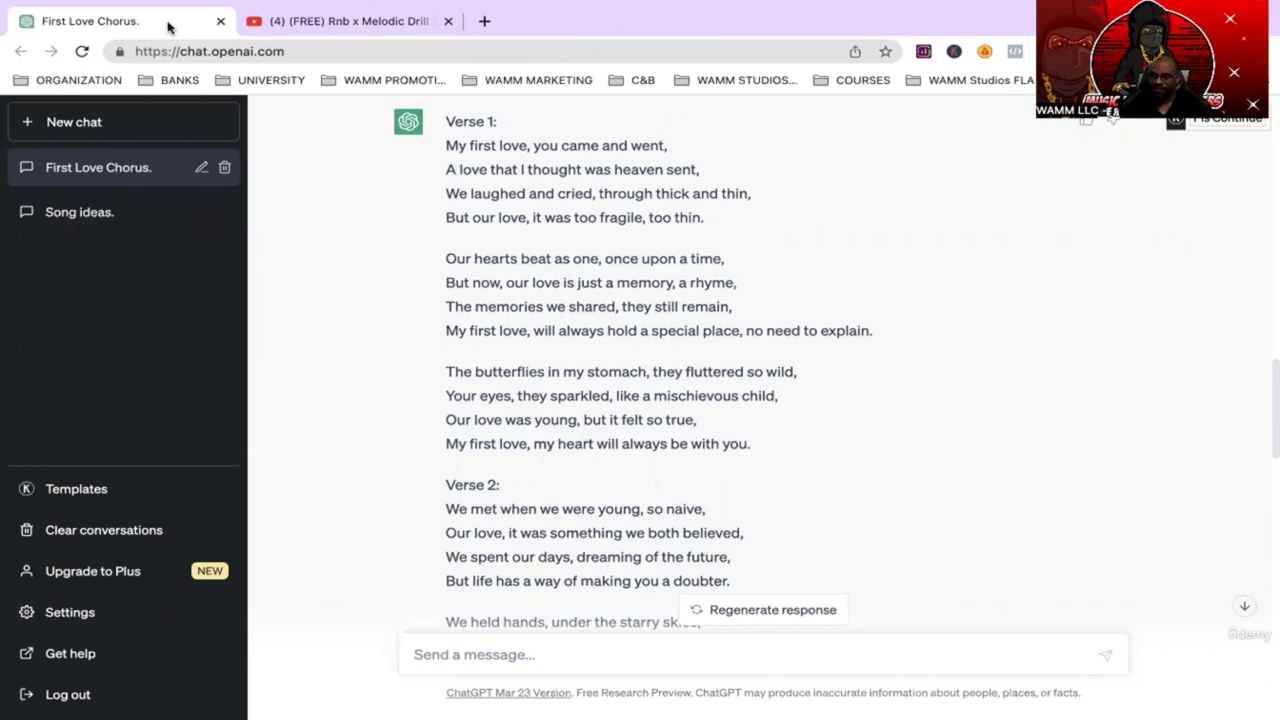
pyautogui.scroll(-8, 649, 386)
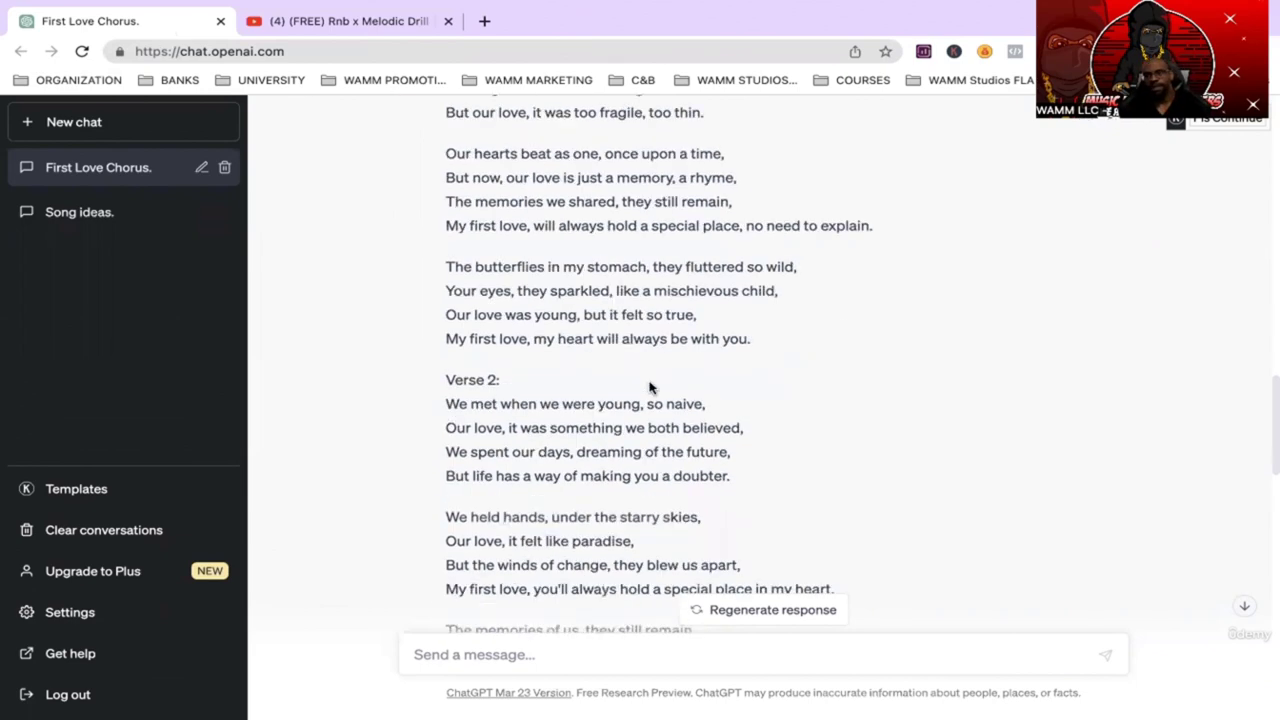
pyautogui.scroll(-9, 600, 365)
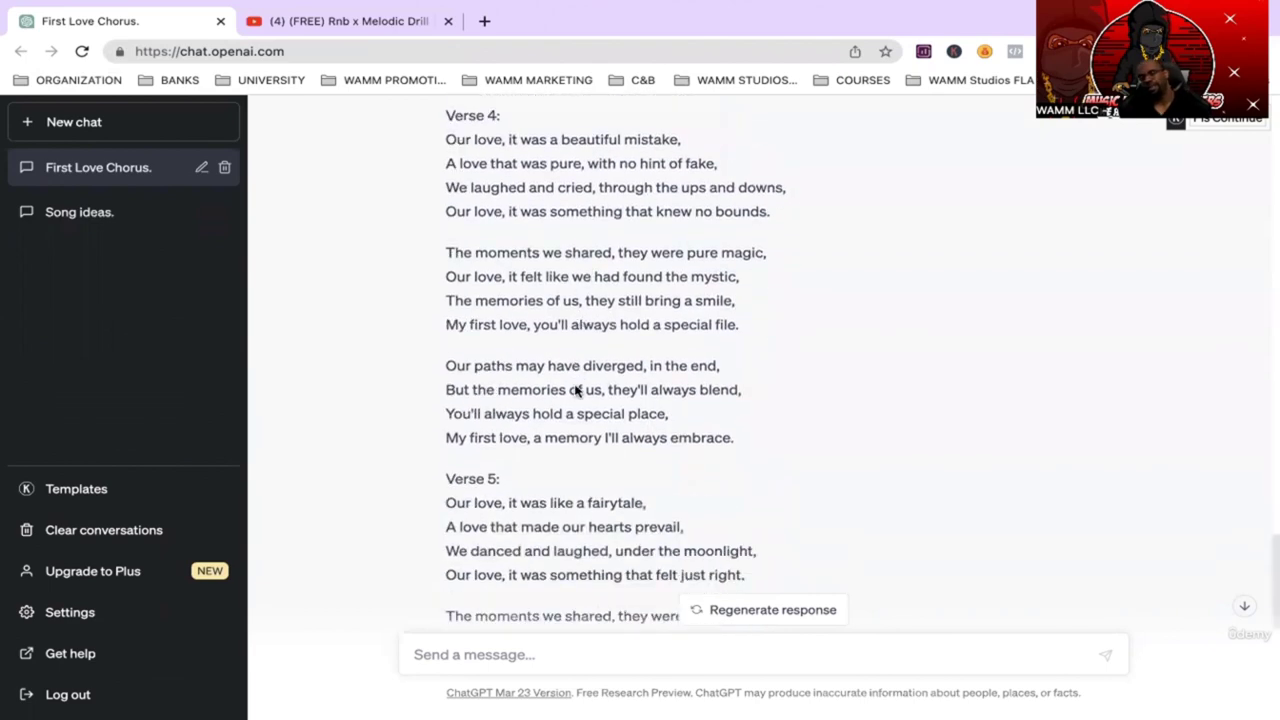
pyautogui.scroll(12, 563, 405)
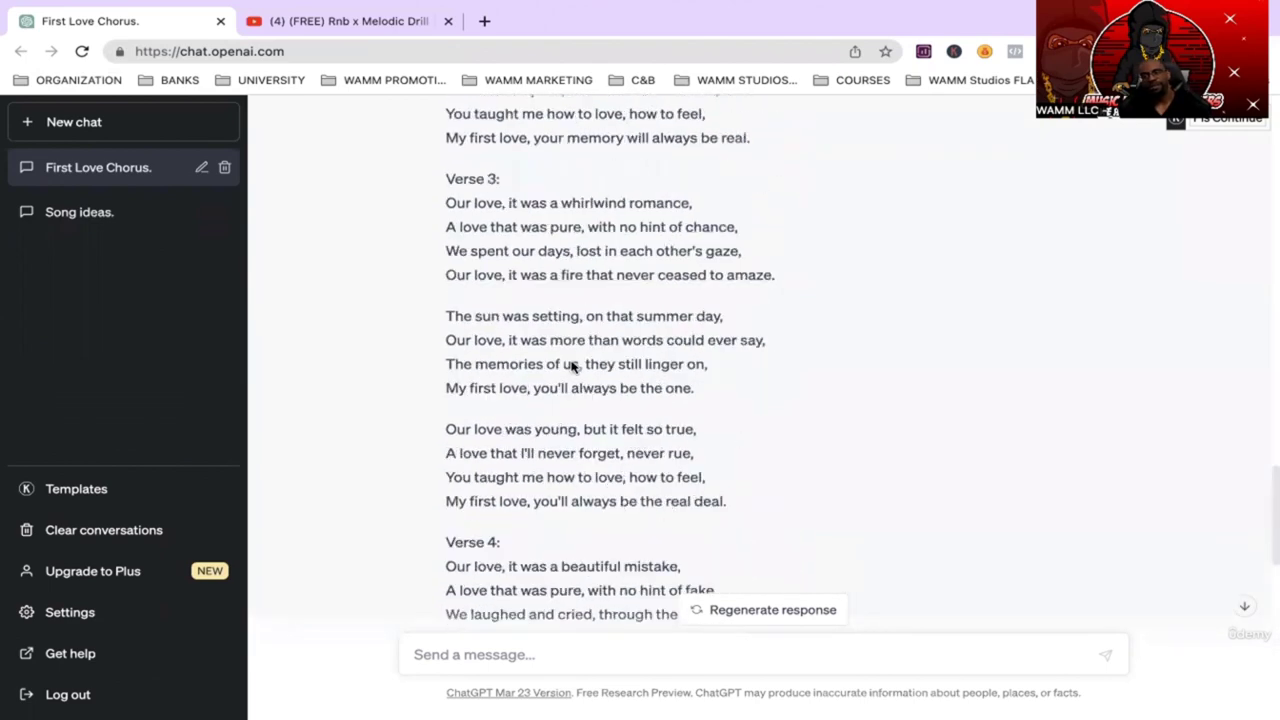
pyautogui.scroll(1, 573, 363)
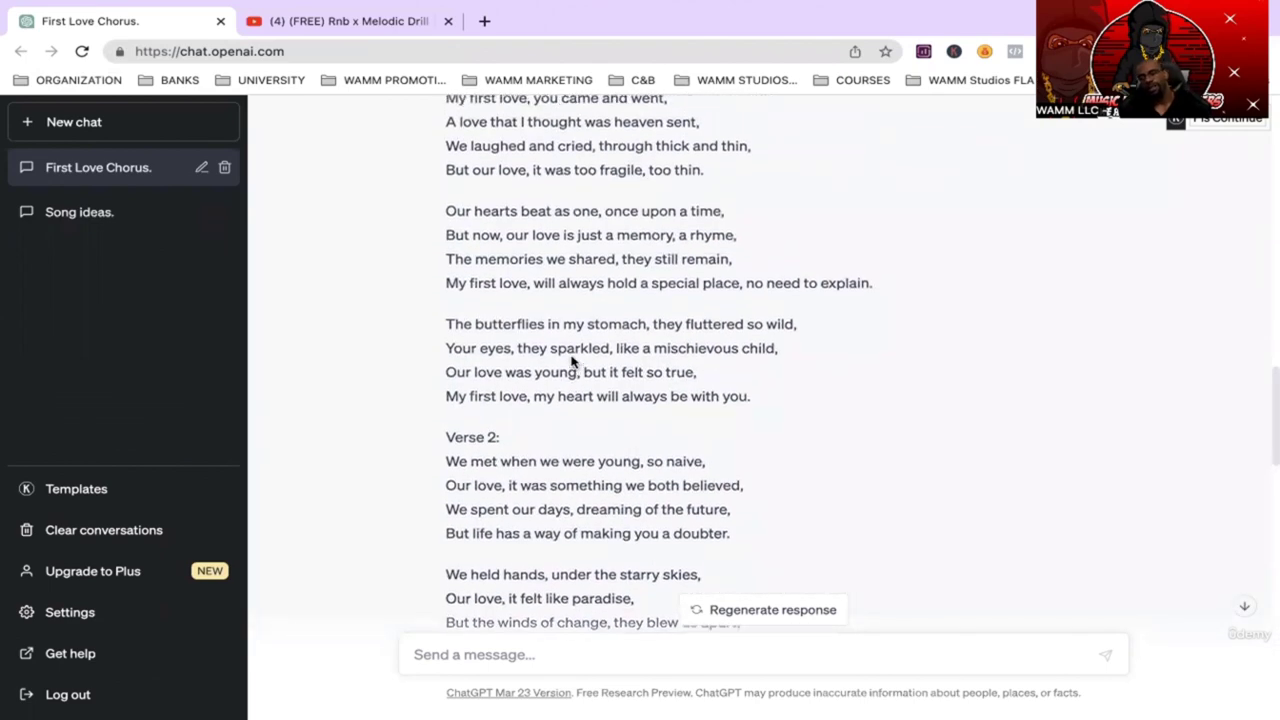
pyautogui.scroll(4, 565, 370)
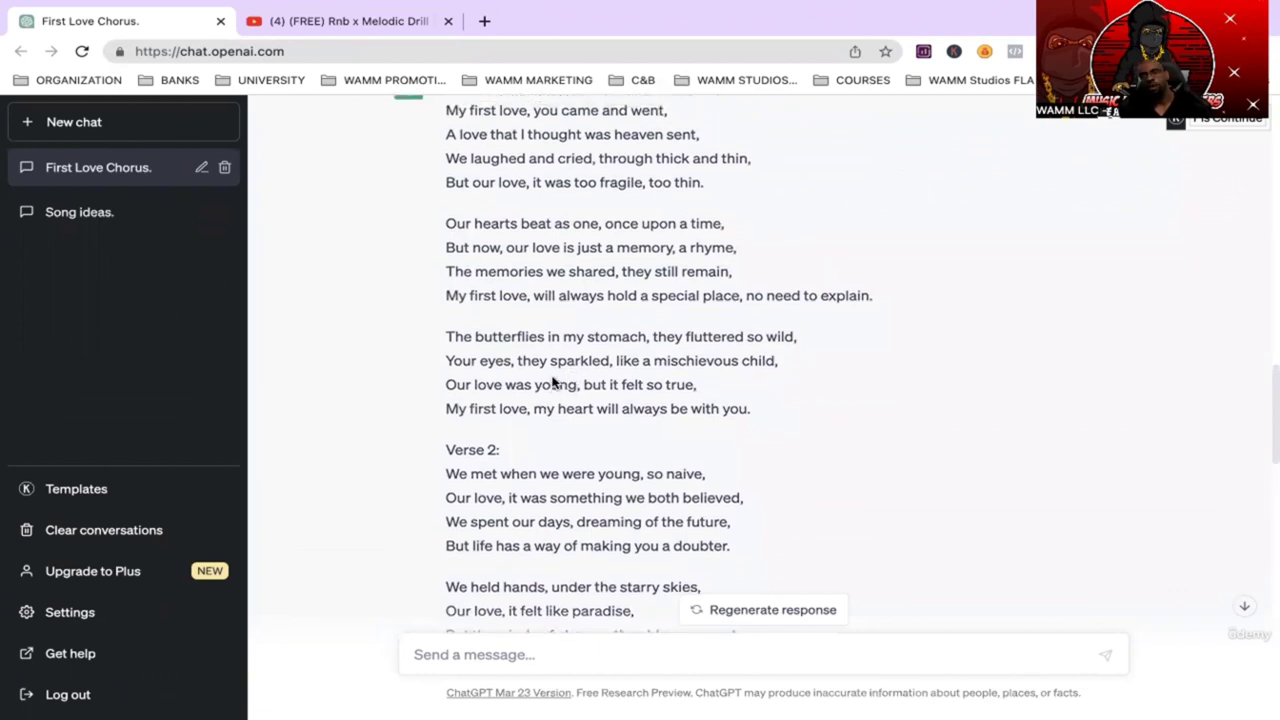
pyautogui.scroll(-6, 553, 388)
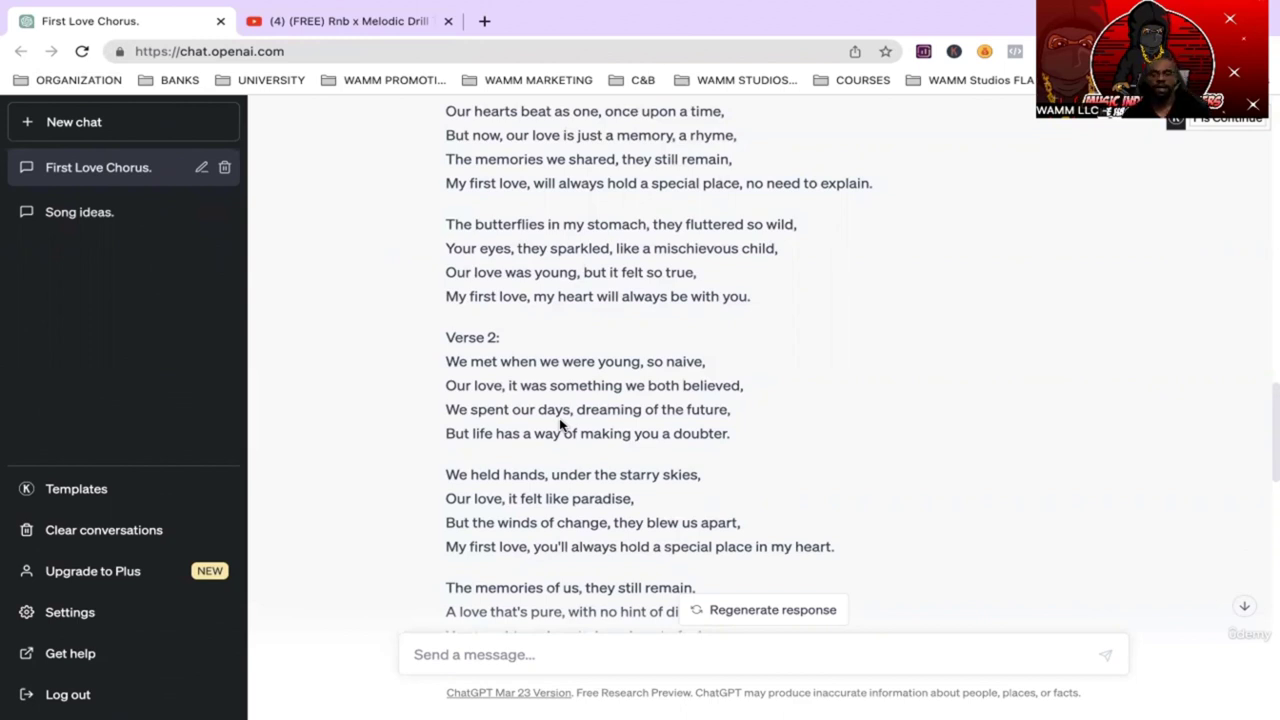
pyautogui.scroll(4, 562, 425)
pyautogui.scroll(-3, 565, 425)
pyautogui.scroll(-7, 629, 412)
pyautogui.scroll(3, 629, 410)
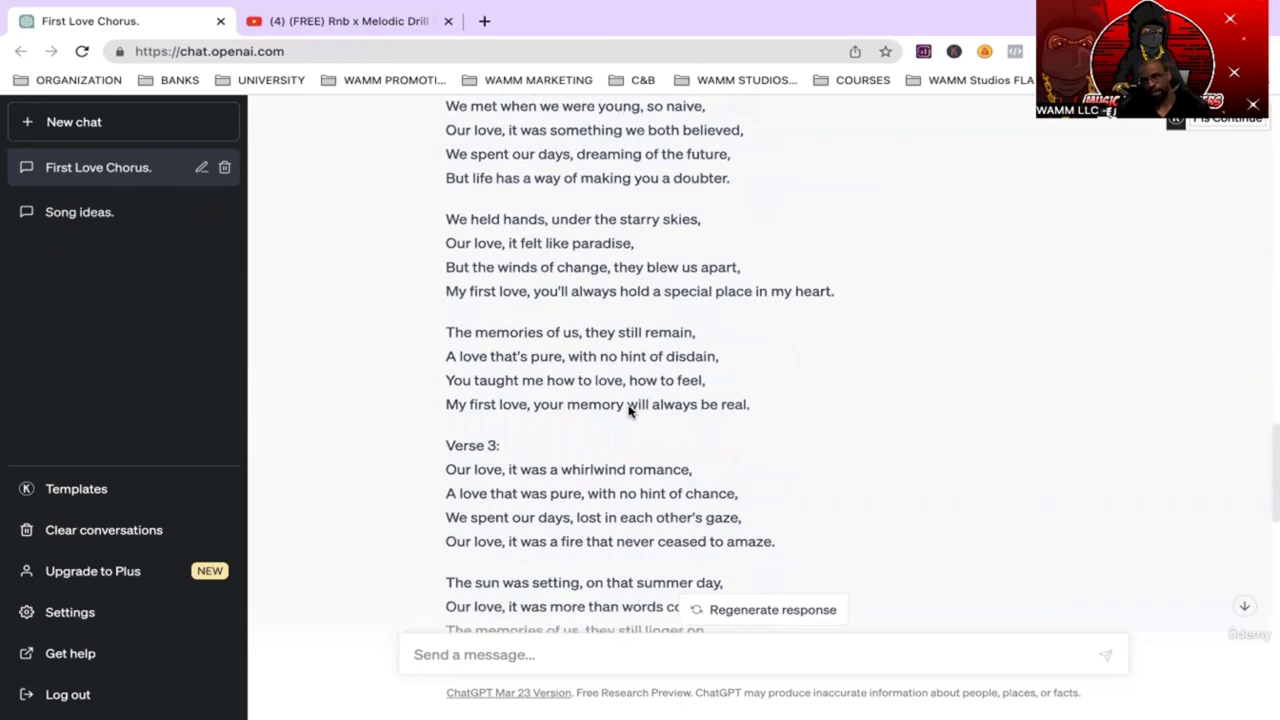
pyautogui.scroll(2, 629, 410)
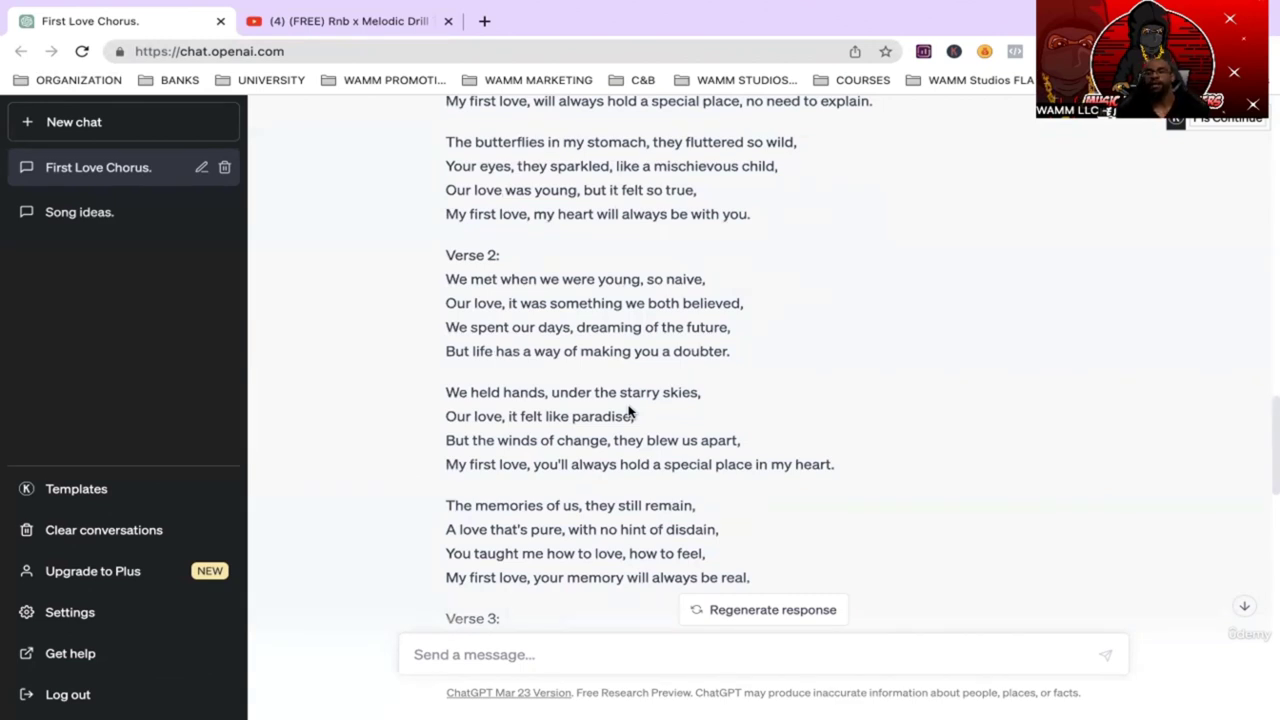
pyautogui.scroll(3, 625, 385)
pyautogui.scroll(2, 625, 381)
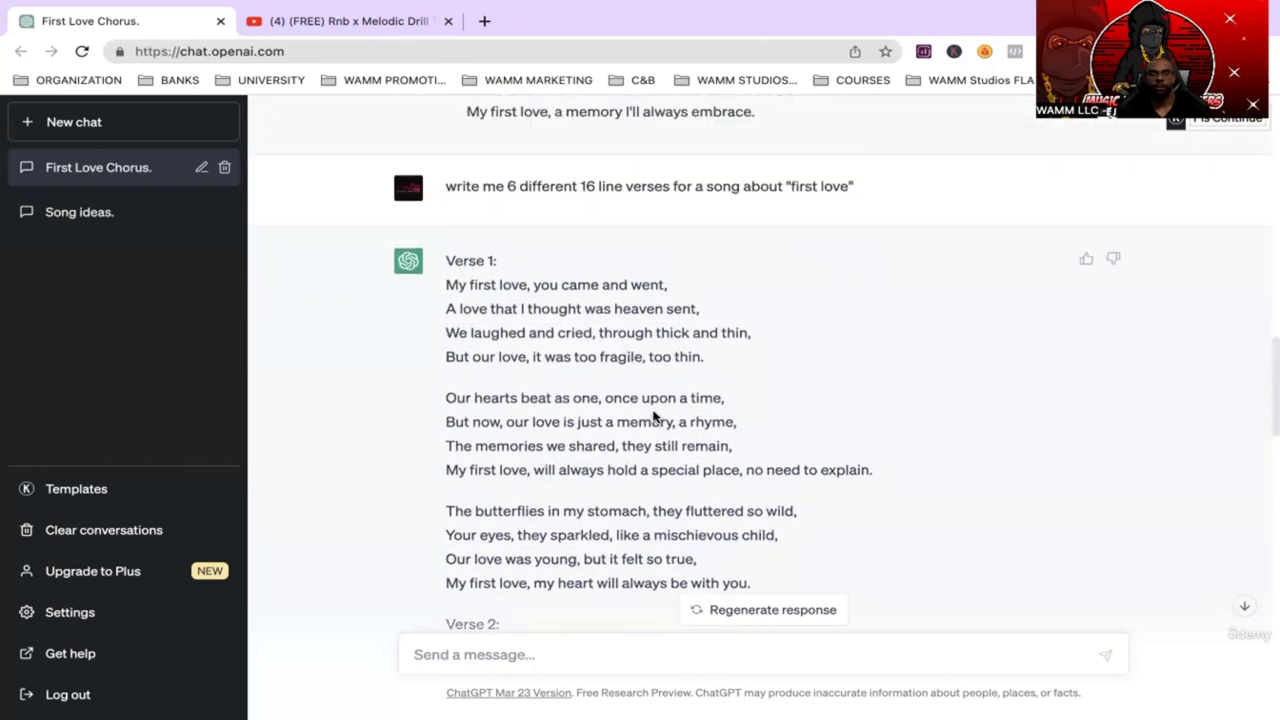
# - Review Verses 3–6 of the lyrics reply and close the YouTube beat tab
pyautogui.scroll(-1, 575, 380)
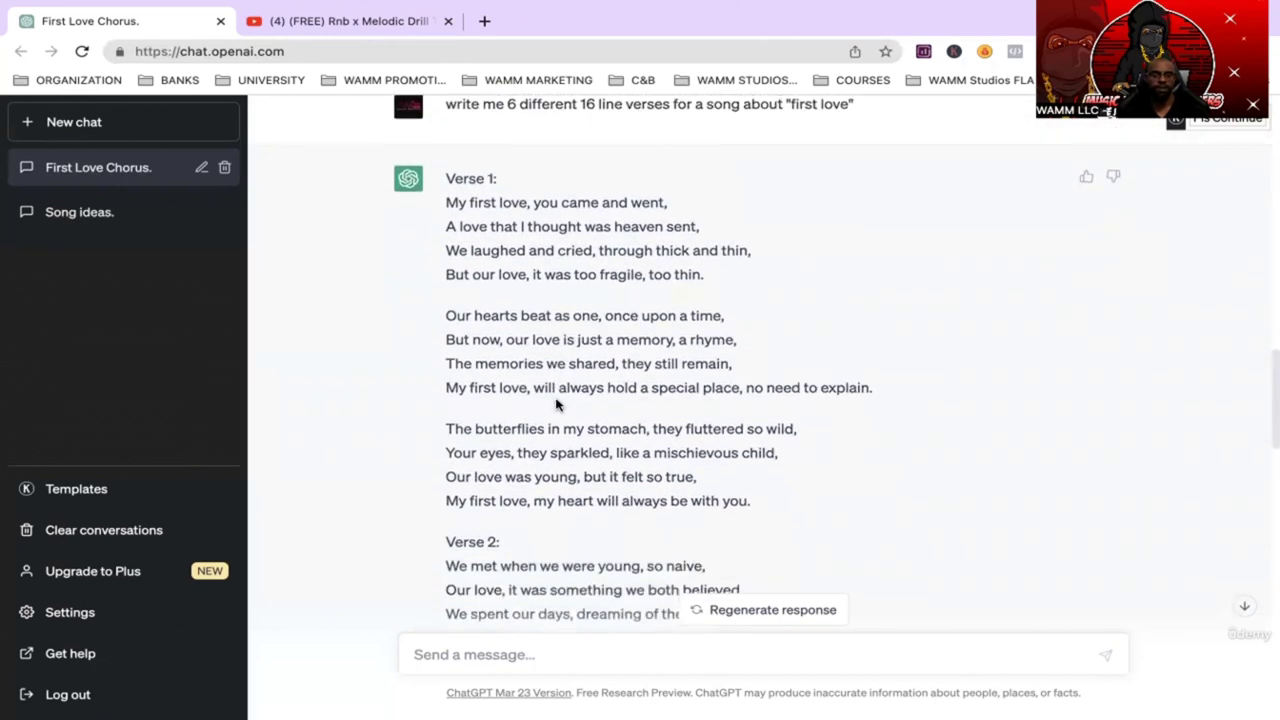
pyautogui.scroll(-1, 494, 303)
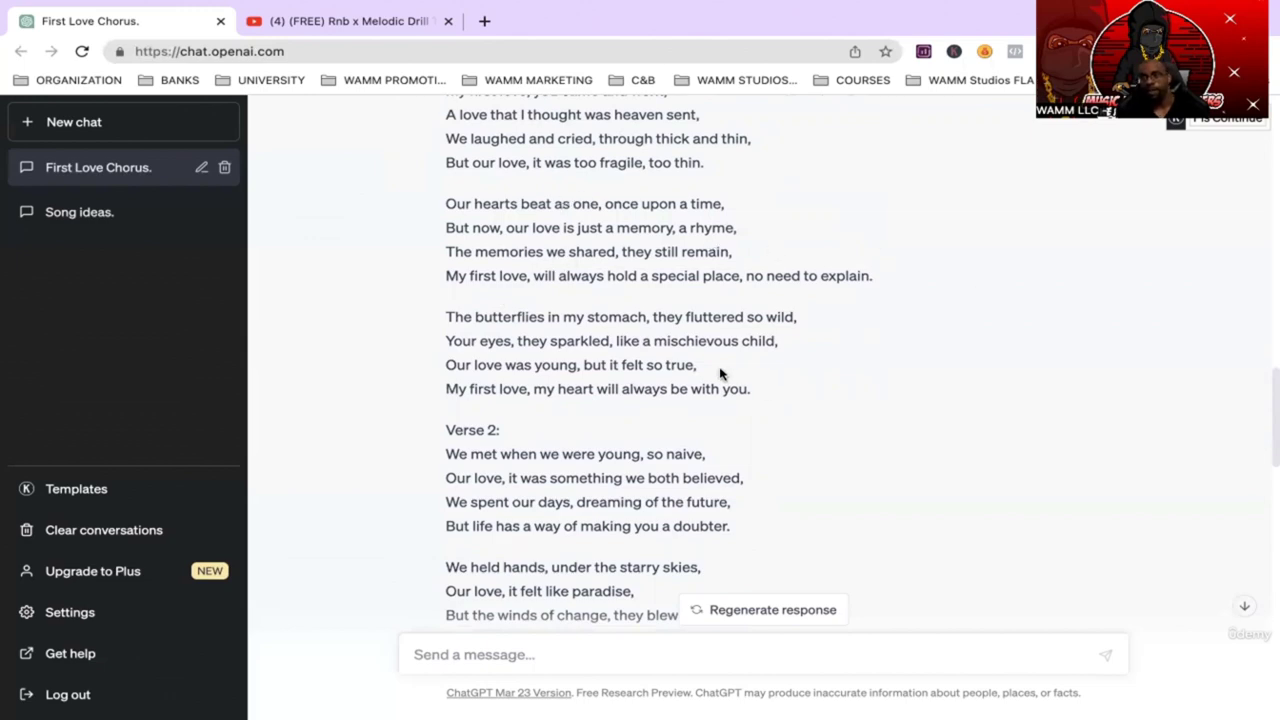
pyautogui.scroll(-5, 580, 490)
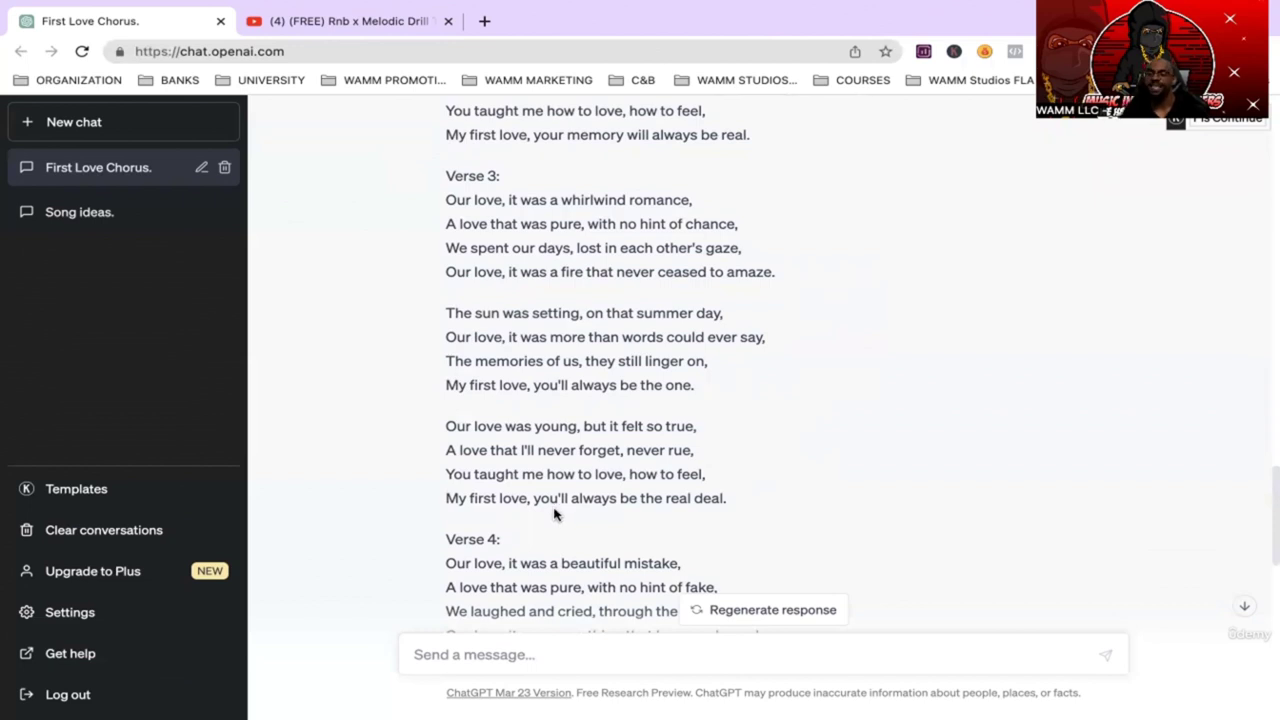
pyautogui.scroll(-1, 582, 520)
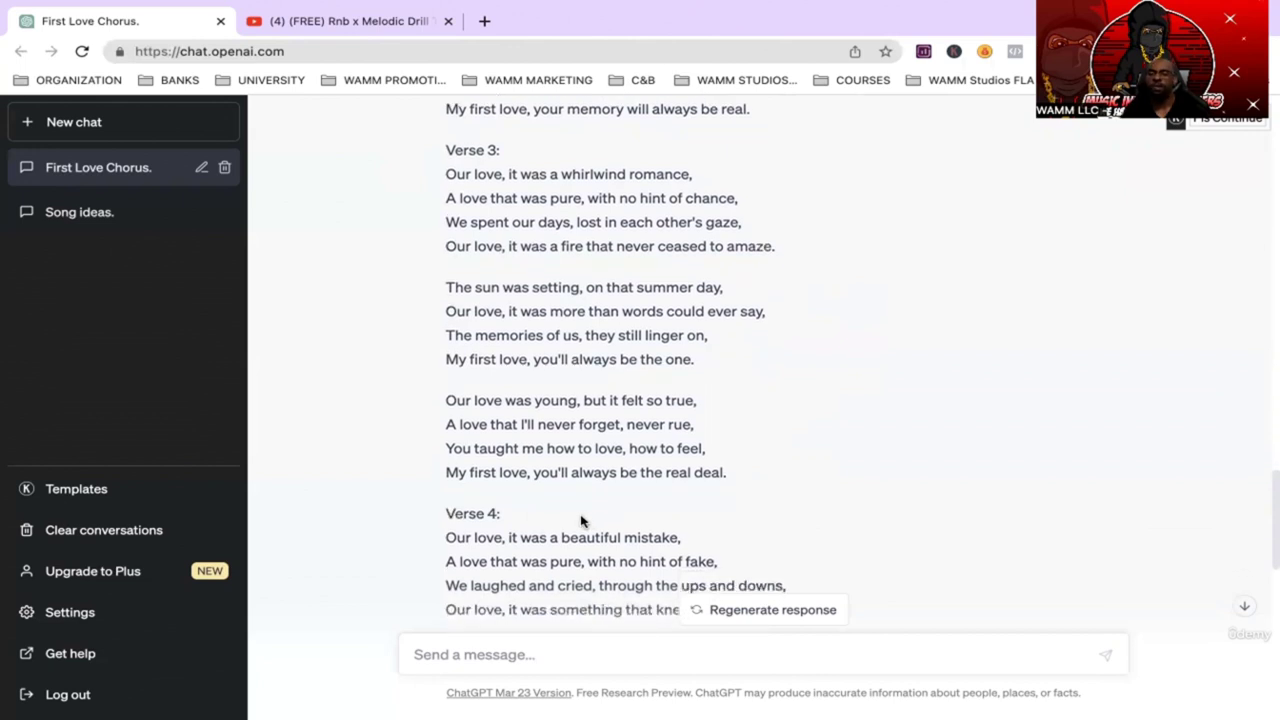
pyautogui.scroll(1, 580, 516)
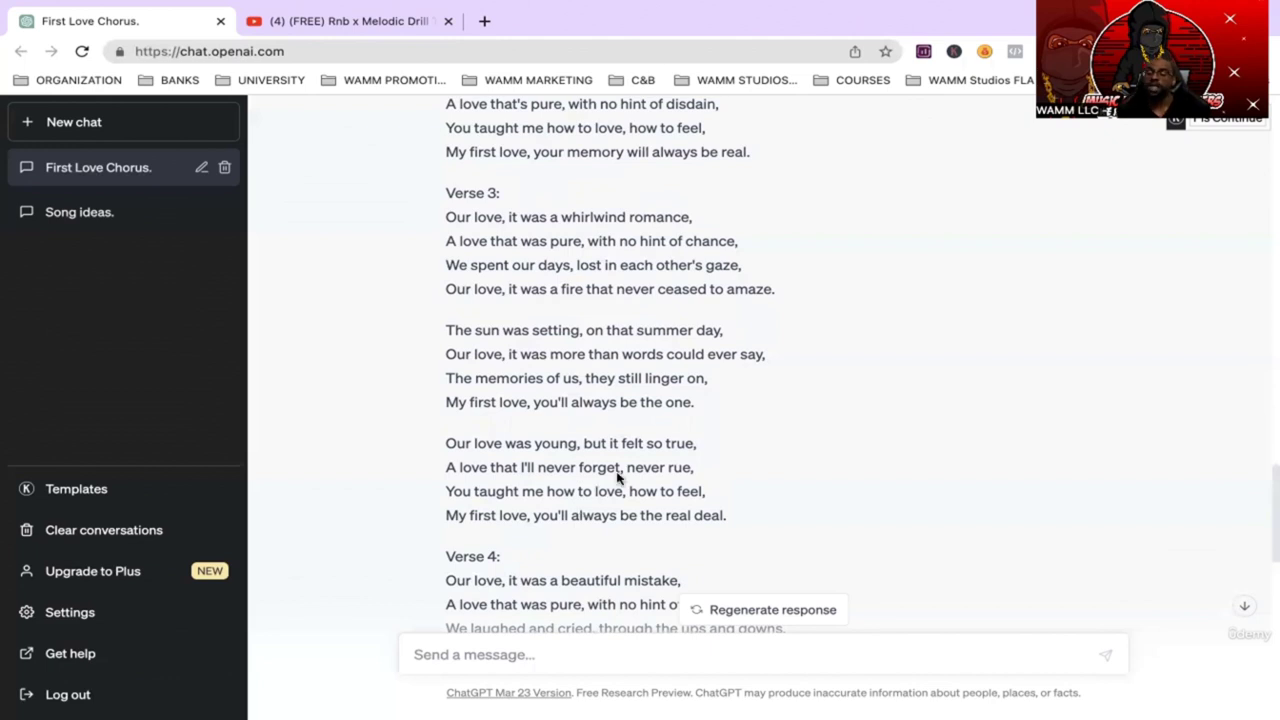
pyautogui.scroll(4, 796, 540)
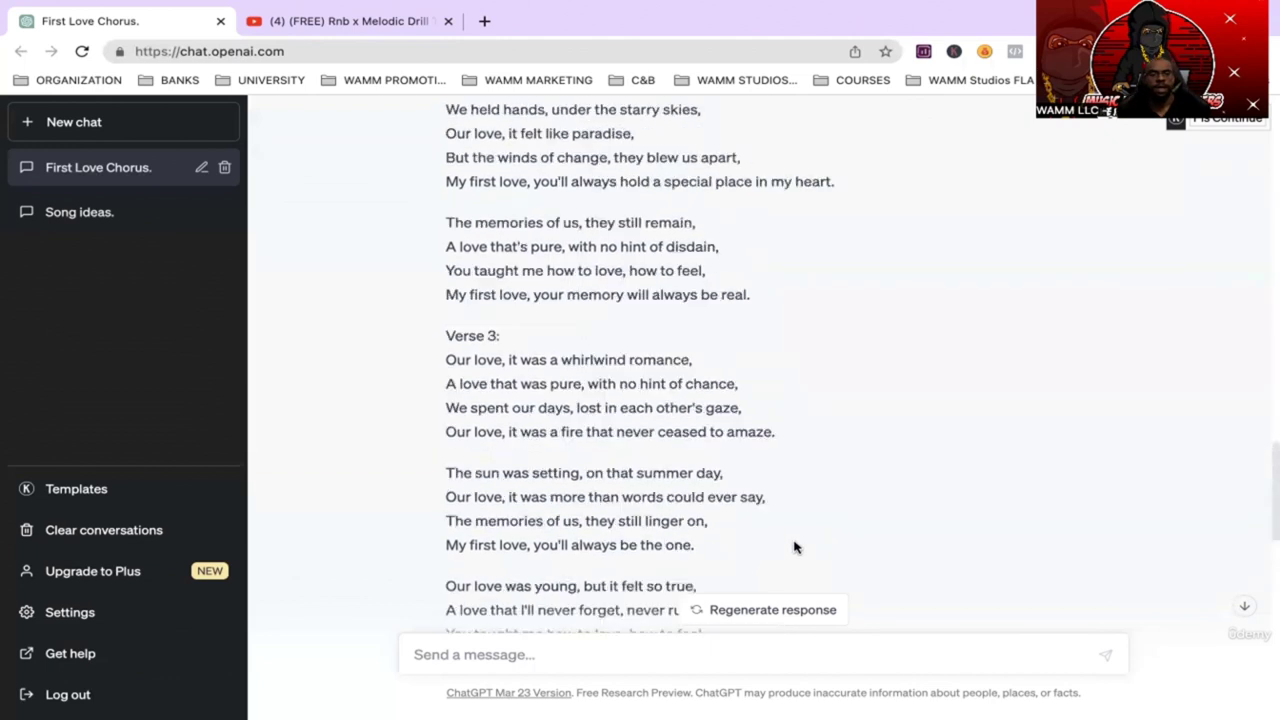
pyautogui.scroll(-4, 789, 480)
pyautogui.scroll(9, 790, 480)
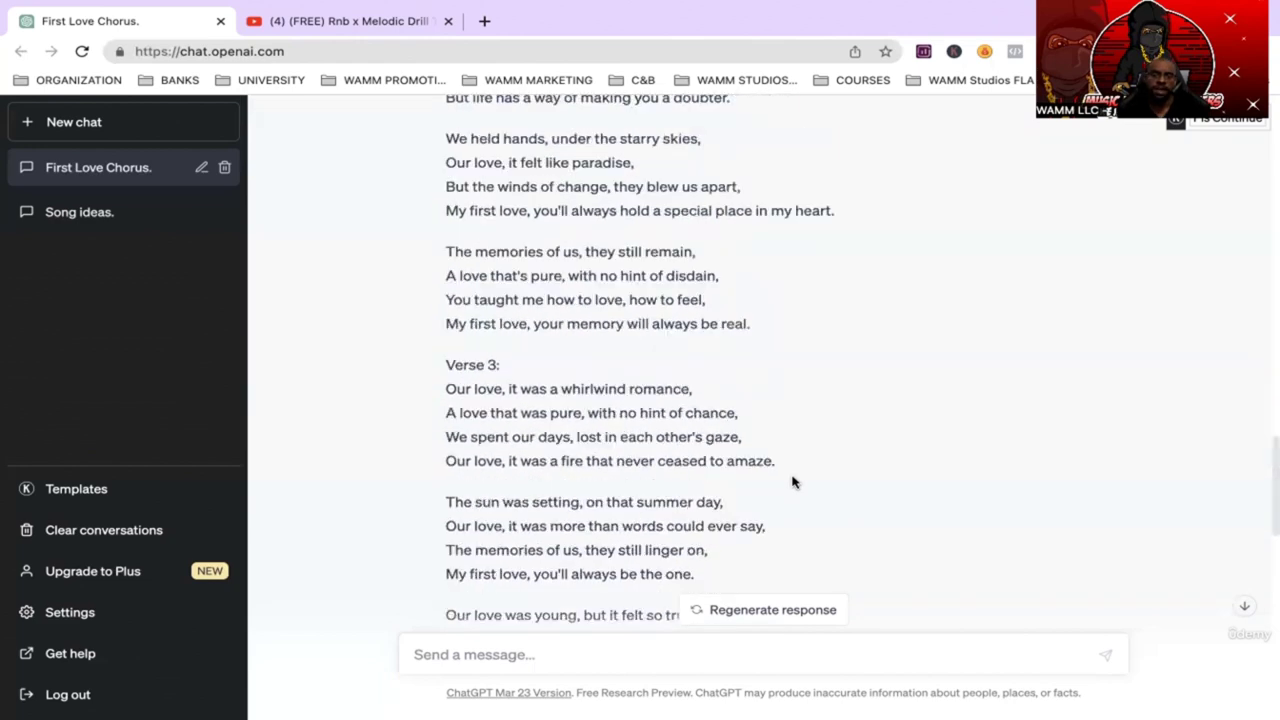
pyautogui.scroll(-12, 688, 428)
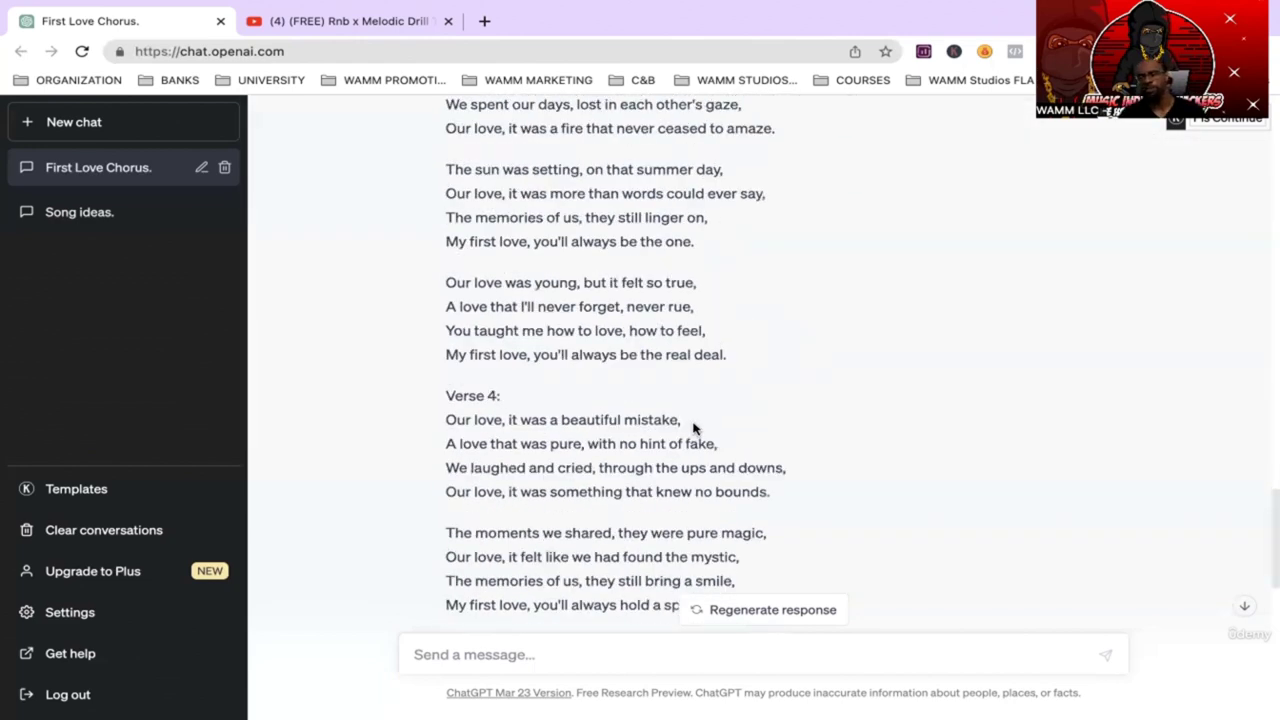
pyautogui.scroll(-2, 693, 428)
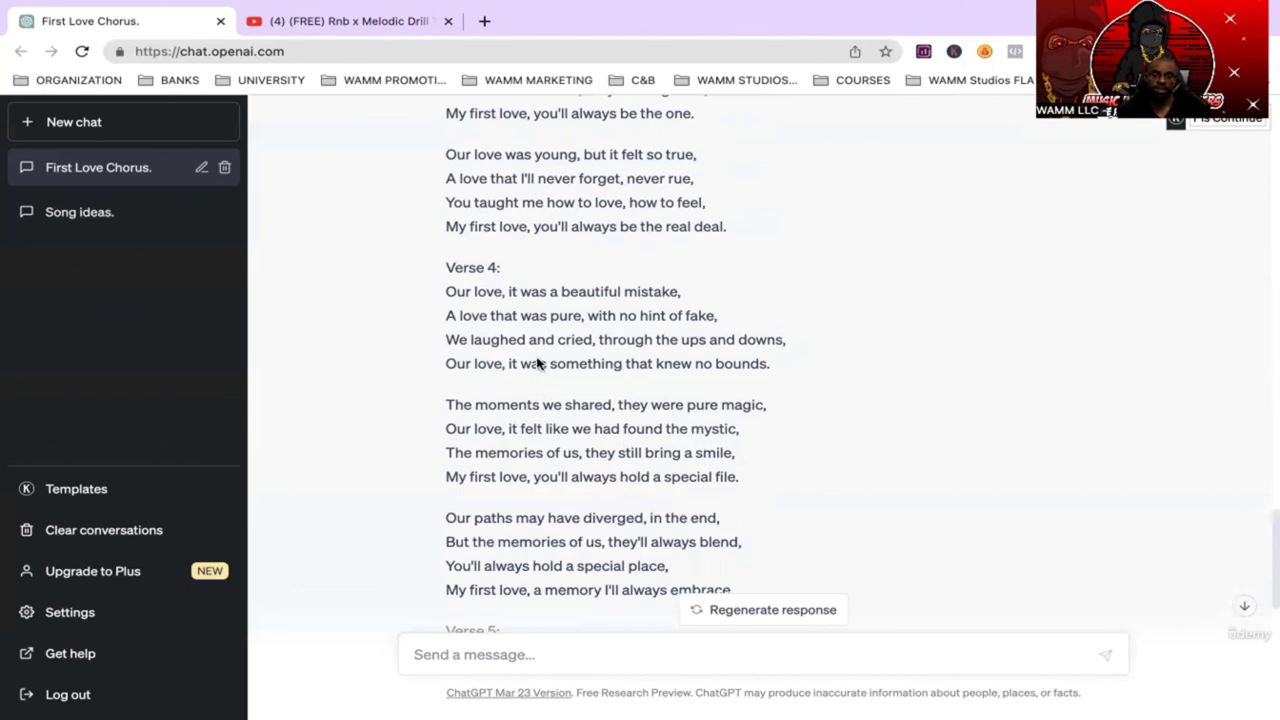
pyautogui.scroll(-2, 537, 364)
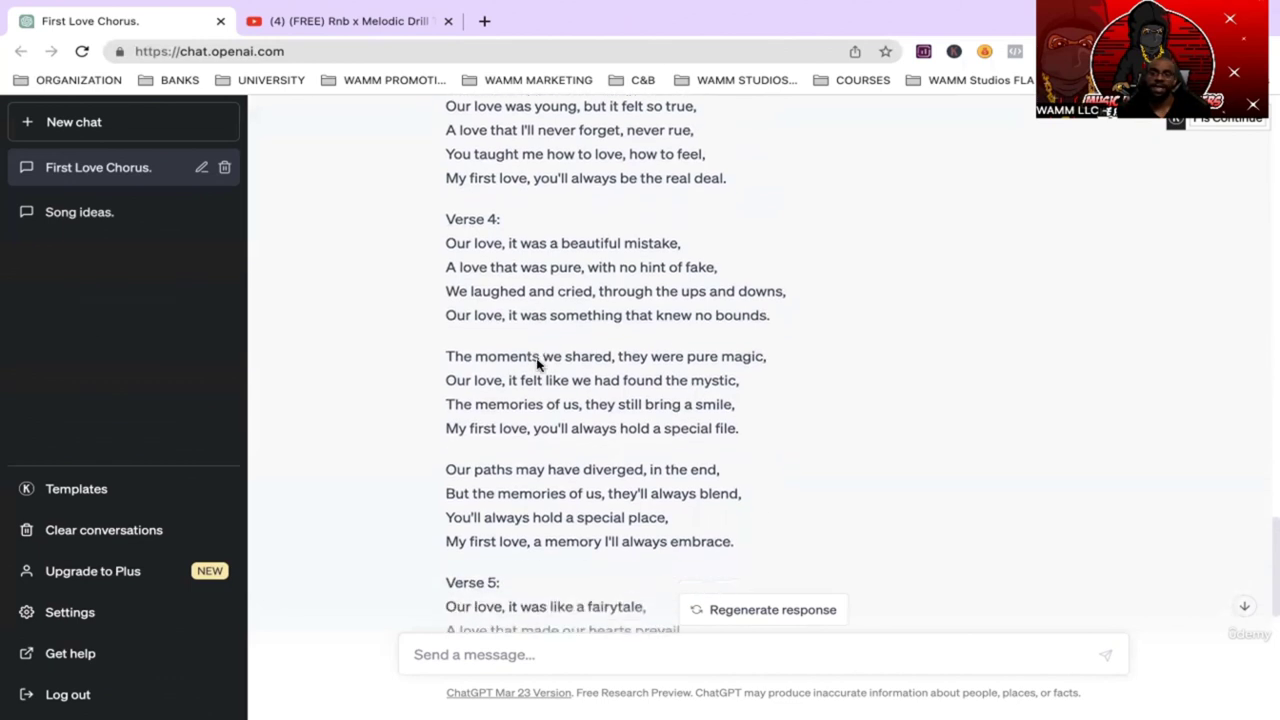
pyautogui.scroll(-5, 534, 368)
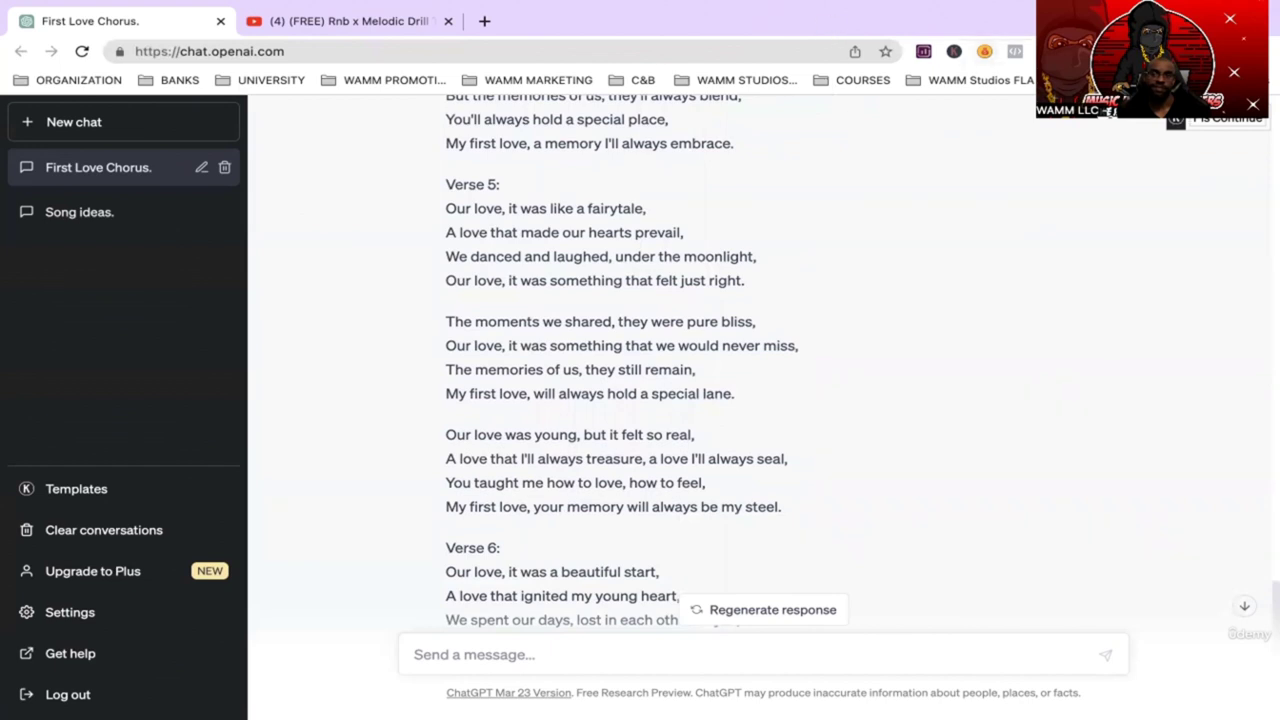
pyautogui.moveTo(928, 20)
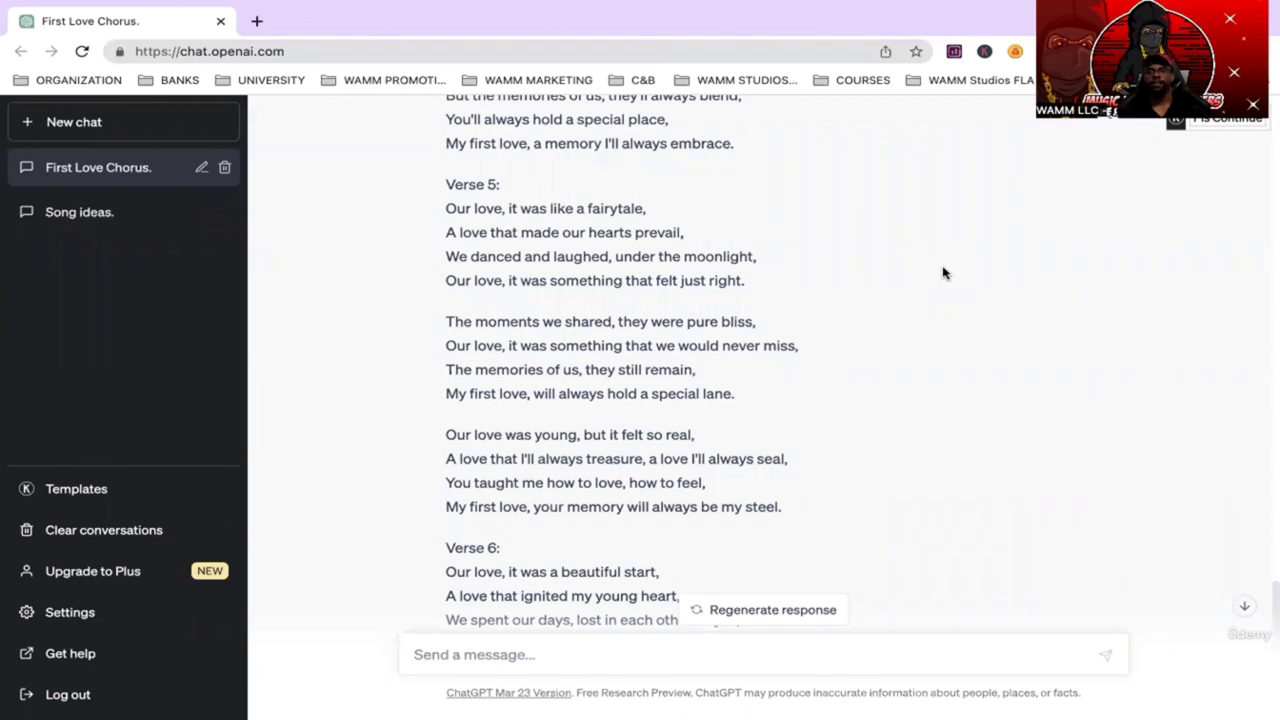
pyautogui.click(539, 653)
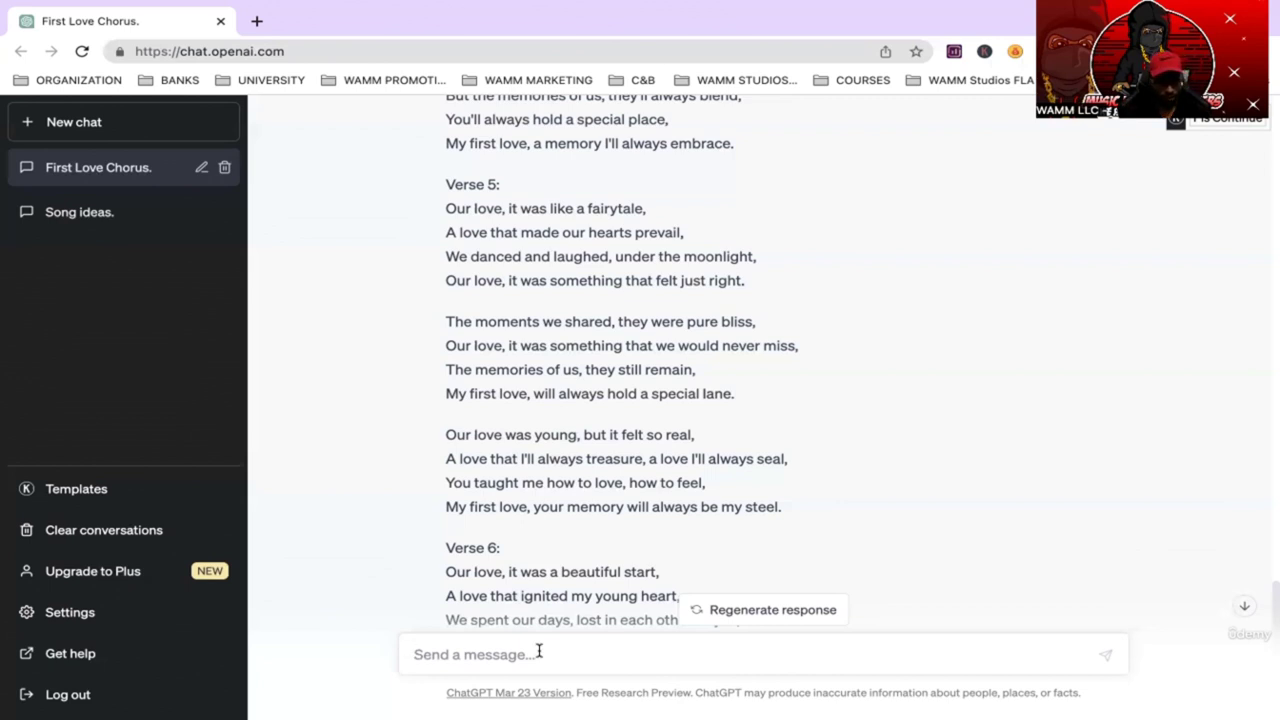
# - Send 'Write me a 16 line verse with metaphors.', correcting 'methapots' to 'metaphors' via spell-check
pyautogui.write('Writ')
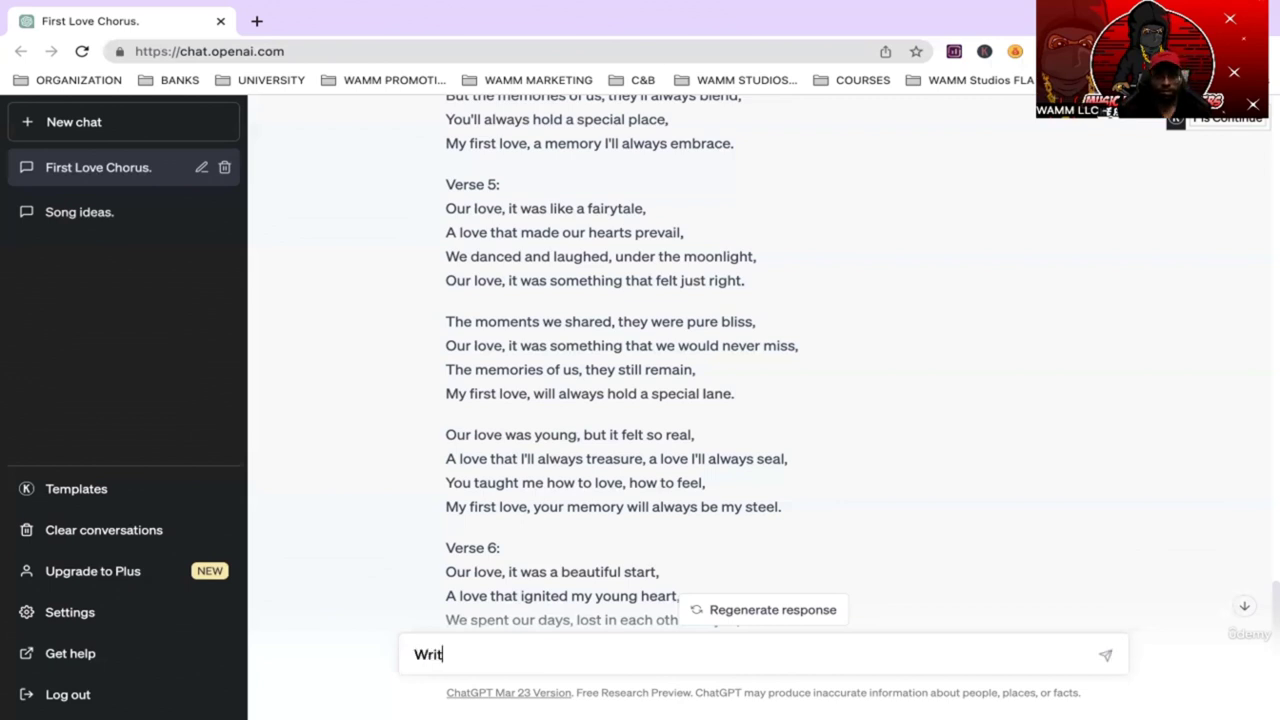
pyautogui.write('e me a')
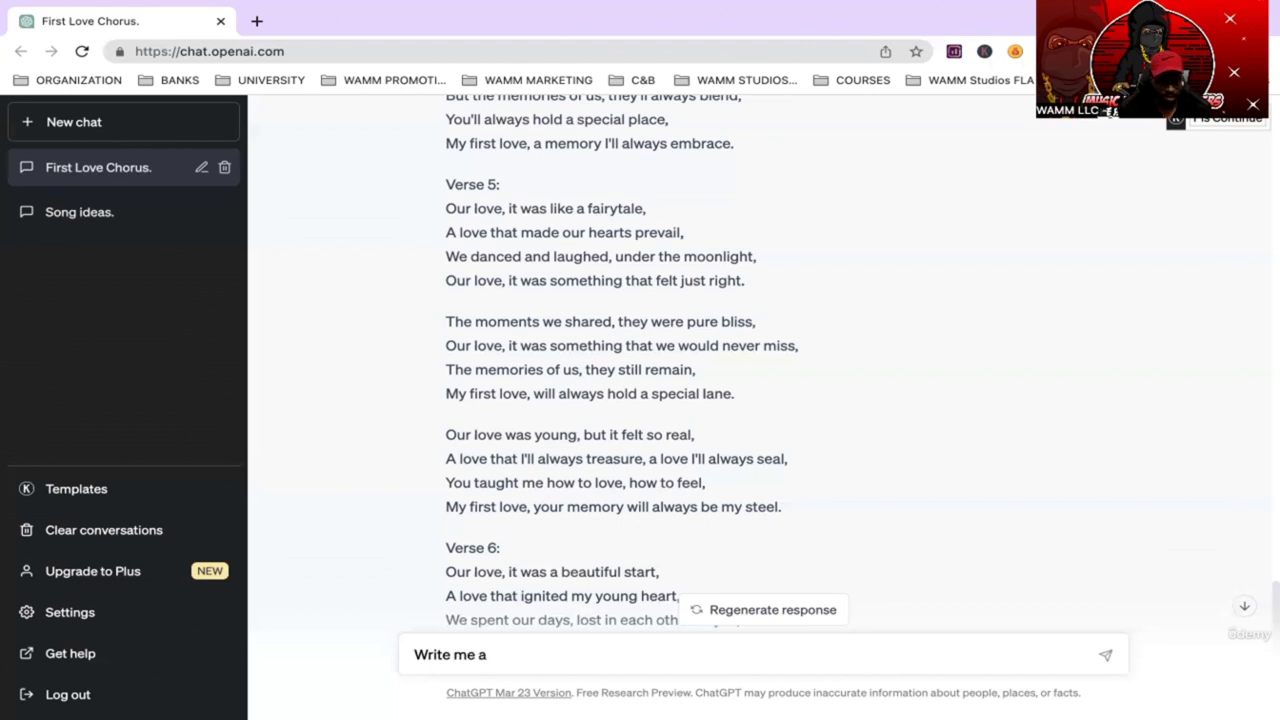
pyautogui.write(' 16 lin')
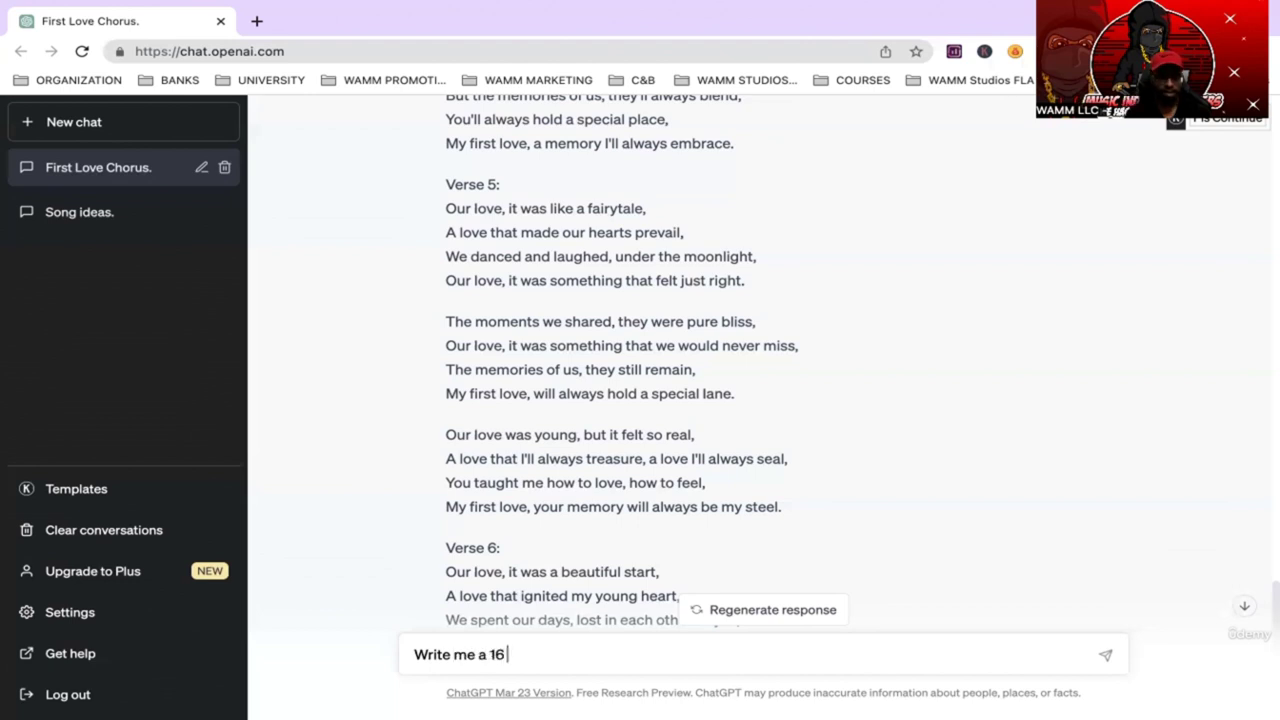
pyautogui.write('e verse')
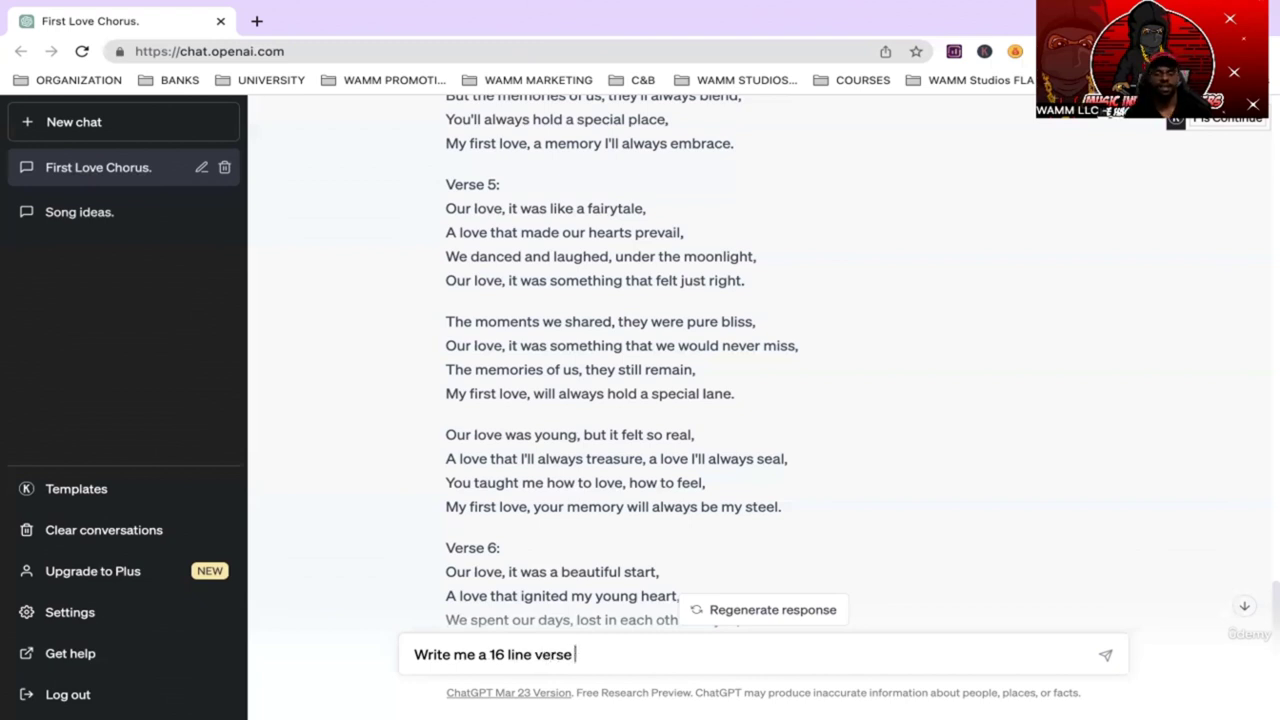
pyautogui.write('for a a')
pyautogui.press('BackSpace')
pyautogui.press('BackSpace')
pyautogui.press('BackSpace')
pyautogui.press('BackSpace')
pyautogui.press('BackSpace')
pyautogui.press('BackSpace')
pyautogui.press('BackSpace')
pyautogui.press('BackSpace')
pyautogui.write('with ')
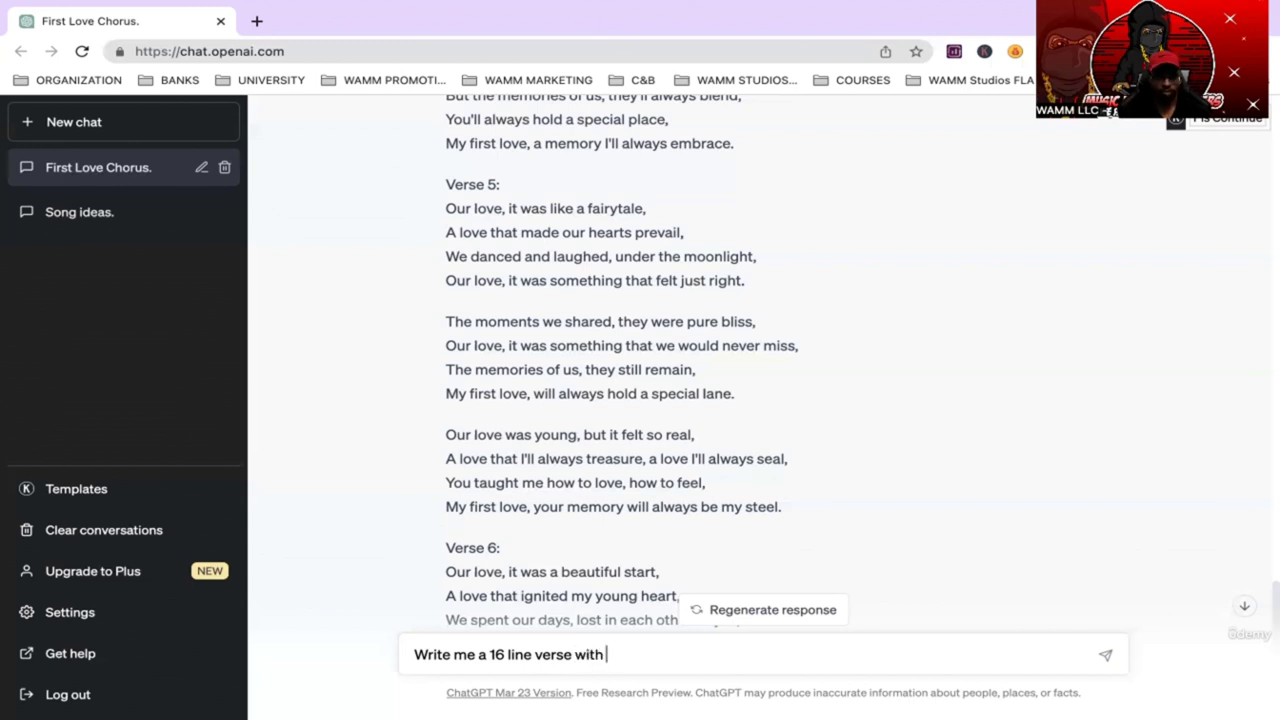
pyautogui.write('methapots')
pyautogui.rightClick(658, 658)
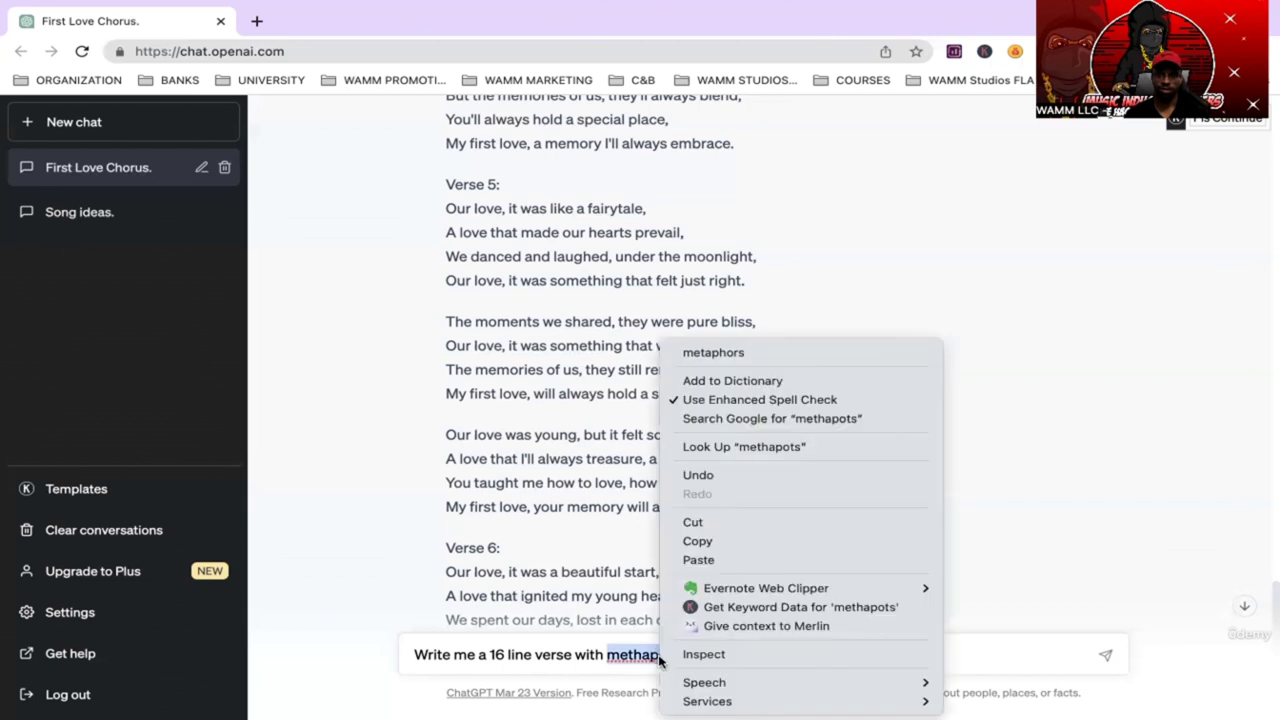
pyautogui.click(790, 355)
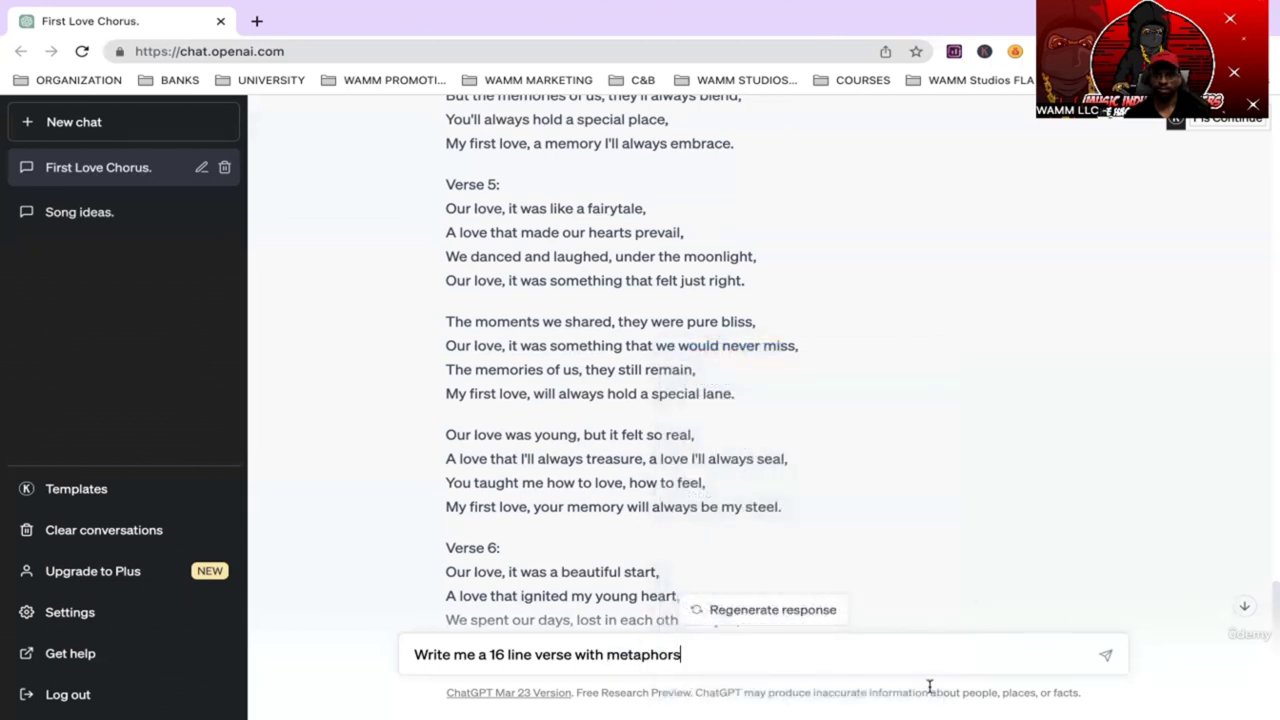
pyautogui.write('.')
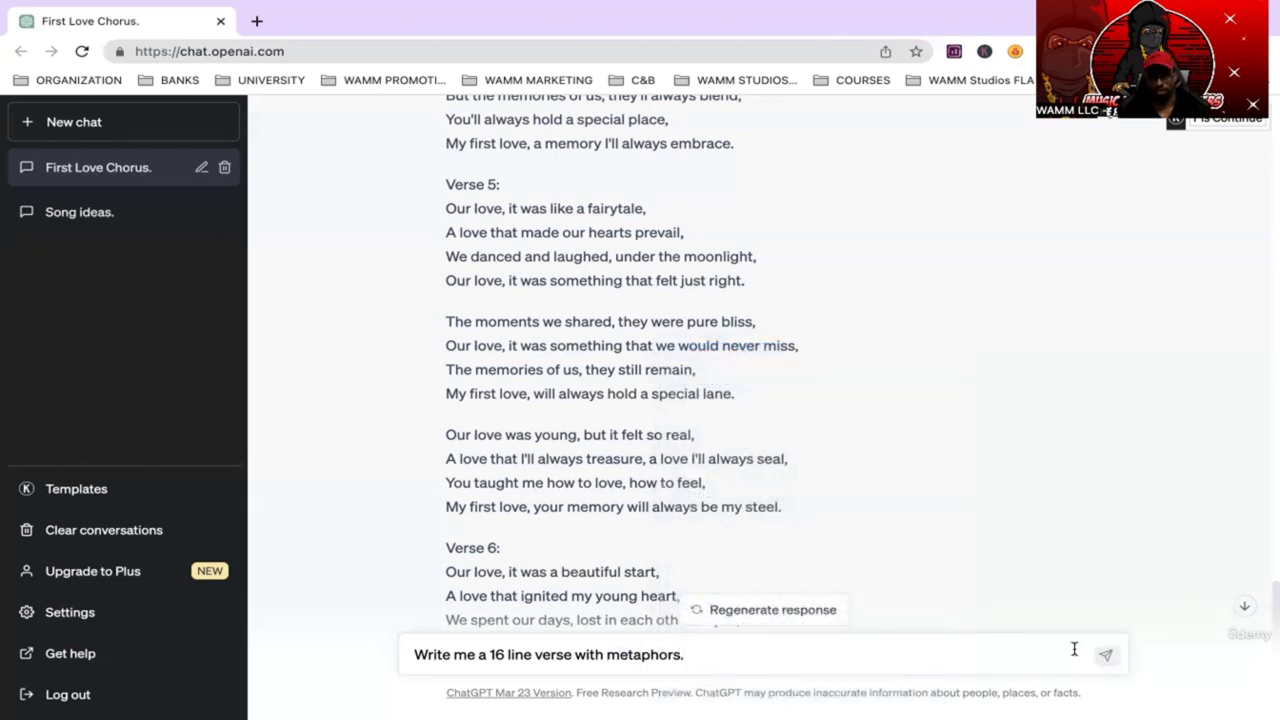
pyautogui.press('Return')
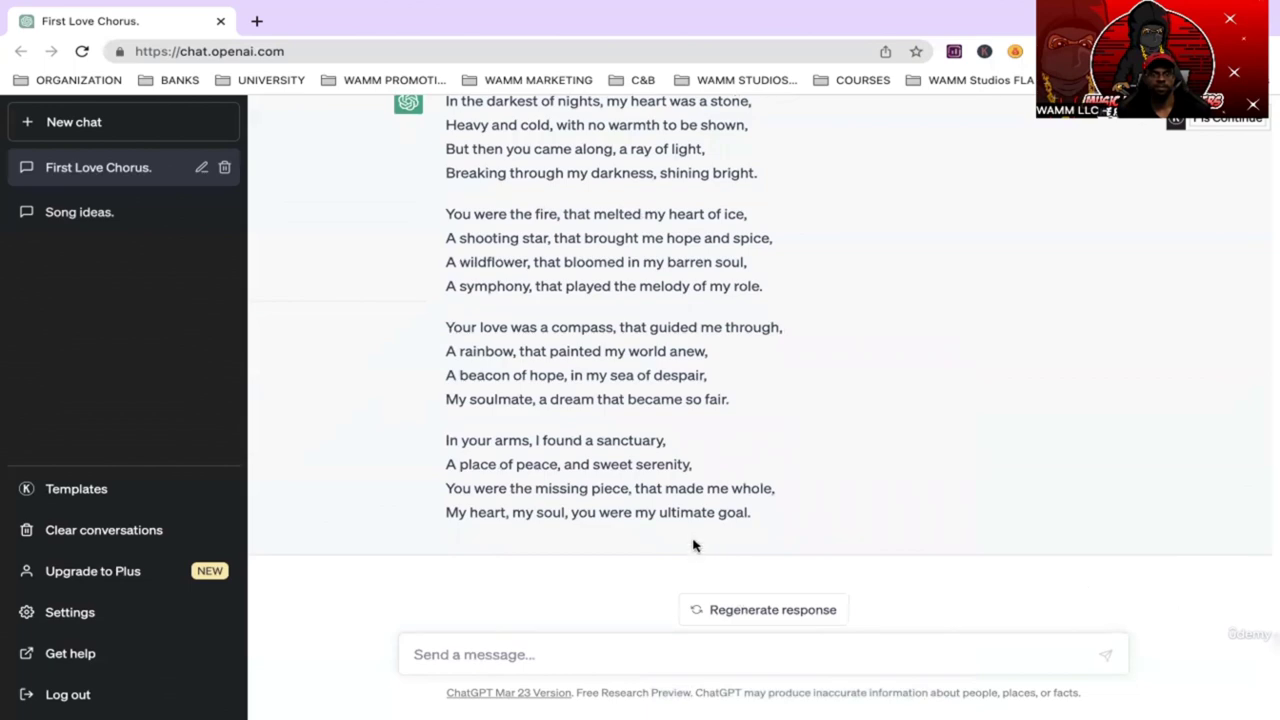
# - Read the new four-stanza verse opening 'In the darkest of nights, my heart was a stone.'
pyautogui.scroll(3, 690, 540)
pyautogui.scroll(3, 600, 489)
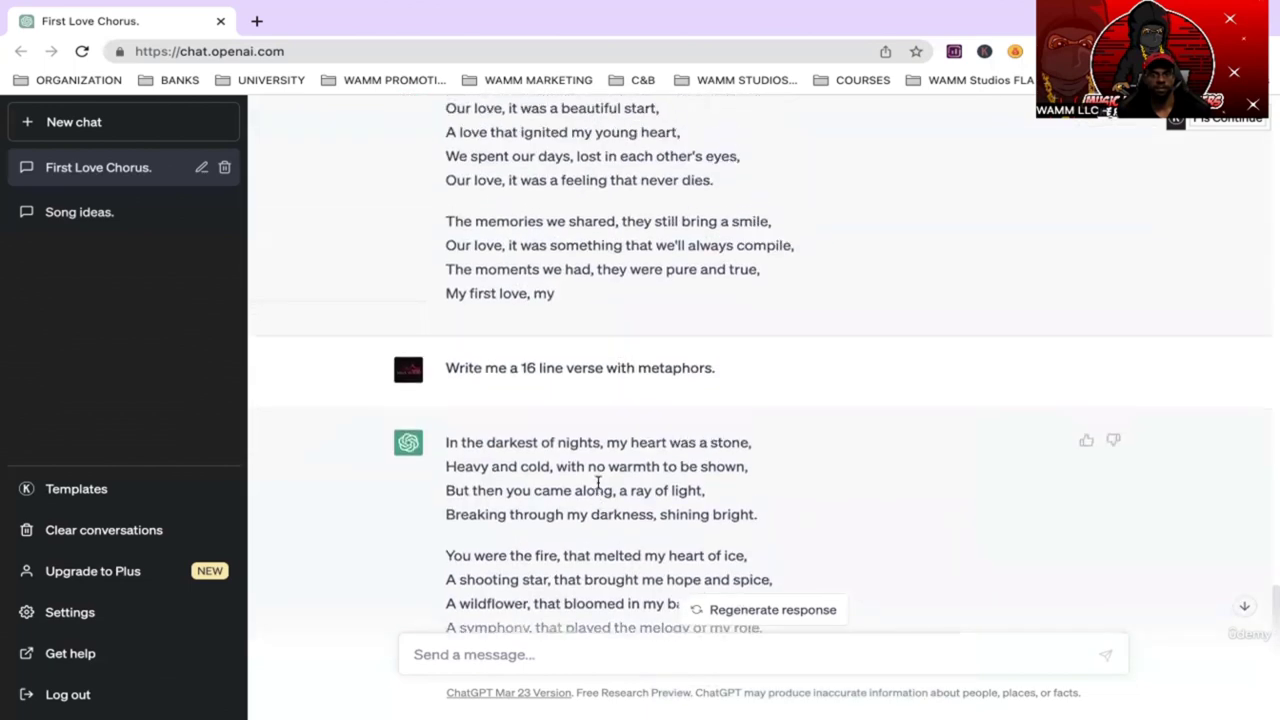
pyautogui.scroll(-2, 684, 475)
pyautogui.scroll(-3, 623, 506)
pyautogui.scroll(2, 594, 486)
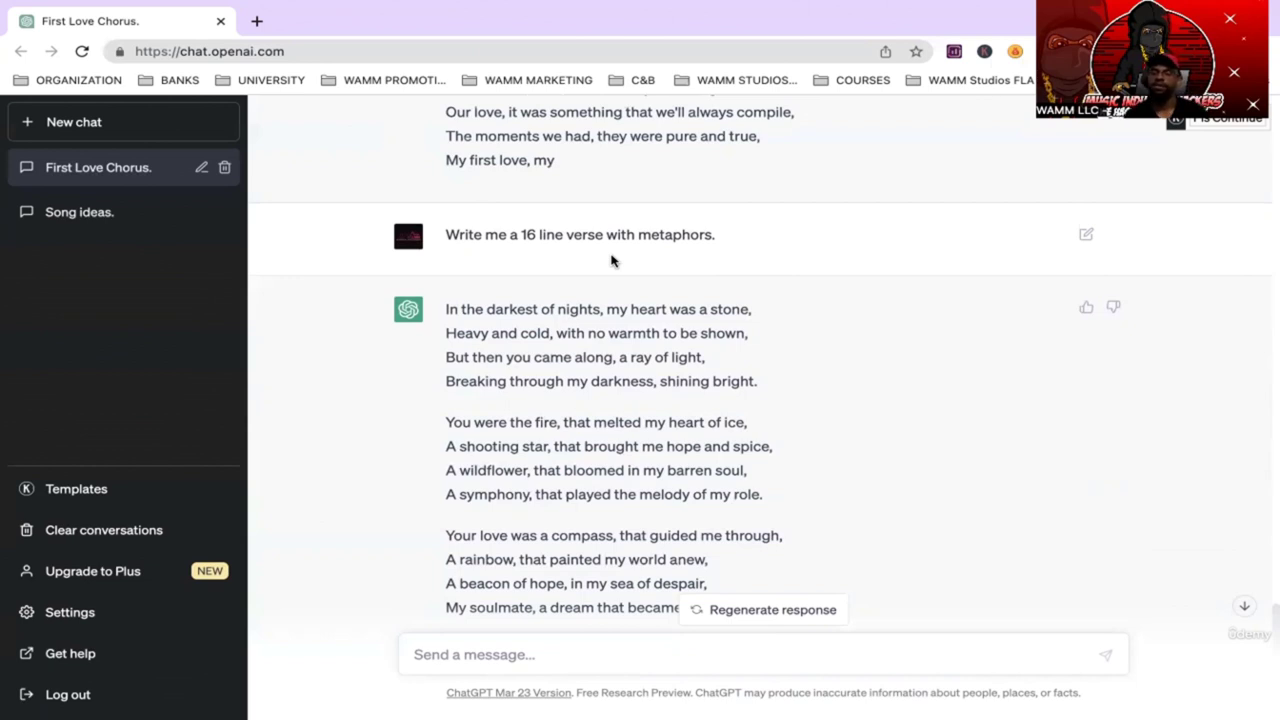
pyautogui.scroll(-2, 623, 365)
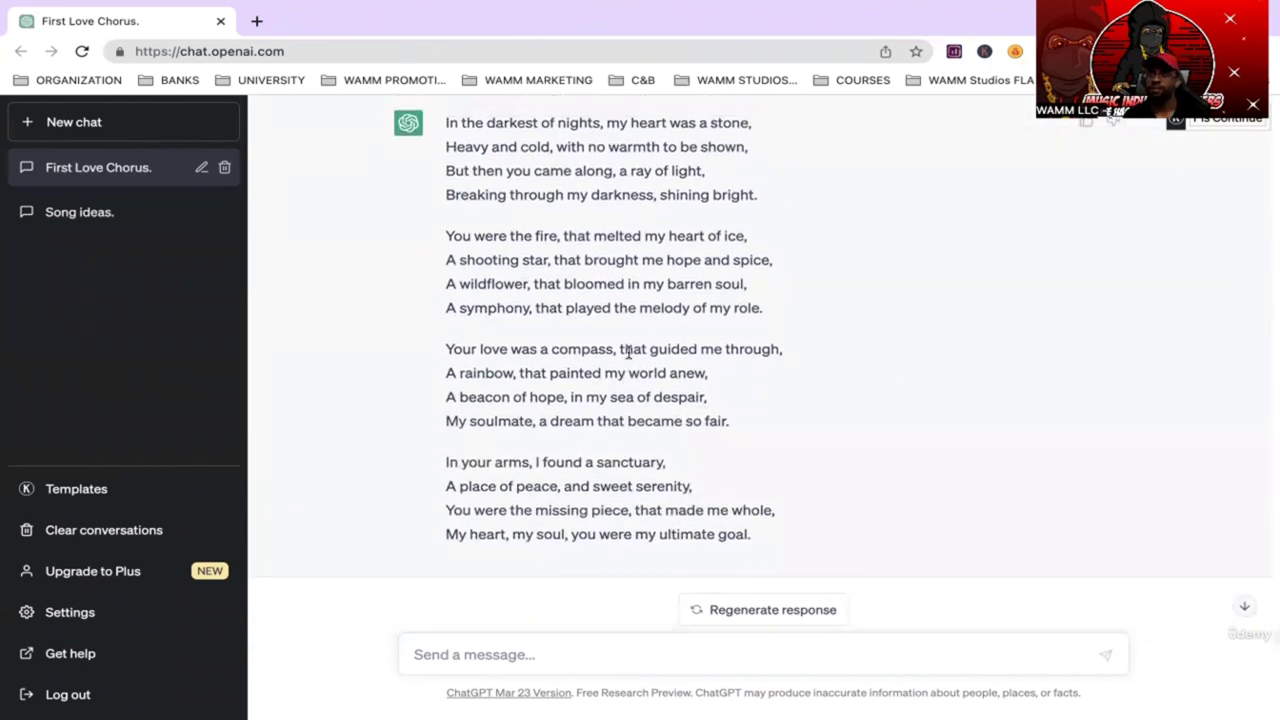
pyautogui.scroll(3, 628, 352)
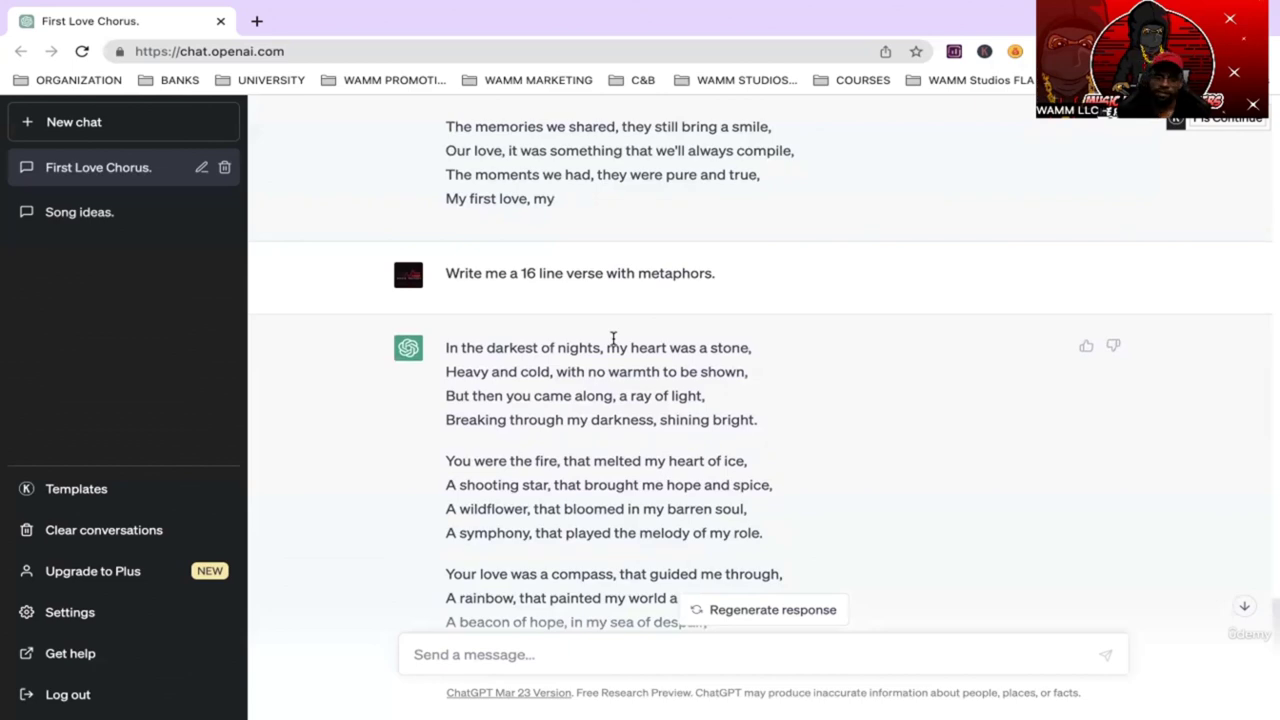
pyautogui.scroll(1, 641, 492)
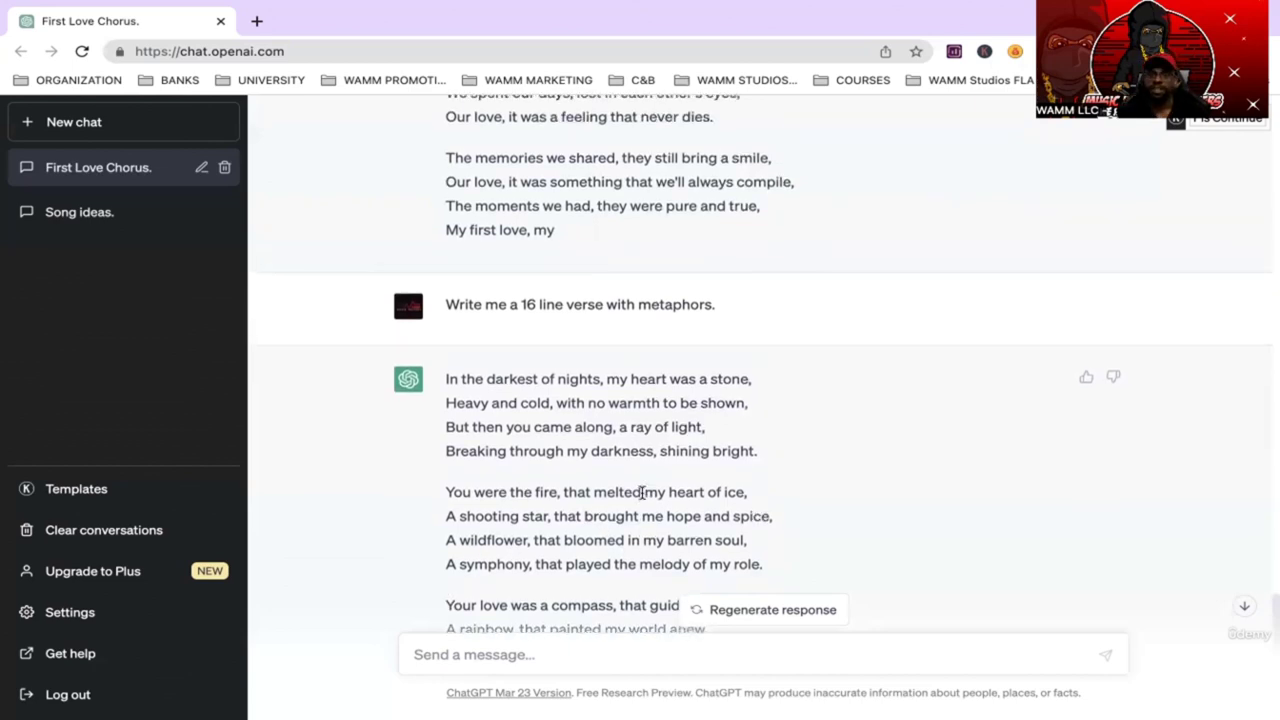
pyautogui.scroll(10, 641, 492)
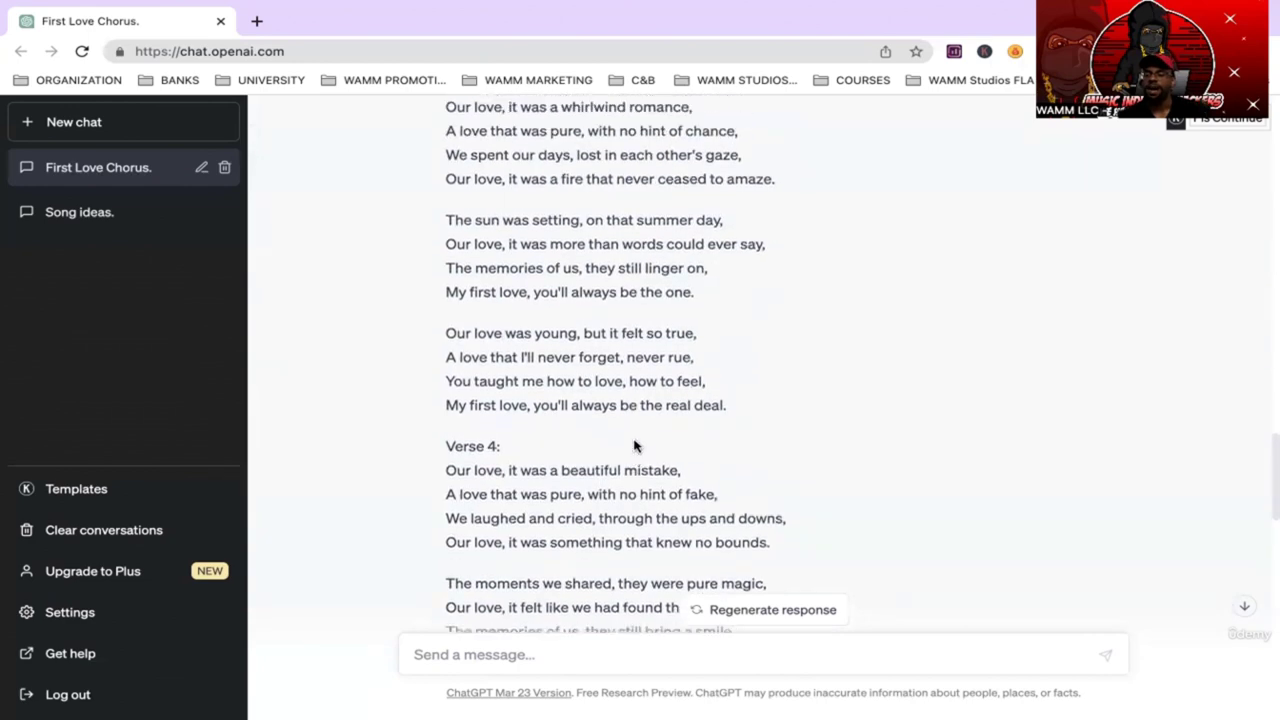
# - Scroll the metaphor verse to its final line 'My heart, my soul, you were my ultimate goal.'
pyautogui.scroll(5, 634, 446)
pyautogui.scroll(15, 617, 440)
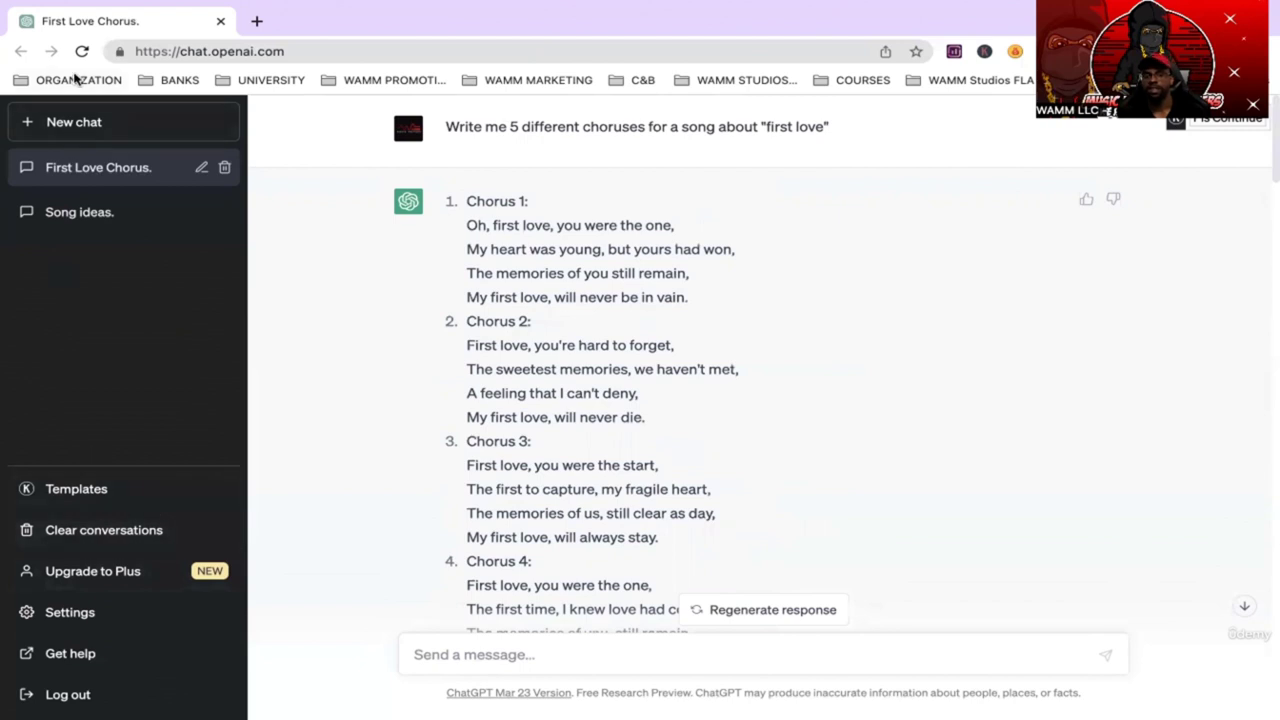
pyautogui.scroll(-15, 503, 420)
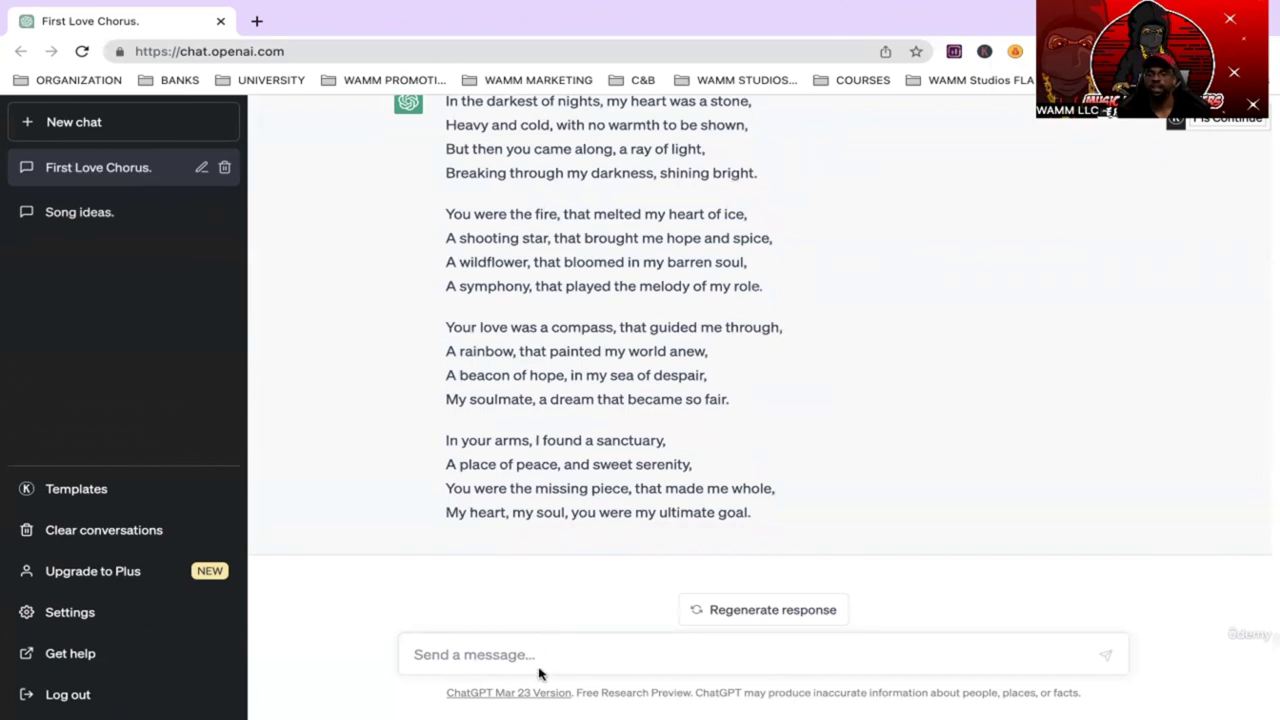
pyautogui.scroll(1, 614, 506)
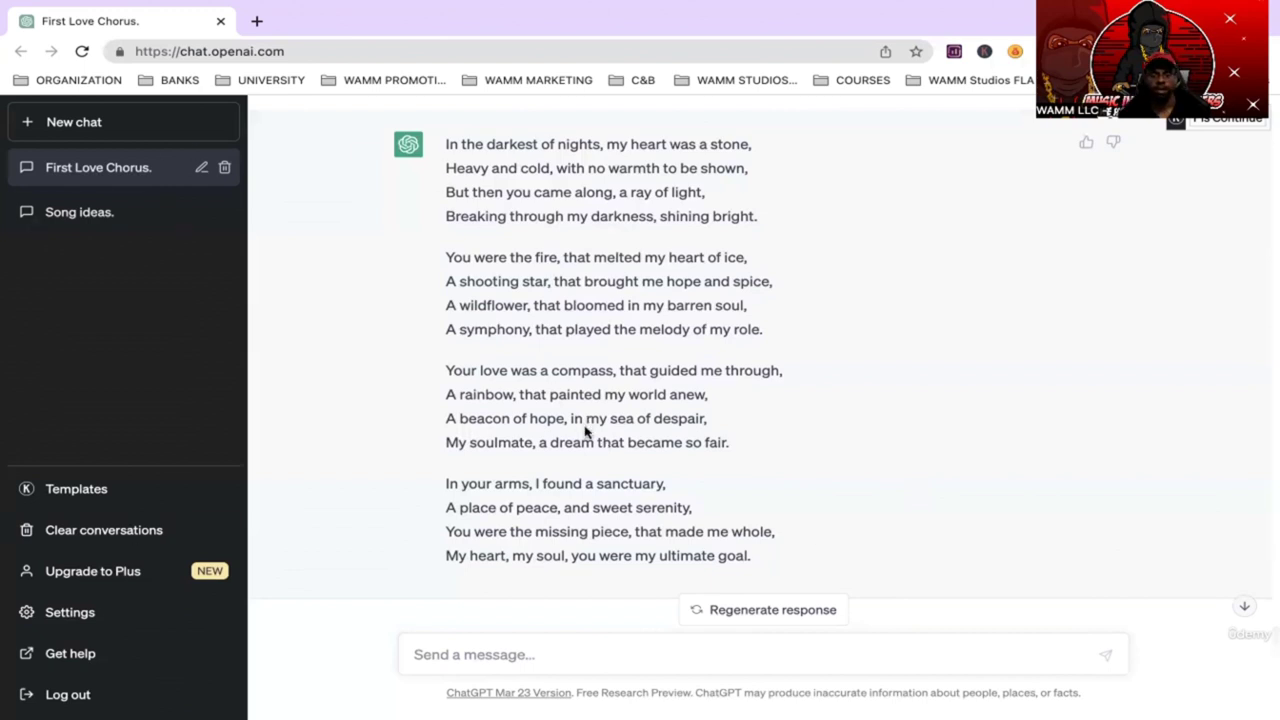
pyautogui.scroll(-1, 500, 468)
# - Clear and confirm deletion of all past ChatGPT conversations
pyautogui.scroll(3, 470, 463)
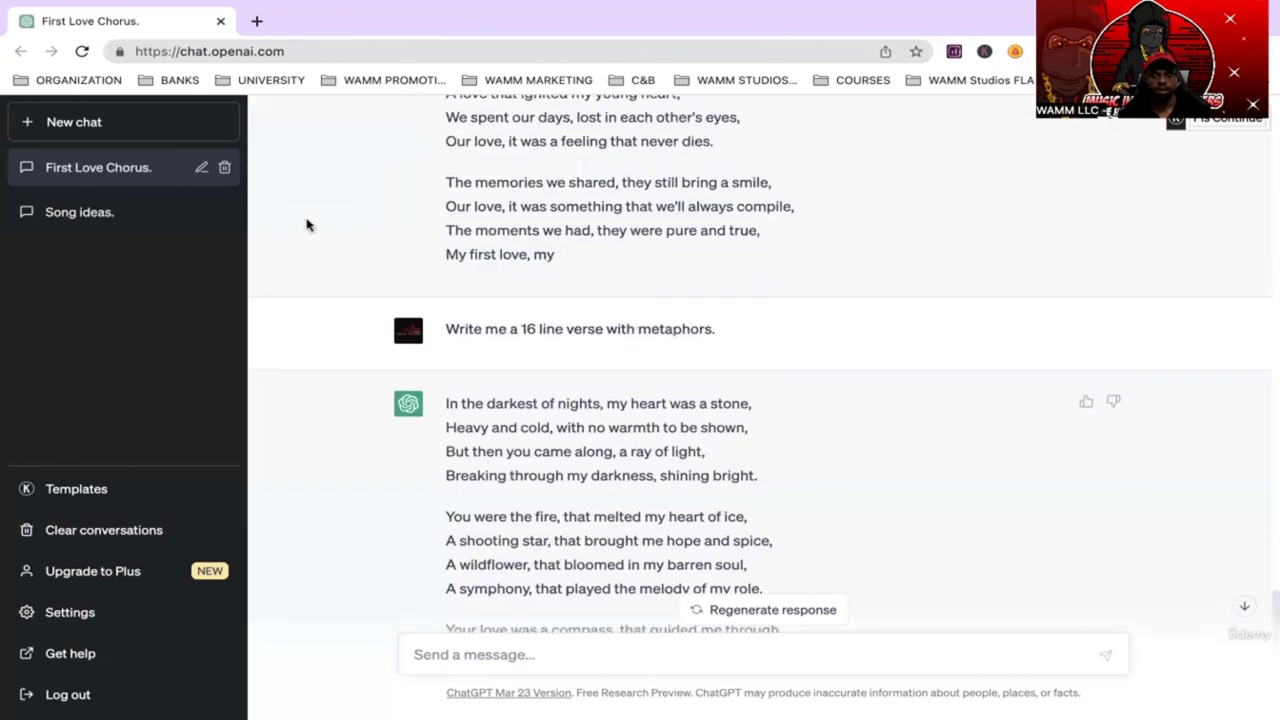
pyautogui.click(134, 532)
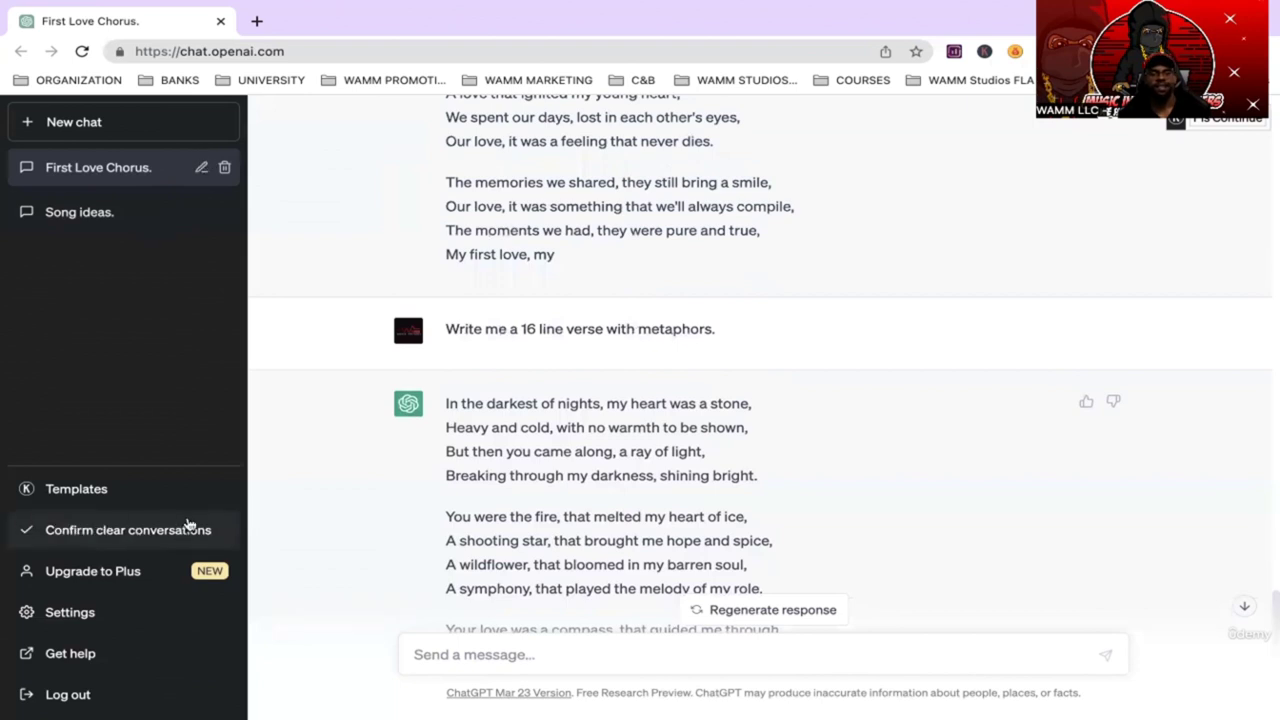
pyautogui.click(167, 529)
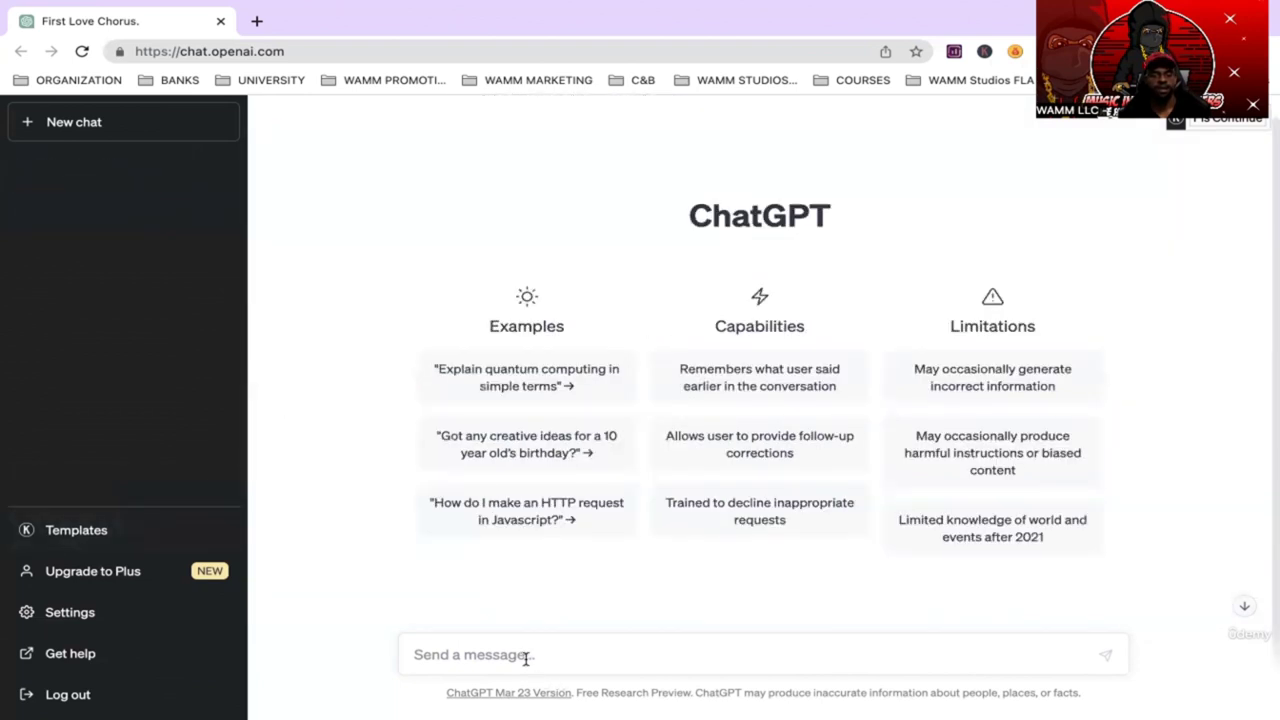
# - Draft 'Write me a 16 line verse with metaphors', fixing 'methapors' via the spell-check suggestion
pyautogui.click(594, 647)
pyautogui.write('Write me a 16 line verse ')
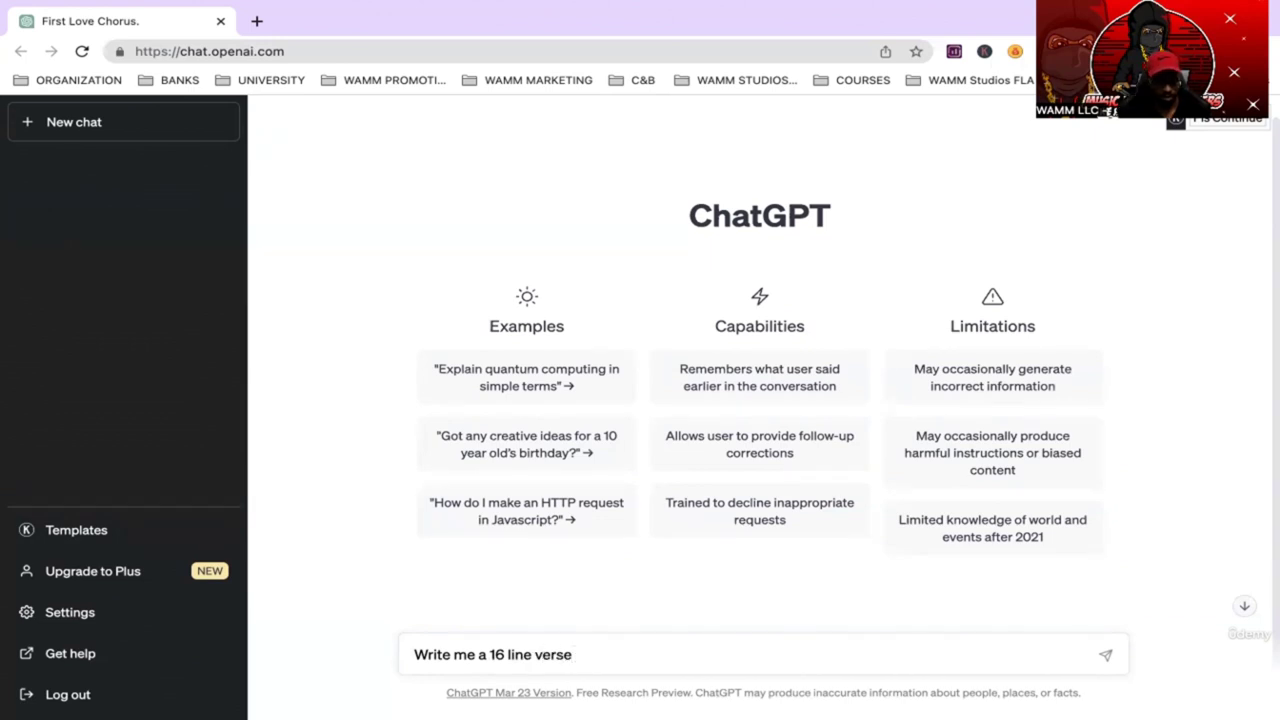
pyautogui.write('with methap')
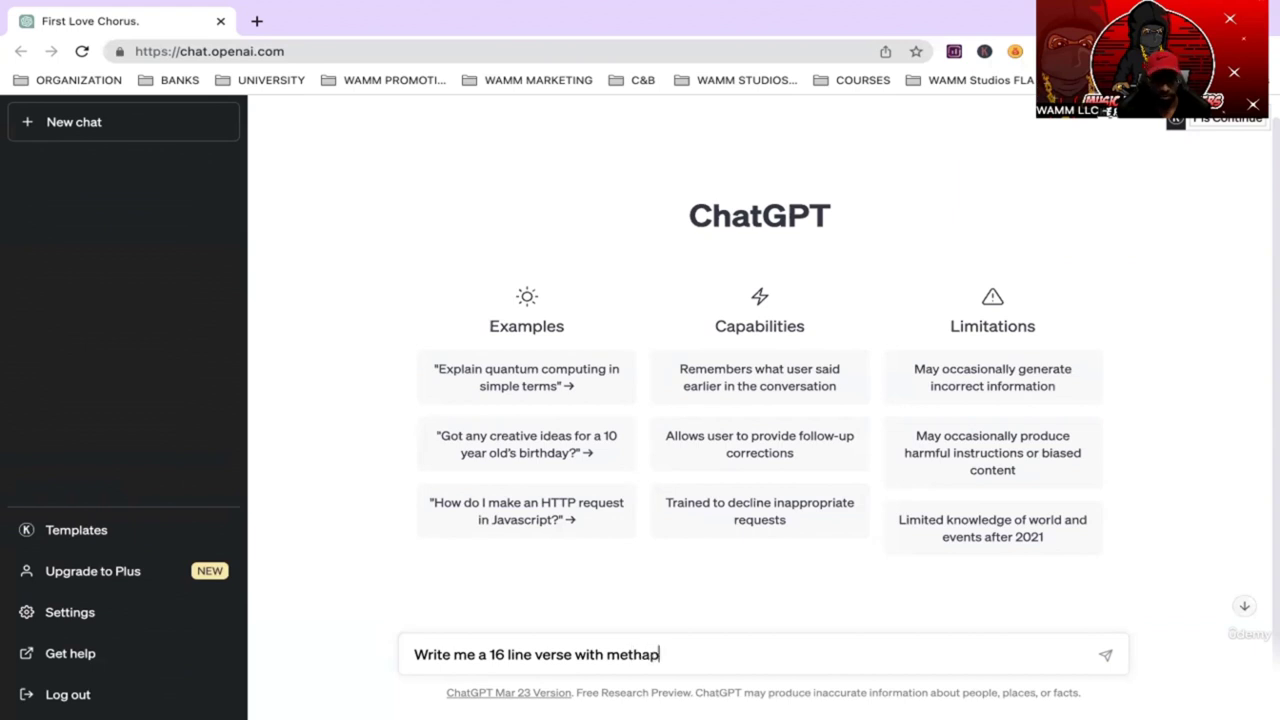
pyautogui.write('ors')
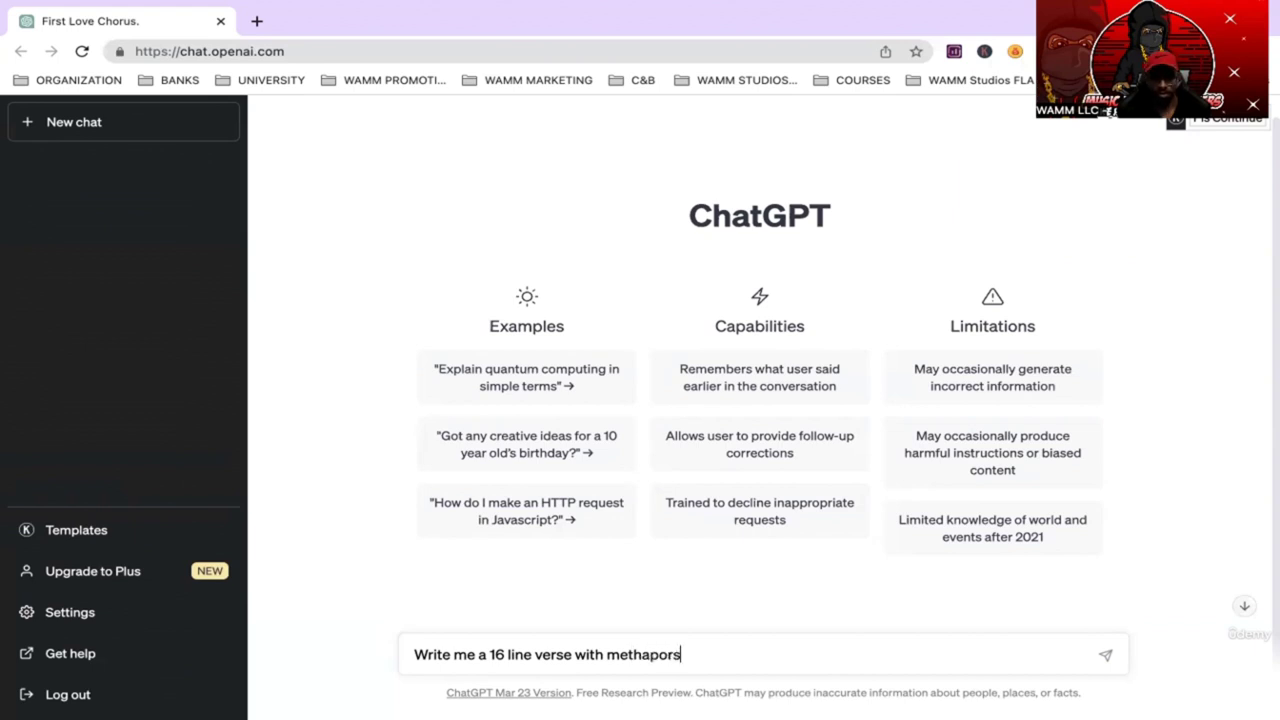
pyautogui.rightClick(642, 652)
pyautogui.click(690, 354)
# - Add a period and send the metaphor prompt, yielding the four-stanza nature verse
pyautogui.write('.')
pyautogui.click(1108, 659)
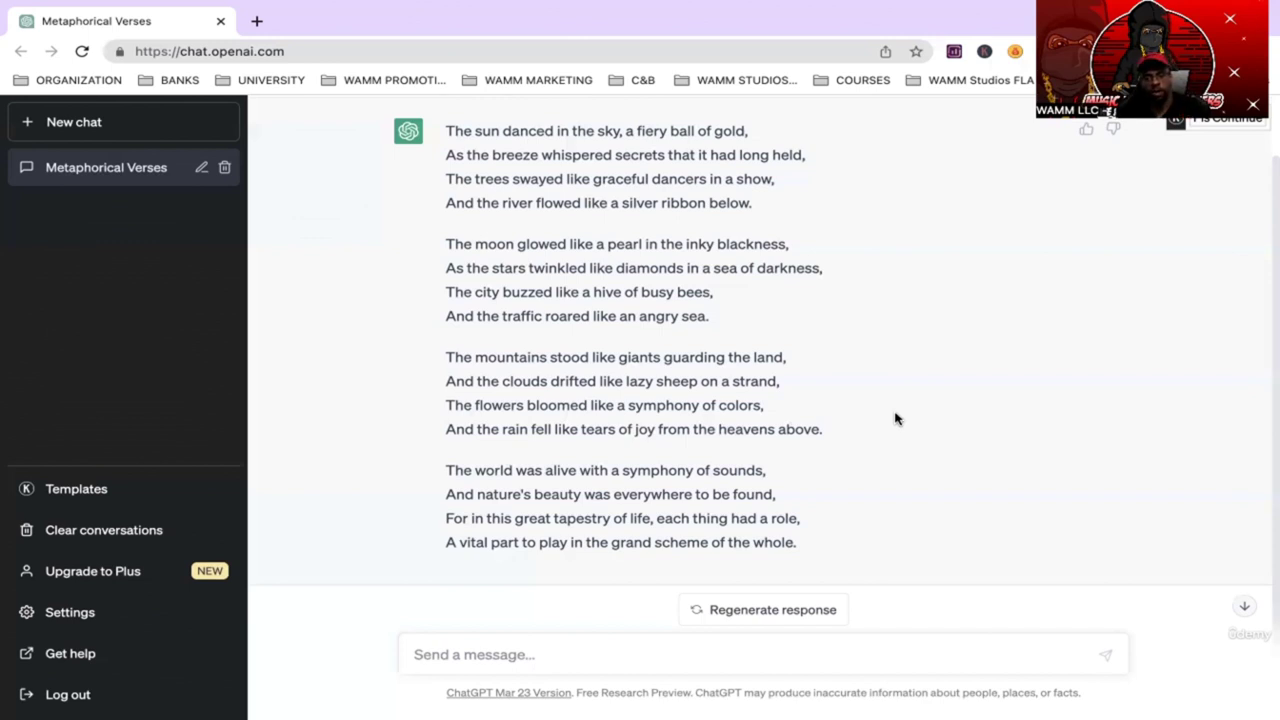
pyautogui.scroll(-1, 850, 412)
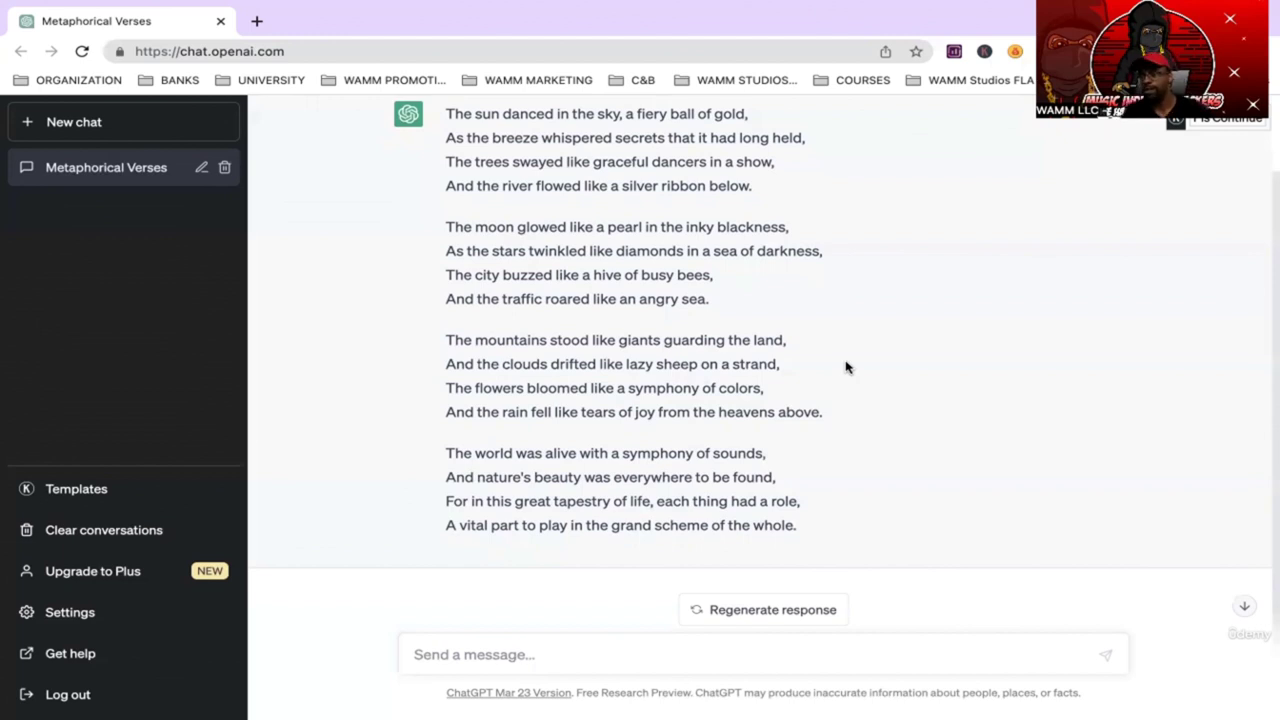
# - Draft 'Write me a 16 line verse with double syllables rhyming at the end of each line.'
pyautogui.click(510, 655)
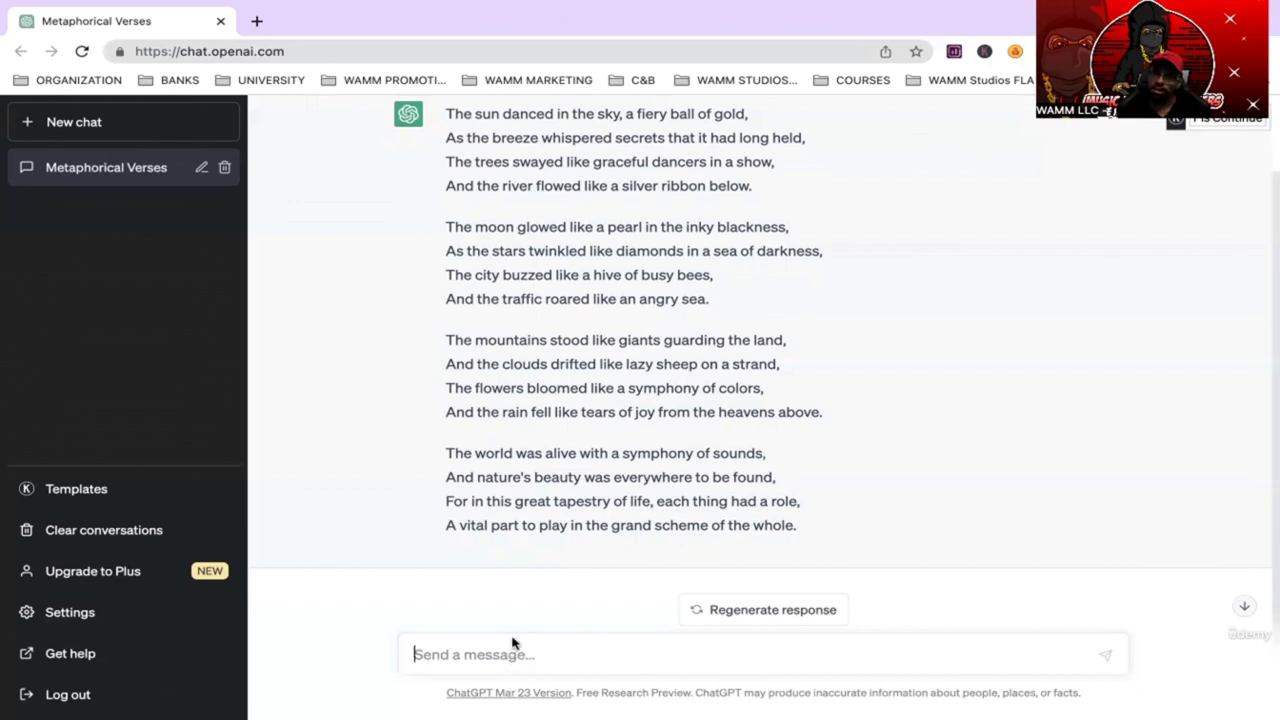
pyautogui.write('Use ChatGPT for Complete Songs')
pyautogui.hotkey('ctrl', 'z')
pyautogui.write('Wr')
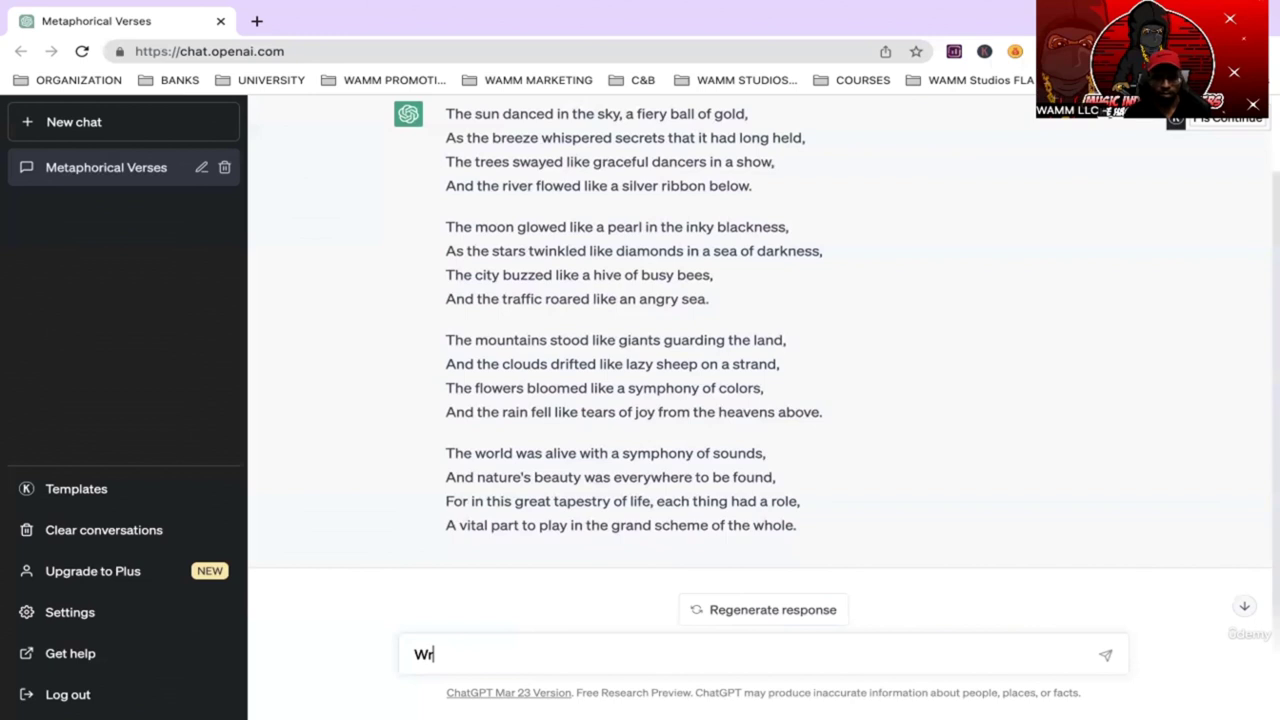
pyautogui.write('ite me a')
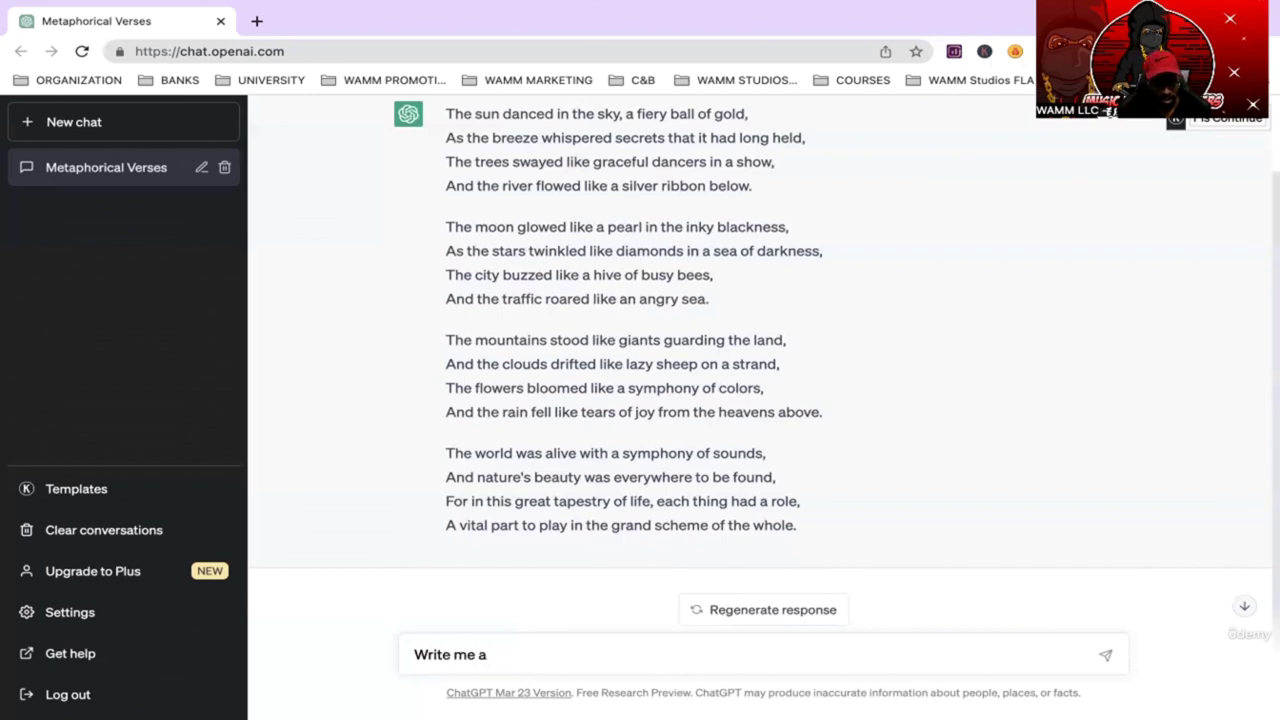
pyautogui.write(' 16 line verse with')
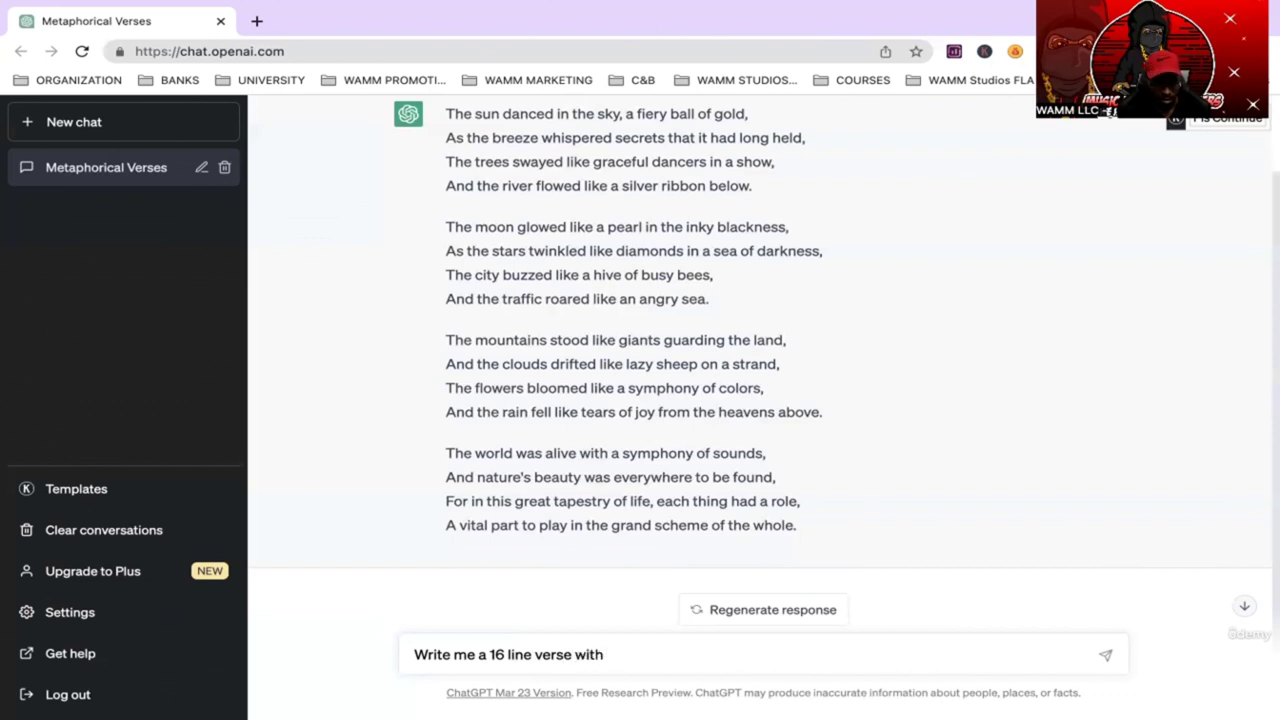
pyautogui.write(' double syllables')
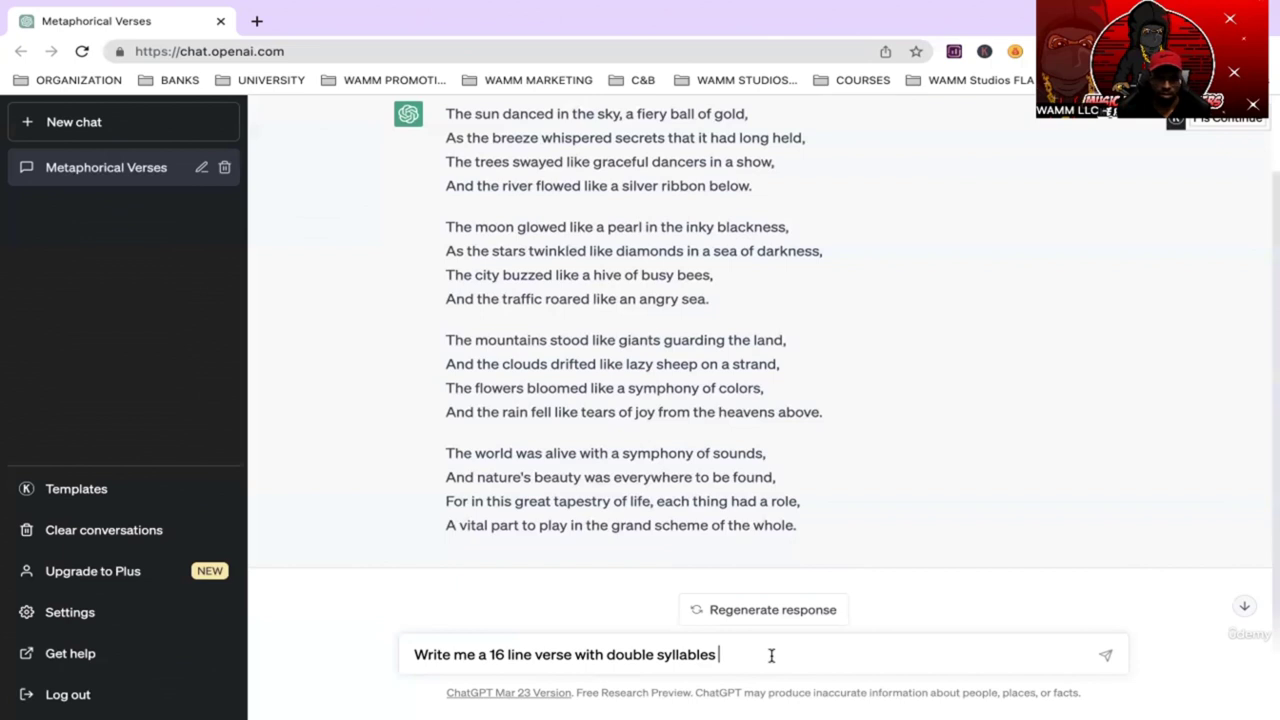
pyautogui.write('rymin')
pyautogui.press('BackSpace')
pyautogui.press('BackSpace')
pyautogui.press('BackSpace')
pyautogui.write('g')
pyautogui.press('BackSpace')
pyautogui.write('hming at the end')
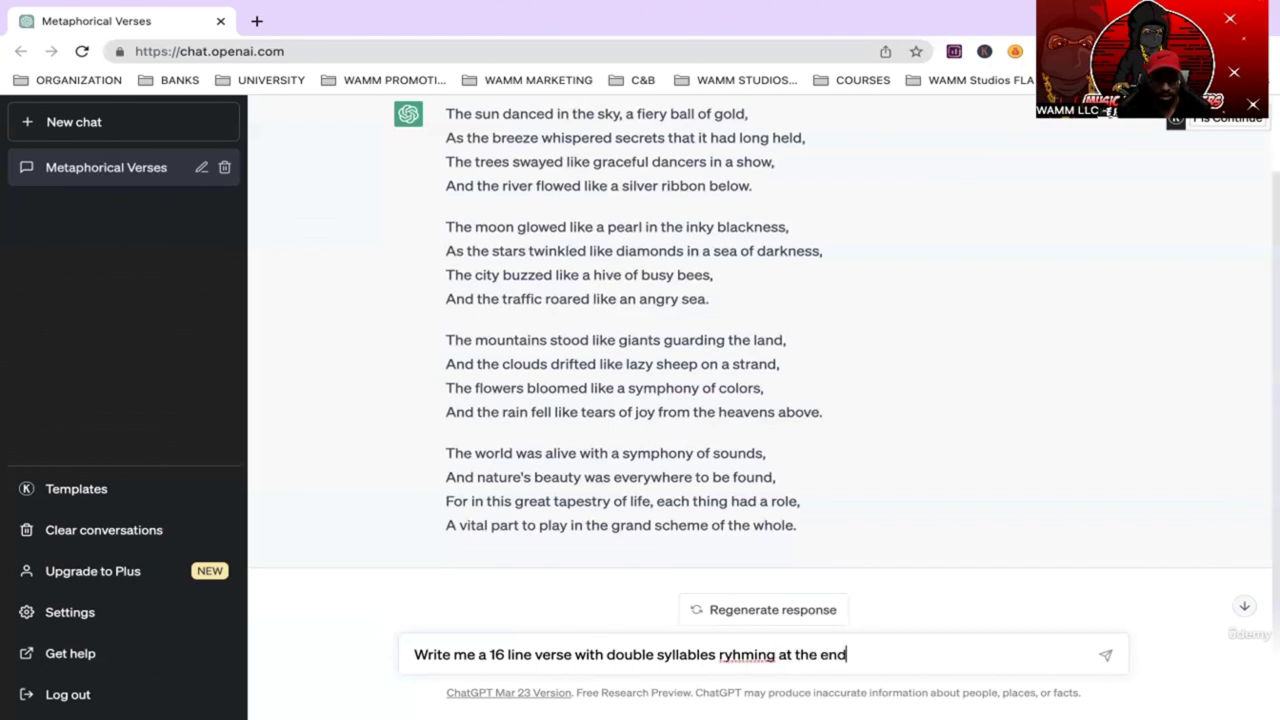
pyautogui.write(' of each line.')
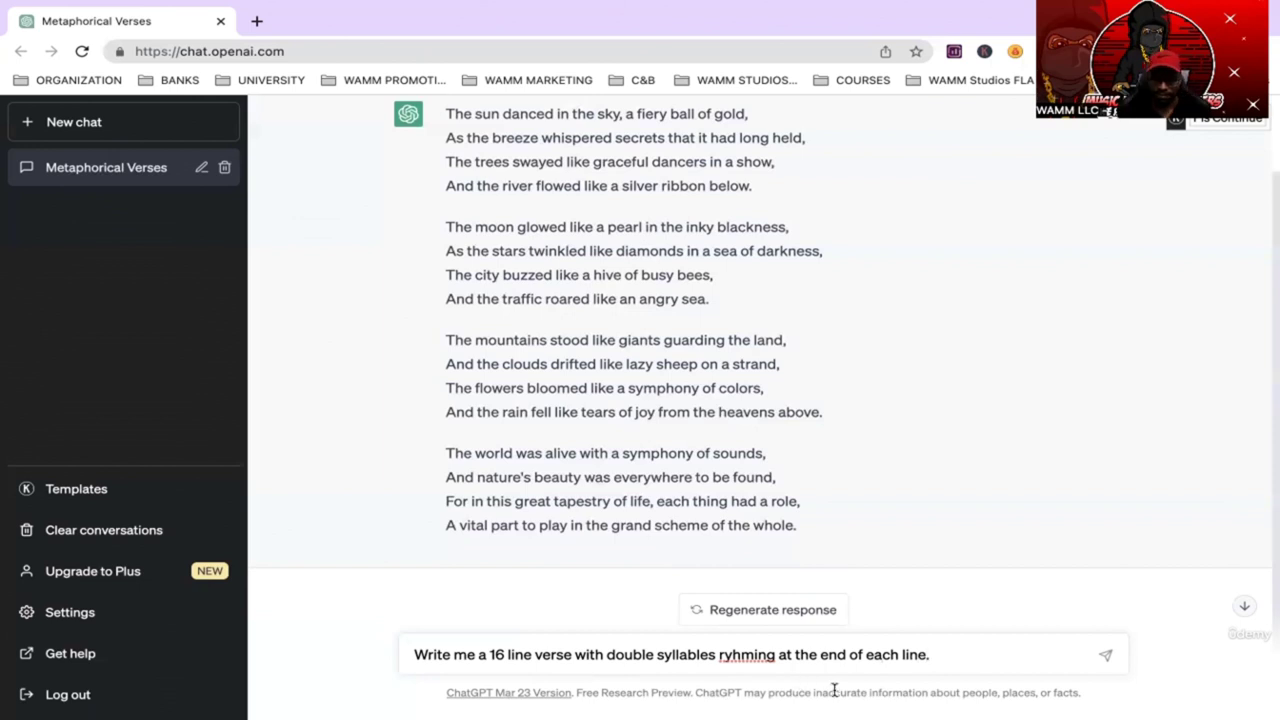
pyautogui.rightClick(727, 653)
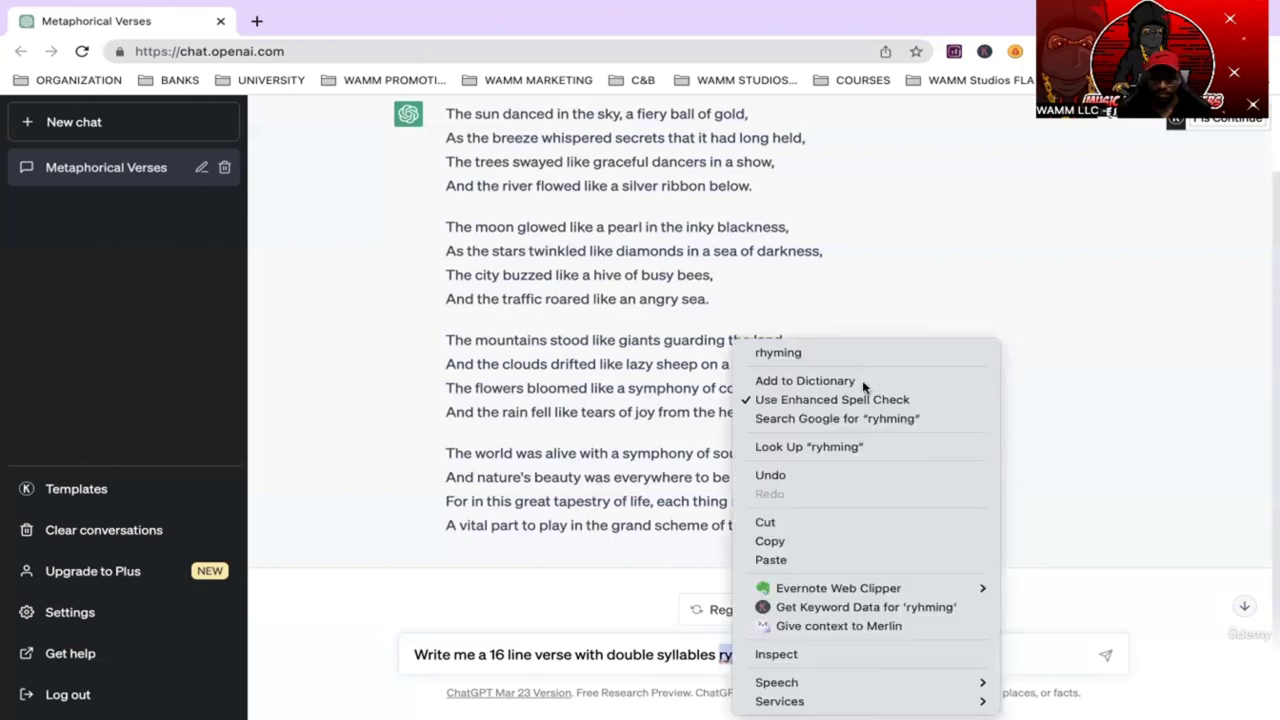
pyautogui.click(865, 383)
# - Send the rhyming double-syllables request and paste a copy of it into the message box
pyautogui.click(1105, 655)
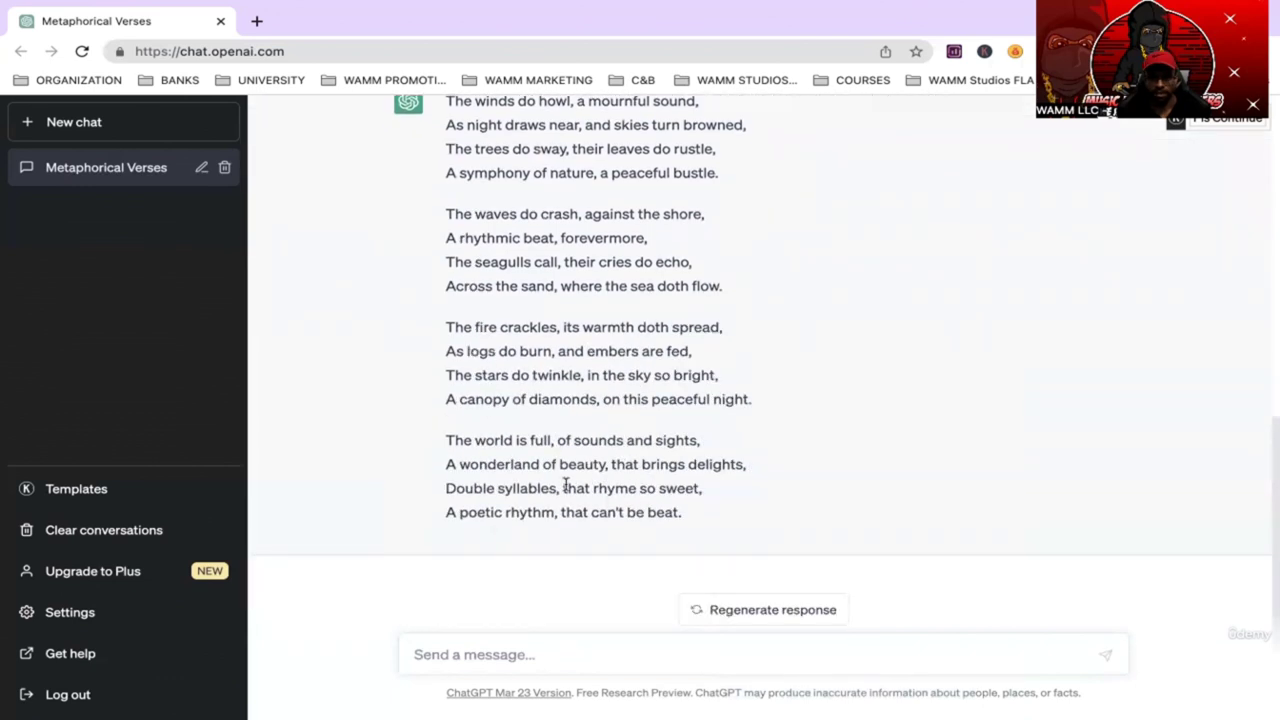
pyautogui.scroll(5, 566, 480)
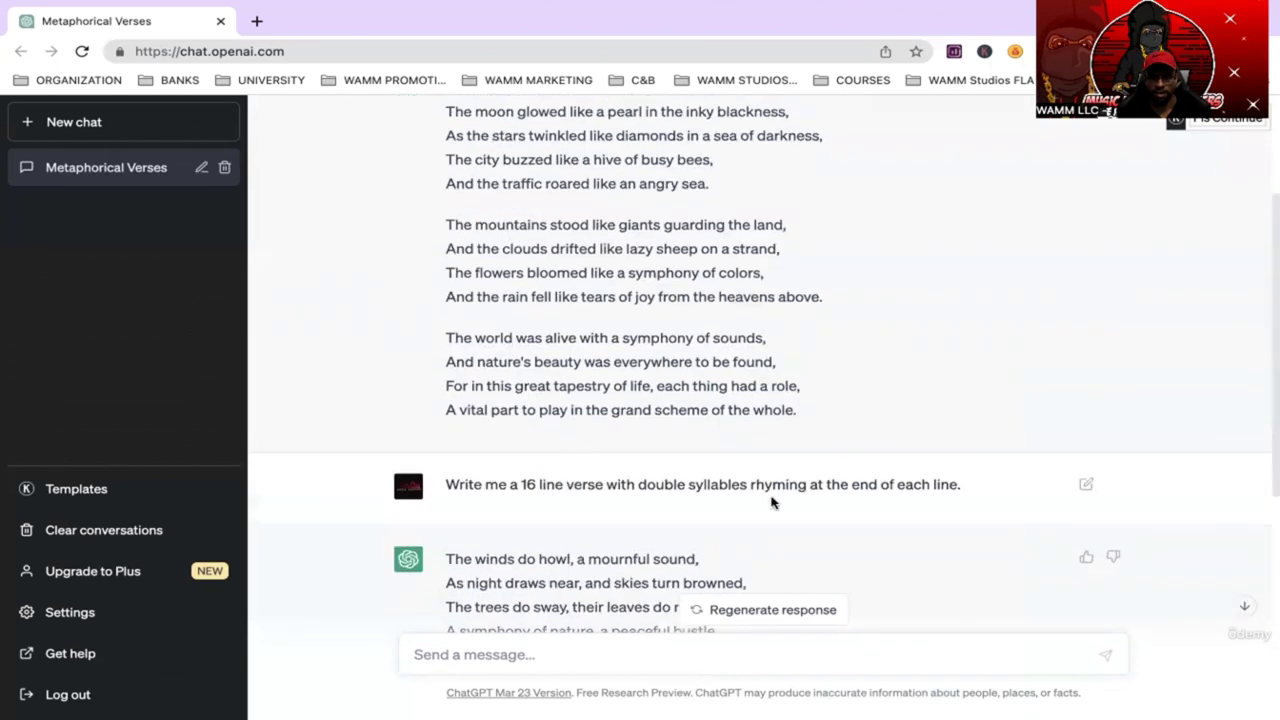
pyautogui.moveTo(985, 483); pyautogui.dragTo(441, 485)
pyautogui.hotkey('ctrl', 'c')
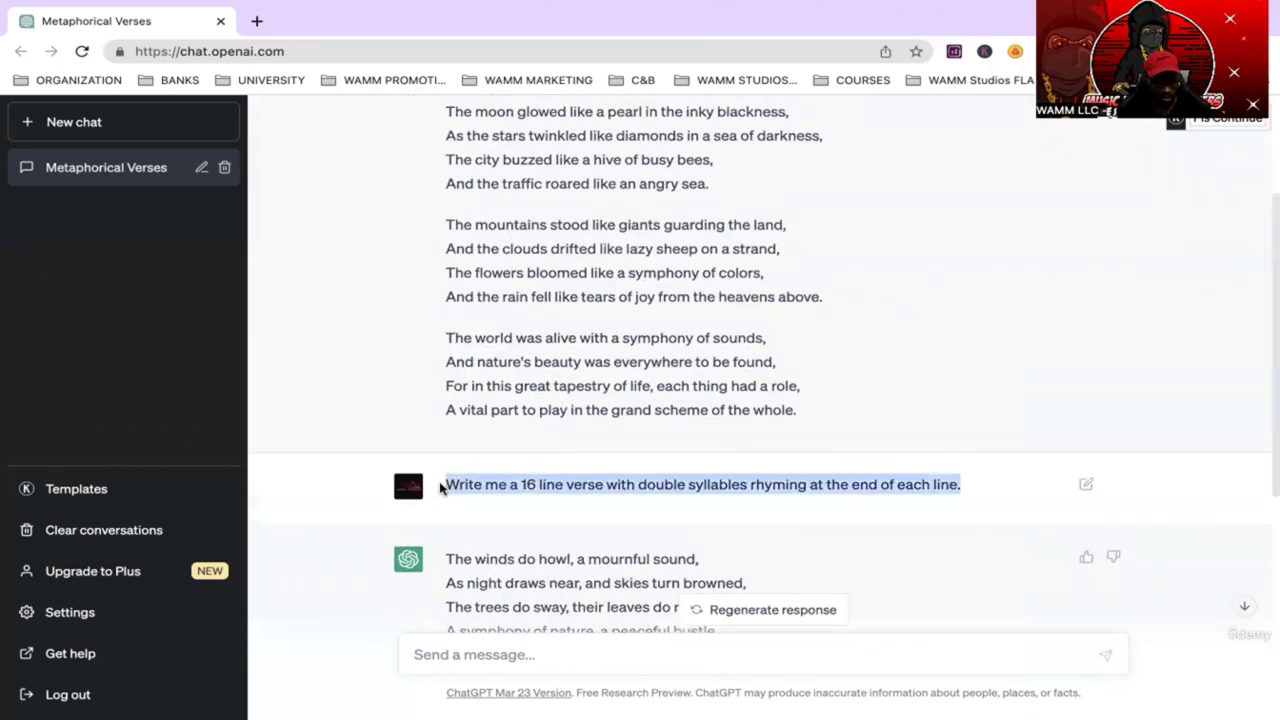
pyautogui.click(503, 652)
pyautogui.hotkey('ctrl', 'v')
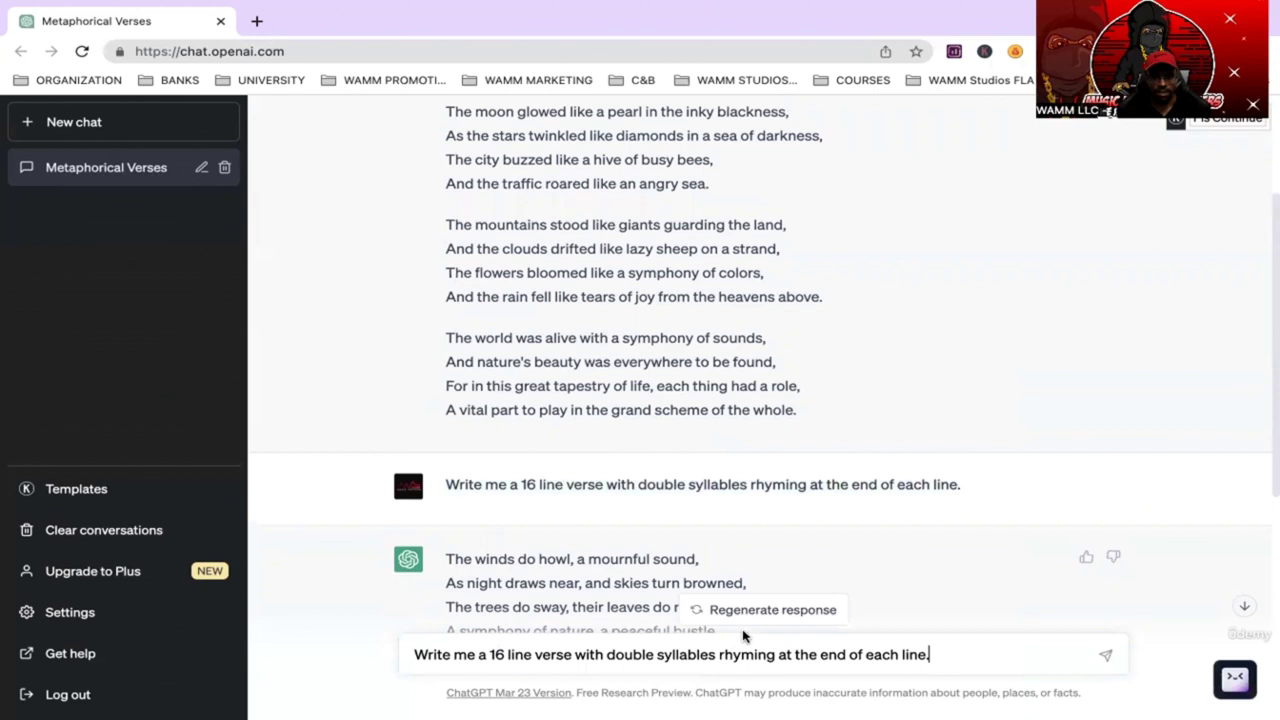
# - Trim it to 'Write me a 16 line verse with double syllables.' and send it
pyautogui.moveTo(932, 658); pyautogui.dragTo(719, 657)
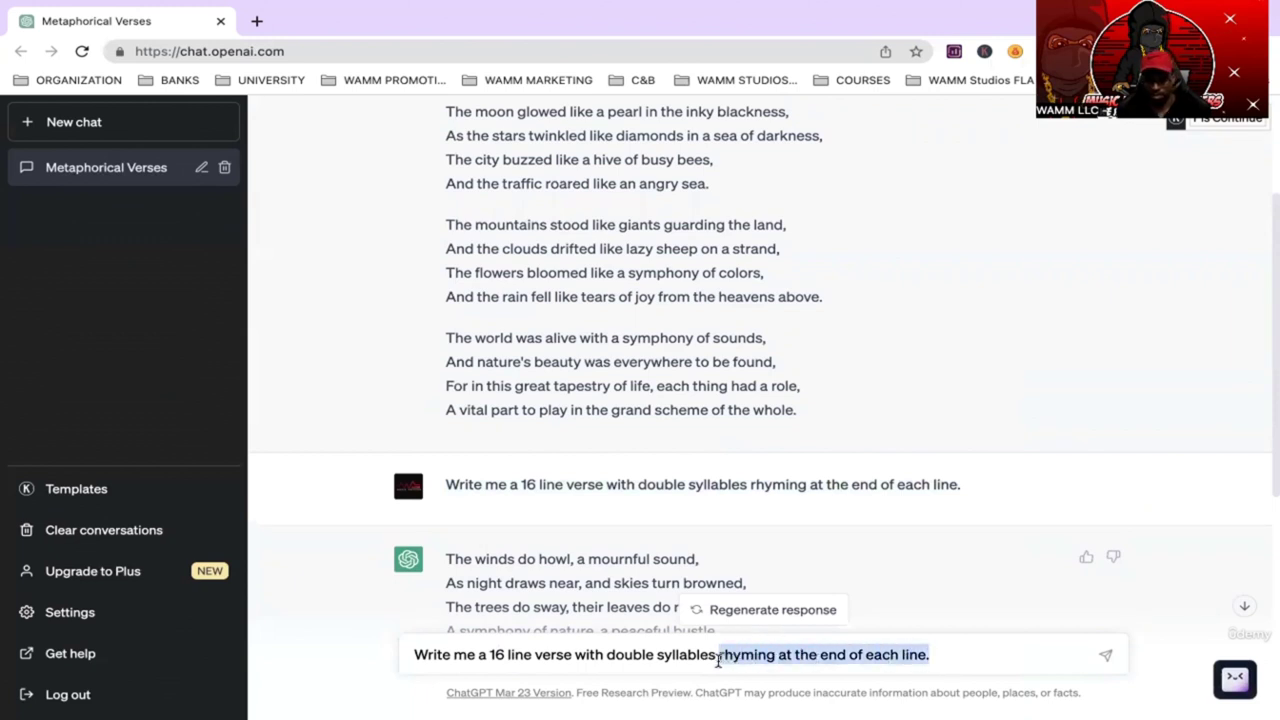
pyautogui.press('BackSpace')
pyautogui.press('BackSpace')
pyautogui.write('.')
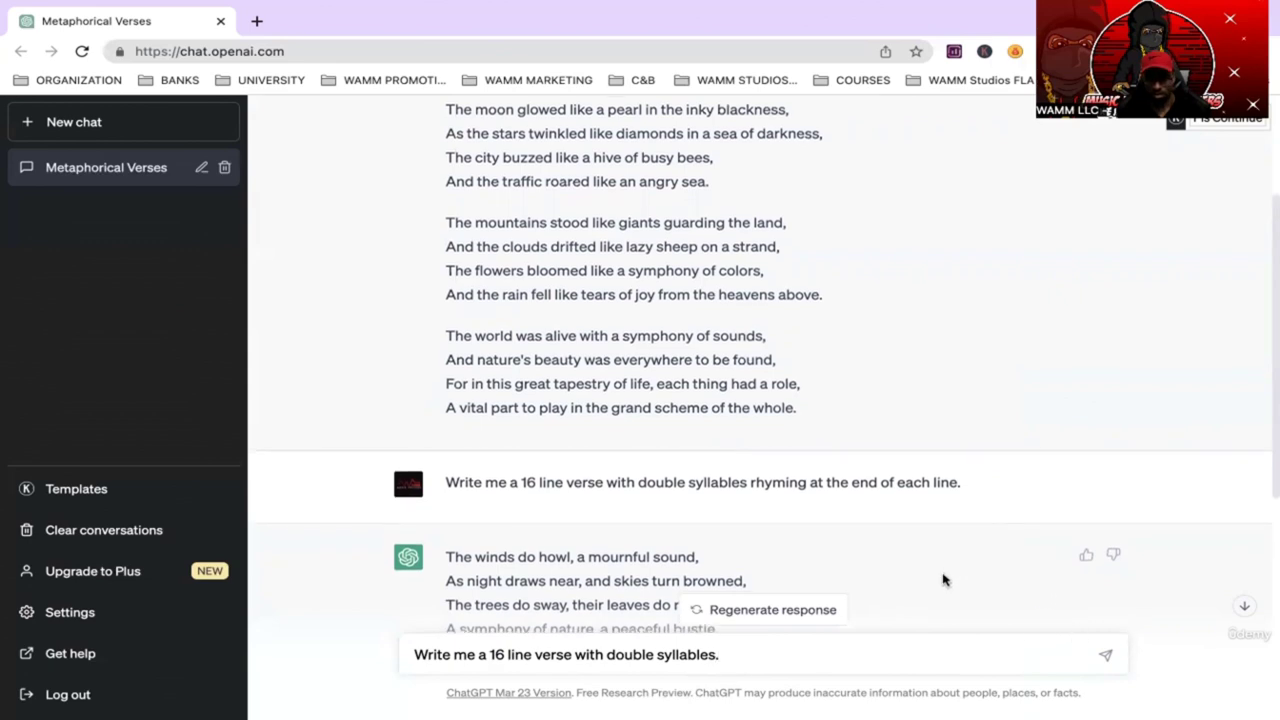
pyautogui.scroll(-1, 935, 588)
pyautogui.scroll(-3, 931, 594)
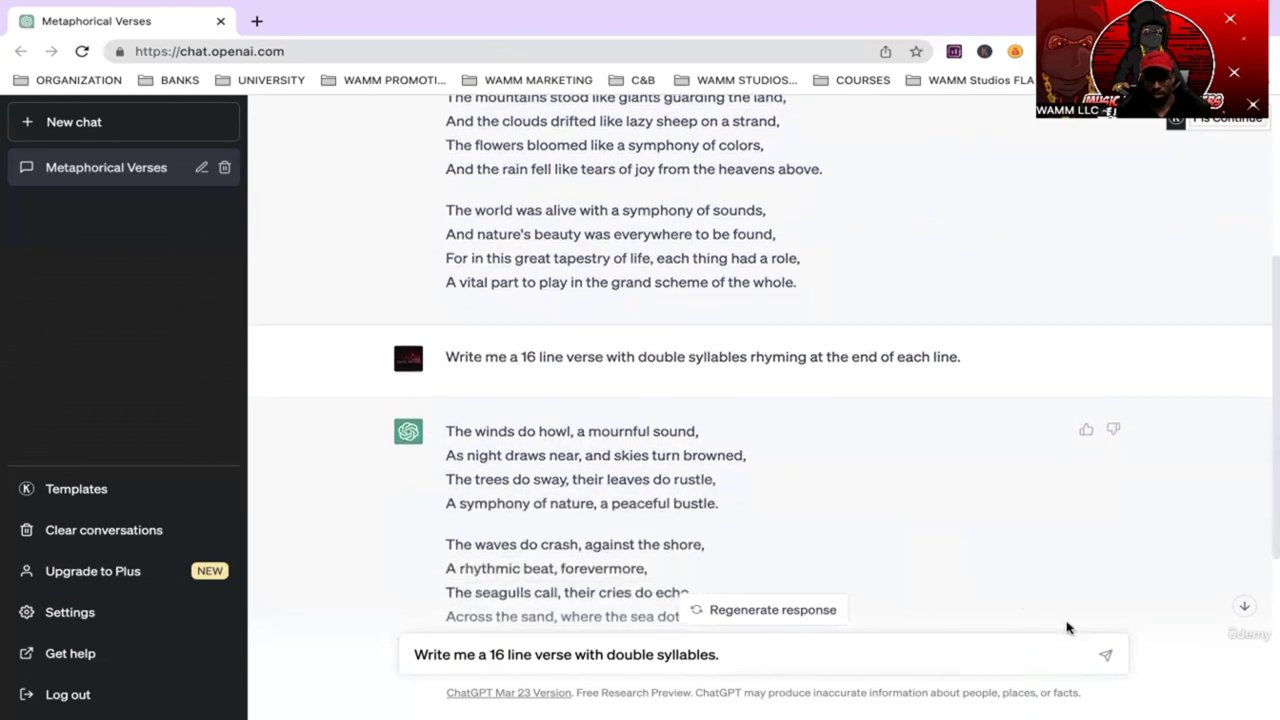
pyautogui.click(1110, 653)
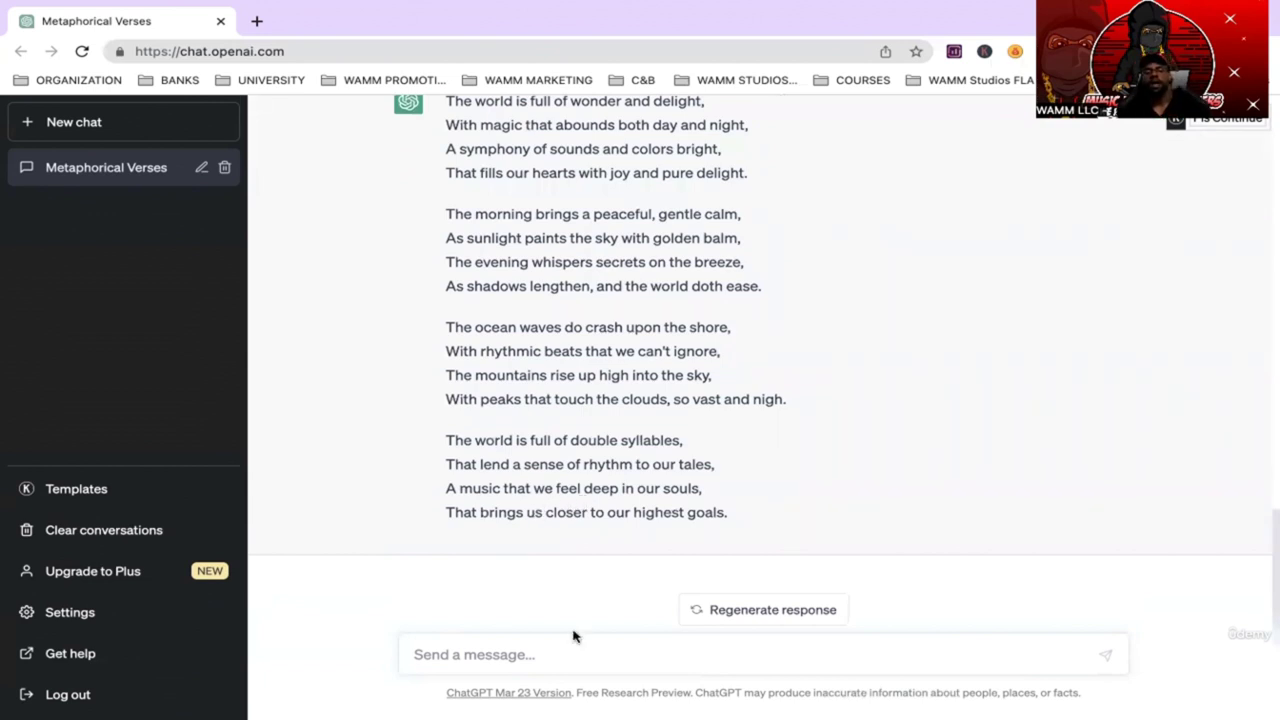
pyautogui.scroll(3, 585, 580)
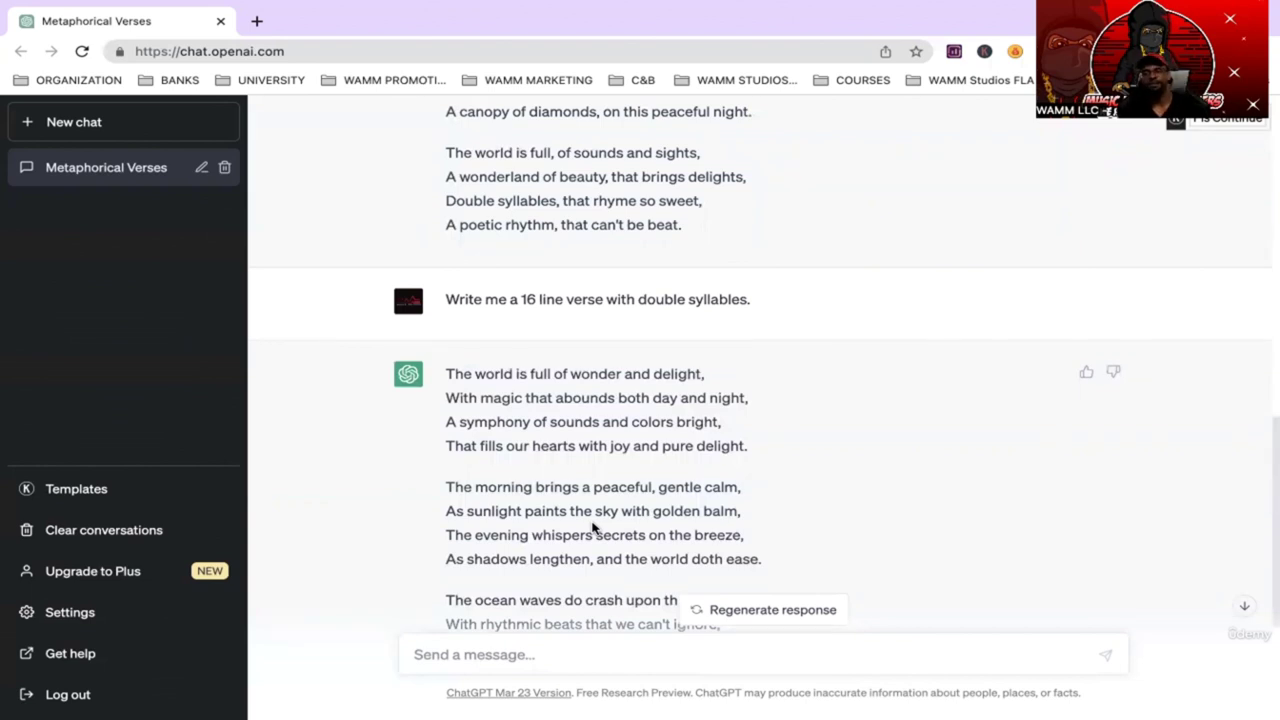
pyautogui.scroll(-1, 595, 530)
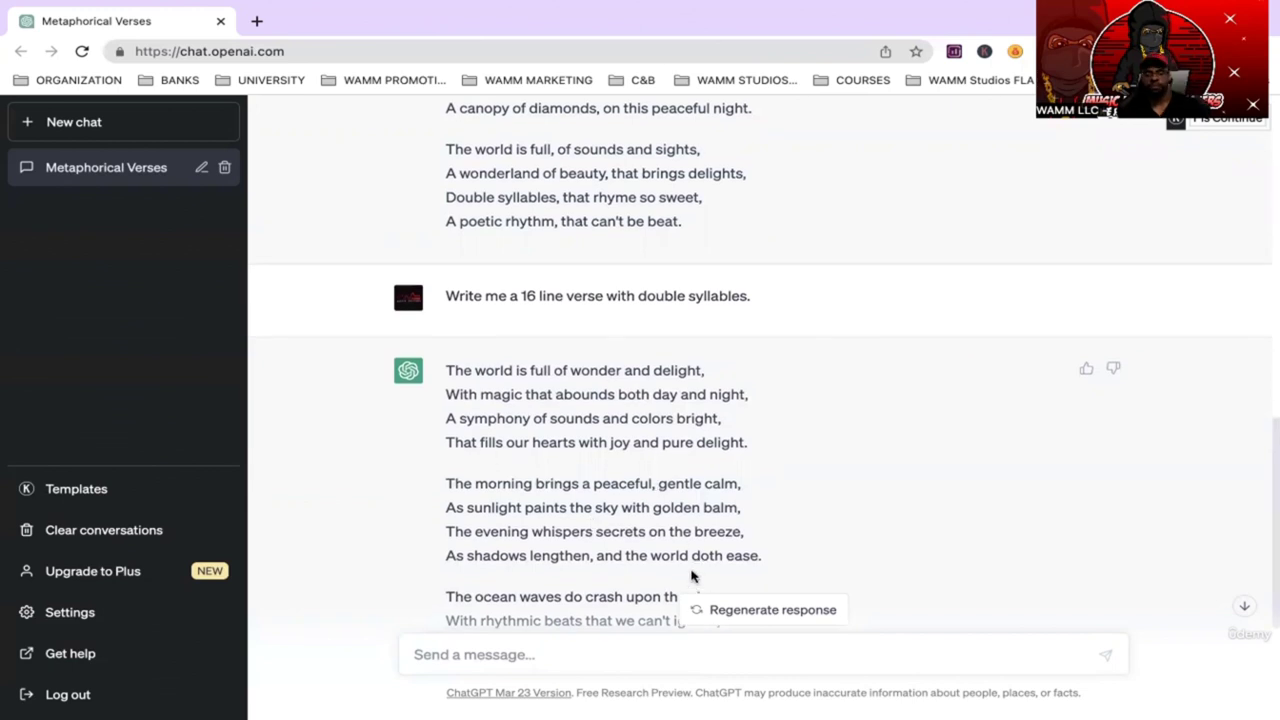
pyautogui.scroll(1, 646, 506)
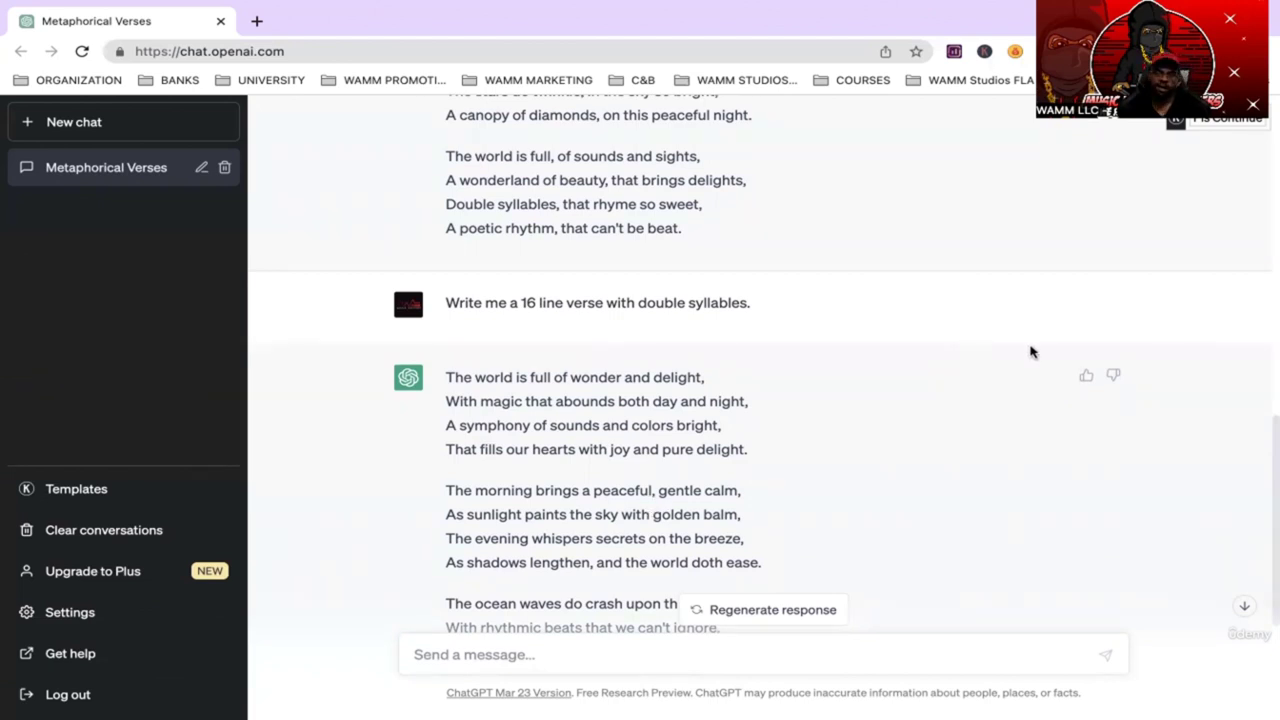
pyautogui.moveTo(889, 11)
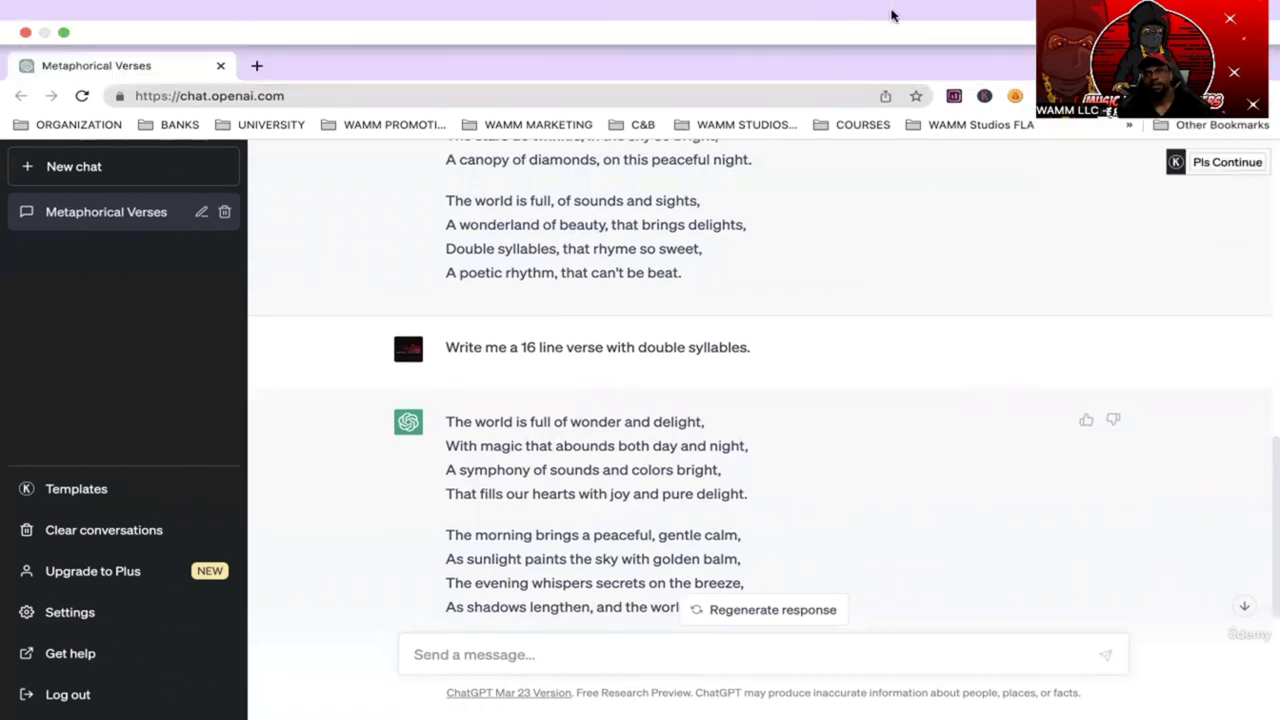
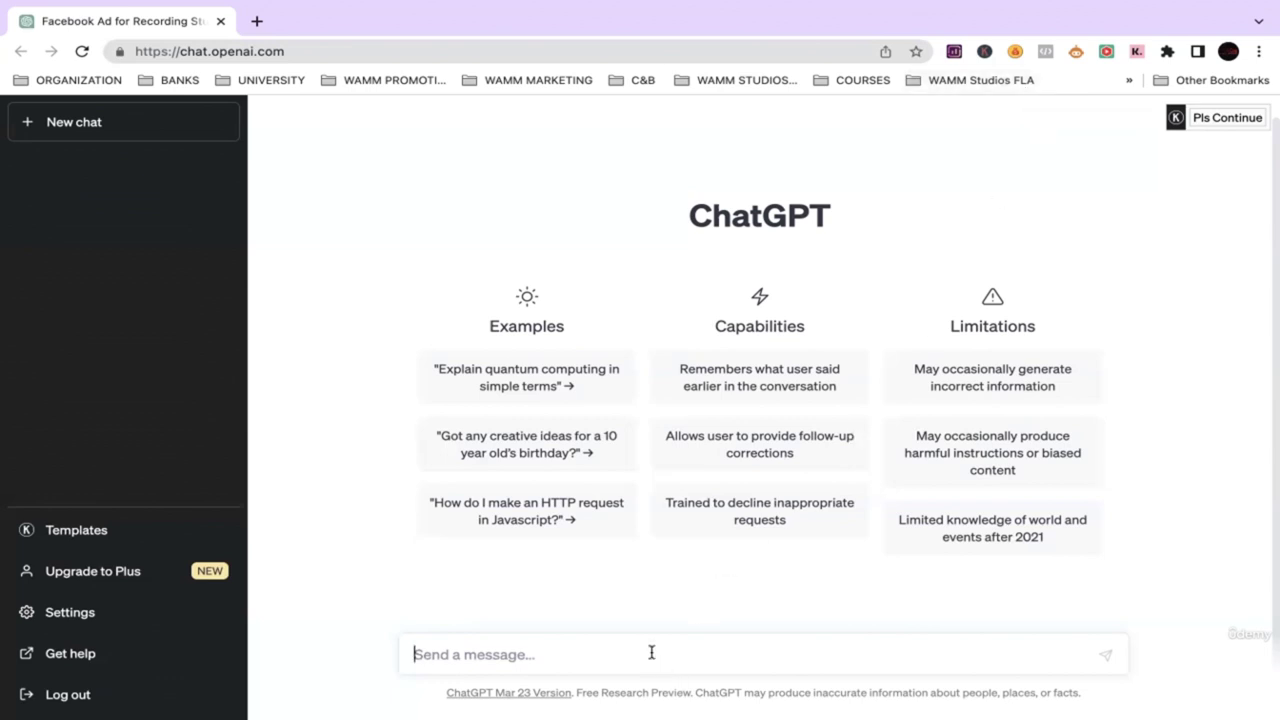
# - Ask ChatGPT 'How can a artist become successful in the music industry step by step?'
pyautogui.write('What')
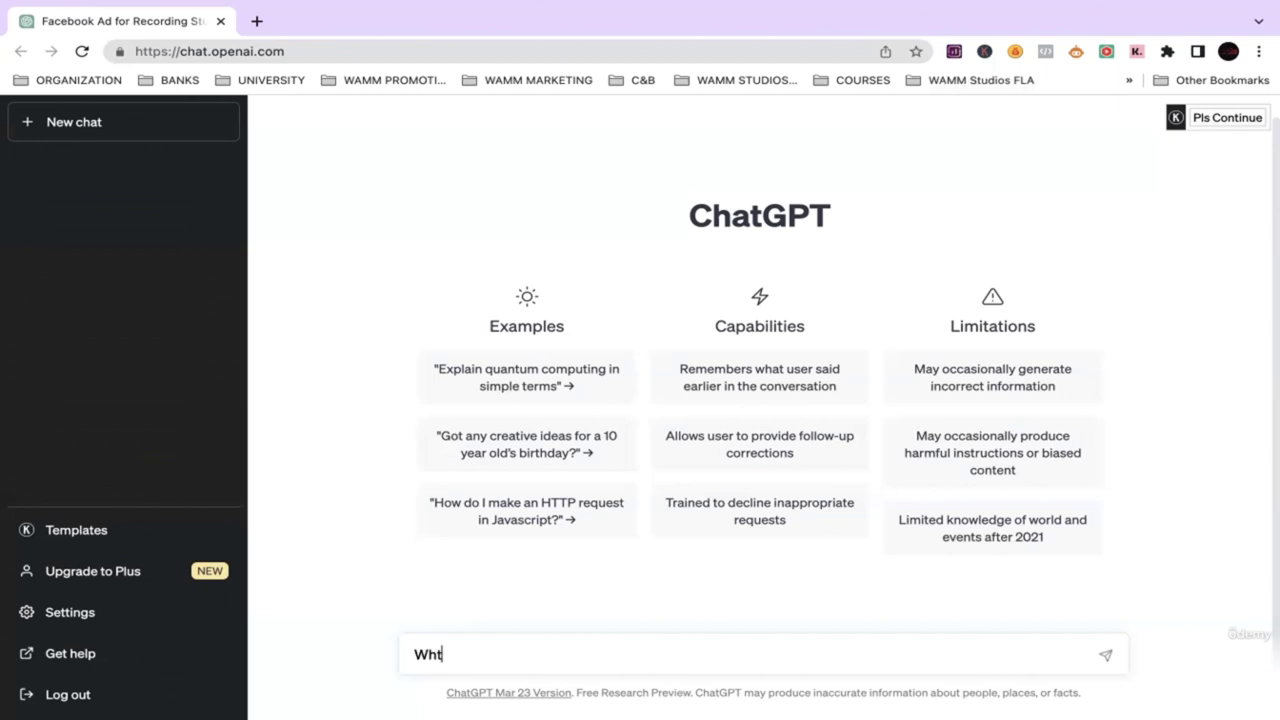
pyautogui.press('BackSpace')
pyautogui.write('t')
pyautogui.press('BackSpace')
pyautogui.press('BackSpace')
pyautogui.press('BackSpace')
pyautogui.press('BackSpace')
pyautogui.write('How can a artist becone')
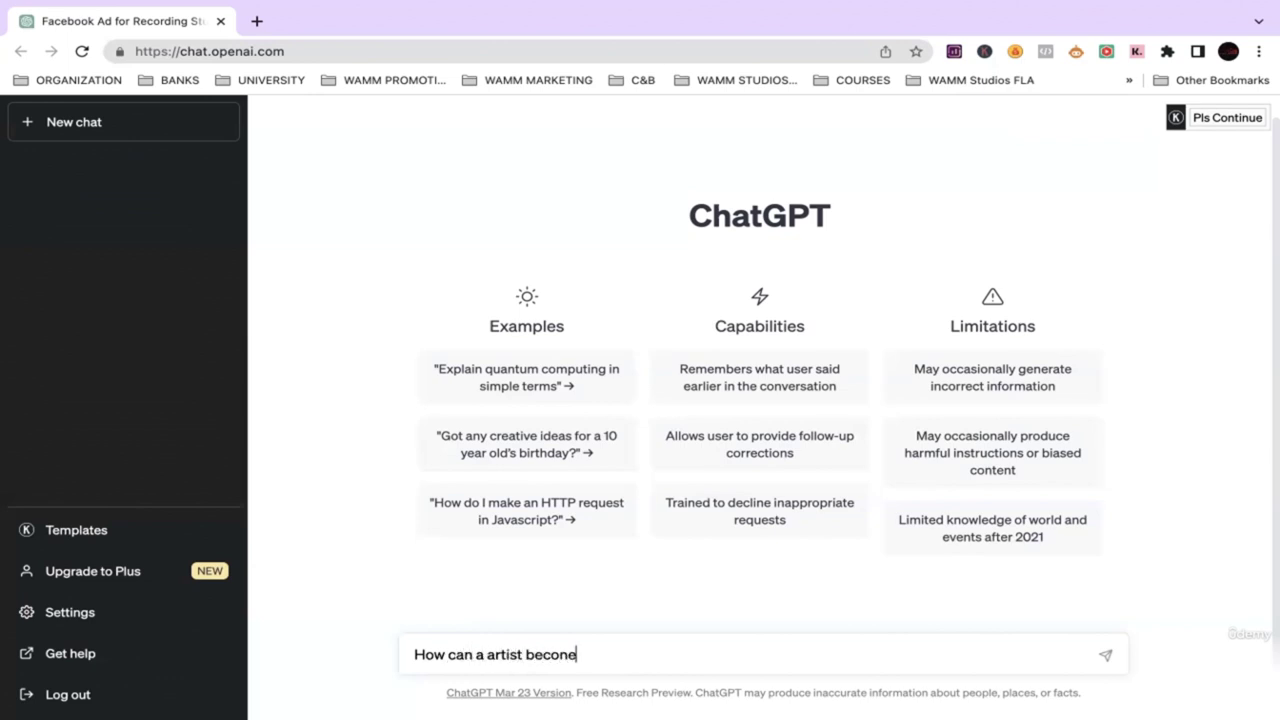
pyautogui.press('BackSpace')
pyautogui.write('me succesfull')
pyautogui.press('BackSpace')
pyautogui.write('in the musi')
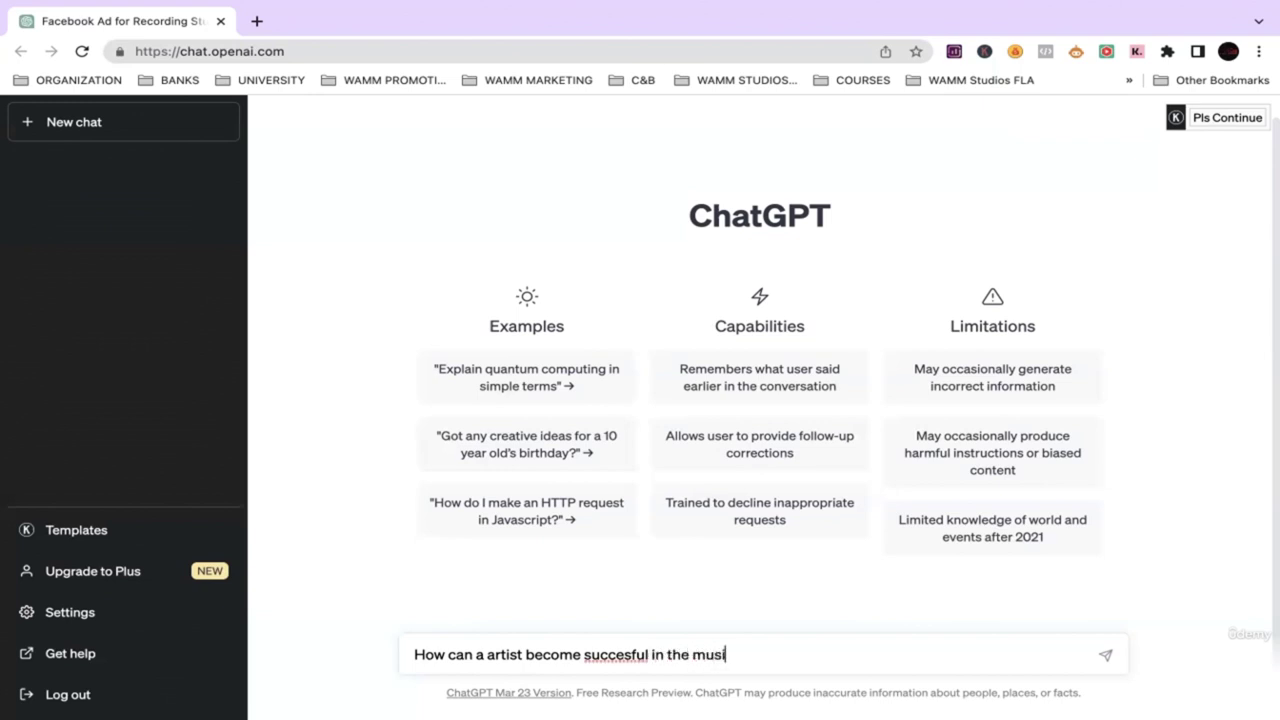
pyautogui.write('c industry step by step')
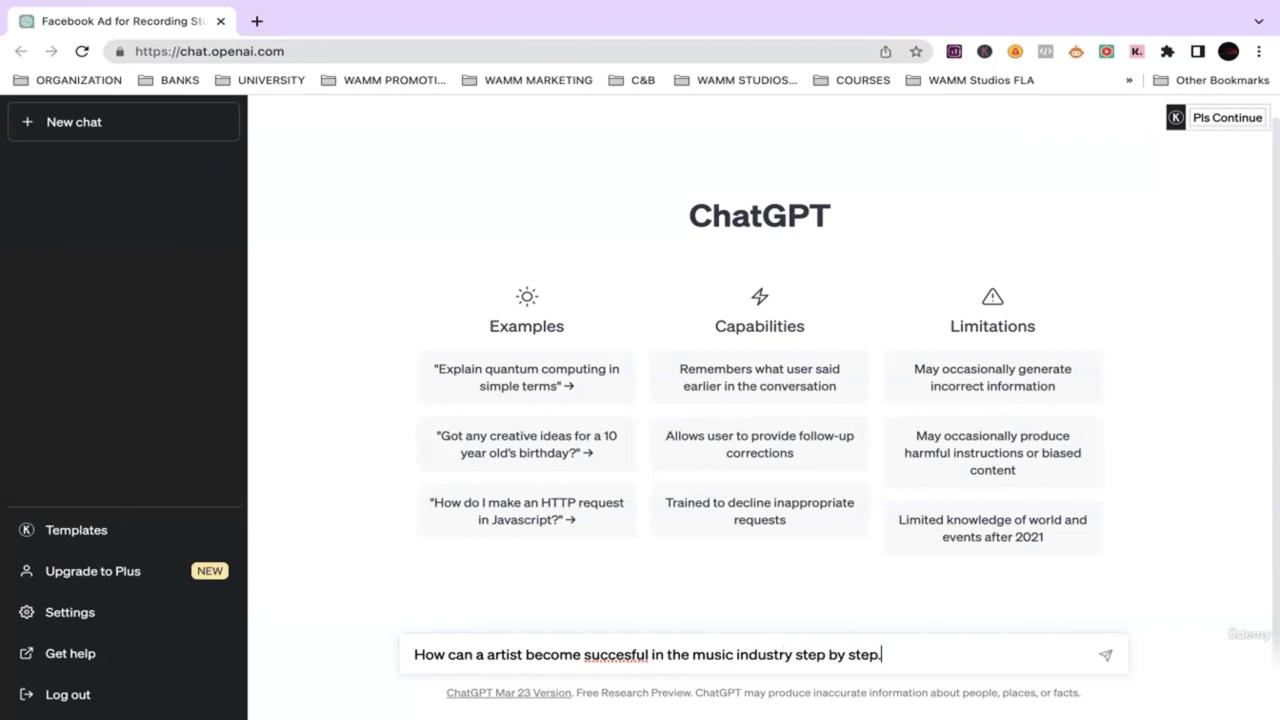
pyautogui.write('?')
pyautogui.press('Return')
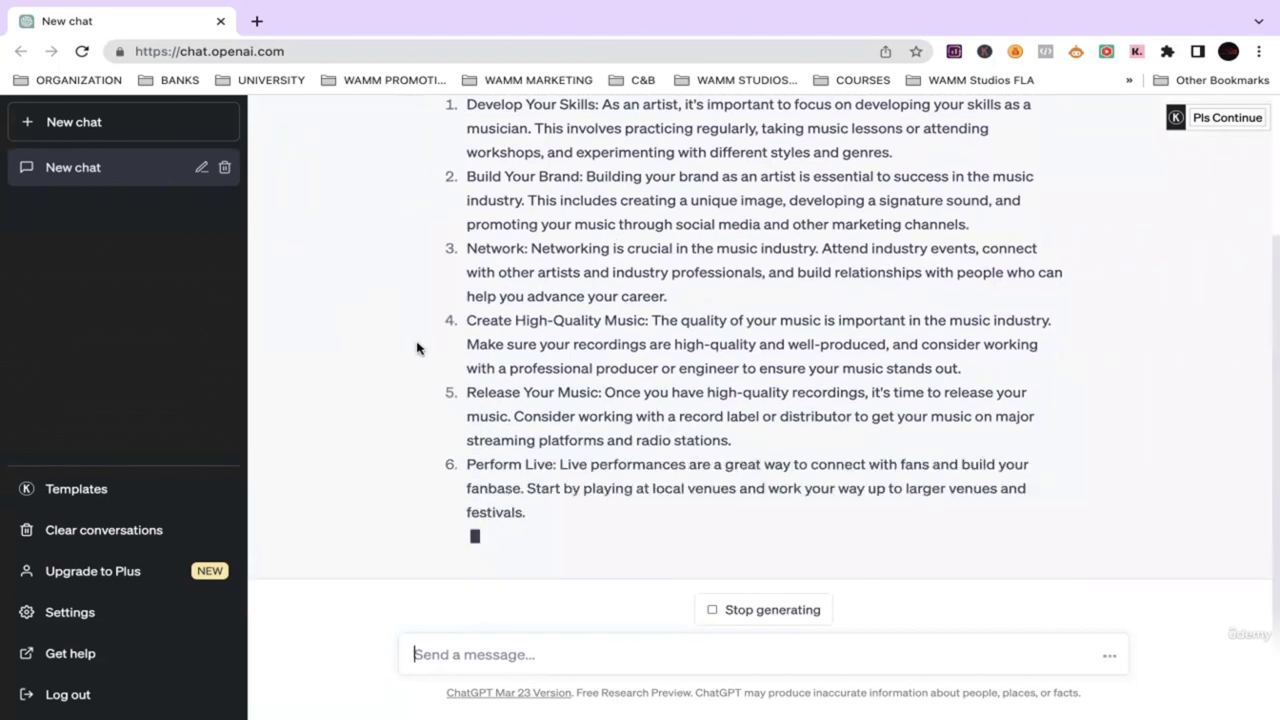
# - Scroll up through the streaming answer to follow its numbered steps, from developing skills onward
pyautogui.scroll(2, 571, 380)
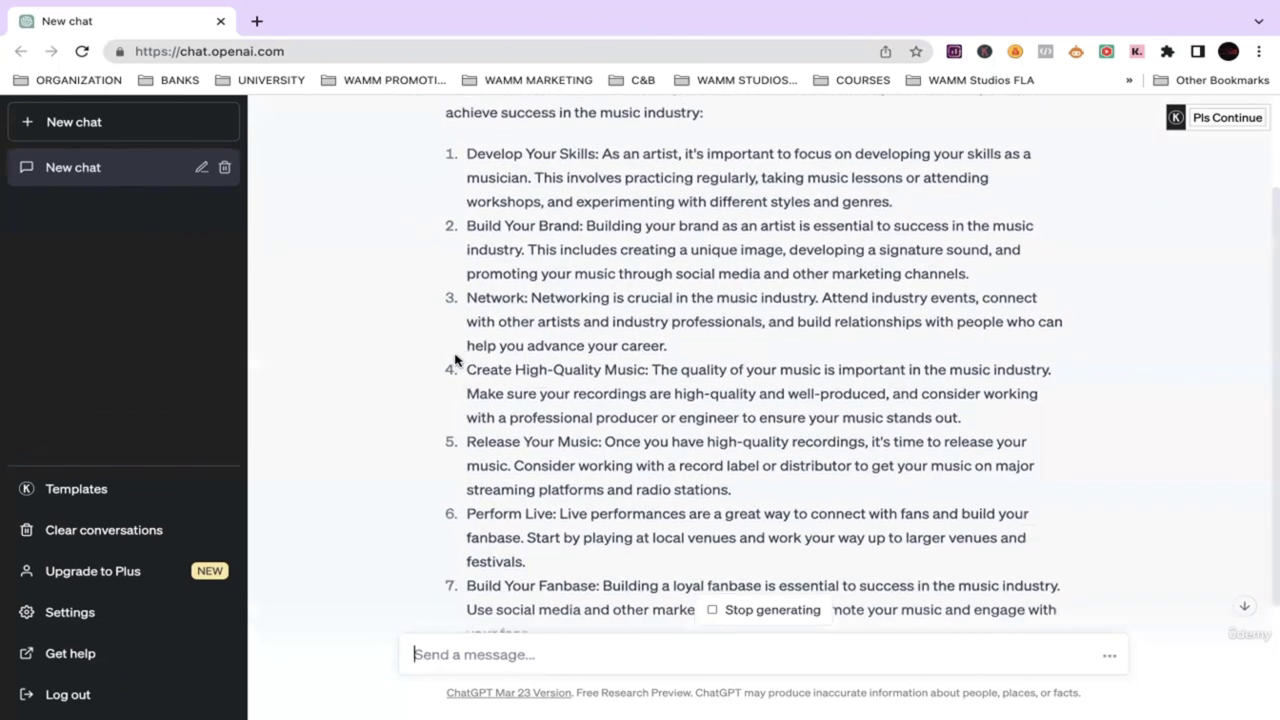
pyautogui.scroll(1, 446, 382)
pyautogui.scroll(1, 449, 373)
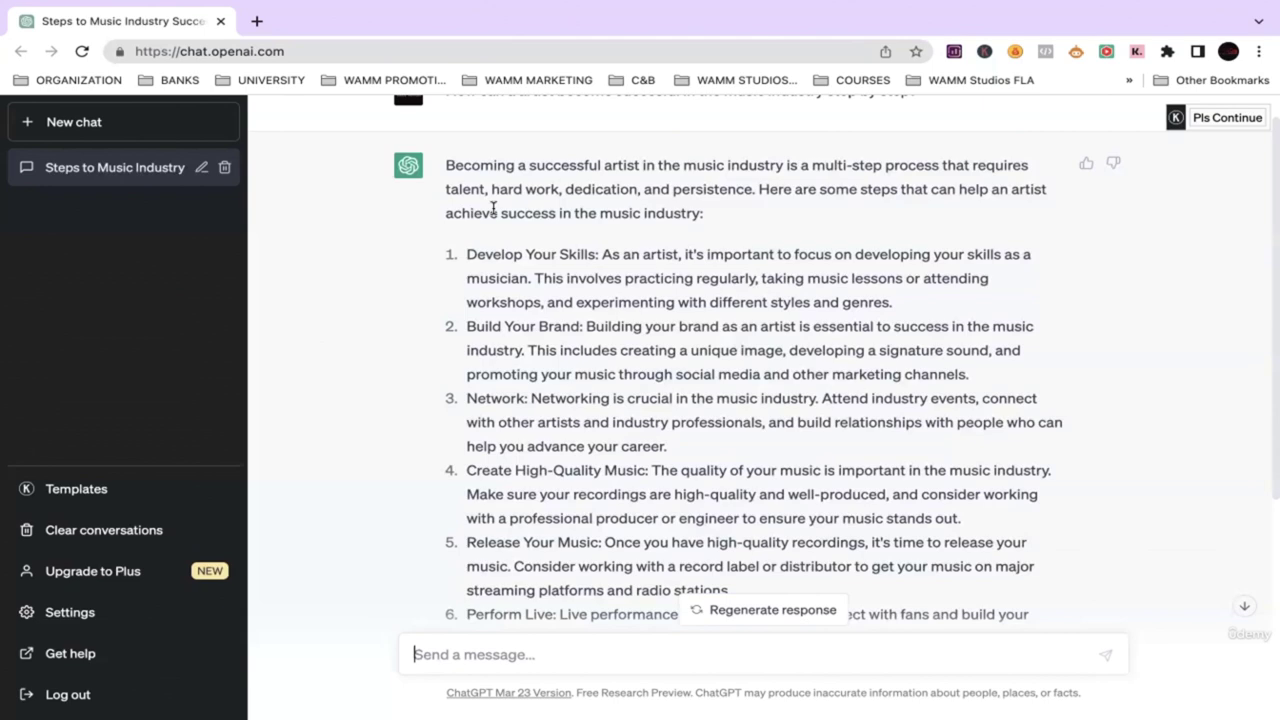
# - Scroll through the Steps to Music Industry answer, then move on to a blank new chat
pyautogui.scroll(-5, 493, 208)
pyautogui.scroll(3, 510, 300)
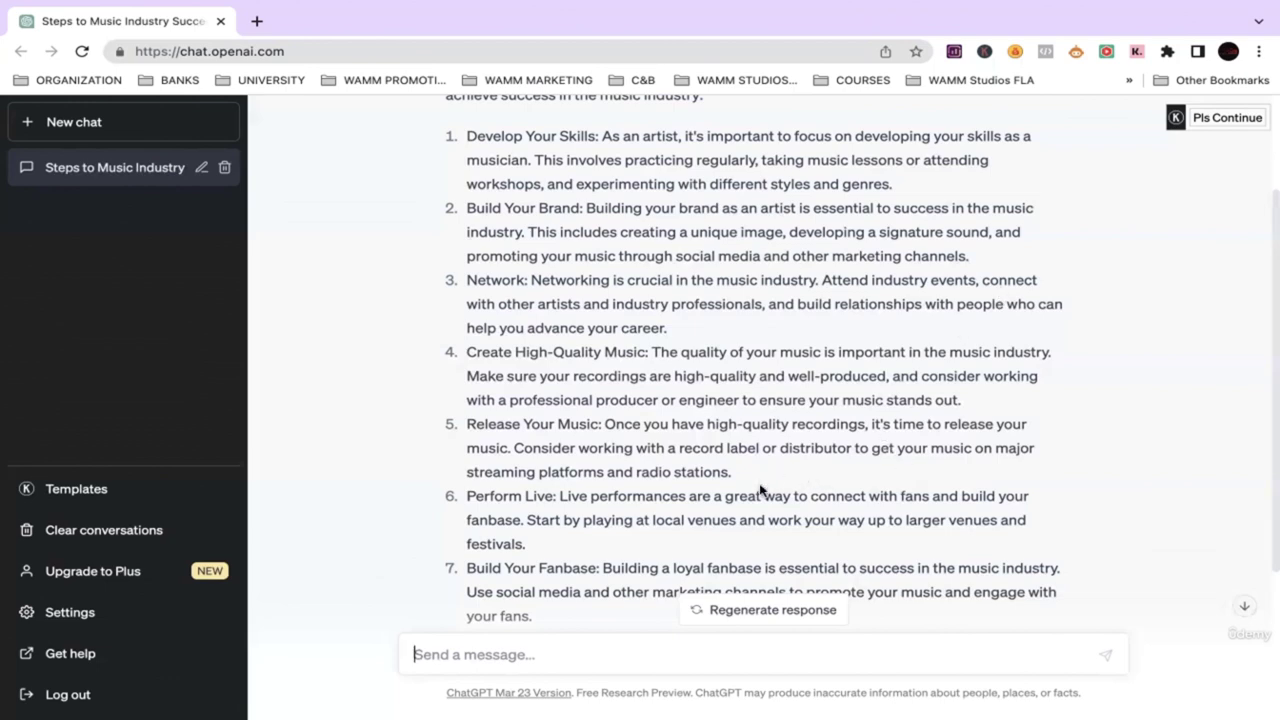
pyautogui.scroll(-5, 669, 425)
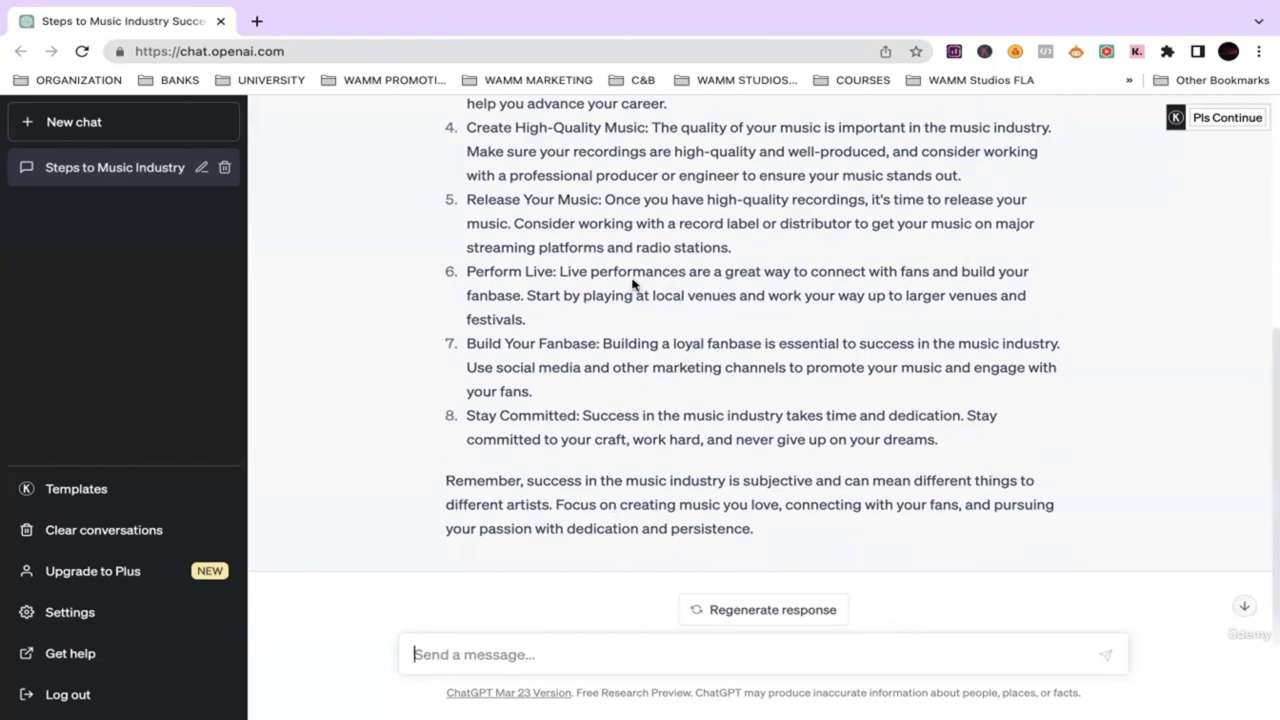
pyautogui.scroll(4, 632, 285)
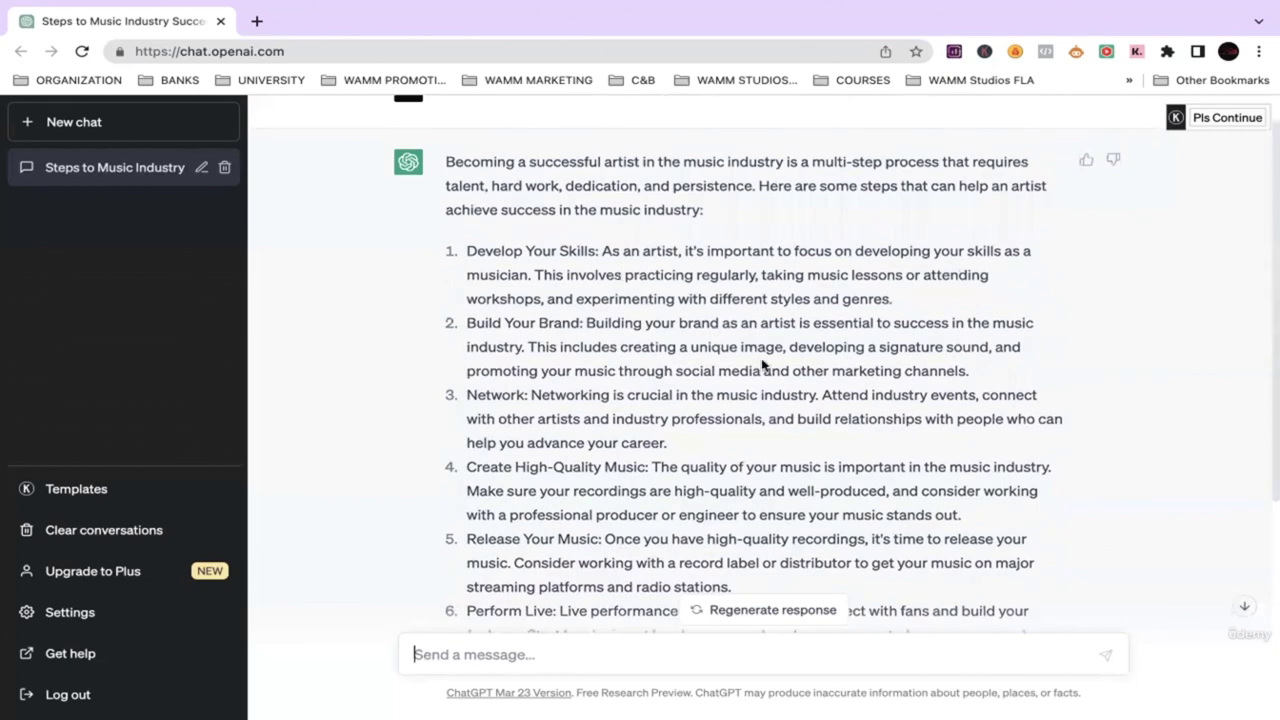
pyautogui.scroll(2, 762, 366)
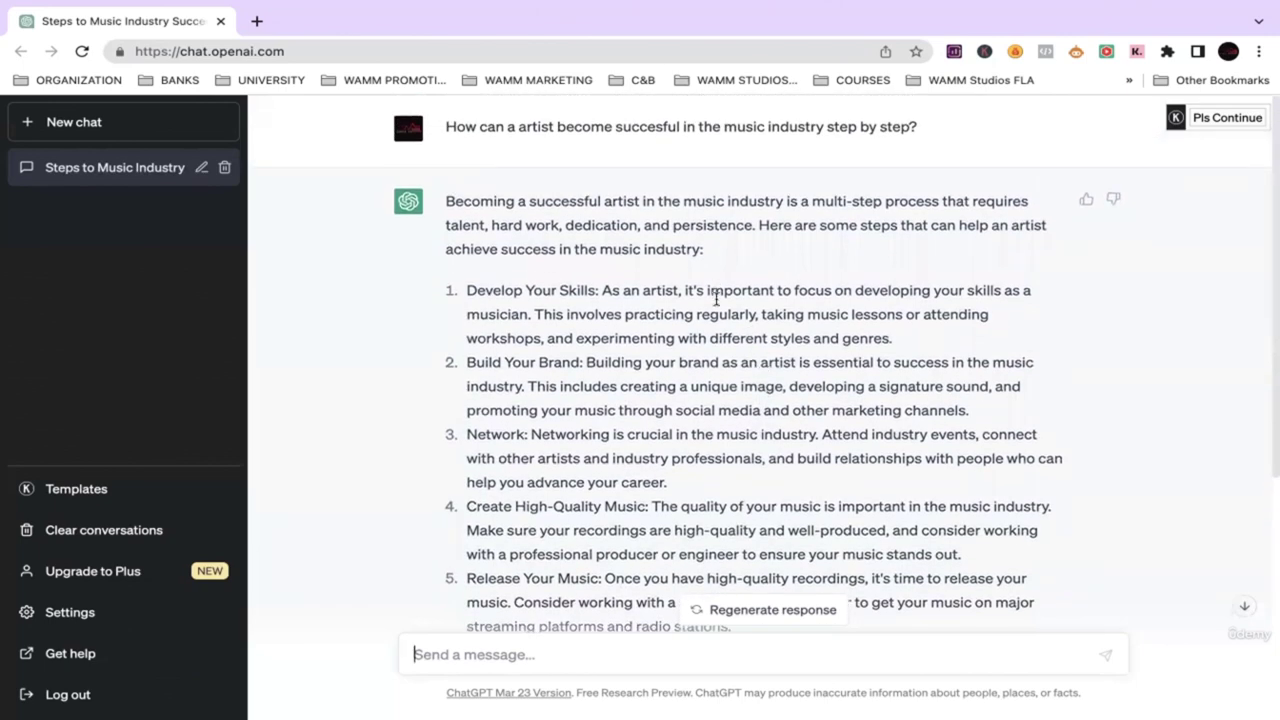
pyautogui.scroll(-5, 716, 297)
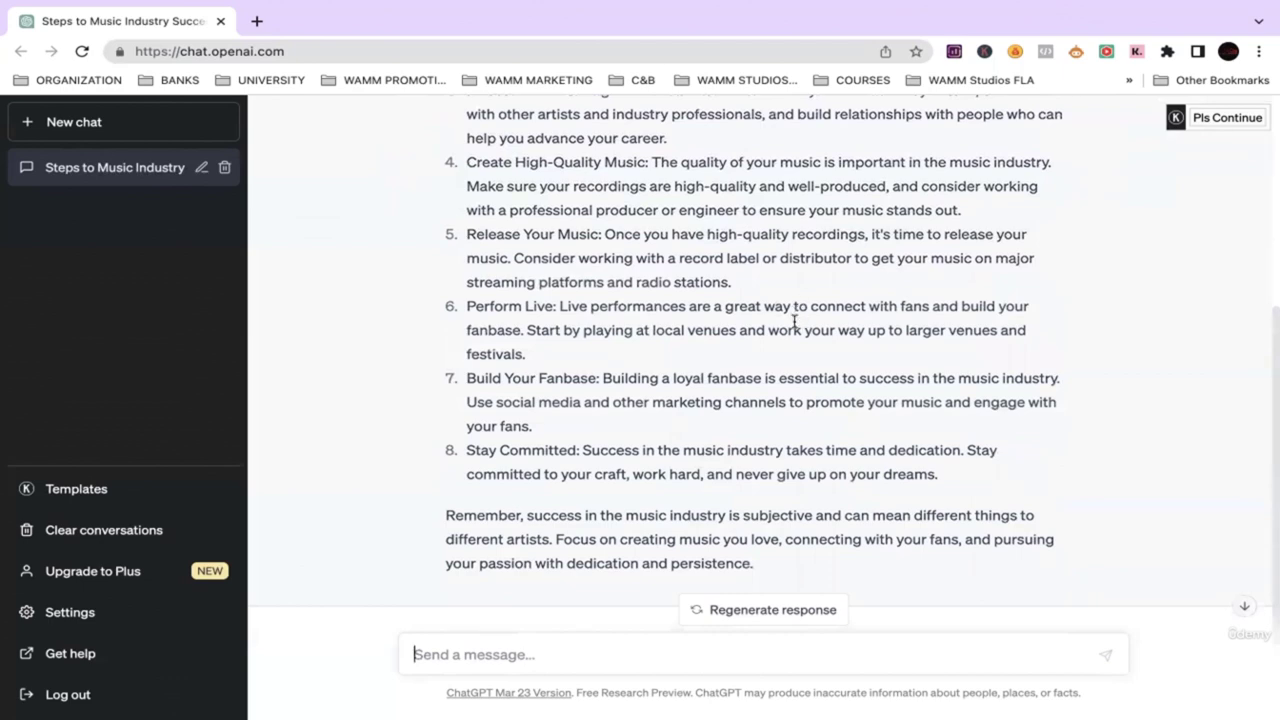
pyautogui.scroll(-1, 708, 392)
pyautogui.scroll(4, 689, 345)
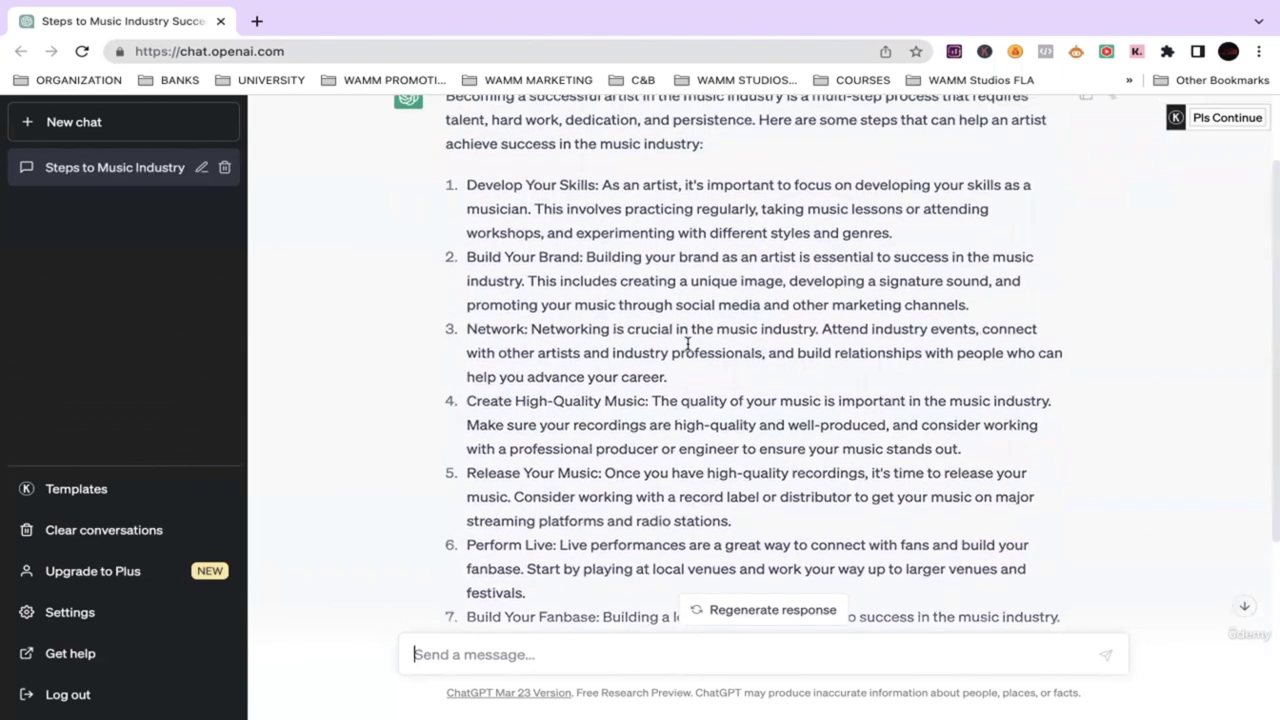
pyautogui.scroll(1, 688, 343)
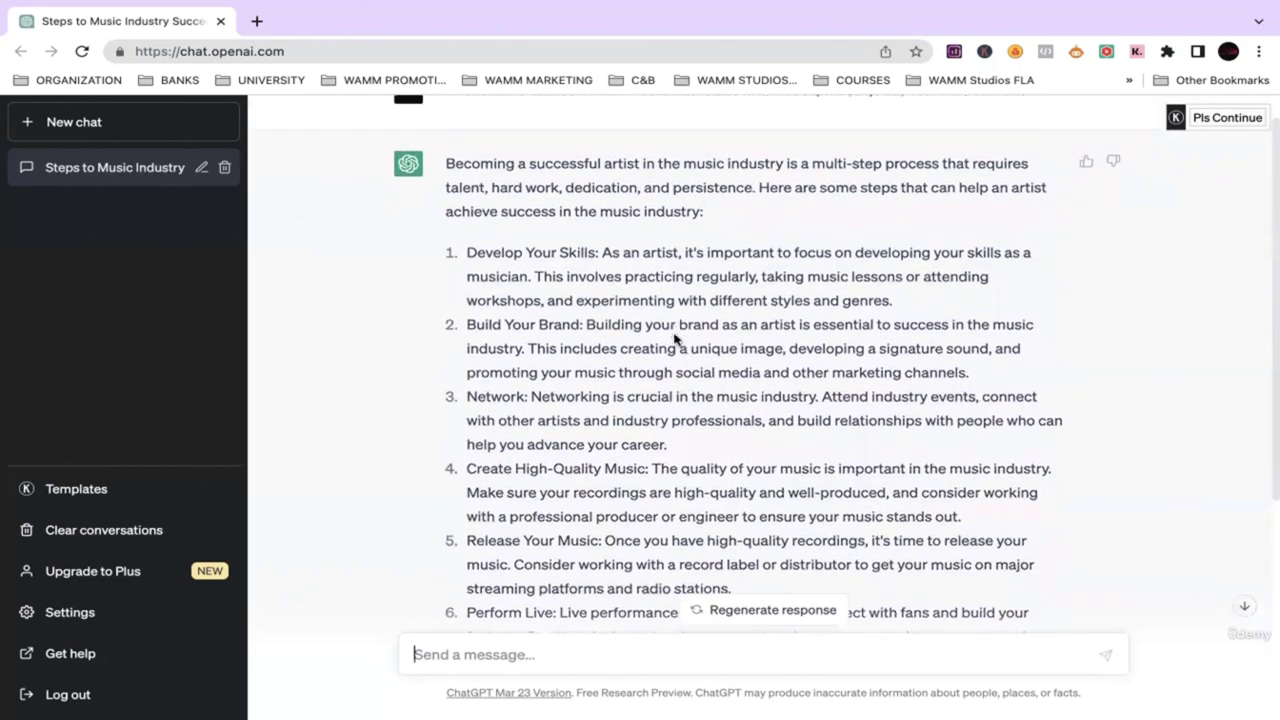
pyautogui.scroll(-1, 677, 345)
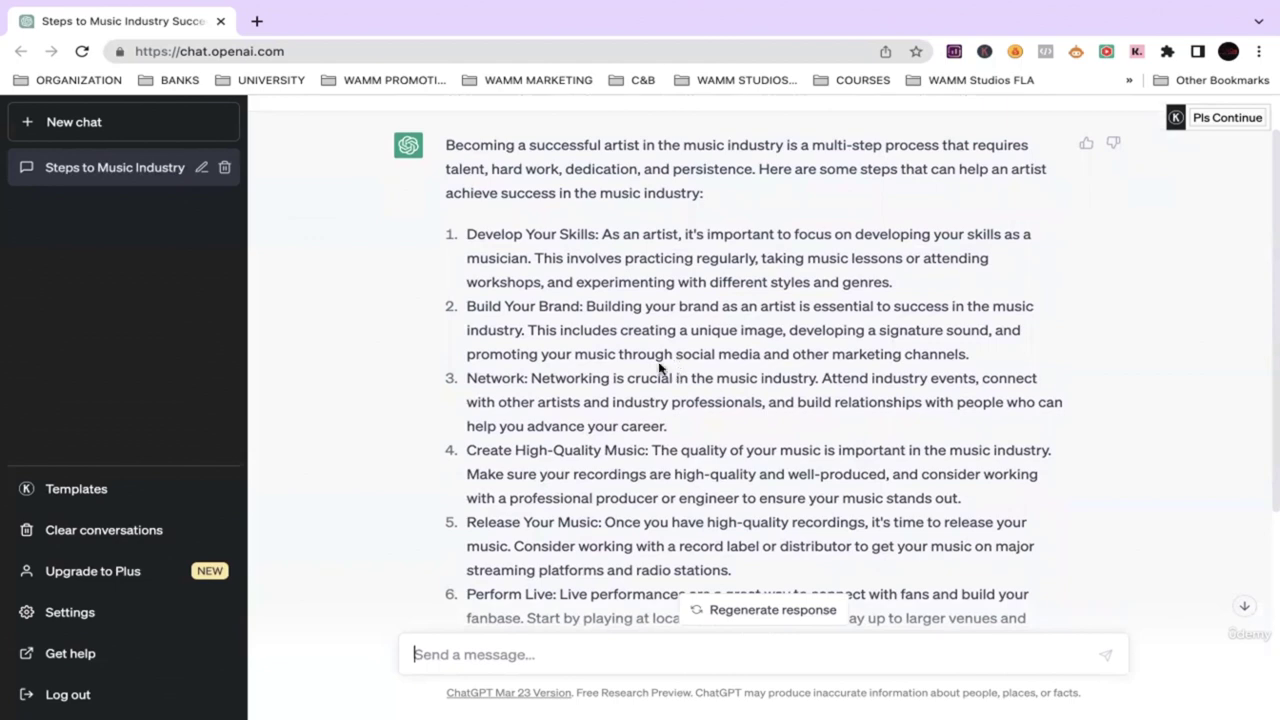
pyautogui.scroll(-1, 643, 446)
pyautogui.scroll(-5, 645, 465)
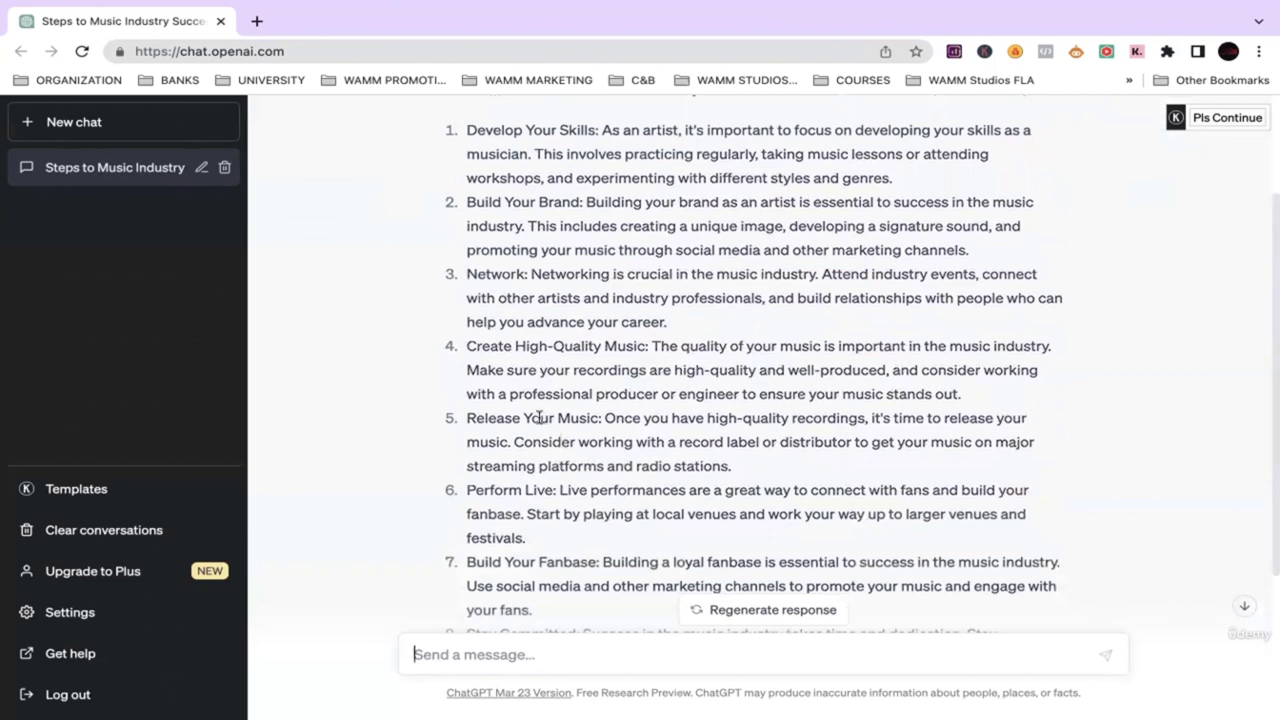
pyautogui.moveTo(872, 8)
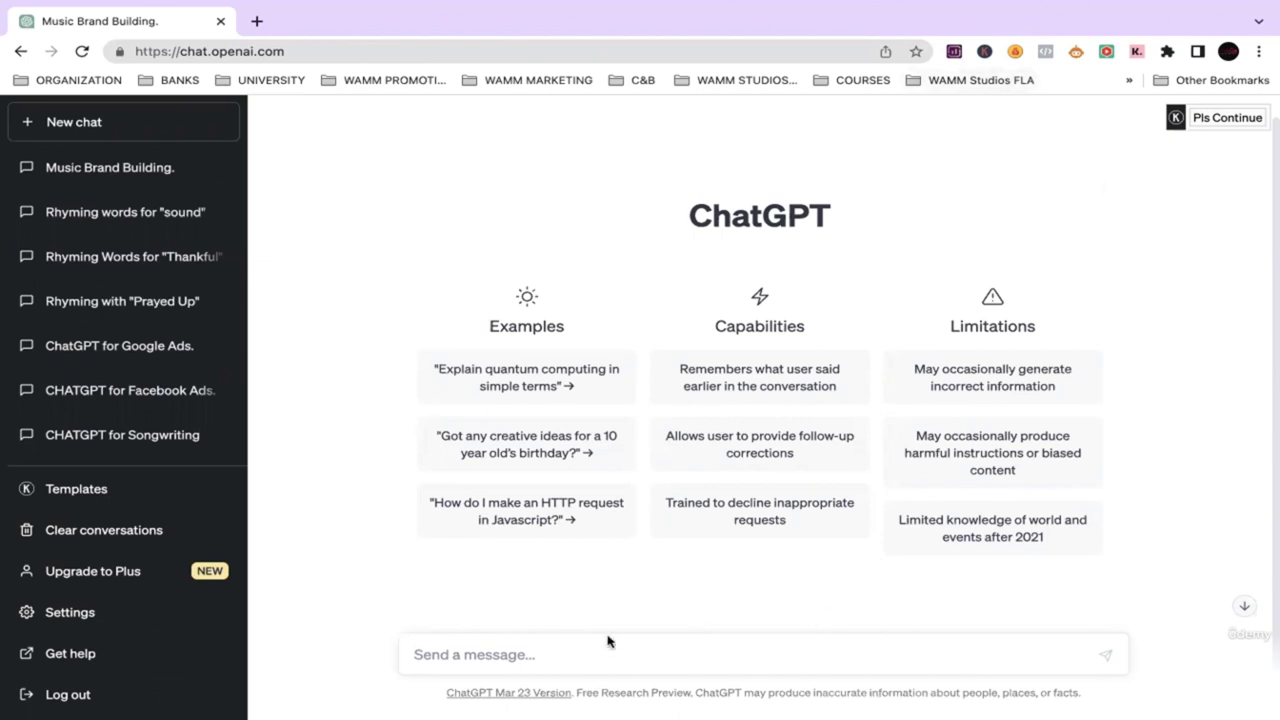
# - Draft the prompt 'ChatGPT, create me a step by step roll up marketing plan'
pyautogui.click(525, 655)
pyautogui.write('C')
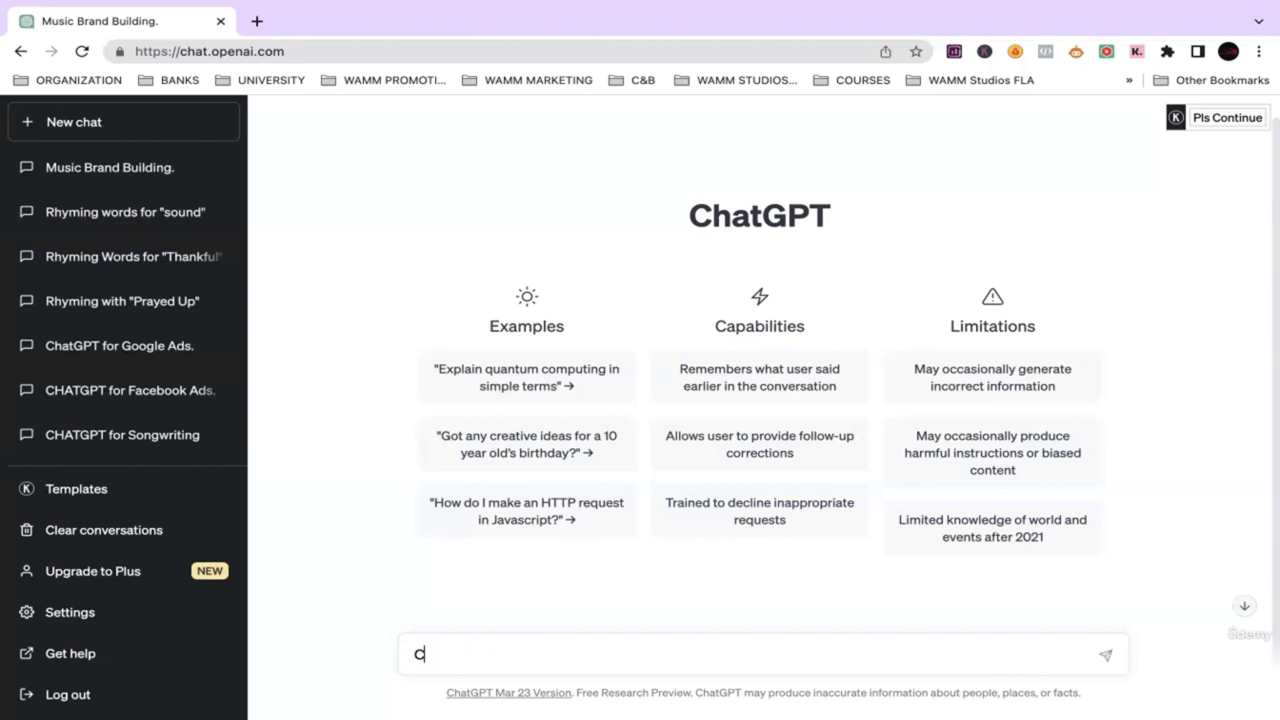
pyautogui.write('hatGPt')
pyautogui.press('BackSpace')
pyautogui.write('T, create ')
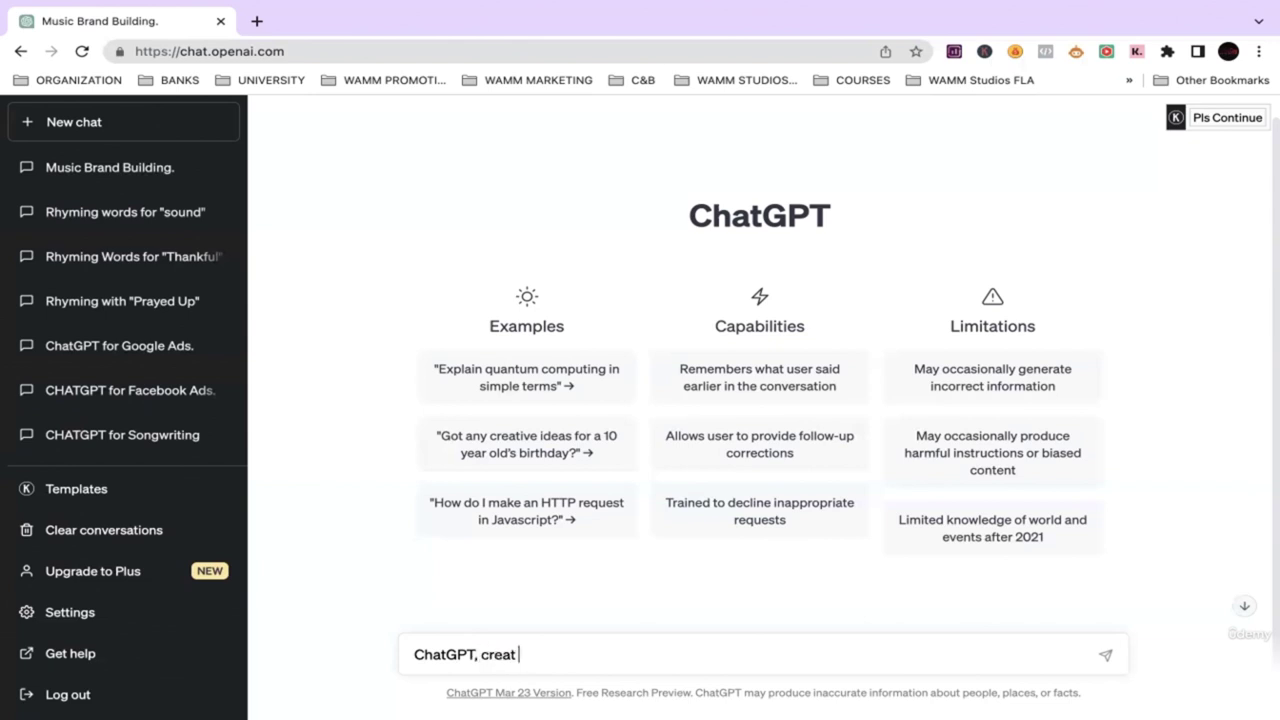
pyautogui.write('me a step by step roll up marketing paln')
pyautogui.press('BackSpace')
pyautogui.press('BackSpace')
pyautogui.press('BackSpace')
pyautogui.press('BackSpace')
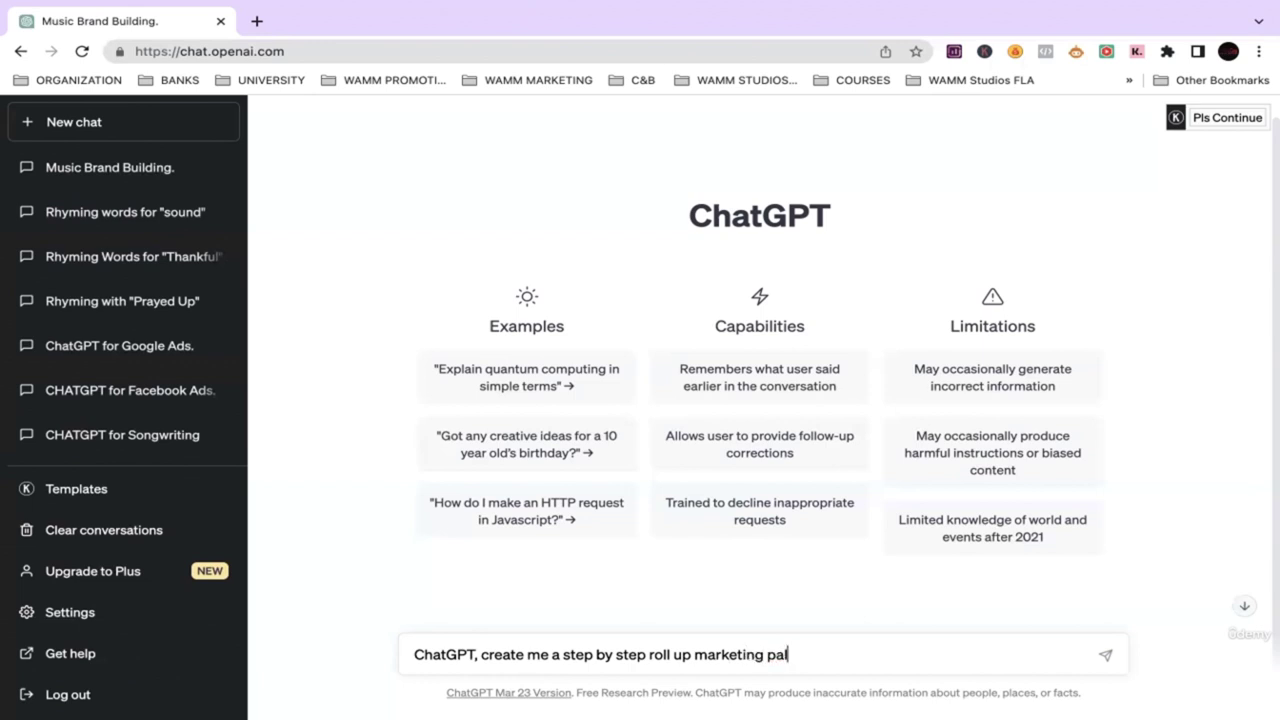
pyautogui.write('lan')
# - Revise it into an '8 week roll out' plan 'for a music artist.' and send it
pyautogui.click(649, 656)
pyautogui.write('8 week')
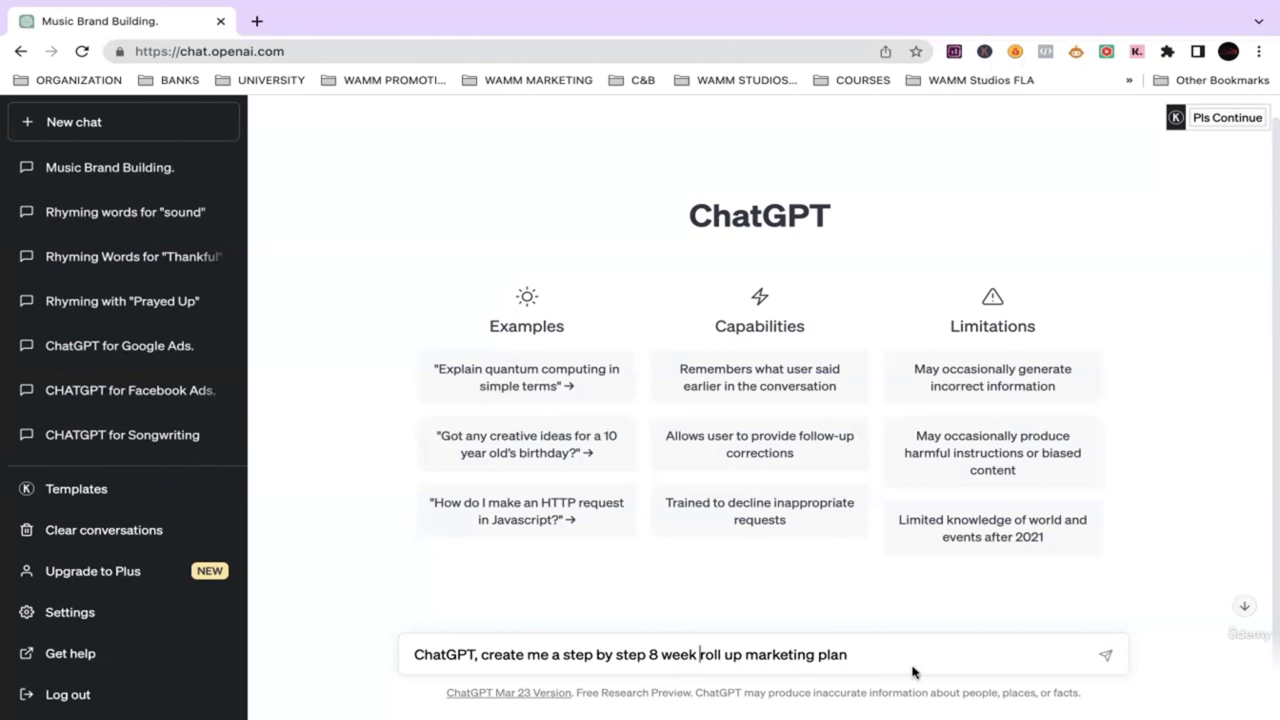
pyautogui.click(741, 655)
pyautogui.press('BackSpace')
pyautogui.press('BackSpace')
pyautogui.write('out')
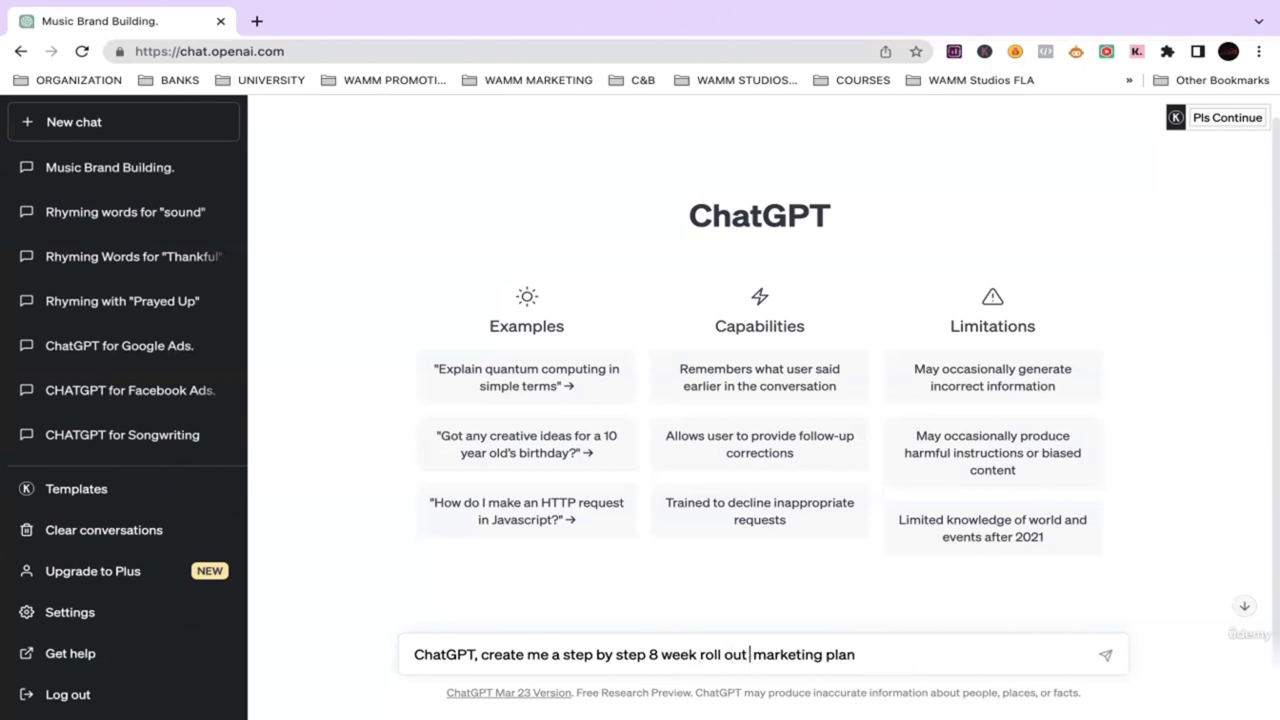
pyautogui.press('BackSpace')
pyautogui.click(869, 647)
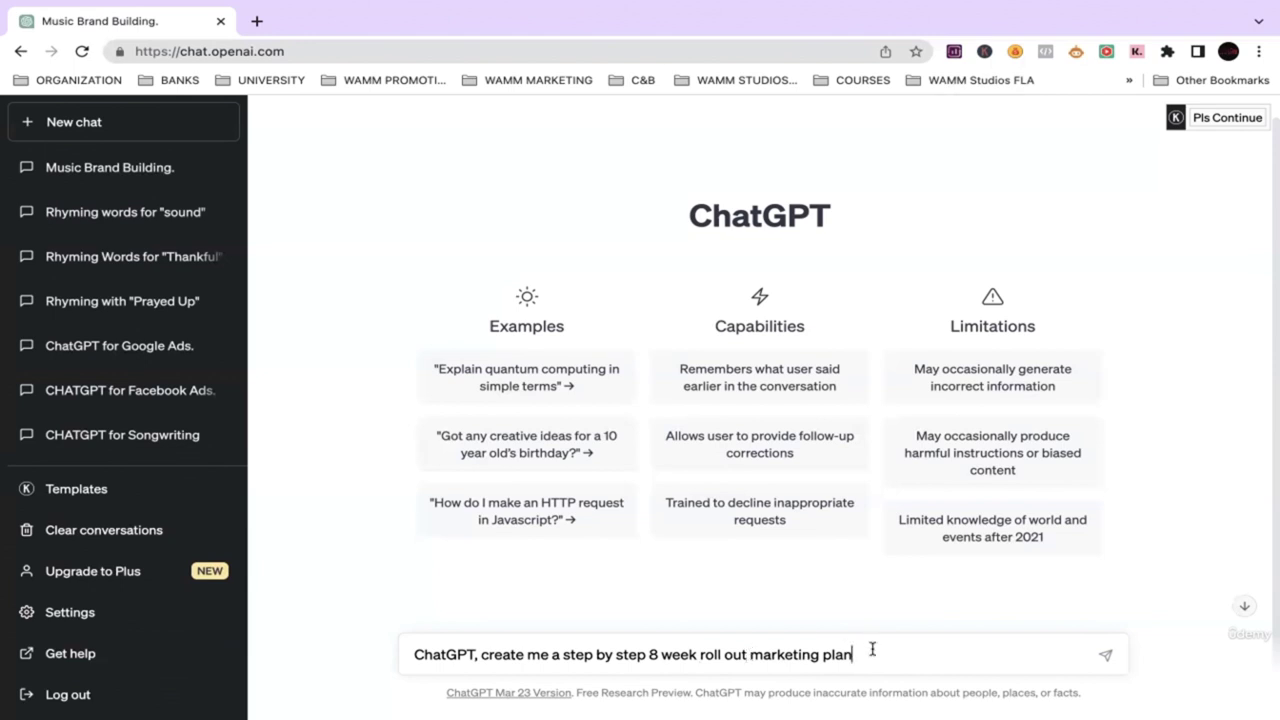
pyautogui.write('for a music artist.')
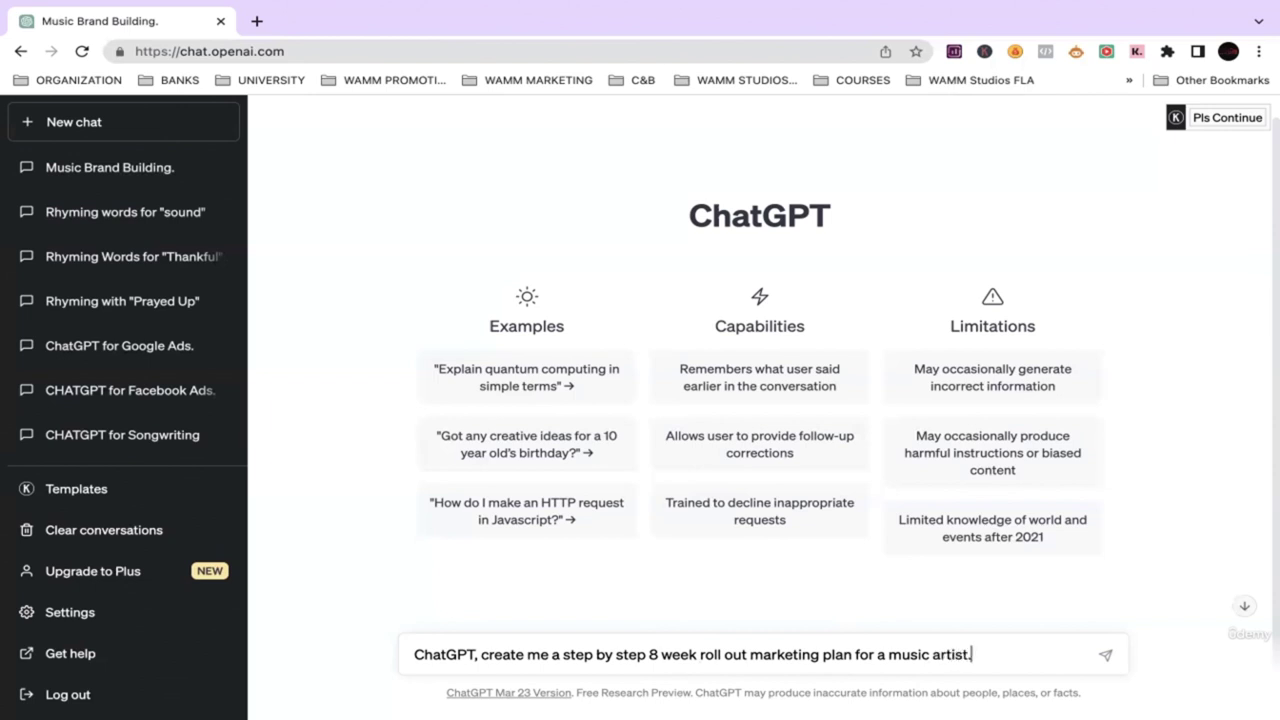
pyautogui.click(1100, 660)
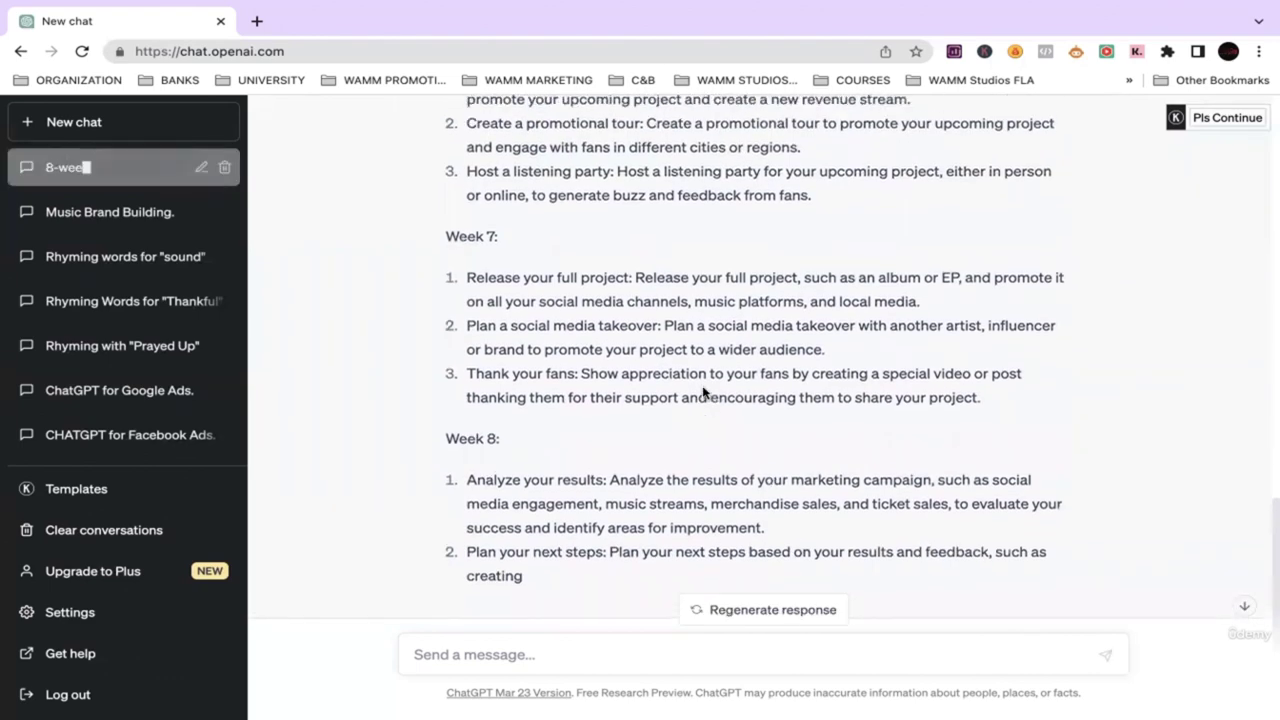
pyautogui.scroll(1, 703, 393)
pyautogui.scroll(2, 705, 390)
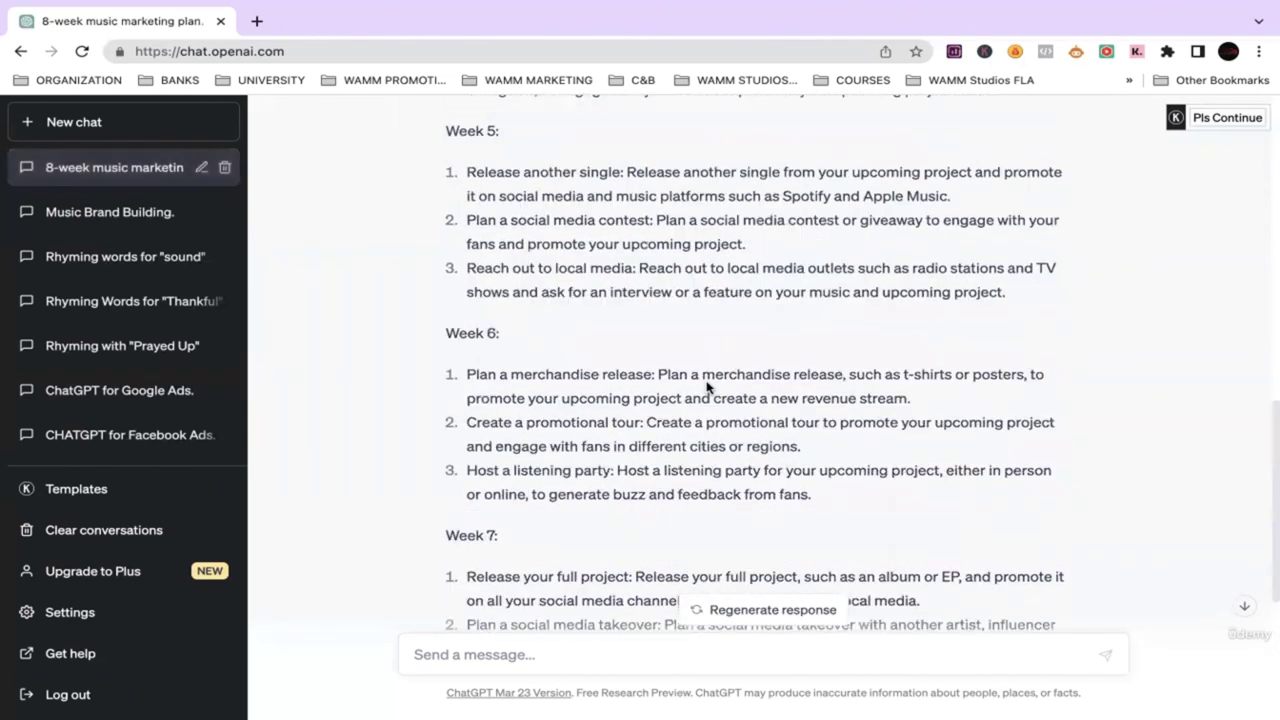
pyautogui.scroll(3, 706, 386)
pyautogui.scroll(3, 706, 386)
pyautogui.scroll(4, 708, 390)
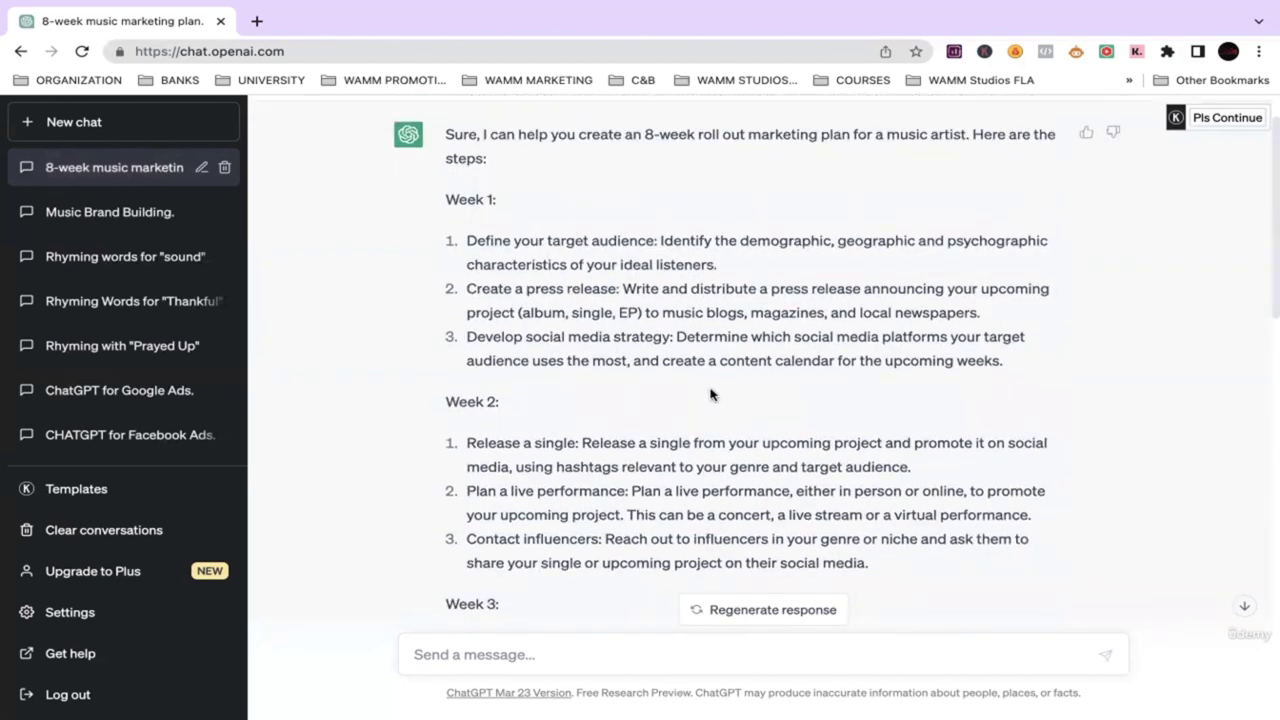
pyautogui.scroll(-1, 710, 395)
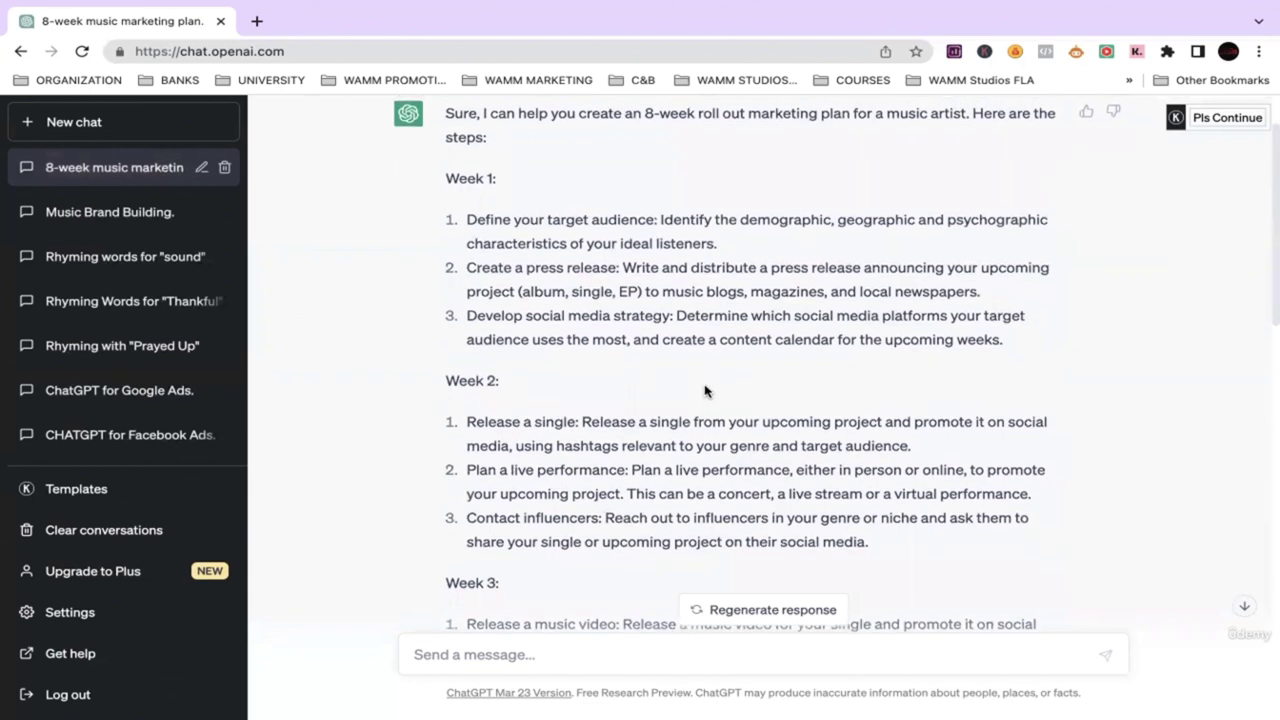
pyautogui.scroll(1, 705, 390)
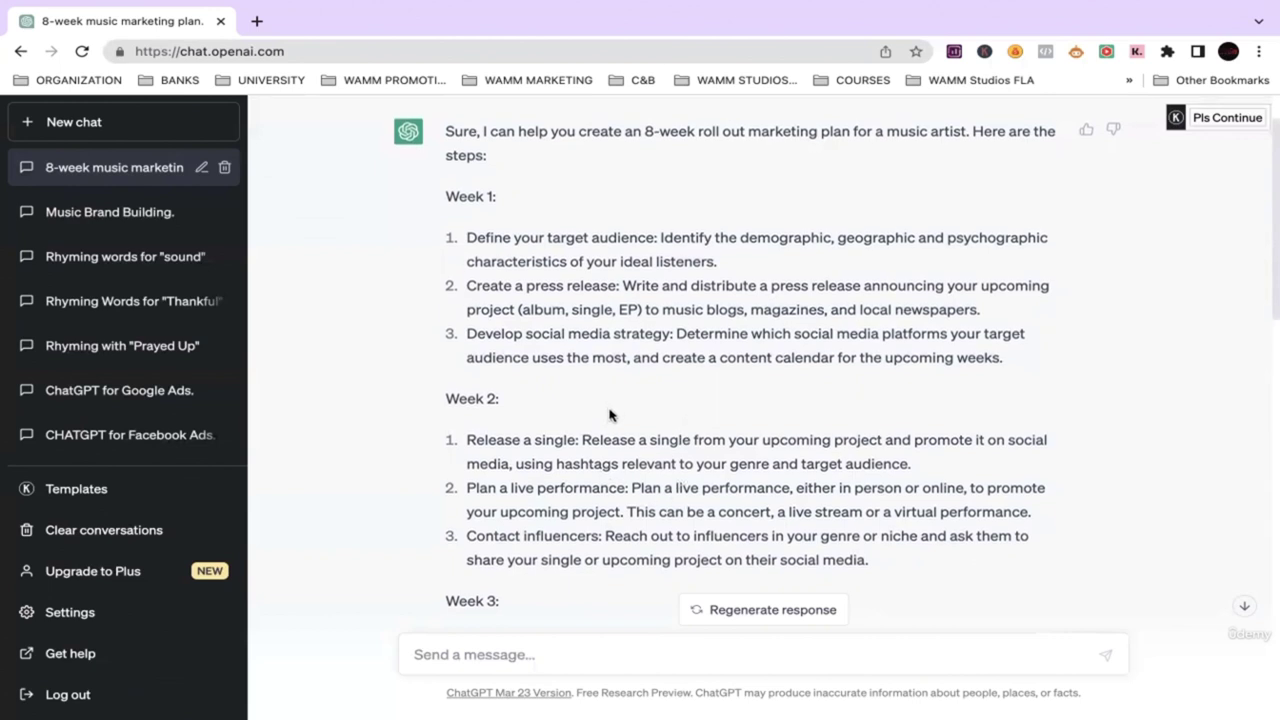
pyautogui.scroll(-2, 608, 422)
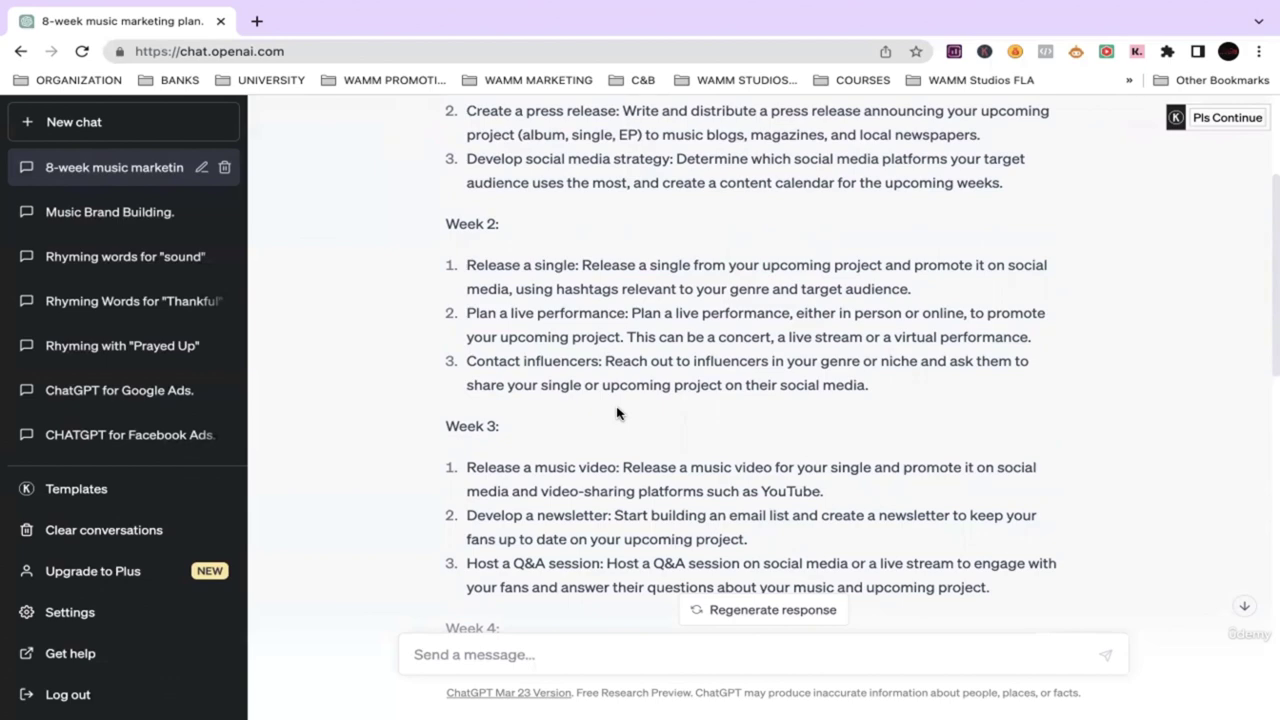
pyautogui.scroll(-2, 600, 420)
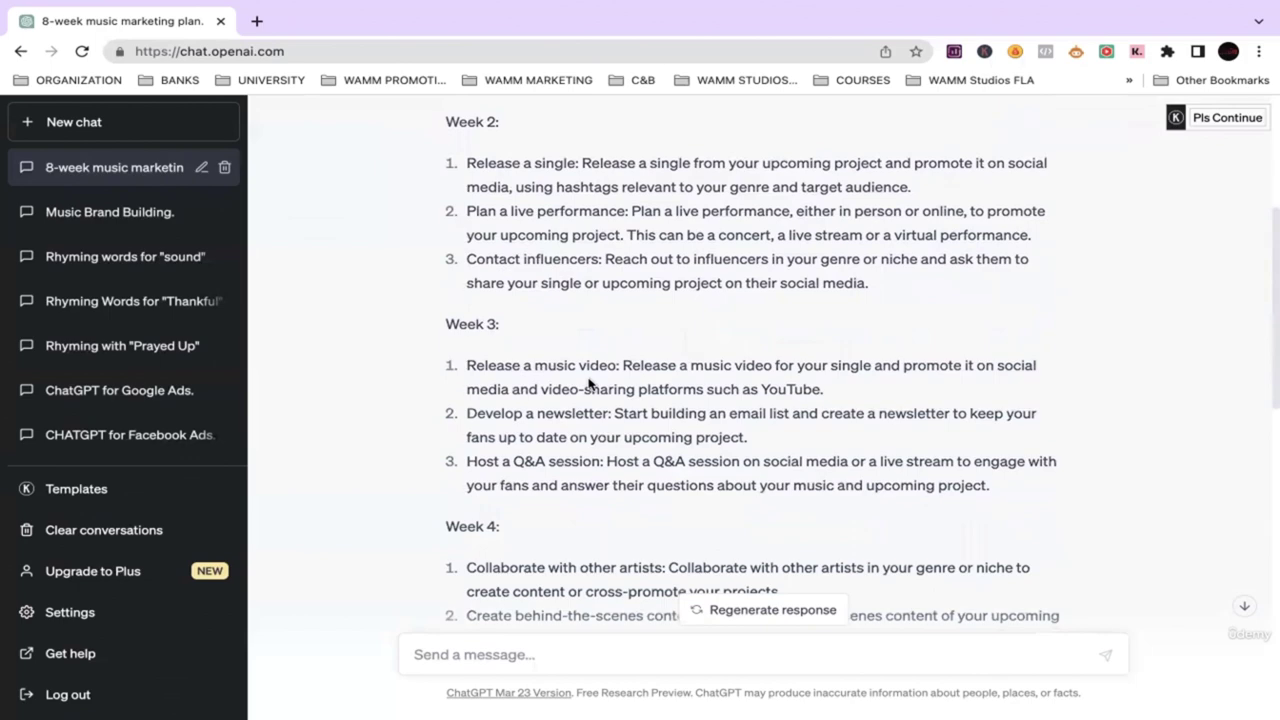
pyautogui.scroll(-1, 585, 385)
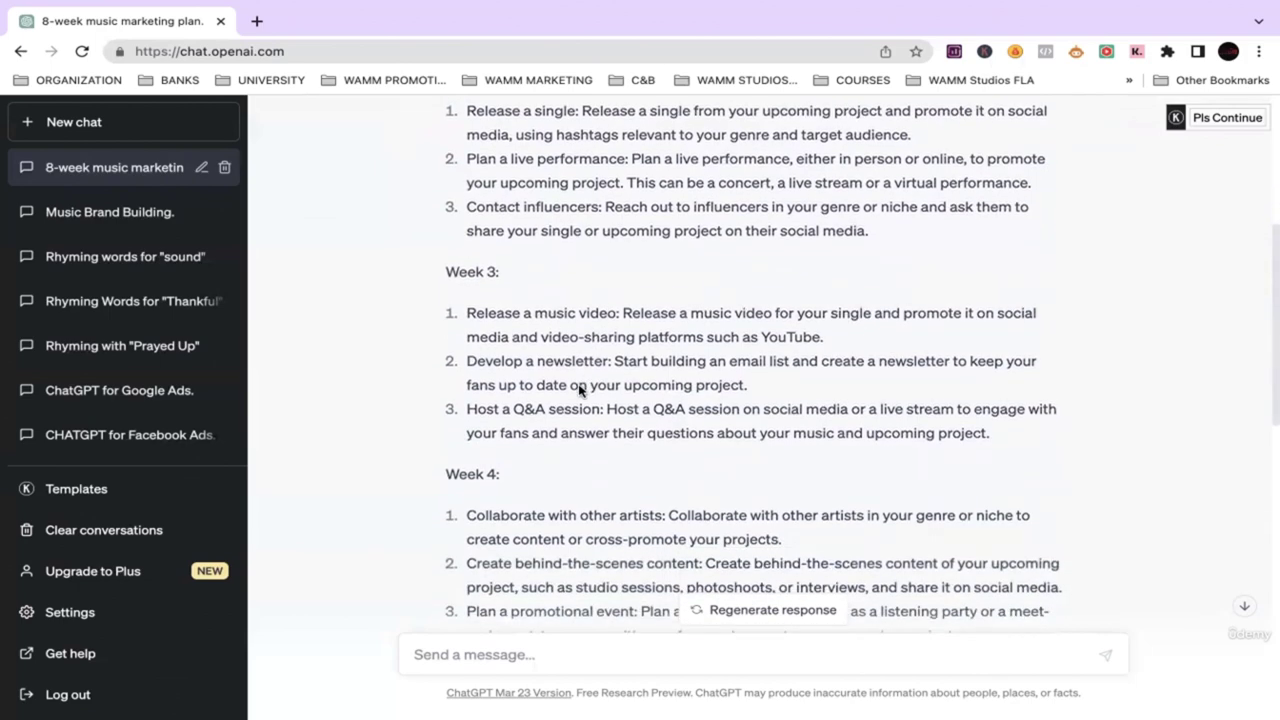
pyautogui.scroll(-2, 531, 437)
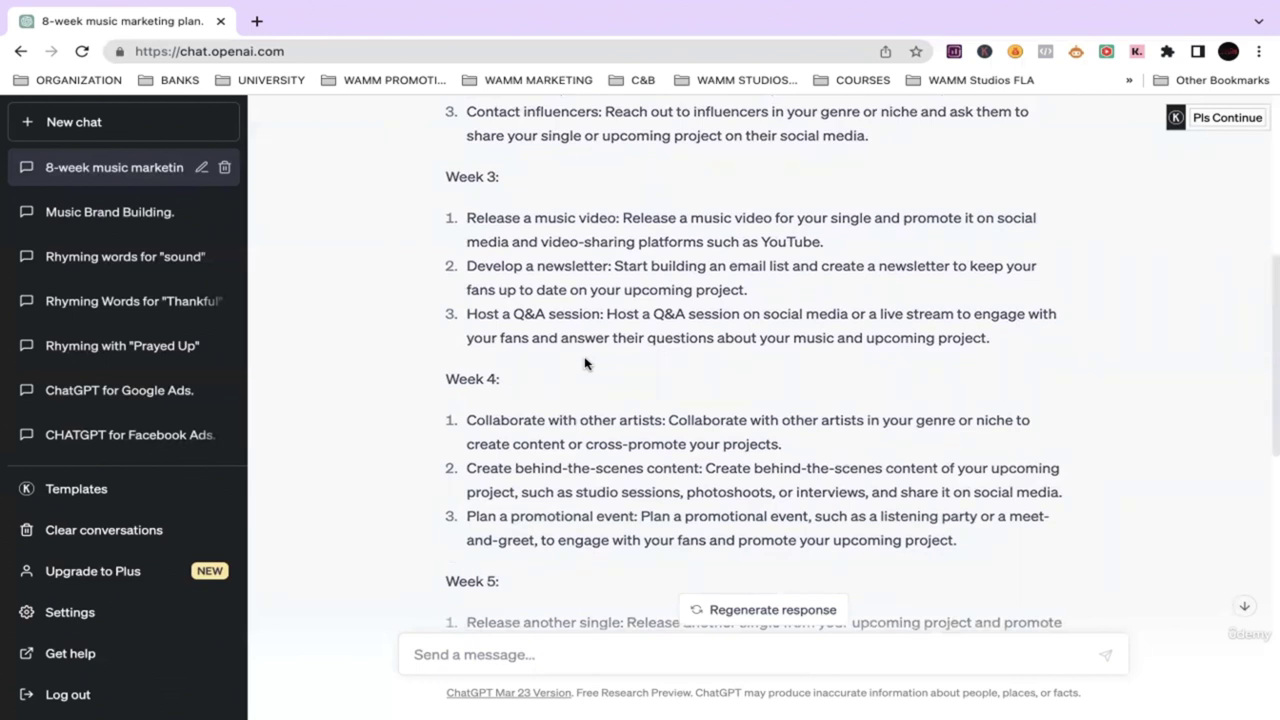
pyautogui.scroll(-1, 554, 363)
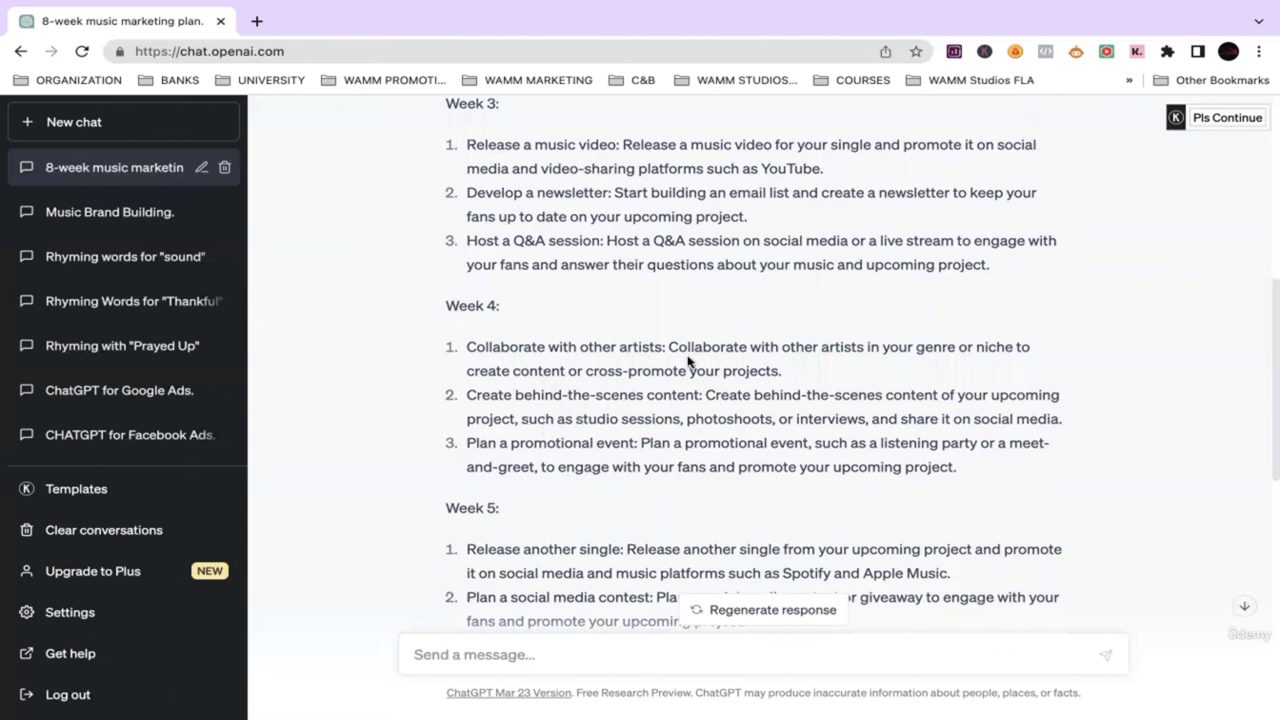
pyautogui.scroll(-2, 592, 378)
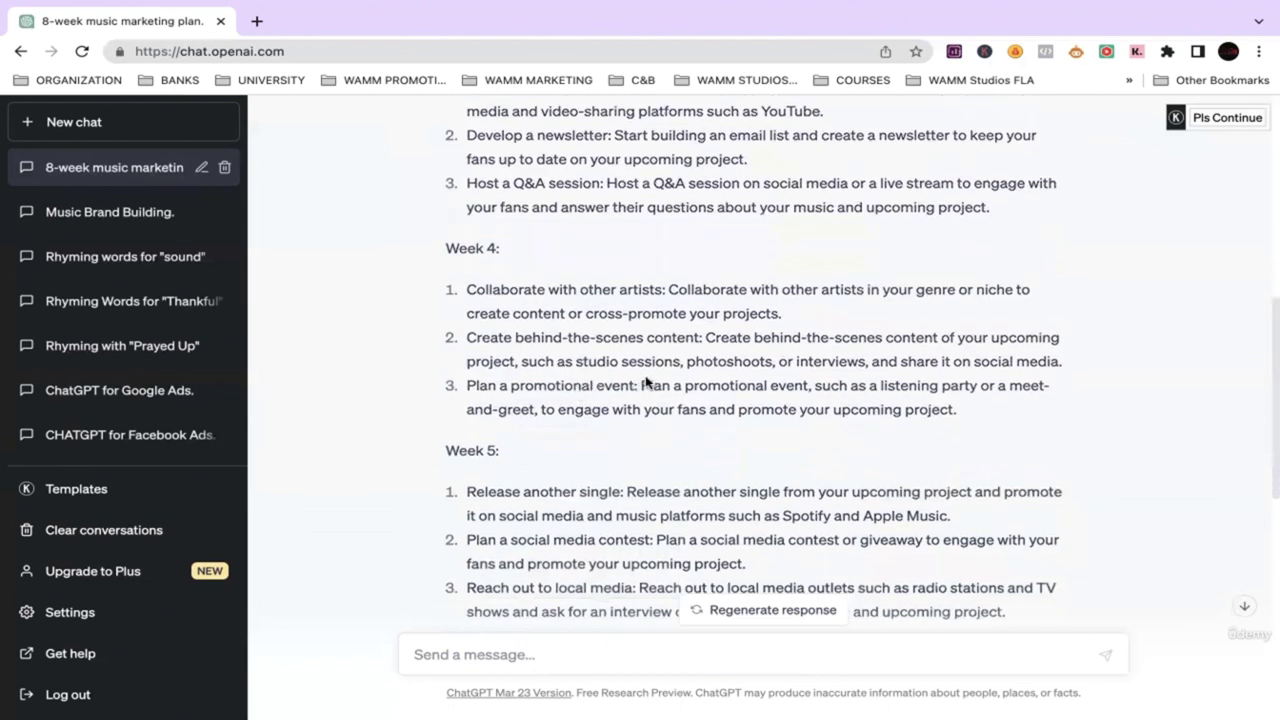
pyautogui.scroll(-3, 612, 374)
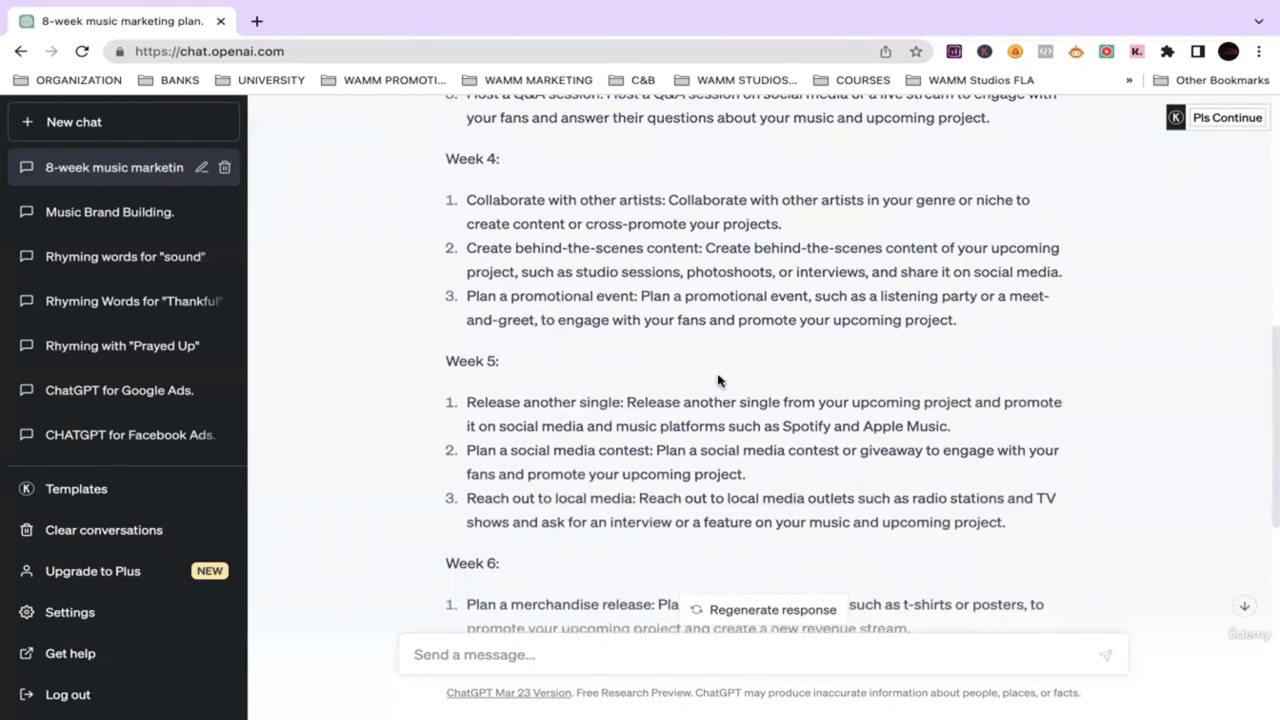
pyautogui.scroll(-1, 700, 360)
pyautogui.scroll(-5, 629, 351)
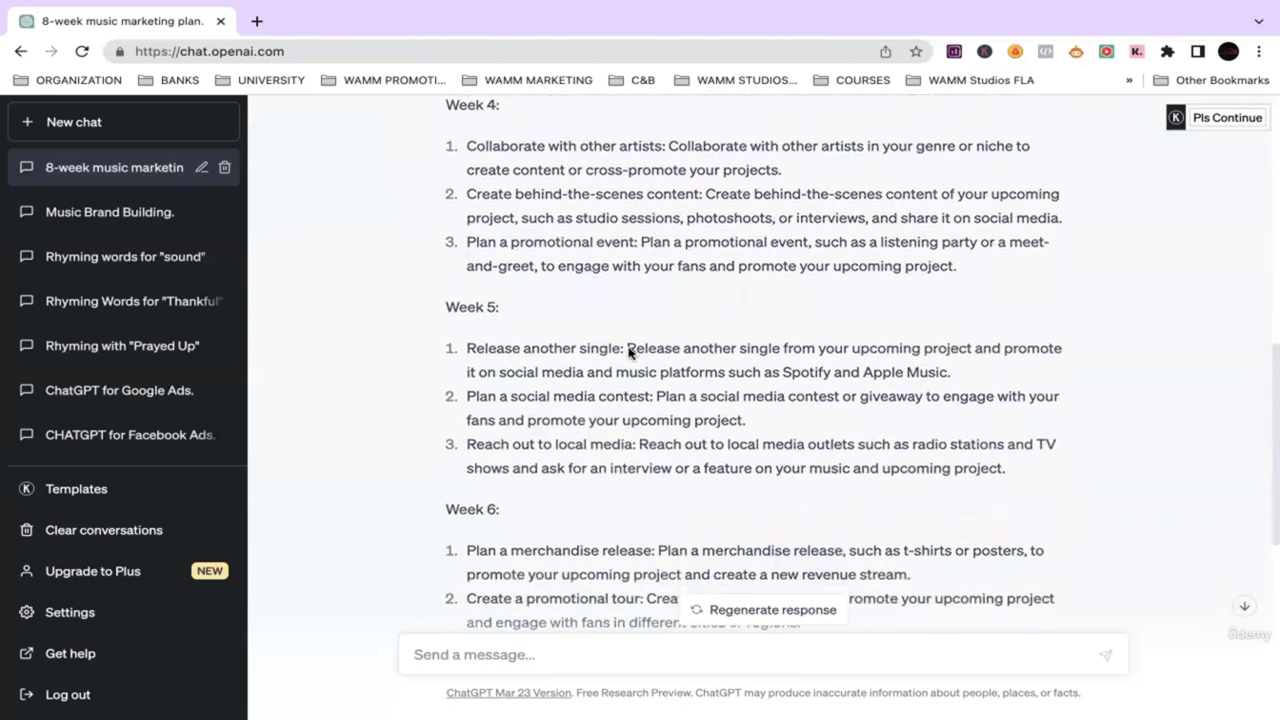
pyautogui.scroll(-4, 570, 347)
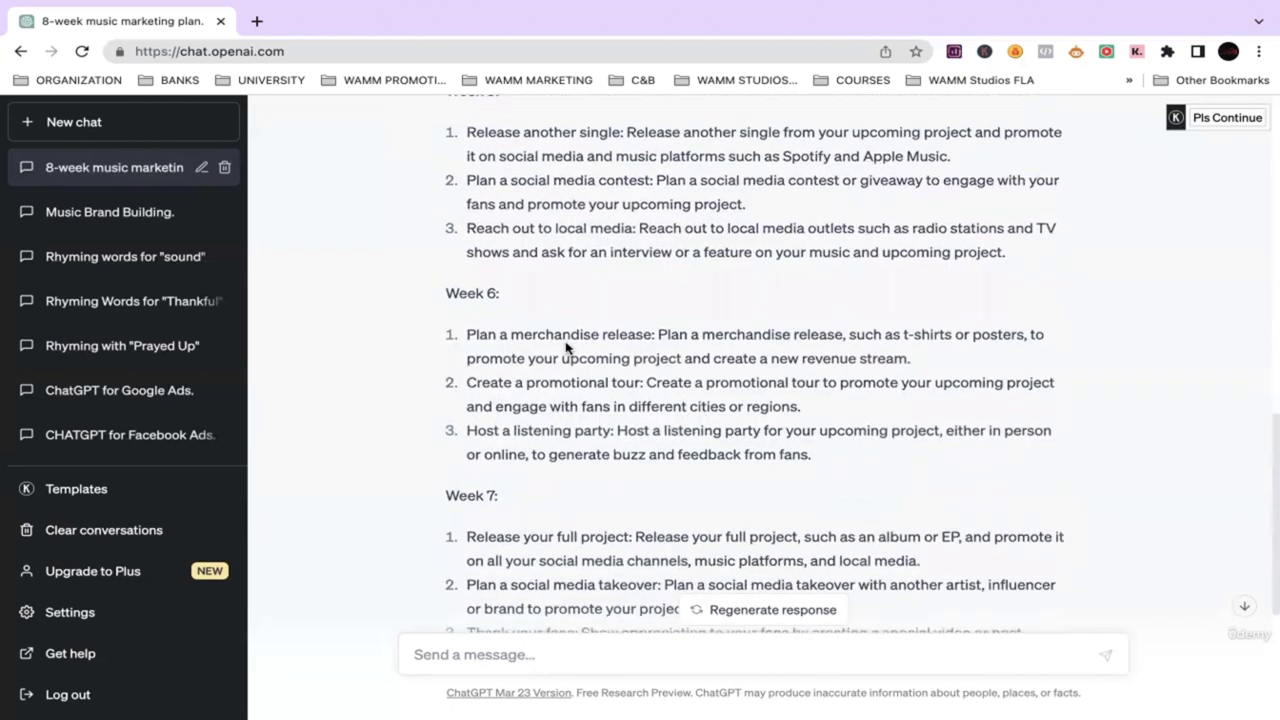
pyautogui.scroll(-1, 565, 347)
pyautogui.scroll(2, 543, 334)
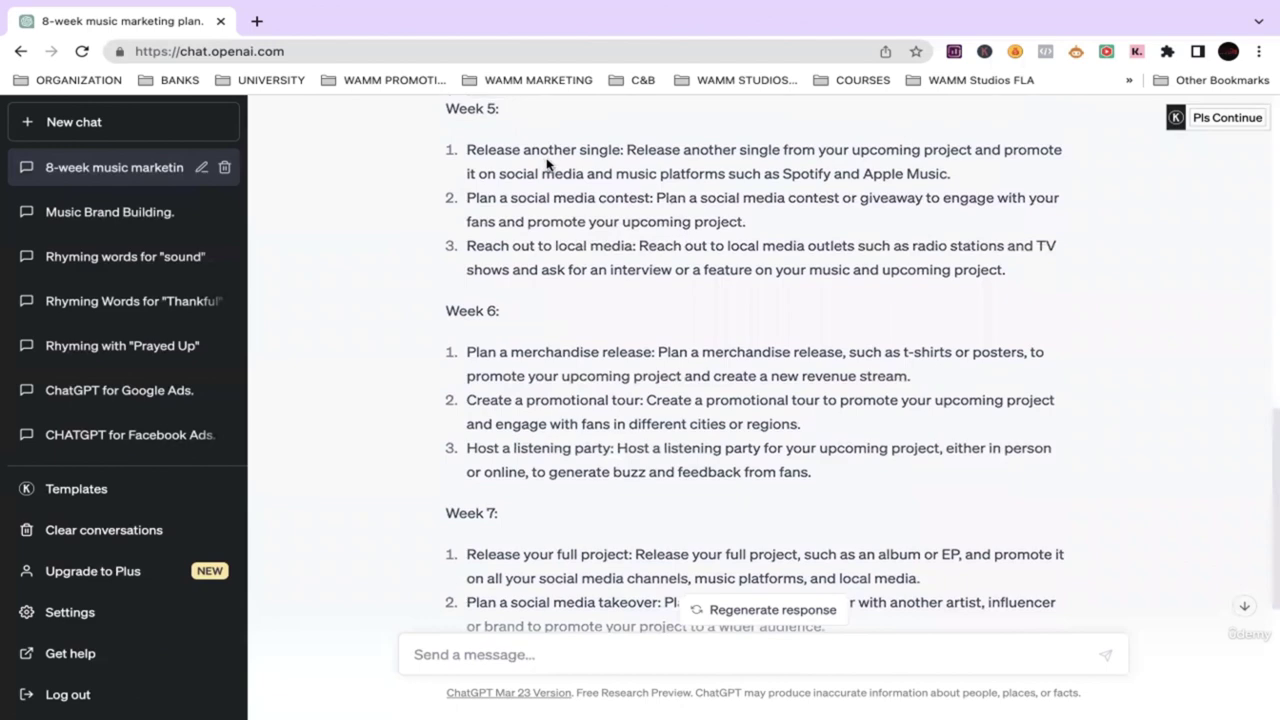
pyautogui.scroll(2, 552, 170)
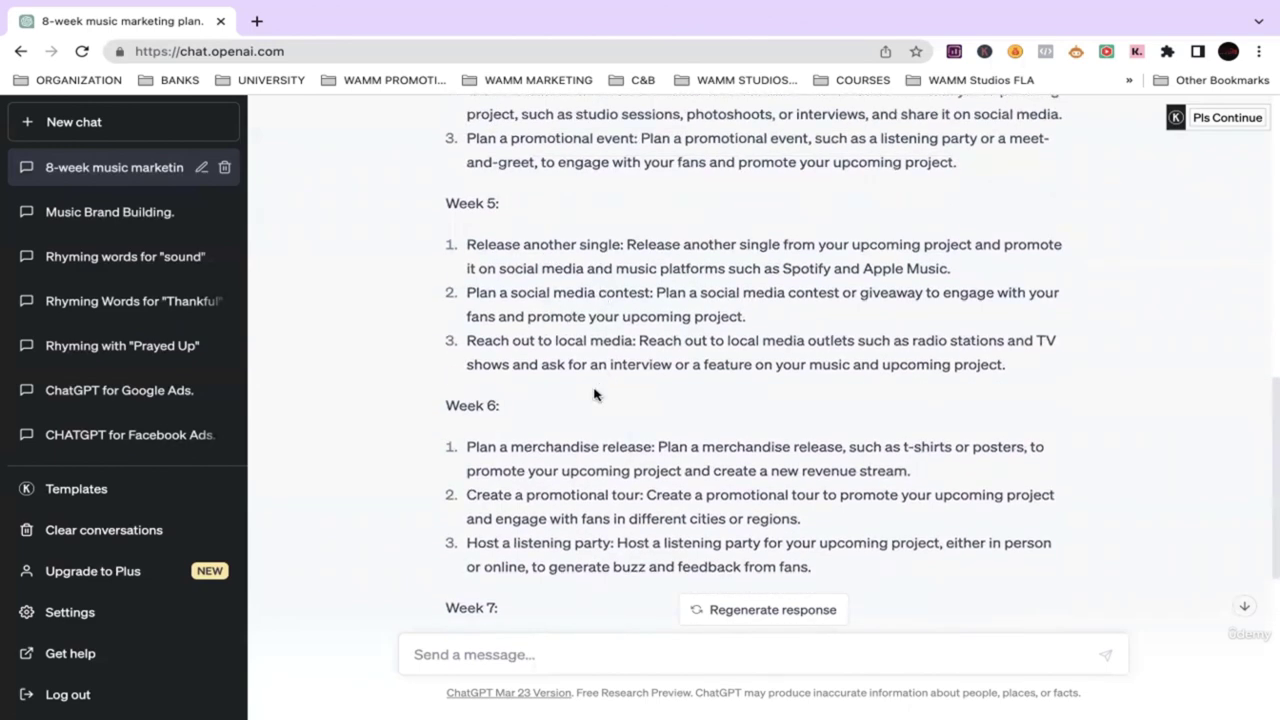
pyautogui.scroll(-2, 594, 393)
pyautogui.scroll(1, 540, 323)
pyautogui.scroll(-1, 528, 295)
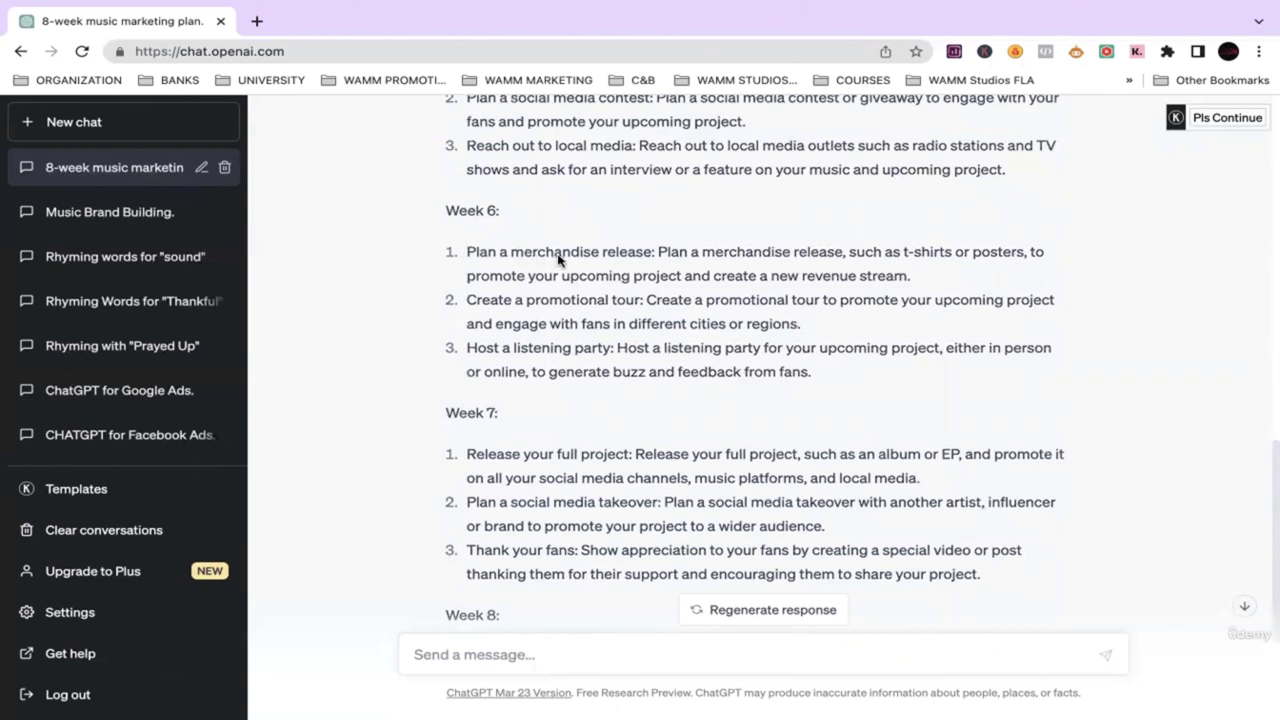
pyautogui.scroll(-1, 488, 310)
pyautogui.scroll(-1, 489, 313)
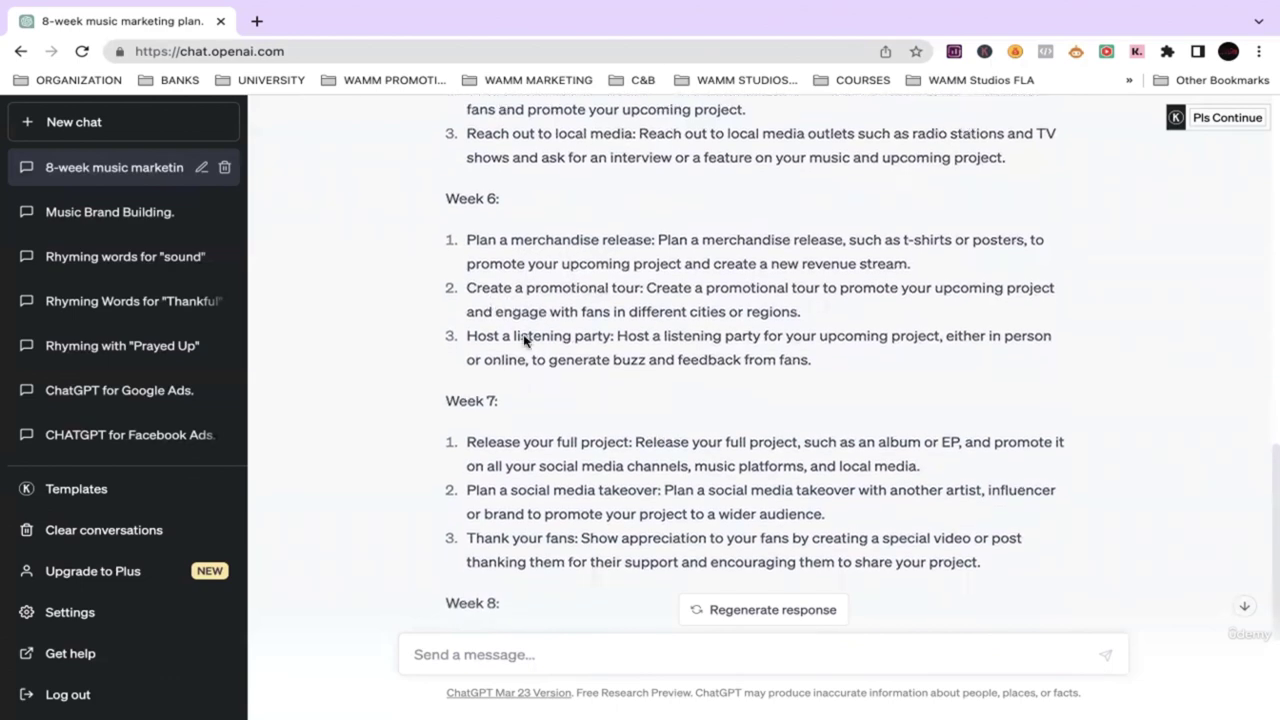
pyautogui.scroll(-3, 525, 337)
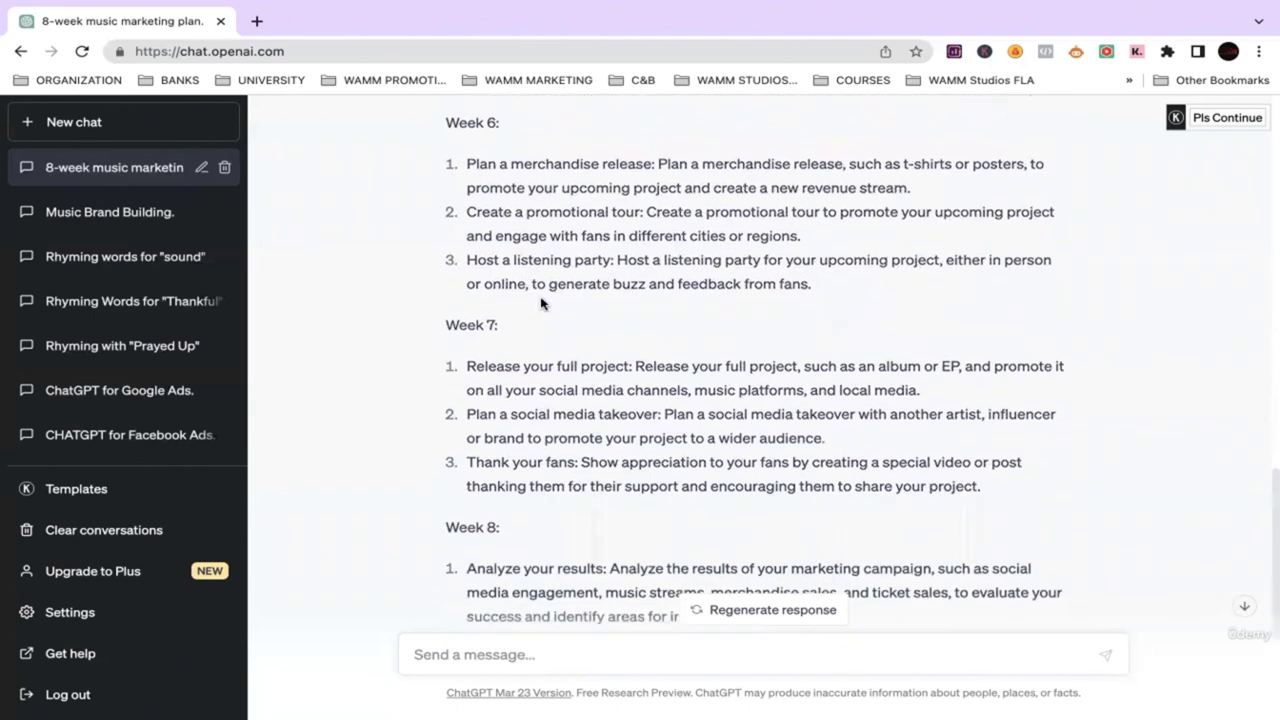
pyautogui.scroll(-3, 518, 310)
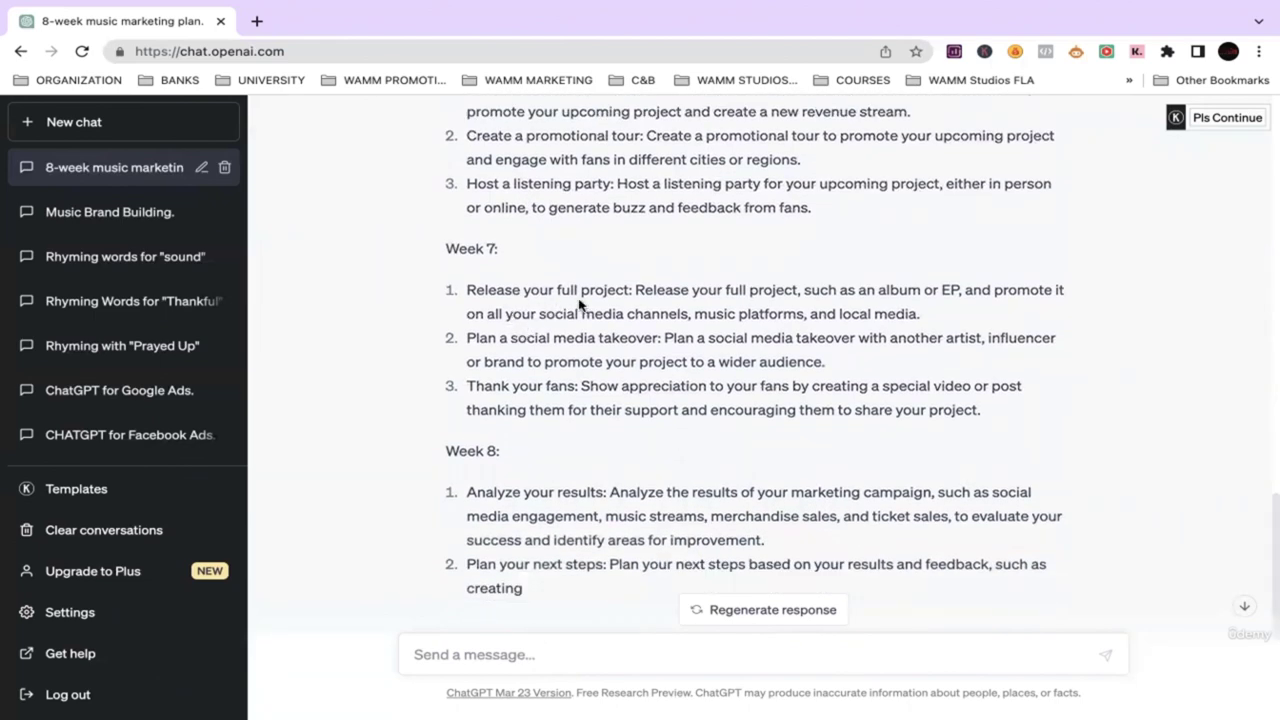
pyautogui.scroll(-1, 627, 333)
pyautogui.scroll(-2, 620, 334)
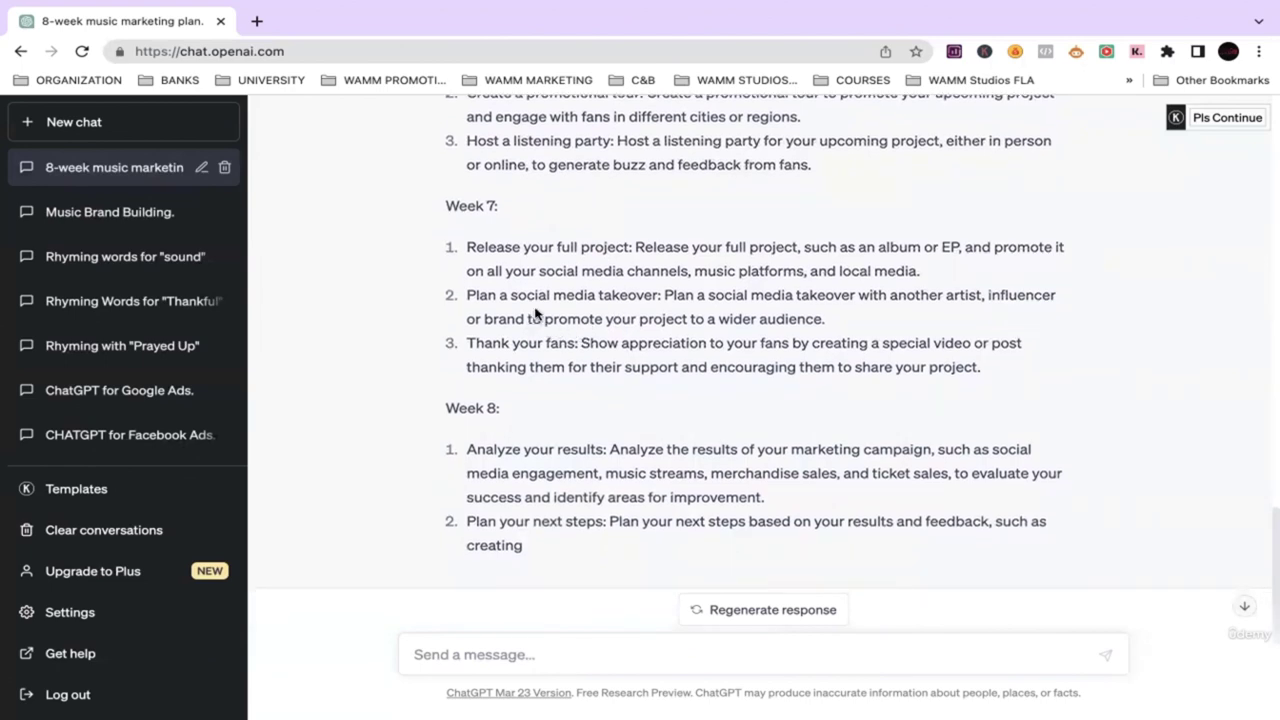
pyautogui.scroll(-2, 491, 363)
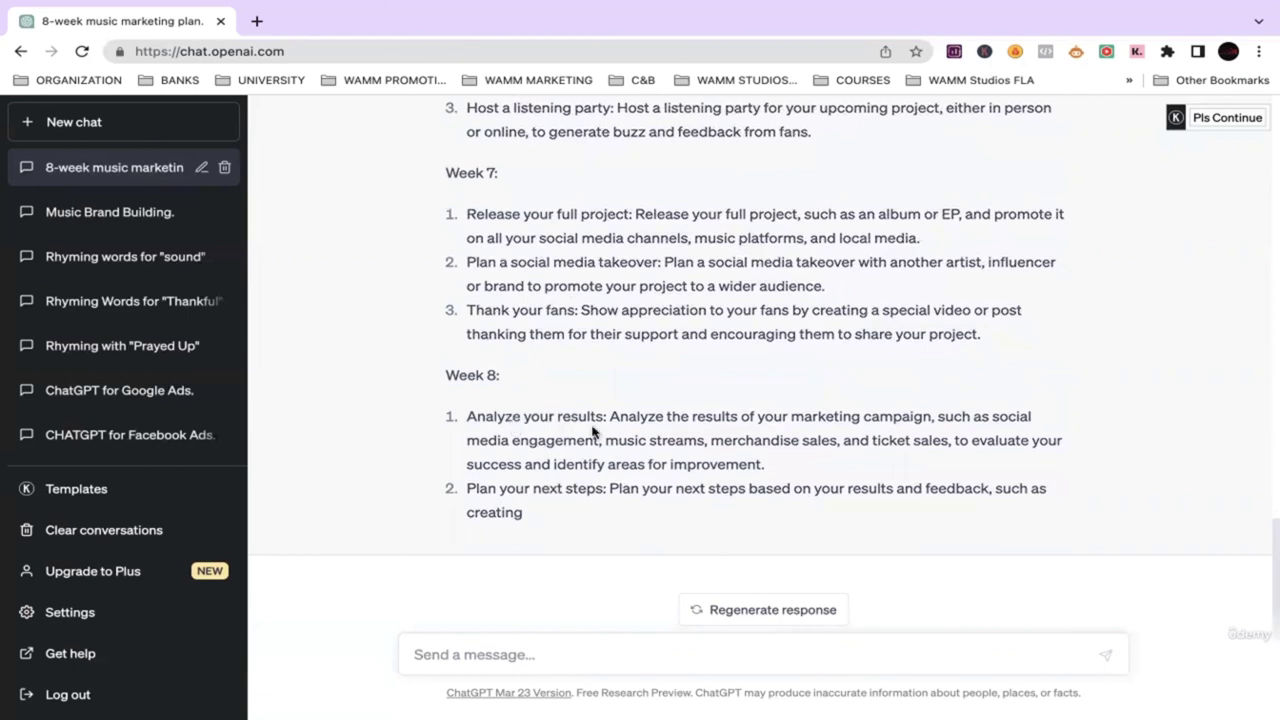
pyautogui.scroll(20, 520, 390)
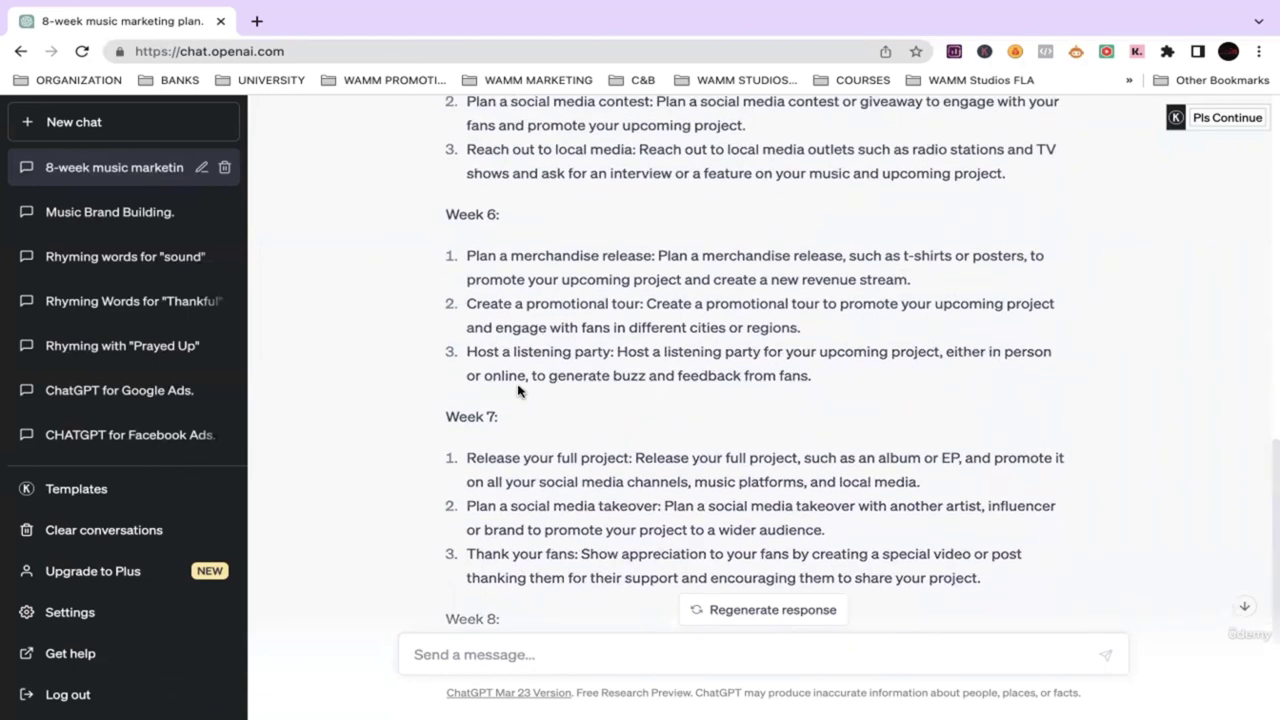
pyautogui.scroll(-10, 634, 320)
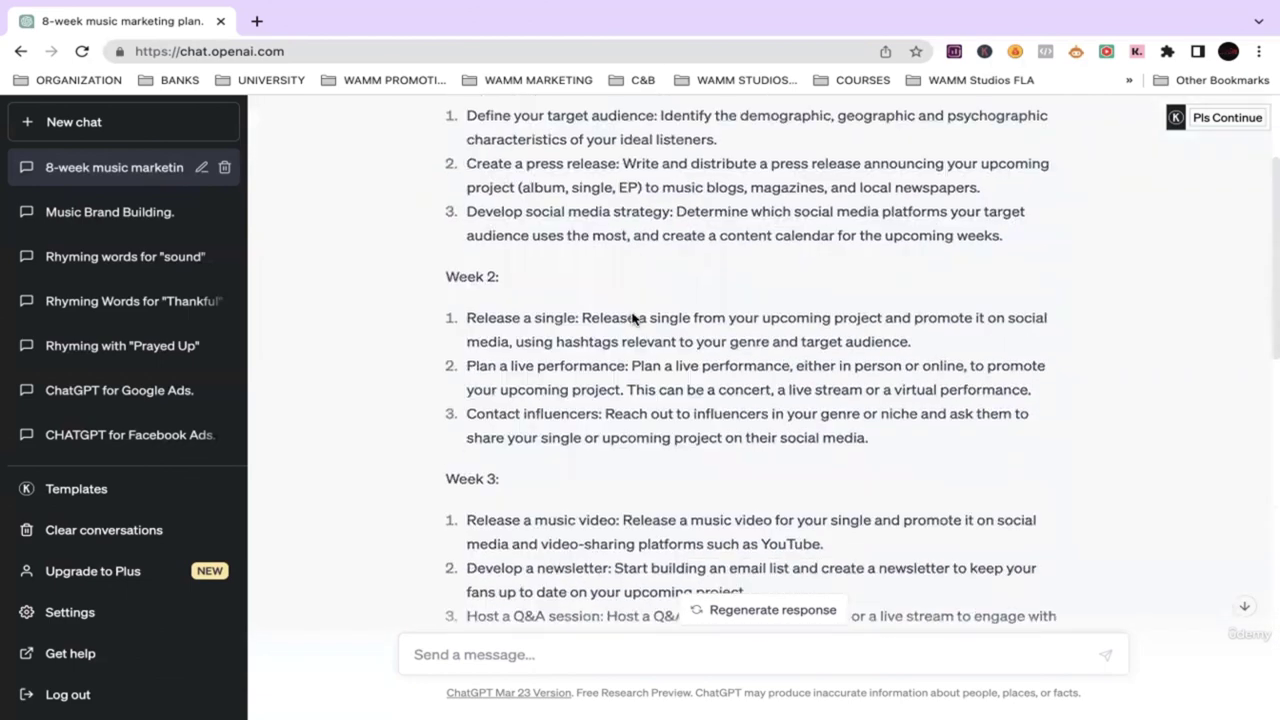
pyautogui.scroll(-4, 591, 463)
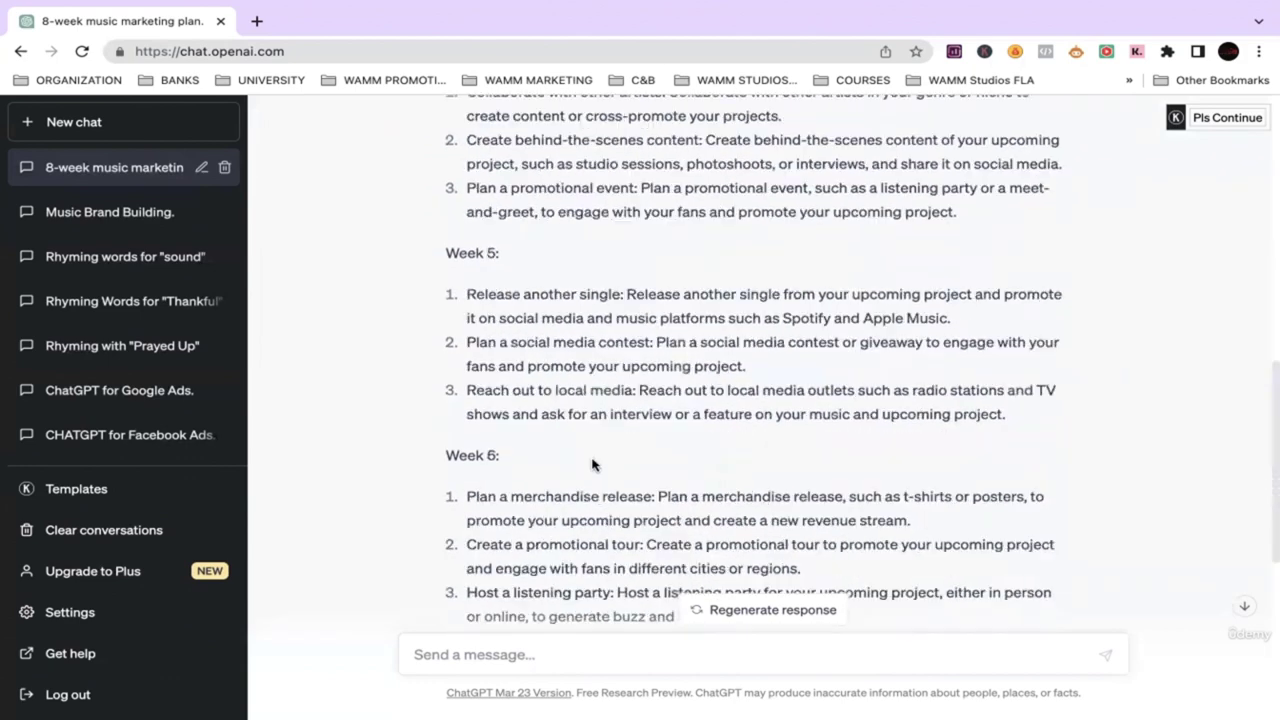
pyautogui.scroll(8, 580, 503)
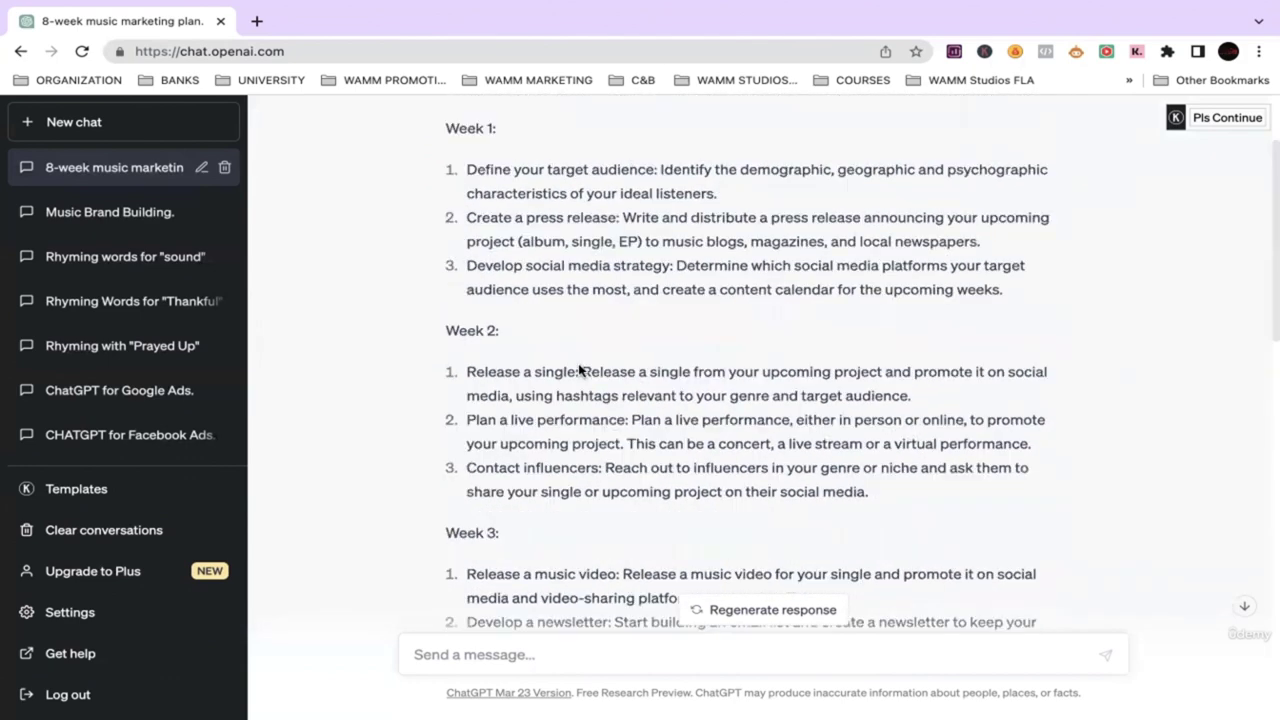
pyautogui.scroll(2, 578, 365)
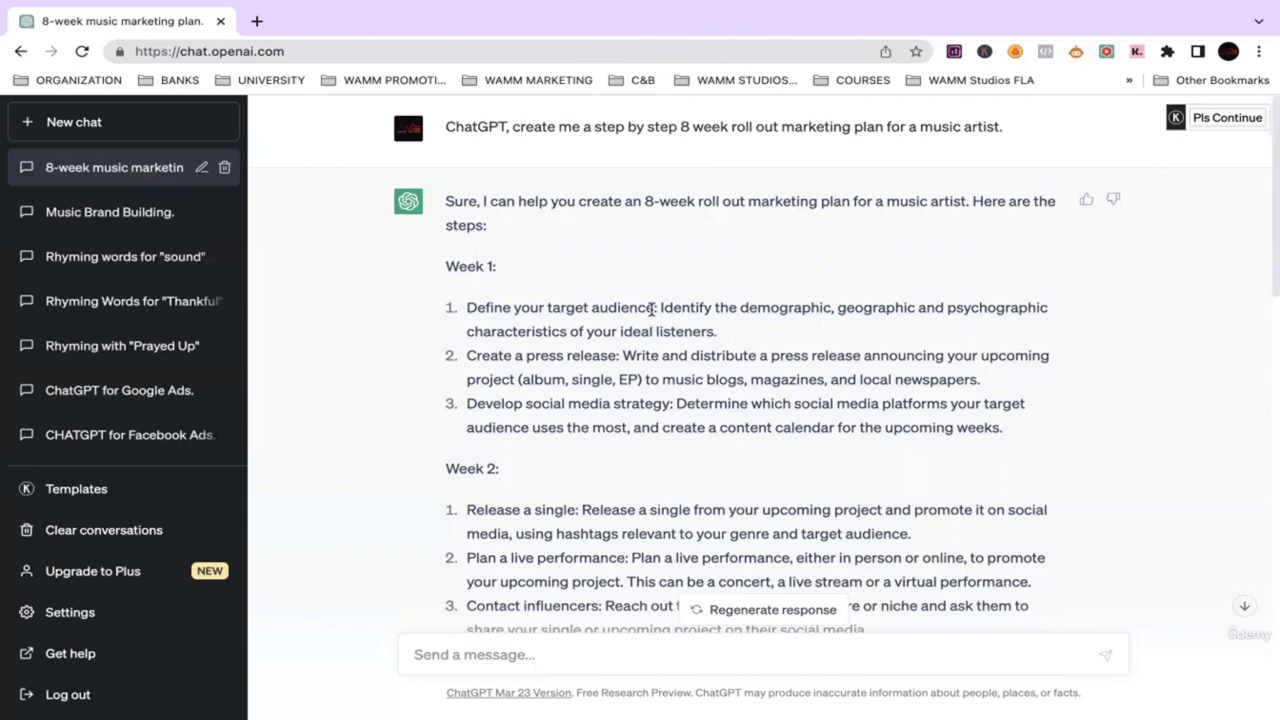
# - Copy 'Define your target audience' into a new message prefixed with 'Give me a step by step guide on how to'
pyautogui.moveTo(656, 308); pyautogui.dragTo(459, 317)
pyautogui.hotkey('ctrl', 'c')
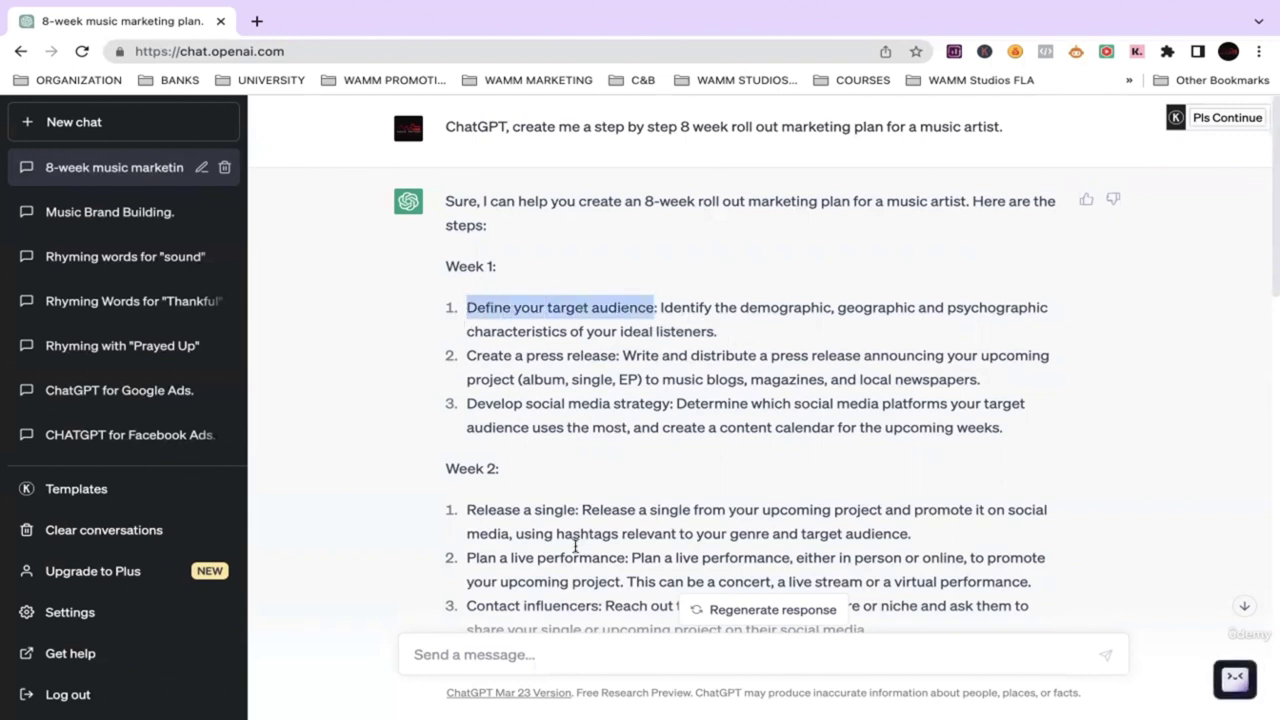
pyautogui.click(583, 648)
pyautogui.hotkey('ctrl', 'v')
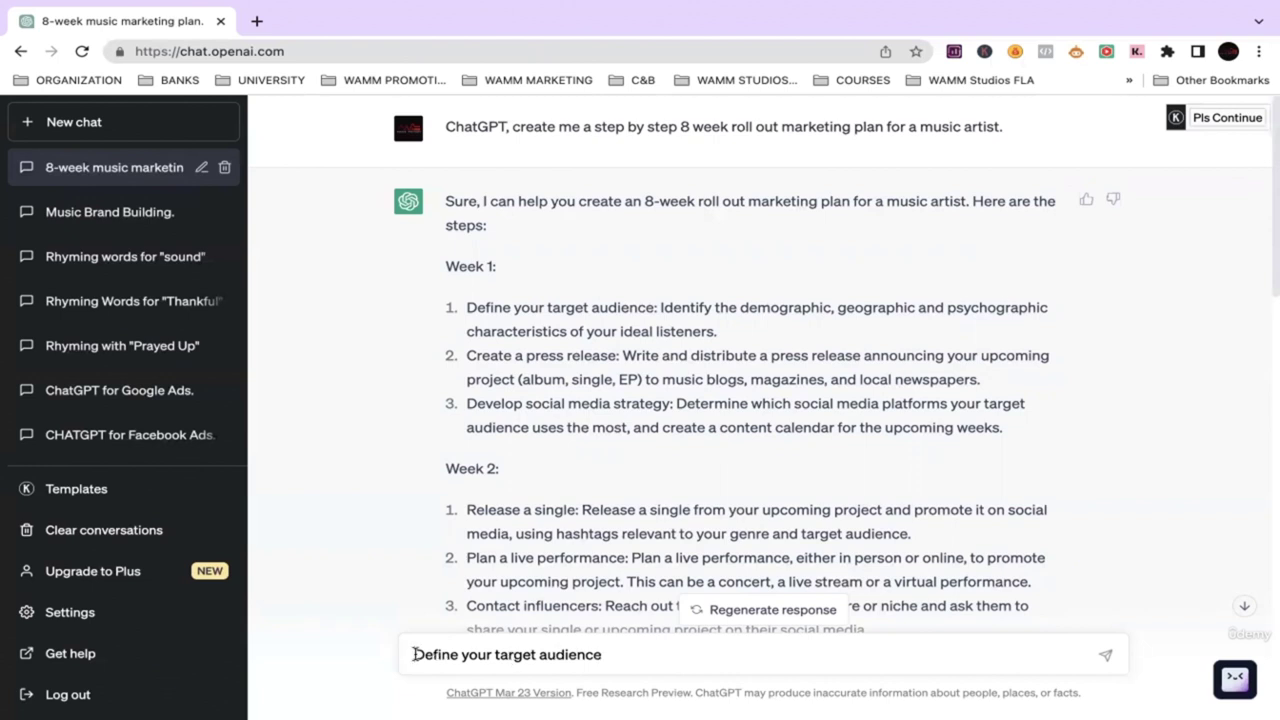
pyautogui.click(413, 654)
pyautogui.write('Get')
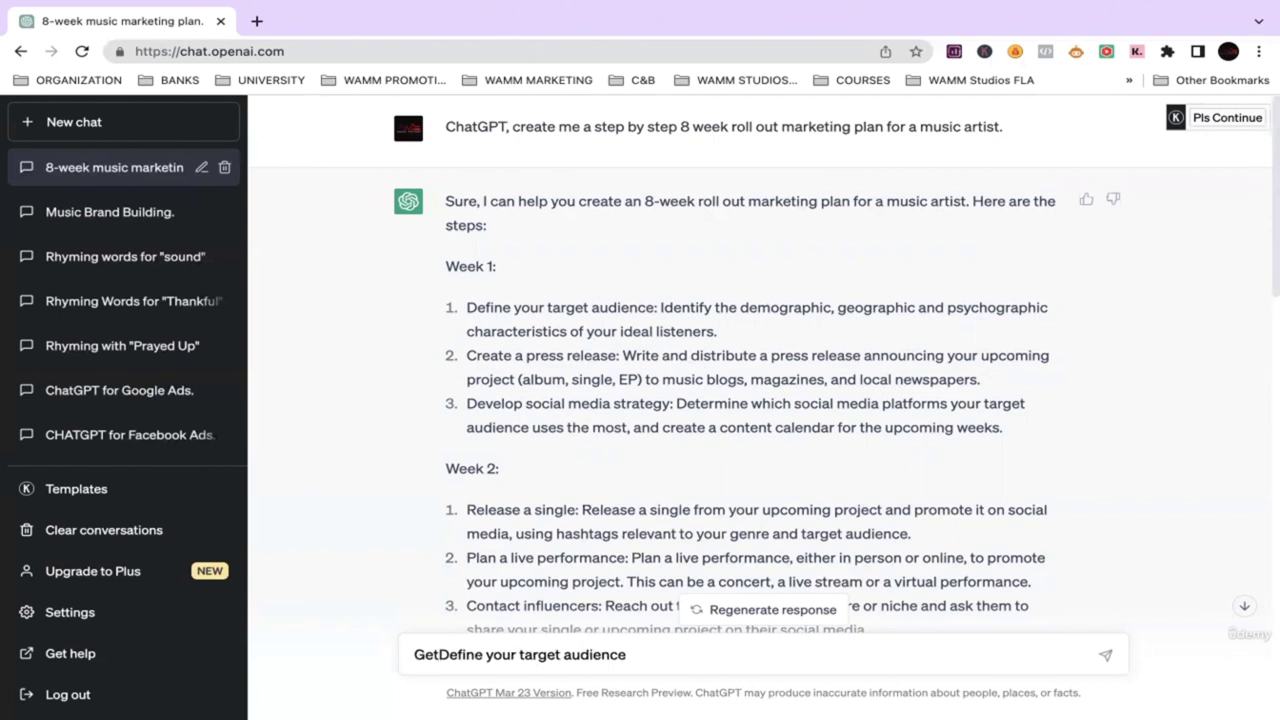
pyautogui.write('ive me a ')
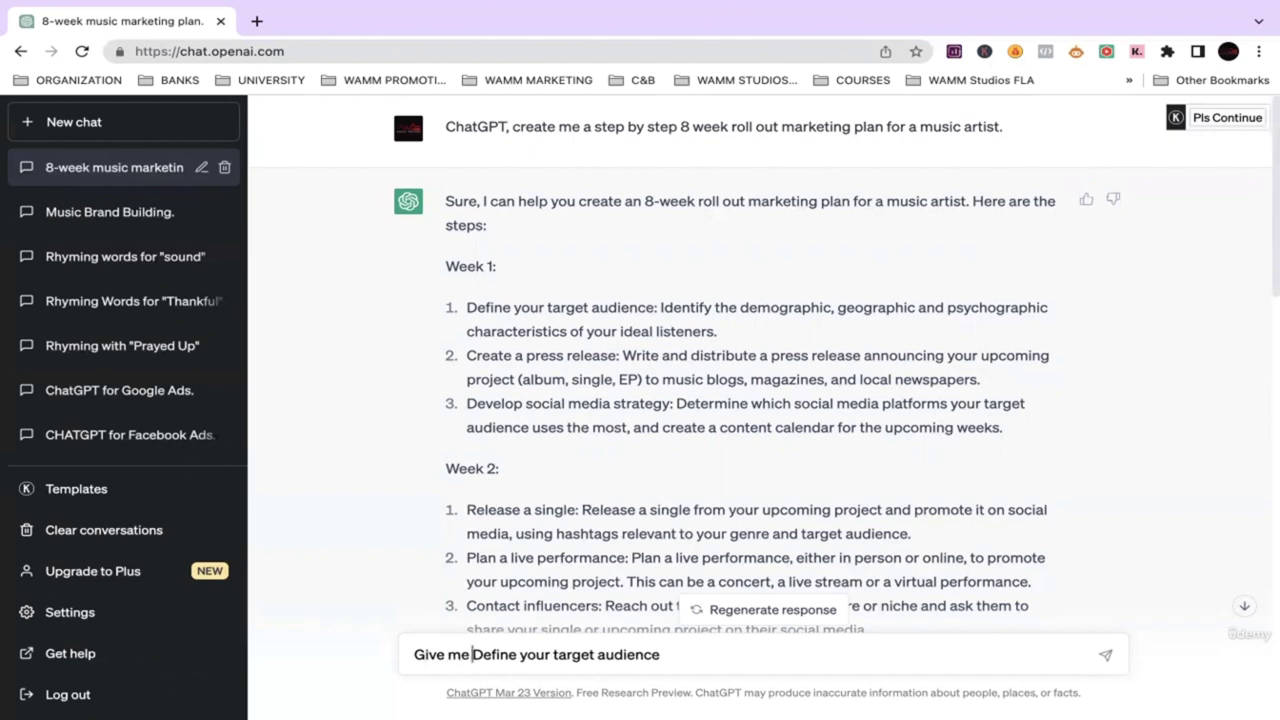
pyautogui.write('step by st')
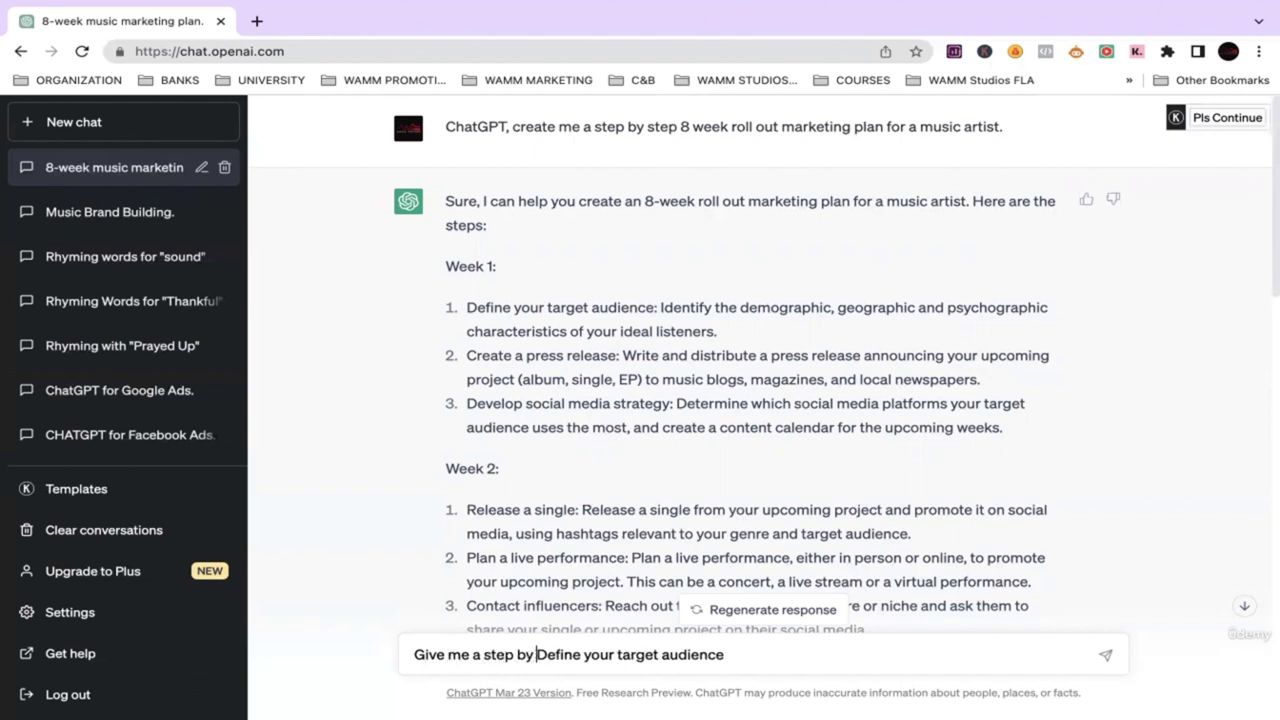
pyautogui.write('ep ')
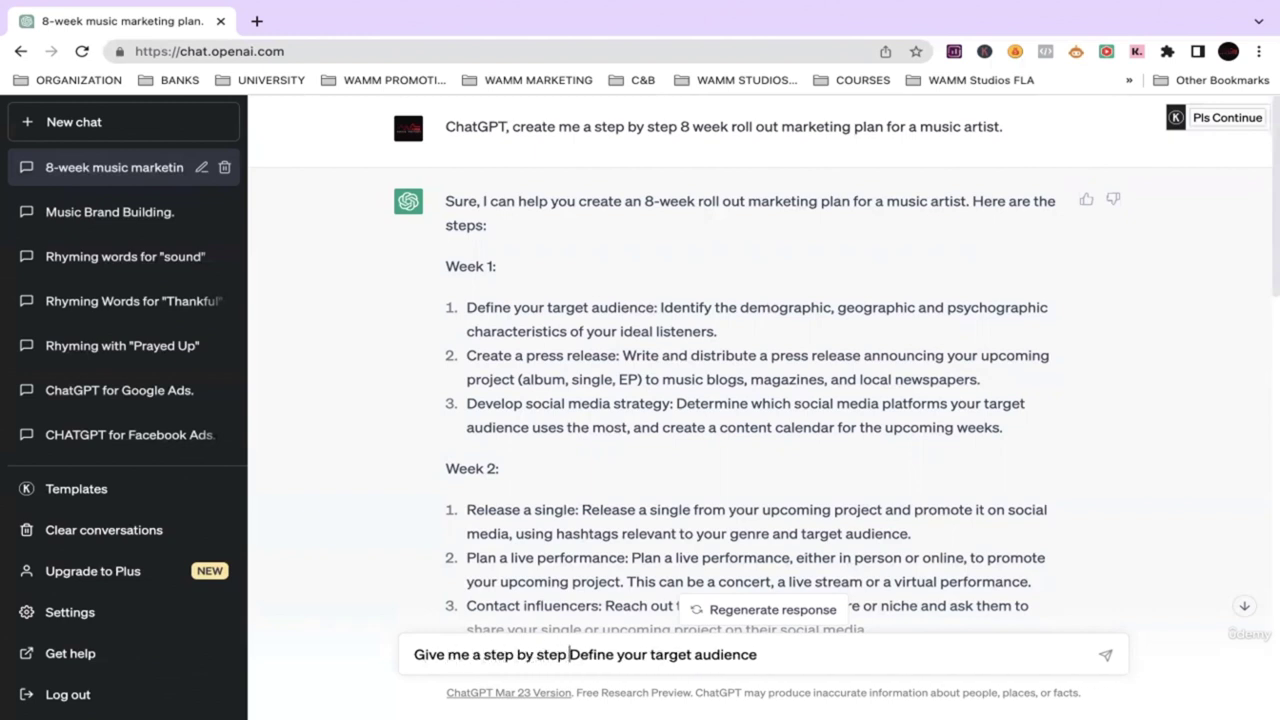
pyautogui.write('guide on ')
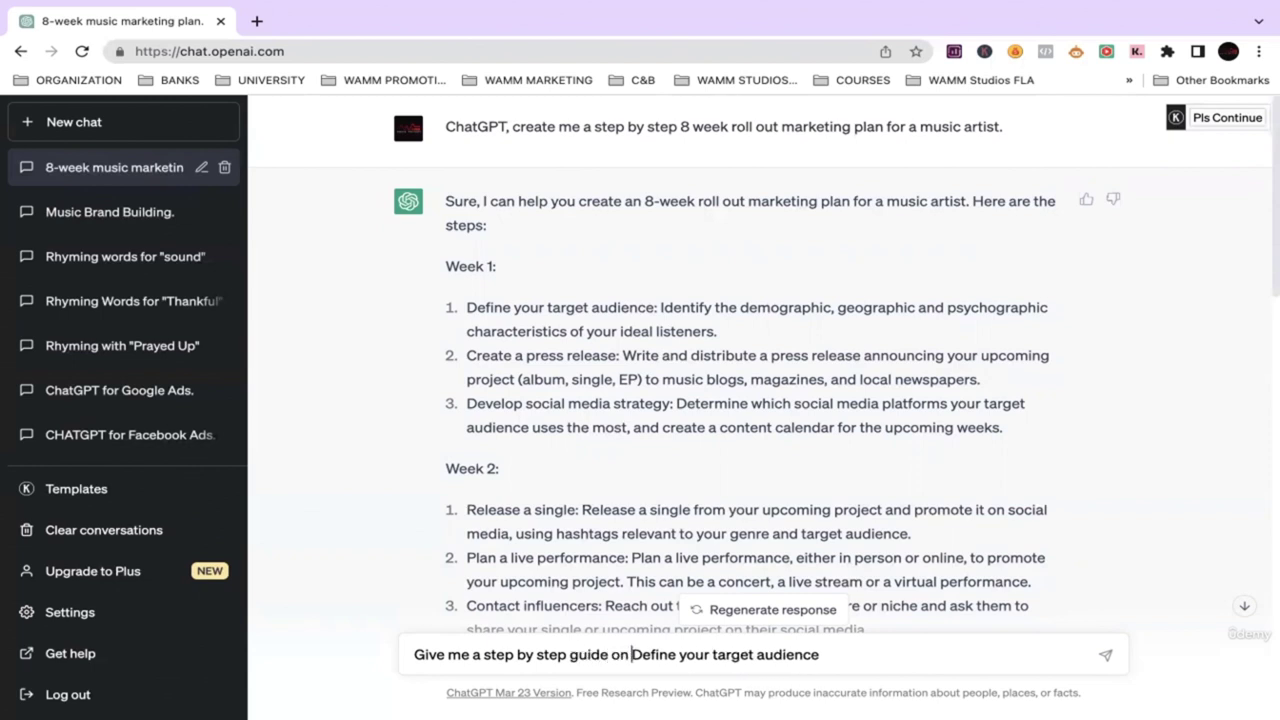
pyautogui.write('how to')
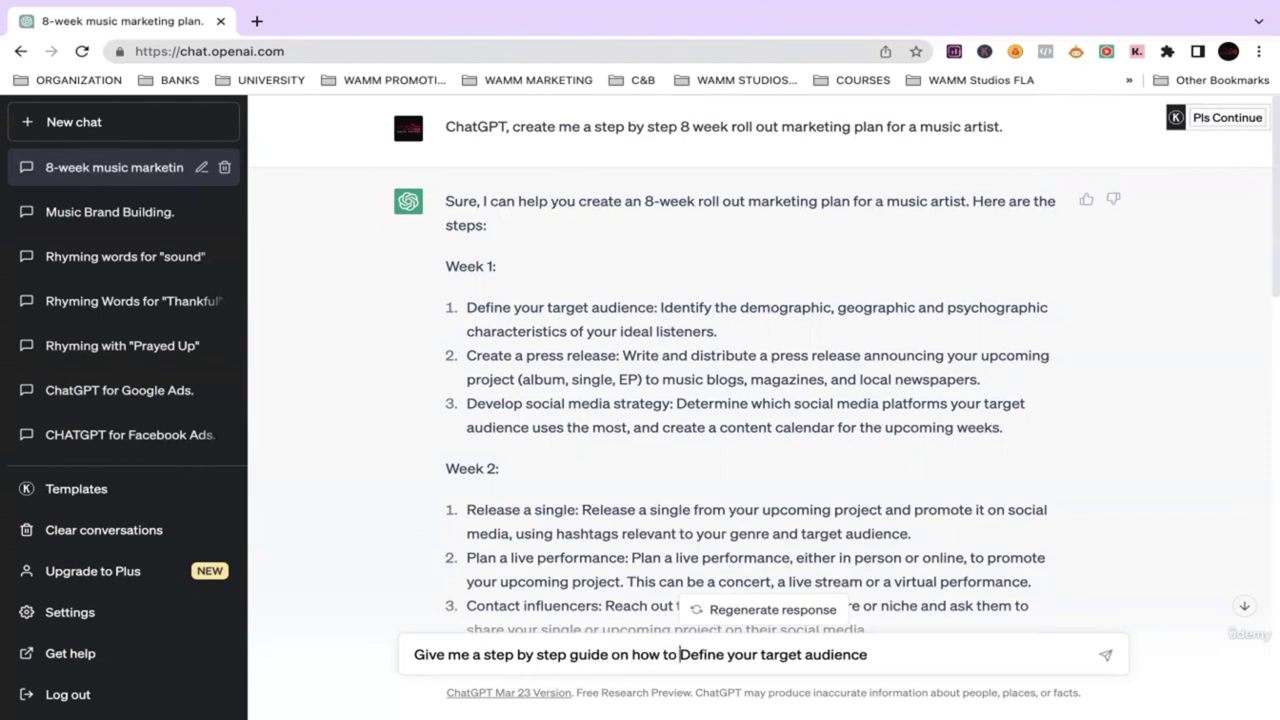
# - Finish the question with 'for a music artist' and send it
pyautogui.click(880, 656)
pyautogui.write('for a music arist')
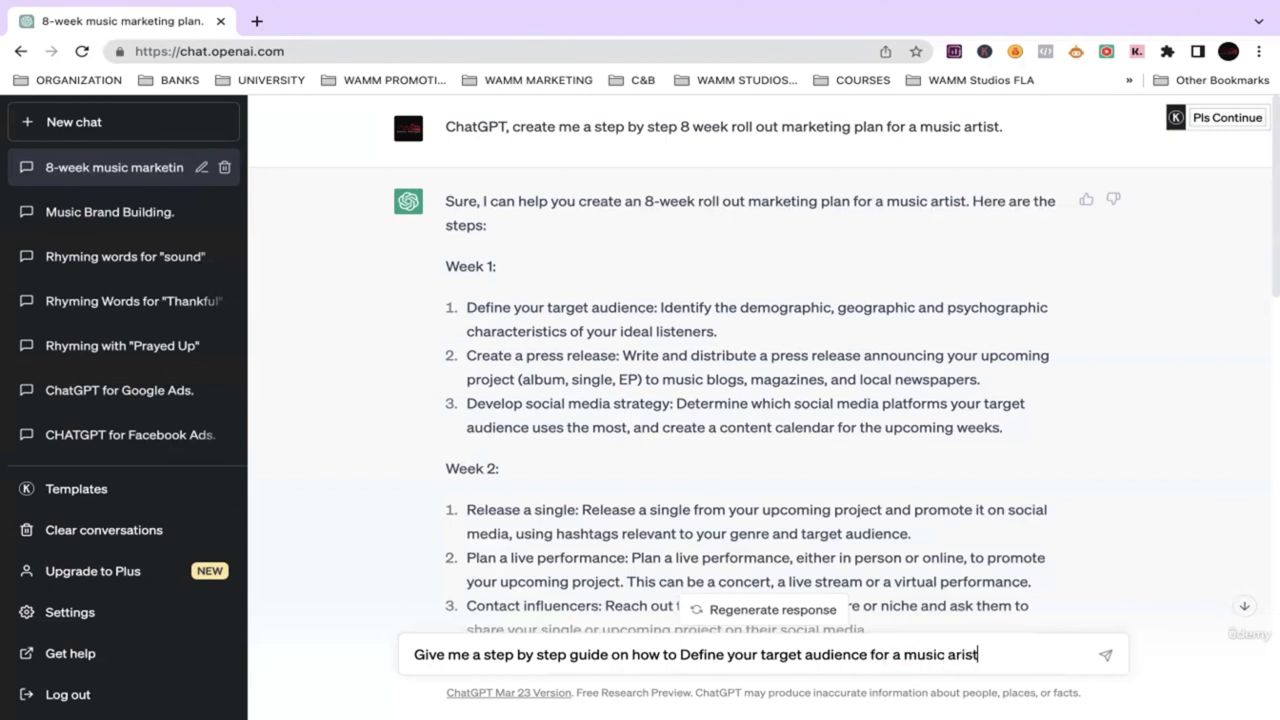
pyautogui.press('BackSpace')
pyautogui.press('BackSpace')
pyautogui.press('BackSpace')
pyautogui.write('tist')
pyautogui.click(1103, 654)
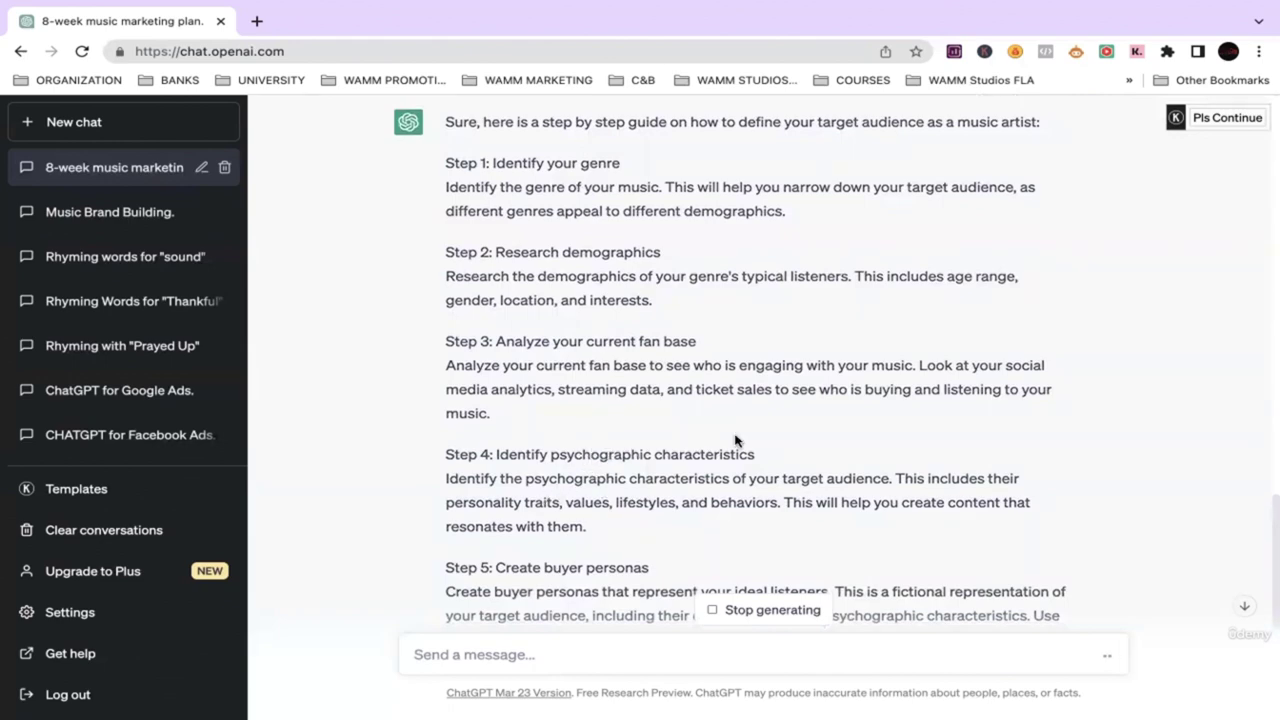
# - Scroll down through the target-audience guide's Steps 1–8, then back up to the prompt
pyautogui.scroll(-3, 695, 430)
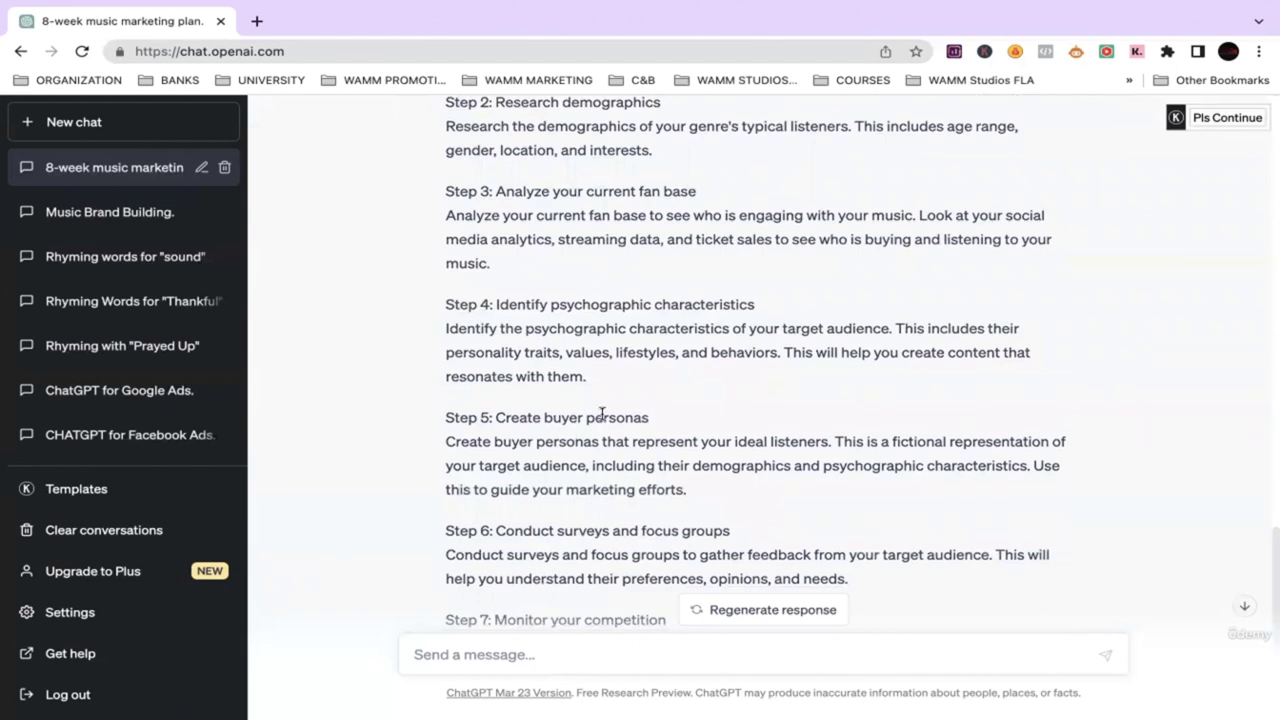
pyautogui.scroll(-2, 590, 435)
pyautogui.scroll(-3, 577, 449)
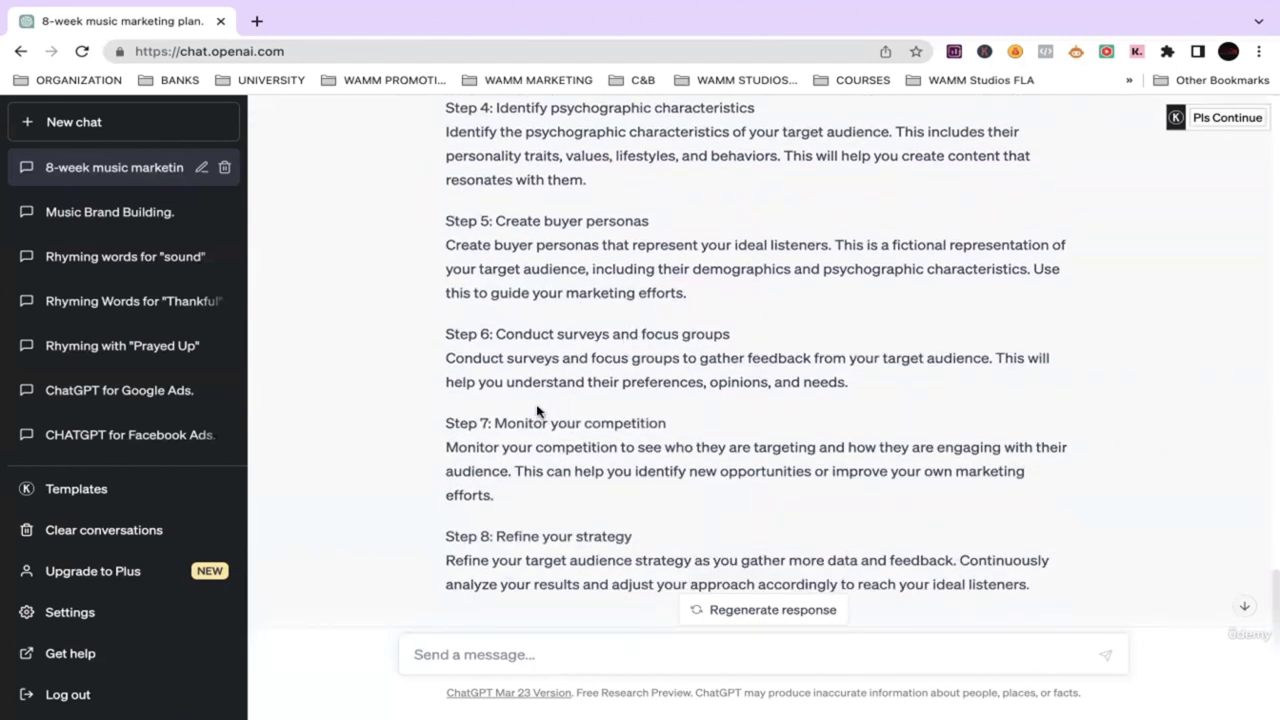
pyautogui.scroll(-2, 539, 404)
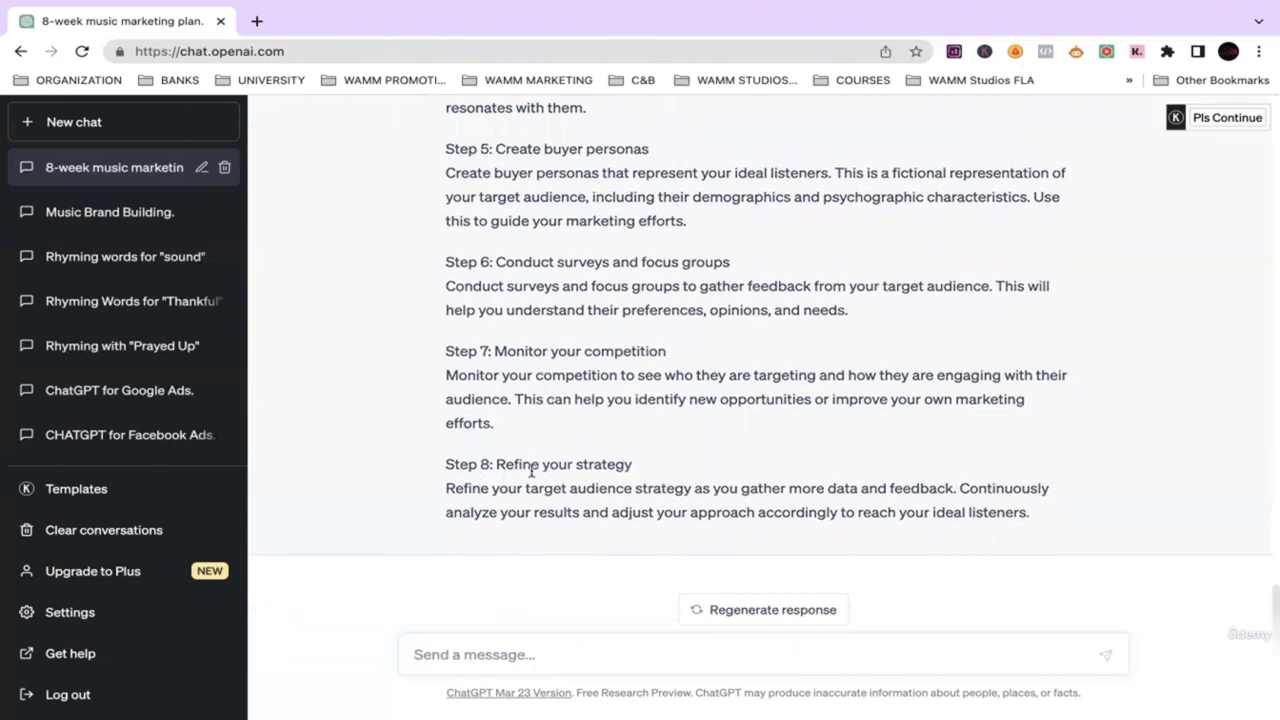
pyautogui.scroll(5, 626, 460)
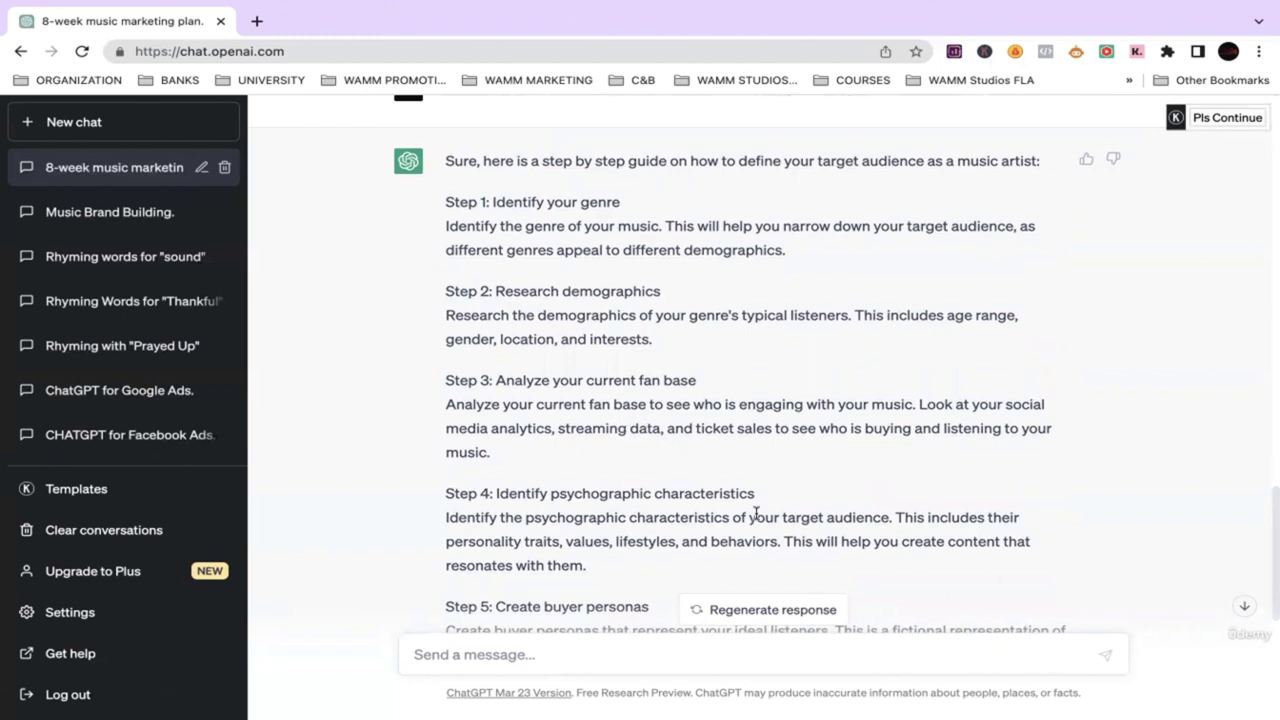
pyautogui.scroll(1, 650, 400)
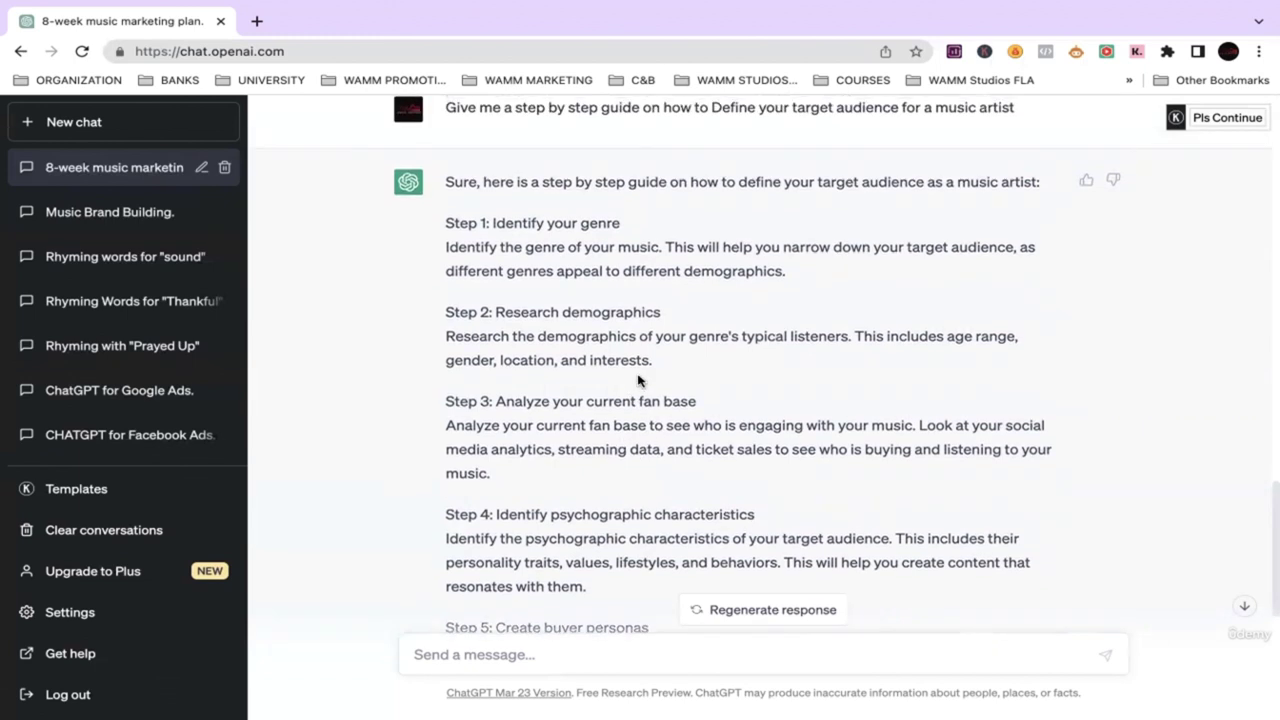
pyautogui.scroll(-4, 645, 385)
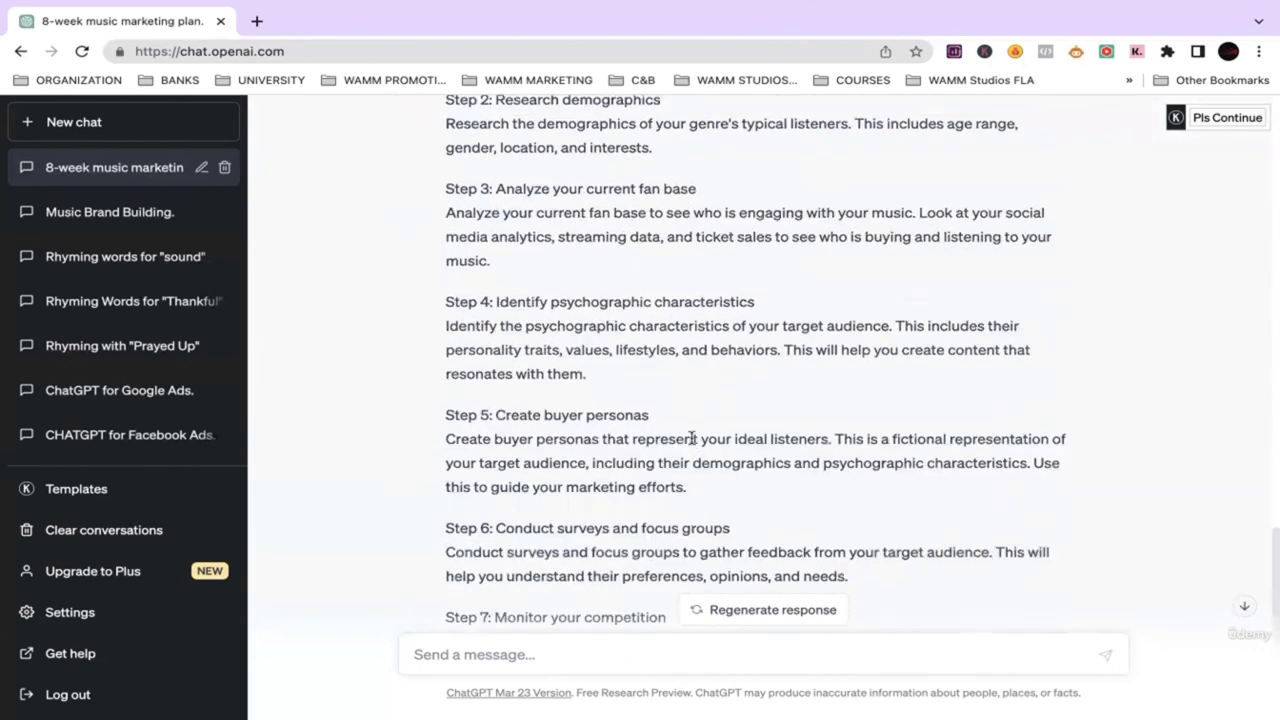
pyautogui.scroll(-1, 691, 432)
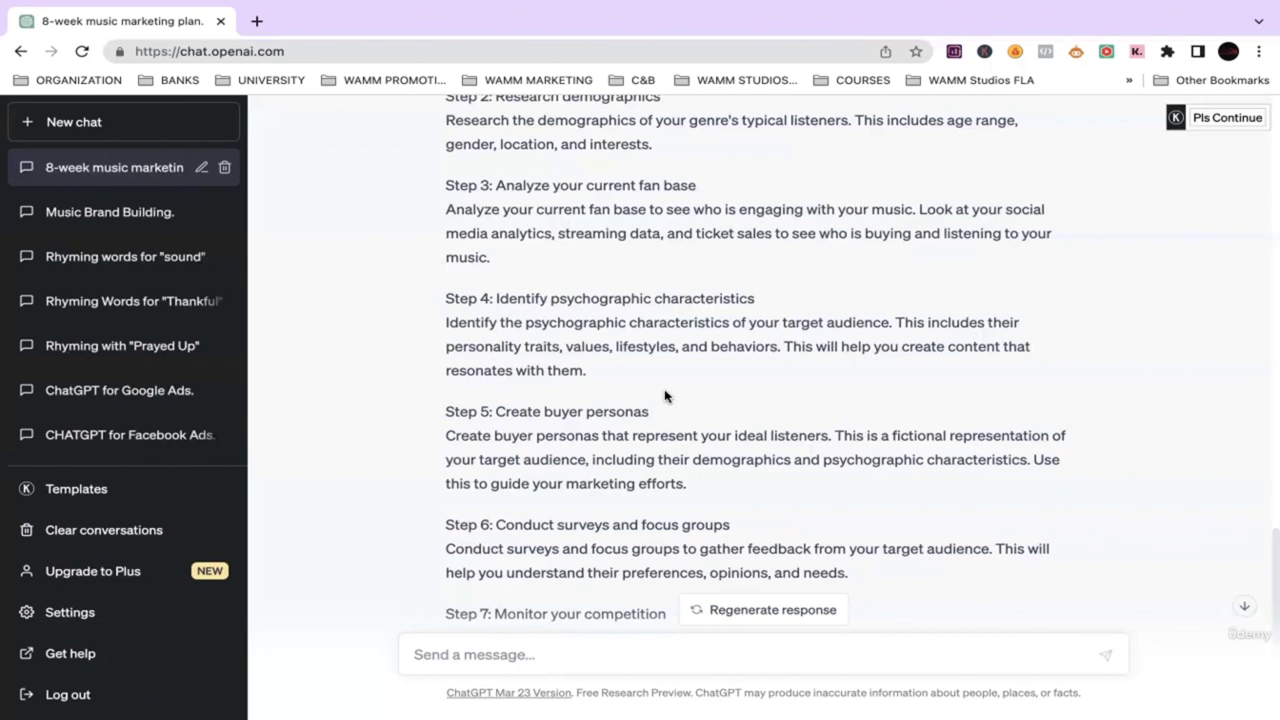
pyautogui.scroll(-3, 651, 420)
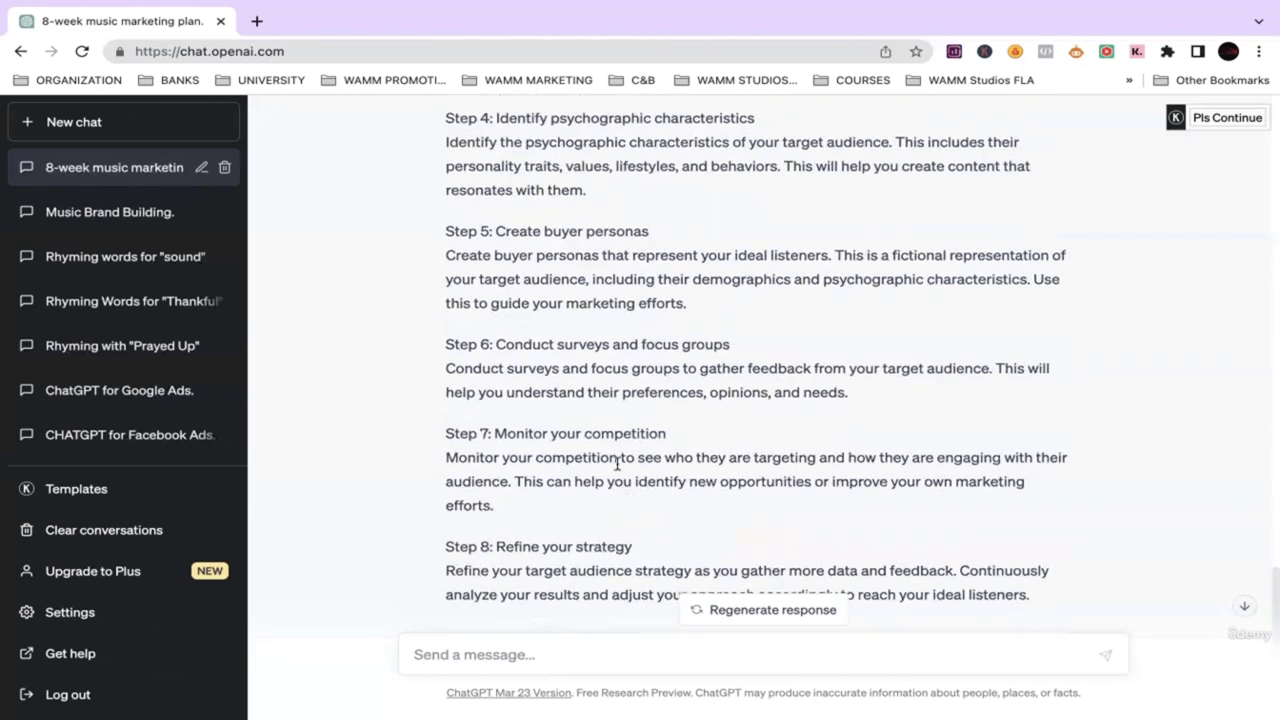
pyautogui.scroll(1, 630, 452)
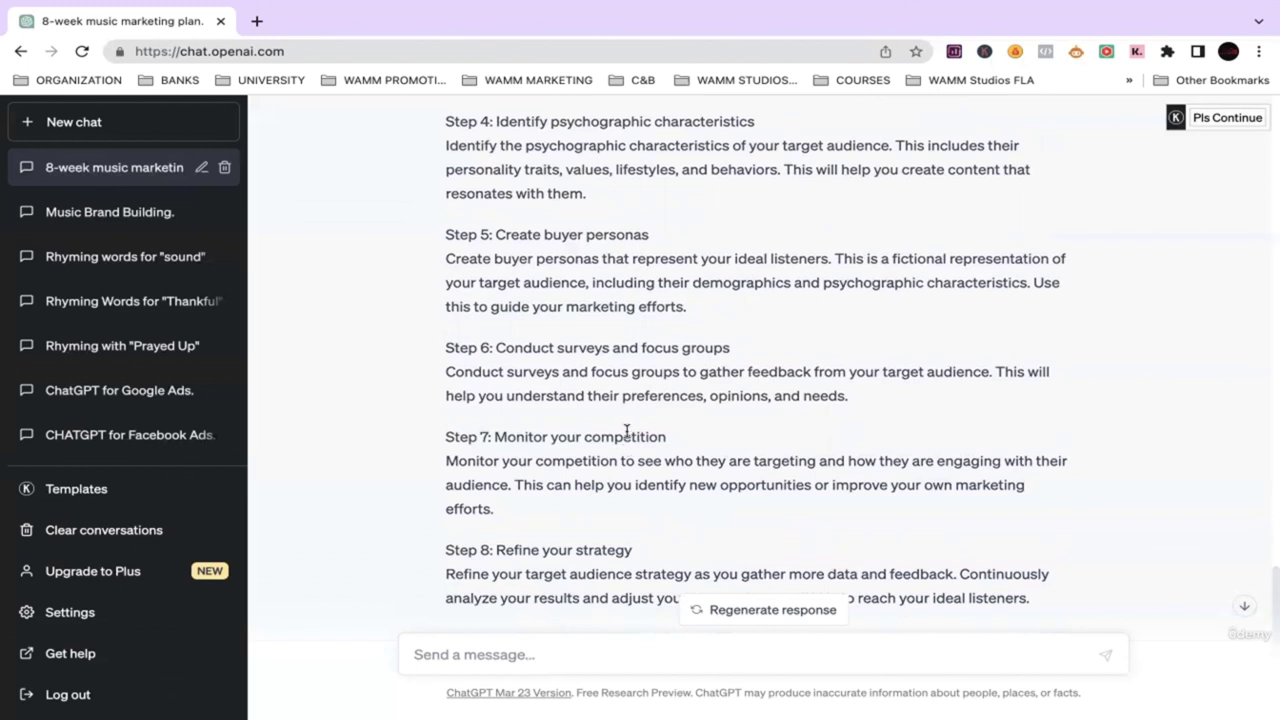
pyautogui.scroll(1, 680, 440)
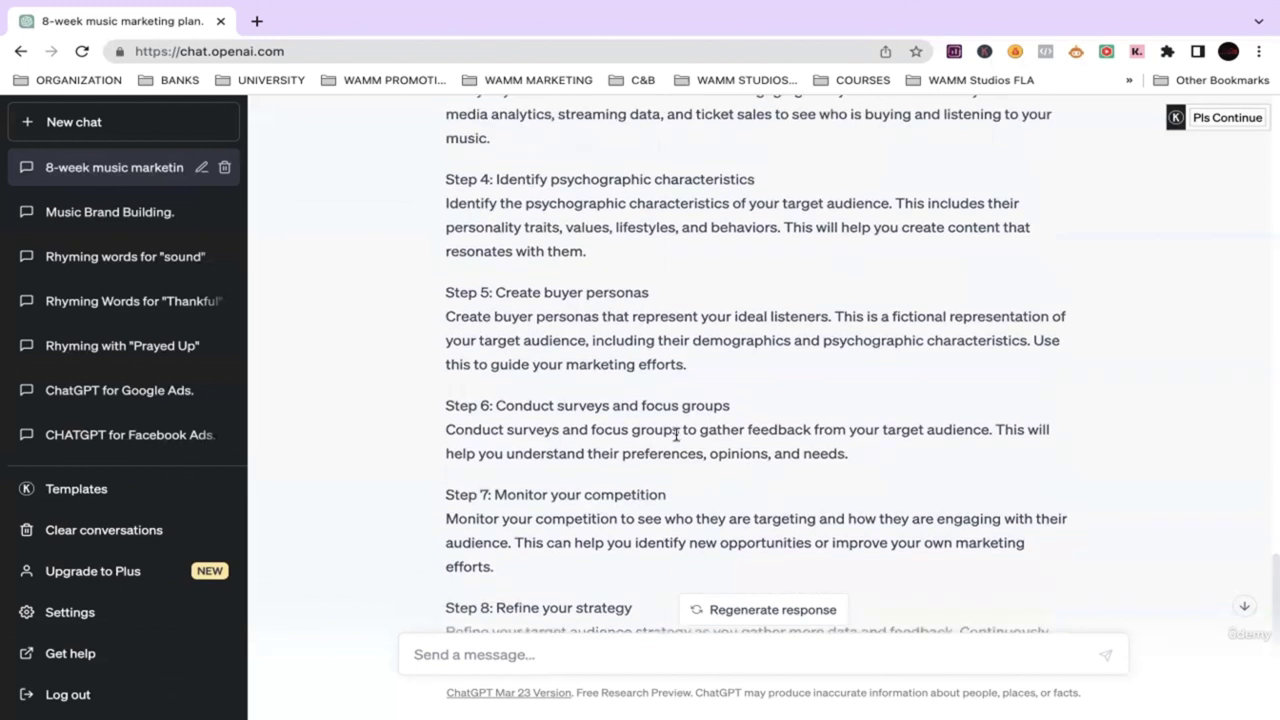
pyautogui.scroll(1, 676, 434)
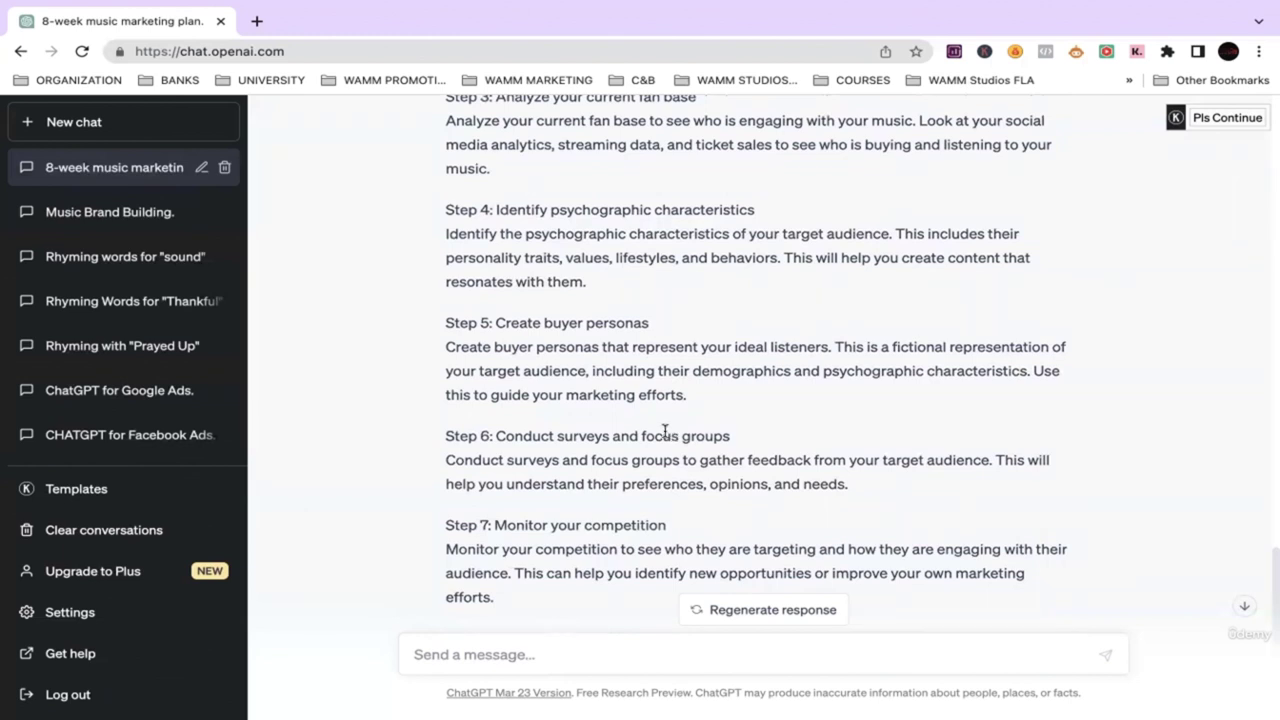
pyautogui.scroll(1, 665, 432)
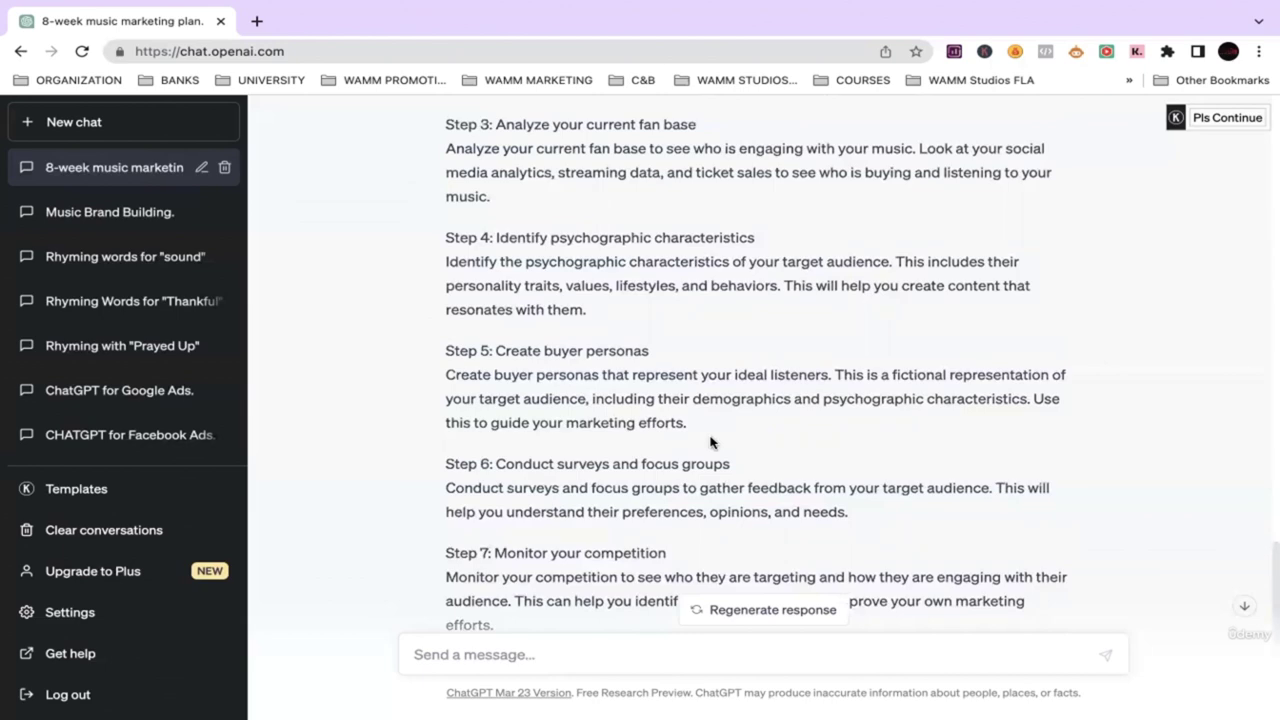
pyautogui.scroll(1, 705, 440)
pyautogui.scroll(1, 700, 430)
pyautogui.scroll(2, 703, 428)
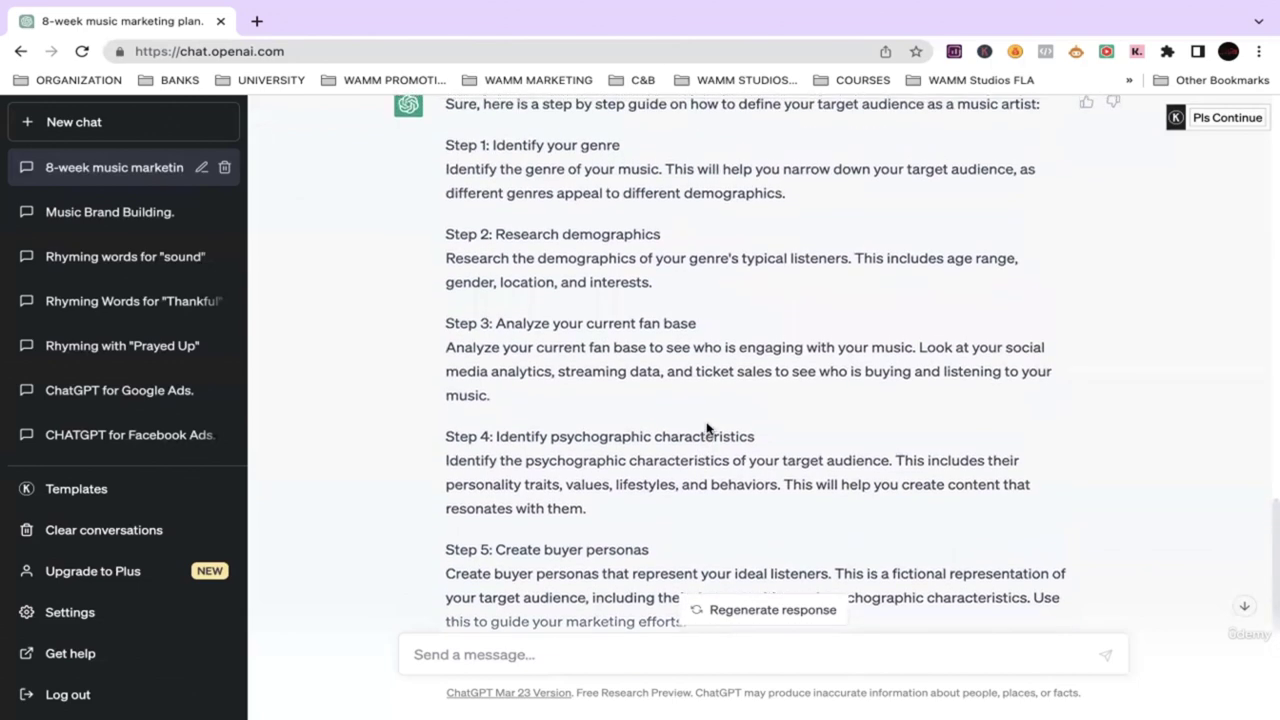
pyautogui.scroll(3, 705, 427)
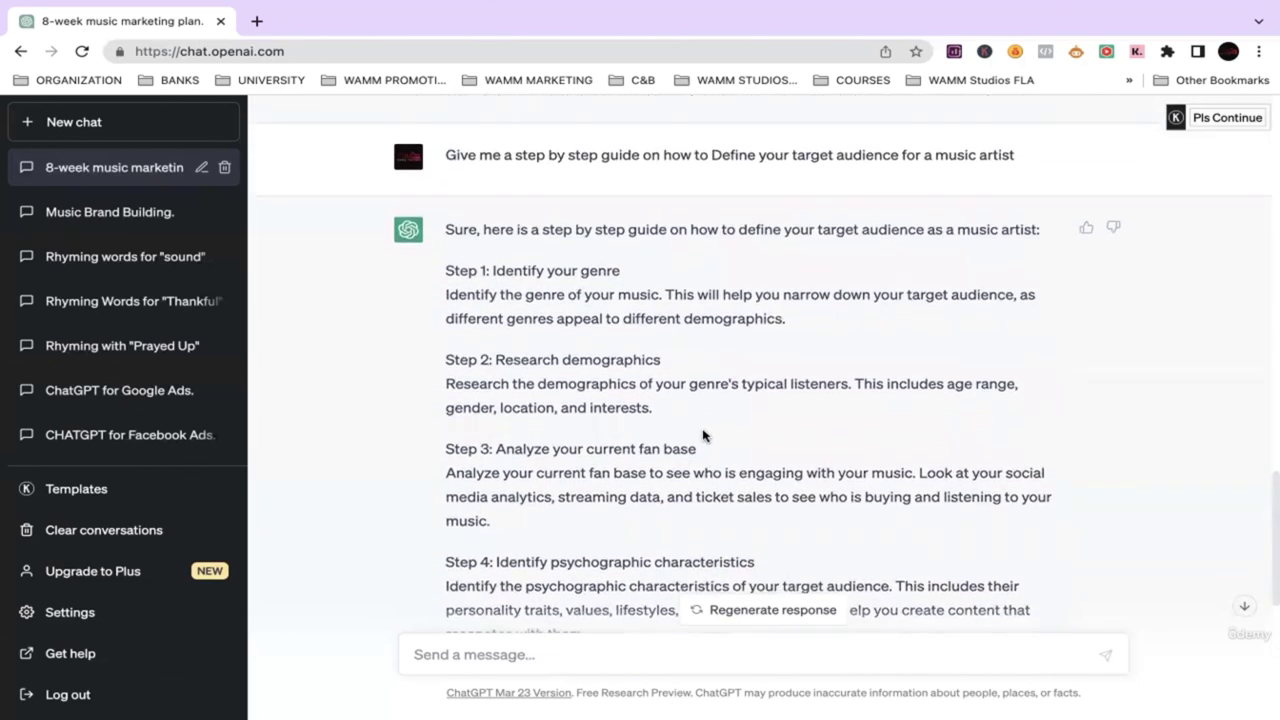
pyautogui.scroll(-1, 700, 437)
pyautogui.scroll(-1, 600, 355)
pyautogui.scroll(-1, 663, 392)
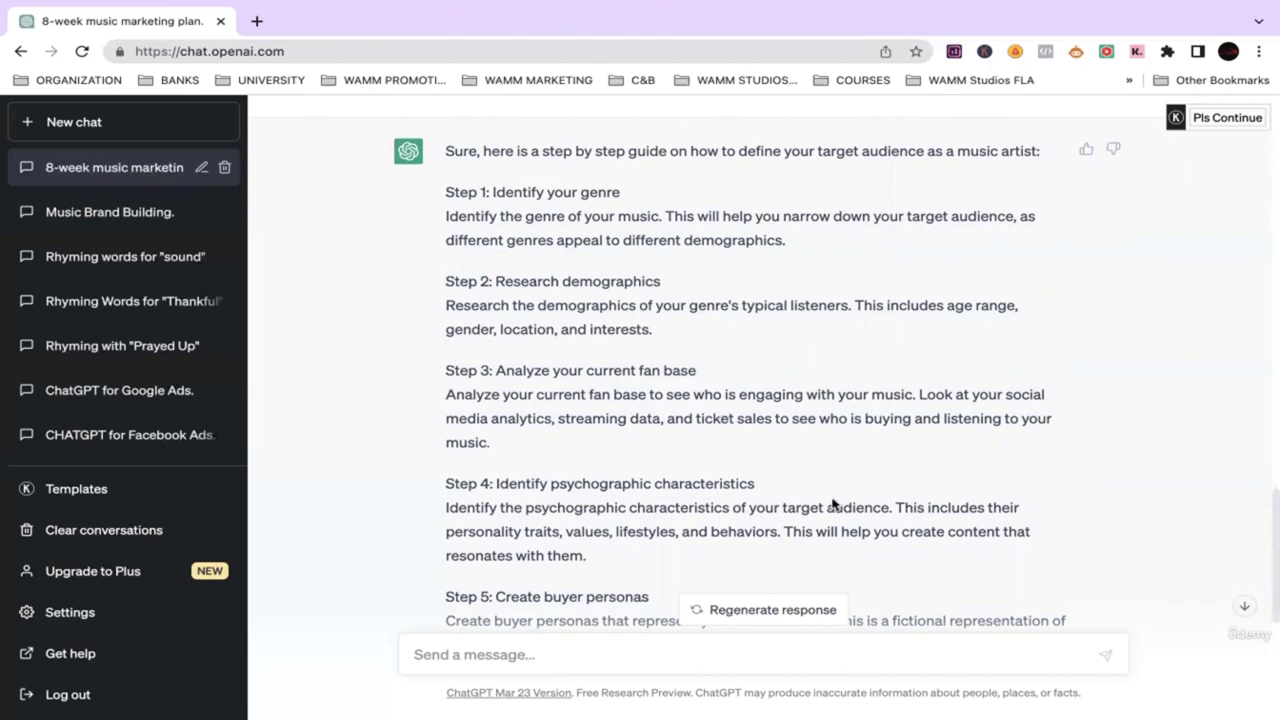
pyautogui.scroll(-1, 813, 527)
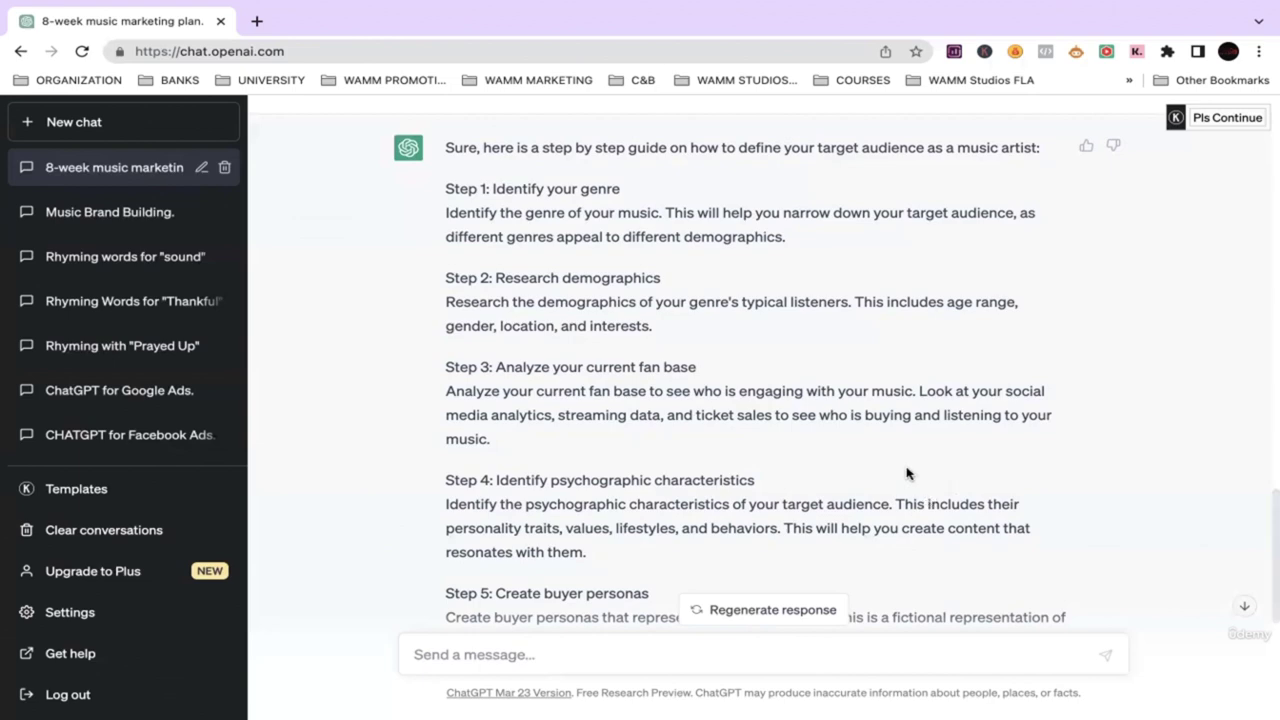
pyautogui.scroll(1, 880, 468)
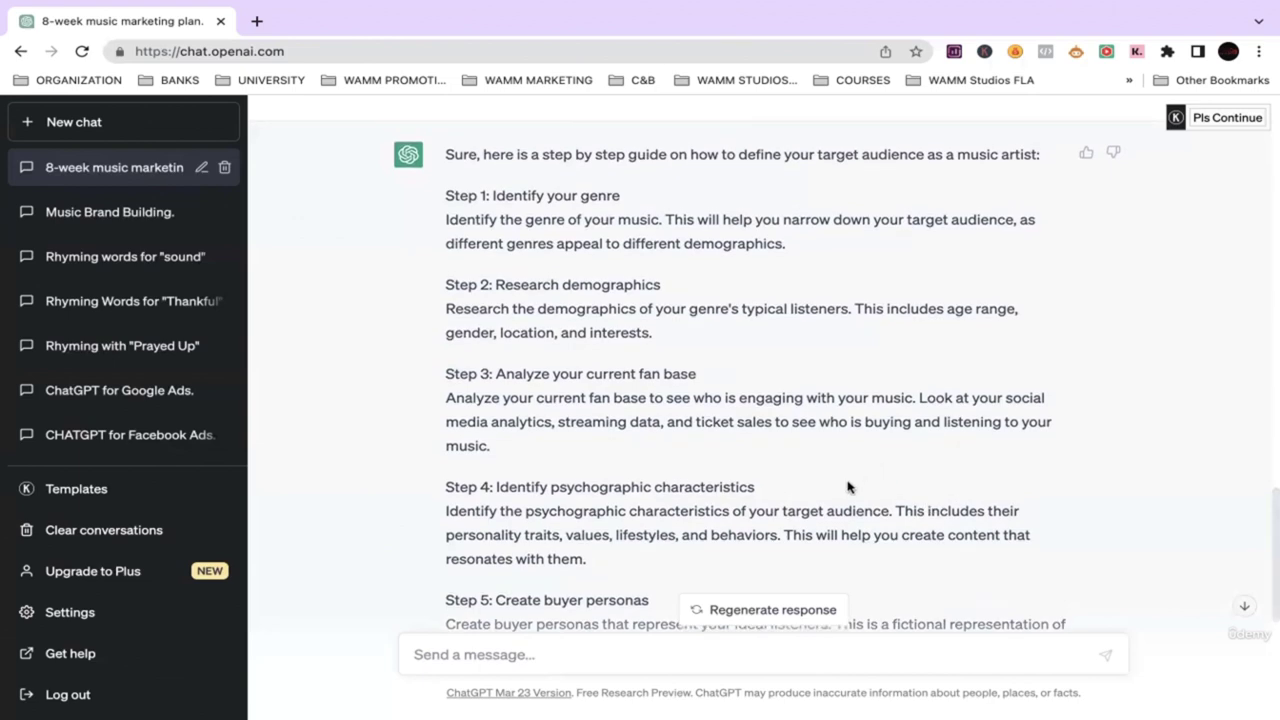
pyautogui.scroll(1, 770, 445)
pyautogui.scroll(-4, 768, 460)
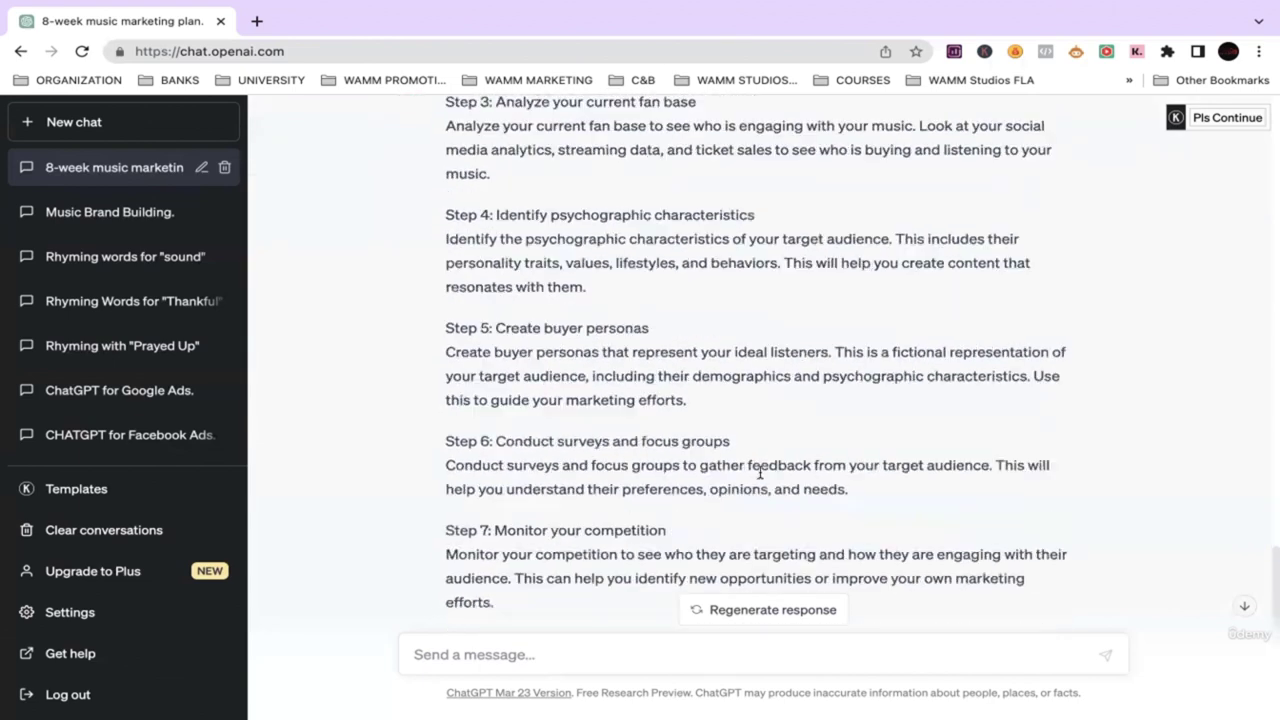
pyautogui.scroll(7, 693, 455)
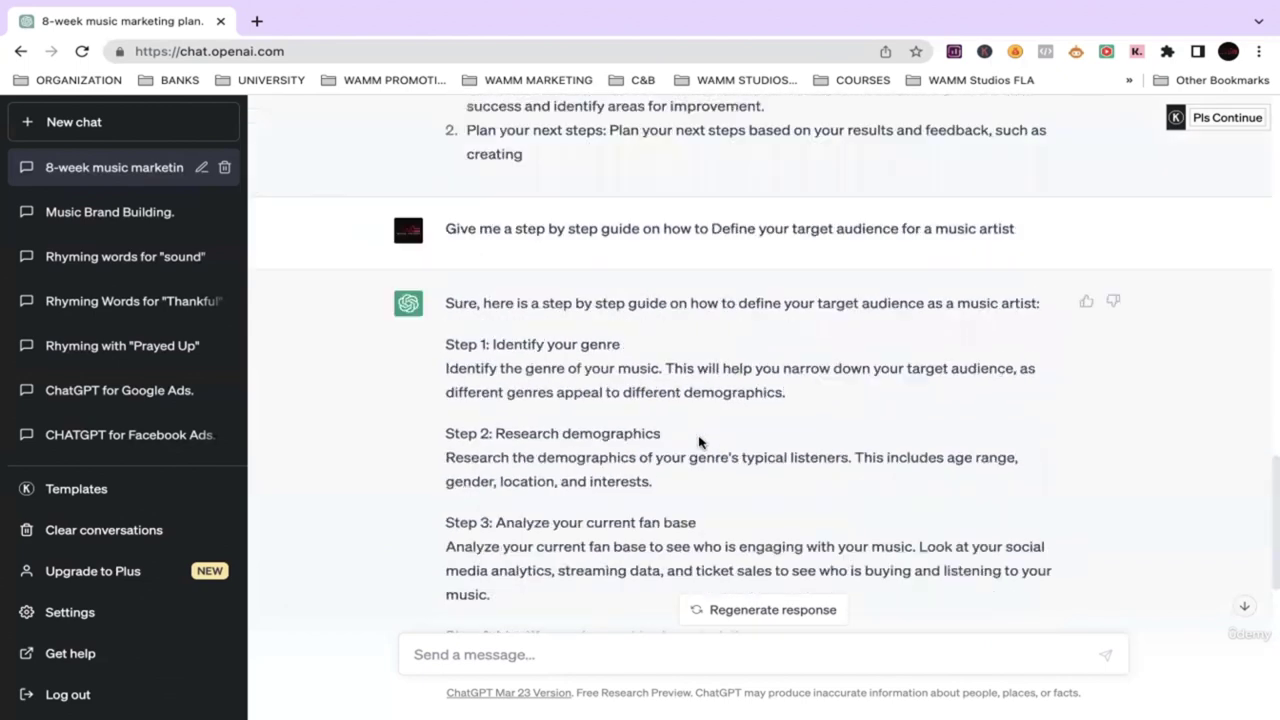
pyautogui.scroll(3, 693, 432)
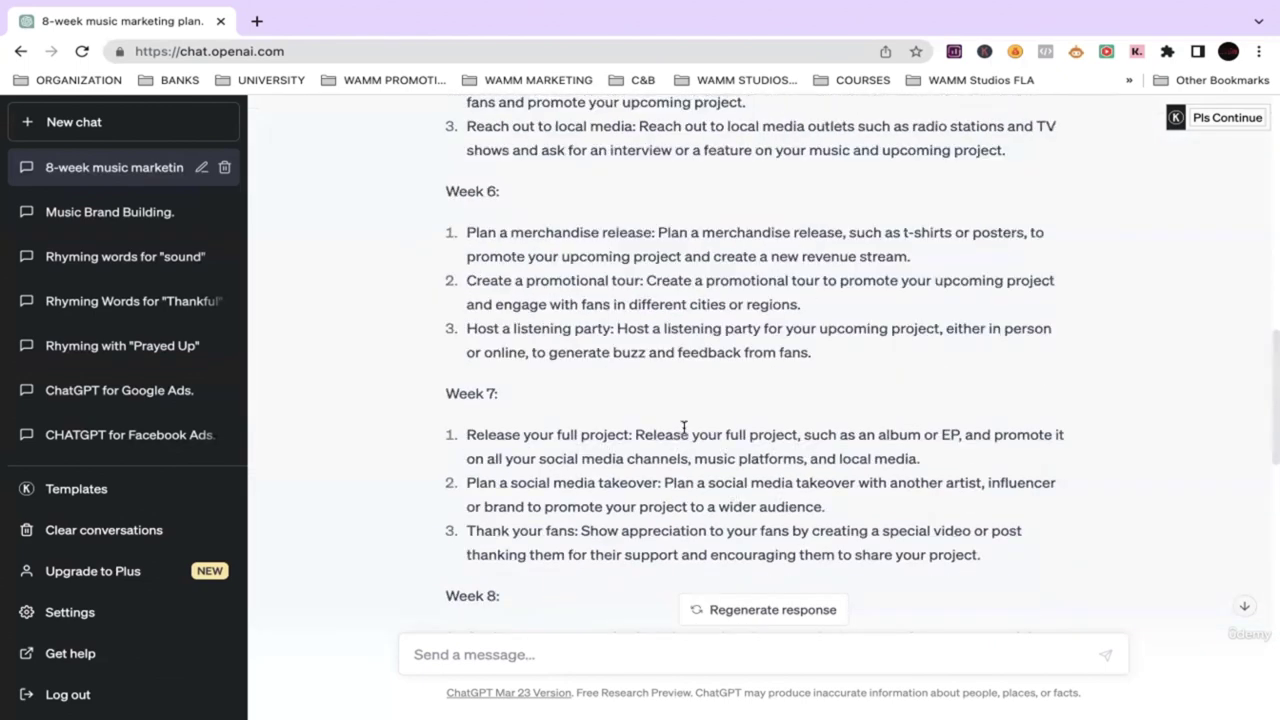
pyautogui.scroll(6, 689, 417)
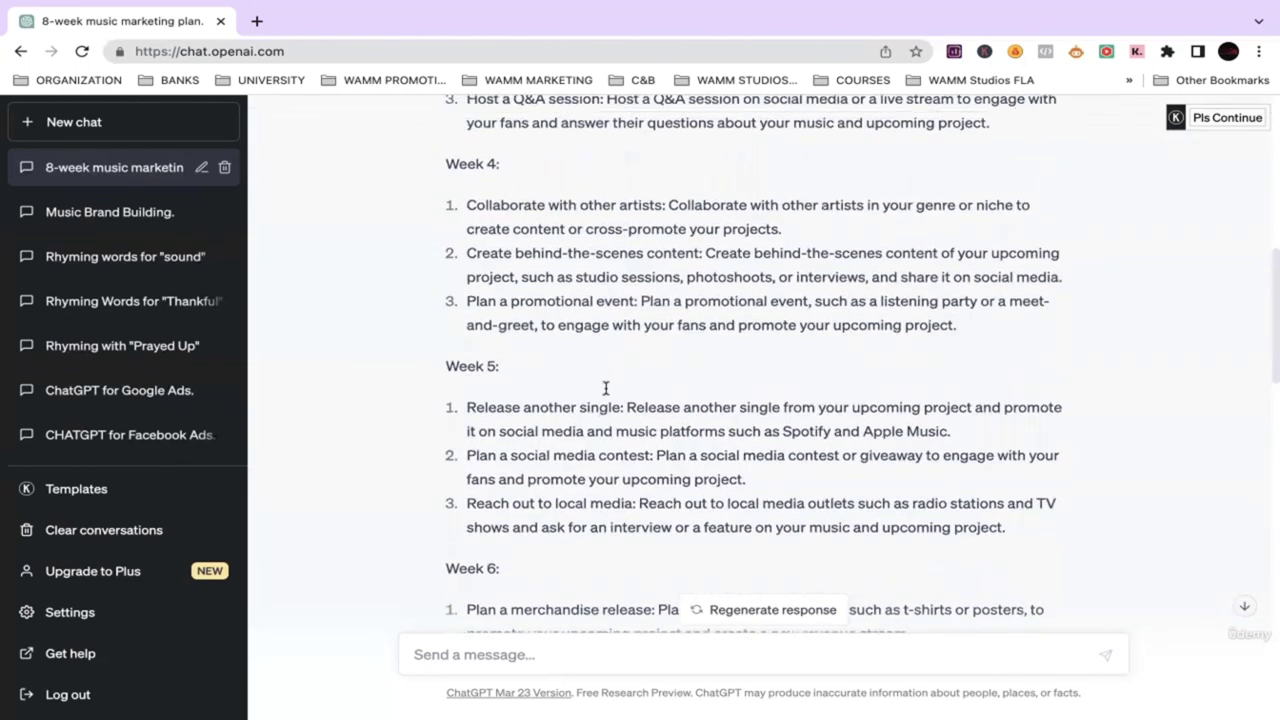
pyautogui.scroll(5, 594, 274)
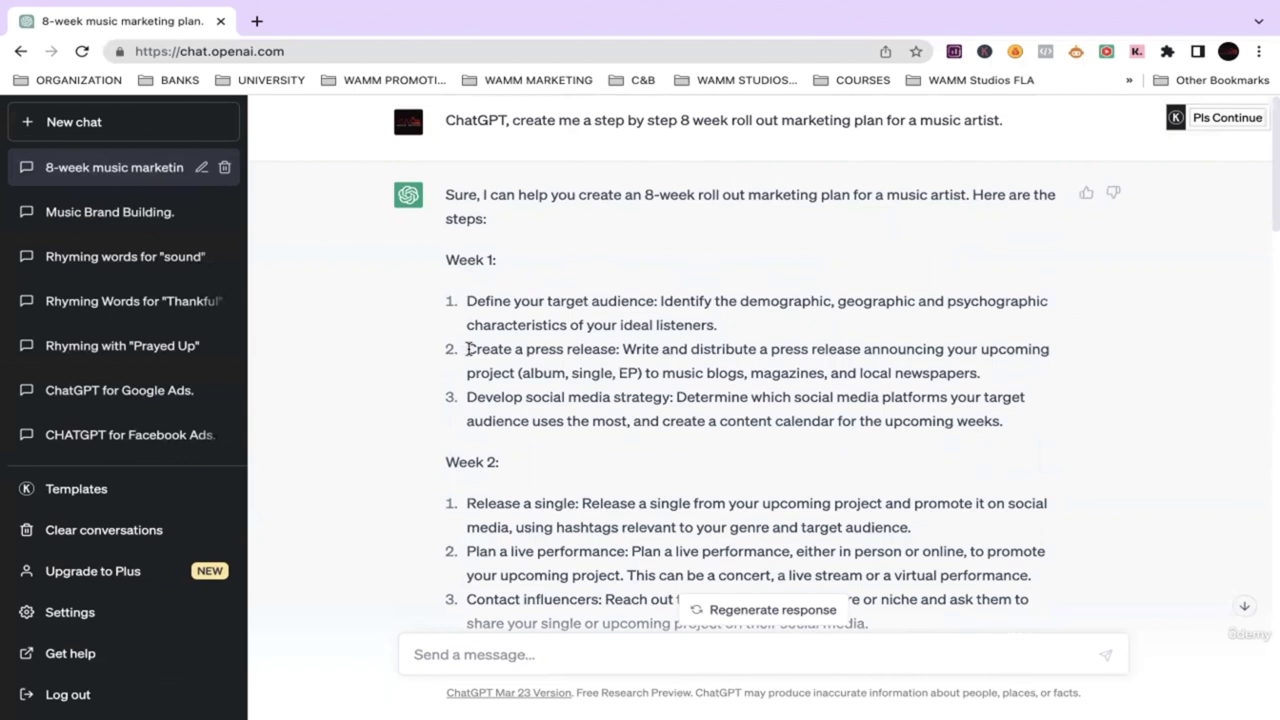
pyautogui.moveTo(467, 349); pyautogui.dragTo(1033, 378)
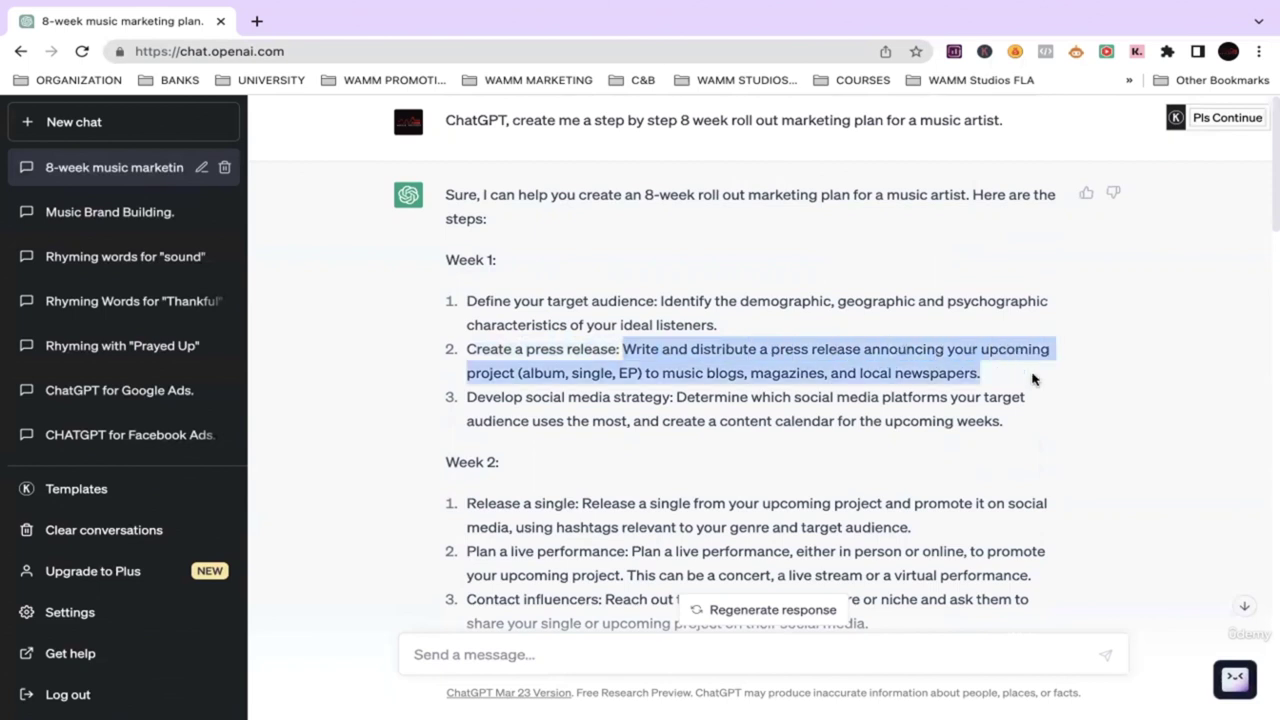
pyautogui.click(613, 349)
pyautogui.moveTo(613, 349); pyautogui.dragTo(466, 350)
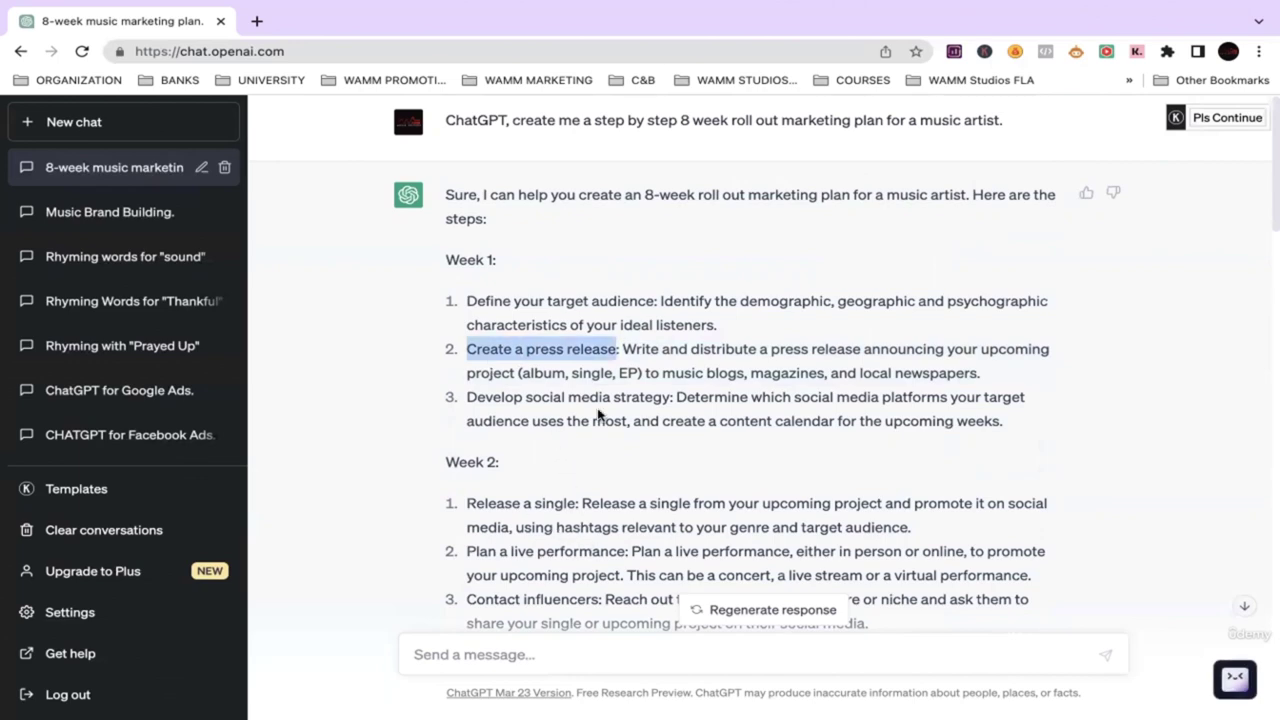
pyautogui.scroll(-1, 597, 414)
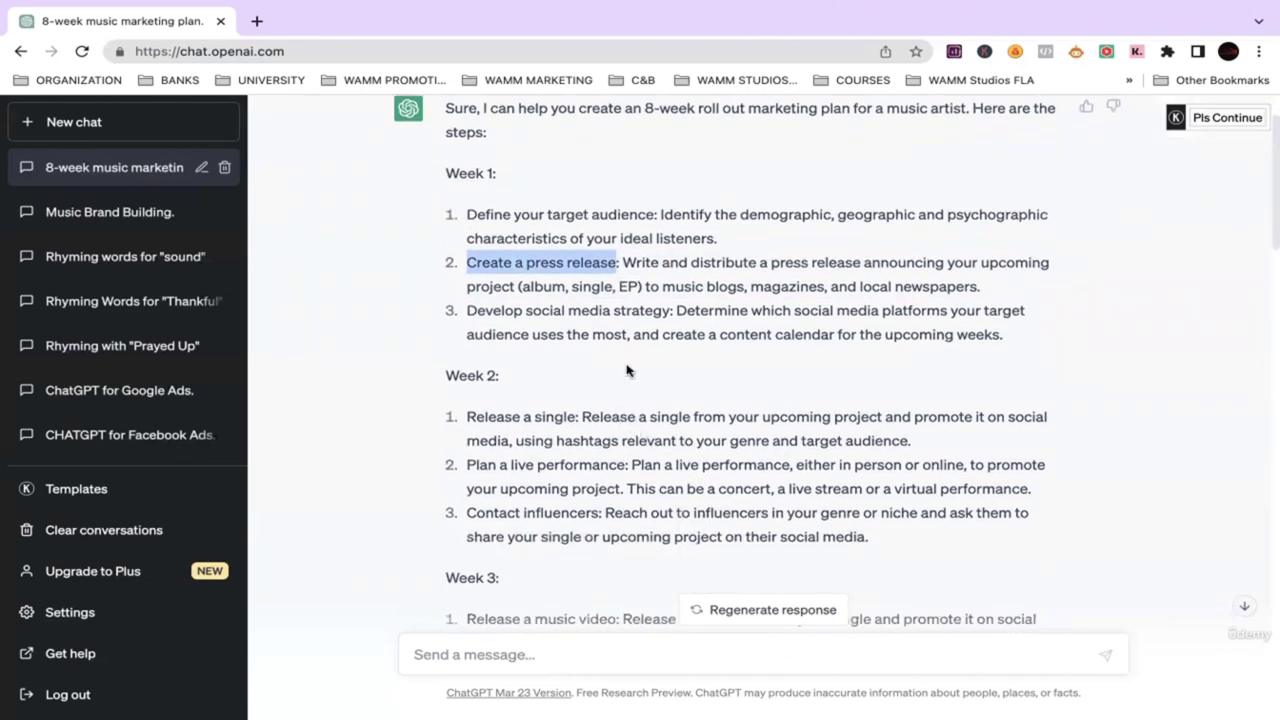
pyautogui.scroll(-6, 712, 350)
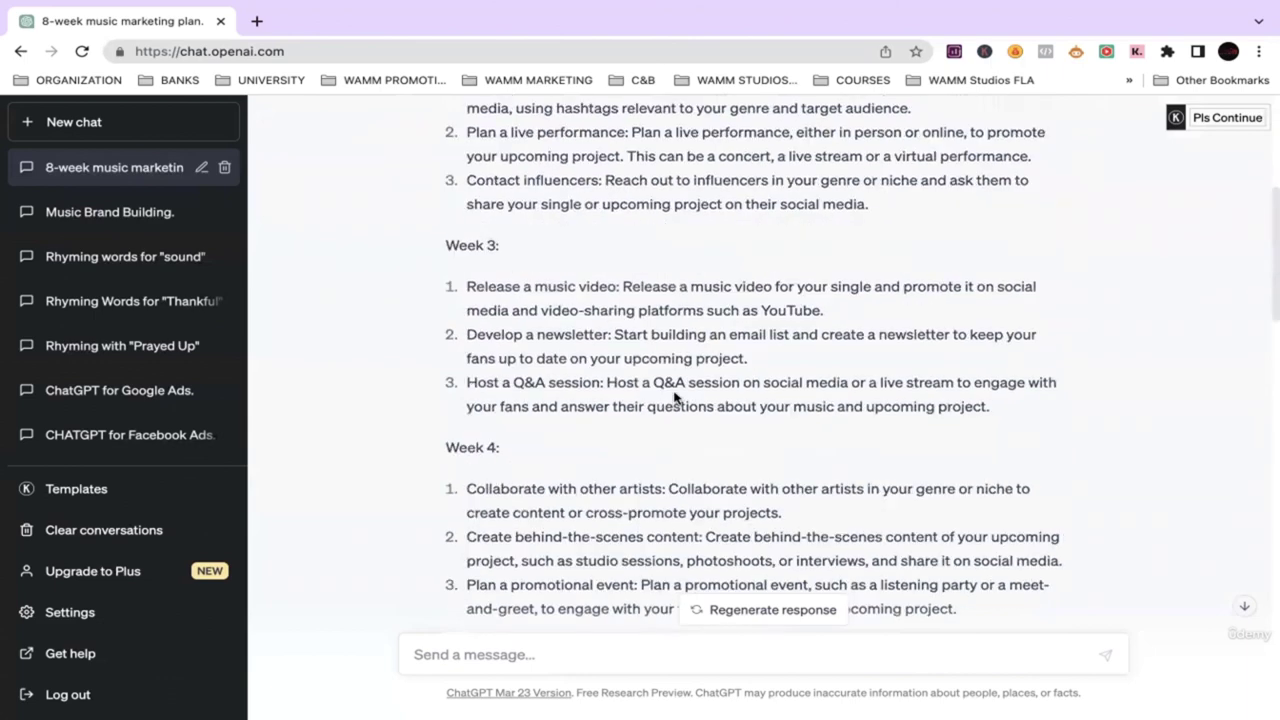
pyautogui.scroll(-2, 650, 382)
pyautogui.scroll(5, 630, 360)
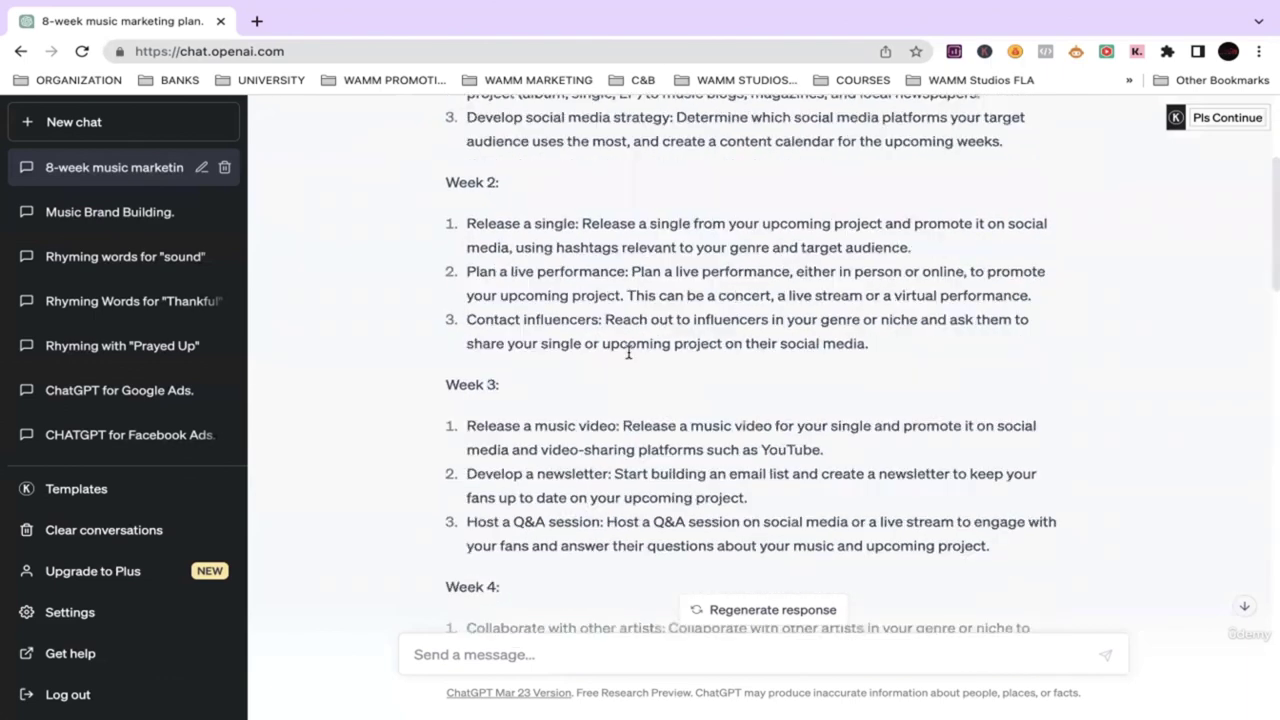
pyautogui.scroll(3, 610, 248)
pyautogui.doubleClick(988, 128)
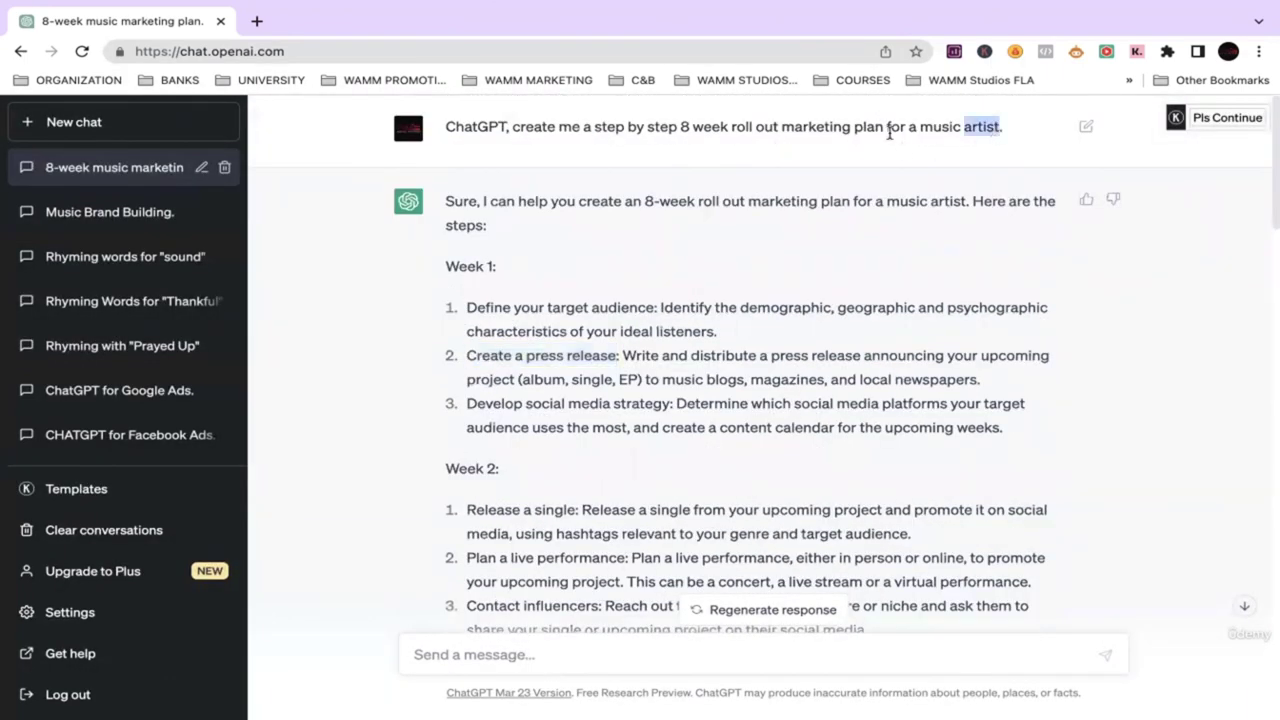
pyautogui.moveTo(474, 146); pyautogui.dragTo(446, 126)
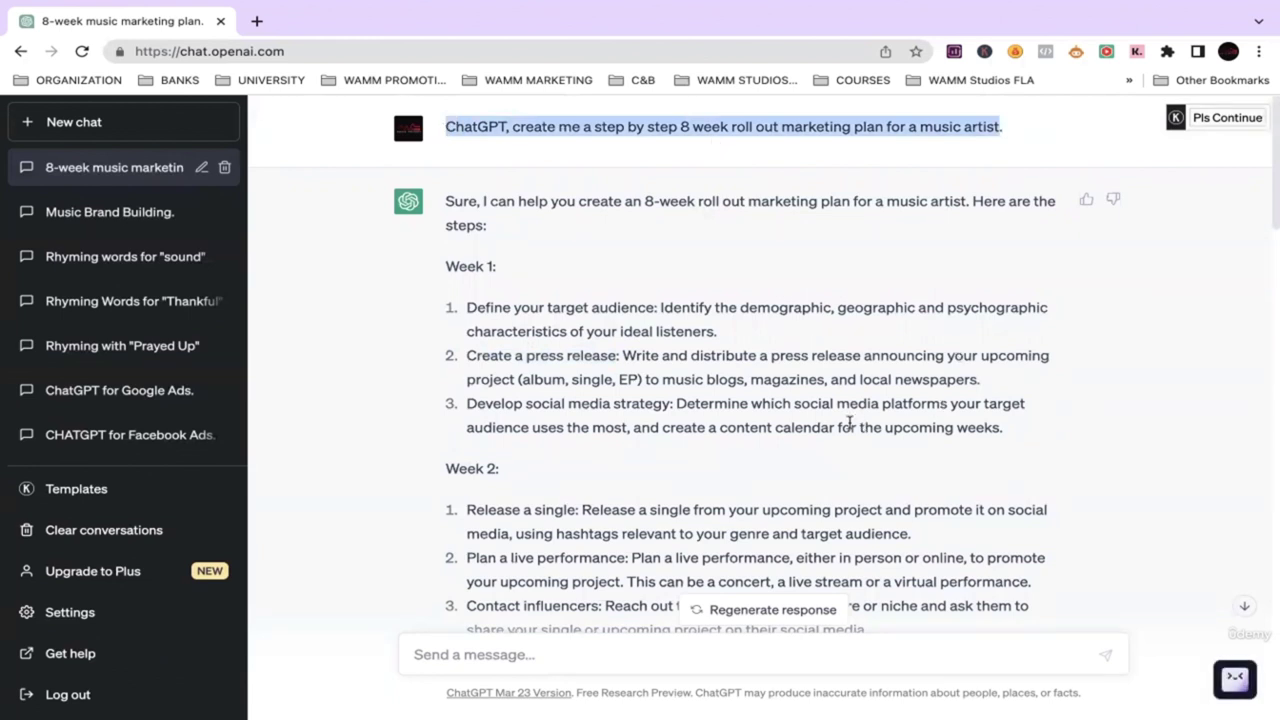
pyautogui.scroll(-8, 777, 449)
pyautogui.scroll(-2, 676, 398)
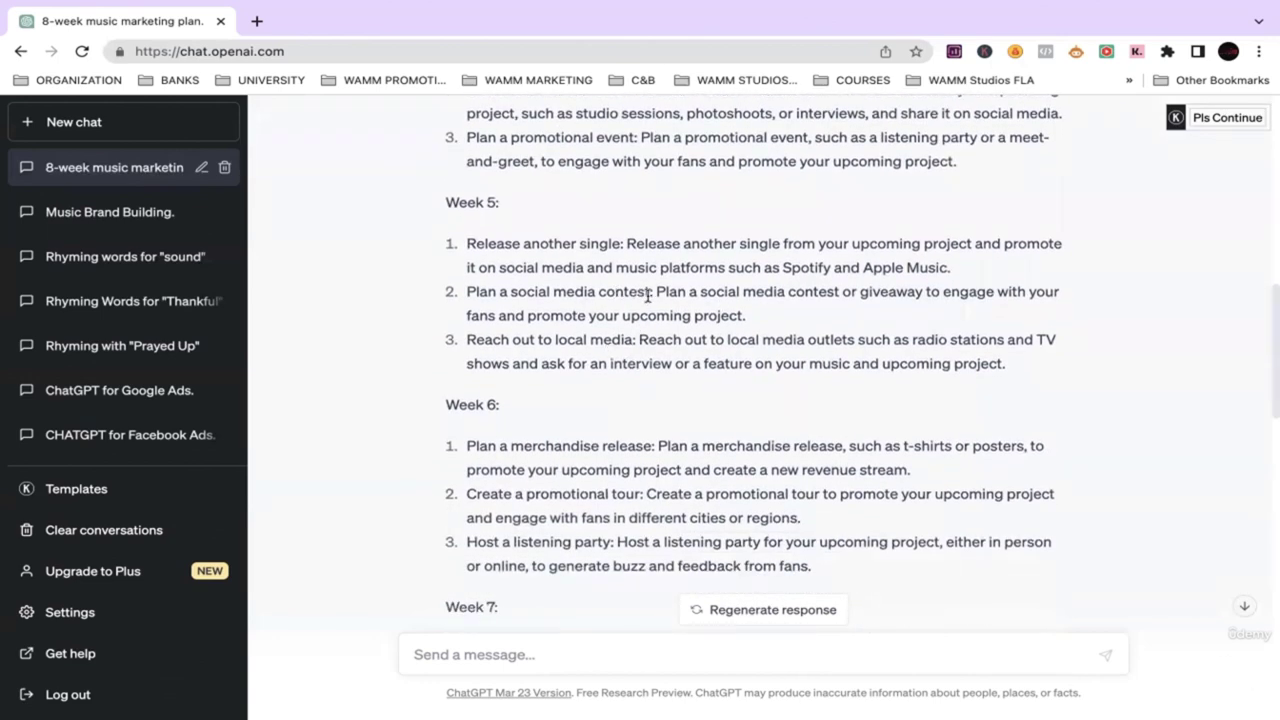
pyautogui.moveTo(652, 292); pyautogui.dragTo(504, 291)
pyautogui.scroll(-10, 606, 393)
pyautogui.scroll(-9, 609, 421)
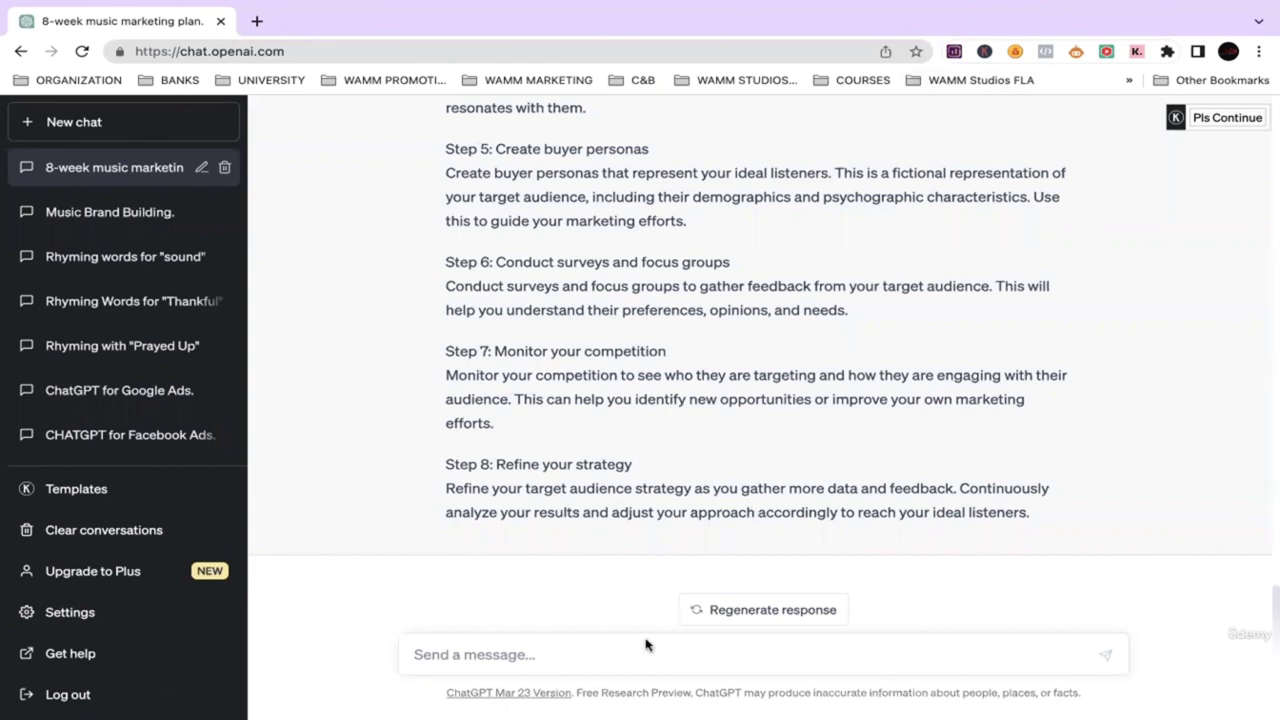
pyautogui.click(528, 658)
# - Type 'Create a artist contract agreement between a artist and a producer…' with exclusive instrumental rights
pyautogui.click(530, 656)
pyautogui.write('Create a ')
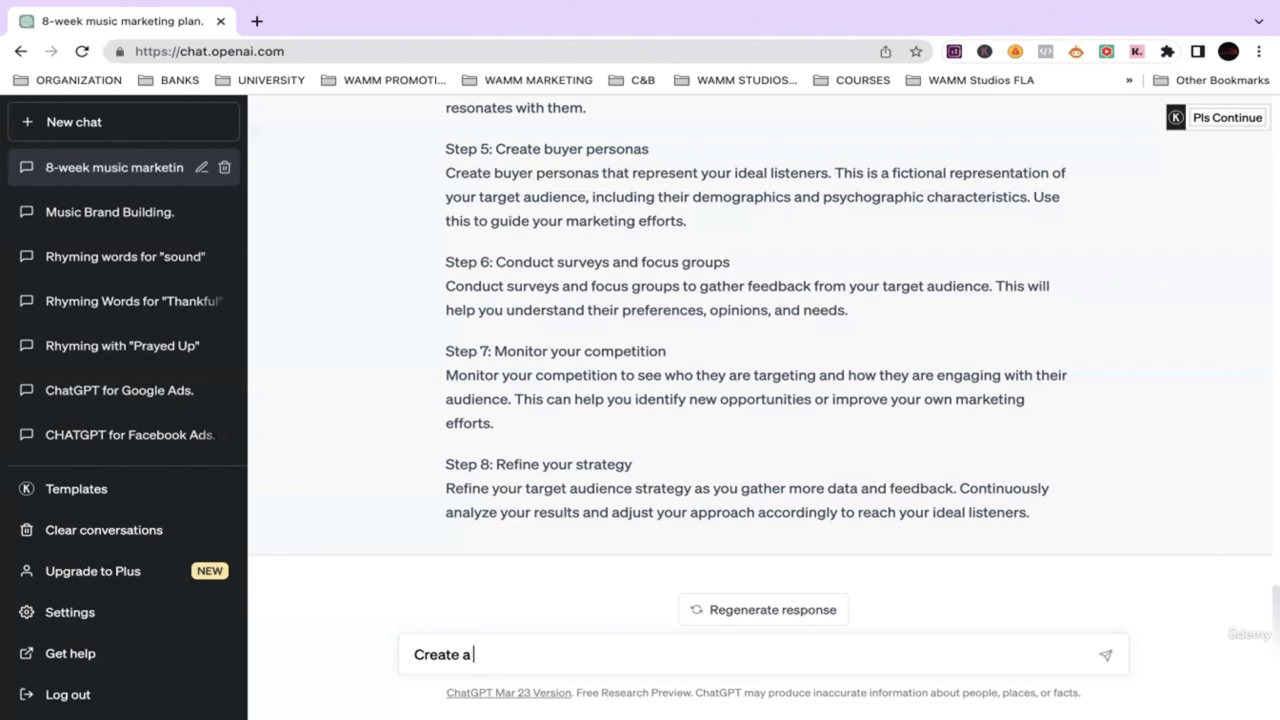
pyautogui.write('artist')
pyautogui.press('BackSpace')
pyautogui.write('contract agrre')
pyautogui.press('BackSpace')
pyautogui.press('BackSpace')
pyautogui.write('eeemnt')
pyautogui.press('BackSpace')
pyautogui.press('BackSpace')
pyautogui.press('BackSpace')
pyautogui.press('BackSpace')
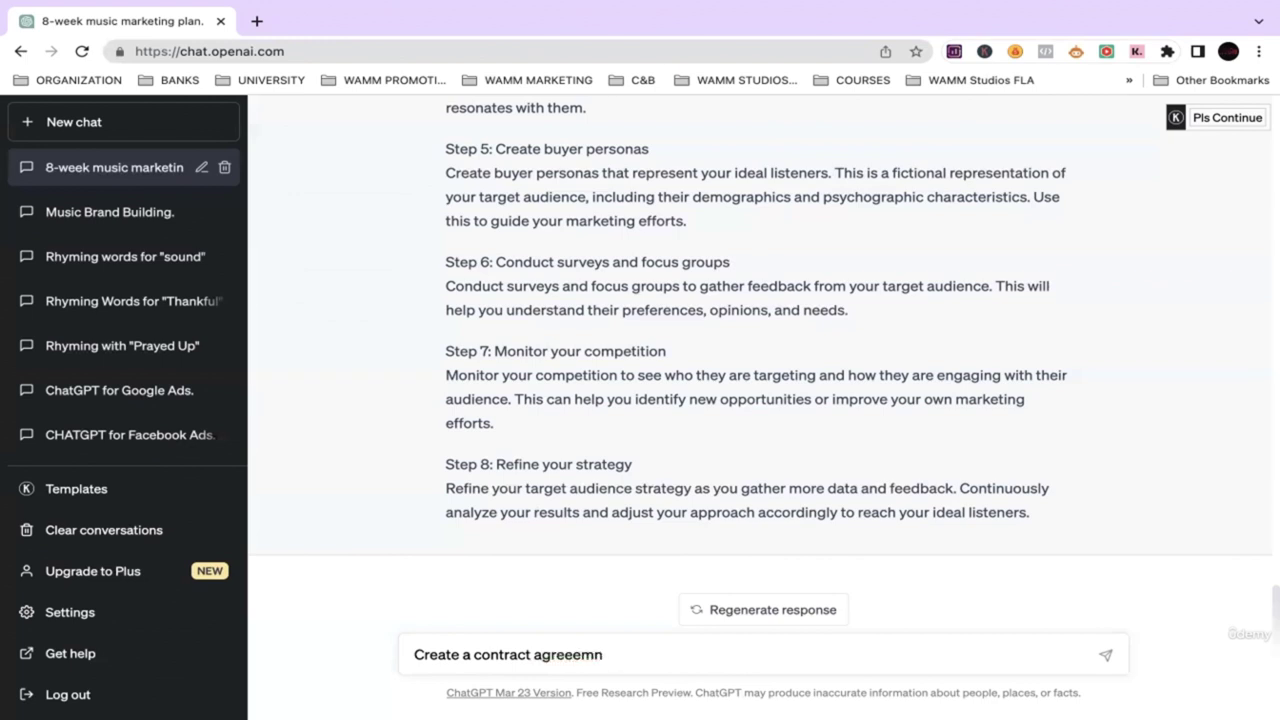
pyautogui.write('ent bwe')
pyautogui.press('BackSpace')
pyautogui.press('BackSpace')
pyautogui.write('ewte')
pyautogui.press('BackSpace')
pyautogui.press('BackSpace')
pyautogui.press('BackSpace')
pyautogui.write('tween a artist')
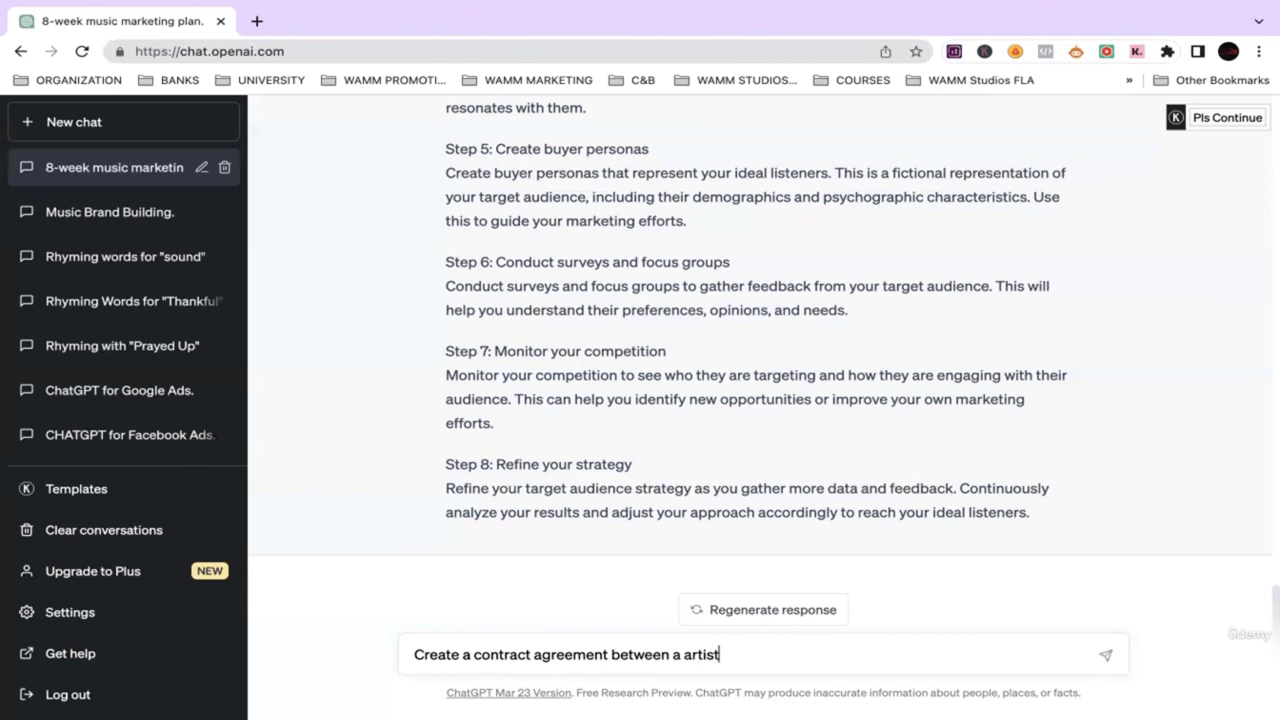
pyautogui.write(' and a producre')
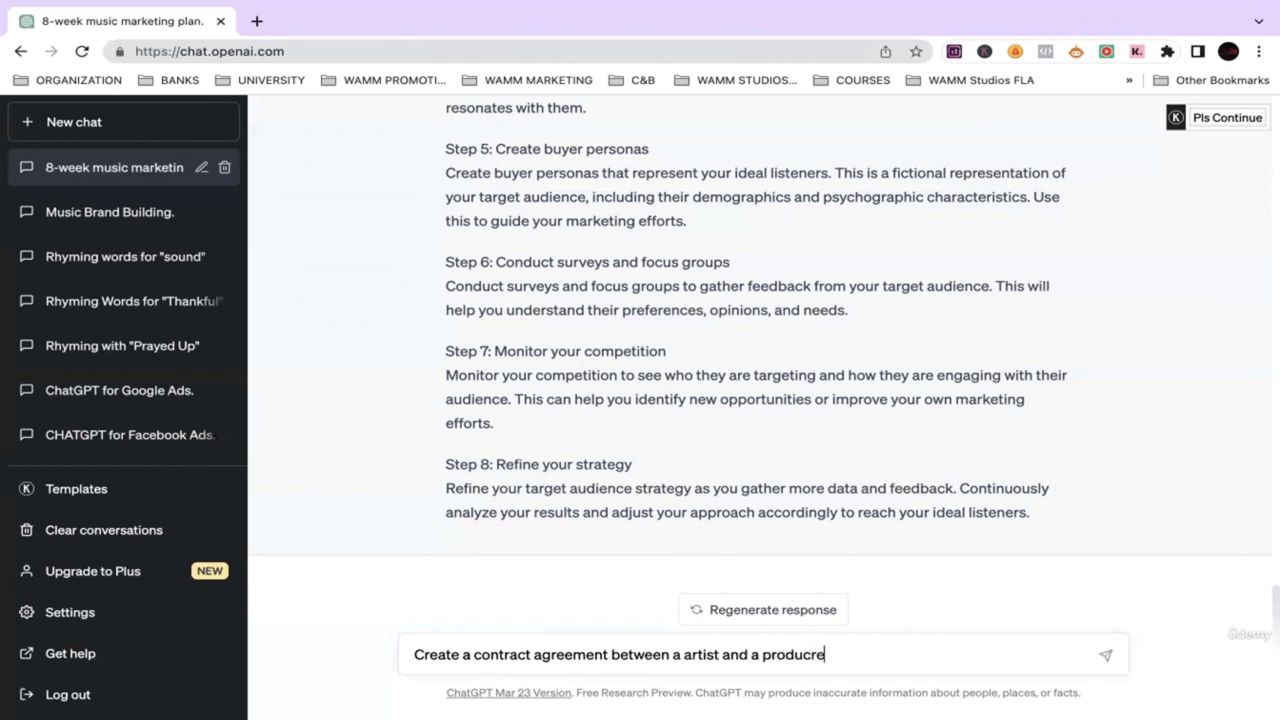
pyautogui.write('uer')
pyautogui.press('BackSpace')
pyautogui.press('BackSpace')
pyautogui.write('cer with the art')
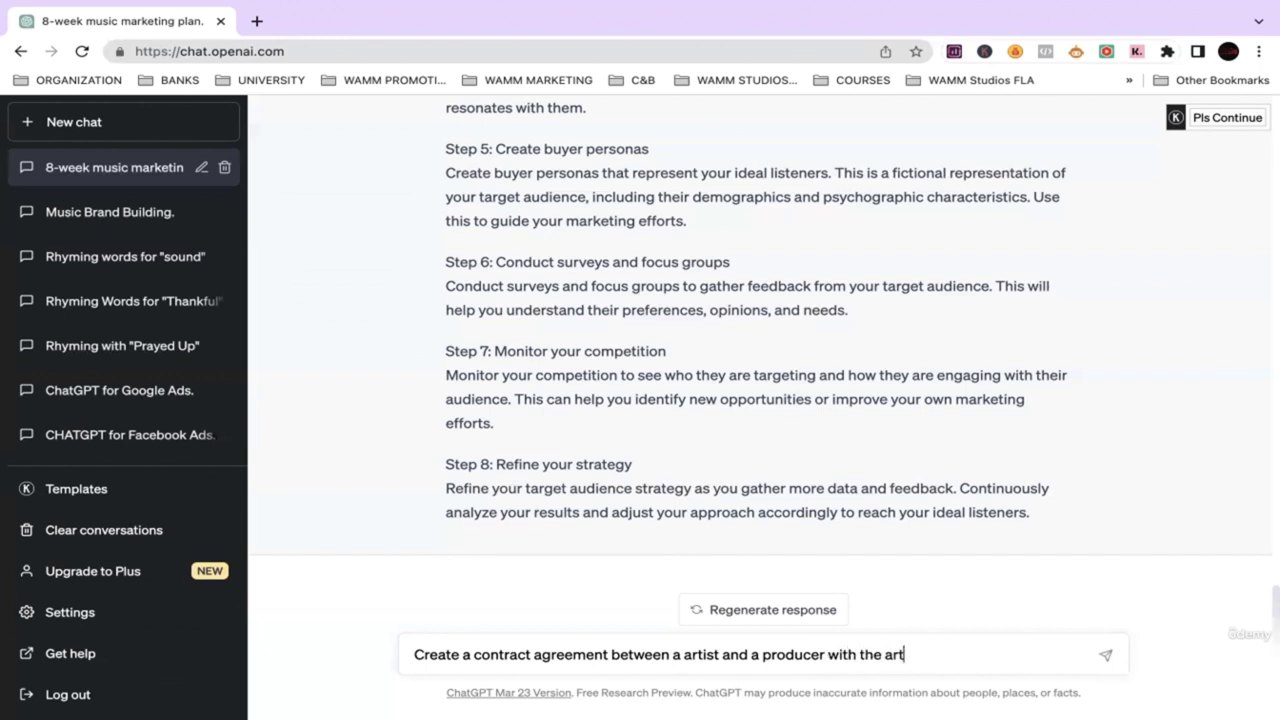
pyautogui.write('ist having aexclu')
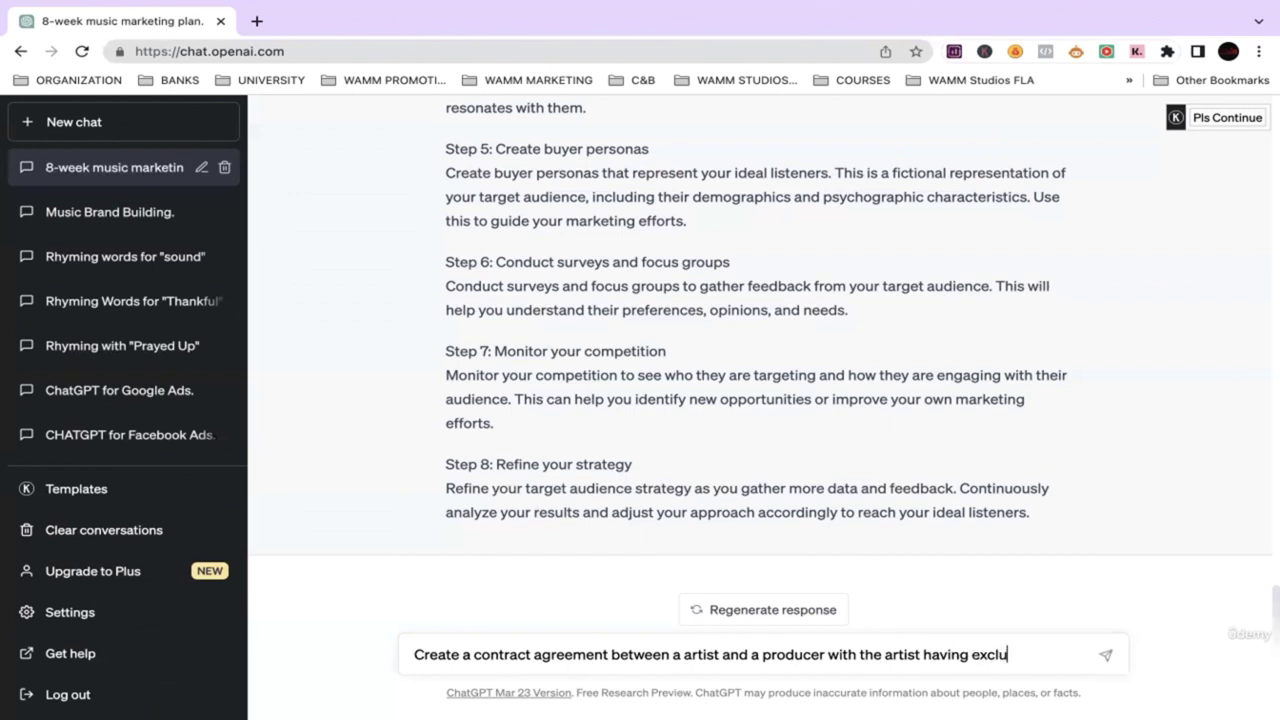
pyautogui.write('sive rights to the pruc')
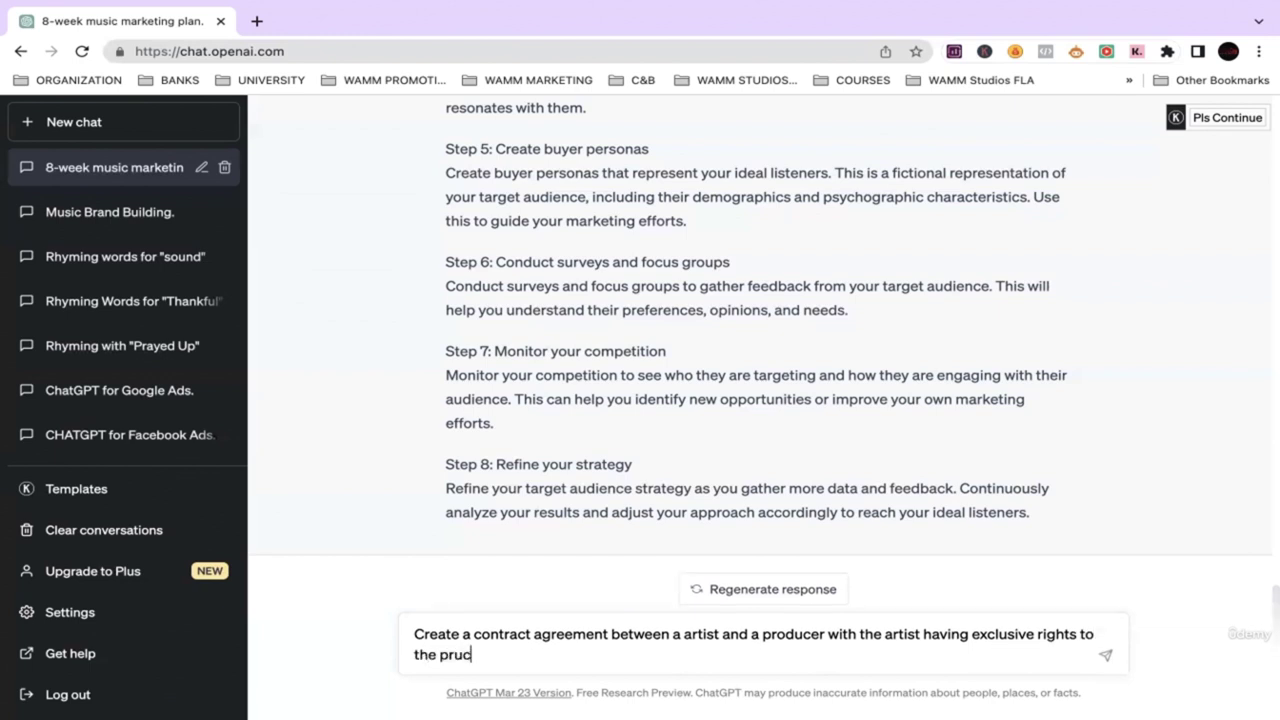
pyautogui.write('udc')
pyautogui.write('dc')
pyautogui.write('ucers')
pyautogui.write(' intst')
pyautogui.write('snt')
pyautogui.write('tre')
pyautogui.write('uement')
pyautogui.press('BackSpace')
pyautogui.press('BackSpace')
pyautogui.press('BackSpace')
pyautogui.press('BackSpace')
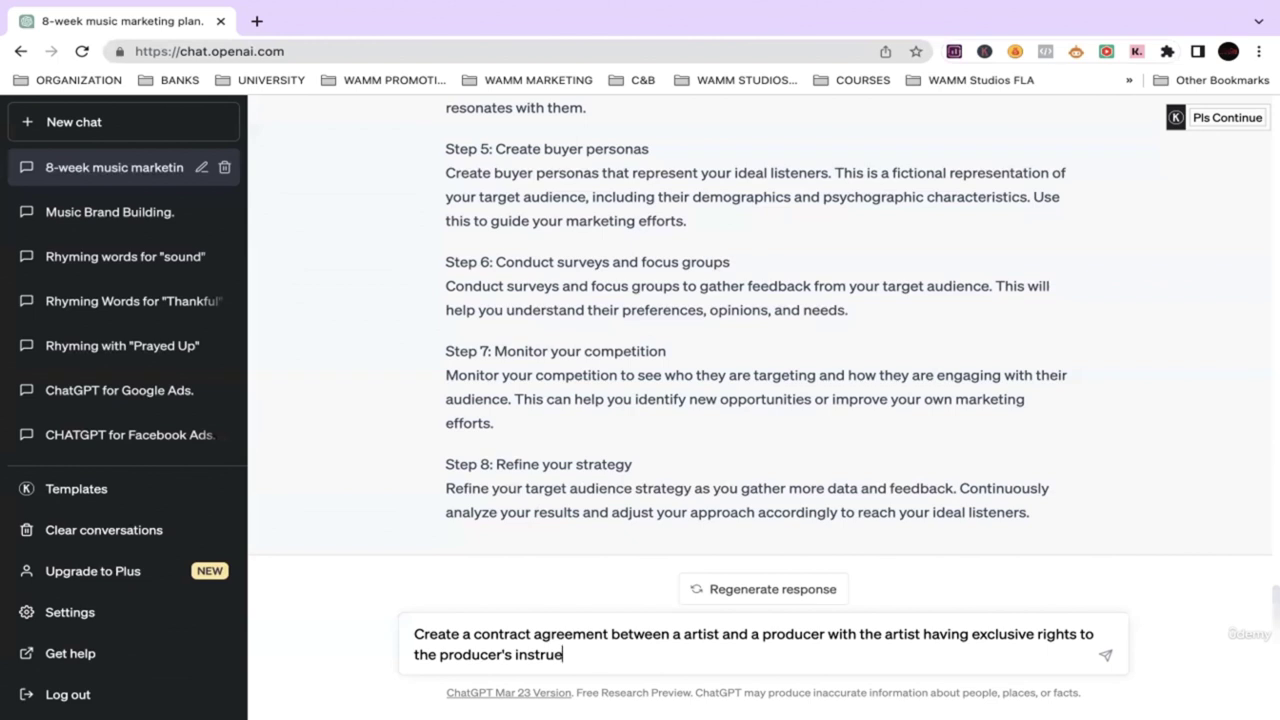
pyautogui.write('mental.')
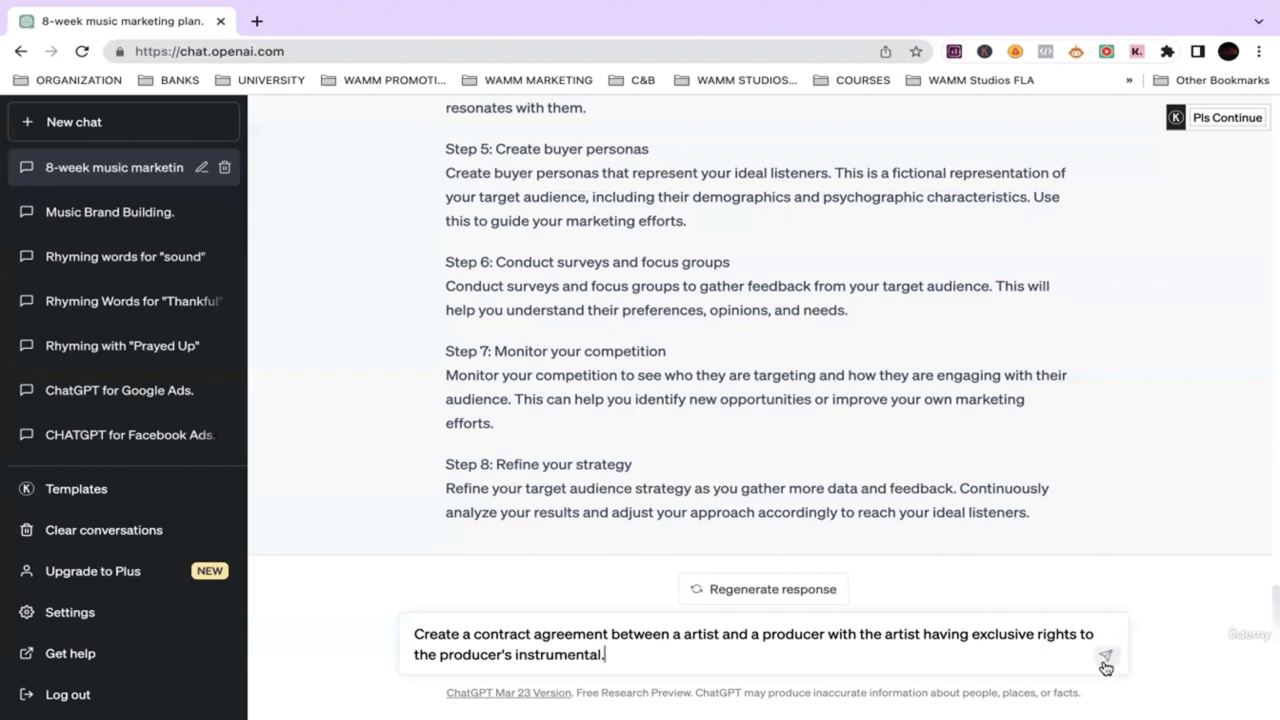
# - Send the contract request and review the eight-clause agreement ending in signature lines
pyautogui.click(1105, 655)
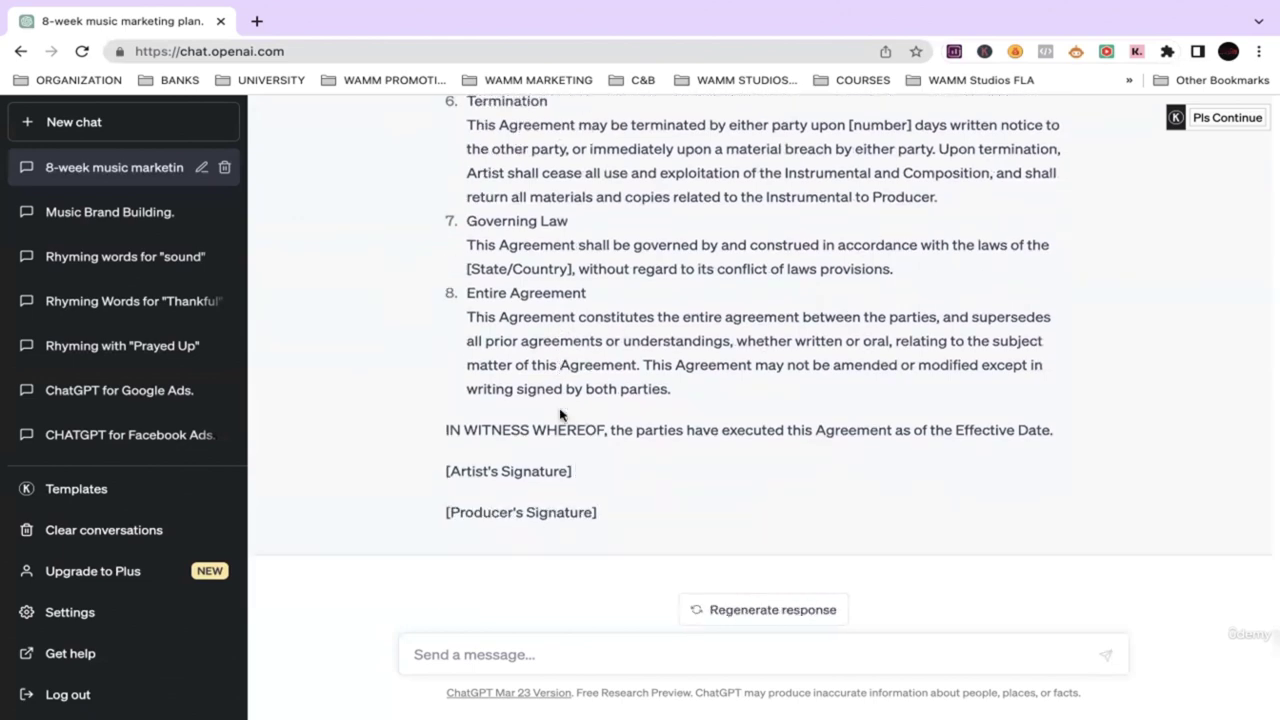
pyautogui.scroll(10, 560, 414)
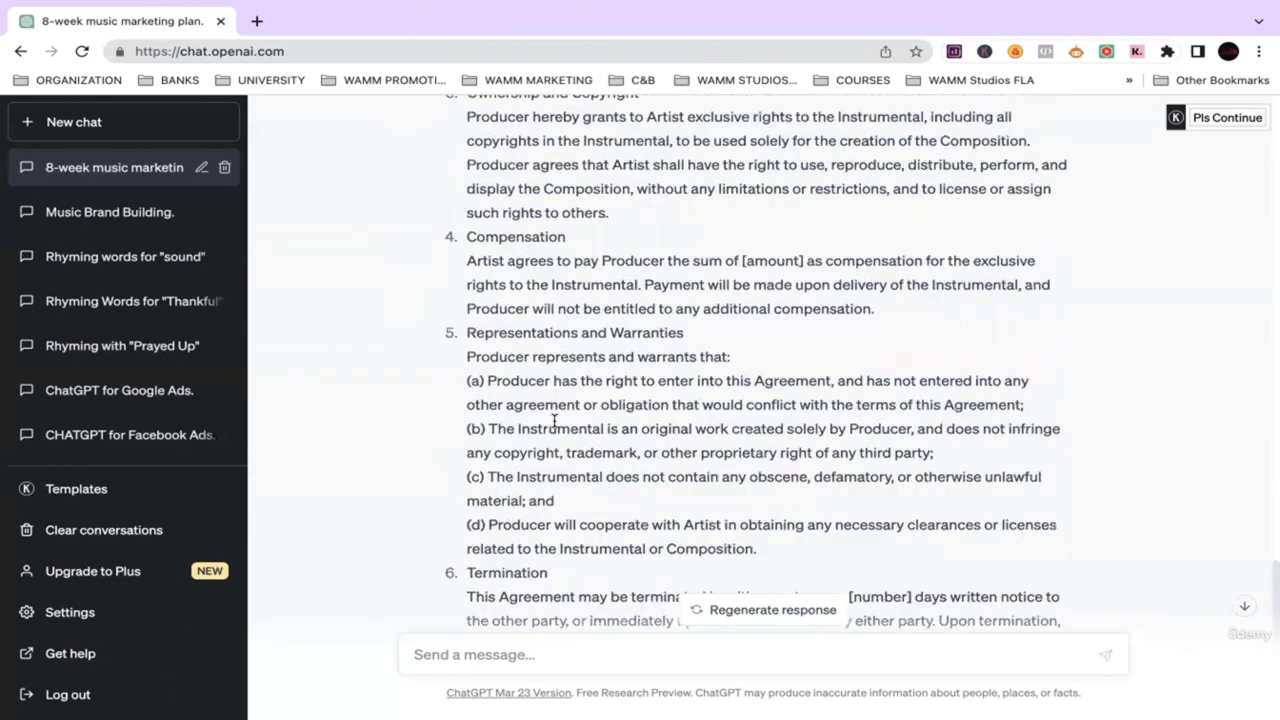
pyautogui.scroll(5, 552, 418)
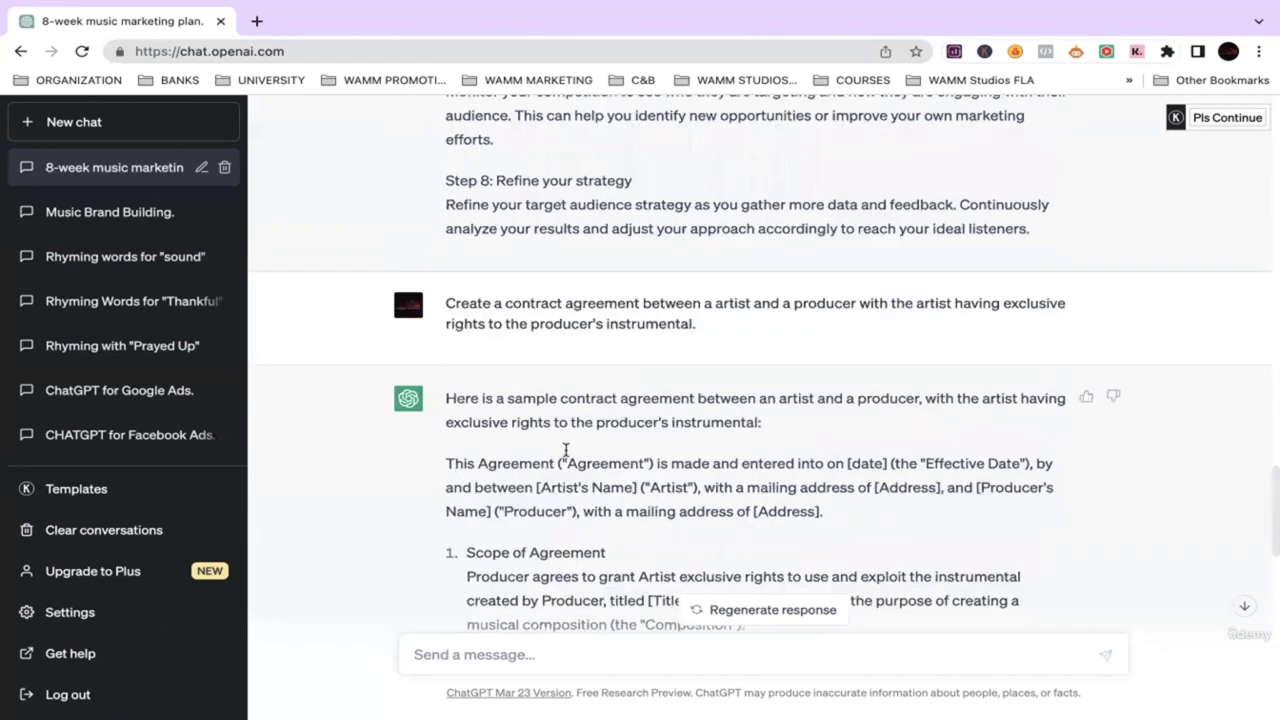
pyautogui.scroll(-1, 560, 455)
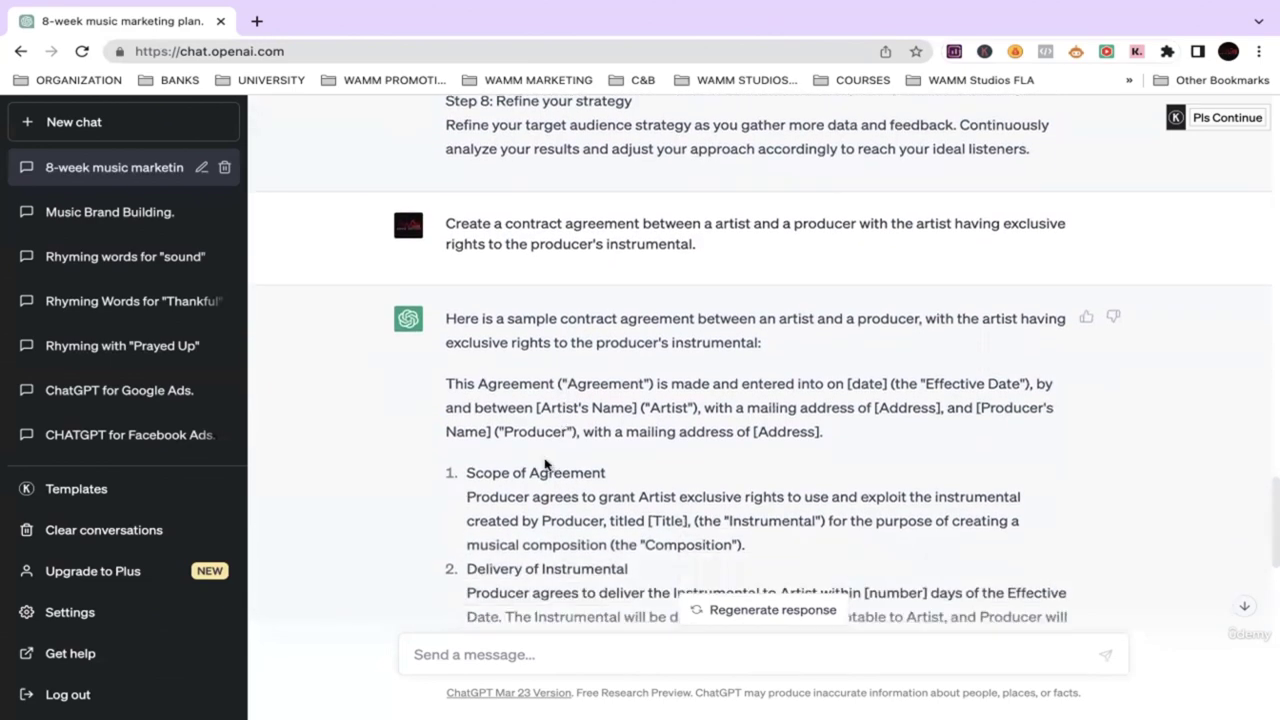
pyautogui.scroll(-1, 555, 456)
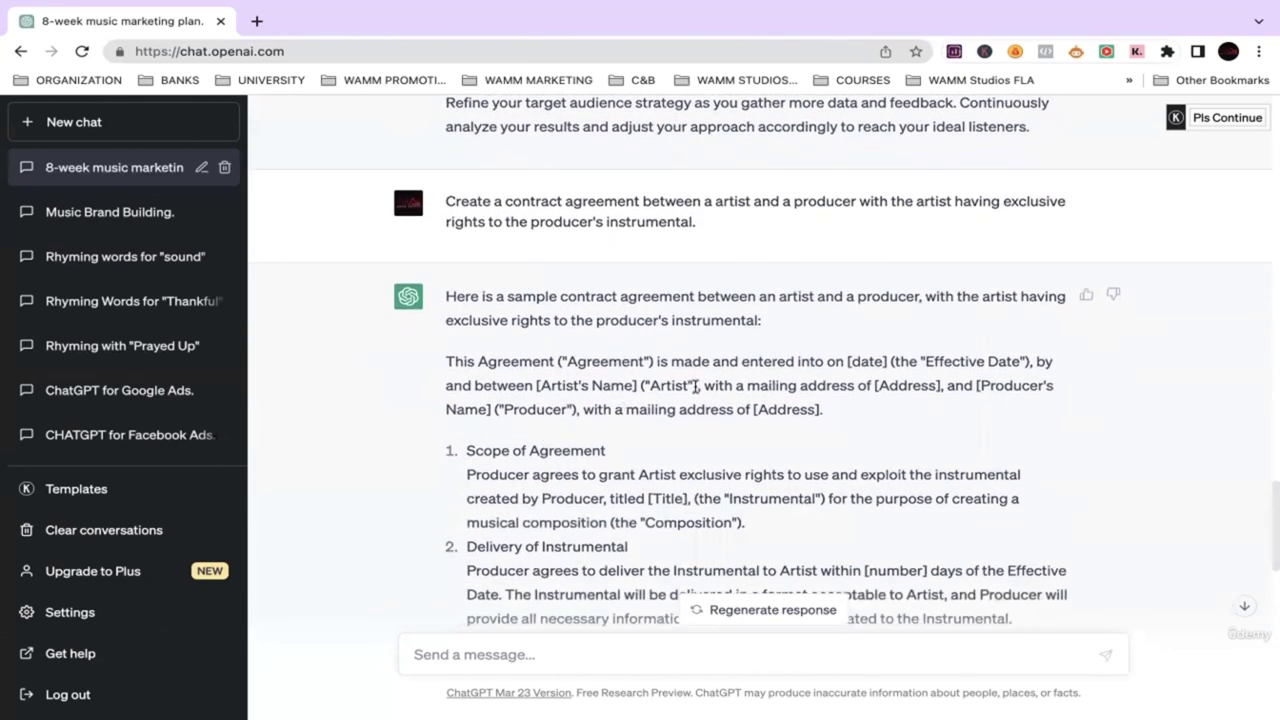
pyautogui.scroll(-3, 637, 437)
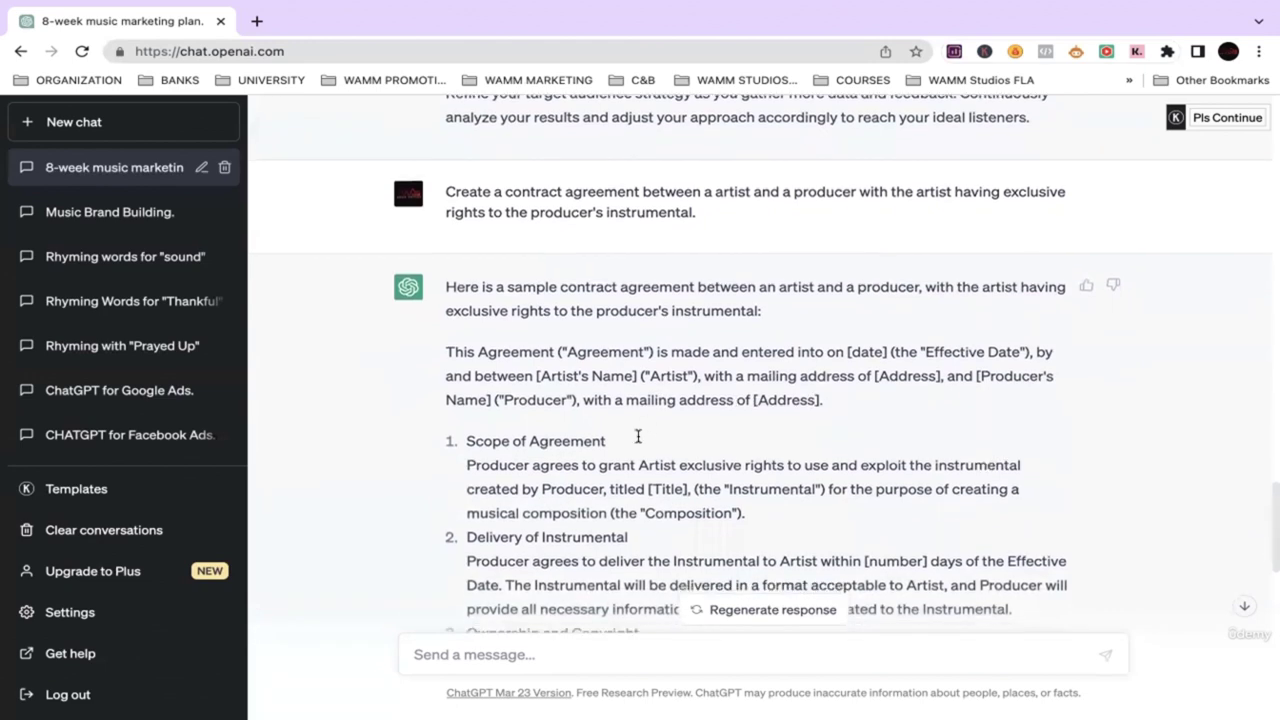
pyautogui.scroll(-7, 619, 509)
pyautogui.click(510, 655)
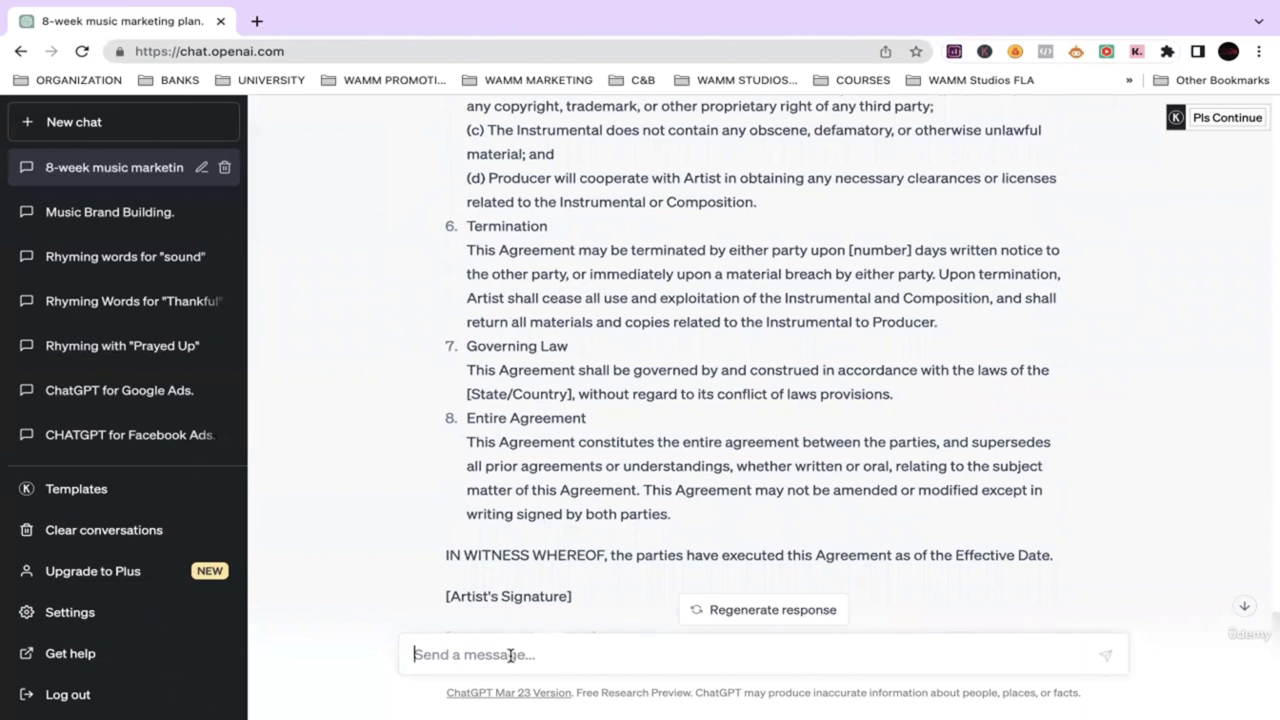
# - Type 'Create a split sheet contract between a songwriter and another songwriter', correcting 'spilt' to 'split'
pyautogui.write('Create a')
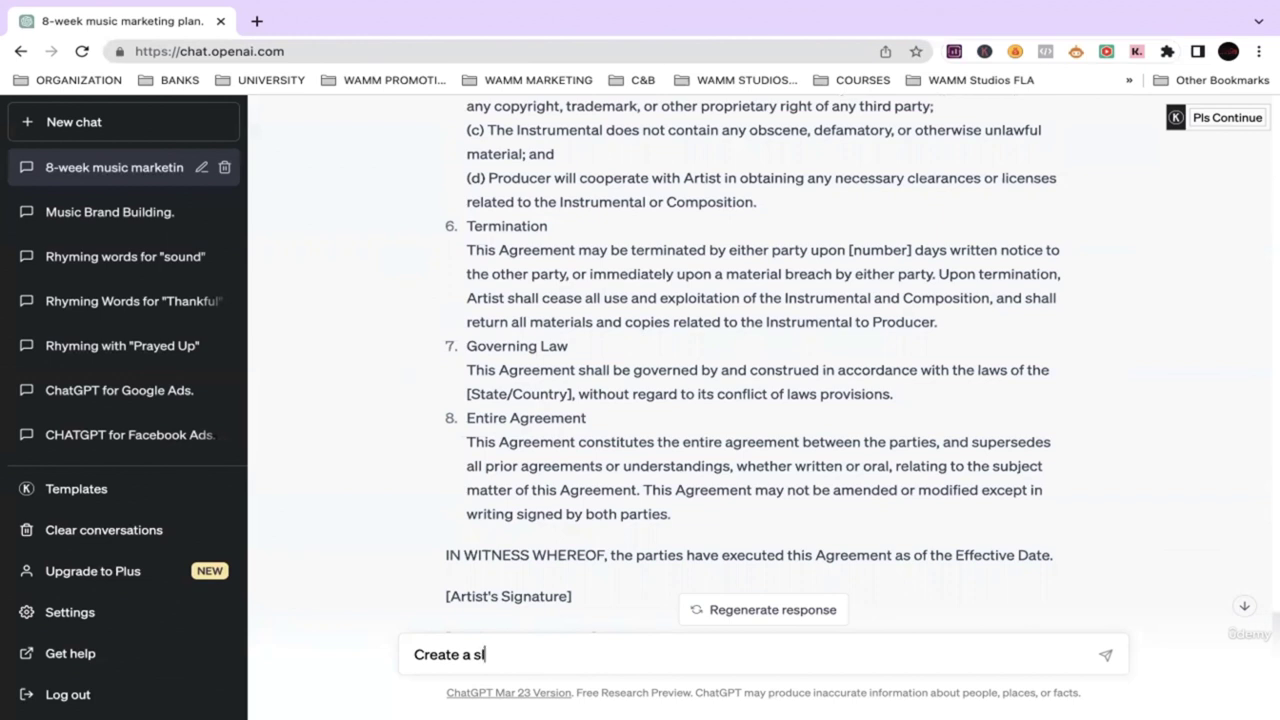
pyautogui.write('spilt sheet cont')
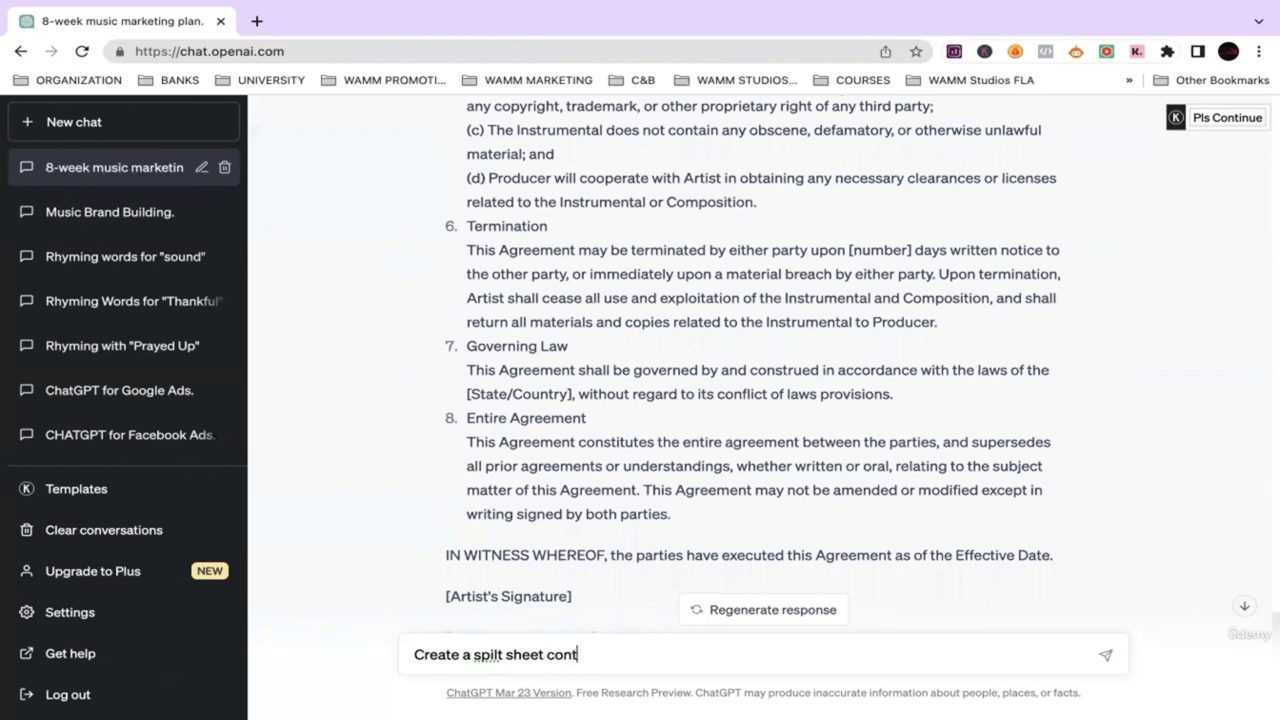
pyautogui.write('rac')
pyautogui.write('t n')
pyautogui.write('ewt')
pyautogui.write('e')
pyautogui.write('betwe')
pyautogui.write('en a')
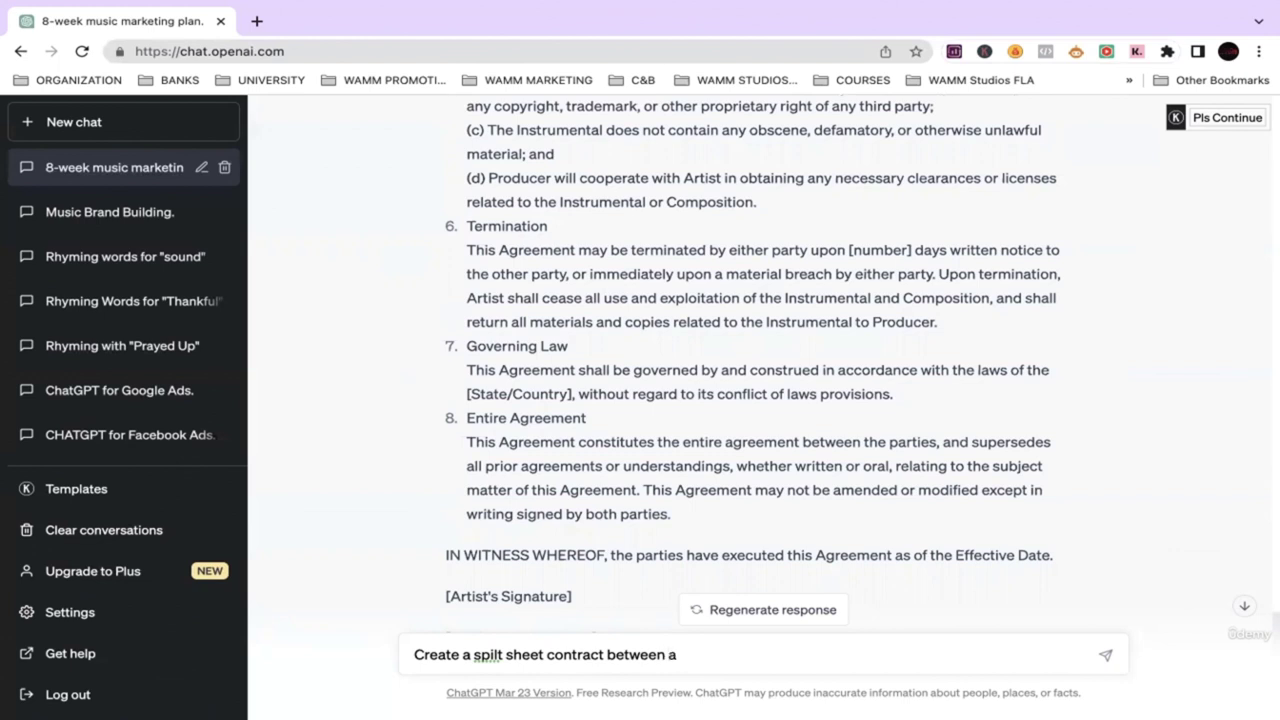
pyautogui.write(' songwriter and a')
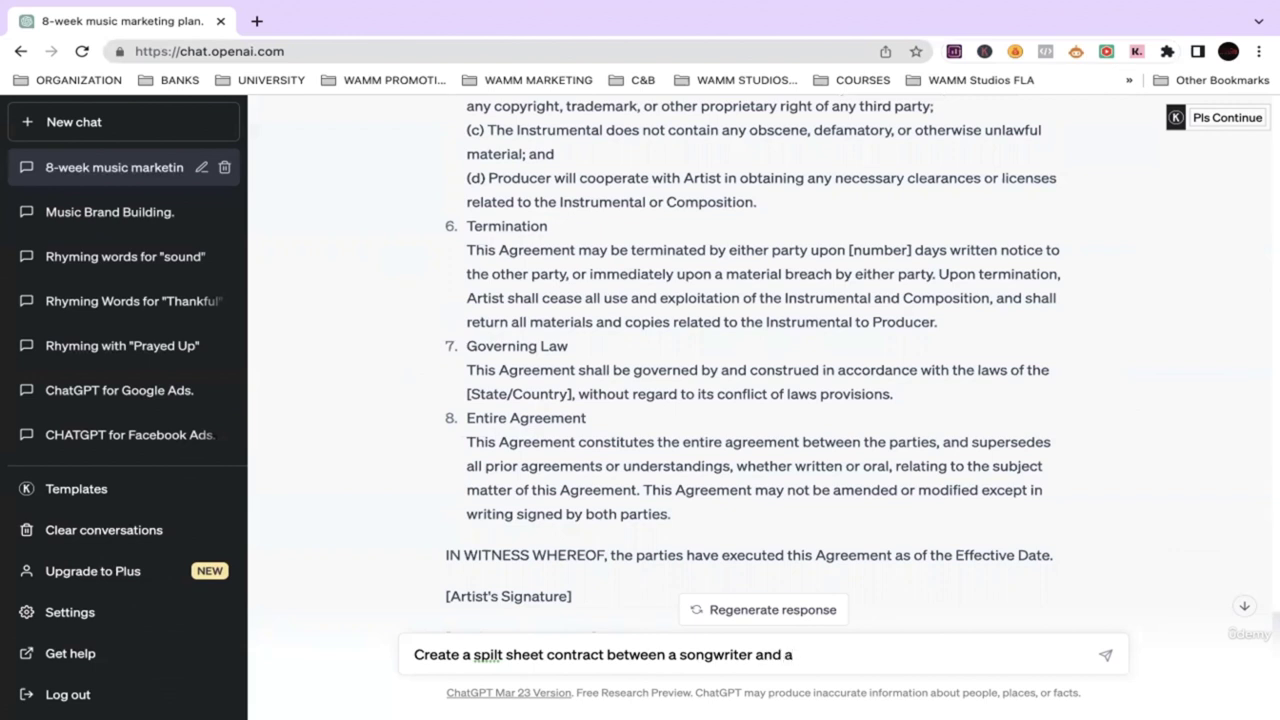
pyautogui.write('nother songwriter.')
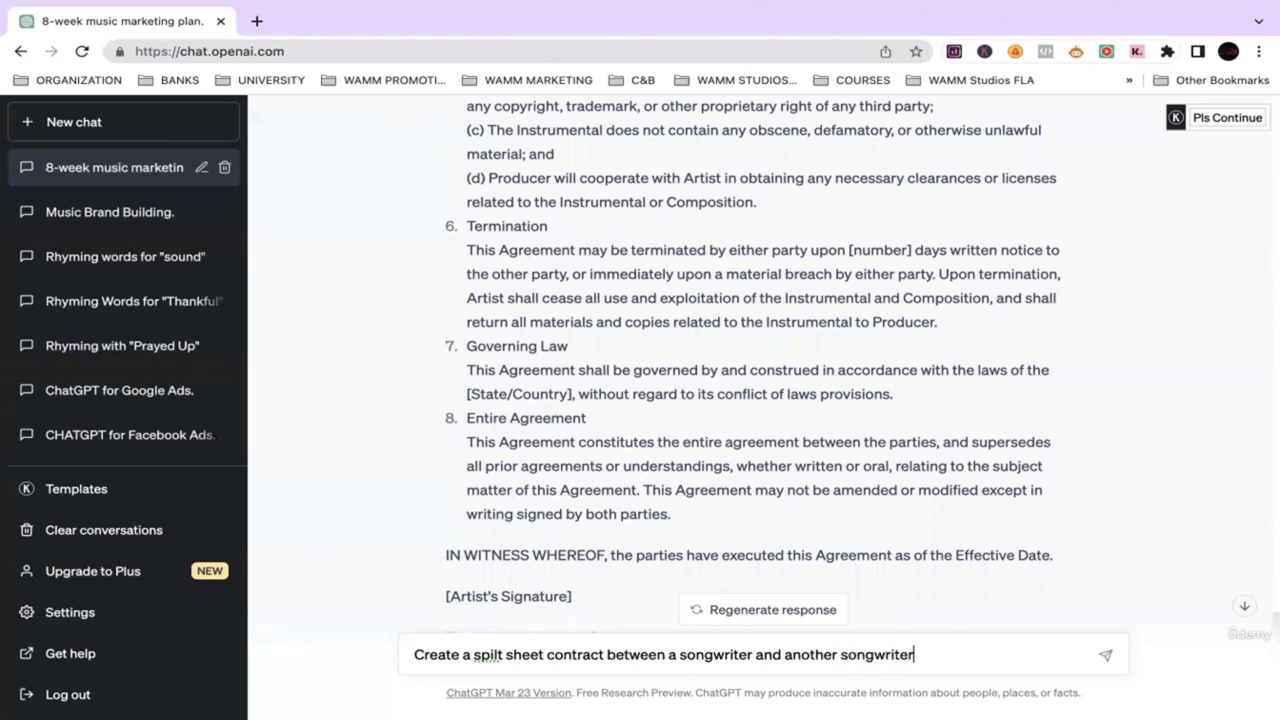
pyautogui.rightClick(488, 655)
pyautogui.click(637, 325)
# - Send the split sheet request and scroll back to the start of the generated contract
pyautogui.click(1102, 657)
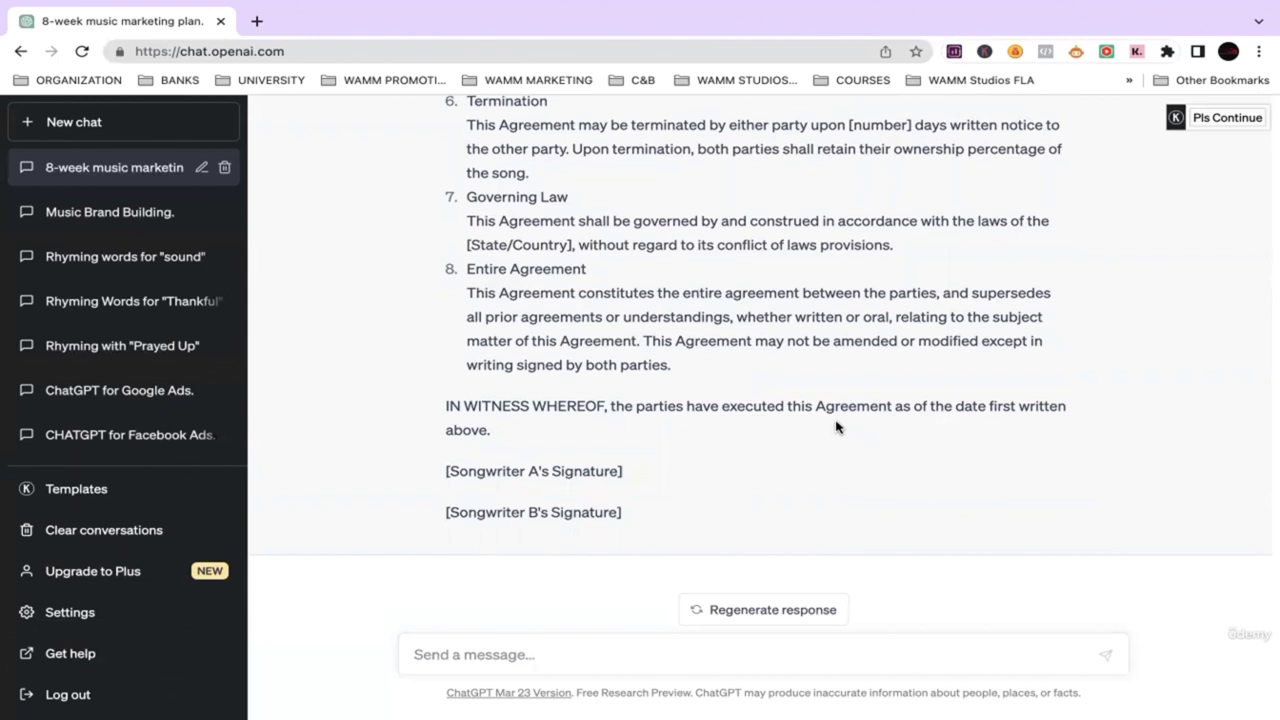
pyautogui.scroll(3, 653, 438)
pyautogui.scroll(3, 540, 468)
pyautogui.scroll(3, 555, 455)
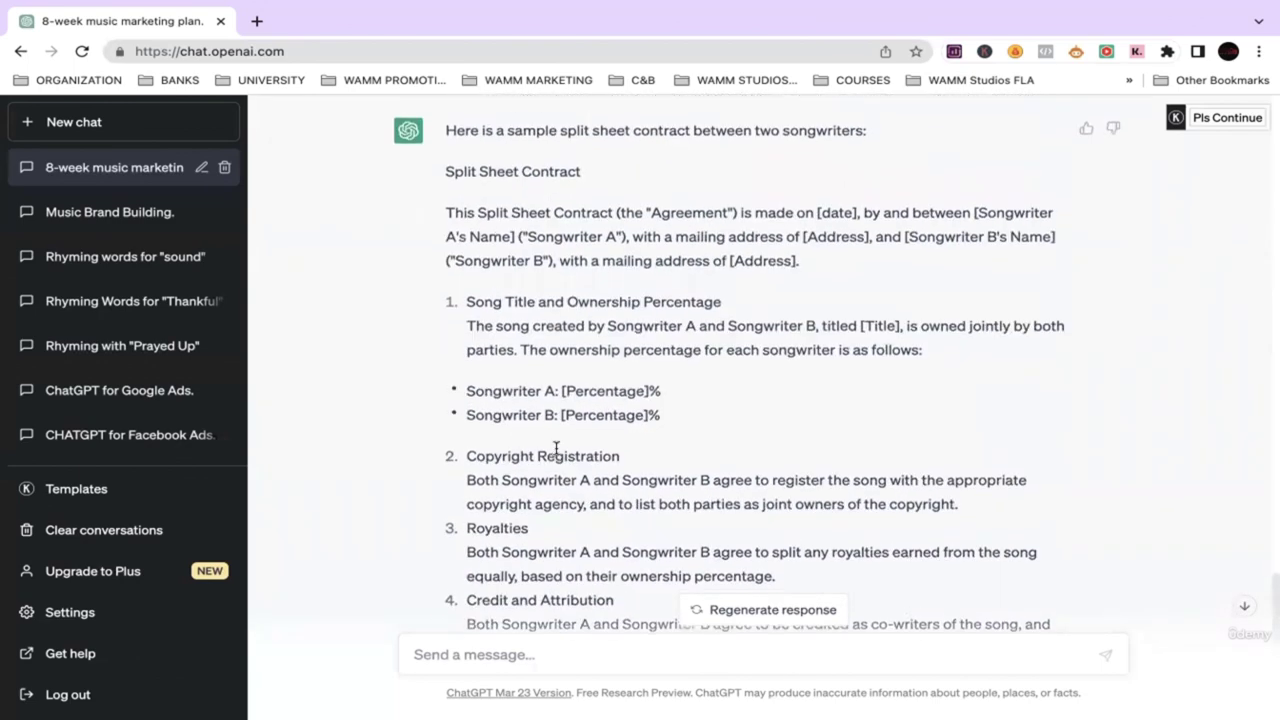
pyautogui.scroll(1, 610, 512)
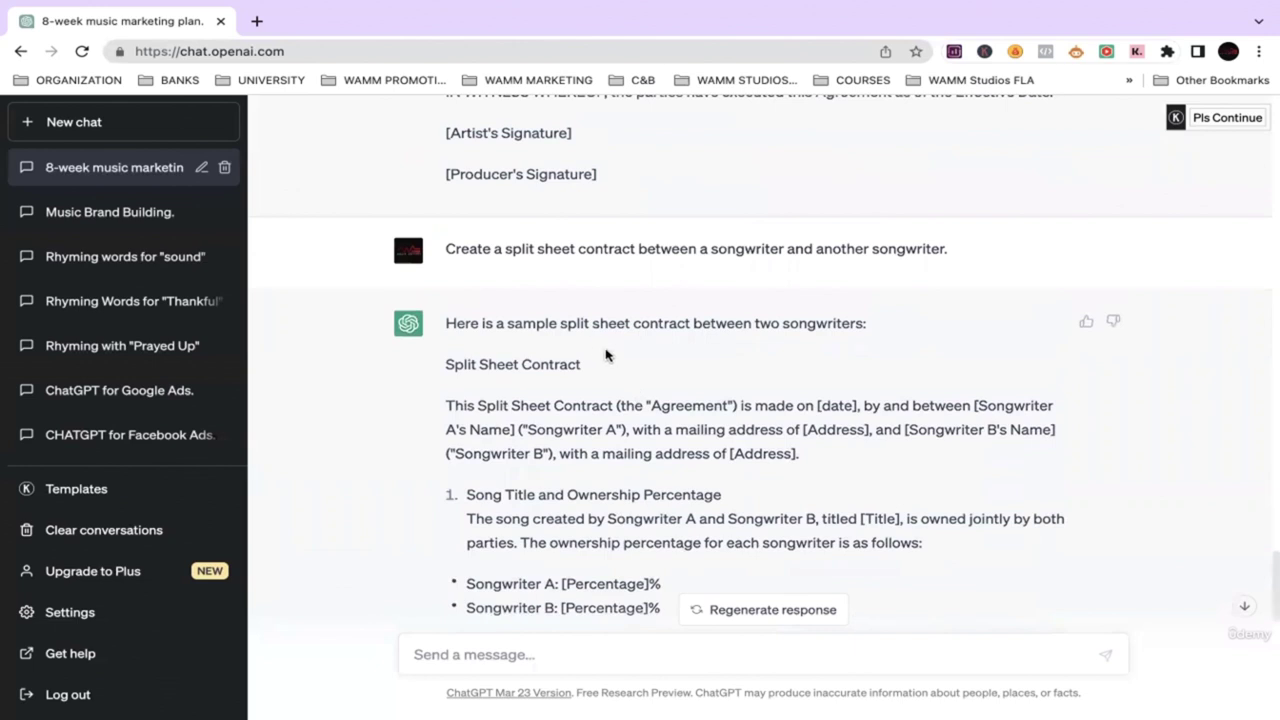
pyautogui.scroll(-1, 650, 400)
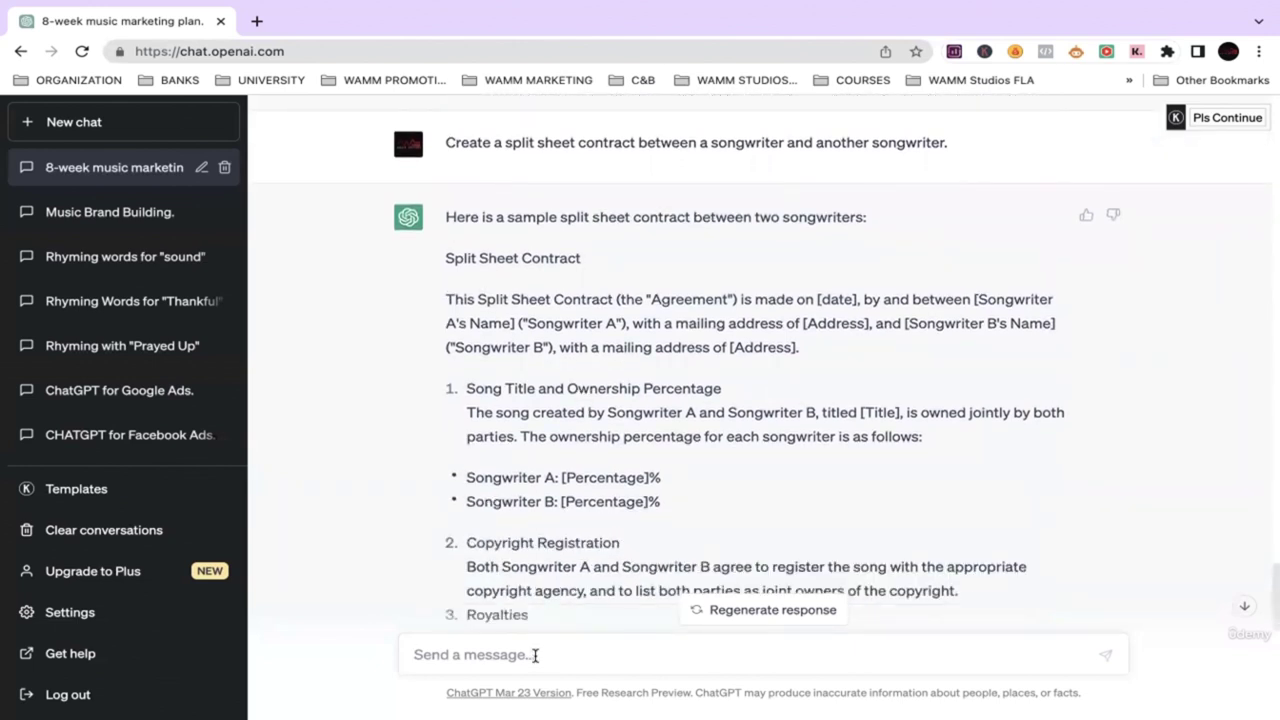
# - Type the prompt 'Create a contract beween a artist manager and the artist.' in the message box
pyautogui.write('Create a')
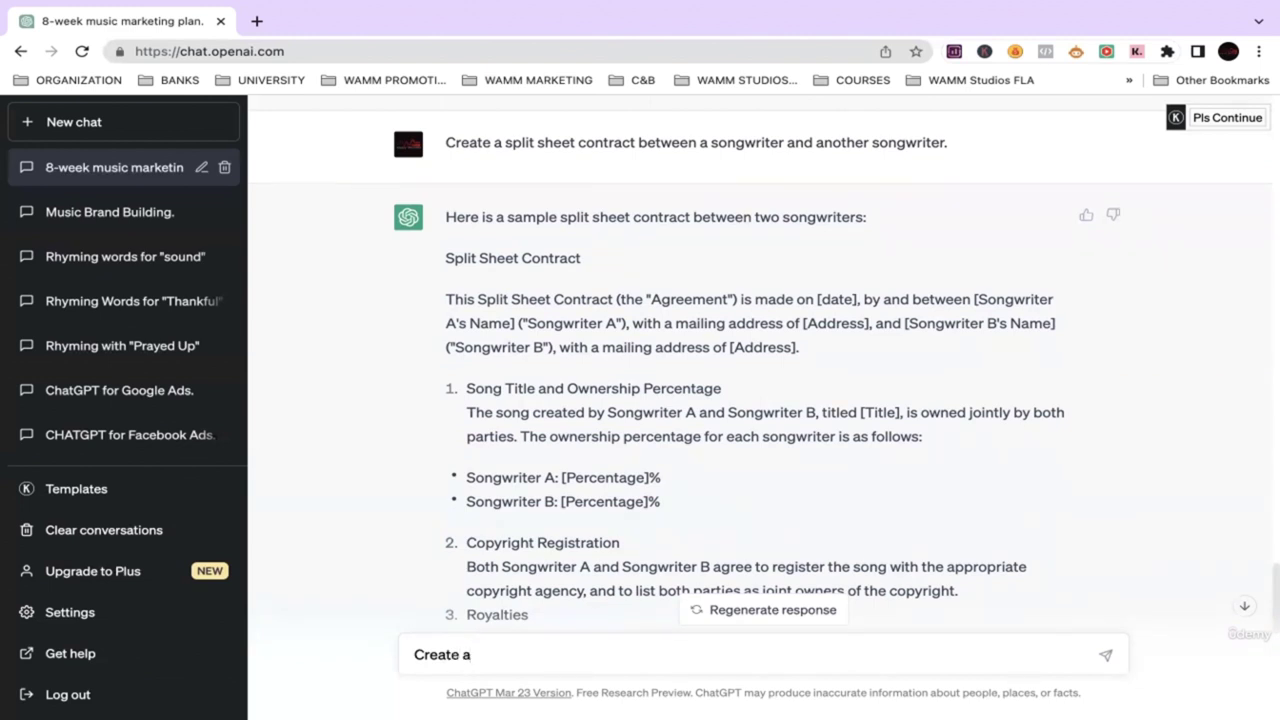
pyautogui.write('contract bew')
pyautogui.write('een a ')
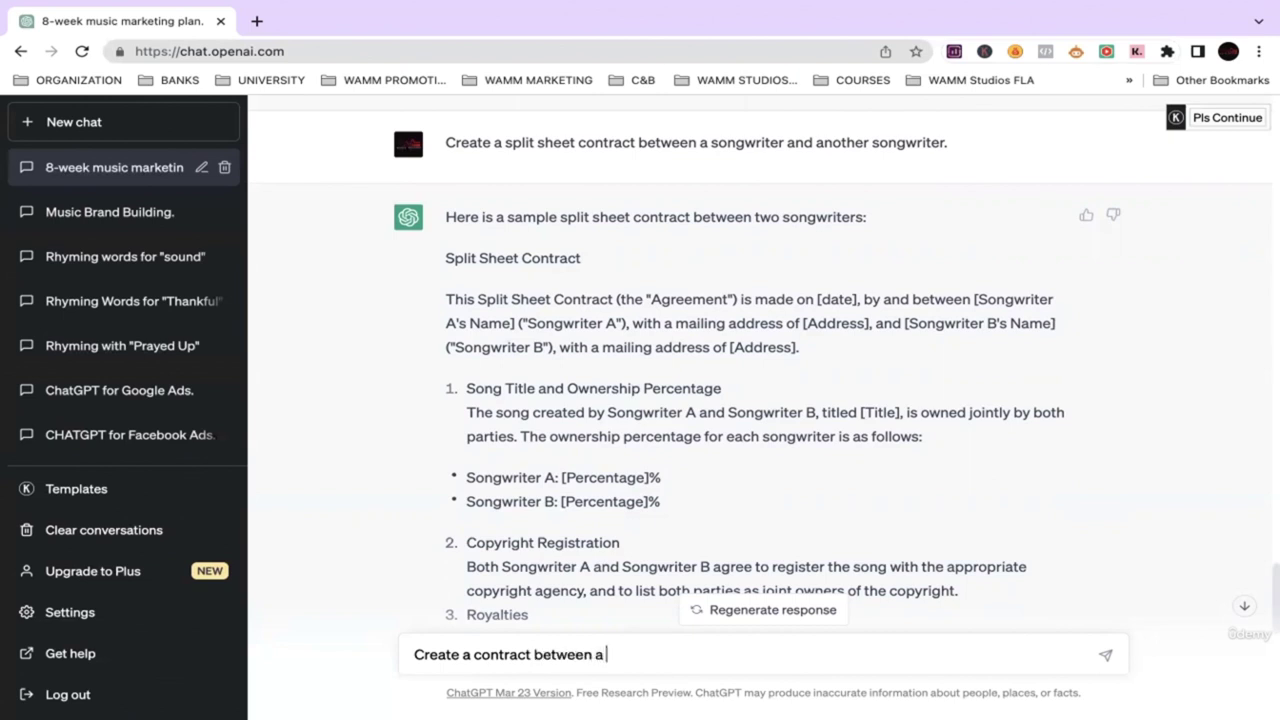
pyautogui.write('artist manager and the')
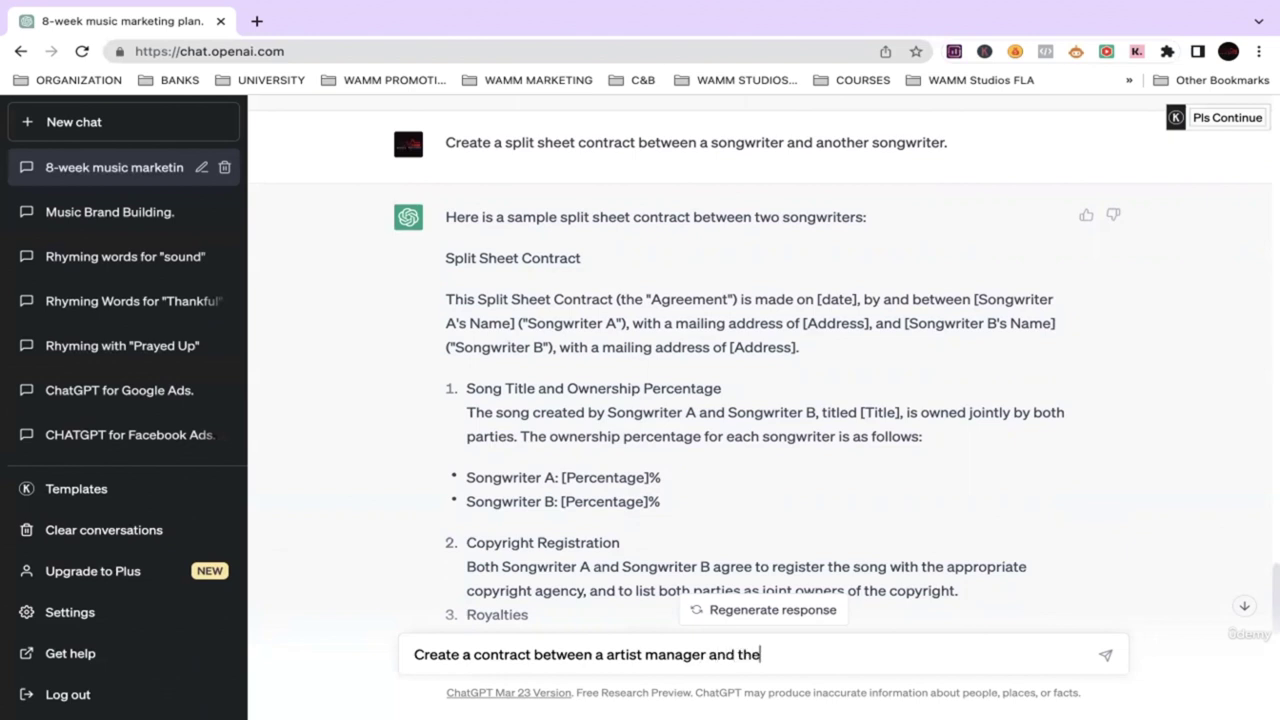
pyautogui.write(' artist.')
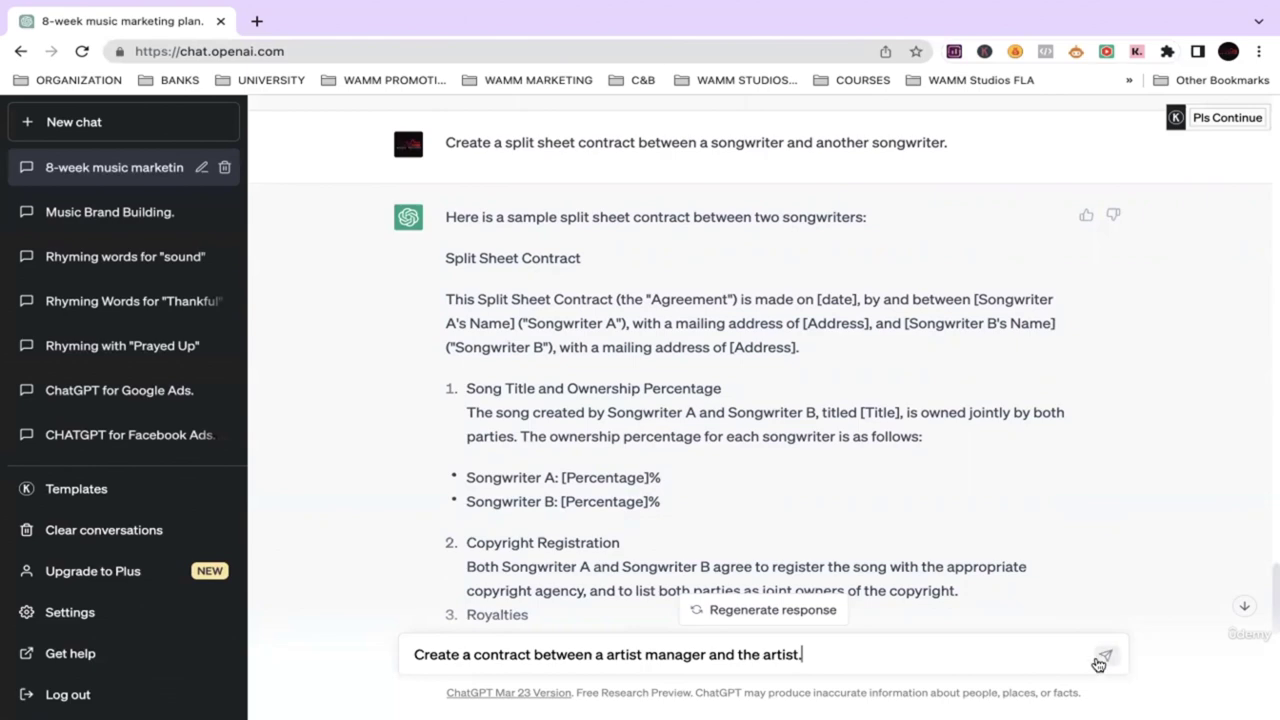
# - Send the artist–manager contract request and let ChatGPT generate the draft with signature lines
pyautogui.click(1105, 655)
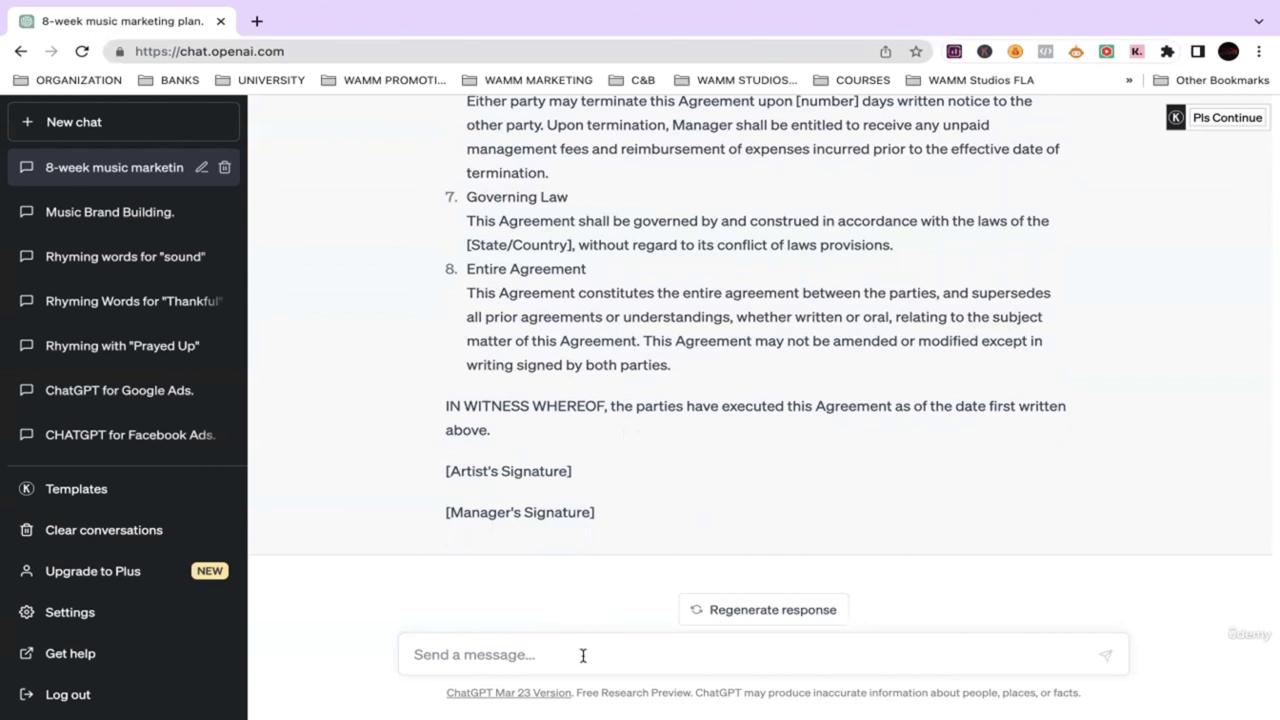
# - Write the prompt 'create a 360 deal contract between a record label and a artist.', fixing the 'between' typo
pyautogui.write('c')
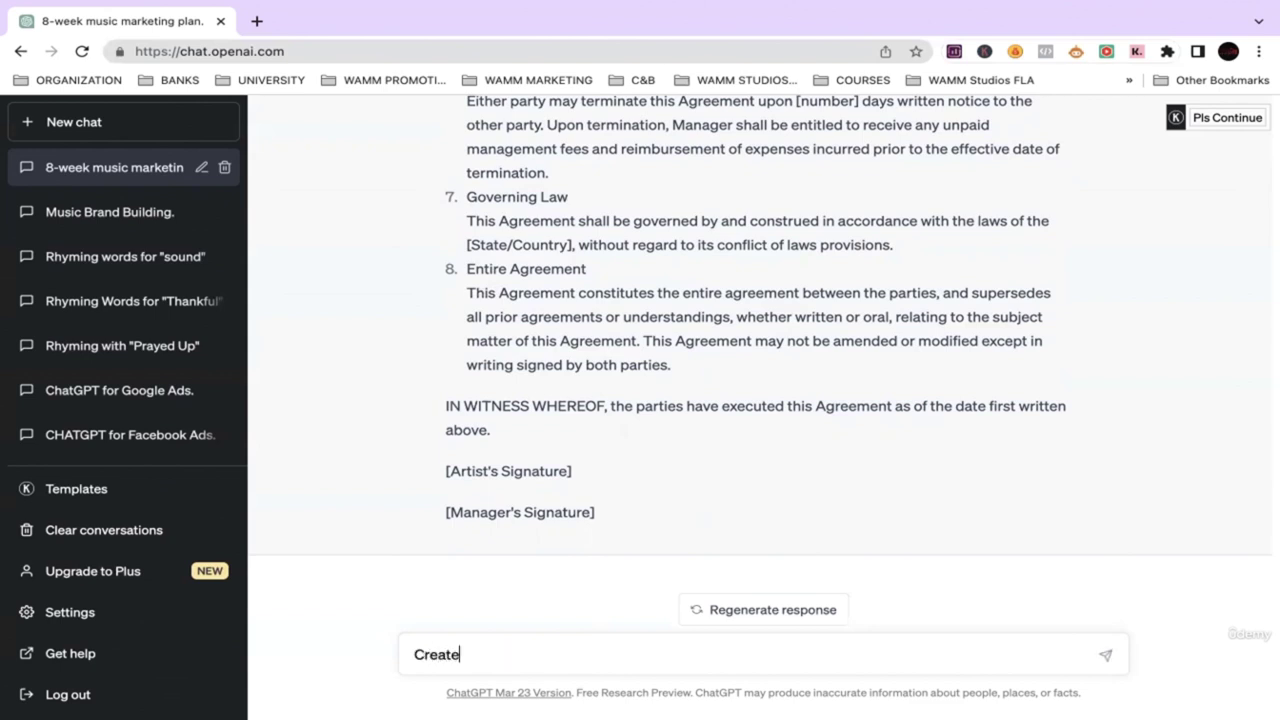
pyautogui.write('reate a 360 deal contr')
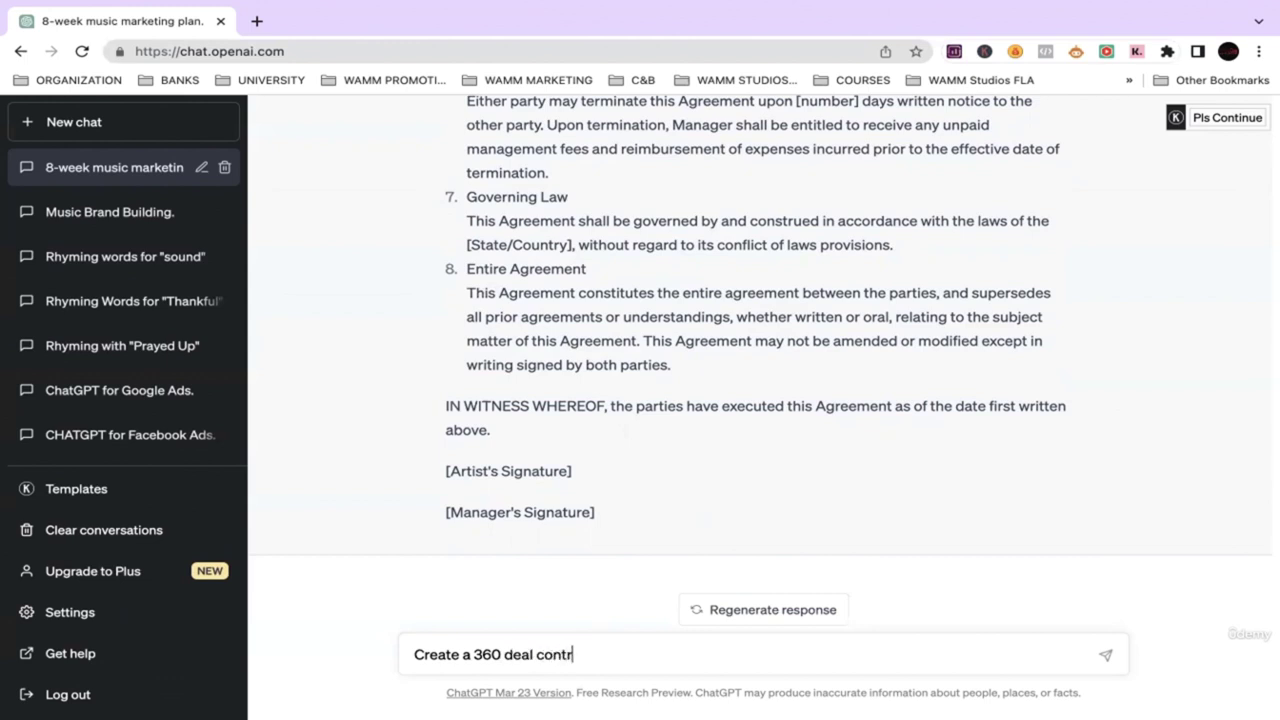
pyautogui.write('act between a record label and a artist')
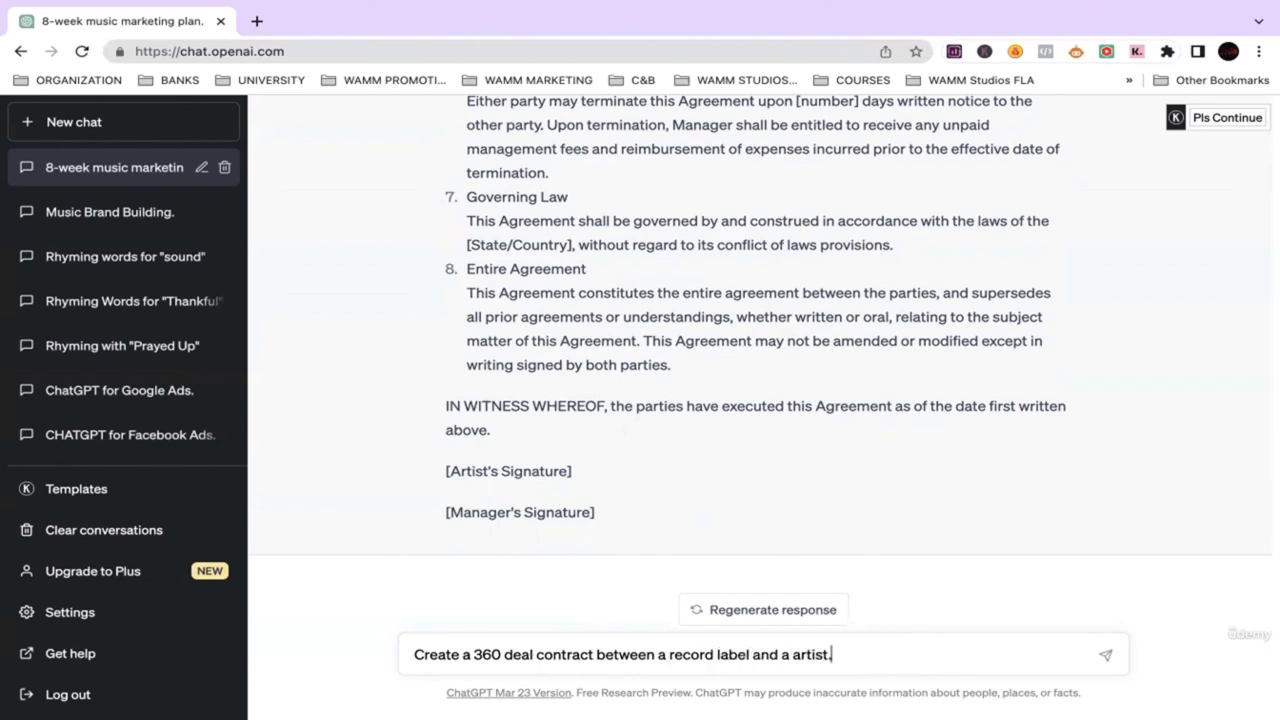
pyautogui.write('.')
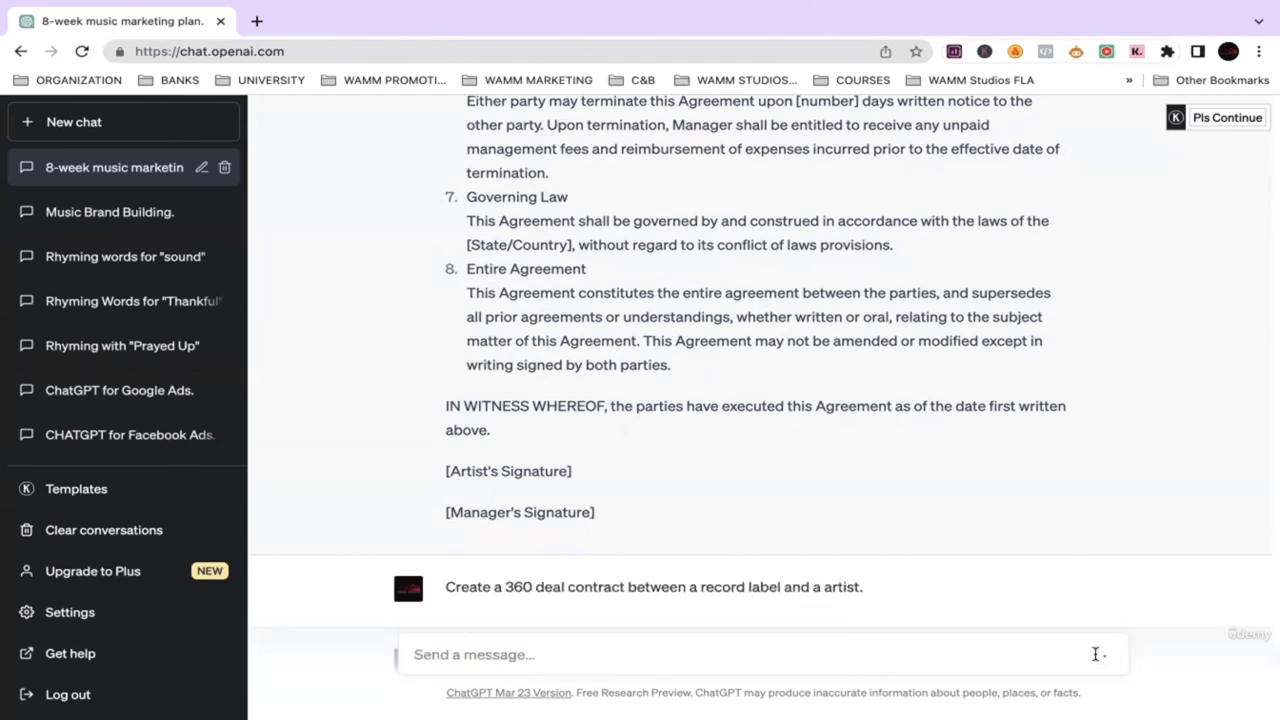
# - Send the 360 deal request and review the generated contract, from Appointment through Entire Agreement
pyautogui.click(1104, 655)
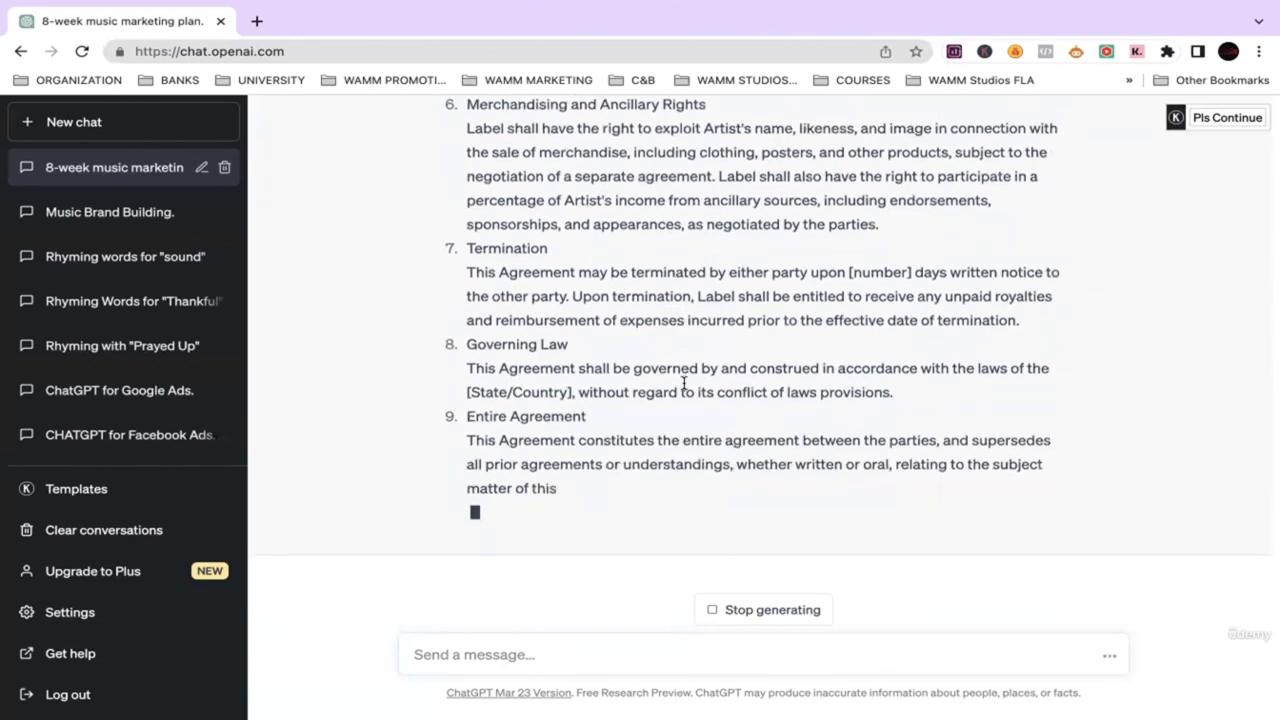
pyautogui.scroll(10, 708, 413)
pyautogui.scroll(1, 701, 405)
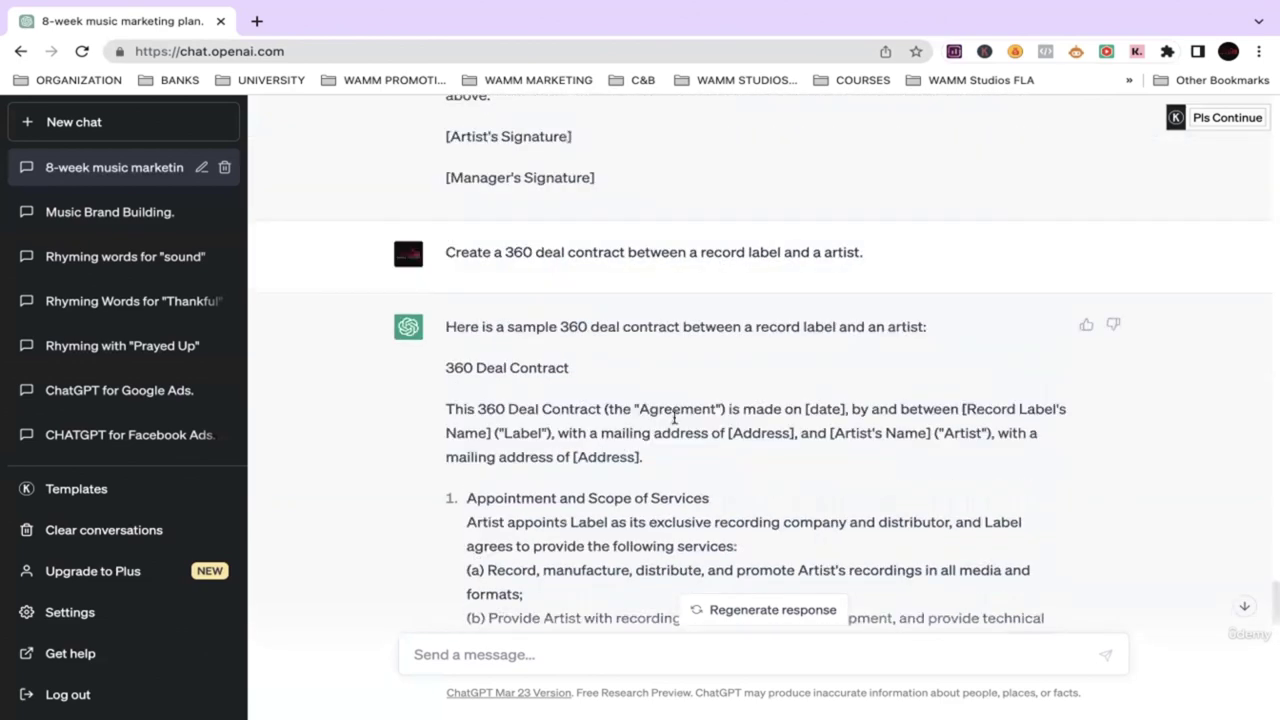
pyautogui.scroll(-1, 900, 230)
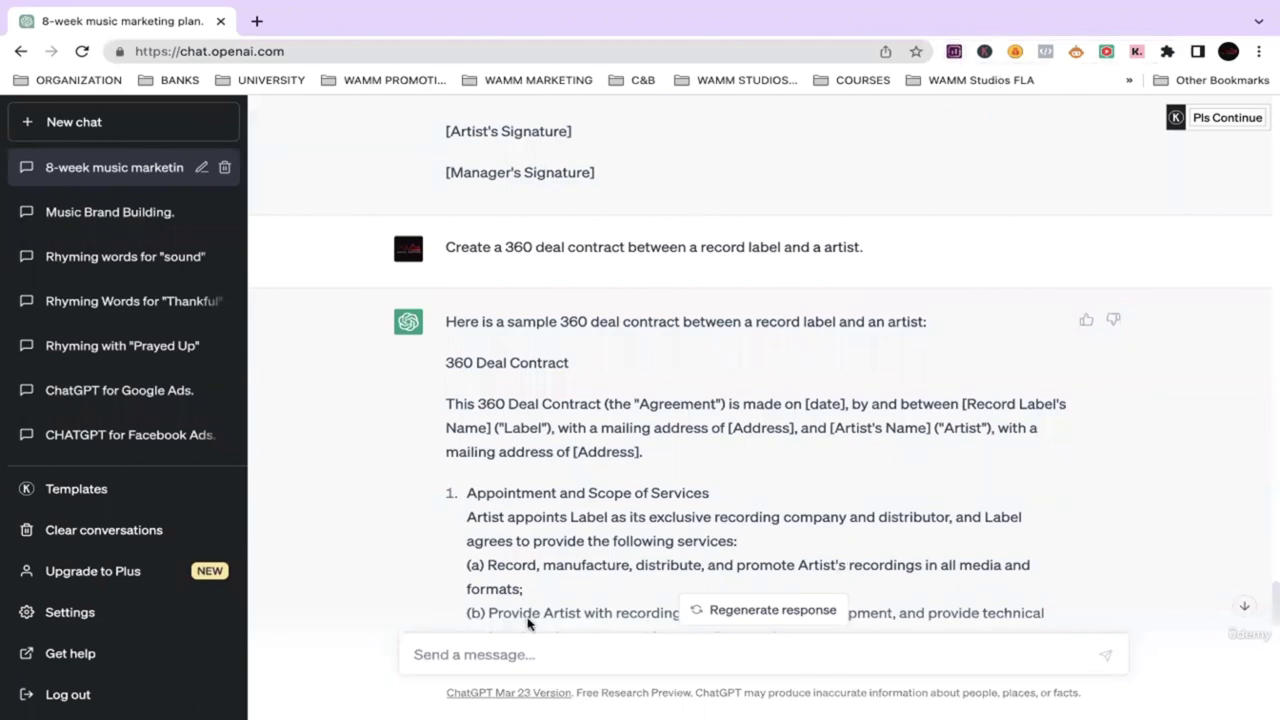
pyautogui.scroll(-2, 530, 620)
pyautogui.click(538, 654)
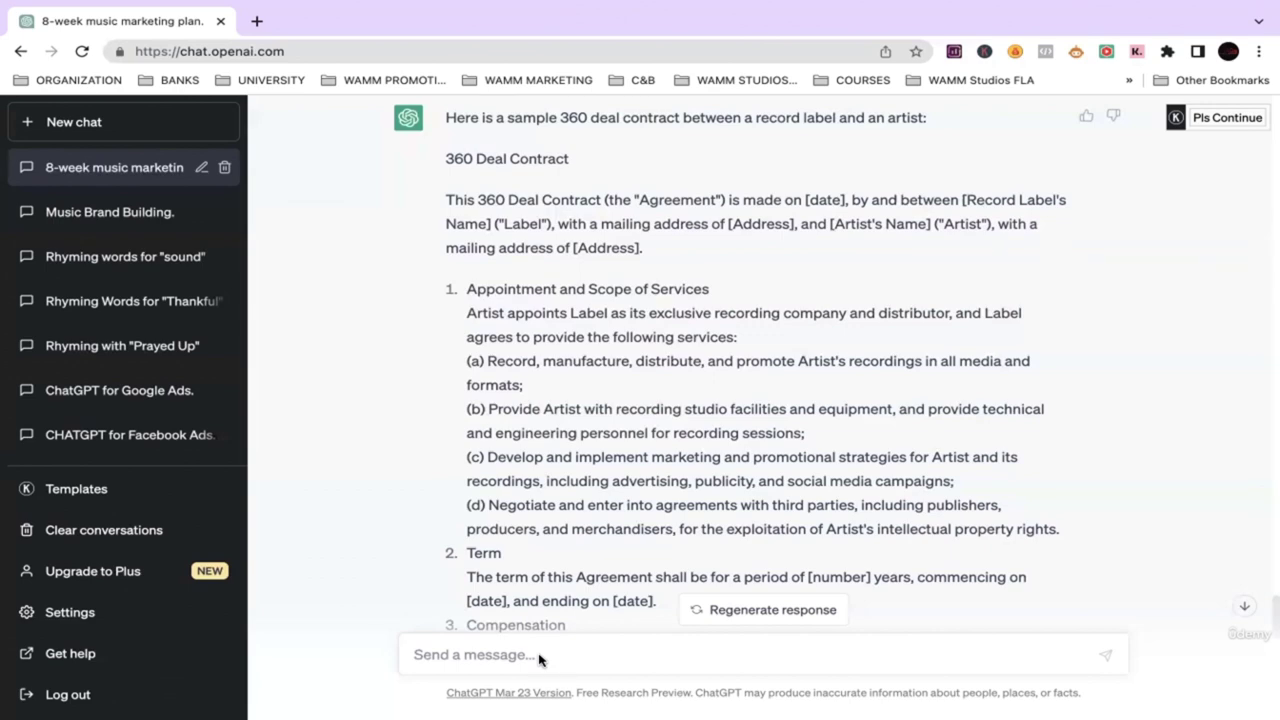
# - Begin the request 'Create me a music marketing plan' in the message box
pyautogui.scroll(-10, 574, 520)
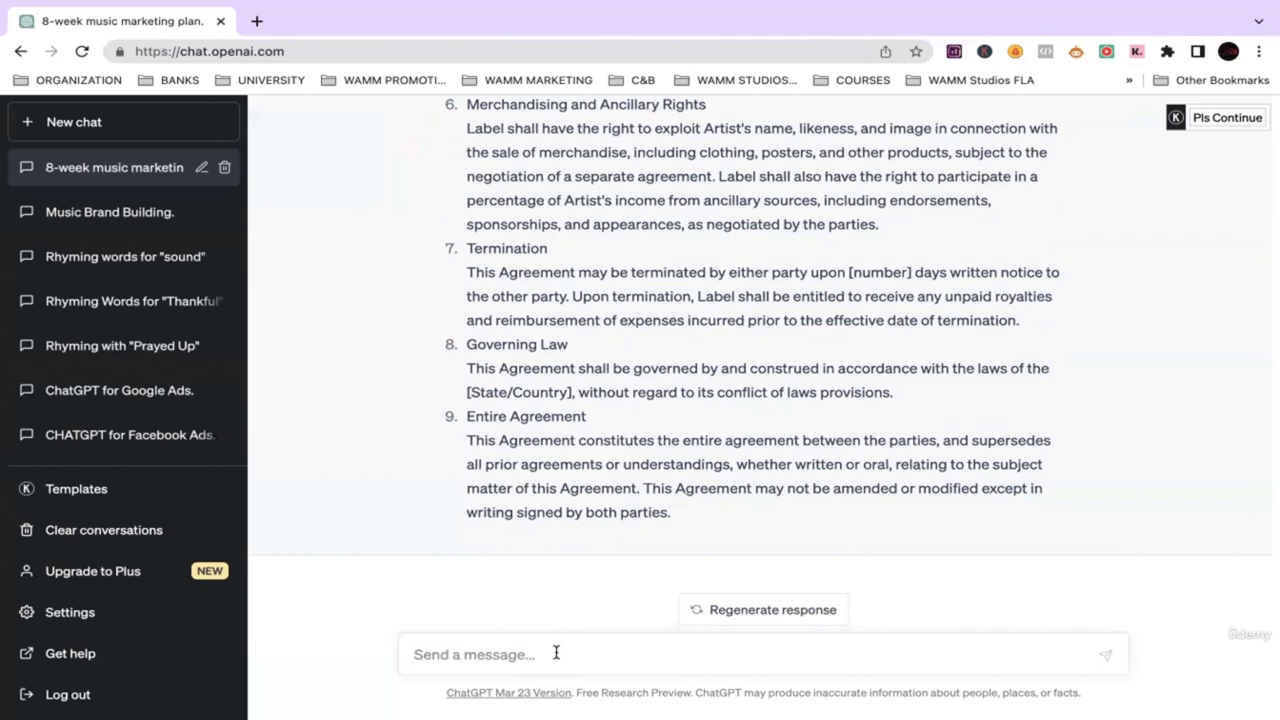
pyautogui.write('Create me a ')
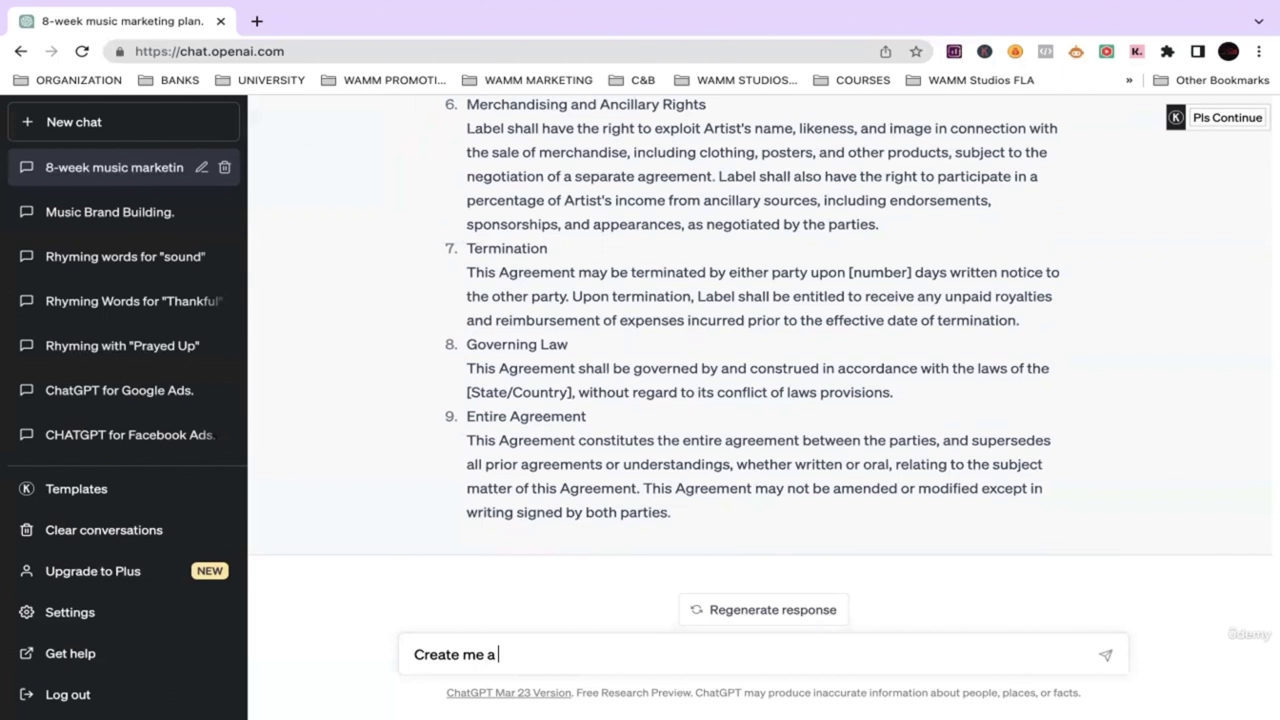
pyautogui.write('marketing plan')
pyautogui.write('mus')
pyautogui.press('BackSpace')
pyautogui.press('BackSpace')
pyautogui.write('usic')
# - Insert 'step by step', add 'for instagram & tiktok', and send the request
pyautogui.click(501, 659)
pyautogui.write('step by steo')
pyautogui.press('BackSpace')
pyautogui.write('p')
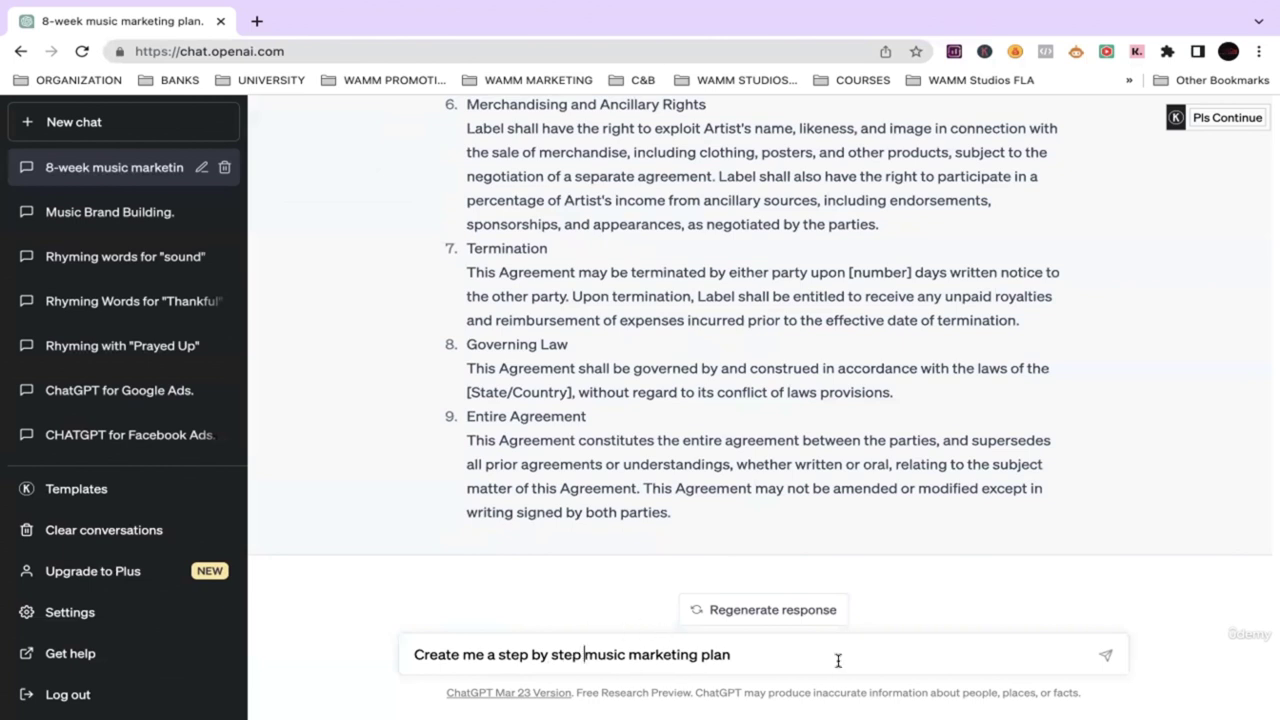
pyautogui.click(827, 657)
pyautogui.write('for instagram, tikok')
pyautogui.press('BackSpace')
pyautogui.press('BackSpace')
pyautogui.press('BackSpace')
pyautogui.press('BackSpace')
pyautogui.press('BackSpace')
pyautogui.press('BackSpace')
pyautogui.press('BackSpace')
pyautogui.write('& tik')
pyautogui.press('BackSpace')
pyautogui.press('BackSpace')
pyautogui.write('iktok')
pyautogui.press('Return')
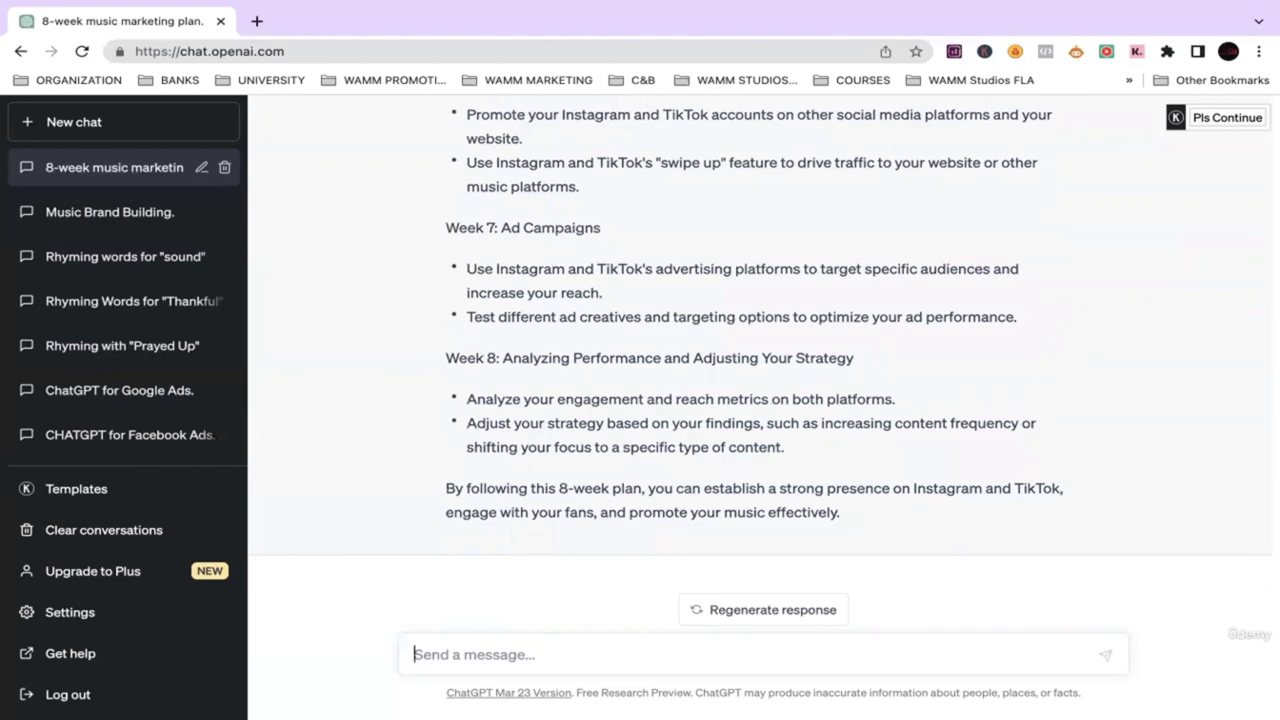
pyautogui.click(829, 651)
pyautogui.scroll(9, 837, 497)
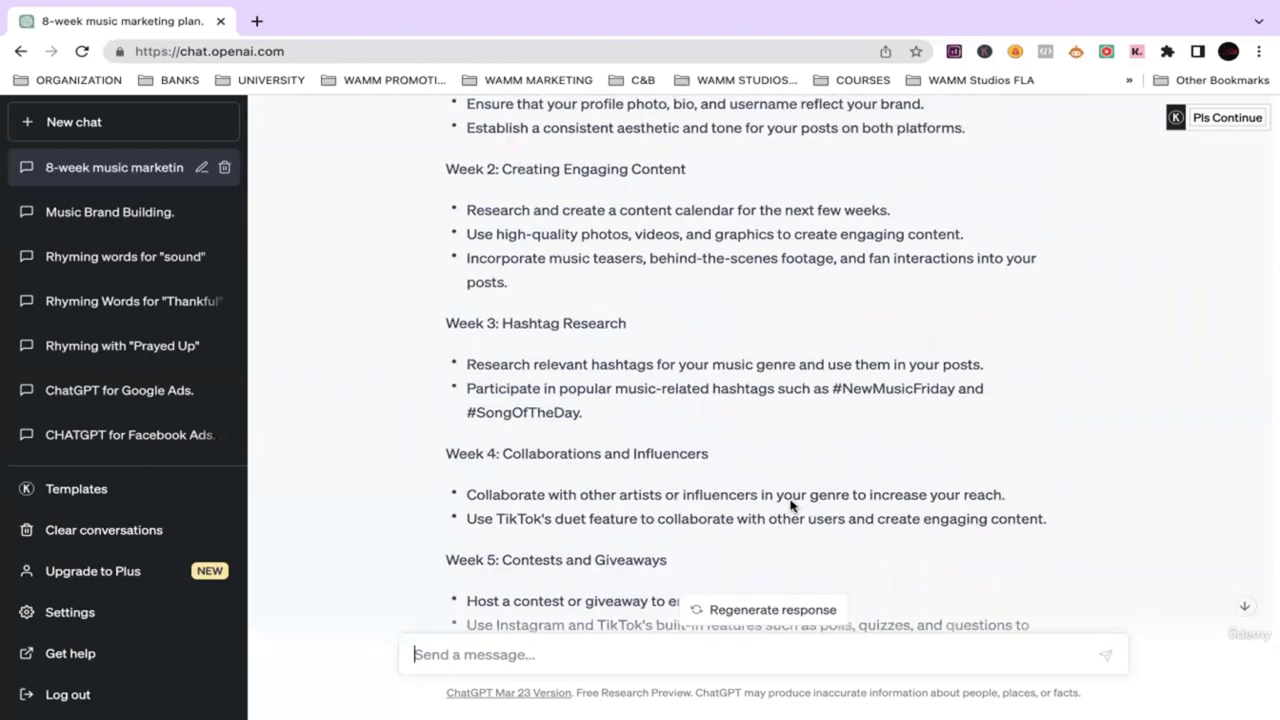
pyautogui.scroll(1, 753, 488)
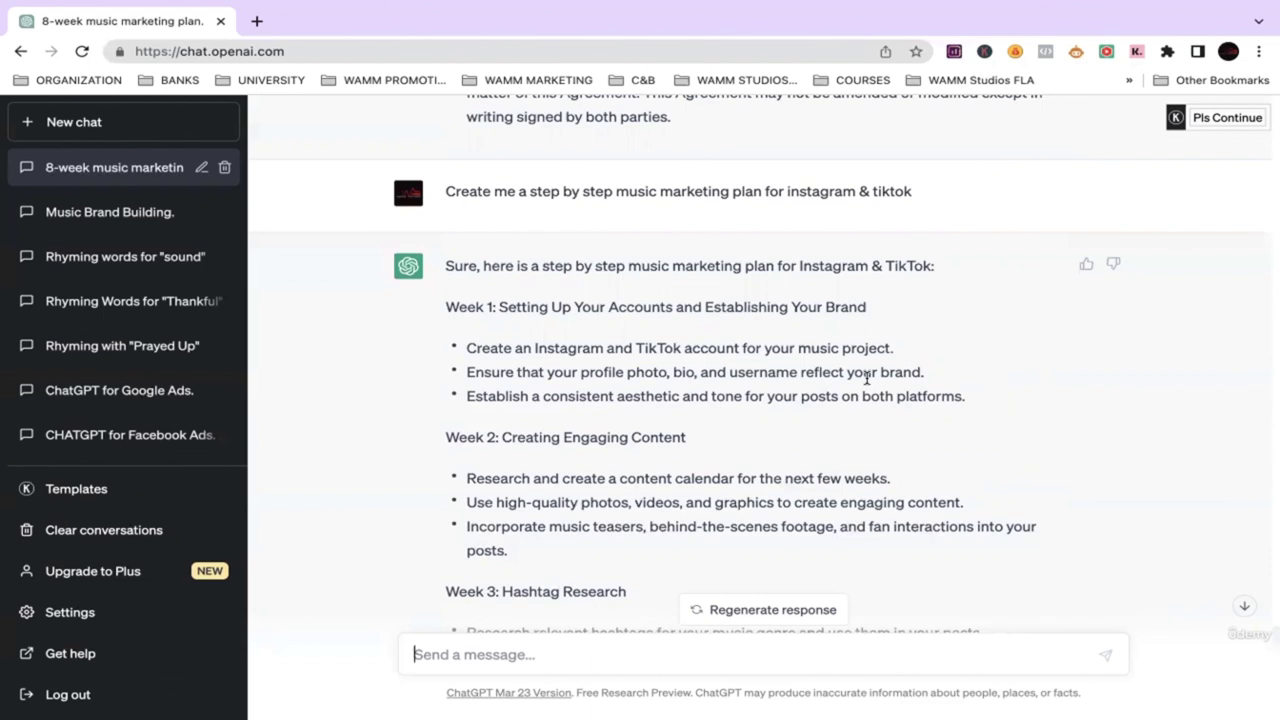
pyautogui.scroll(-3, 706, 514)
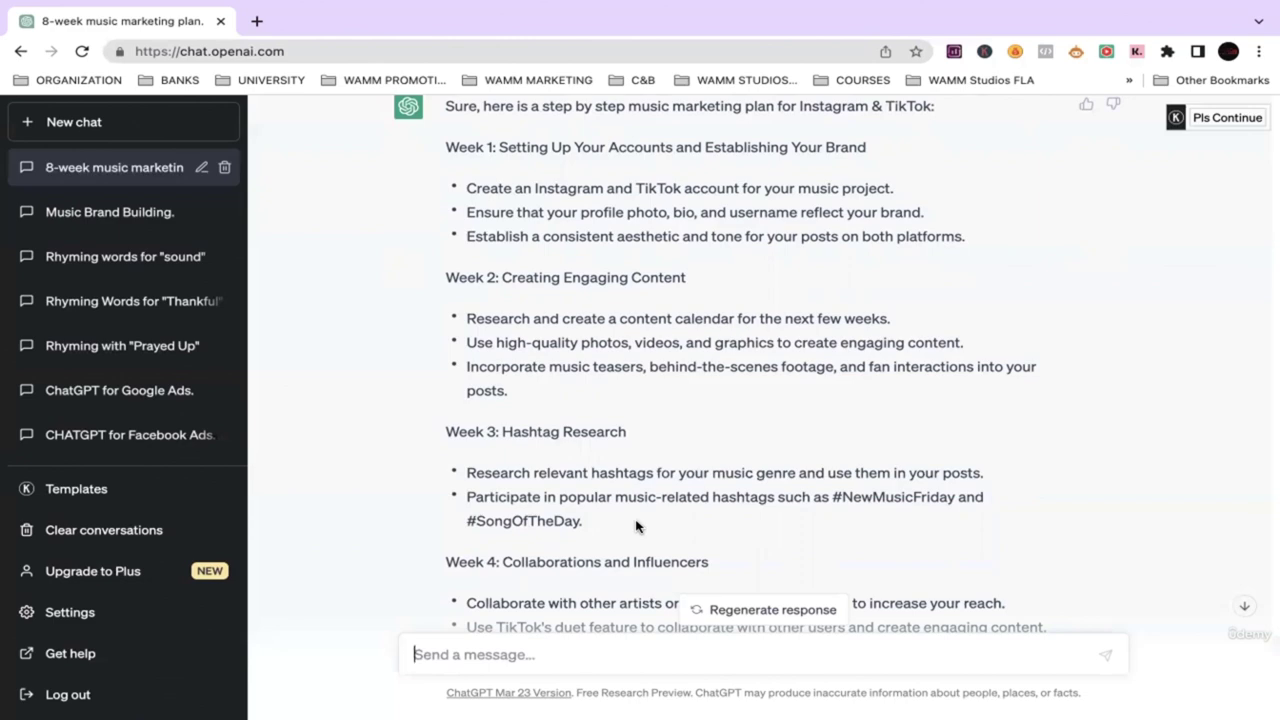
pyautogui.scroll(-2, 674, 510)
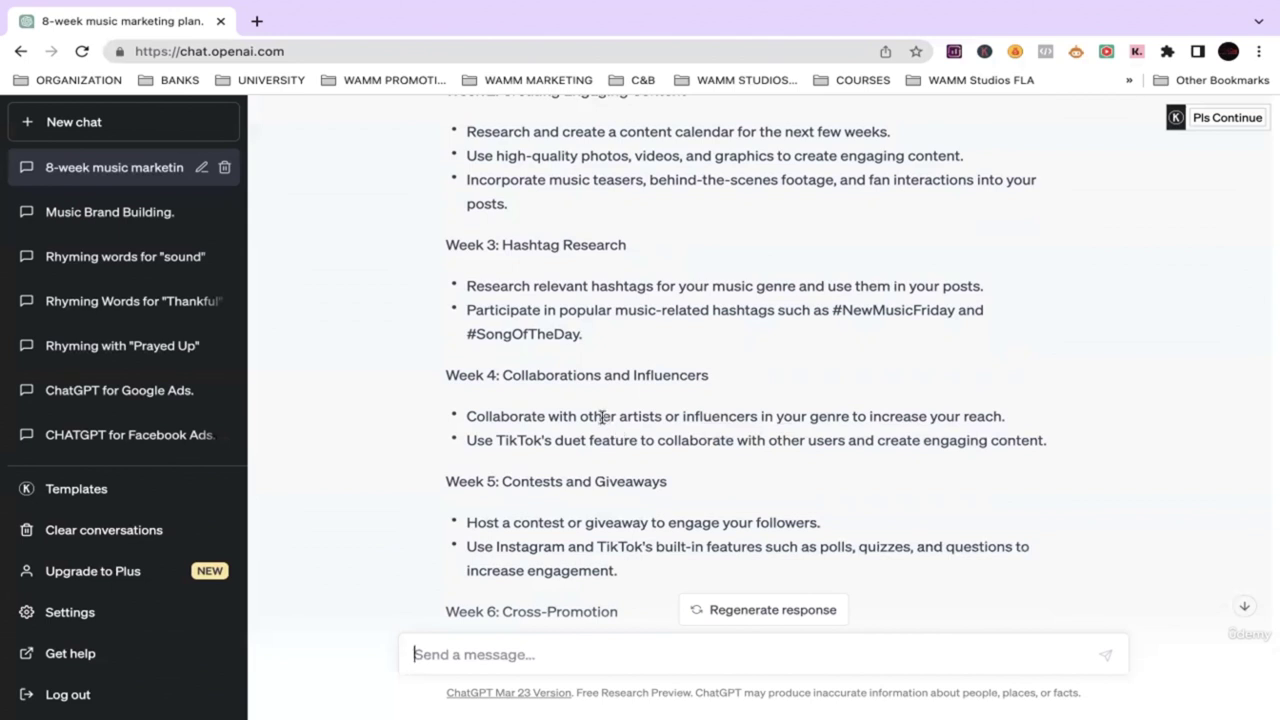
pyautogui.scroll(2, 603, 410)
pyautogui.scroll(-1, 640, 420)
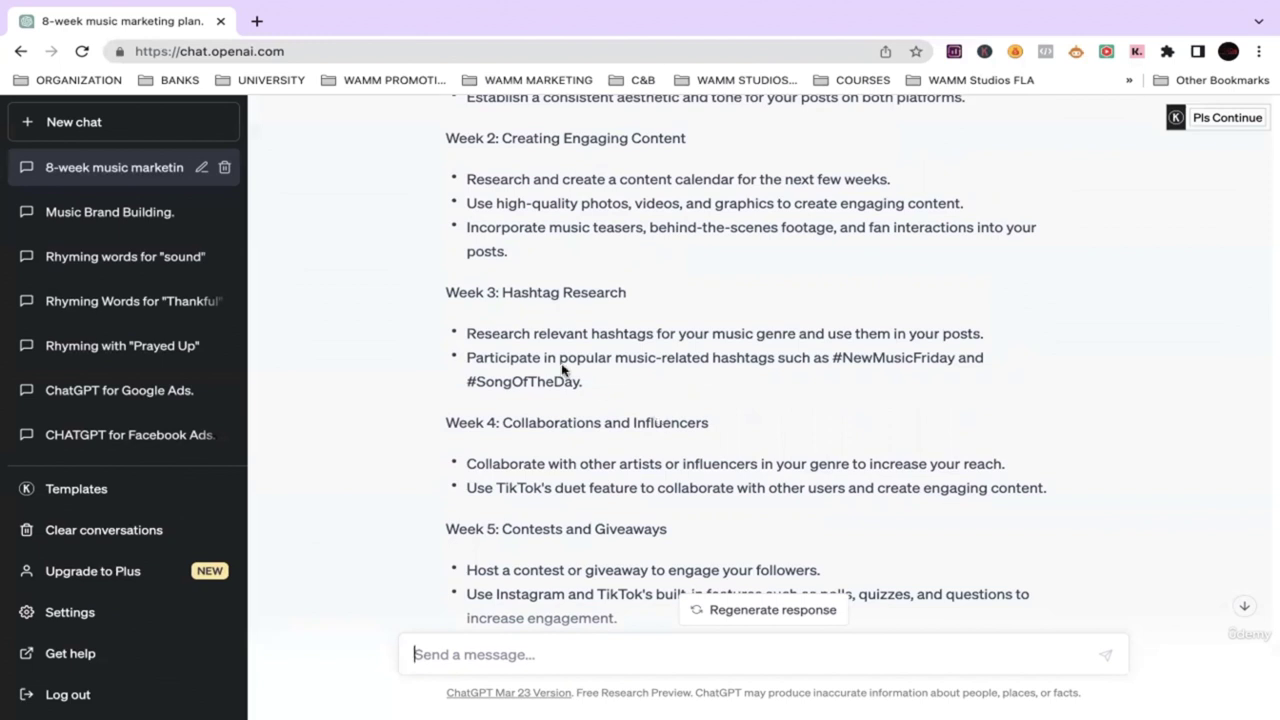
pyautogui.scroll(5, 529, 412)
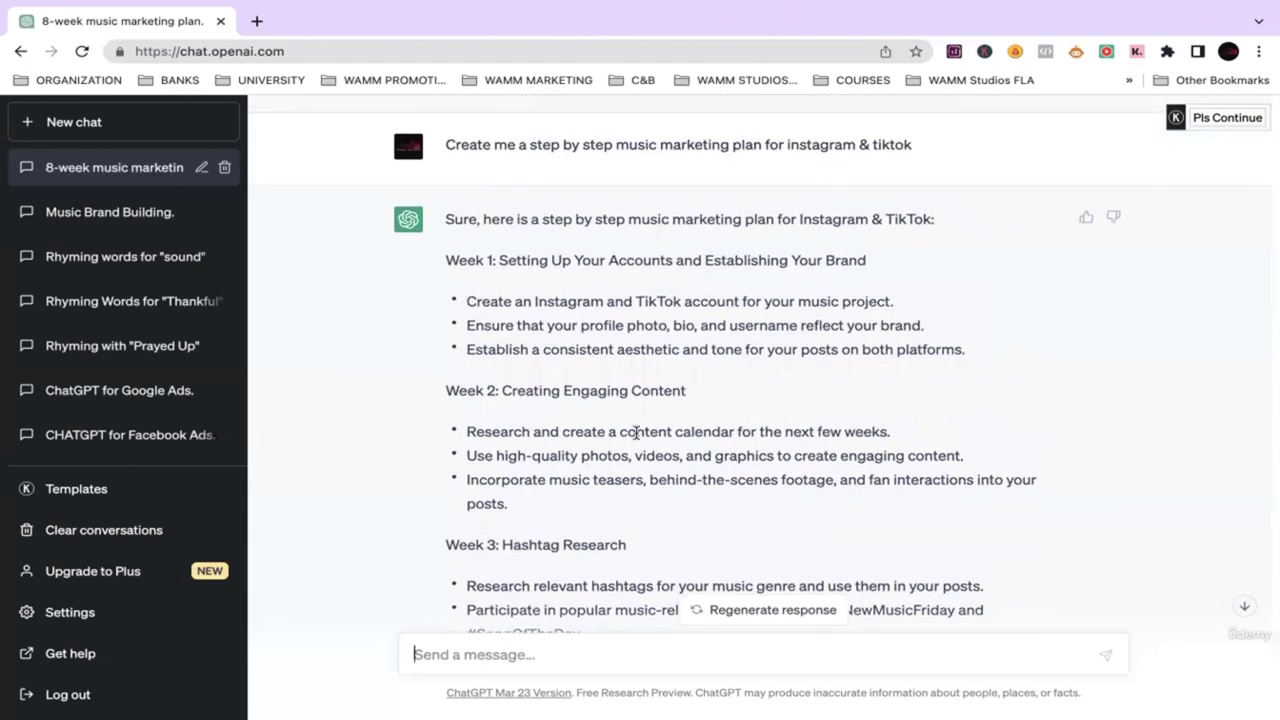
pyautogui.scroll(-2, 634, 431)
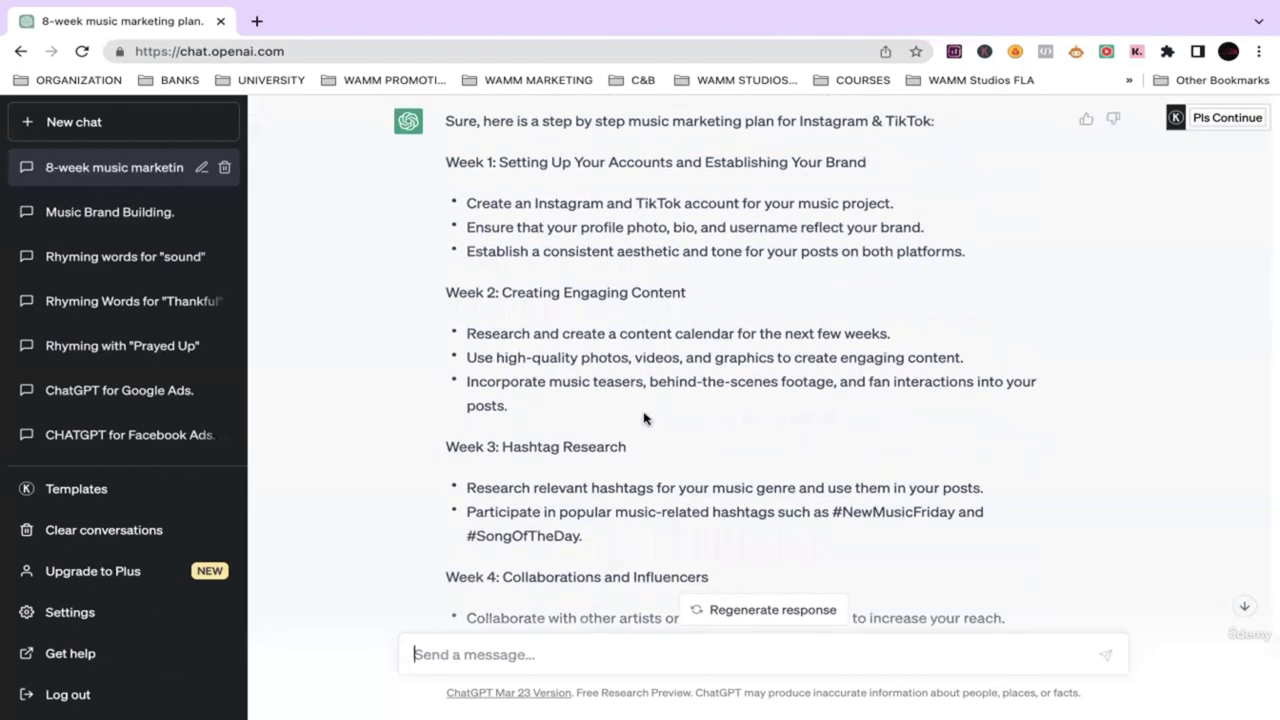
pyautogui.scroll(-1, 637, 426)
pyautogui.scroll(-2, 581, 460)
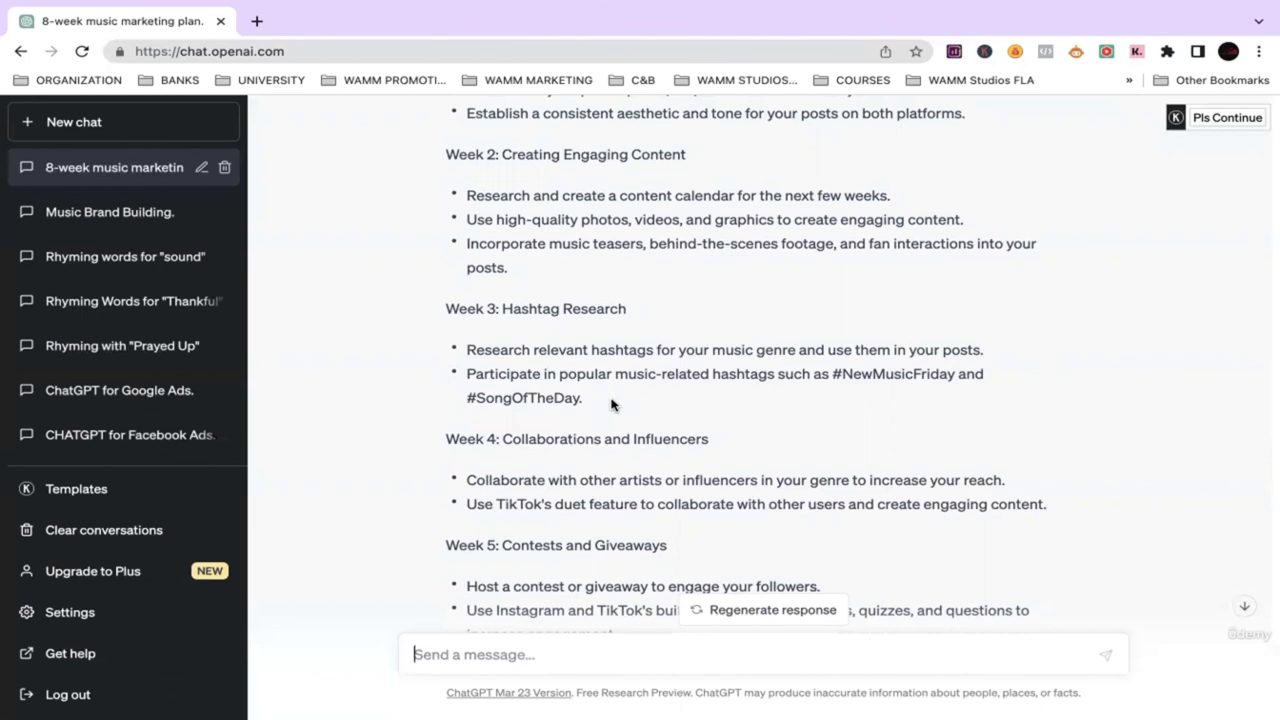
pyautogui.scroll(-1, 640, 415)
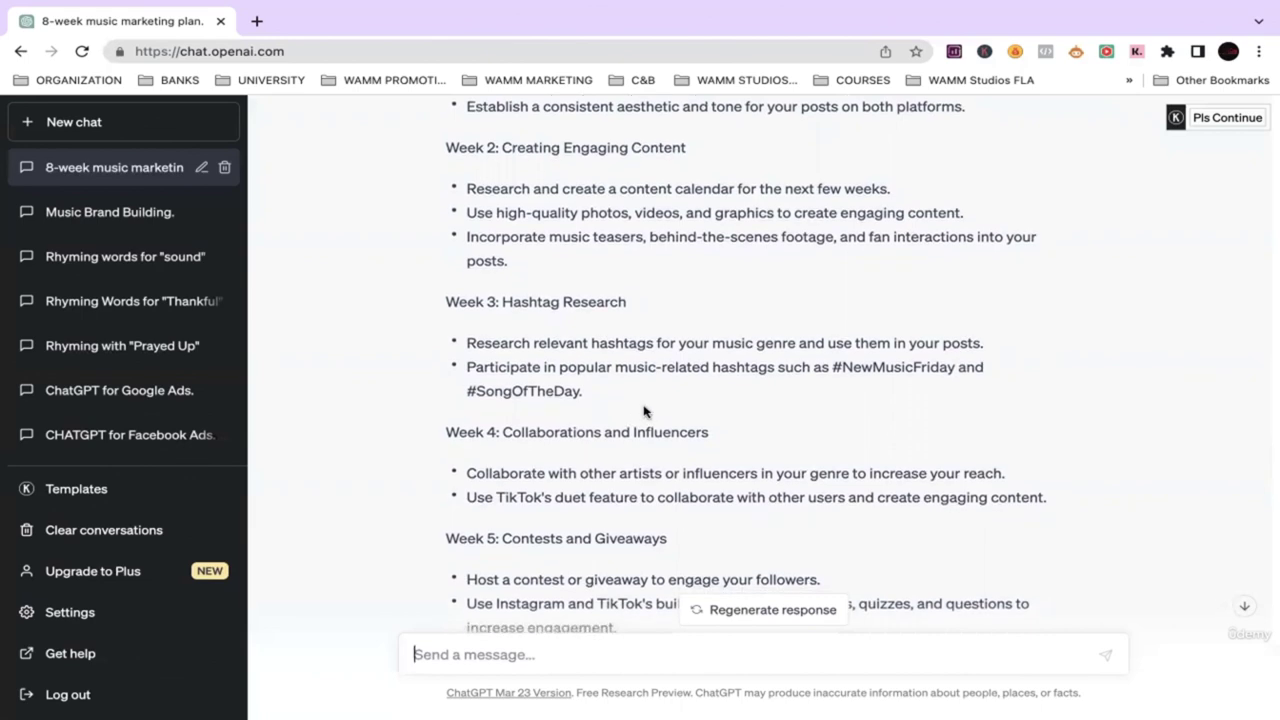
pyautogui.scroll(-2, 648, 410)
pyautogui.scroll(1, 649, 410)
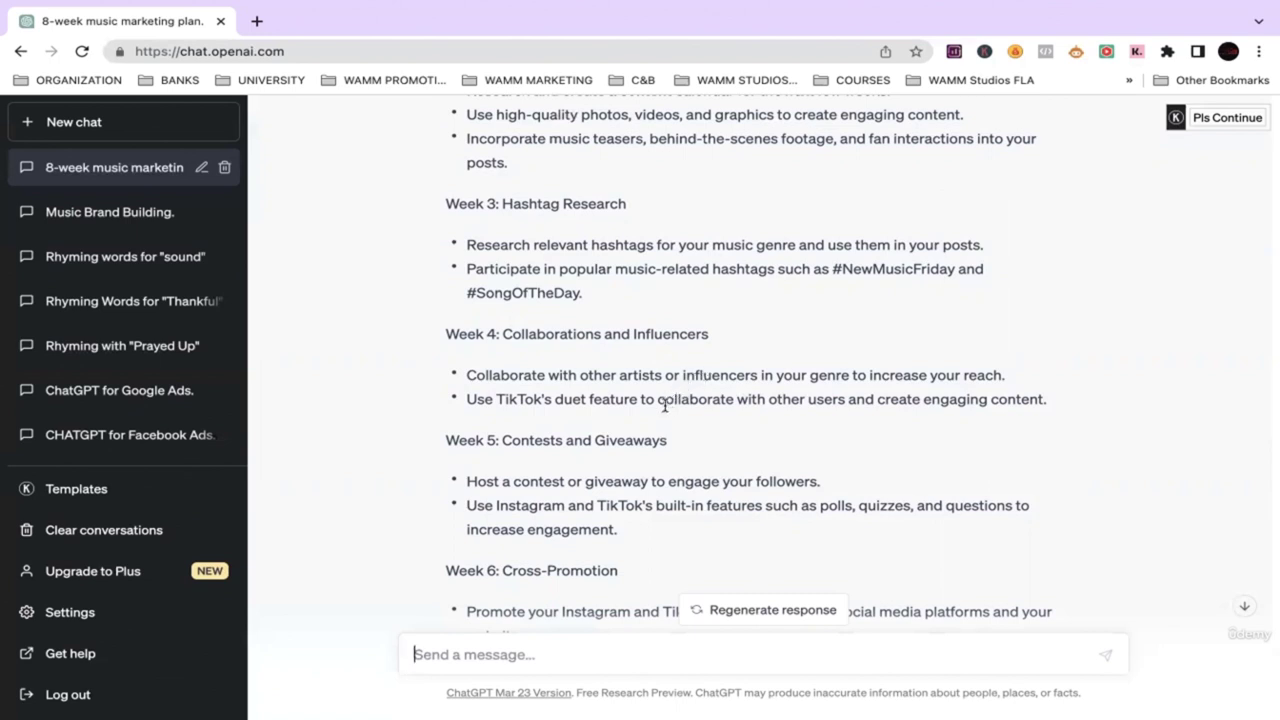
pyautogui.scroll(-1, 663, 413)
pyautogui.scroll(-4, 663, 413)
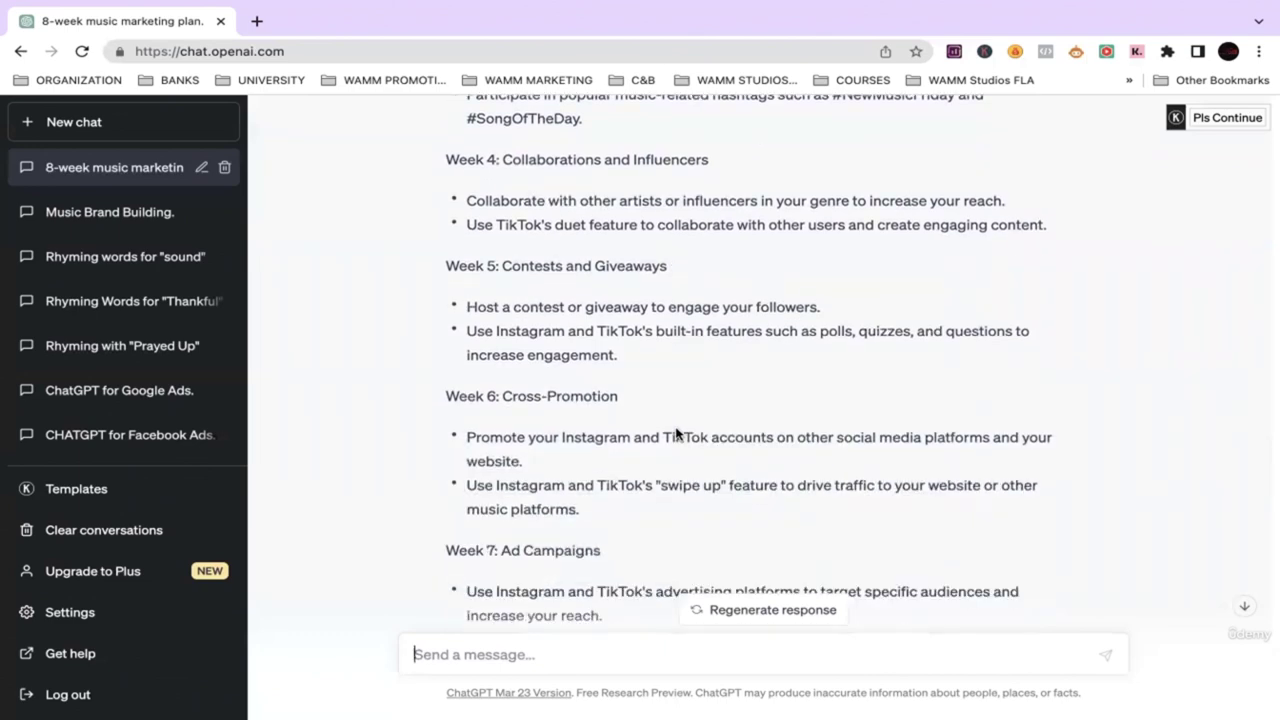
pyautogui.scroll(1, 695, 380)
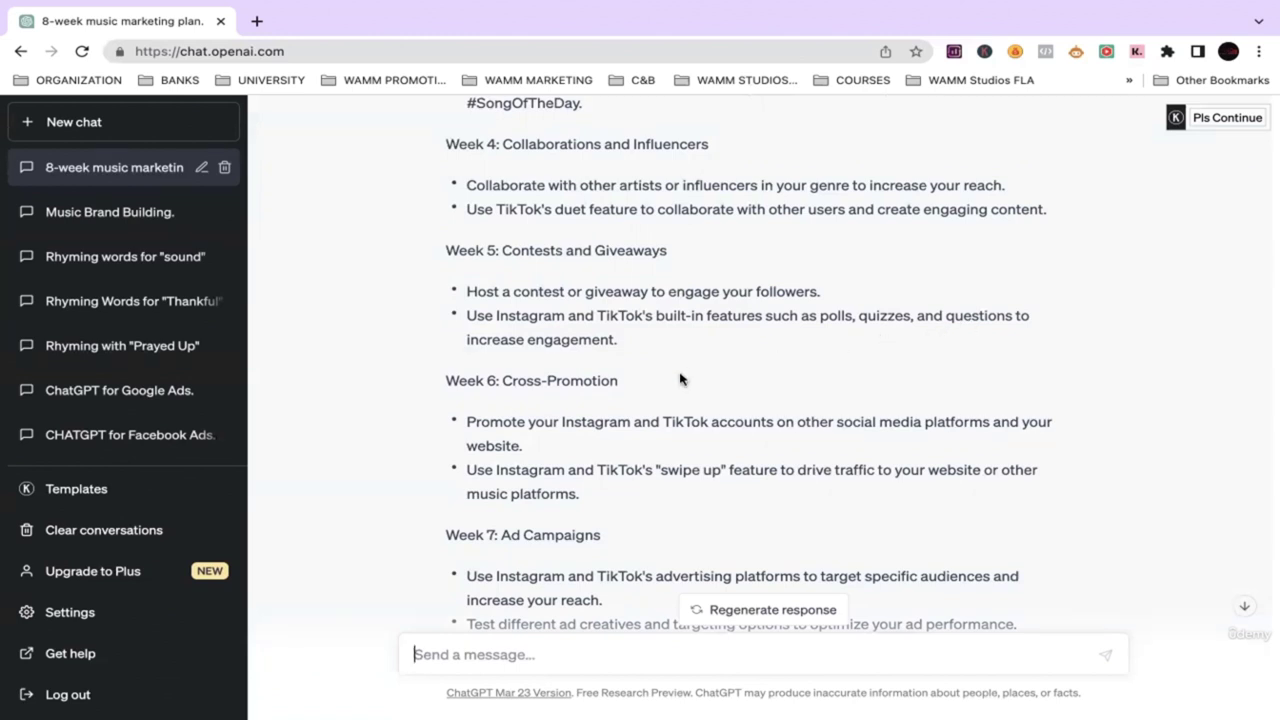
pyautogui.scroll(-5, 680, 390)
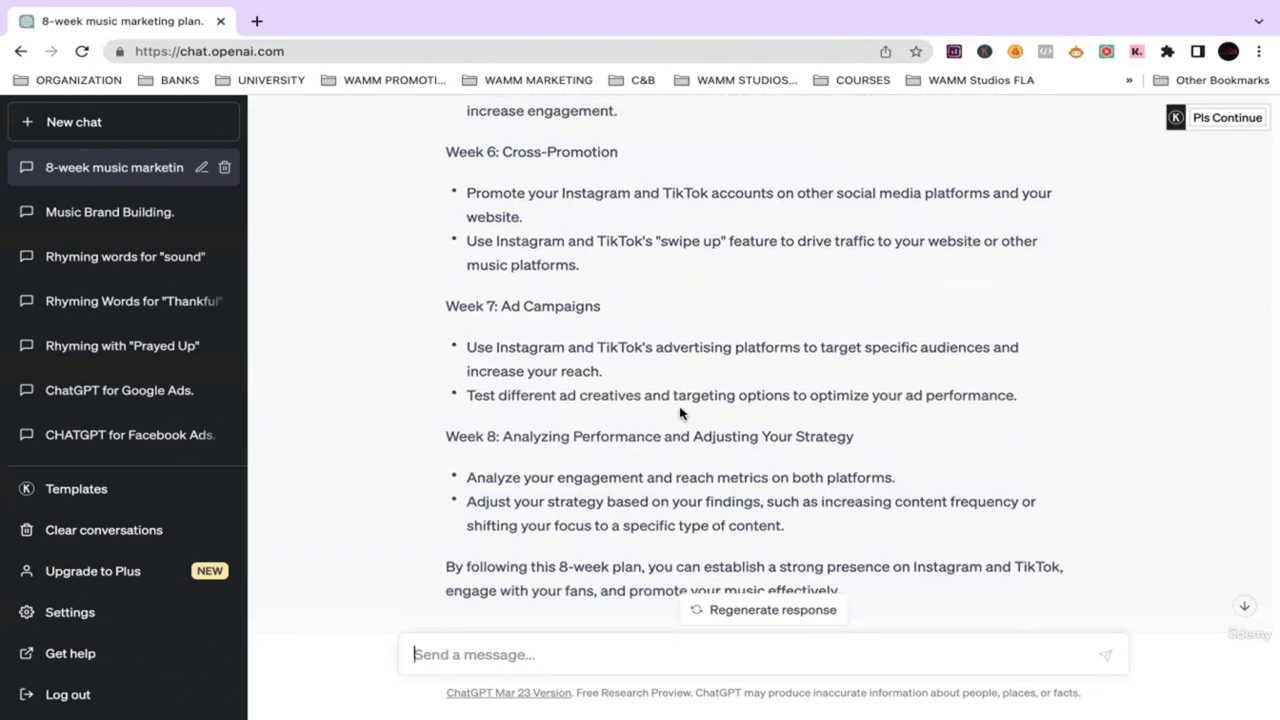
pyautogui.scroll(1, 680, 412)
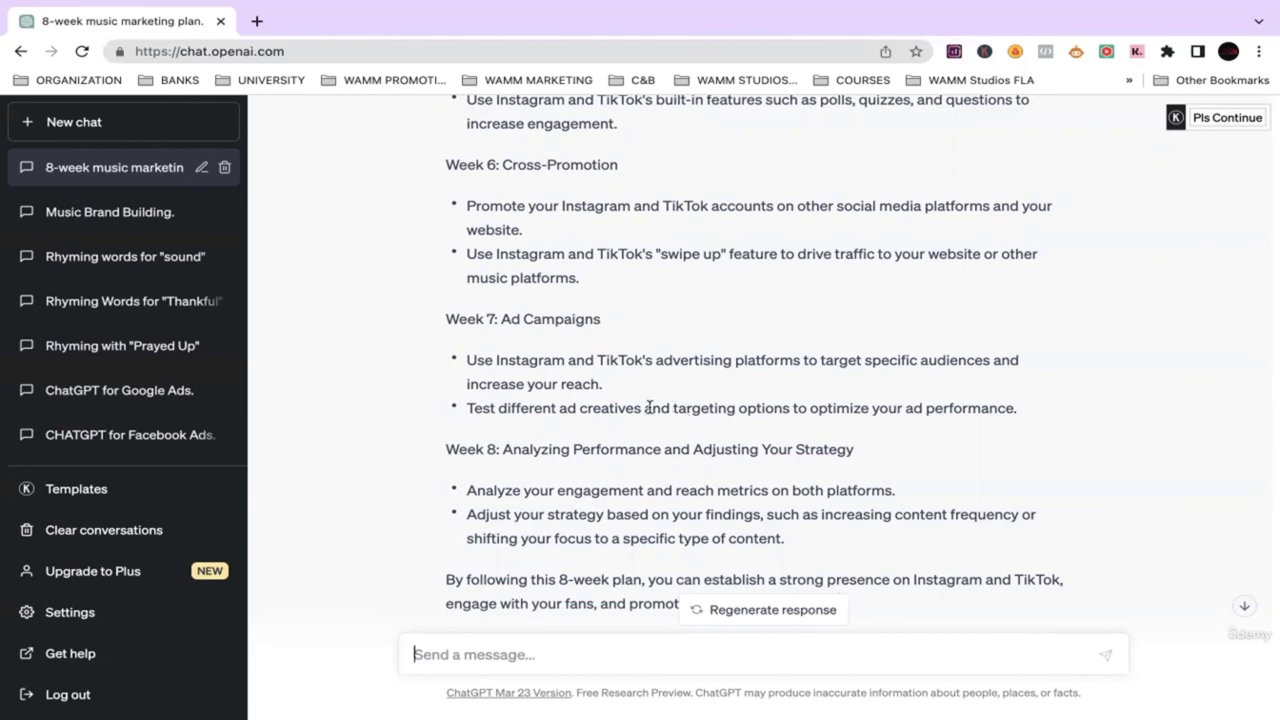
pyautogui.scroll(1, 648, 407)
pyautogui.scroll(-1, 636, 440)
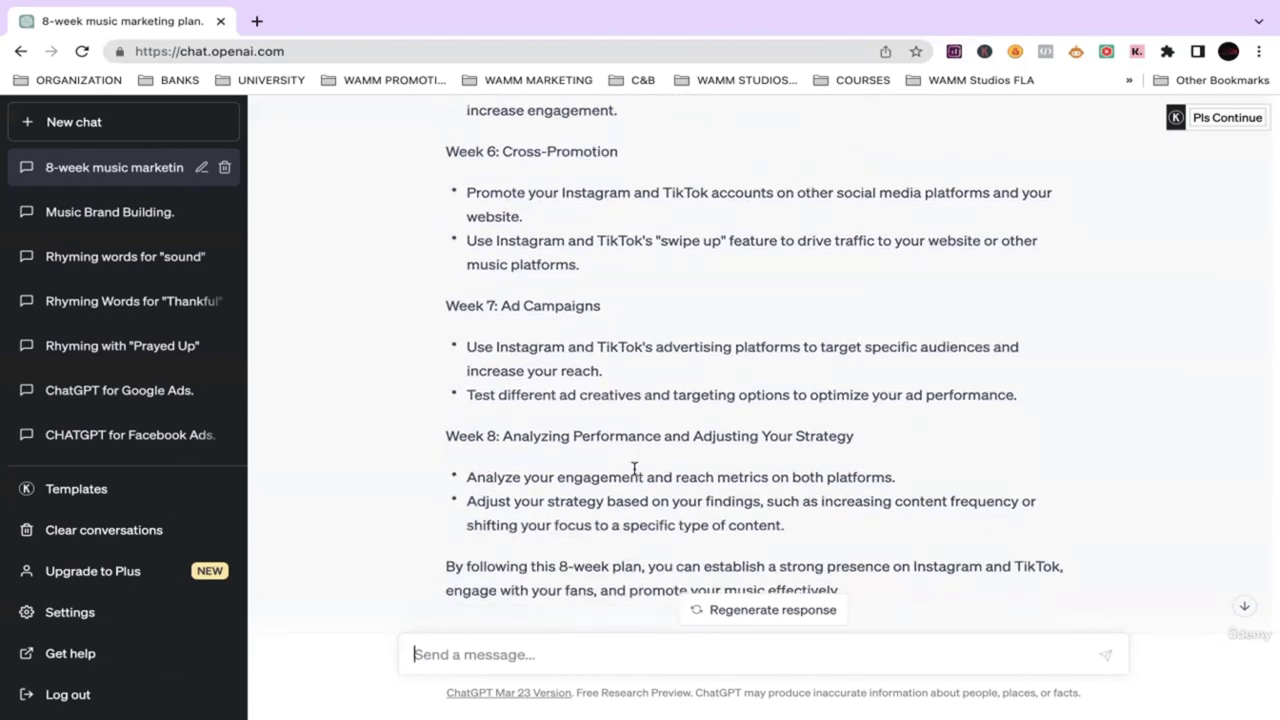
pyautogui.scroll(1, 660, 408)
pyautogui.scroll(-2, 656, 405)
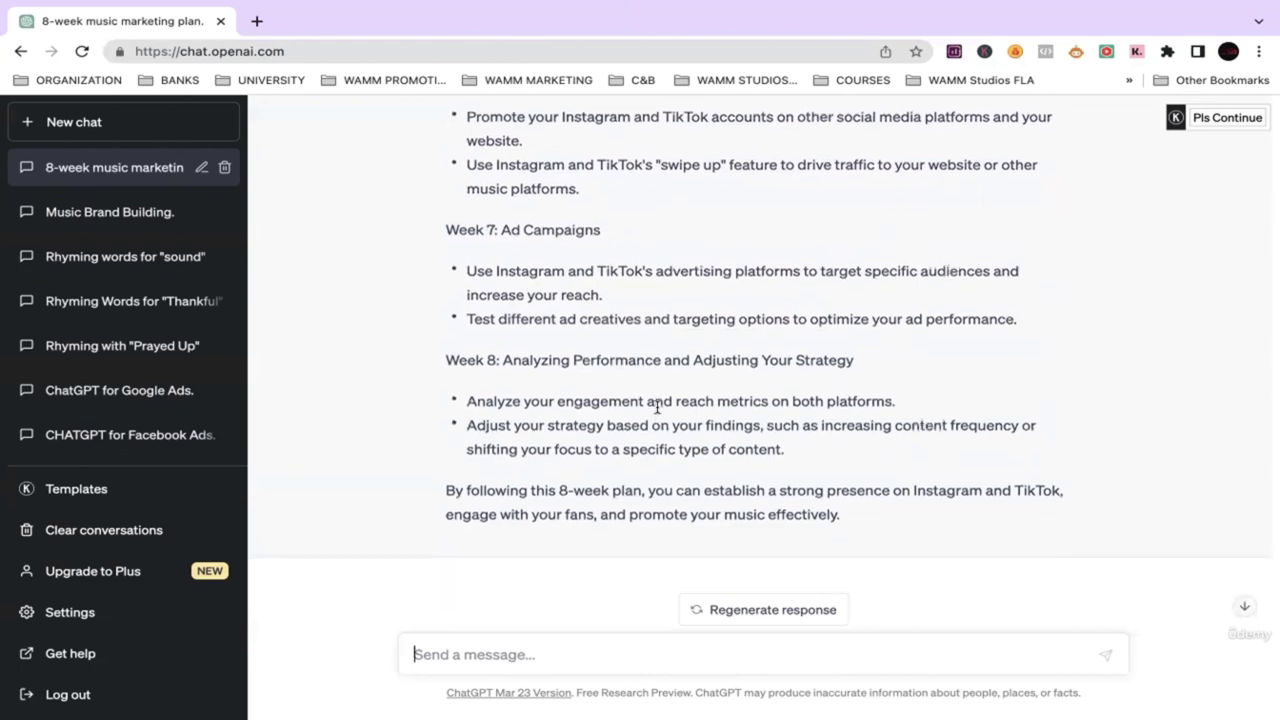
pyautogui.scroll(4, 650, 410)
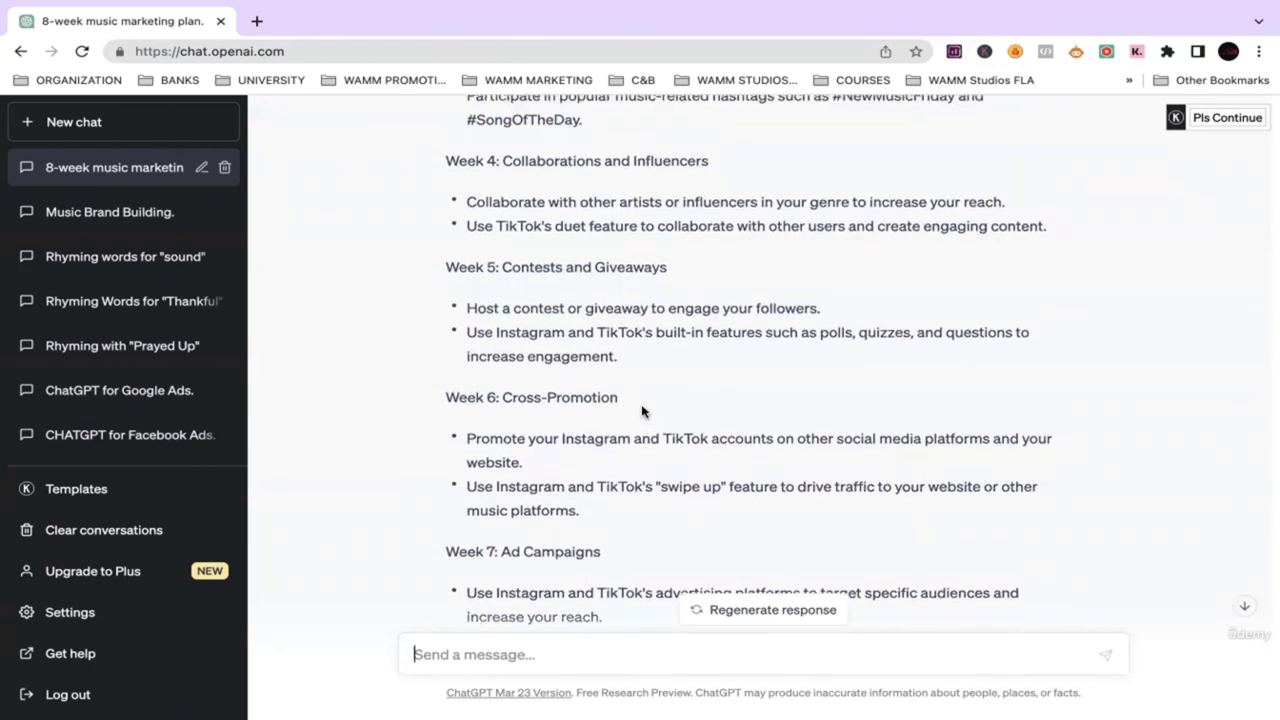
pyautogui.scroll(3, 640, 409)
pyautogui.scroll(3, 638, 410)
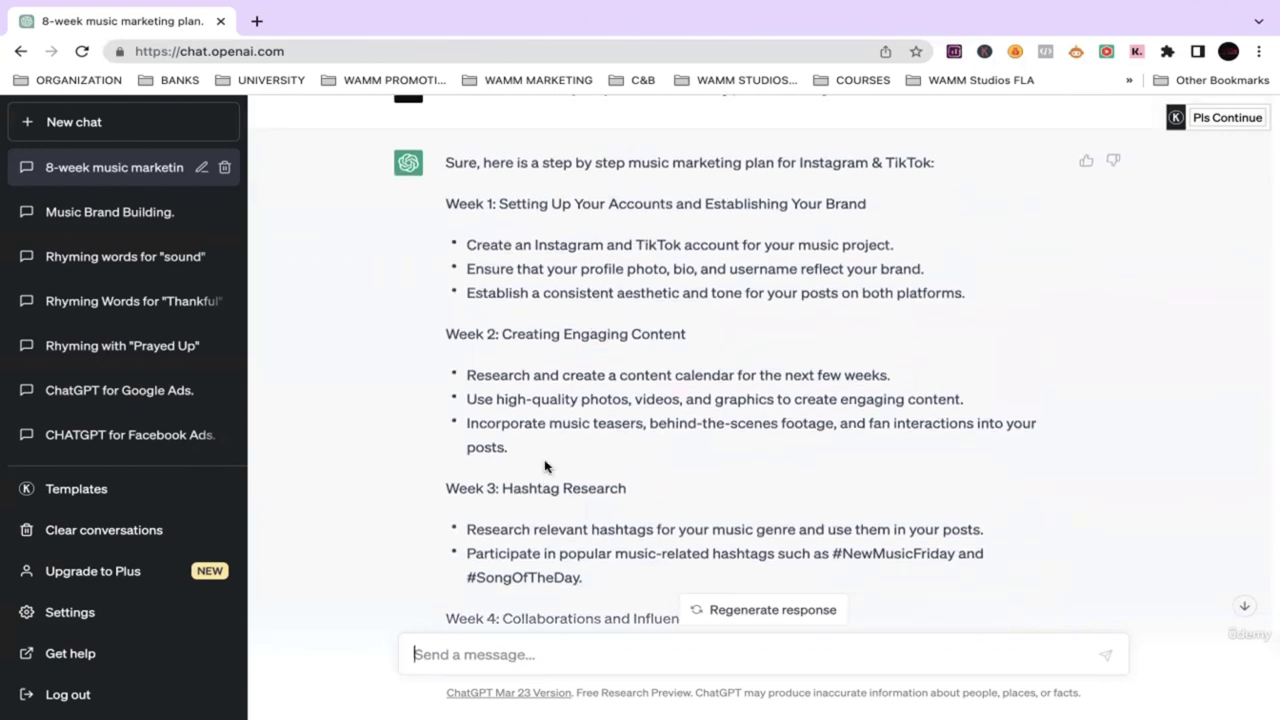
pyautogui.scroll(-2, 580, 463)
pyautogui.scroll(-2, 613, 462)
pyautogui.scroll(-1, 578, 481)
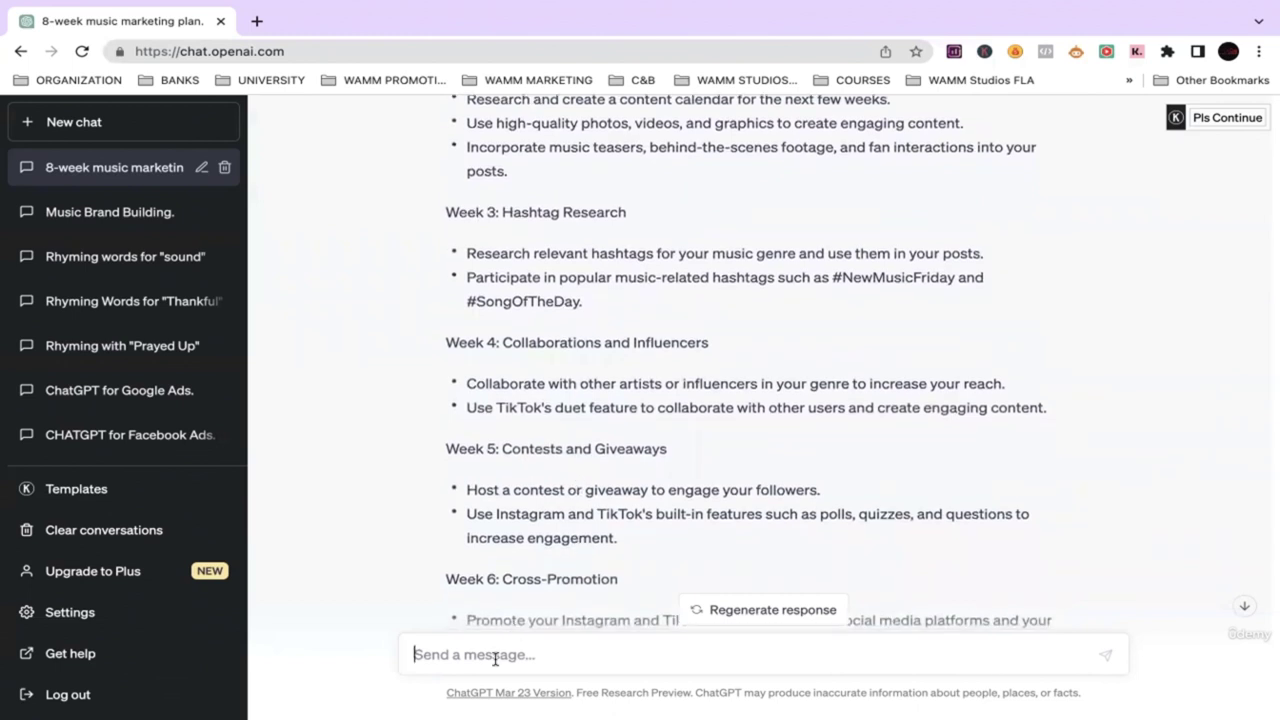
# - Type the prompt 'Create me a list of the best hashtags to use for a music artist for tiktok'
pyautogui.write('tiko')
pyautogui.press('BackSpace')
pyautogui.press('BackSpace')
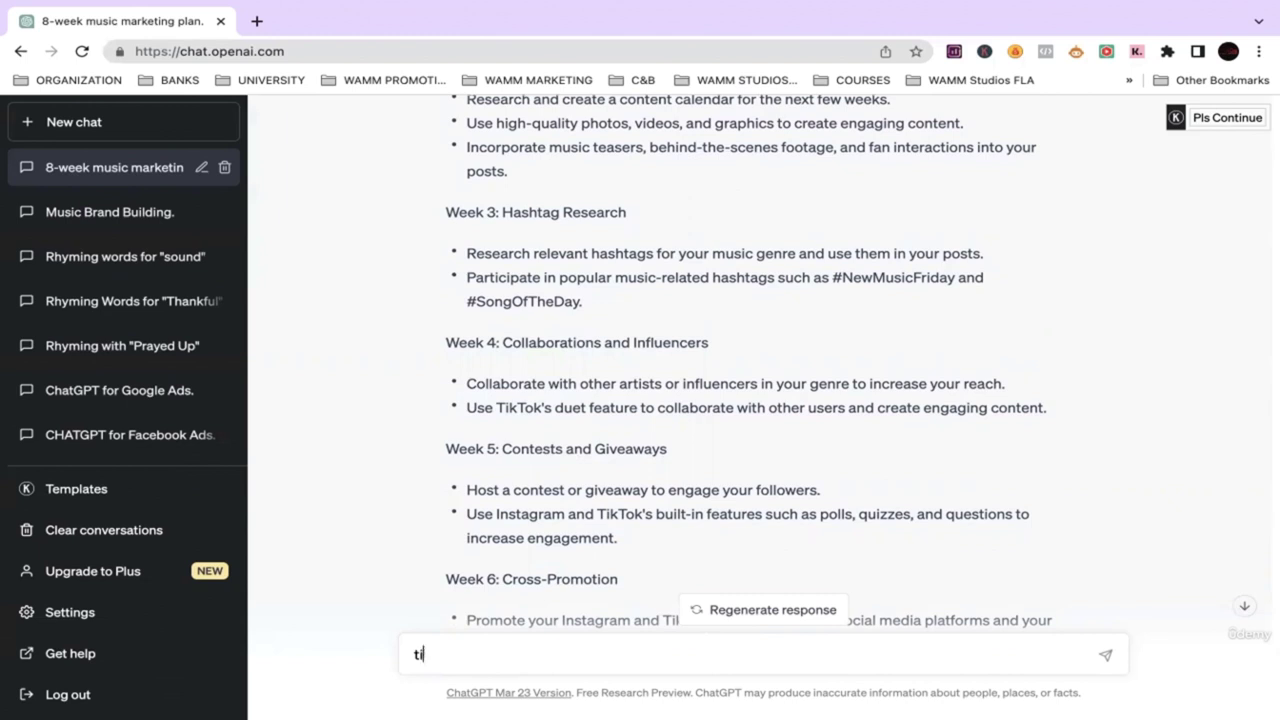
pyautogui.press('BackSpace')
pyautogui.press('BackSpace')
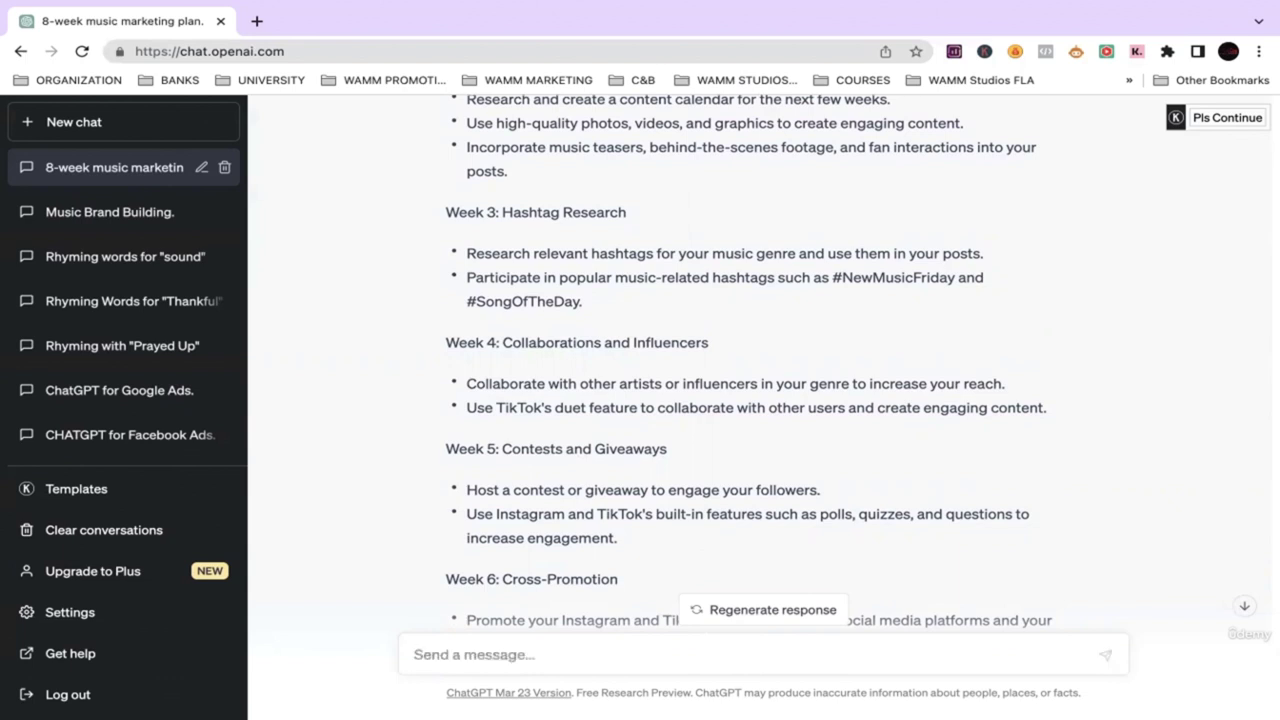
pyautogui.write('Create me a')
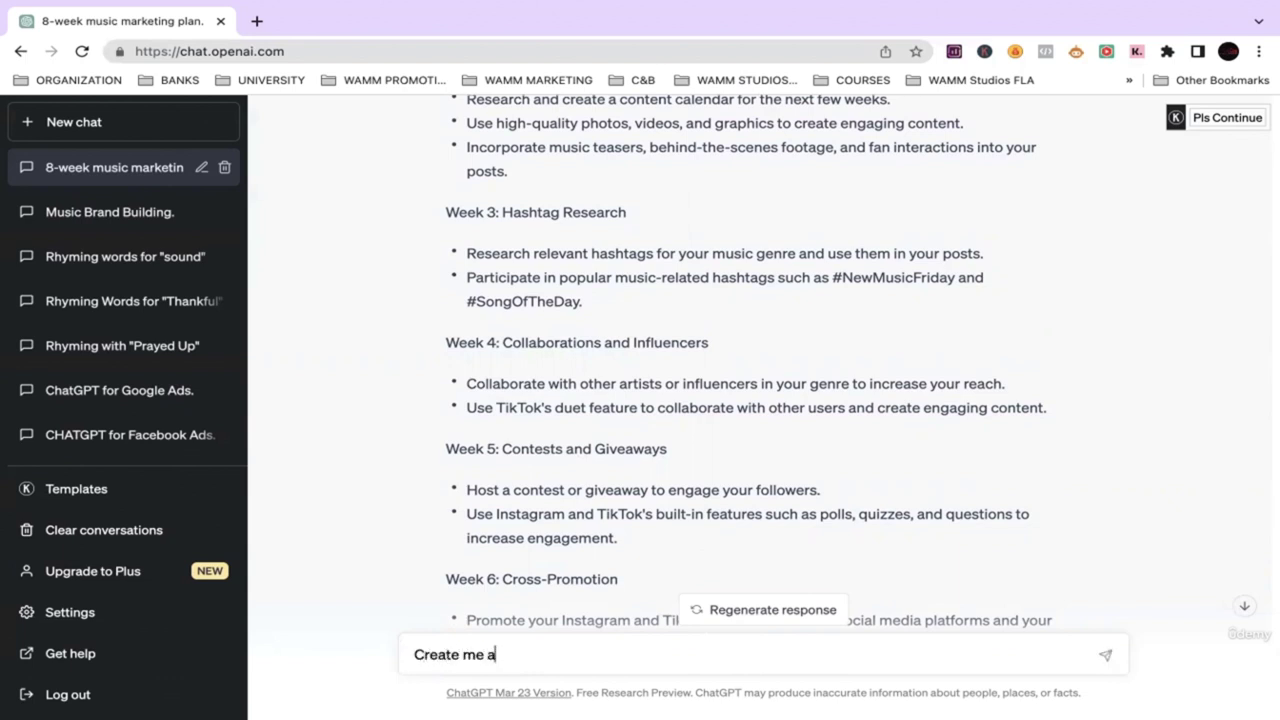
pyautogui.write(' list of the best hashtags')
pyautogui.press('BackSpace')
pyautogui.press('BackSpace')
pyautogui.write('gs to ')
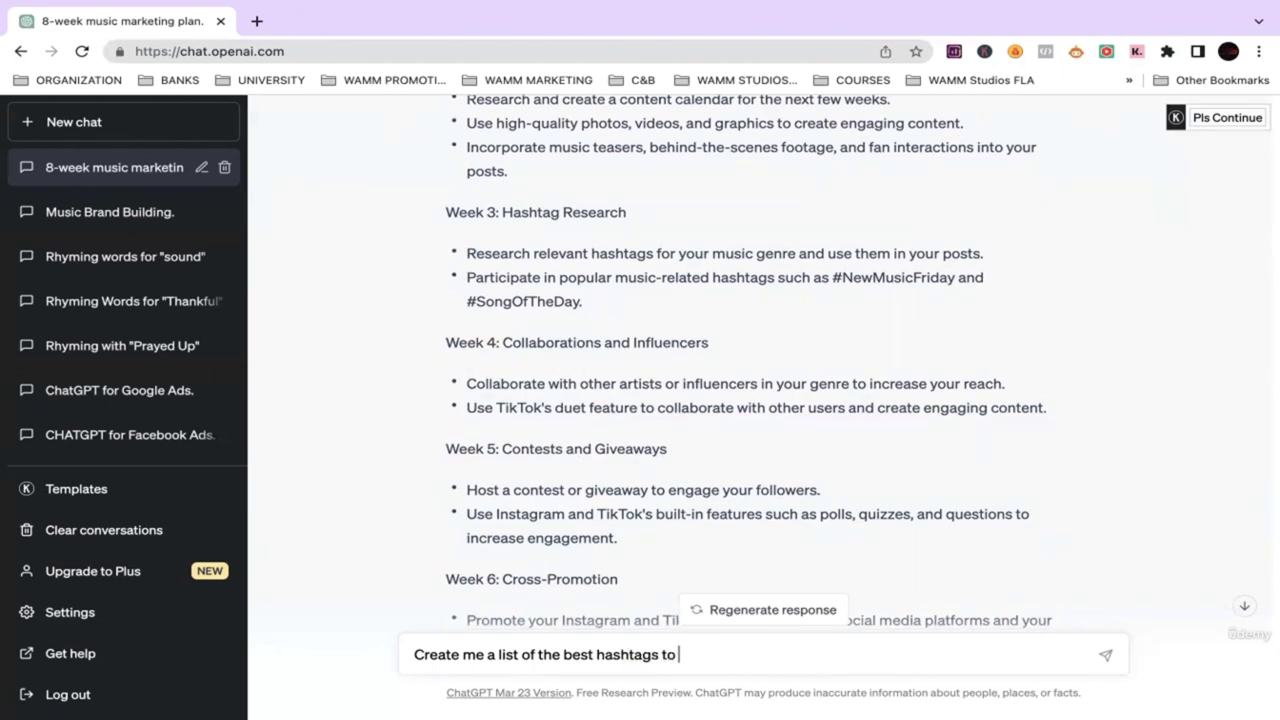
pyautogui.write('use for a music artist for tiktok')
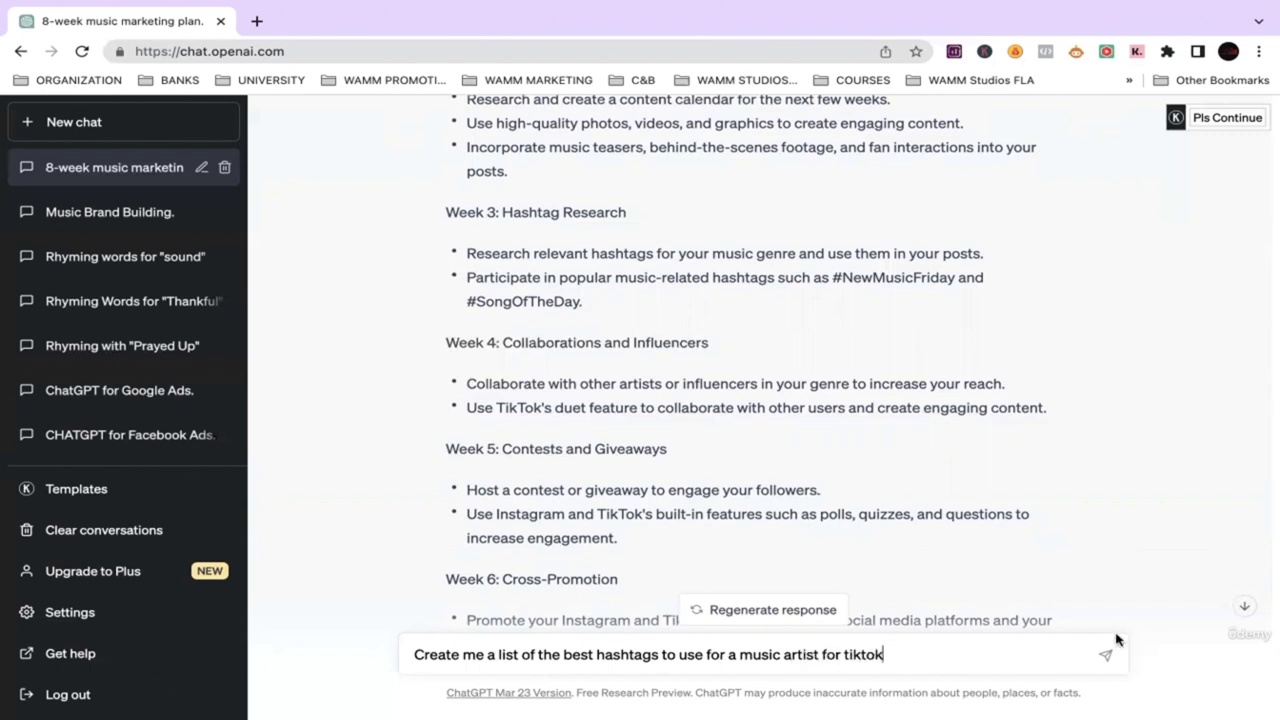
# - Send the hashtag prompt and review the reply listing #musician through #soundcloudrapper
pyautogui.click(1105, 655)
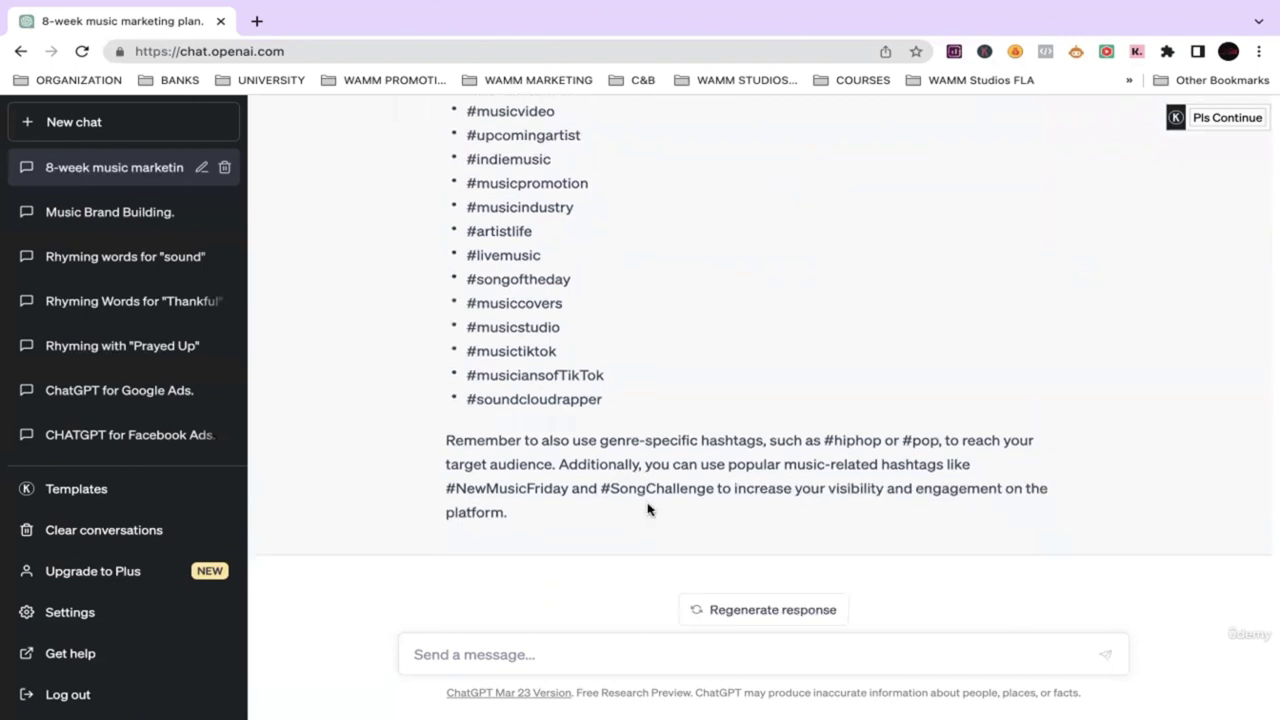
pyautogui.scroll(4, 657, 449)
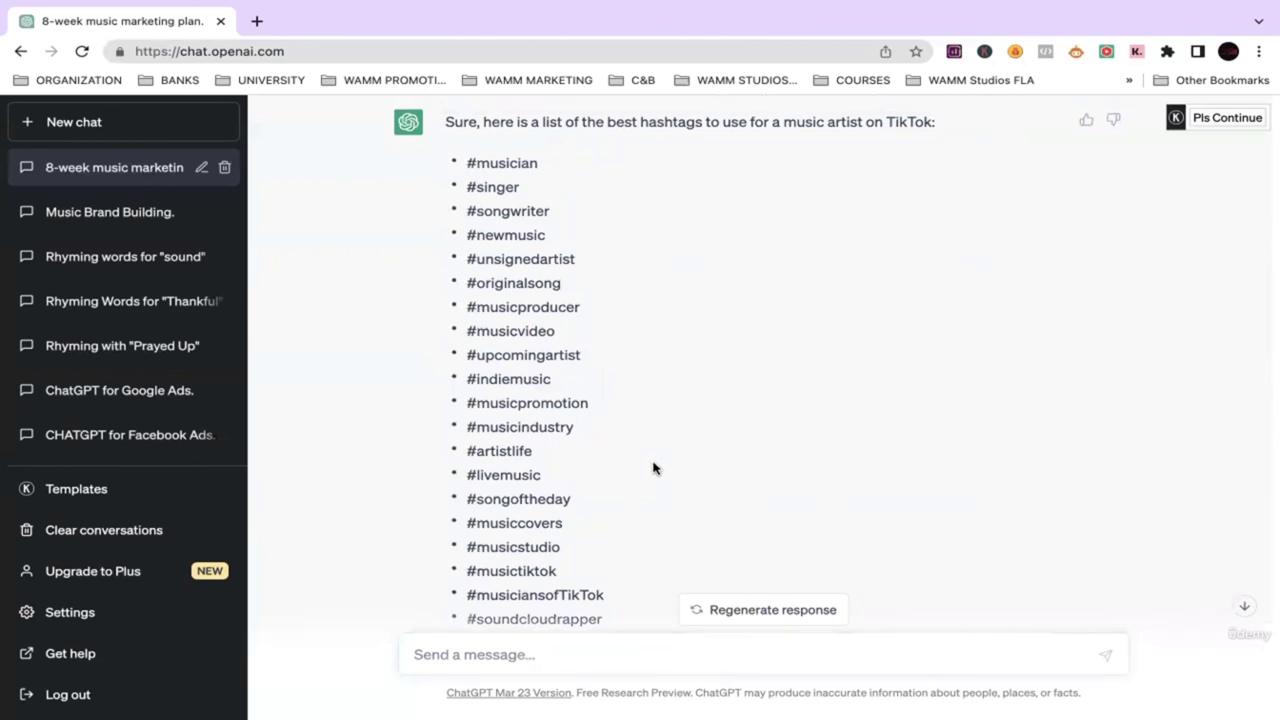
pyautogui.scroll(-1, 640, 490)
pyautogui.scroll(5, 635, 500)
pyautogui.scroll(1, 640, 494)
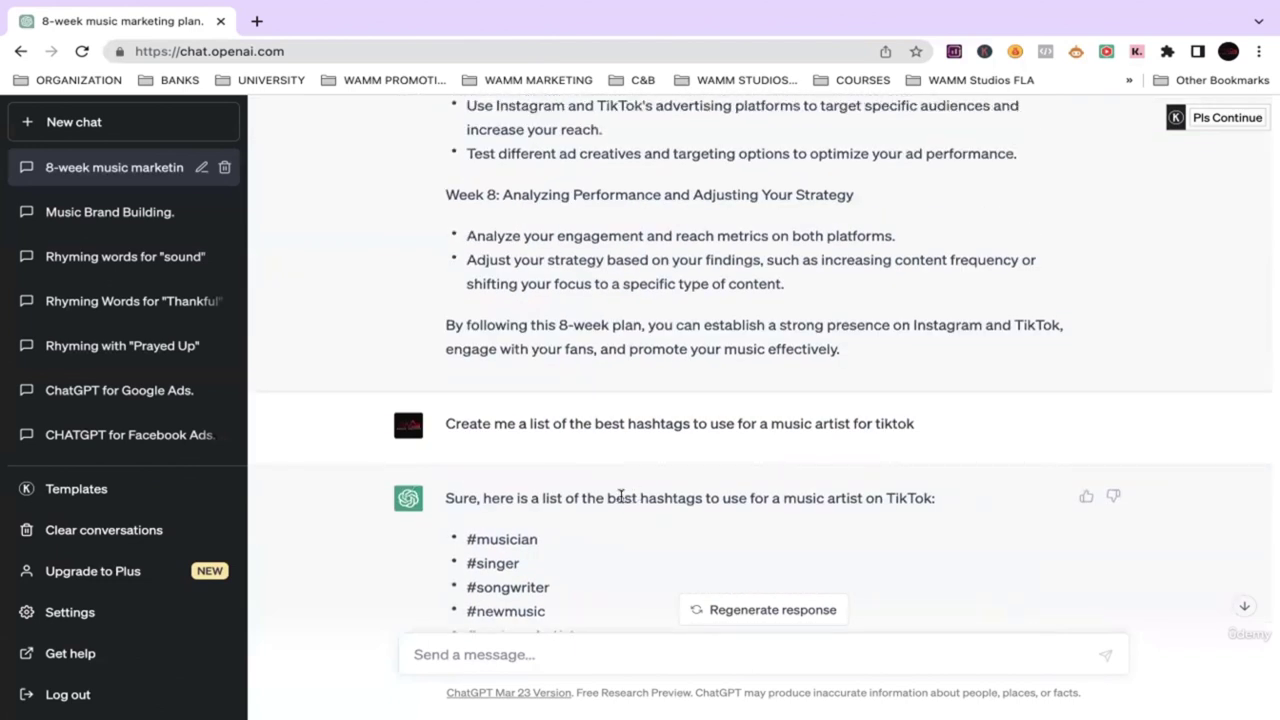
pyautogui.scroll(1, 610, 530)
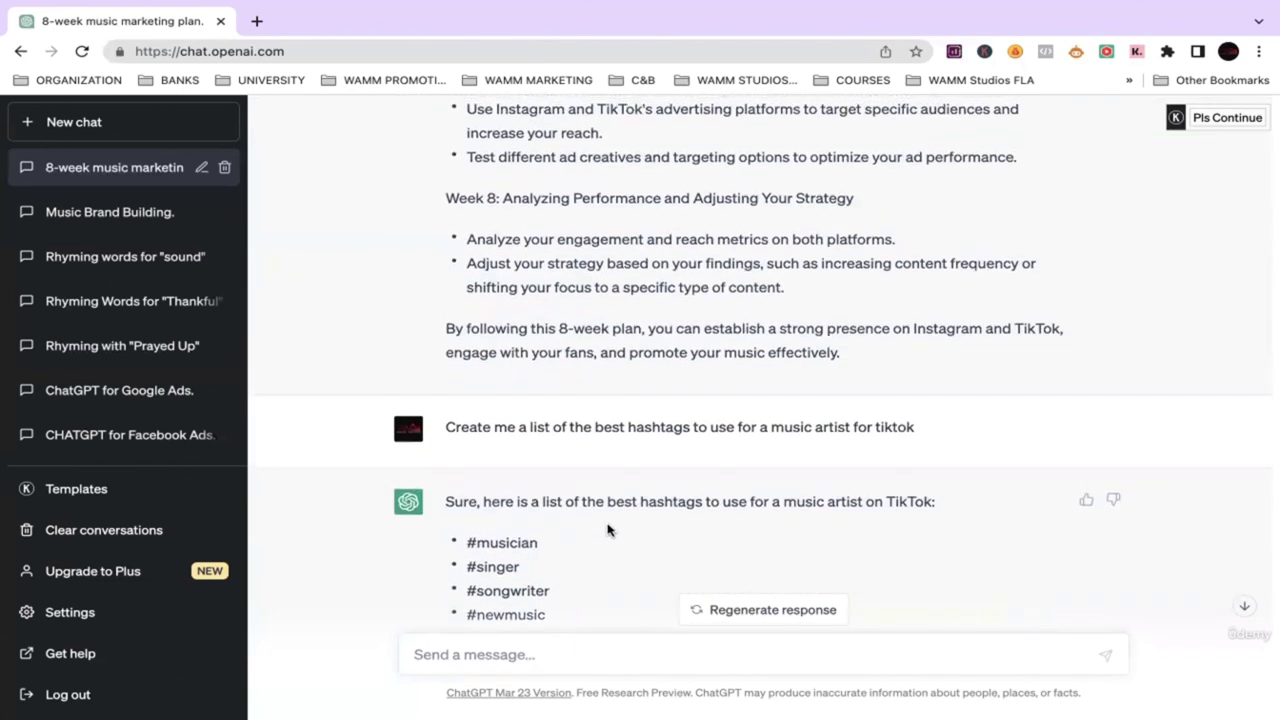
pyautogui.scroll(-2, 600, 530)
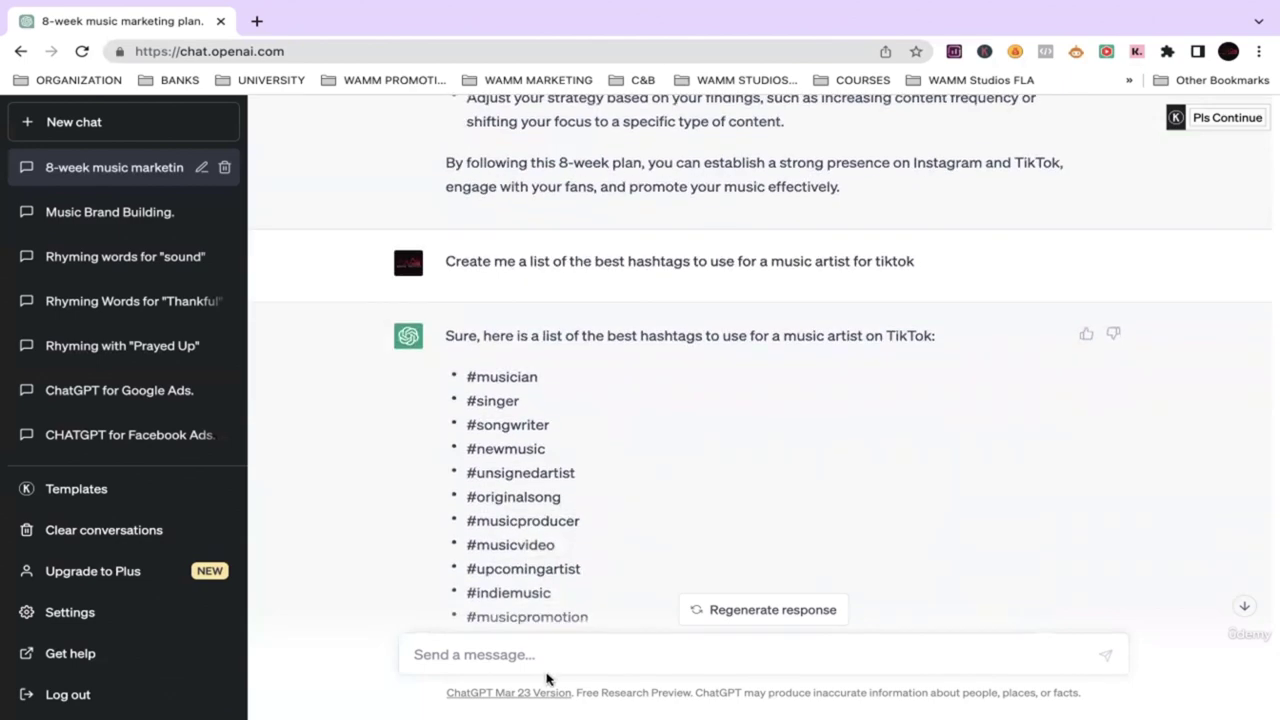
pyautogui.scroll(3, 599, 512)
pyautogui.scroll(8, 605, 510)
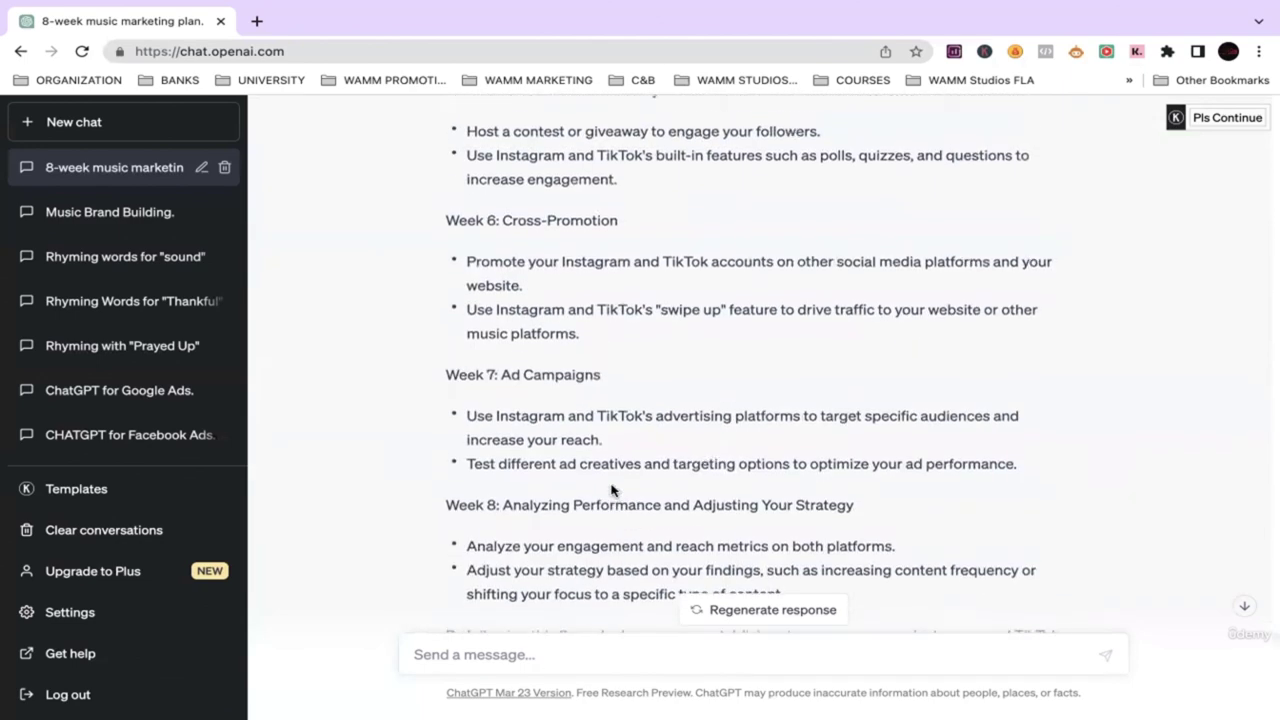
pyautogui.scroll(-1, 614, 543)
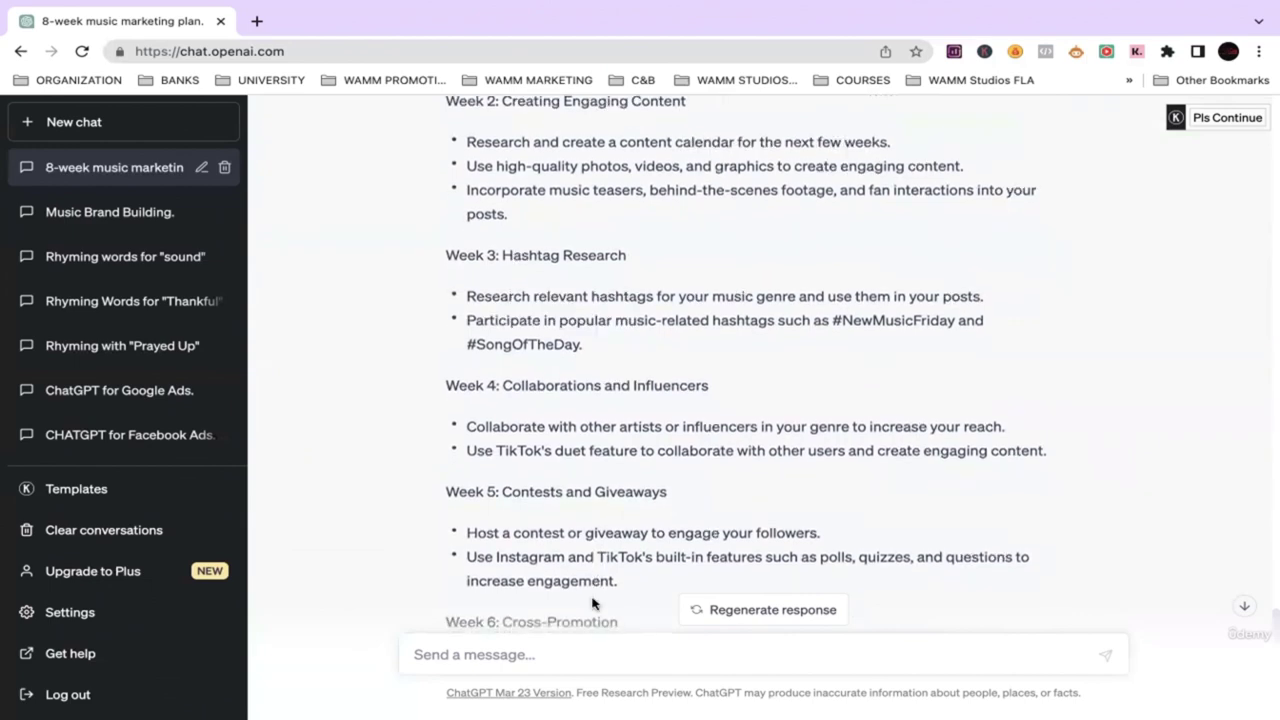
# - Send the request for 30 TikTok influencers known to promote independent artist music
pyautogui.write('Create a')
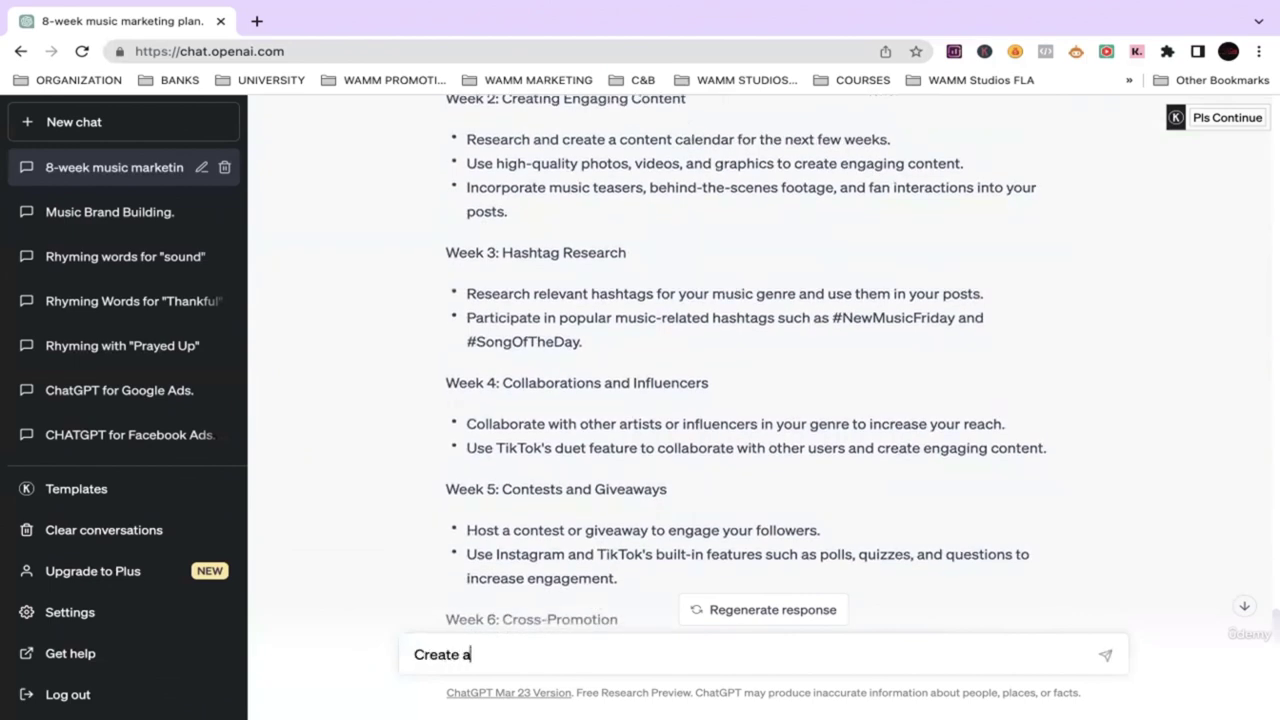
pyautogui.press('BackSpace')
pyautogui.write('me a list of 20')
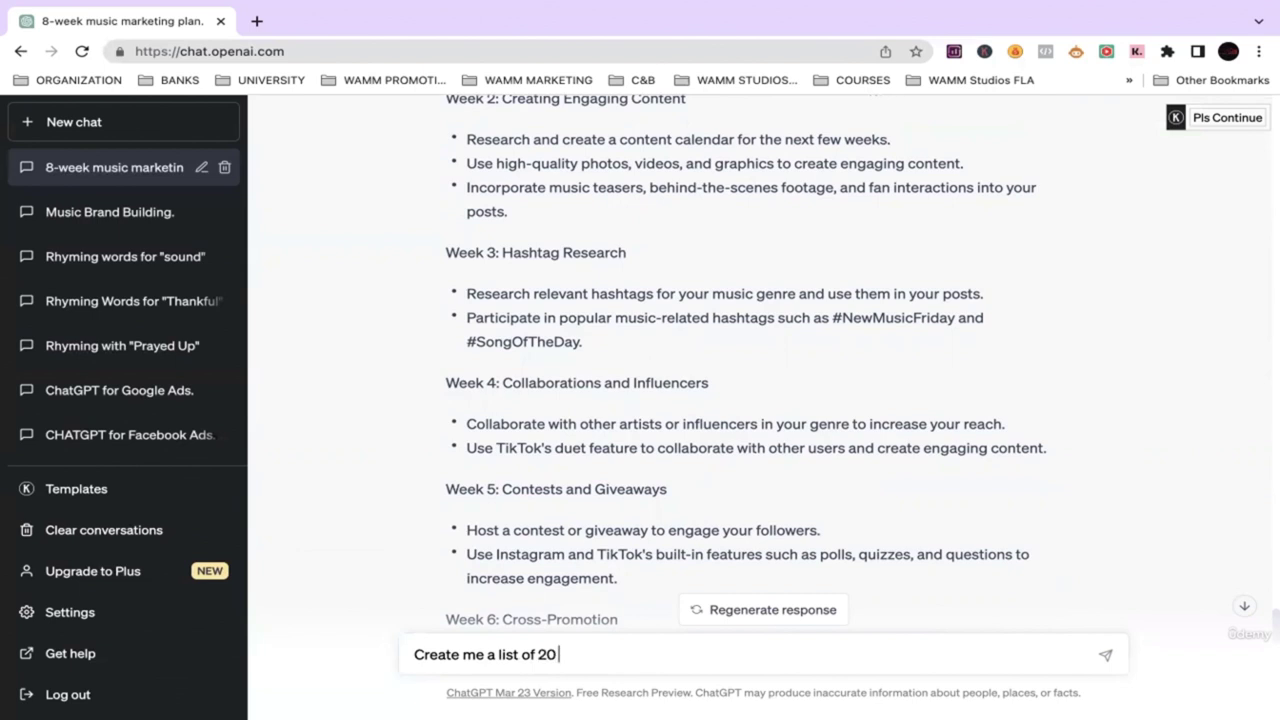
pyautogui.press('BackSpace')
pyautogui.press('BackSpace')
pyautogui.write('30 influencers on tiktok athat')
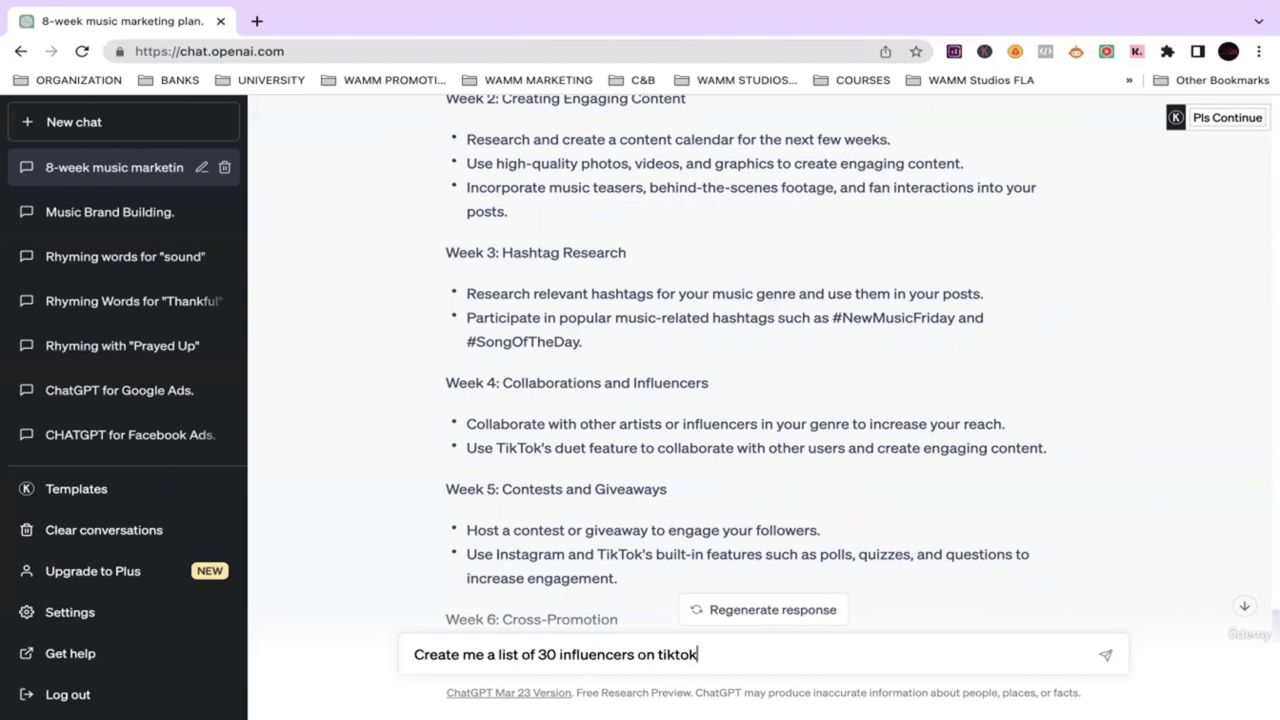
pyautogui.press('BackSpace')
pyautogui.press('BackSpace')
pyautogui.press('BackSpace')
pyautogui.write('hat known to promote')
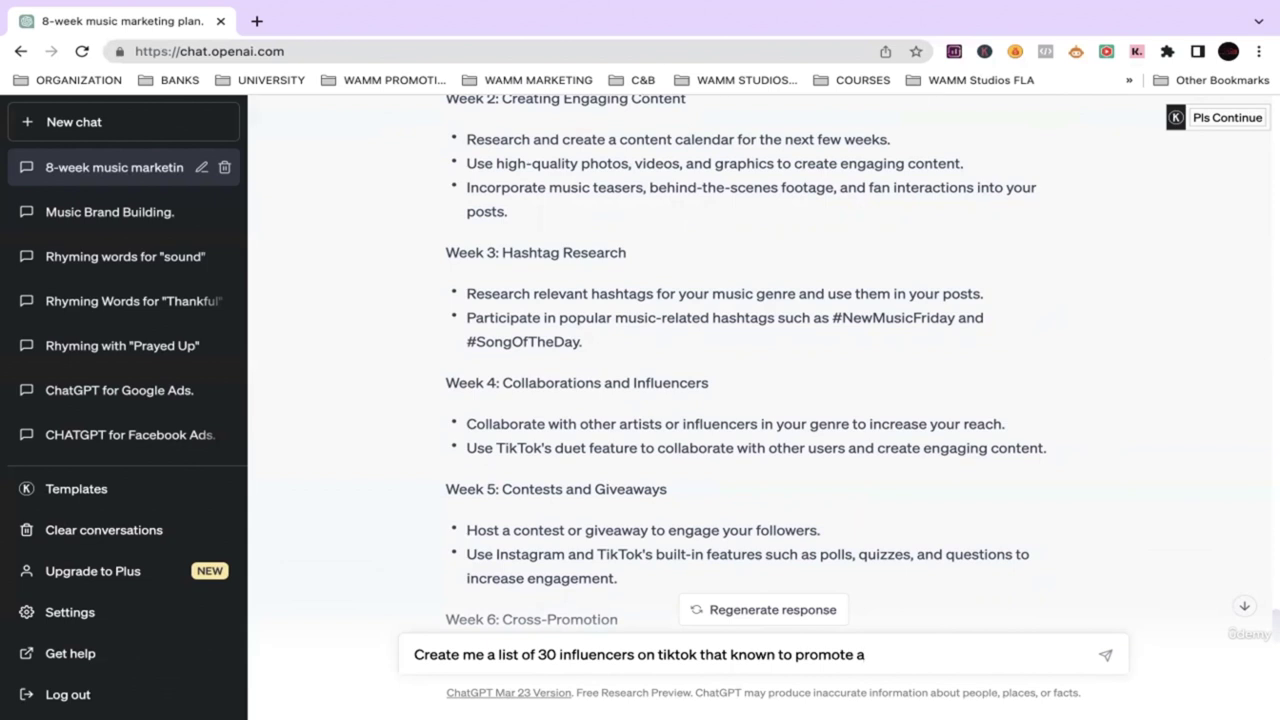
pyautogui.write(' independence artist music.')
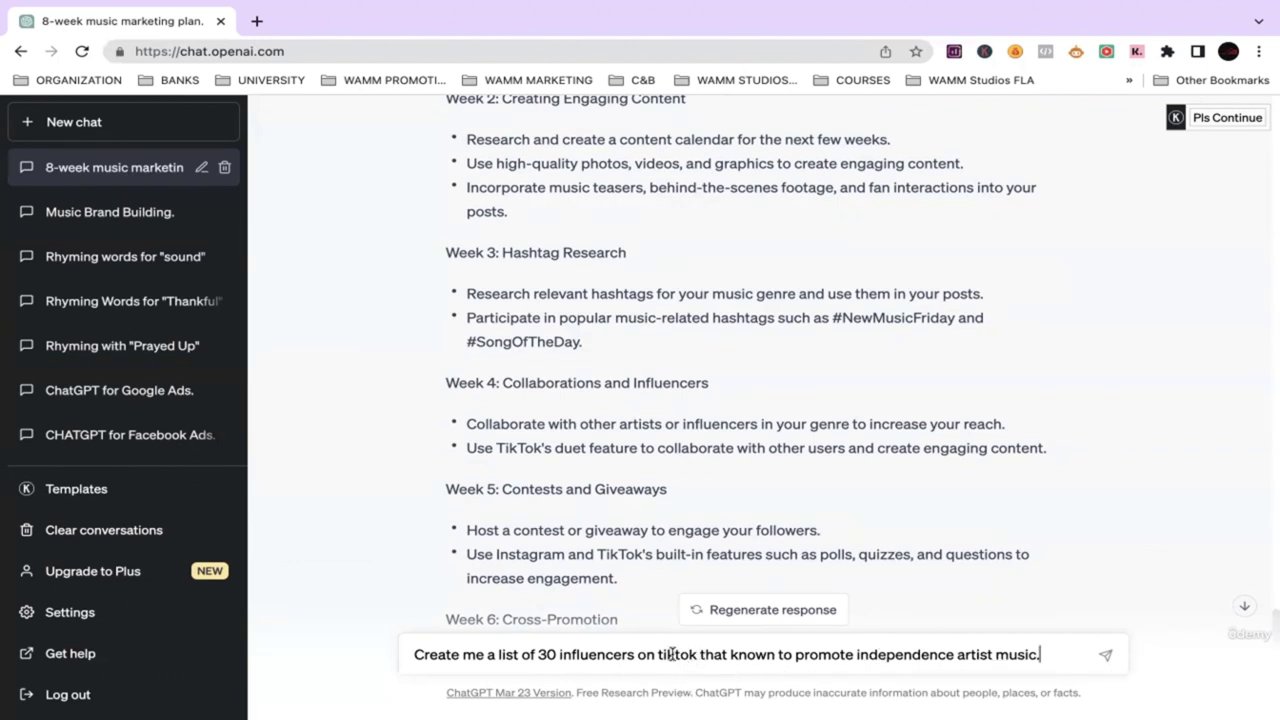
pyautogui.click(1099, 660)
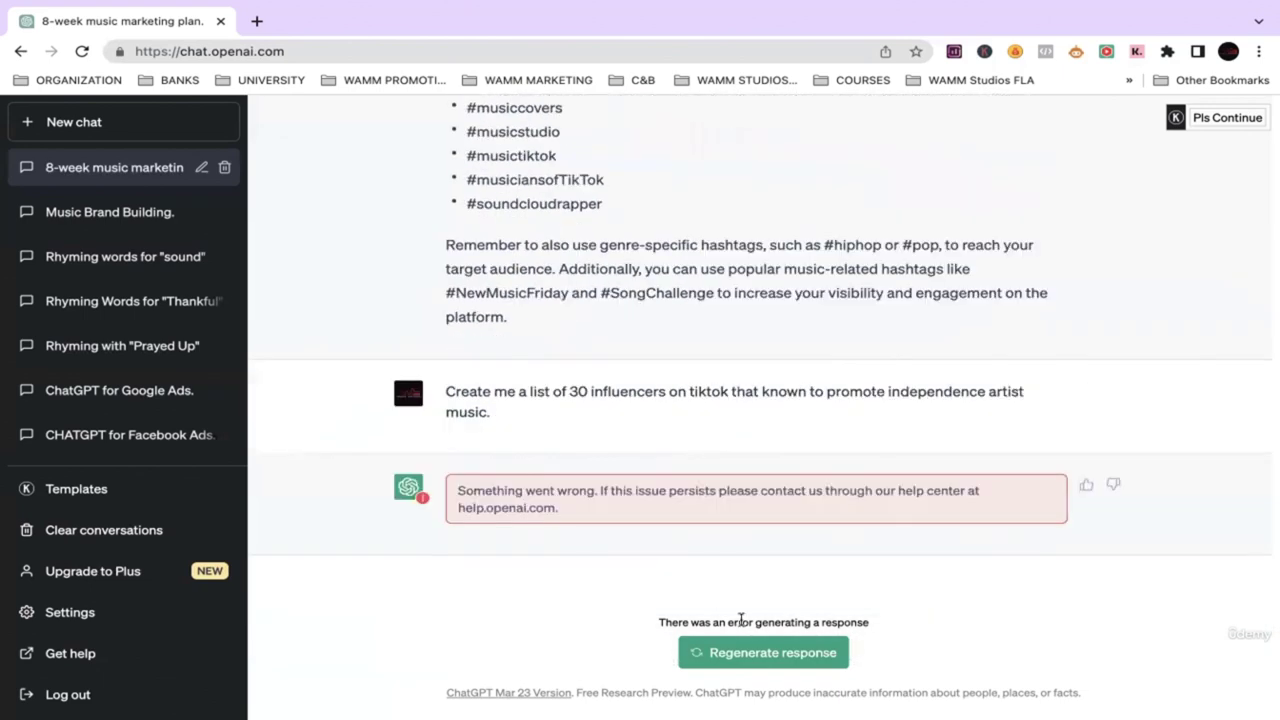
# - Retry the failed influencer reply twice, copy the prompt text, and reload ChatGPT
pyautogui.click(757, 652)
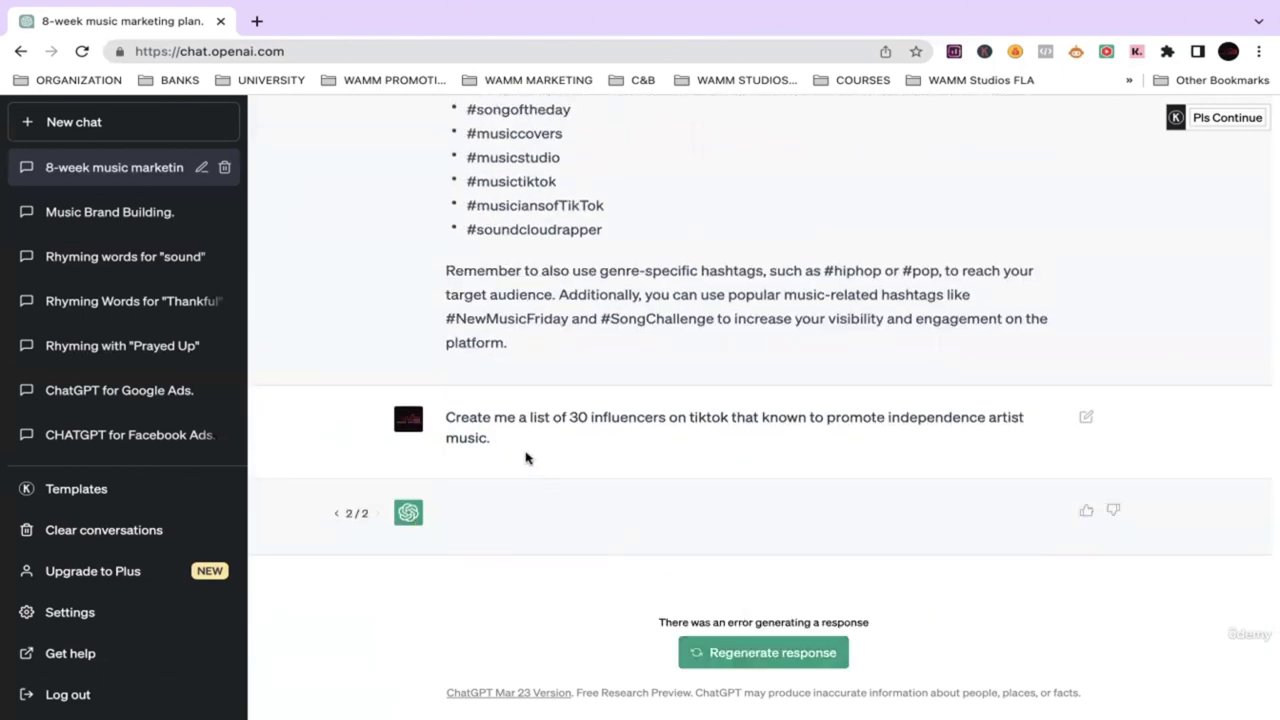
pyautogui.moveTo(508, 449); pyautogui.dragTo(446, 416)
pyautogui.hotkey('ctrl', 'c')
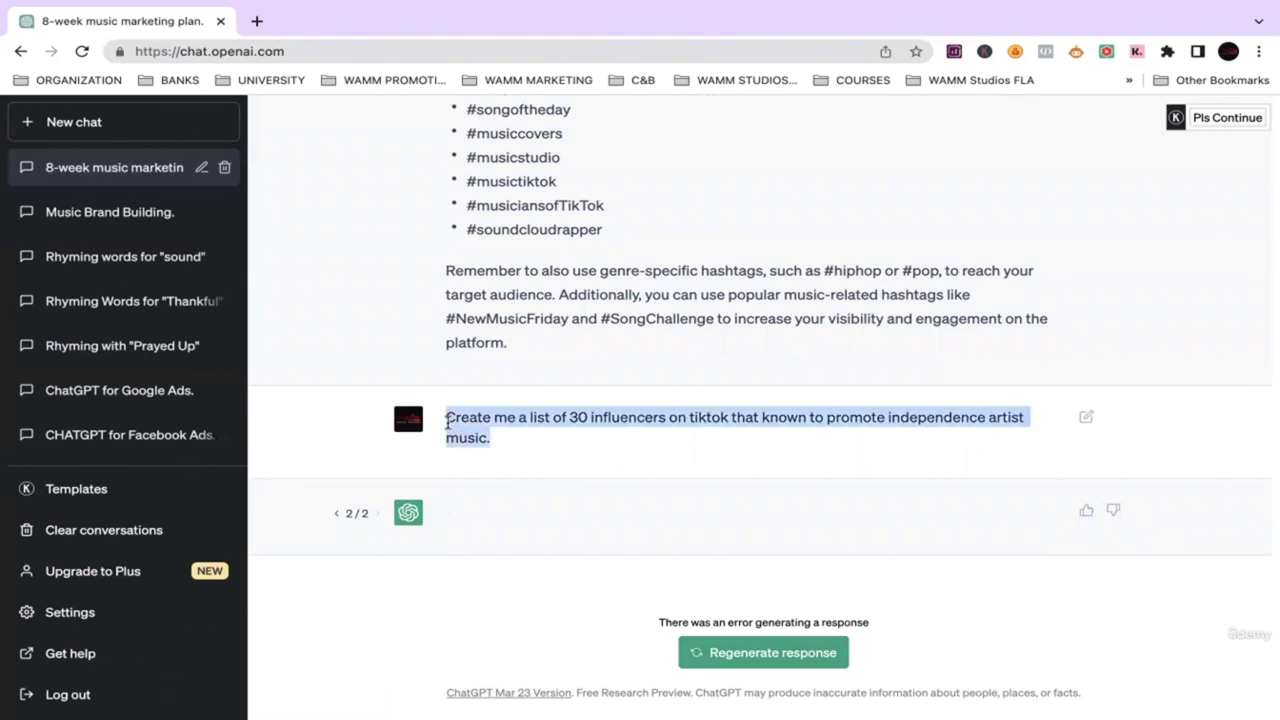
pyautogui.click(777, 652)
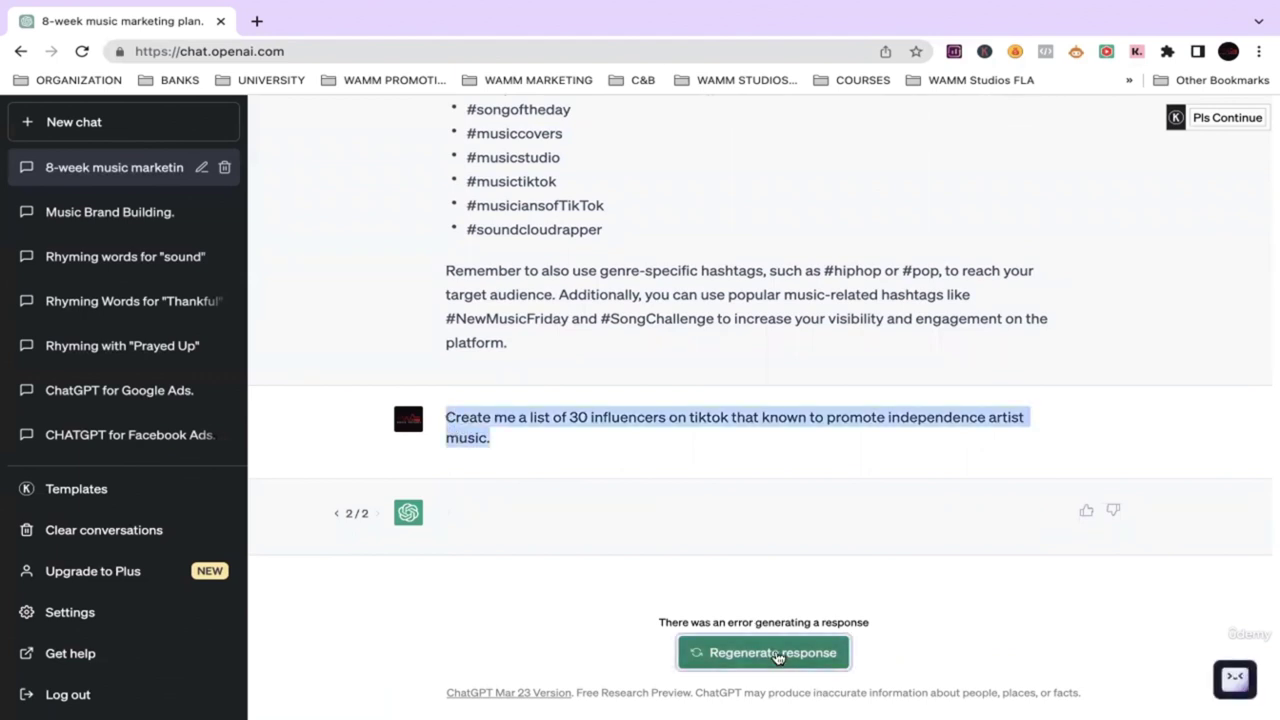
pyautogui.click(81, 52)
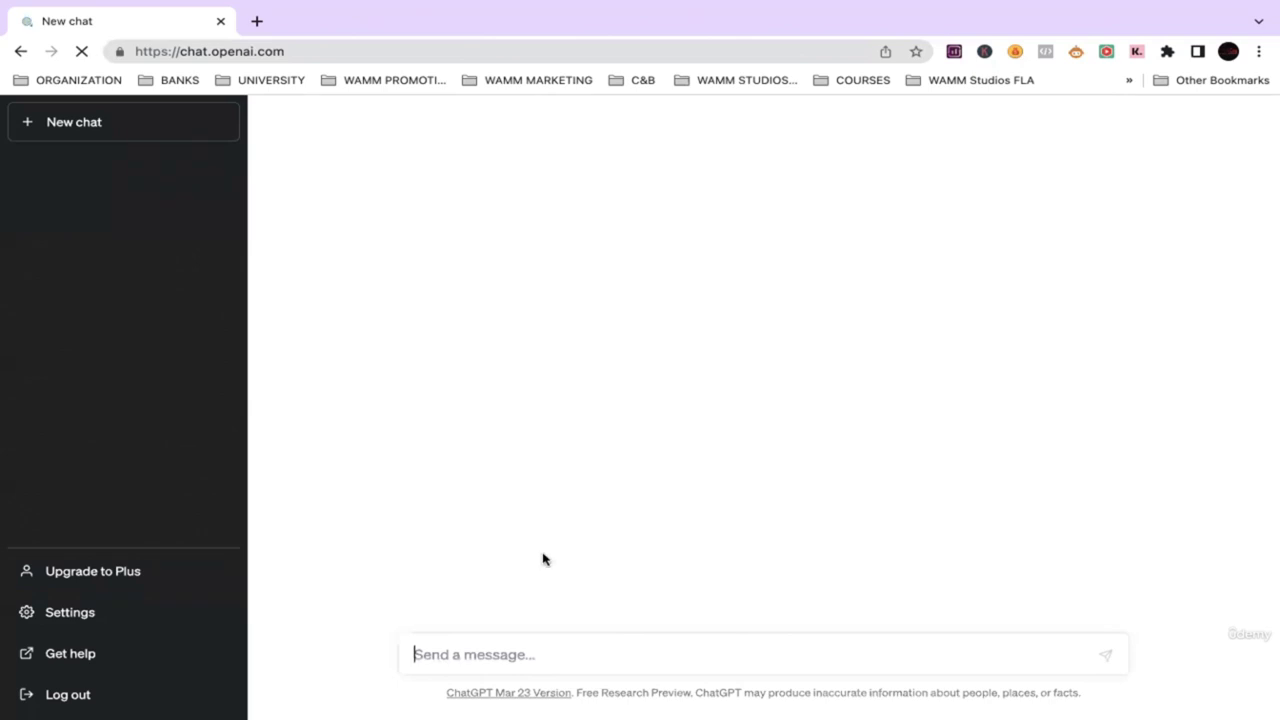
pyautogui.hotkey('ctrl', 'v')
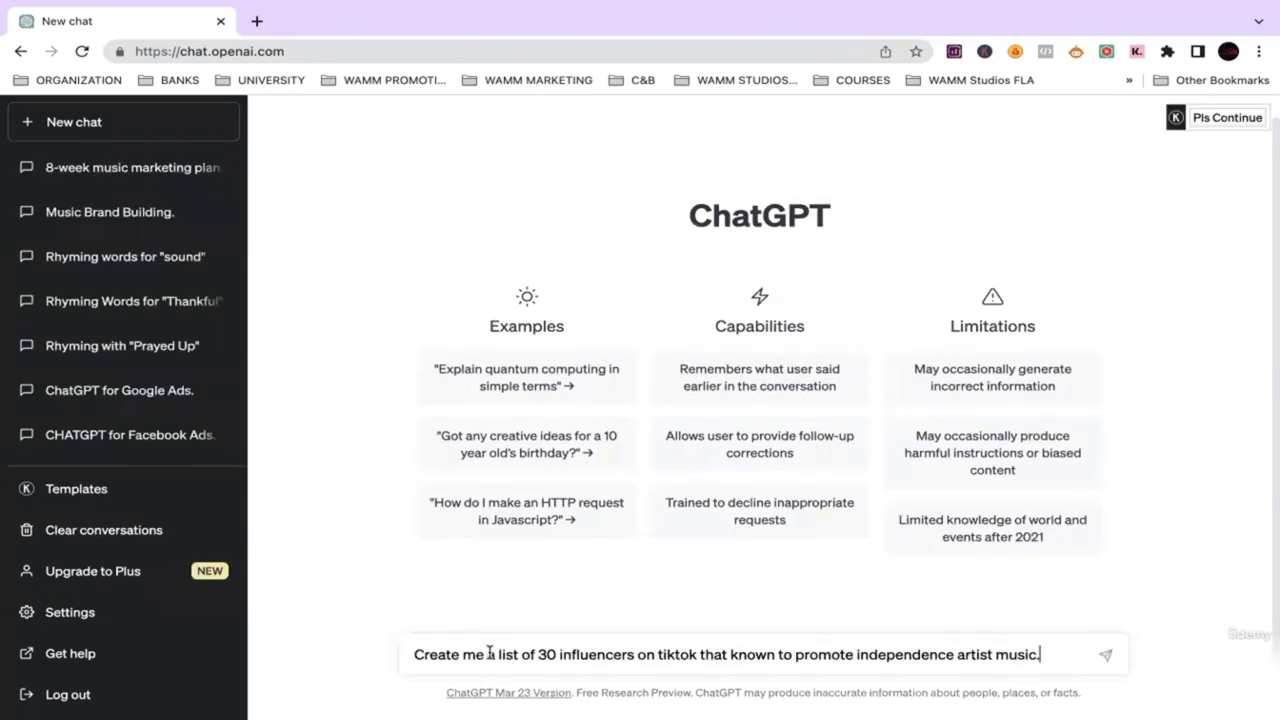
pyautogui.press('Return')
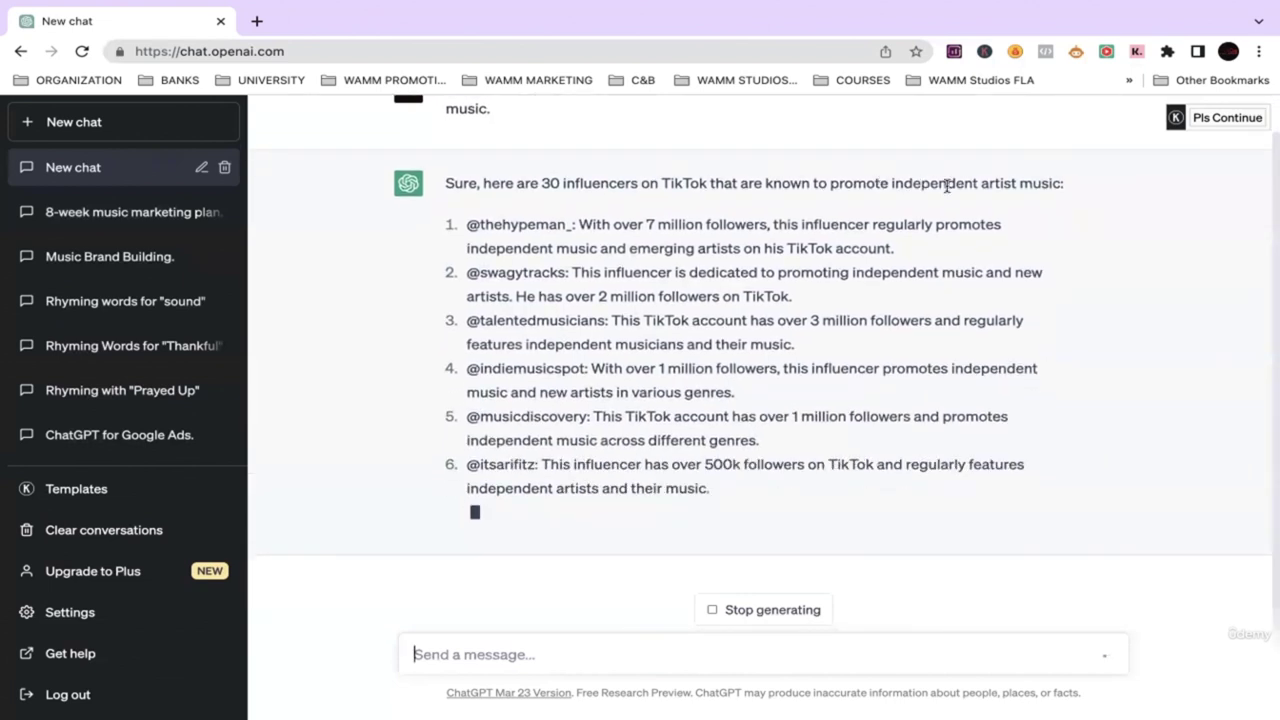
pyautogui.scroll(2, 1066, 294)
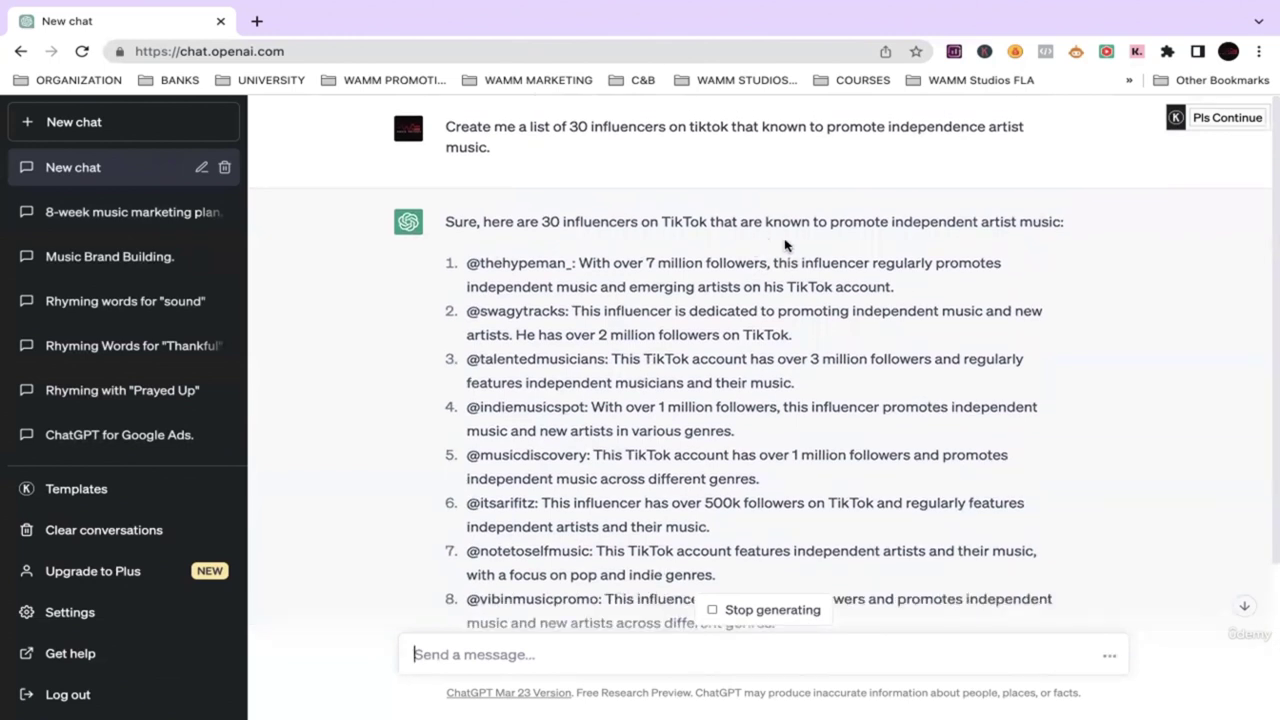
pyautogui.scroll(-3, 955, 258)
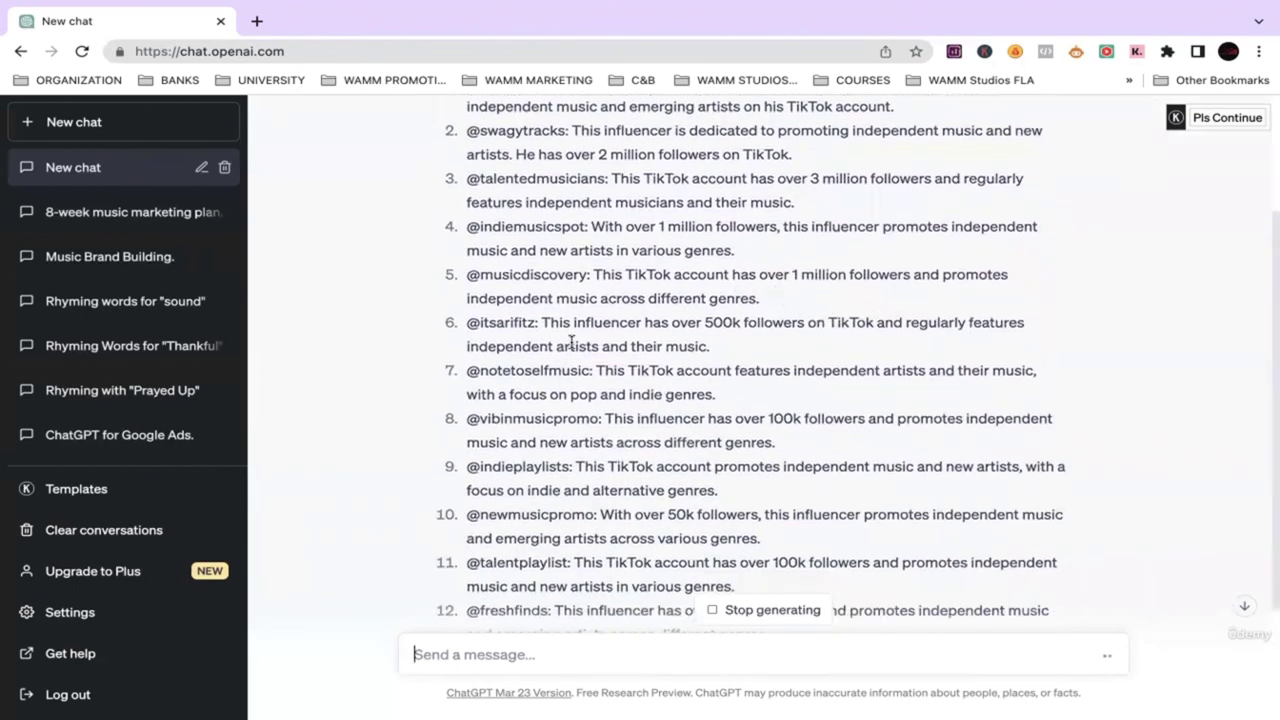
pyautogui.scroll(3, 570, 333)
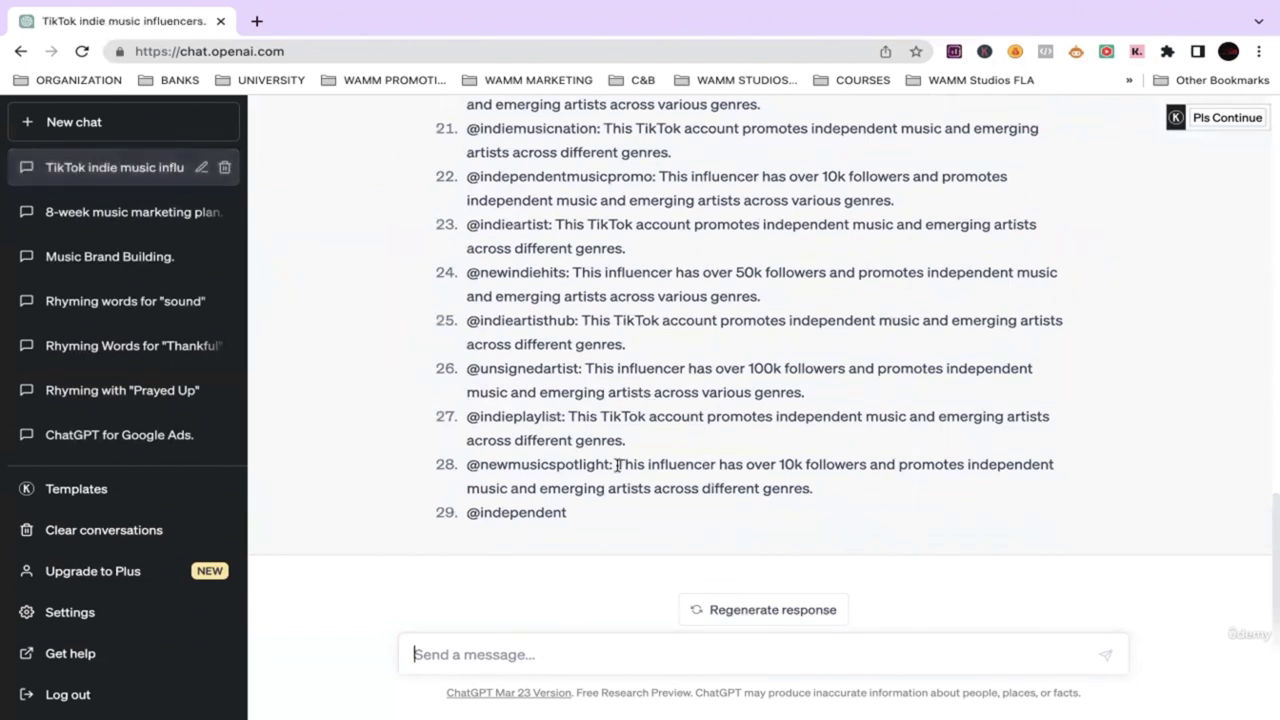
pyautogui.scroll(1, 598, 468)
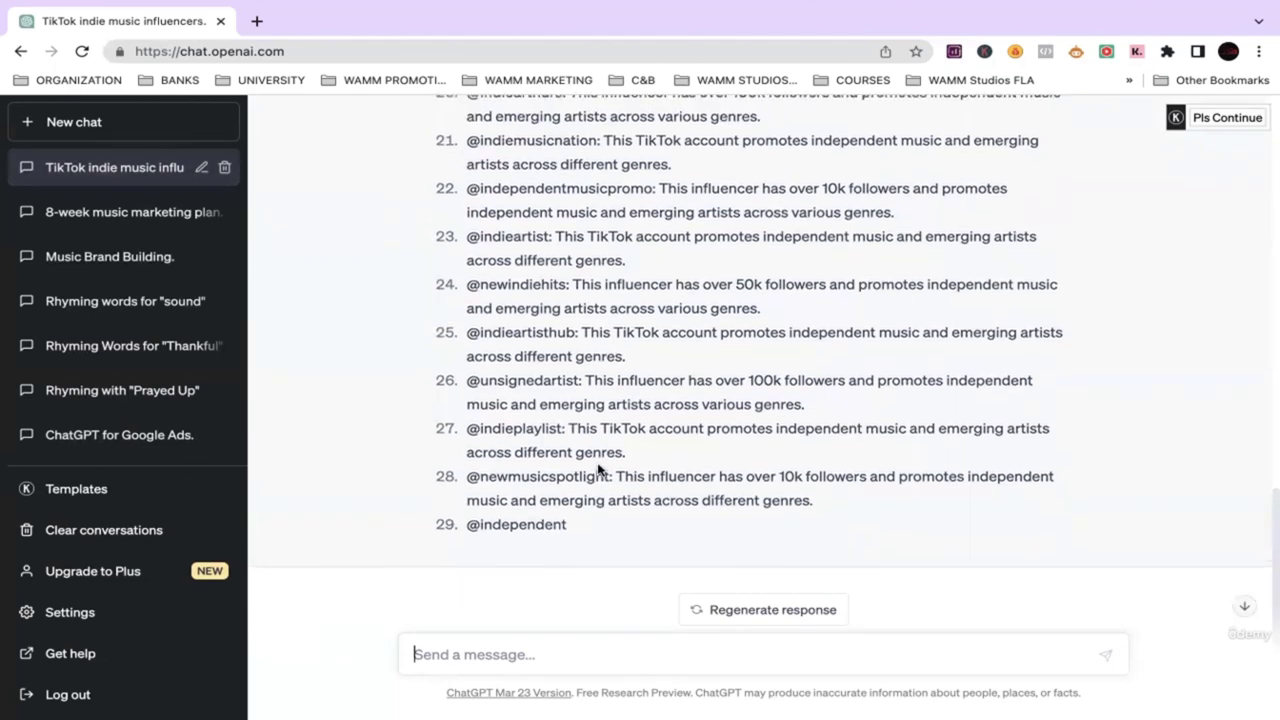
pyautogui.scroll(4, 600, 466)
pyautogui.scroll(-3, 605, 465)
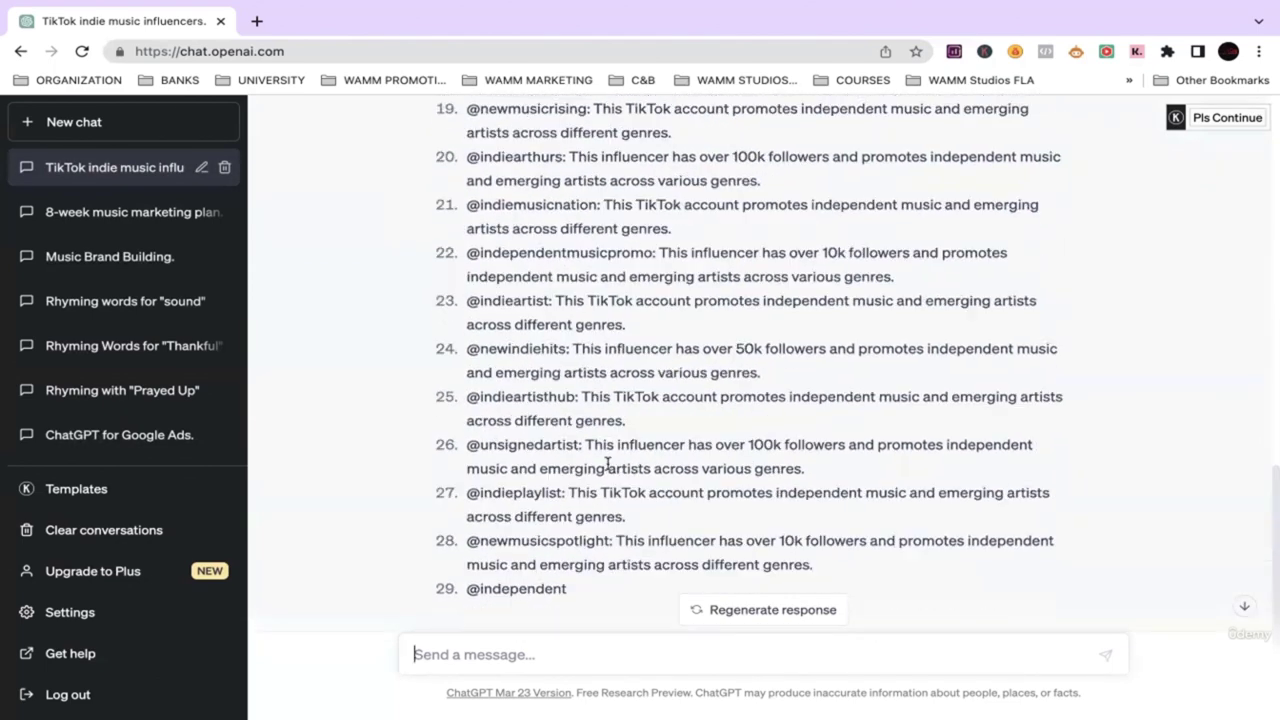
pyautogui.scroll(-2, 598, 495)
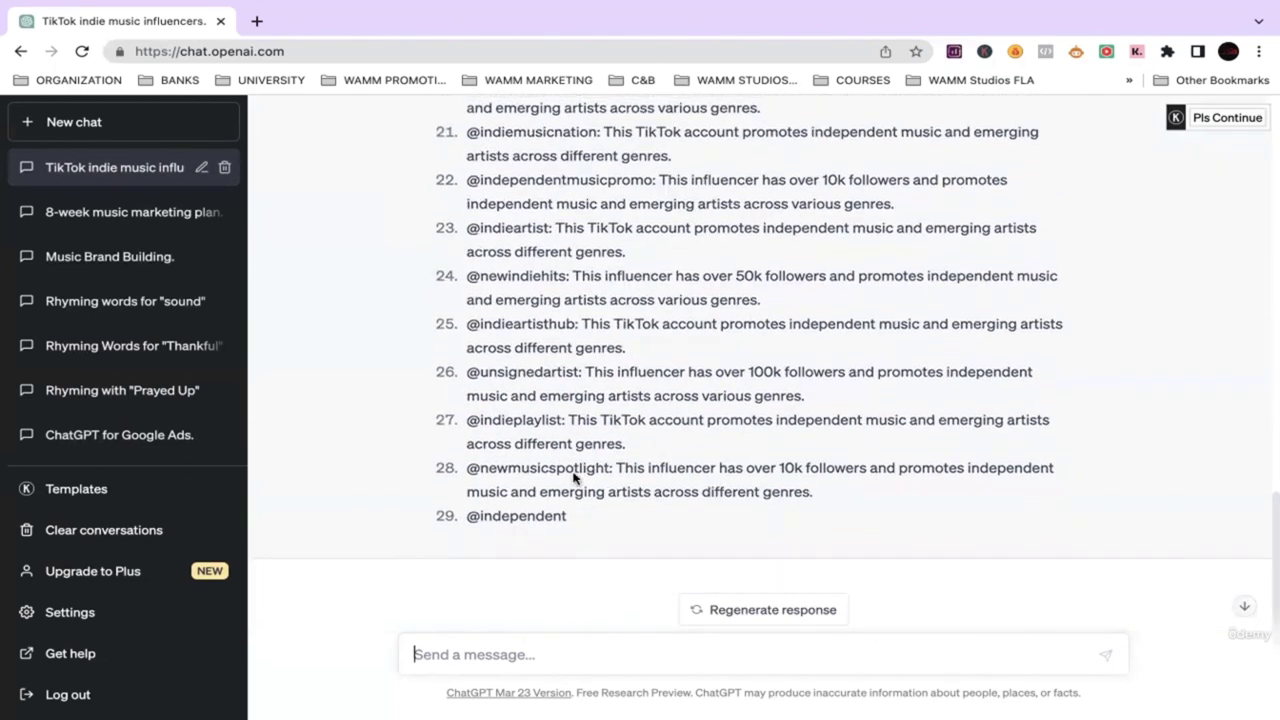
pyautogui.scroll(5, 580, 417)
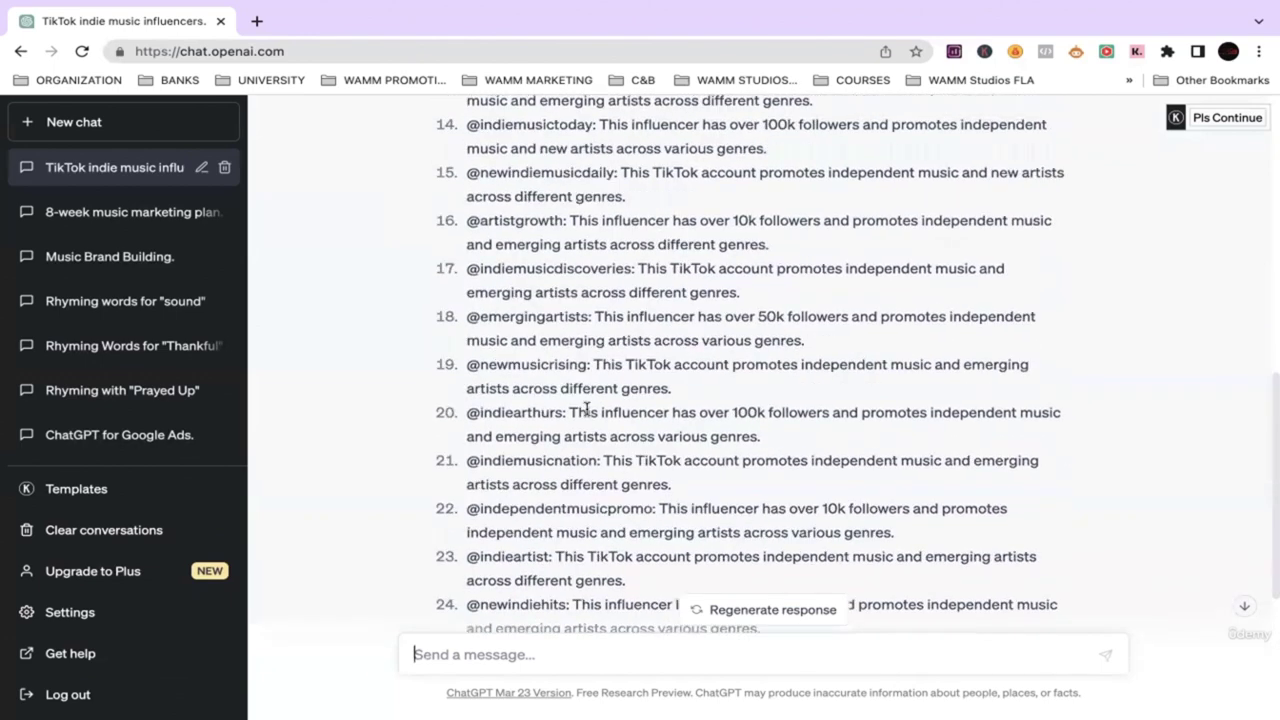
pyautogui.scroll(6, 587, 405)
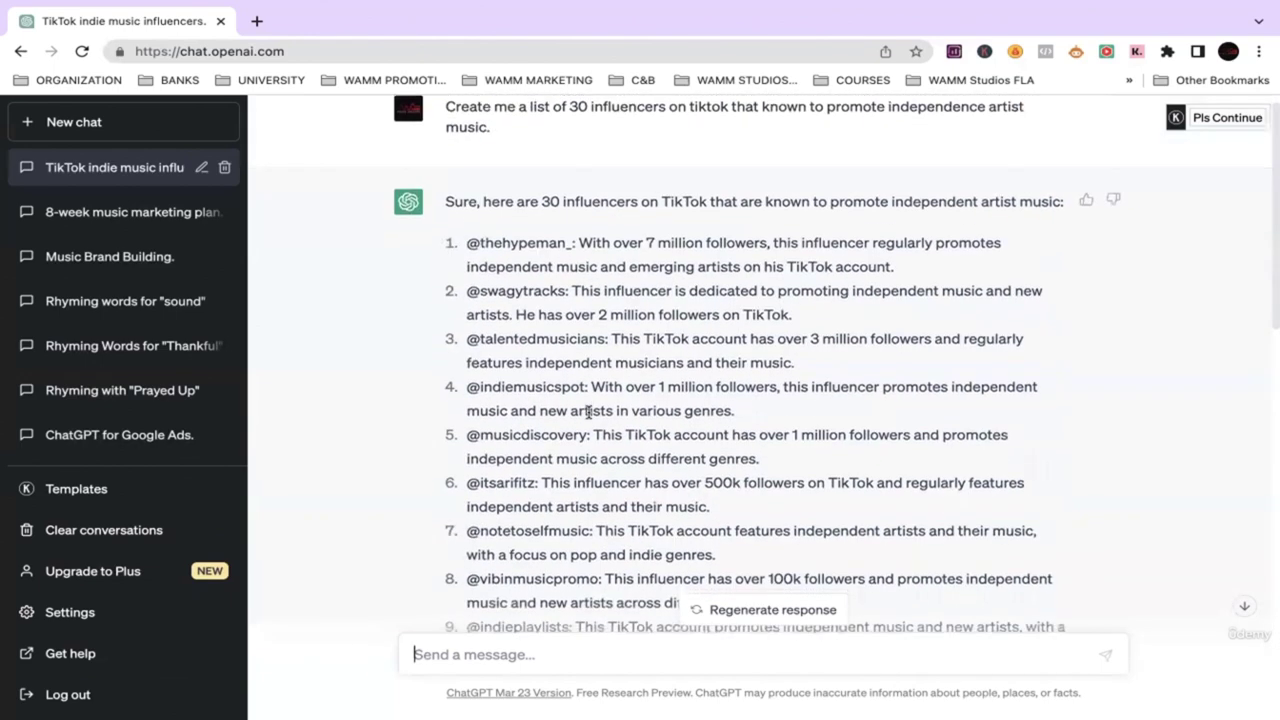
pyautogui.scroll(-1, 548, 412)
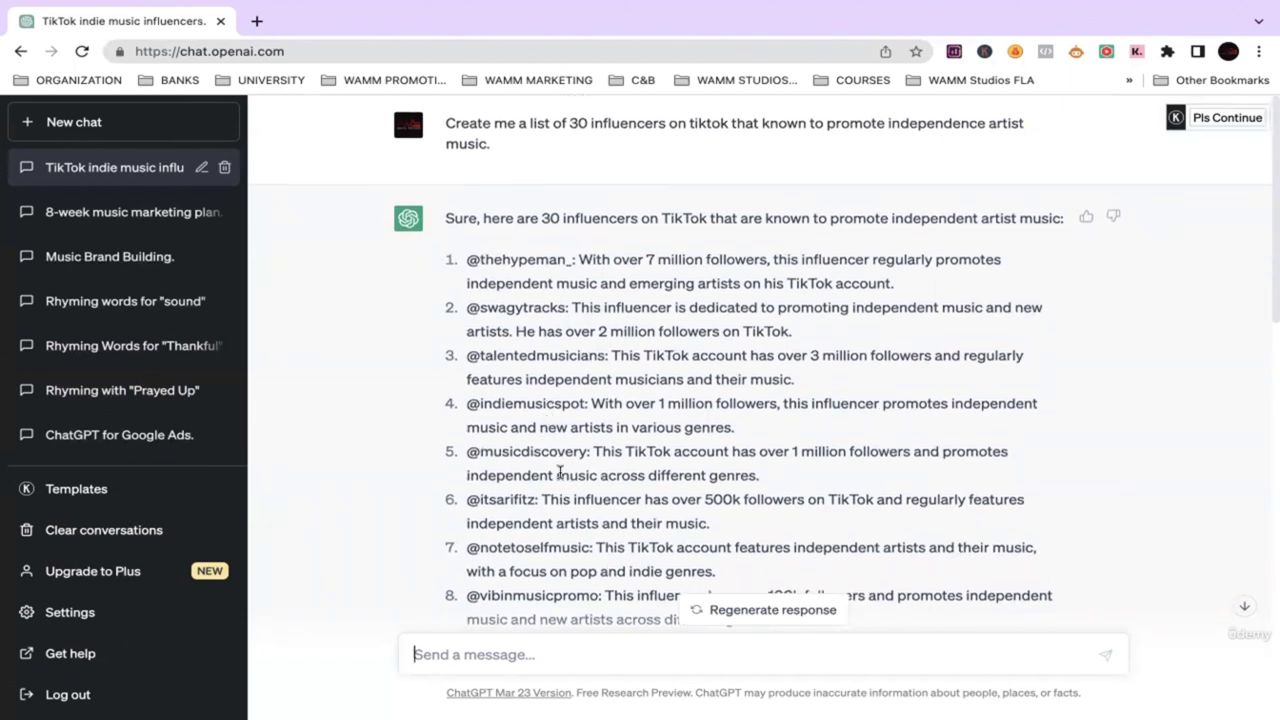
pyautogui.scroll(-2, 566, 507)
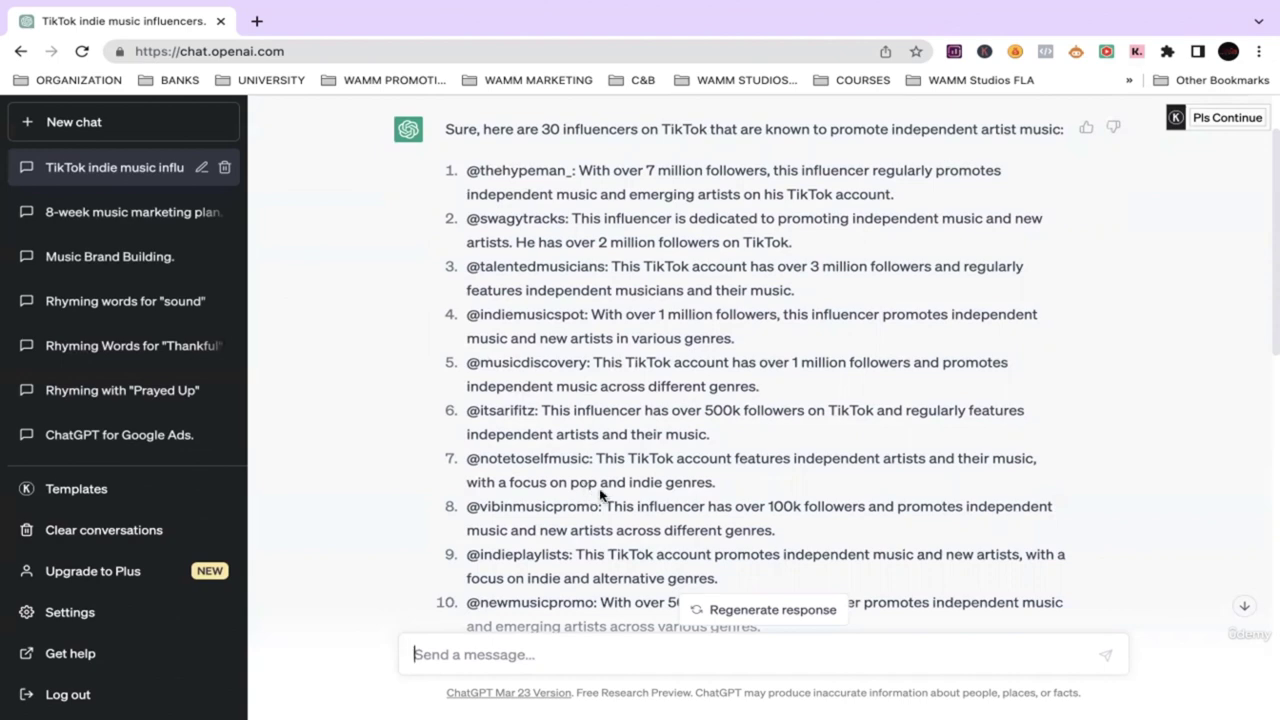
pyautogui.scroll(-10, 600, 490)
pyautogui.scroll(-5, 609, 479)
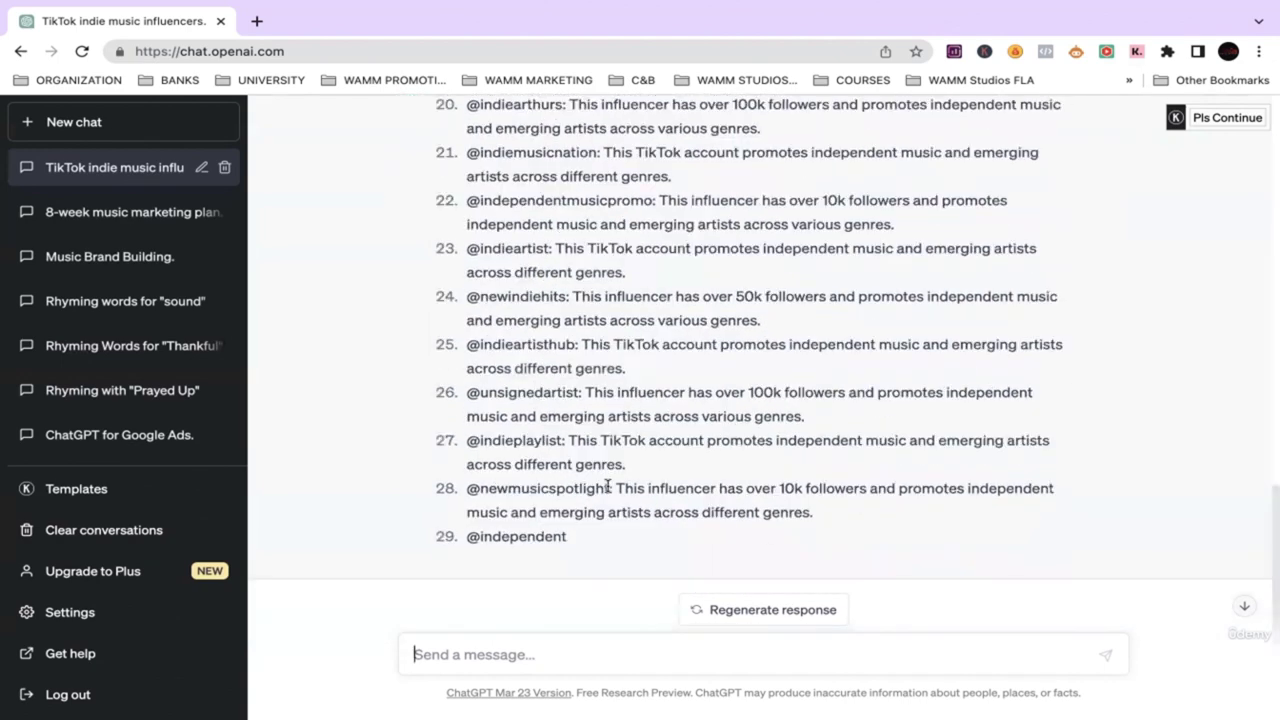
pyautogui.scroll(1, 590, 490)
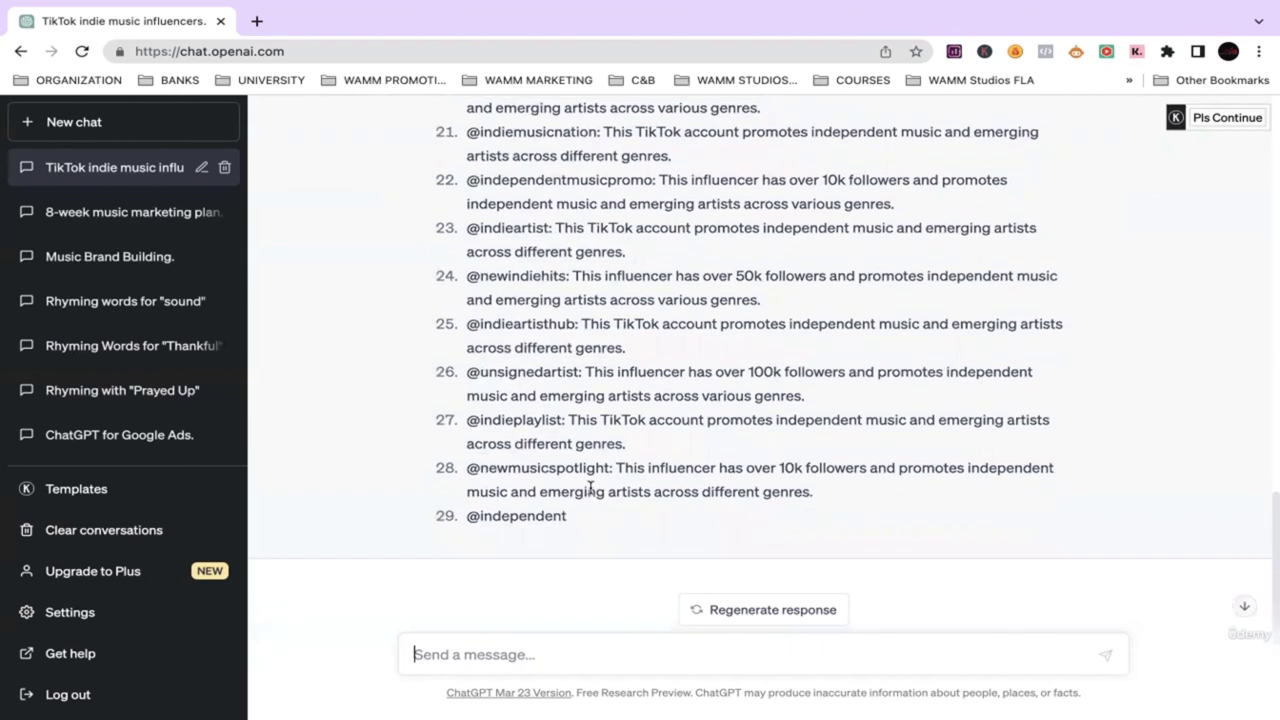
pyautogui.scroll(2, 543, 486)
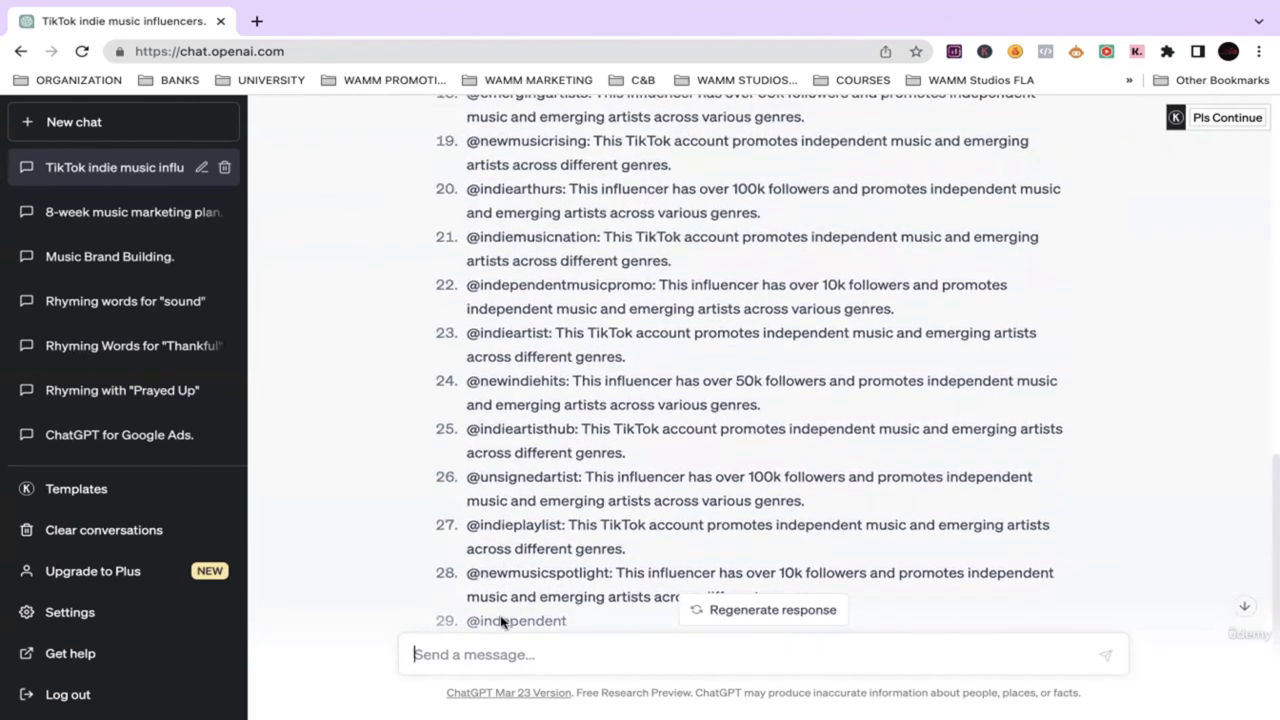
pyautogui.click(488, 650)
# - Send 'Give me a step by step guide on how to run my own tik tok ads.' and review the reply
pyautogui.write('Give me a step b')
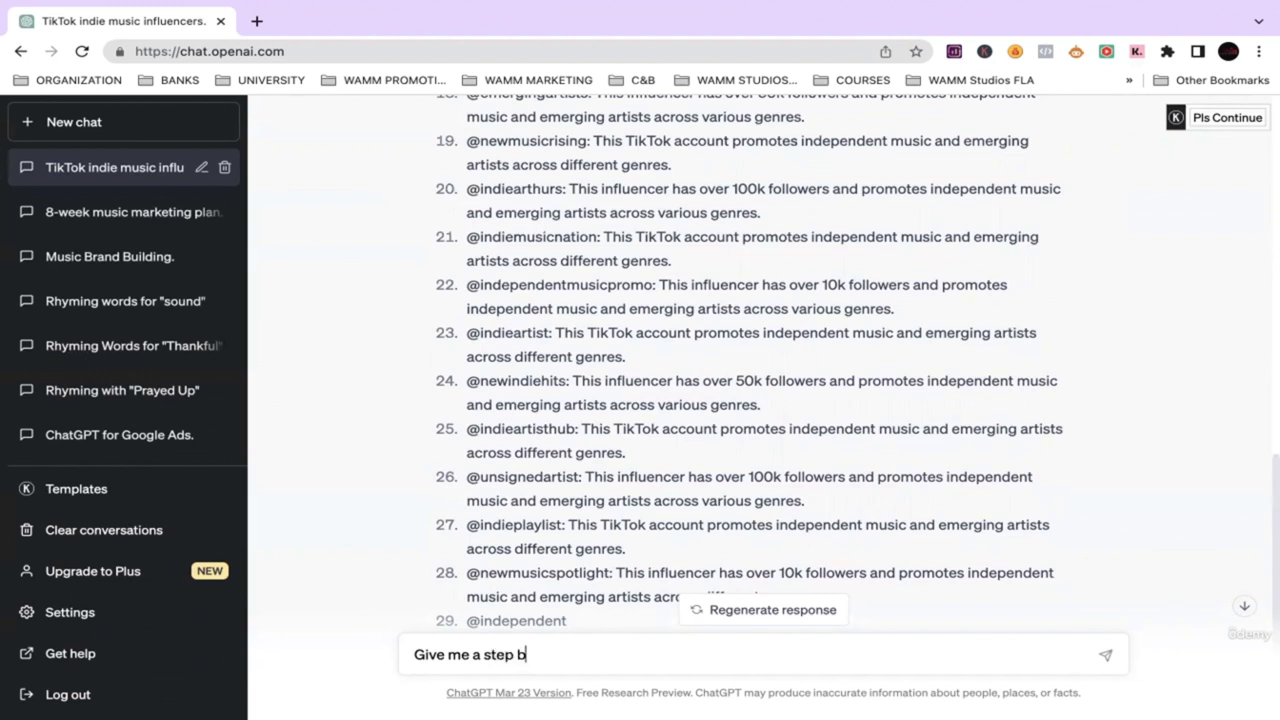
pyautogui.write('y step guide on ')
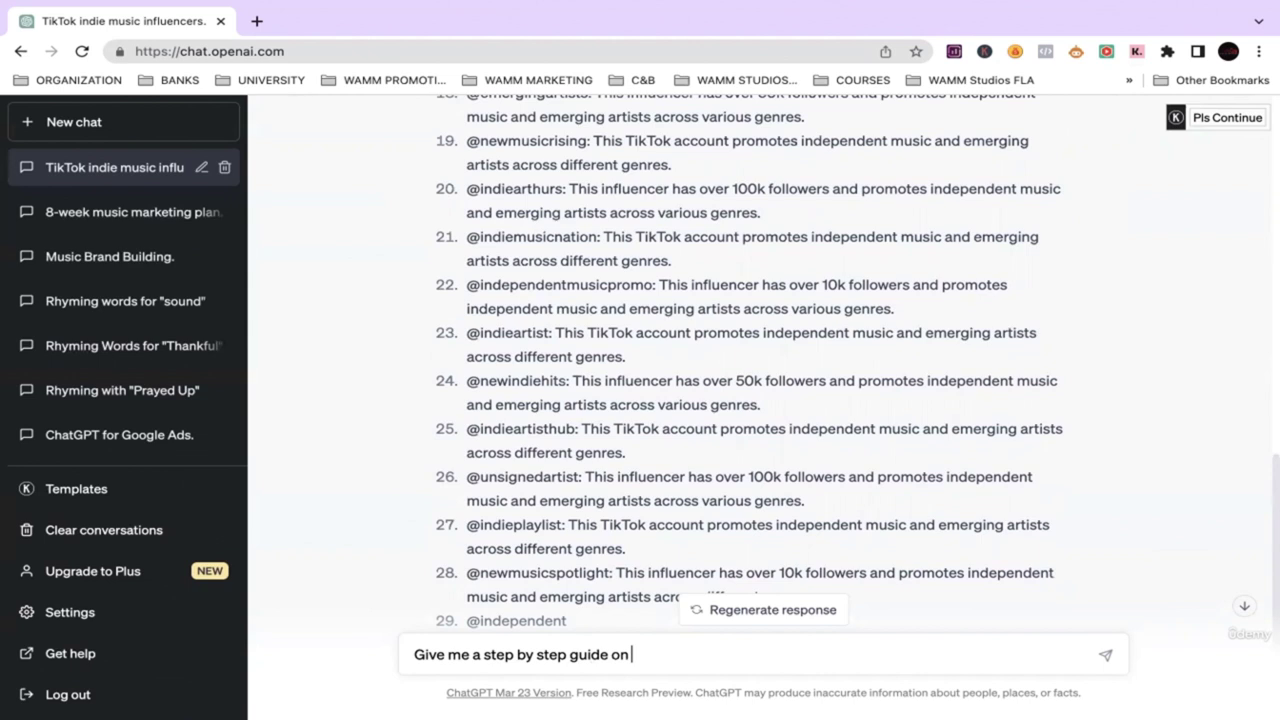
pyautogui.write('how to run my own ')
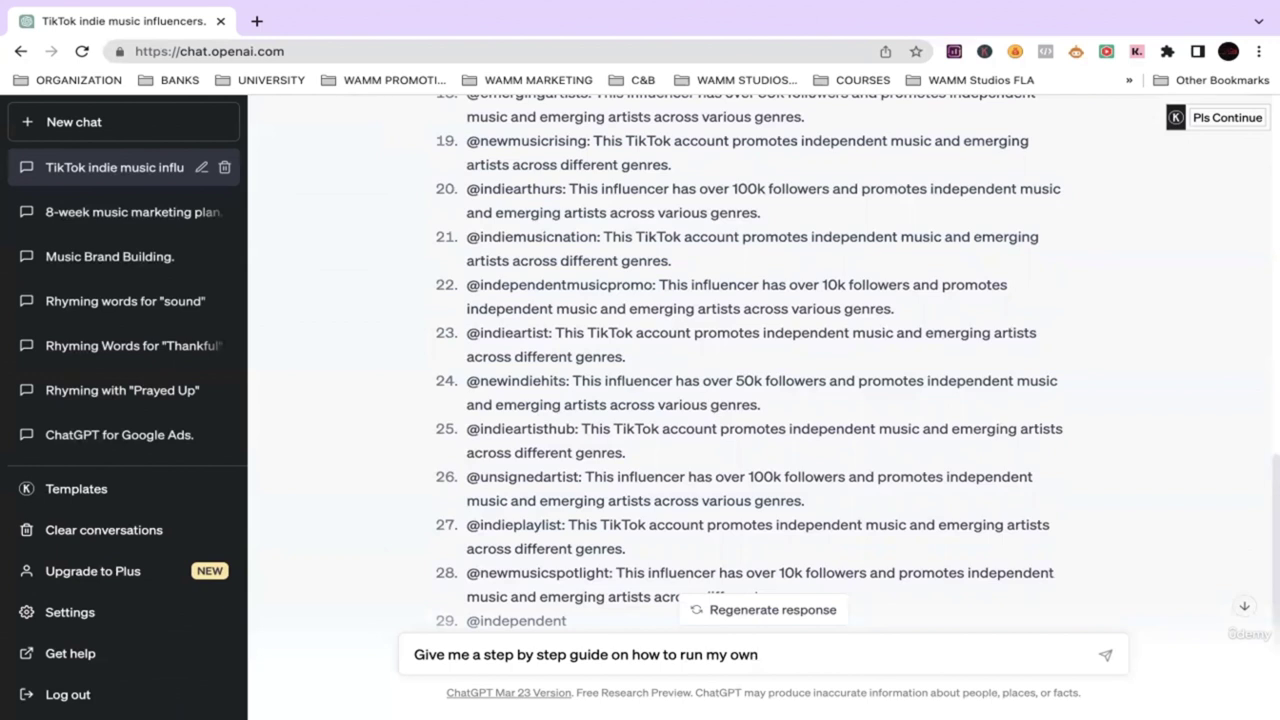
pyautogui.write('tik tok ads.')
pyautogui.click(1106, 655)
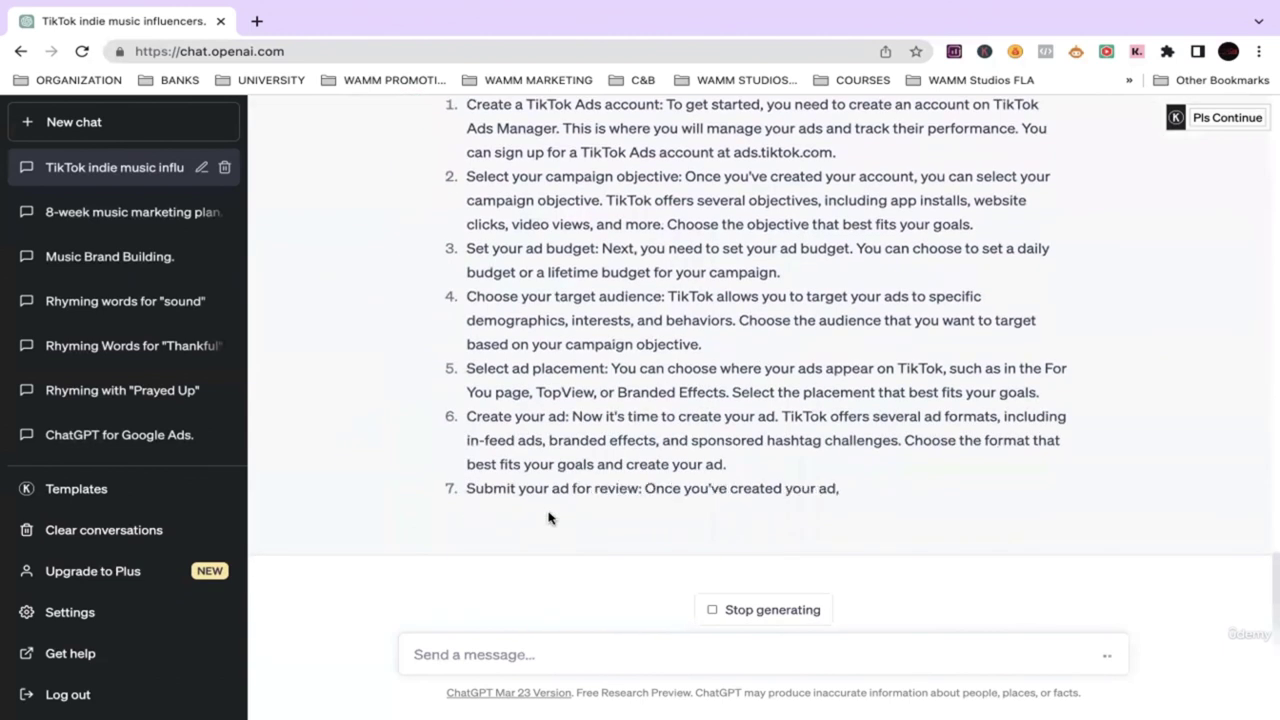
pyautogui.scroll(2, 555, 510)
pyautogui.scroll(-2, 560, 498)
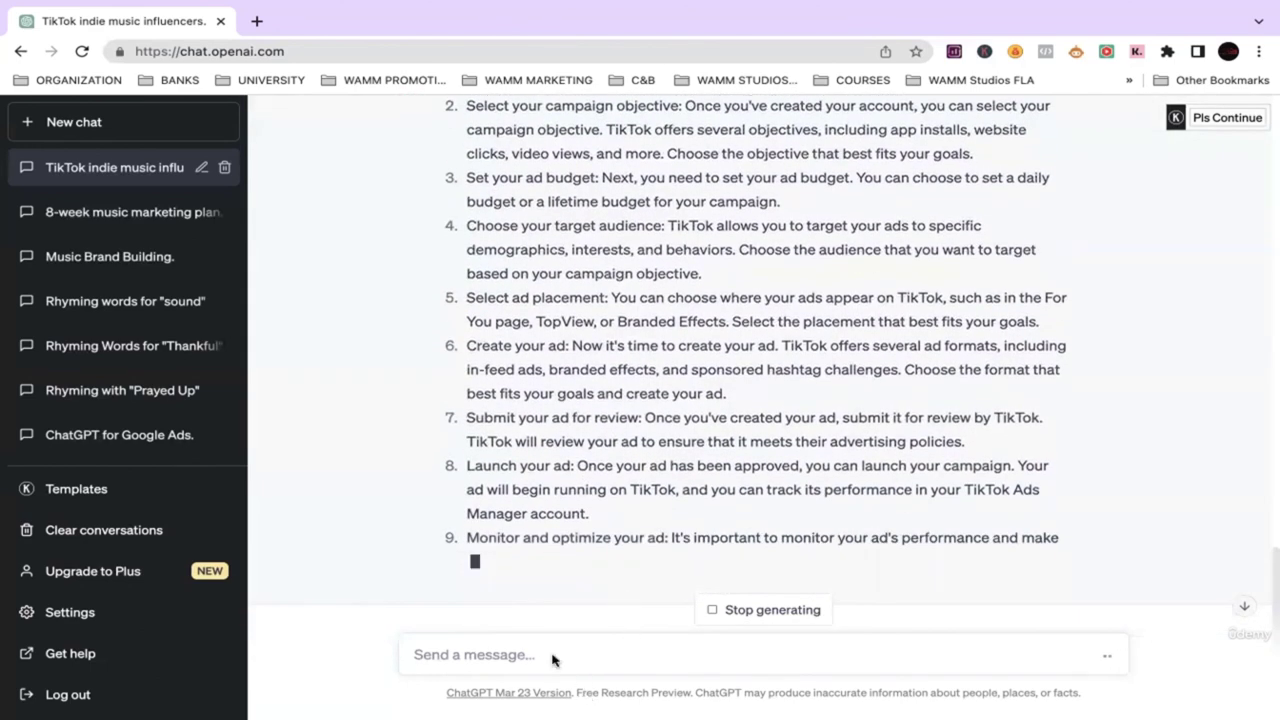
pyautogui.click(543, 649)
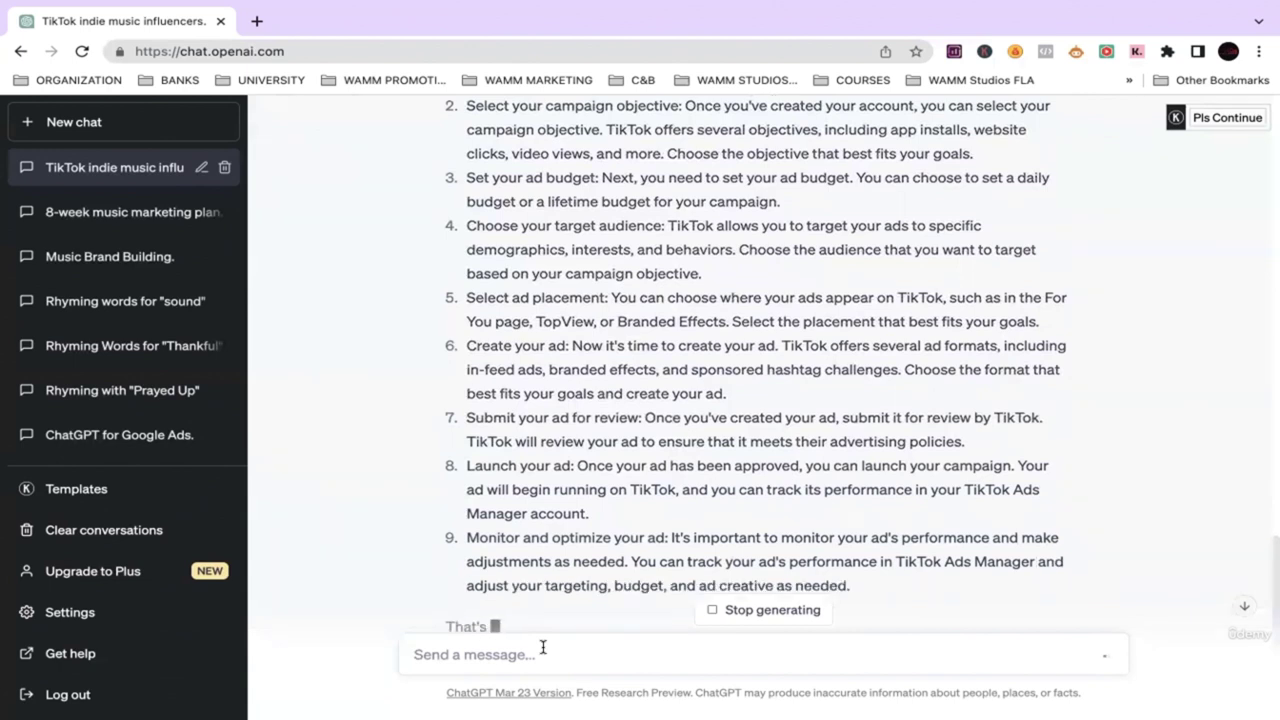
# - Send a prompt for a step-by-step contest giveaway plan for a music artist's promotional rollout
pyautogui.write('Give me a')
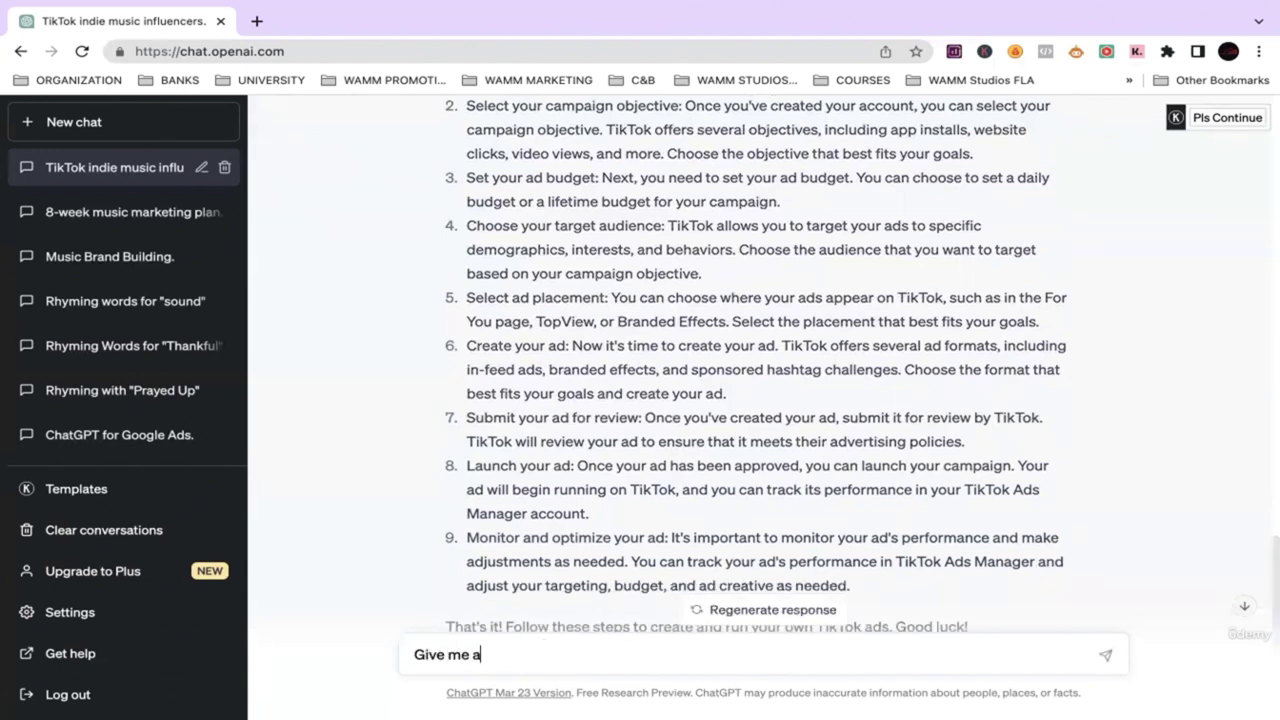
pyautogui.write(' step r')
pyautogui.press('BackSpace')
pyautogui.press('BackSpace')
pyautogui.write('by step')
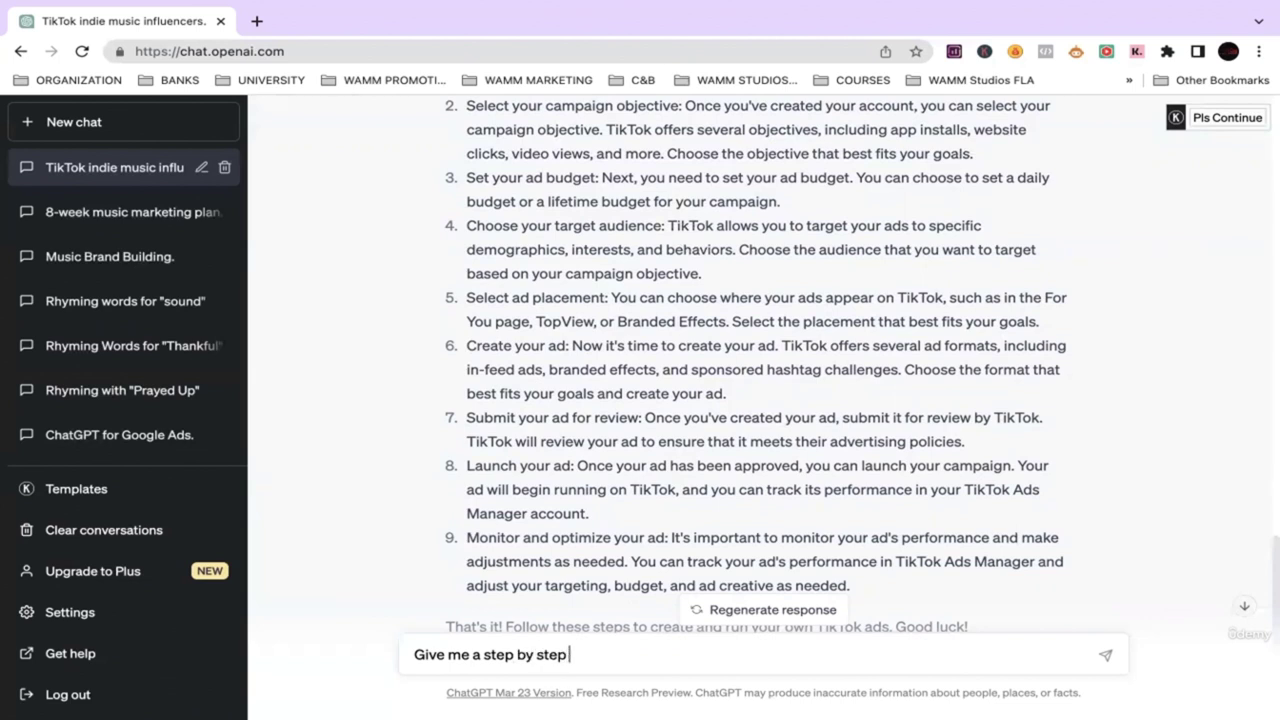
pyautogui.write(' format on creating a contest giveaway for my social media promotional rollout f')
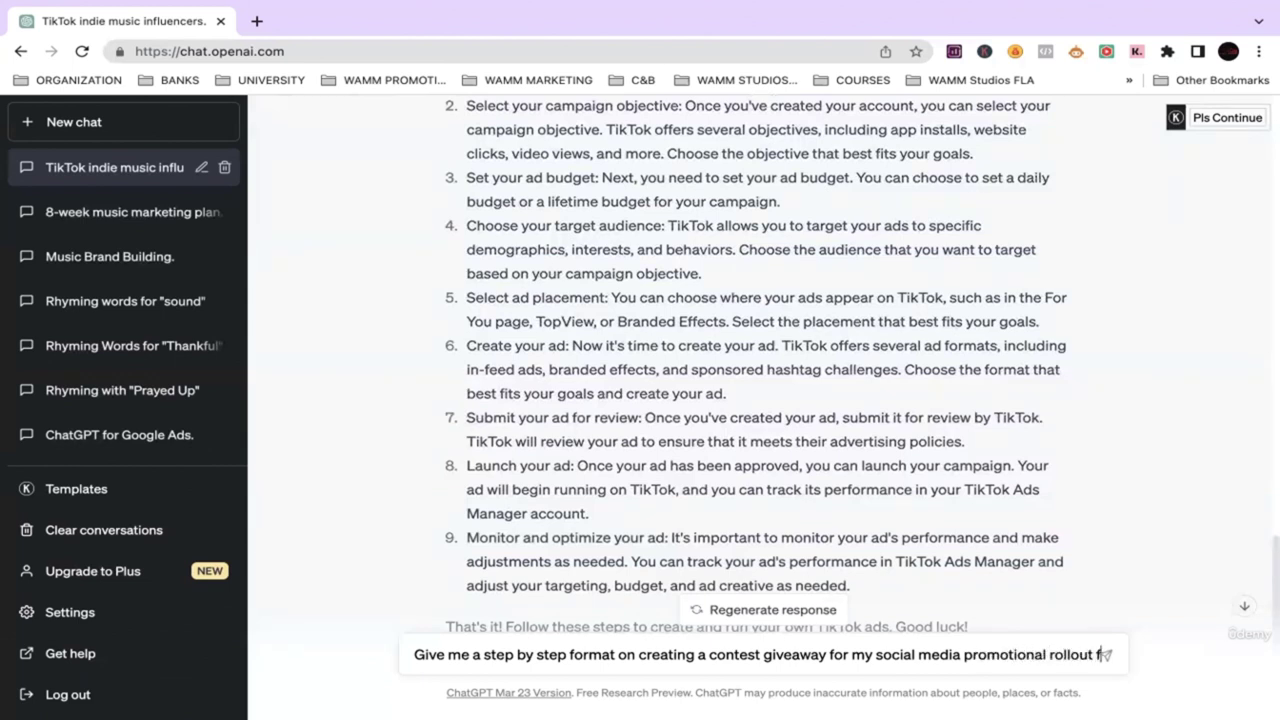
pyautogui.write('or a msuci')
pyautogui.press('BackSpace')
pyautogui.press('BackSpace')
pyautogui.press('BackSpace')
pyautogui.press('BackSpace')
pyautogui.press('BackSpace')
pyautogui.write('usic artist.')
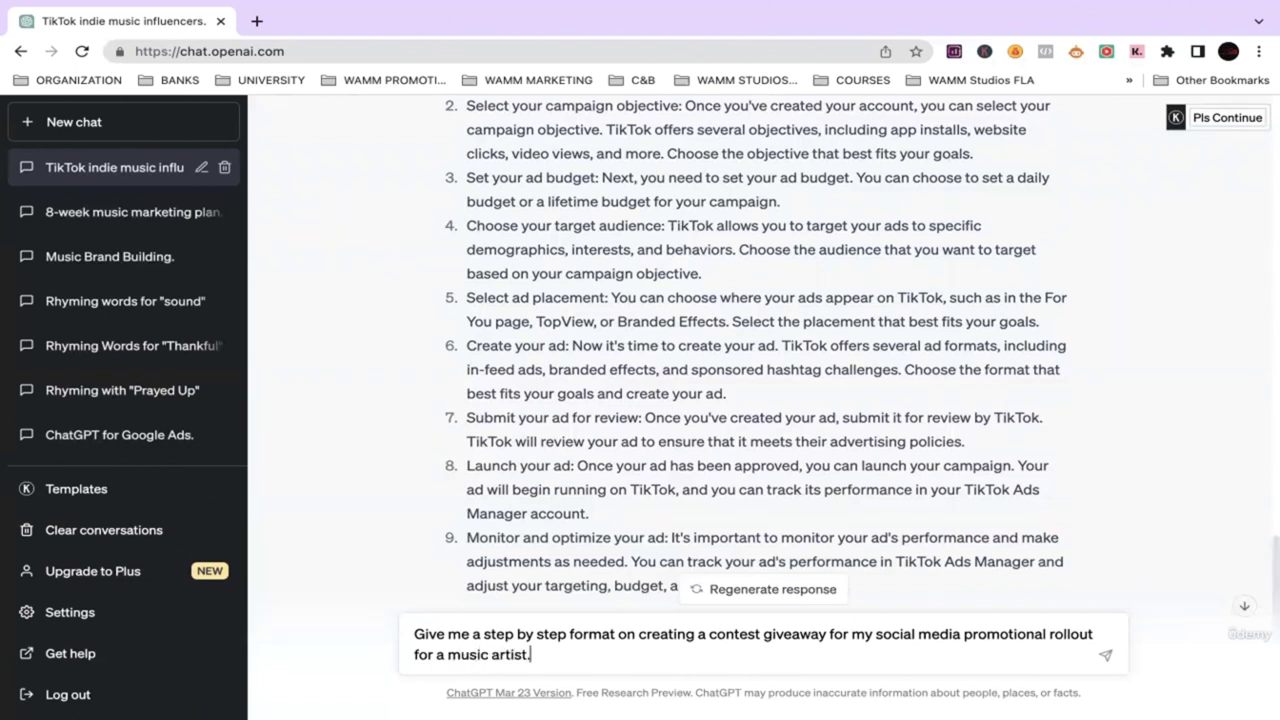
pyautogui.click(1105, 655)
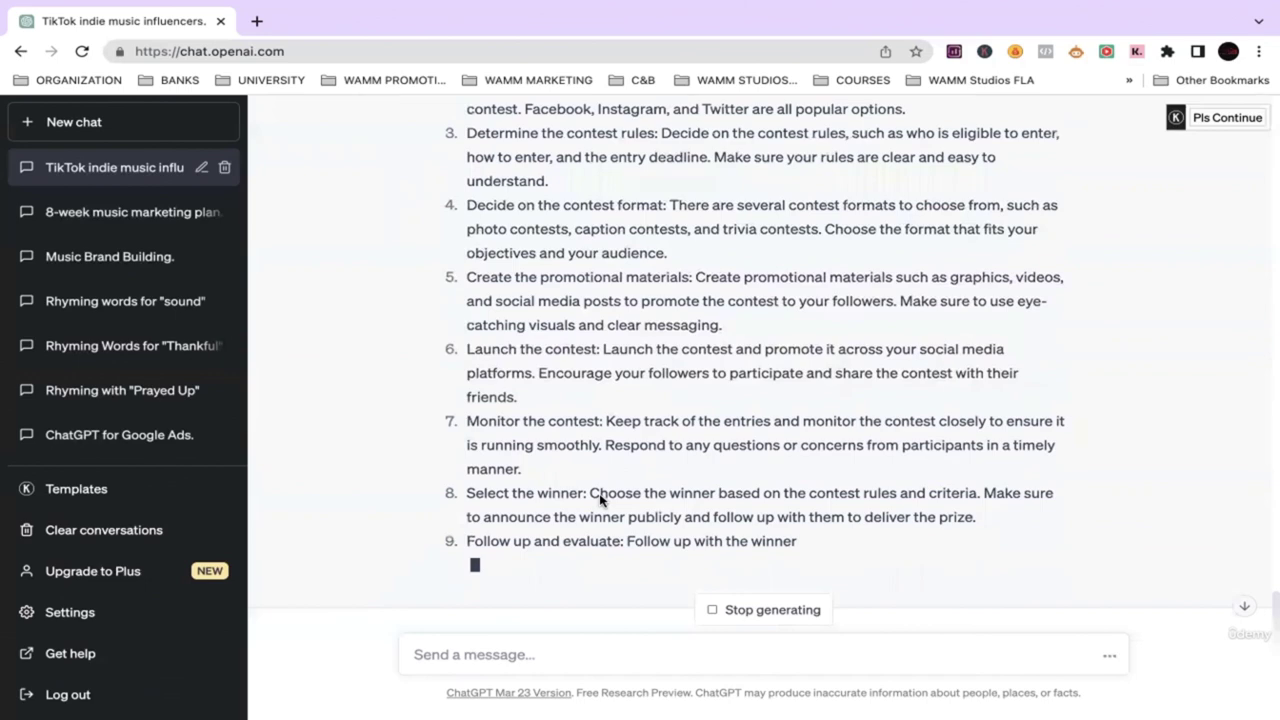
# - Scroll back through the earlier replies to review them, then return to the message box
pyautogui.scroll(1, 598, 504)
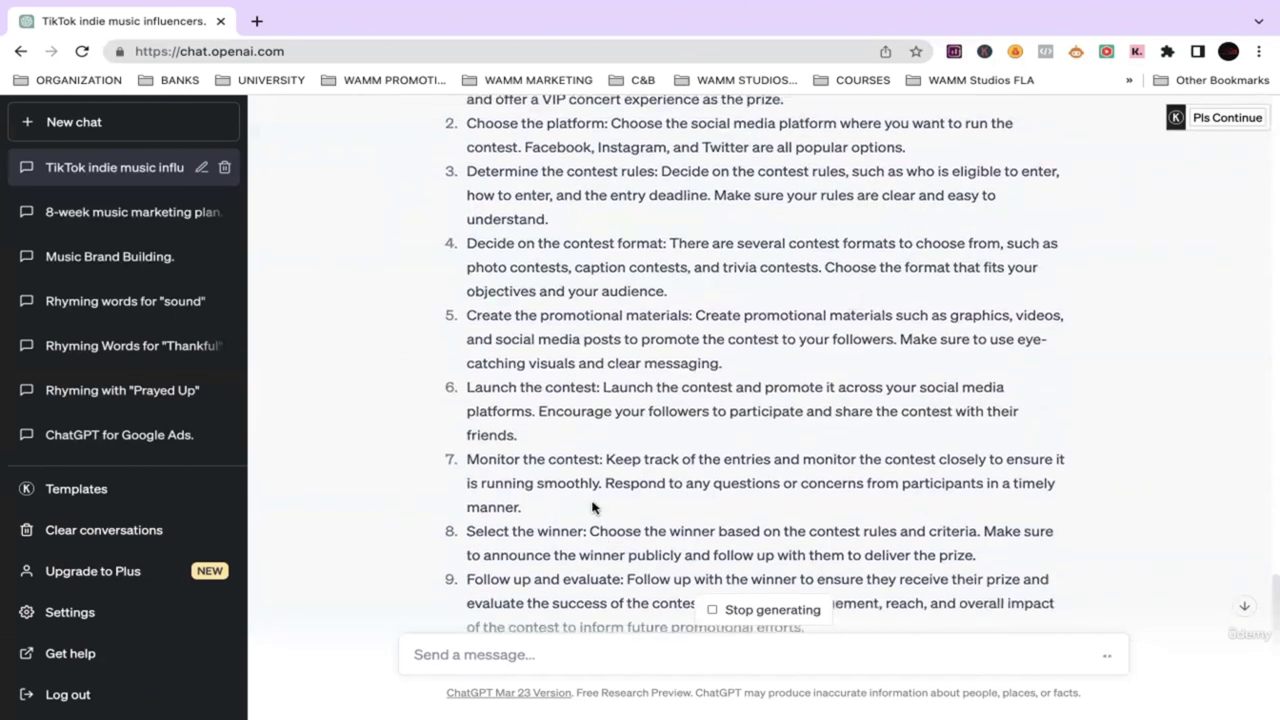
pyautogui.scroll(10, 592, 508)
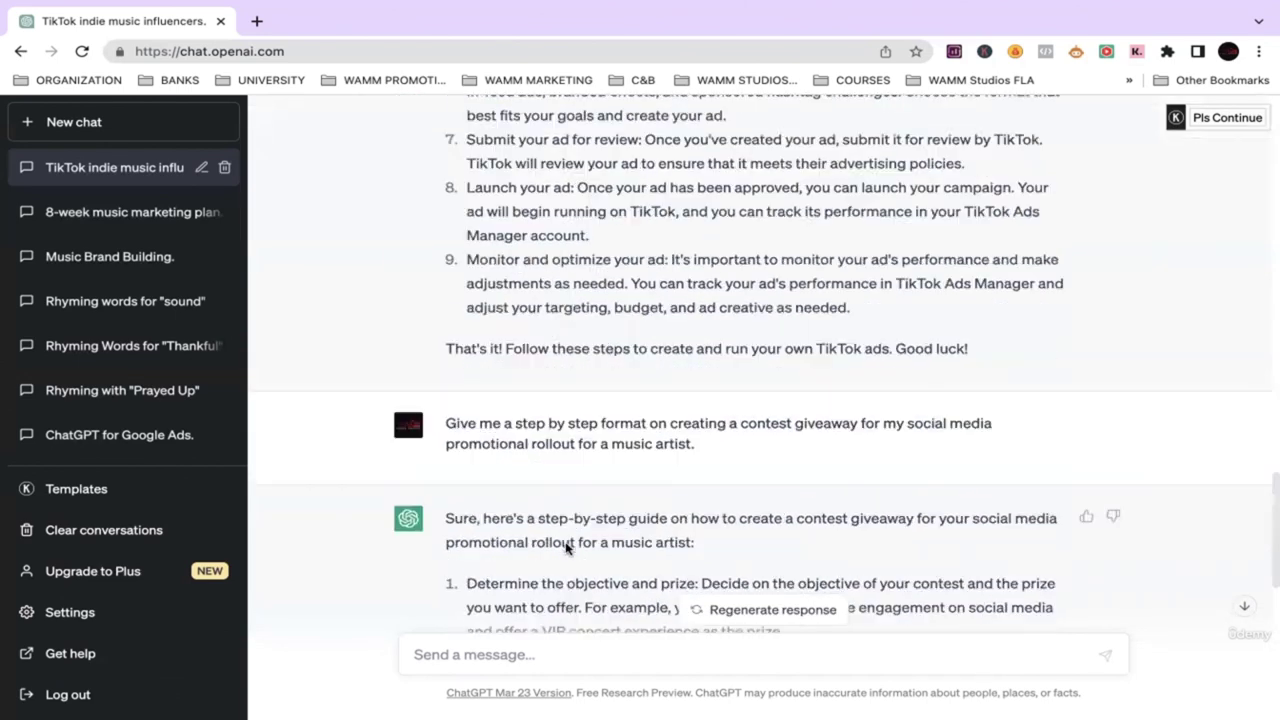
pyautogui.scroll(3, 565, 550)
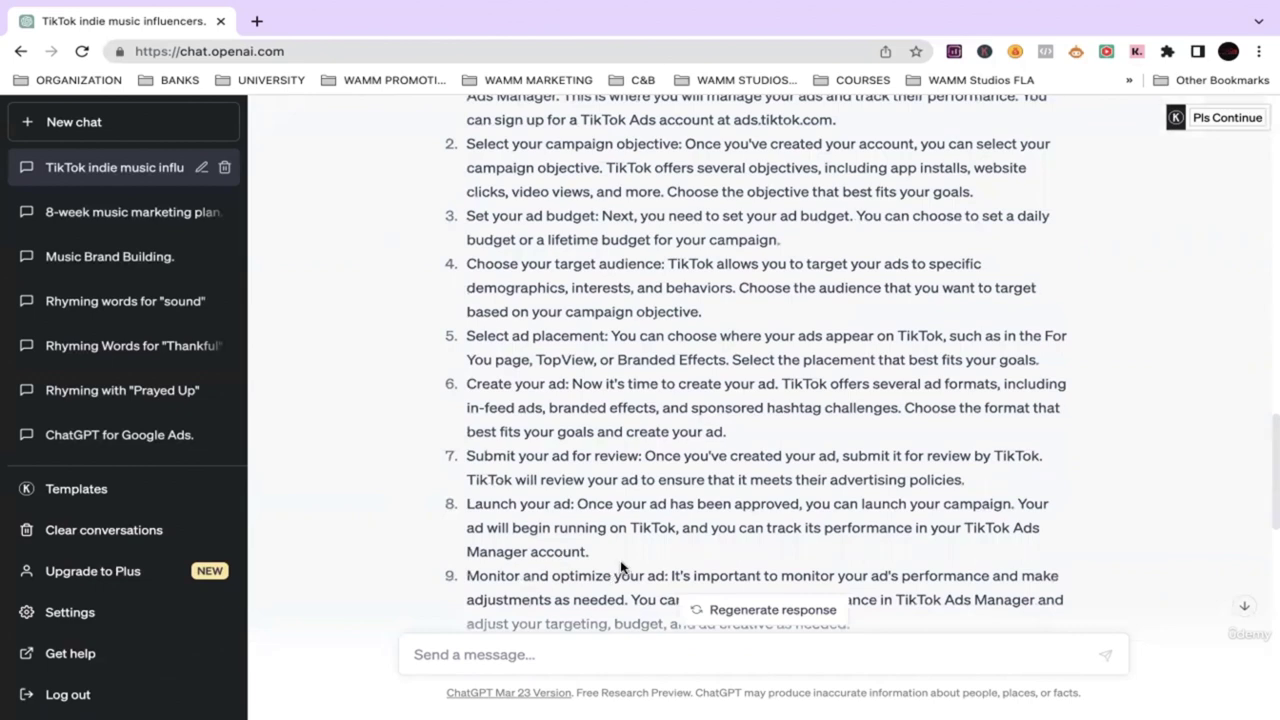
pyautogui.scroll(6, 690, 540)
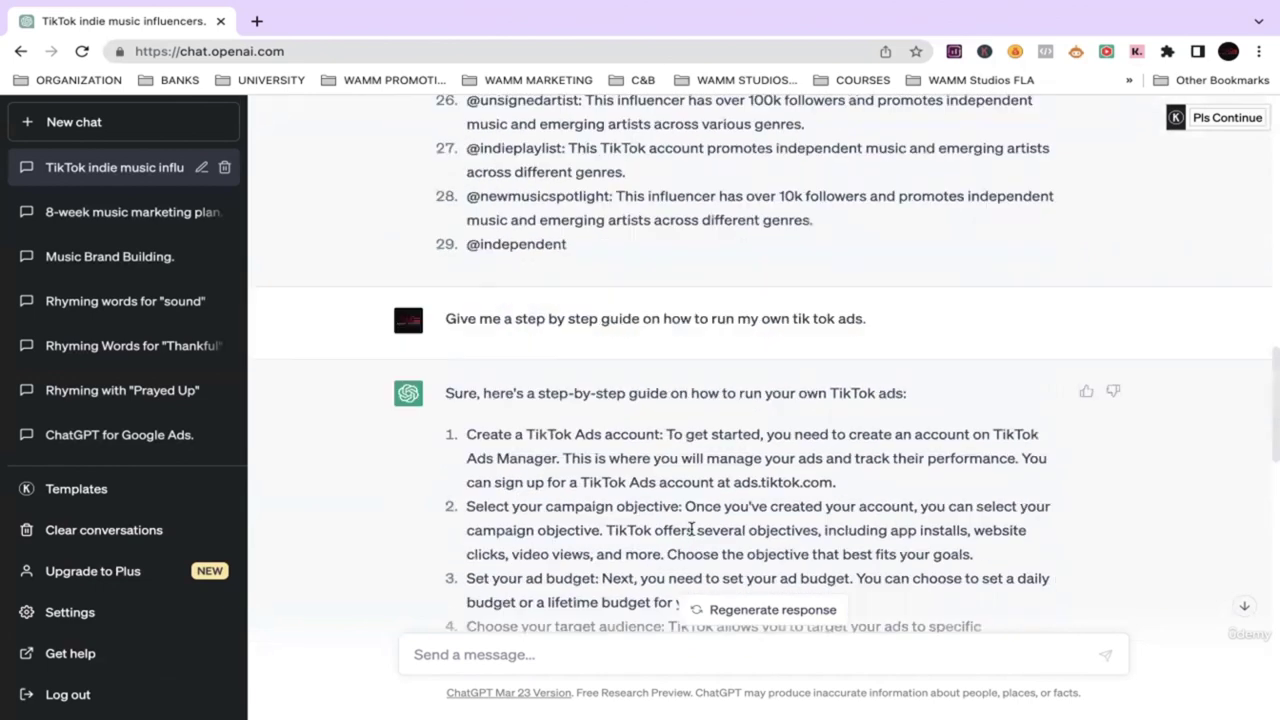
pyautogui.scroll(1, 690, 540)
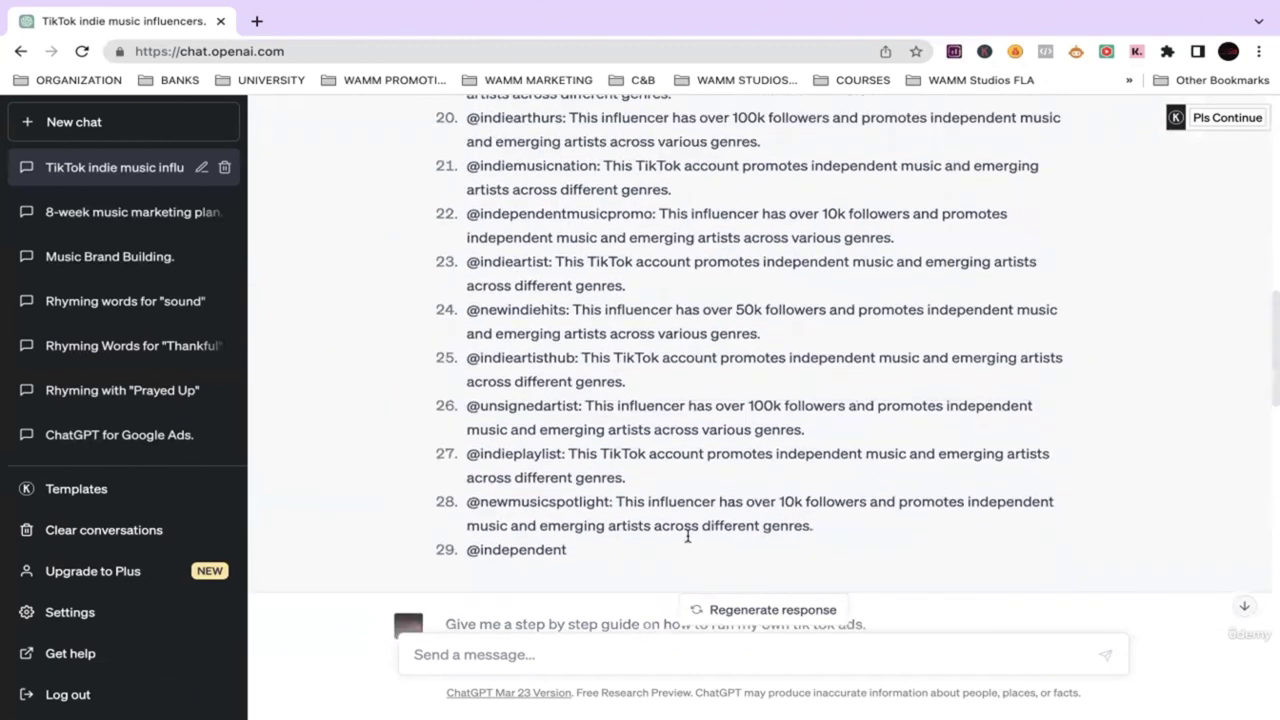
pyautogui.scroll(3, 688, 538)
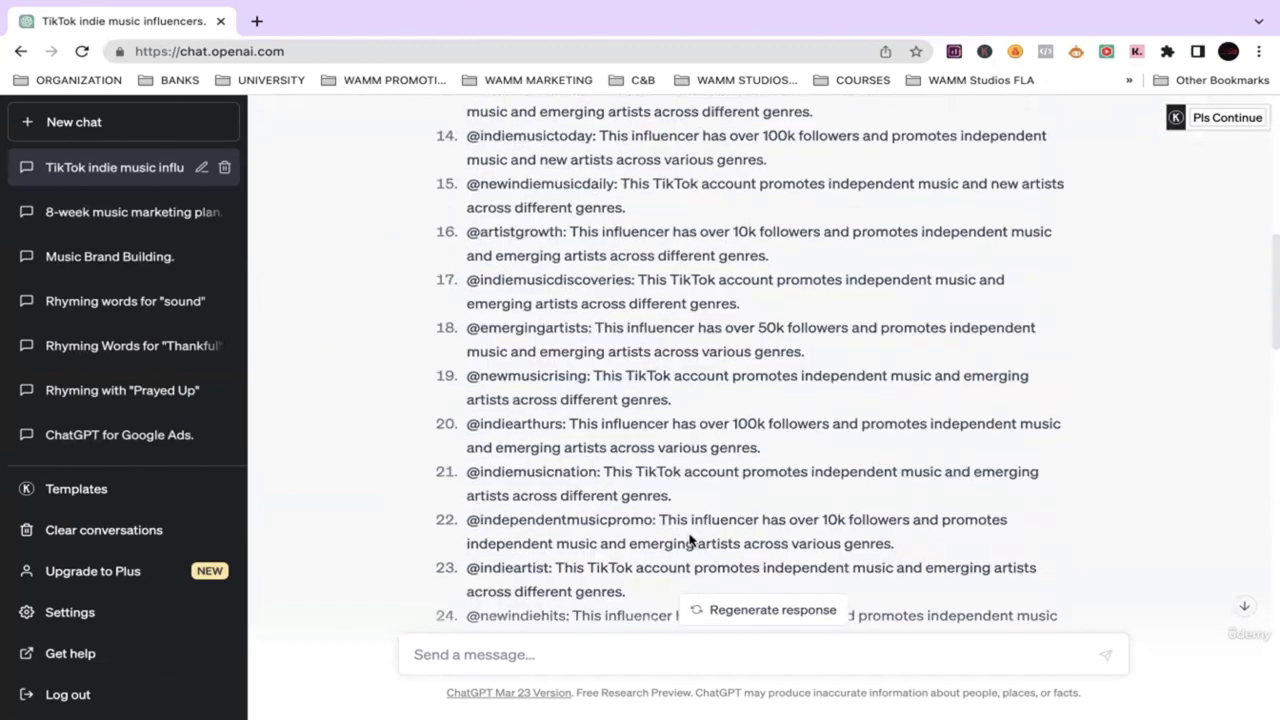
pyautogui.scroll(4, 690, 540)
pyautogui.scroll(4, 690, 540)
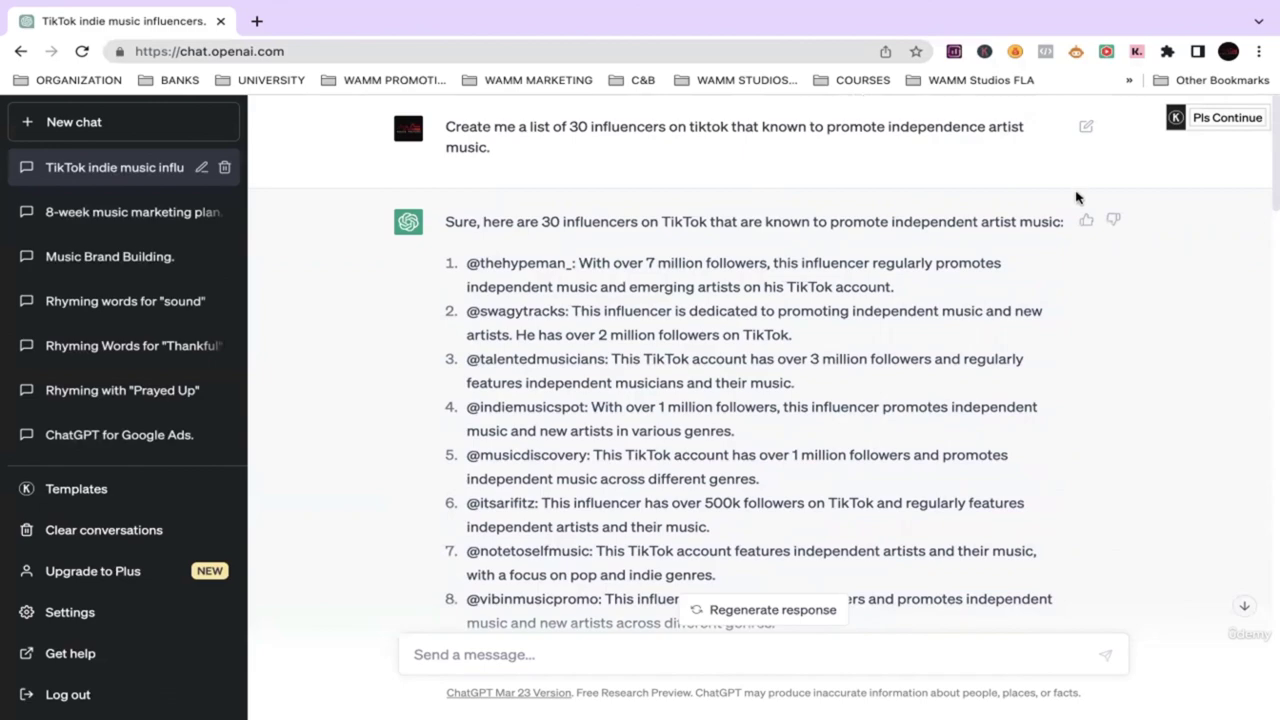
pyautogui.scroll(-15, 1075, 200)
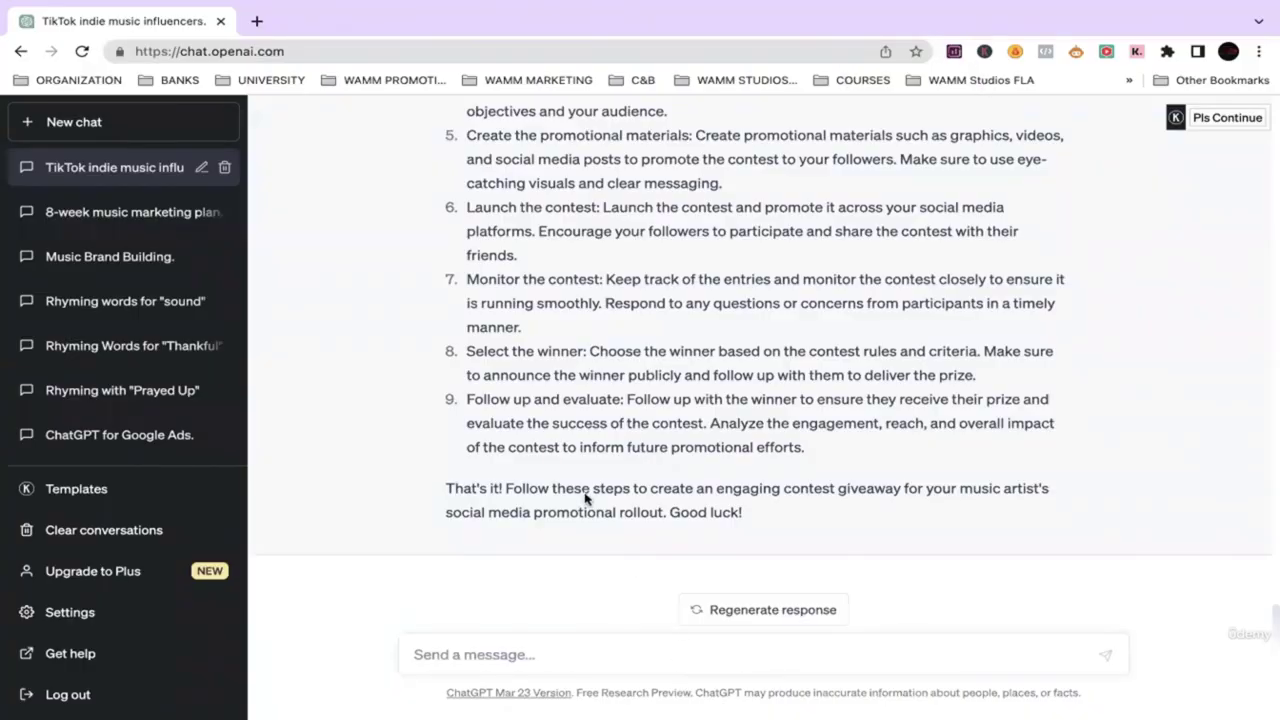
pyautogui.click(598, 656)
# - Start the prompt 'Give me the step by step blueprint on how to get my'
pyautogui.write('How')
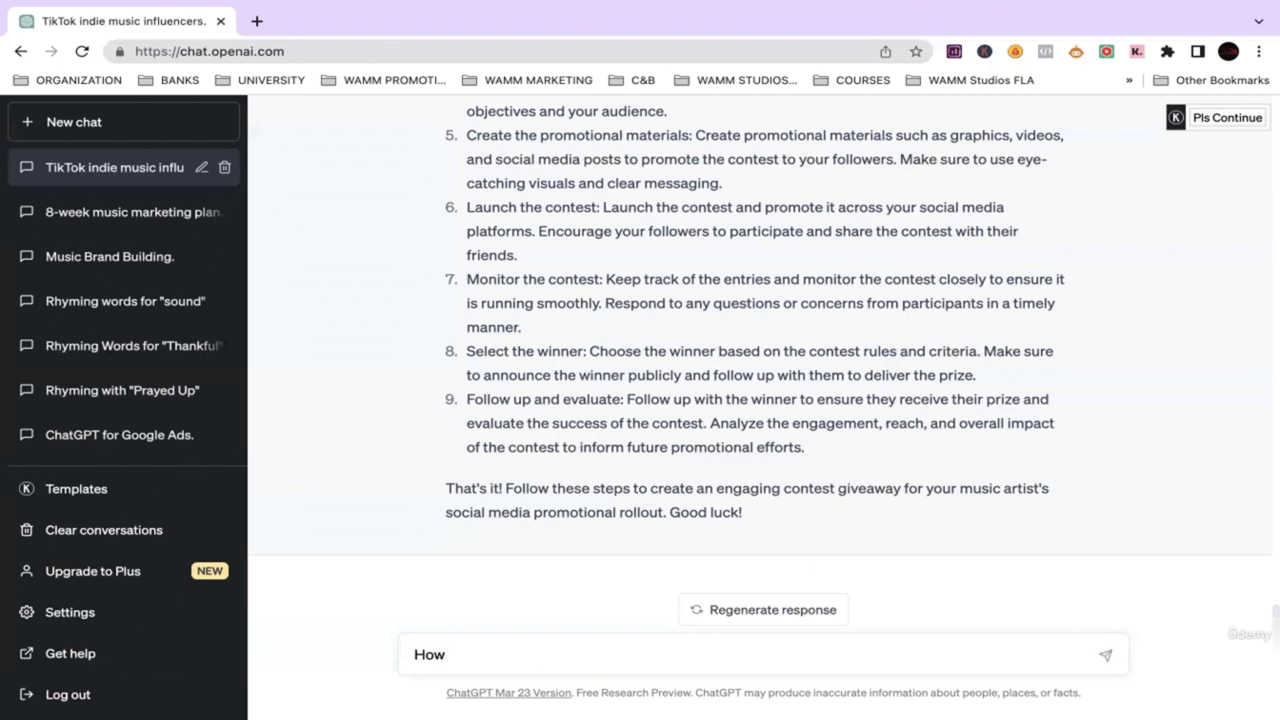
pyautogui.press('BackSpace')
pyautogui.press('BackSpace')
pyautogui.press('BackSpace')
pyautogui.write('Get')
pyautogui.press('BackSpace')
pyautogui.press('BackSpace')
pyautogui.press('BackSpace')
pyautogui.write('Give me the step by st')
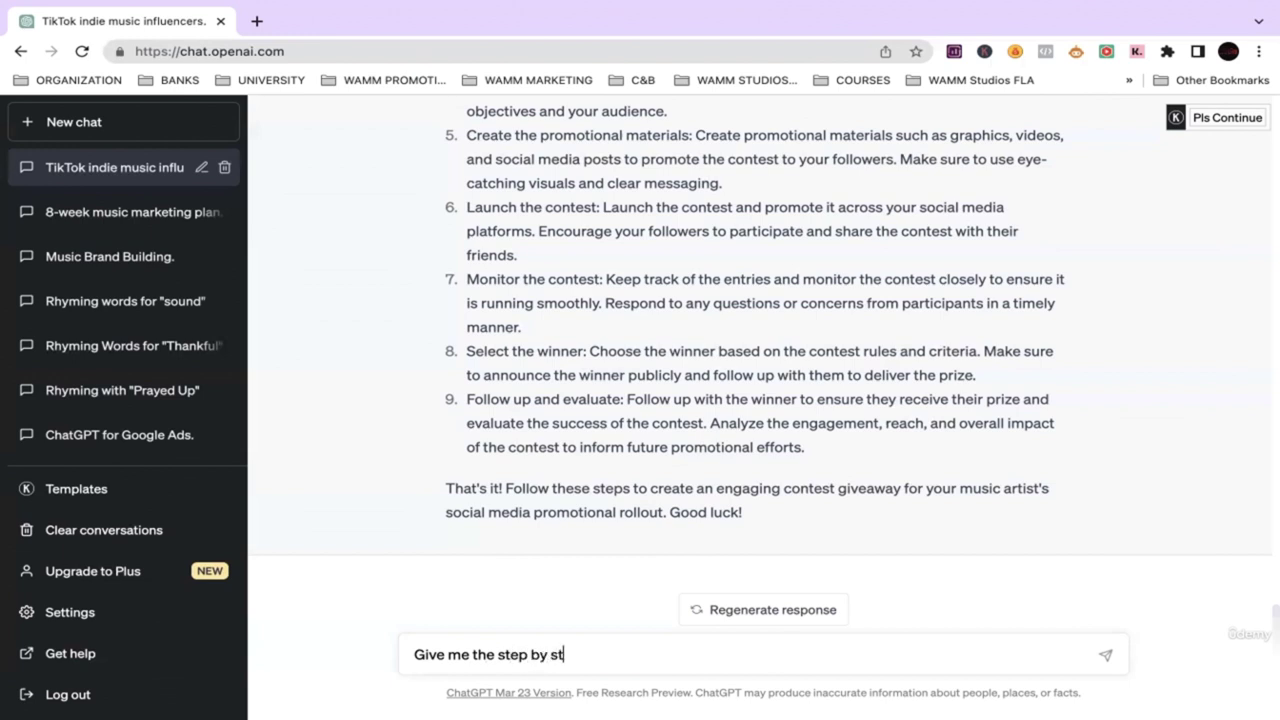
pyautogui.write('ep blueprint o')
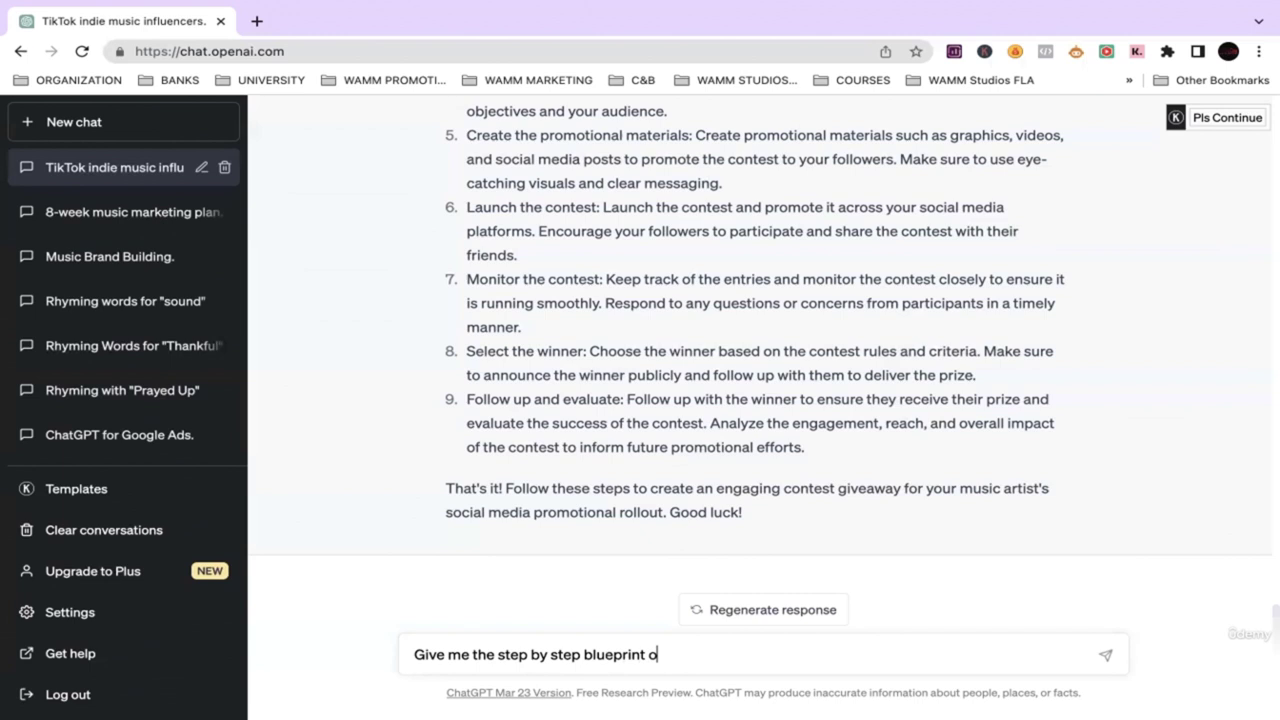
pyautogui.write('n how to m')
pyautogui.press('BackSpace')
pyautogui.write('getmy')
pyautogui.press('BackSpace')
pyautogui.write('y')
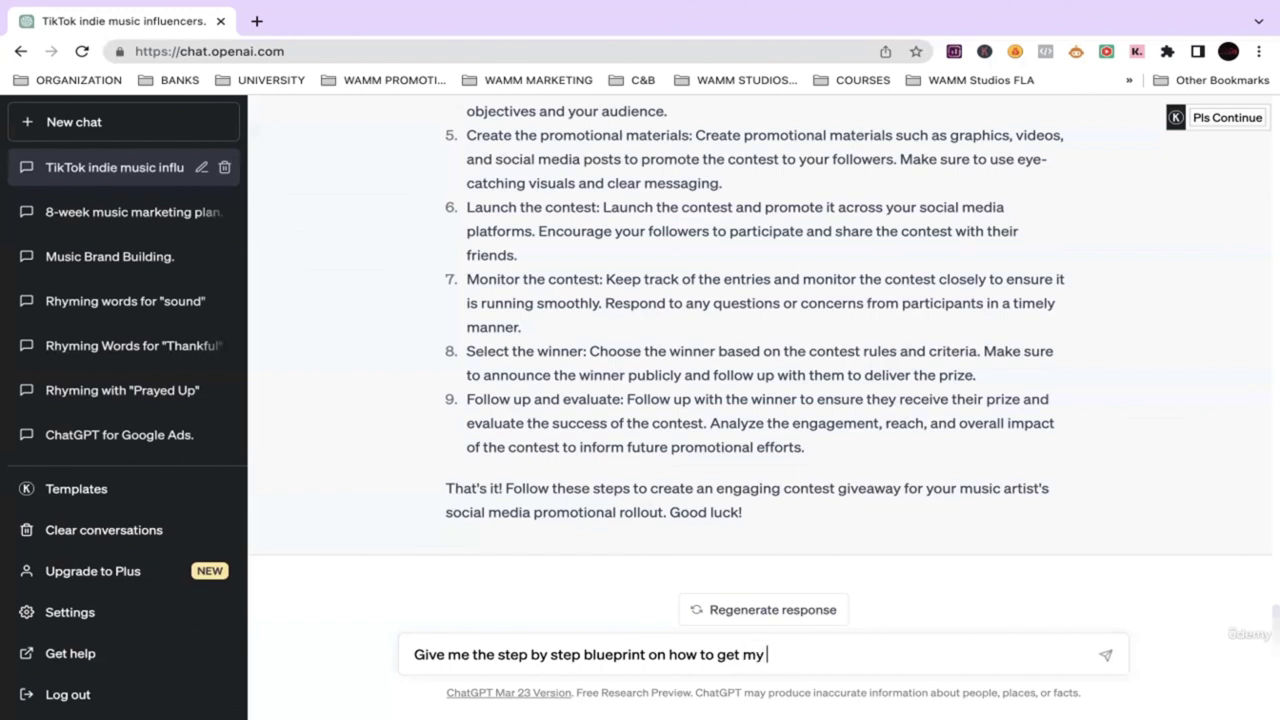
pyautogui.write(' music on spotify platy')
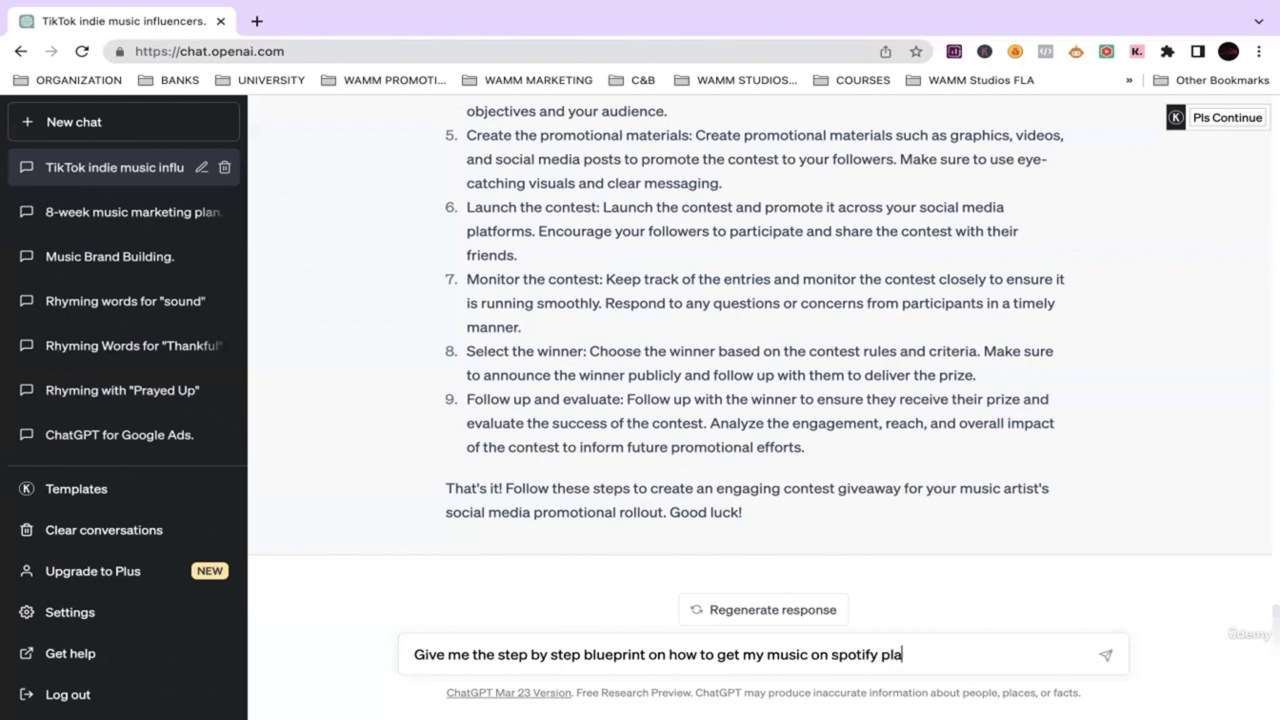
# - Finish it with 'music on spotify playlists.' and send the blueprint request
pyautogui.press('BackSpace')
pyautogui.press('BackSpace')
pyautogui.write('ylist')
pyautogui.write('s.')
pyautogui.click(1106, 655)
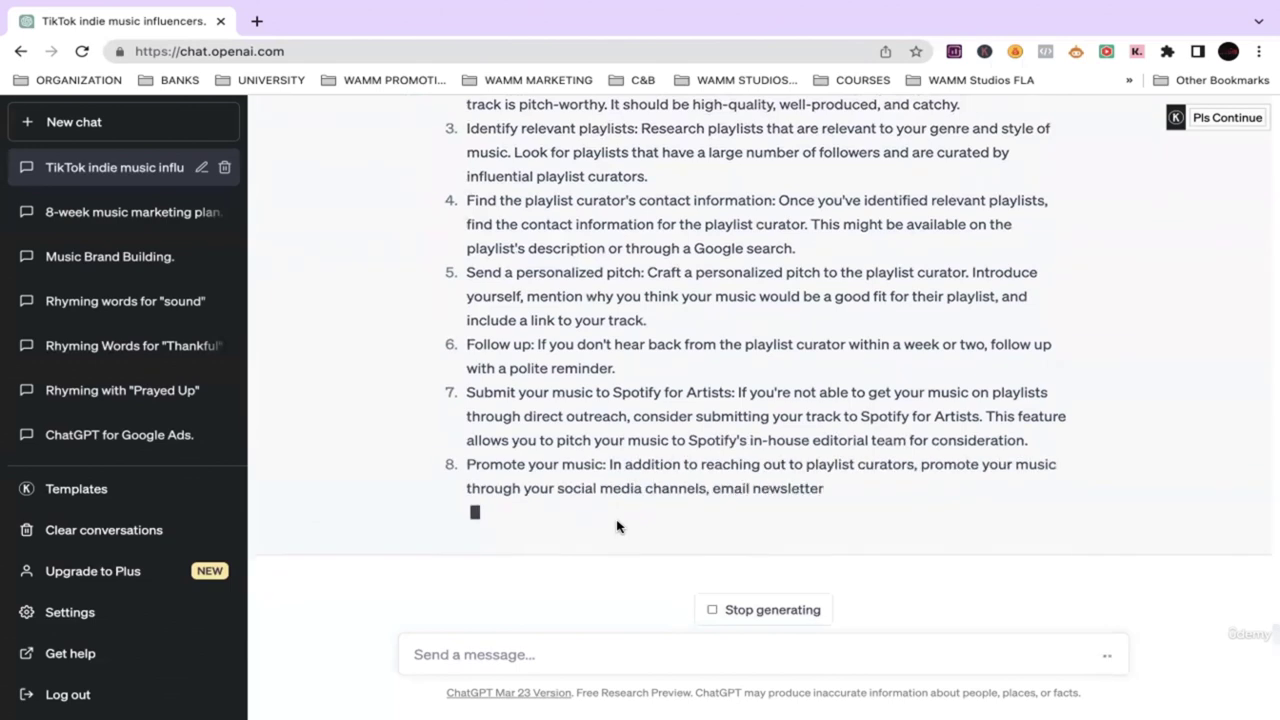
pyautogui.scroll(2, 657, 362)
pyautogui.scroll(-1, 657, 362)
pyautogui.scroll(-1, 657, 362)
pyautogui.scroll(3, 540, 350)
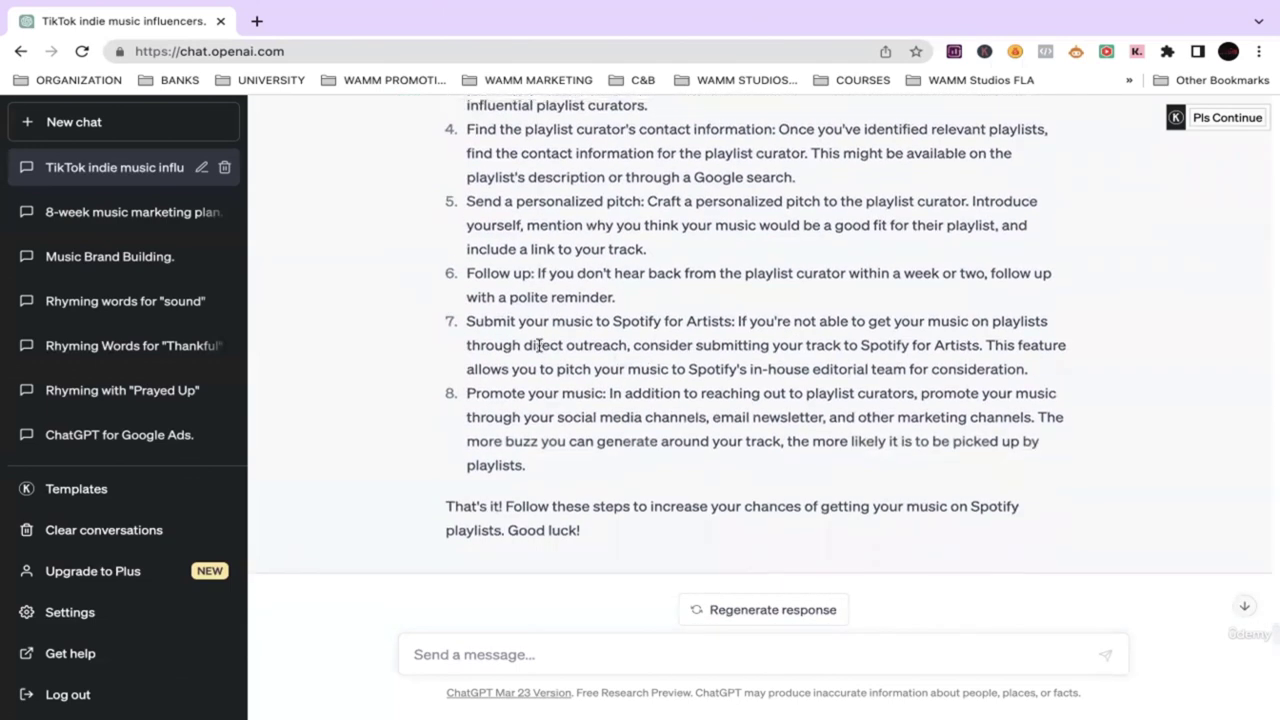
pyautogui.scroll(-2, 543, 354)
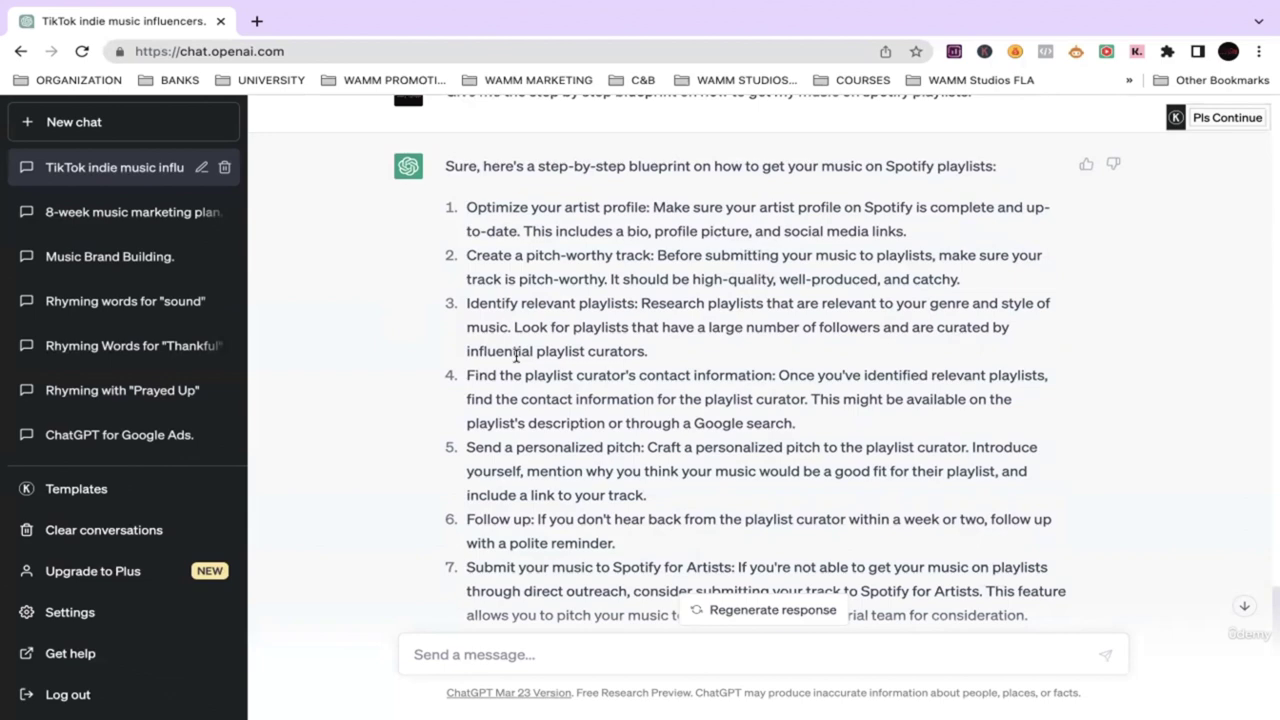
pyautogui.scroll(-3, 650, 515)
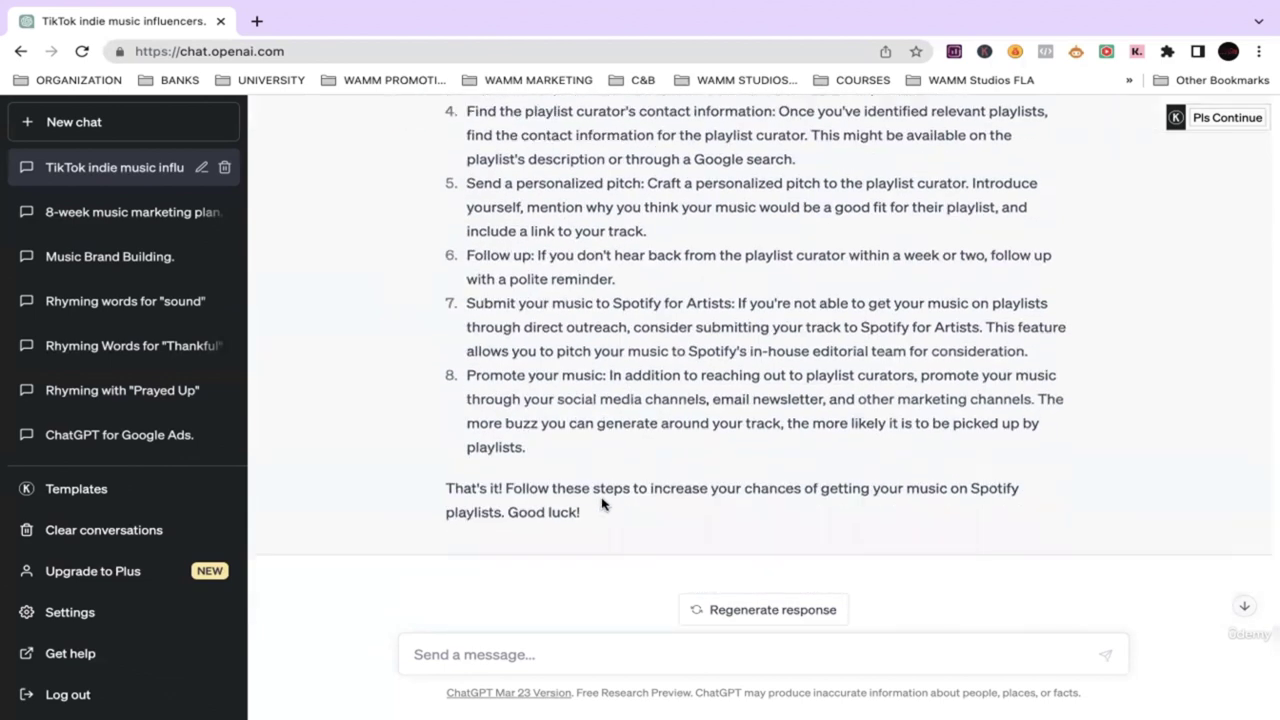
pyautogui.click(518, 654)
# - Send the request for 50 Spotify playlist curators, correcting the misspelling to 'independence'
pyautogui.write('Provide')
pyautogui.press('BackSpace')
pyautogui.press('BackSpace')
pyautogui.press('BackSpace')
pyautogui.write('d')
pyautogui.press('BackSpace')
pyautogui.write('de with a')
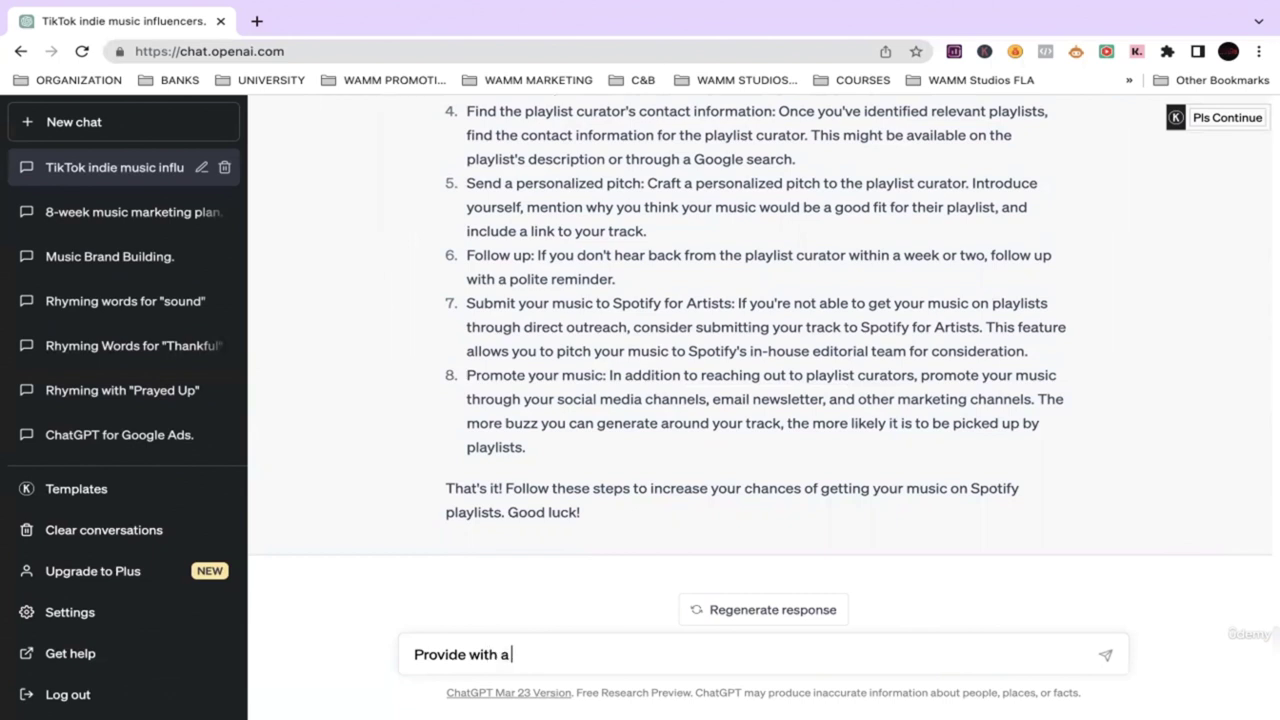
pyautogui.write(' list of 50 spotif')
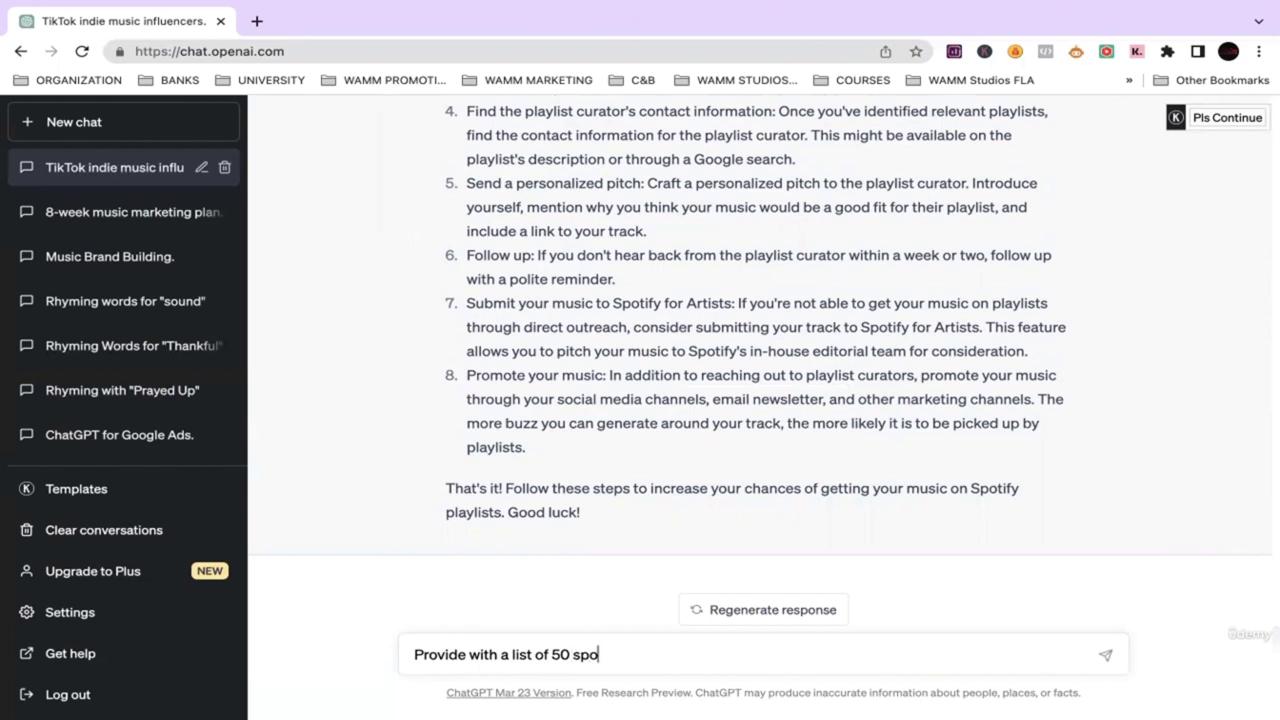
pyautogui.press('BackSpace')
pyautogui.press('BackSpace')
pyautogui.write('ify')
pyautogui.write(' pa')
pyautogui.write('laylist cu')
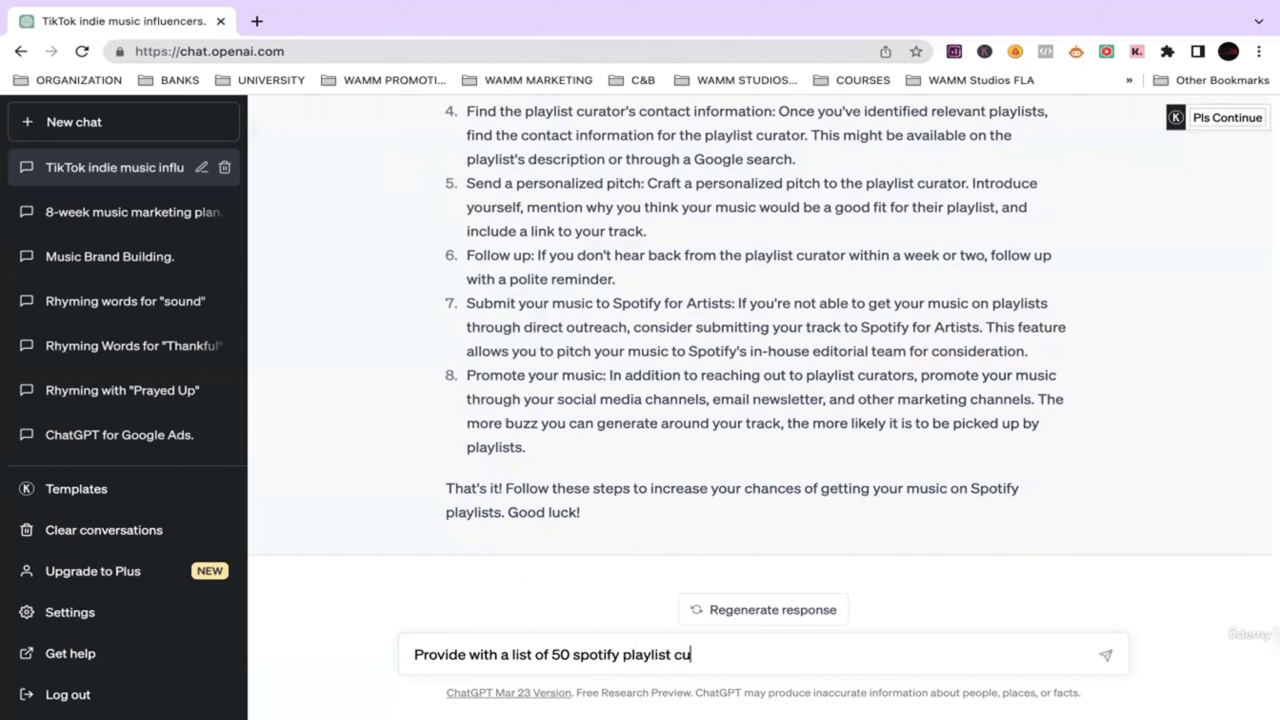
pyautogui.write('rators that are ')
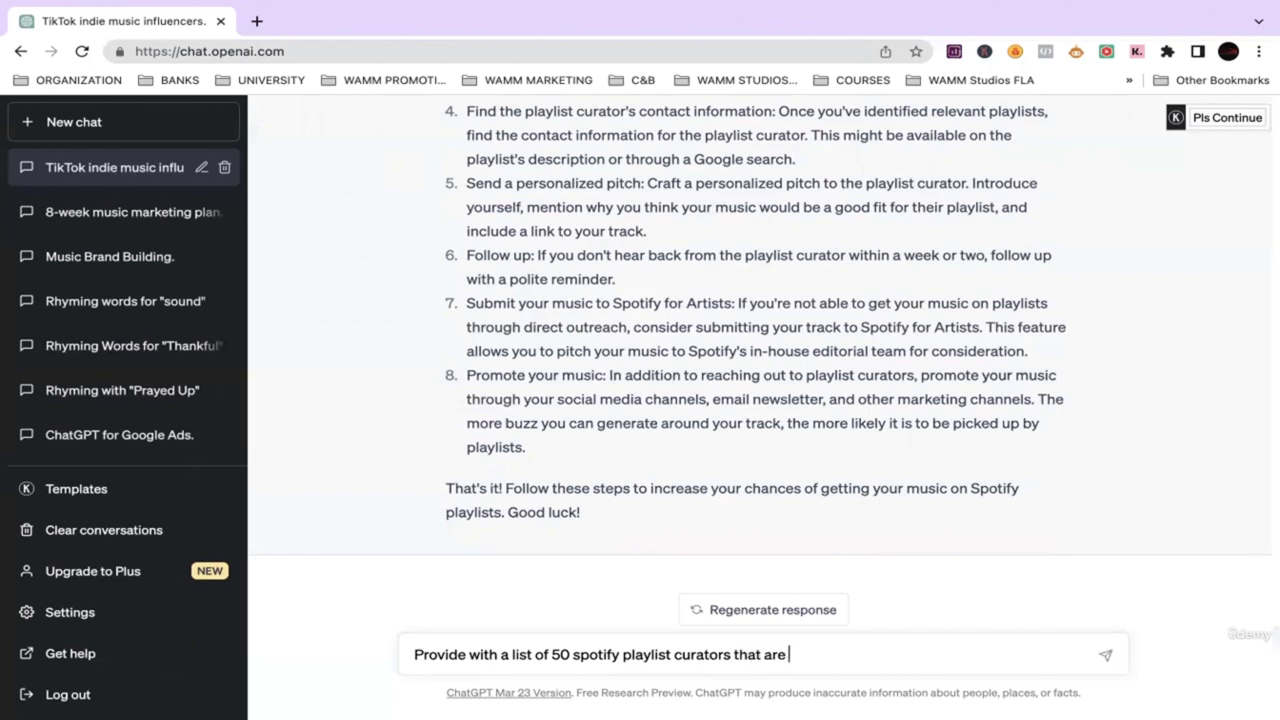
pyautogui.write('known to promote inde')
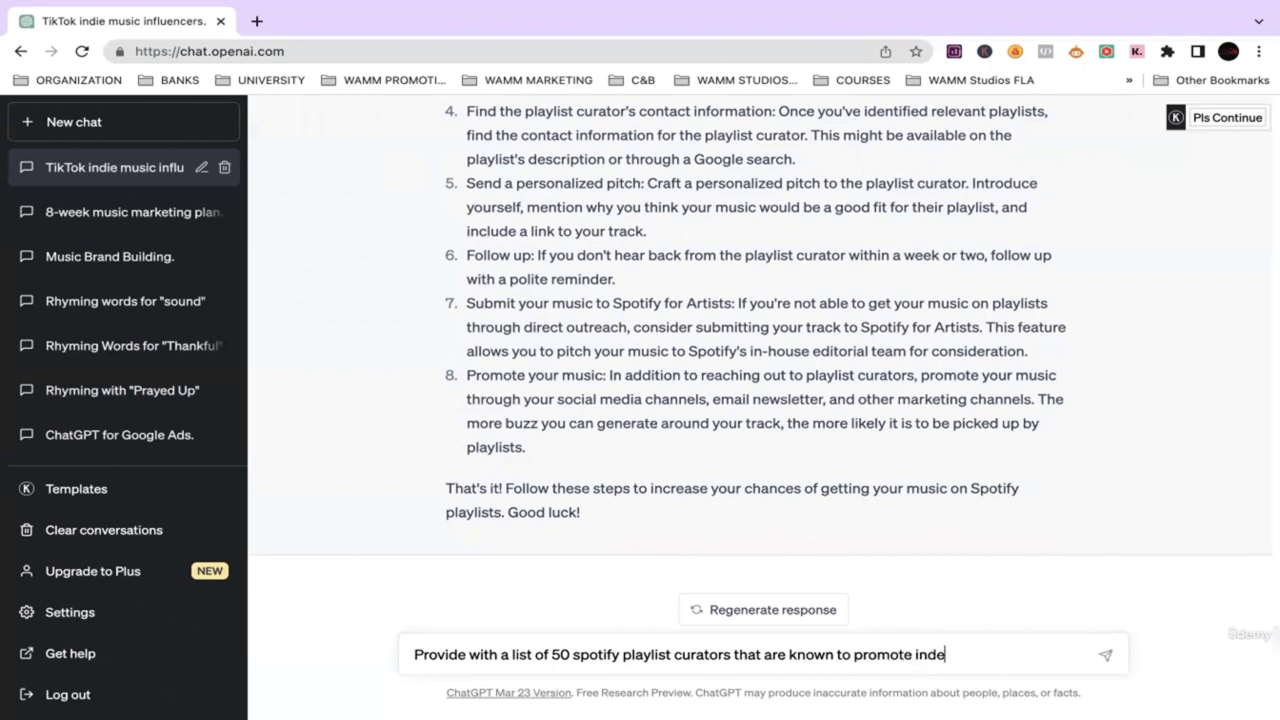
pyautogui.write('pendnce artist music.')
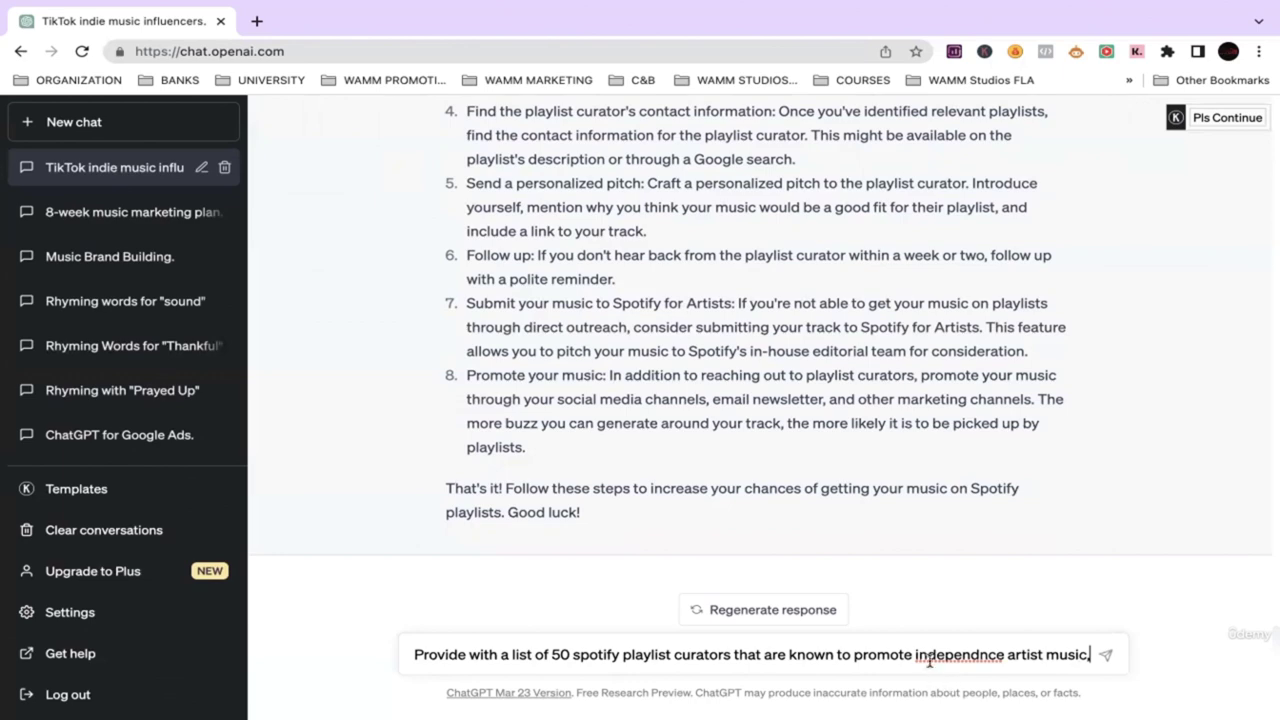
pyautogui.rightClick(933, 656)
pyautogui.click(990, 324)
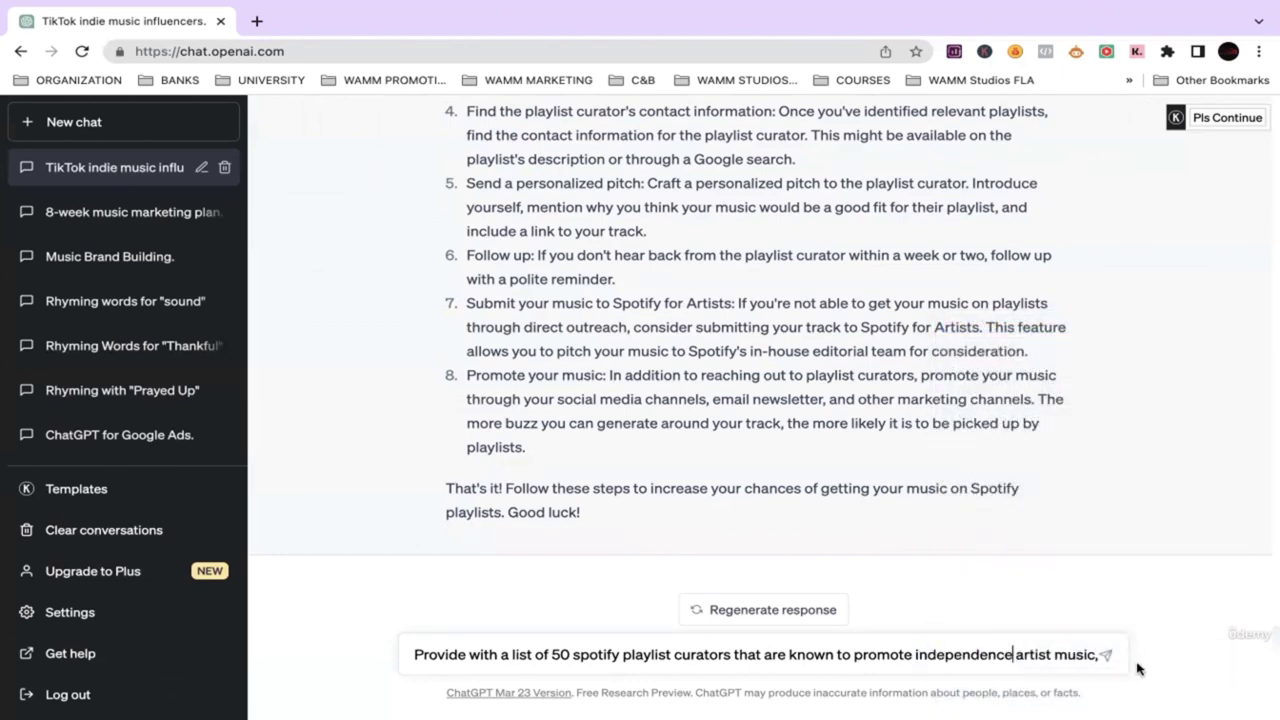
pyautogui.click(1105, 655)
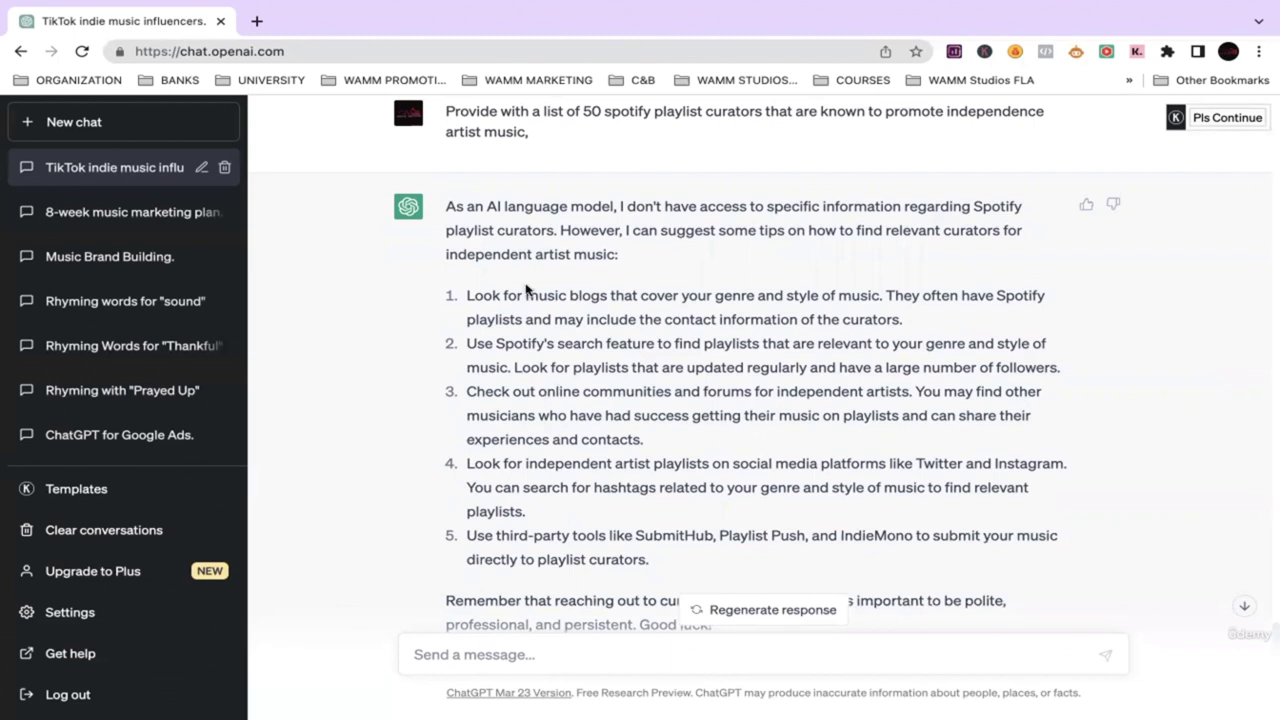
# - Read the five curator-finding tips to the end, then focus the message box for another prompt
pyautogui.scroll(-1, 811, 277)
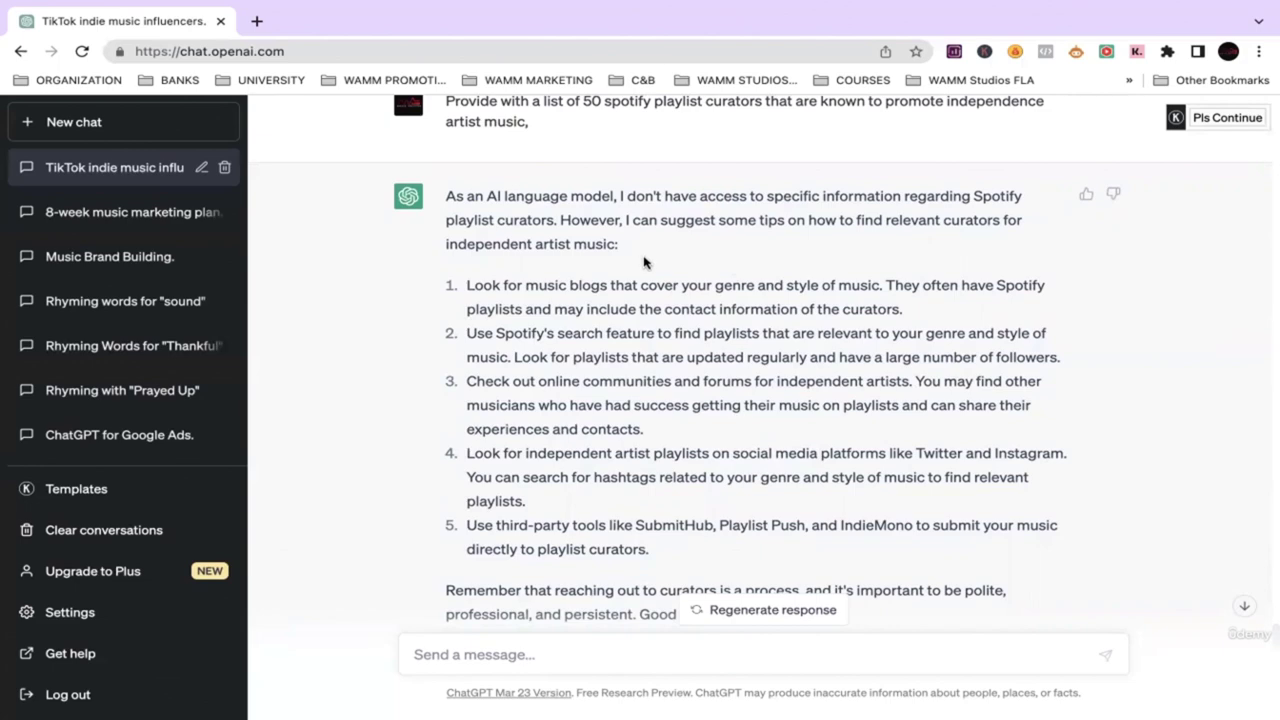
pyautogui.scroll(-1, 785, 293)
pyautogui.scroll(-2, 770, 292)
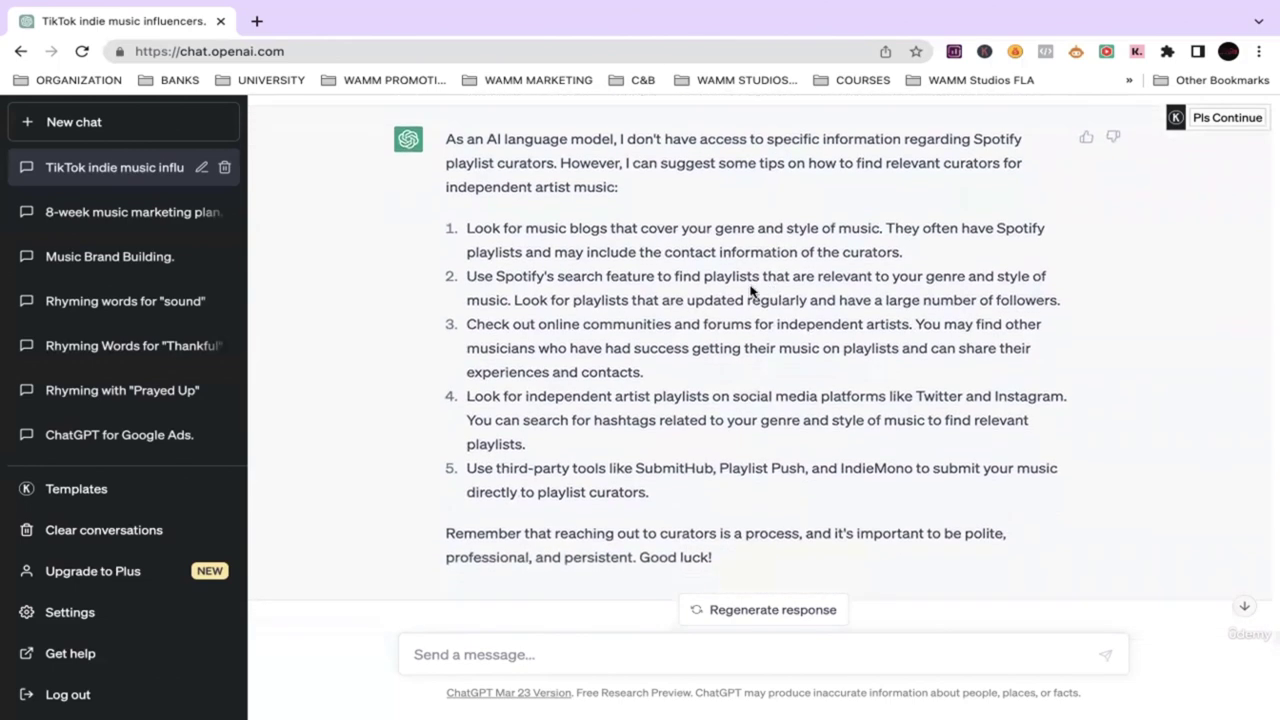
pyautogui.scroll(-2, 668, 270)
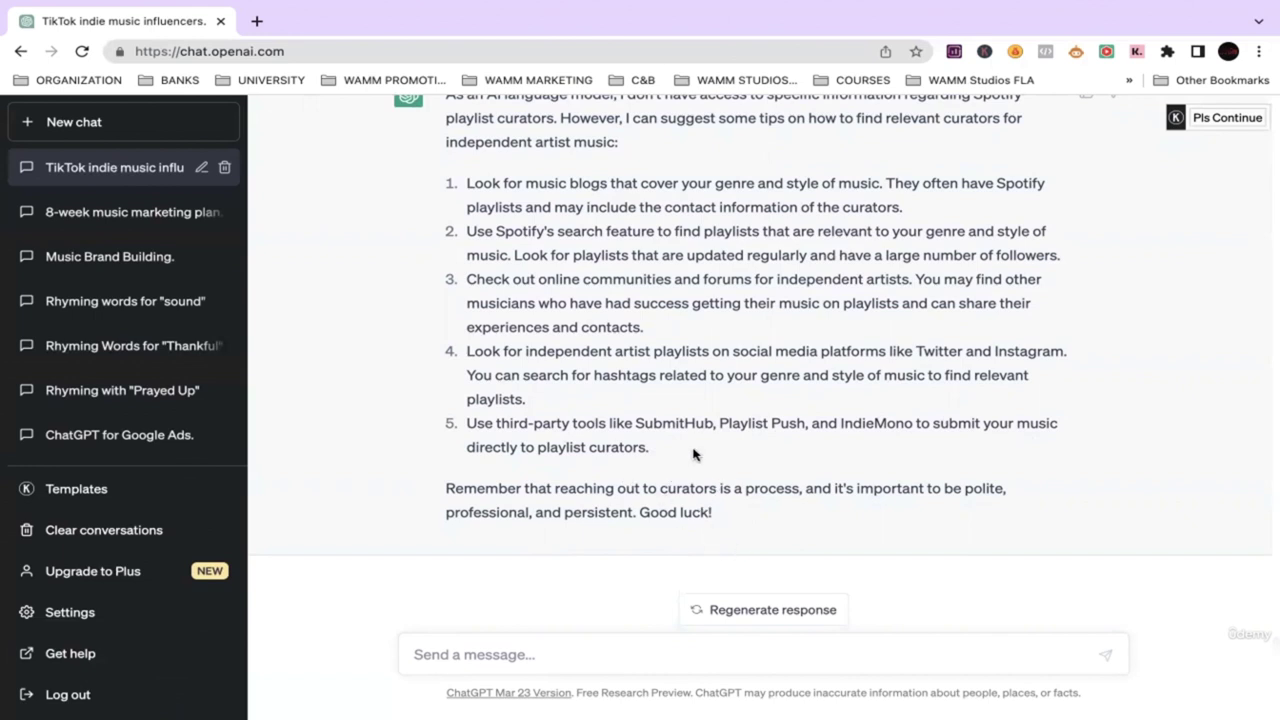
pyautogui.click(575, 654)
# - Draft a prompt asking for Spotify playlists known to promote independent artist music
pyautogui.write('C')
pyautogui.press('BackSpace')
pyautogui.write('Create m')
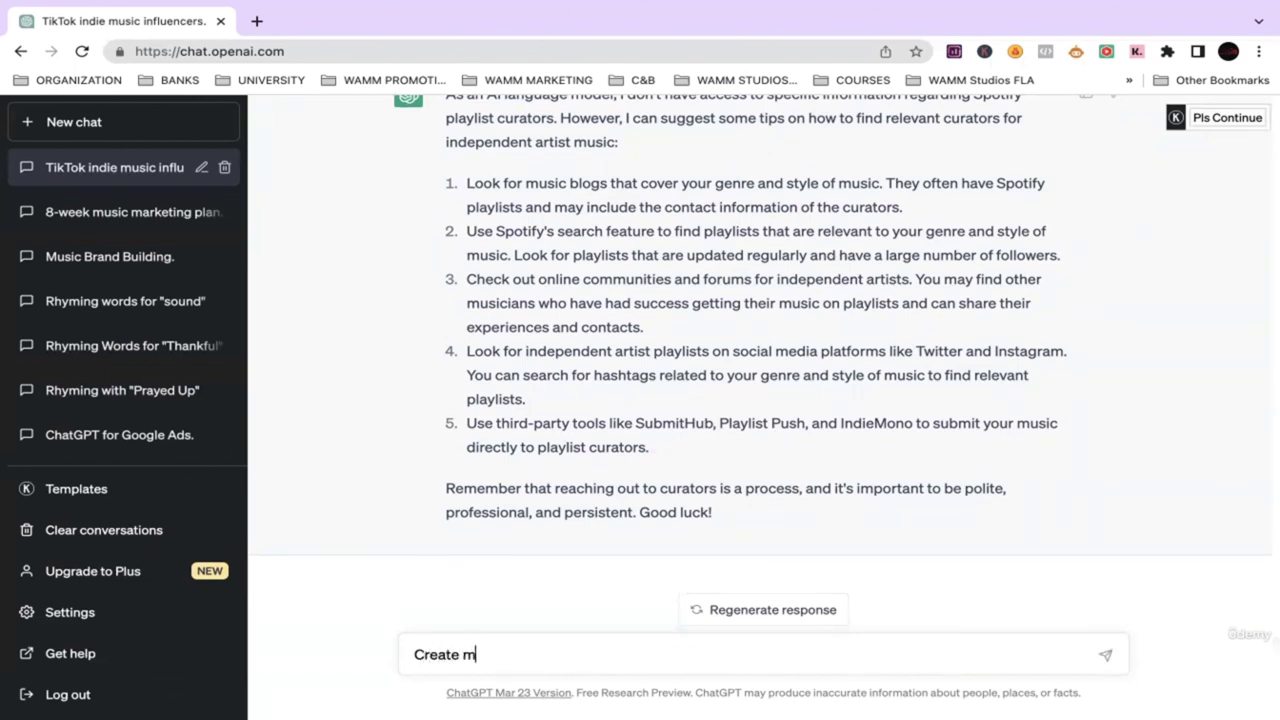
pyautogui.write('e ja')
pyautogui.write(' list of play')
pyautogui.press('BackSpace')
pyautogui.press('BackSpace')
pyautogui.press('BackSpace')
pyautogui.write('spotify ')
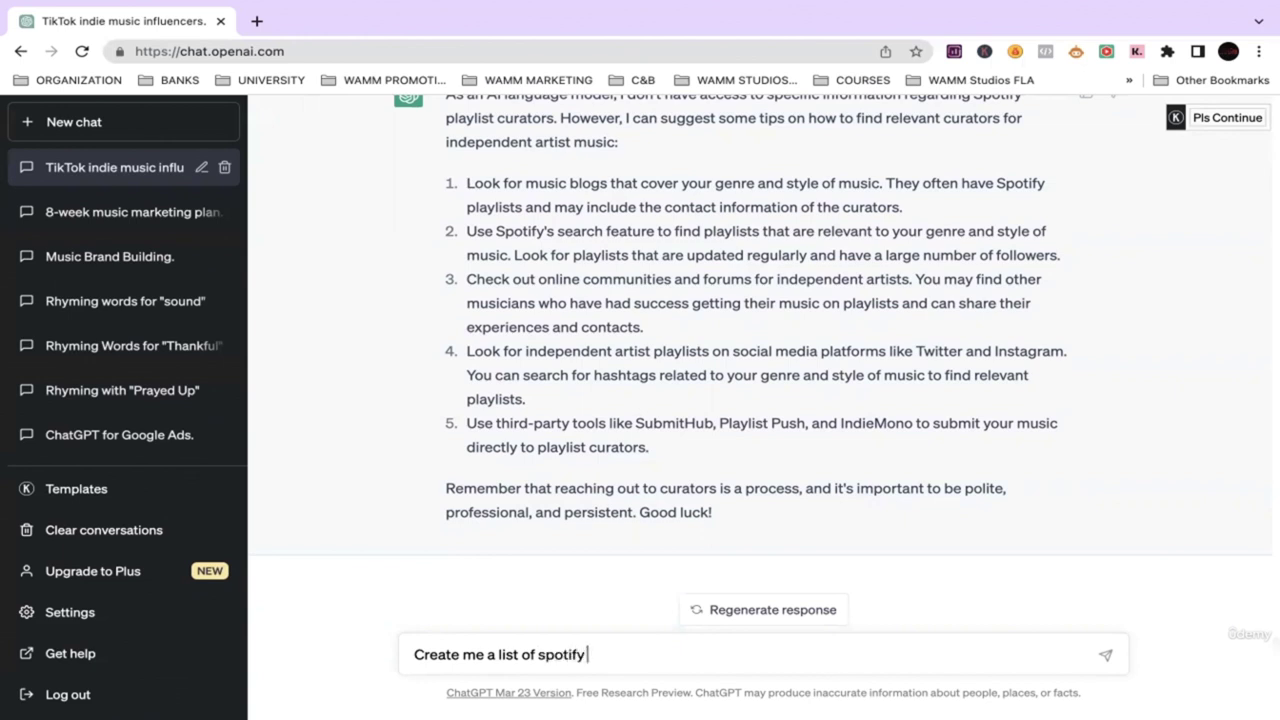
pyautogui.write('playlist')
pyautogui.press('BackSpace')
pyautogui.write('ylists that are ')
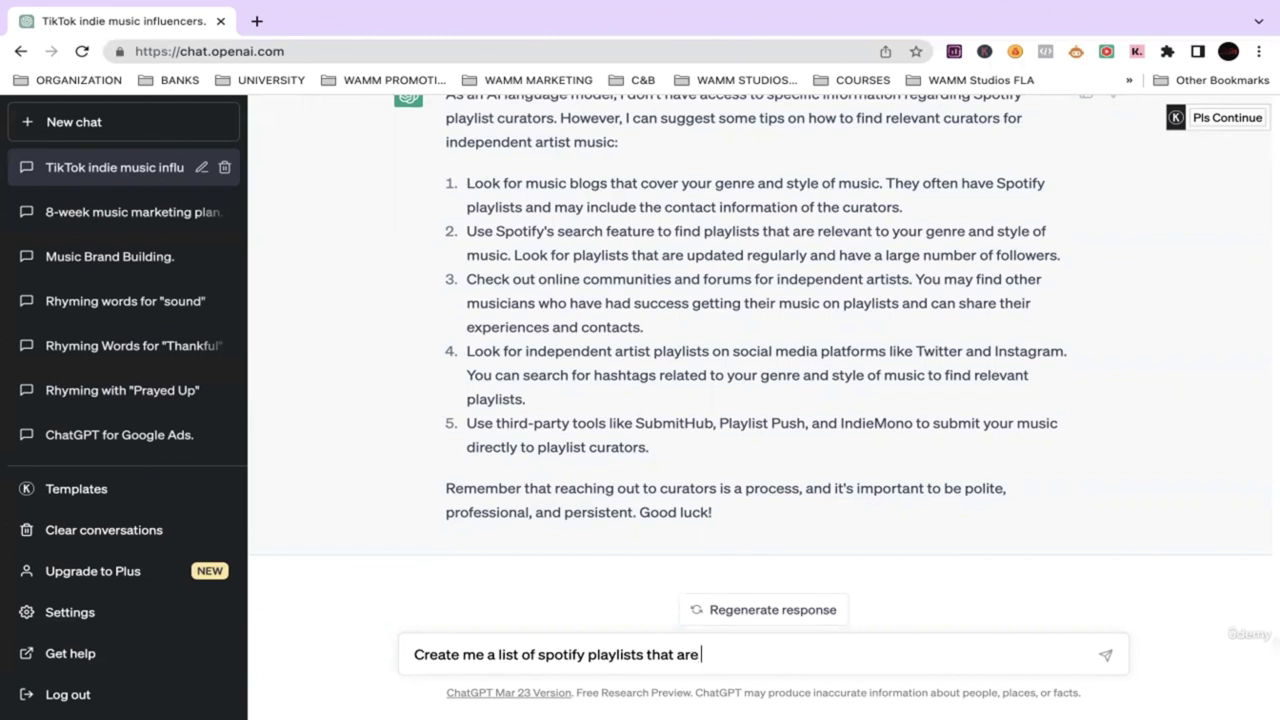
pyautogui.write('known to promote ')
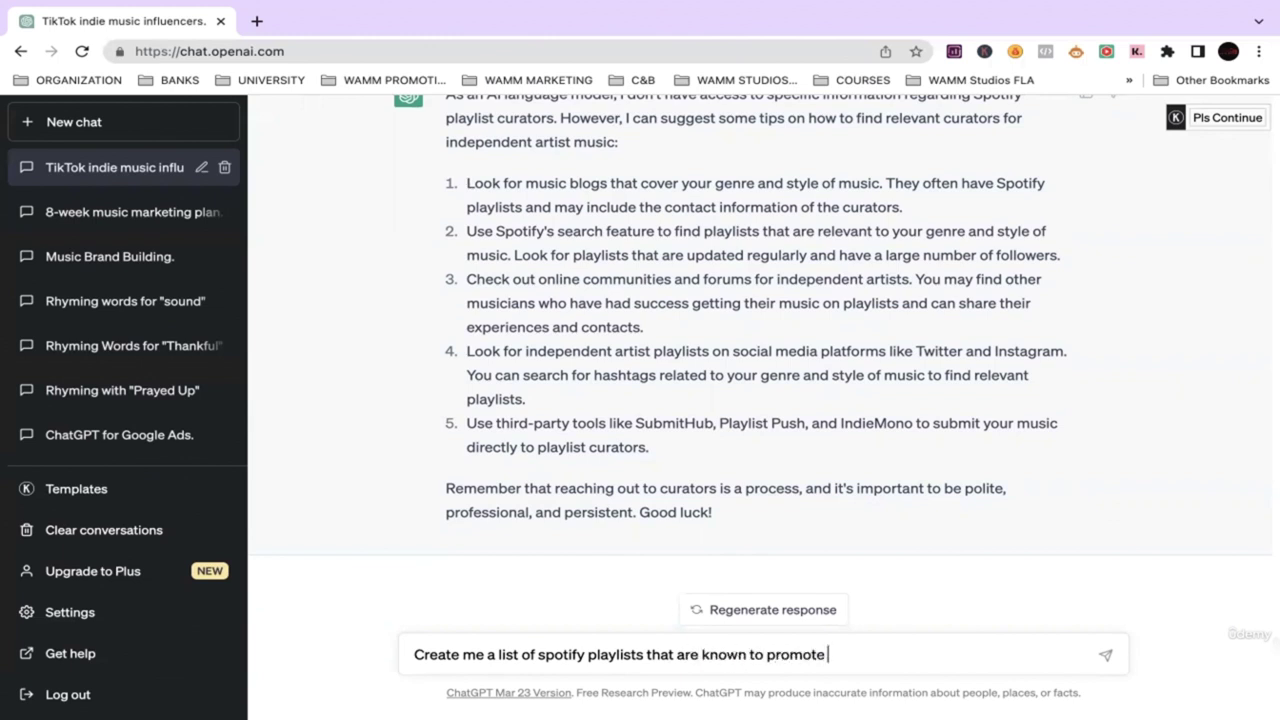
pyautogui.write('indep')
pyautogui.write('en')
pyautogui.write('d')
pyautogui.press('BackSpace')
pyautogui.write('ndence ')
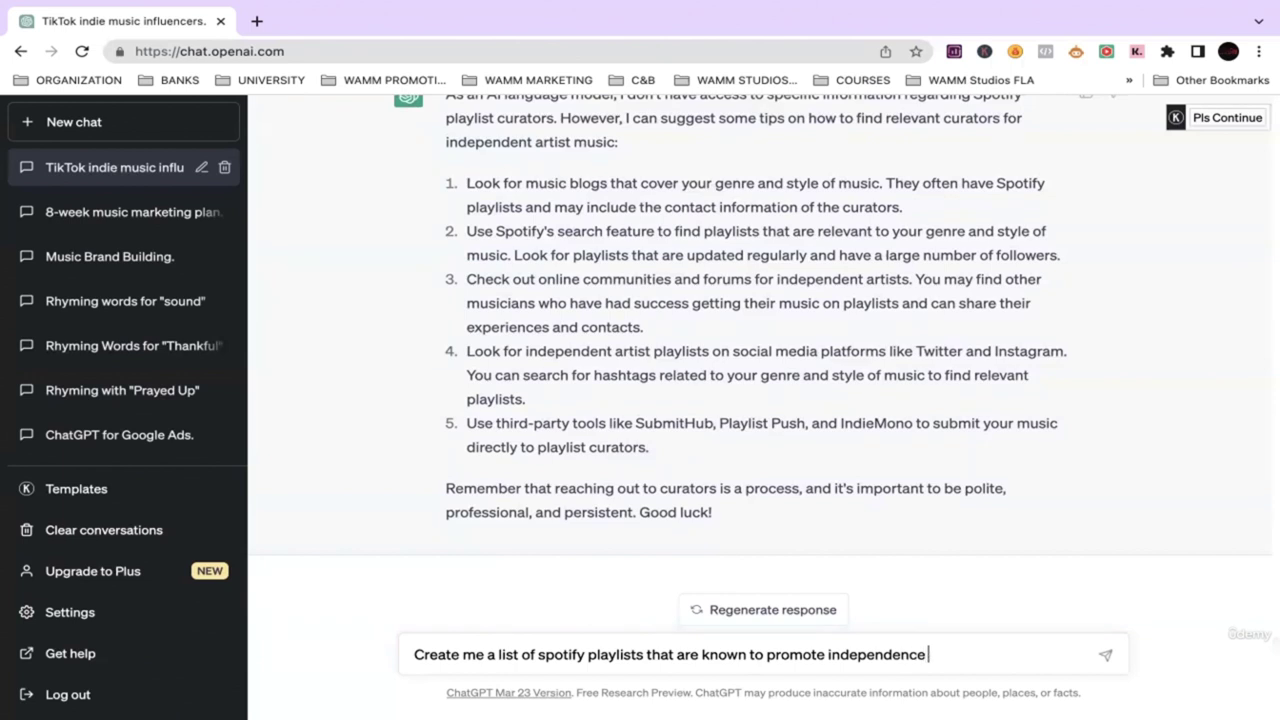
pyautogui.write('artist music.')
# - Insert '50' and 'with their spotify channel link and' into the prompt, then send it
pyautogui.click(540, 657)
pyautogui.write('50')
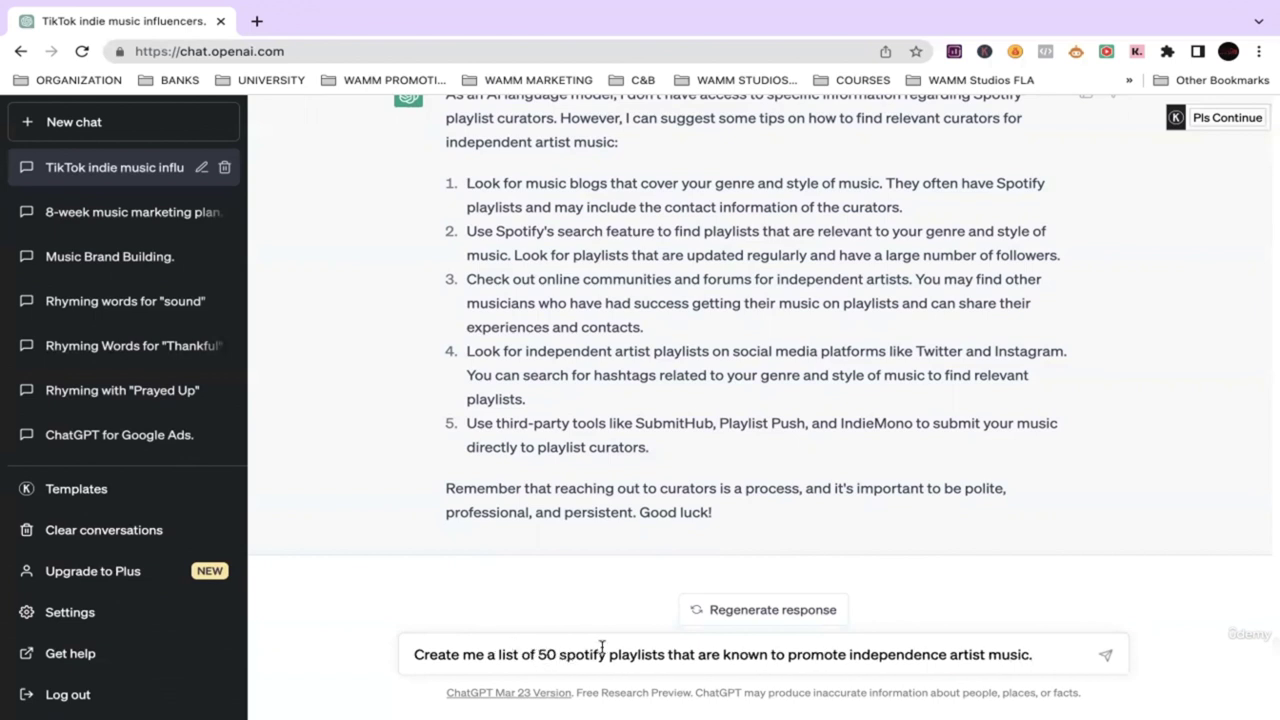
pyautogui.click(668, 655)
pyautogui.write('with their ')
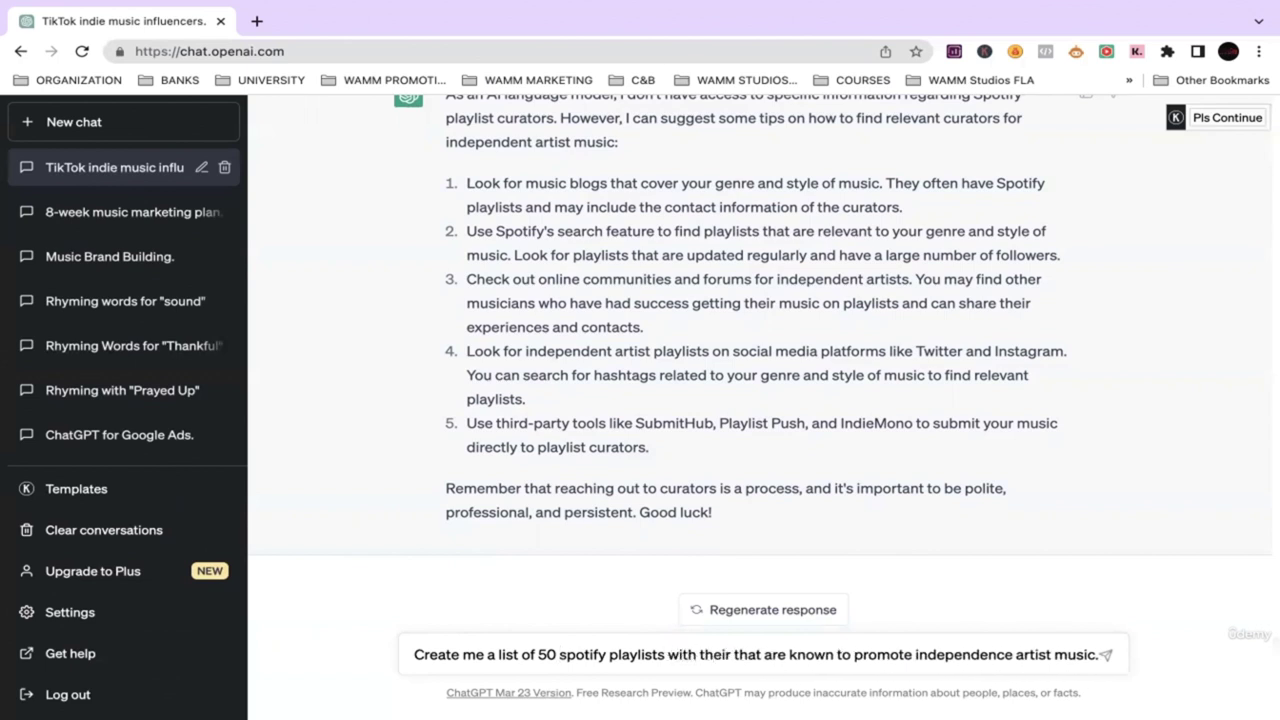
pyautogui.write('spotify ')
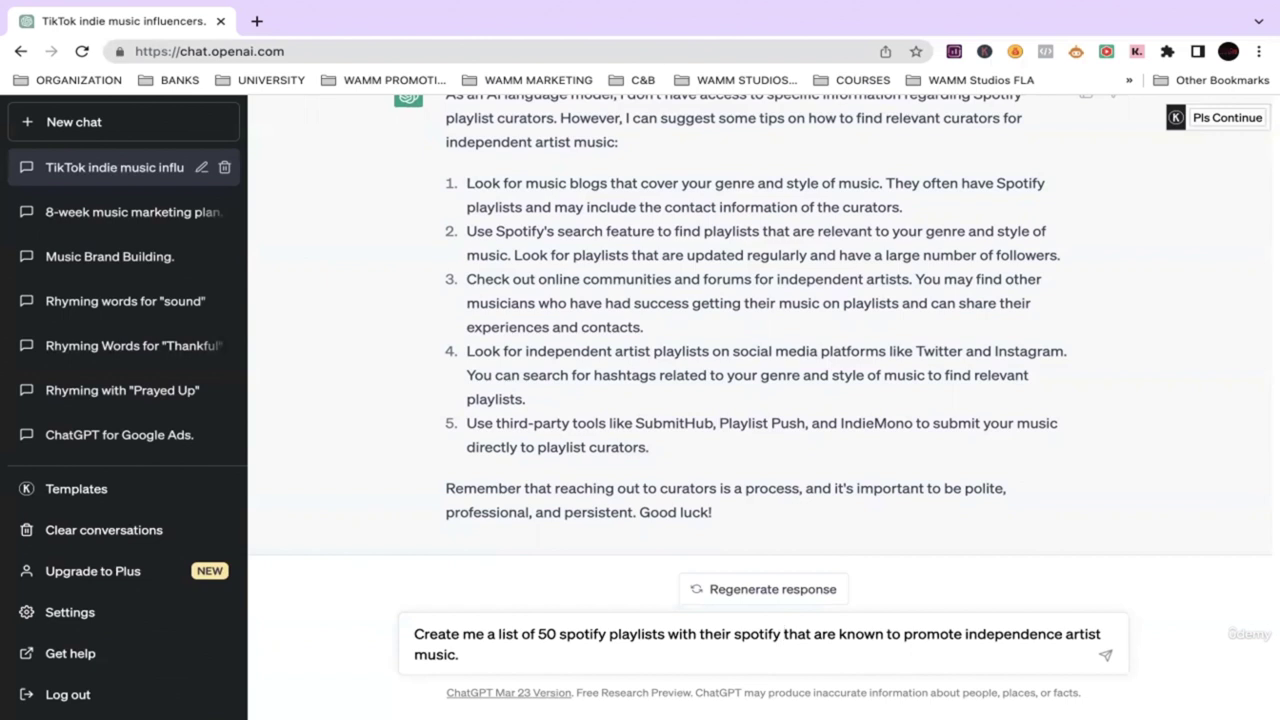
pyautogui.write('channel link')
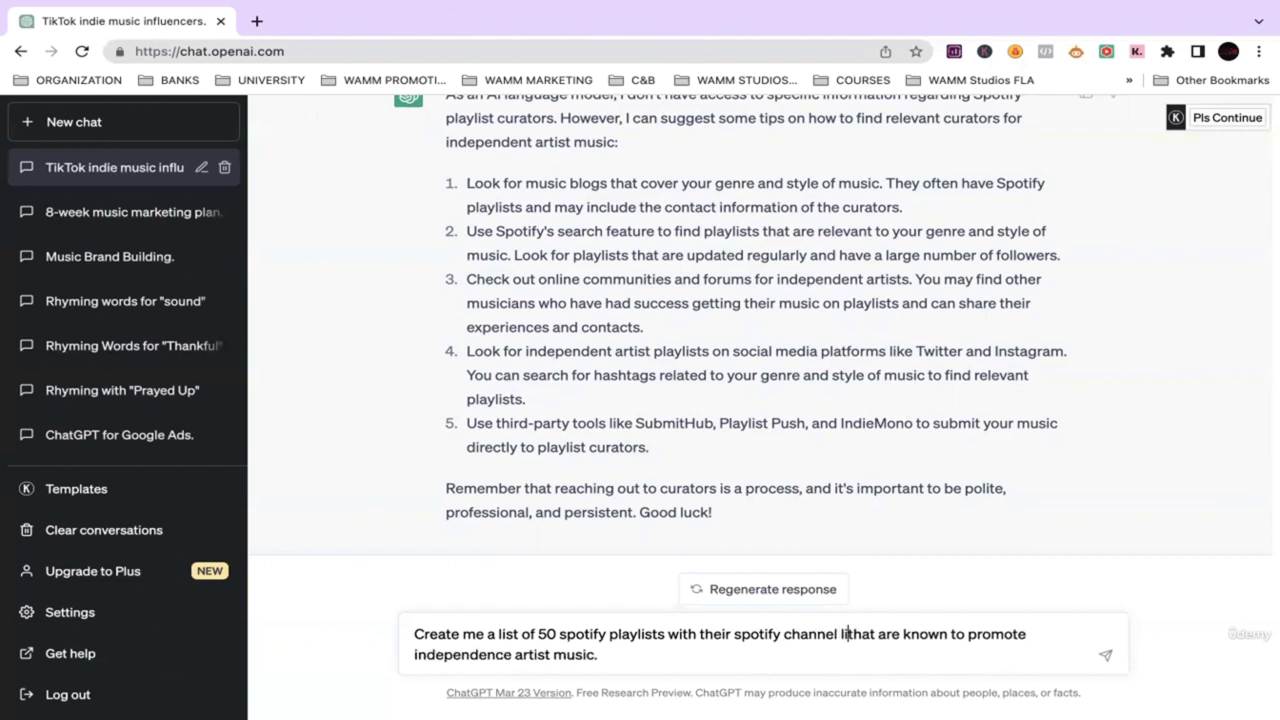
pyautogui.write(' and')
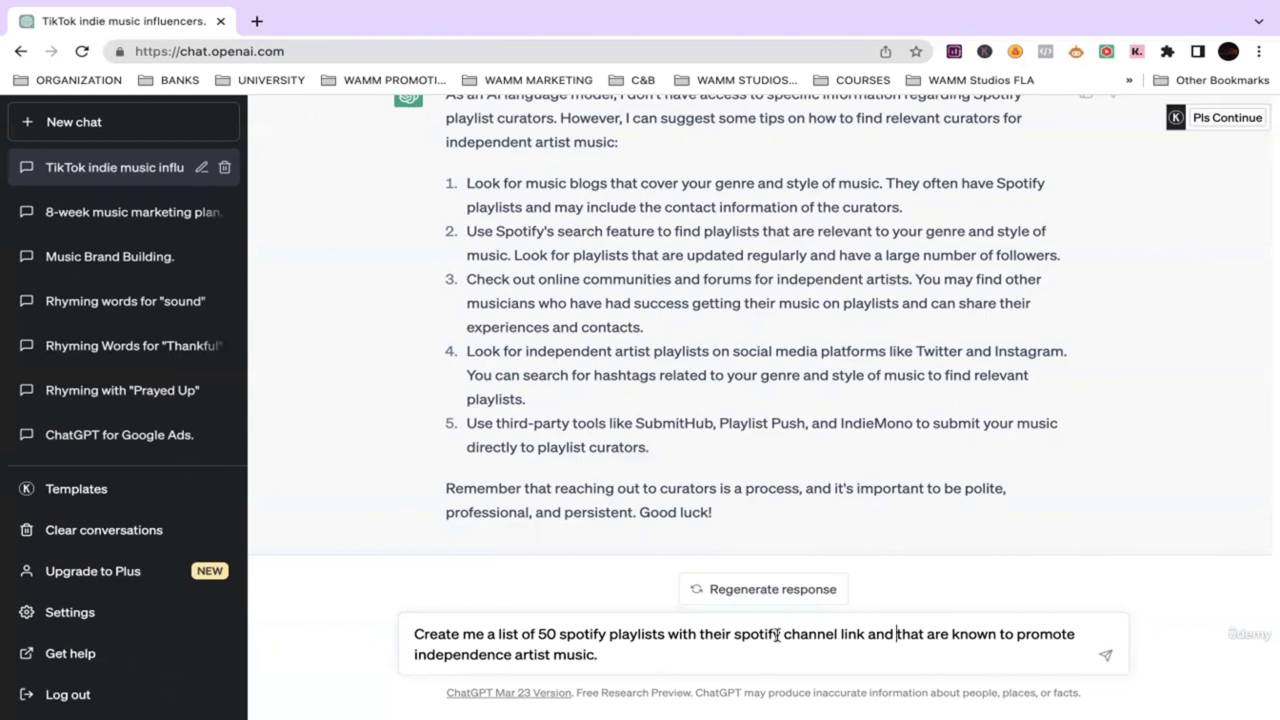
pyautogui.click(1105, 655)
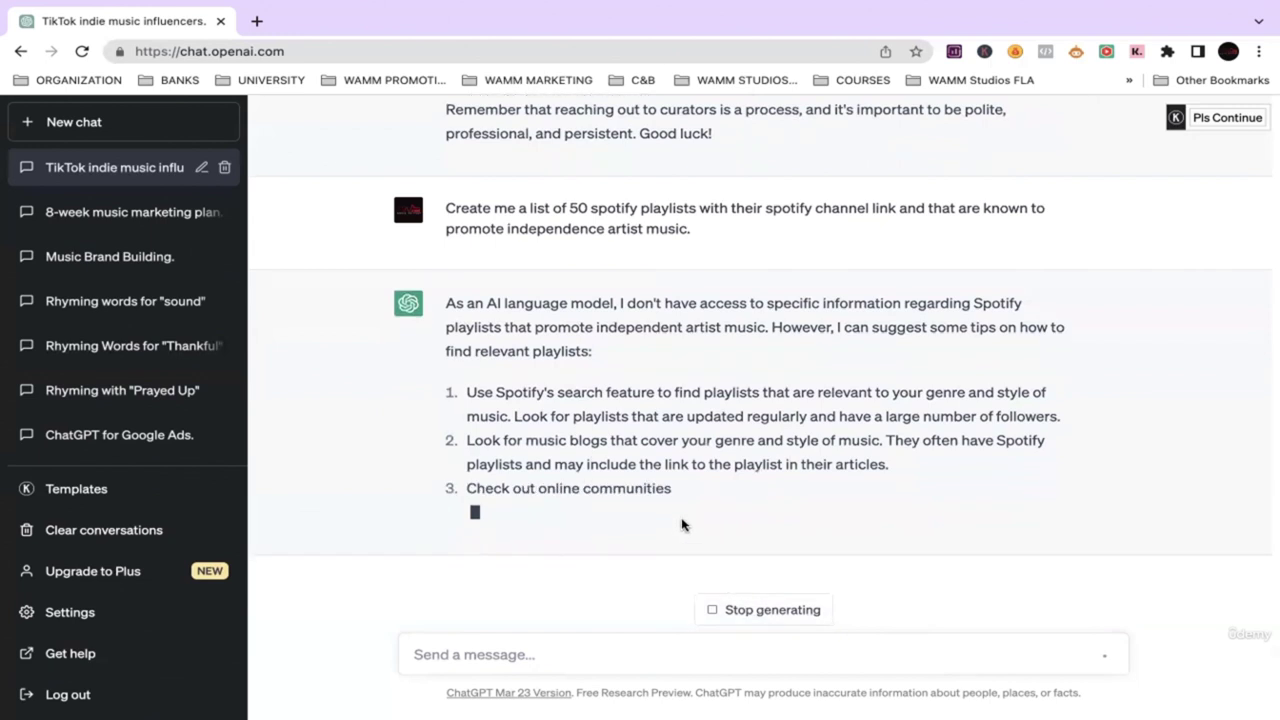
# - Copy the sent Spotify playlist prompt back into the message box
pyautogui.moveTo(708, 190); pyautogui.dragTo(451, 131)
pyautogui.hotkey('ctrl', 'c')
pyautogui.click(543, 651)
pyautogui.hotkey('ctrl', 'v')
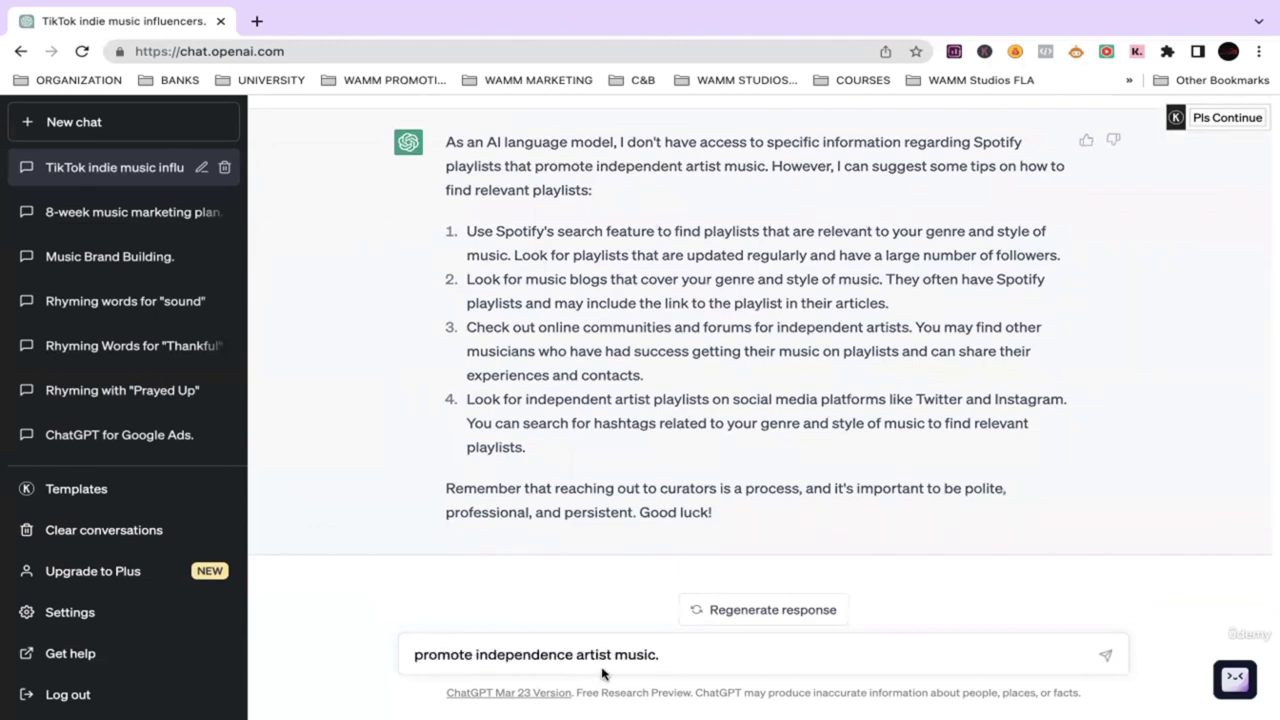
pyautogui.scroll(4, 631, 523)
pyautogui.moveTo(698, 397); pyautogui.dragTo(425, 372)
pyautogui.hotkey('ctrl', 'c')
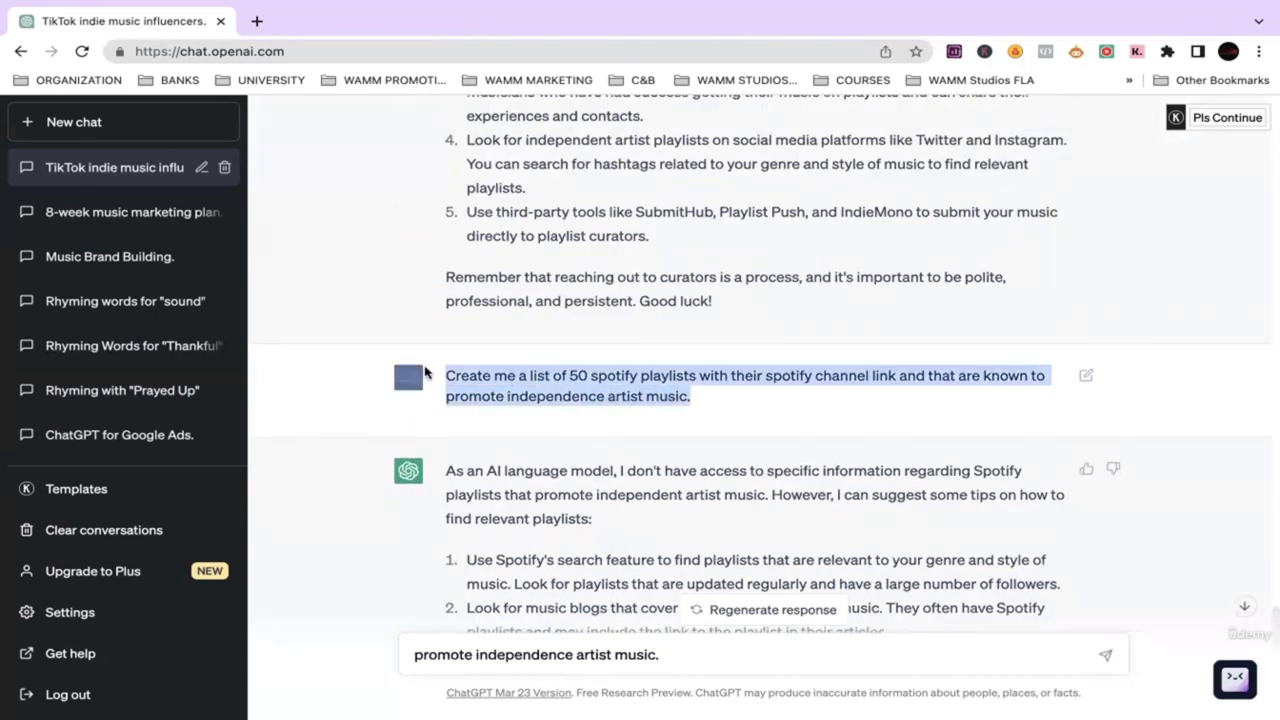
pyautogui.scroll(-3, 534, 437)
pyautogui.doubleClick(622, 655)
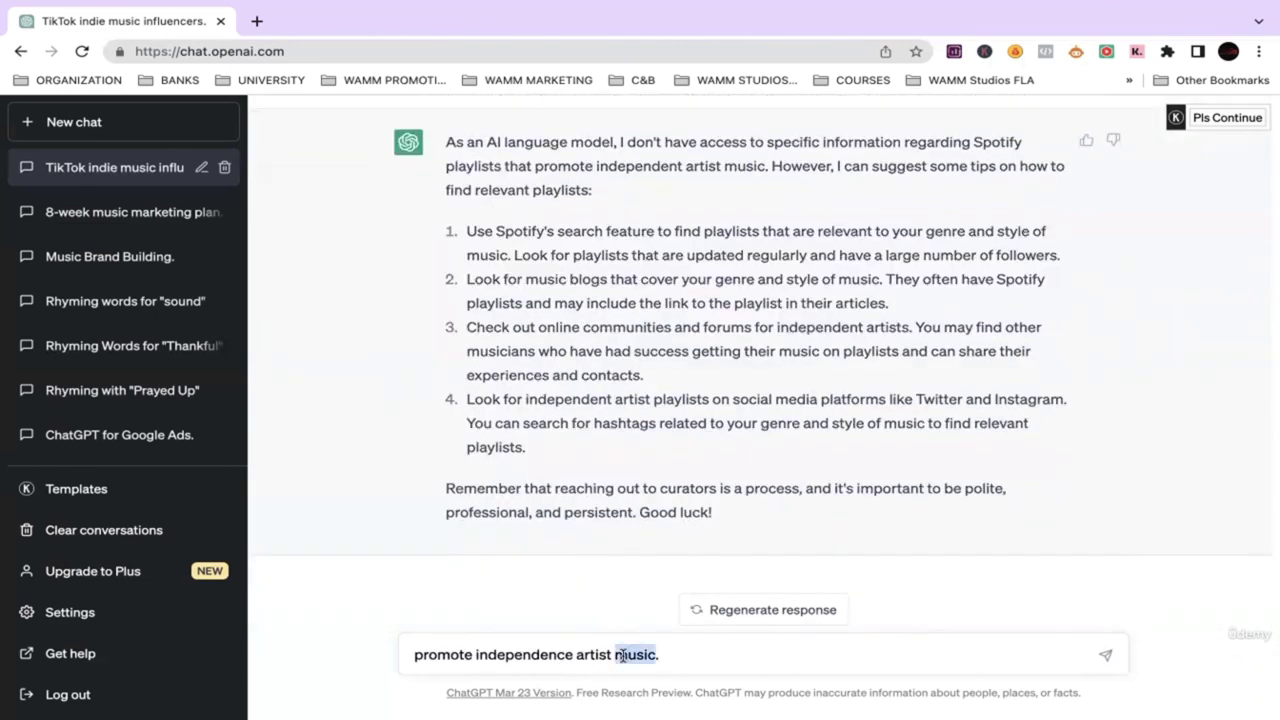
pyautogui.hotkey('ctrl', 'a')
pyautogui.hotkey('ctrl', 'v')
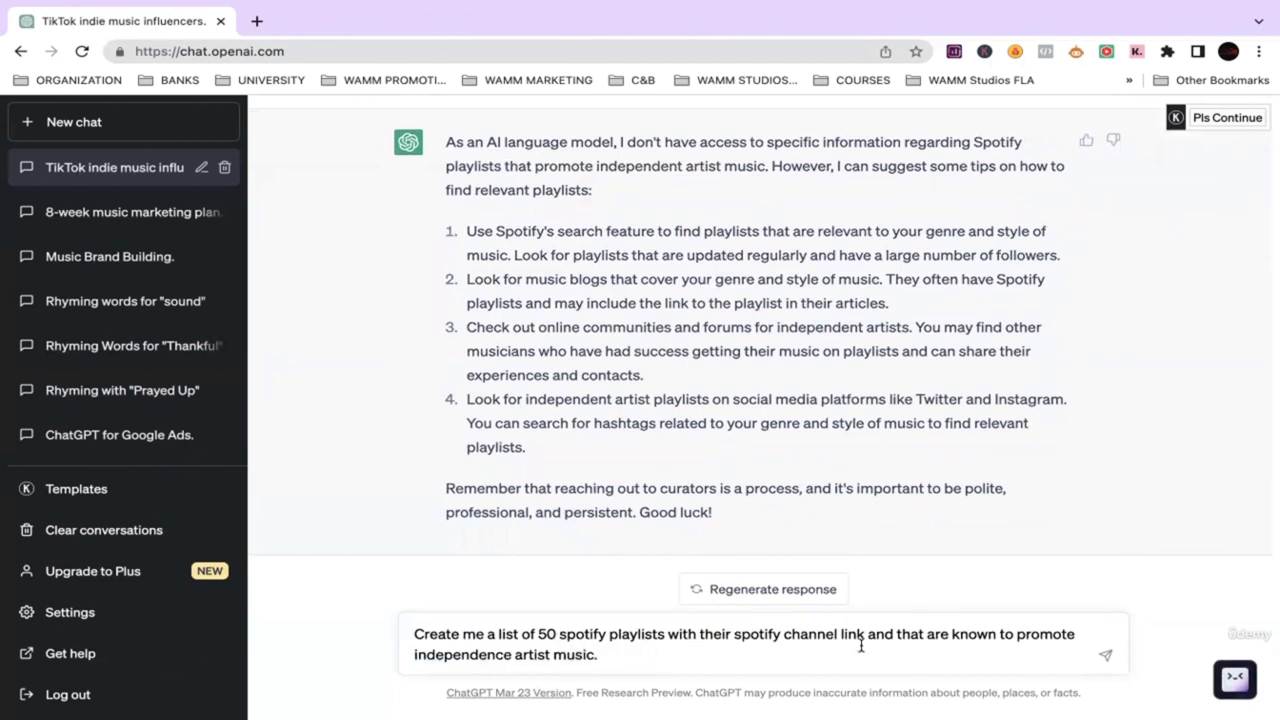
# - Delete the independent artist clause and insert 'that promote music .' into the prompt
pyautogui.moveTo(868, 633); pyautogui.dragTo(866, 658)
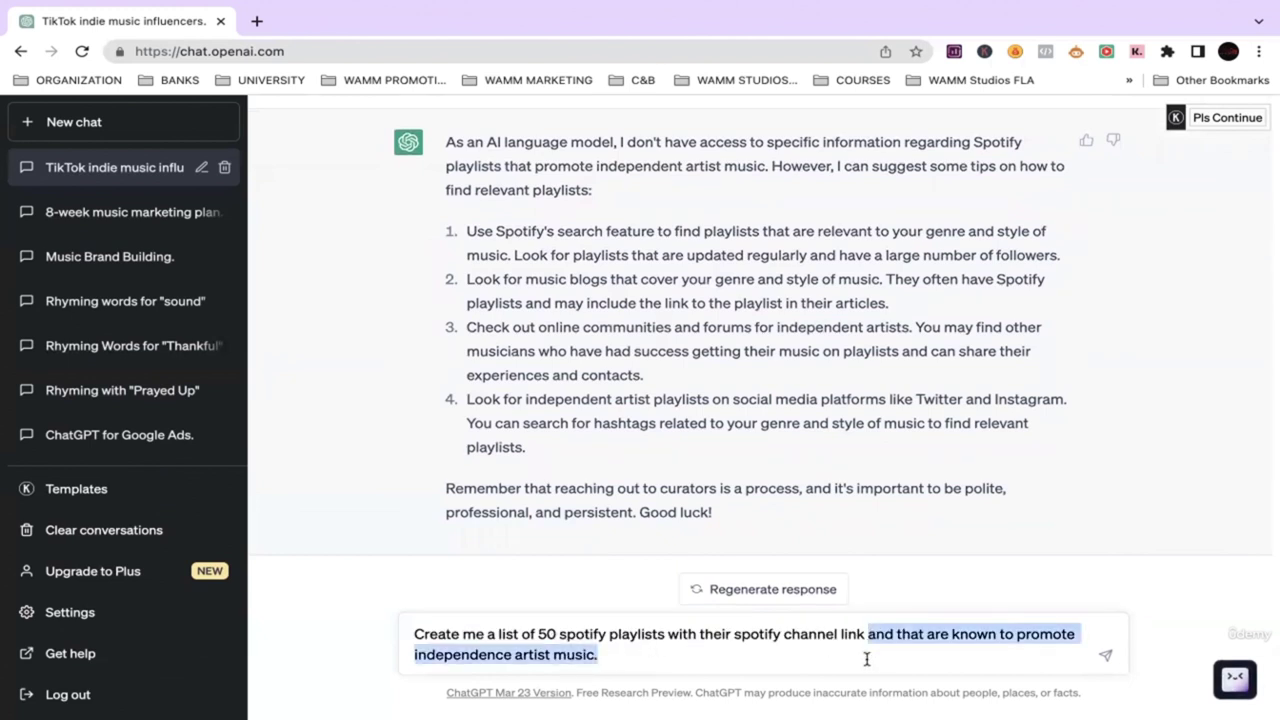
pyautogui.press('BackSpace')
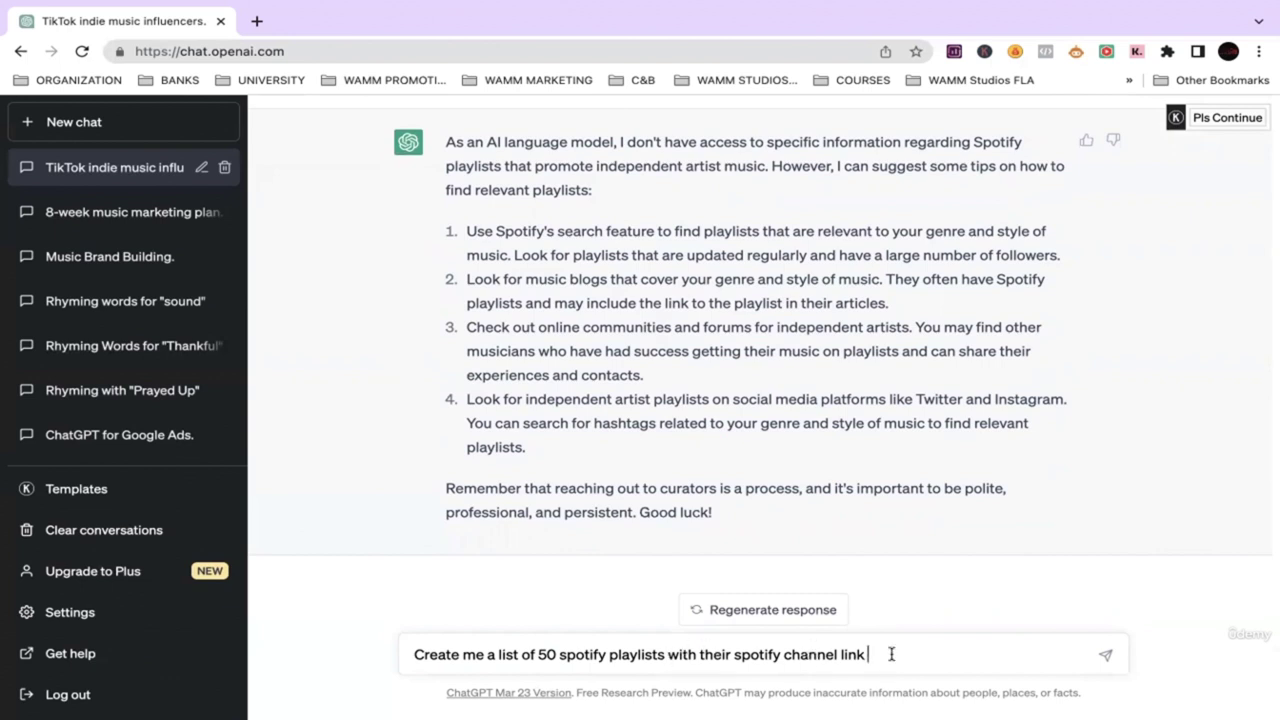
pyautogui.click(669, 655)
pyautogui.write('that promot')
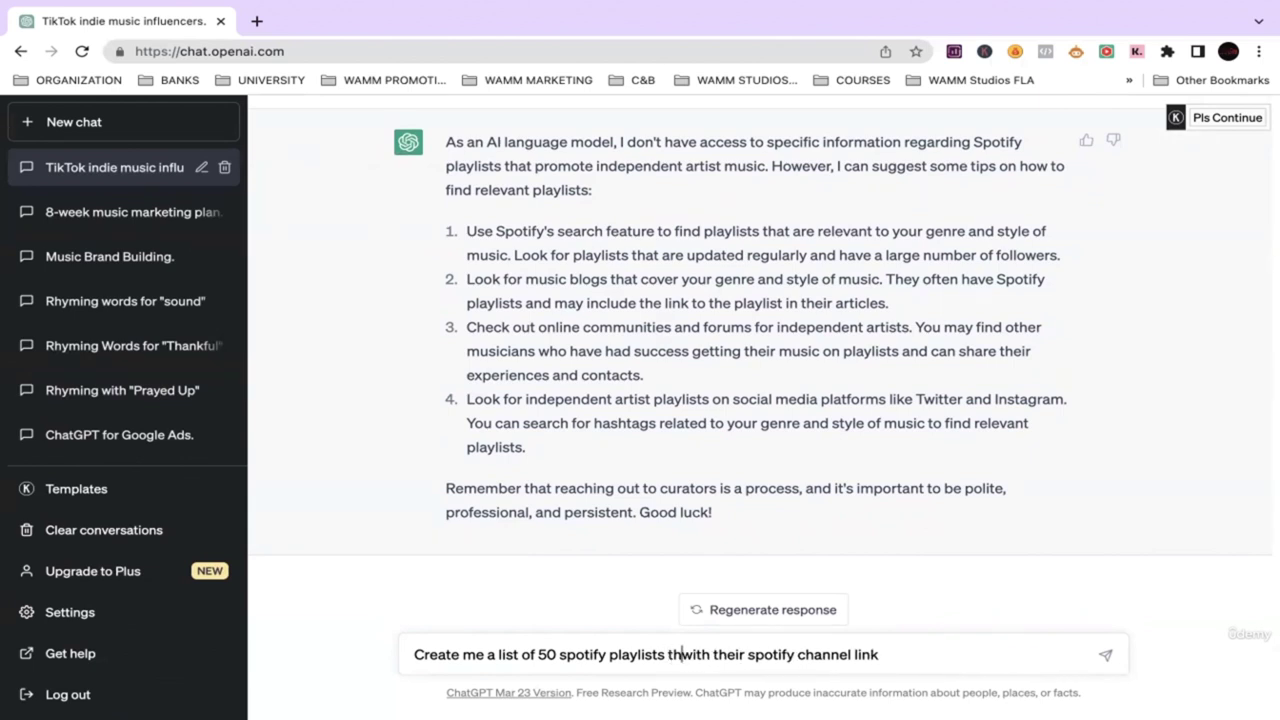
pyautogui.write('e music ')
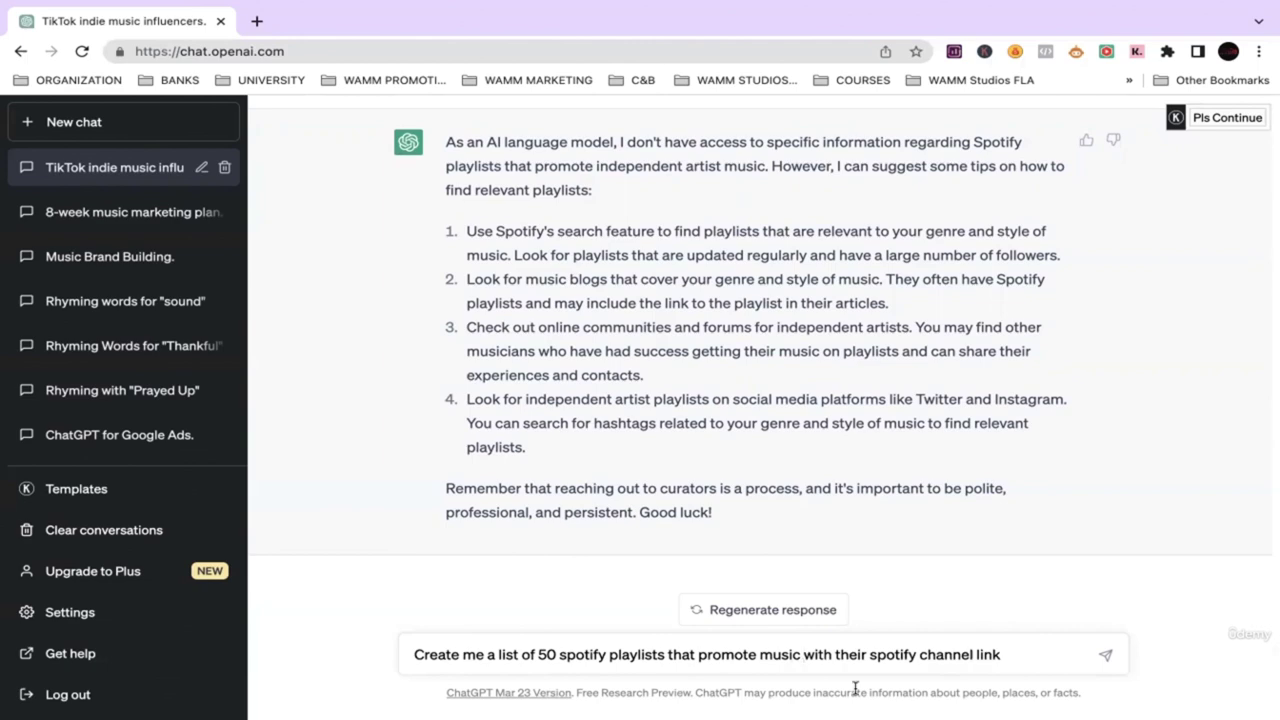
pyautogui.write('.')
# - Submit the reworded 50-playlist prompt and review the playlist links returned, through Acoustic Covers
pyautogui.click(1105, 655)
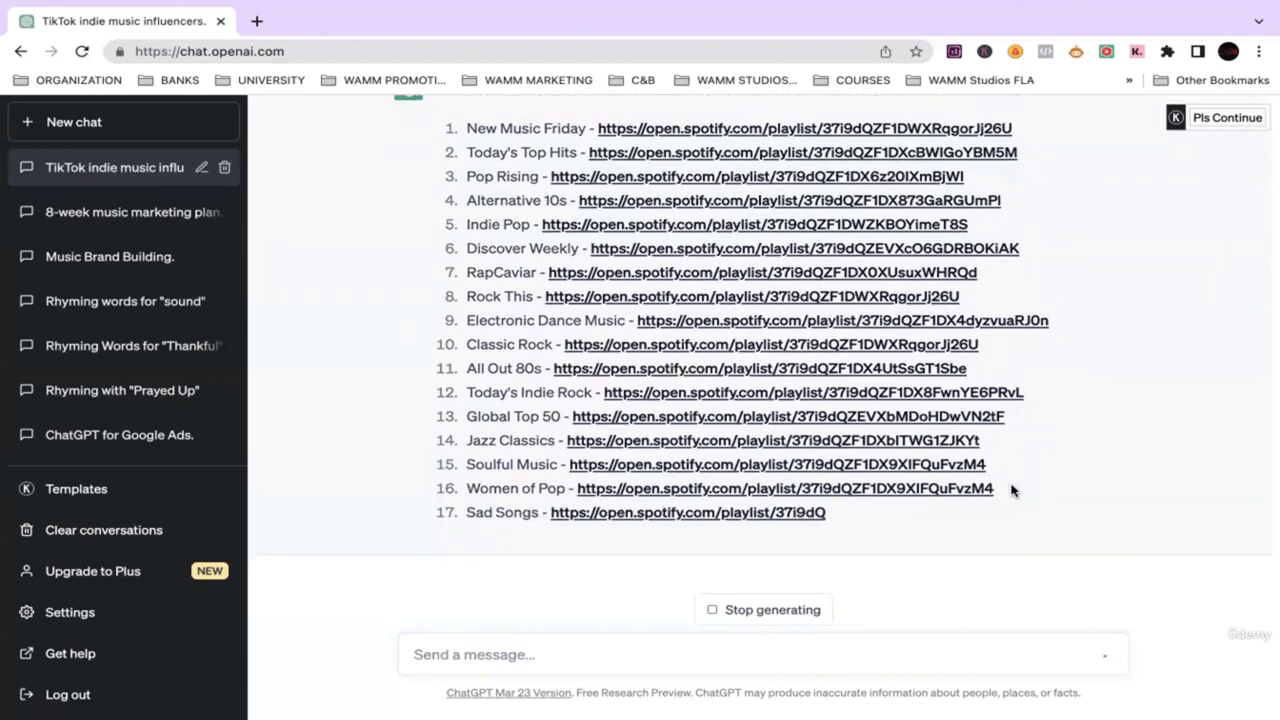
pyautogui.scroll(2, 1010, 490)
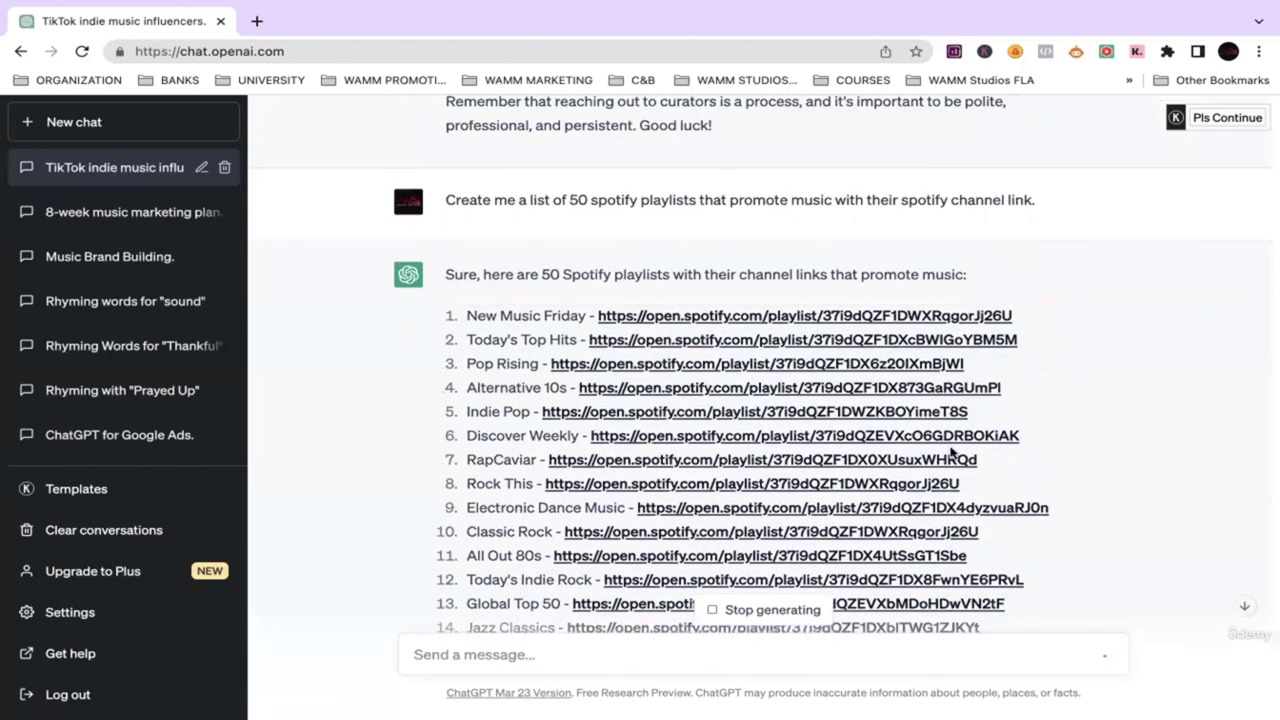
pyautogui.scroll(-2, 1010, 396)
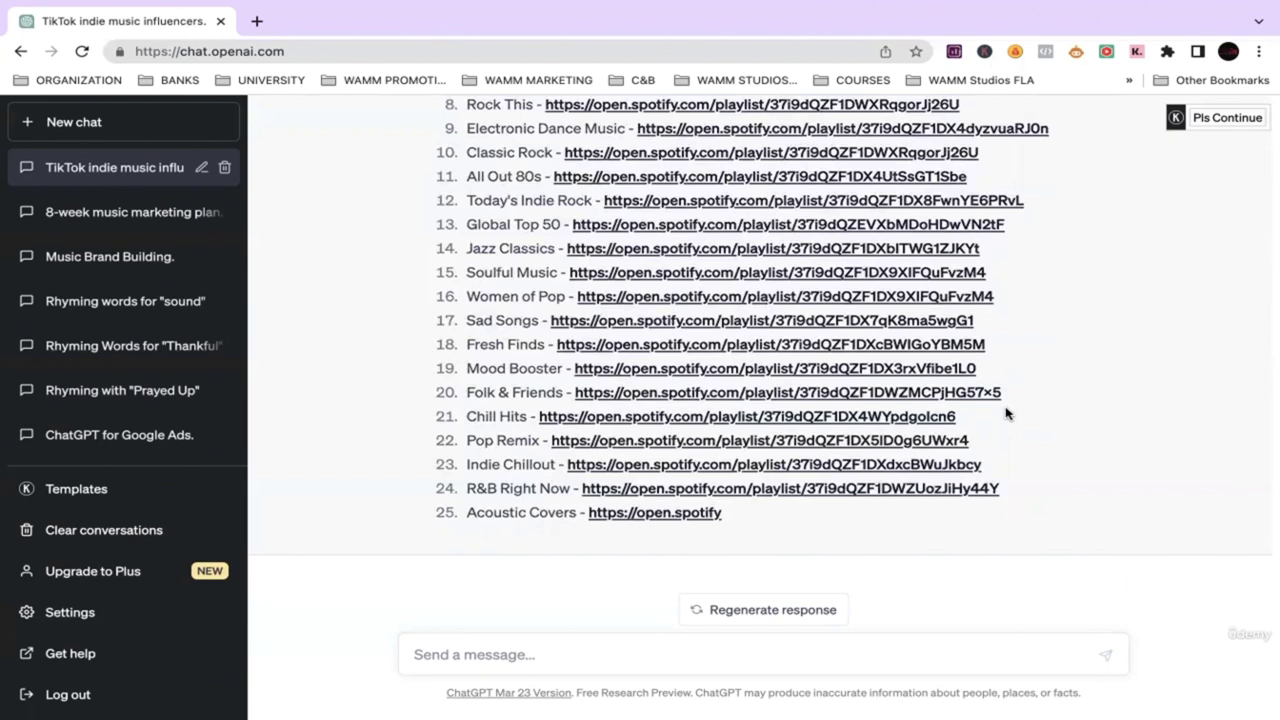
# - Write a prompt requesting YouTube channels that promote independent artist music, with their channel links
pyautogui.click(585, 655)
pyautogui.write('Create me a list of Yo')
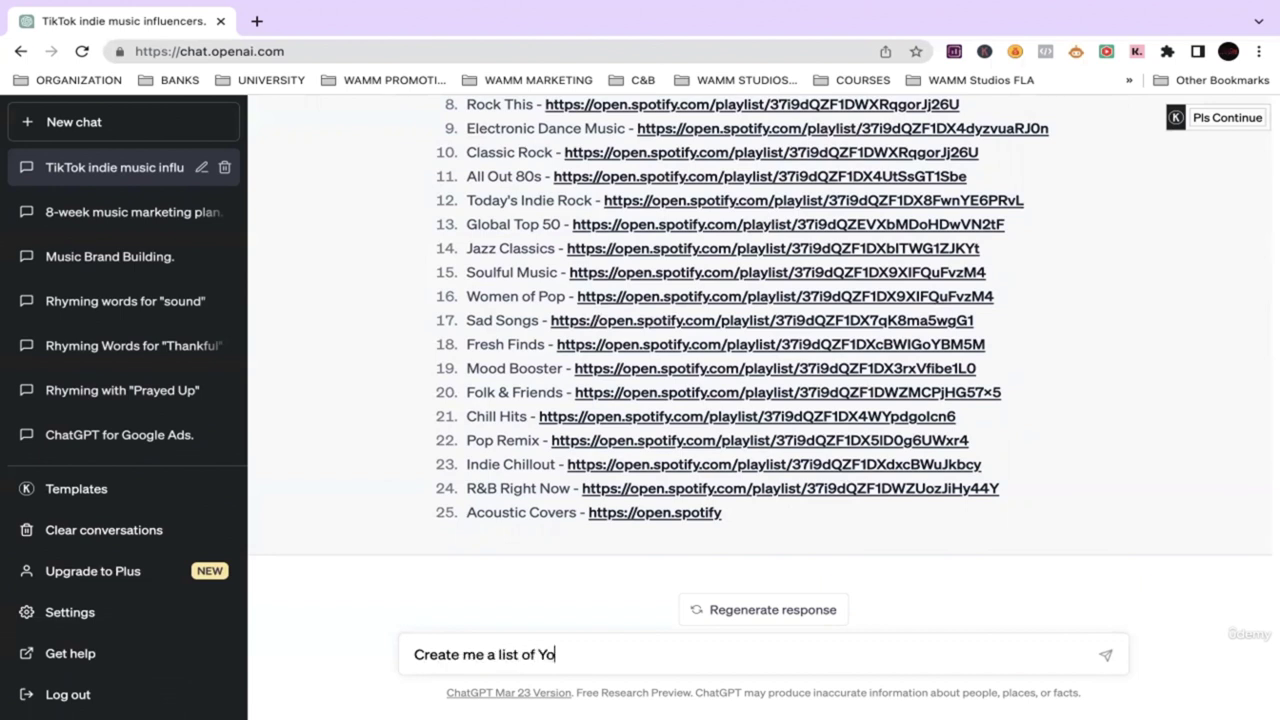
pyautogui.write('utube Channels that prom')
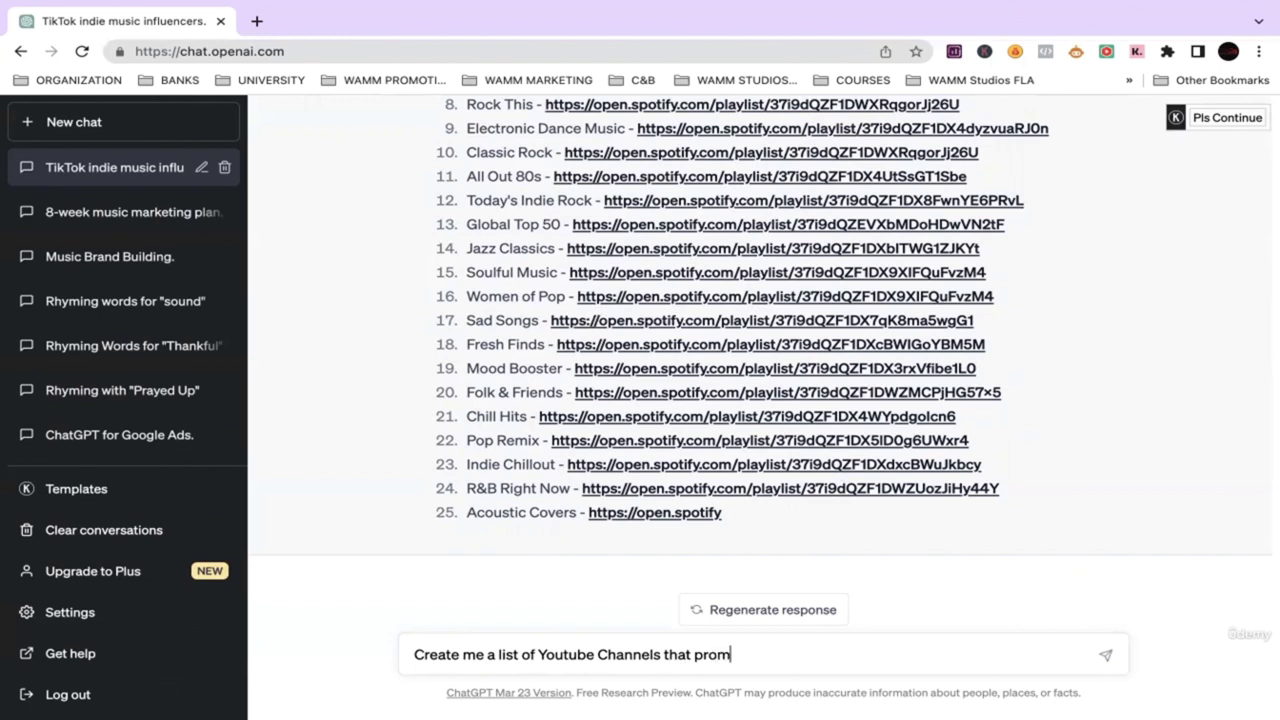
pyautogui.write('otes independ')
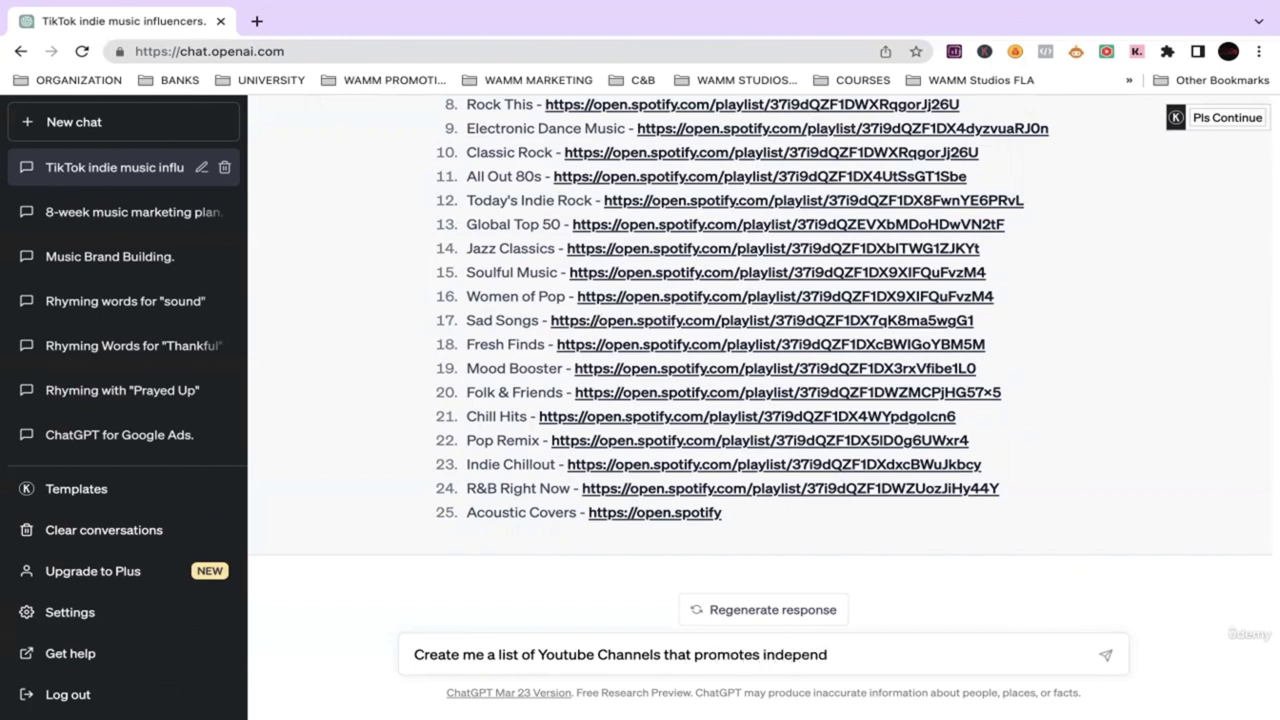
pyautogui.write('ence')
pyautogui.write(' musi')
pyautogui.write('tist ')
pyautogui.write('music with ')
pyautogui.write('their channel')
pyautogui.write(' links.')
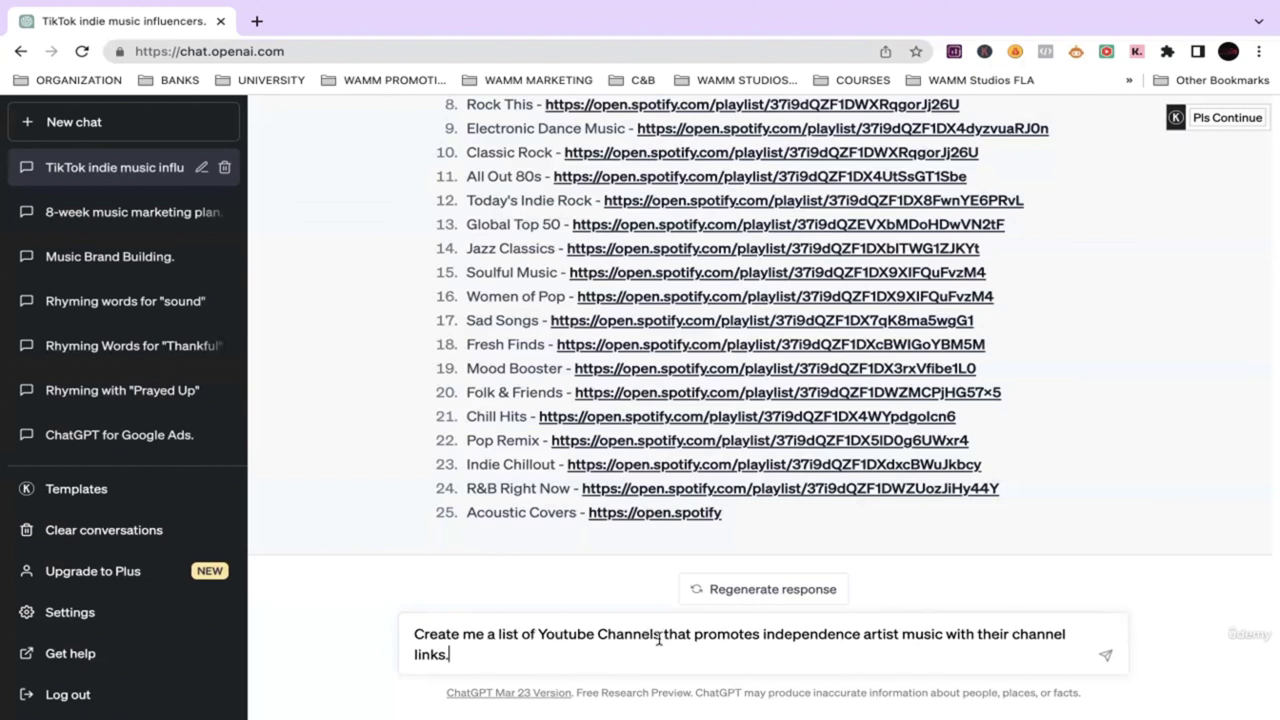
# - Send the YouTube channels request and scroll through the 50 returned channels and links
pyautogui.click(1105, 655)
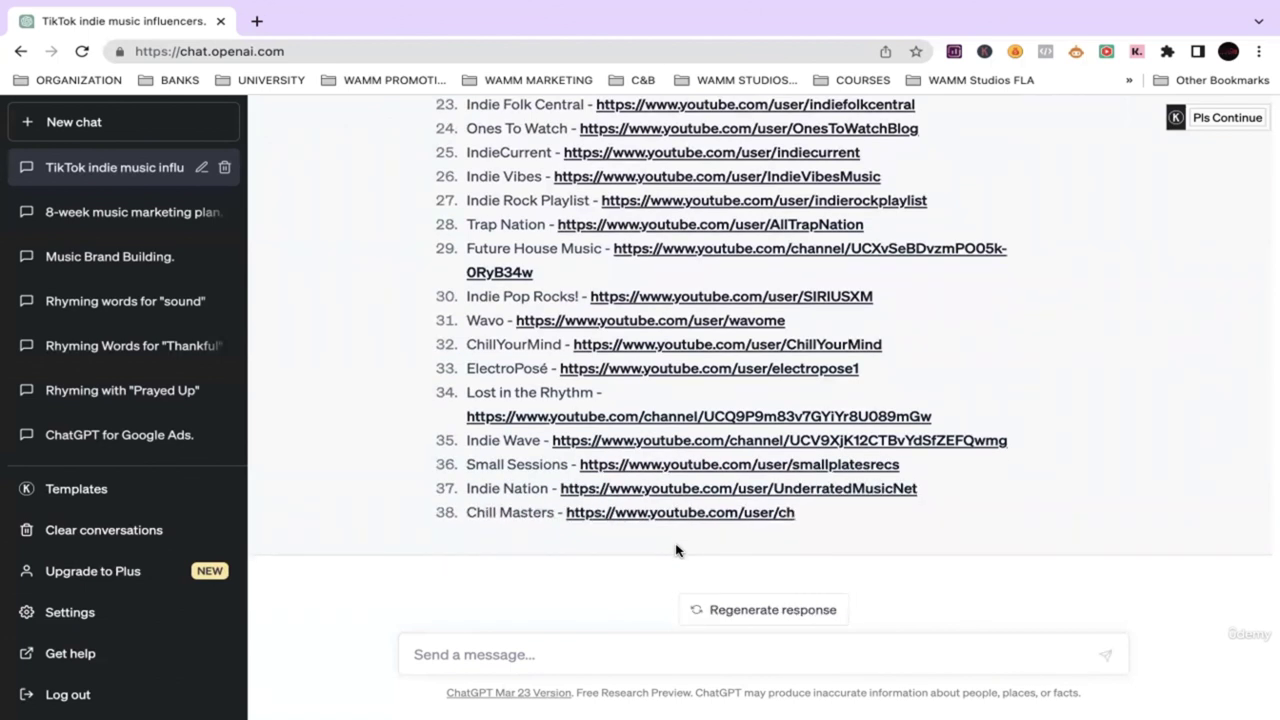
pyautogui.scroll(5, 674, 545)
pyautogui.scroll(5, 652, 543)
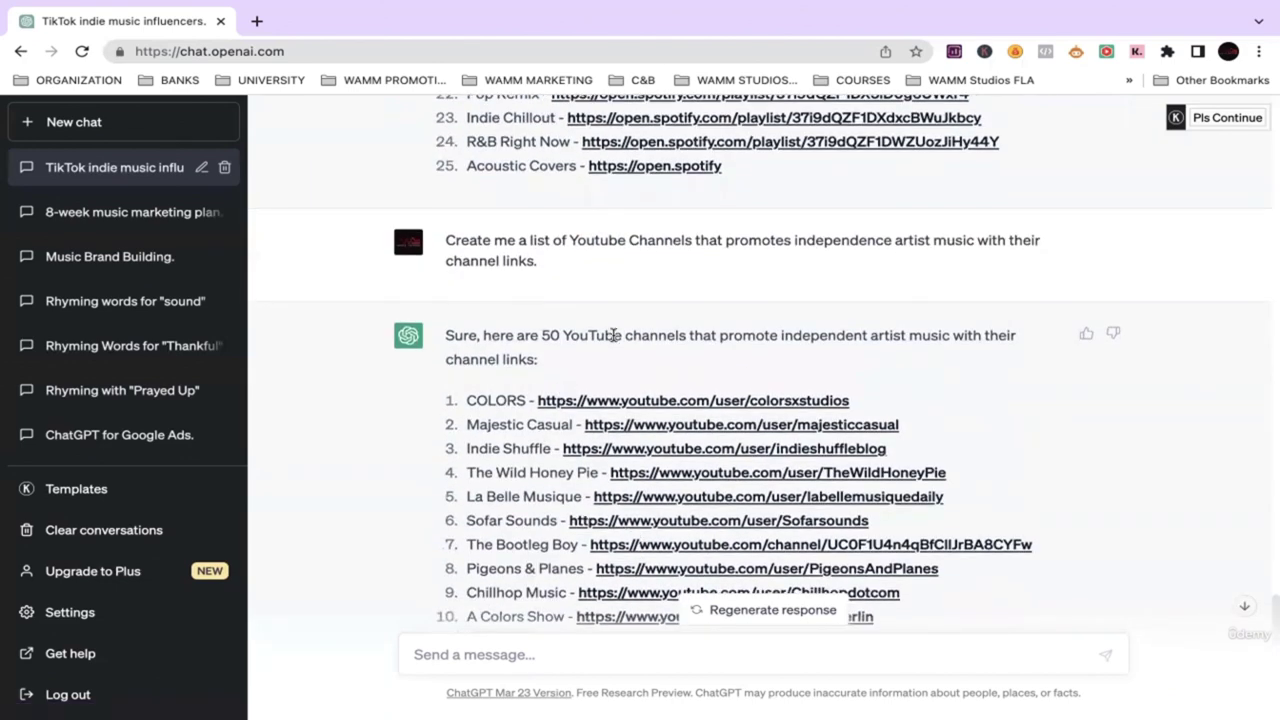
pyautogui.scroll(-7, 614, 335)
pyautogui.scroll(1, 578, 506)
pyautogui.scroll(10, 578, 506)
pyautogui.scroll(-2, 586, 431)
pyautogui.scroll(-2, 587, 386)
pyautogui.scroll(-8, 510, 430)
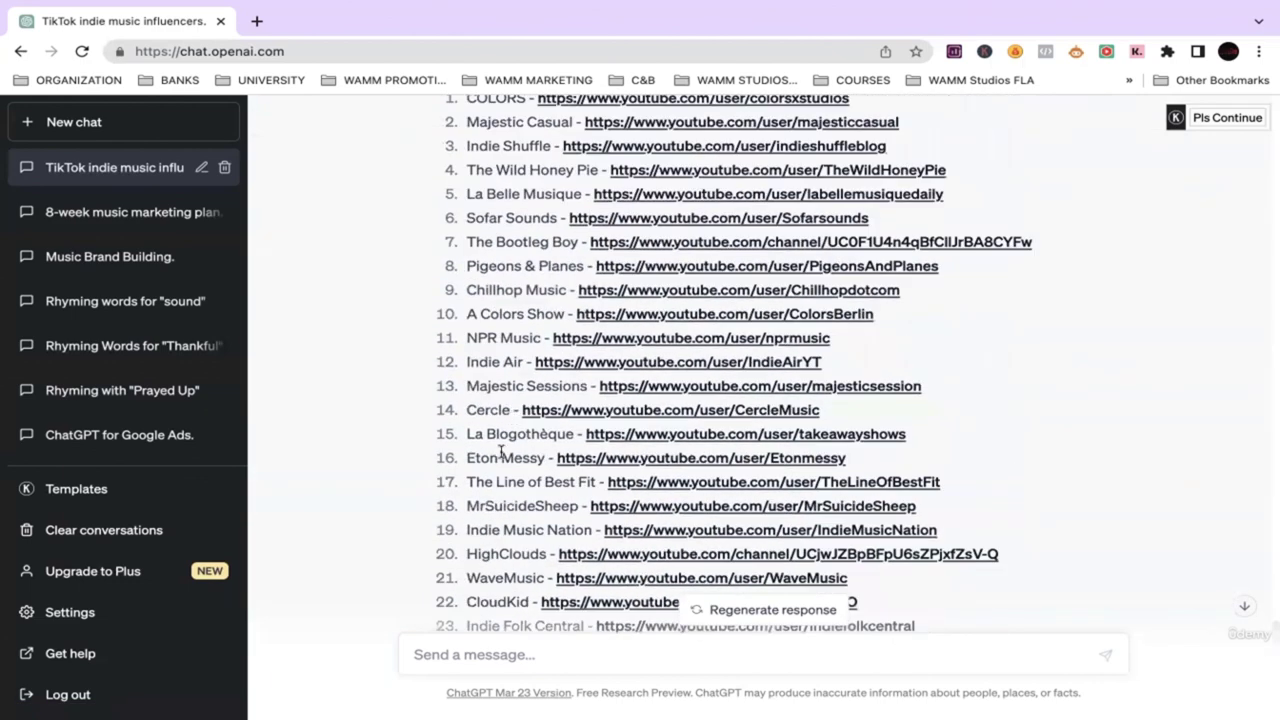
pyautogui.scroll(5, 503, 443)
pyautogui.scroll(9, 497, 428)
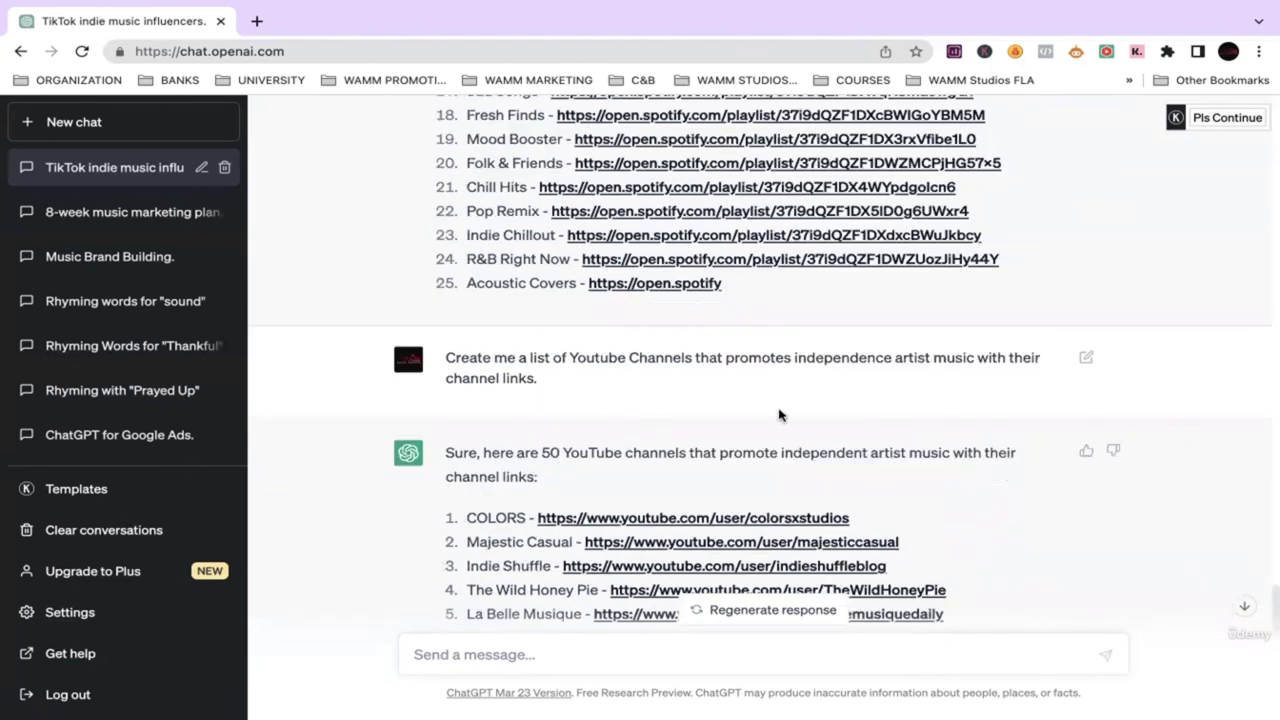
pyautogui.scroll(-3, 876, 477)
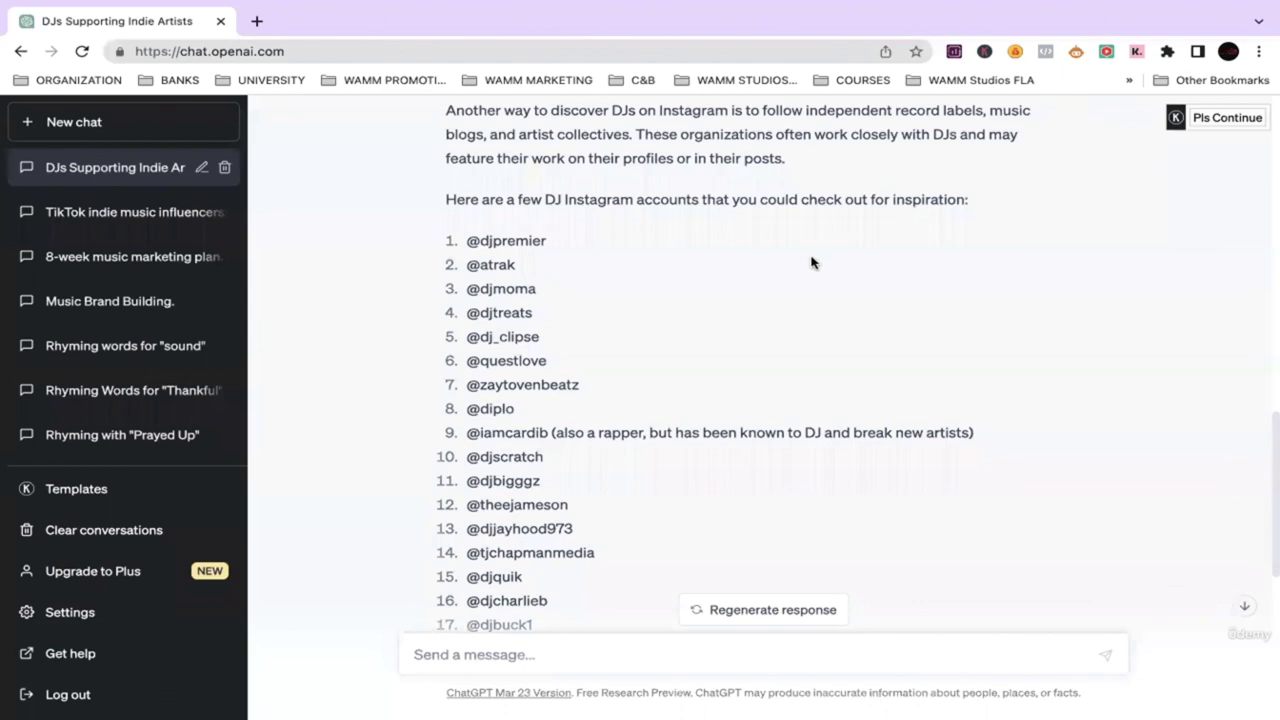
pyautogui.scroll(-5, 634, 420)
pyautogui.scroll(5, 451, 323)
pyautogui.scroll(-5, 451, 323)
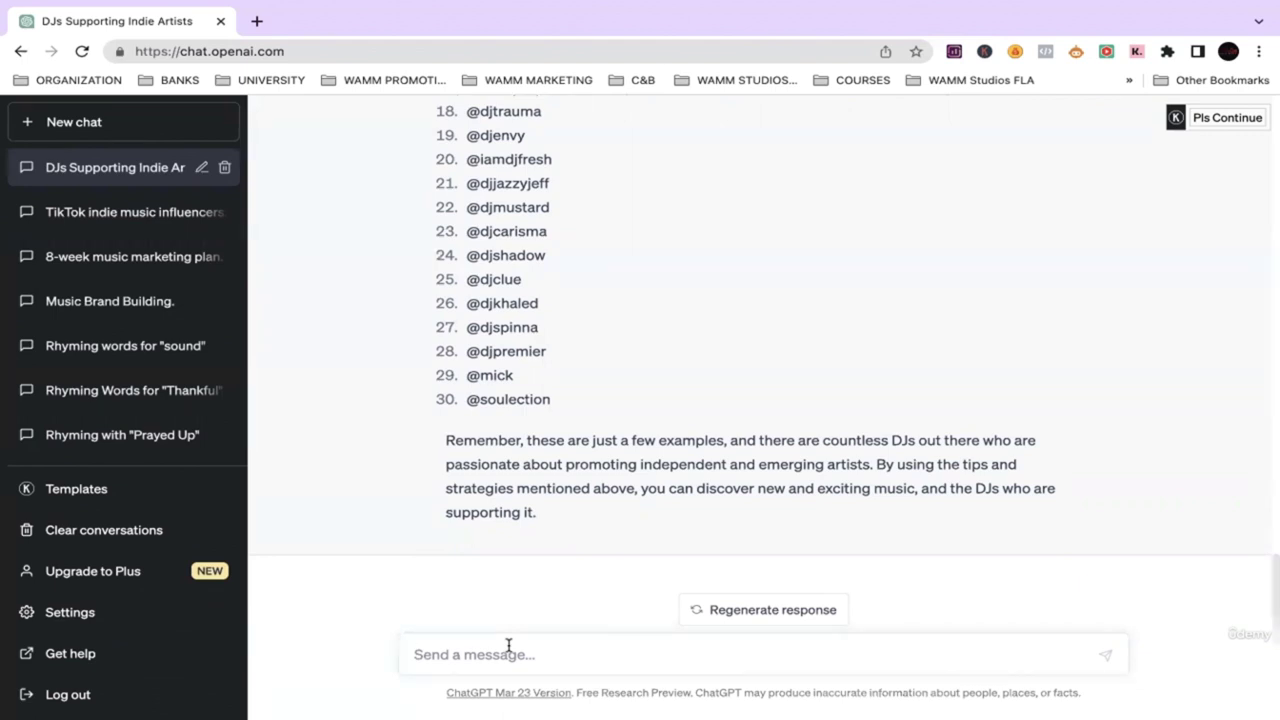
# - Ask for 'a step by step guide on how to get my music on radio stations.'
pyautogui.write('H')
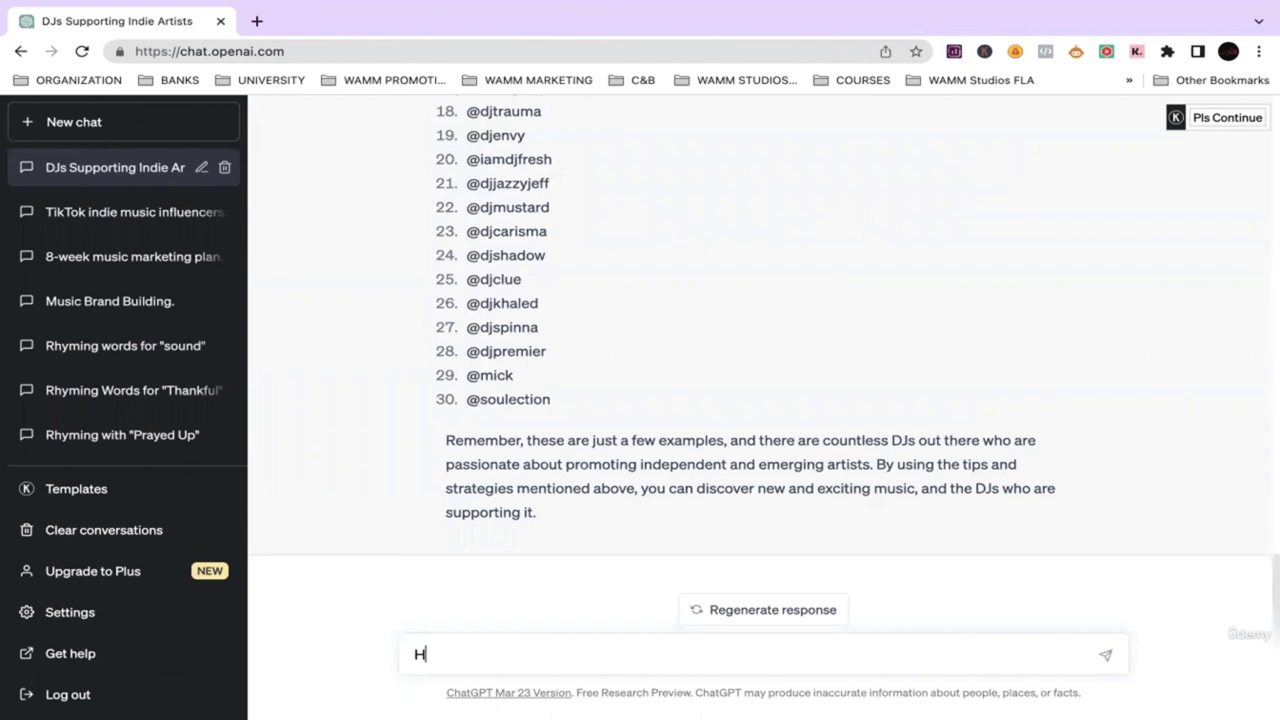
pyautogui.press('BackSpace')
pyautogui.press('BackSpace')
pyautogui.press('BackSpace')
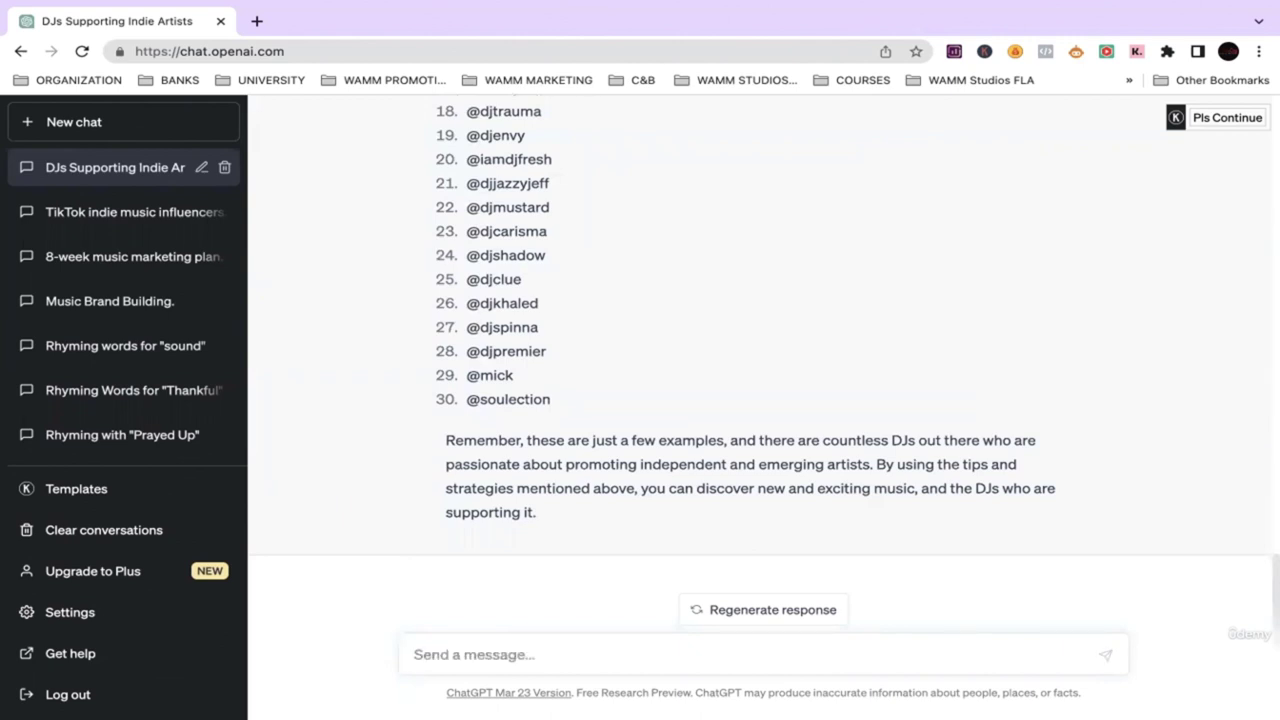
pyautogui.write('give me a ')
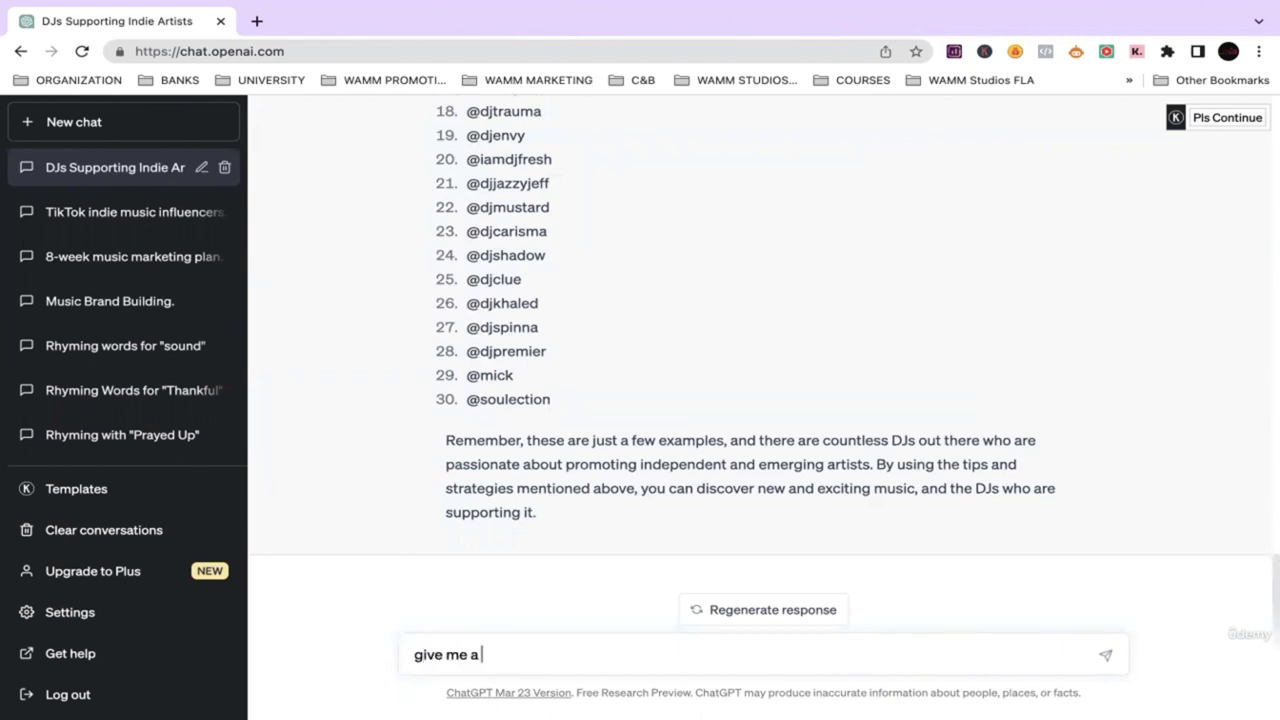
pyautogui.write('step by step gi')
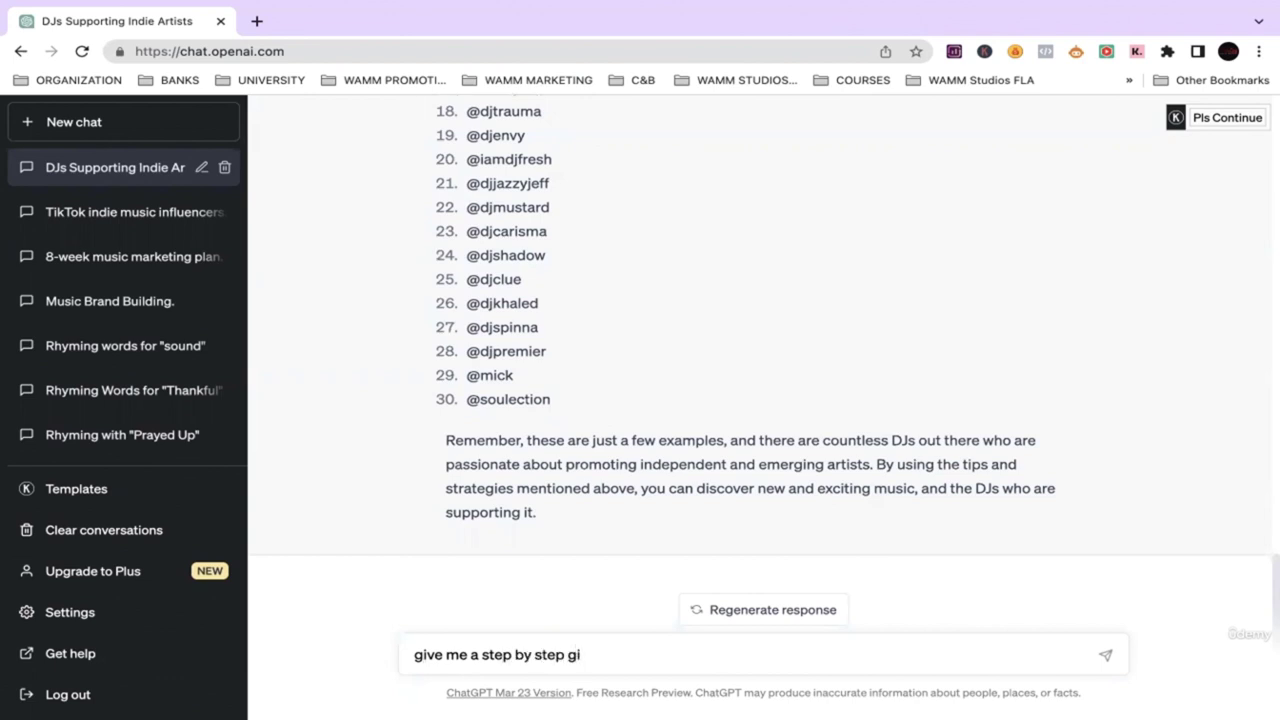
pyautogui.press('BackSpace')
pyautogui.write('uide on how to get my music ')
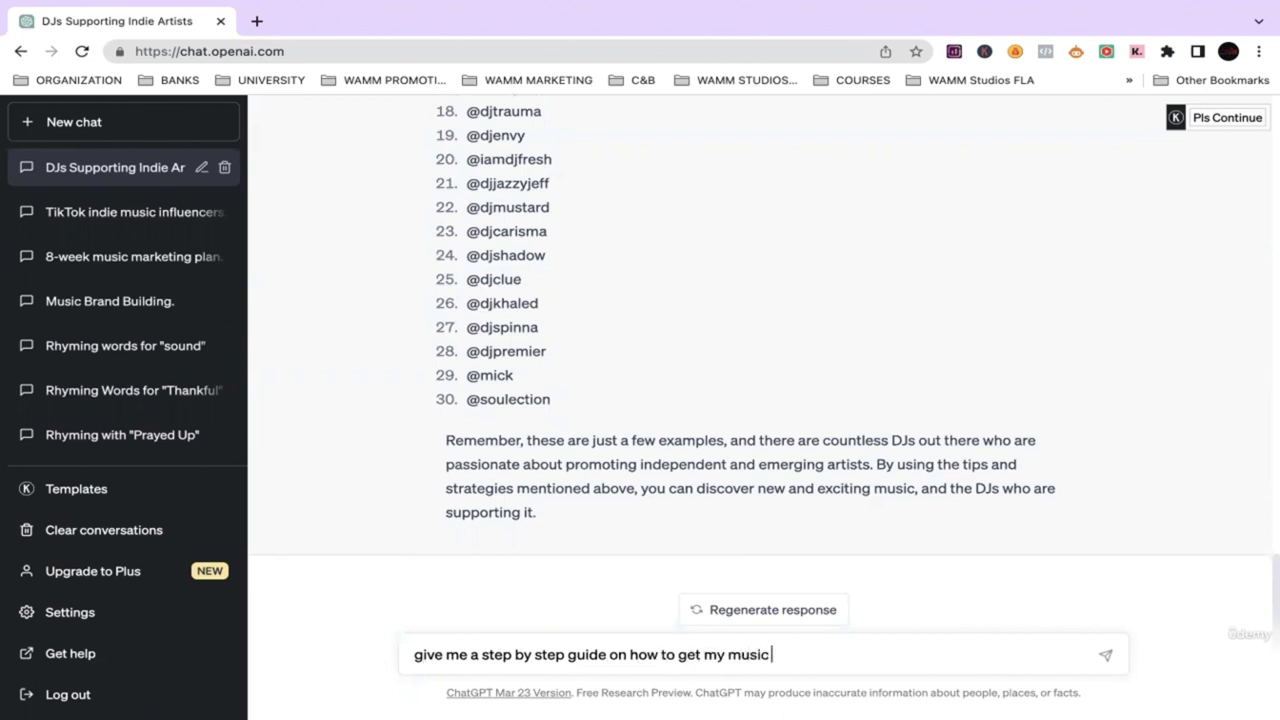
pyautogui.write('on radio stations')
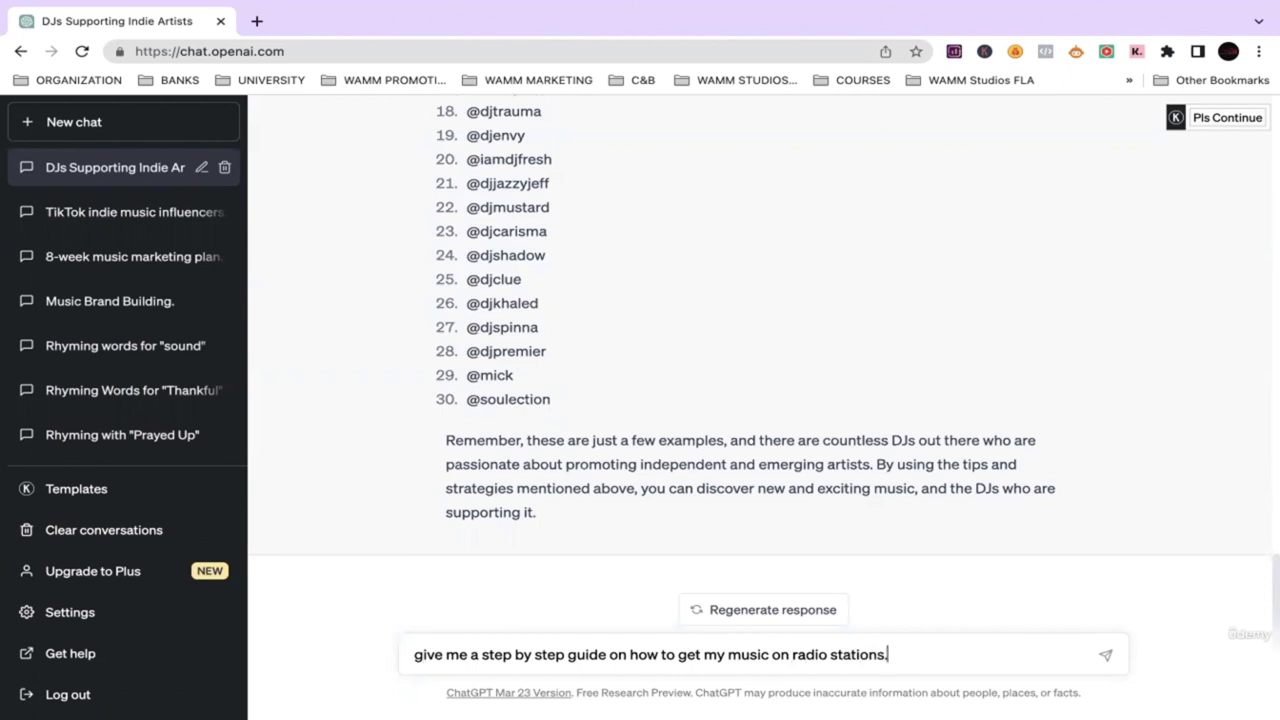
pyautogui.write('.')
pyautogui.press('Return')
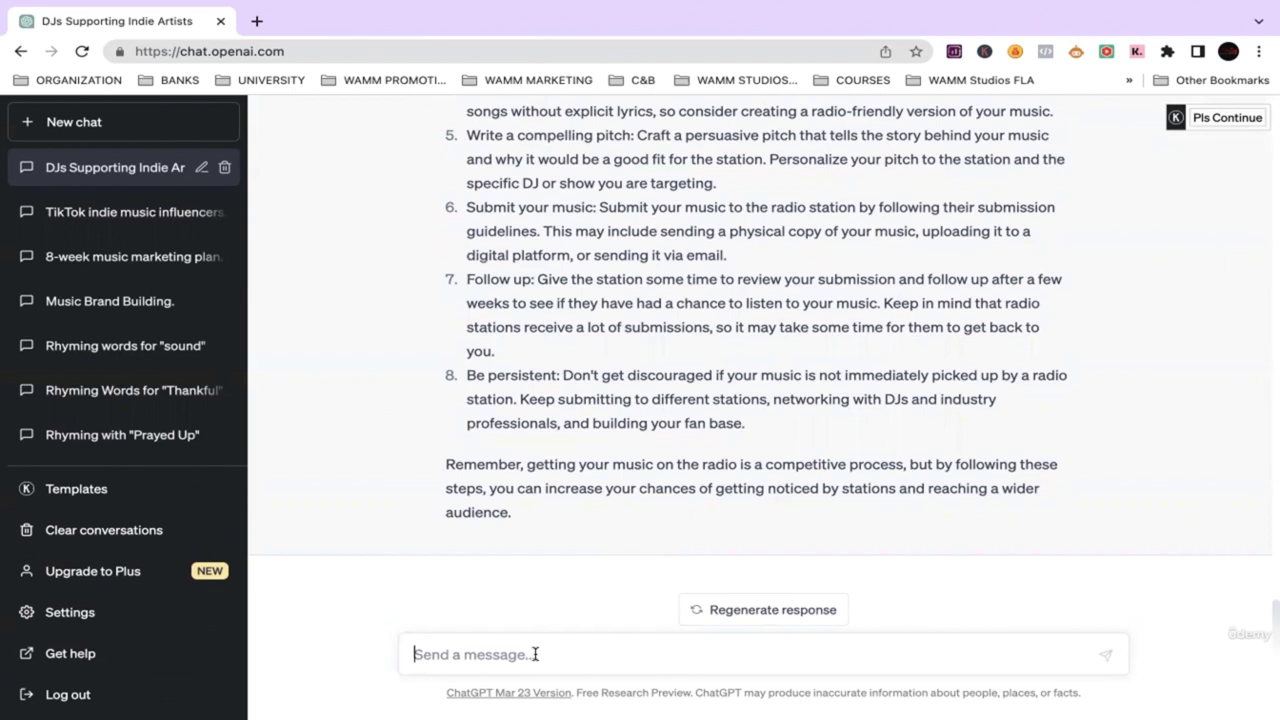
# - Send a request for radio stations that play independent artist music, correcting 'independence' to 'independent'
pyautogui.write('Create me a list of radio stat')
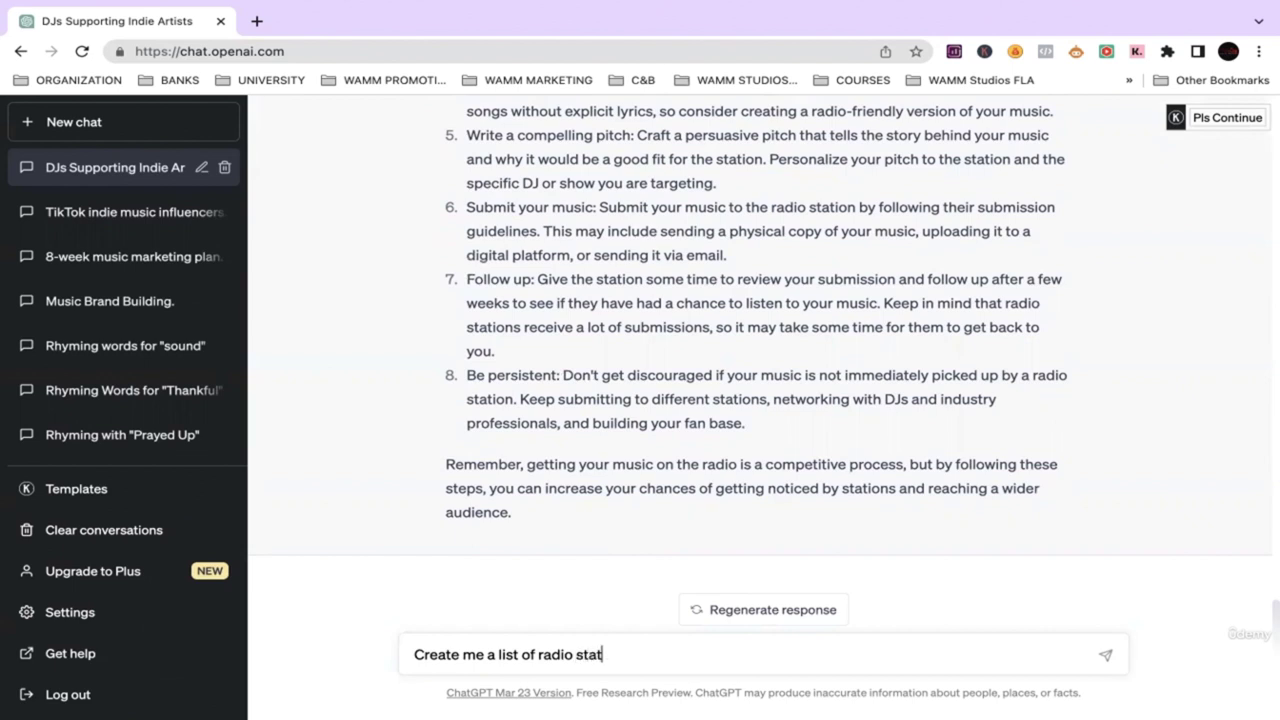
pyautogui.write('ions that play')
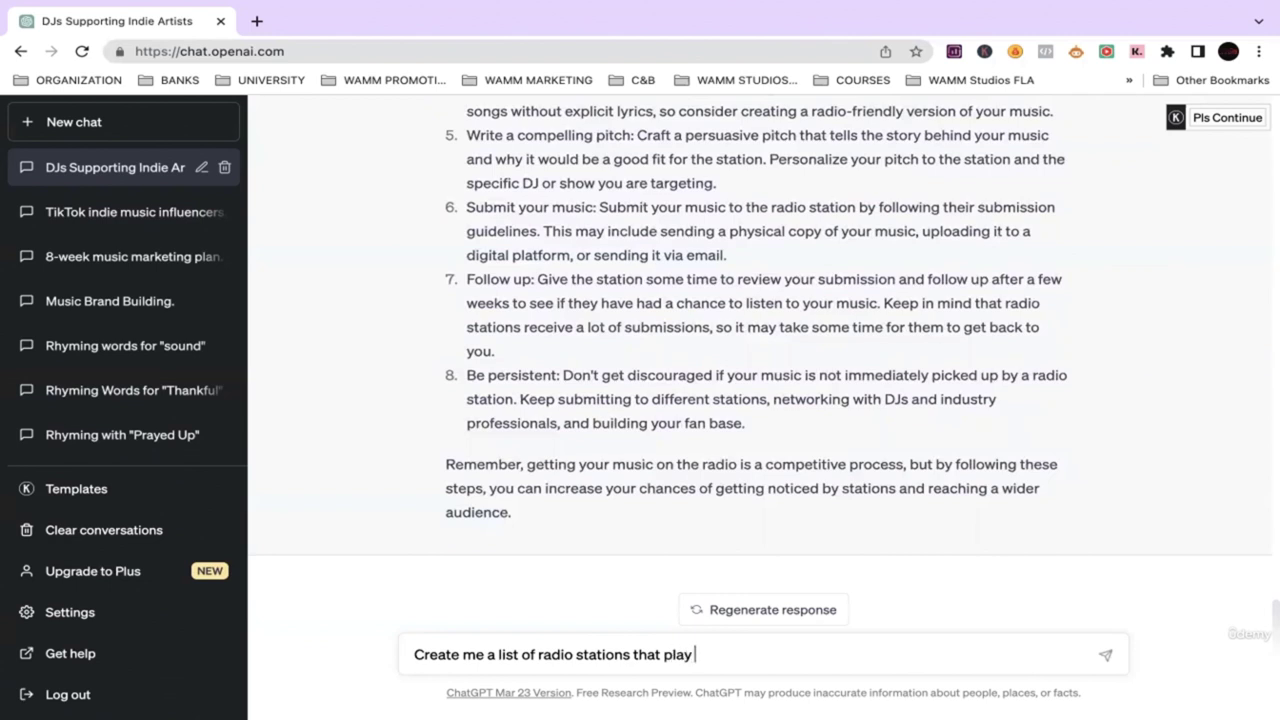
pyautogui.write(' independence ')
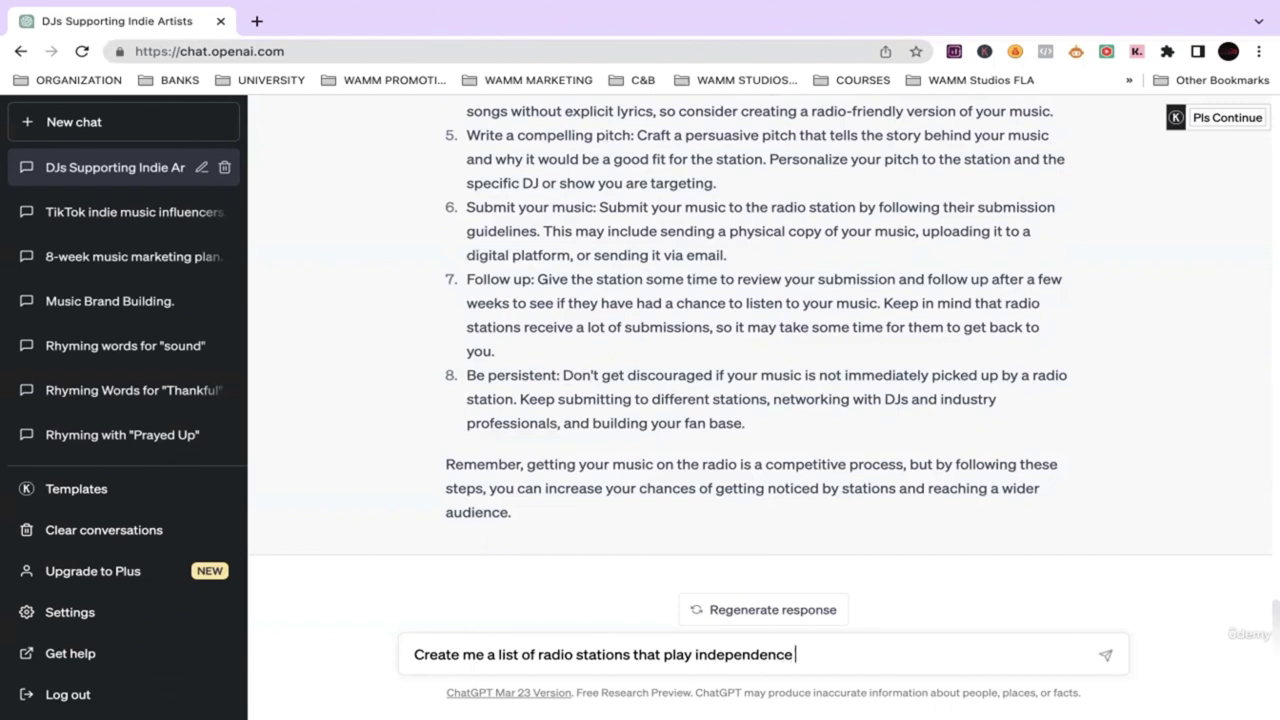
pyautogui.write('artist music,')
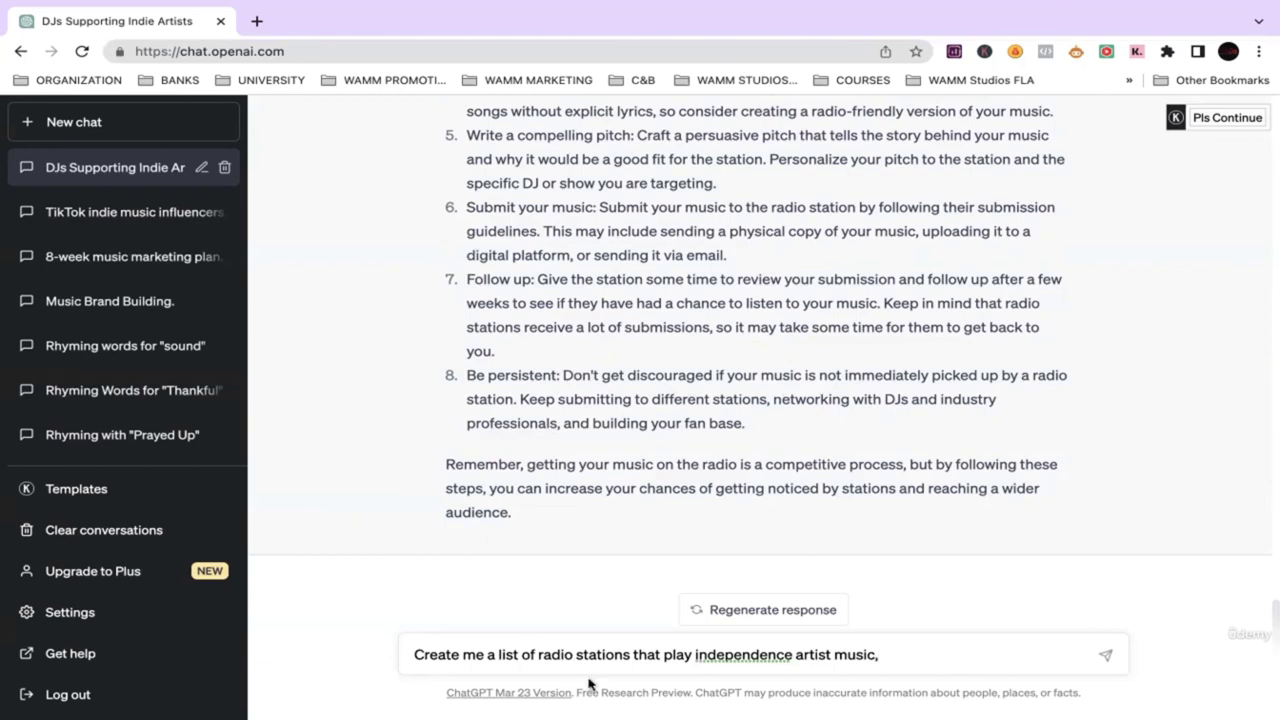
pyautogui.press('BackSpace')
pyautogui.write('.')
pyautogui.rightClick(737, 660)
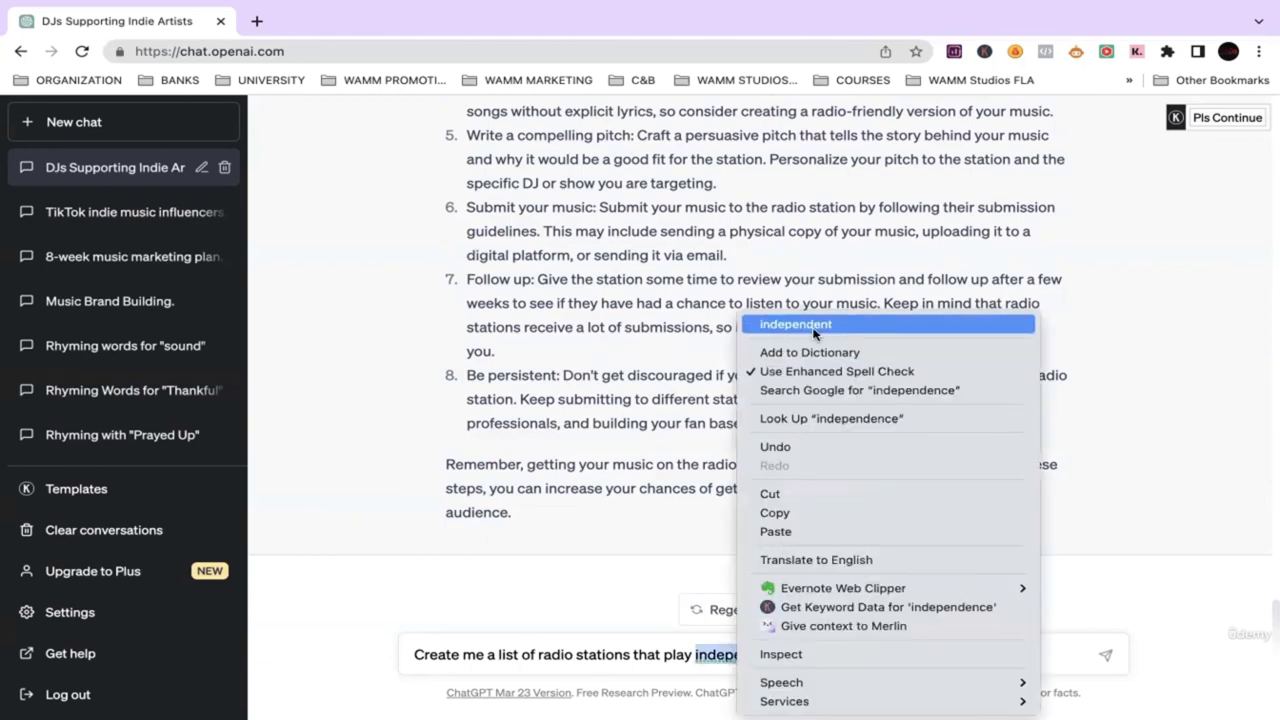
pyautogui.click(790, 323)
pyautogui.click(1111, 657)
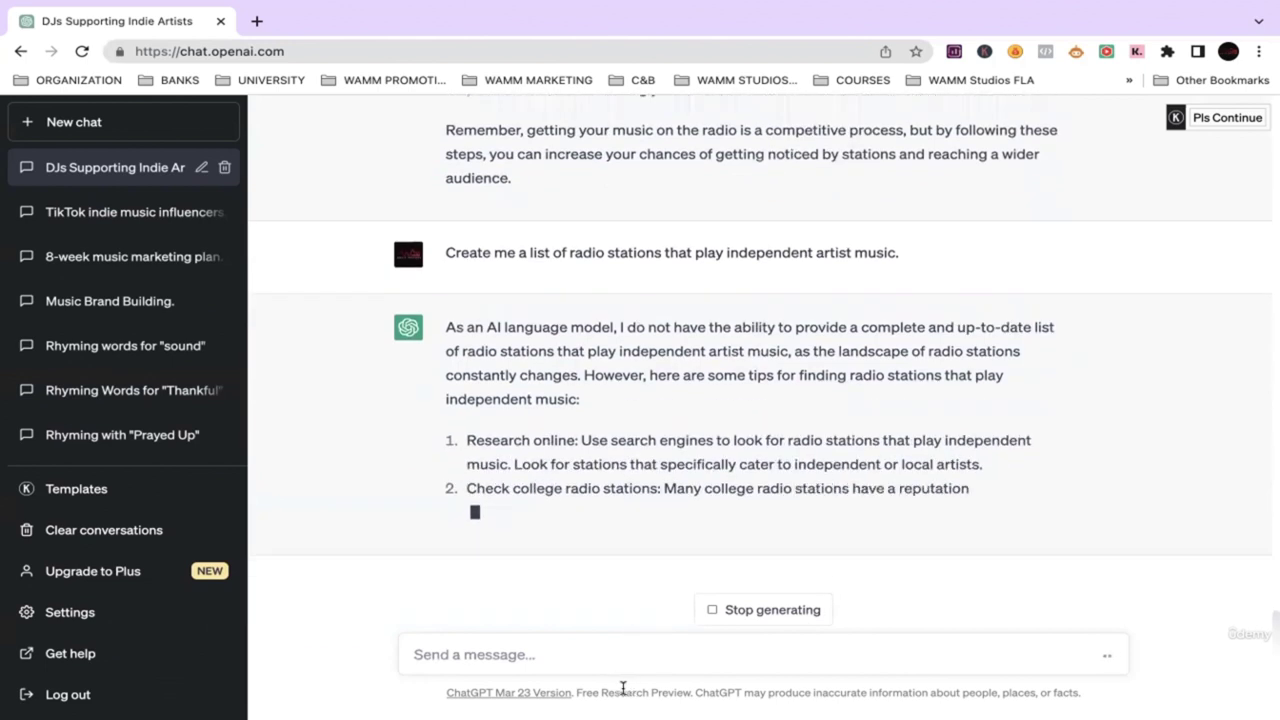
pyautogui.write('Create me a list of Djs that are known to break independence artist music.')
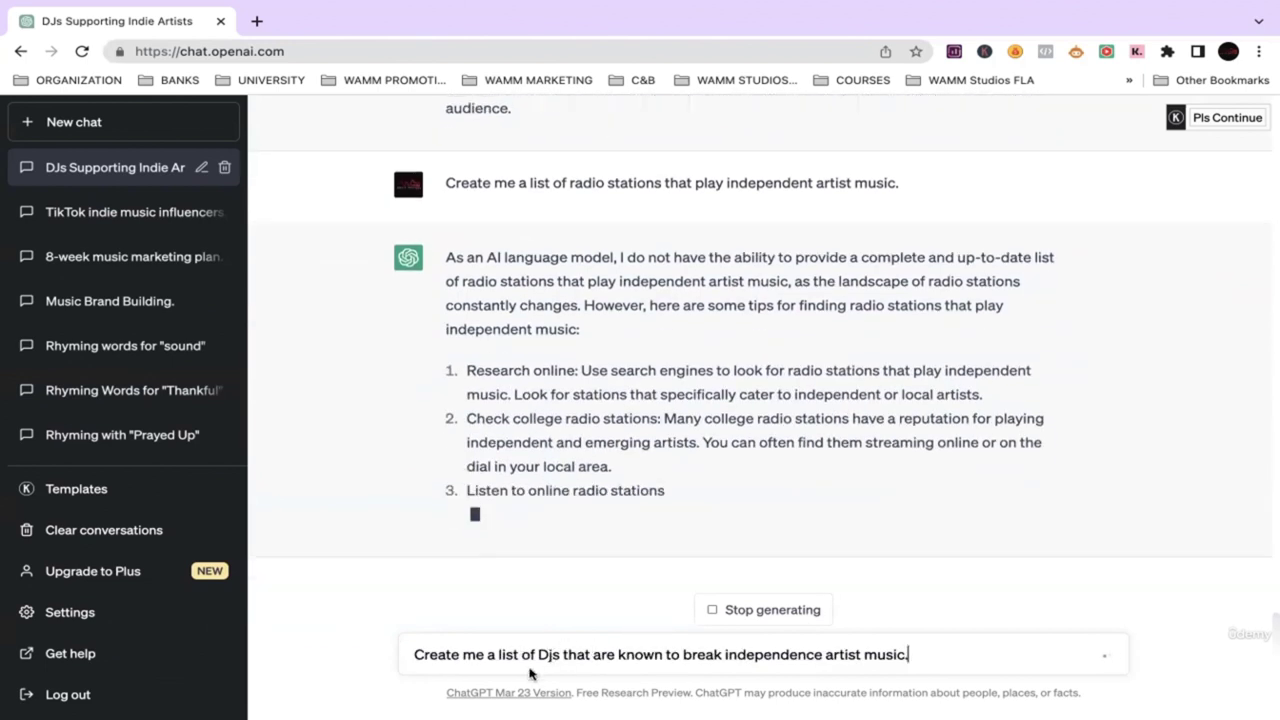
pyautogui.hotkey('ctrl', 'z')
pyautogui.scroll(4, 614, 409)
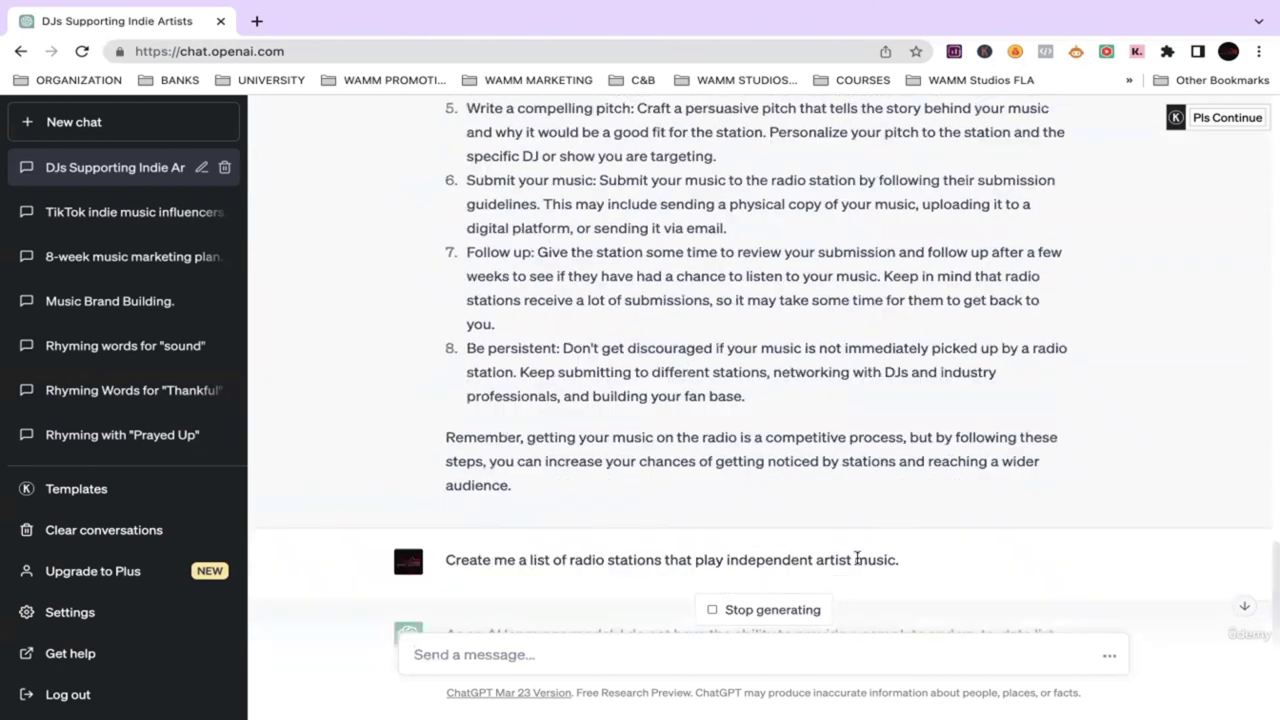
# - Resend the radio station prompt without 'independent artist' and review the genre-grouped stations
pyautogui.moveTo(908, 560); pyautogui.dragTo(620, 545)
pyautogui.hotkey('ctrl', 'c')
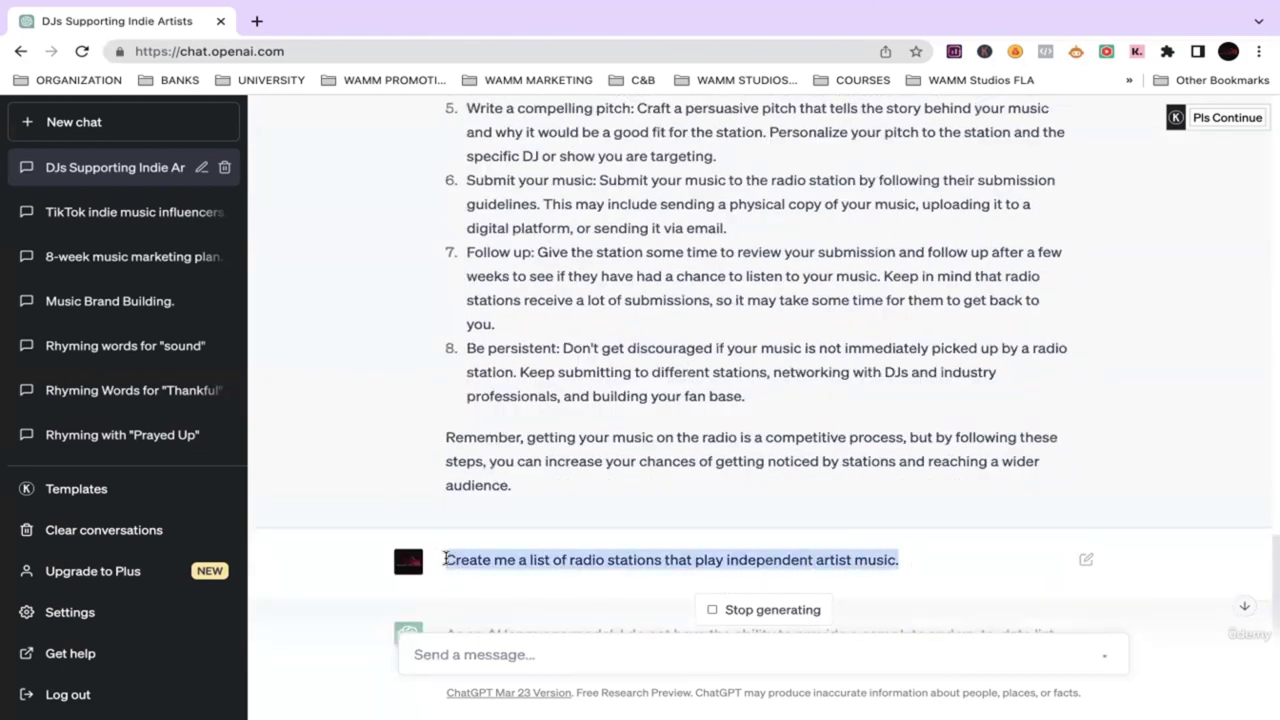
pyautogui.click(537, 654)
pyautogui.hotkey('ctrl', 'v')
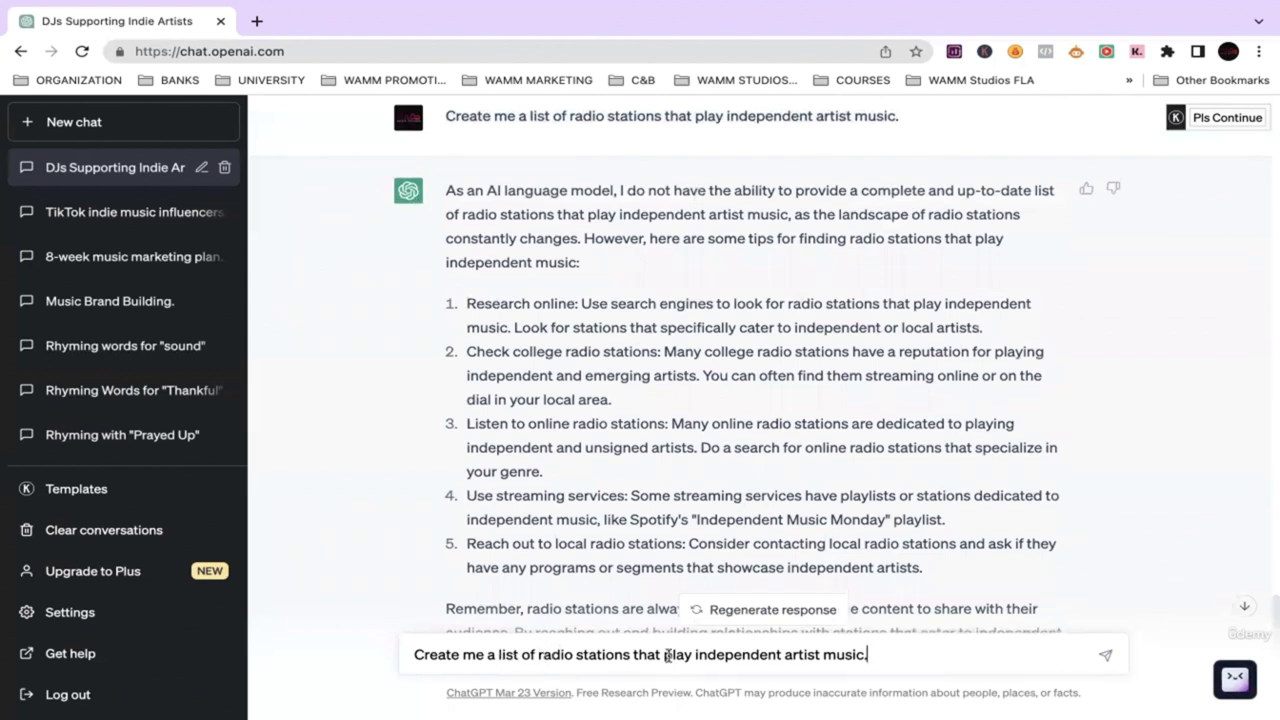
pyautogui.moveTo(782, 655); pyautogui.dragTo(686, 655)
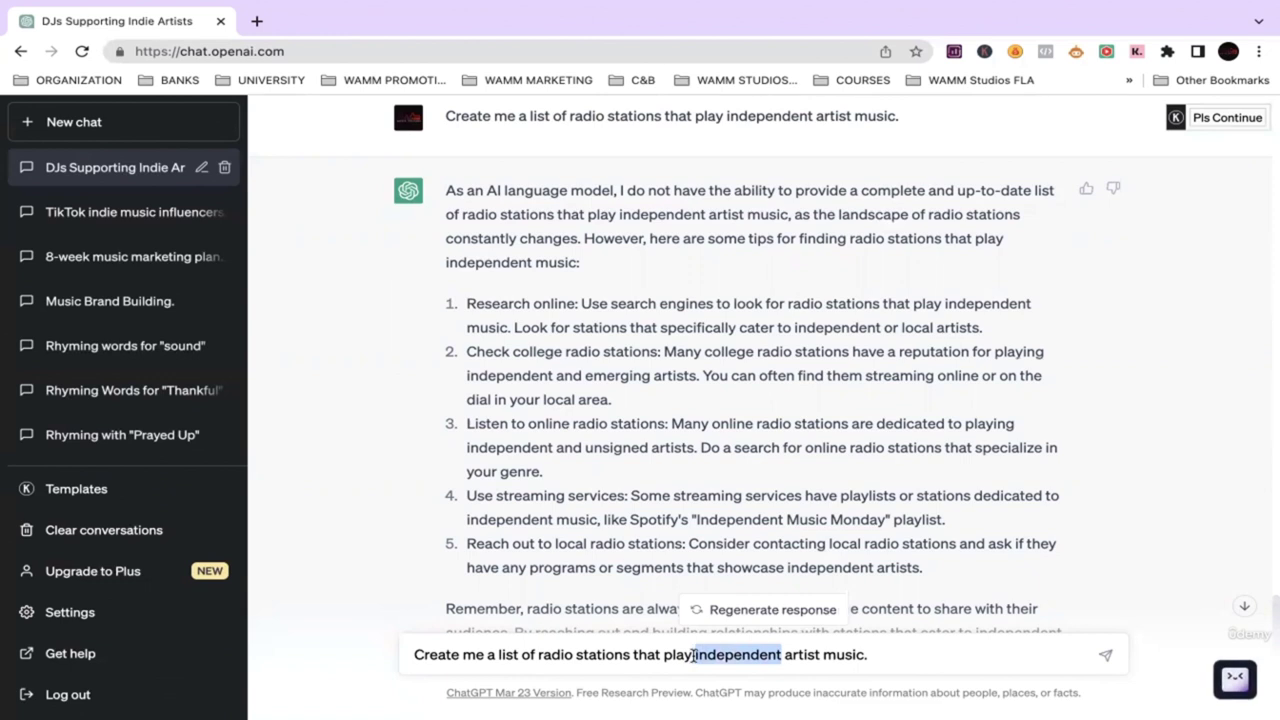
pyautogui.press('BackSpace')
pyautogui.press('BackSpace')
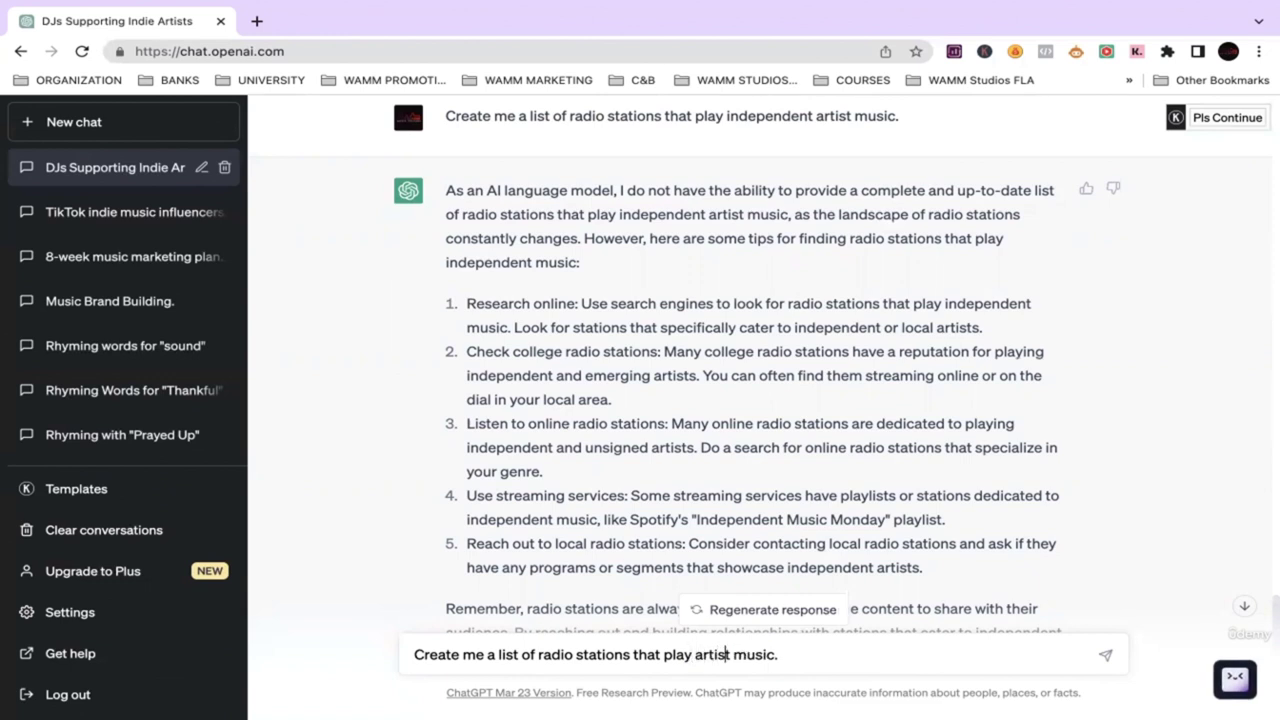
pyautogui.press('BackSpace')
pyautogui.press('BackSpace')
pyautogui.press('BackSpace')
pyautogui.press('BackSpace')
pyautogui.press('BackSpace')
pyautogui.press('BackSpace')
pyautogui.press('BackSpace')
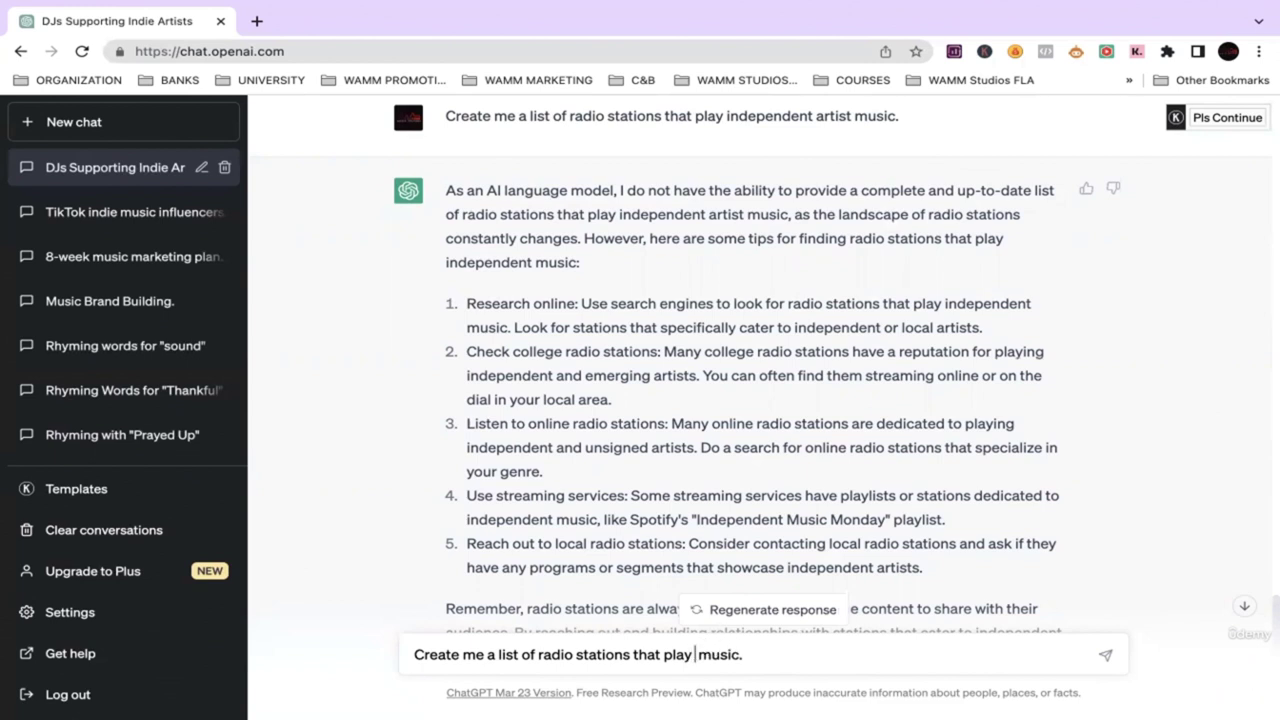
pyautogui.press('BackSpace')
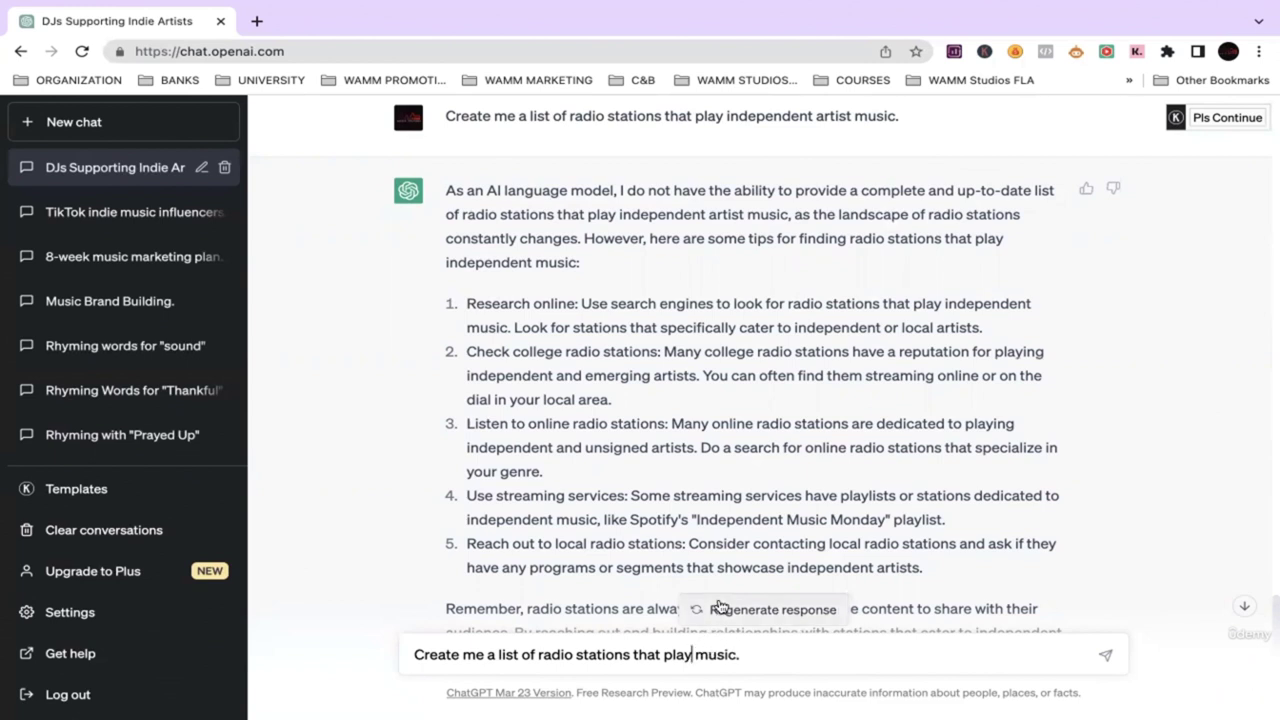
pyautogui.click(1113, 655)
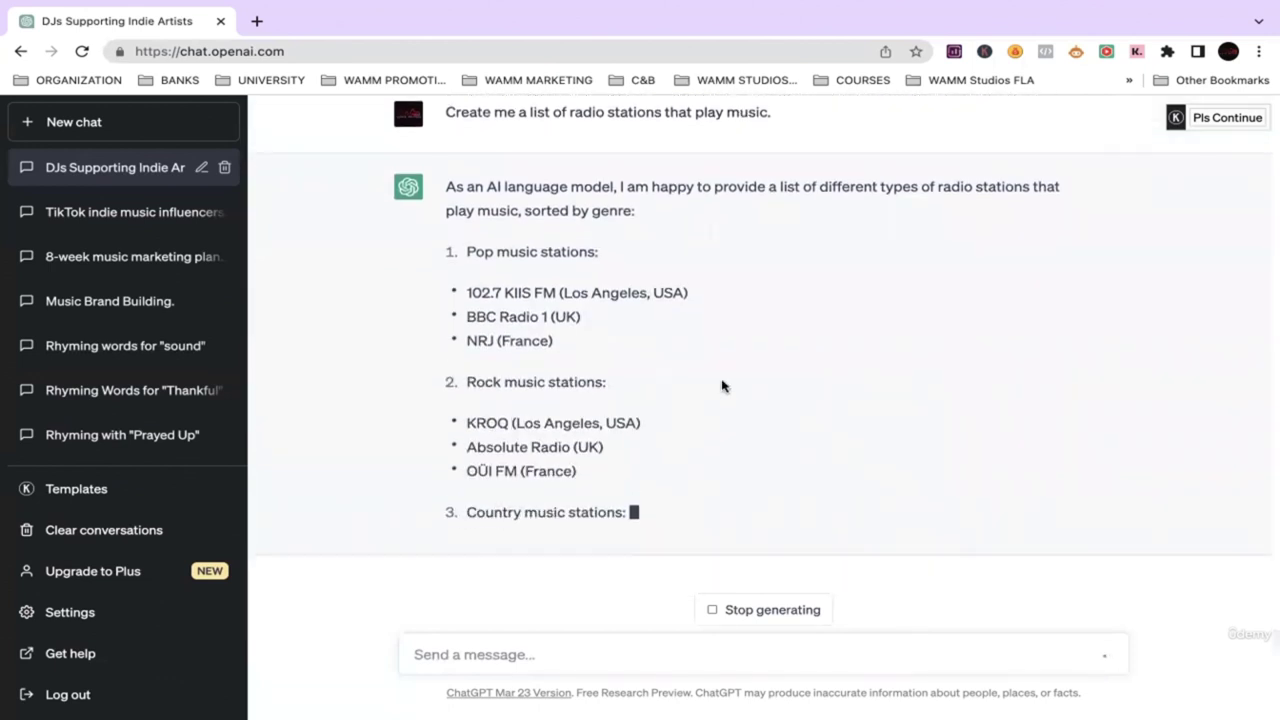
pyautogui.scroll(3, 777, 266)
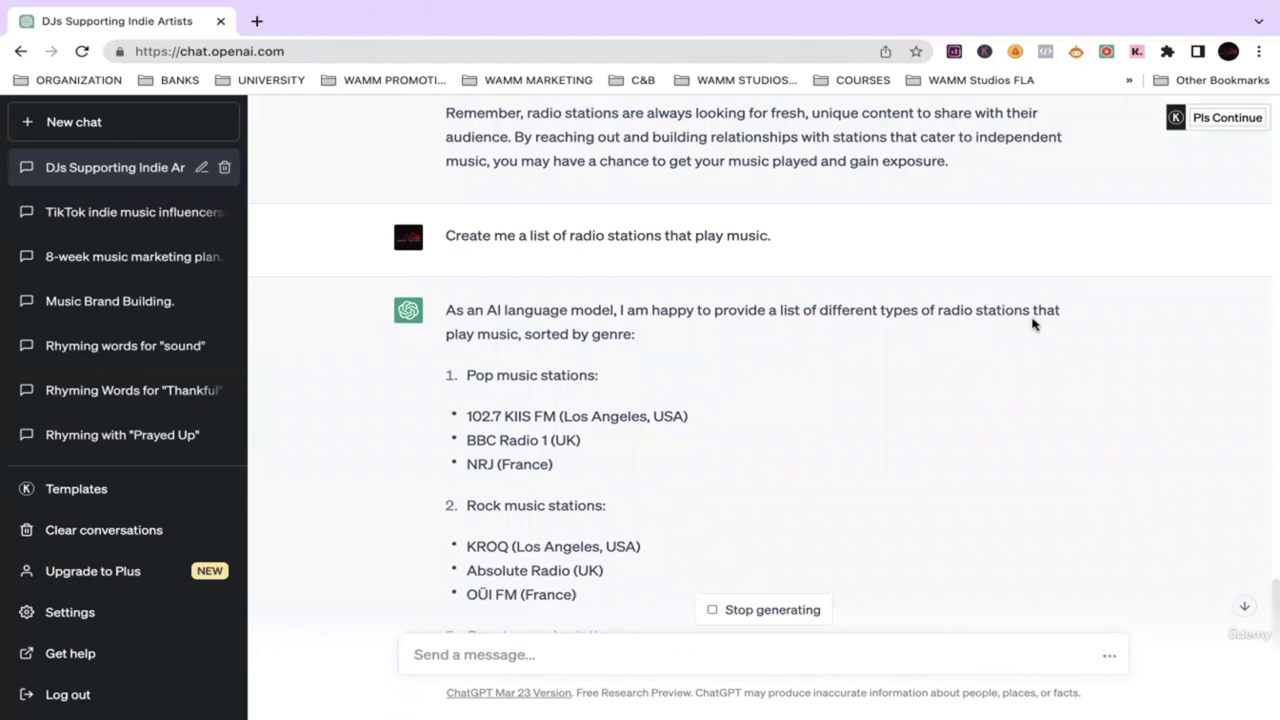
pyautogui.scroll(-2, 665, 358)
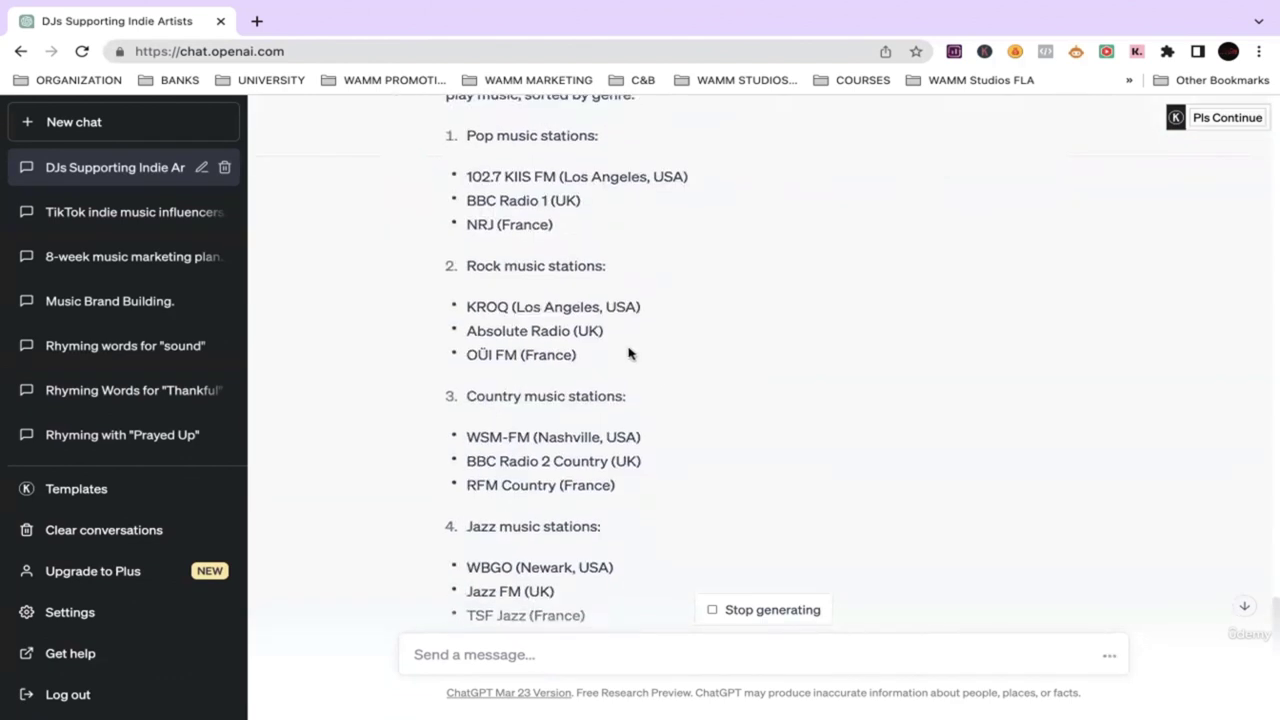
pyautogui.scroll(-1, 620, 480)
# - Ask for a list of radio stations with contact information that plays music
pyautogui.click(517, 652)
pyautogui.hotkey('ctrl', 'v')
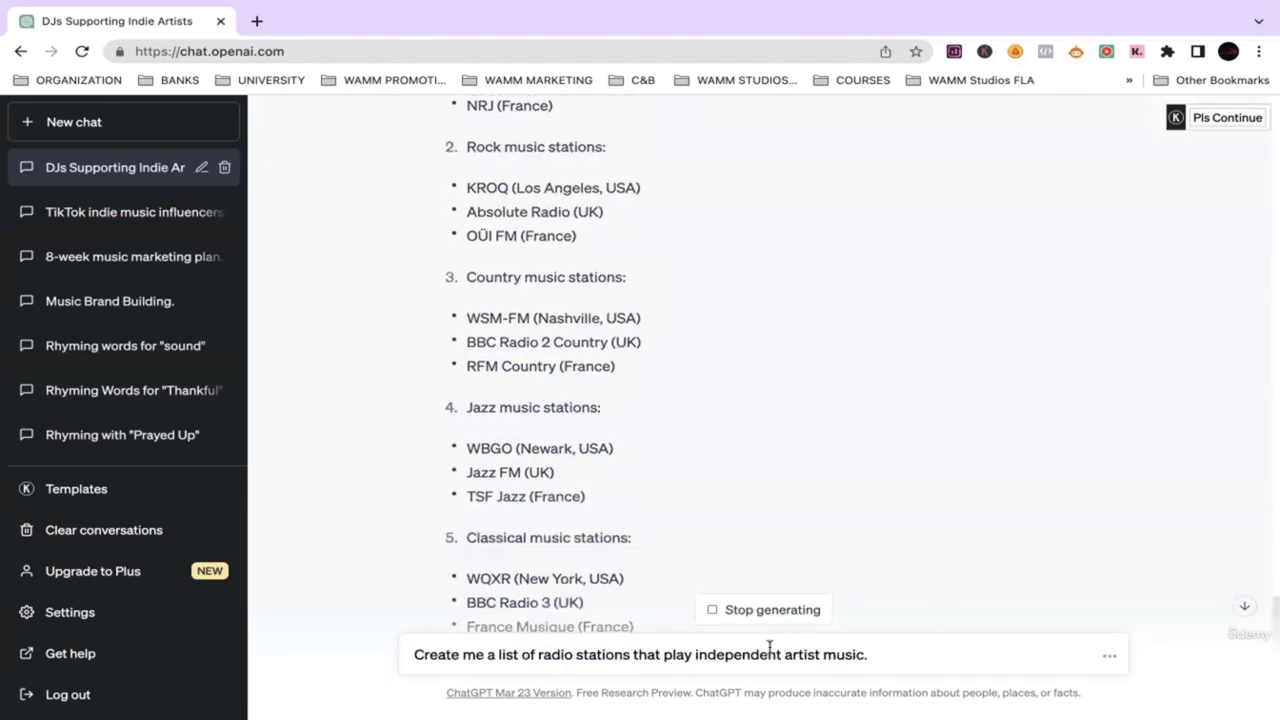
pyautogui.moveTo(874, 654); pyautogui.dragTo(695, 656)
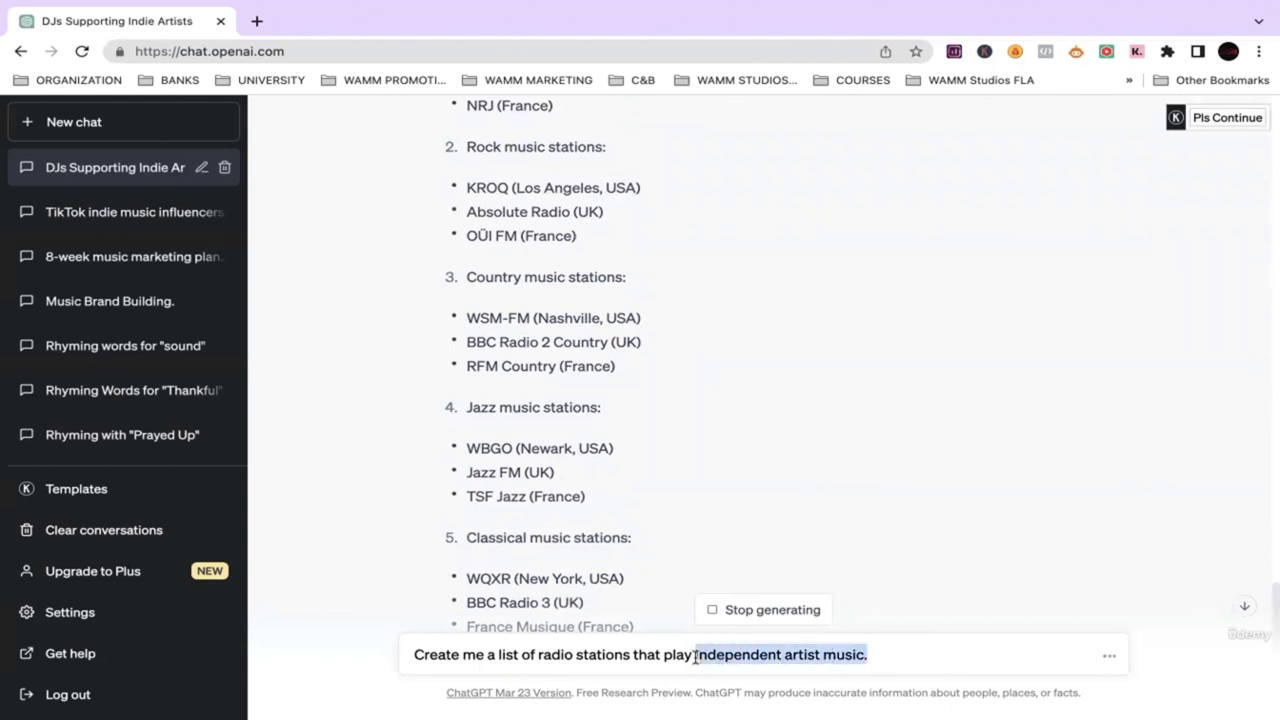
pyautogui.press('BackSpace')
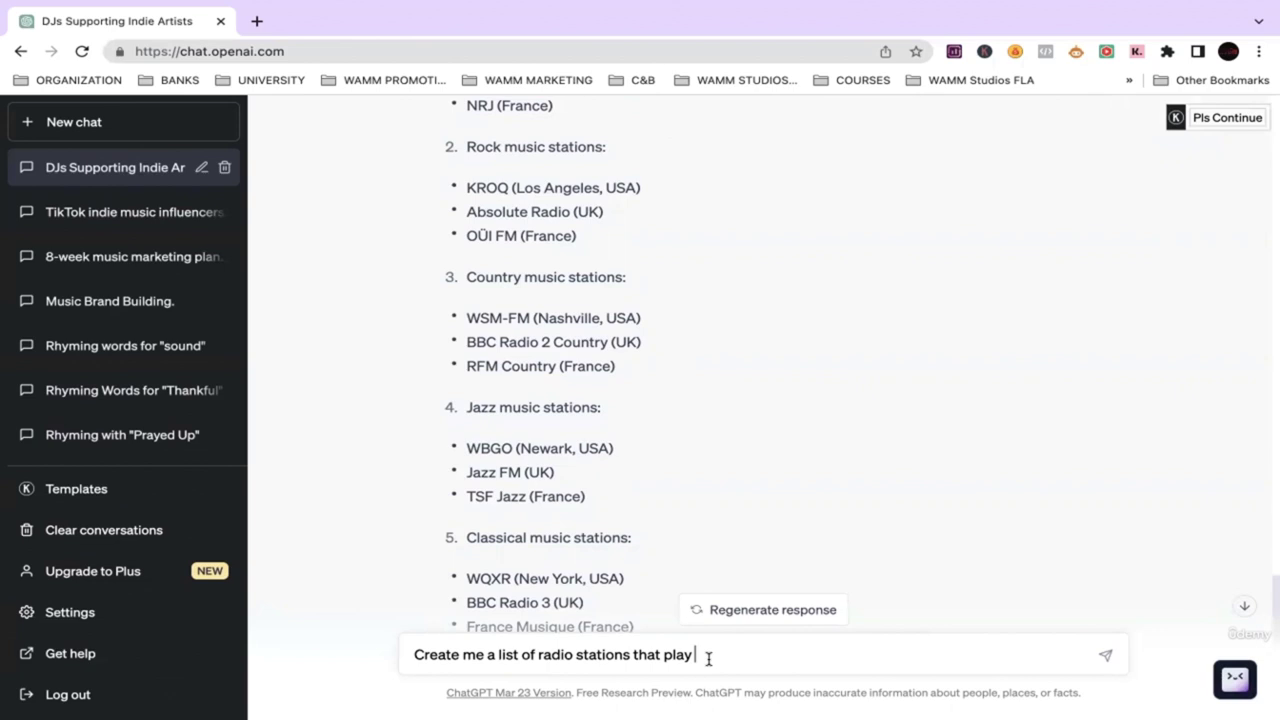
pyautogui.moveTo(694, 655); pyautogui.dragTo(632, 654)
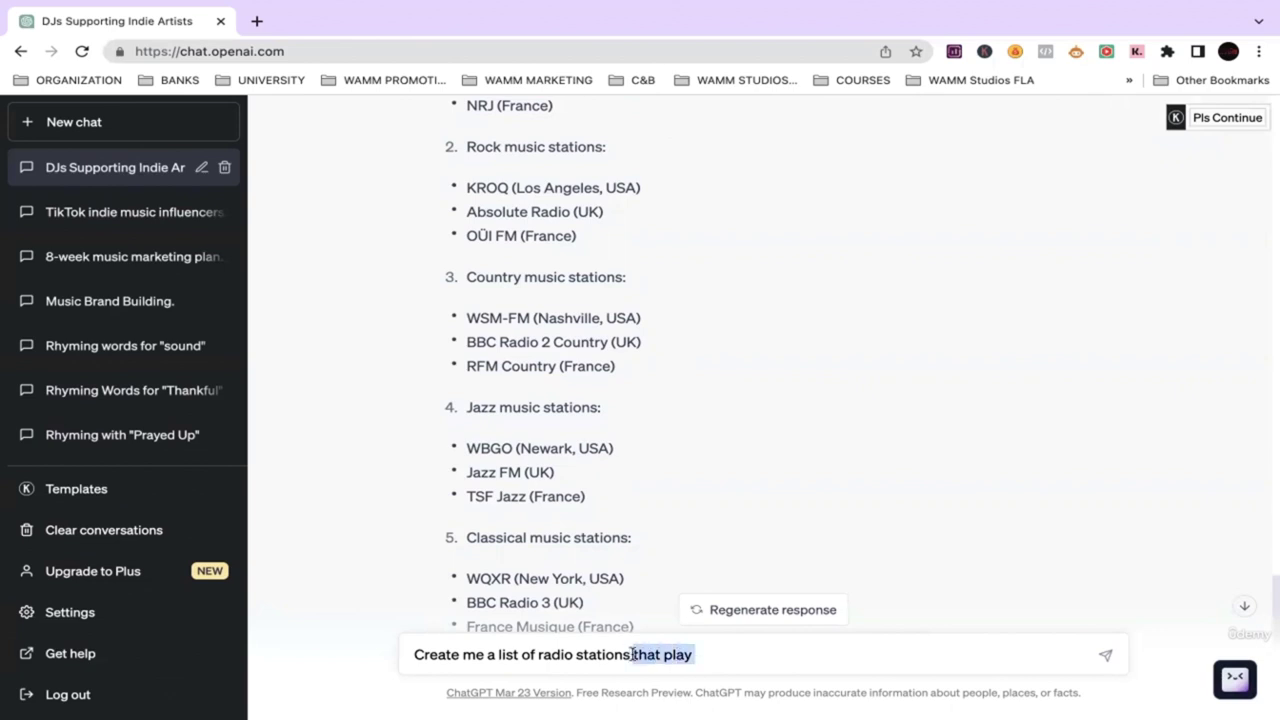
pyautogui.write('witht he')
pyautogui.press('BackSpace')
pyautogui.press('BackSpace')
pyautogui.press('BackSpace')
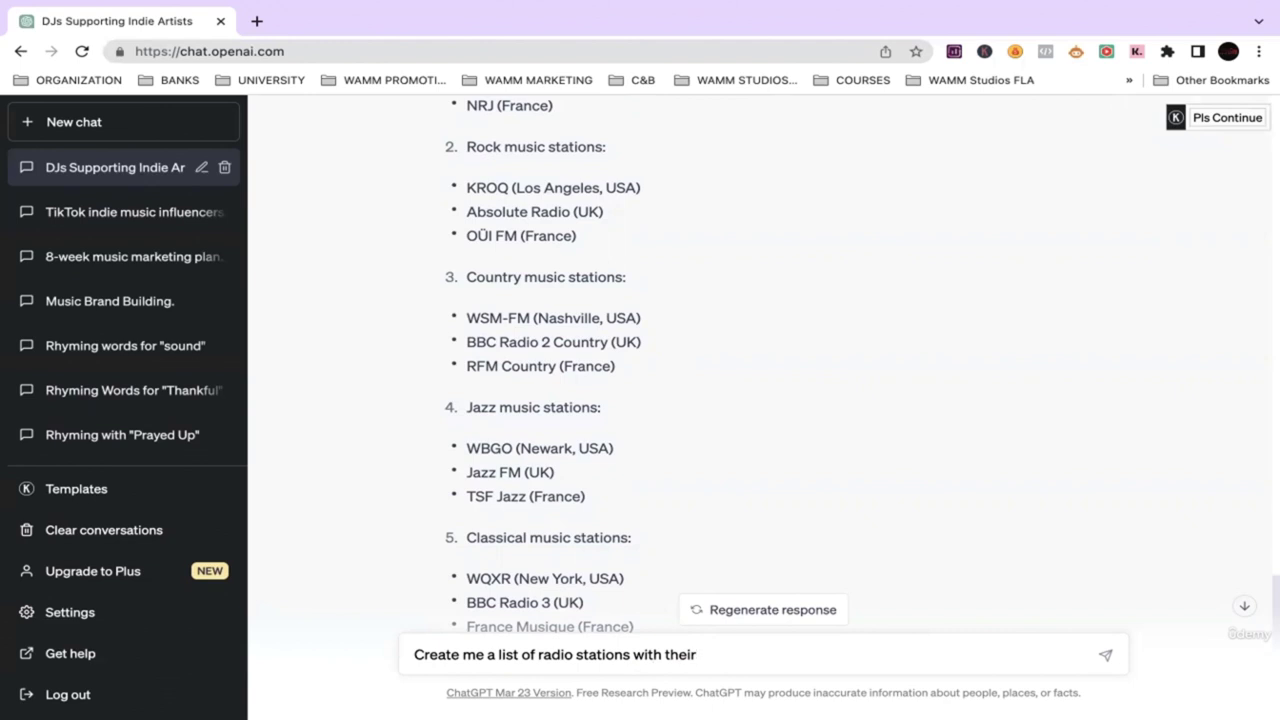
pyautogui.write('contact information that plays music')
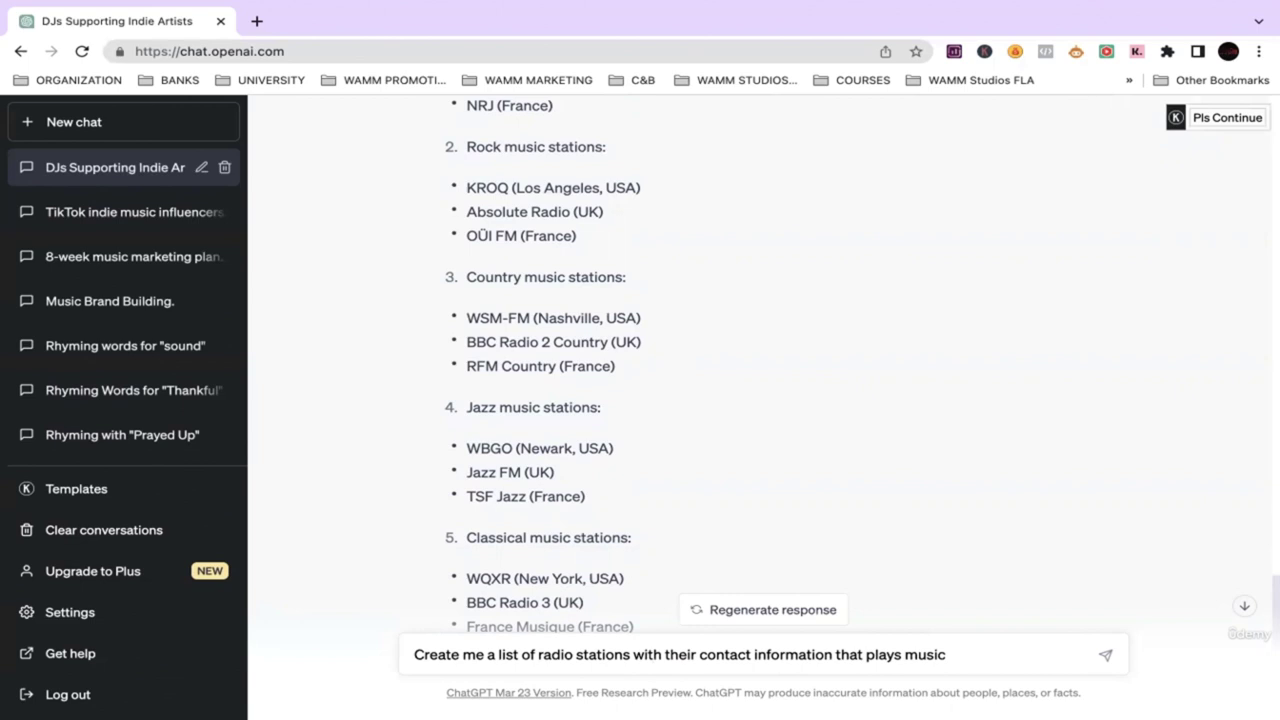
pyautogui.write('.')
pyautogui.click(1101, 658)
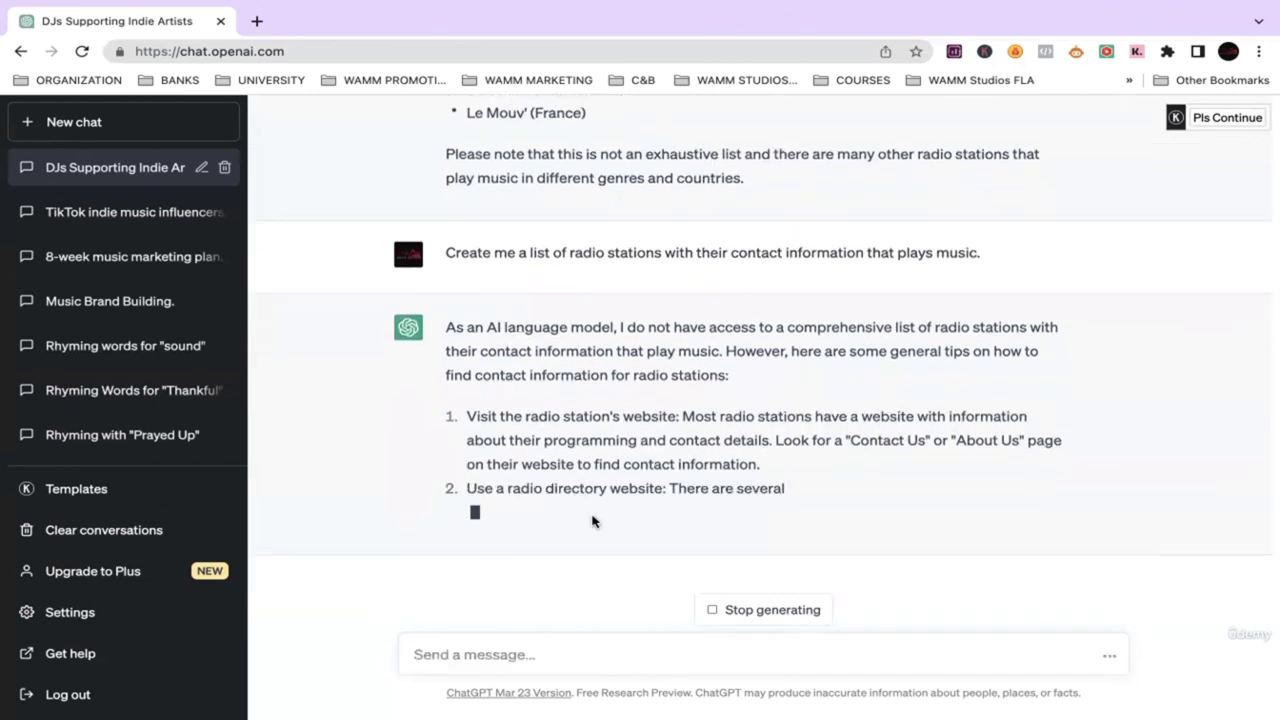
pyautogui.scroll(3, 550, 589)
pyautogui.moveTo(989, 497); pyautogui.dragTo(437, 500)
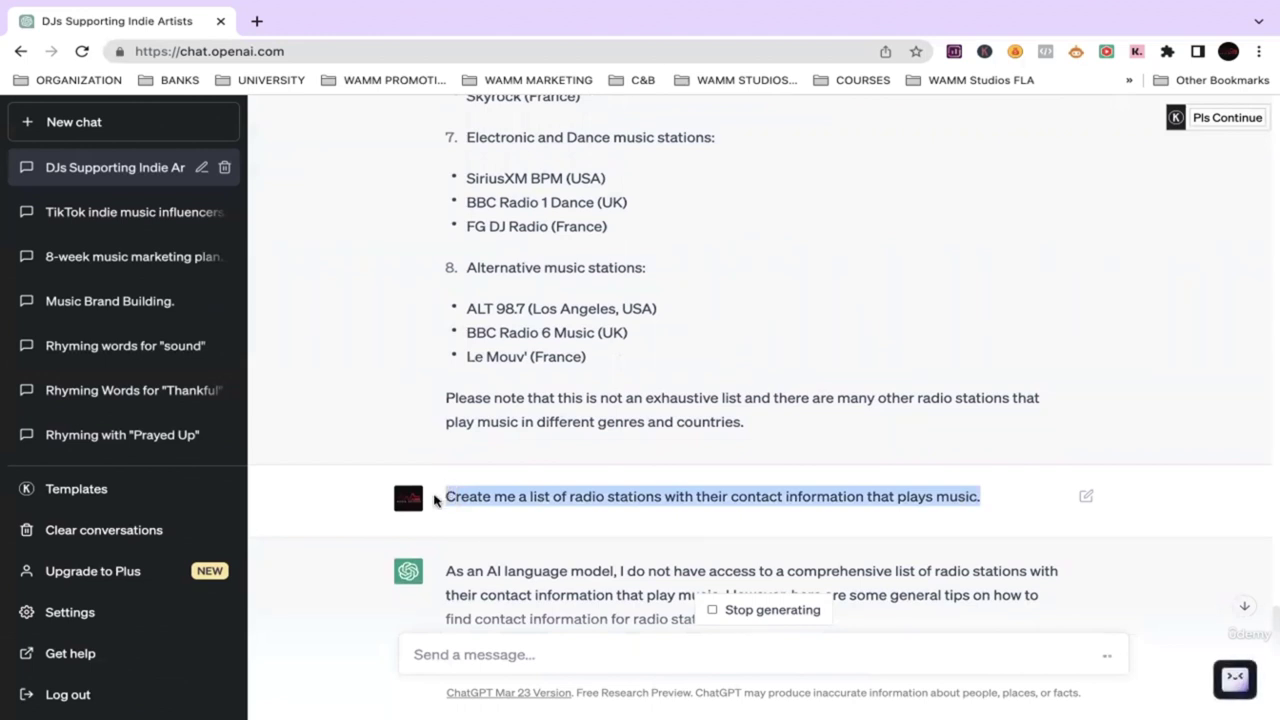
# - Paste the contact-information radio prompt into the message box and remove the stray extra line
pyautogui.click(491, 651)
pyautogui.hotkey('ctrl', 'v')
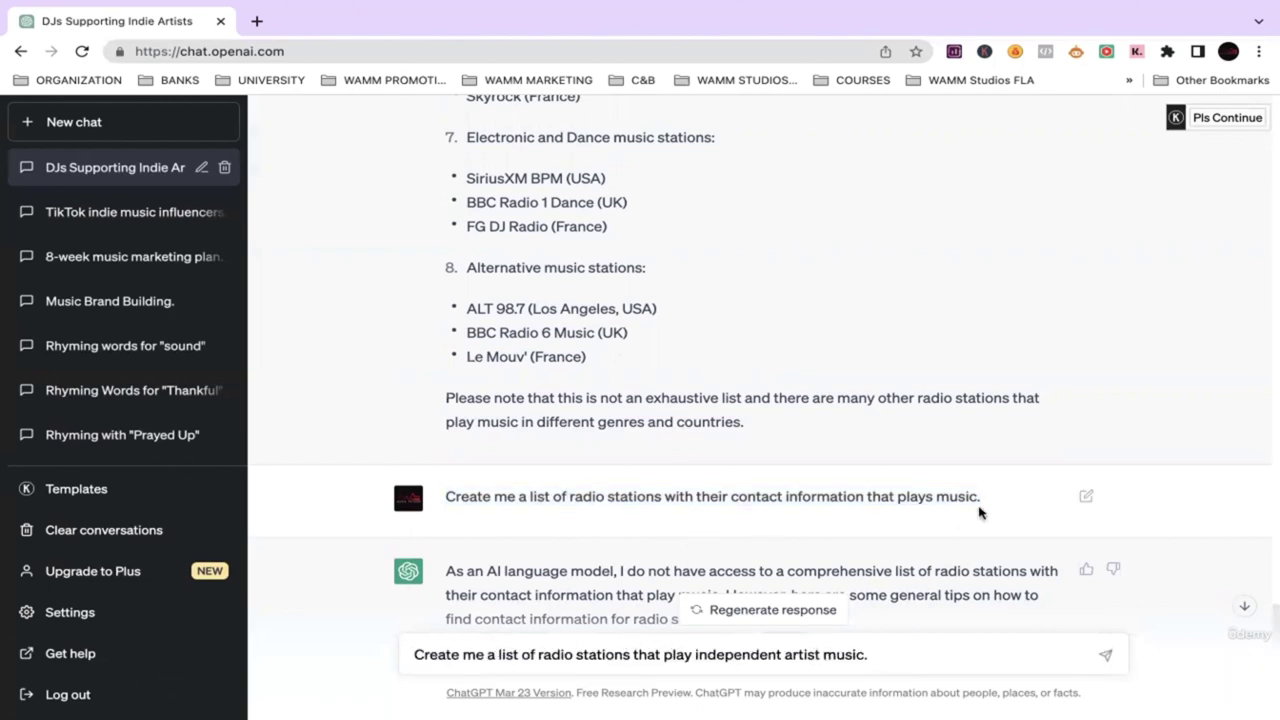
pyautogui.scroll(-5, 977, 508)
pyautogui.scroll(5, 954, 534)
pyautogui.scroll(-5, 922, 515)
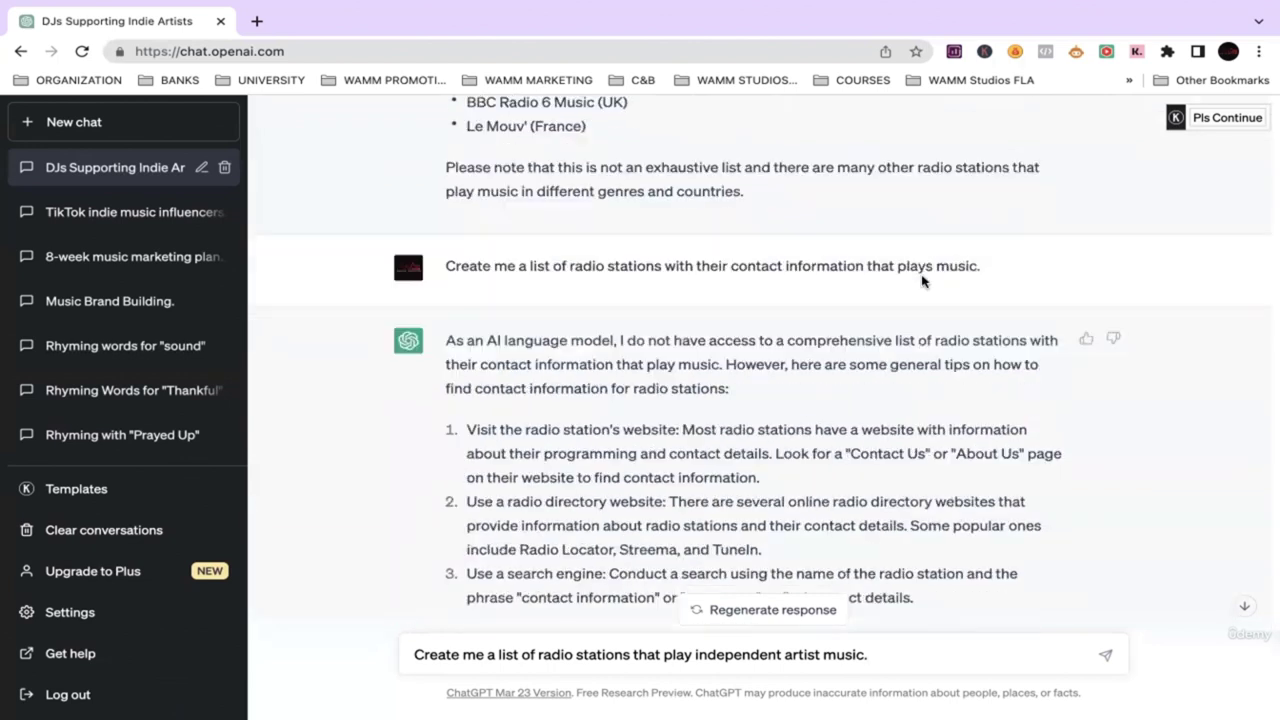
pyautogui.moveTo(984, 266); pyautogui.dragTo(432, 272)
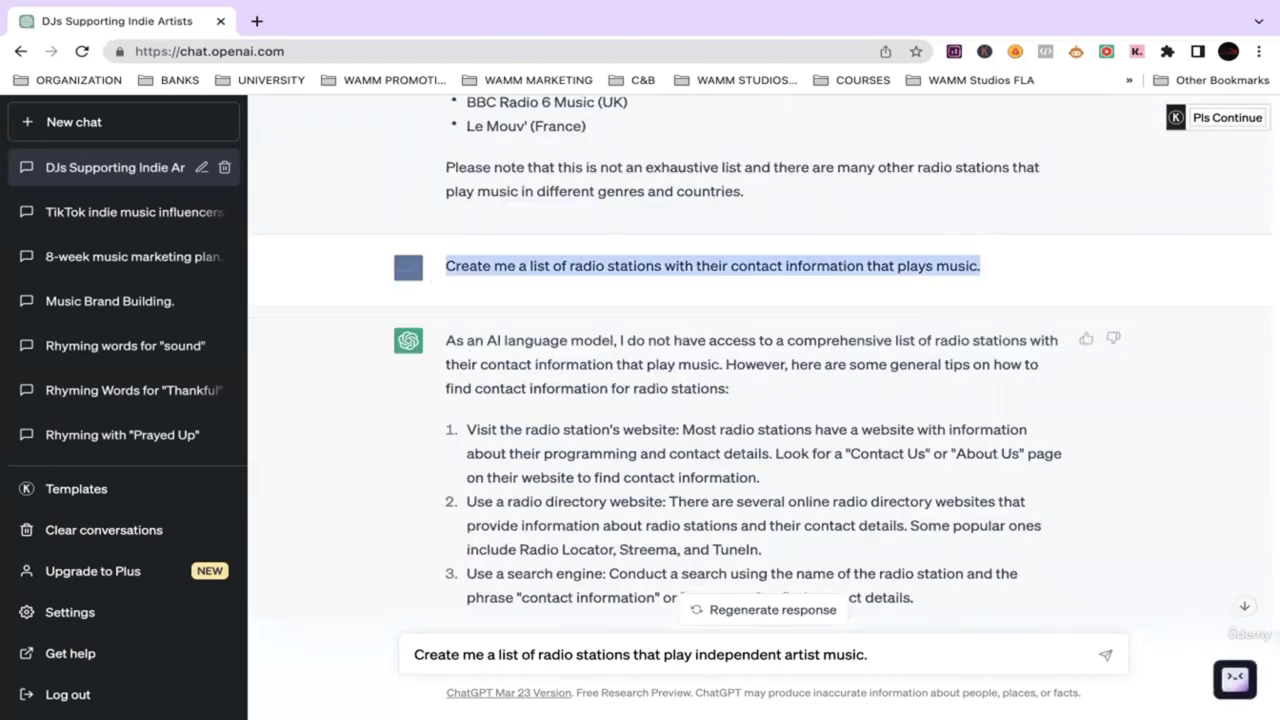
pyautogui.click(559, 655)
pyautogui.hotkey('ctrl', 'a')
pyautogui.hotkey('ctrl', 'v')
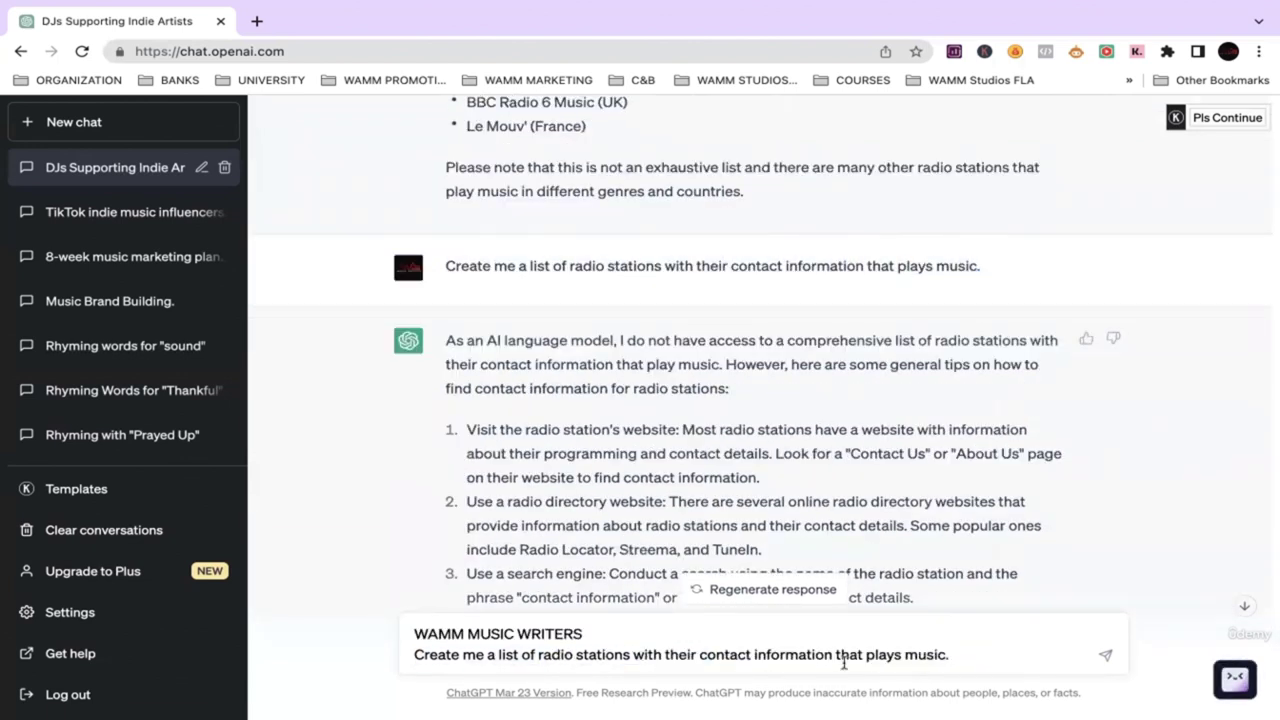
pyautogui.moveTo(680, 640); pyautogui.dragTo(407, 643)
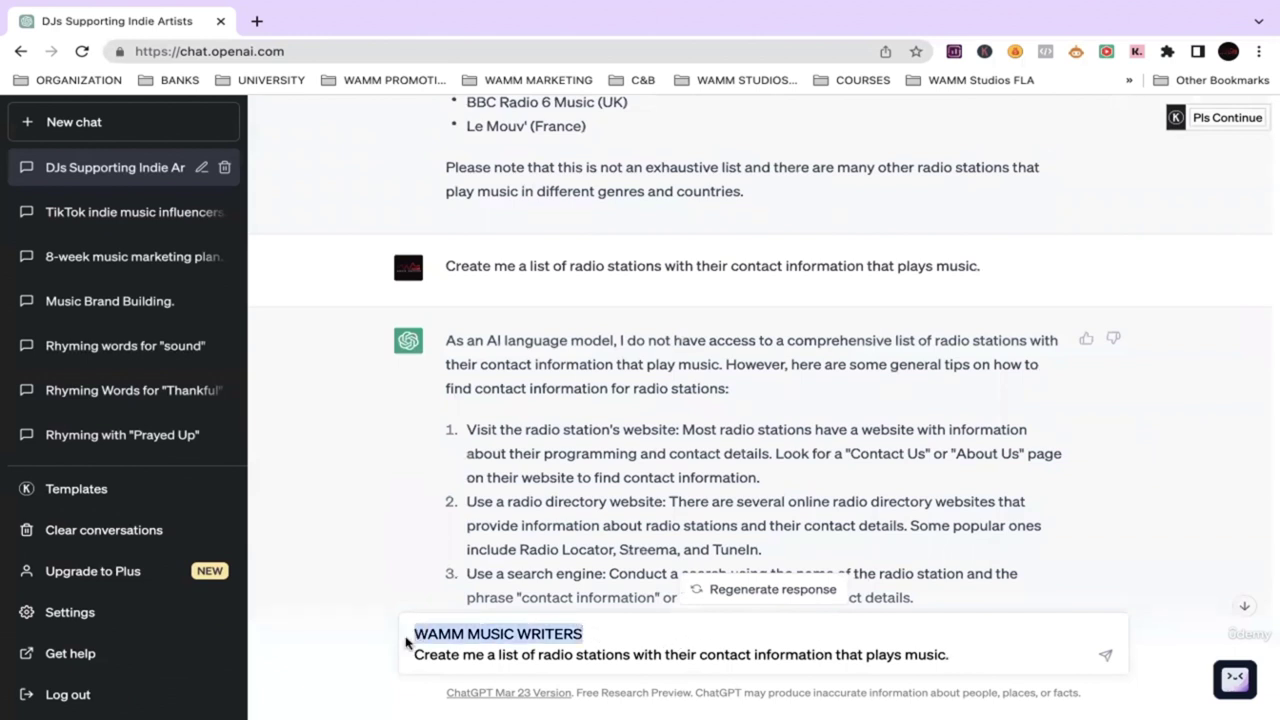
pyautogui.press('BackSpace')
pyautogui.click(414, 656)
pyautogui.press('BackSpace')
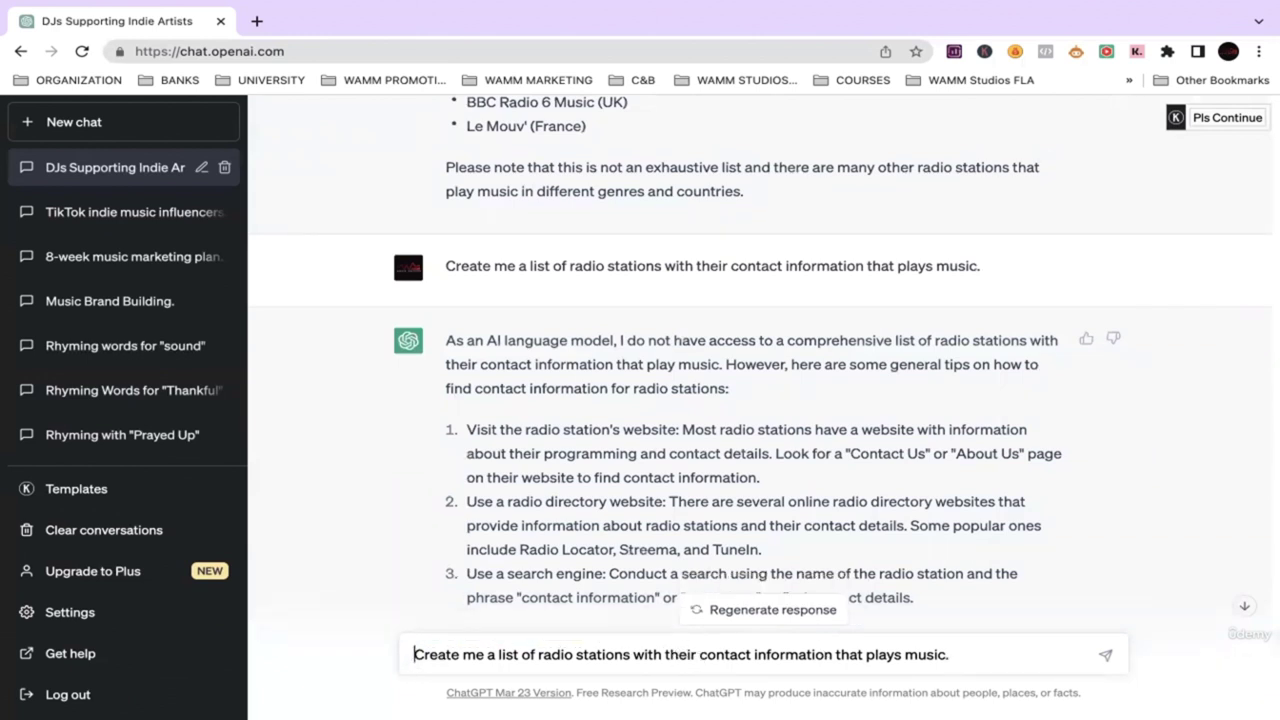
# - Reword it to ask for 50 radio stations with website information and send it
pyautogui.doubleClick(706, 655)
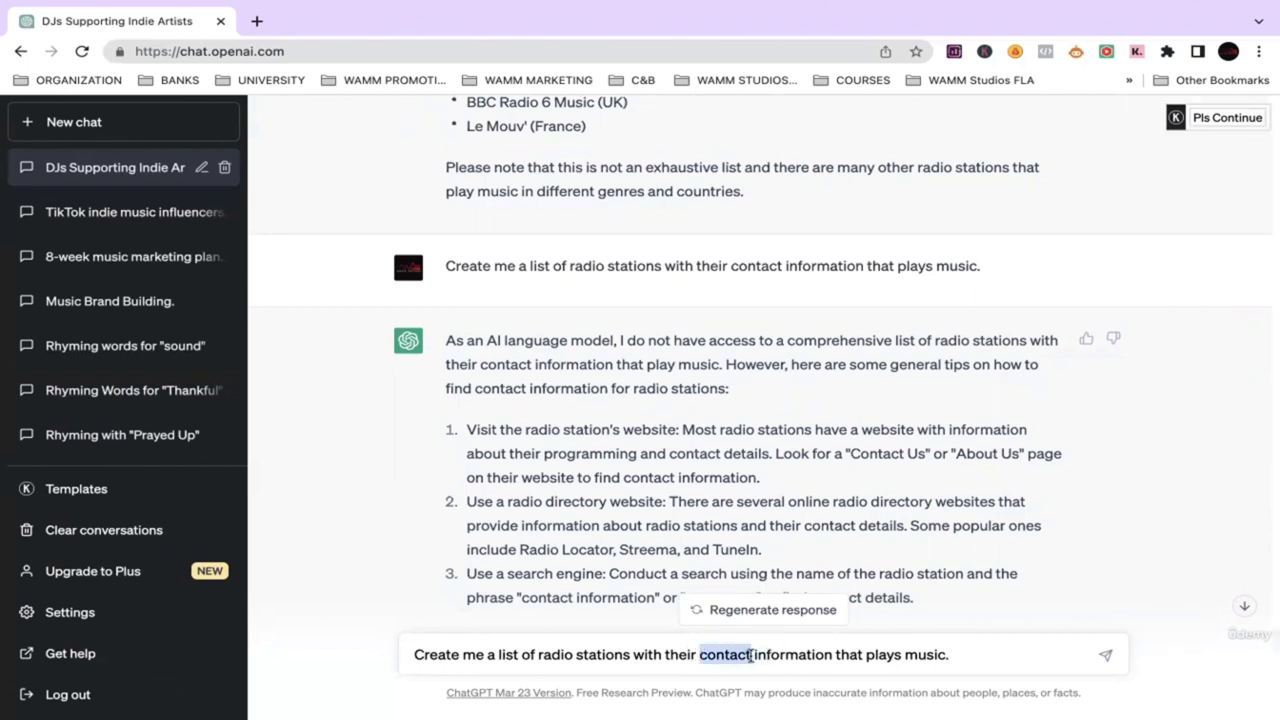
pyautogui.write('website')
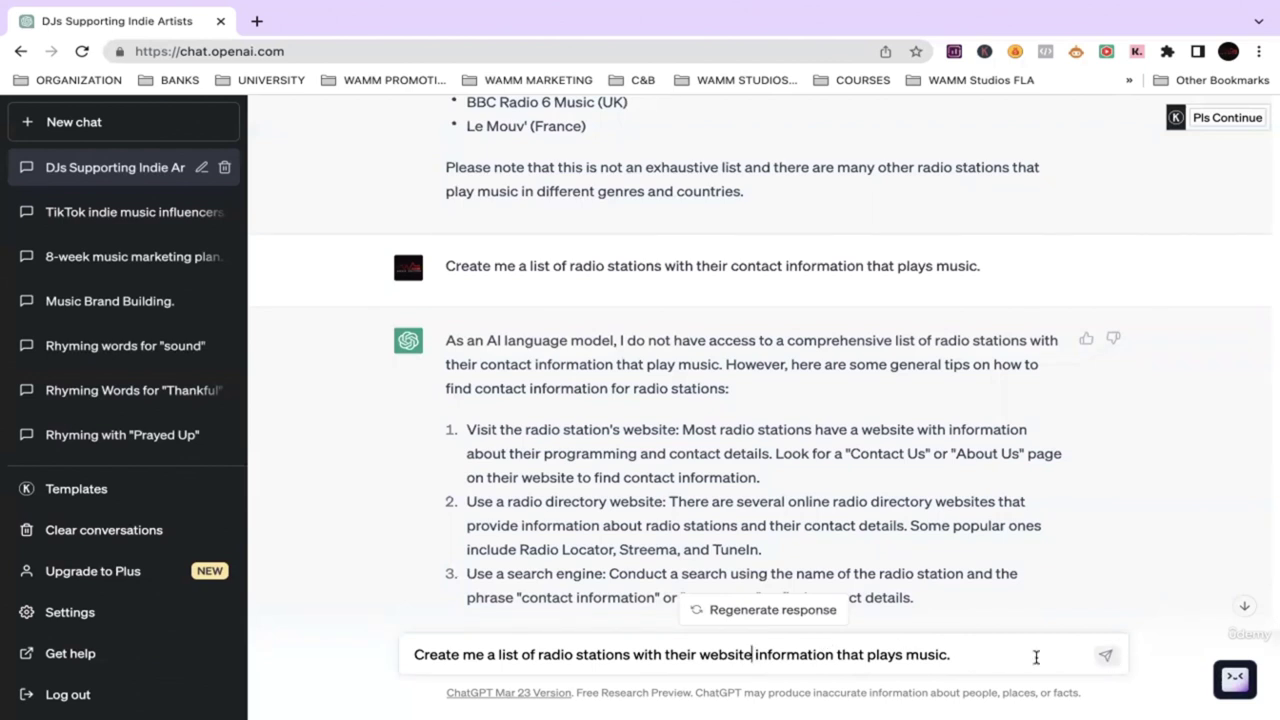
pyautogui.click(538, 654)
pyautogui.write('50')
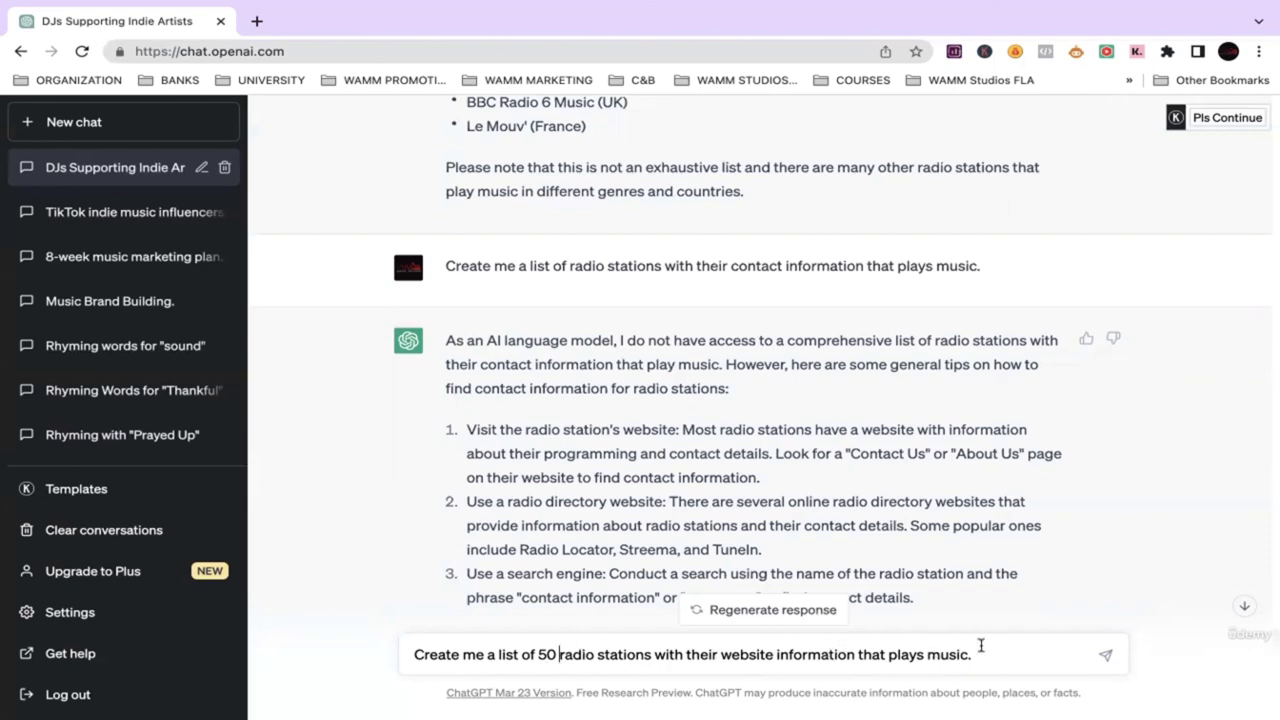
pyautogui.click(1105, 654)
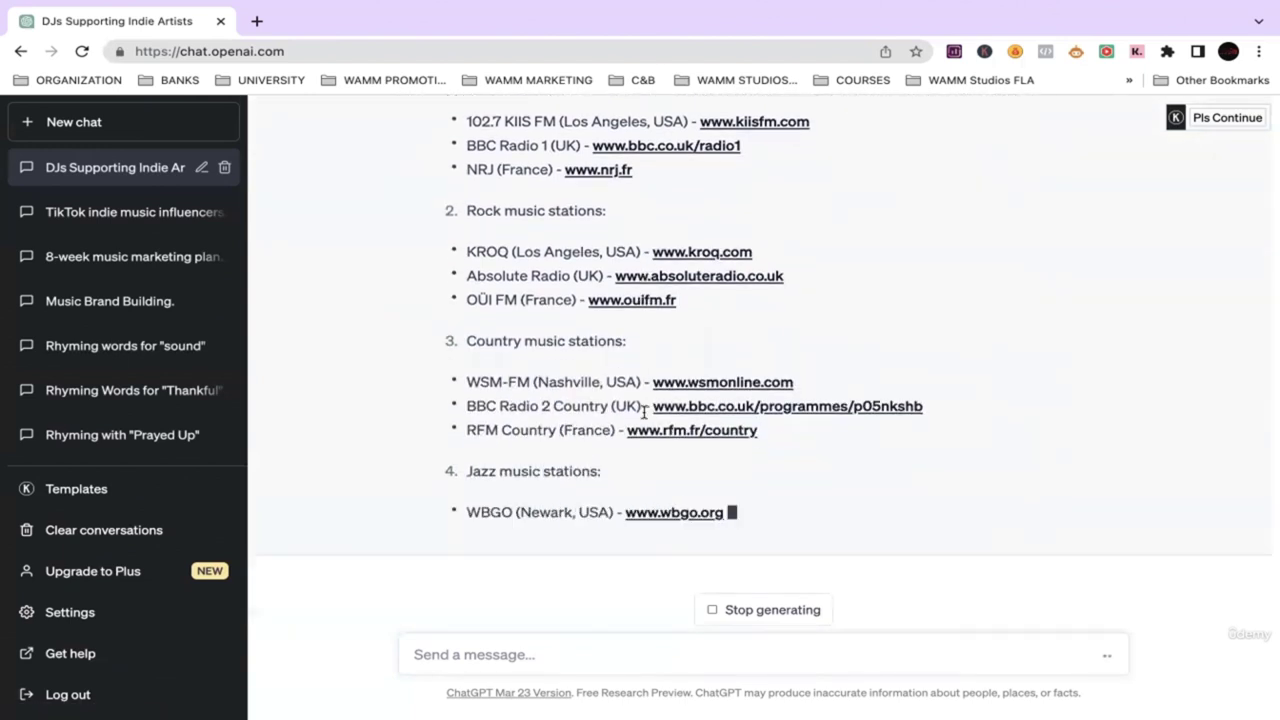
pyautogui.scroll(5, 737, 452)
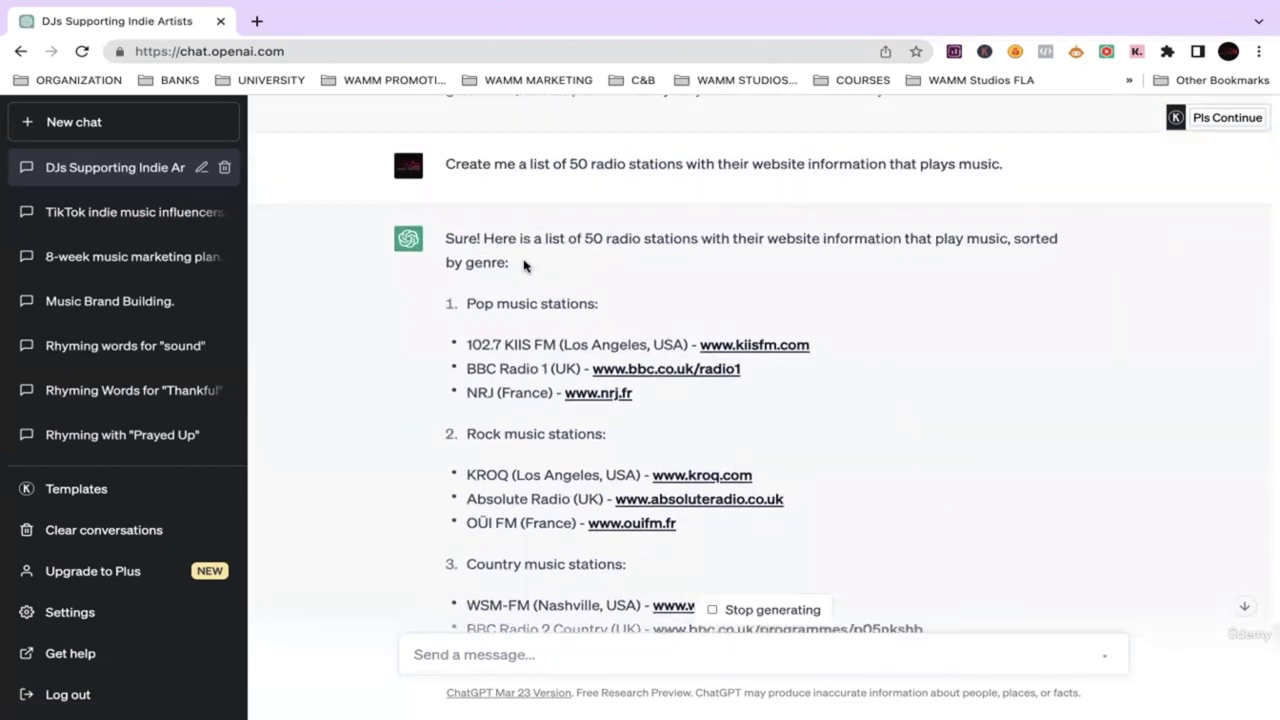
pyautogui.moveTo(1020, 166); pyautogui.dragTo(443, 164)
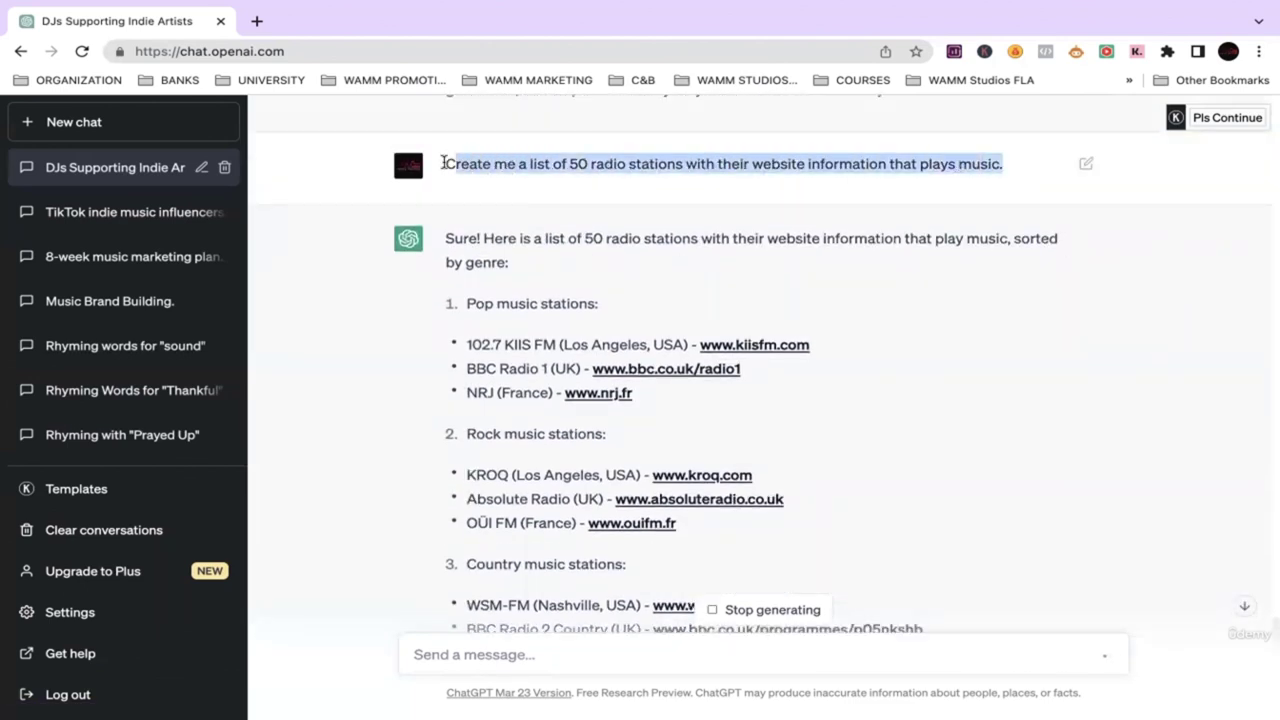
pyautogui.click(534, 648)
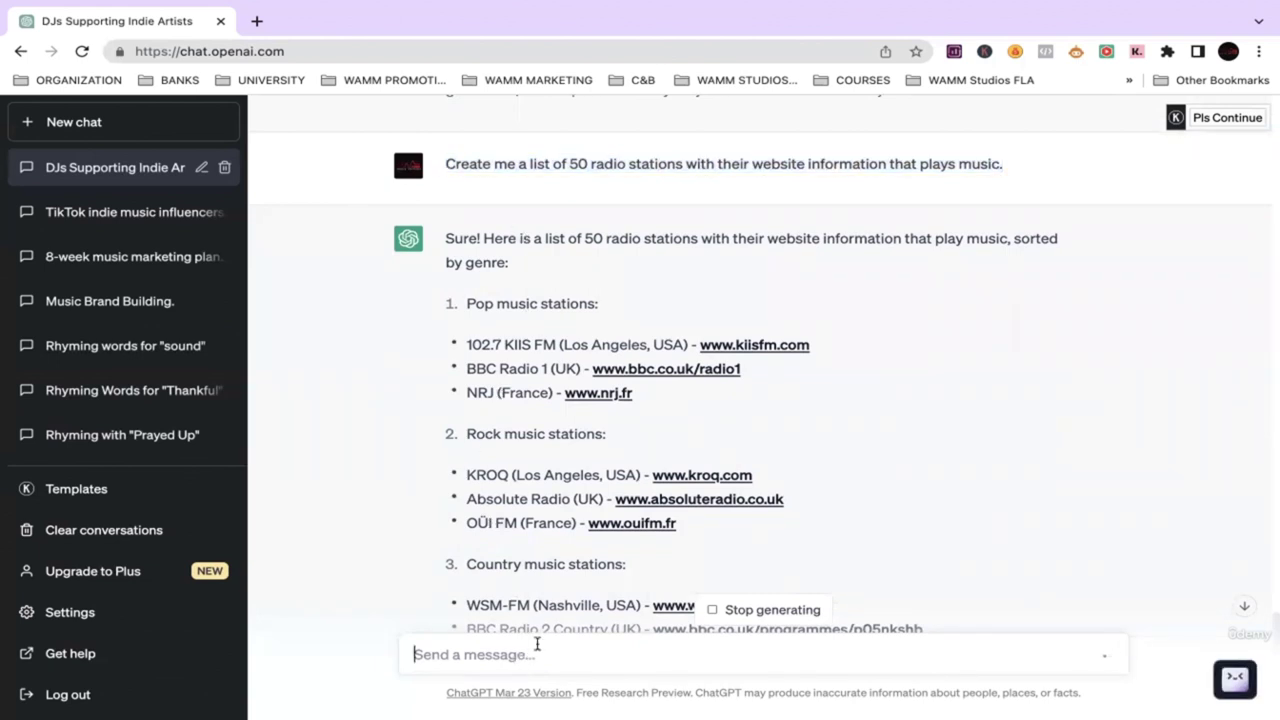
# - Paste the earlier prompt, insert 'hiphop' before 'radio', stop the running reply, and send it
pyautogui.press('super+v')
pyautogui.click(559, 655)
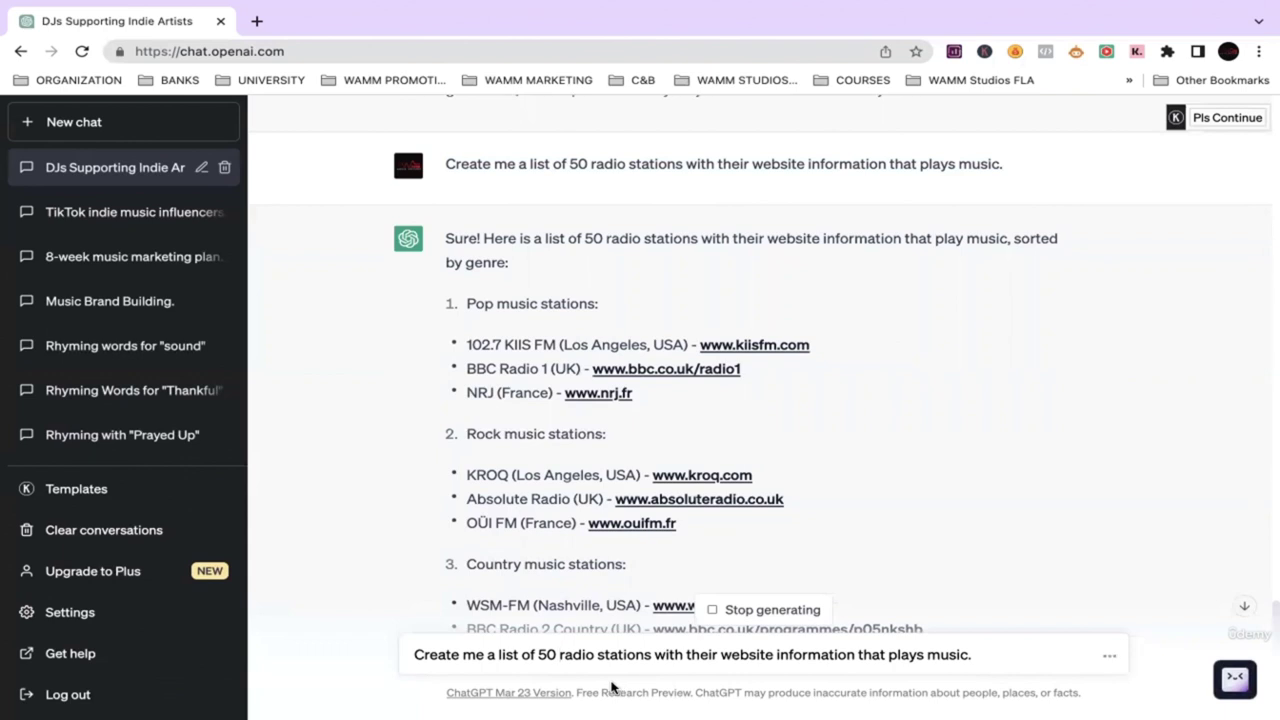
pyautogui.write('hiphop')
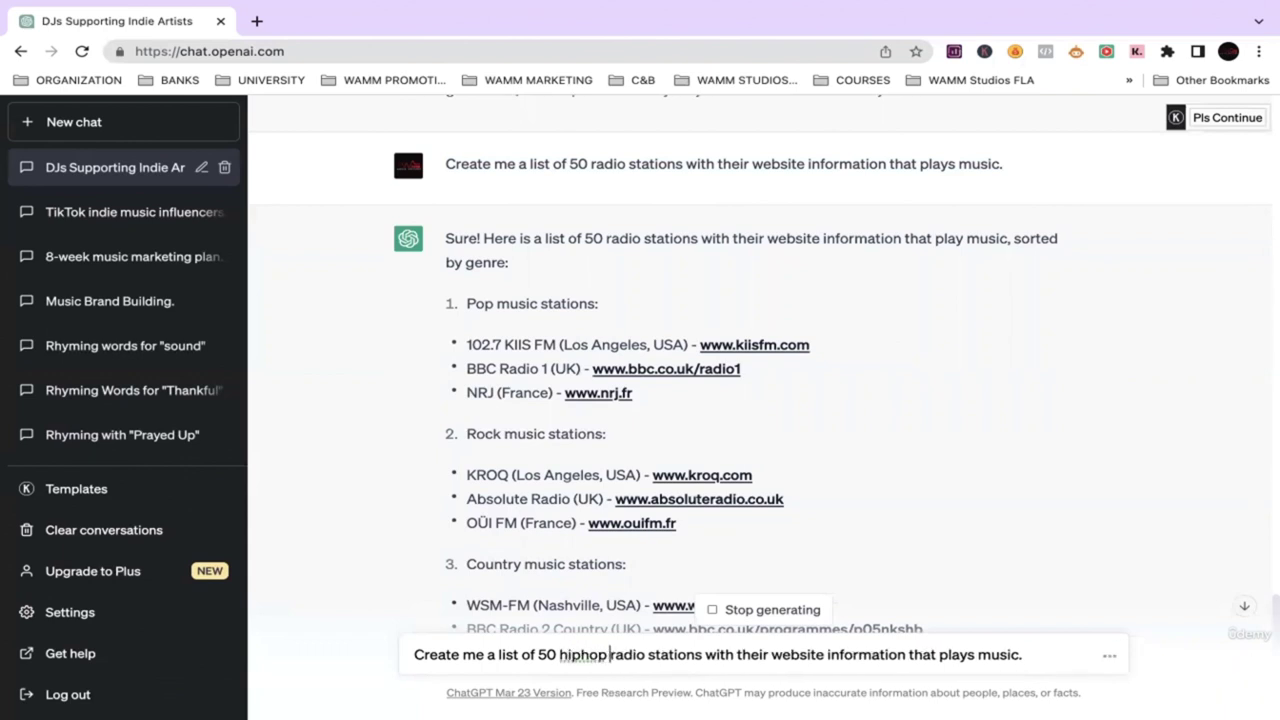
pyautogui.click(1063, 654)
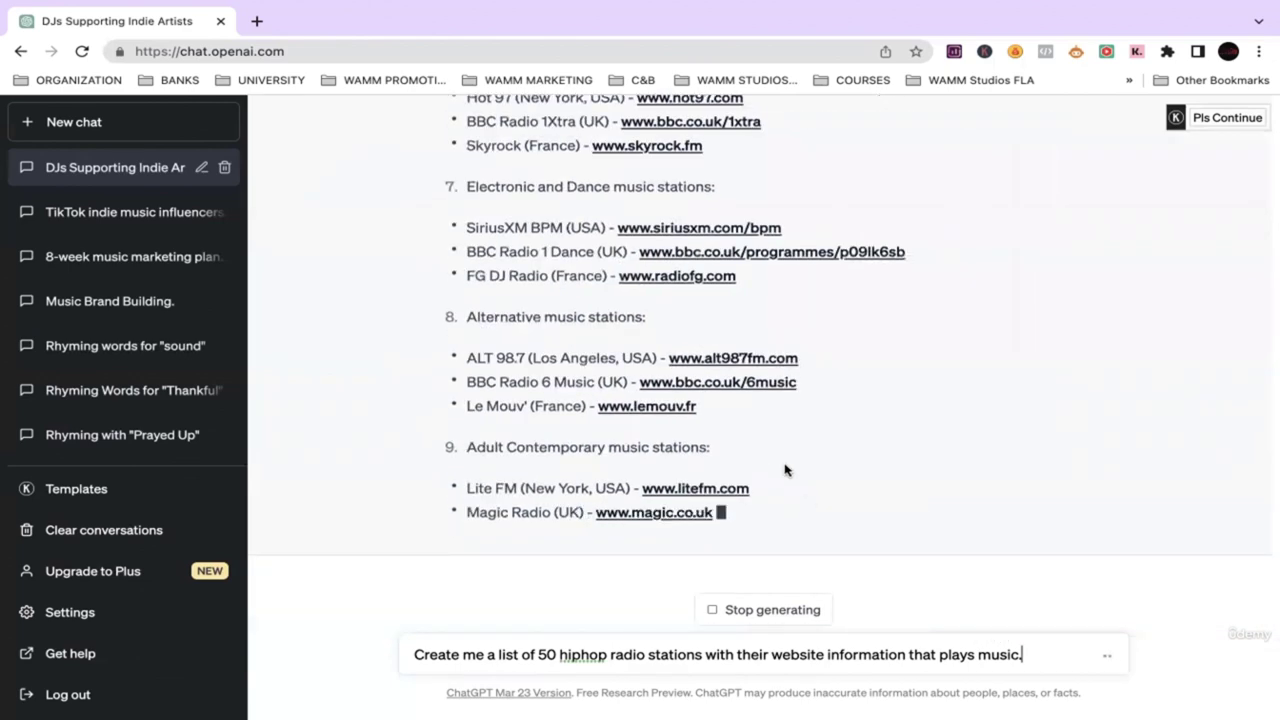
pyautogui.click(734, 609)
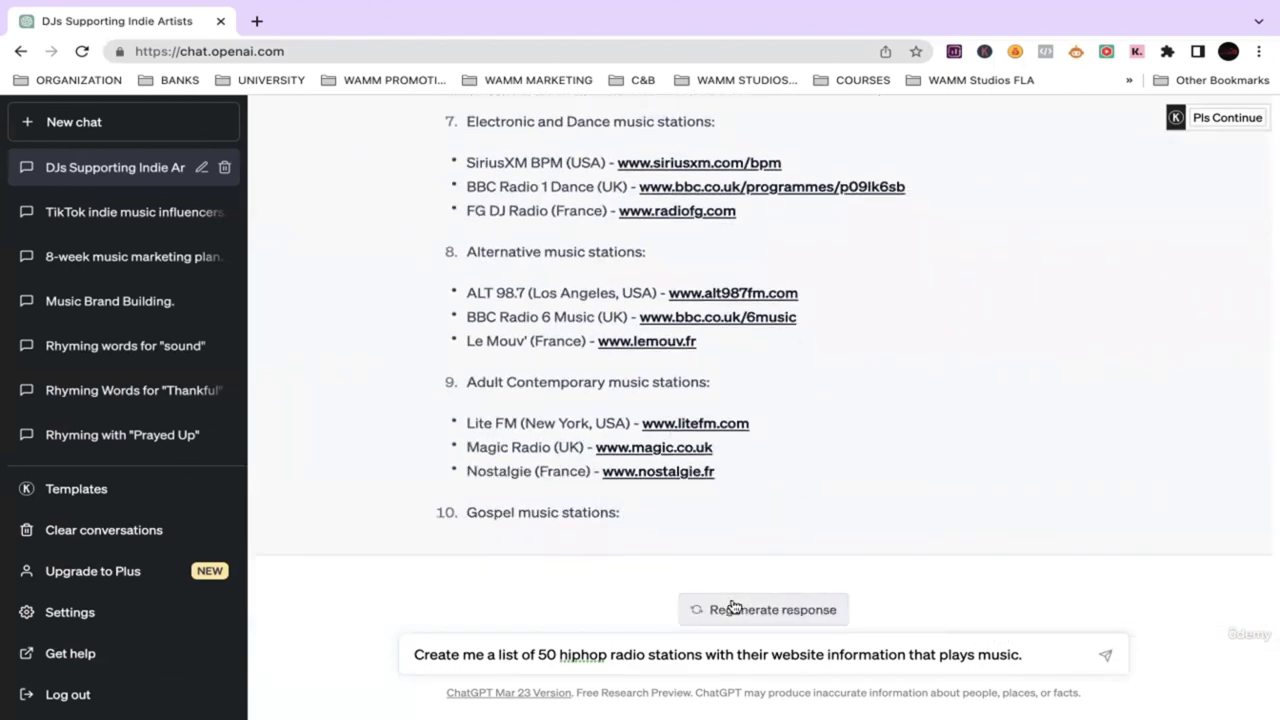
pyautogui.click(1110, 658)
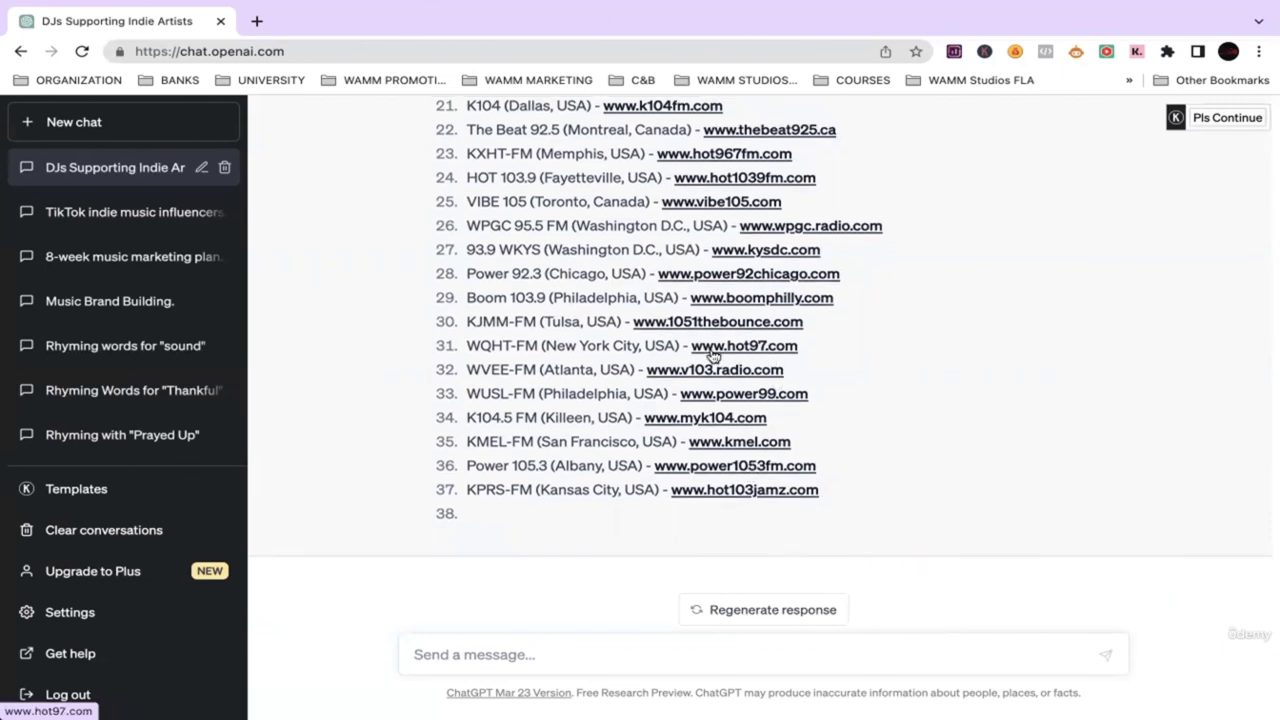
pyautogui.scroll(8, 654, 363)
pyautogui.scroll(-1, 649, 431)
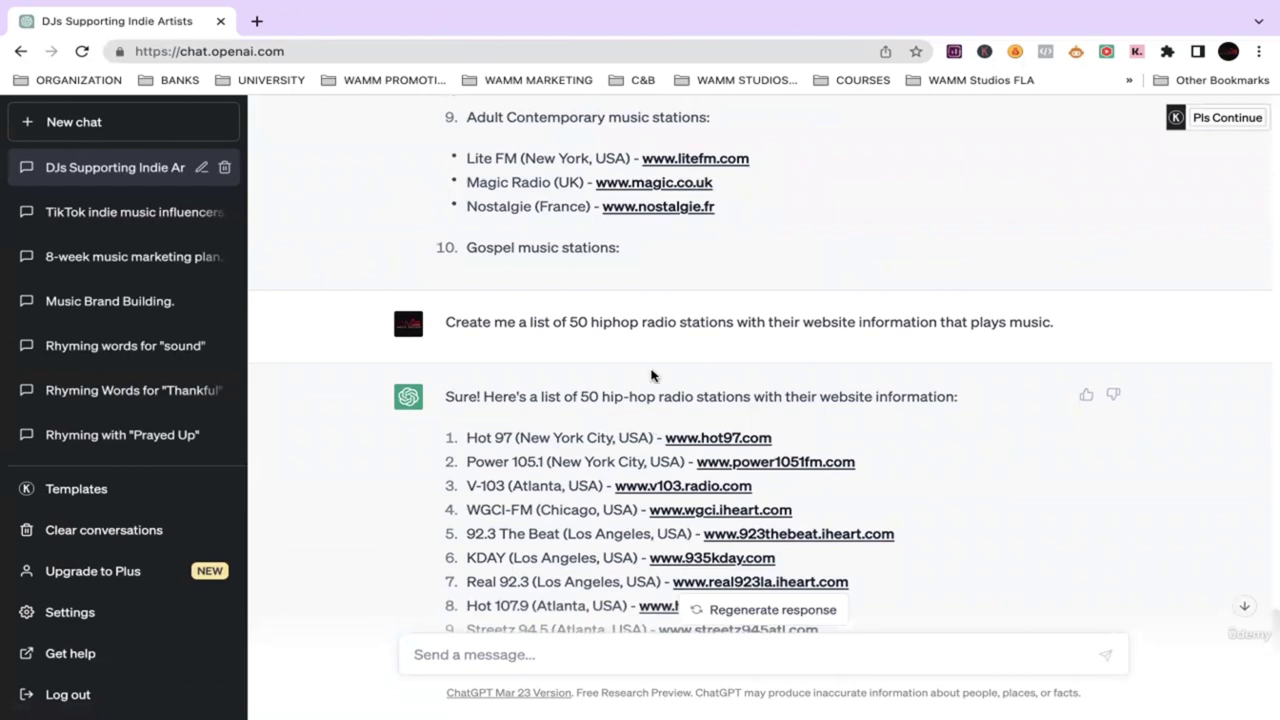
pyautogui.scroll(2, 653, 428)
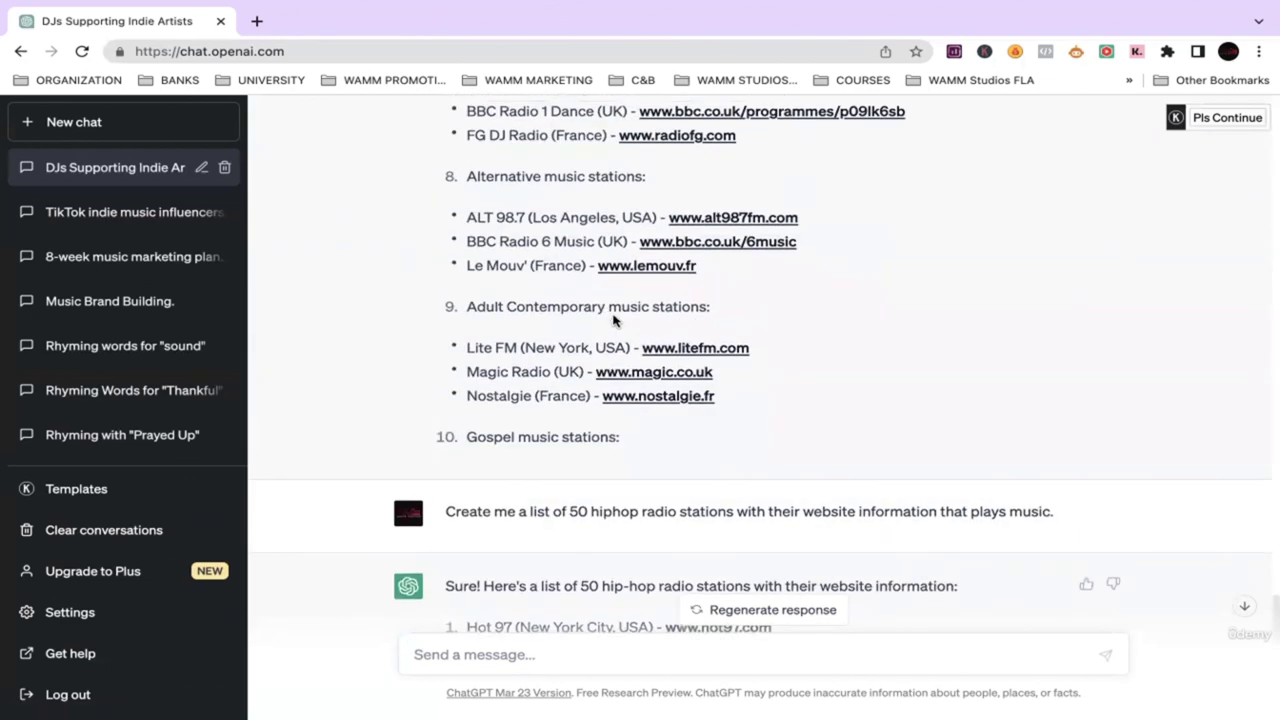
pyautogui.scroll(-5, 857, 543)
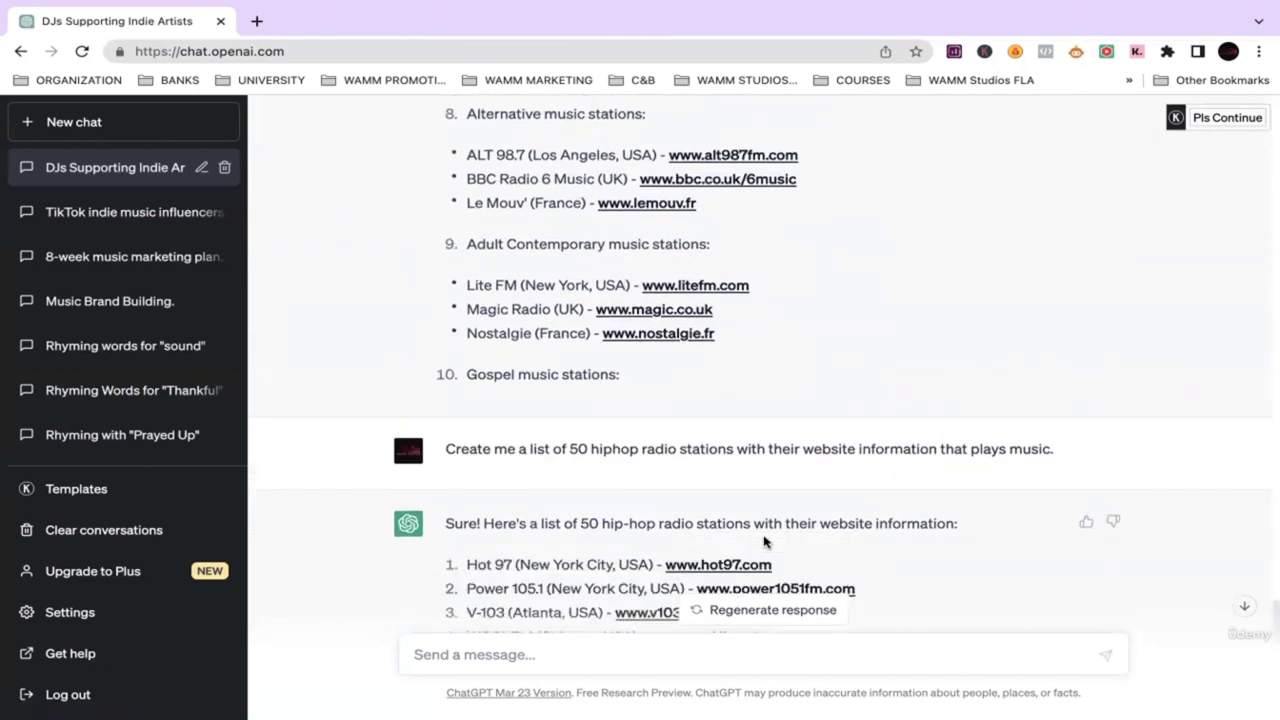
pyautogui.scroll(-5, 795, 471)
pyautogui.scroll(1, 790, 465)
pyautogui.scroll(1, 782, 445)
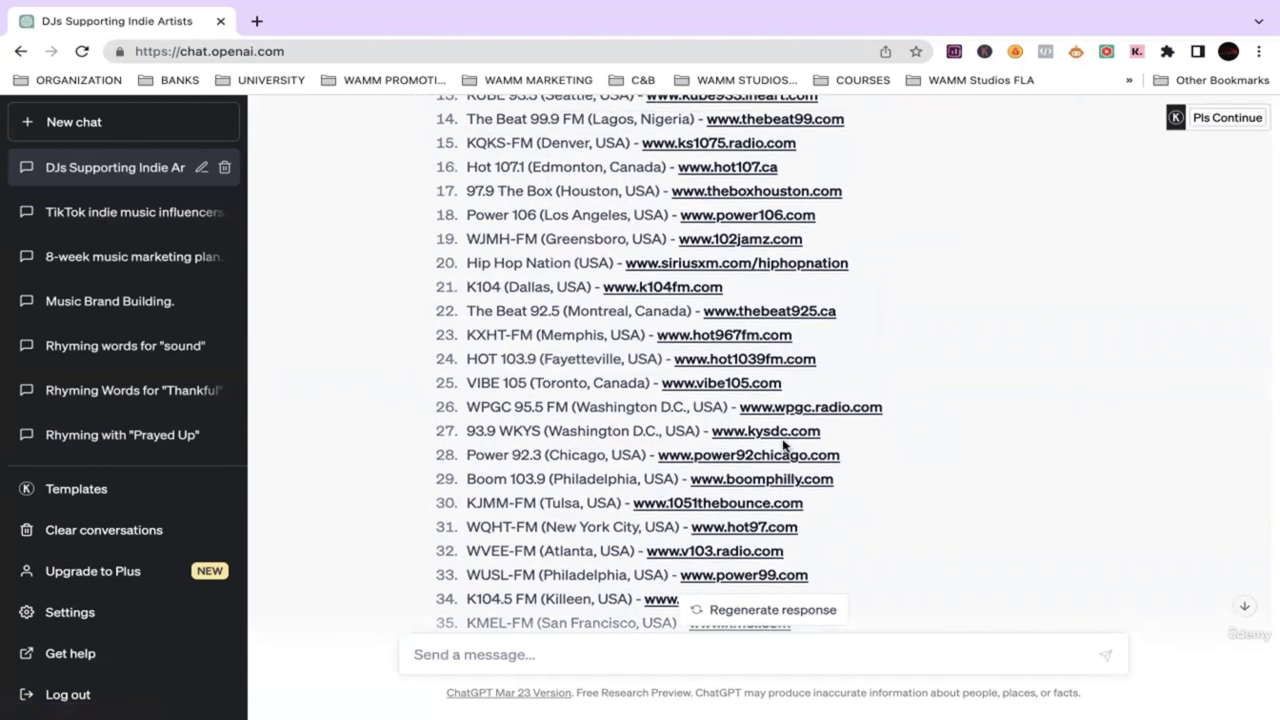
pyautogui.scroll(1, 783, 435)
pyautogui.scroll(6, 783, 432)
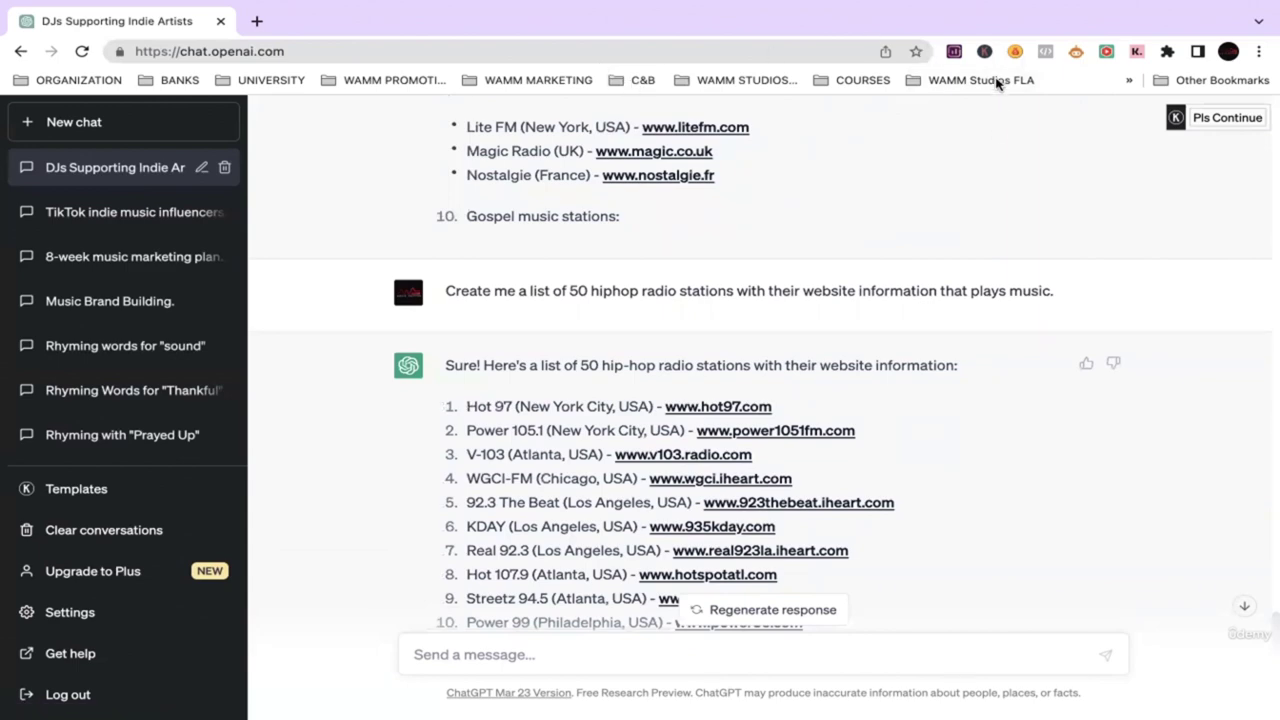
pyautogui.scroll(-8, 791, 337)
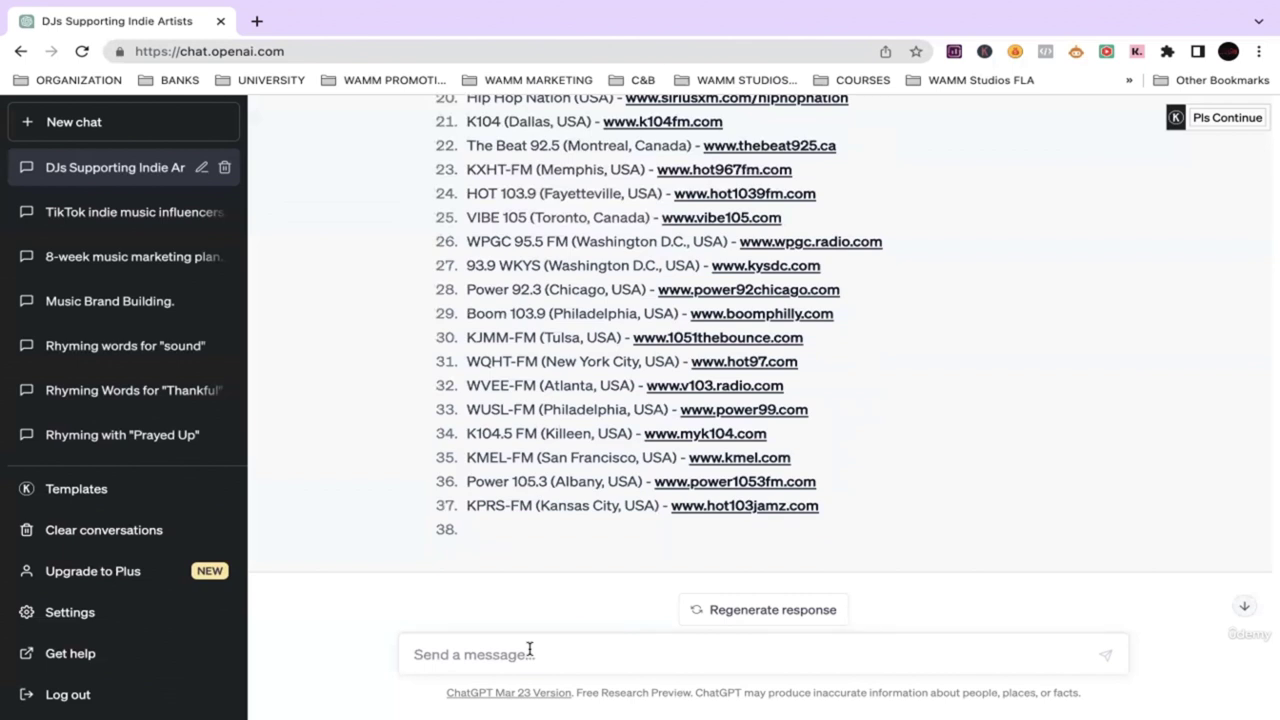
# - Ask for an email template for contacting radio stations about playing my artist's music, then review it
pyautogui.write('C')
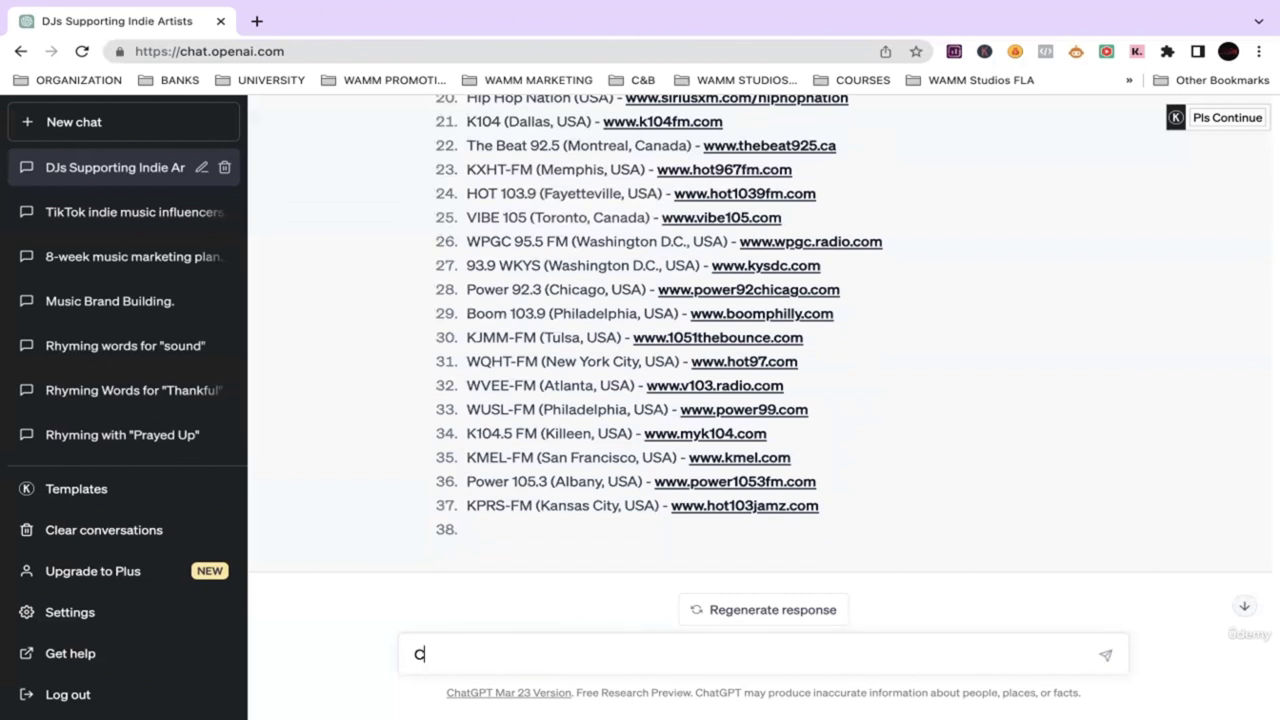
pyautogui.write('reate me a email')
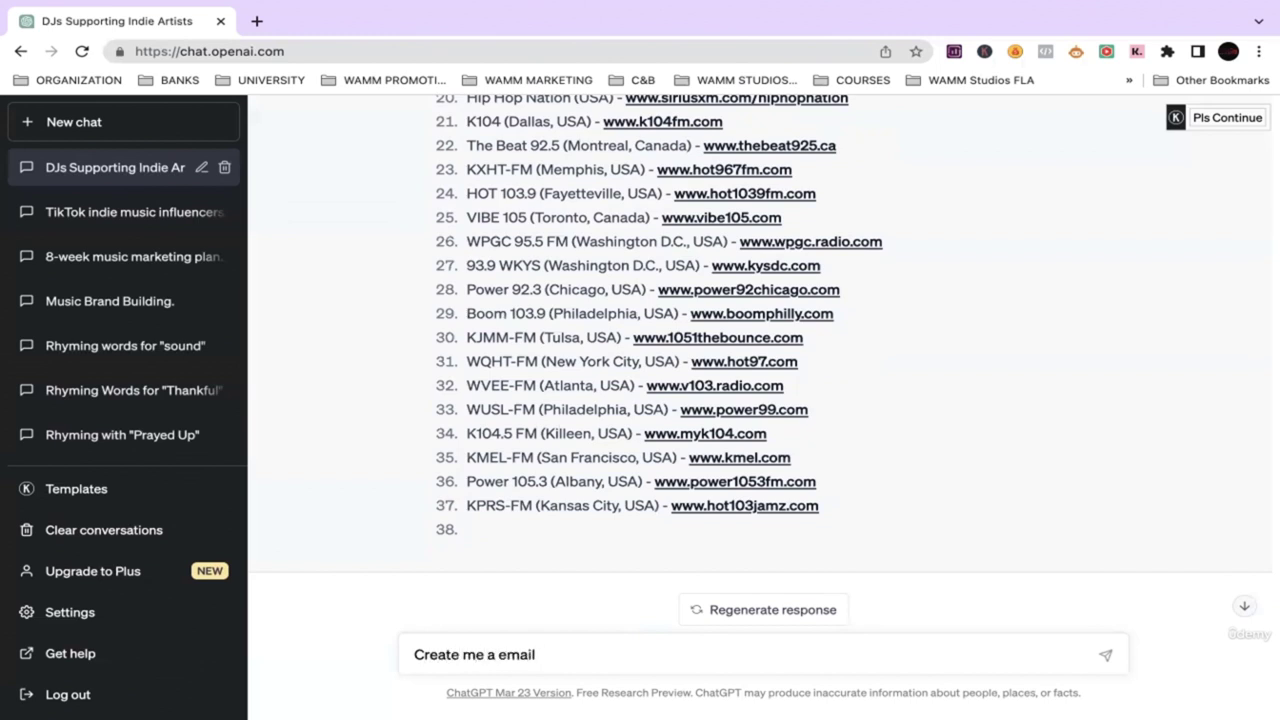
pyautogui.write(' template for contacting radio stations about ')
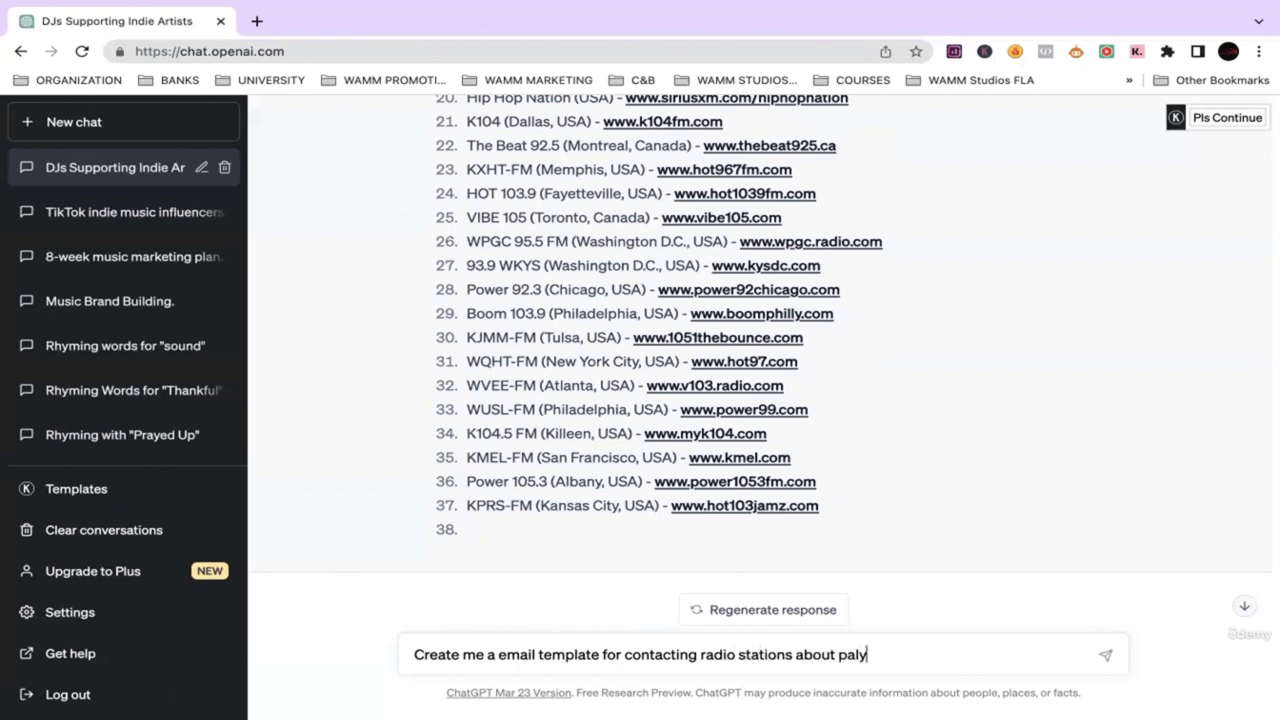
pyautogui.write('playing my art')
pyautogui.write('ist msuc')
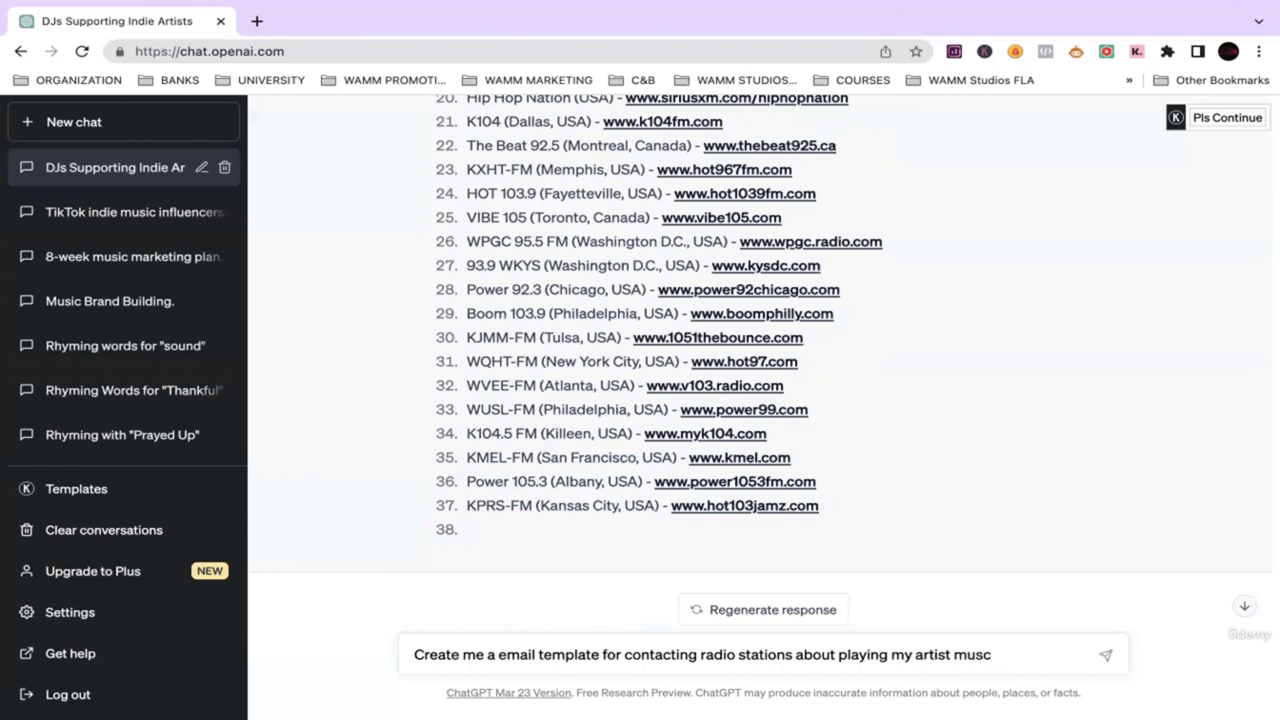
pyautogui.write('n their station.')
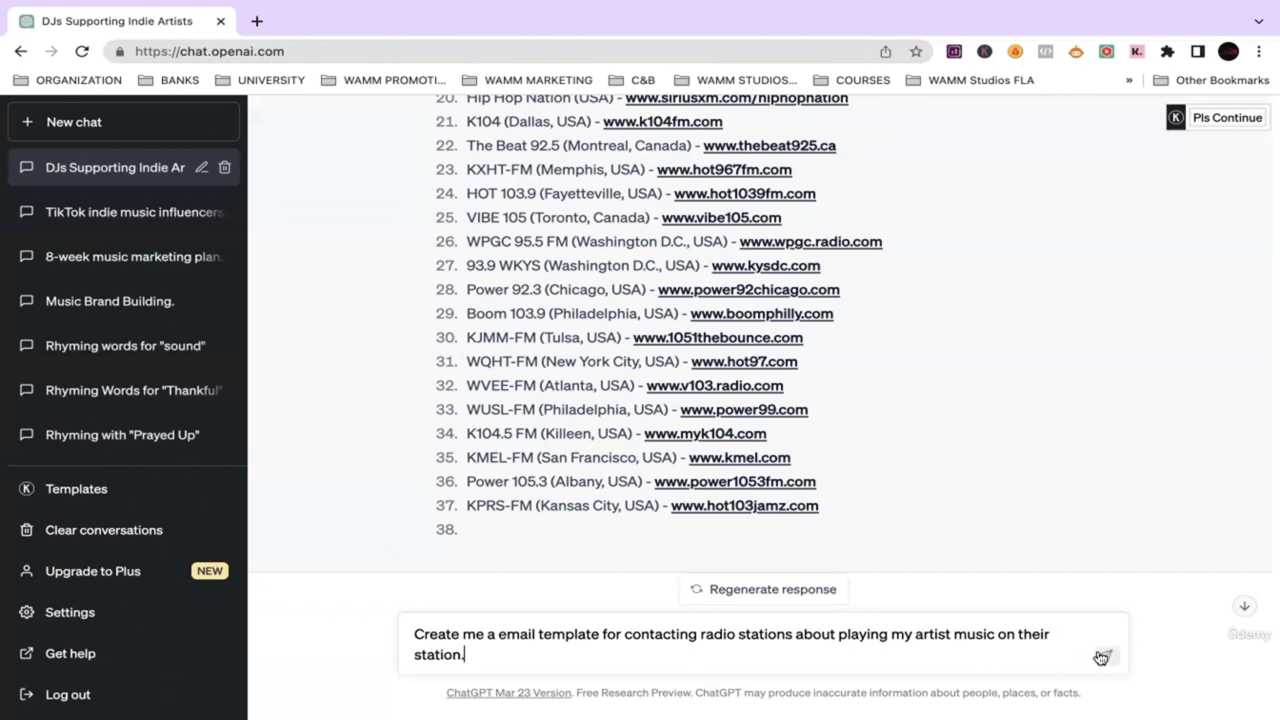
pyautogui.click(1105, 655)
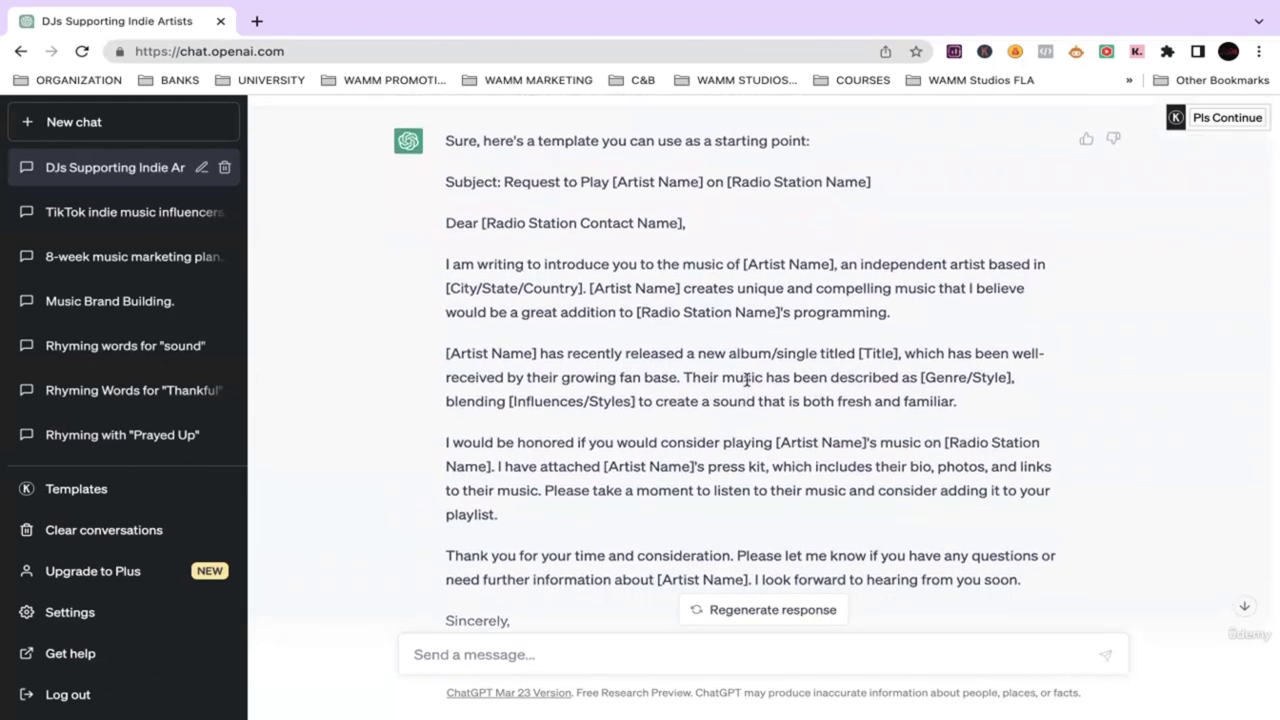
pyautogui.scroll(1, 763, 363)
pyautogui.scroll(2, 765, 365)
pyautogui.scroll(-1, 770, 370)
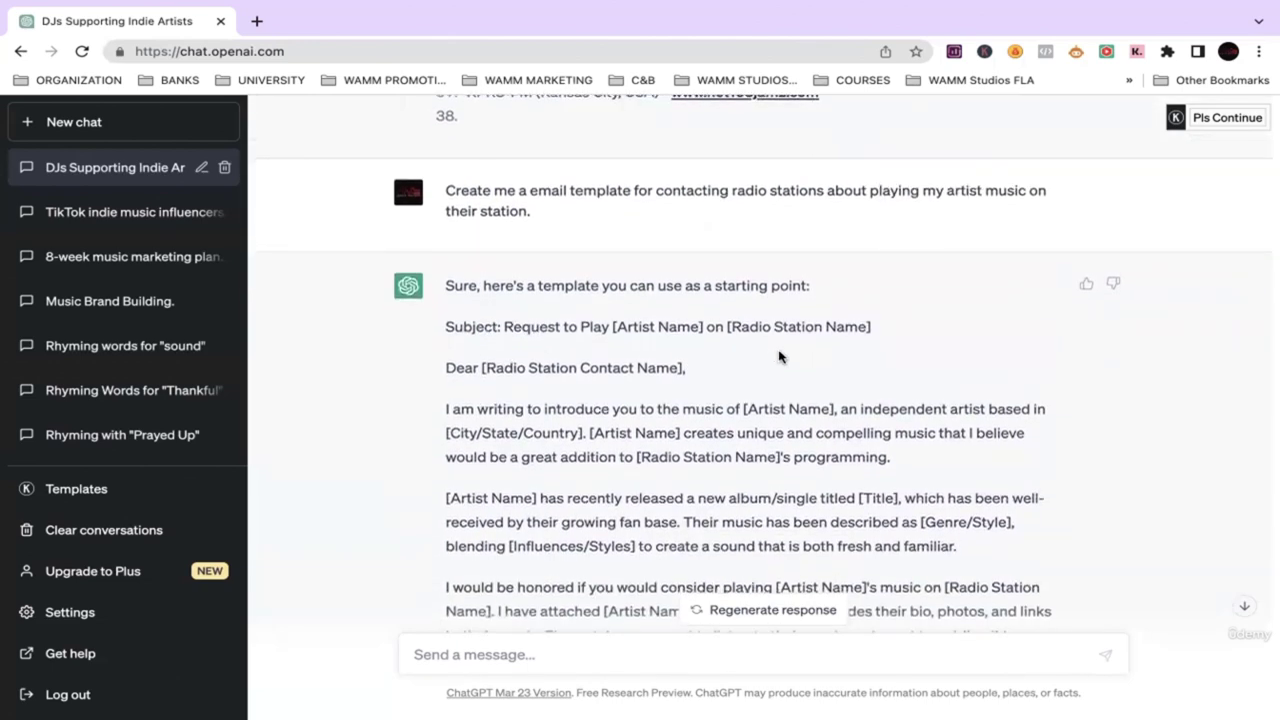
pyautogui.scroll(-3, 829, 403)
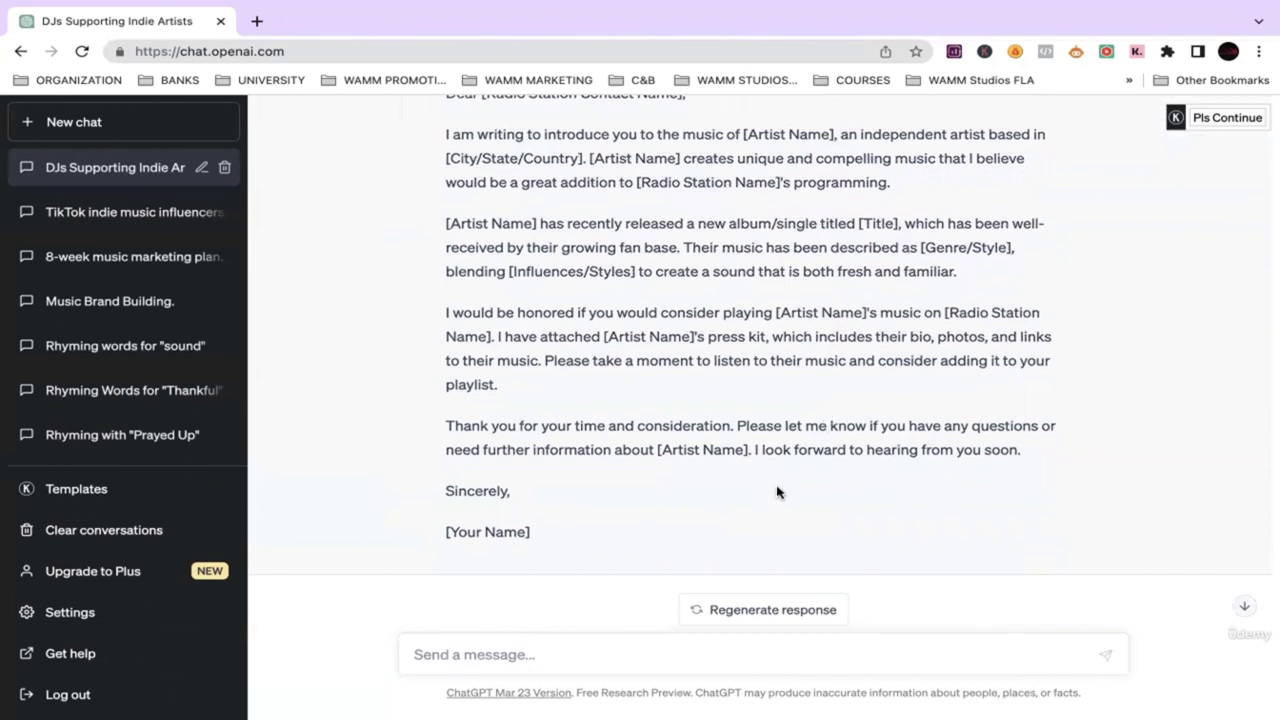
pyautogui.scroll(1, 660, 200)
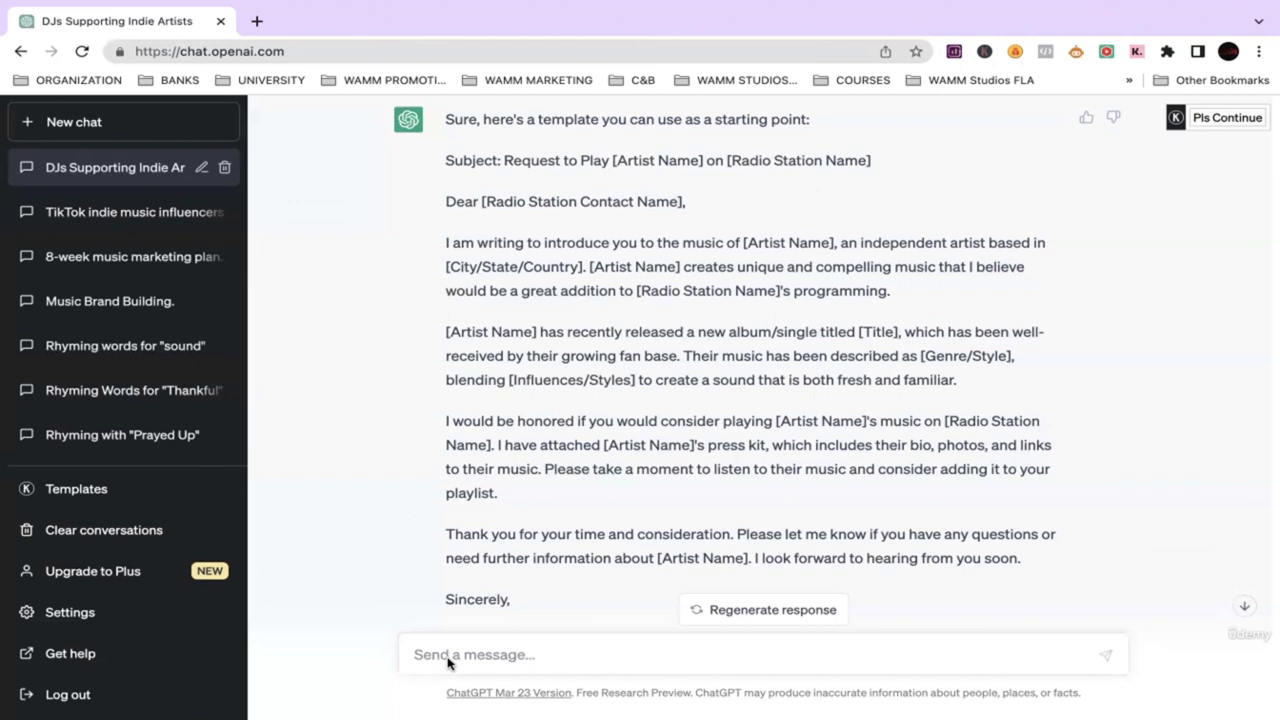
# - Type the prompt 'Give me a step by step guide on how to set up my own tour for a music artist.' and fix its typos
pyautogui.click(573, 656)
pyautogui.write('How')
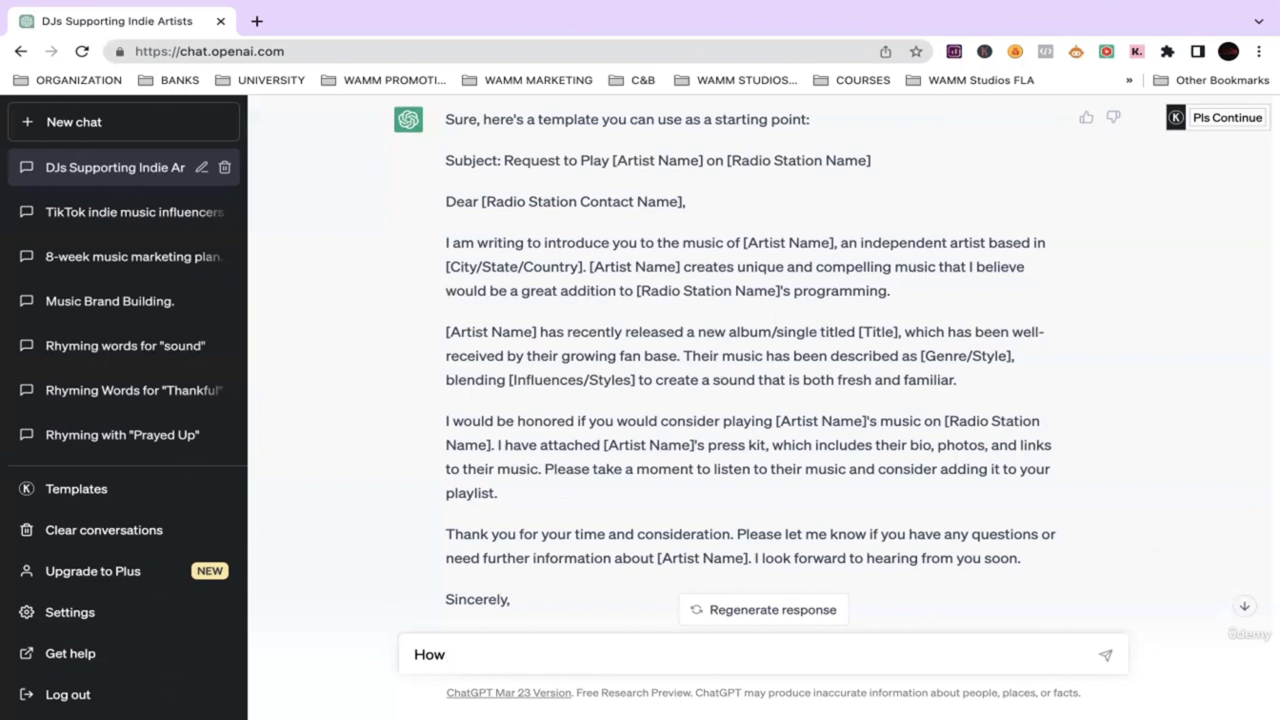
pyautogui.press('BackSpace')
pyautogui.press('BackSpace')
pyautogui.press('BackSpace')
pyautogui.write('Givve me a')
pyautogui.press('BackSpace')
pyautogui.press('BackSpace')
pyautogui.press('BackSpace')
pyautogui.press('BackSpace')
pyautogui.press('BackSpace')
pyautogui.press('BackSpace')
pyautogui.press('BackSpace')
pyautogui.write('e me a step by ')
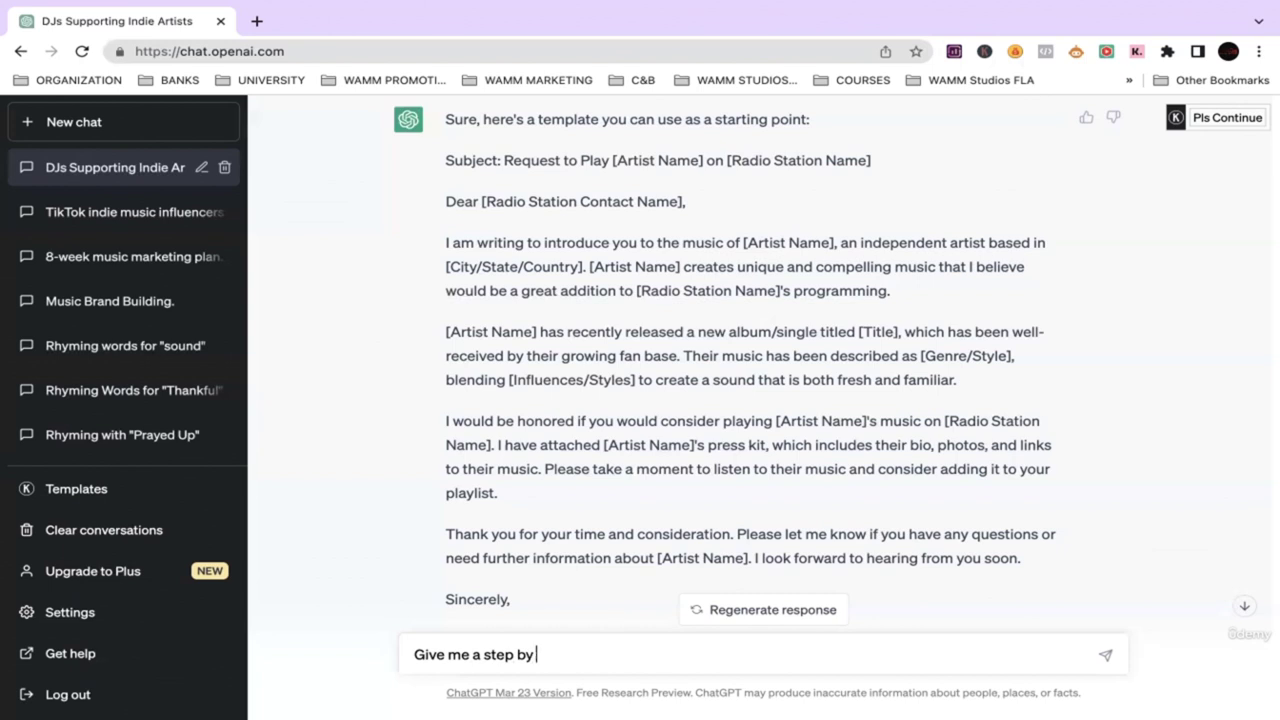
pyautogui.write('step guide on how to set up ')
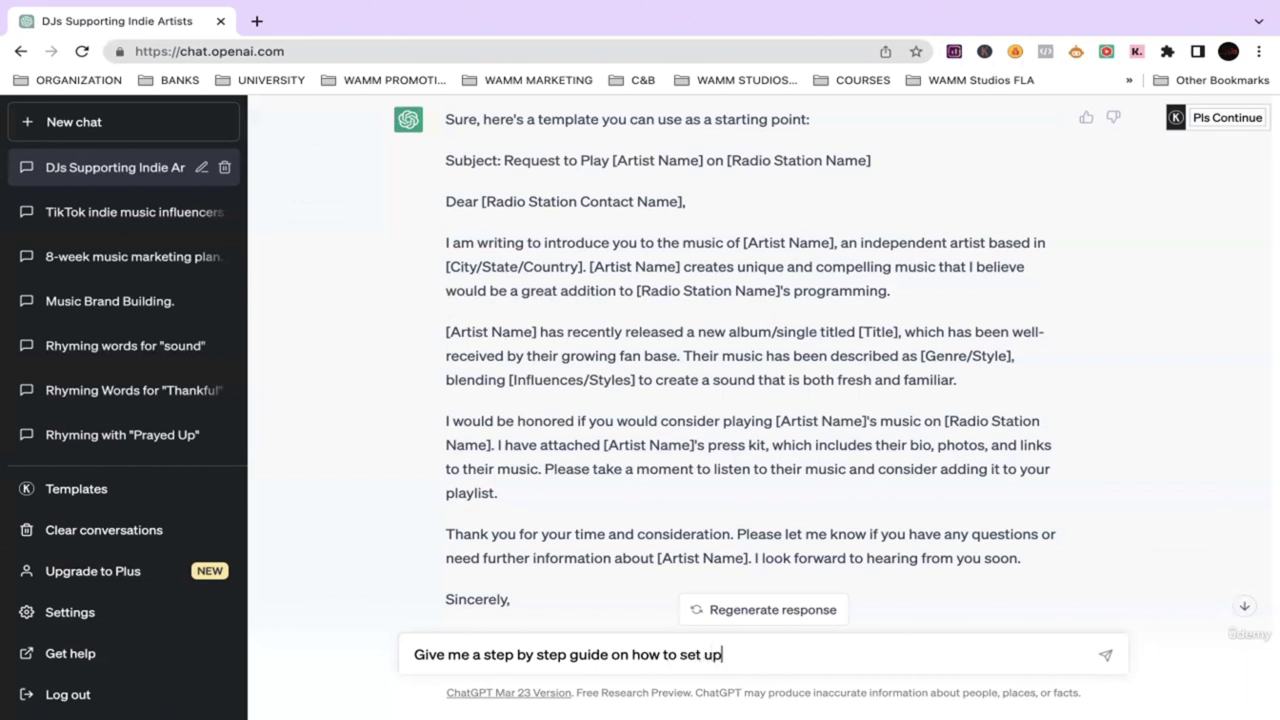
pyautogui.write('my own mus')
pyautogui.write('i')
pyautogui.press('BackSpace')
pyautogui.press('BackSpace')
pyautogui.press('BackSpace')
pyautogui.press('BackSpace')
pyautogui.write('tour my')
pyautogui.press('BackSpace')
pyautogui.press('BackSpace')
pyautogui.press('BackSpace')
pyautogui.write('for a mus')
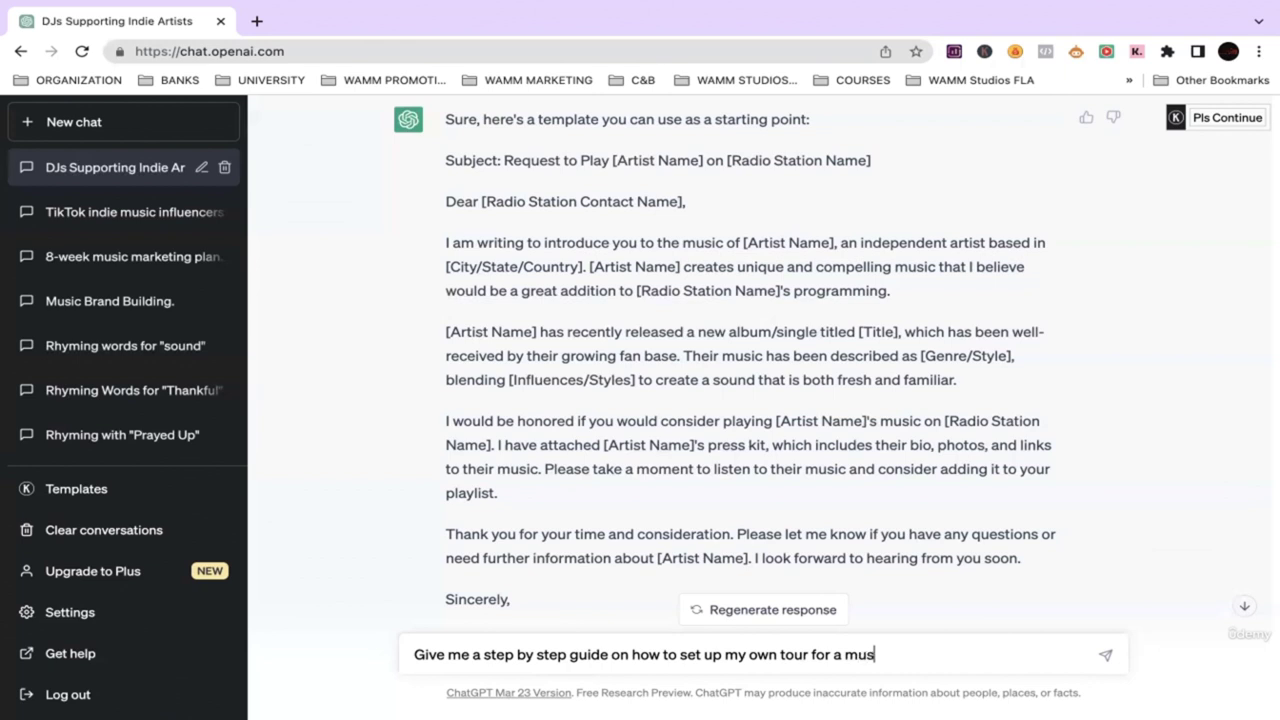
pyautogui.write('ic artist.')
# - Send the tour question and scroll through the eight-step reply, from planning and budgeting to follow-up
pyautogui.click(1097, 667)
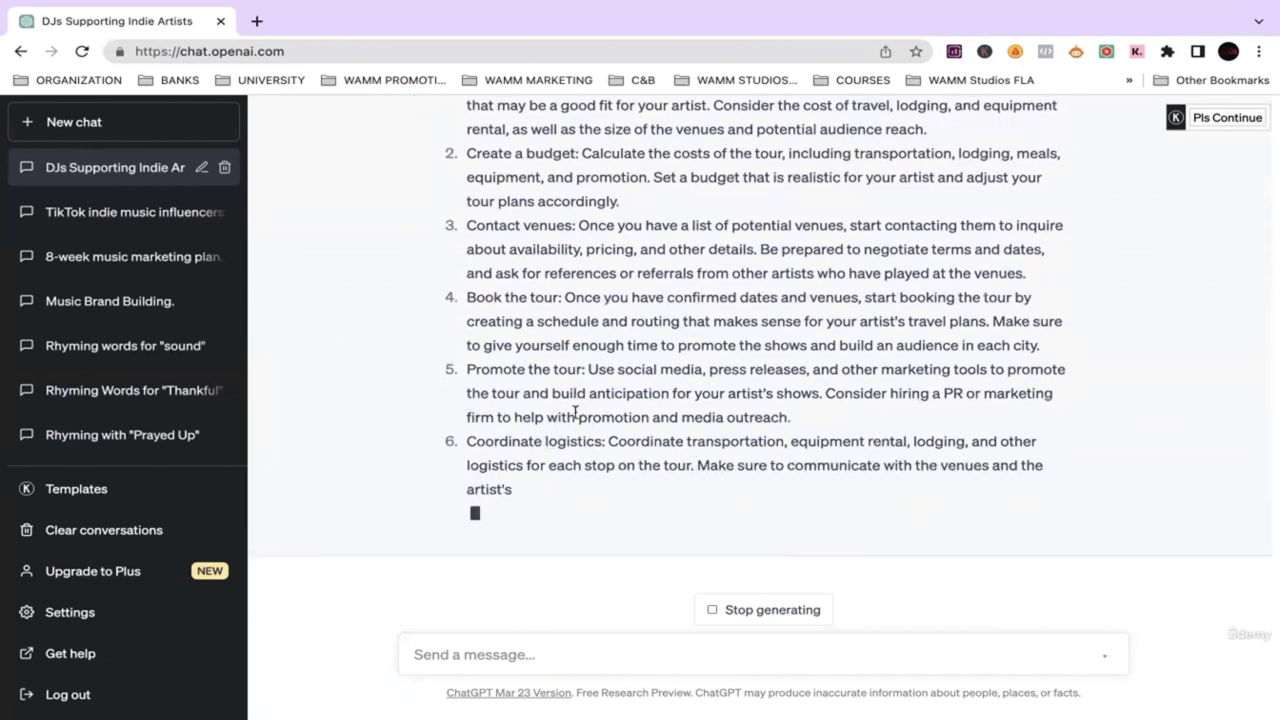
pyautogui.scroll(3, 574, 416)
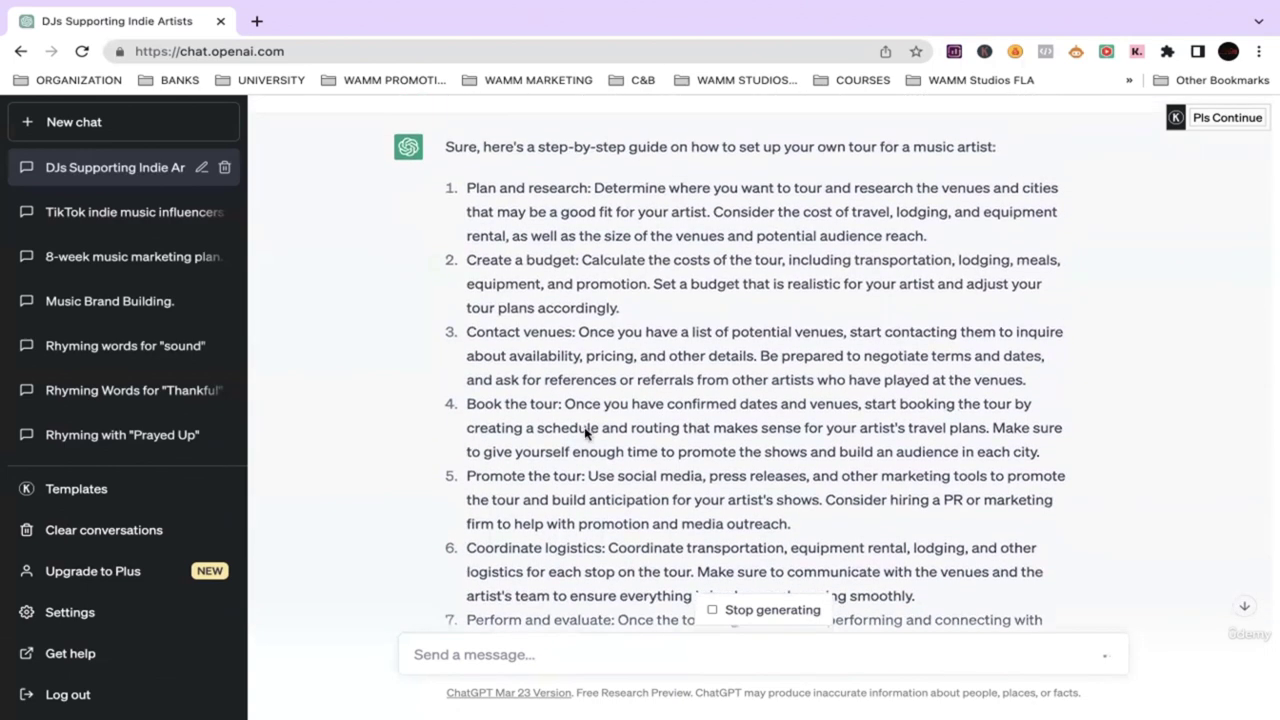
pyautogui.scroll(-3, 607, 503)
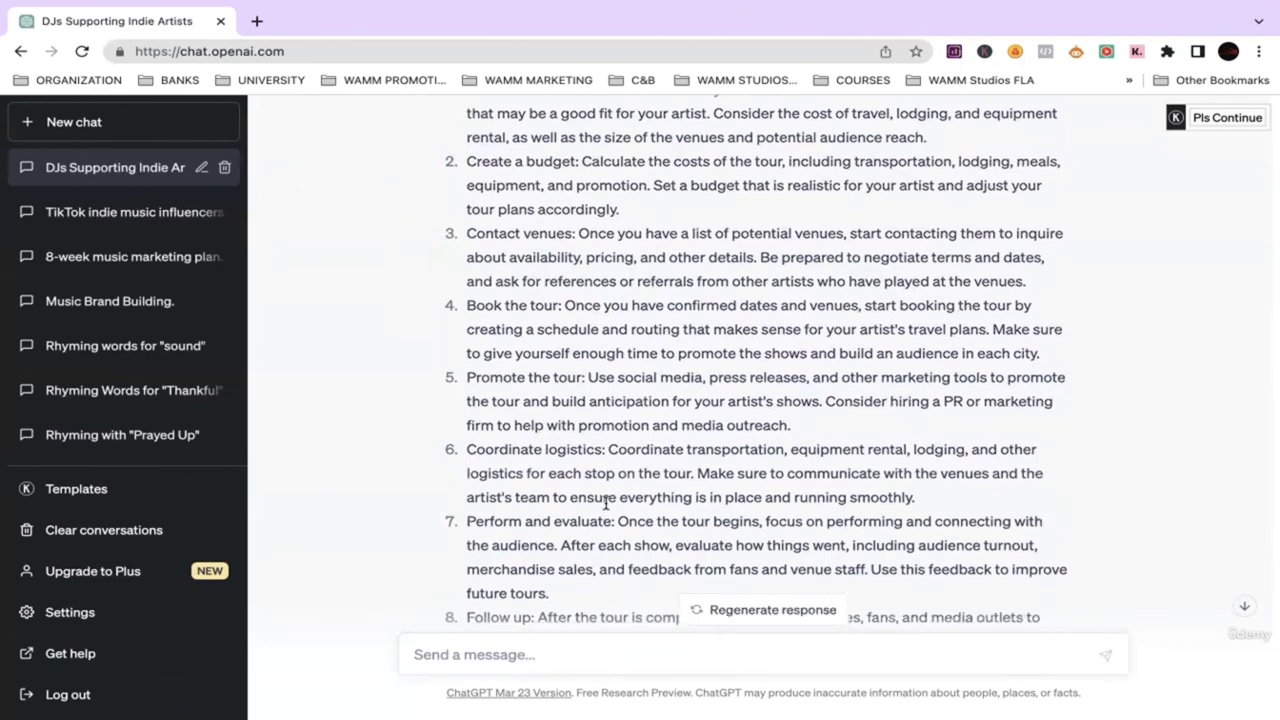
pyautogui.scroll(-5, 607, 505)
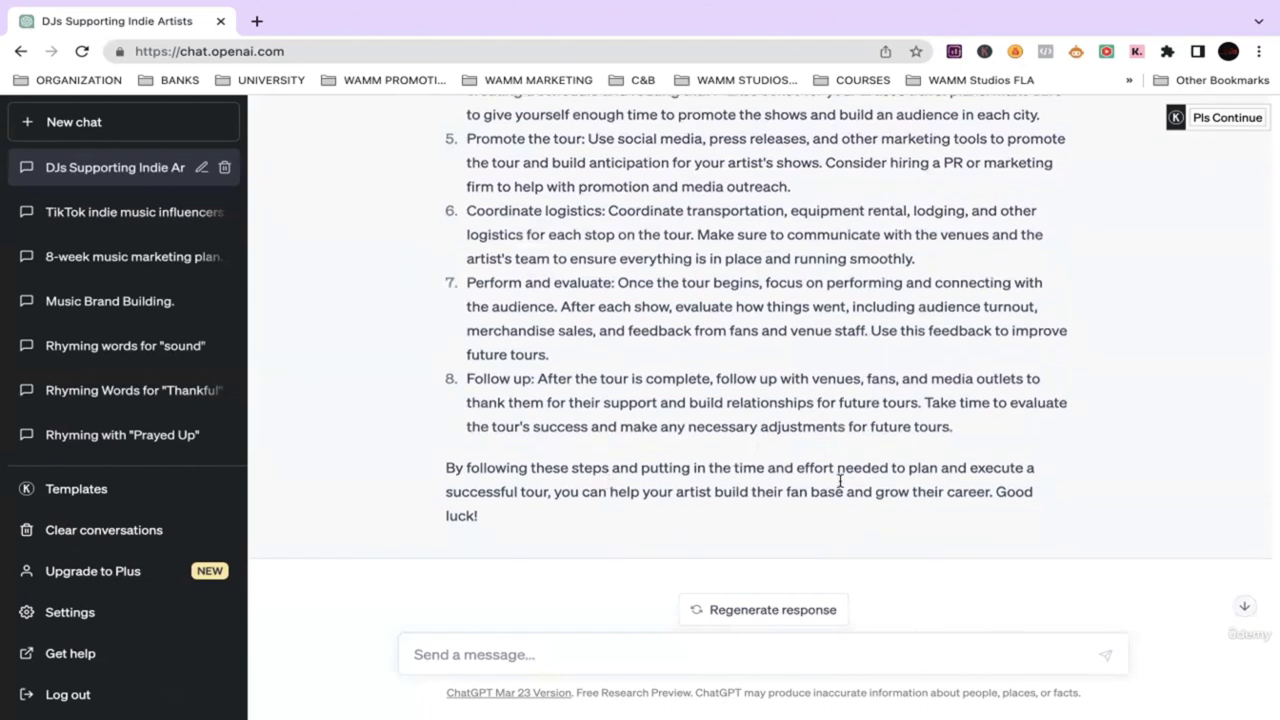
pyautogui.scroll(5, 800, 457)
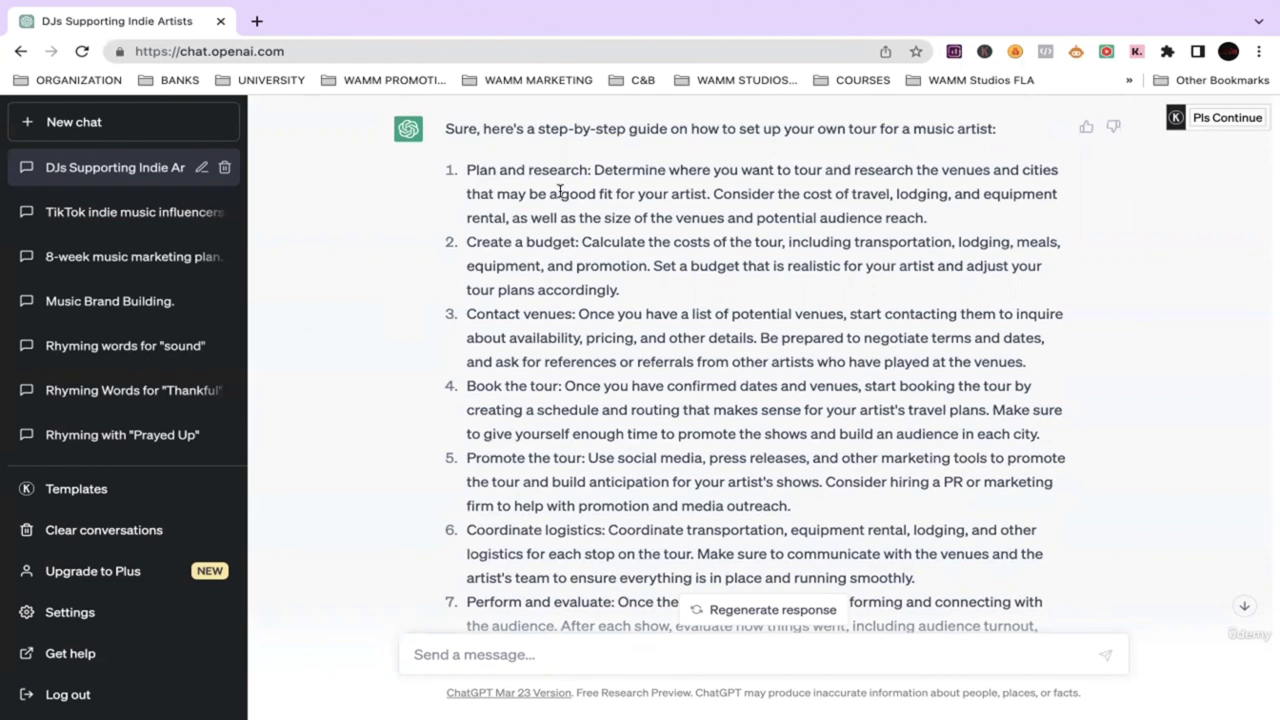
pyautogui.scroll(-5, 500, 585)
# - Ask for a list of venues that allow independent artists to perform, correcting 'perform', and send it
pyautogui.click(488, 652)
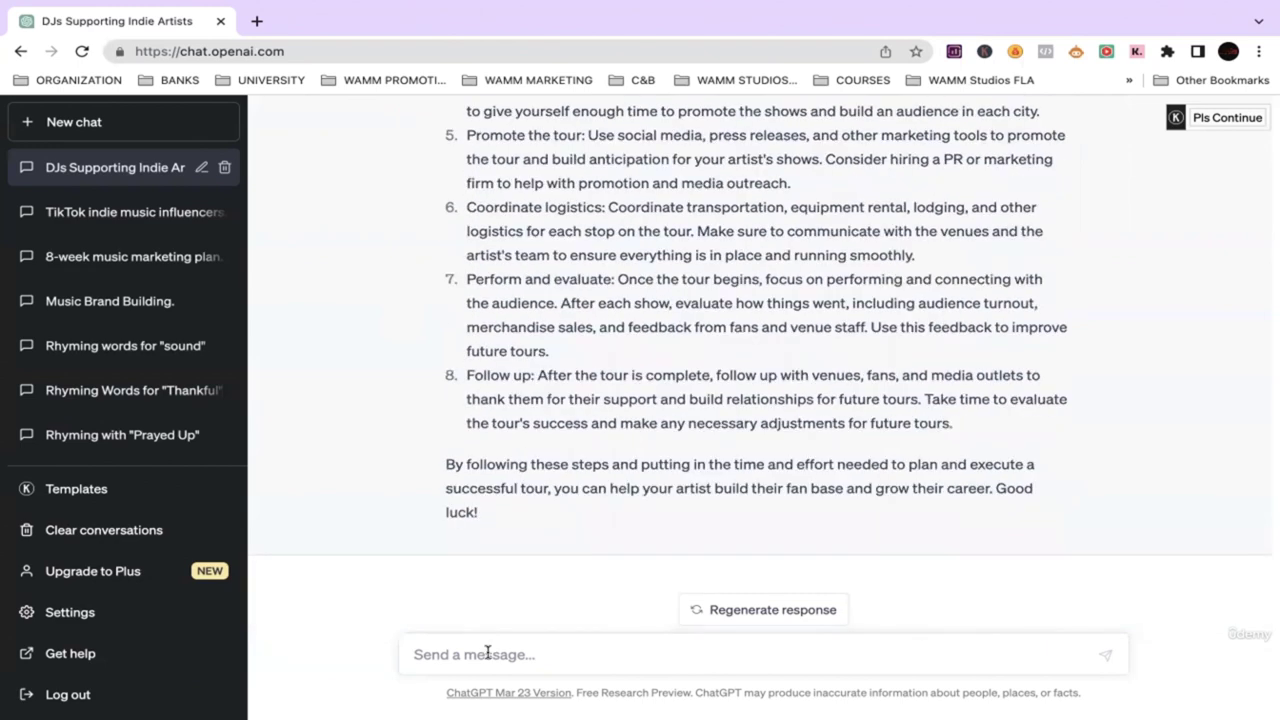
pyautogui.scroll(2, 575, 570)
pyautogui.scroll(-1, 587, 560)
pyautogui.write('Give me a ')
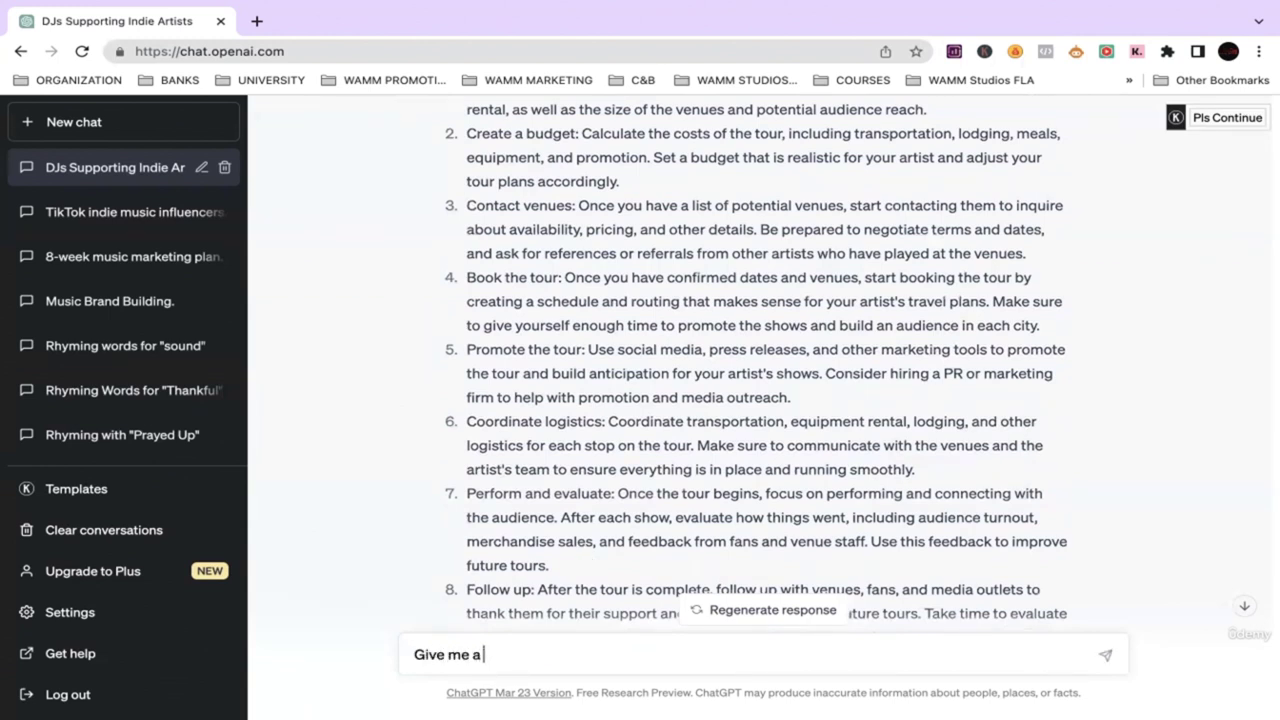
pyautogui.write('list of venues that allow')
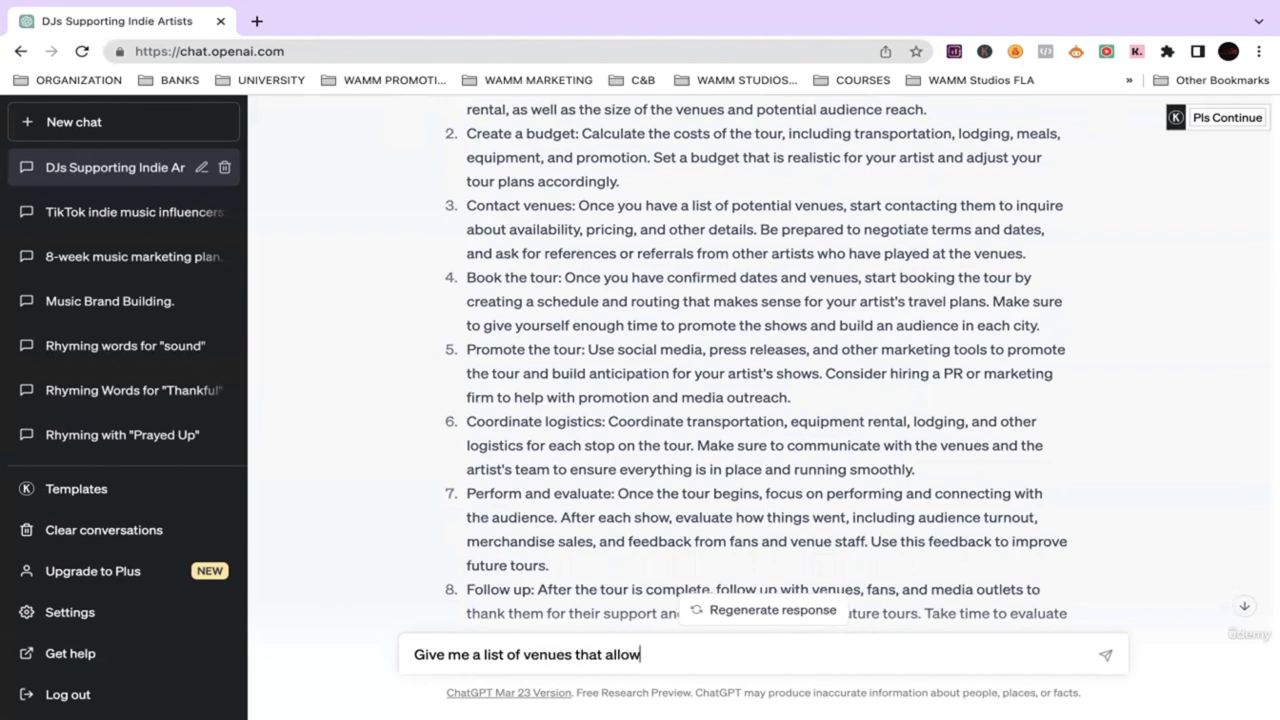
pyautogui.write(' independence musos ')
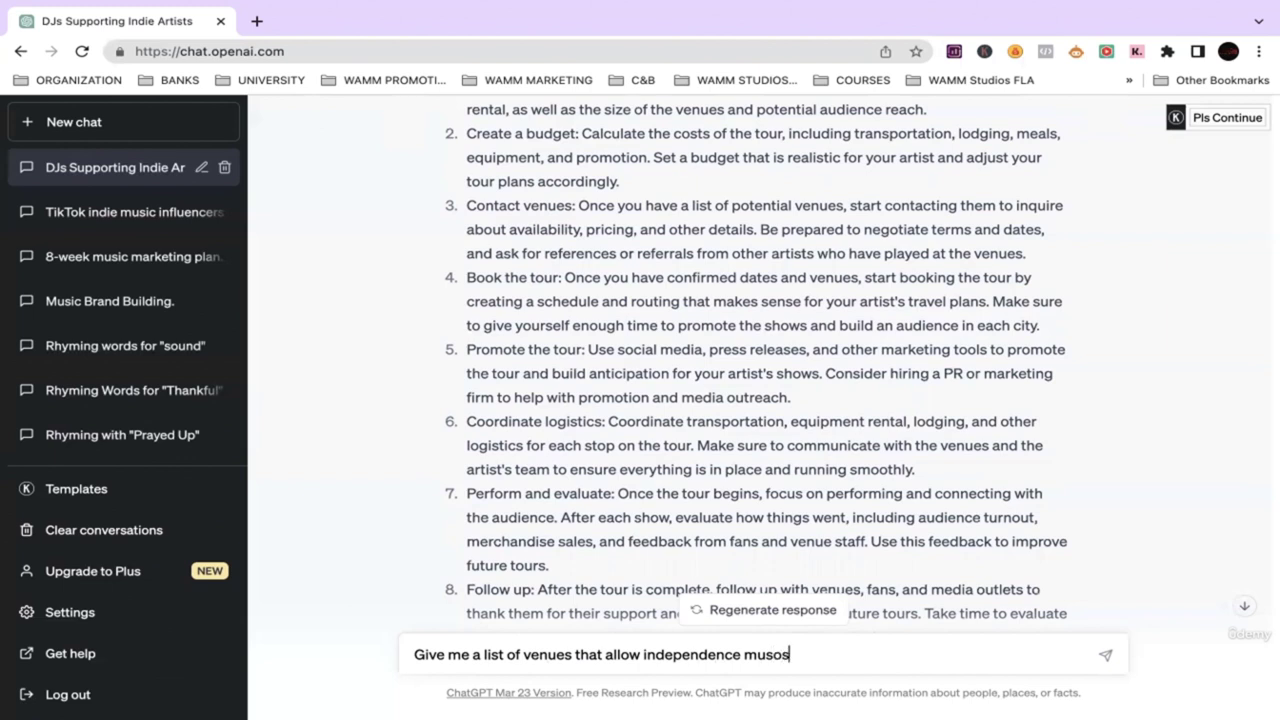
pyautogui.write('is')
pyautogui.write(' artist')
pyautogui.write(' to per')
pyautogui.write('foma')
pyautogui.press('BackSpace')
pyautogui.press('BackSpace')
pyautogui.write('rm.')
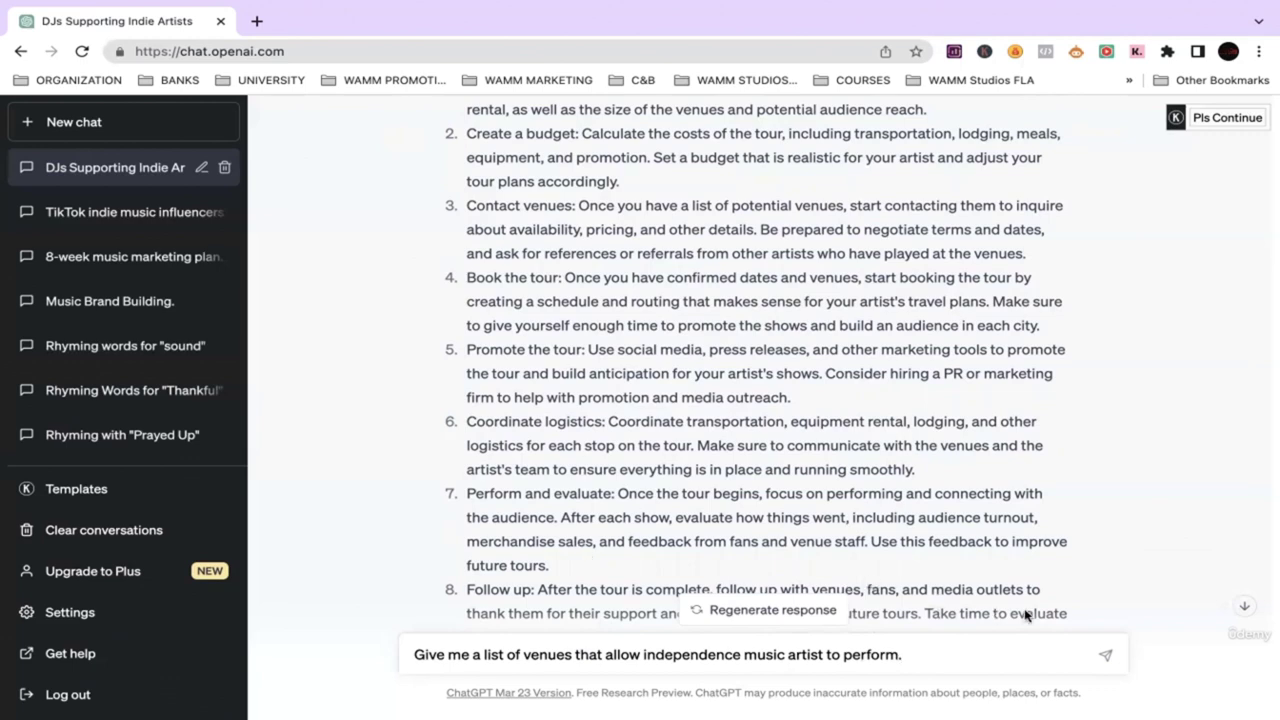
pyautogui.click(1108, 657)
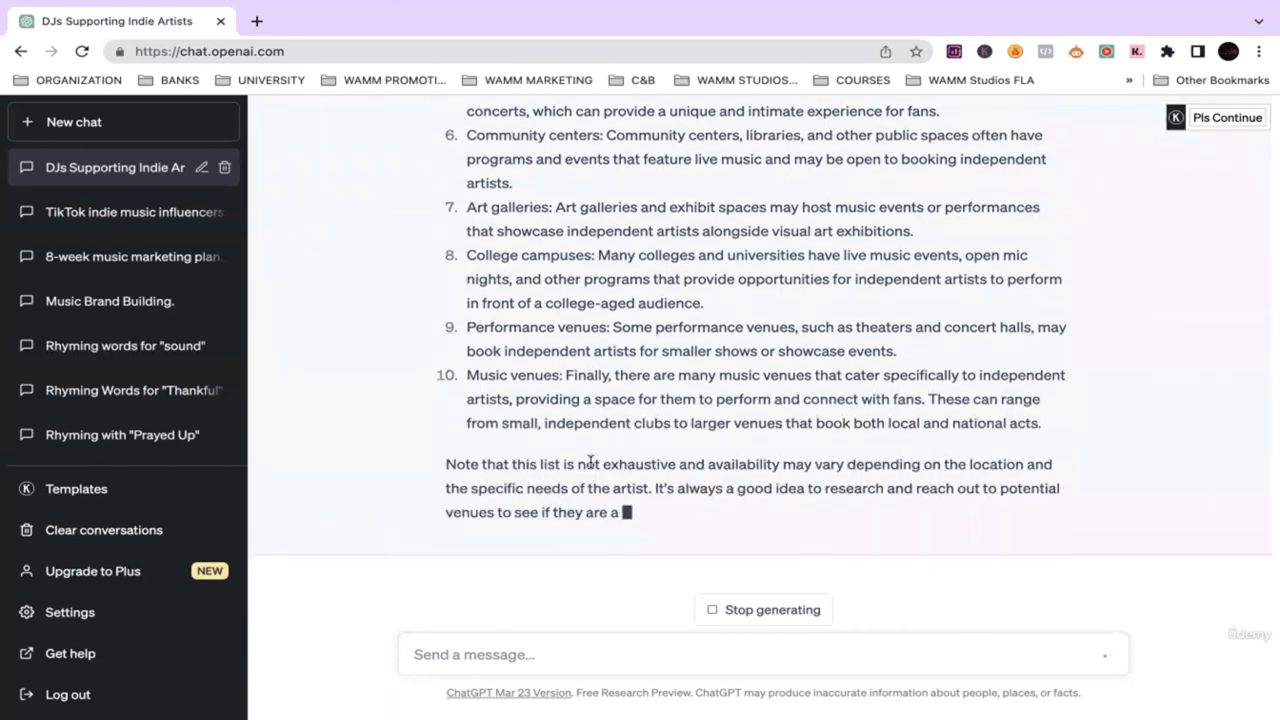
# - Review the finished ten-venue list and clear the half-typed 'give' from the message box
pyautogui.scroll(10, 571, 409)
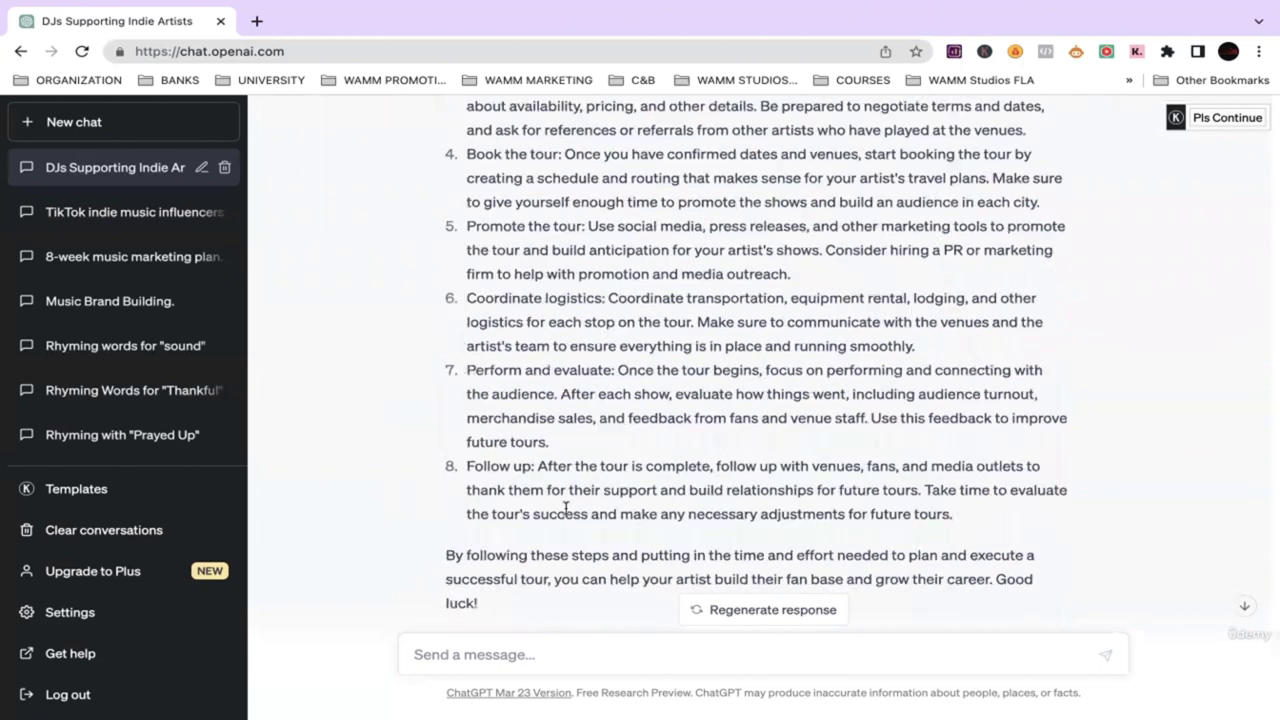
pyautogui.scroll(-1, 560, 520)
pyautogui.scroll(-10, 530, 550)
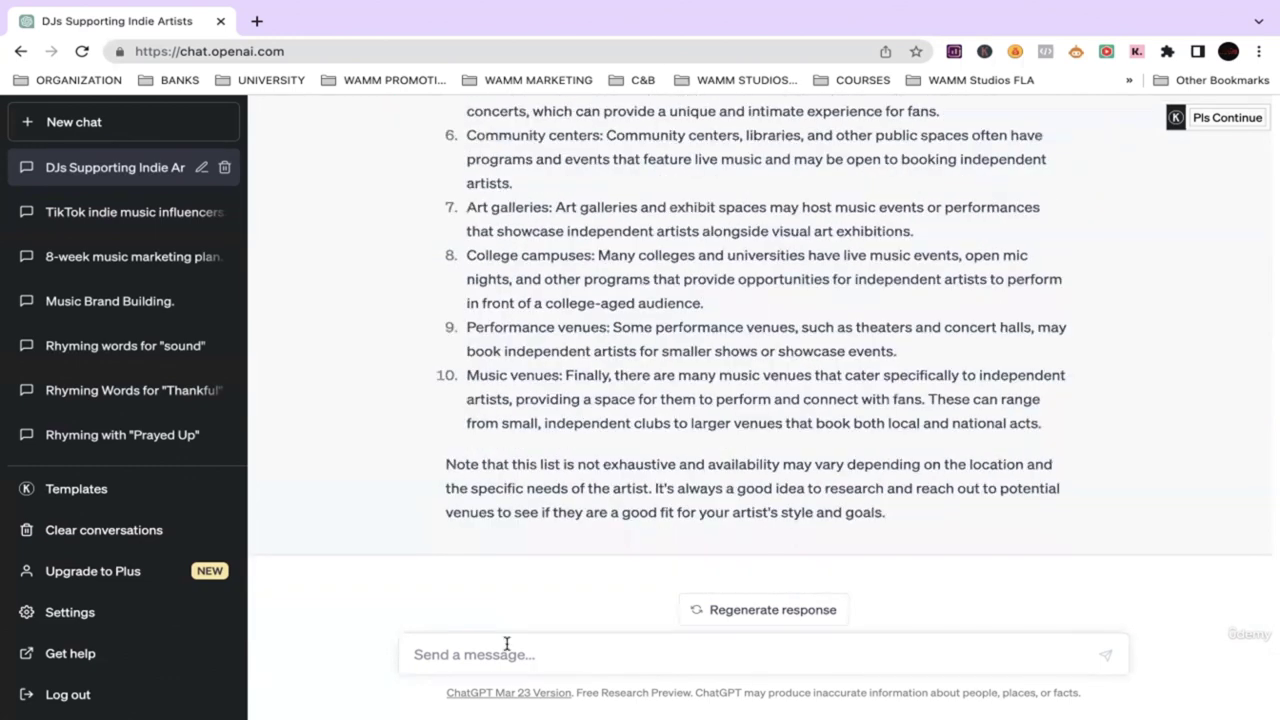
pyautogui.write('give')
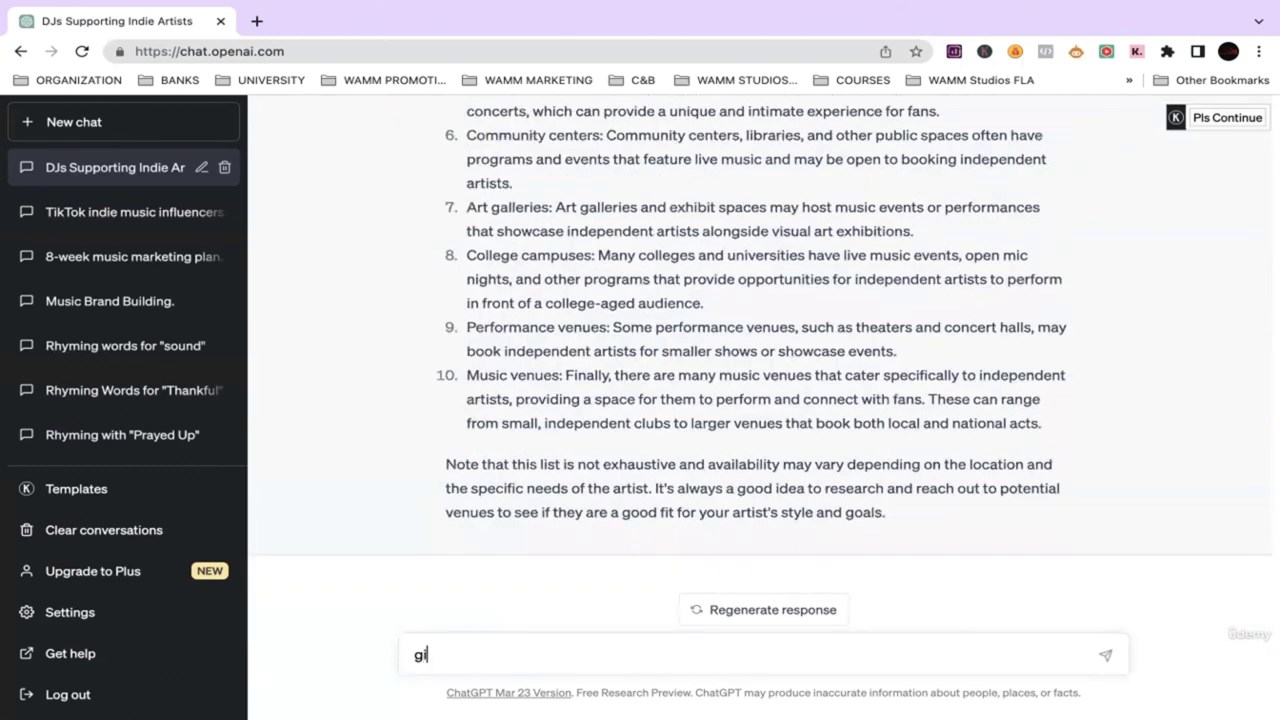
pyautogui.press('BackSpace')
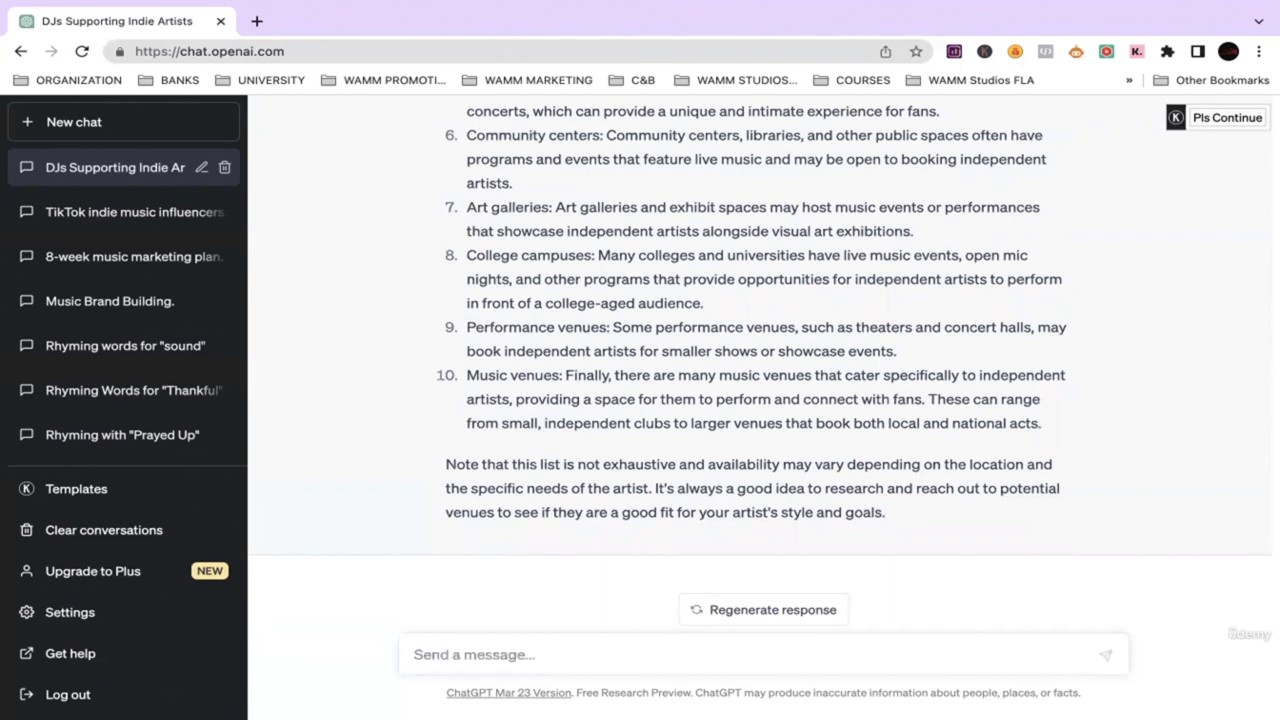